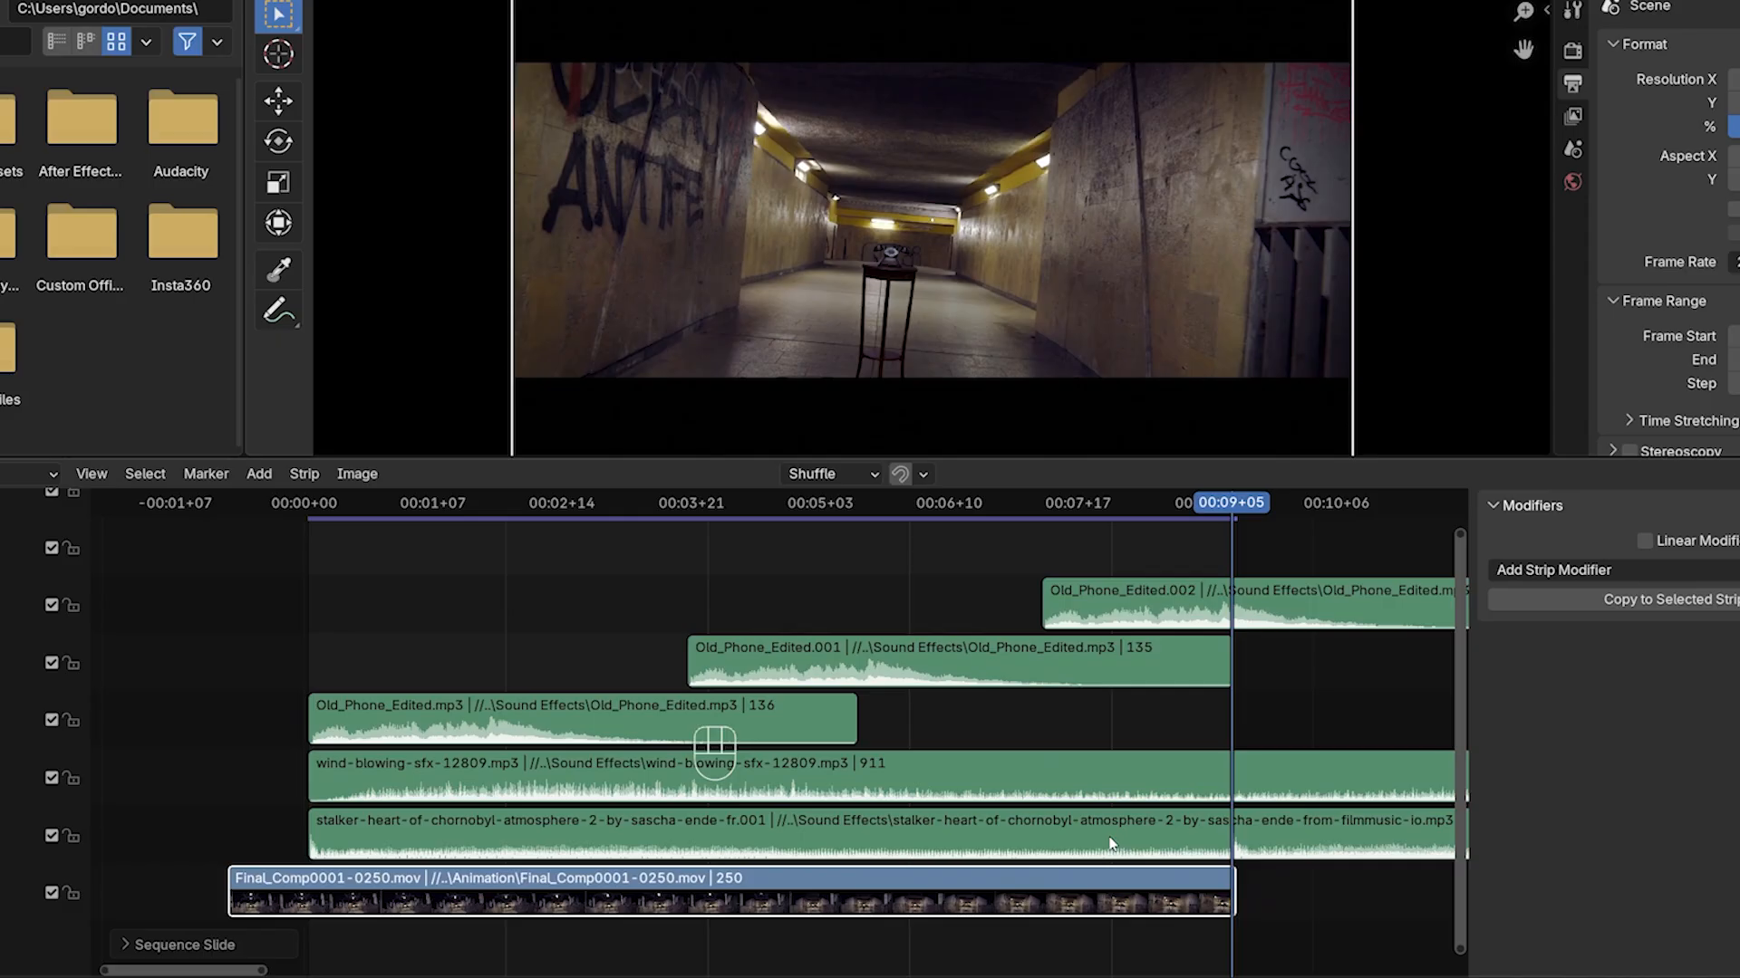
- Select the stalker-heart-of-chornobyl atmosphere audio strip and return the playhead to the start of the sequence
left_click(899, 826)
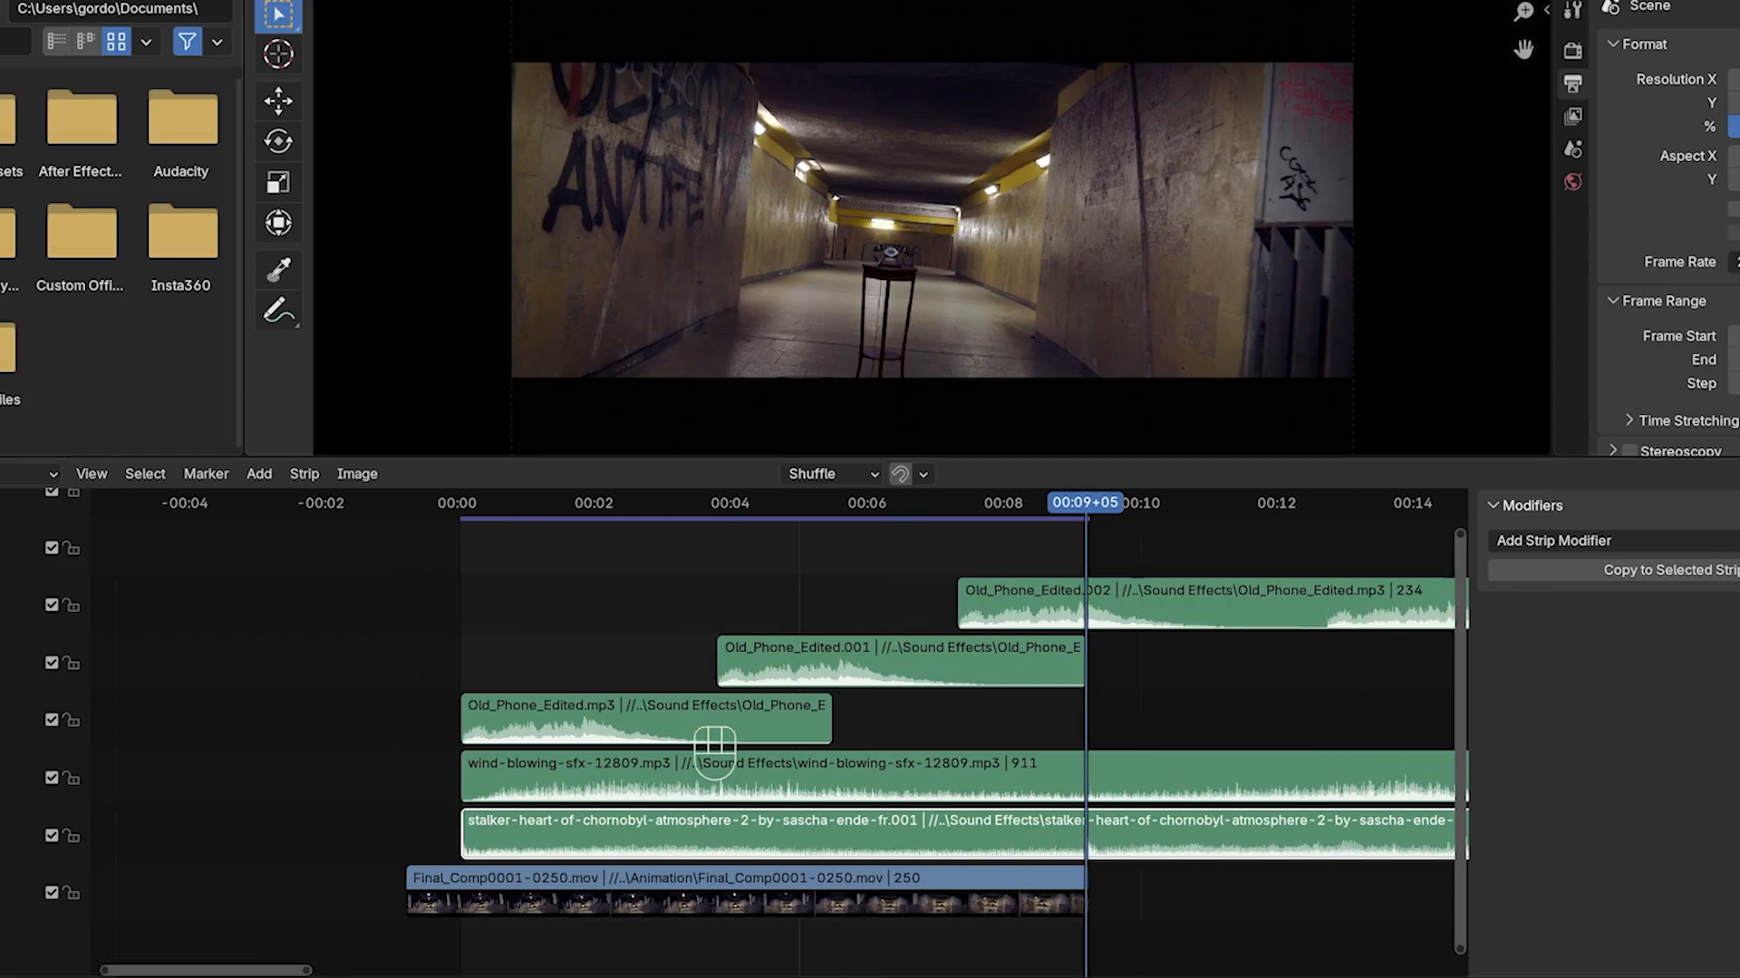
key("shift+Left")
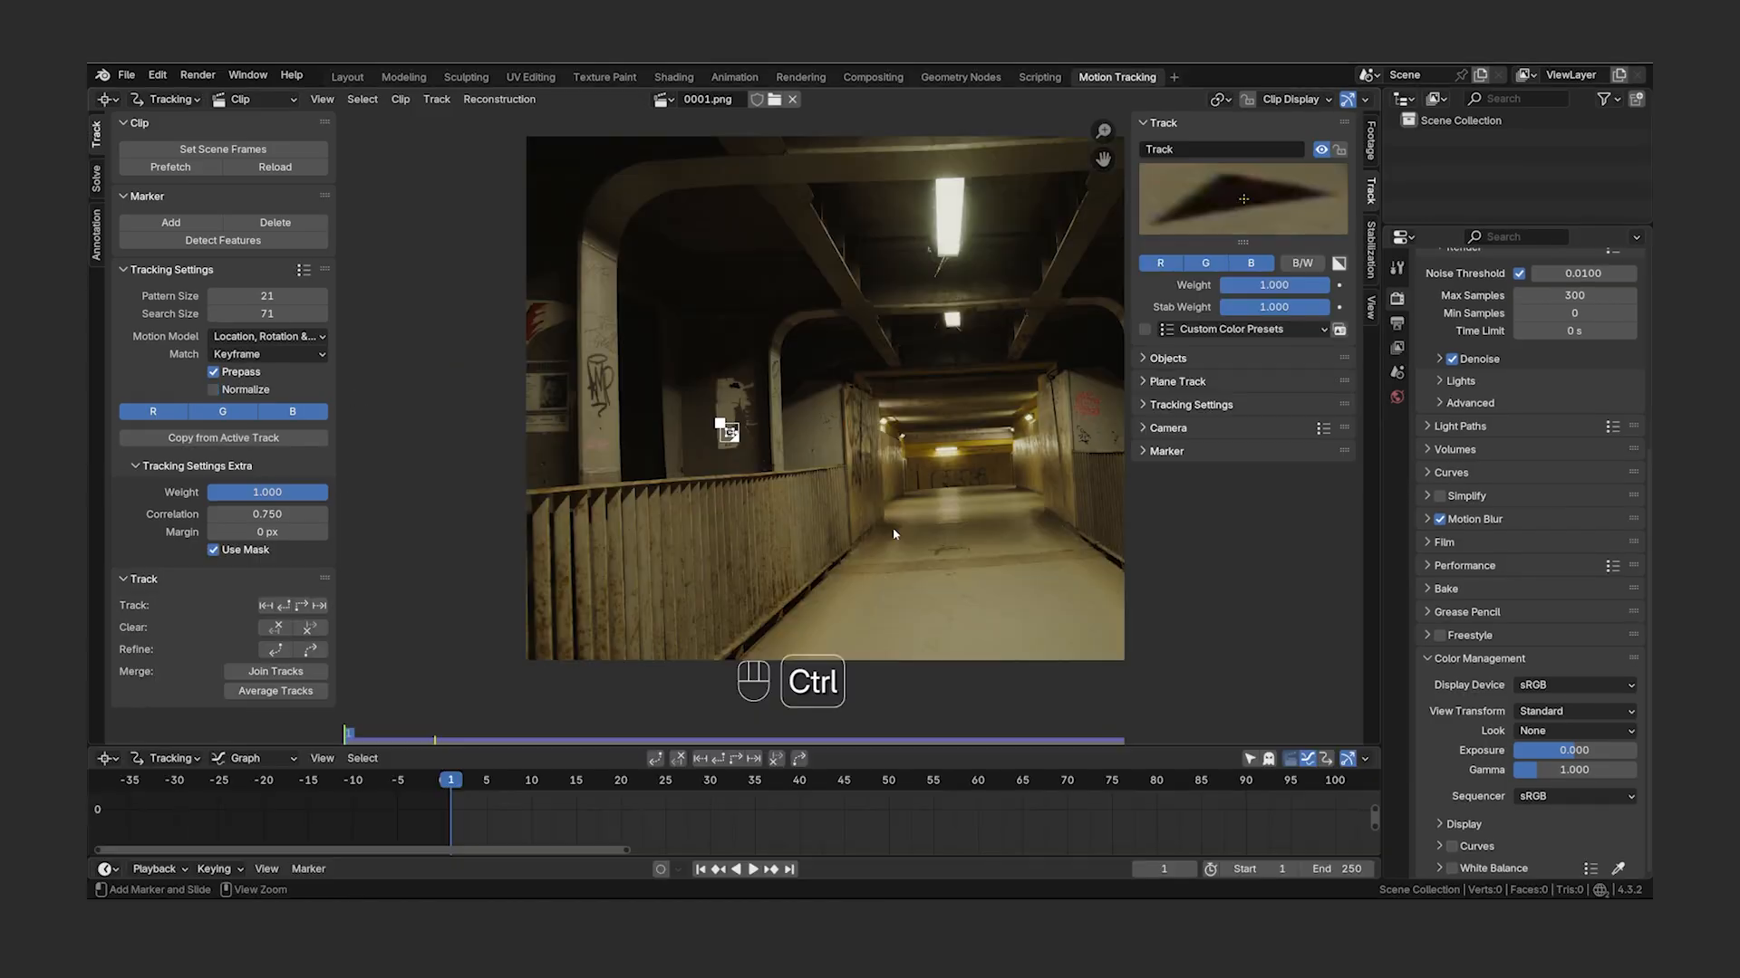
- Track the selected marker forward through the tunnel footage
key("ctrl+t")
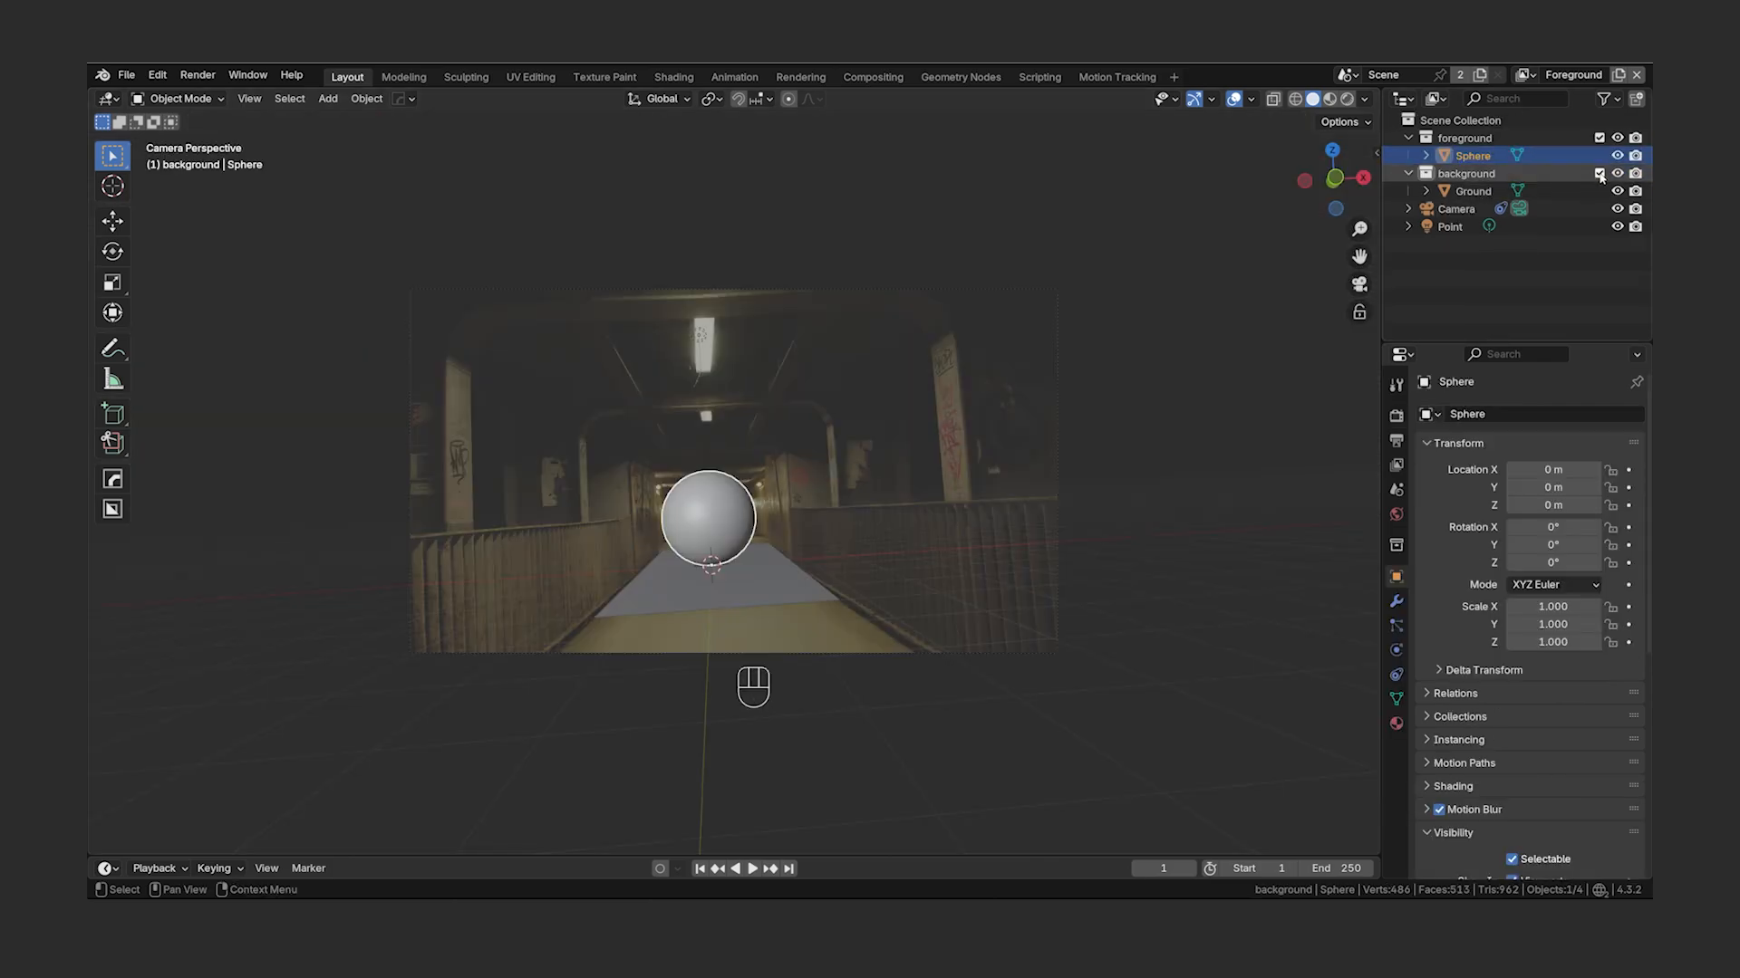
- Exclude the background collection from the Foreground view layer and open the outliner's filter options
left_click(1599, 174)
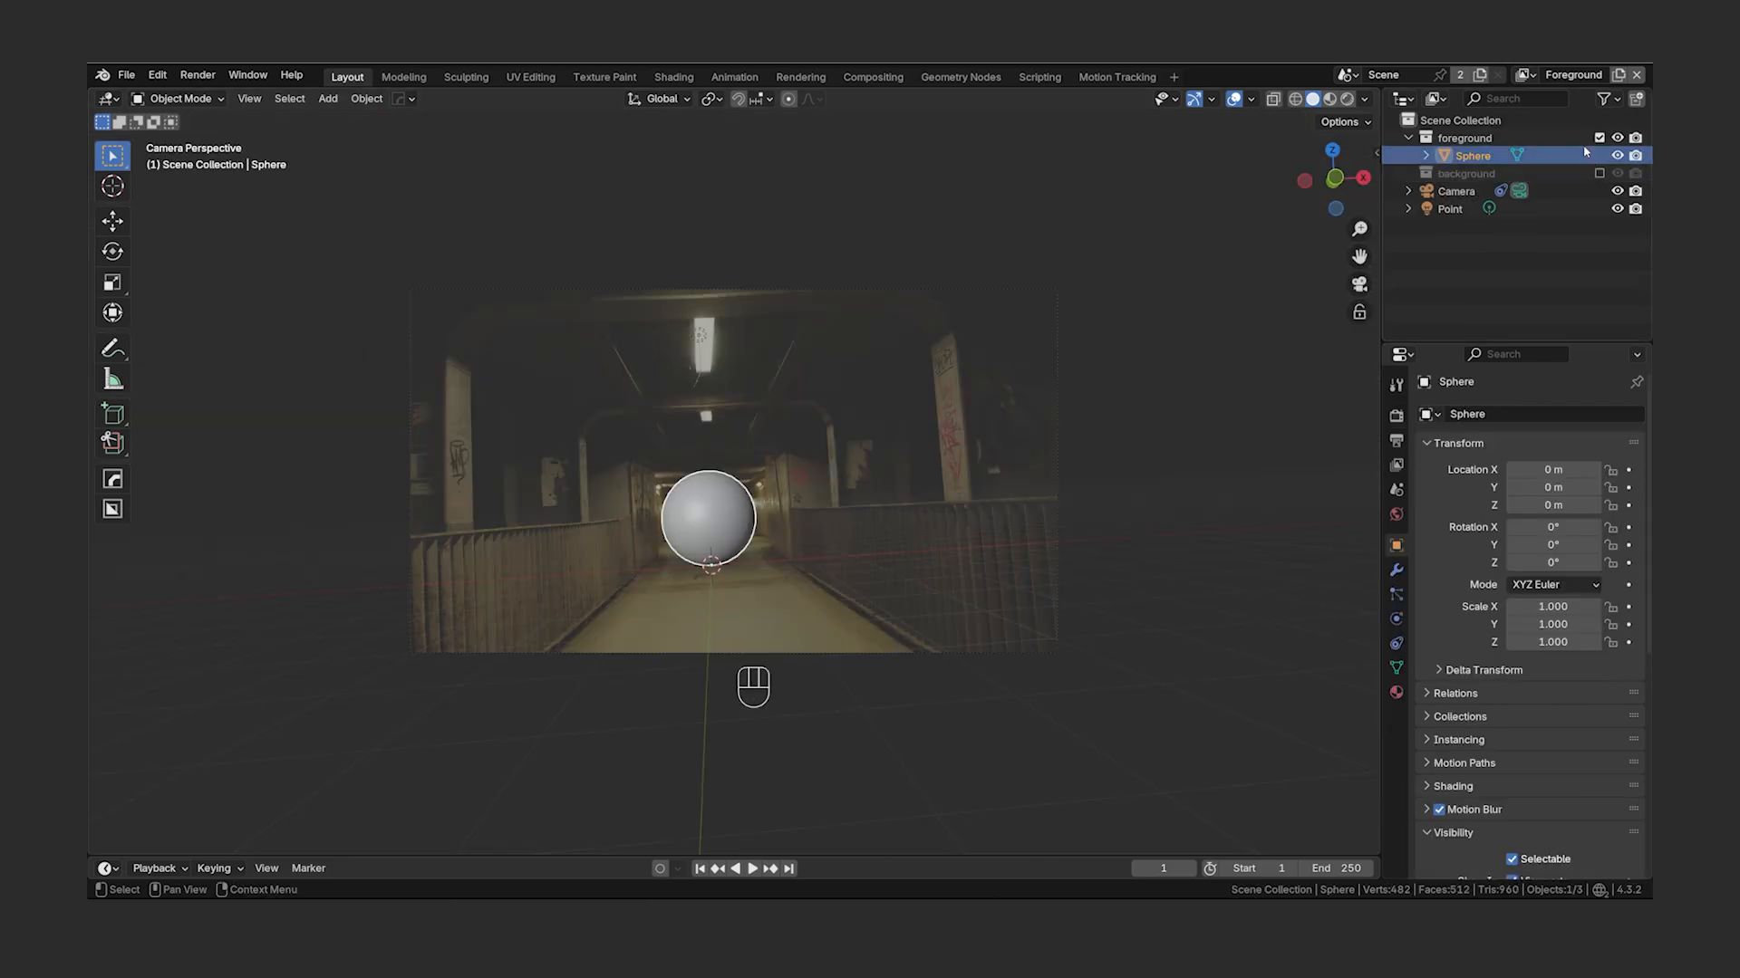
left_click(1608, 98)
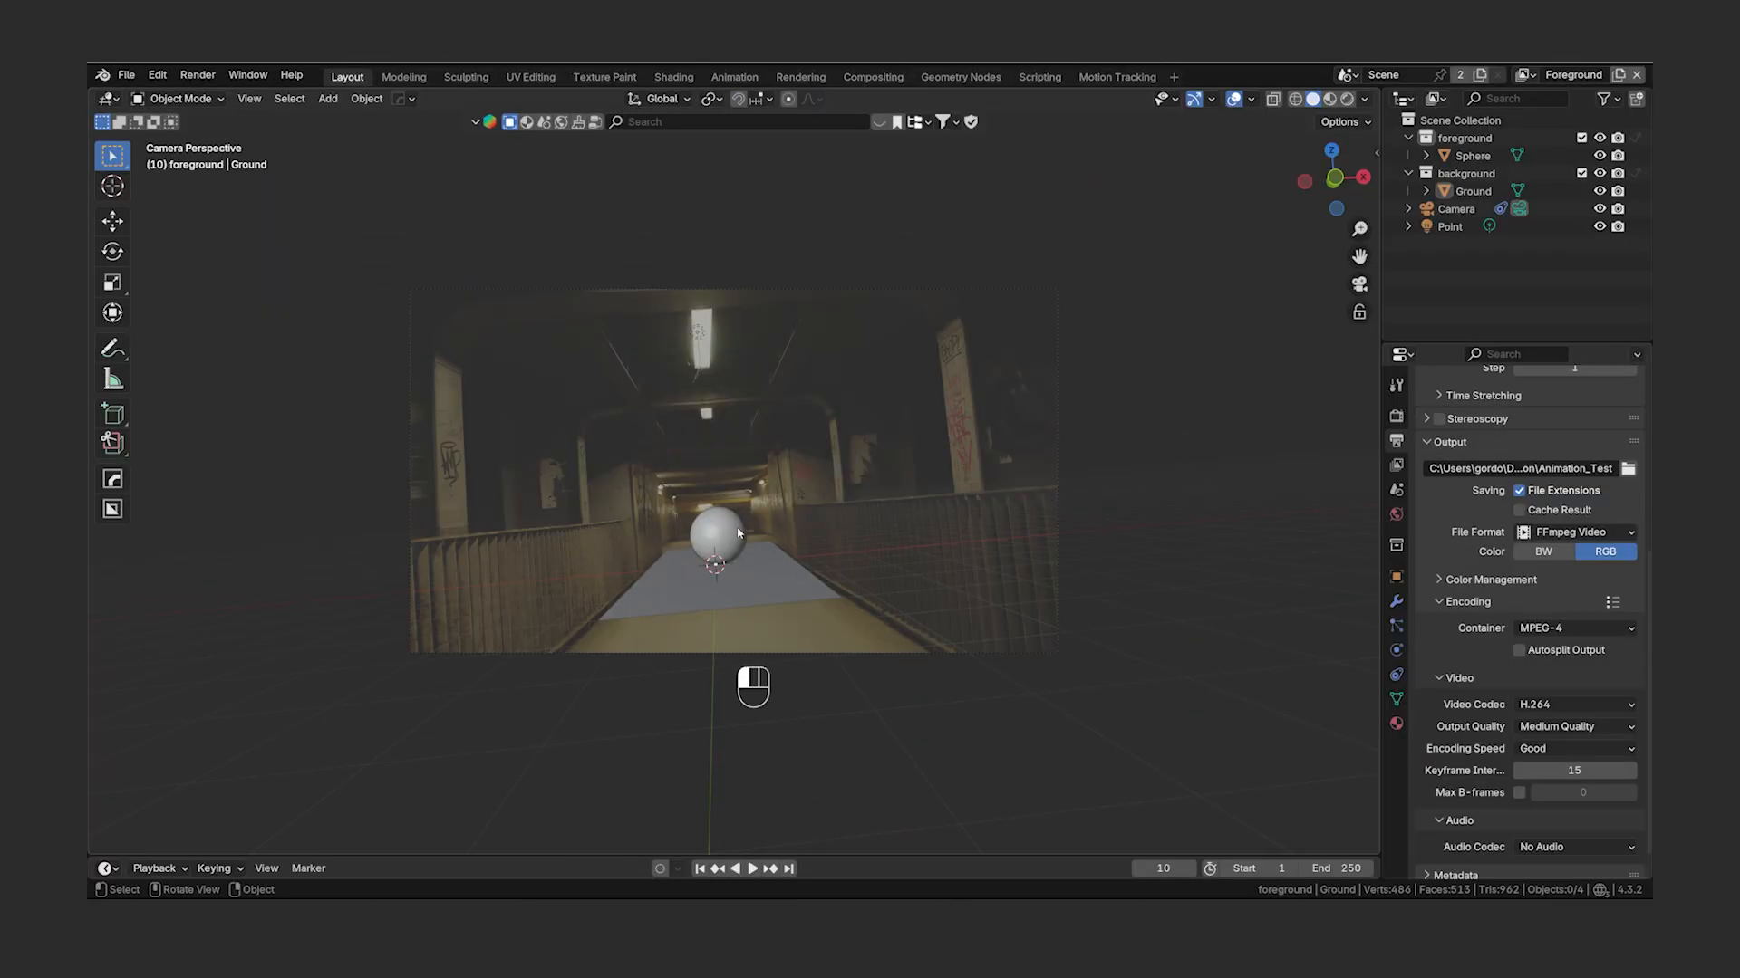
- Delete the placeholder sphere standing on the ground plane
left_click(736, 535)
key("x")
left_click(710, 528)
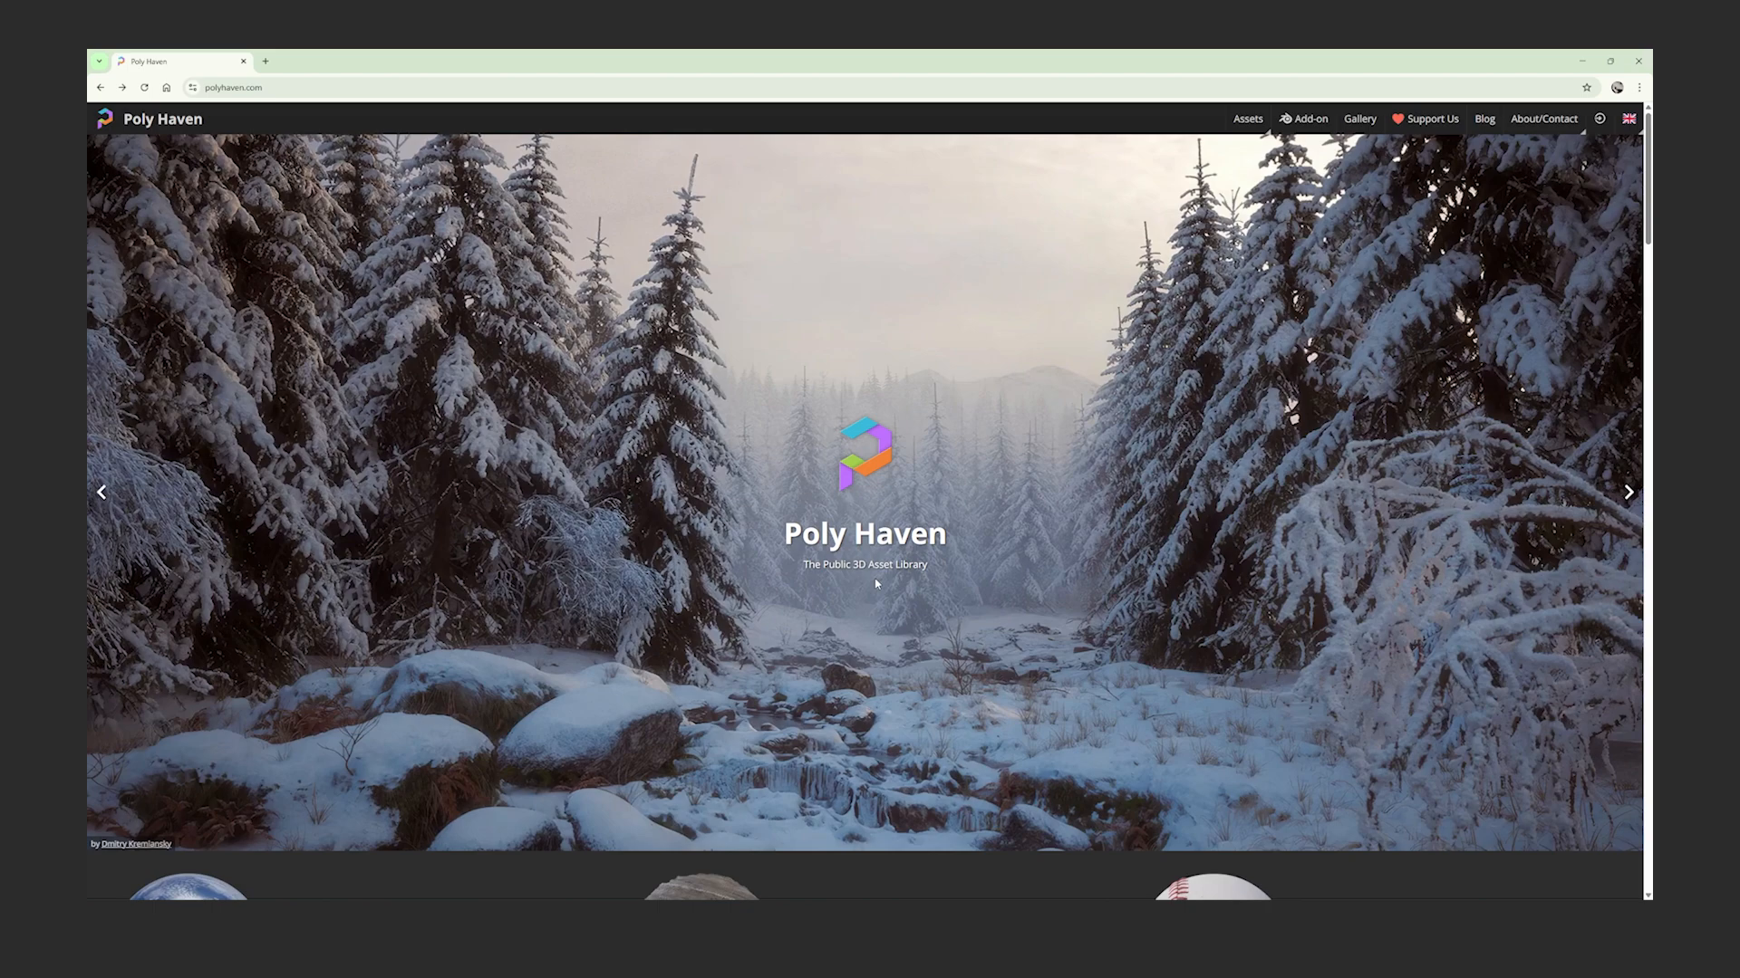
- In the browser, search Poly Haven's models for "table" and open the Side Table Tall 01 model
mouse_move(1248, 118)
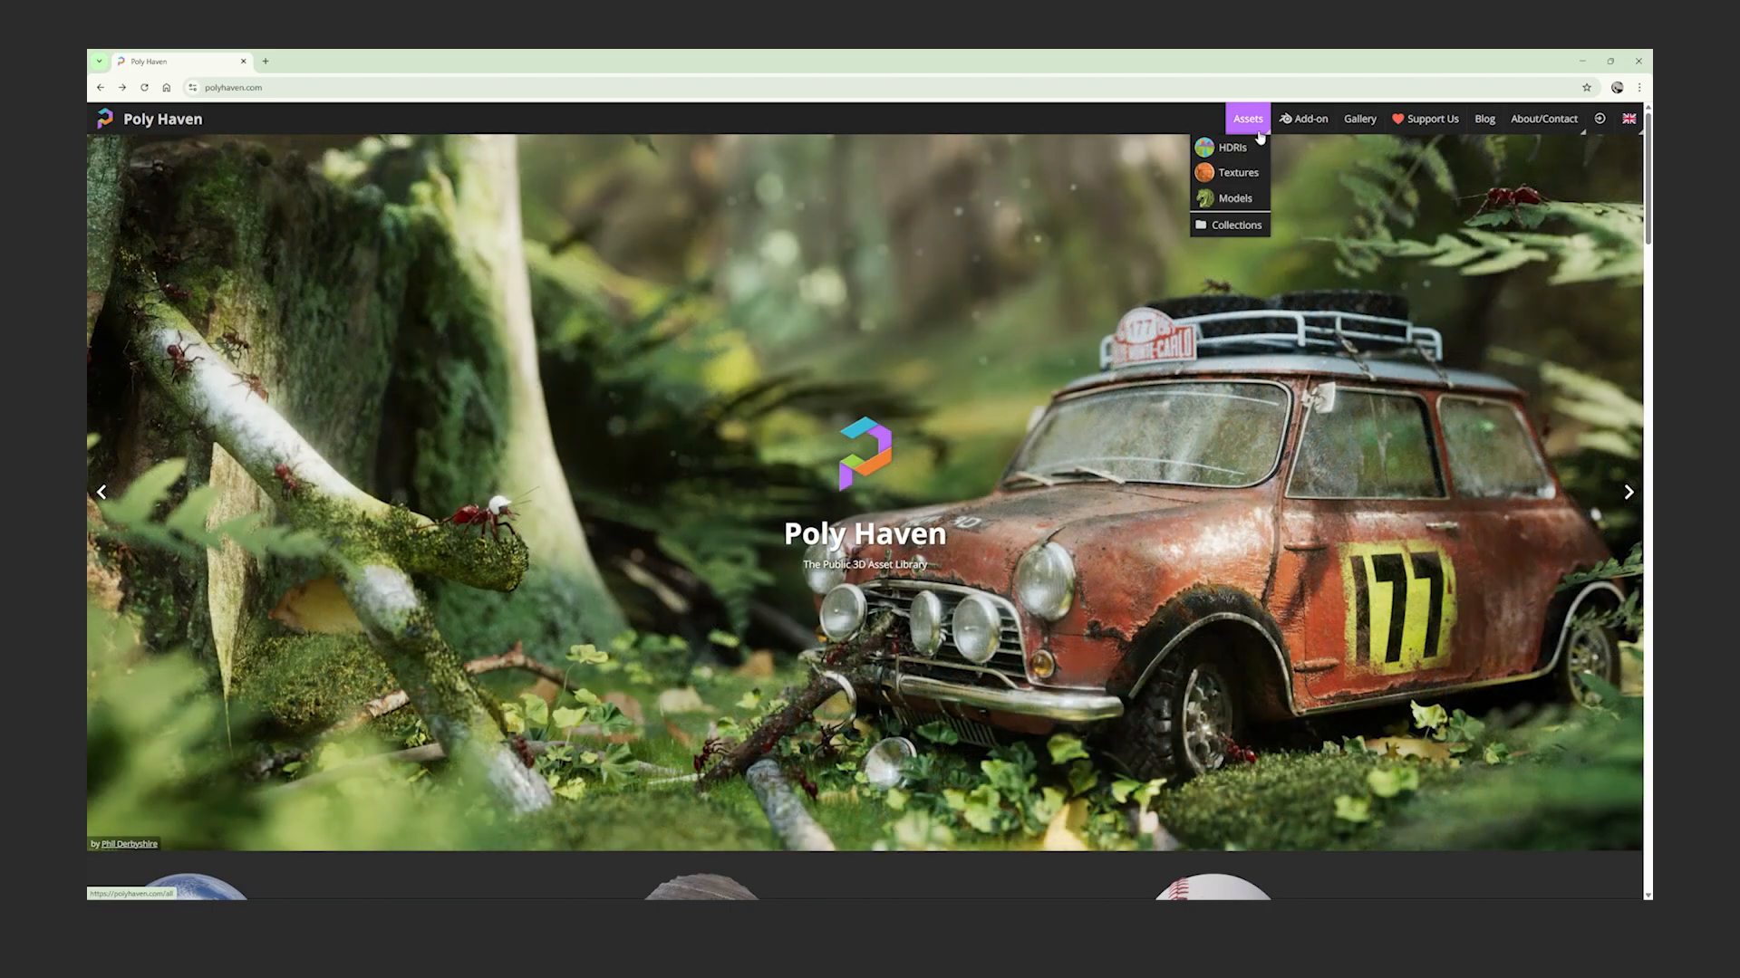
left_click(1260, 201)
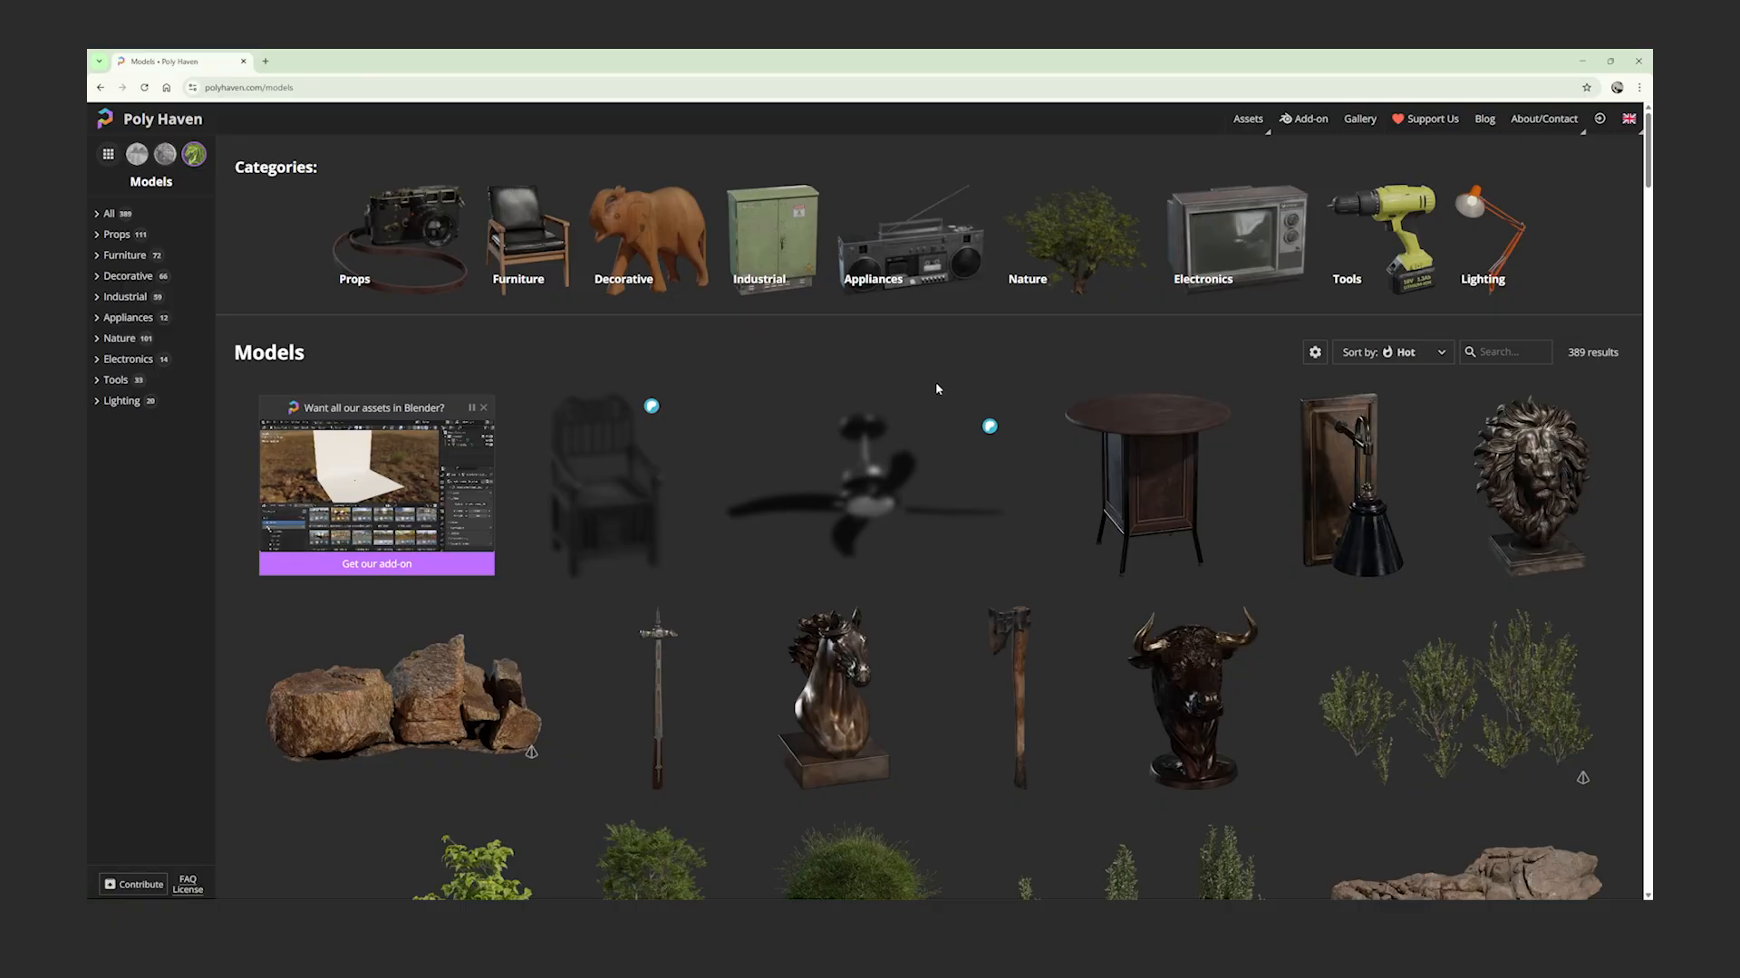
left_click(1491, 352)
type("table")
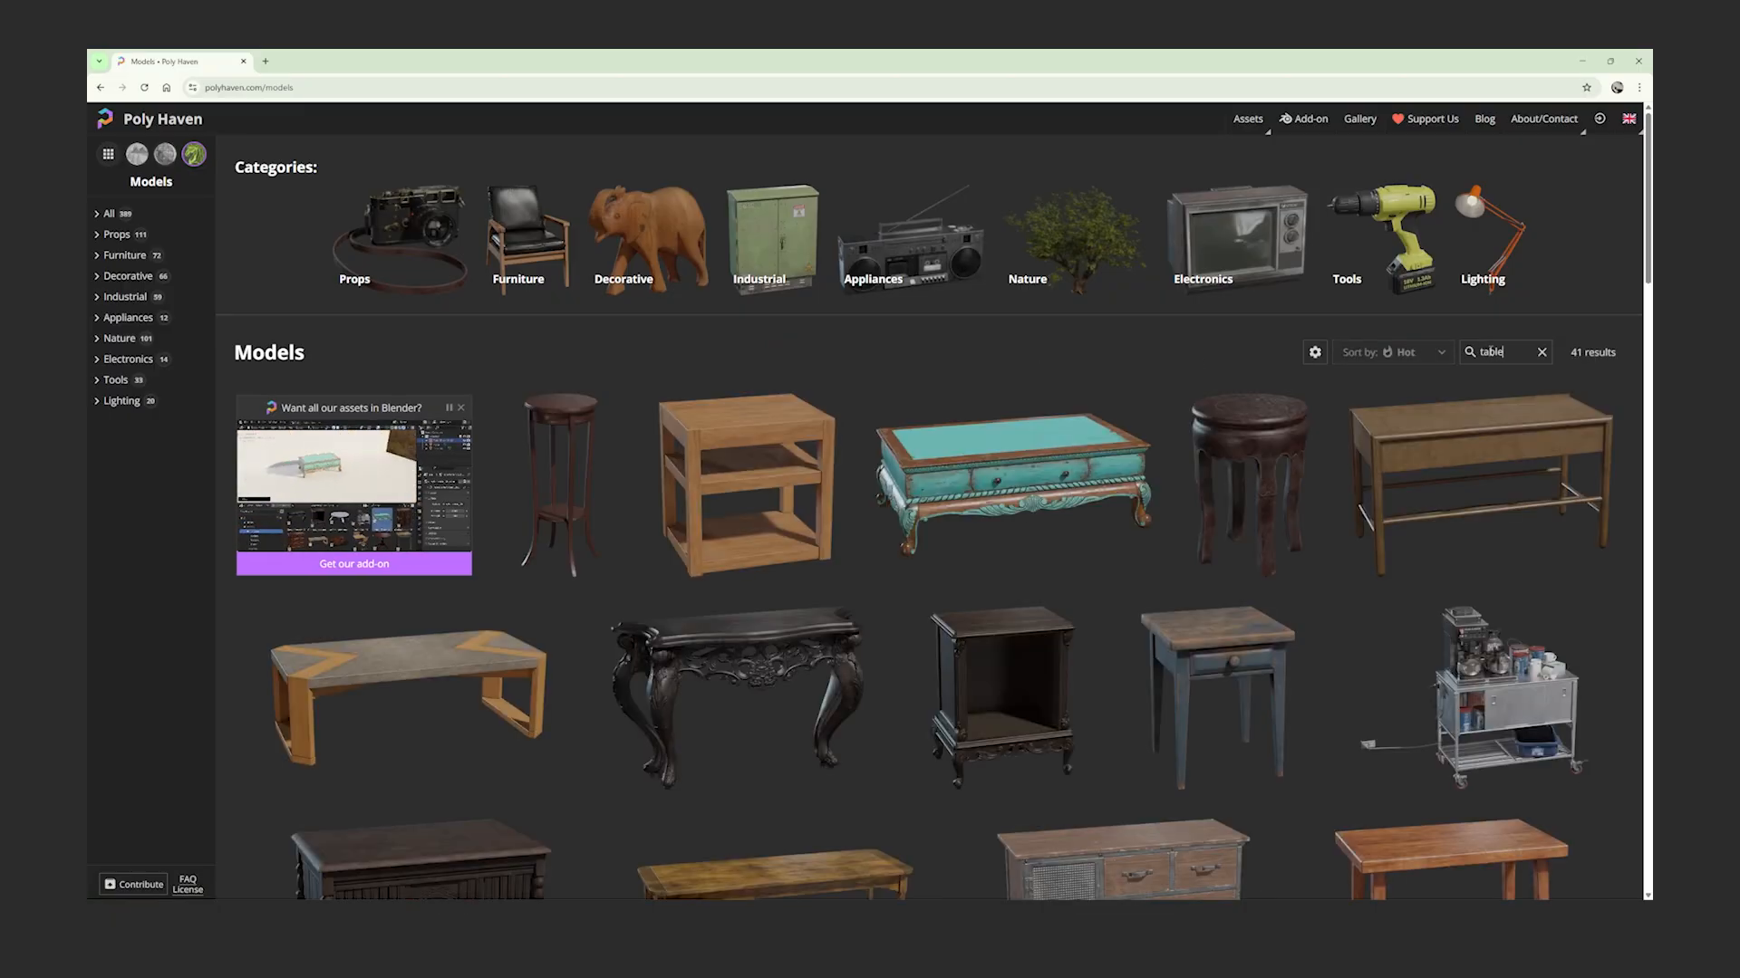
left_click(583, 515)
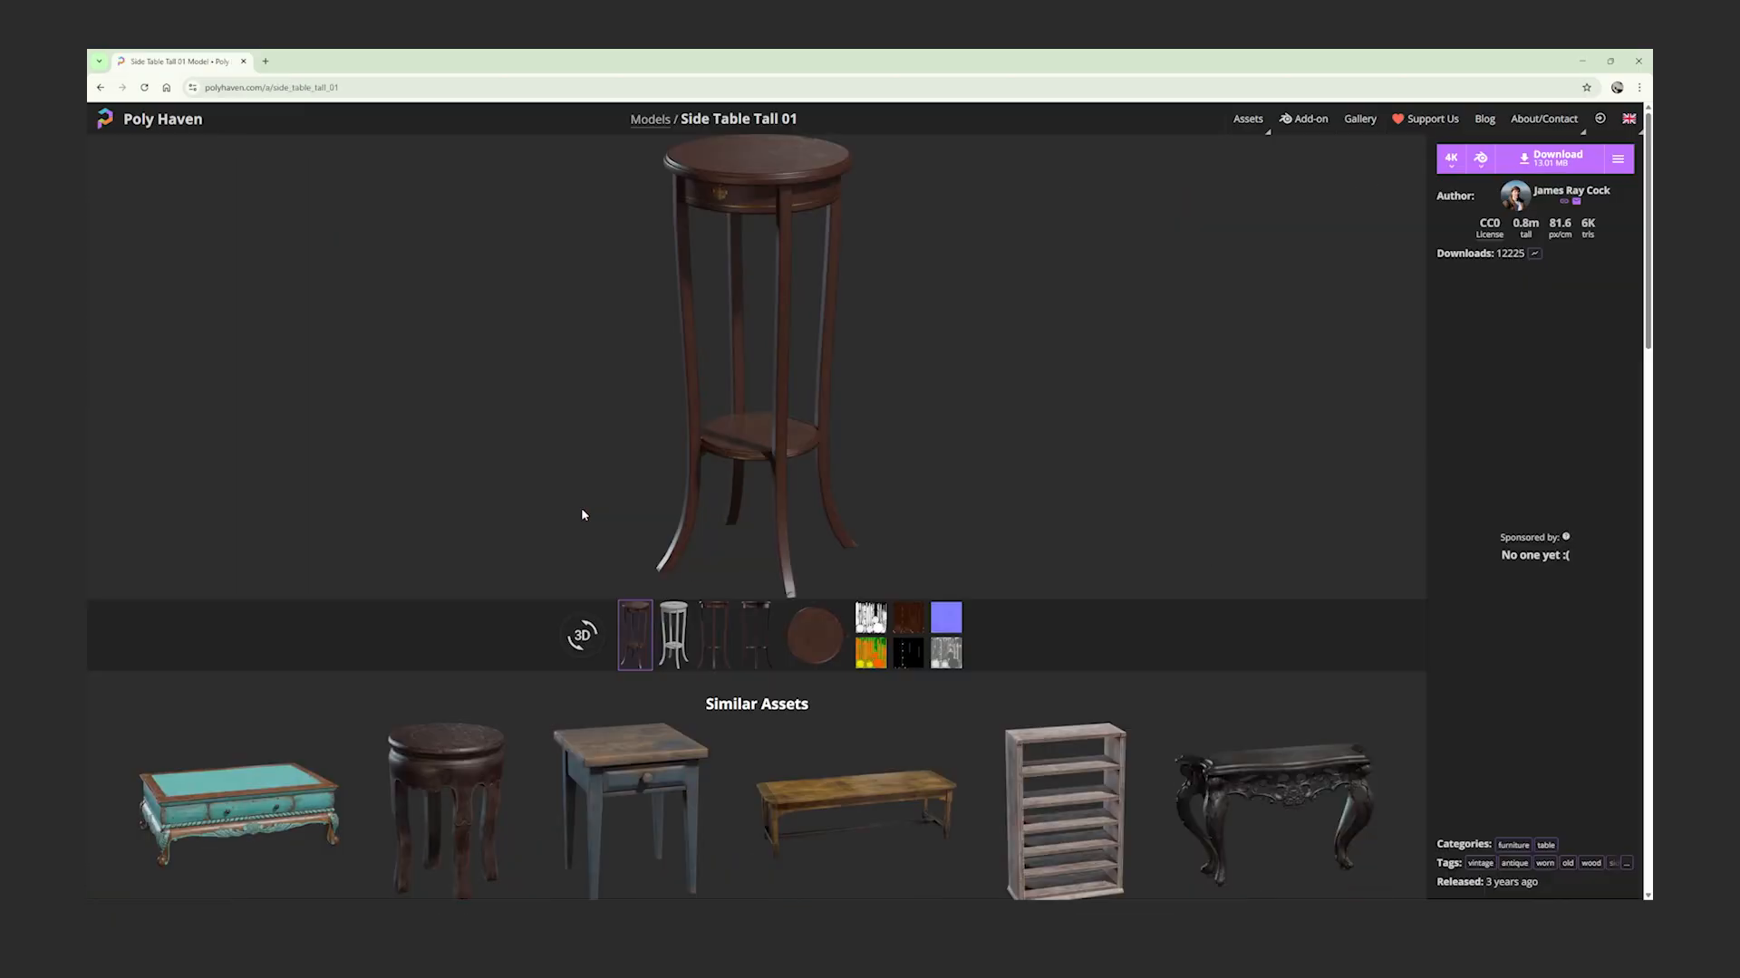
- Download the Side Table Tall 01 model in 4K Blender format and show the archive in its download folder
mouse_move(1450, 172)
left_click(1502, 197)
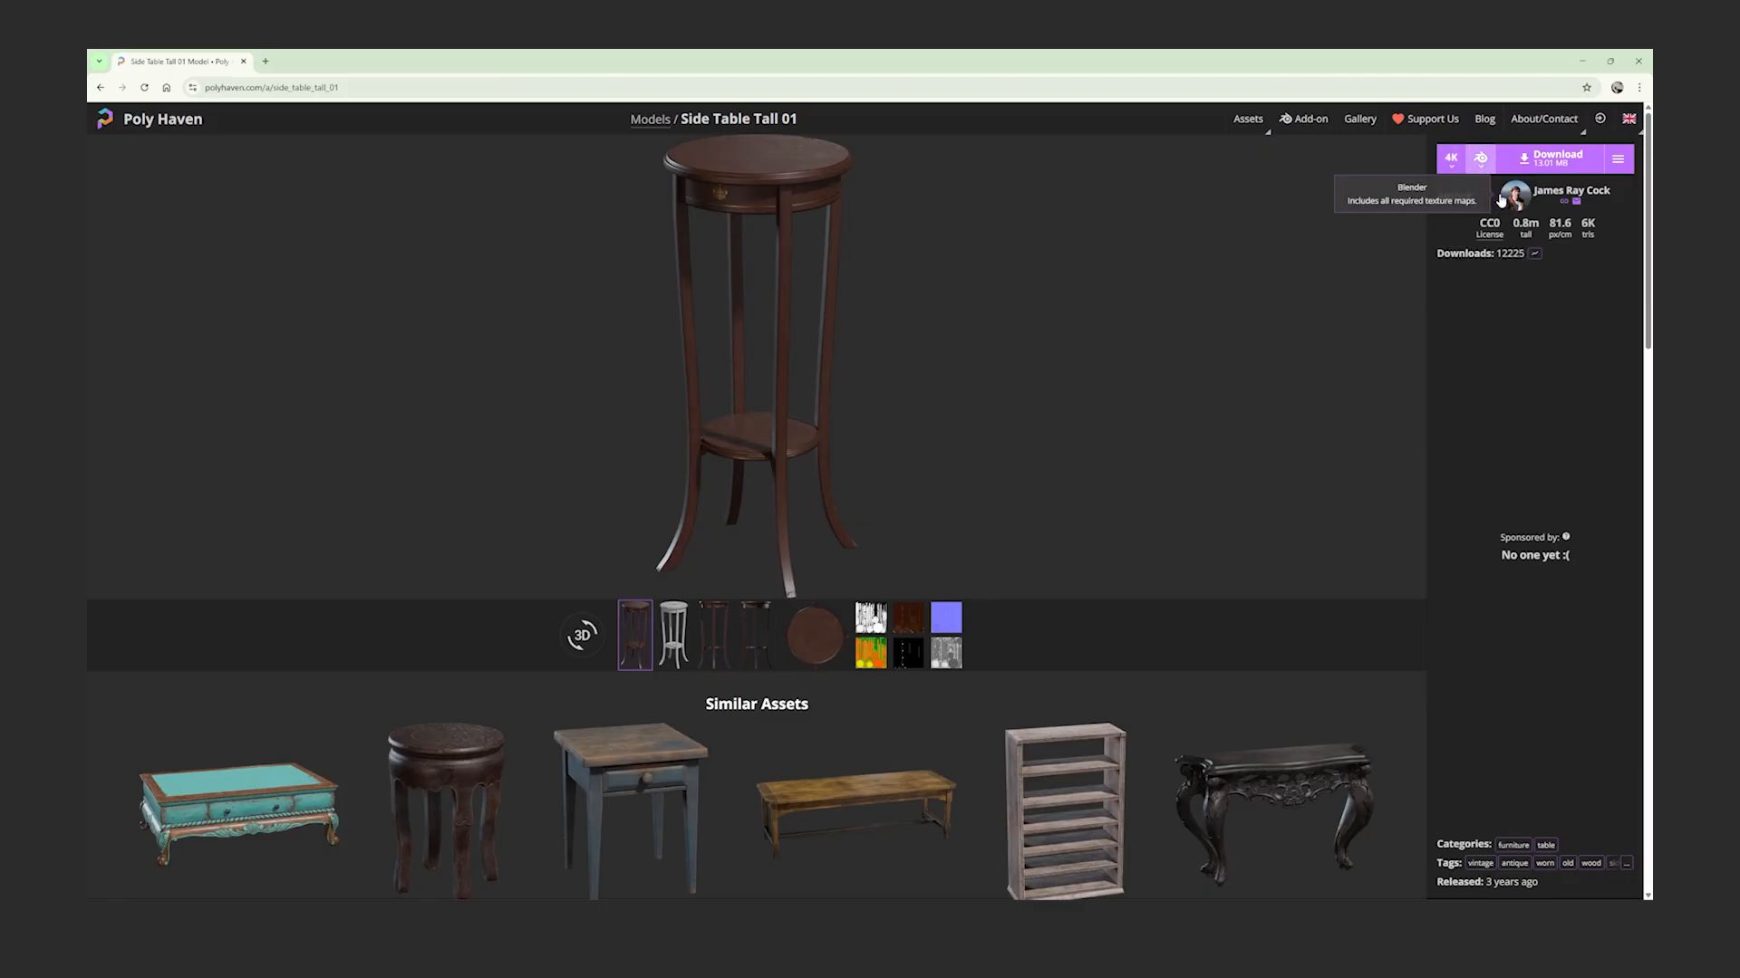
left_click(1557, 159)
right_click(1524, 125)
left_click(1490, 182)
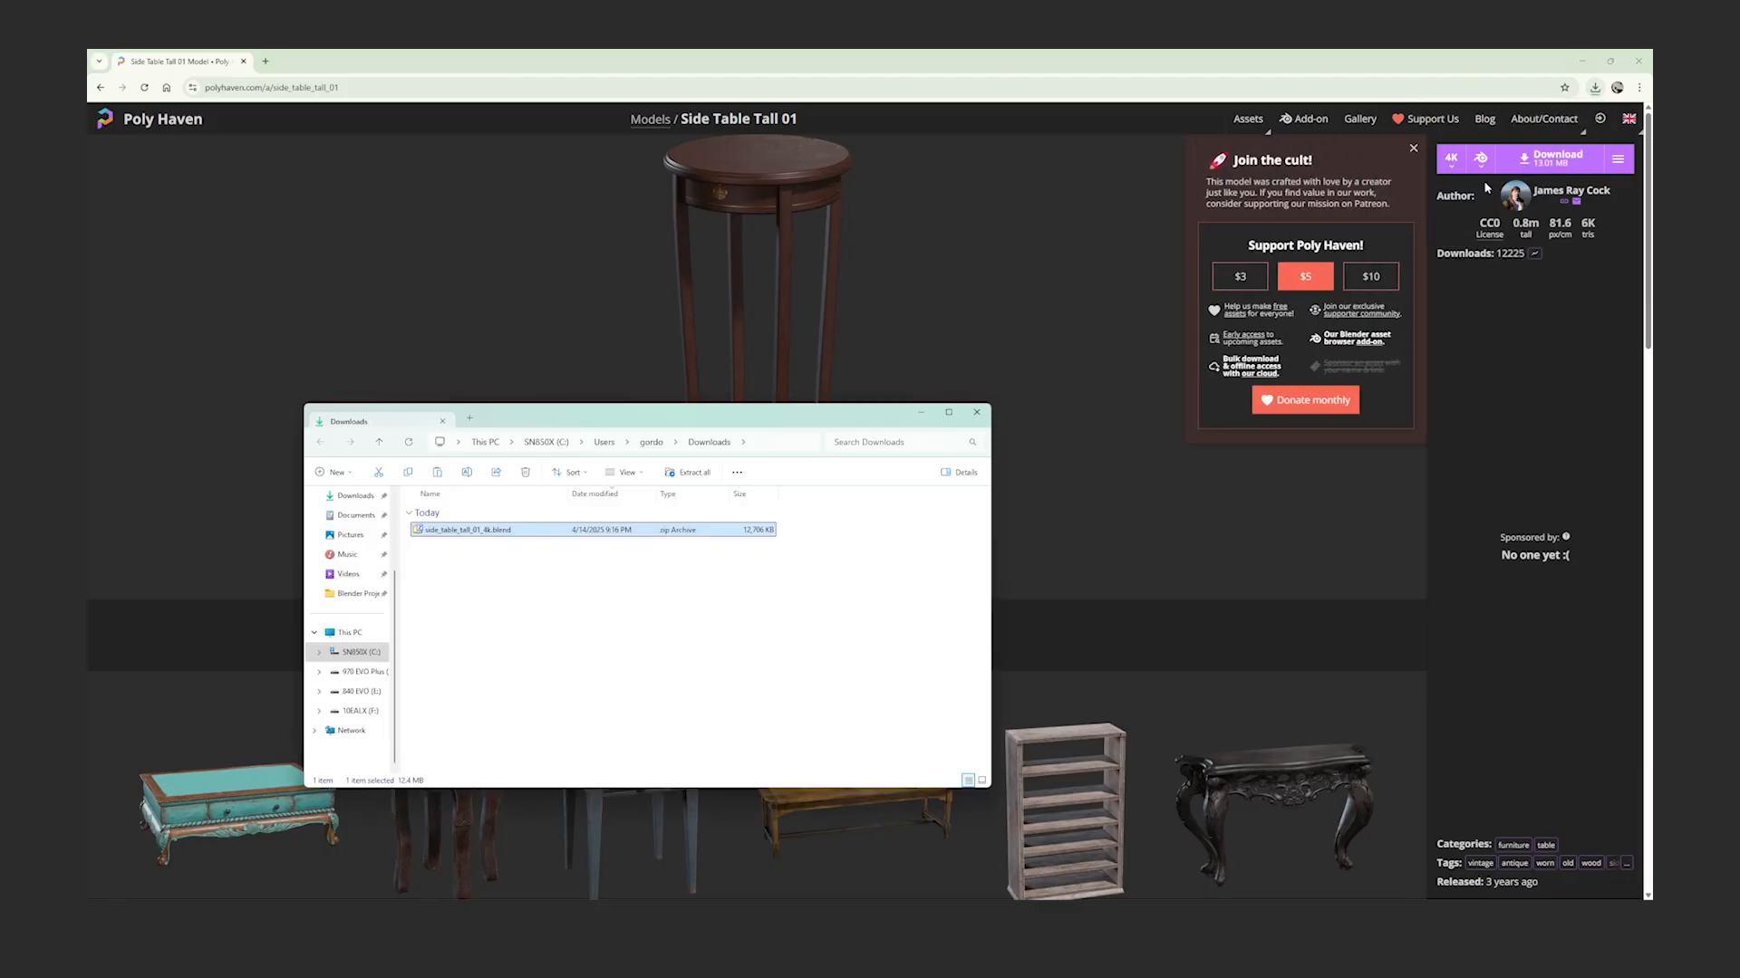
- Arrange the Downloads and project folder windows side by side and create a folder named Model Assets in the project folder
left_click_drag(653, 412, 1154, 397)
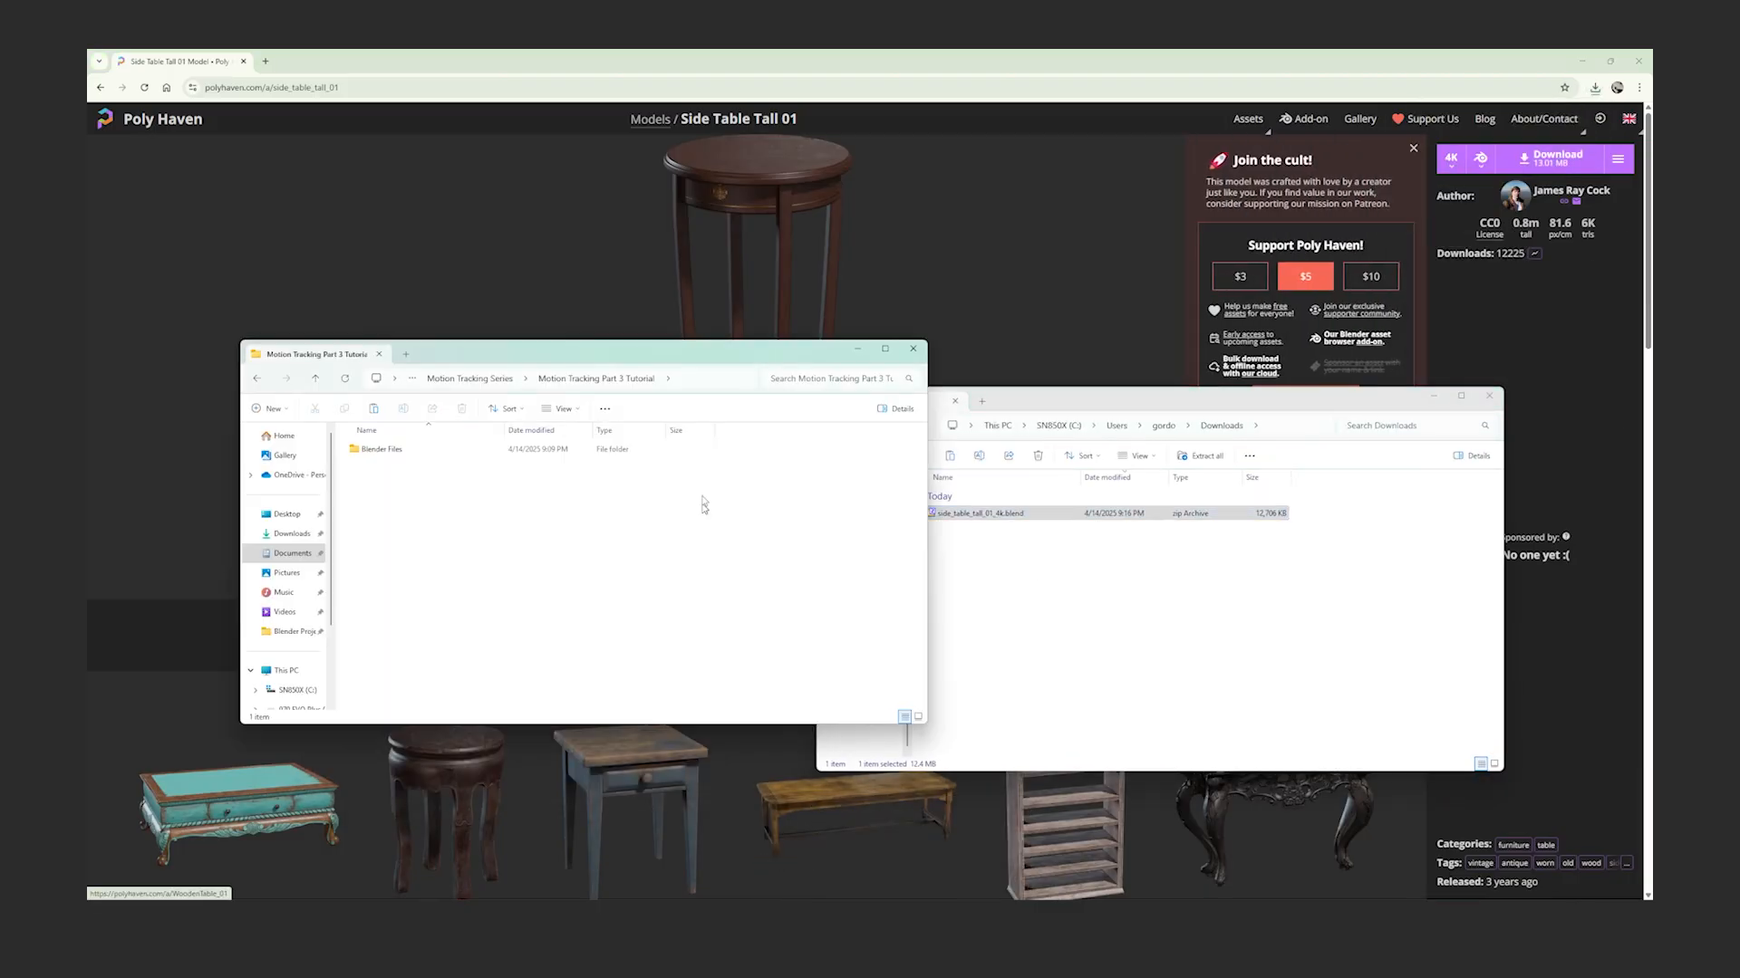
left_click_drag(703, 355, 582, 401)
right_click(293, 543)
mouse_move(362, 676)
left_click(528, 689)
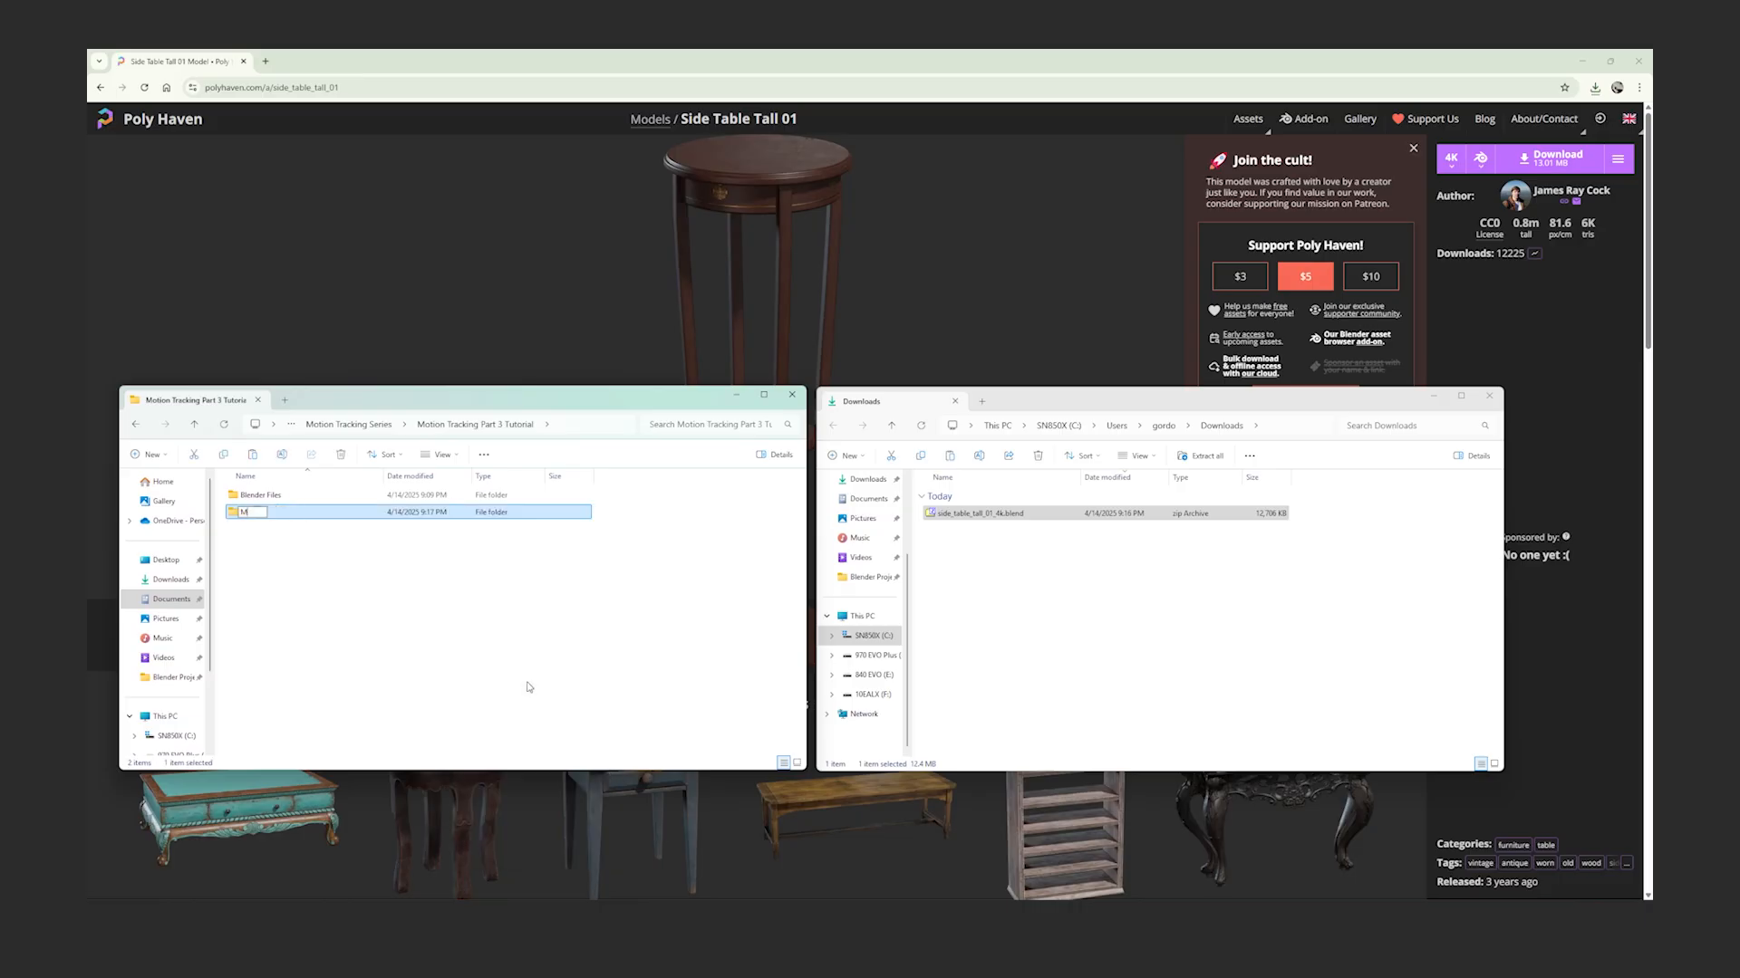
type("Model Assets")
key("Return")
- Move the side_table_tall_01_4k.blend archive into the Model Assets folder and extract it there
left_click_drag(969, 514, 262, 512)
double_click(262, 512)
right_click(293, 495)
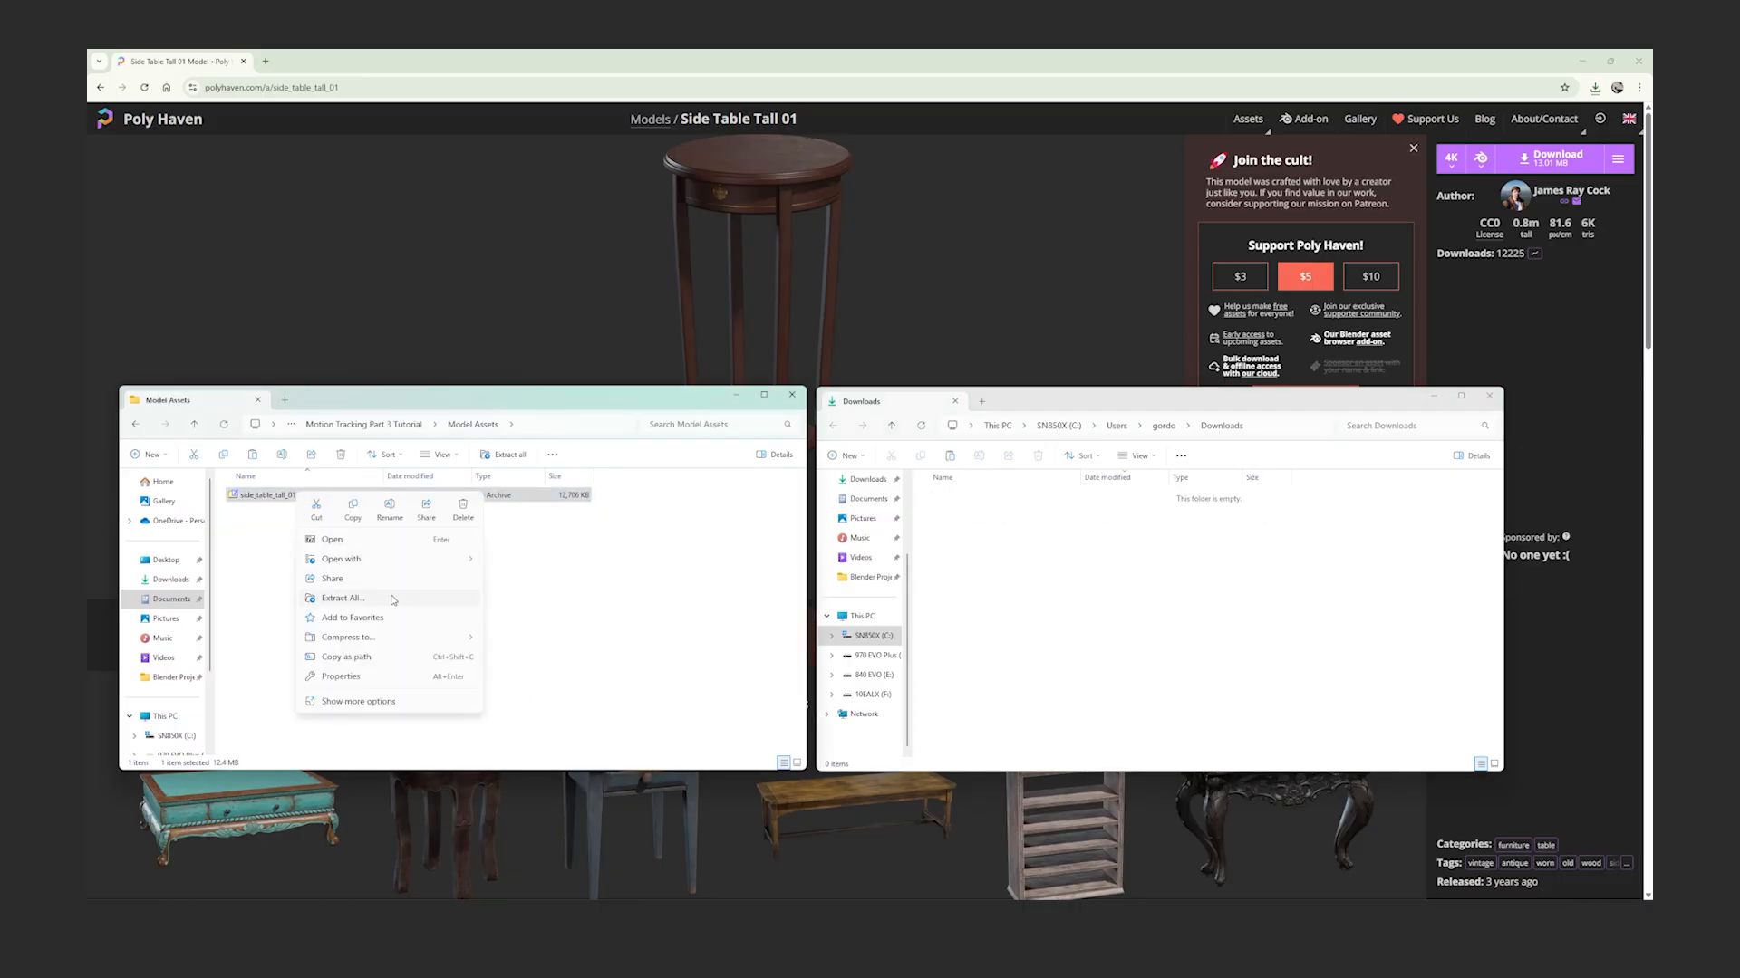
left_click(392, 600)
left_click(974, 598)
left_click(381, 513)
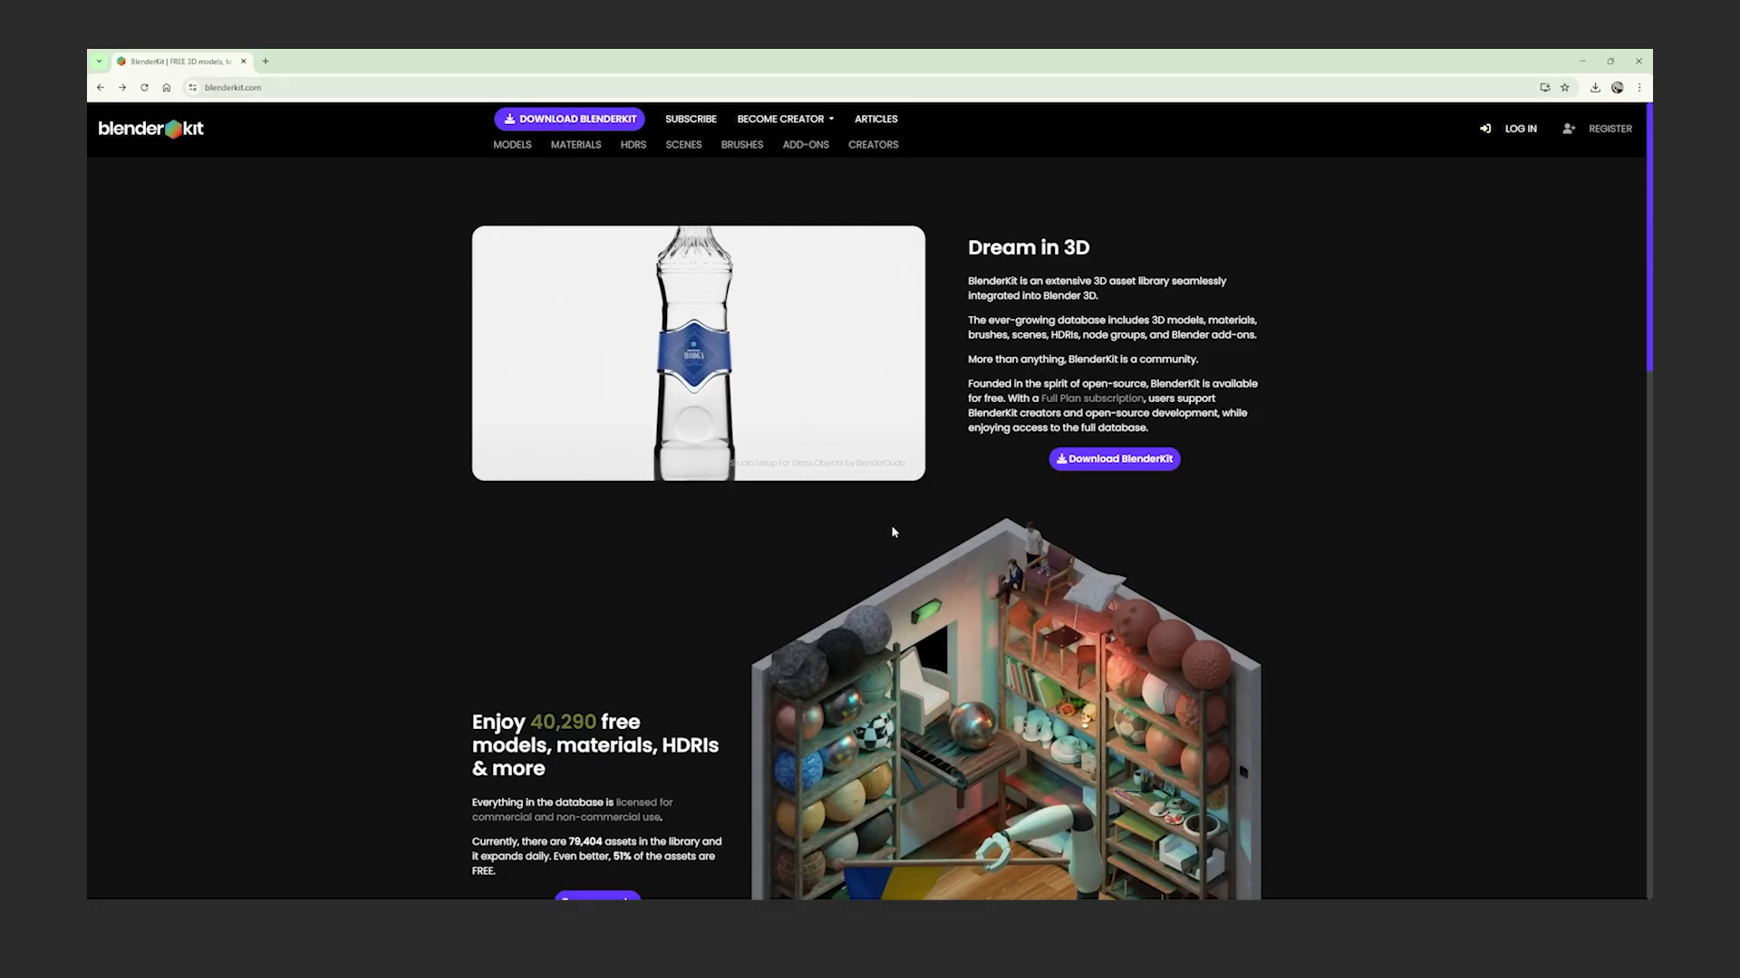
- Download the BlenderKit add-on from its website
left_click(1115, 460)
left_click(932, 283)
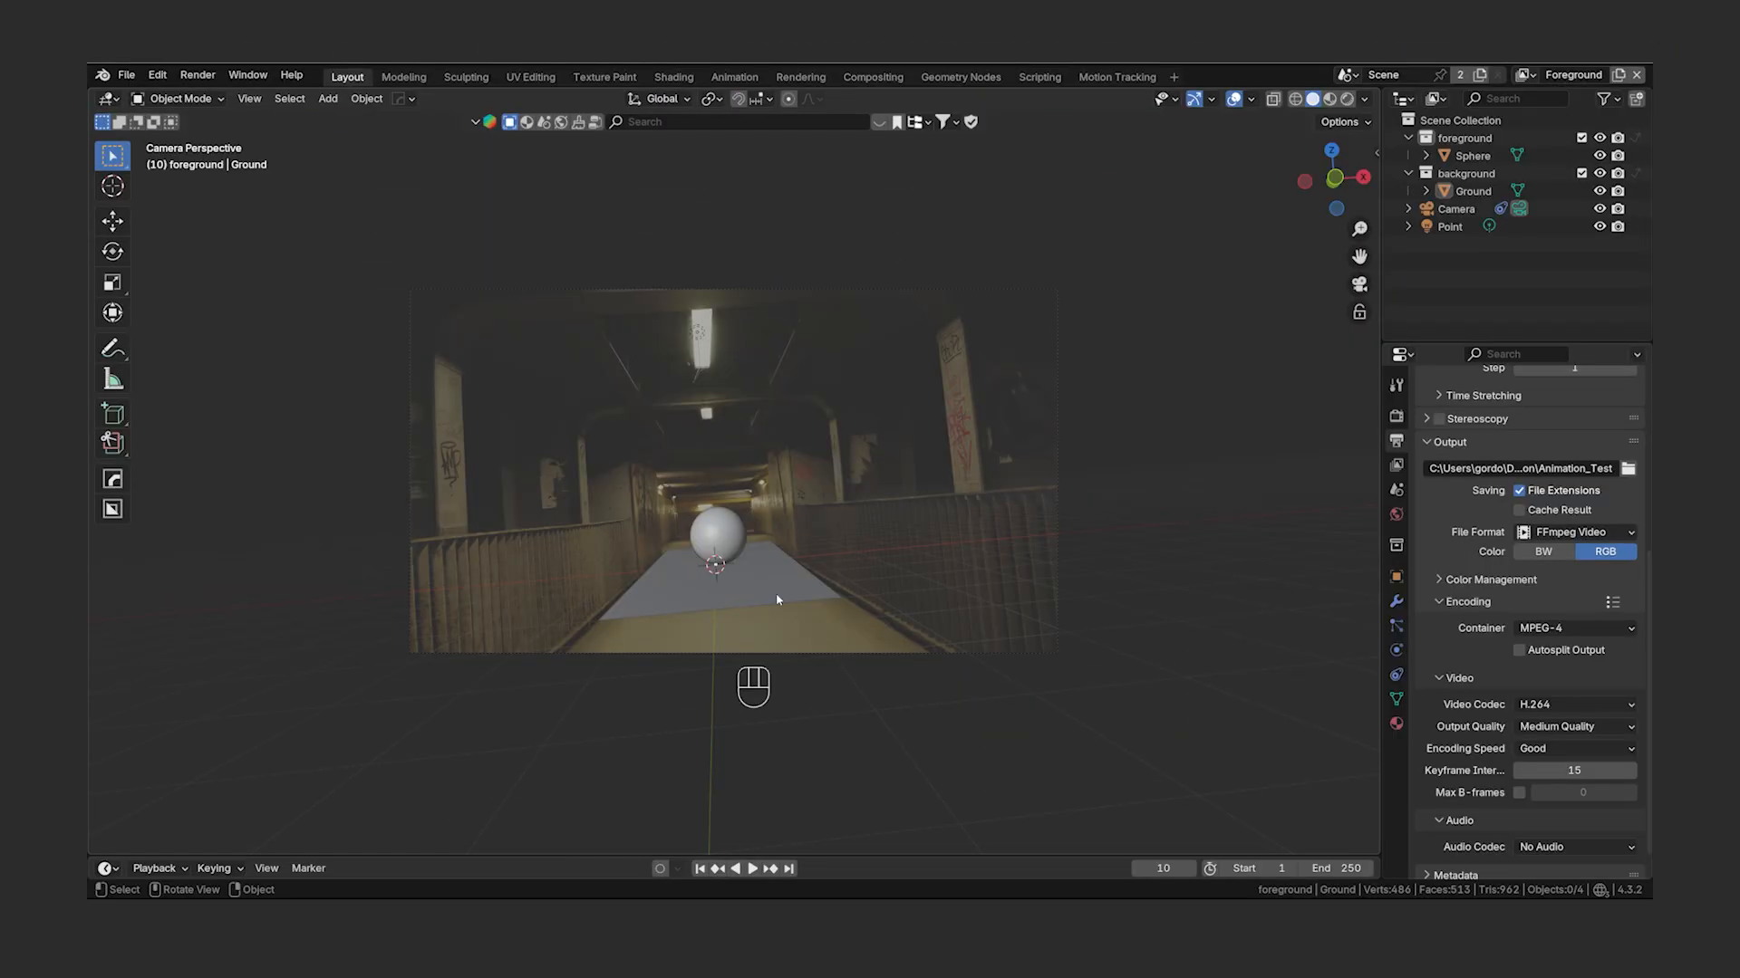
- Switch to Blender and install the add-on blenderkit-v3.15.1.250403.zip from disk through the add-on preferences
left_click(157, 75)
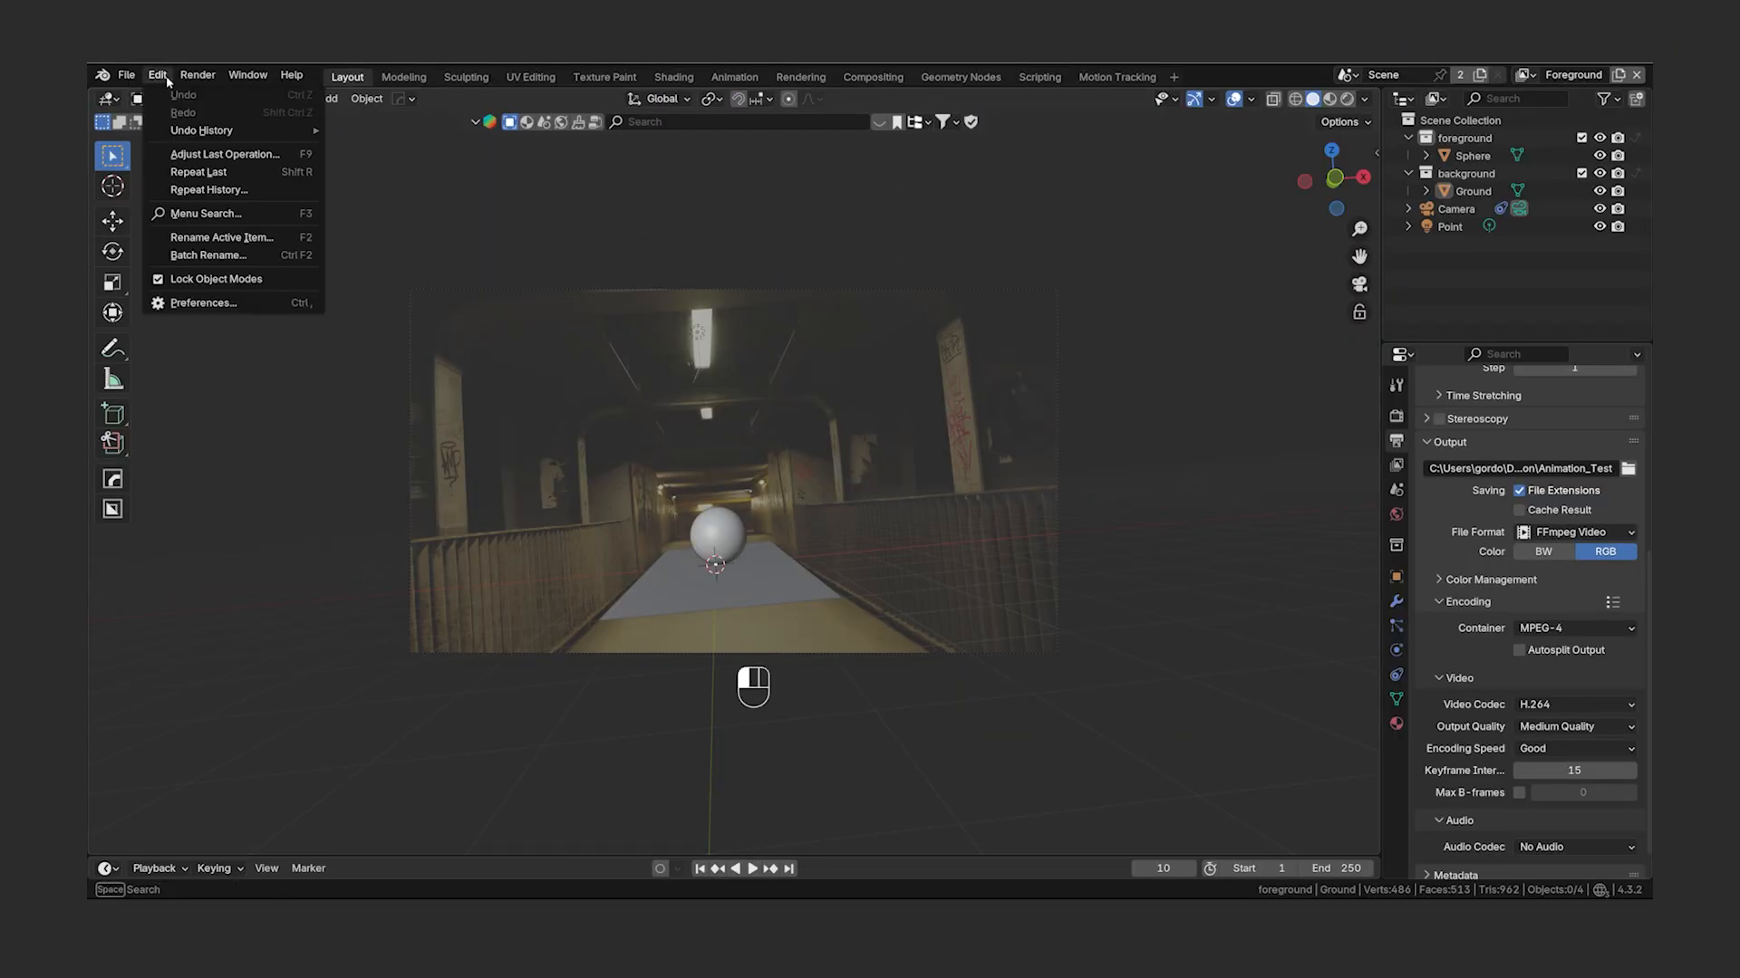
left_click(285, 300)
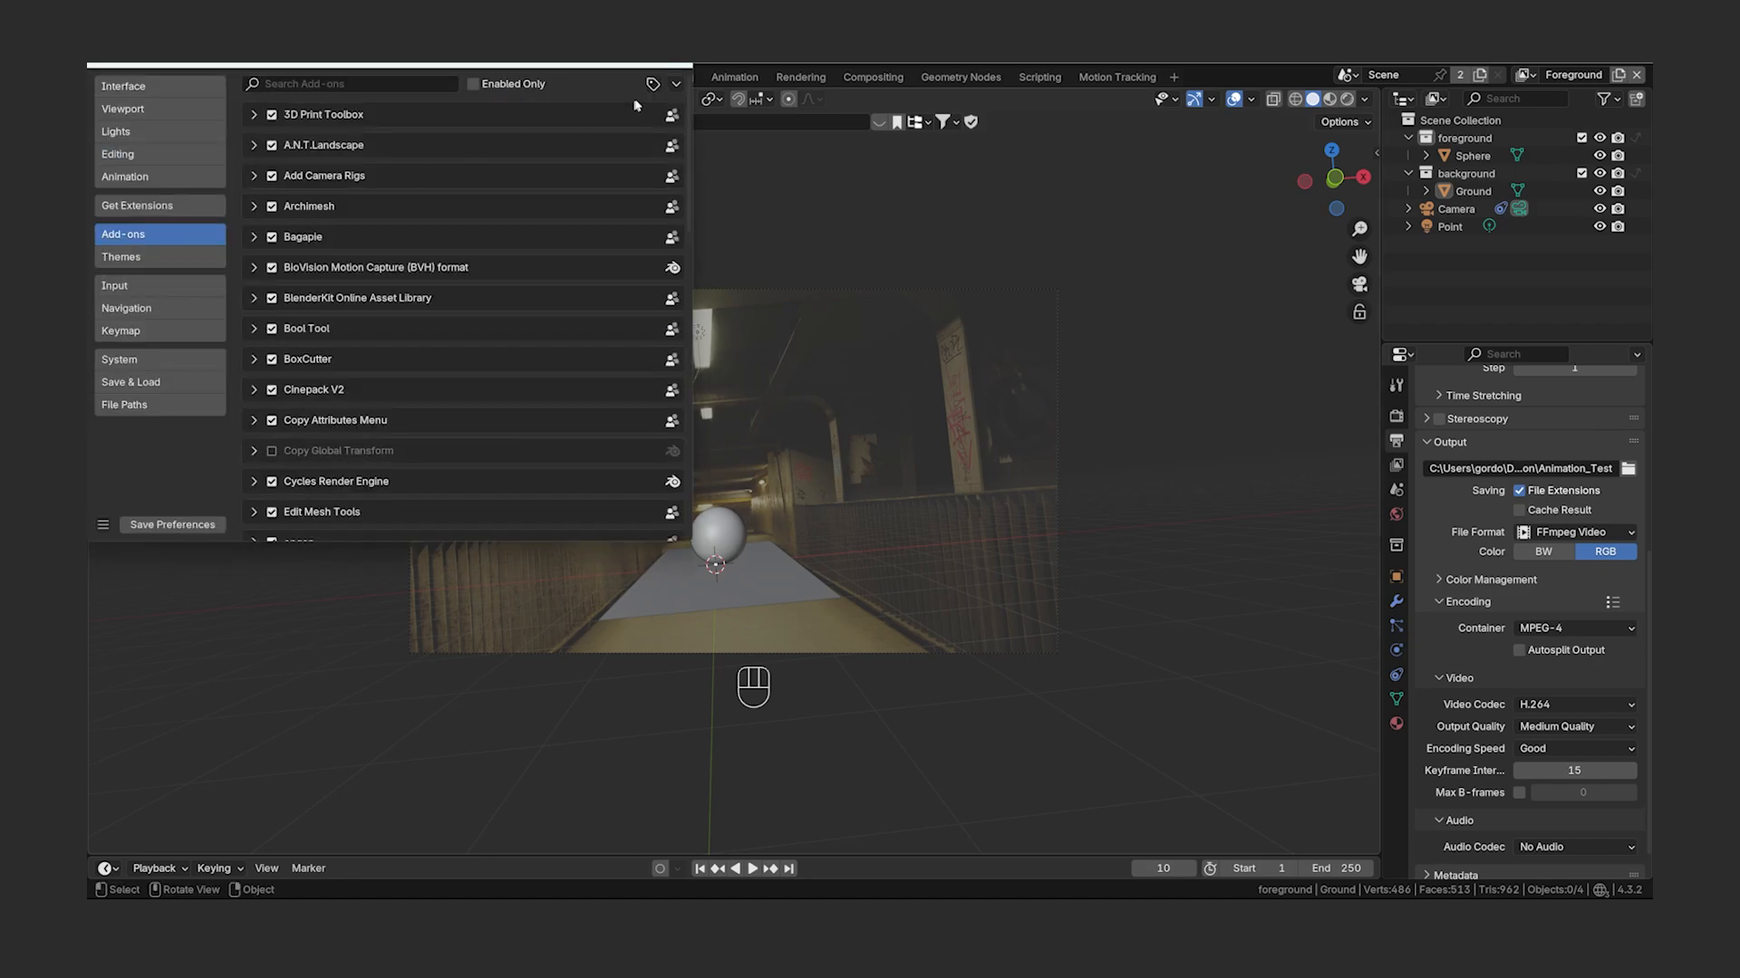
left_click(675, 83)
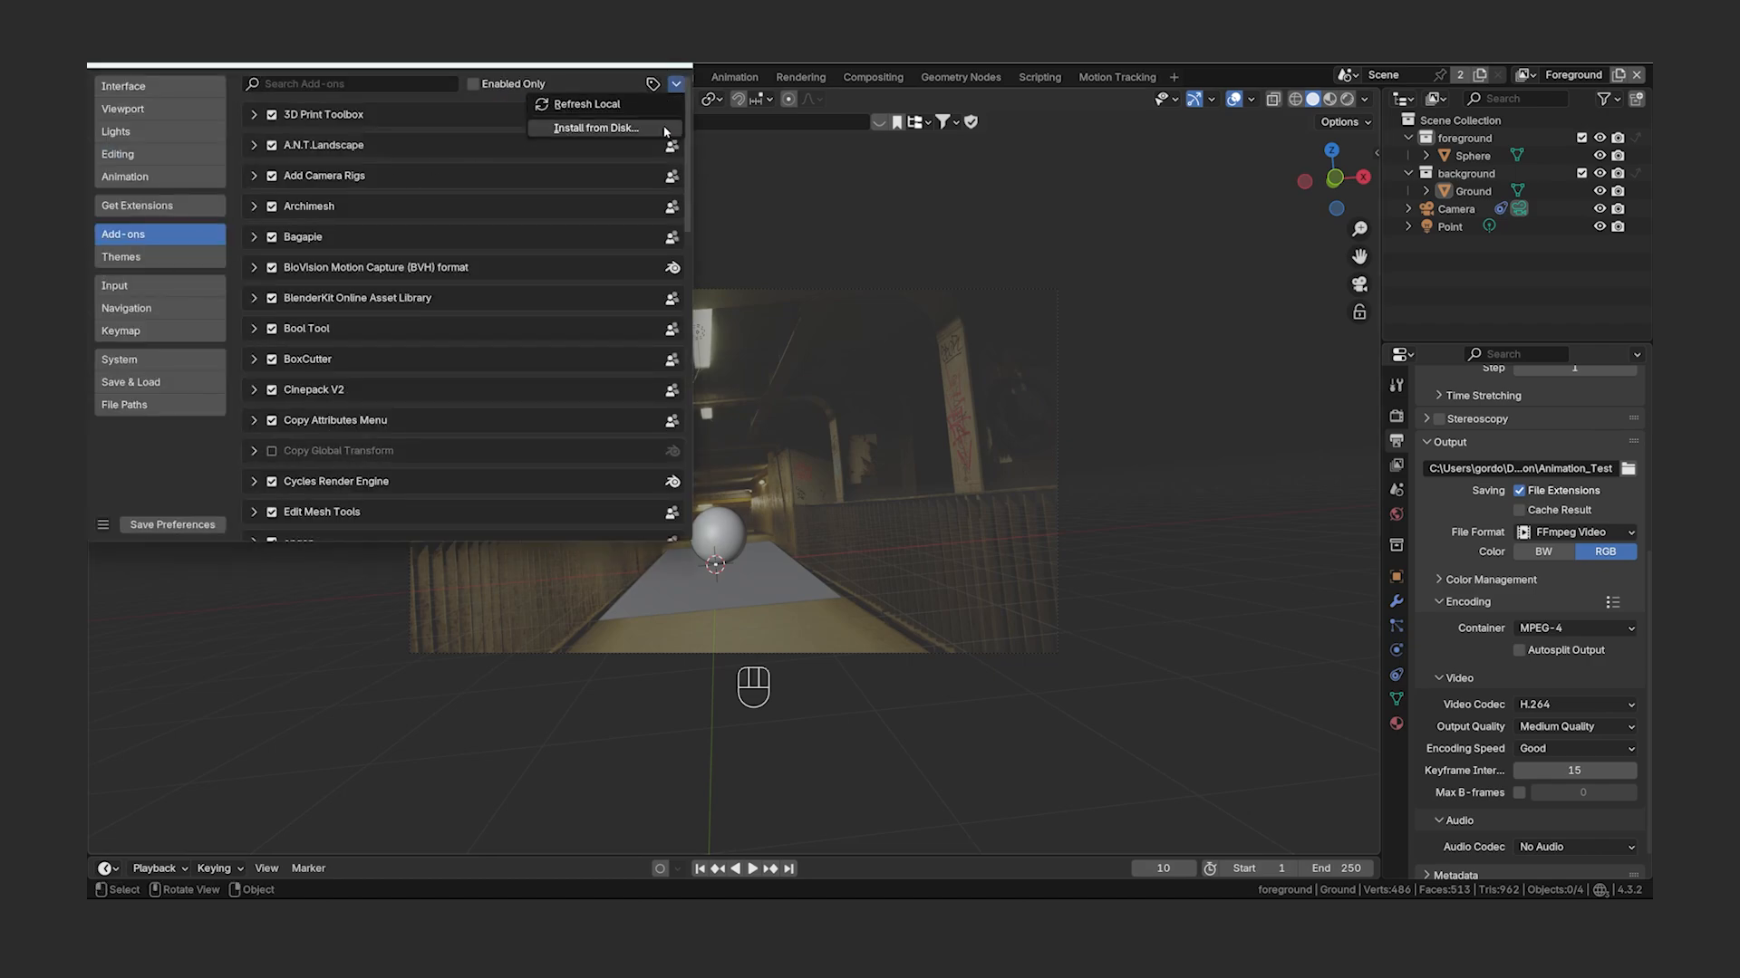
left_click(667, 129)
left_click(224, 222)
left_click(426, 136)
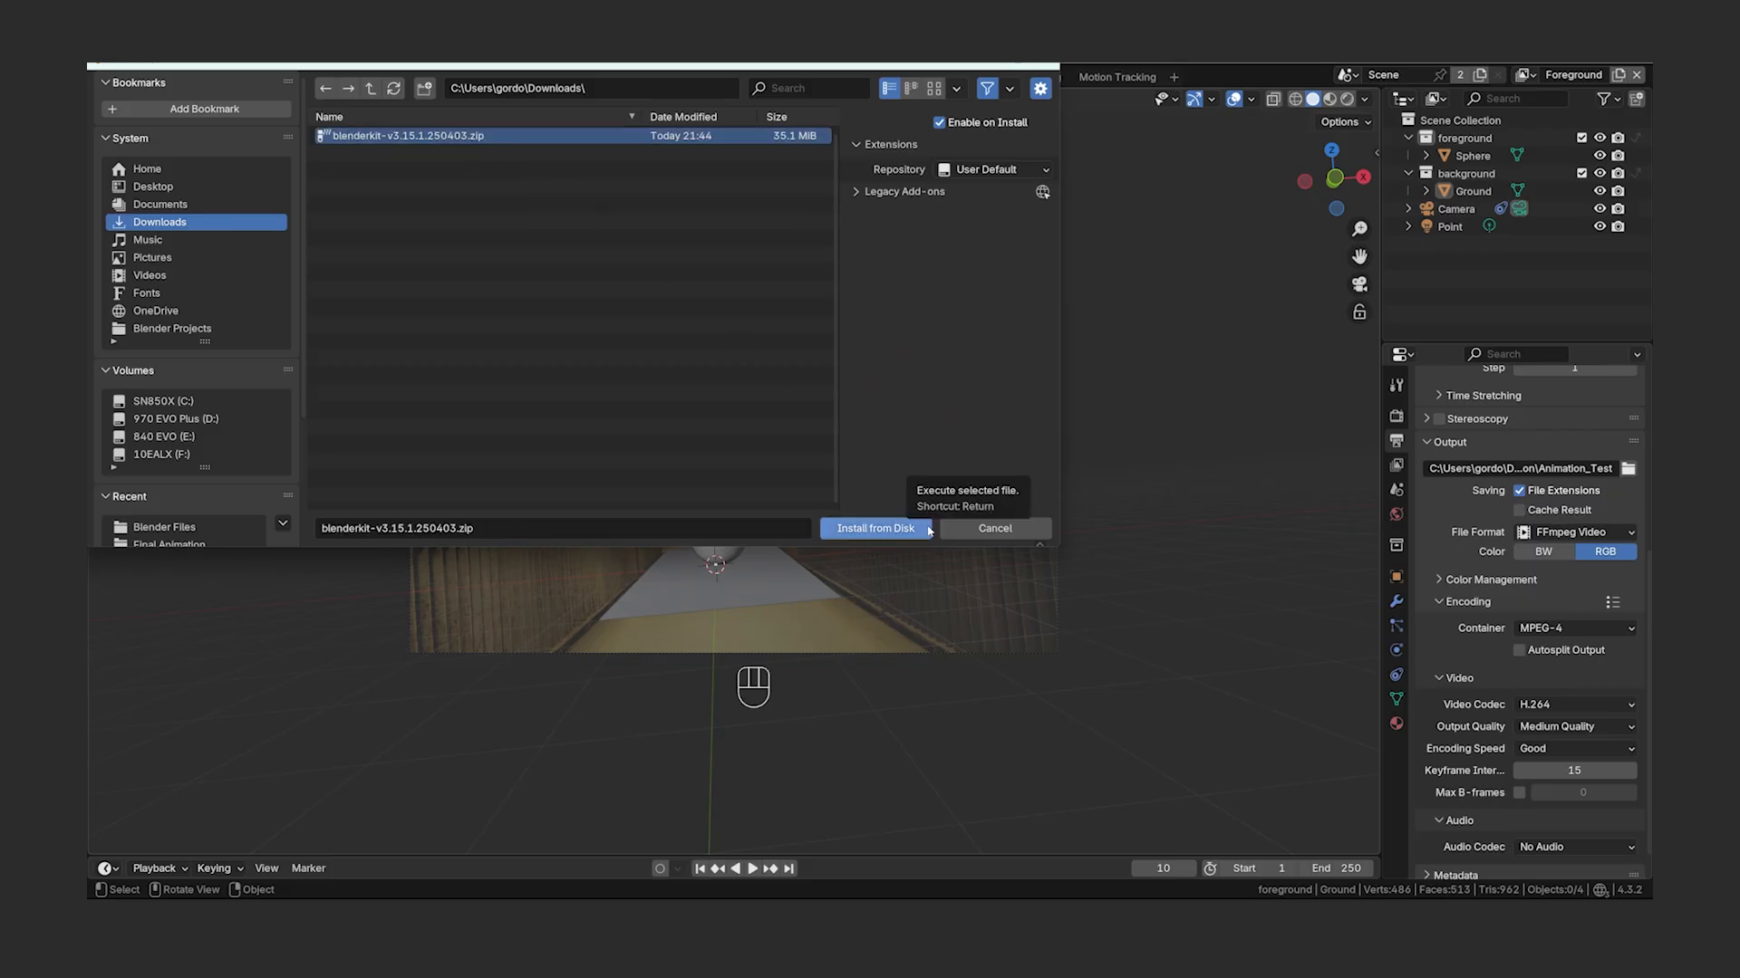
left_click(929, 531)
- Filter the add-on list for "blenderkit" to find the BlenderKit Online Asset Library, and save
left_click(365, 83)
type("blende")
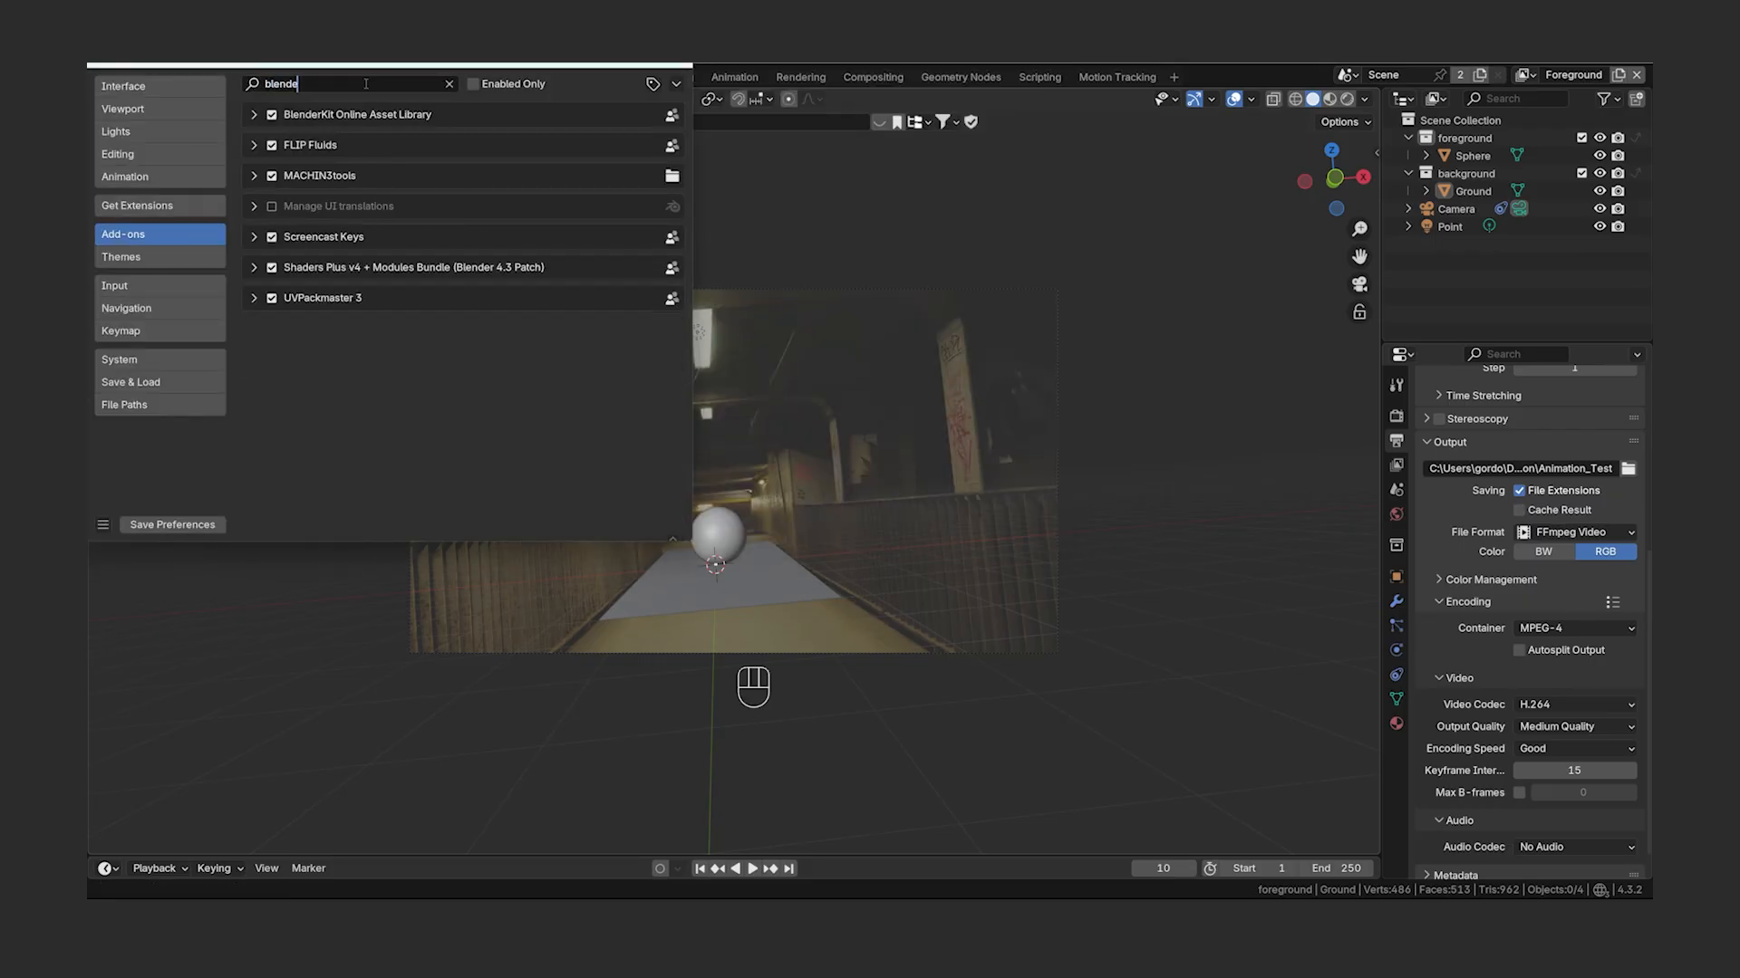
type("rkit")
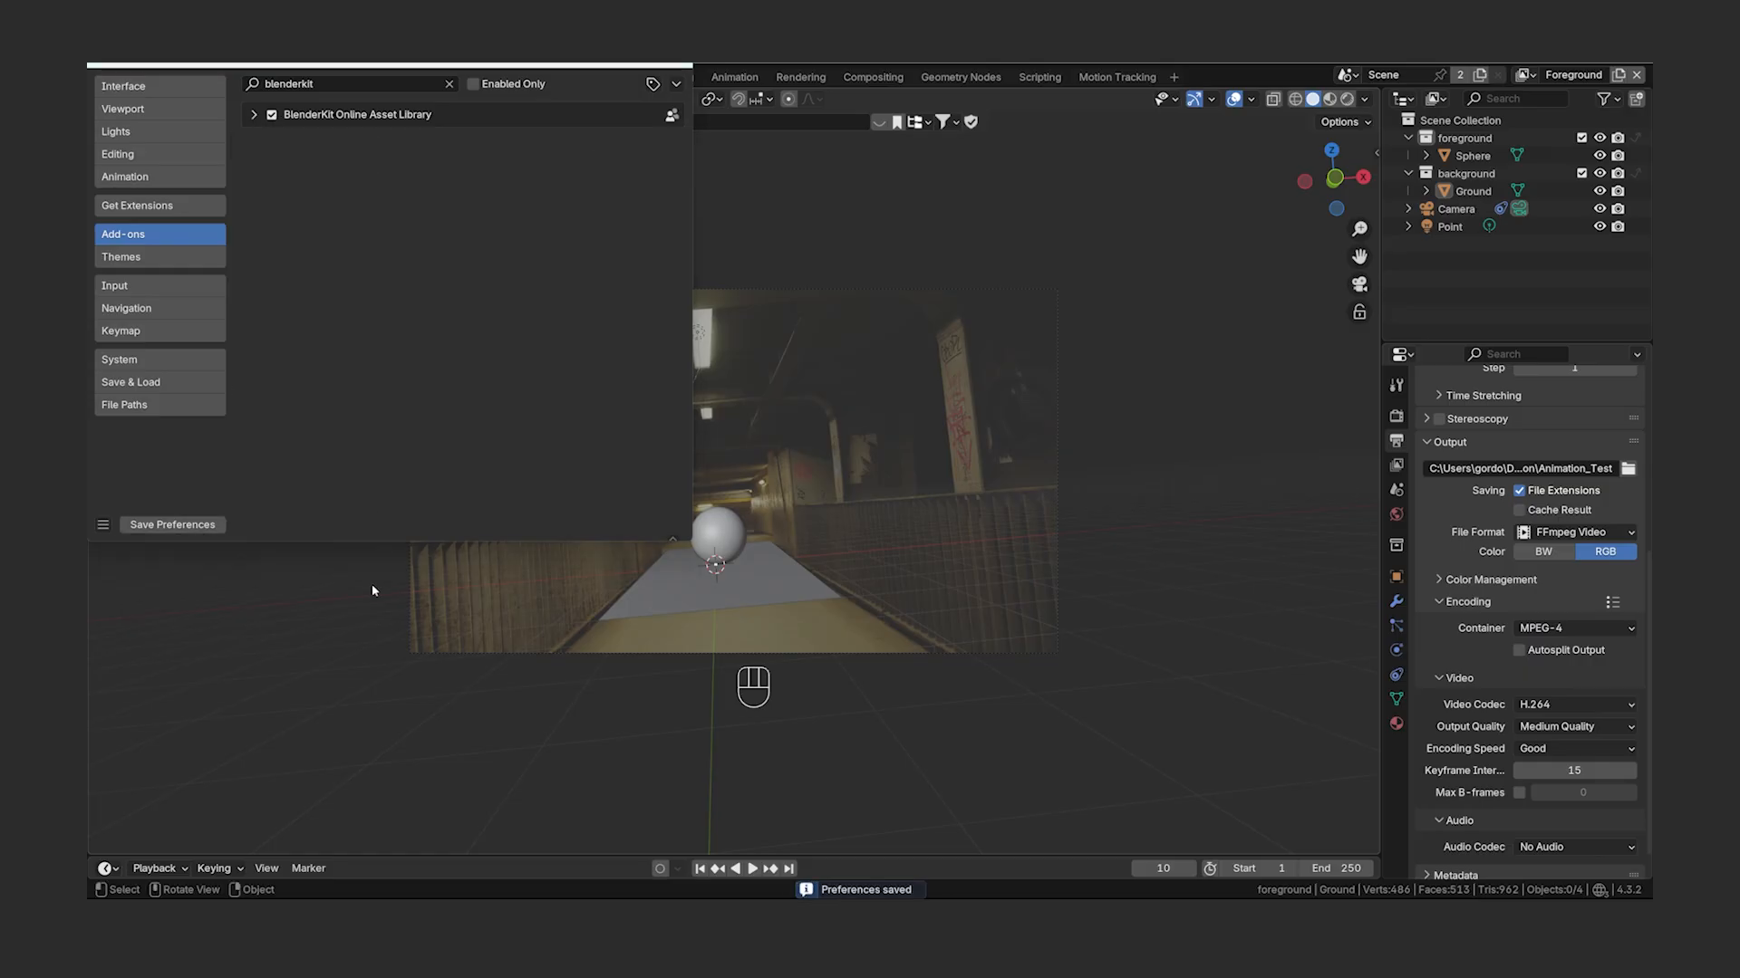
left_click(669, 494)
key("ctrl+s")
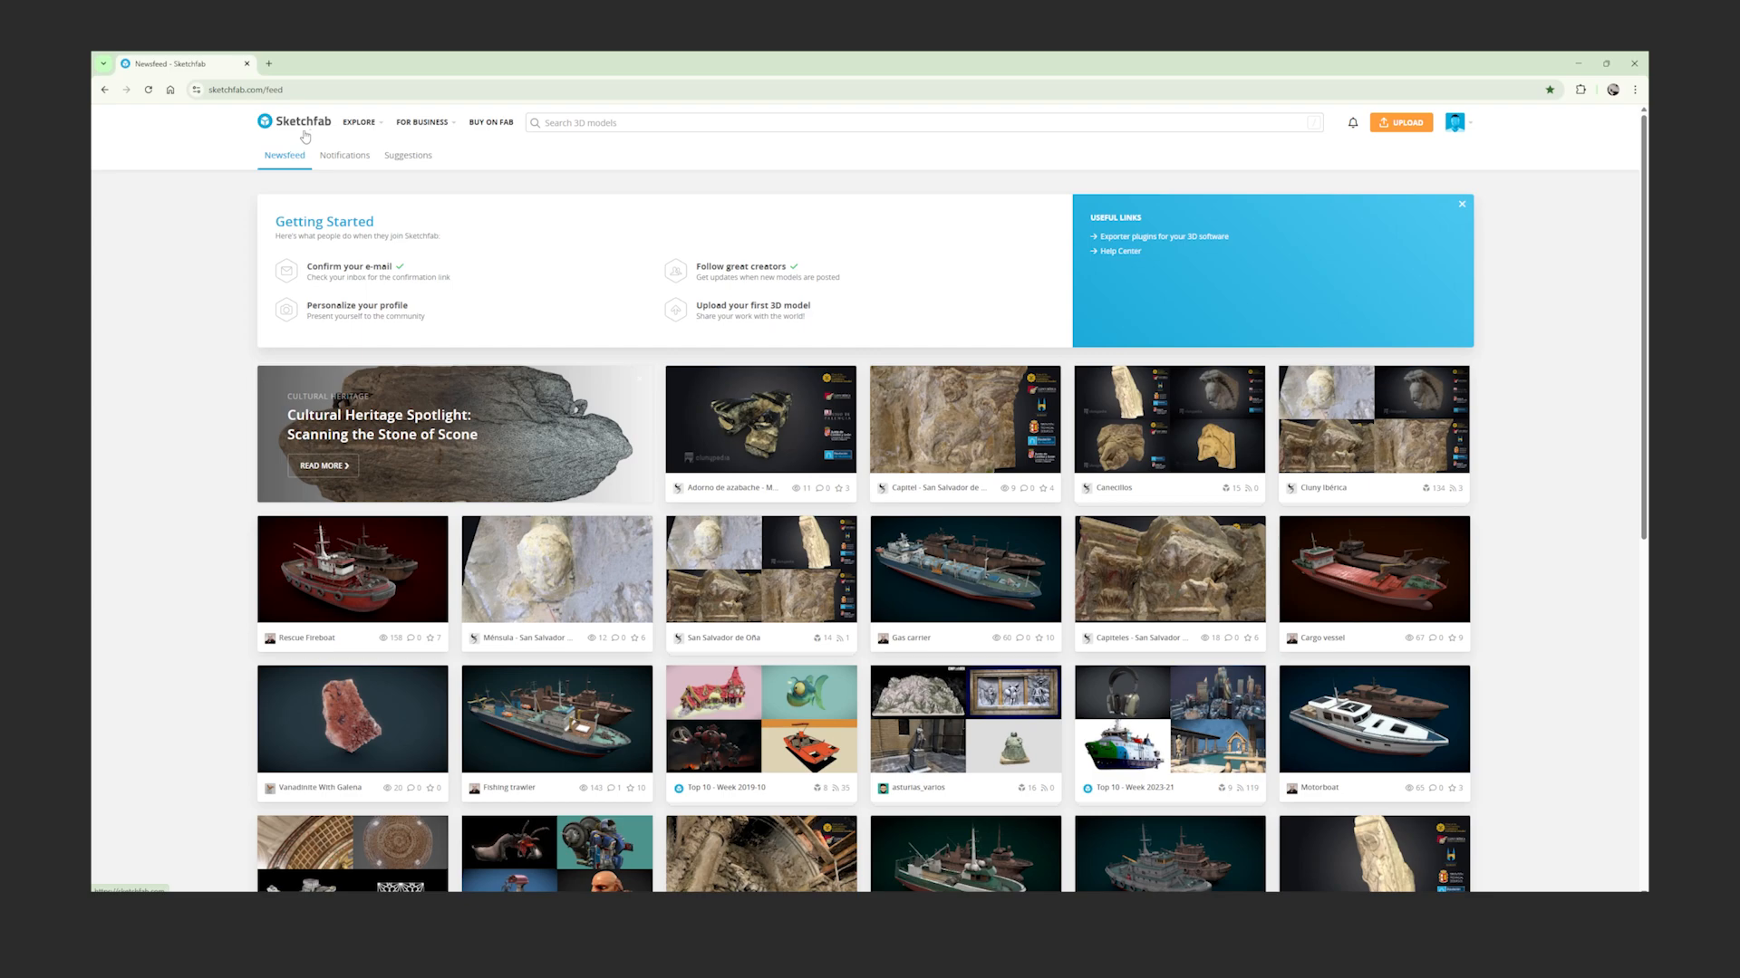
- In the browser, filter Sketchfab's telephone models to downloadable ones with Free Standard and CC0 licences
mouse_move(371, 133)
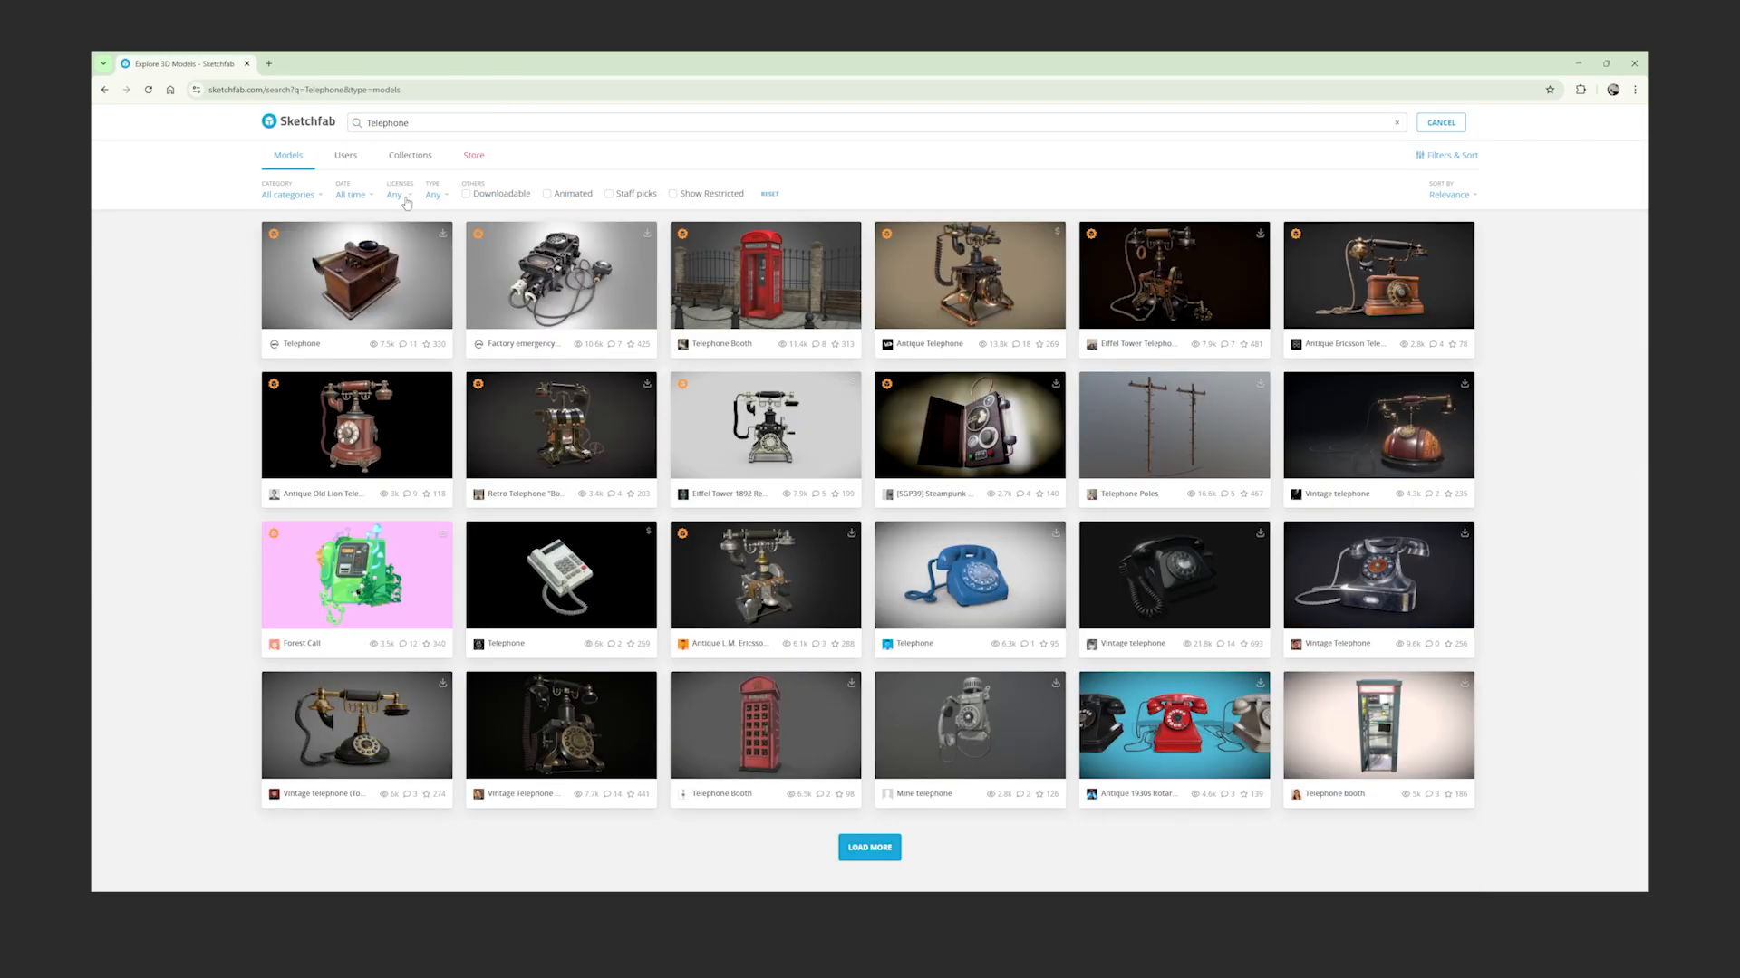
left_click(407, 199)
left_click(406, 379)
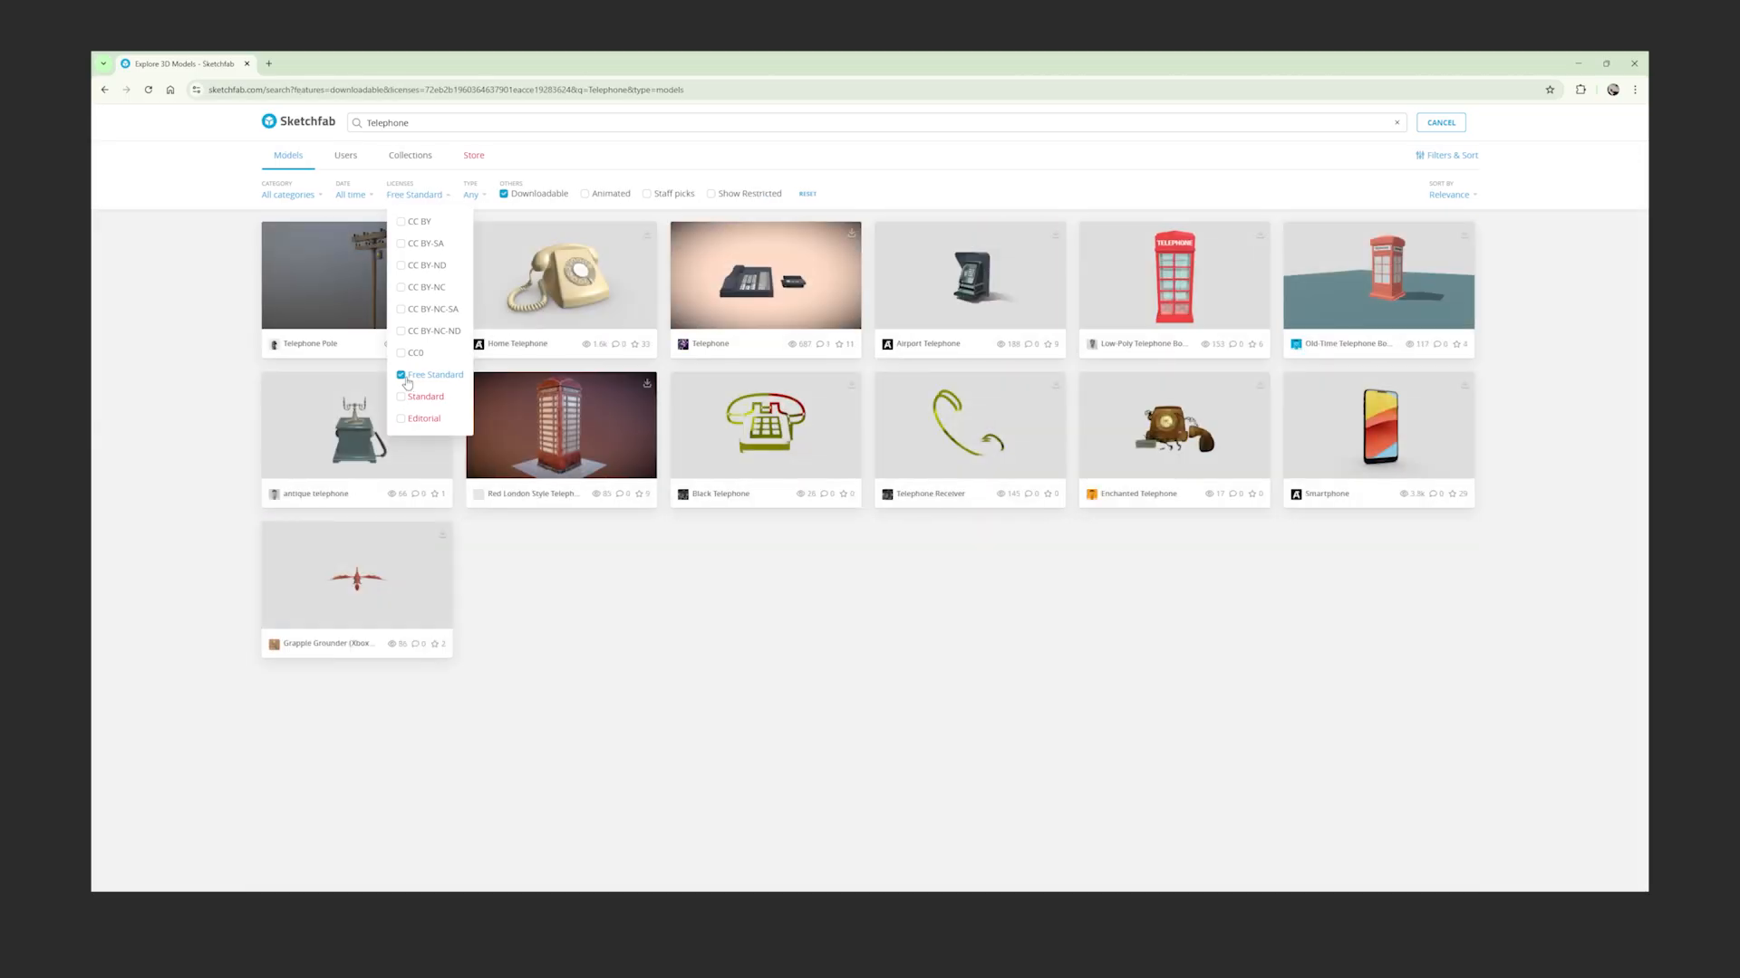
left_click(409, 359)
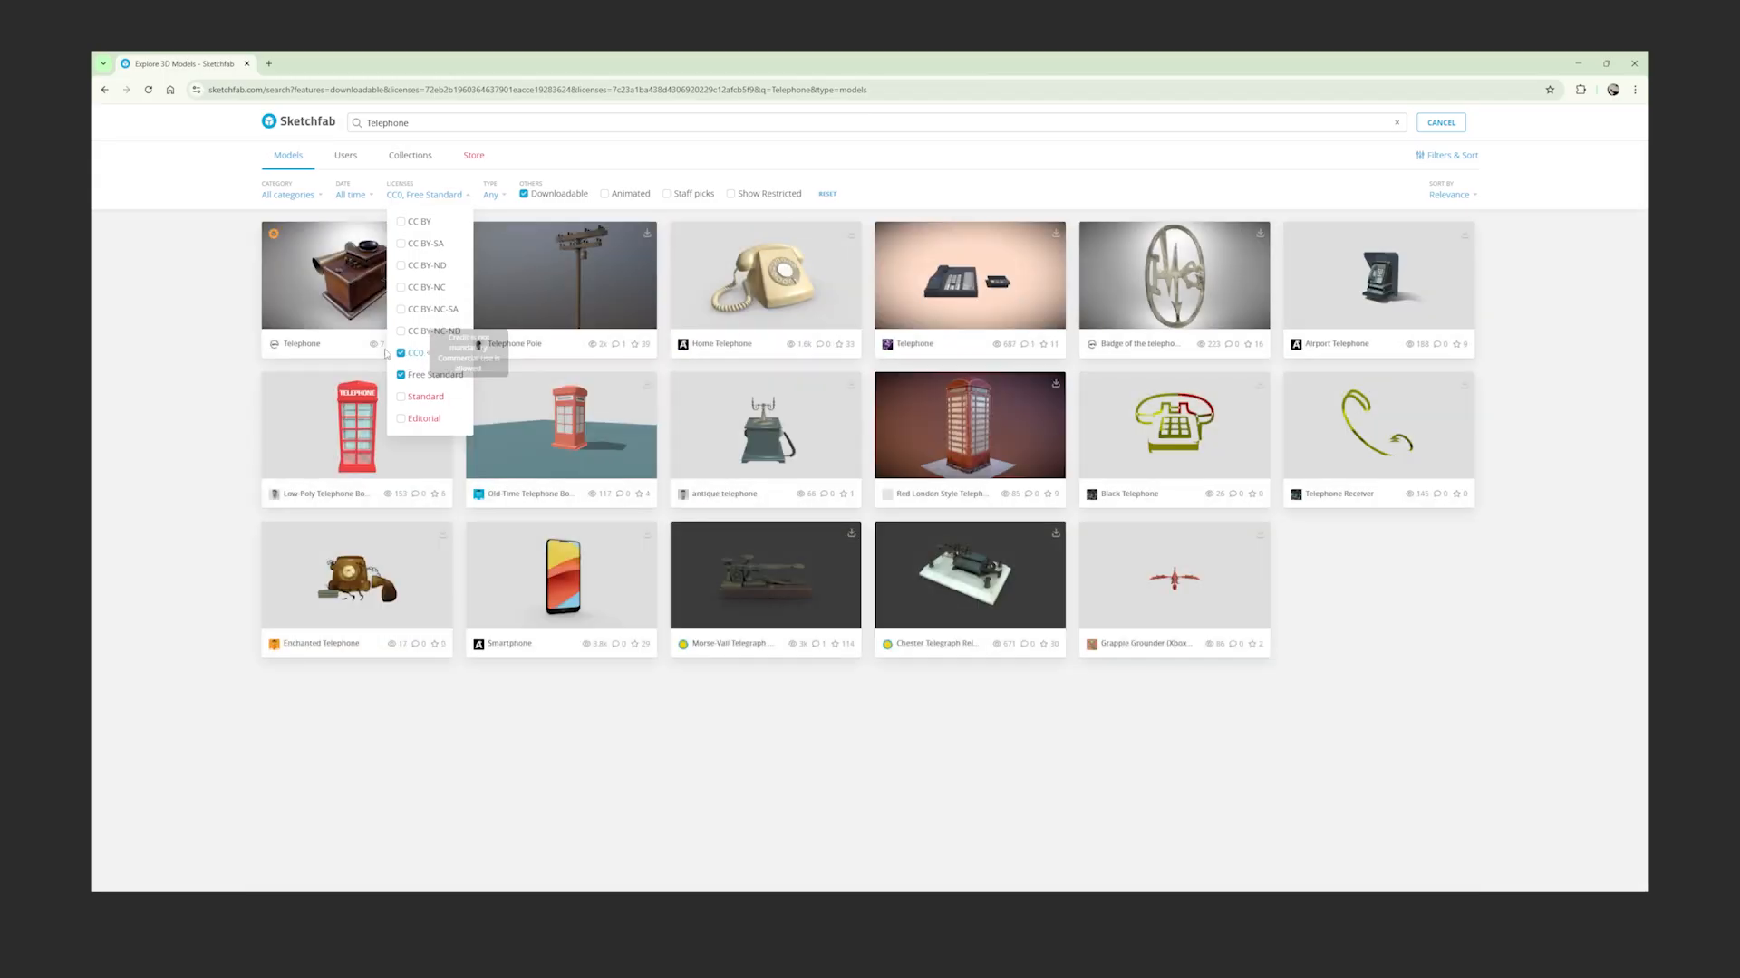
- Open the wooden Telephone model by Virtual Museums of Małopolska and request its 3D model download
left_click(367, 300)
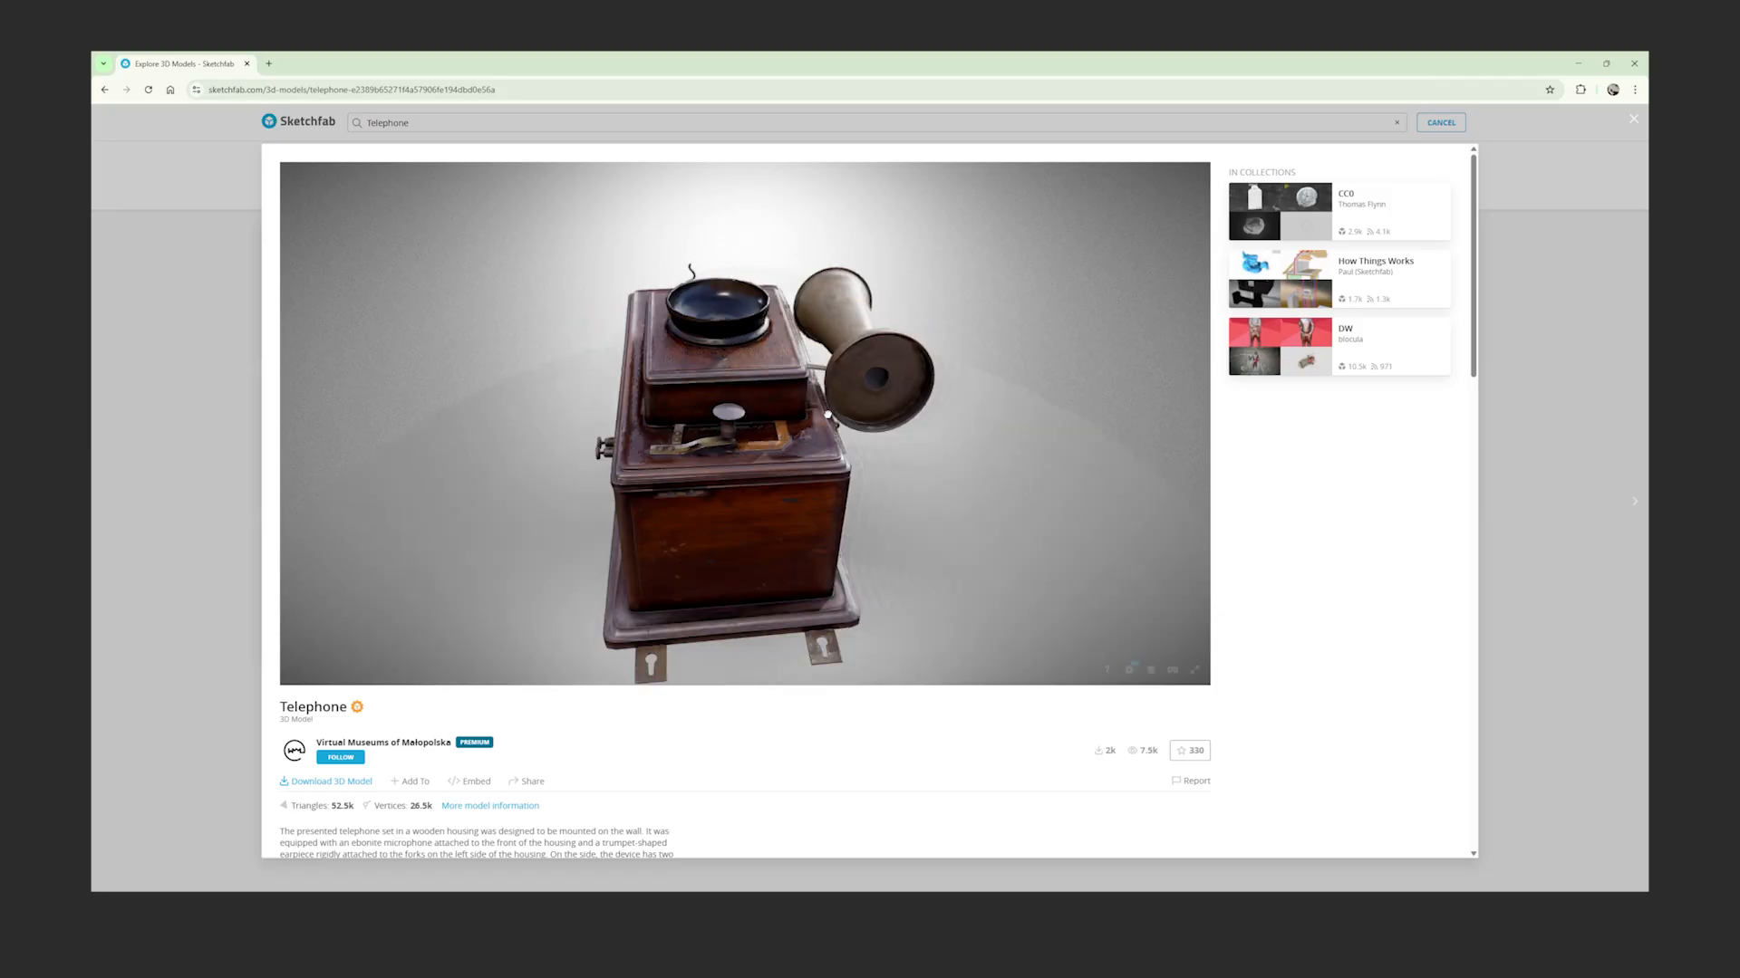
left_click(360, 784)
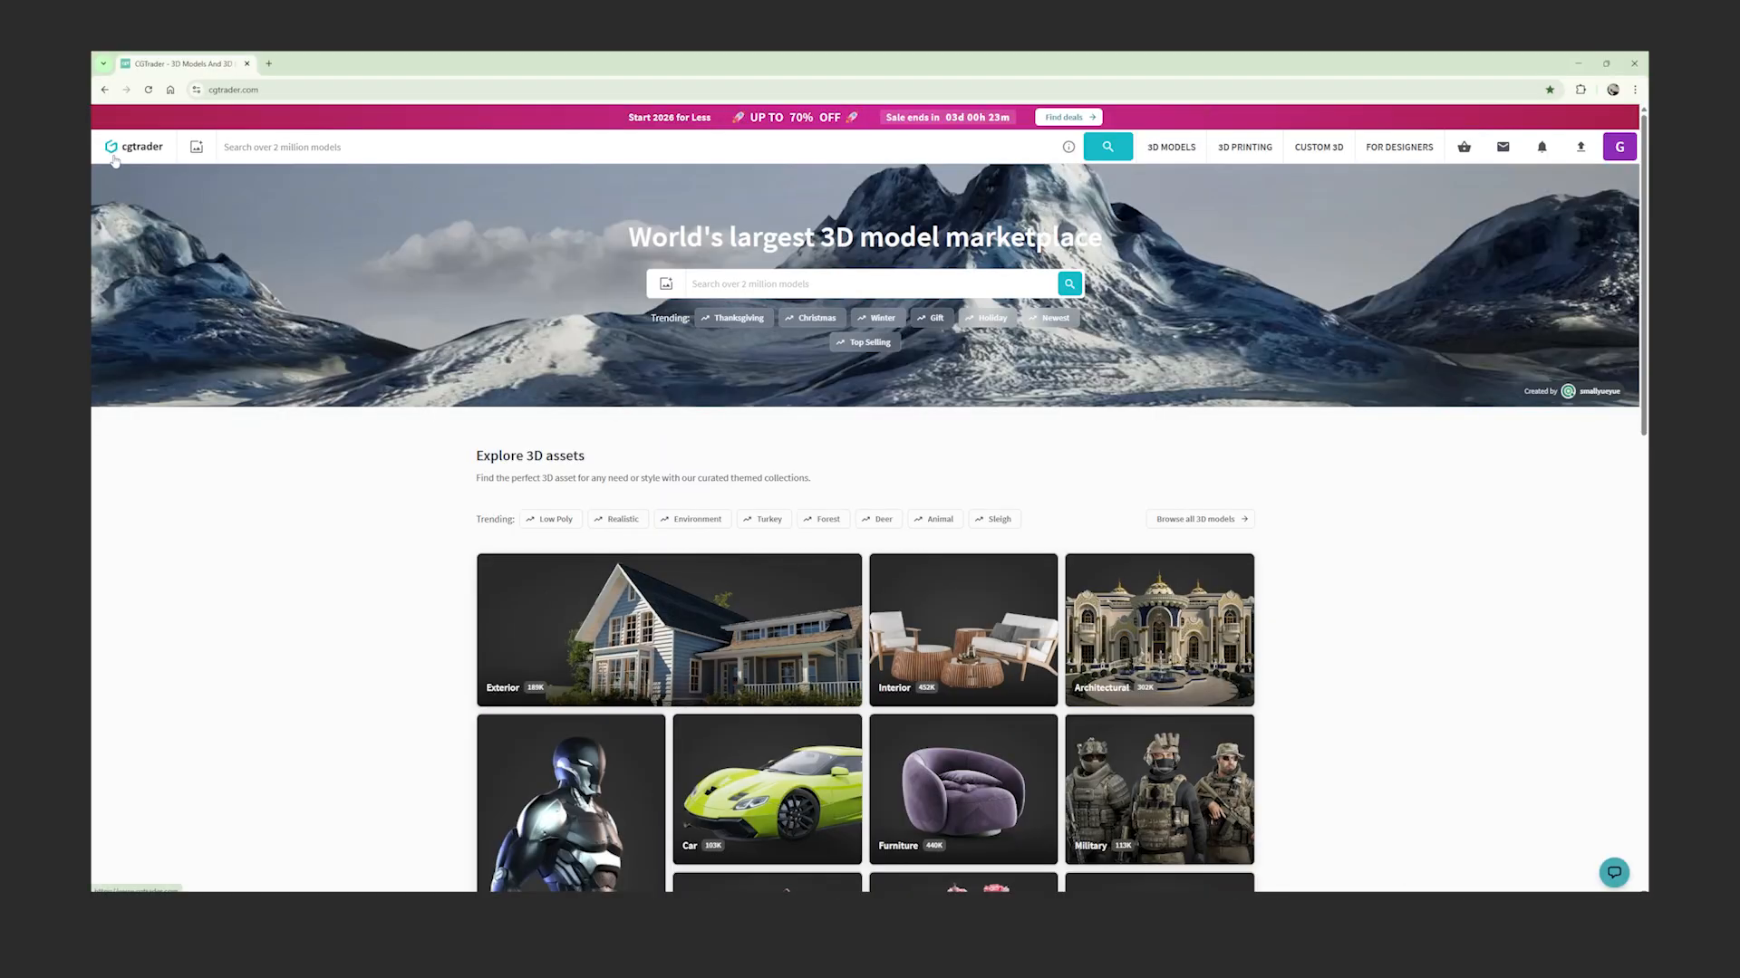
- Browse CGTrader's furniture models limited to free ones and check the licence details of the Free Pack - 56 Models
left_click(1171, 147)
scroll(986, 575, "up", 5)
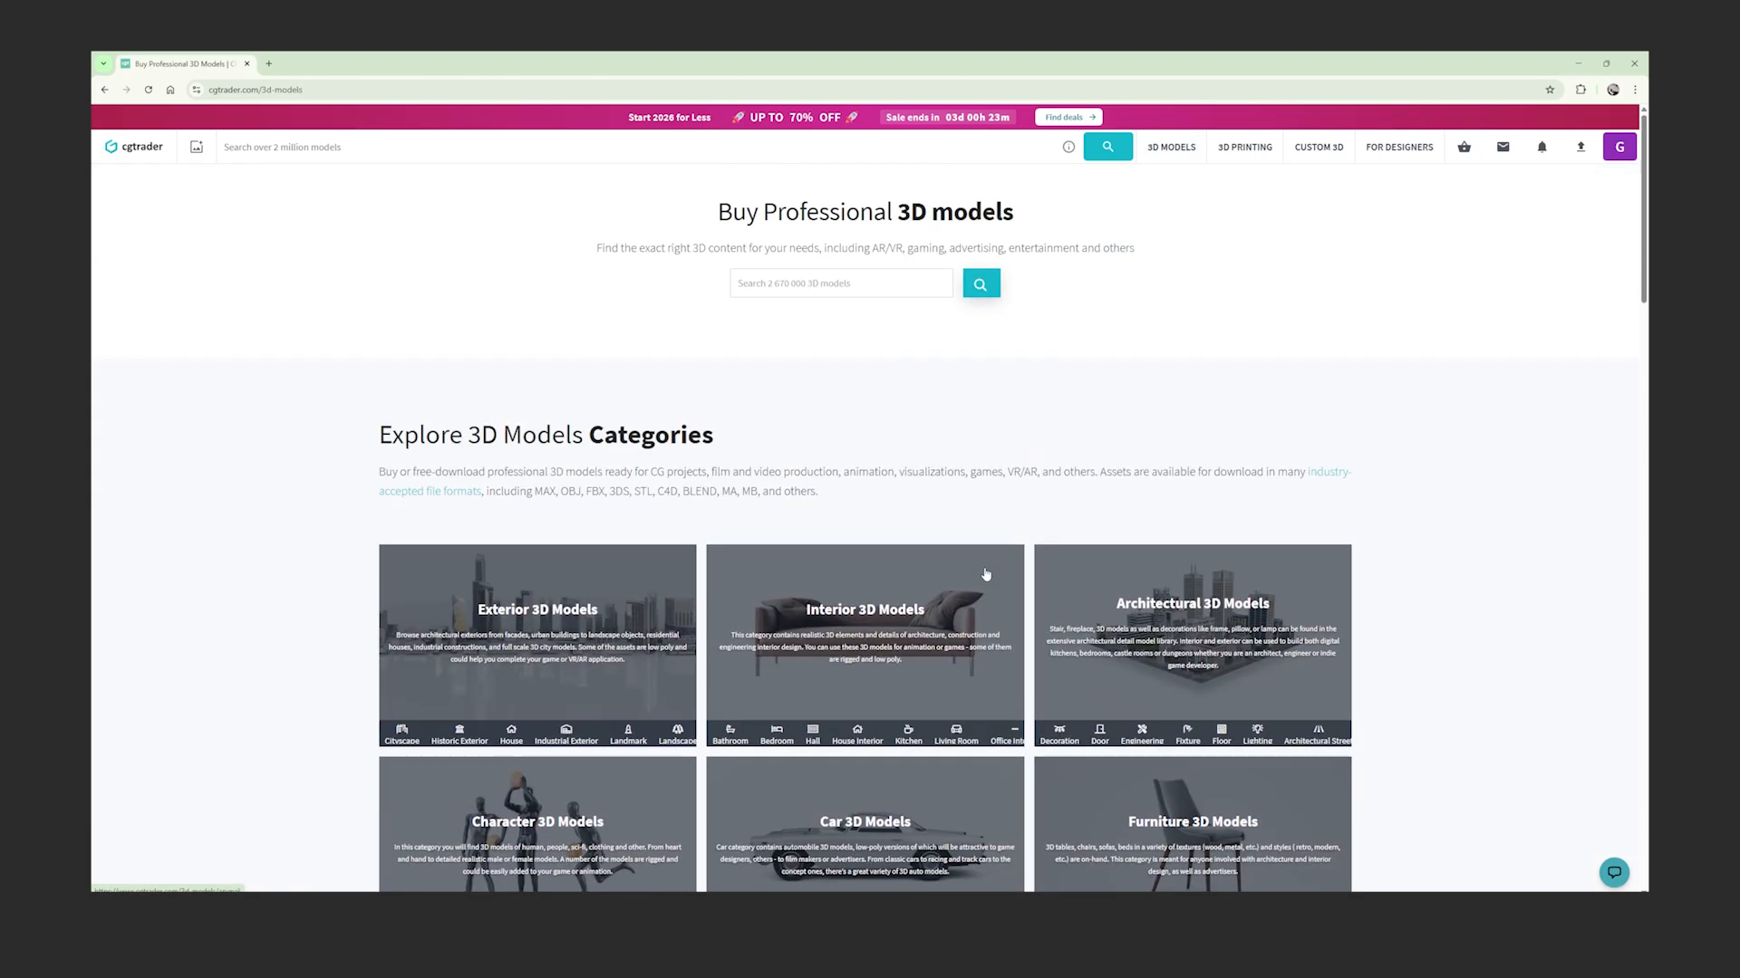
left_click(1155, 786)
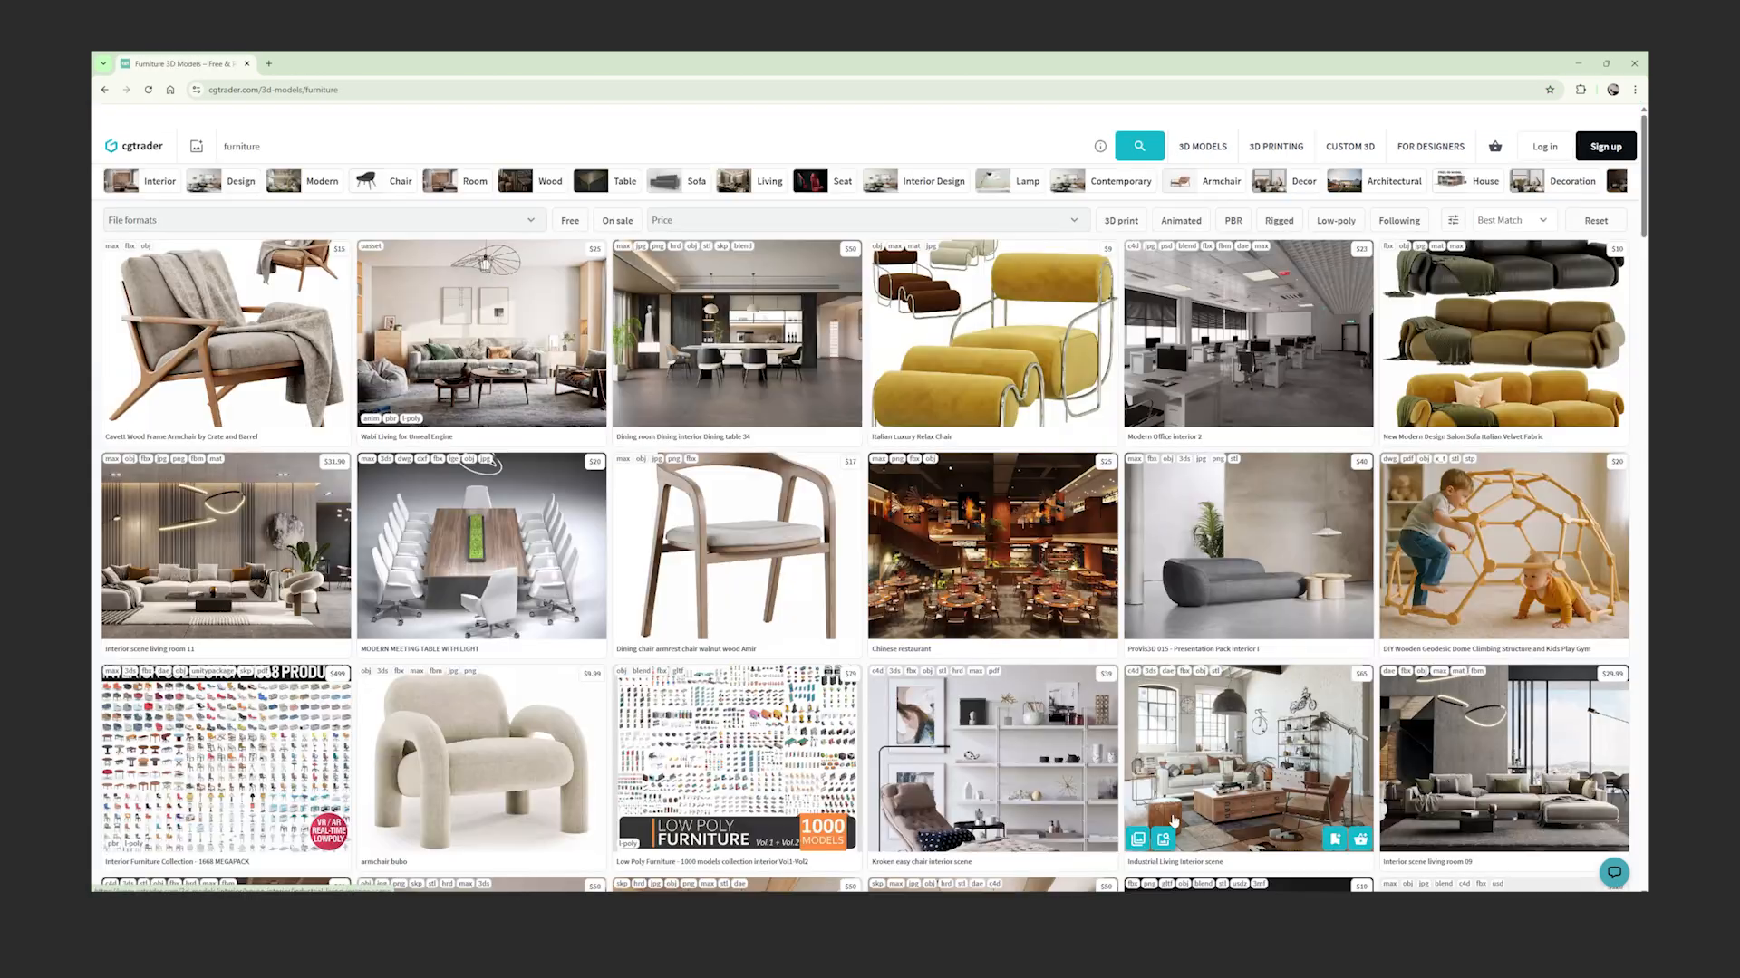
left_click(570, 226)
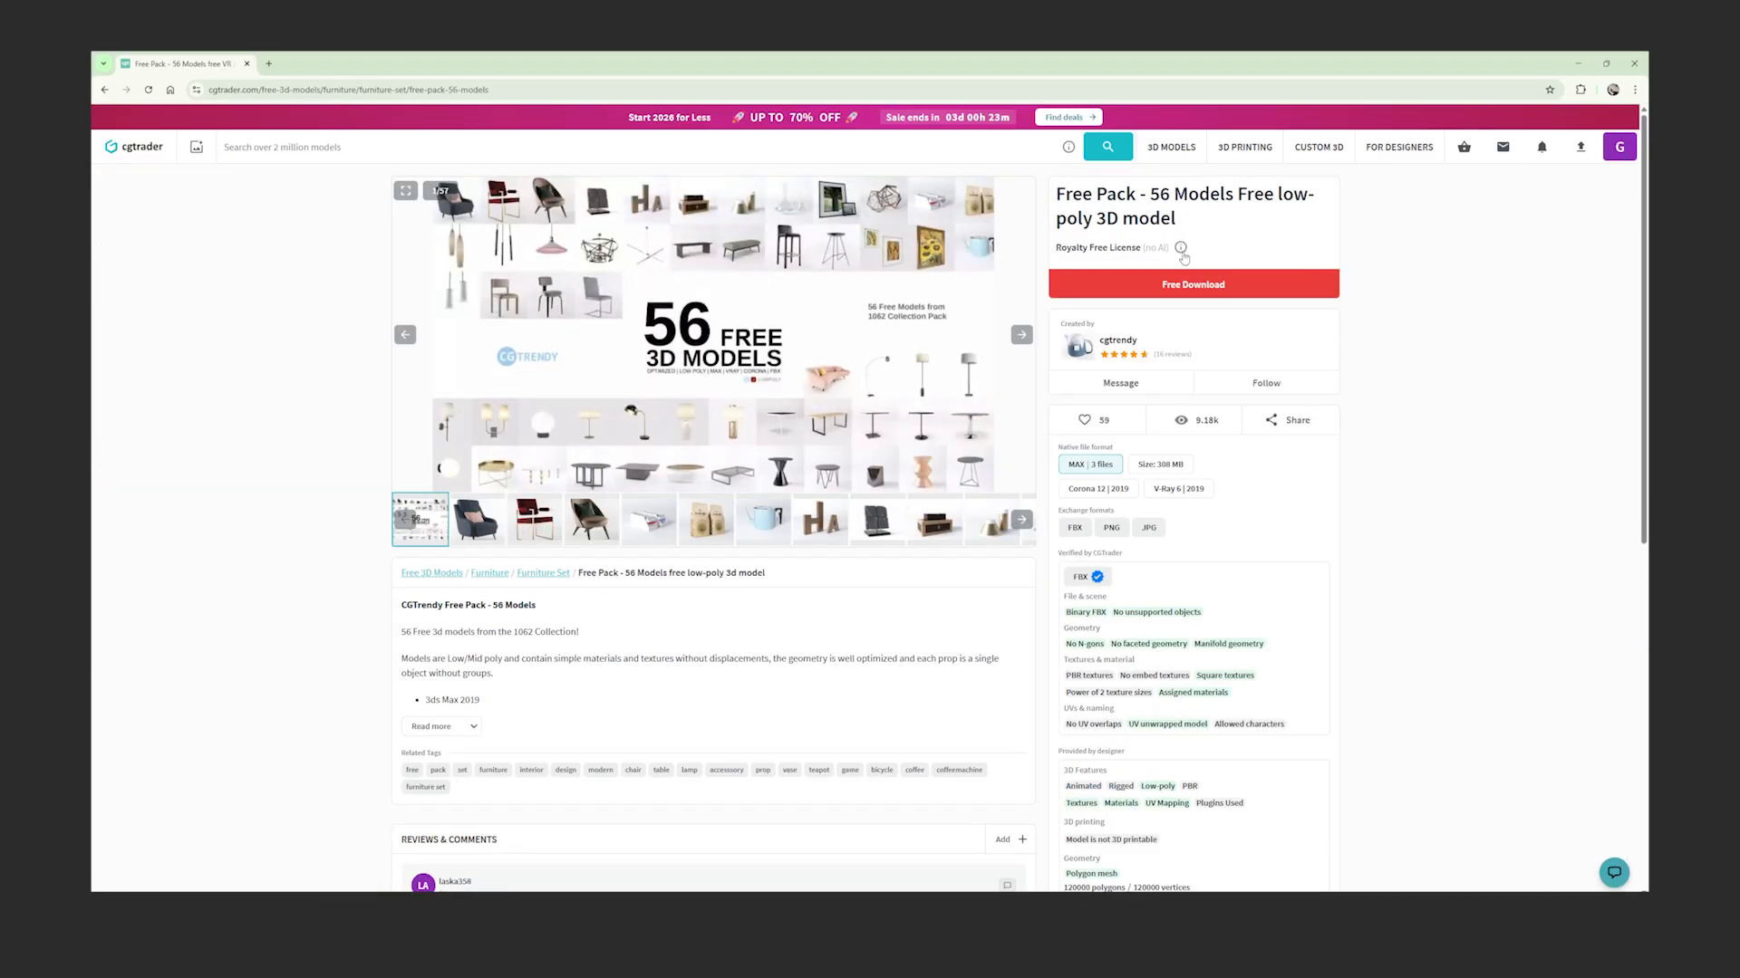
mouse_move(1181, 249)
mouse_move(1082, 538)
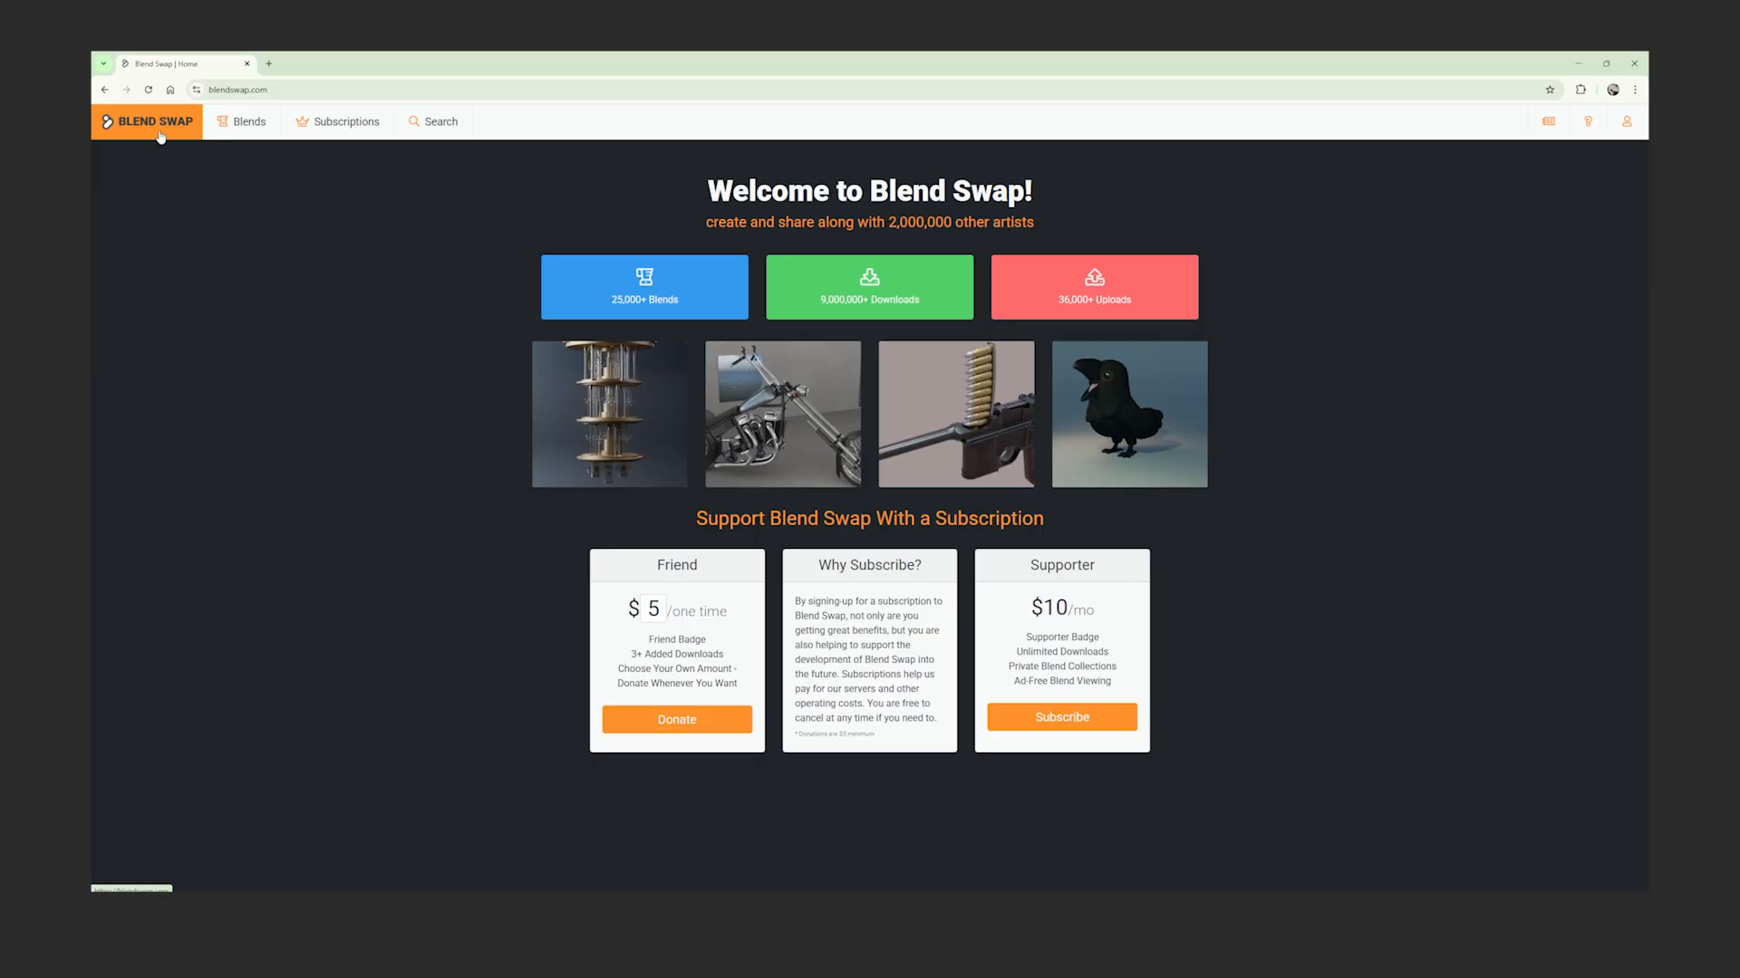
- Open Blend Swap's list of all blends and browse through the available models
left_click(261, 163)
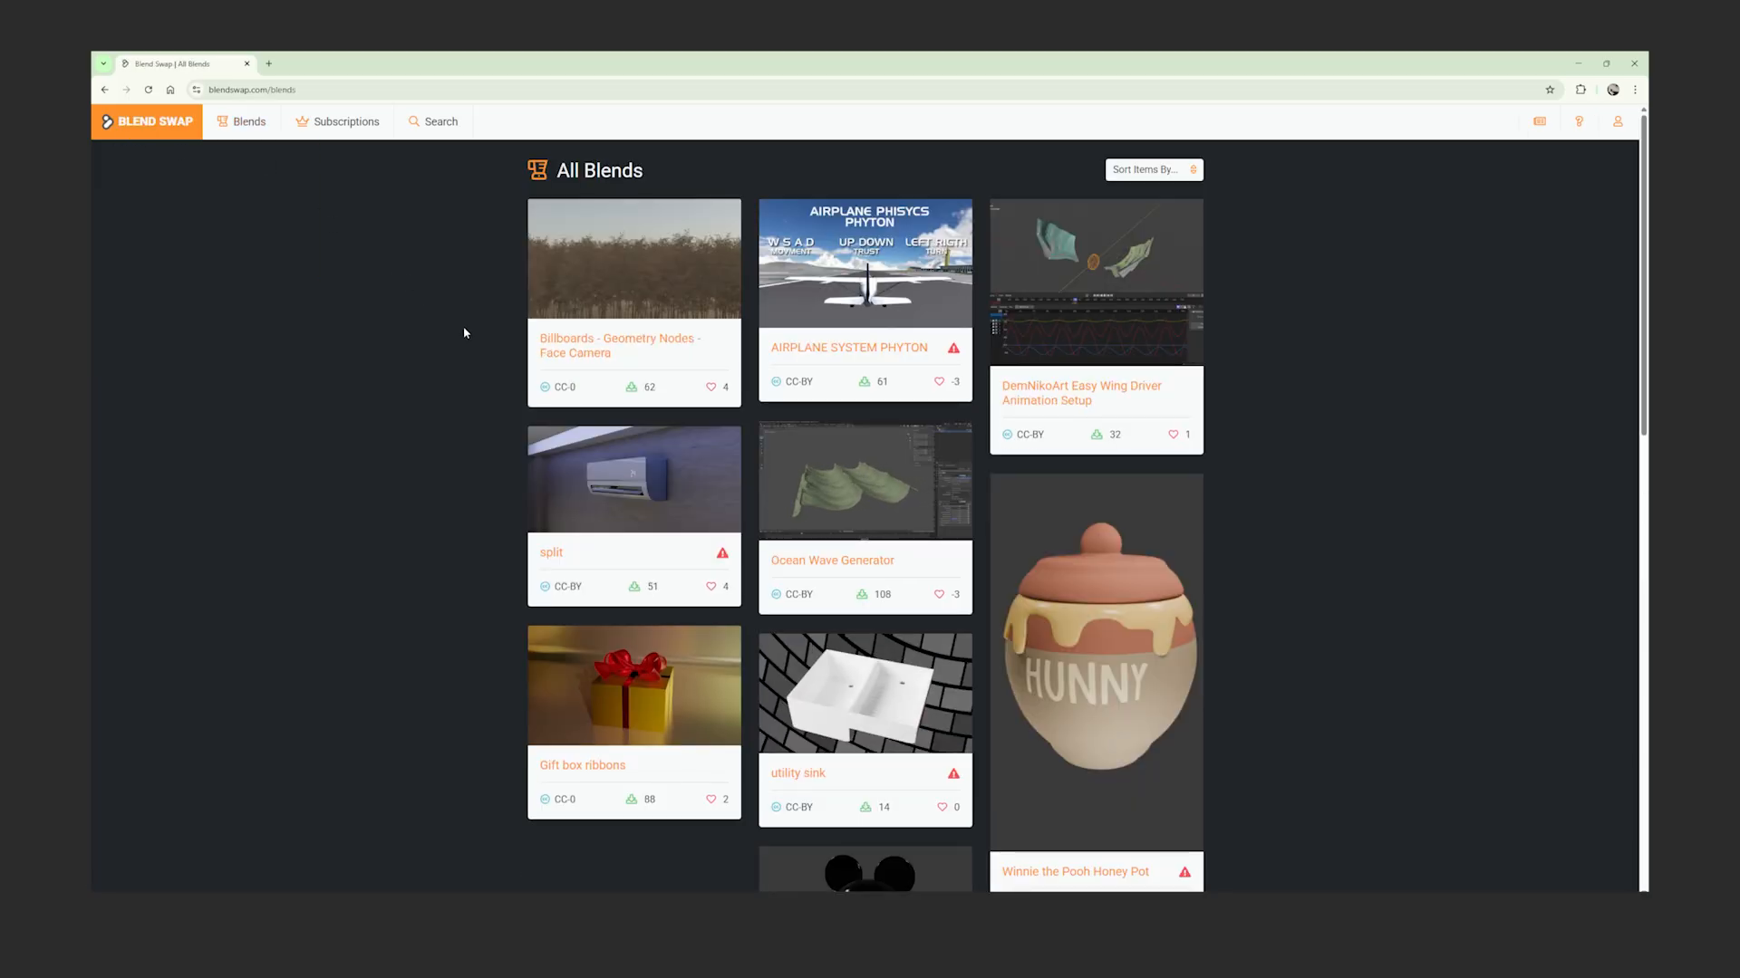
scroll(464, 334, "down", 5)
scroll(464, 334, "down", 5)
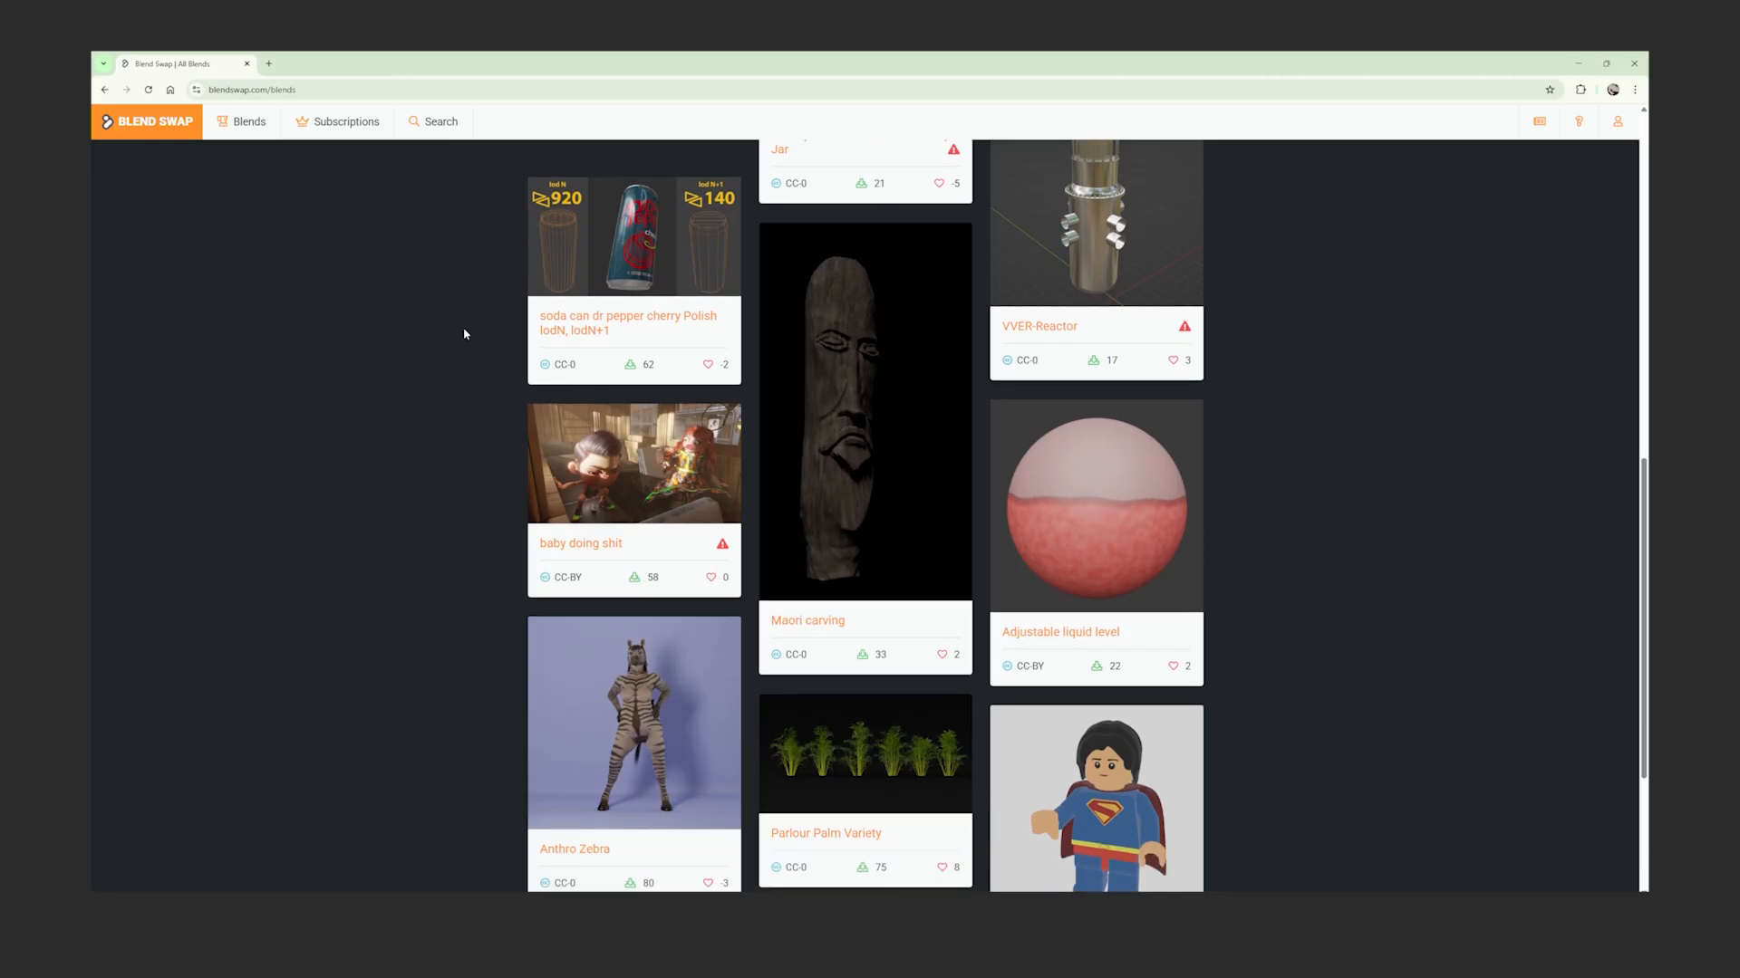
- Check the licence labels of the soda can and baby models in the blends list
left_click_drag(577, 364, 553, 366)
left_click_drag(586, 577, 553, 583)
left_click(475, 549)
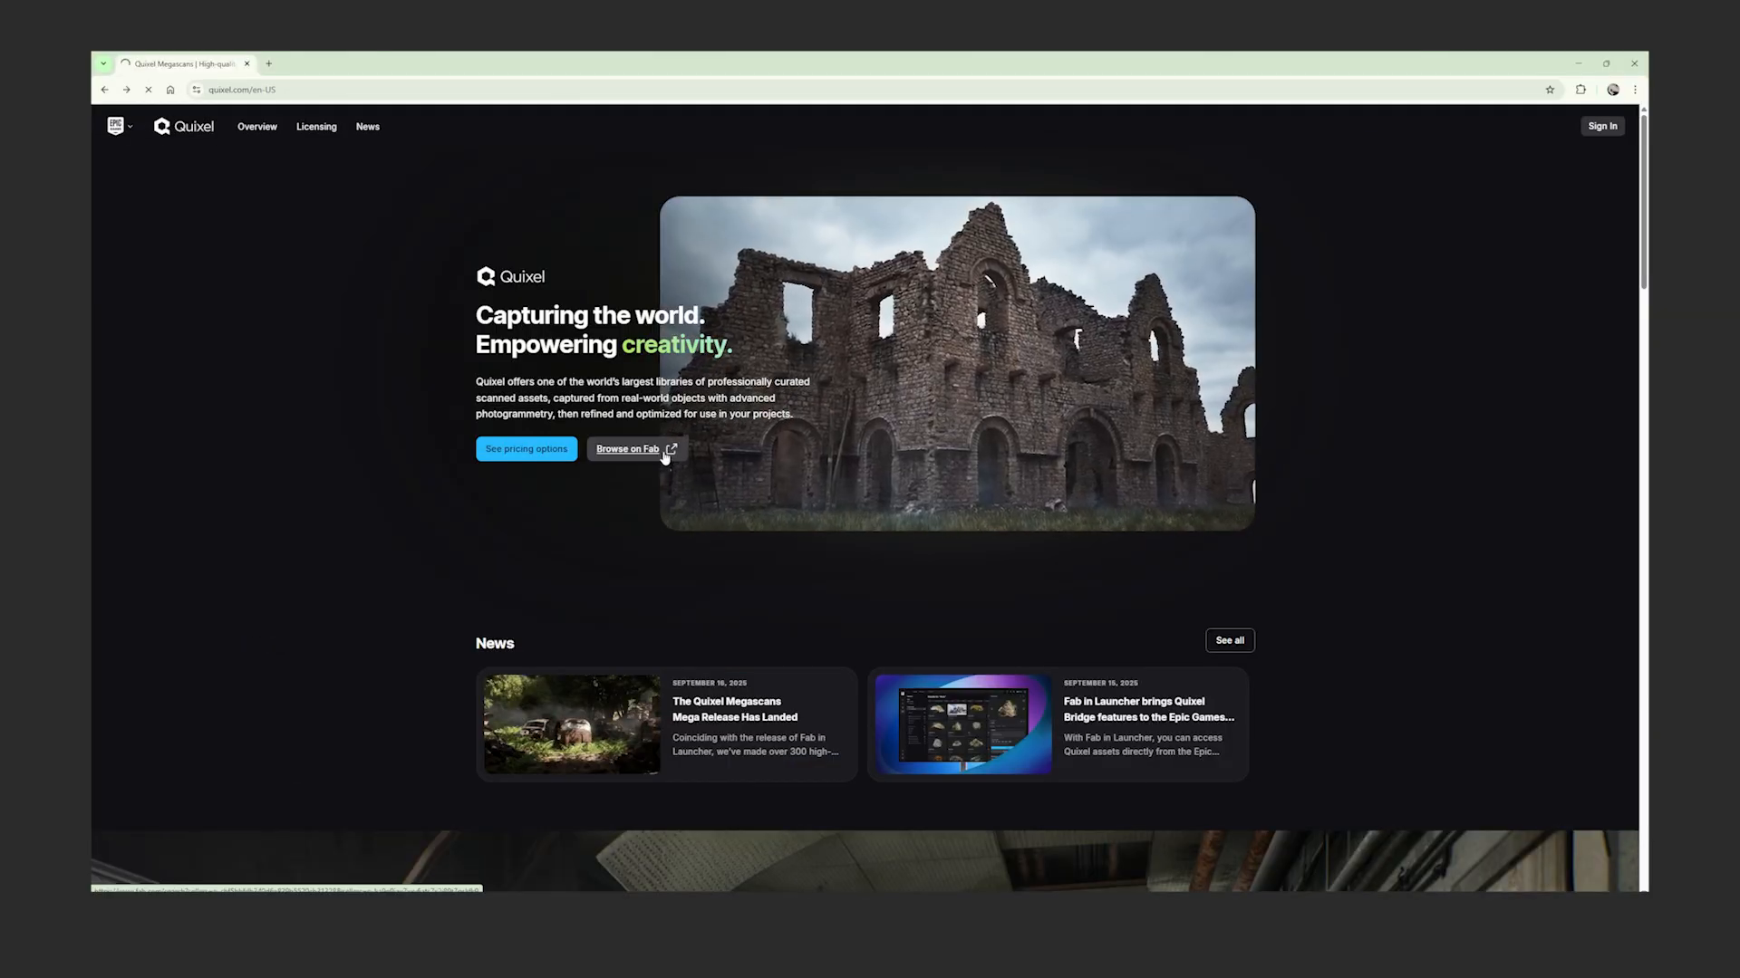
- Open the Quixel Megascans catalogue on Fab and limit the results to free products only
left_click(664, 450)
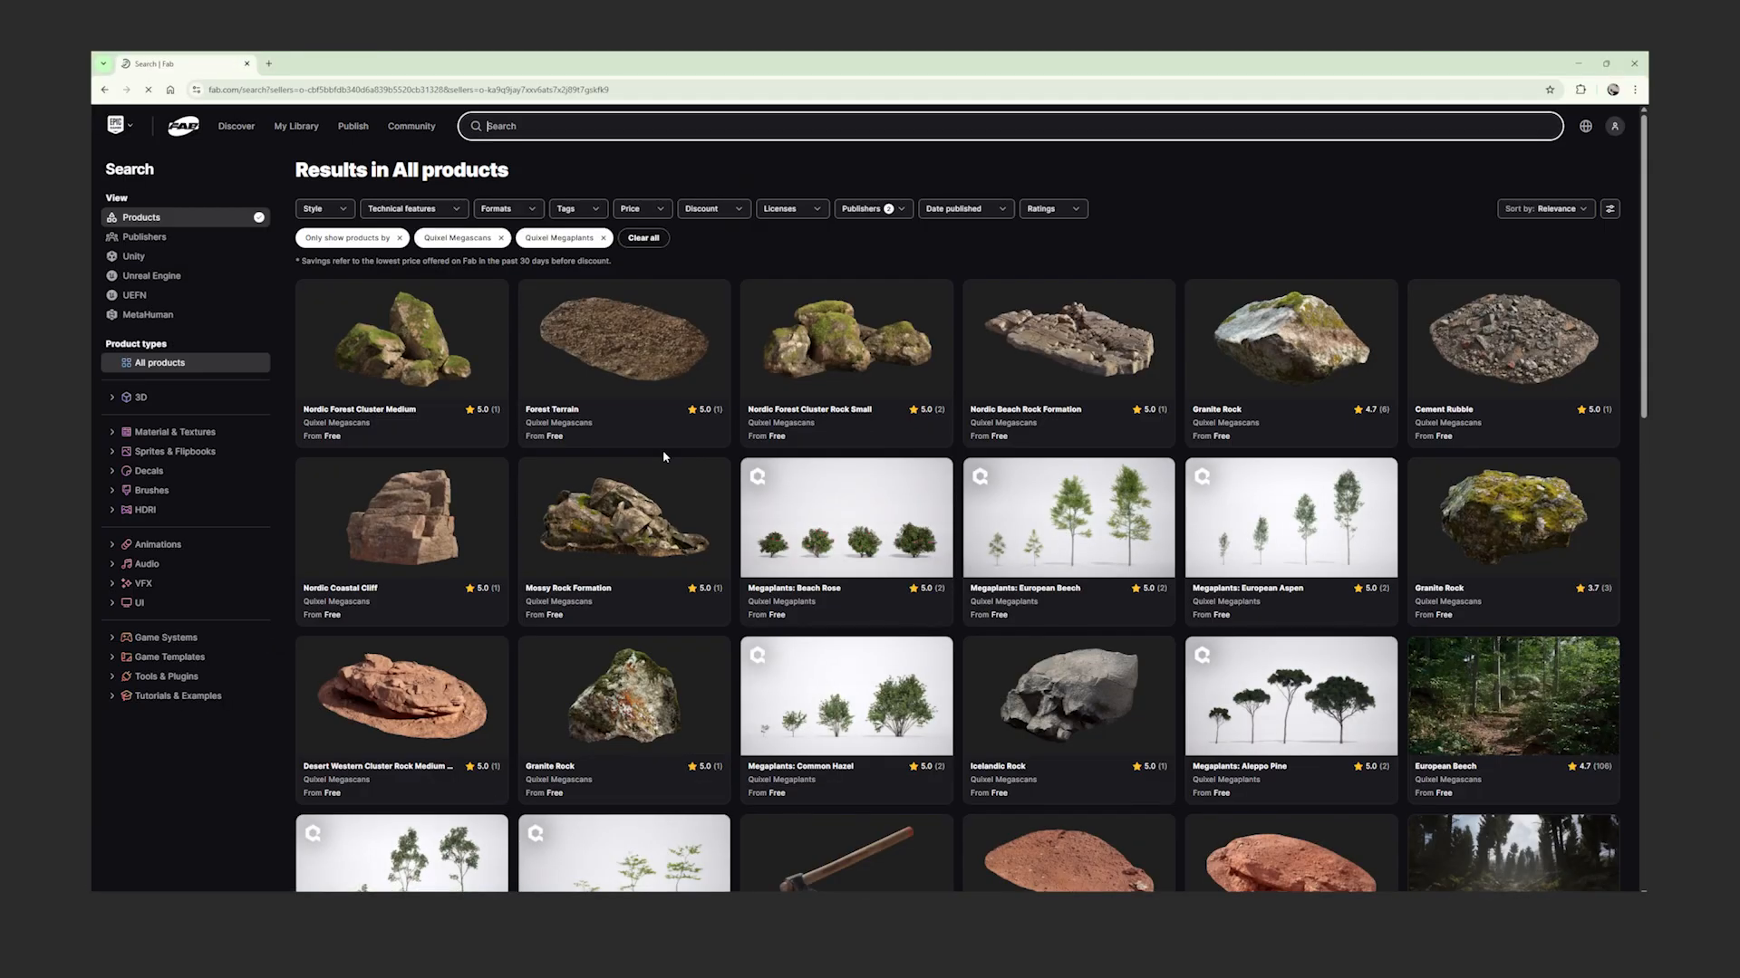
left_click(645, 210)
left_click(577, 280)
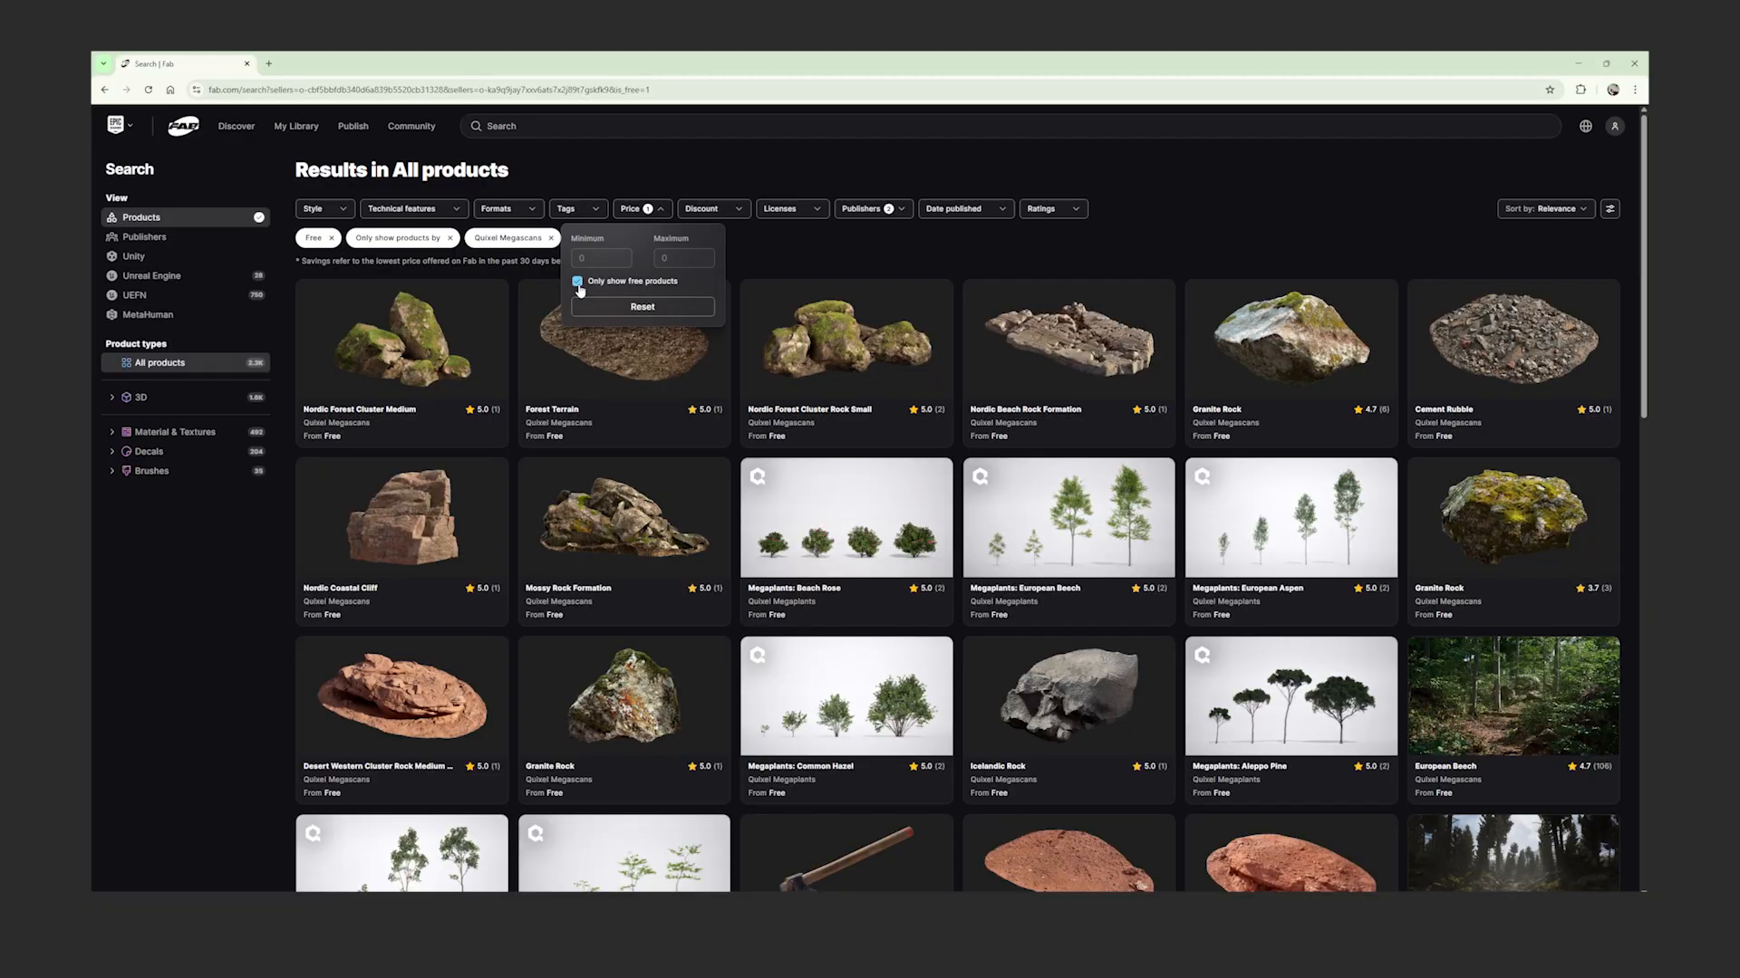
- Open the Axe listing and examine its licence options, including UEFN - Reference only, and the Standard License terms
scroll(810, 552, "down", 2)
left_click(843, 618)
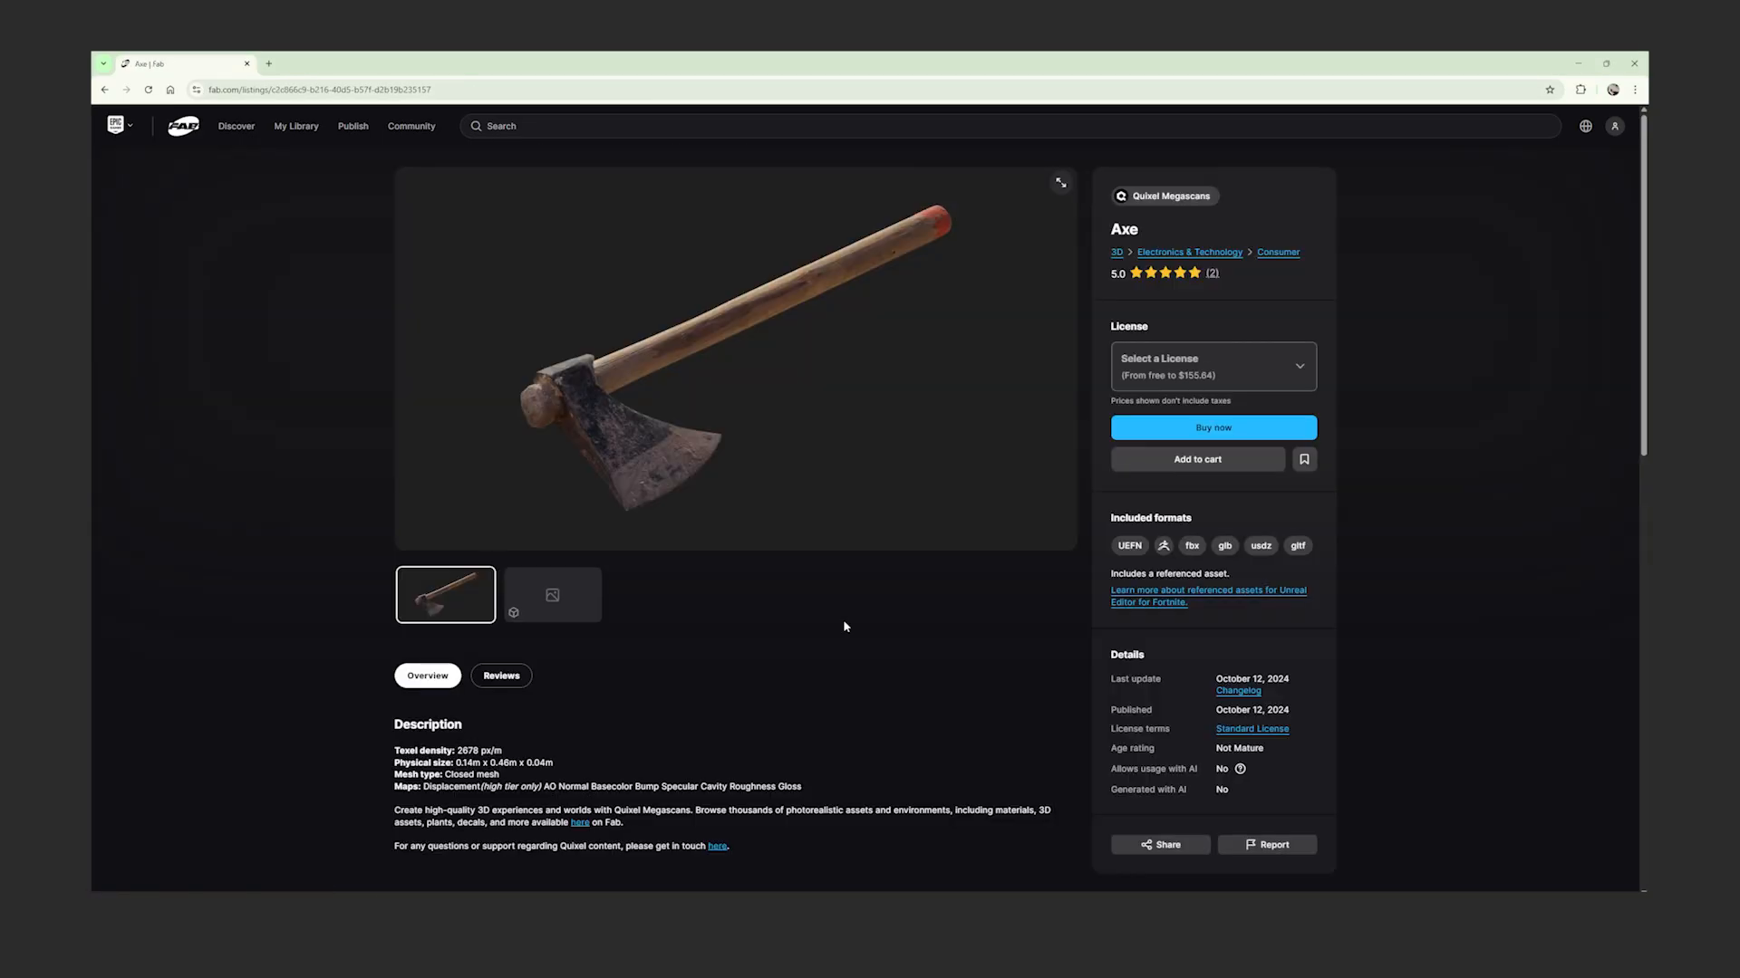
left_click(1209, 379)
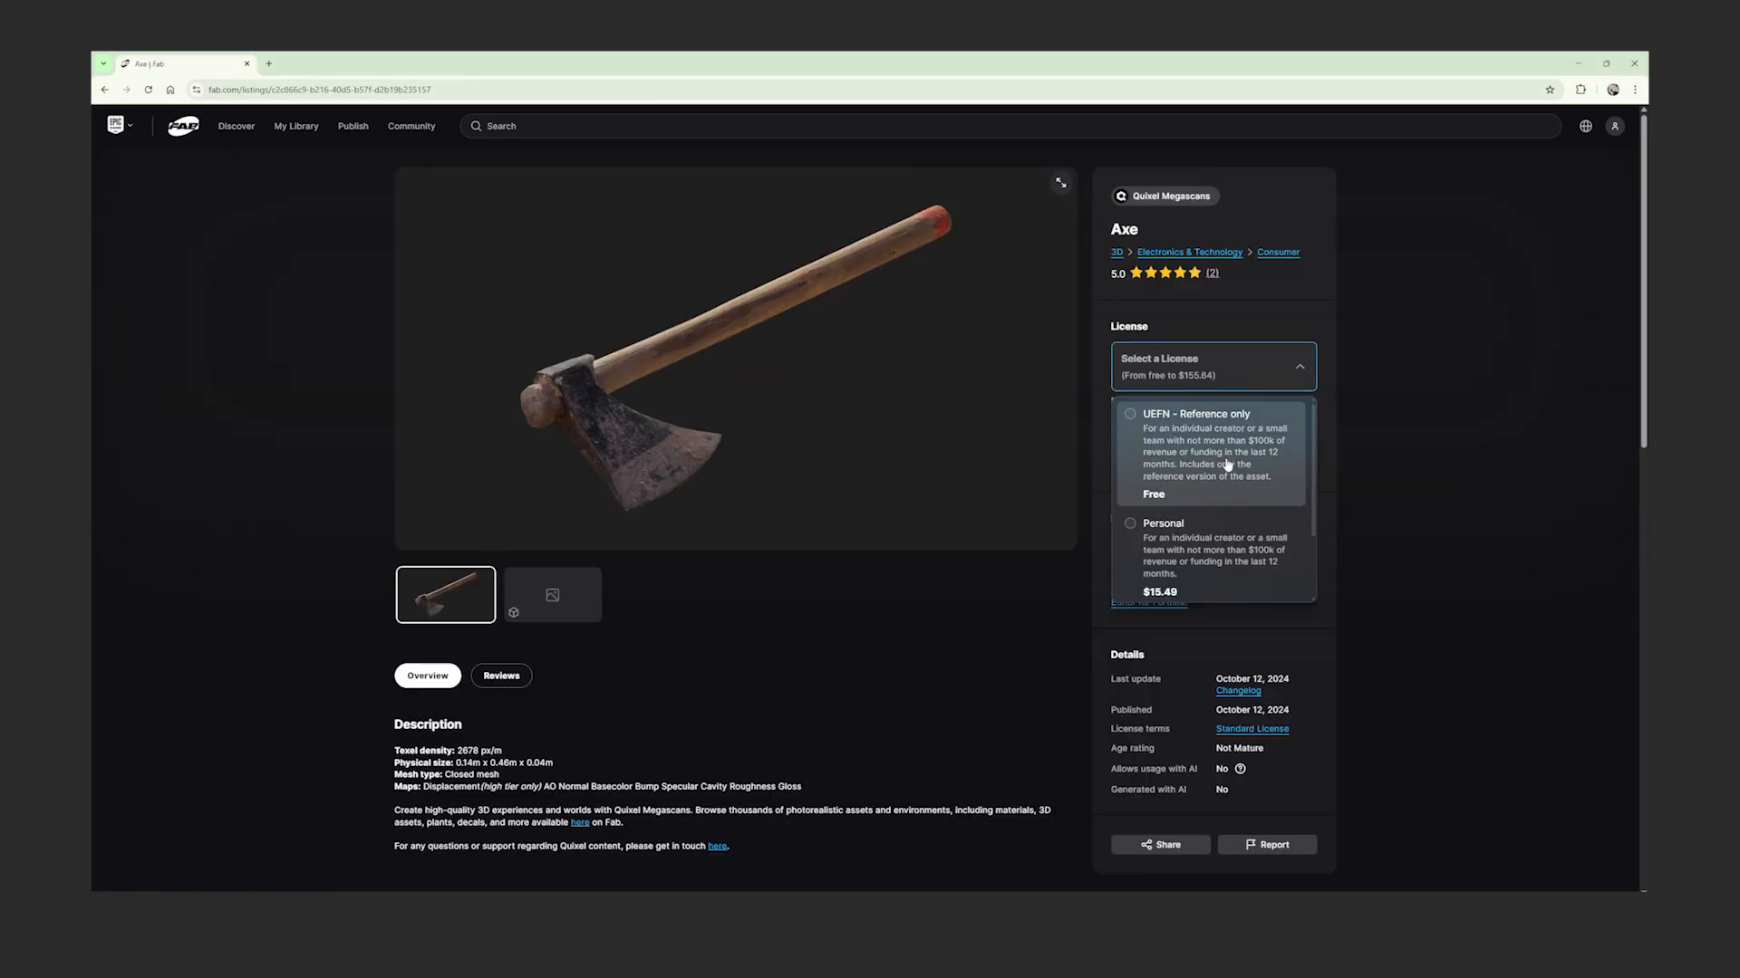
left_click(1228, 466)
left_click(1273, 730)
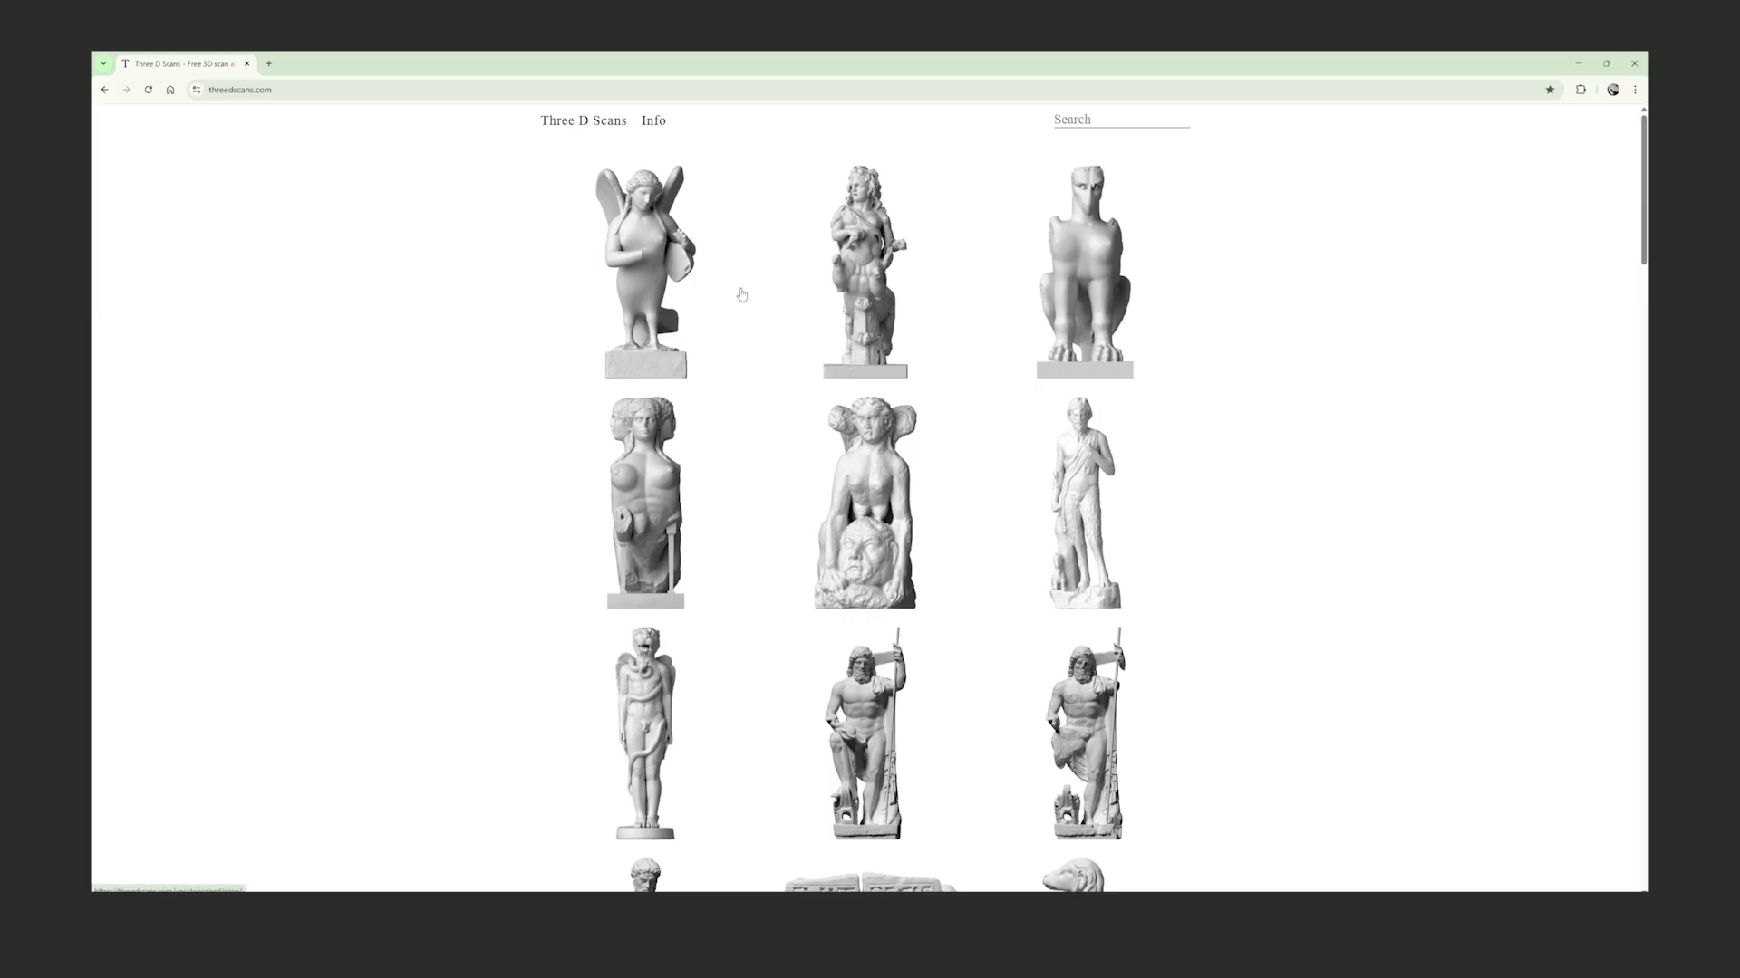
- Browse the Three D Scans statues, open the Striding Eagle and download its scan
scroll(739, 292, "down", 6)
scroll(741, 294, "down", 5)
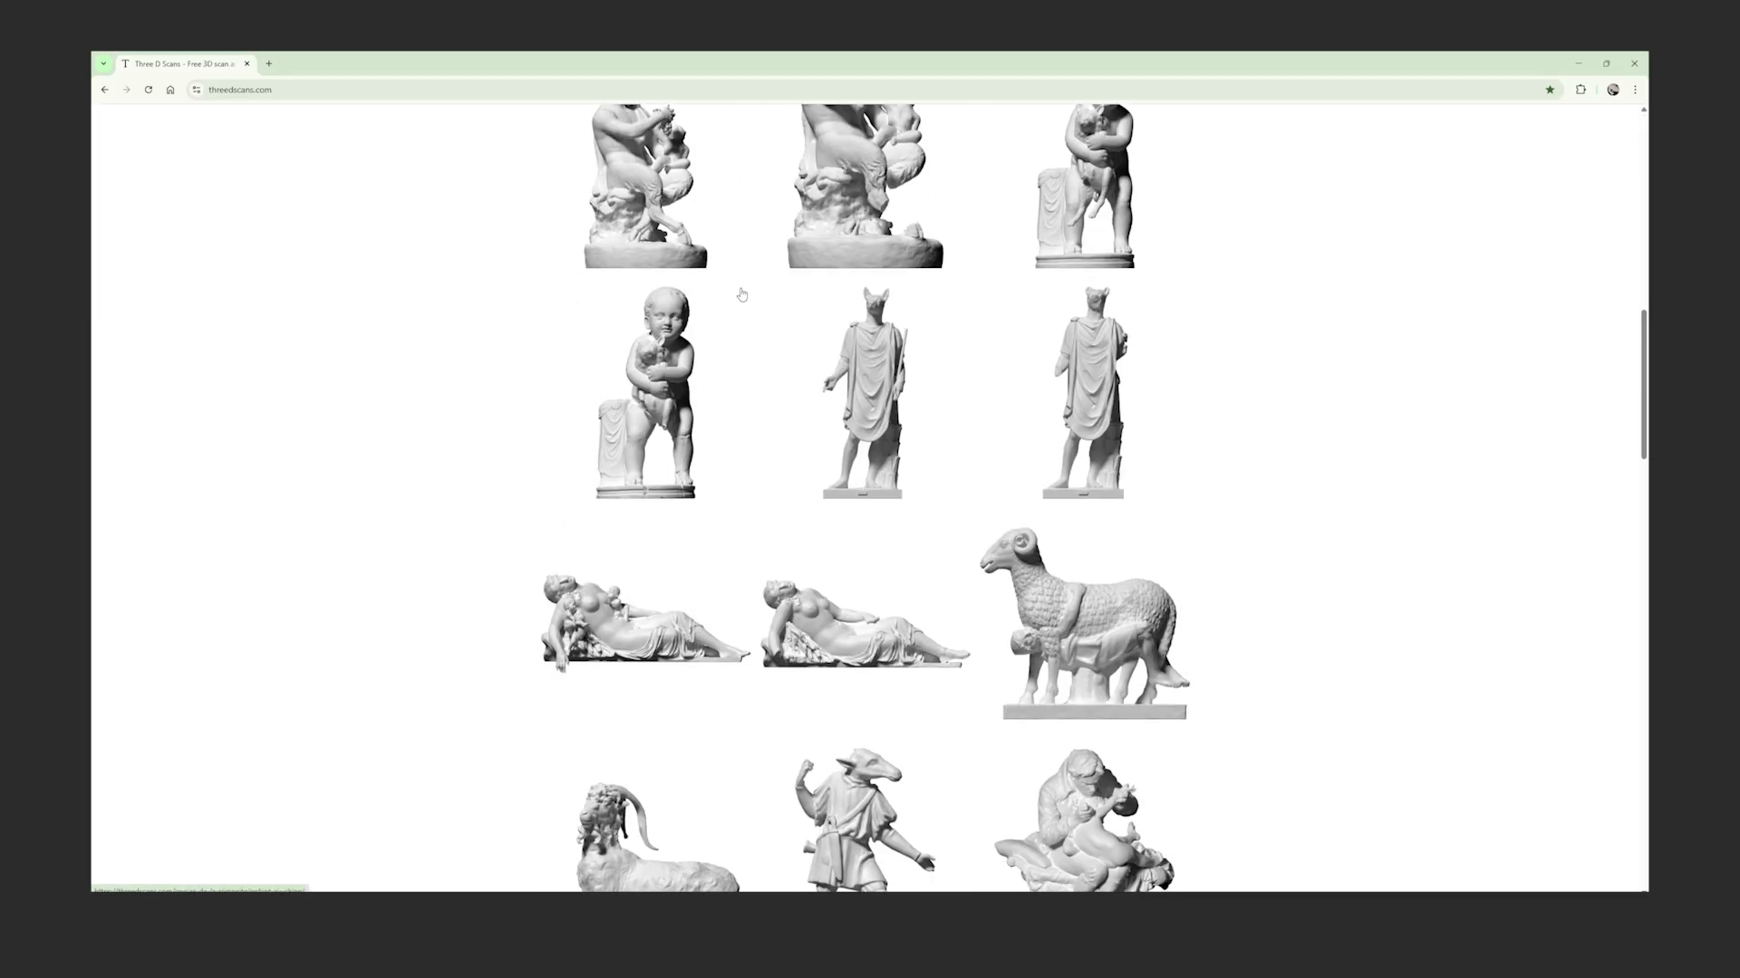
scroll(741, 294, "down", 7)
scroll(740, 292, "down", 9)
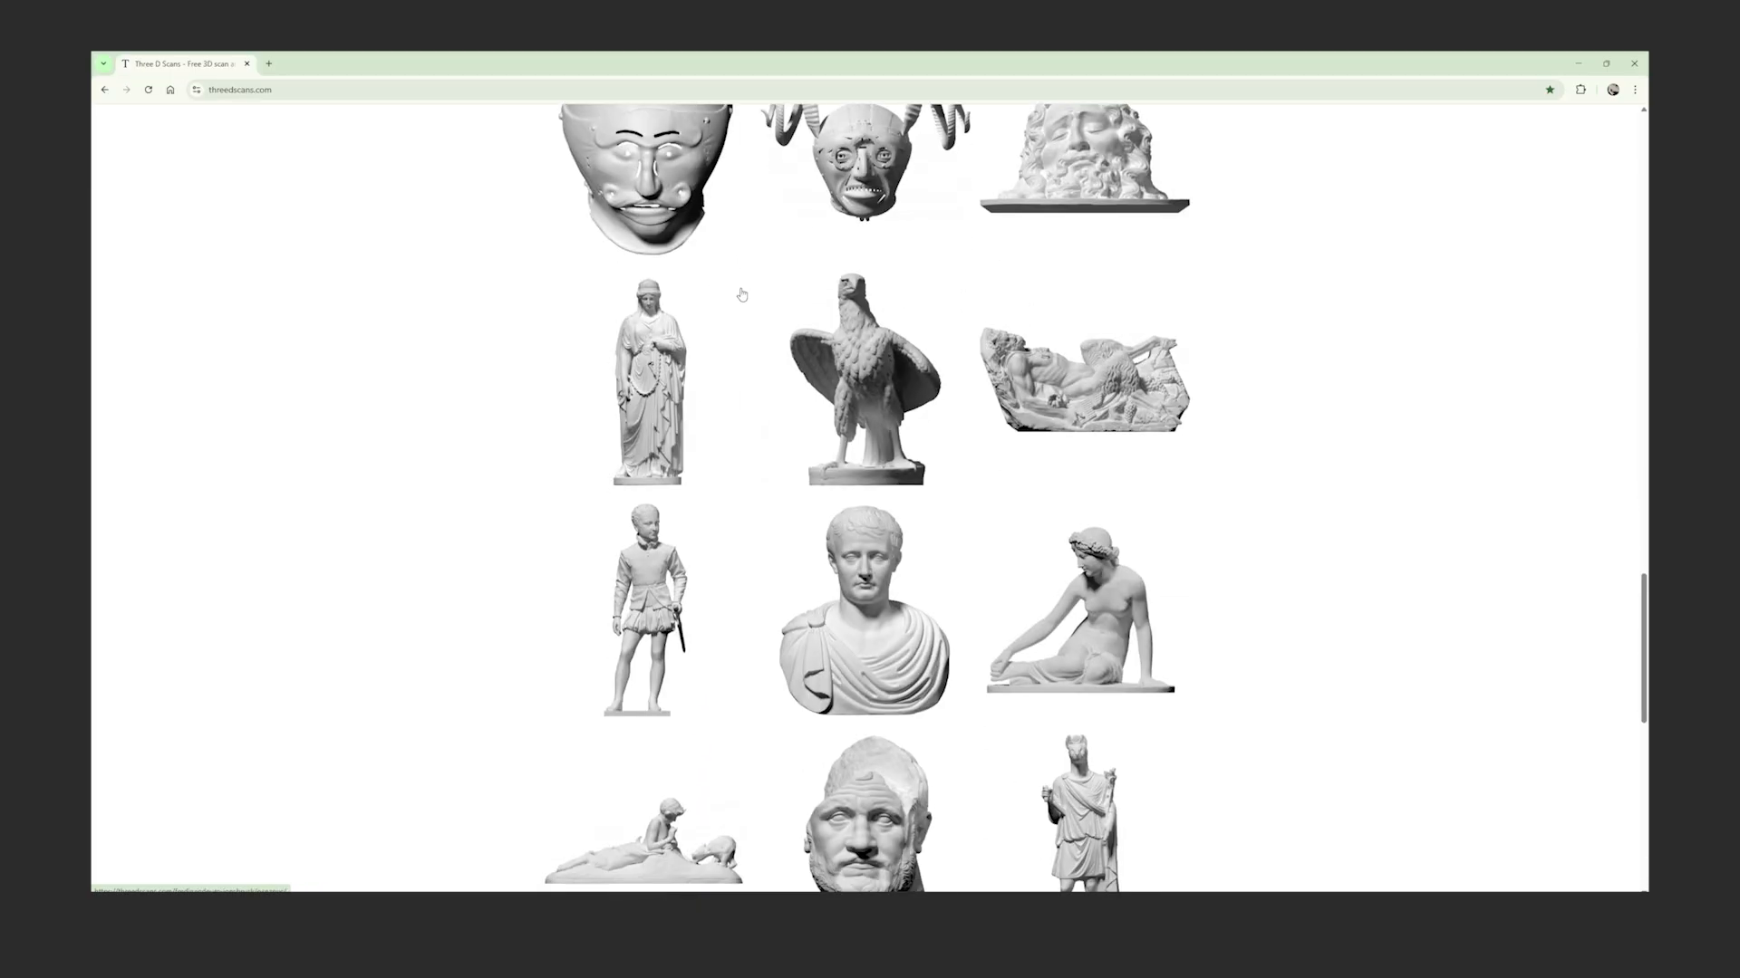
left_click(861, 374)
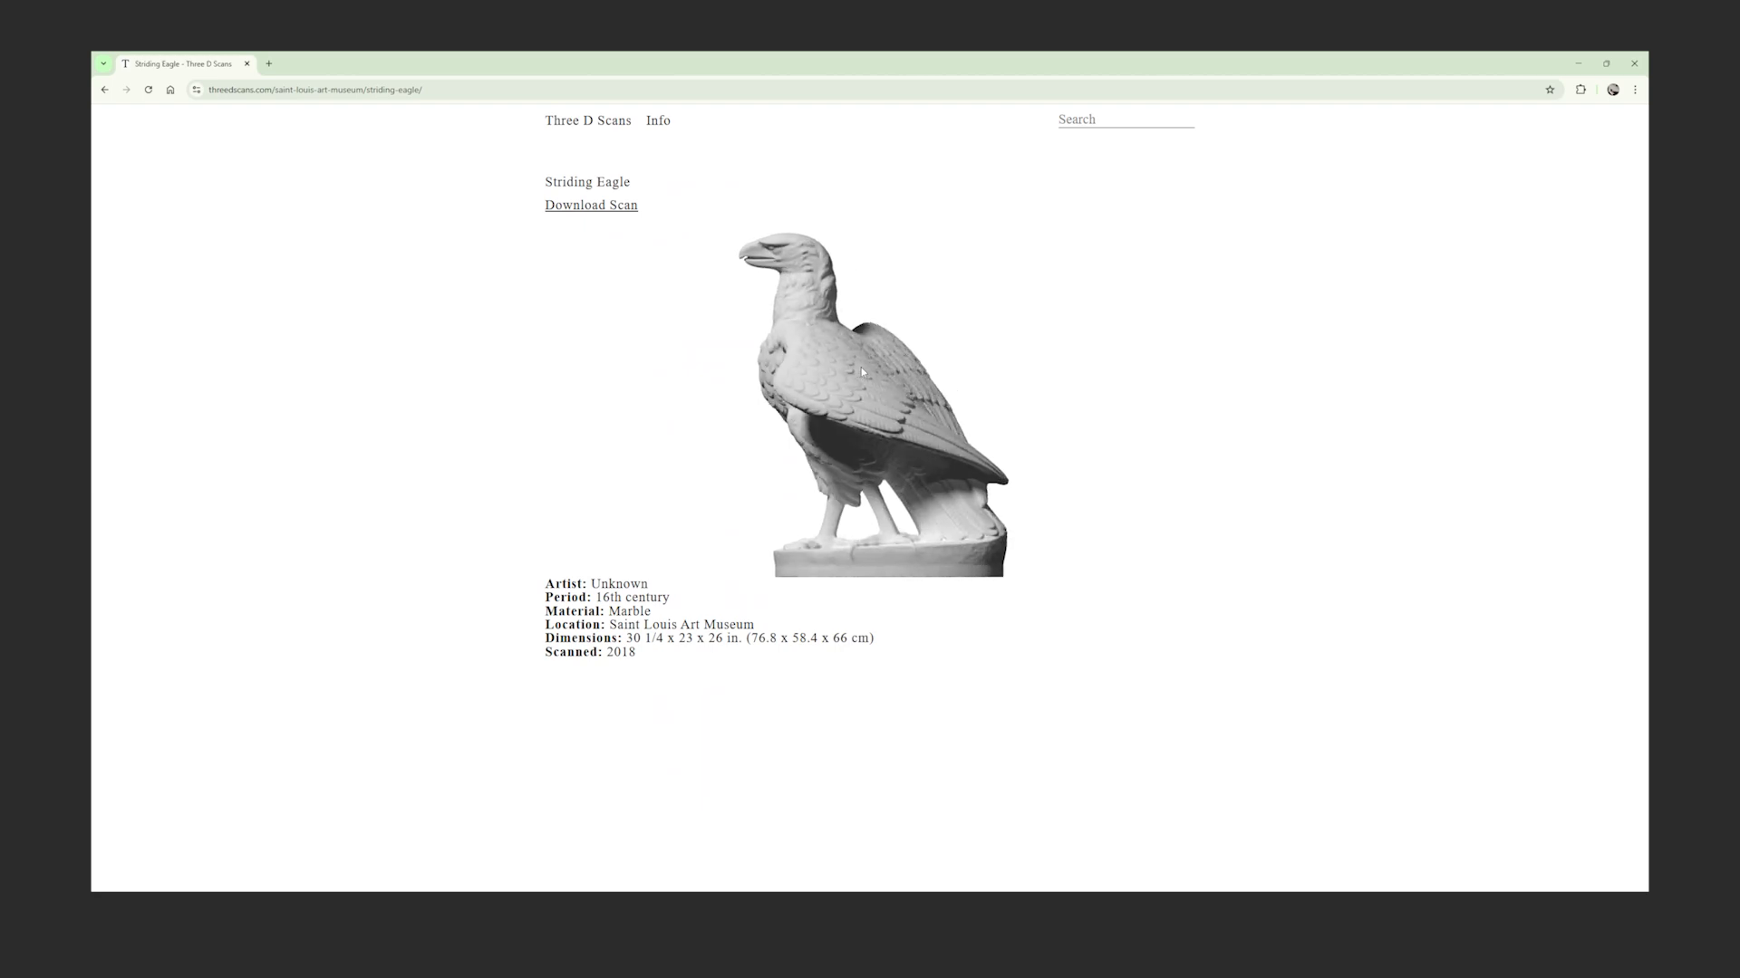
left_click(607, 207)
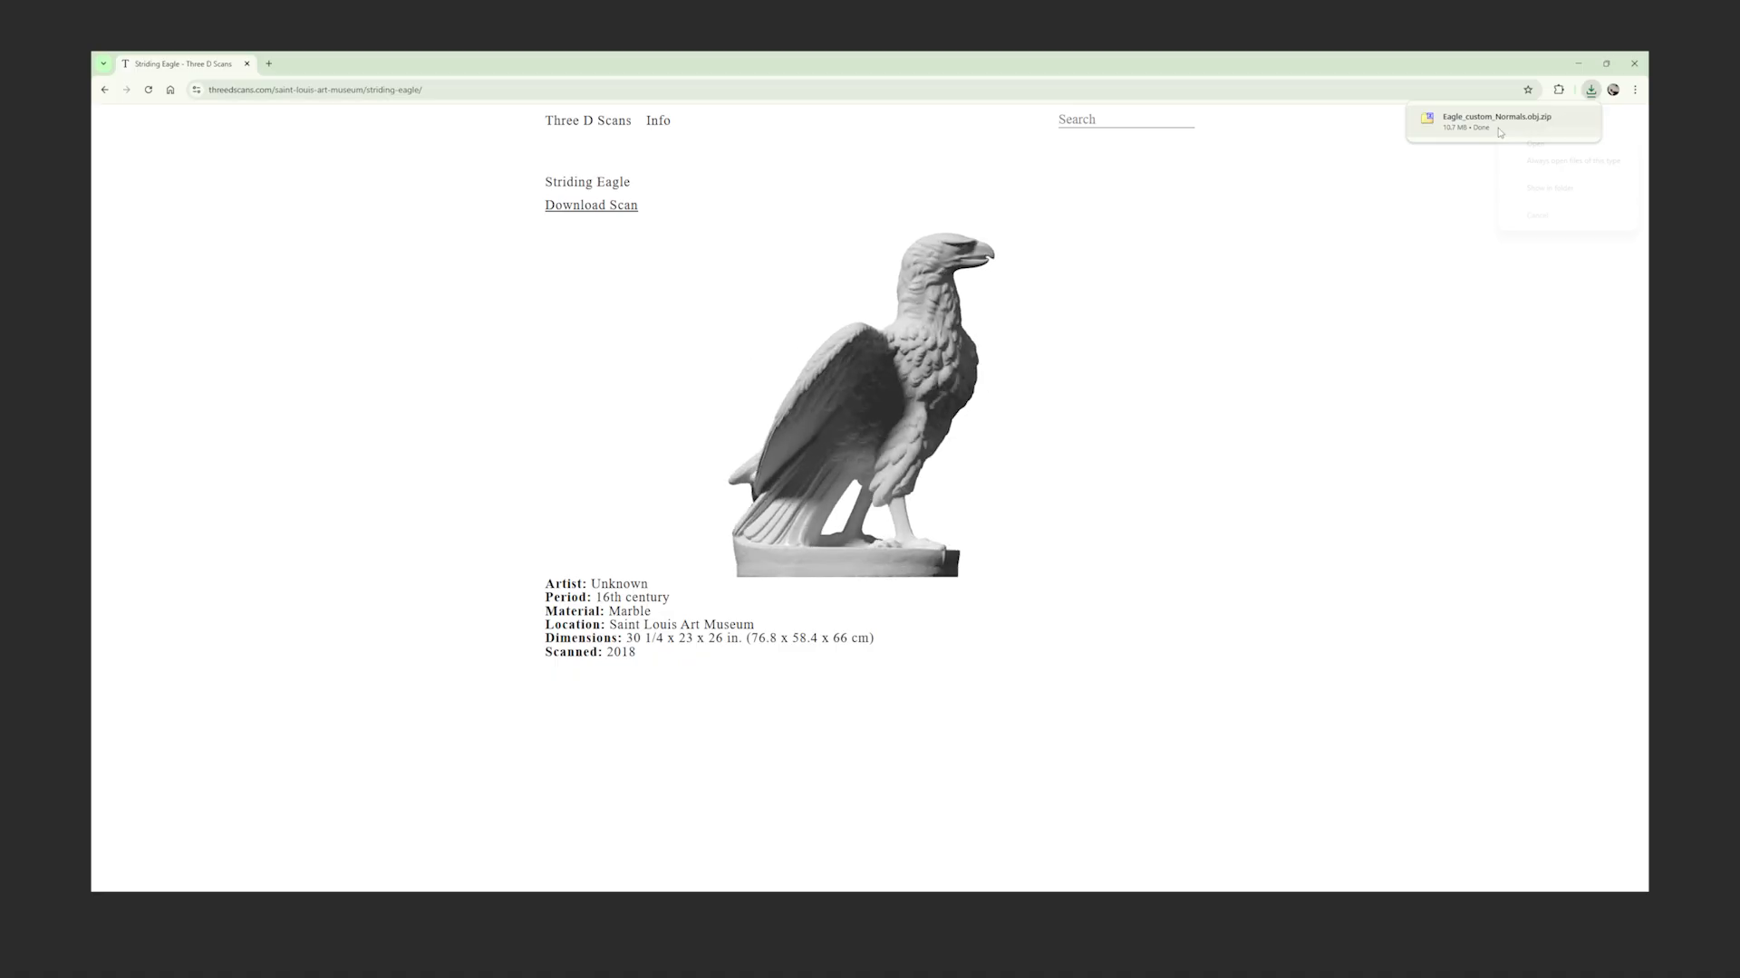
right_click(1551, 120)
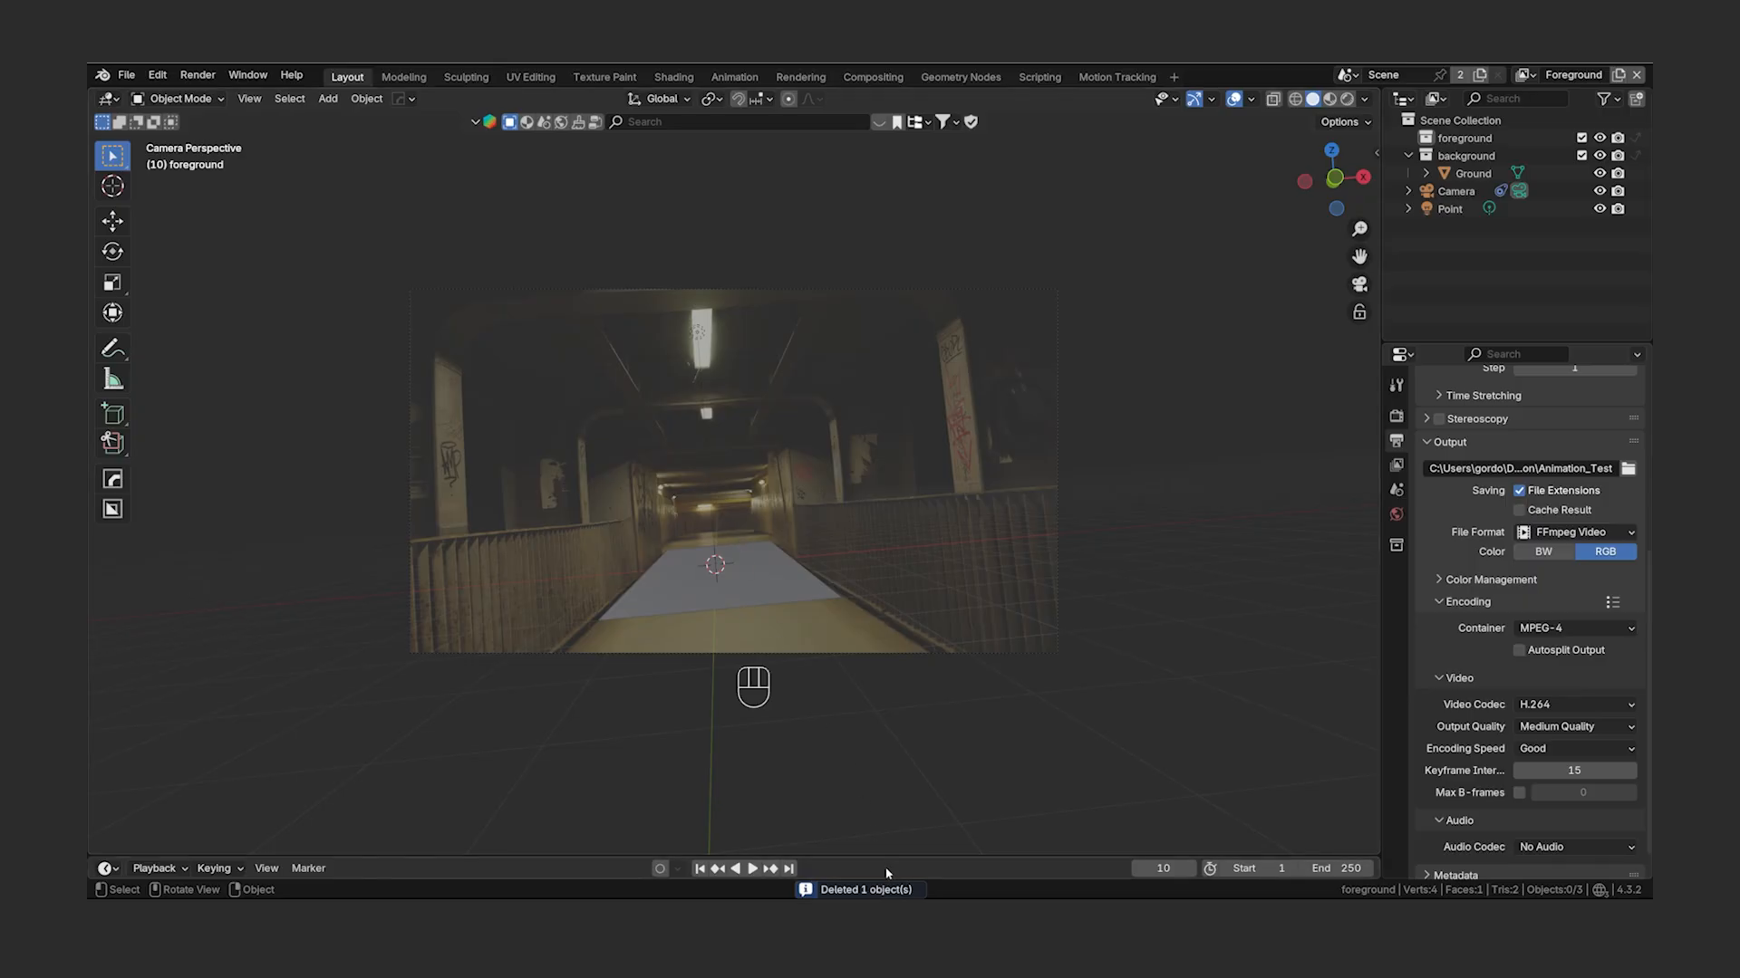
- Copy the side_table_tall_01 object from the other Blender file and paste it into the tunnel scene's foreground collection
left_click(848, 868)
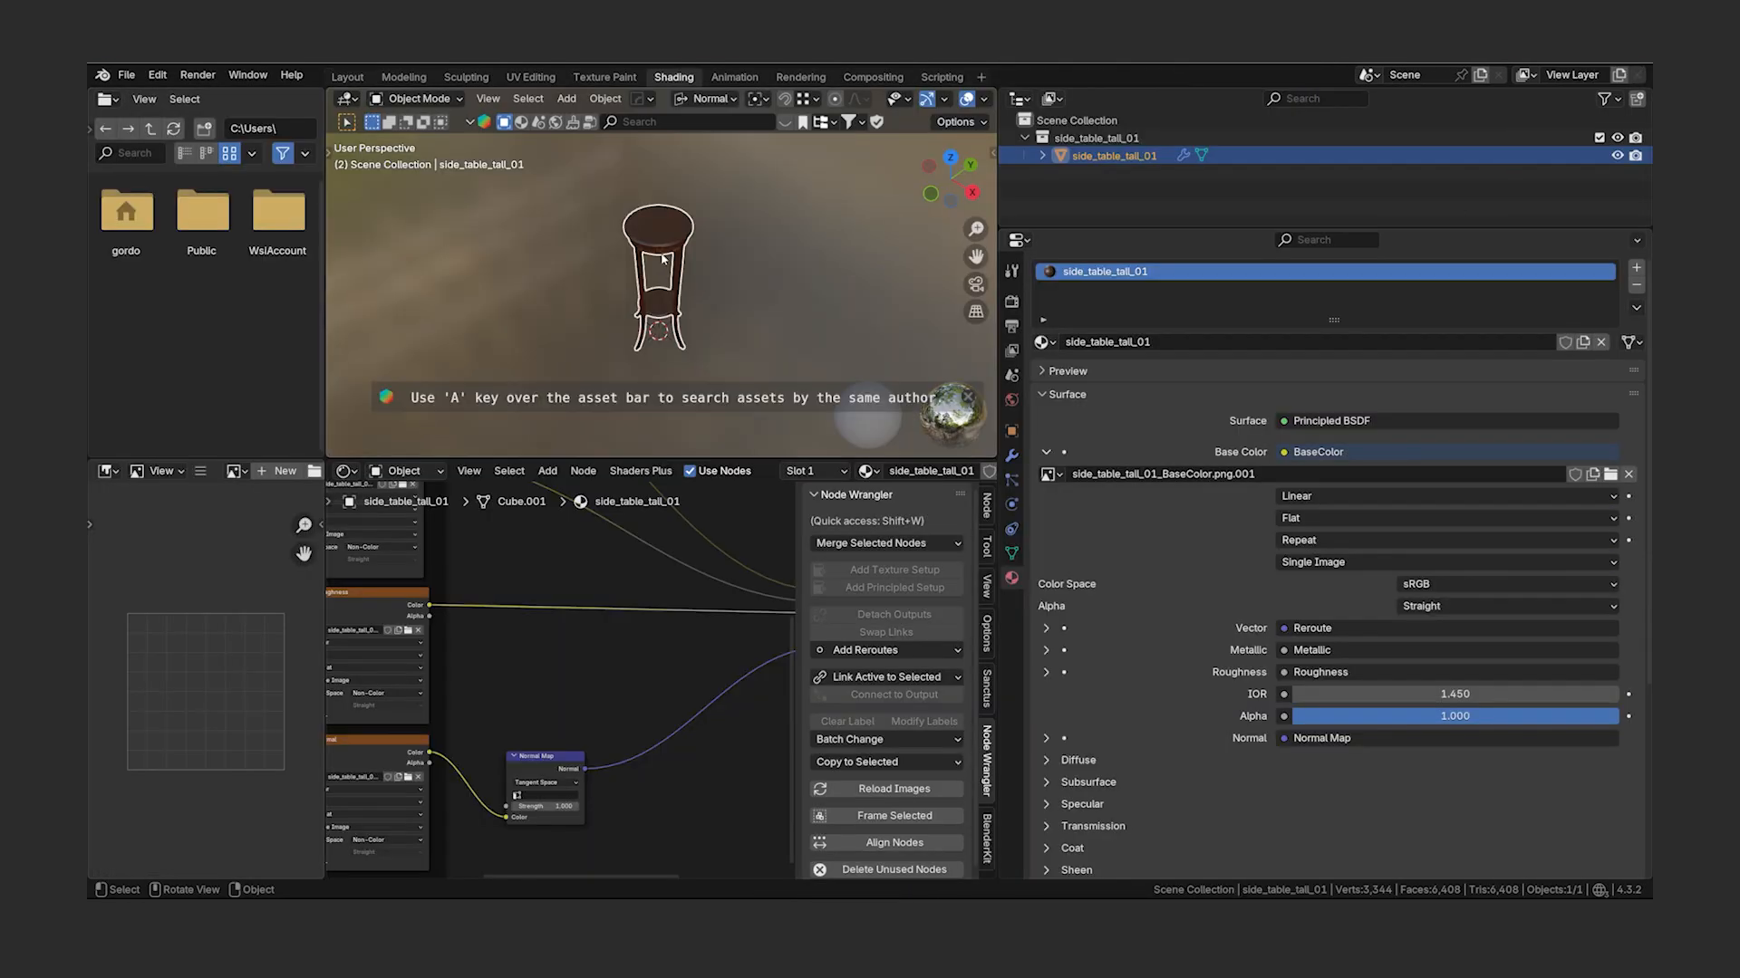
middle_click_drag(634, 226, 689, 230)
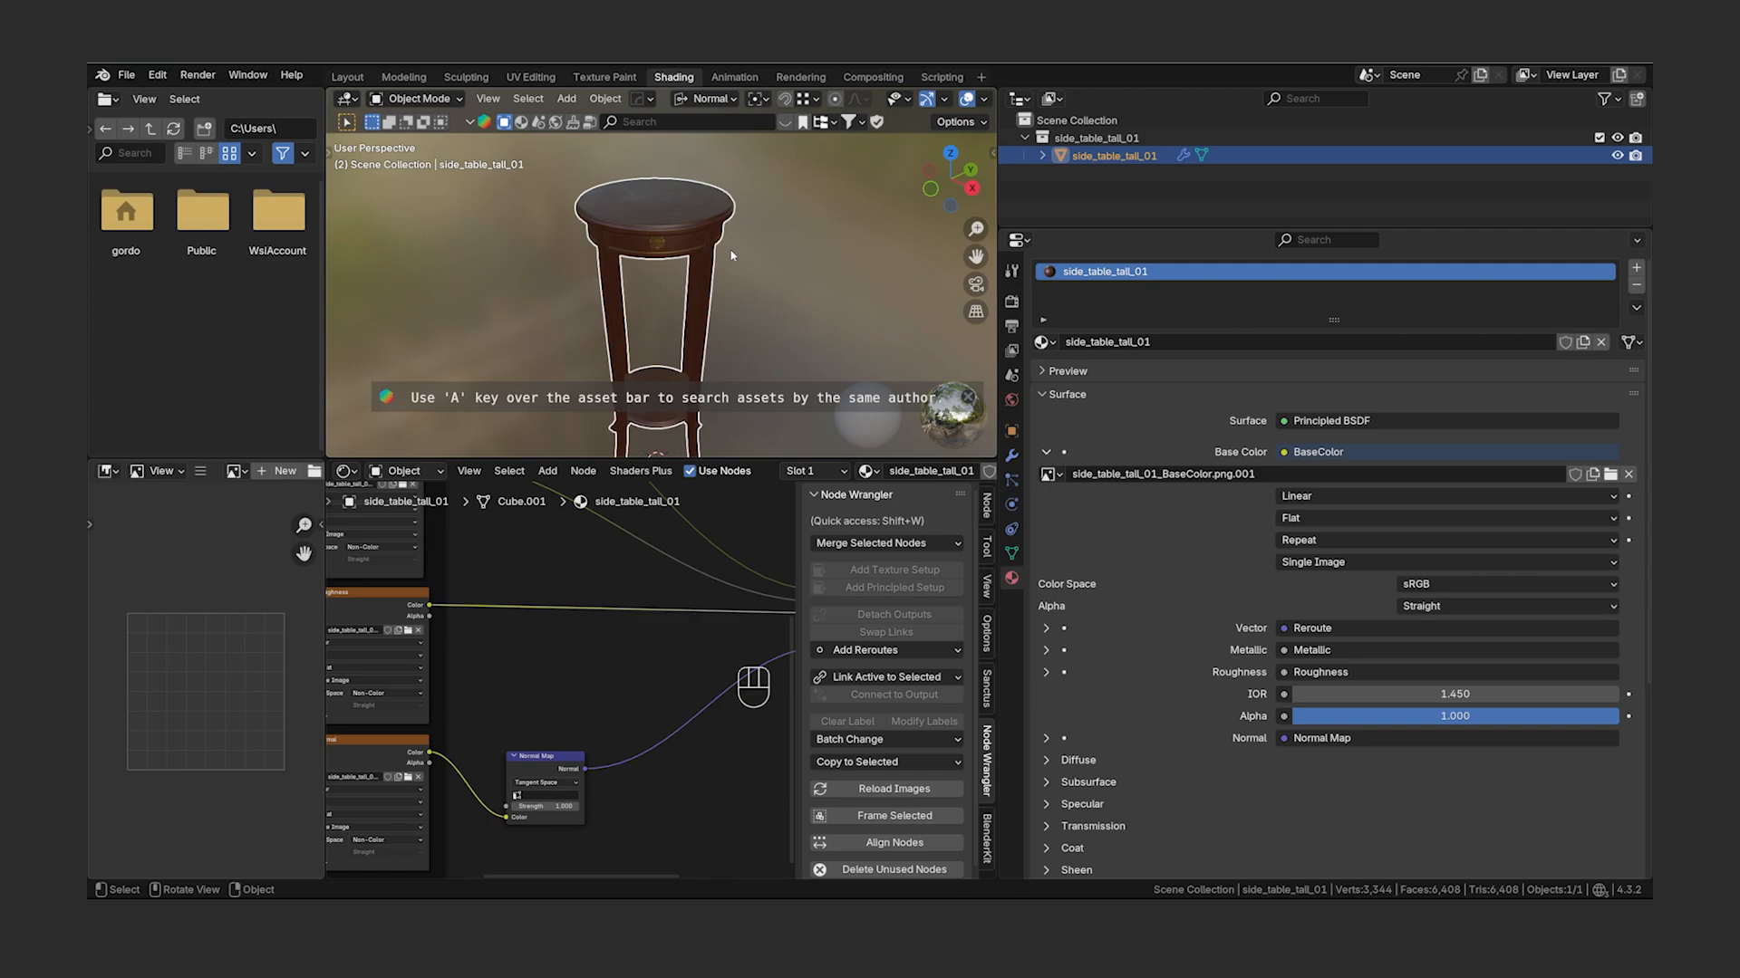
key("ctrl+c")
left_click(687, 223)
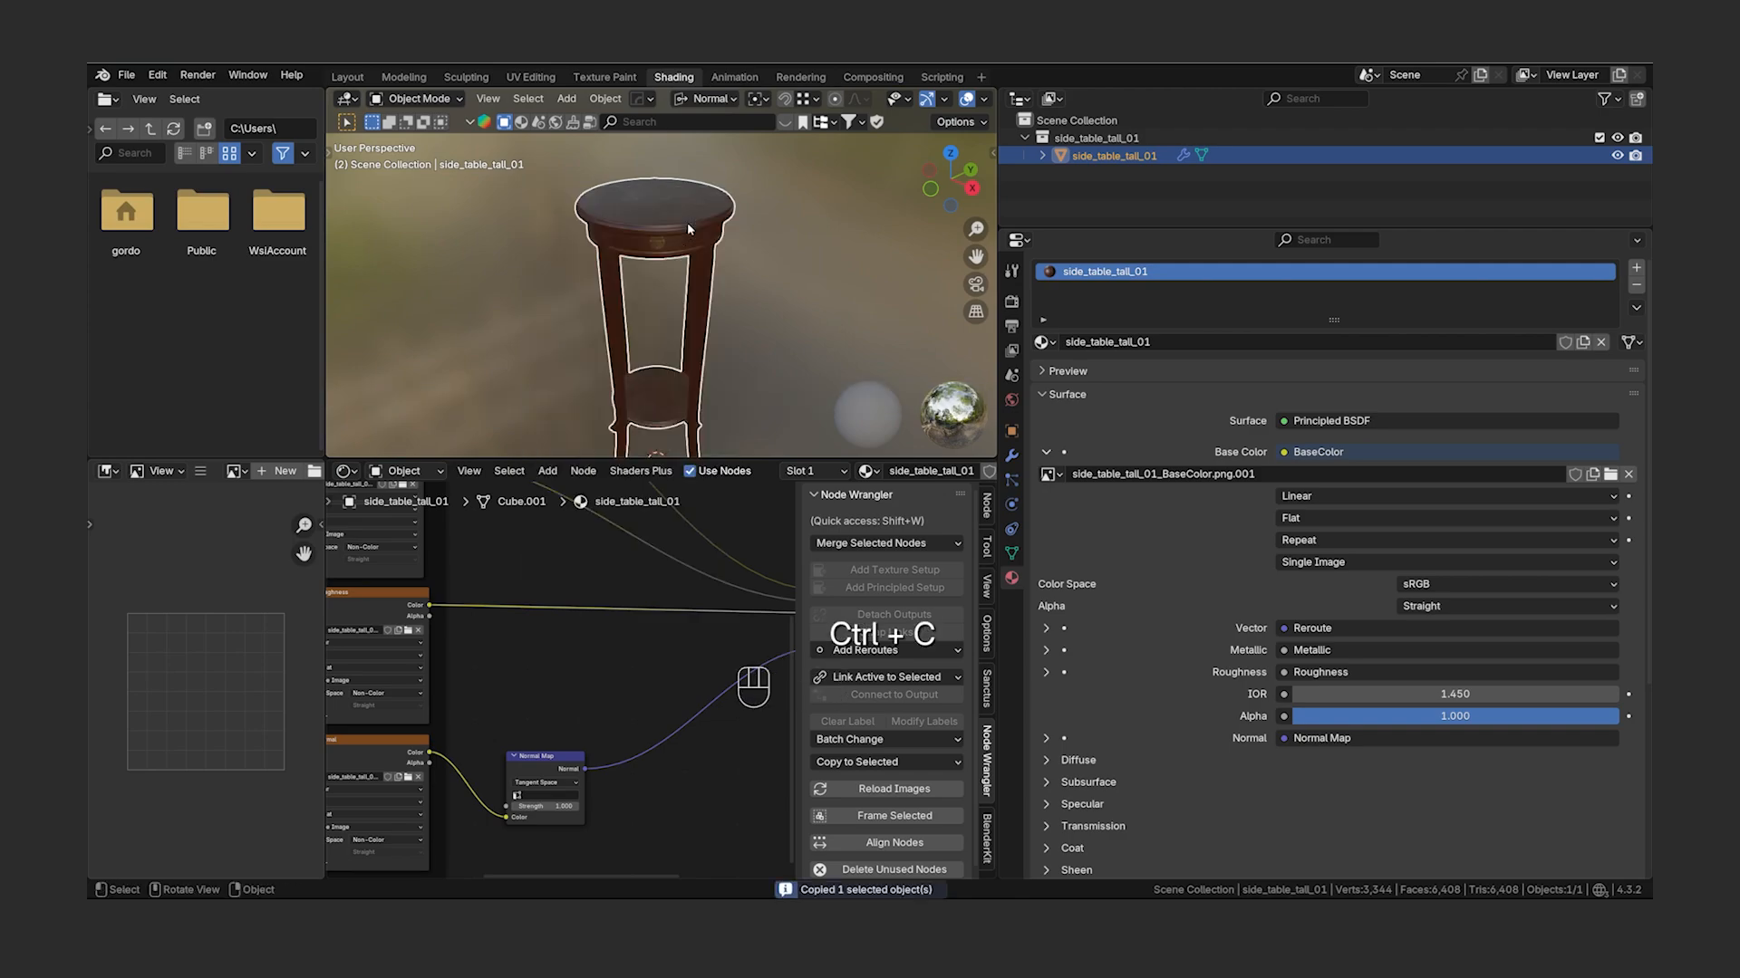
left_click(955, 839)
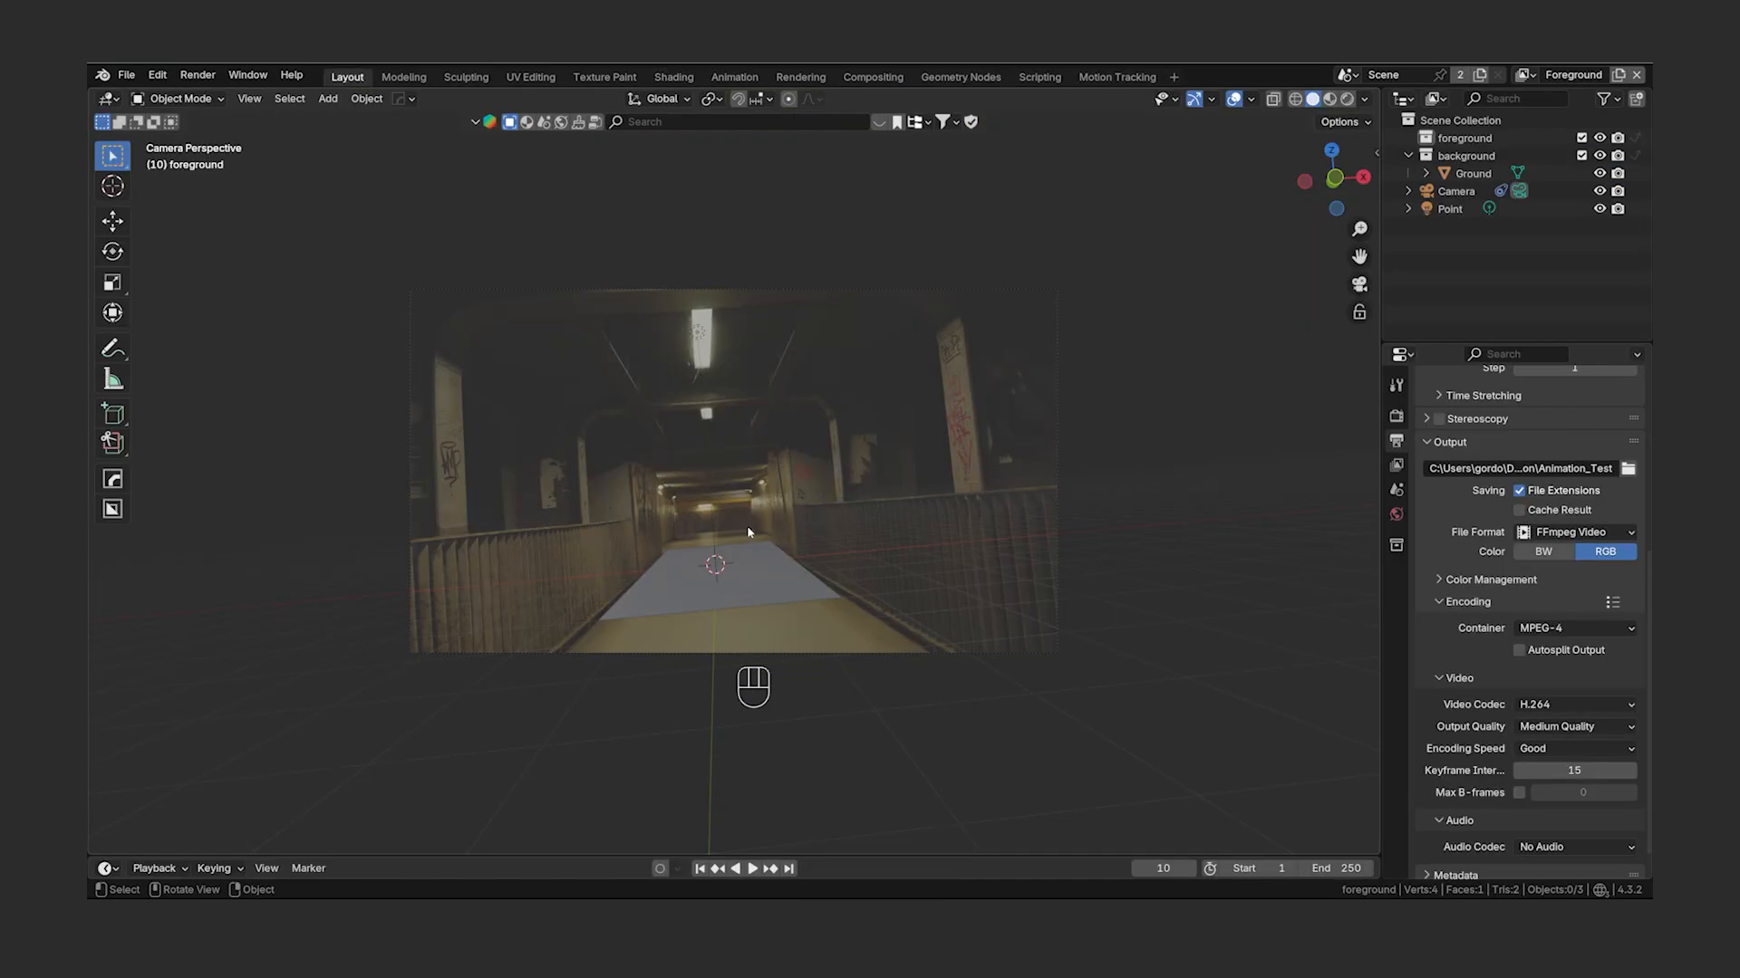
key("ctrl+v")
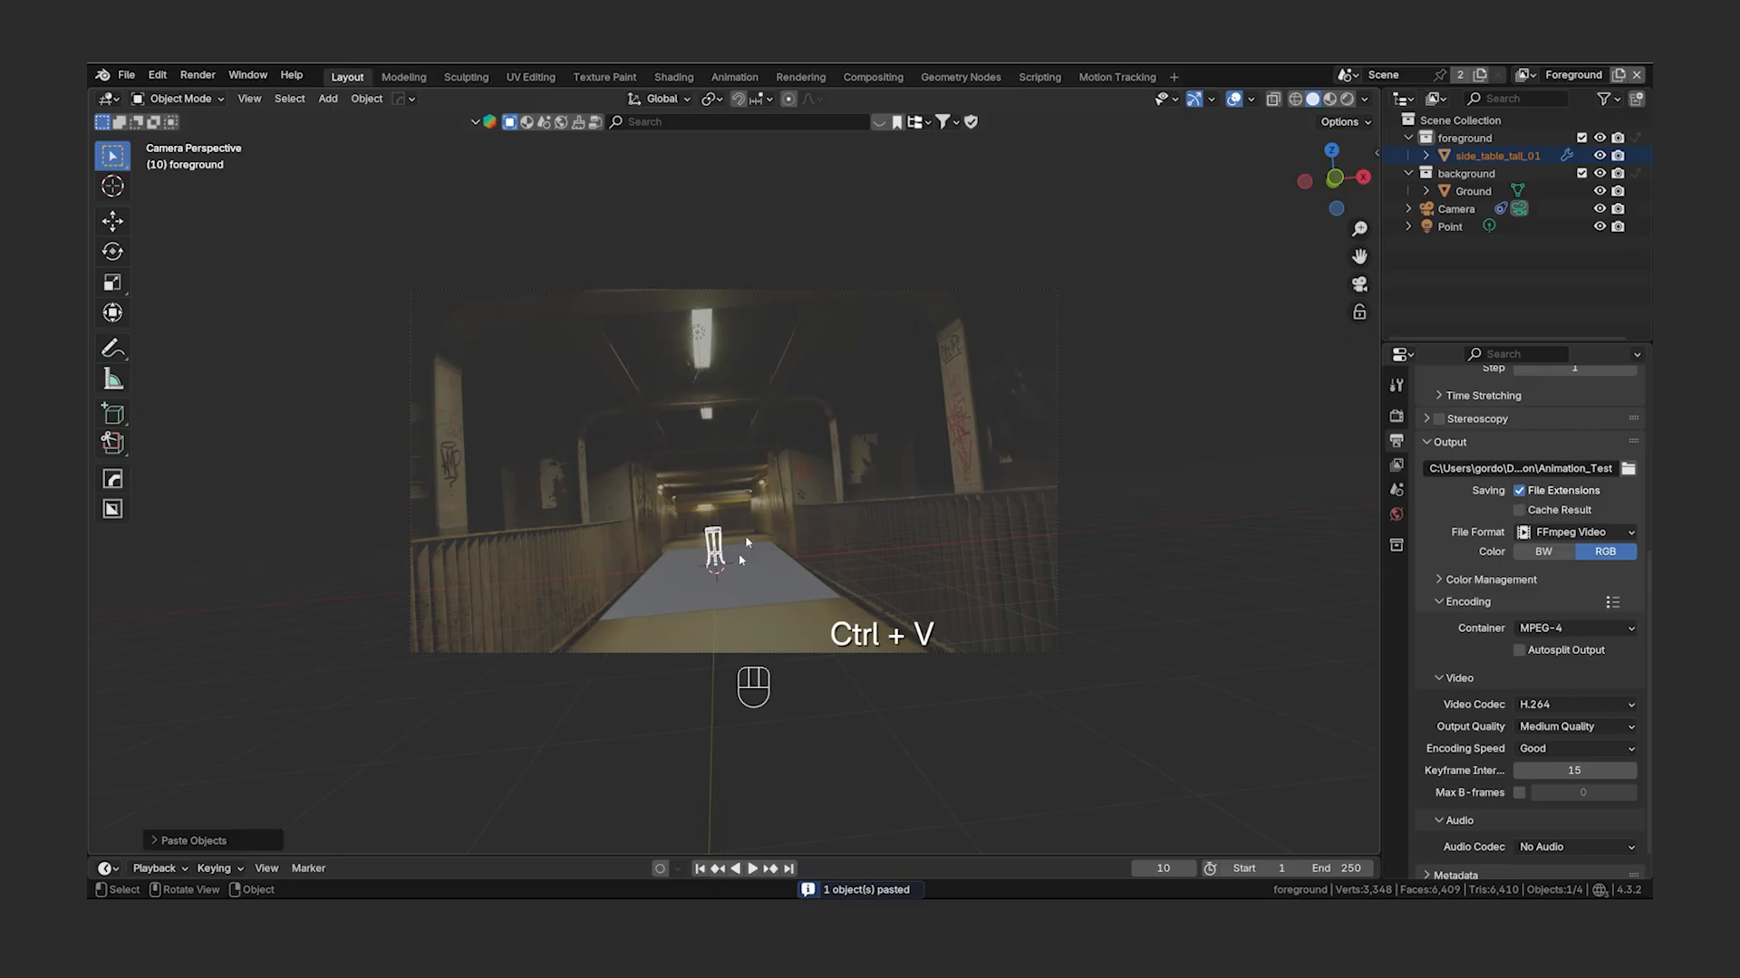
- Search the BlenderKit models for "Telephone" and add the Old Telephone asset to the foreground collection
scroll(747, 532, "up", 3)
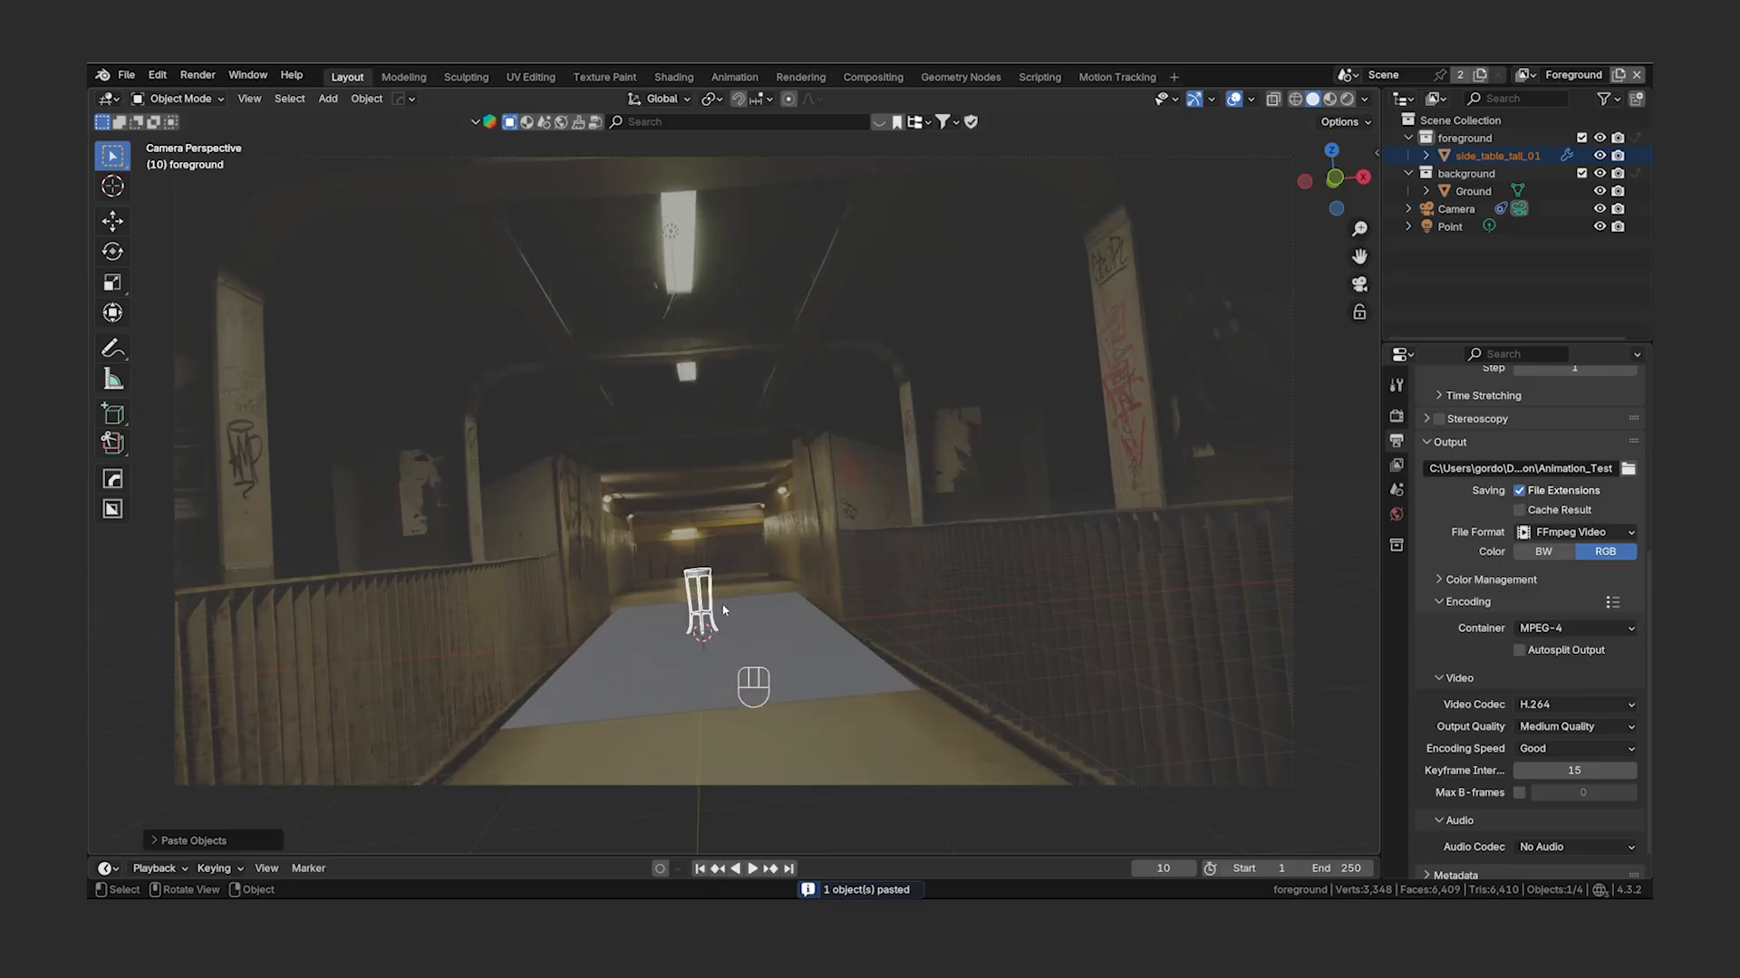
left_click(476, 122)
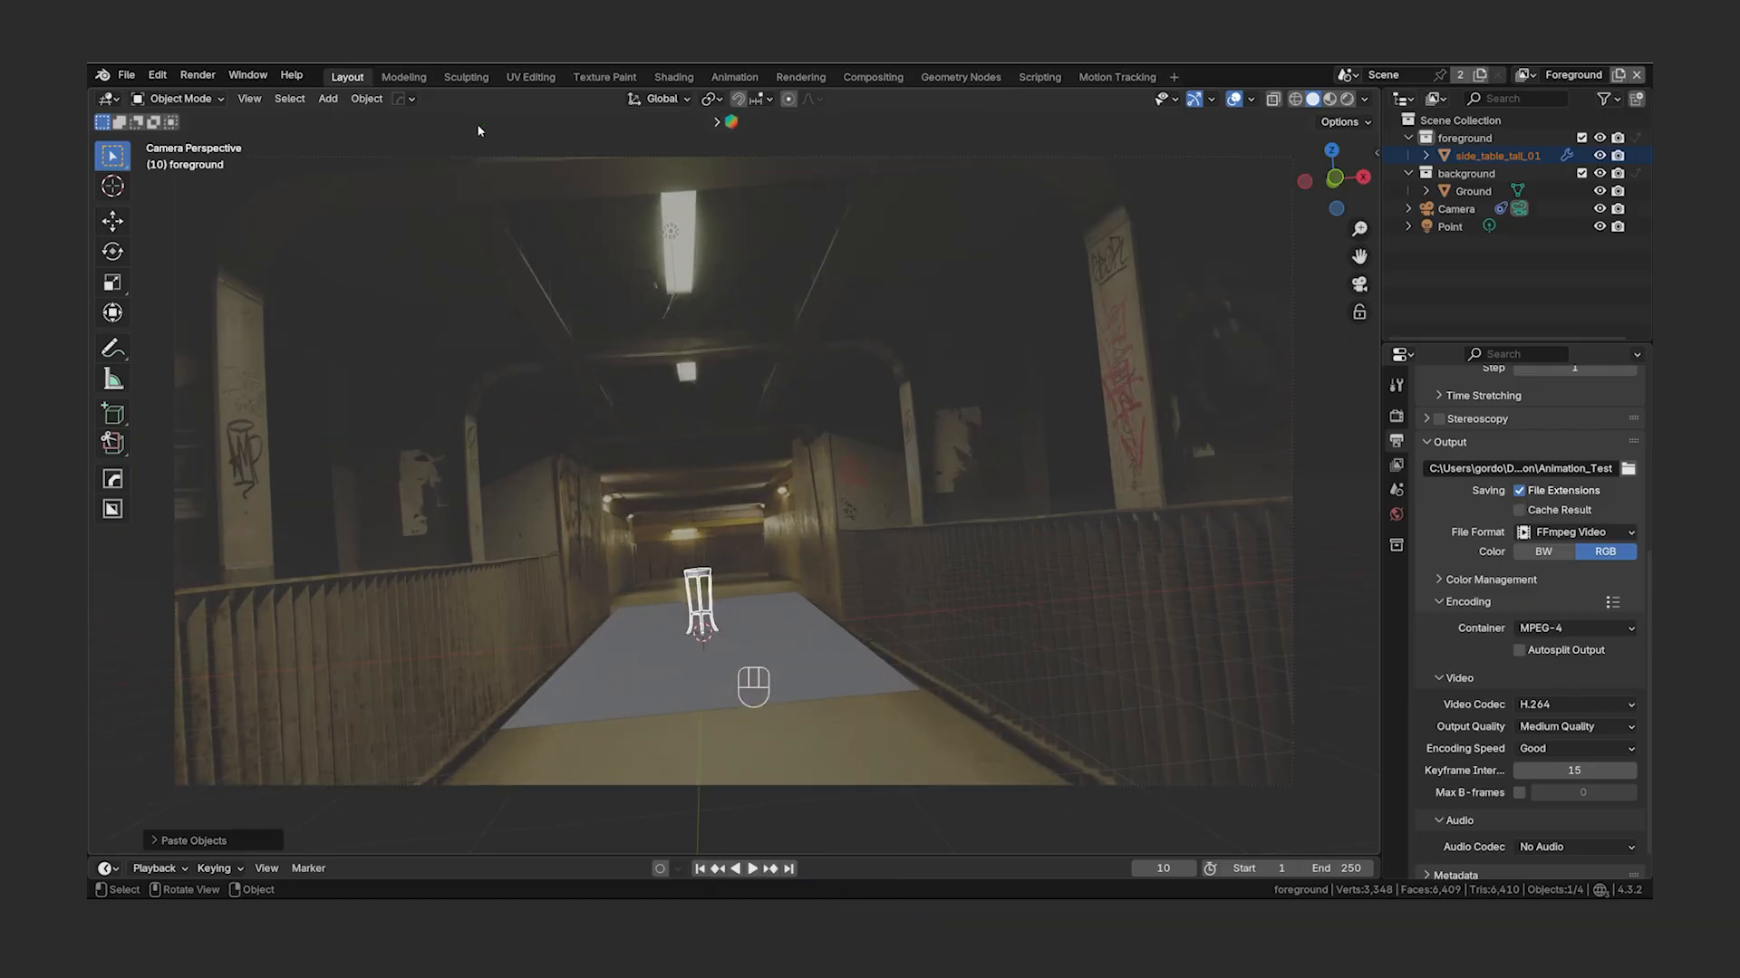
left_click(717, 123)
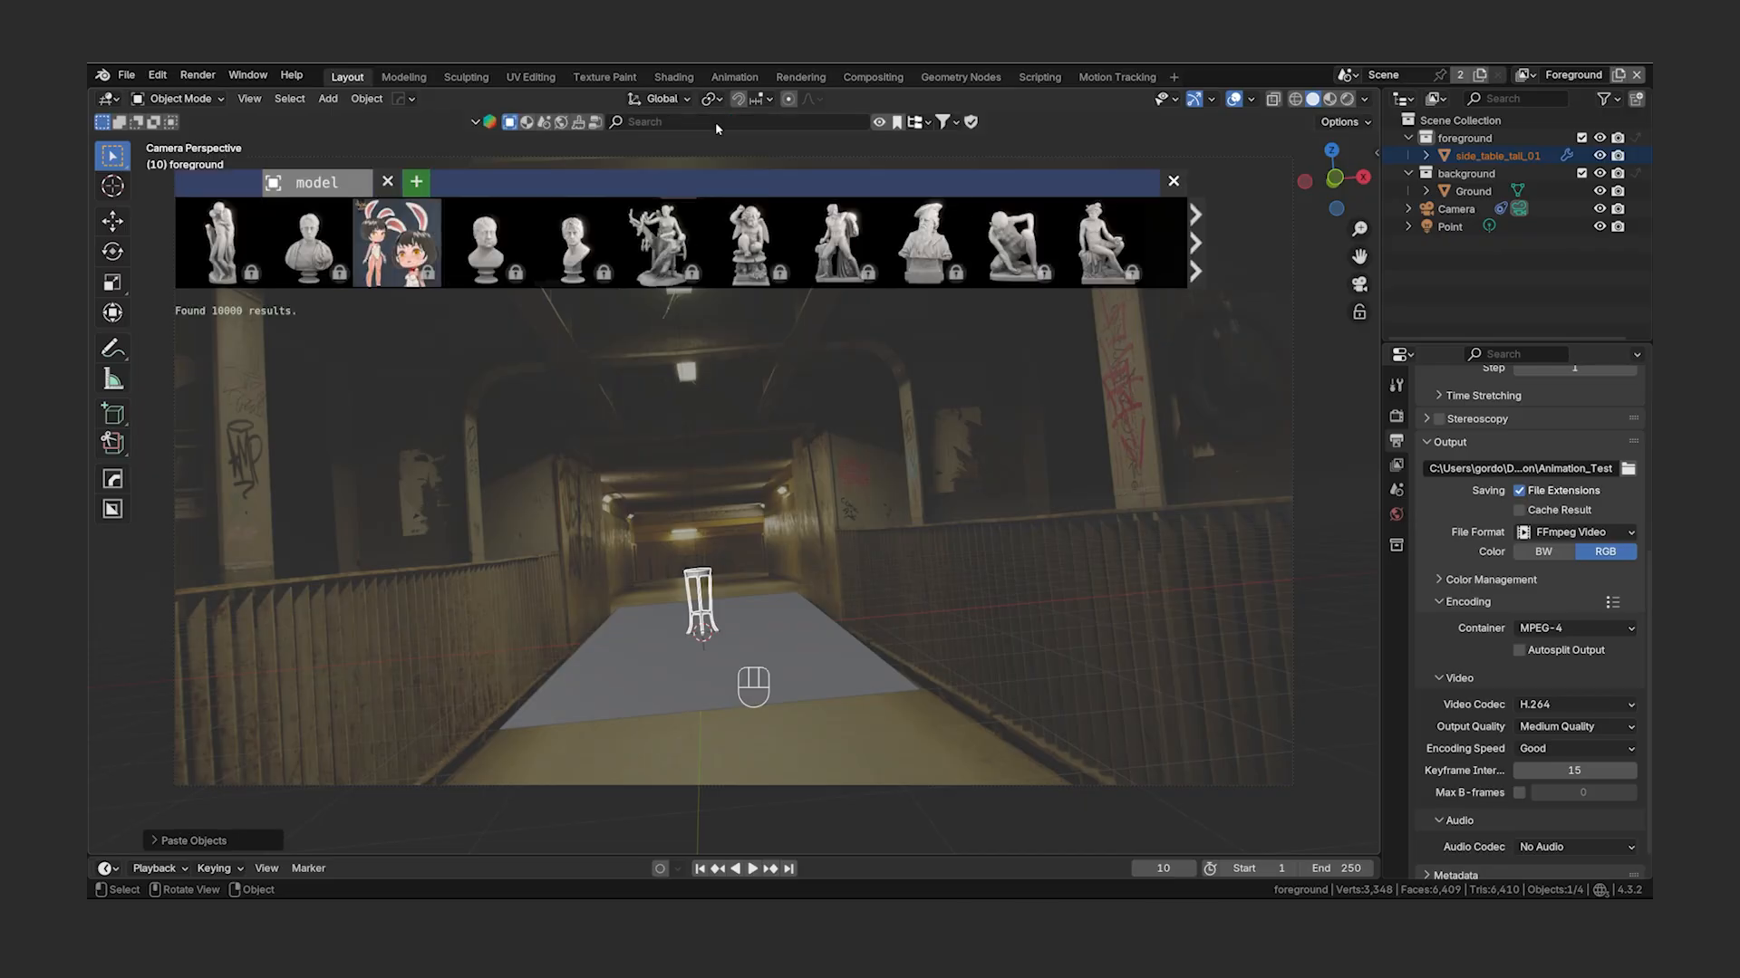
left_click(715, 121)
type("Telephone")
key("Return")
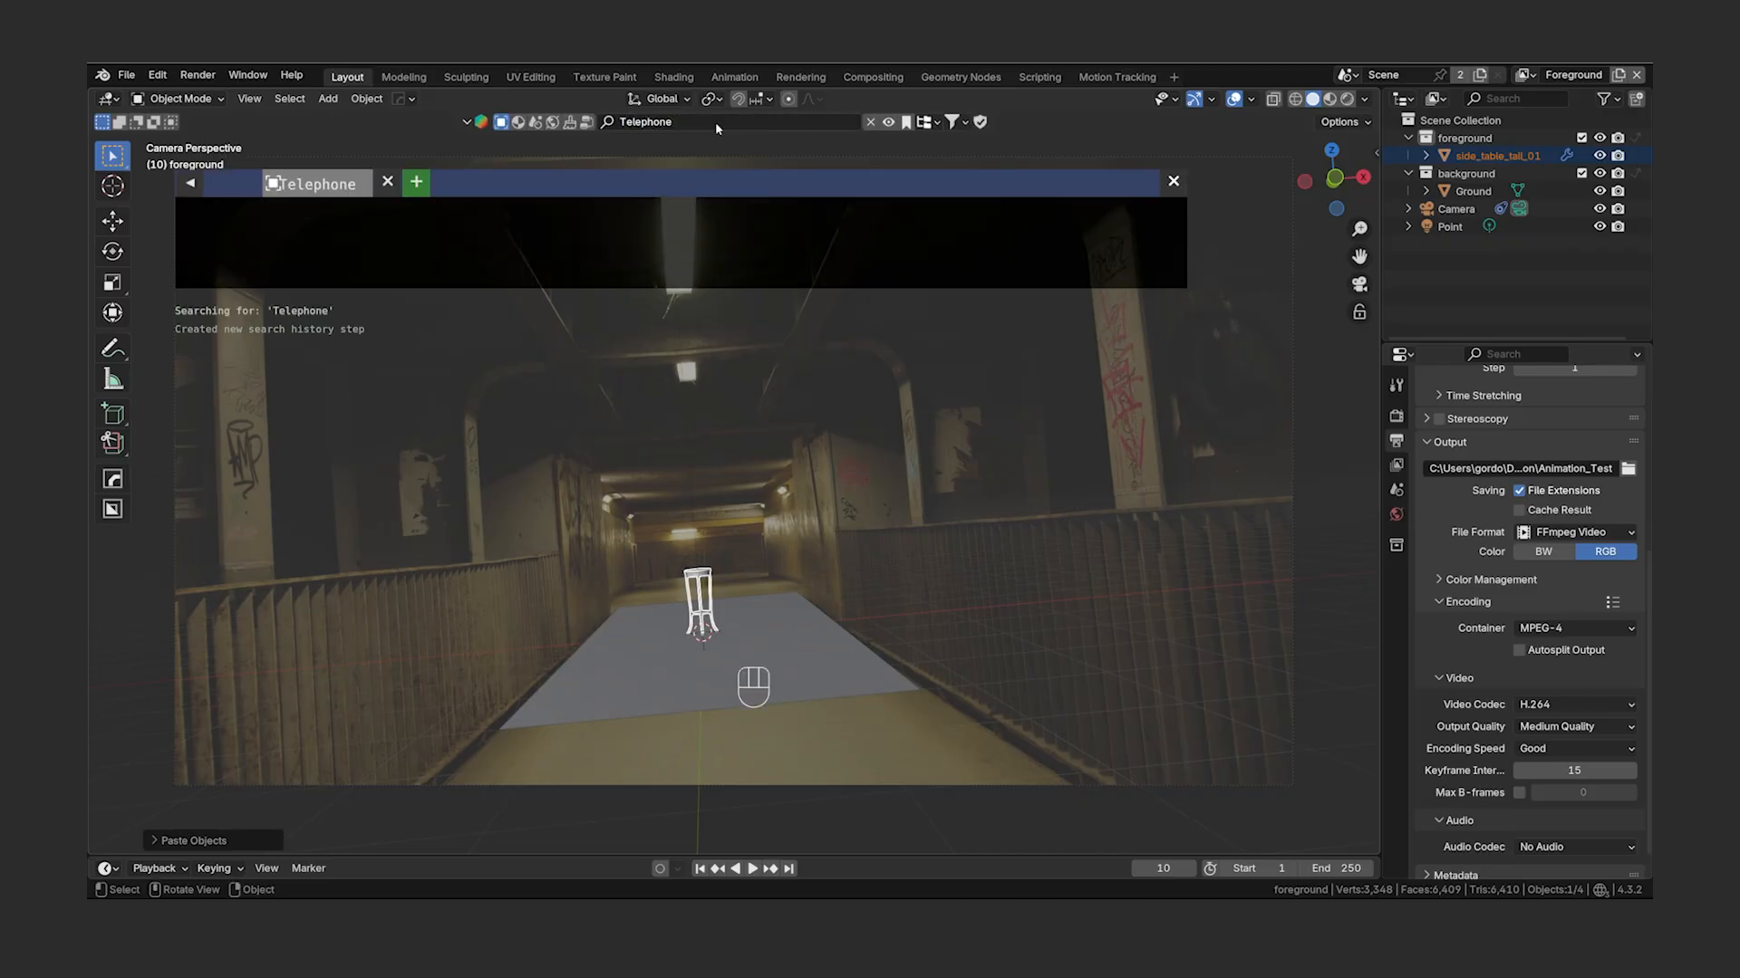
mouse_move(509, 284)
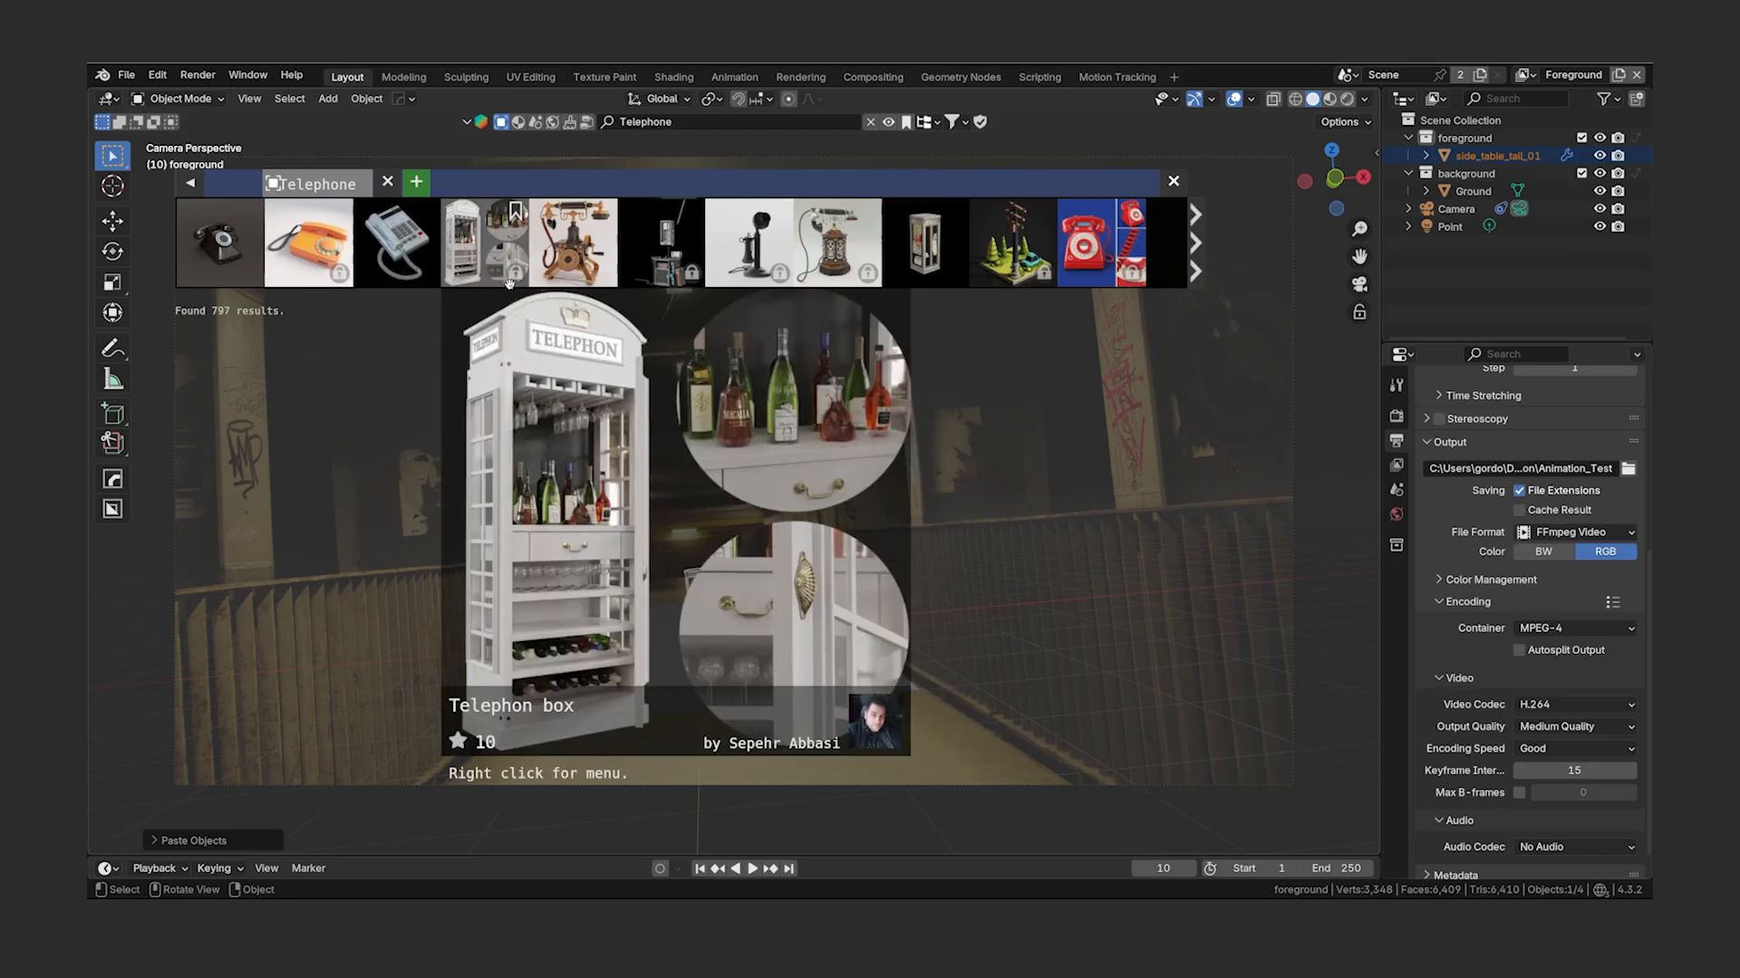
mouse_move(225, 262)
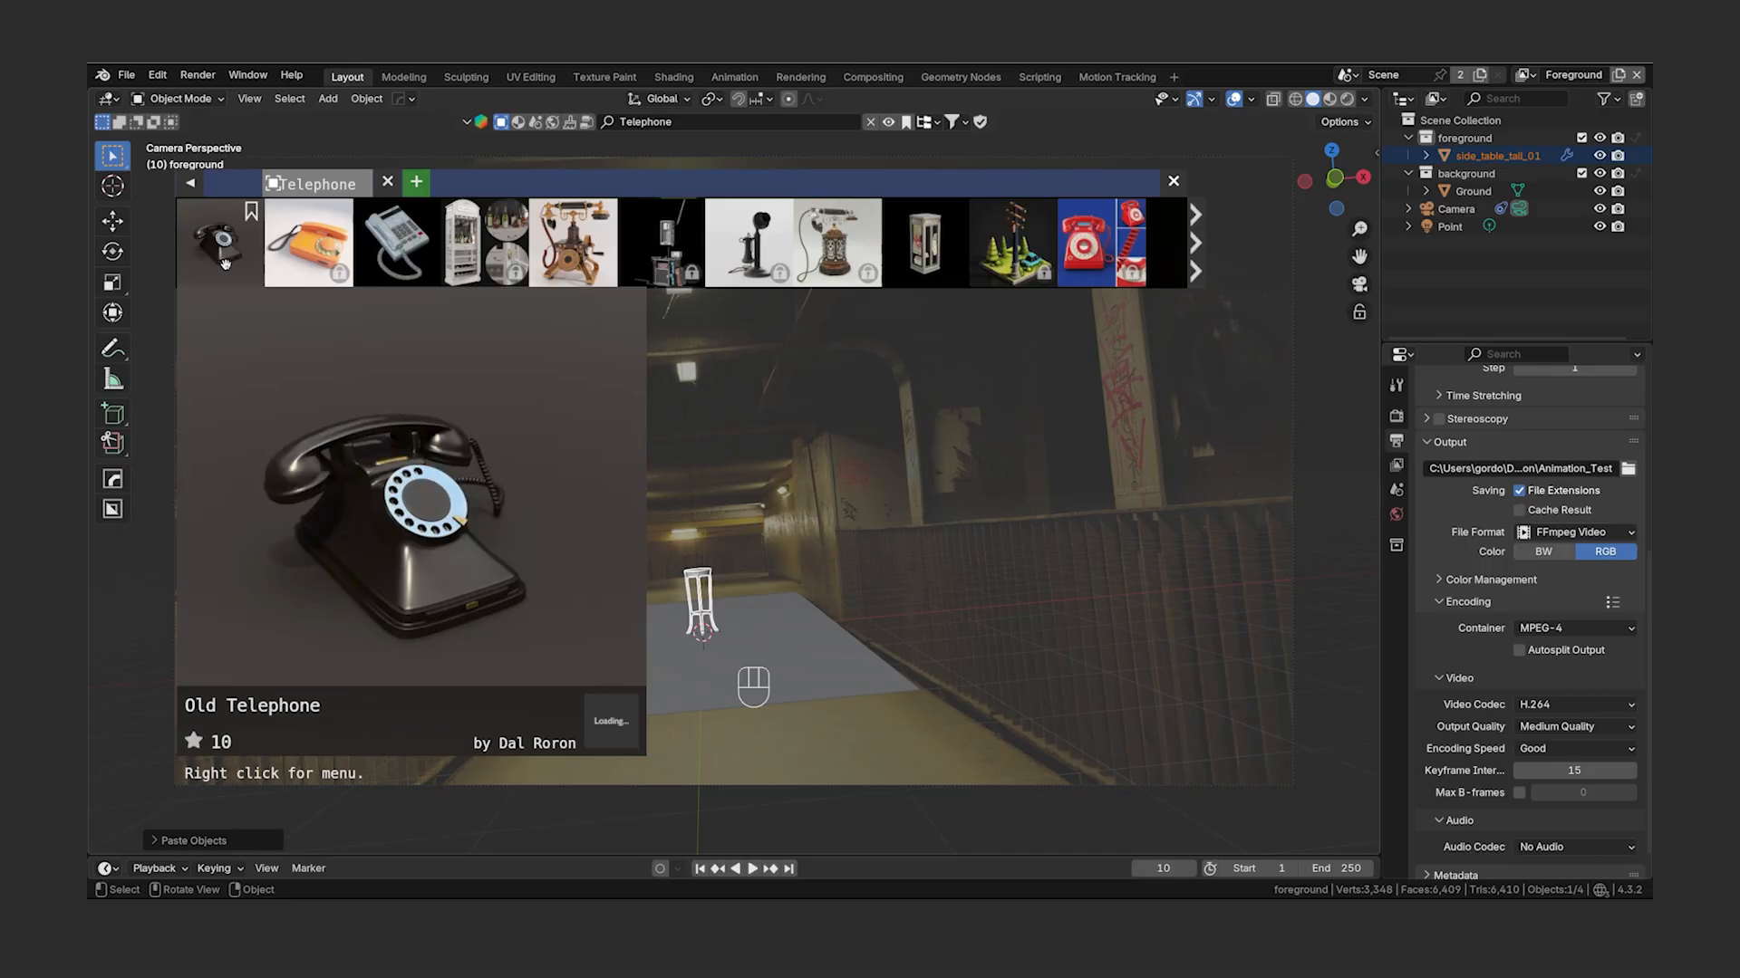
left_click(225, 263)
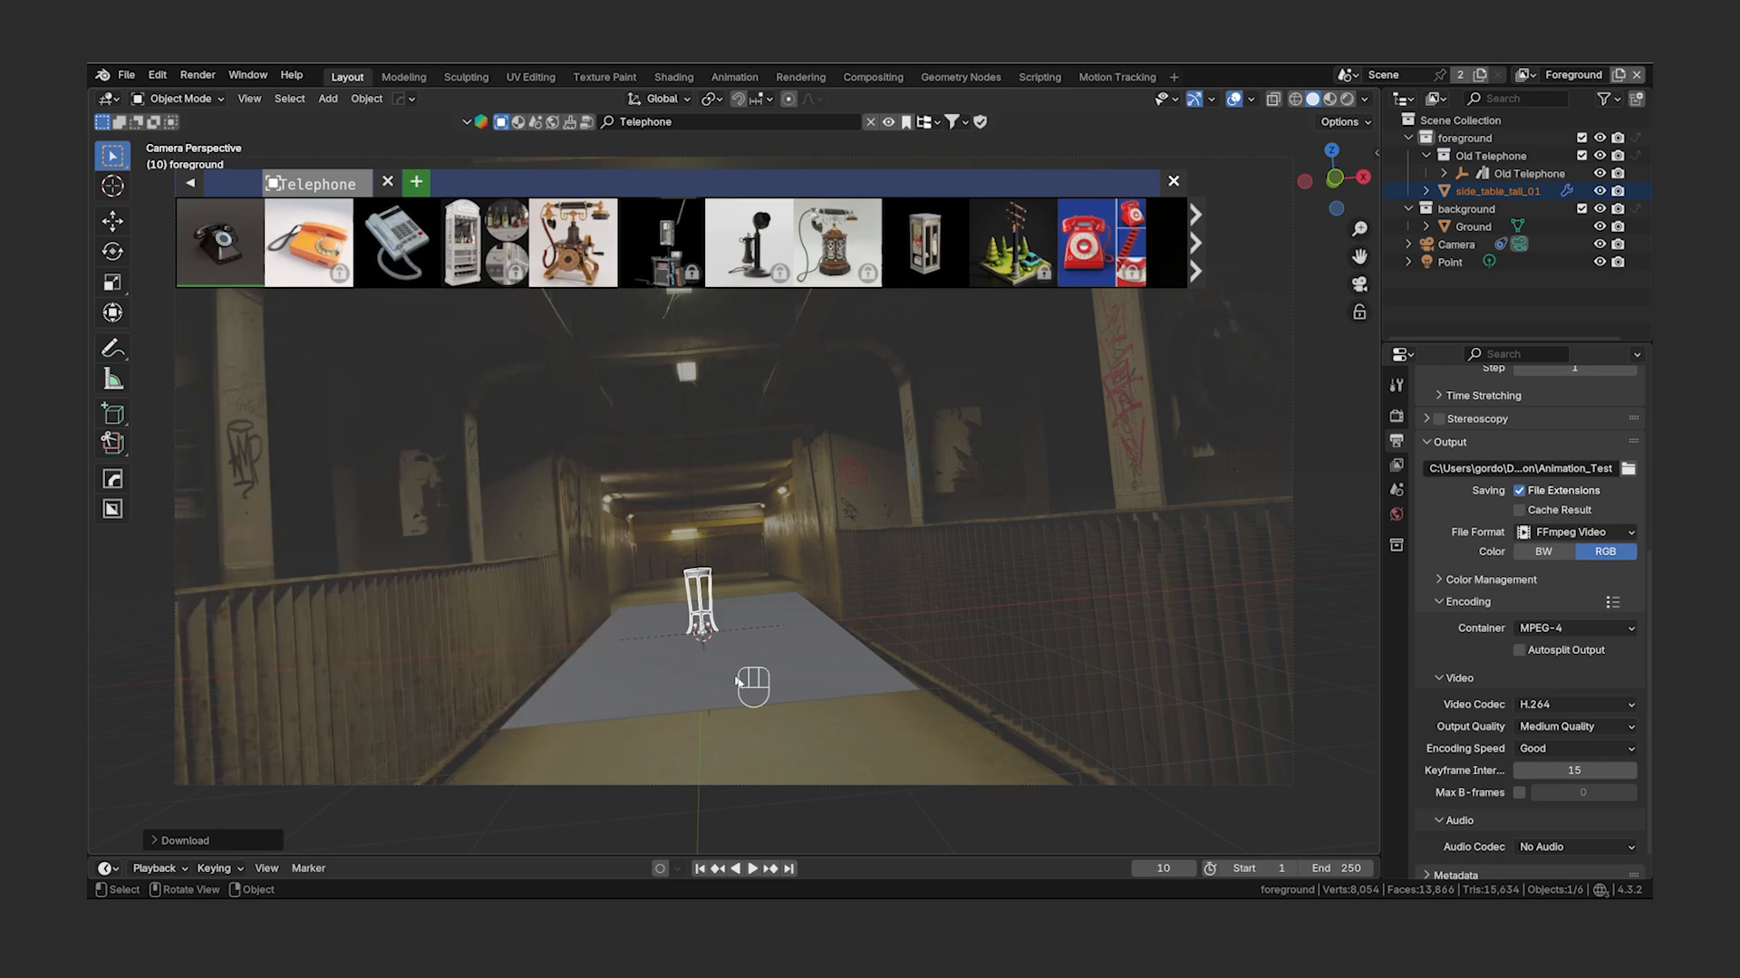
- In File Explorer, look through the project's assets and models folders and open the downloaded old-telephone folder
left_click(974, 874)
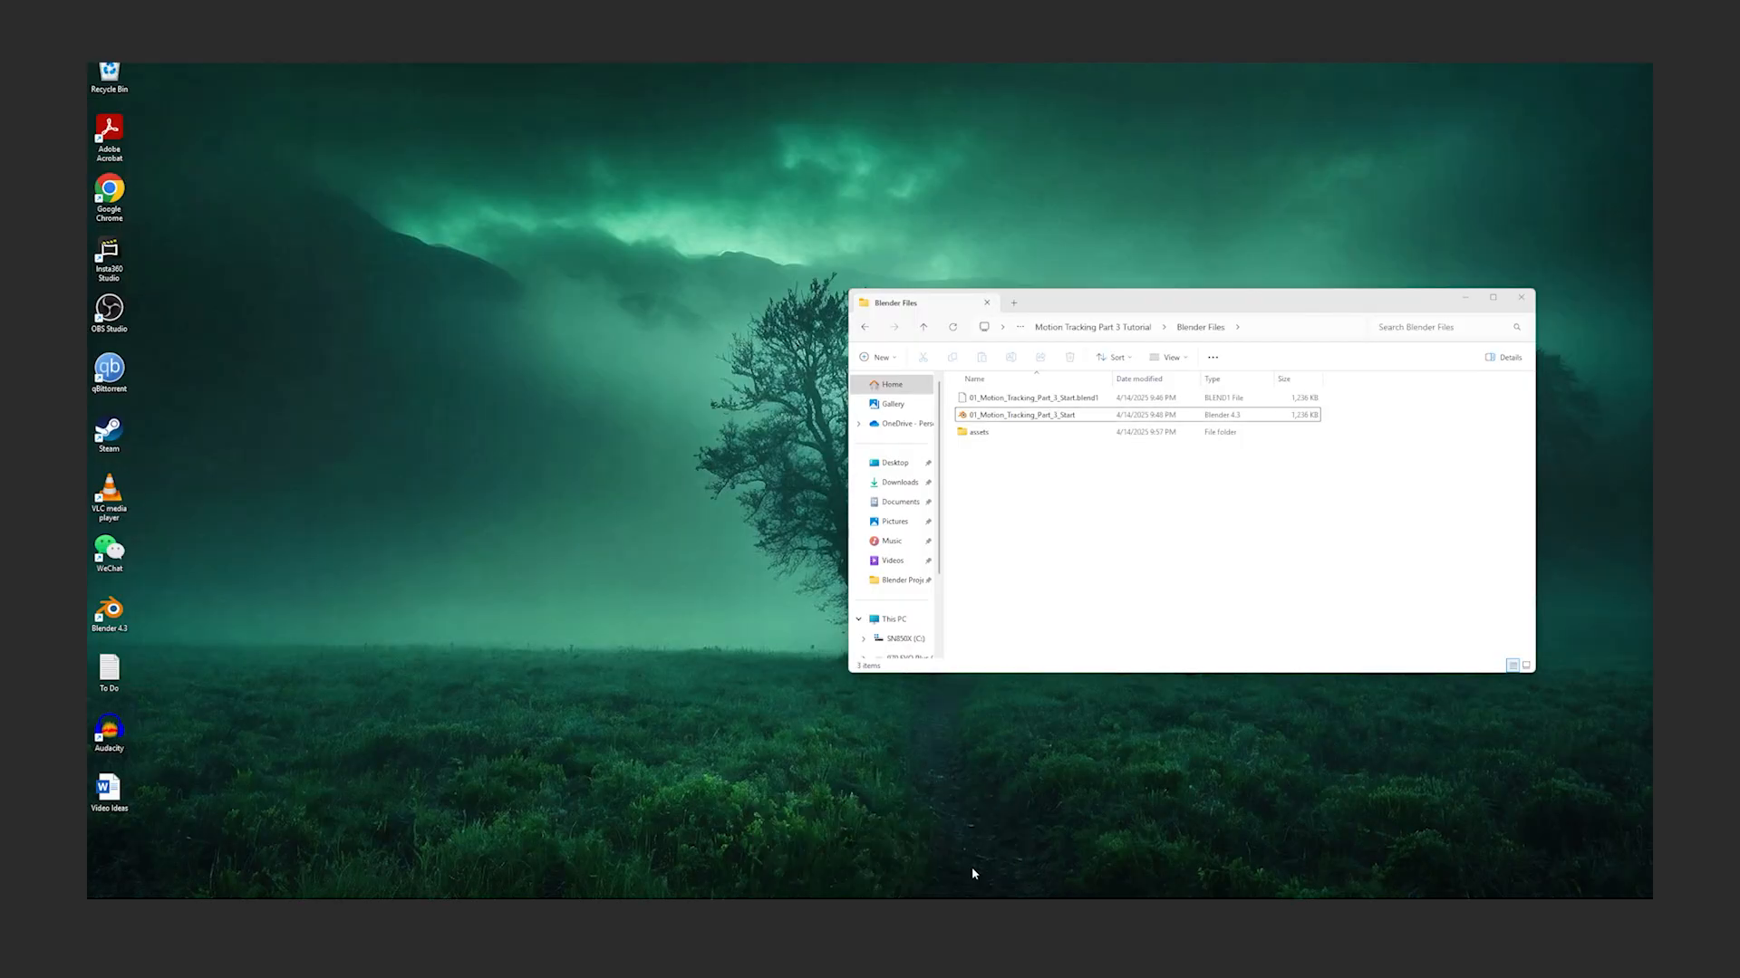
left_click(1020, 433)
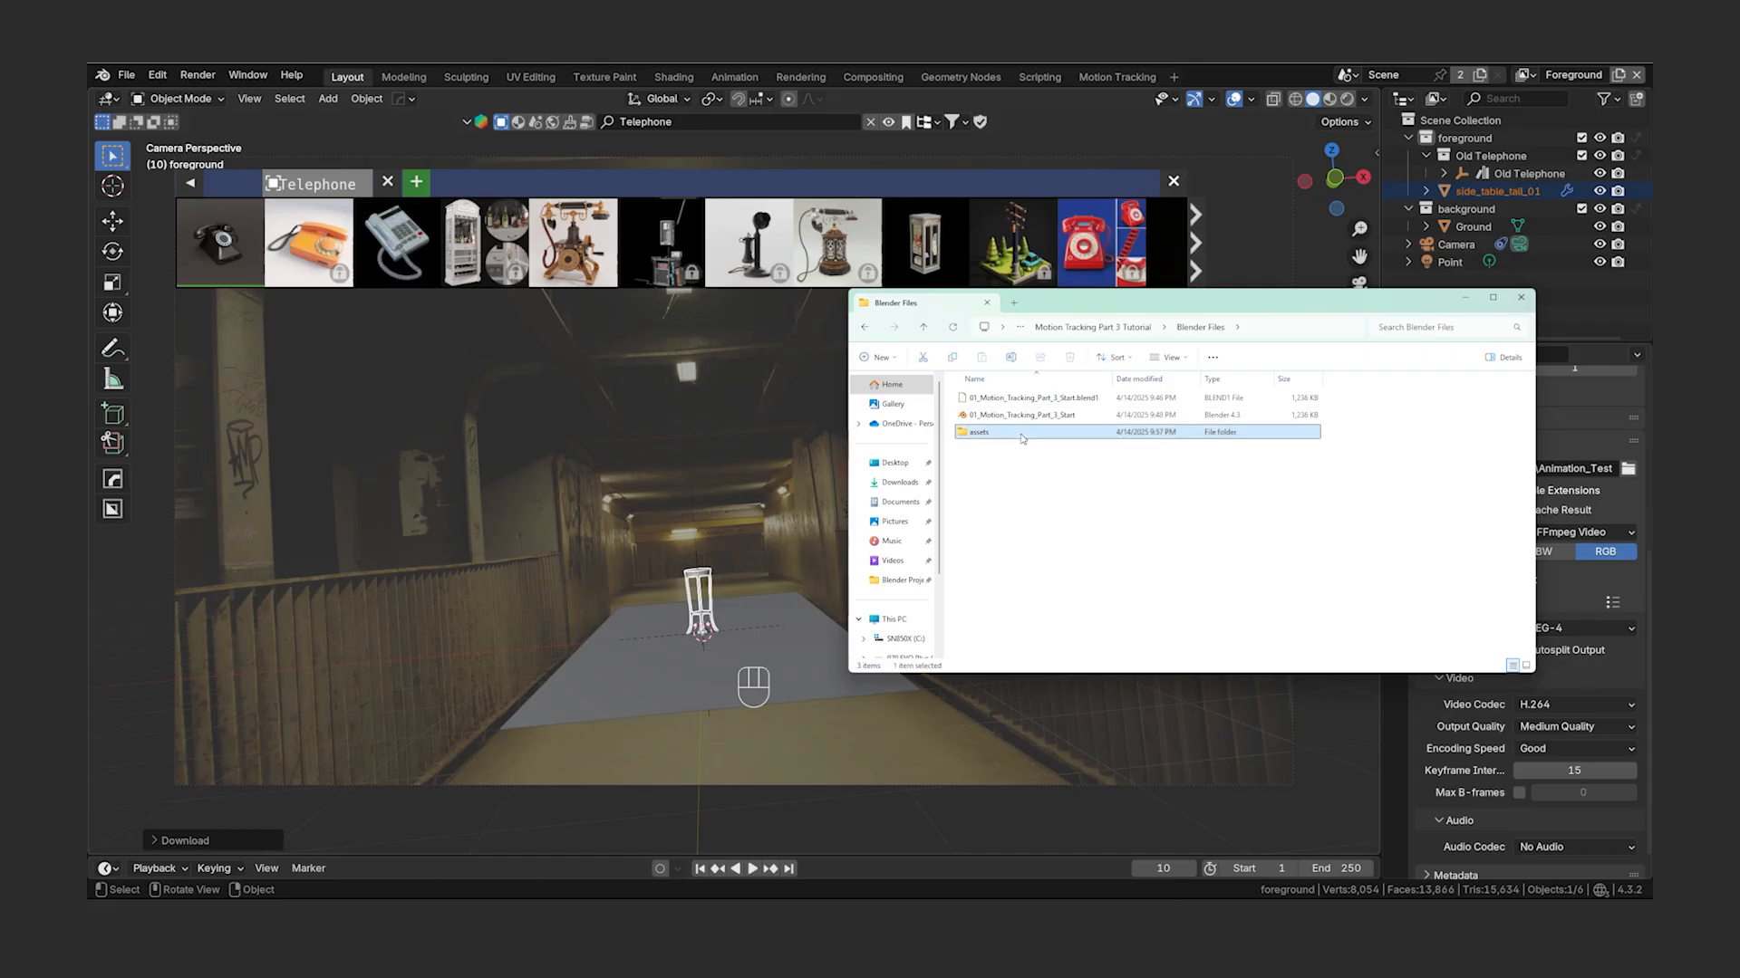
double_click(1022, 435)
double_click(1015, 401)
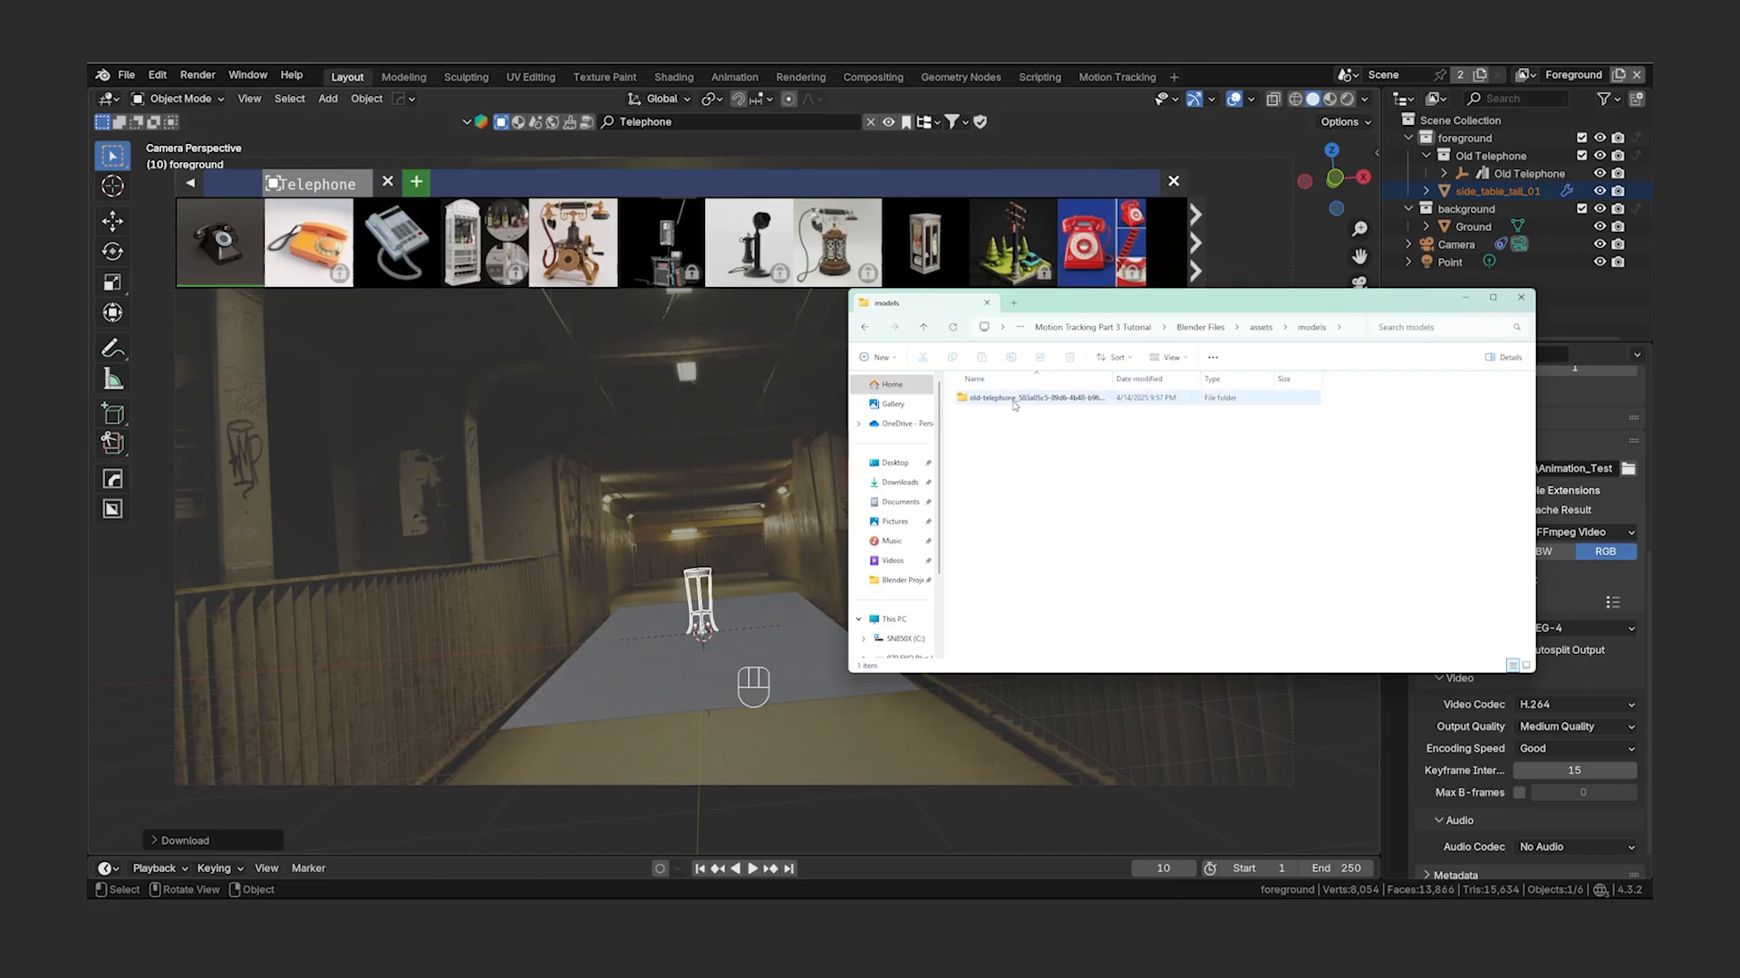
double_click(1015, 401)
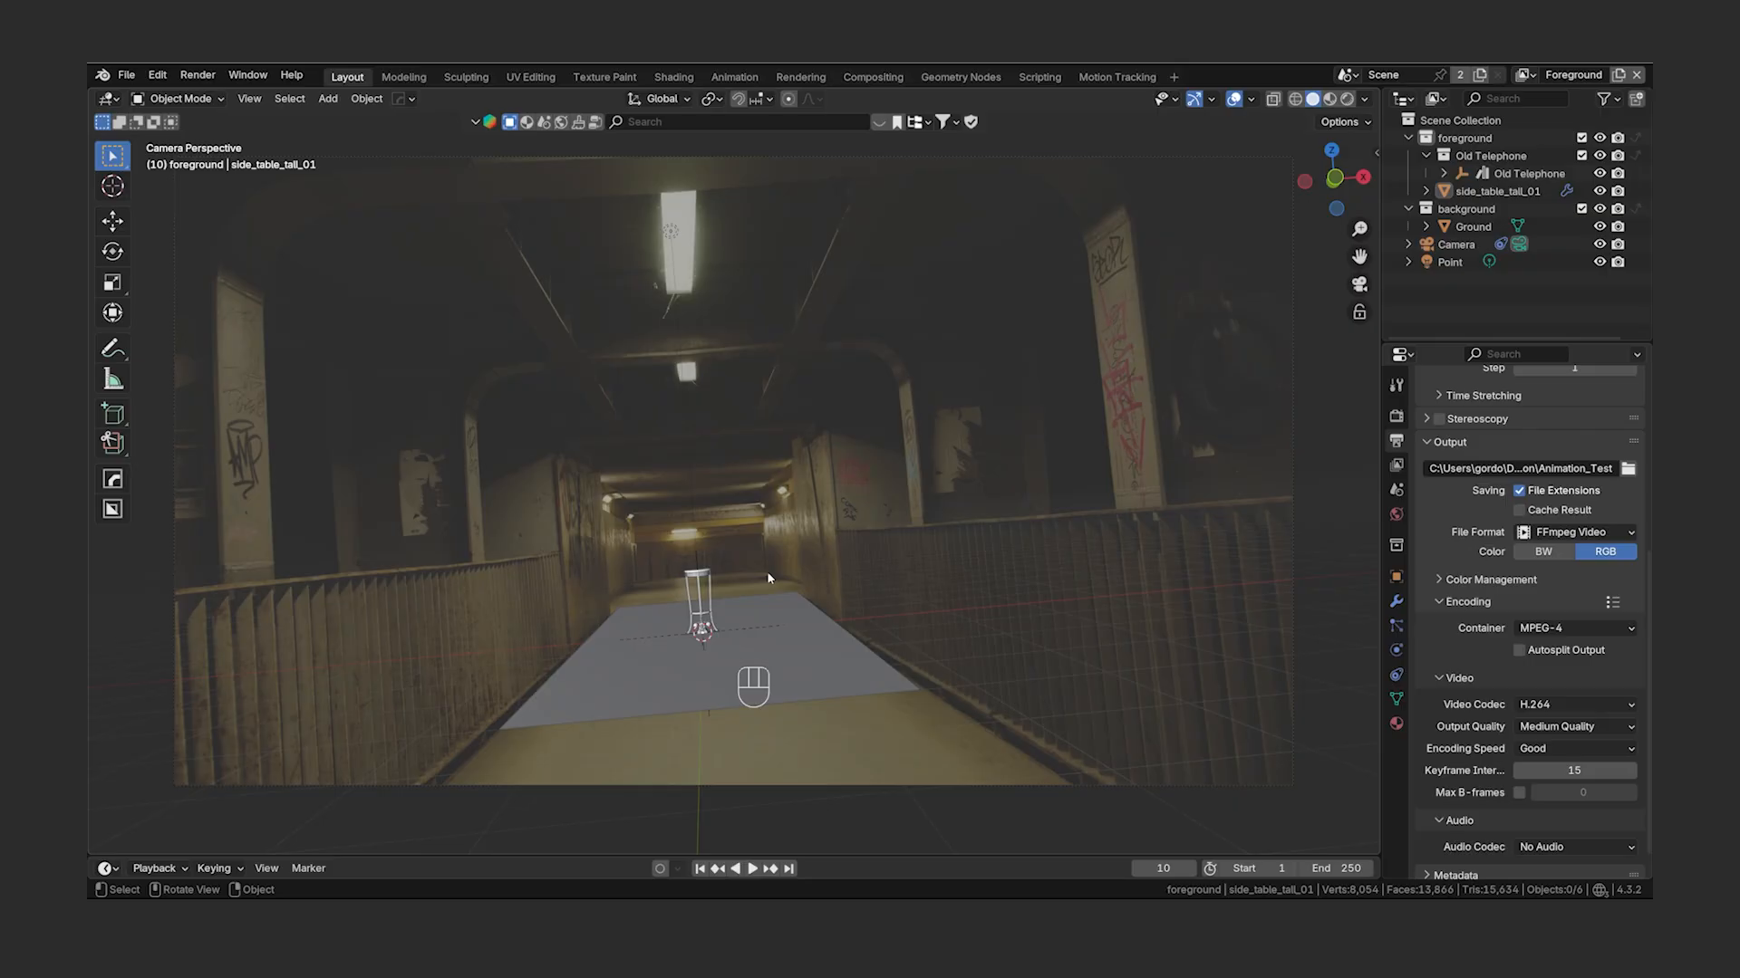
- Snap the 3D cursor to the centre of the side table's top surface using the mesh selection in Edit Mode
left_click(703, 582)
key("KP_Decimal")
middle_click_drag(761, 349, 839, 433)
scroll(839, 433, "down", 2)
key("Tab")
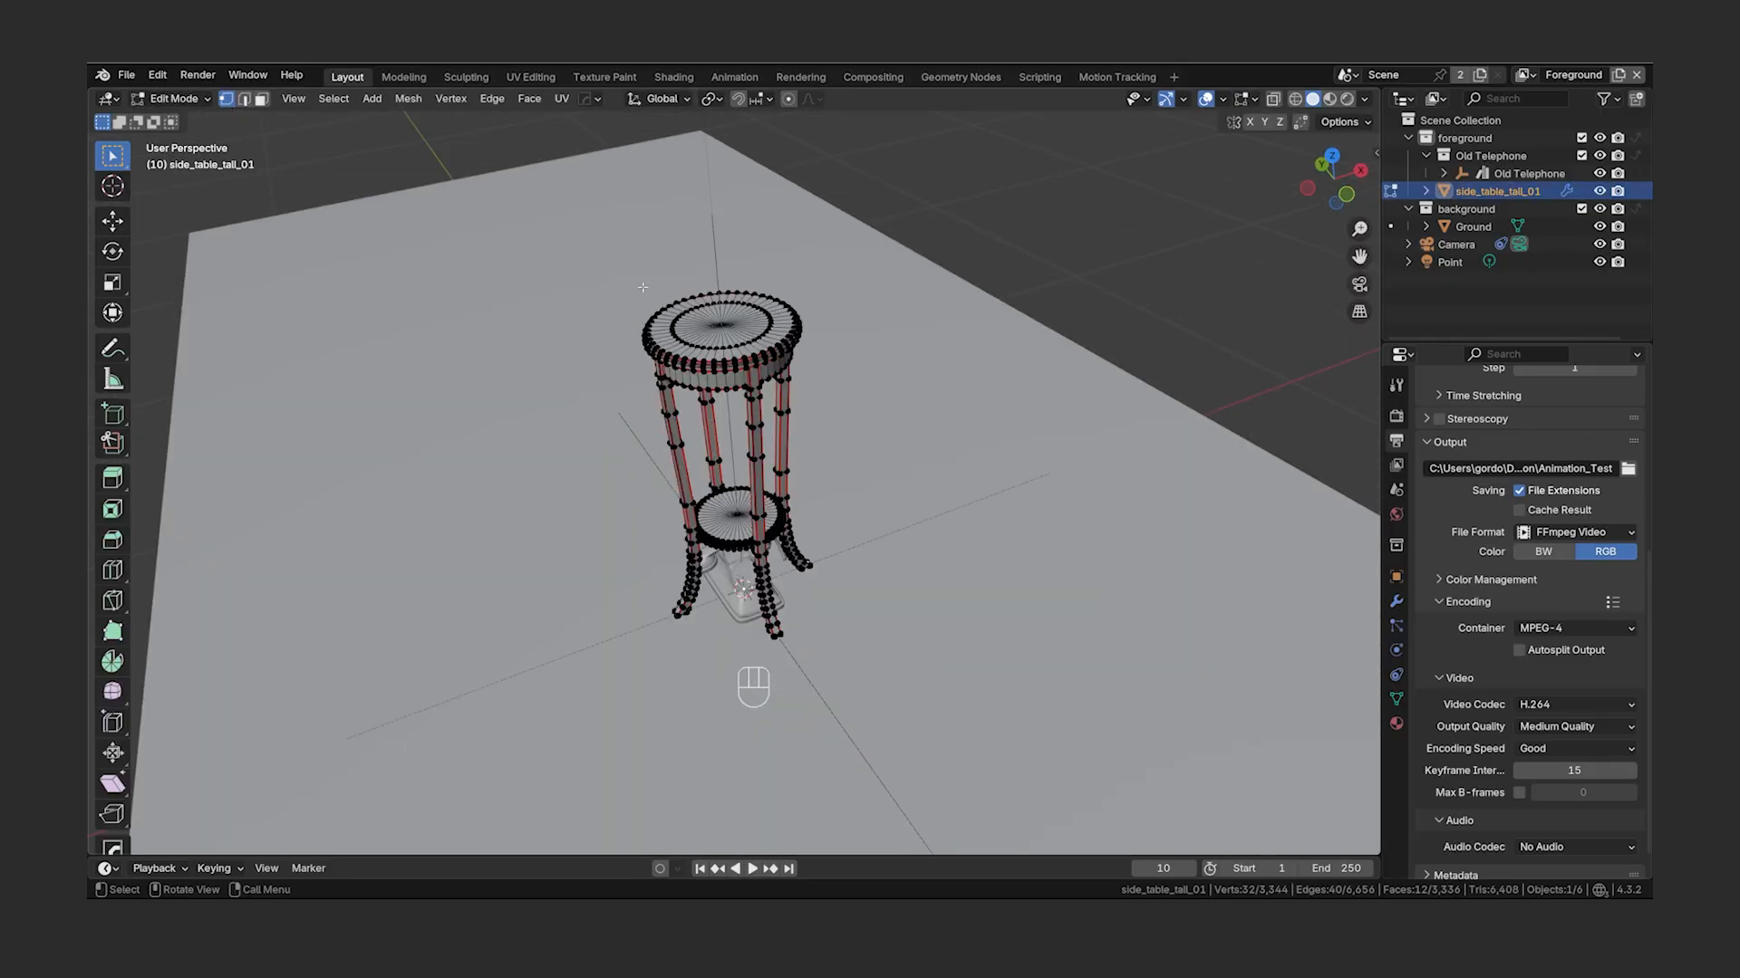
scroll(996, 408, "up", 3)
key("shift+s")
left_click(1006, 416)
key("Tab")
- Snap the Old Telephone to the 3D cursor on the tabletop and check its placement through the camera
left_click(1528, 173)
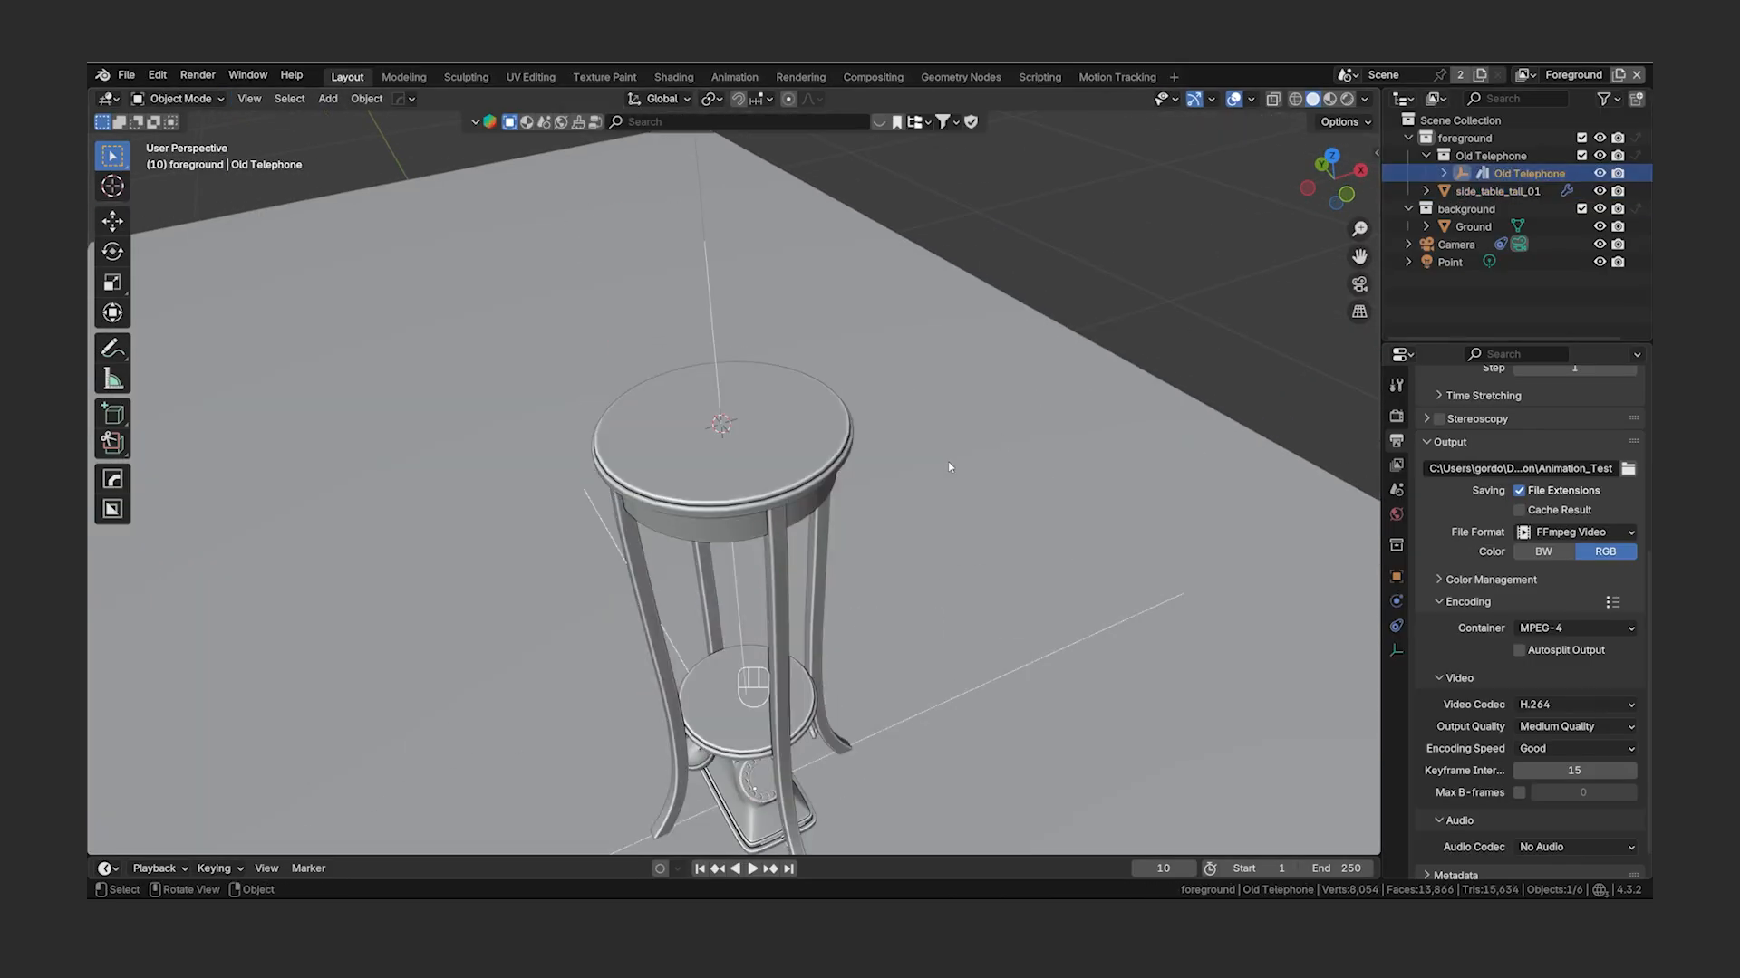
key("shift+s")
left_click(954, 361)
scroll(957, 365, "down", 2)
key("KP_0")
scroll(955, 363, "up", 3)
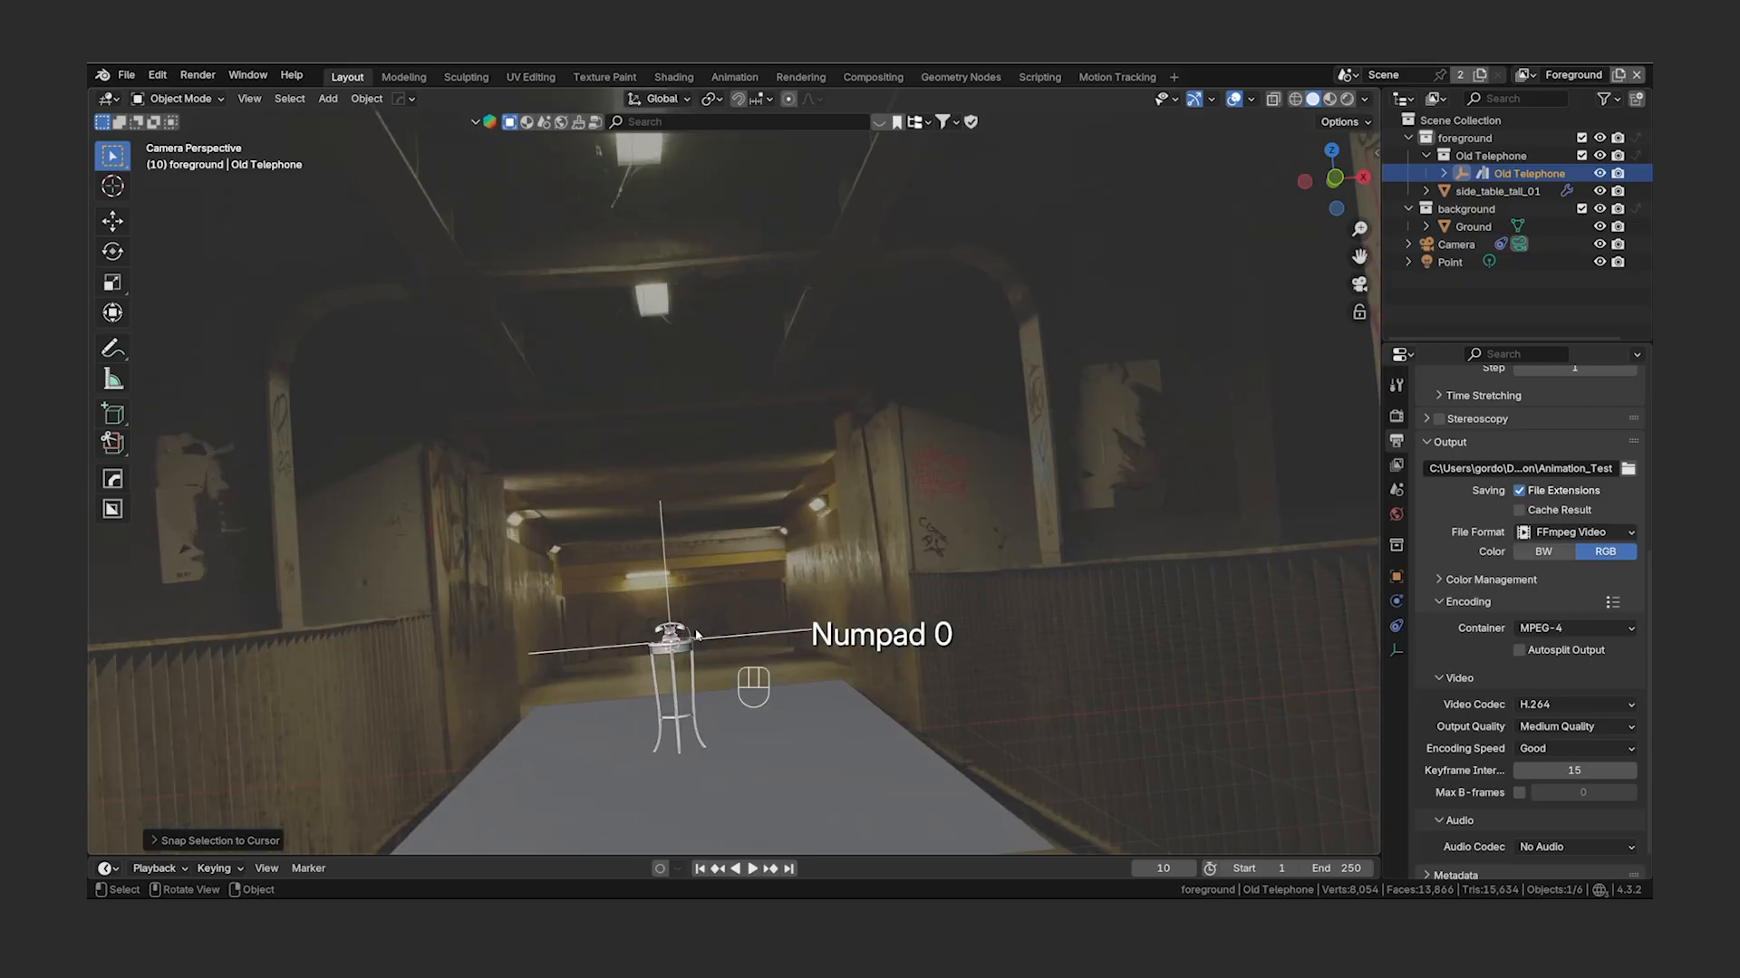
- Select the telephone cord's linked geometry in the Phone mesh and separate it into its own object
middle_click_drag(752, 363, 643, 453)
scroll(738, 435, "up", 5)
left_click(793, 636)
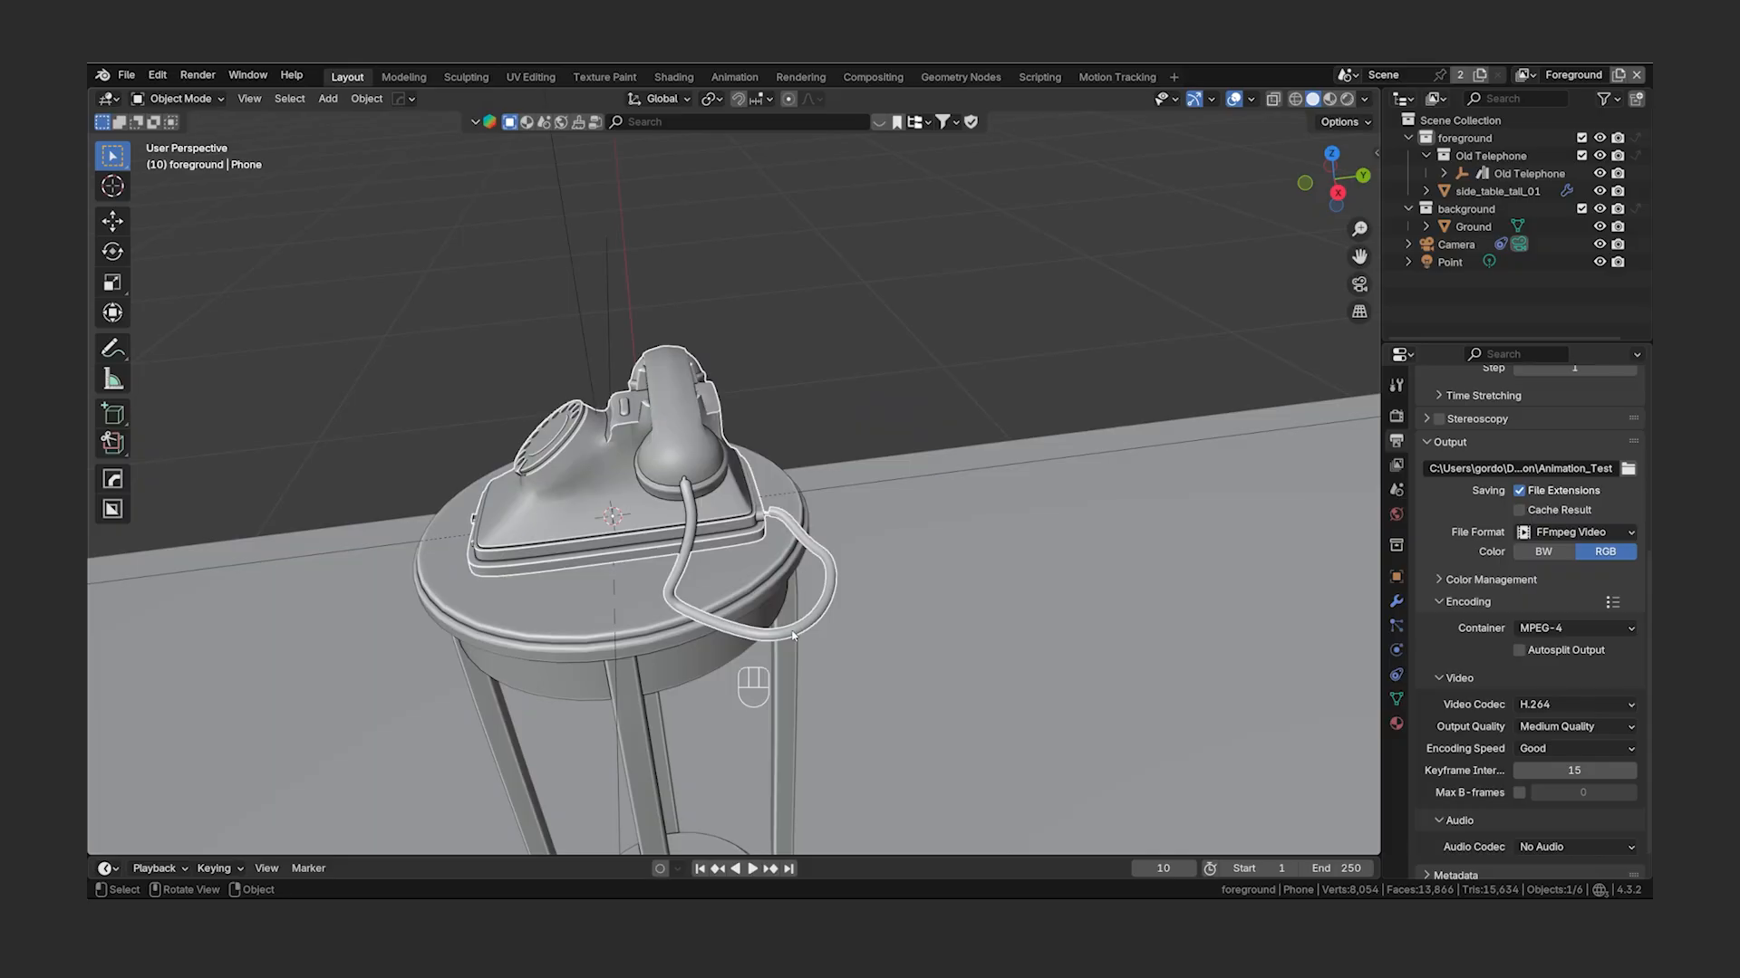
key("Tab")
key("l")
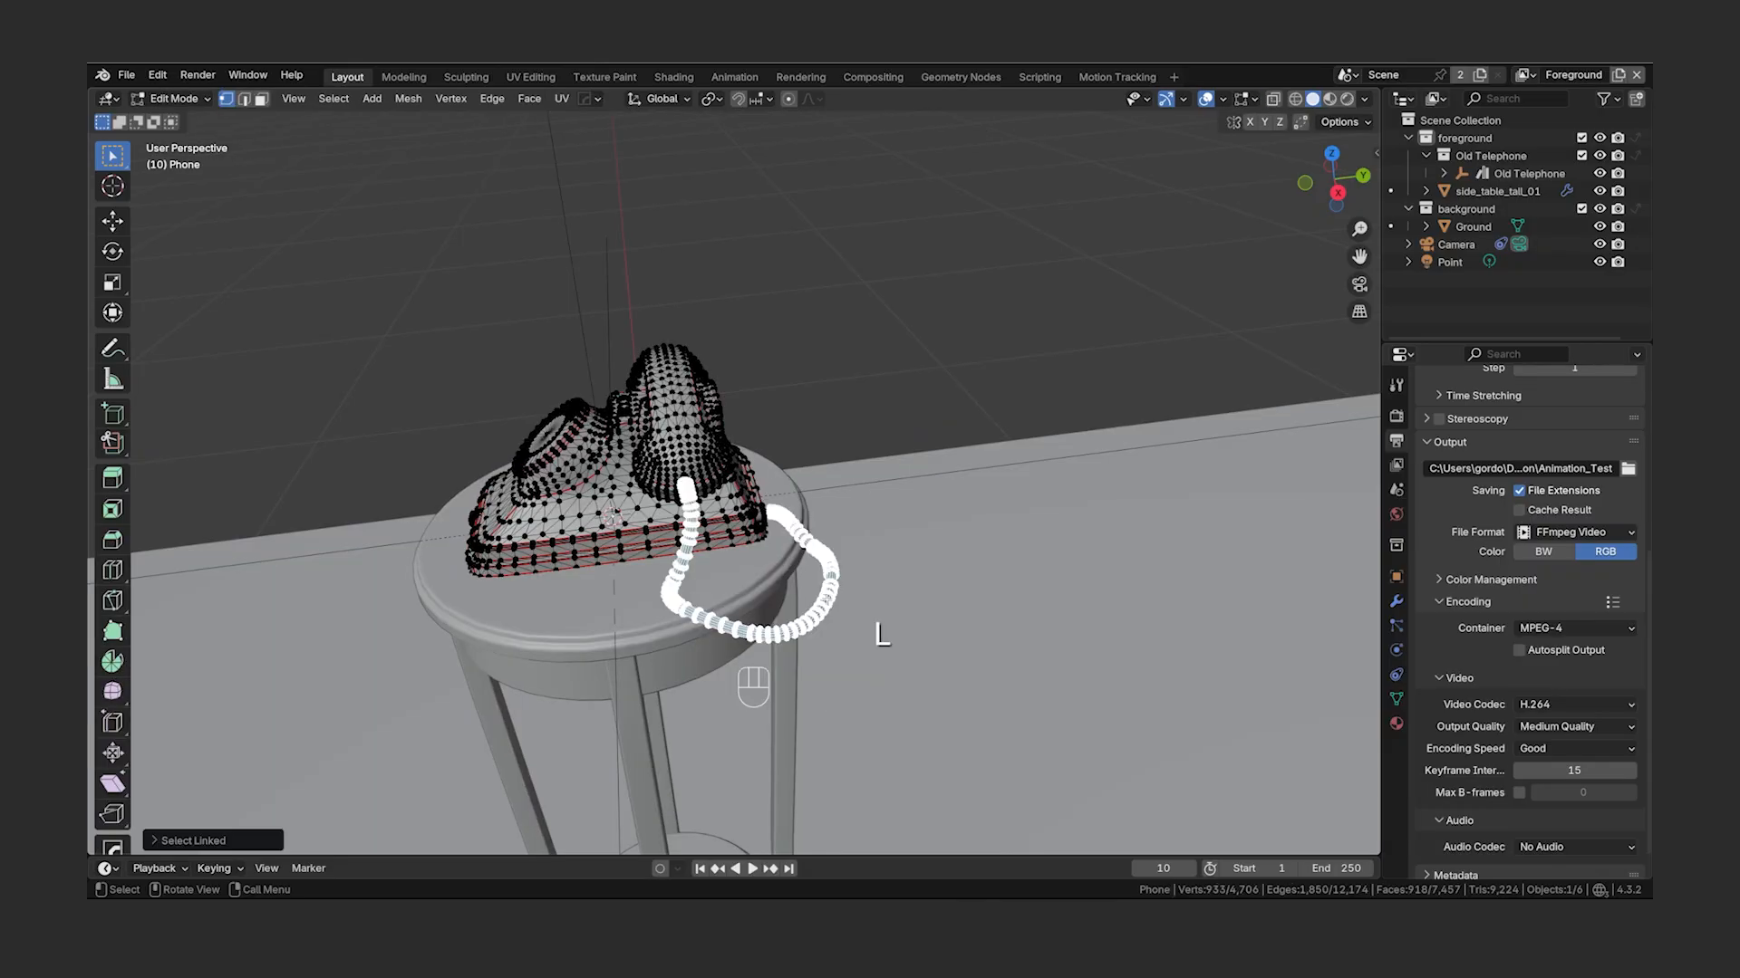
key("p")
left_click(825, 599)
key("Tab")
left_click(852, 495)
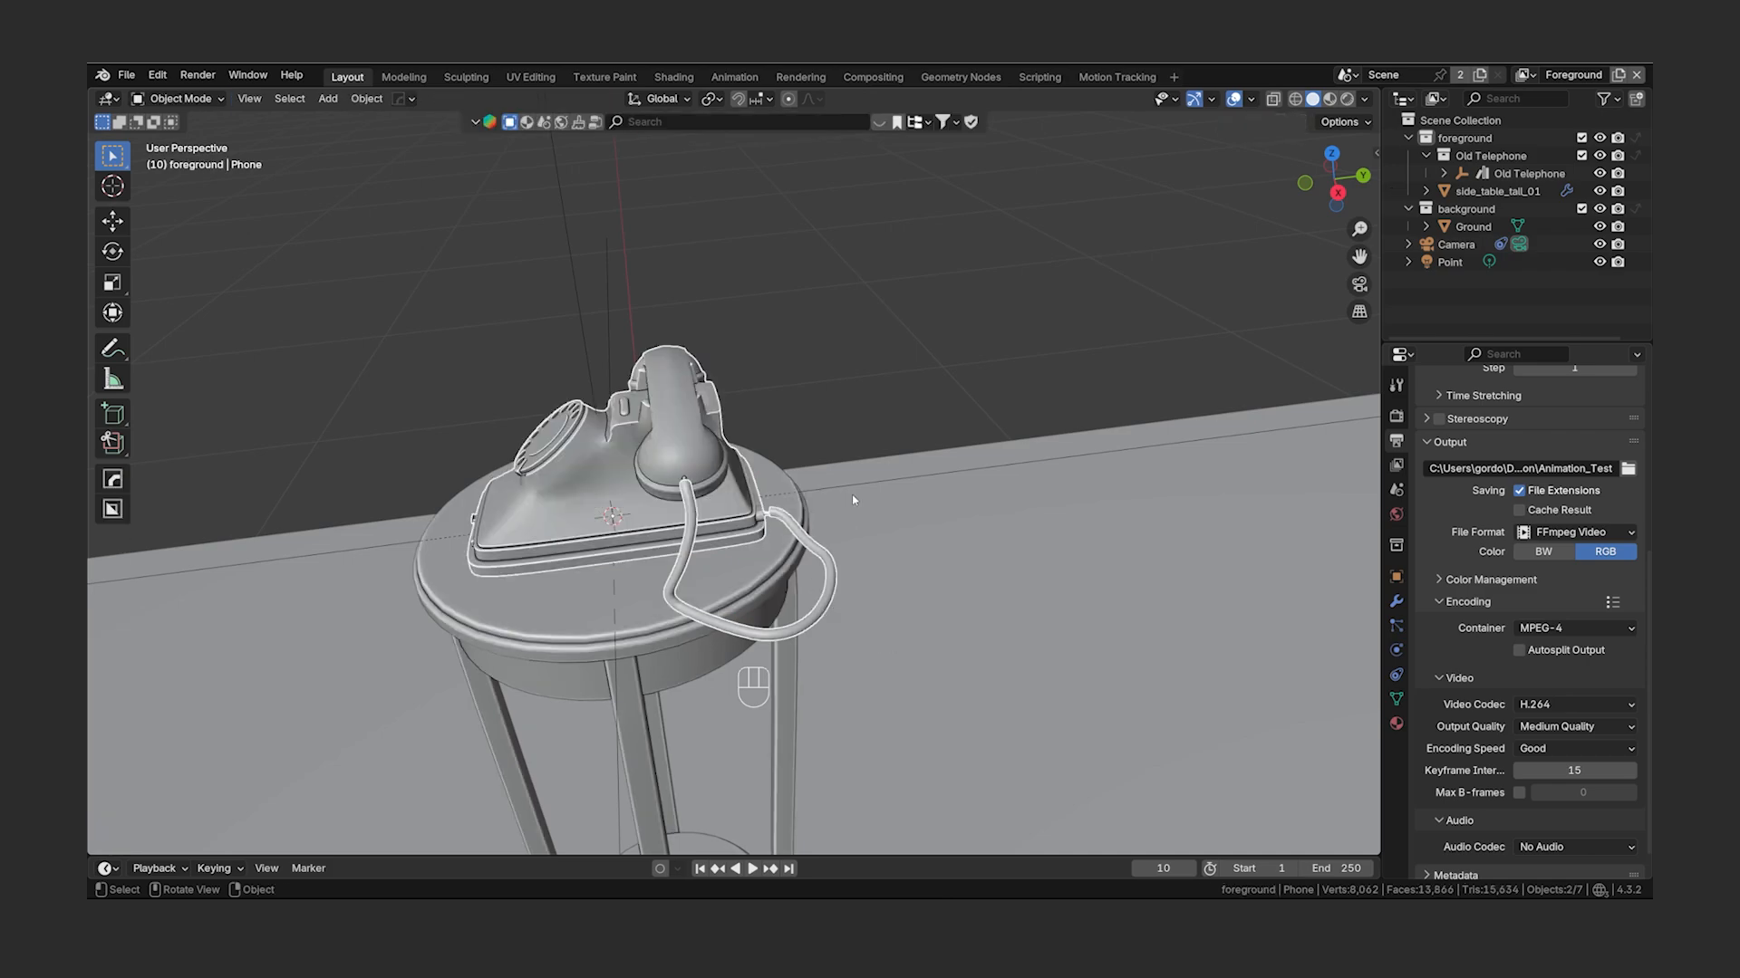
- Enter Sculpt Mode on the separated telephone cord and pull it inward over the tabletop with the Grab brush
left_click(827, 575)
key("Tab")
left_click(694, 504)
left_click(179, 98)
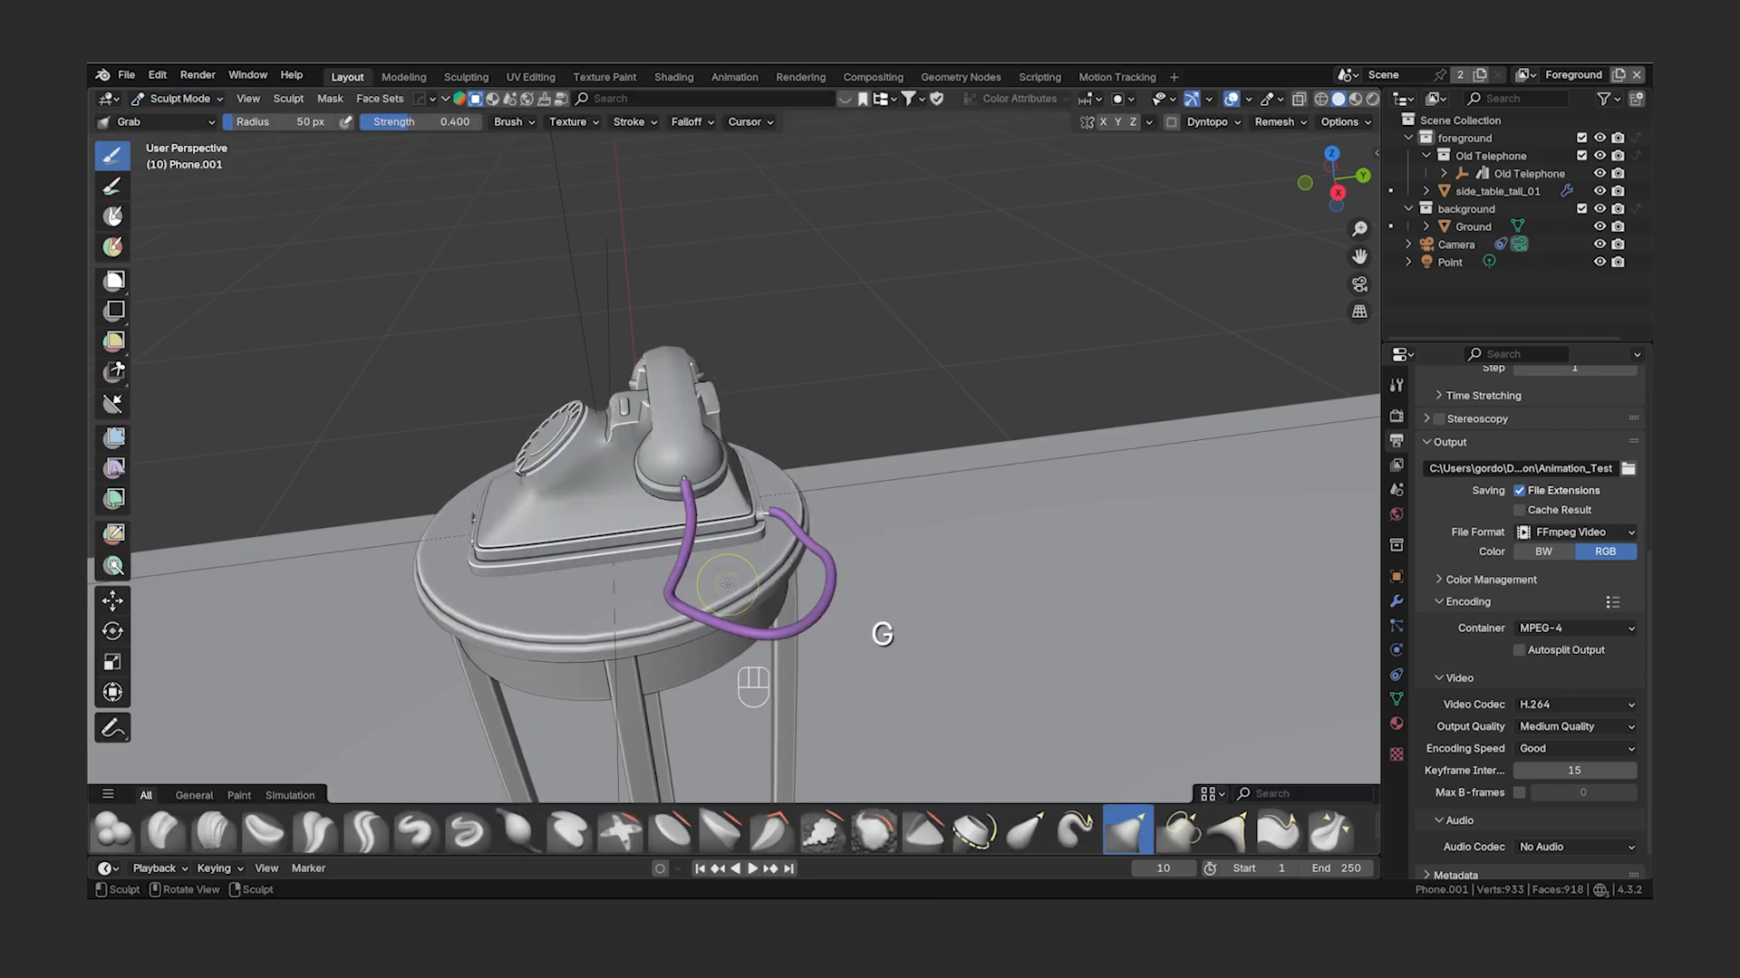
left_click(694, 504)
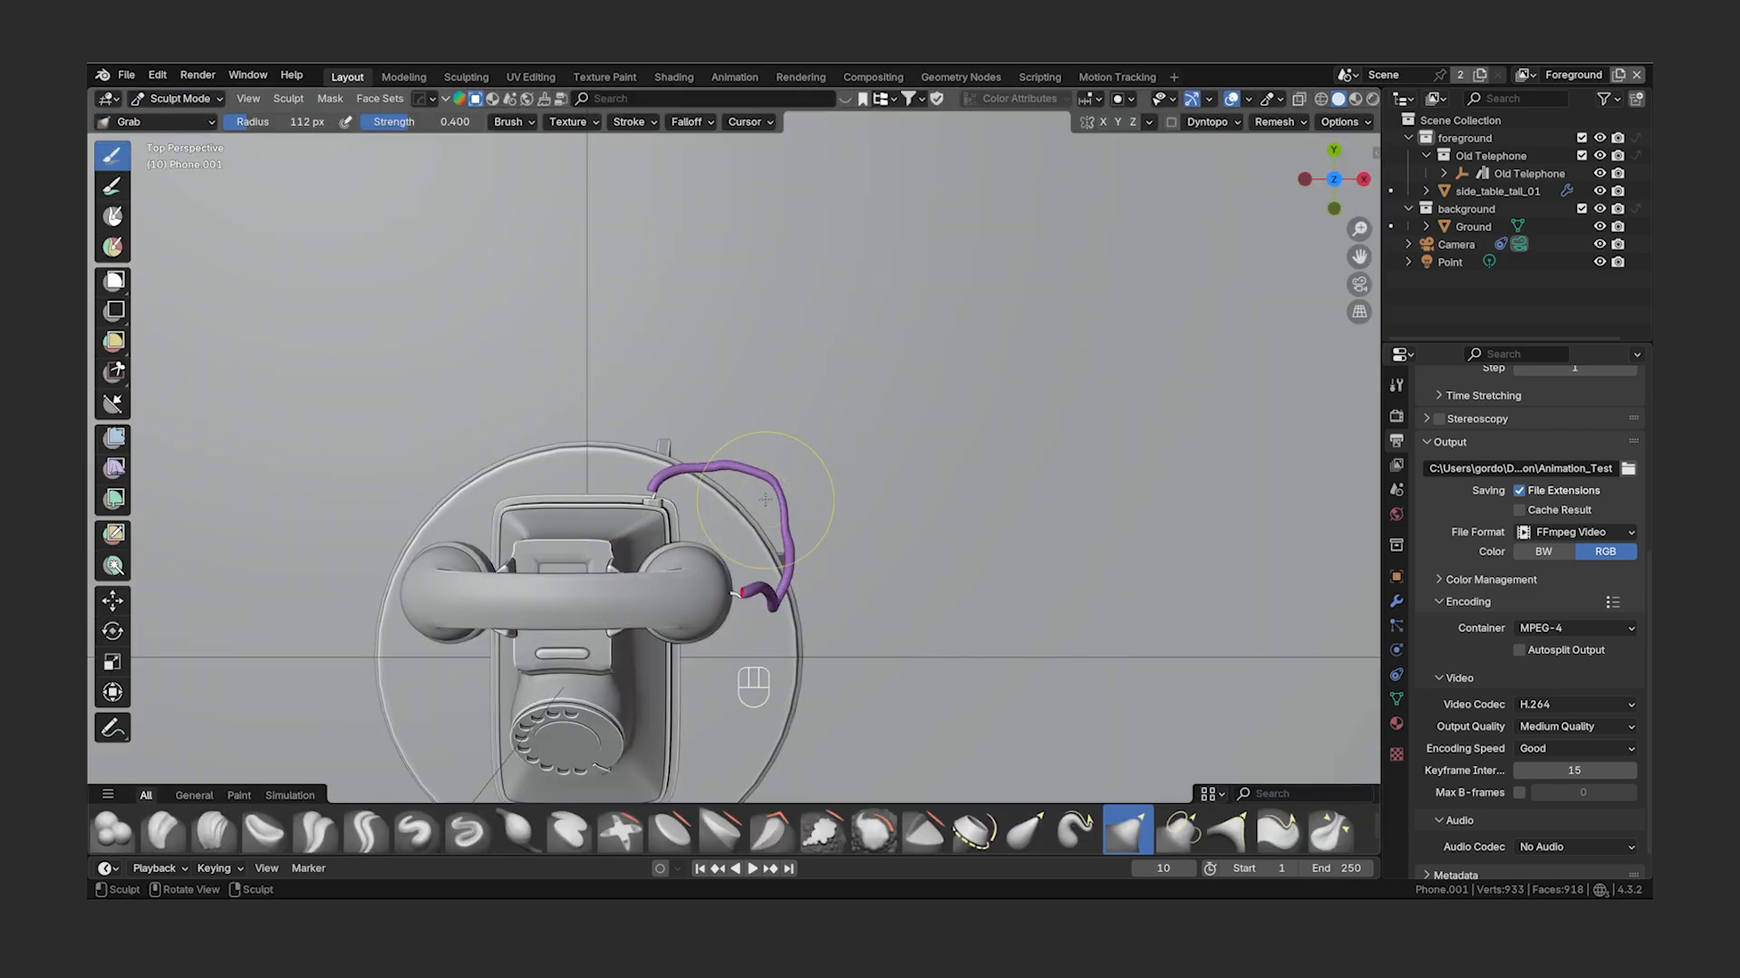
left_click_drag(743, 521, 747, 526)
key("KP_1")
key("f")
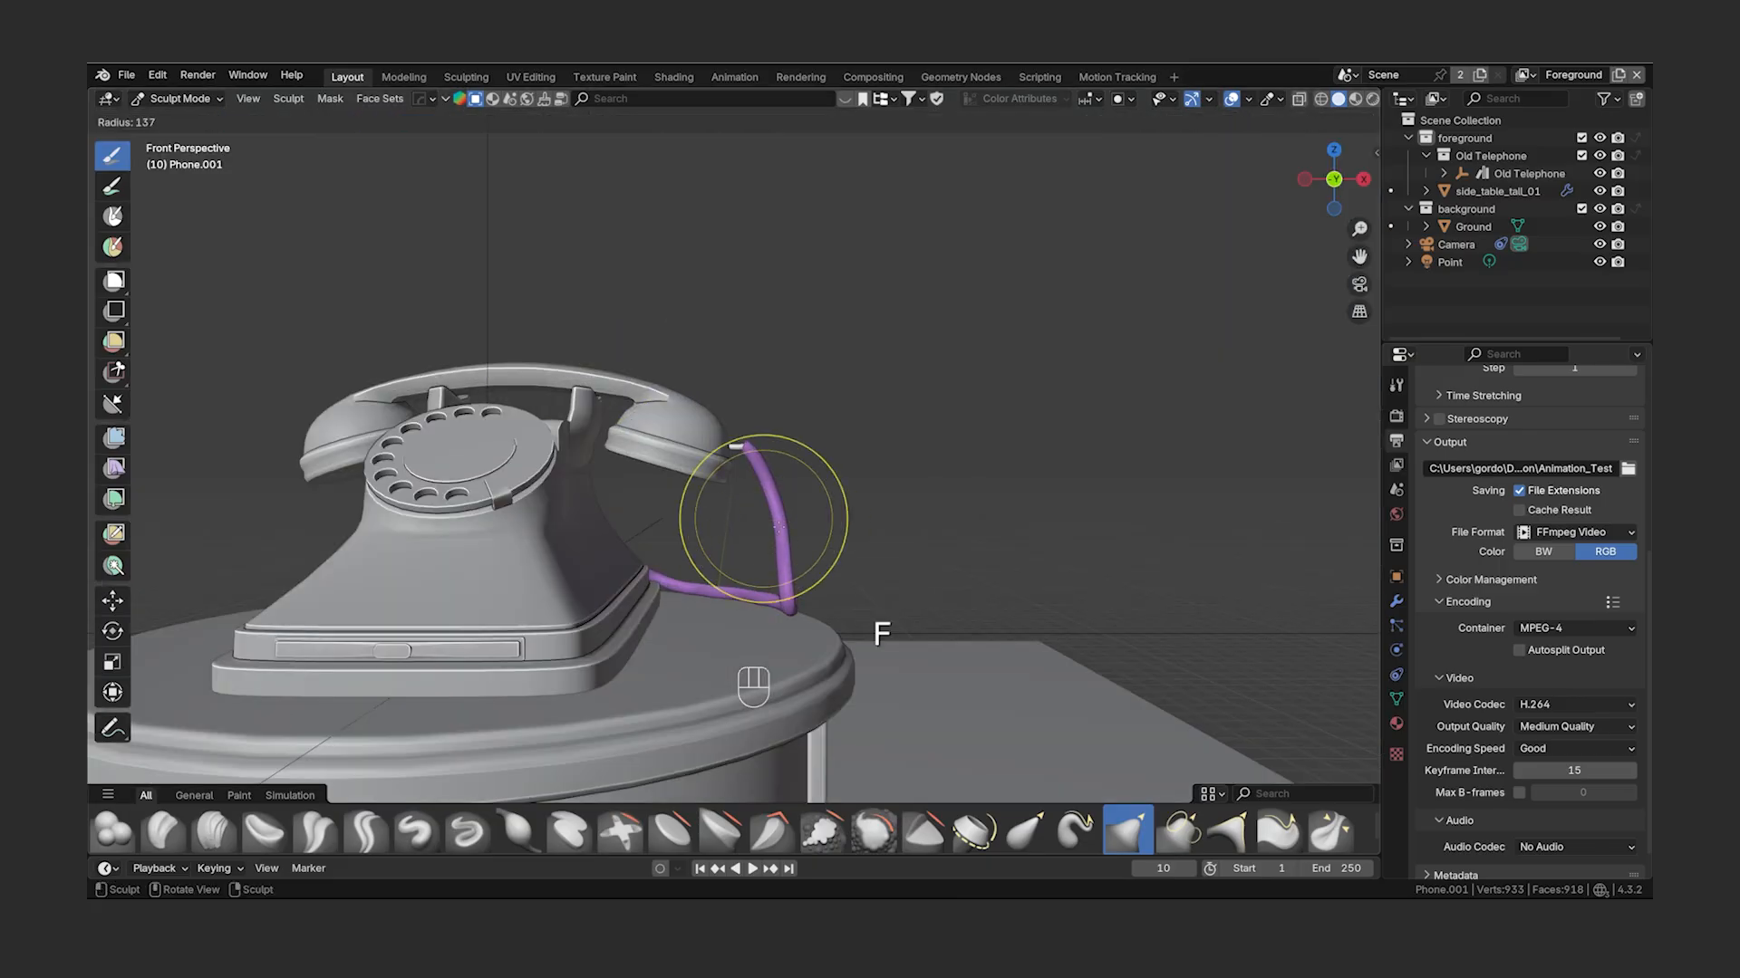
left_click(752, 545)
- Refine the cord by sculpting so it hangs from the handset and rests on the tabletop beside the telephone base
mouse_move(752, 545)
middle_mouse_down()
mouse_move(688, 580)
mouse_move(577, 546)
mouse_move(635, 507)
mouse_move(855, 442)
mouse_move(851, 427)
mouse_move(815, 453)
mouse_move(725, 403)
mouse_move(570, 438)
mouse_move(725, 534)
mouse_move(790, 552)
mouse_move(931, 505)
mouse_move(660, 505)
mouse_move(808, 624)
middle_mouse_up()
scroll(634, 561, "up", 5)
key("i")
key("s")
key("i")
key("shift")
key("g")
left_click(716, 403)
key("i")
key("z")
scroll(808, 625, "down", 5)
key("f")
left_click(906, 579)
middle_click_drag(906, 580, 1003, 544)
key("z")
key("Tab")
- Select a short edge low on the back of the telephone base and snap the 3D cursor to it
middle_click_drag(774, 468, 1187, 478)
left_click(843, 574)
key("Tab")
left_click(846, 599)
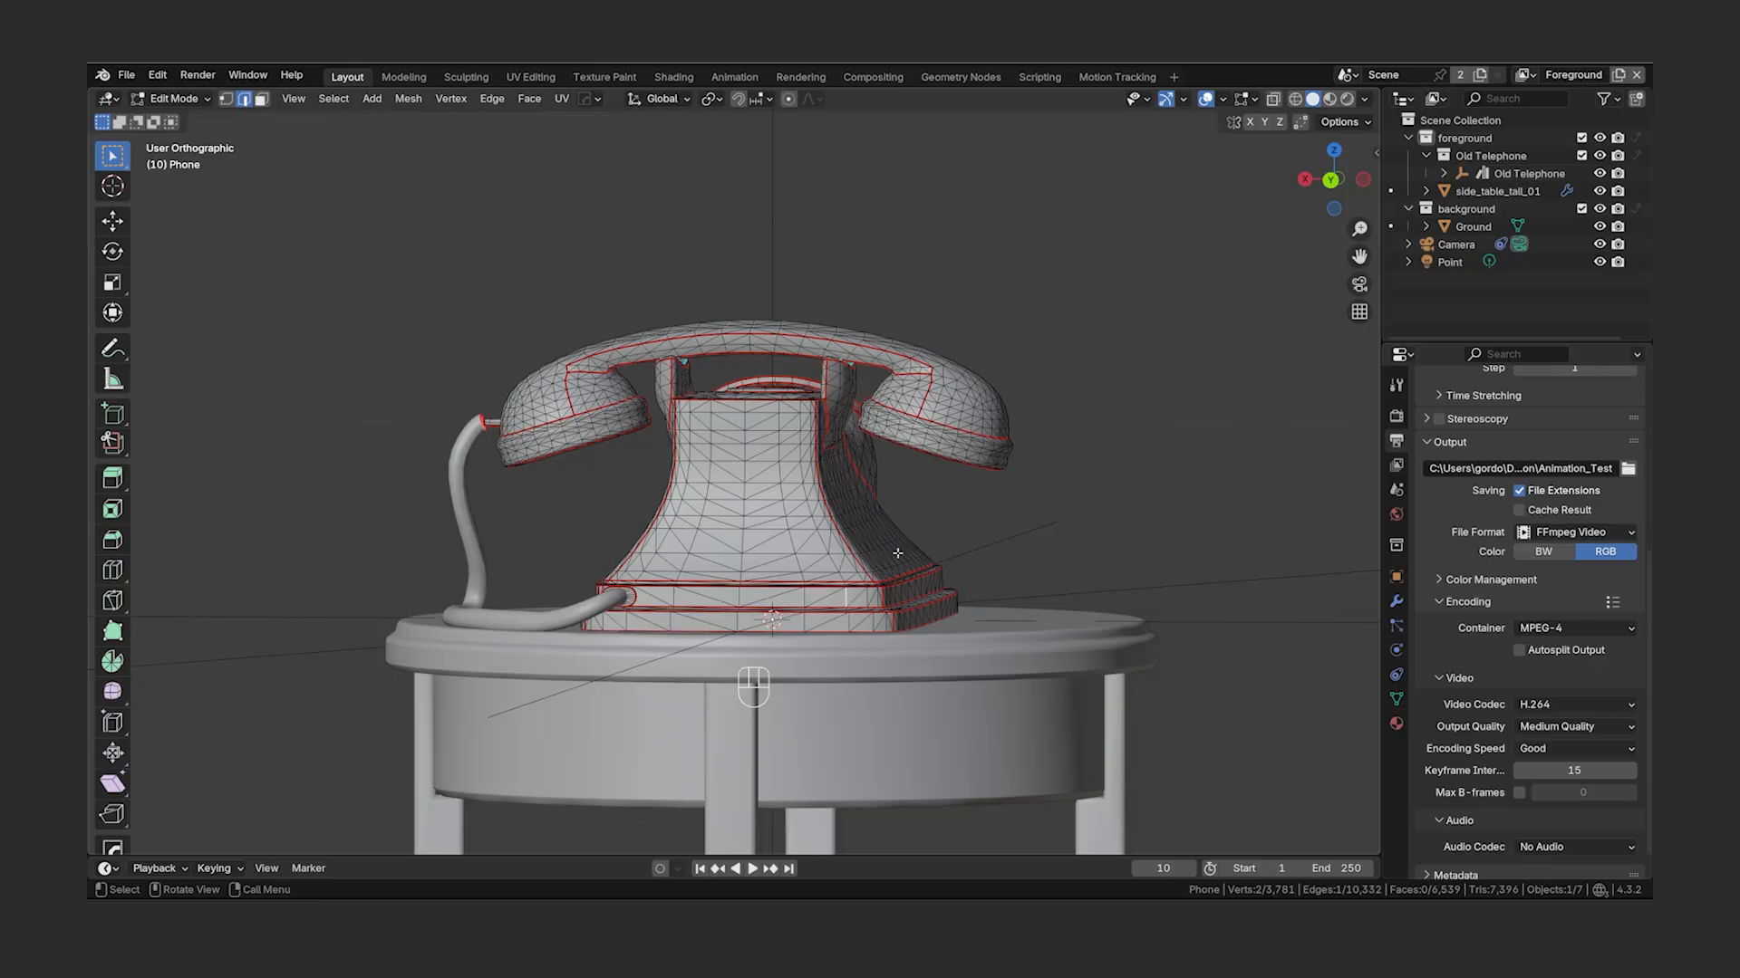
key("shift+s")
- Add a Single Vert mesh object at the 3D cursor
key("Tab")
key("shift+a")
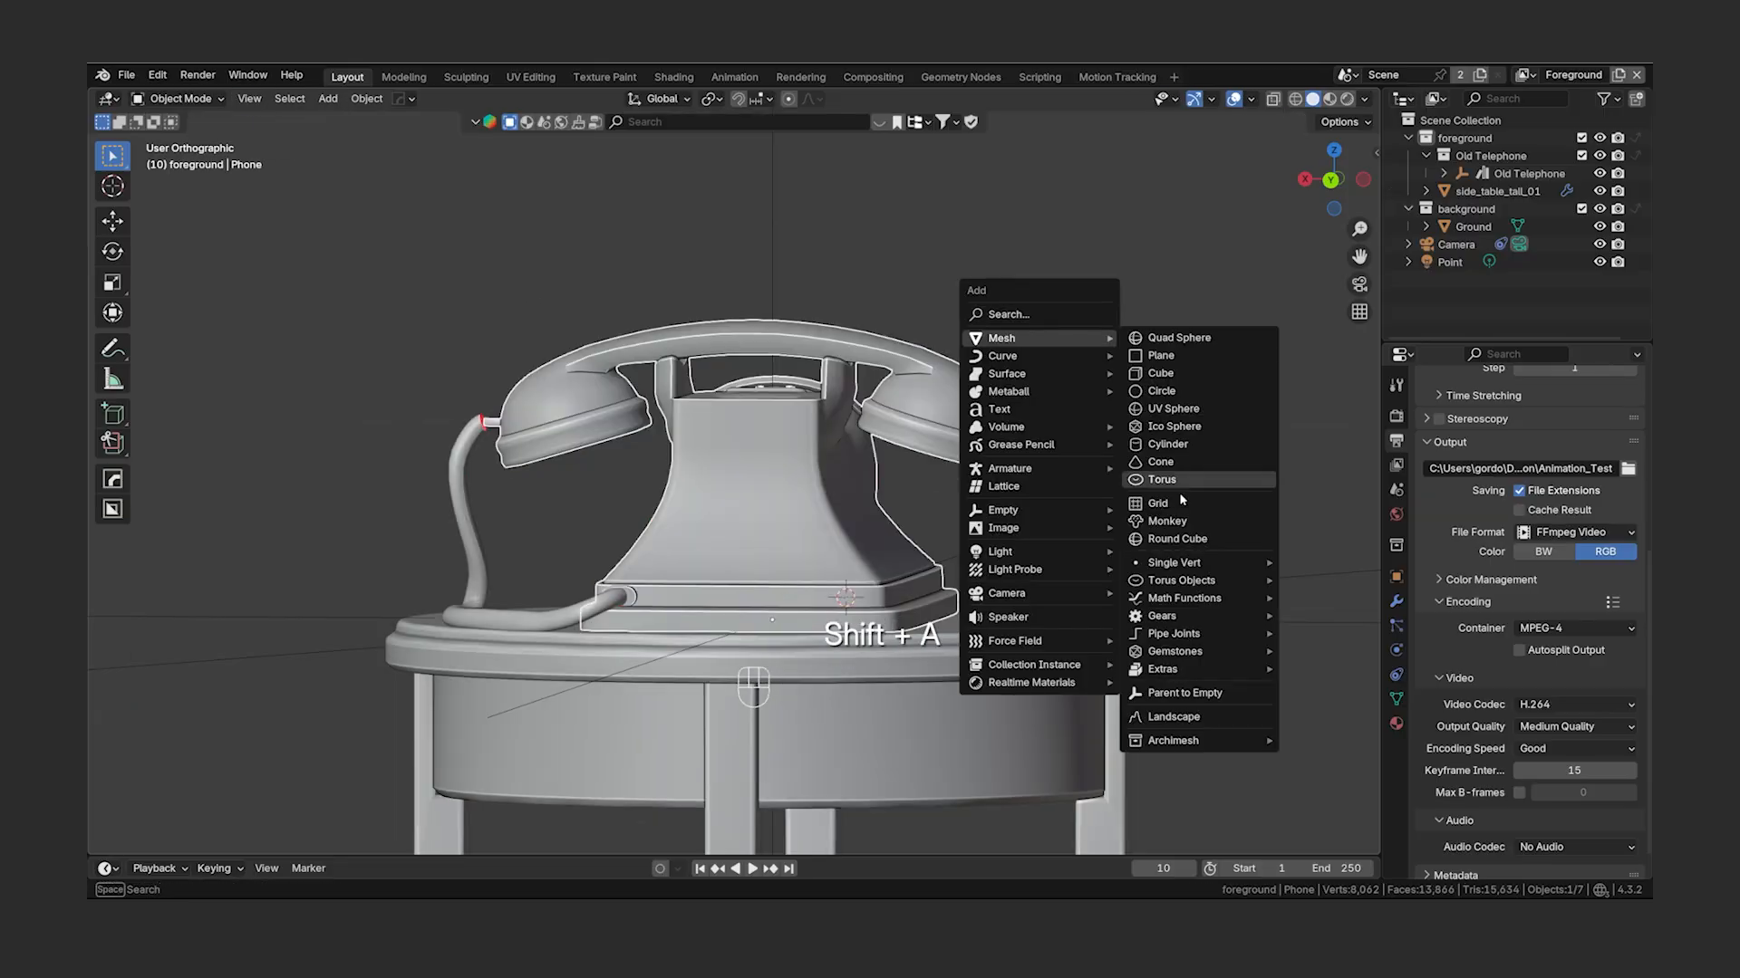
mouse_move(1178, 563)
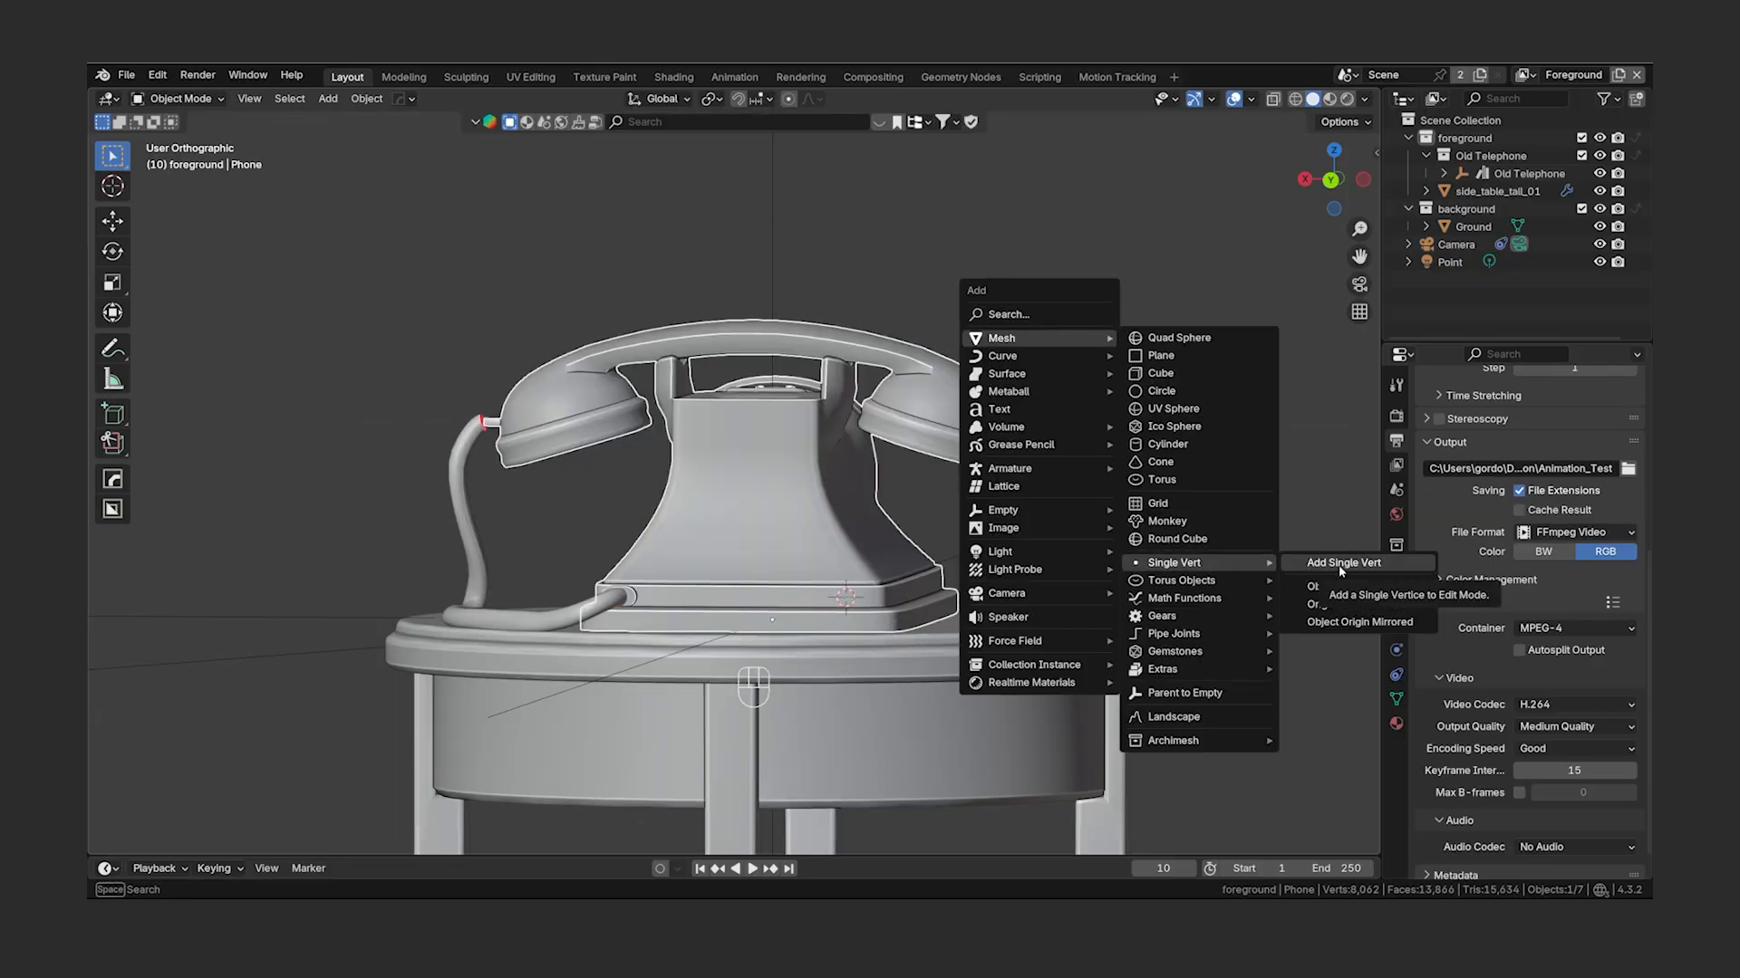
left_click(1340, 562)
key("Tab")
key("Tab")
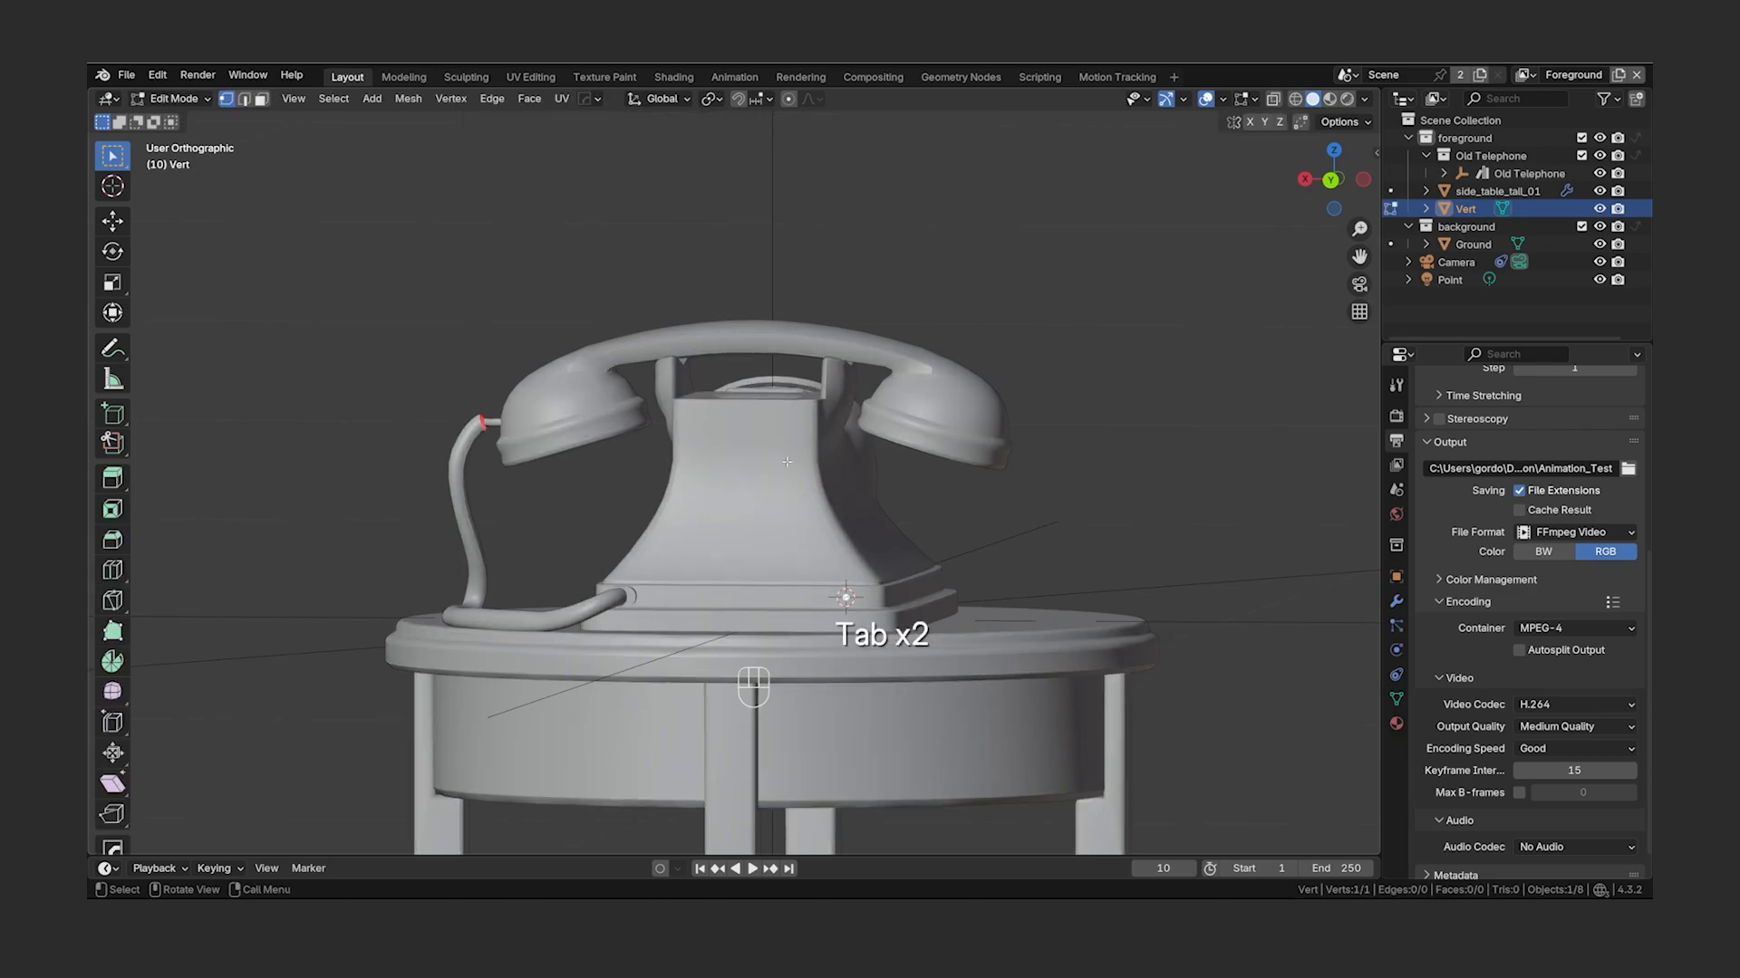
key("Tab")
- Look up the Extra Mesh Objects add-on in the preferences by searching the add-ons for "Extra"
left_click(157, 75)
left_click(218, 281)
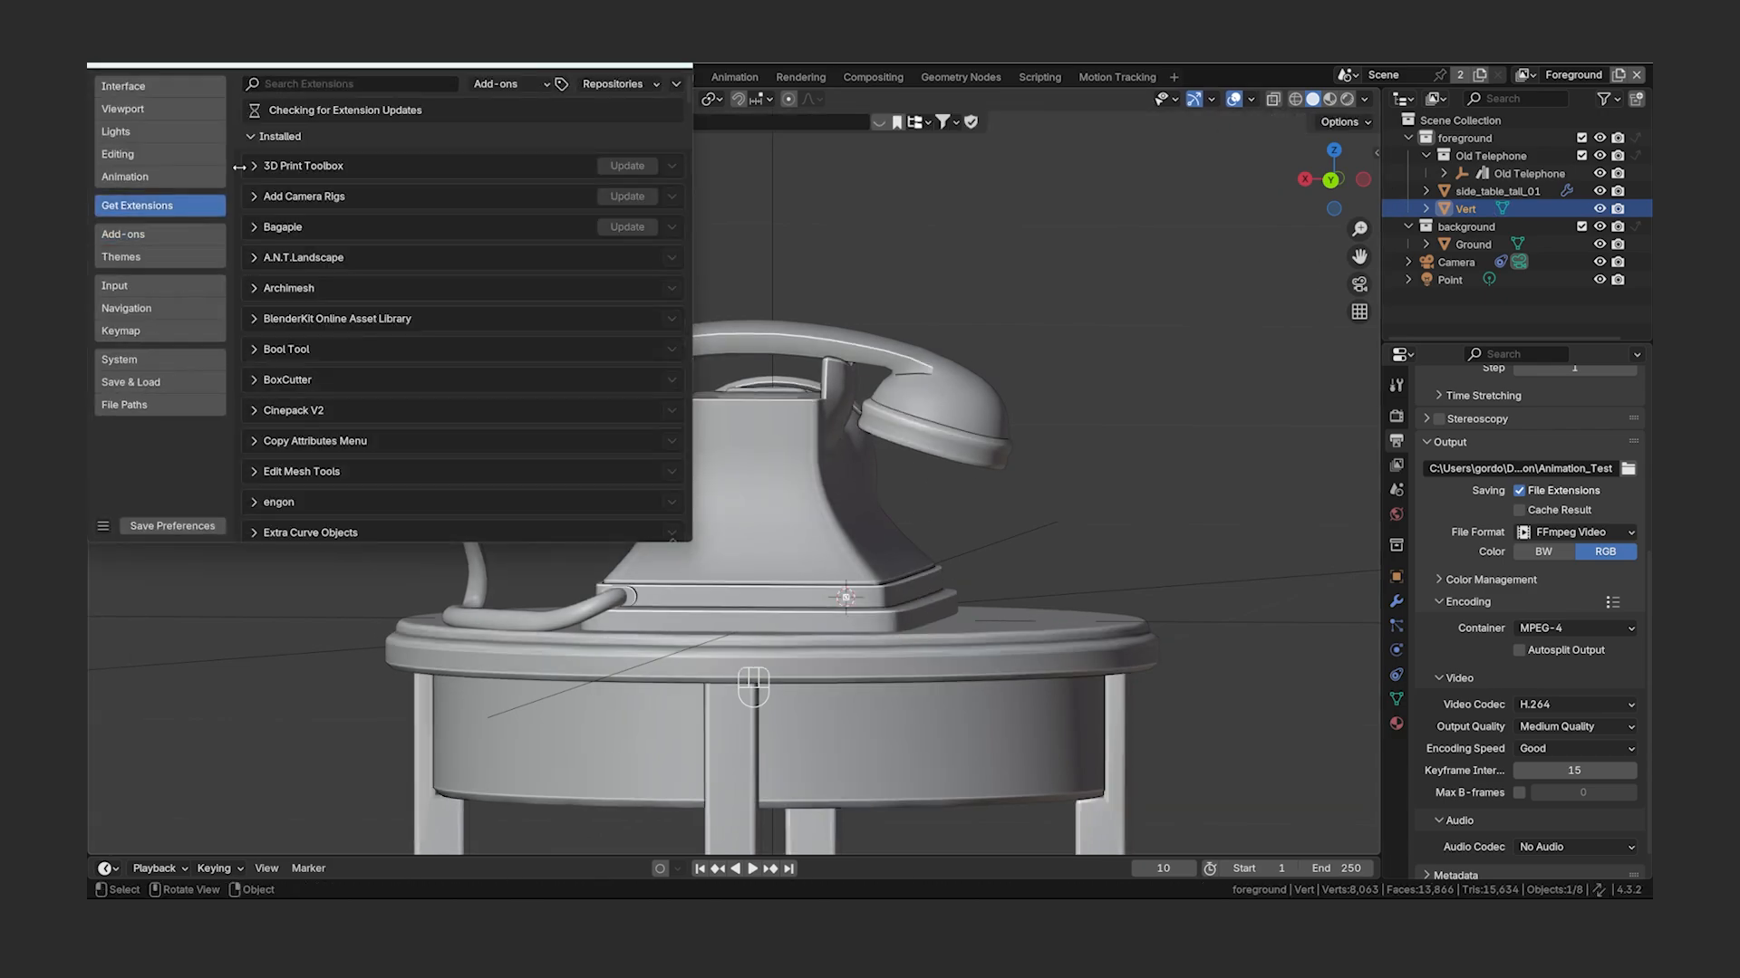
left_click(345, 84)
type("Extra Mesh")
left_click(123, 233)
left_click(344, 84)
type("Extra")
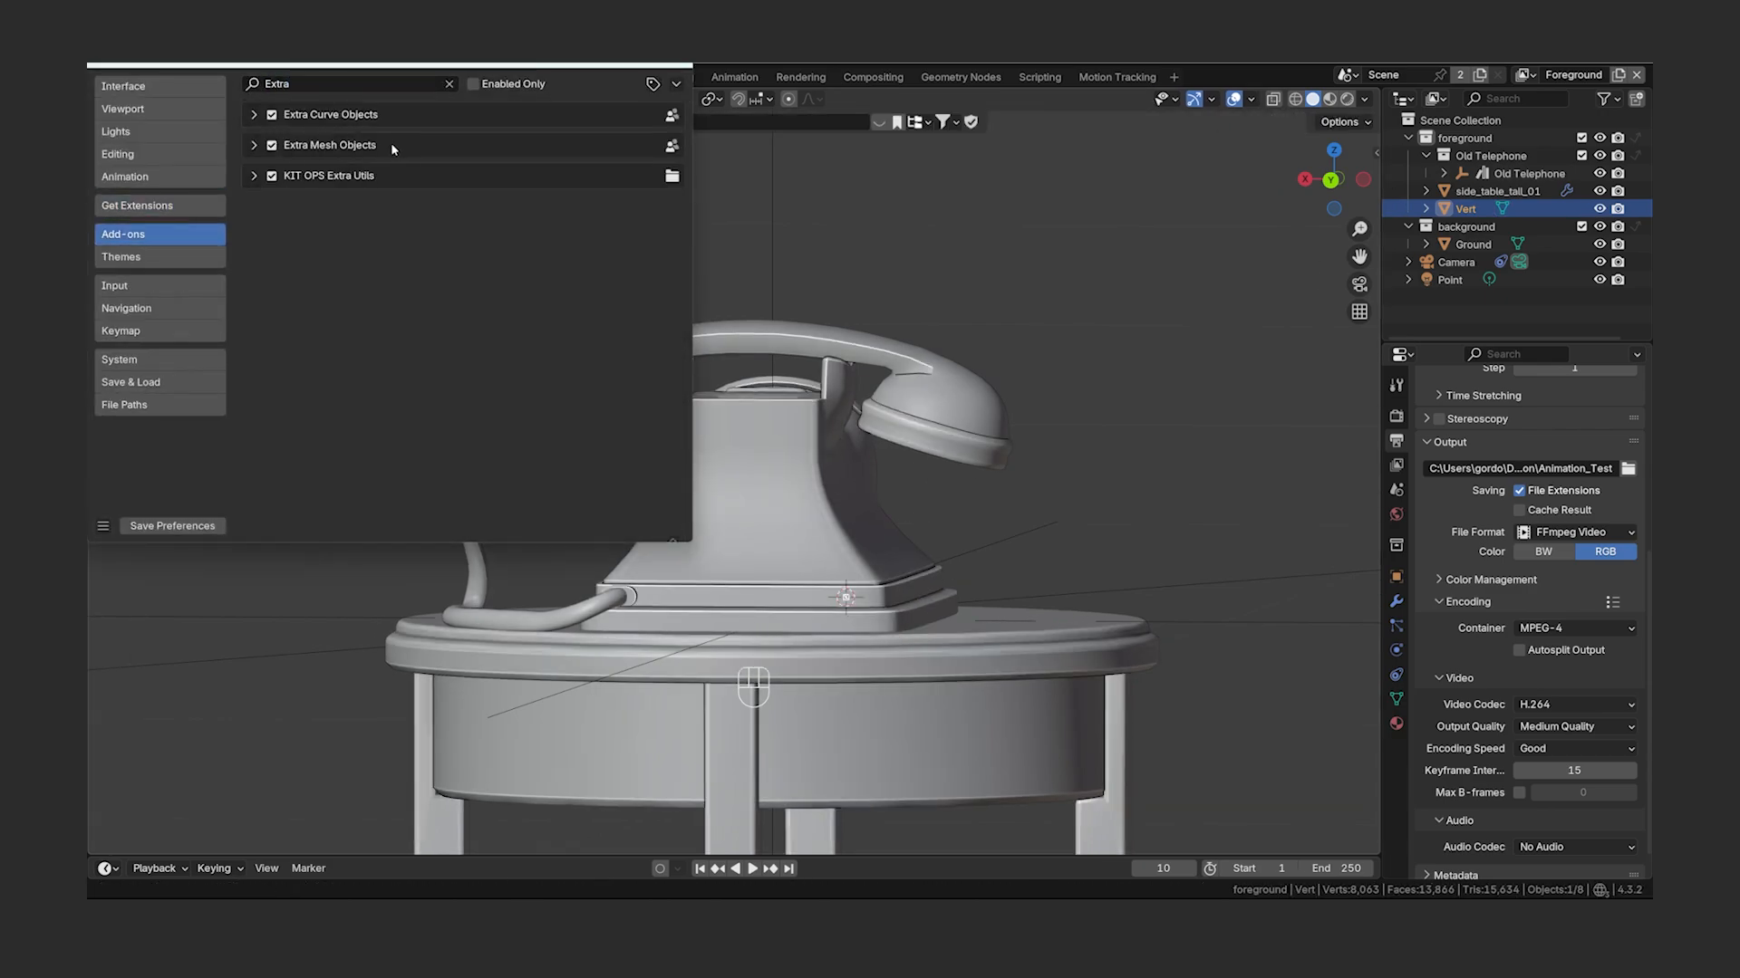
left_click(218, 528)
left_click(678, 67)
- Extrude the vertex along Y from the back of the telephone to the tabletop's rear rim and adjust its reach
key("Tab")
key("KP_7")
key("e")
key("y")
left_click(846, 490)
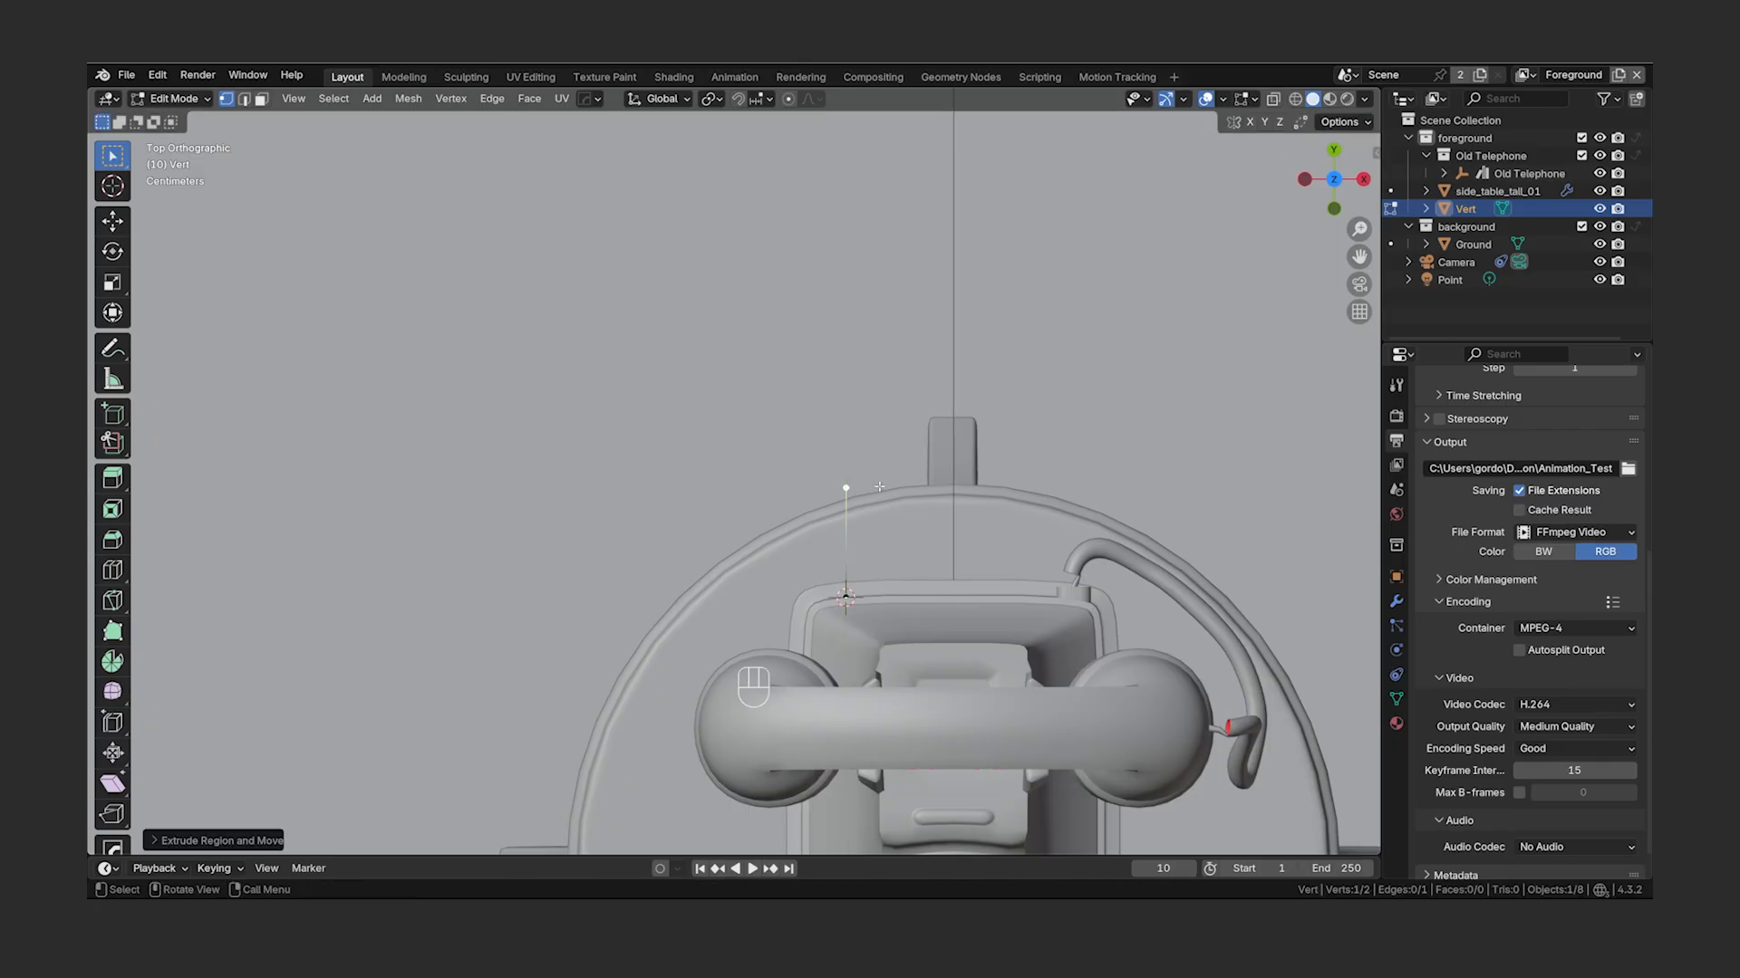
key("ctrl+KP_3")
key("g")
key("y")
left_click(831, 490)
- Extrude the end vertex down along Z and snap it to the ground
key("e")
key("z")
left_click(831, 616)
middle_click_drag(831, 616, 657, 544)
left_click(761, 98)
left_click(760, 262)
key("g")
key("z")
left_click(753, 583, "ctrl")
- Extrude a winding S-shaped chain of vertices across the ground in top view, starting from the wire's lower end
key("KP_7")
key("e")
left_click(676, 416)
key("e")
left_click(625, 507)
key("e")
left_click(666, 589)
key("e")
left_click(652, 675)
key("e")
left_click(588, 653)
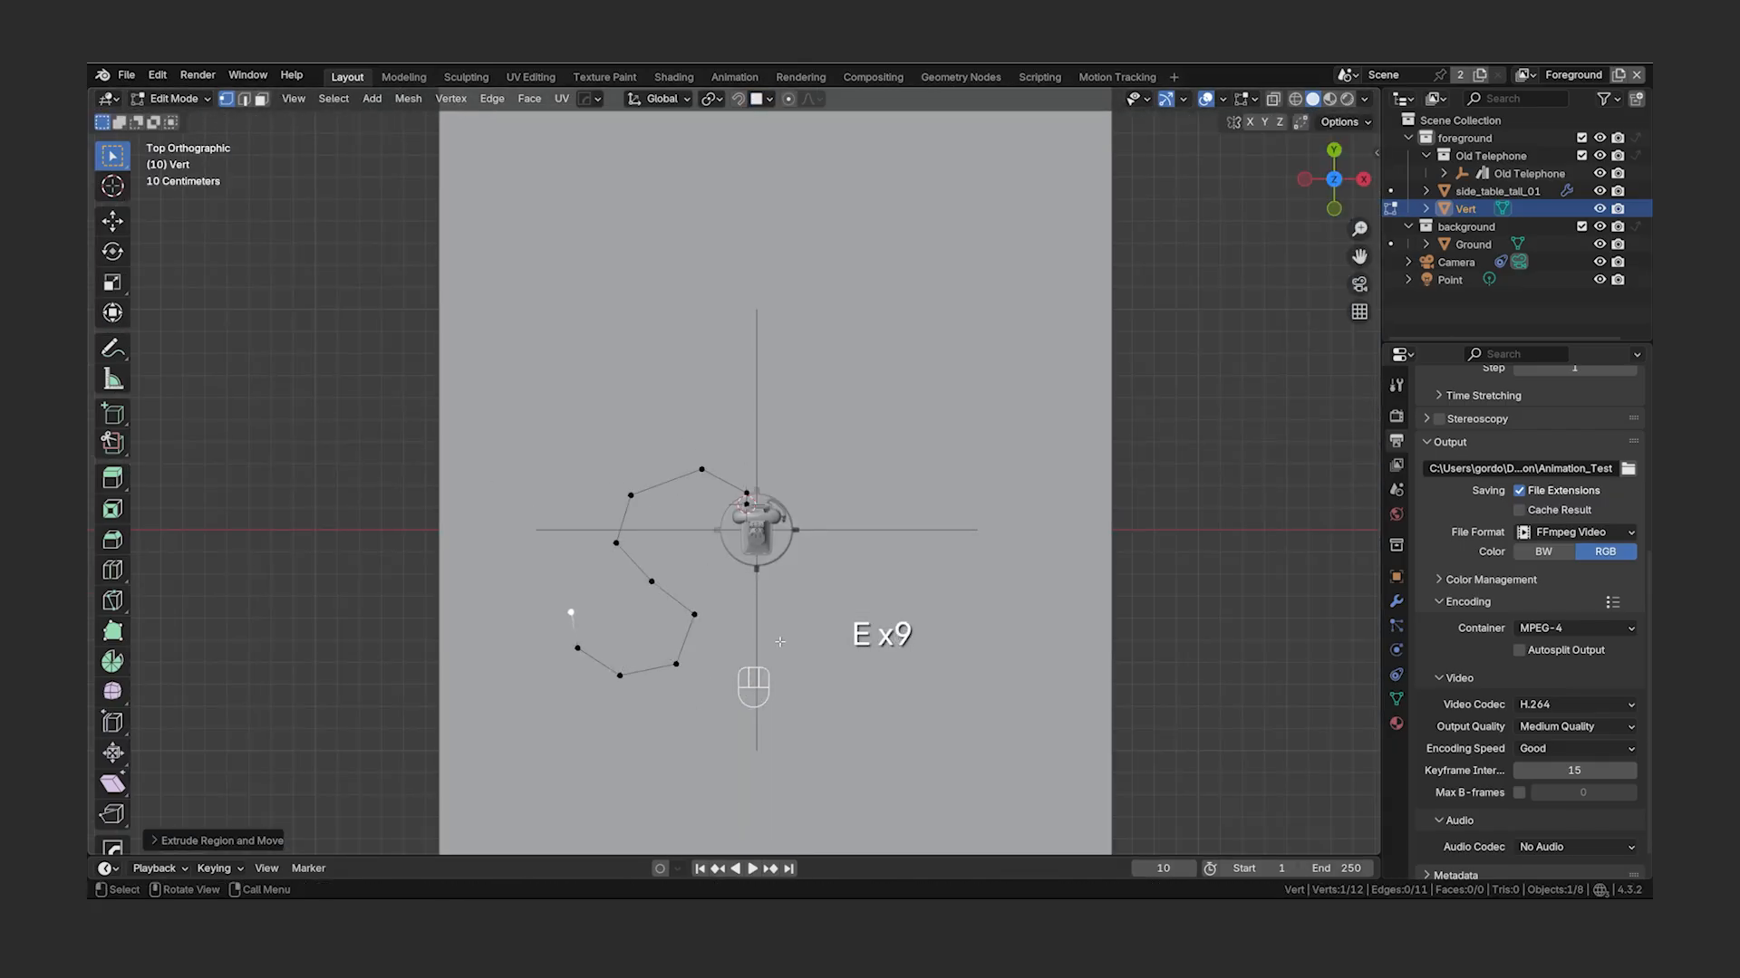
- Convert the vertex chain to a curve, set its spline type to Bezier and give its points smooth handles
key("Tab")
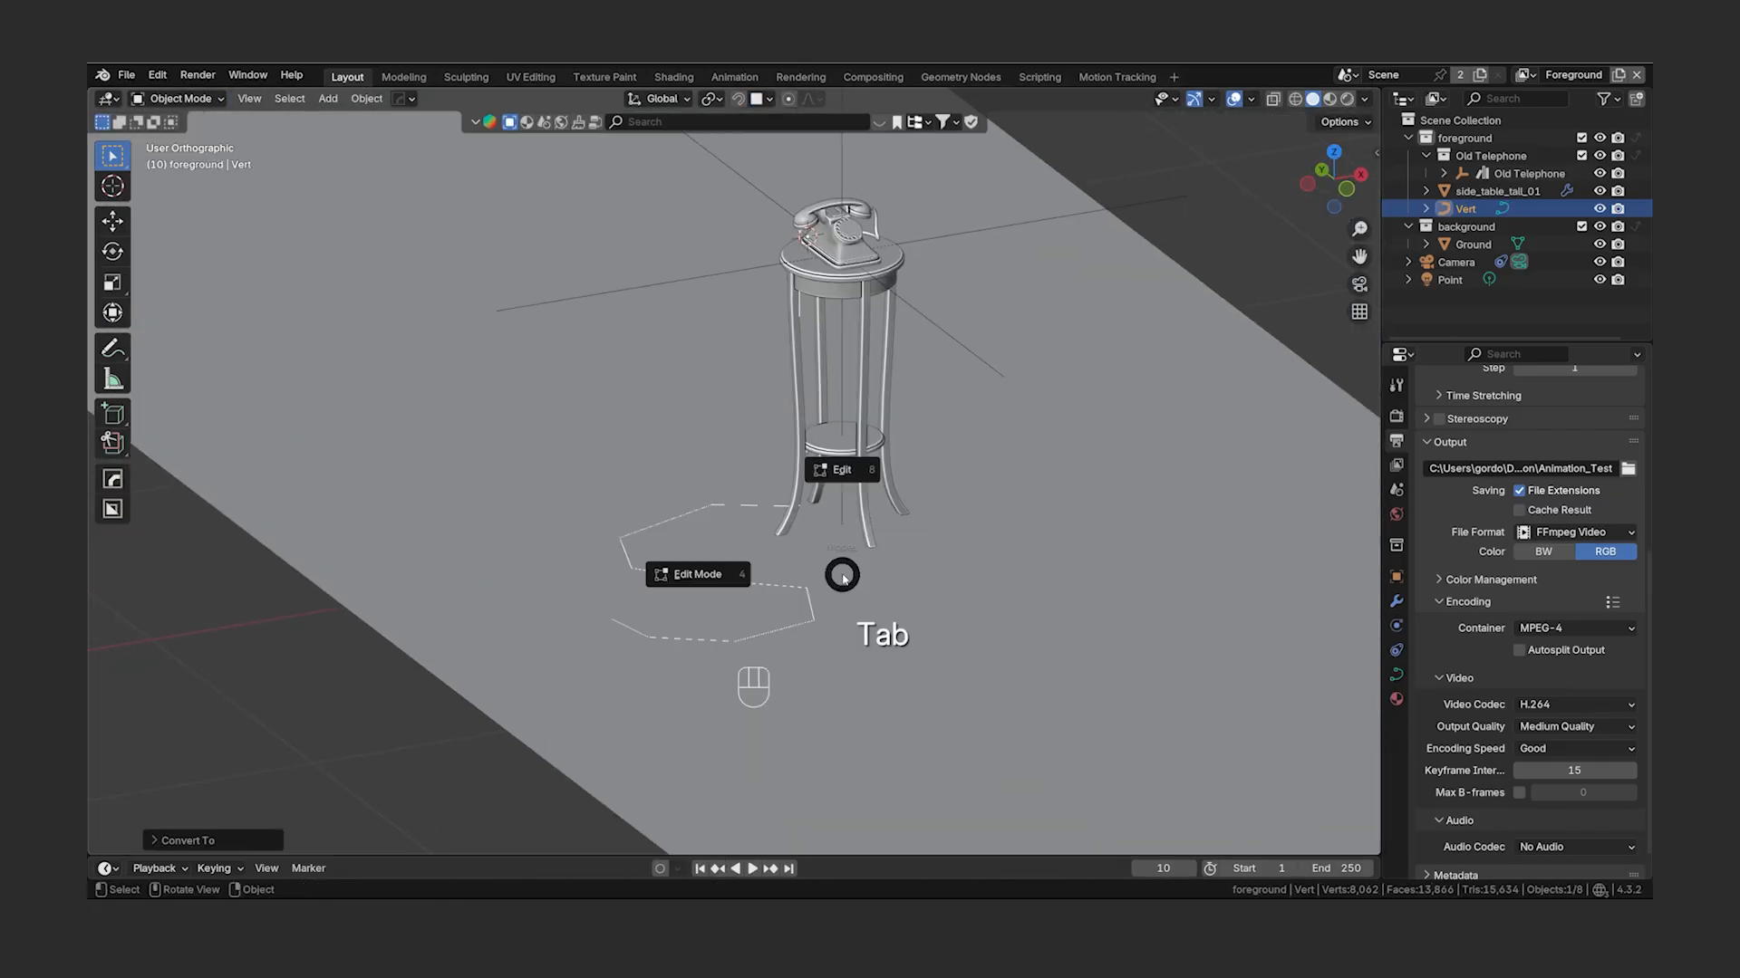
left_click(842, 469)
left_click(353, 98)
left_click(521, 302)
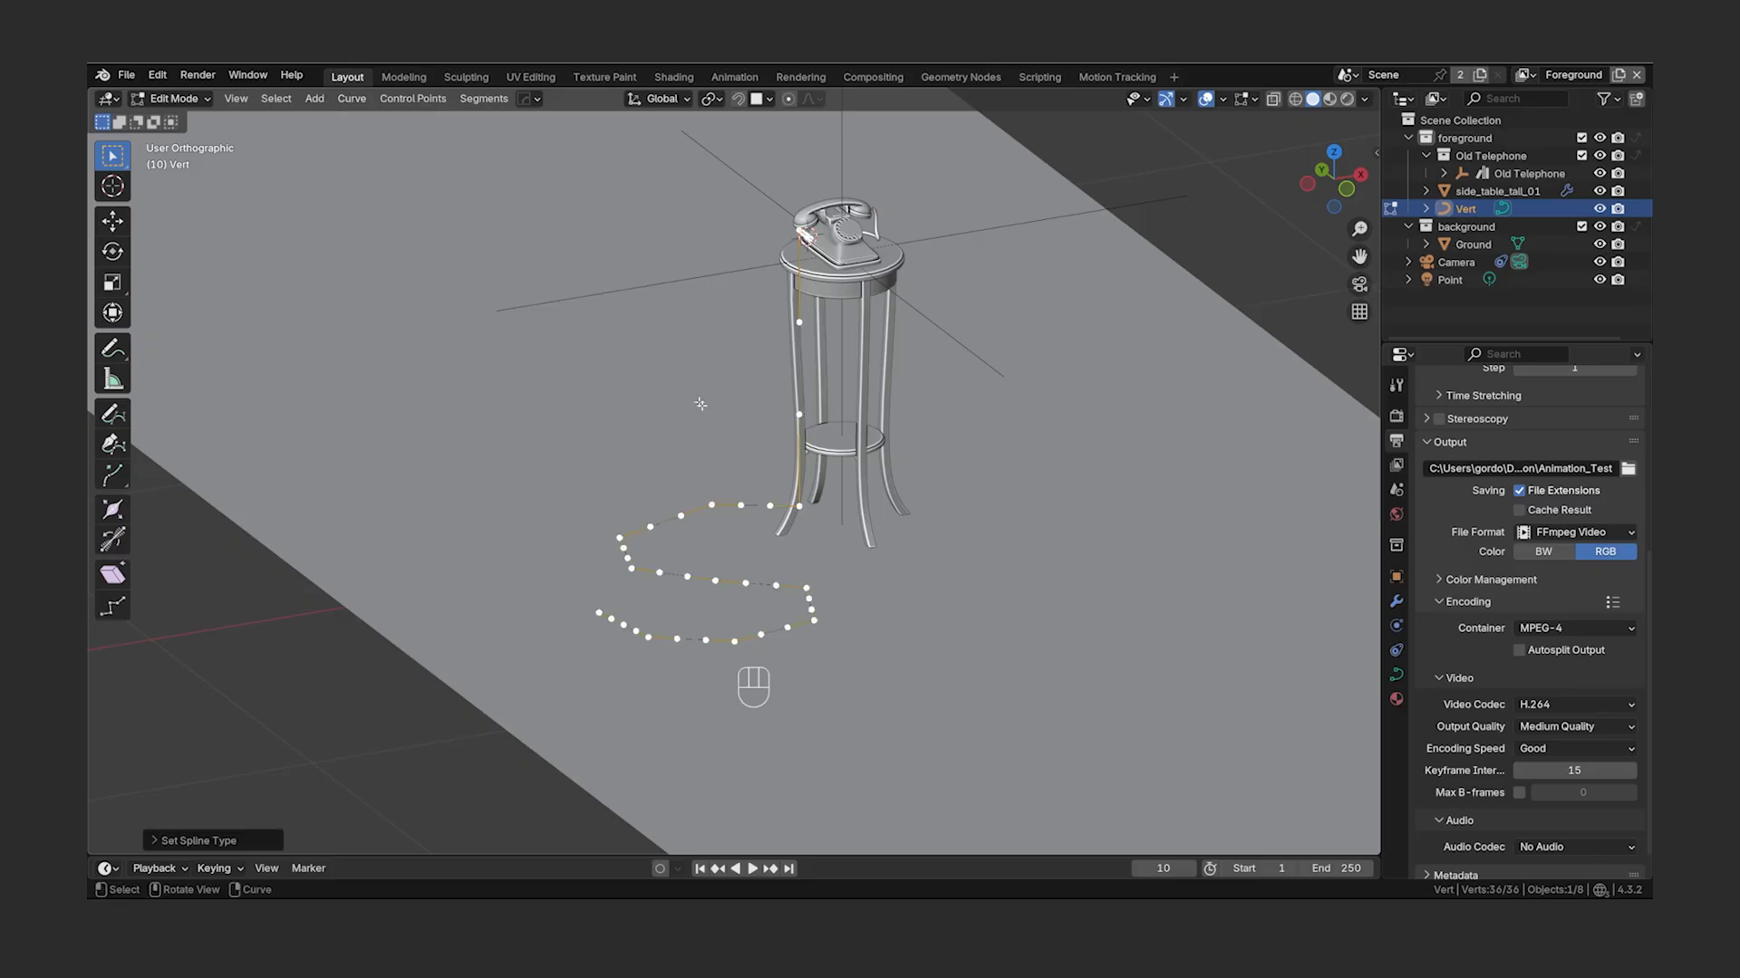
key("v")
left_click(820, 580)
- Give the curve a round bevel with a depth of 0.002 m to turn it into a wire
scroll(820, 579, "up", 4)
middle_click_drag(820, 580, 816, 634)
left_click(1396, 675)
left_click(1429, 667)
scroll(1428, 668, "down", 4)
key("Tab")
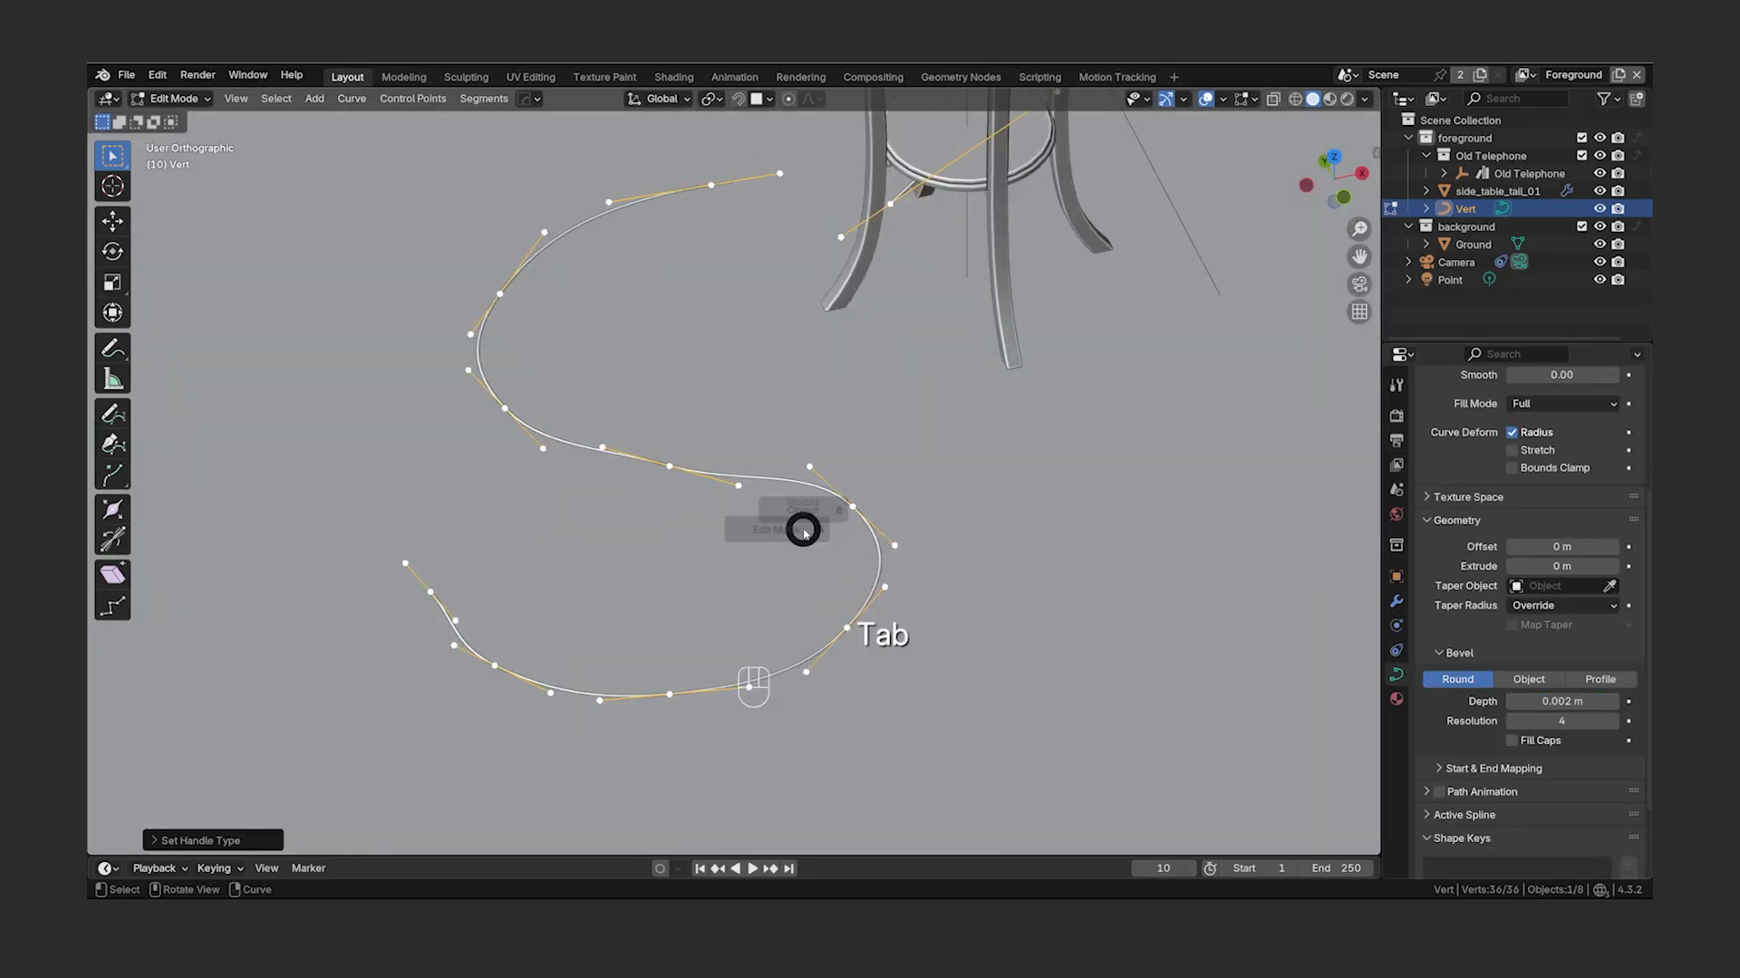
- Adjust the wire's control points in left view so it drapes over the table rim and bends onto the ground
key("Tab")
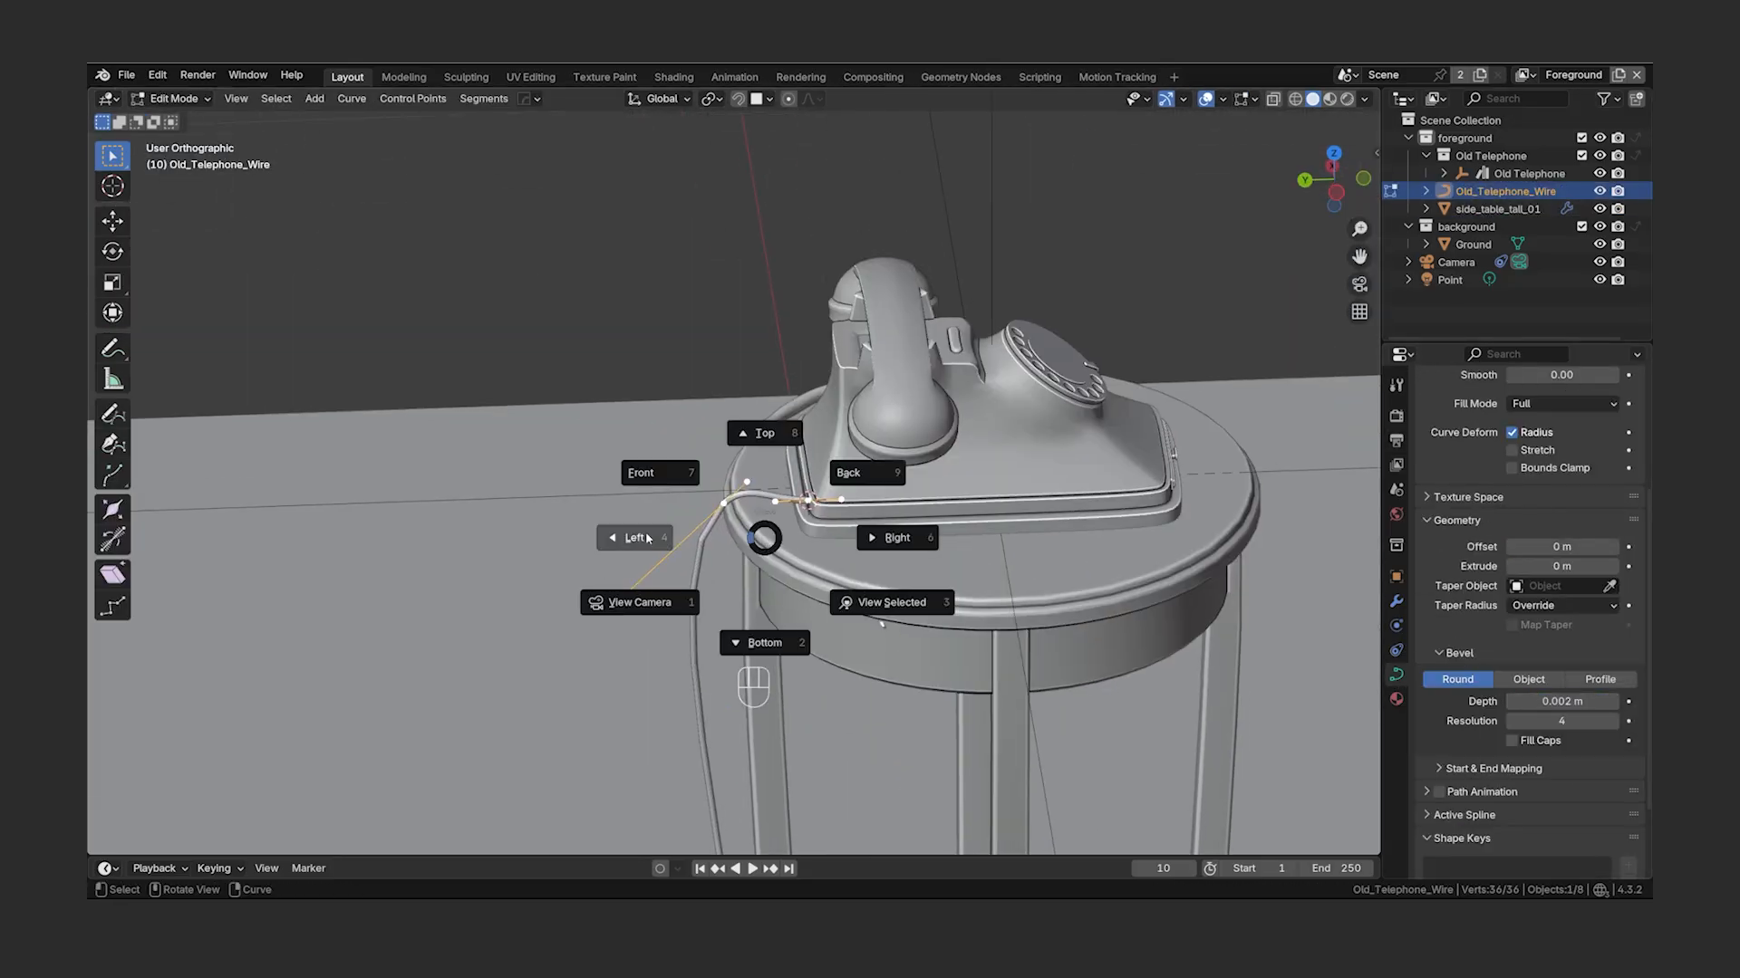
key("s")
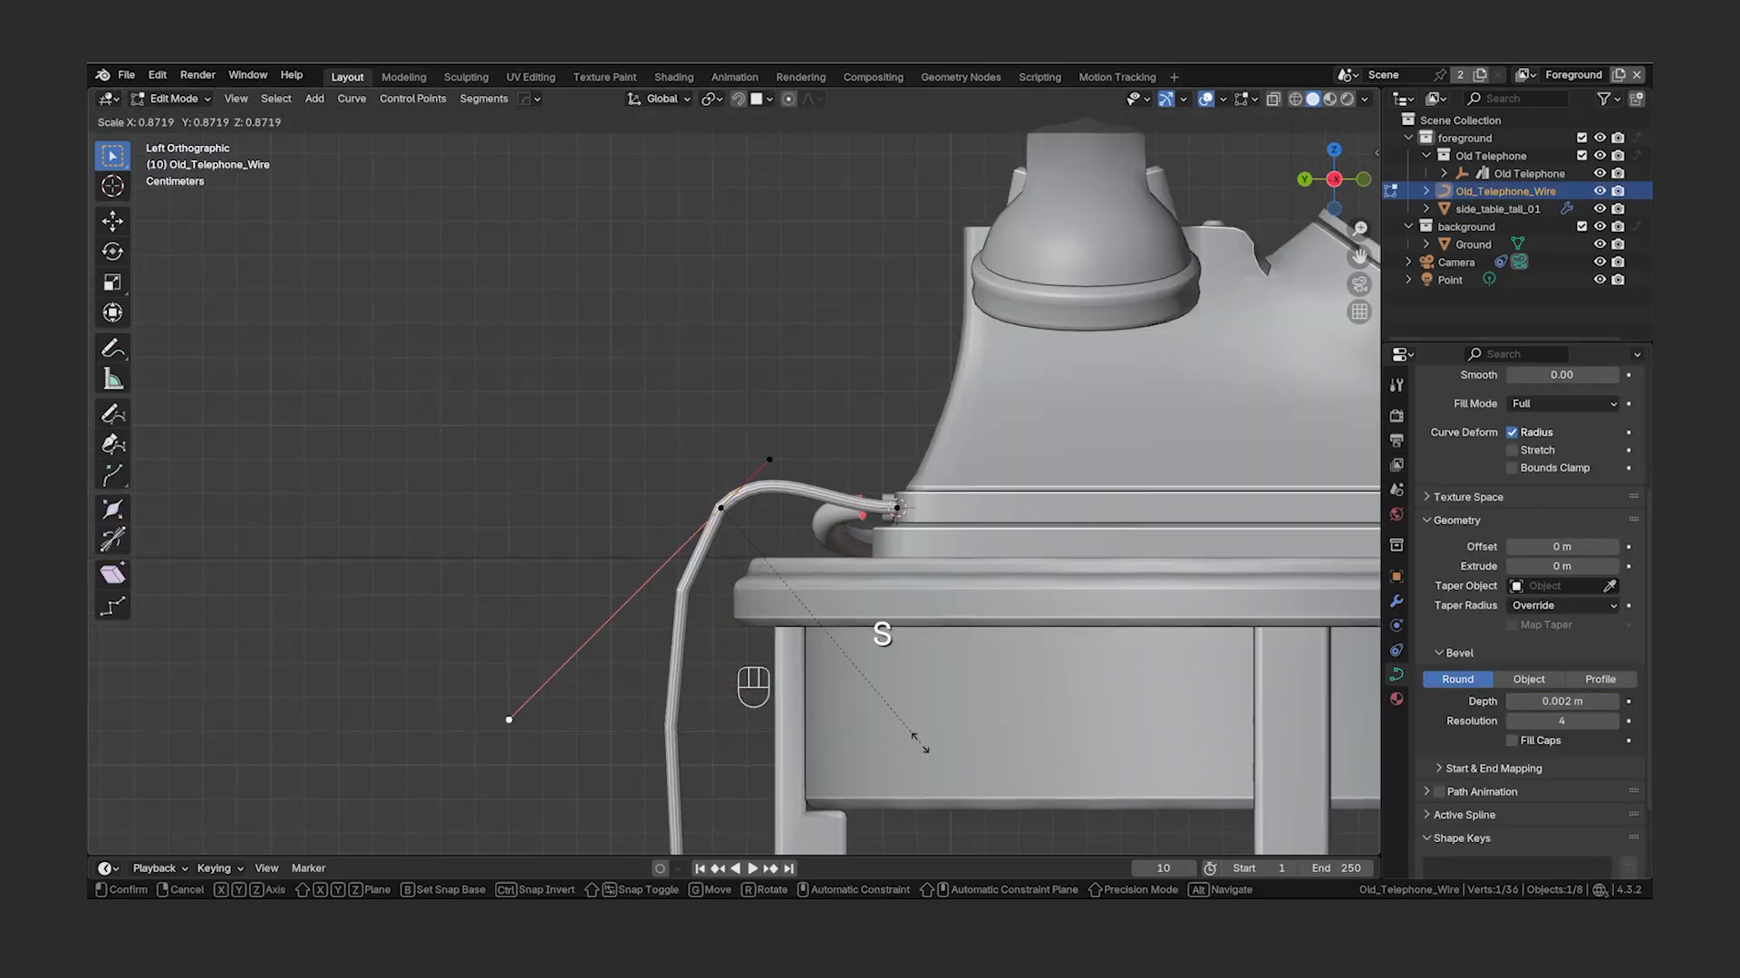
key("g")
key("z")
left_click(835, 598)
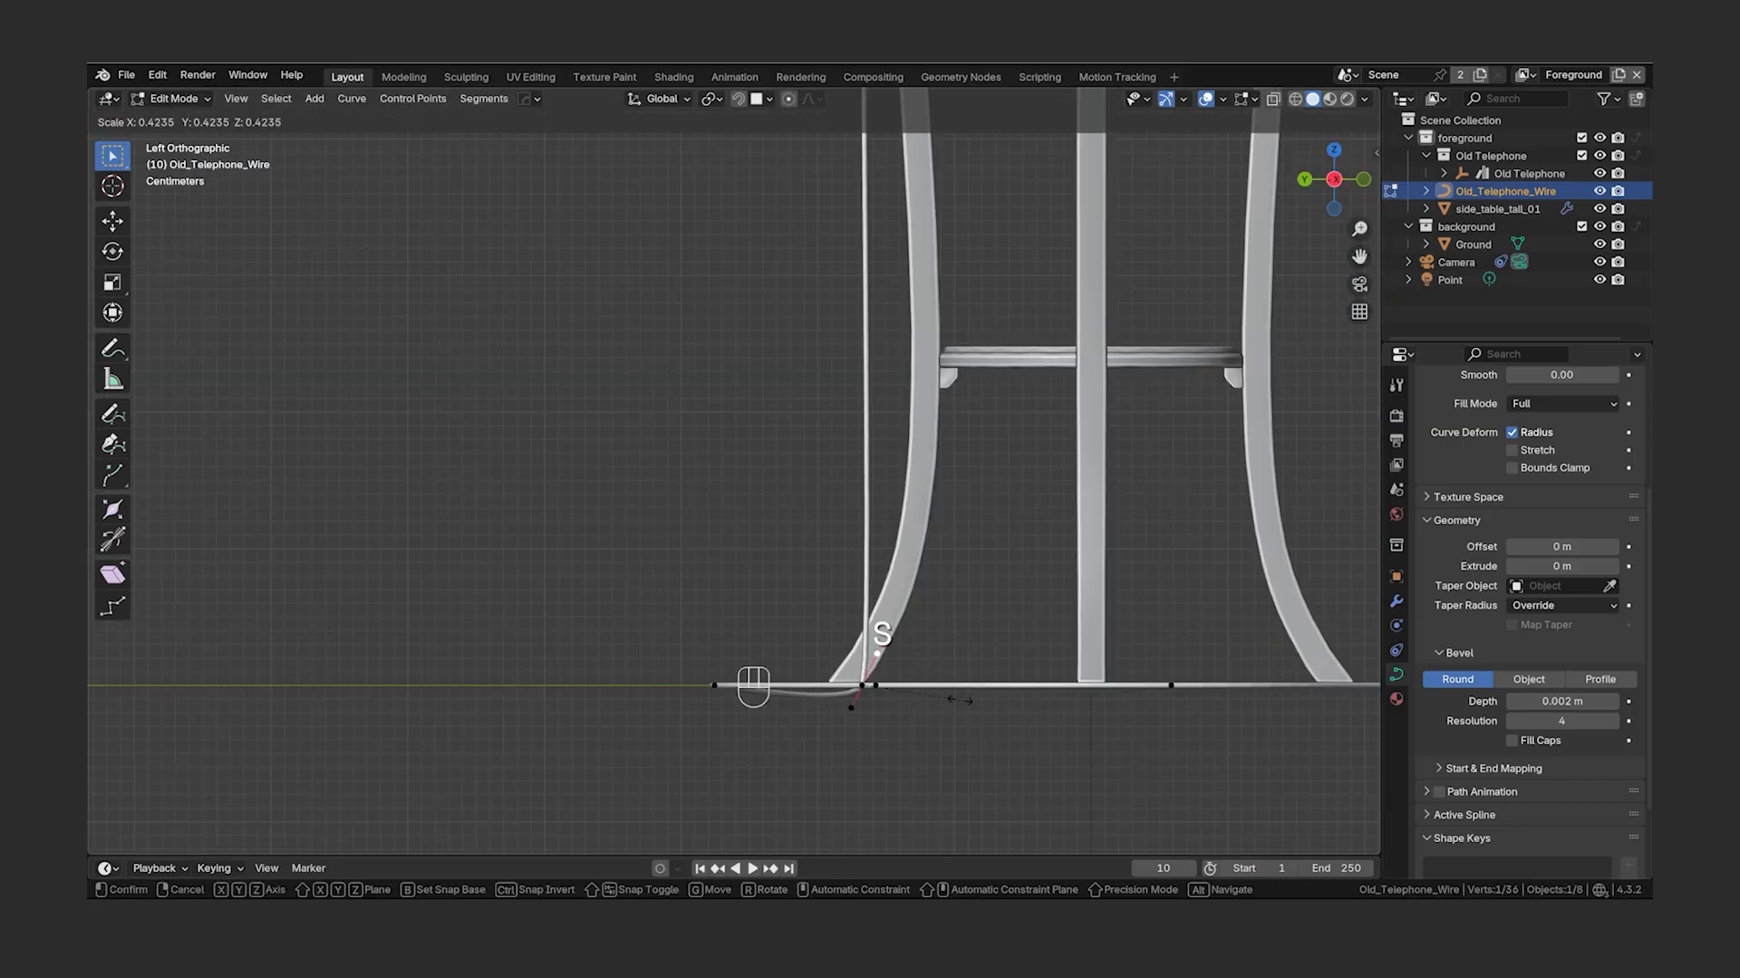
key("r")
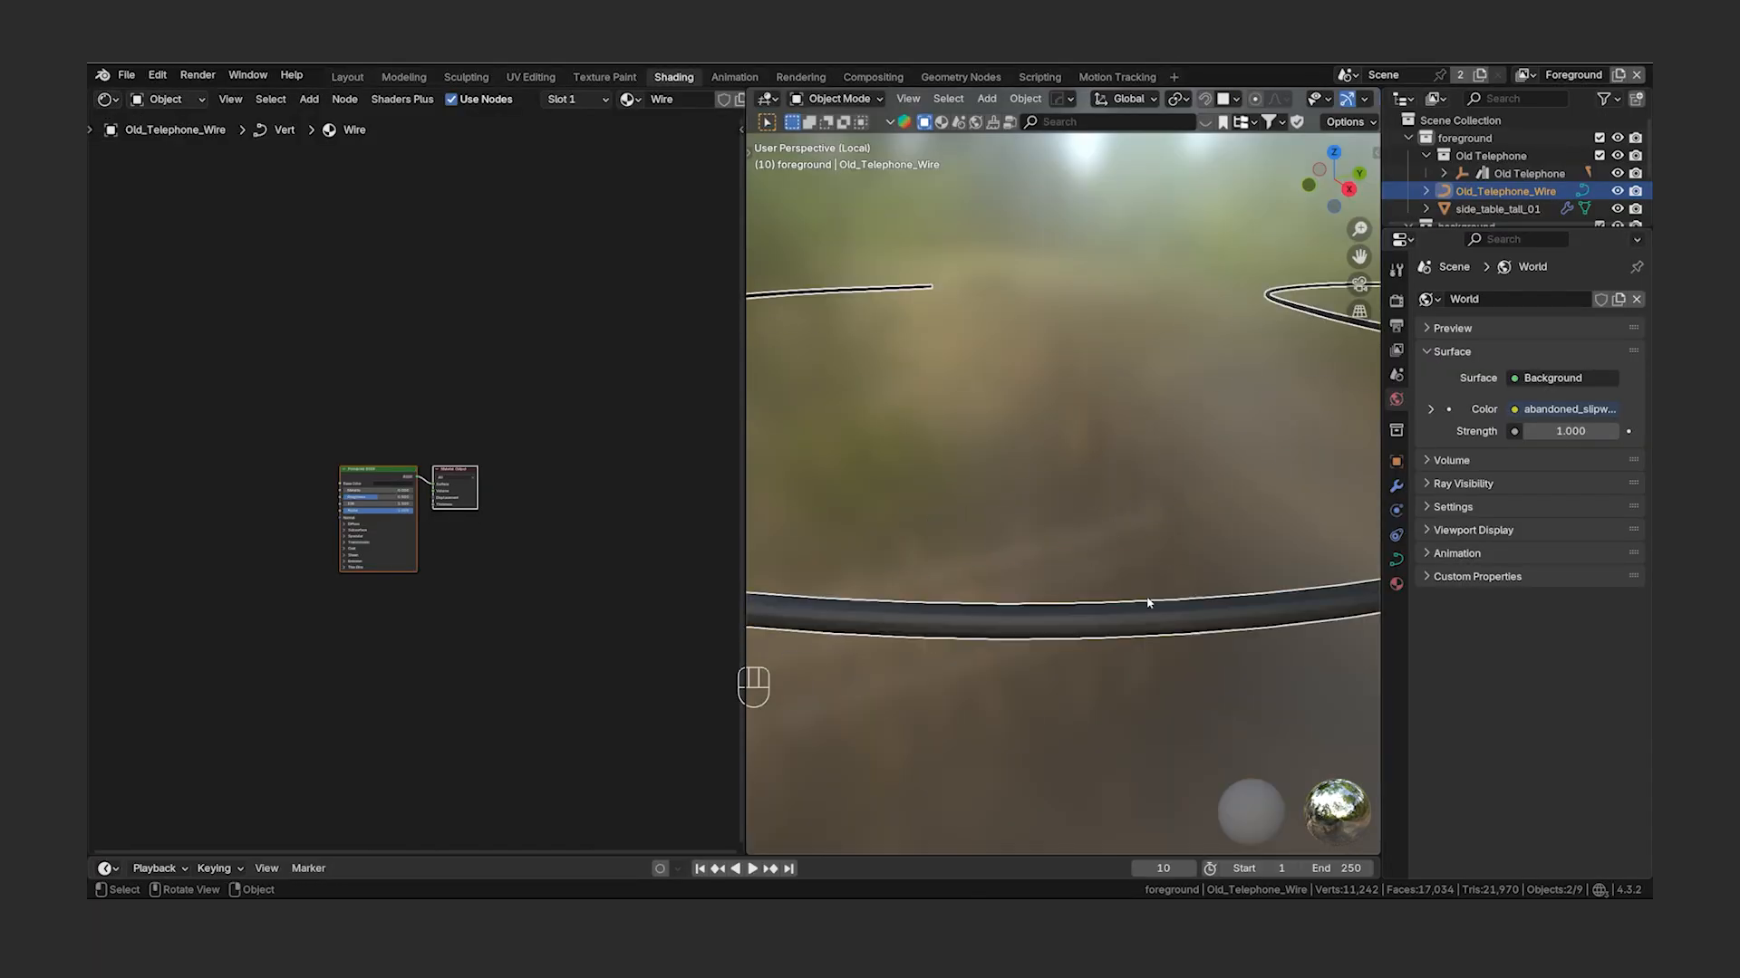
- Add a Noise Texture with scale 324.7 to the Wire material and link its Fac output to the Principled BSDF's roughness
key("shift+a")
left_click(634, 625)
left_click(211, 473)
scroll(342, 490, "up", 7)
middle_click_drag(341, 490, 429, 490)
left_click_drag(269, 476, 424, 482)
left_click_drag(223, 565, 380, 565)
left_click_drag(269, 477, 424, 510)
left_click(554, 461, "ctrl+shift")
- Insert a Color Ramp between the Noise Texture and the Principled BSDF
key("shift+a")
type("color")
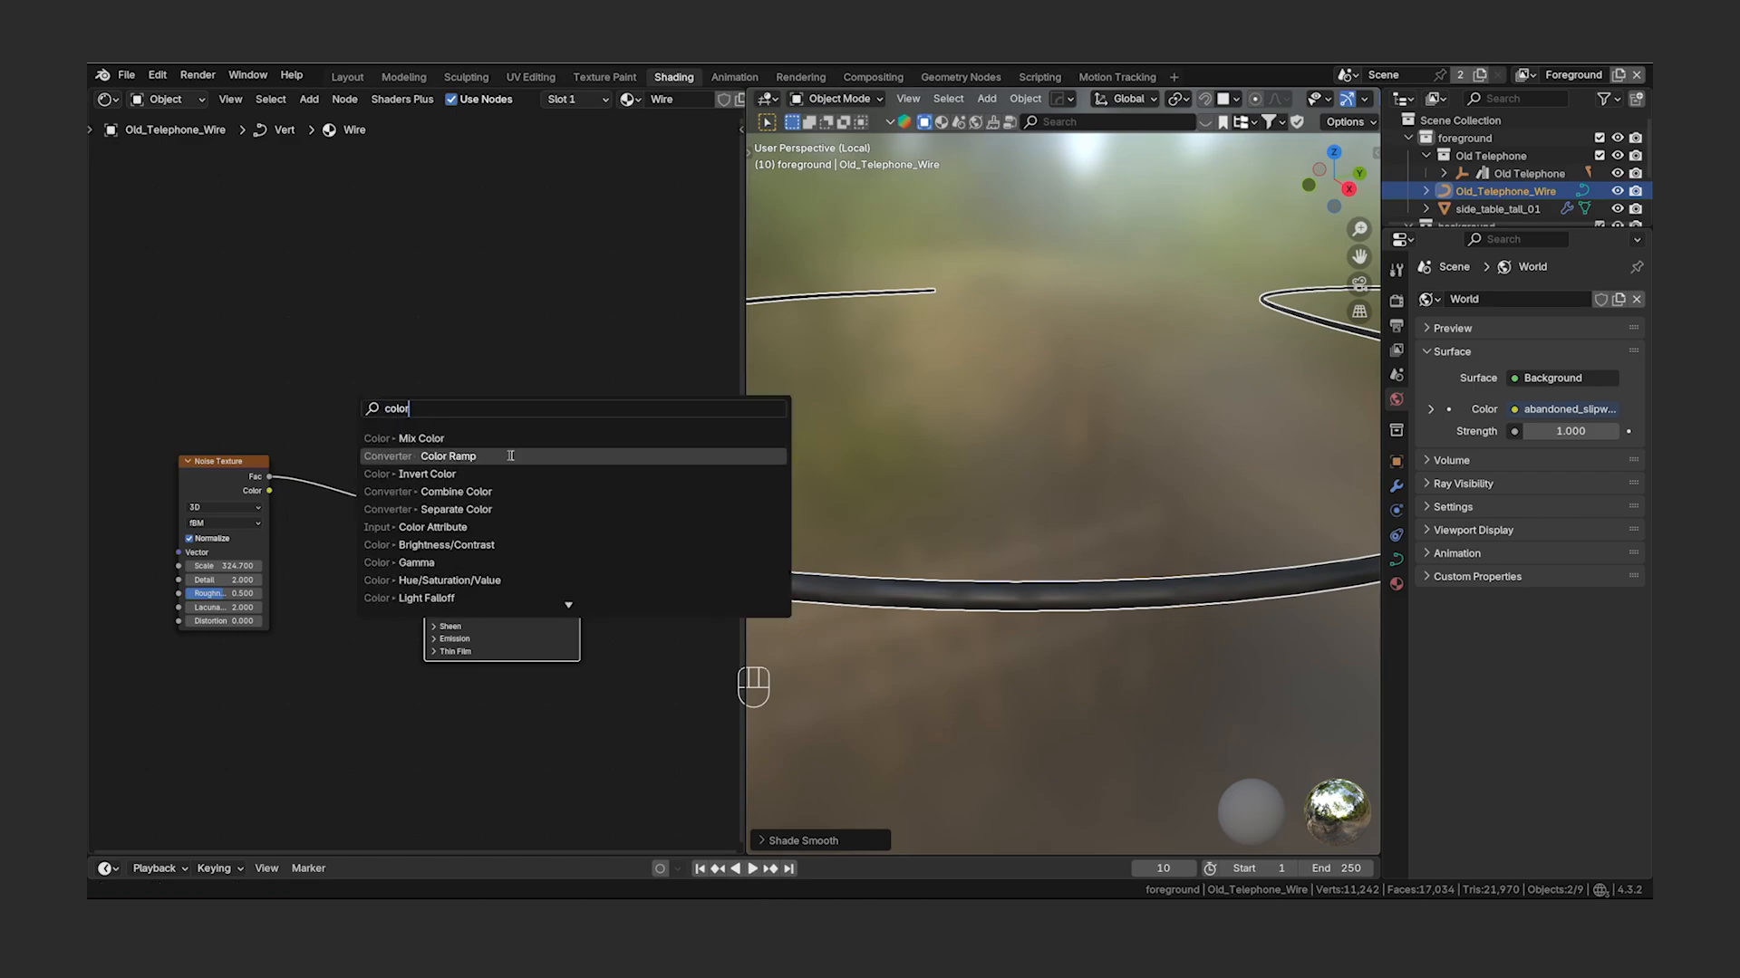
left_click(509, 454)
left_click(301, 452)
- Lighten the Color Ramp's dark stop, dim its light stop slightly and move the stops closer together
left_click_drag(306, 518, 323, 520)
left_click_drag(441, 518, 434, 518)
left_click(323, 520)
left_click(372, 550)
left_click_drag(417, 436, 417, 408)
left_click(435, 518)
left_click(372, 550)
left_click_drag(417, 346, 417, 367)
left_click_drag(323, 520, 319, 520)
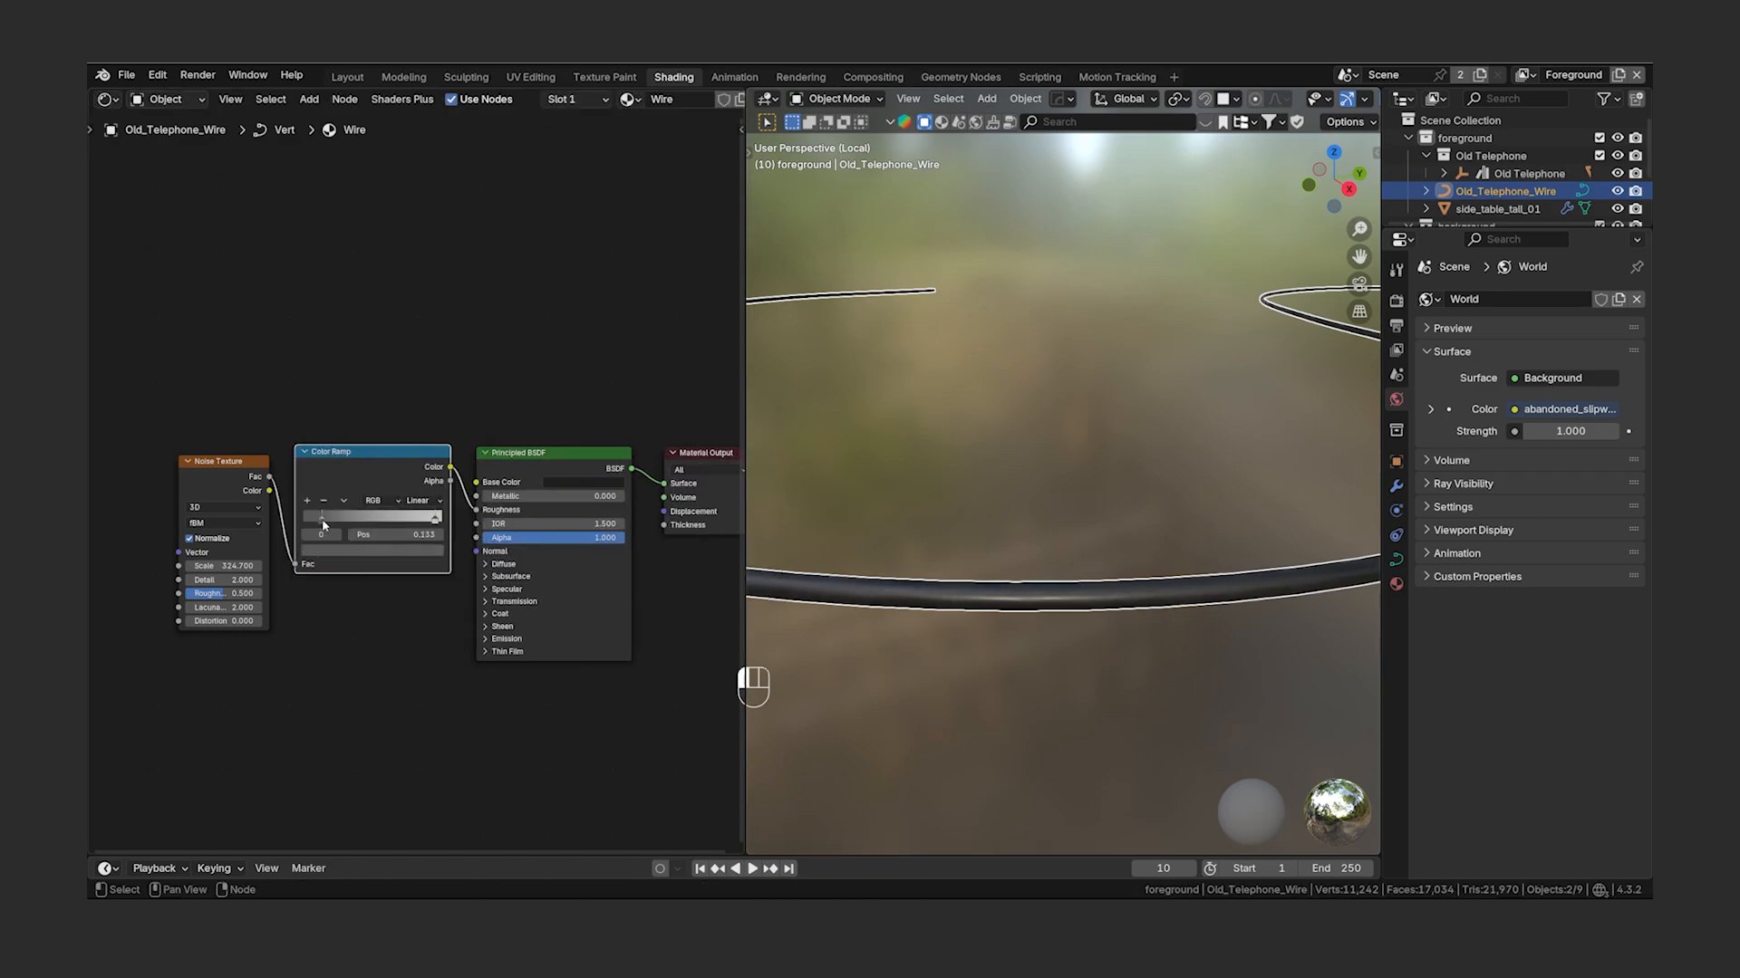
left_click_drag(435, 518, 397, 520)
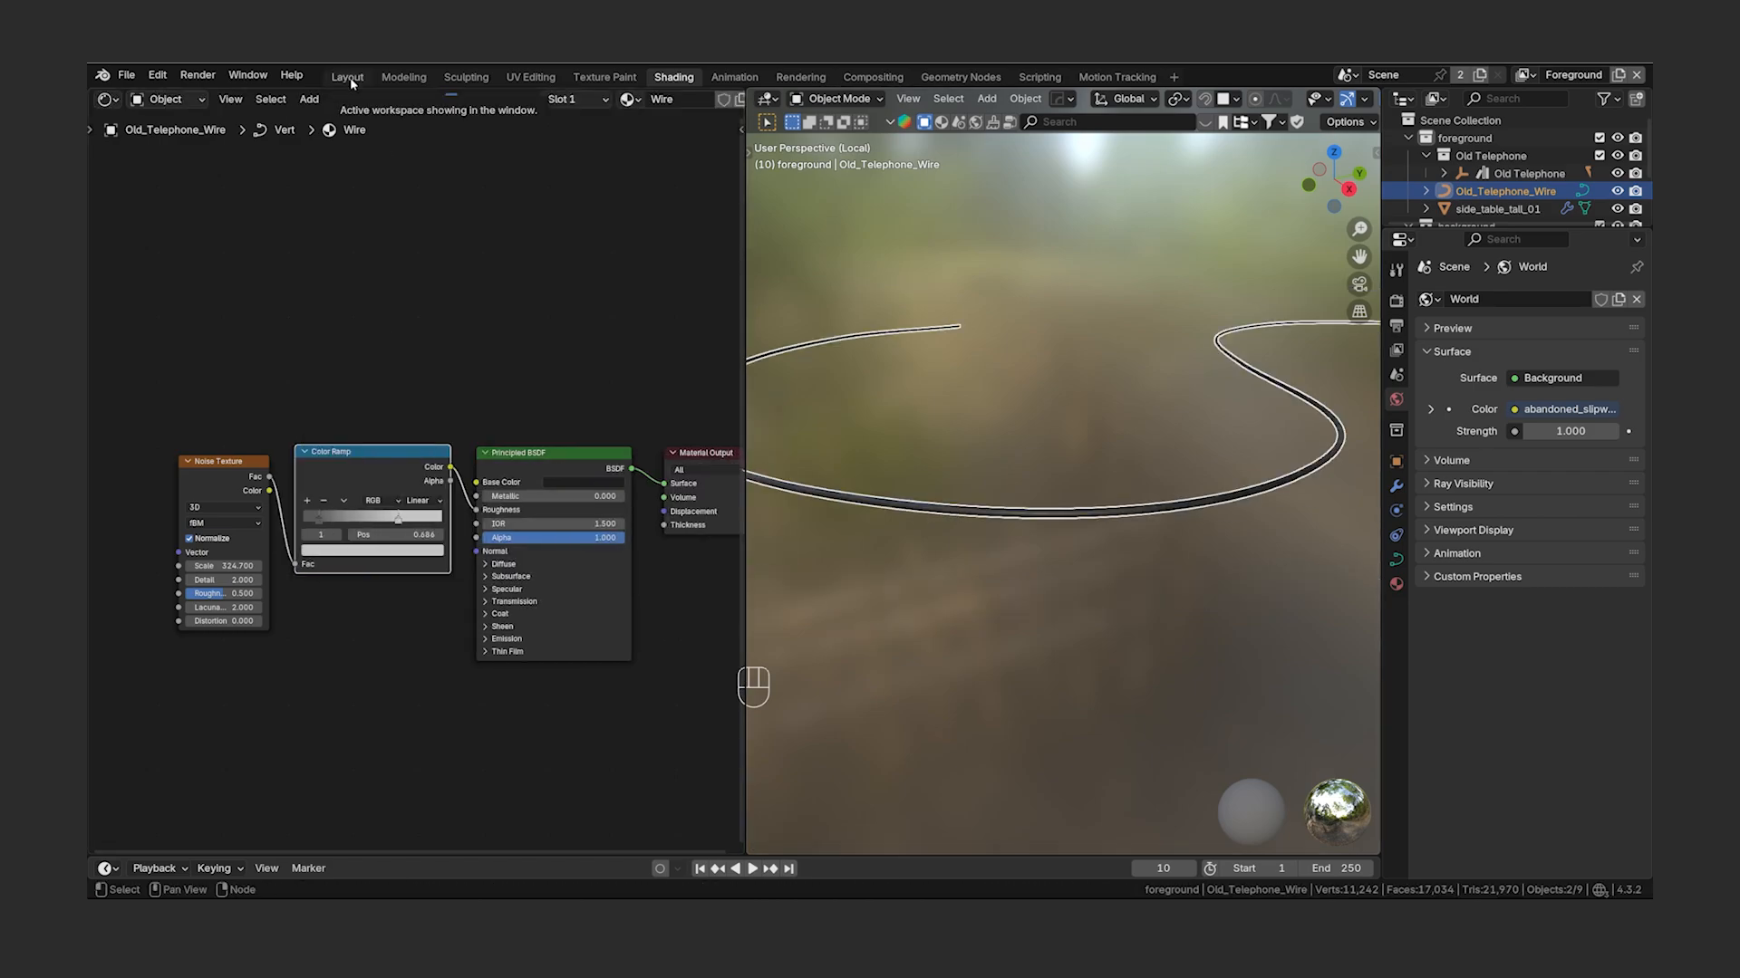
- Select the wire's points lying on the floor and raise them slightly along Z so the wire rests on the ground
left_click(350, 83)
key("Tab")
middle_click_drag(883, 553, 884, 468)
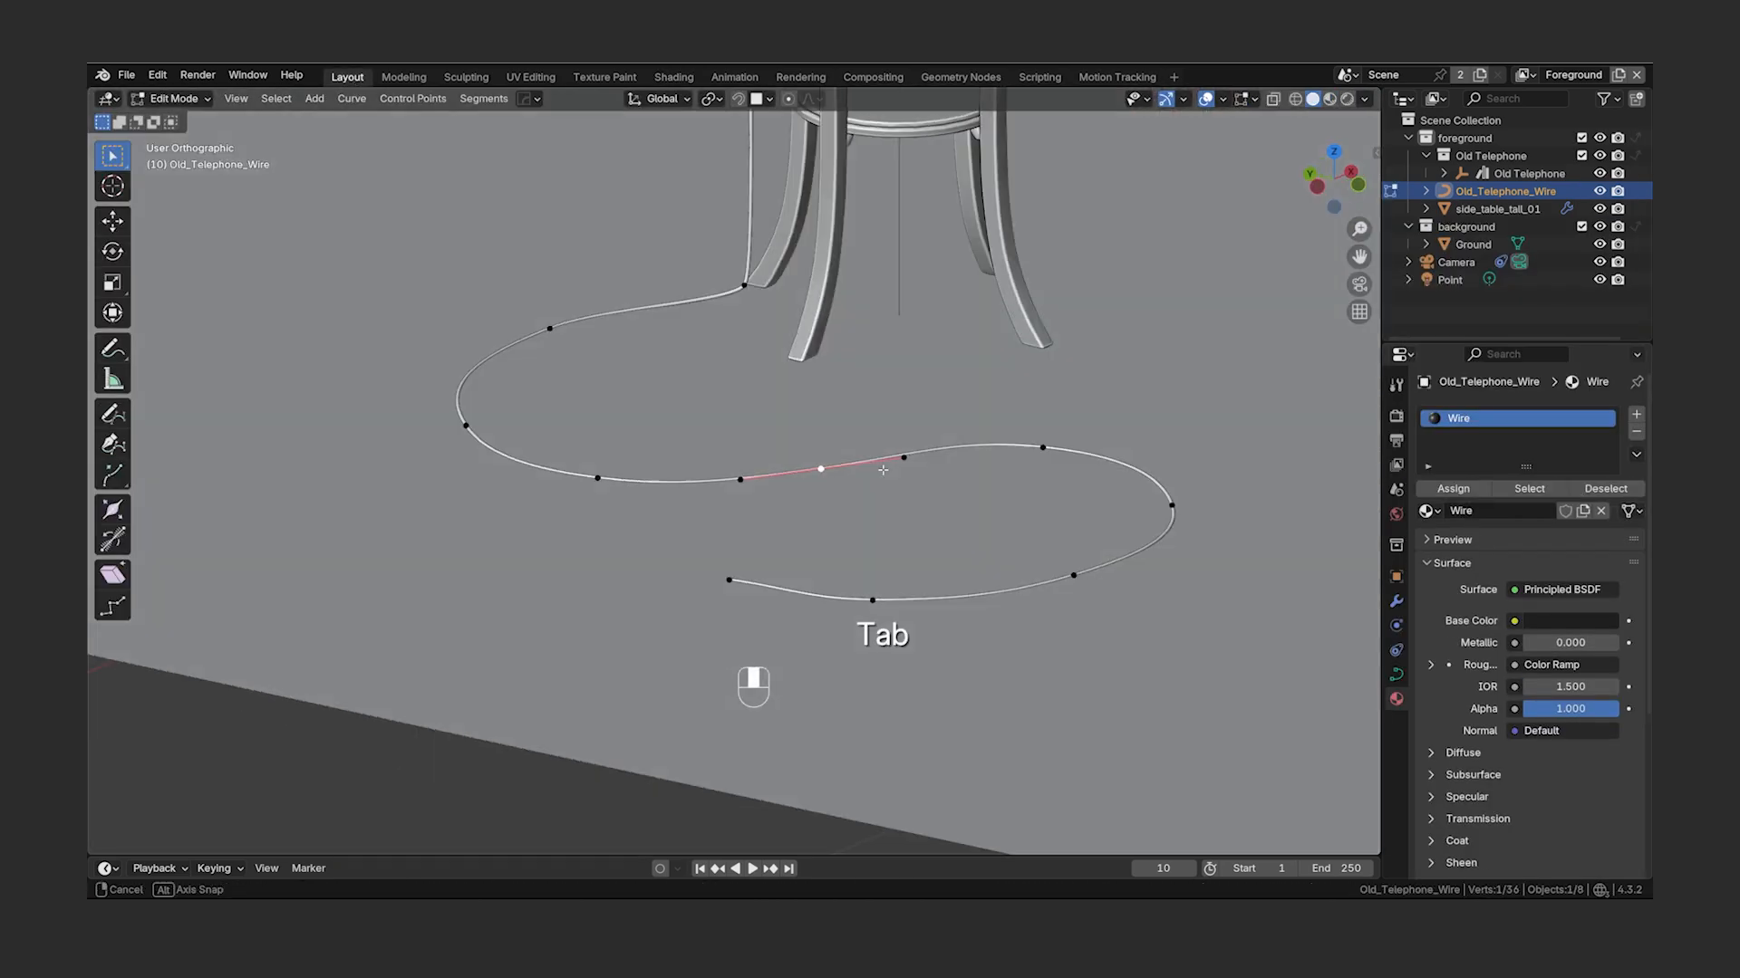
key("b")
key("grave")
left_click(772, 454)
key("g")
key("z")
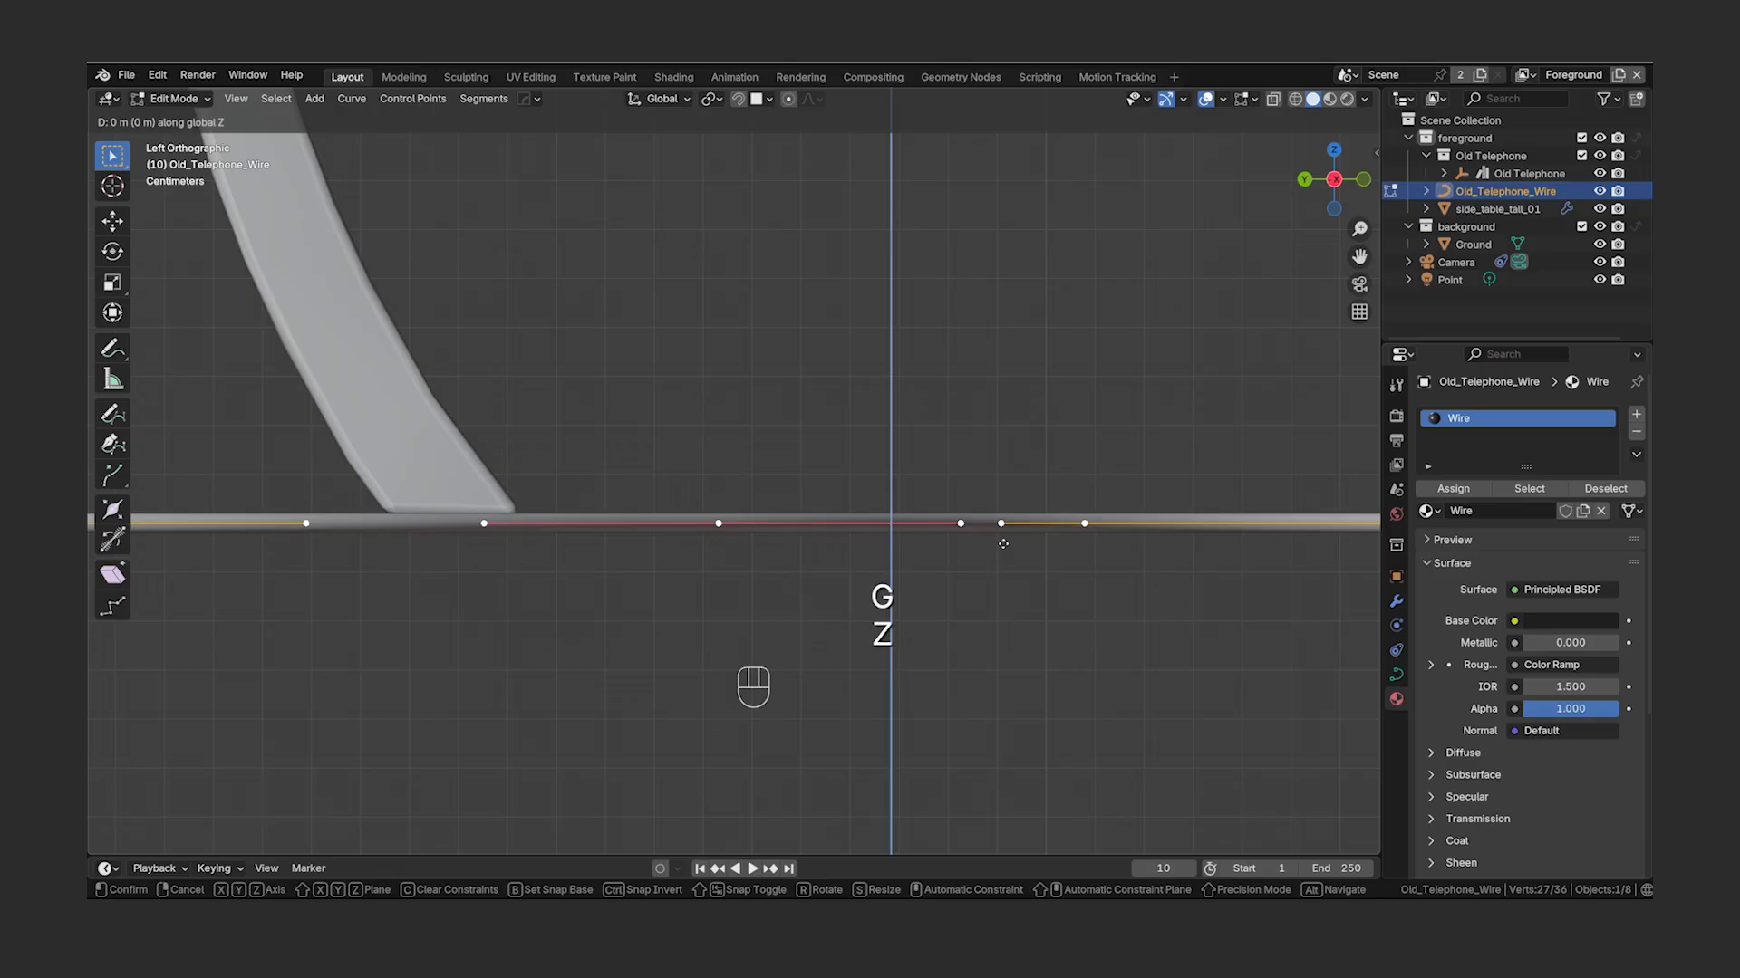
left_click(1004, 535)
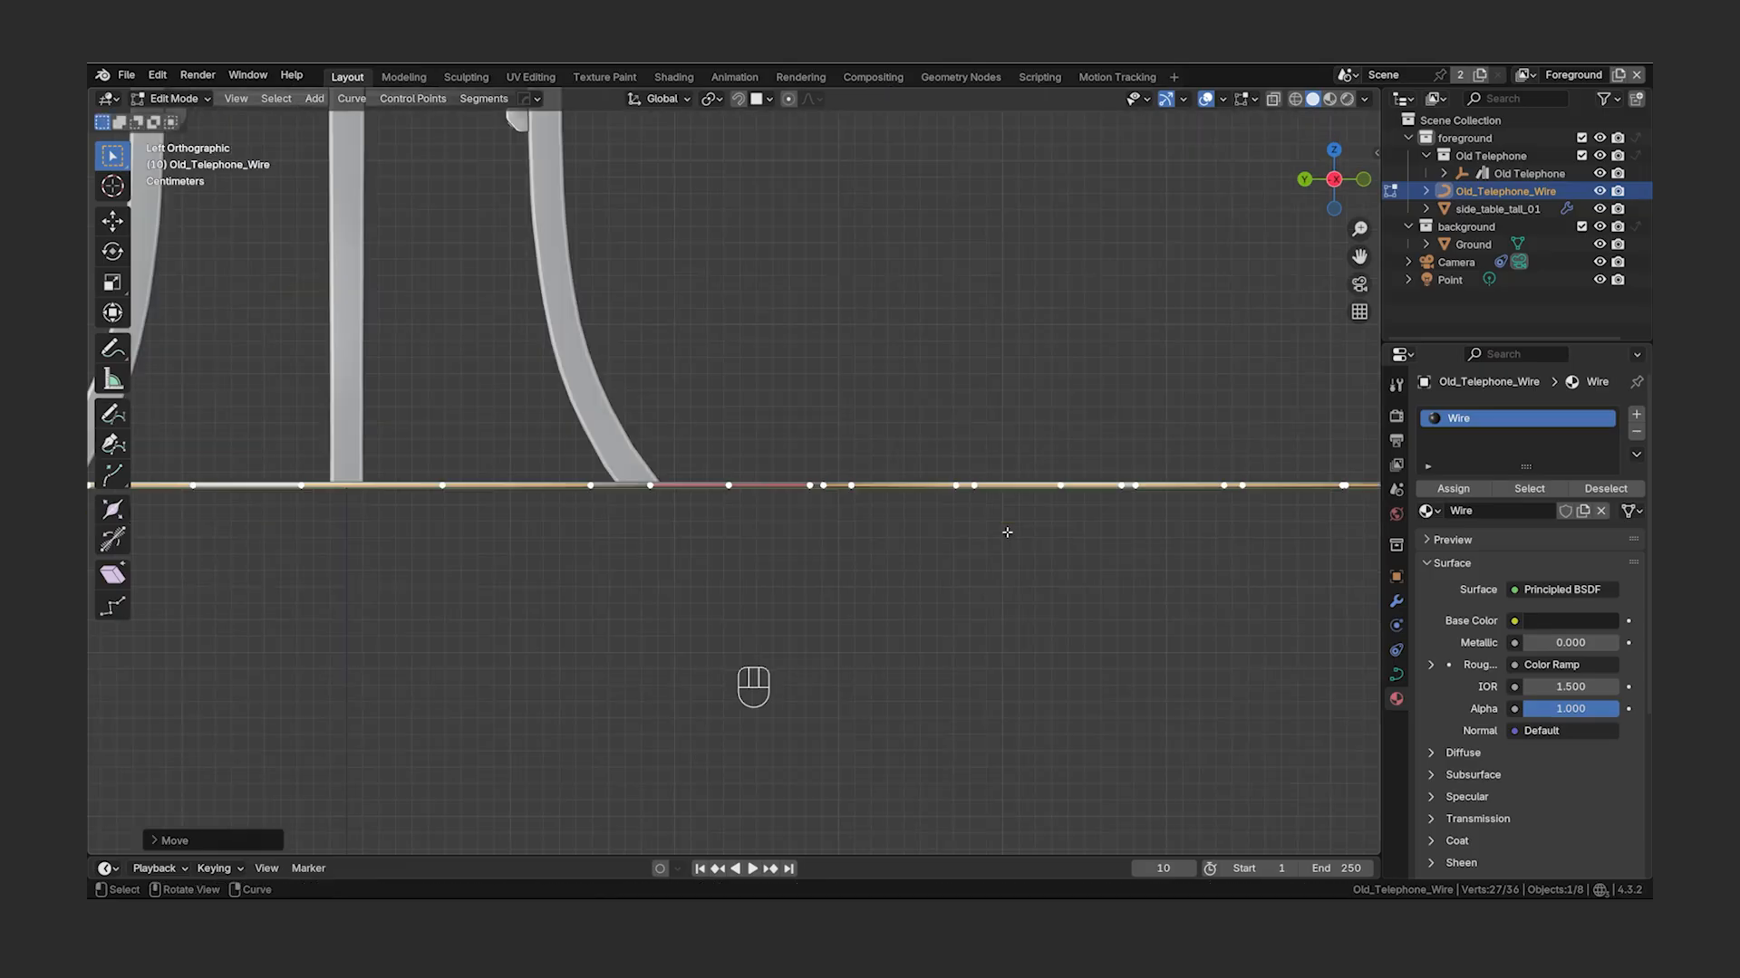
- Duplicate the wire's end point into its own curve object and extrude it along Y as an inner strand
left_click(735, 471)
key("KP_Decimal")
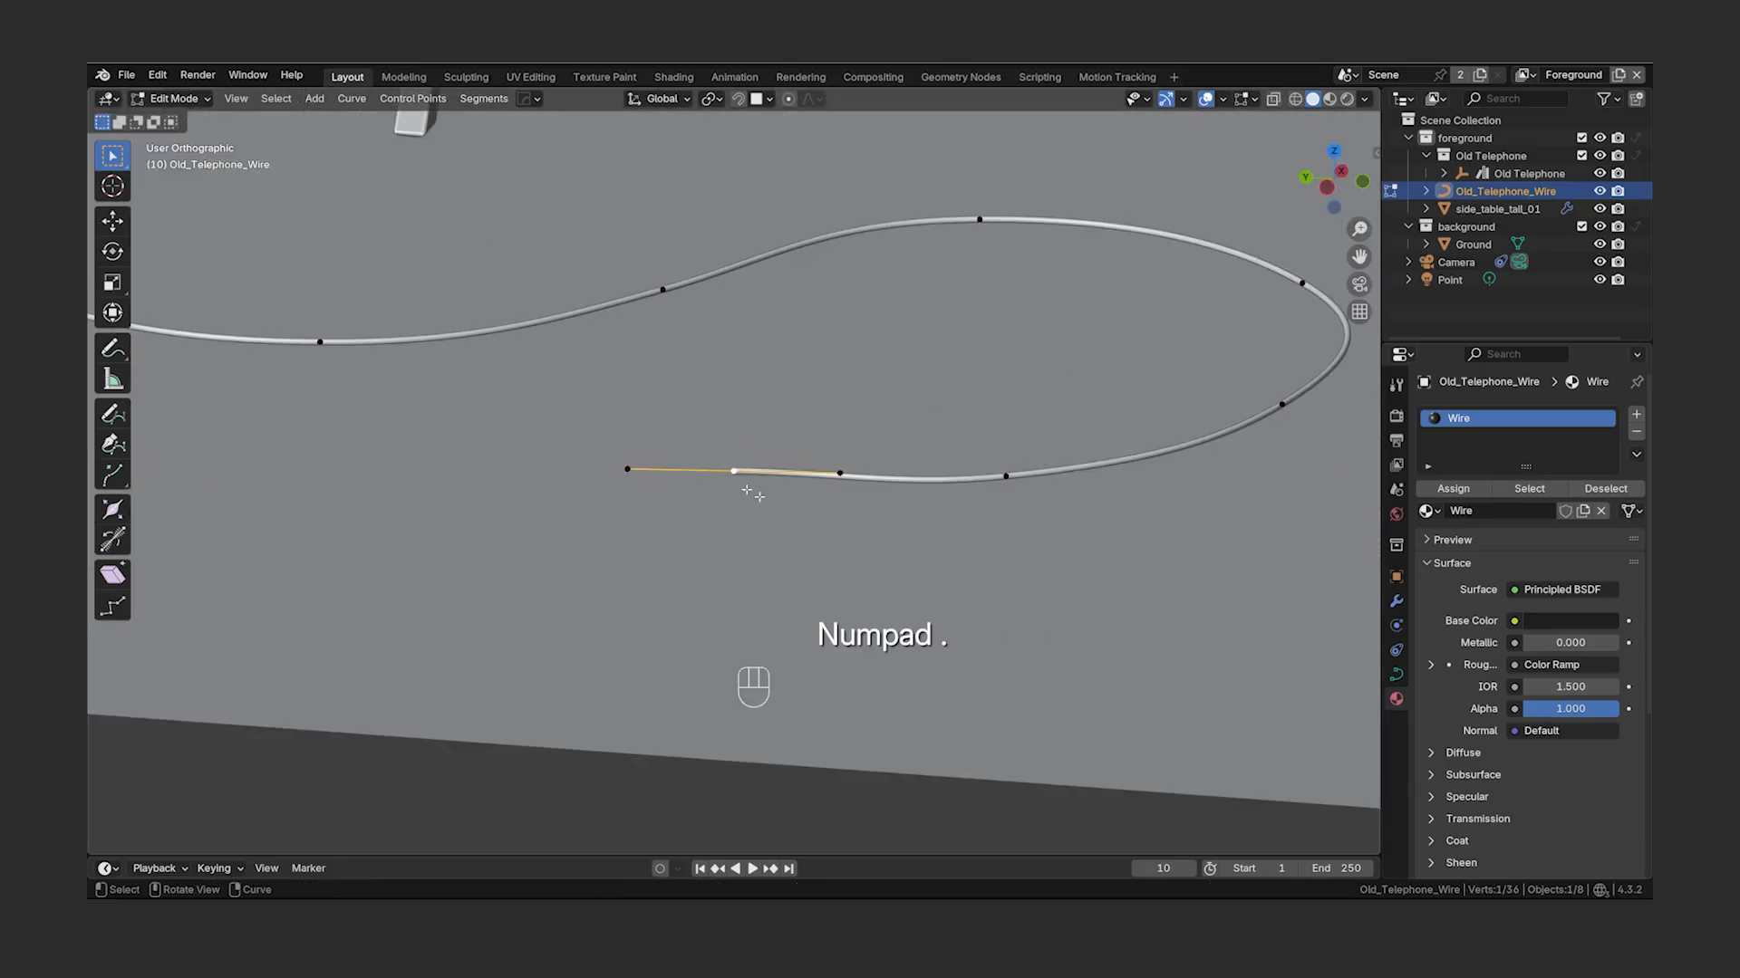
key("shift+d")
left_click(865, 497)
key("g")
right_click(794, 479)
key("Tab")
key("Tab")
key("e")
key("y")
left_click(812, 486)
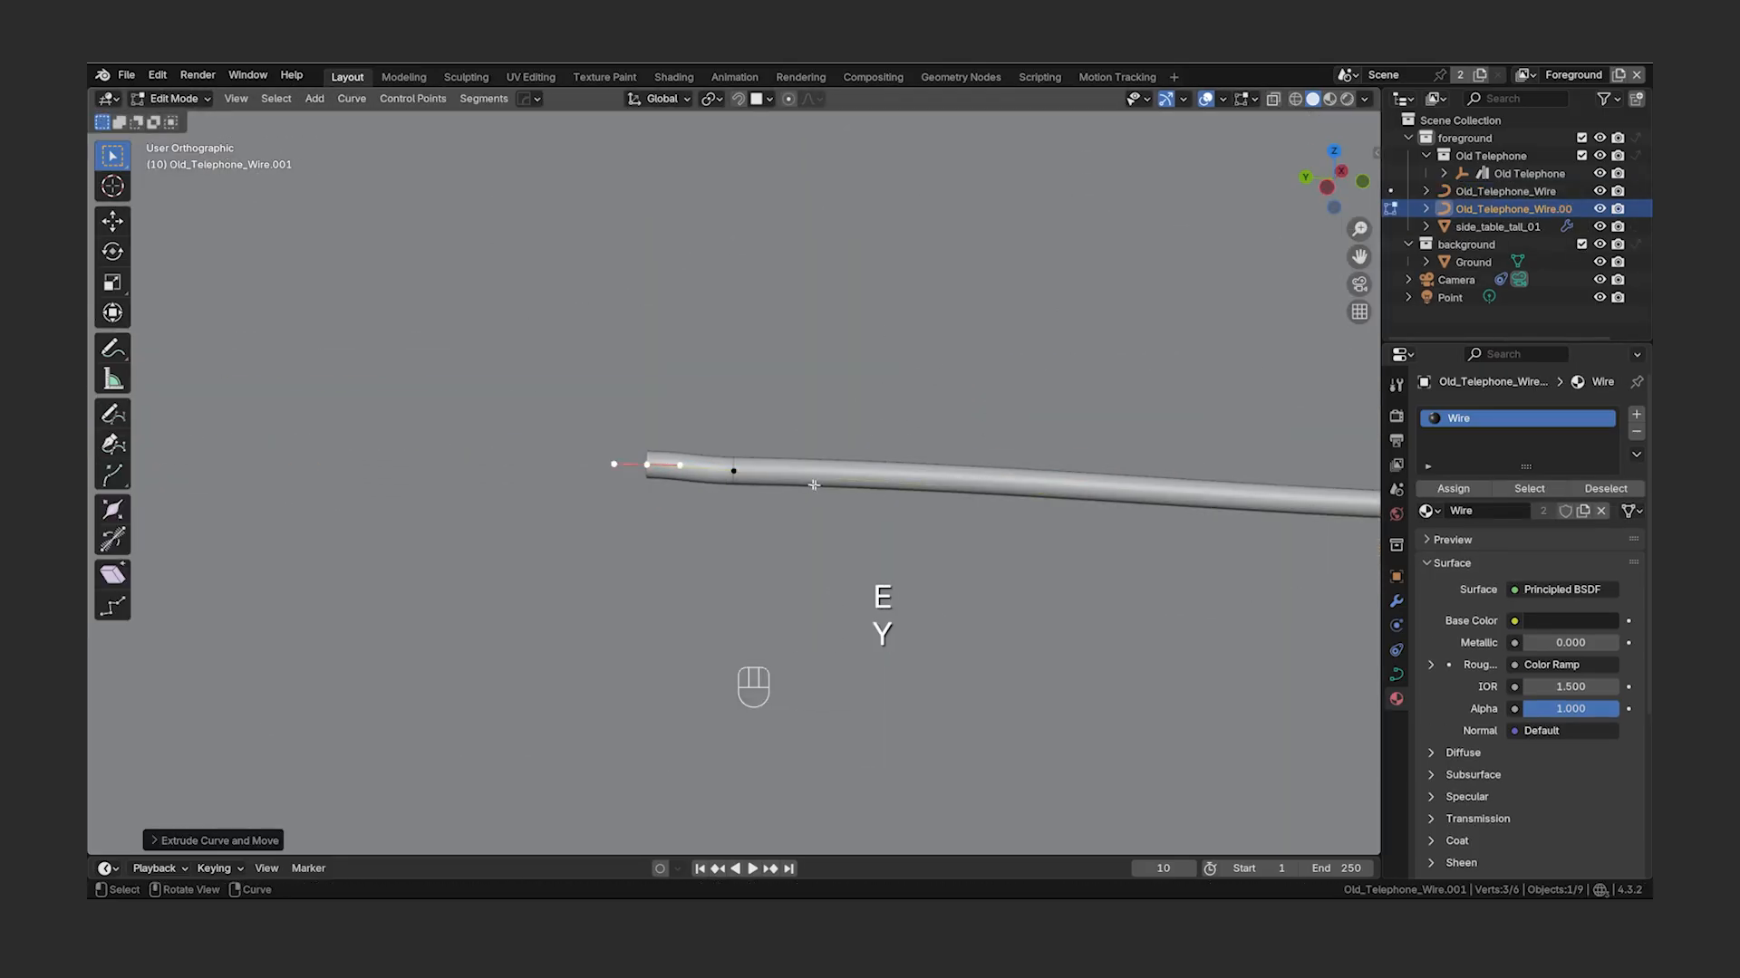
- Set the inner strand's bevel depth to 0.0008 m
left_click(1395, 674)
left_click(1561, 737)
type("0.0008")
key("Return")
key("Tab")
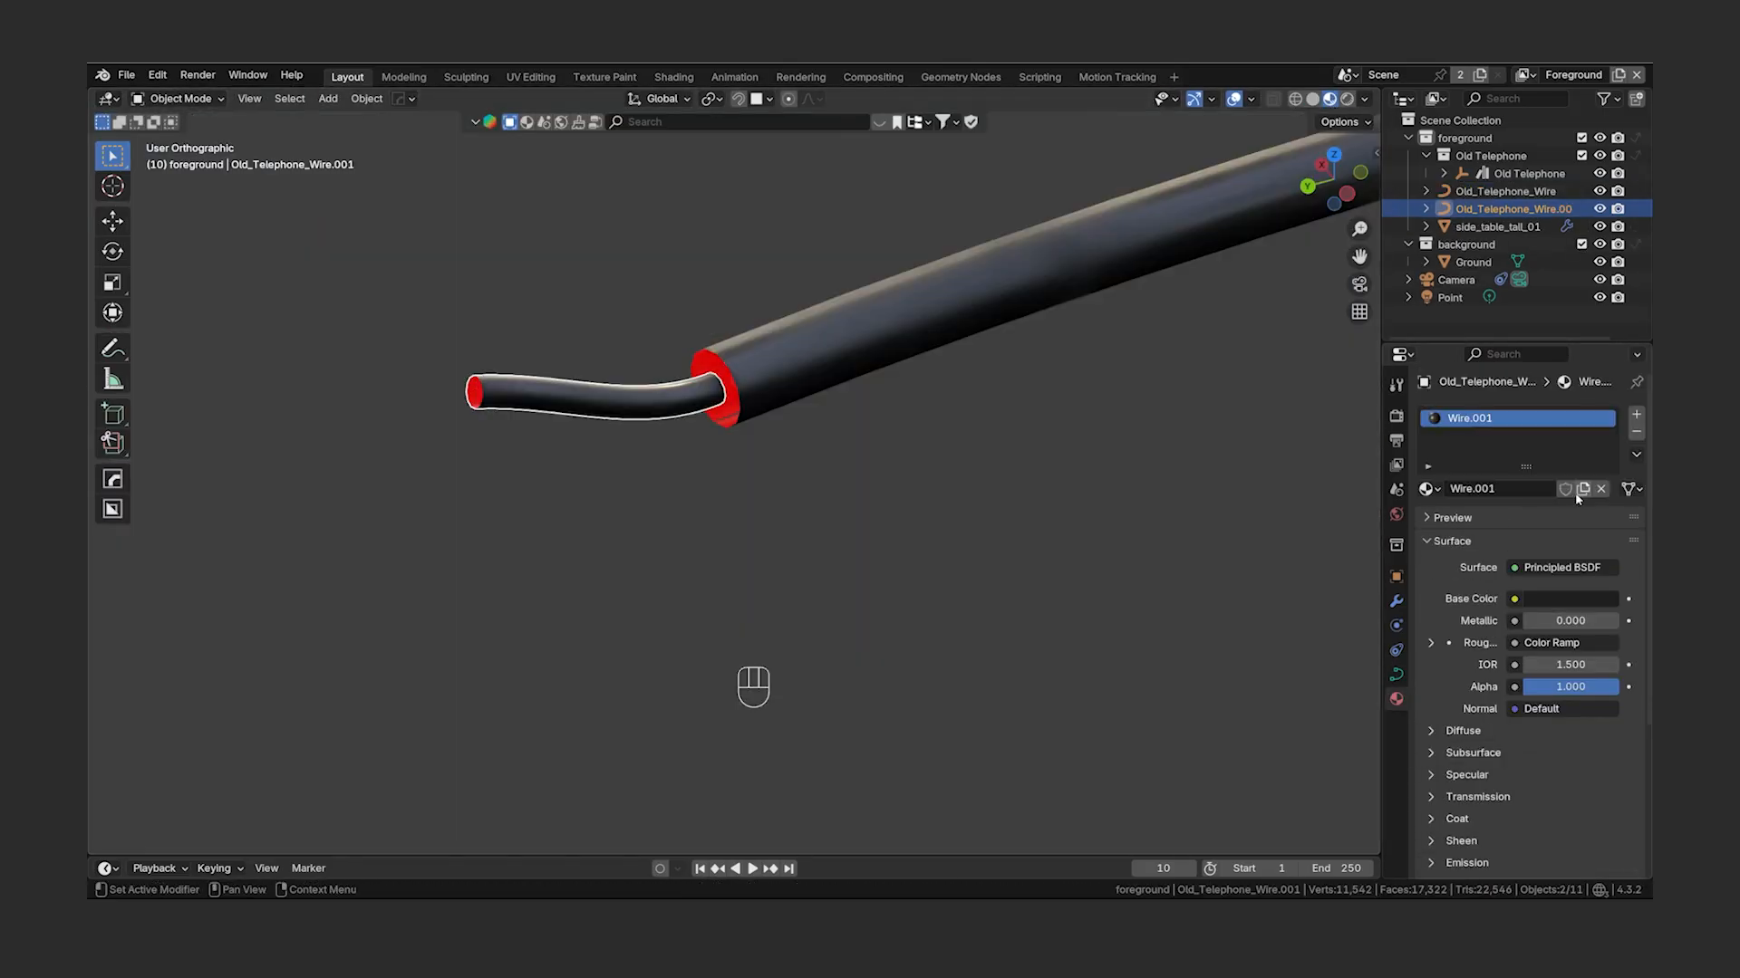
- Delete the inner strands at the wire's end and enable Fill Caps on the Old_Telephone_Wire curve
left_click(781, 458)
key("x")
left_click(790, 383)
left_click(1396, 674)
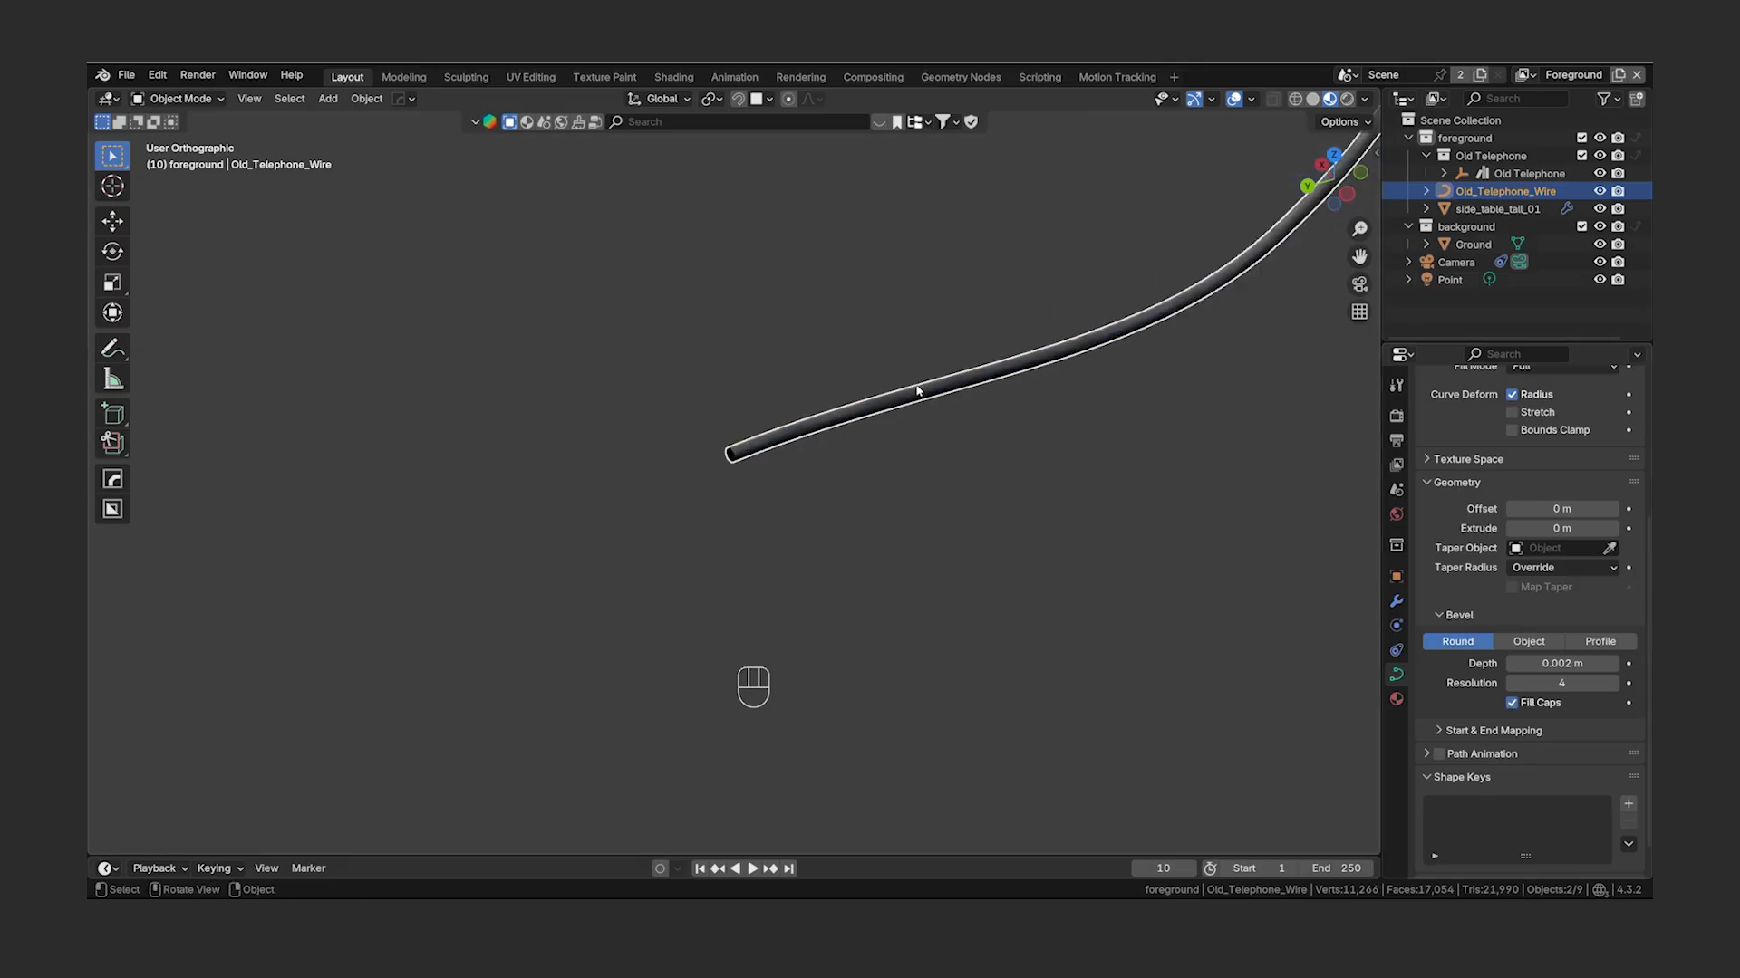
left_click(785, 564)
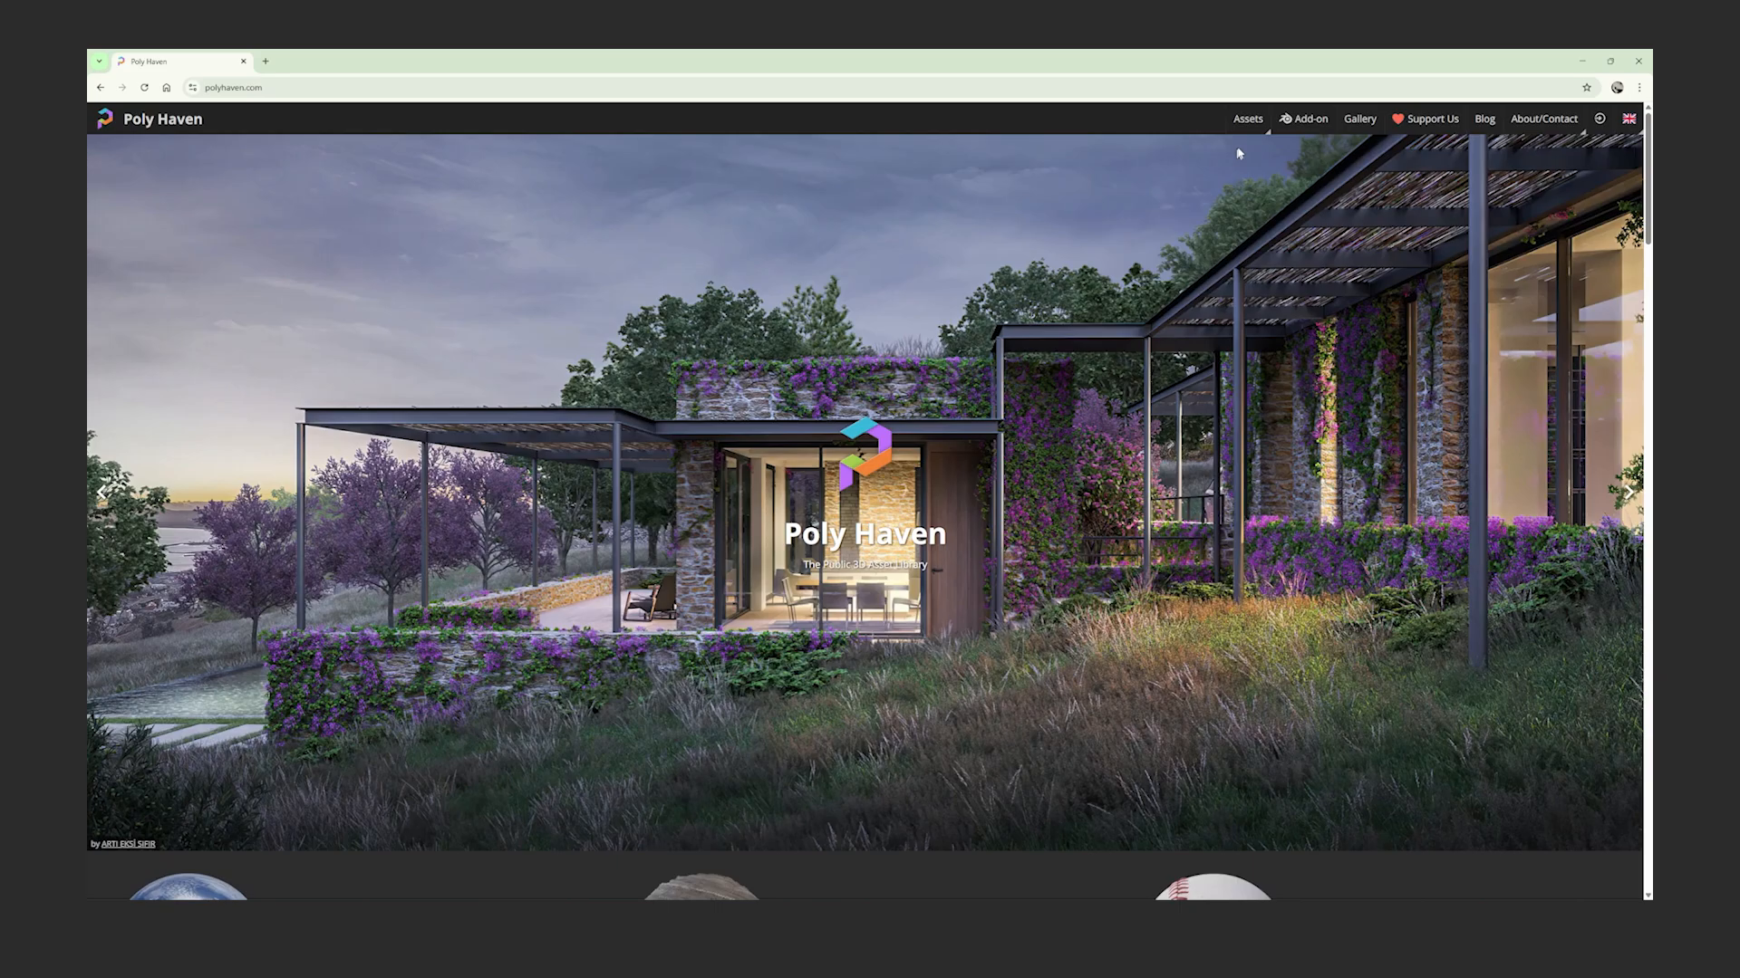
- On the Poly Haven website, search the HDRIs for "Satara" and download Satara Night (No Lamps) as a 4K EXR
mouse_move(1248, 119)
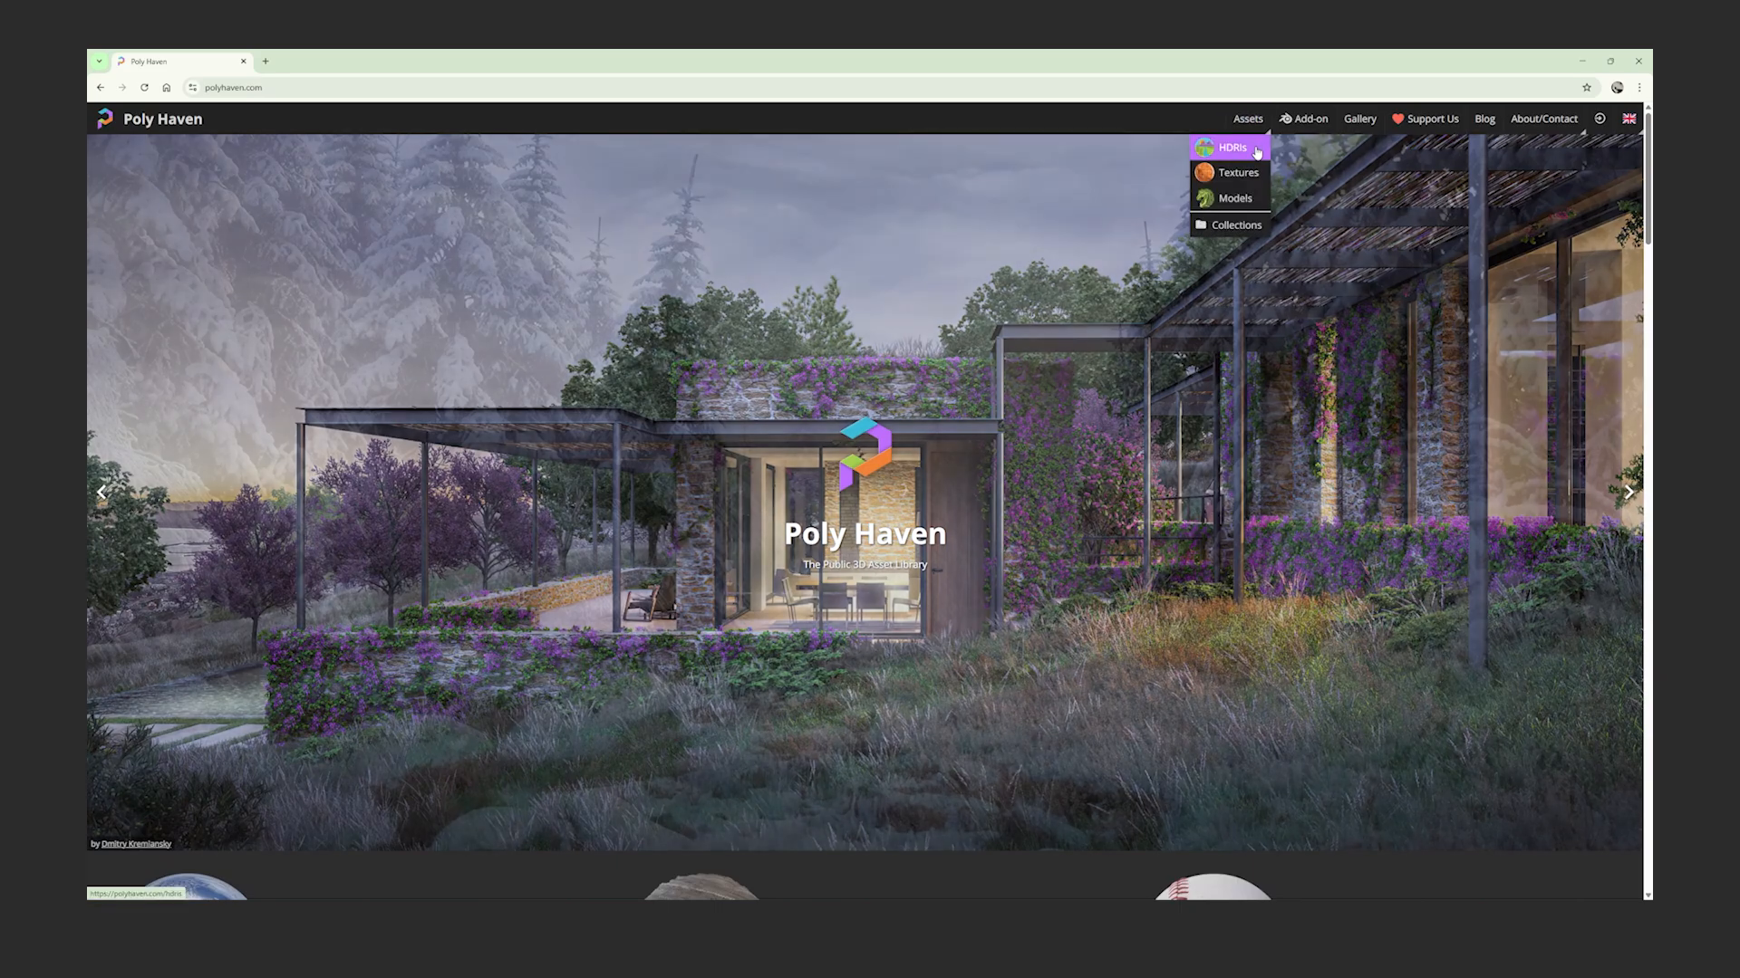
left_click(1254, 148)
left_click(1504, 351)
type("Satara")
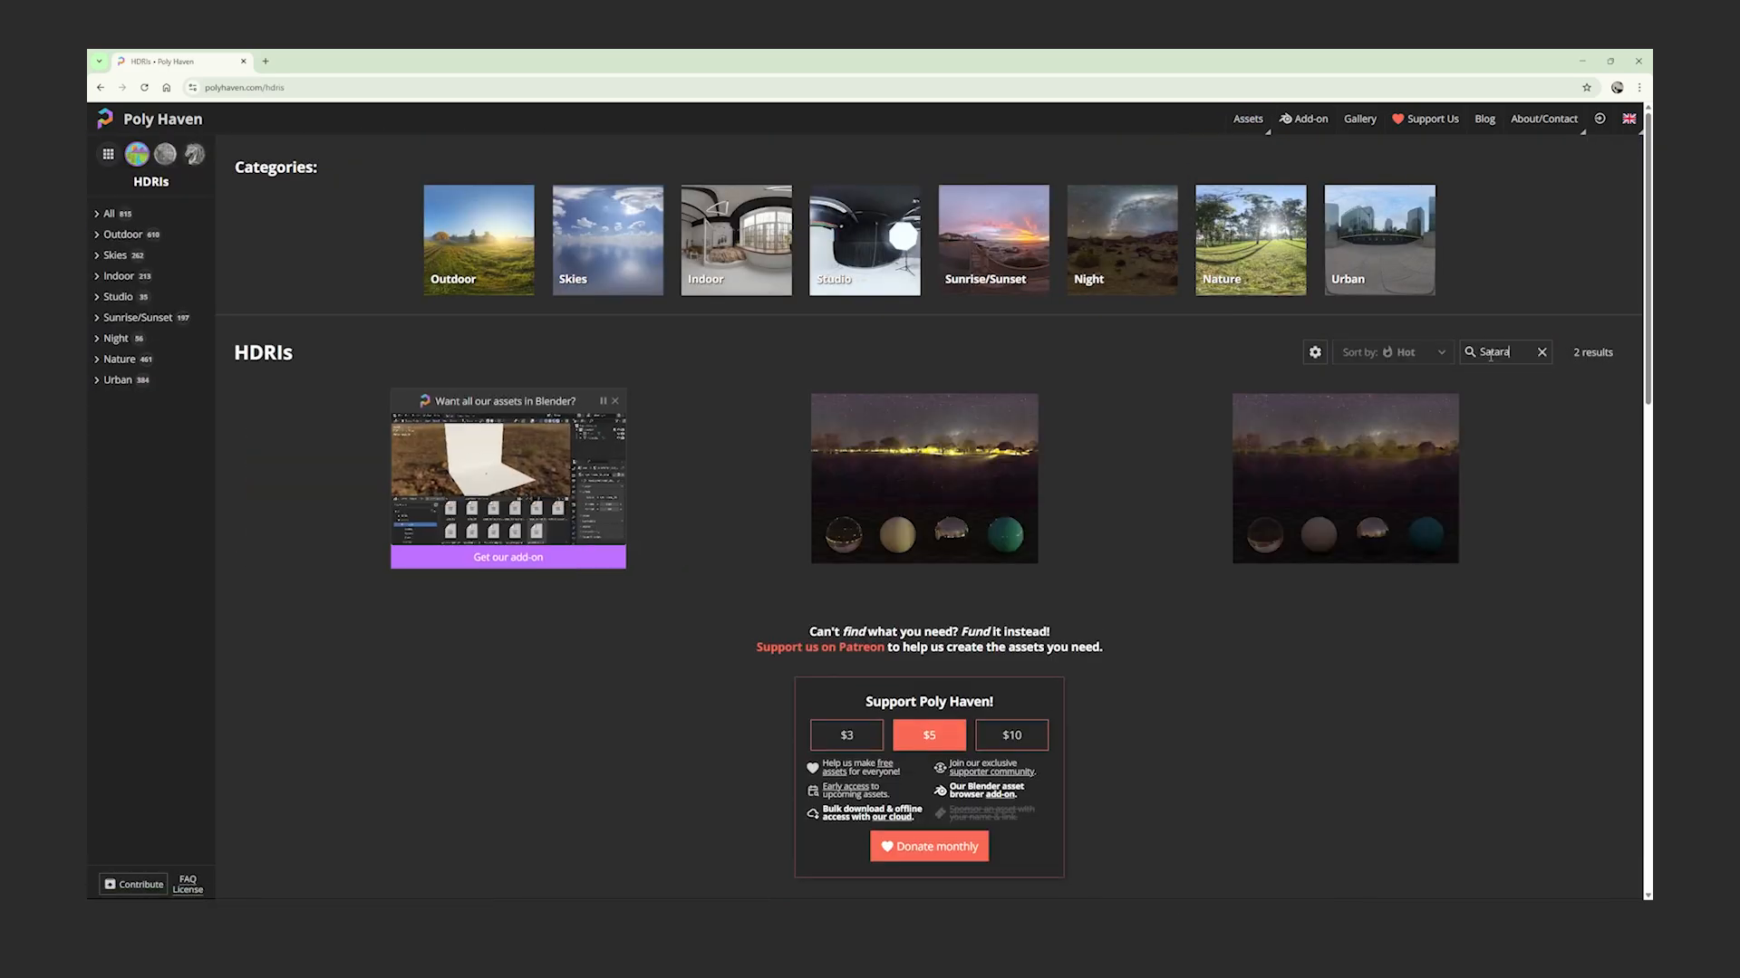
left_click(1373, 504)
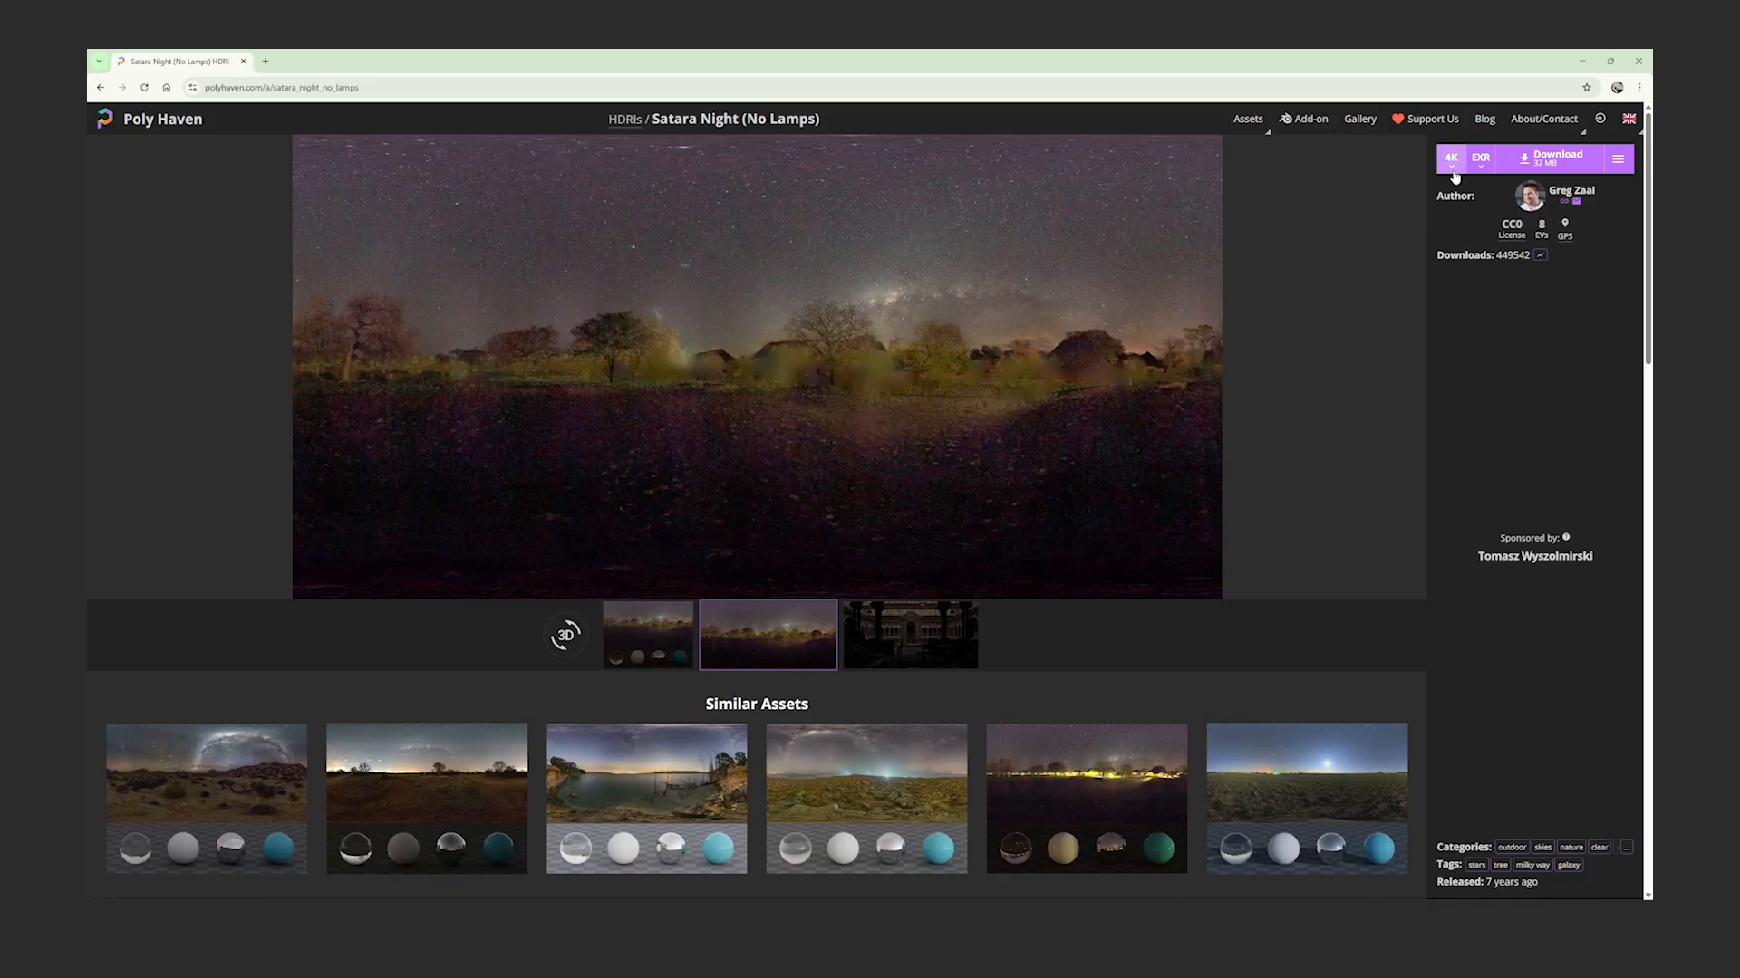
left_click(1556, 159)
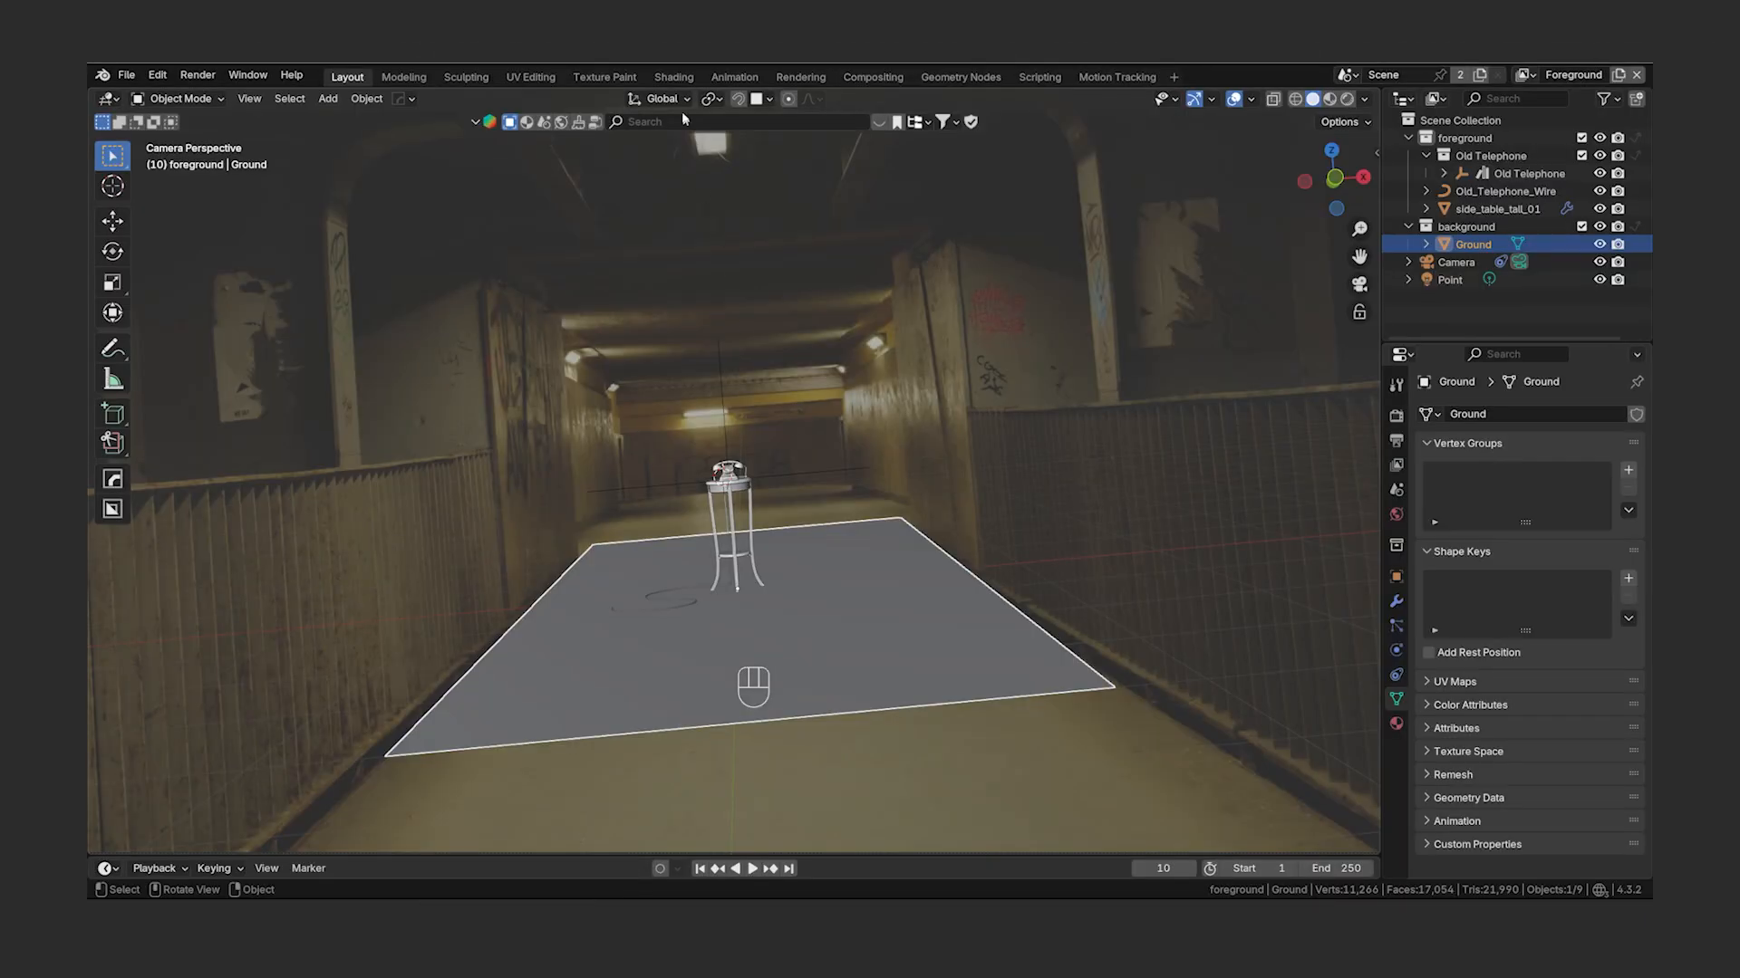
- Back in Blender, switch to the Shading workspace, view through the camera and show the World node tree
left_click(673, 77)
key("KP_Divide")
key("KP_0")
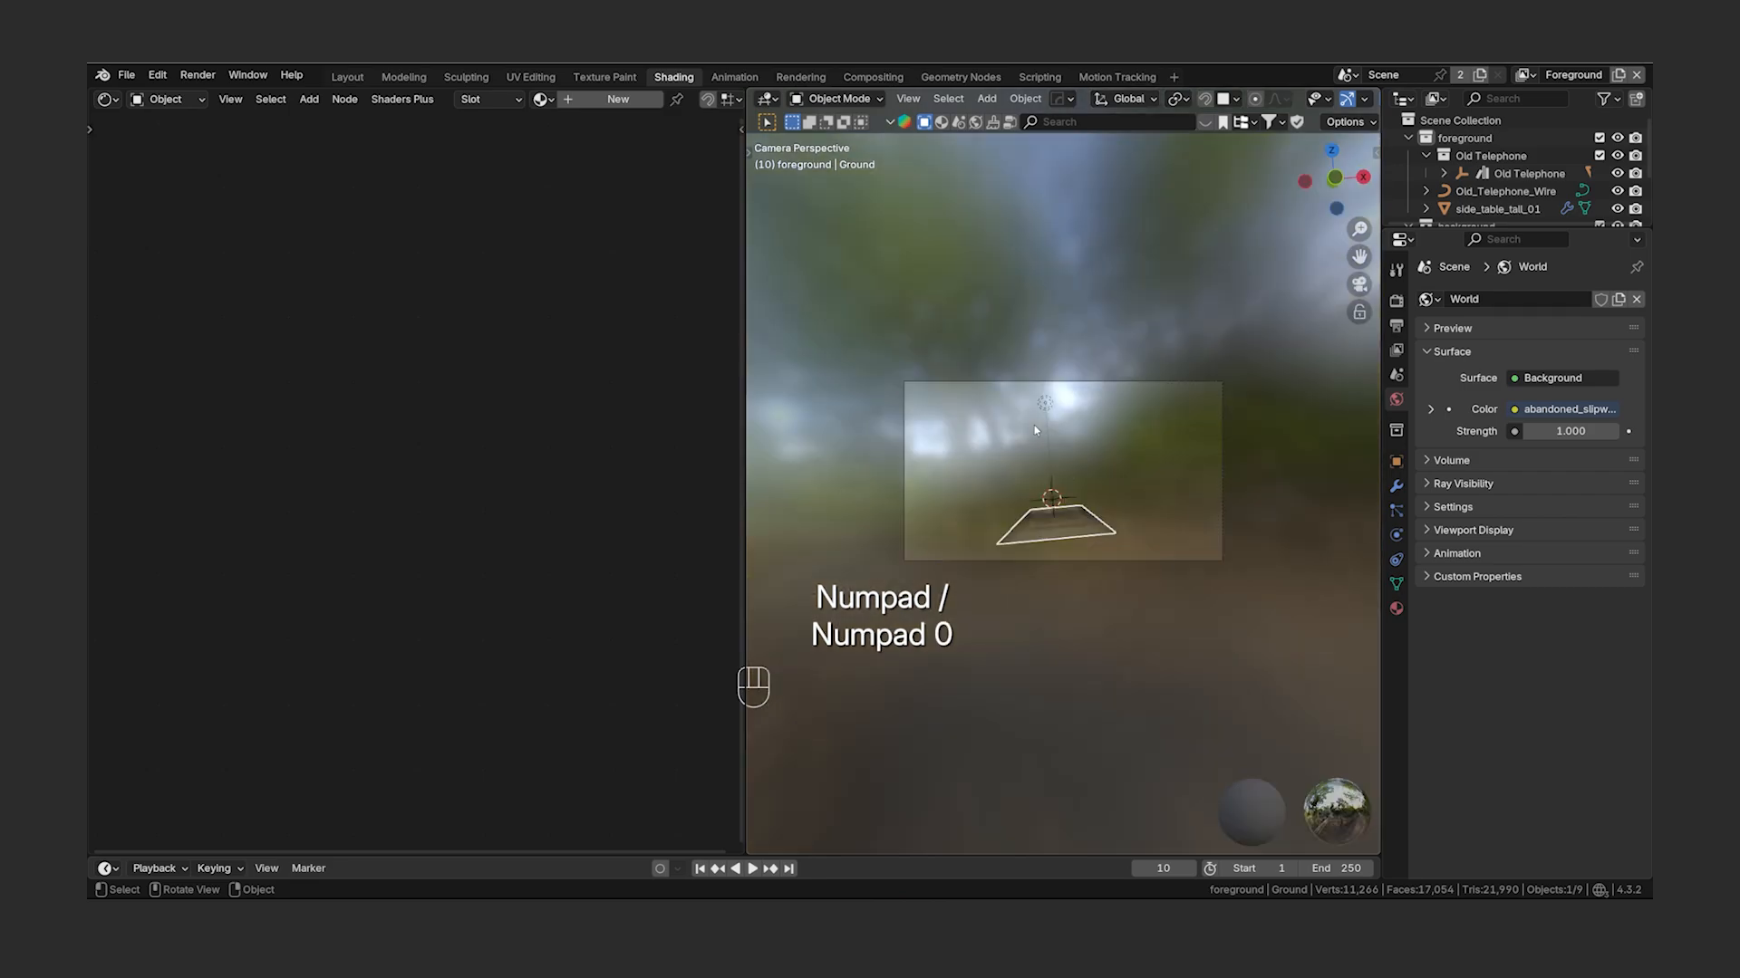
left_click(166, 99)
left_click(172, 160)
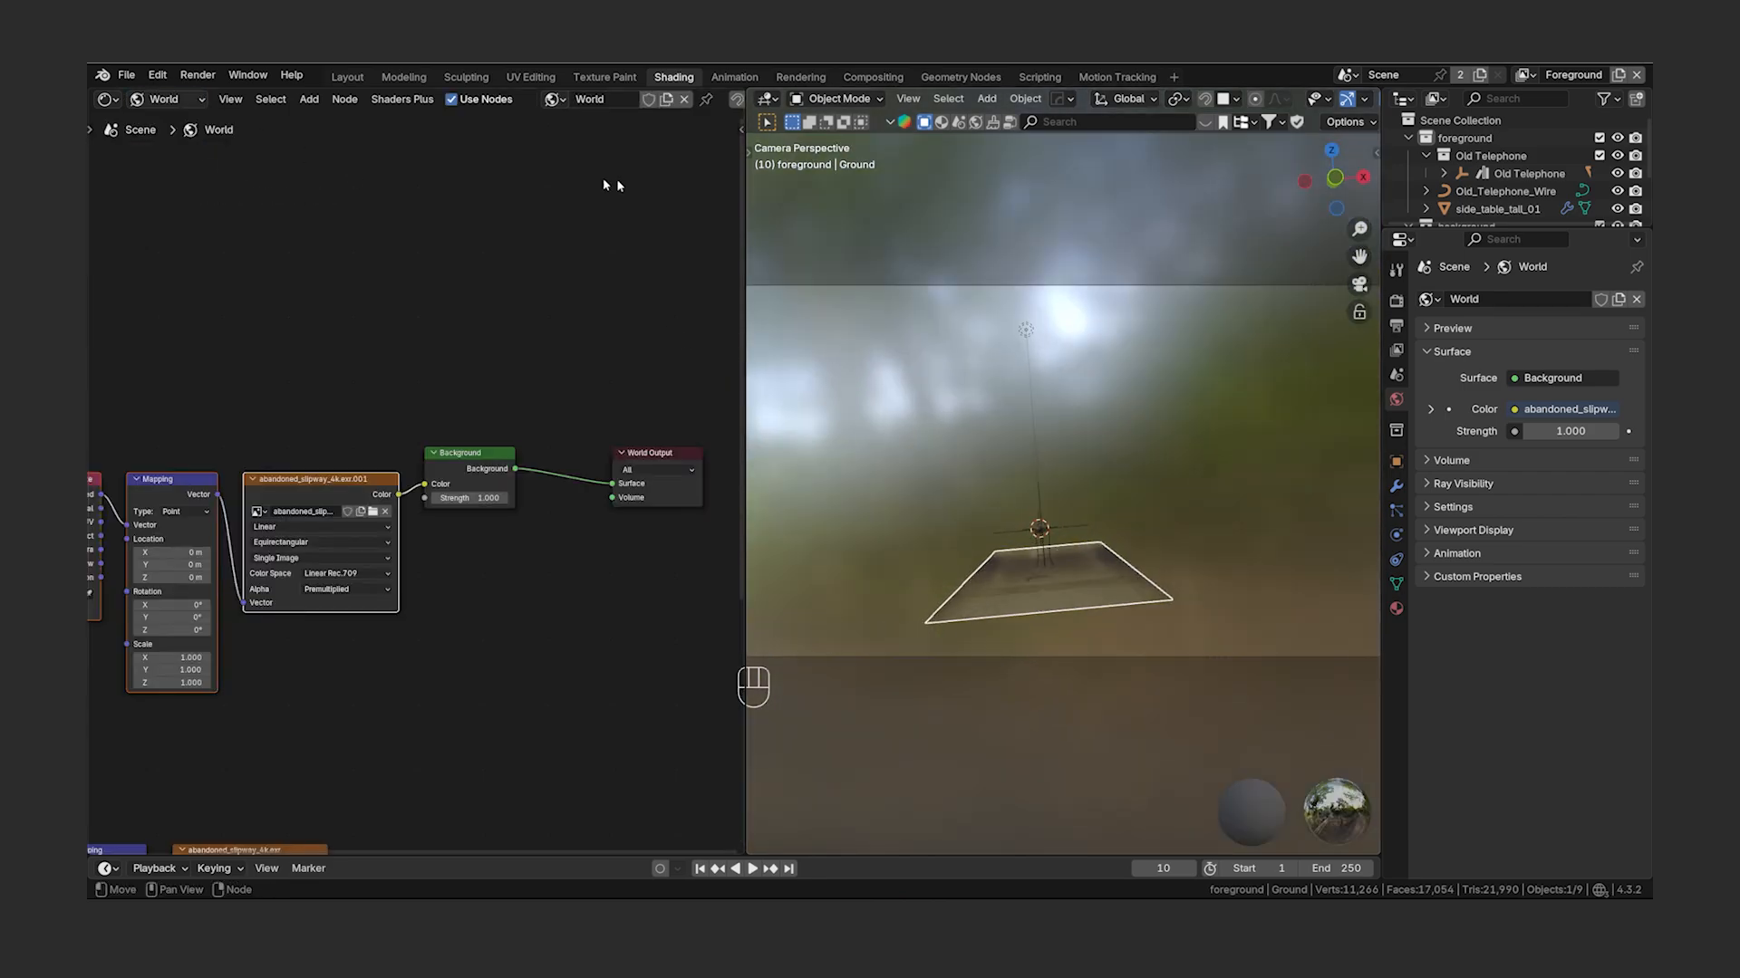
- Show the viewport in rendered shading and delete the spare nodes below the main chain in the World node tree
scroll(1286, 99, "down", 8)
left_click(1346, 99)
scroll(451, 617, "down", 6)
left_click_drag(423, 699, 136, 816)
key("x")
scroll(337, 624, "up", 5)
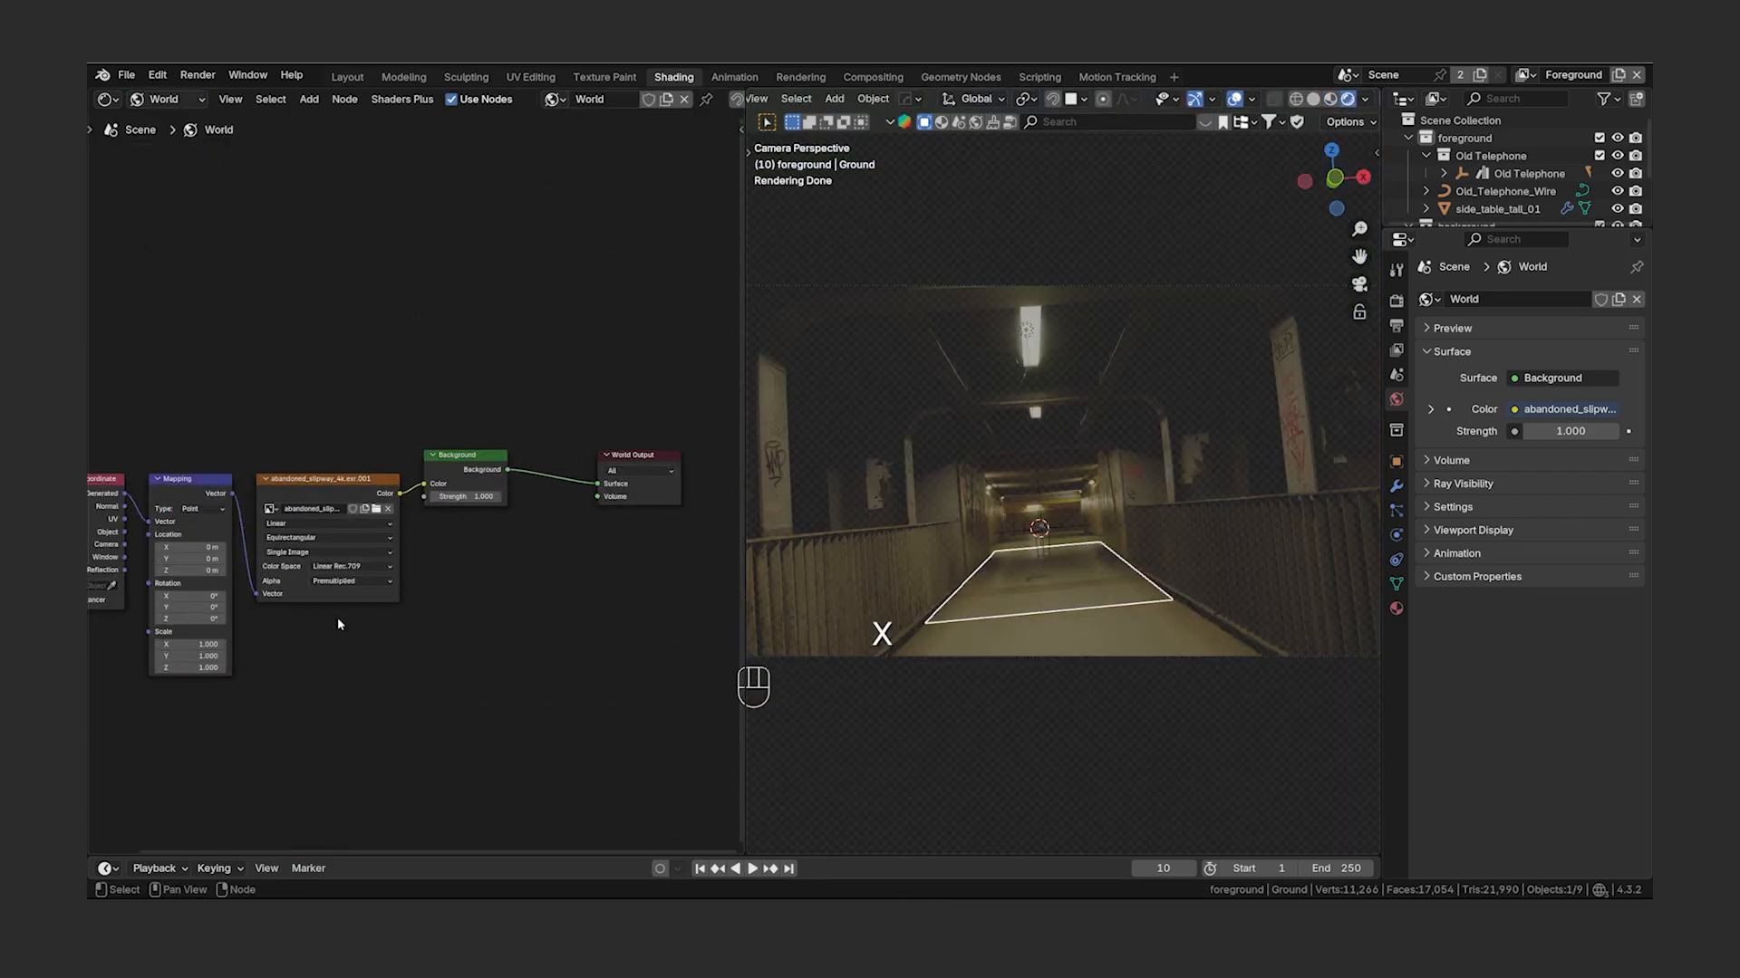
- Replace the world's environment texture image with satara_night_no_lamps_4k.exr from the HDRI folder
left_click(420, 509)
left_click(416, 509)
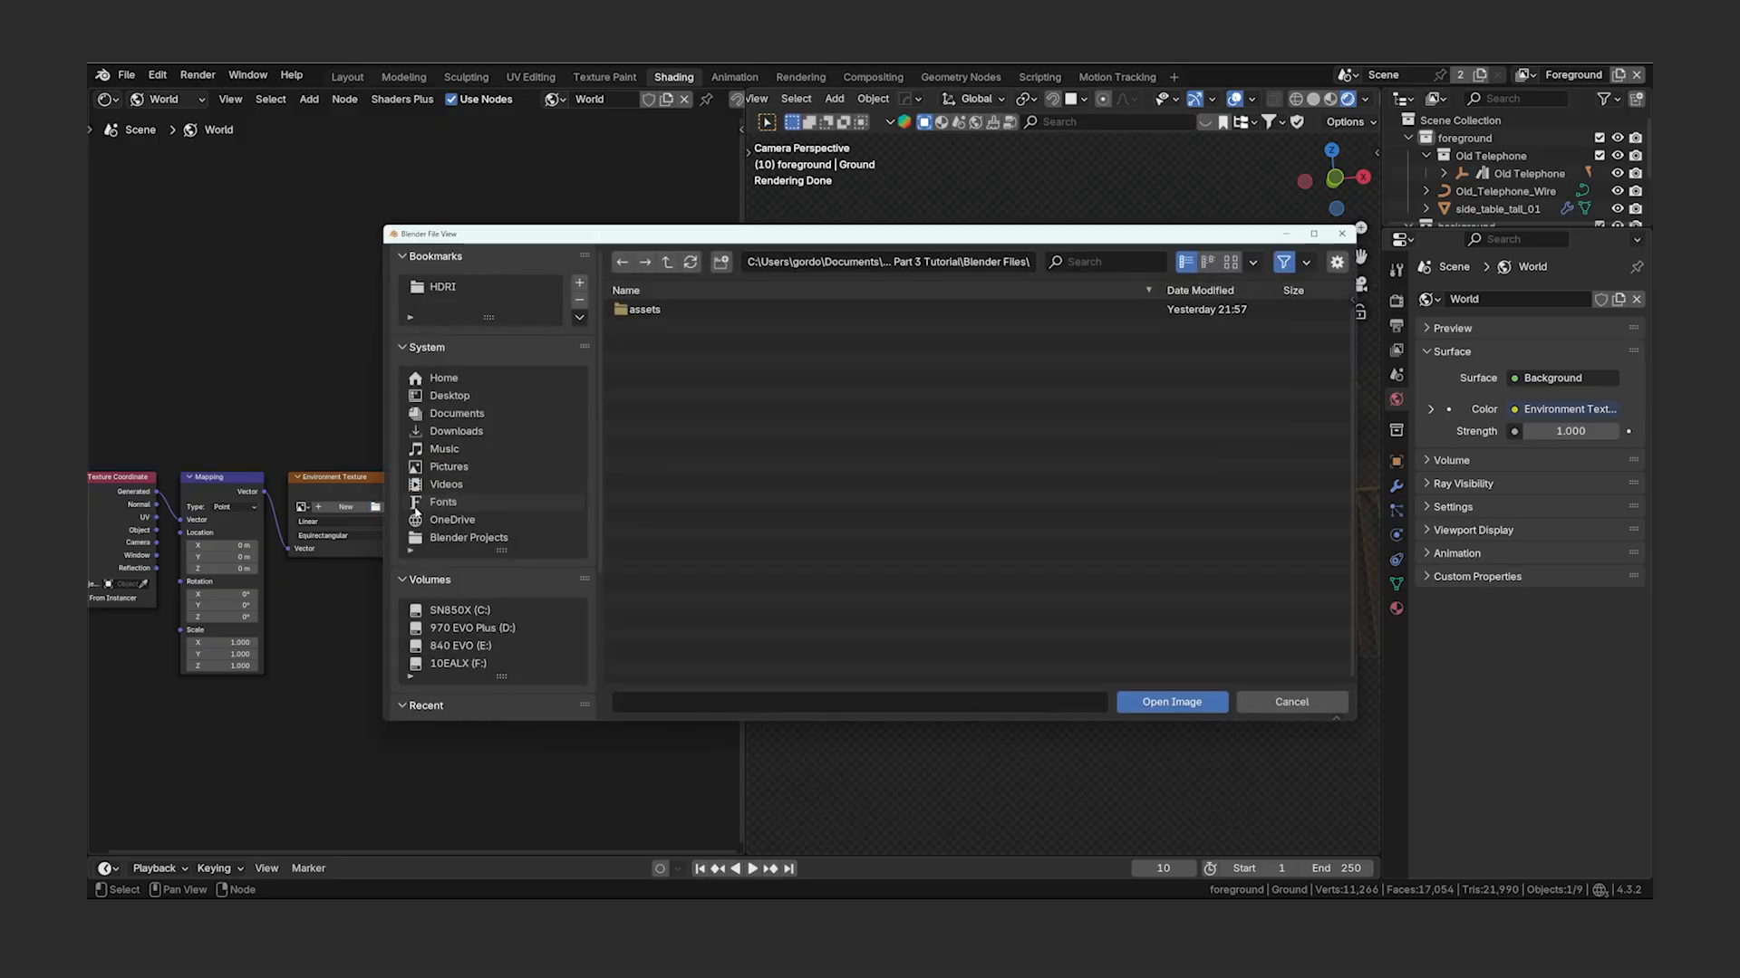
left_click(481, 287)
left_click(750, 310)
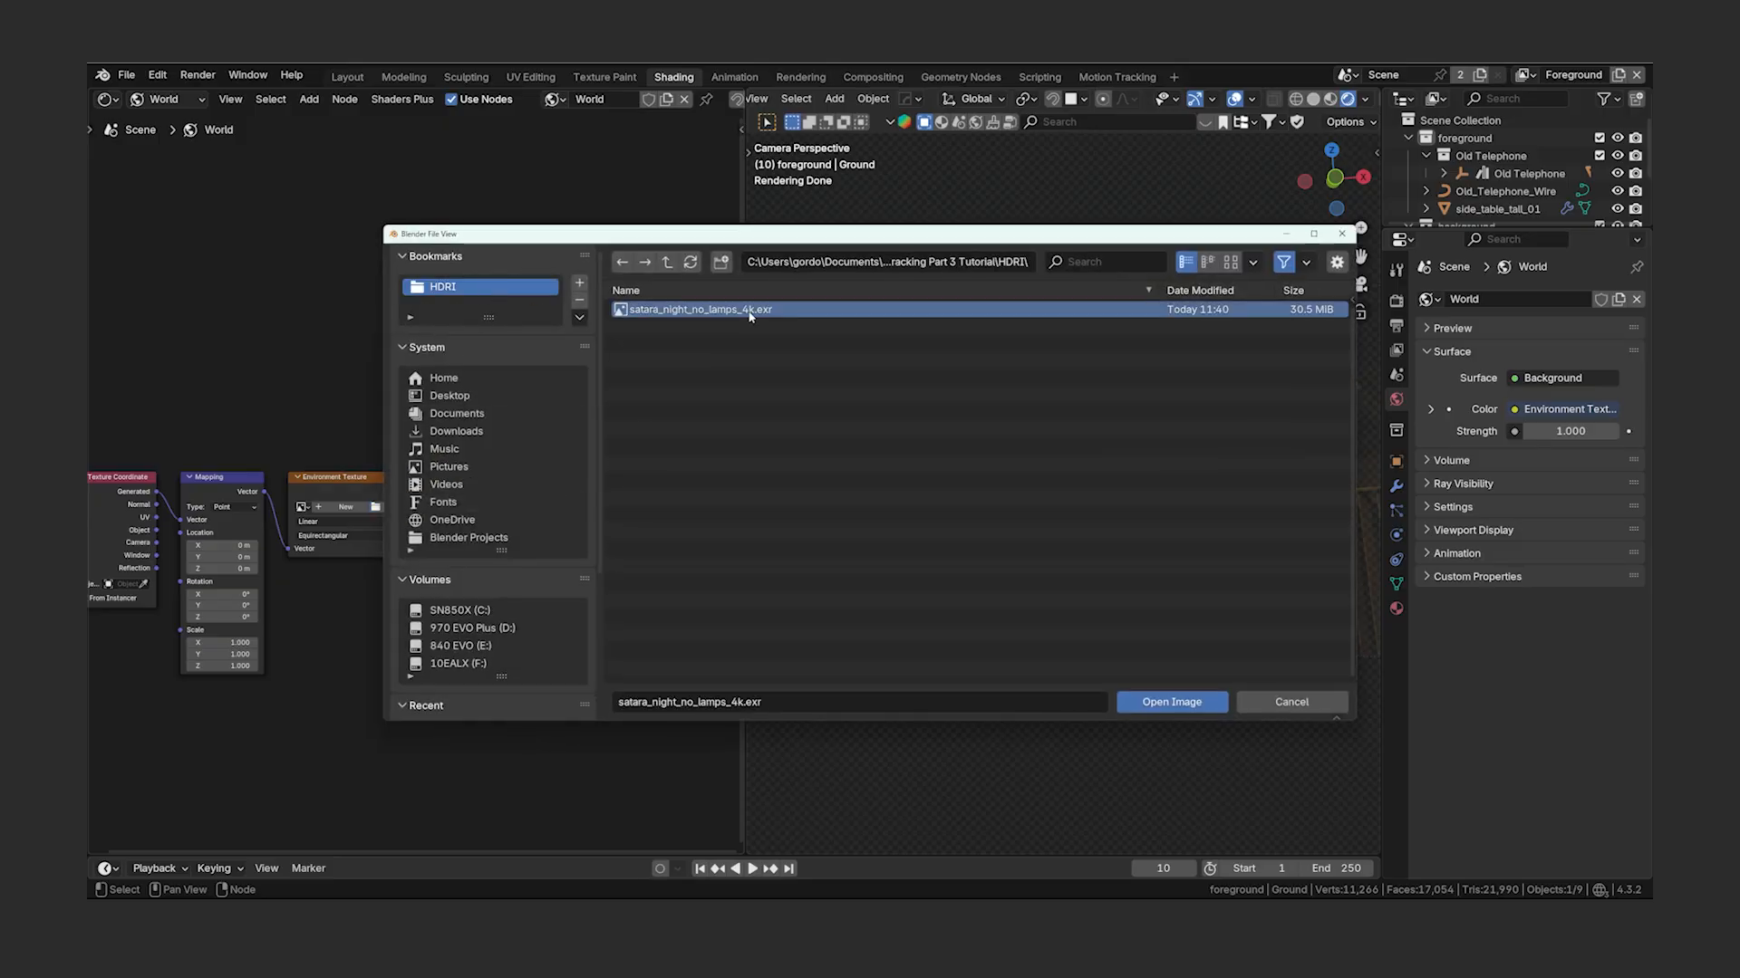
left_click(1162, 702)
scroll(1106, 692, "up", 5)
scroll(1019, 519, "up", 3)
middle_click_drag(1024, 722, 1095, 544, "shift")
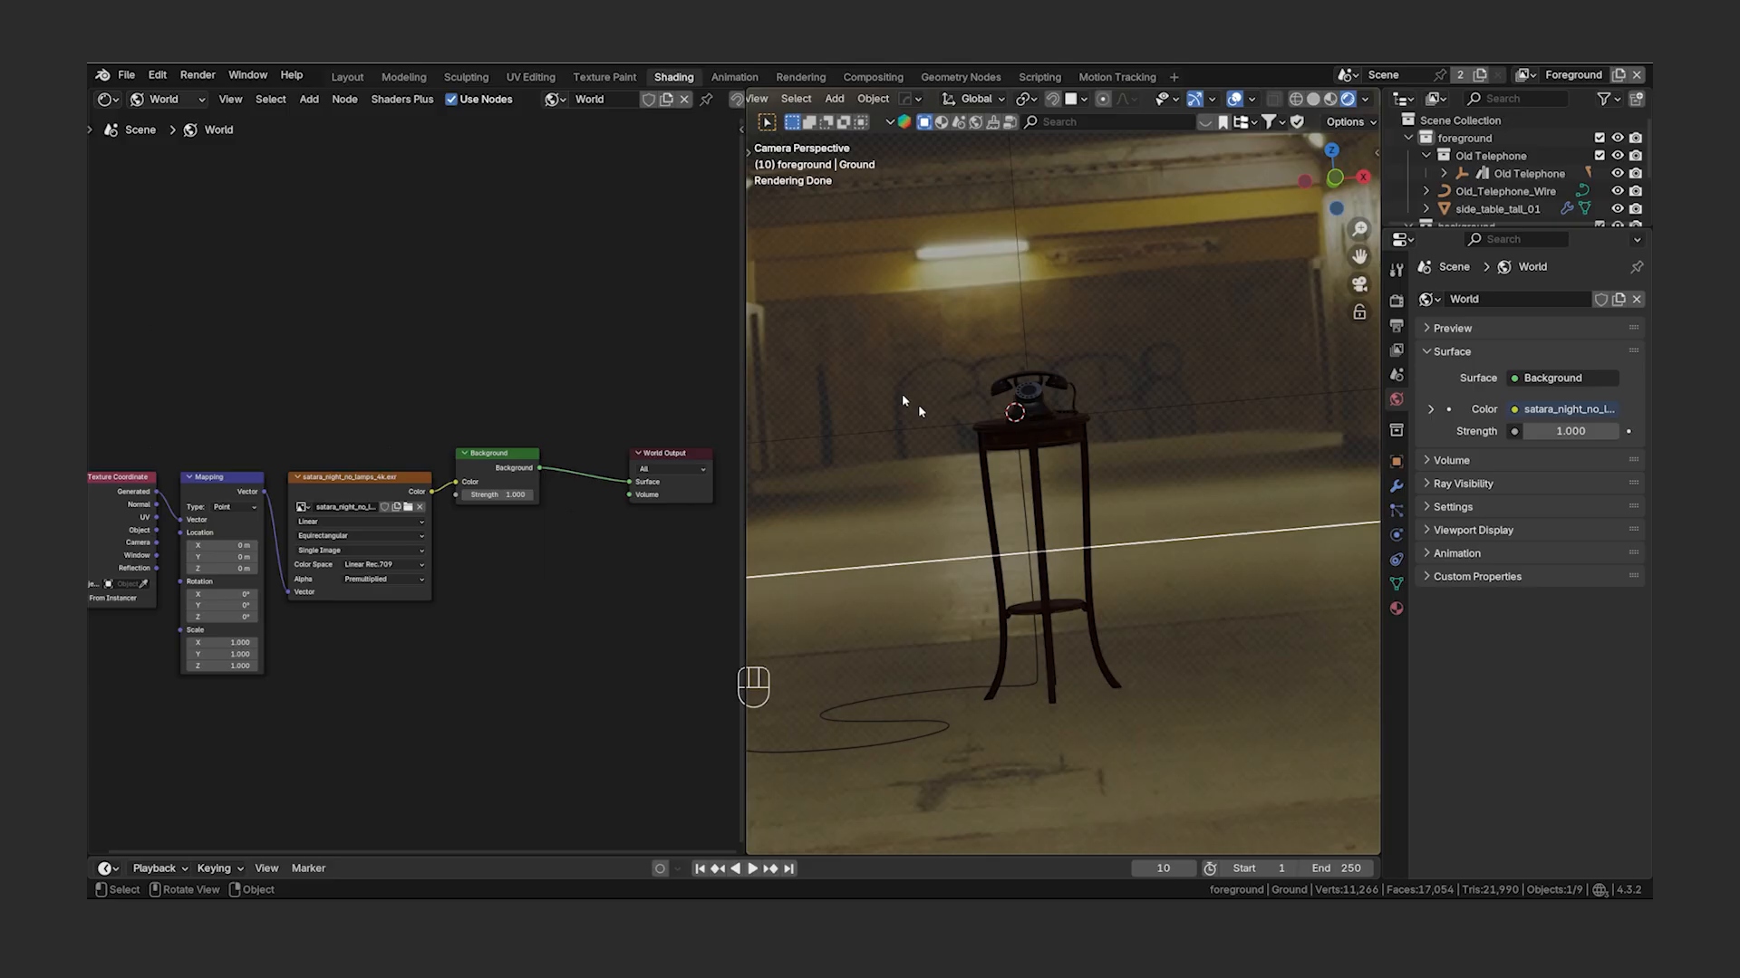
- In the Layout workspace, create a scene collection named "Lighting" and delete the Point light
left_click(347, 77)
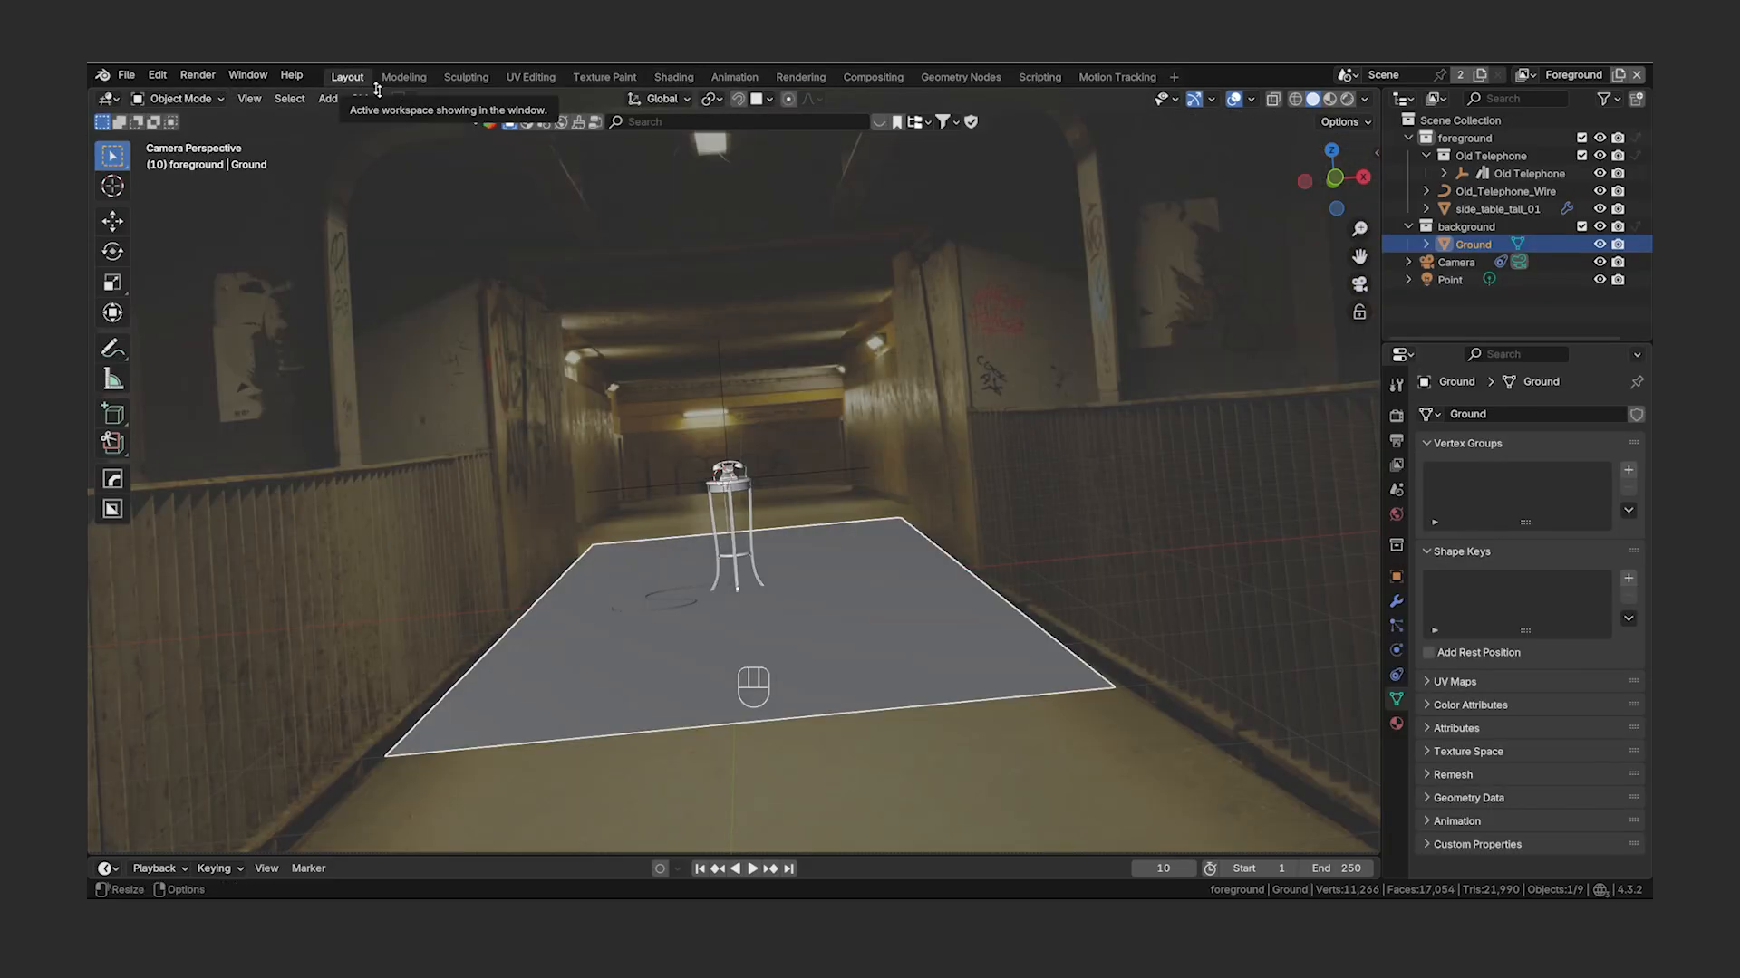
left_click(1486, 120)
left_click(1636, 99)
double_click(1483, 261)
type("Lighting")
key("Return")
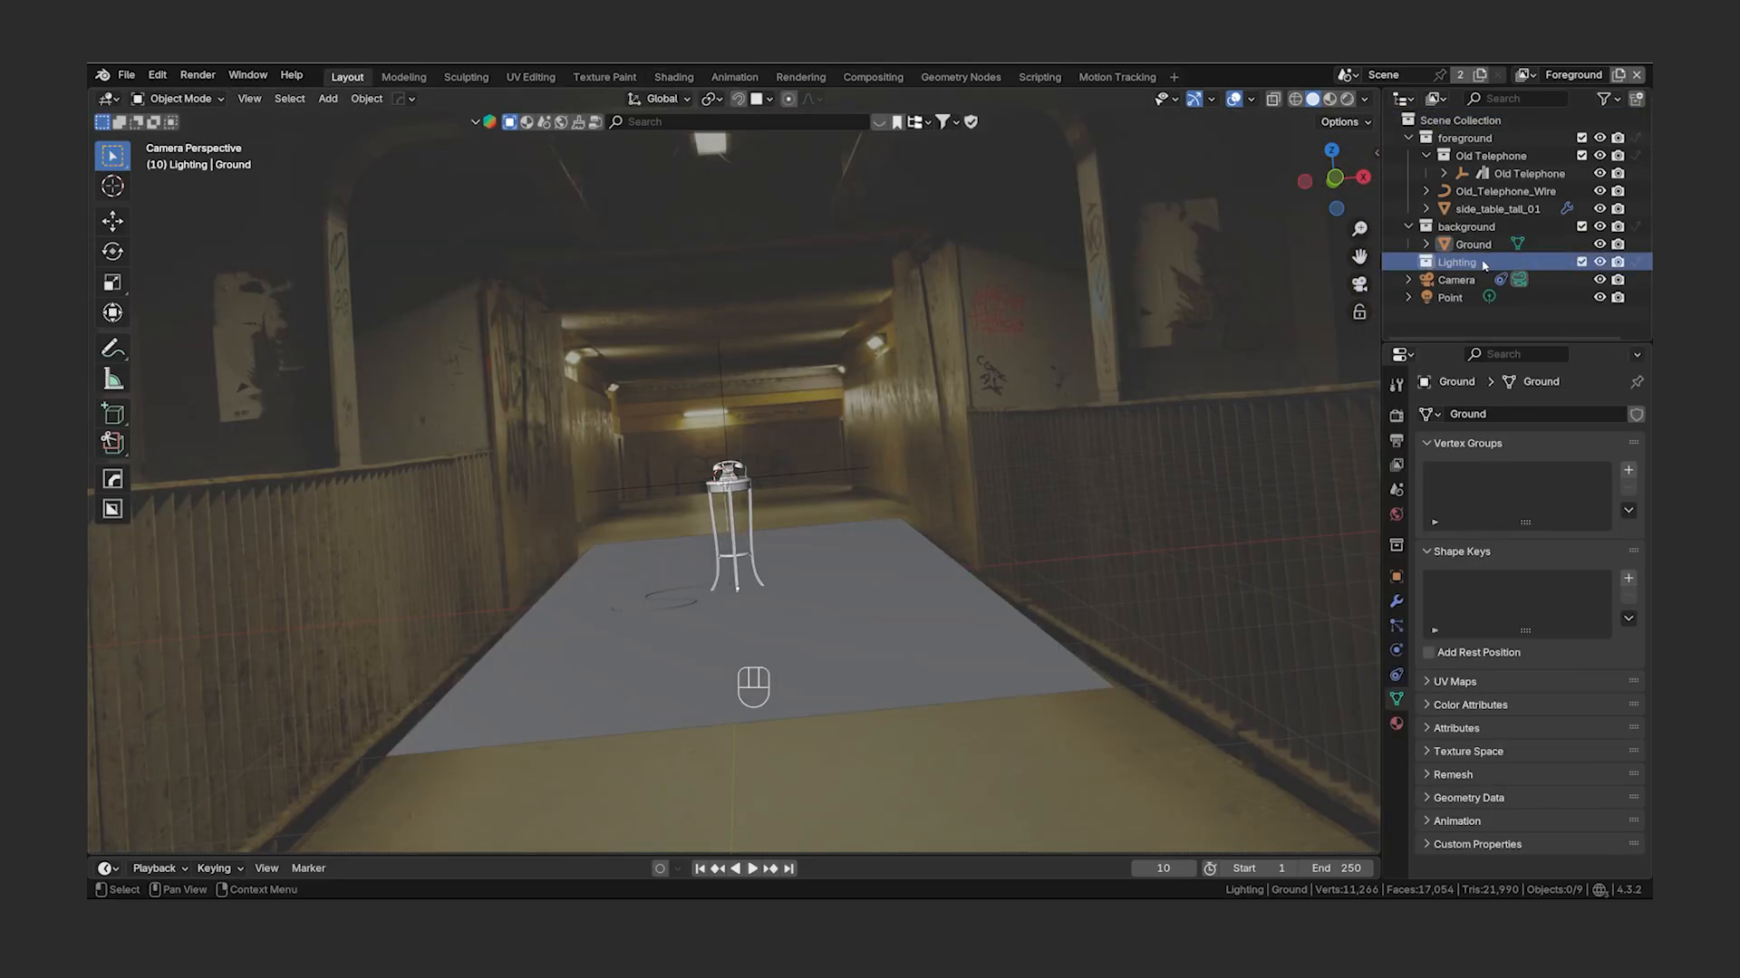
left_click(1462, 297)
key("x")
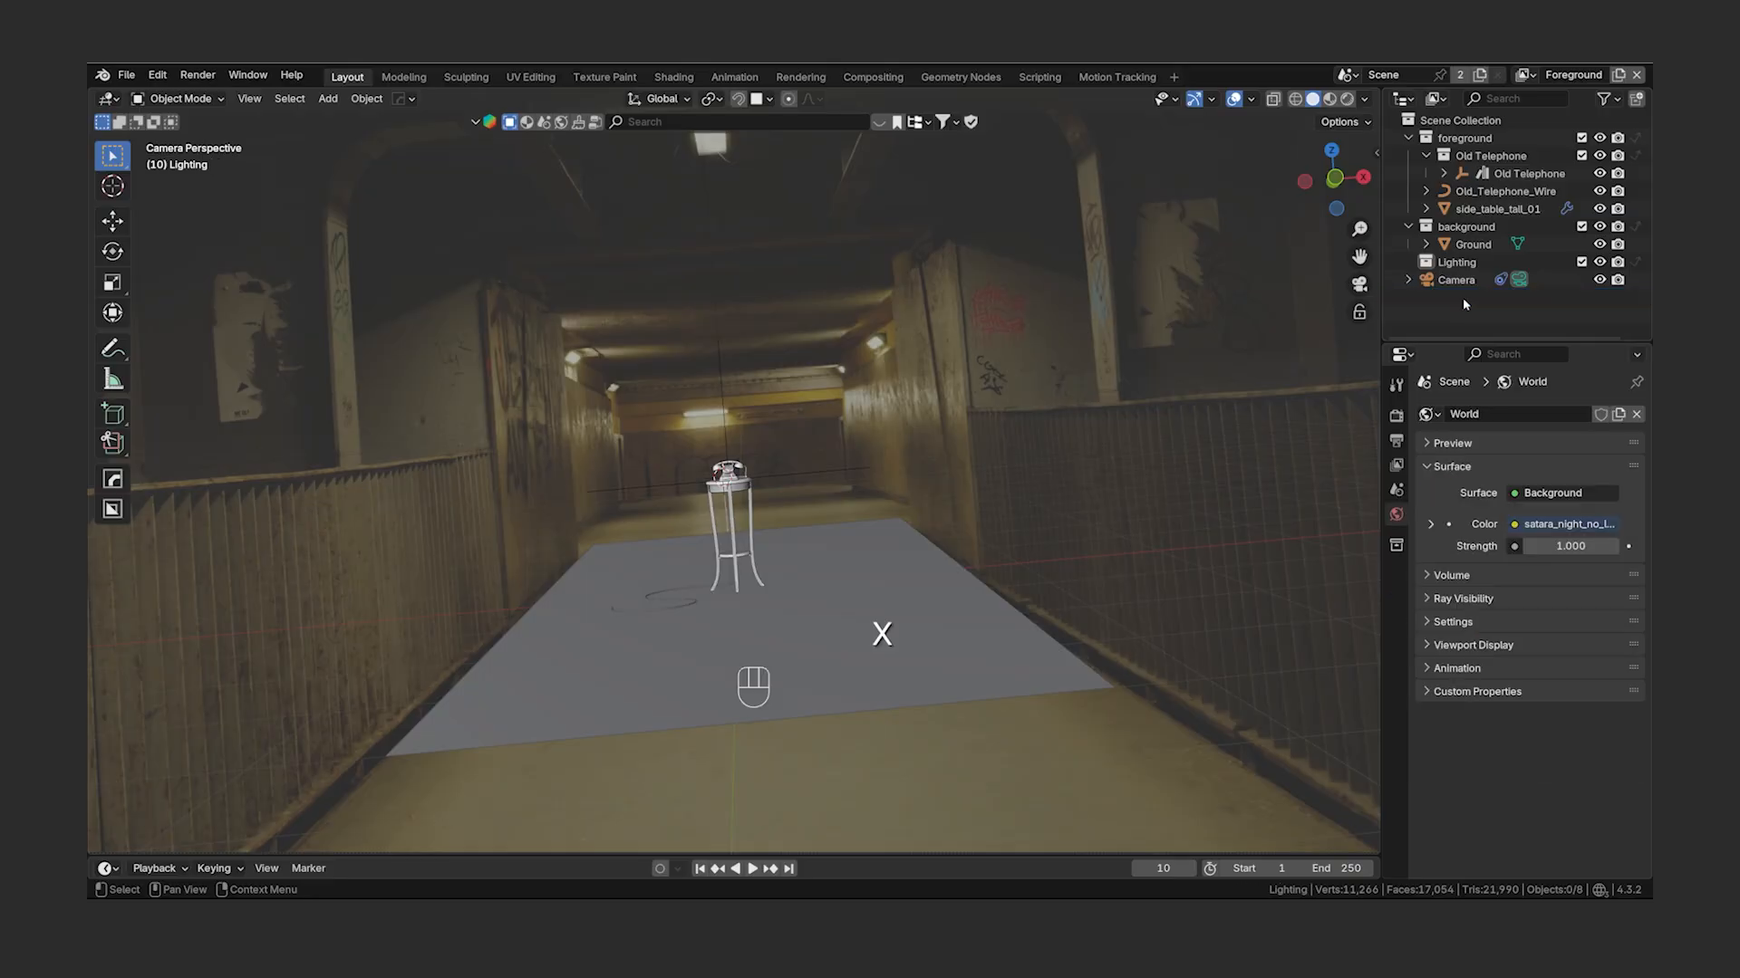
- Add an area light at the world origin in the Lighting collection, raise it along Z to the farther ceiling lamp and show rendered shading
left_click(1477, 260)
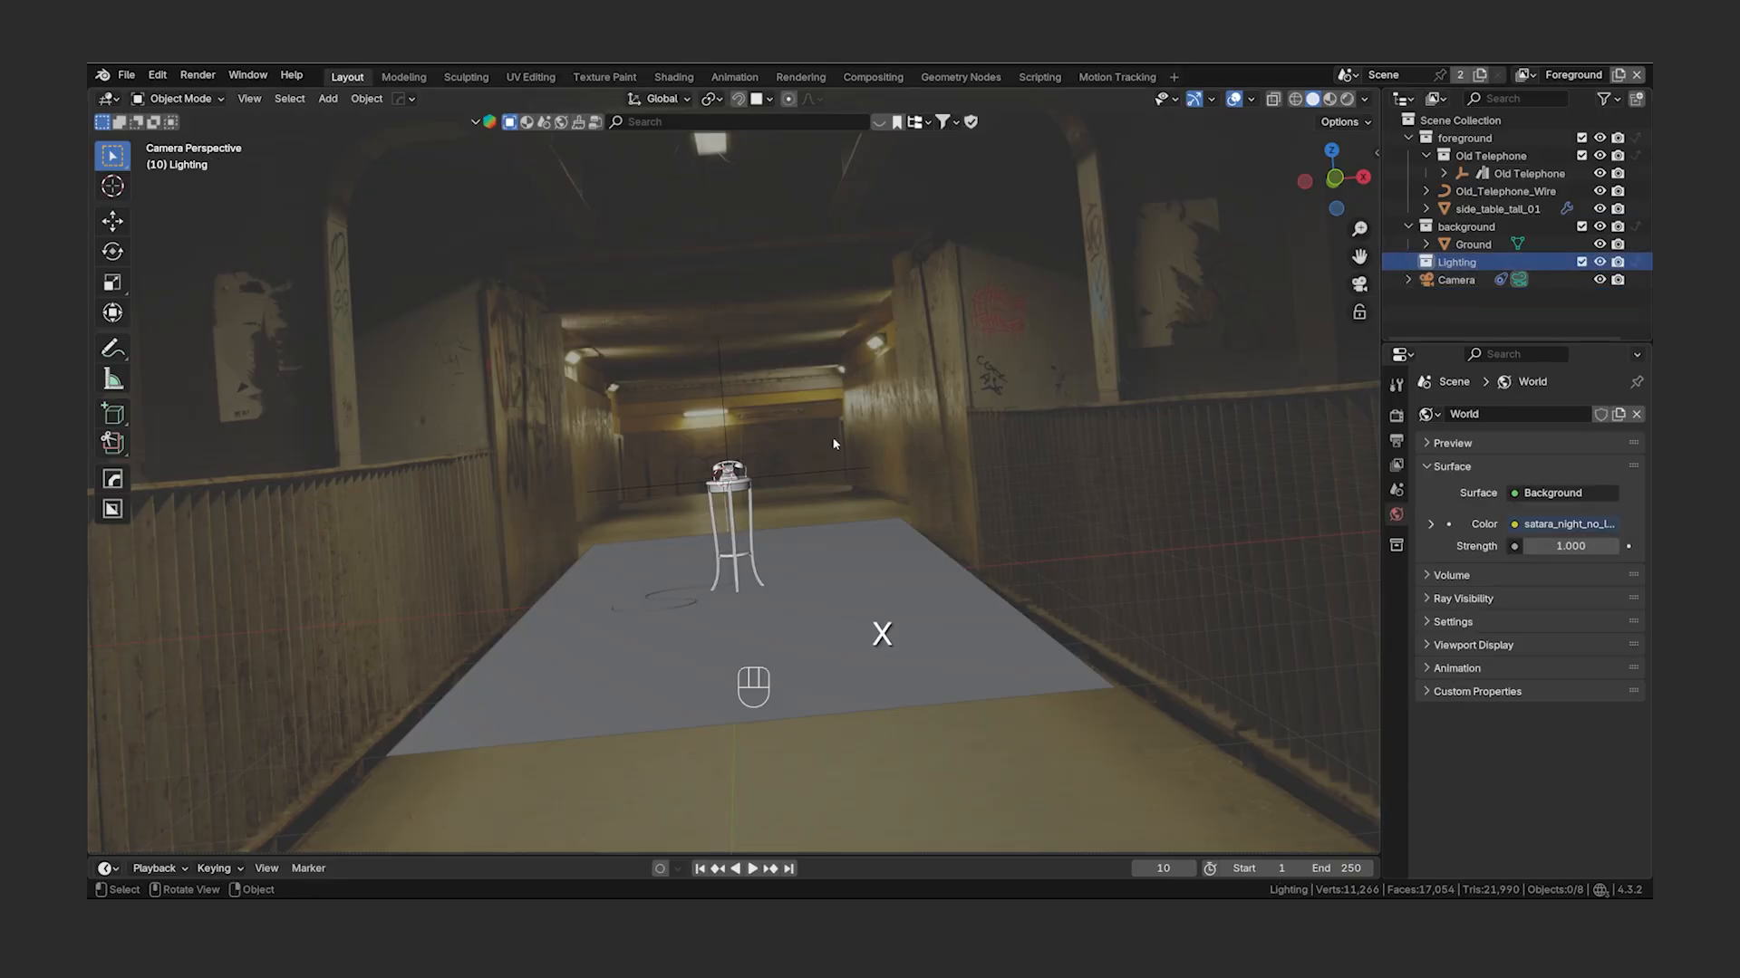
scroll(835, 443, "down", 5)
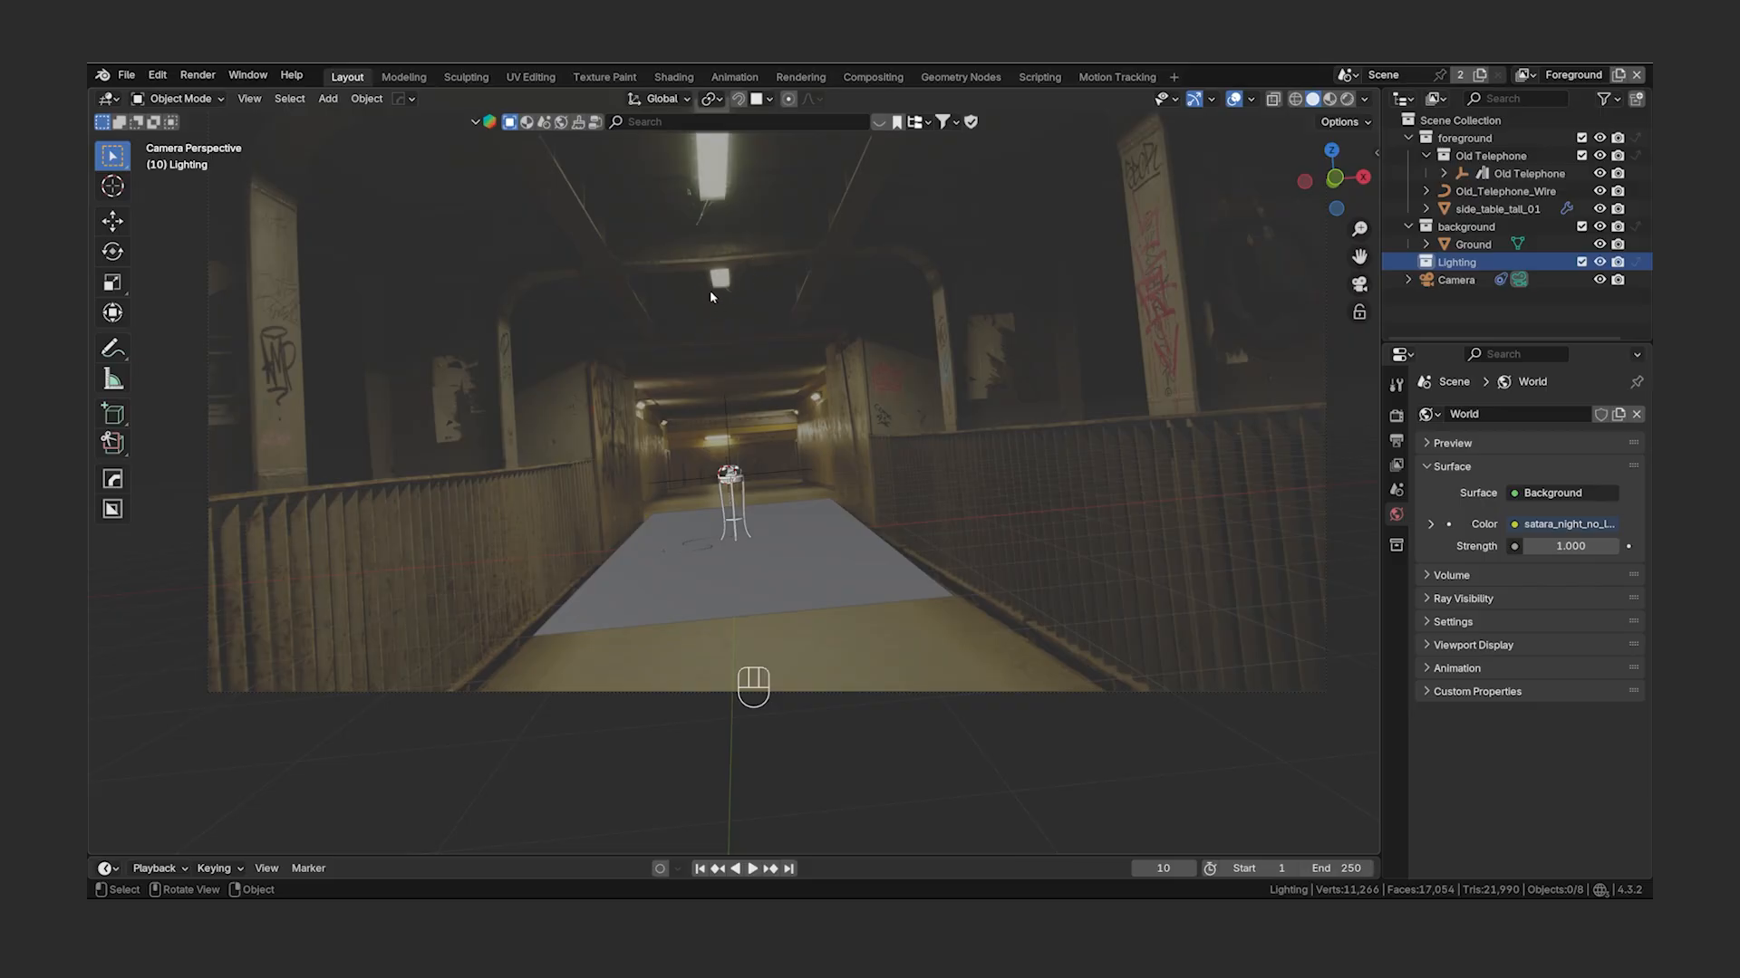
key("shift+s")
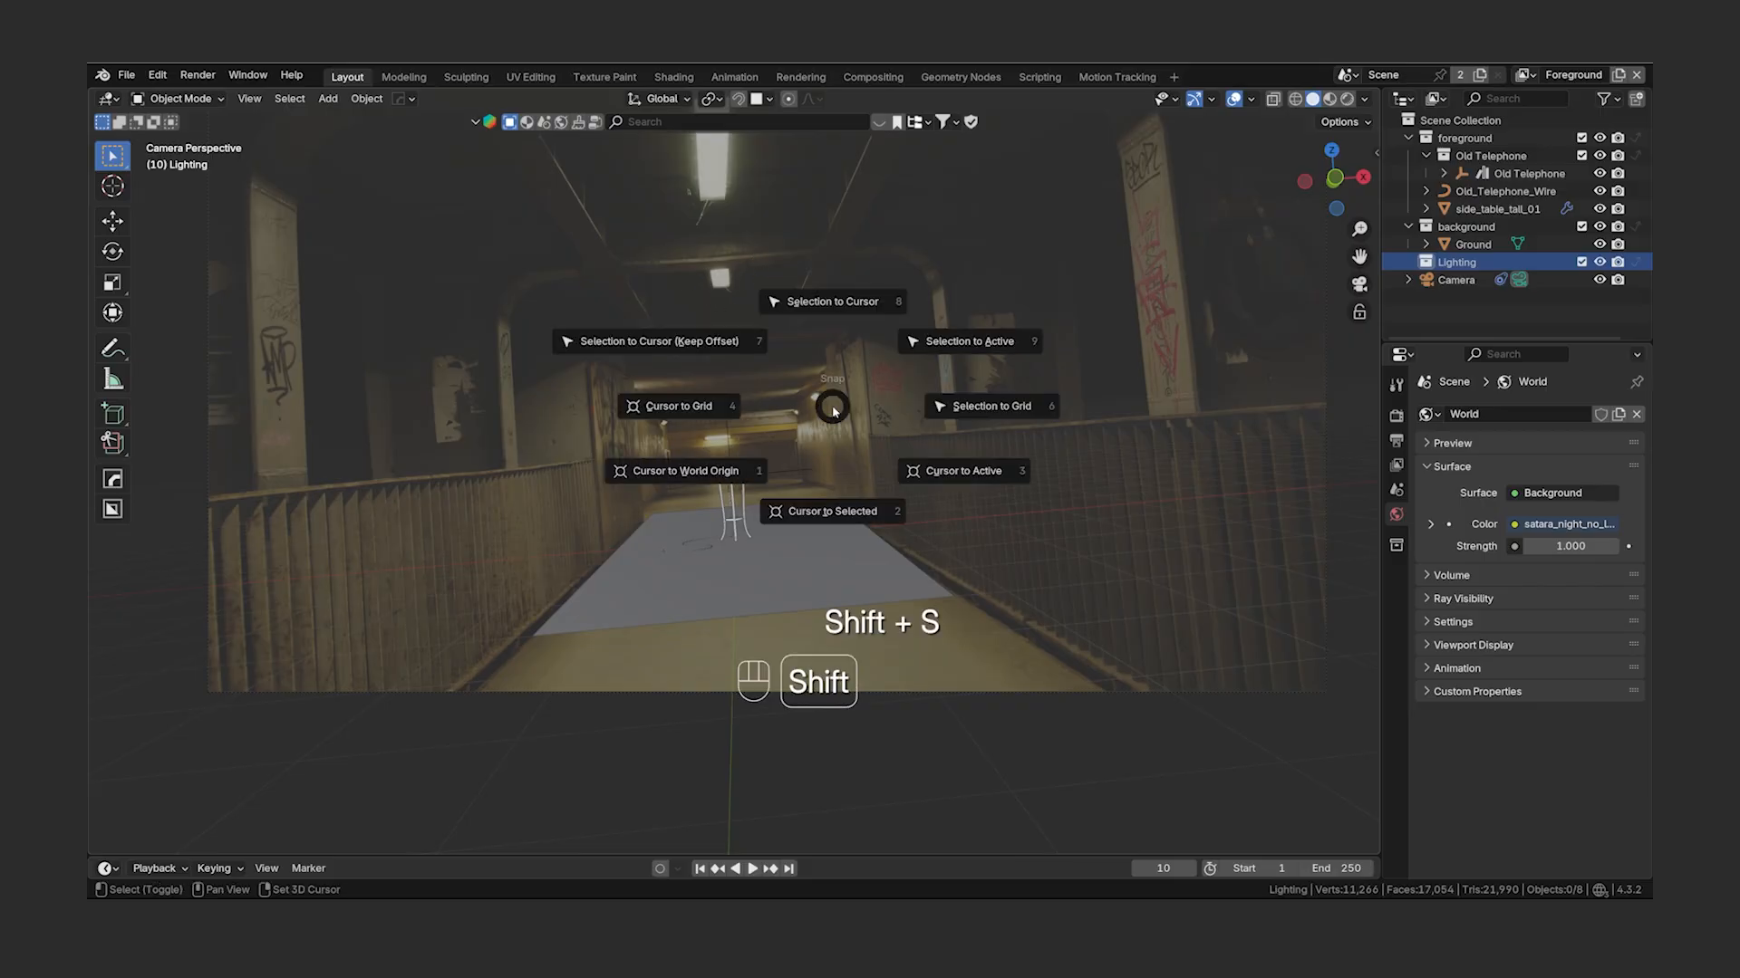
left_click(758, 474)
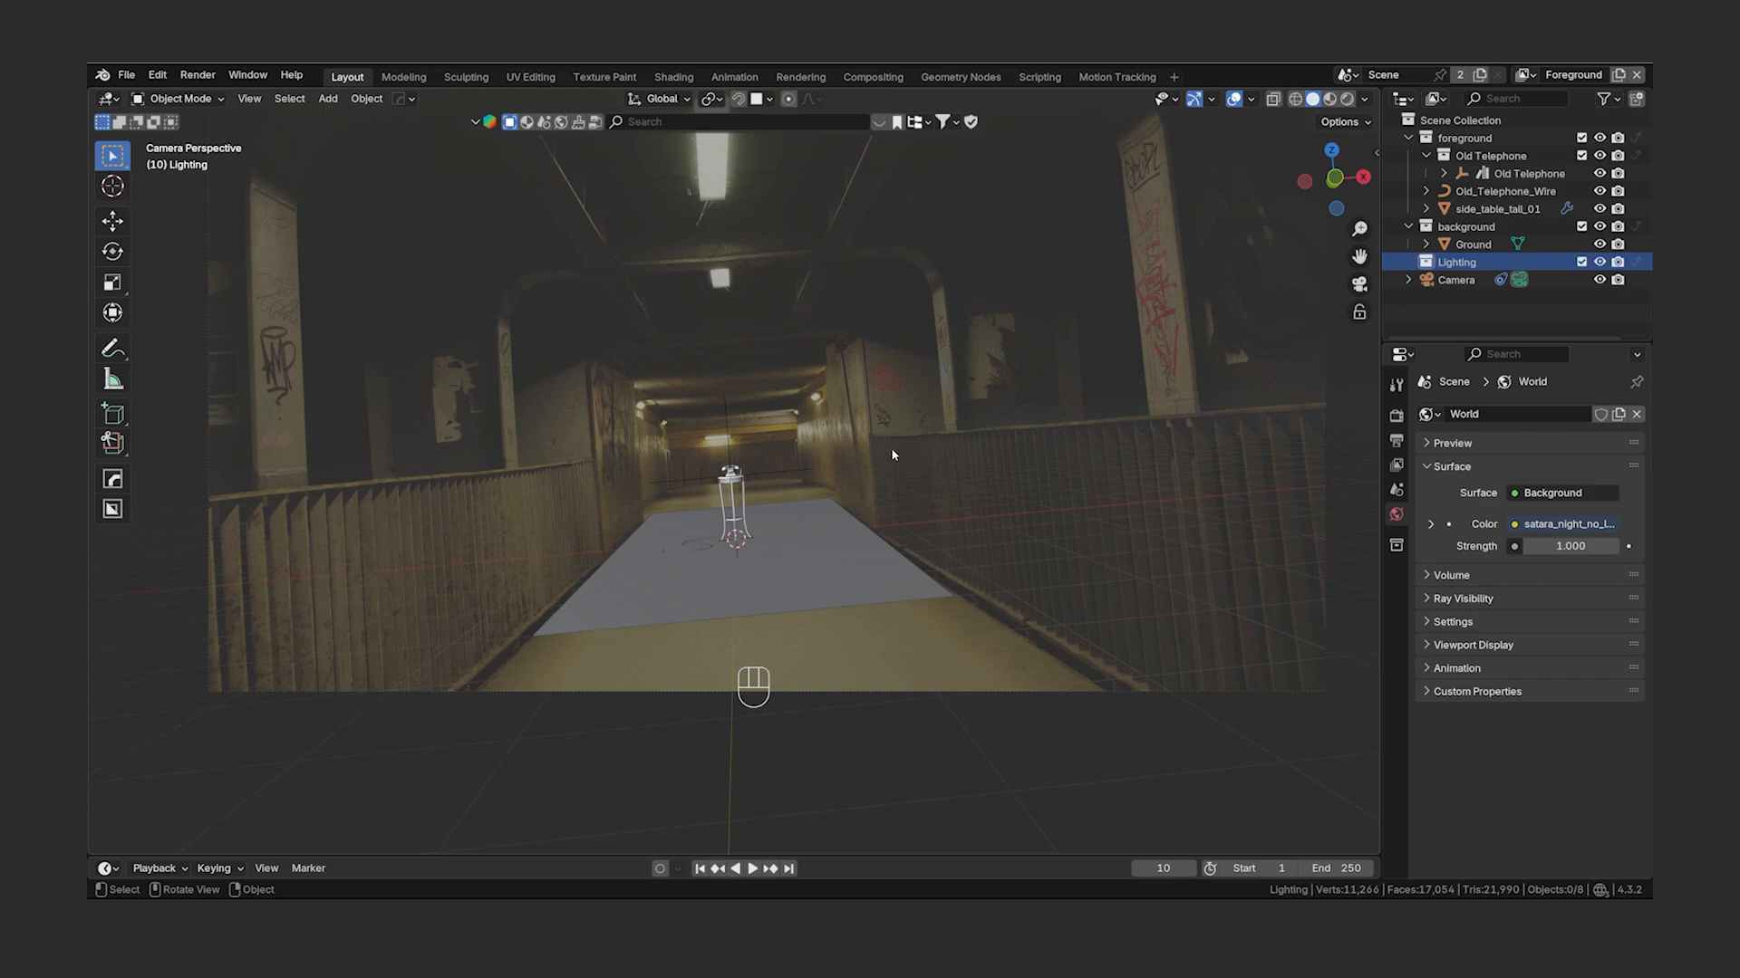
key("shift+a")
mouse_move(879, 688)
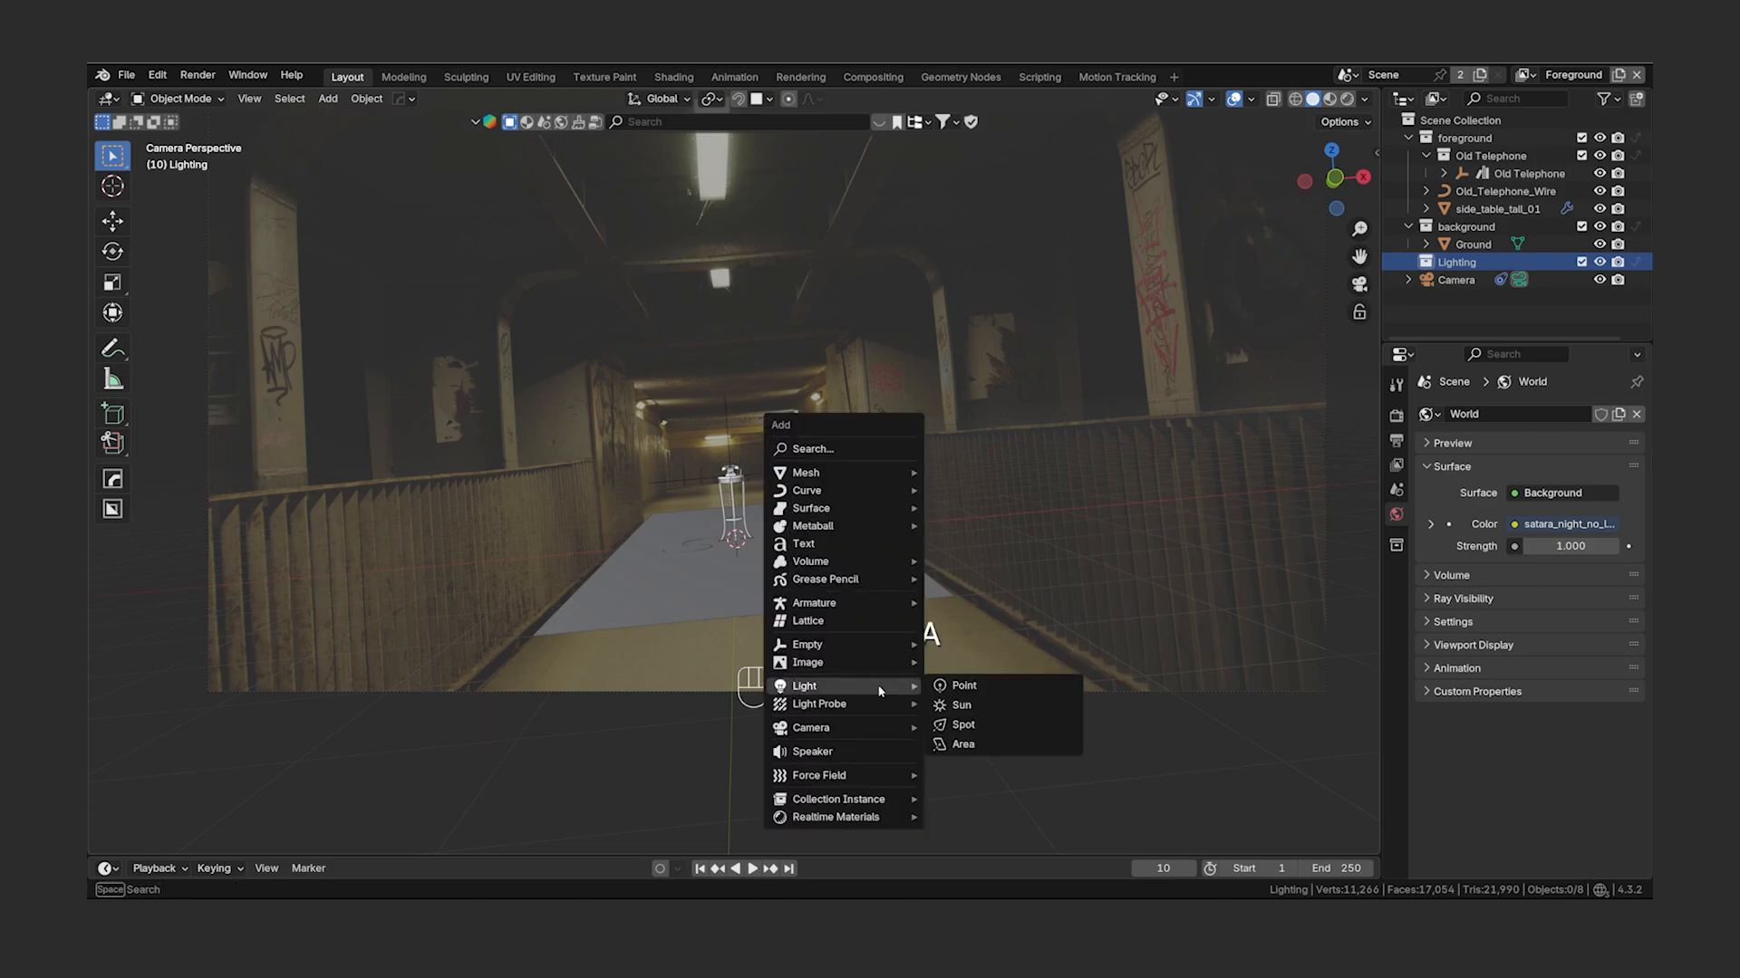
left_click(1010, 744)
key("g")
key("z")
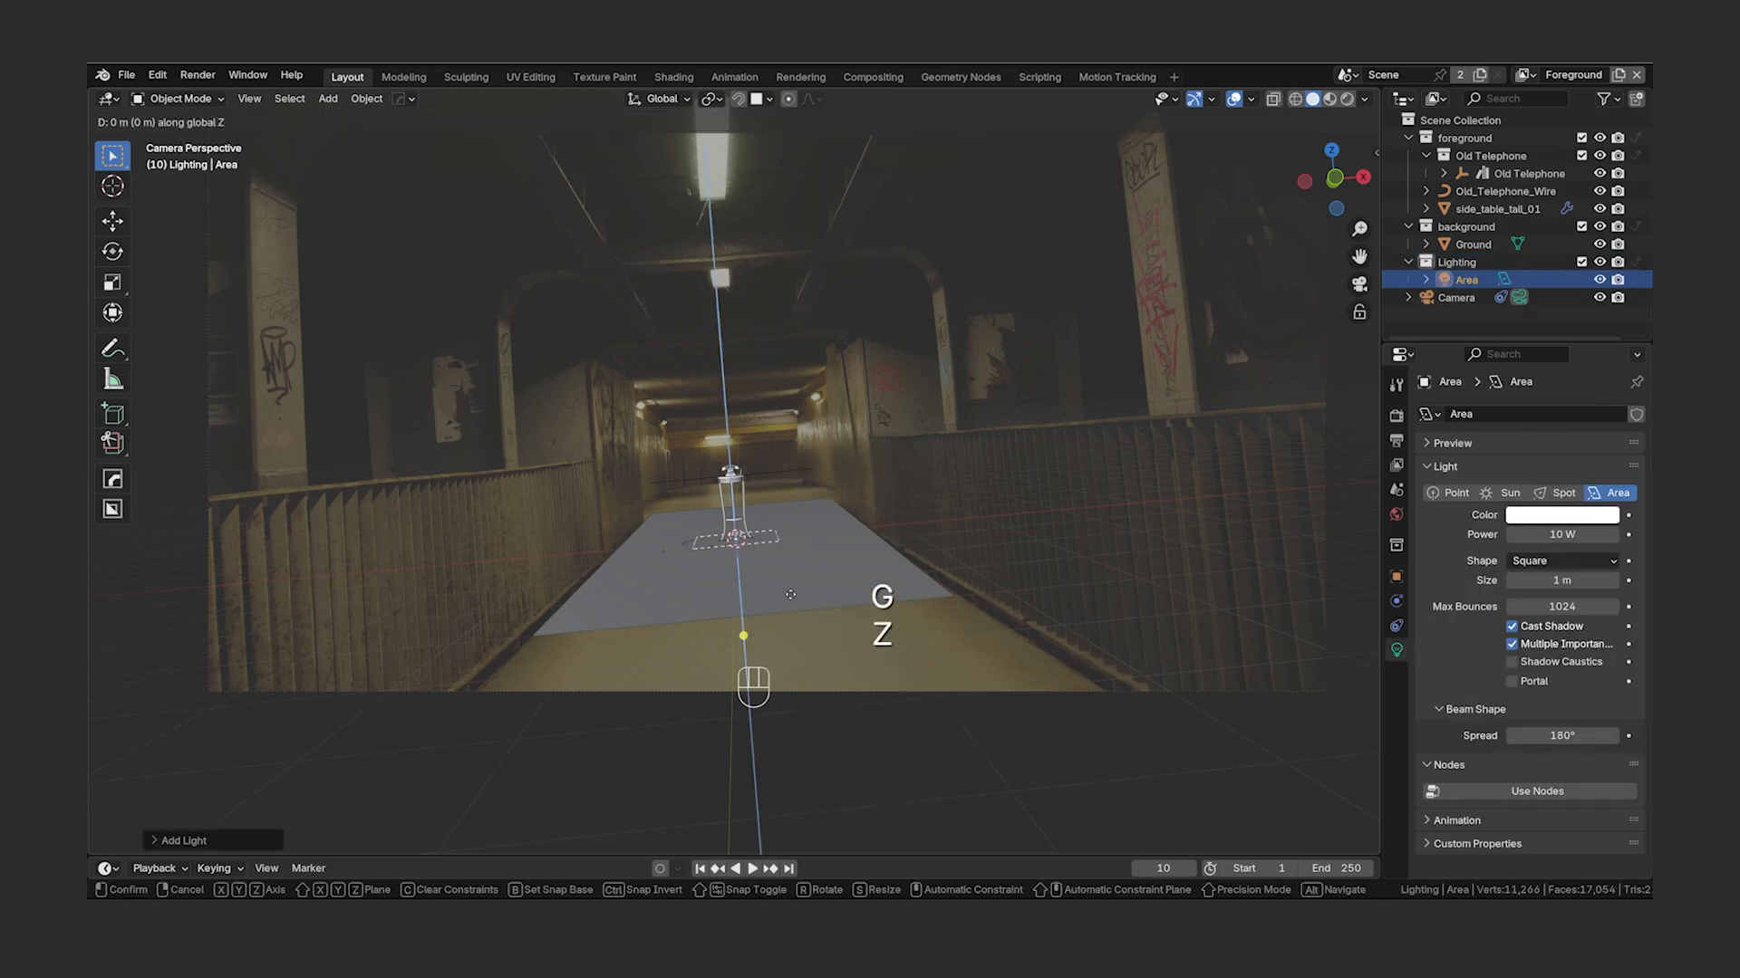
left_click(783, 337)
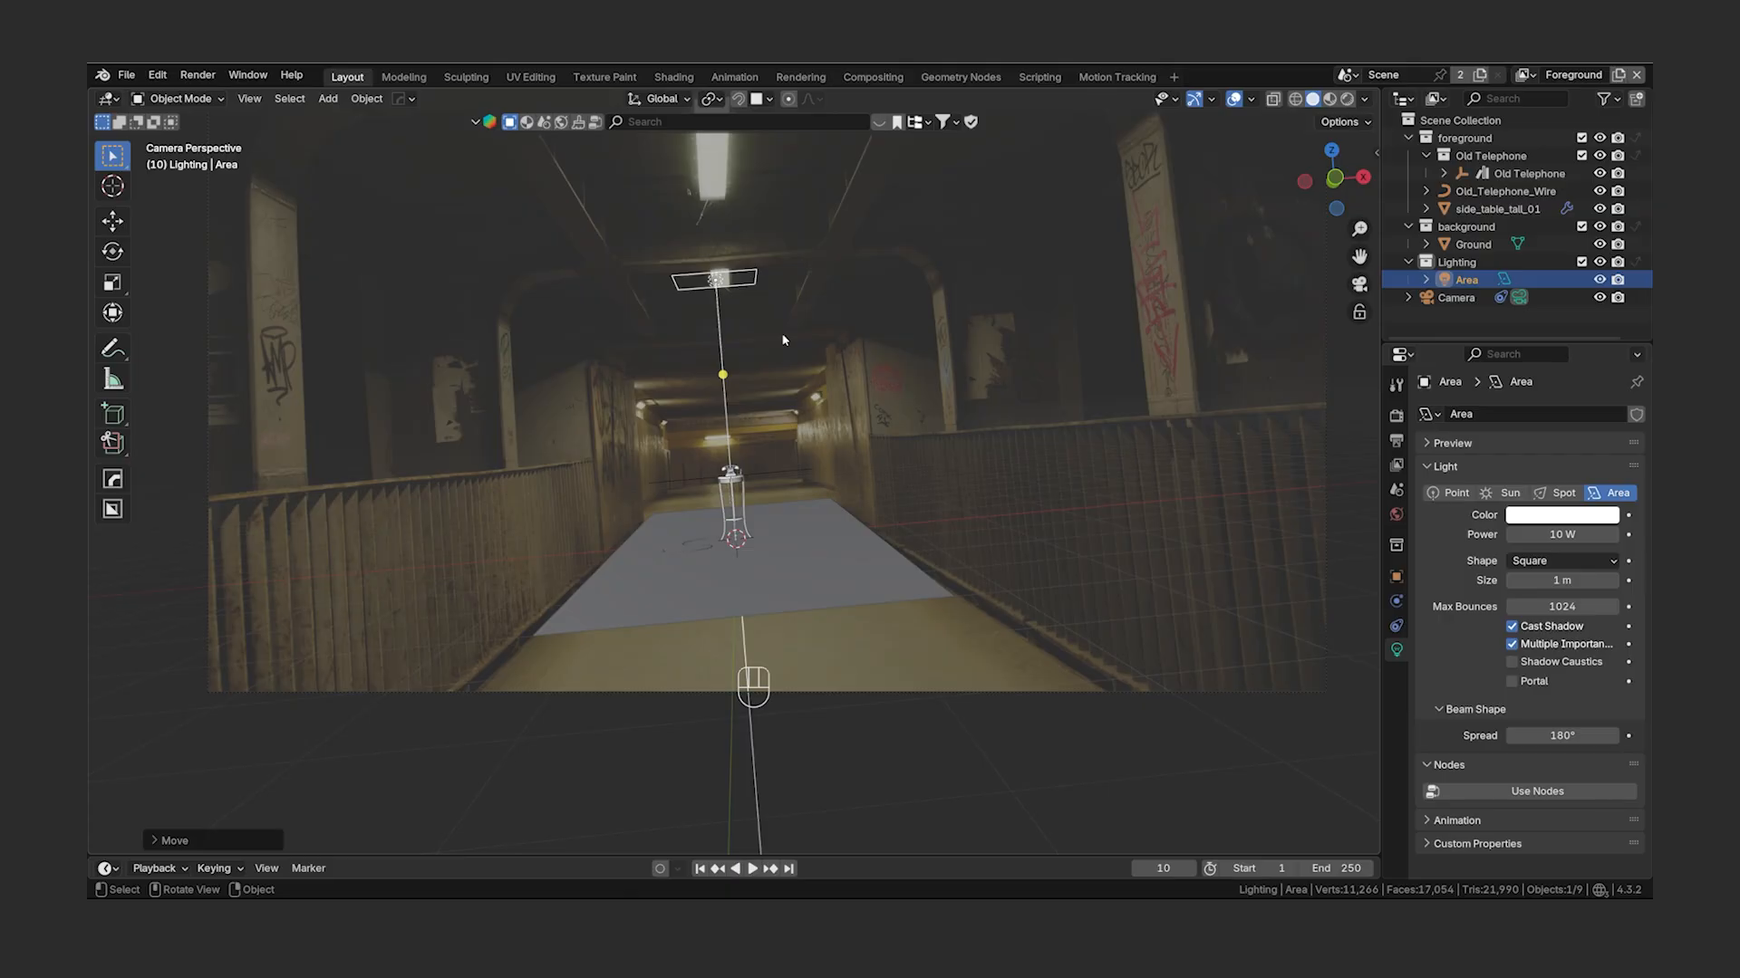
left_click(1347, 98)
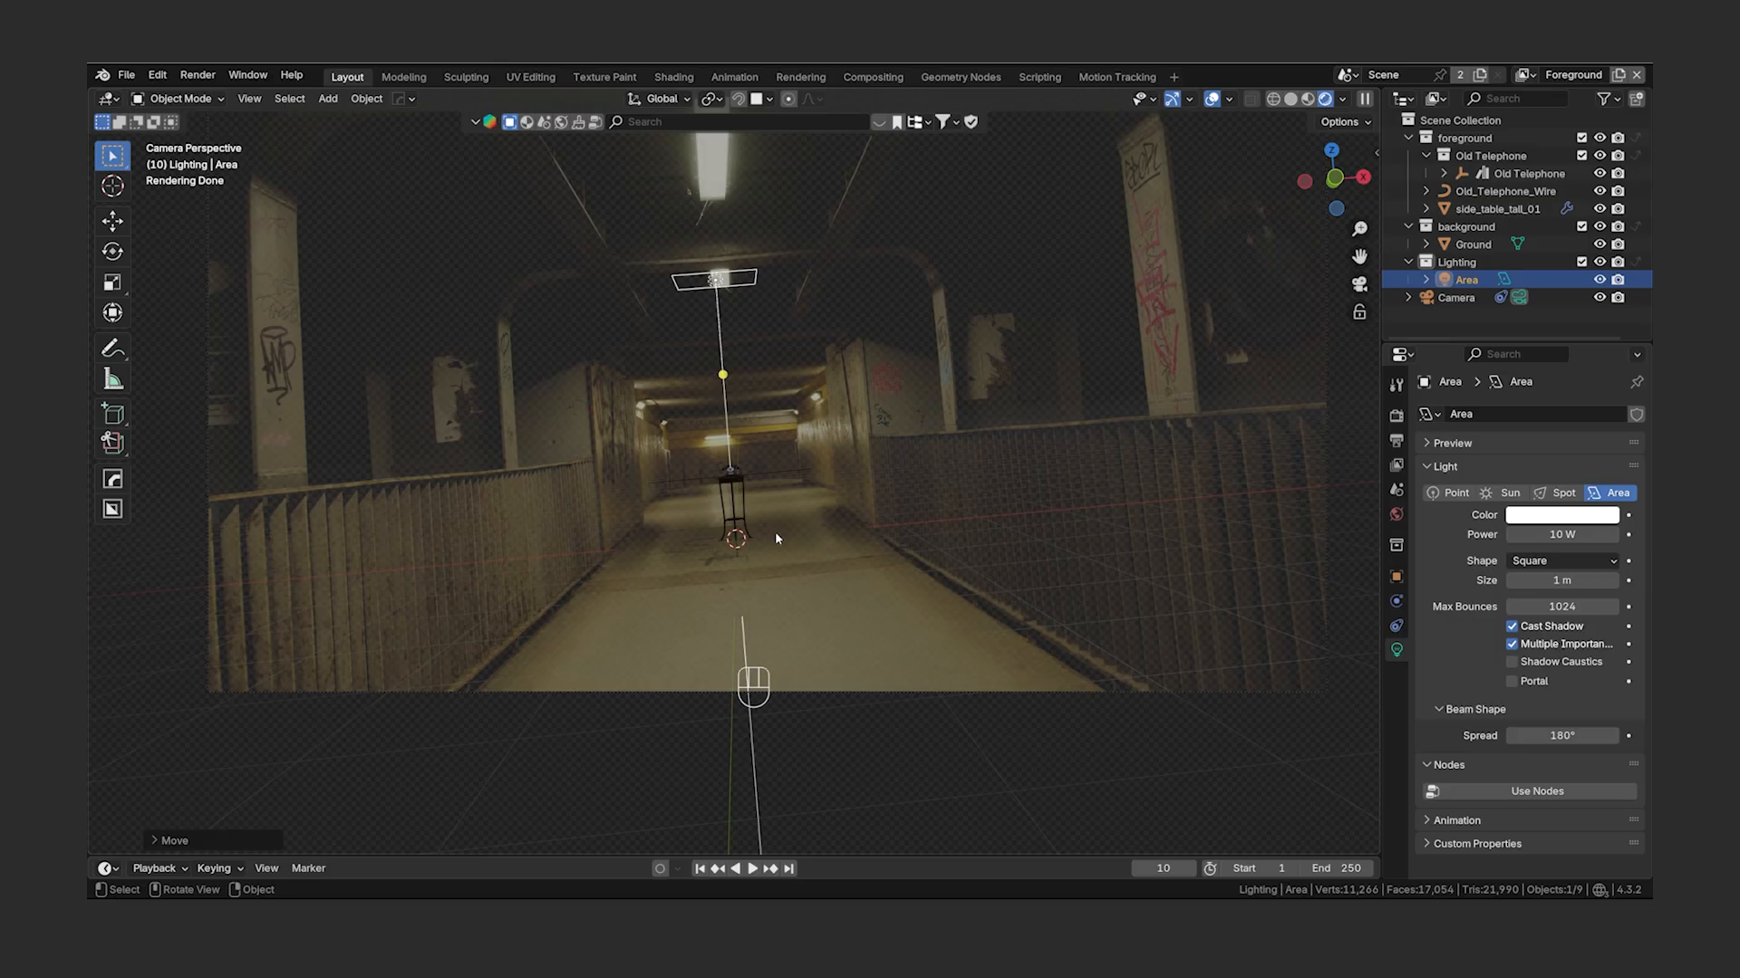
- Create a new view layer named "All" and disable Use for Rendering on it
left_click(1618, 76)
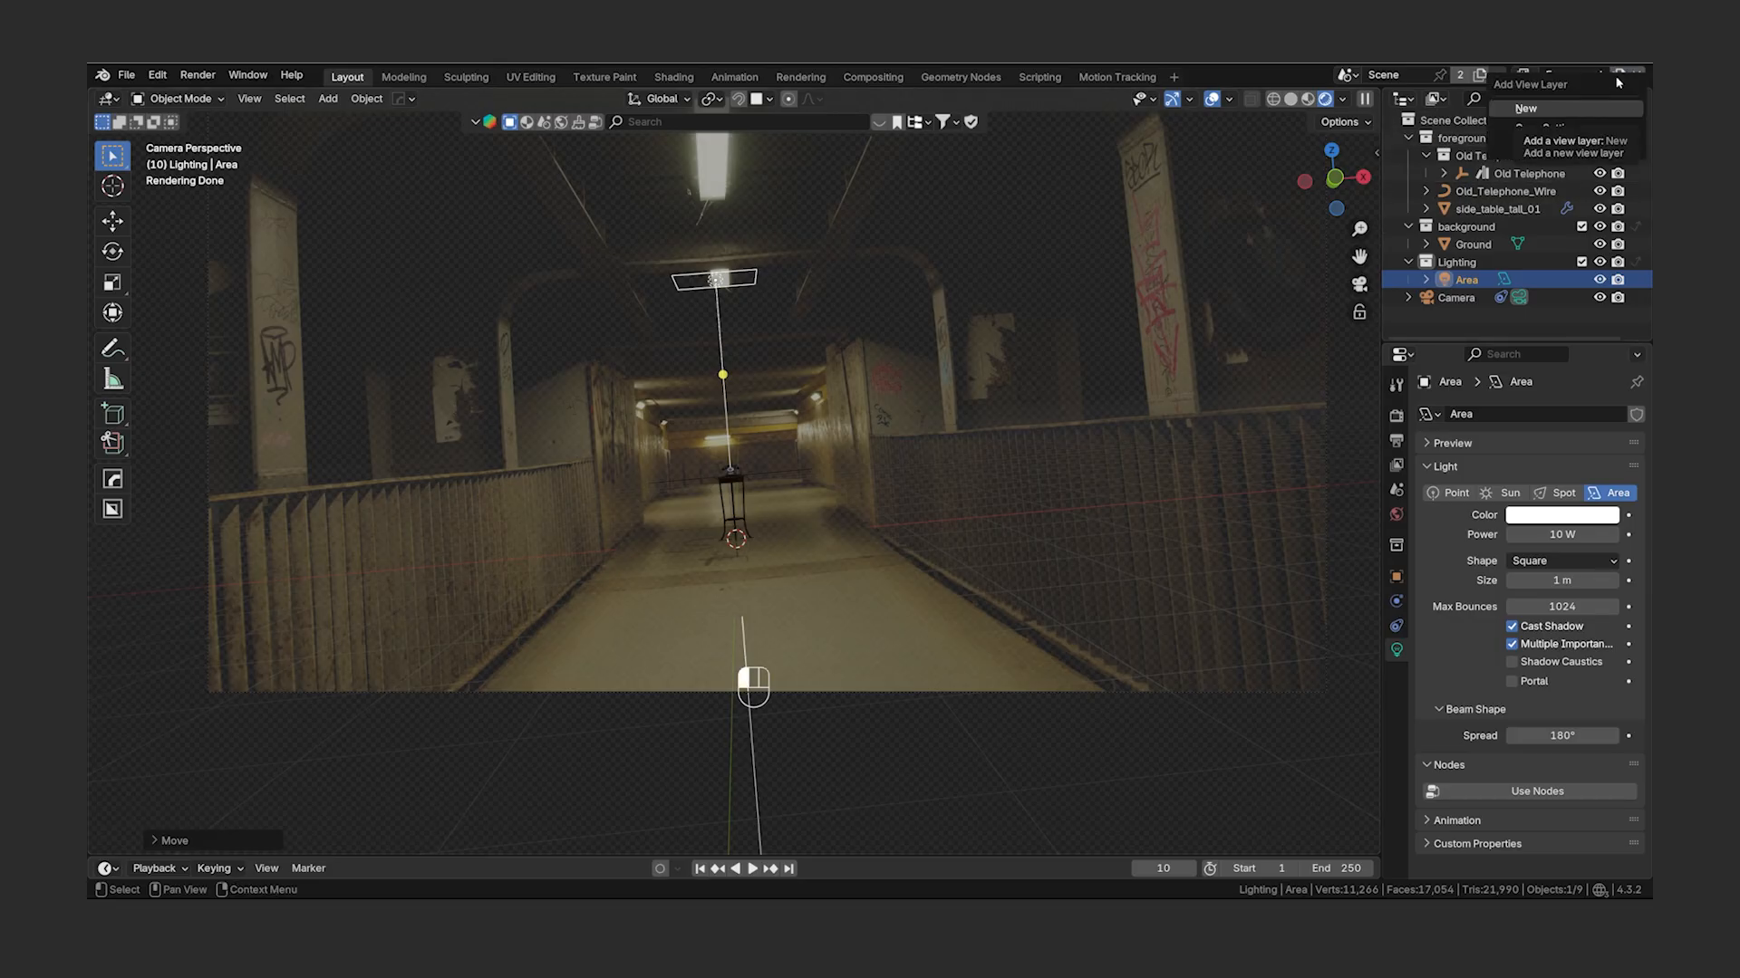
left_click(1585, 109)
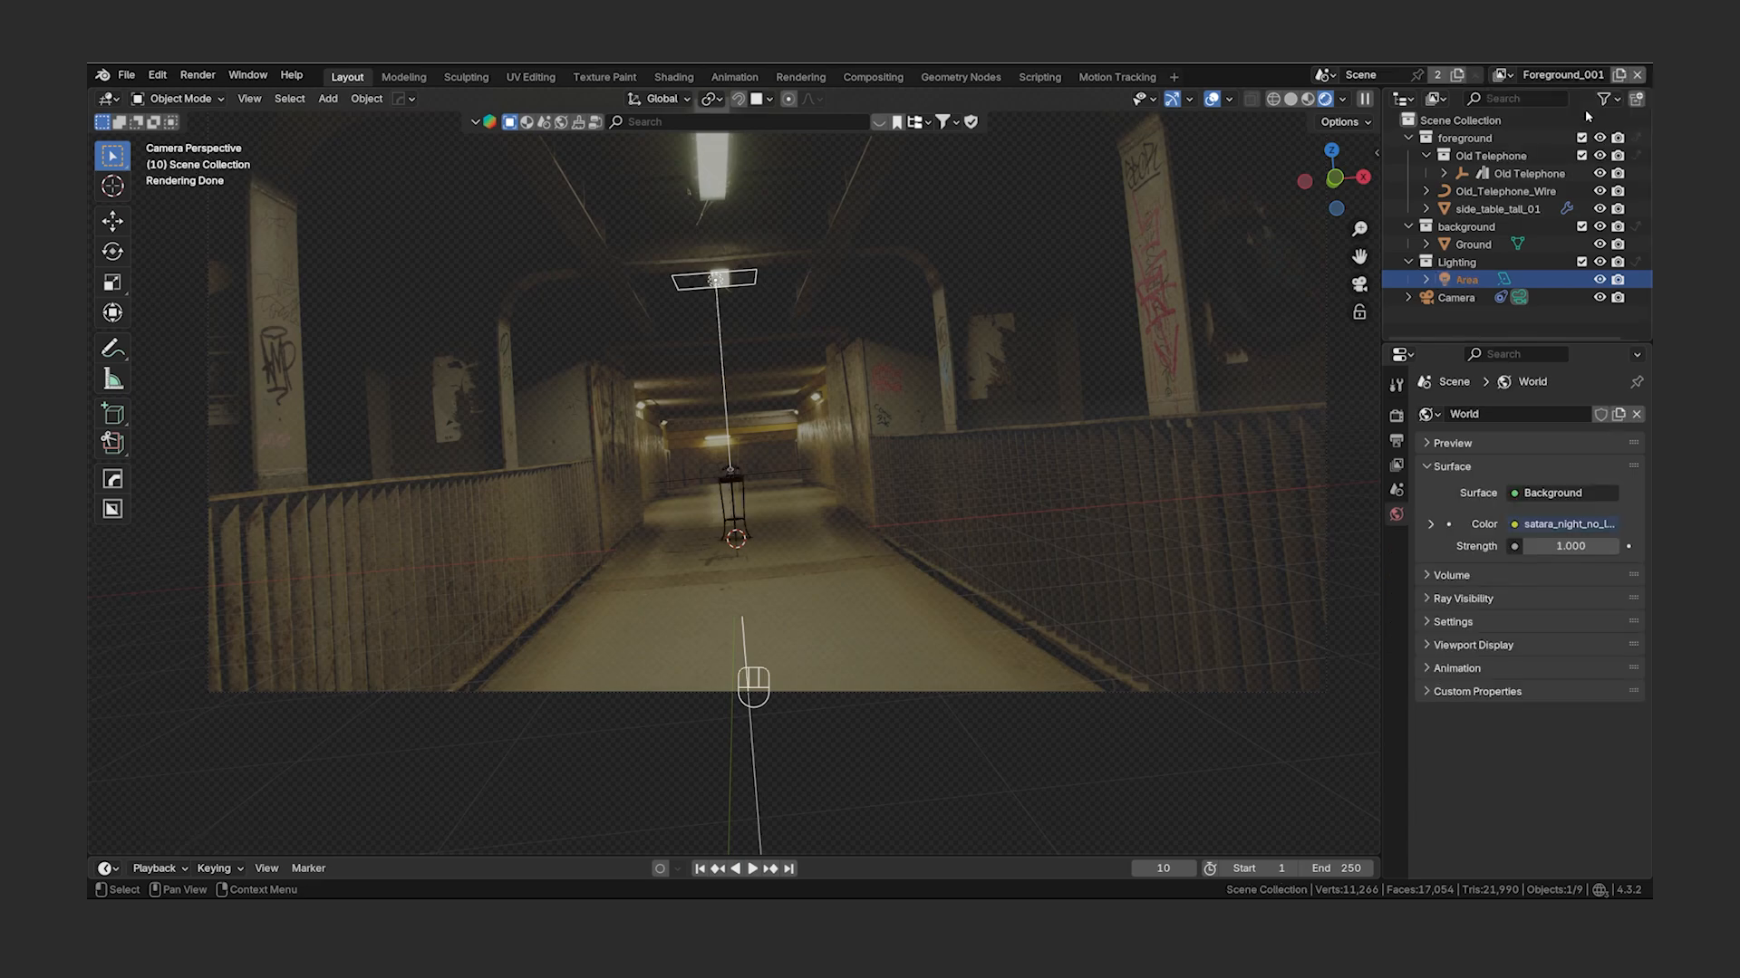
double_click(1576, 75)
type("All")
key("Return")
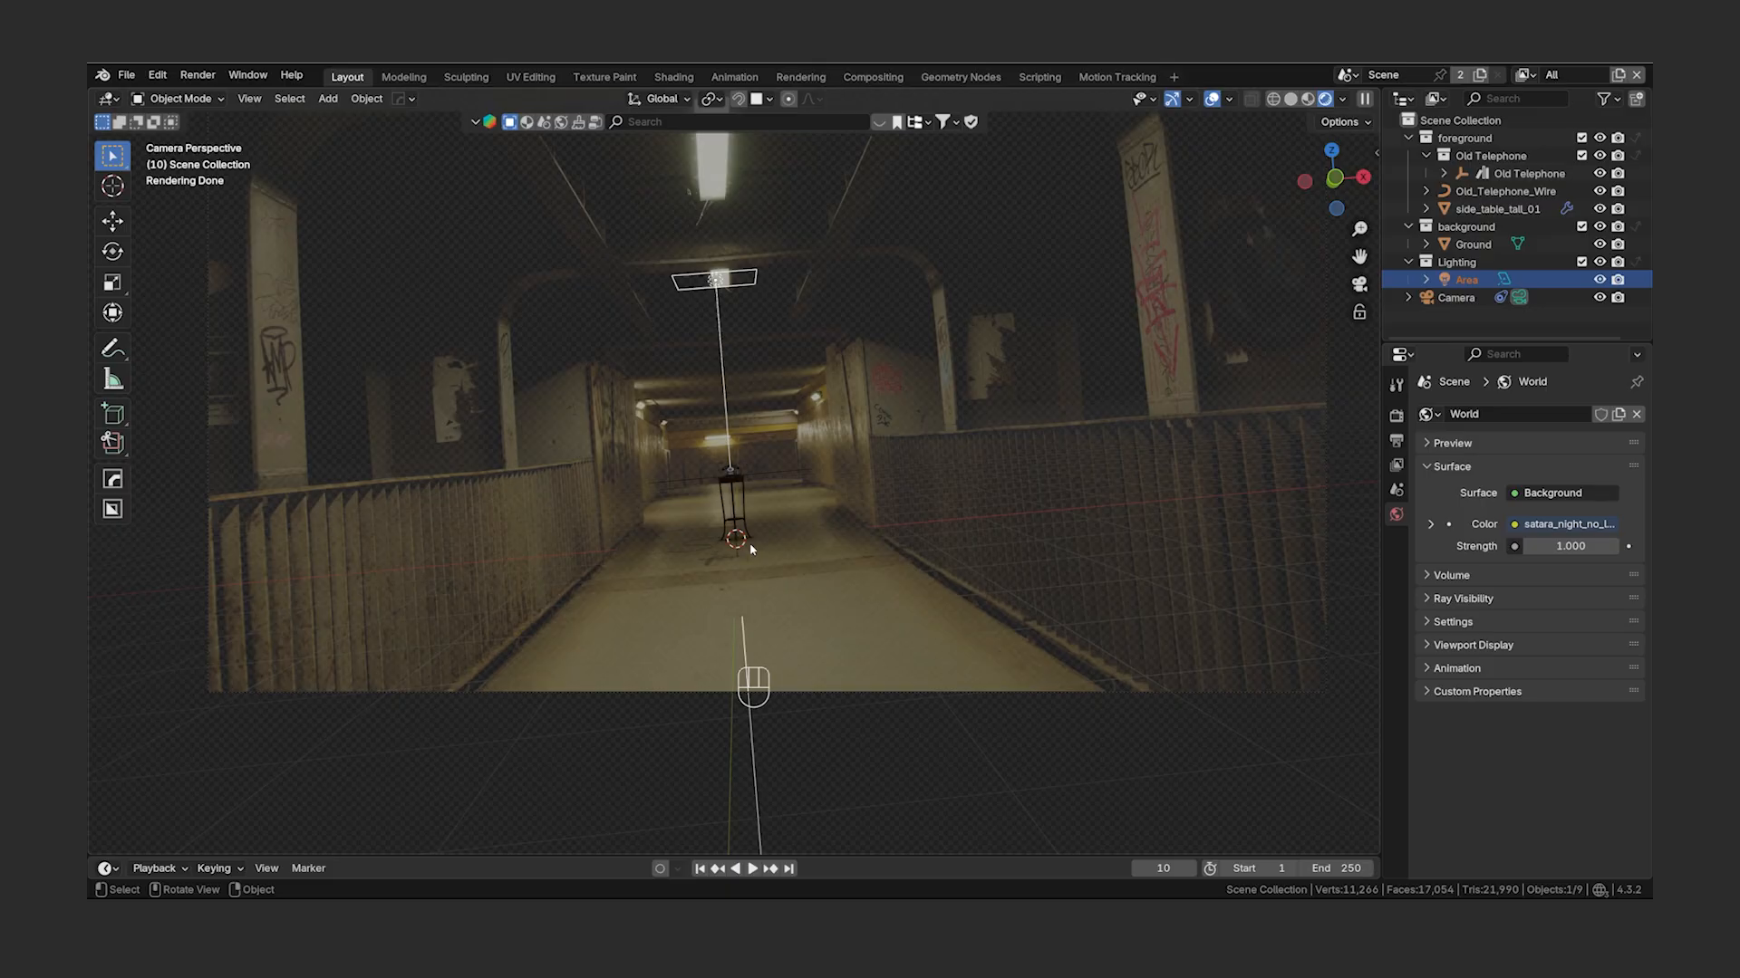
left_click(1397, 441)
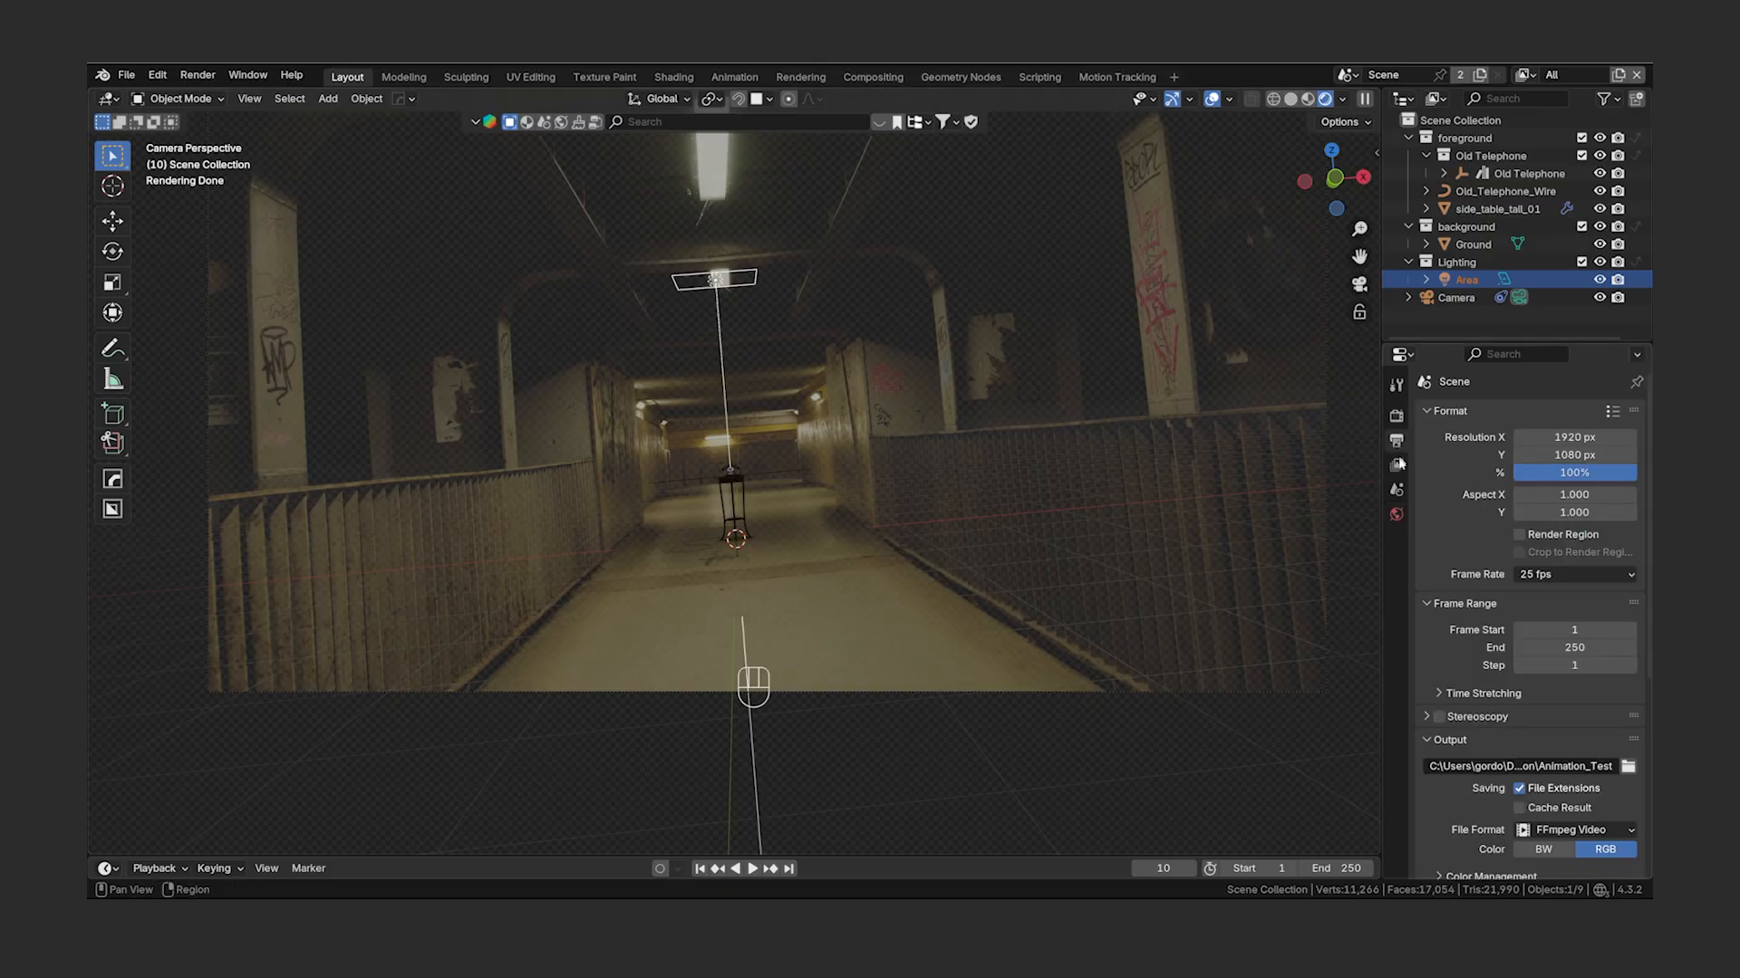
left_click(1397, 464)
left_click(1512, 439)
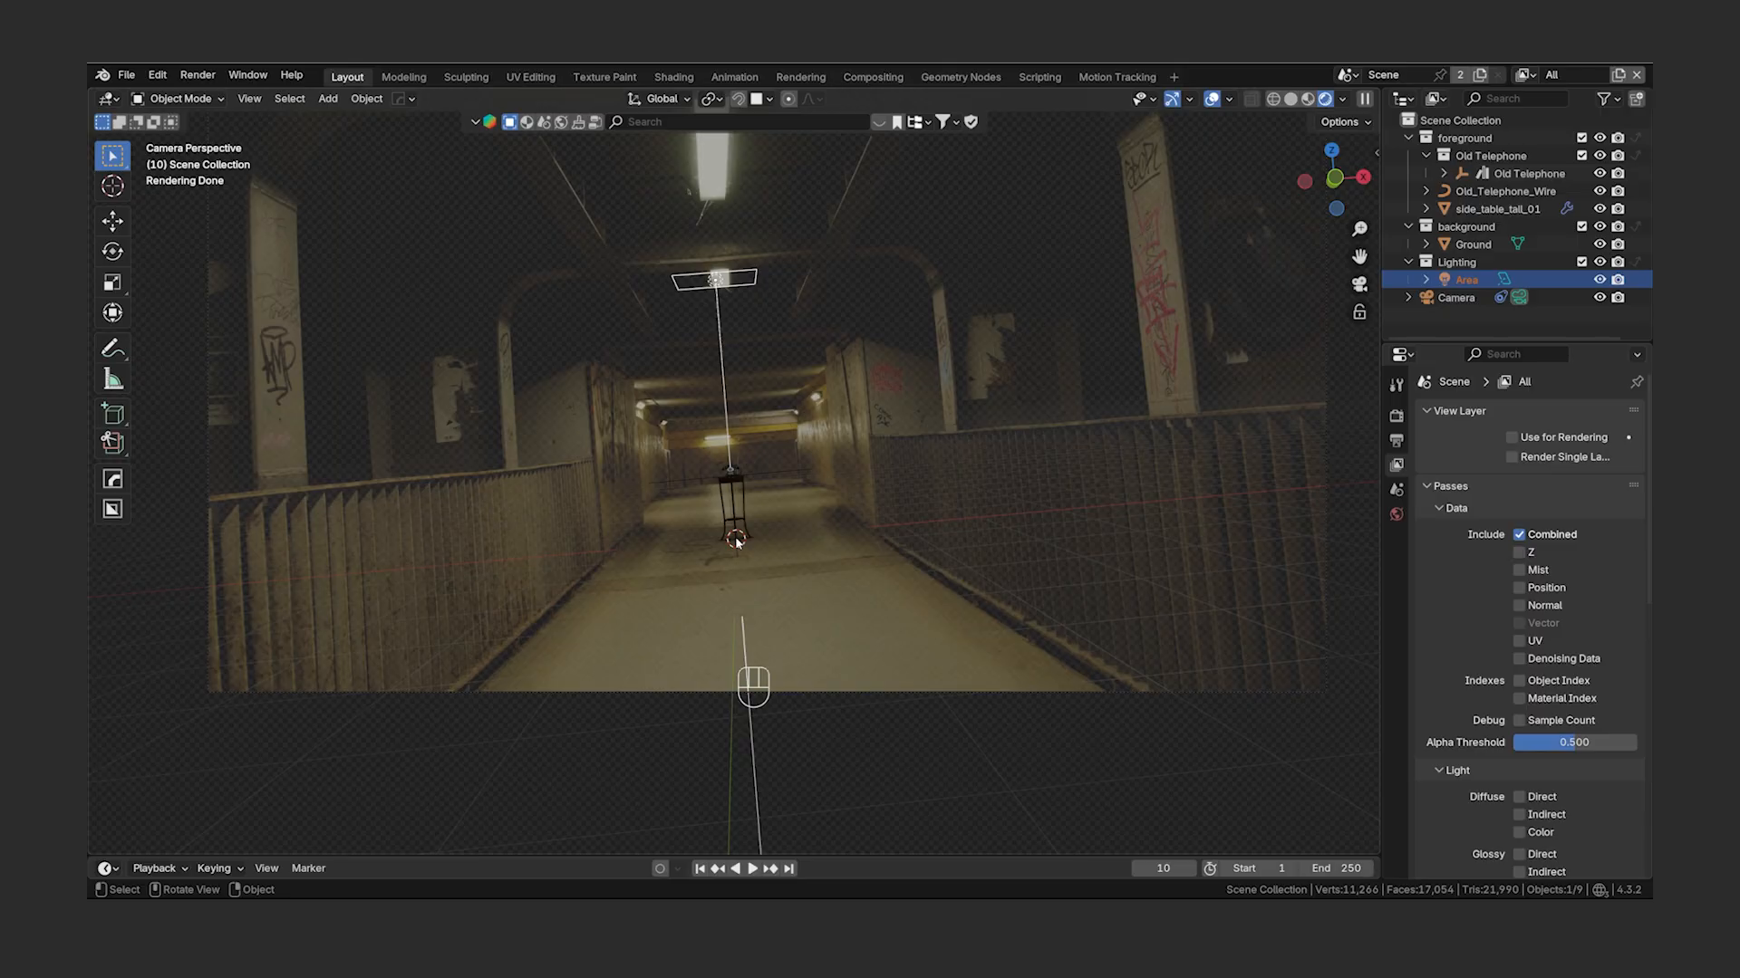
- Enable nodes on the area light and show its object node tree in the Shading workspace
left_click(741, 276)
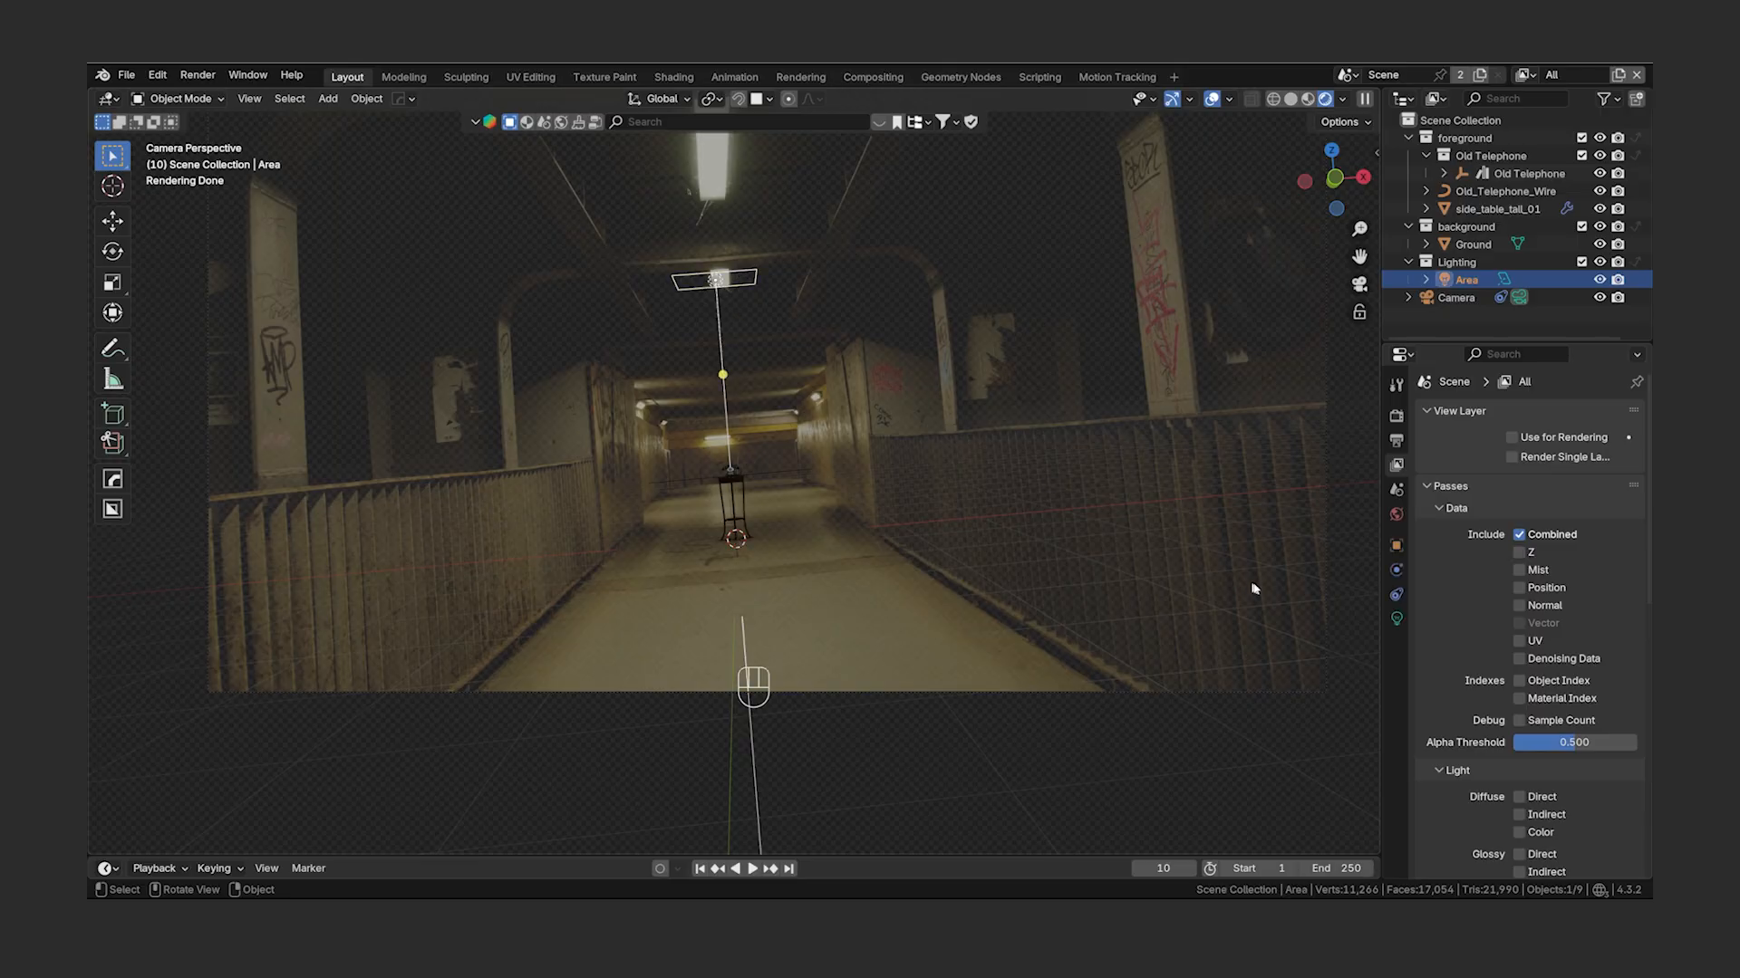
left_click(1397, 623)
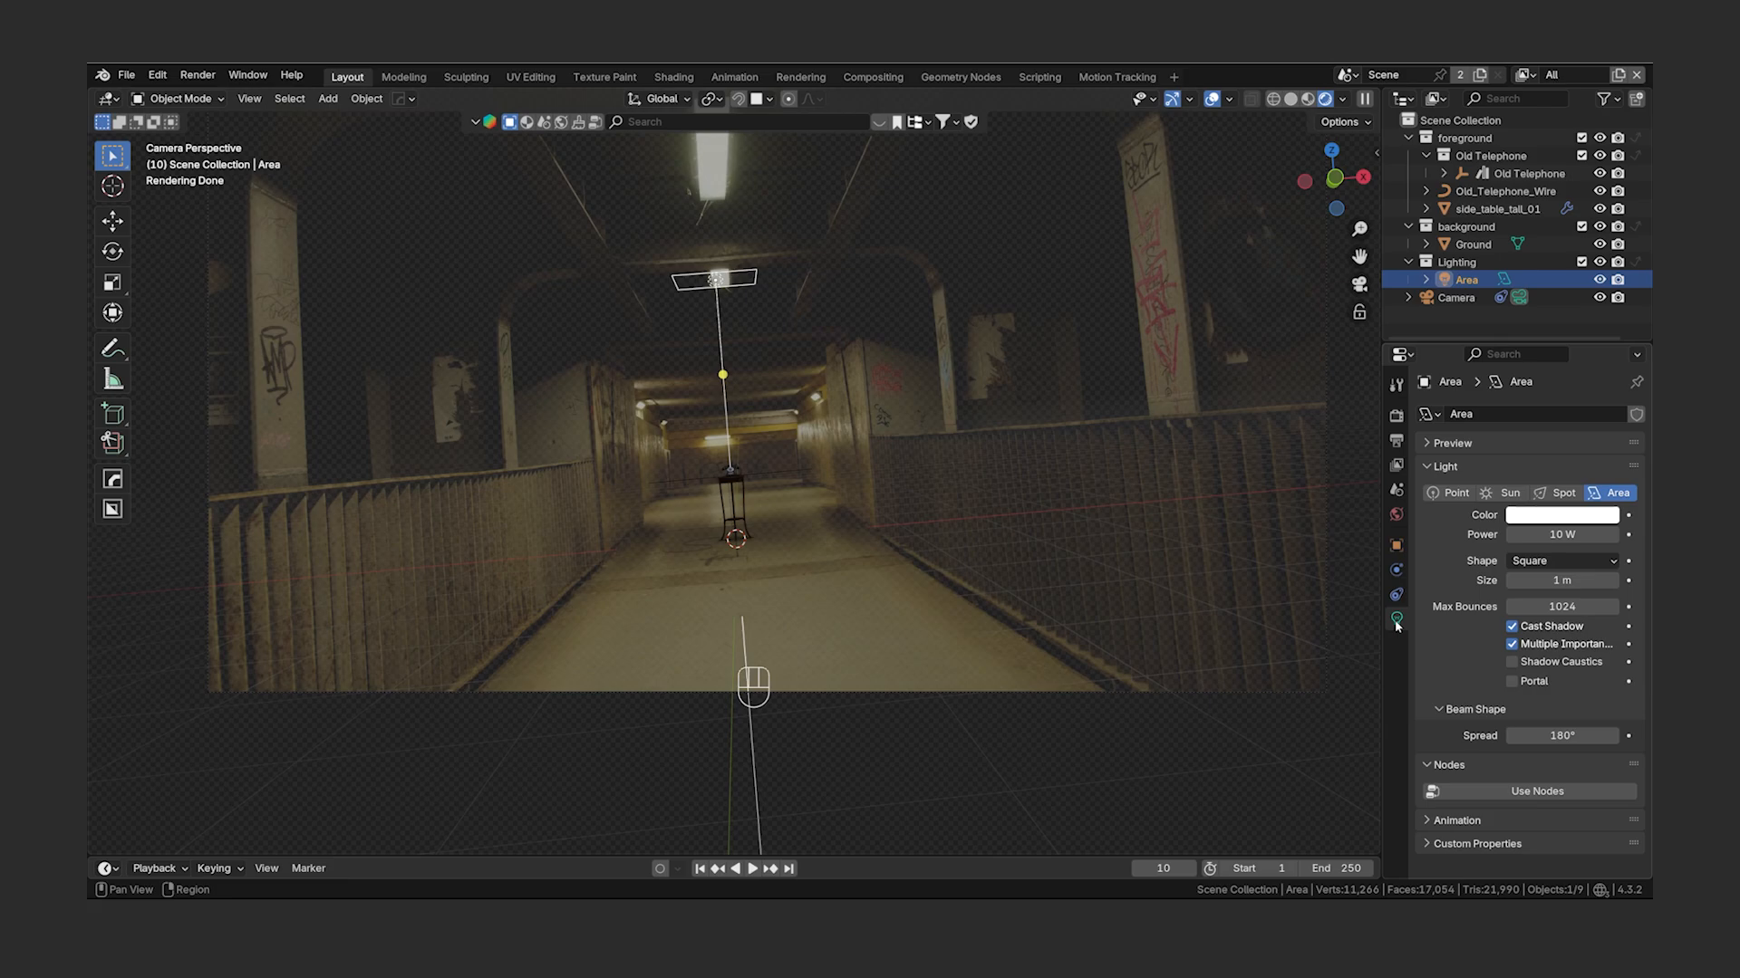
left_click(1554, 794)
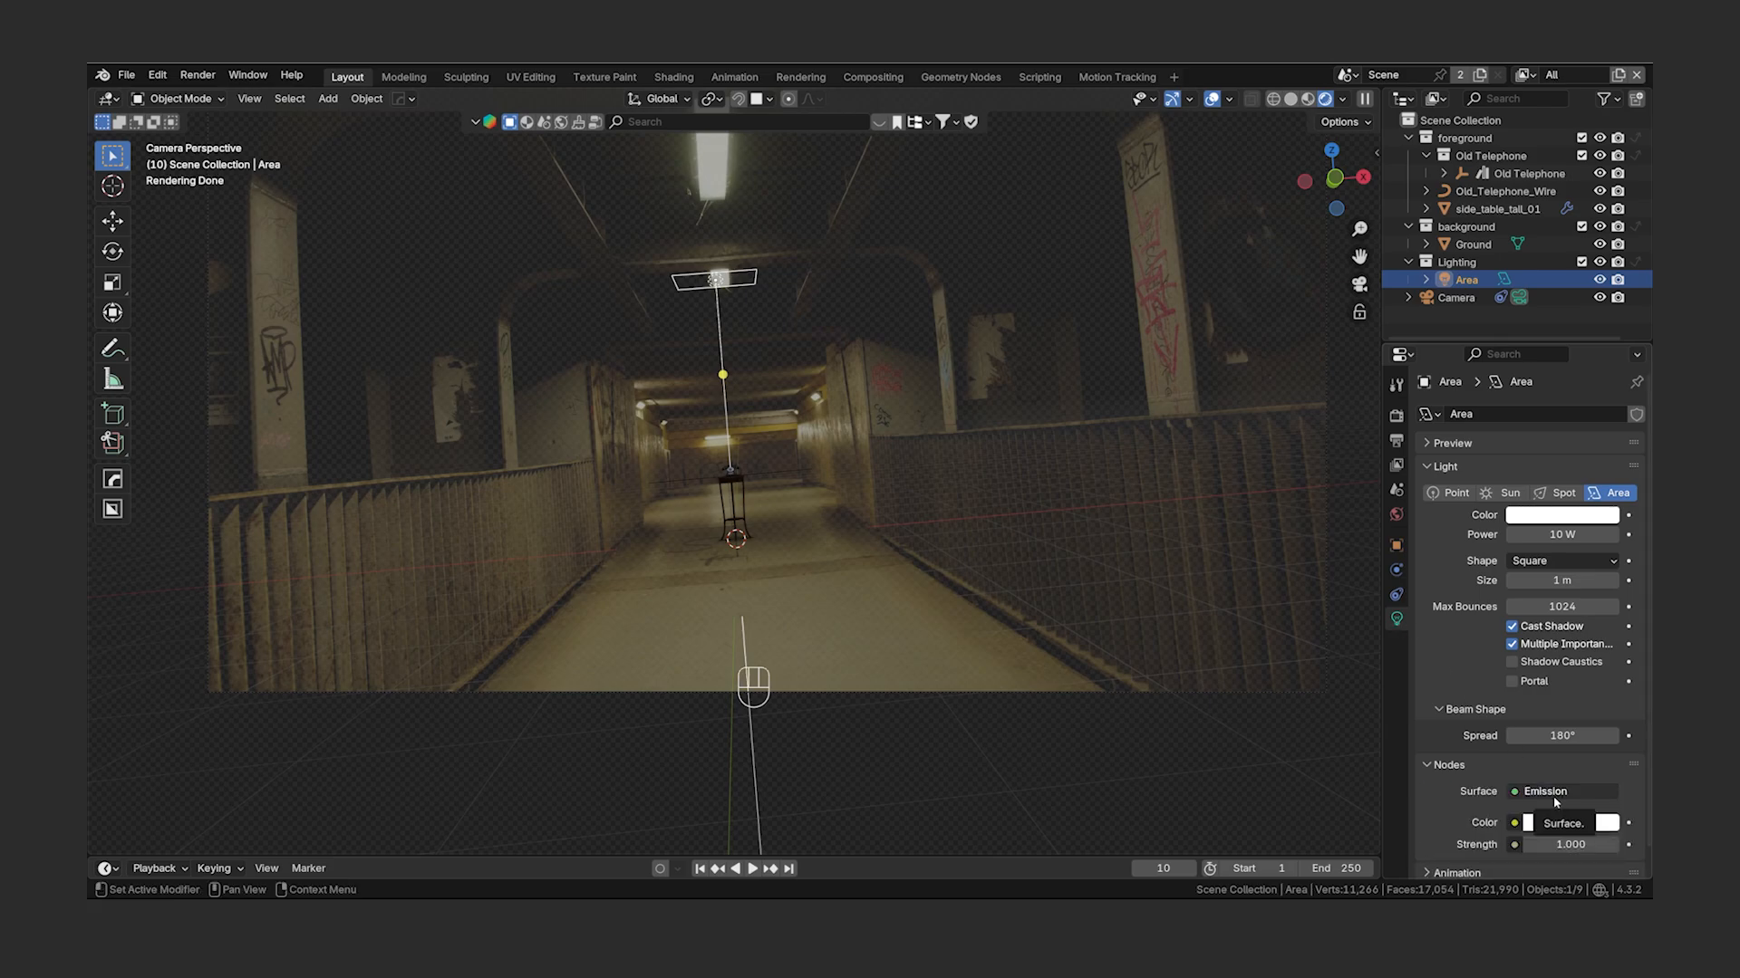
left_click(677, 79)
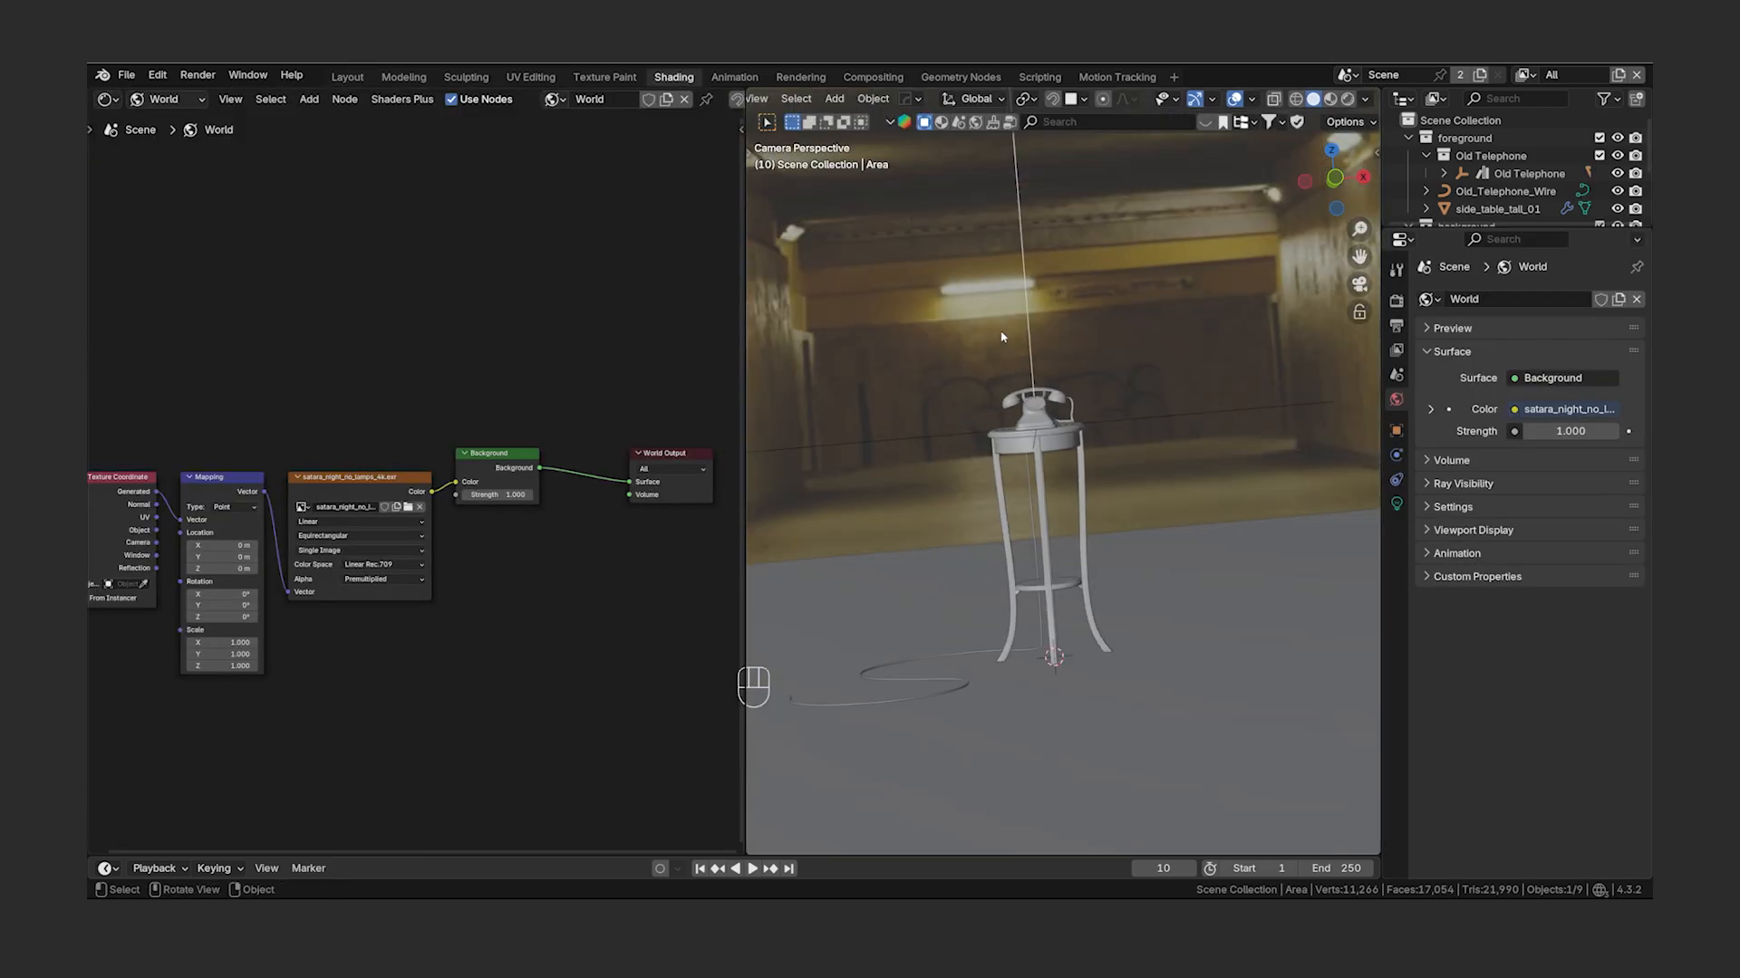
left_click(164, 99)
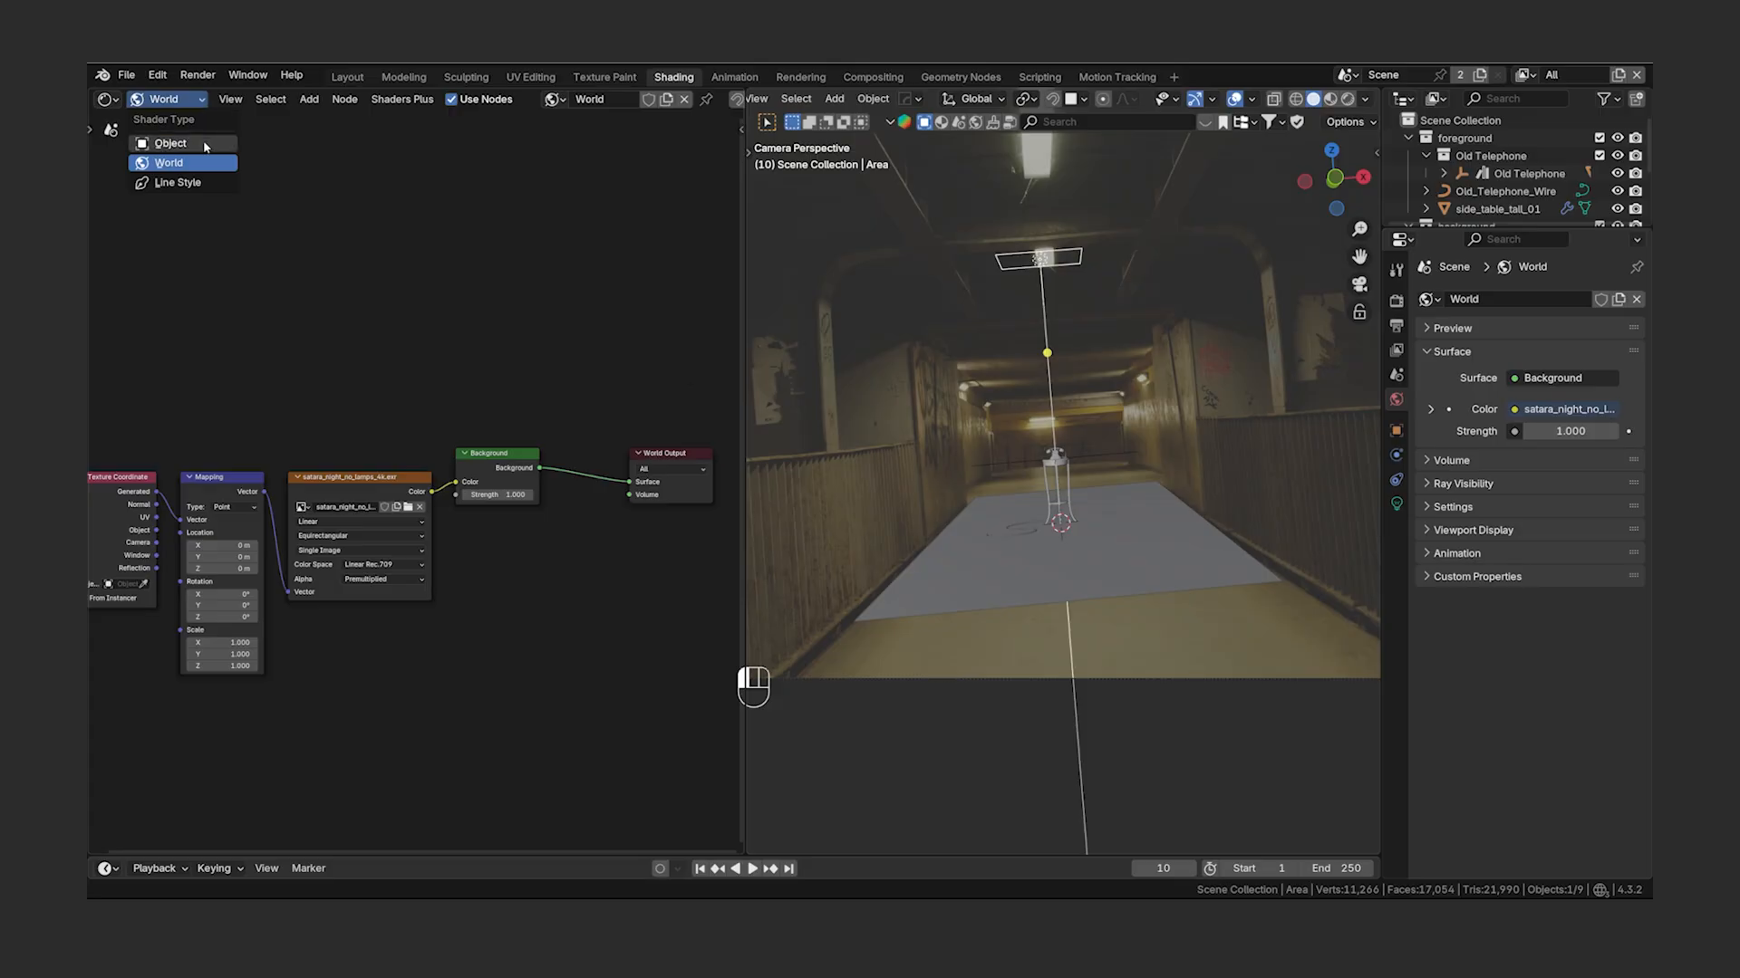
left_click(161, 140)
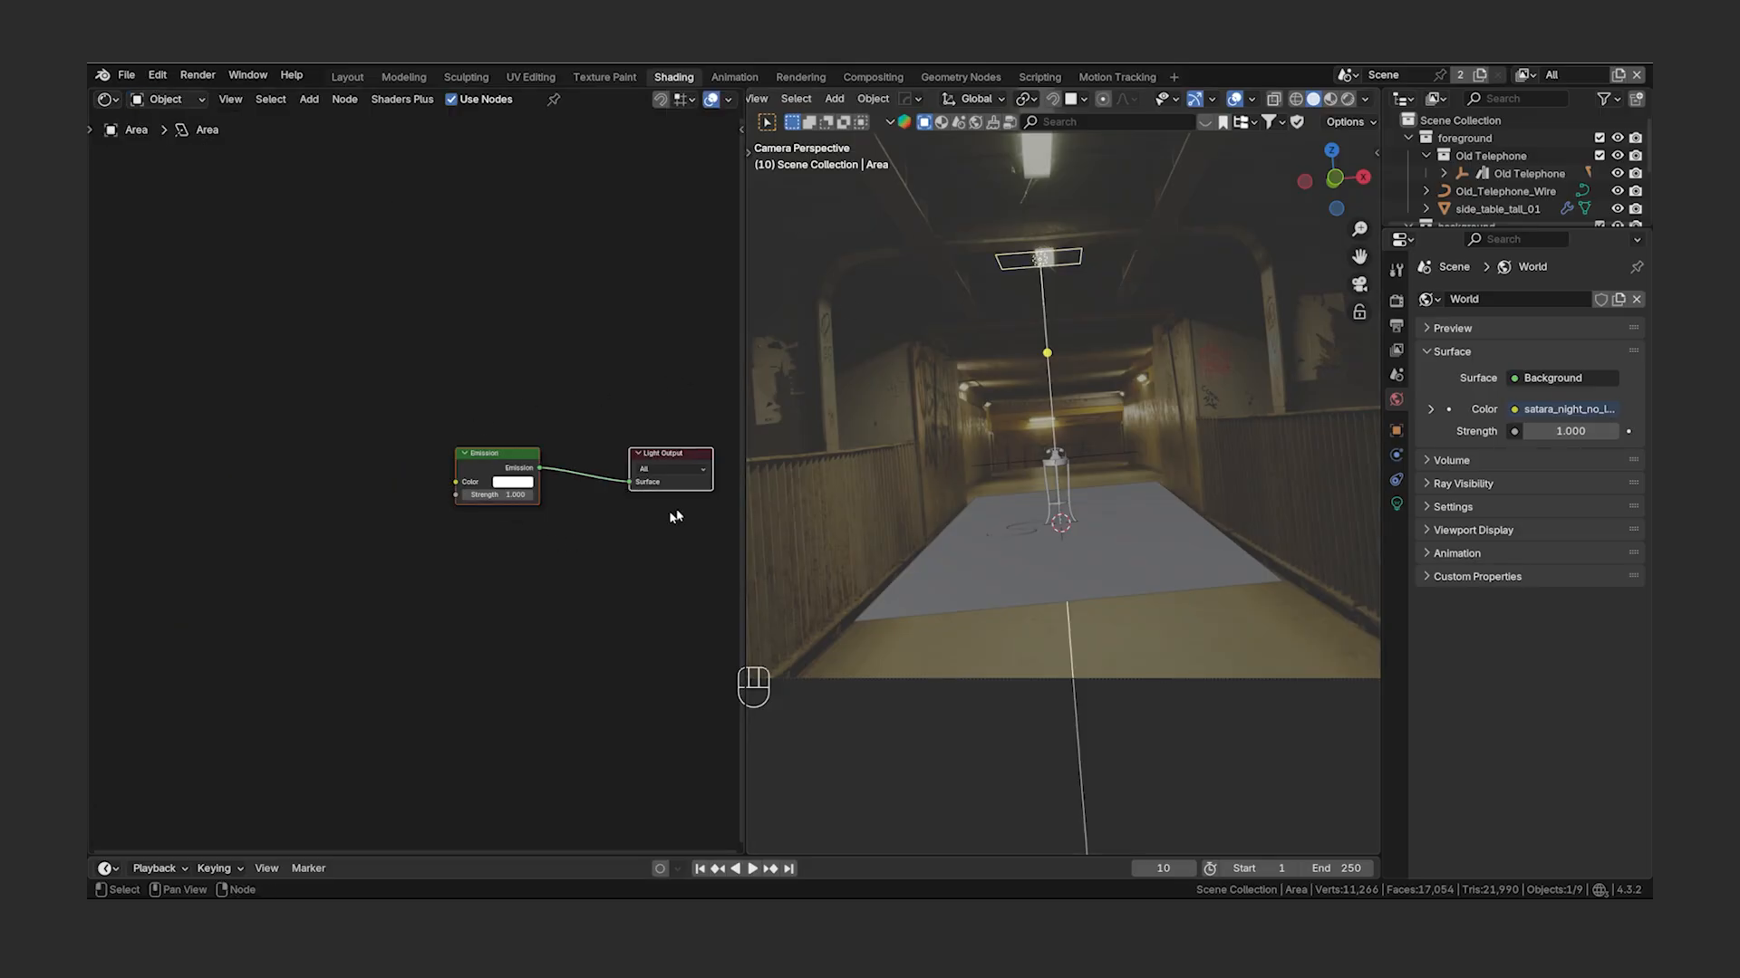
left_click(519, 460)
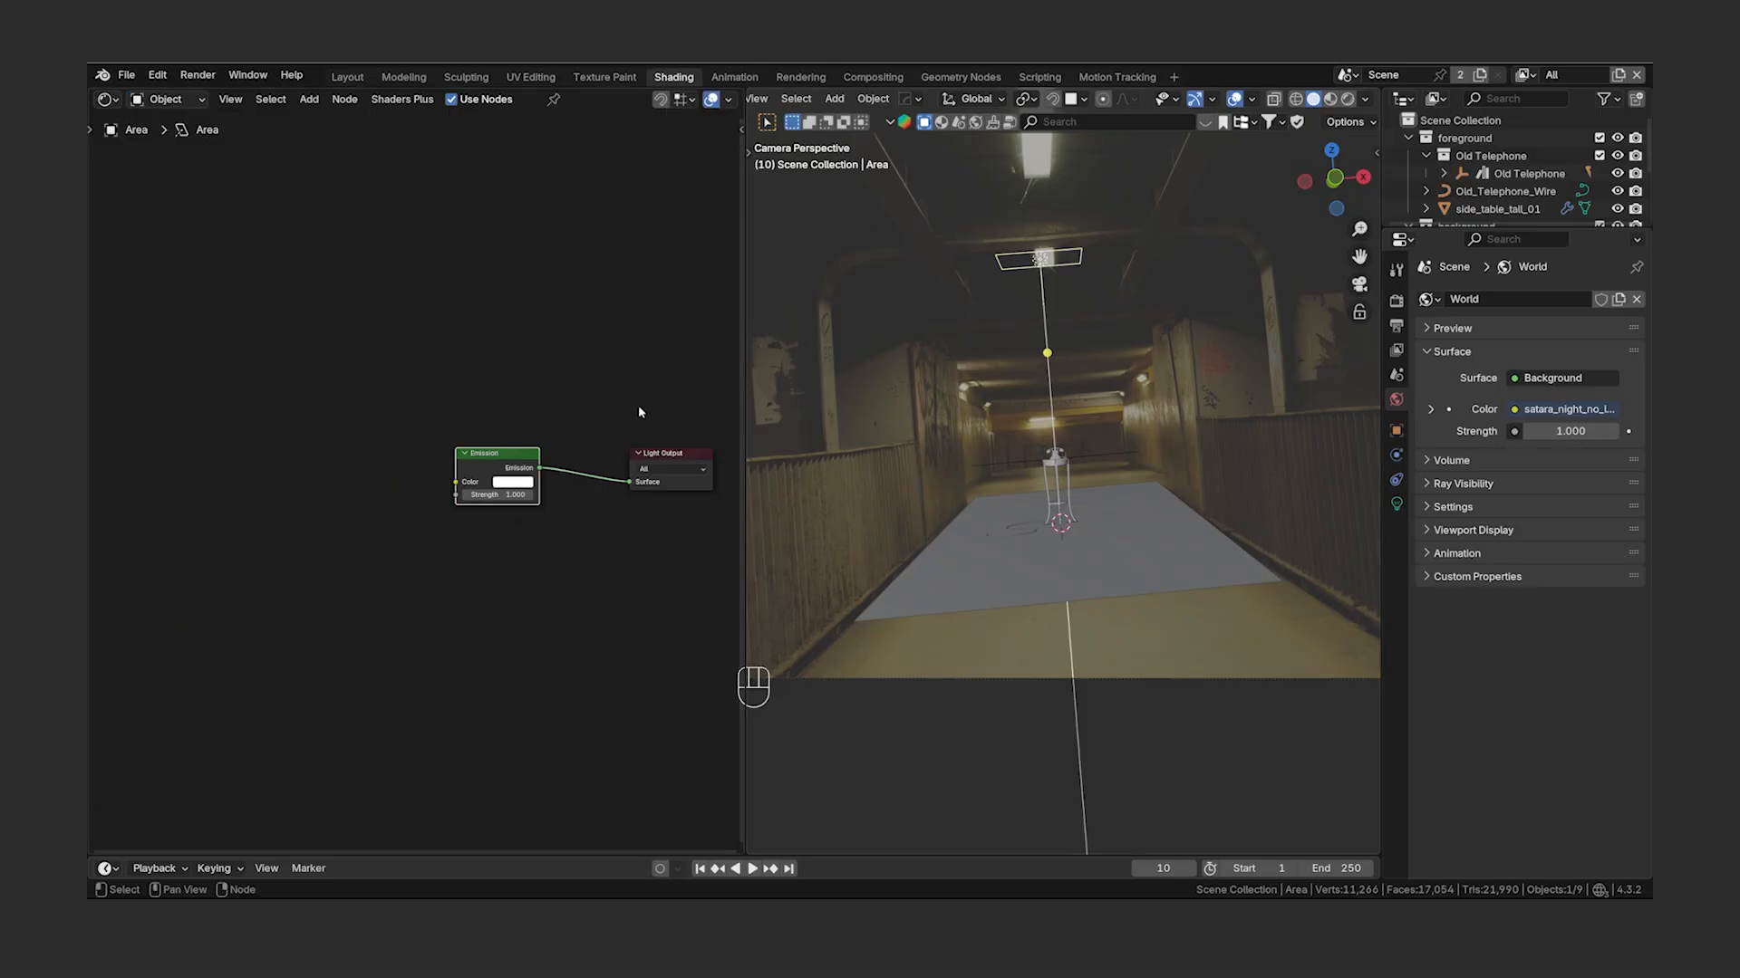
middle_click_drag(641, 411, 557, 416)
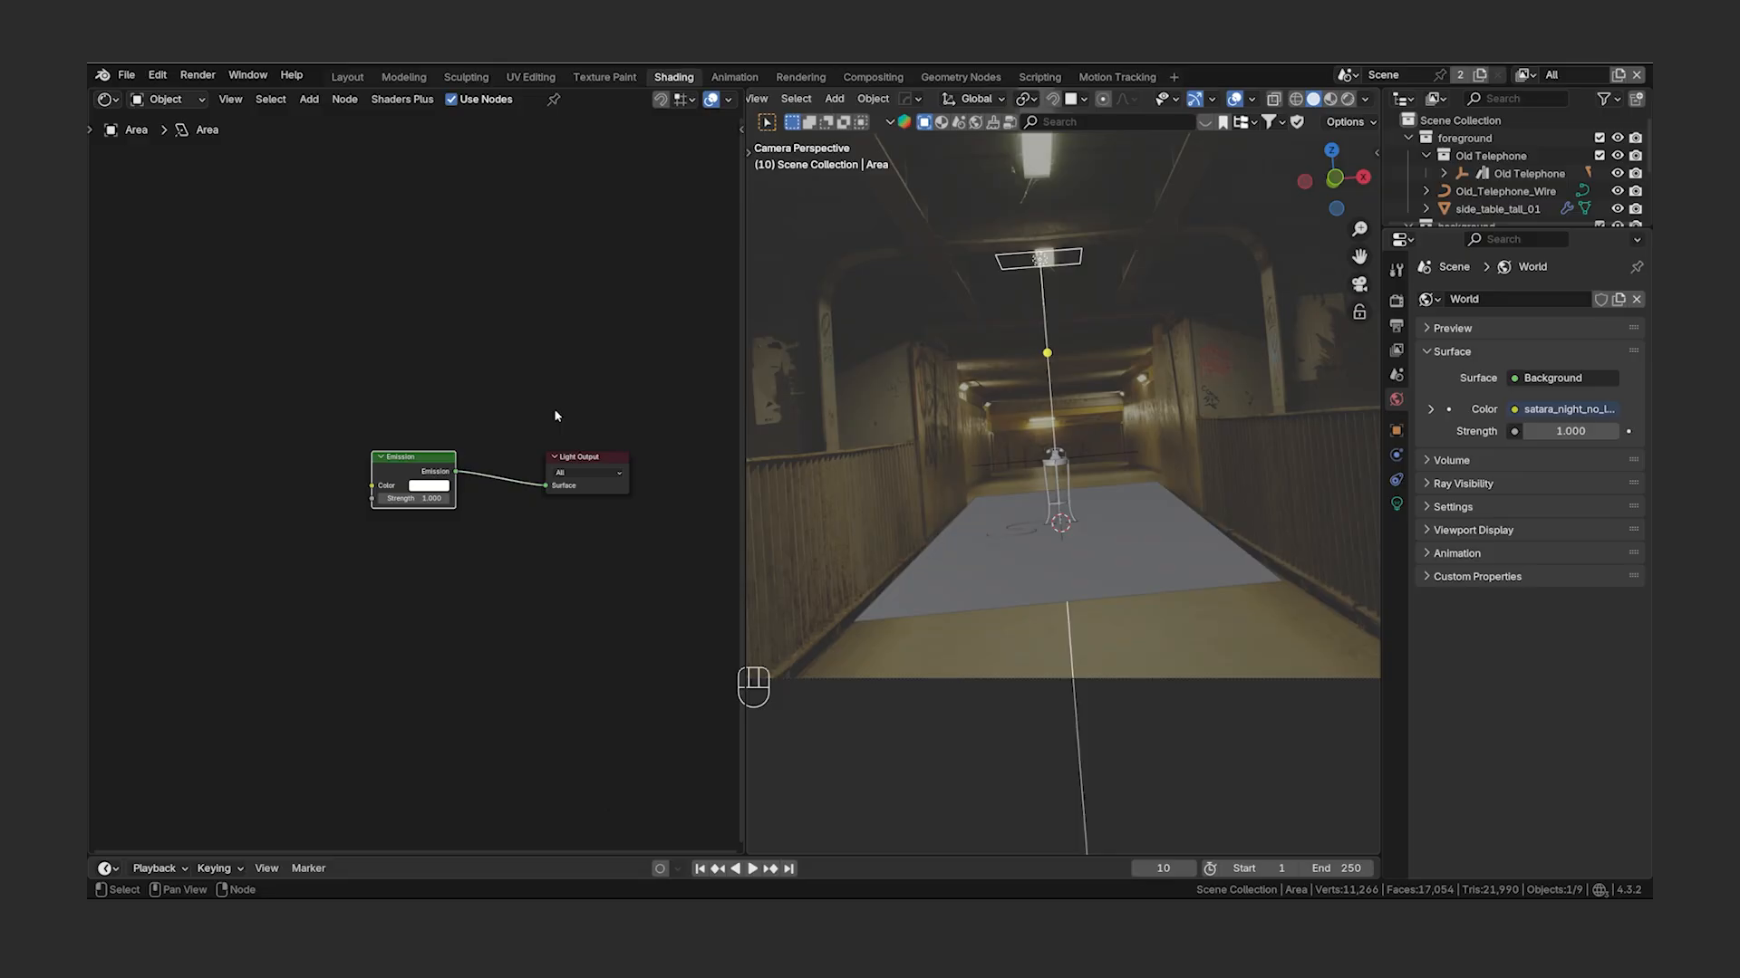
left_click(592, 460)
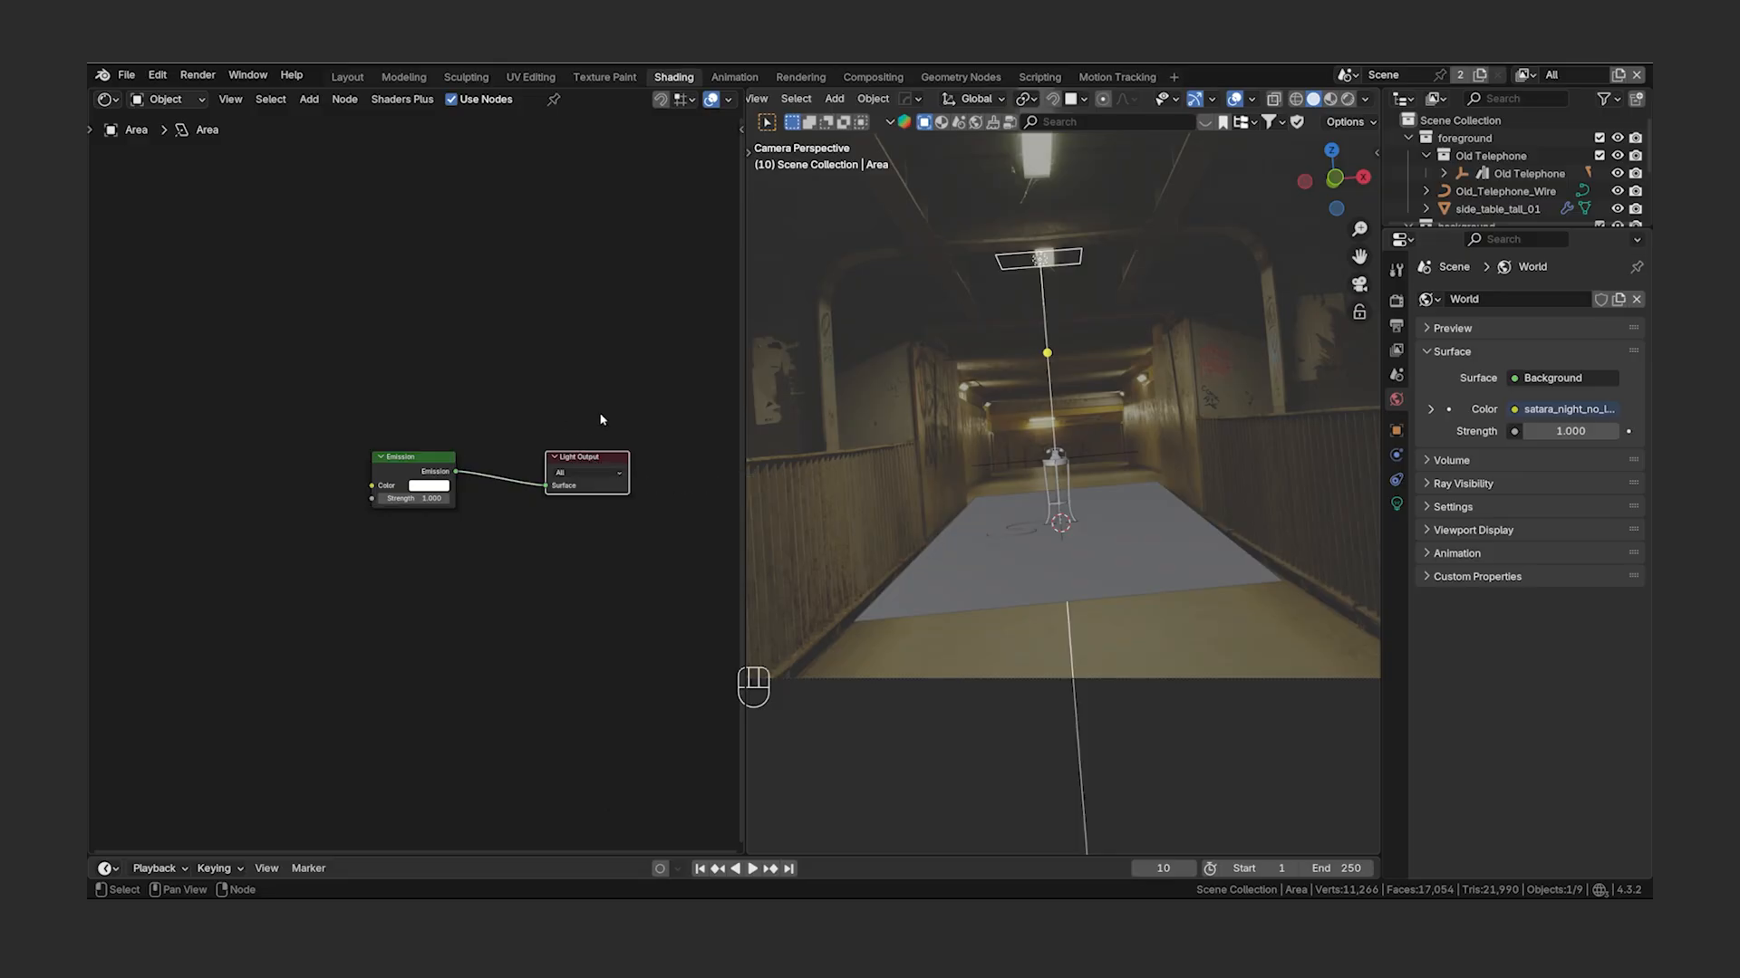
- Feed the area light's emission color from a Blackbody node and inspect the lit telephone in the Layout workspace
left_click(1396, 504)
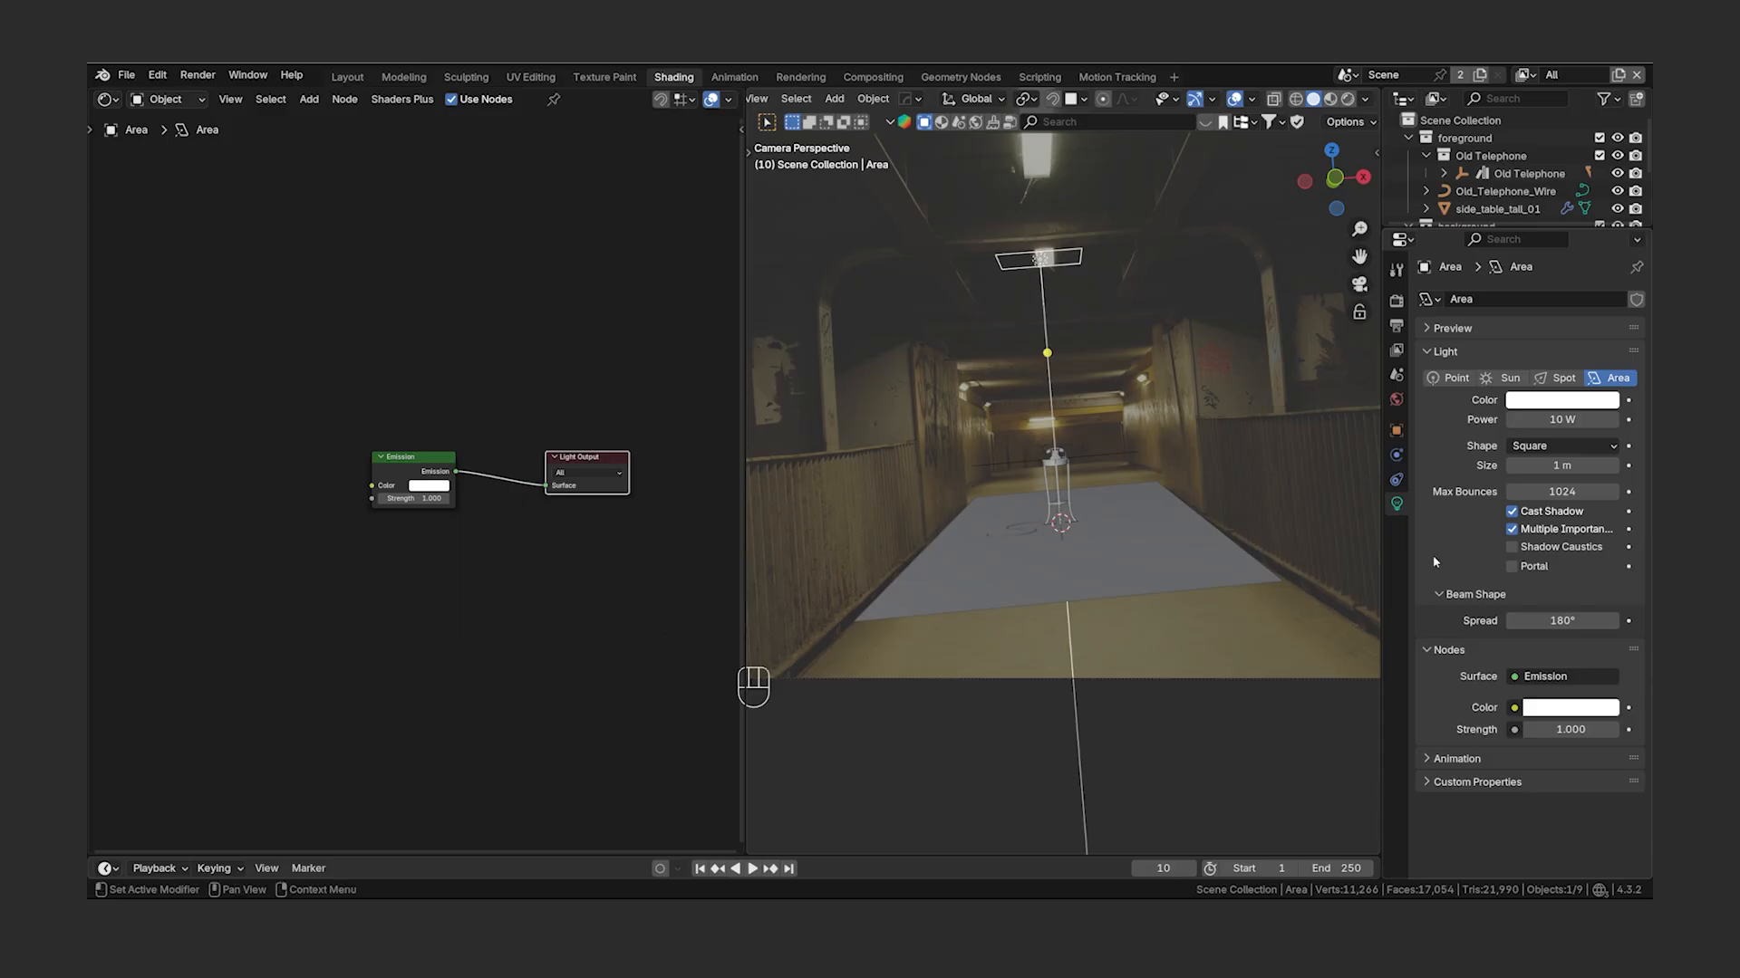
left_click(1514, 709)
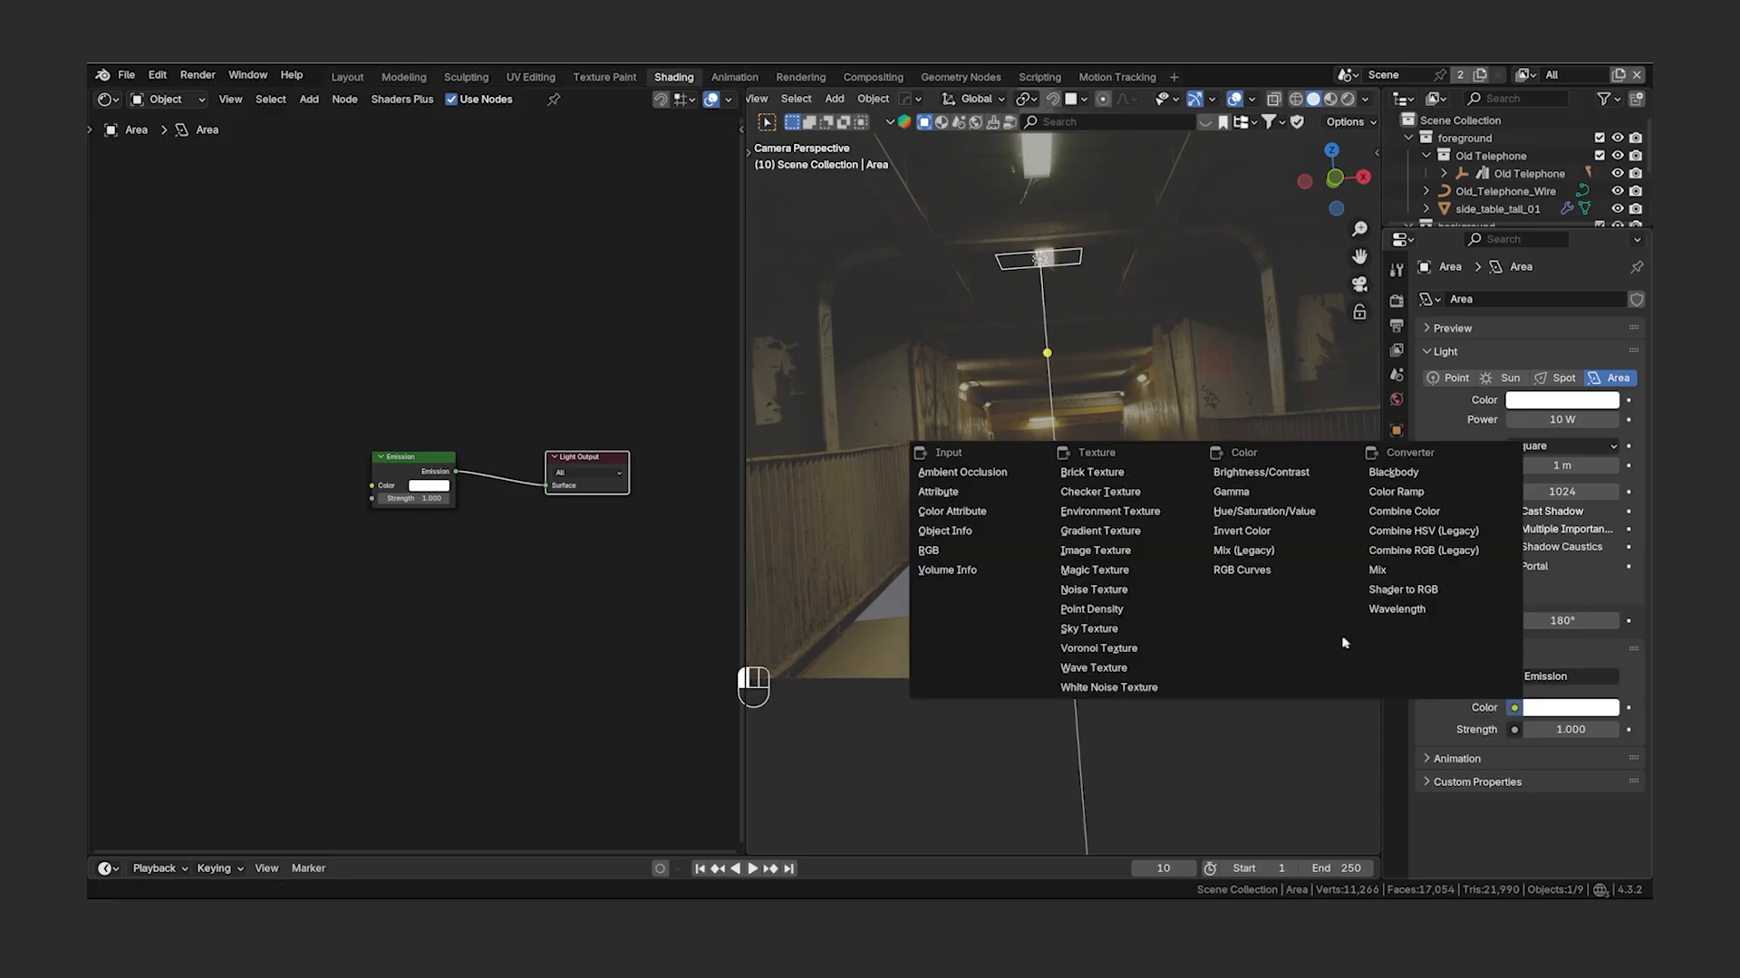
left_click(1383, 473)
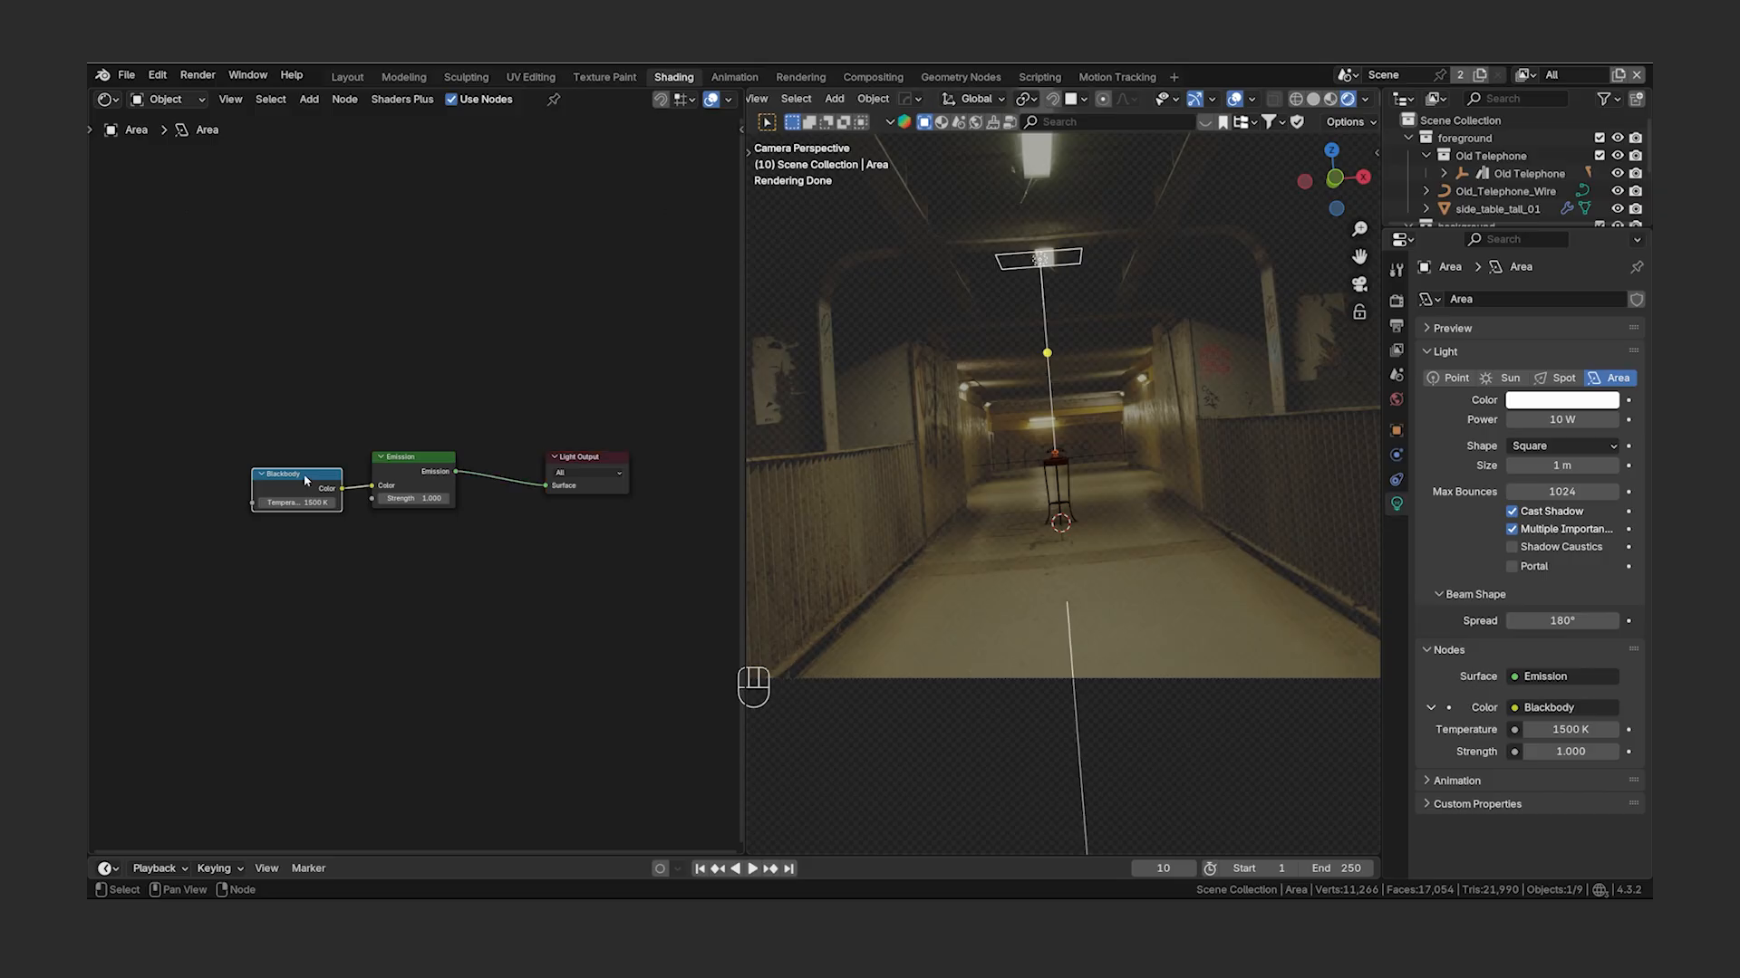
left_click(357, 80)
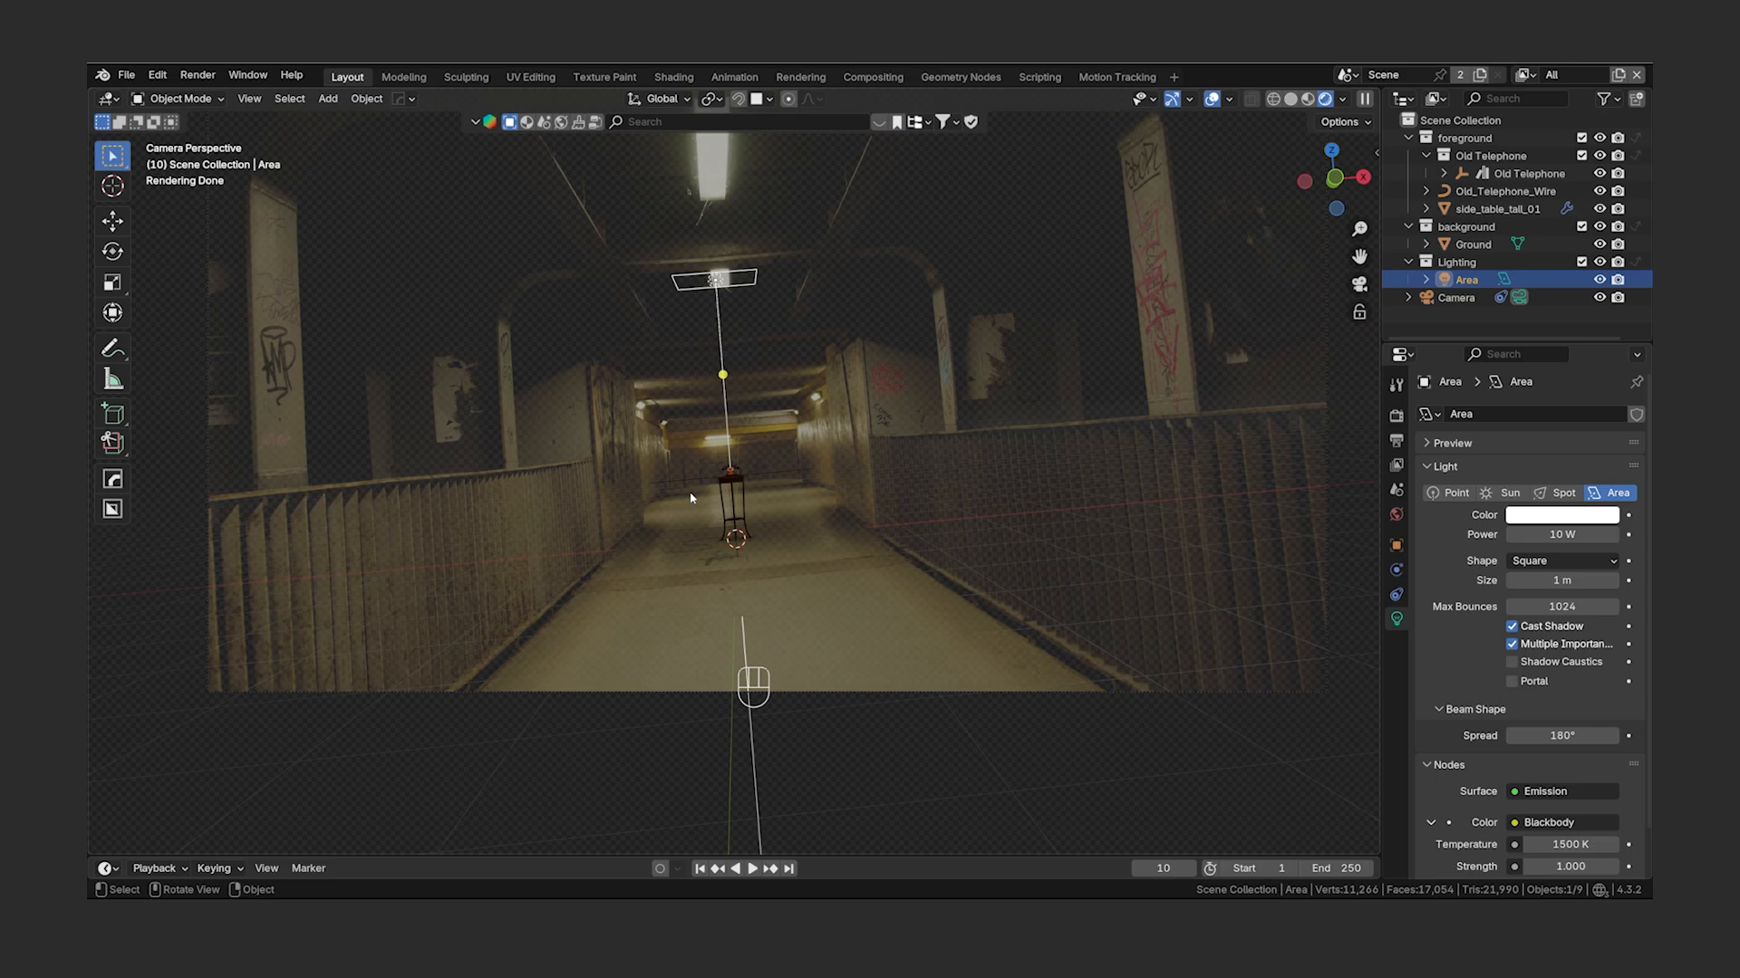
scroll(691, 498, "up", 6)
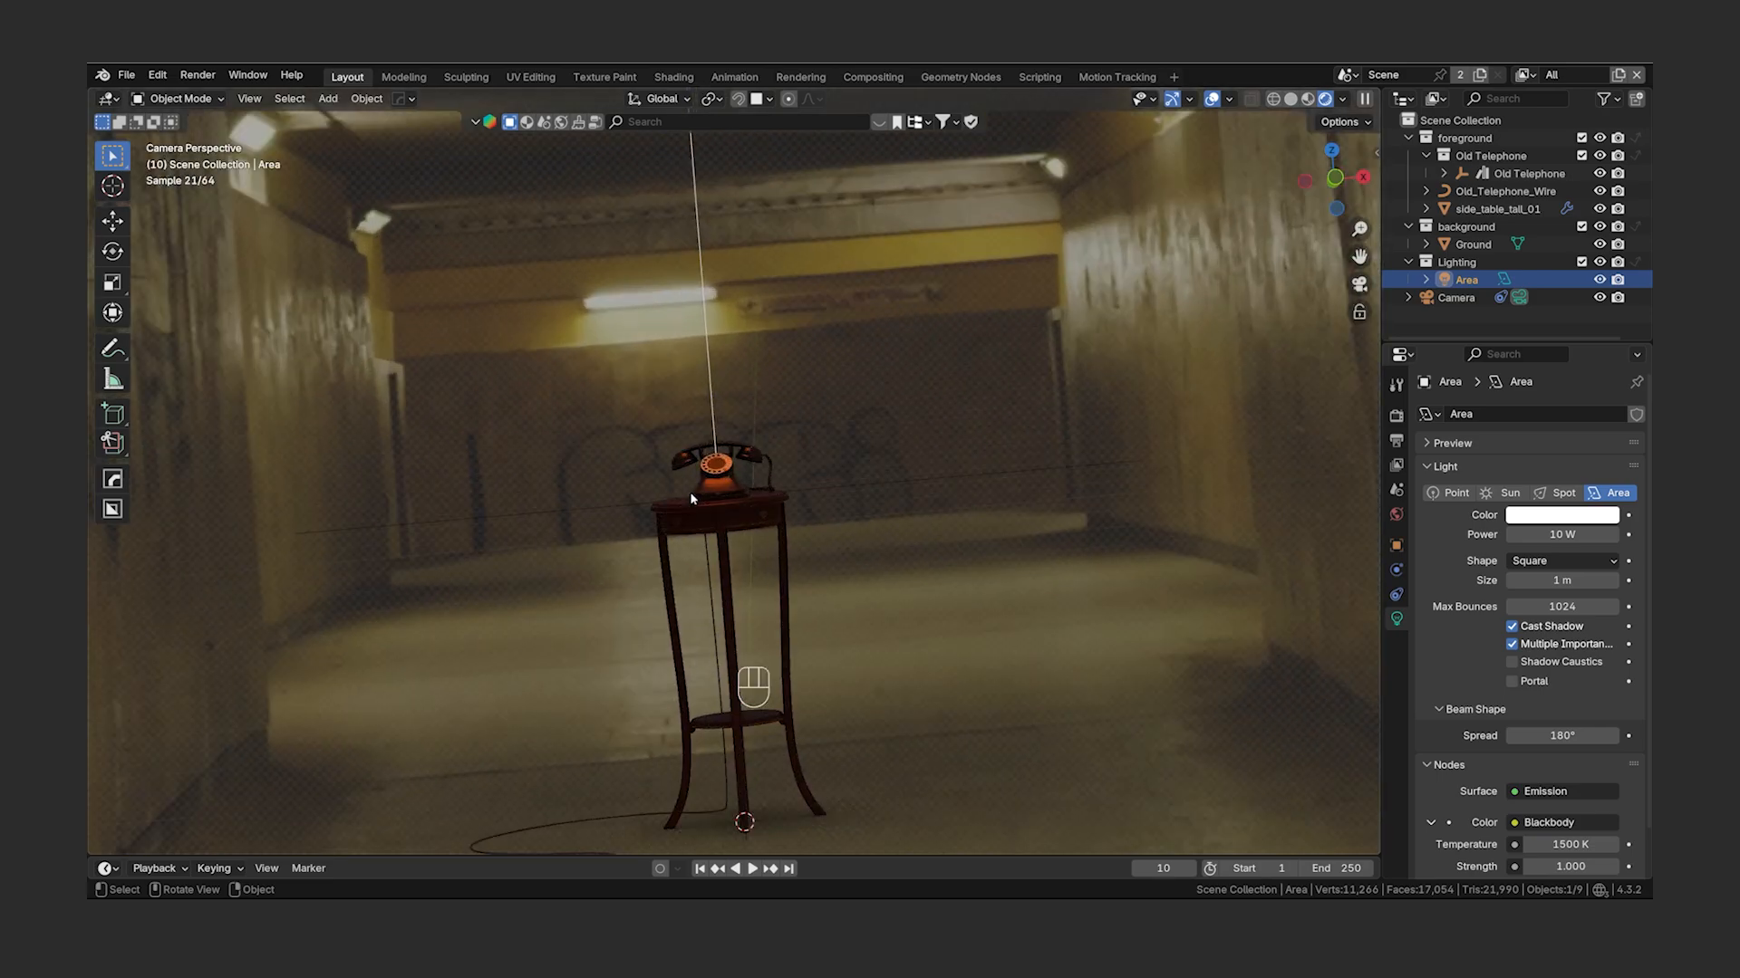
middle_click_drag(690, 492, 793, 393, "shift")
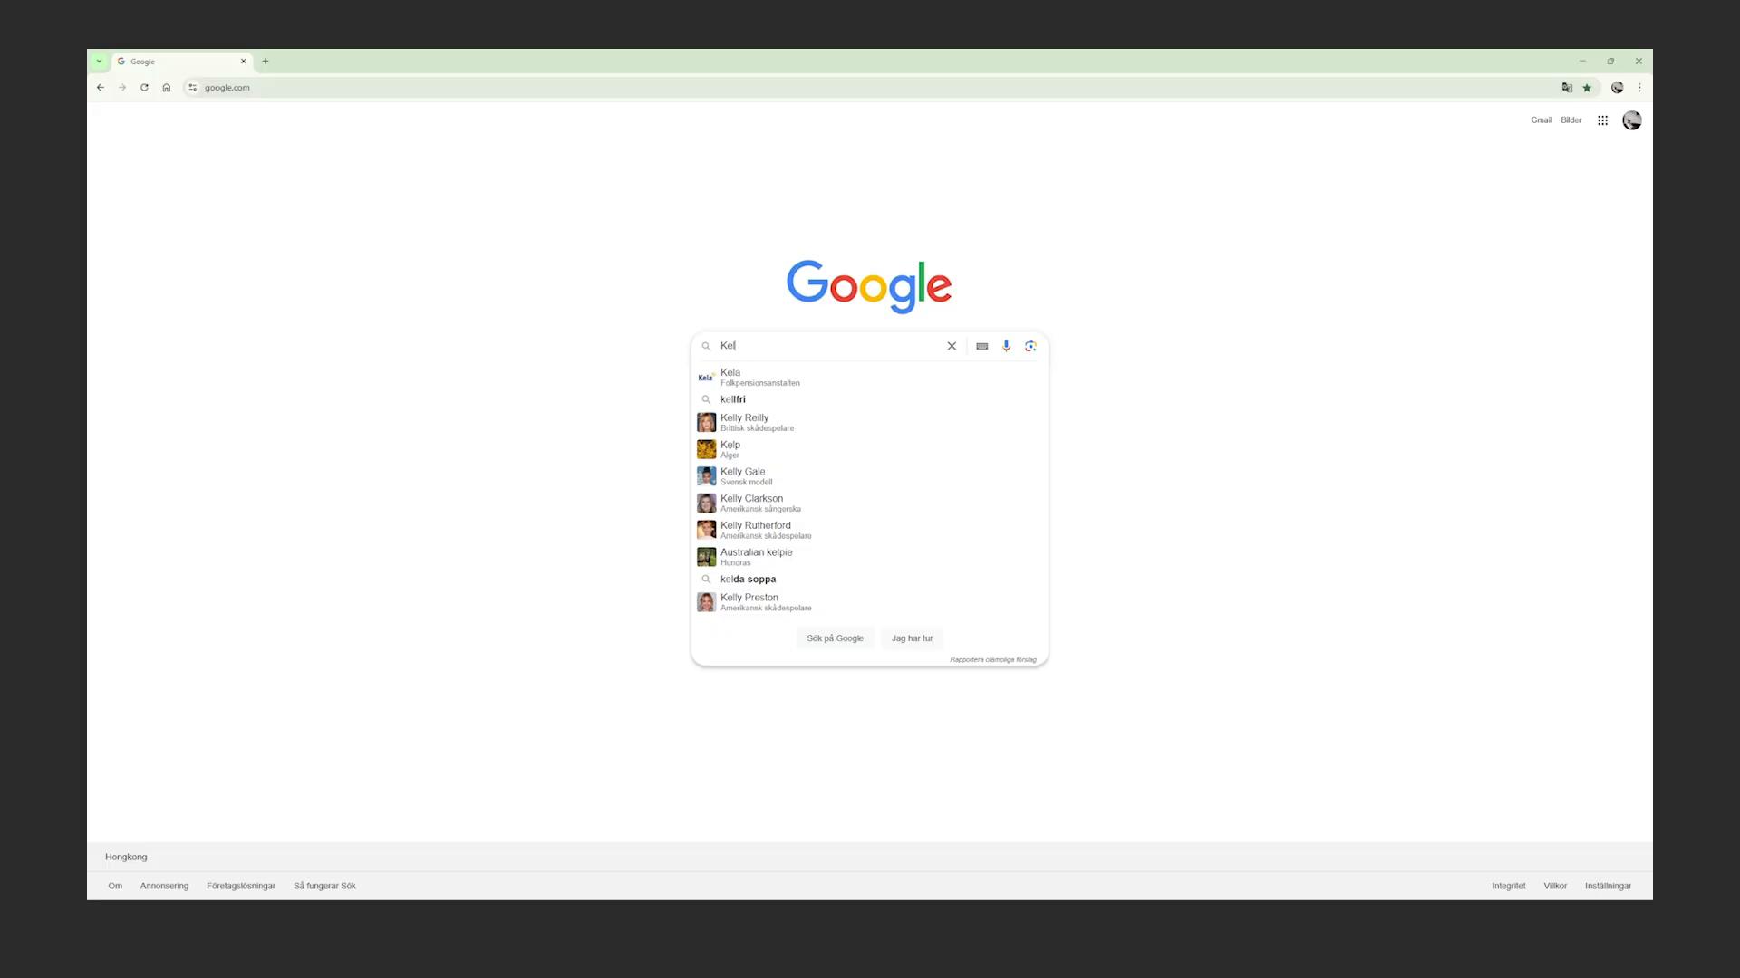
- Search Google Images for "Kelvin Light Values" and open the Understanding Lumens vs Kelvin colour temperature picture in a new tab
type("Kelvin Light Values")
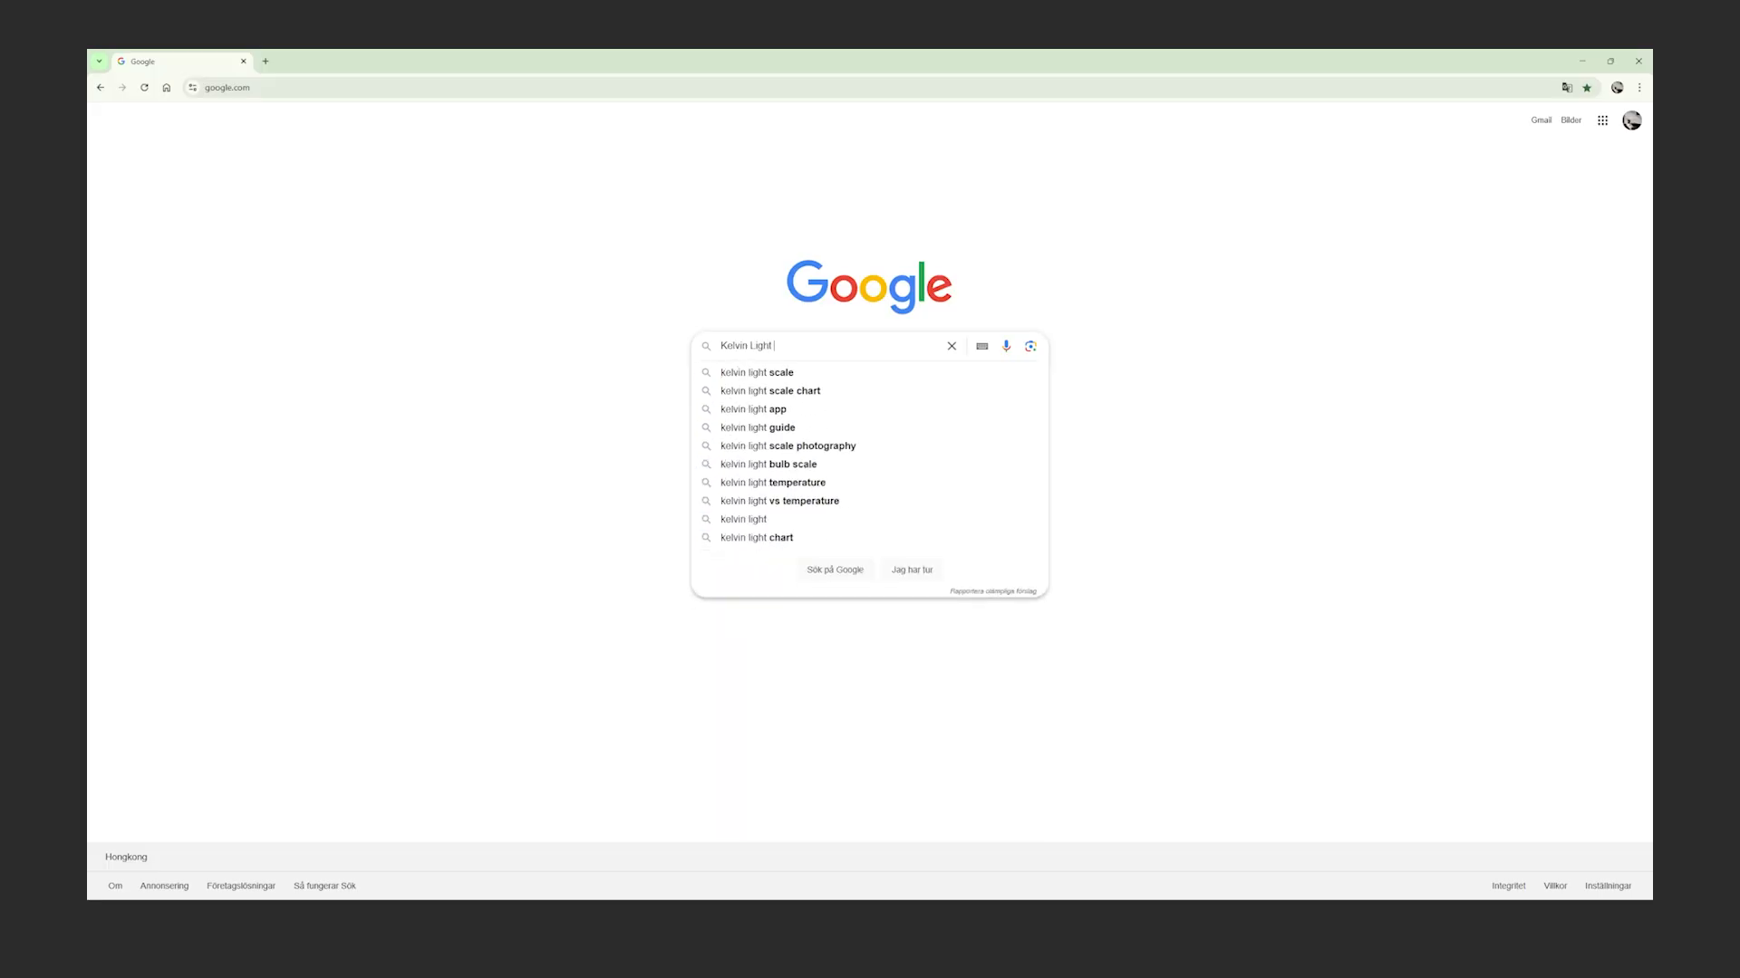
key("Return")
left_click(272, 172)
left_click(569, 292)
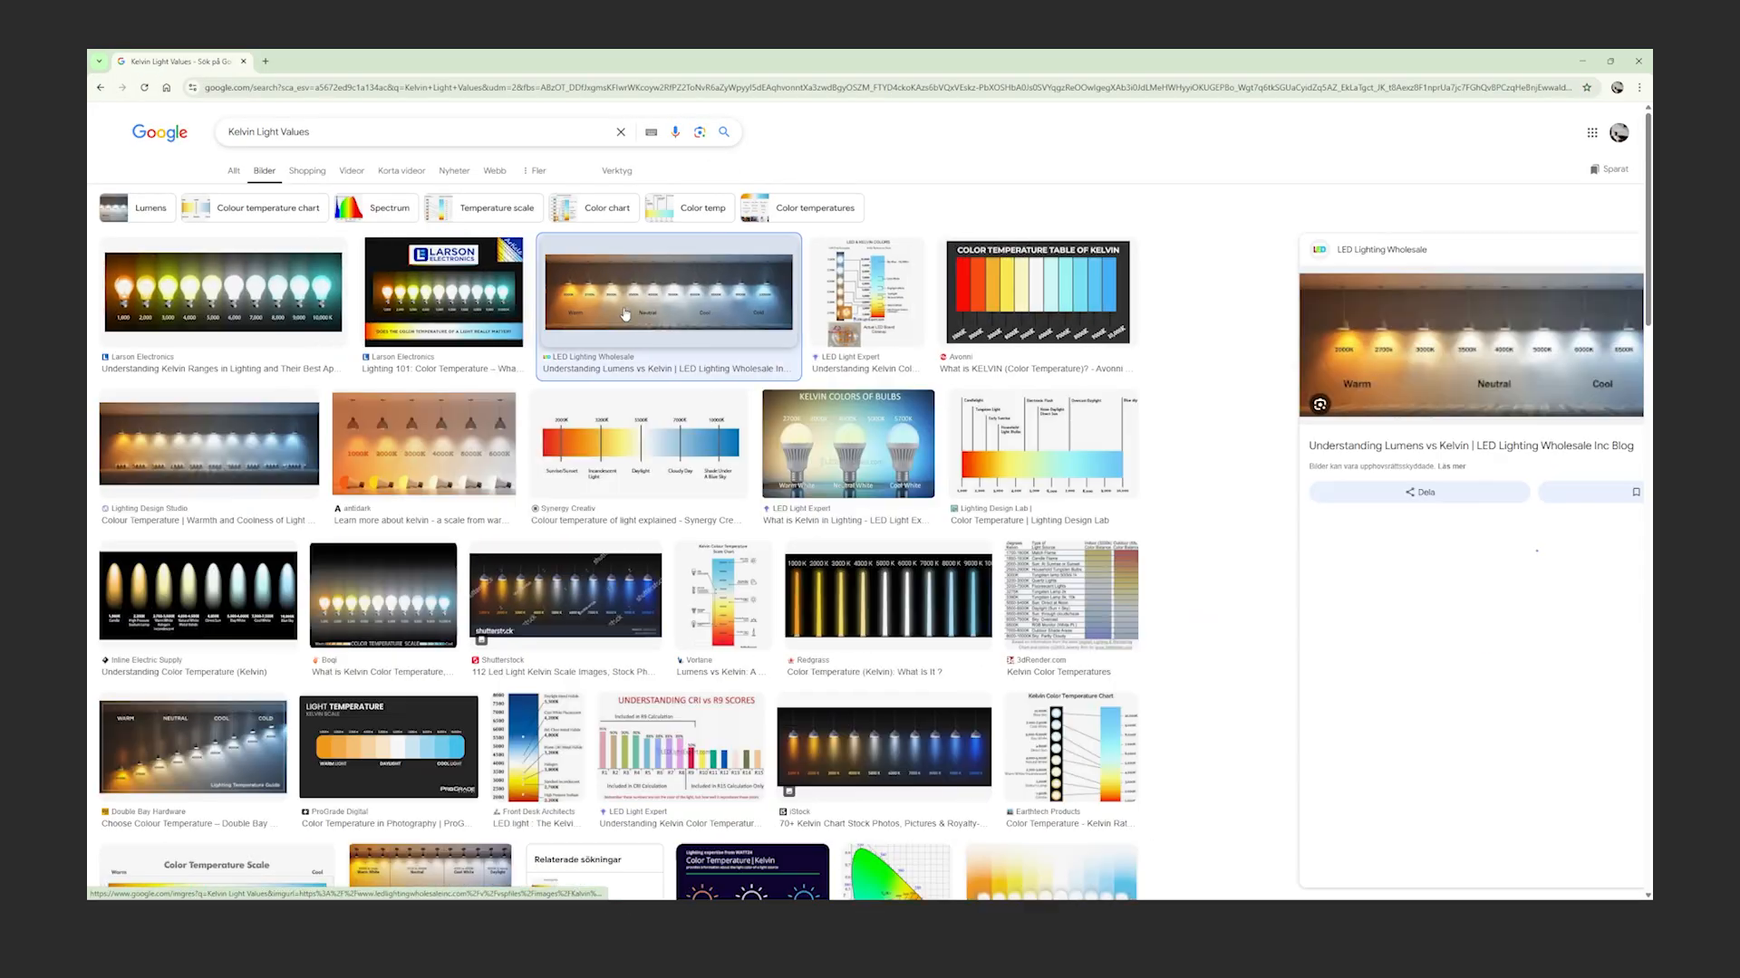
right_click(1288, 396)
left_click(1359, 503)
left_click(321, 61)
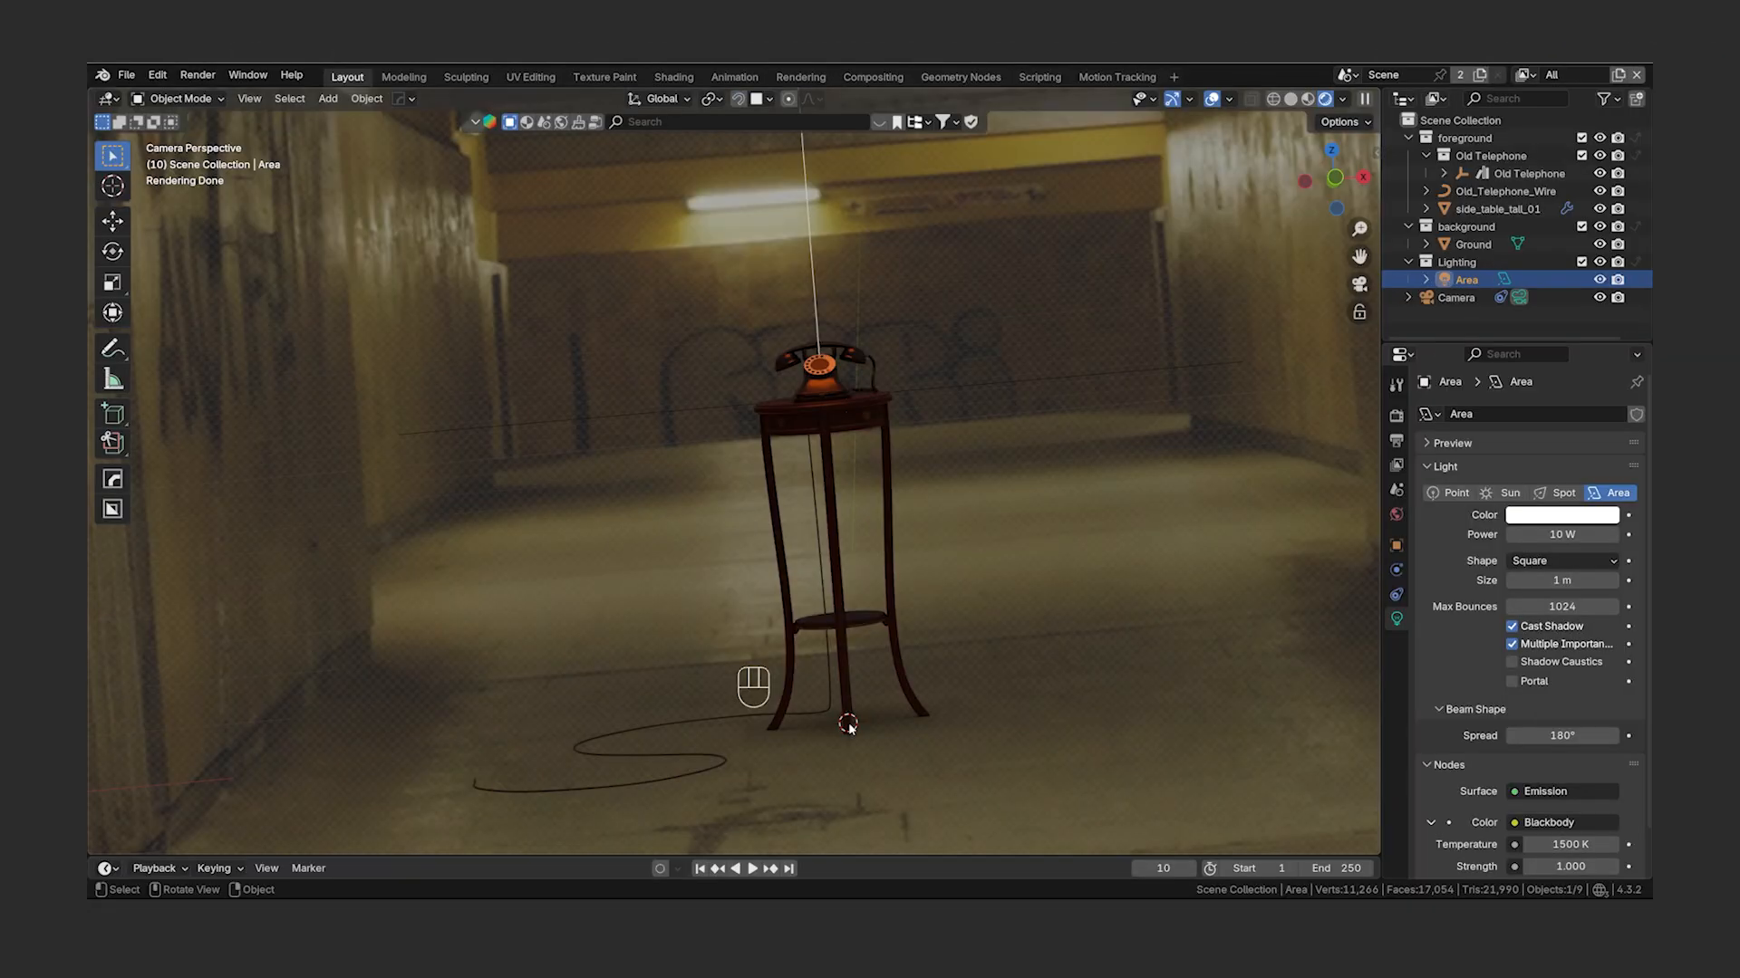
- Set the area light's Blackbody temperature to 4500 K and its power to 30 W
scroll(1421, 699, "down", 2)
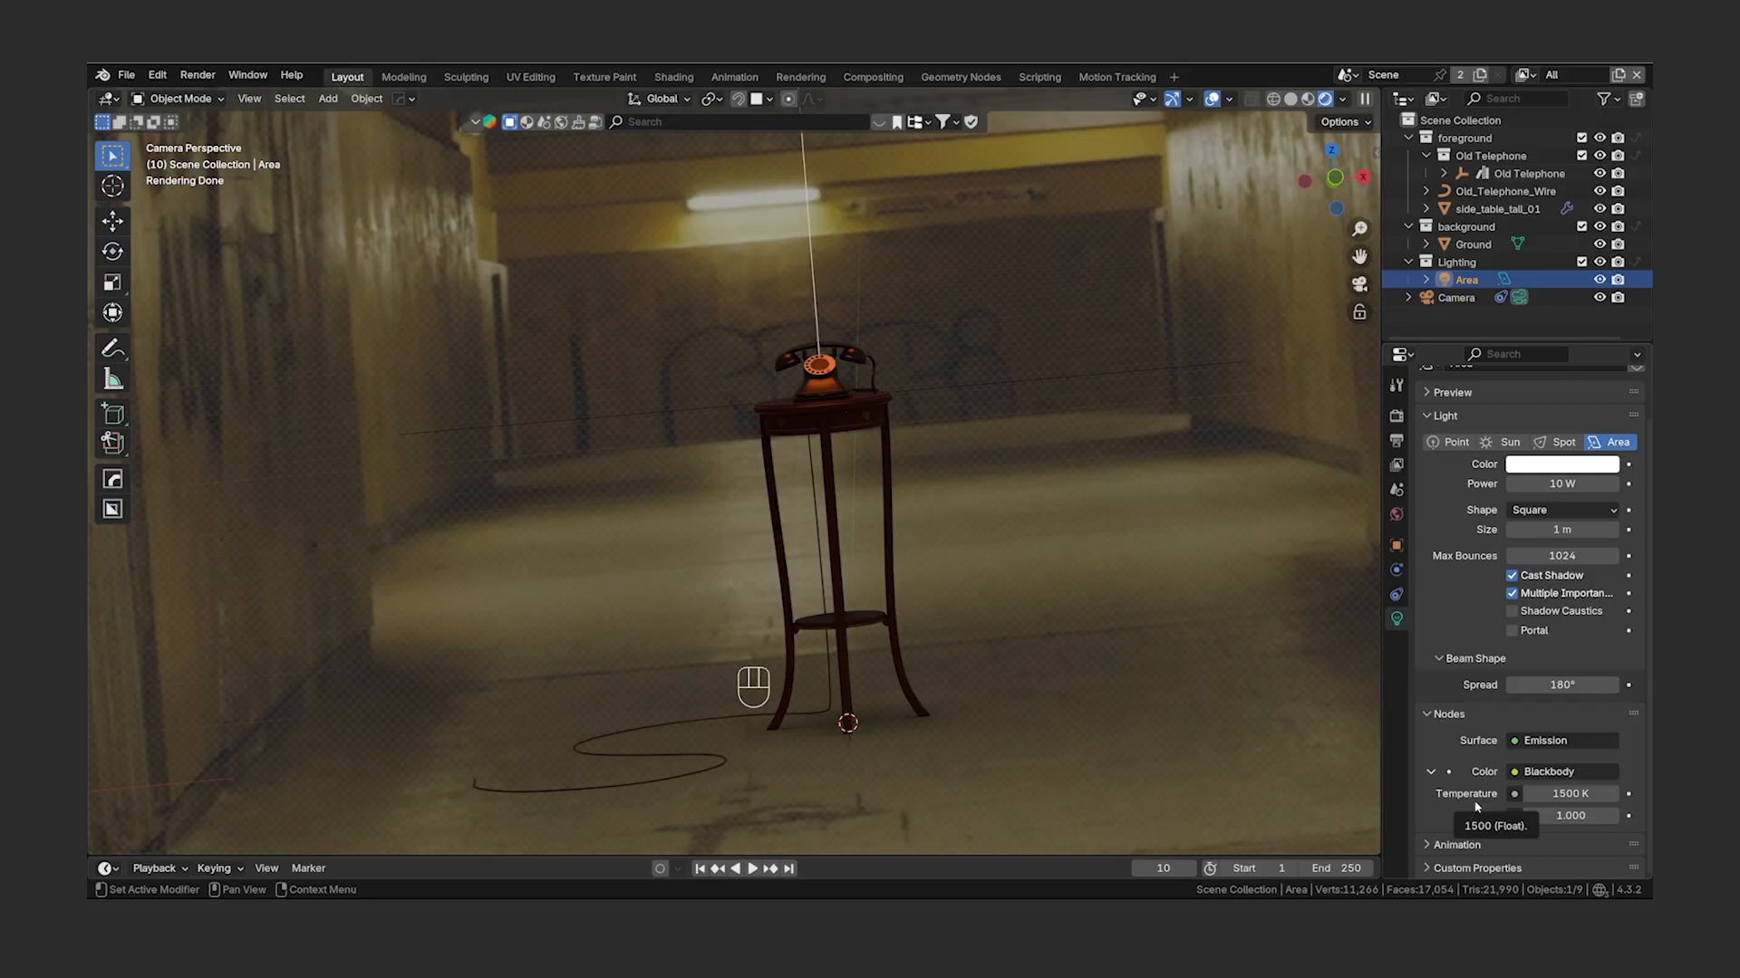
left_click(1580, 794)
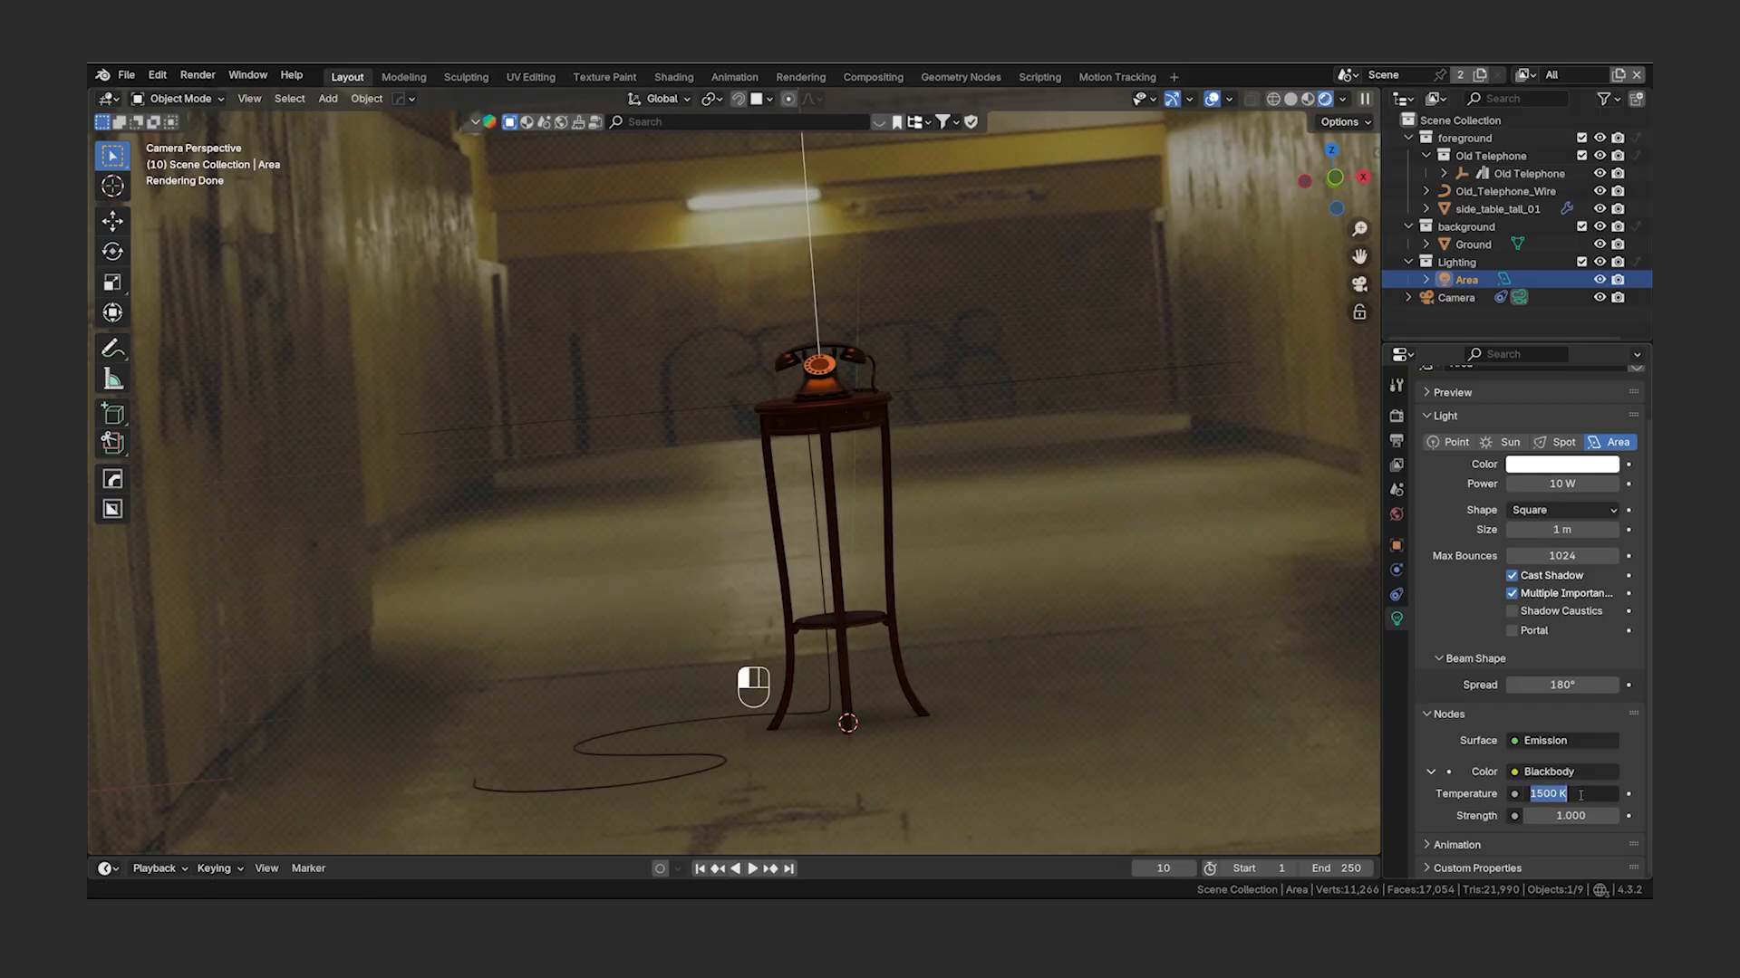
type("4500")
key("Return")
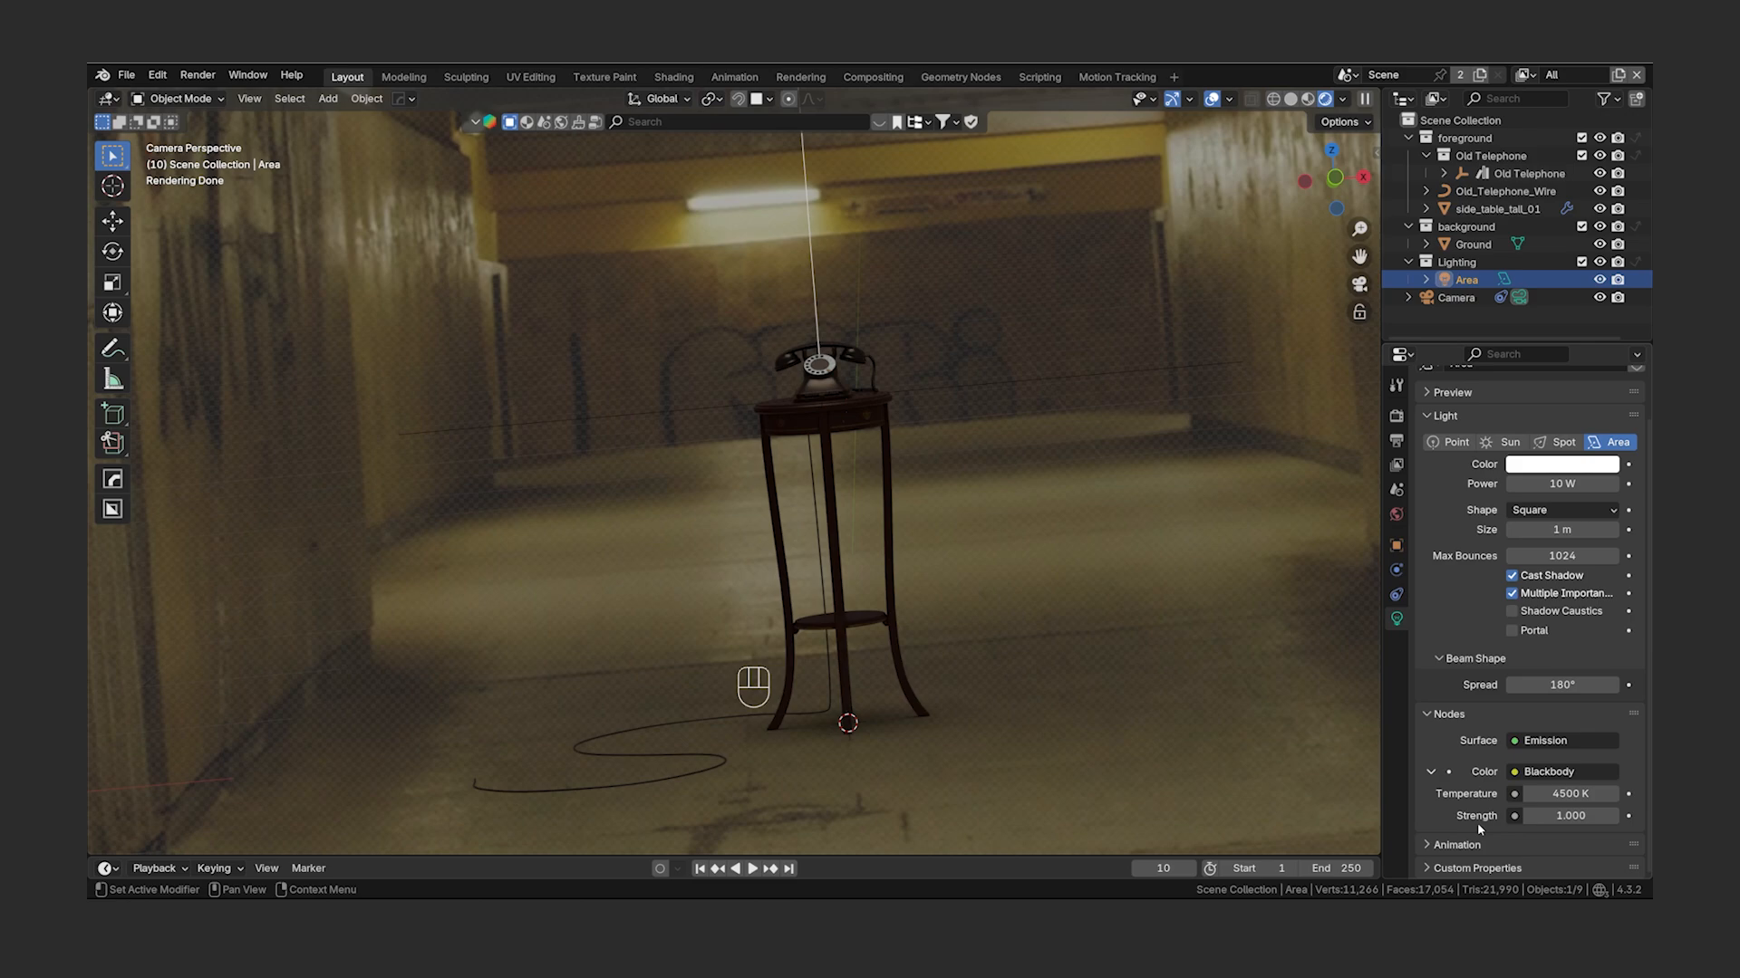
mouse_move(1562, 484)
left_mouse_down()
mouse_move(1531, 484)
mouse_move(1581, 484)
mouse_move(1562, 484)
left_mouse_up()
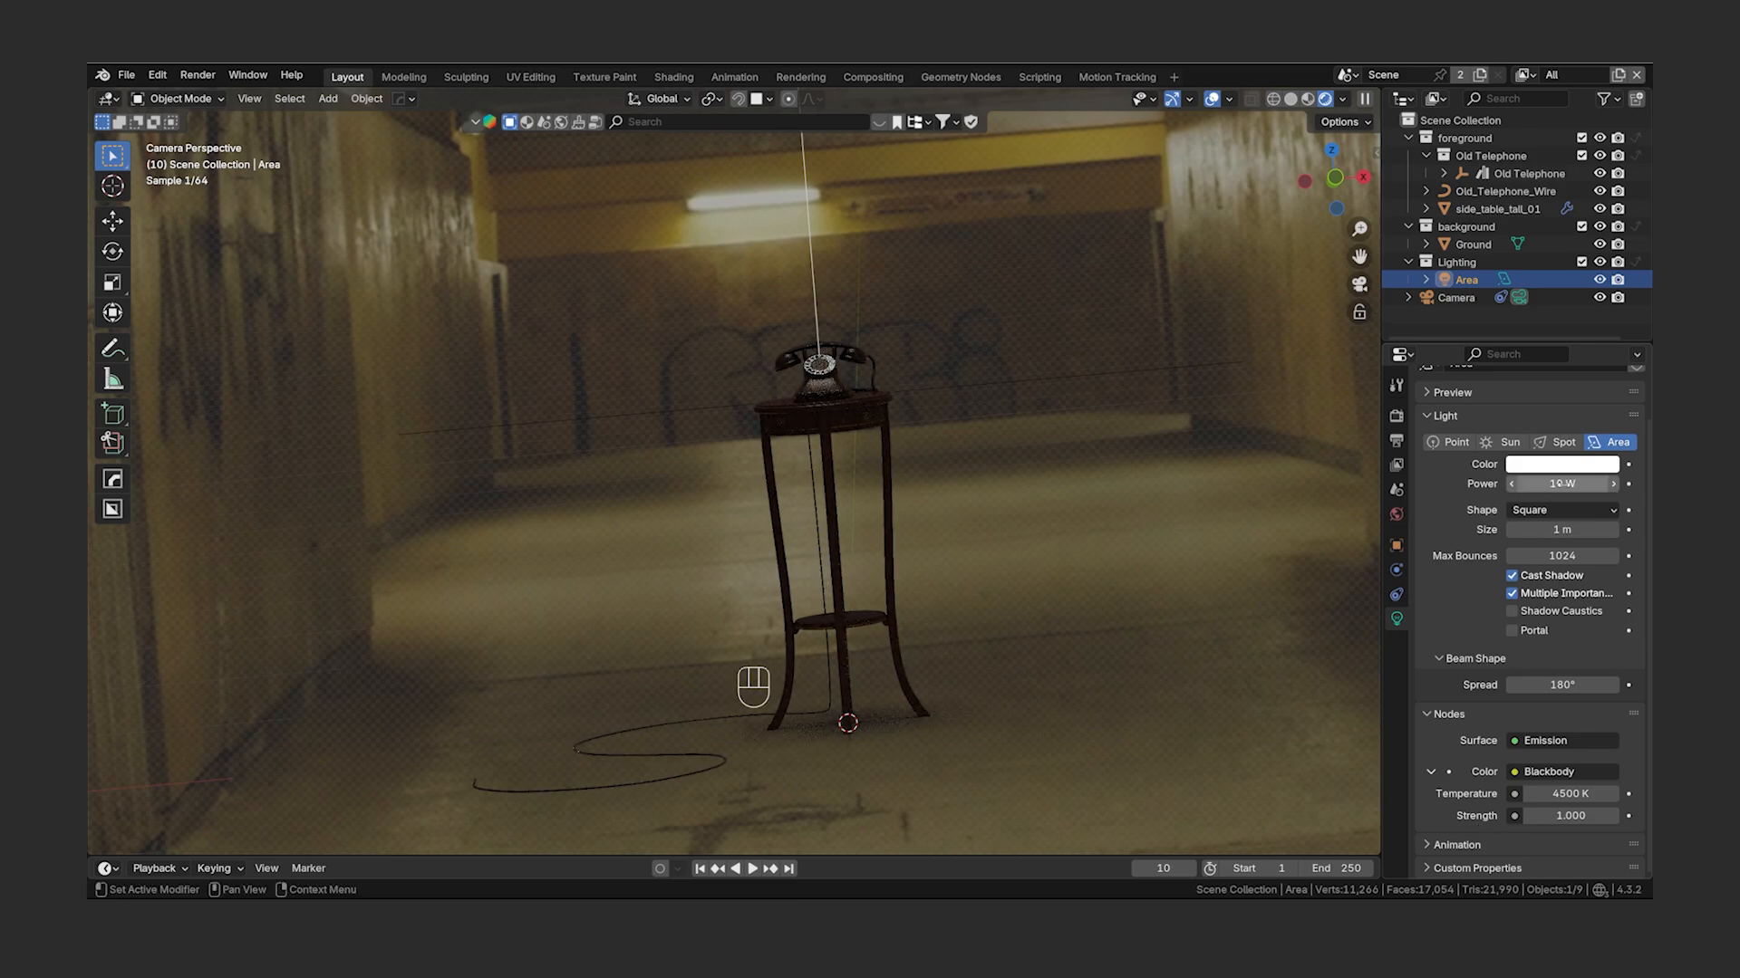
left_click(1562, 484)
type("30")
key("Return")
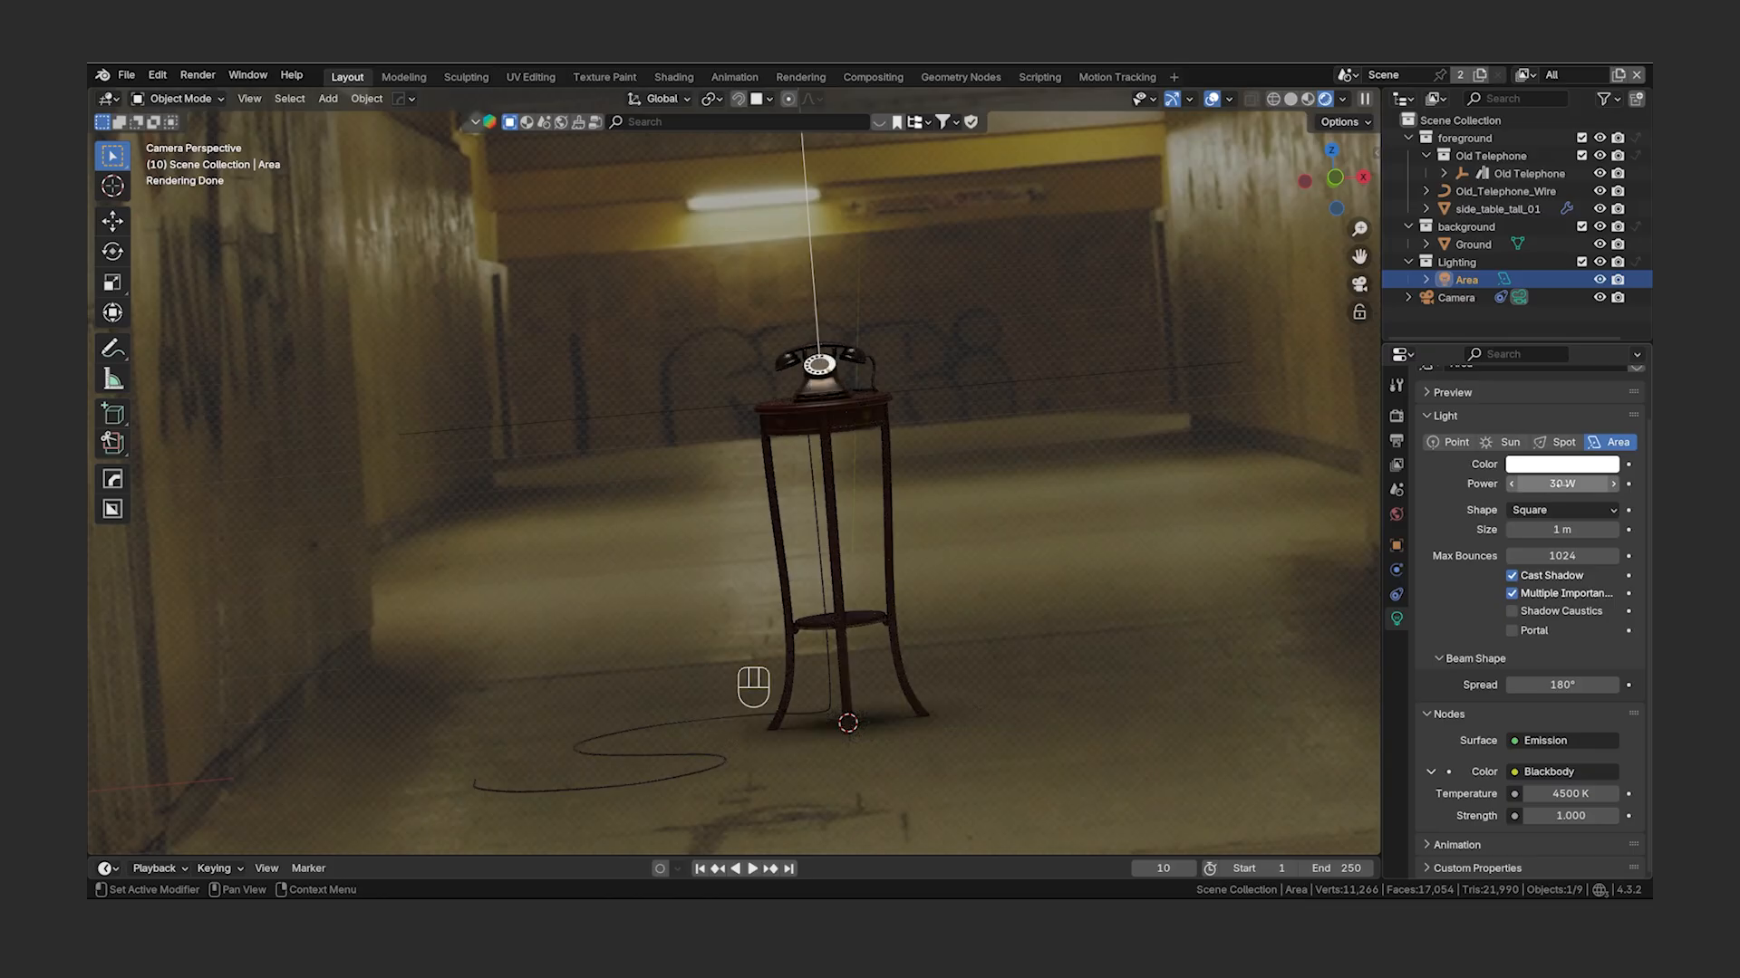
- Set snapping to increments and move the area light along Y toward the camera, between the two ceiling lamps
scroll(989, 460, "down", 10)
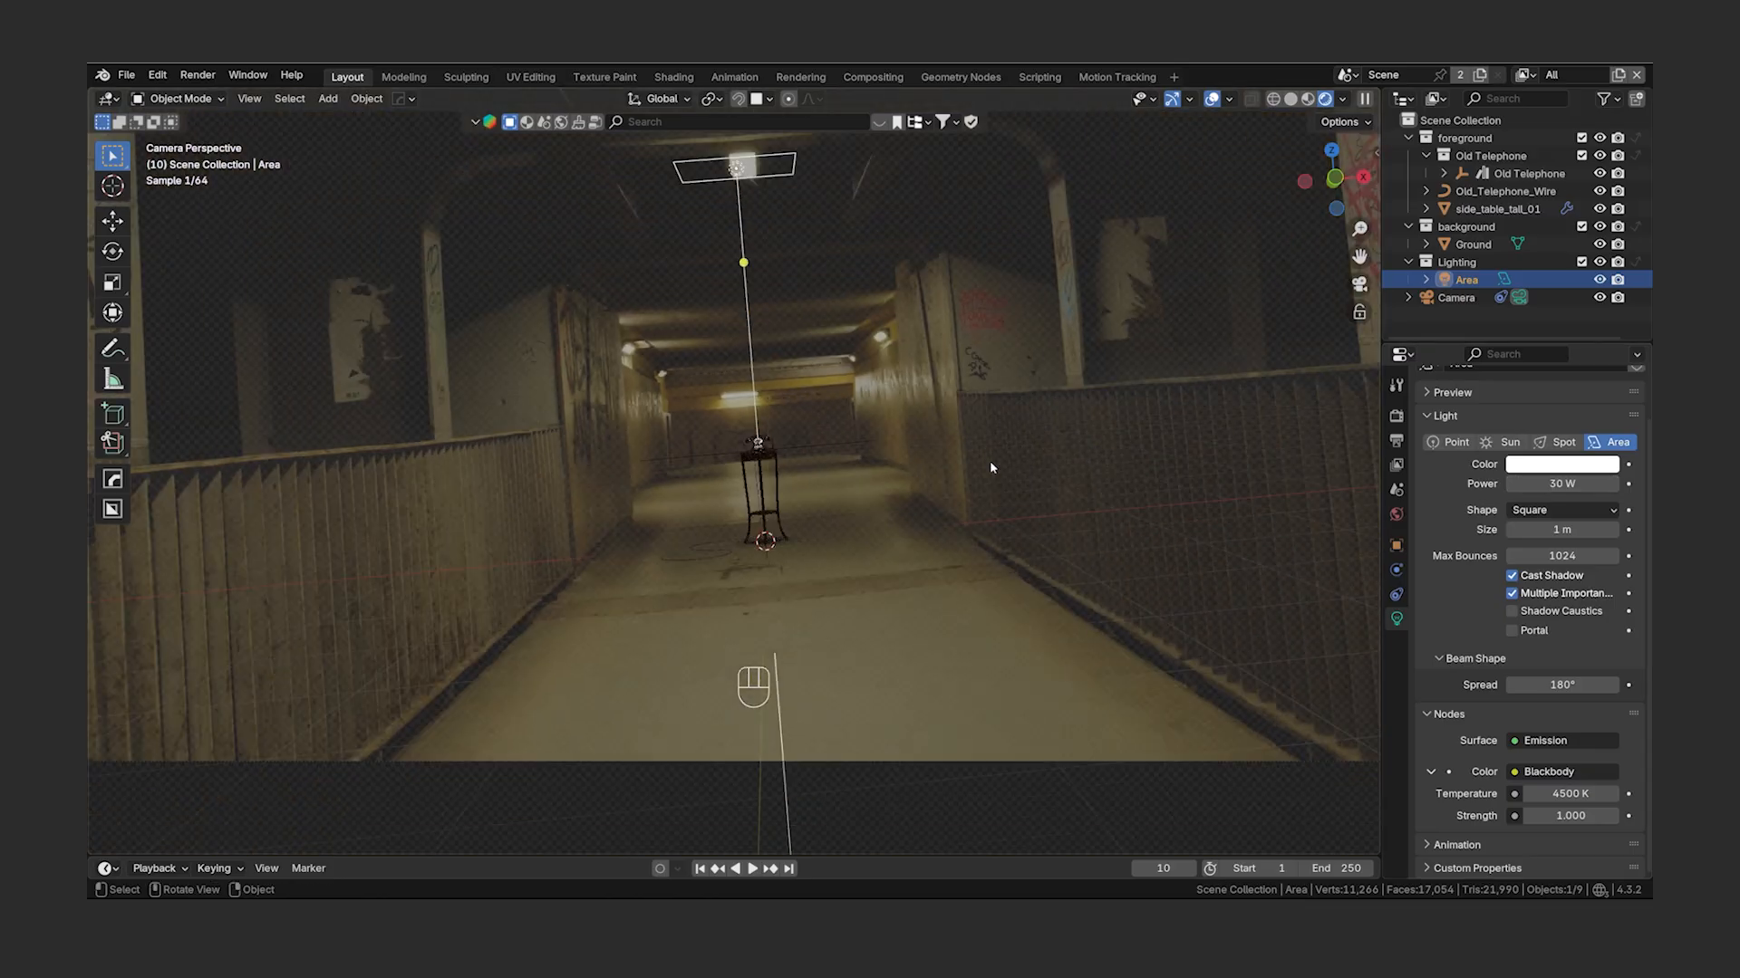
left_click(769, 99)
left_click(774, 188)
key("g")
key("y")
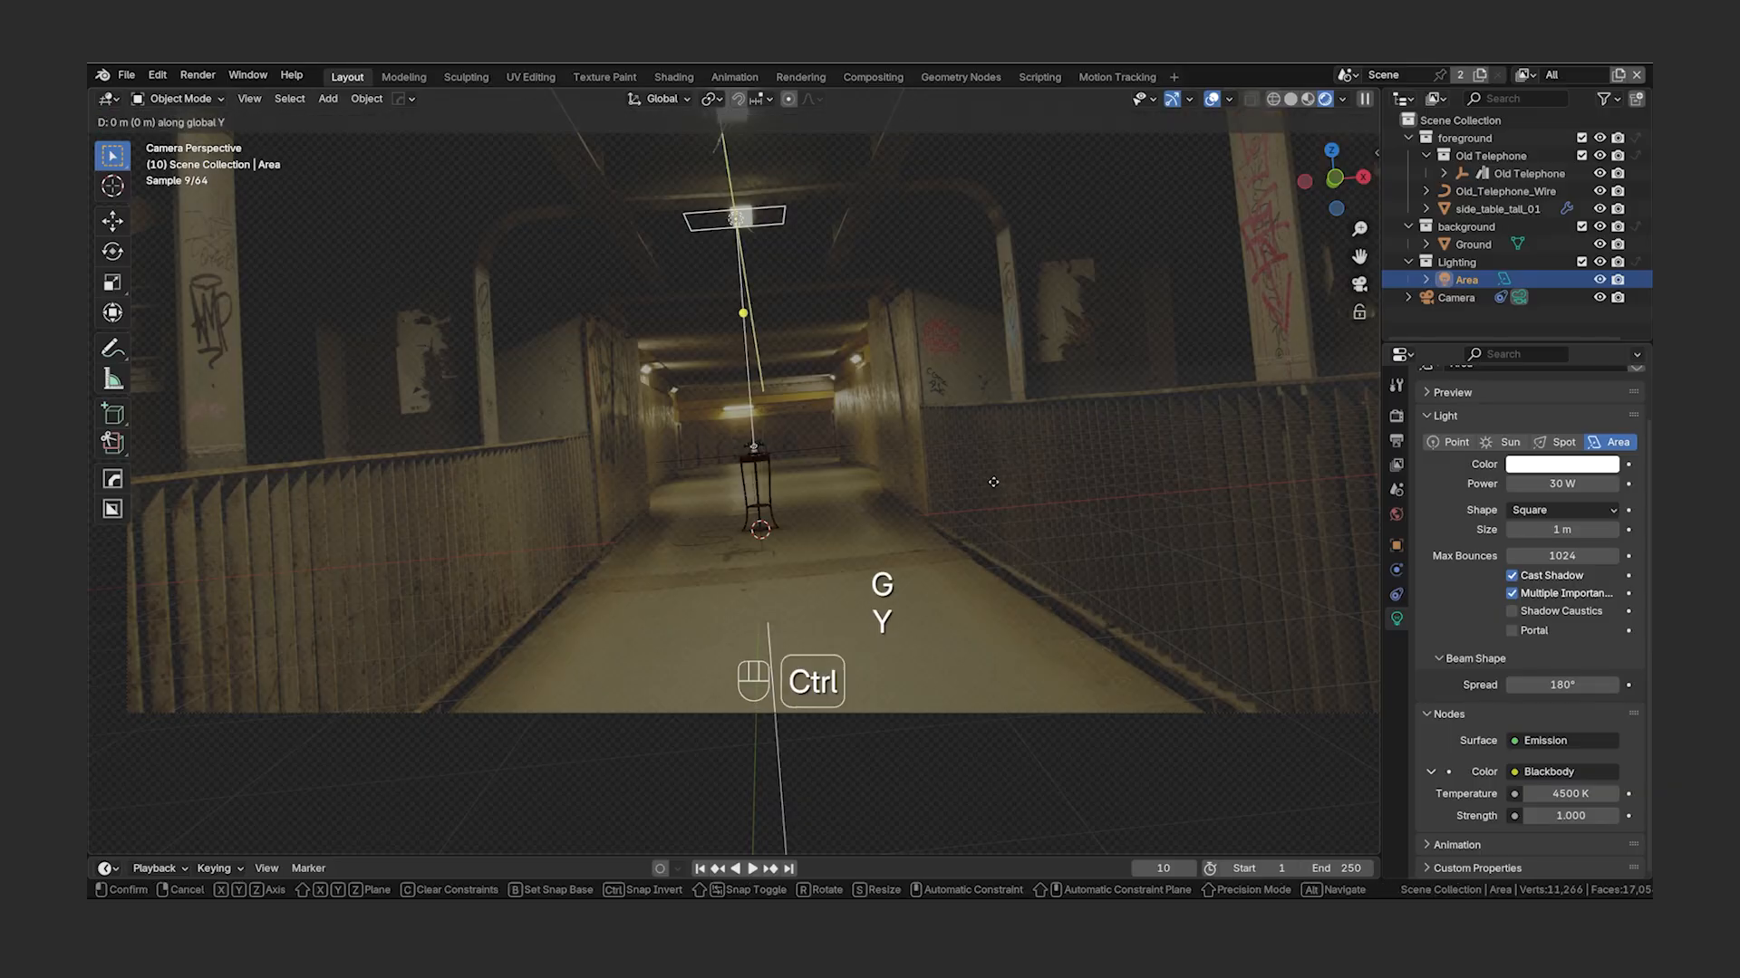
left_click(960, 419)
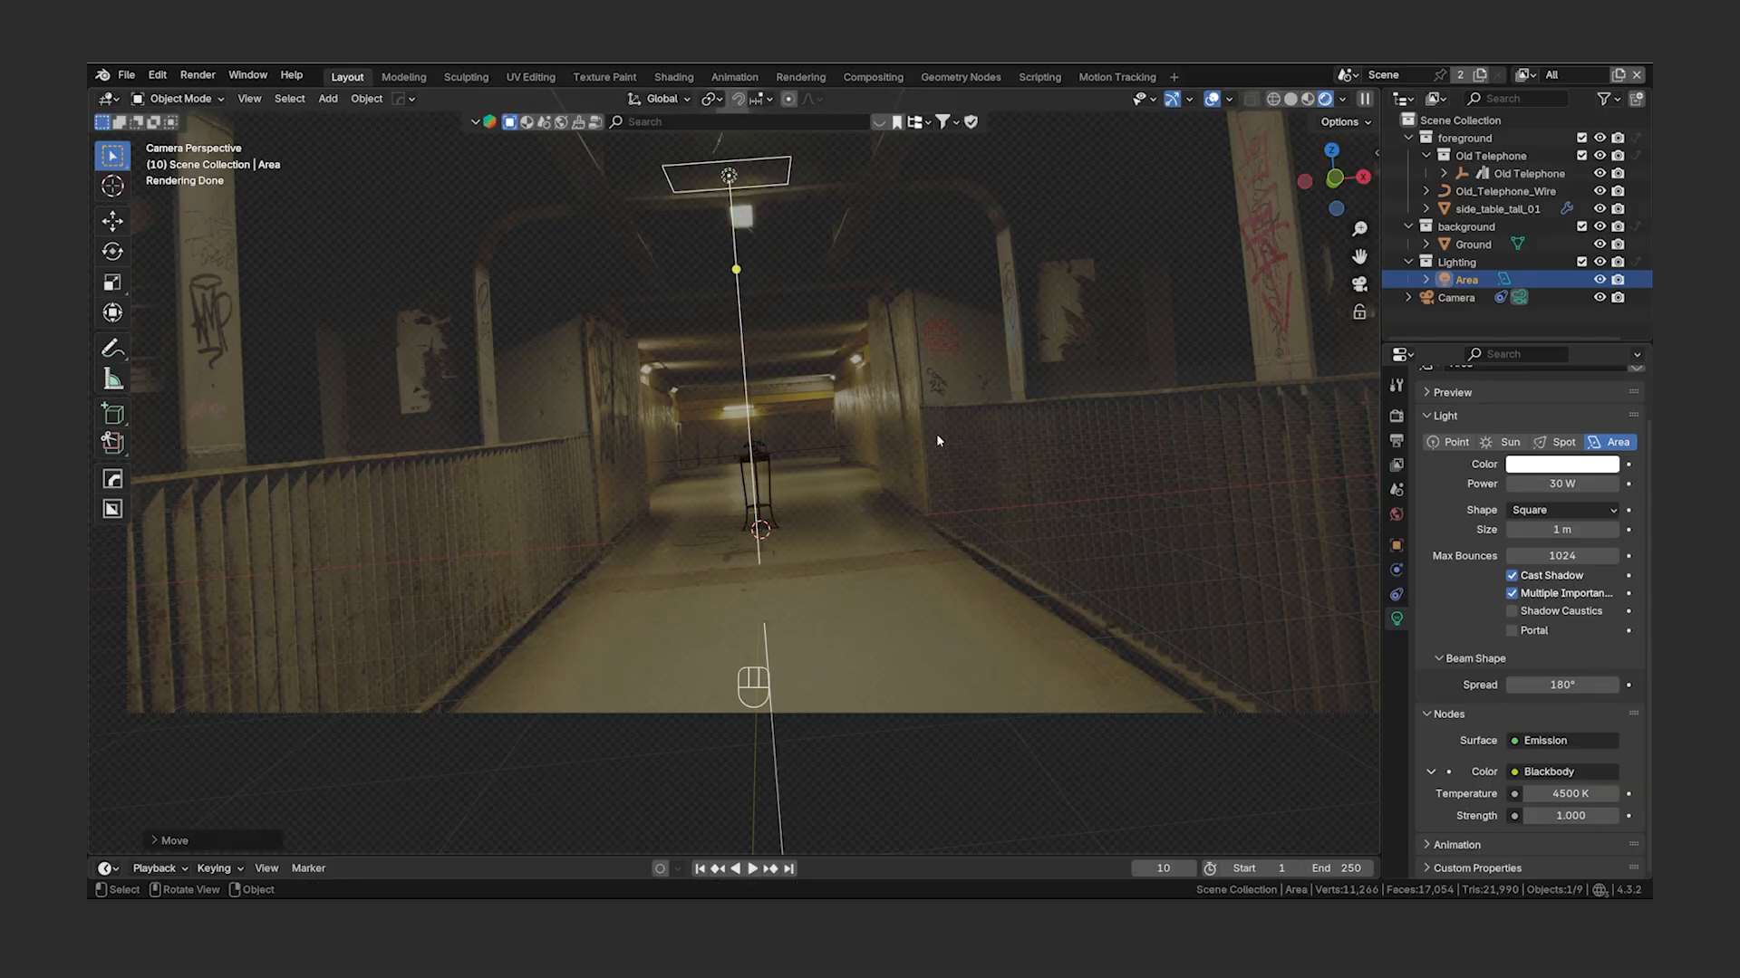
- Stretch the area light by a factor of 5 along Y and check its effect on the telephone
key("s")
right_click(1023, 440)
scroll(828, 452, "down", 2)
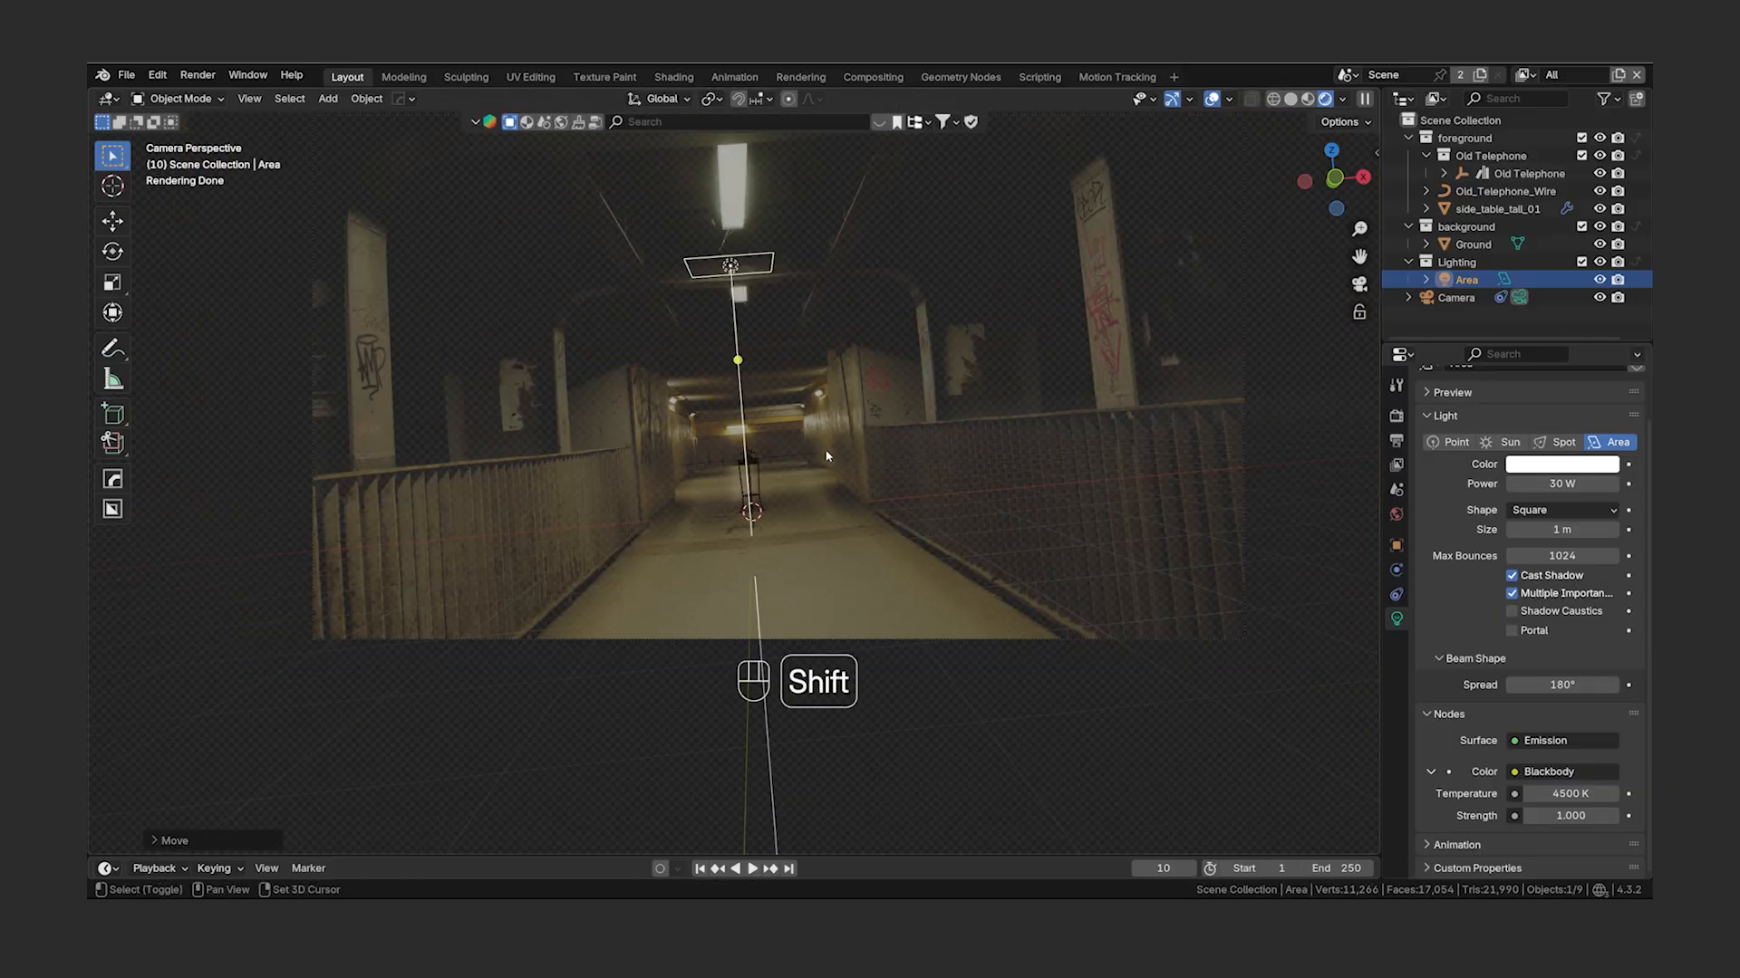
middle_click_drag(827, 452, 809, 518, "shift")
type("sy5")
key("Return")
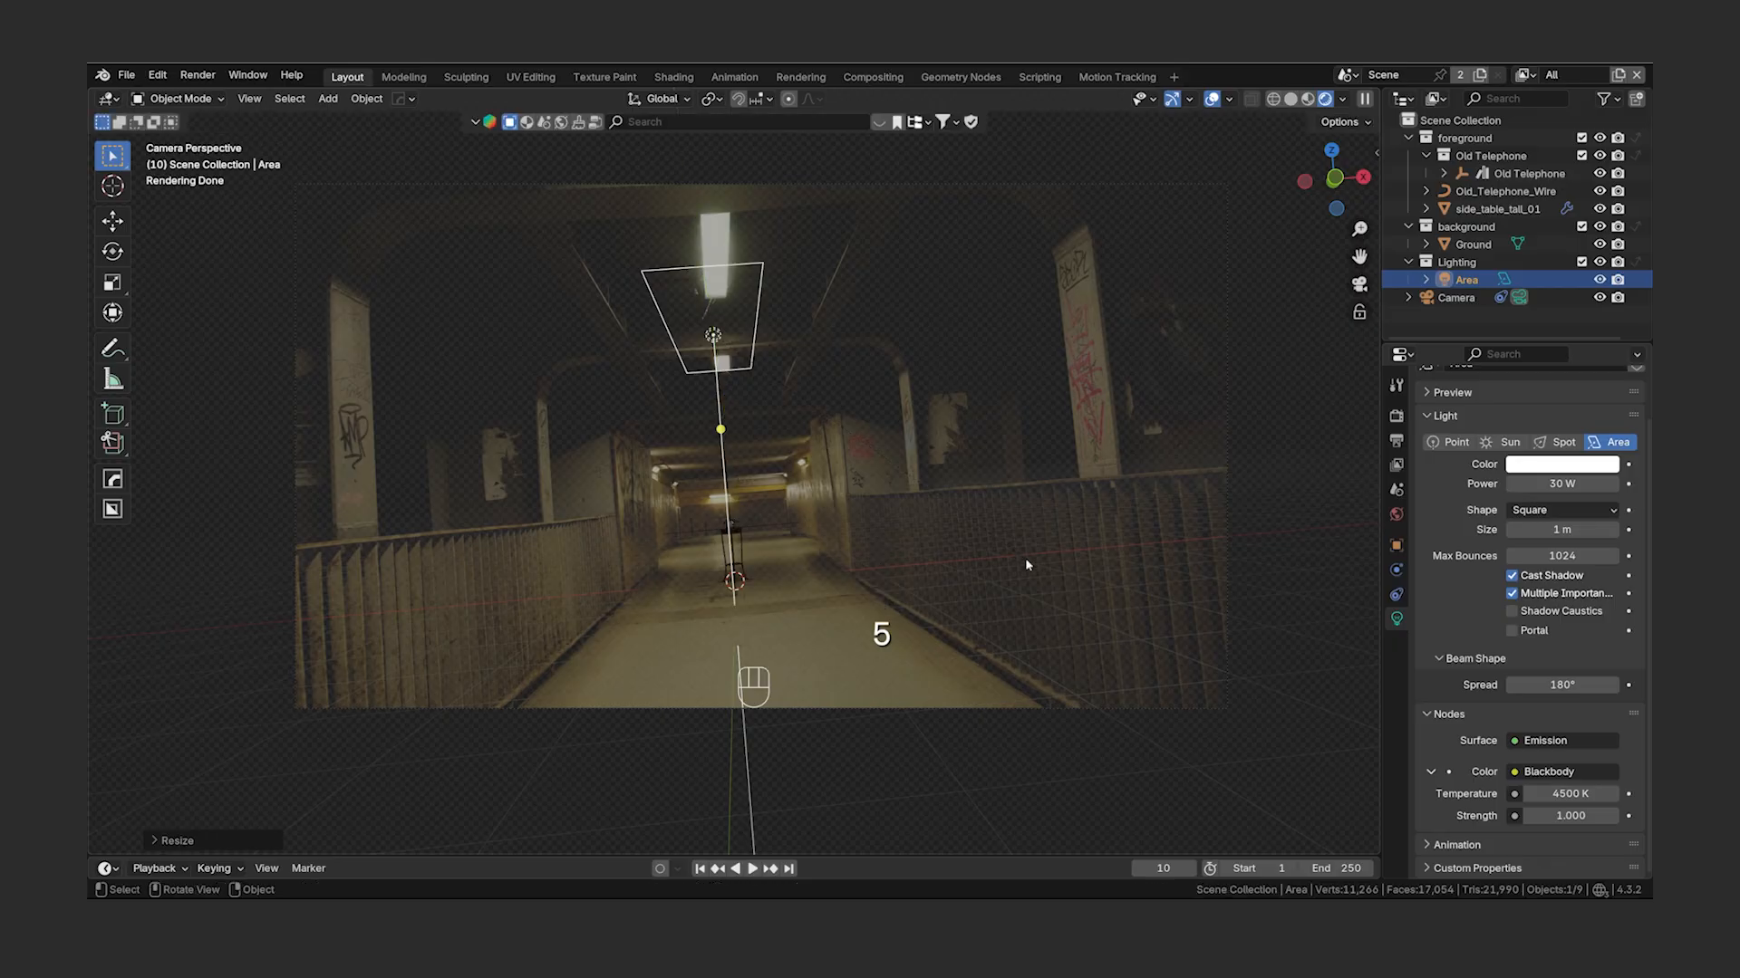
scroll(802, 518, "up", 5)
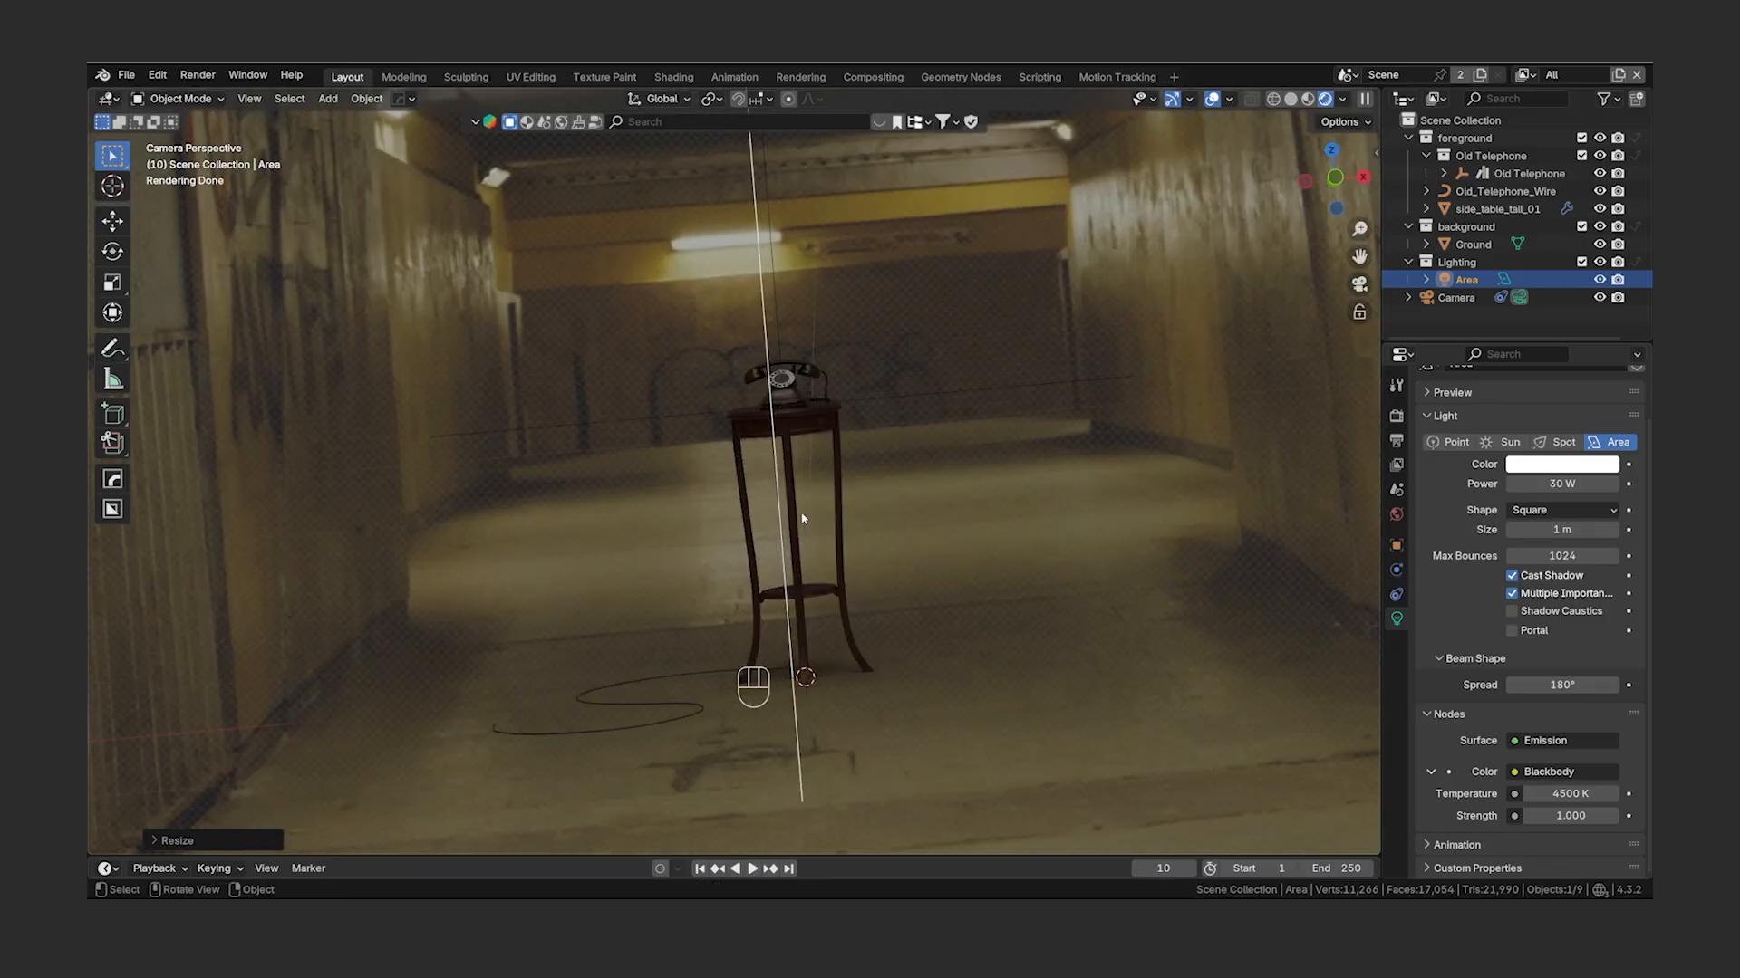
scroll(808, 511, "down", 5)
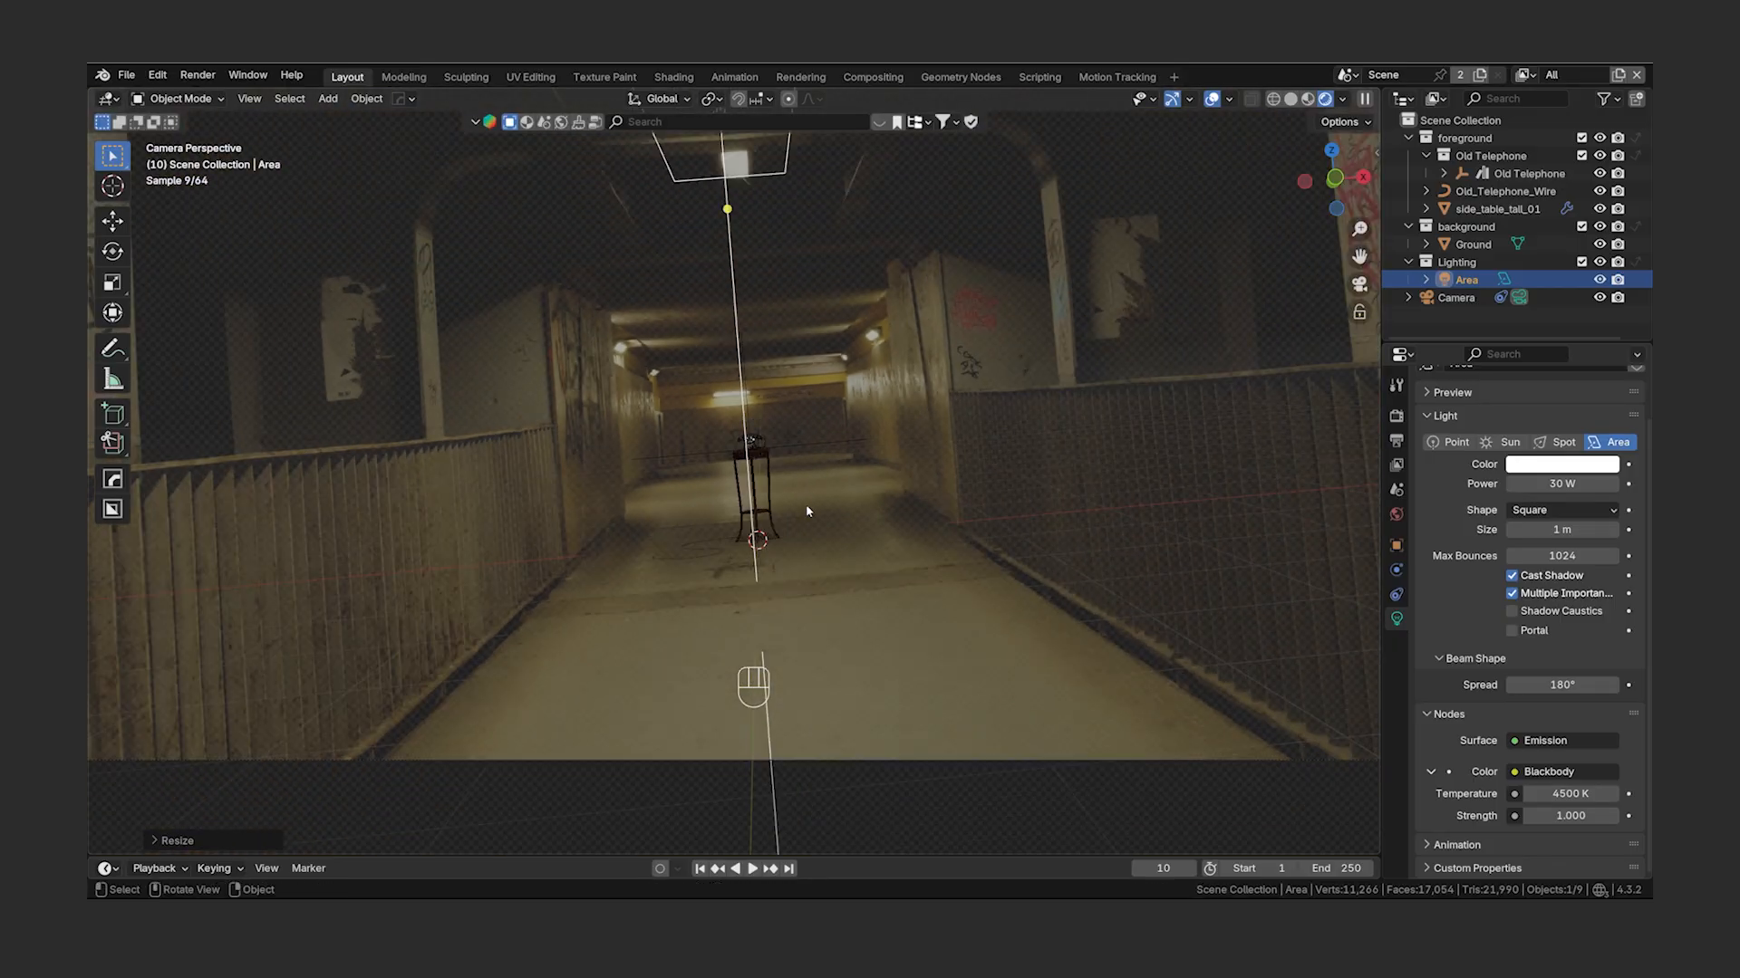
- Duplicate the stretched area light in place and clear the scale of the copy
middle_click_drag(807, 505, 804, 650, "shift")
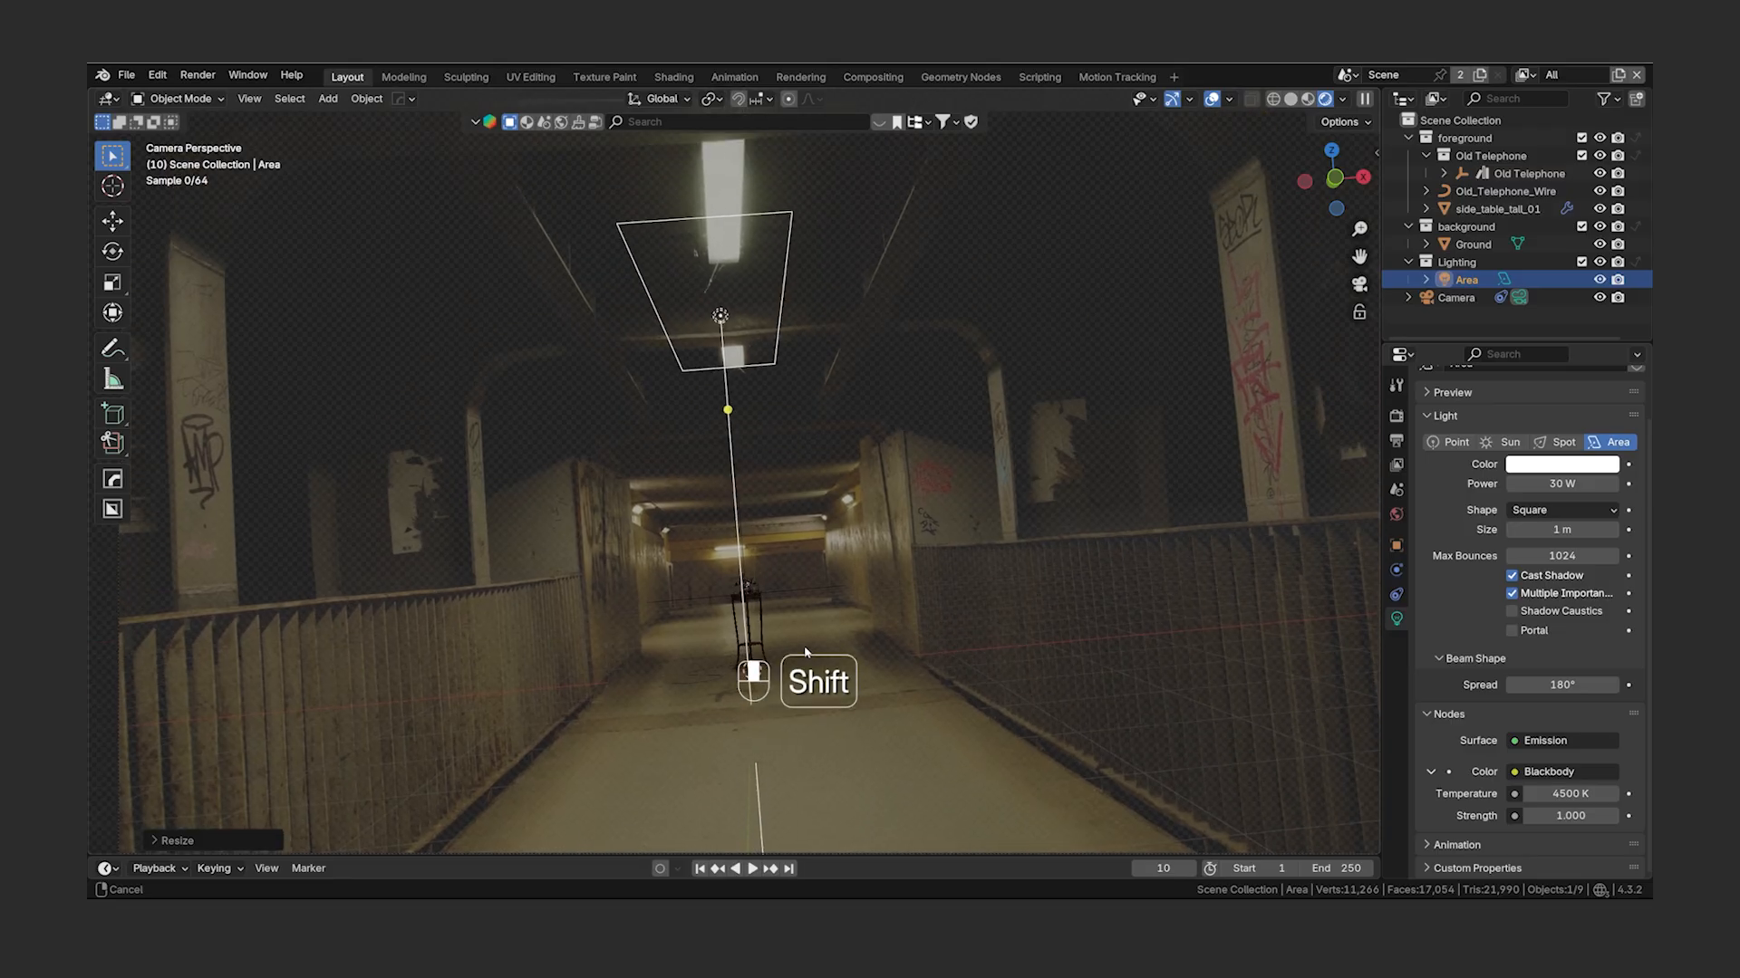
key("shift+d")
right_click(765, 291)
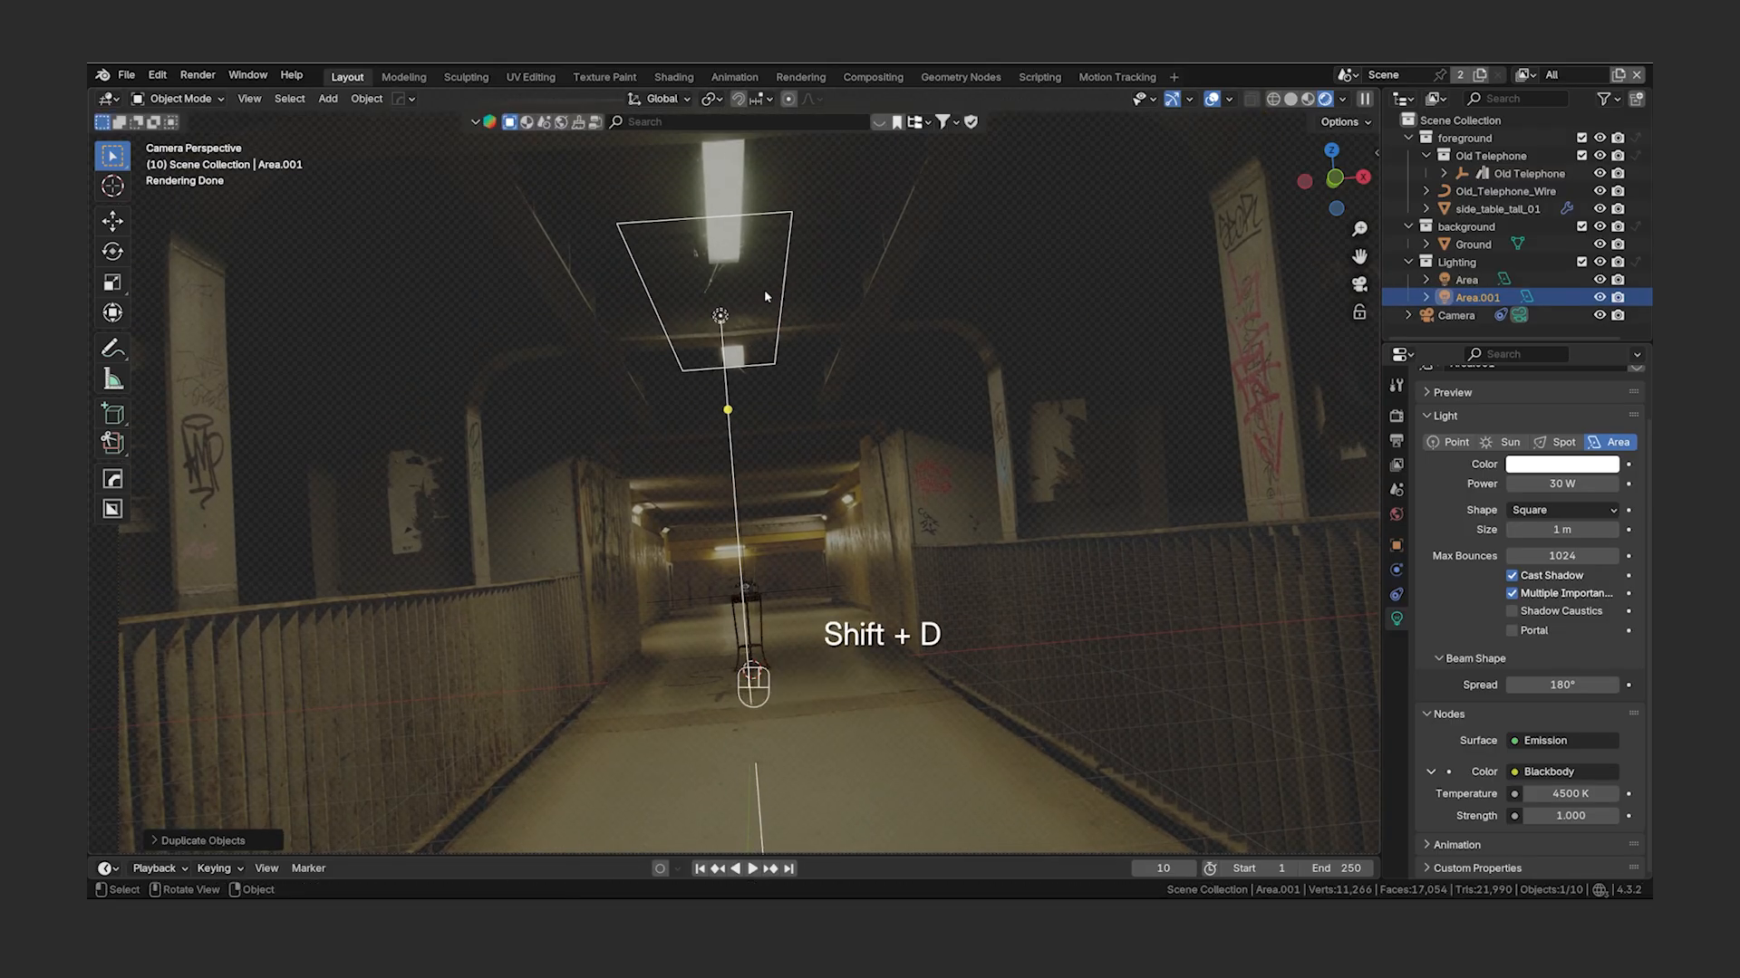
key("alt+s")
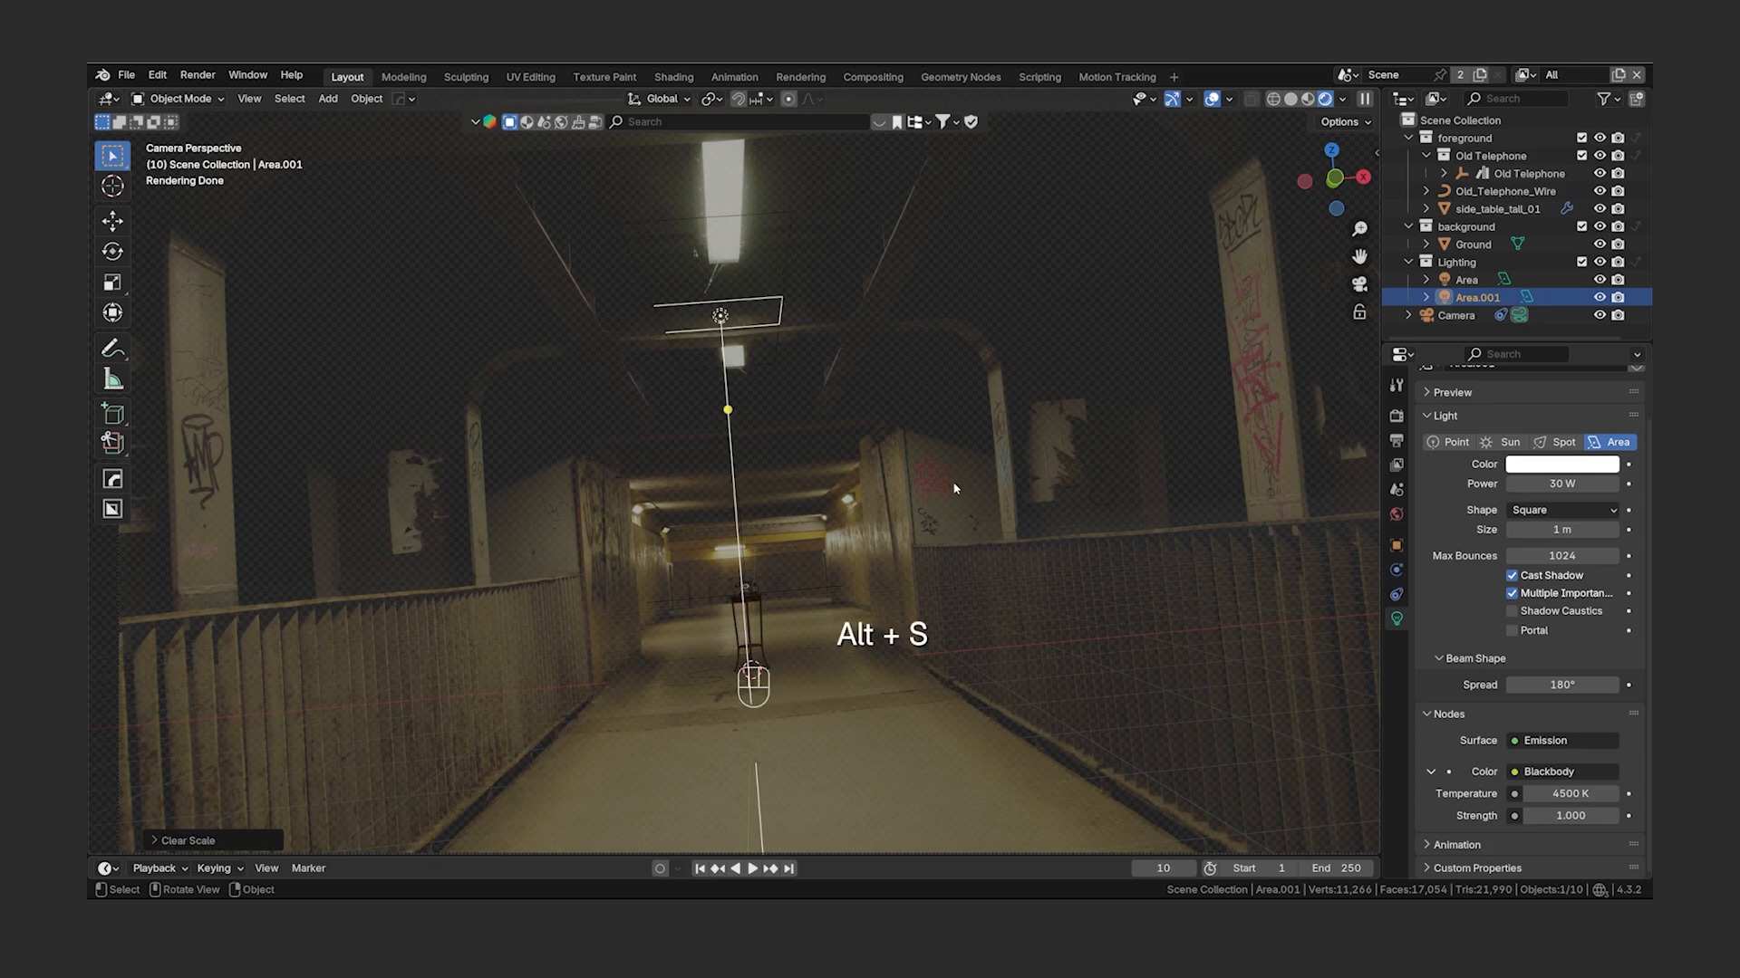
- Move the duplicated light along Y behind the telephone and lower it along Z to the yellow lamp at the tunnel's end
key("g")
key("y")
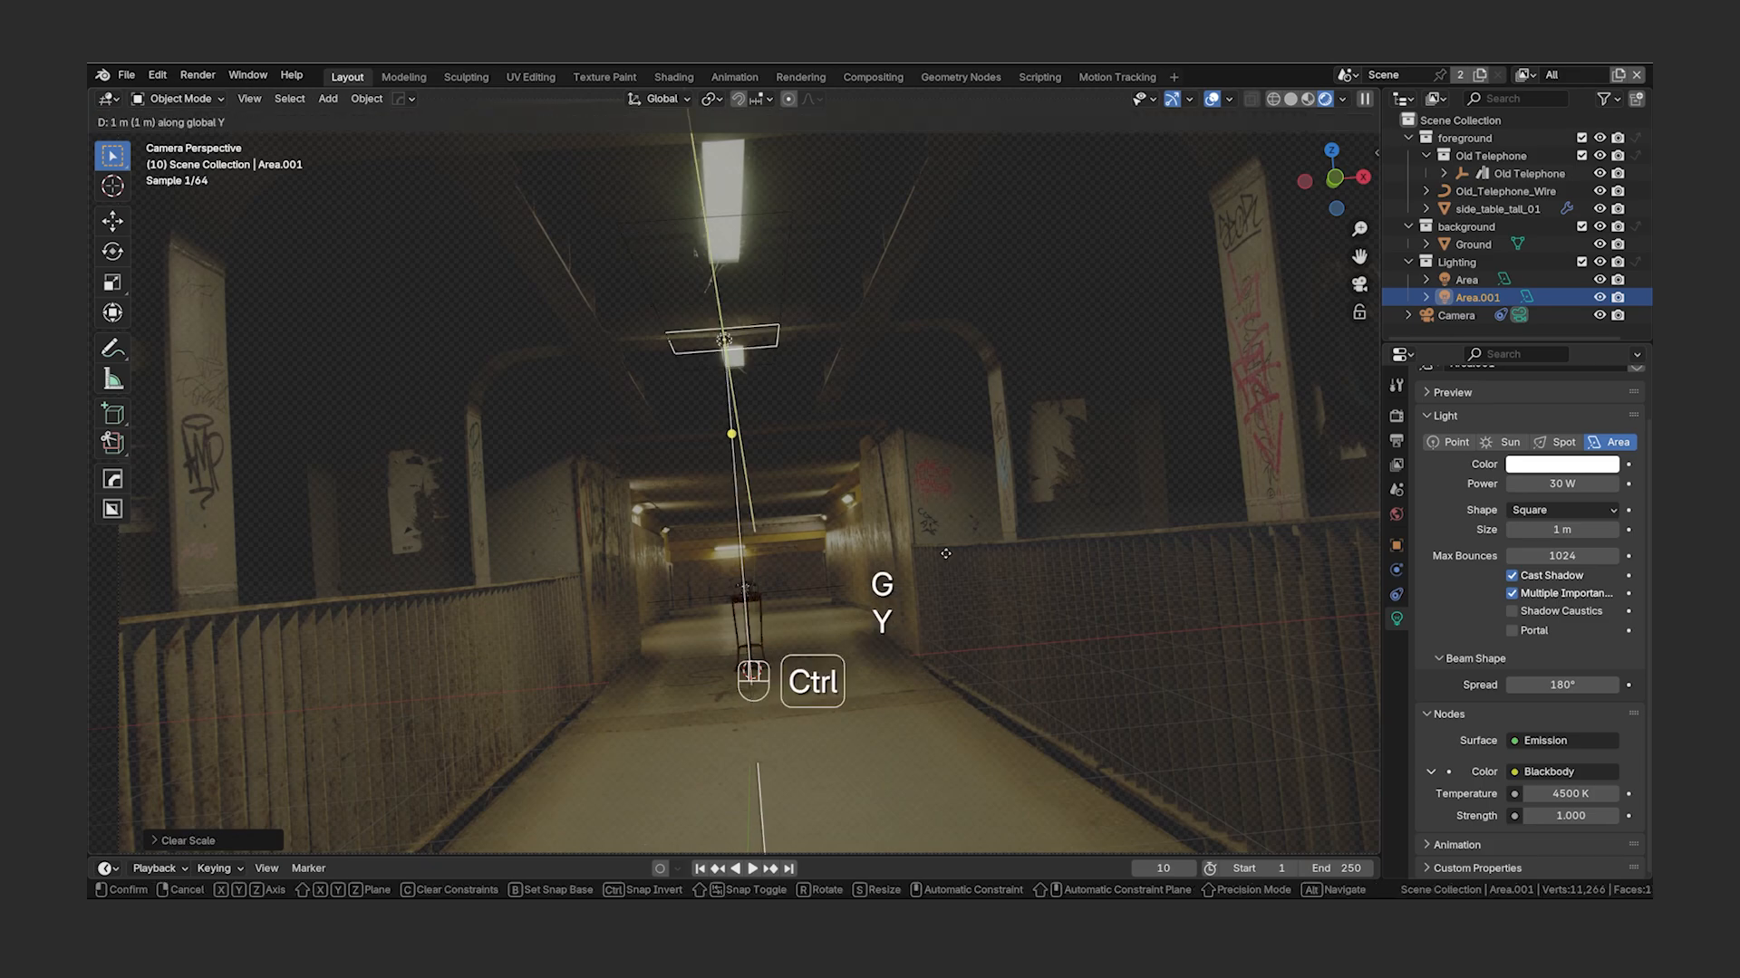
left_click(941, 562)
key("g")
key("z")
left_click(914, 605)
- Rotate the duplicated light 80 degrees around X to face the telephone, and check its direction from the side
type("rx")
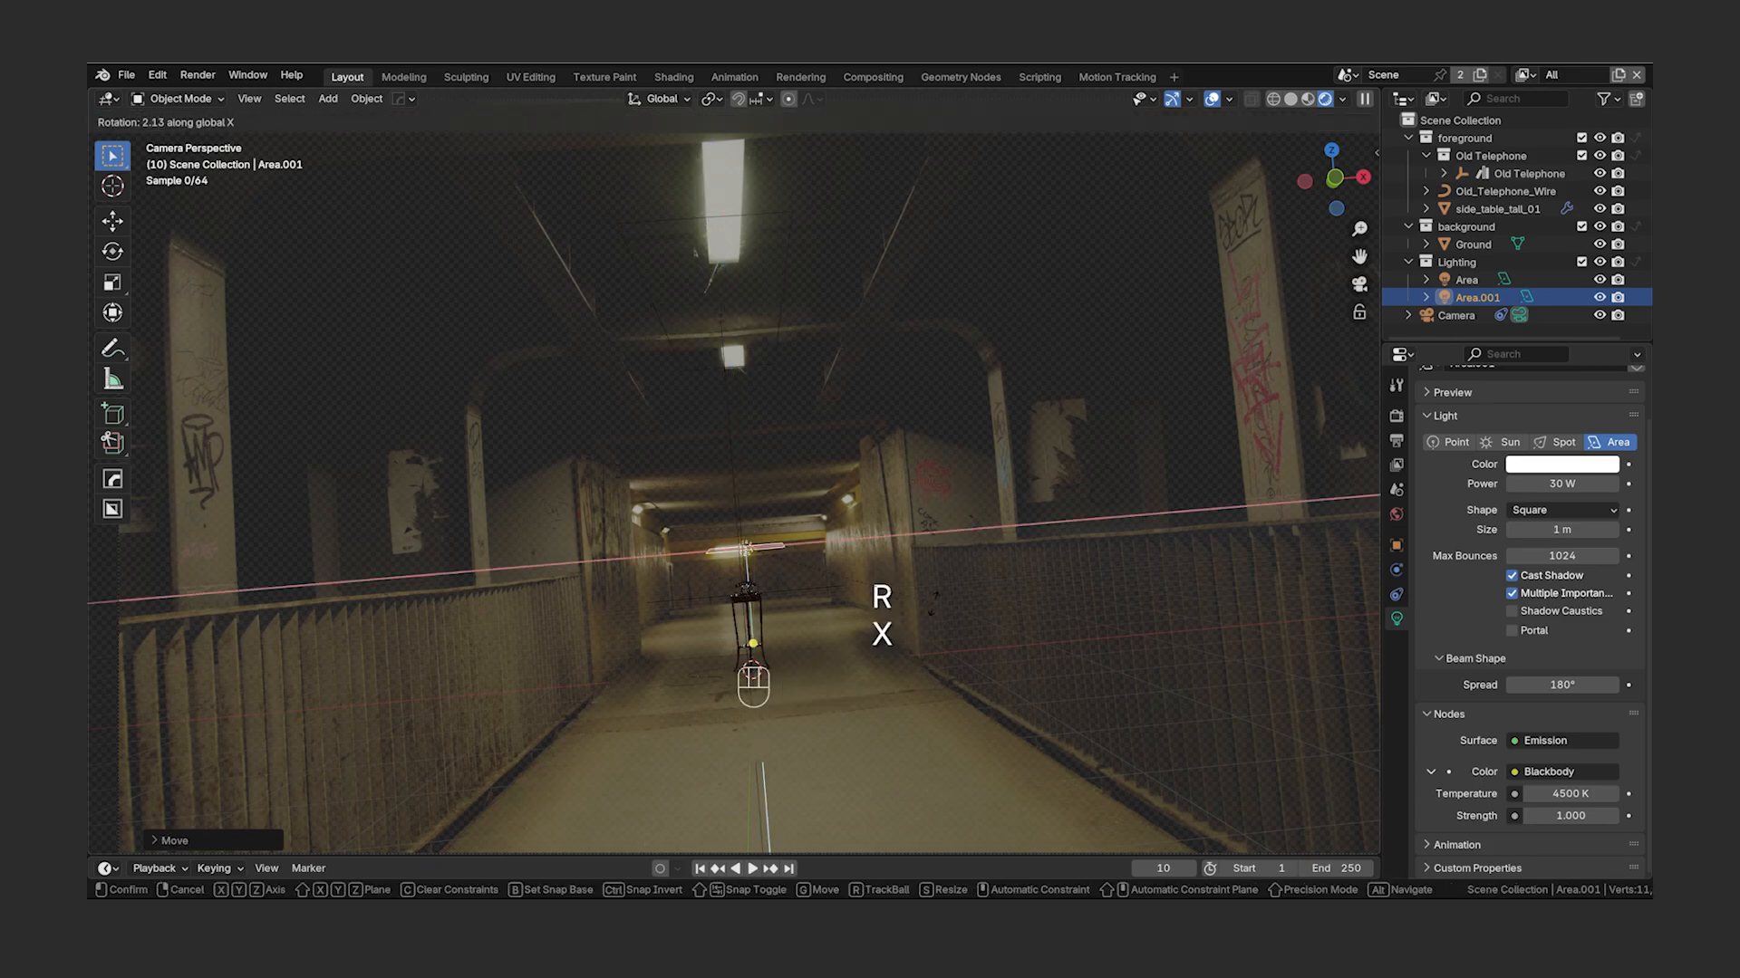
type("80")
key("Return")
middle_click_drag(979, 726, 825, 455)
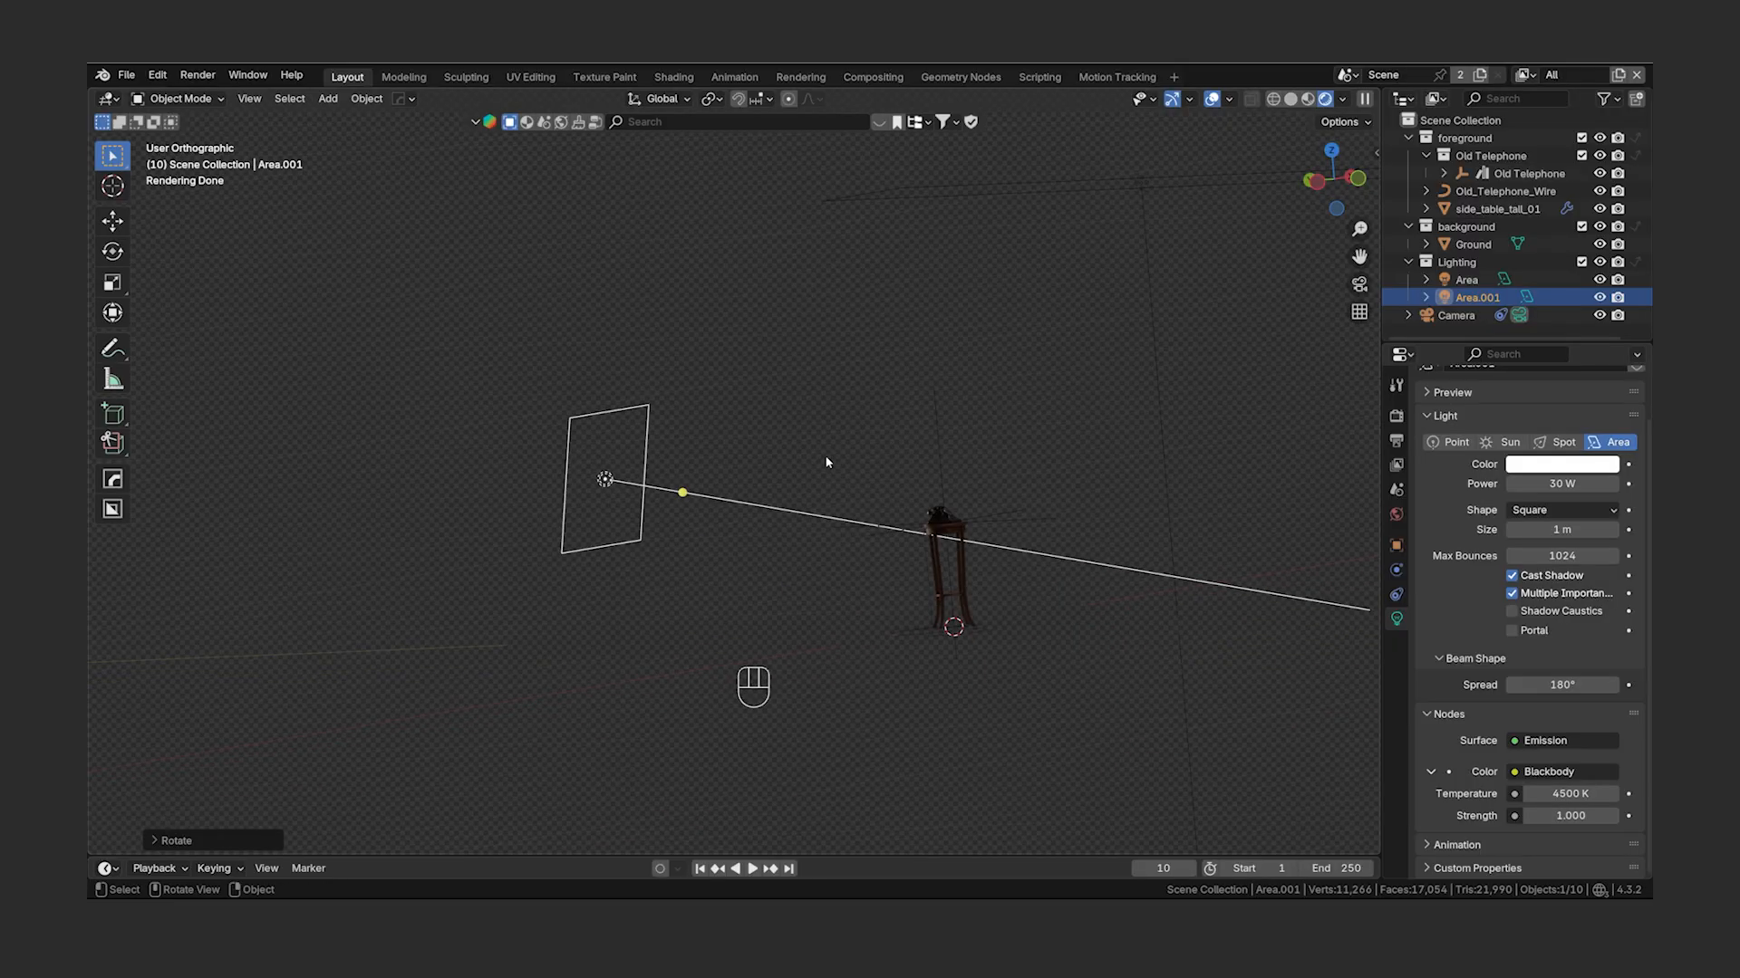
key("KP_0")
- Shift the duplicated light by -0.2 m along X to line up with the yellow tunnel lamp
middle_click_drag(817, 659, 893, 393, "shift")
key("g")
key("x")
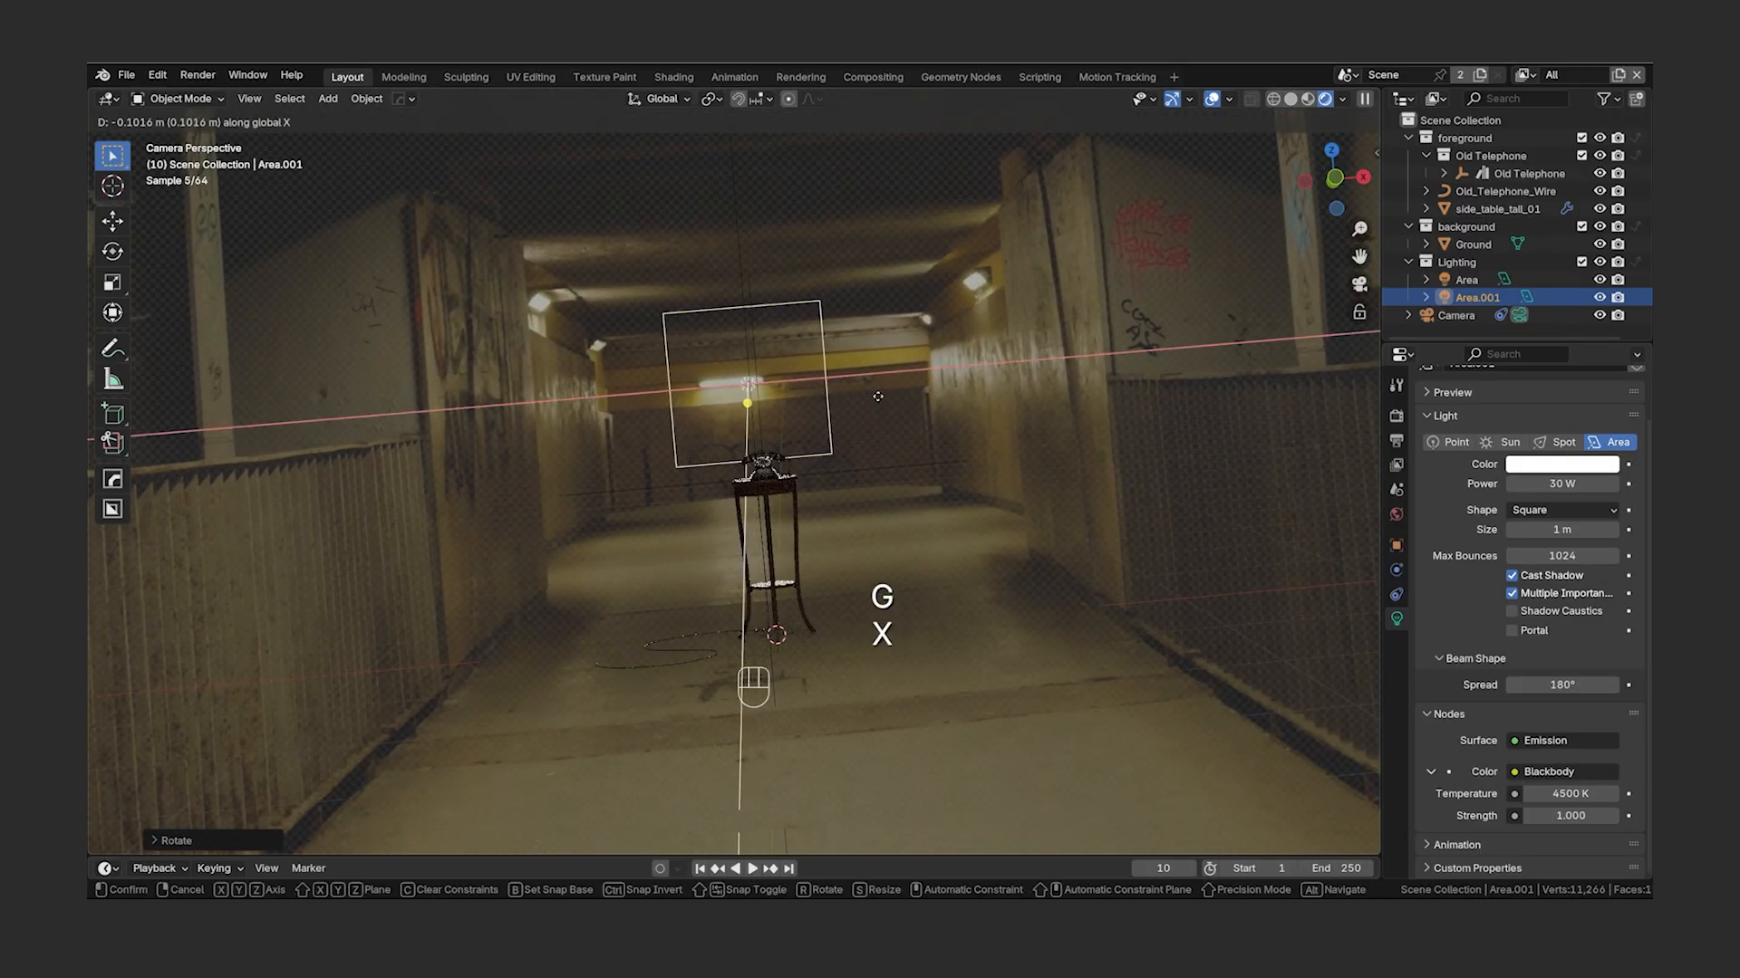
type("-.2")
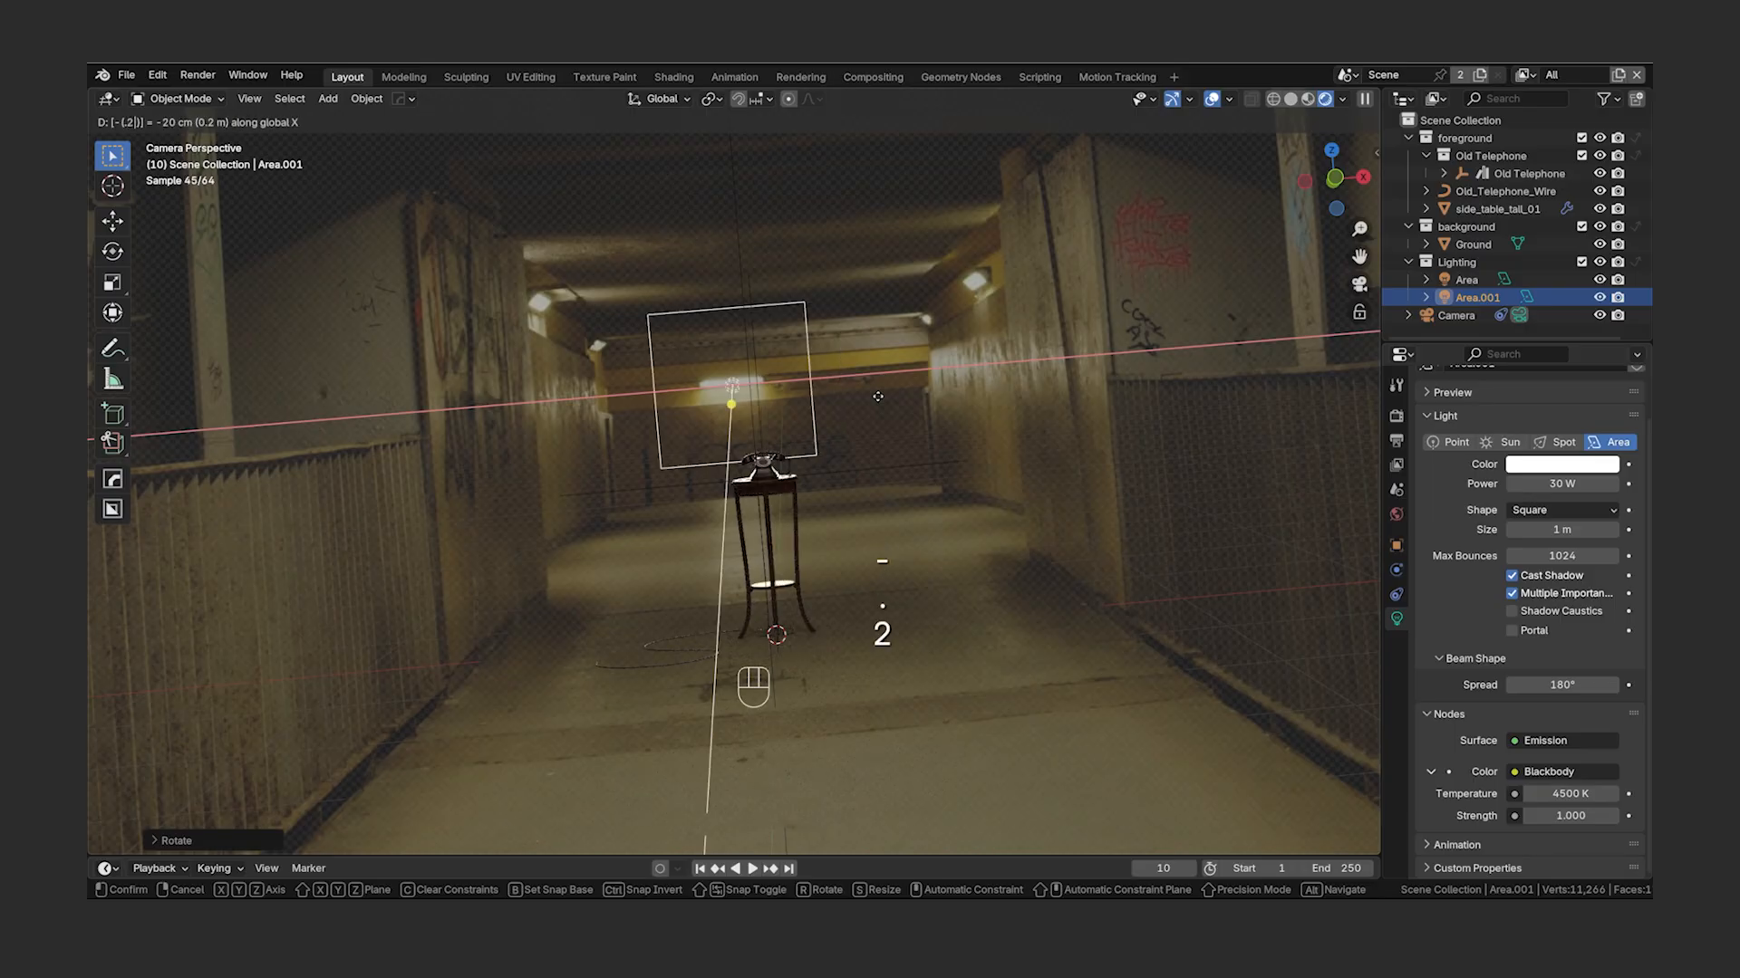
key("Return")
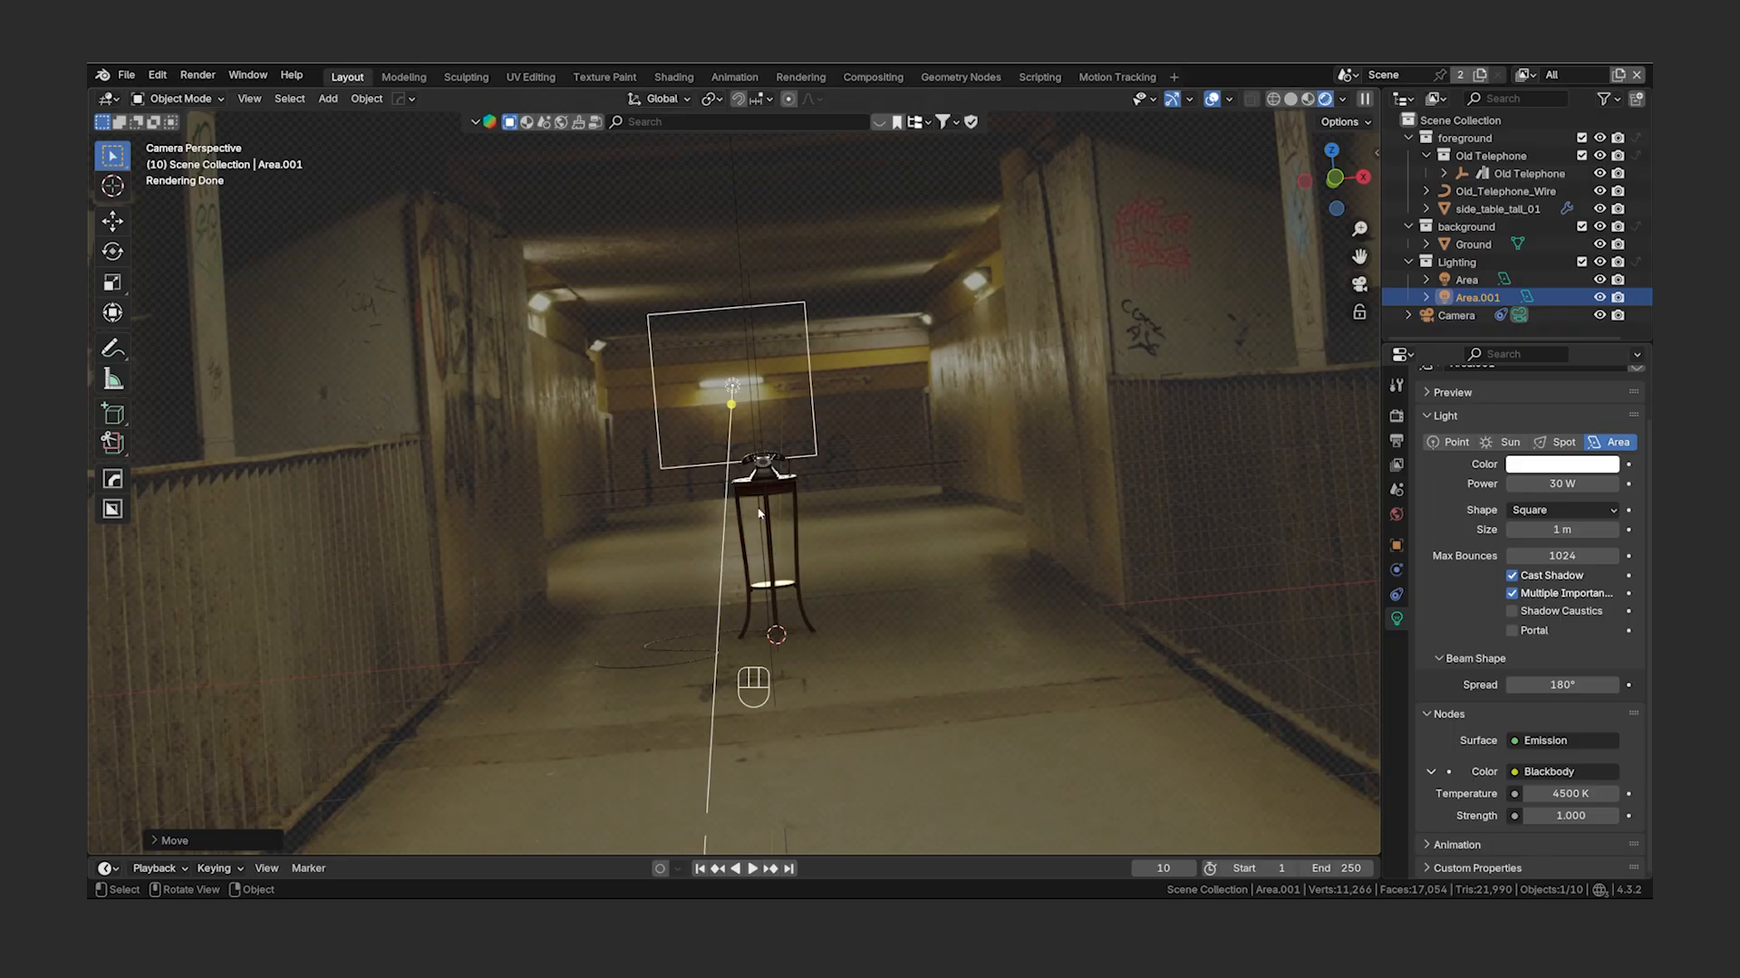
- Scale the duplicated light by a factor of 2 and set its power to 5 W
key("s")
key("2")
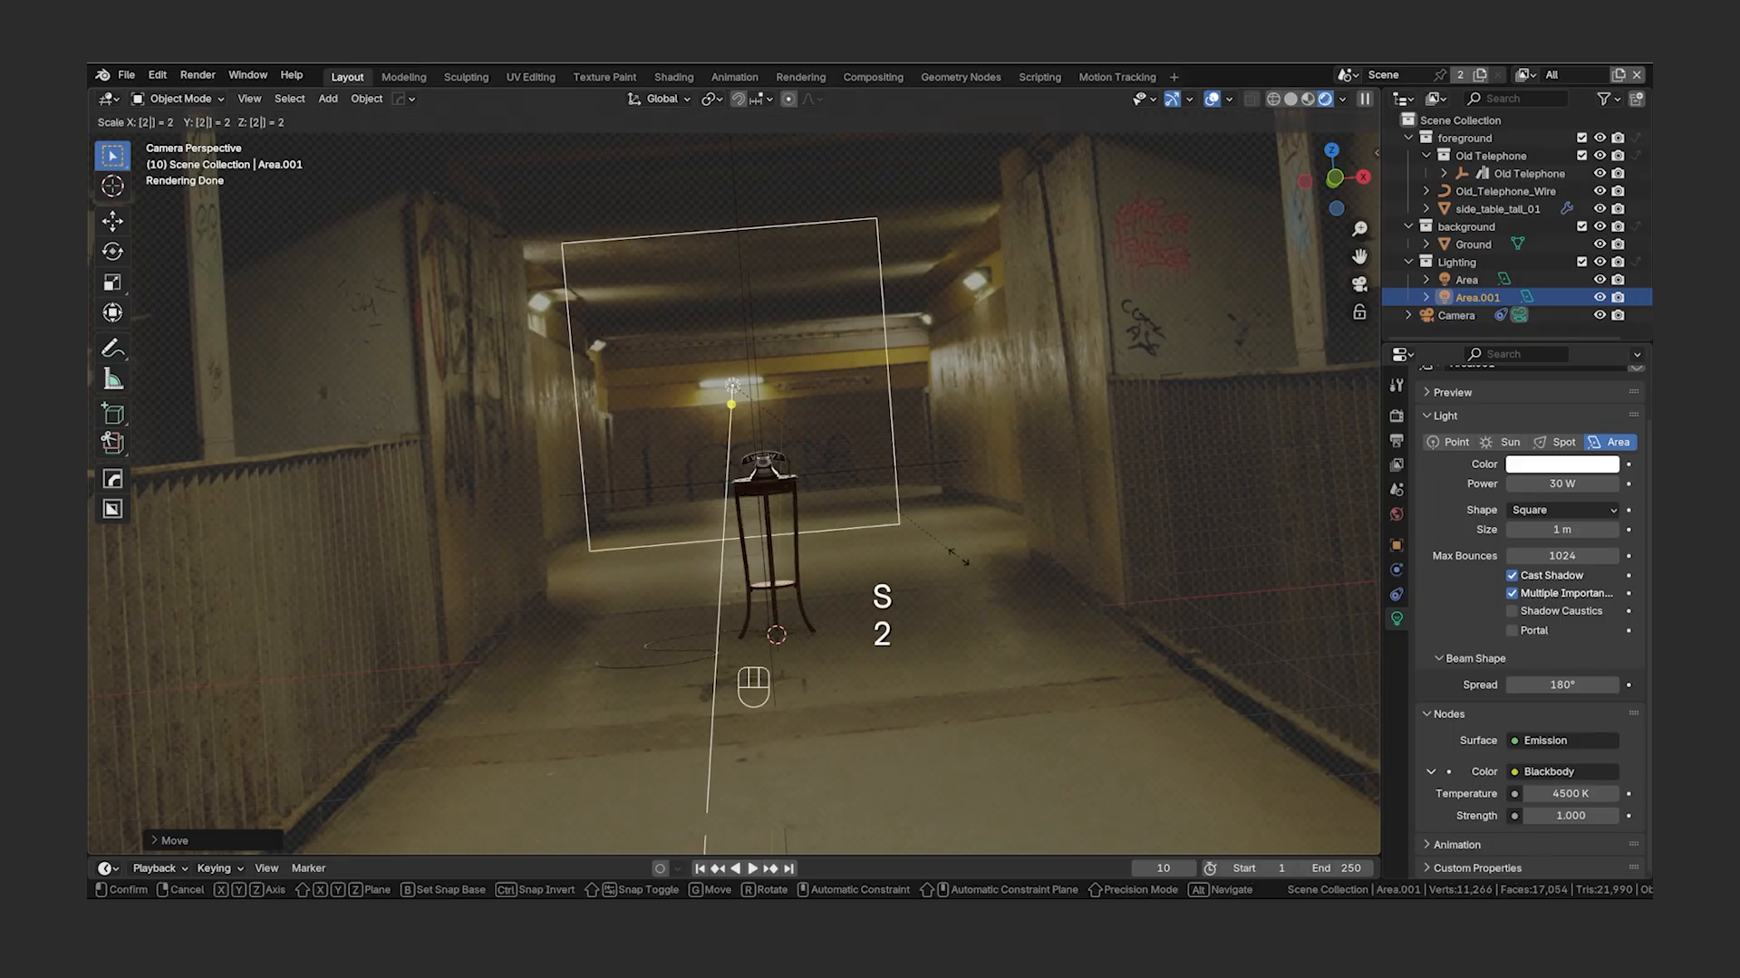
left_click(959, 561)
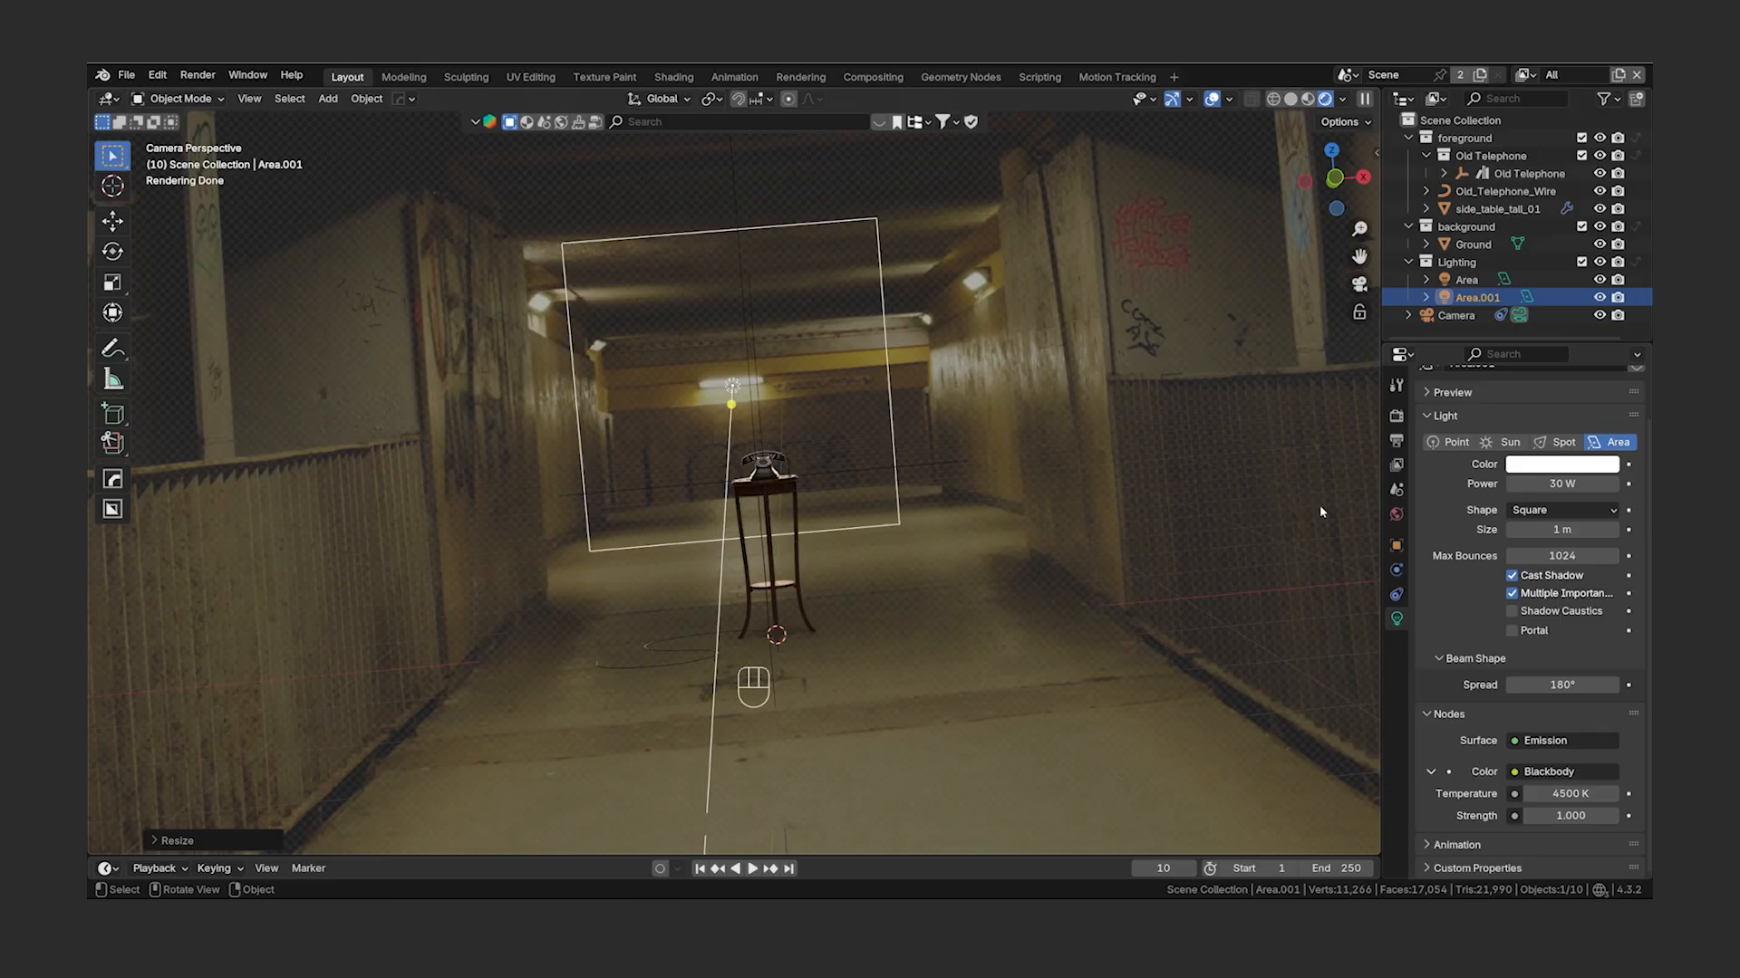
left_click(1566, 485)
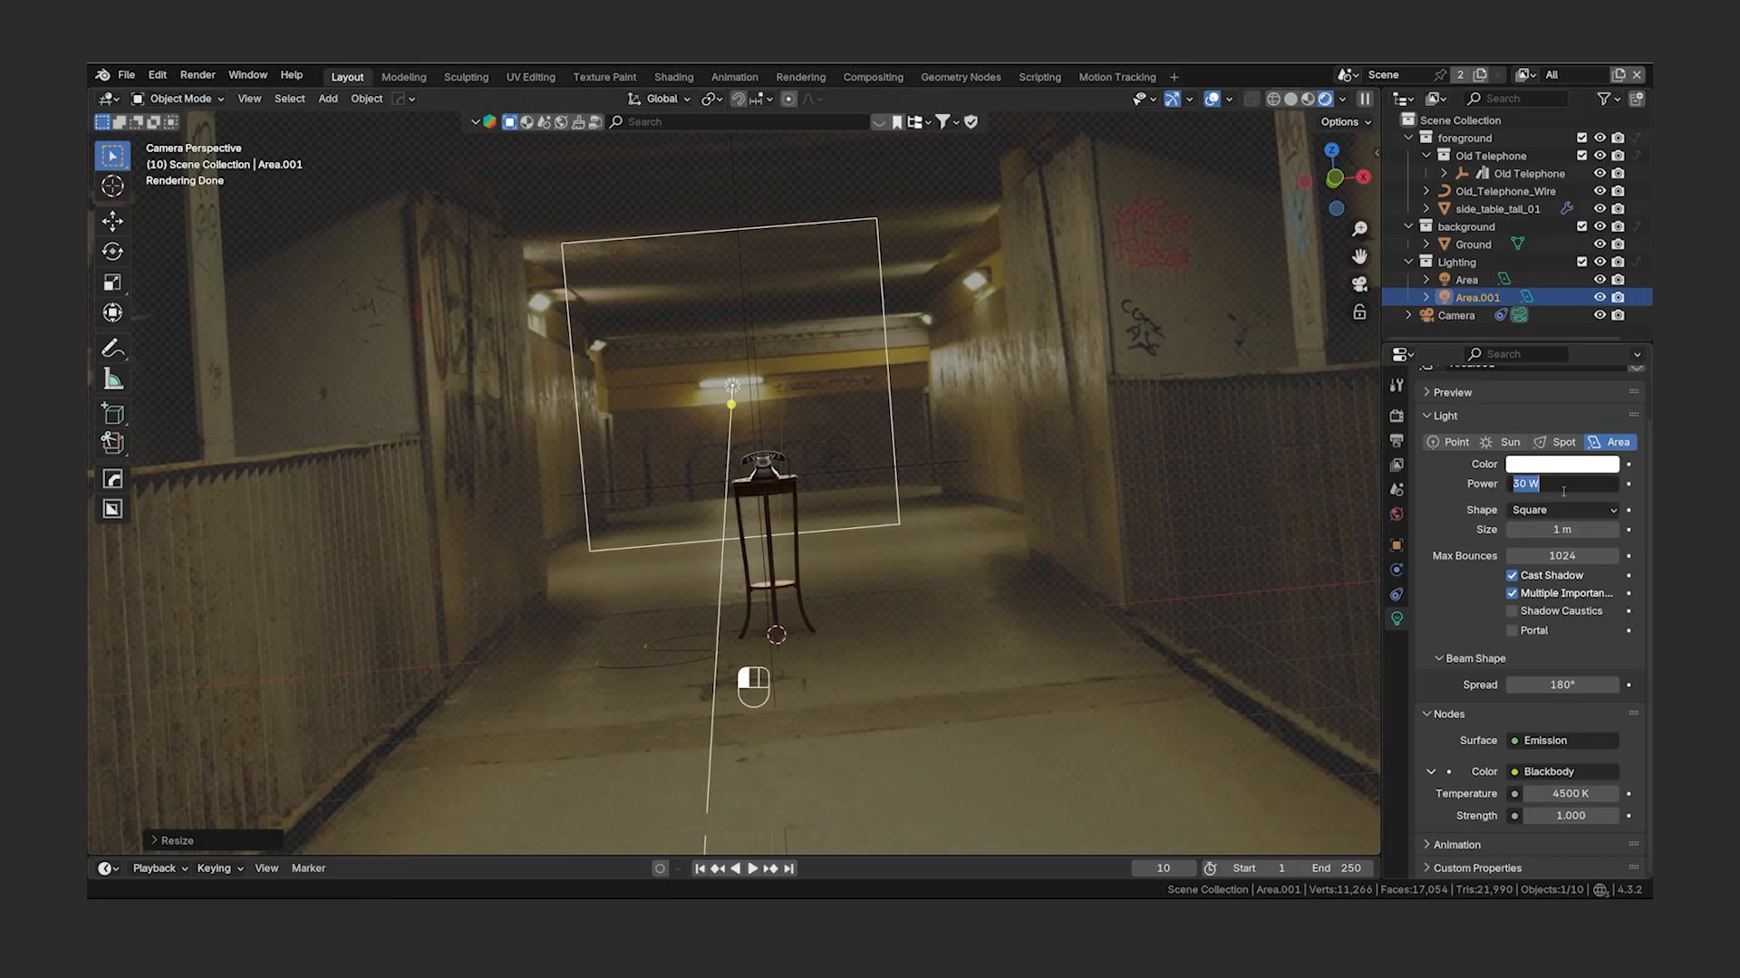
type("5")
key("Return")
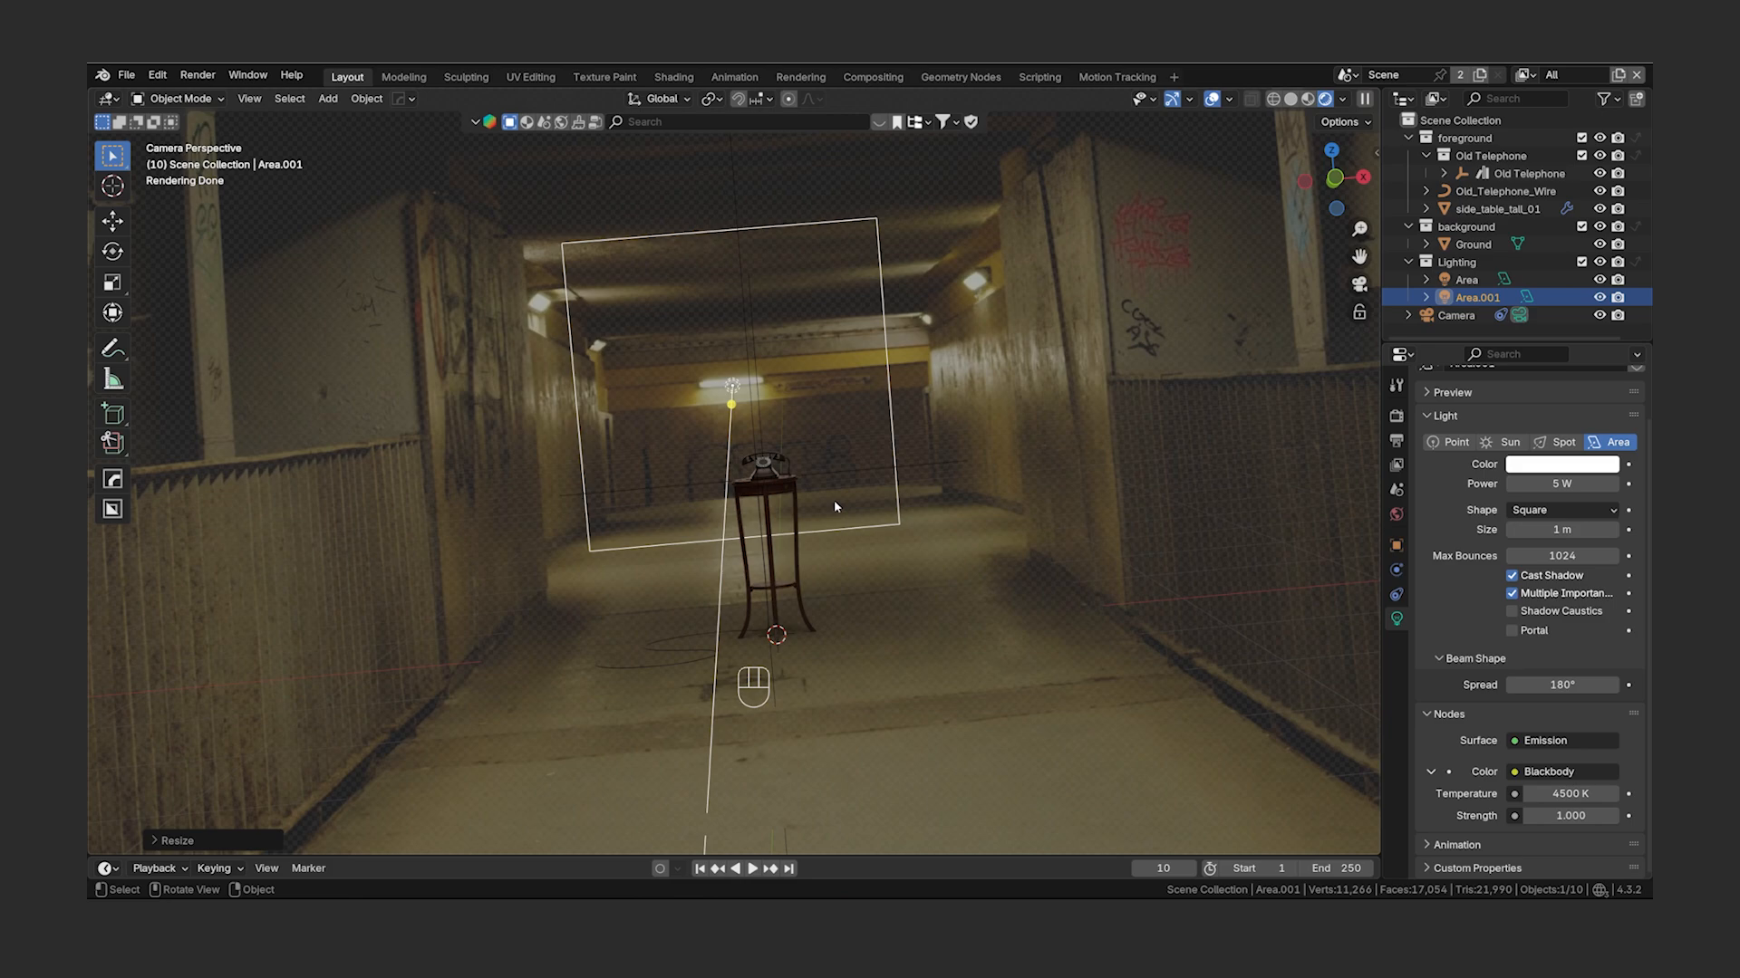
- Narrow the duplicated light along X by a factor of 0.4 and inspect the telephone up close
key("s")
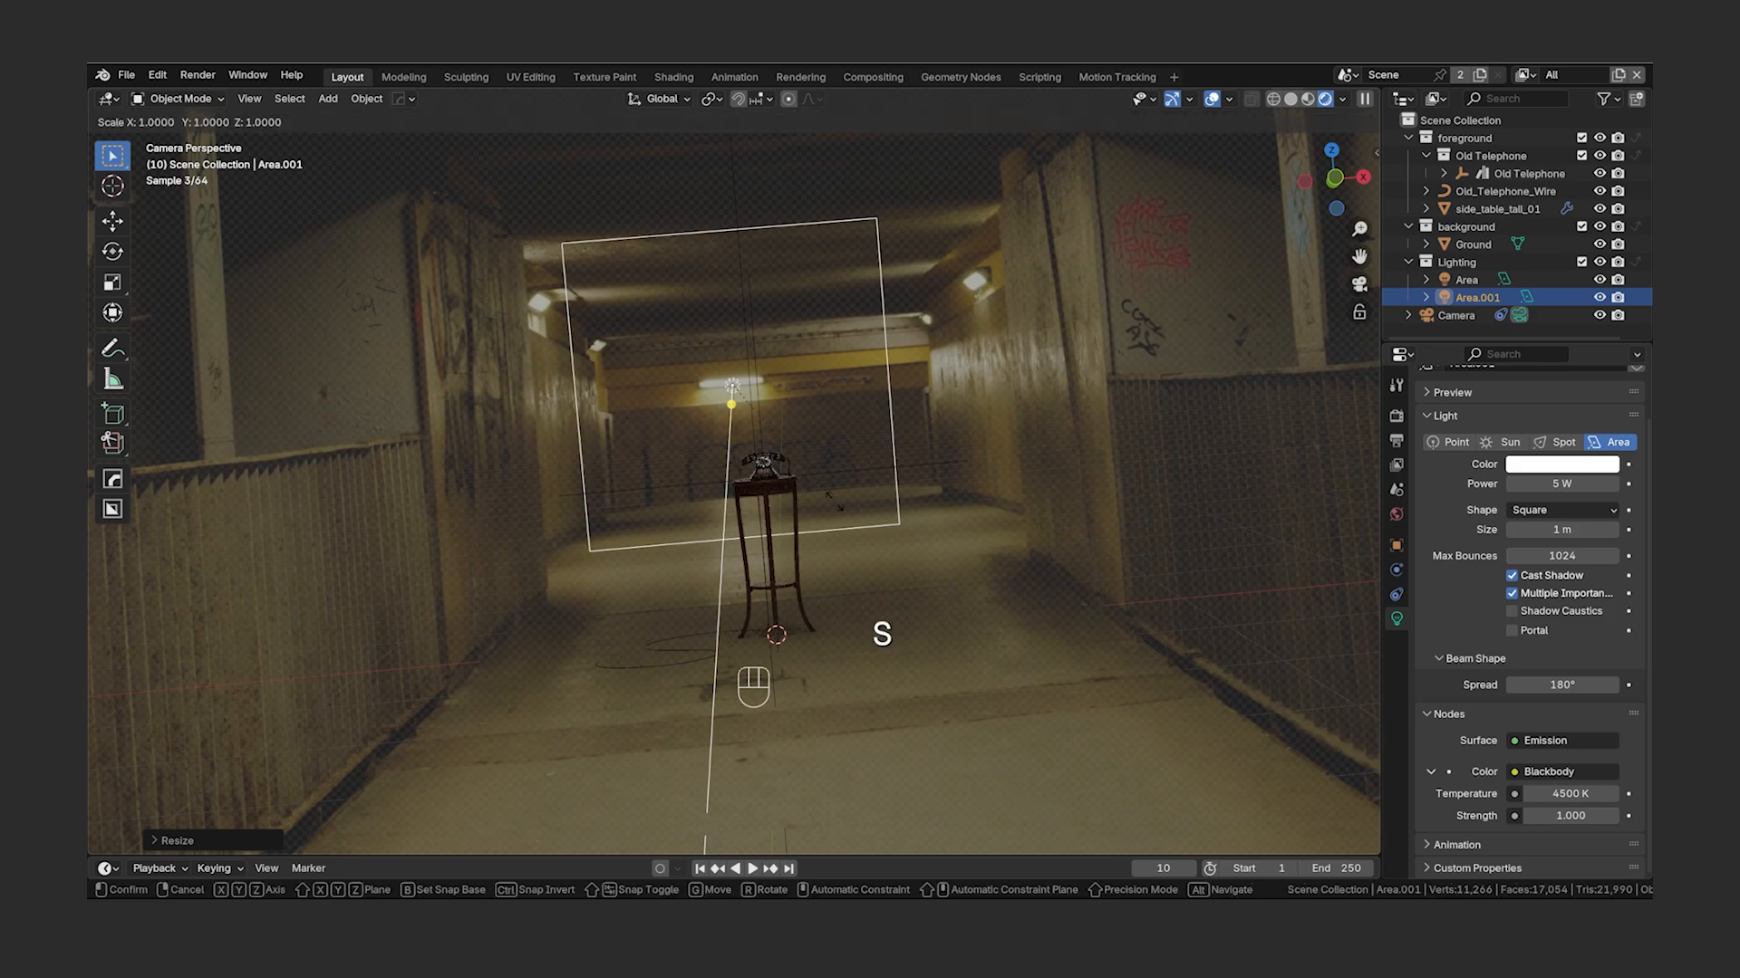
key("x")
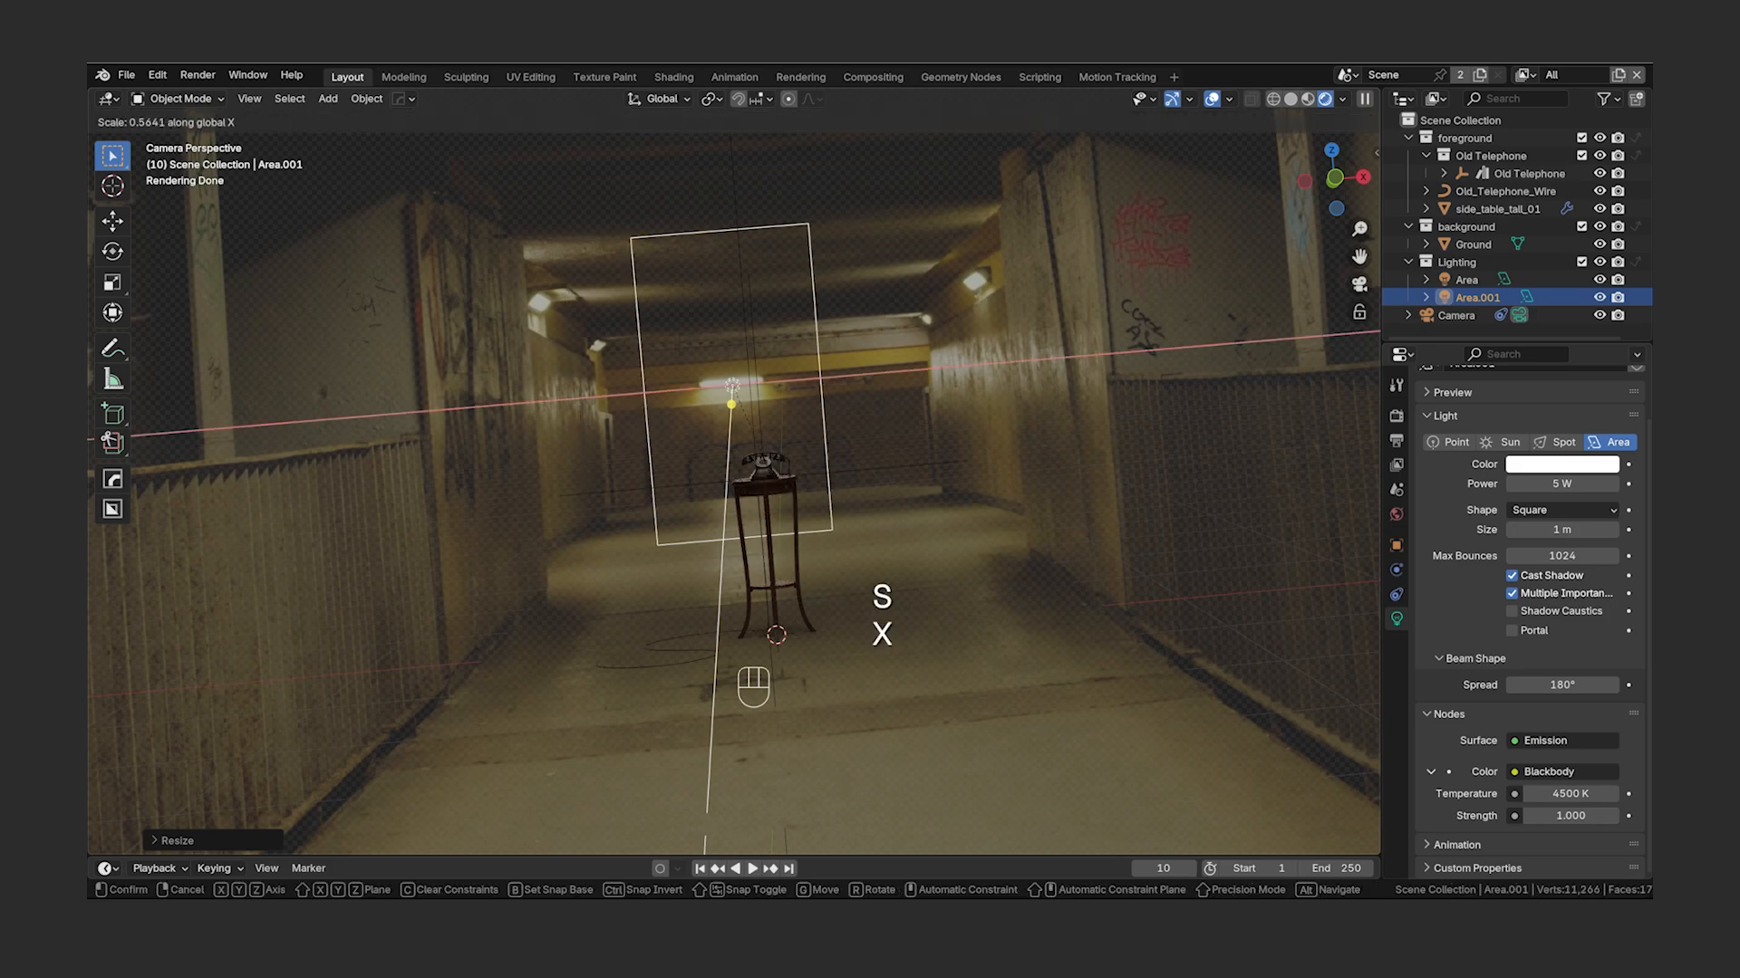
type(".4")
key("Return")
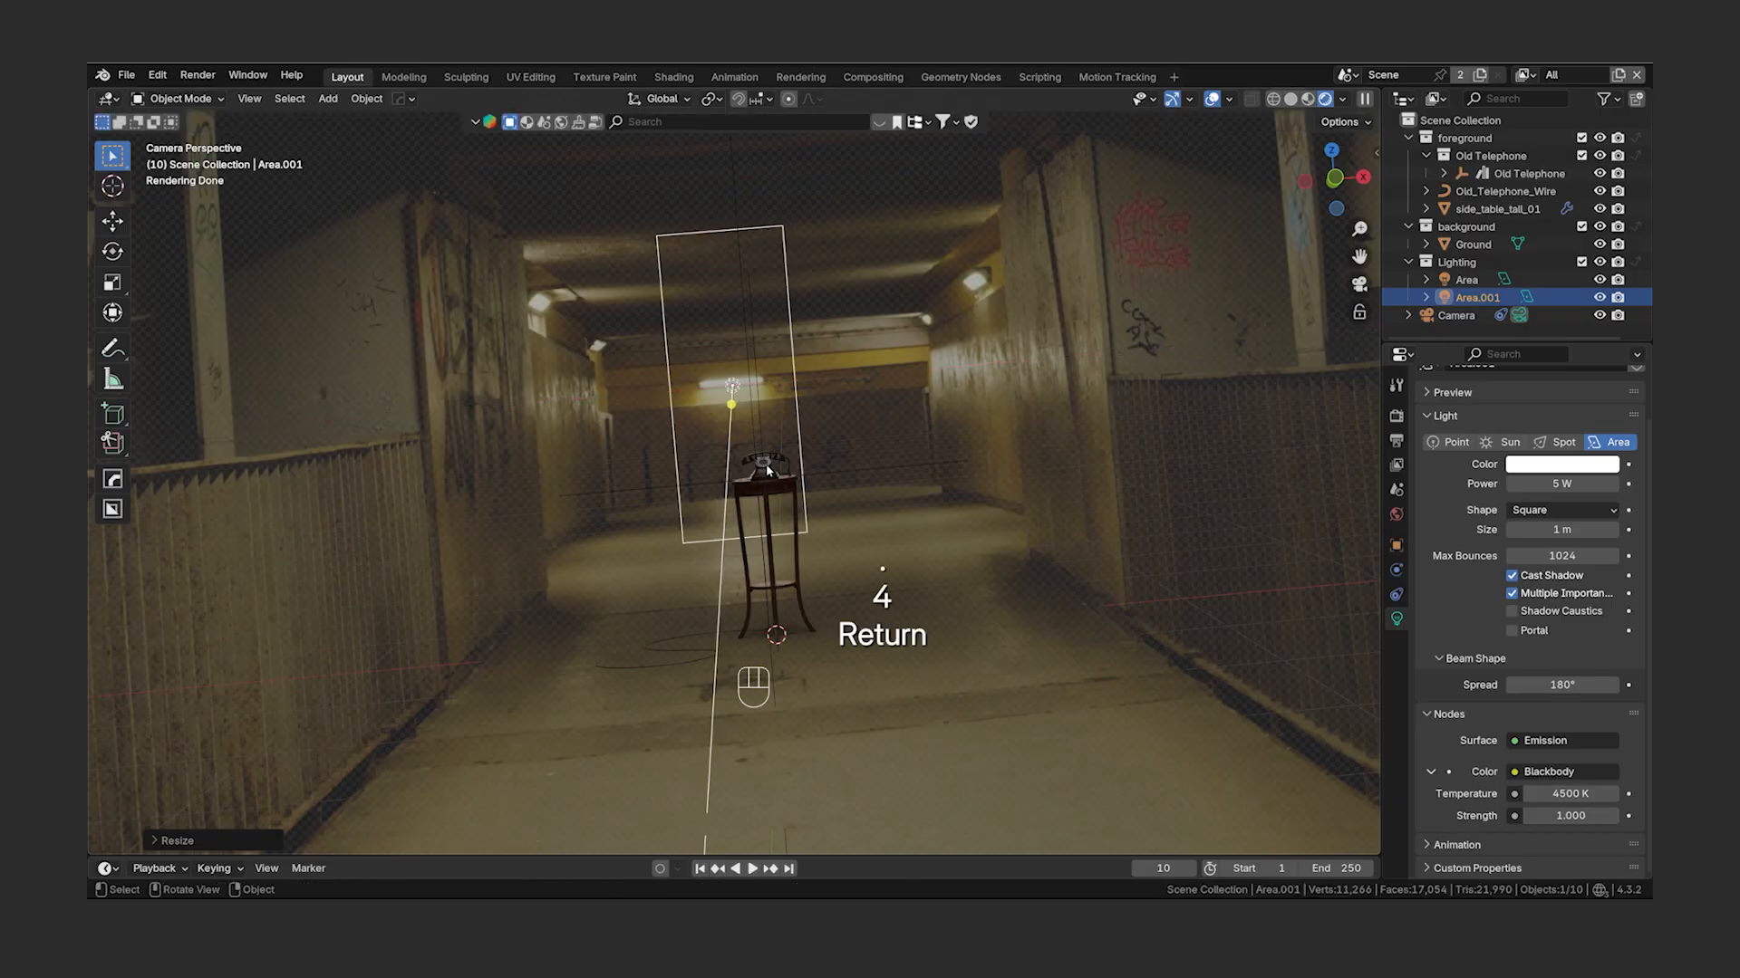
scroll(844, 580, "up", 3)
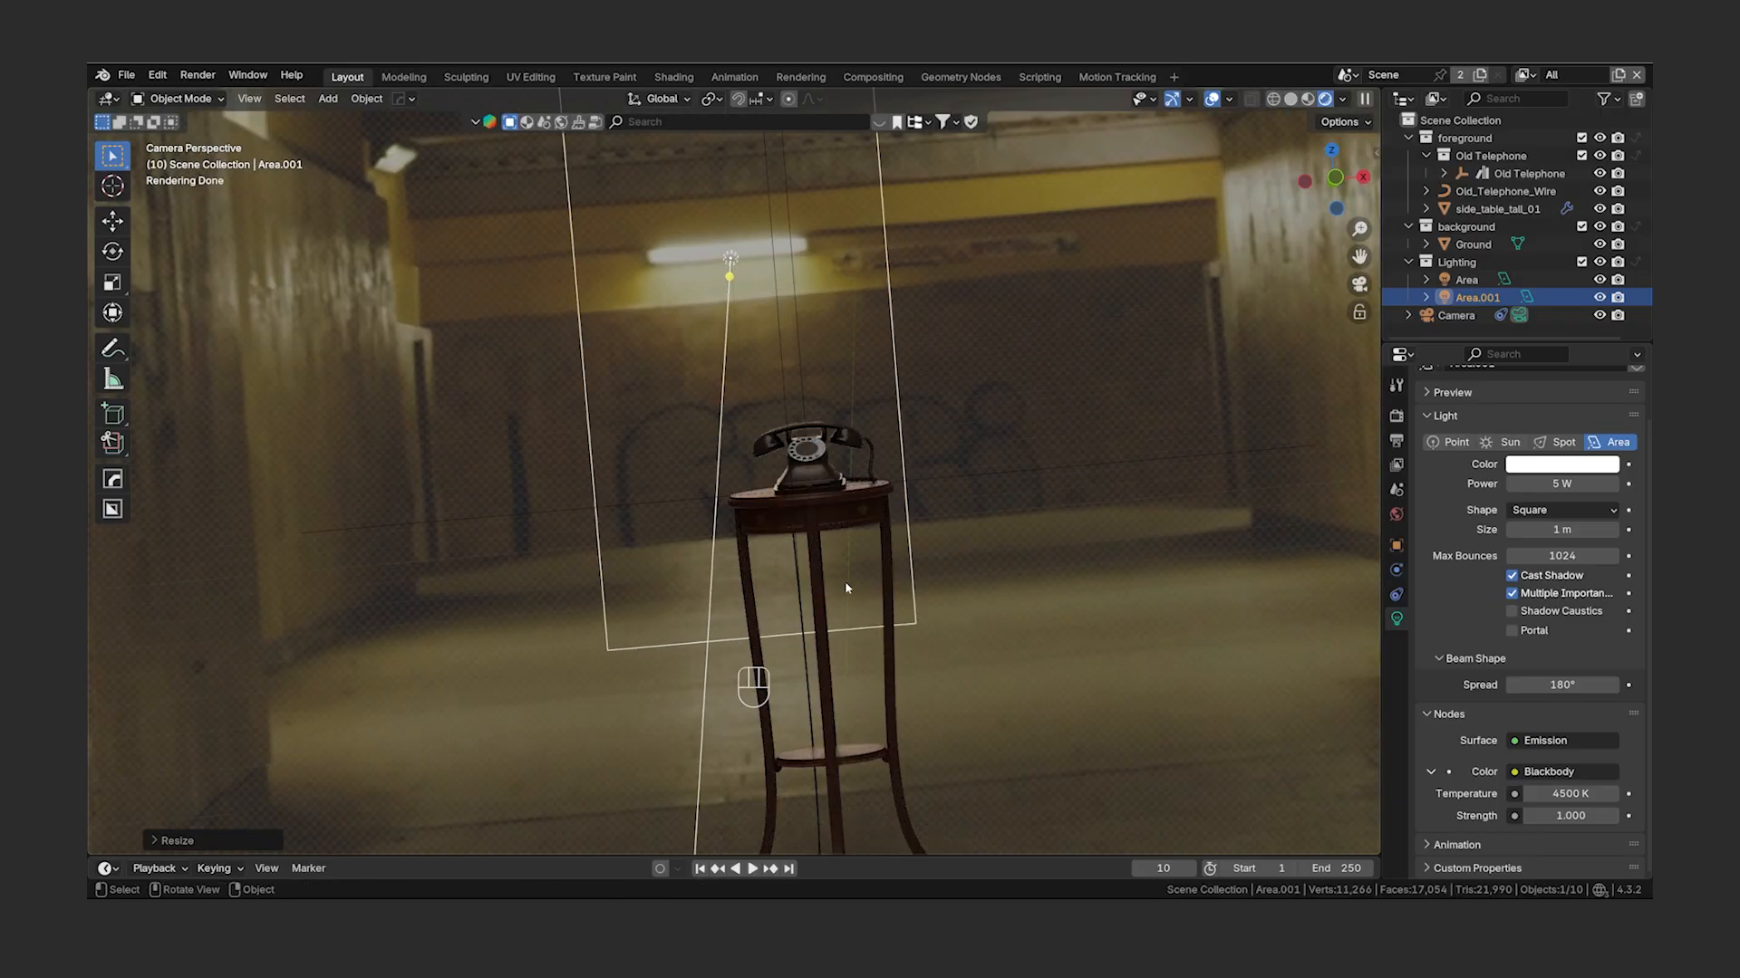
- Reduce the duplicated back light's power to 0.5 W and check the result in the tunnel view
left_click(1559, 485)
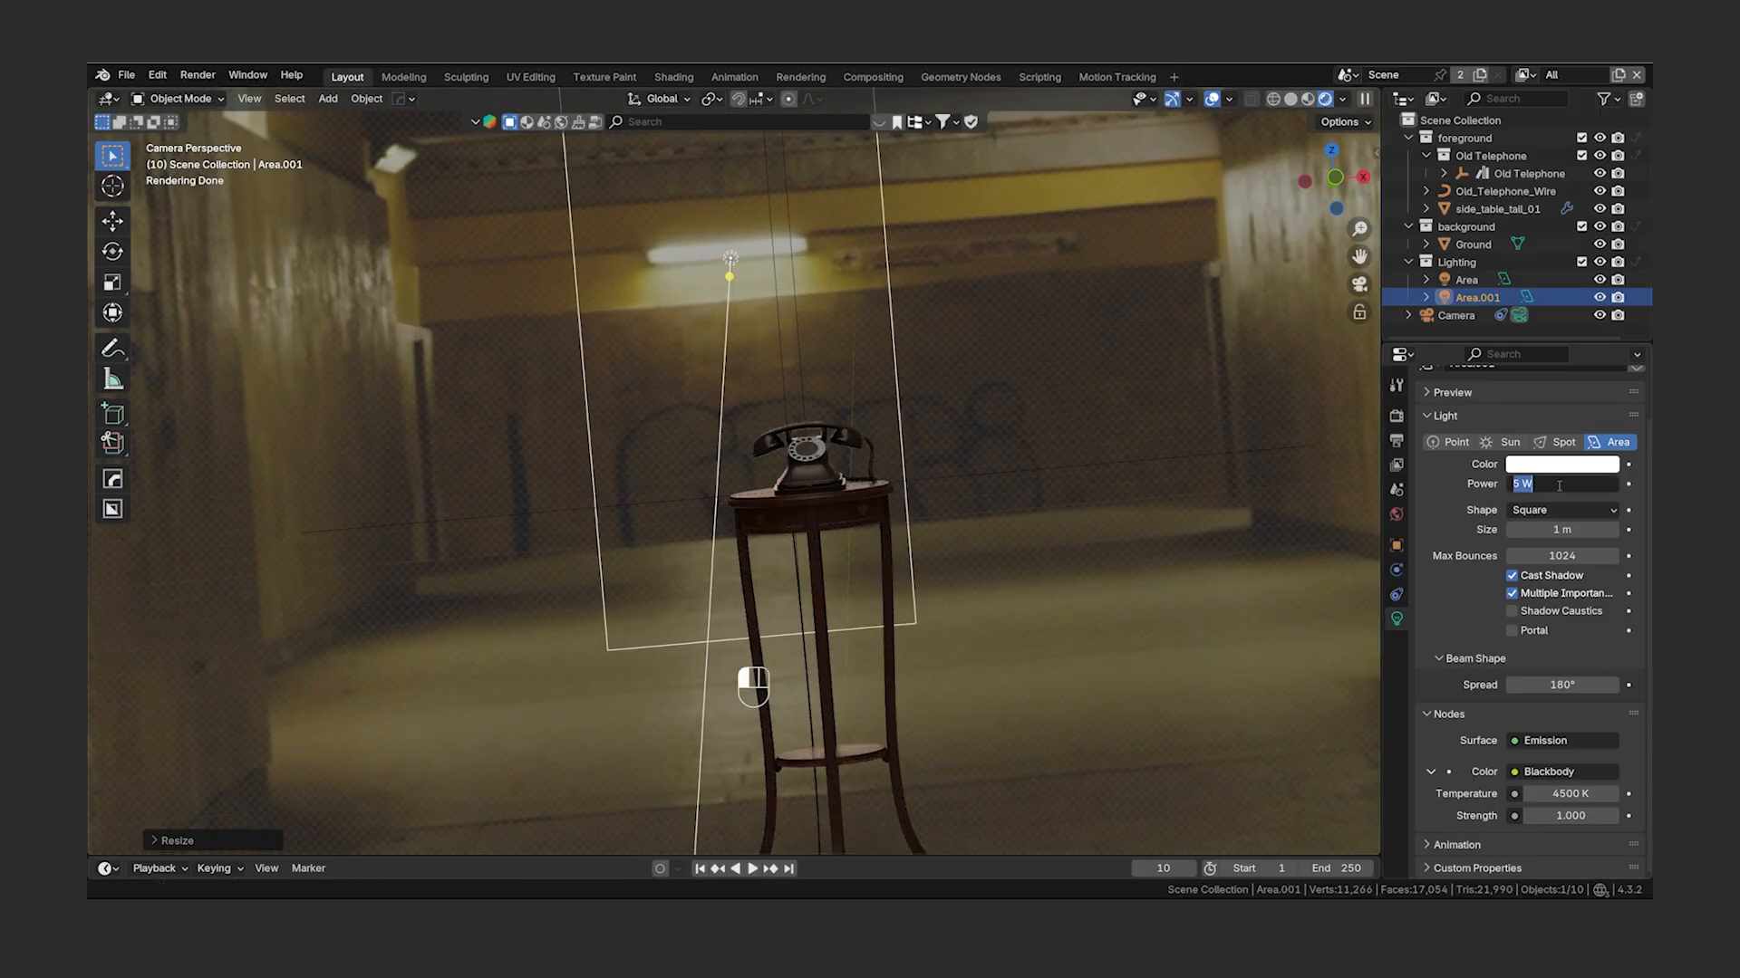
type(".5")
key("Return")
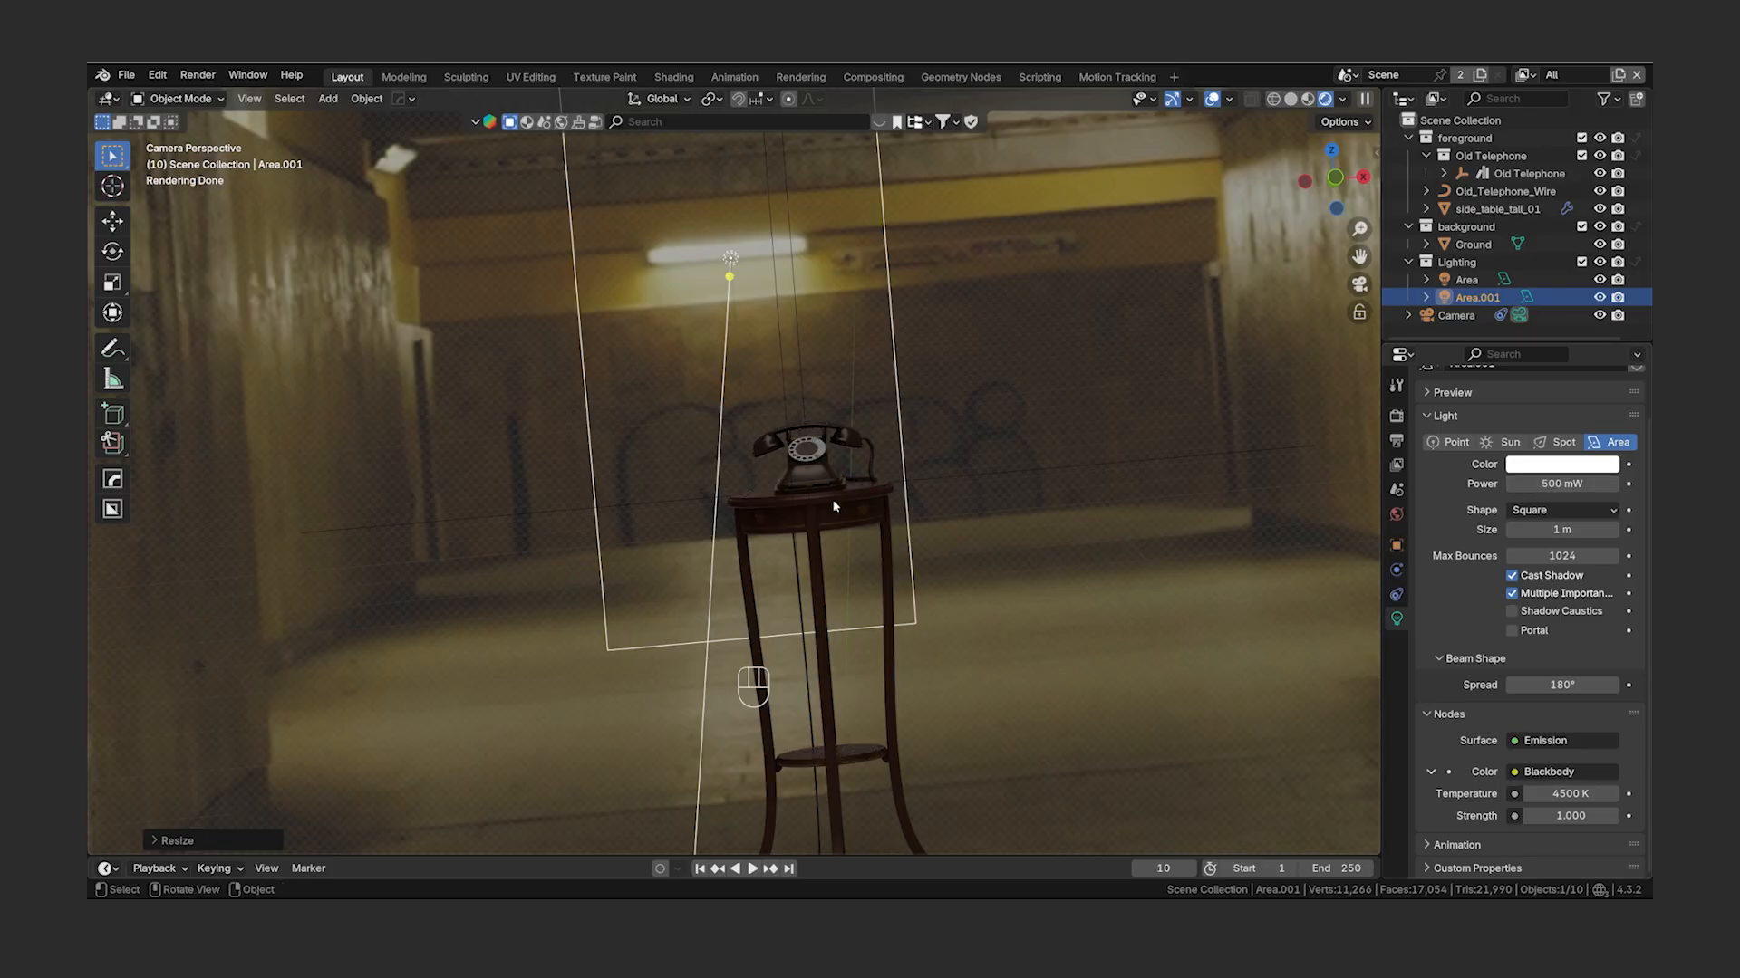
scroll(832, 505, "down", 4)
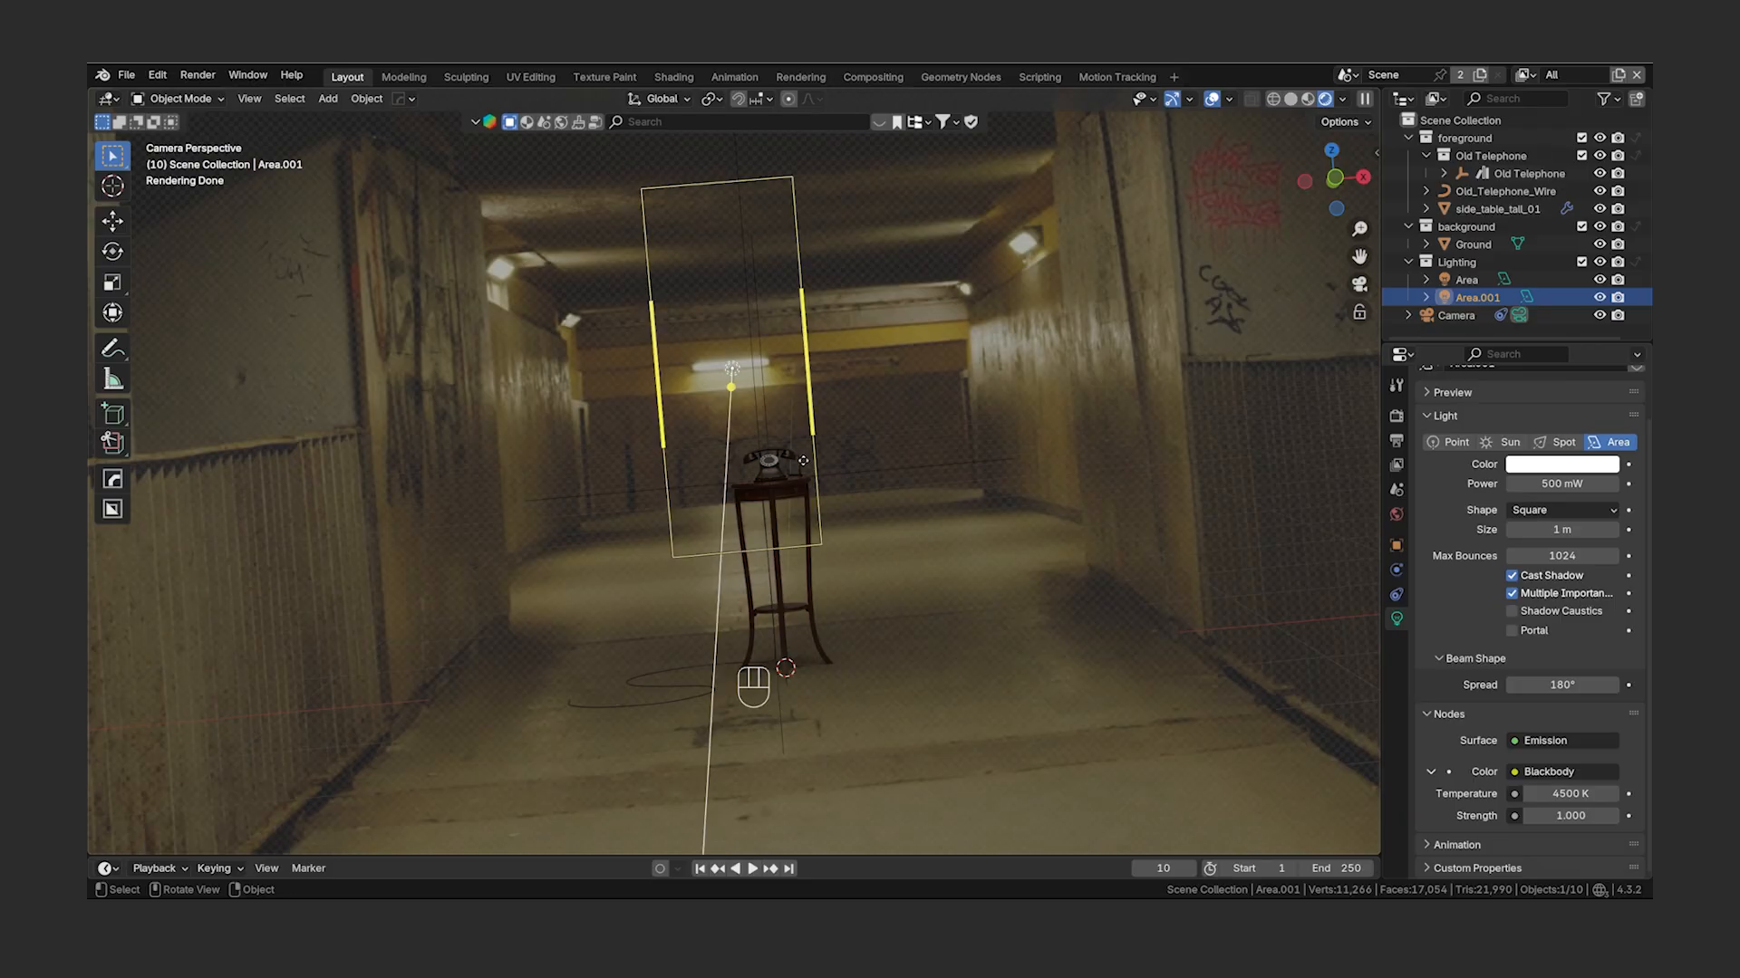
- Duplicate the back area light and move the copy along X to the tunnel's left wall
key("shift+d")
key("g")
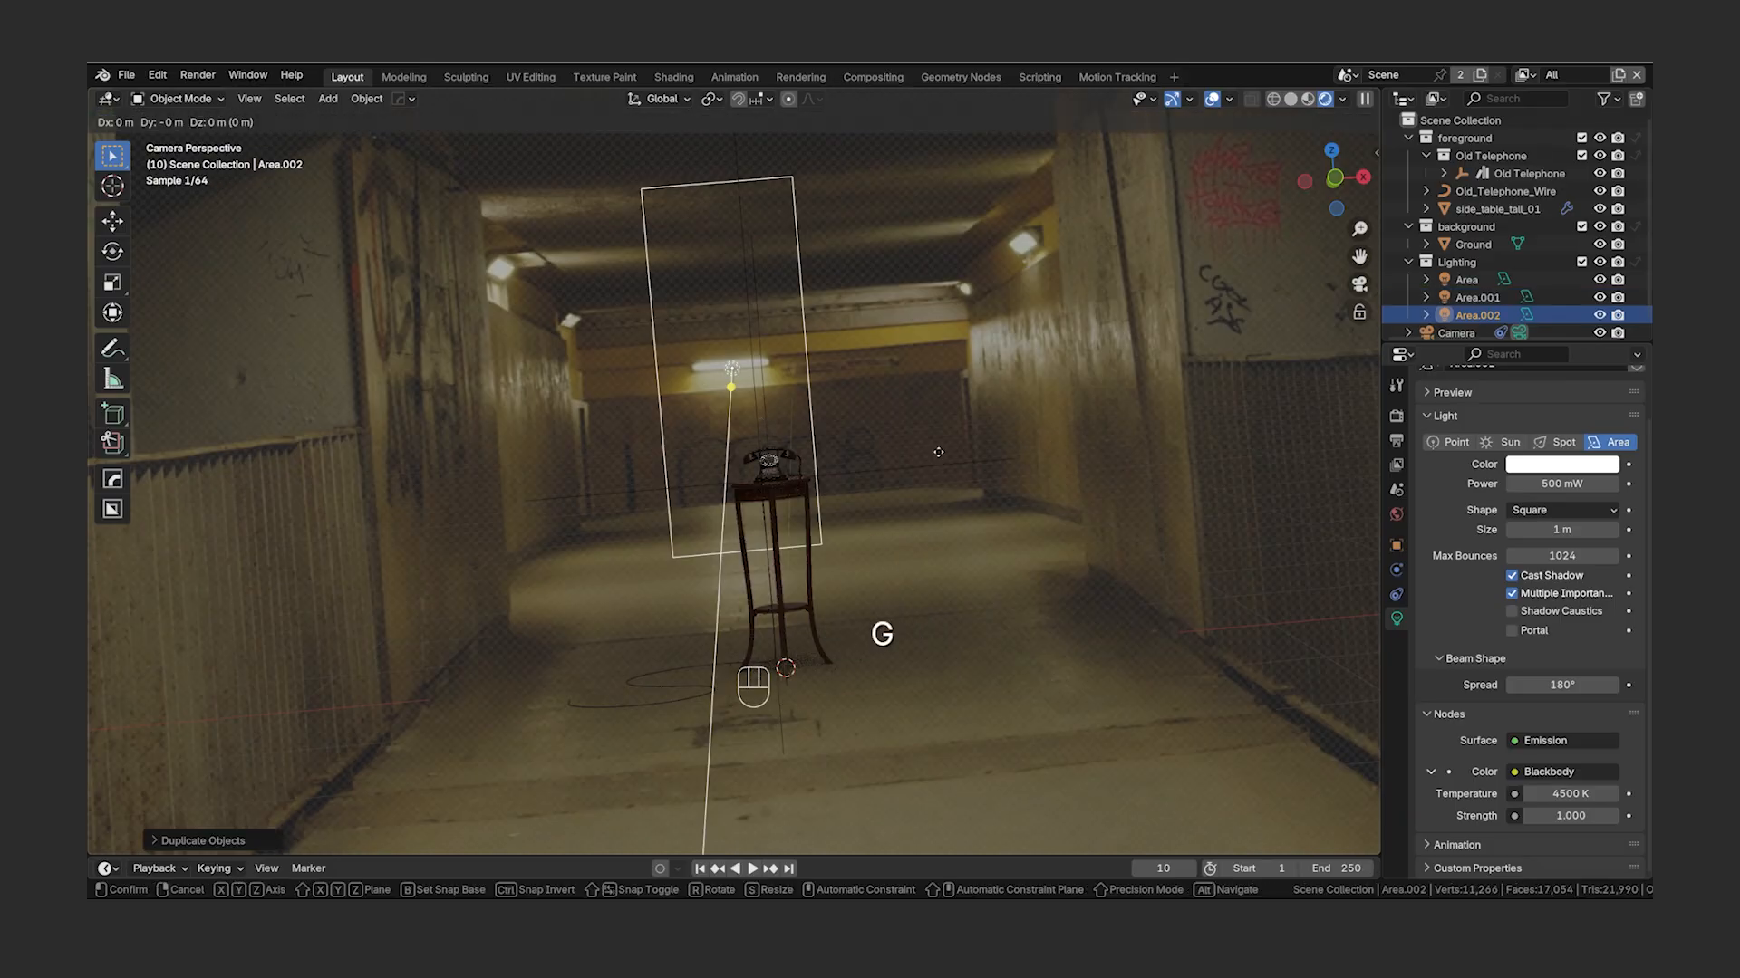
key("x")
left_click(722, 568)
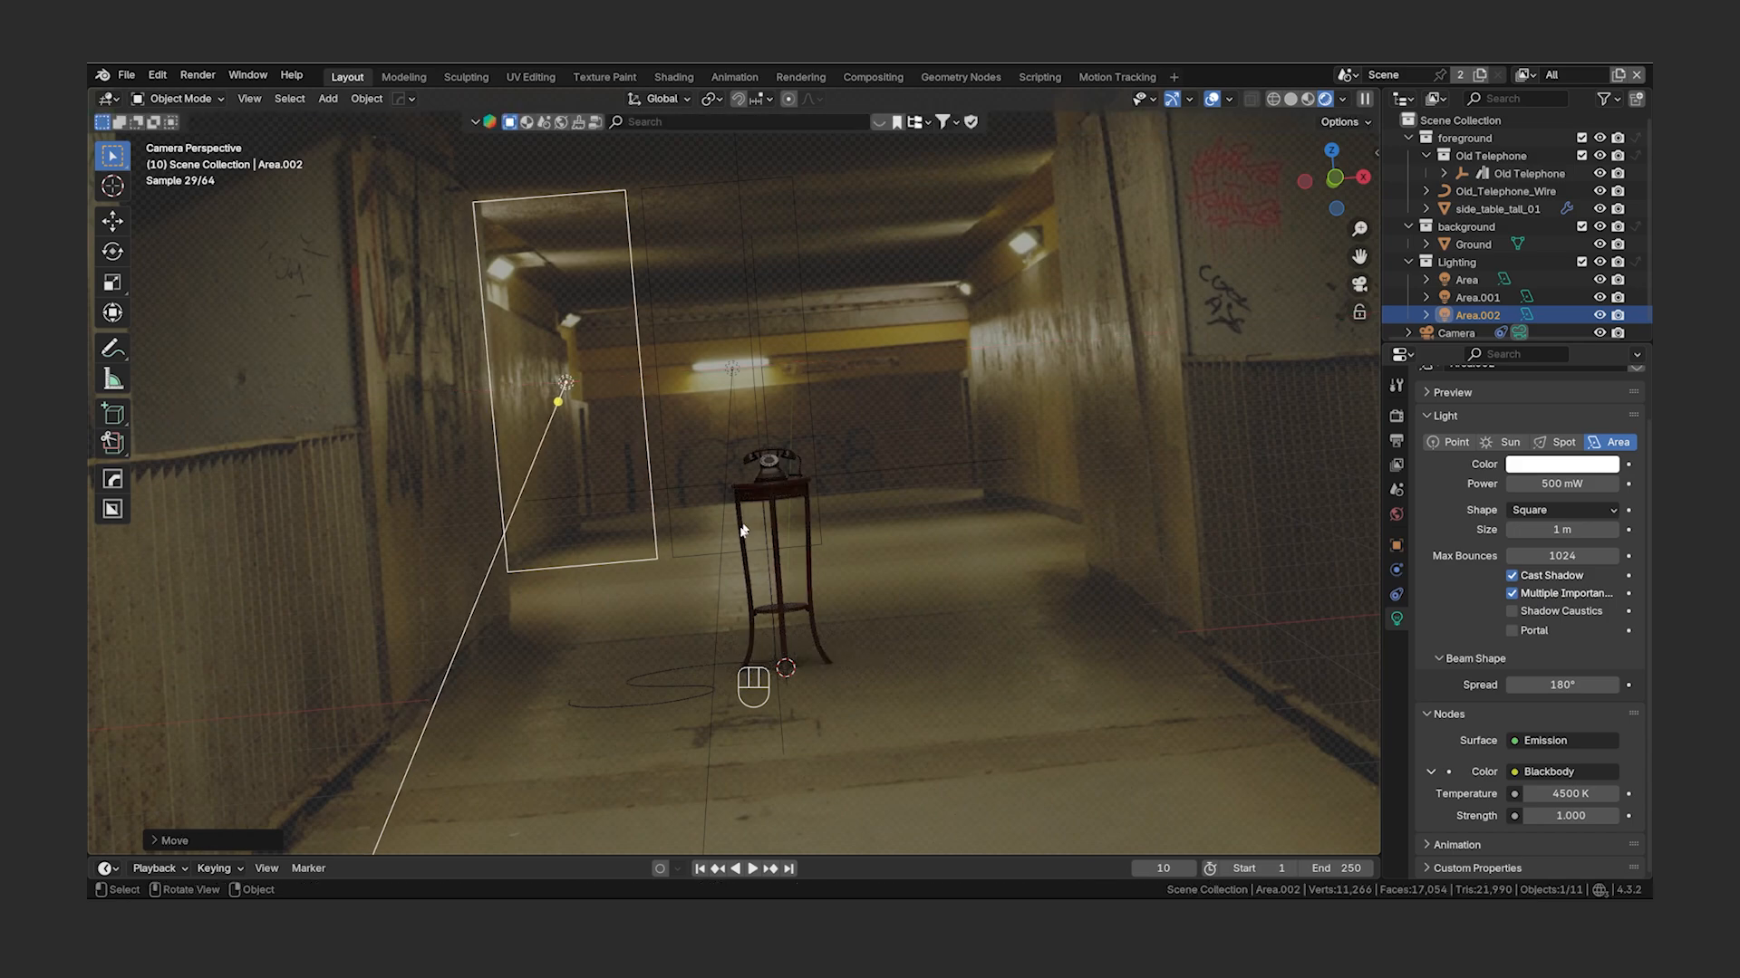
- Rotate the left-wall area light by 25° about the Z axis
key("r")
key("z")
key("2")
key("5")
left_click(722, 568)
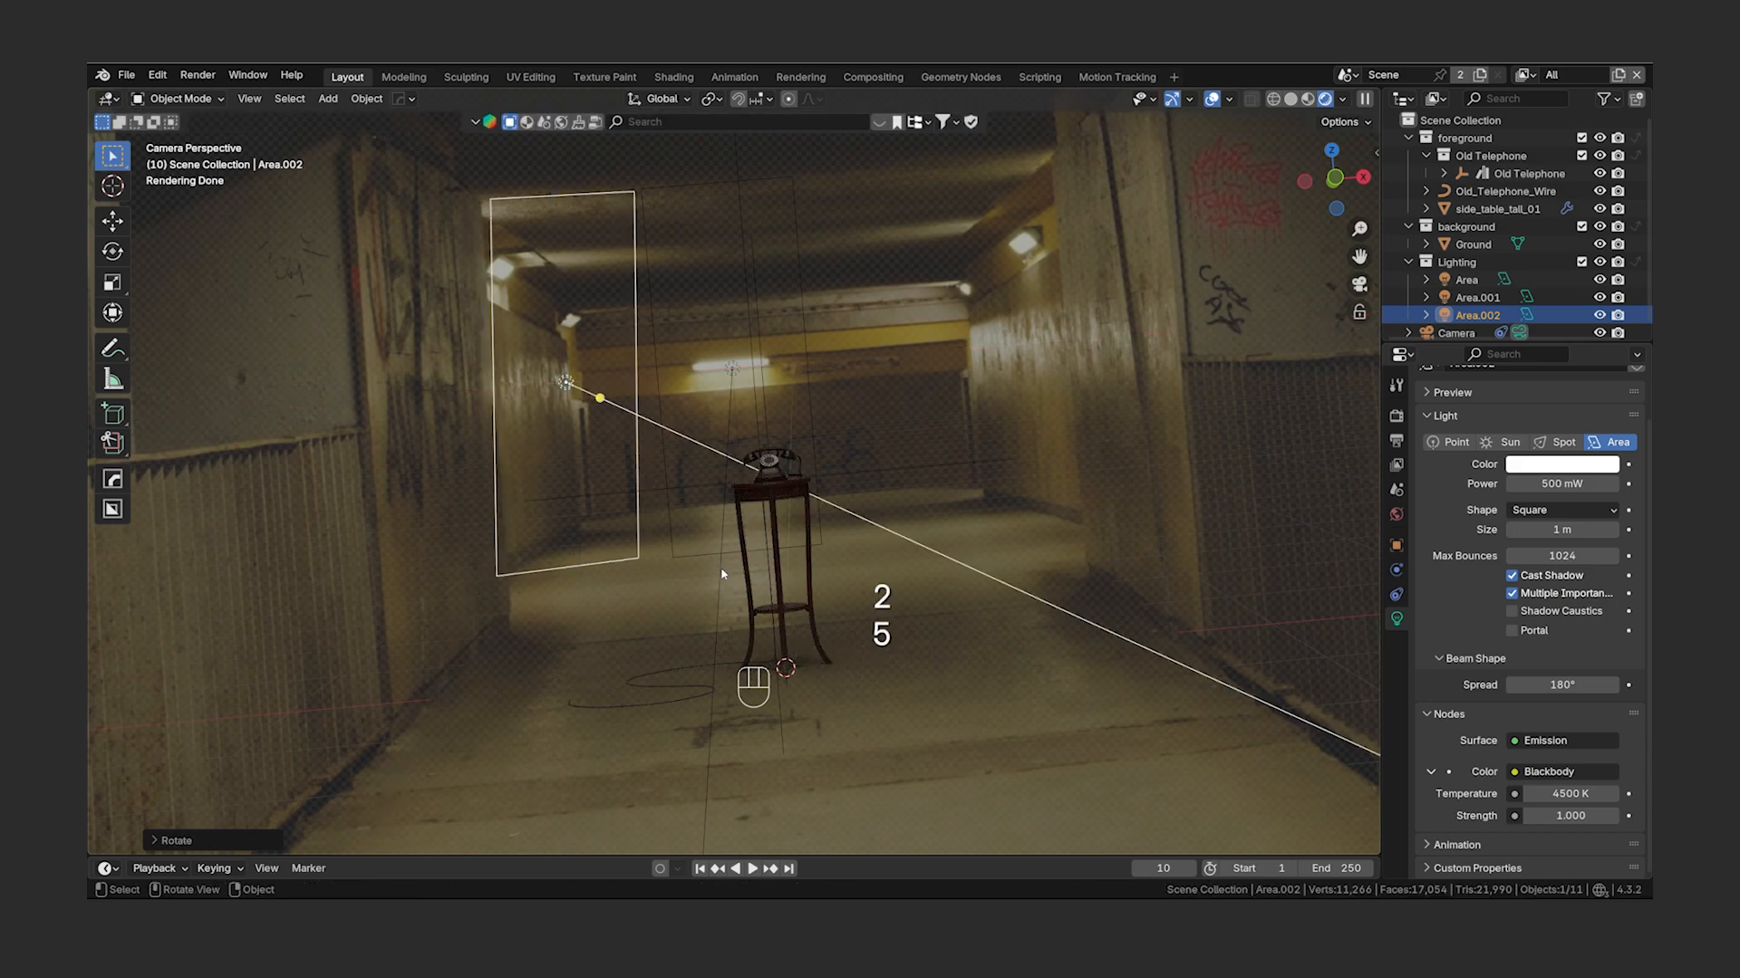
- Duplicate the left-wall area light and move the copy along X to the tunnel's right wall
key("shift+d")
right_click(1051, 608)
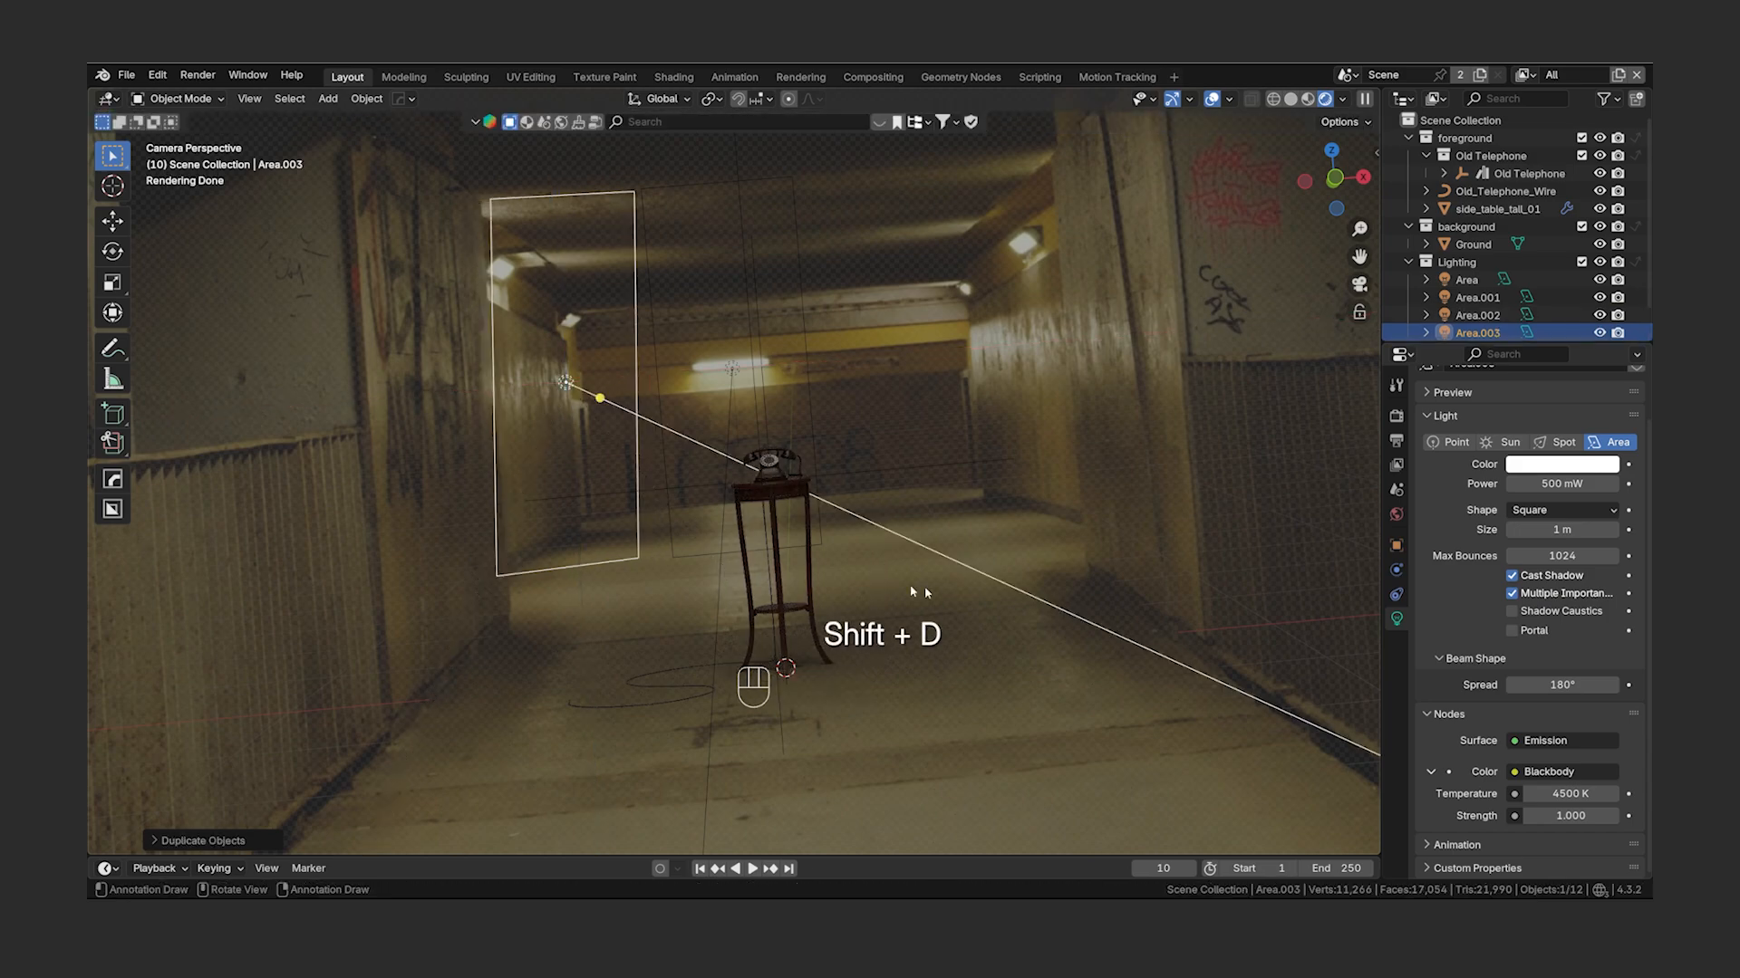
key("g")
key("x")
left_click(1219, 534)
- Rotate the right-wall area light by -45° about Z and nudge it along X toward the tunnel's middle
key("r")
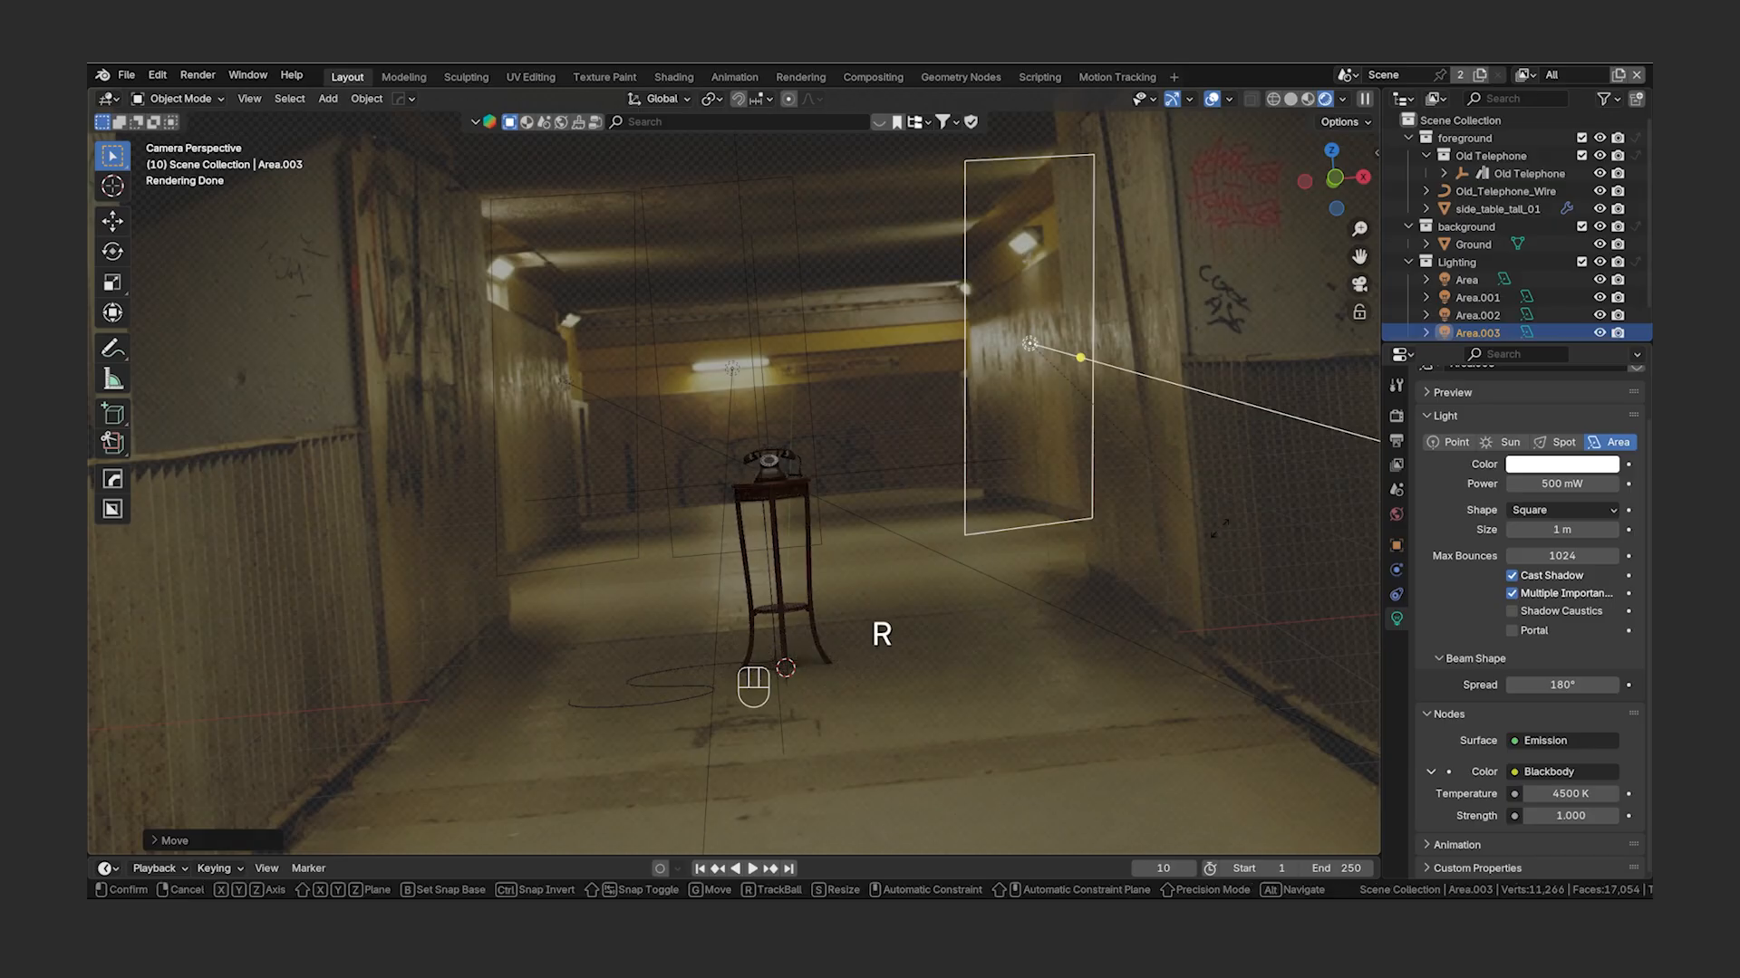
key("z")
key("minus")
key("4")
key("5")
key("Return")
key("g")
key("x")
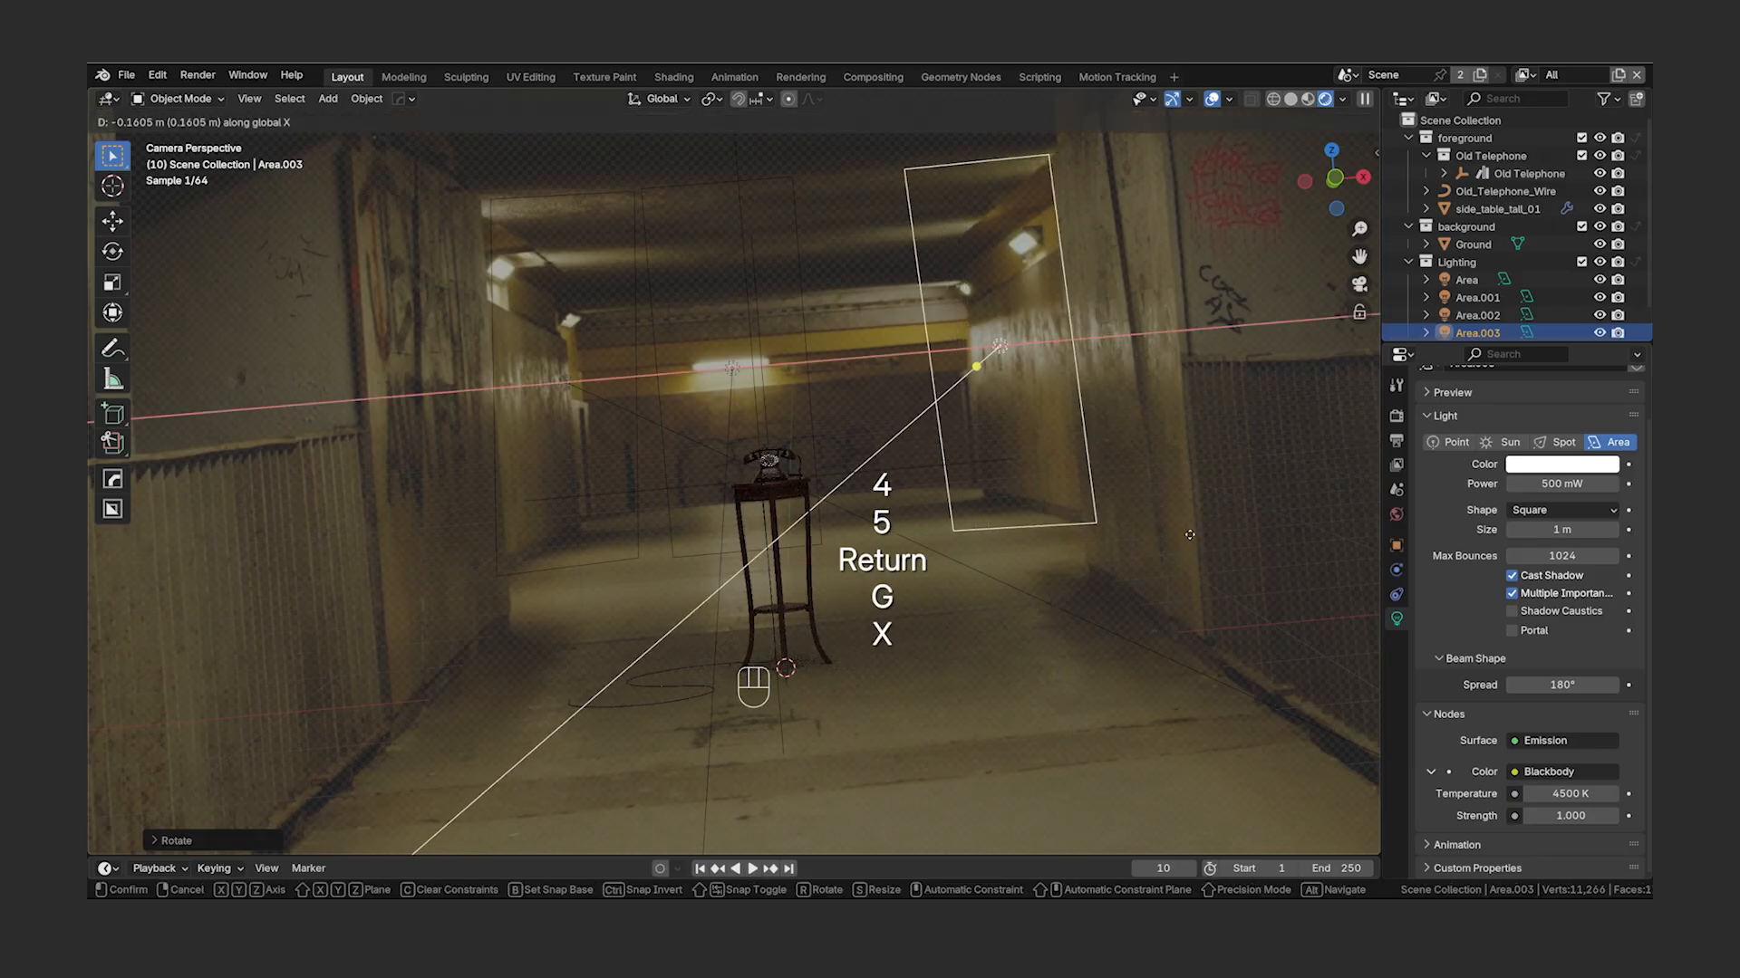
left_click(1180, 541)
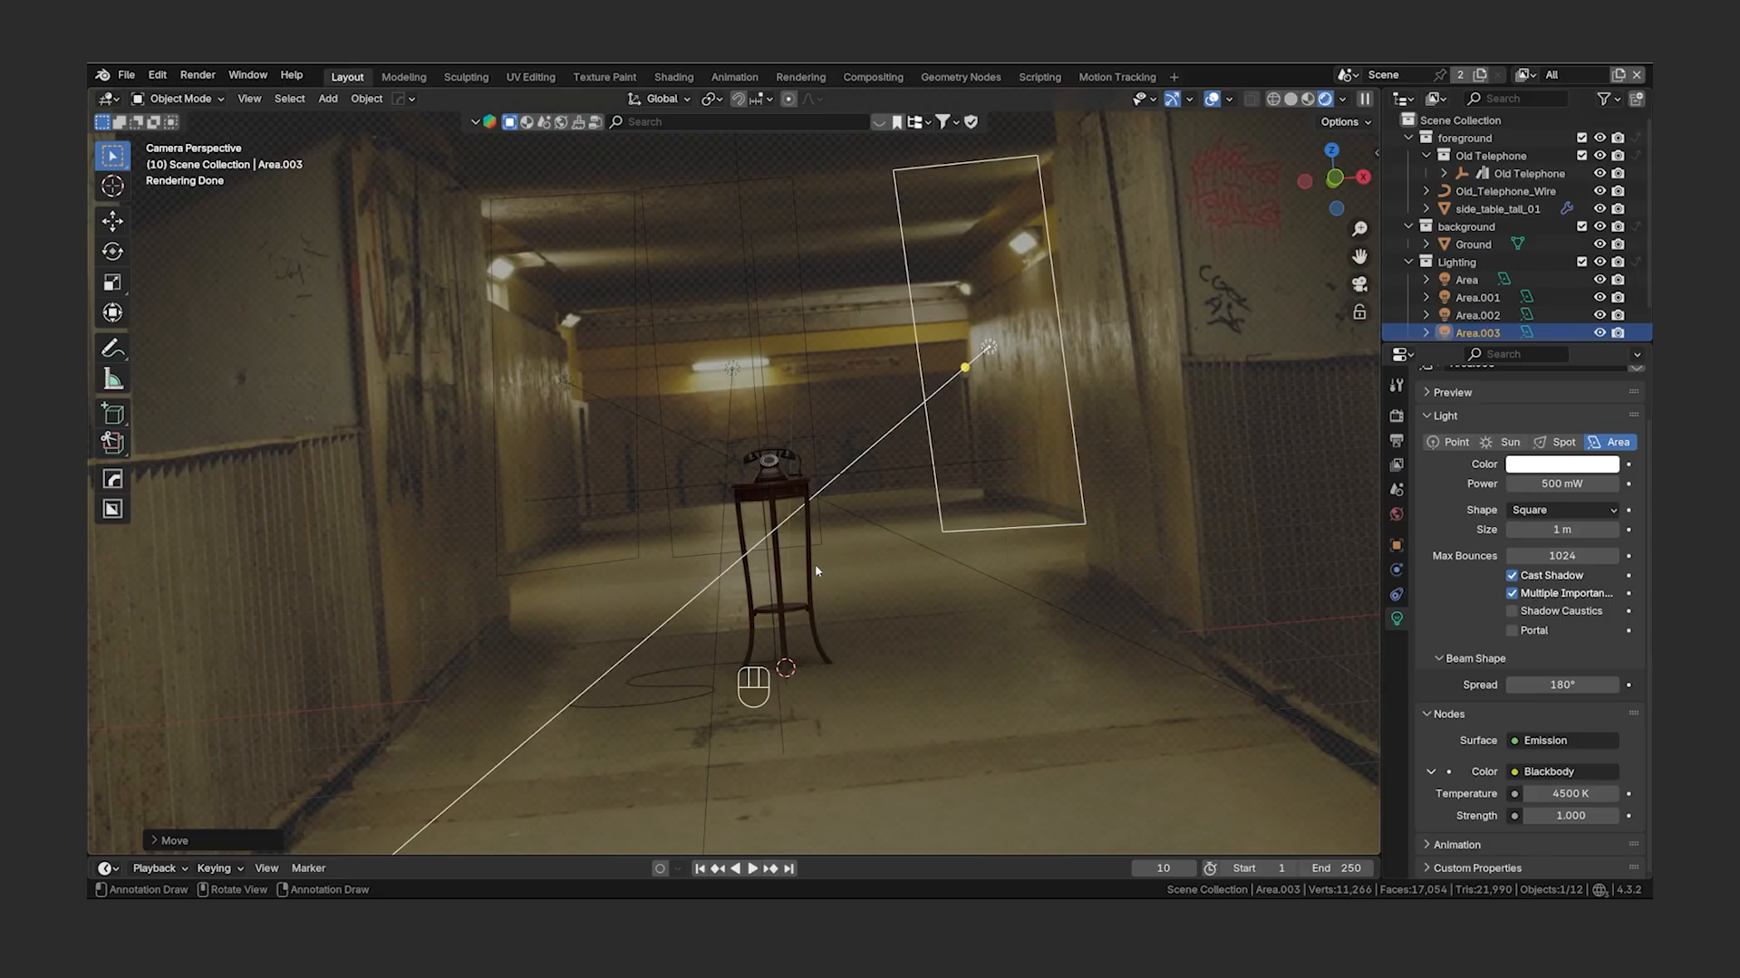
- Select all objects in the foreground collection and move the telephone, wire and side table together along X
left_click(1510, 140)
right_click(1510, 143)
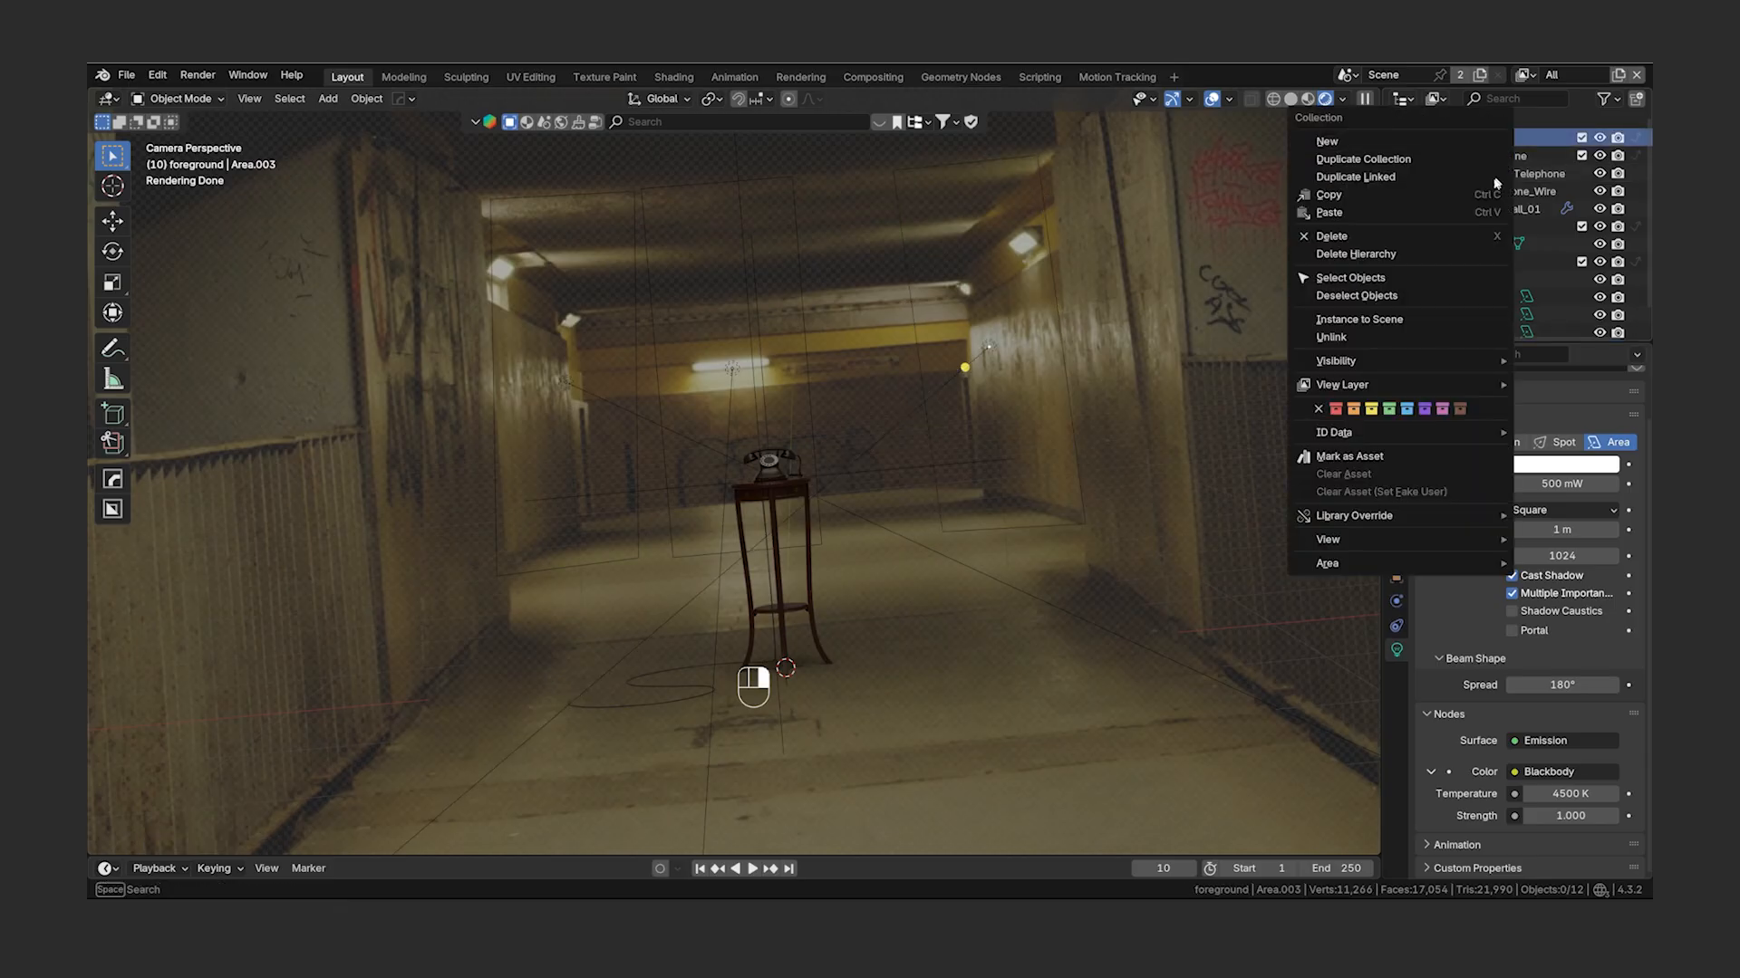
left_click(1434, 278)
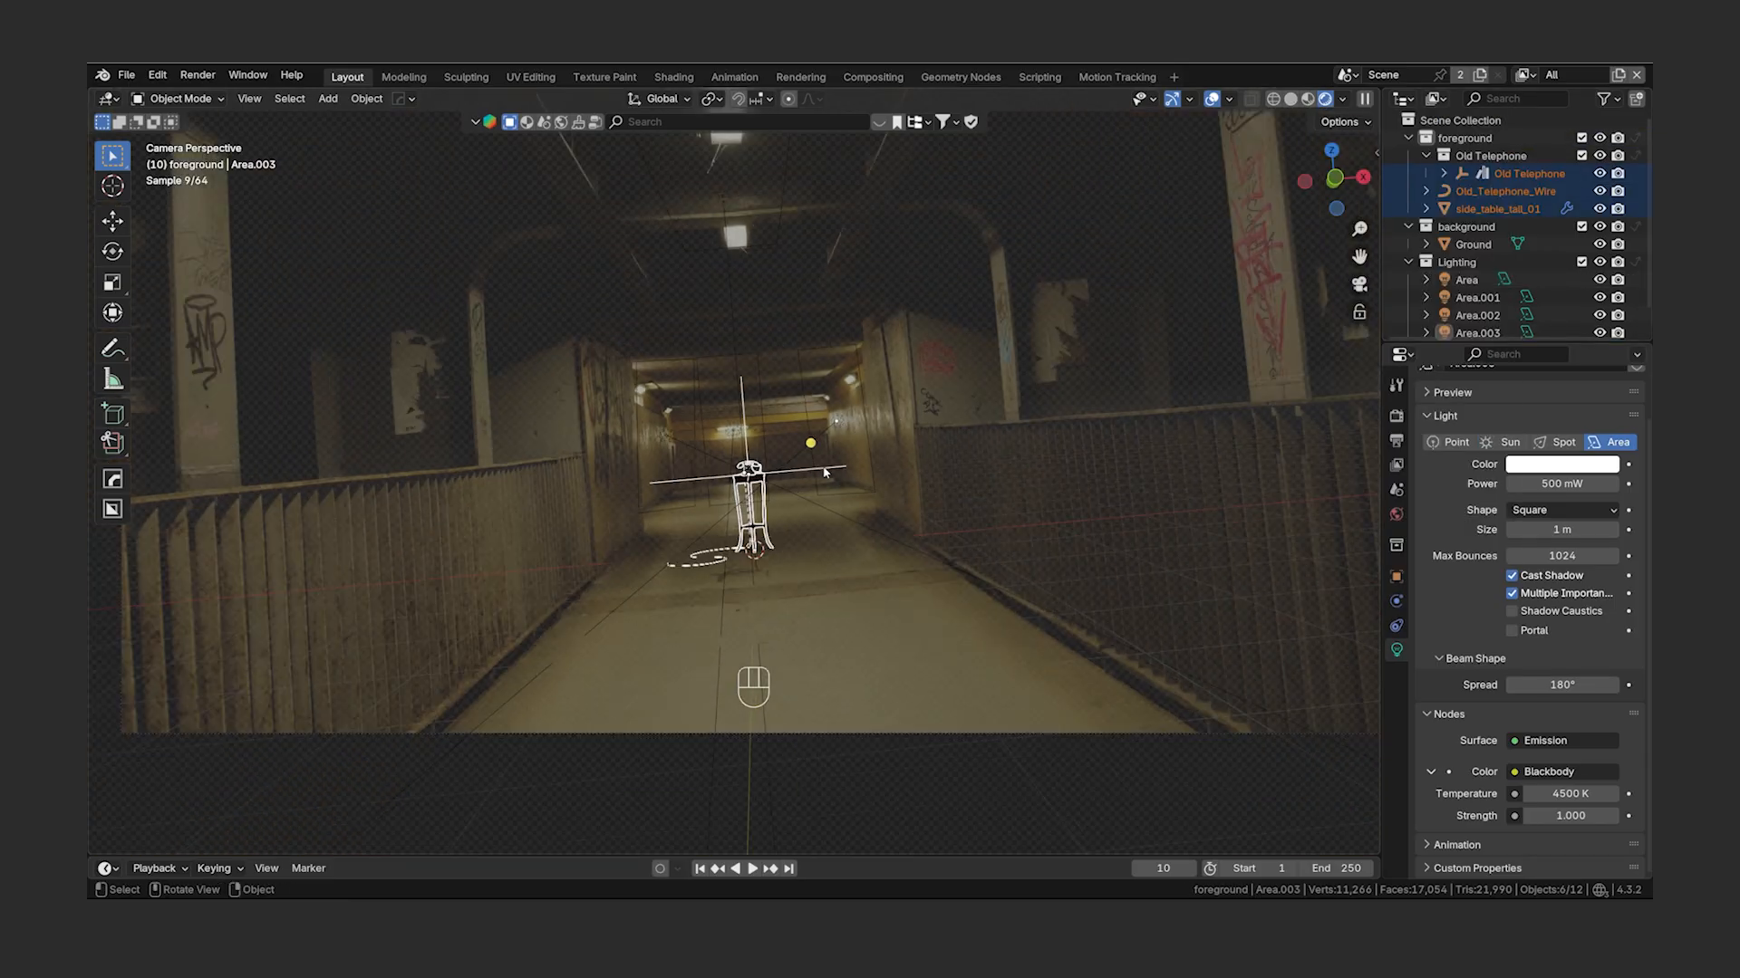
key("g")
key("x")
left_click(859, 601)
- In top view, rotate the right-wall area light about Z to aim it at the side table
key("KP_7")
middle_click_drag(850, 517, 699, 840, "shift")
left_click(933, 248)
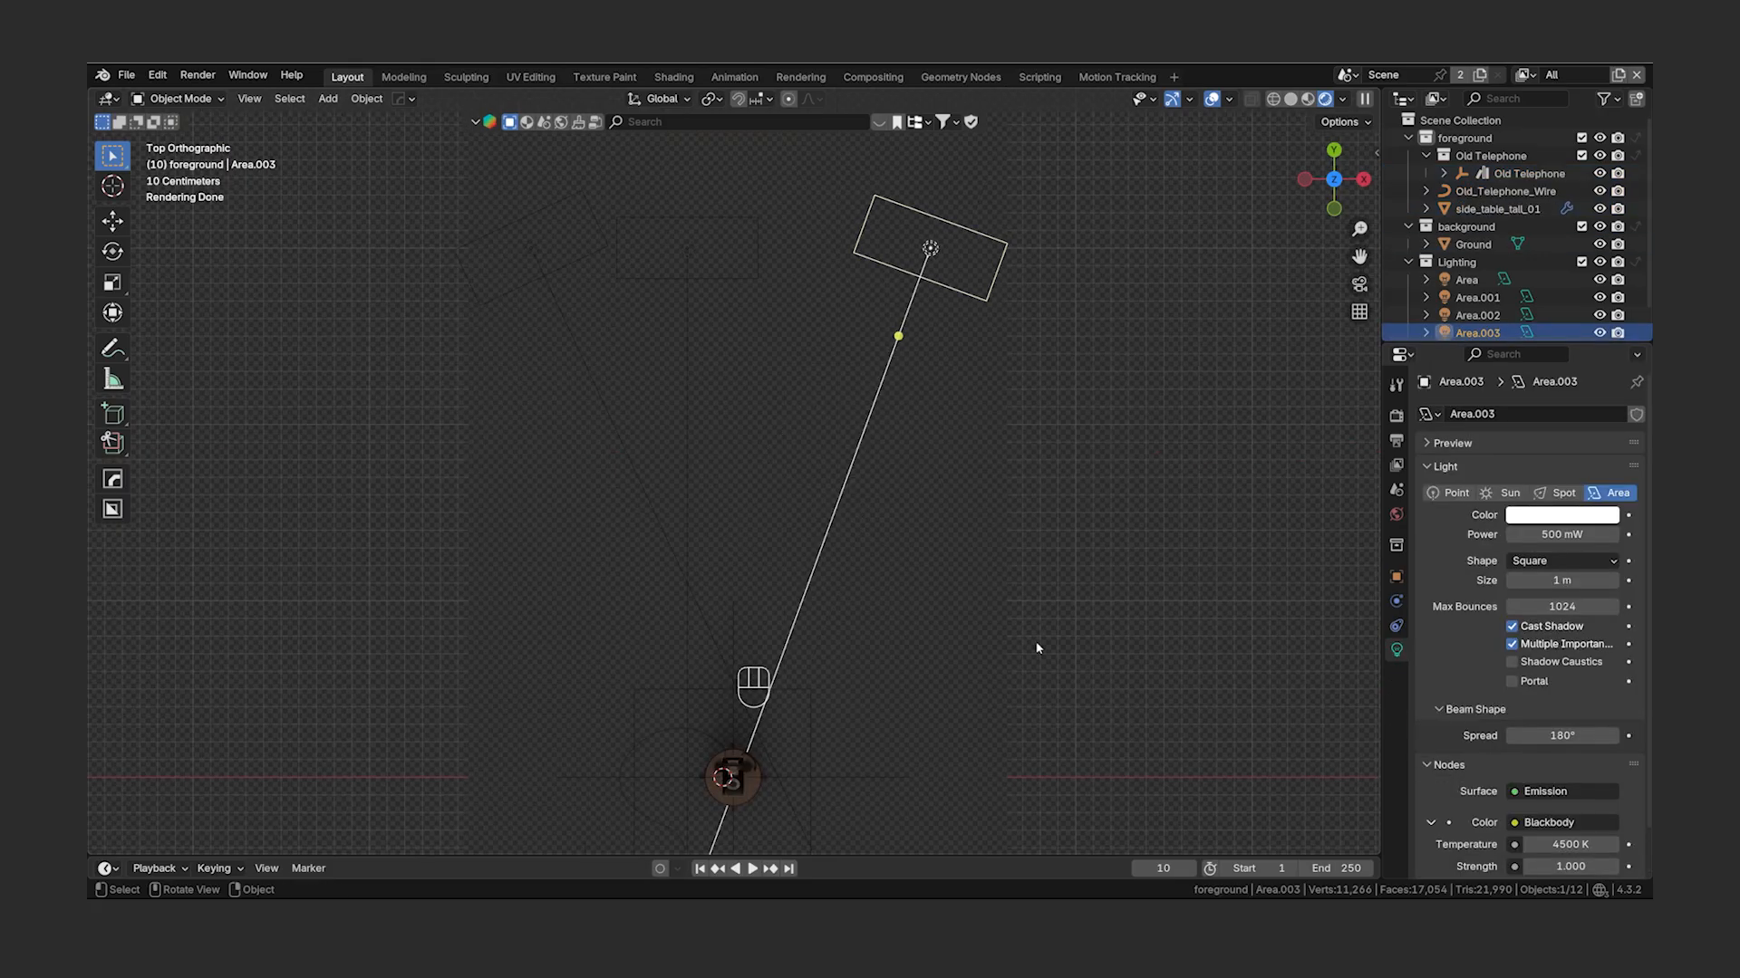
key("r")
key("z")
left_click(1036, 648)
- Rotate the left-wall area light about Z to aim it at the side table and return to the camera view
left_click(507, 261)
key("r")
key("z")
left_click(926, 587)
key("KP_0")
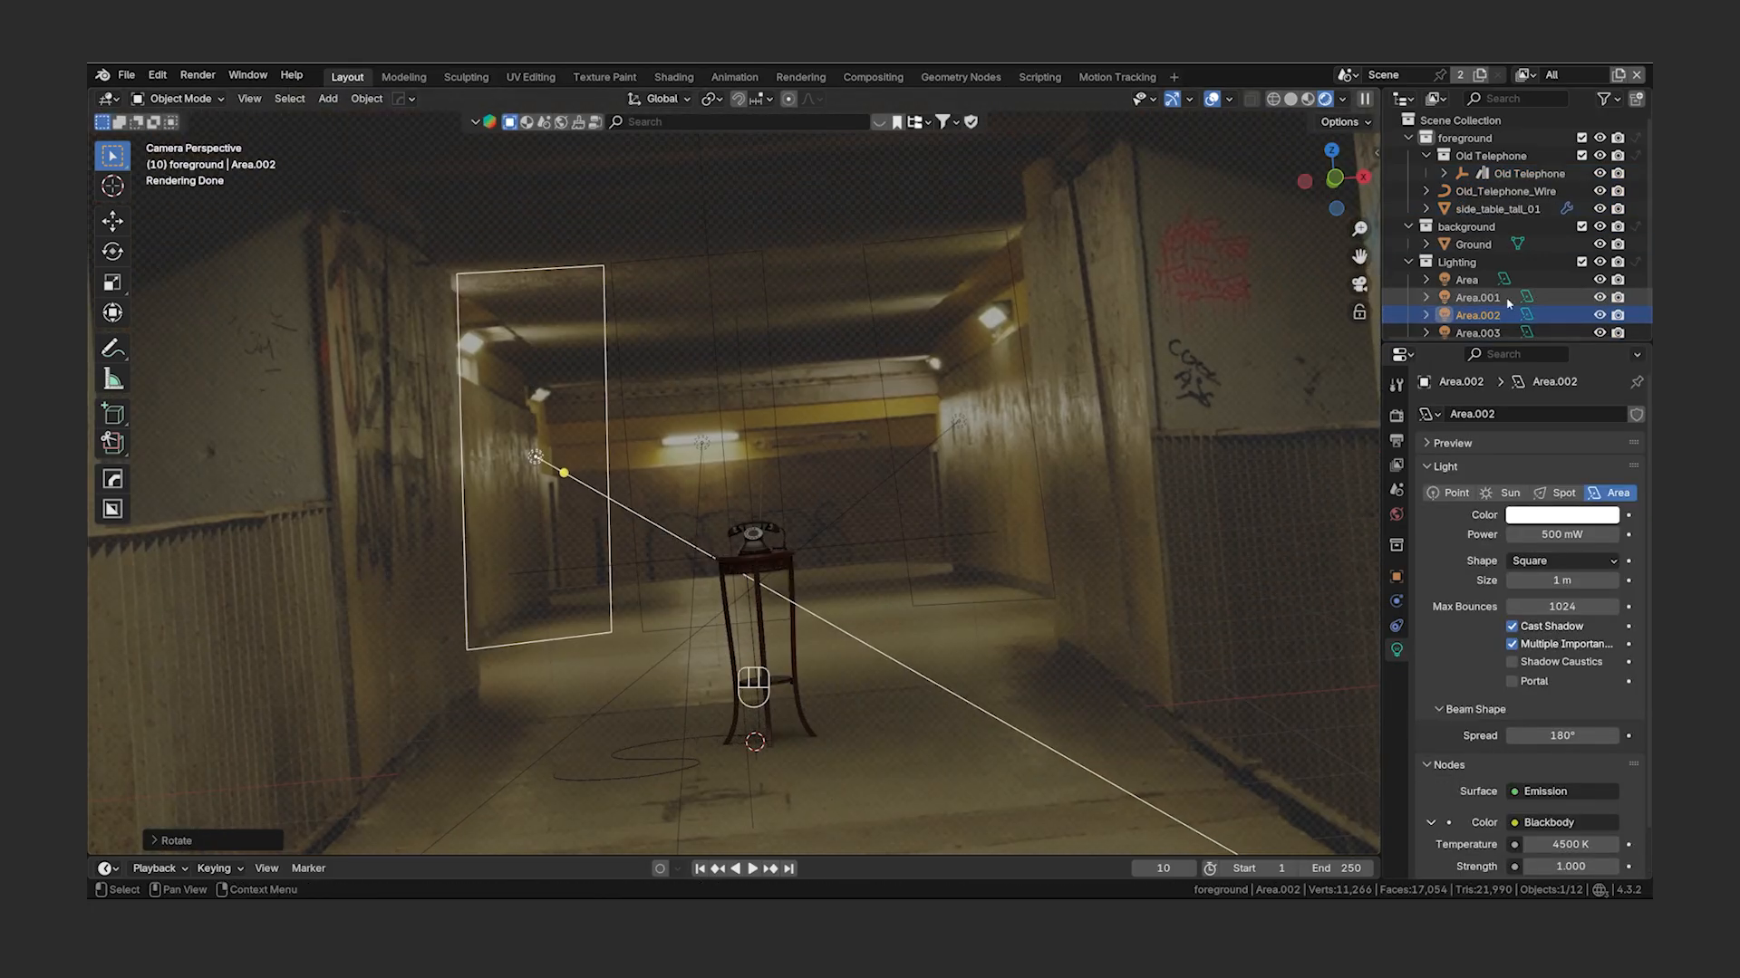
- Hide all four area lights to check how the table and telephone look without them
left_click_drag(1599, 279, 1602, 335)
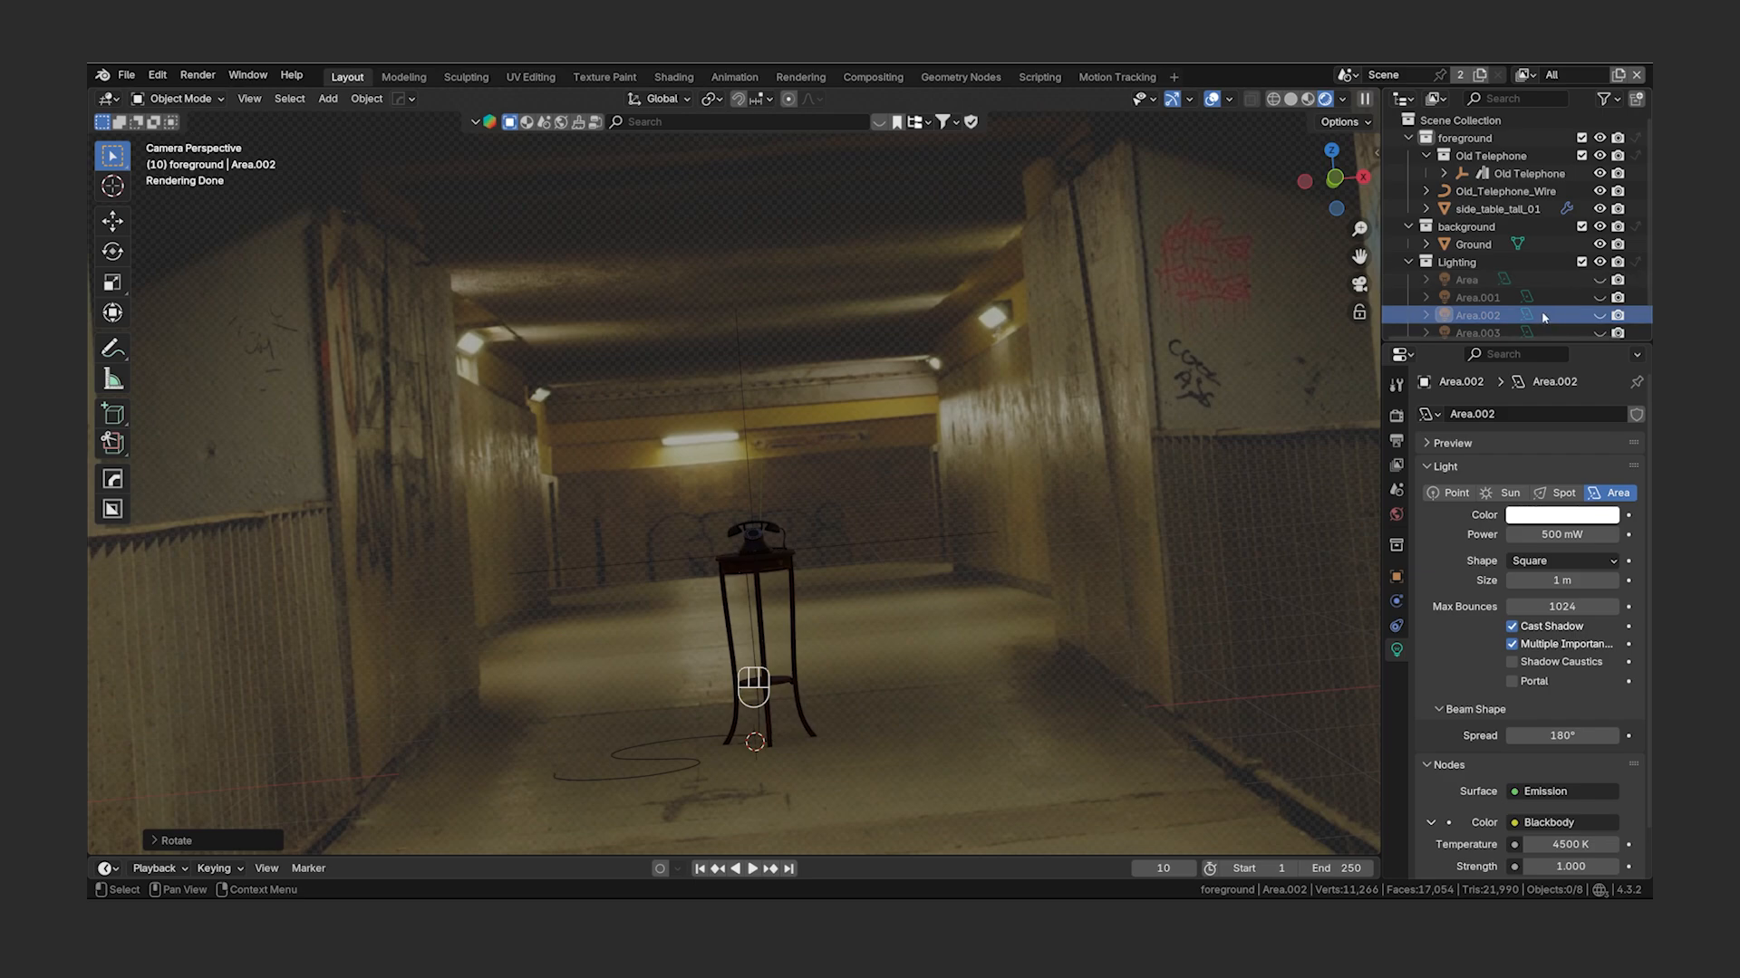
scroll(1546, 317, "down", 1)
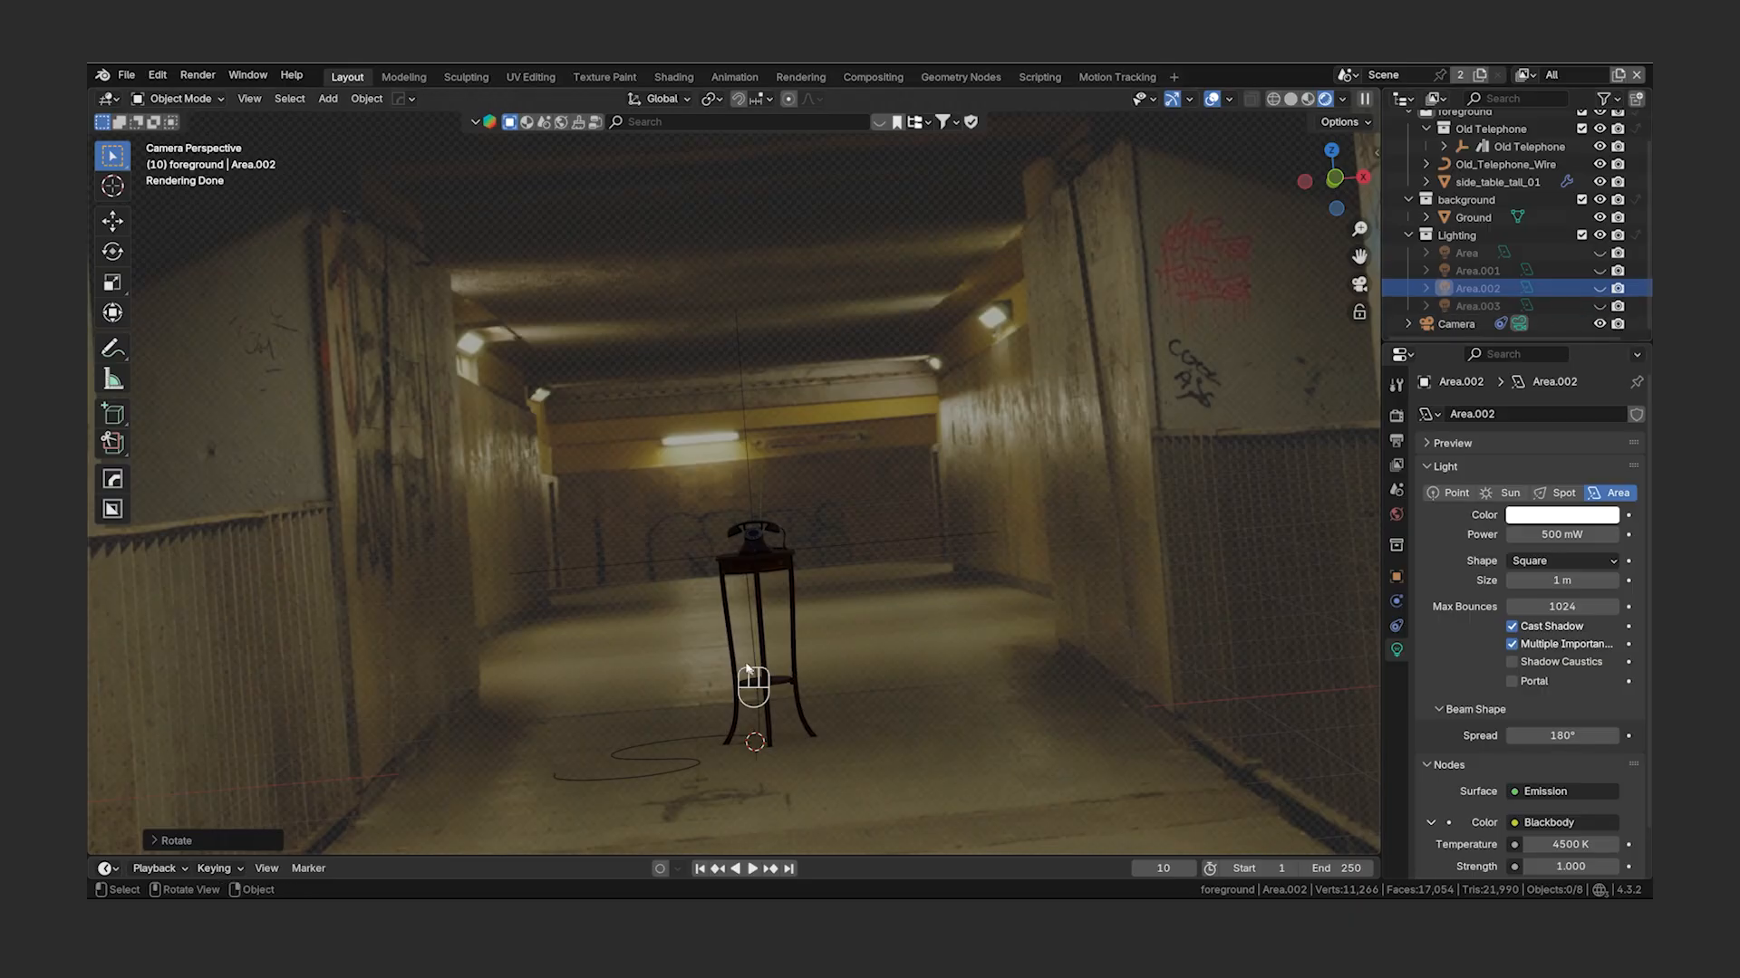
middle_click_drag(725, 580, 703, 618)
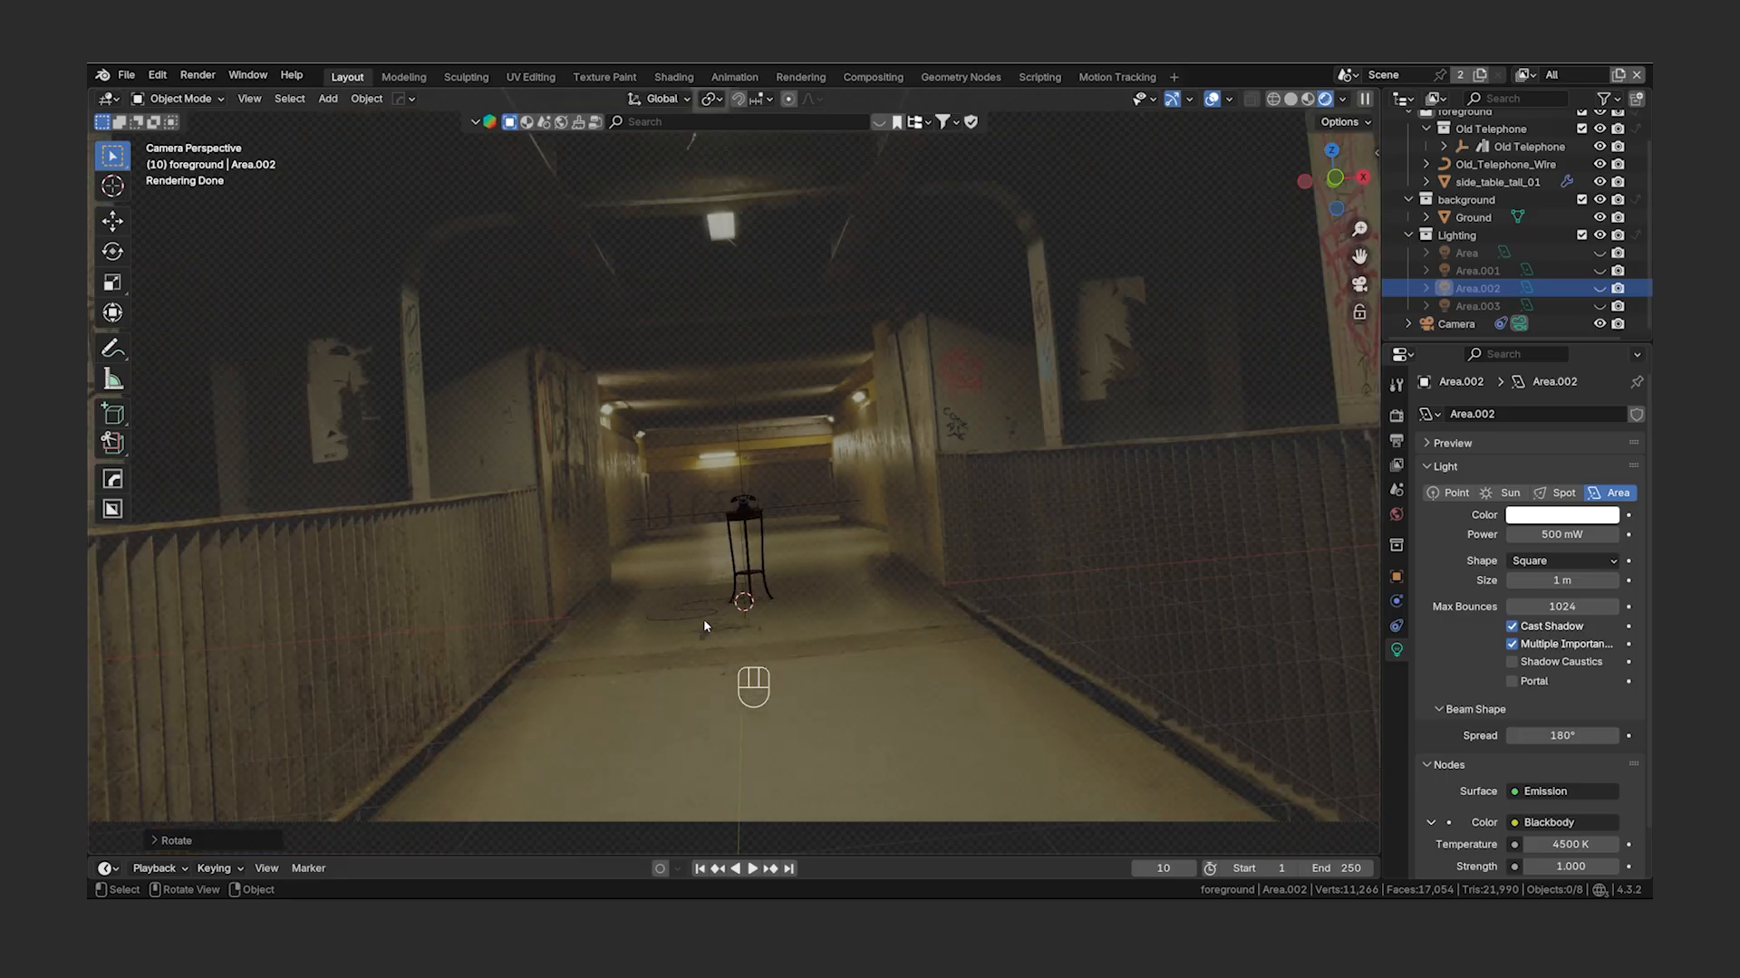
- Show the original 30 W area light again and rename it Ceiling_Light
left_click(1466, 253)
scroll(812, 647, "up", 3)
scroll(813, 647, "up", 2)
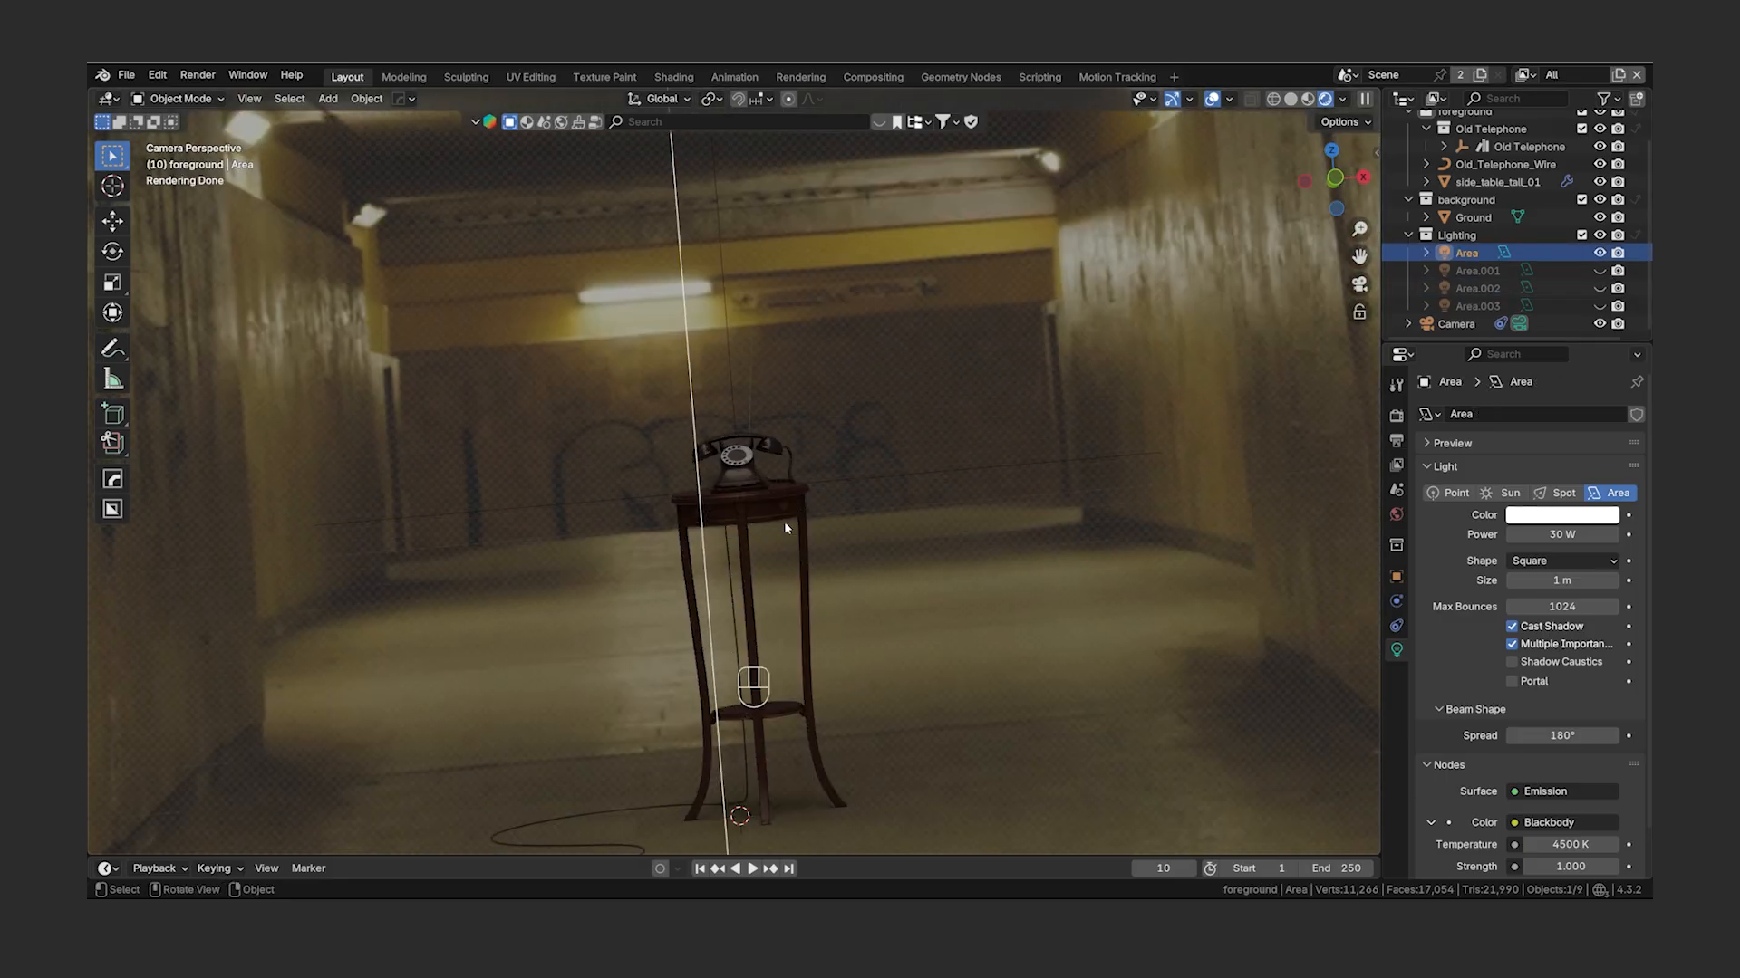
double_click(1468, 254)
type("Ceiling_Light")
key("Return")
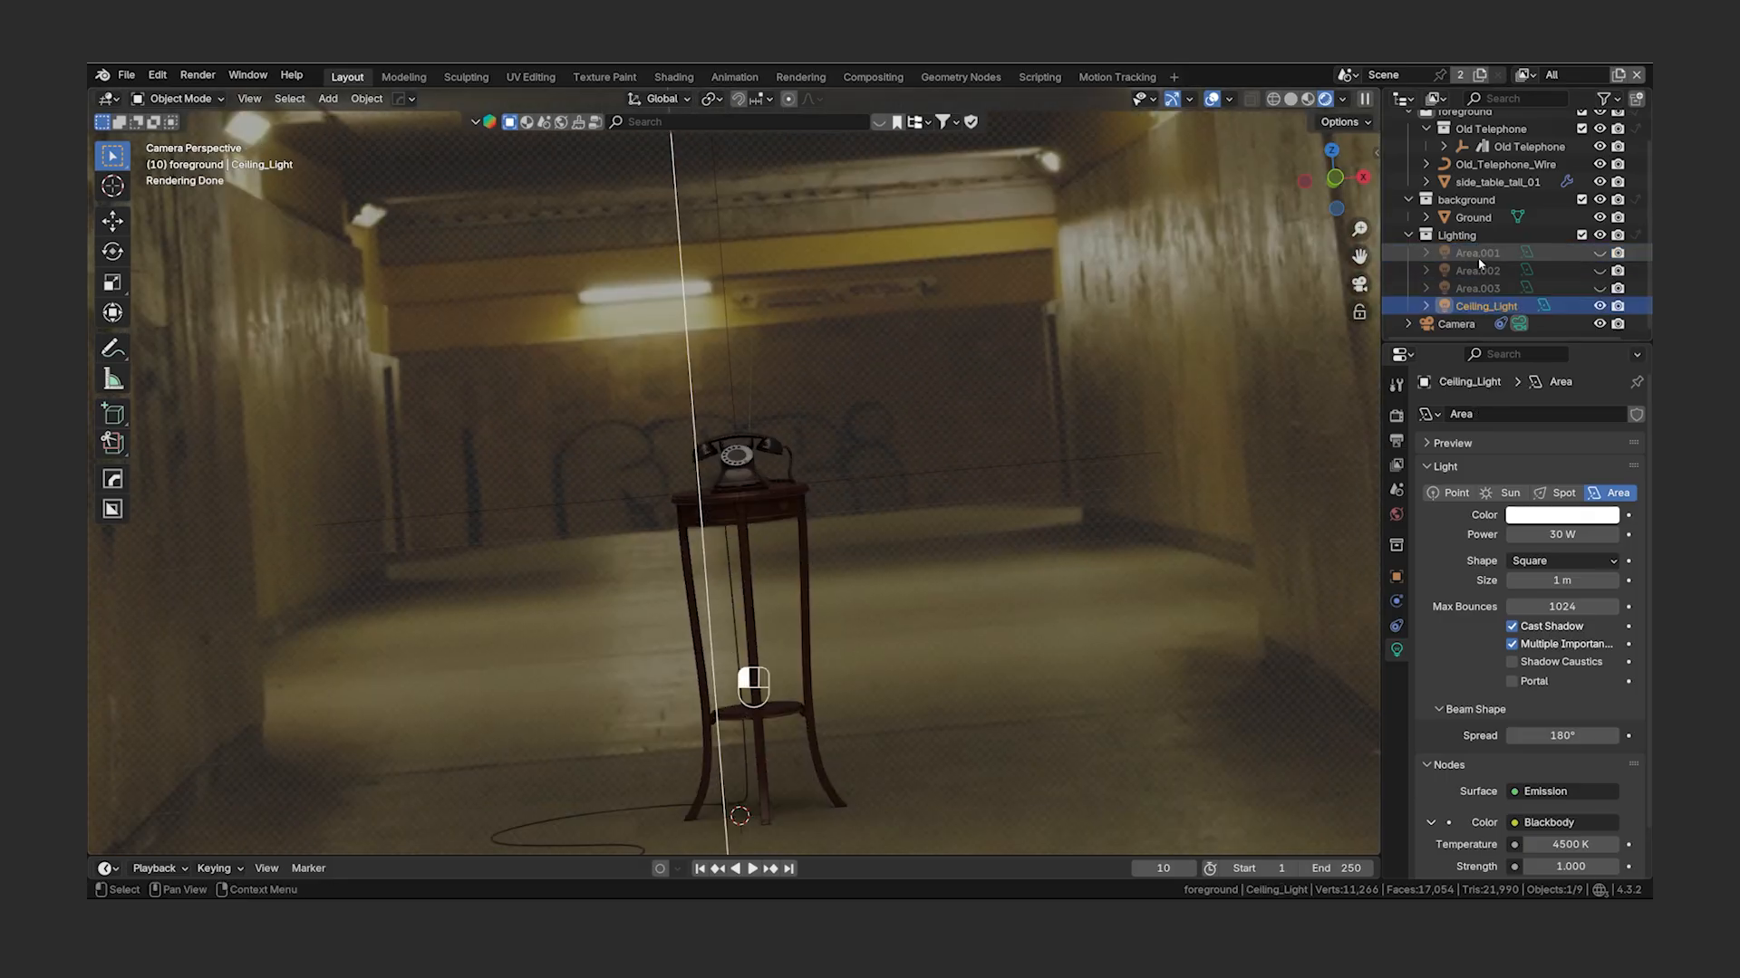
- Show Area.001 again and rename it Back_Light
left_click(1479, 255)
left_click(1601, 252)
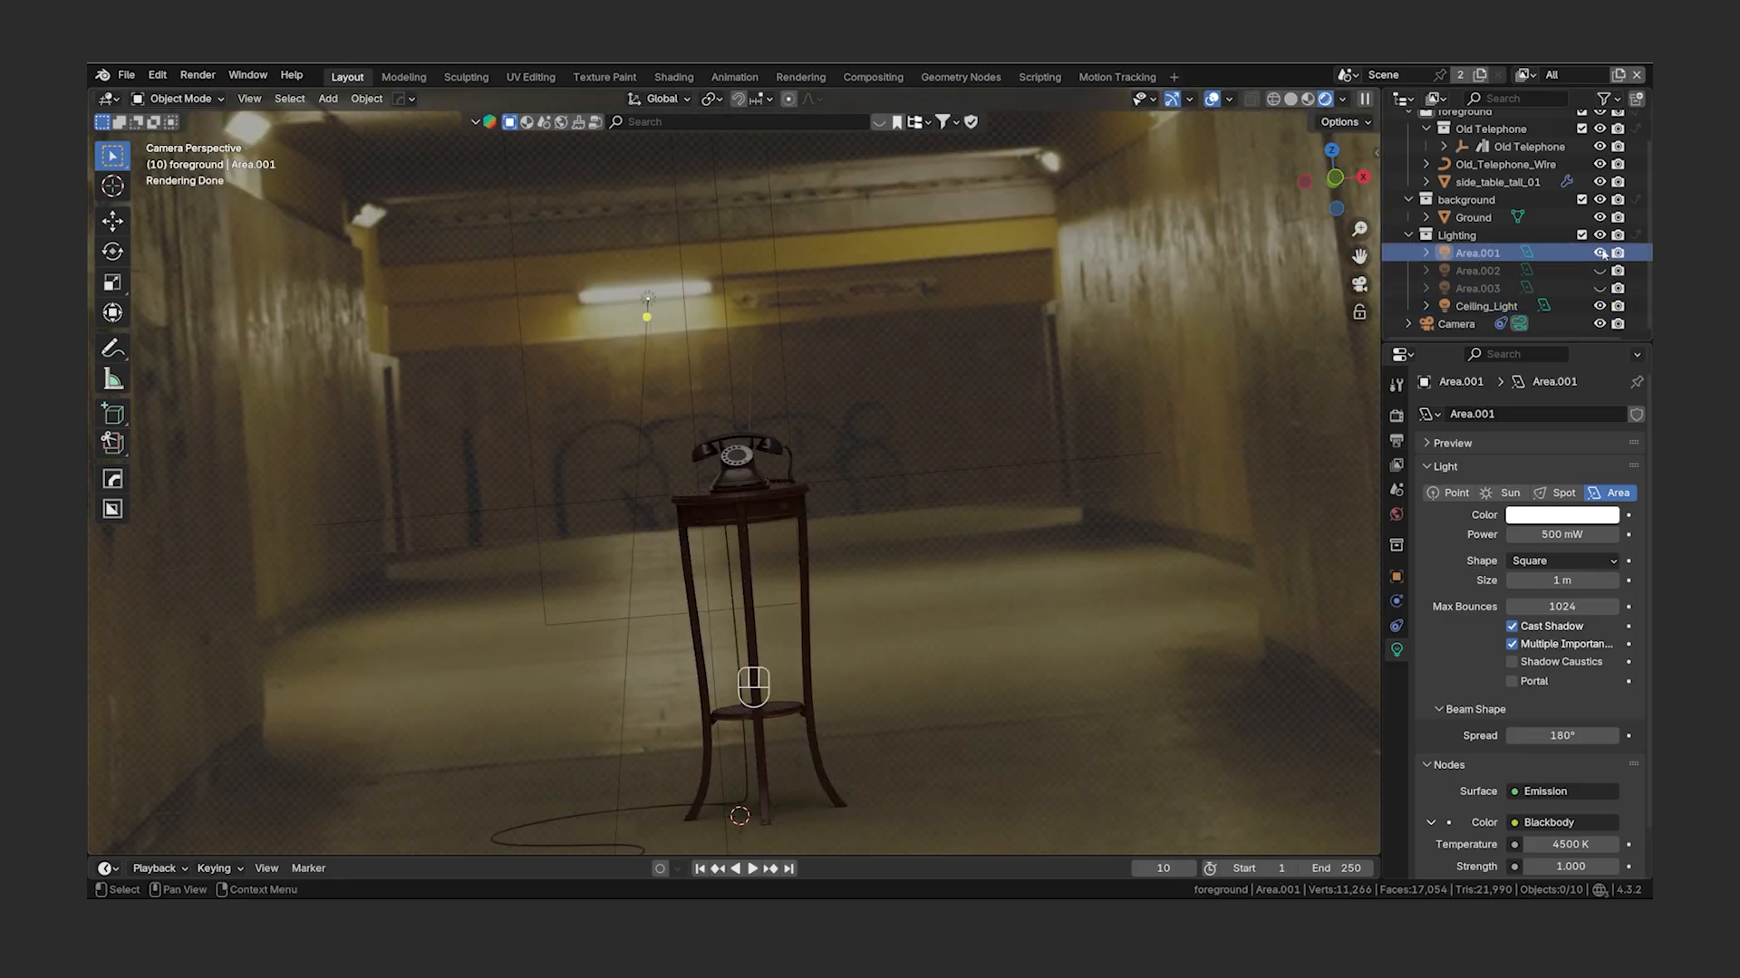
double_click(1491, 256)
type("Back_Light")
key("Return")
- Show the two wall lights again and rename Area.002 as Wall_Light_01
left_click(1541, 254)
left_click(1601, 254)
double_click(1477, 253)
type("Wall_Light")
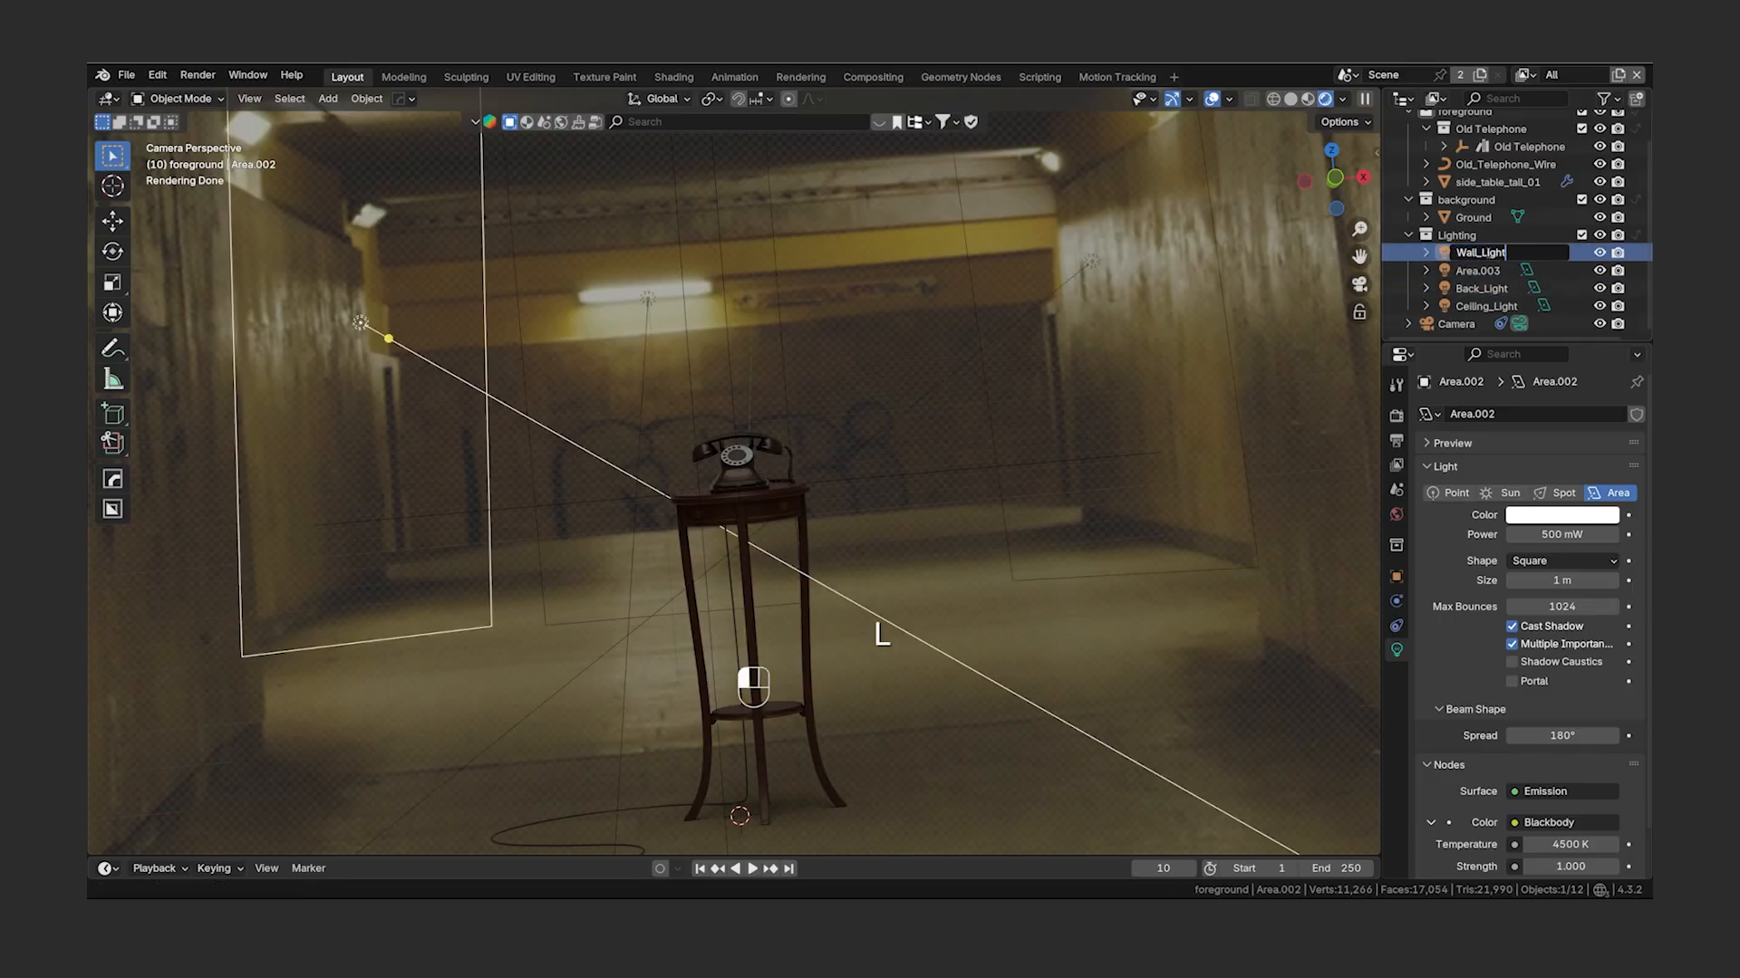
type("_01")
key("Return")
- Rename Area.003 as Wall_Light_02
left_click(1477, 253)
double_click(1477, 253)
type("Wall_Light_02")
key("Return")
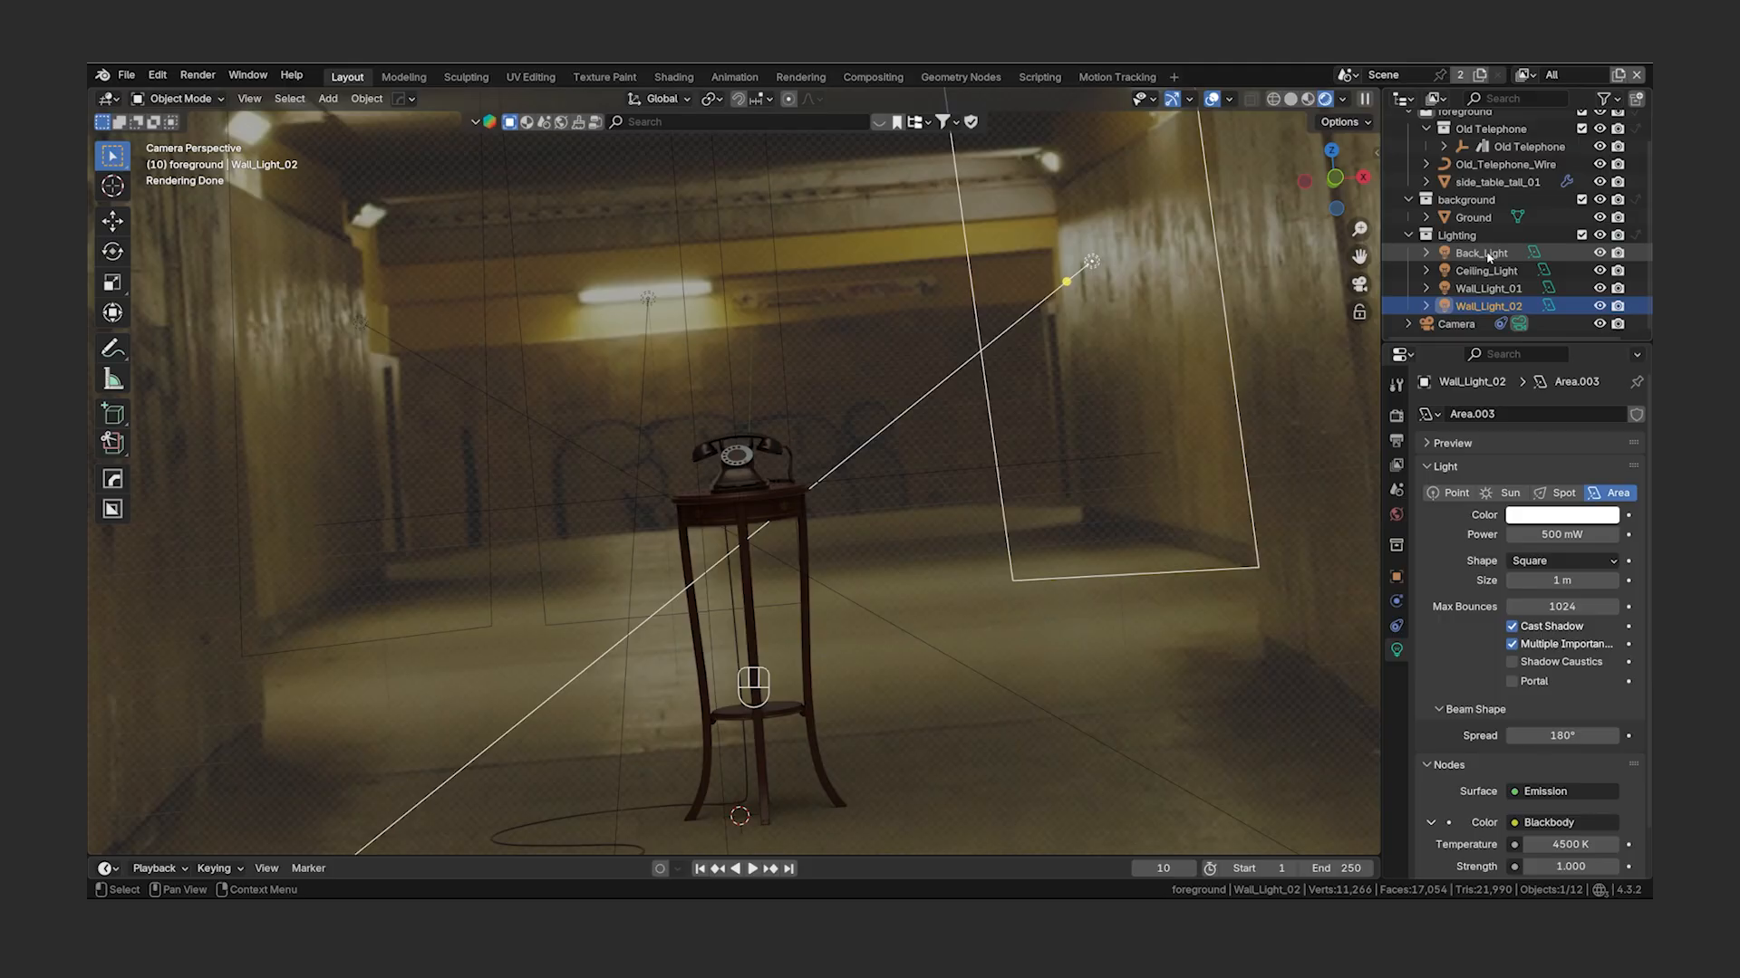
scroll(788, 470, "down", 6)
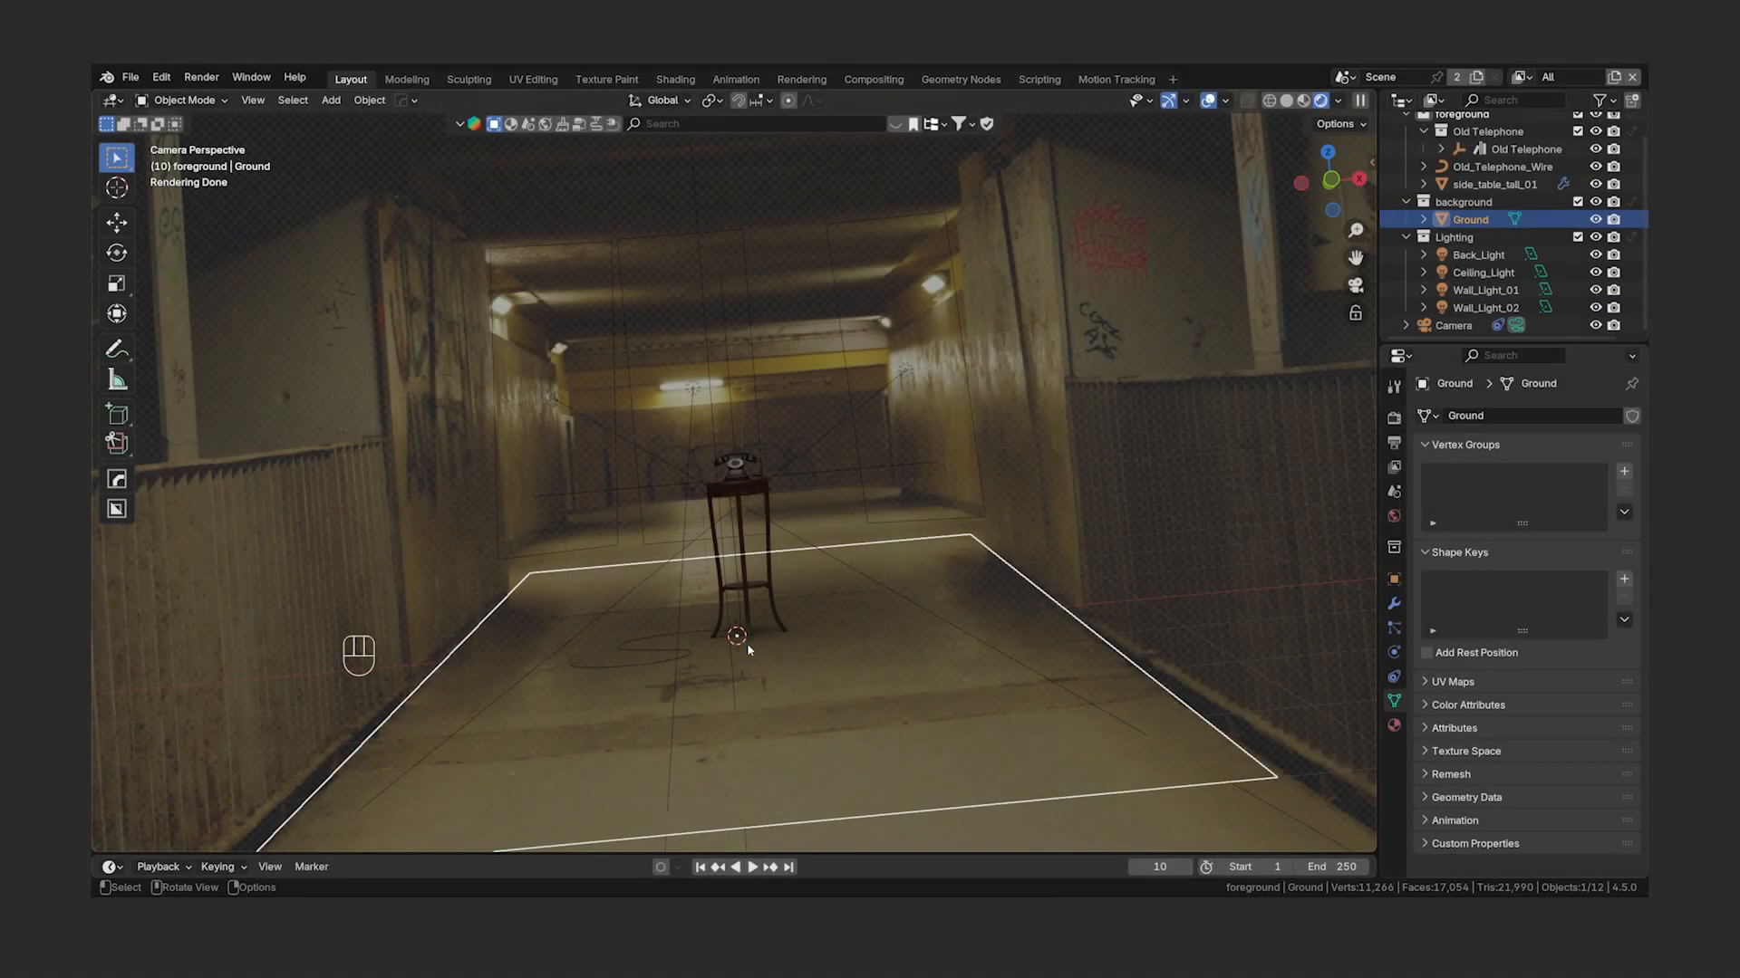
- Hide and show the Ground plane twice to compare the shadows and reflected light around the side table's legs
scroll(747, 645, "up", 3)
middle_click_drag(758, 659, 769, 447, "shift")
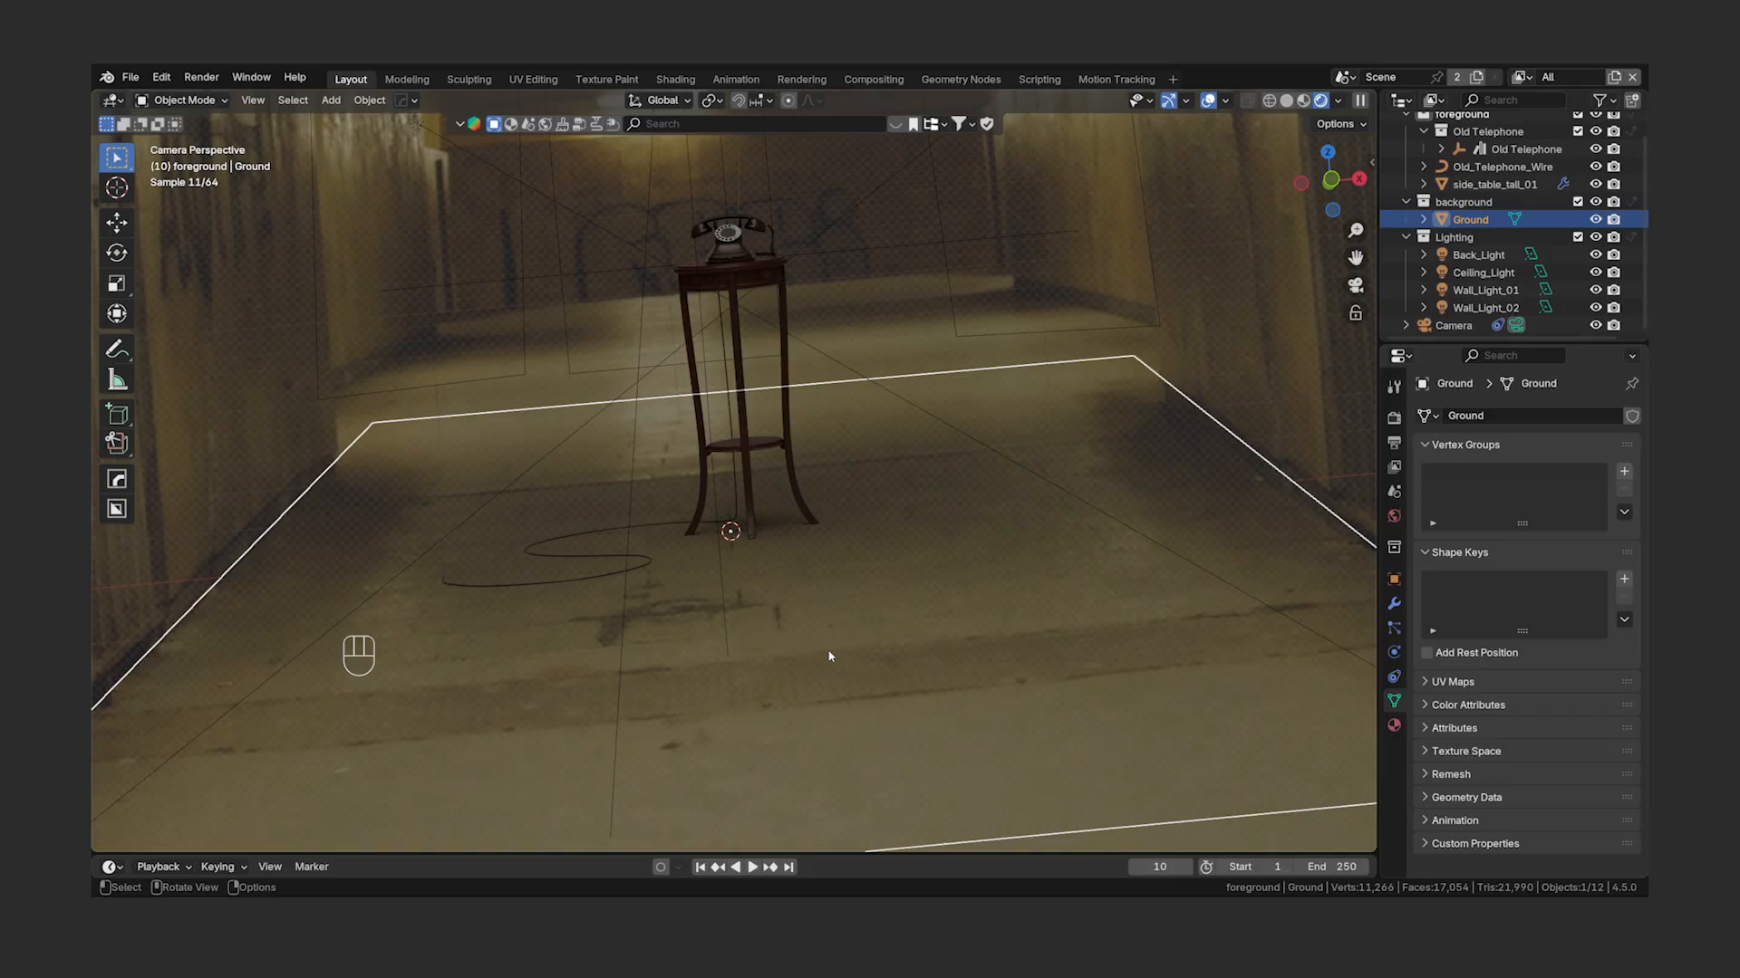
scroll(829, 656, "up", 4)
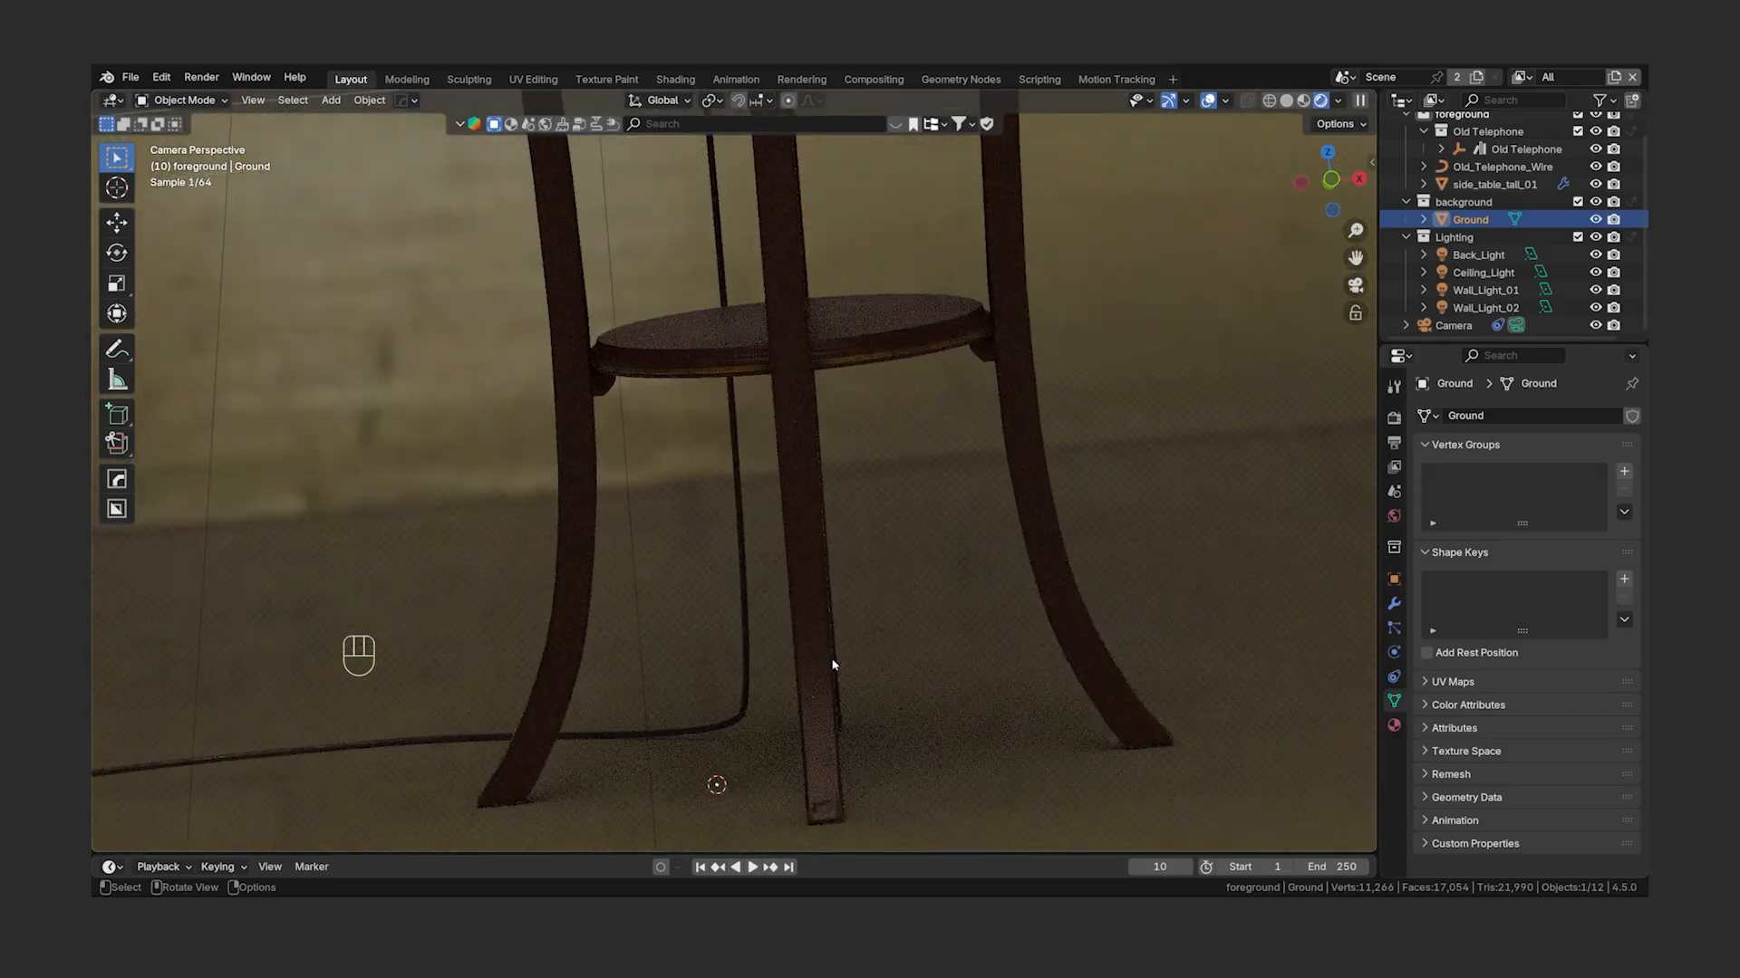
middle_click_drag(853, 689, 845, 526, "shift")
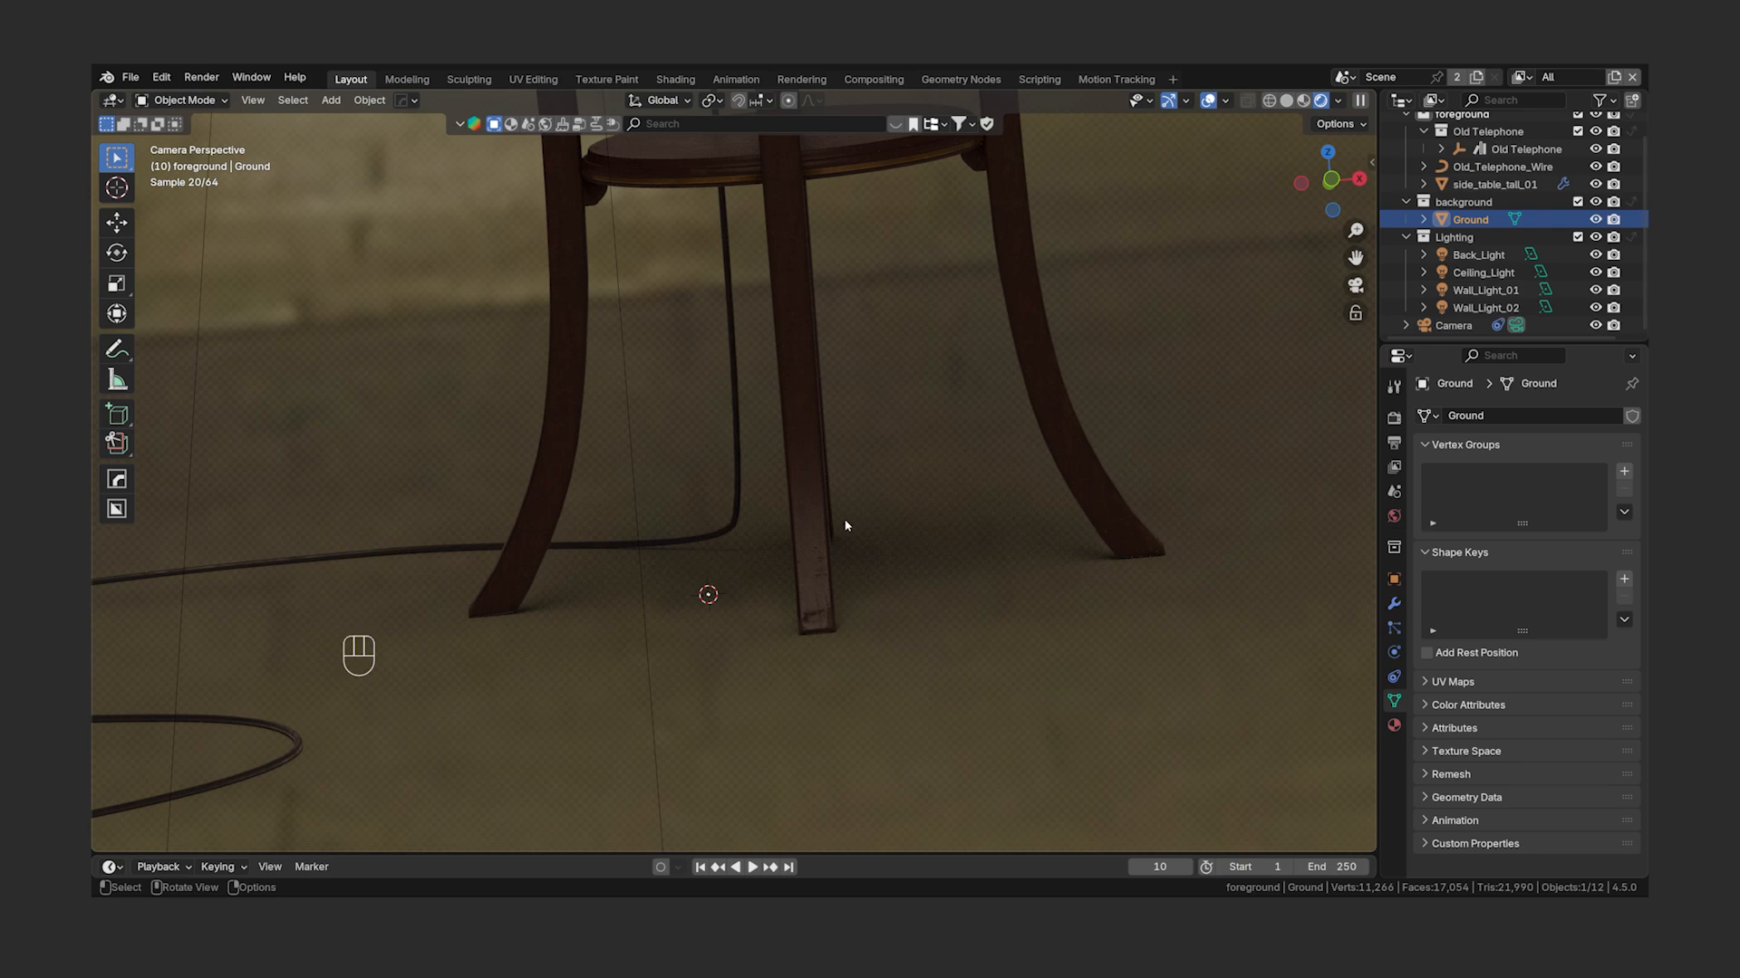
key("h")
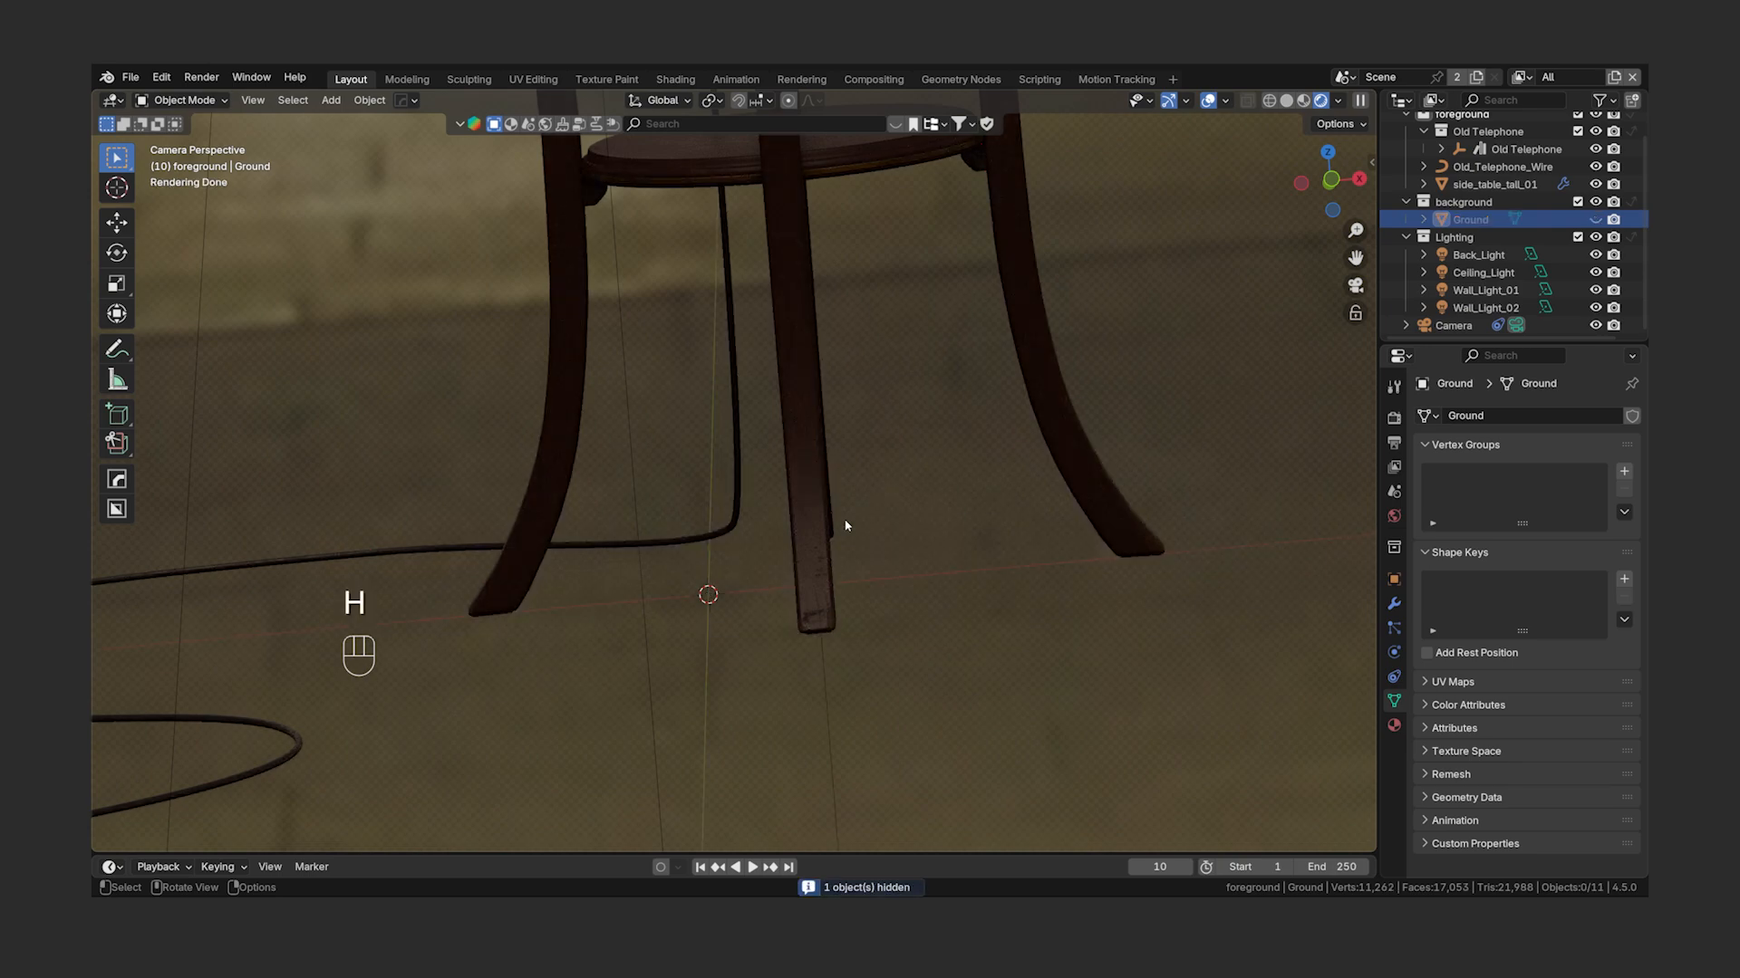
key("alt+h")
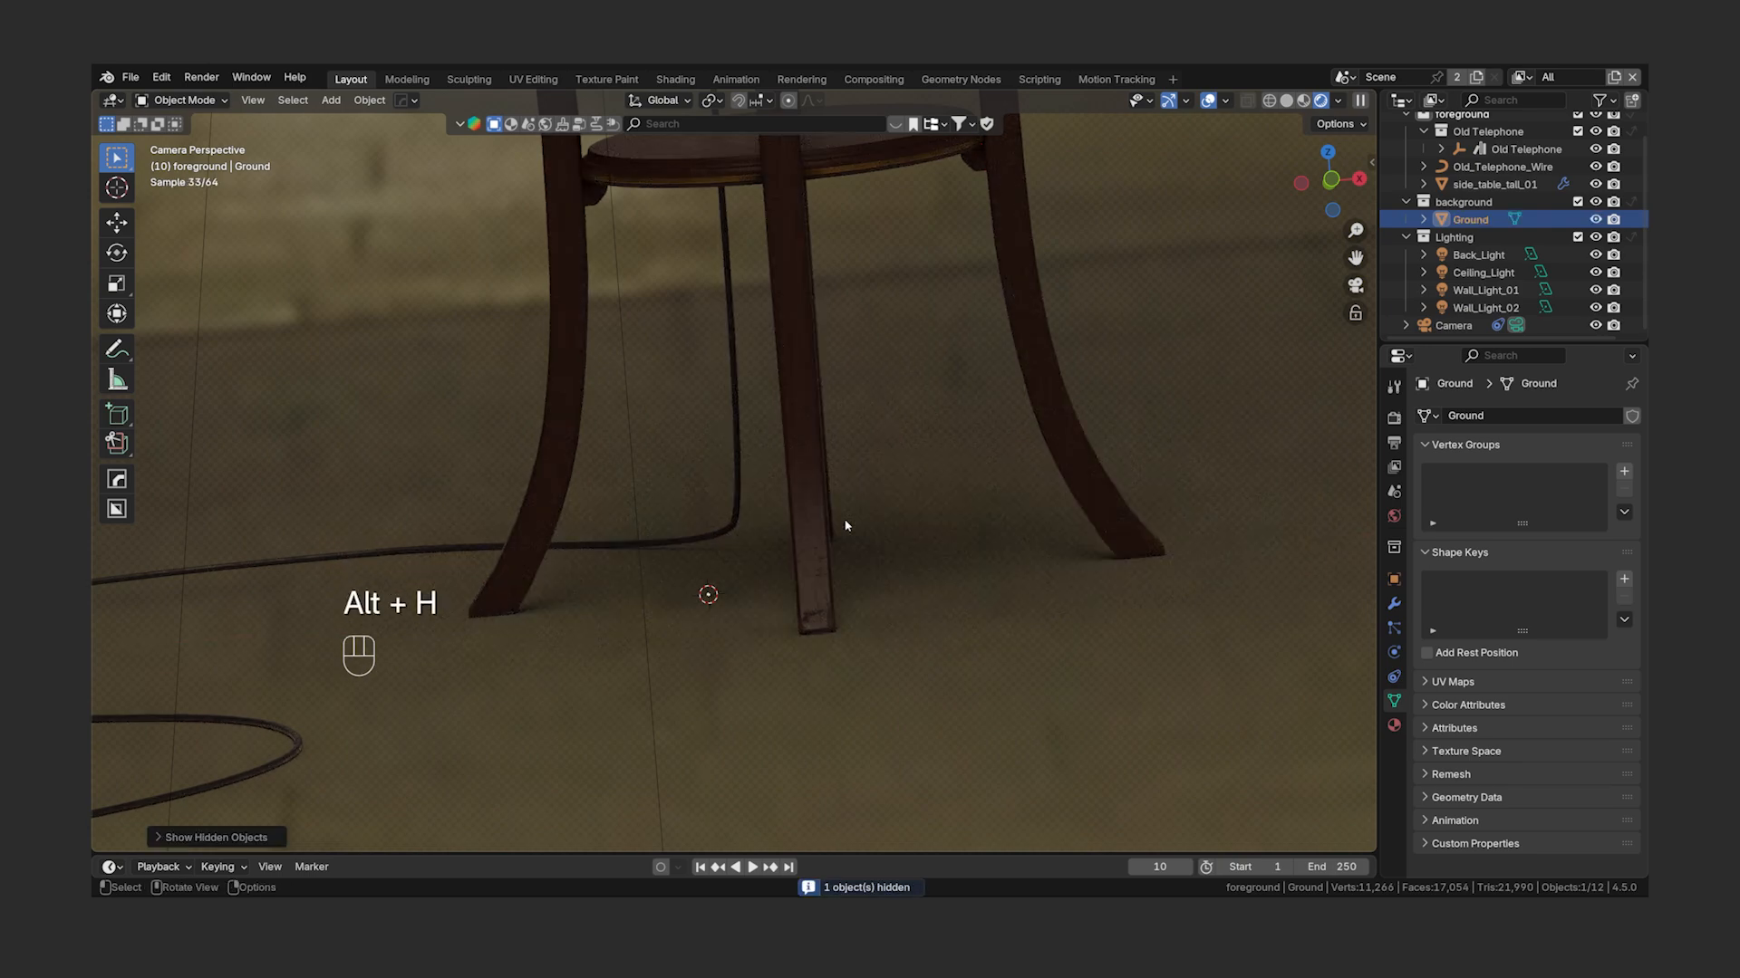
key("h")
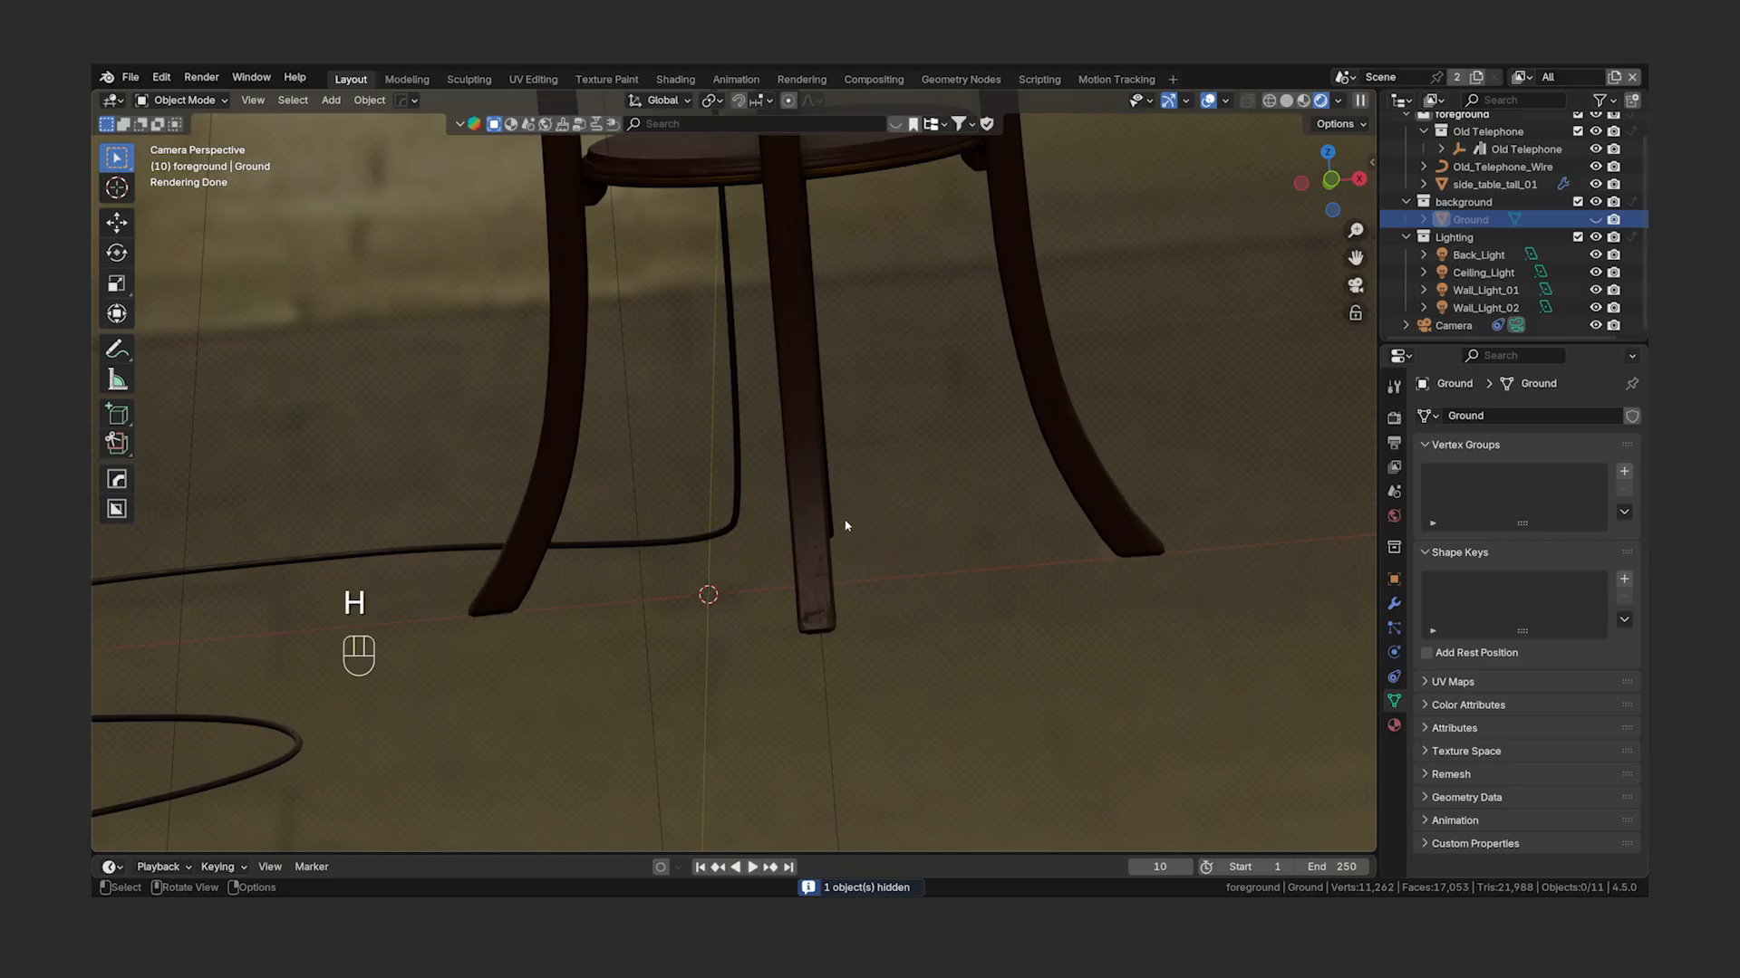
key("alt+h")
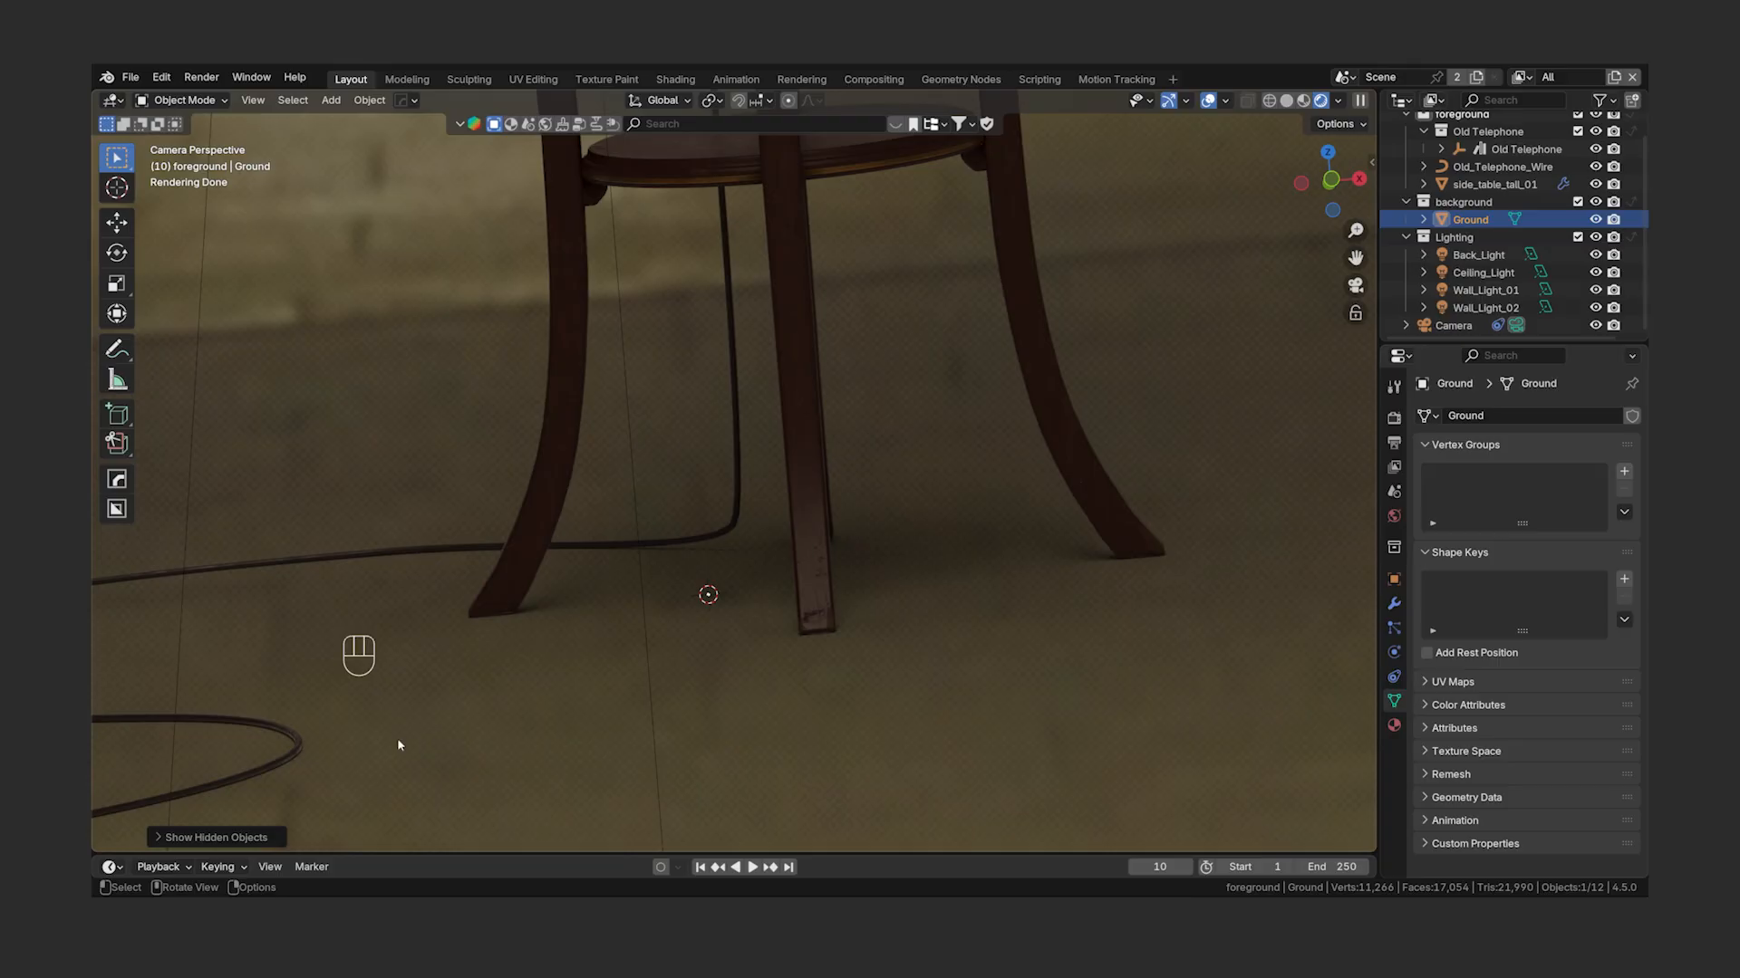
- Split the 3D viewport horizontally and turn the lower area into a Shader Editor
right_click(184, 853)
left_click(185, 854)
left_click(380, 589)
scroll(716, 435, "down", 6)
middle_click_drag(717, 445, 826, 331, "shift")
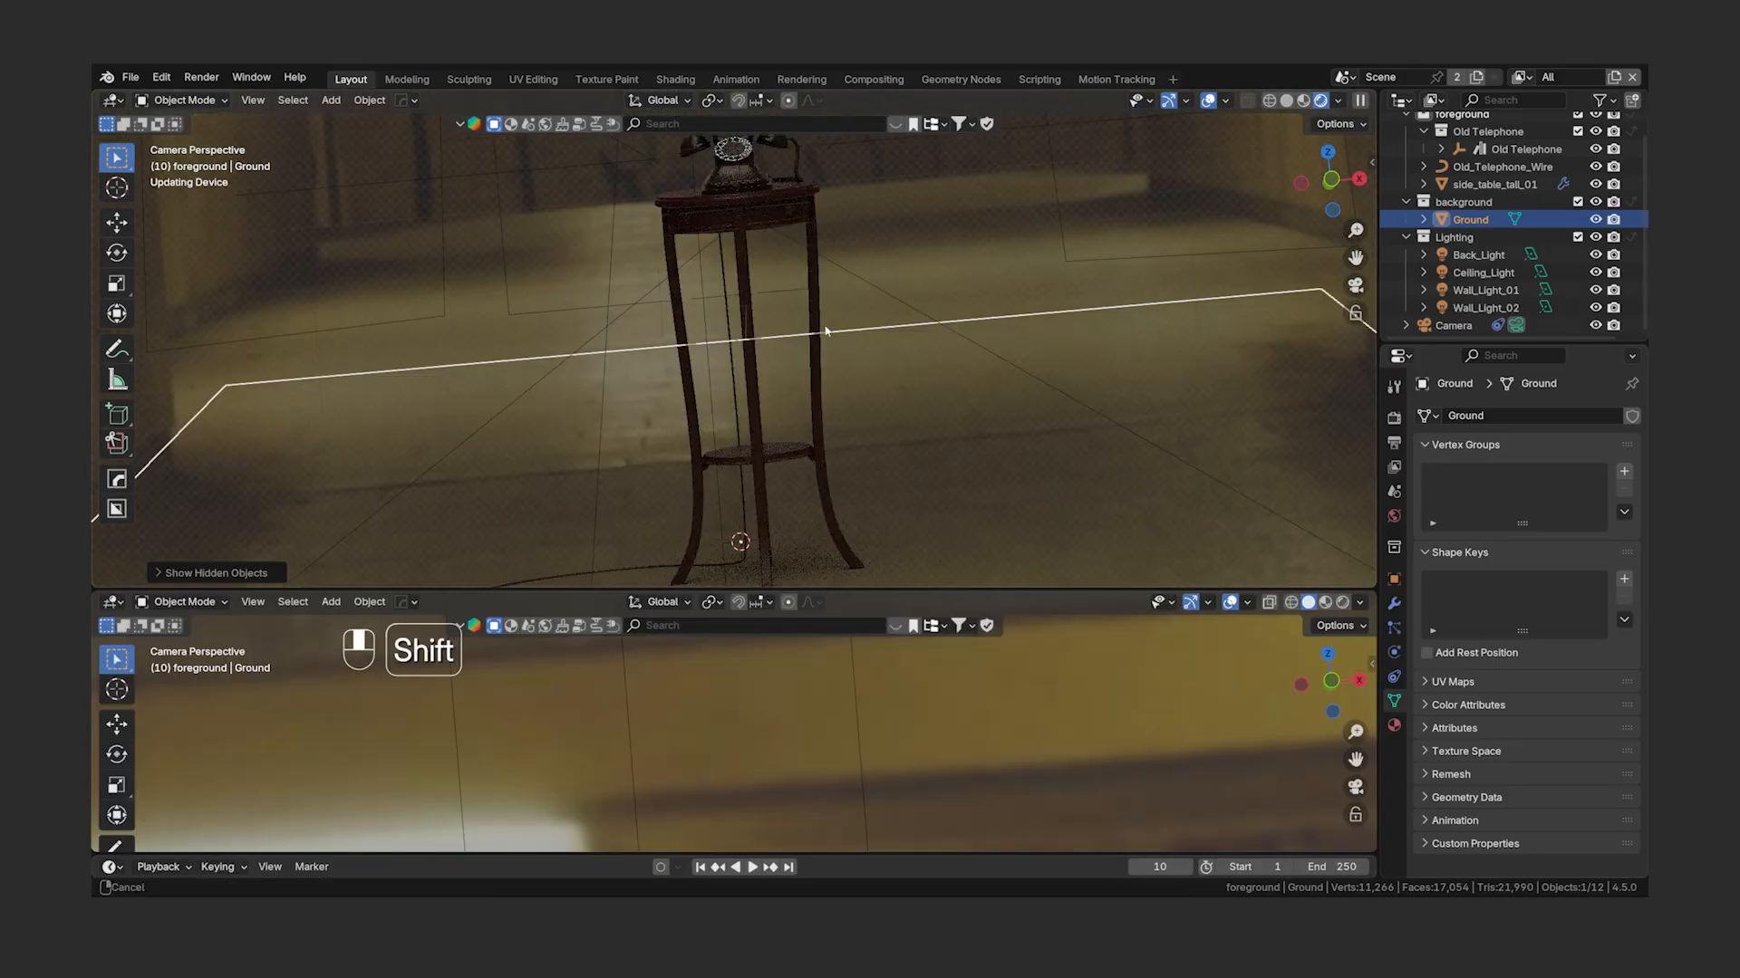
scroll(944, 368, "up", 5)
left_click(113, 602)
left_click(192, 752)
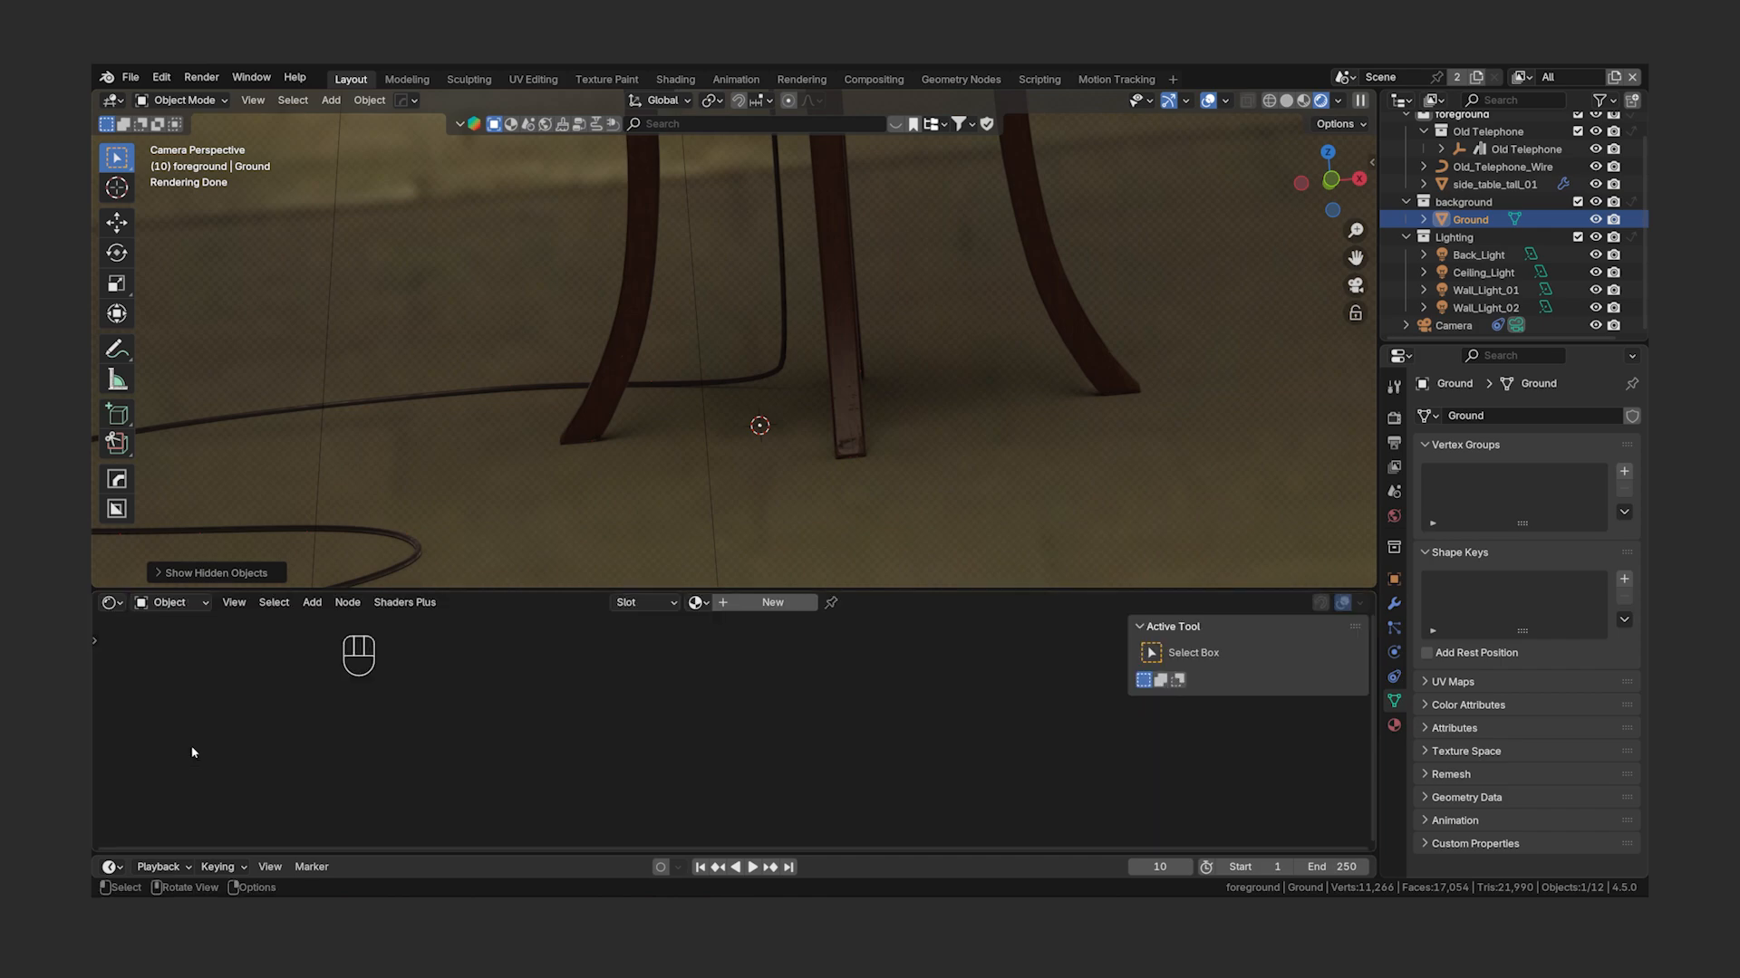
- Create a new material for the Ground plane and frame its shader nodes
left_click(752, 603)
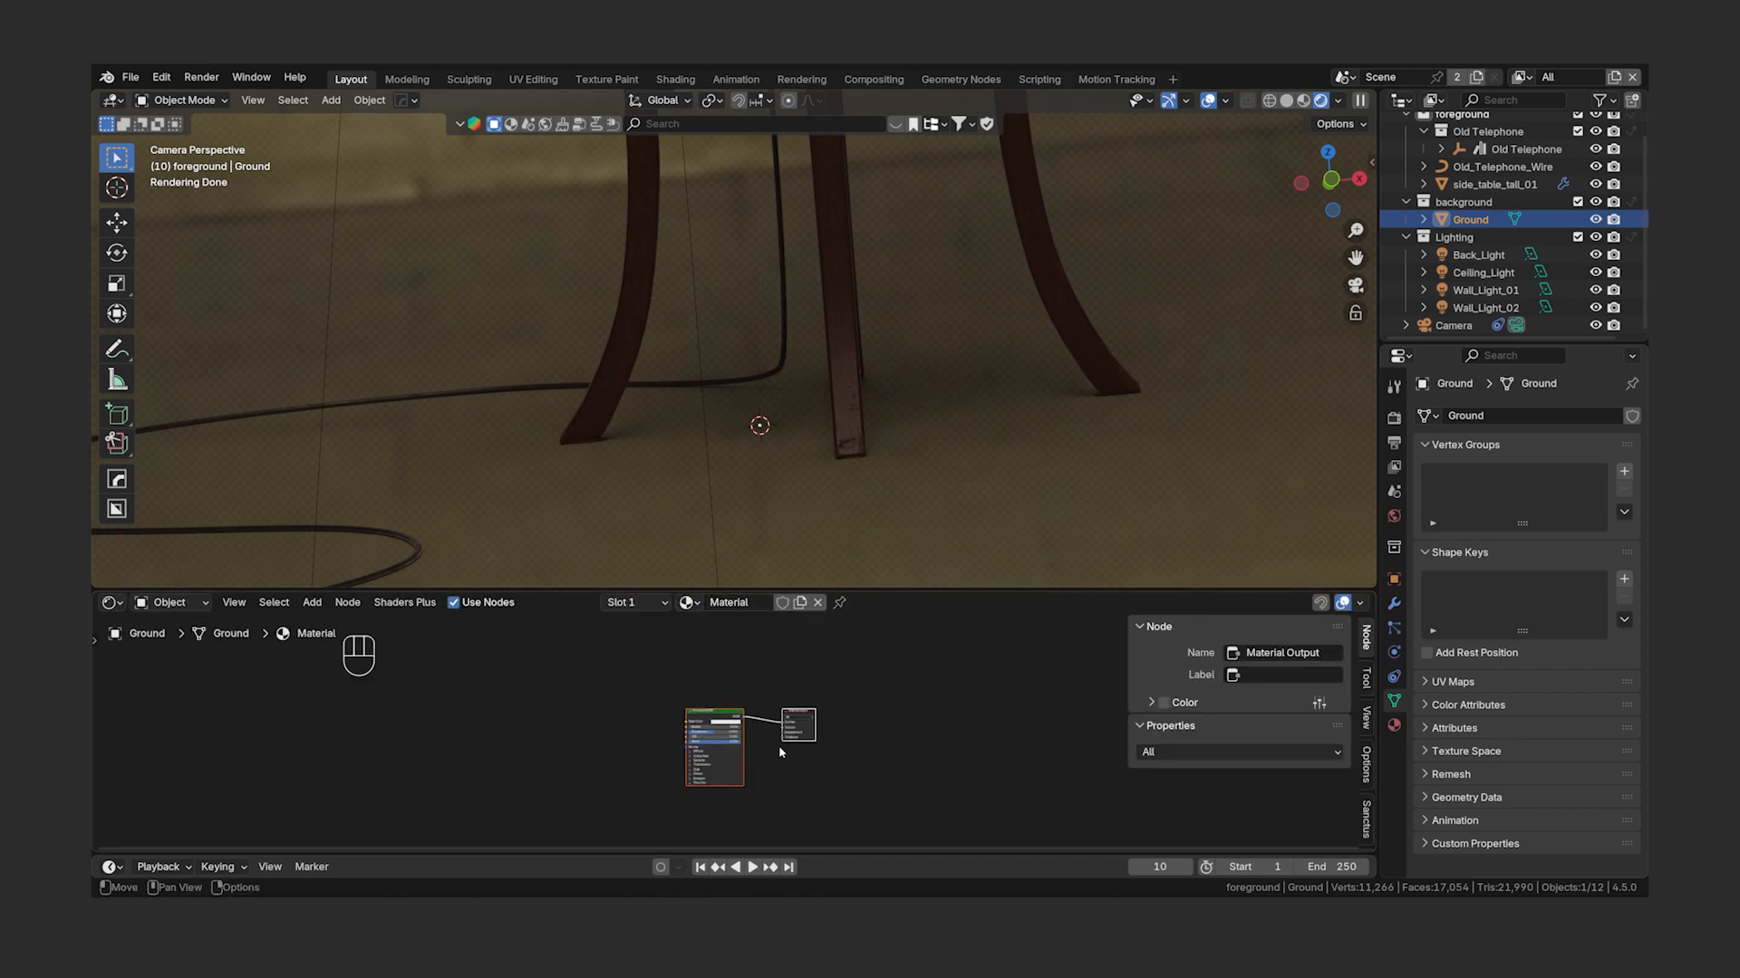
scroll(780, 746, "up", 5)
middle_click_drag(779, 746, 869, 716)
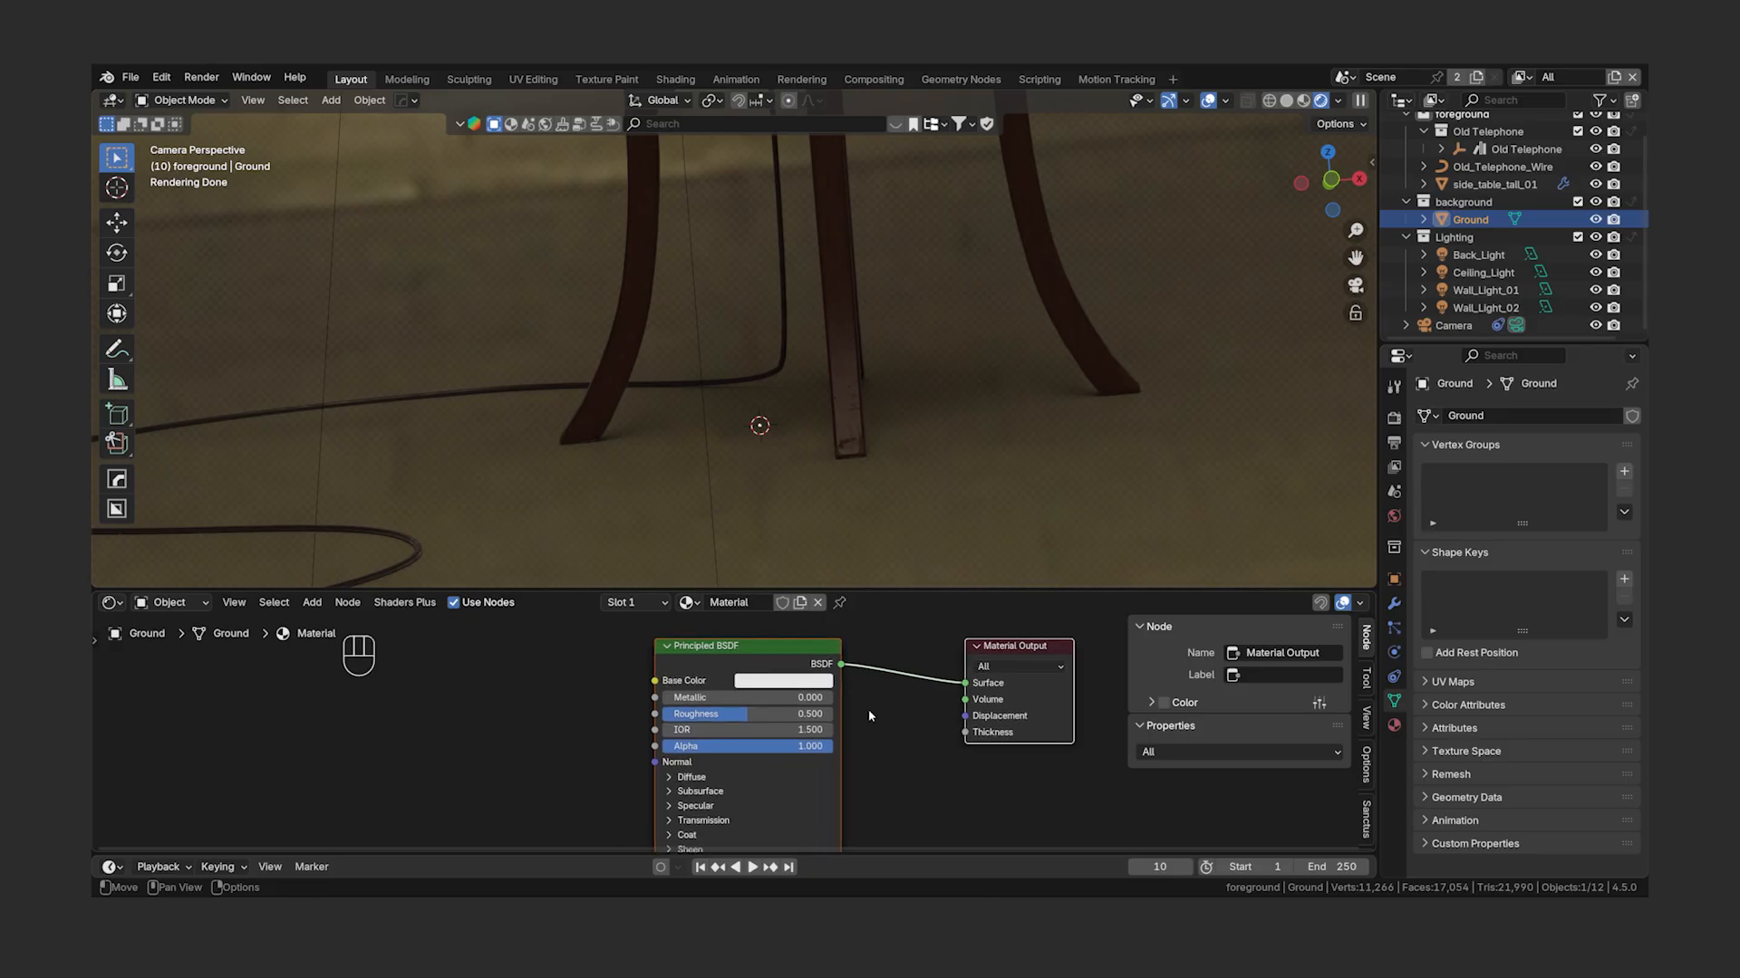
- Sample the floor colour between the table legs as the Base Color of the Ground material's Principled BSDF
left_click(805, 682)
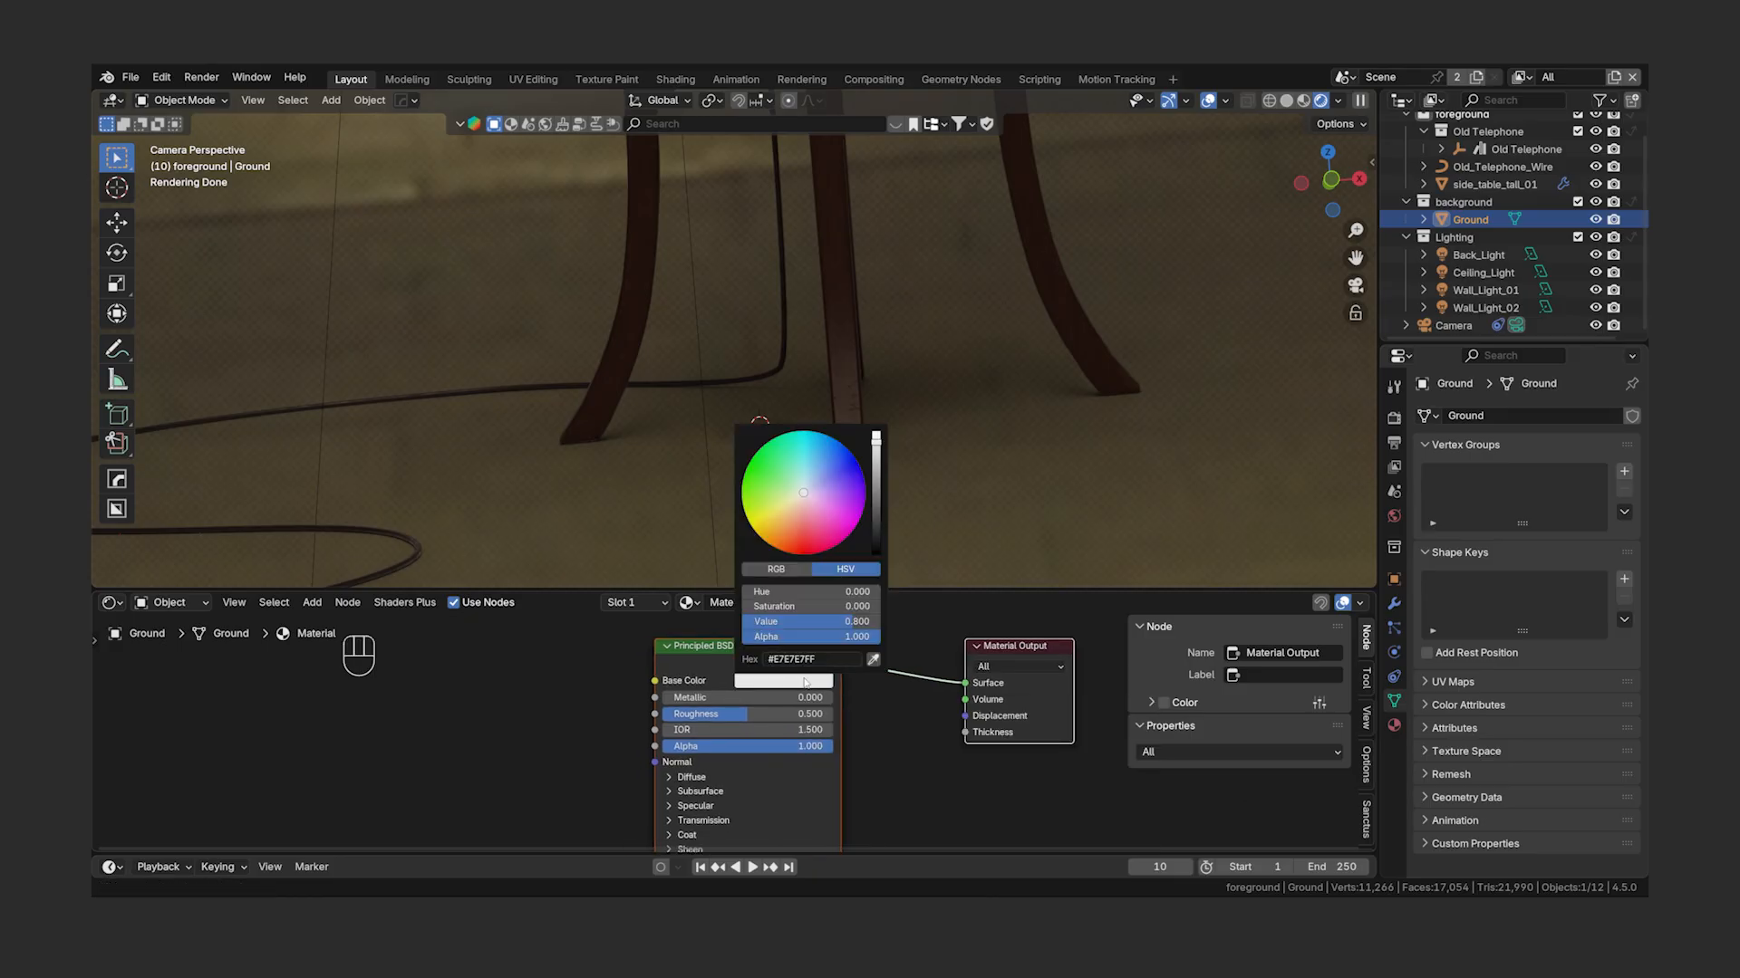
left_click(874, 662)
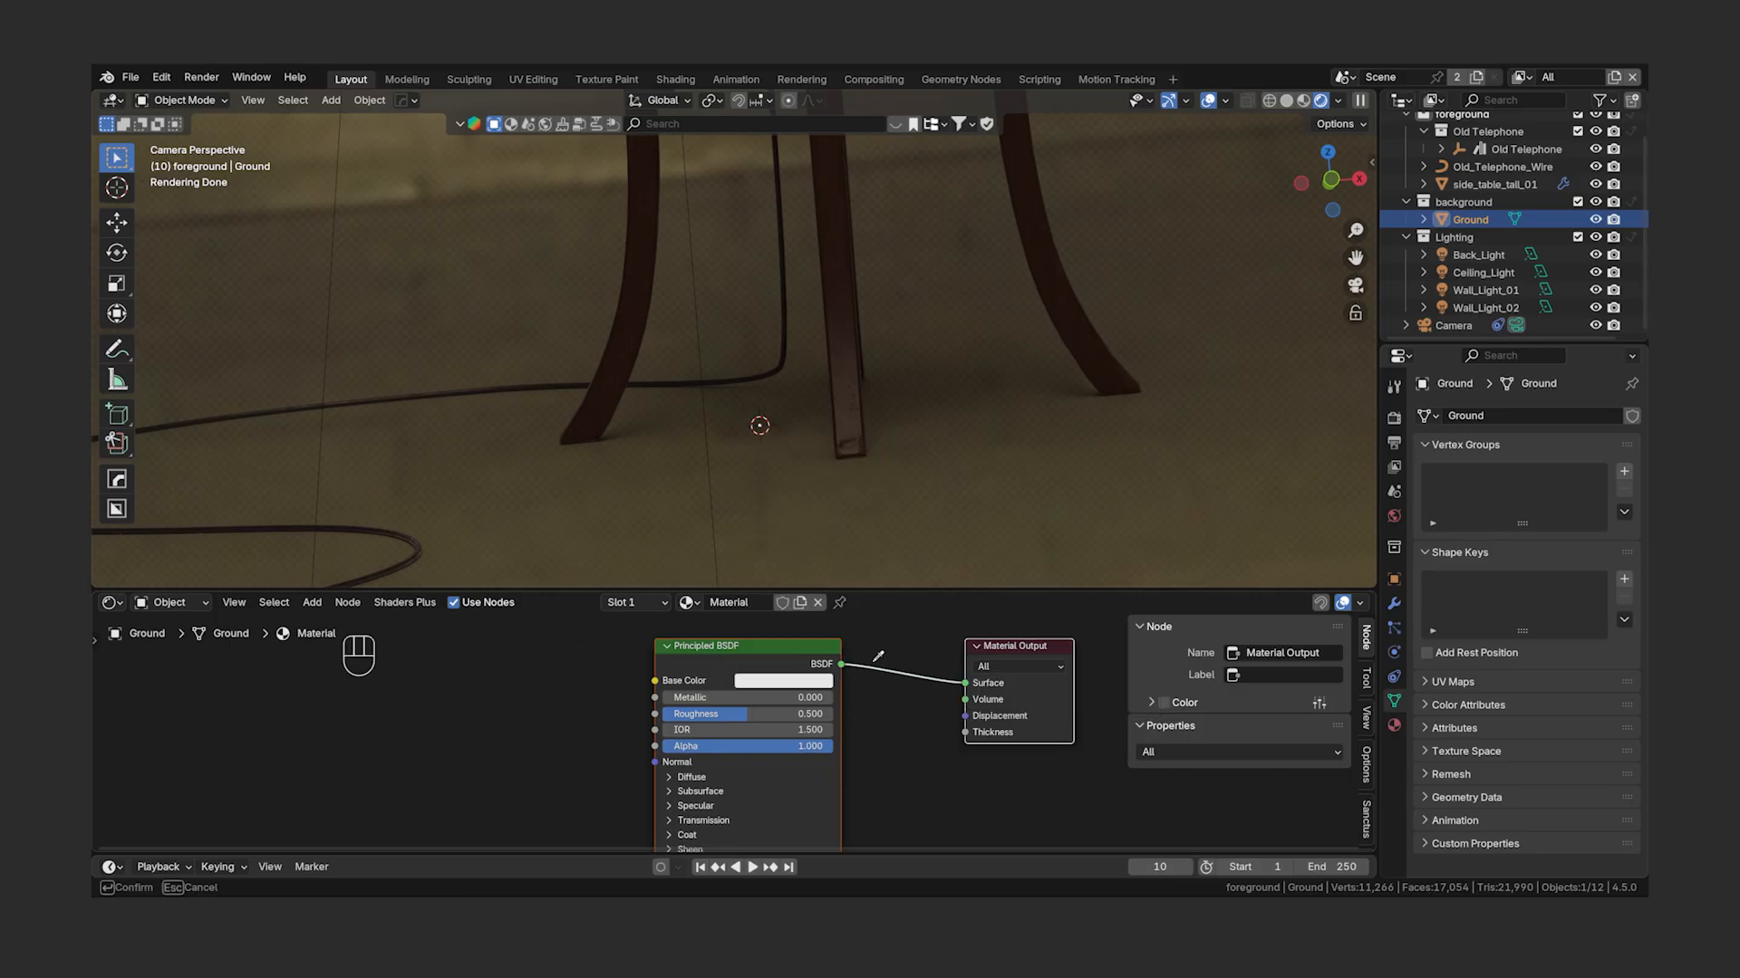
left_click(782, 452)
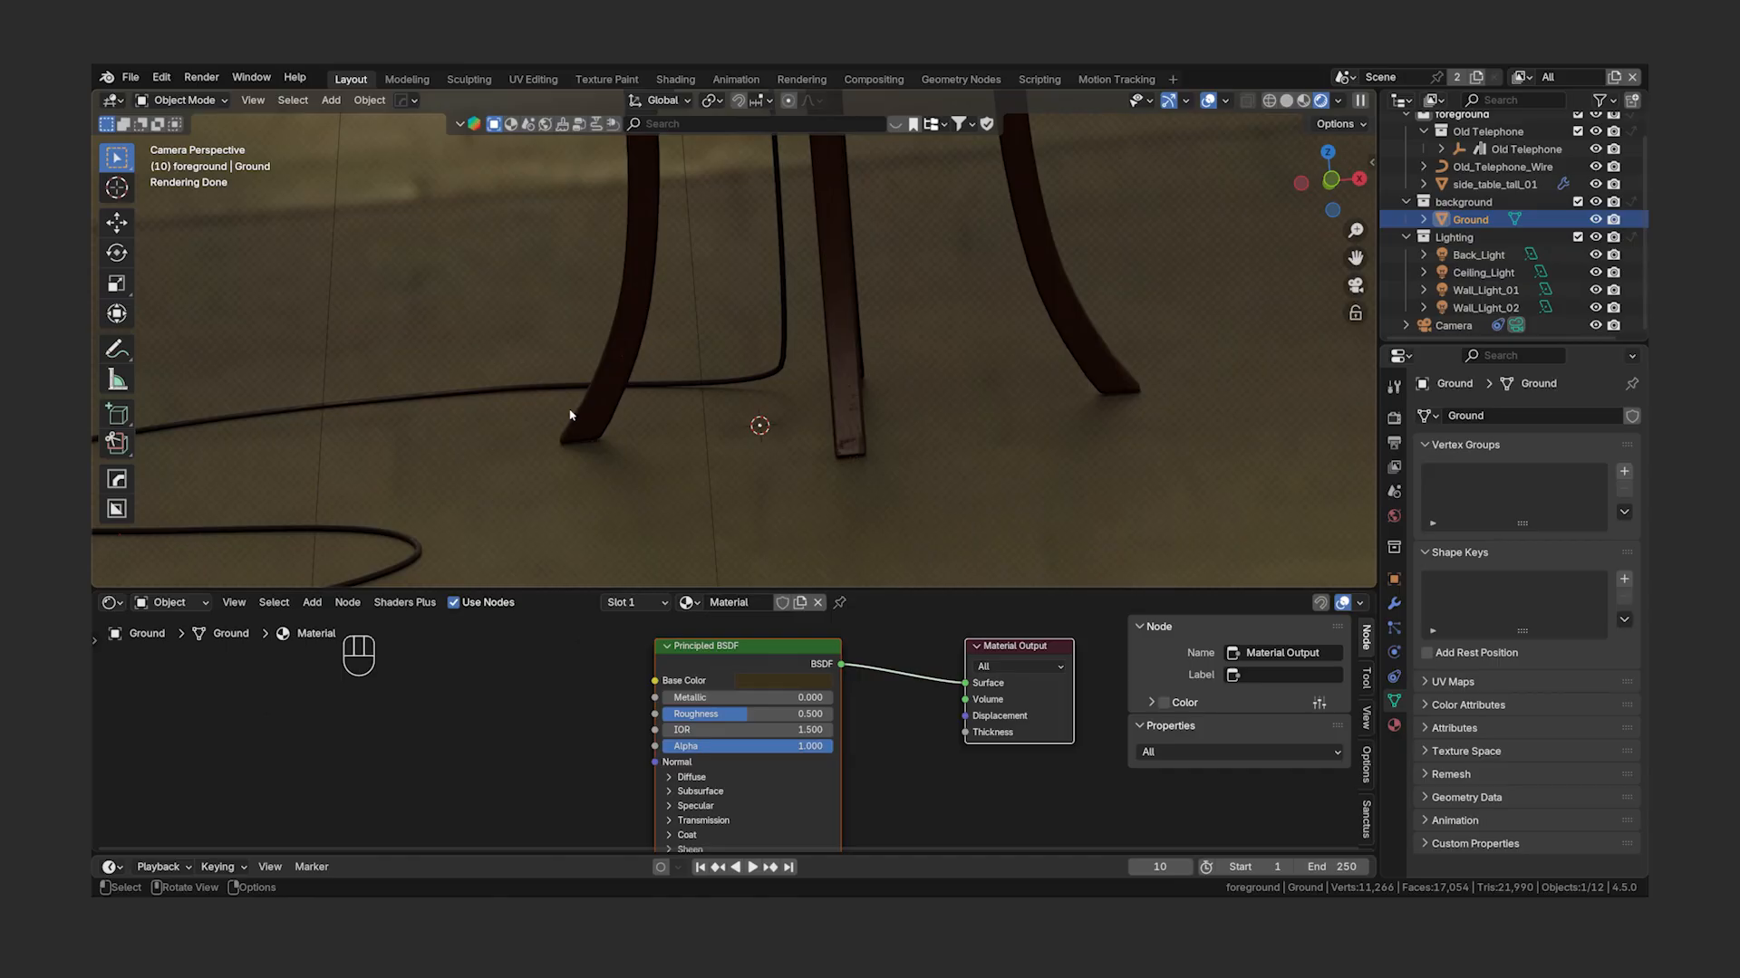
- Undo and redo the base color change several times to compare the shadows and bounced light around the table legs
key("ctrl+z")
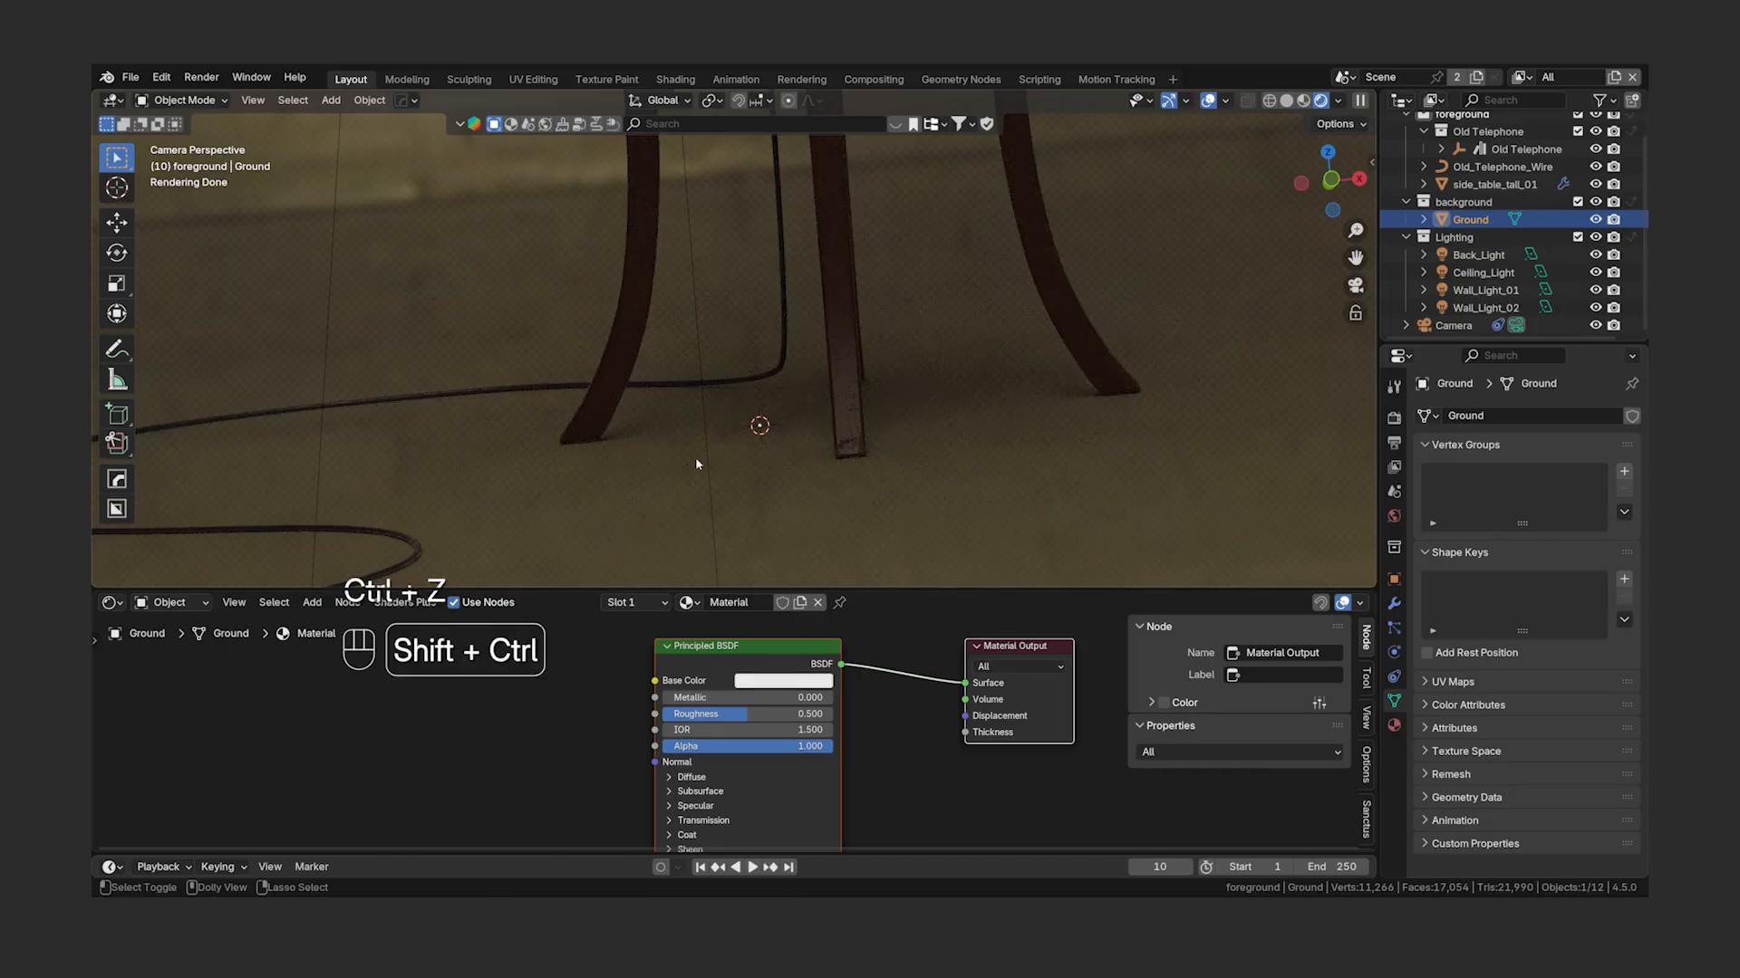
key("ctrl+shift+z")
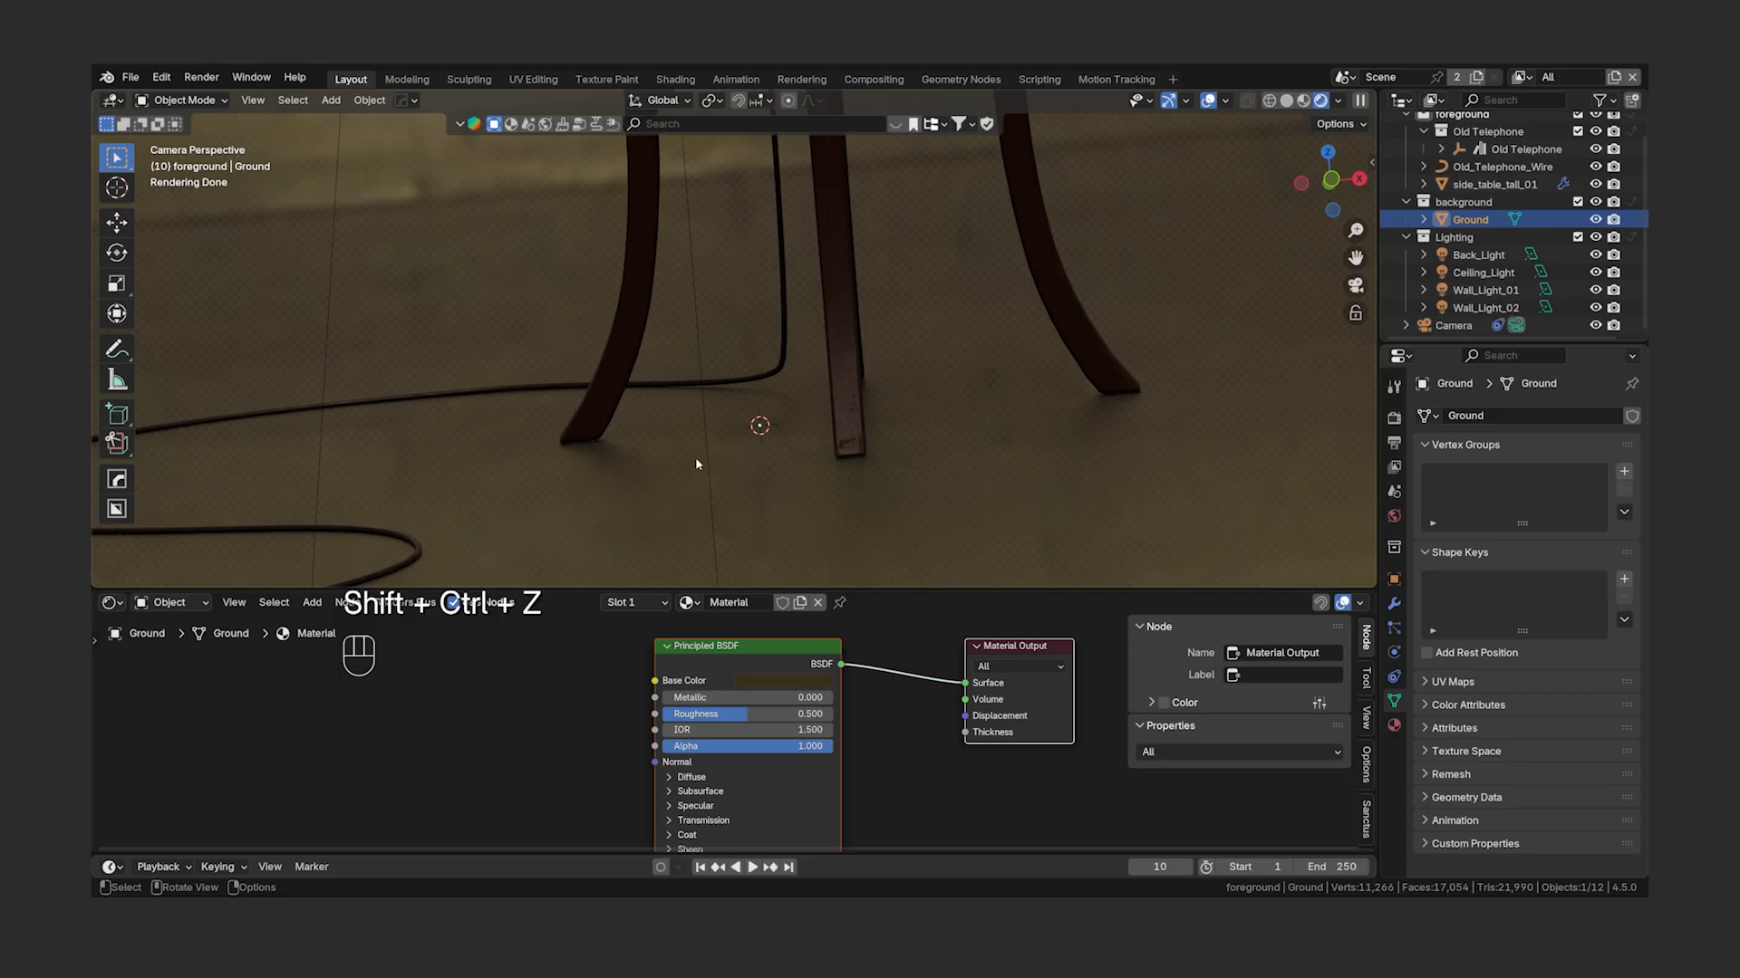
key("ctrl+z")
key("ctrl+shift+z")
scroll(694, 457, "down", 3)
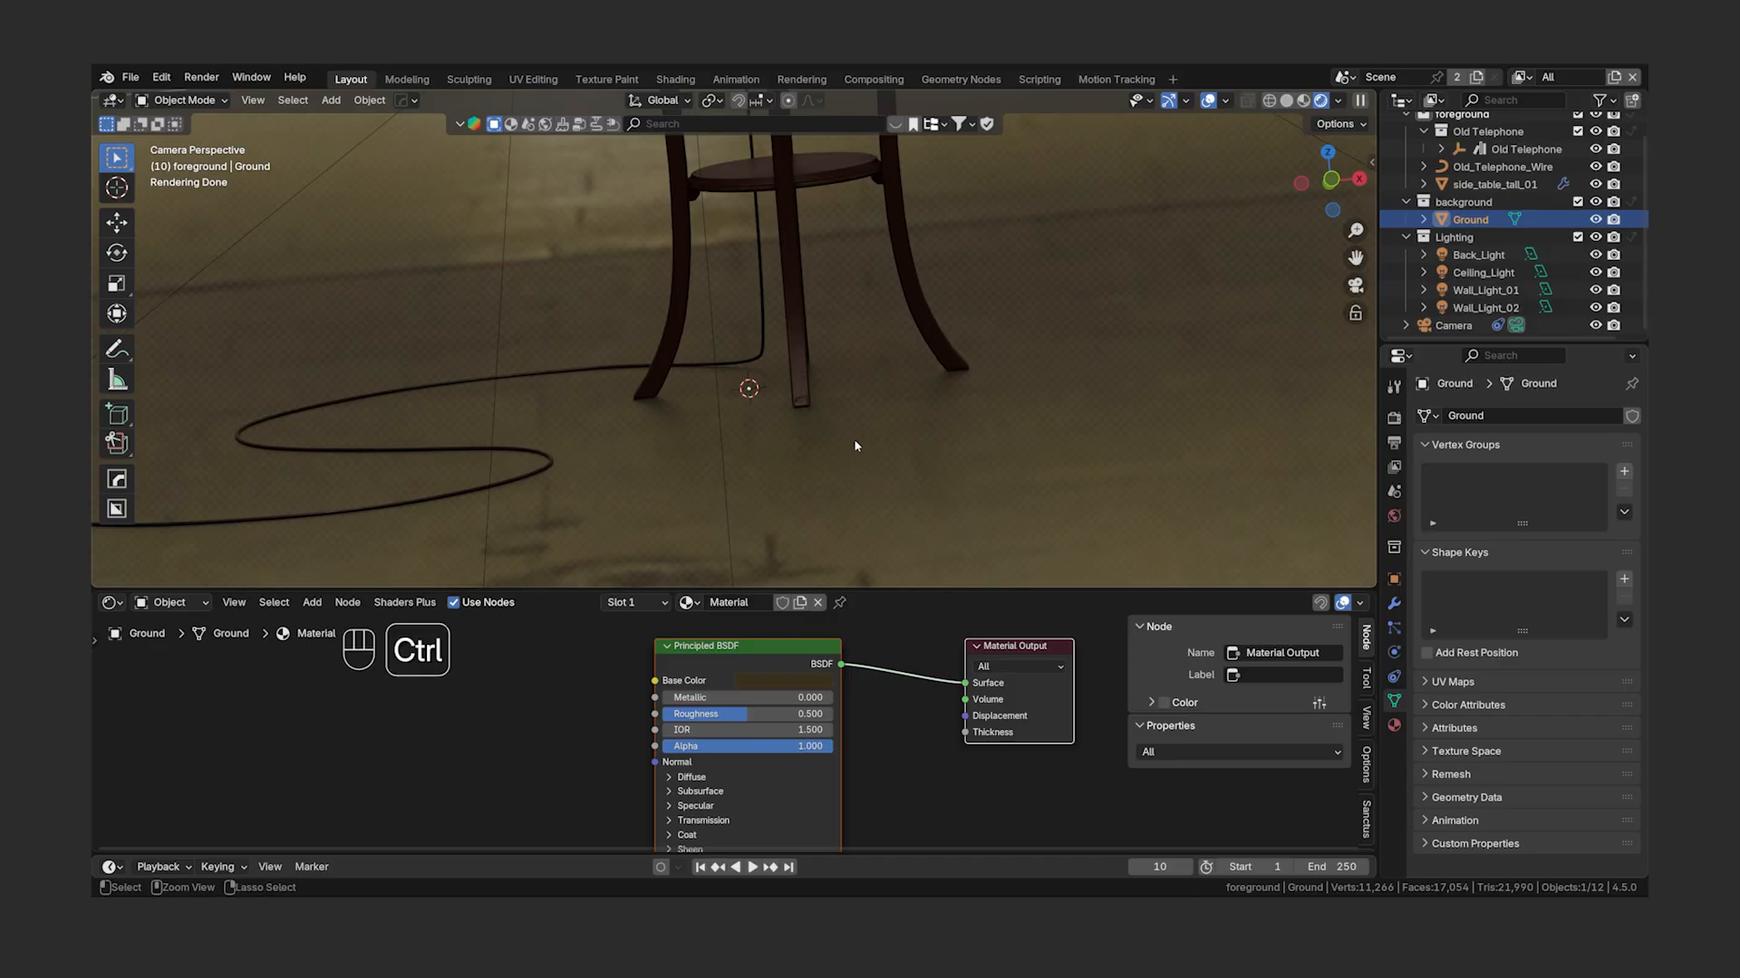
key("ctrl+z")
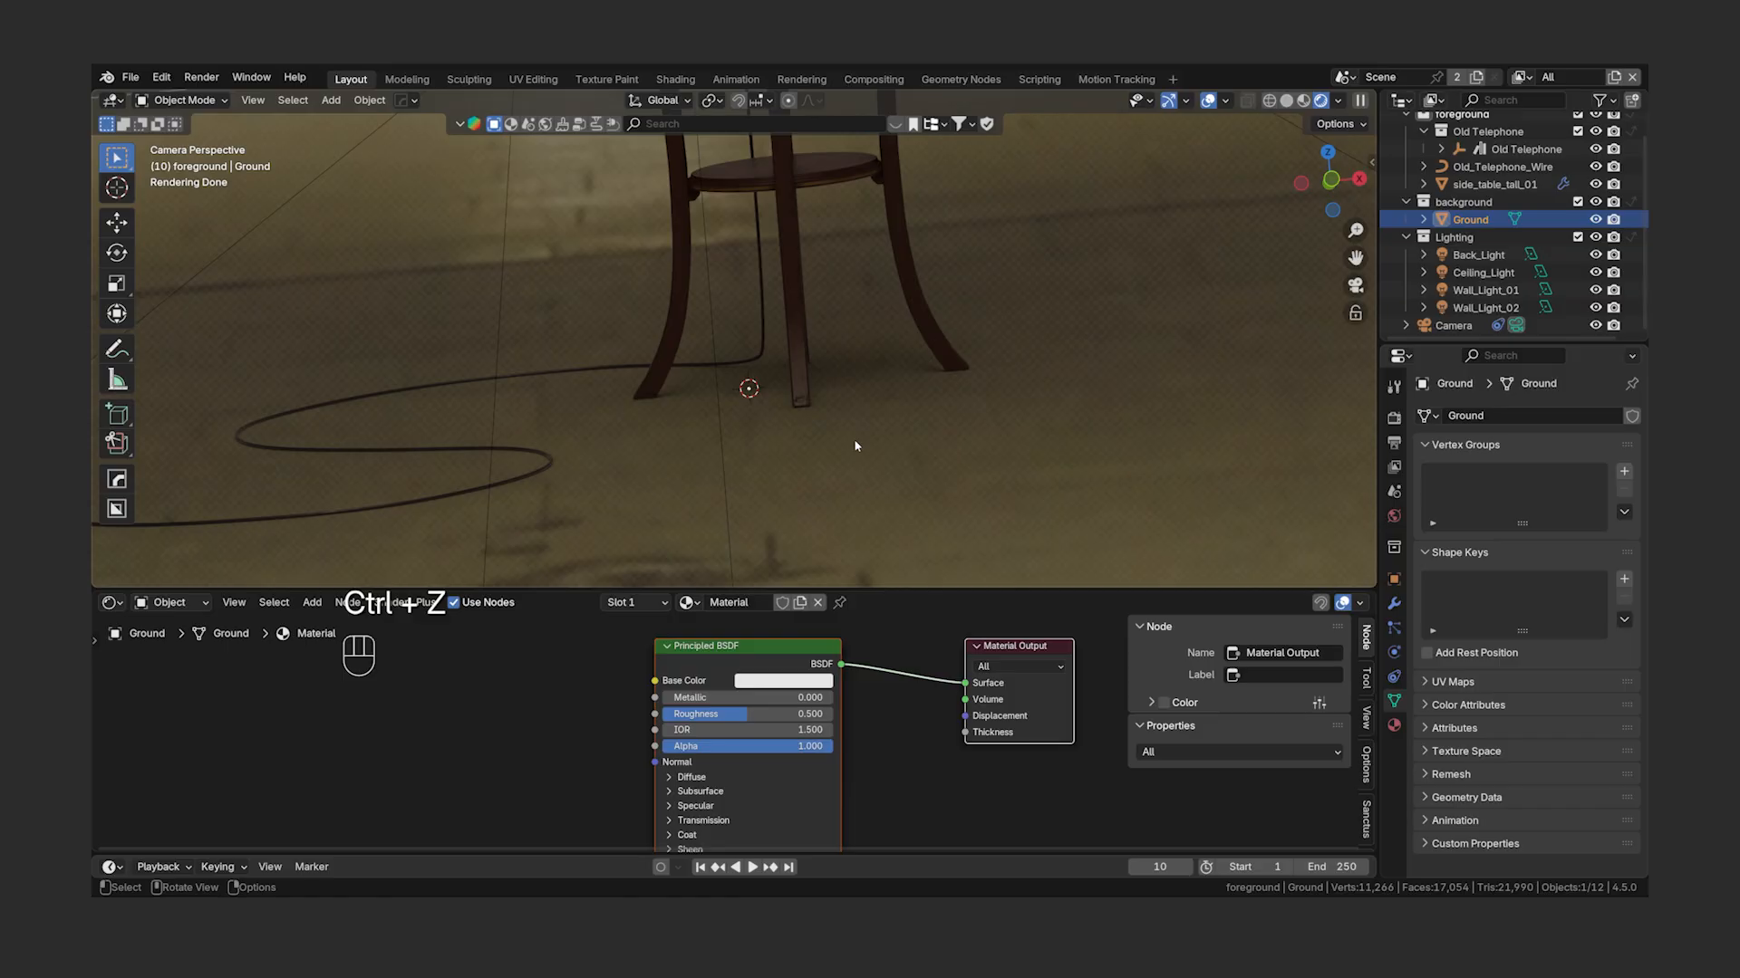
key("ctrl+shift+z")
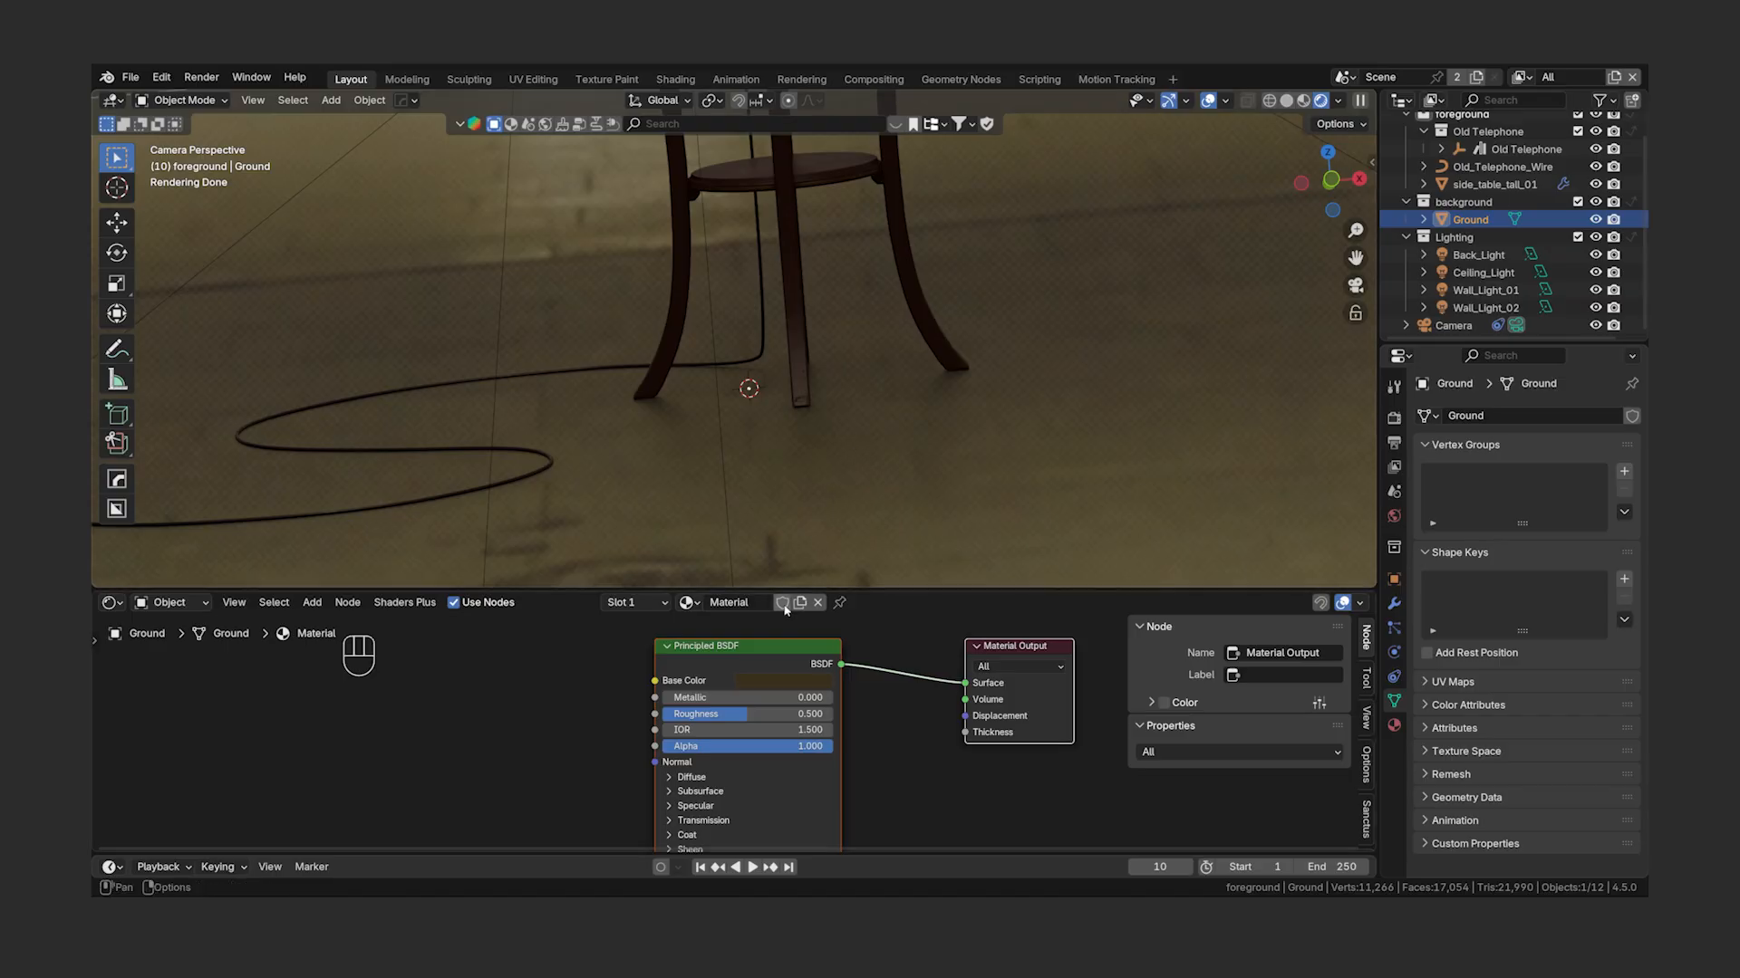
- Expand the Specular settings of the Ground material's Principled BSDF and set IOR Level to 0
left_click(695, 805)
scroll(633, 785, "down", 1)
middle_click_drag(632, 786, 635, 680)
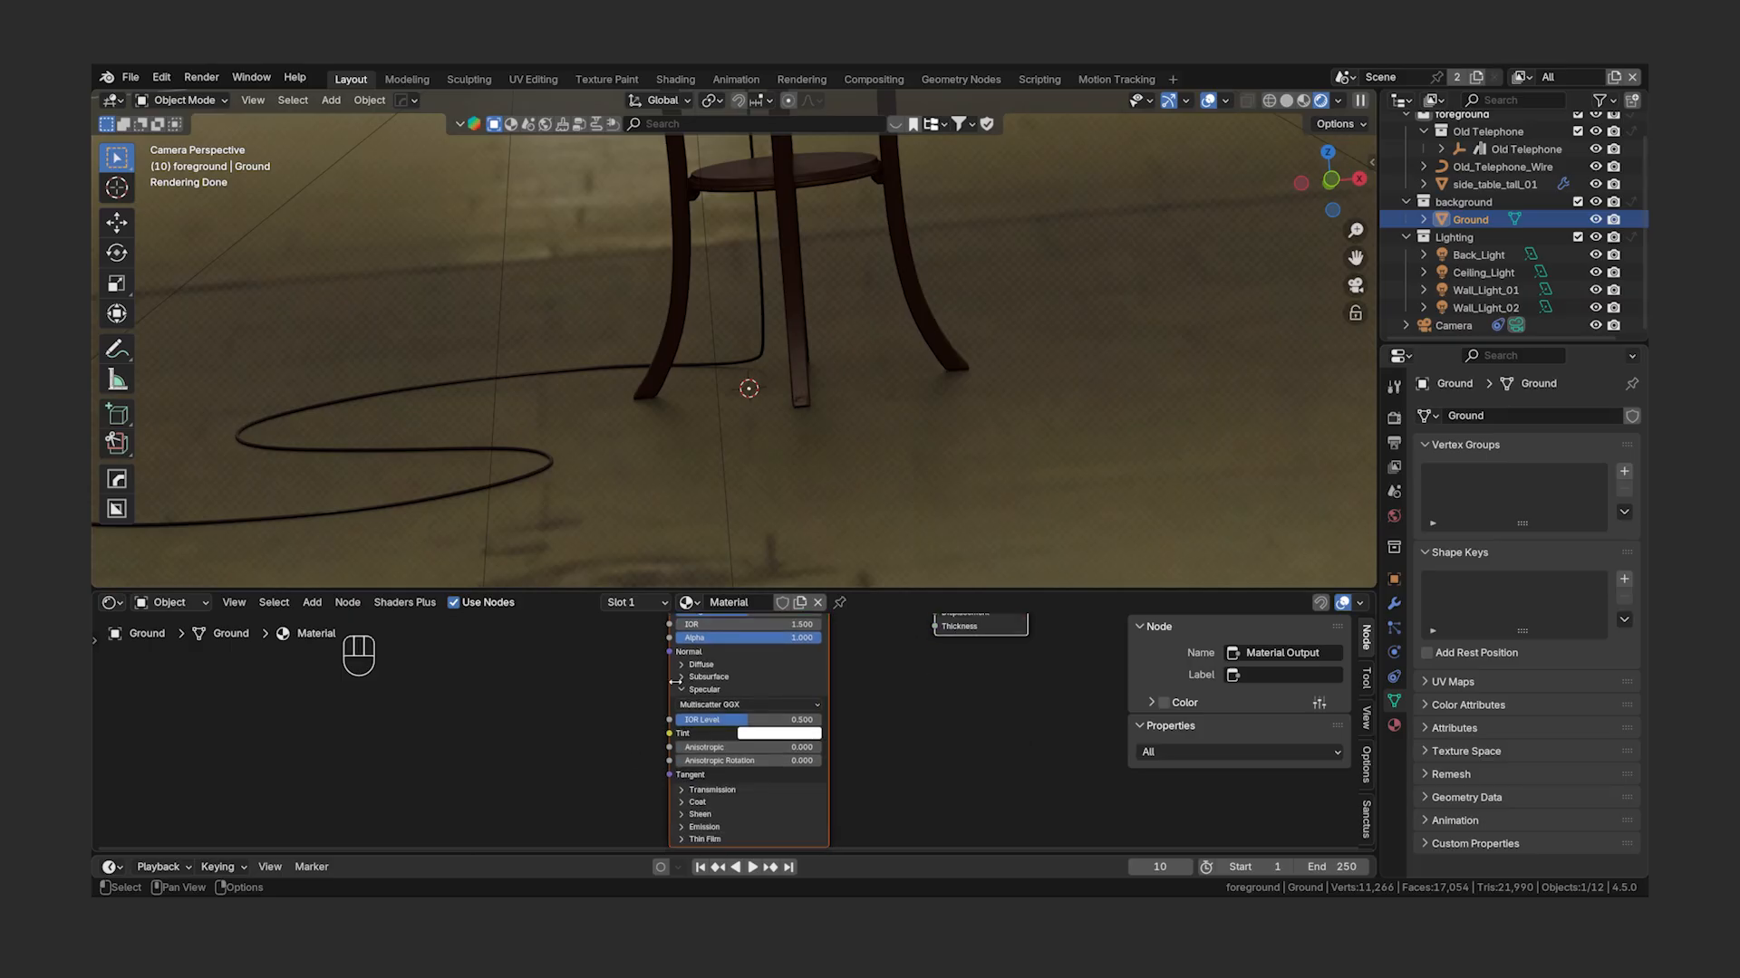
left_click(767, 722)
type("0")
key("Return")
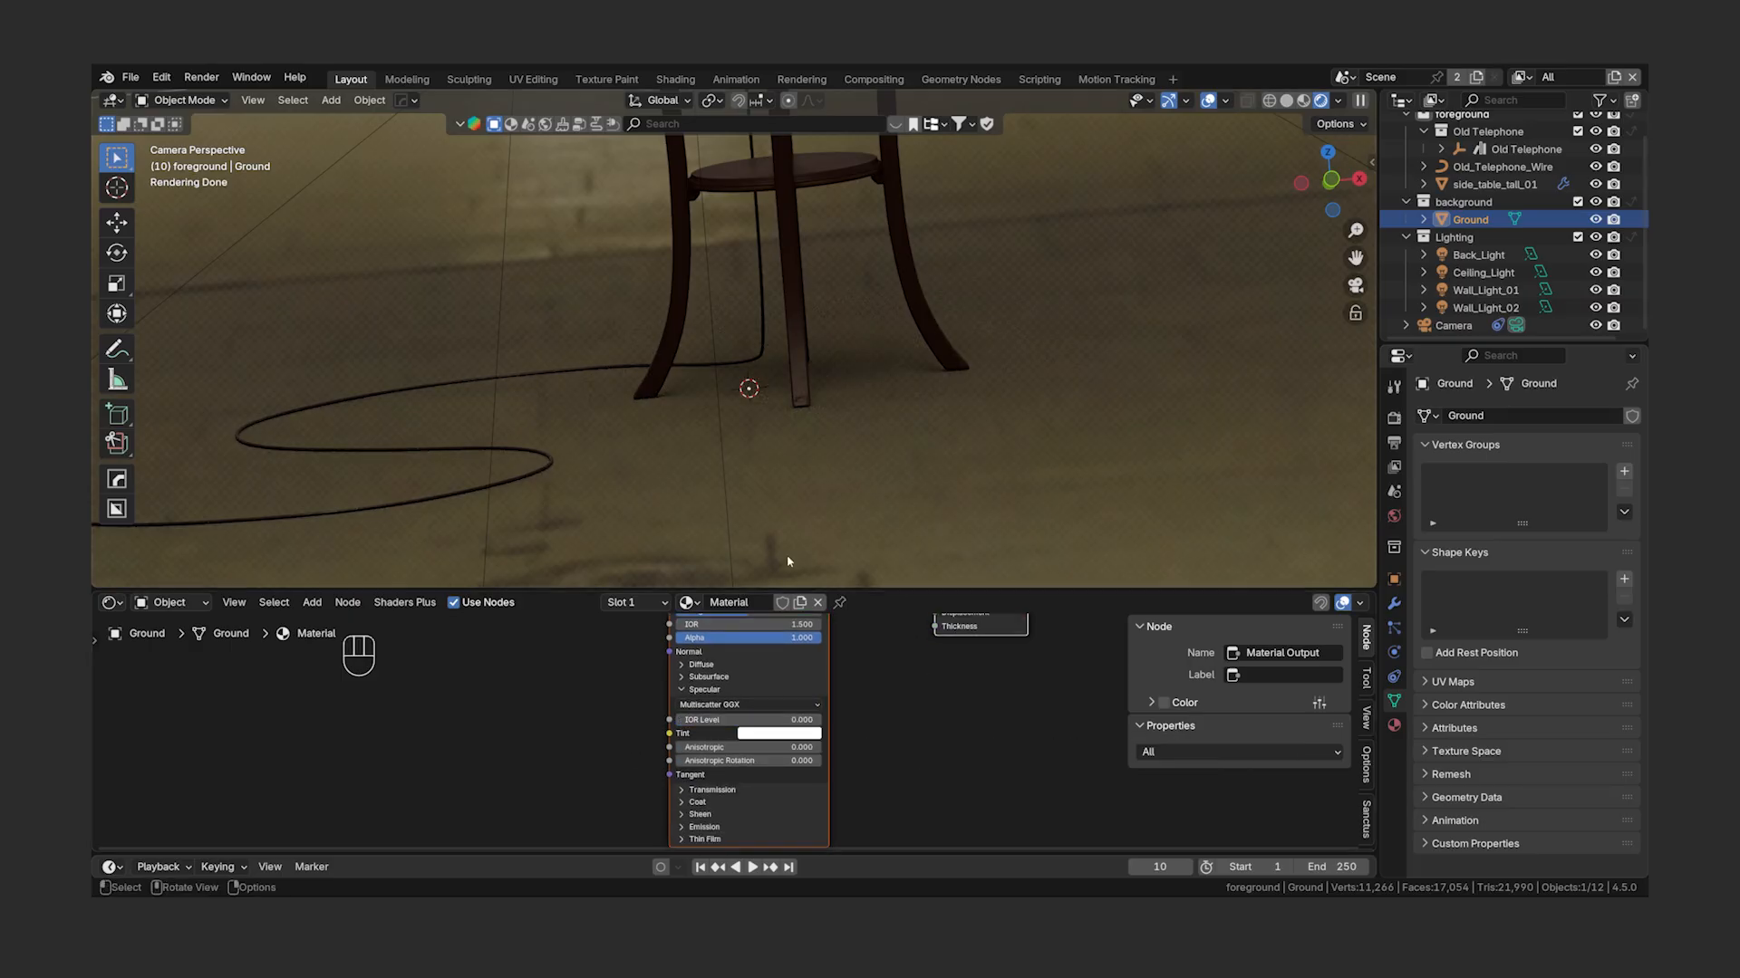
- Set the Ground material's Roughness to 1
middle_click_drag(855, 666, 848, 721)
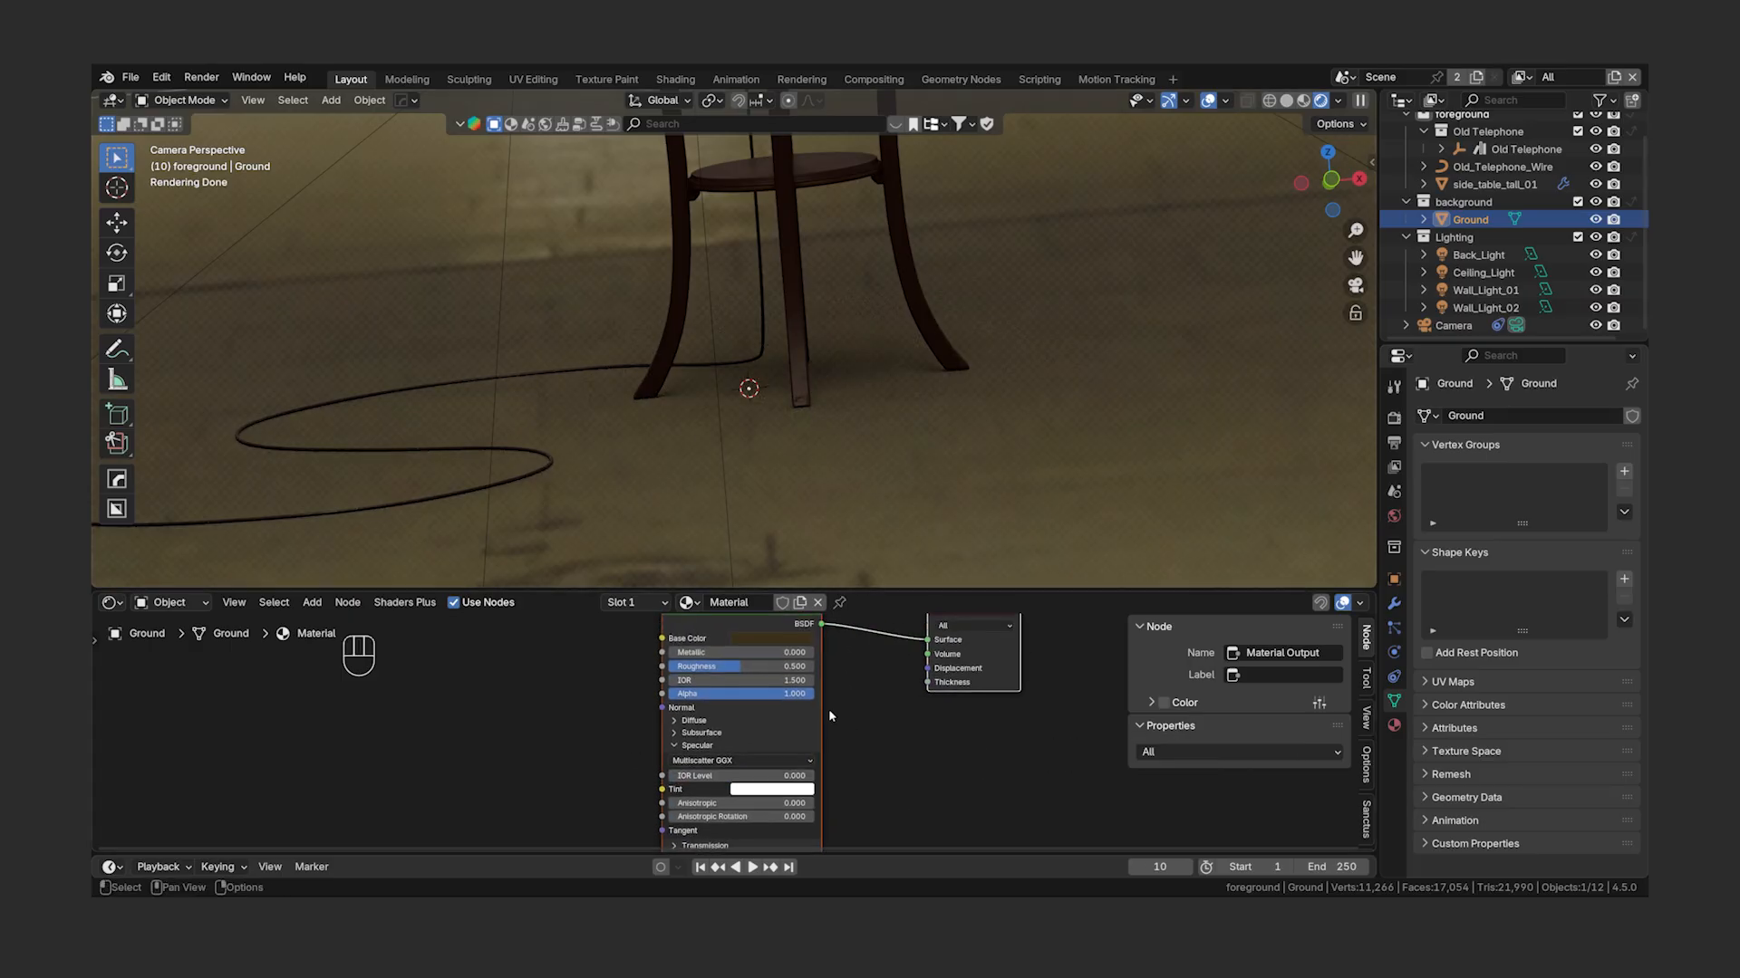
left_click(793, 667)
type("1")
key("Return")
- Unlink and restore the Ground material to compare the shadow catcher with and without it
left_click(819, 602)
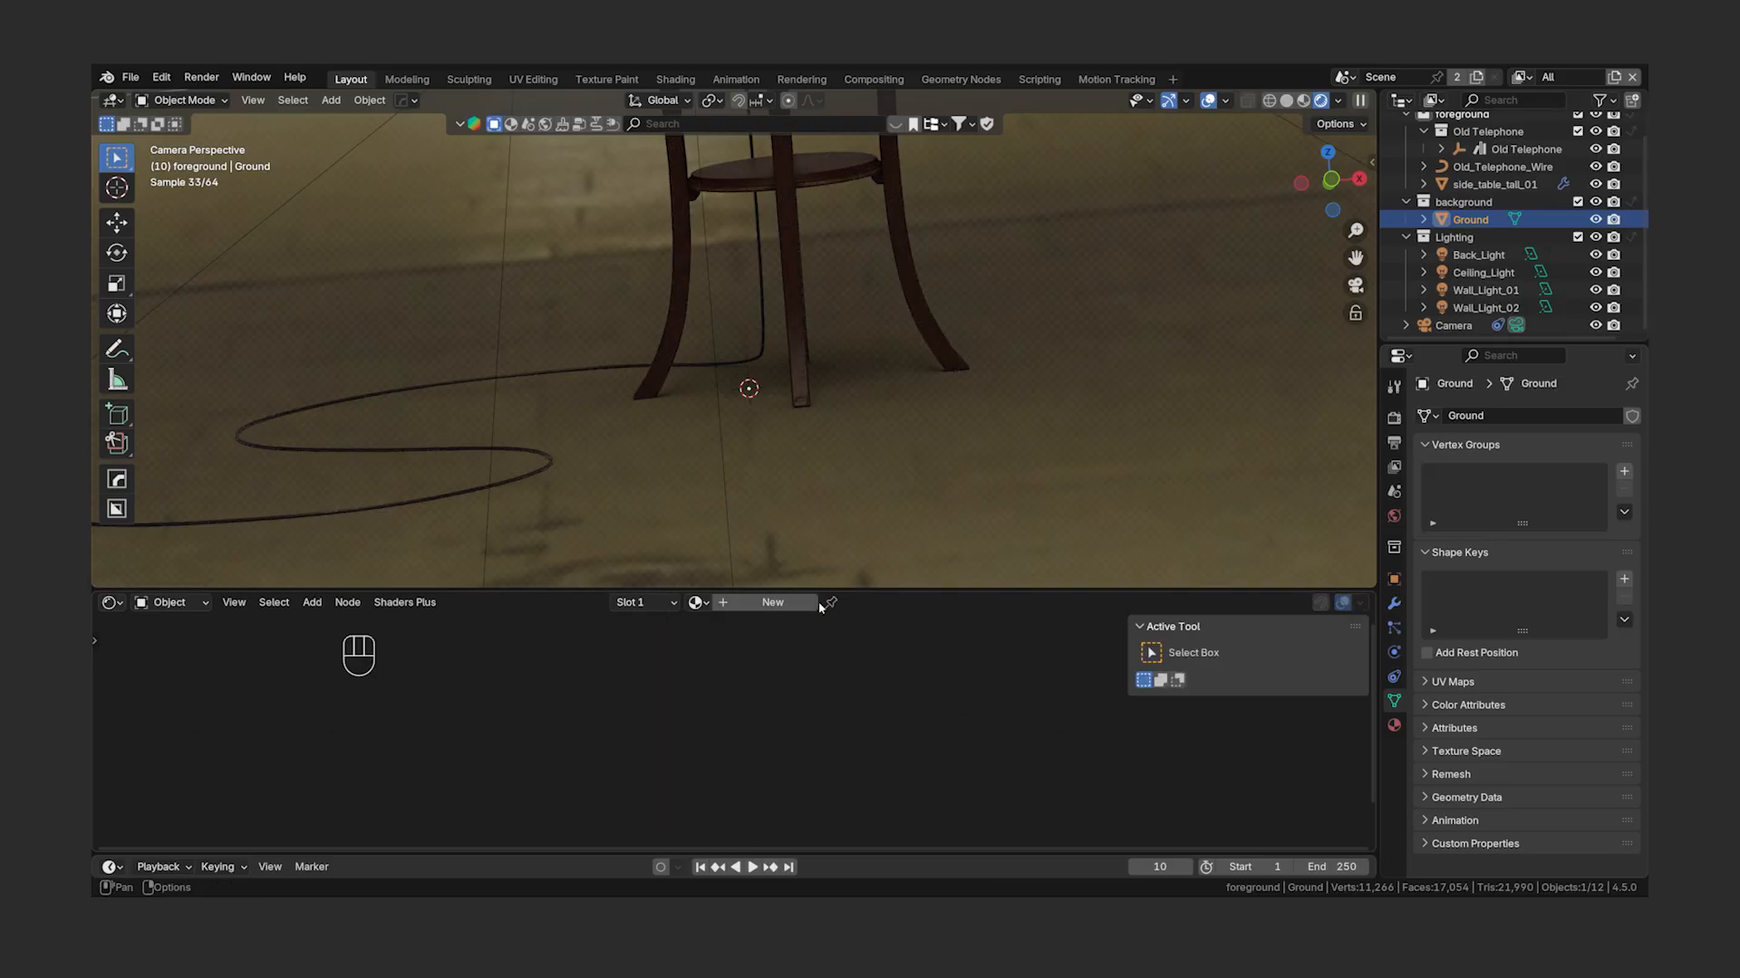
key("ctrl+z")
key("ctrl+shift+z")
key("ctrl+z")
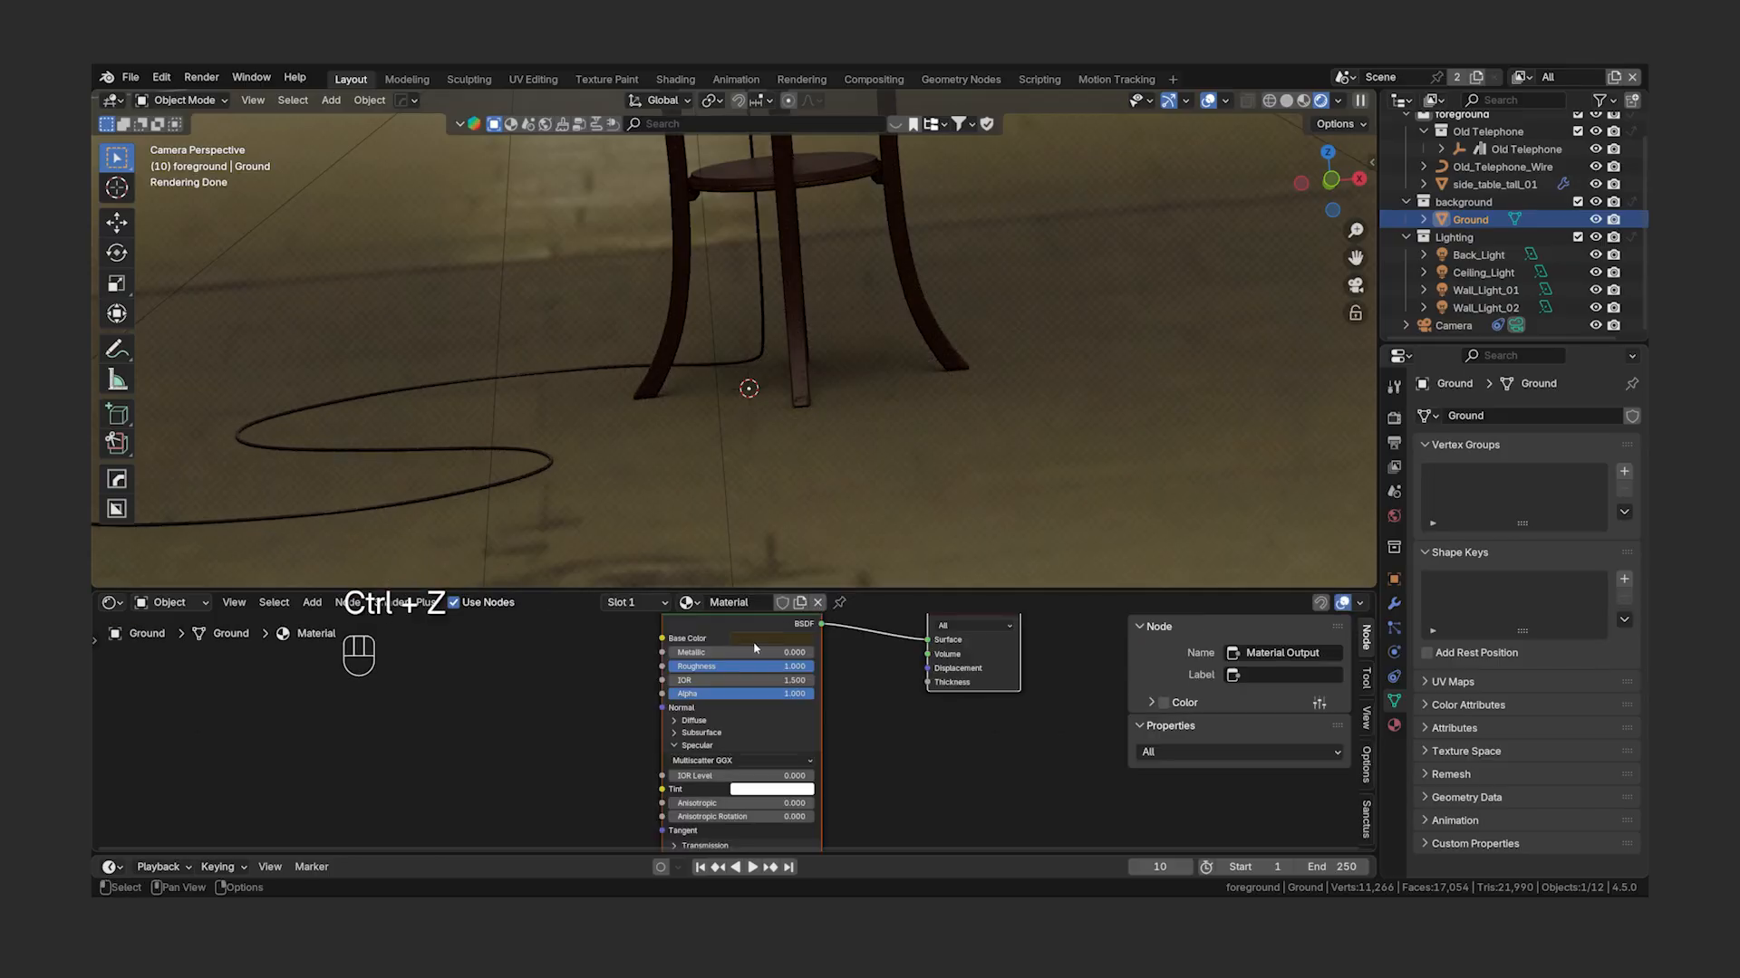
- Add an Image Texture with Mapping and Texture Coordinate nodes to the Ground material's Principled BSDF
mouse_move(754, 649)
scroll(733, 627, "down", 2)
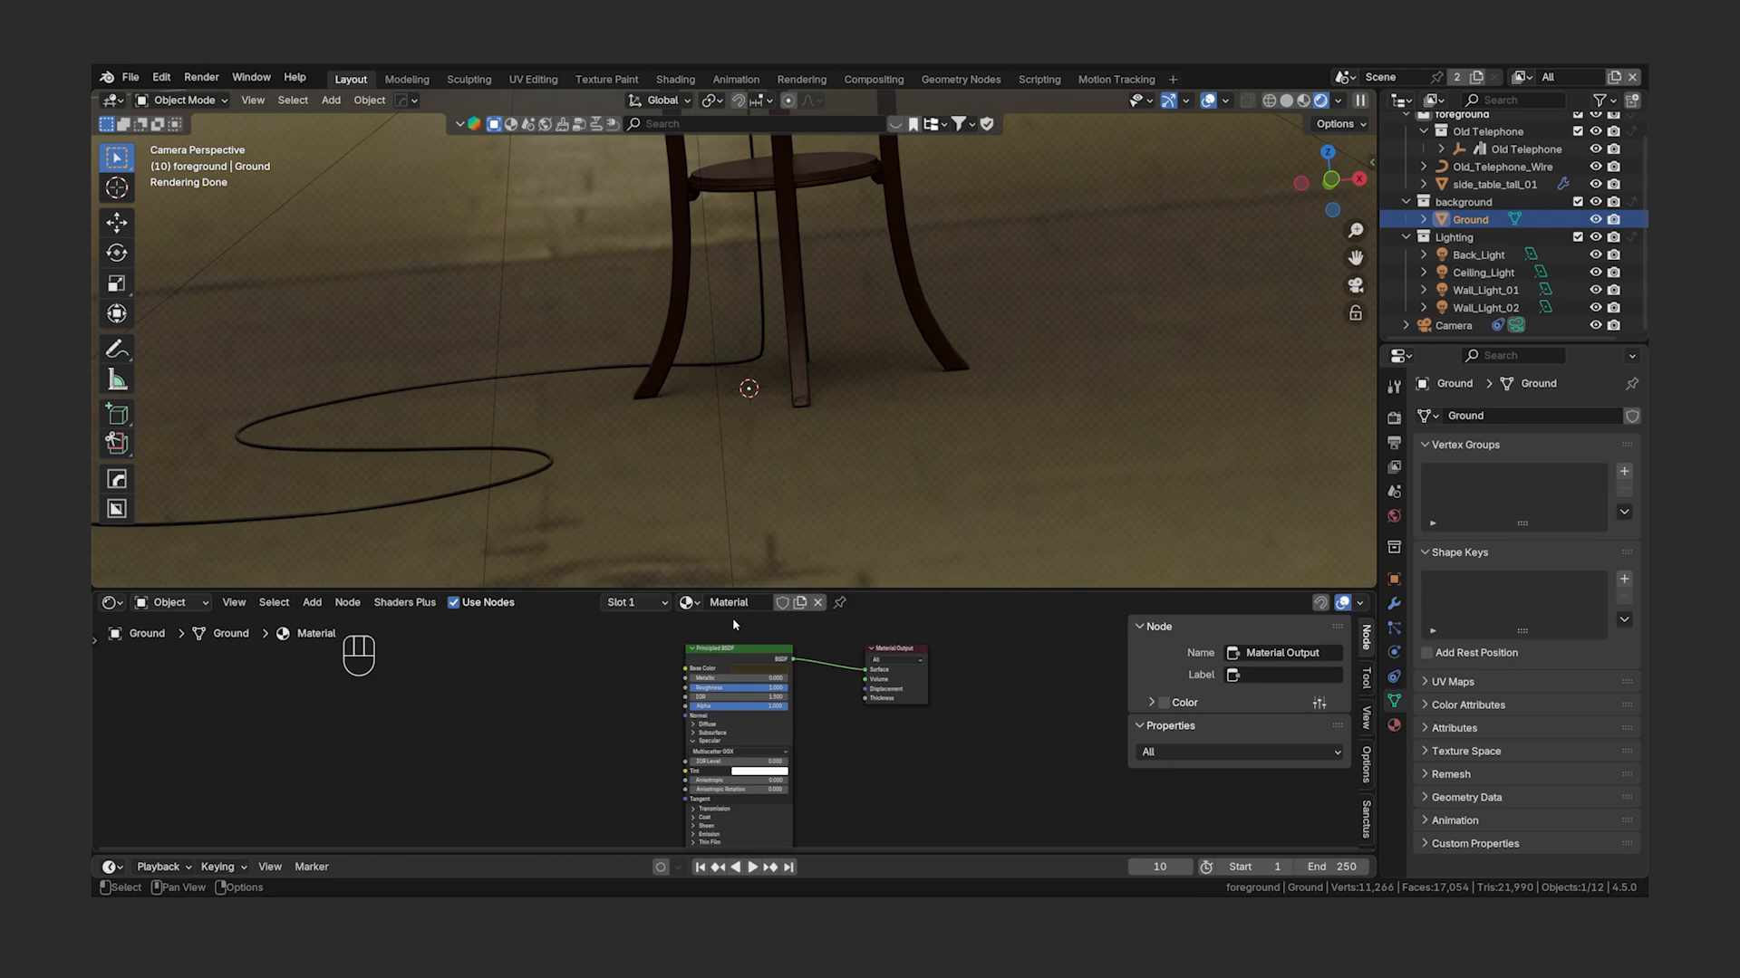
left_click(732, 649)
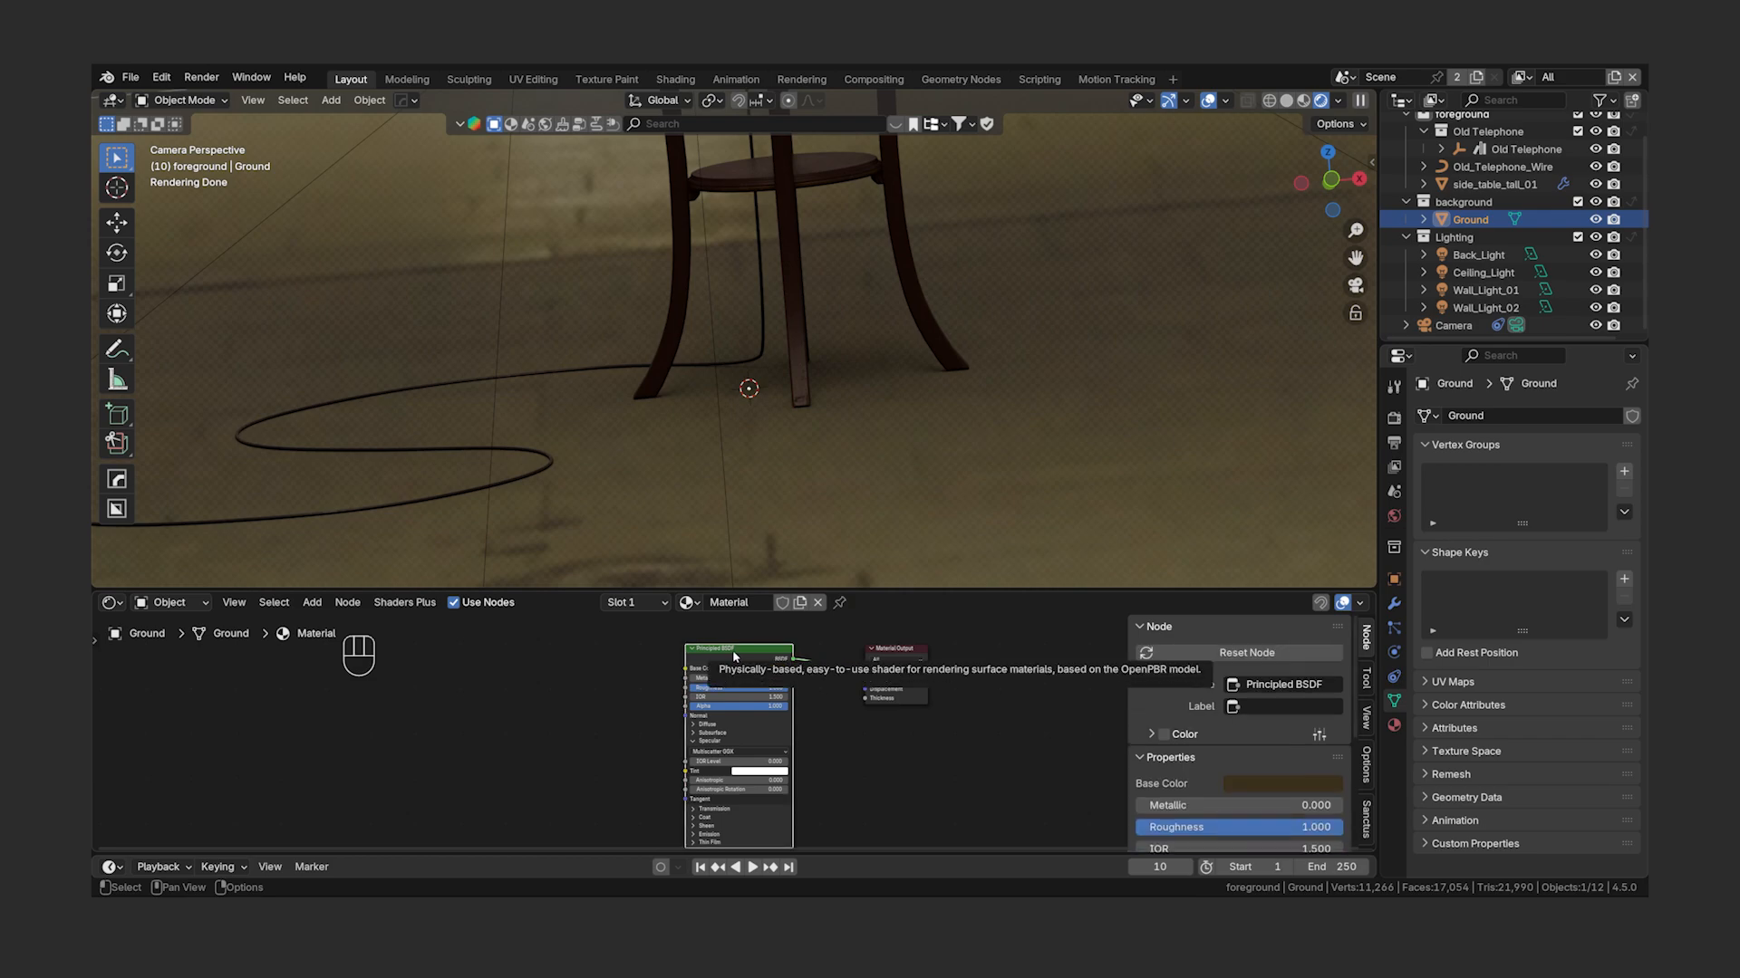
key("ctrl+t")
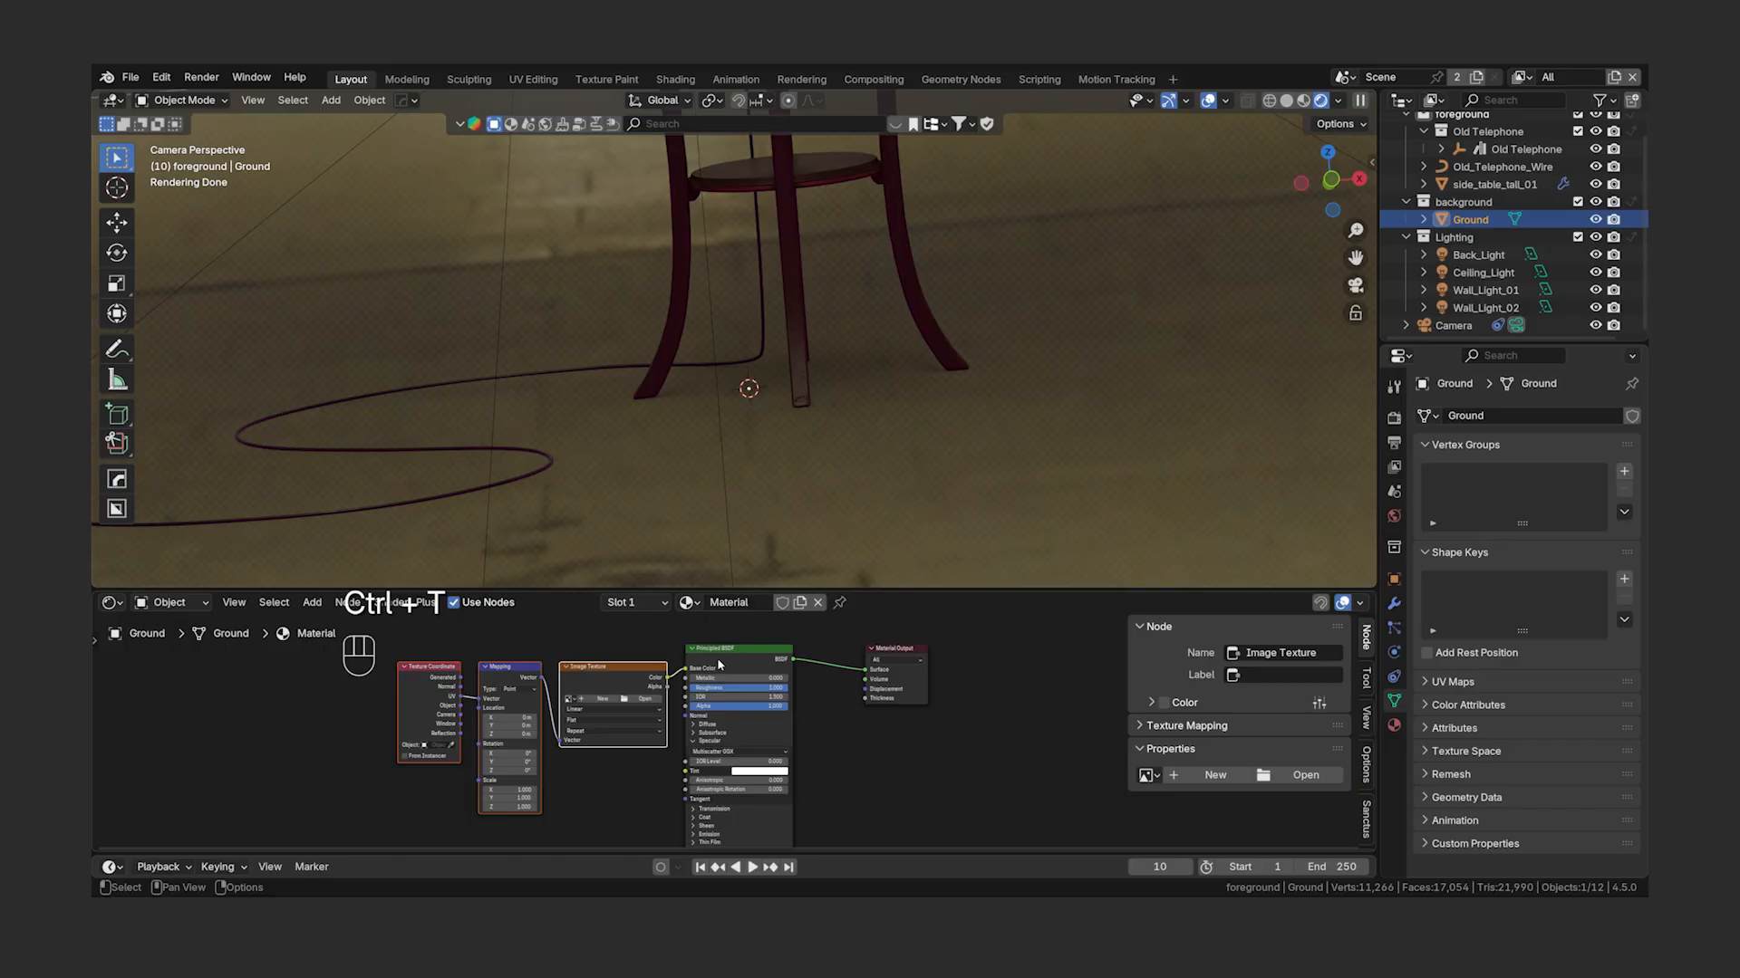
- Load all frames of the Image Sequence folder, starting at 0001.png, into the Image Texture node
left_click(656, 700)
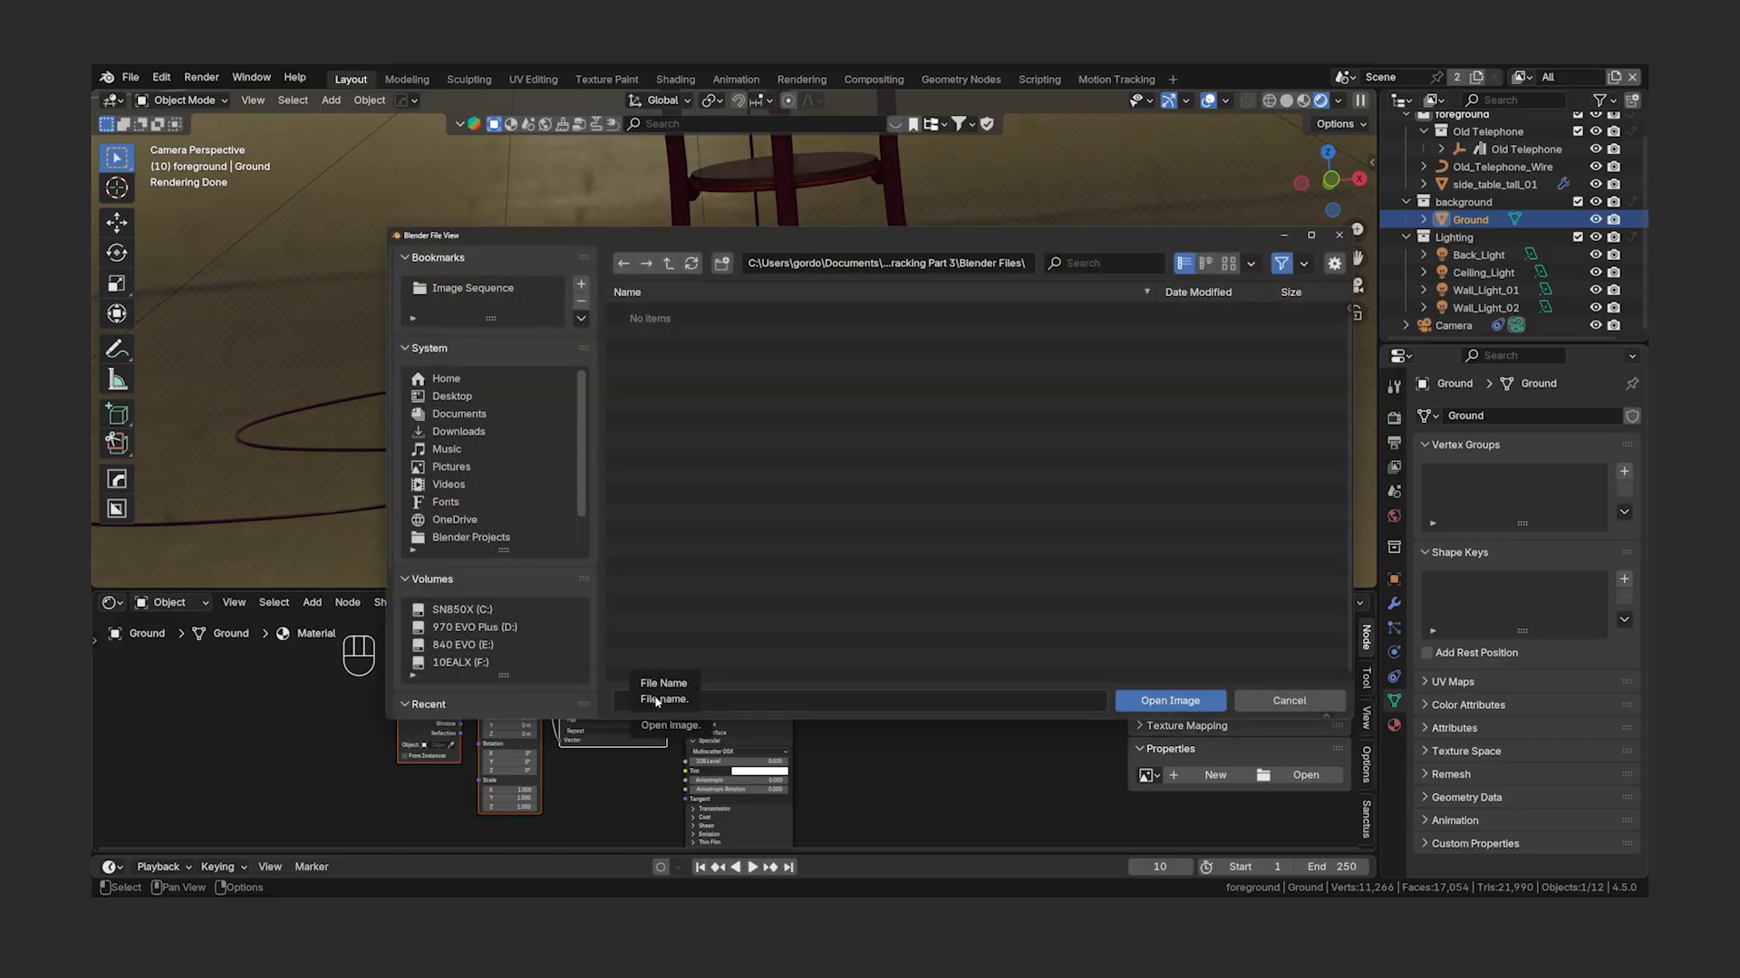
left_click(528, 288)
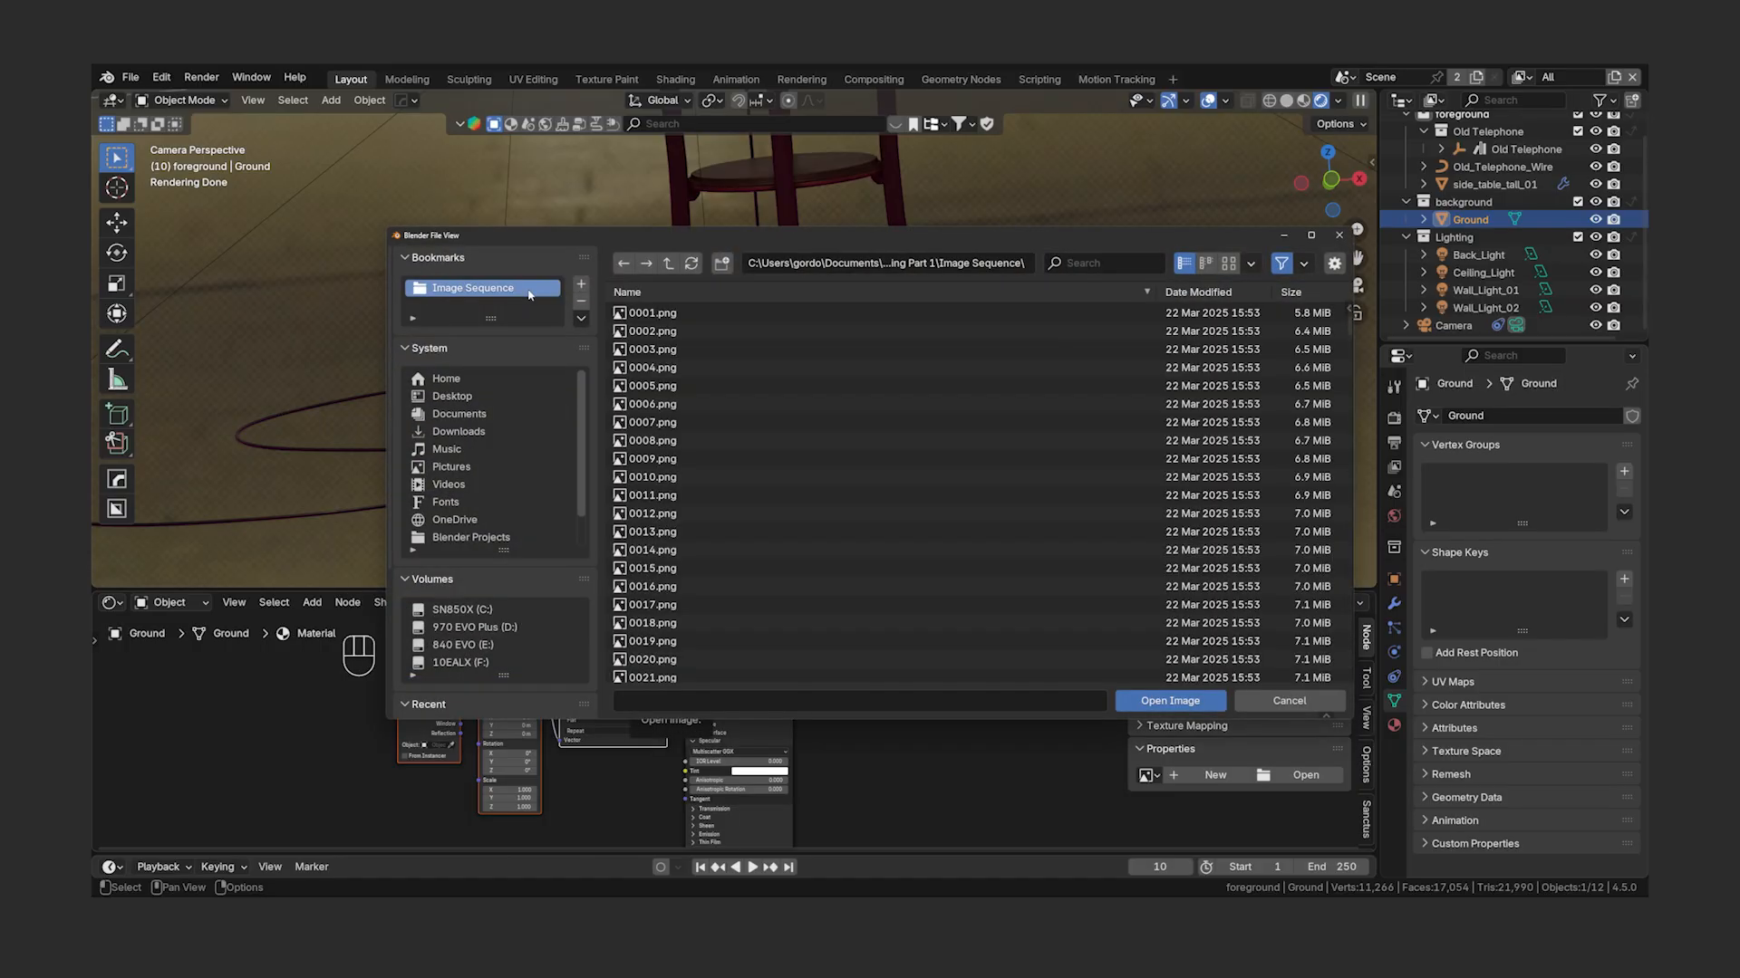
left_click(691, 313)
key("a")
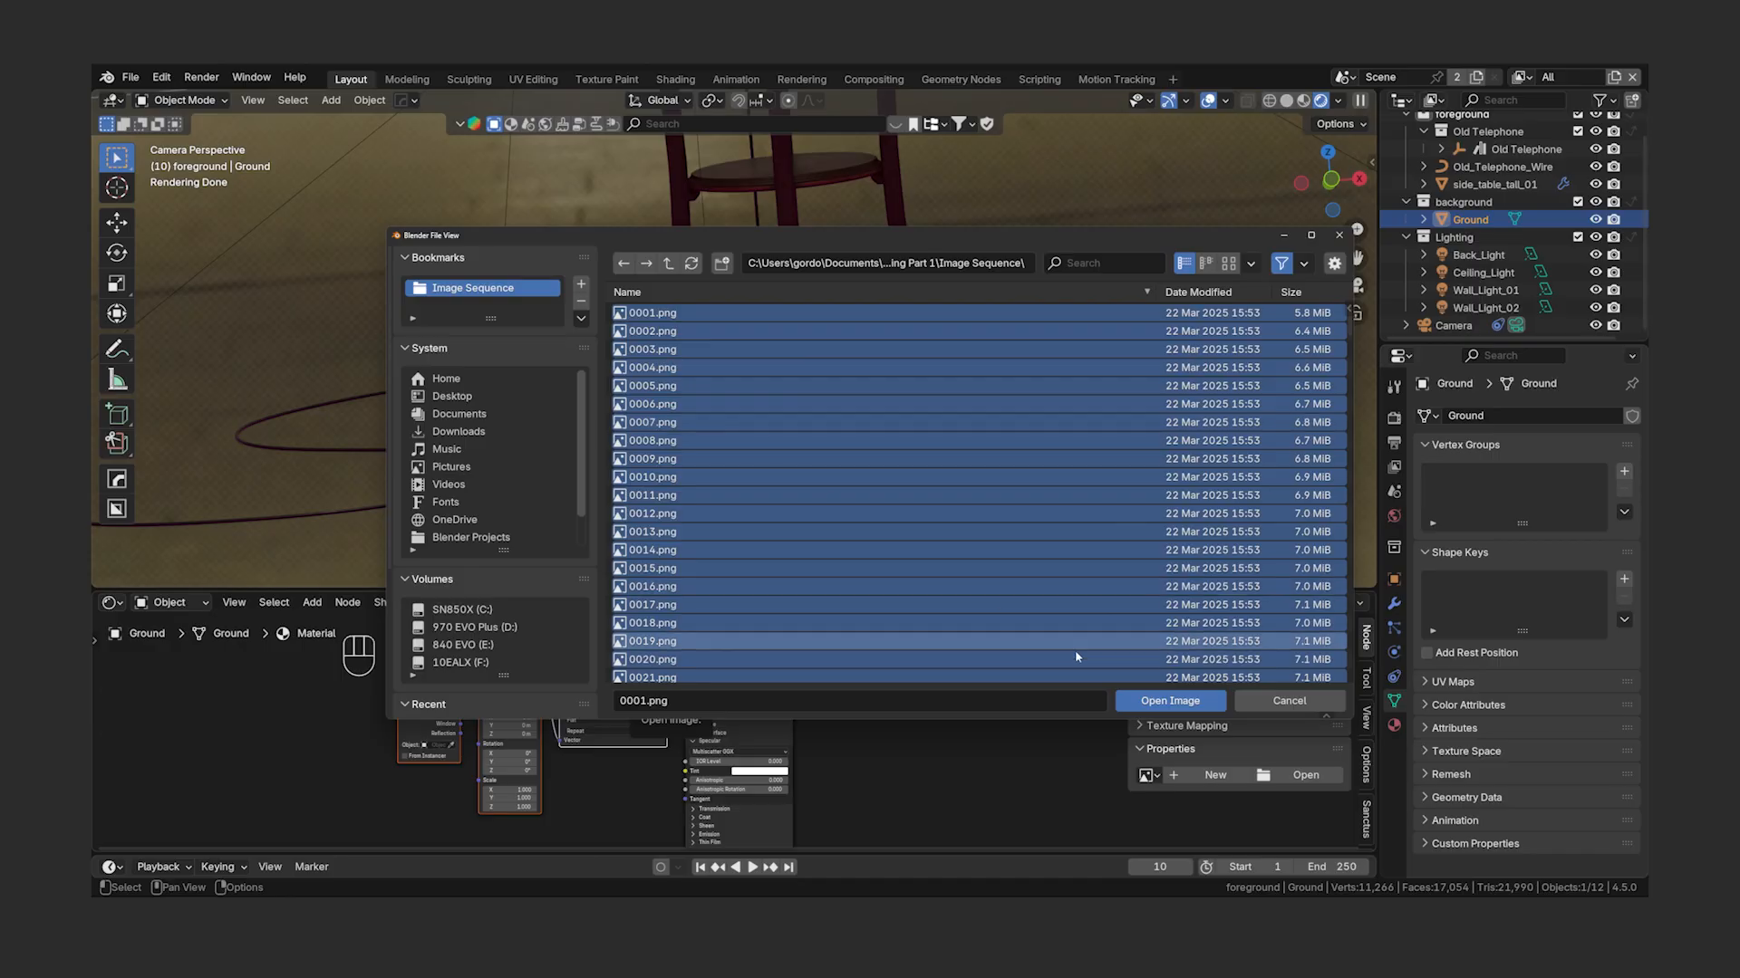
left_click(1170, 701)
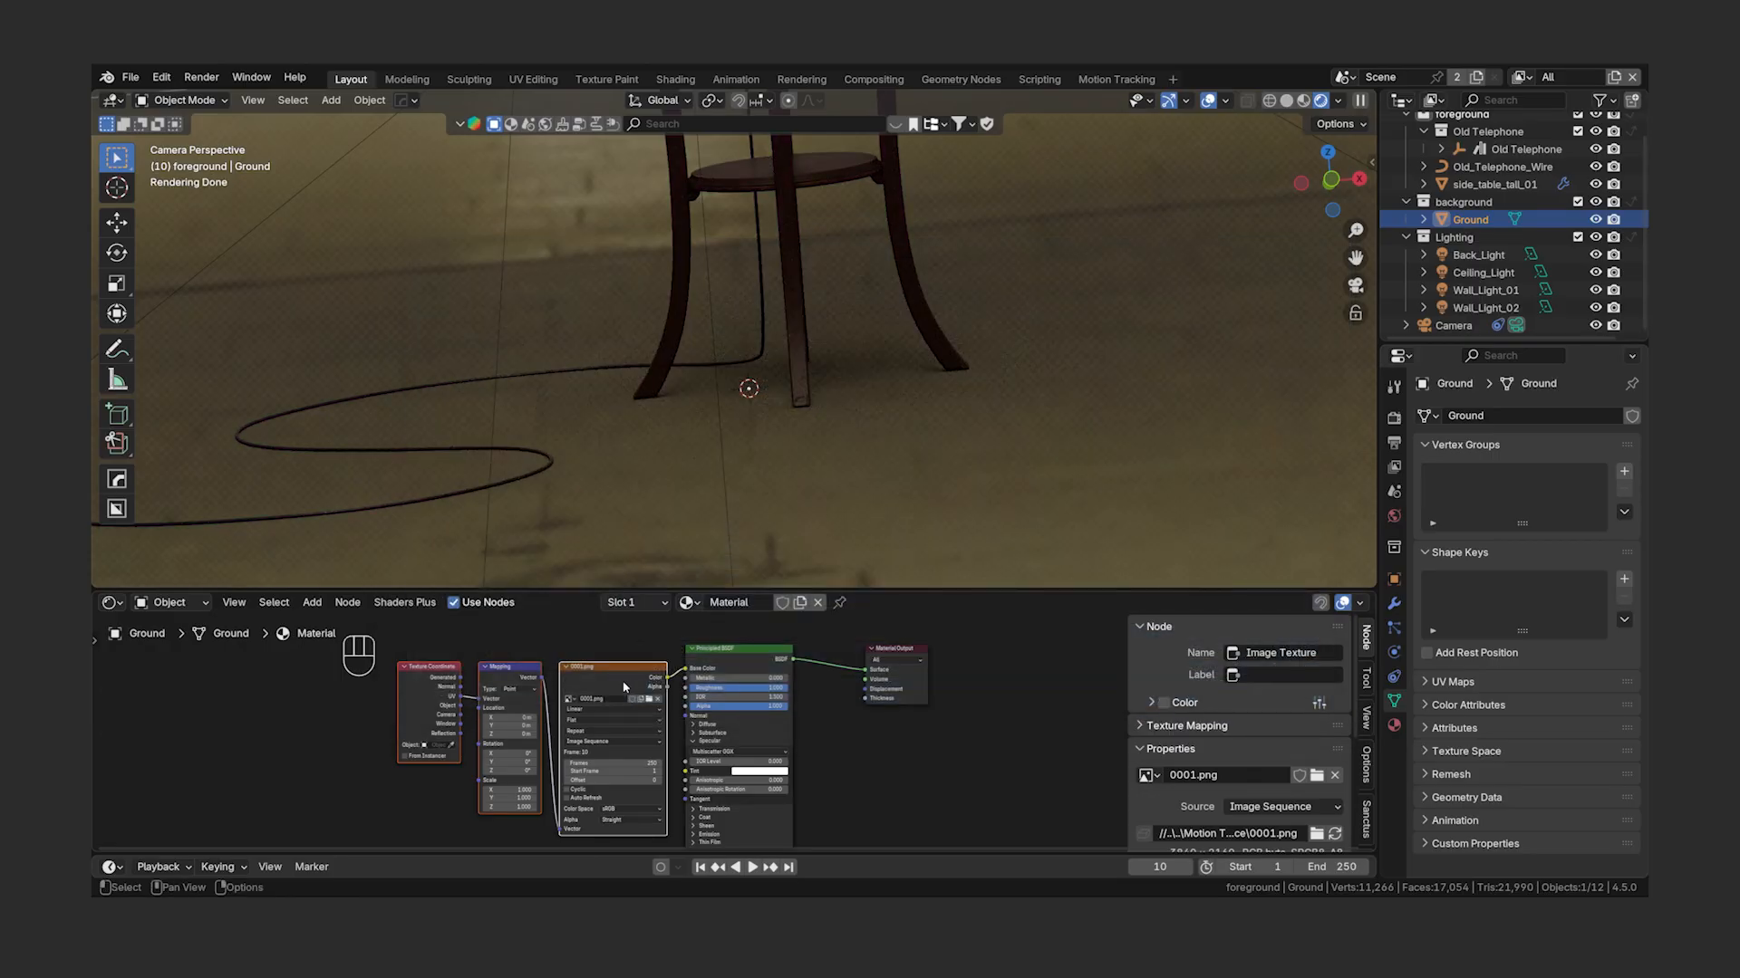
- Turn off Shadow Catcher for the Ground plane and connect the Texture Coordinate's Window output to the Mapping node's Vector
left_click(1393, 579)
scroll(1458, 637, "down", 5)
scroll(1459, 637, "down", 2)
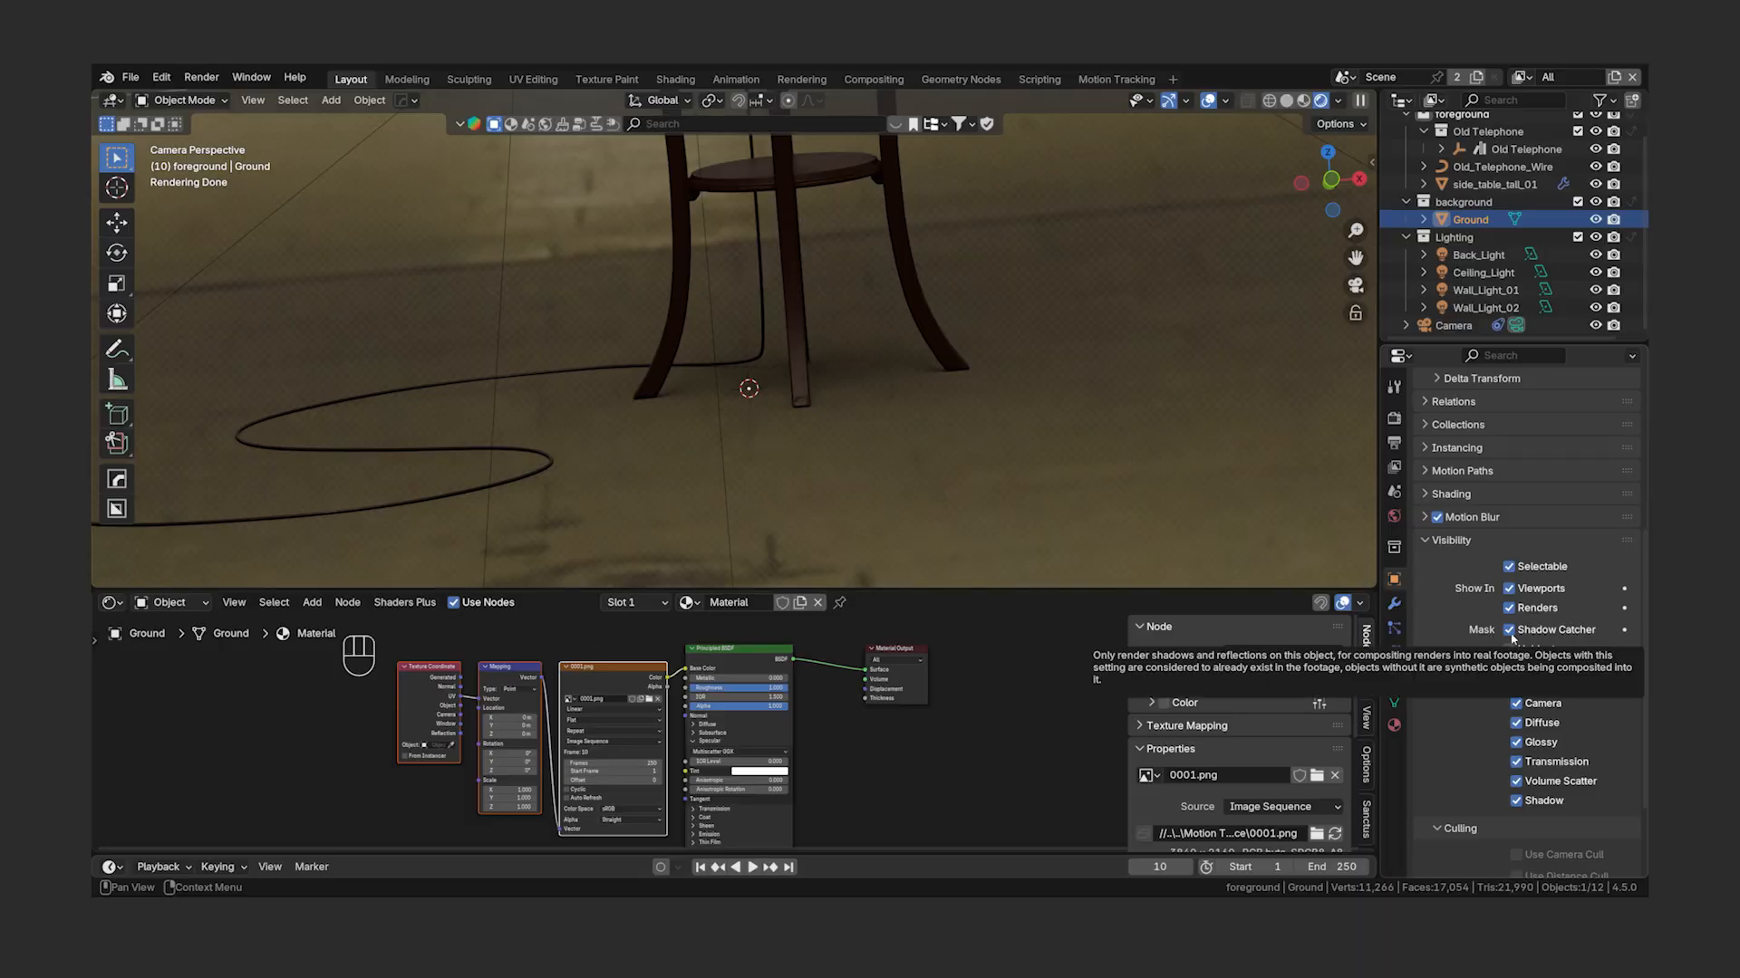
left_click(1510, 630)
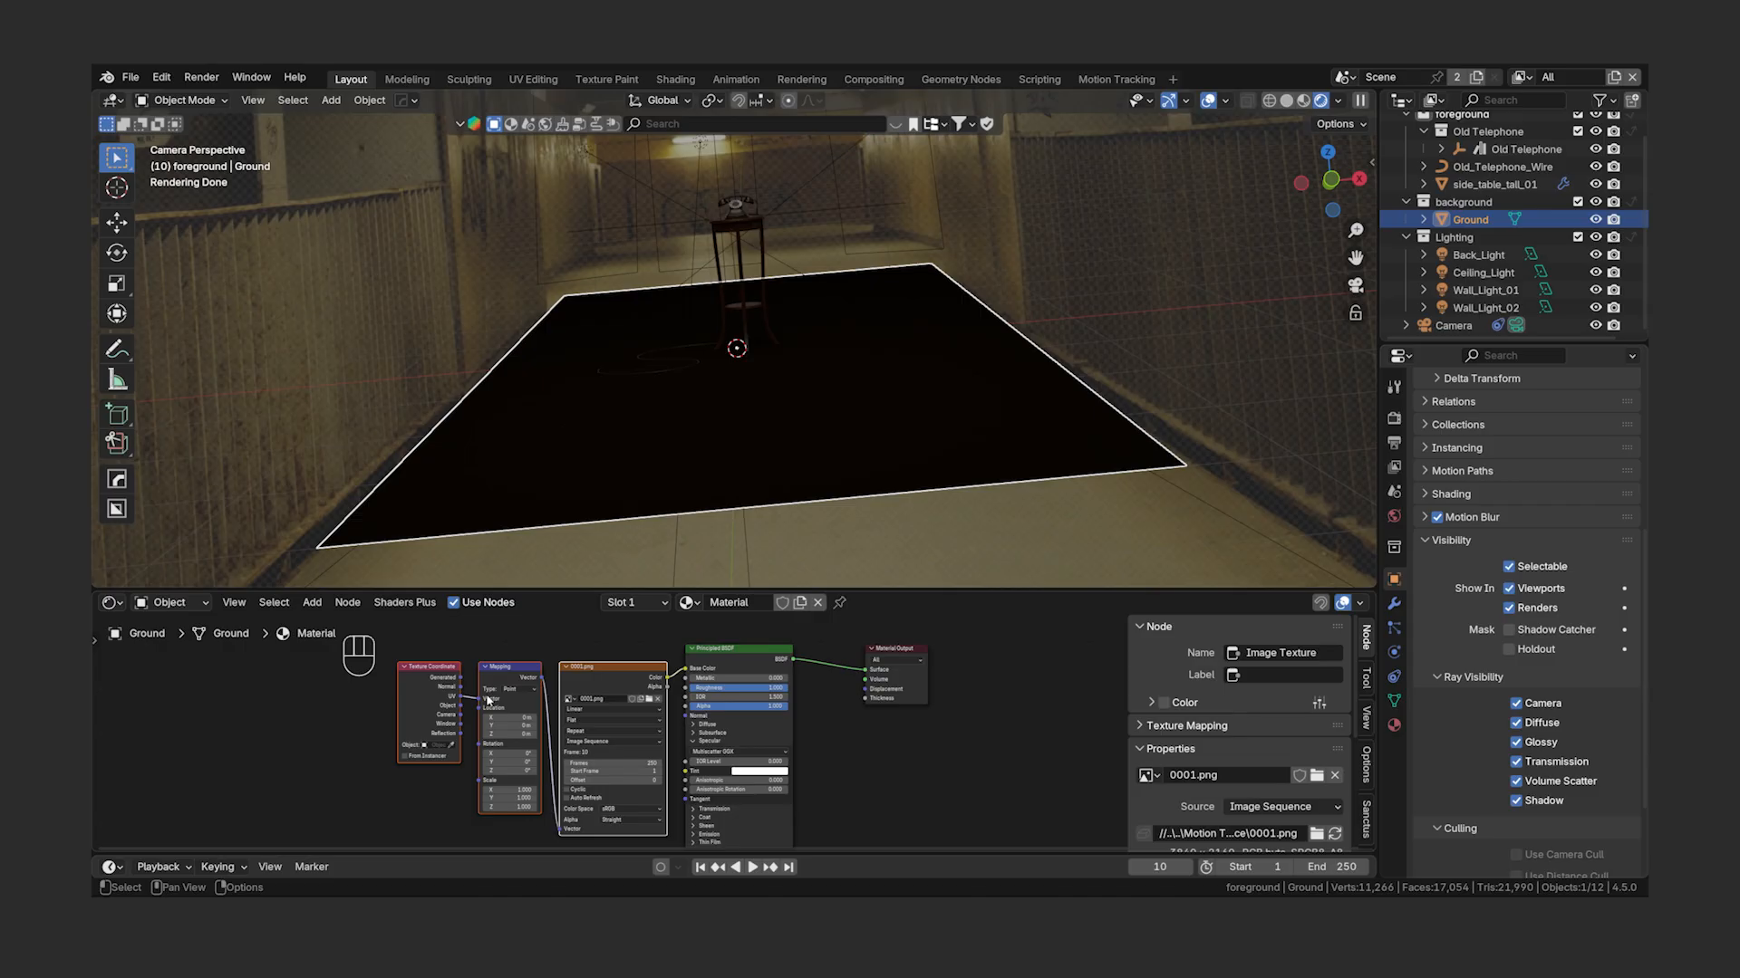
left_click_drag(460, 724, 483, 705)
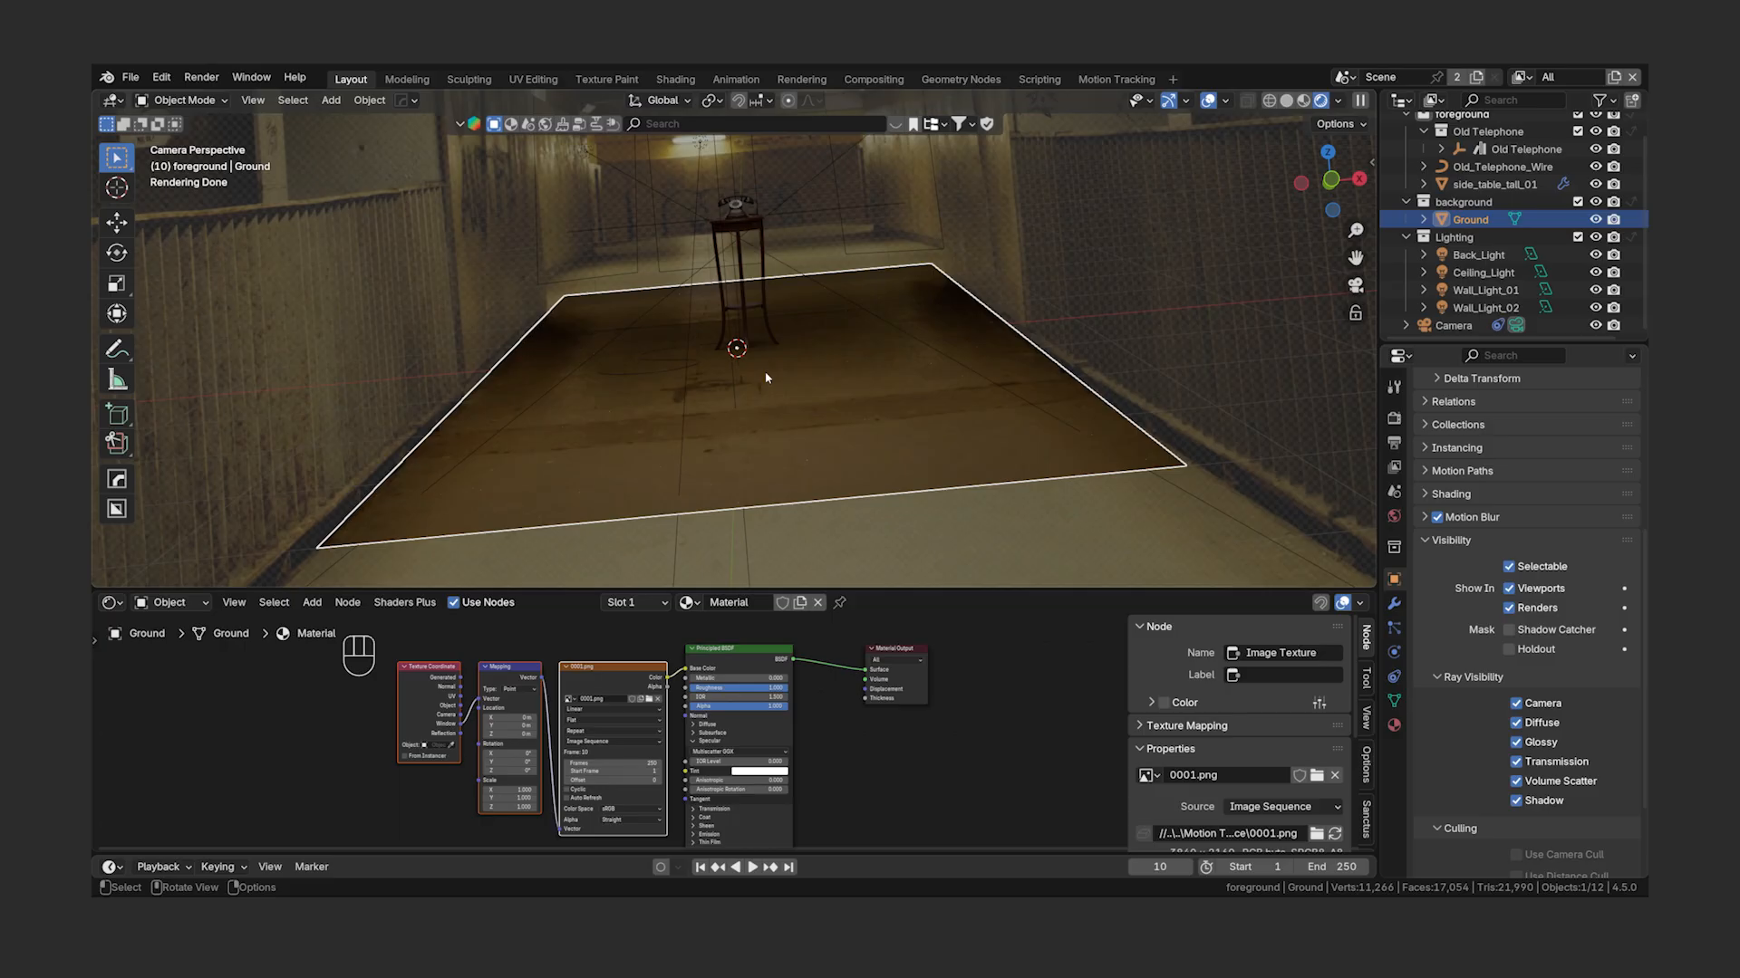
- Go to frame 232 and mute and unmute the Texture Coordinate node to refresh the texture projected on the Ground
scroll(768, 377, "down", 5, "alt")
left_click_drag(1159, 867, 1663, 868)
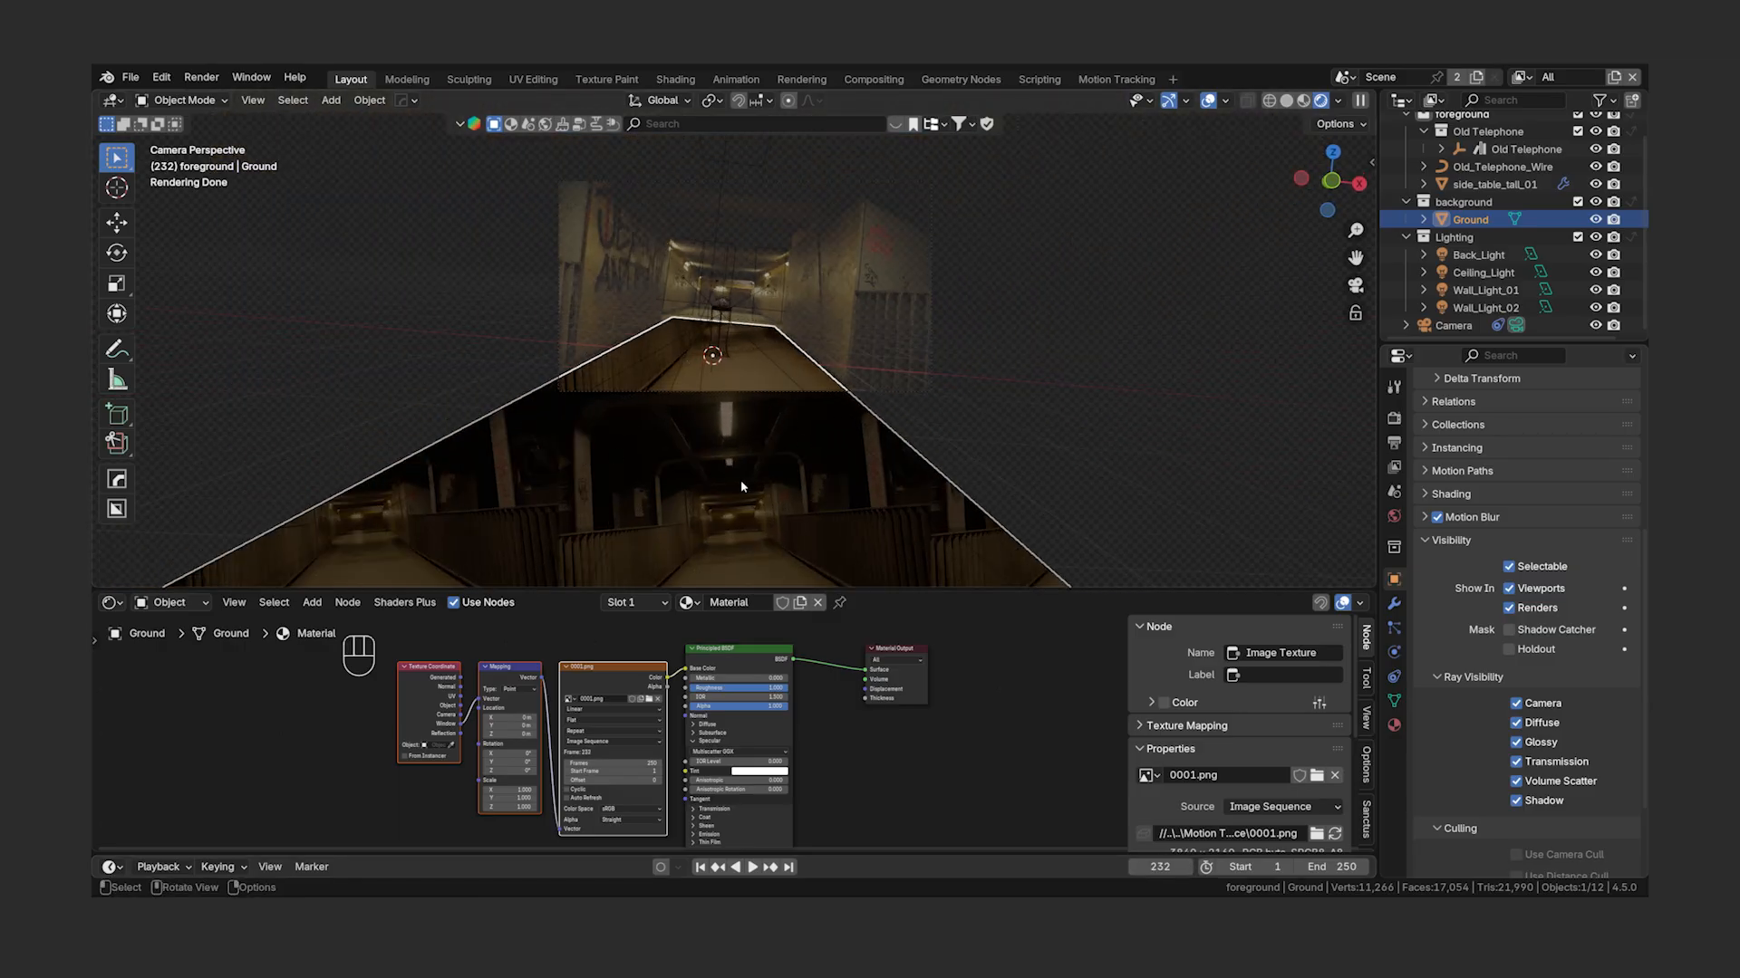
left_click(432, 668)
key("m")
key("m")
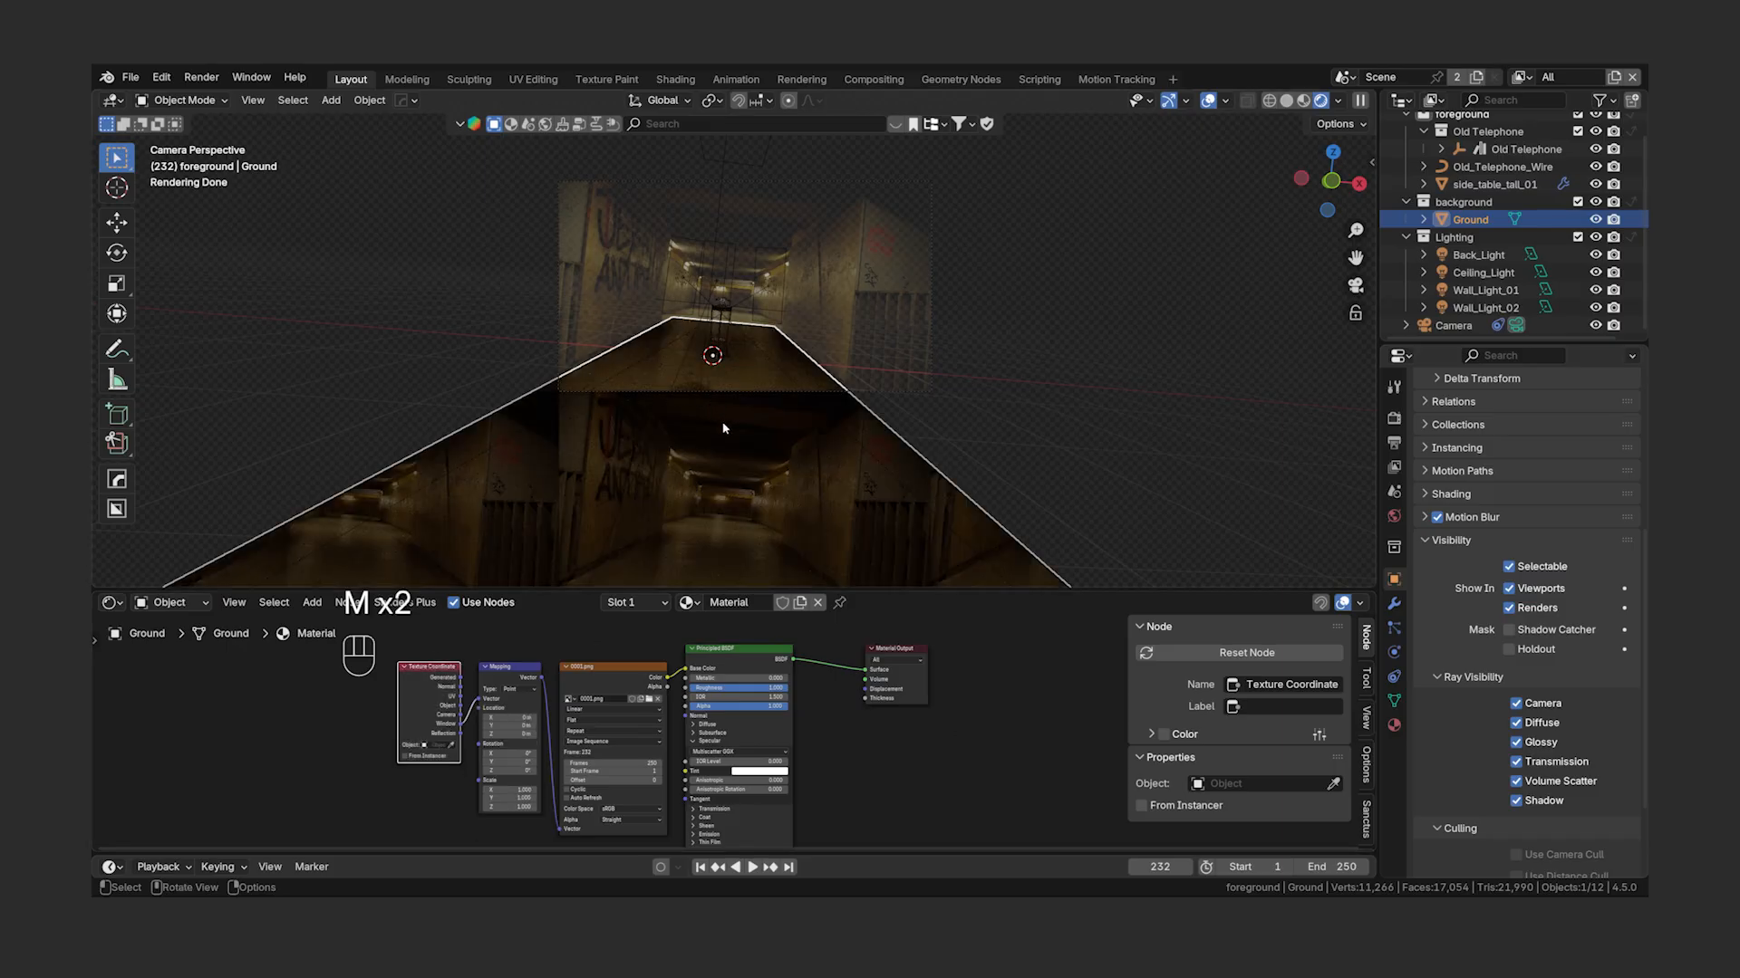
- Change the Image Texture's extension mode from Repeat to Mirror and inspect the result on the Ground plane
scroll(637, 738, "up", 2)
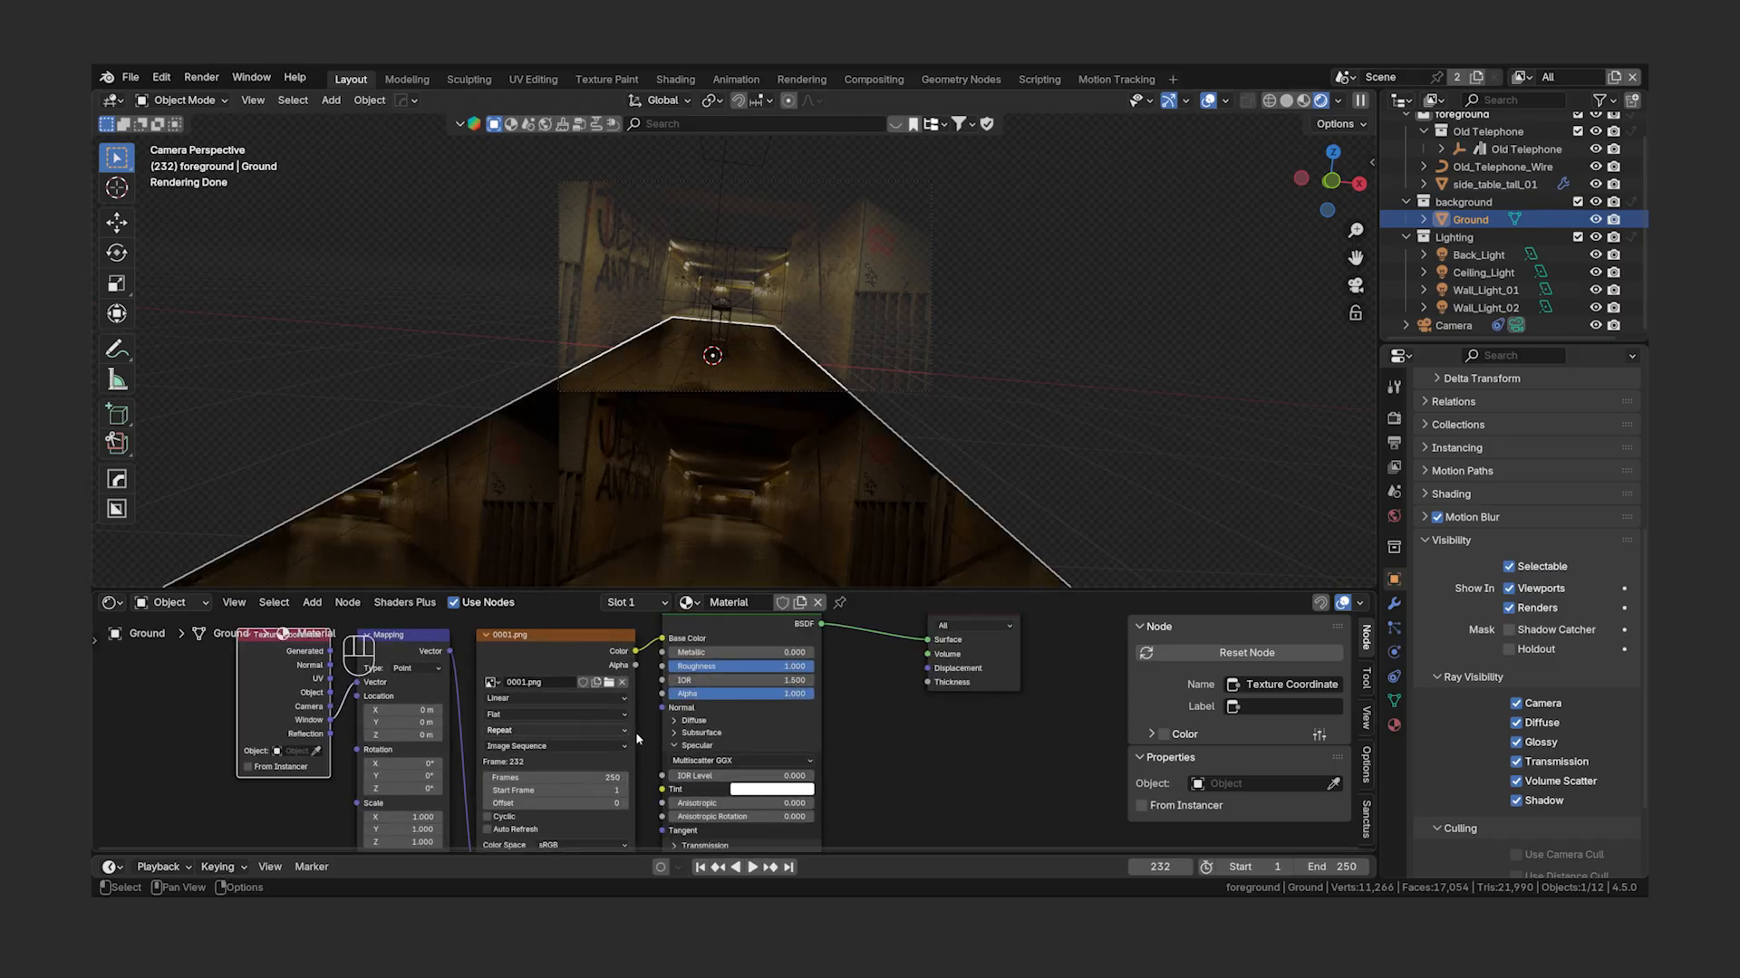
scroll(637, 739, "up", 2)
left_click(663, 668)
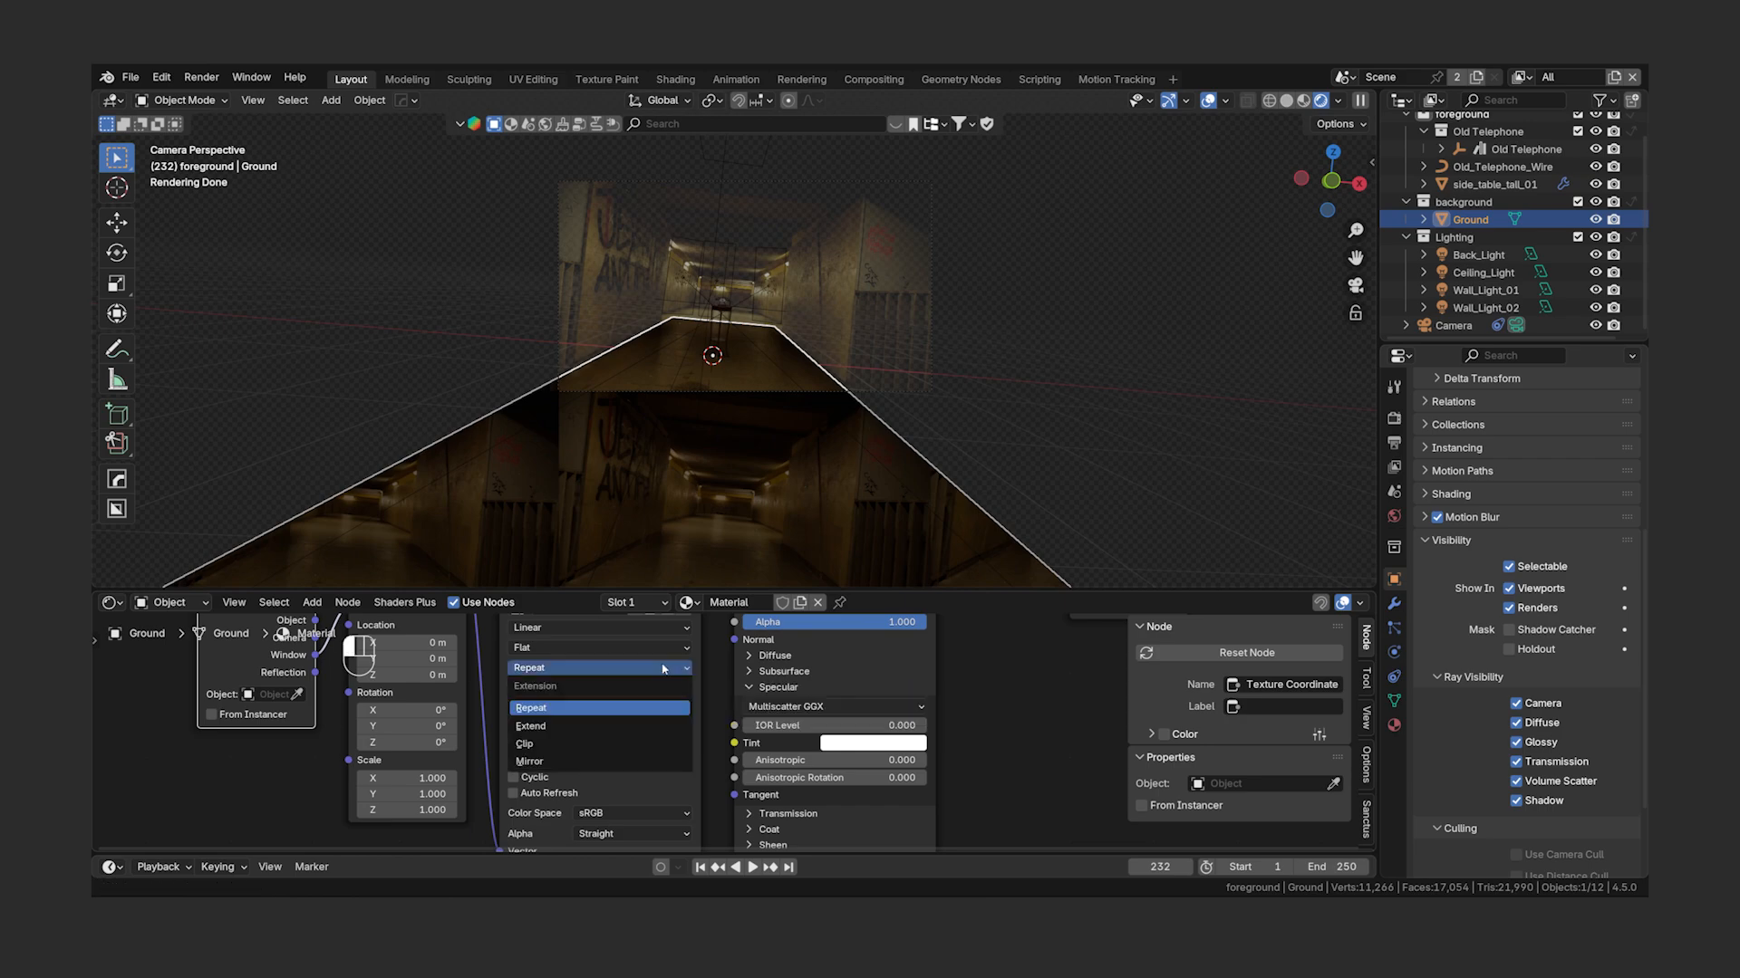
left_click(634, 759)
scroll(730, 437, "up", 4)
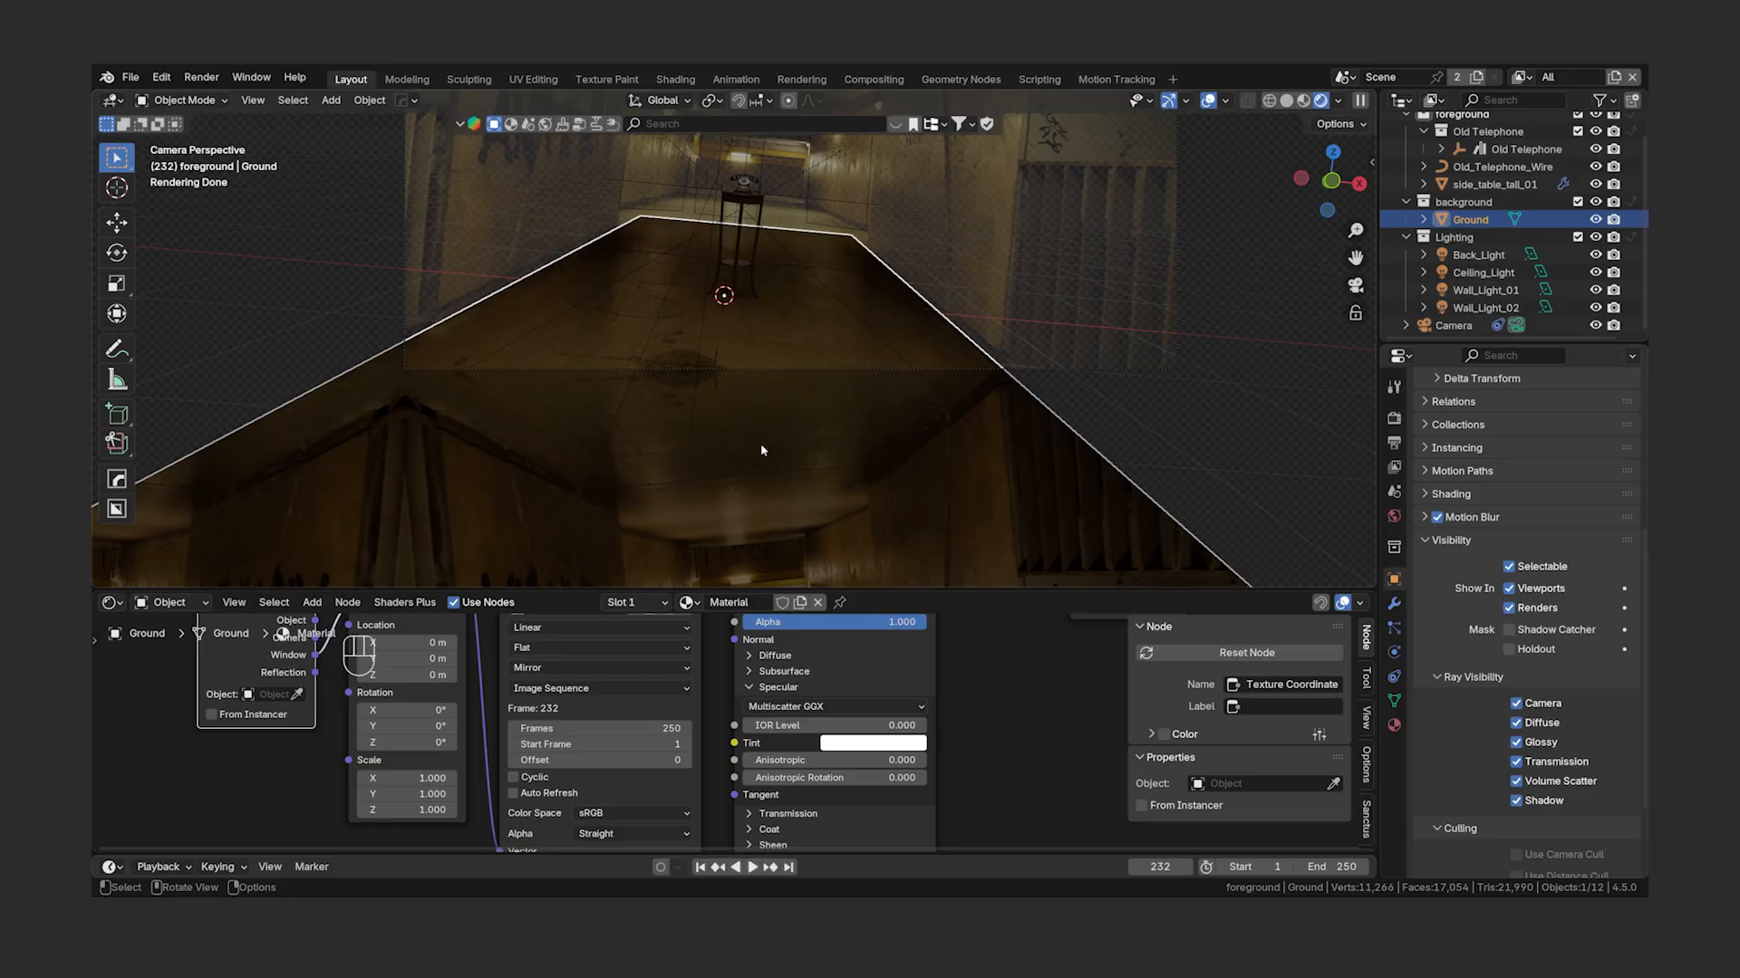
scroll(759, 443, "down", 3)
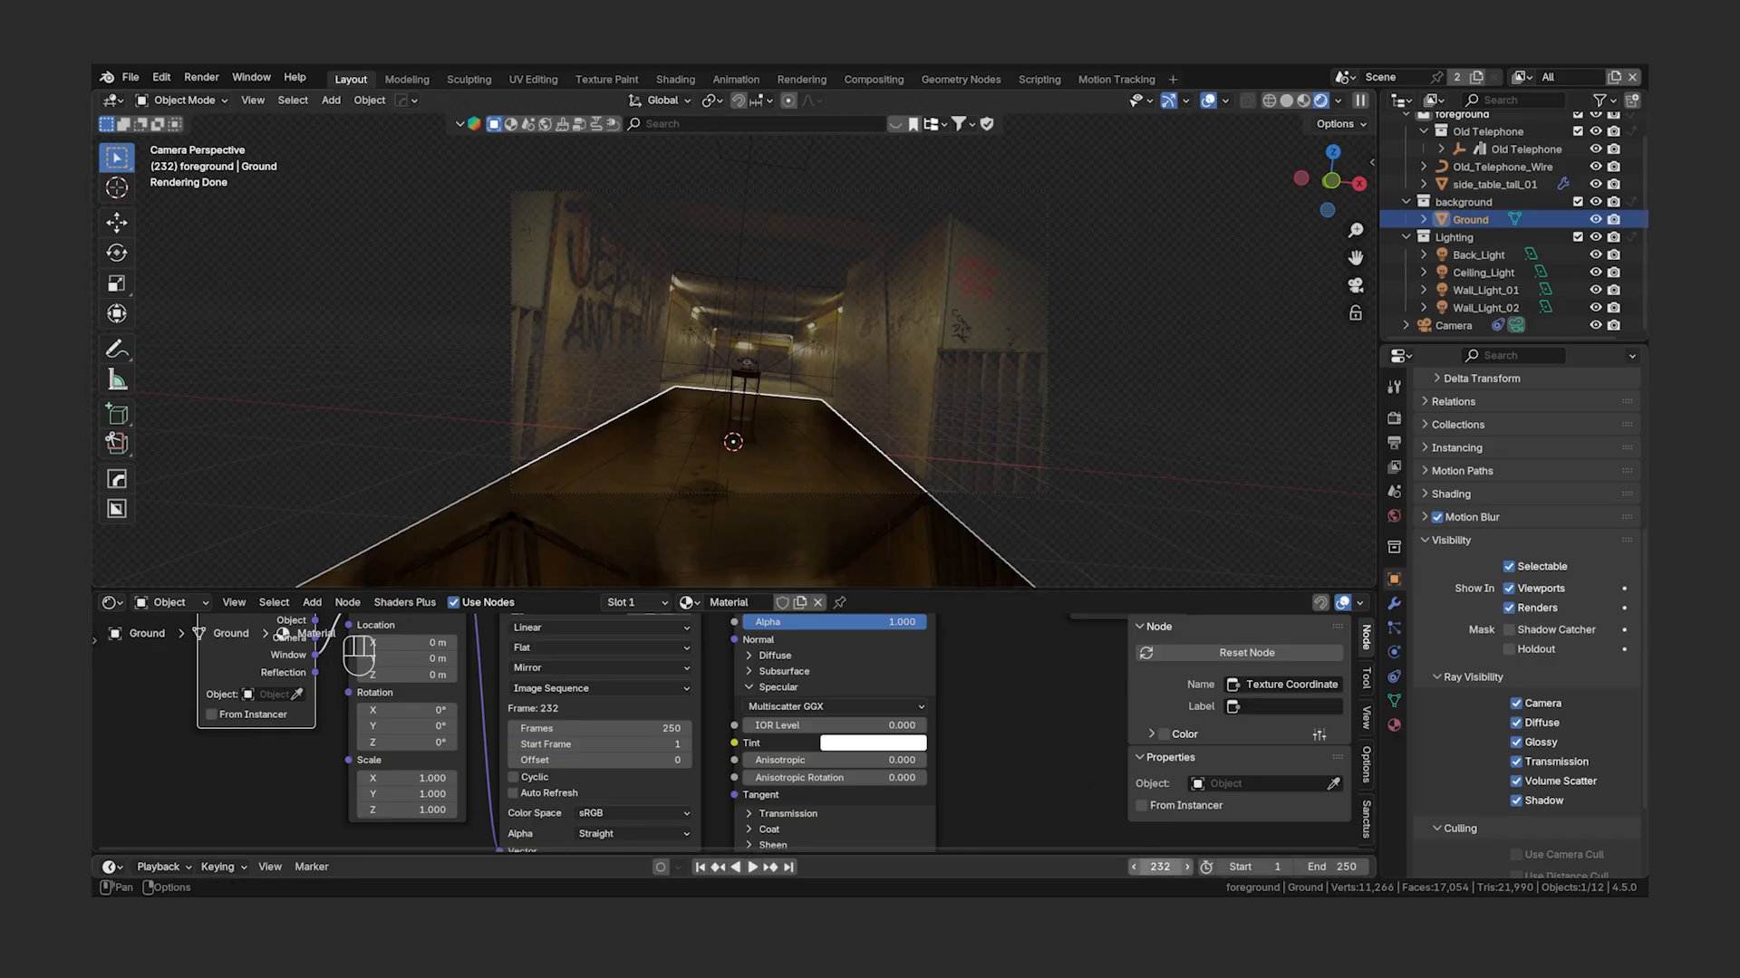
- Return to frame 1 and mute and unmute the Texture Coordinate node to refresh the projected texture
left_click(1160, 866)
type("1")
key("Return")
scroll(823, 425, "up", 3)
scroll(823, 422, "up", 2)
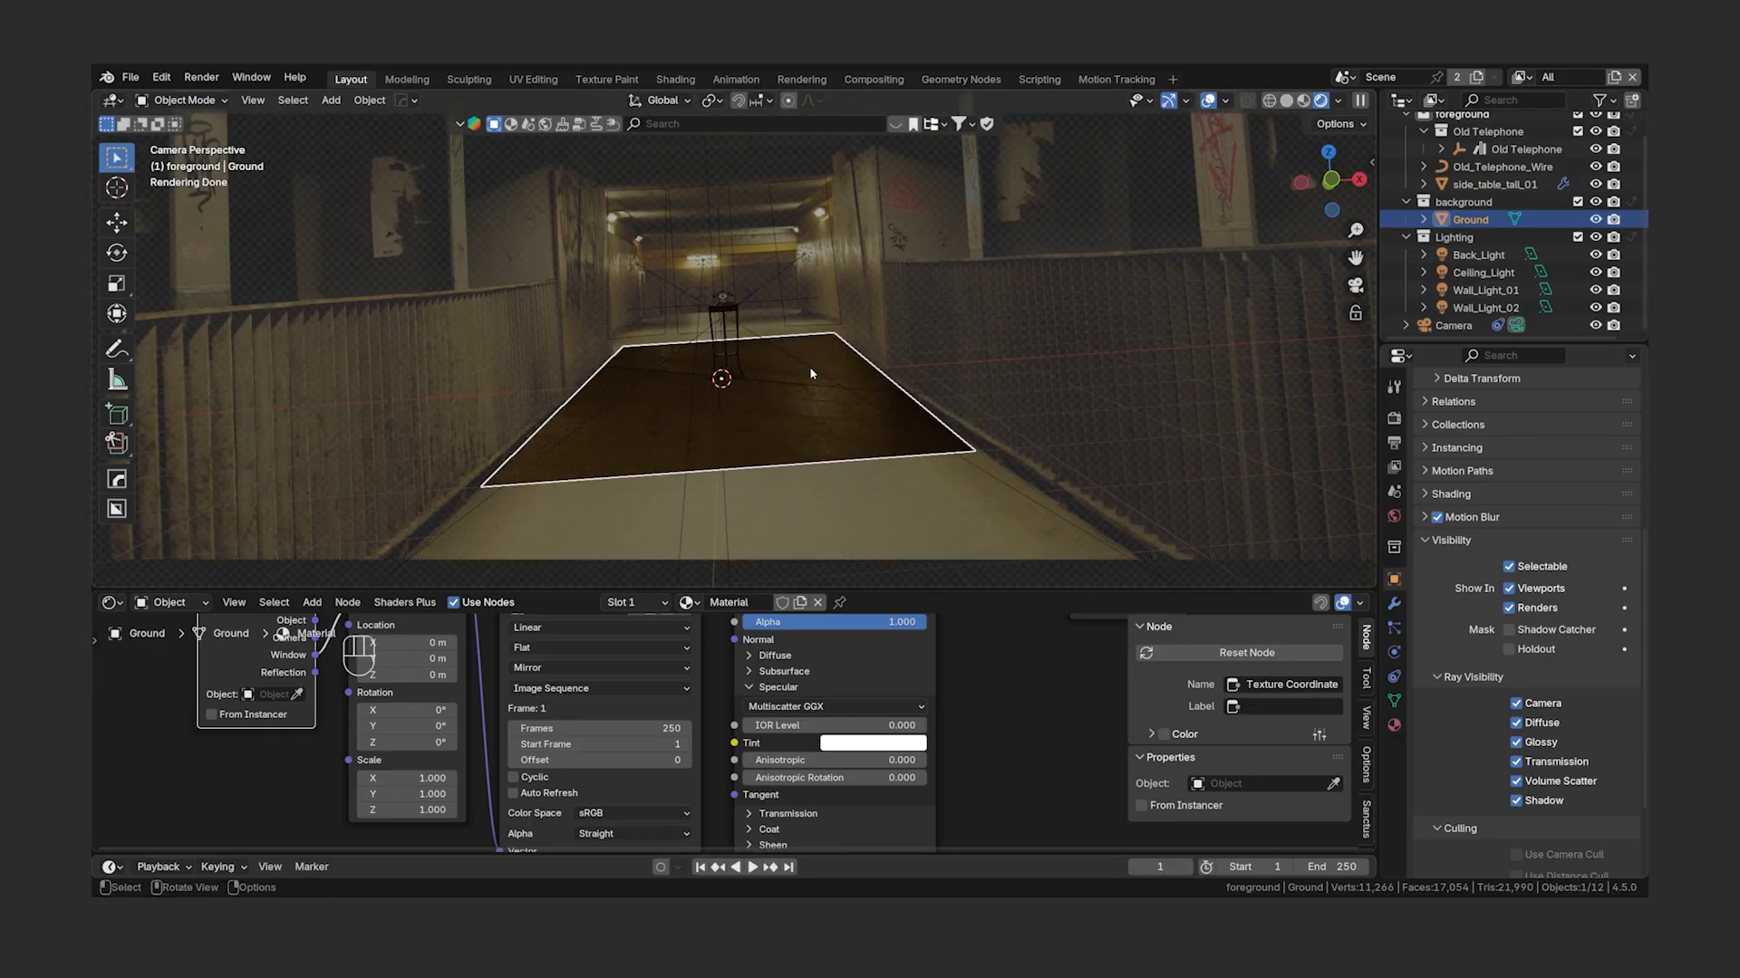
key("Home")
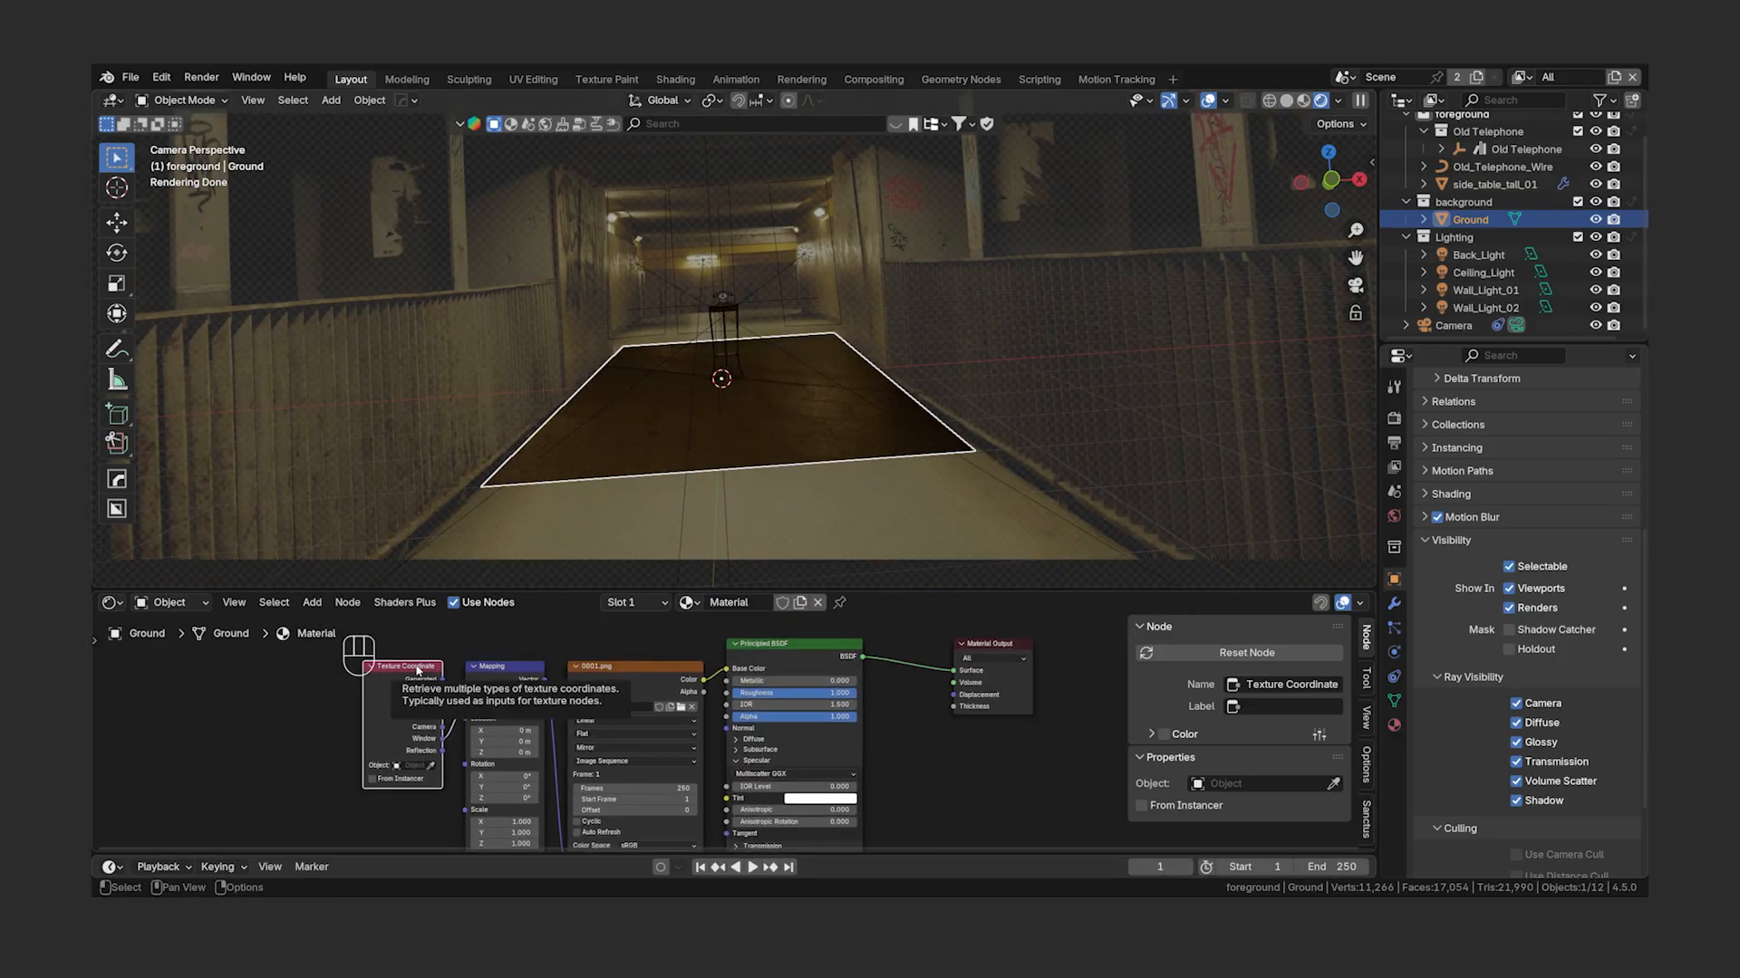
key("m")
key("m")
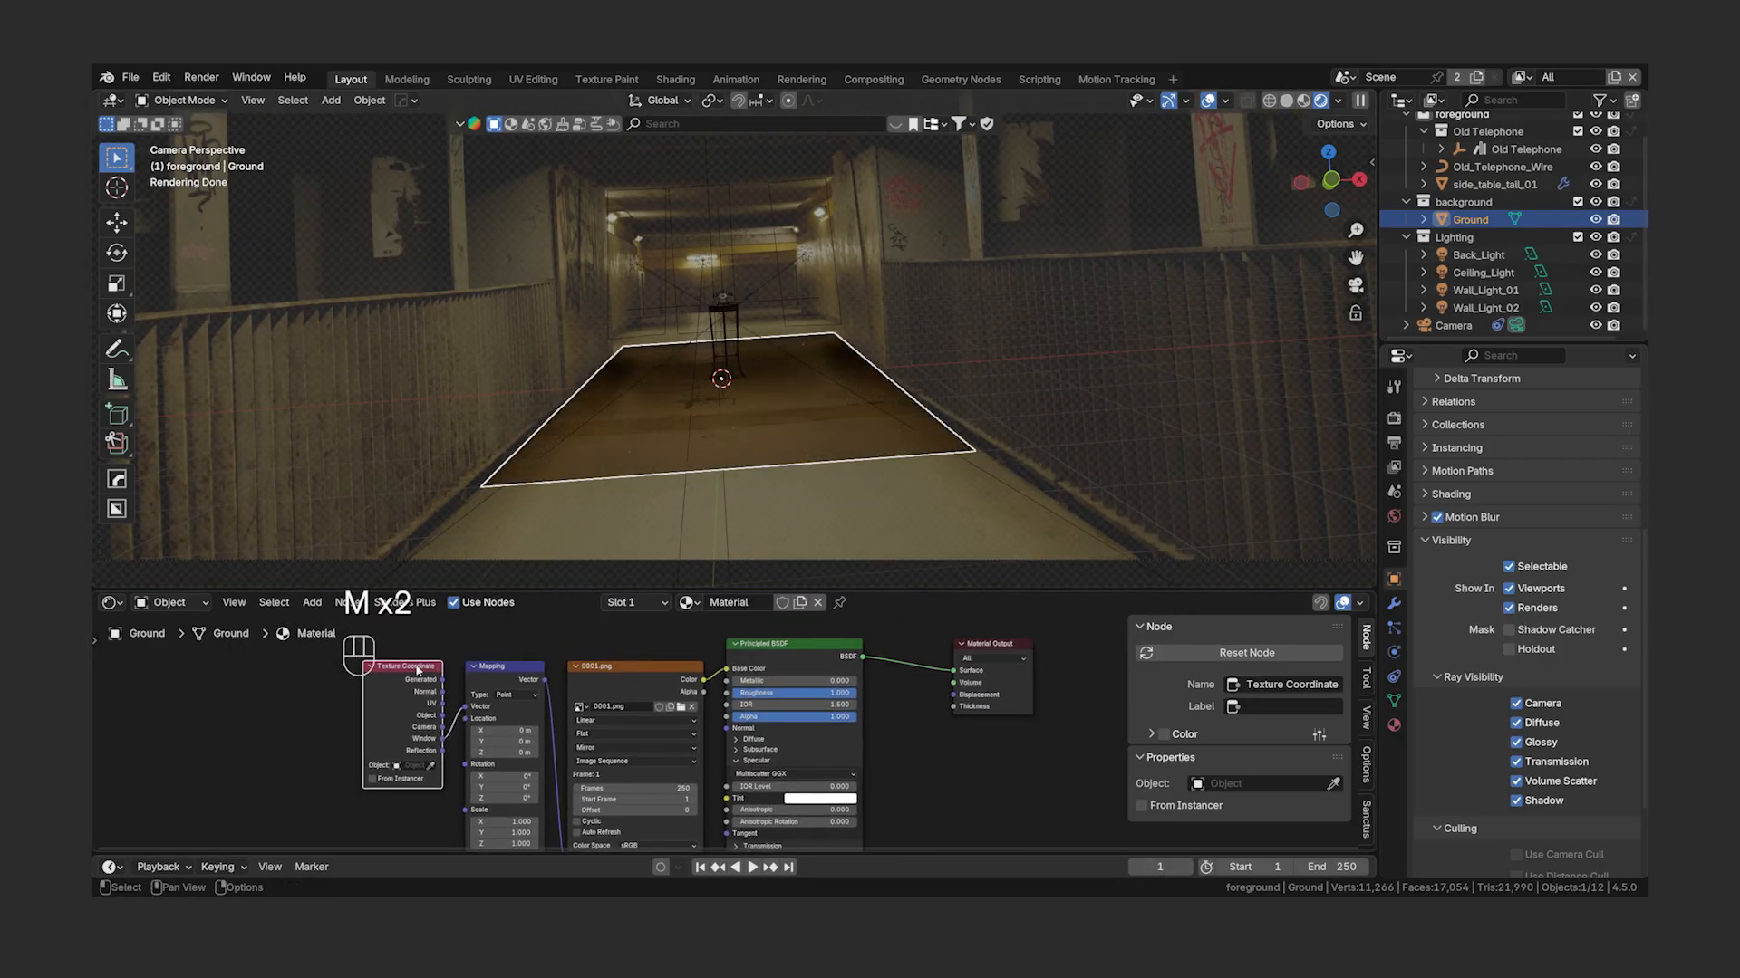
- Try a Blackbody temperature of 6000 K on the Ceiling_Light, then undo the change
scroll(757, 371, "up", 5, "shift")
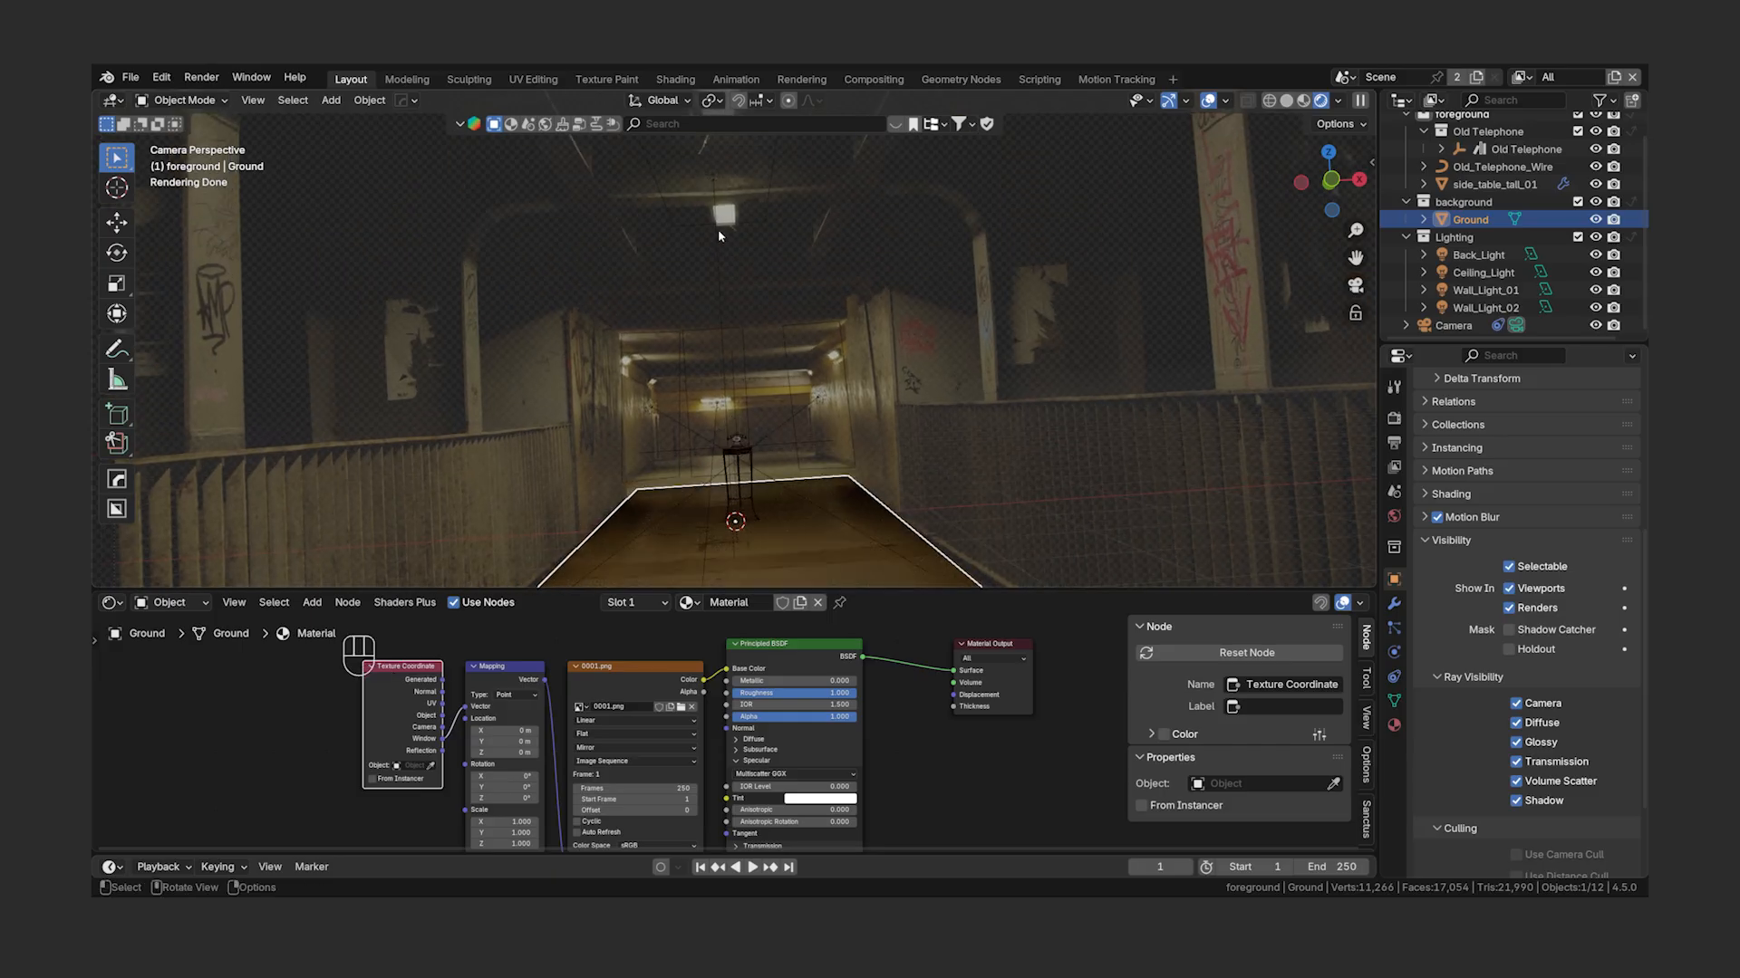
left_click(717, 227)
left_click(1394, 652)
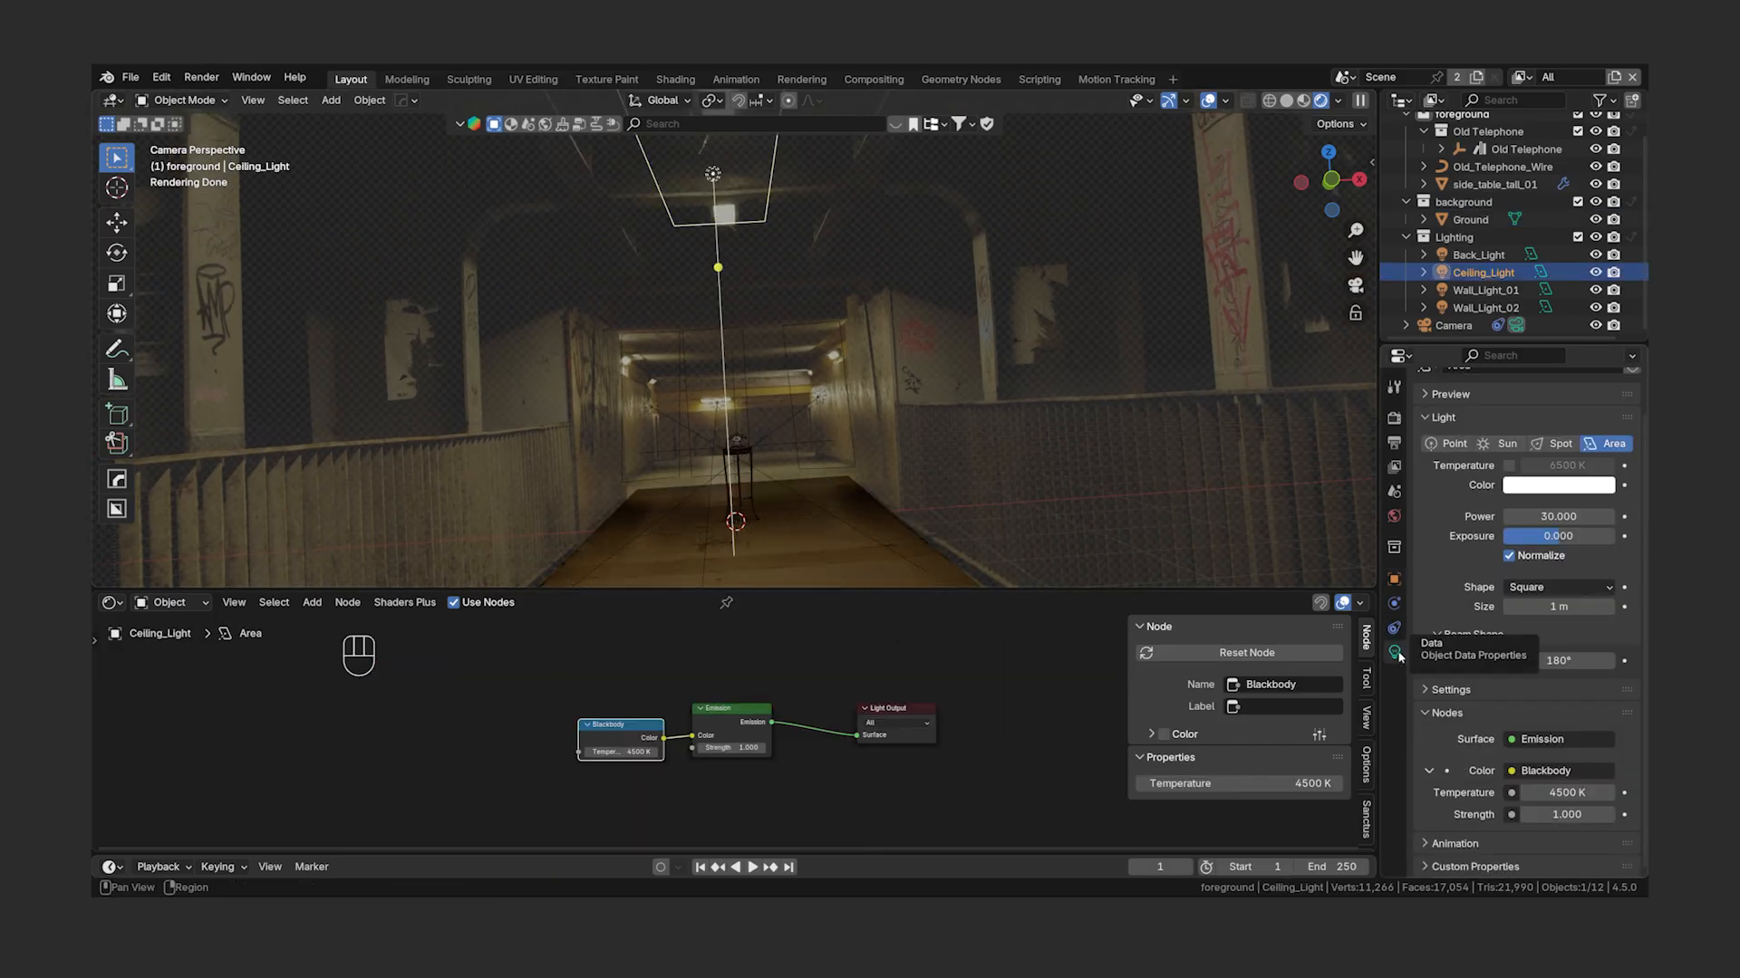
left_click(1560, 793)
type("6000")
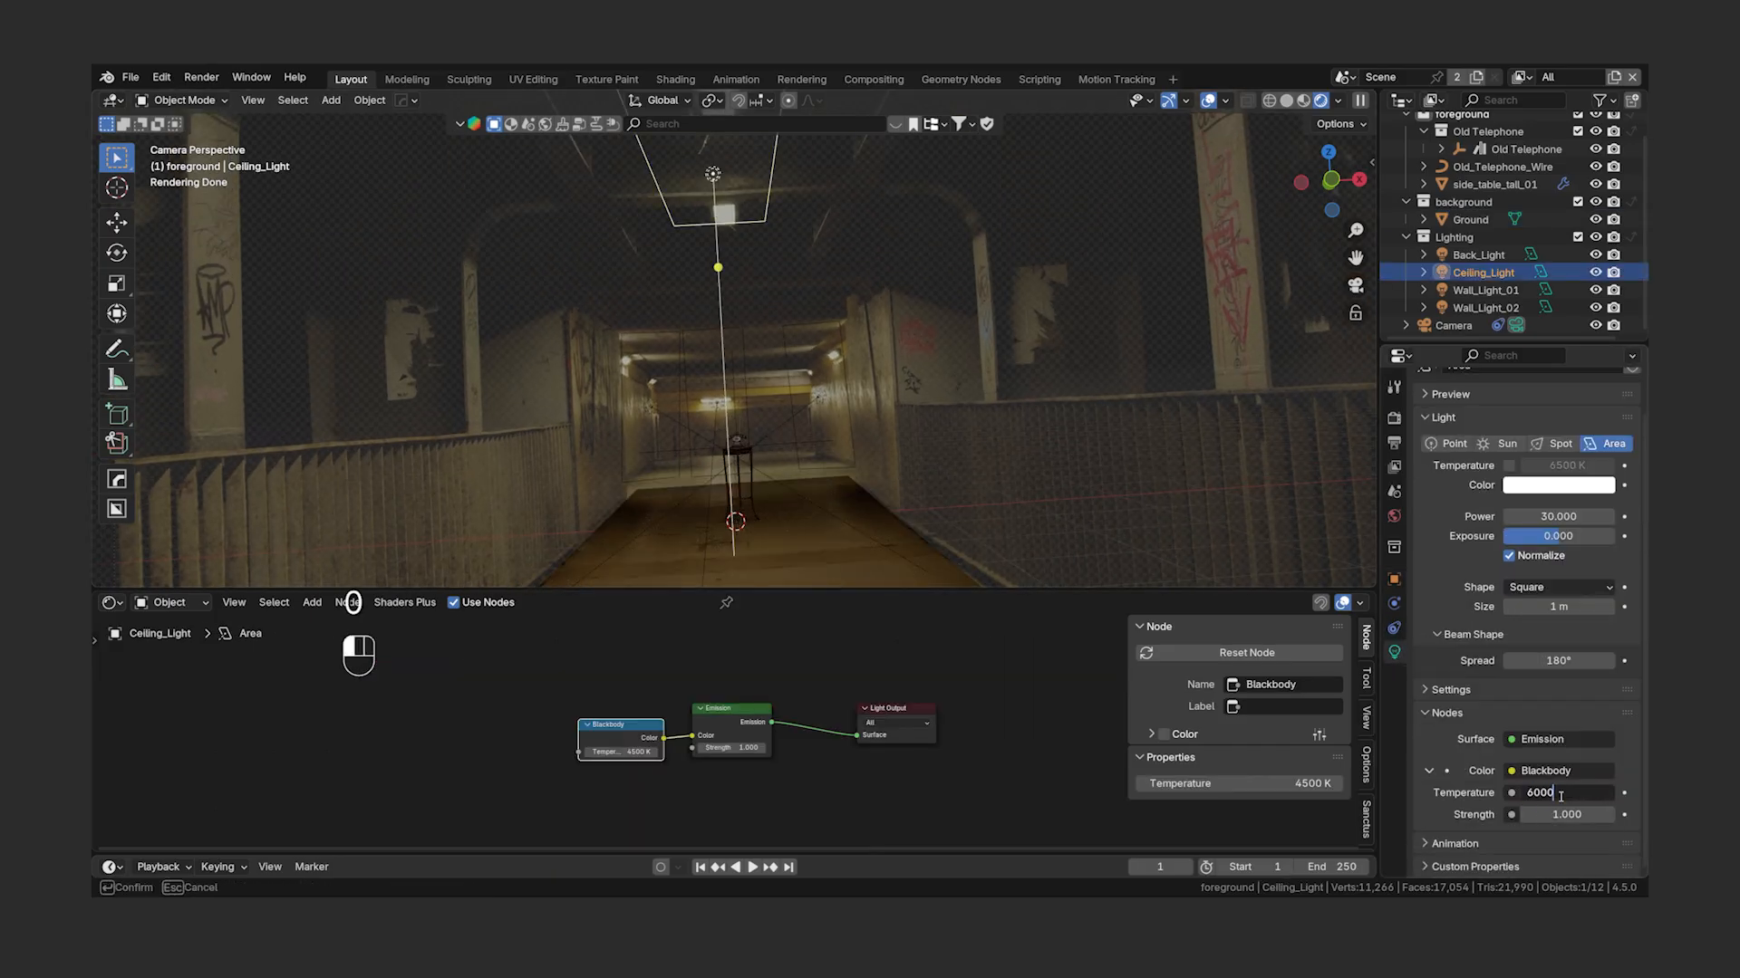
key("Return")
middle_click_drag(861, 513, 868, 424, "shift")
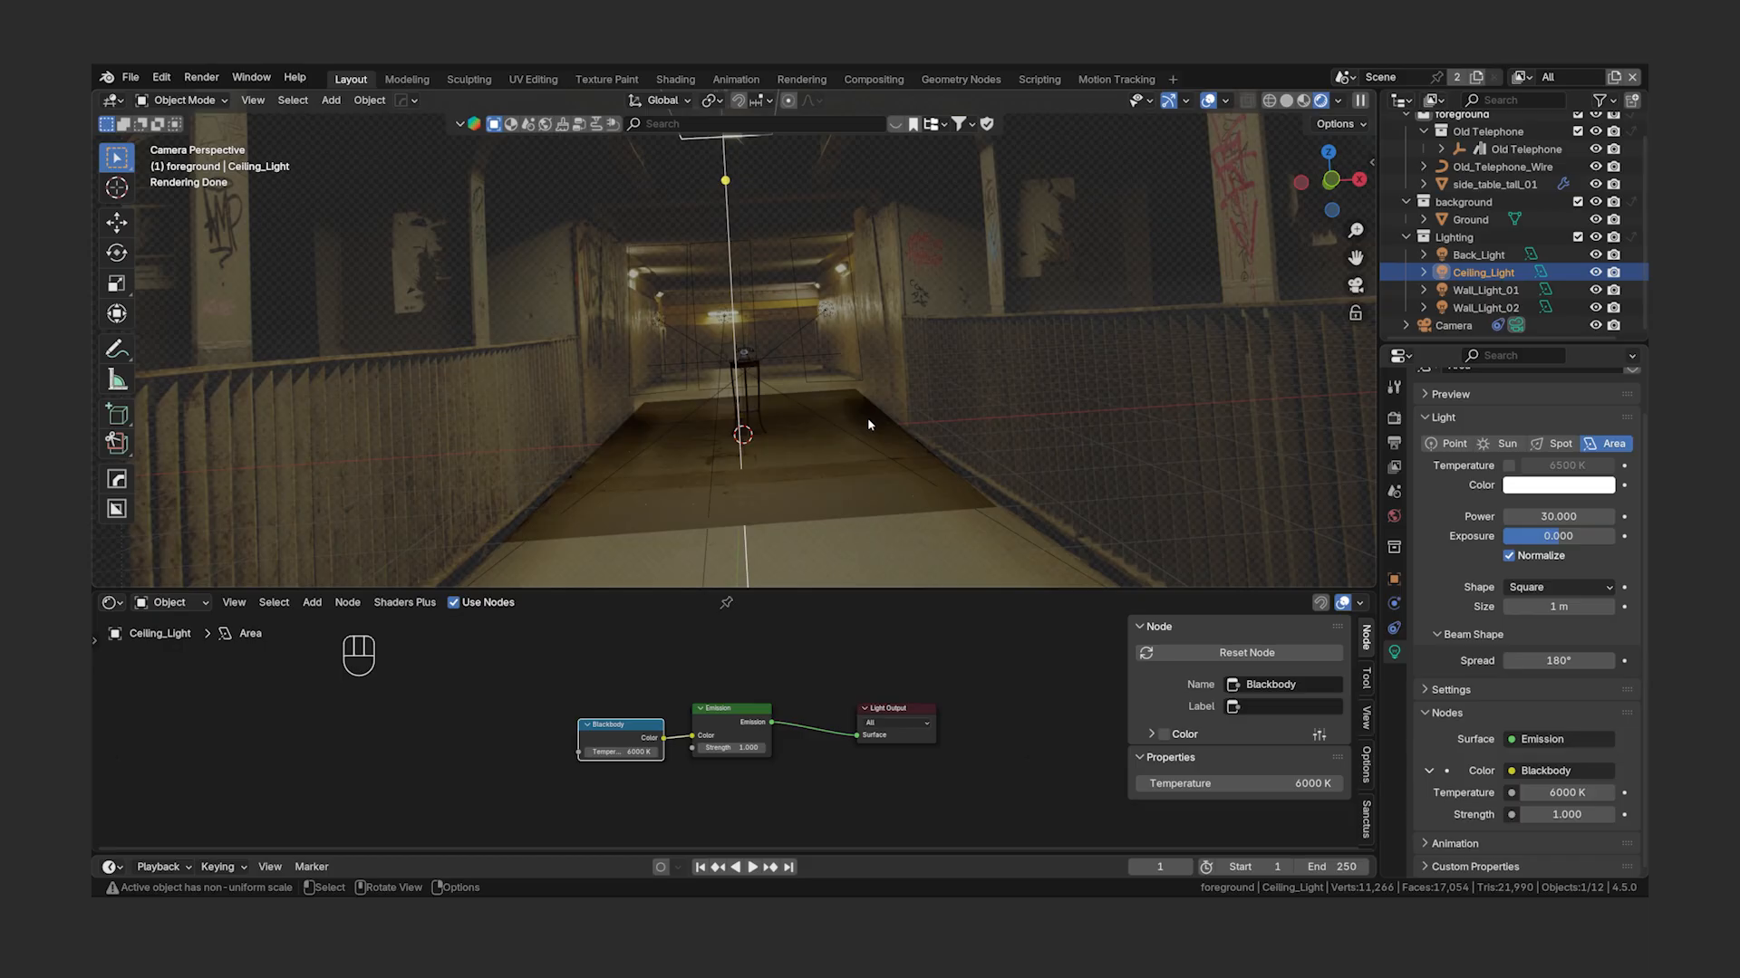
key("ctrl+z")
- Make room in the Ground's material by moving the Texture Coordinate, Mapping and Image Texture nodes horizontally away from the Principled BSDF
left_click(790, 460)
left_click_drag(856, 589, 856, 484)
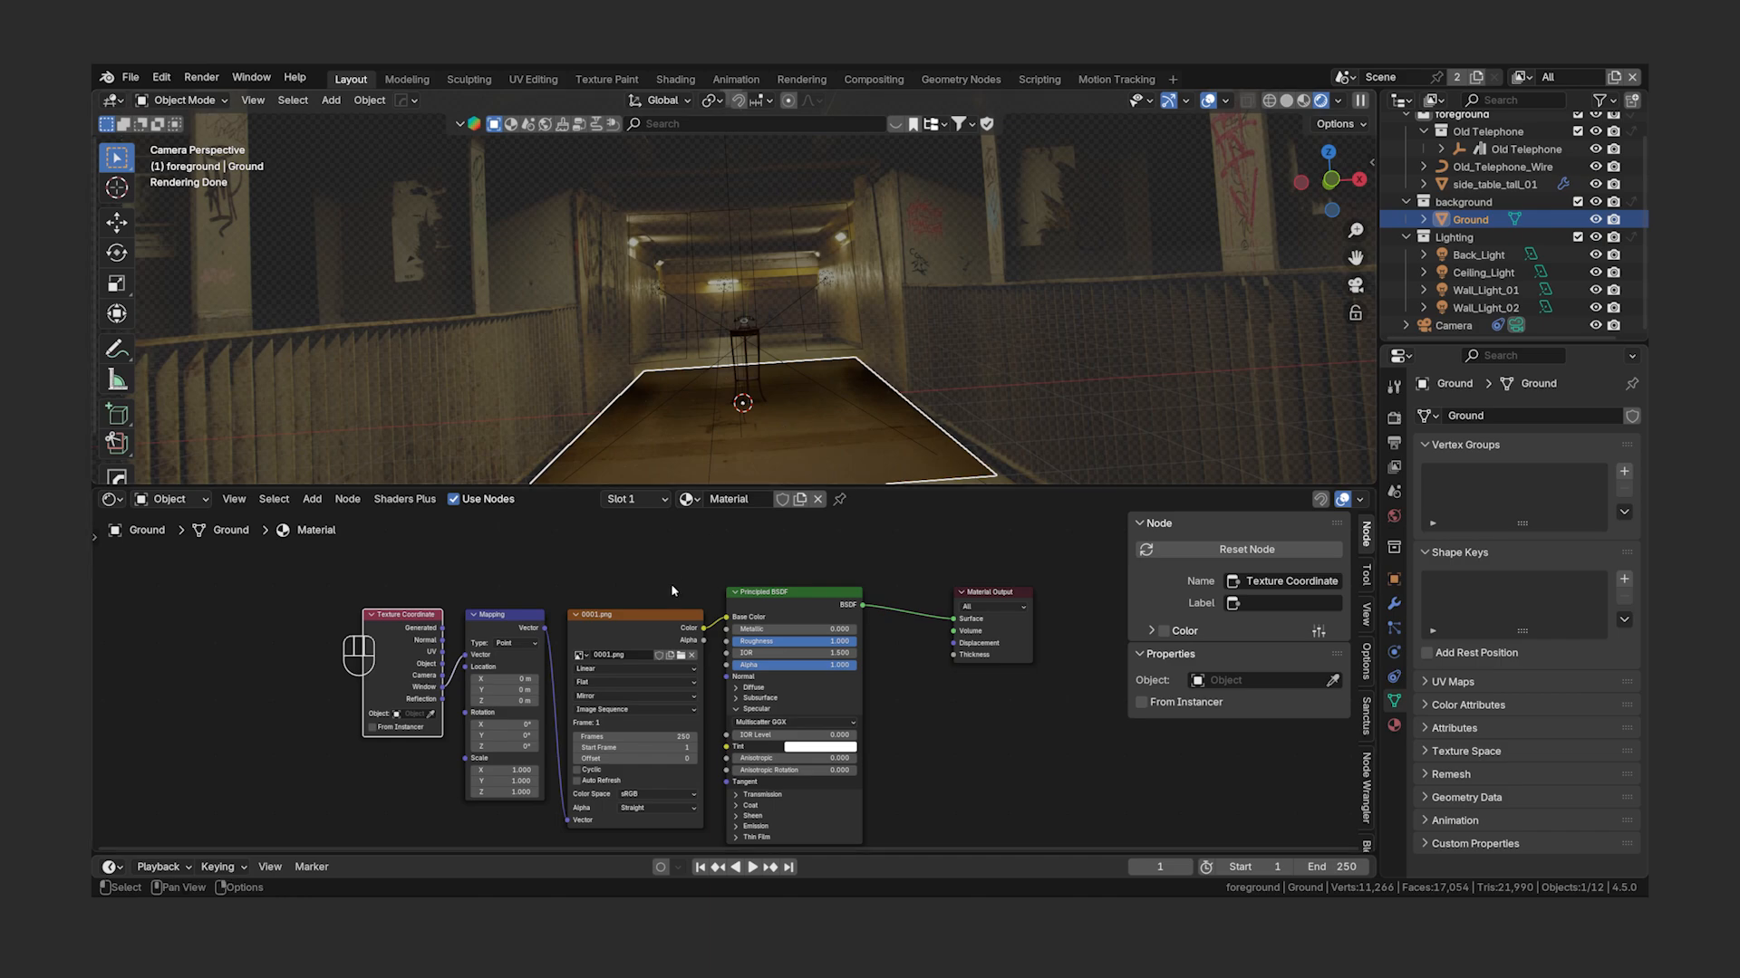
scroll(671, 583, "down", 3)
key("g")
key("x")
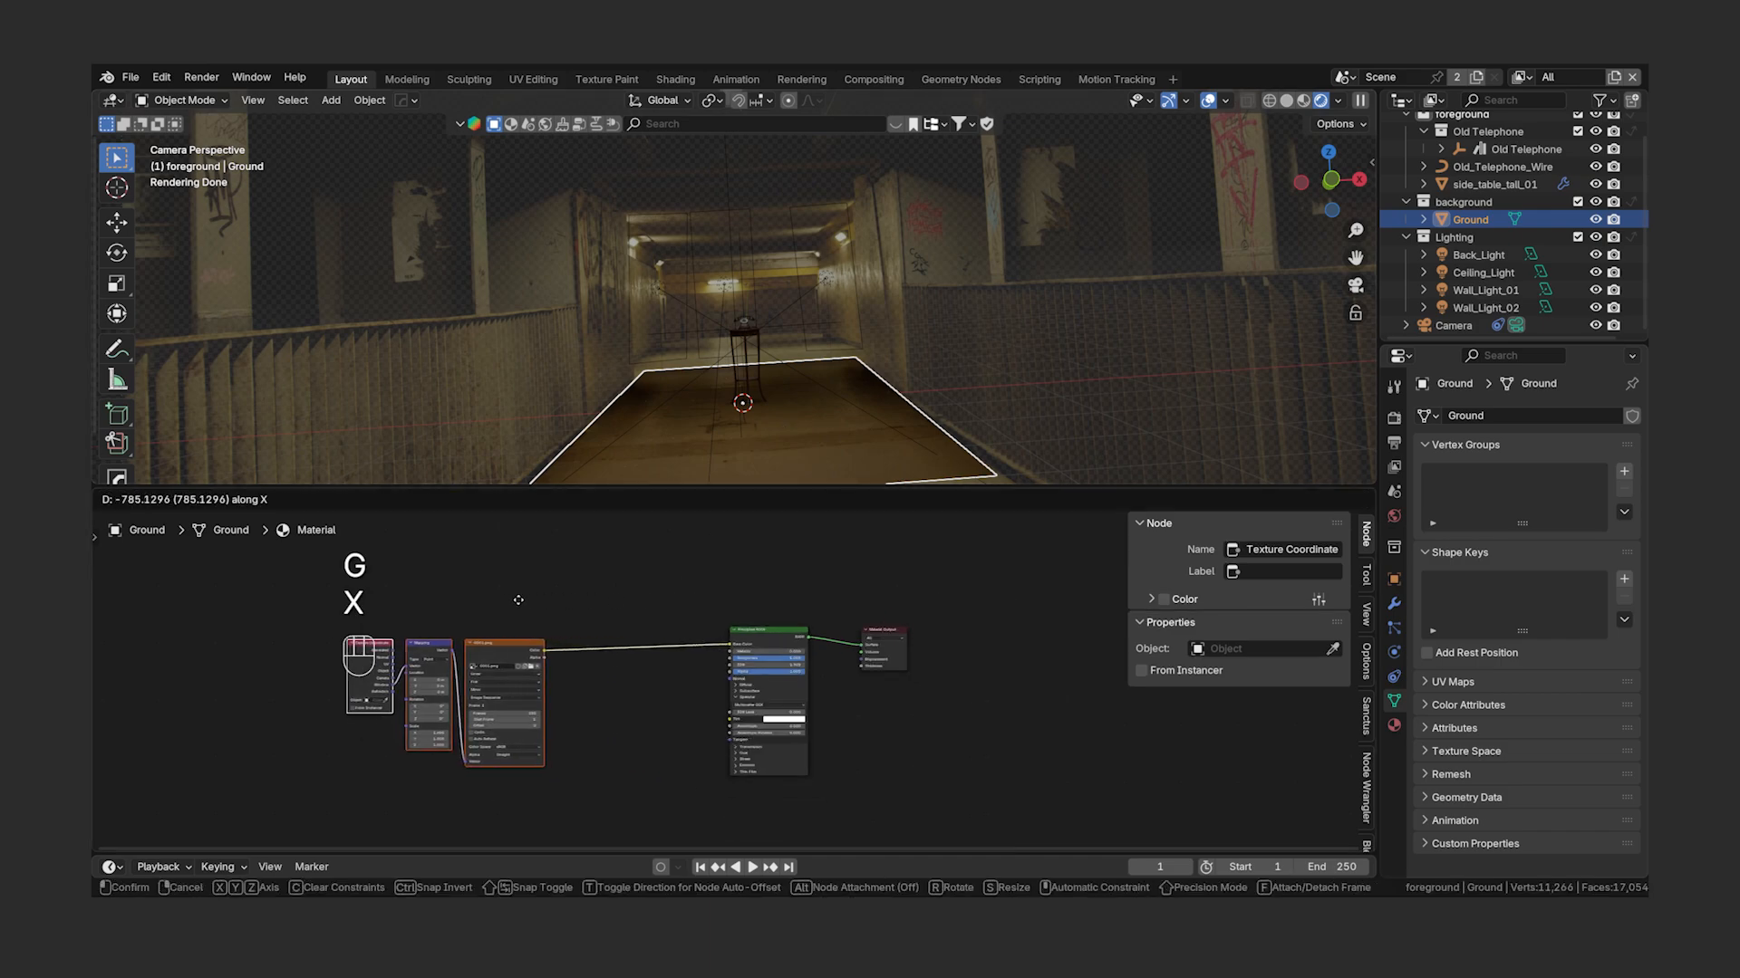
left_click(503, 598)
- Add a Gamma node between the Image Texture's Color output and the Principled BSDF's Base Color
key("shift+a")
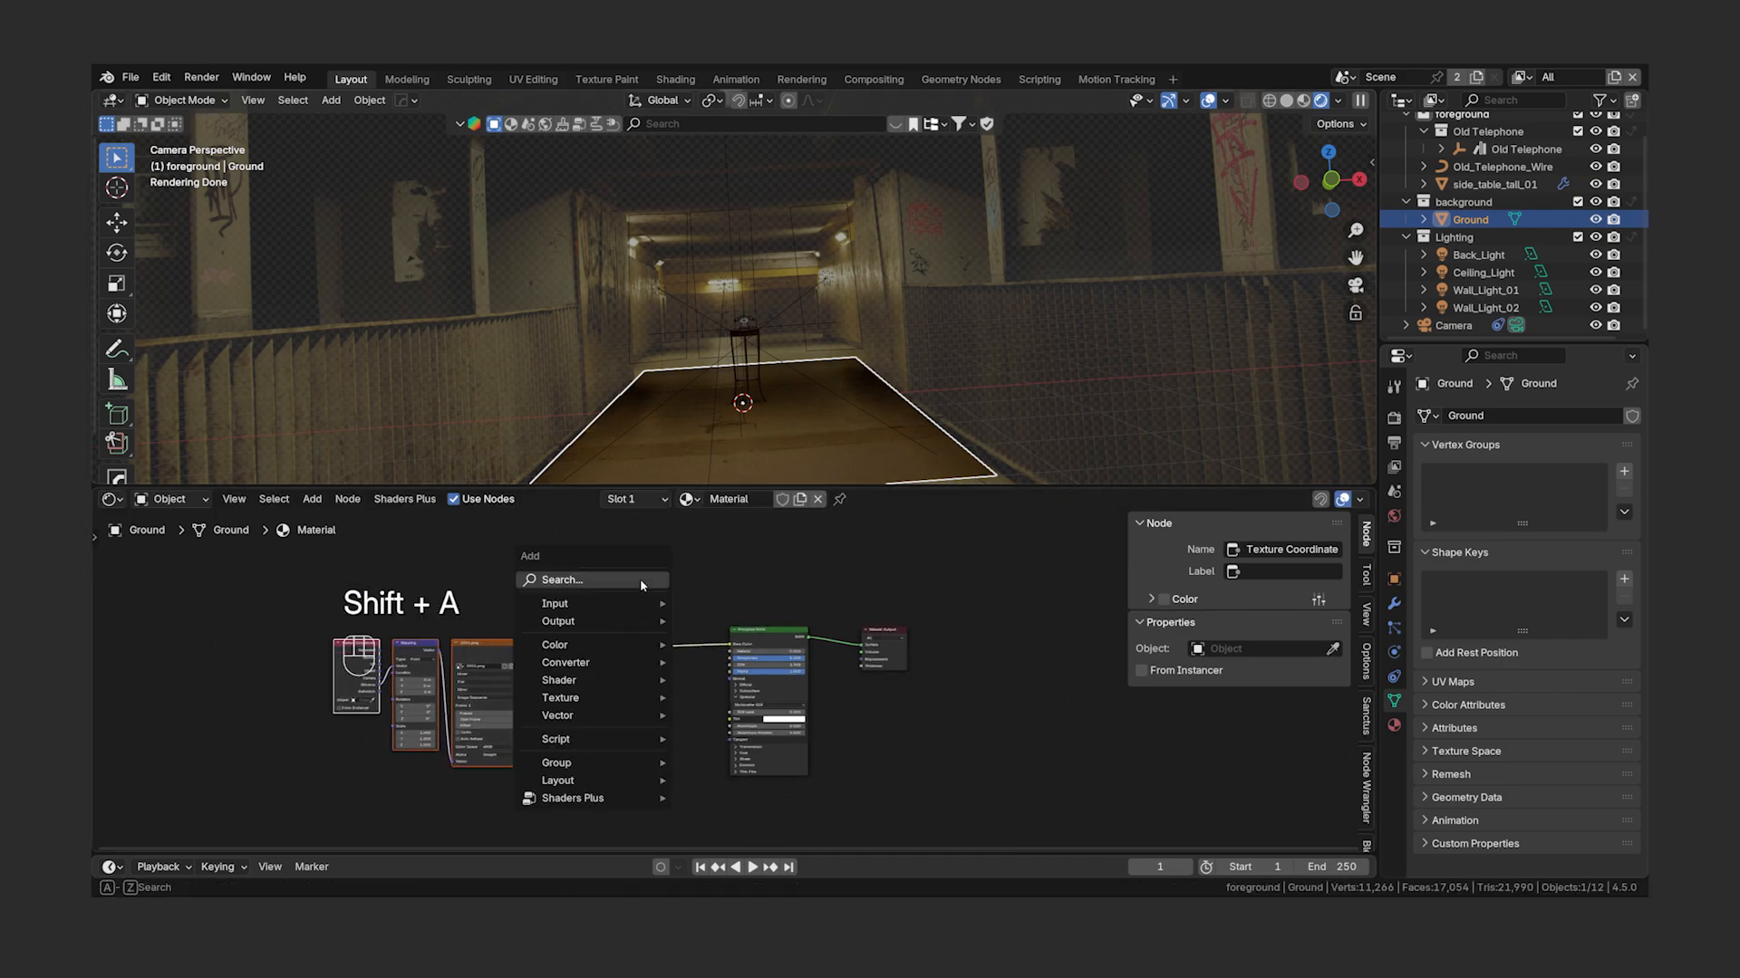
left_click(639, 579)
type("gamma")
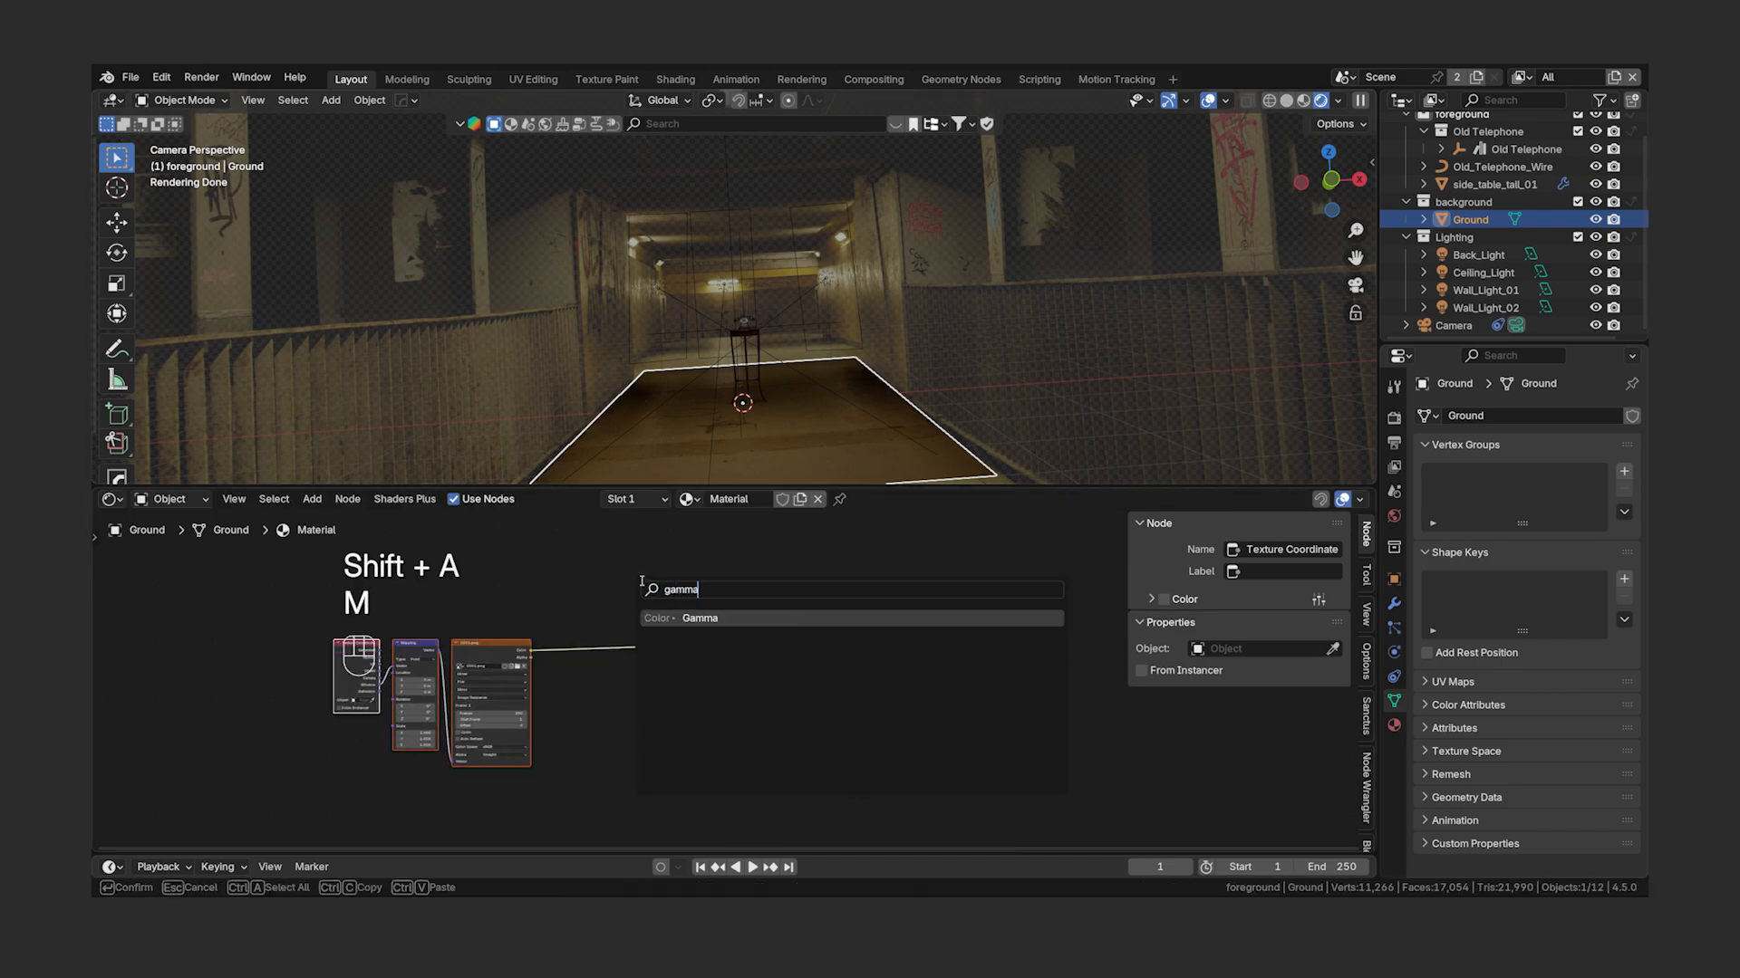
left_click(732, 619)
left_click(644, 675)
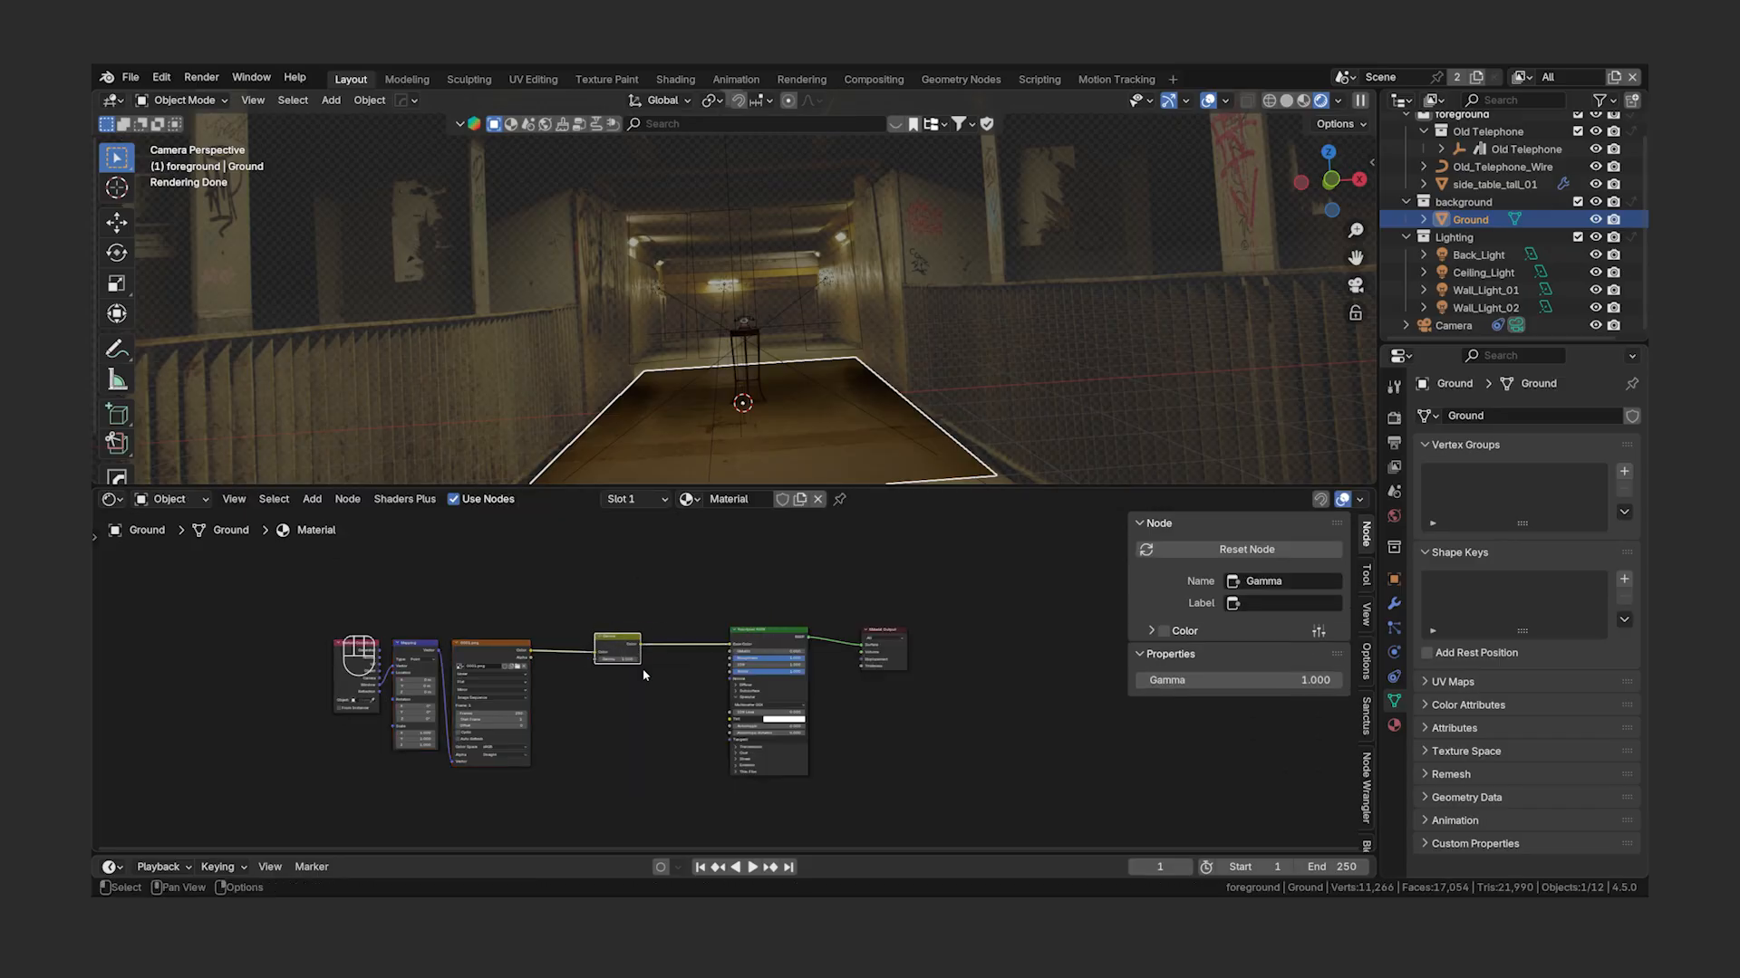
- Set the Gamma node's value to 0.510 to brighten the Ground texture
scroll(644, 675, "up", 4)
middle_click_drag(710, 691, 759, 703)
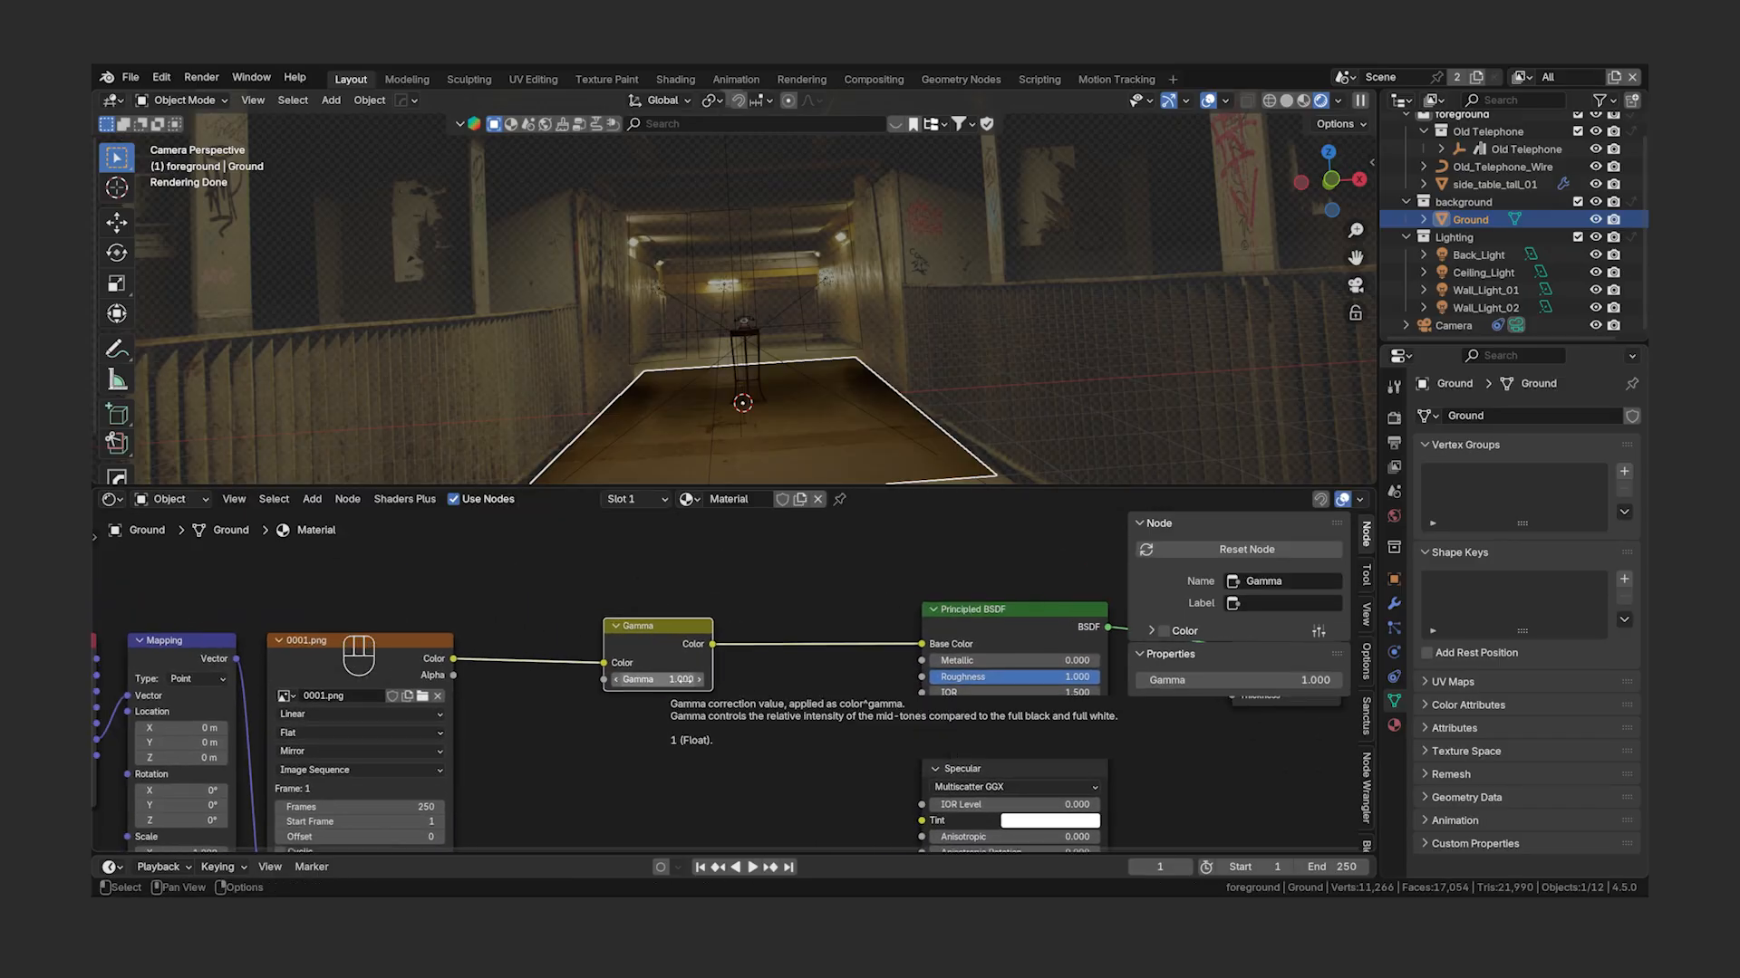
left_click_drag(681, 679, 639, 679)
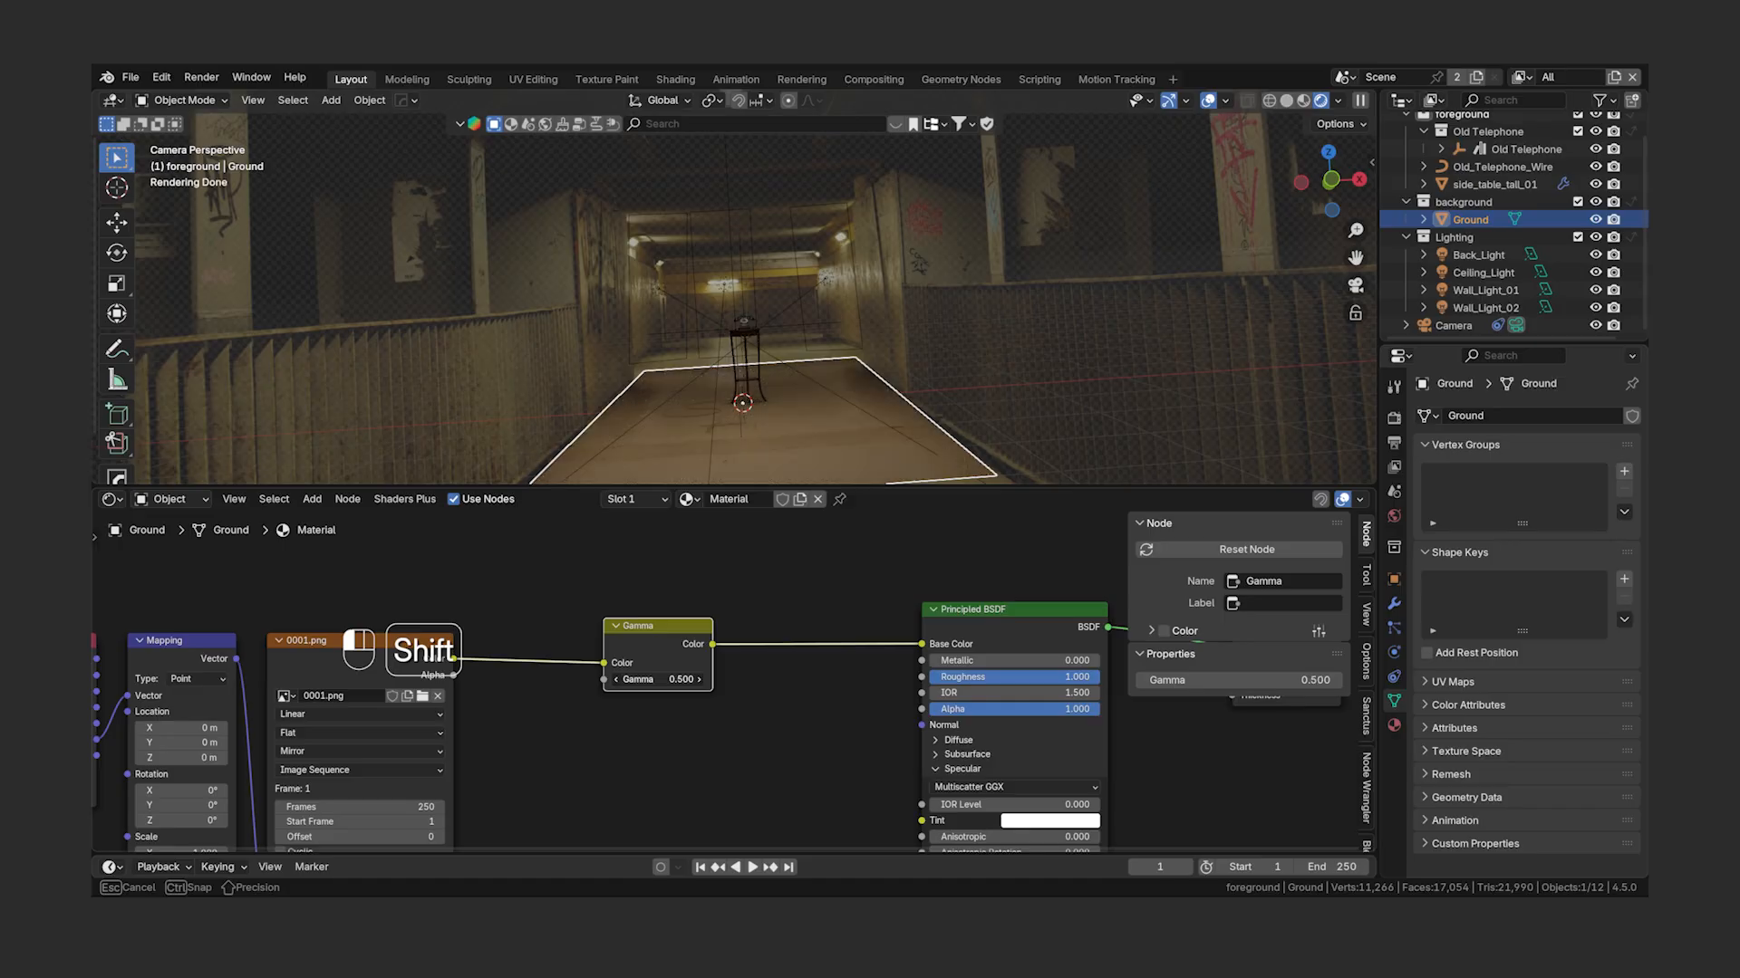
middle_click_drag(812, 413, 804, 310, "shift")
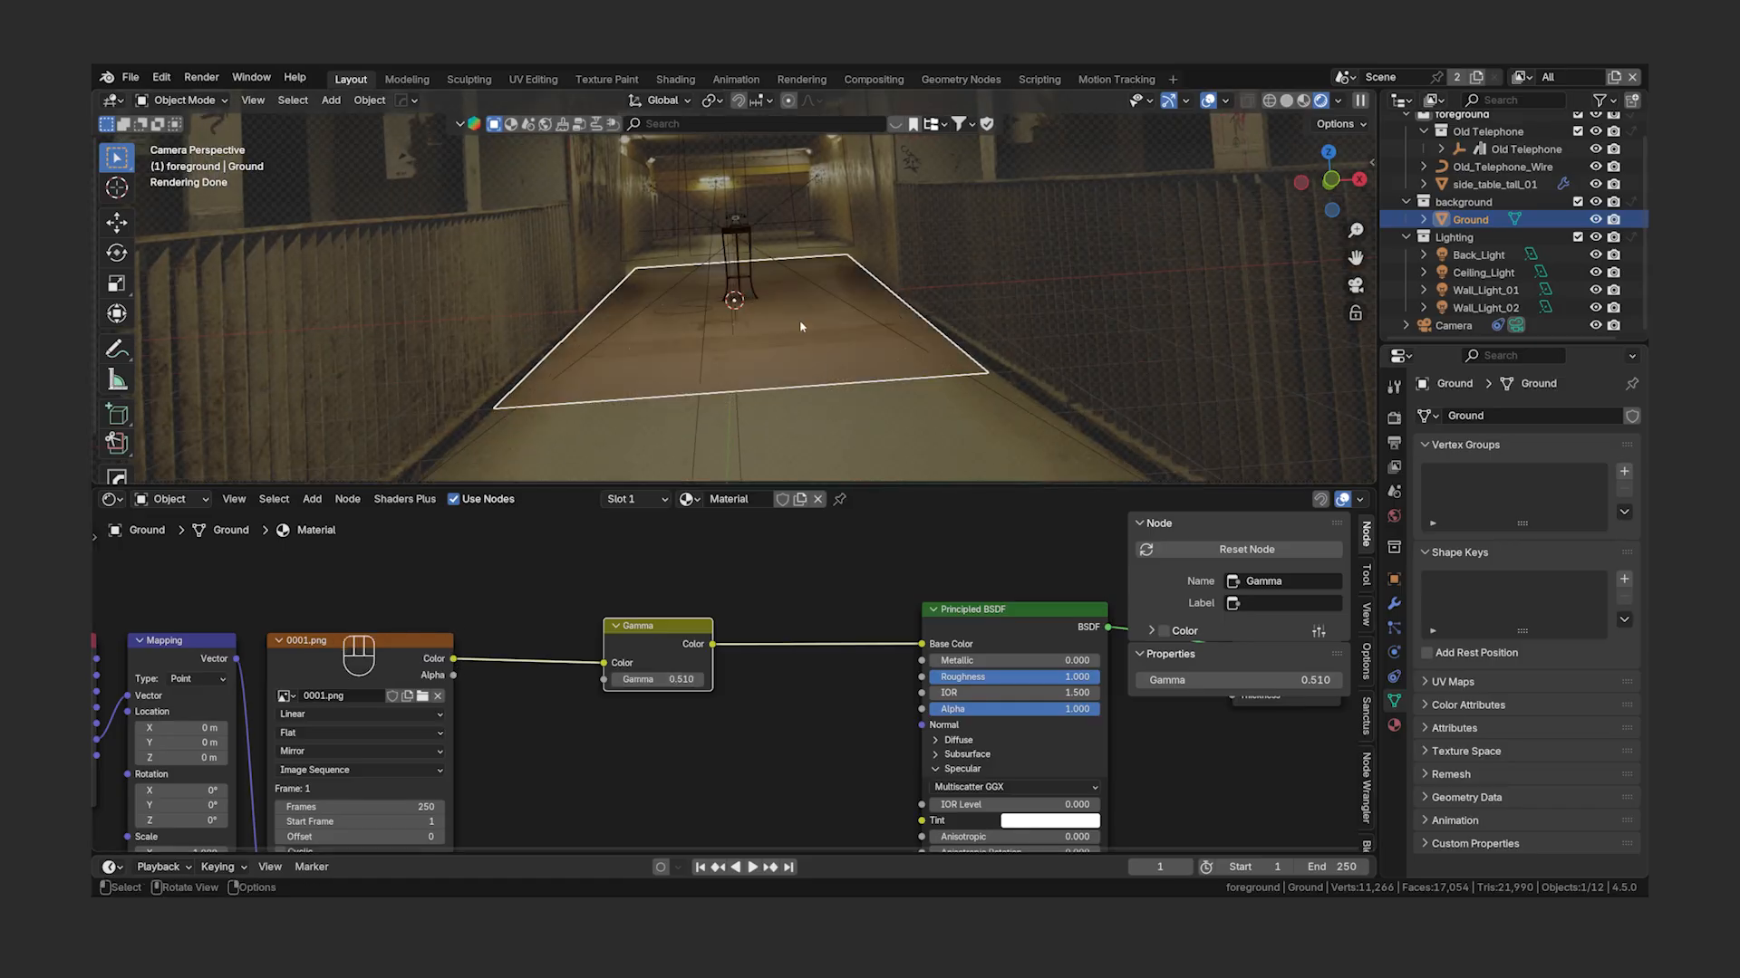
- Examine the table's contact shadow on the Ground up close while muting and unmuting the Gamma node
scroll(797, 322, "up", 12)
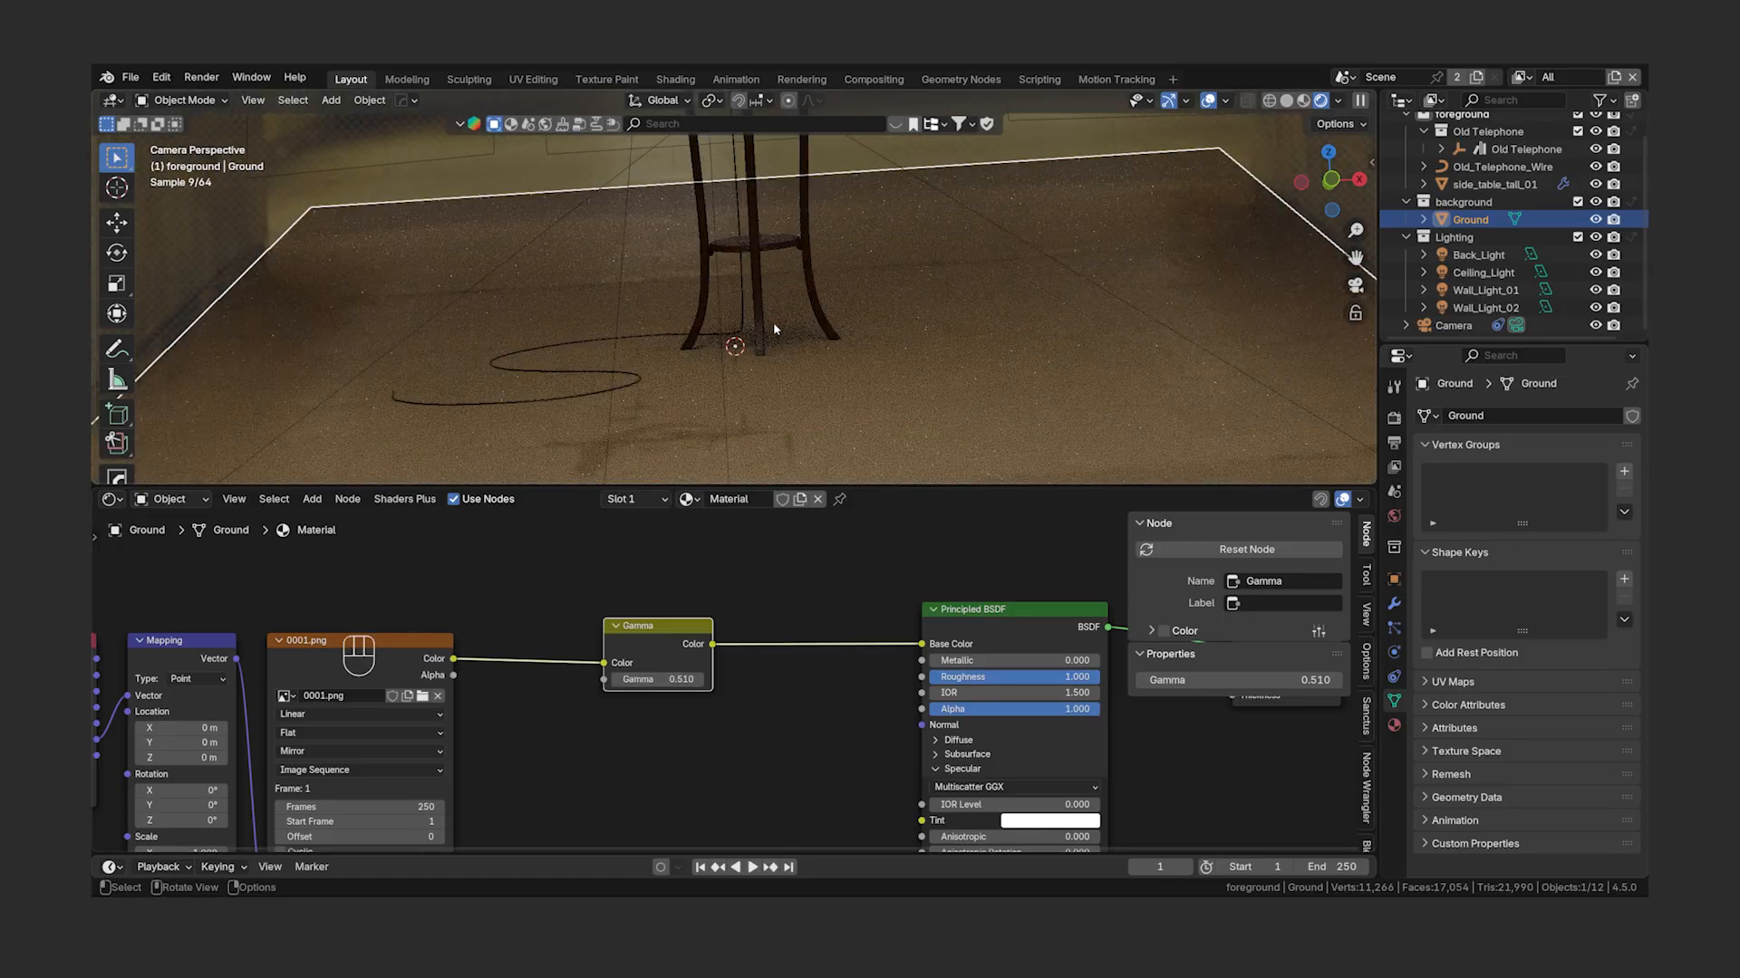
middle_click_drag(799, 358, 795, 322, "shift")
scroll(770, 299, "up", 2)
key("m")
key("m")
key("m")
key("m")
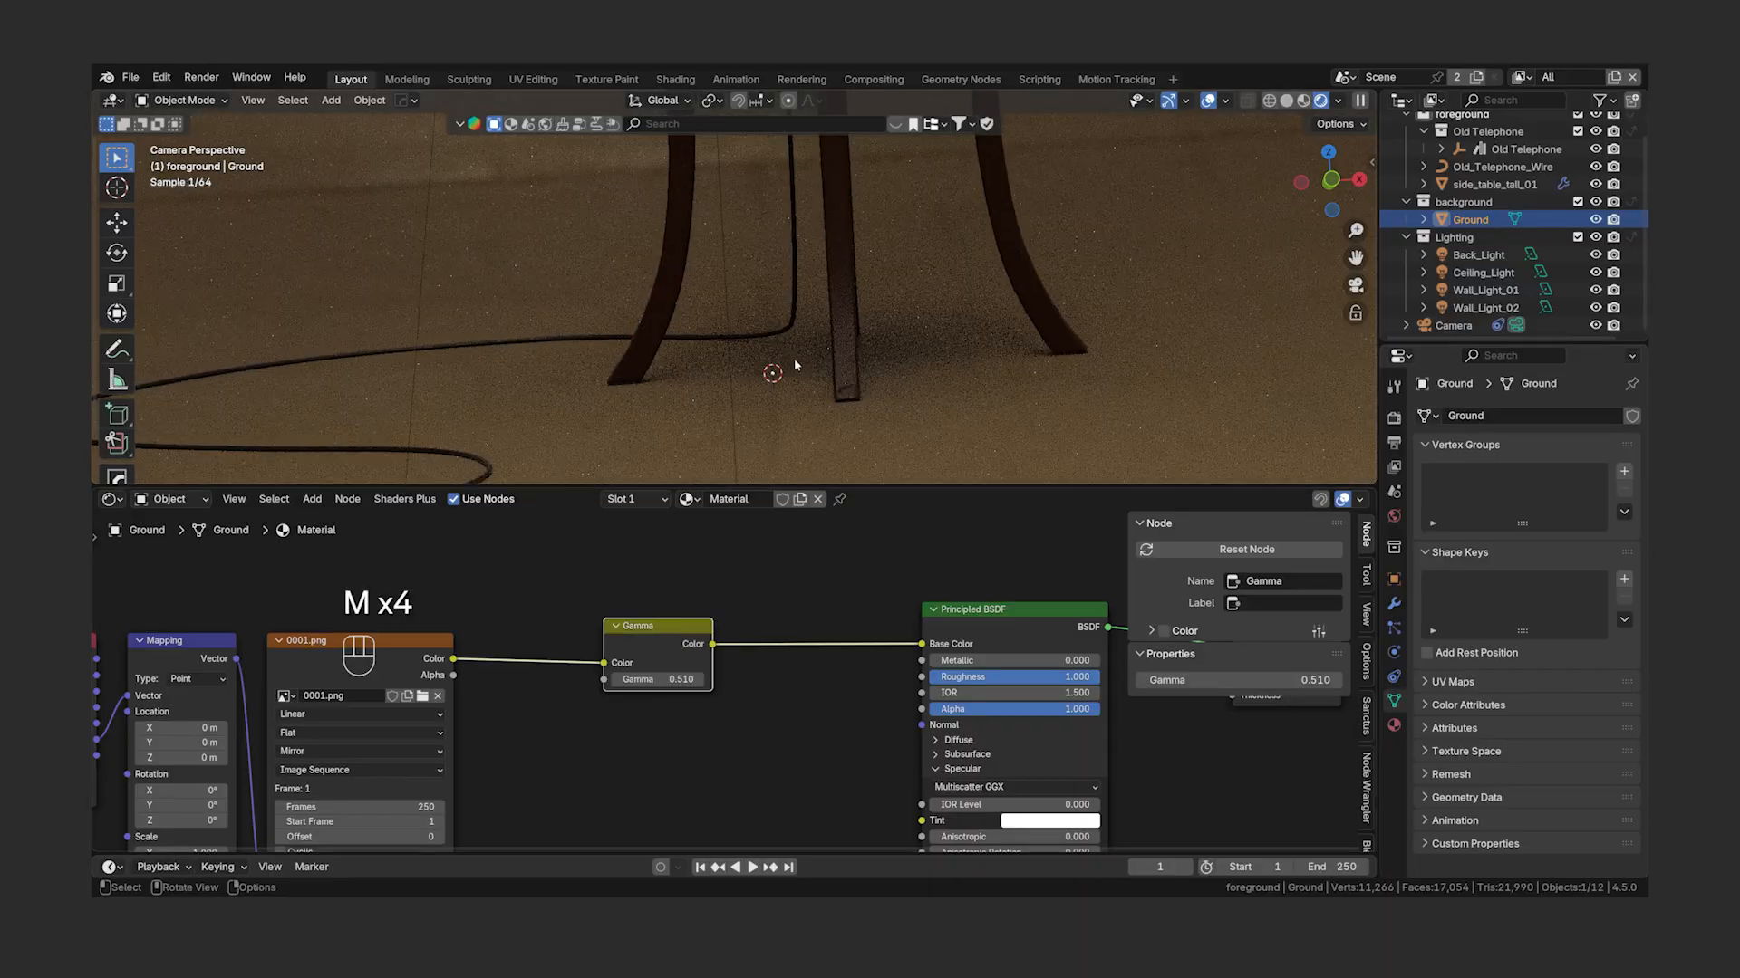
scroll(795, 363, "down", 10)
middle_click_drag(797, 369, 791, 339, "shift")
scroll(789, 372, "down", 6)
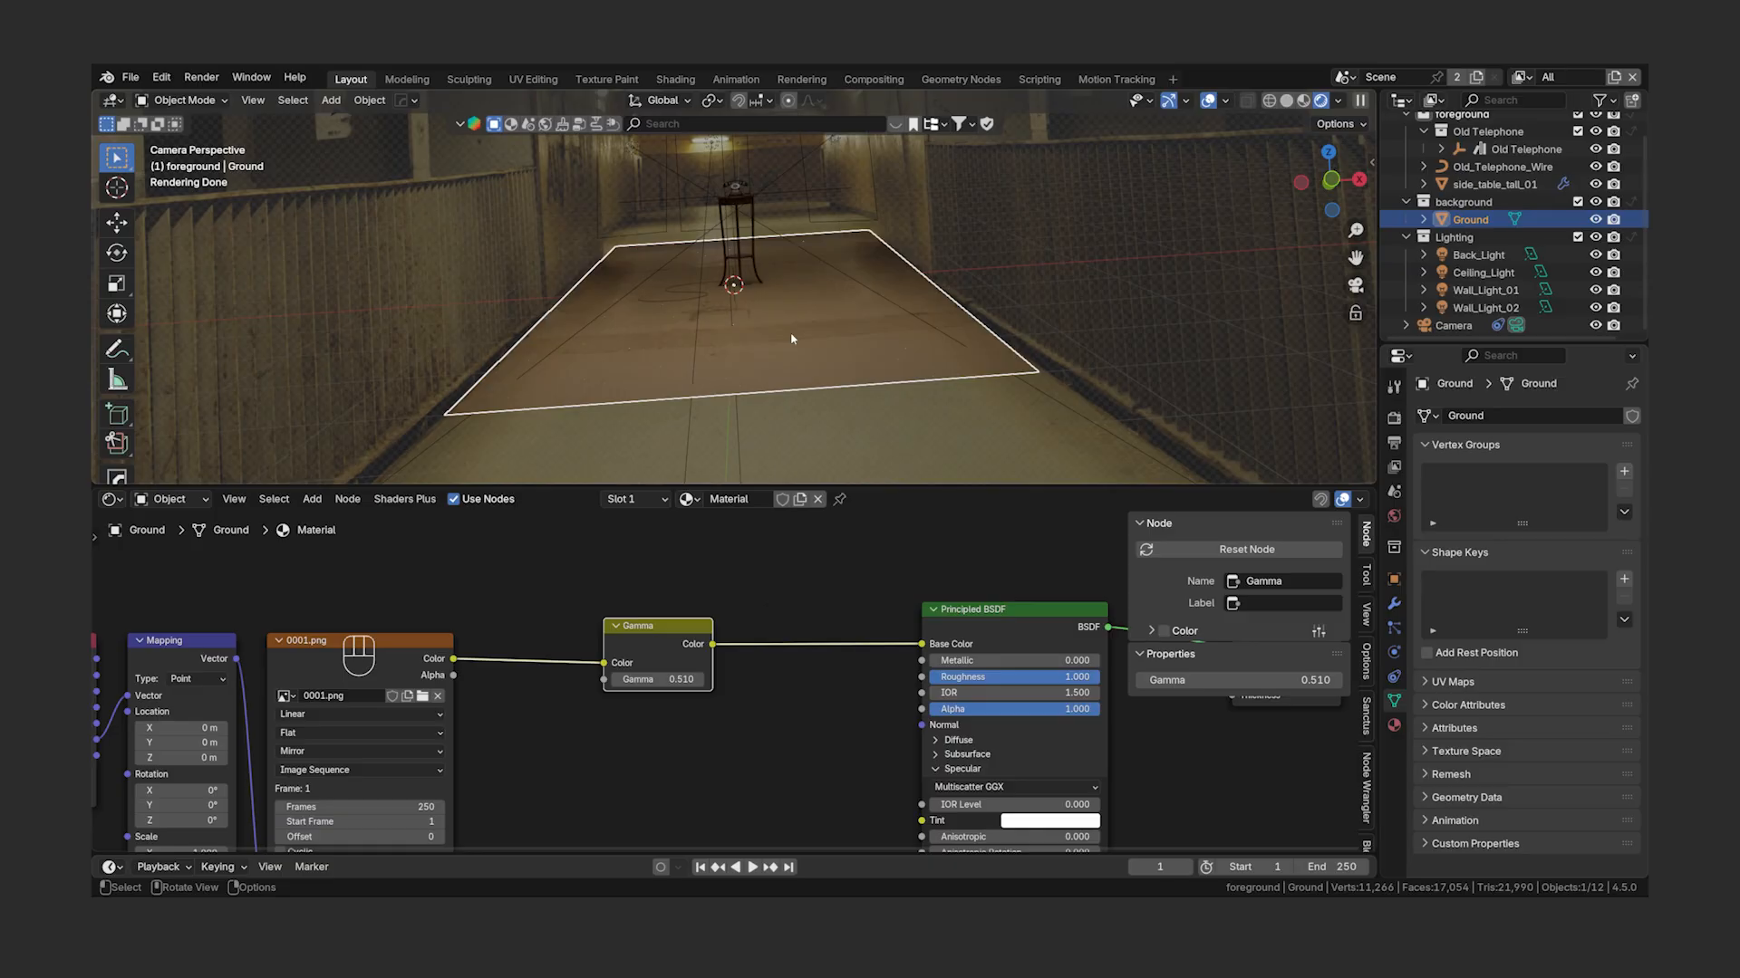
- Add a Hue/Saturation/Value node between the Gamma node and the Principled BSDF, and set its Hue to 0.550
key("shift+a")
type("hue")
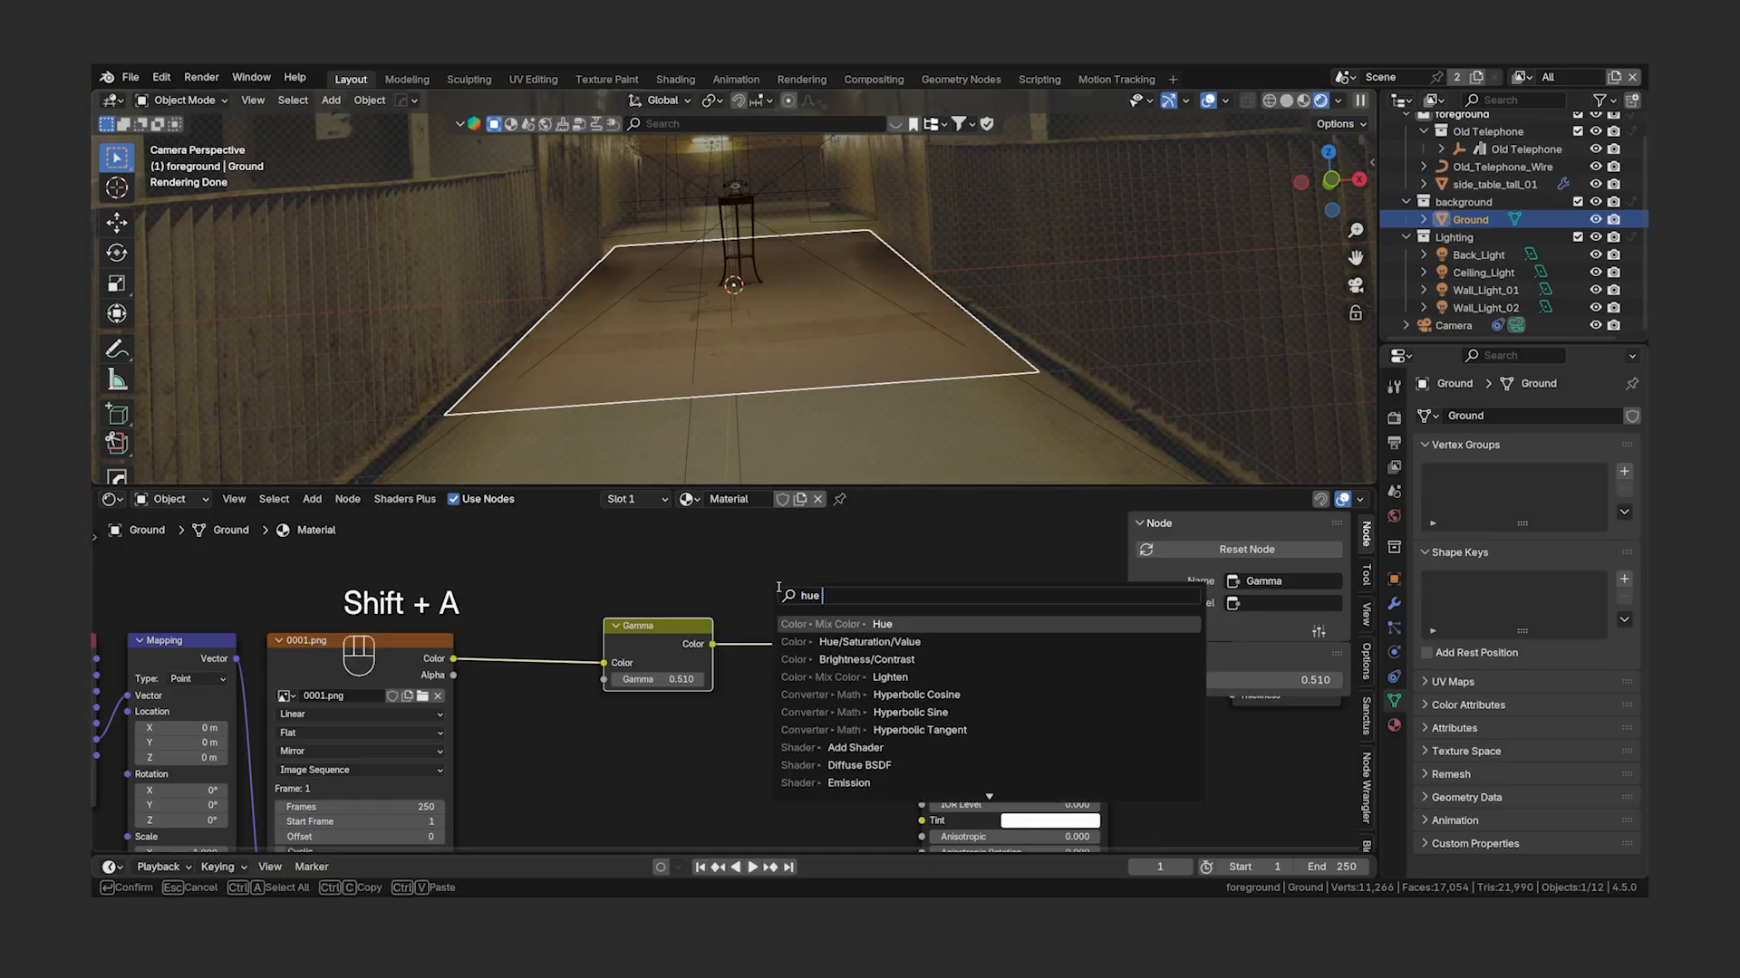
left_click(928, 644)
left_click(797, 636)
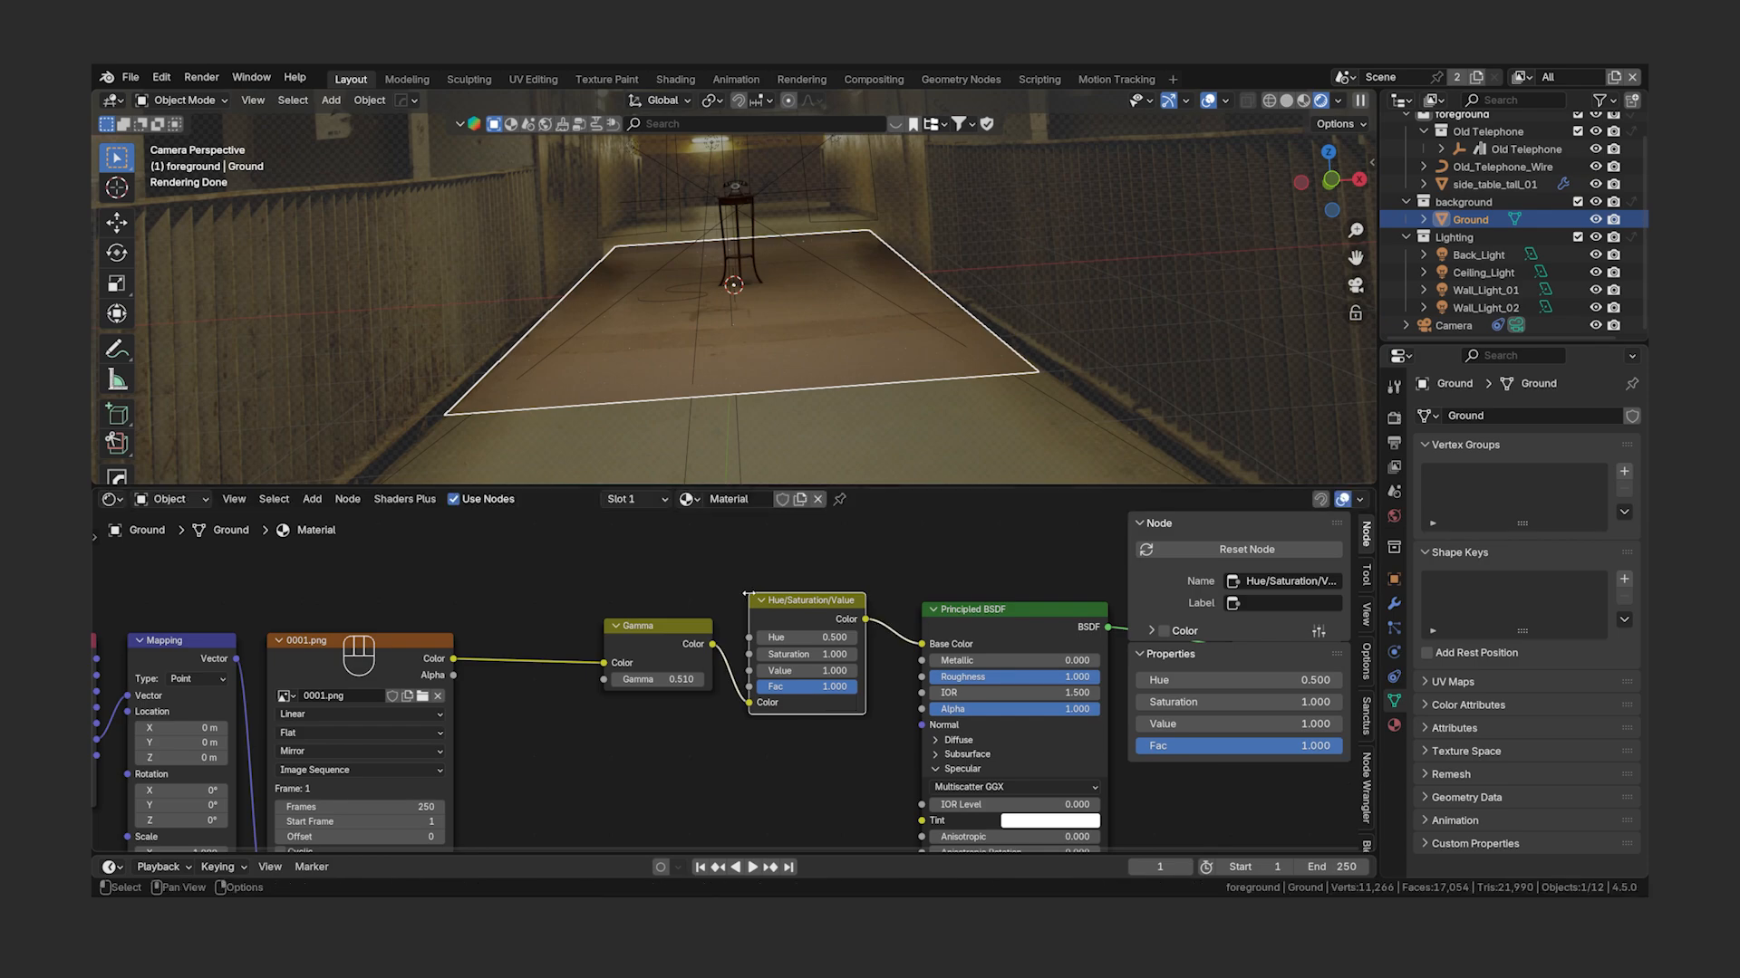
left_click_drag(794, 638, 794, 638, "shift")
left_click(842, 404)
scroll(842, 404, "down", 4)
scroll(842, 404, "up", 6)
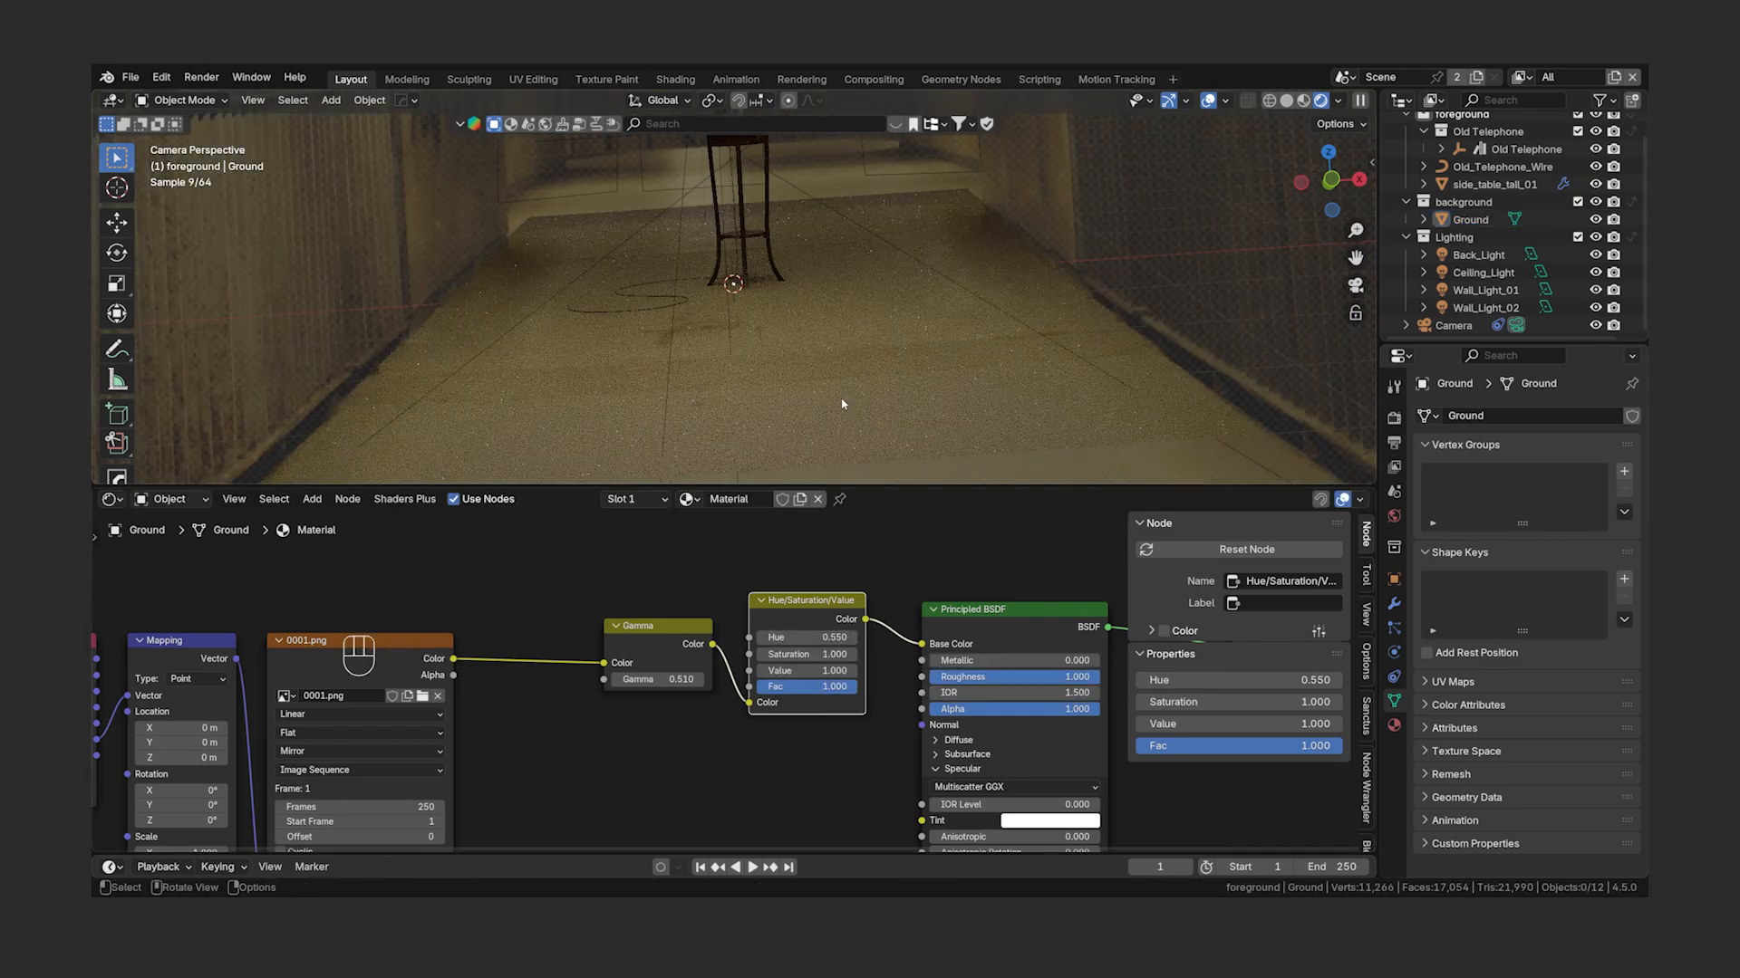
- Turn Shadow Catcher back on for the Ground plane and view the table legs up close
left_click(842, 404)
left_click(1393, 578)
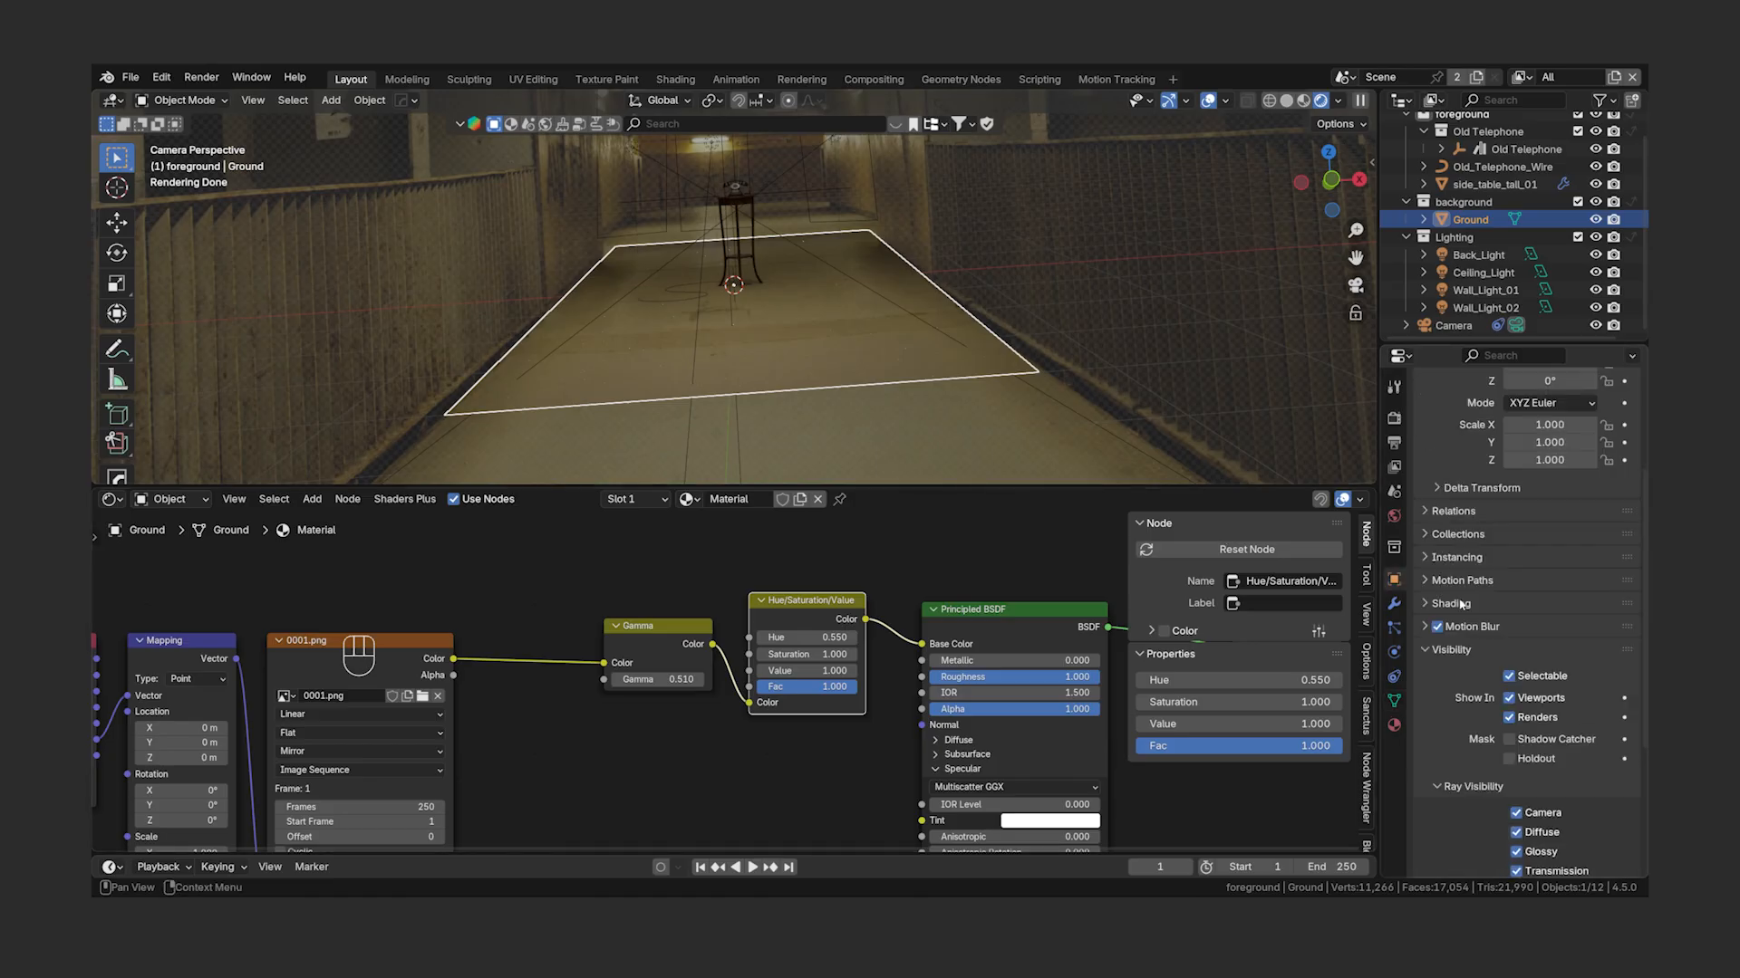
scroll(1532, 634, "down", 3)
scroll(839, 337, "up", 5)
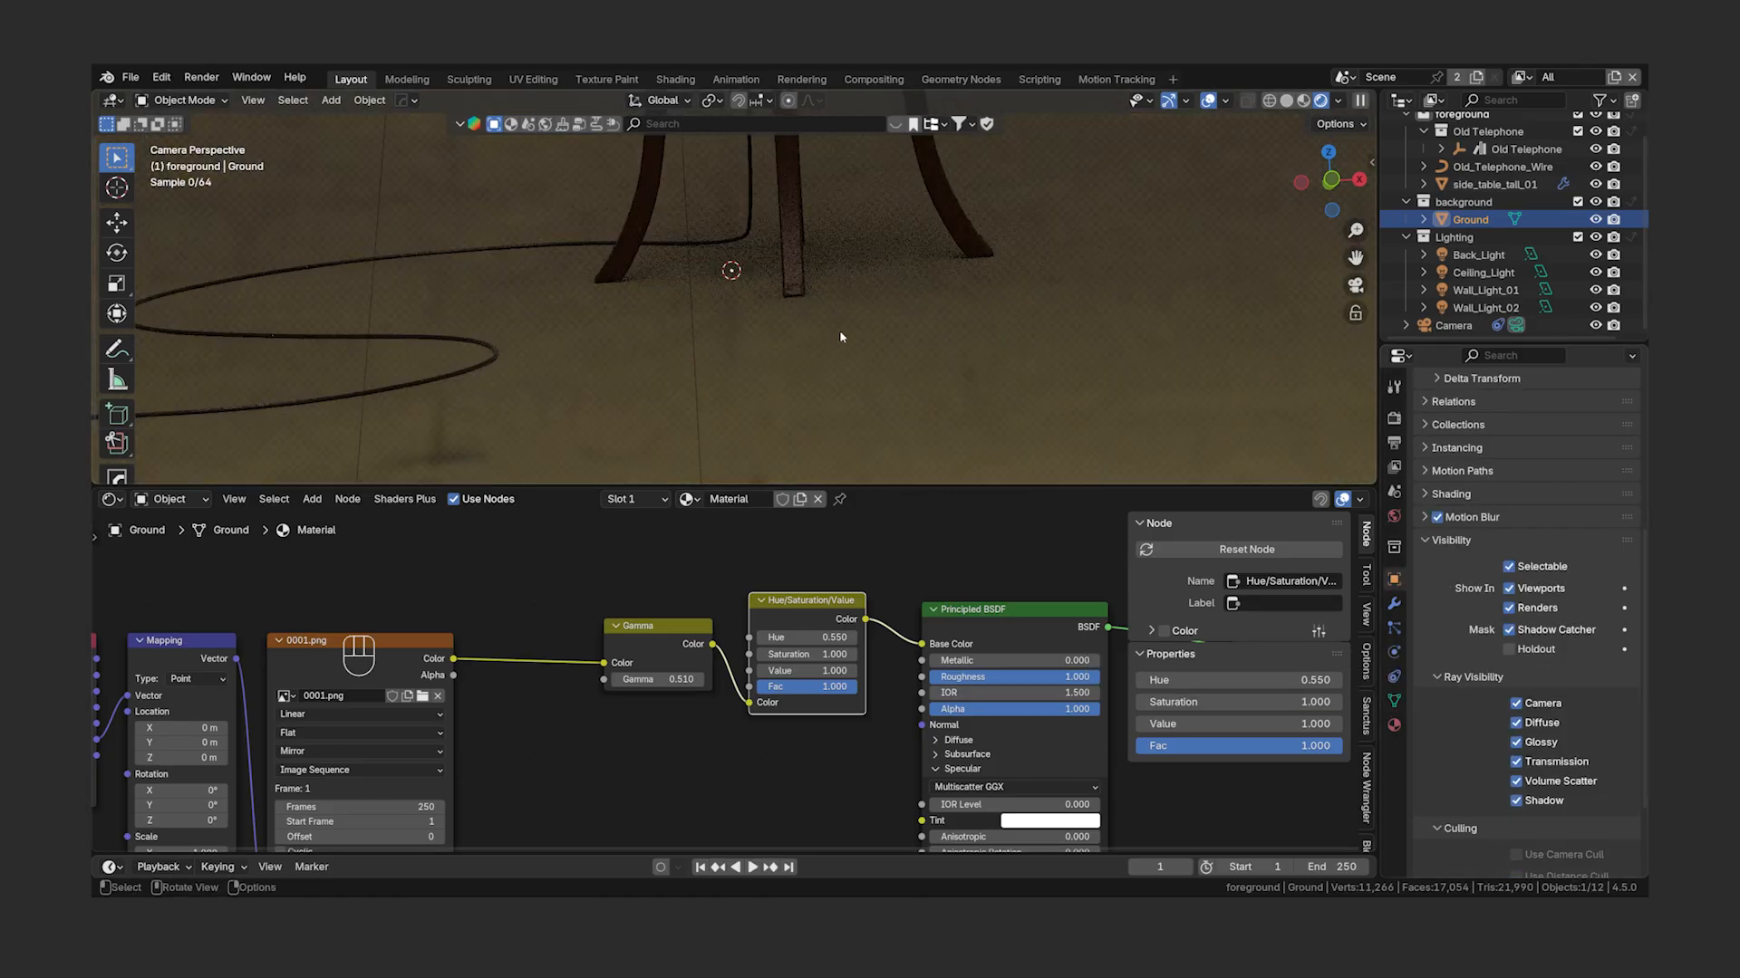
scroll(843, 382, "up", 3)
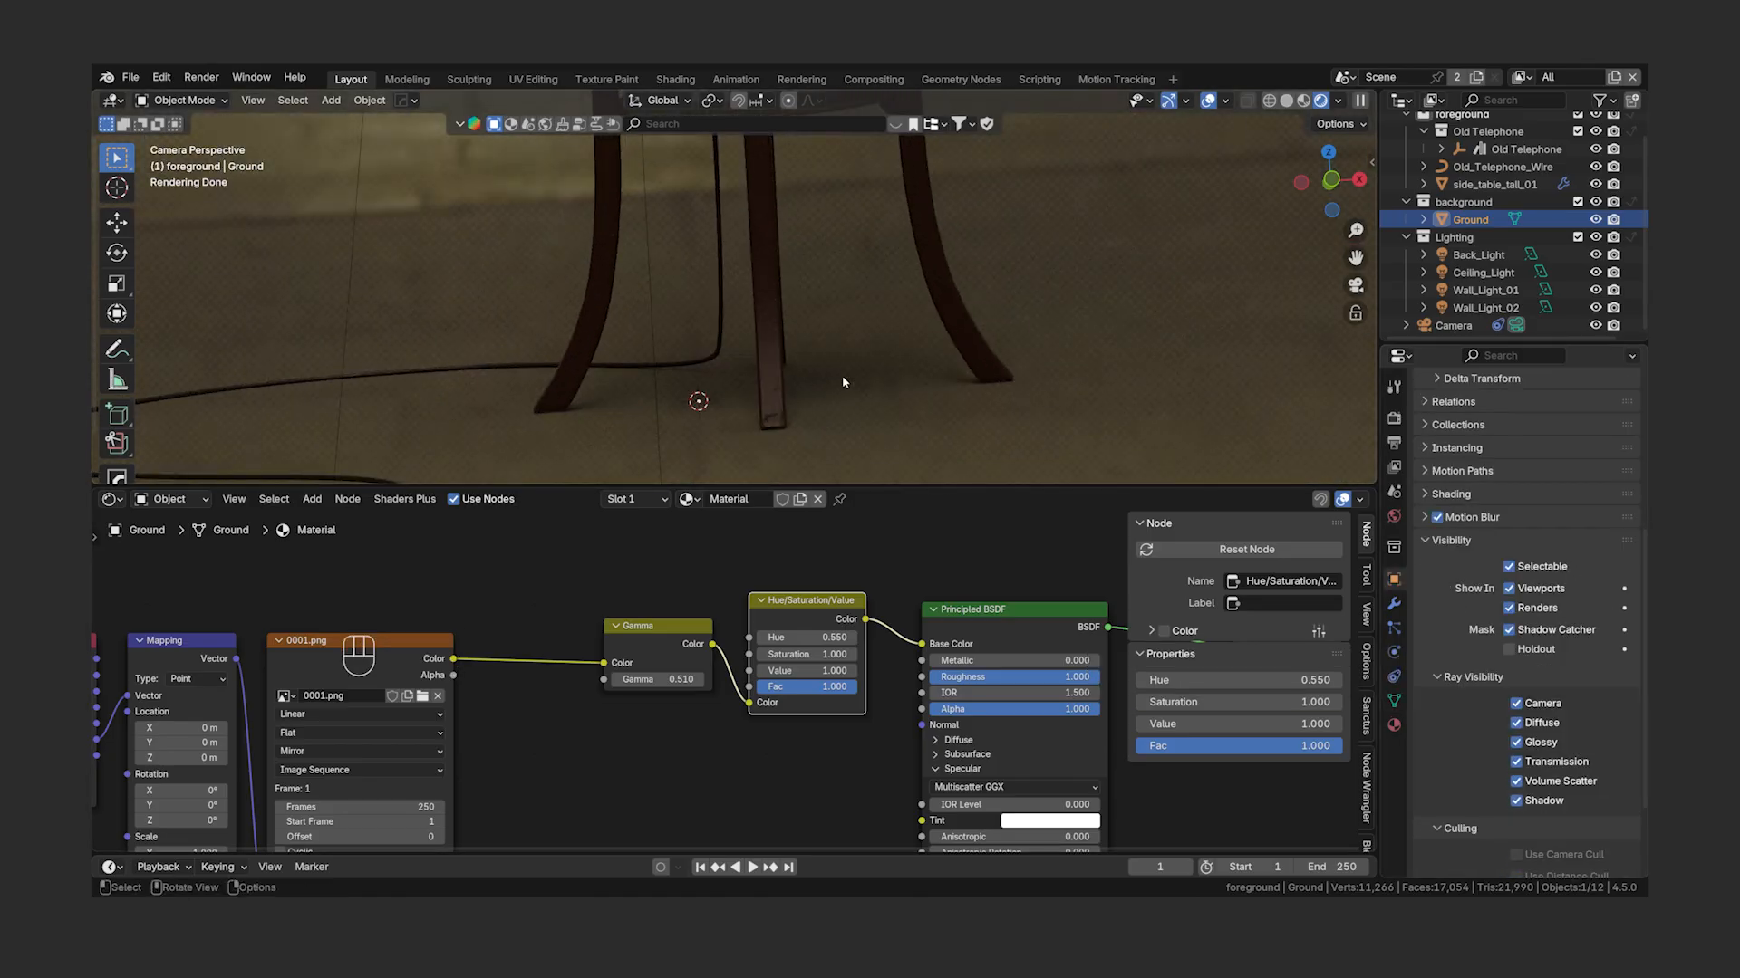
- Mute and unmute the Gamma and Hue/Saturation/Value nodes in turn to compare their effect around the table legs
left_click(658, 635)
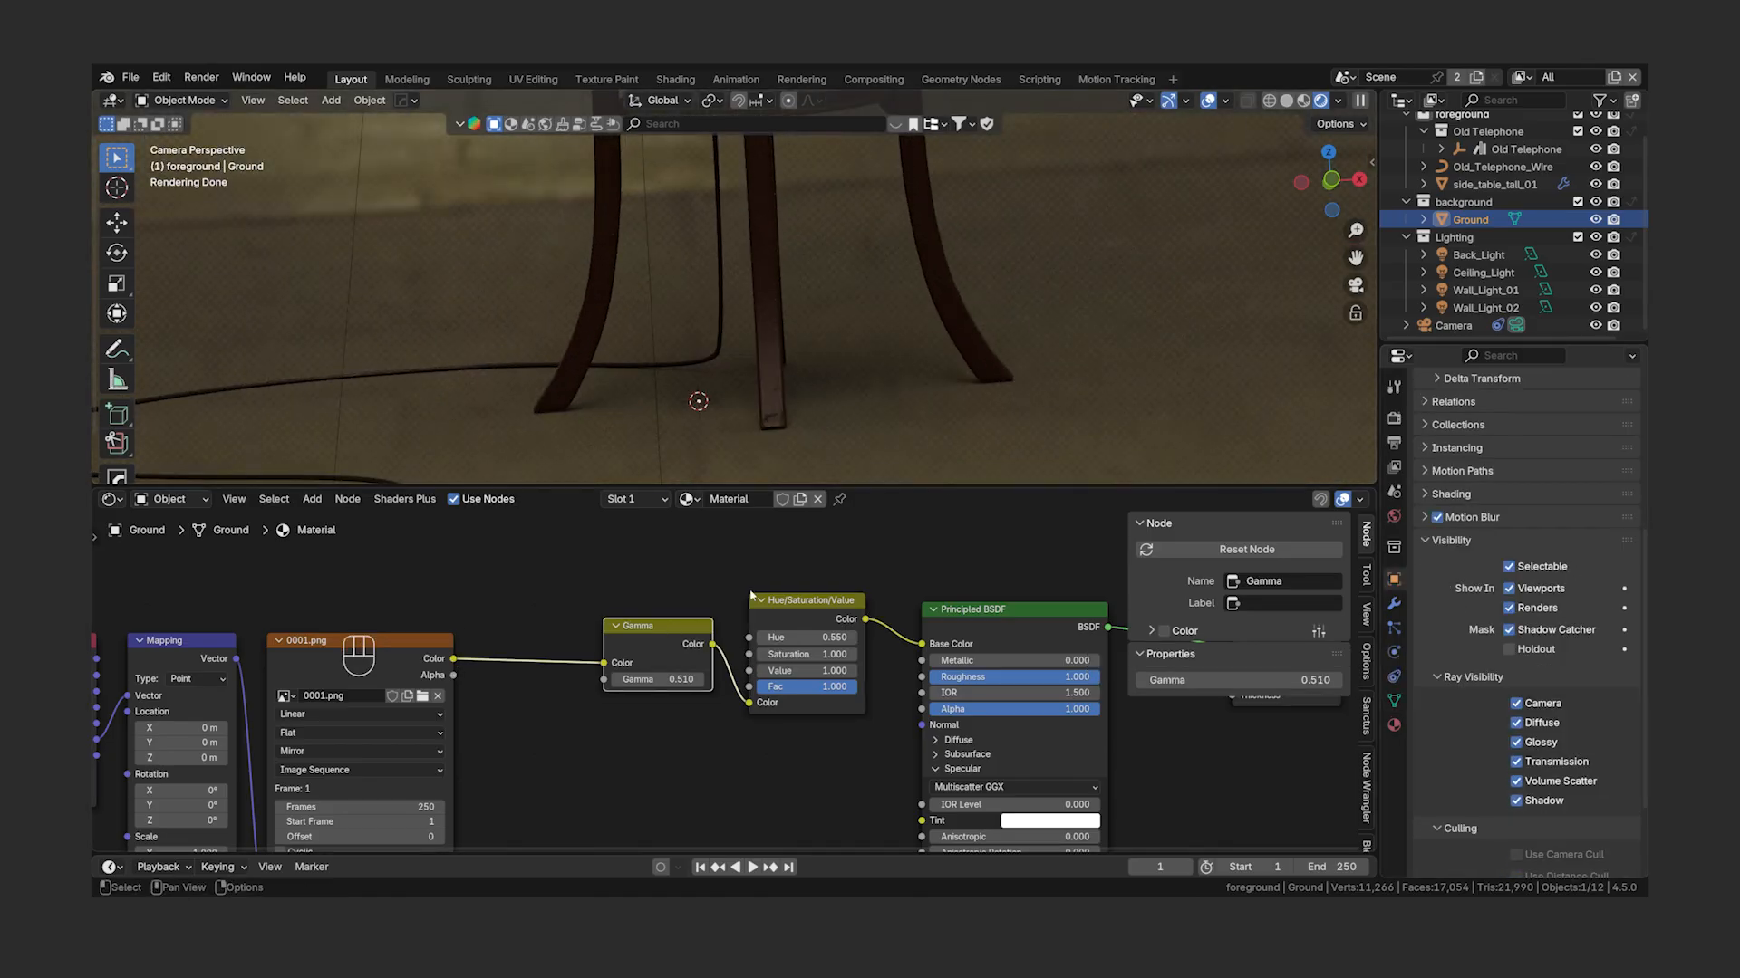
key("m")
key("m")
key("m")
key("m")
left_click(803, 602)
key("m")
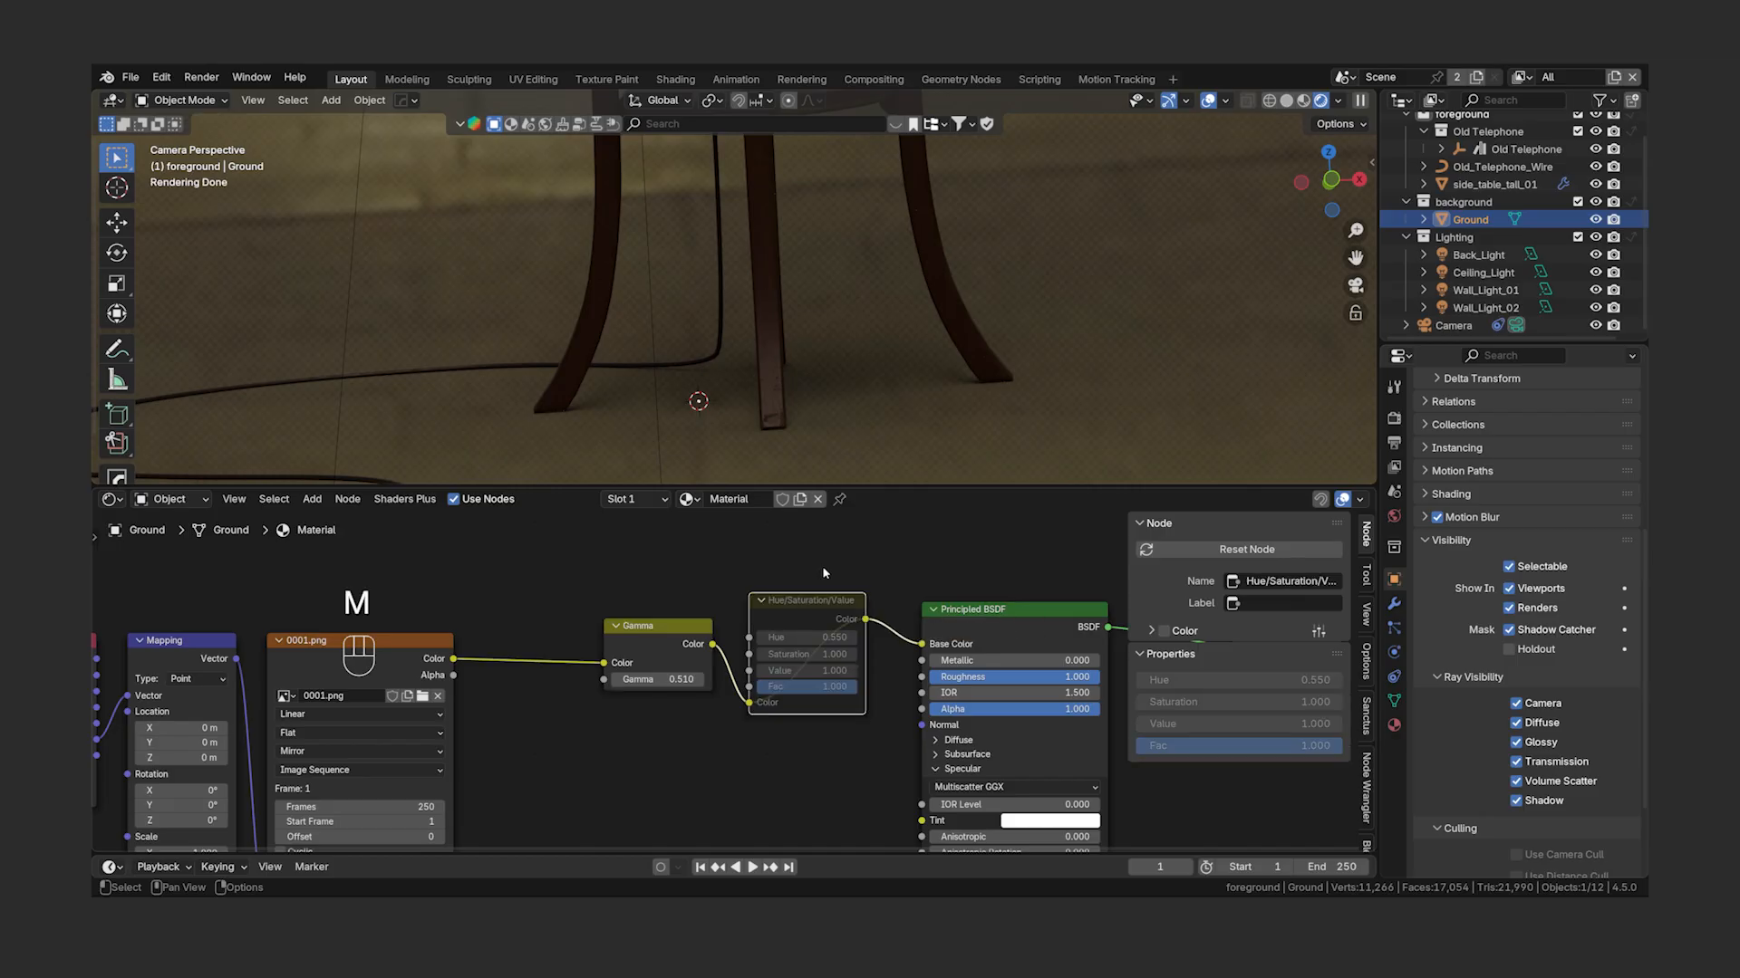
key("m")
key("m")
key("m")
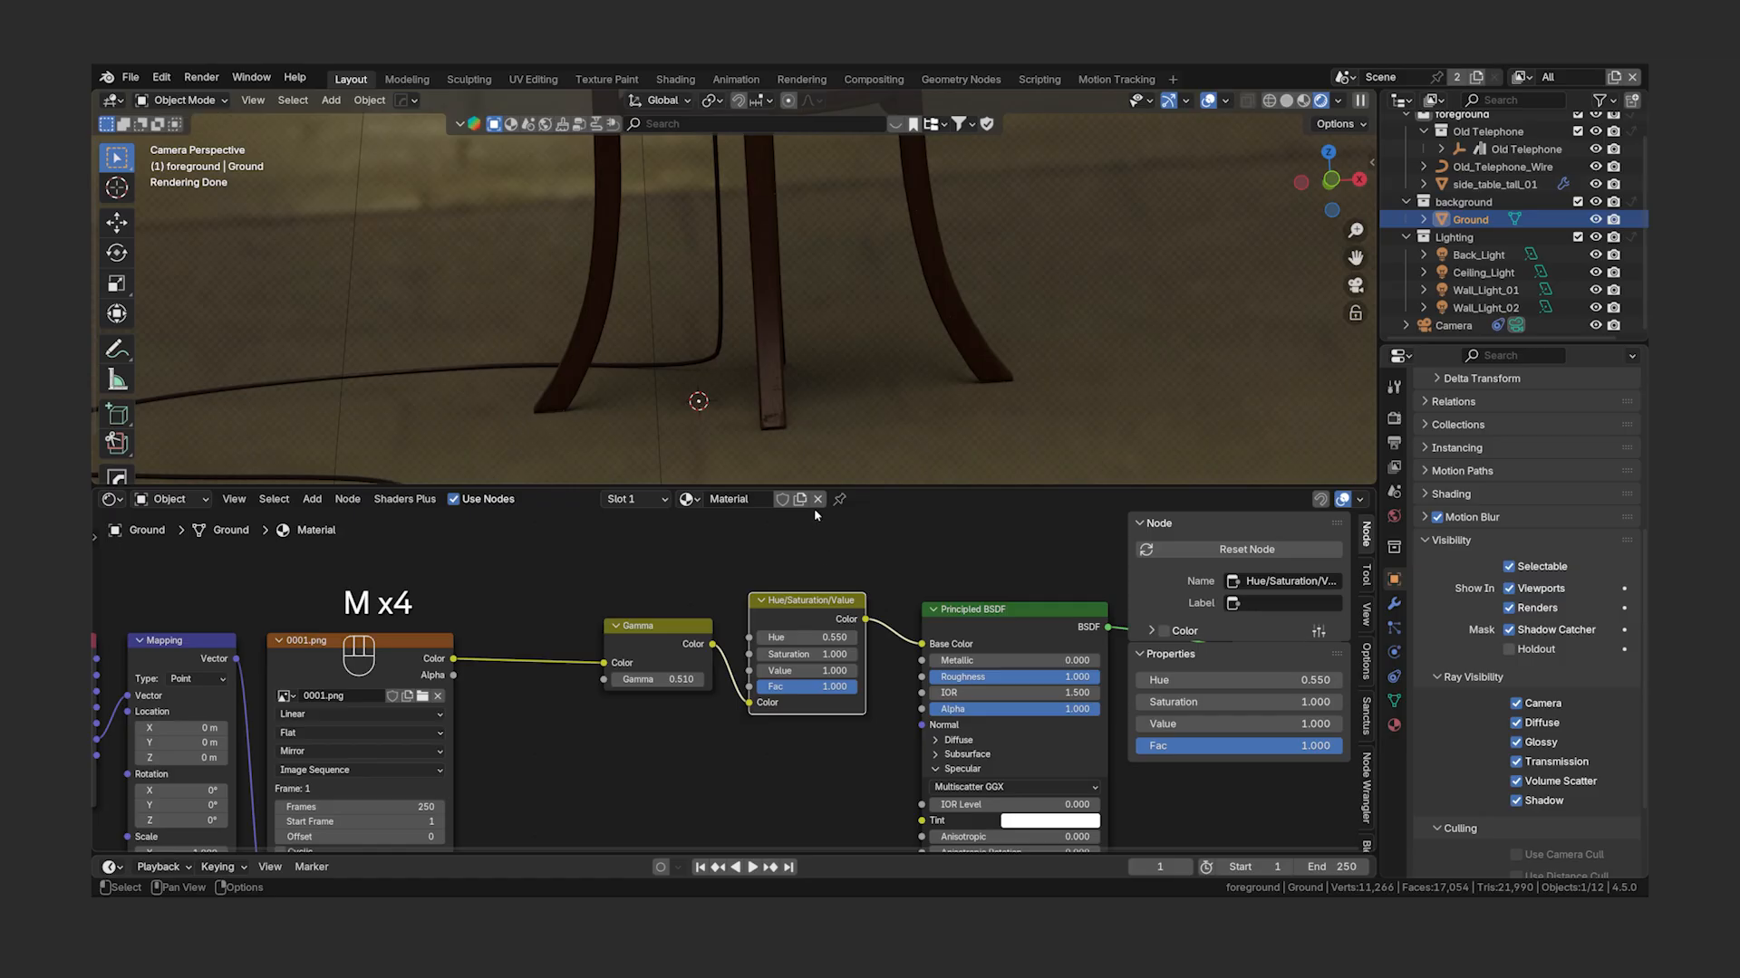
- Unlink the Ground's material to compare the result with and without it, then restore the material
left_click(817, 500)
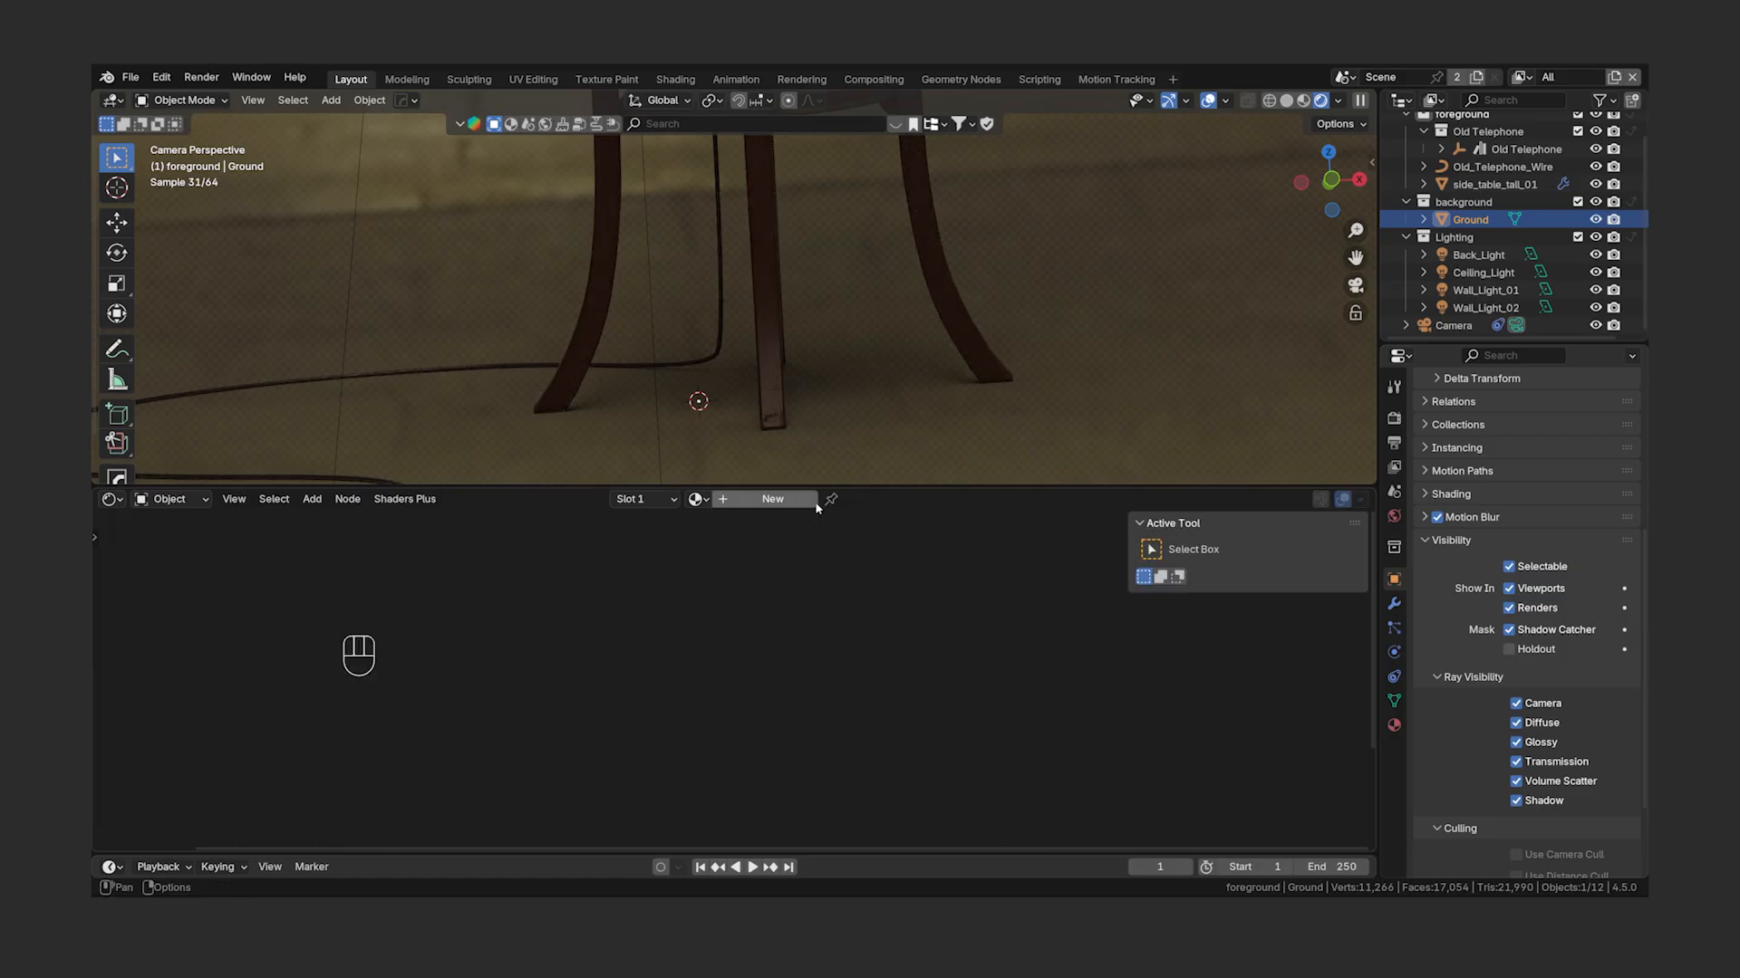
key("ctrl+z")
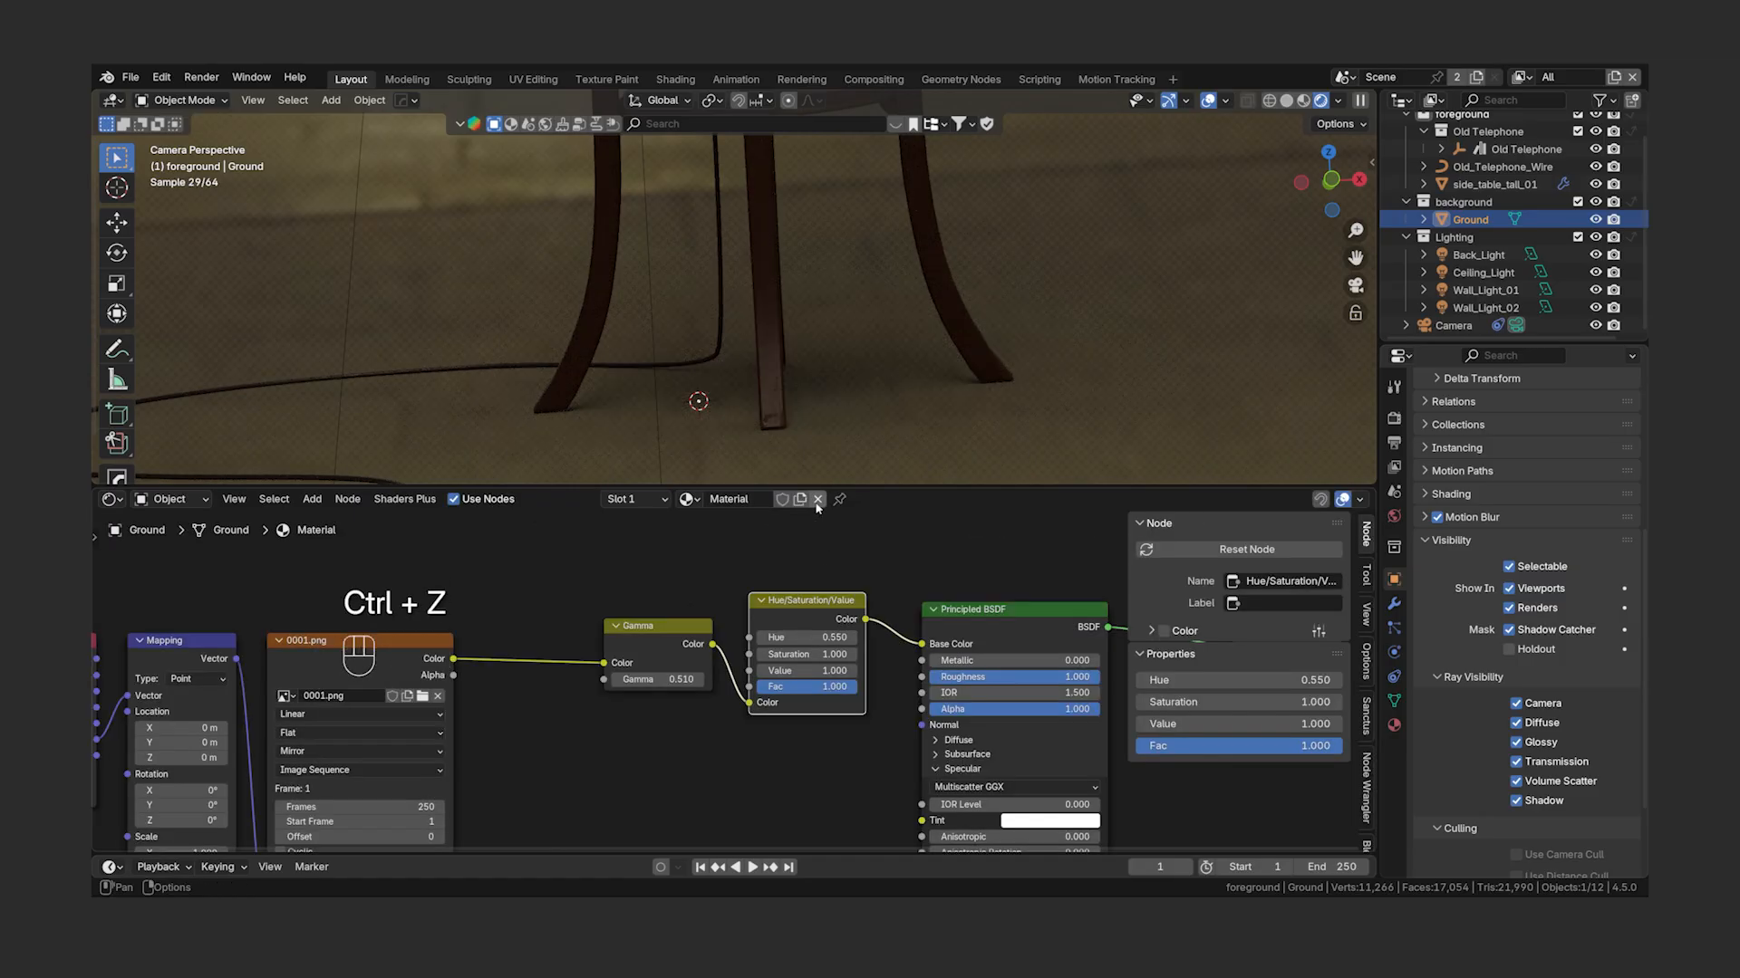
key("ctrl+shift+z")
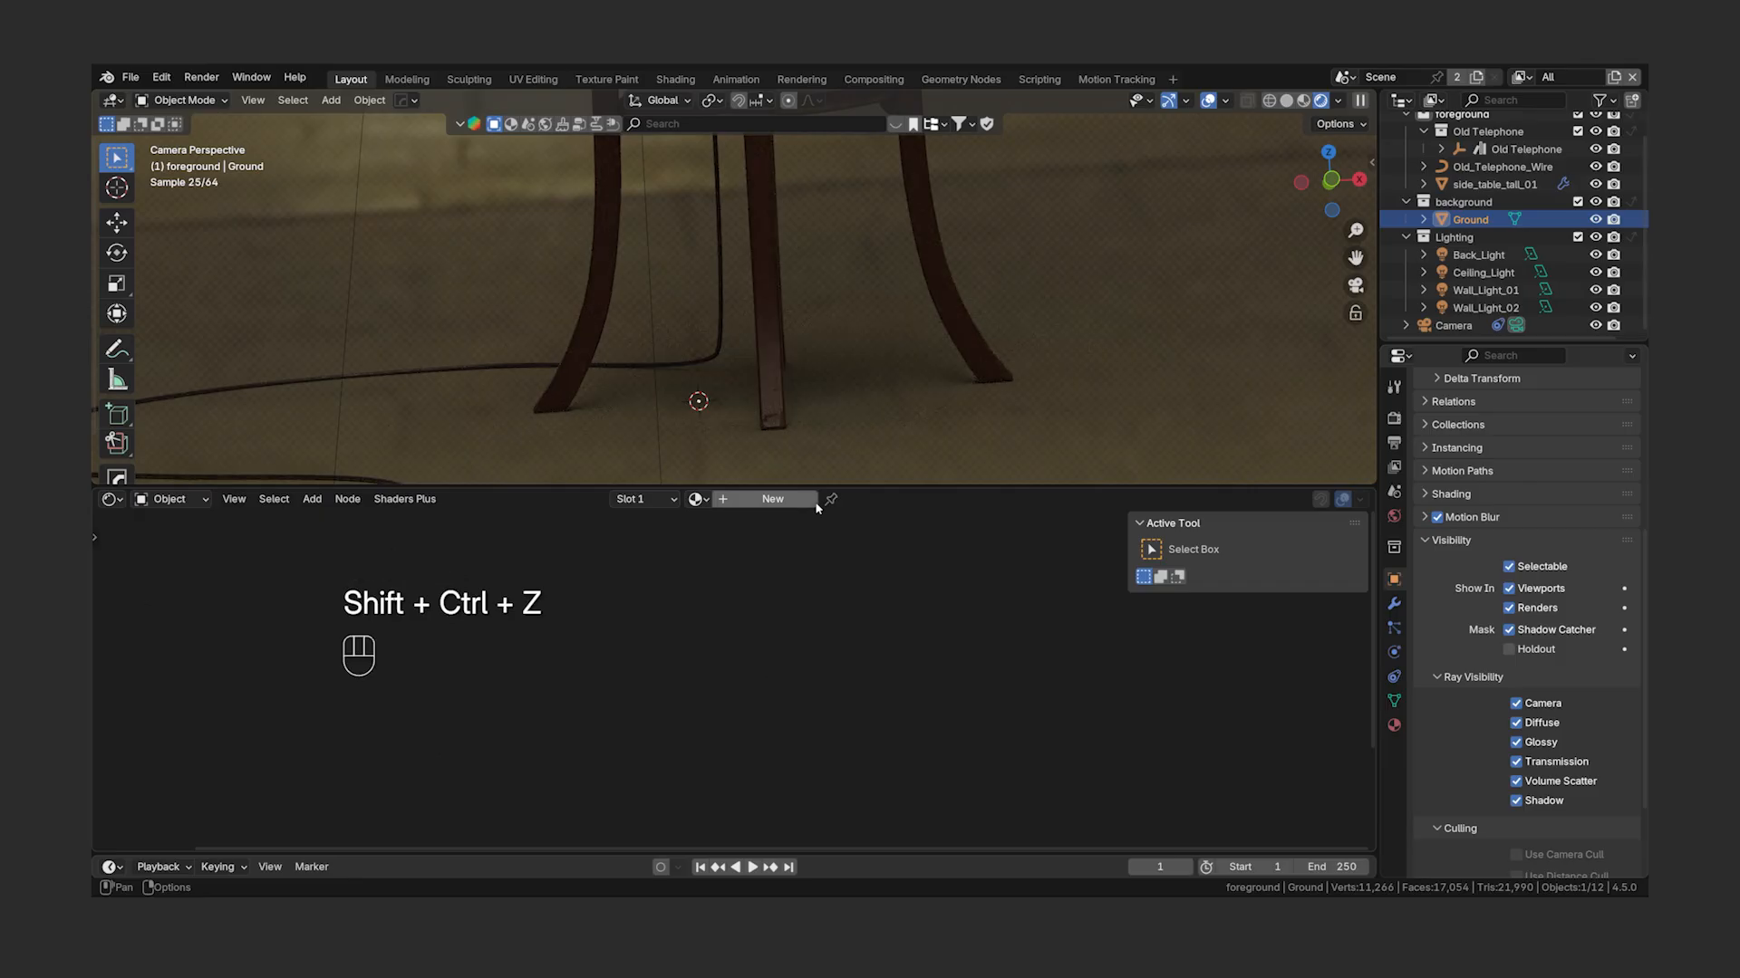
key("ctrl+z")
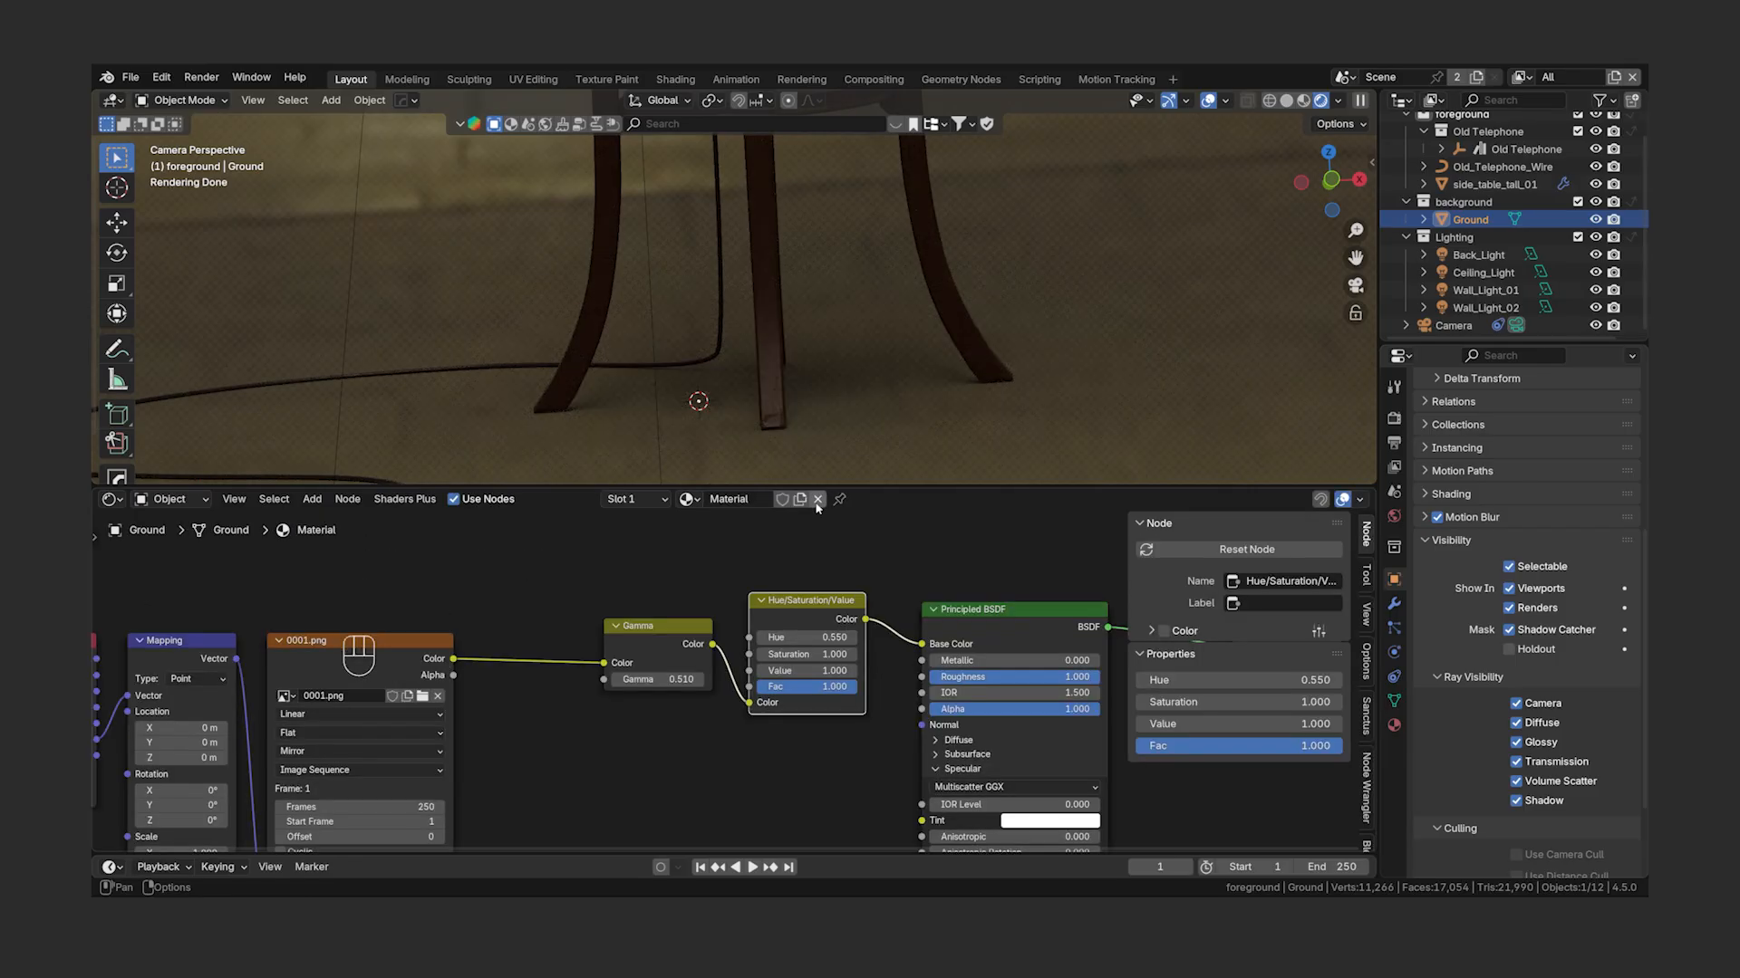
- Add a UV sphere, raise its mesh along Z in Edit Mode so it rests on the ground, and shade it smooth
scroll(807, 387, "down", 6)
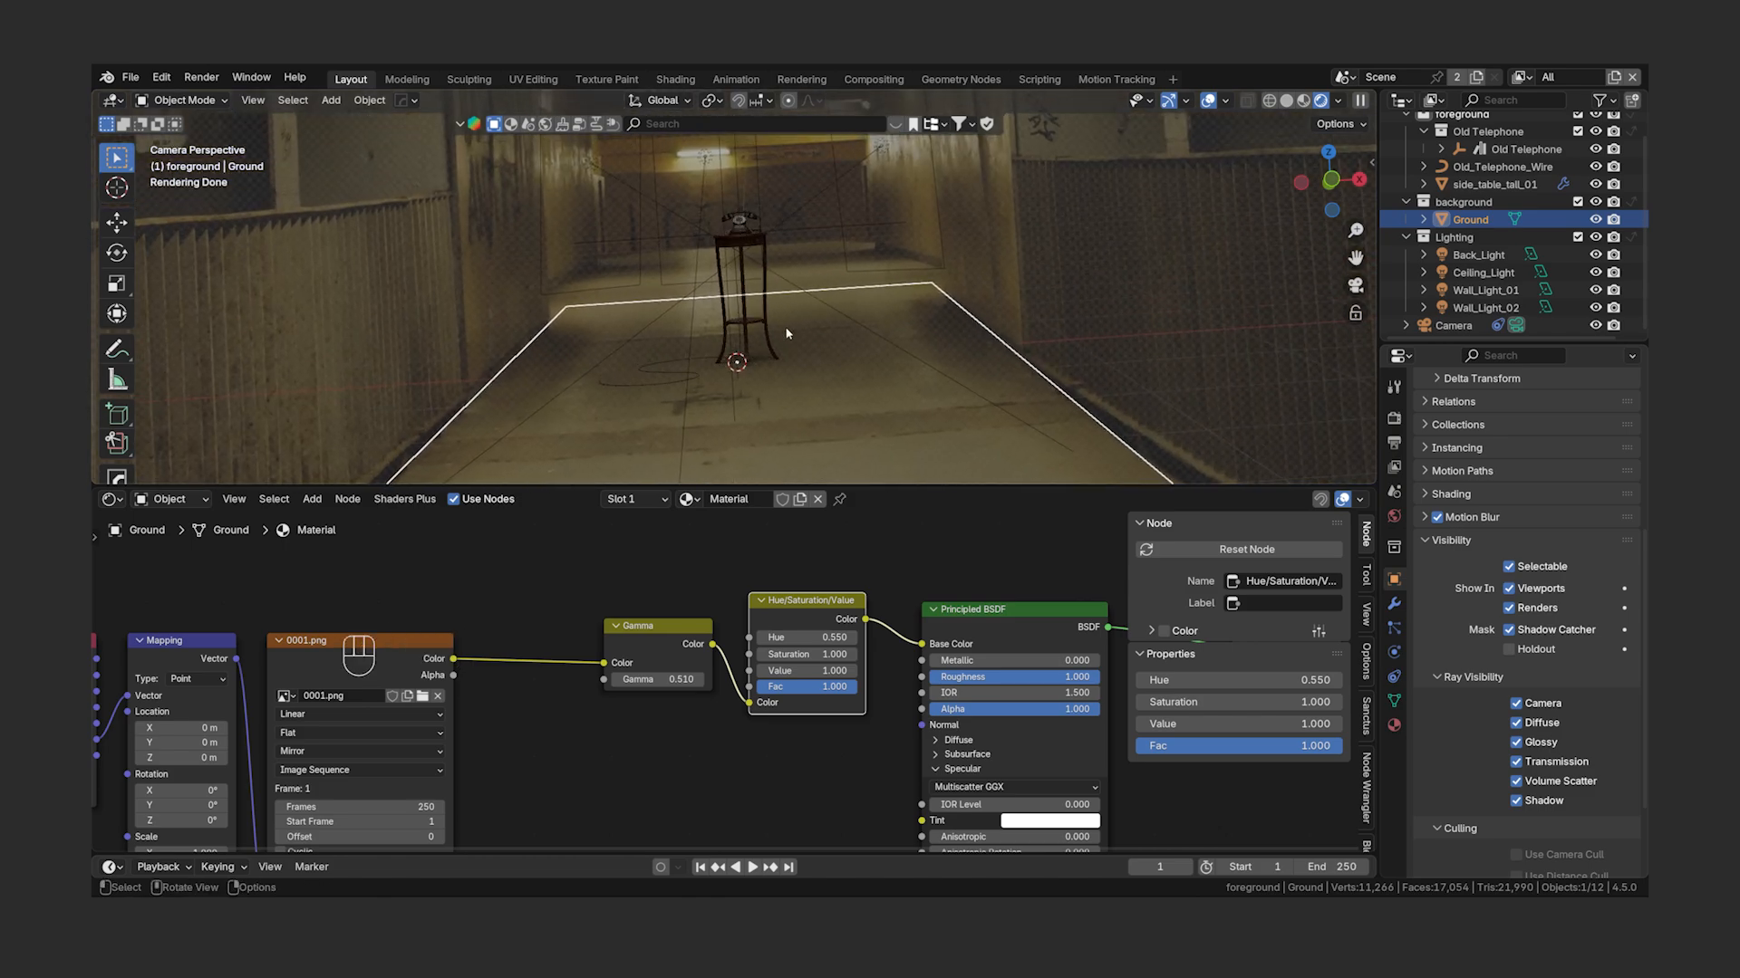
key("shift+a")
left_click(757, 298)
key("Tab")
key("g")
key("z")
left_click(755, 222)
key("Tab")
right_click(821, 328)
left_click(821, 328)
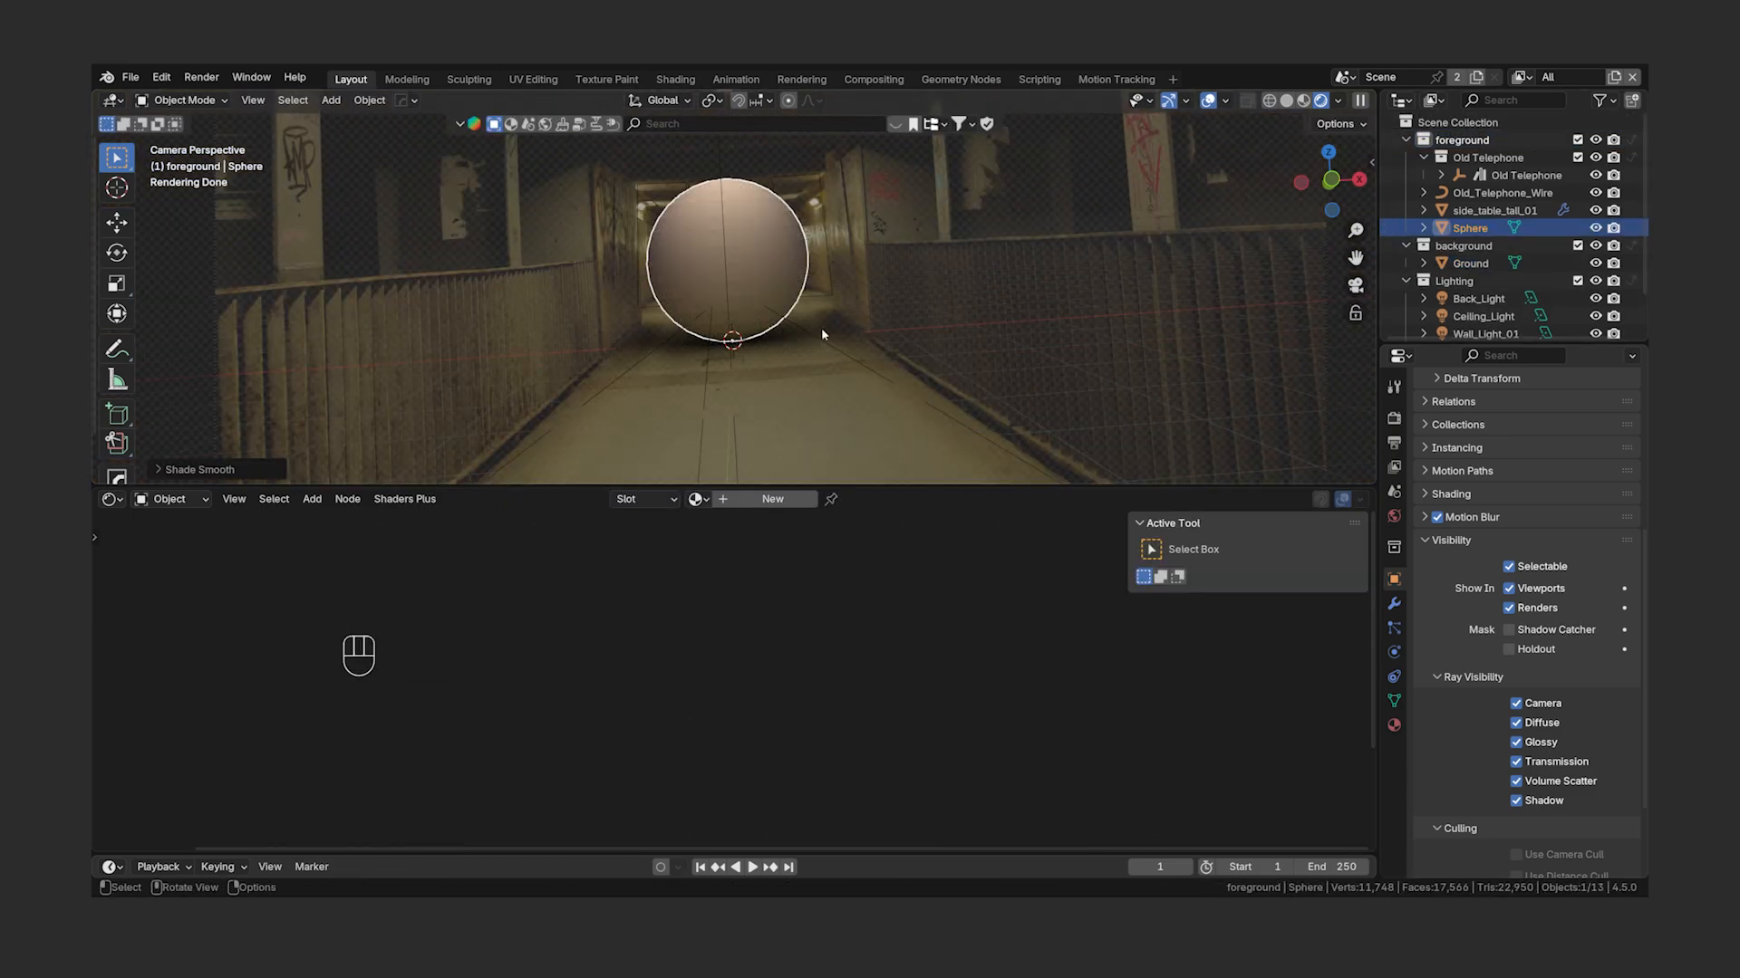
- Scale the sphere by a factor of 0.75
key("s")
key("period")
key("7")
key("5")
key("Return")
- Select the Ground and mute and unmute its Gamma node to compare the bounced light on the sphere
scroll(773, 389, "up", 5)
left_click(879, 398)
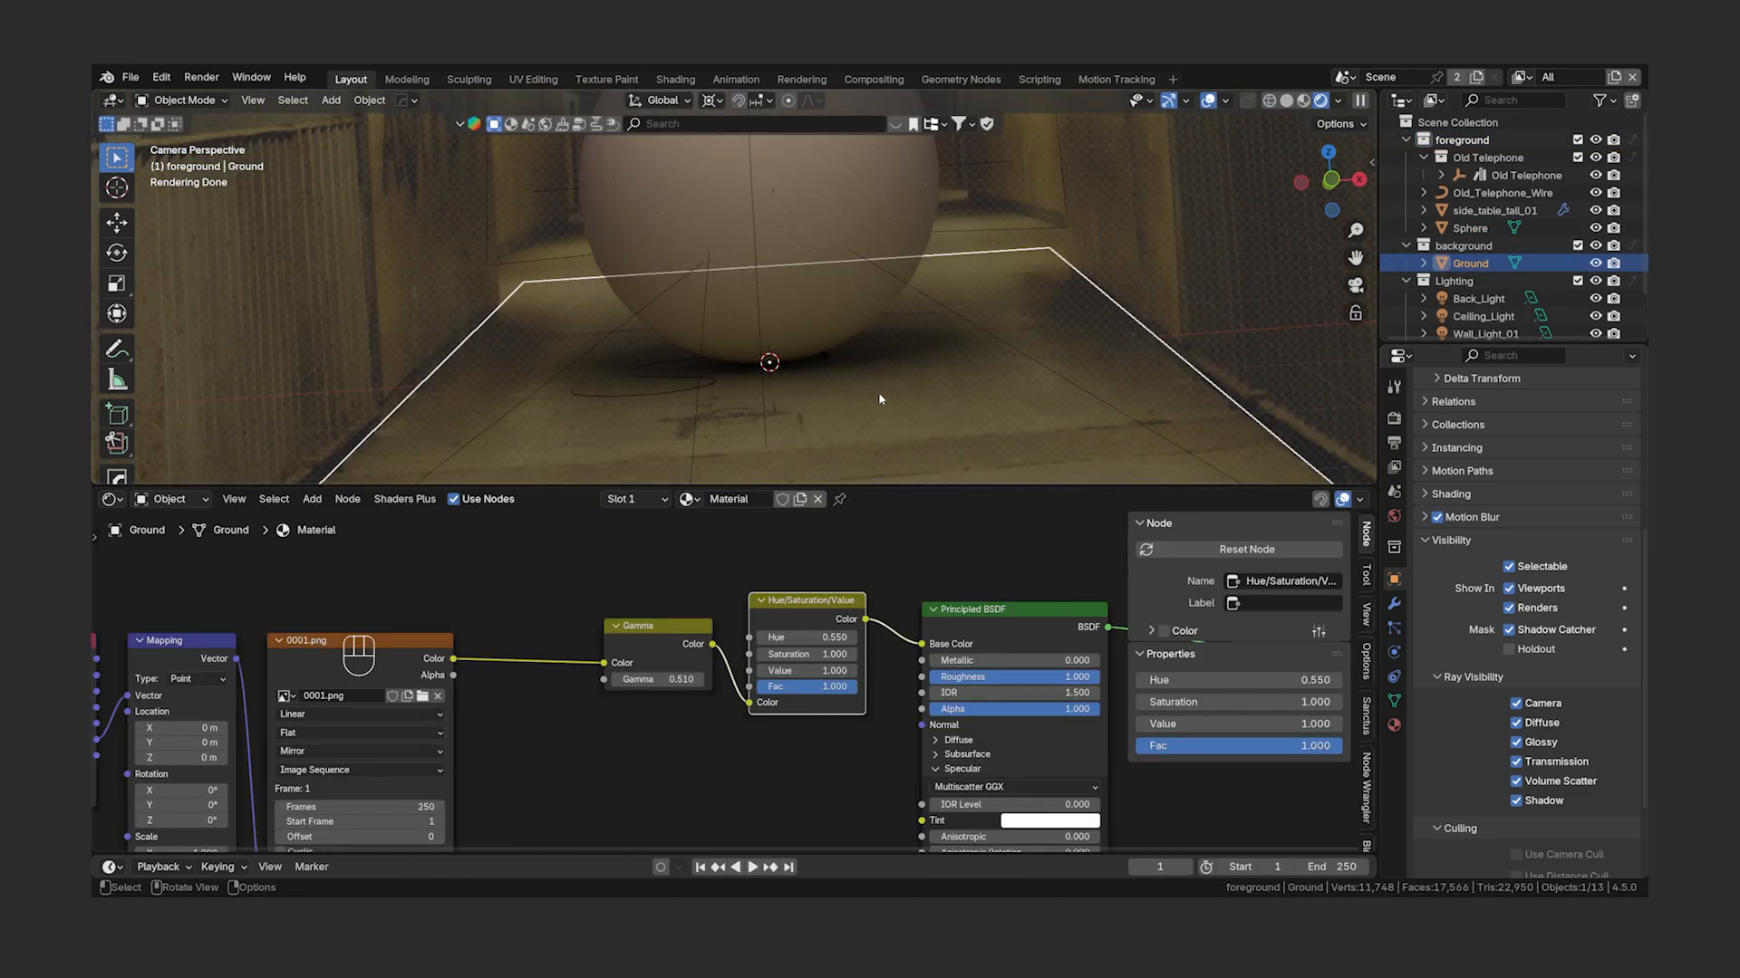
left_click(656, 634)
key("m")
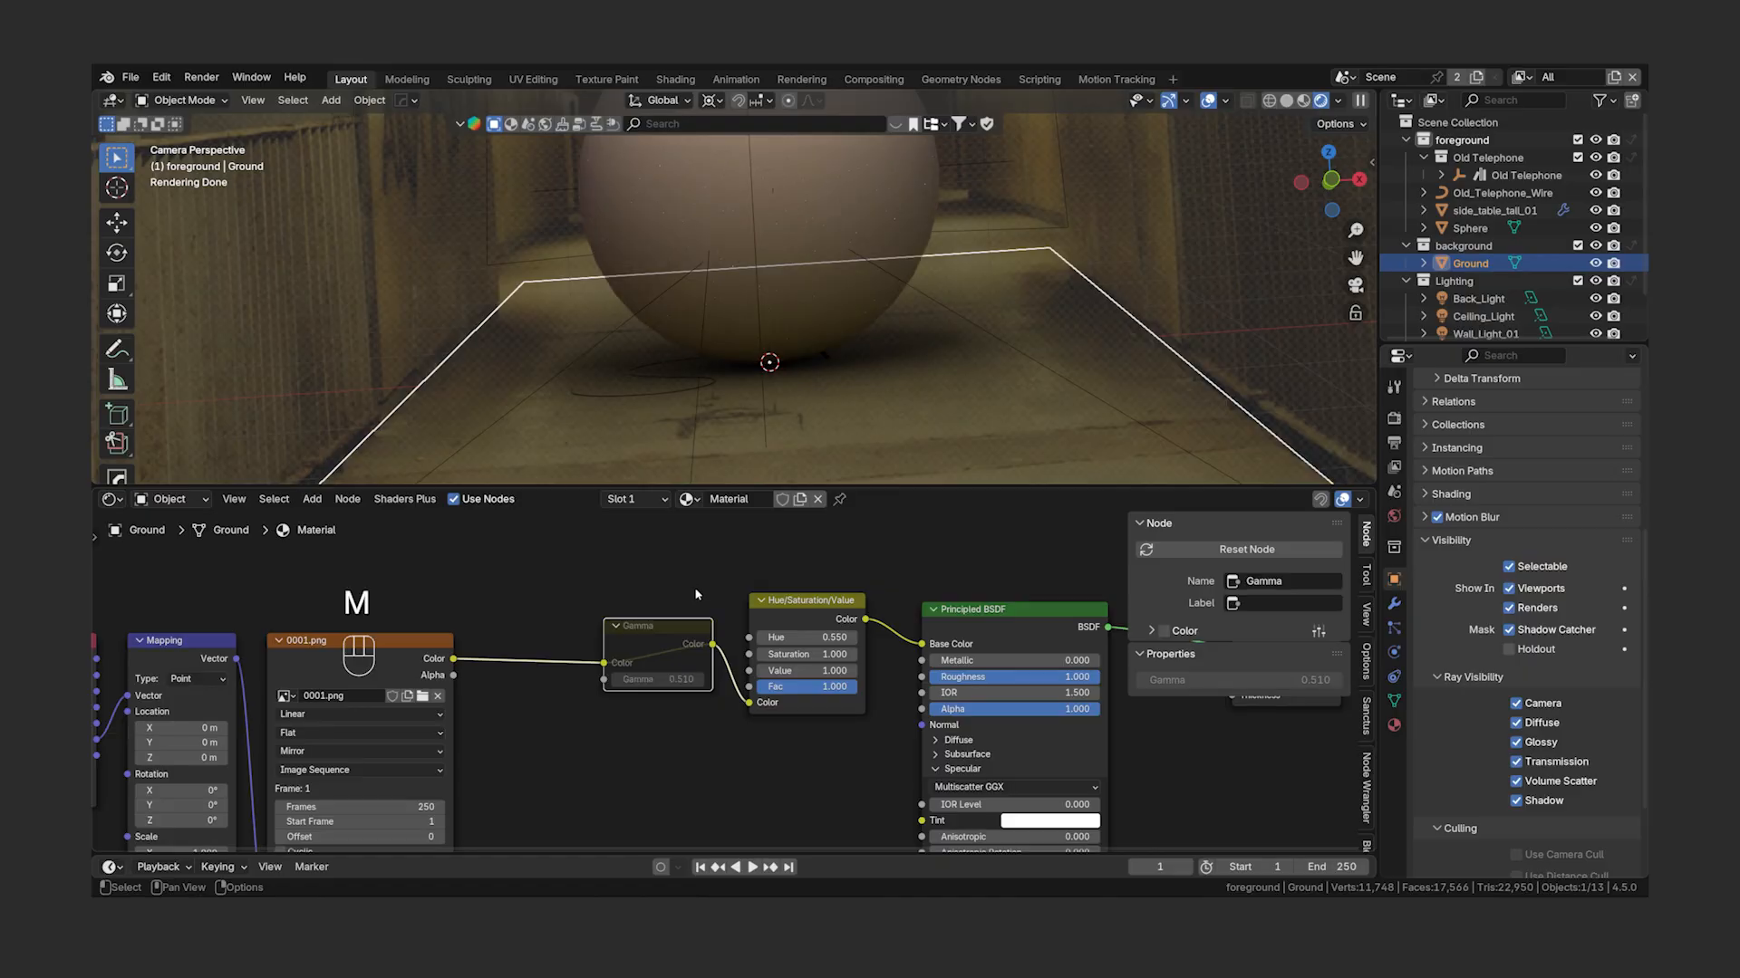
key("m")
scroll(812, 349, "down", 5)
key("m")
key("m")
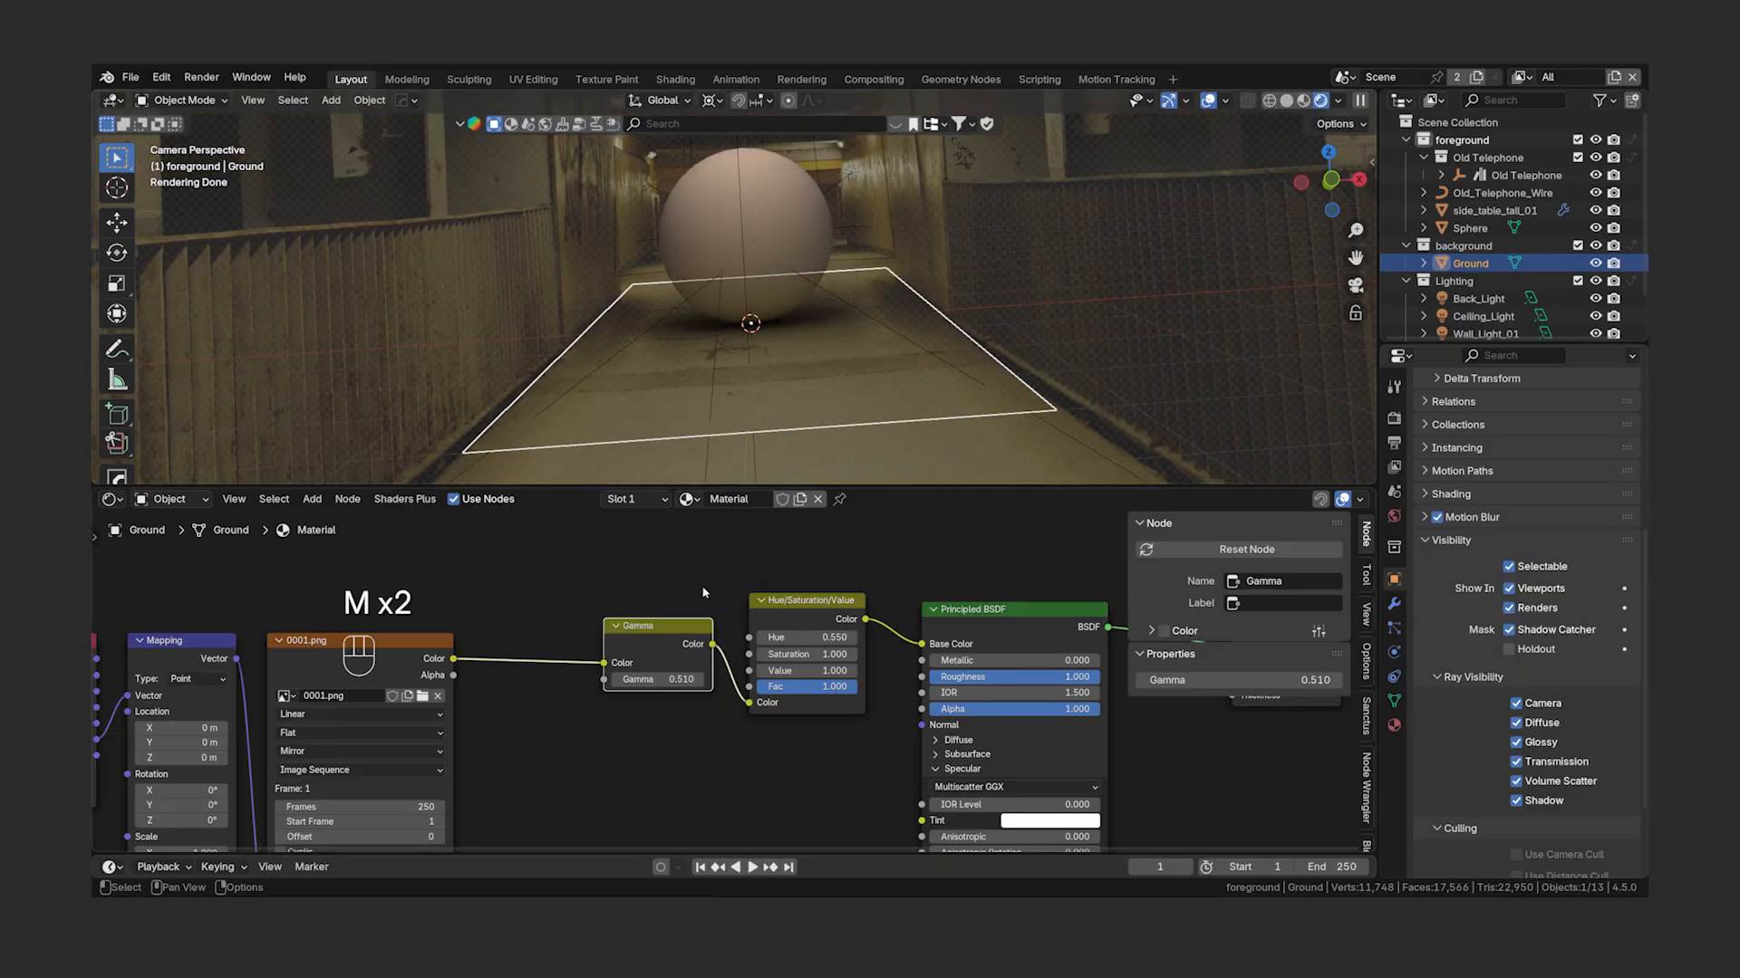
- Mute and unmute the Ground's Hue/Saturation/Value node to compare the colour of light reflected onto the sphere
left_click(828, 603)
key("m")
key("m")
key("m")
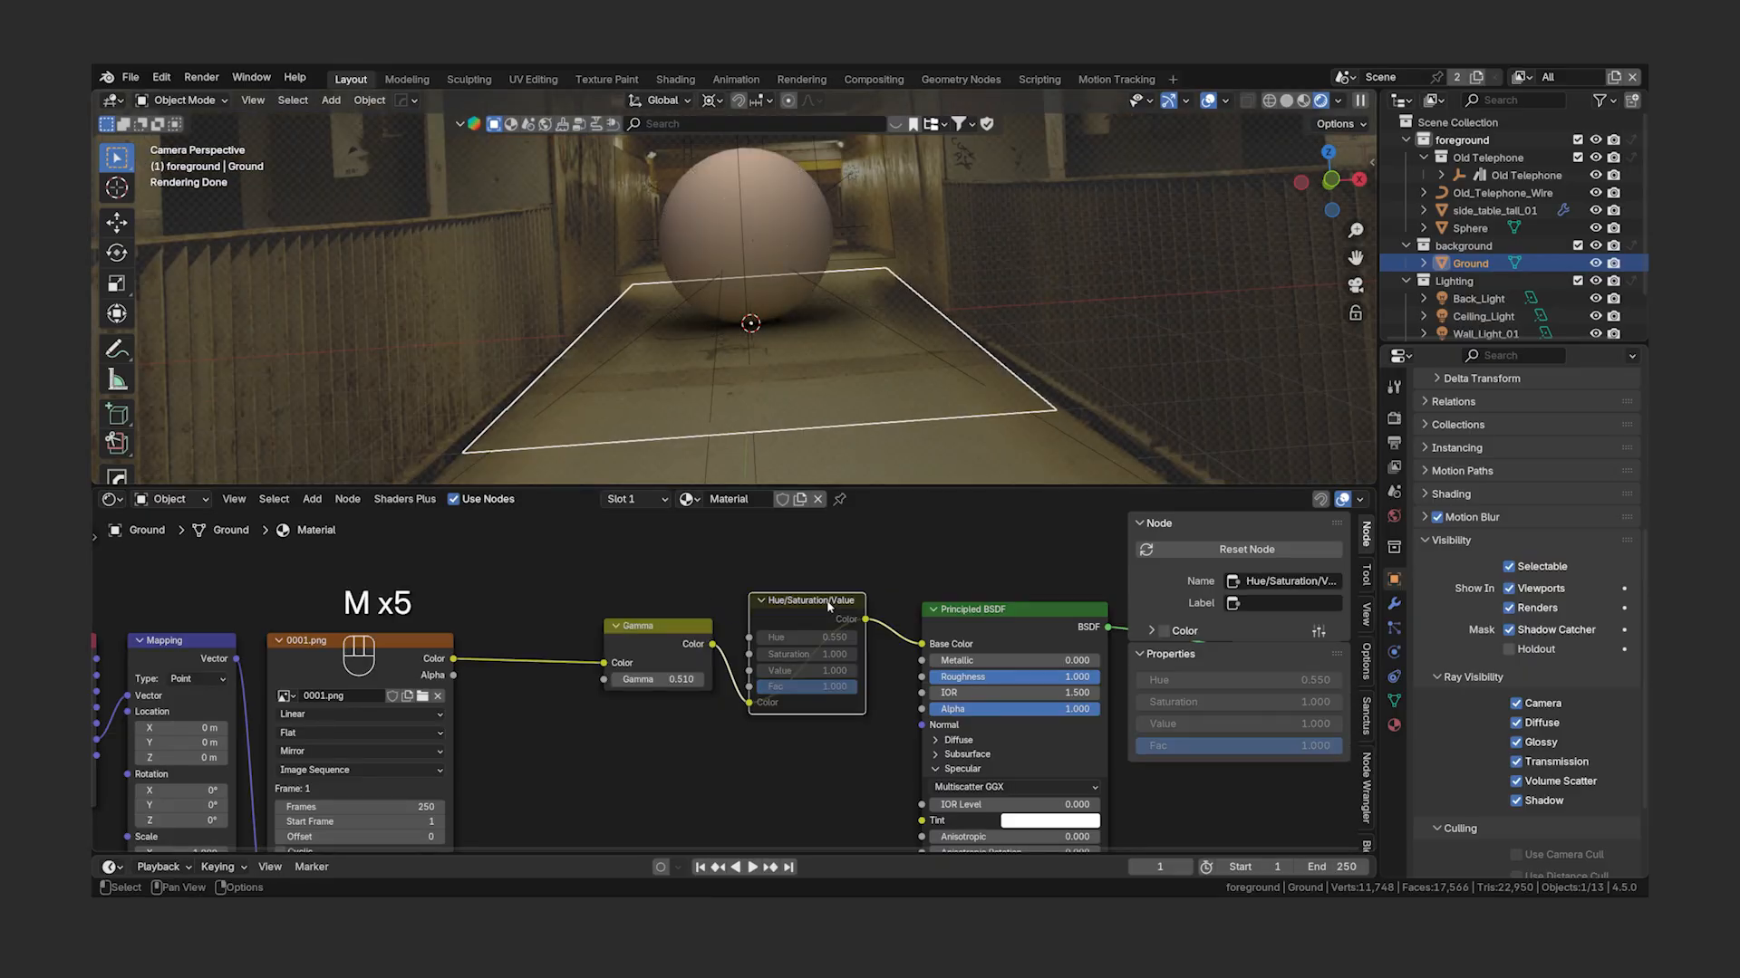
key("m")
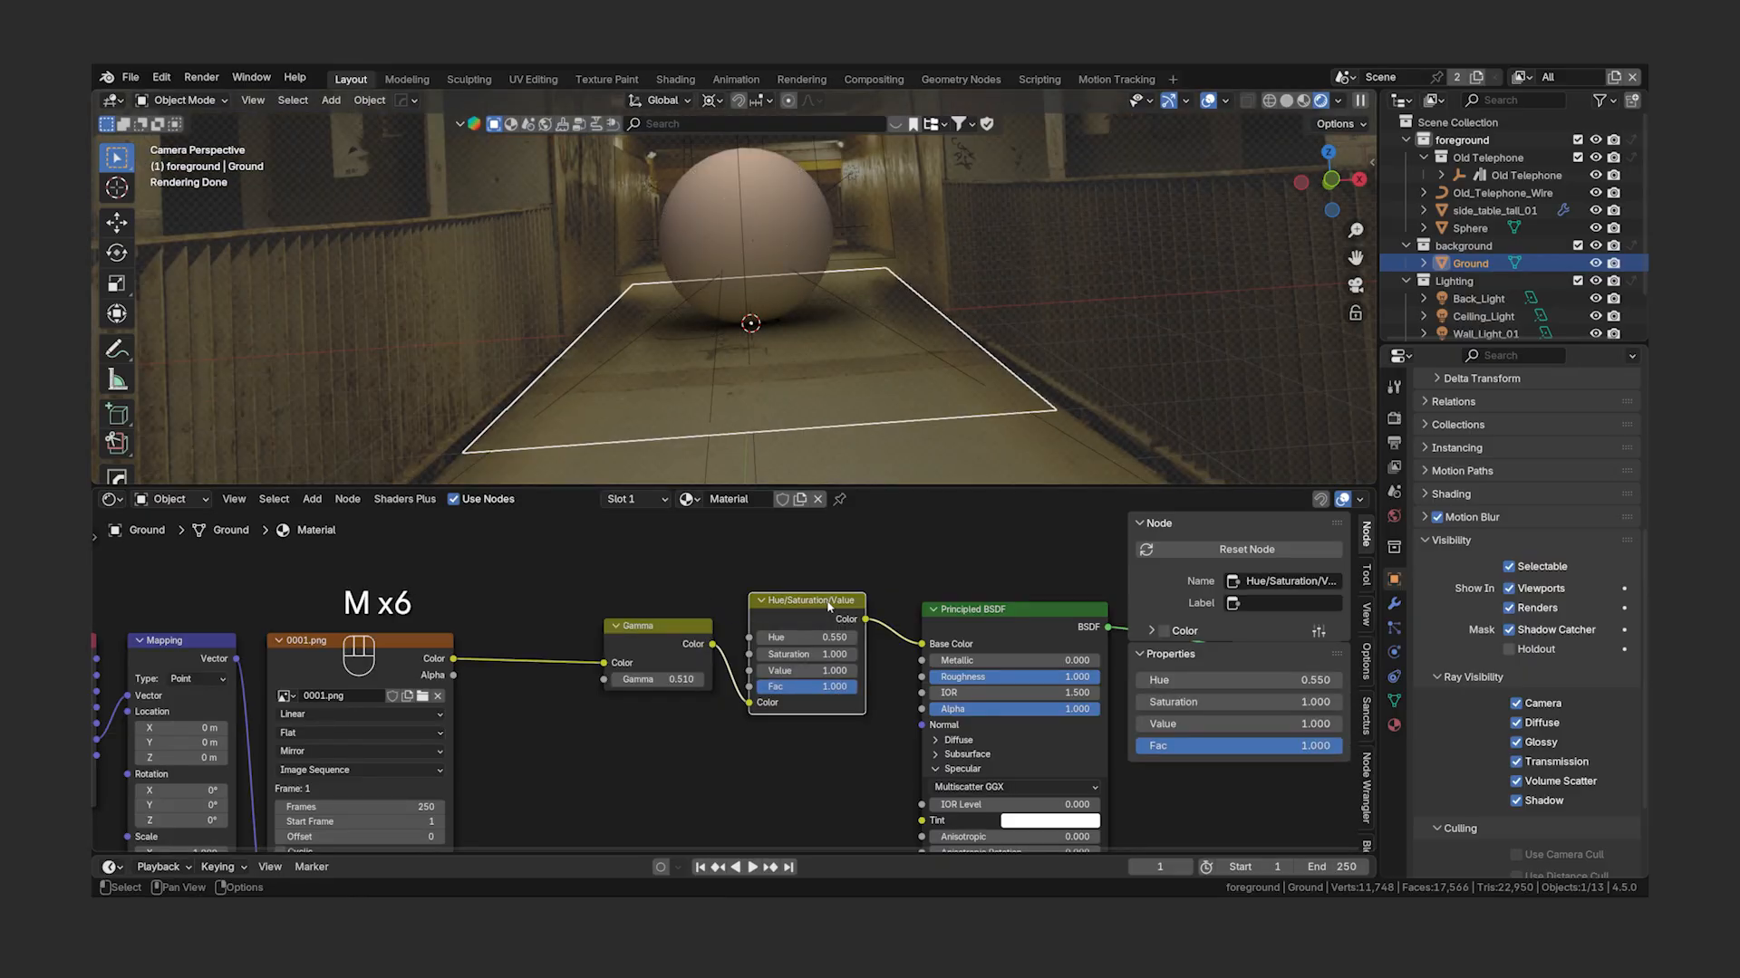
- Unlink the Ground's material and restore it to compare the bounced light on the sphere
left_click(817, 499)
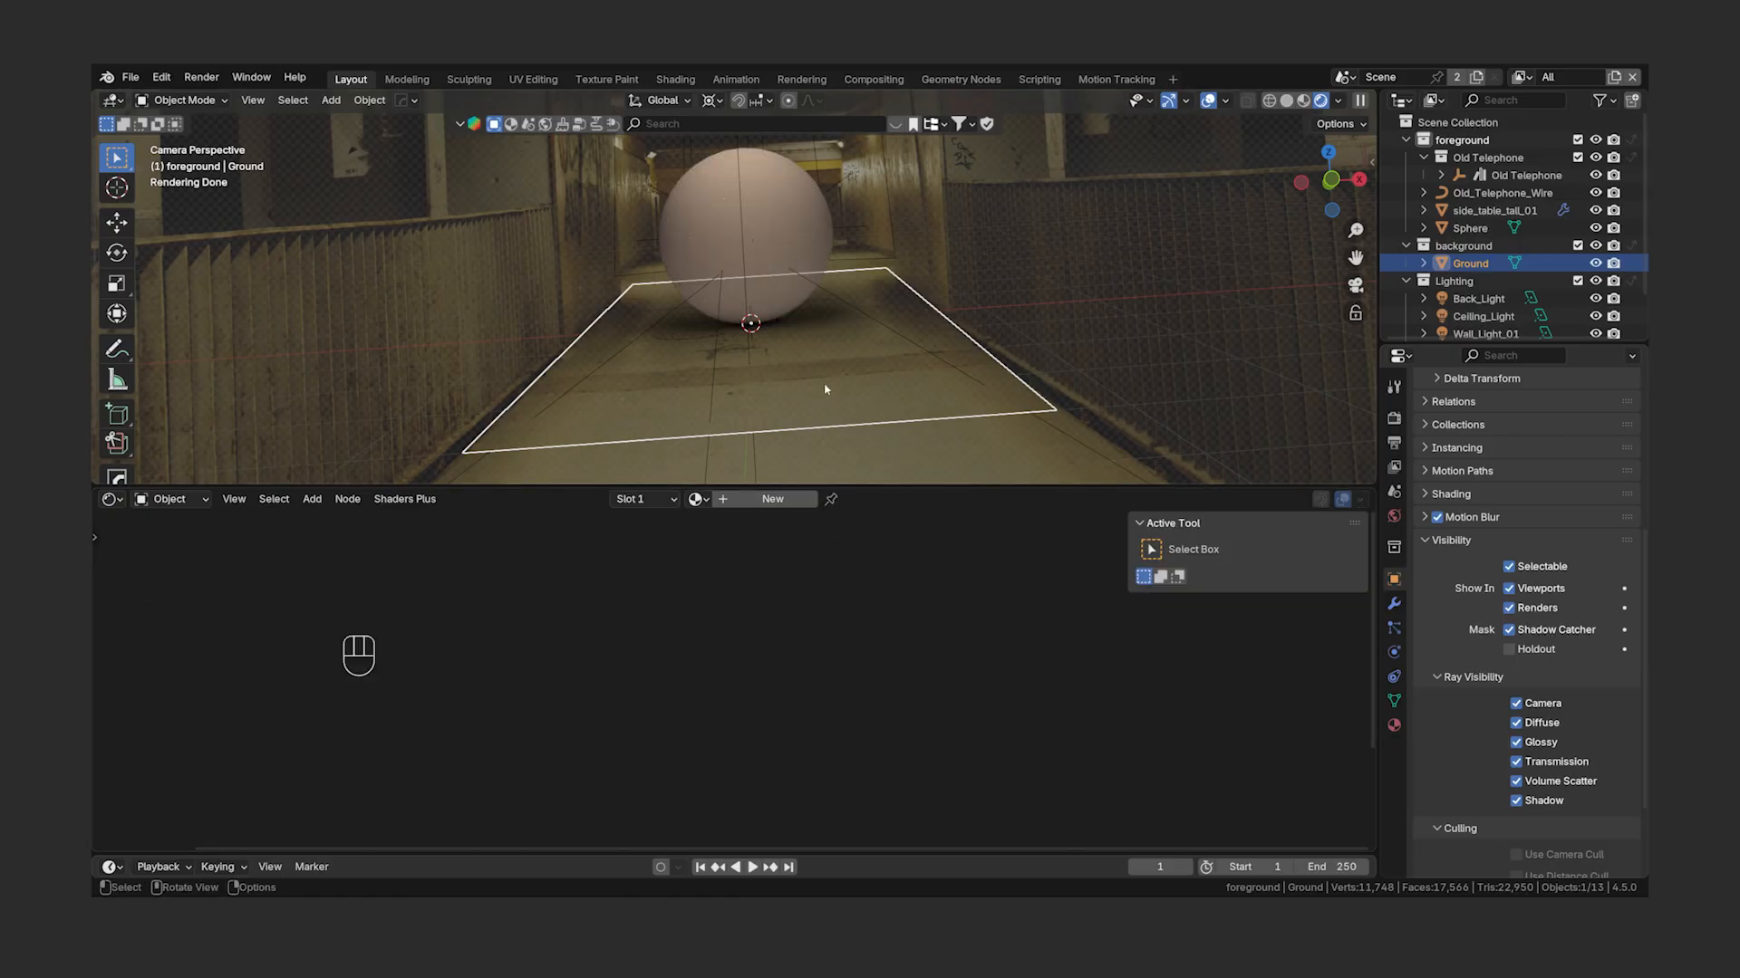
key("ctrl+z")
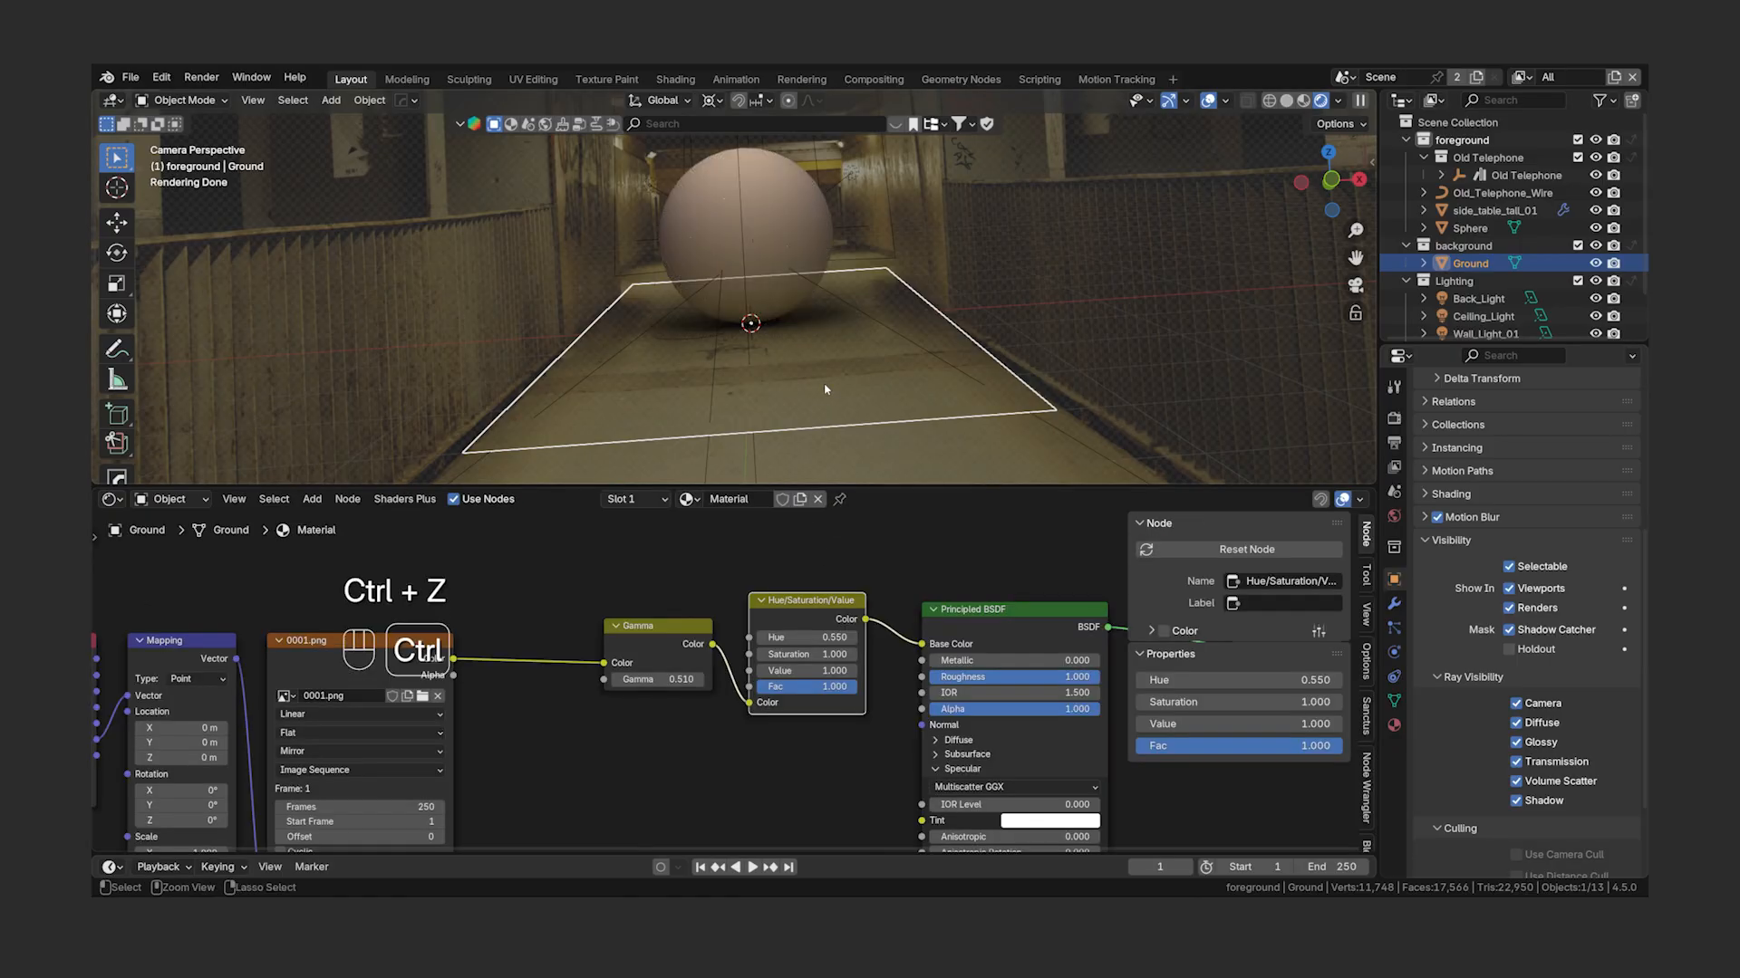
key("ctrl+shift+z")
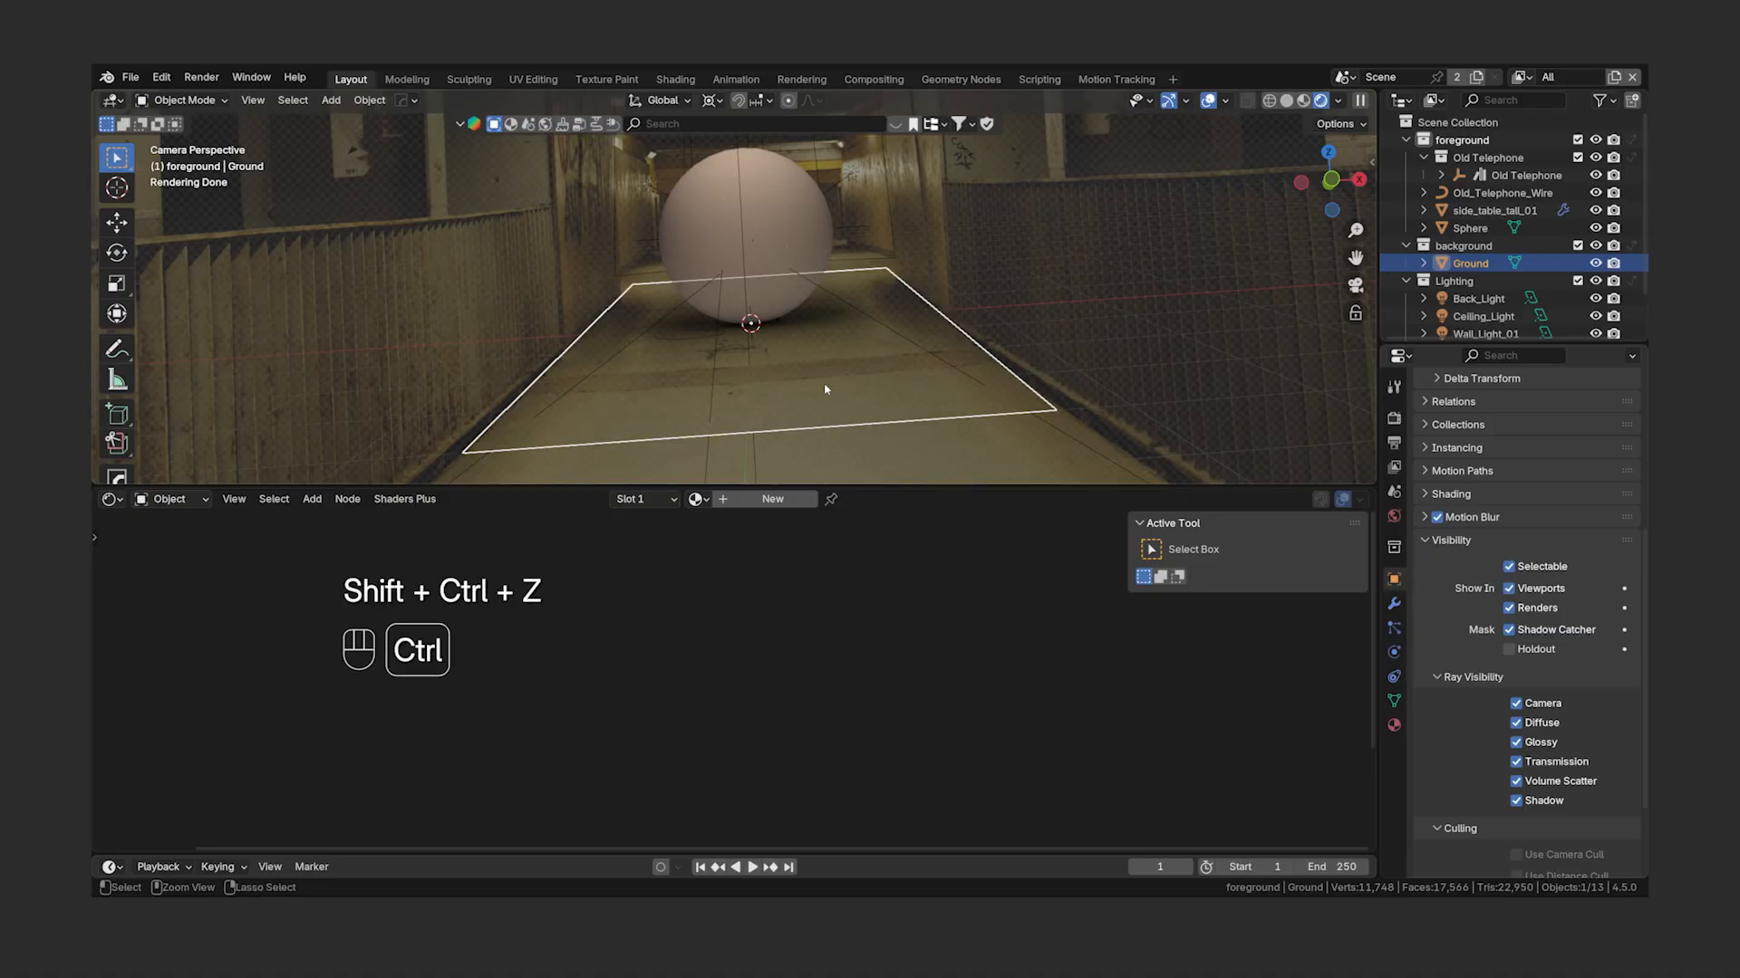
key("ctrl+z")
- Give the sphere a new material with a roughness of 0 and a black base color
scroll(806, 375, "down", 3)
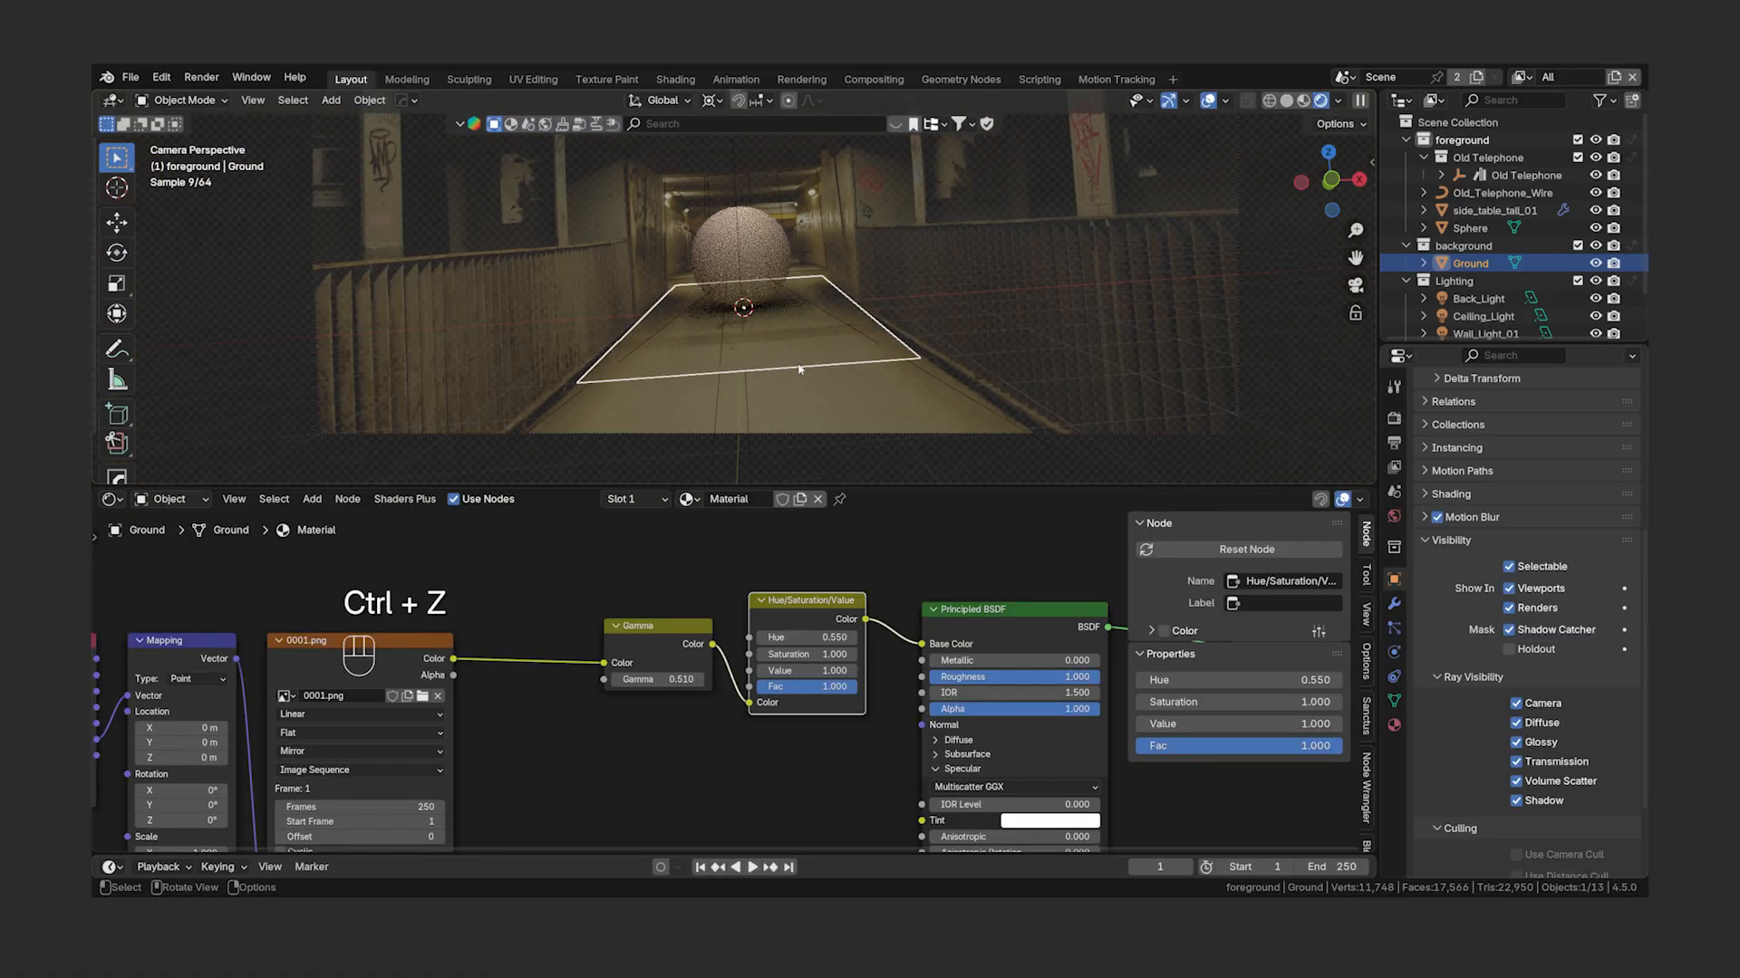
middle_click_drag(796, 359, 798, 422, "shift")
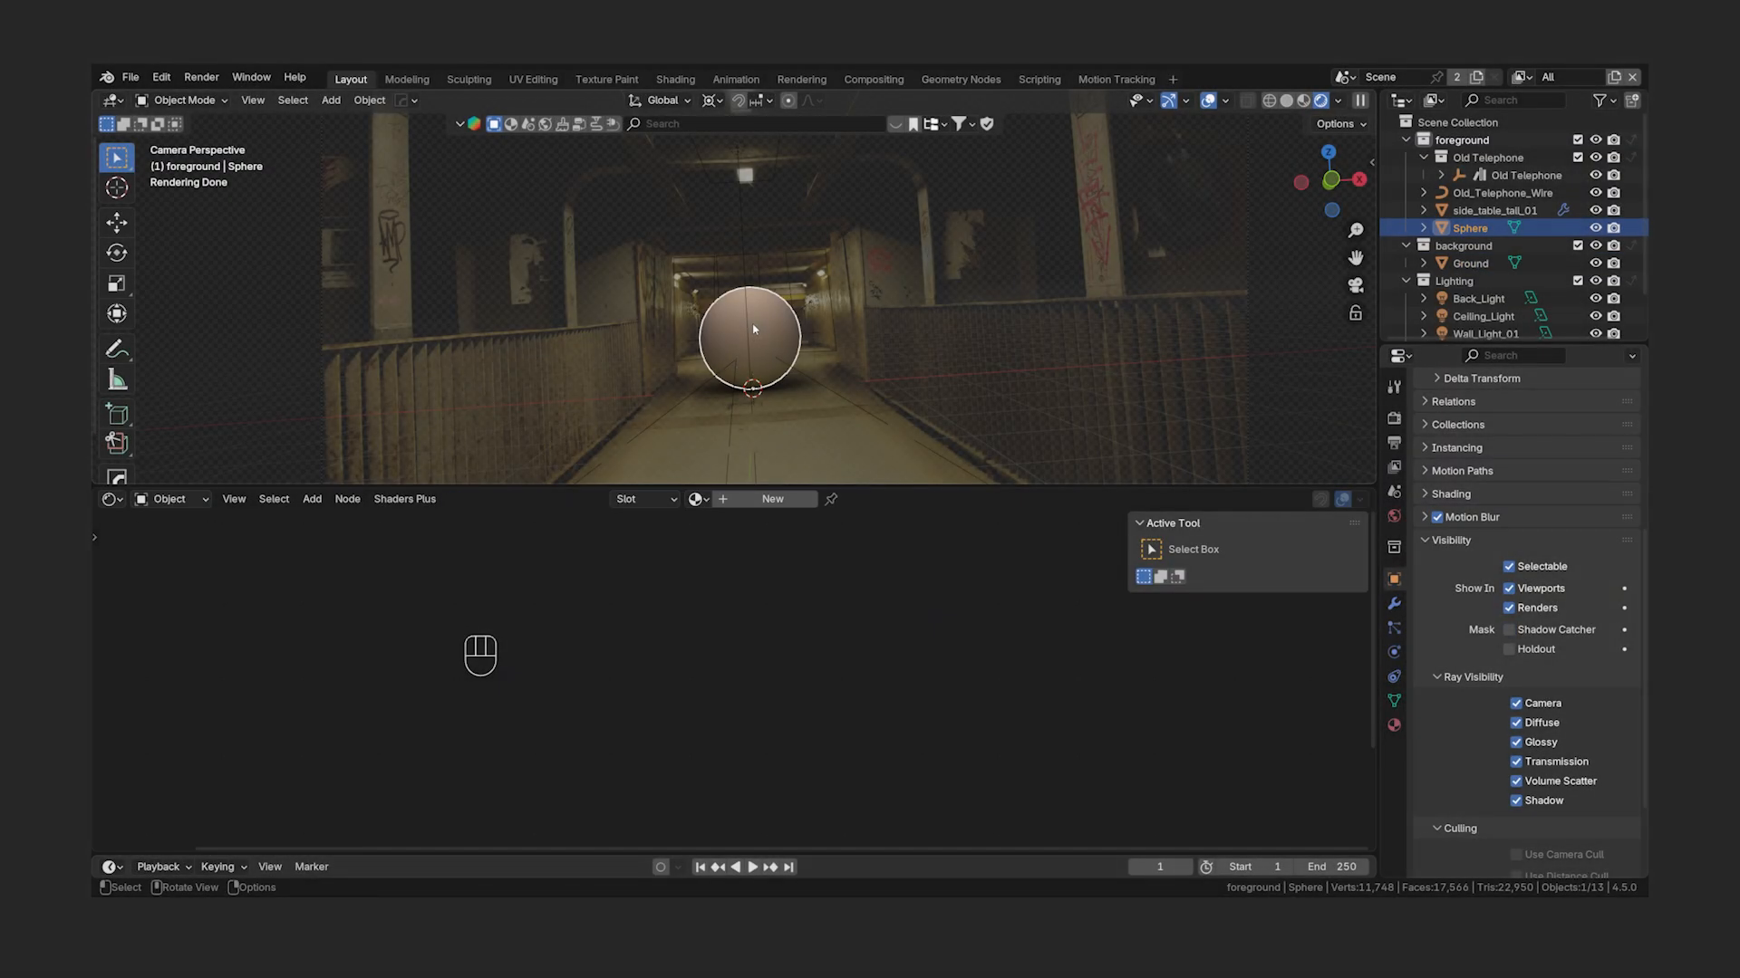
left_click(761, 501)
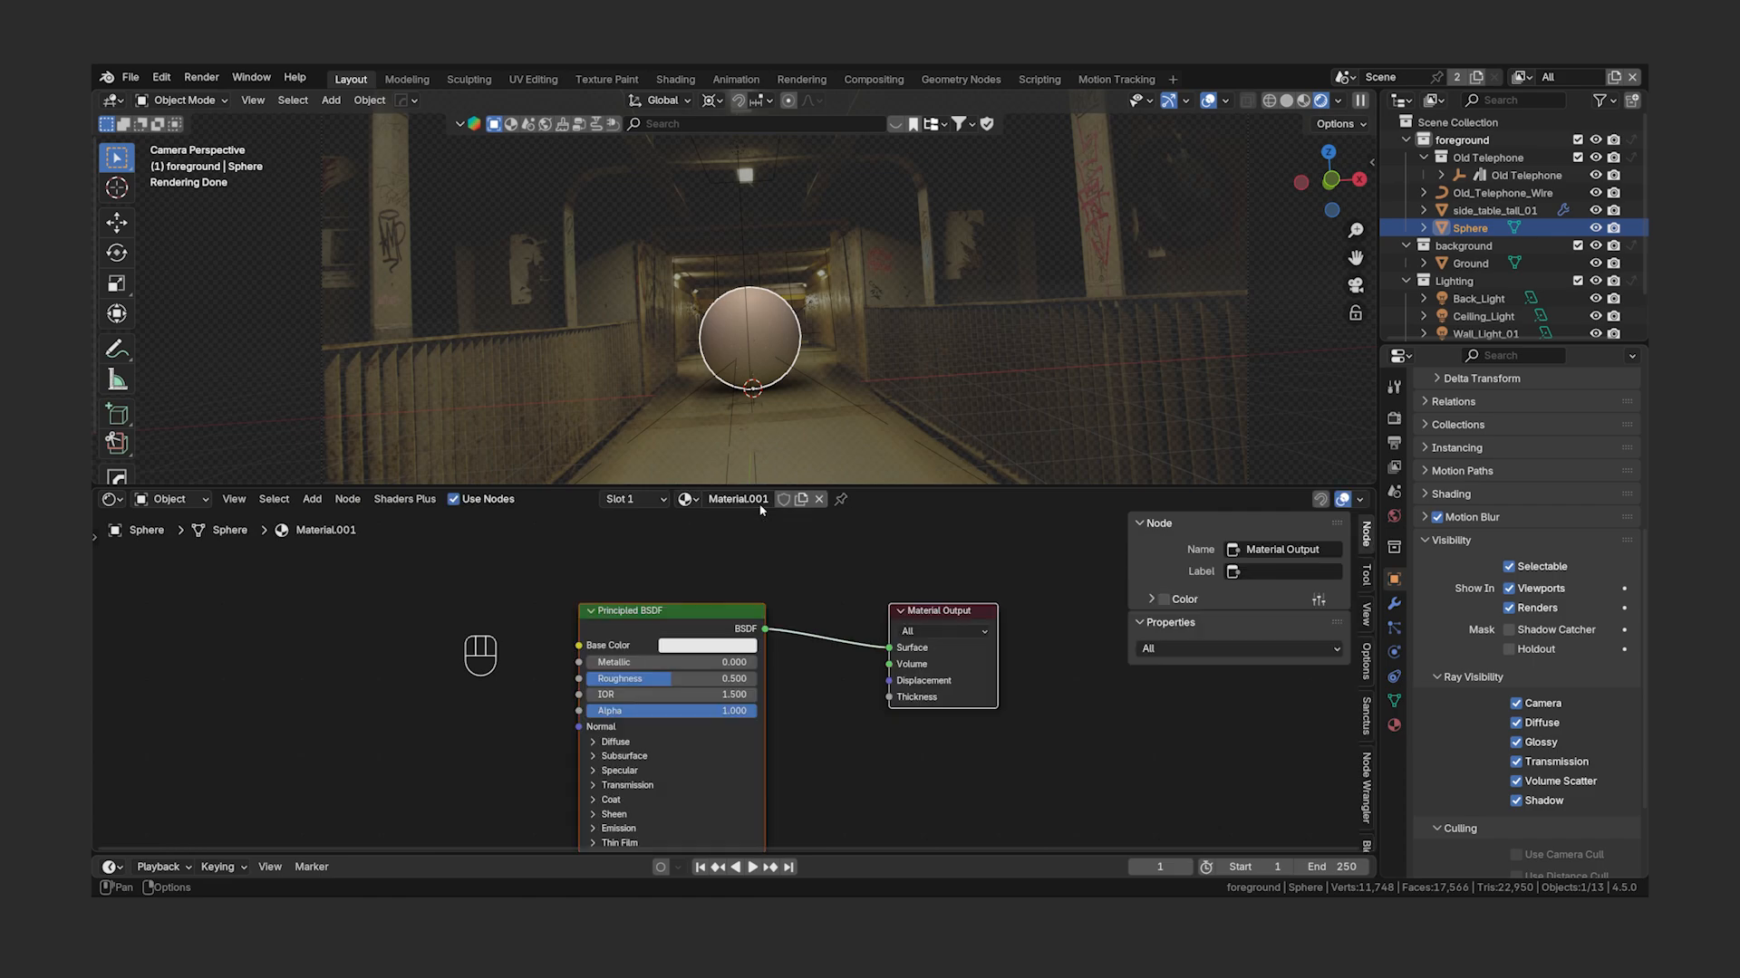
left_click_drag(716, 678, 589, 679)
scroll(785, 396, "up", 5)
middle_click_drag(785, 396, 770, 329, "shift")
scroll(771, 329, "down", 1)
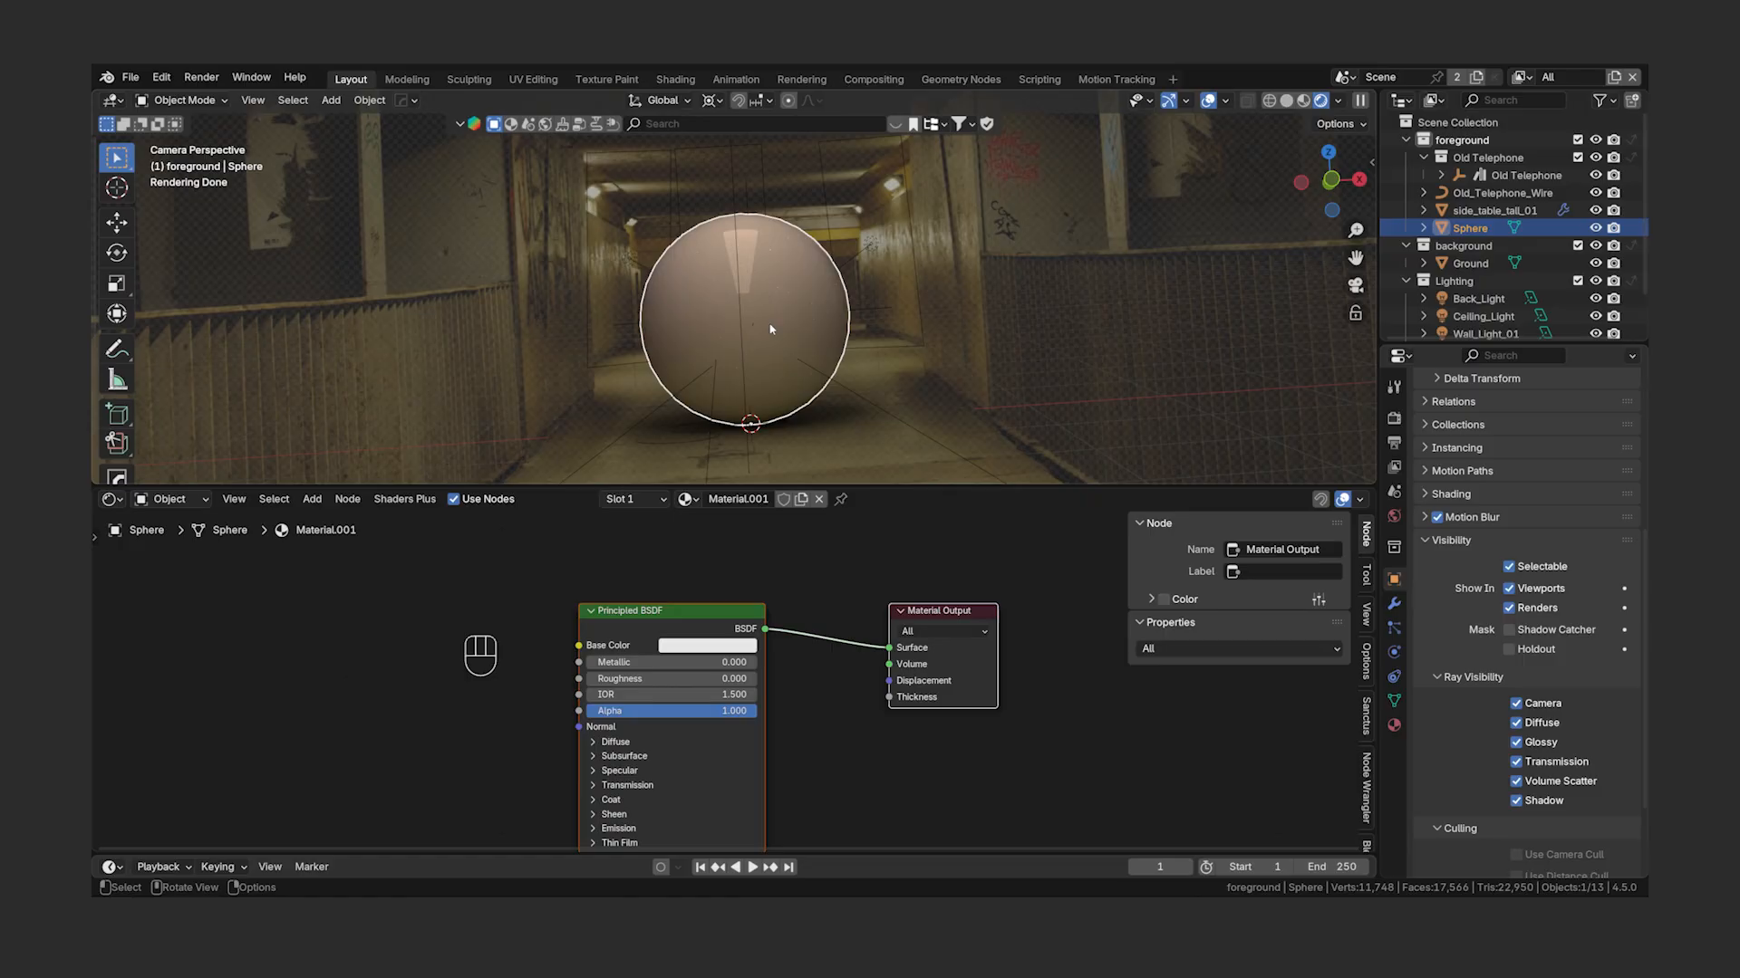
left_click(715, 645)
left_click_drag(800, 400, 800, 518)
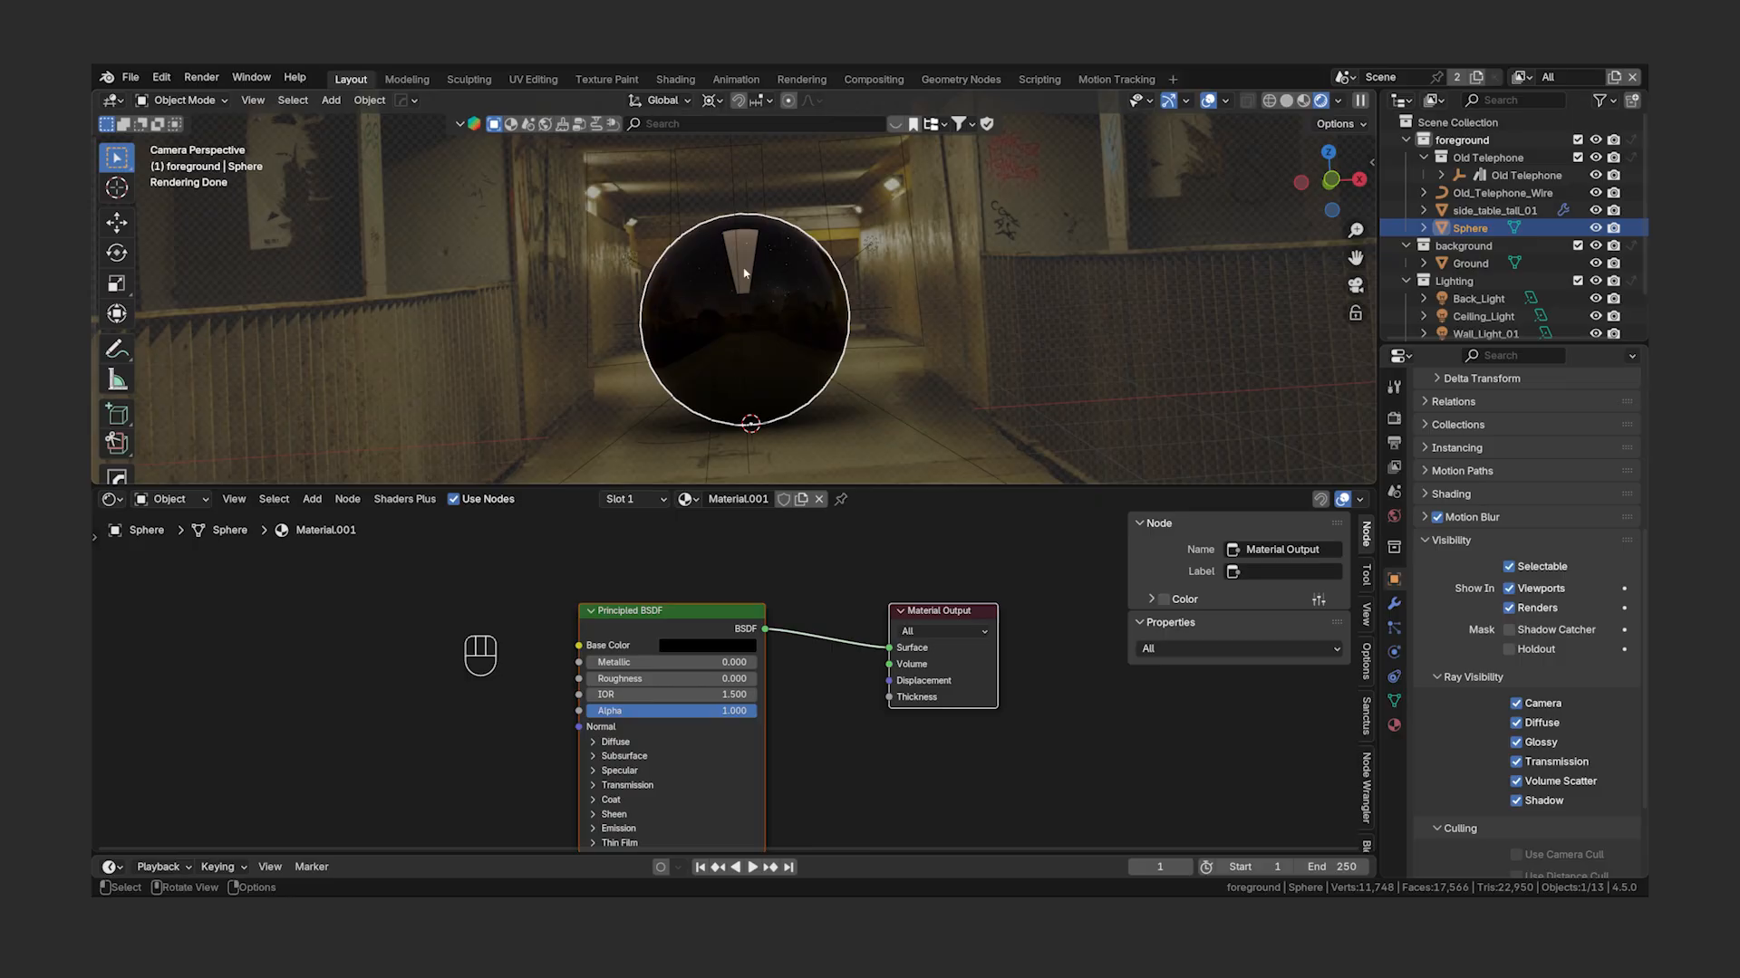
- Disable Glossy ray visibility for the Ceiling_Light
left_click(1443, 318)
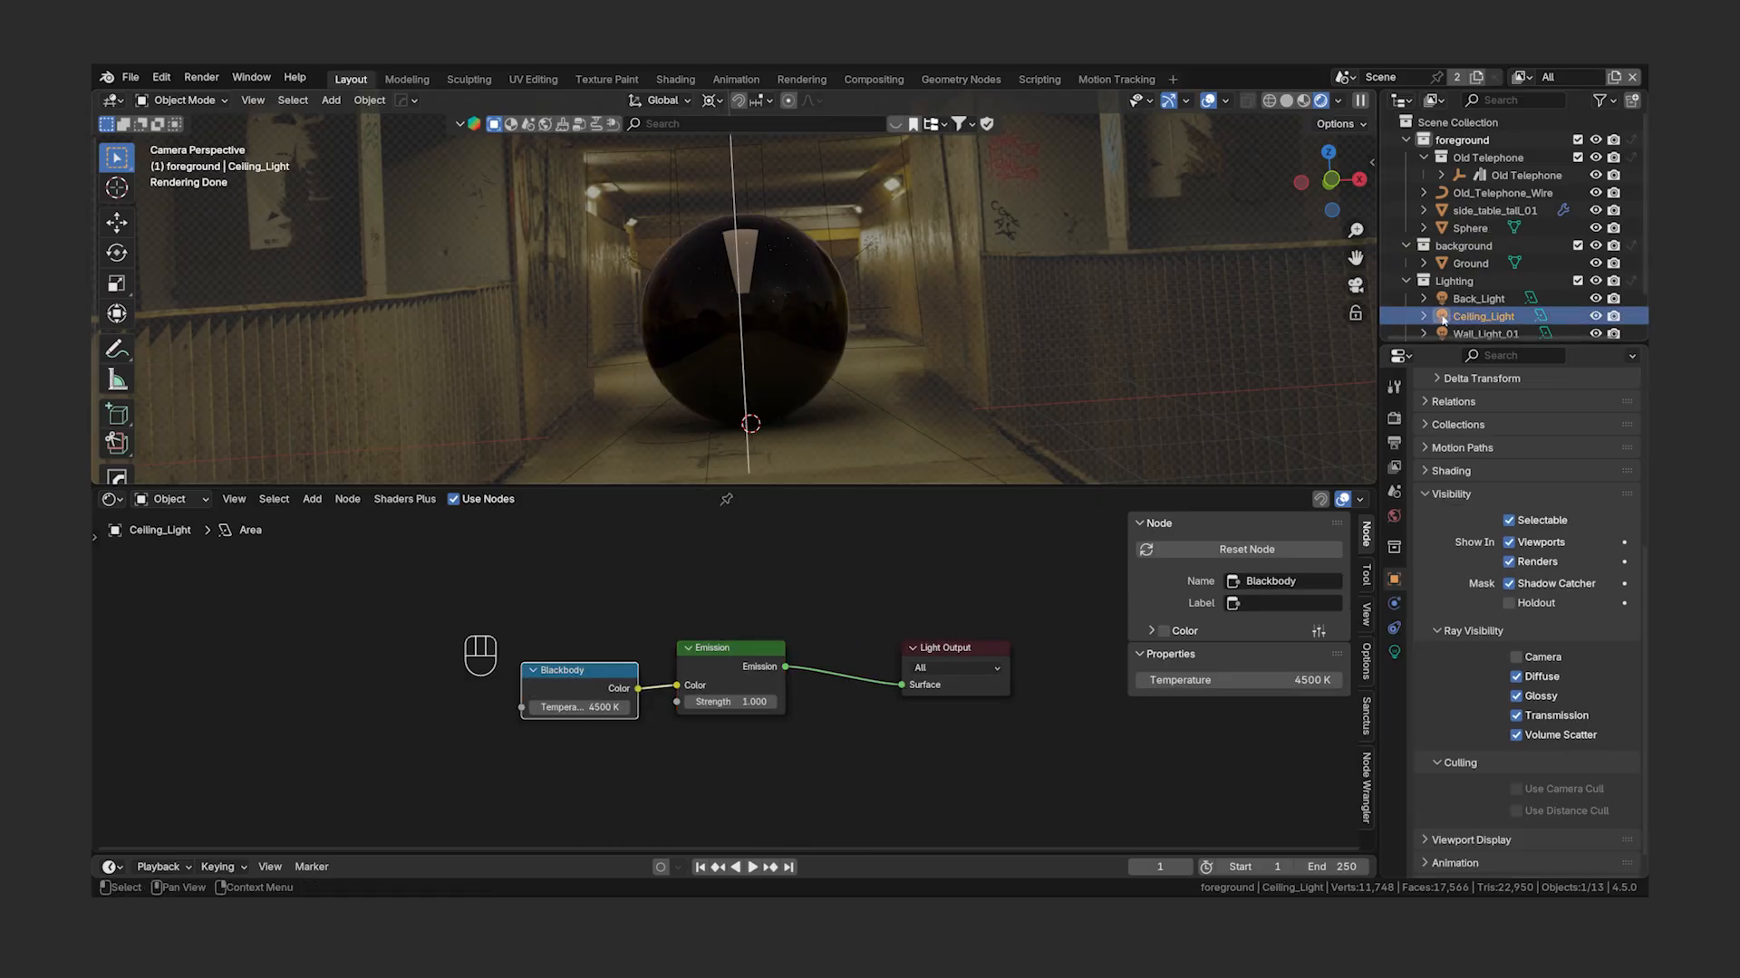
left_click(1516, 697)
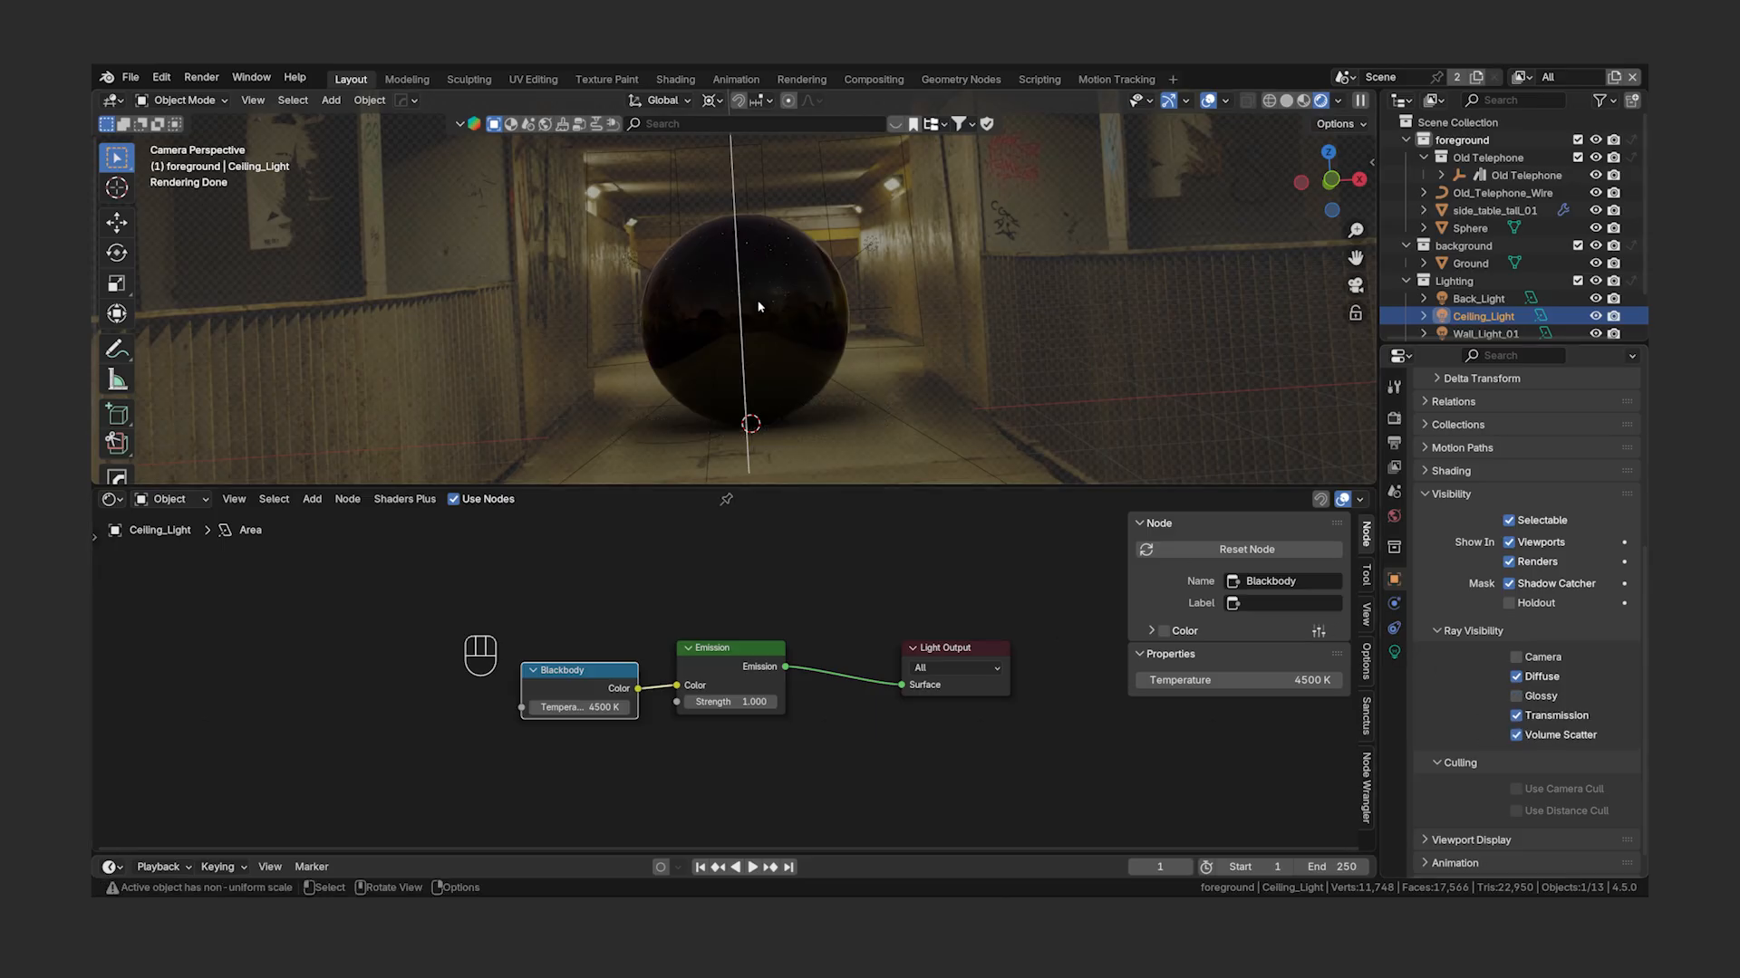
- Move the Ground aside temporarily to compare its reflection in the sphere, then cancel the move
left_click(831, 443)
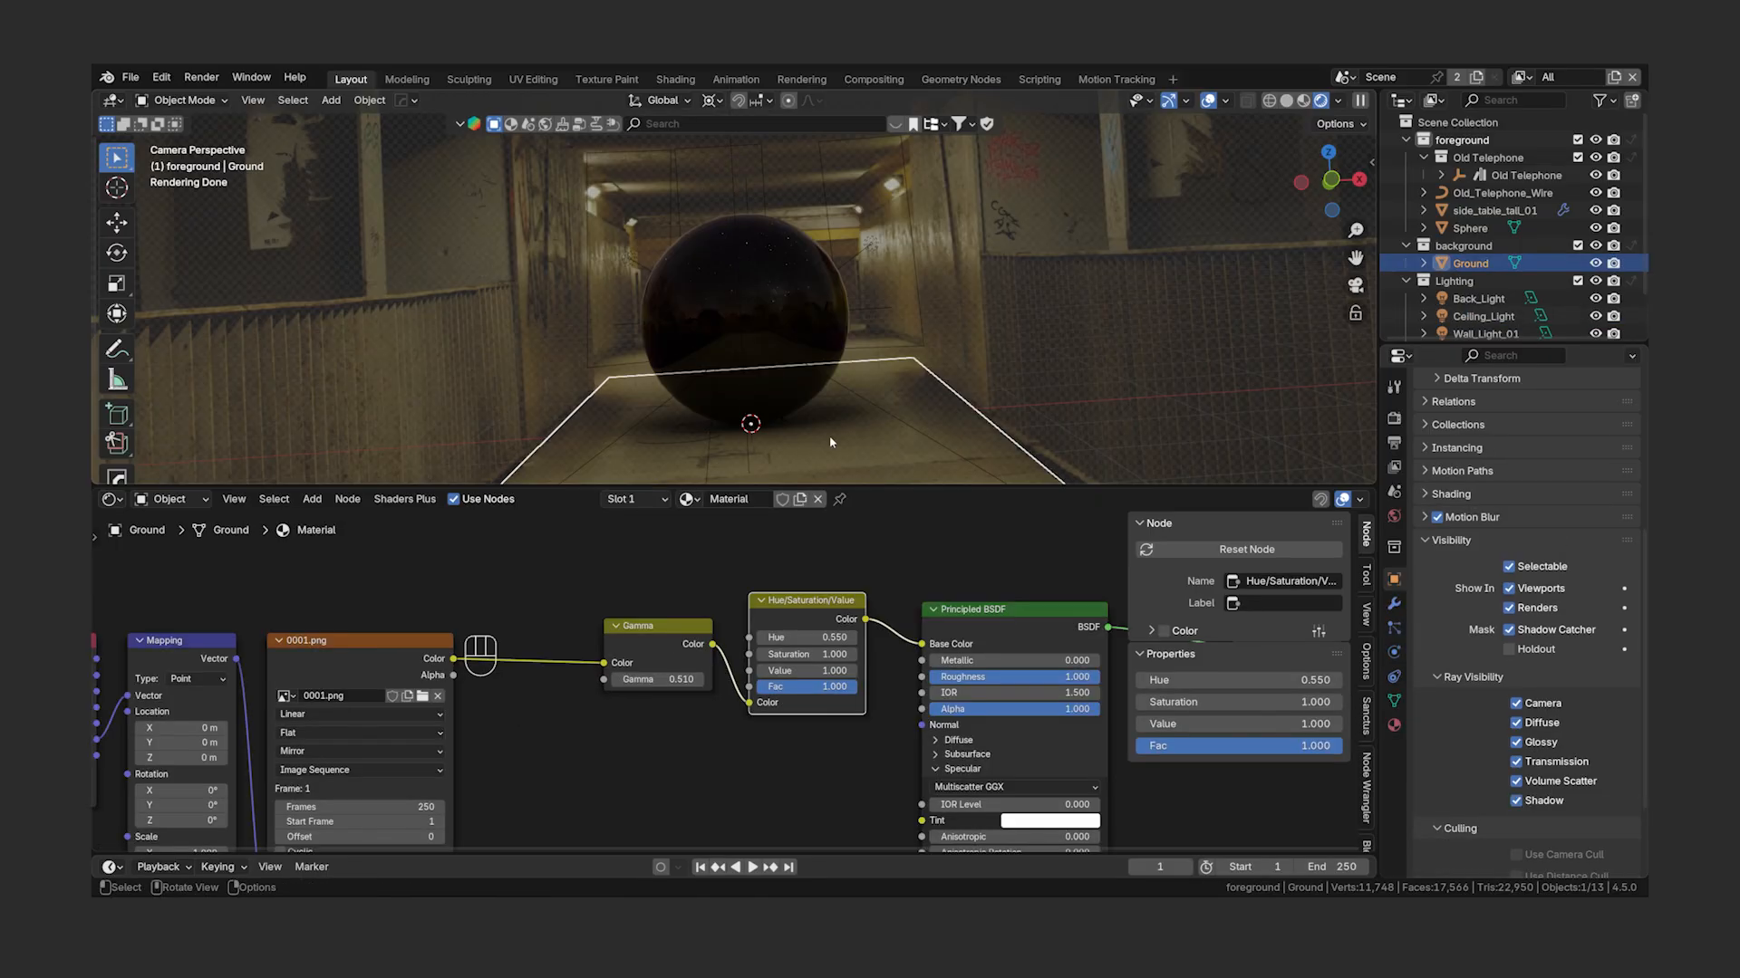
key("g")
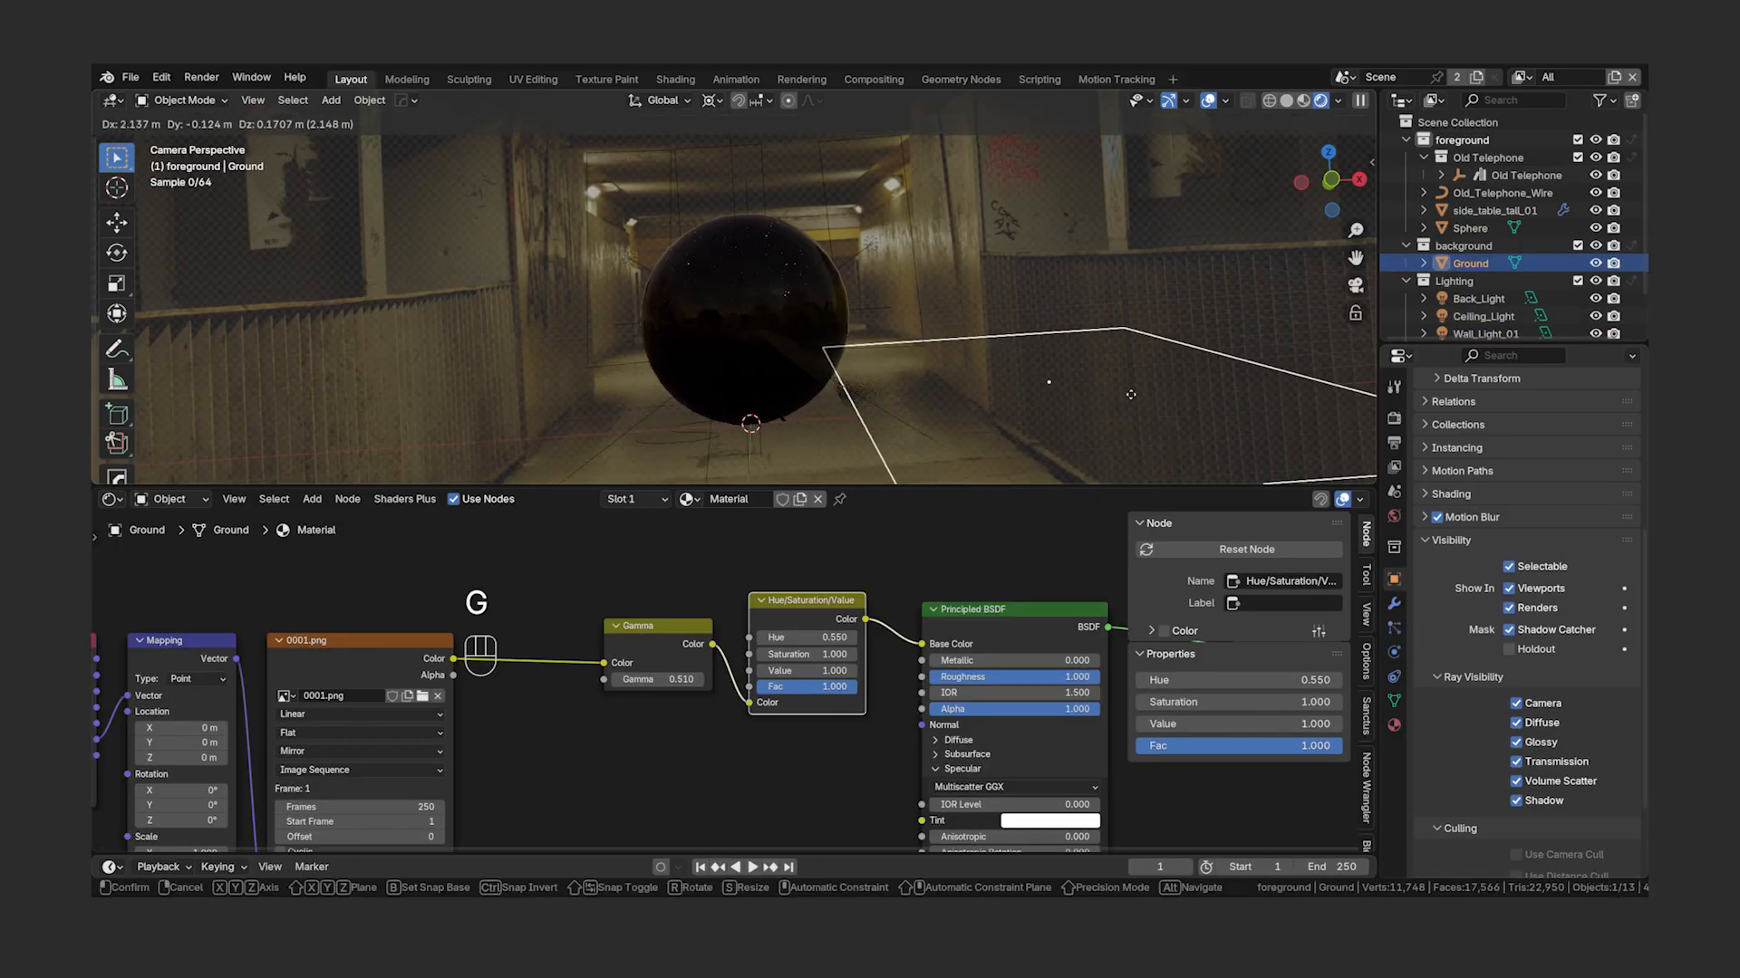
right_click(637, 433)
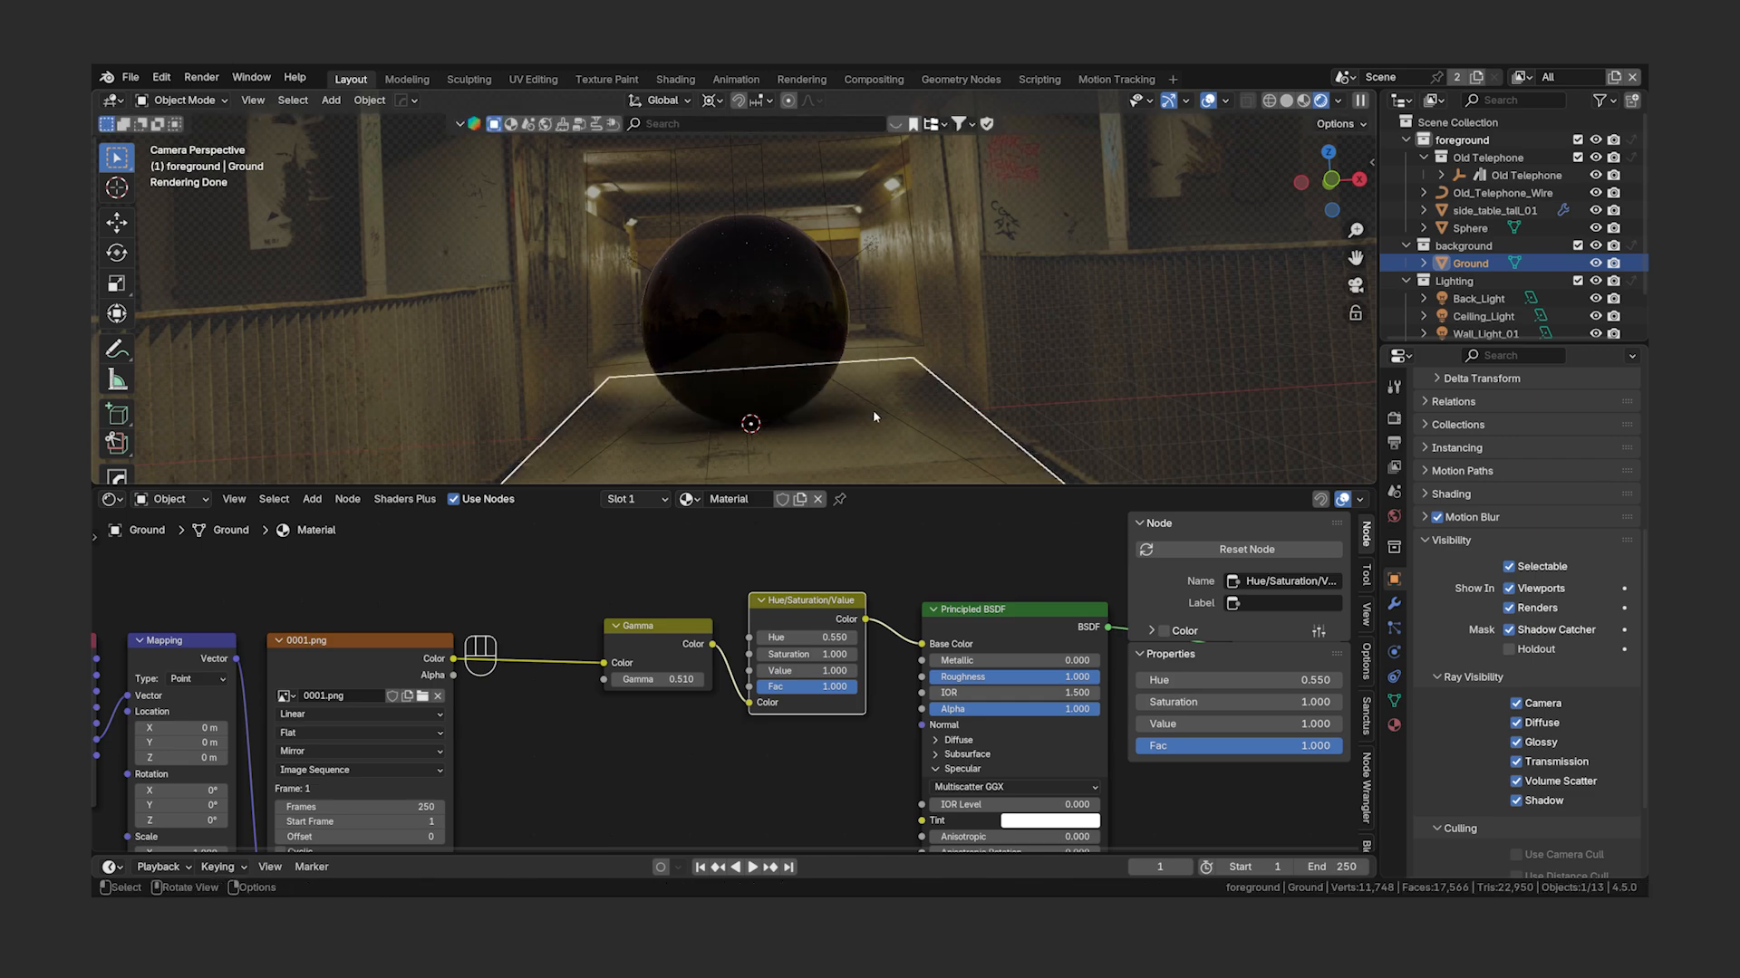
- In Edit Mode, extrude the Ground's two side edges upward along Z to form the tunnel walls
key("Tab")
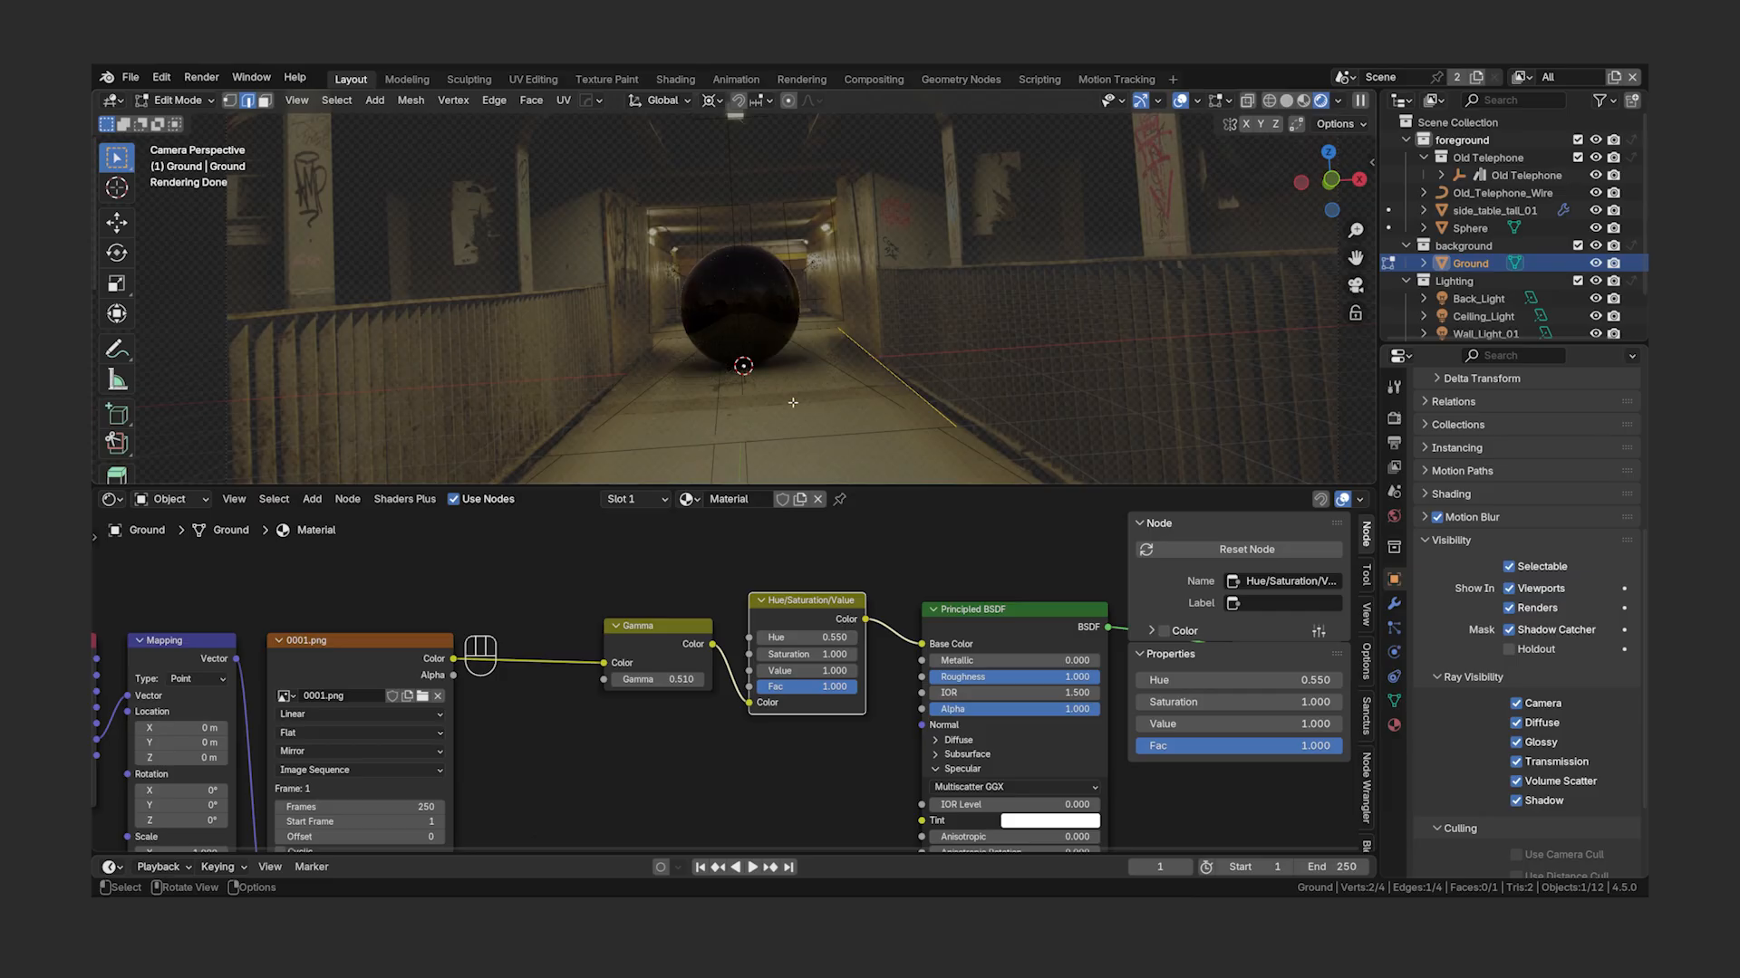
key("e")
key("z")
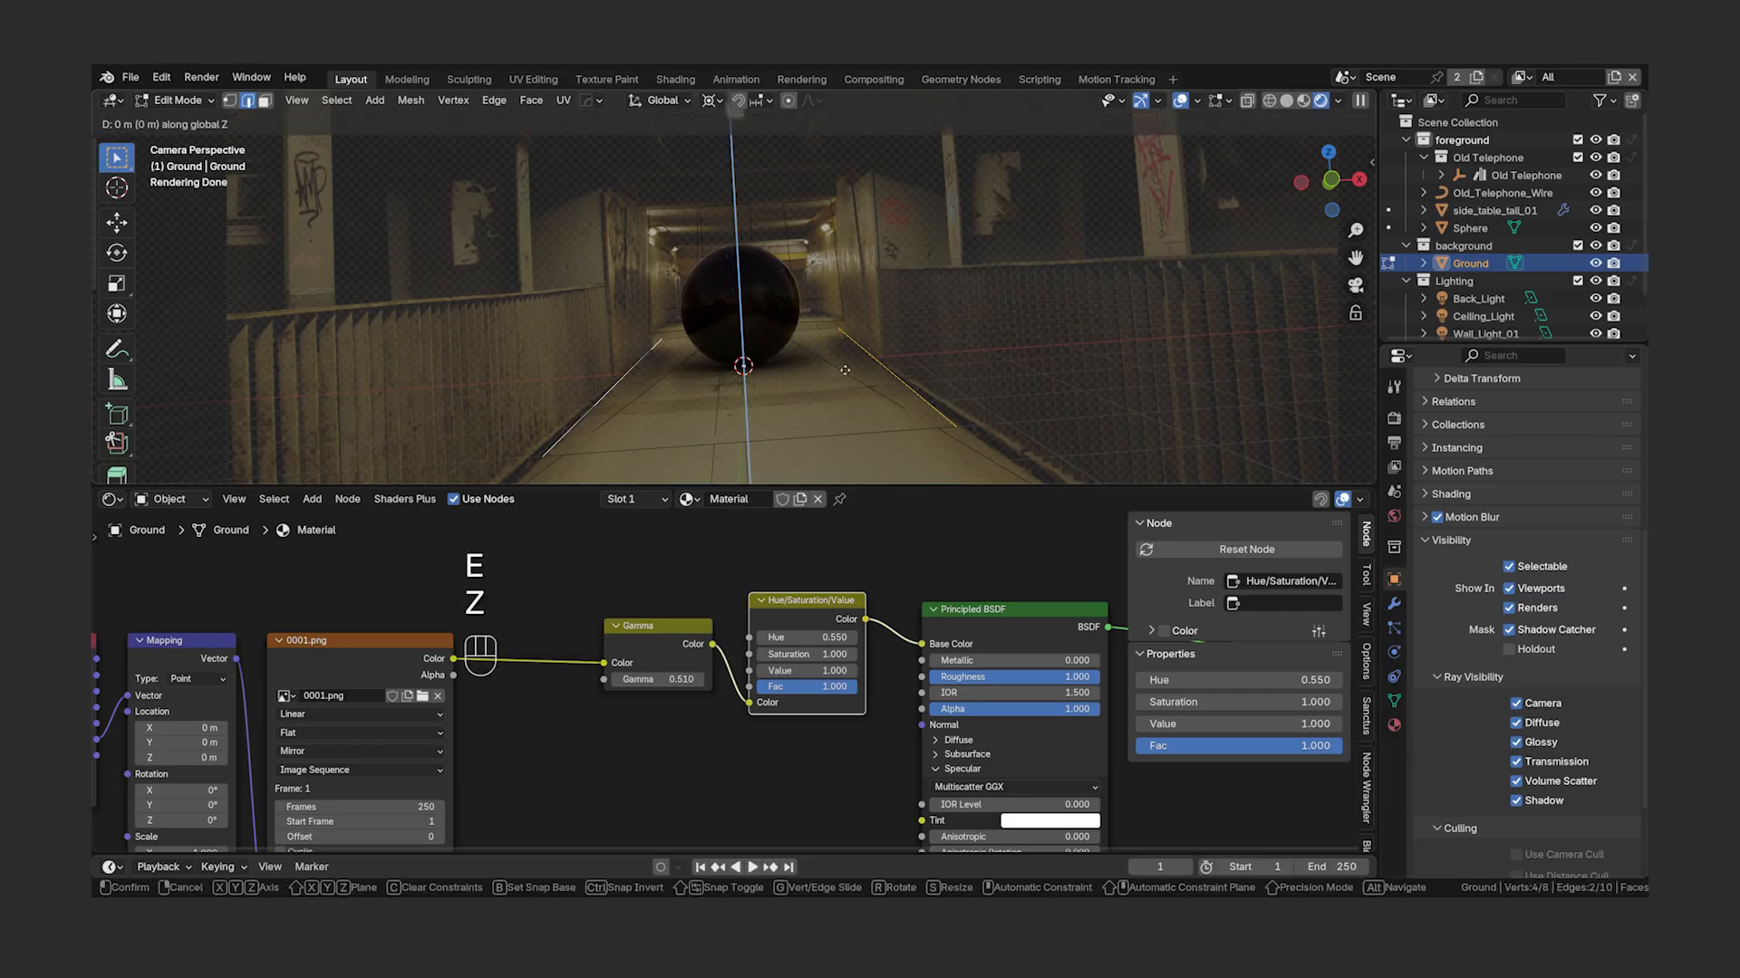
left_click(765, 203)
middle_click_drag(765, 204, 829, 238)
key("g")
key("z")
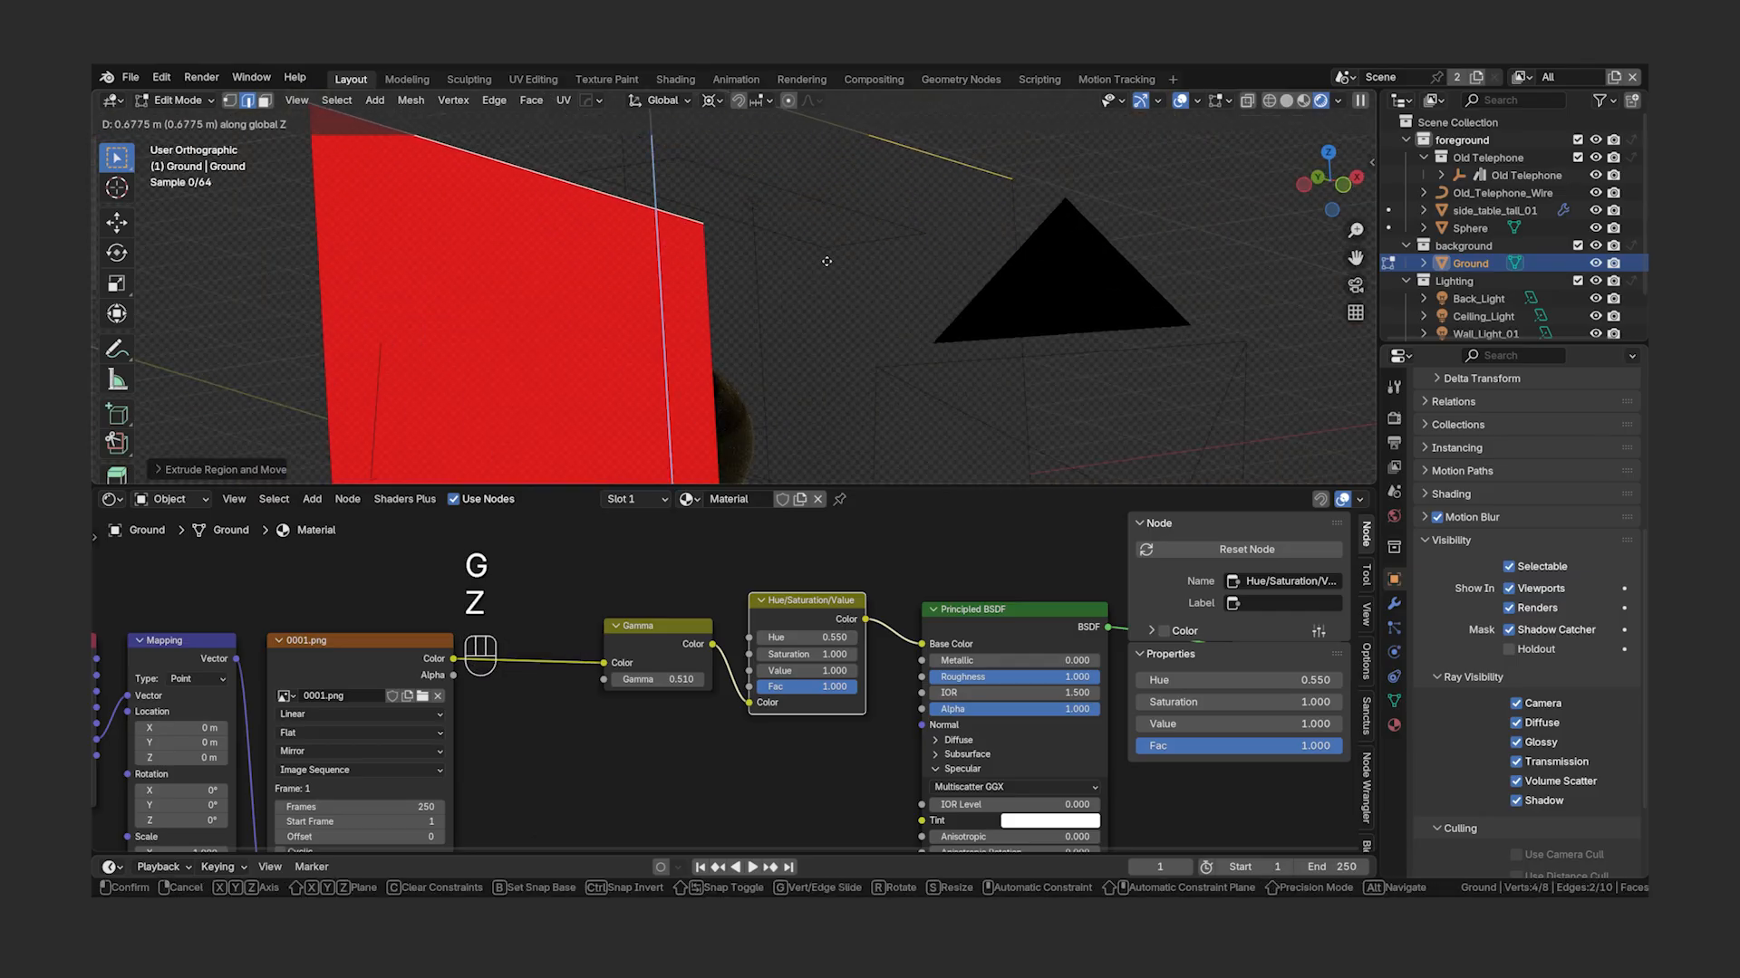
left_click(831, 303)
- Fill a ceiling face between the upper edges of the two walls and raise it along Z
key("f")
key("g")
key("z")
left_click(829, 281)
key("KP_0")
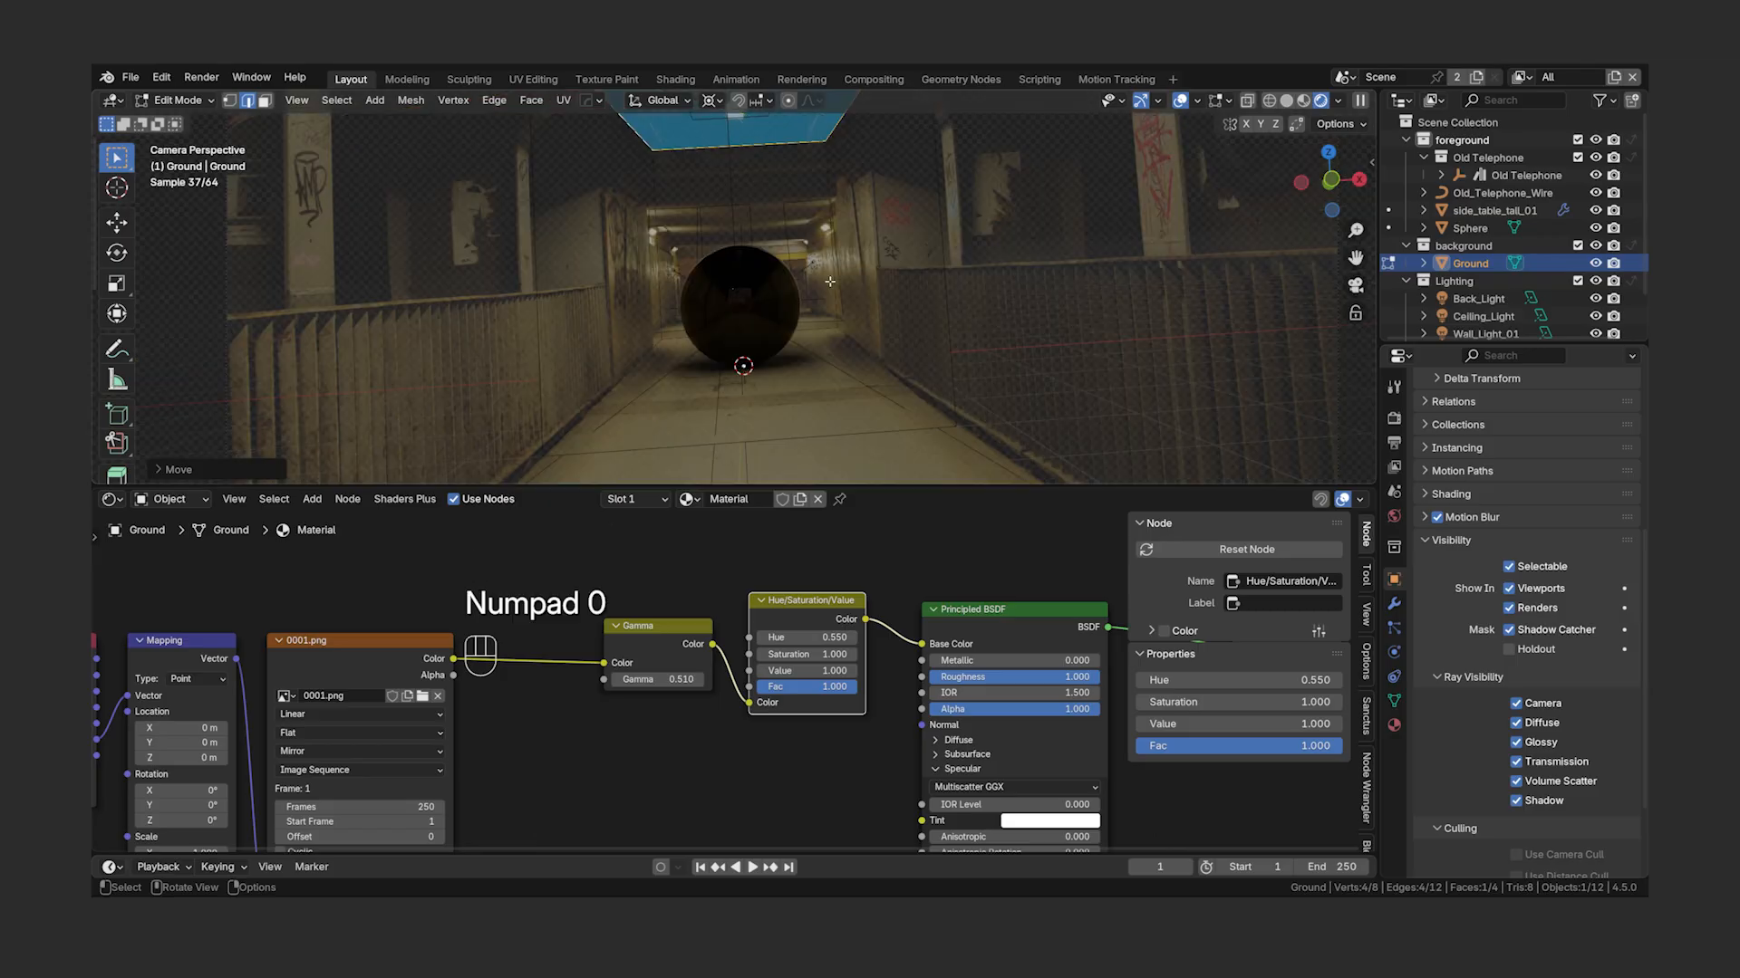
- Fill a face that closes the far end of the tunnel mesh behind the sphere
key("f")
middle_click_drag(889, 328, 640, 384)
key("KP_0")
- Select the ceiling, far-end and both side wall faces and separate the selection from the Ground
key("3")
left_click(802, 227, "shift")
left_click(843, 290, "shift")
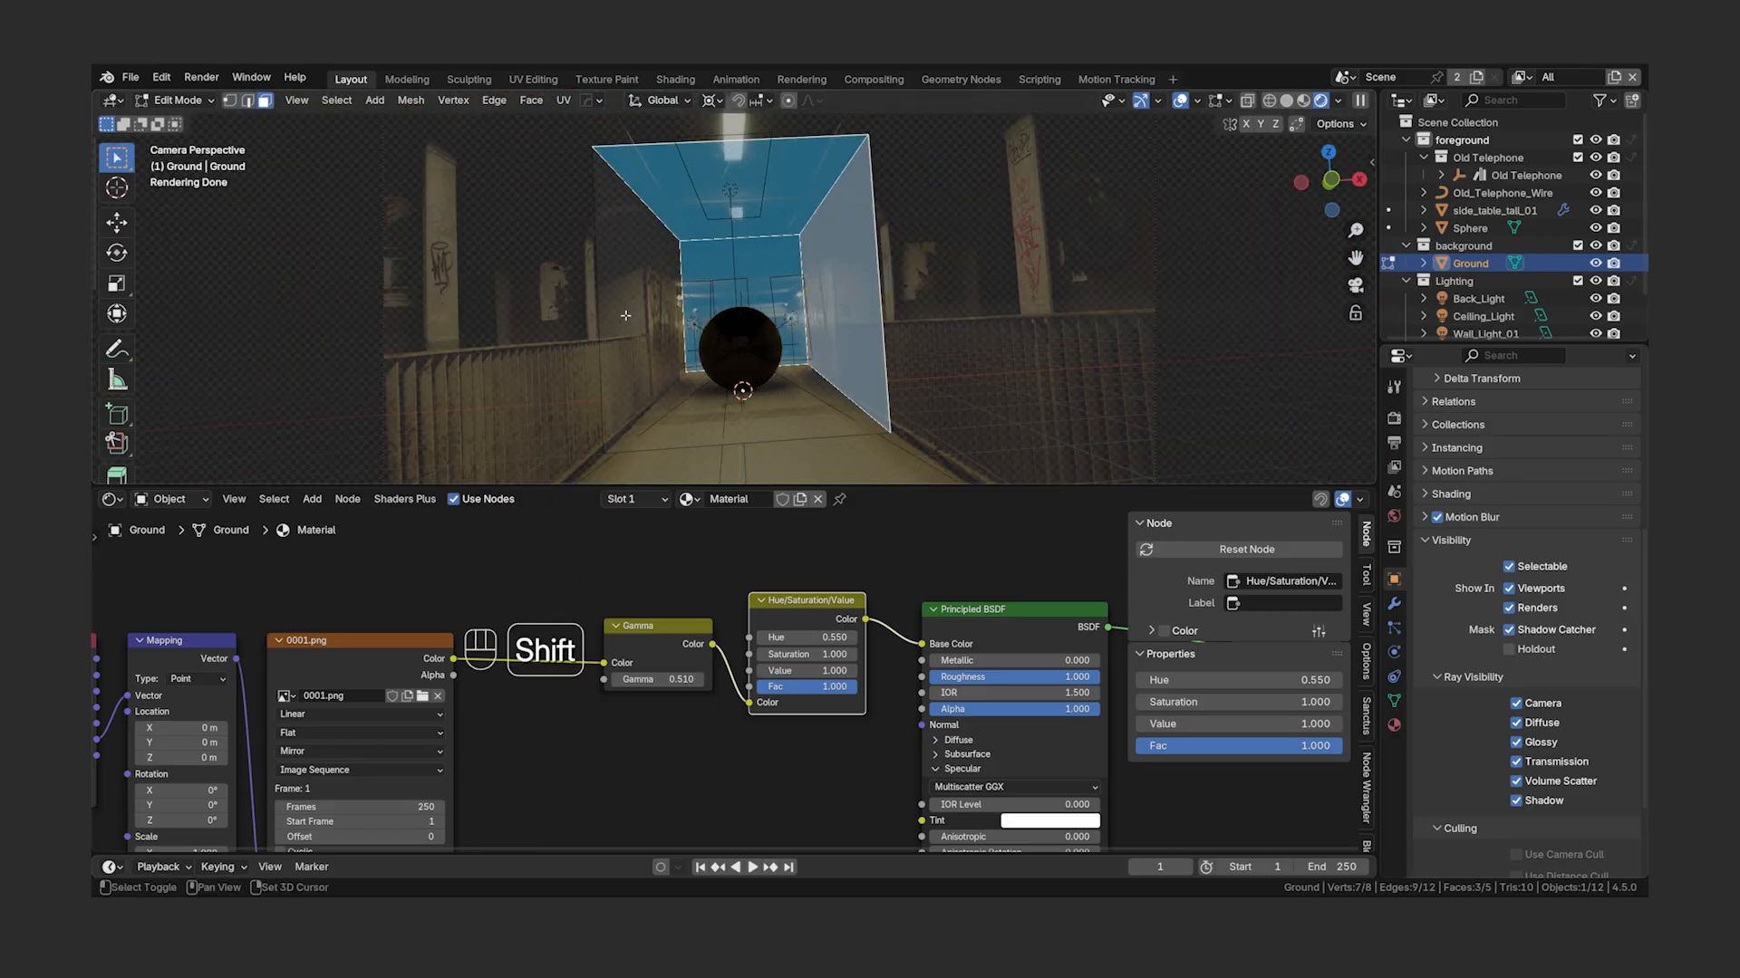
left_click(626, 315, "shift")
key("p")
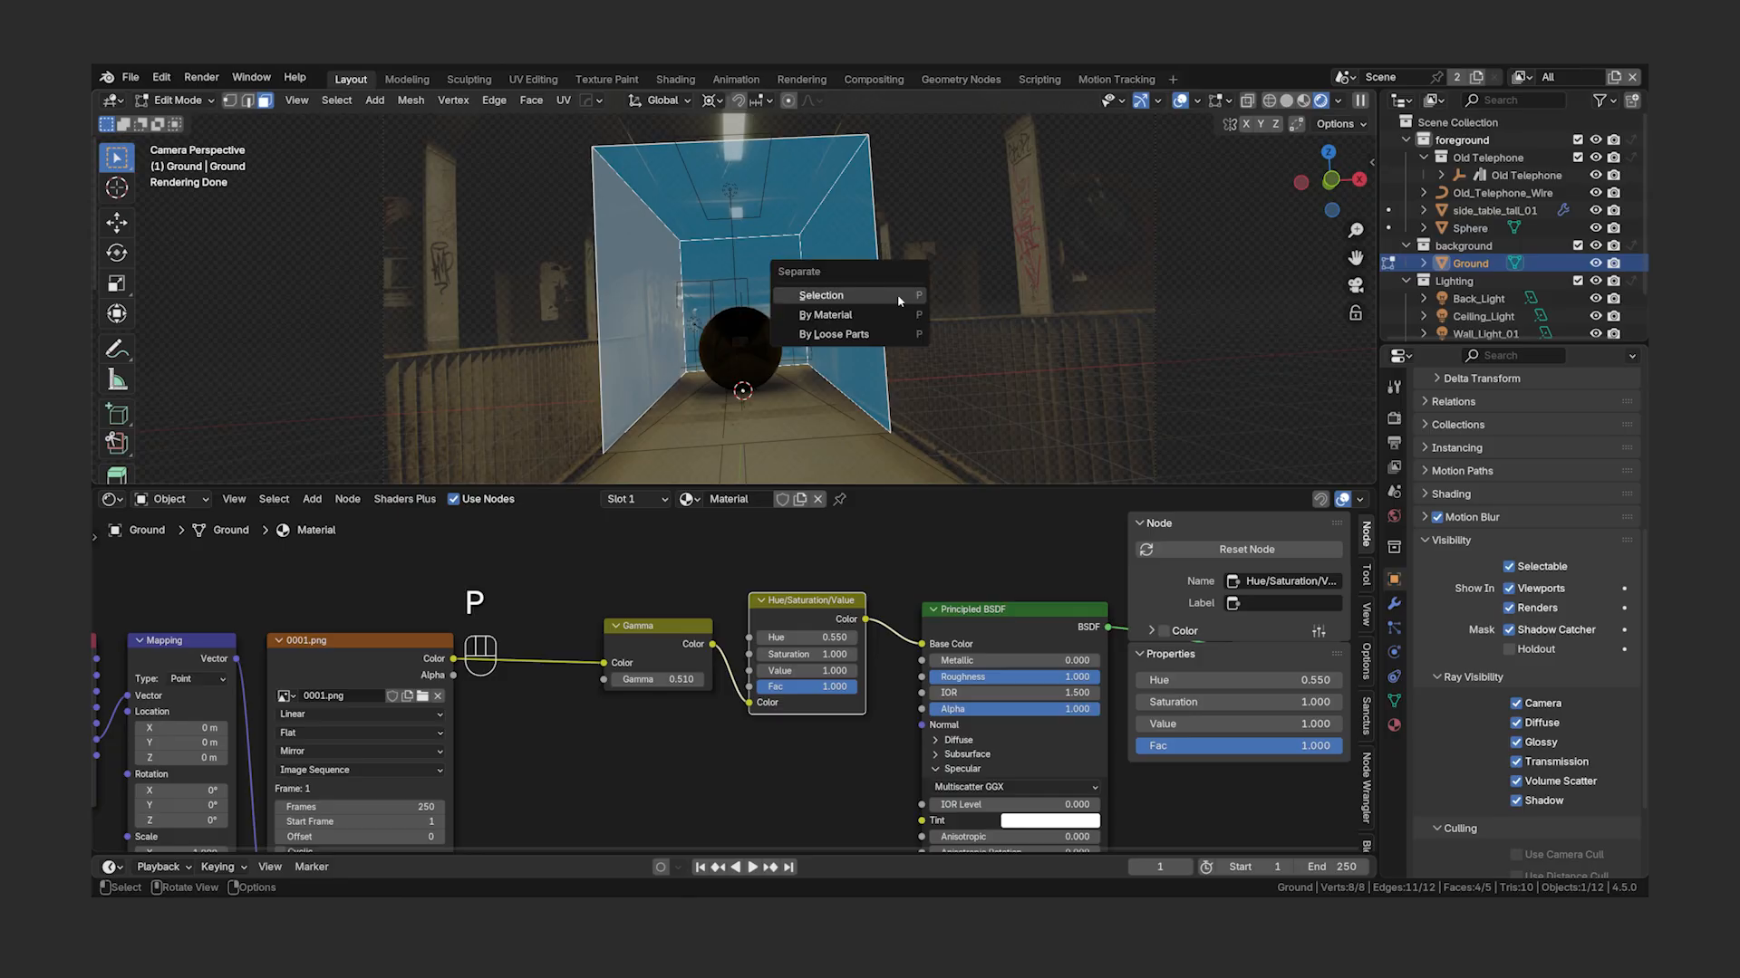
left_click(897, 294)
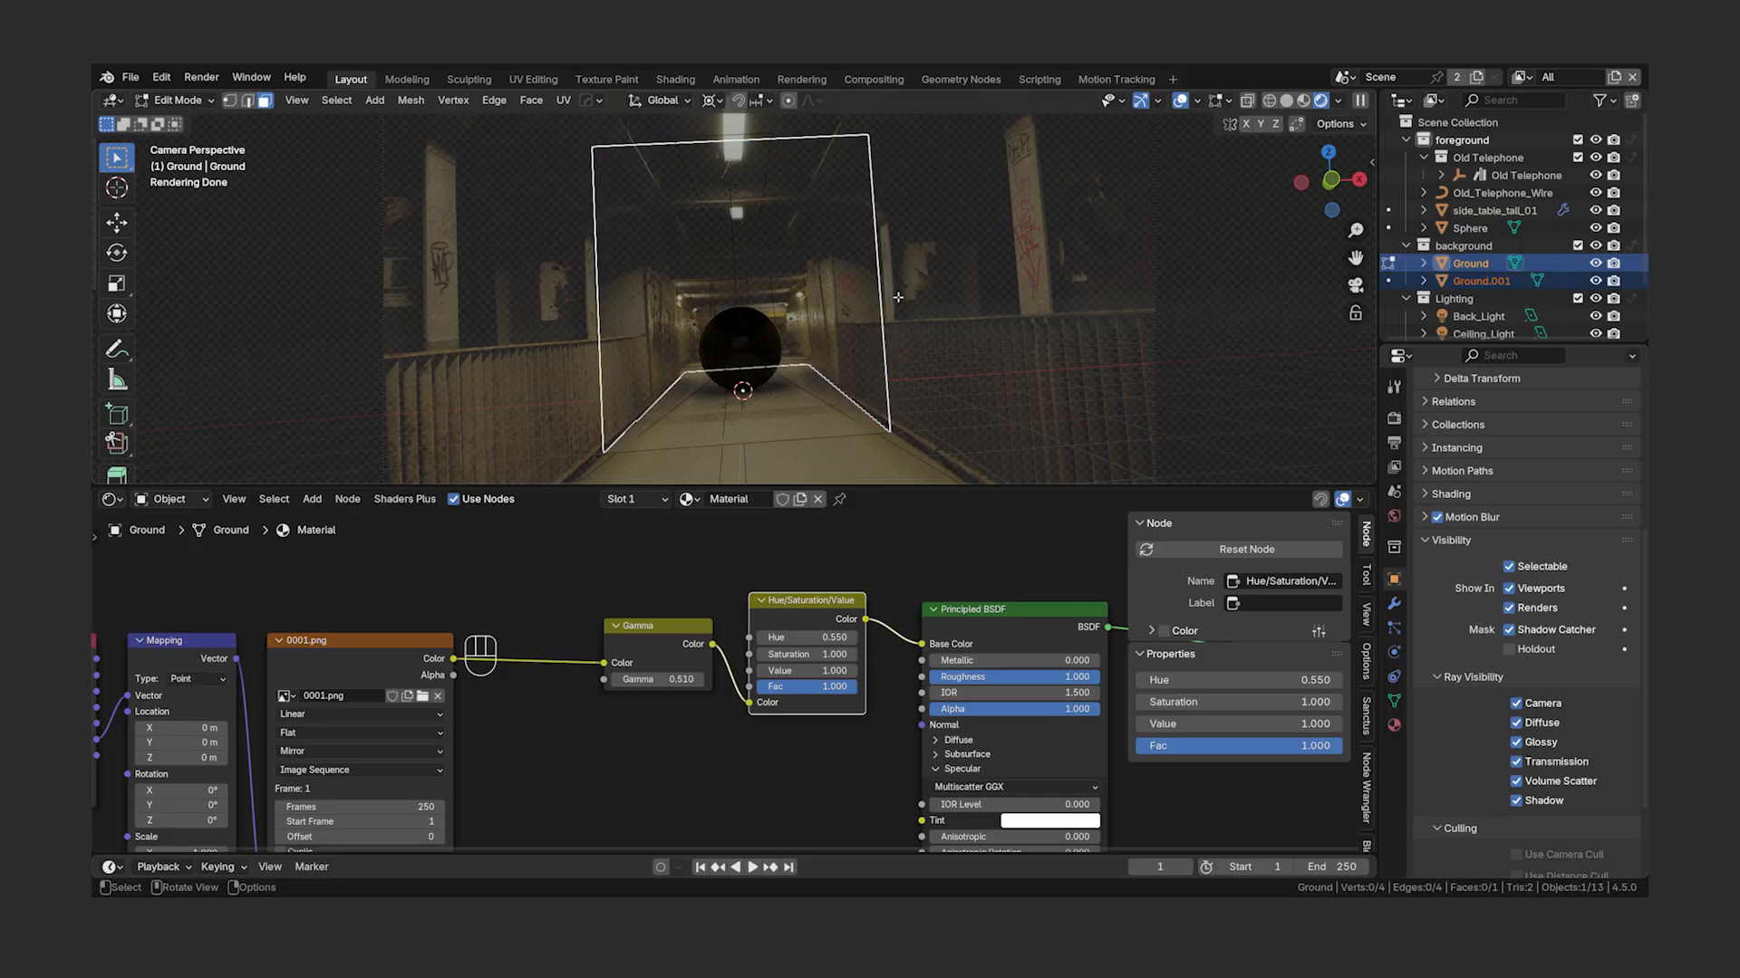
- Return to Object Mode and rename the separated walls-and-ceiling object as reflections
key("Tab")
left_click(1471, 281)
double_click(1471, 281)
scroll(1477, 282, "down", 2)
type("reflect")
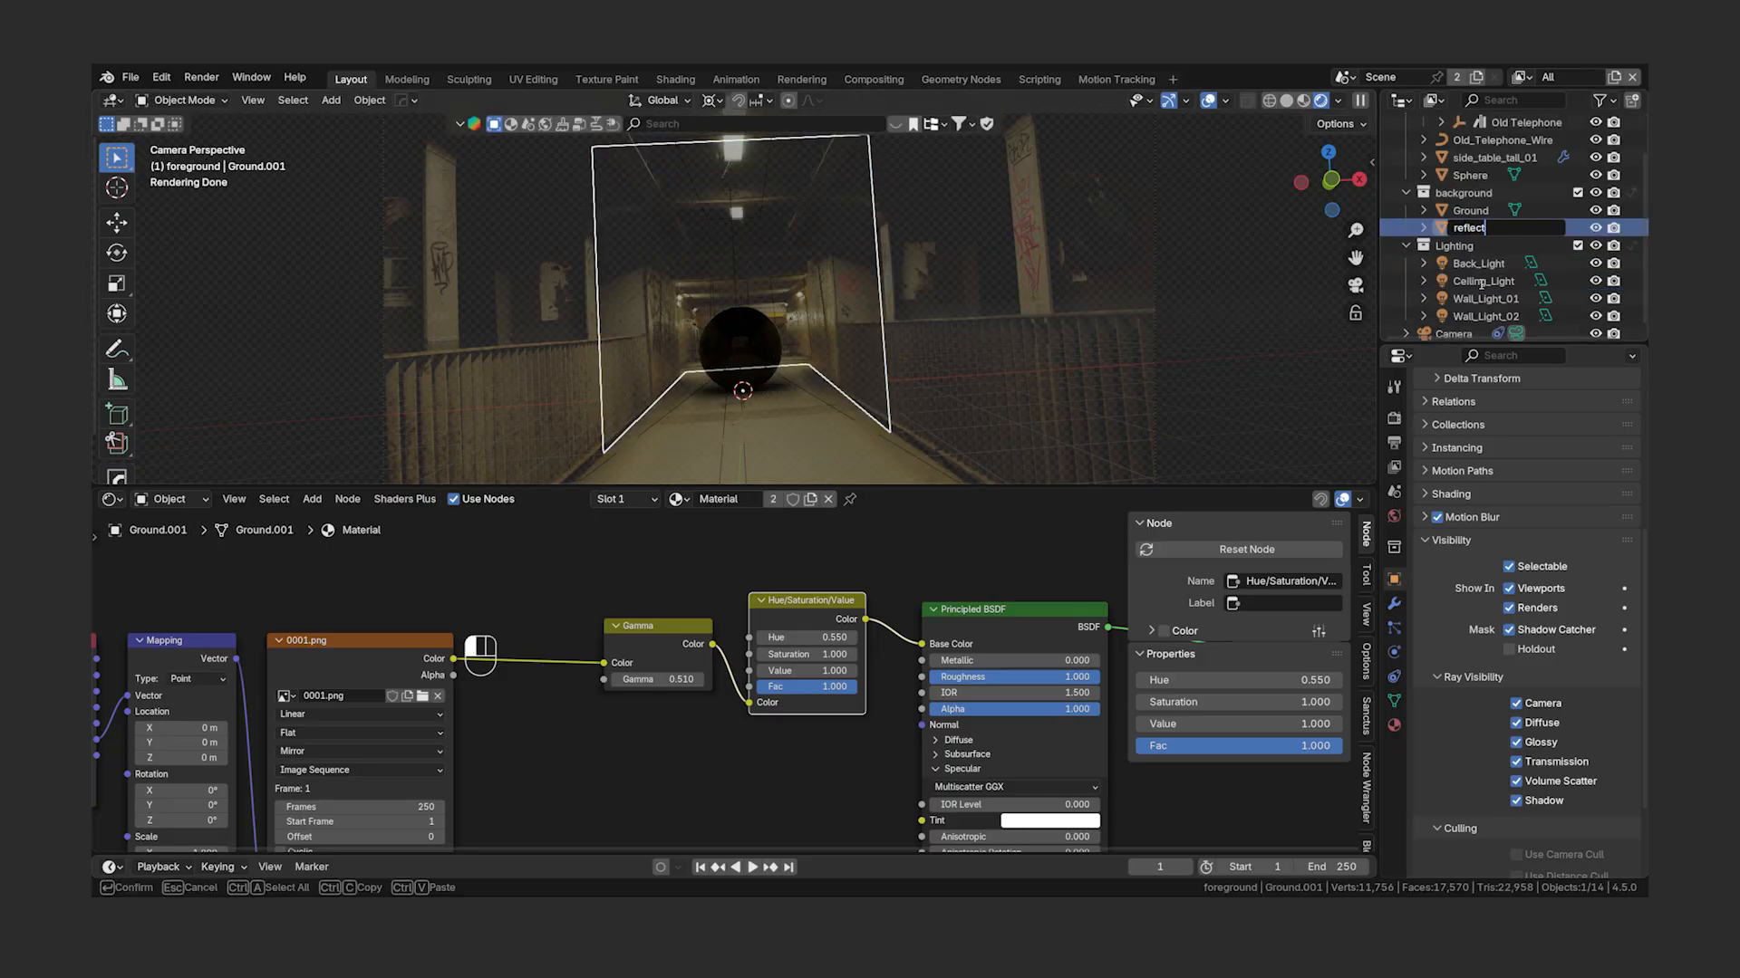
type("ions")
key("Return")
- Move the reflections object to a new collection named Reflections
key("m")
left_click(779, 296)
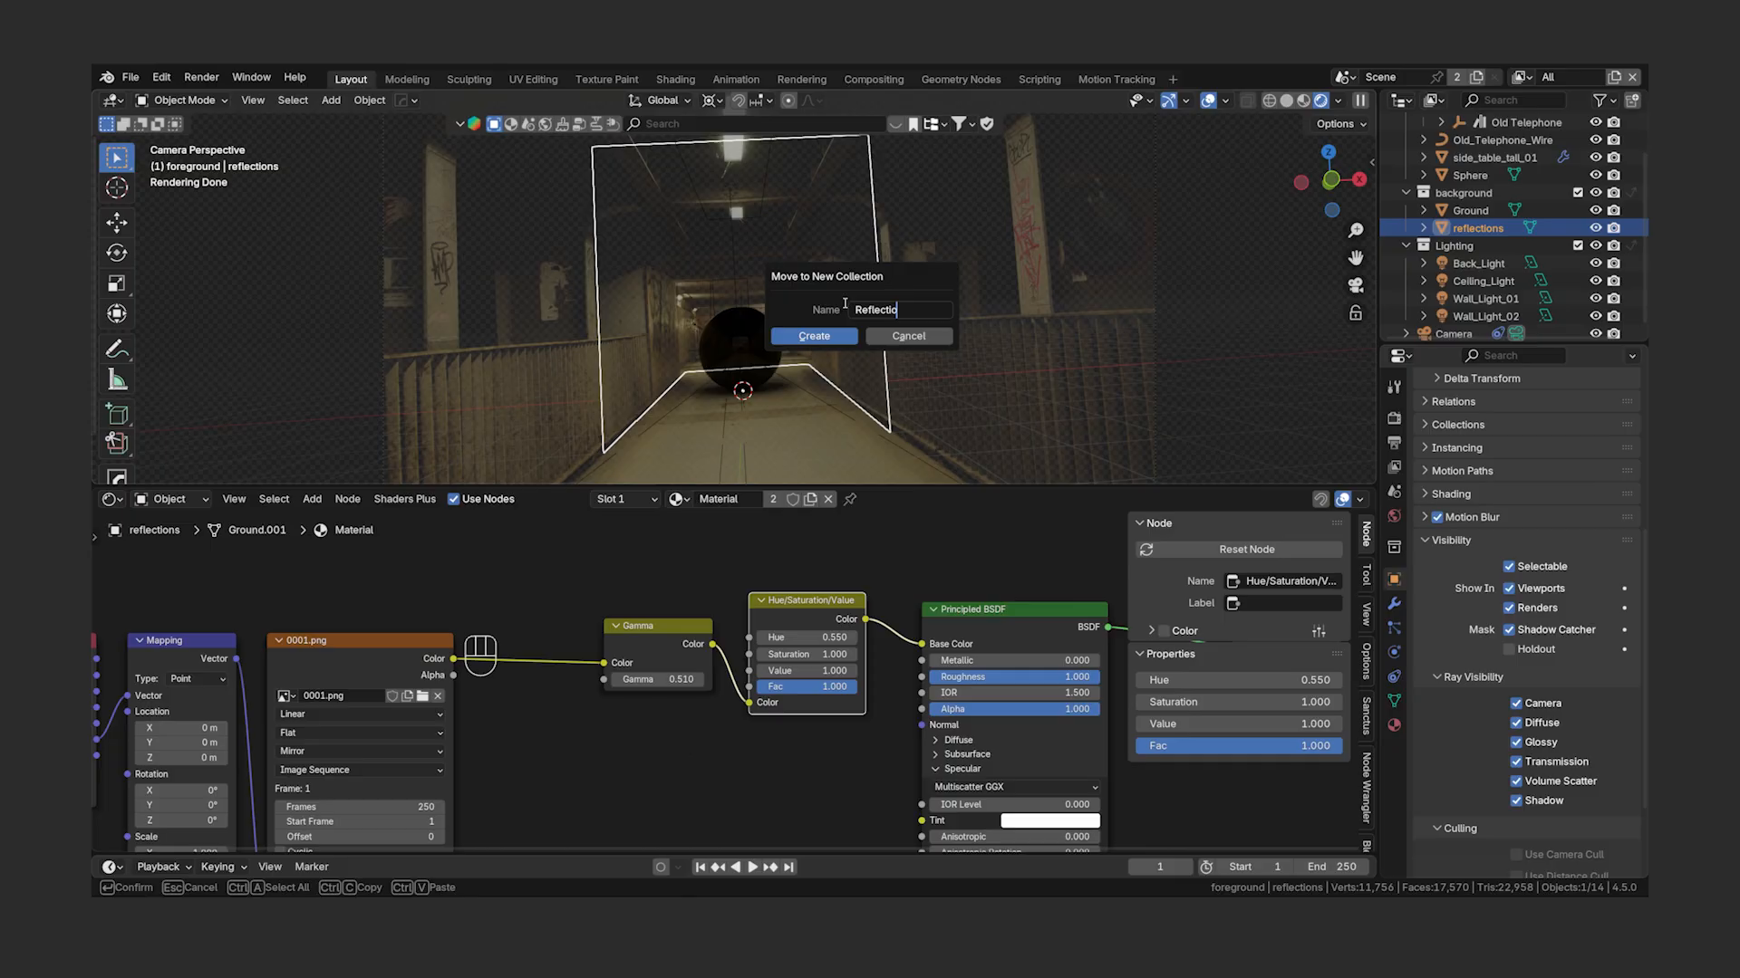
left_click(814, 336)
scroll(1486, 311, "down", 1)
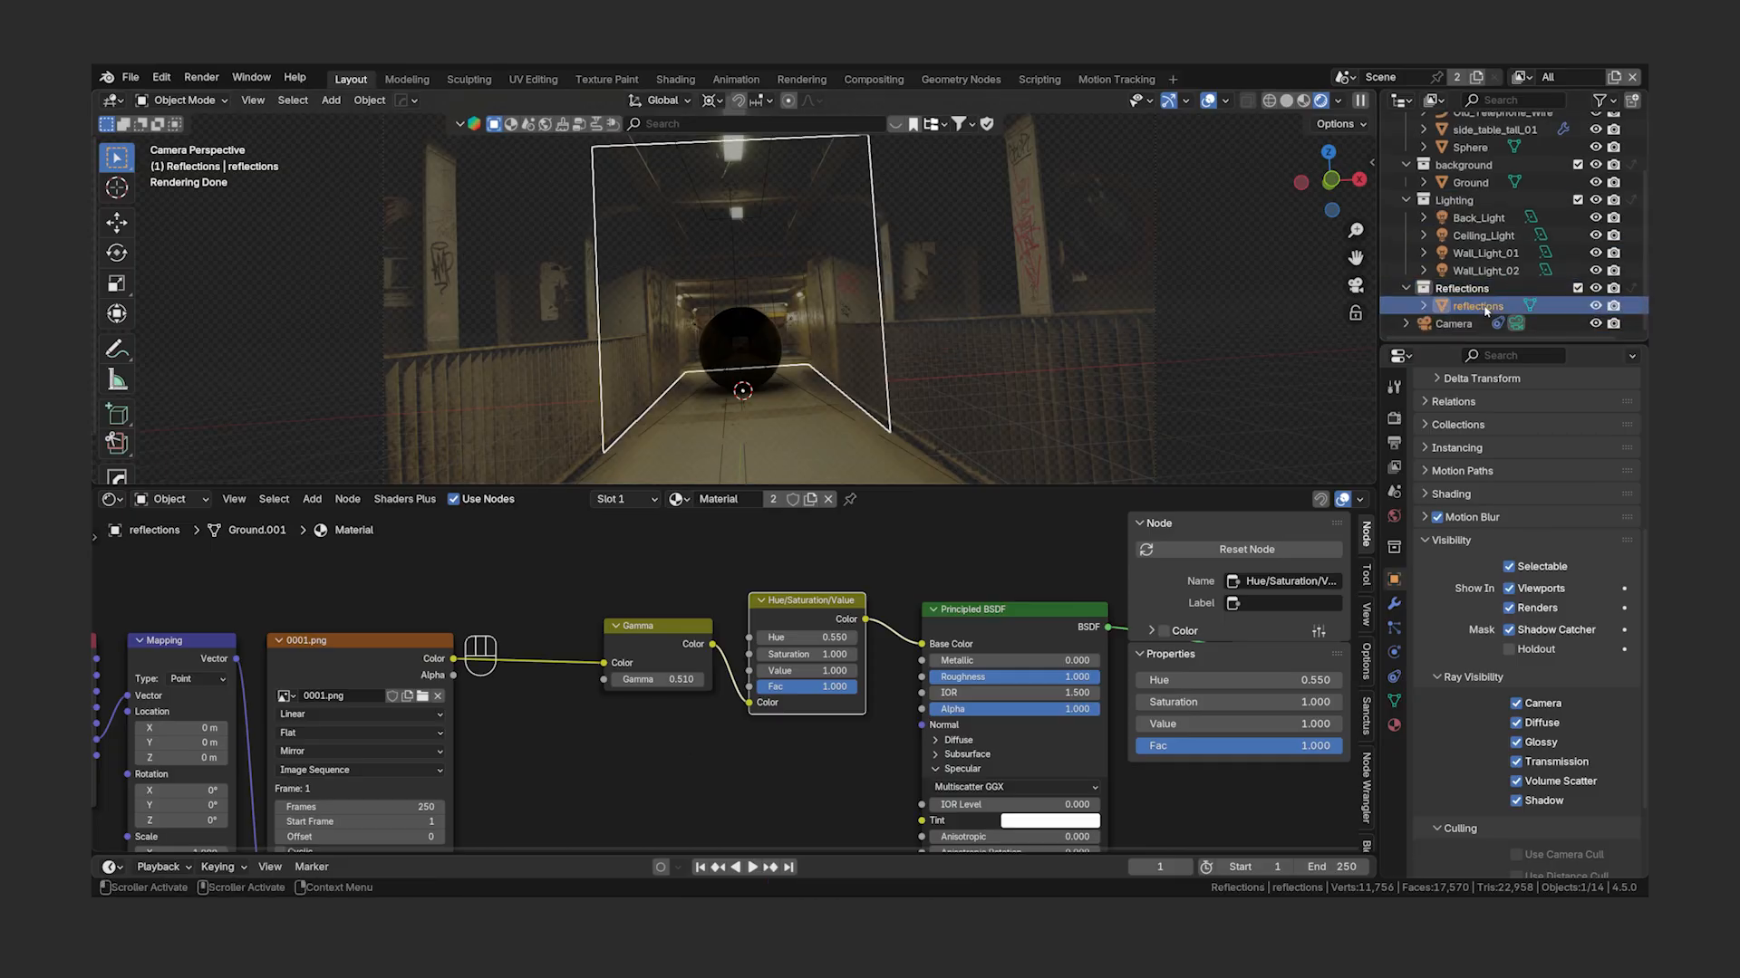
- Turn off Shadow Catcher for the reflections object and set the Reflections collection to Indirect Only
left_click(1509, 631)
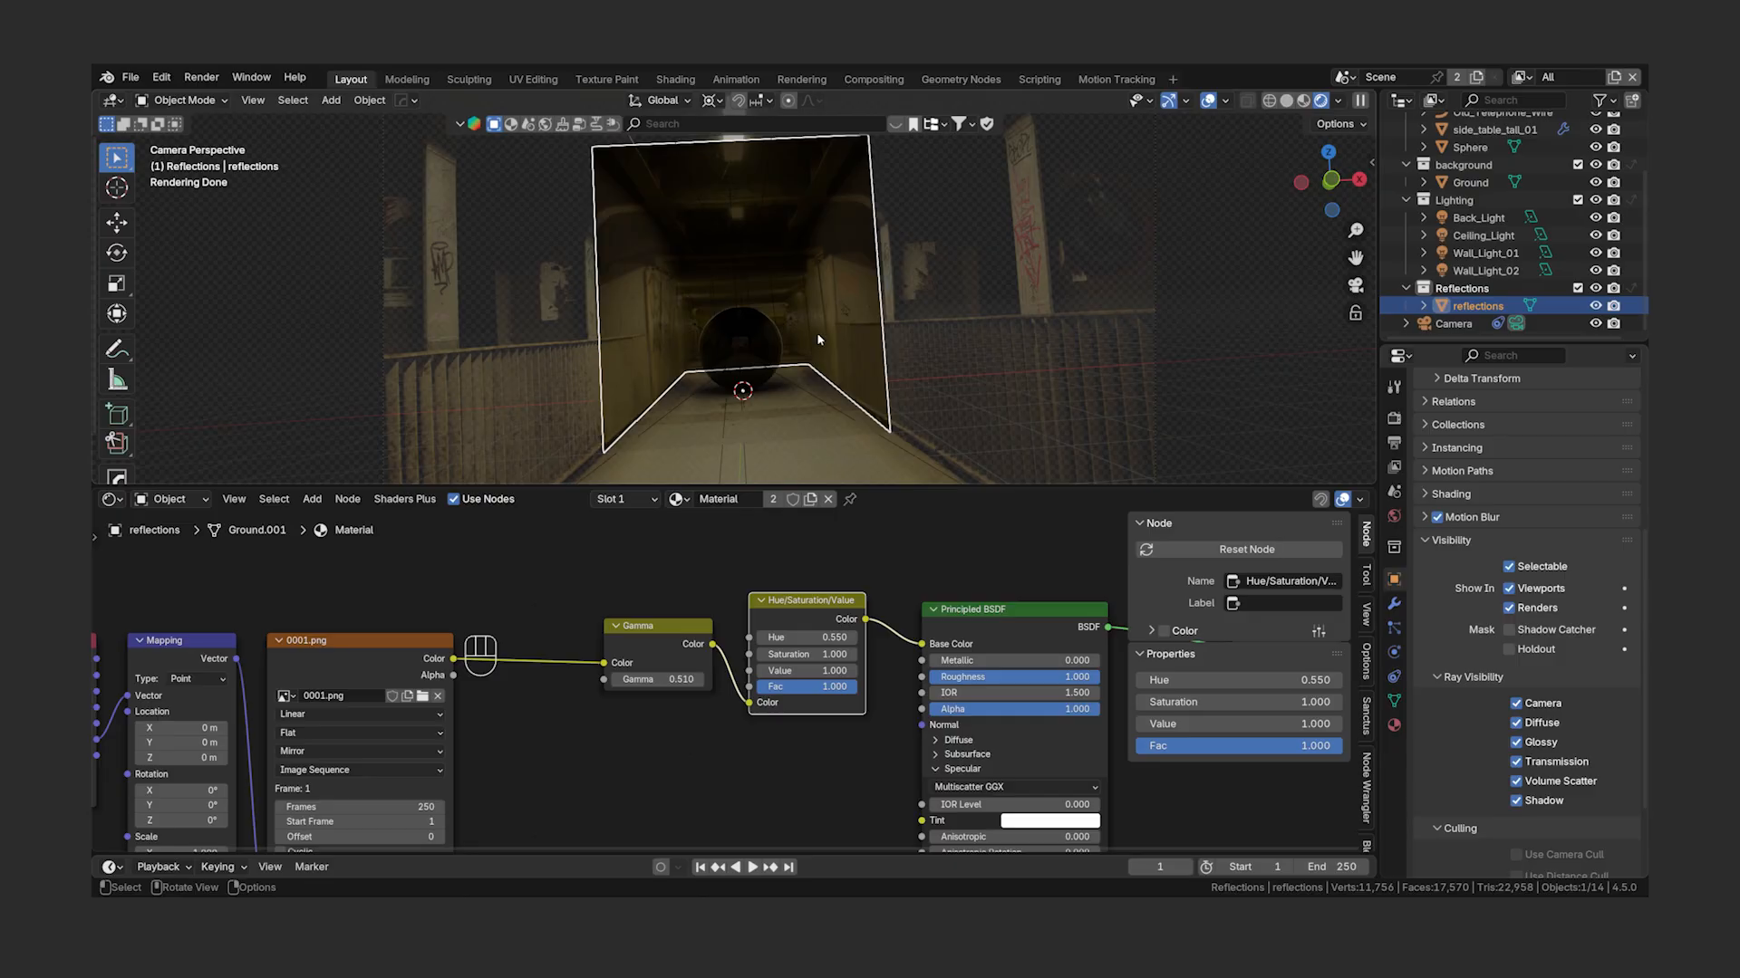
left_click(1633, 287)
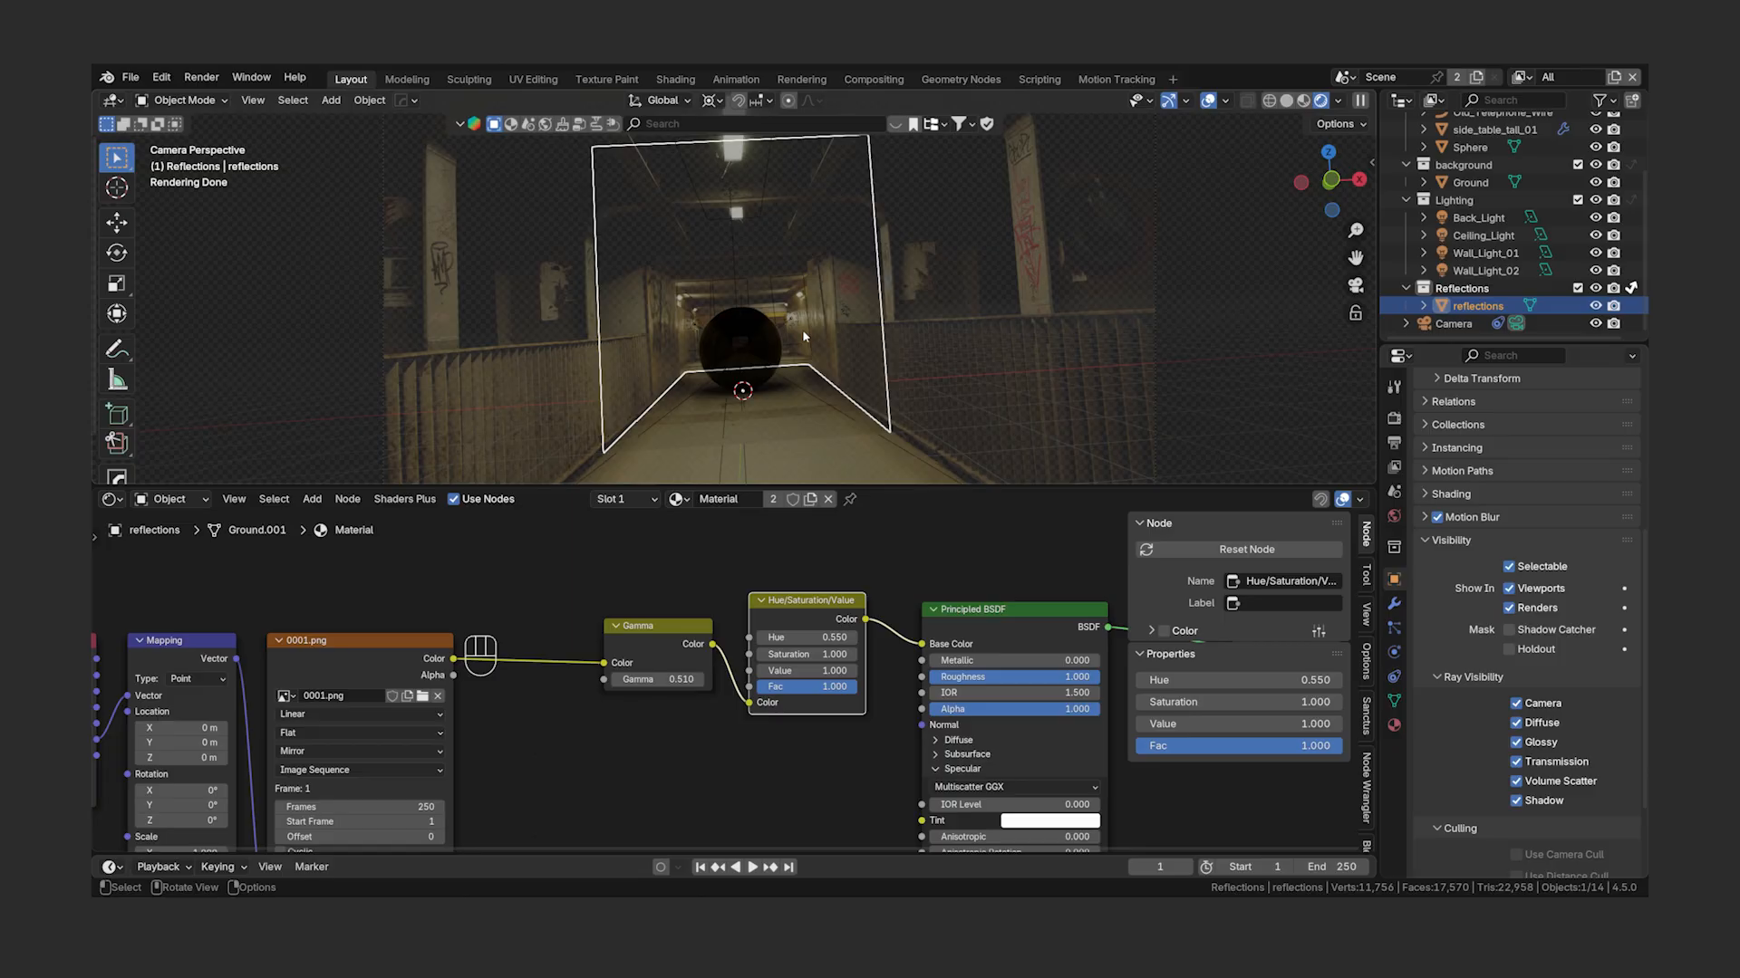
- Check the sphere's reflections, and disable Diffuse and Shadow ray visibility for the reflections object
left_click(1086, 320)
middle_click_drag(927, 406, 851, 315, "shift")
scroll(899, 379, "up", 4)
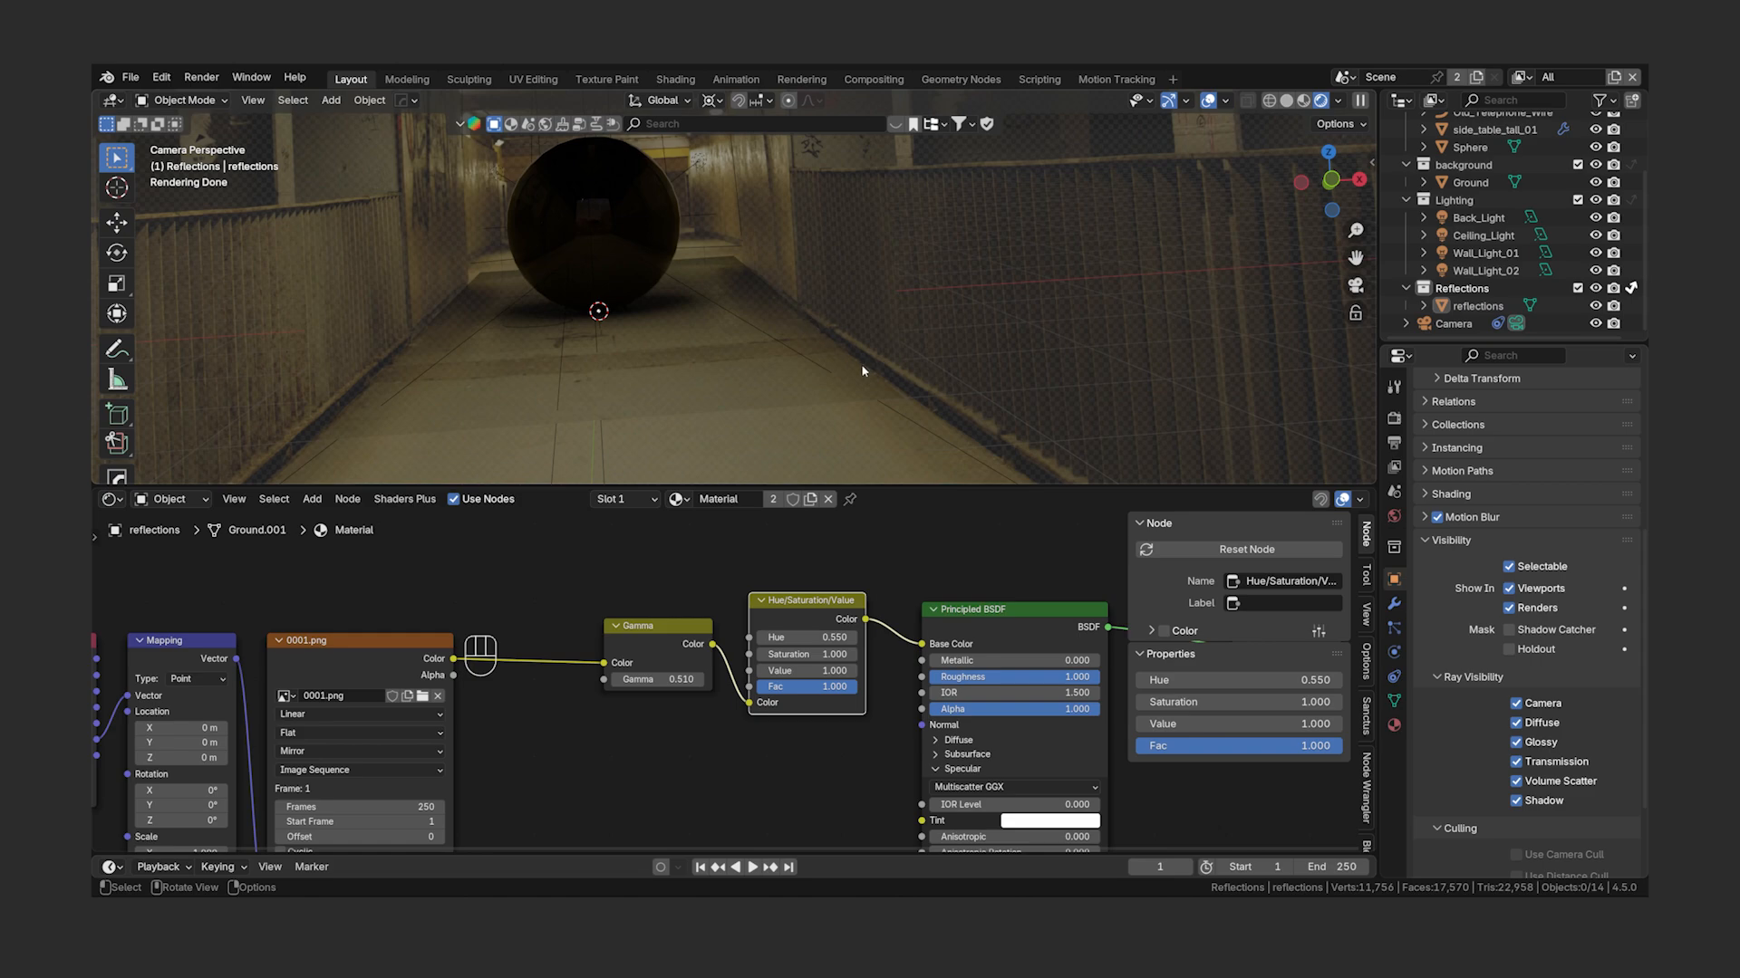
middle_click_drag(863, 370, 720, 290, "shift")
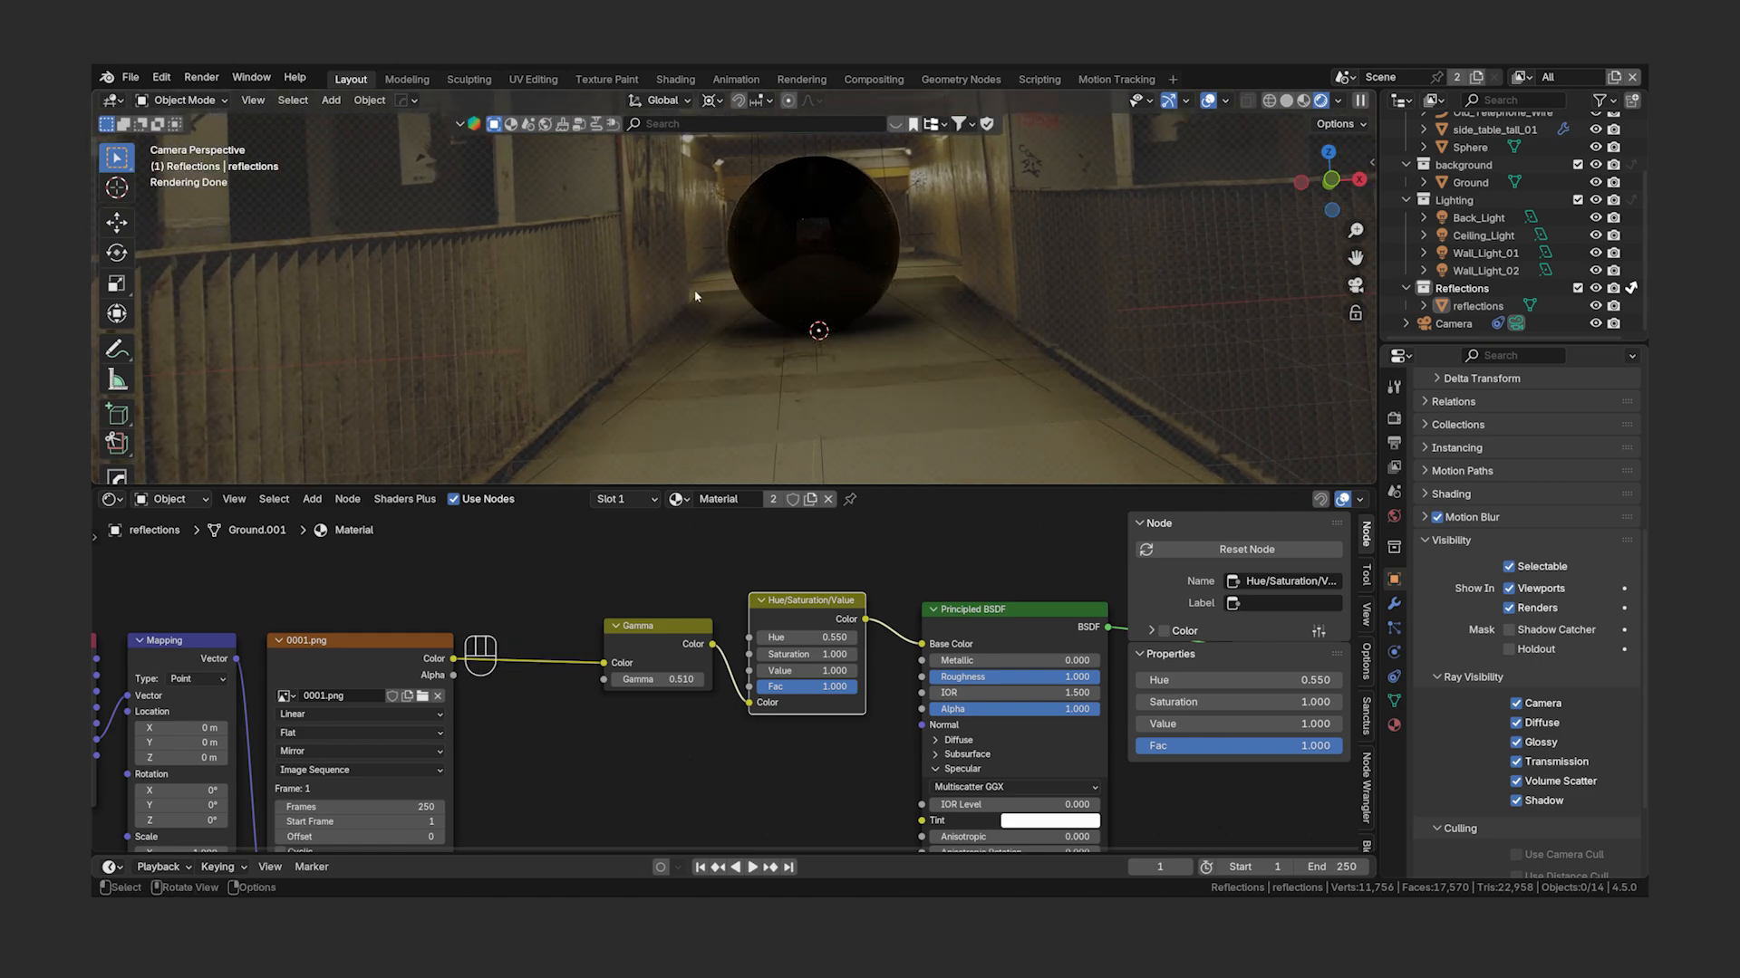
scroll(731, 288, "down", 3)
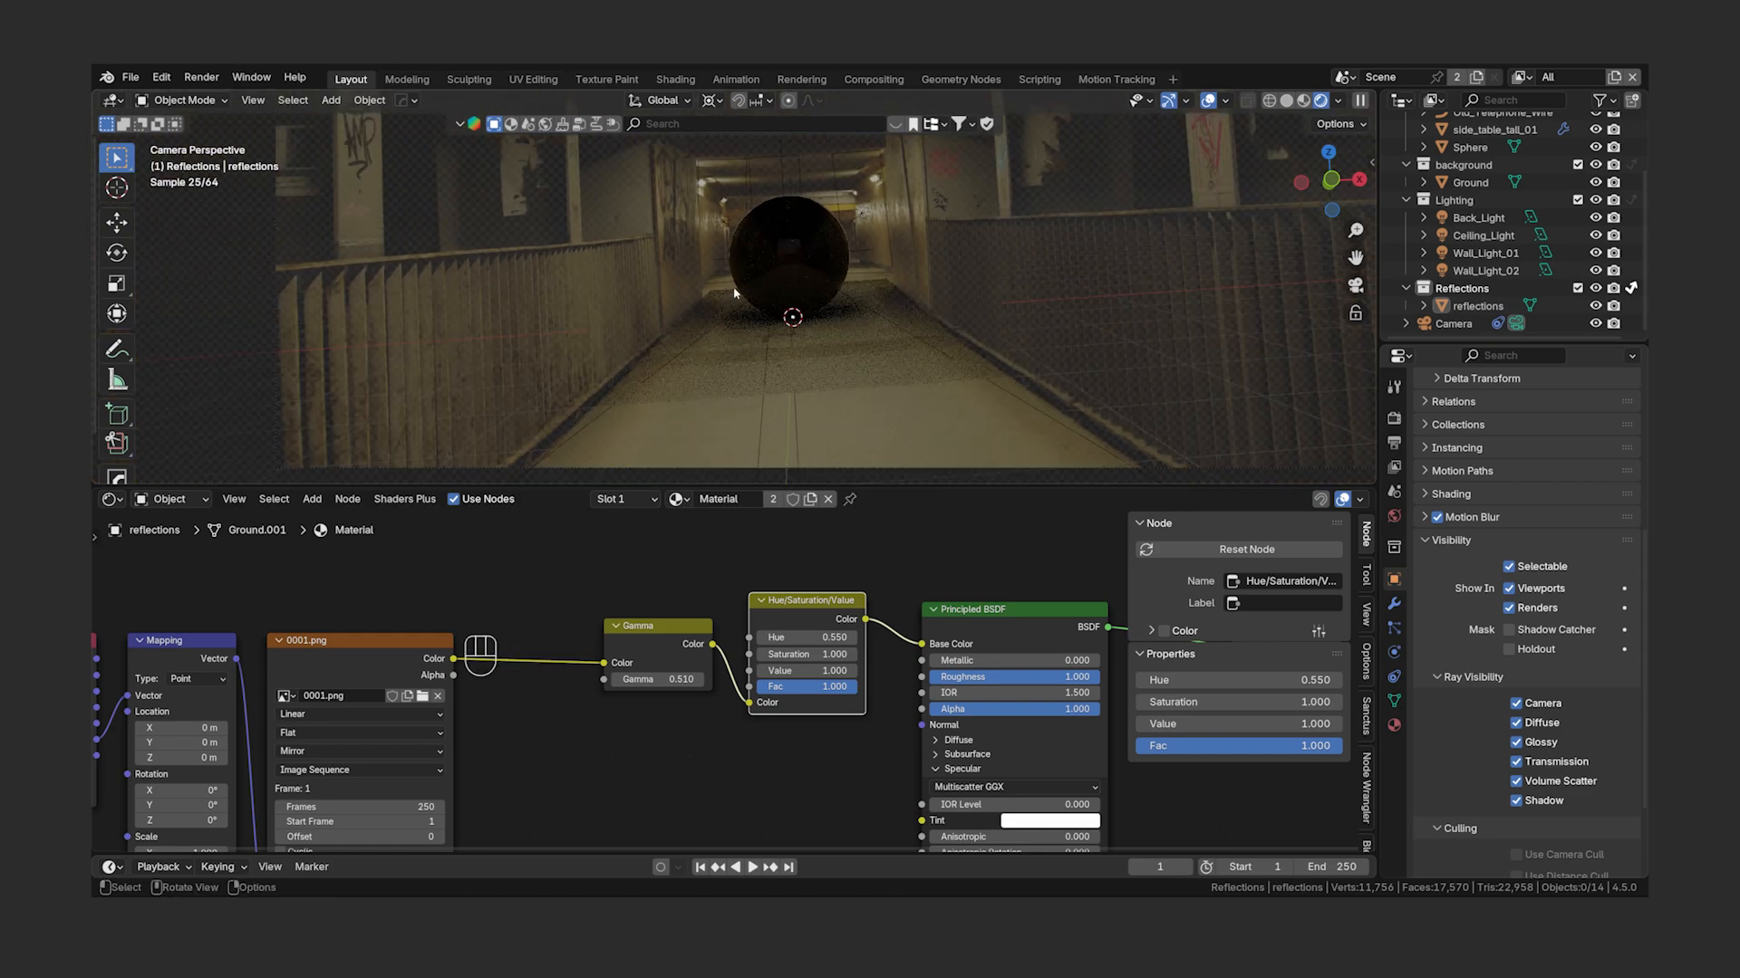
middle_click_drag(821, 291, 809, 320, "shift")
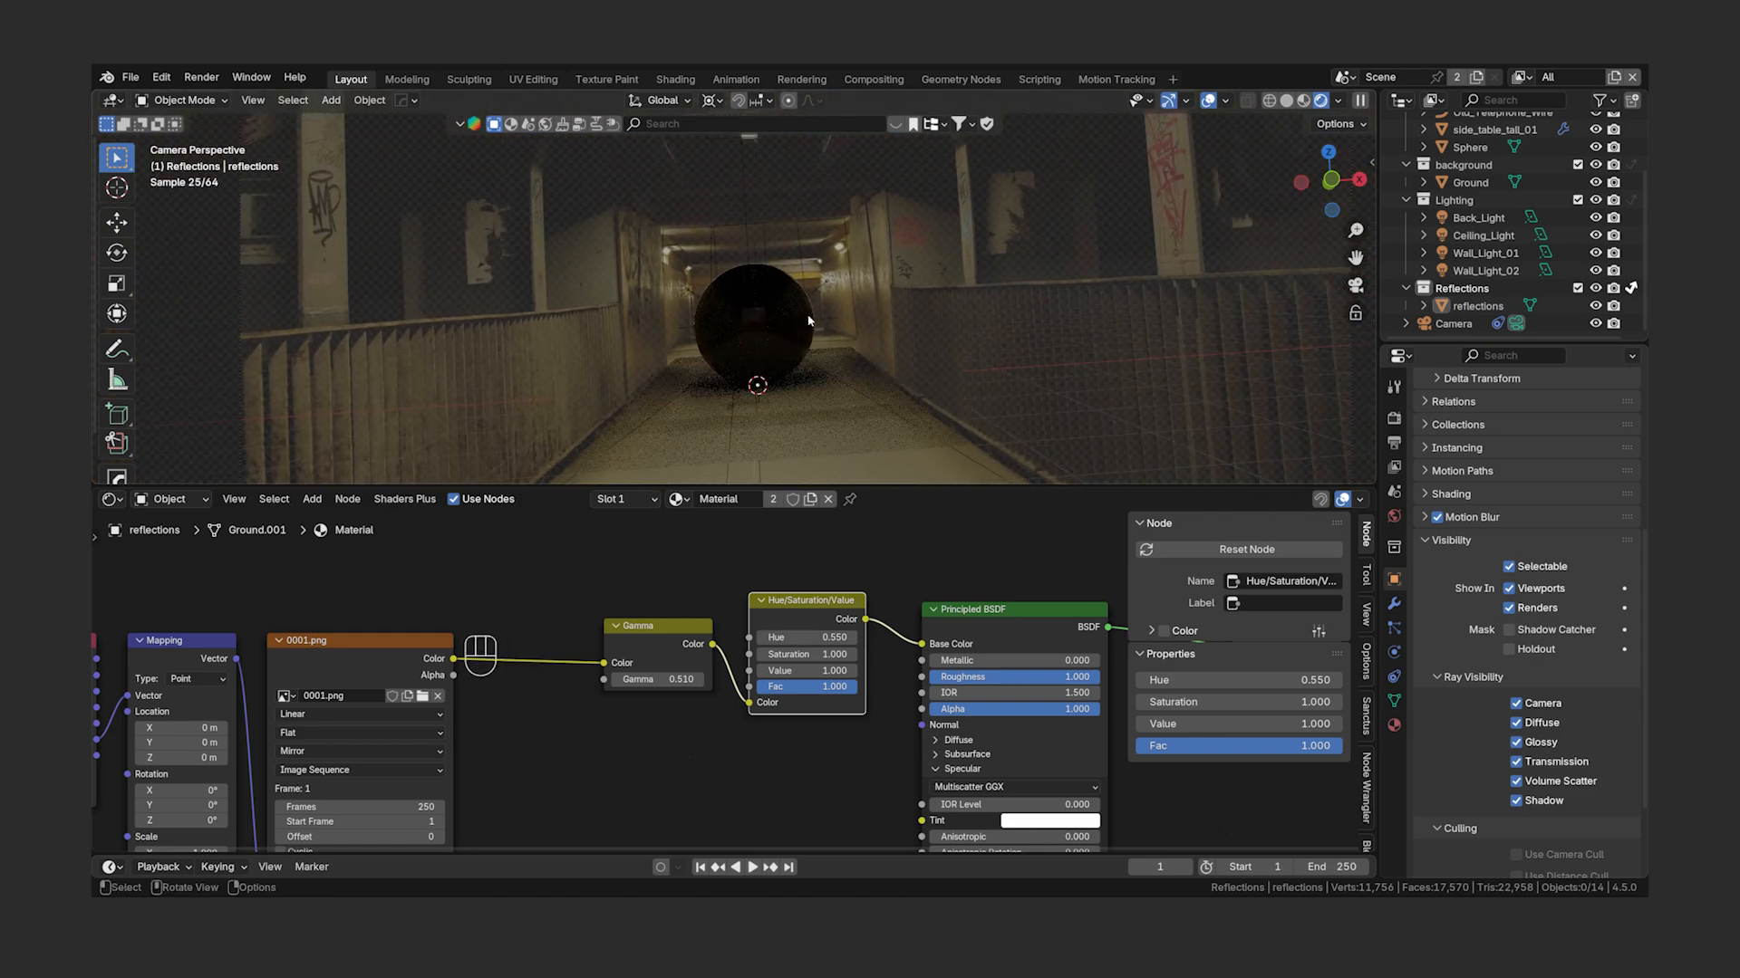
scroll(809, 320, "down", 1)
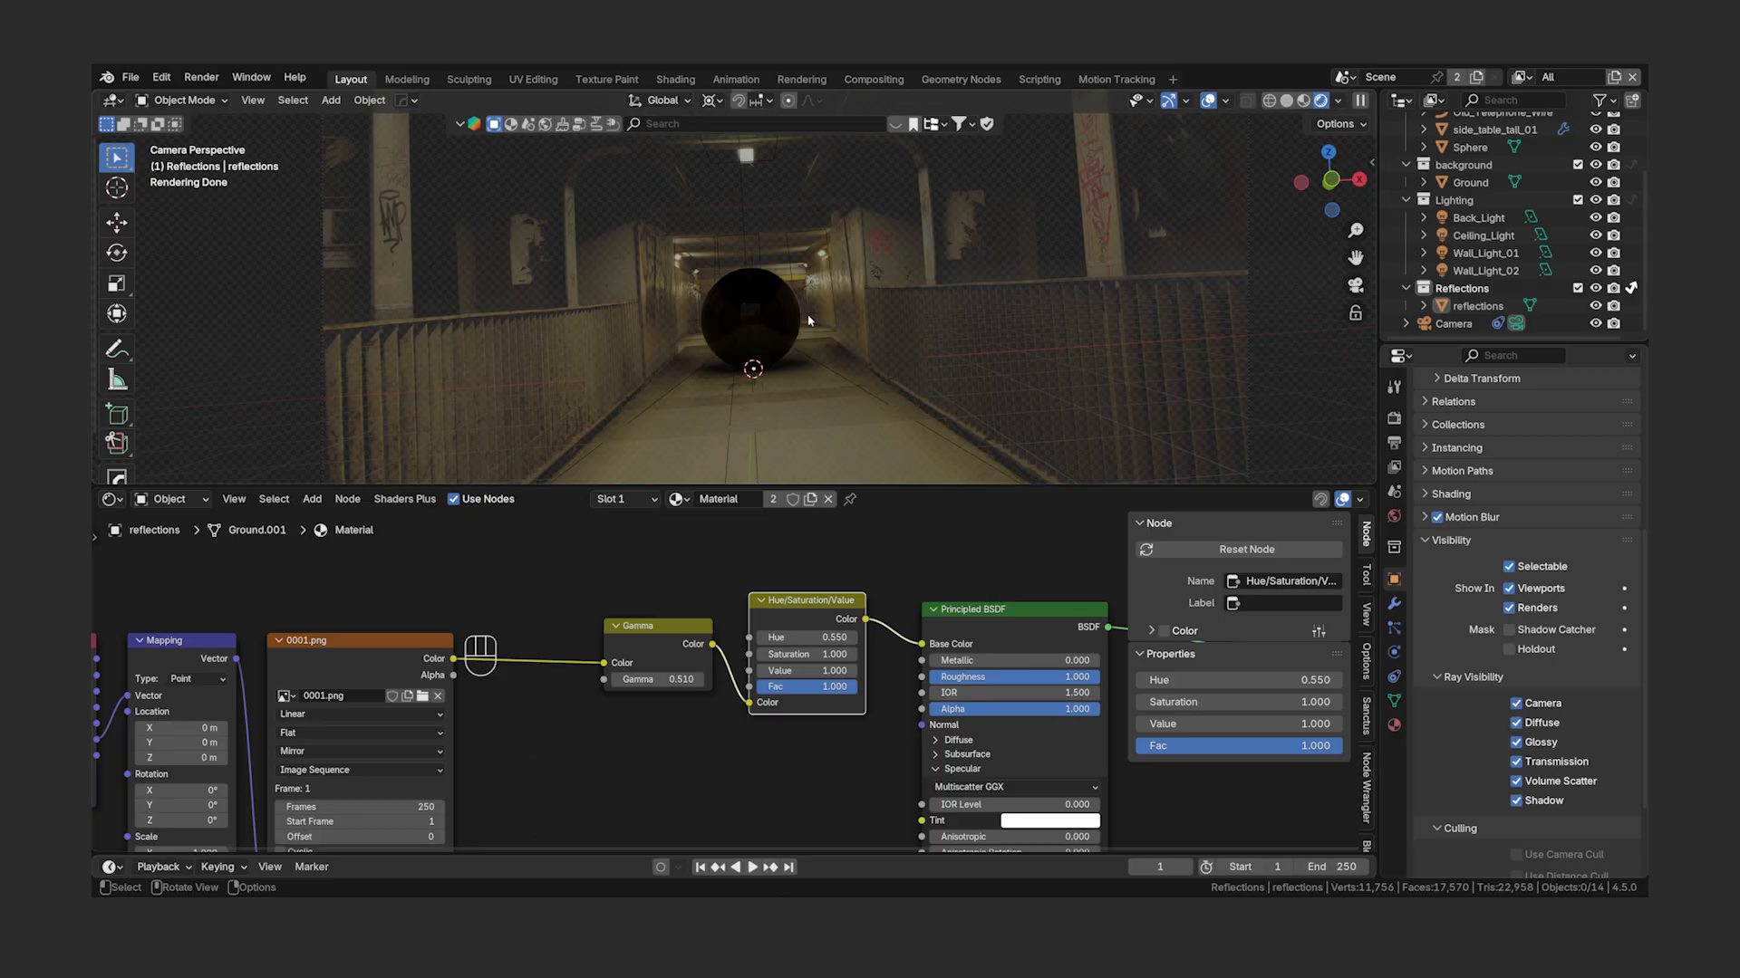
left_click(903, 326)
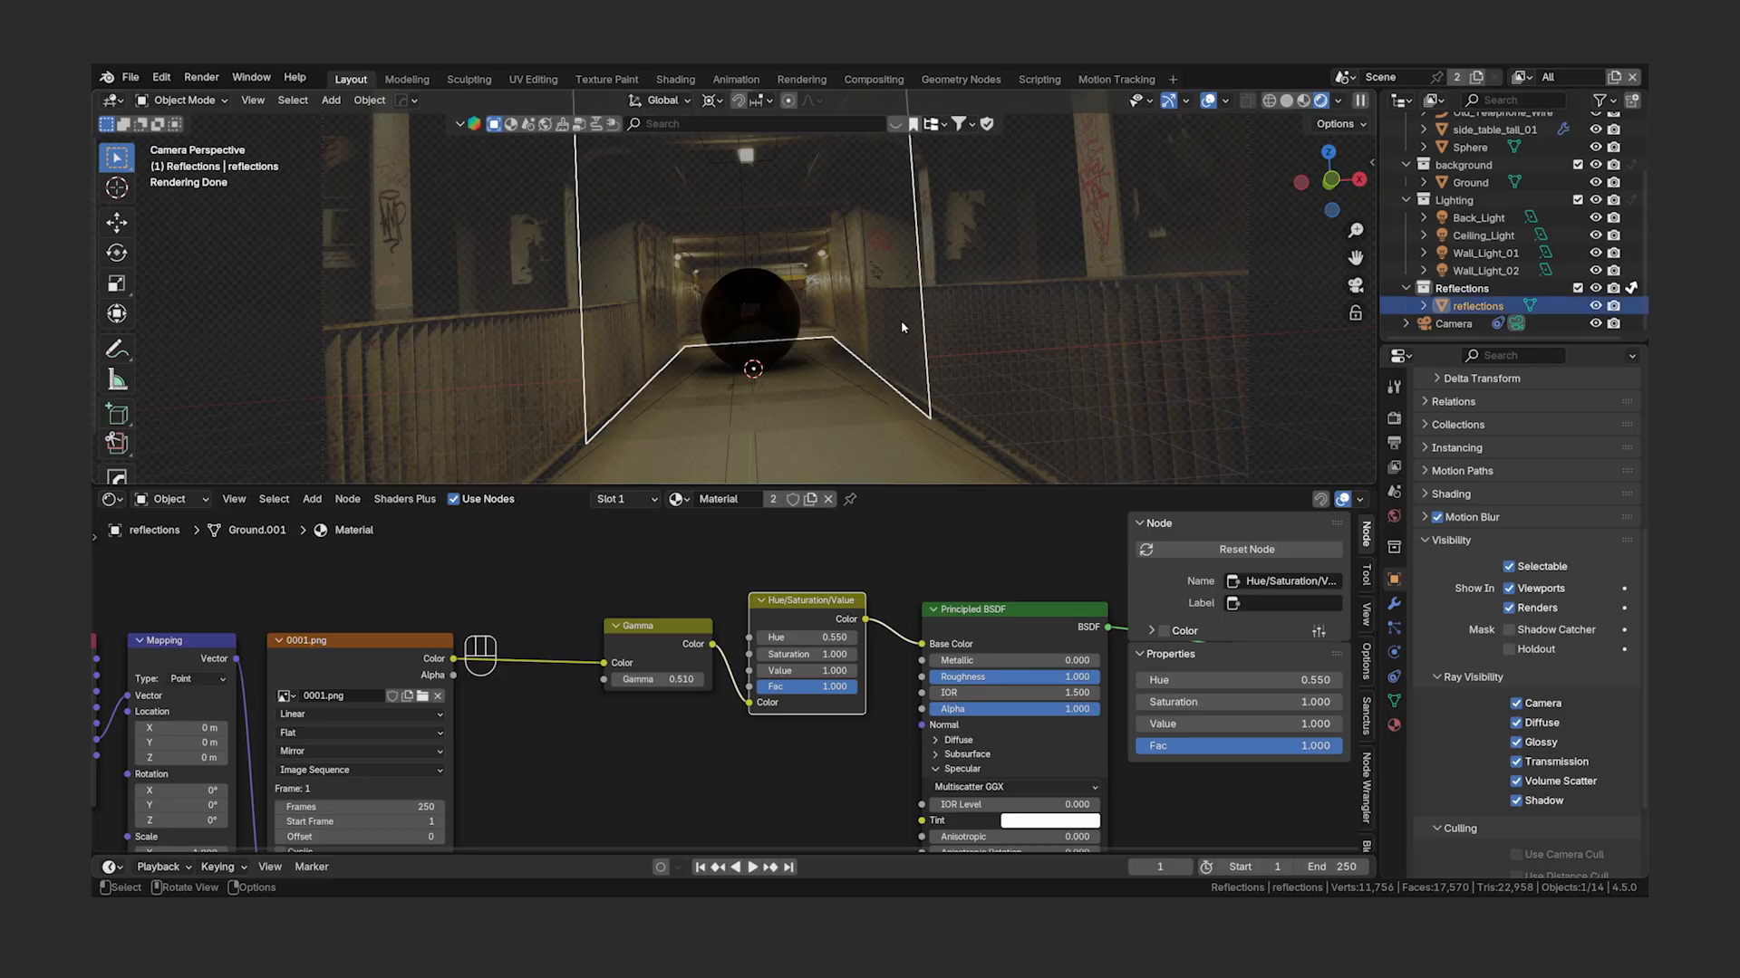
left_click(1515, 723)
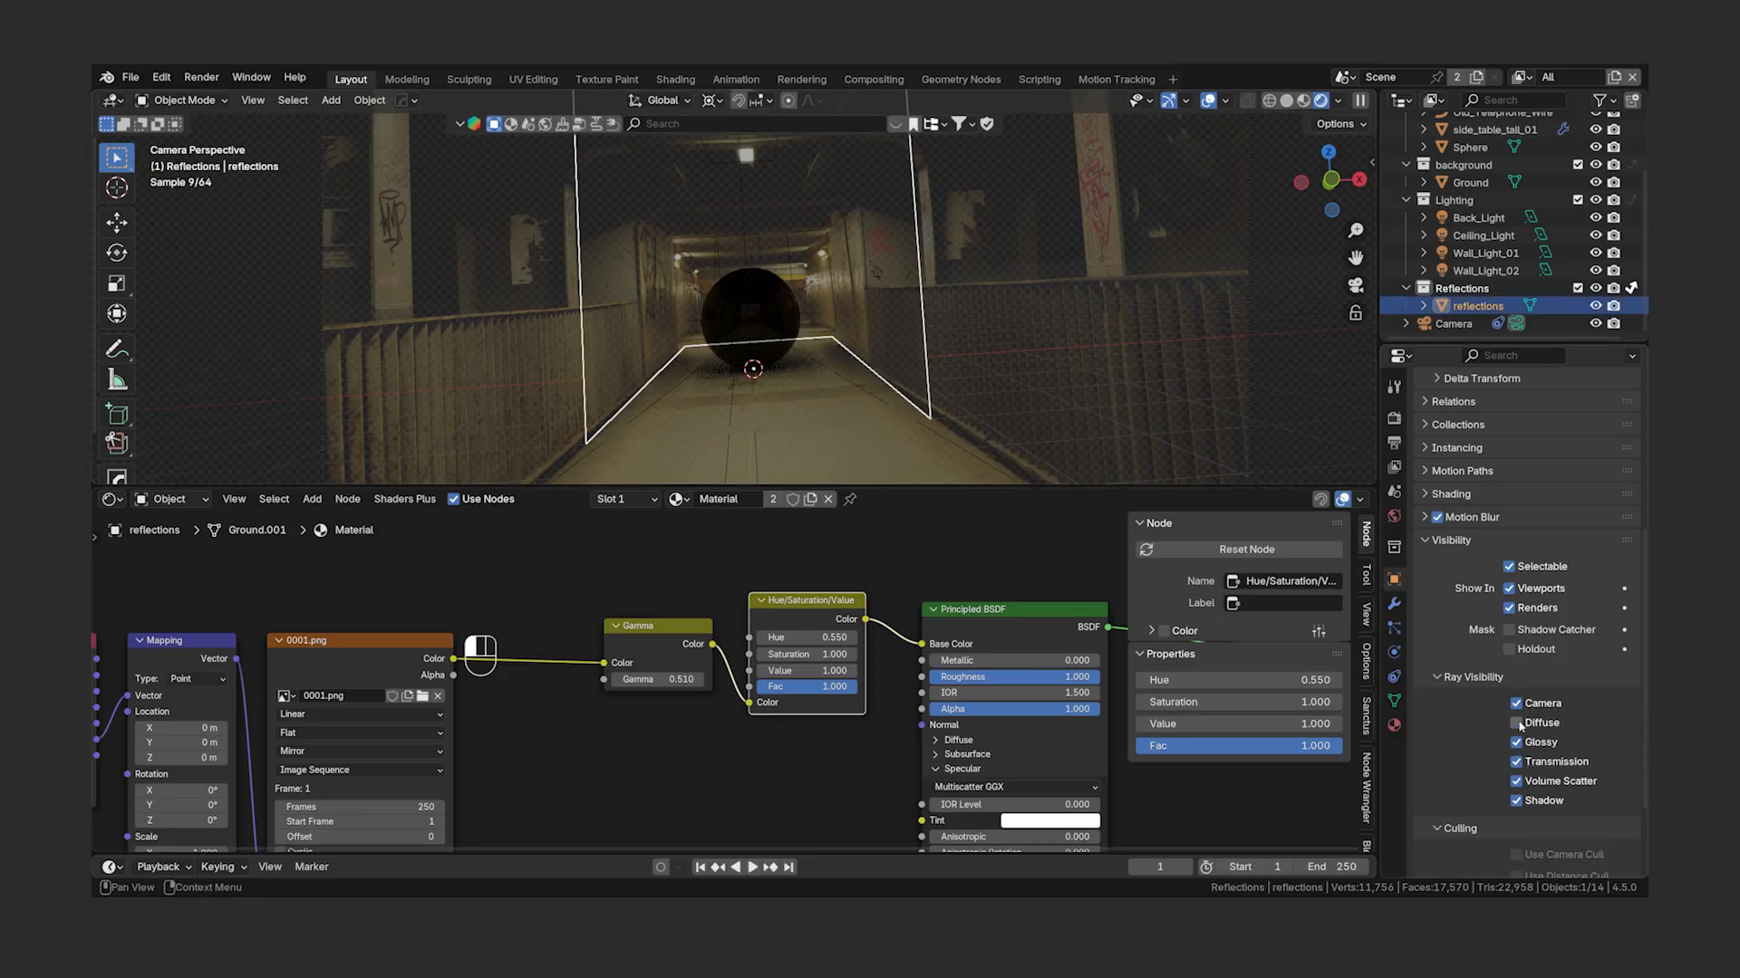
left_click(1516, 801)
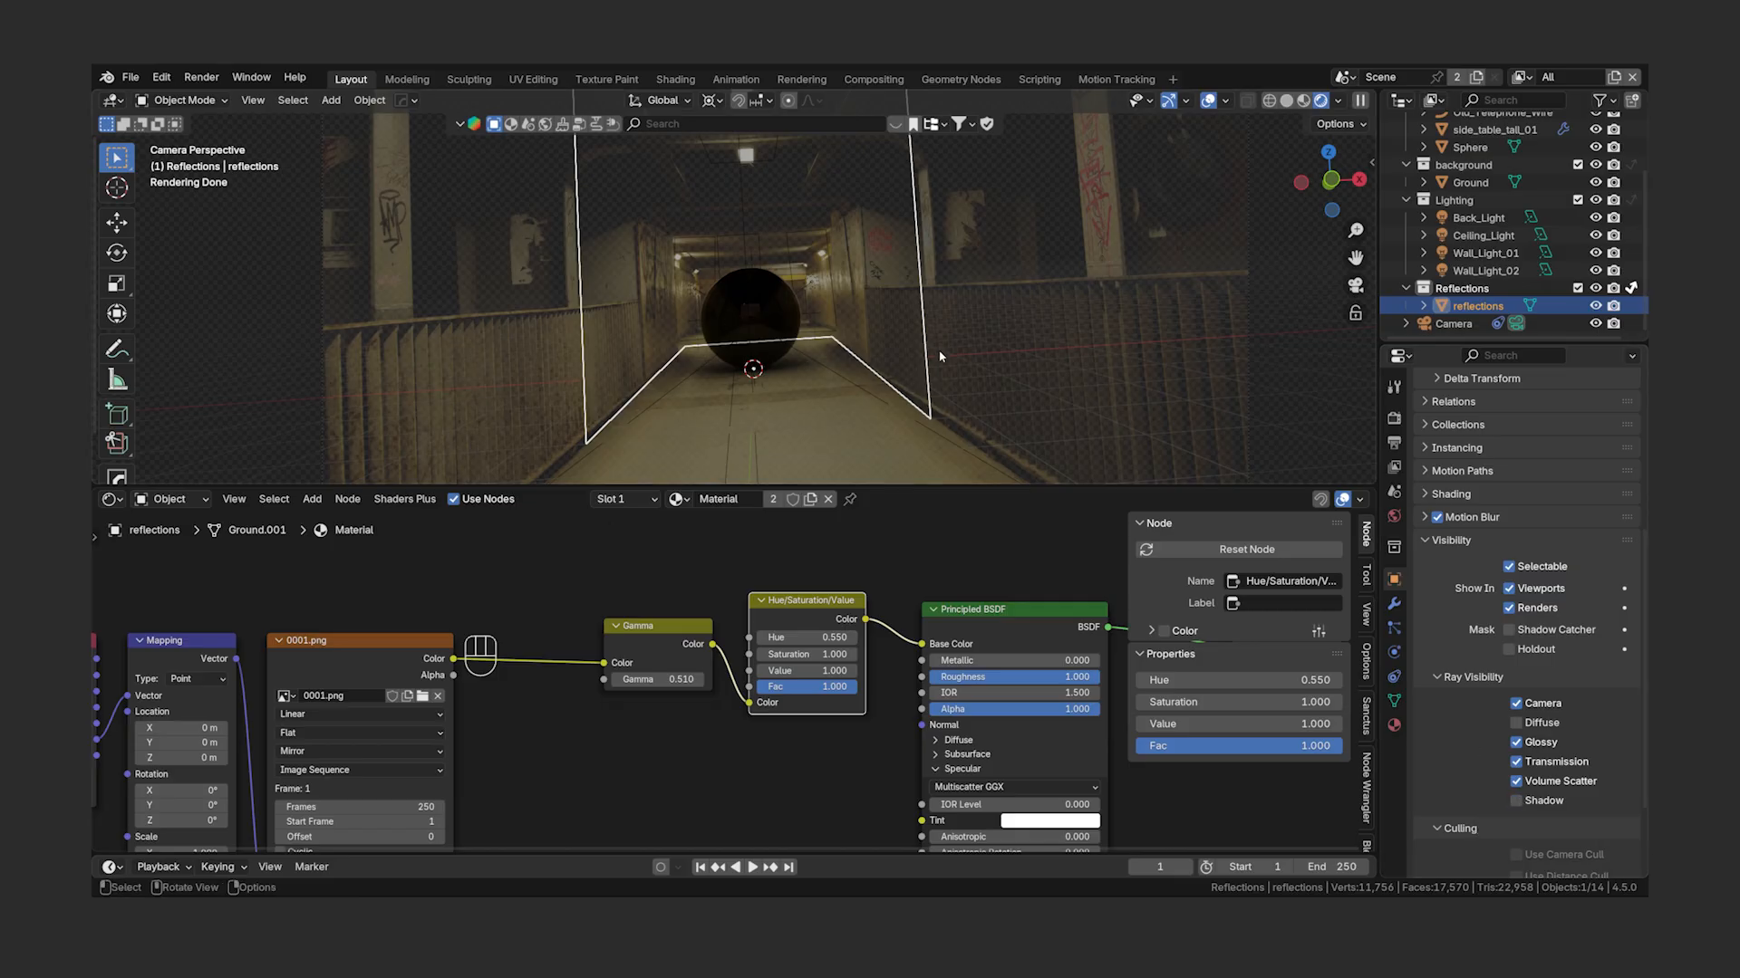
- Deselect the reflections object and examine the sphere and the surrounding ground up close
left_click(980, 331)
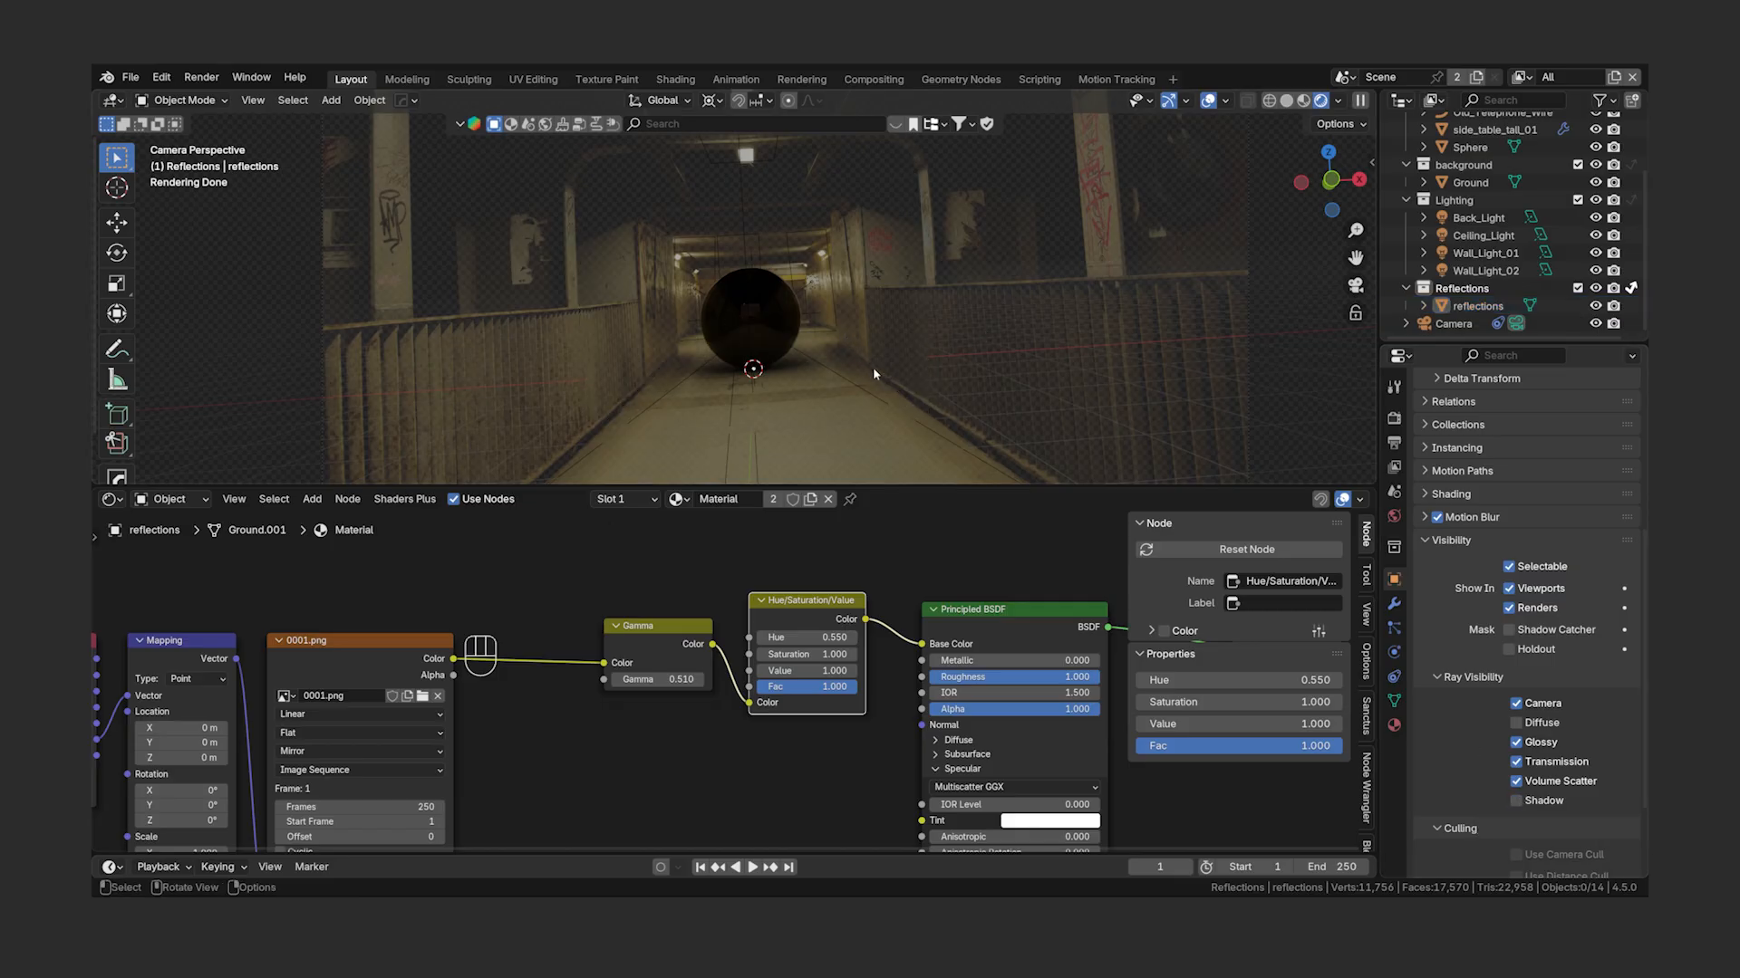
scroll(696, 389, "up", 3)
middle_click_drag(696, 390, 759, 310, "shift")
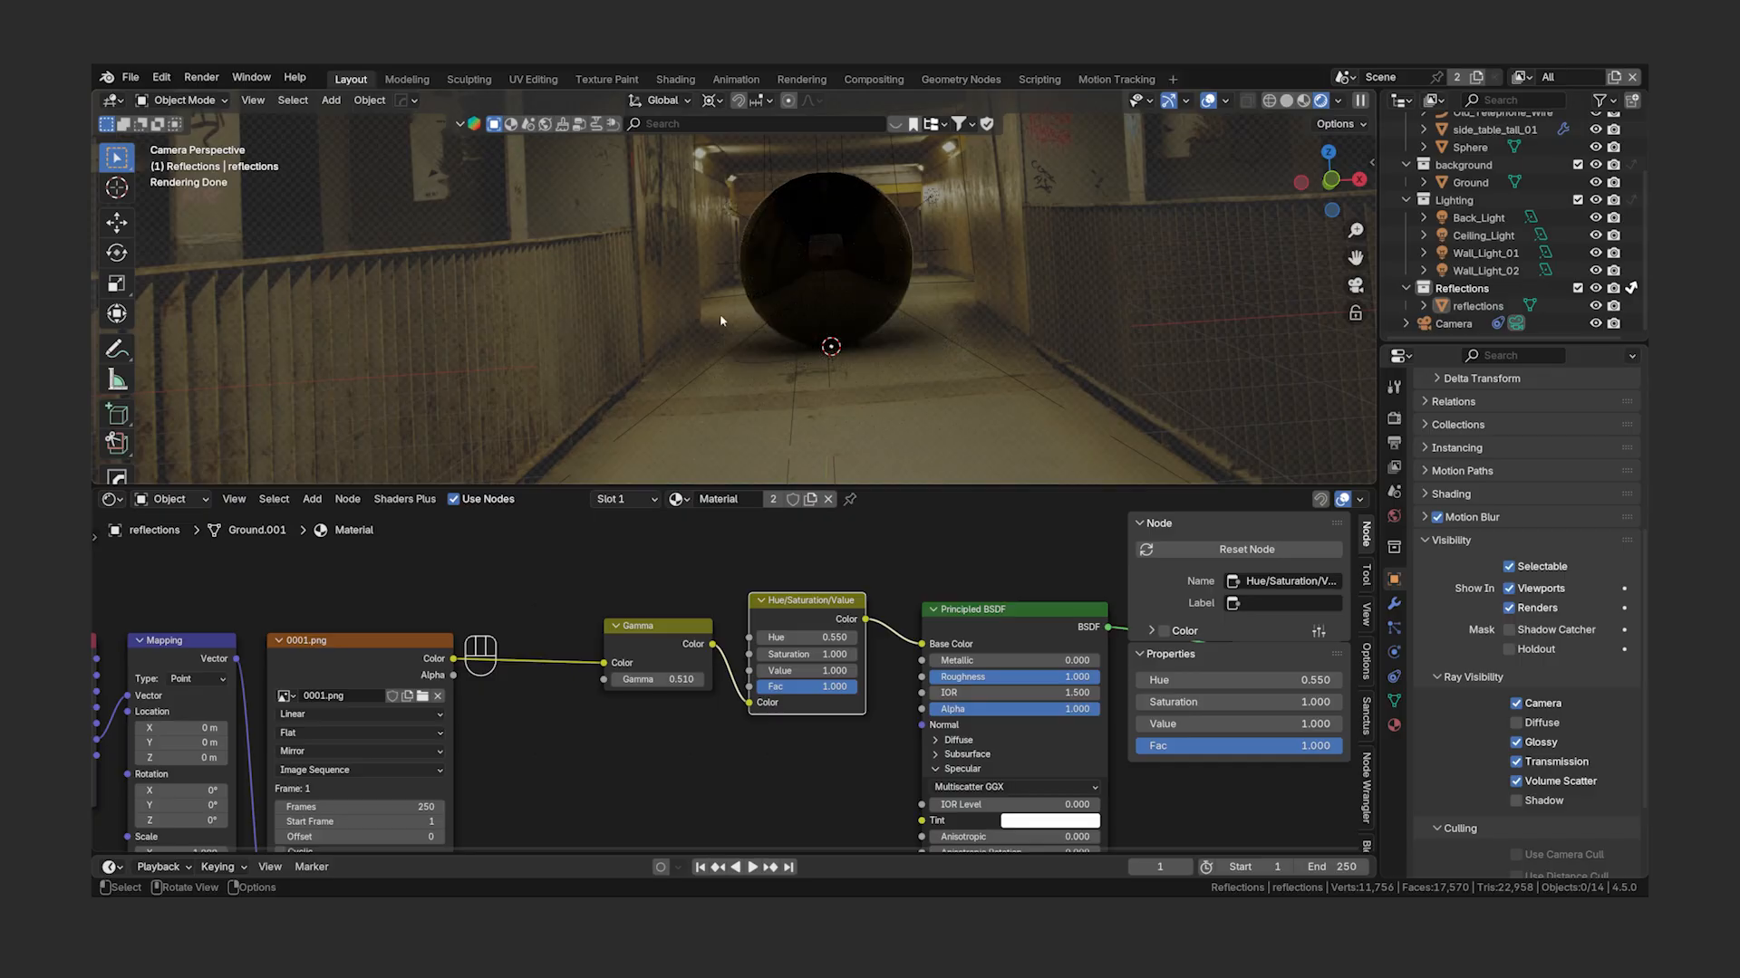
- Select the reflections object and make its shared material a single-user copy
scroll(867, 298, "down", 2)
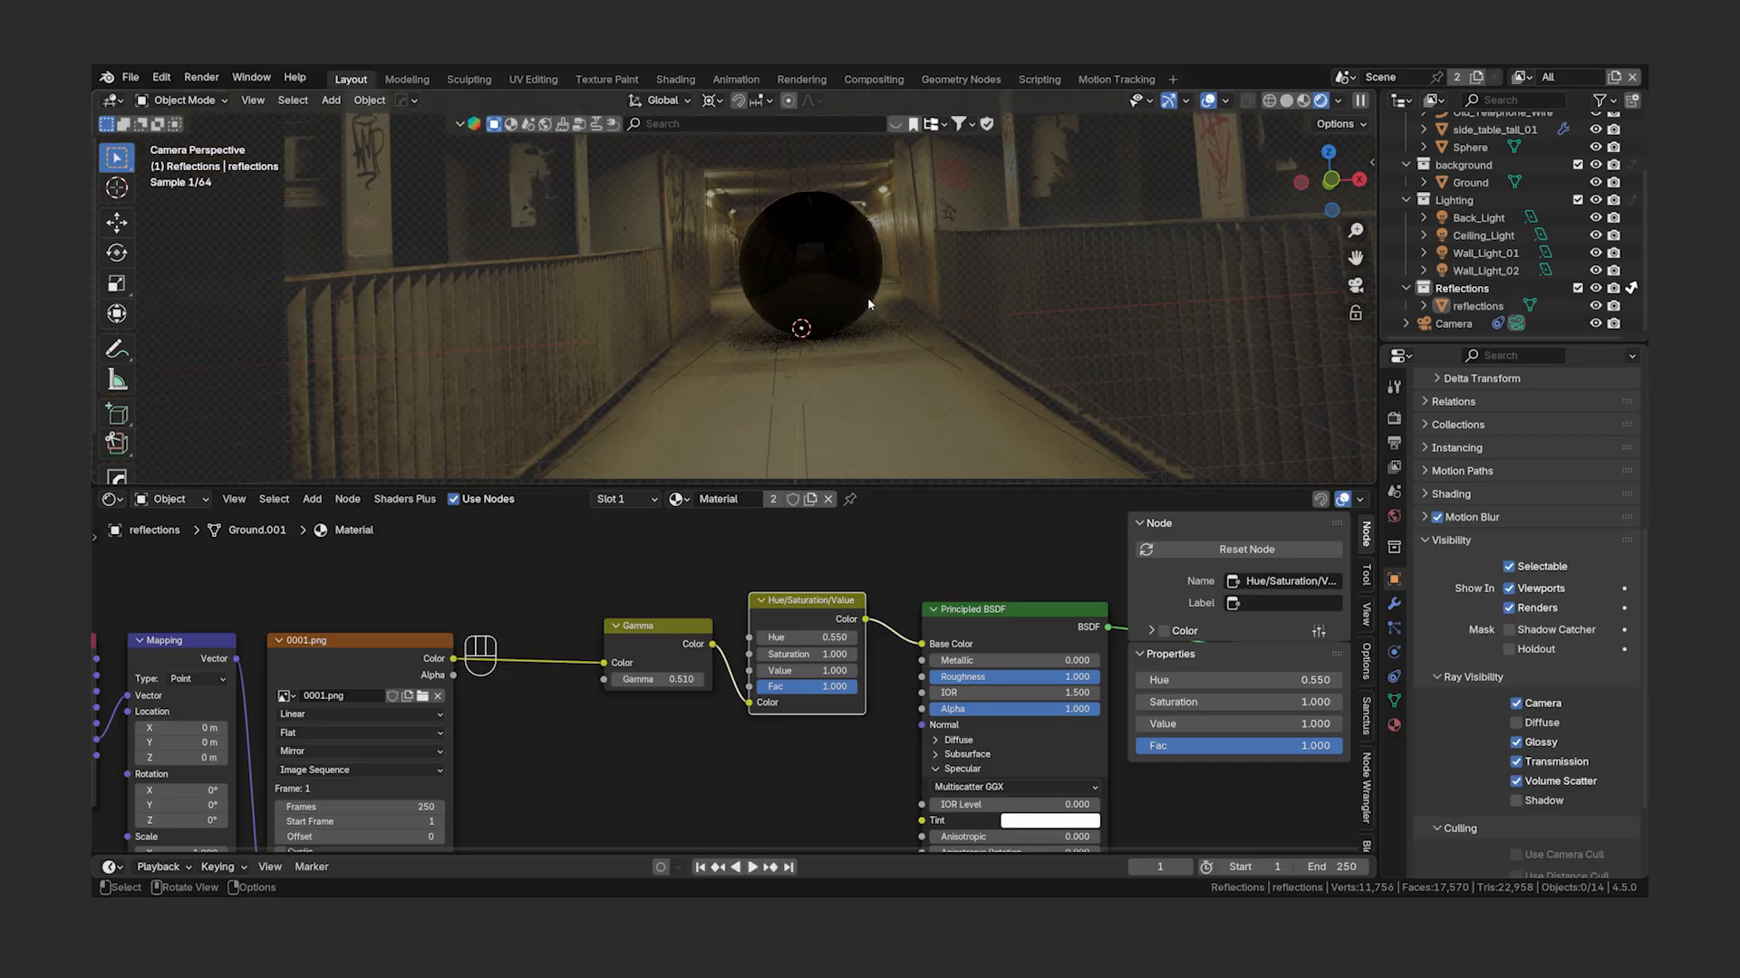
middle_click_drag(823, 241, 797, 319, "shift")
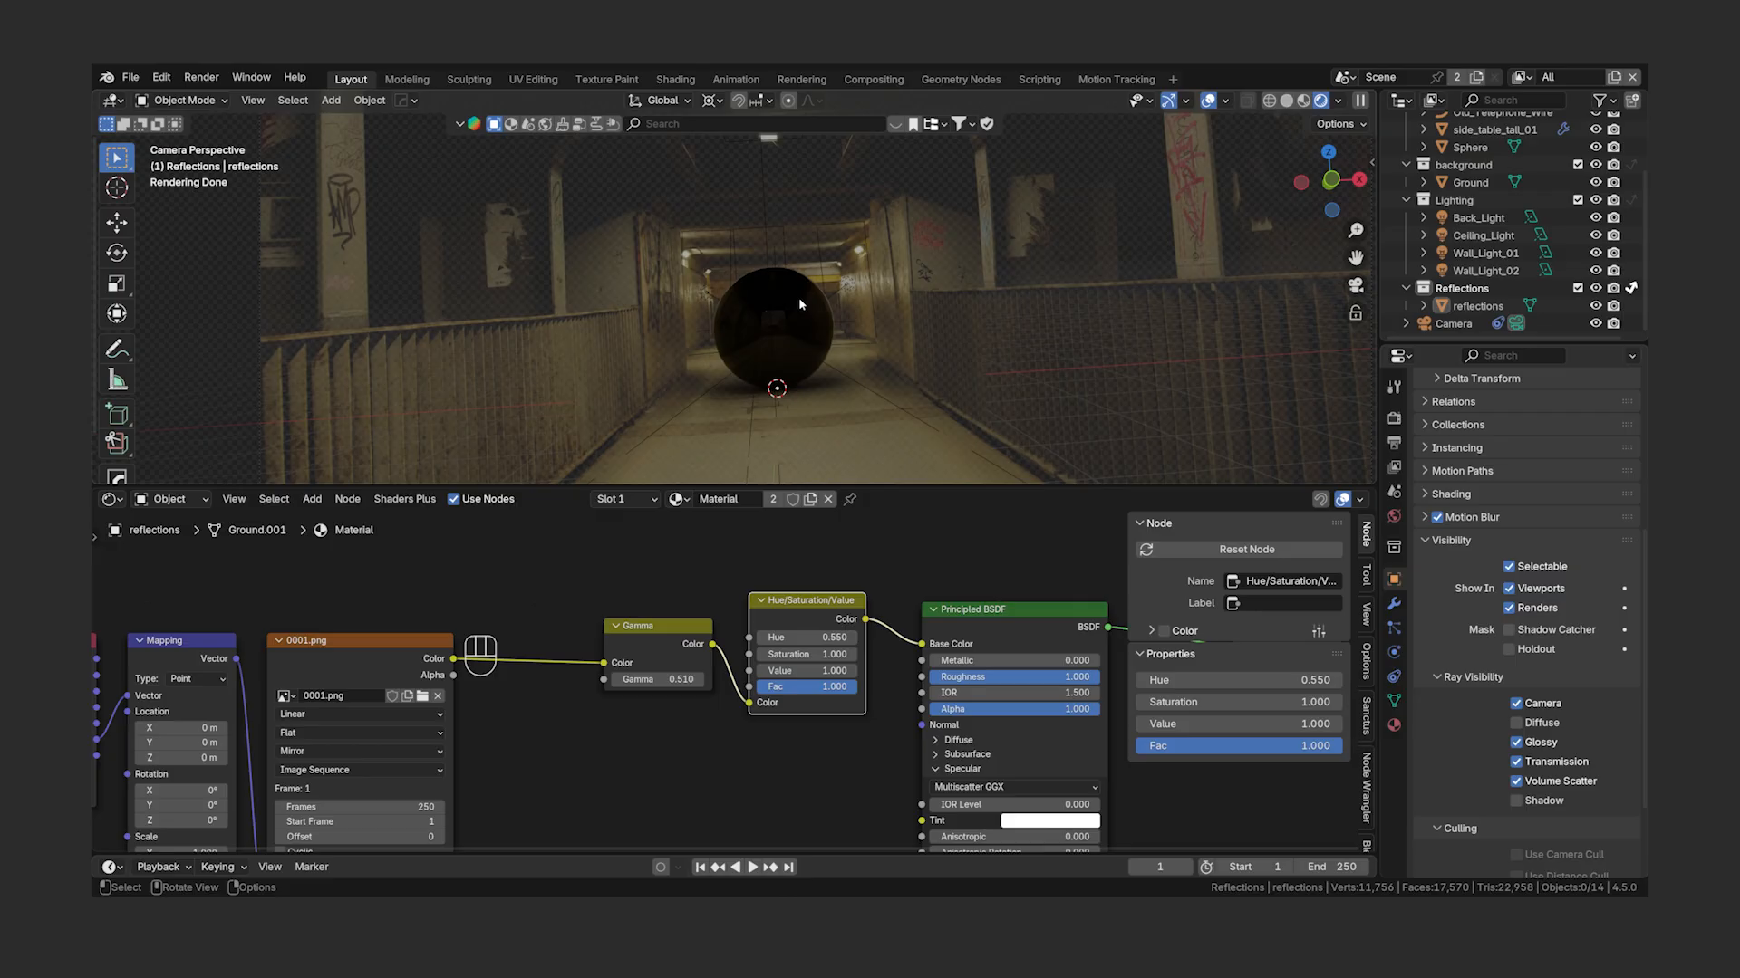
left_click(971, 242)
left_click(773, 499)
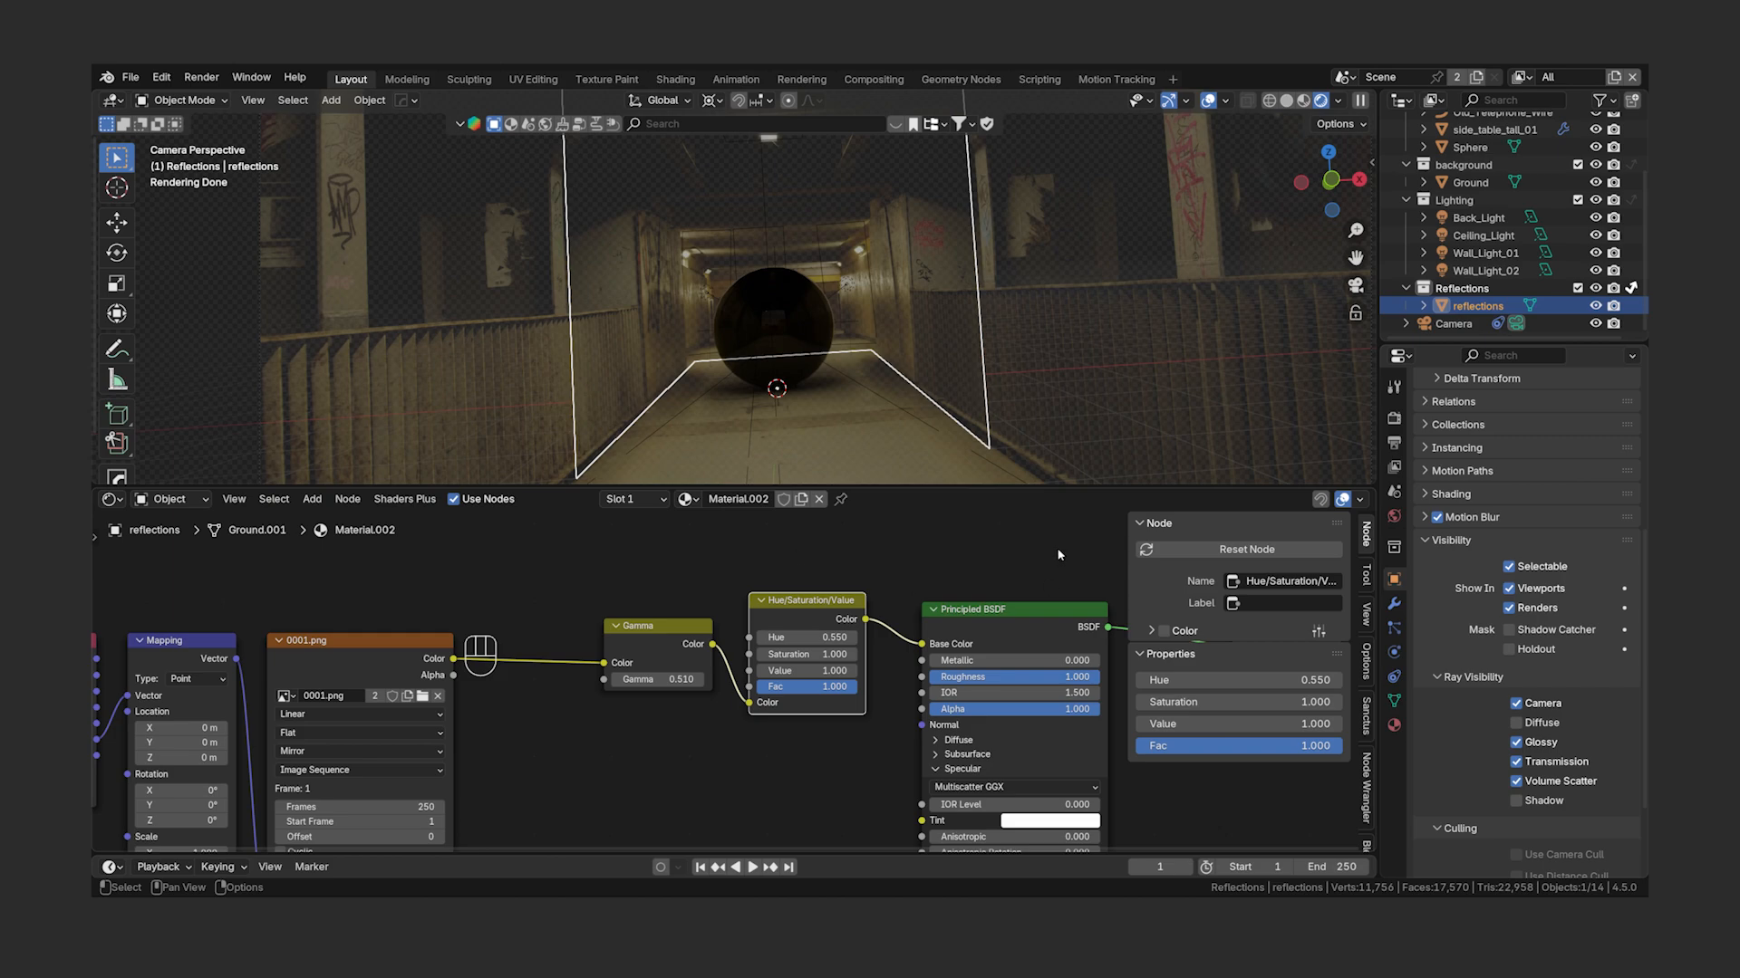
- Delete the Gamma, Hue/Saturation/Value and Principled BSDF nodes and link the image texture's Color directly to the Material Output's Surface
left_click_drag(1056, 547, 628, 734)
key("x")
scroll(873, 601, "down", 3)
left_click(504, 655)
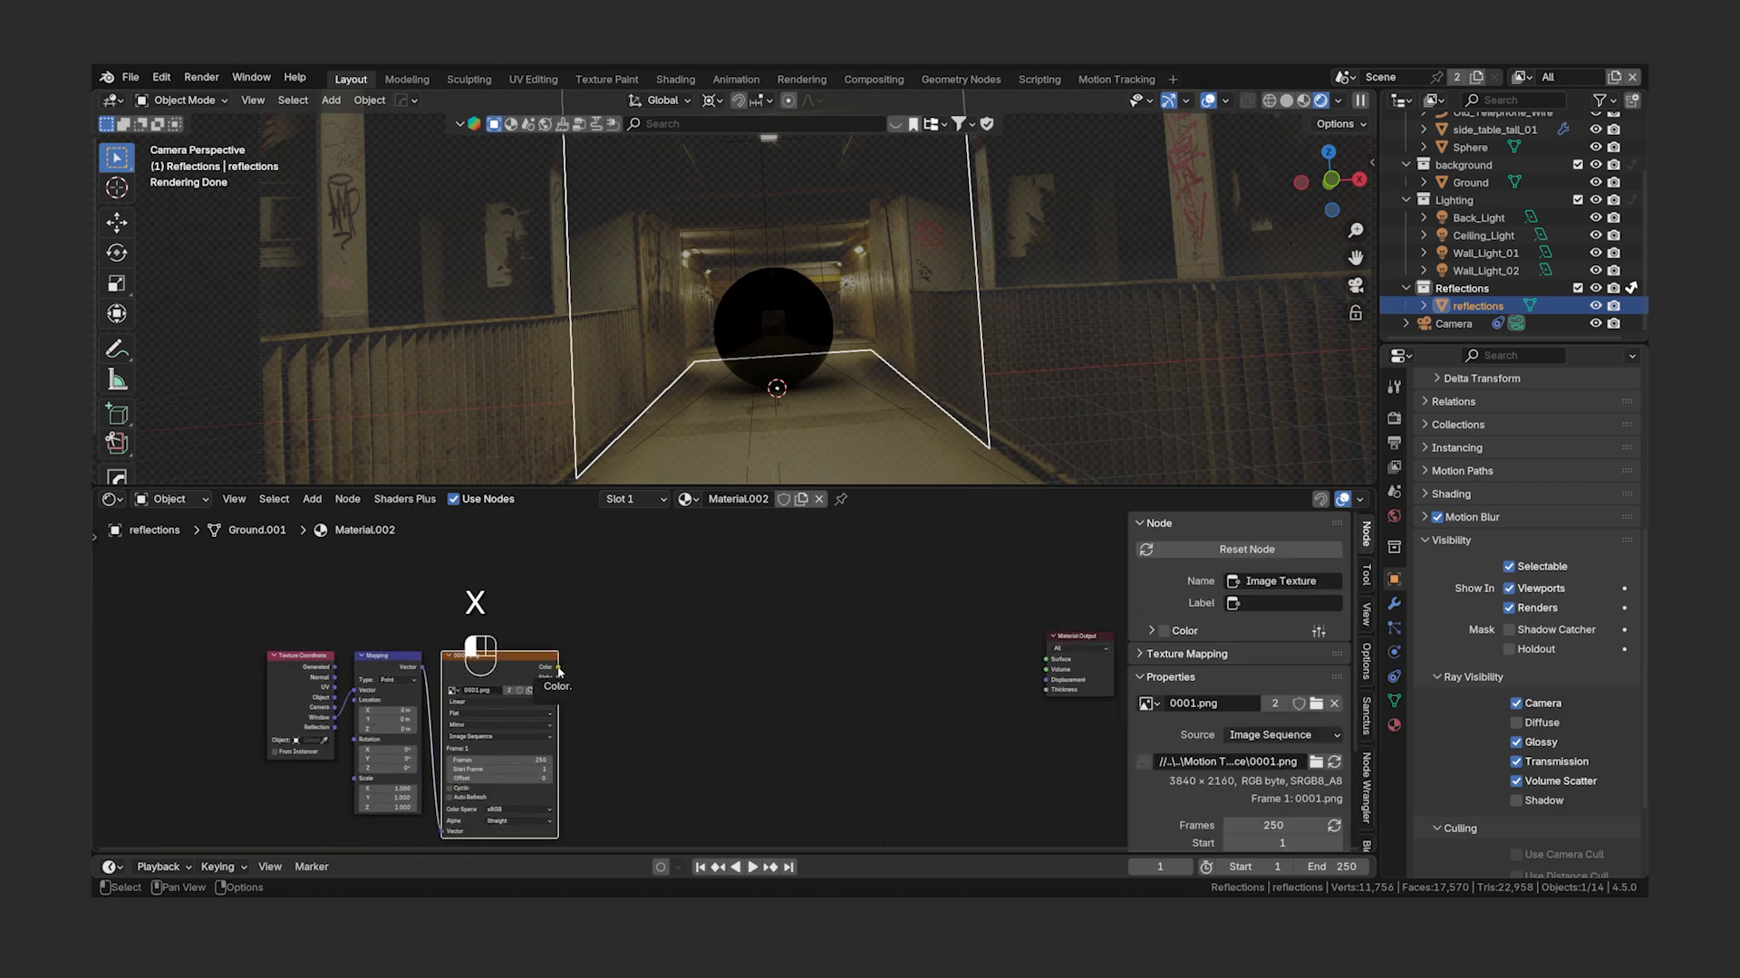
left_click_drag(558, 667, 1047, 660)
scroll(833, 384, "up", 5)
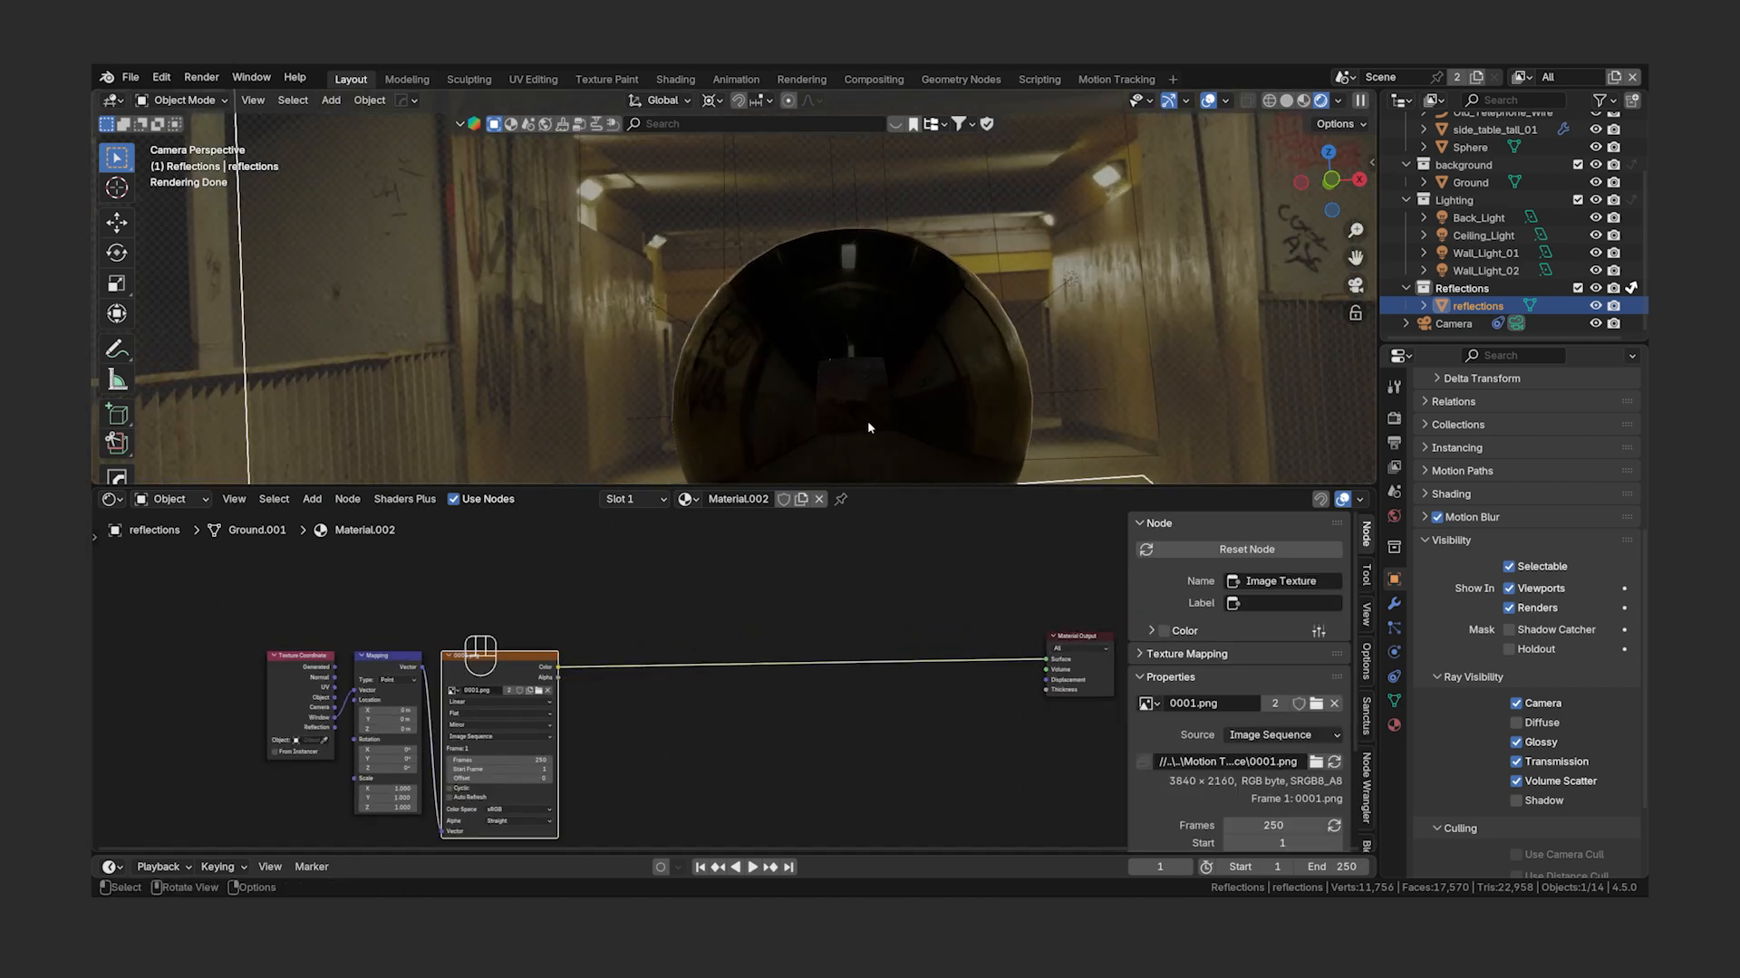
middle_click_drag(868, 428, 782, 343, "shift")
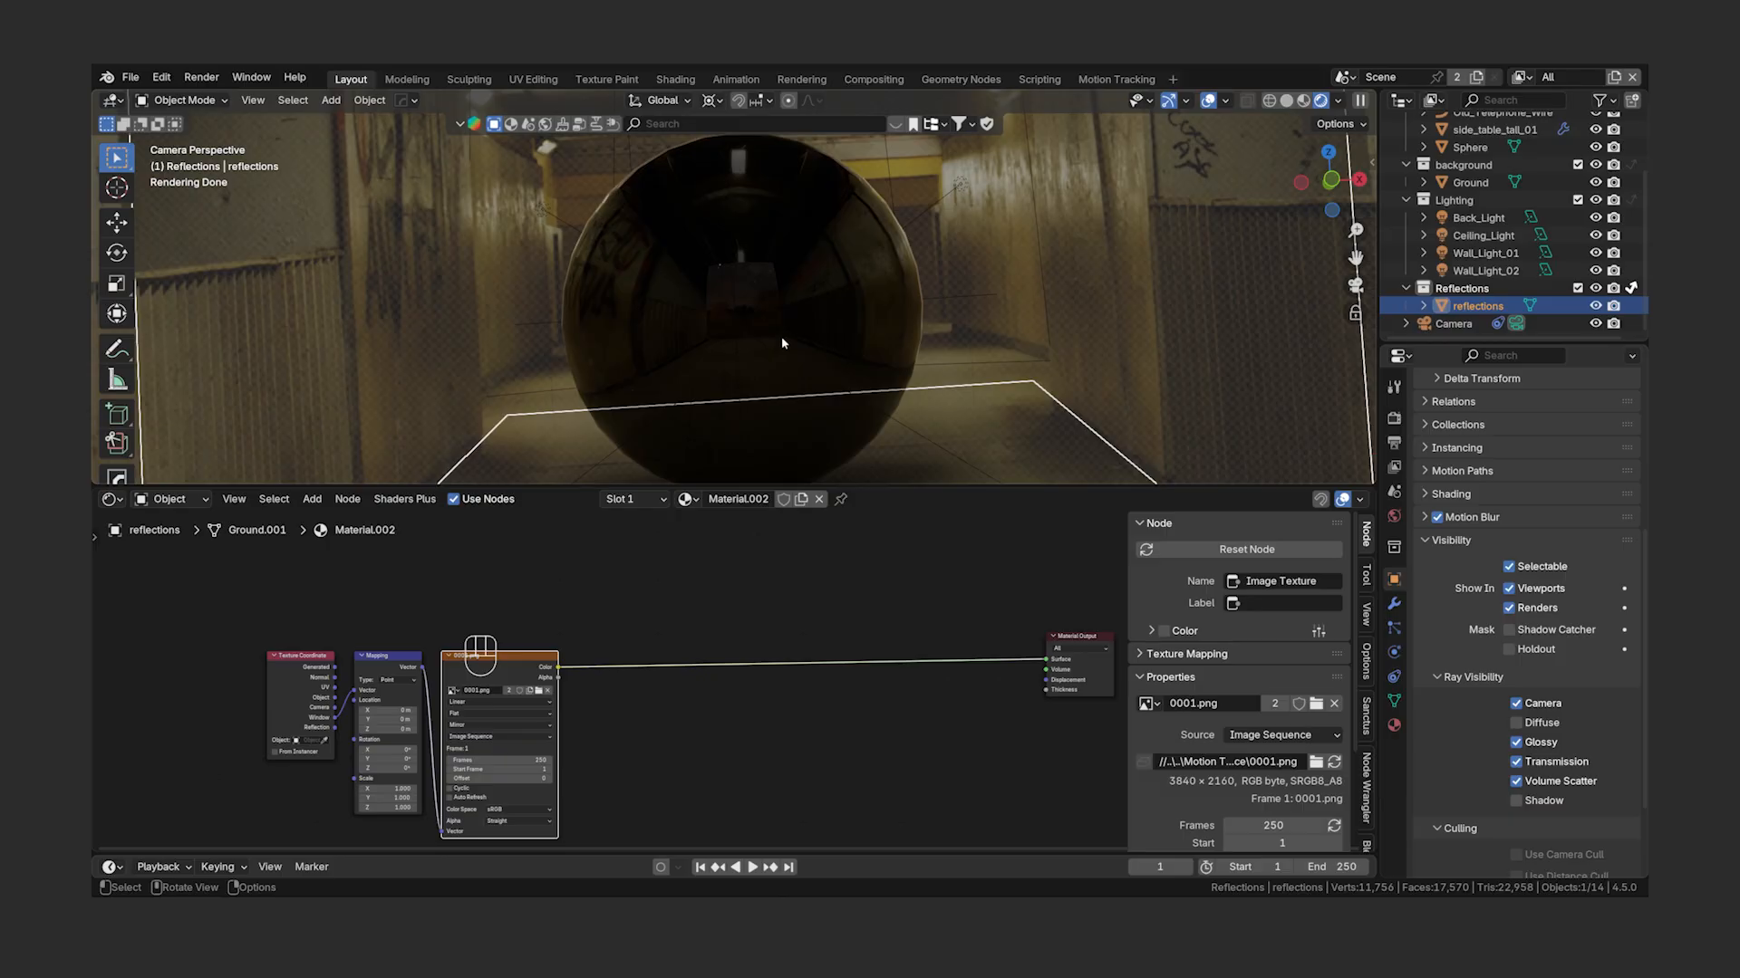
- Move the Material Output node closer to the image texture and reposition the whole node chain in the shader editor
left_click(1079, 637)
key("g")
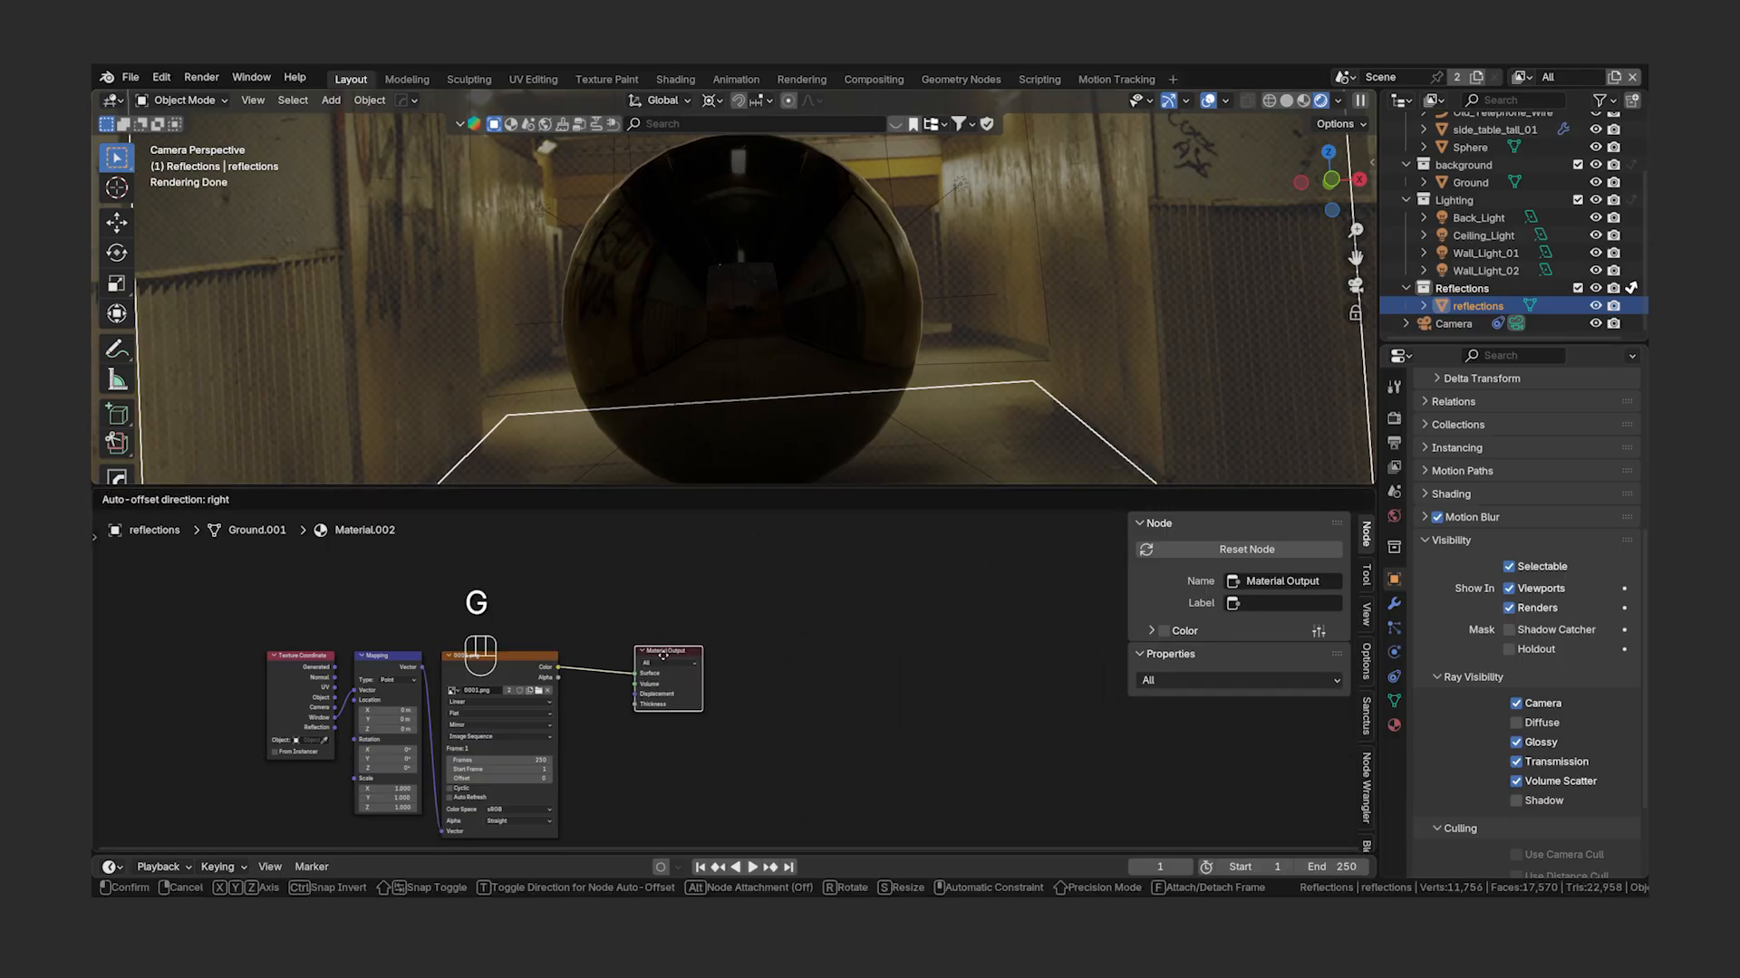
left_click(667, 651)
left_click_drag(851, 566, 303, 768)
key("g")
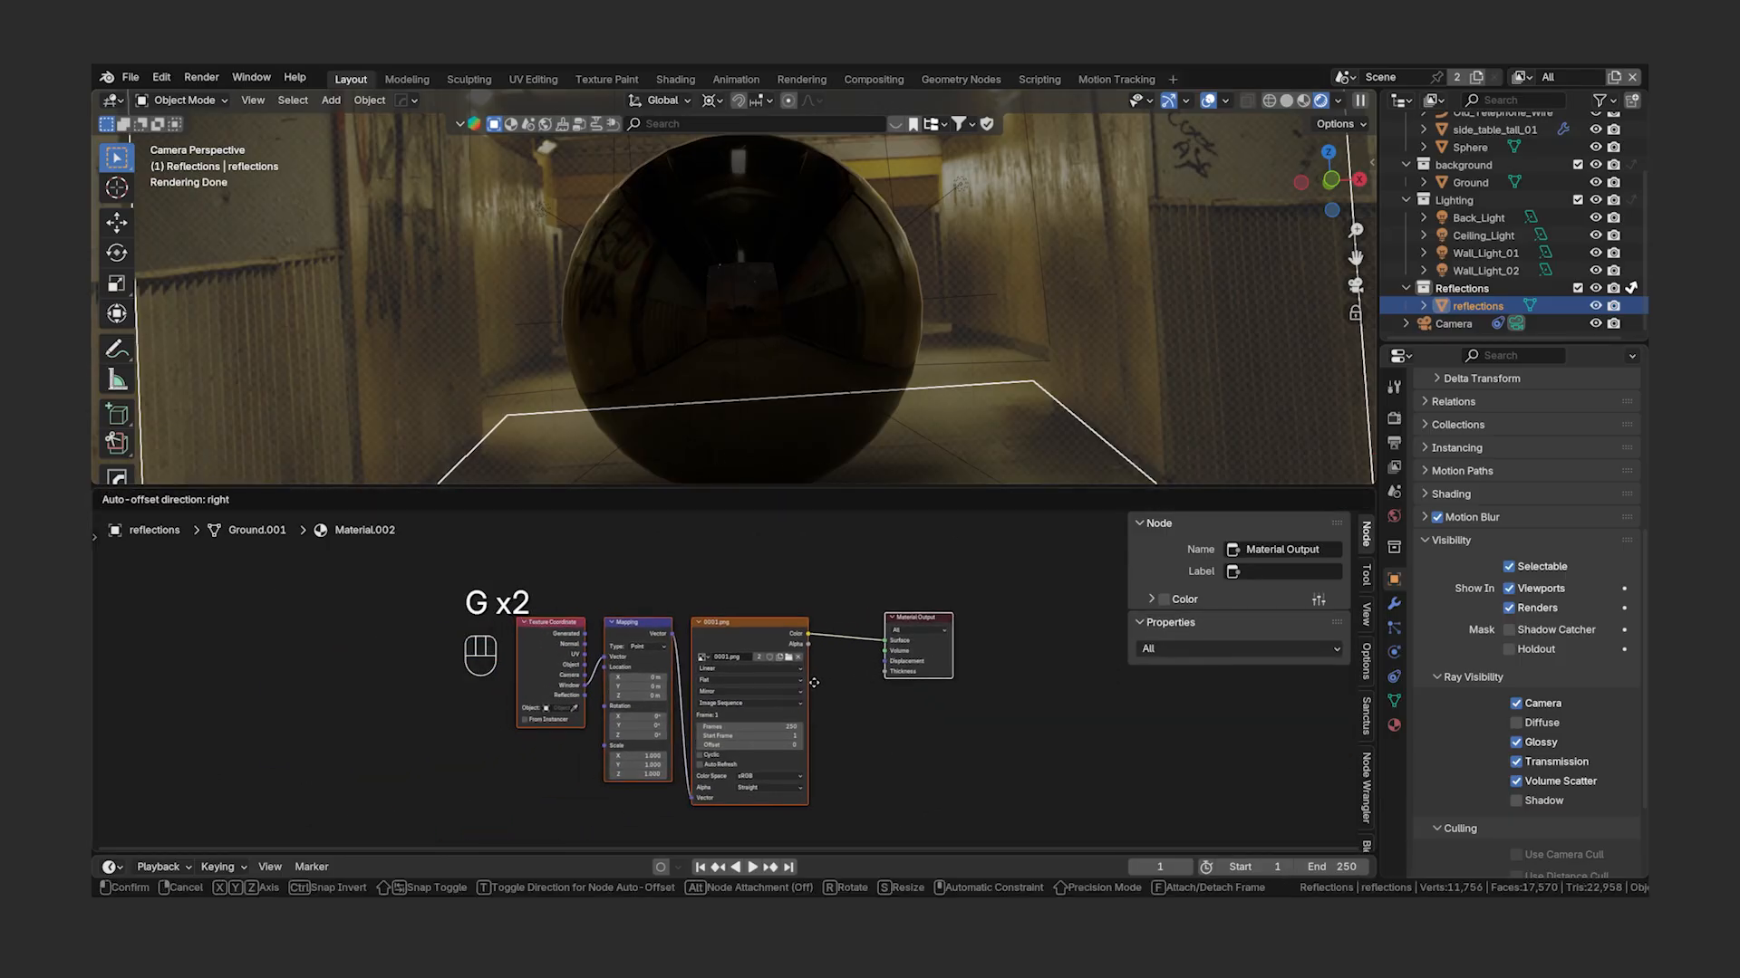
left_click(813, 683)
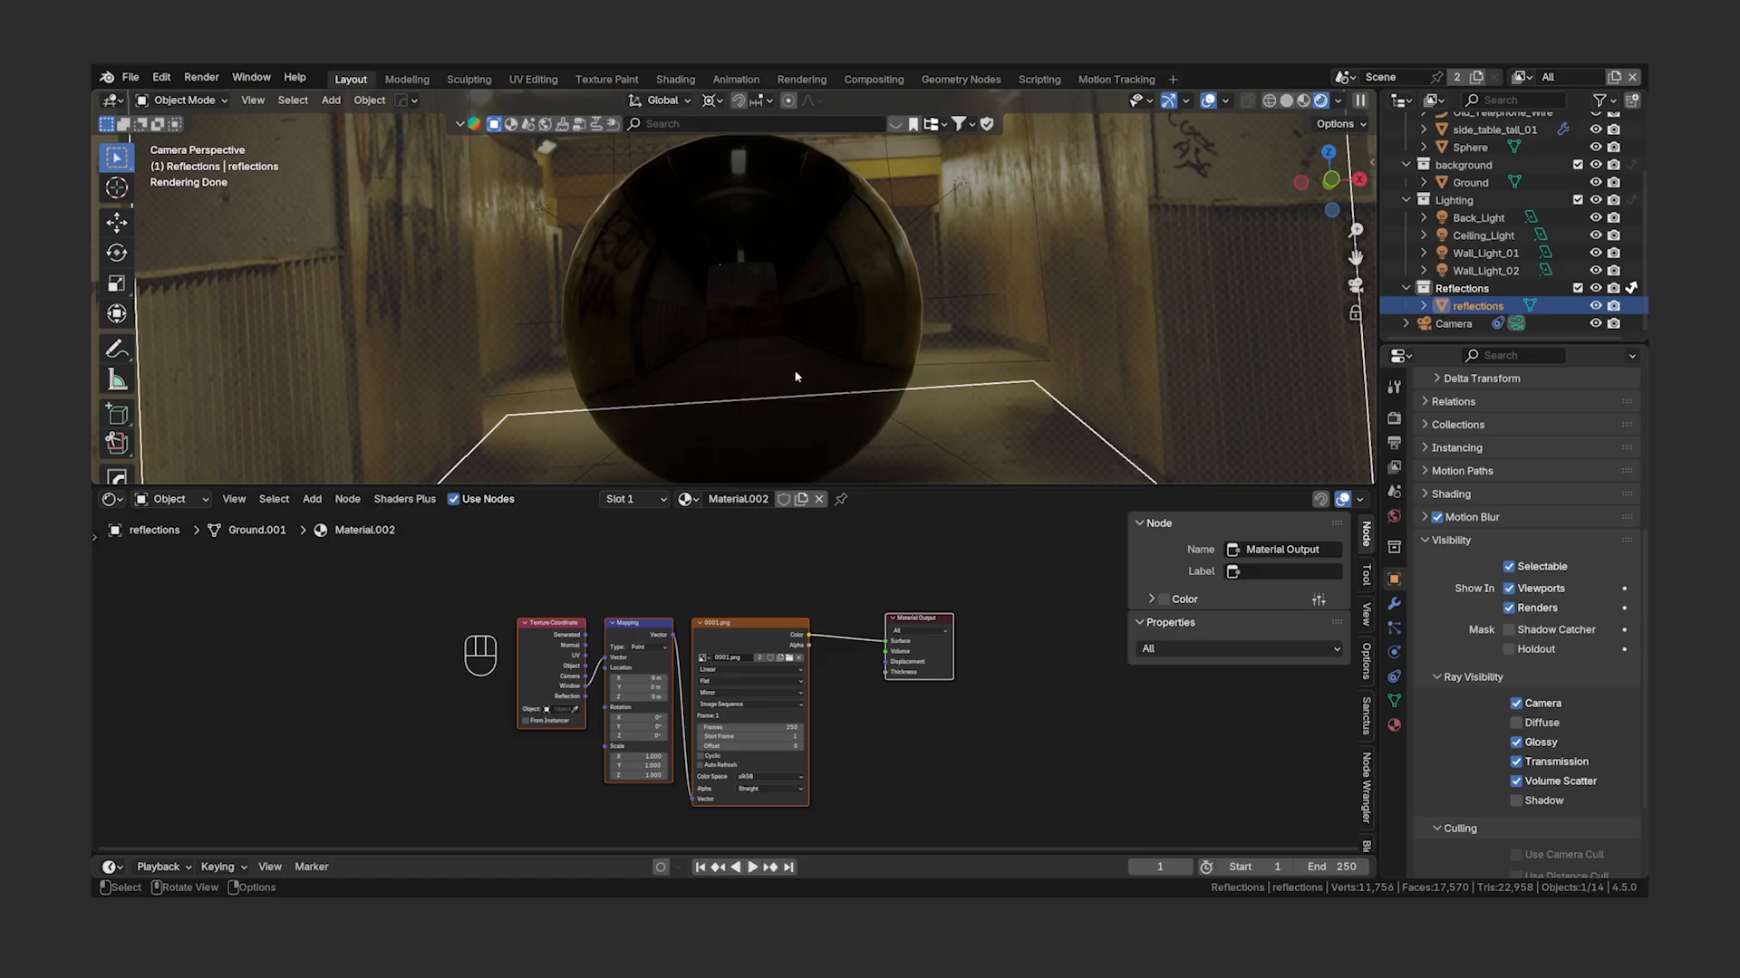
- Go to frame 210 and examine the sphere's reflections, toggling the Texture Coordinate node's mute on and off
scroll(796, 376, "down", 5)
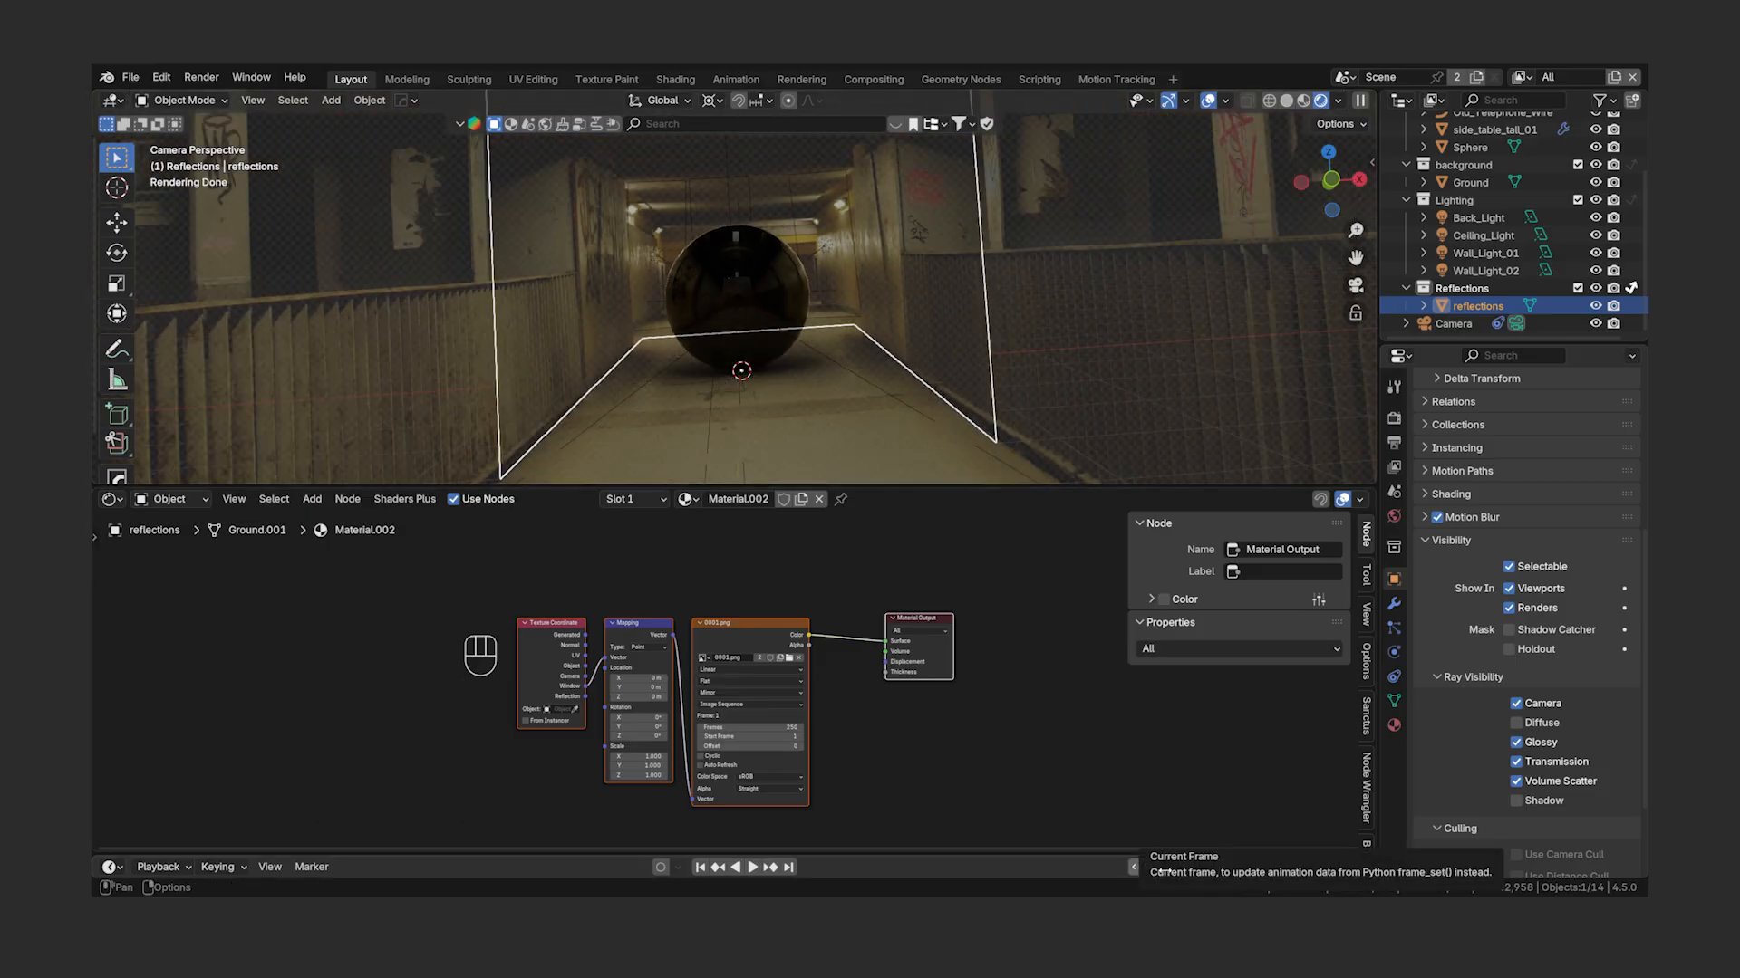
left_click_drag(1163, 868, 1431, 868)
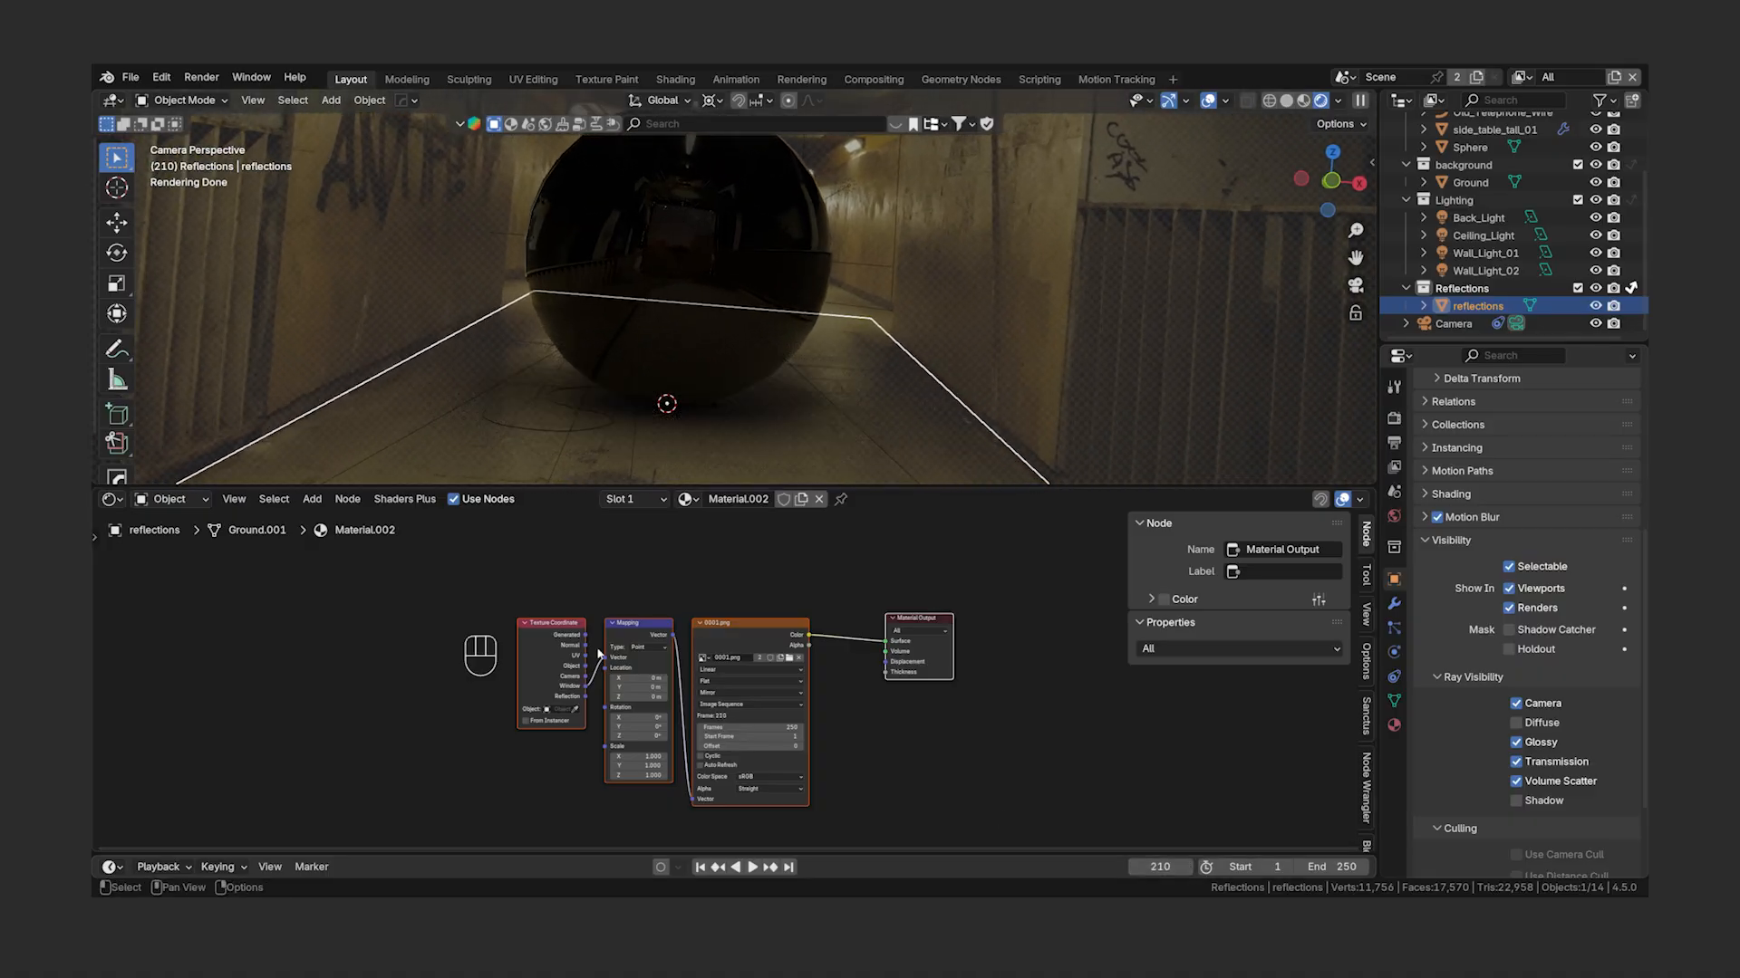
left_click(557, 625)
key("m")
key("m")
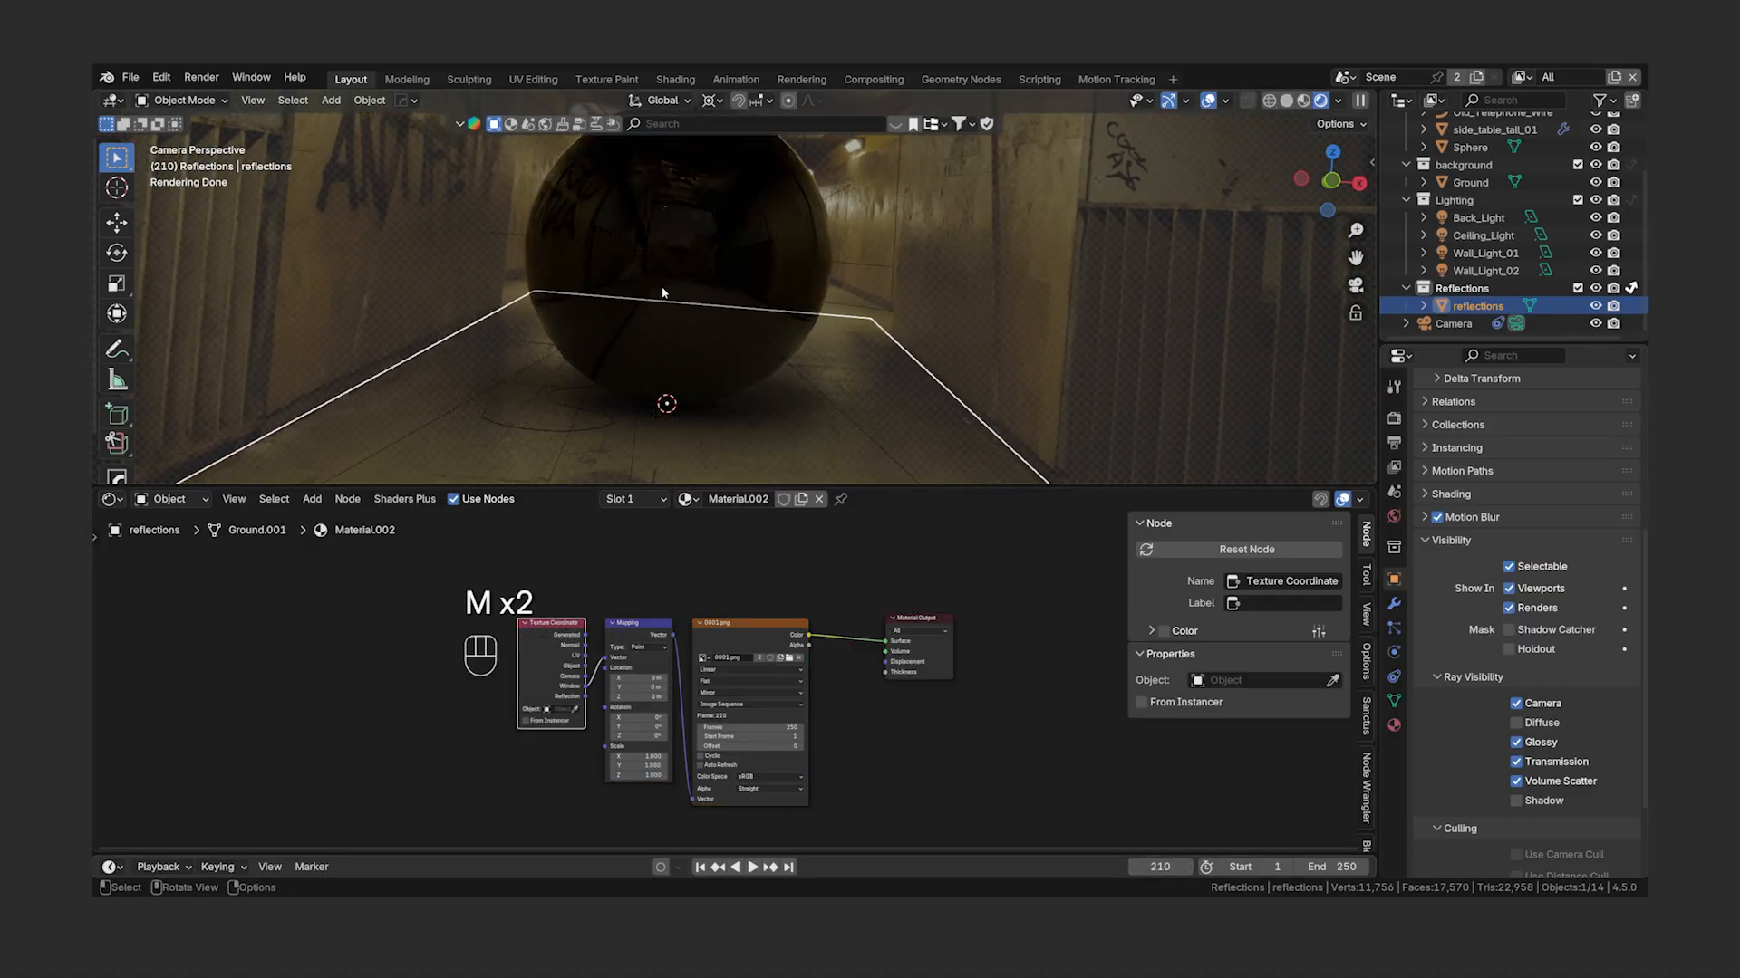
middle_click_drag(662, 293, 724, 348, "shift")
scroll(726, 349, "up", 2)
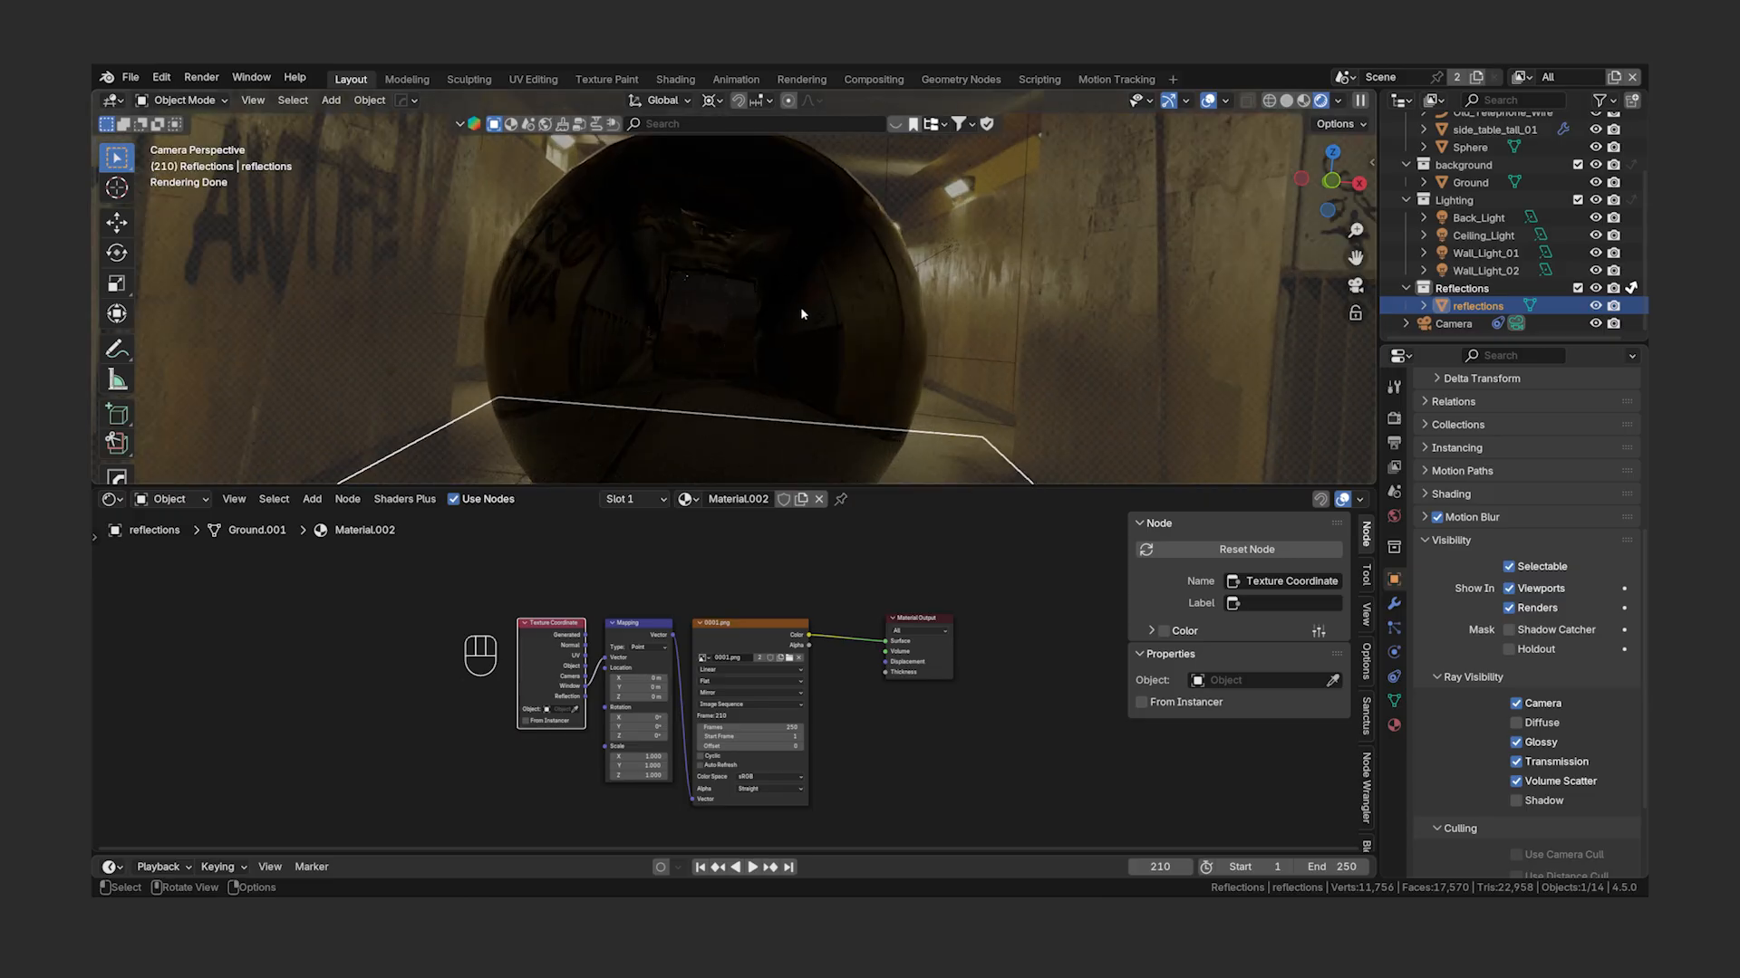
scroll(801, 306, "down", 4)
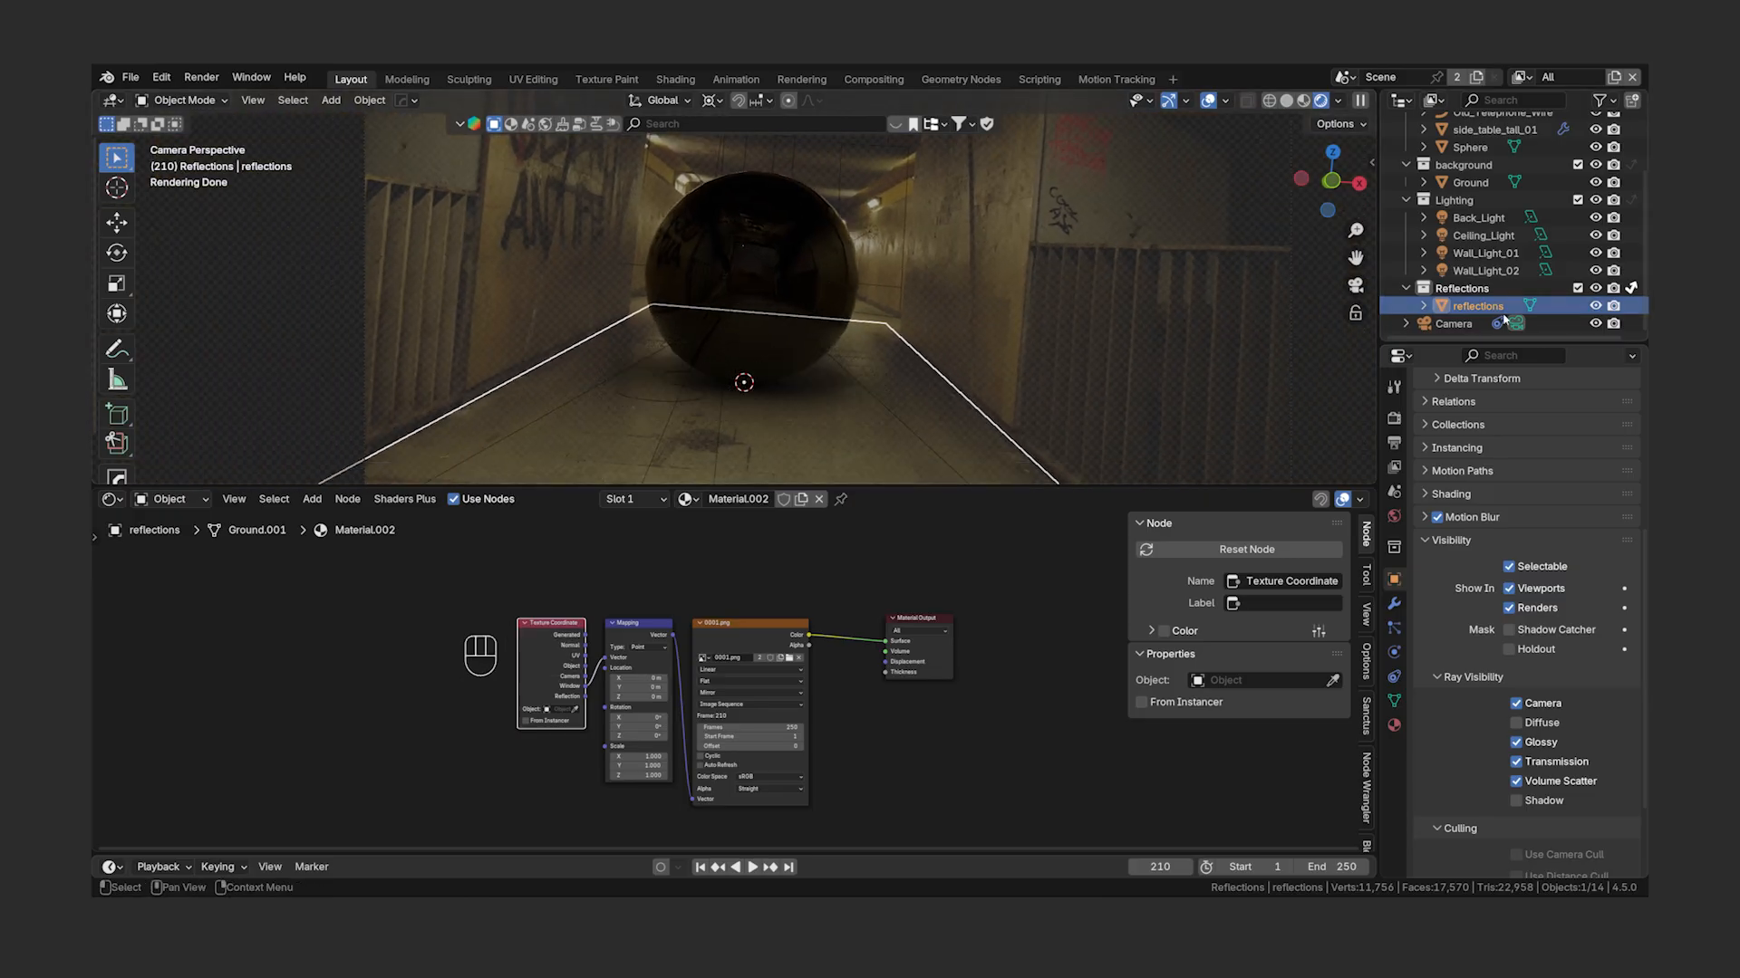
- Turn off Indirect Only for the Reflections collection, compare the projected walls, and return to frame 1
left_click(1630, 288)
scroll(951, 272, "down", 4)
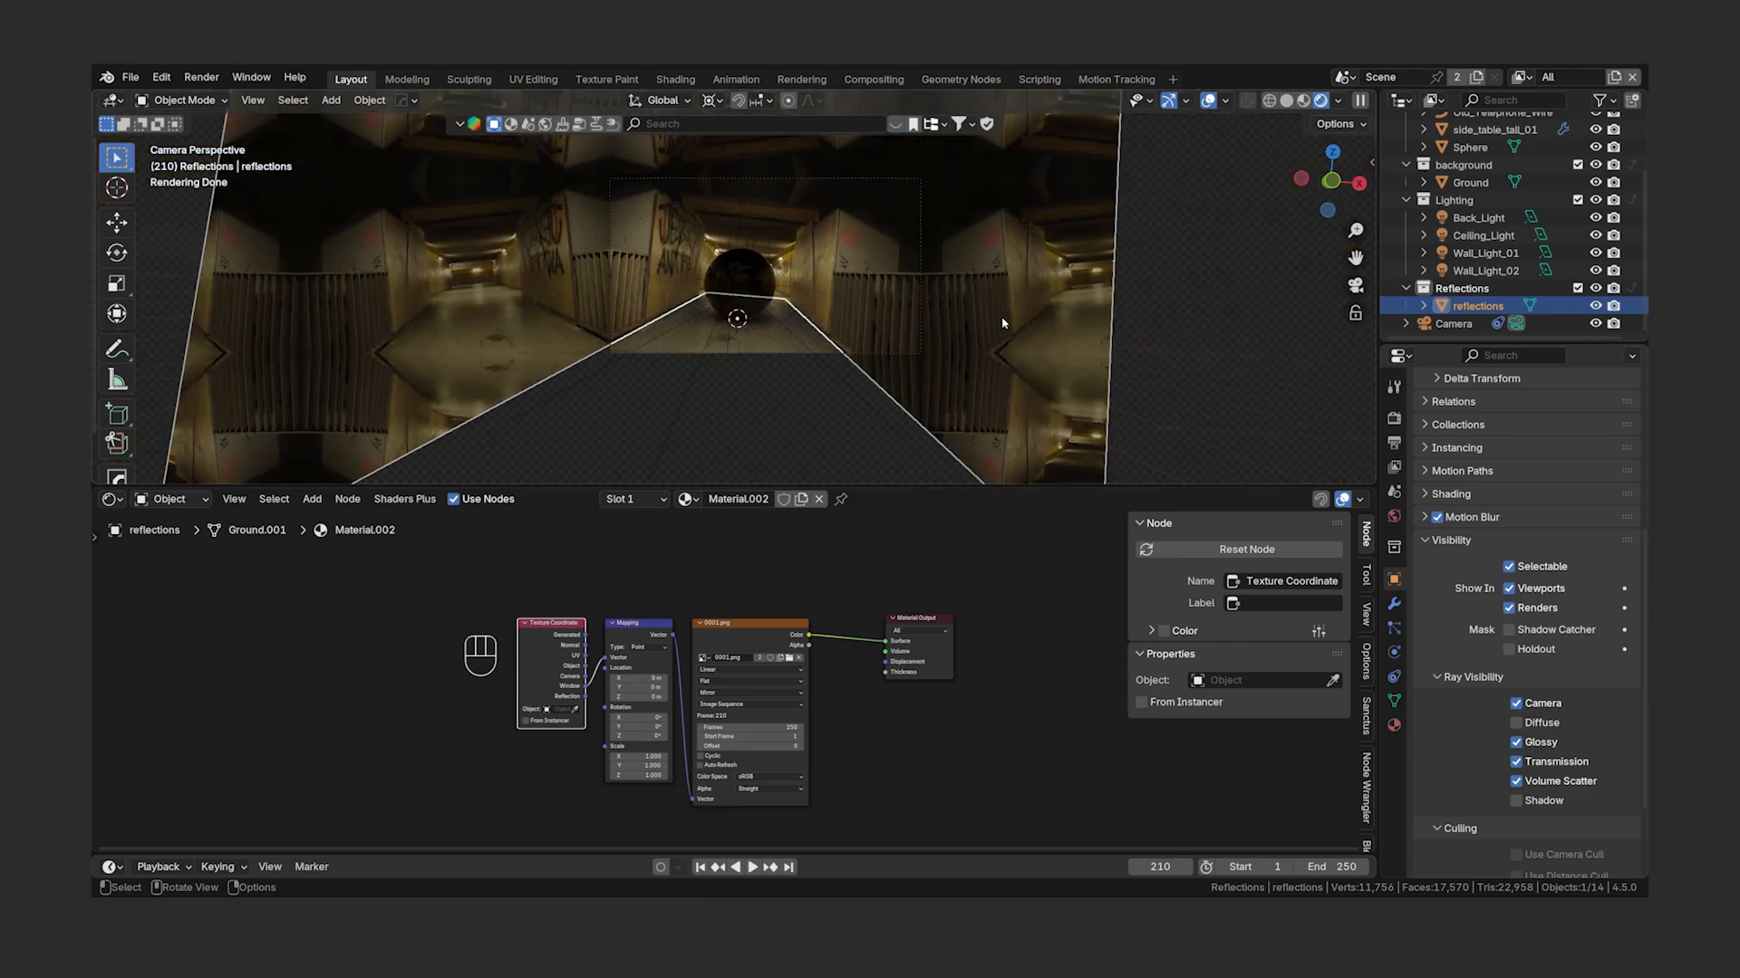
scroll(799, 319, "up", 4)
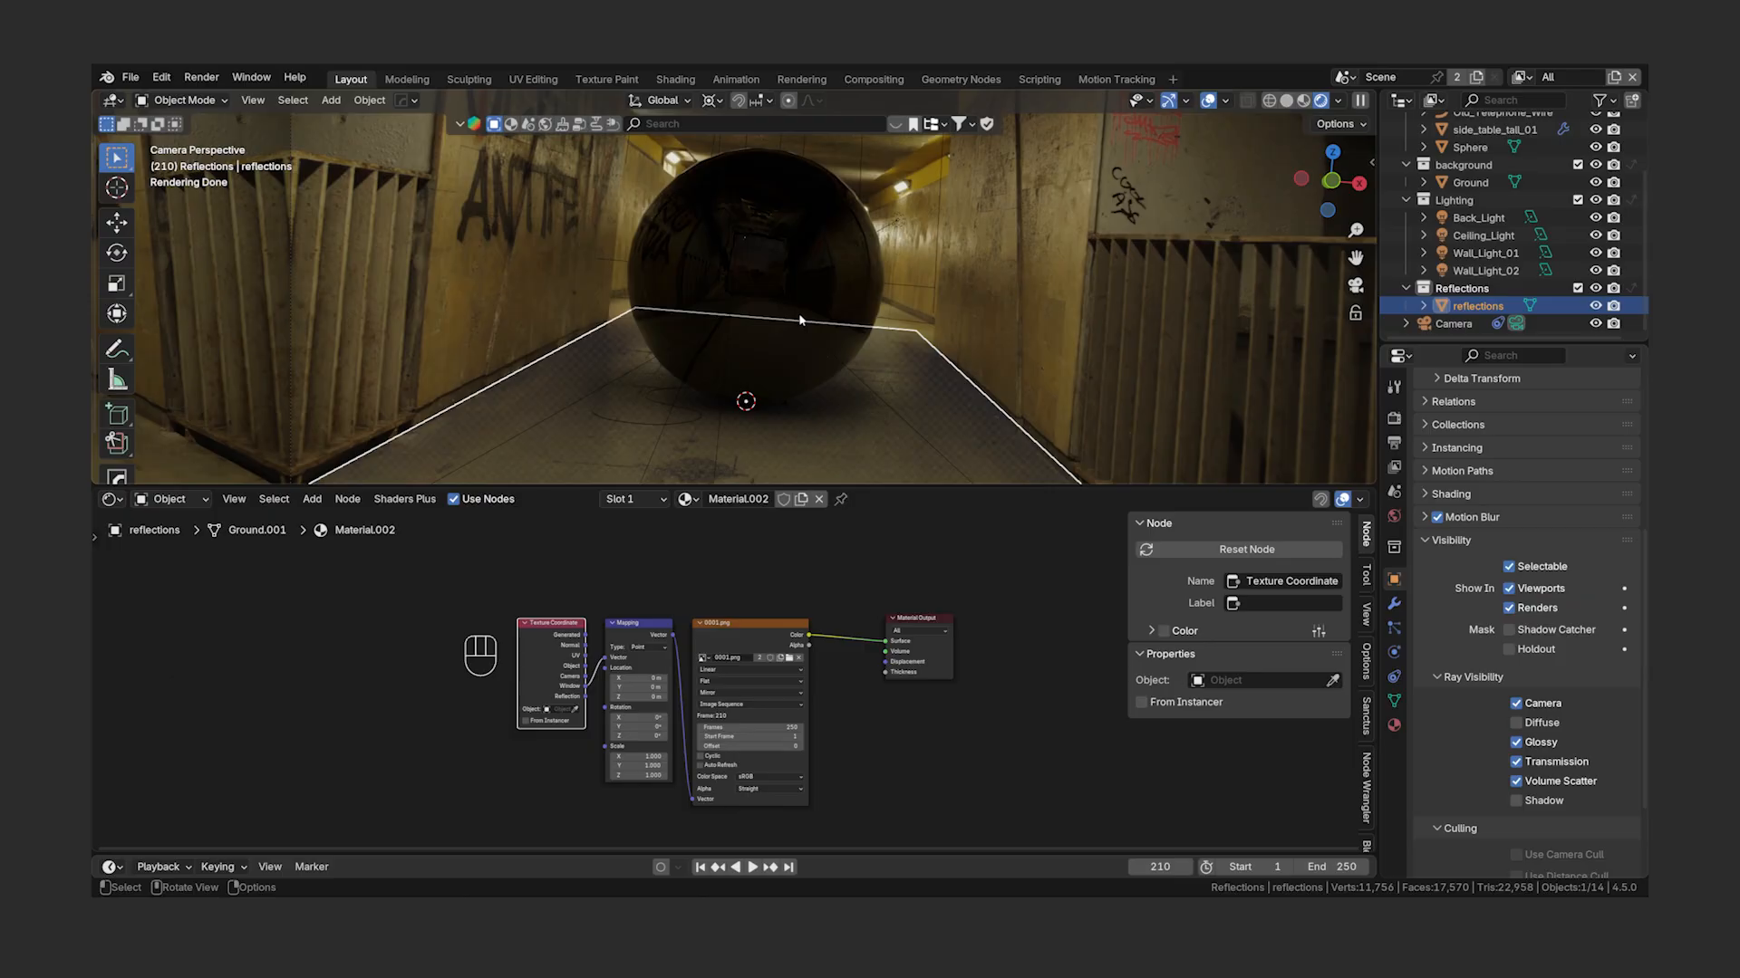
key("shift+Left")
scroll(835, 292, "down", 3)
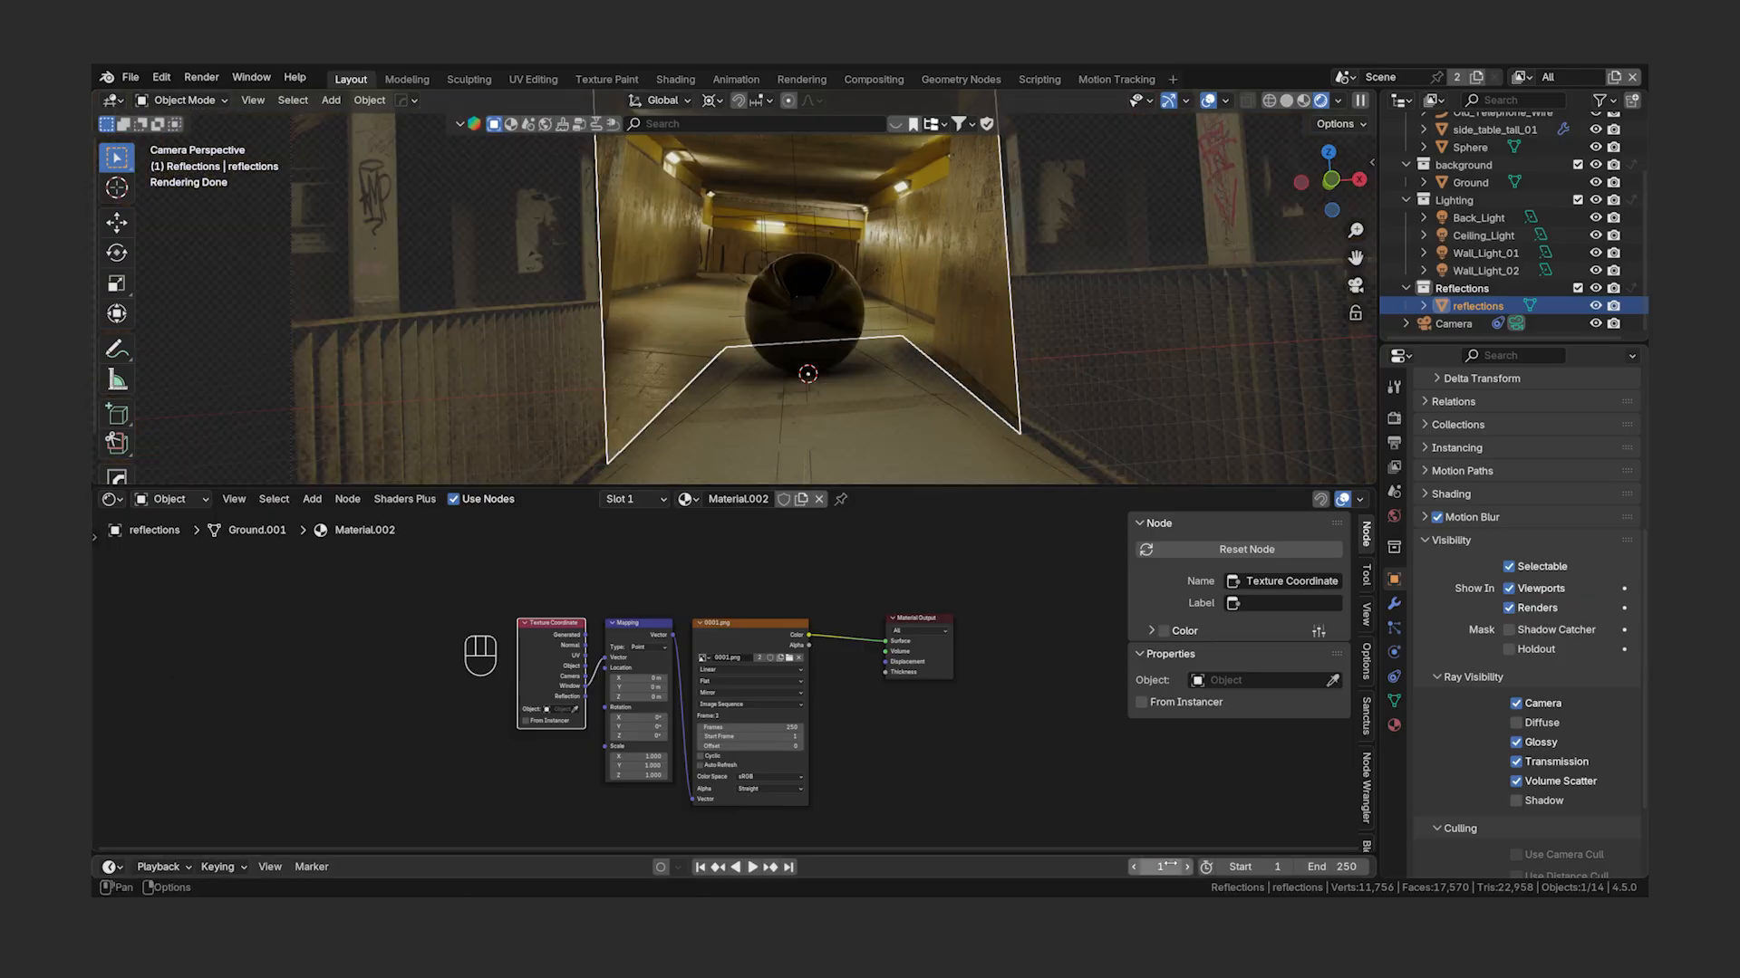
key("m")
key("m")
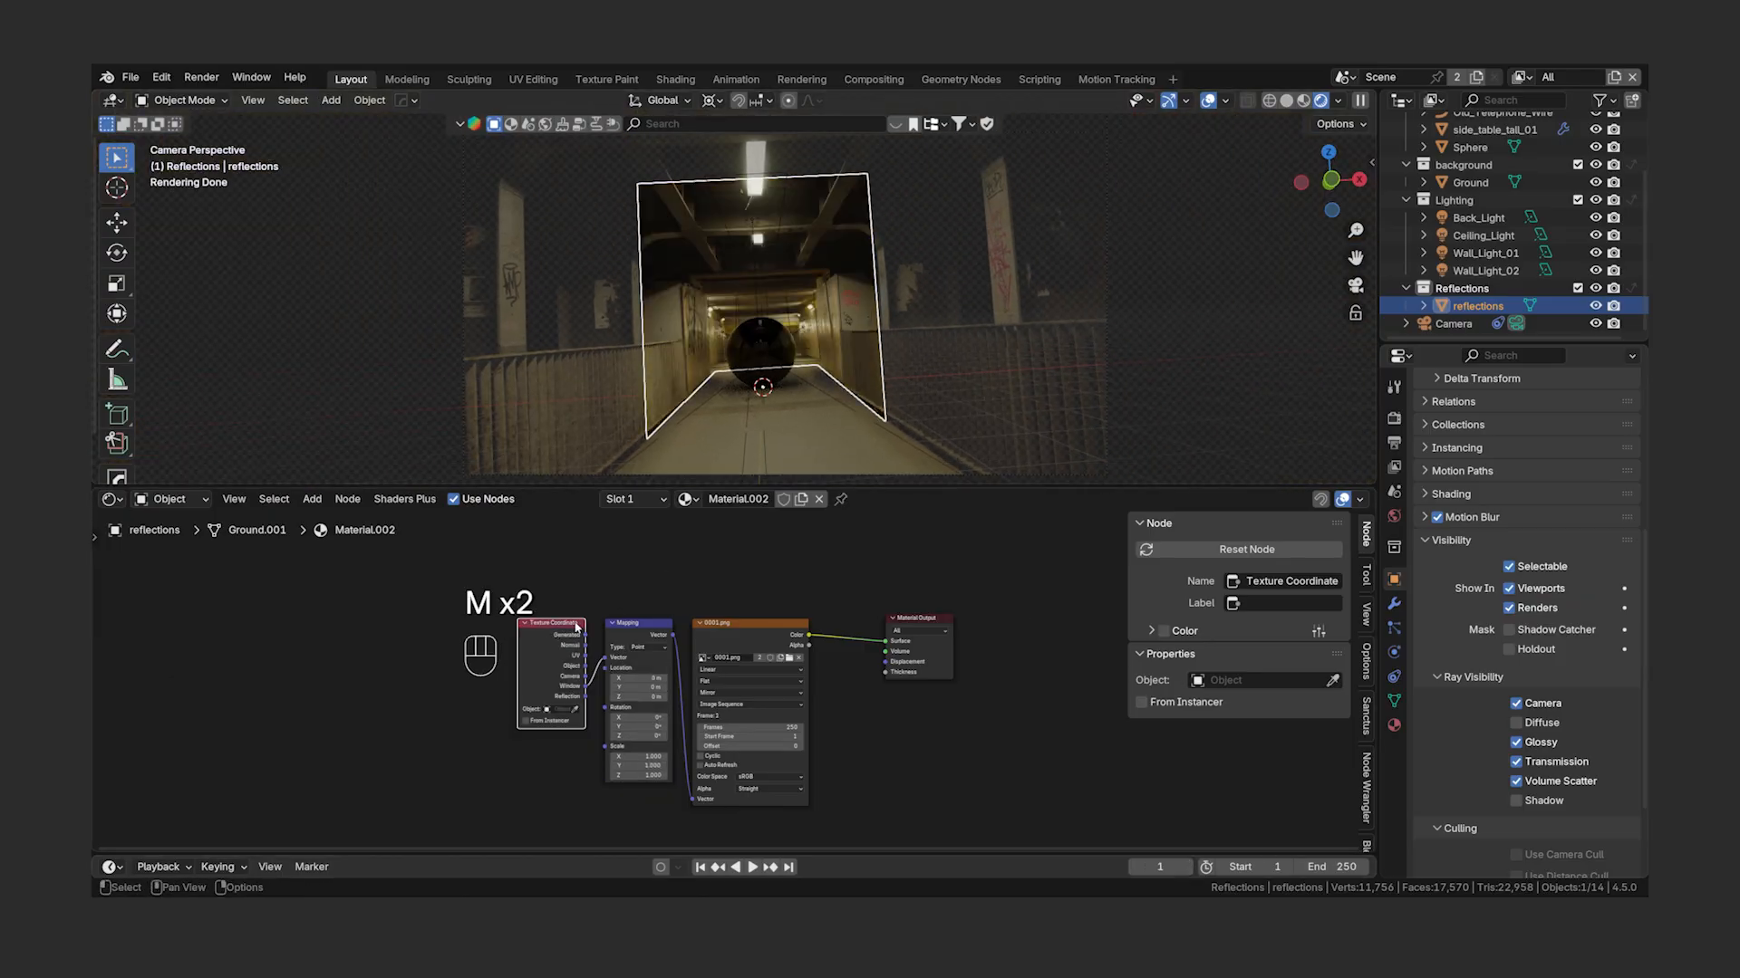
- Select the four vertices at the reflections mesh's open front end and move them along Y past the camera frame
key("Tab")
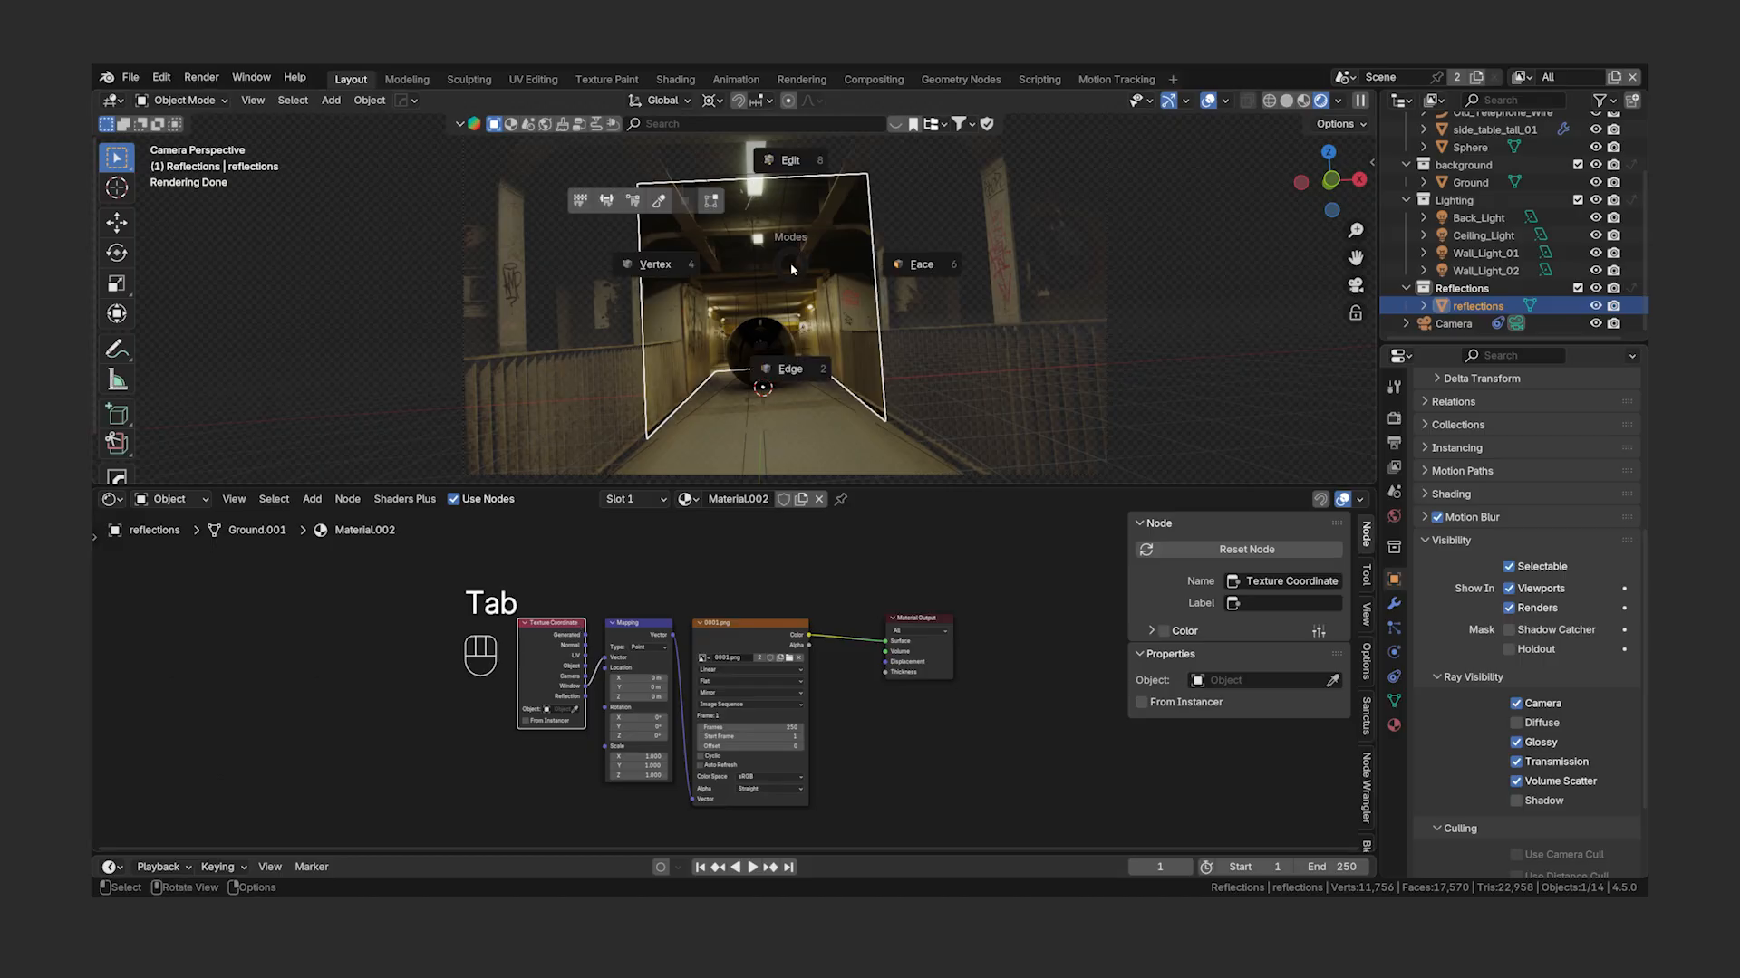
left_click(649, 263)
left_click(637, 184)
left_click(868, 174, "shift")
left_click(886, 420, "shift")
left_click(645, 439, "shift")
scroll(876, 374, "down", 3)
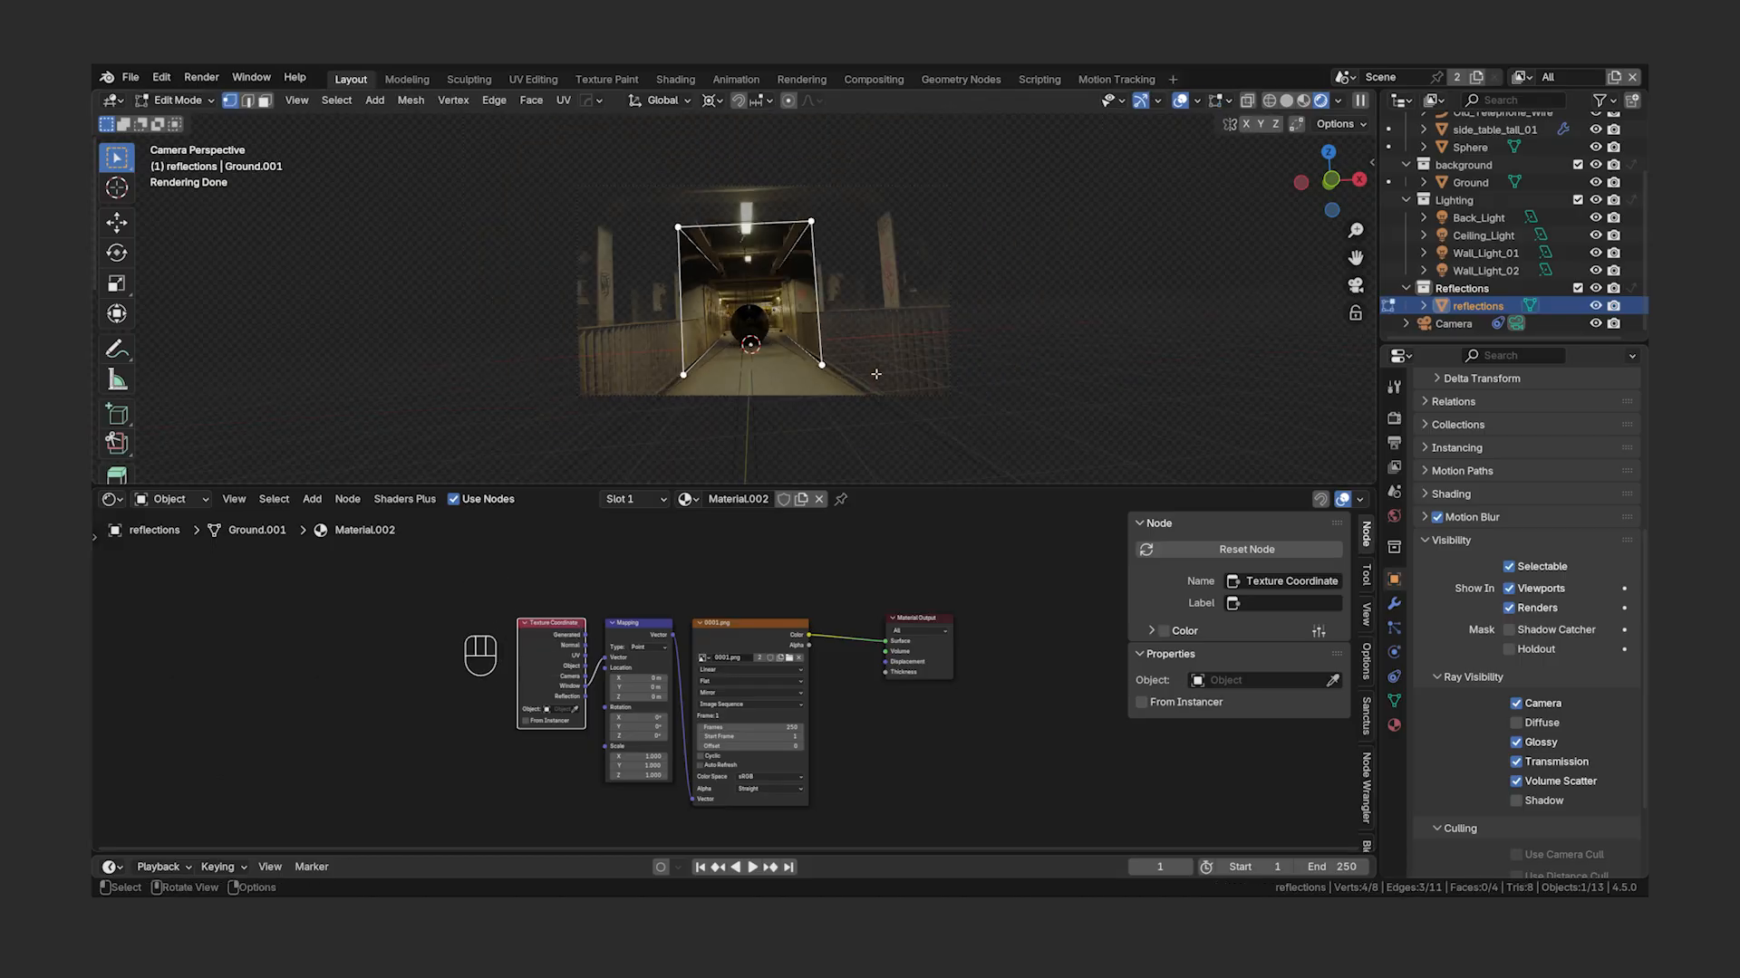
key("g")
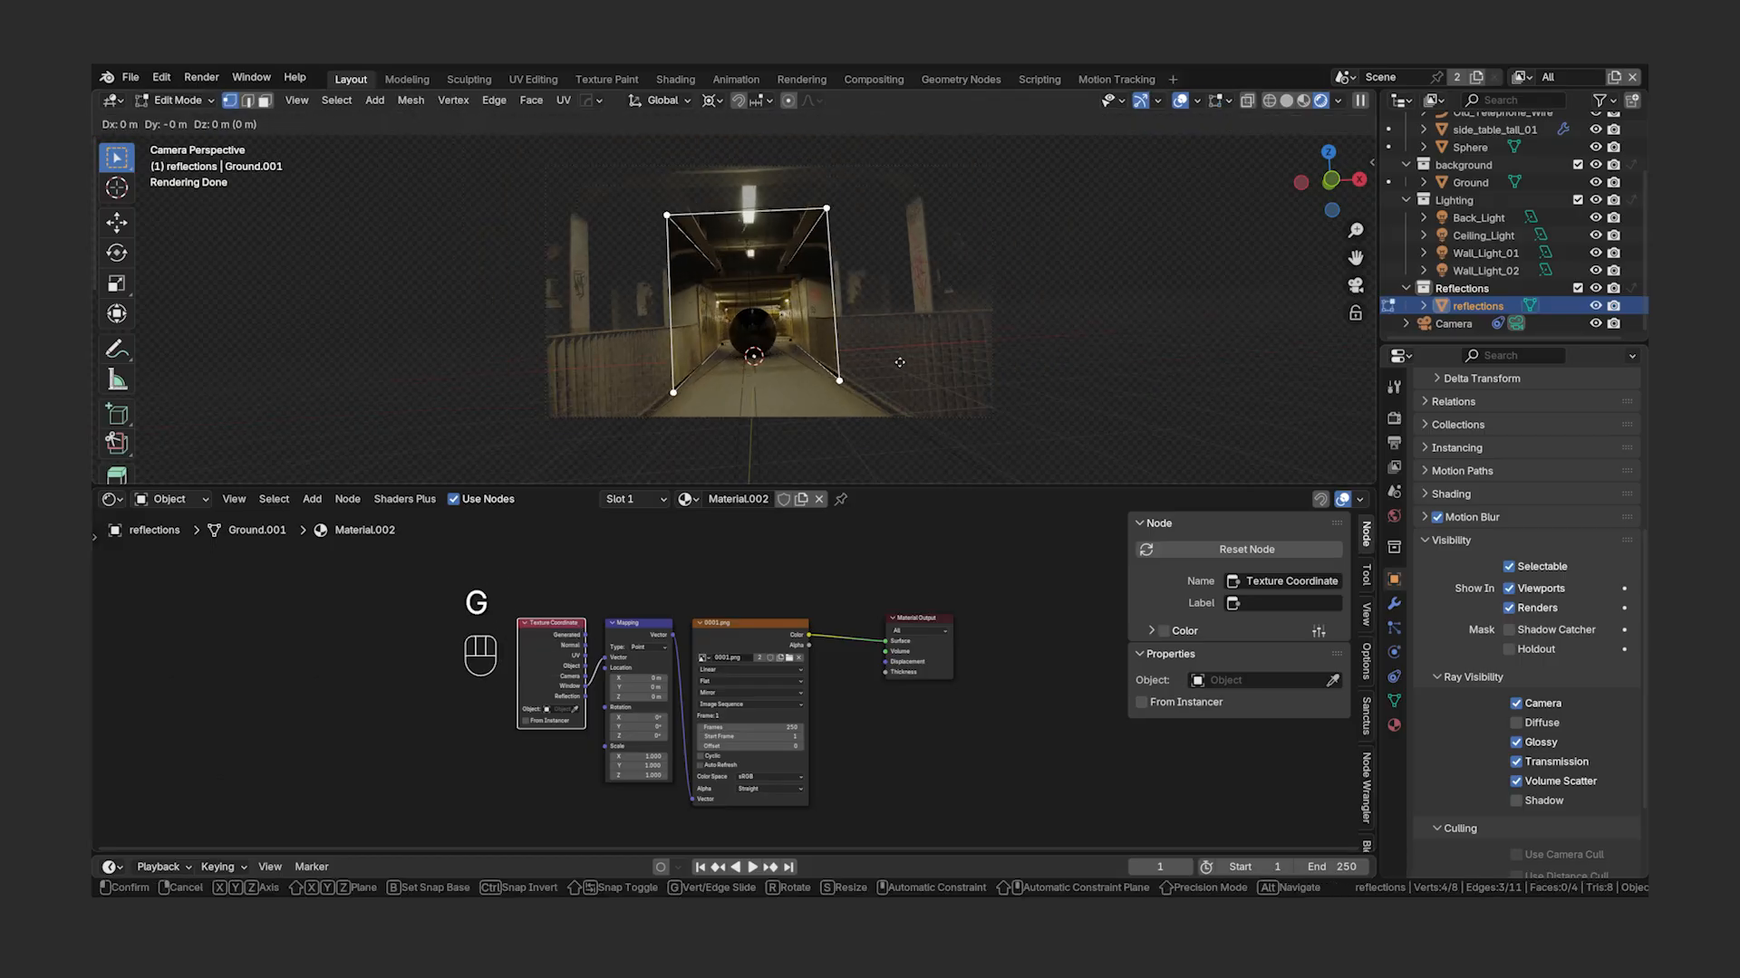
key("y")
left_click(915, 391)
scroll(921, 397, "up", 3)
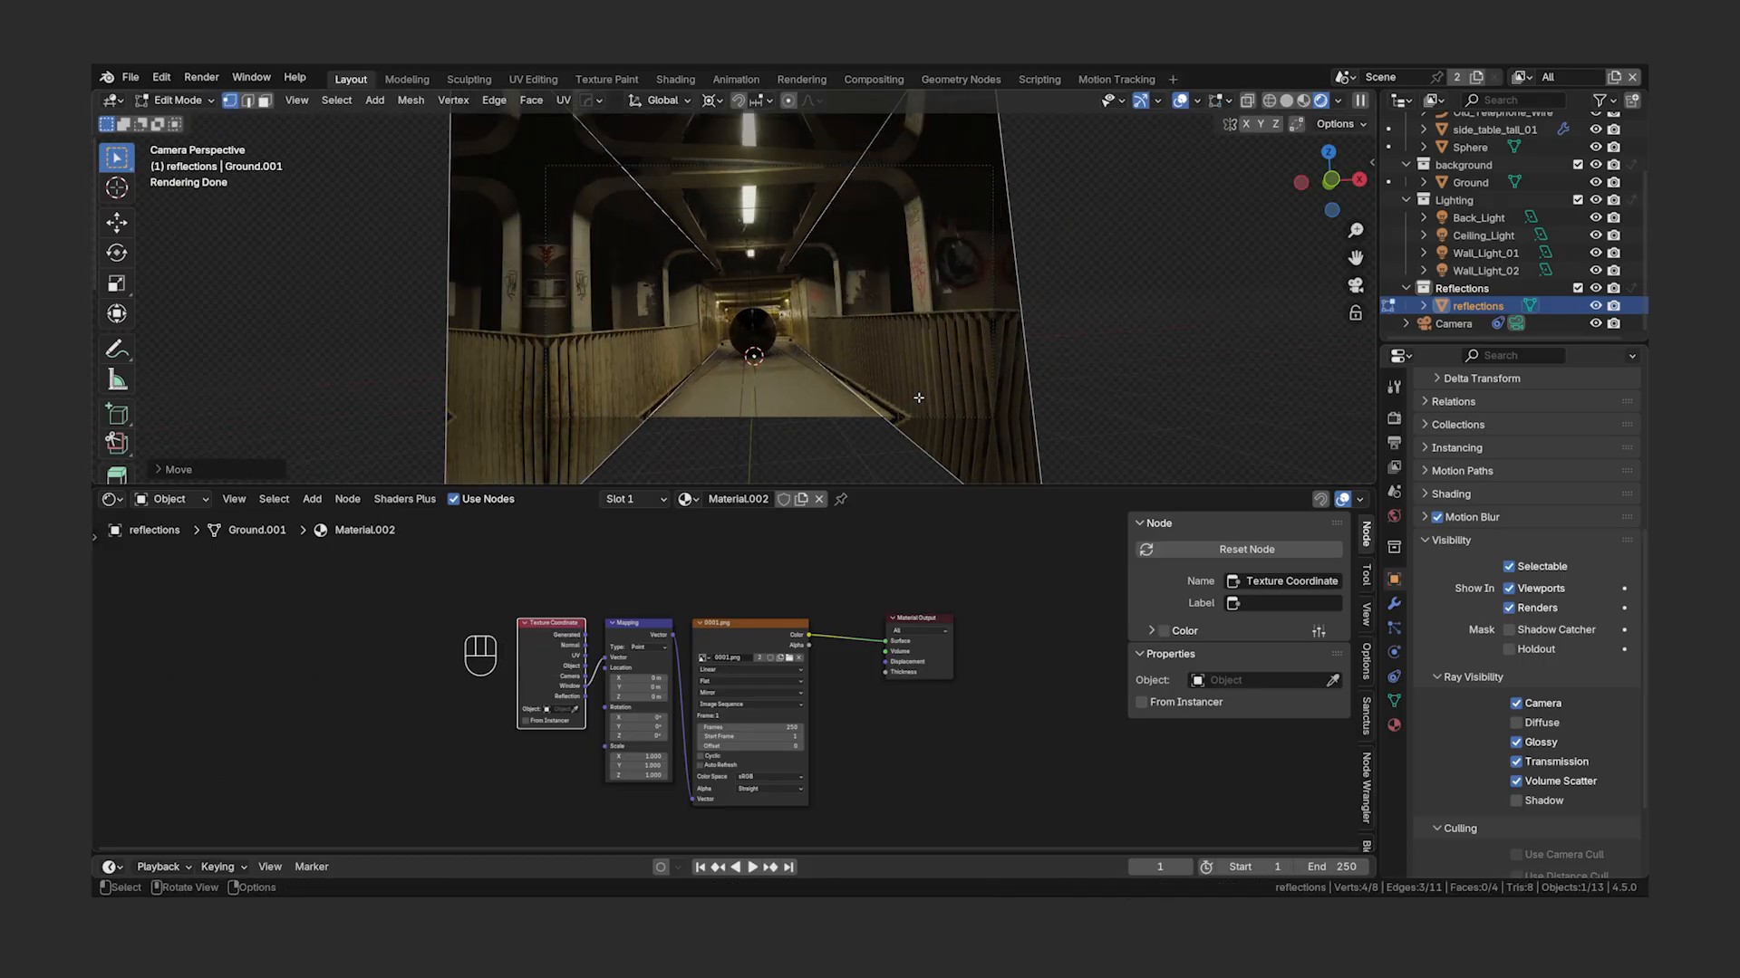
- Unwrap the whole reflections mesh with Project from View and connect the Texture Coordinate's UV output to the Mapping node's Vector
key("a")
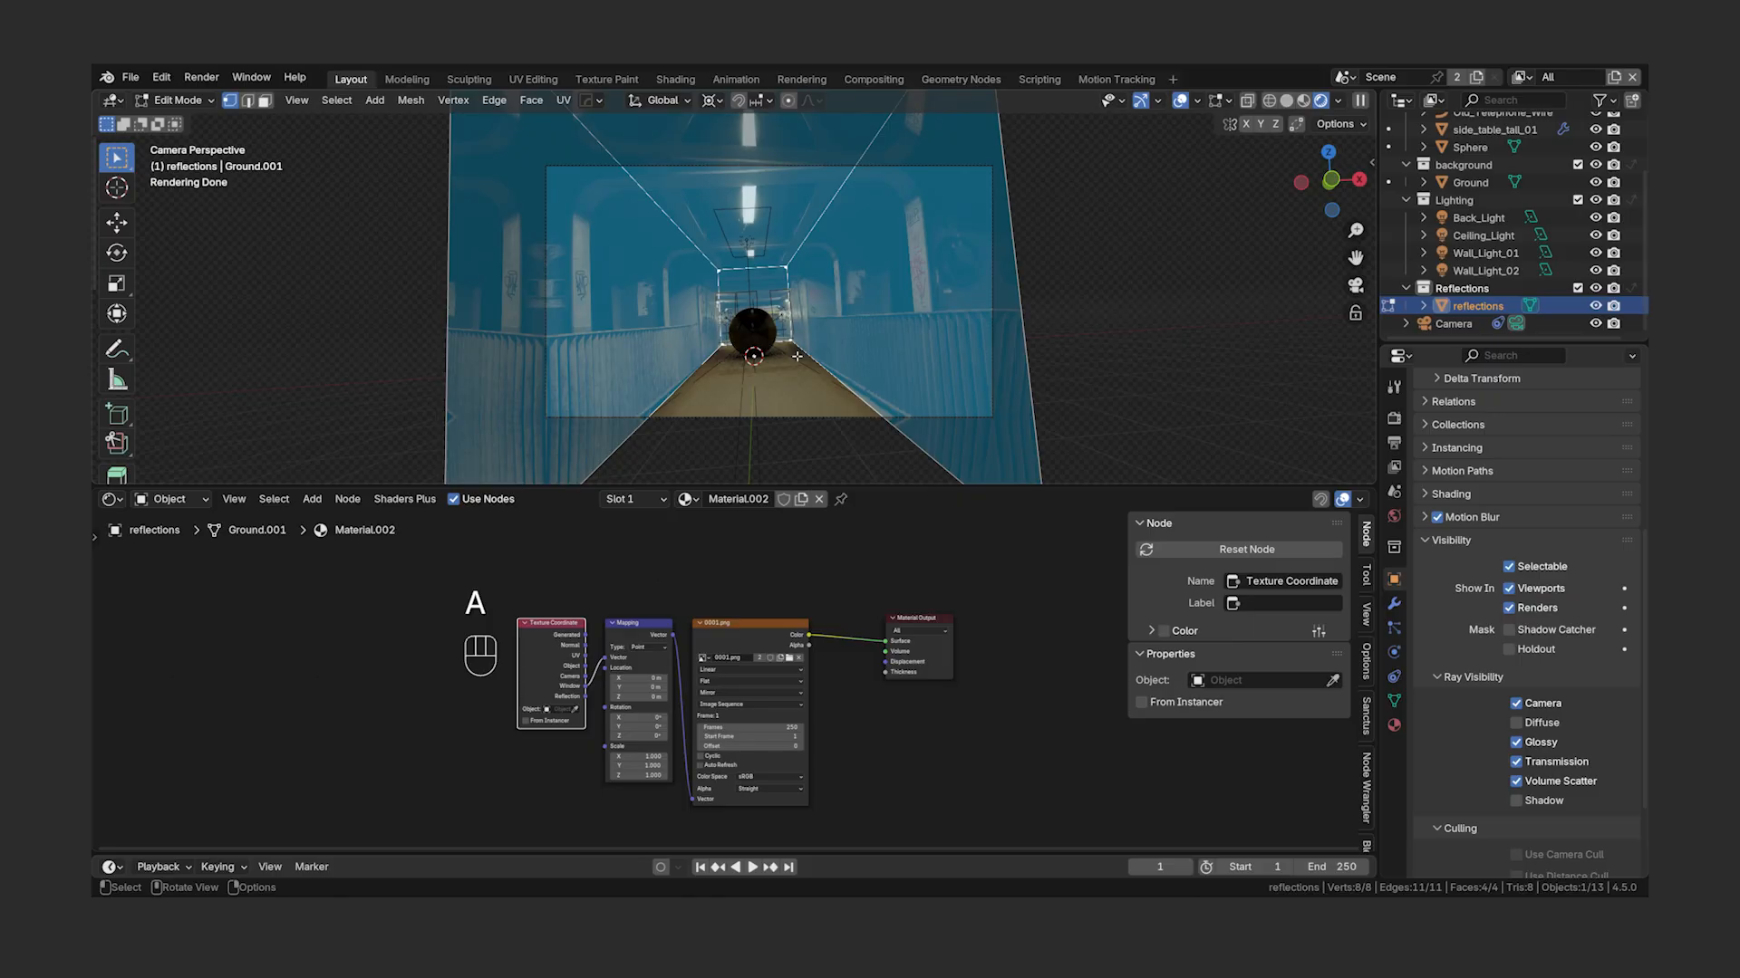
key("u")
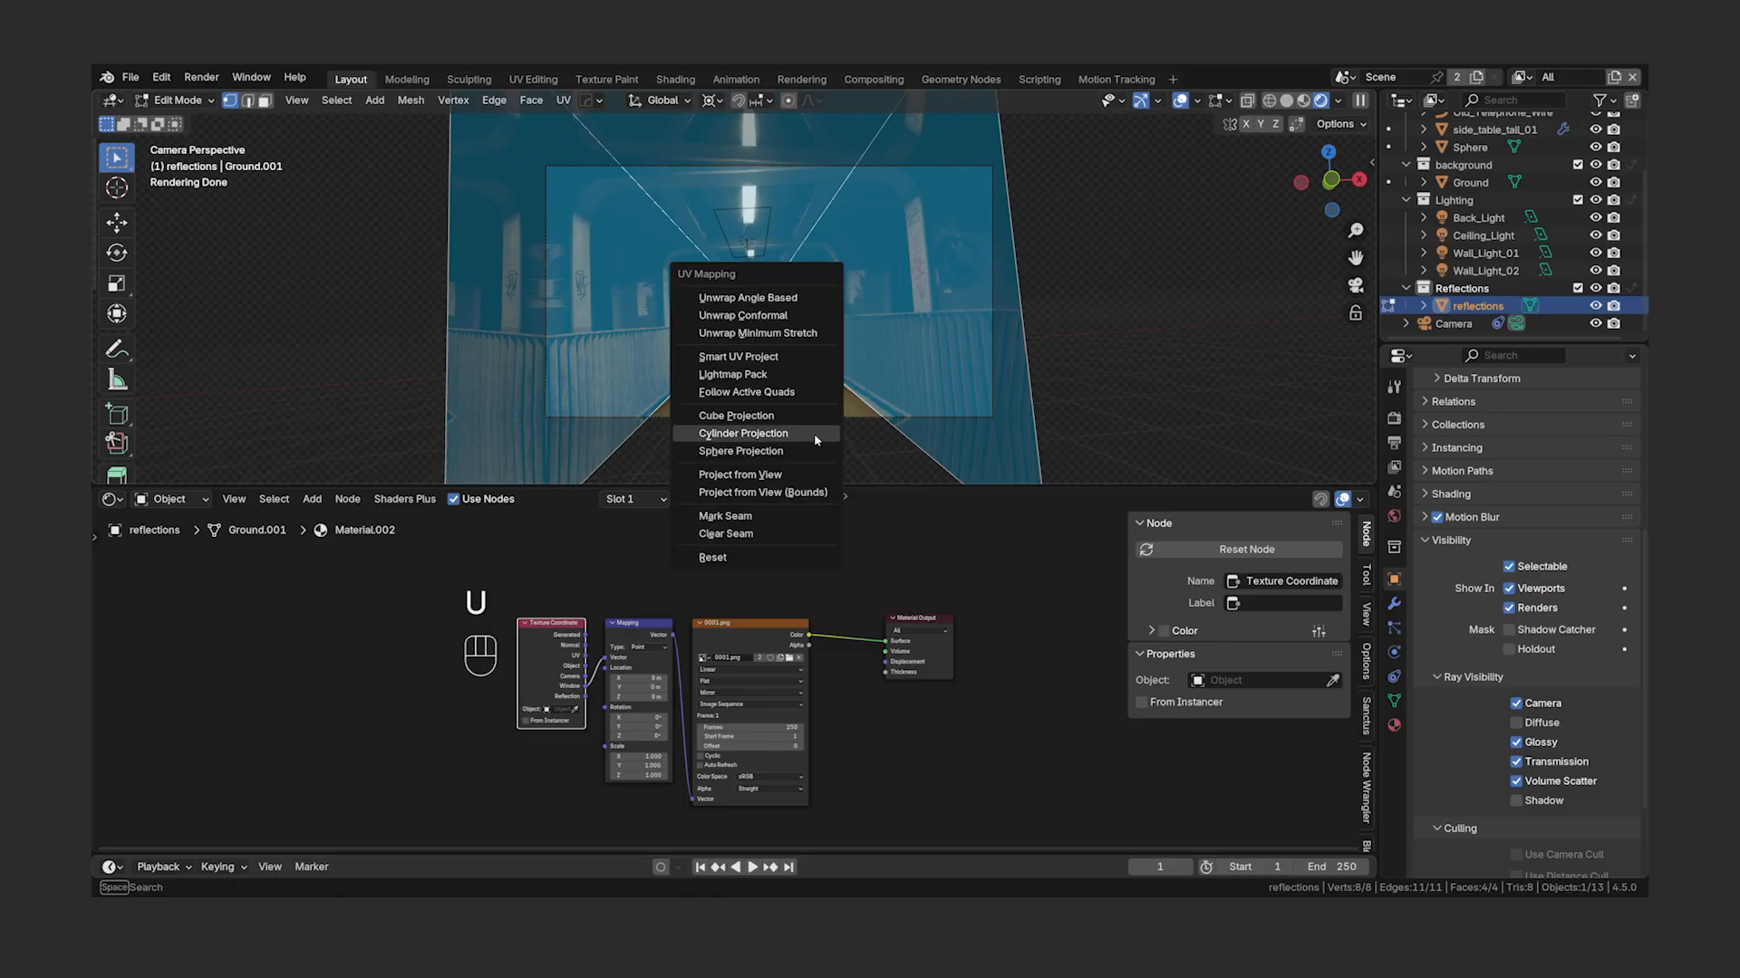
left_click(813, 478)
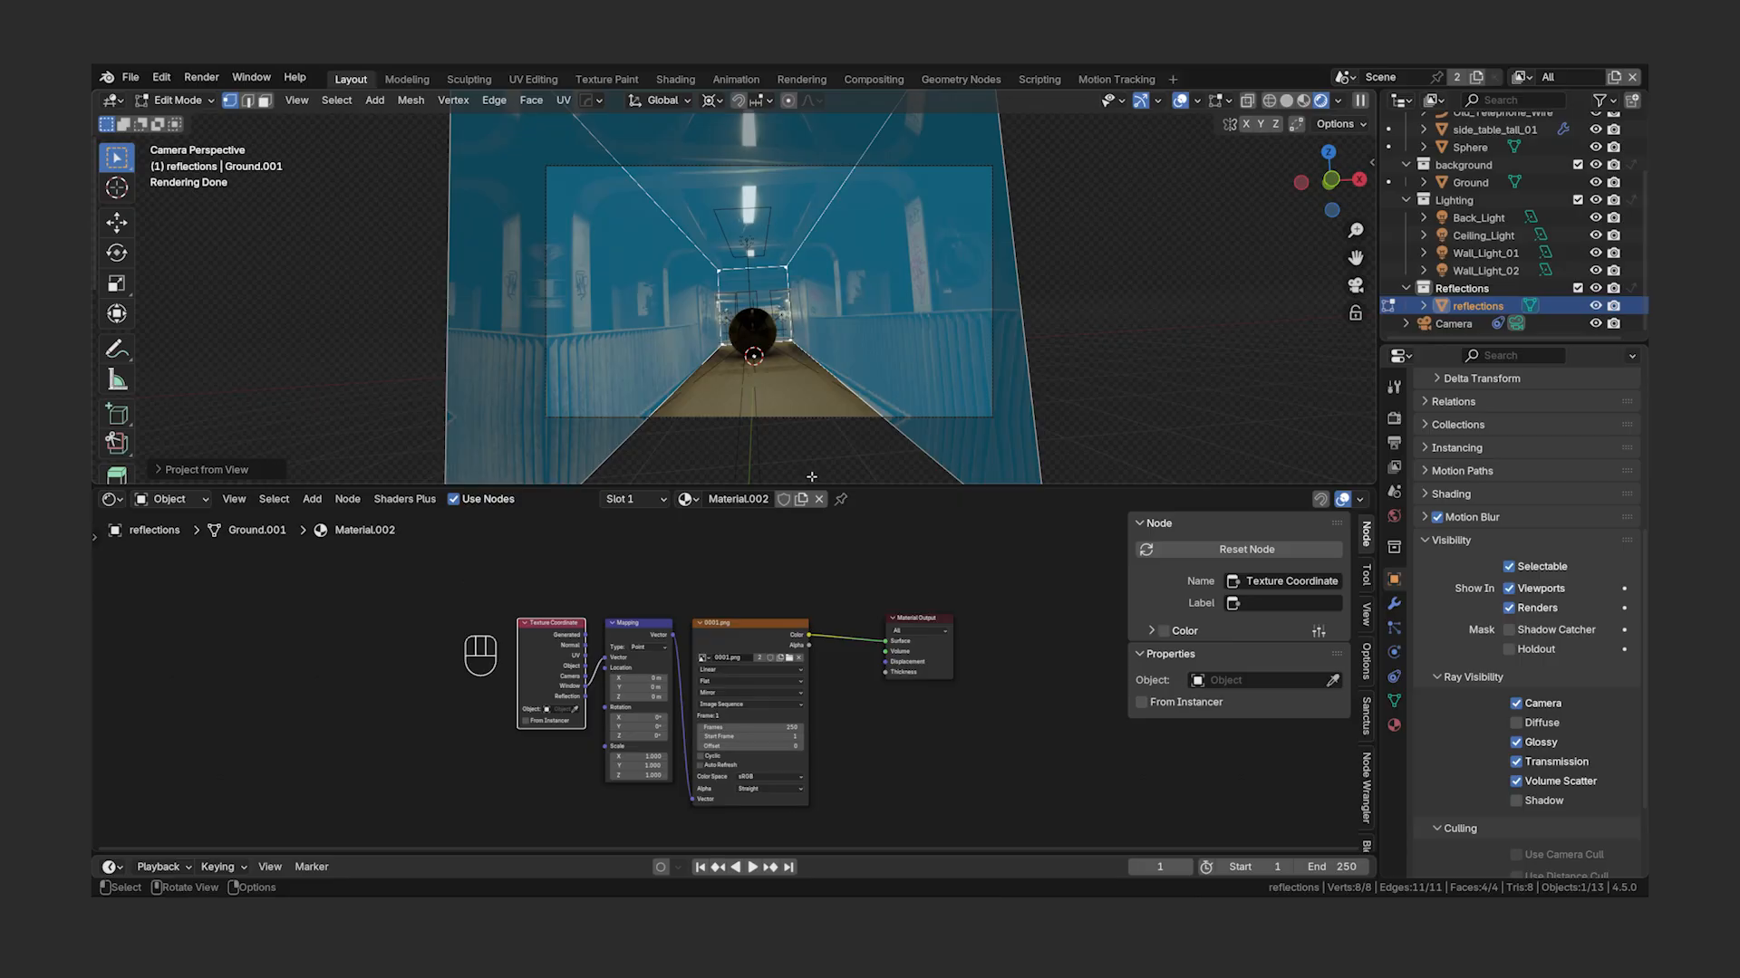
key("Tab")
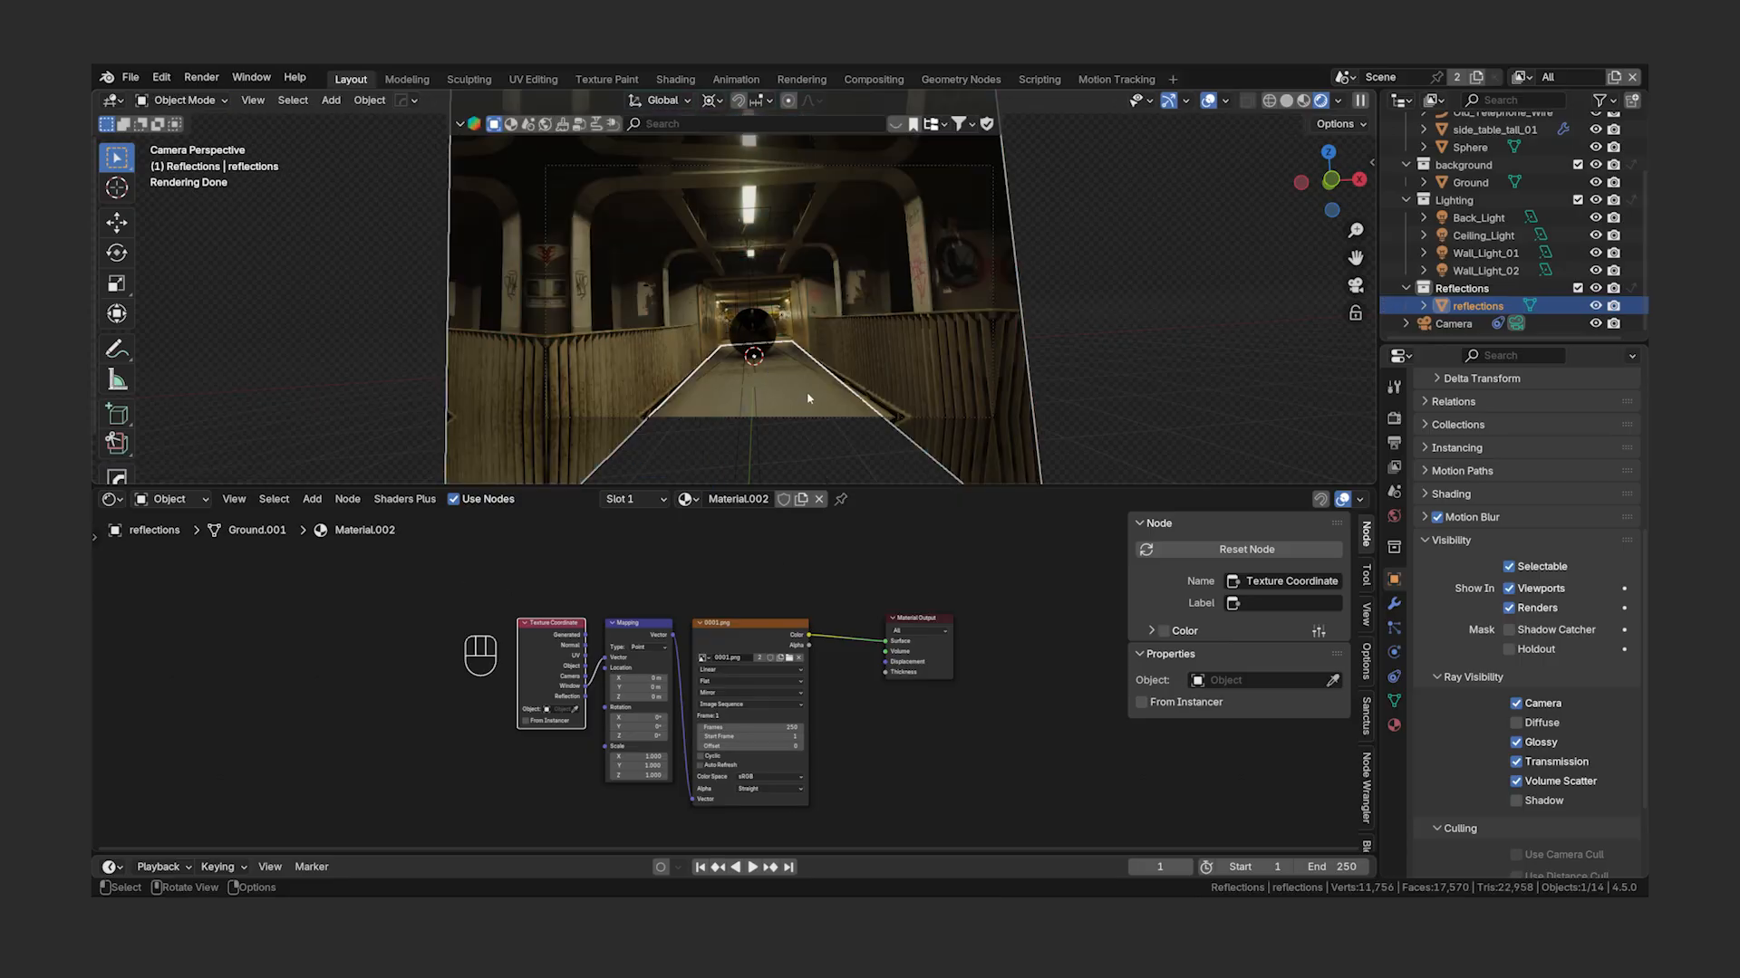
scroll(579, 689, "up", 2)
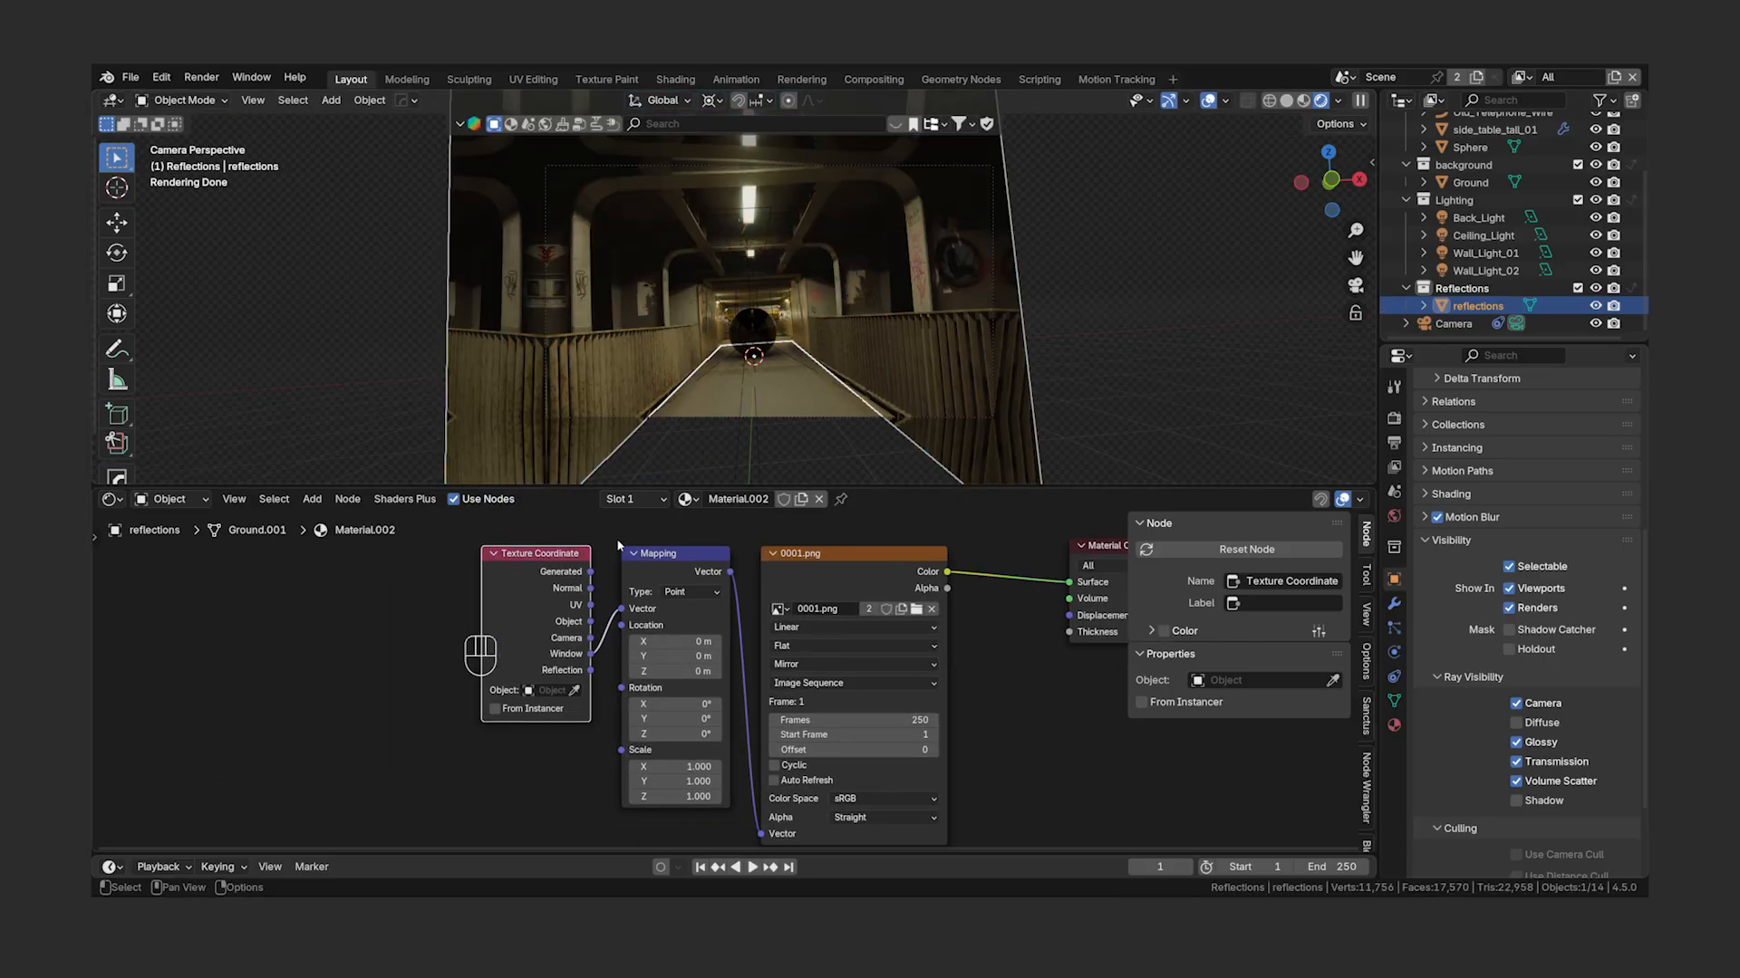
left_click_drag(590, 605, 624, 610)
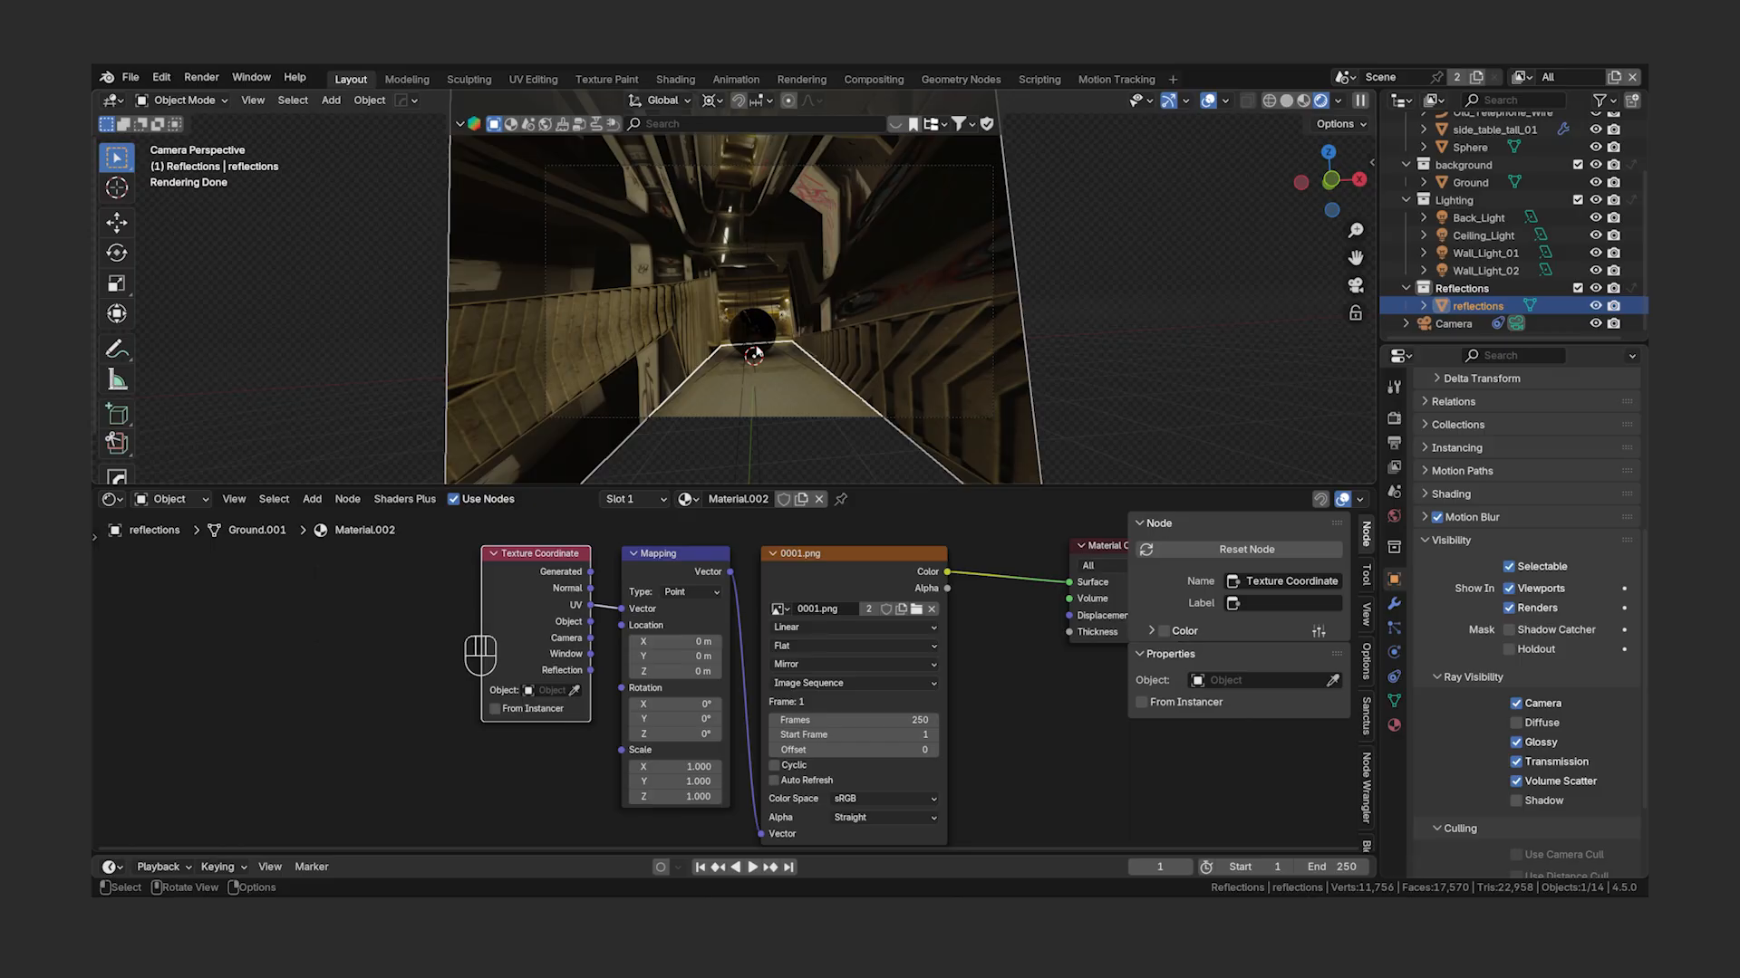
- Add four evenly spaced loop cuts along the reflections mesh's length and one centered horizontal loop cut around its walls
key("Tab")
middle_click_drag(758, 362, 866, 403)
key("ctrl+r")
scroll(681, 261, "up", 1)
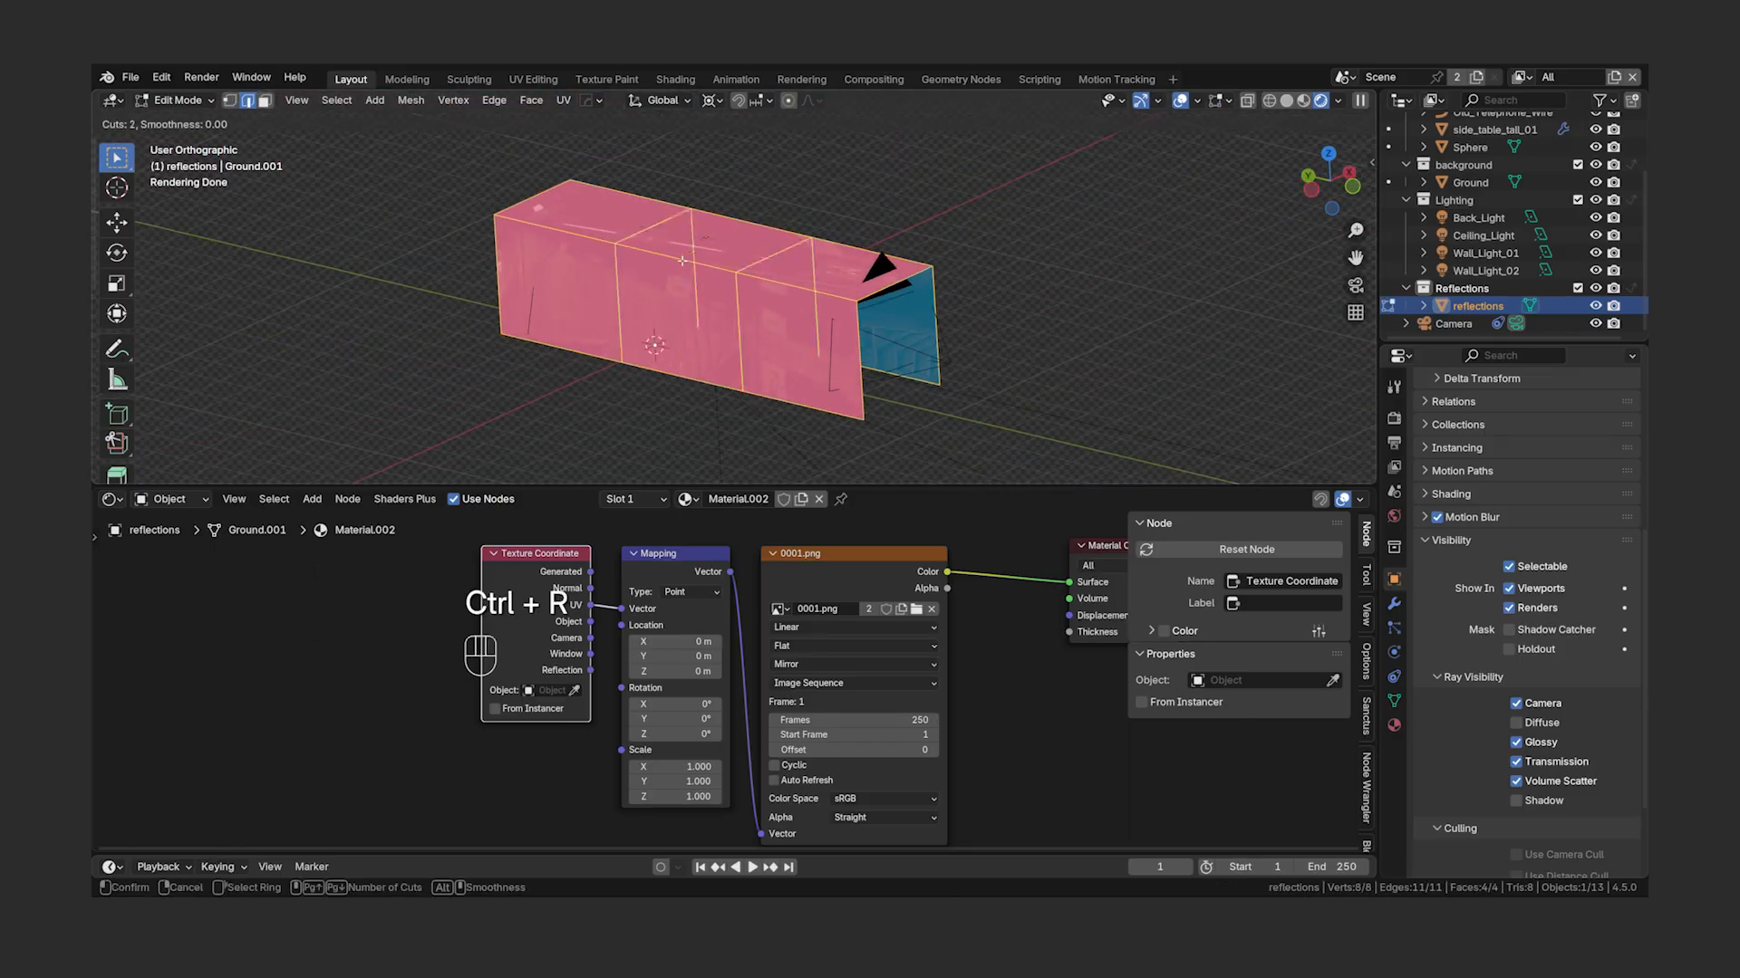
scroll(681, 261, "up", 2)
left_click(682, 261)
right_click(681, 261)
key("ctrl+r")
left_click(778, 348)
right_click(778, 348)
- Return to the camera view and subdivide the entire reflections mesh with 20 cuts
key("KP_0")
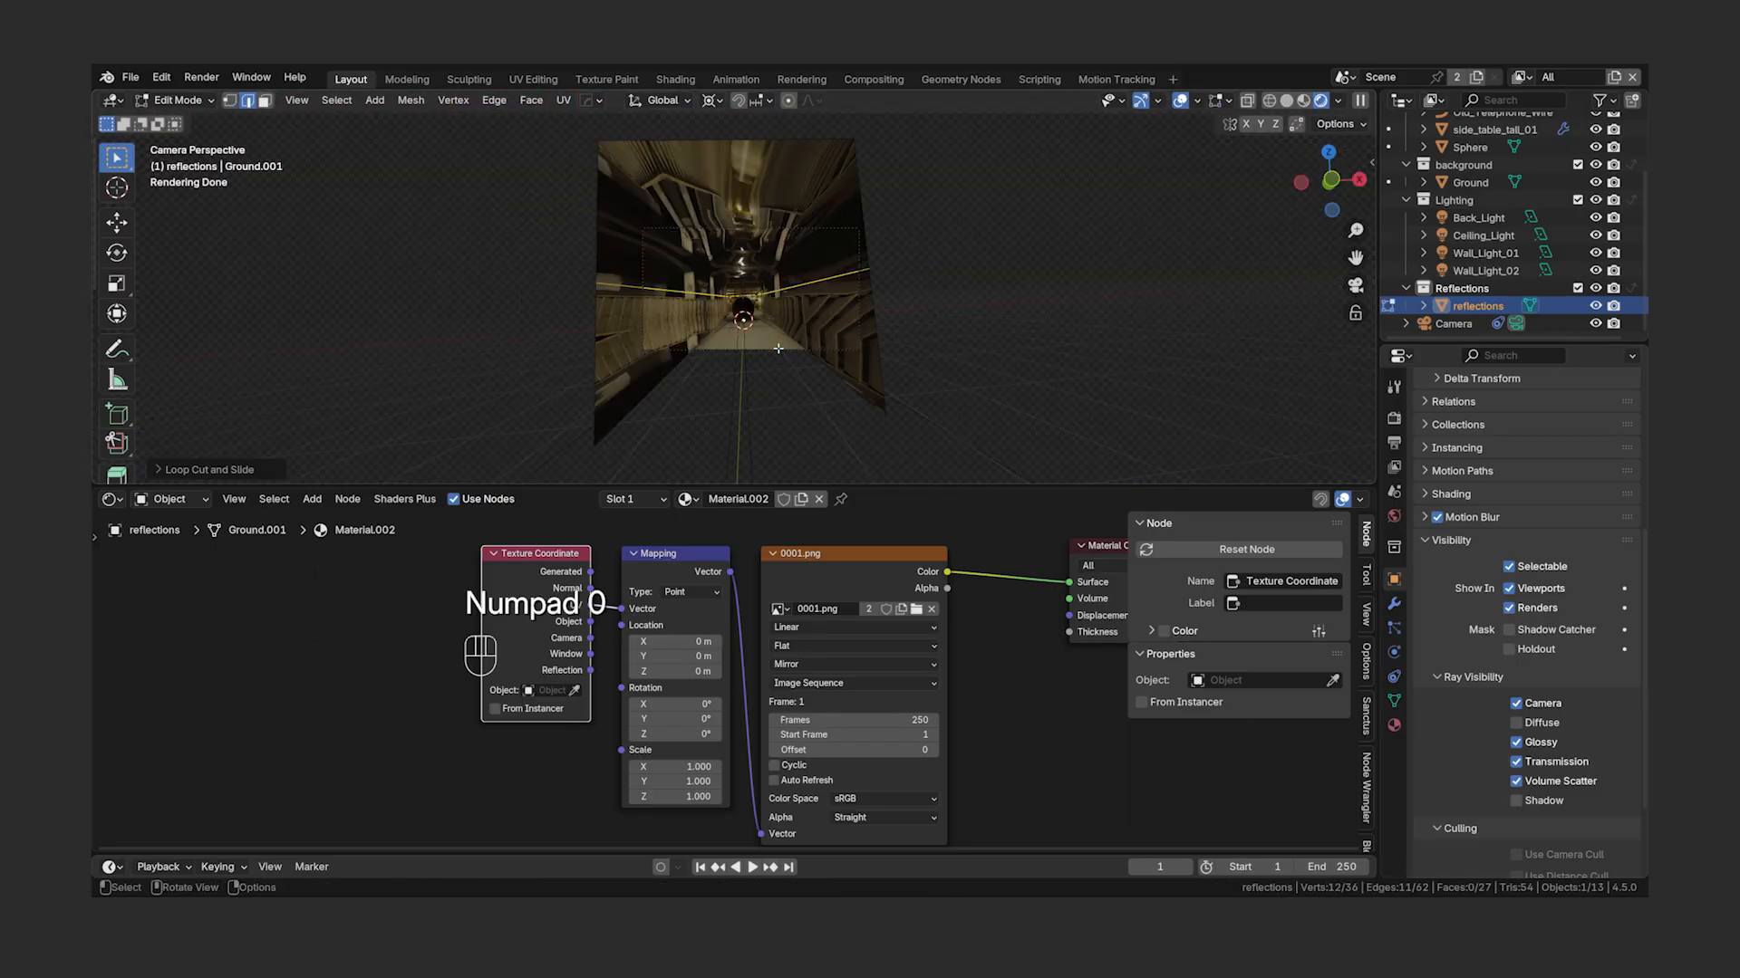
key("a")
right_click(783, 310)
left_click(783, 304)
double_click(318, 347)
type("20")
key("Return")
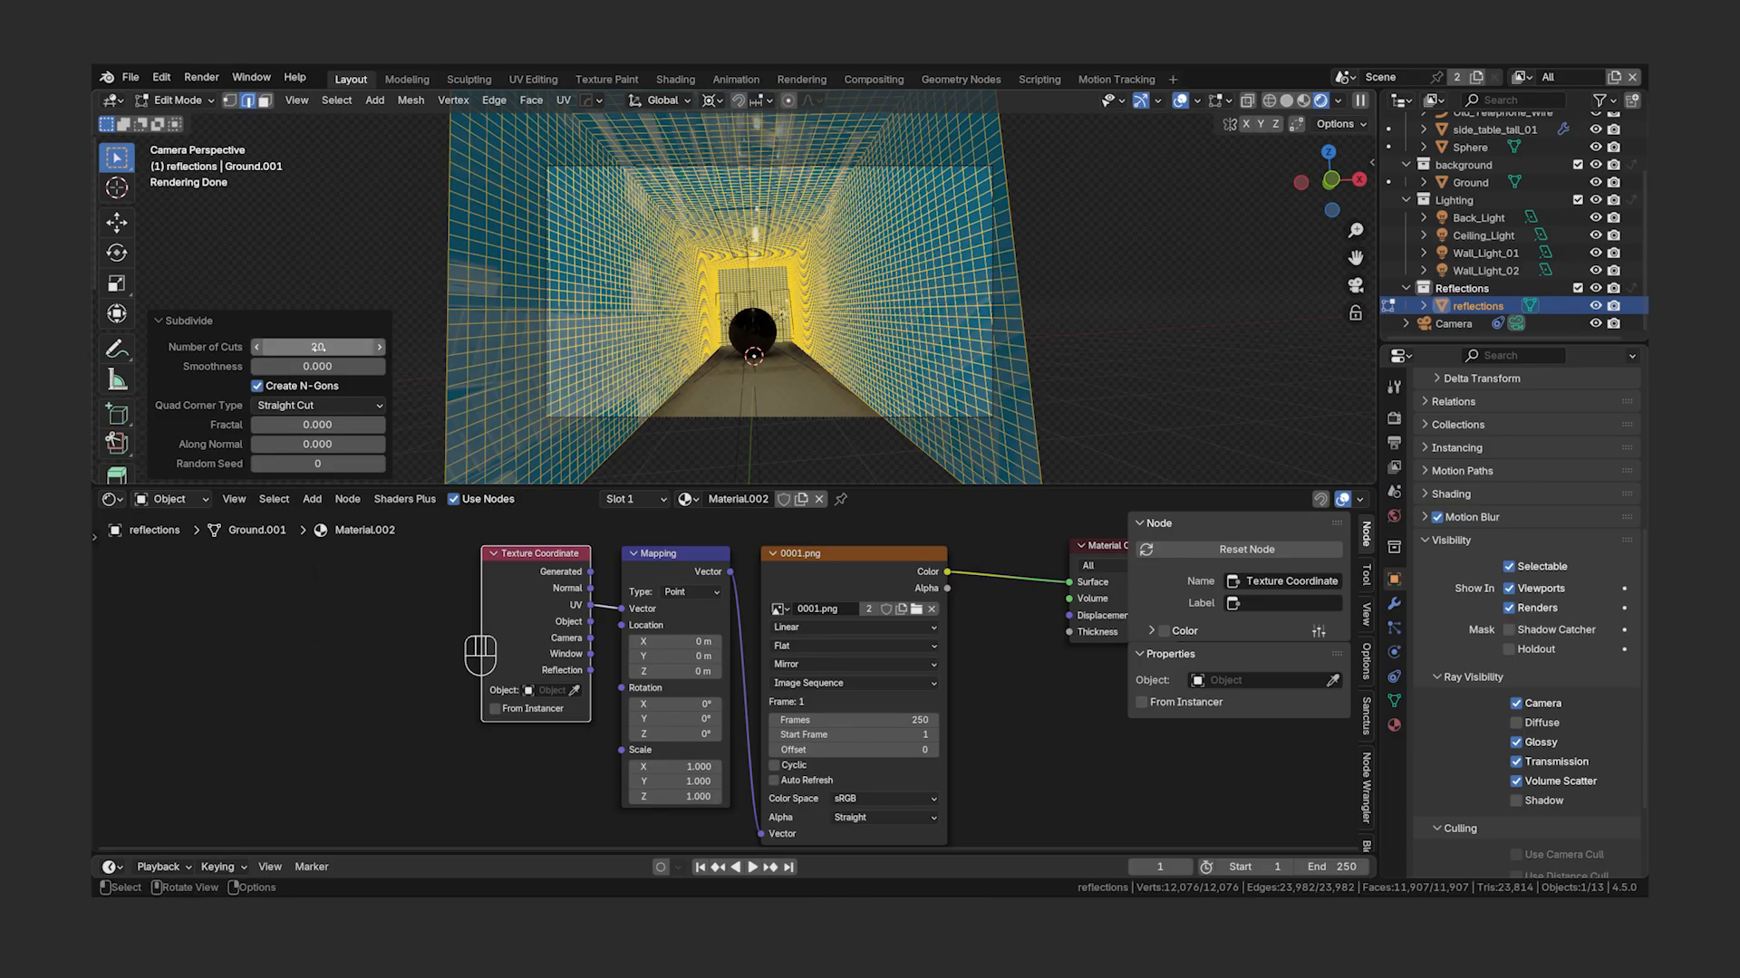
- Reproject the subdivided mesh's UVs with Project from View and return to Object Mode
key("u")
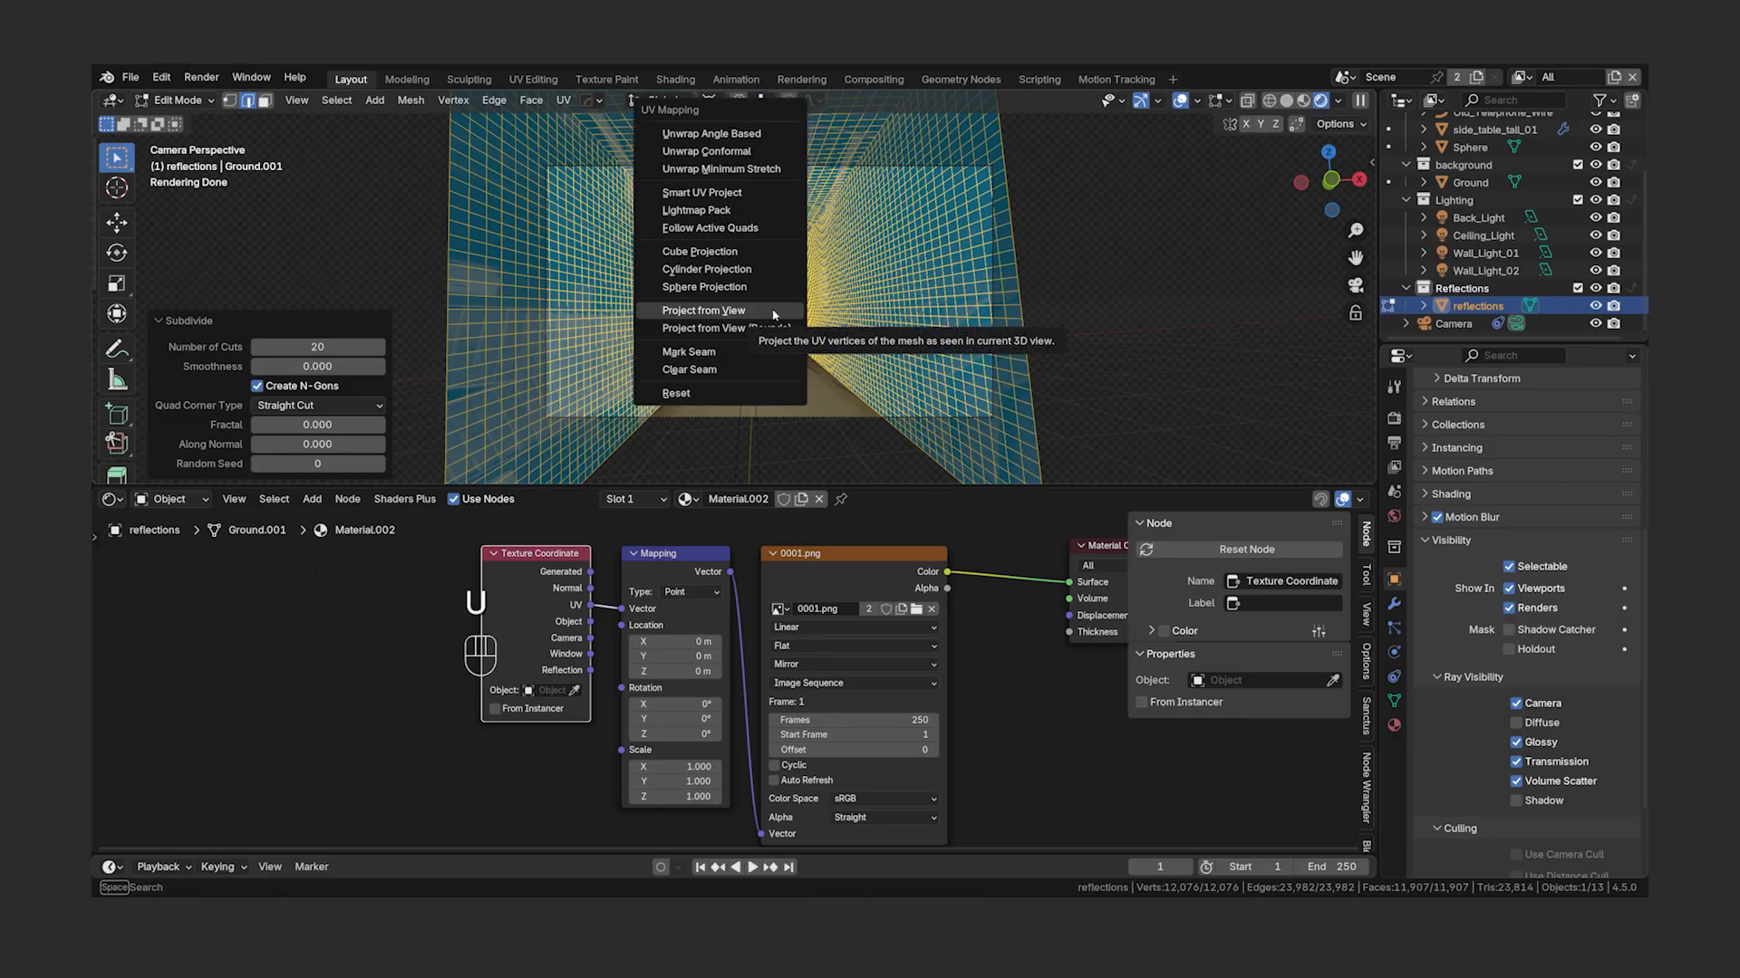
left_click(775, 314)
key("Tab")
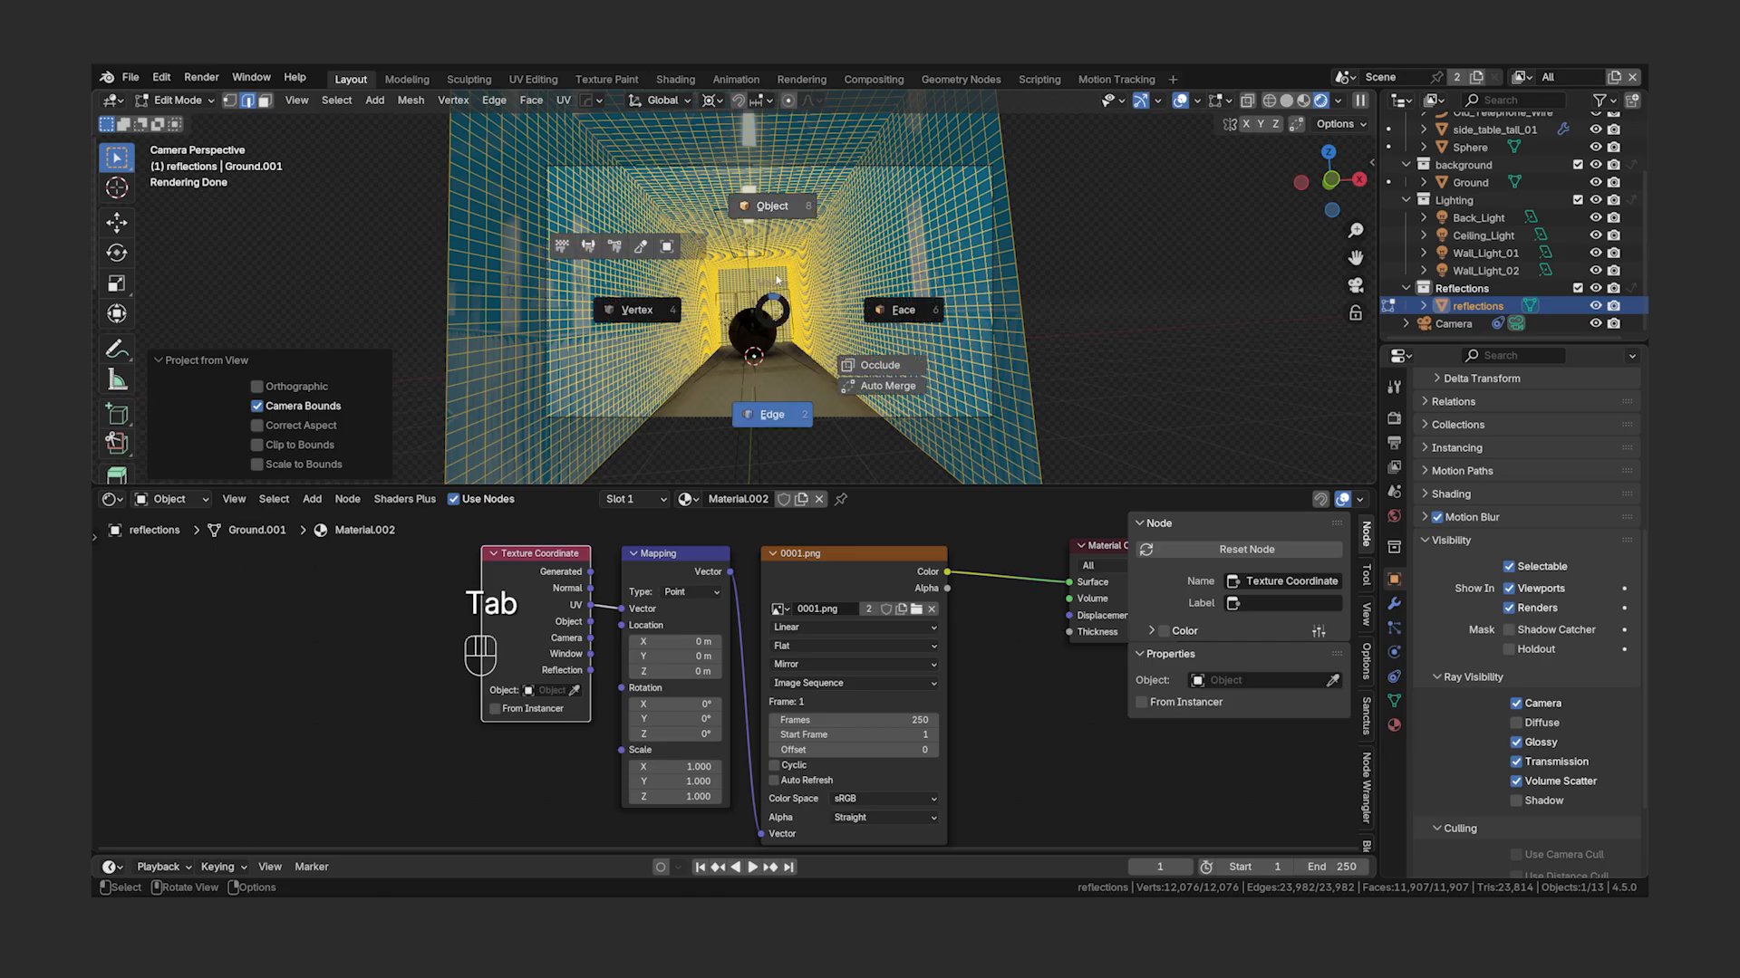
left_click(775, 223)
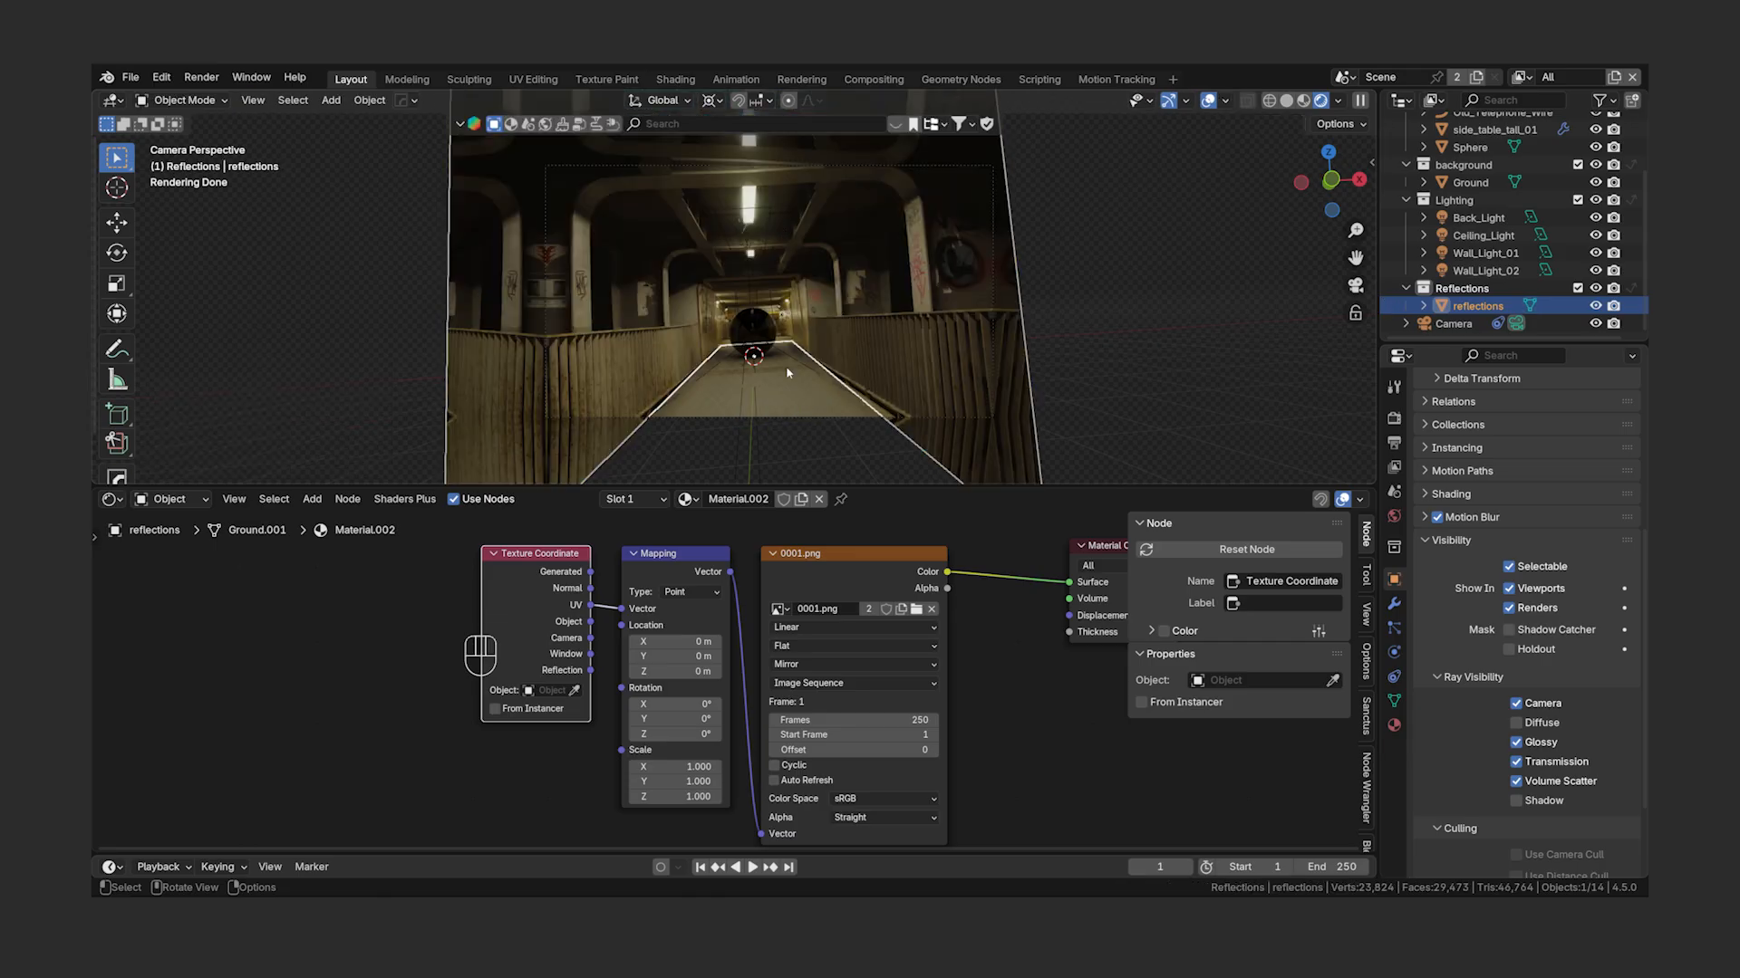
- Examine the sphere's reflections up close and the projected footage on the surrounding walls
scroll(787, 372, "up", 4)
middle_click_drag(788, 372, 785, 319, "shift")
scroll(780, 275, "up", 7)
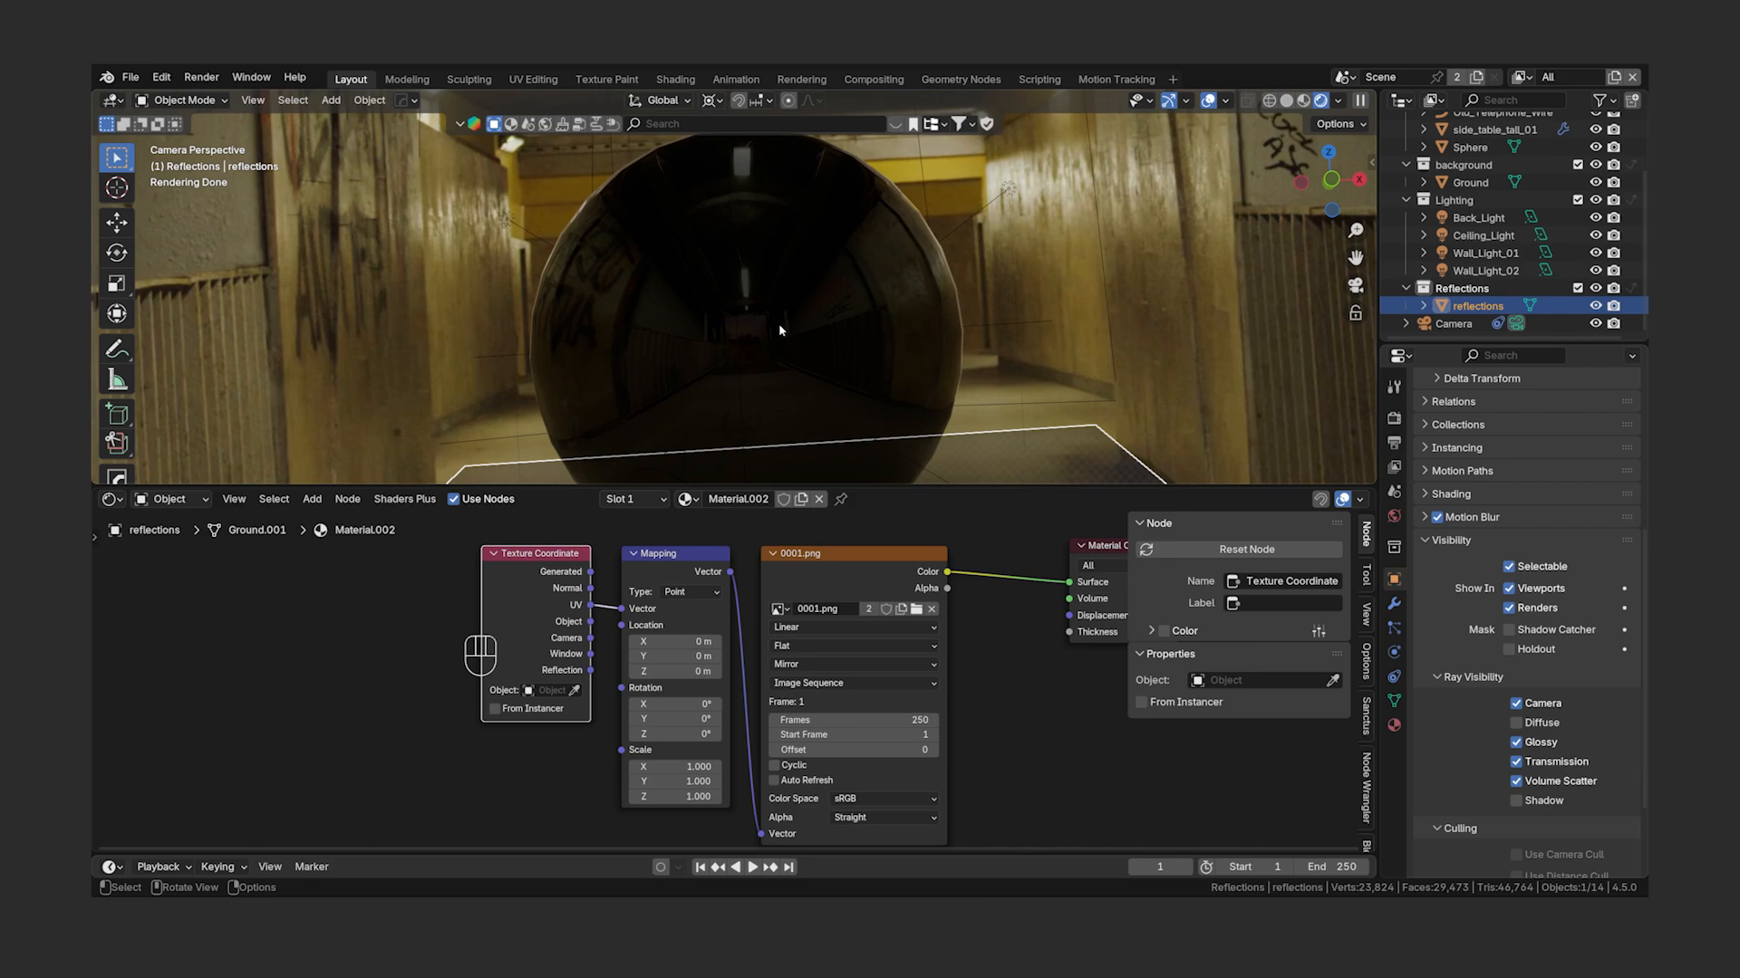
scroll(779, 330, "down", 14)
middle_click_drag(779, 331, 777, 275, "shift")
scroll(777, 324, "up", 2)
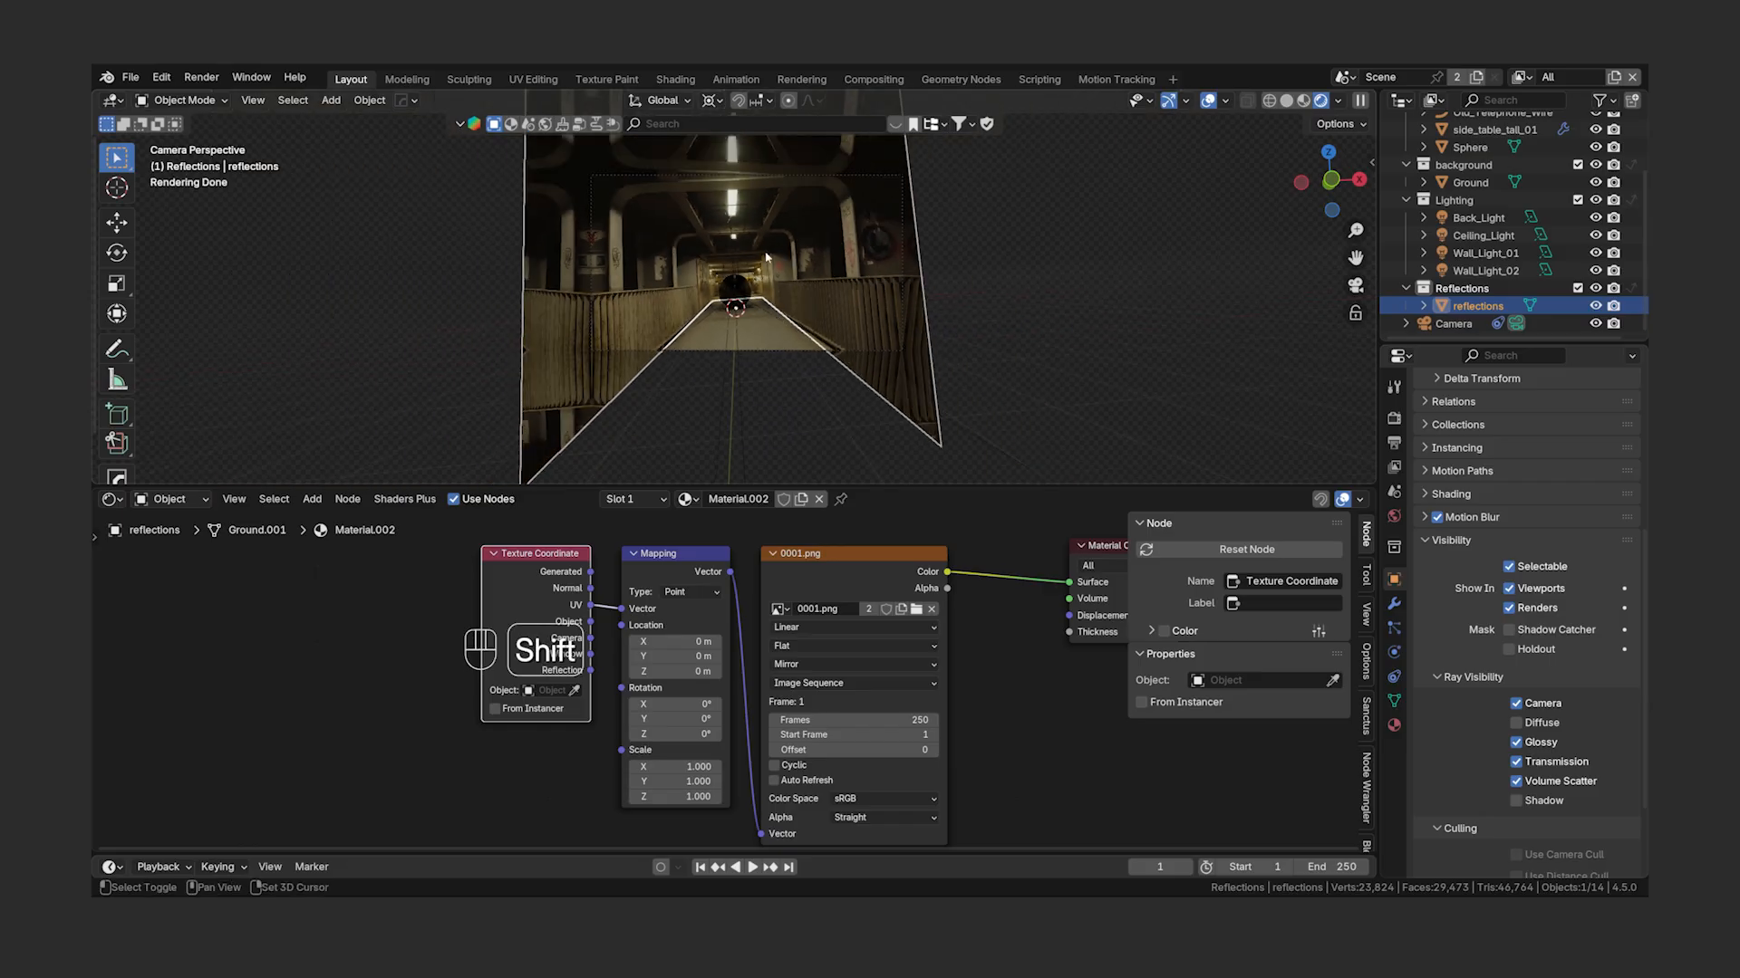
- Select the crosswise edge loop of the reflections mesh that lines up with the upper edge of the camera frame
key("Tab")
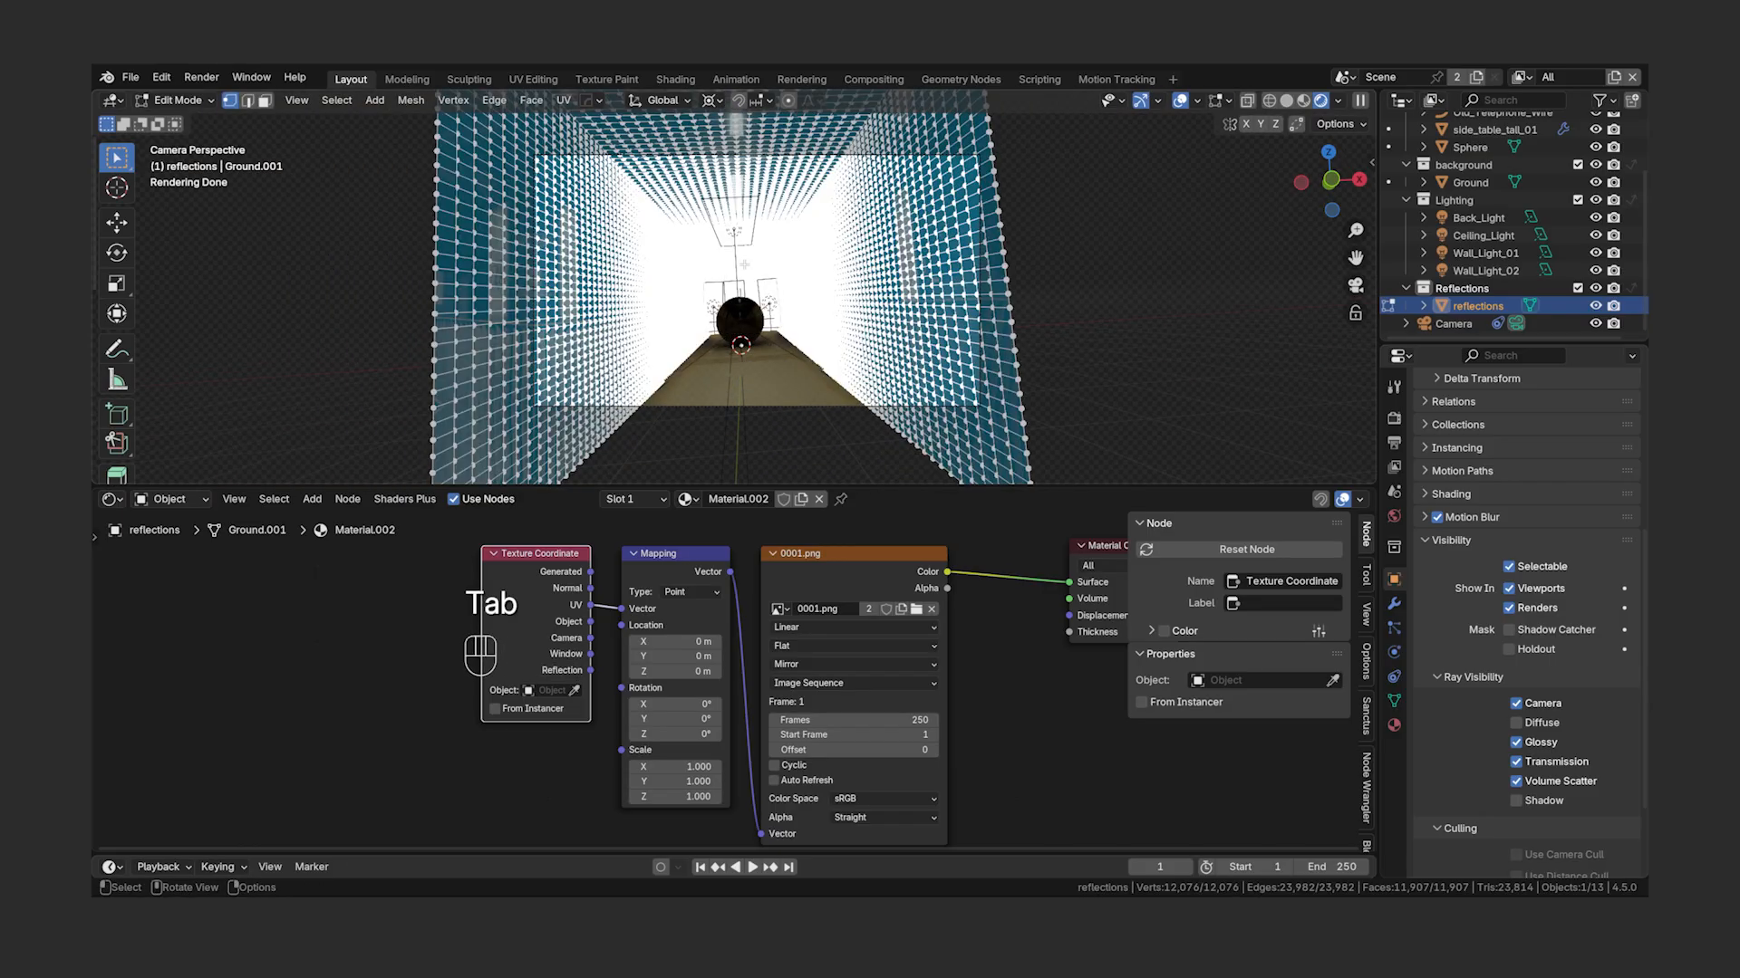
left_click(764, 206, "alt")
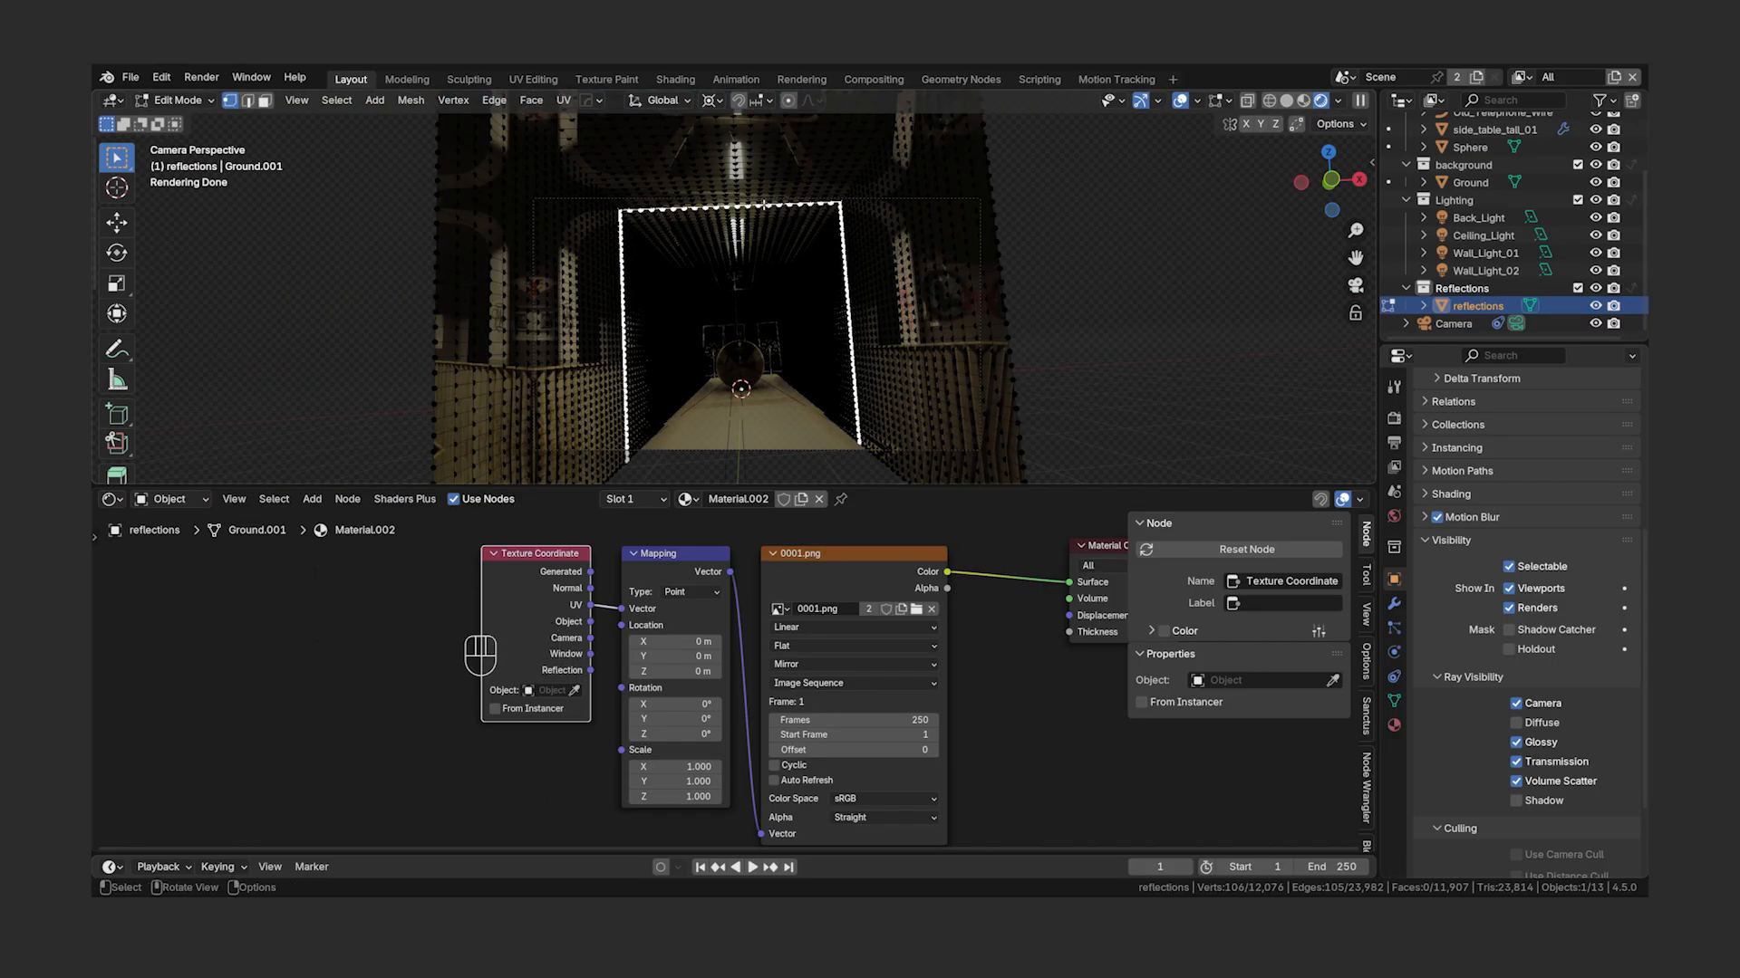
scroll(763, 205, "up", 1)
left_click(767, 194, "alt")
scroll(797, 254, "down", 1)
middle_click_drag(774, 287, 789, 236, "shift")
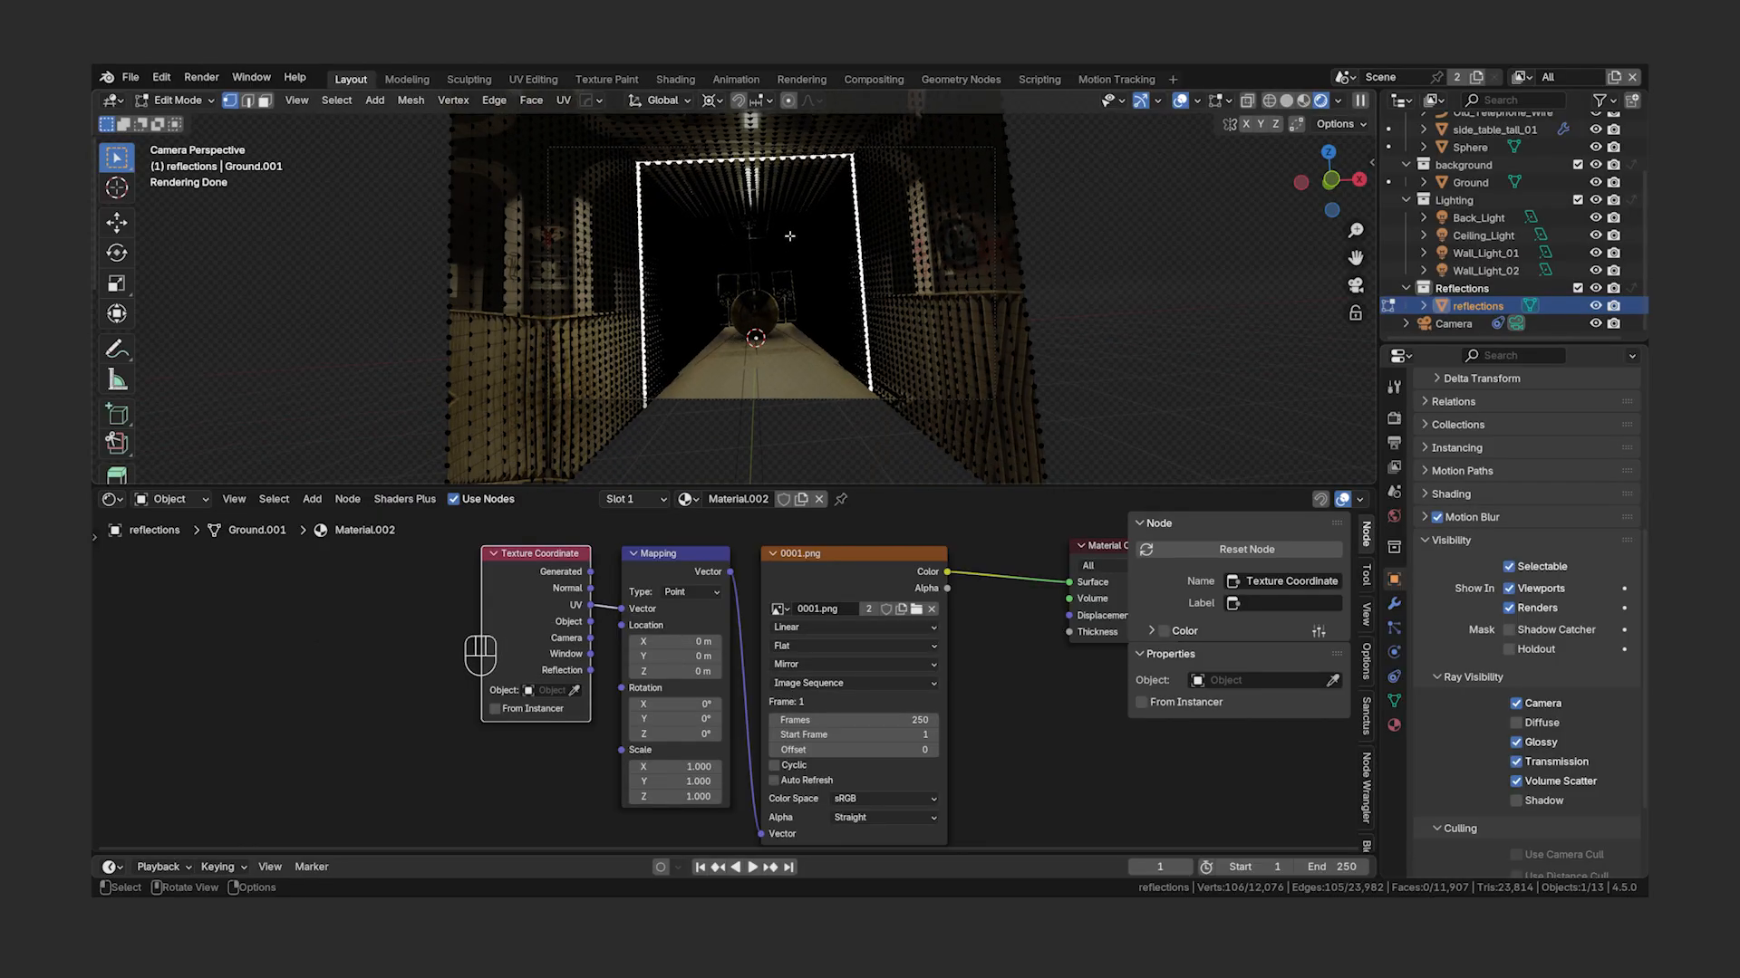
- Delete the reflections mesh's vertices from the selected edge loop to its nearer end, selecting through the mesh, and return to Object Mode
middle_click_drag(604, 260, 877, 257)
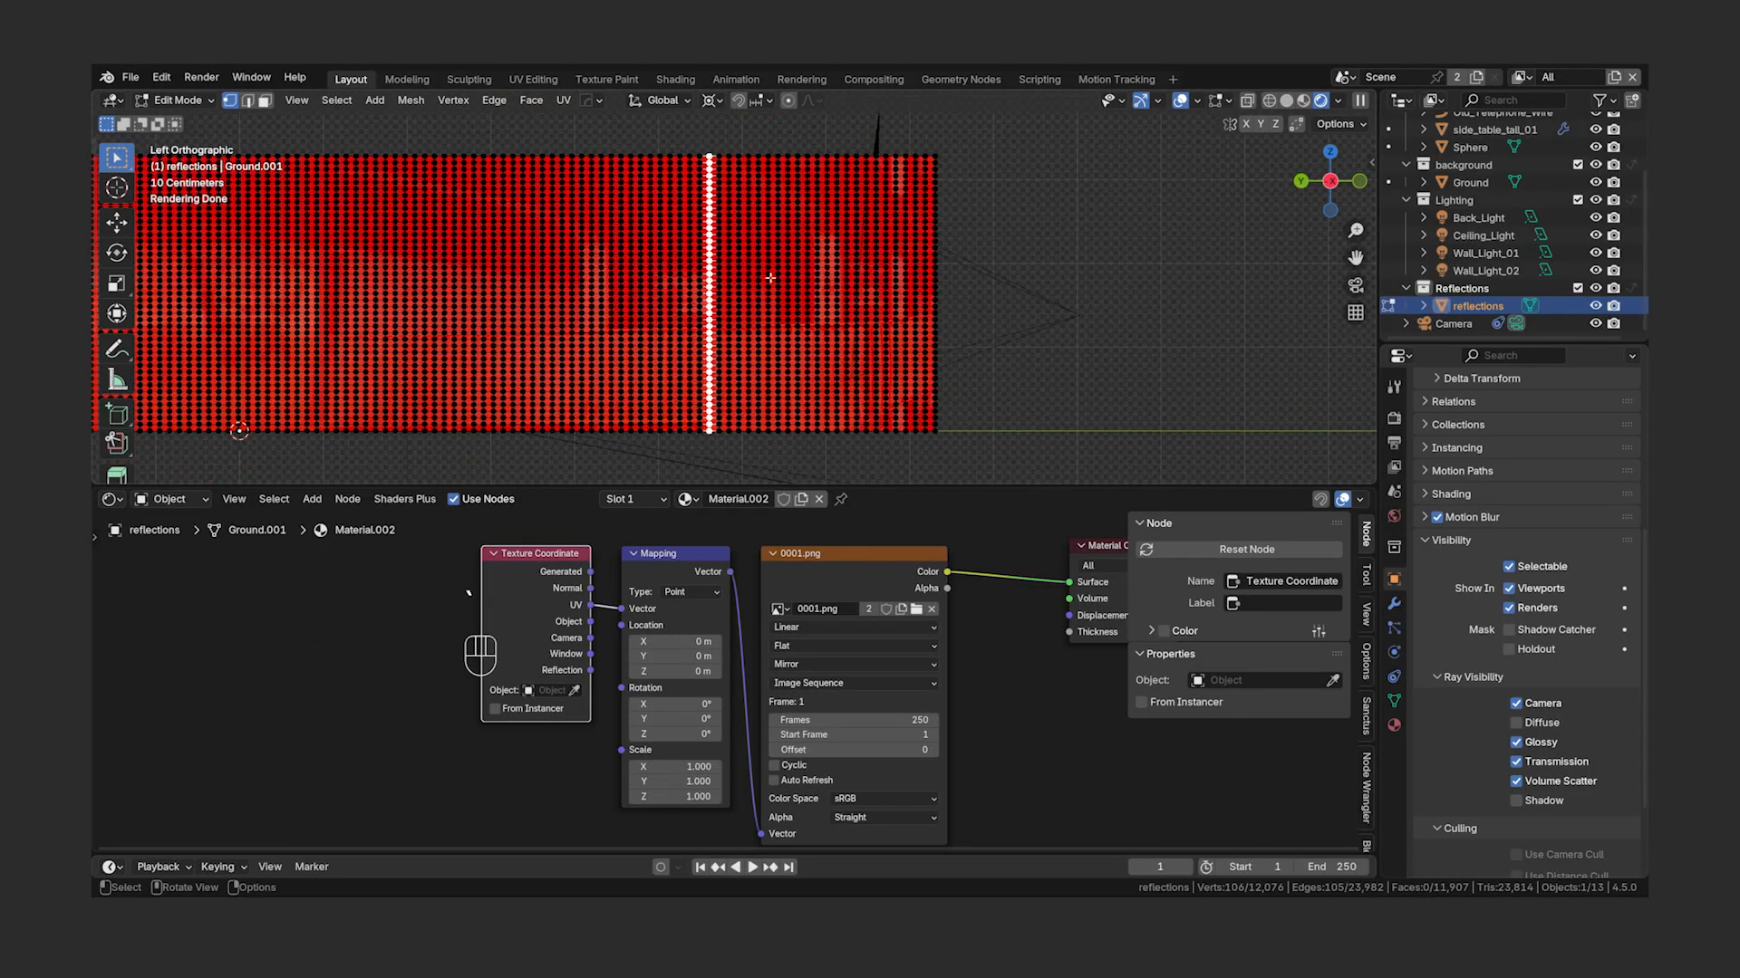
key("alt+z")
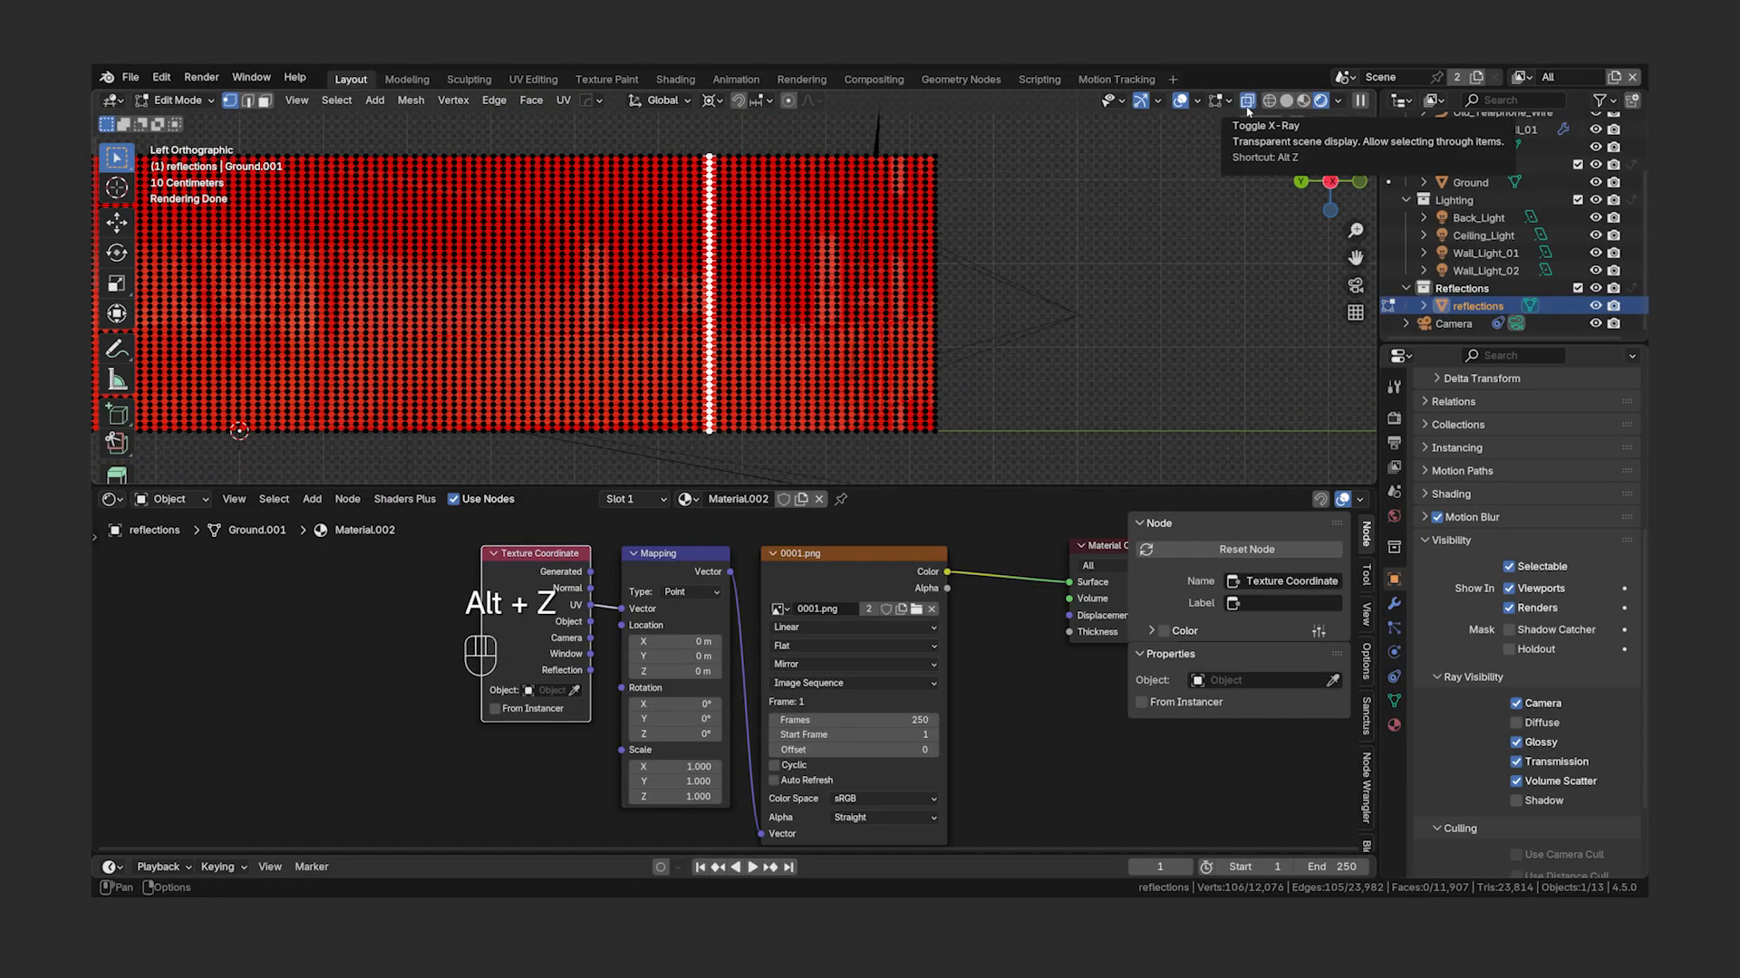
left_click_drag(974, 122, 713, 439, "shift")
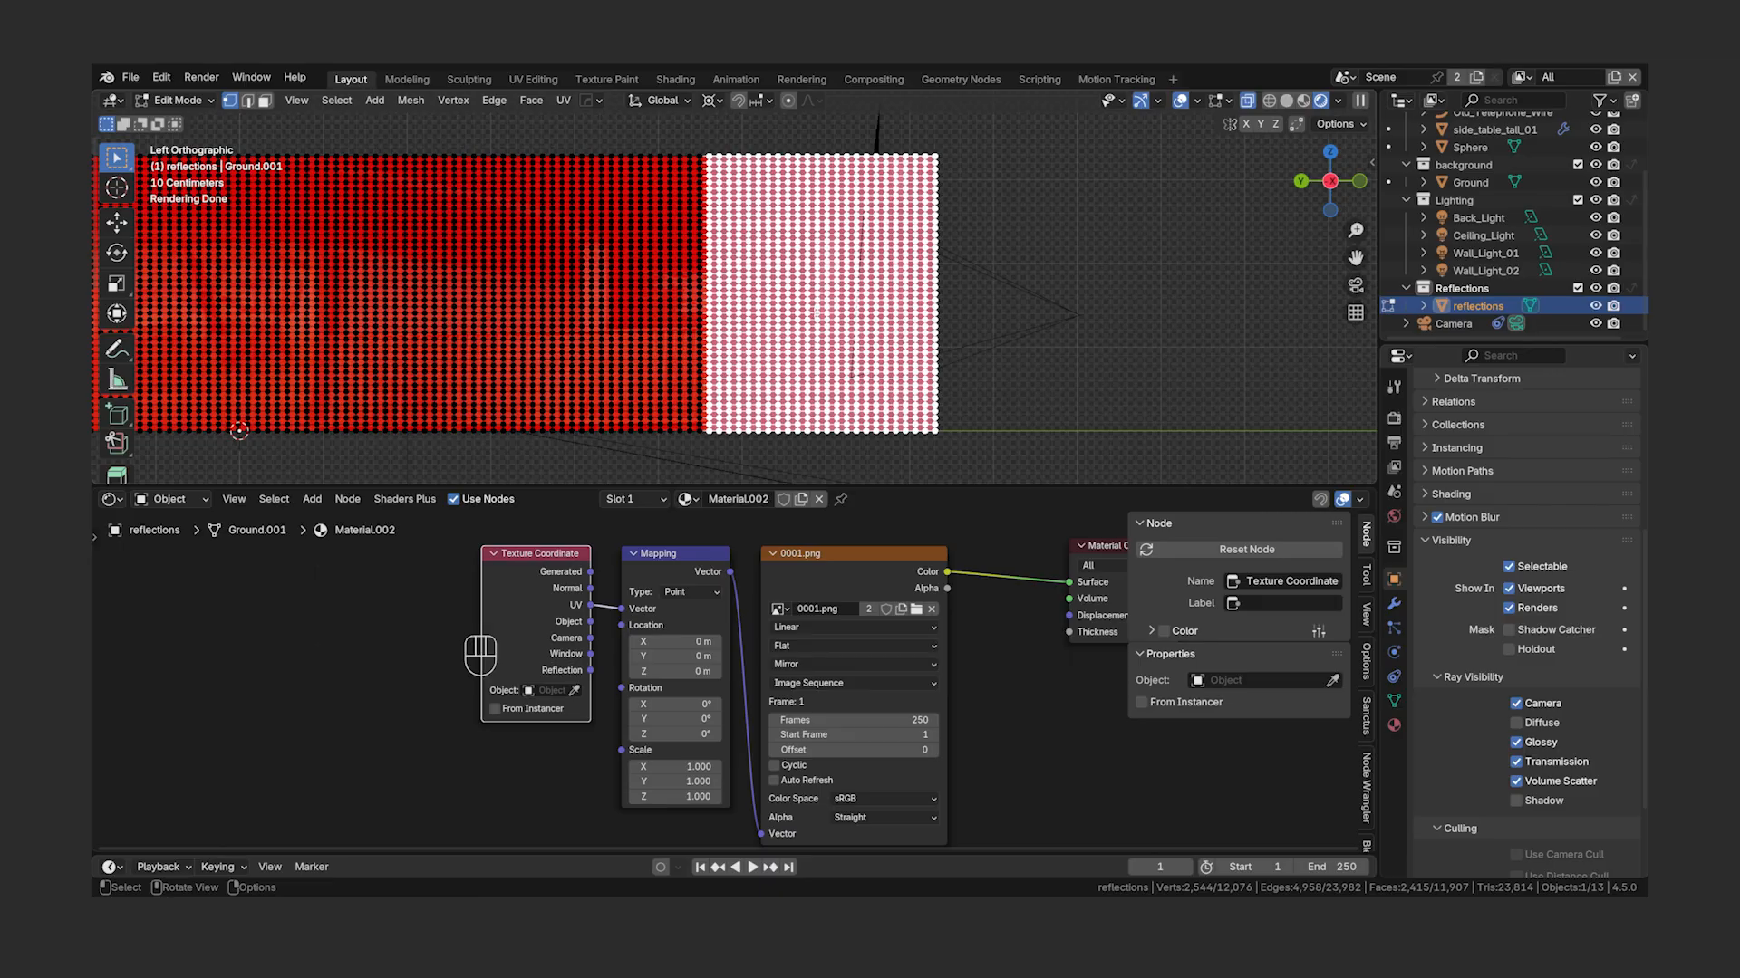
key("x")
left_click(812, 310)
key("KP_0")
key("Tab")
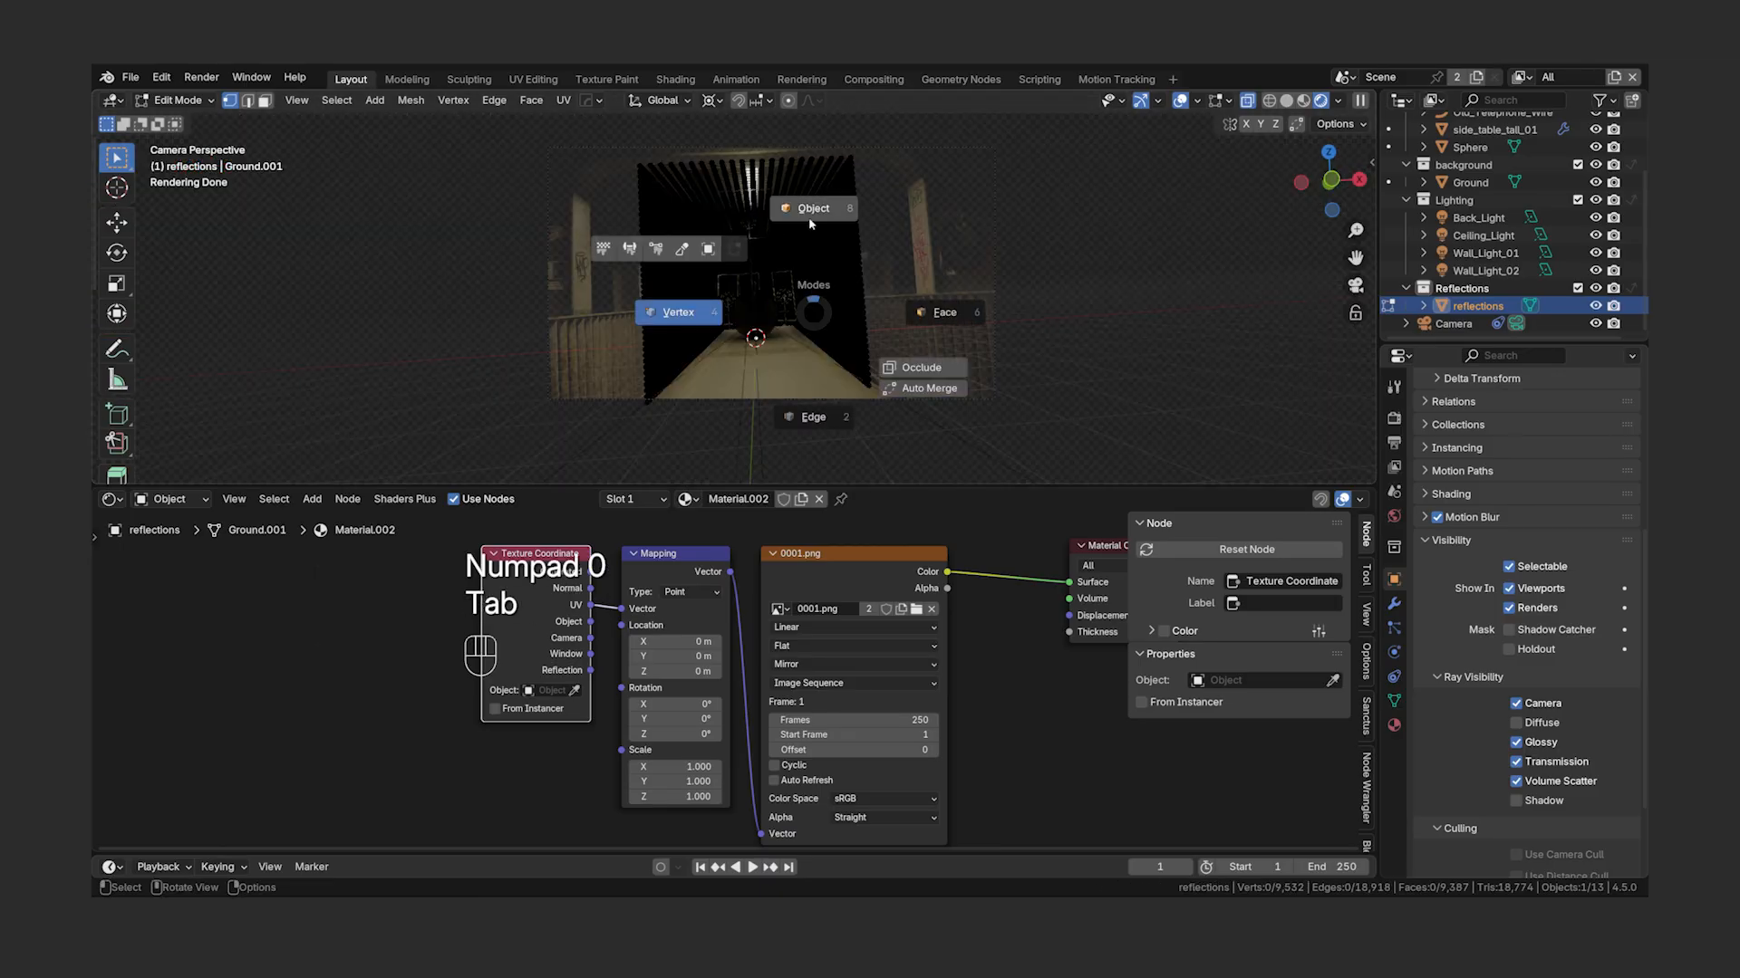
left_click(811, 217)
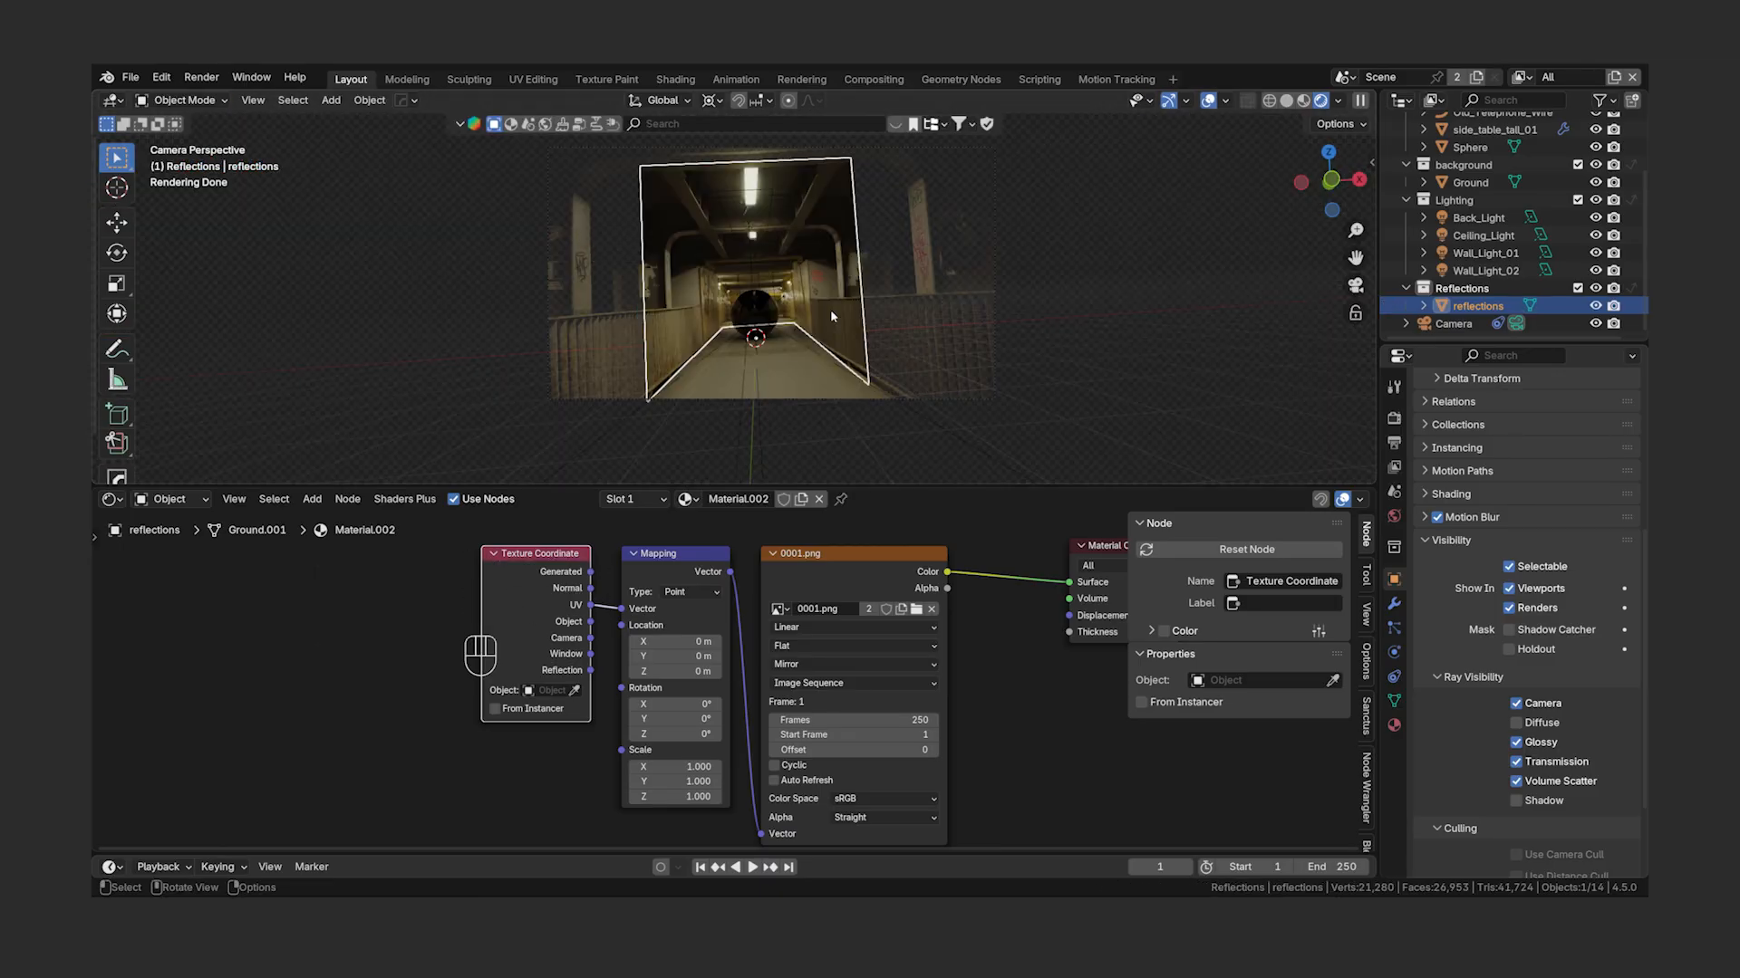
- Snap the 3D cursor midway between the two bottom corner vertices at the open end of the reflections mesh
key("Tab")
left_click(829, 218)
mouse_move(671, 335)
middle_mouse_down()
mouse_move(767, 410)
mouse_move(674, 336)
middle_mouse_up()
scroll(767, 409, "down", 4)
key("shift+s")
left_click(761, 507)
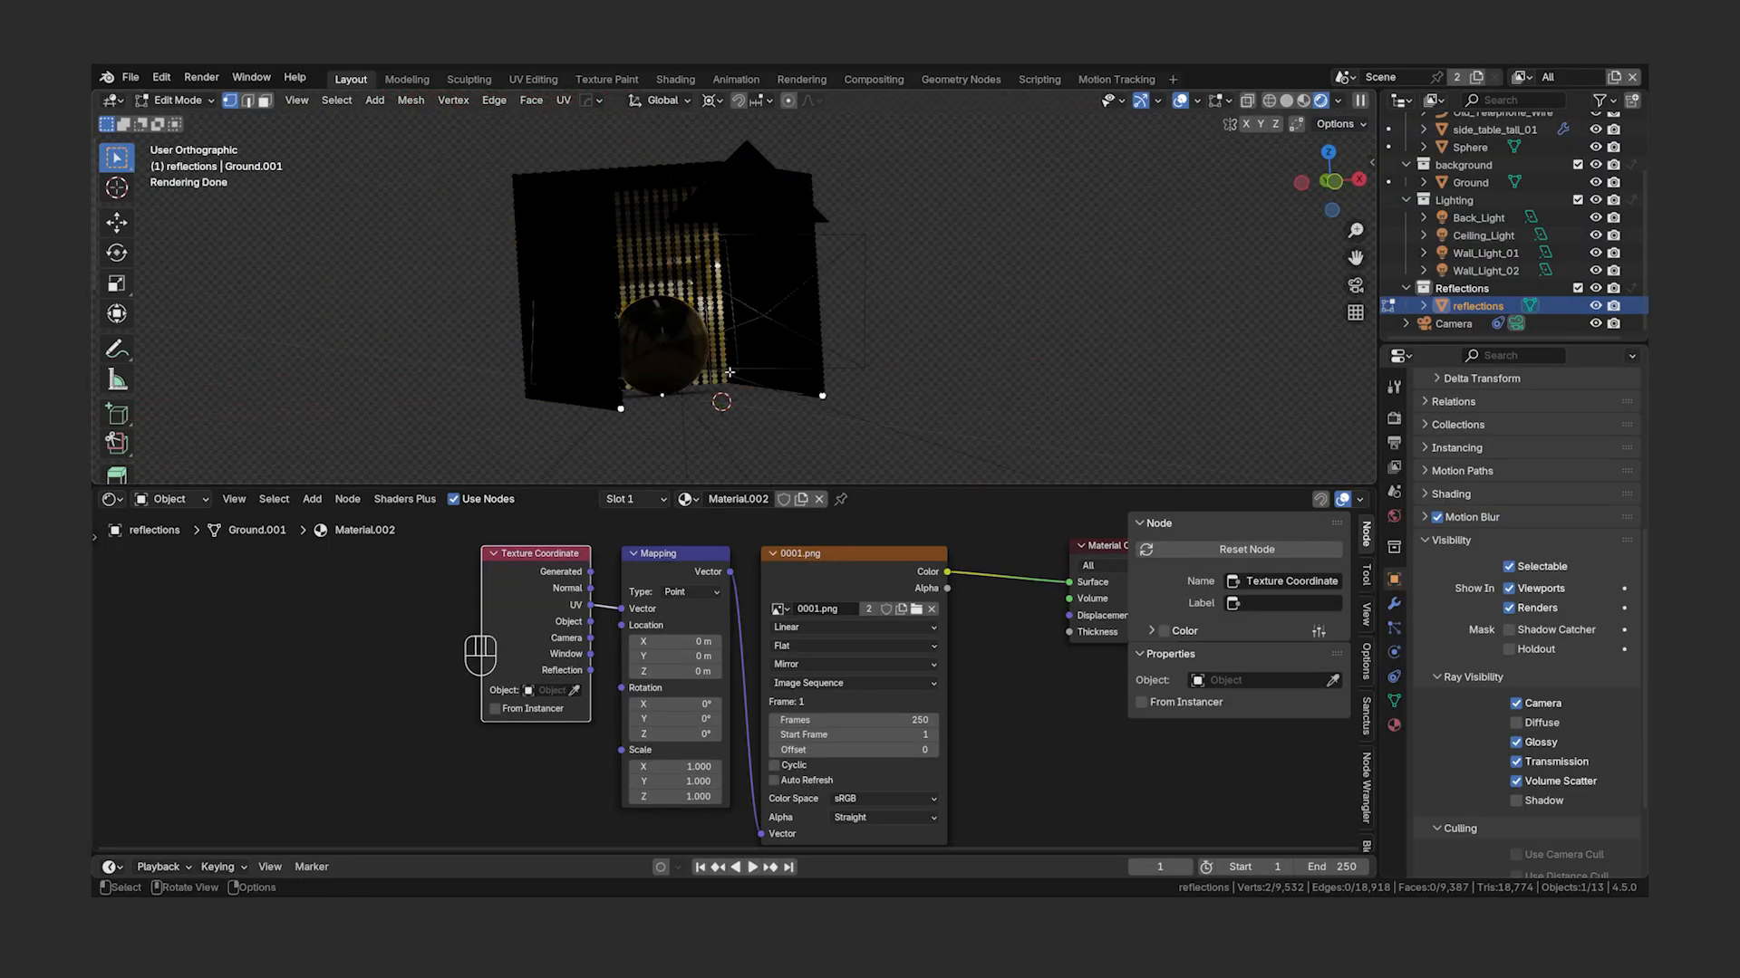
- Select the entire reflections mesh and set the transform pivot point to the 3D Cursor
key("2")
key("a")
key("g")
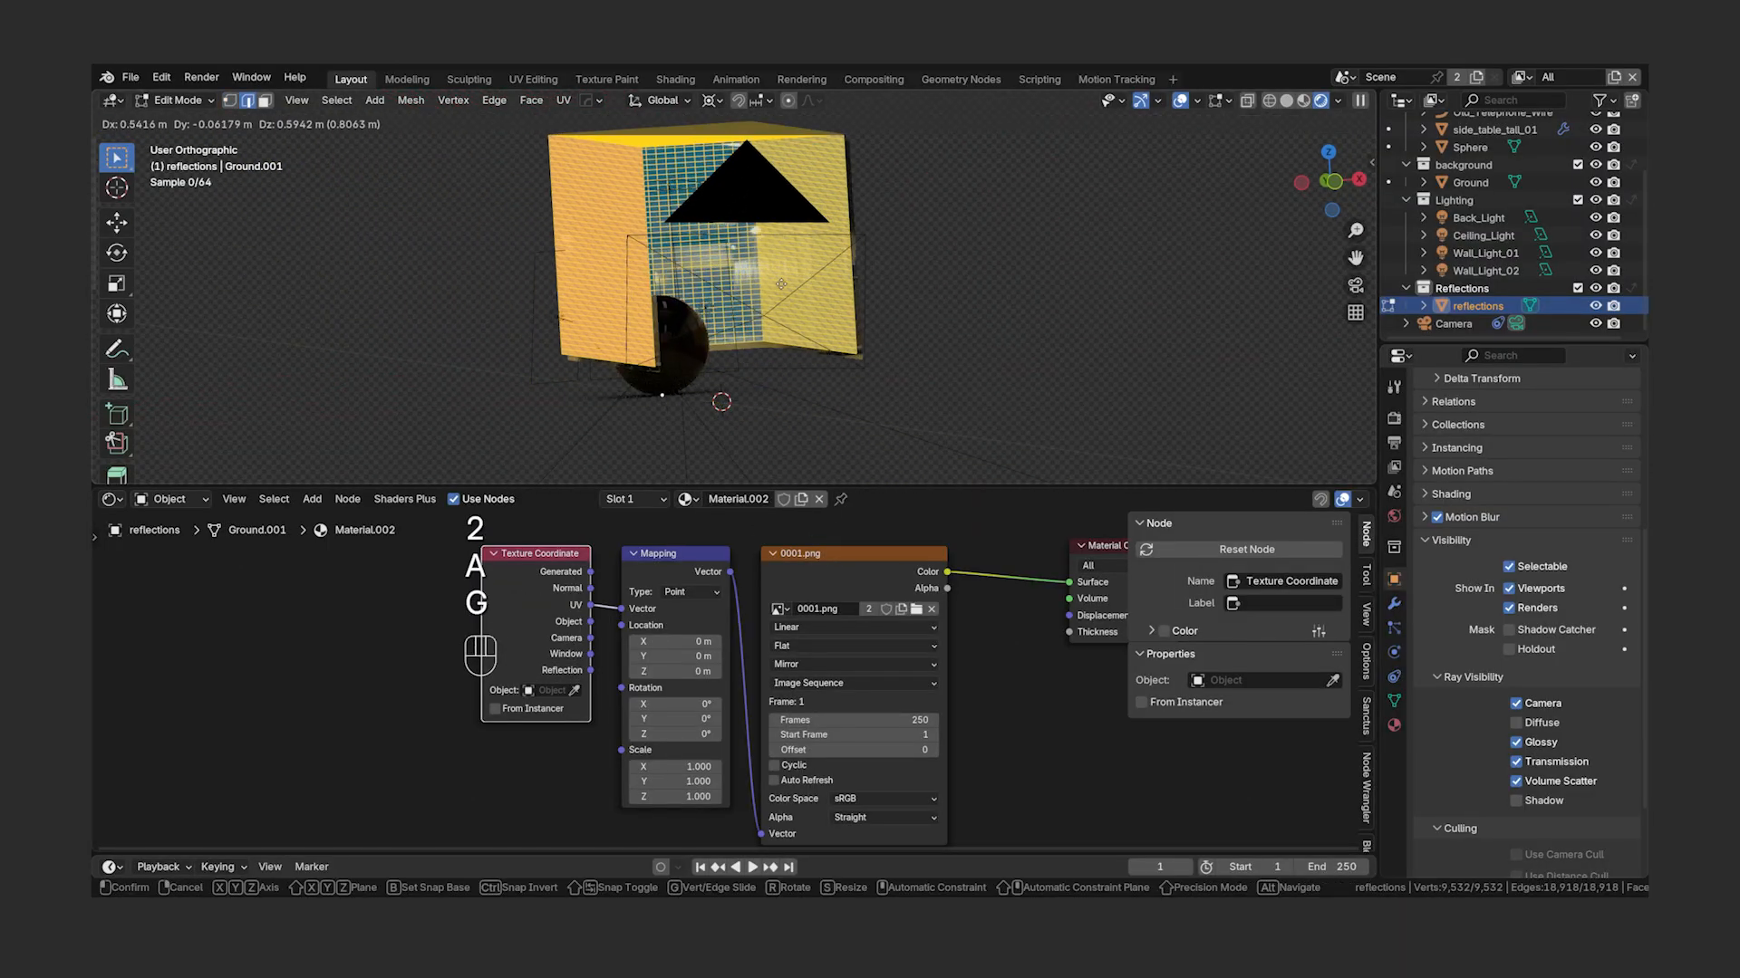
left_click(774, 289)
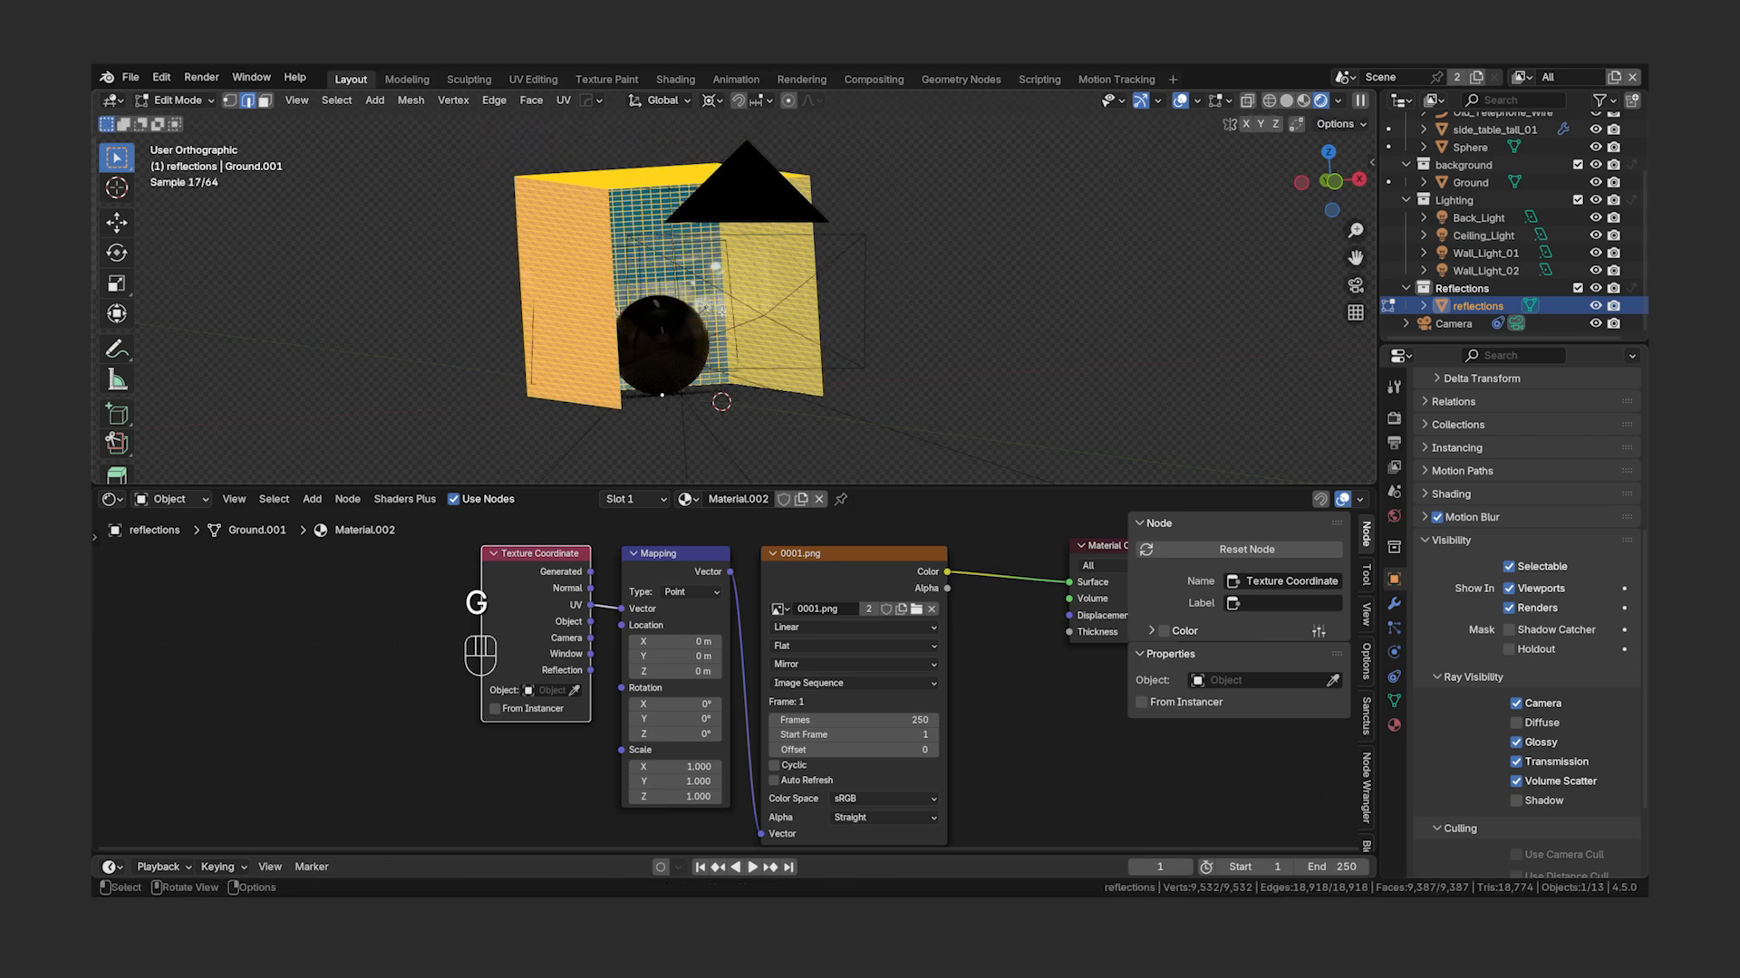
middle_click_drag(775, 288, 759, 335)
key("shift")
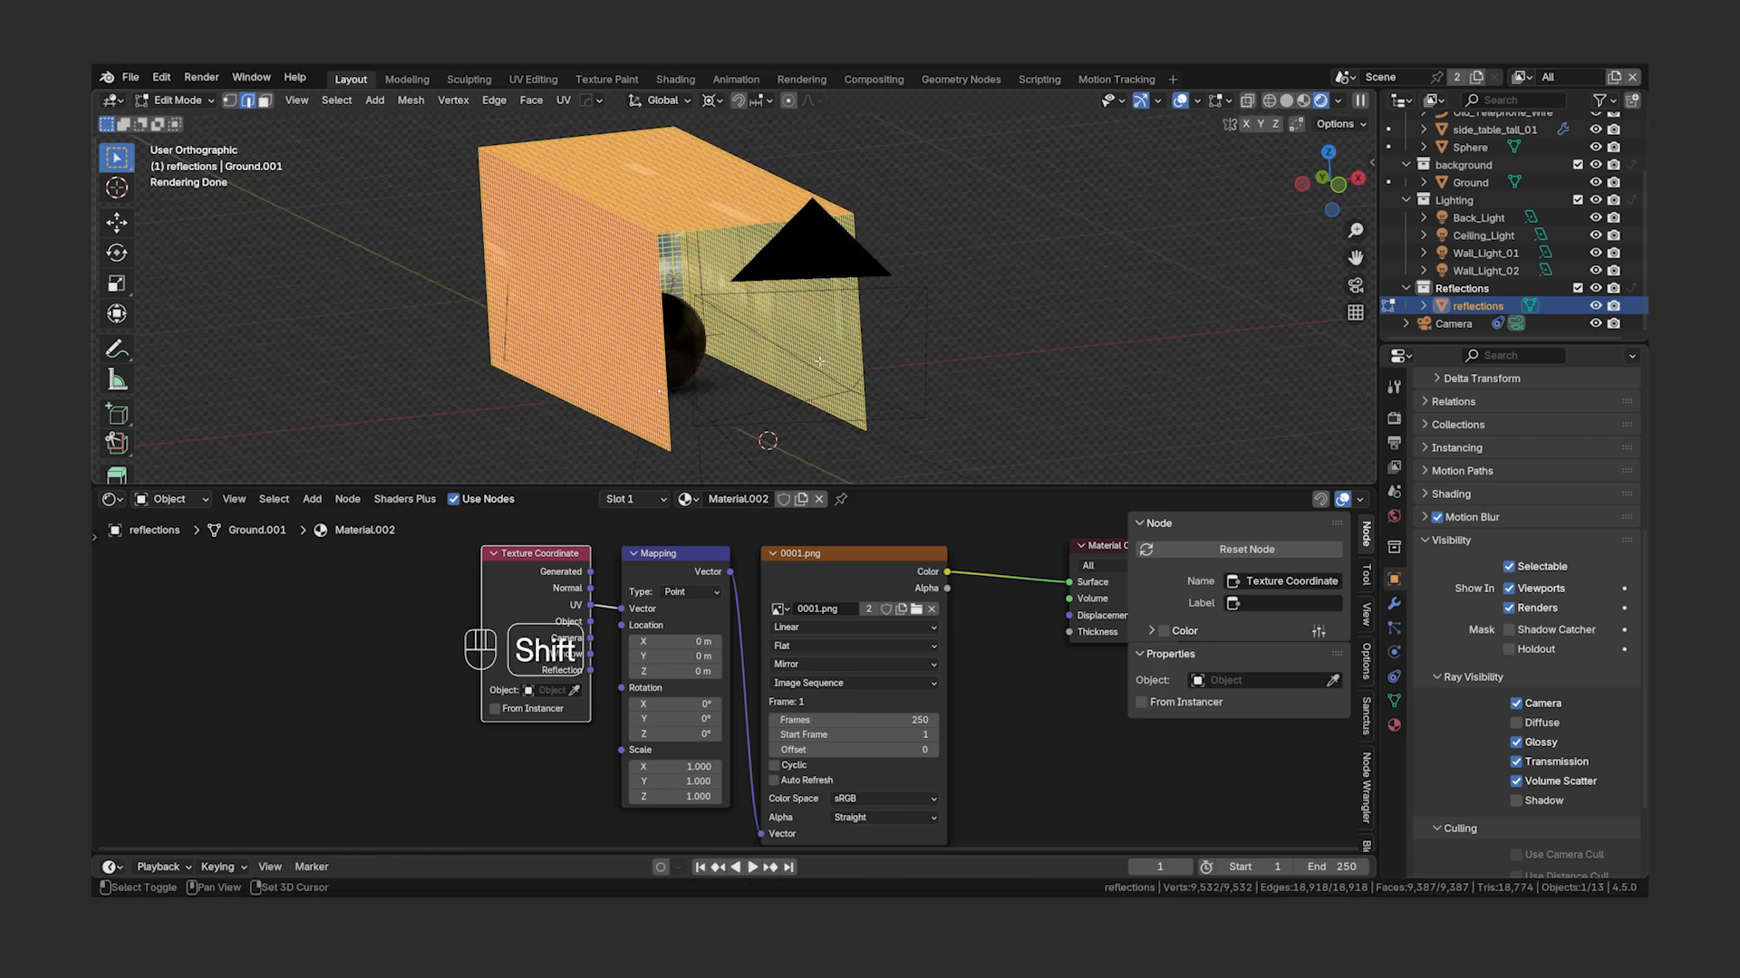
left_click(711, 99)
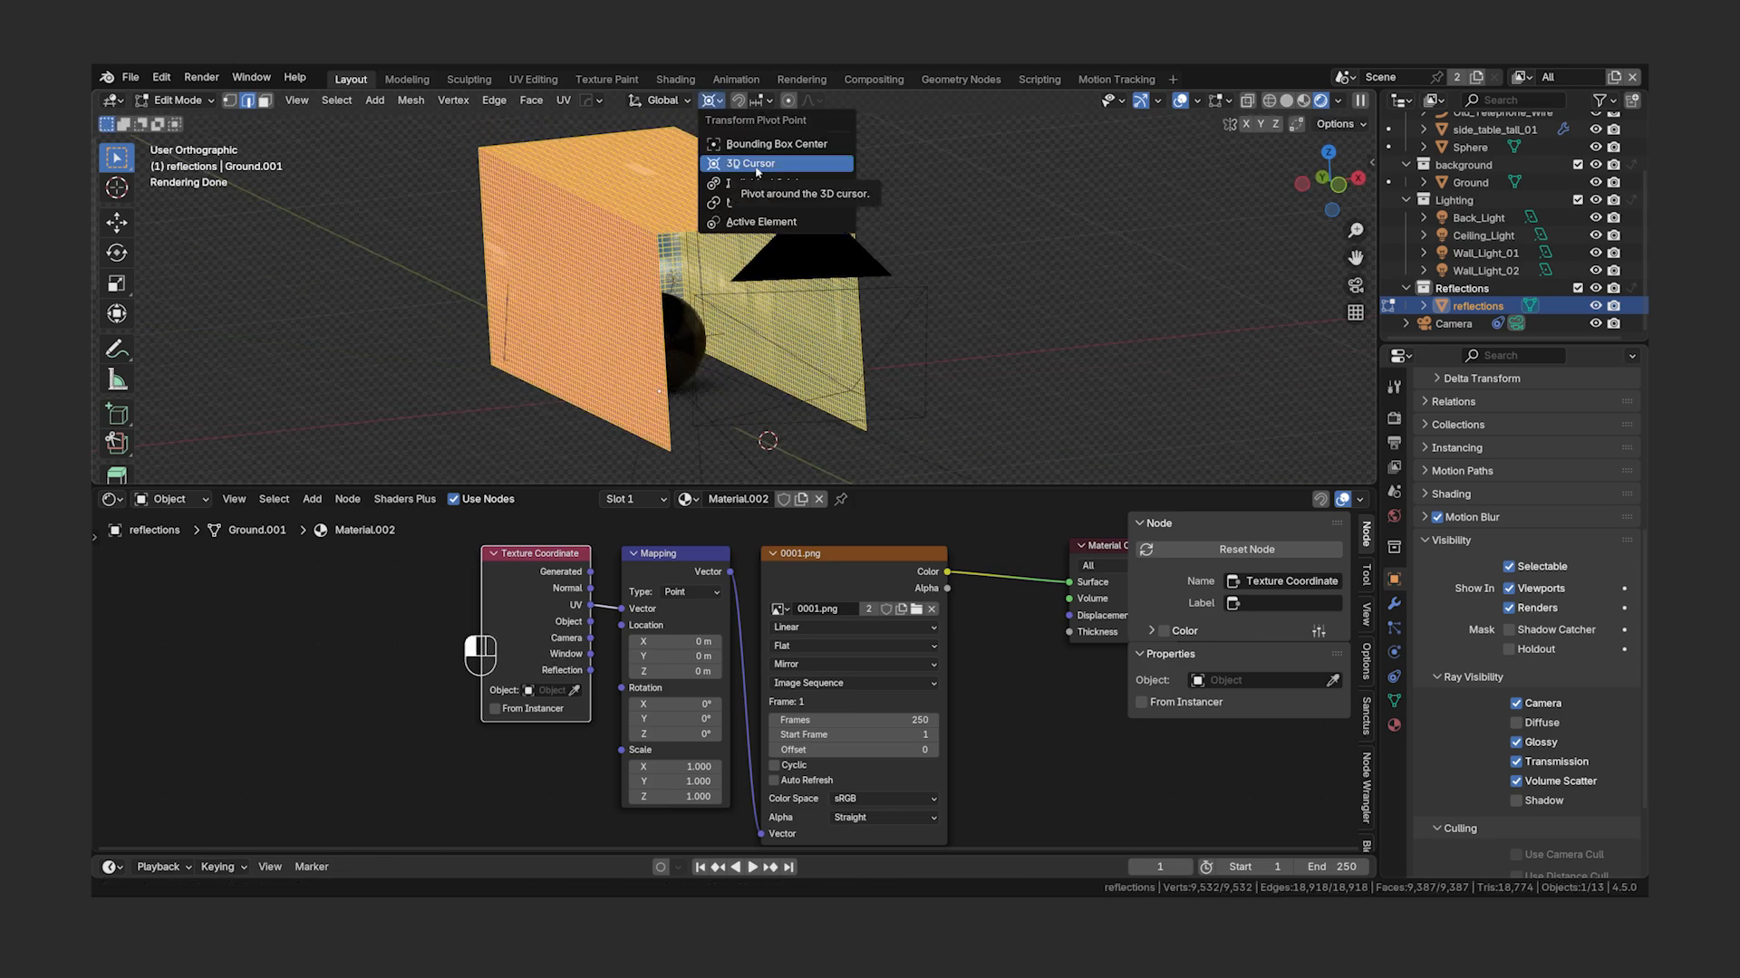
left_click(753, 171)
- Duplicate the selected mesh in place, rotate the copy 180° about global Z, and return to Object Mode in camera view
key("shift+d")
right_click(838, 422)
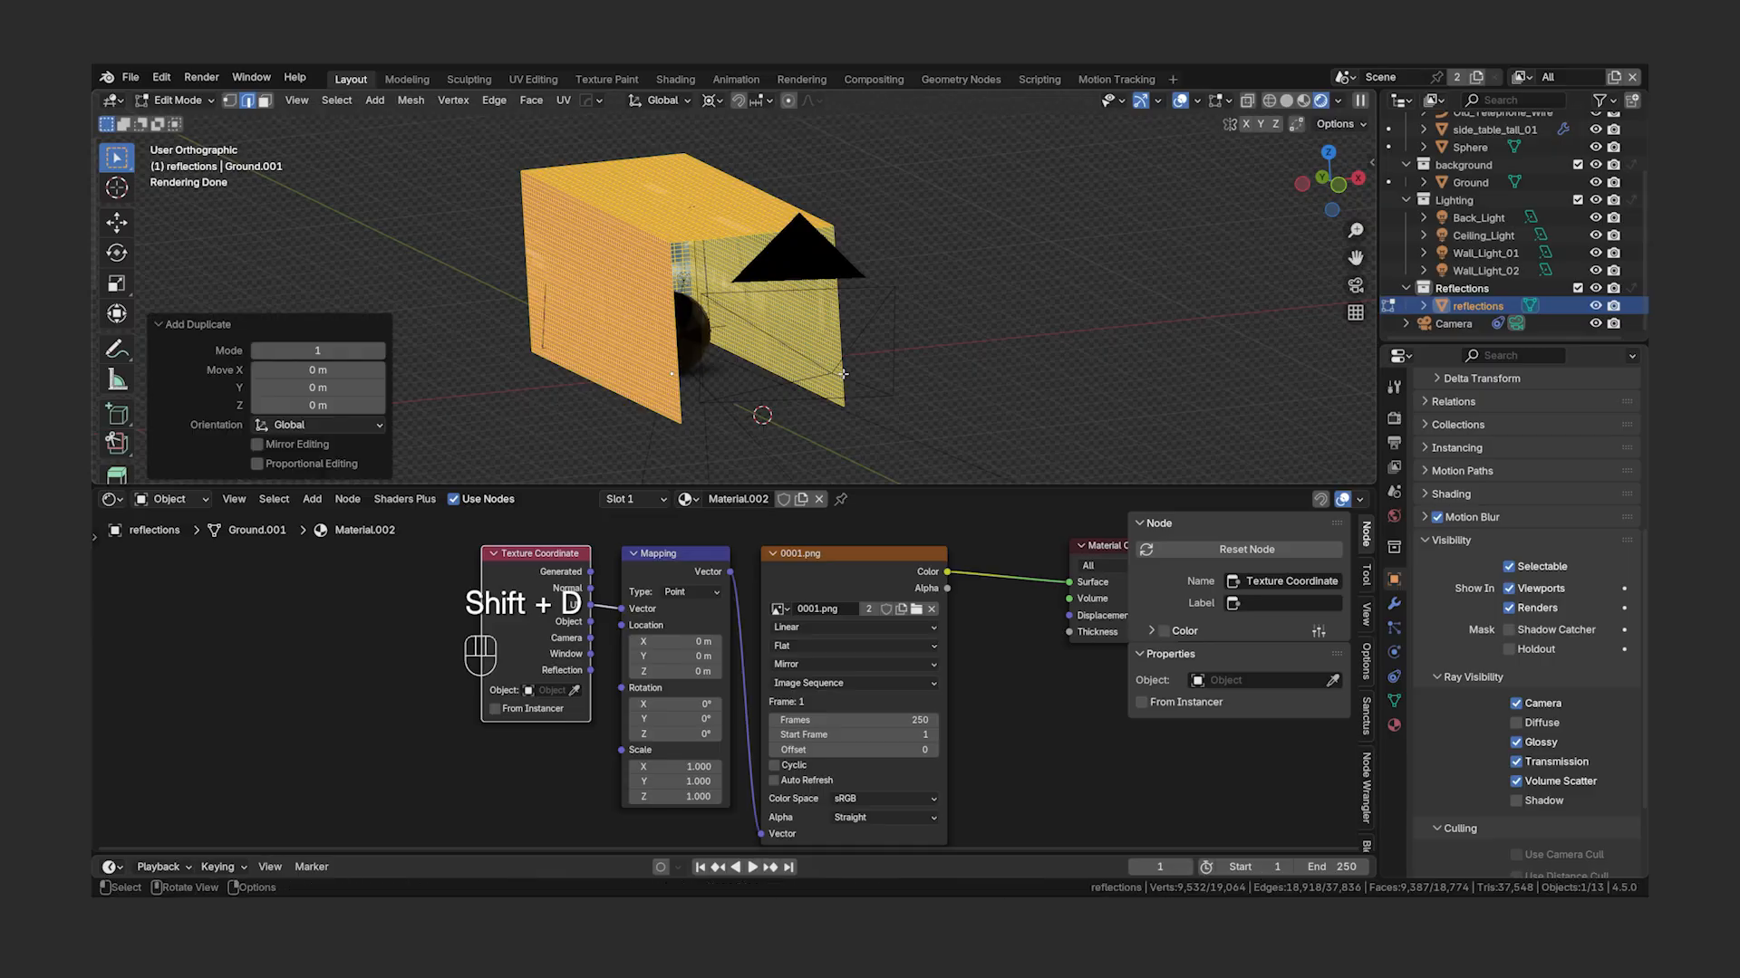
scroll(838, 422, "down", 2)
key("r")
key("z")
key("1")
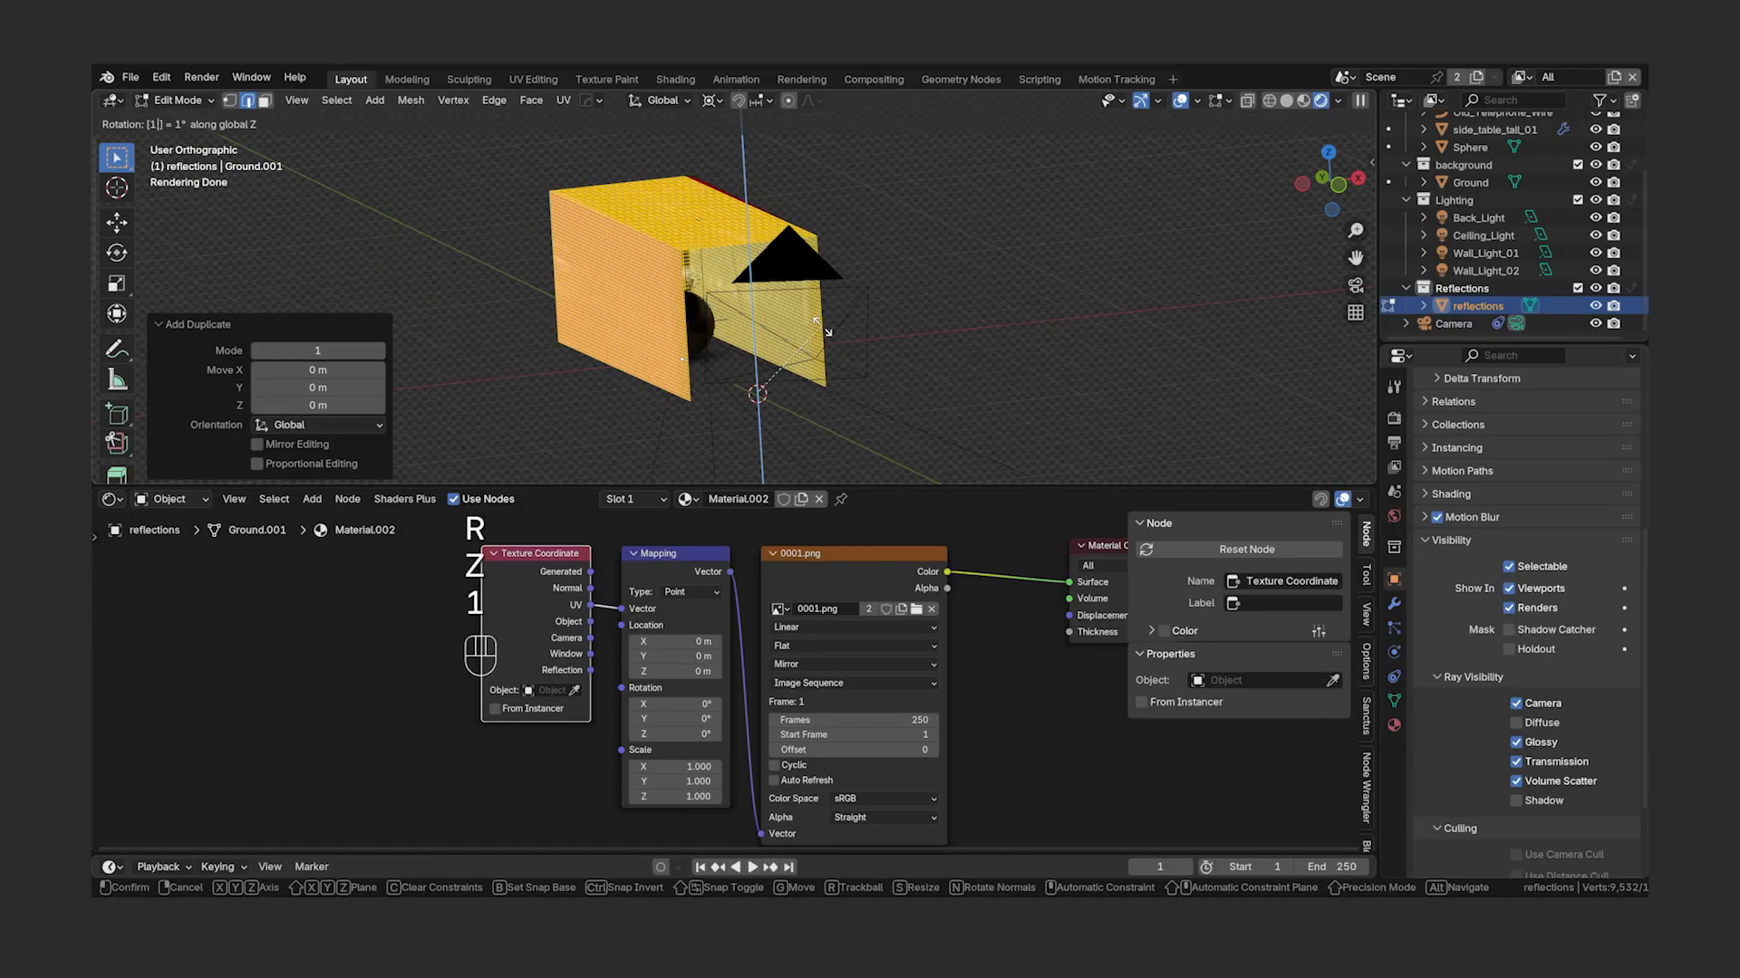
key("8")
key("0")
left_click(822, 327)
key("KP_0")
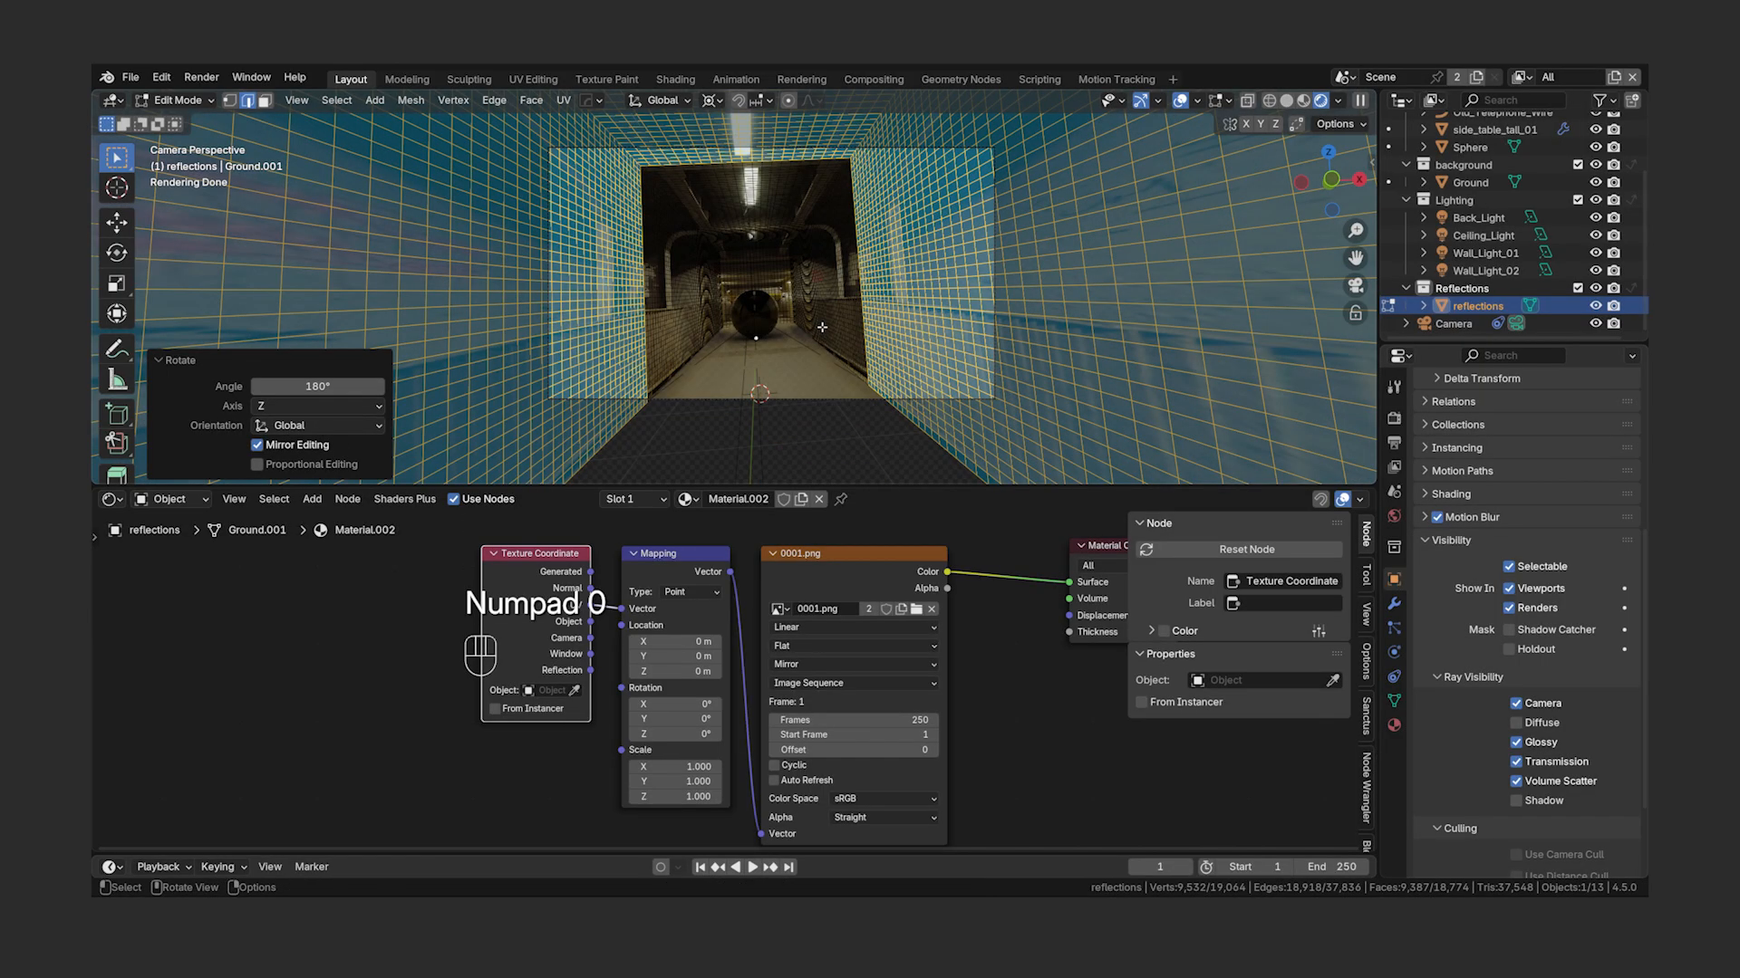
scroll(809, 371, "up", 5)
key("Tab")
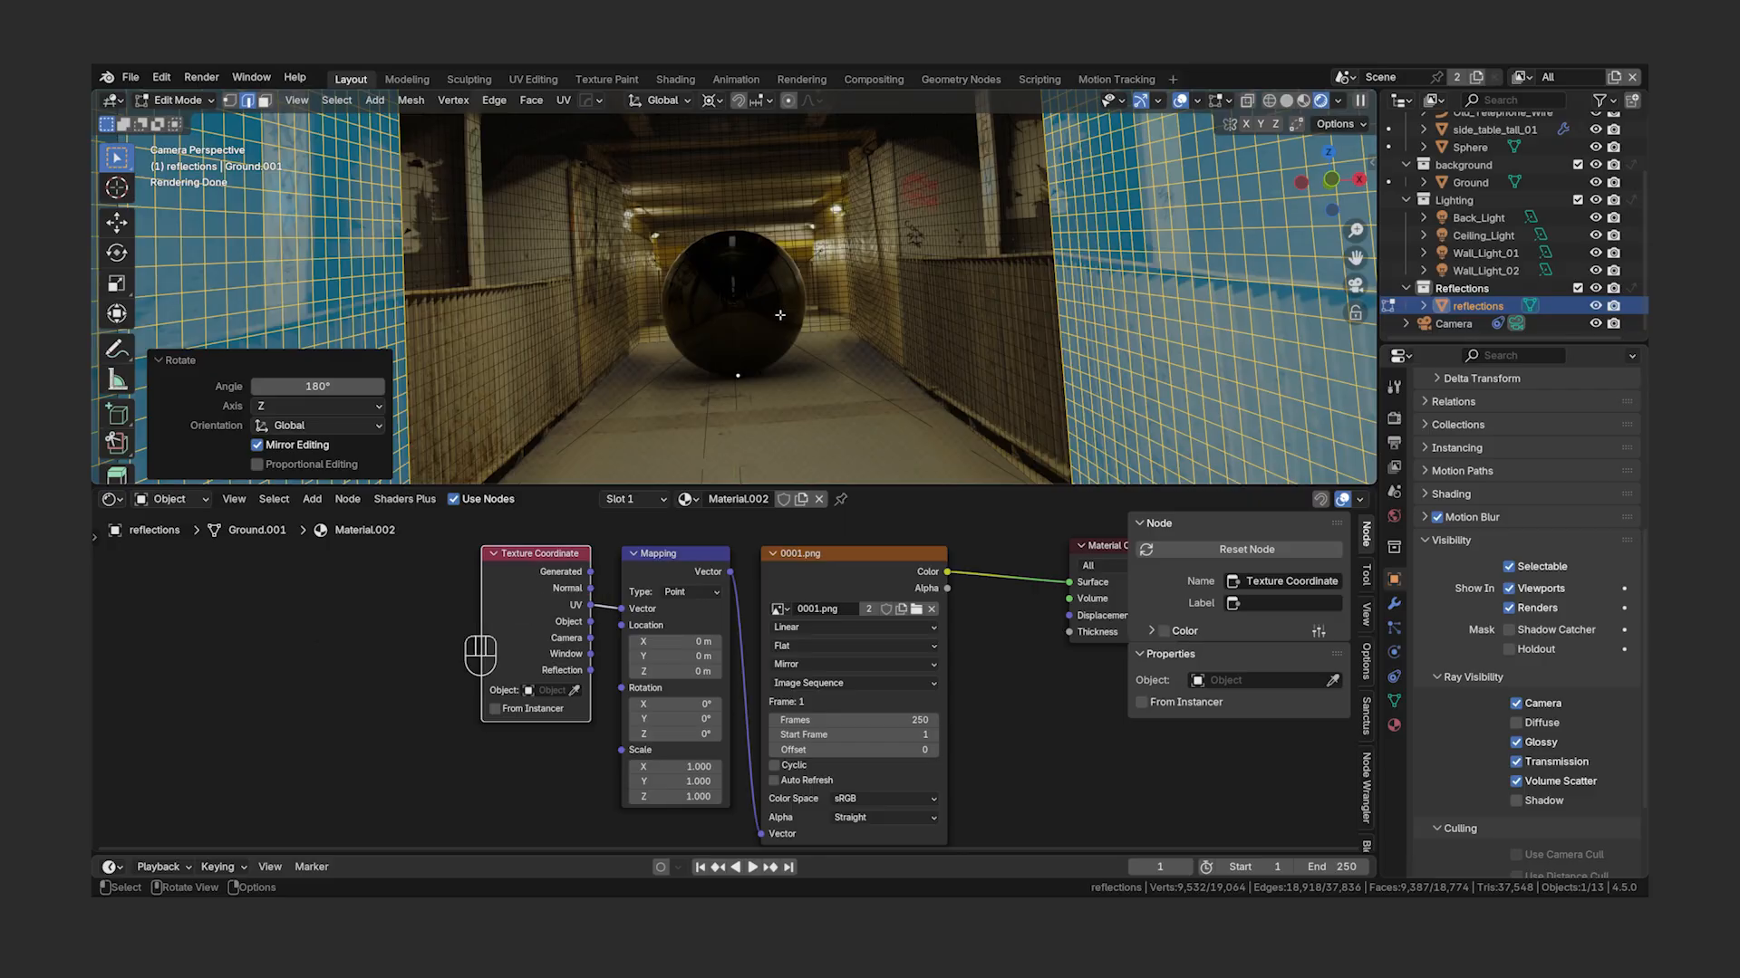
left_click(782, 219)
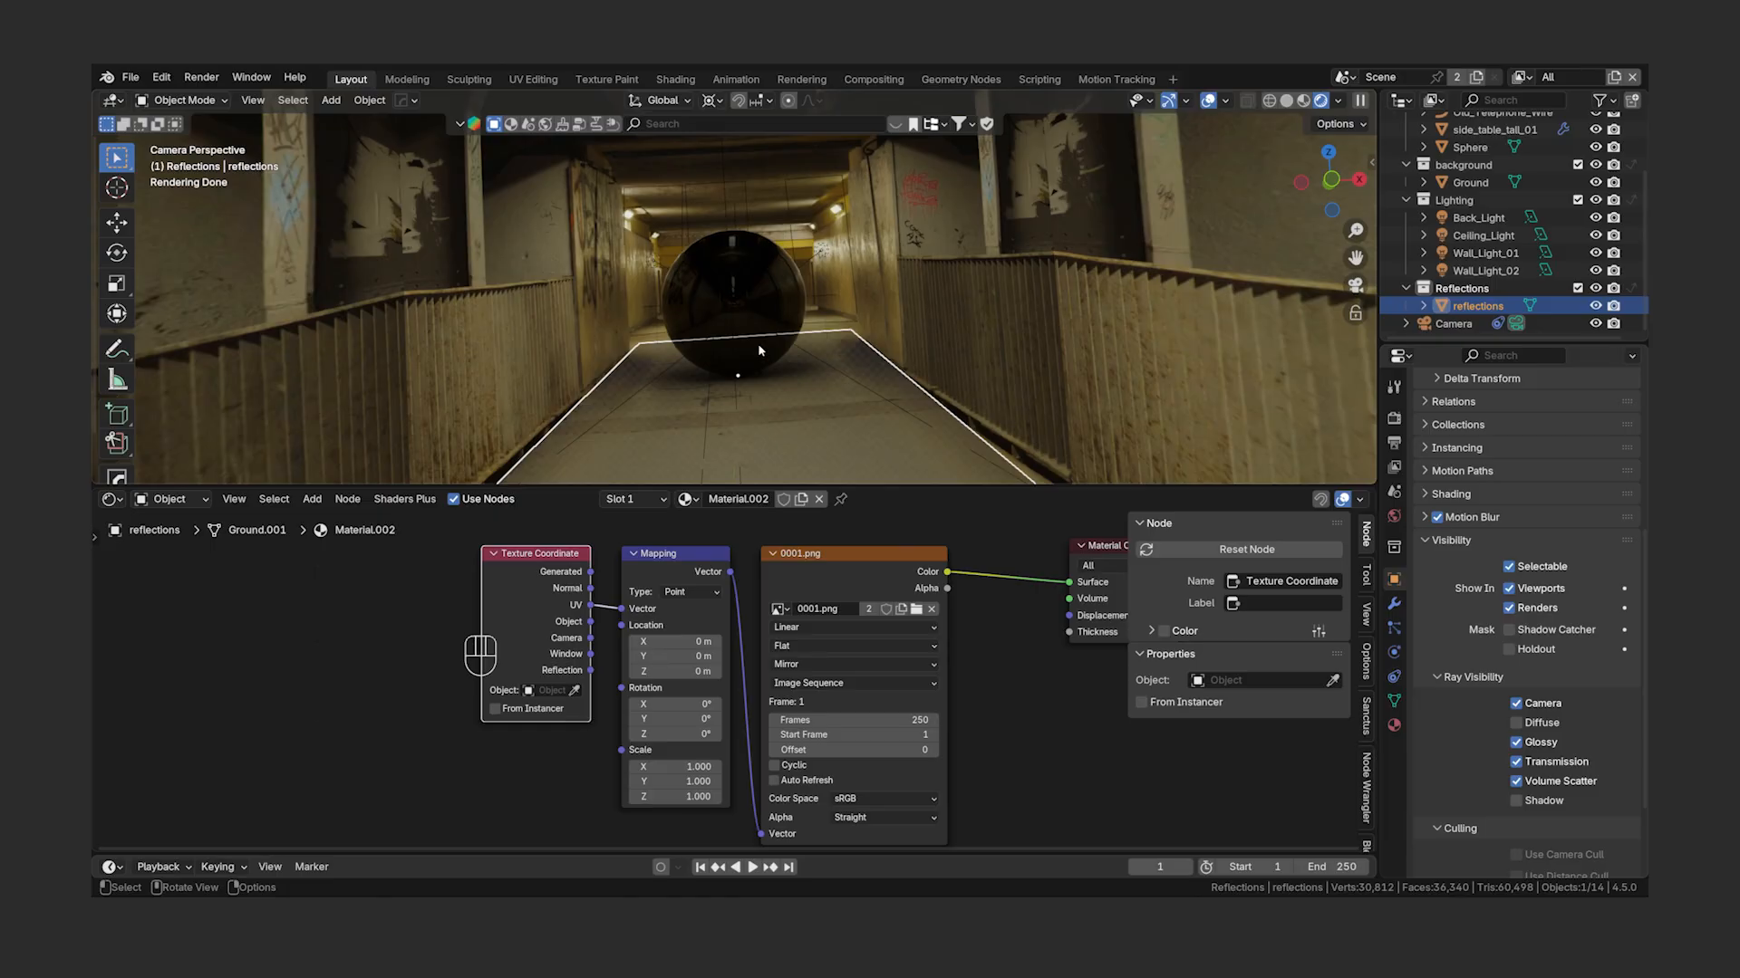
- Set the roughness of the sphere's Principled BSDF material to 0.091
scroll(761, 354, "up", 5)
scroll(780, 342, "down", 2)
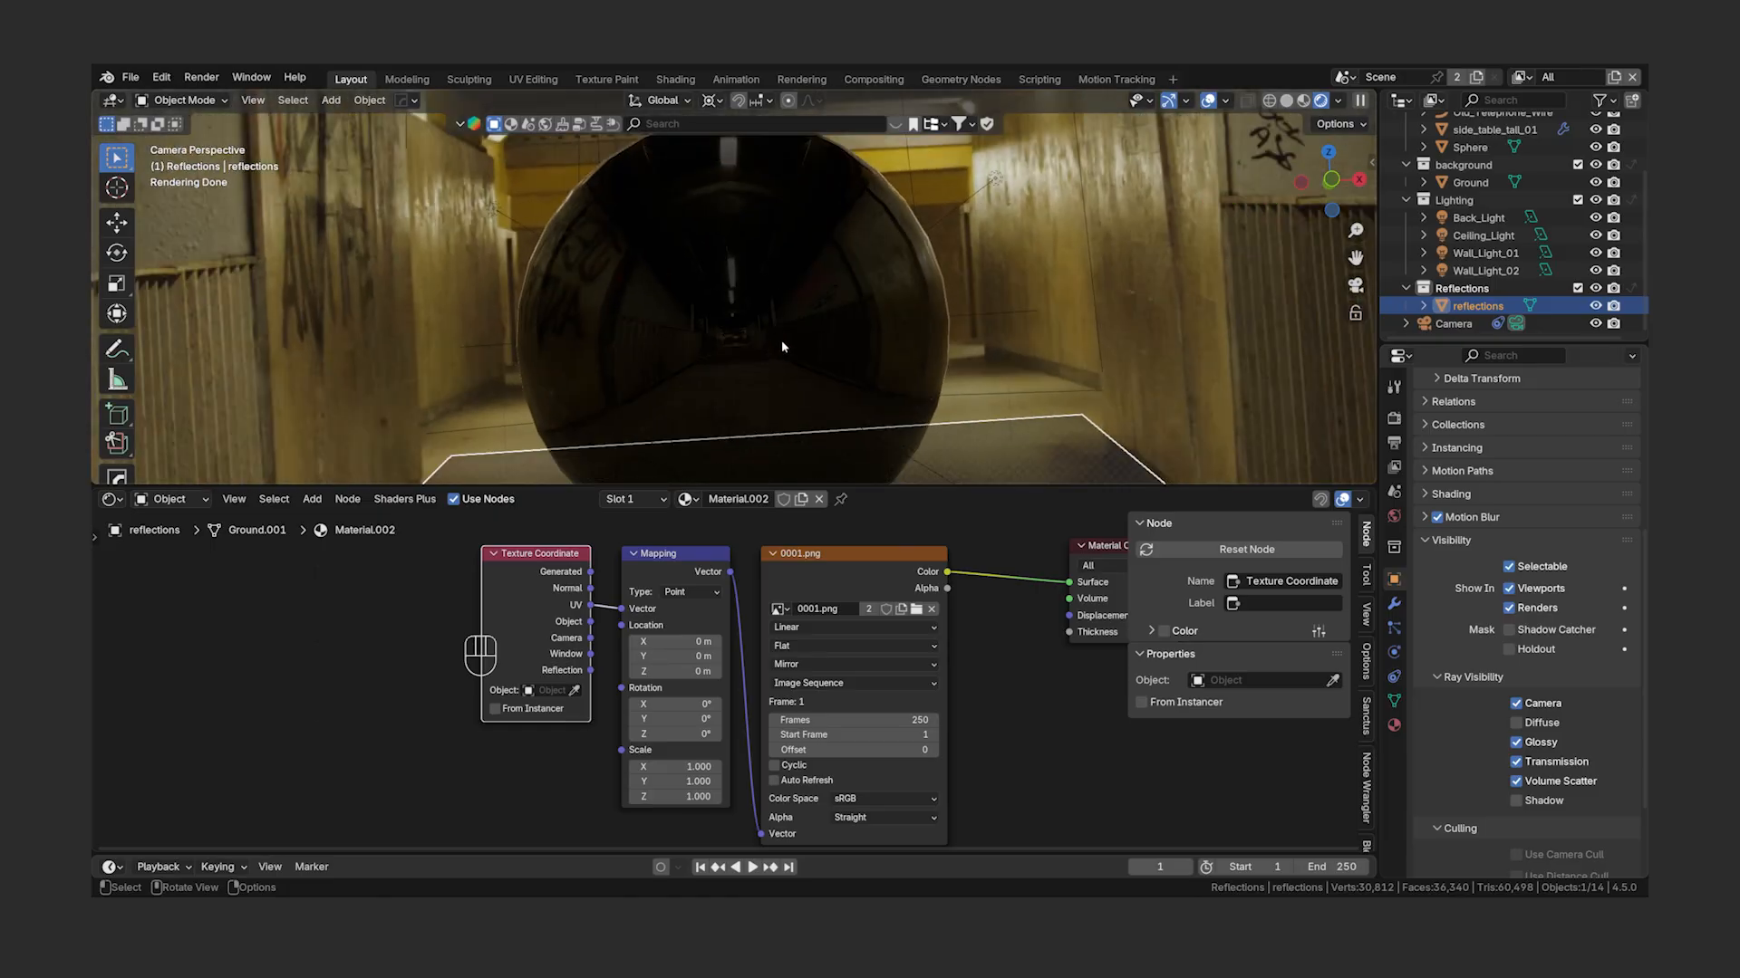
left_click(781, 340)
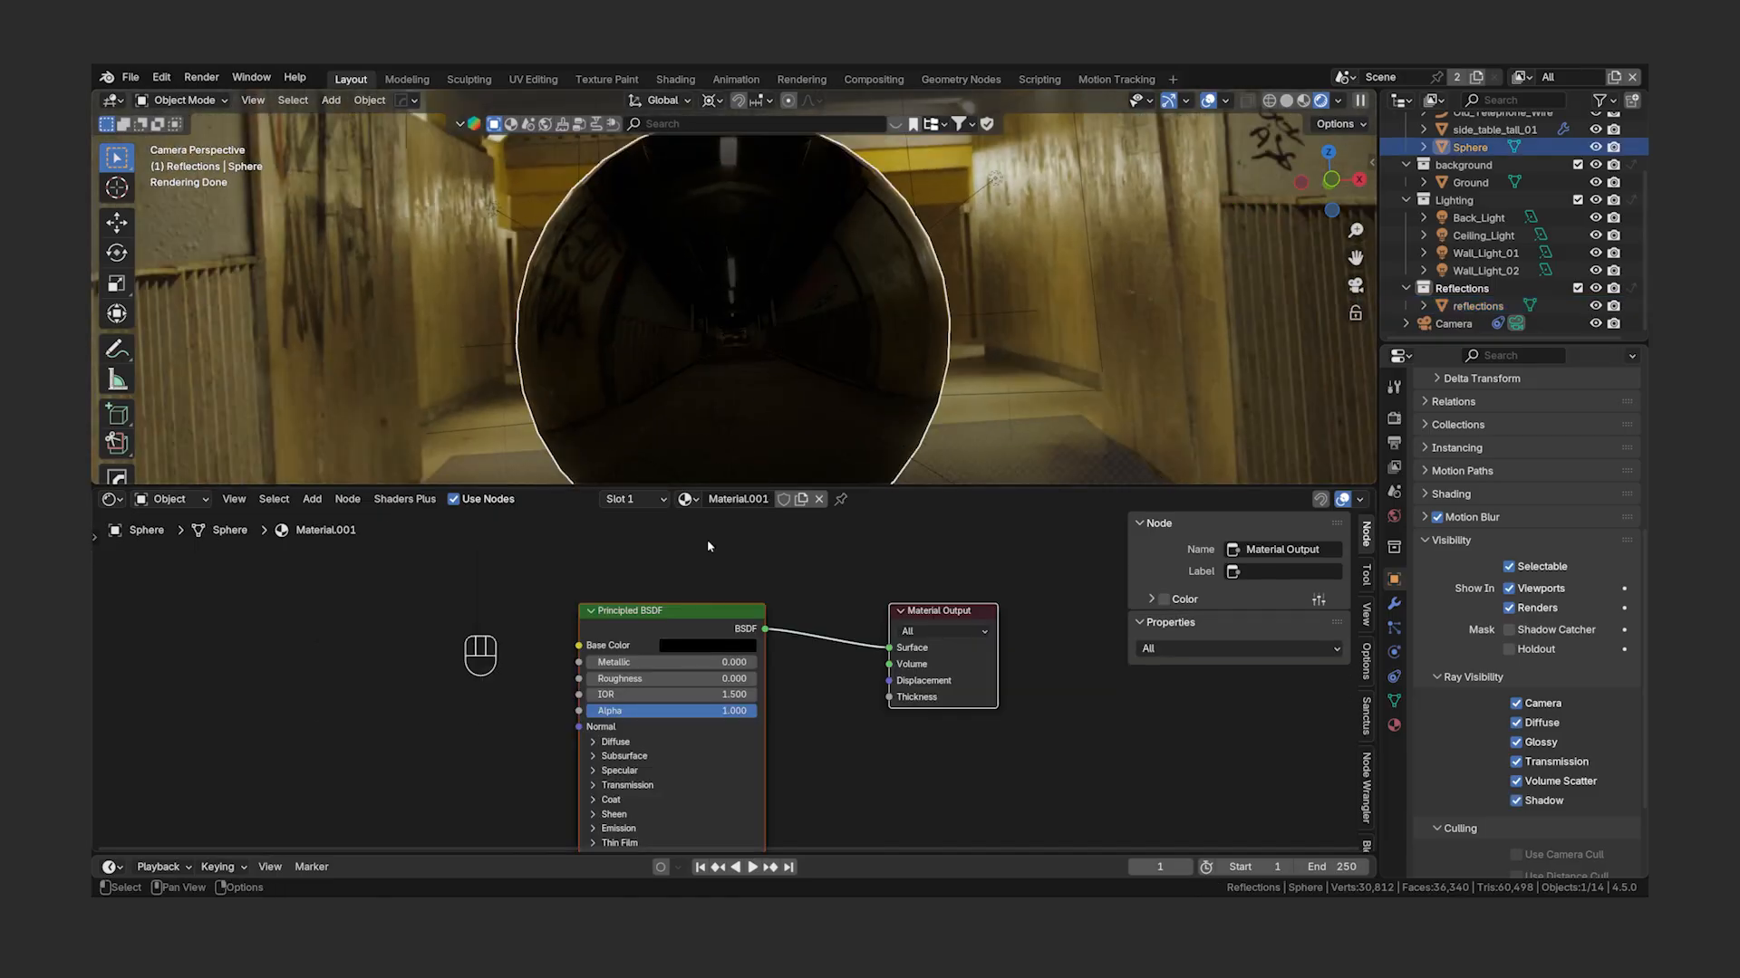
left_click_drag(671, 679, 694, 679)
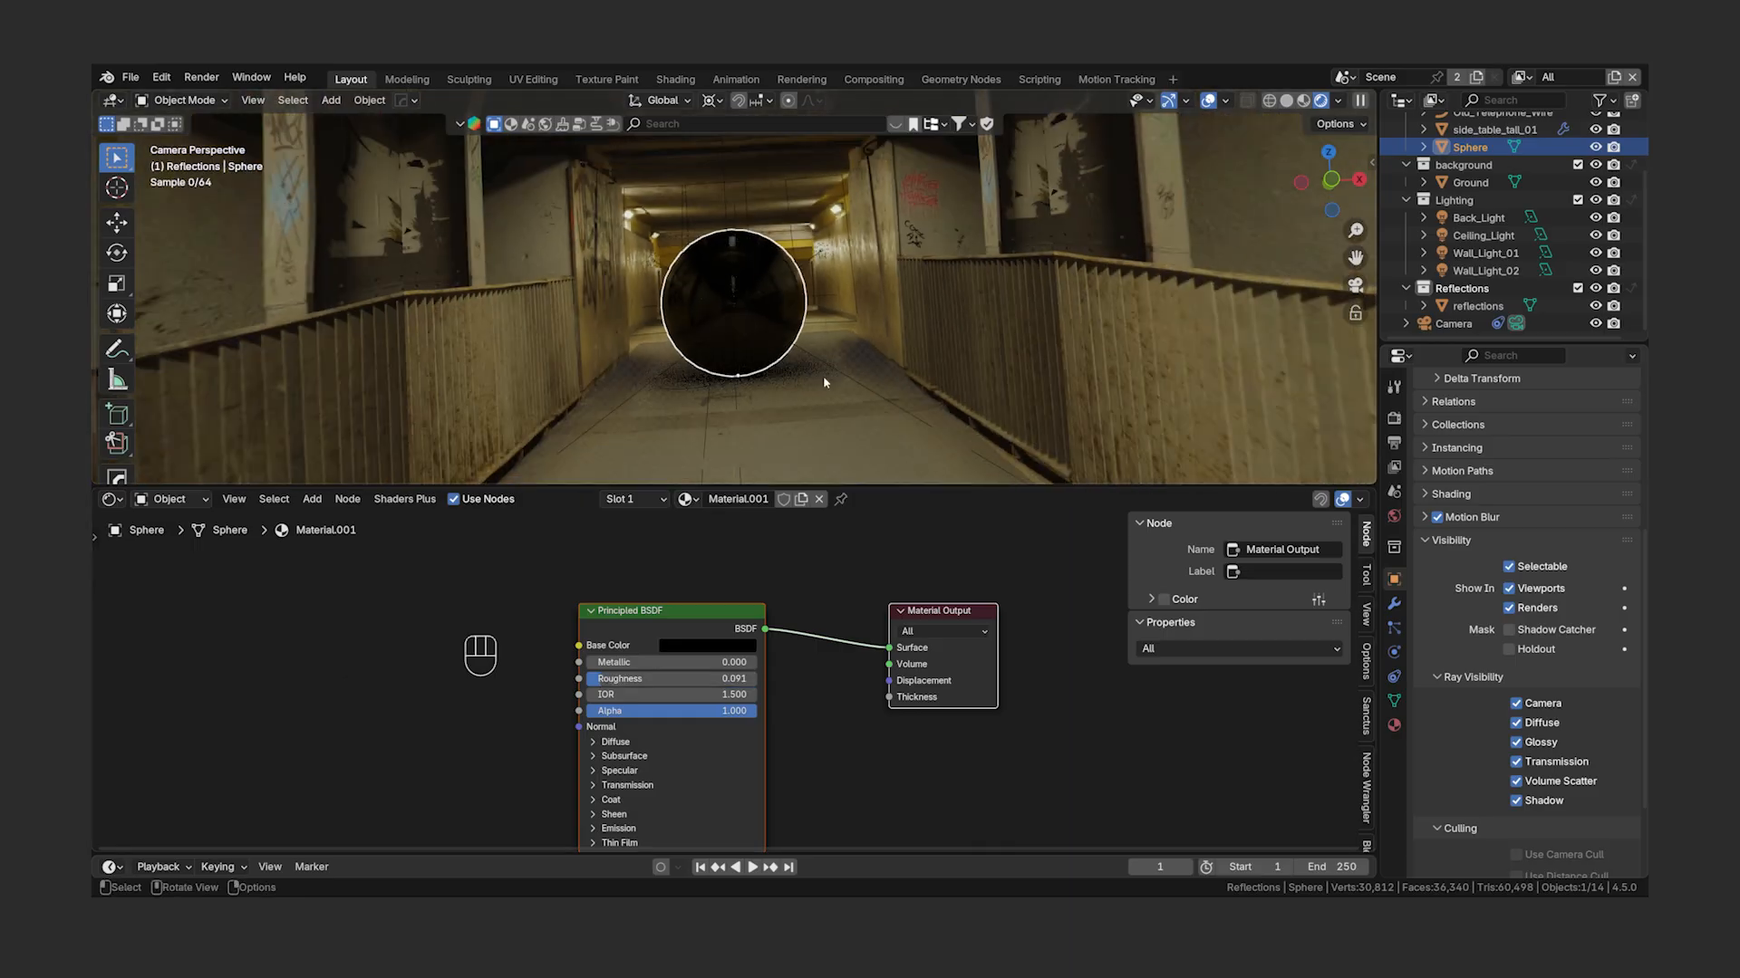
- Move the Ground plane's edge nearest the camera about -3.5 m along Y in Edit Mode and return to Object Mode
left_click(592, 401)
key("Tab")
key("g")
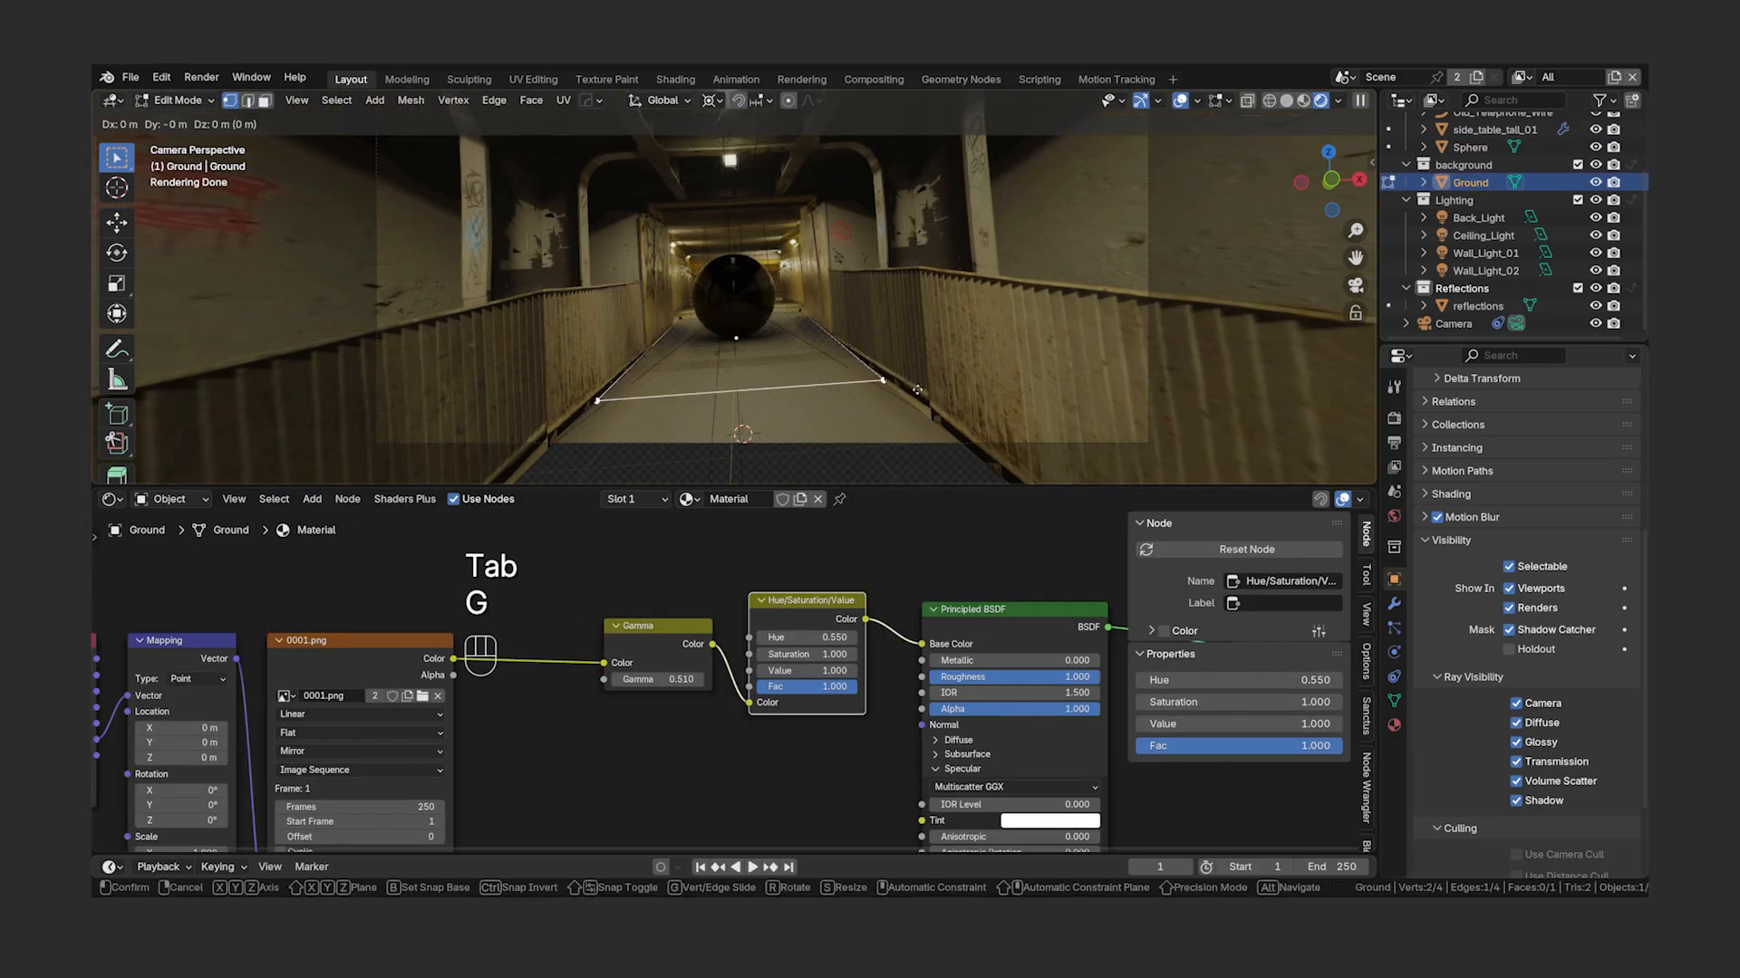
key("y")
left_click(631, 287)
scroll(797, 321, "up", 8)
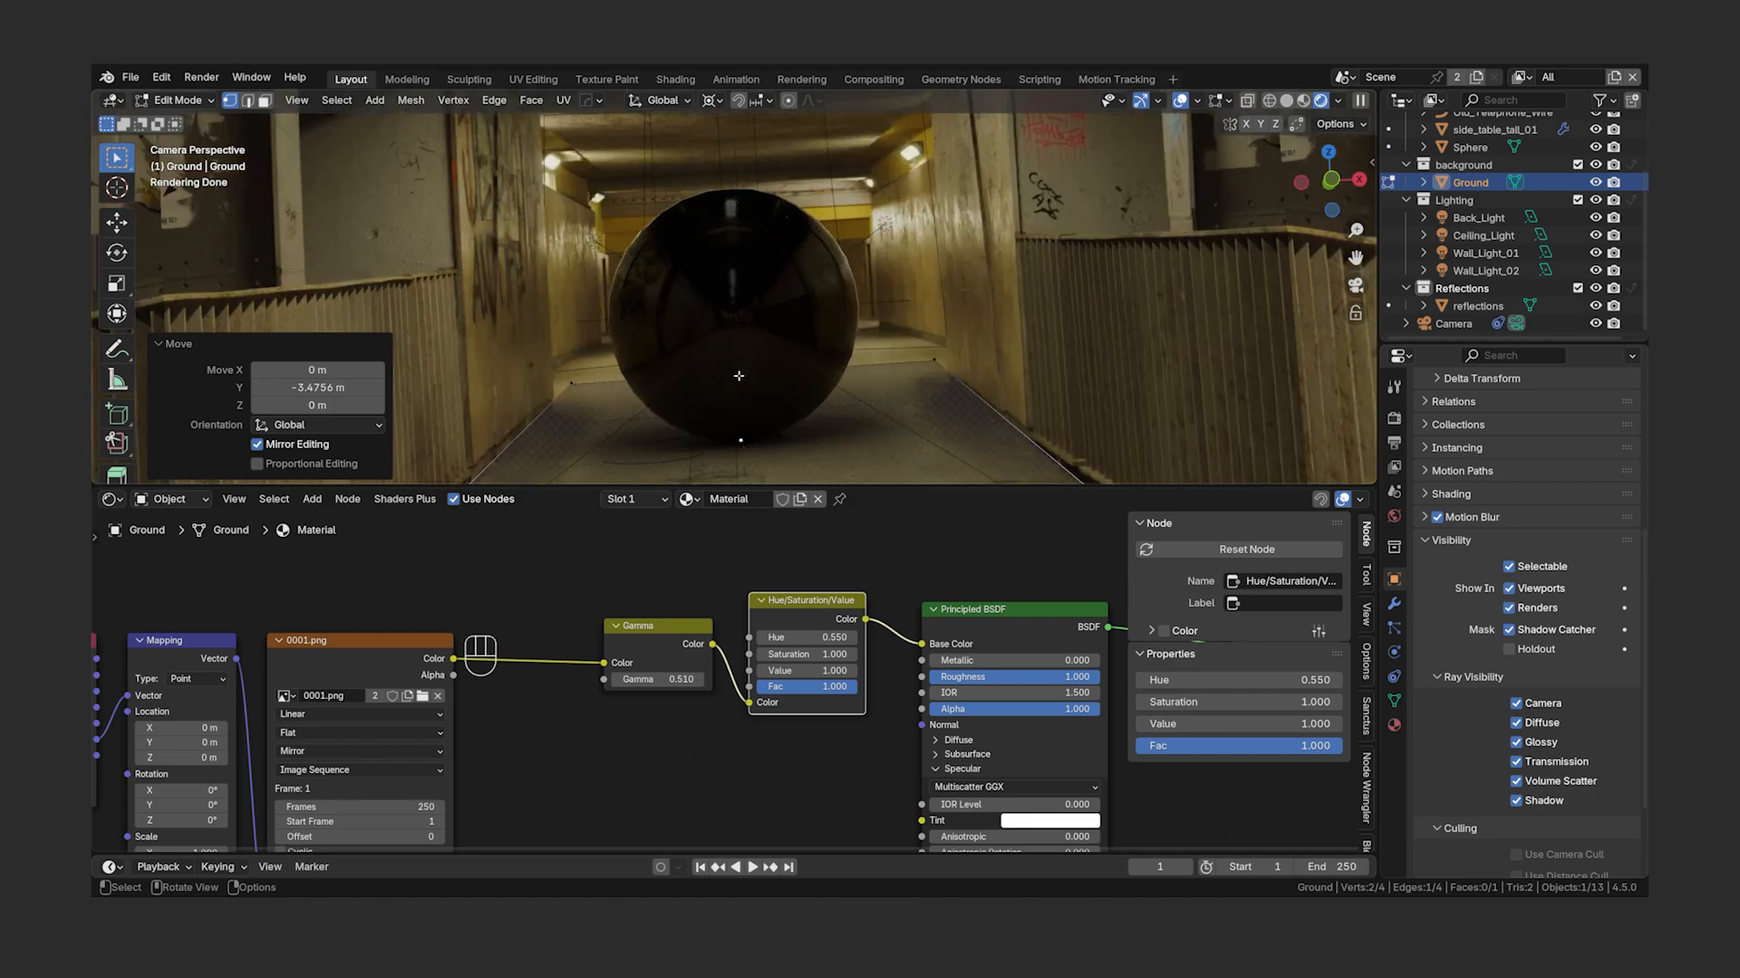
key("Tab")
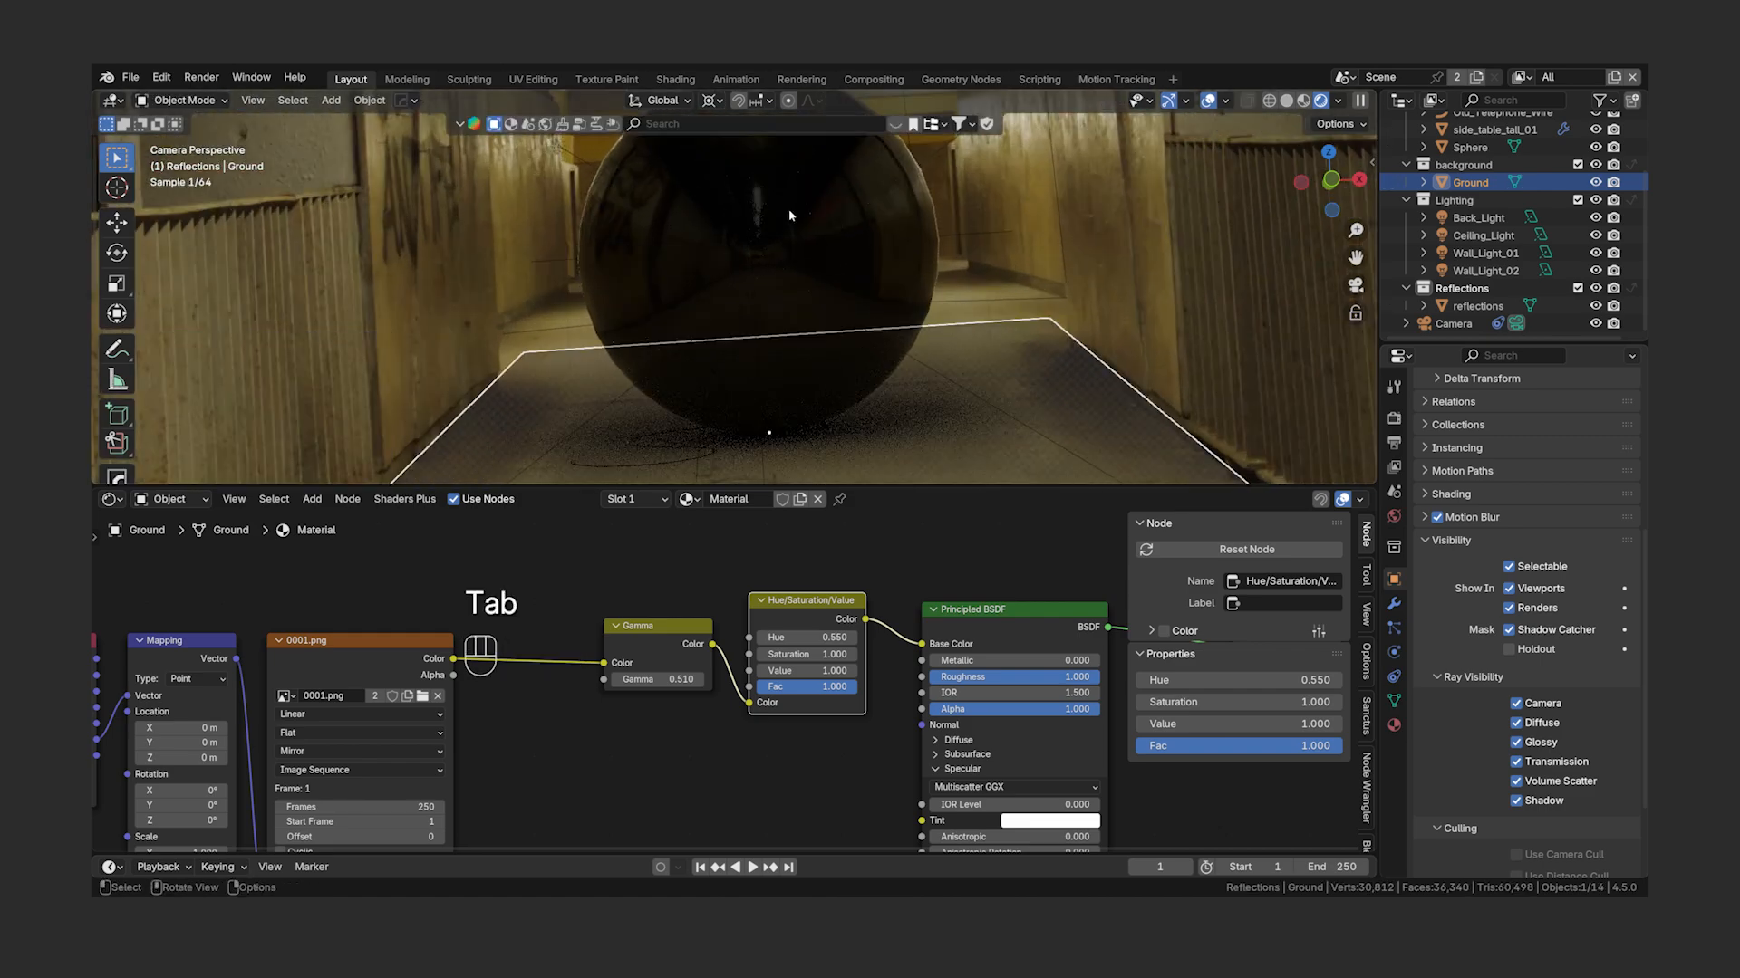
scroll(815, 276, "down", 3)
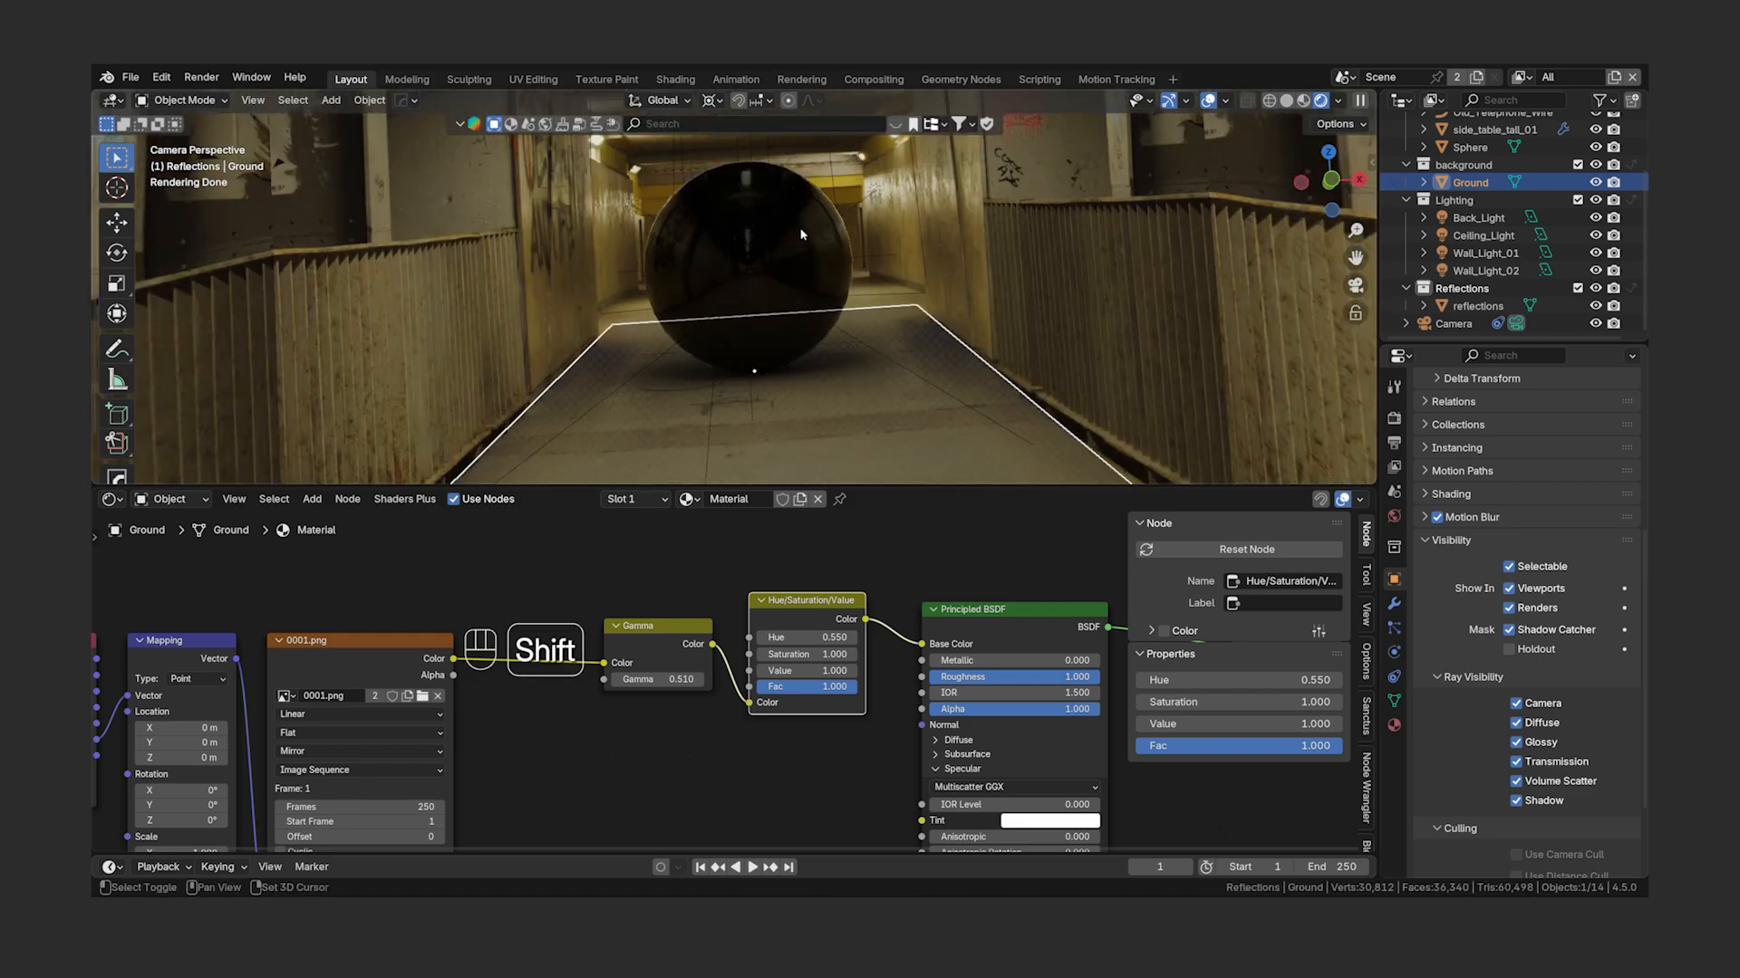
middle_click_drag(800, 233, 786, 293, "shift")
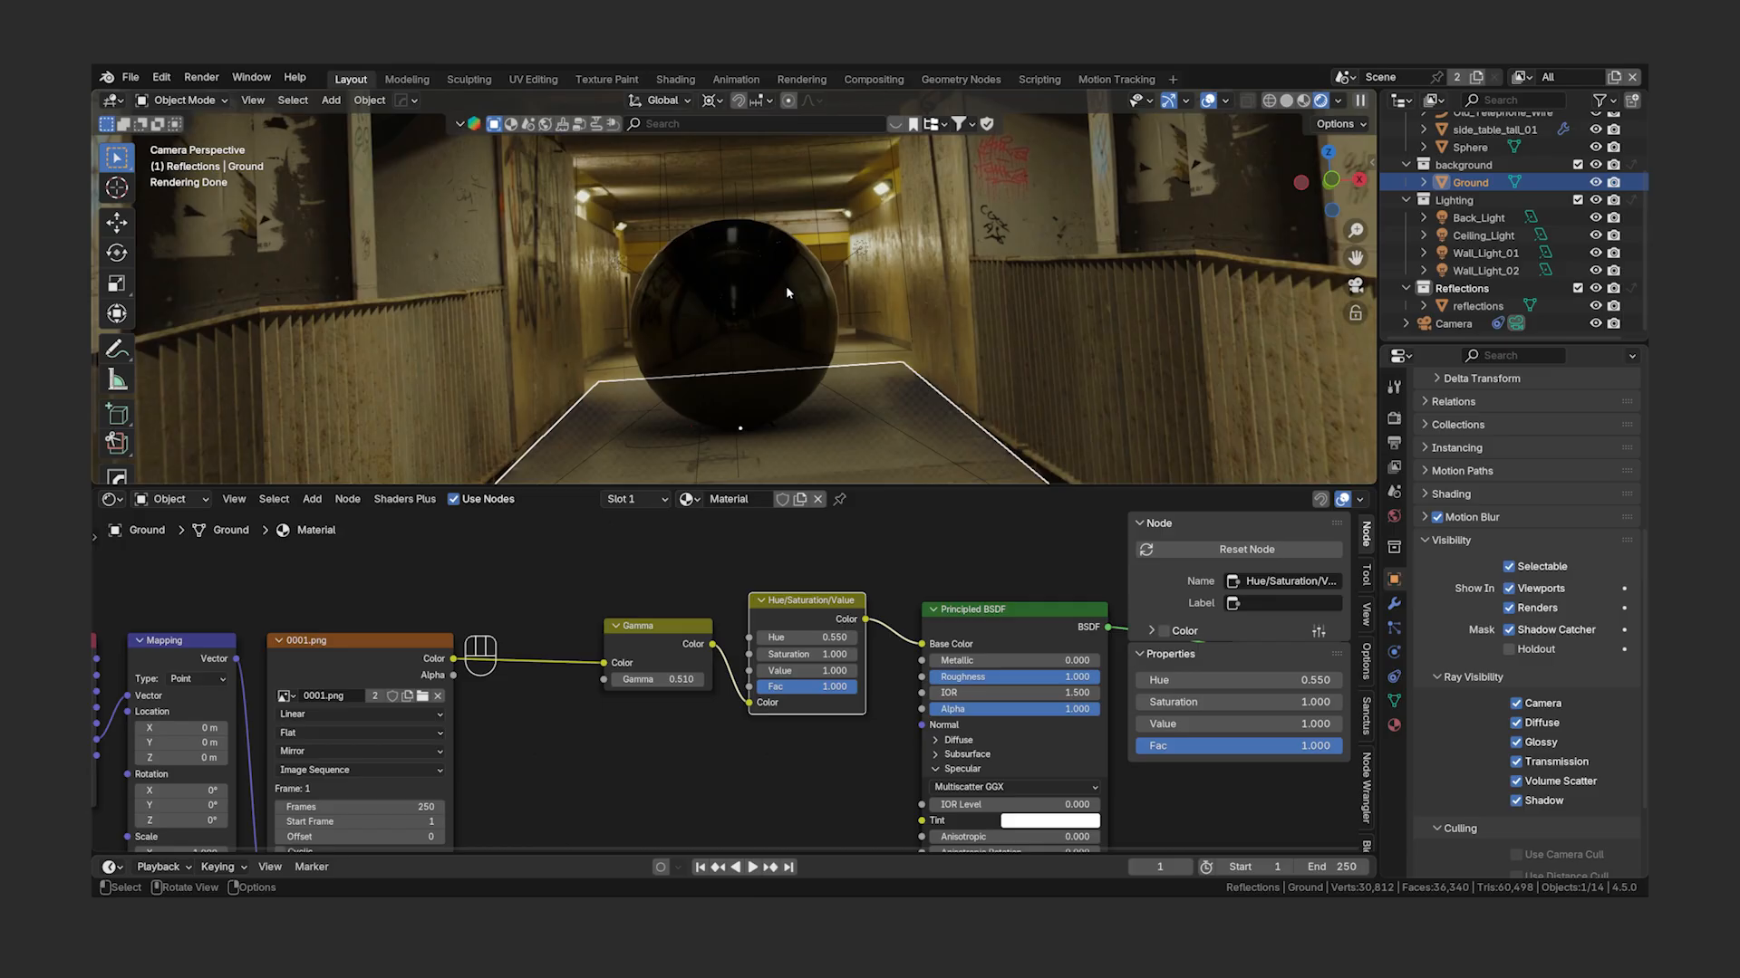
- Set the Reflections collection to Indirect Only in the All view layer
left_click(522, 299)
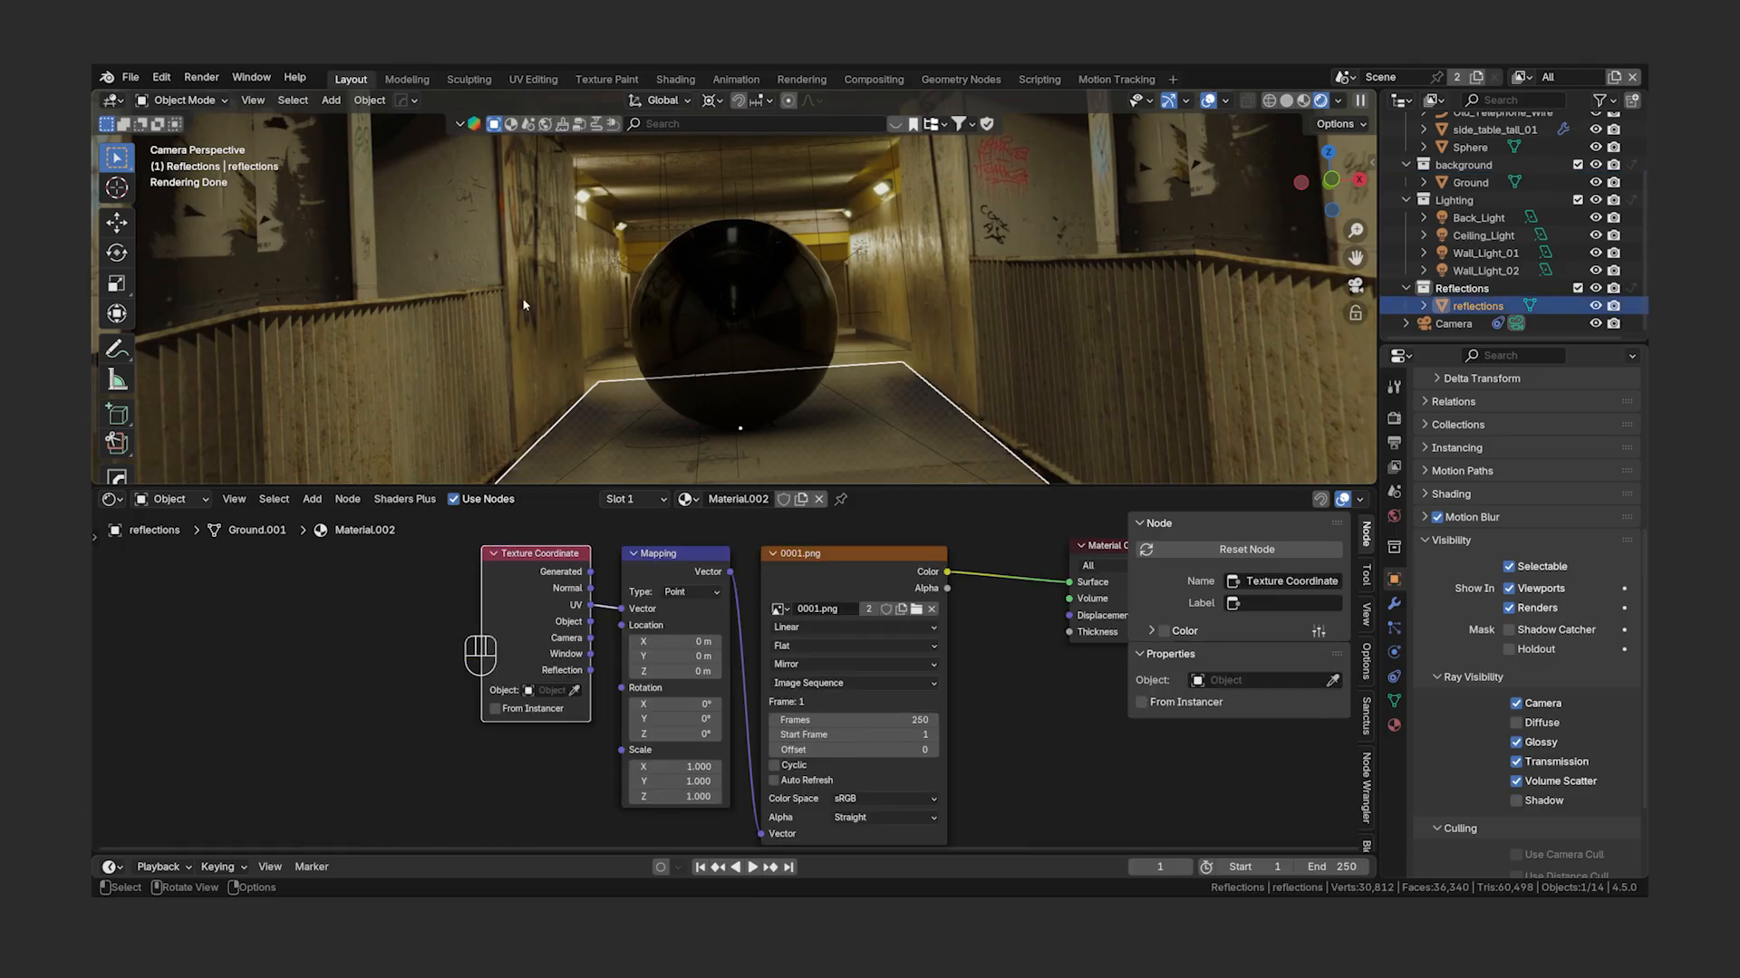
left_click(1631, 288)
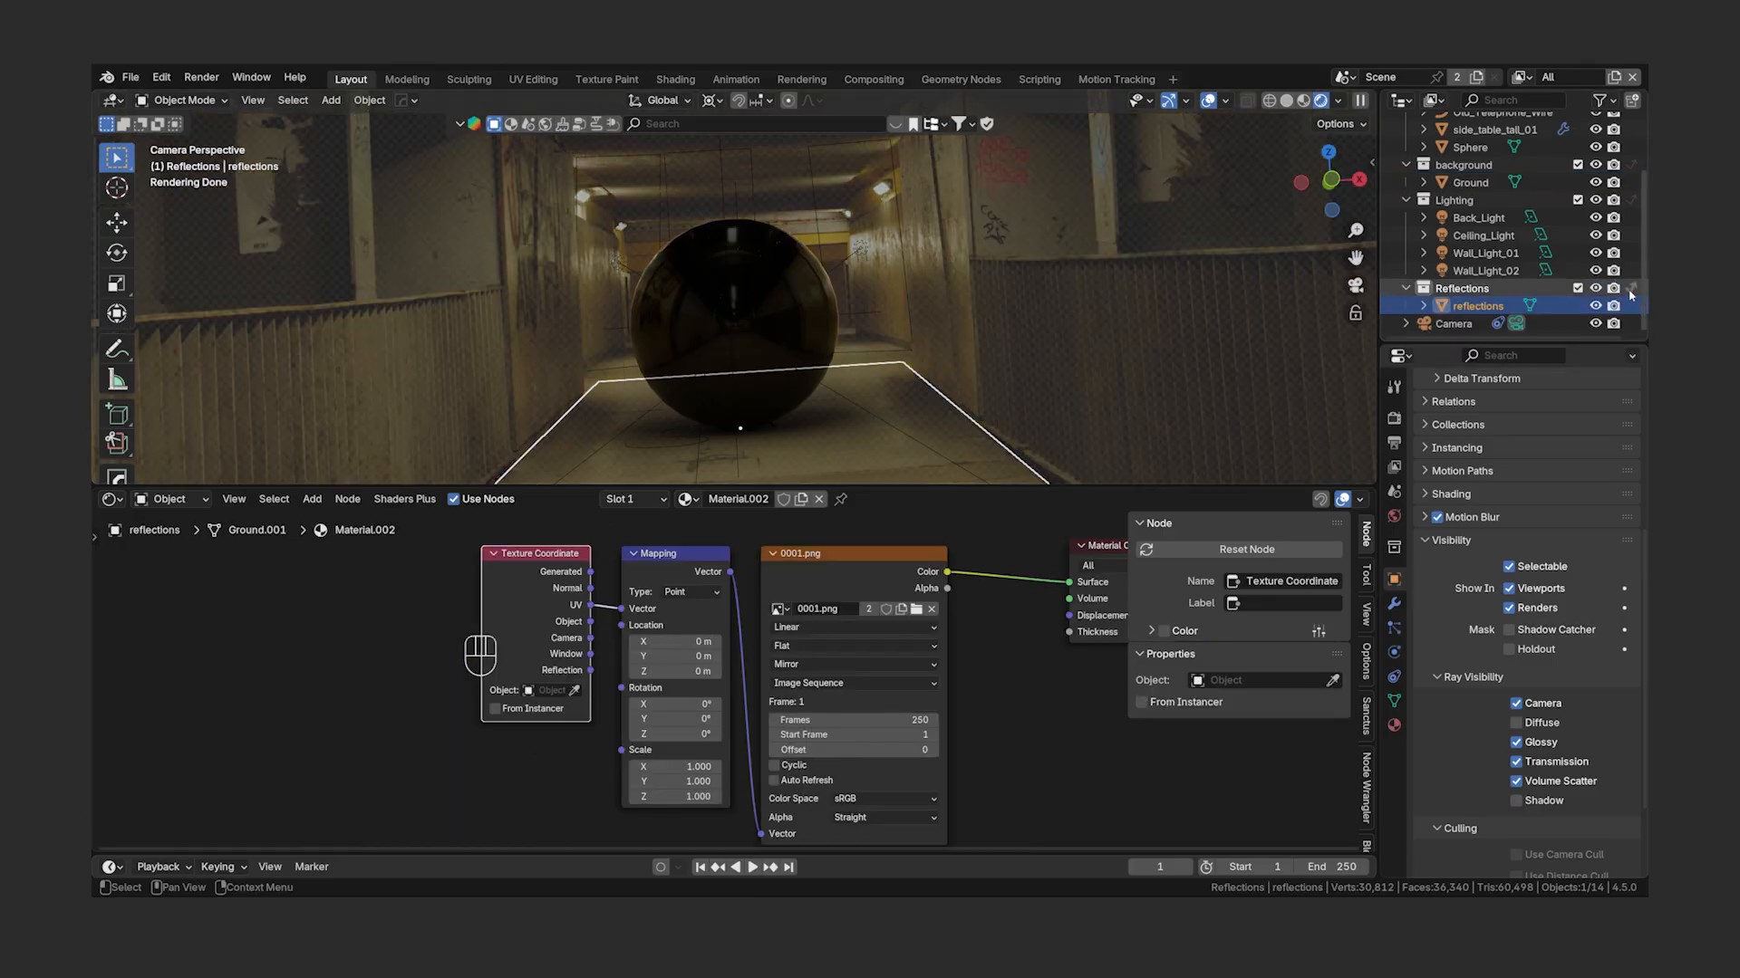
scroll(884, 351, "down", 3)
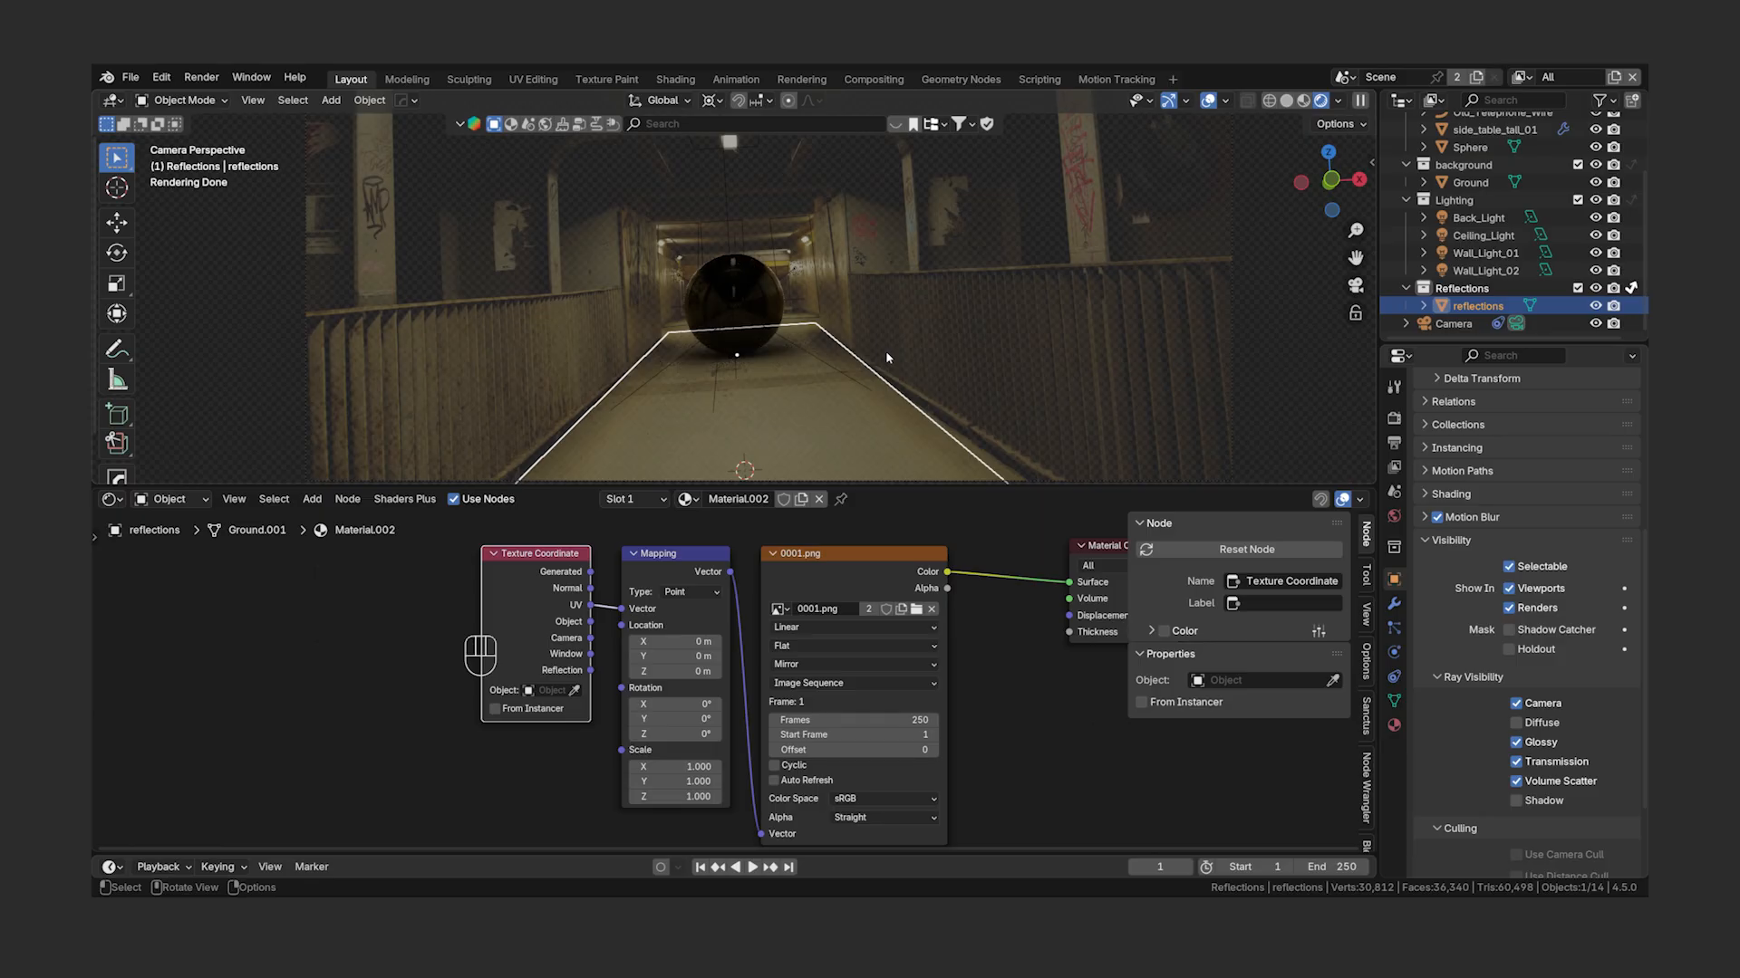
- Switch to the Foreground view layer and set its Reflections collection to Indirect Only
left_click(1520, 77)
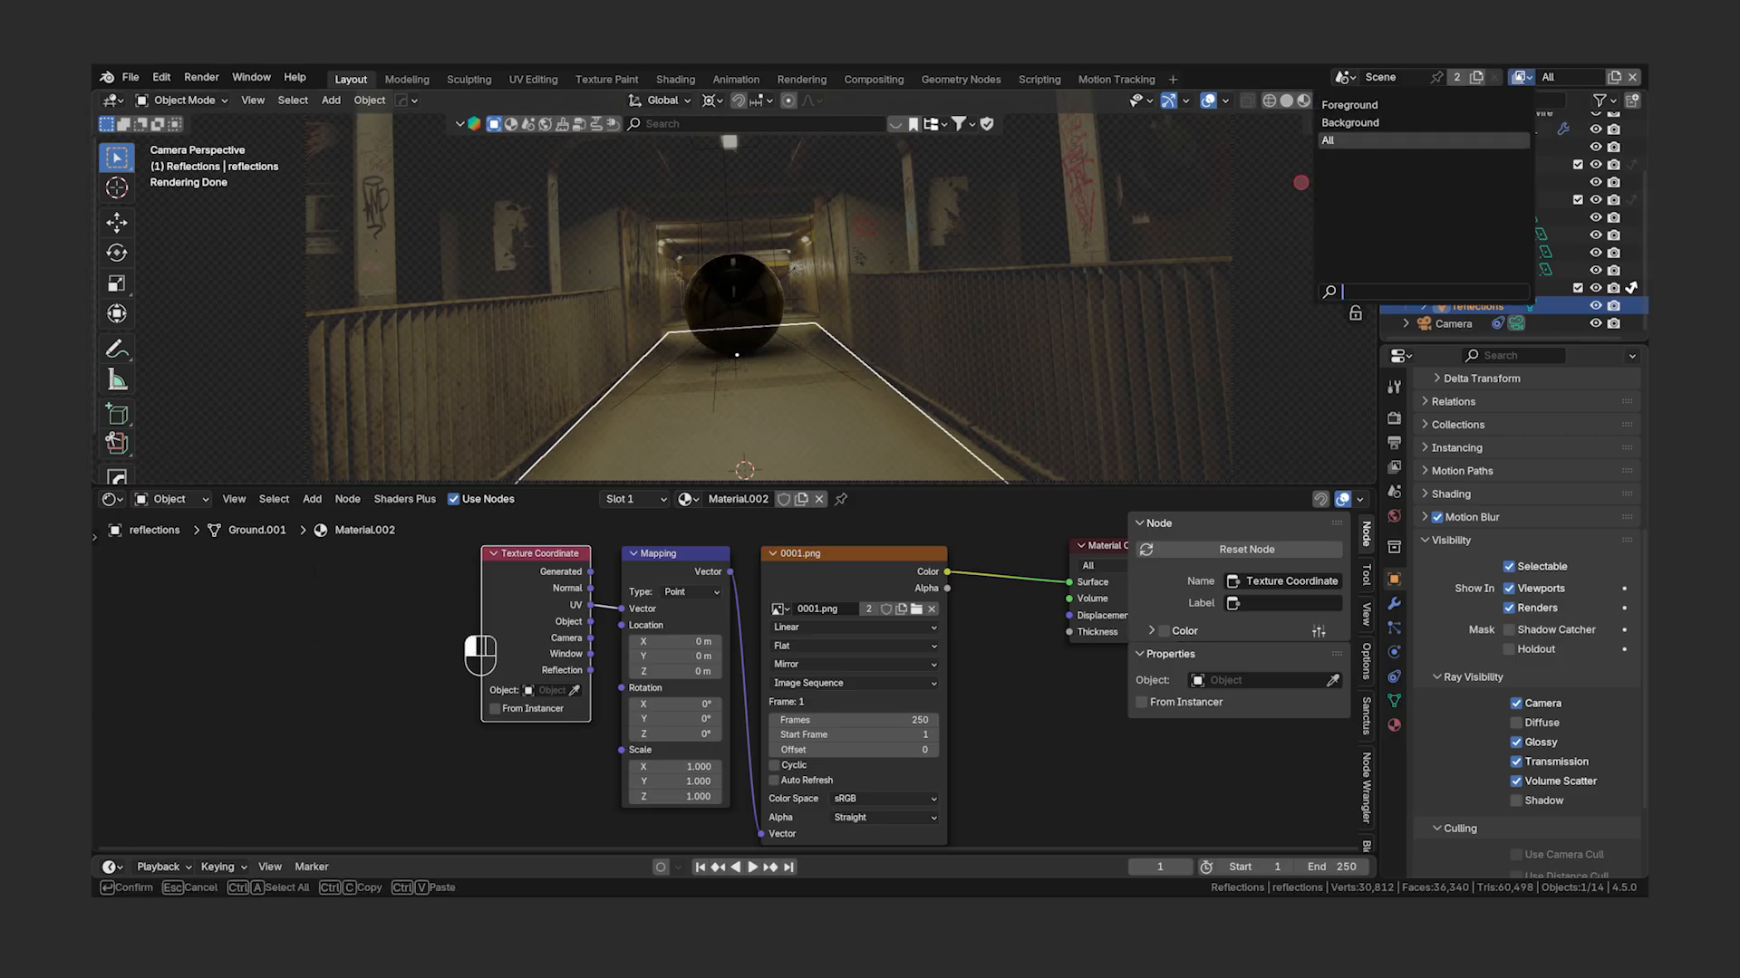
left_click(1470, 124)
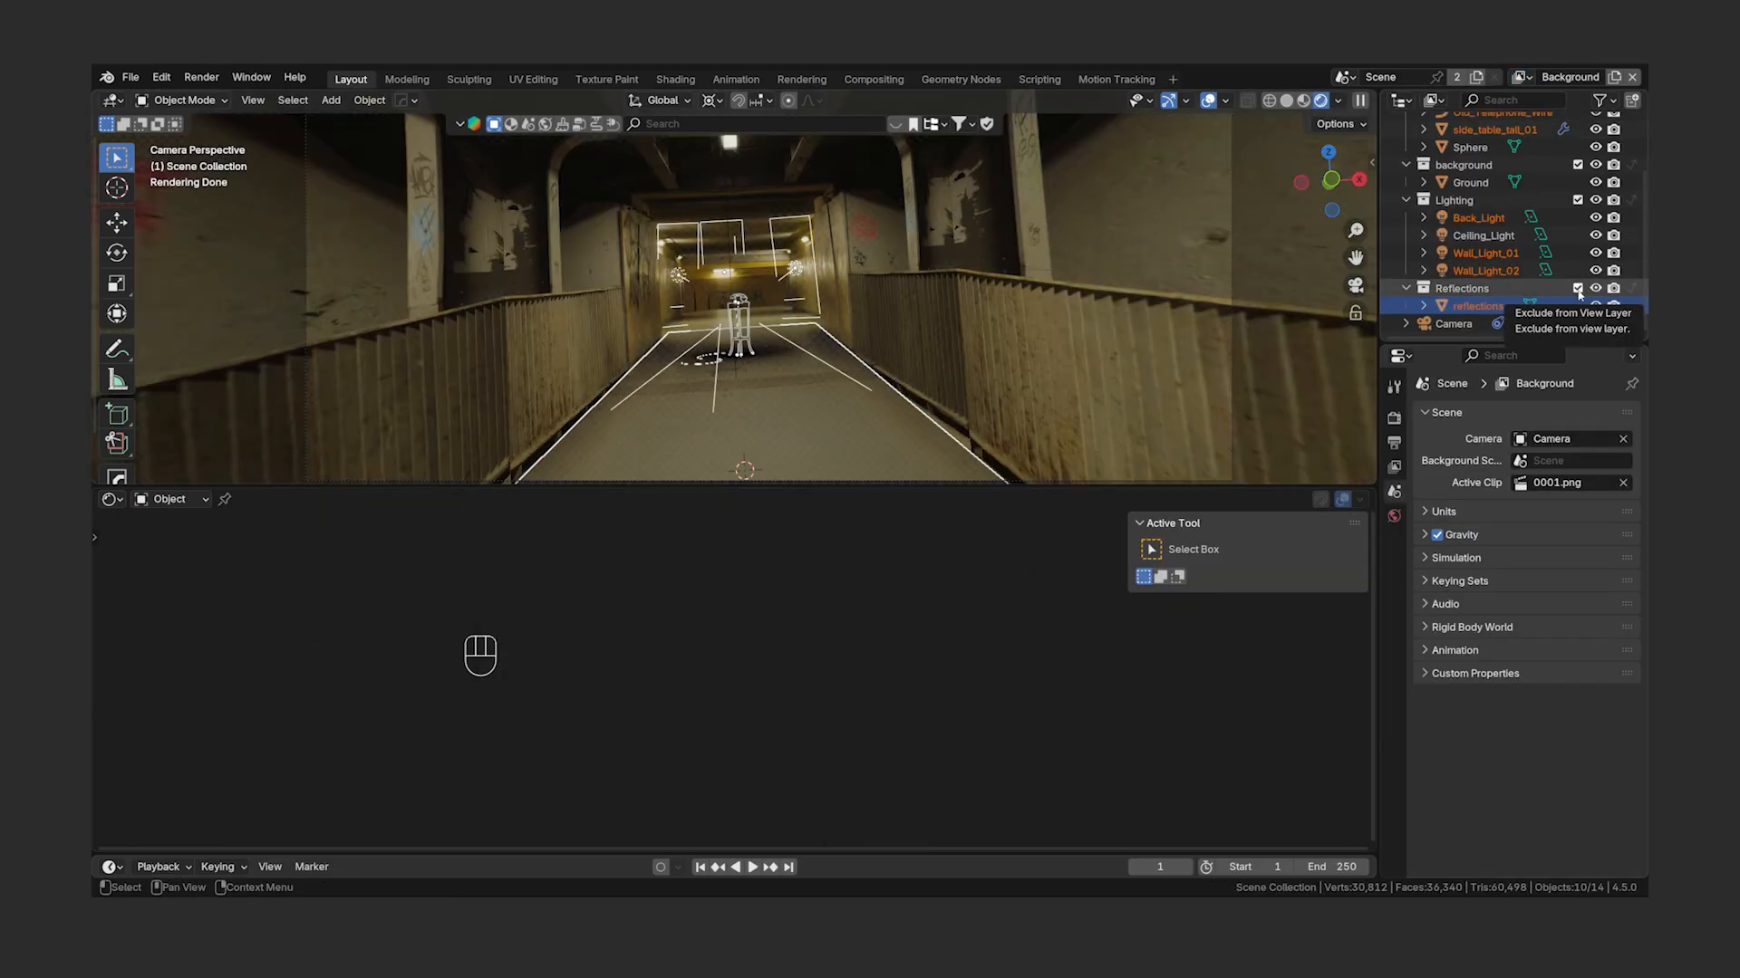
left_click(1520, 77)
left_click(1470, 108)
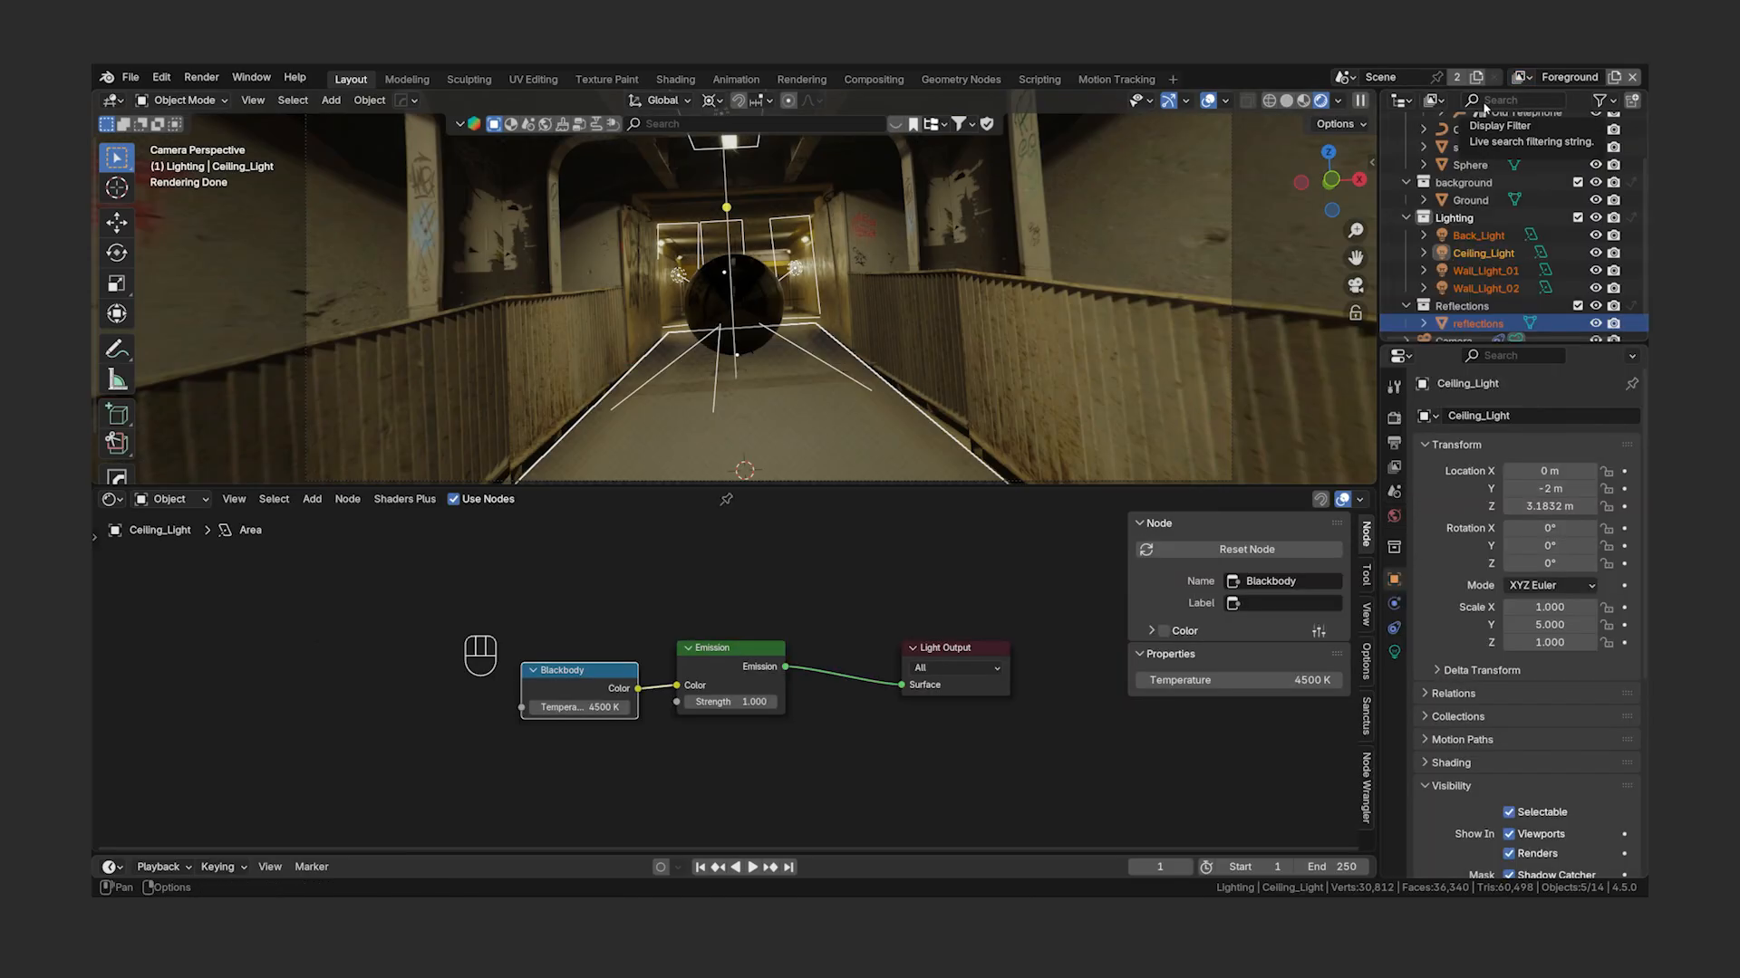
left_click(1631, 307)
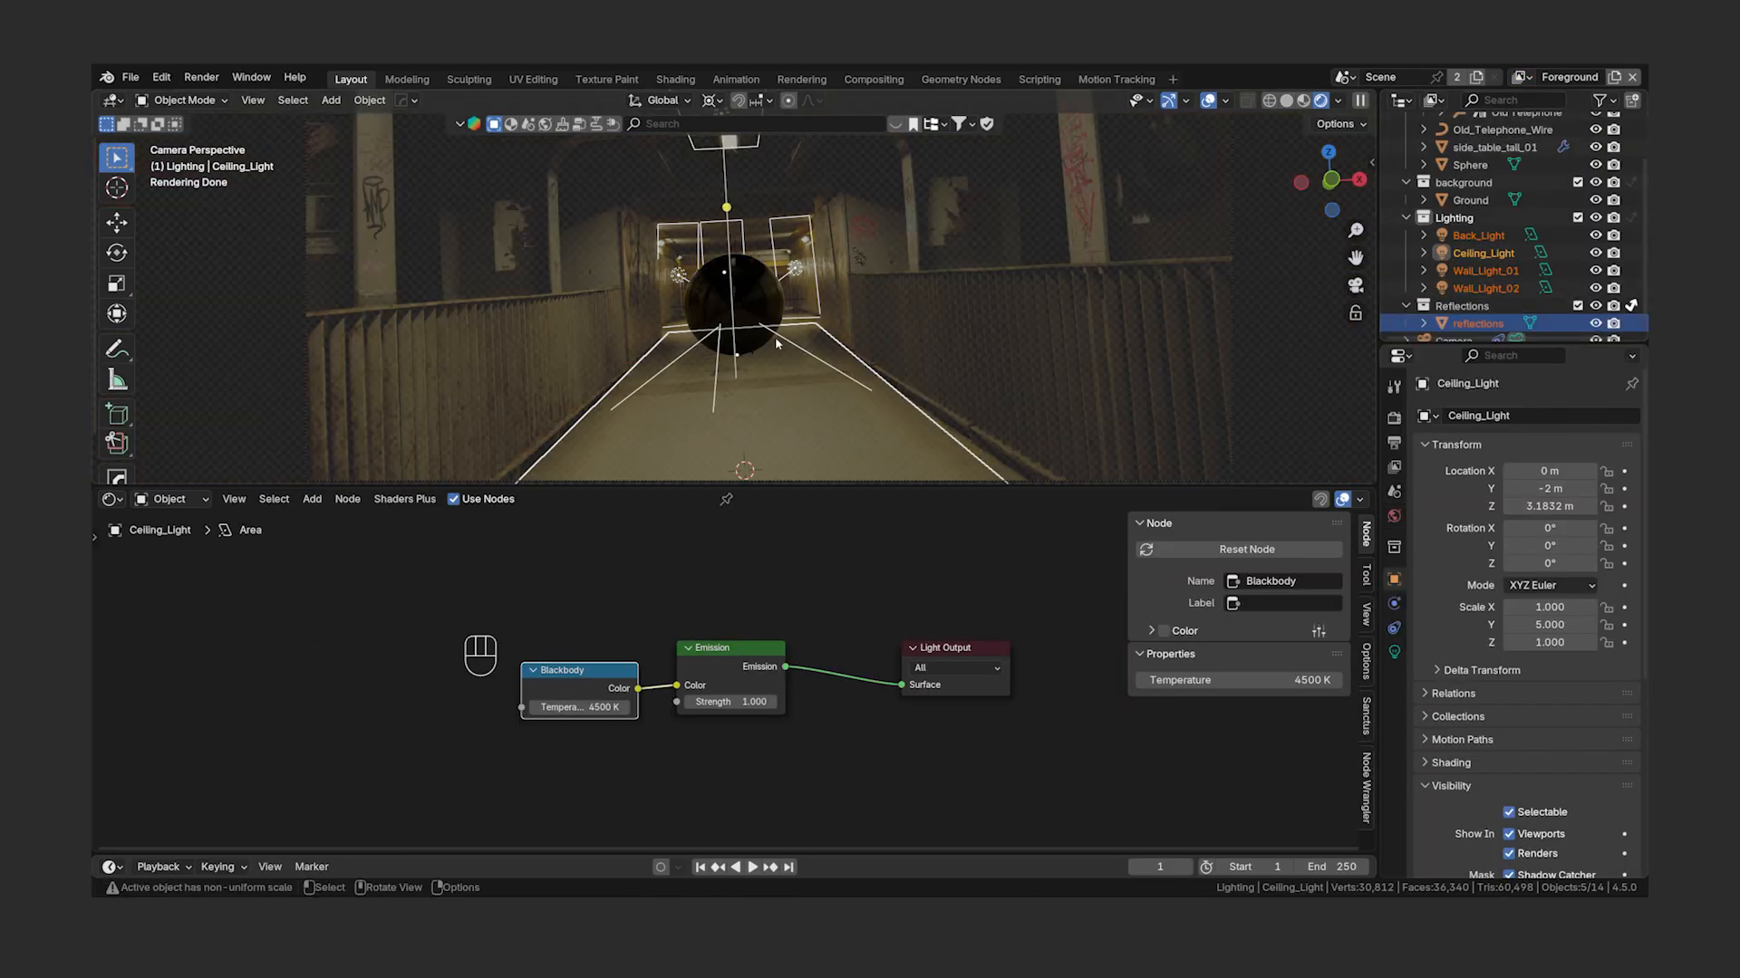
- Render frame 1 and examine the sphere and its reflections in the composited result
key("F12")
left_click(802, 79)
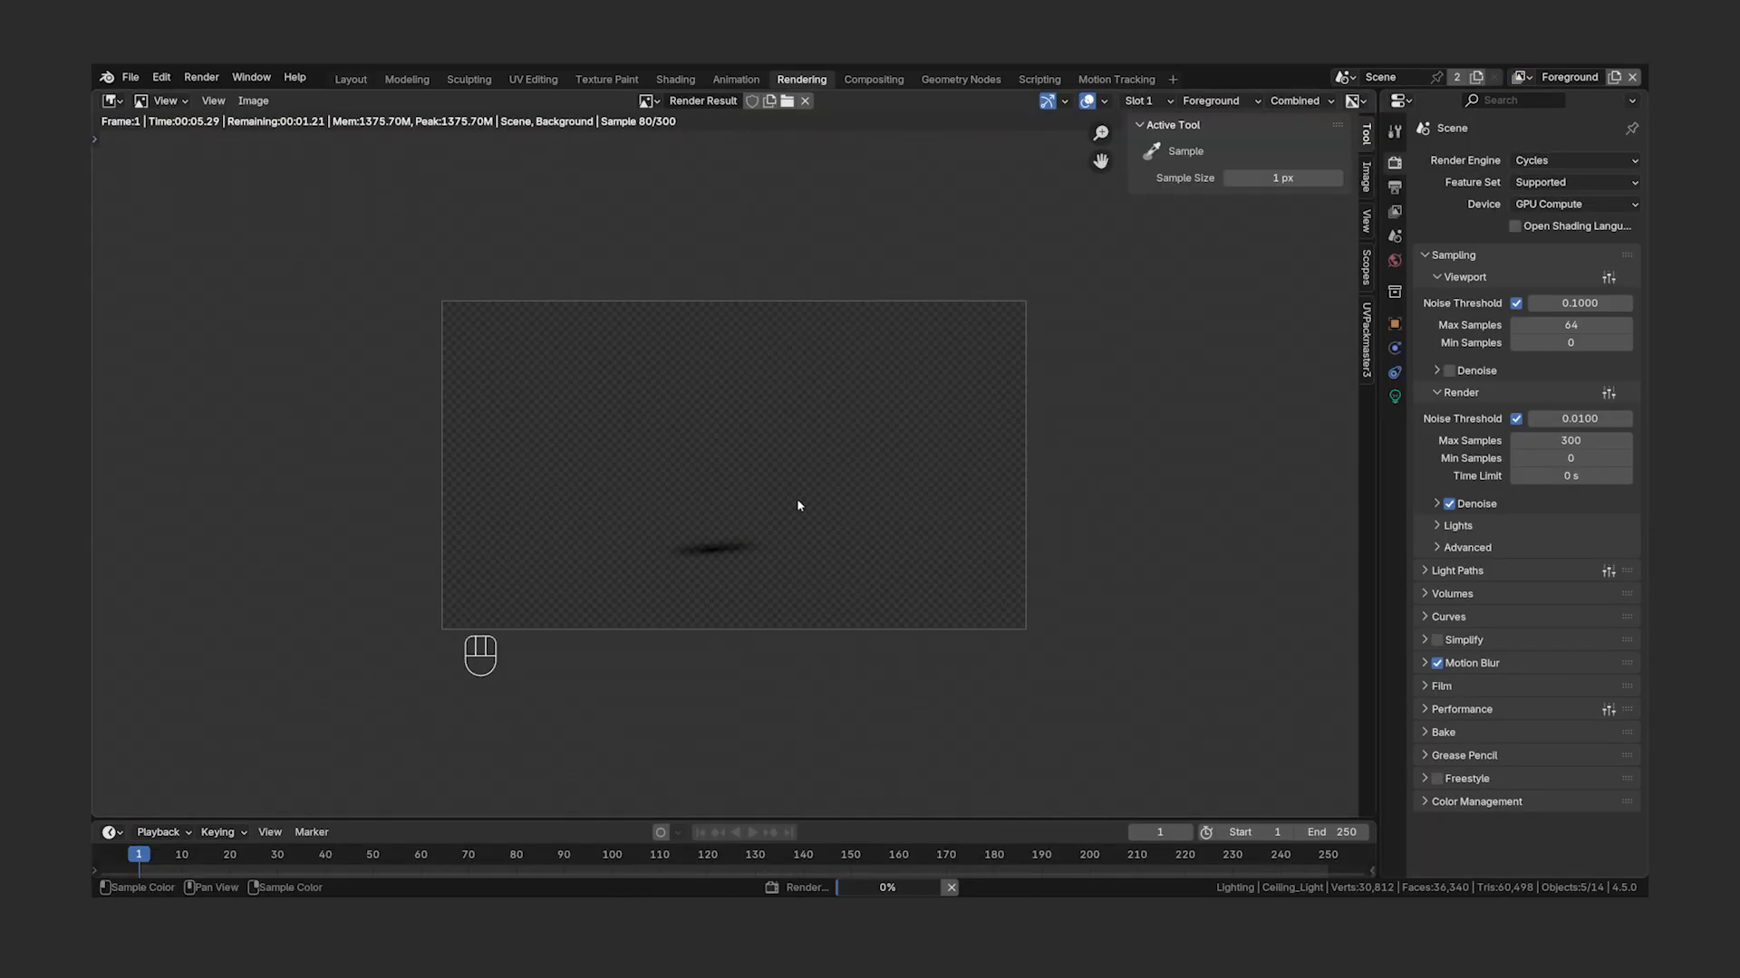
key("shift+Home")
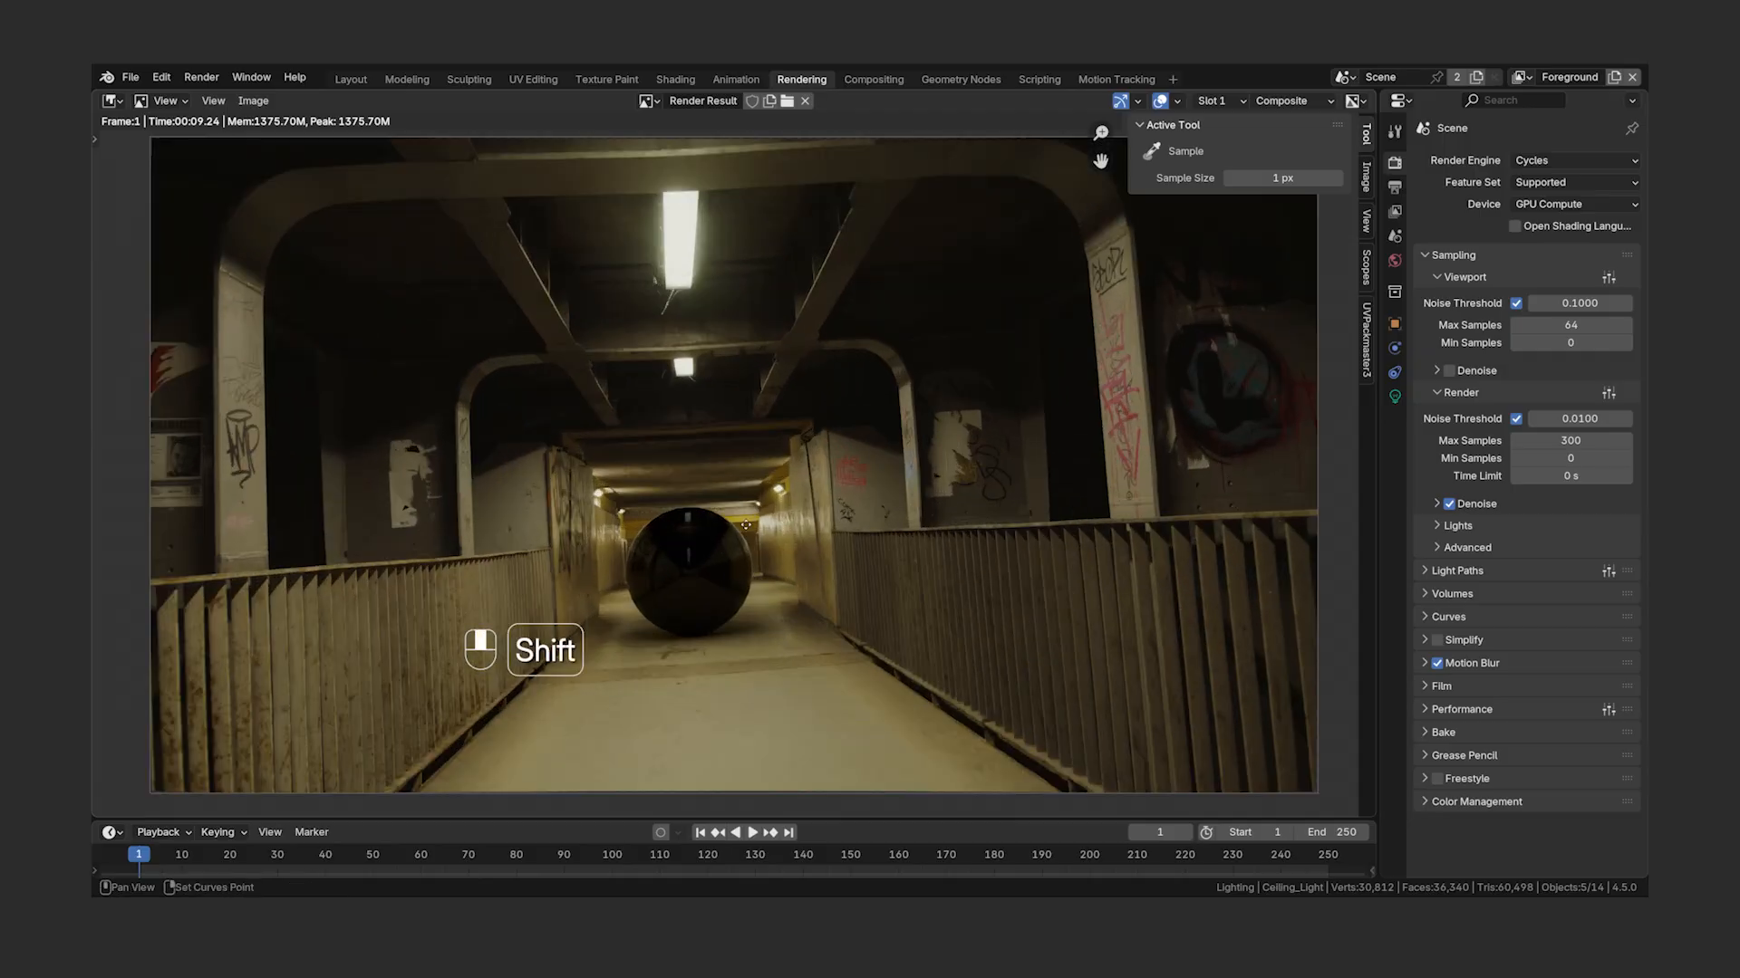
middle_click_drag(746, 525, 785, 453, "shift")
scroll(786, 454, "up", 3)
scroll(786, 446, "down", 6)
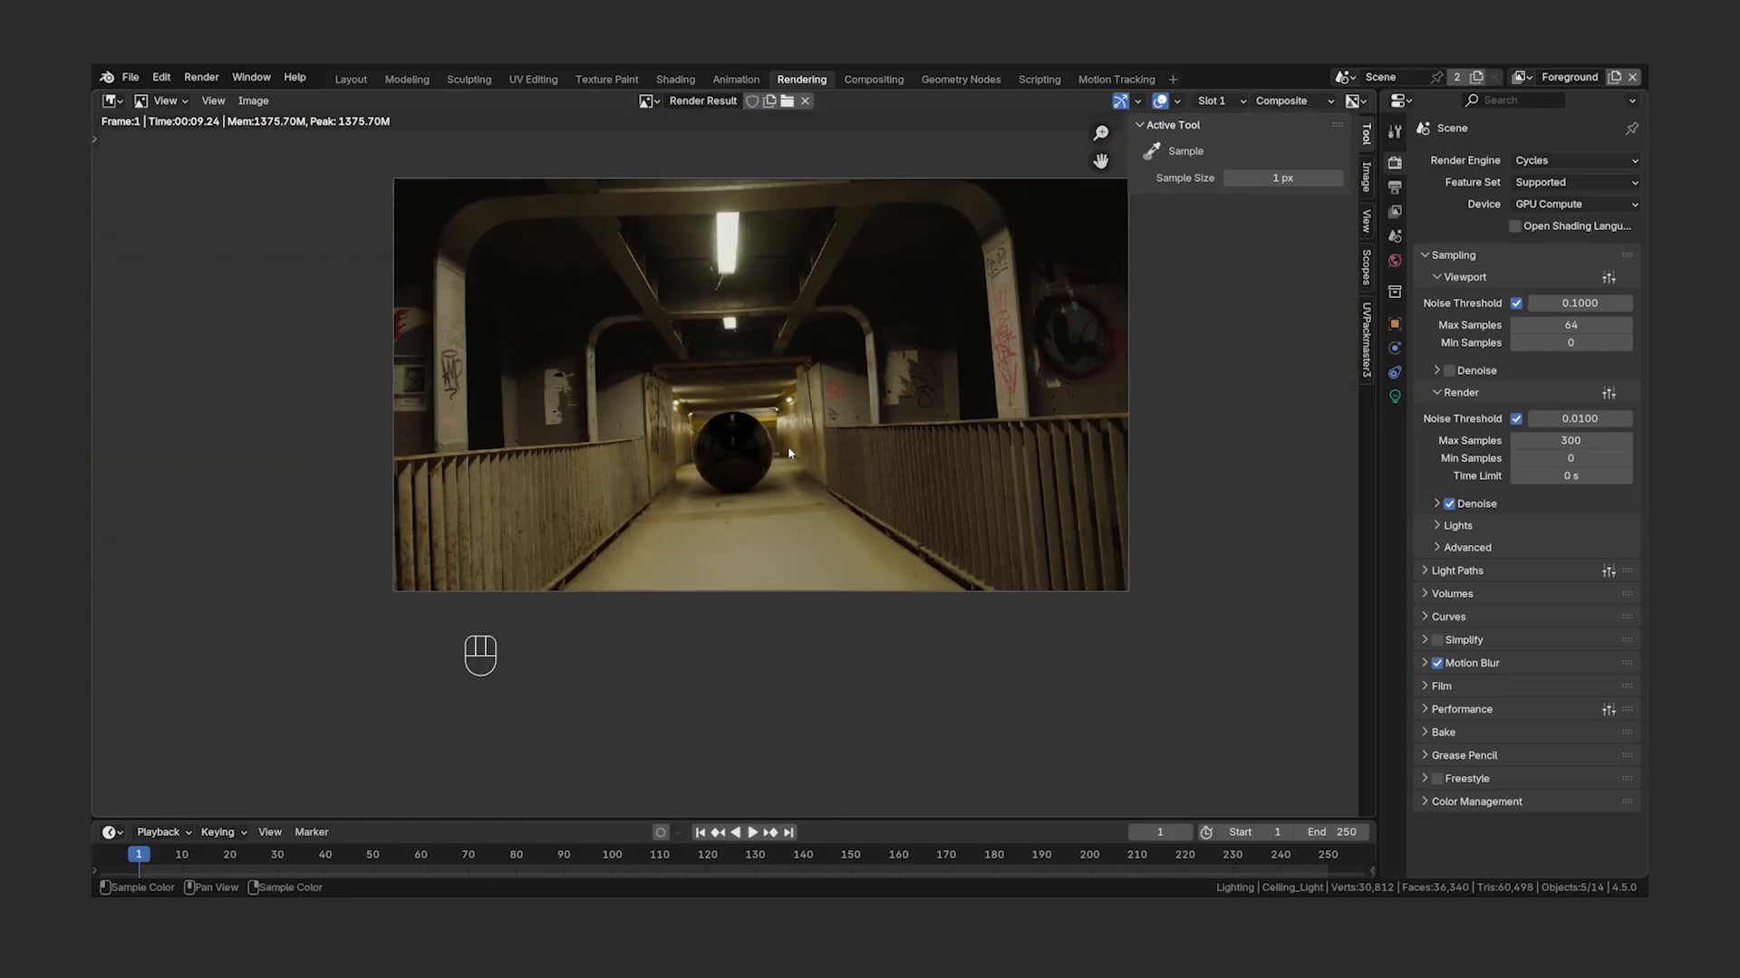
scroll(784, 471, "up", 2)
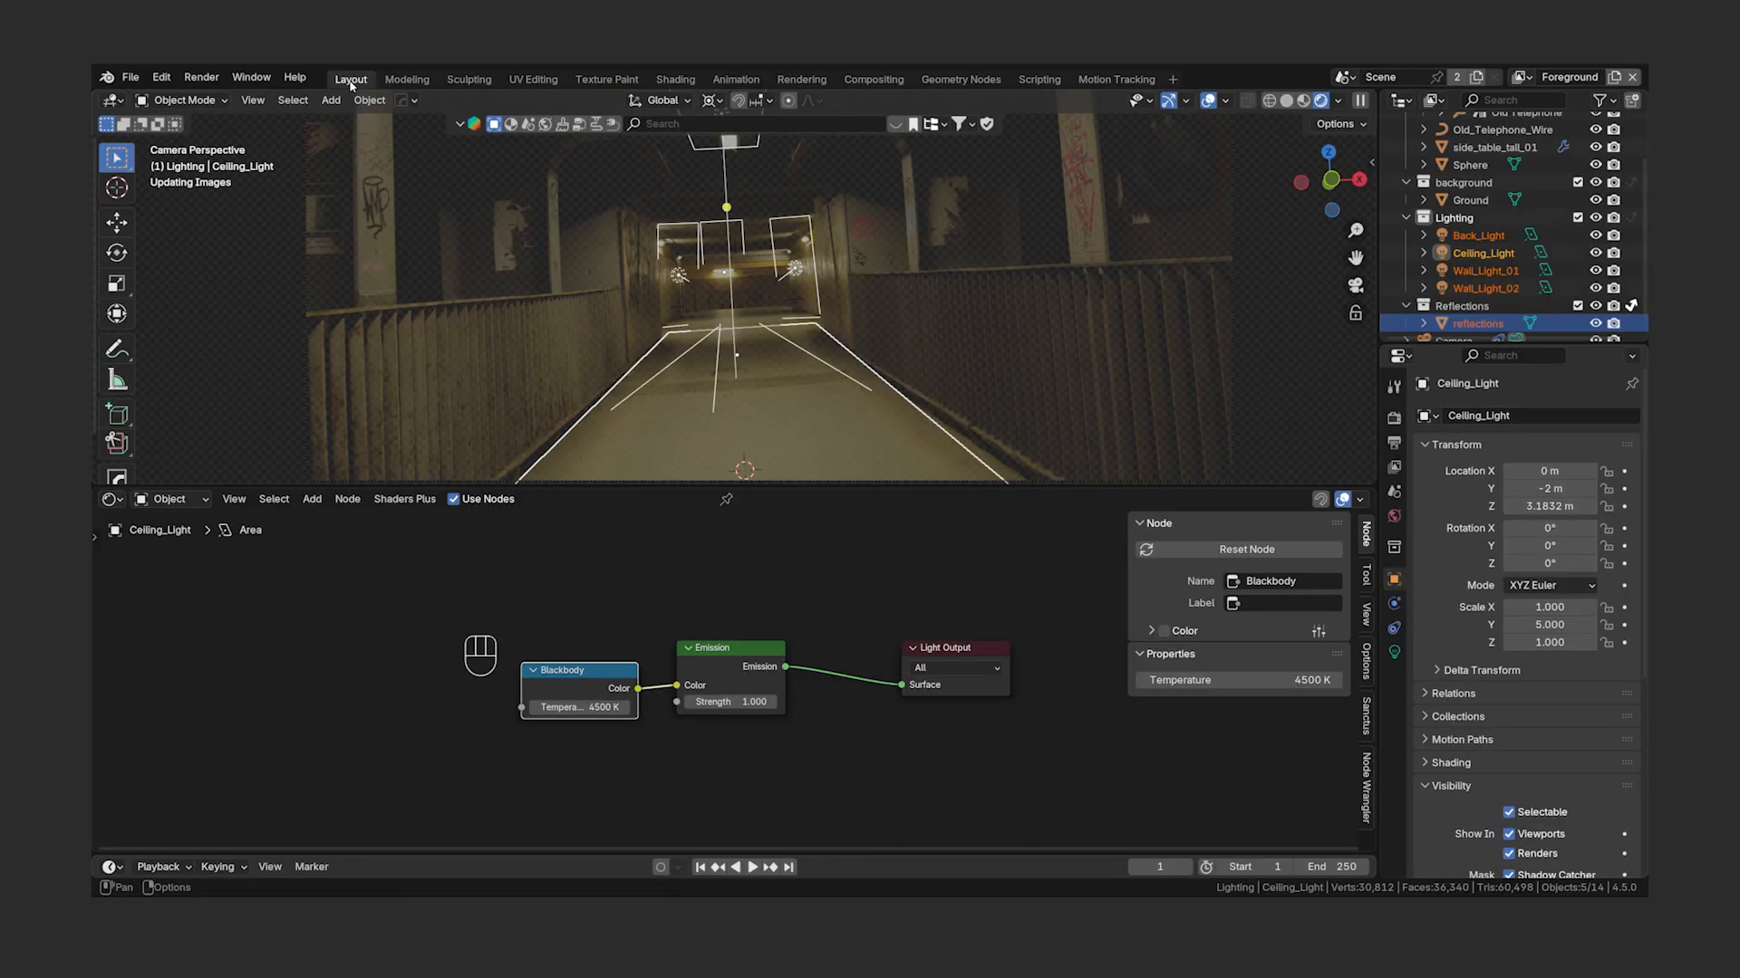
- Hide the sphere and enlarge the 3D viewport to inspect the telephone and its table
left_click(759, 291)
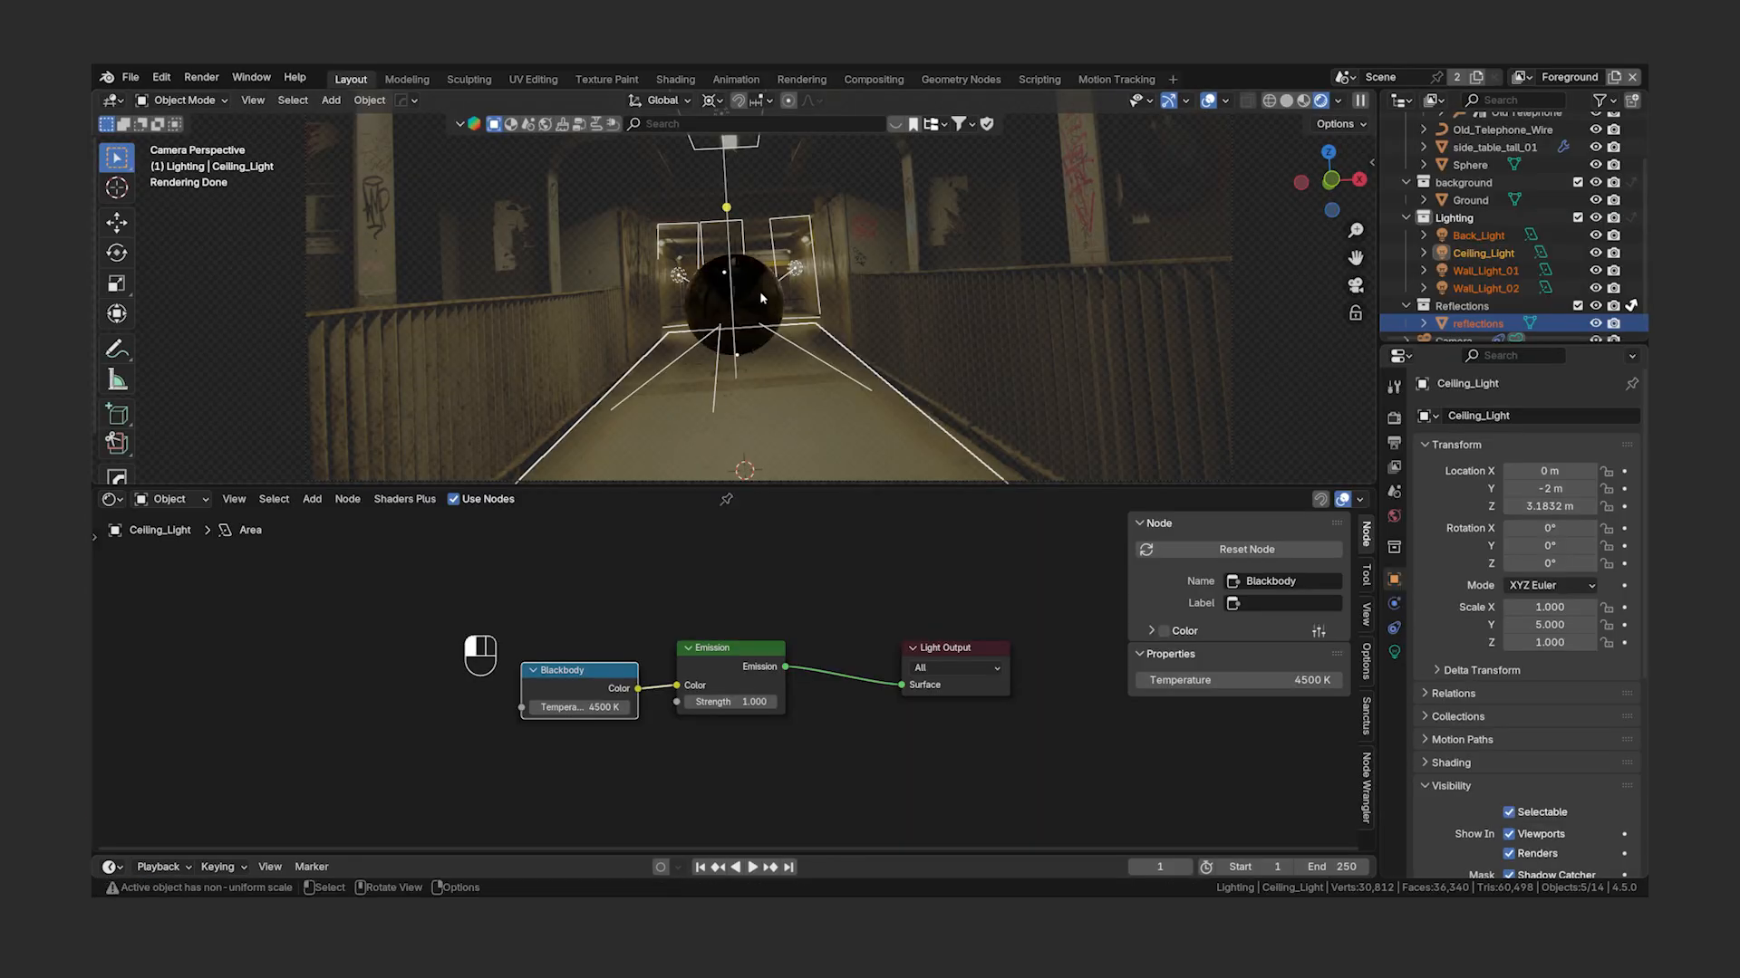
key("h")
scroll(781, 380, "up", 6)
middle_click_drag(807, 408, 775, 314, "shift")
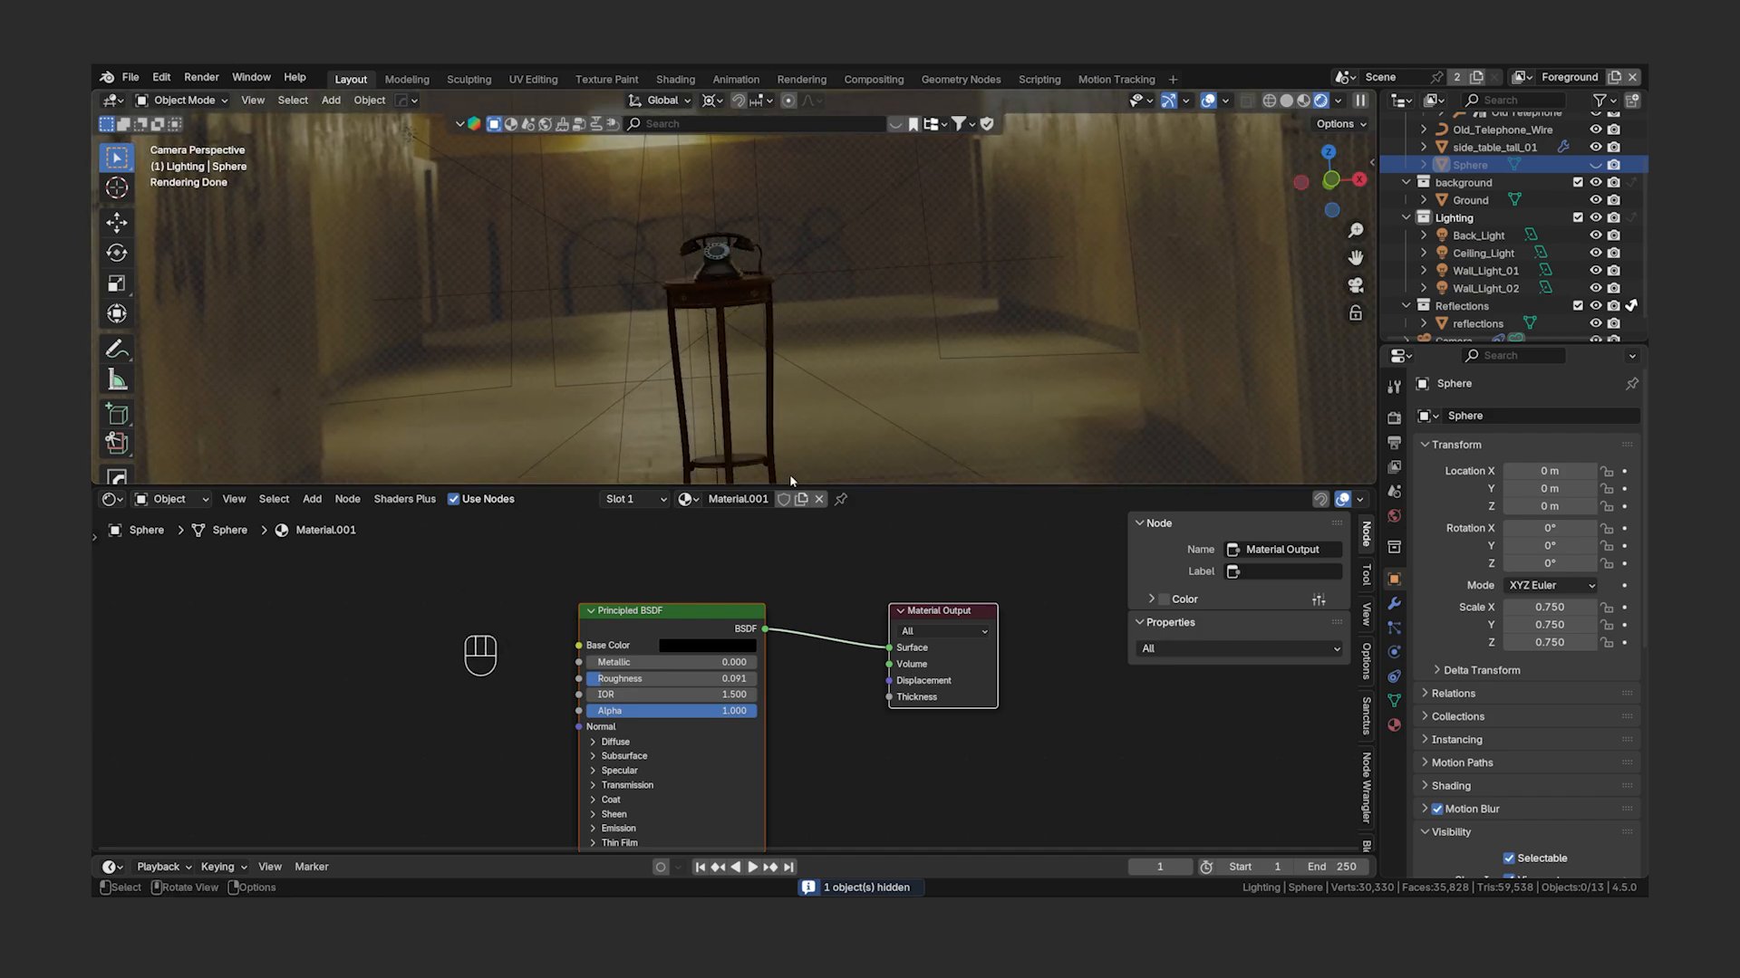
left_click_drag(790, 484, 790, 613)
scroll(791, 420, "down", 5)
middle_click_drag(765, 311, 778, 399, "shift")
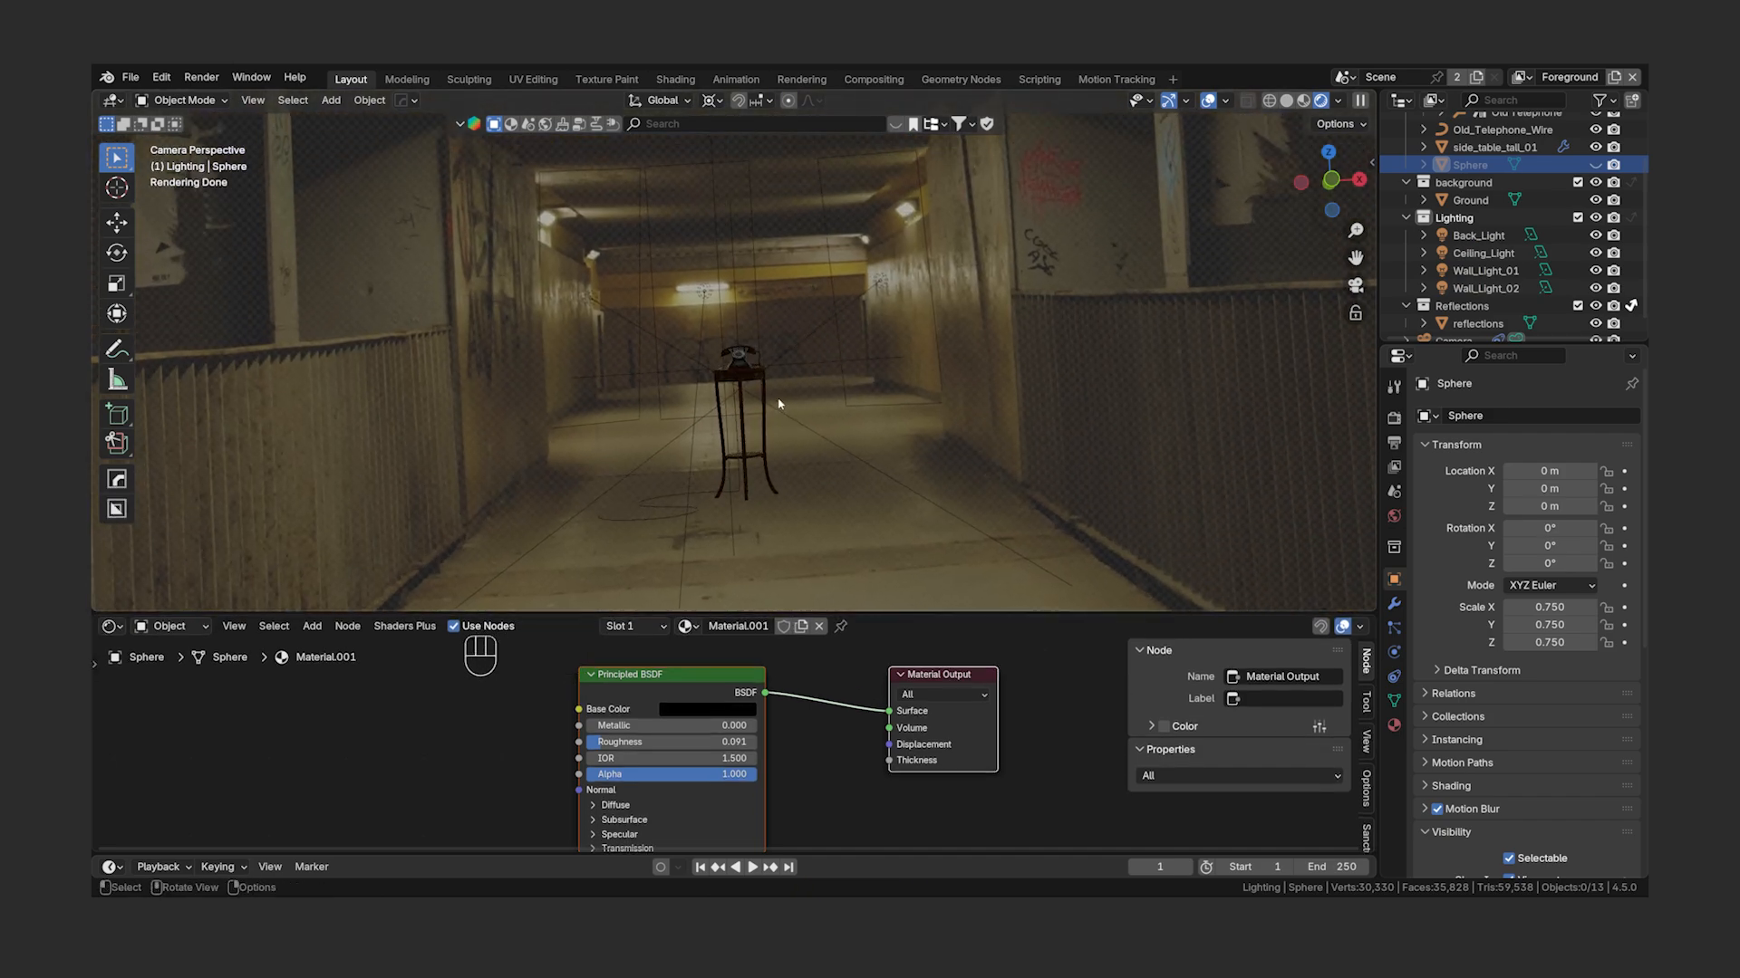
- Enable Glossy ray visibility for Ceiling_Light
left_click(1478, 254)
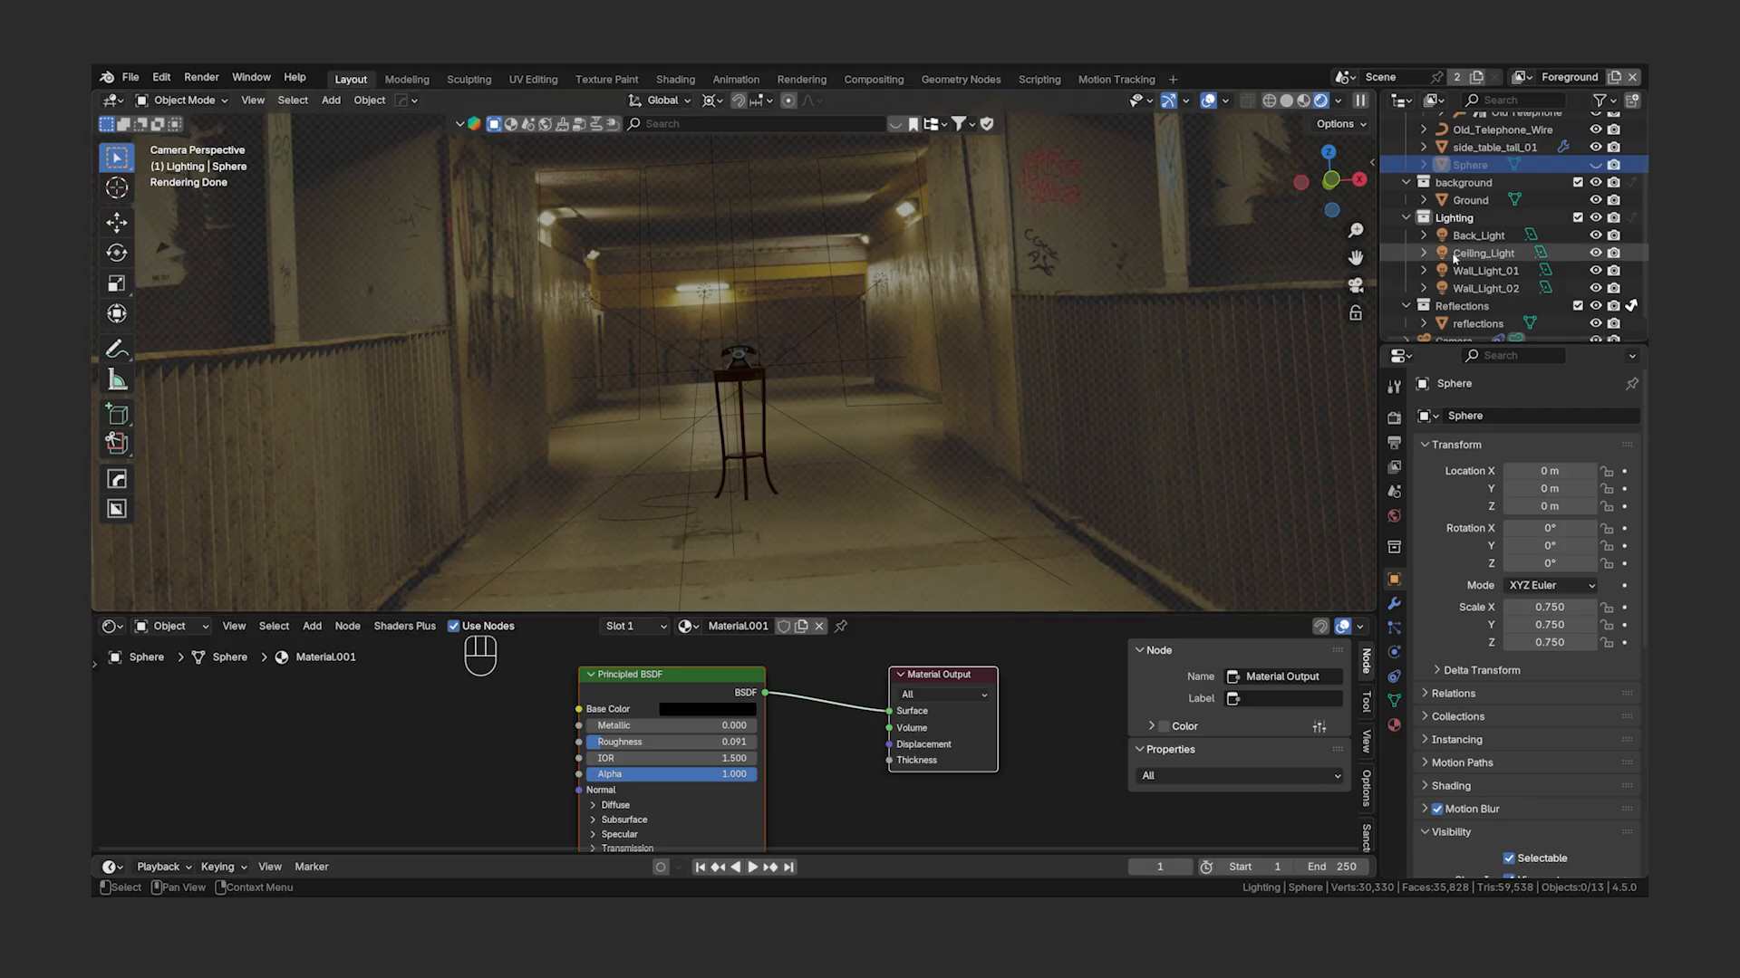
scroll(1470, 618, "down", 6)
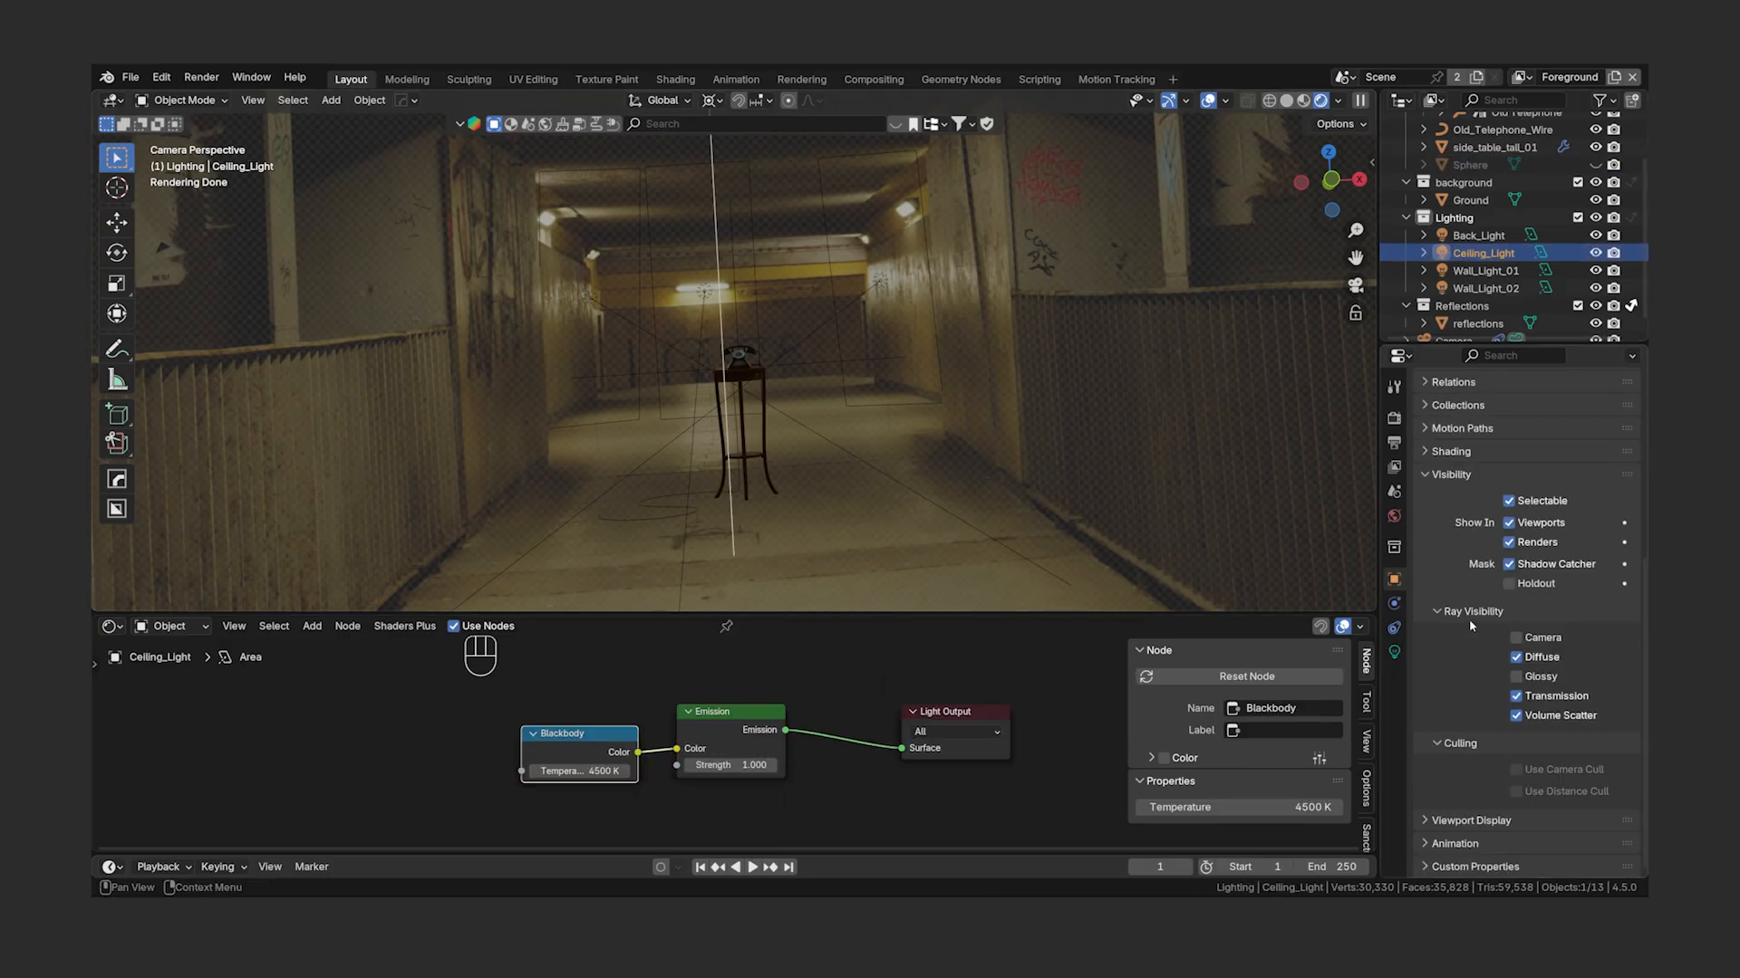
left_click(1518, 681)
middle_click_drag(754, 380, 772, 467, "shift")
- Hide the sphere and the reflections object to view the telephone without the projected reflections
left_click(1477, 323)
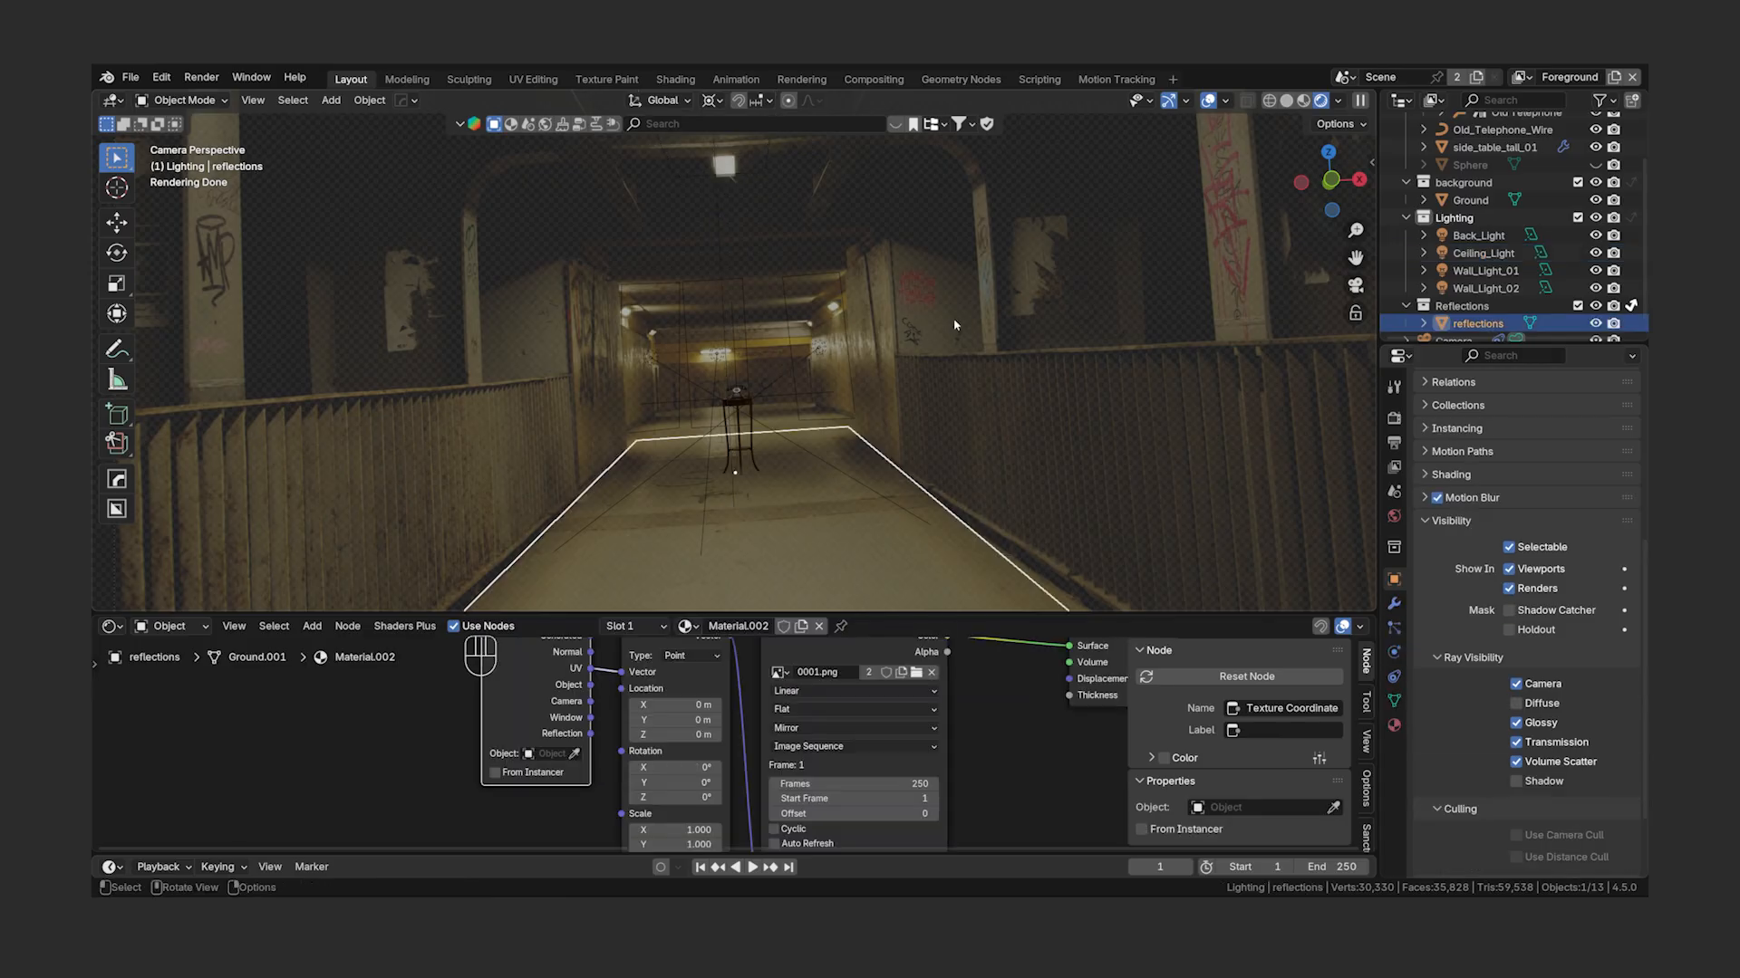
middle_click_drag(862, 500, 828, 404, "shift")
key("h")
key("alt+h")
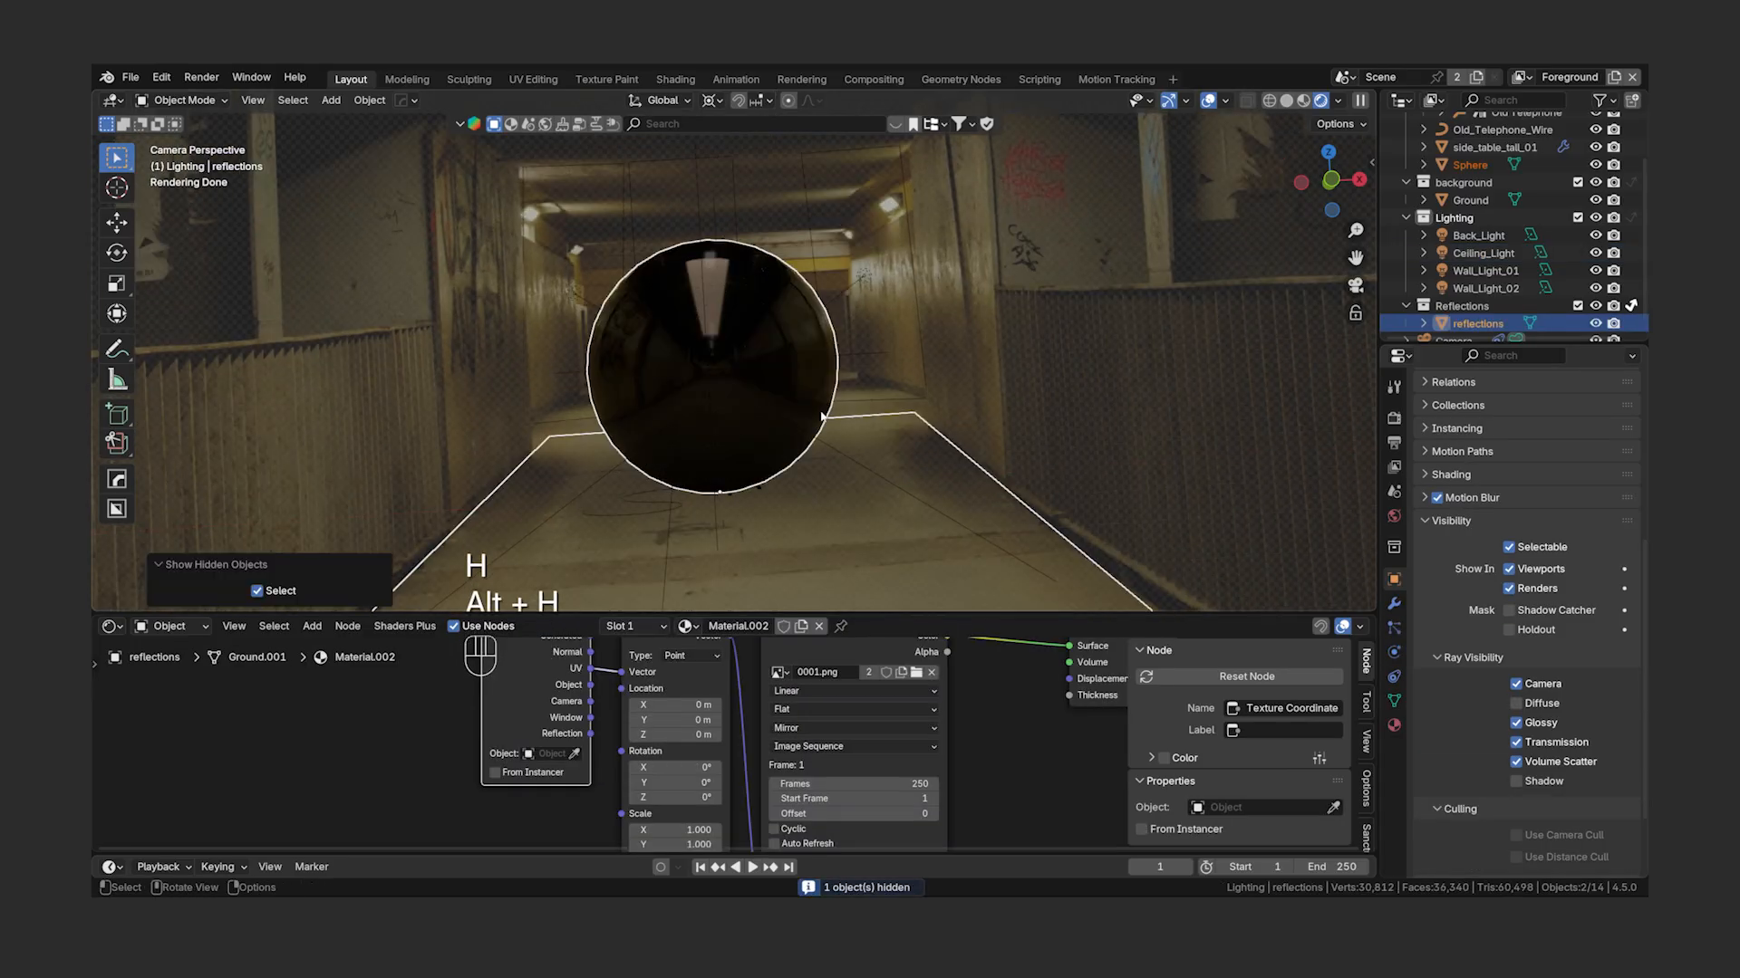
left_click(802, 361)
key("h")
left_click(861, 453)
key("h")
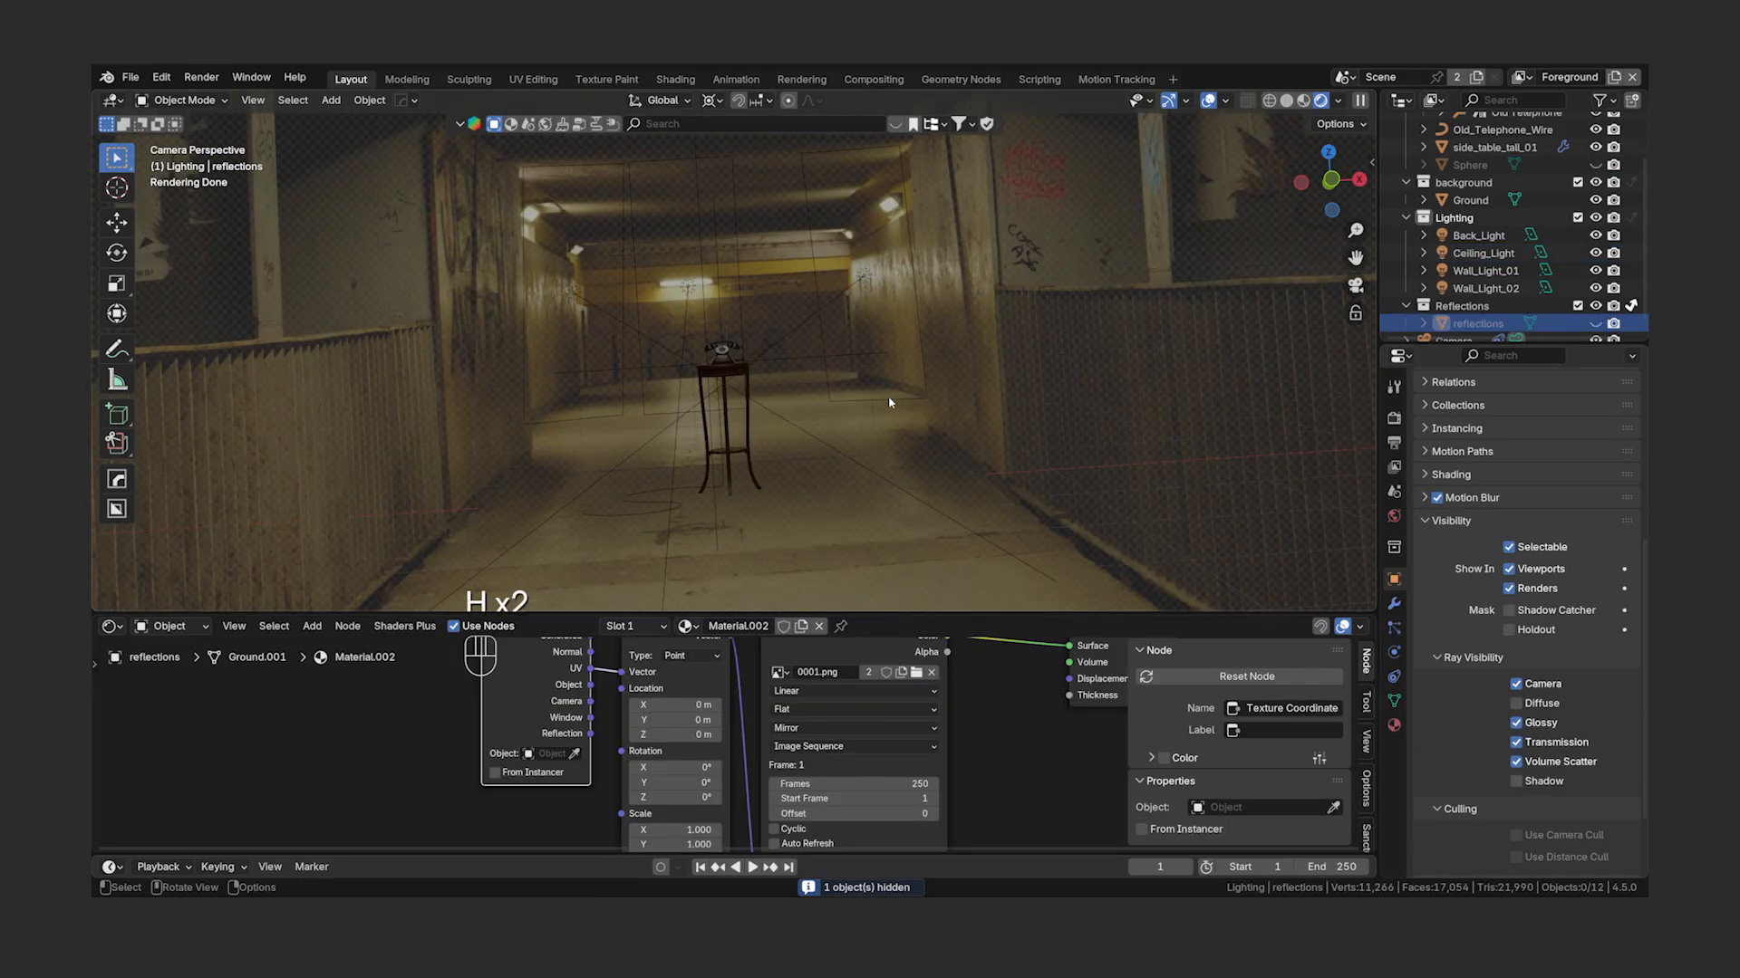
- Undo and redo hiding the reflections object to compare the telephone's look with and without it
key("ctrl+z")
scroll(868, 372, "up", 4)
key("ctrl+shift+z")
key("ctrl+z")
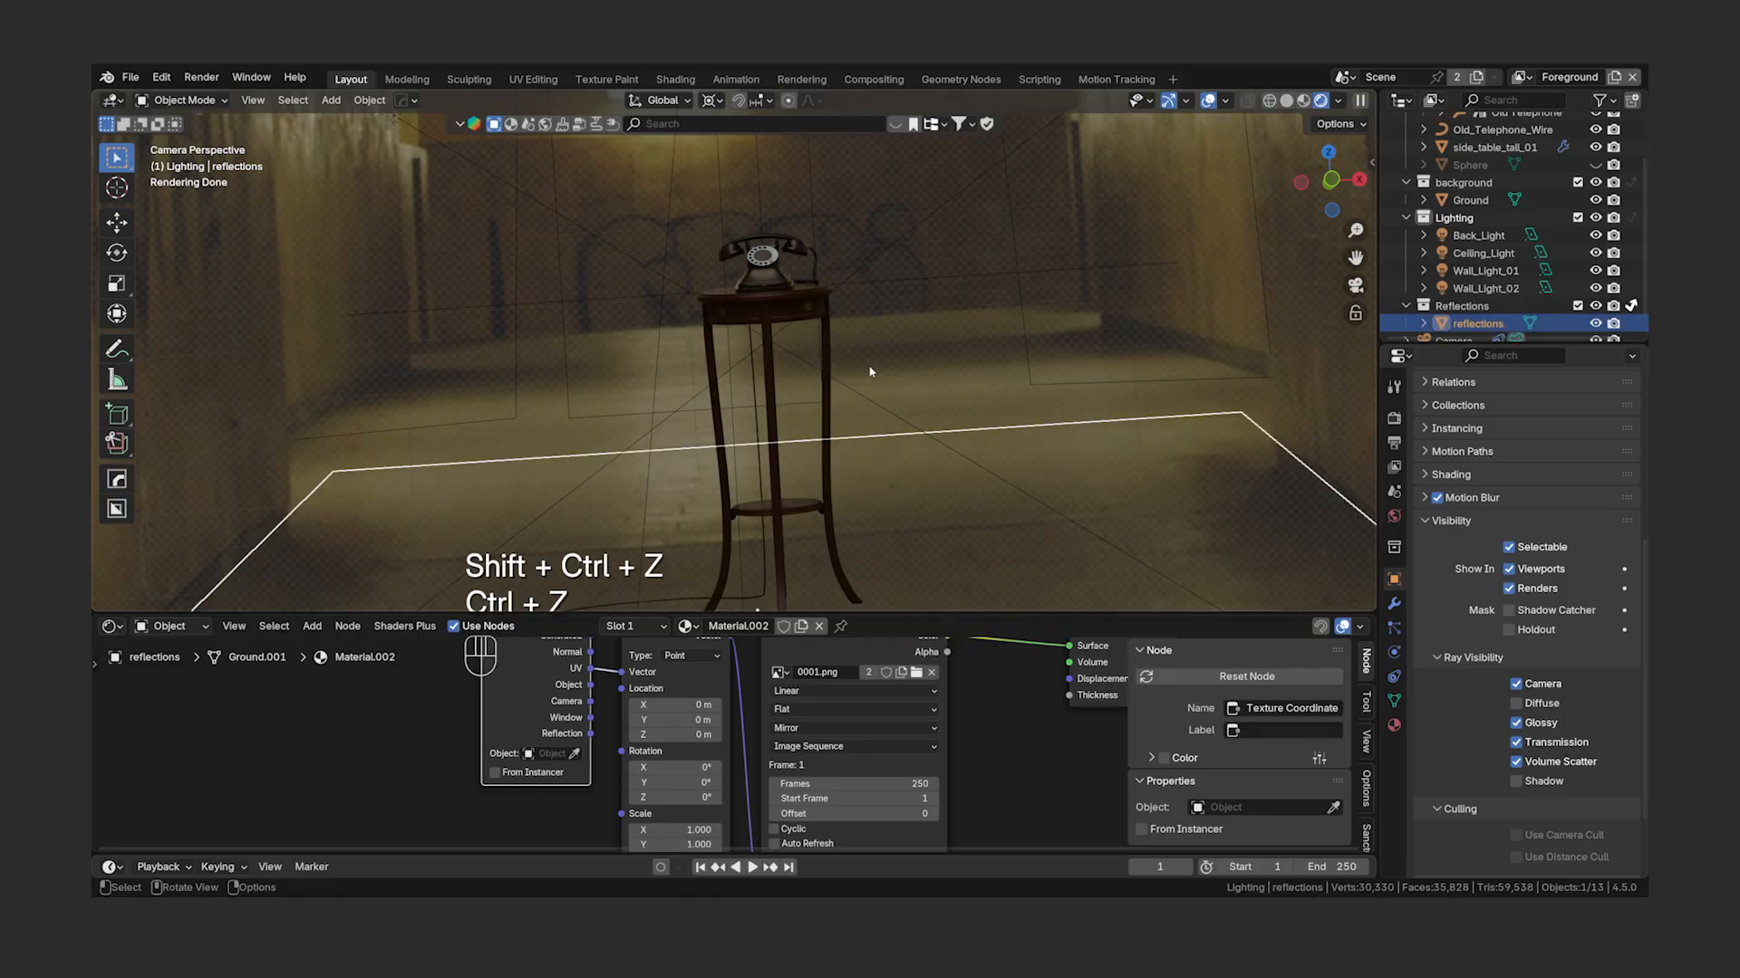
key("ctrl+z")
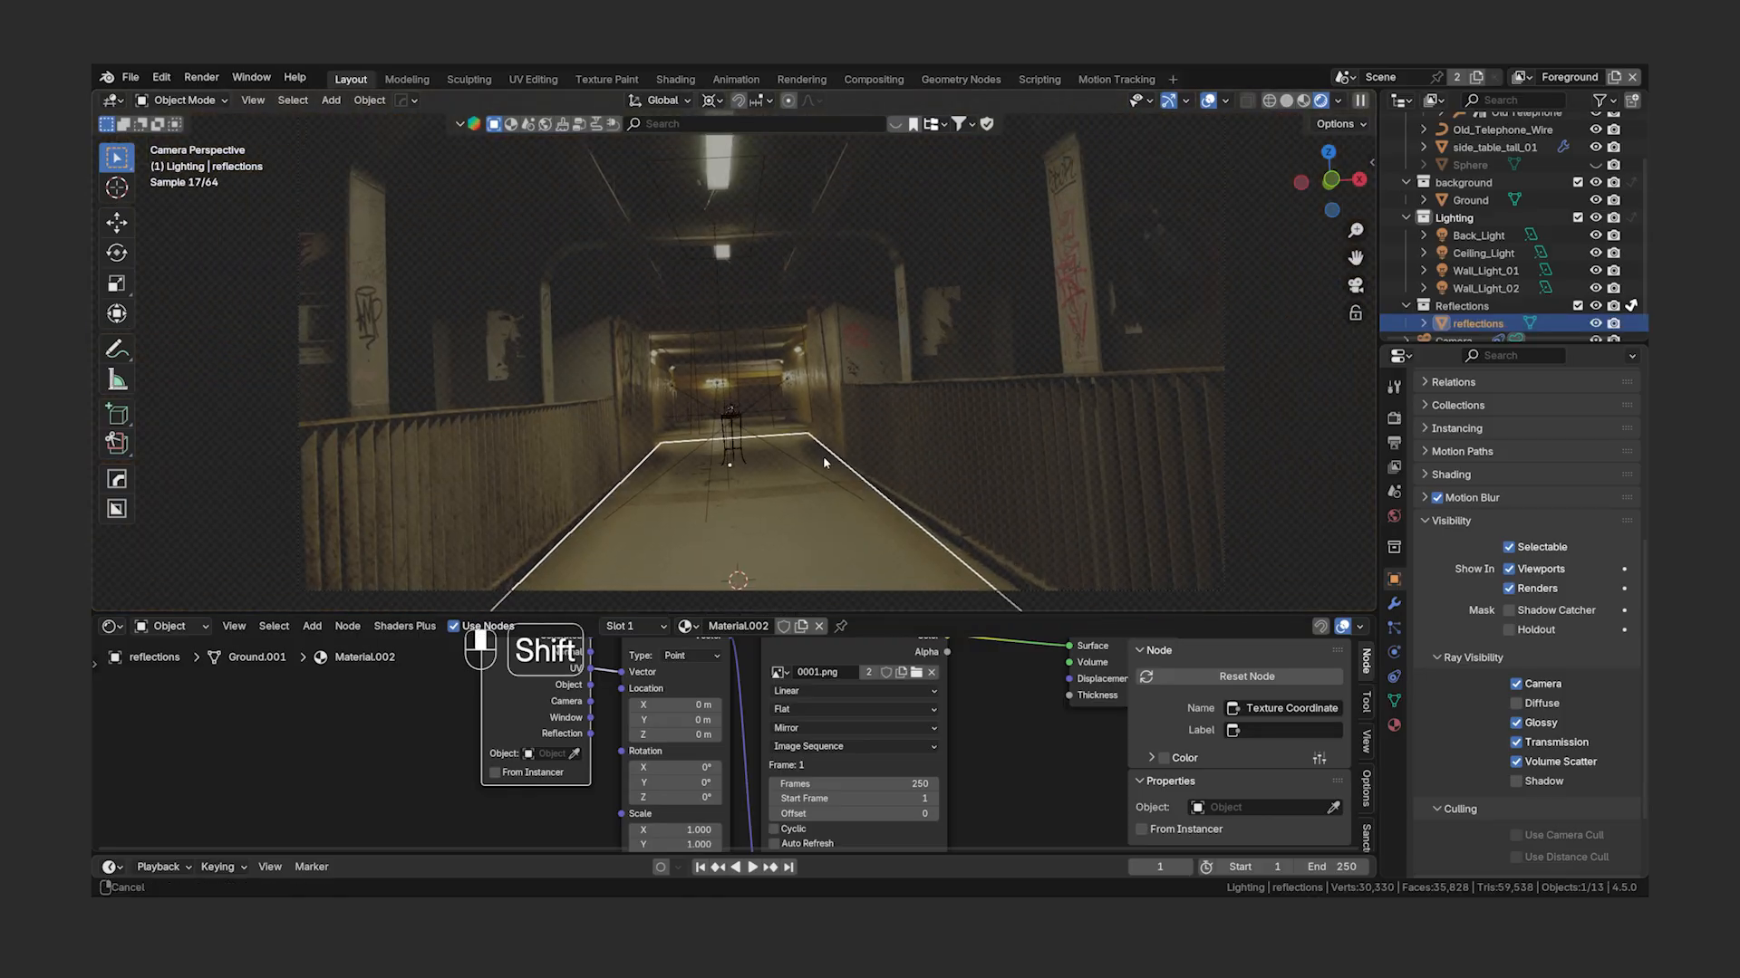
- Reveal the hidden sphere and disable Glossy ray visibility for Ceiling_Light
key("alt+h")
middle_click_drag(788, 486, 819, 380, "shift")
left_click(740, 258)
left_click(1516, 676)
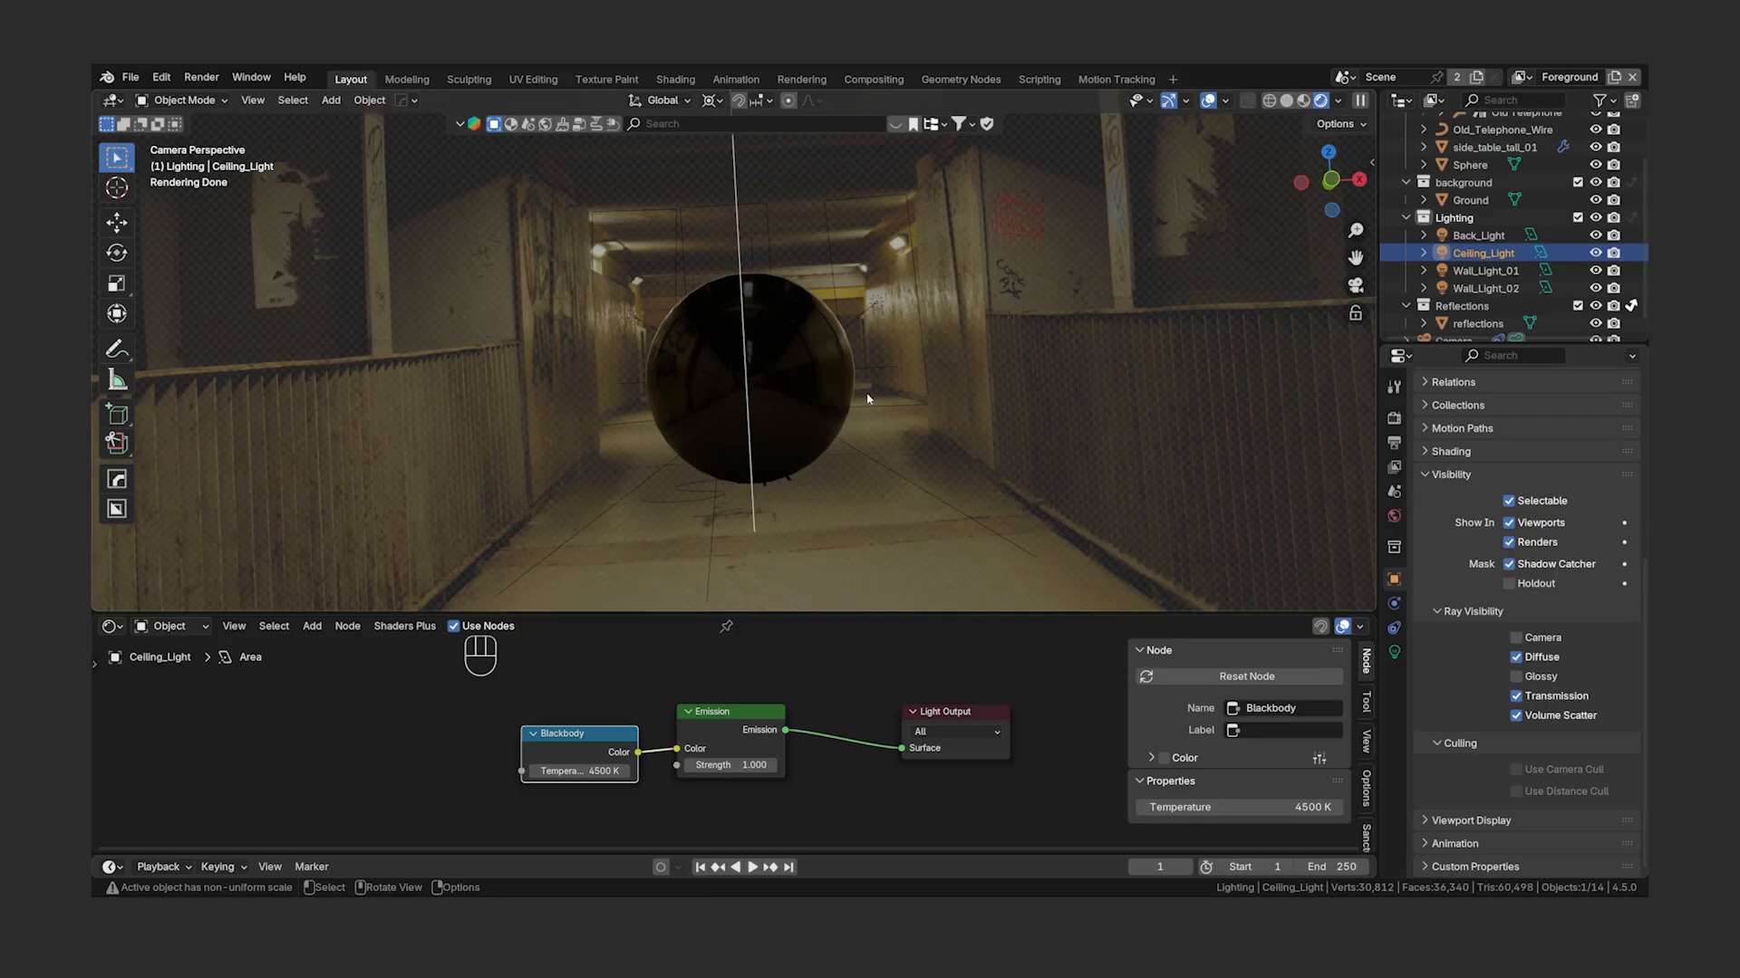
- Delete the reflections object and its Reflections collection
left_click(1462, 305)
left_click(1477, 323, "shift")
key("x")
left_click(985, 355)
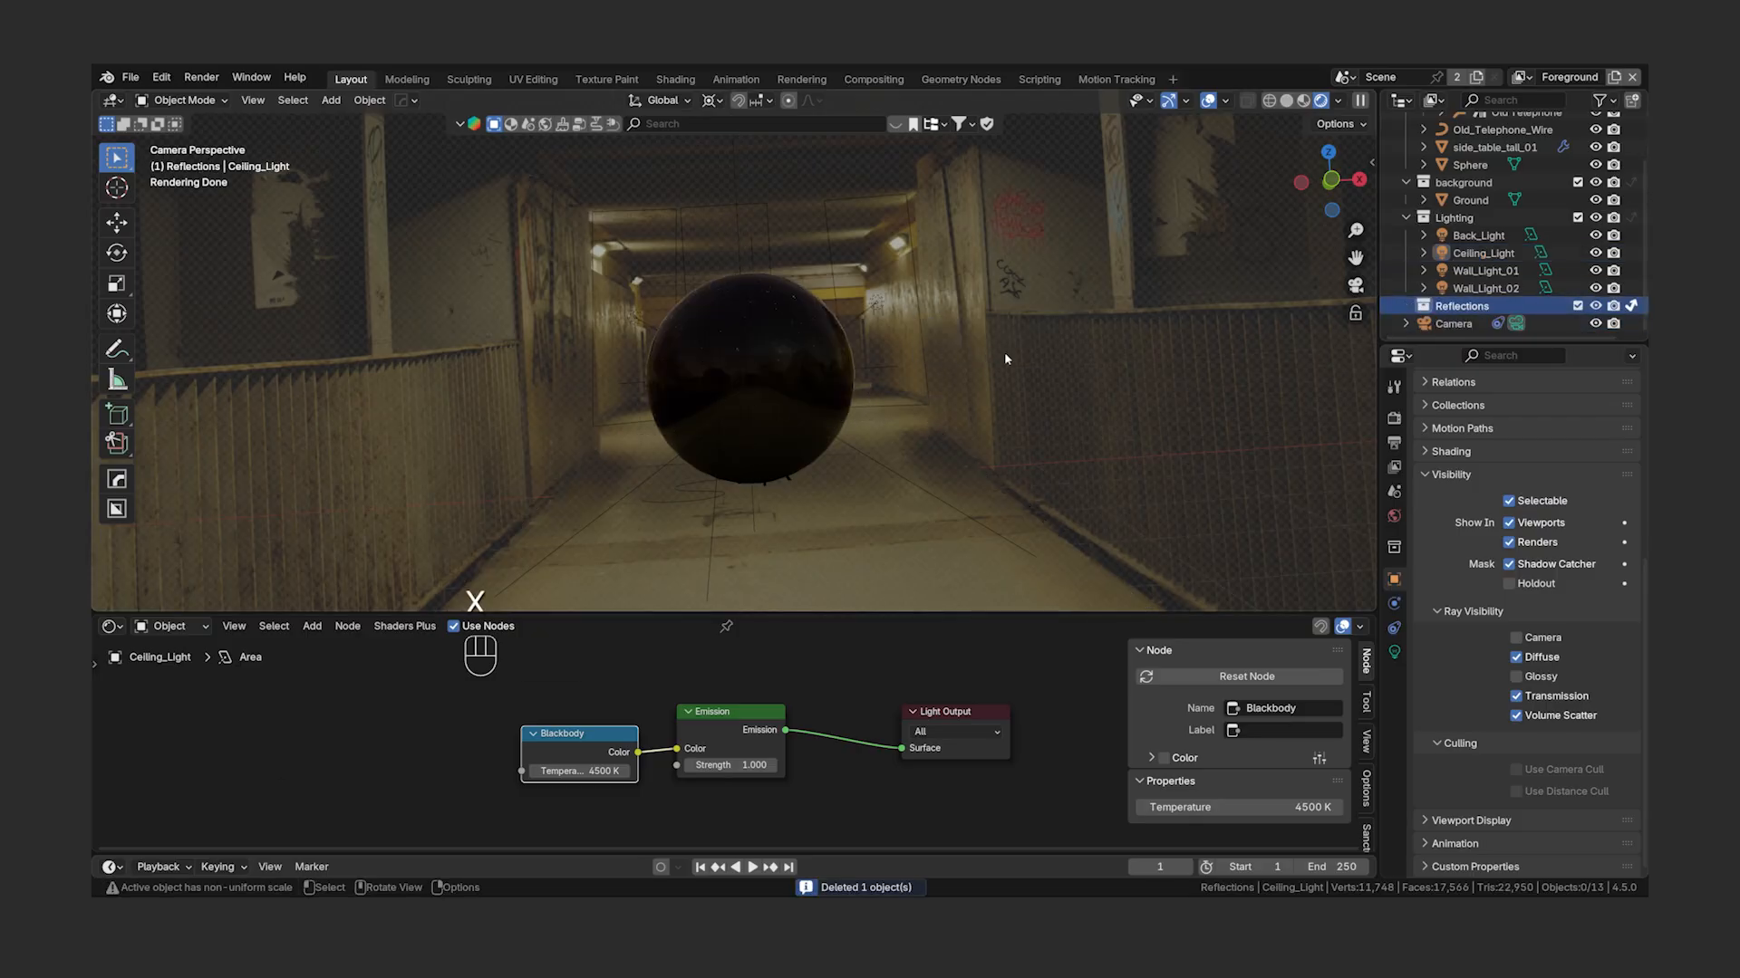
key("x")
- Switch to the All view layer and delete the sphere
left_click(1523, 77)
left_click(1471, 143)
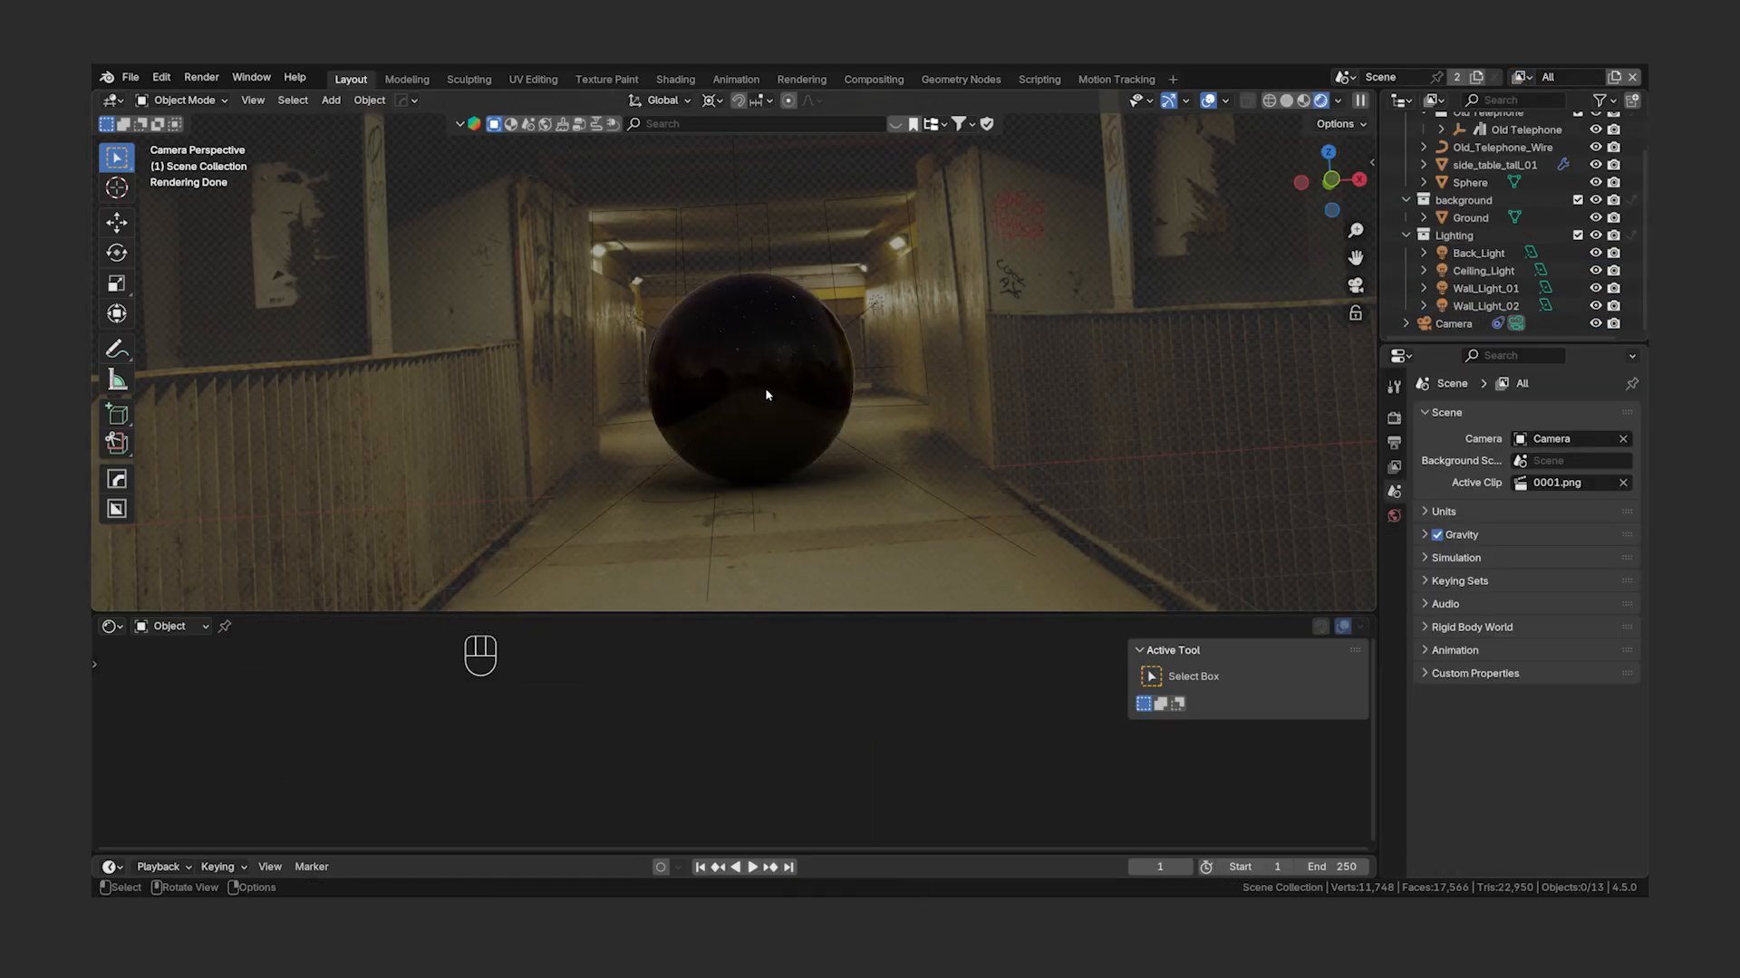
left_click(765, 389)
key("x")
left_click(797, 350)
- Turn Glossy ray visibility back on for Ceiling_Light in the All view layer
left_click(741, 316)
scroll(1483, 668, "down", 5)
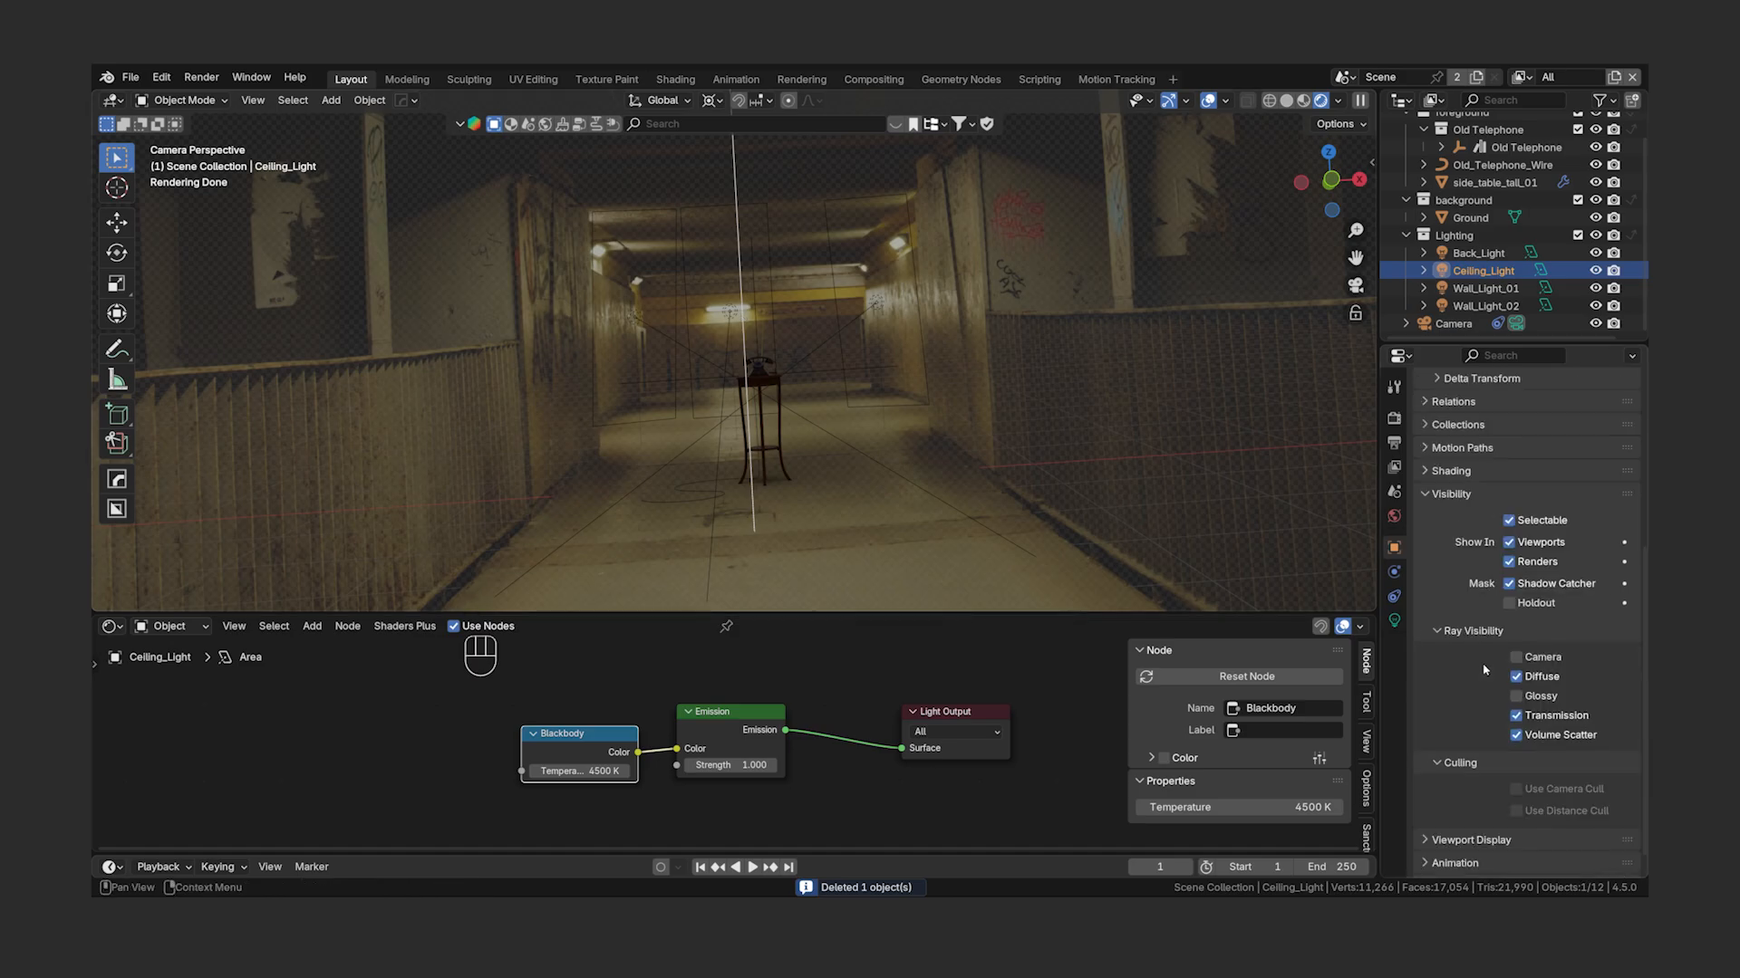
left_click(1516, 696)
left_click(1201, 363)
scroll(839, 345, "down", 3)
middle_click_drag(839, 345, 823, 365, "shift")
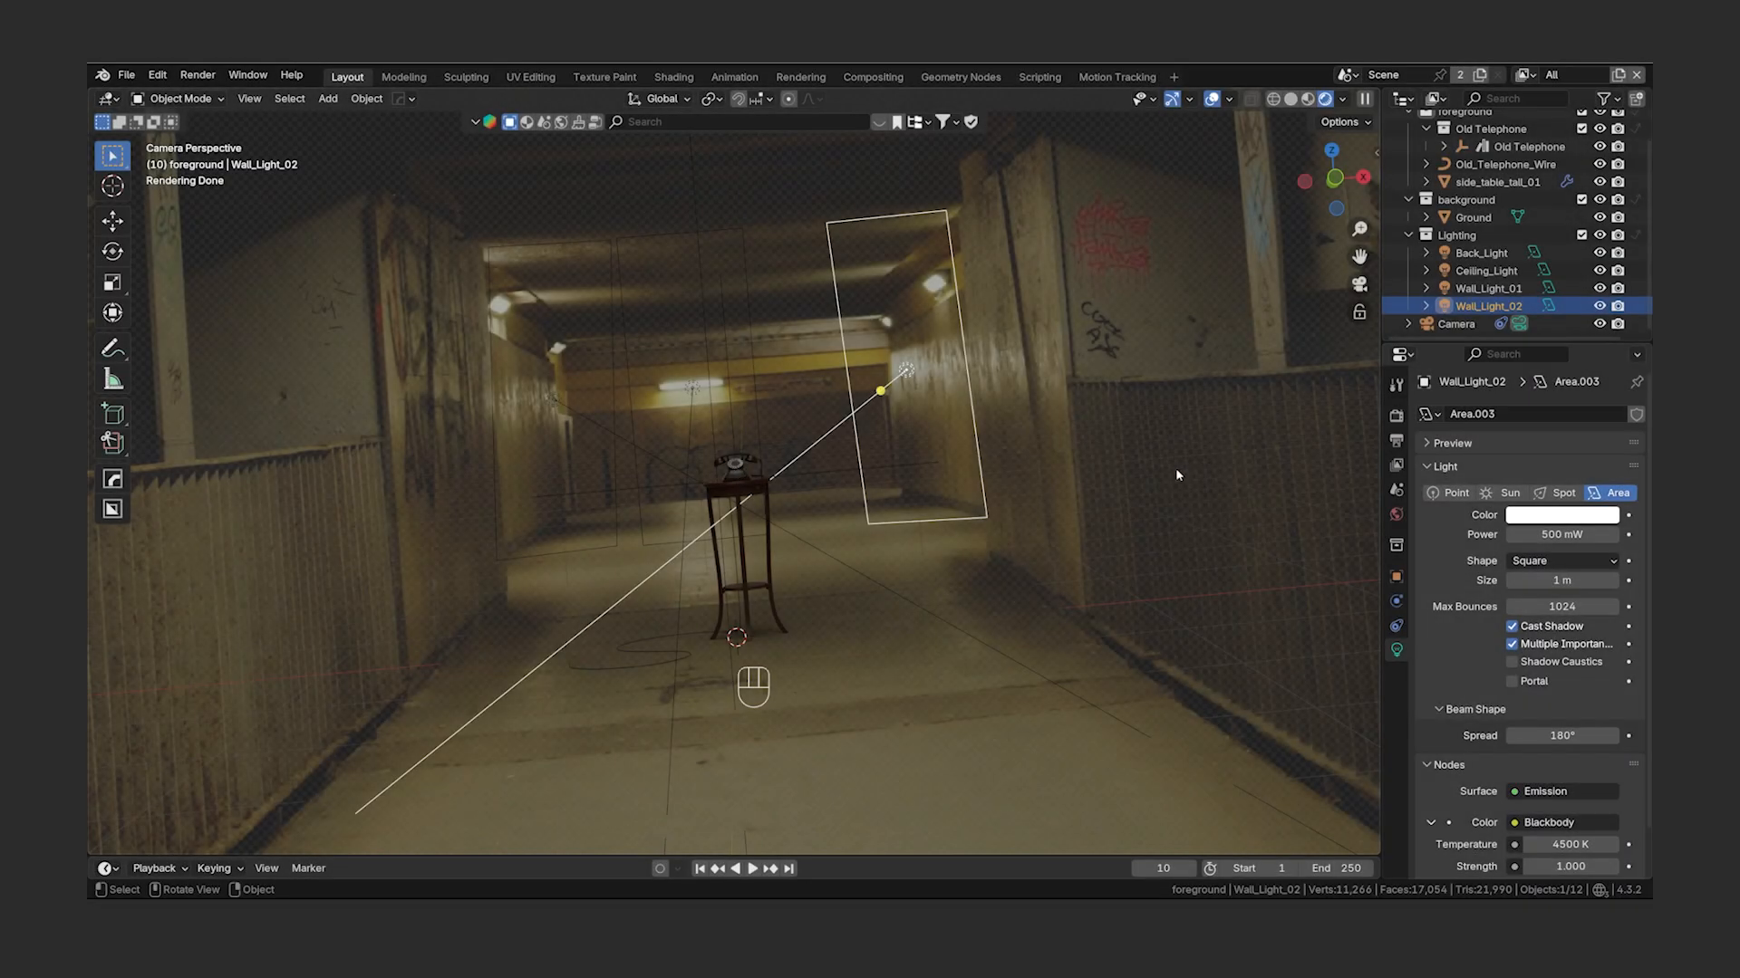
- Switch to the Foreground view layer and enable its Denoising Data pass
left_click(1396, 466)
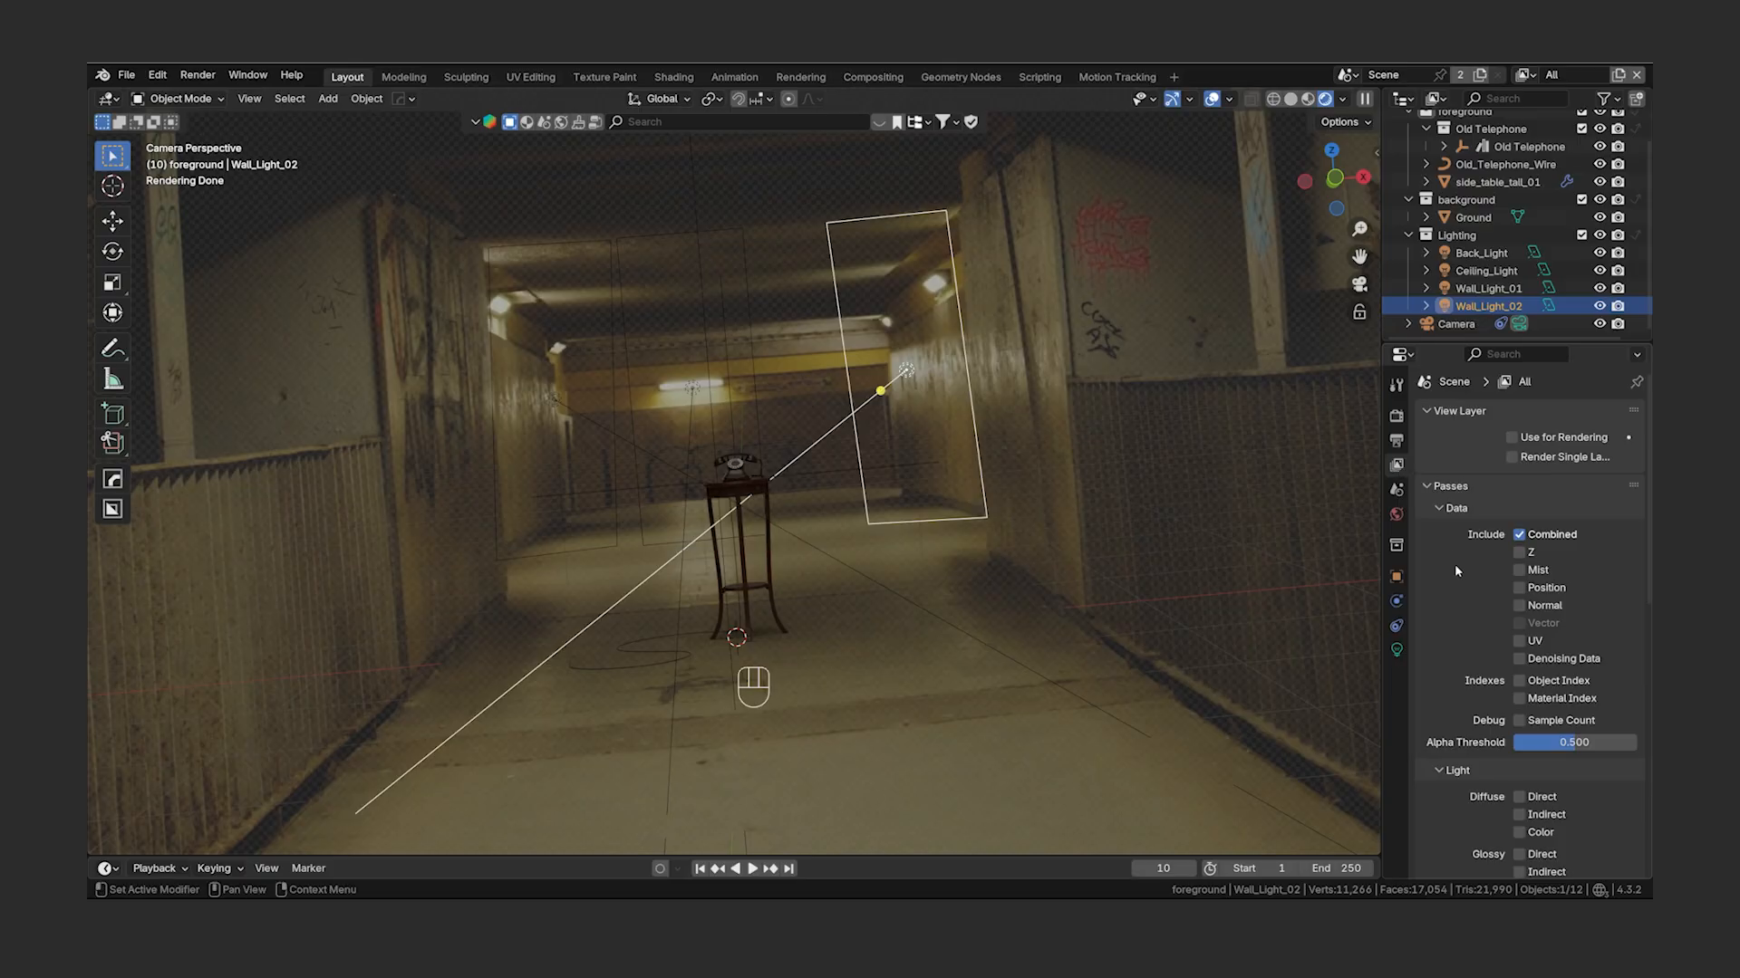
left_click(1525, 75)
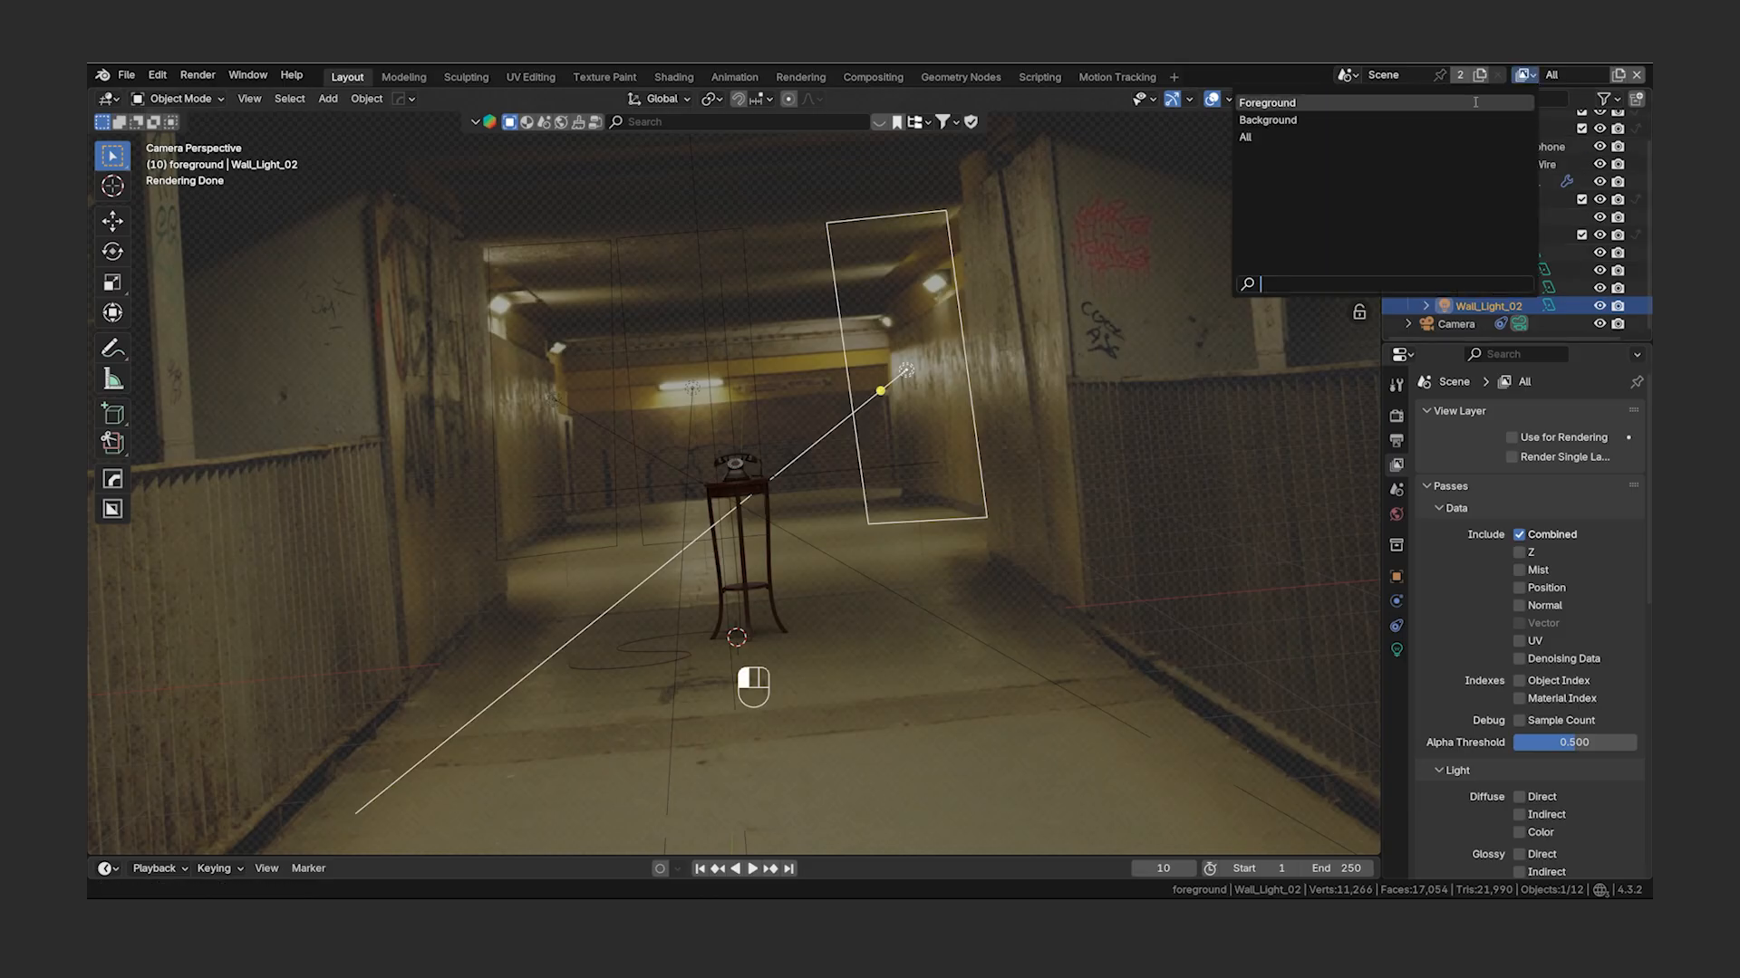
left_click(1475, 103)
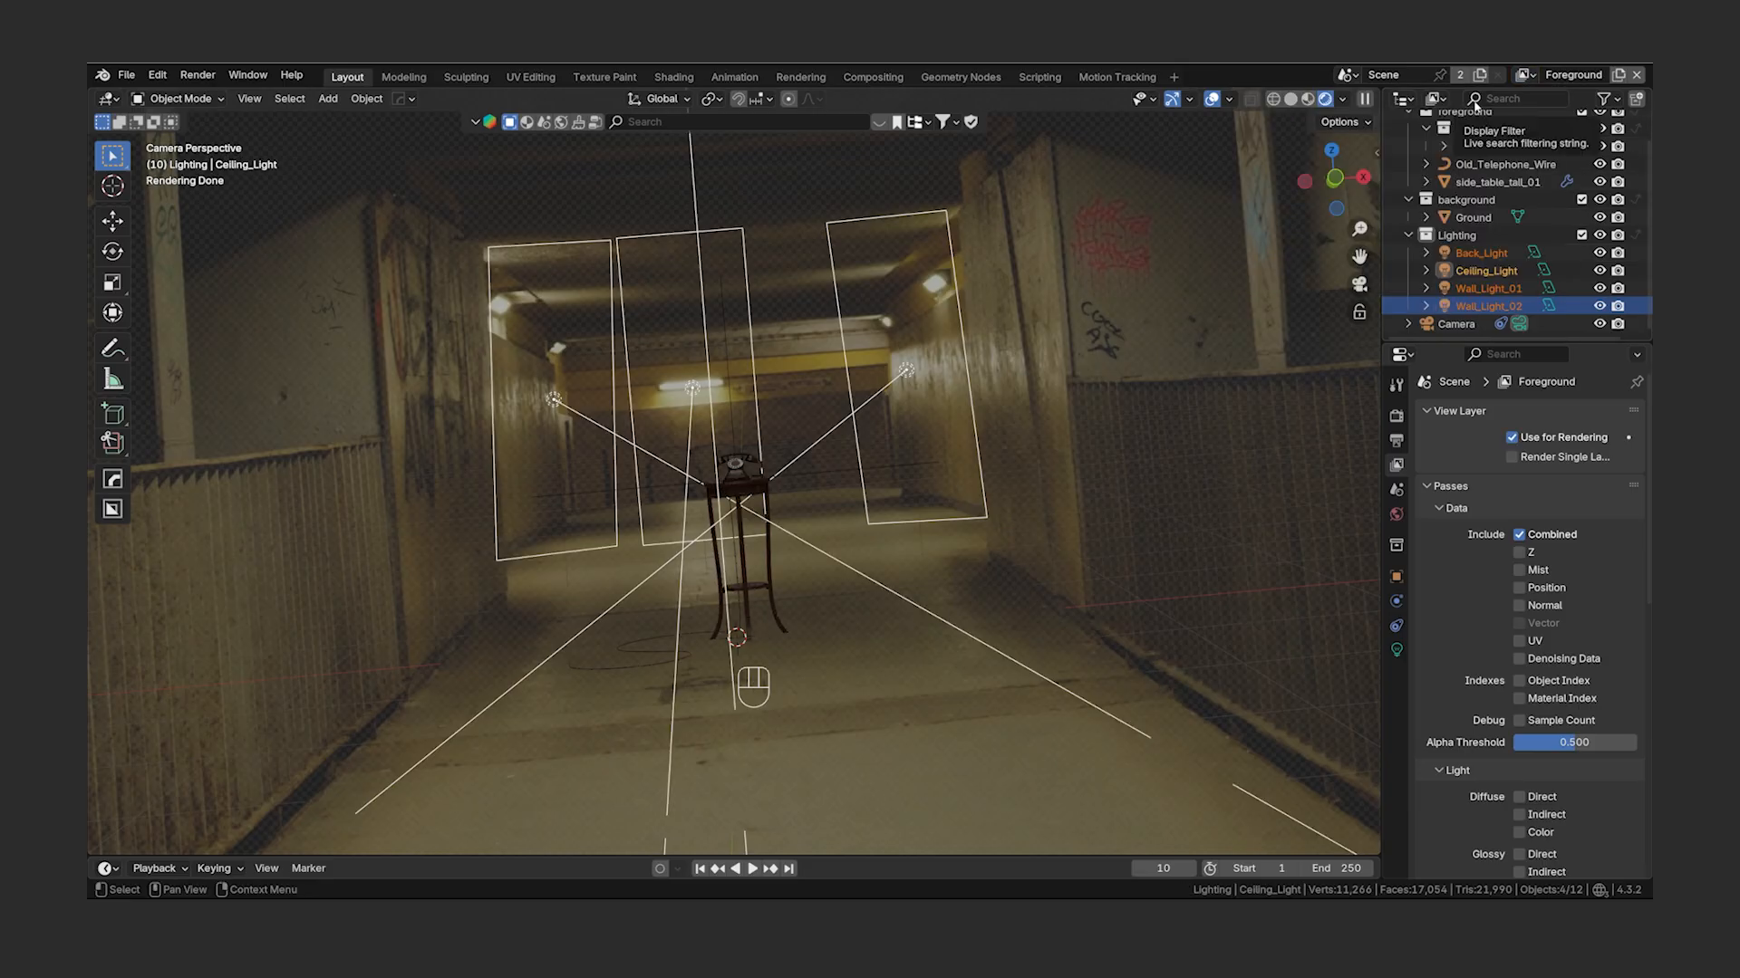
left_click(1520, 660)
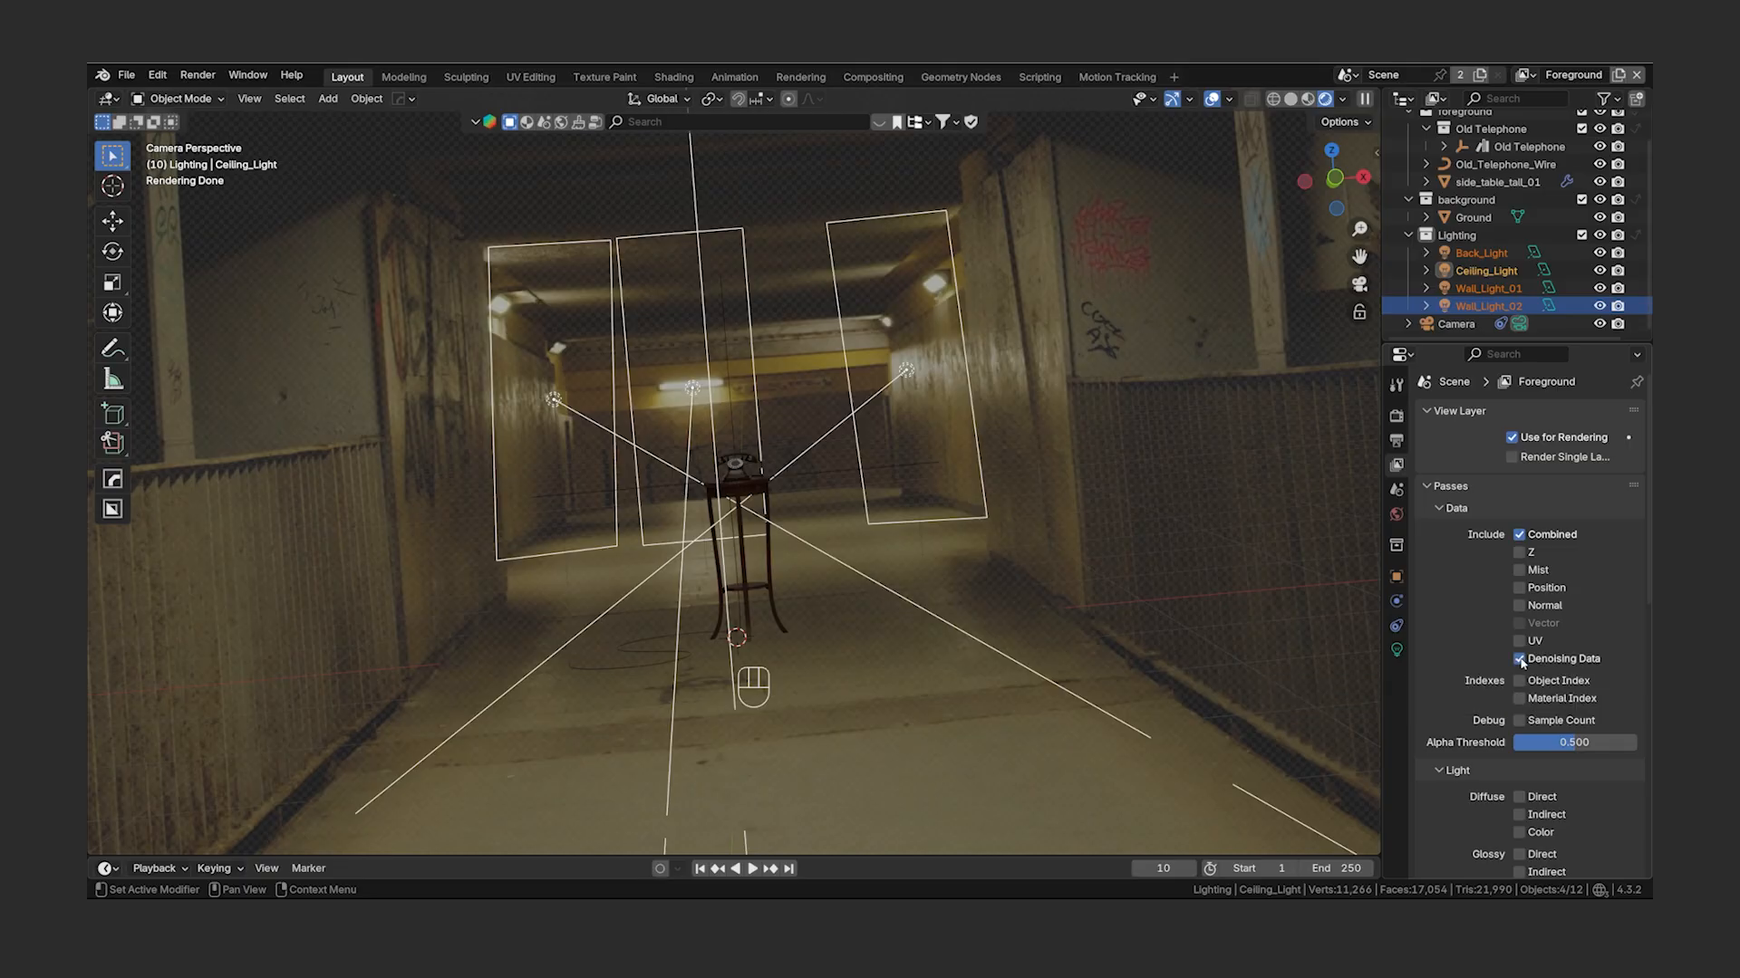
- Switch to the Background view layer and render frame 10 to check the composite
left_click(1524, 74)
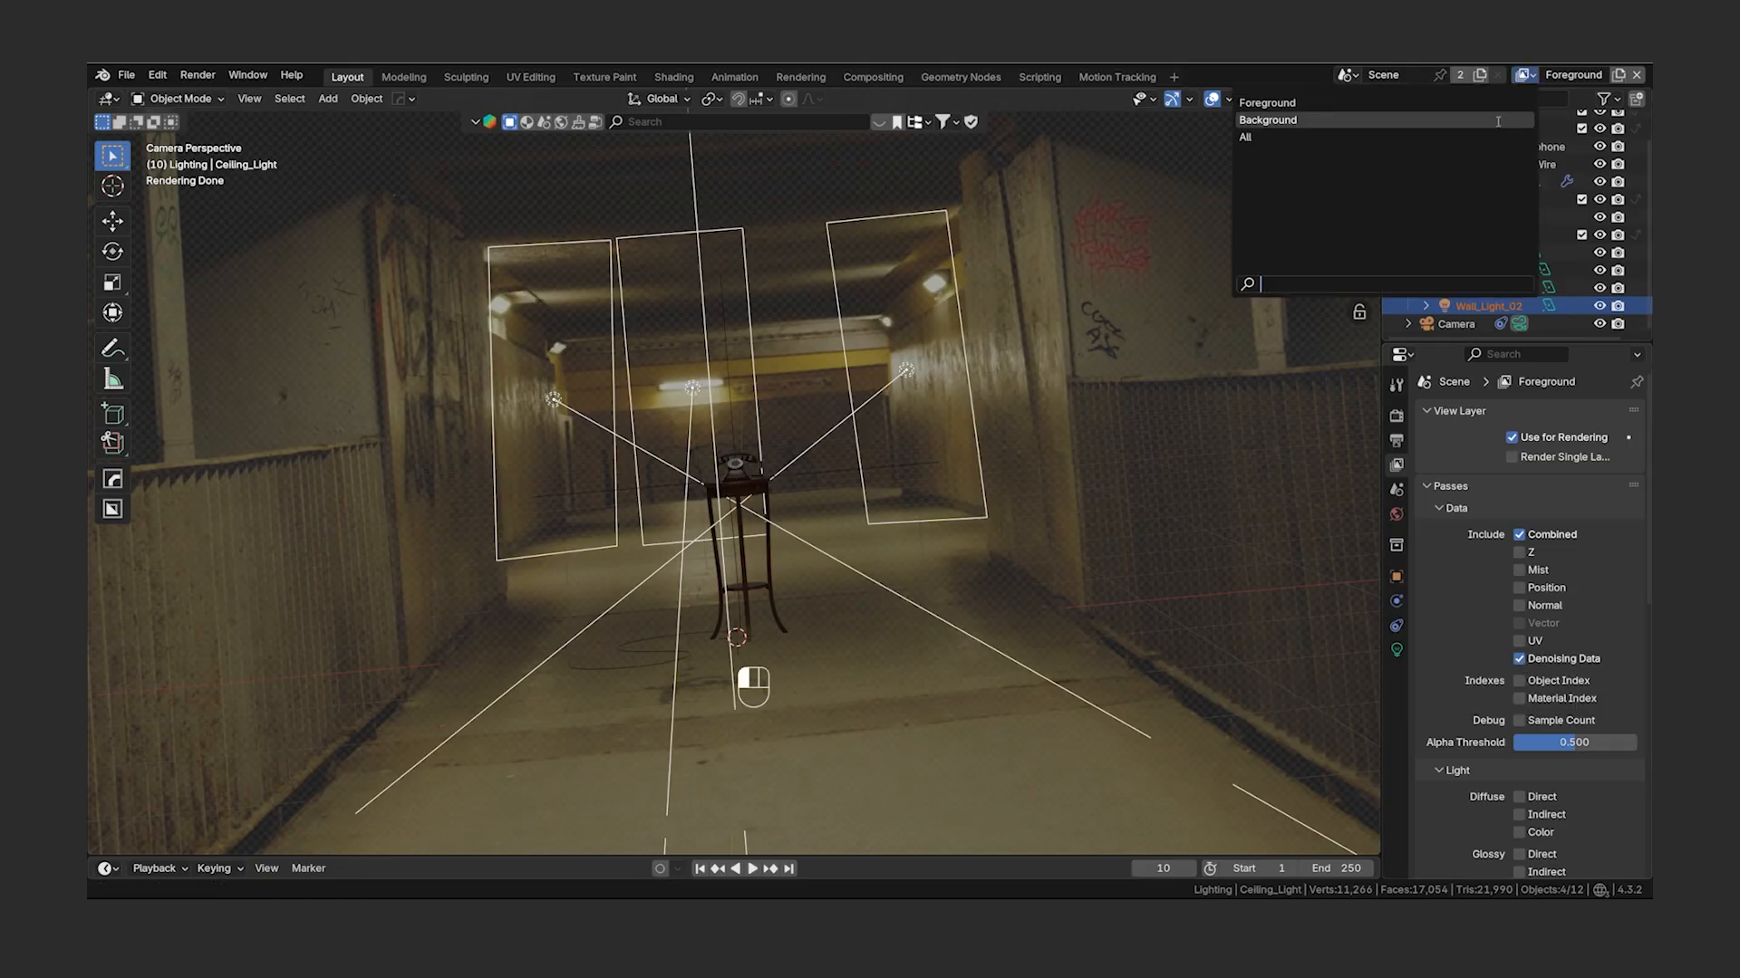
left_click(1498, 120)
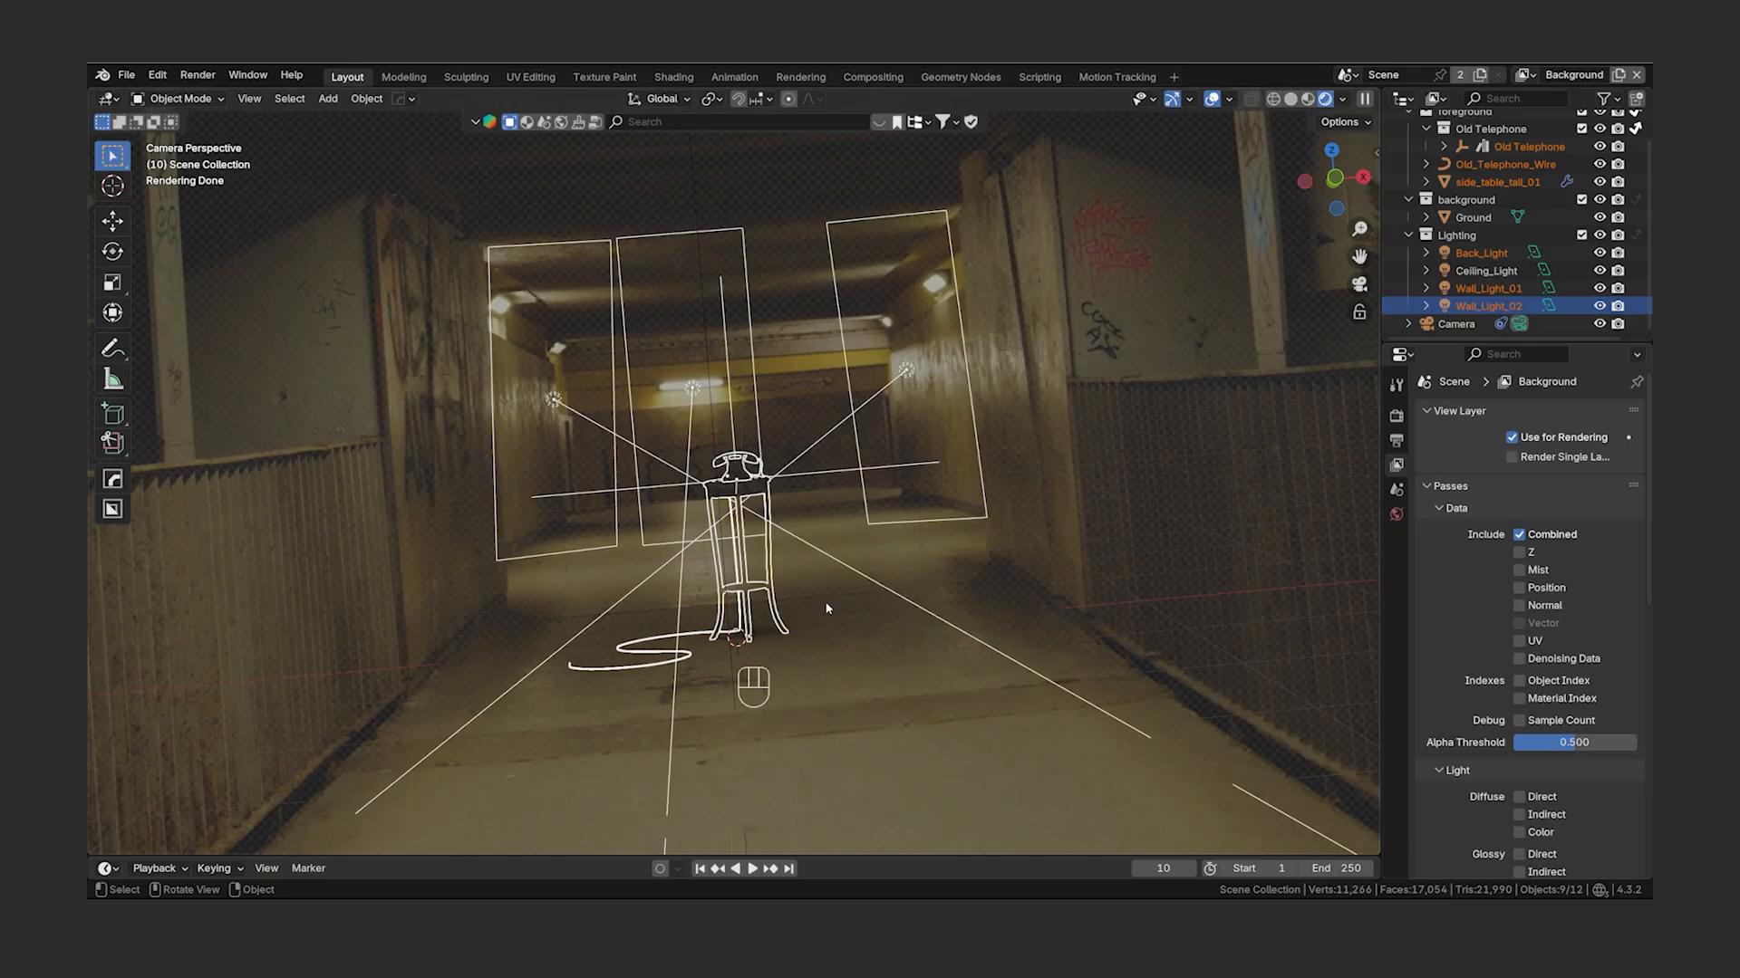
key("F12")
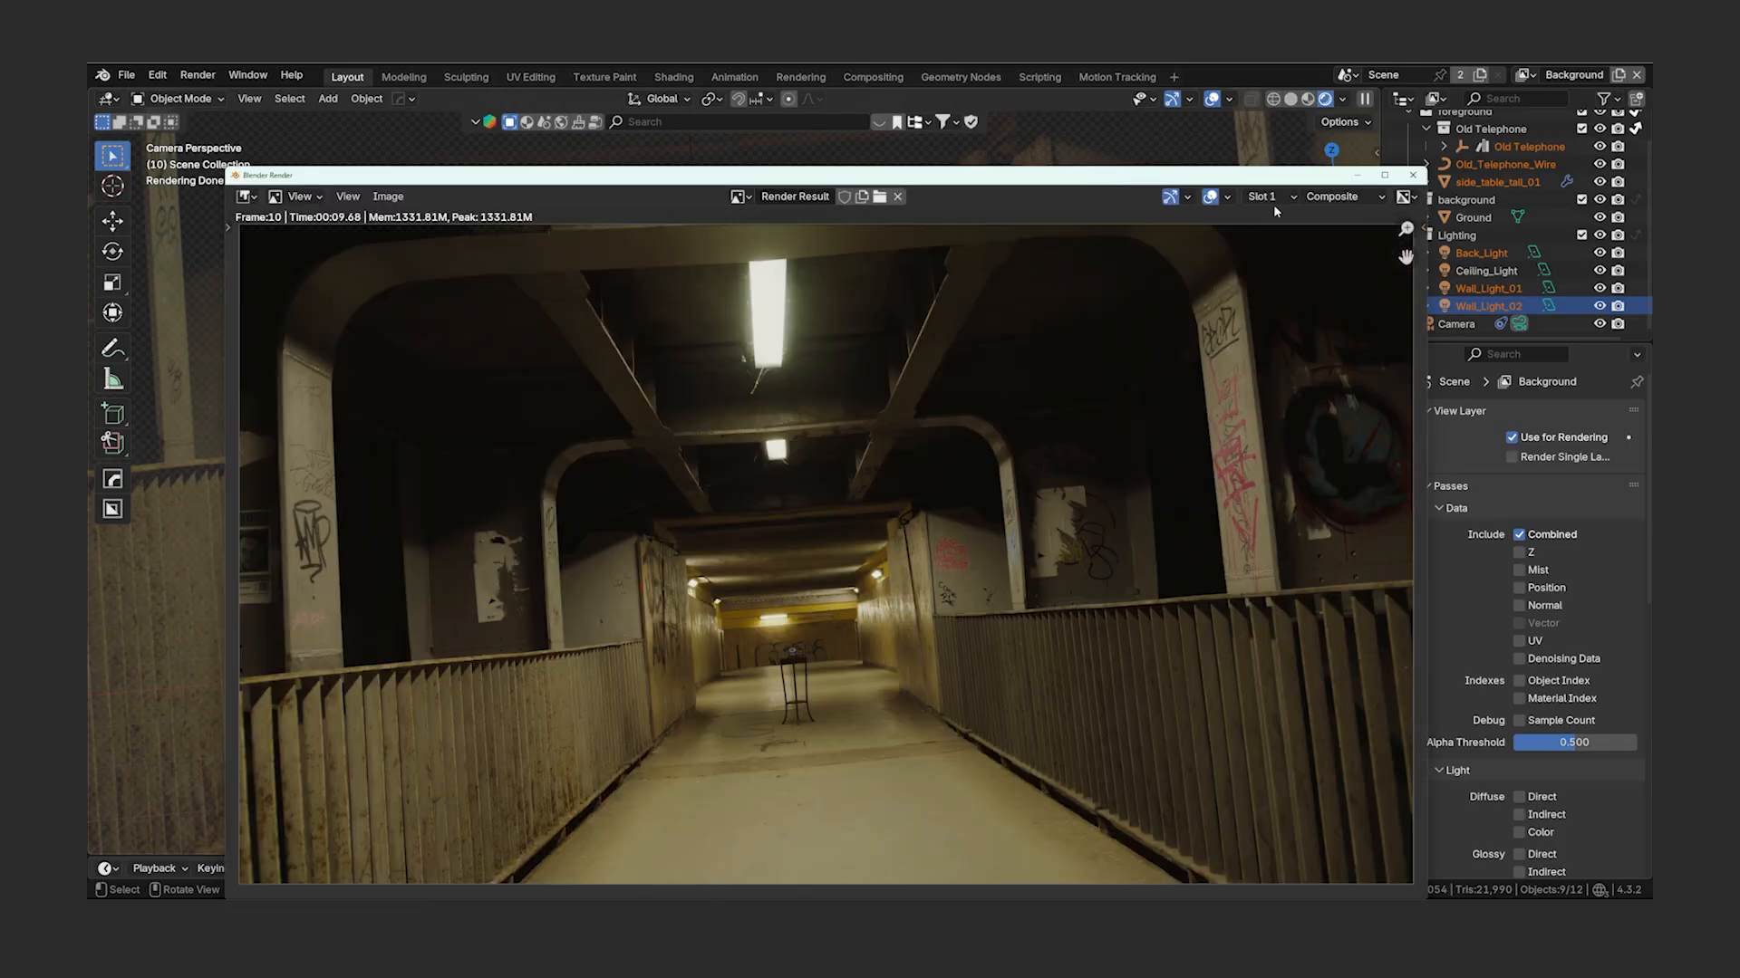
key("Escape")
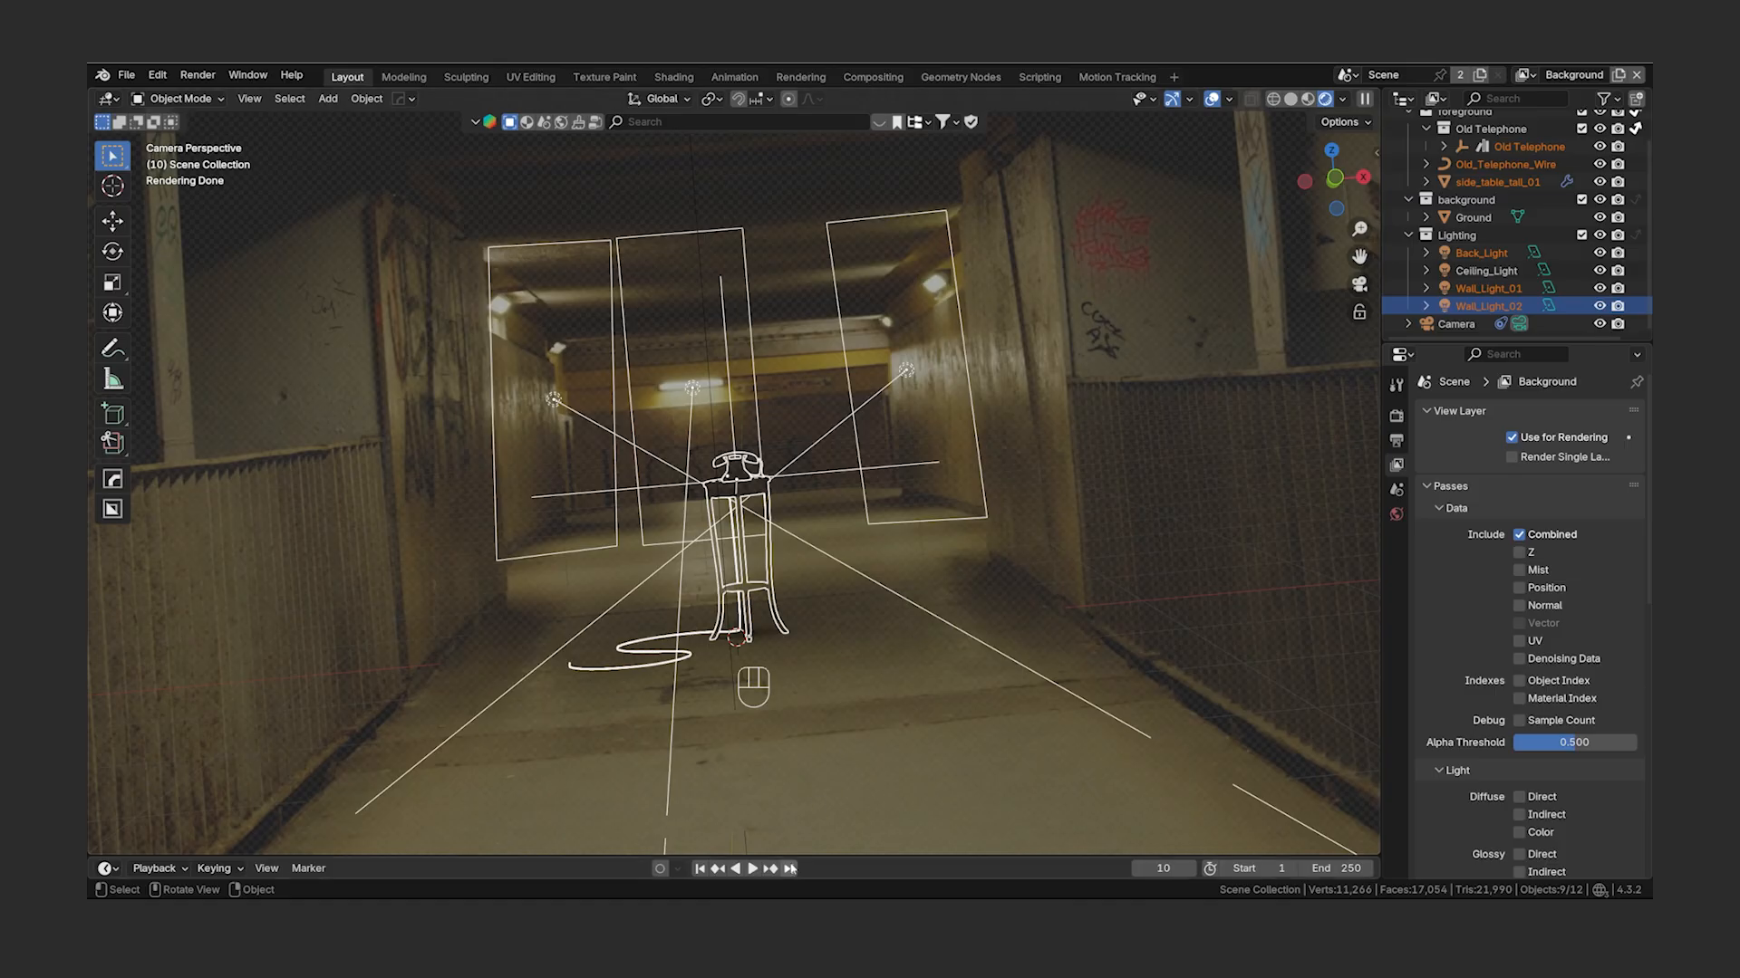
- Jump to frame 250 and render it to check the composite at the end of the shot
left_click(790, 868)
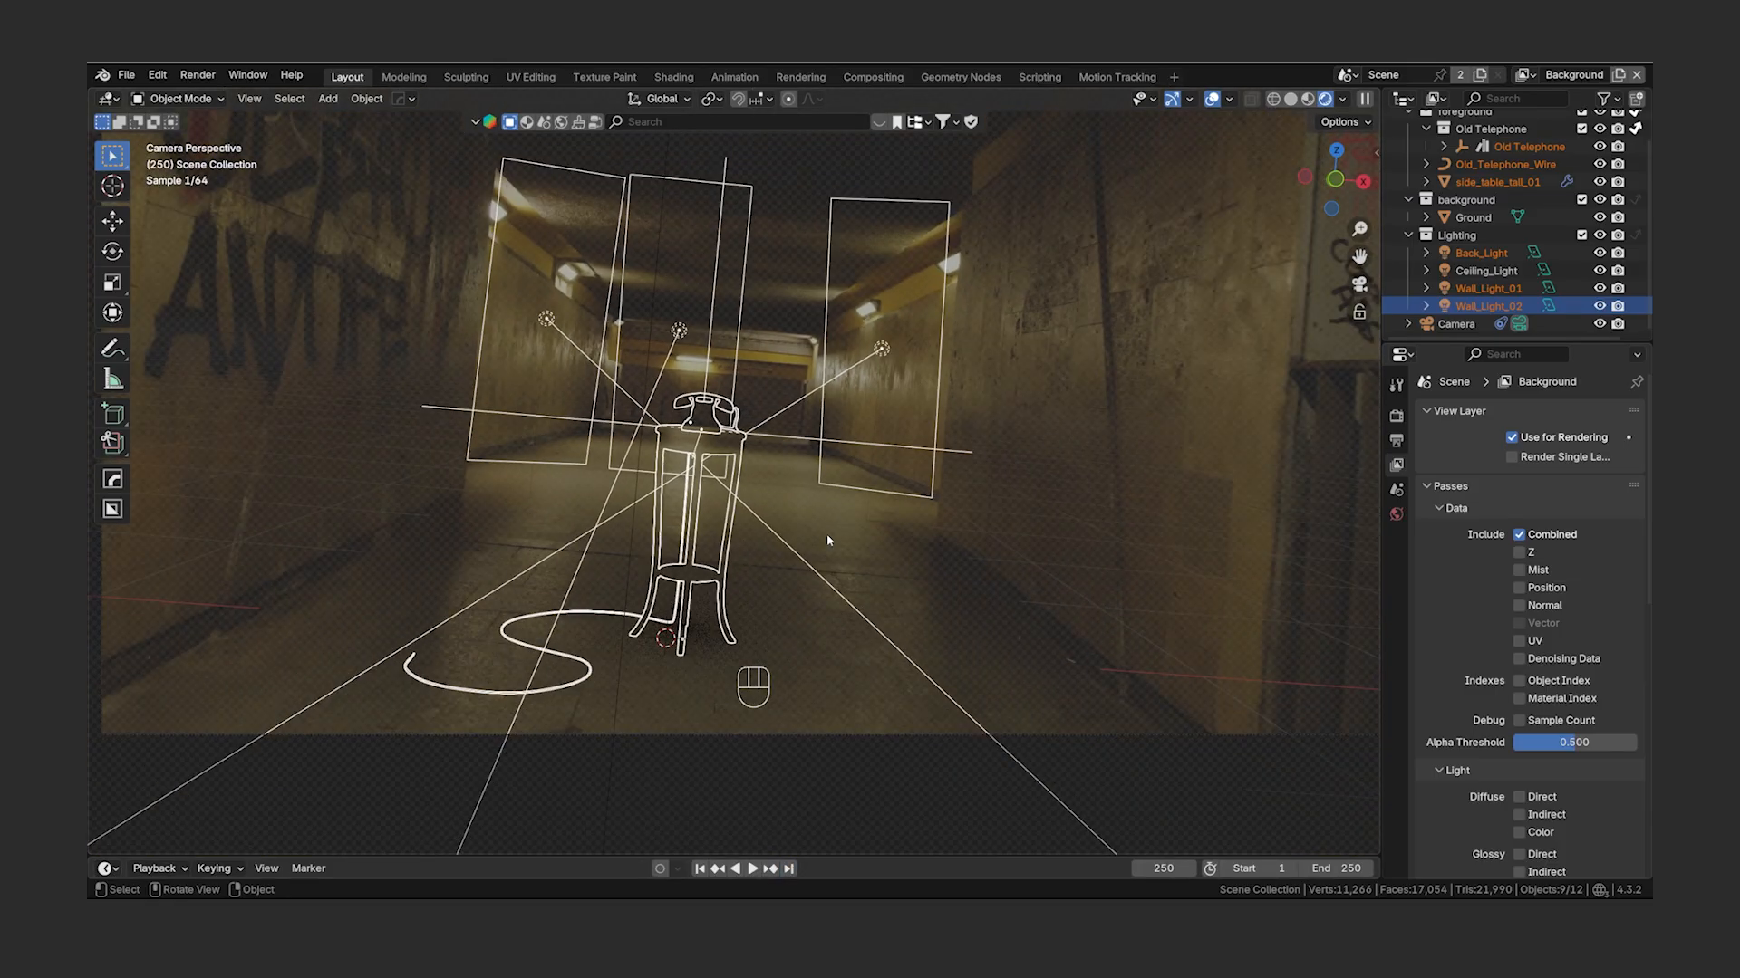
scroll(826, 535, "down", 2)
middle_click_drag(826, 535, 825, 631, "shift")
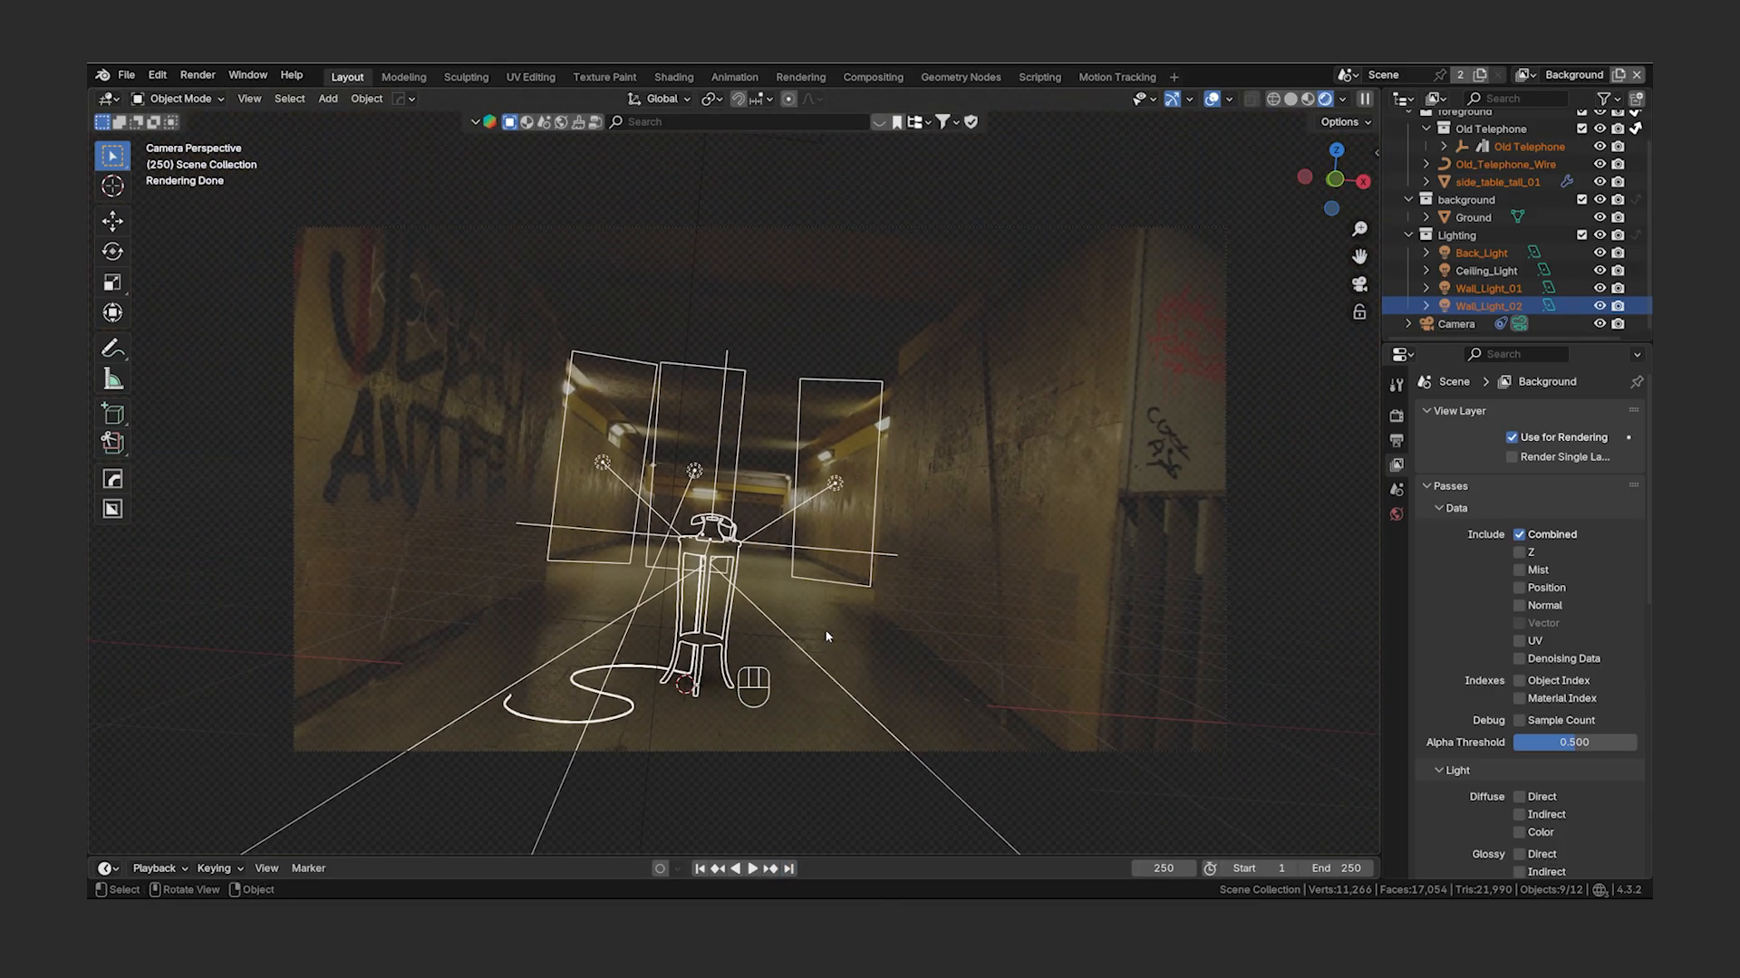
key("F12")
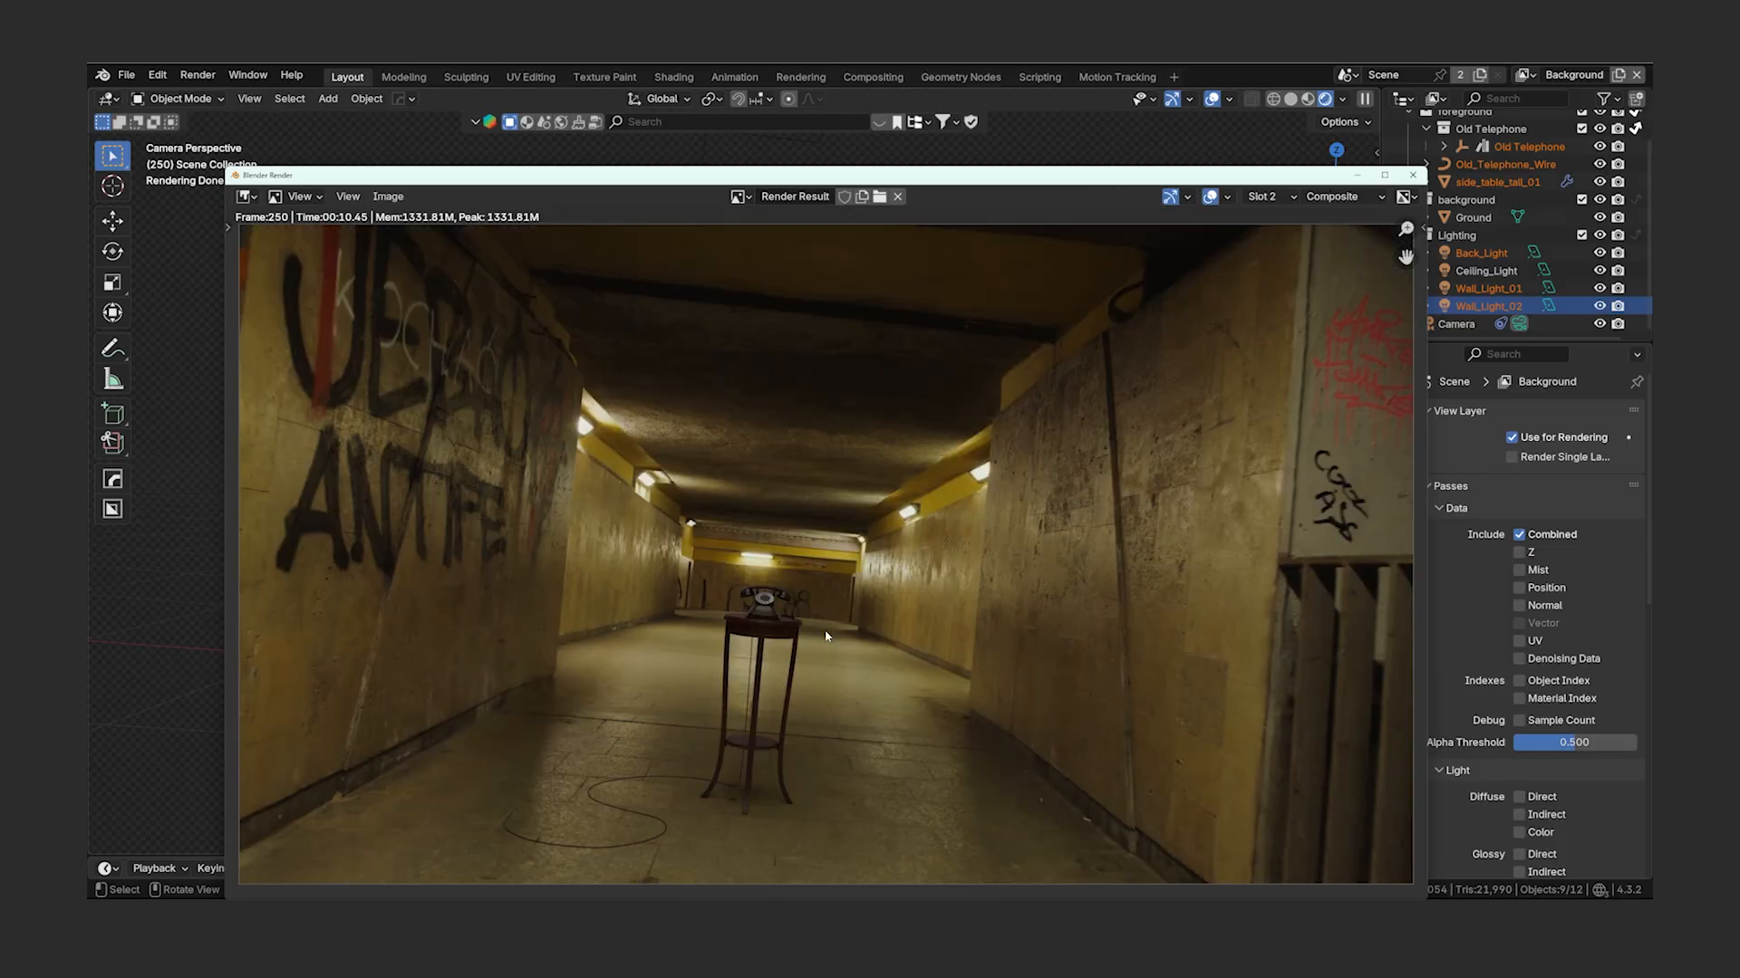
key("Escape")
- Open the Compositing workspace and toggle the backdrop off and on behind the node tree
left_click(875, 77)
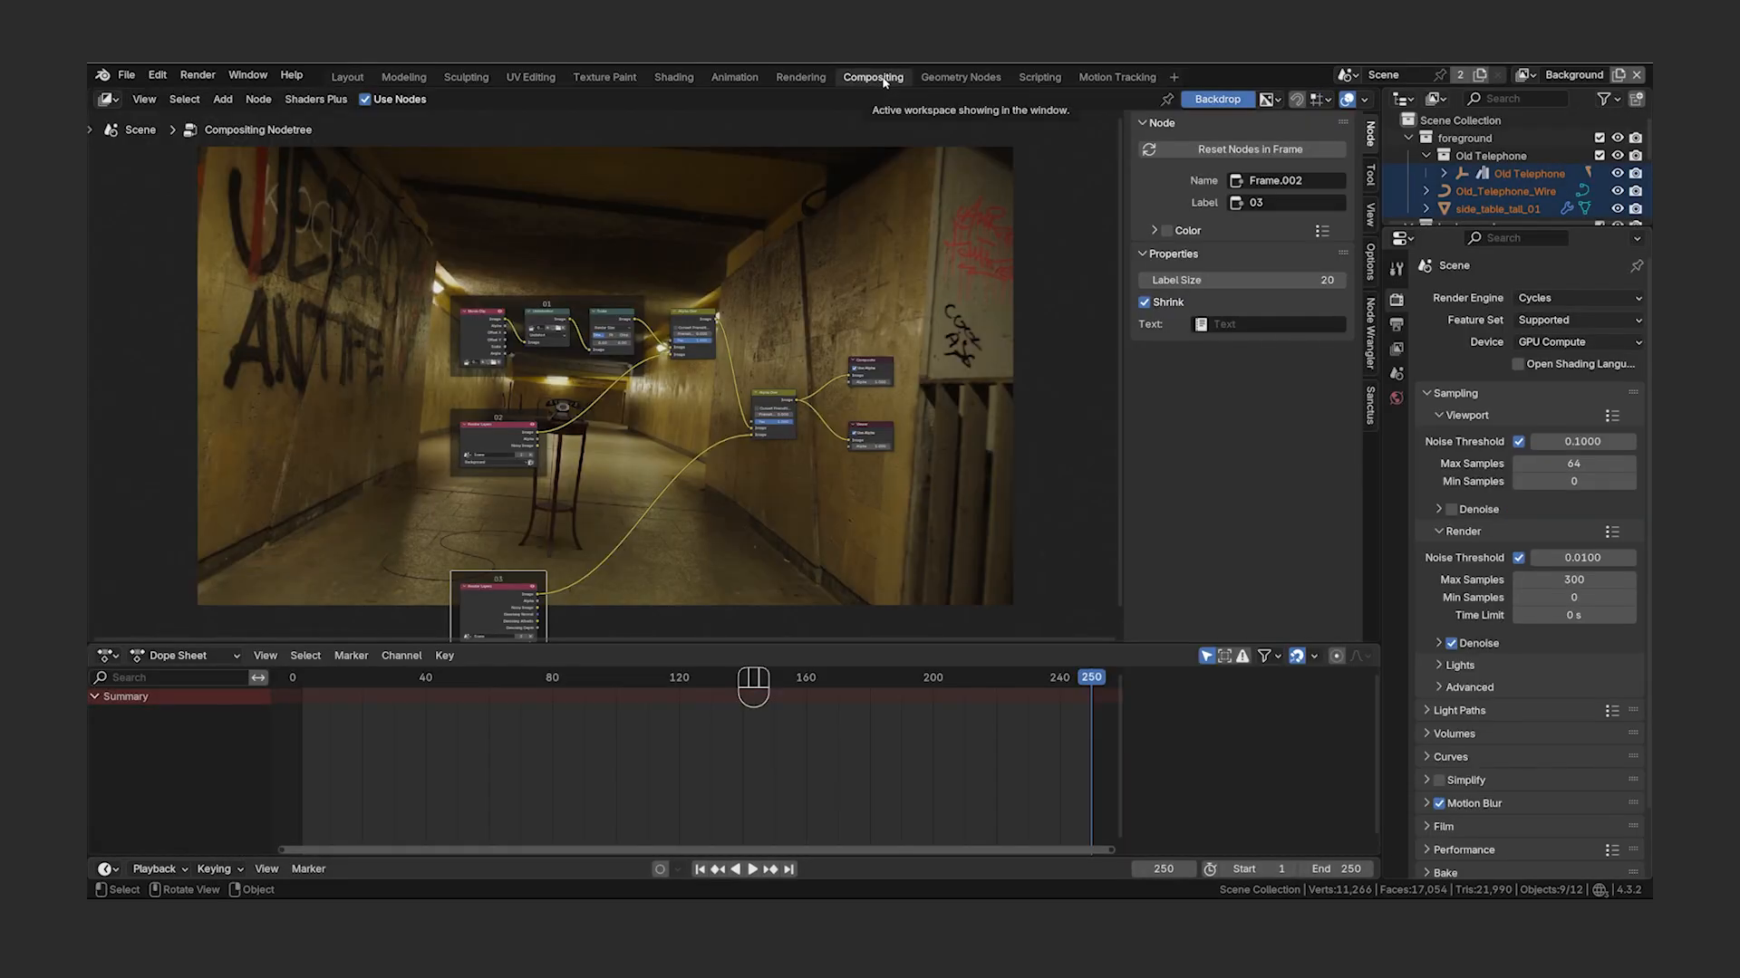
left_click(1224, 106)
left_click(1224, 106)
left_click(1224, 106)
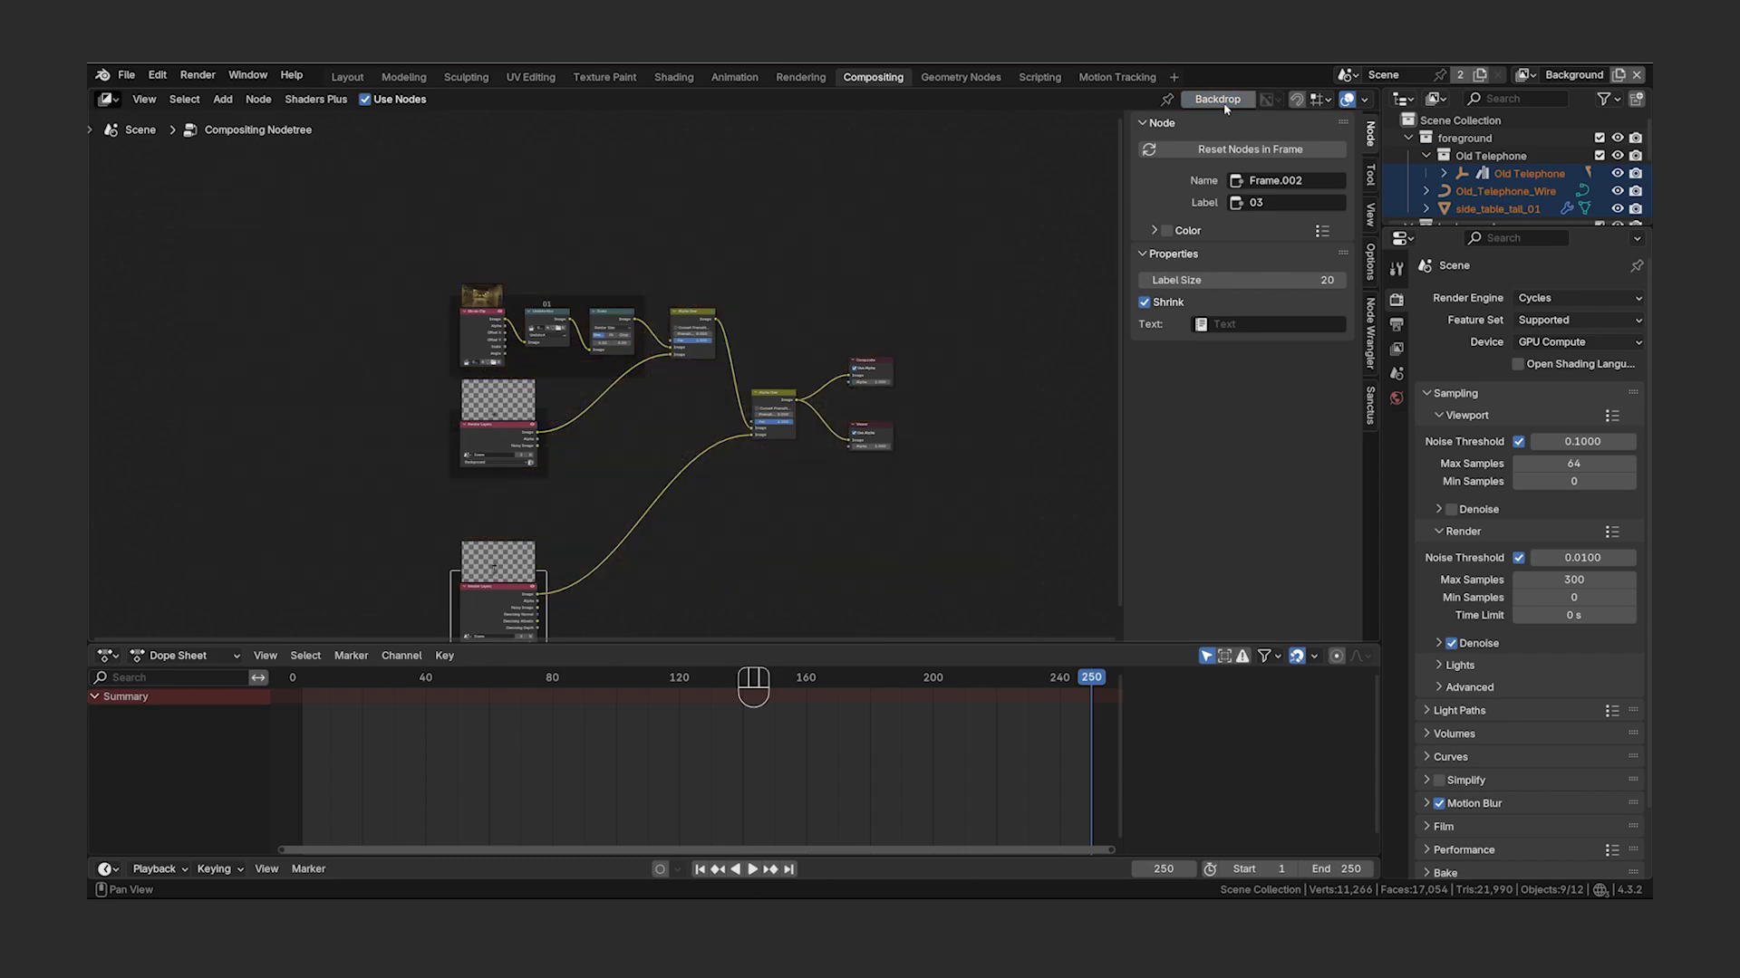
left_click(1224, 106)
- Split the Compositor area in two and change the new area to an Image Editor
left_click_drag(91, 91, 591, 118)
left_click(107, 99)
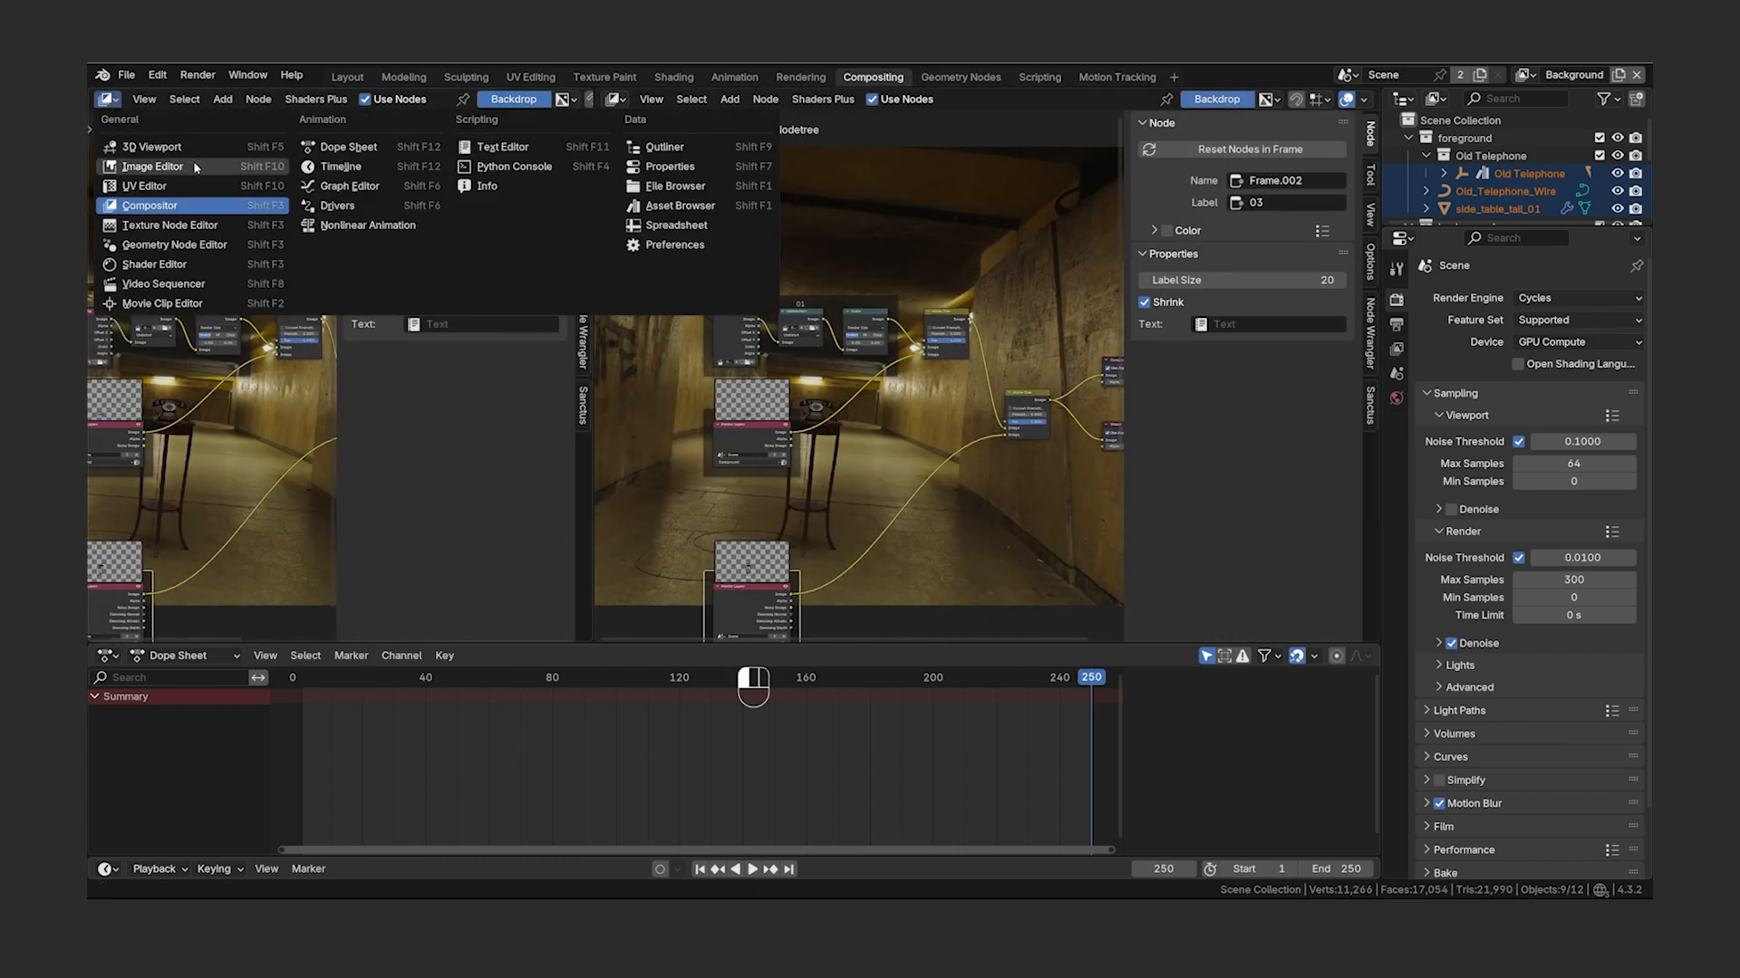
left_click(193, 160)
- Display the Viewer Node image in the Image Editor and turn off the Compositor's backdrop
middle_click_drag(923, 418, 849, 417)
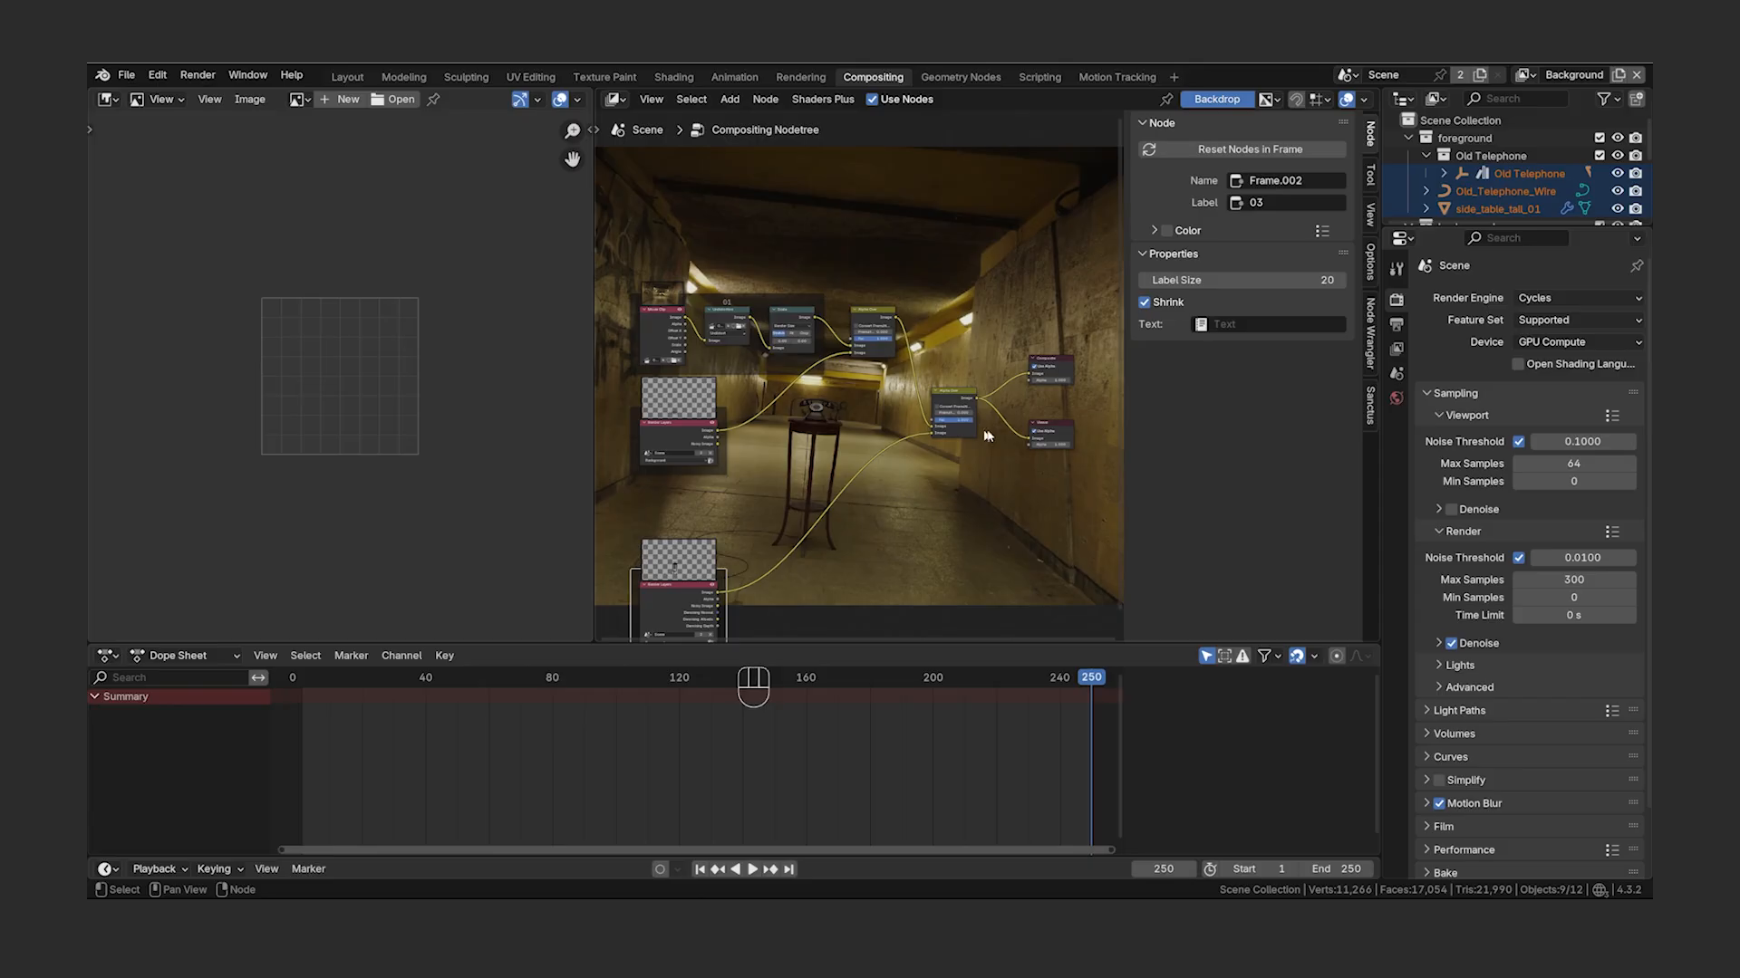
left_click(1054, 430)
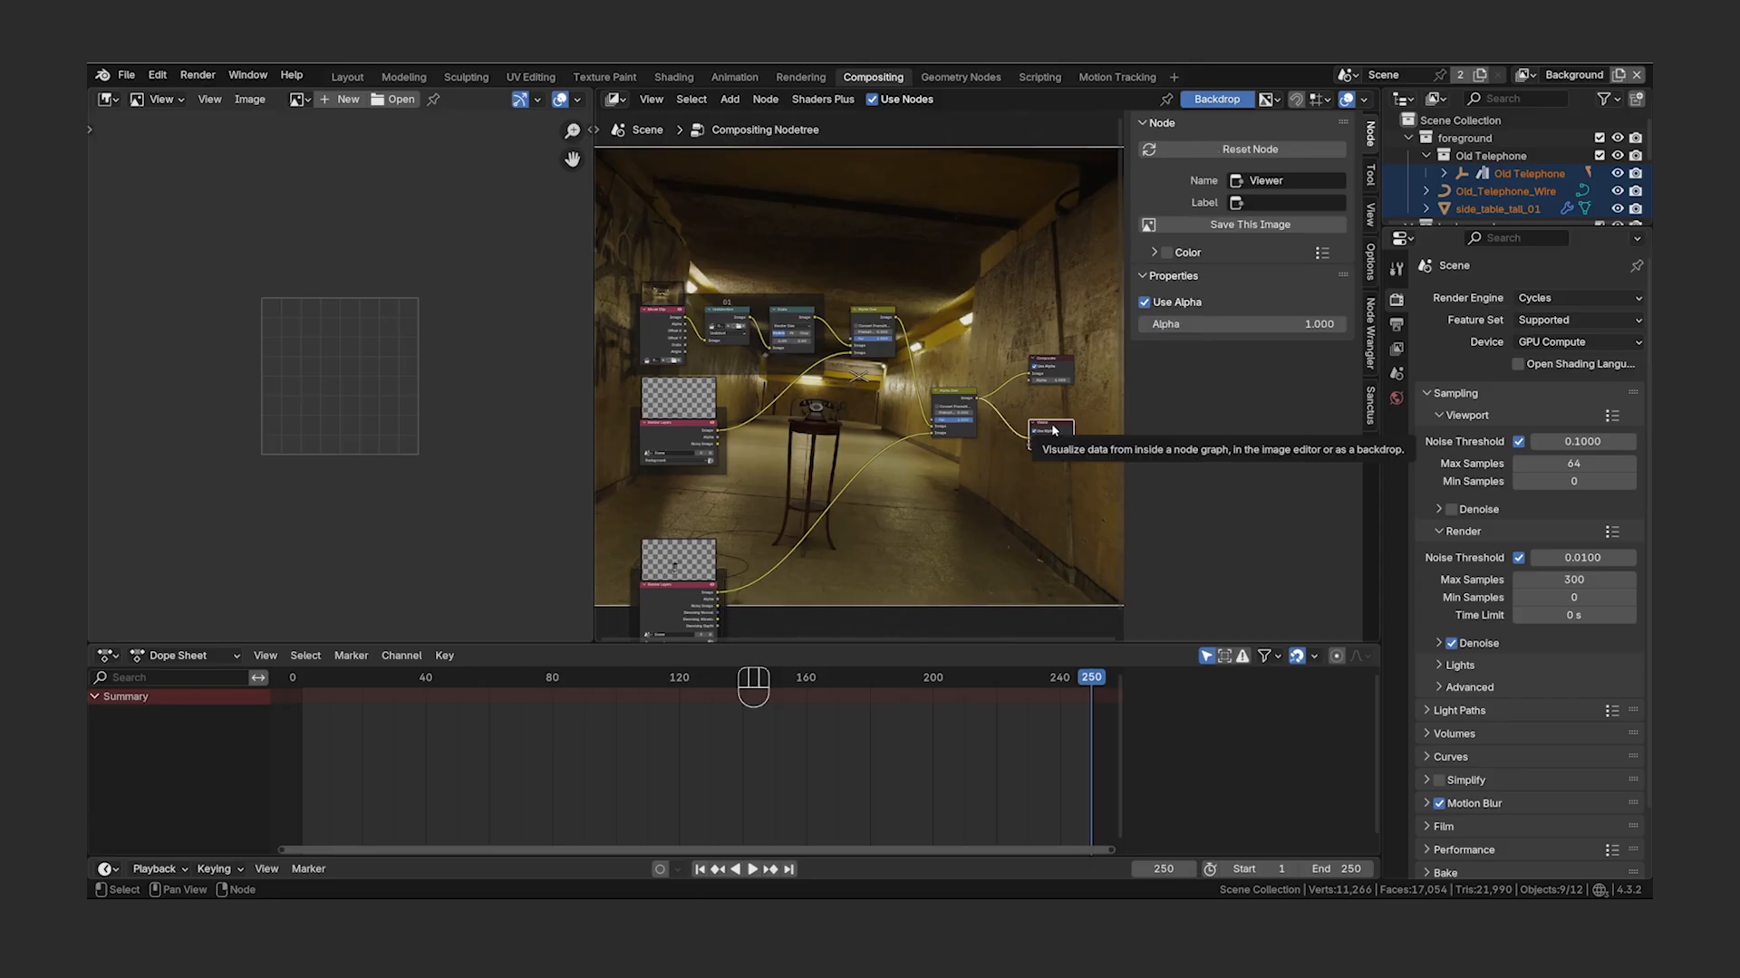
left_click(296, 99)
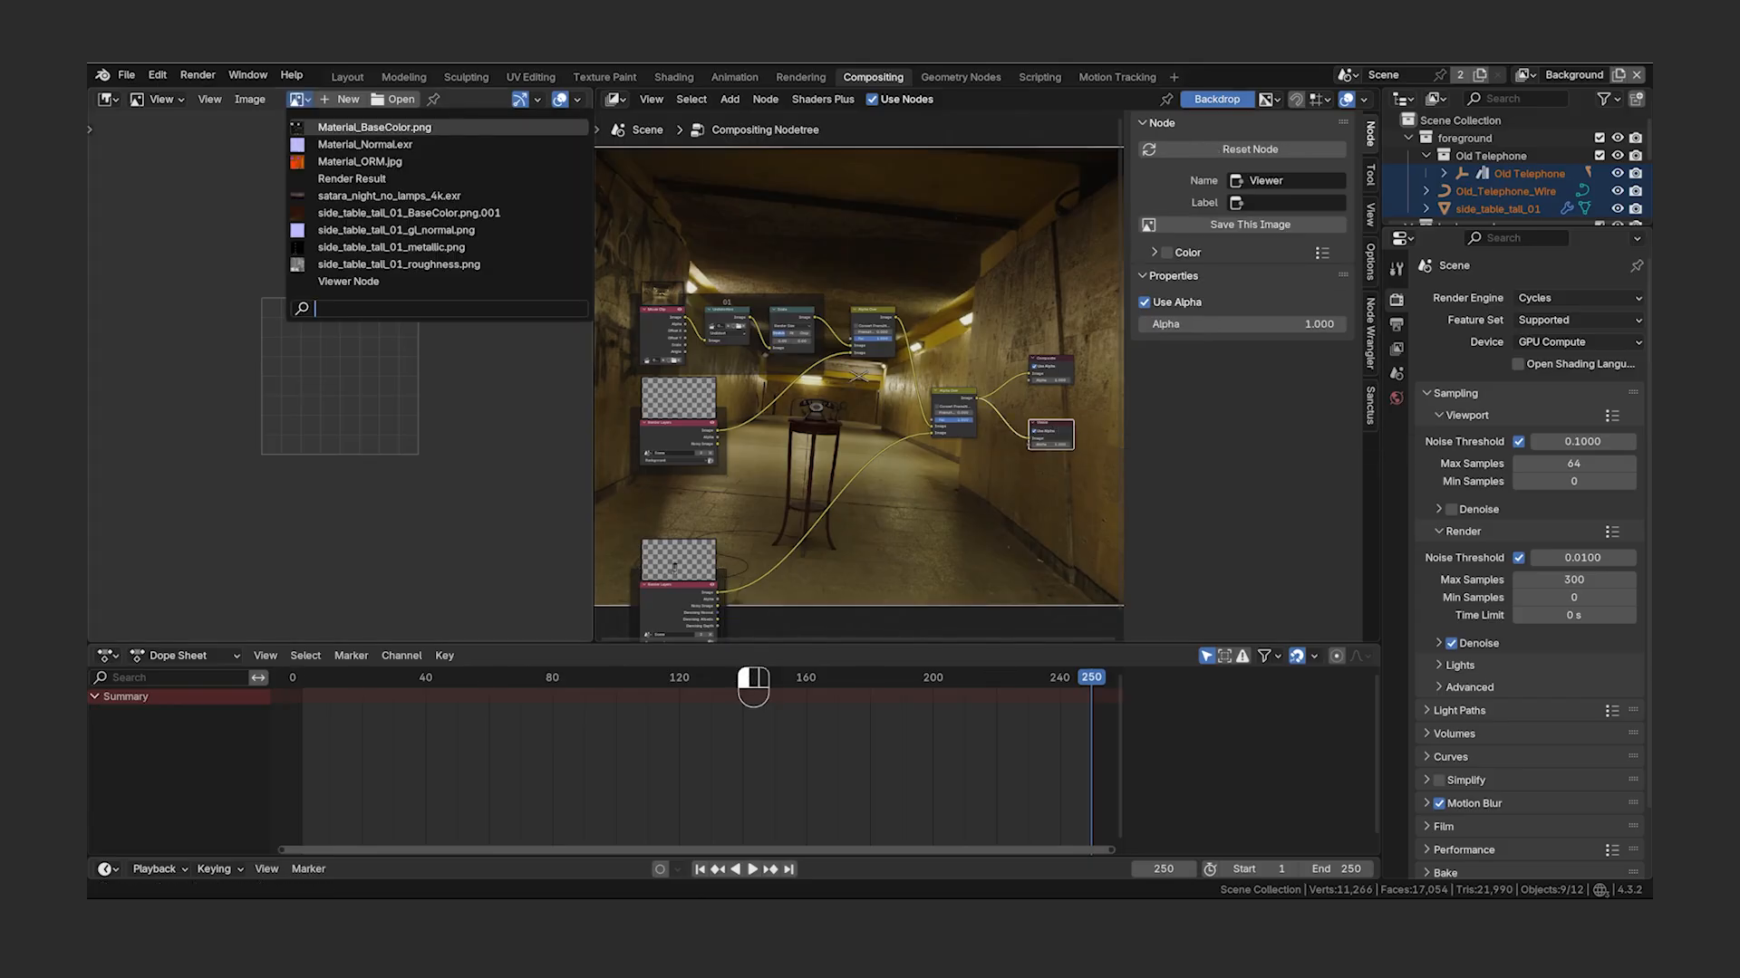
left_click(395, 281)
scroll(396, 337, "down", 4)
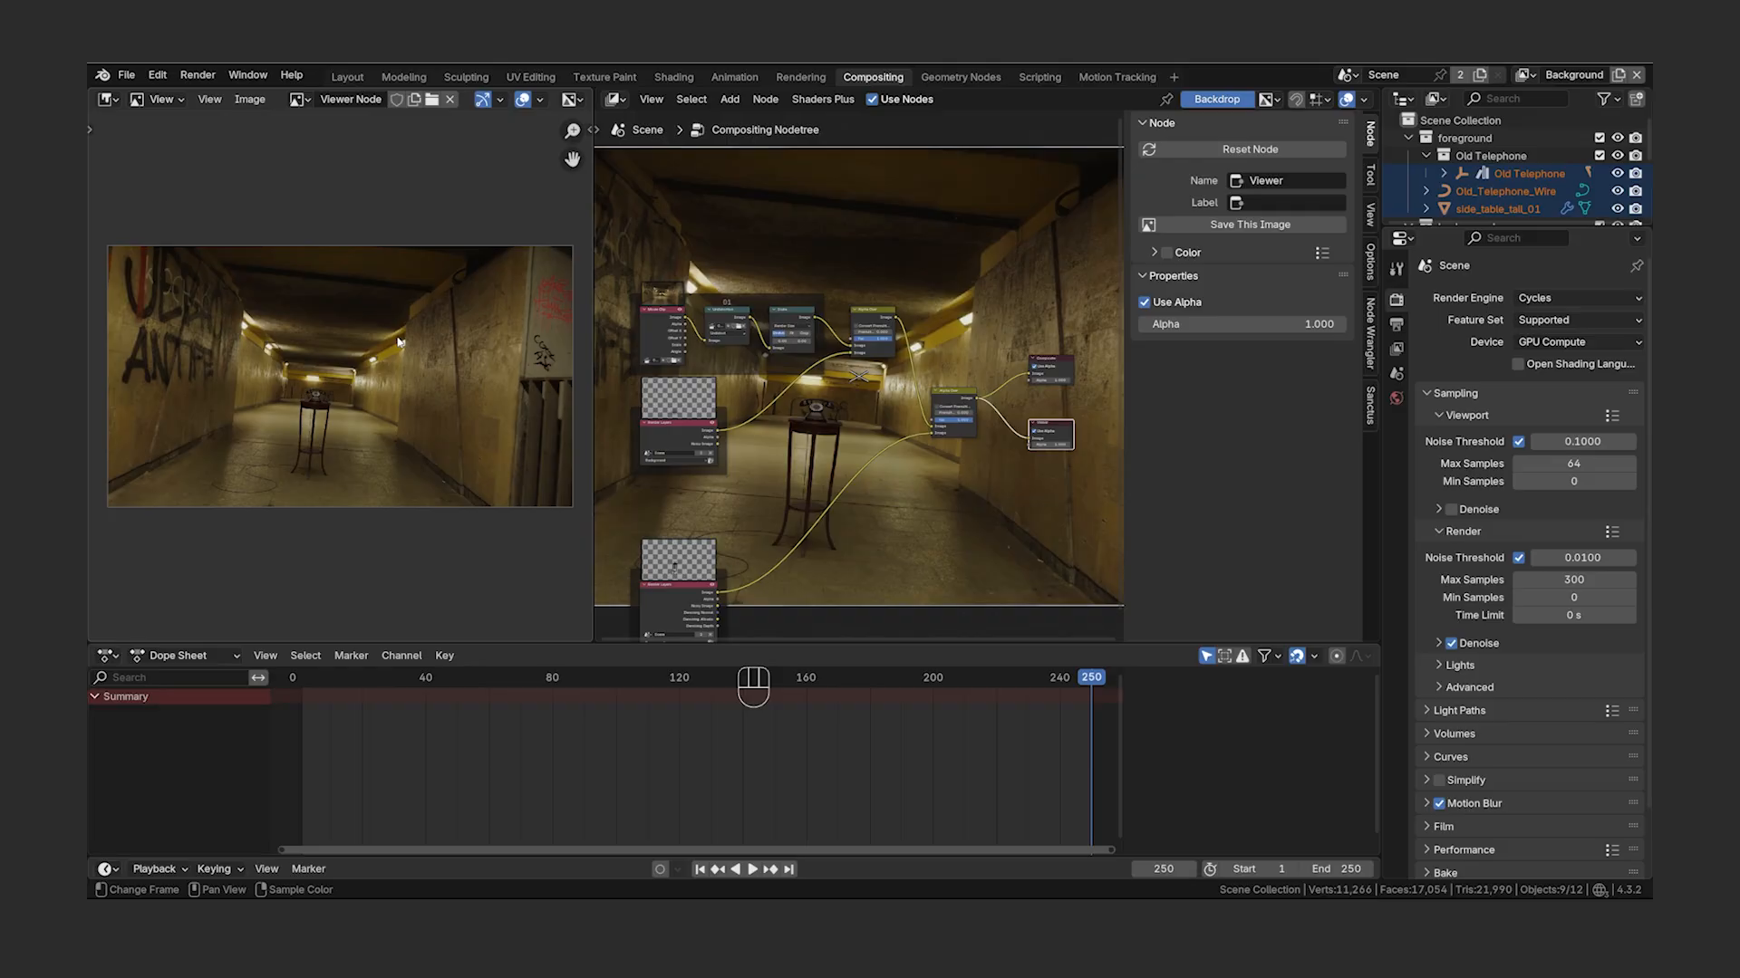
scroll(826, 457, "down", 3)
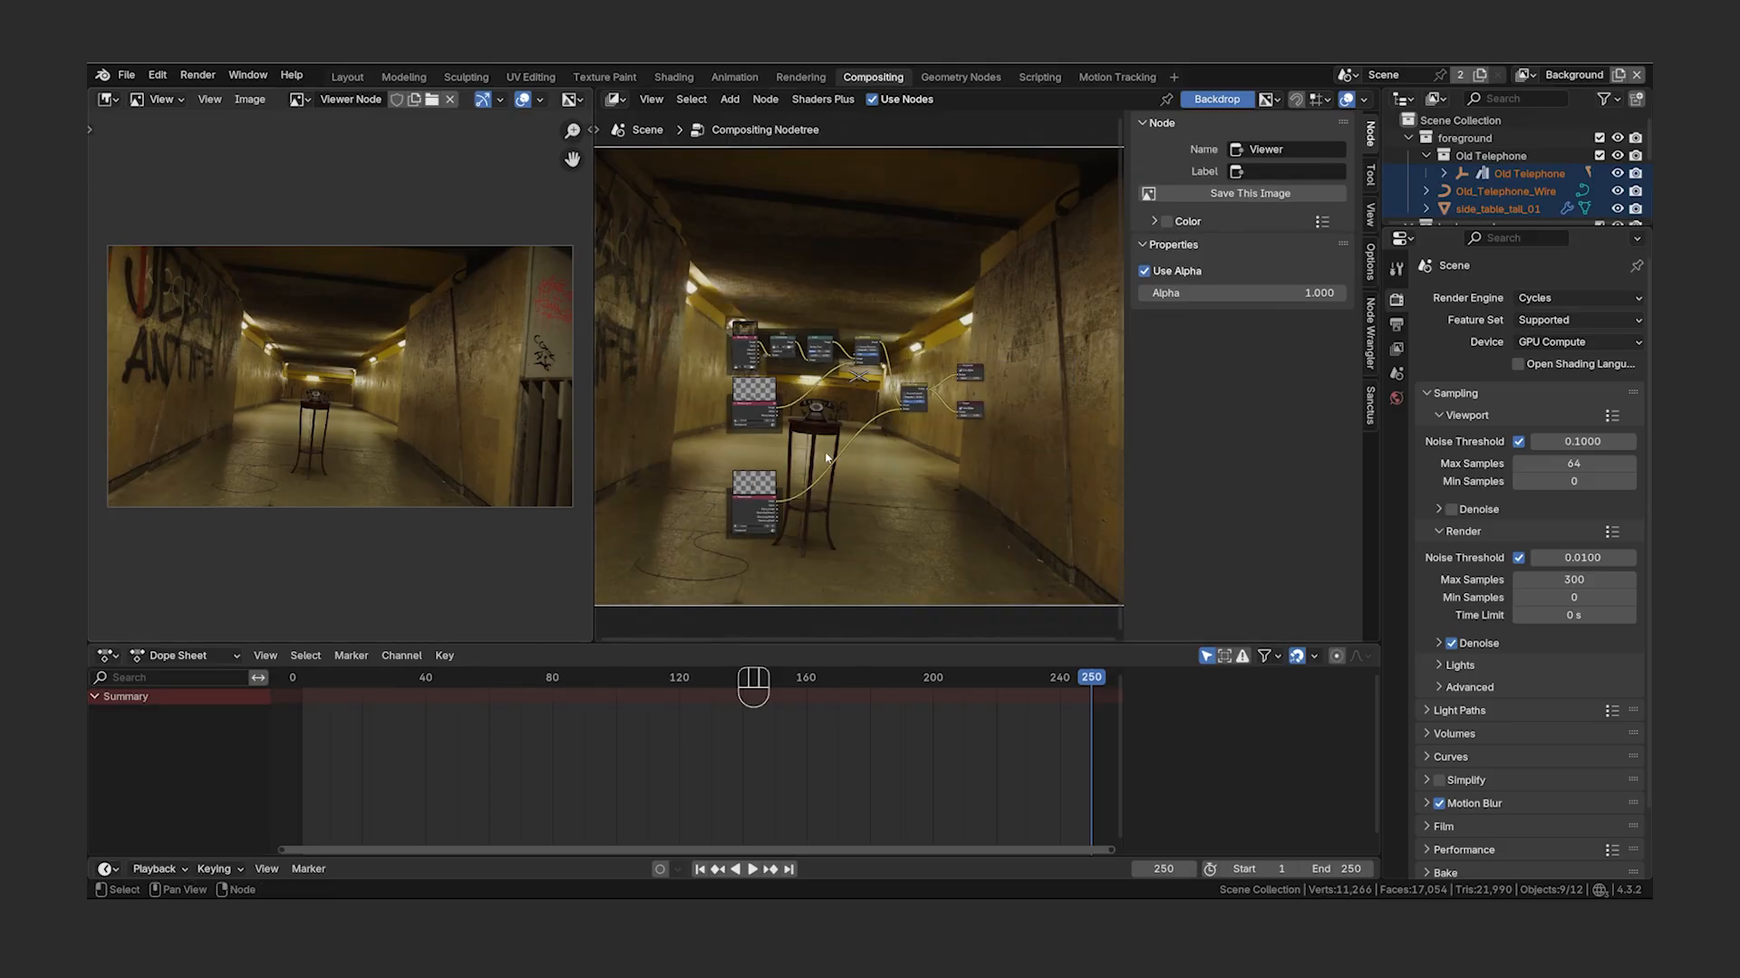
left_click(1217, 99)
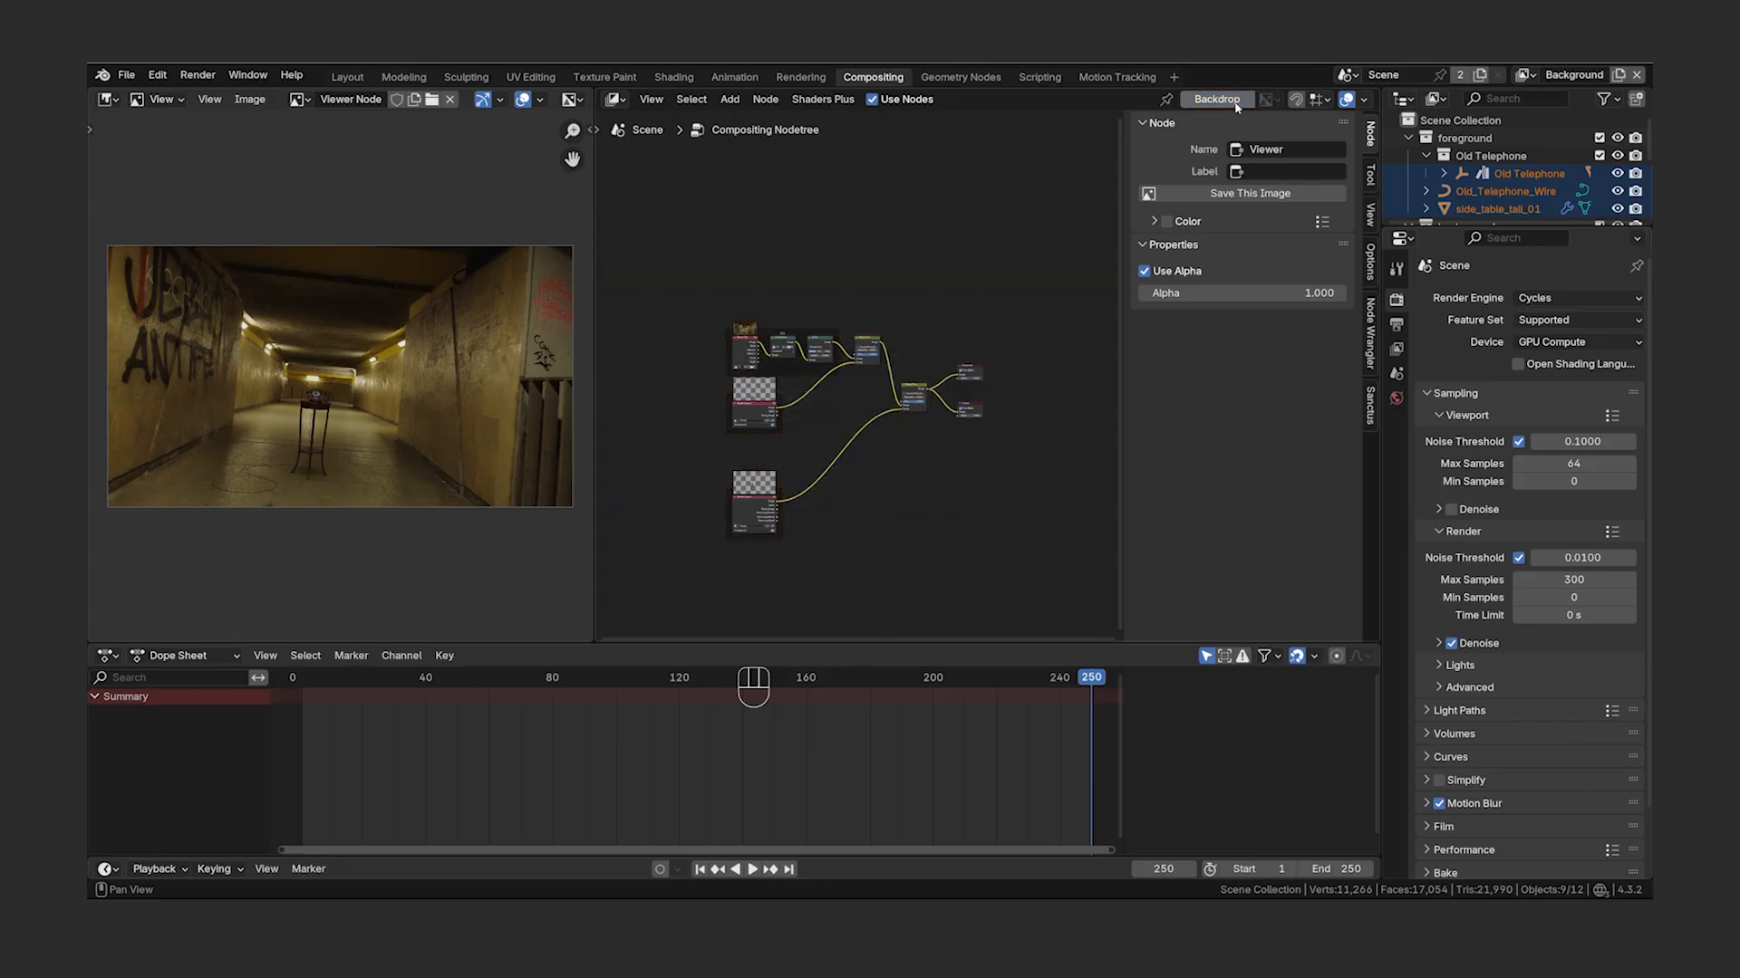
- Insert a Denoise node between the Foreground Render Layers node and the final Alpha Over node
scroll(826, 436, "up", 2)
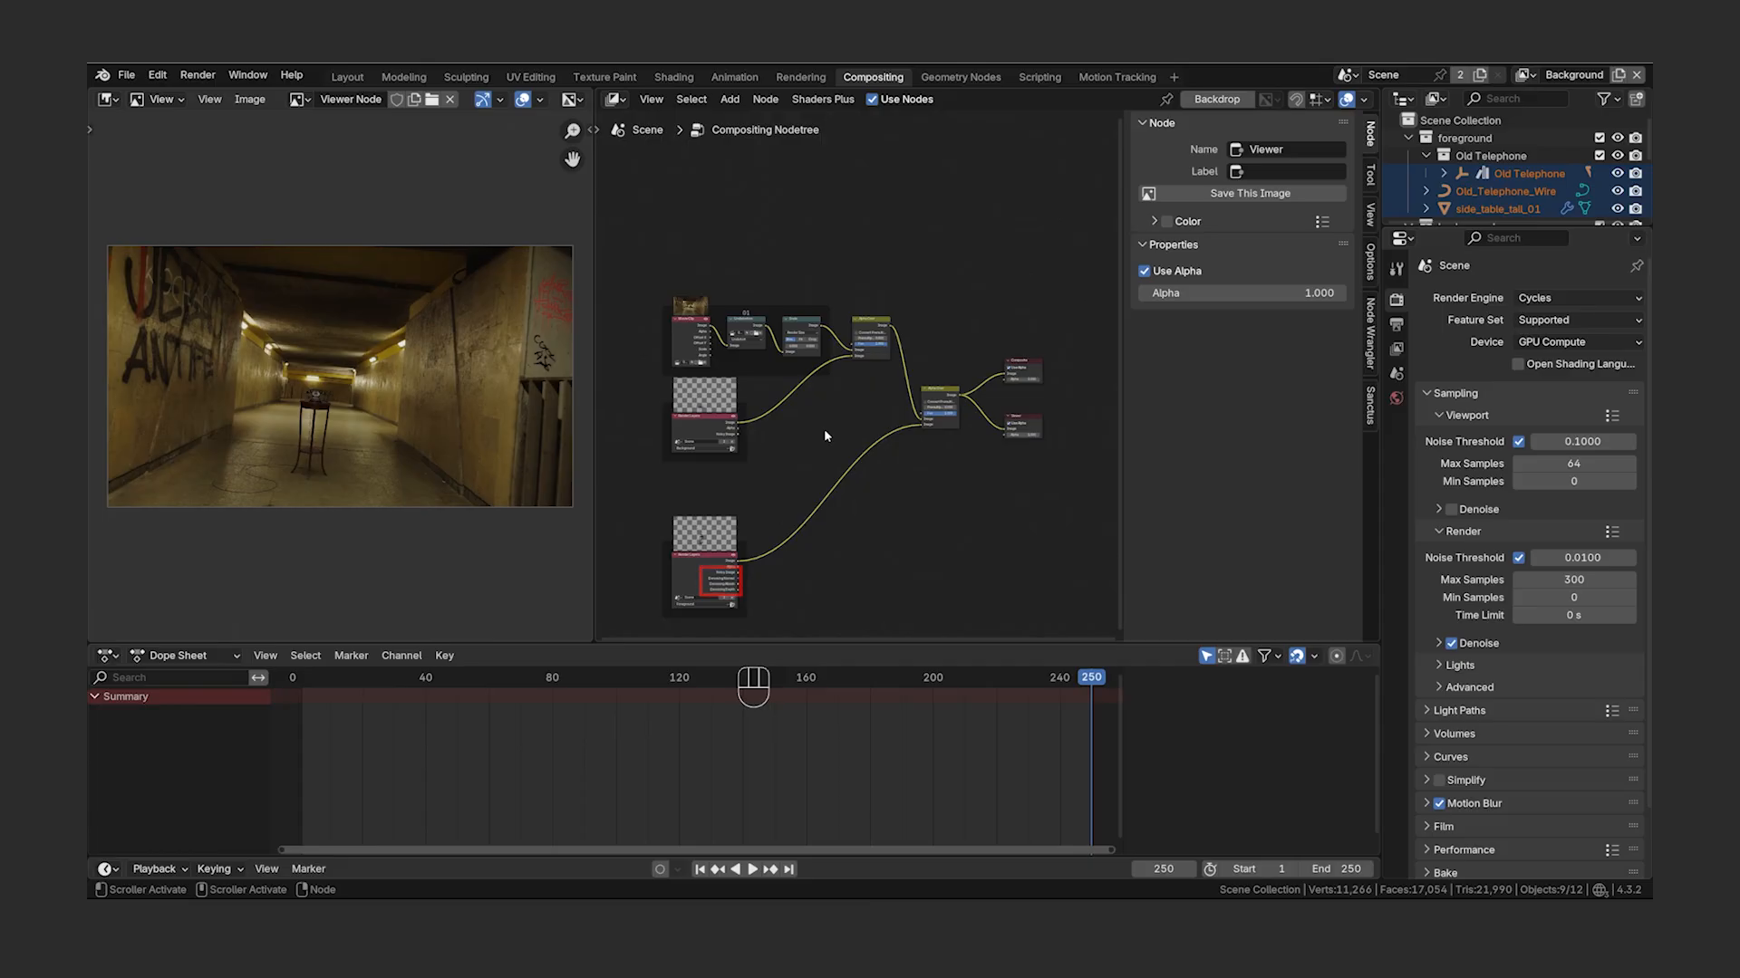
key("shift+a")
type("deno")
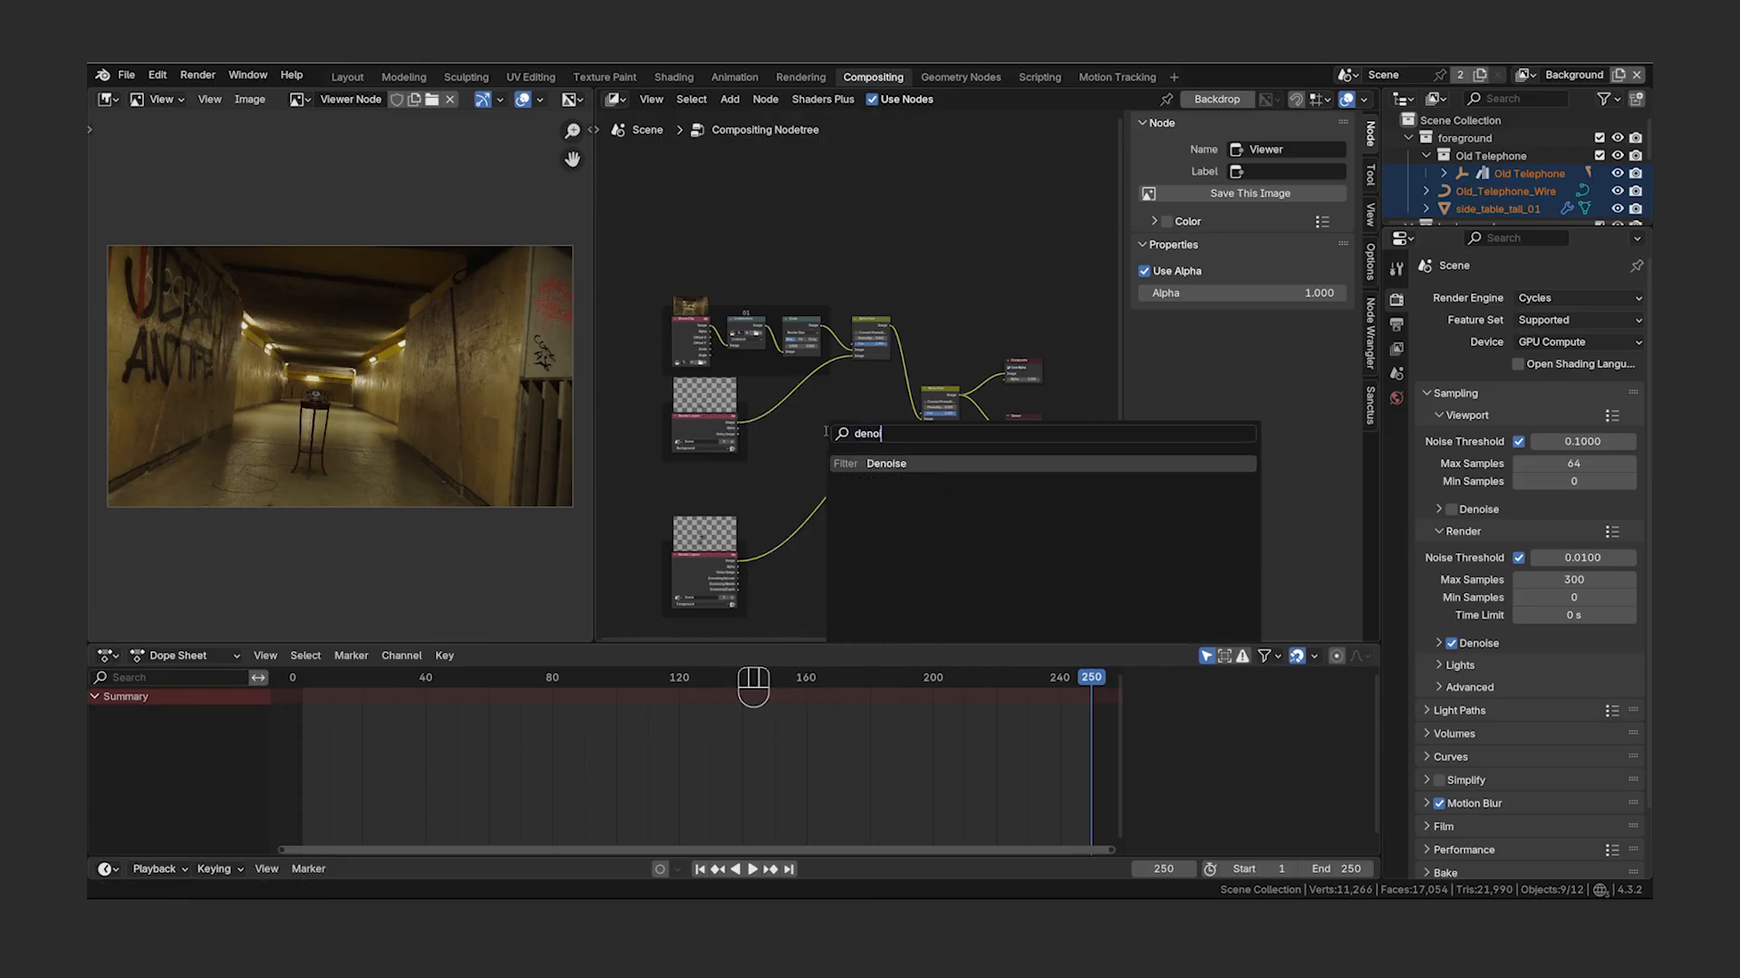
left_click(949, 467)
left_click(777, 516)
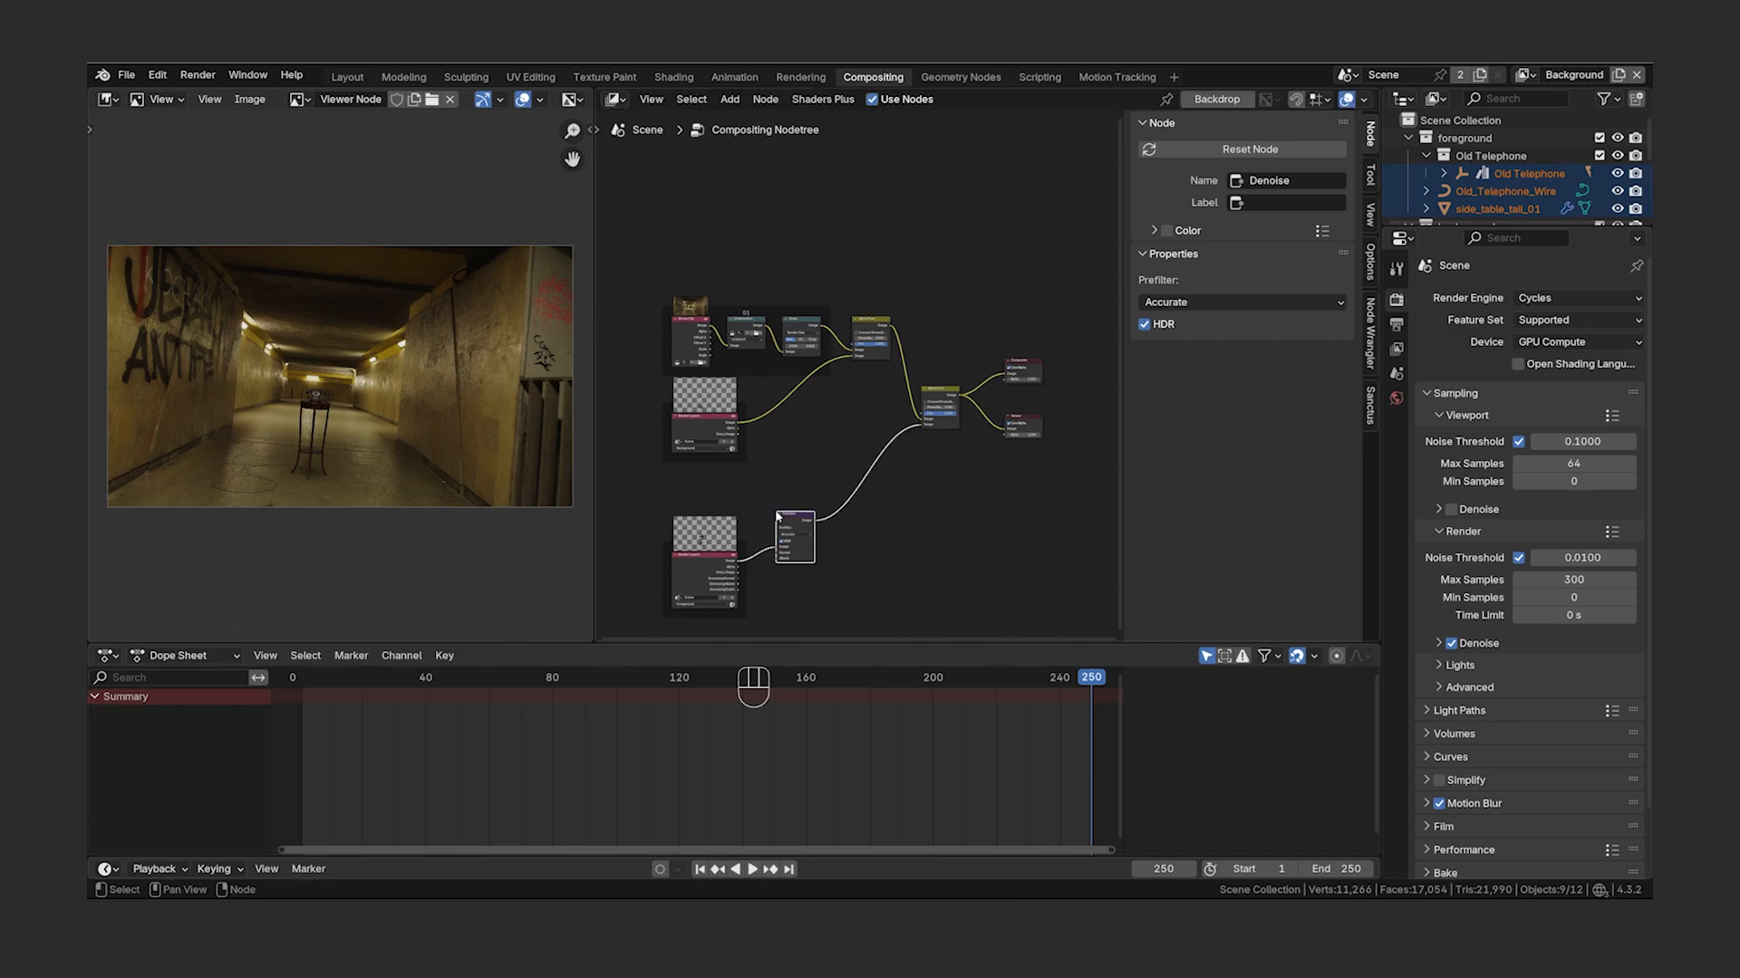
- Link the Foreground layer's Denoising Normal and Denoising Albedo outputs to the Denoise node's Normal and Albedo inputs
middle_click_drag(776, 547, 806, 372)
scroll(806, 371, "up", 8)
middle_click_drag(768, 467, 865, 466)
left_click_drag(789, 423, 860, 387)
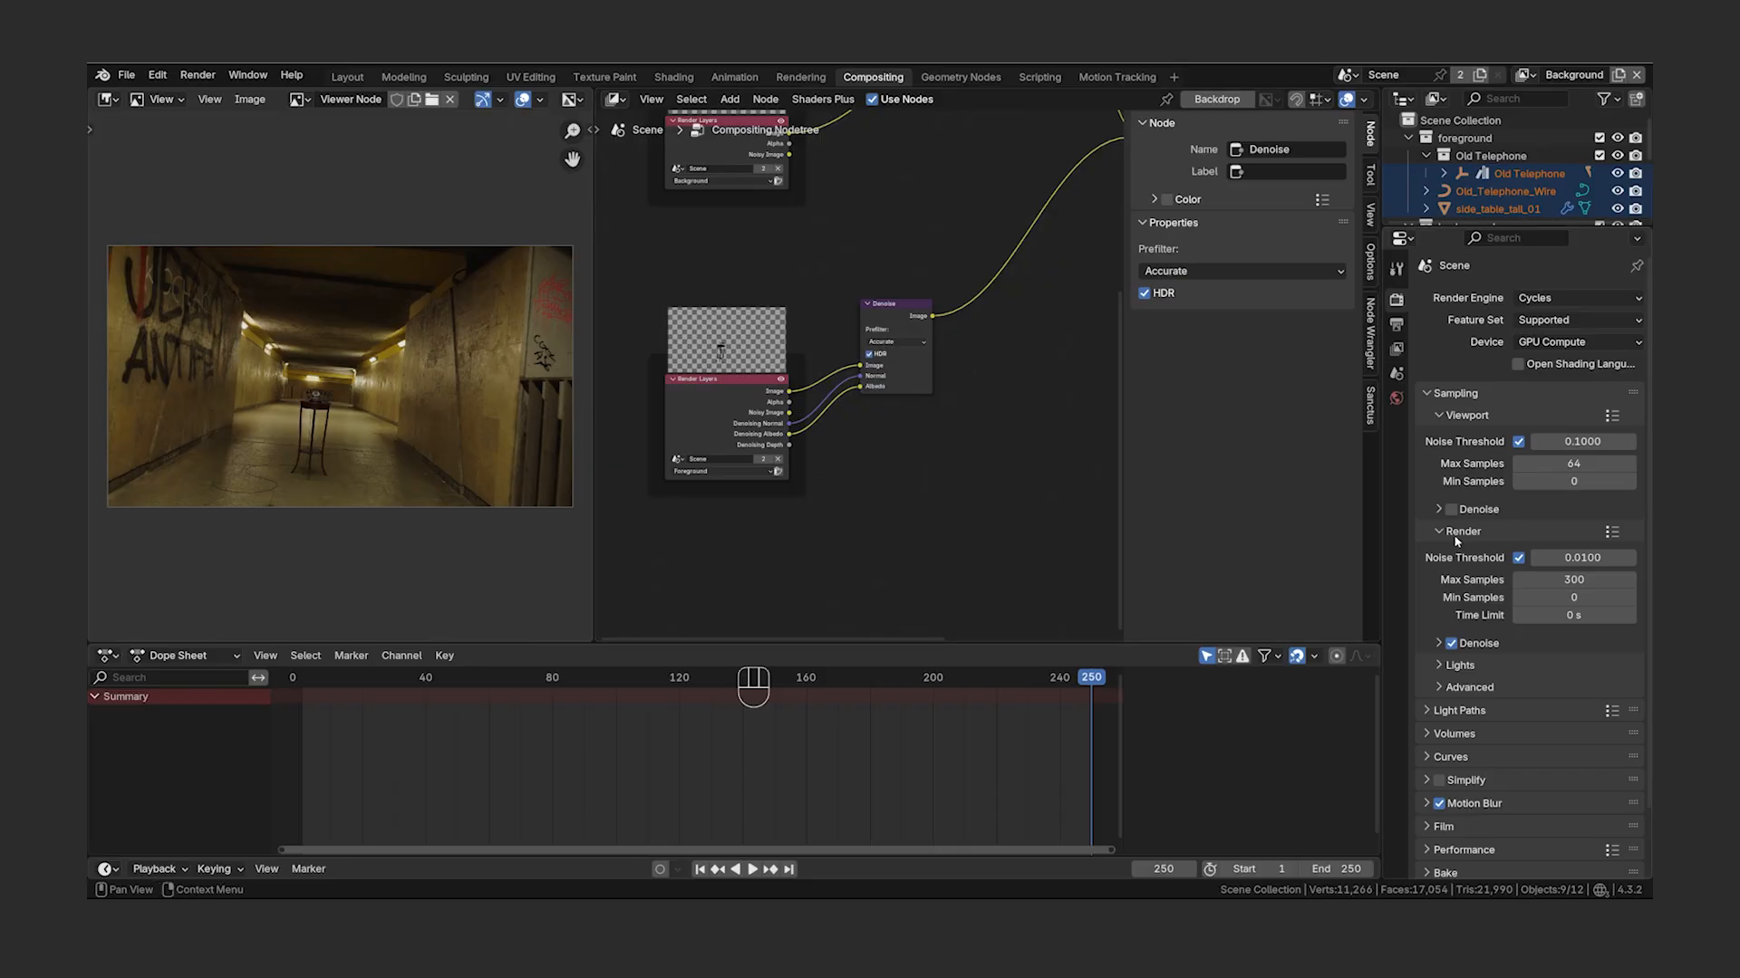
- Turn off Denoise in the render sampling settings and render frame 250 again
left_click(1451, 644)
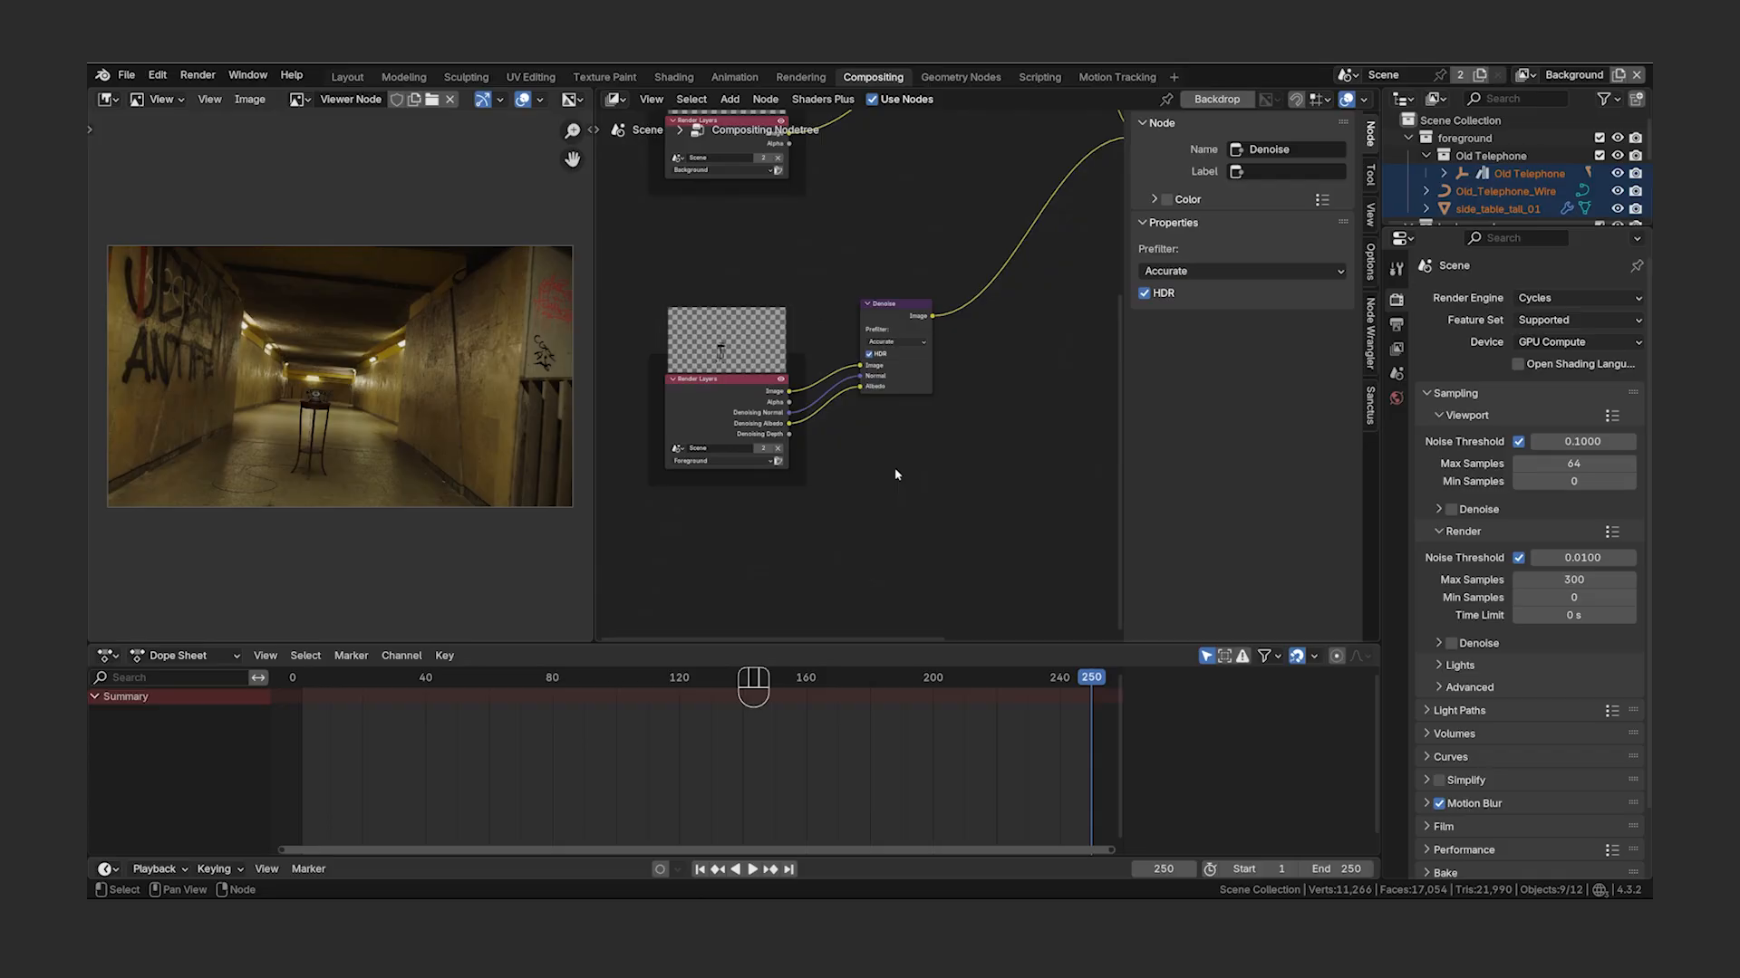
key("F12")
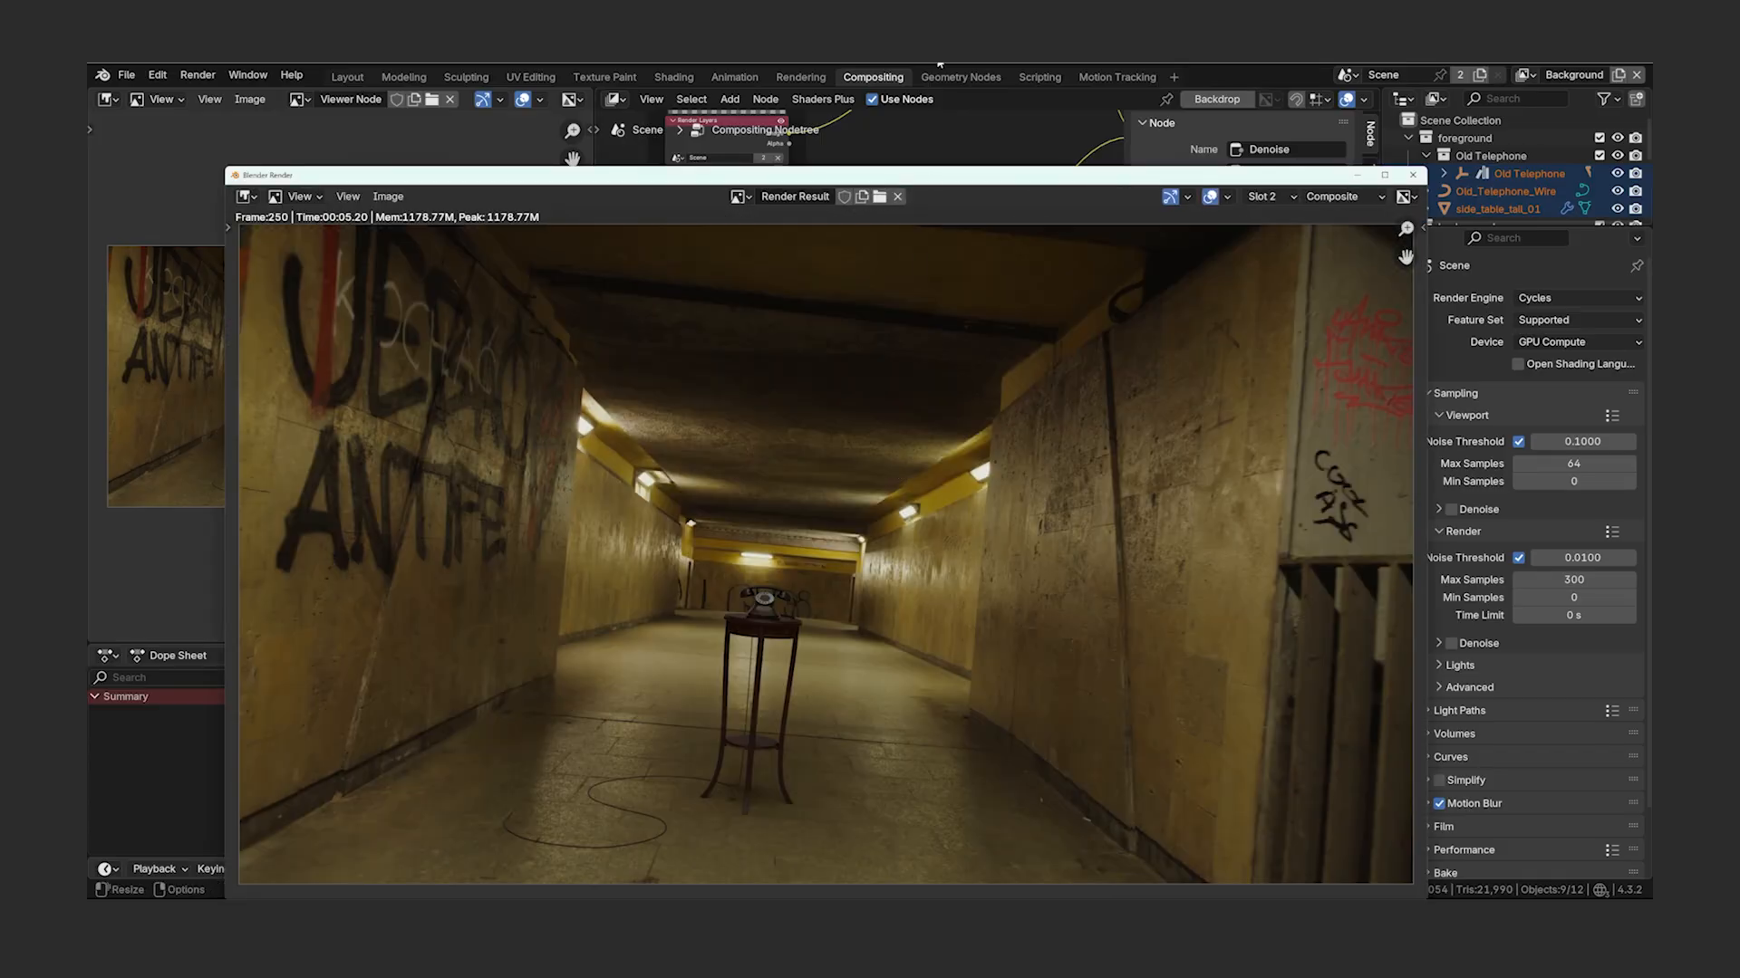
key("Escape")
- Compare the telephone close up with the Denoise node muted and unmuted, leaving the node active
scroll(425, 417, "up", 6)
scroll(425, 417, "down", 2)
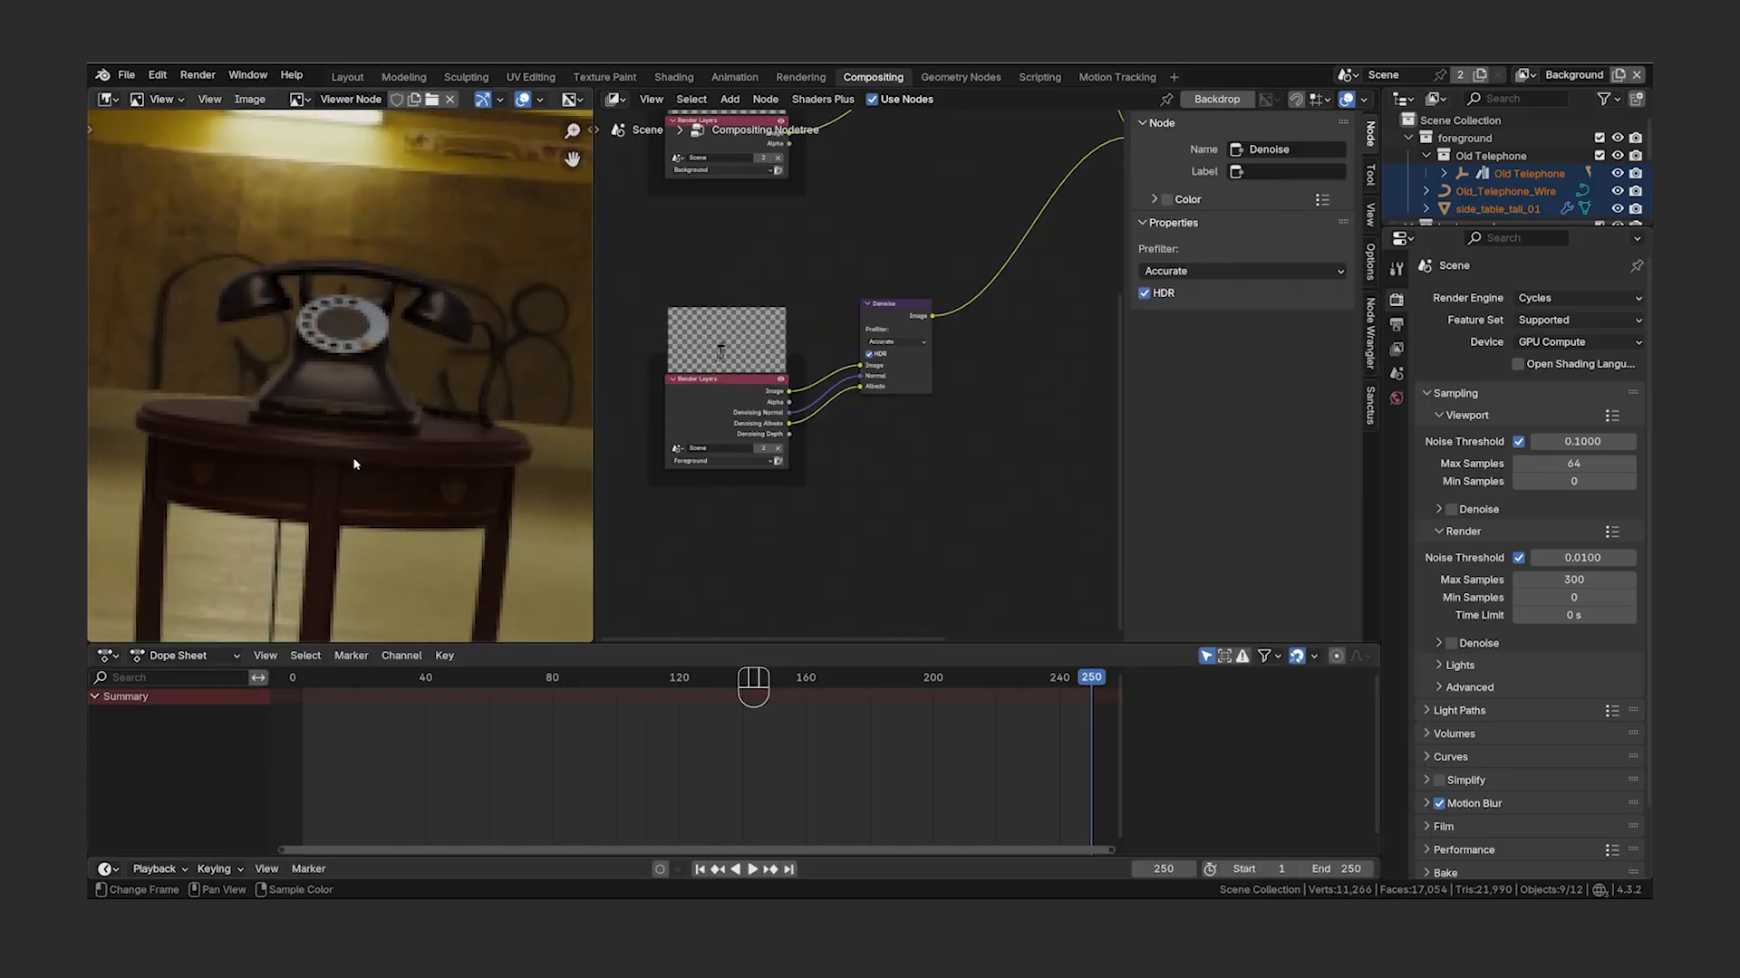
left_click(895, 308)
key("m")
key("m")
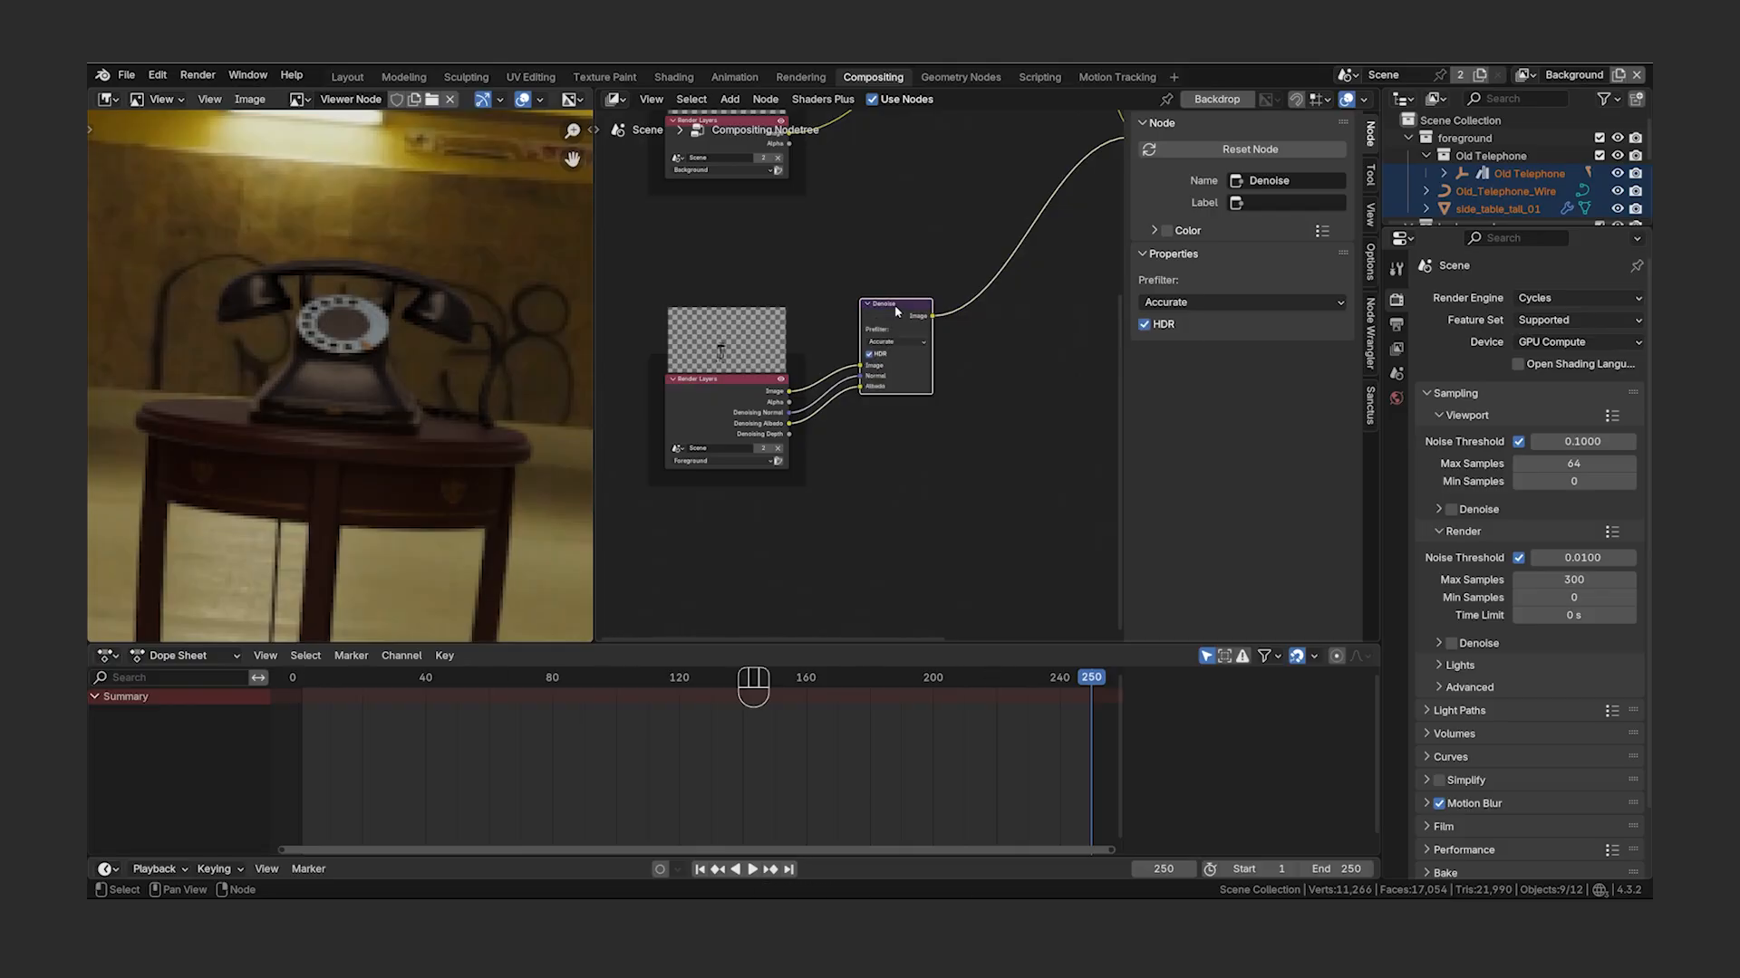
key("m")
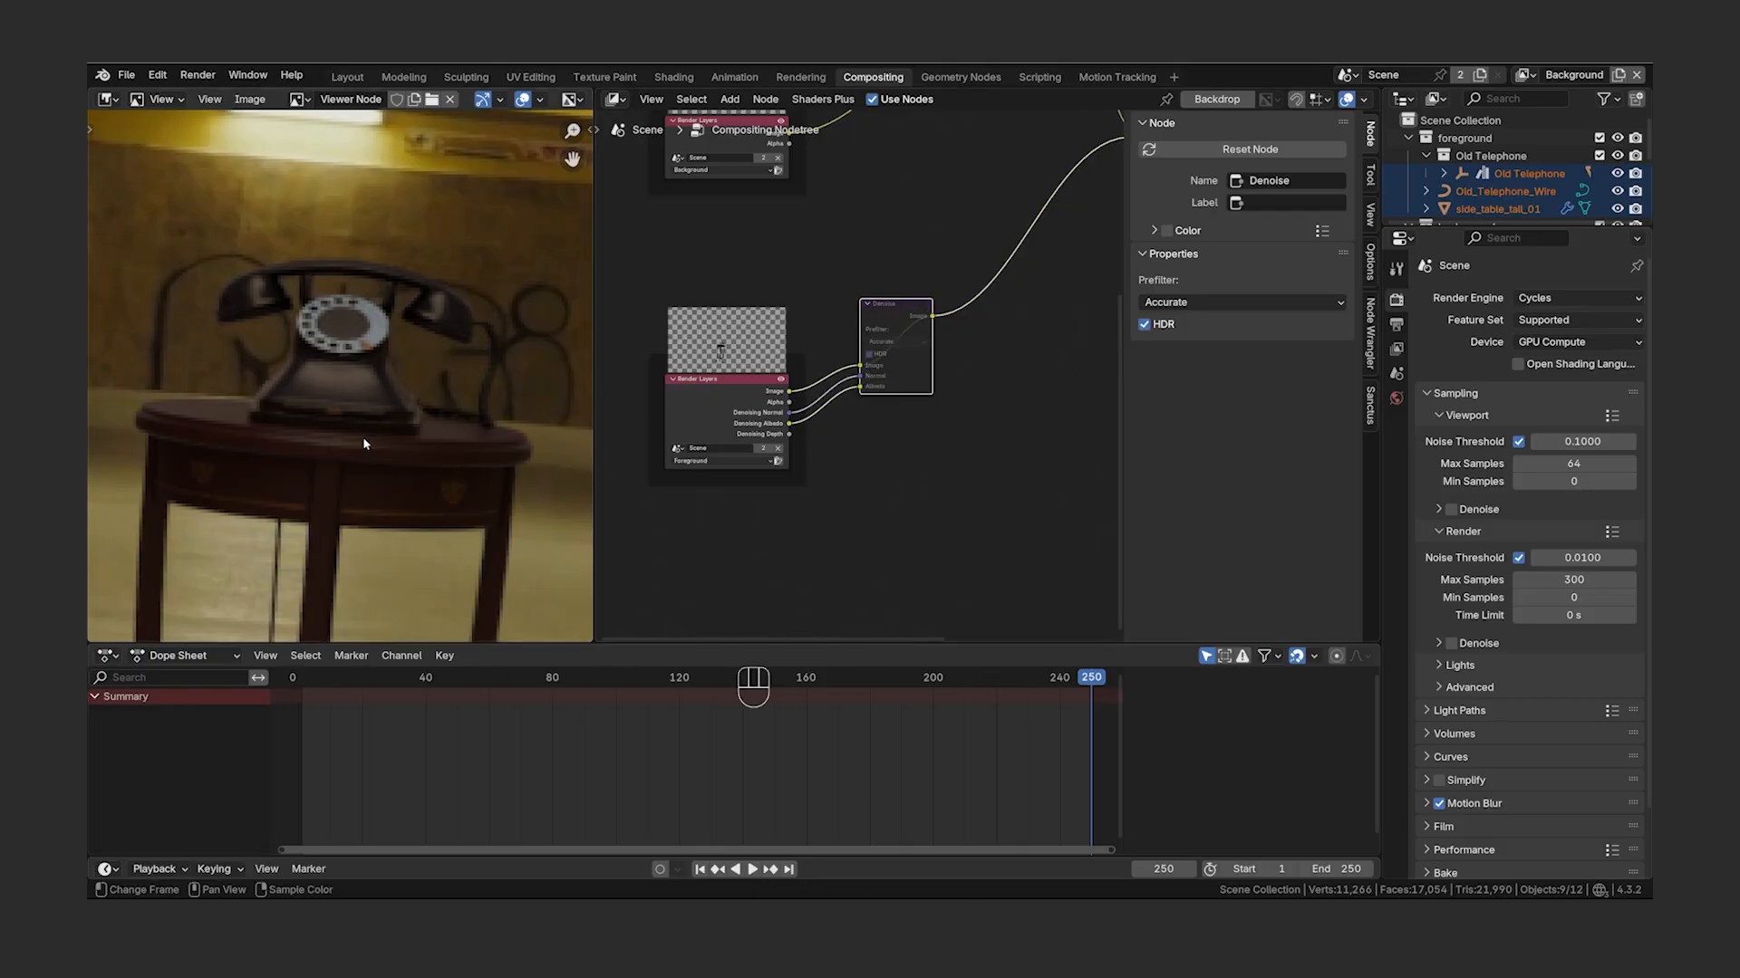
key("m")
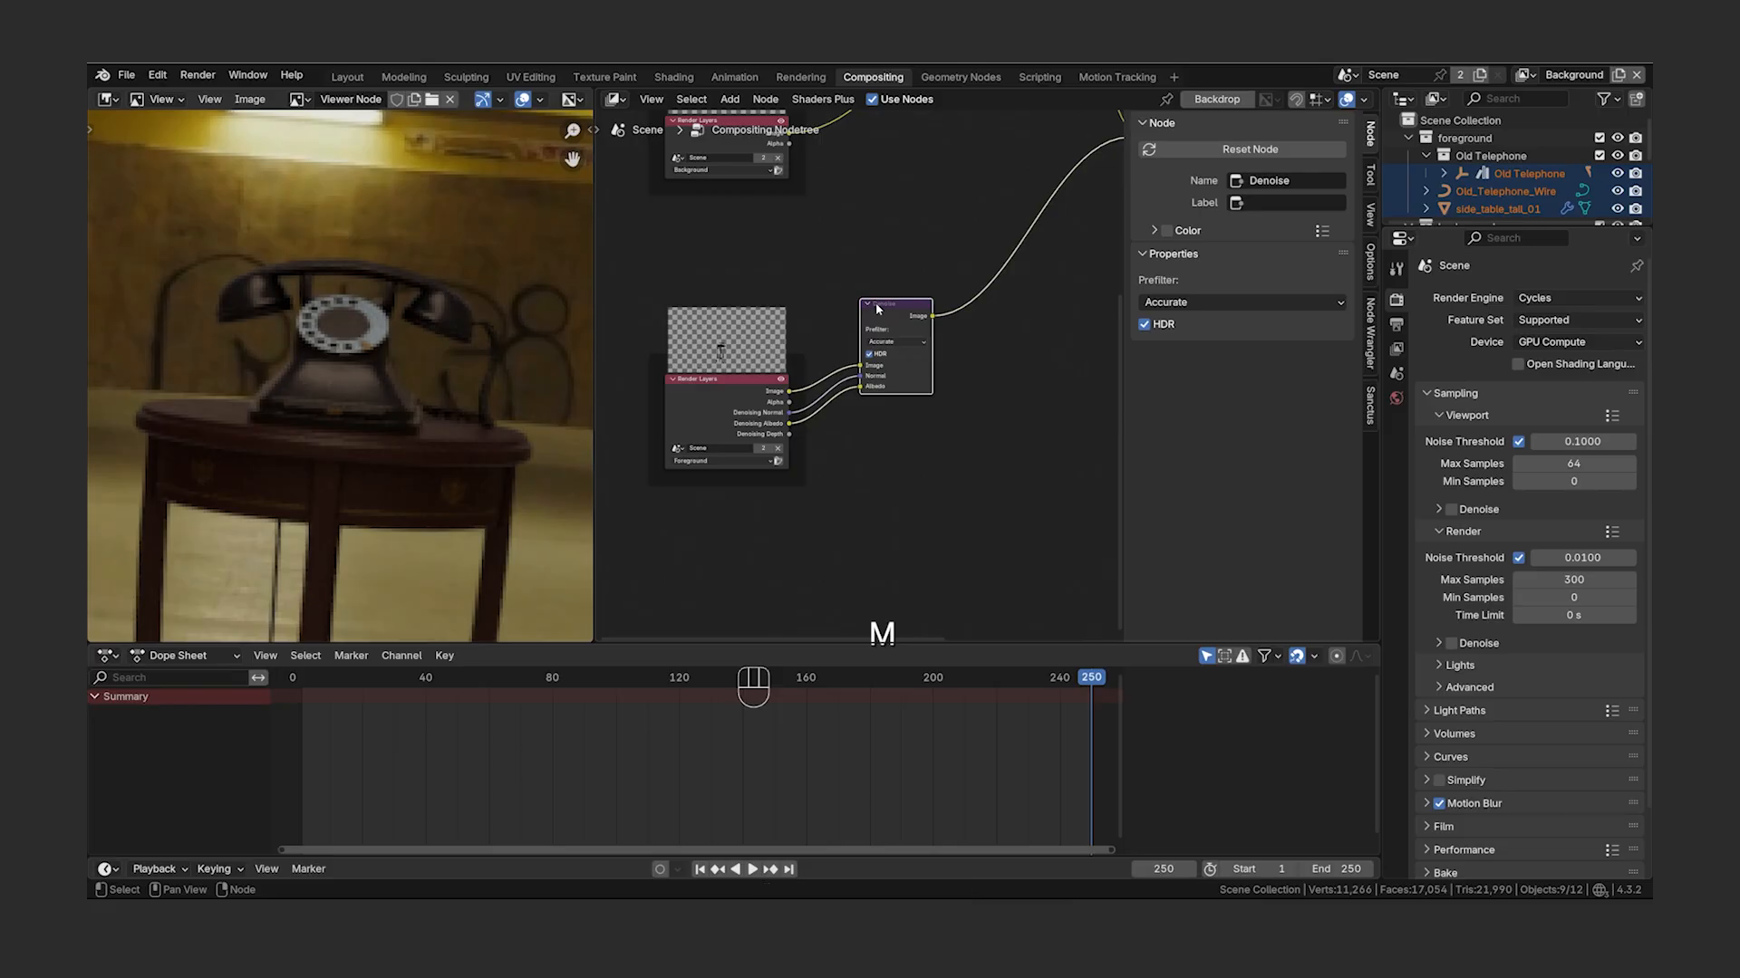
key("Home")
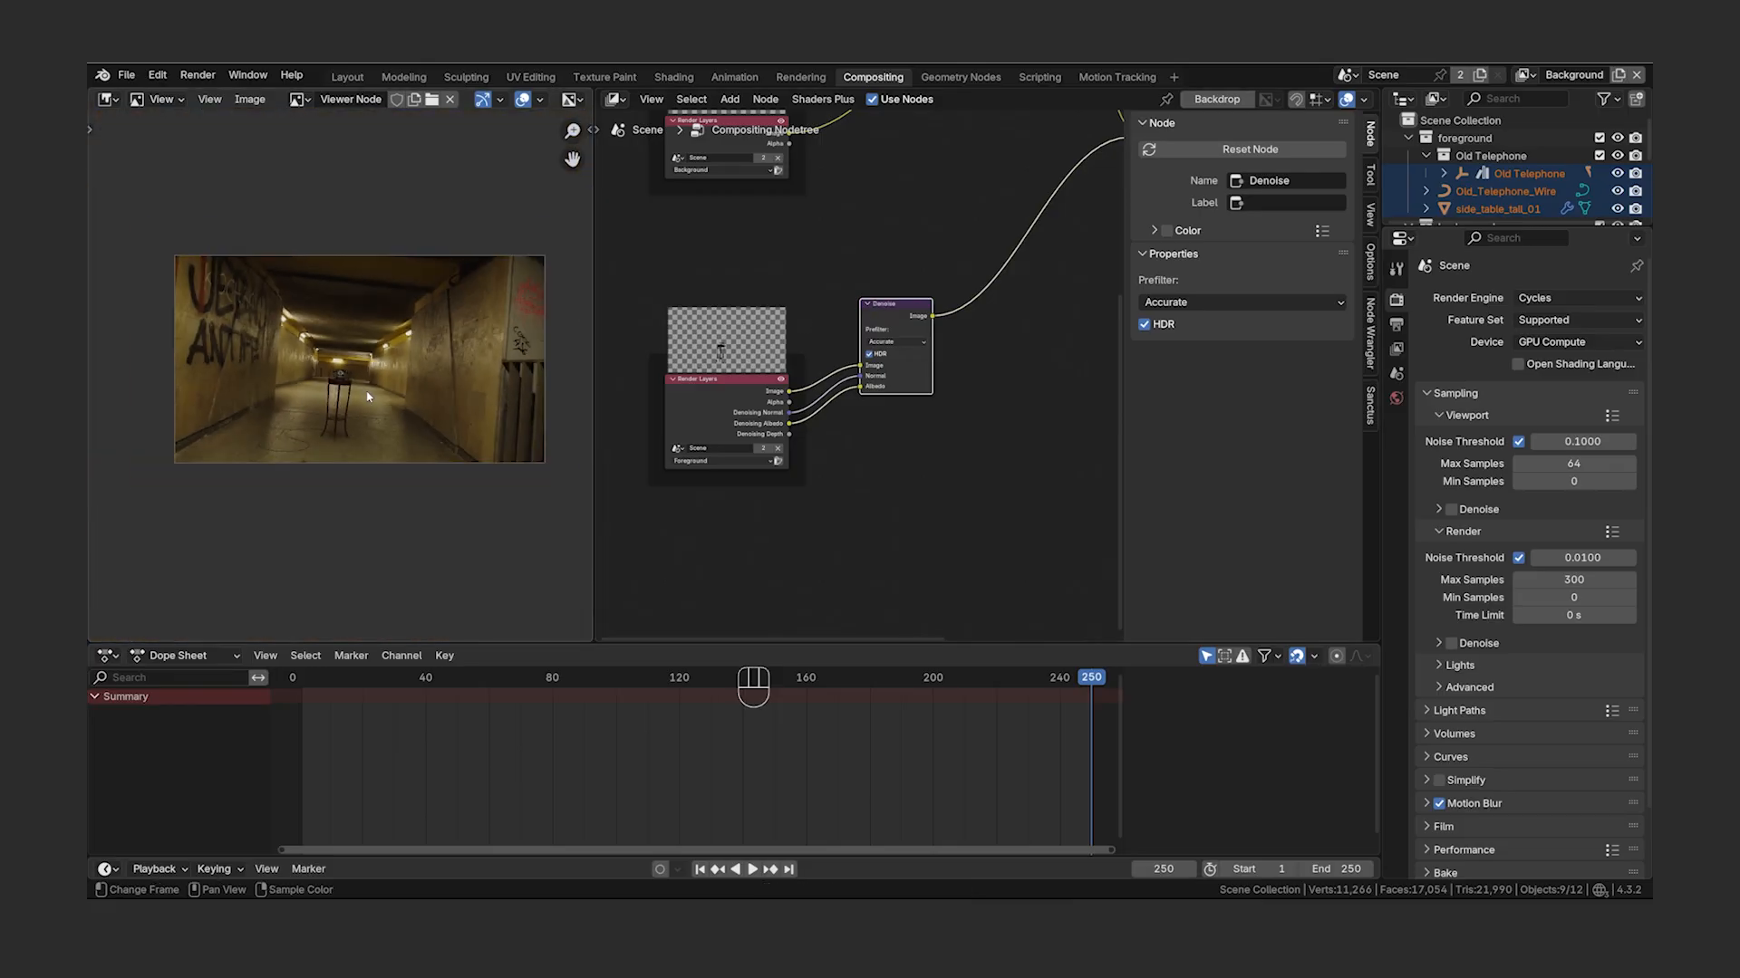
- Add a File Output node in the empty space below the final Alpha Over node
scroll(972, 377, "down", 2)
middle_click_drag(890, 426, 867, 460)
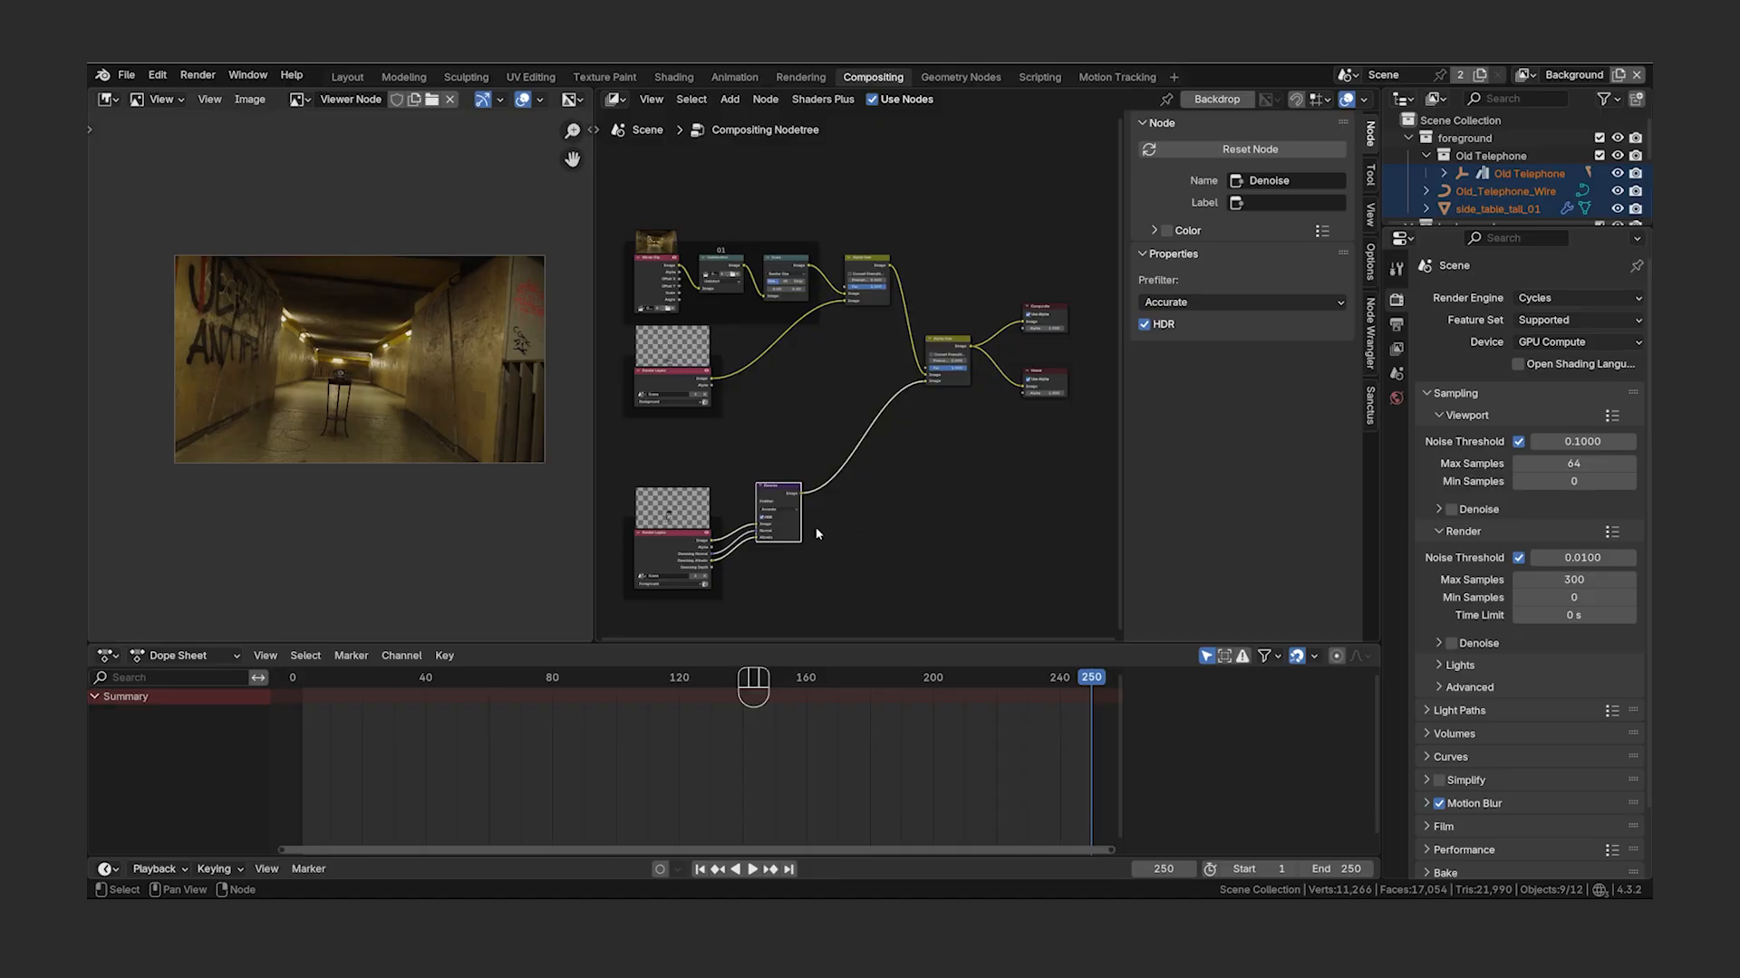
key("shift+a")
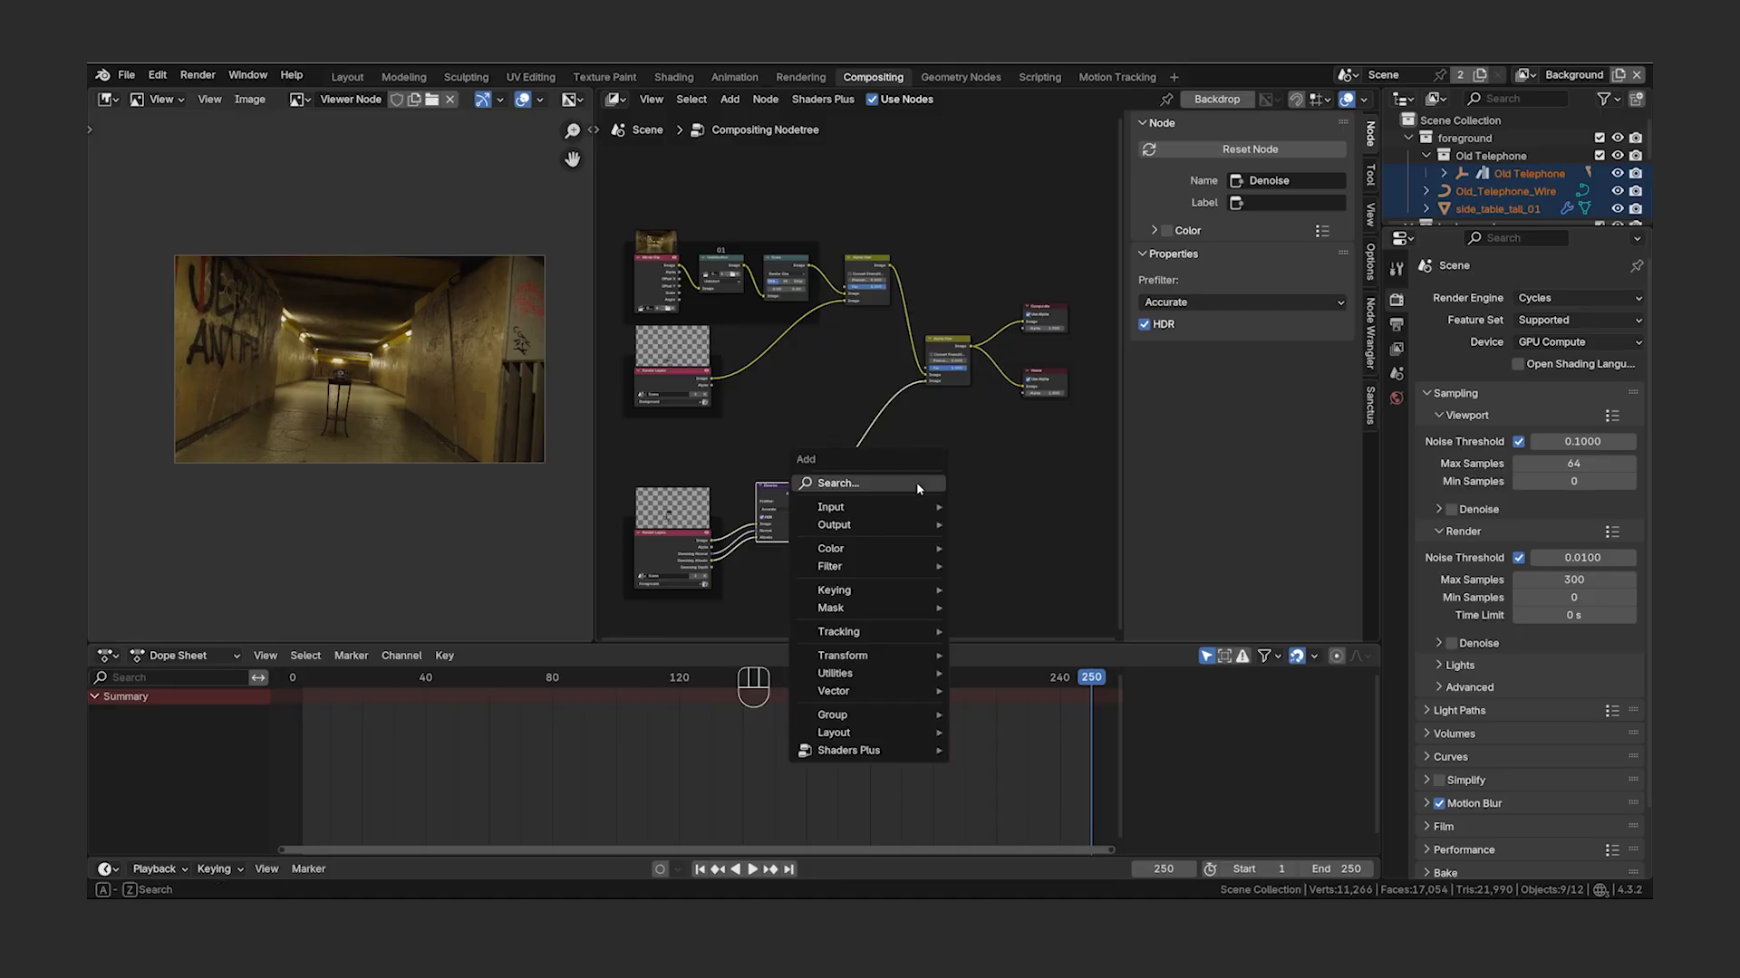
type("file")
key("Return")
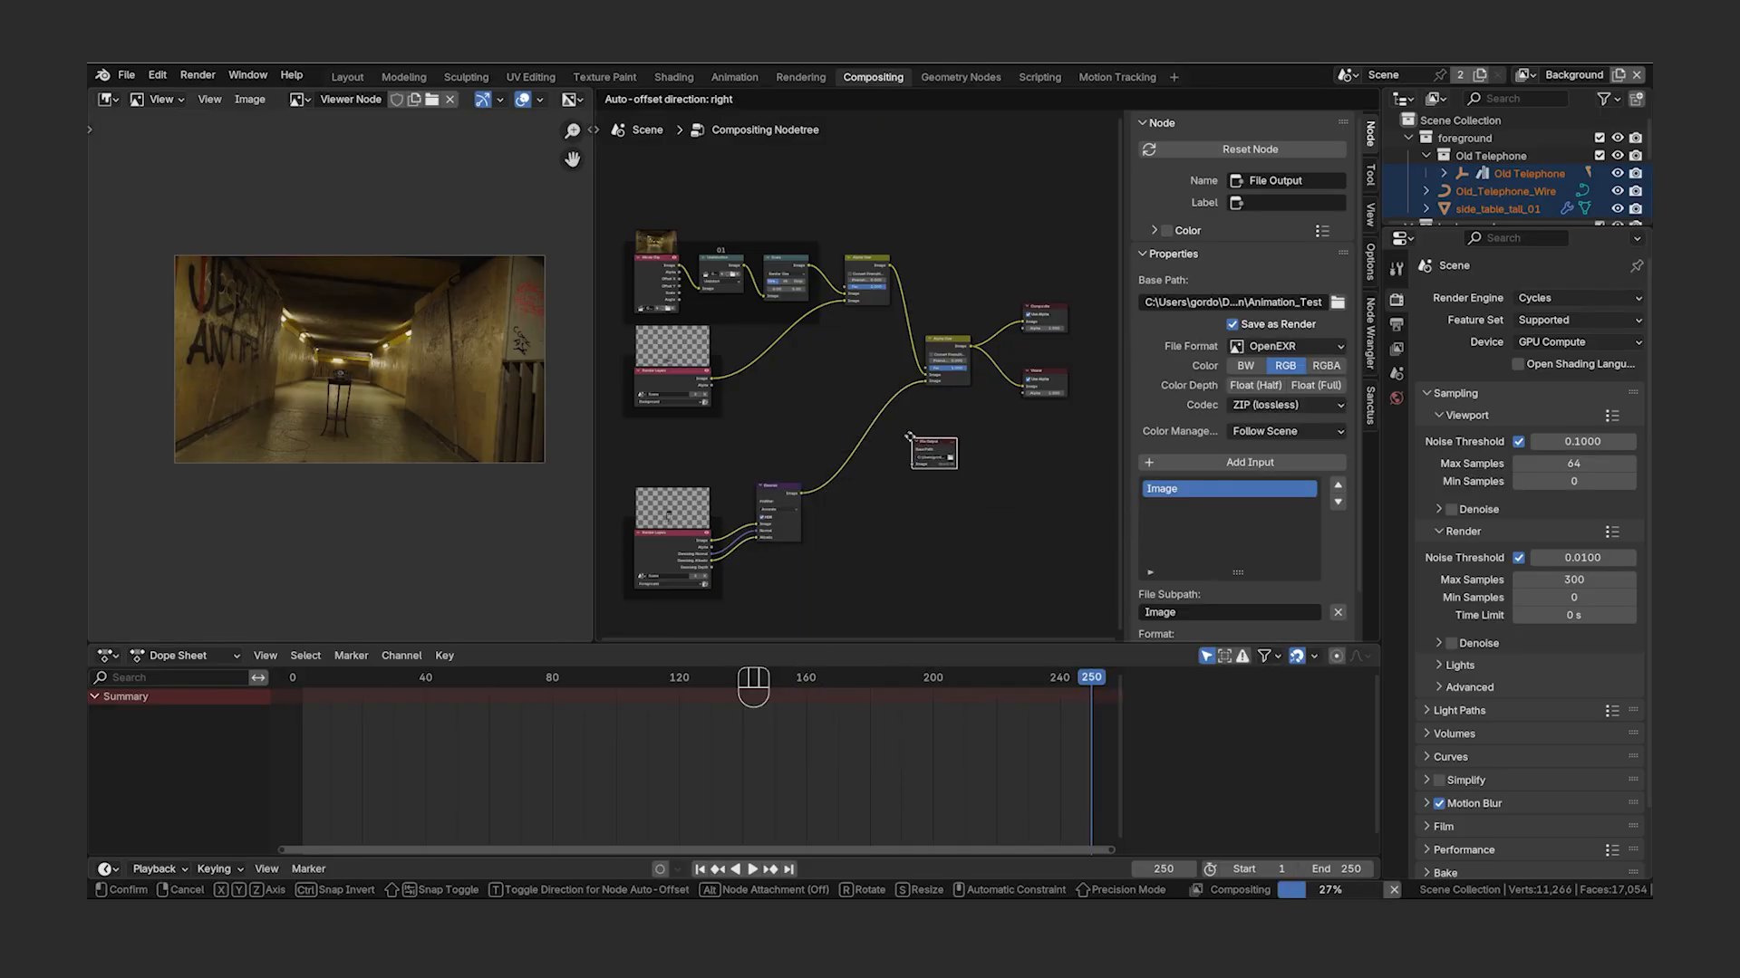
left_click(942, 471)
scroll(961, 542, "up", 4)
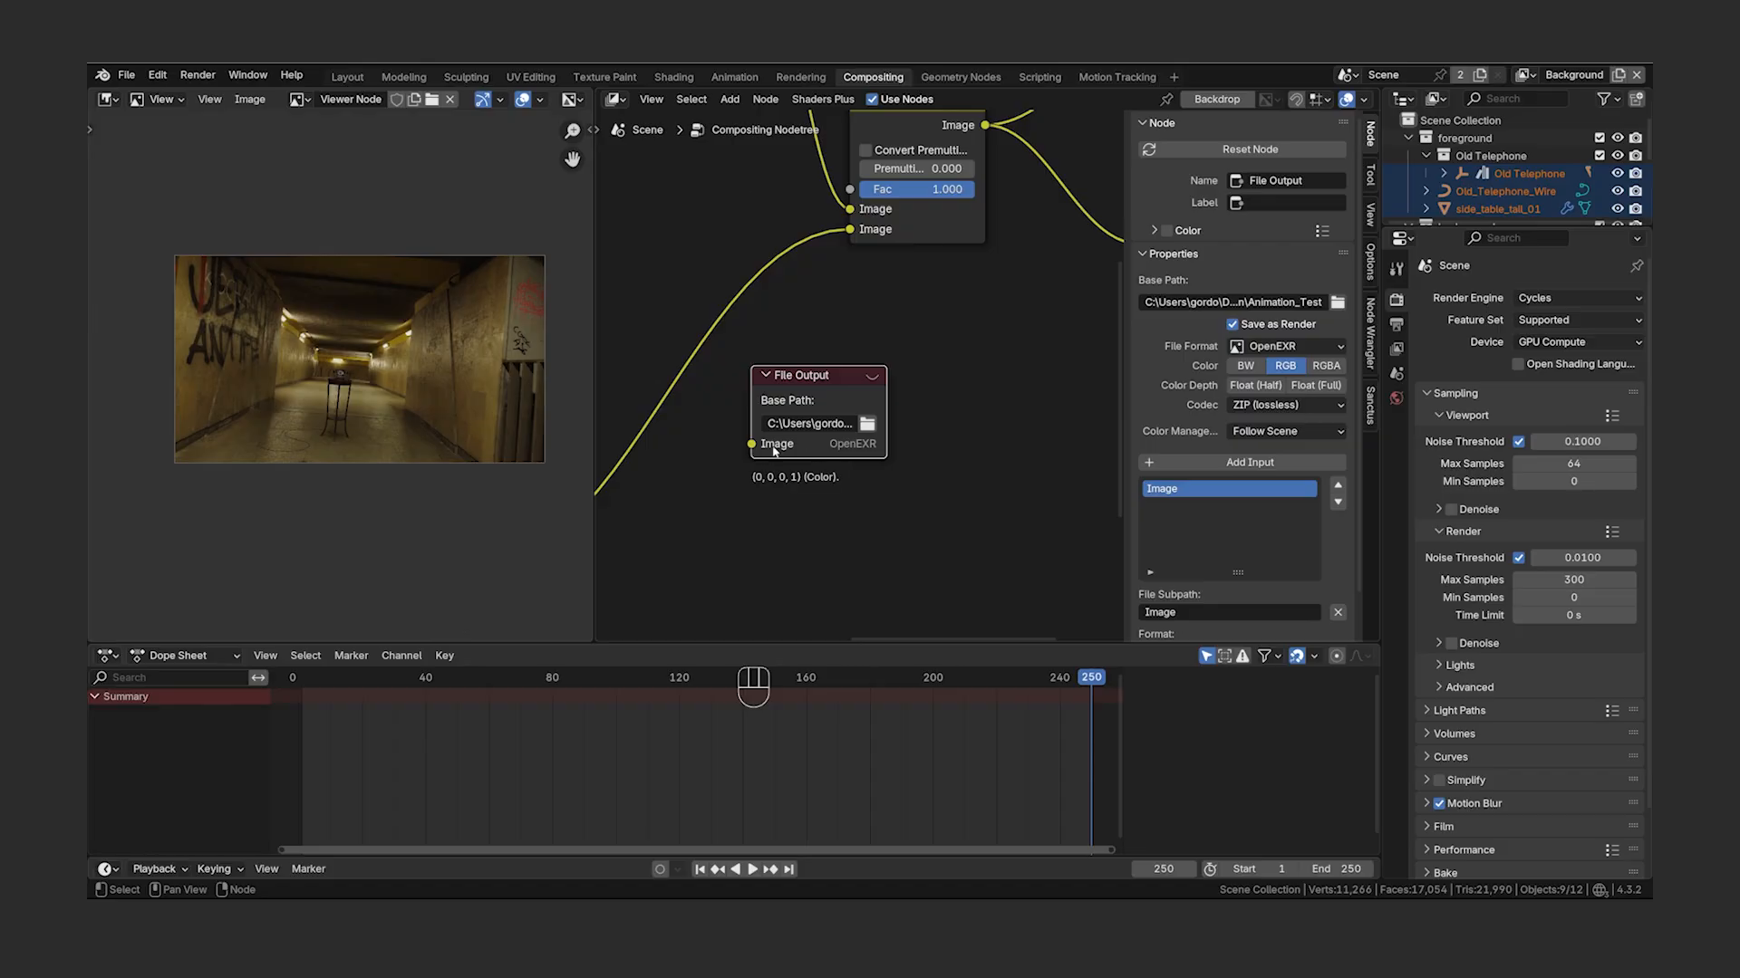
scroll(984, 509, "down", 1)
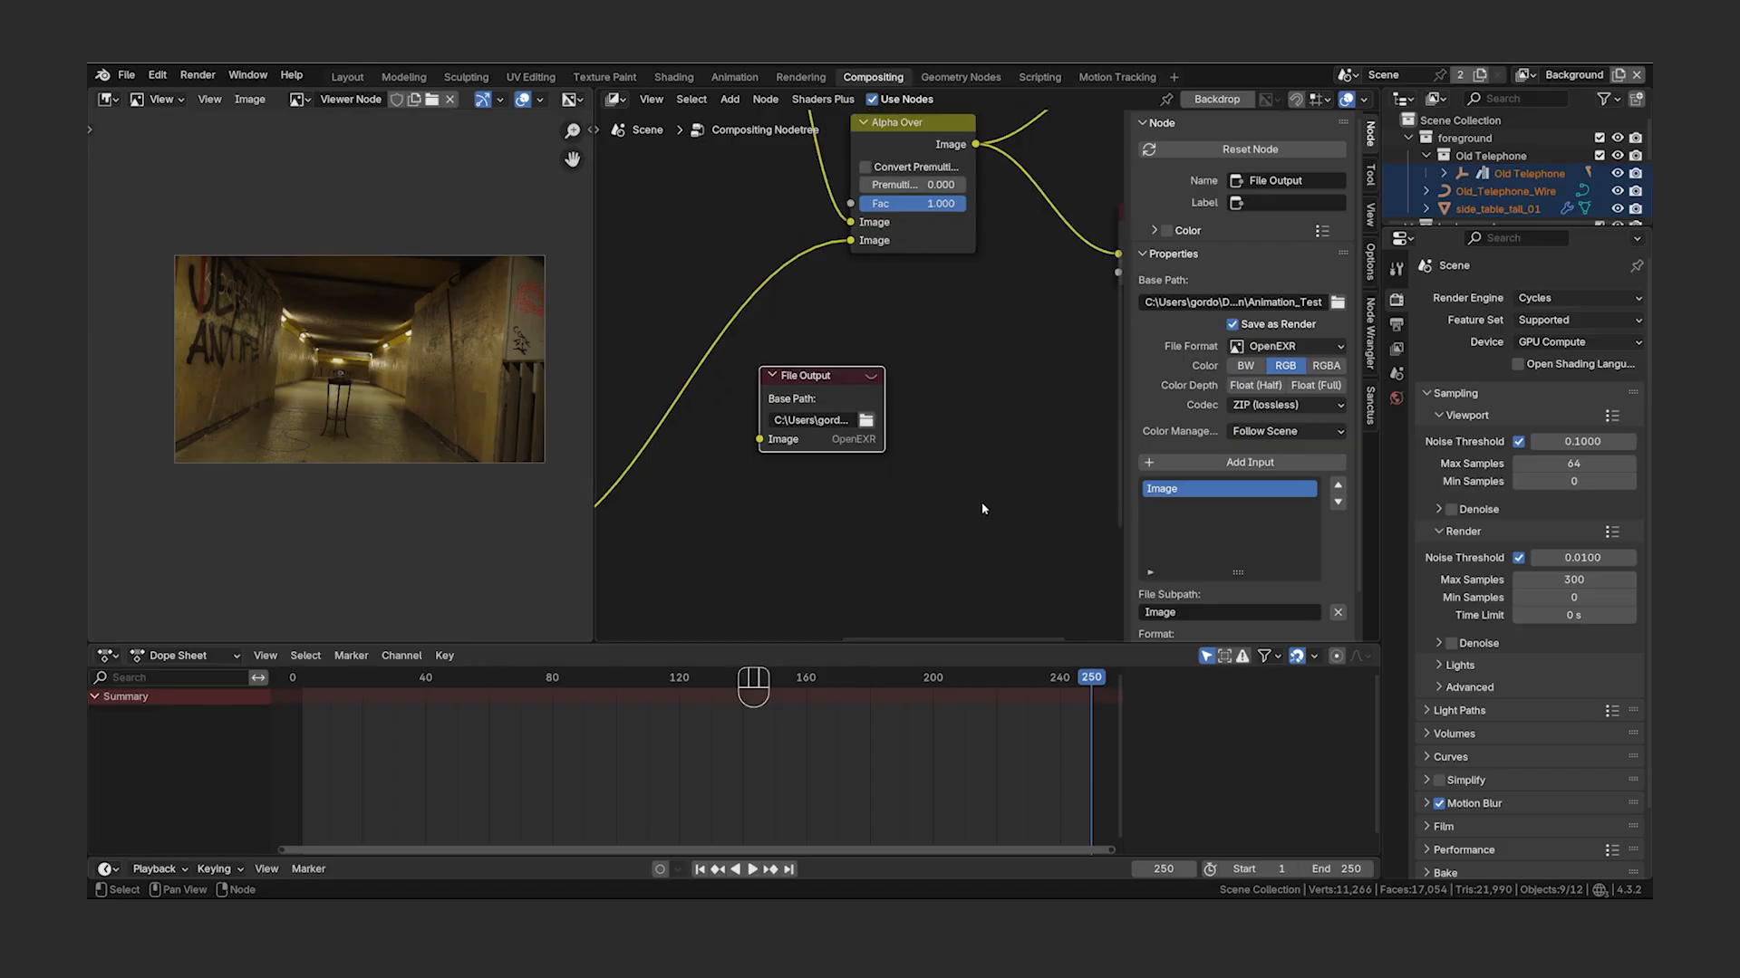
- Rename the File Output node's input to Shadow and add a second input named Objects
scroll(983, 509, "down", 3)
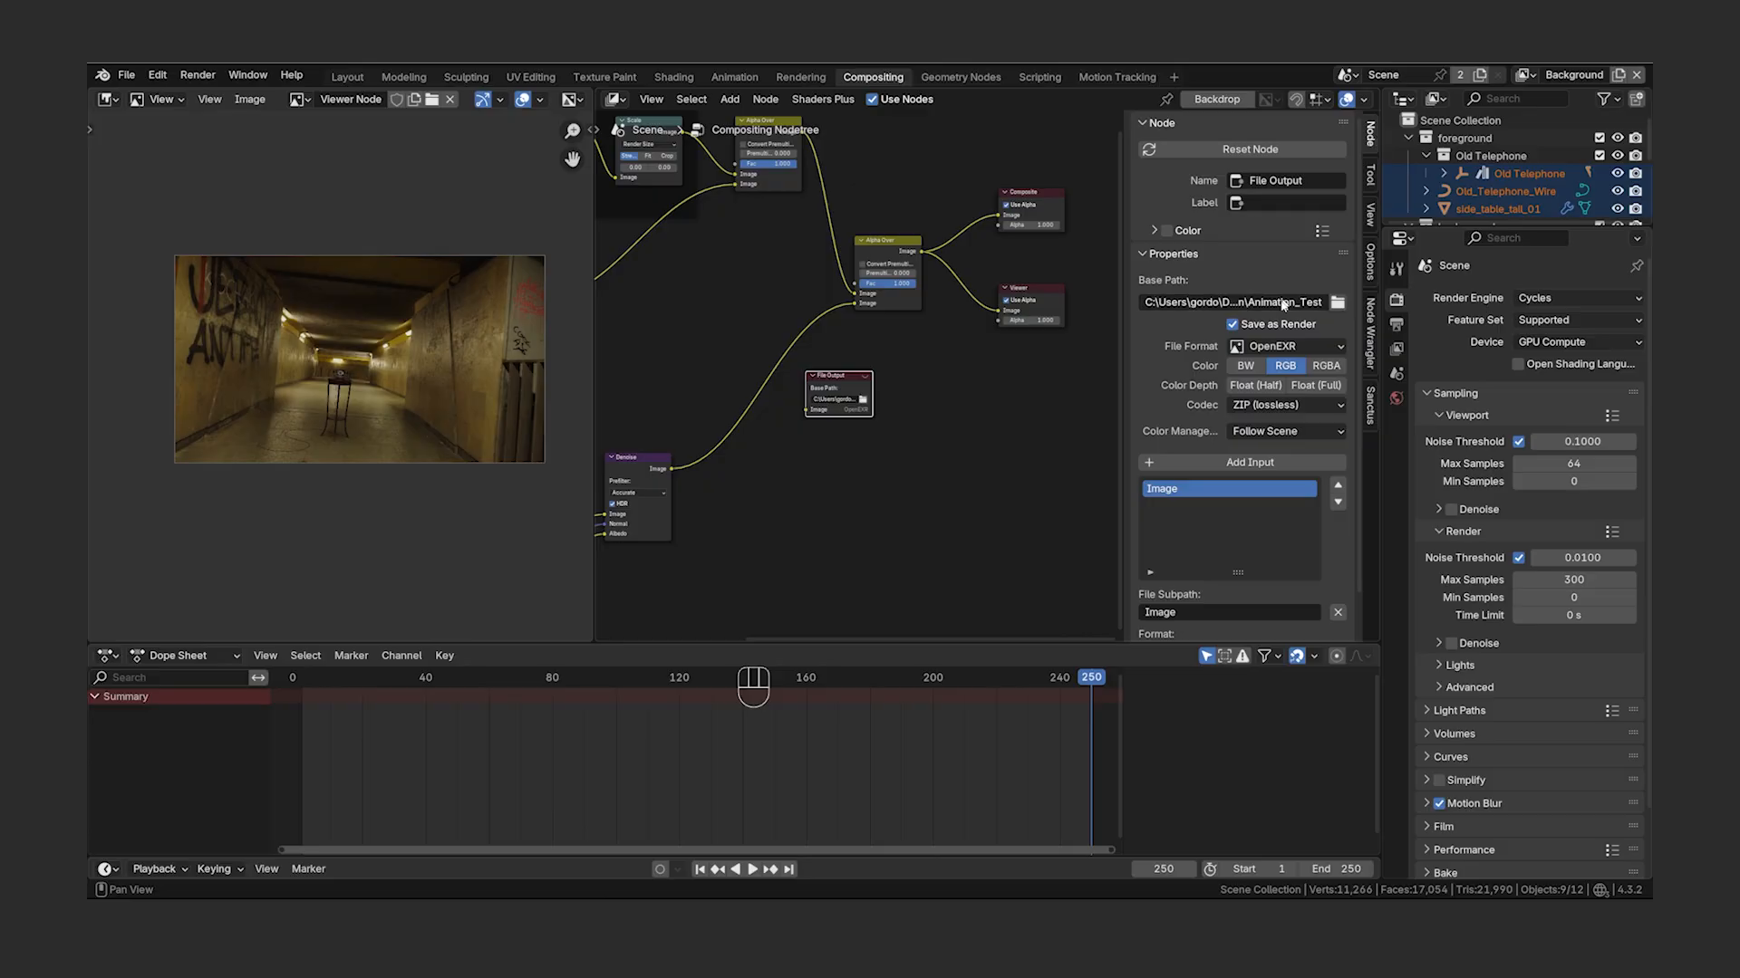
double_click(1196, 490)
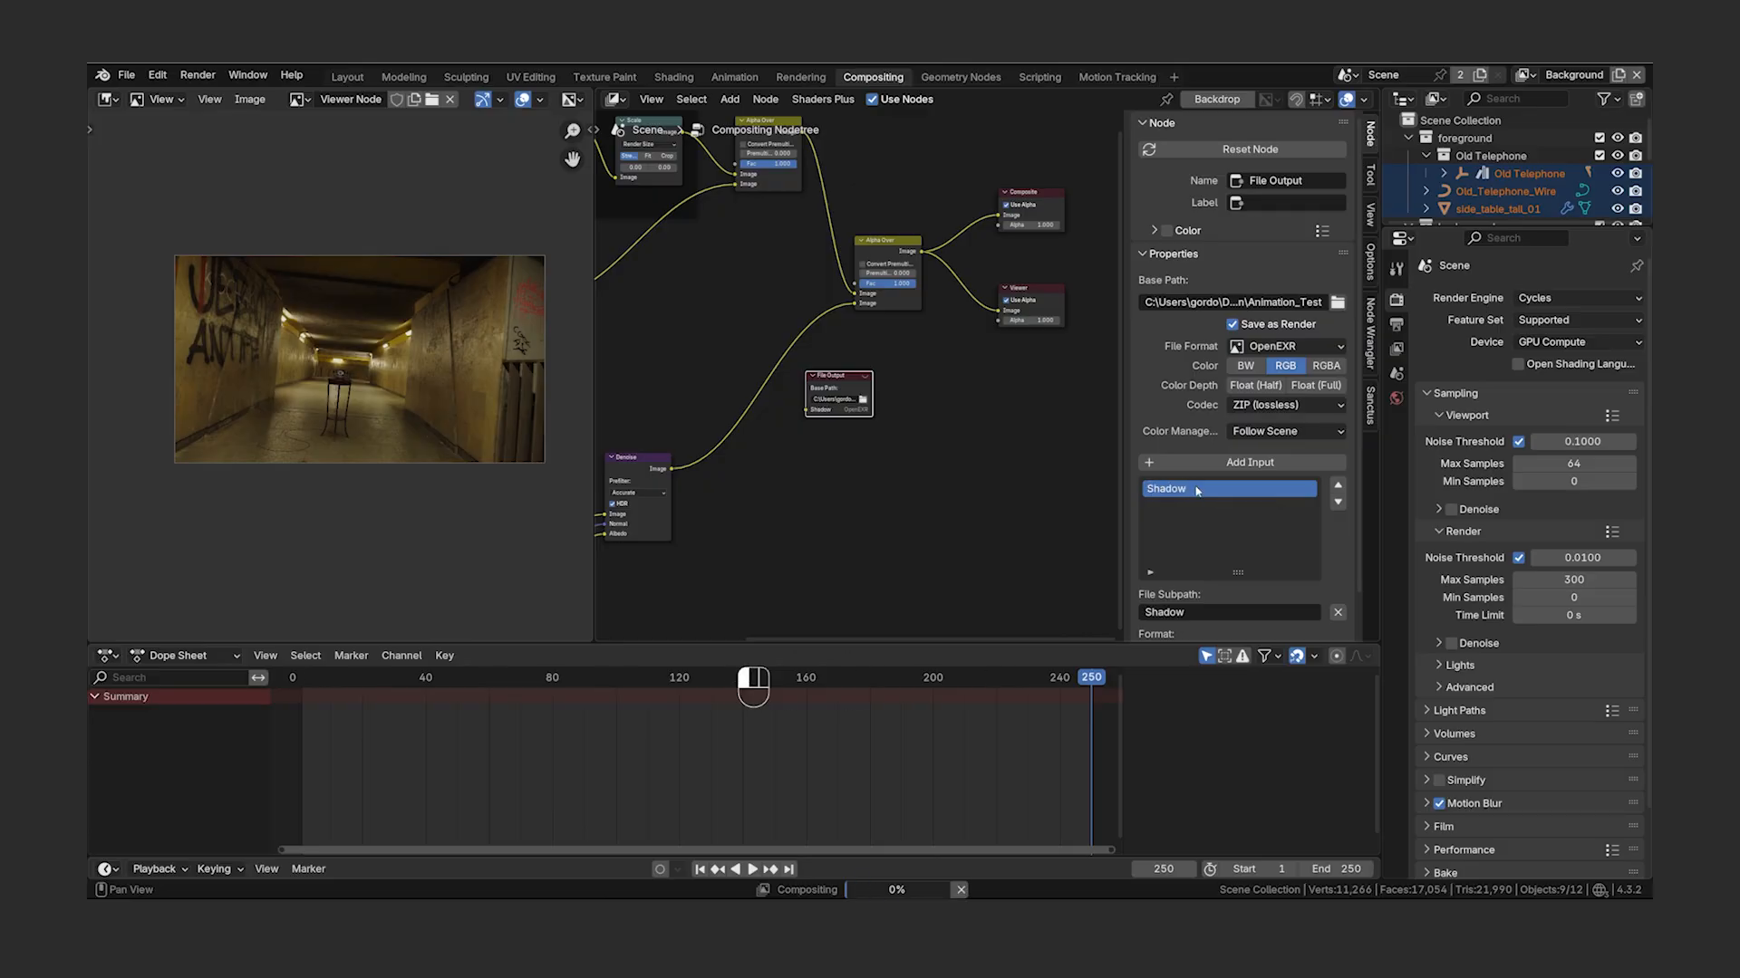
type("Shadow")
key("Return")
left_click(1249, 462)
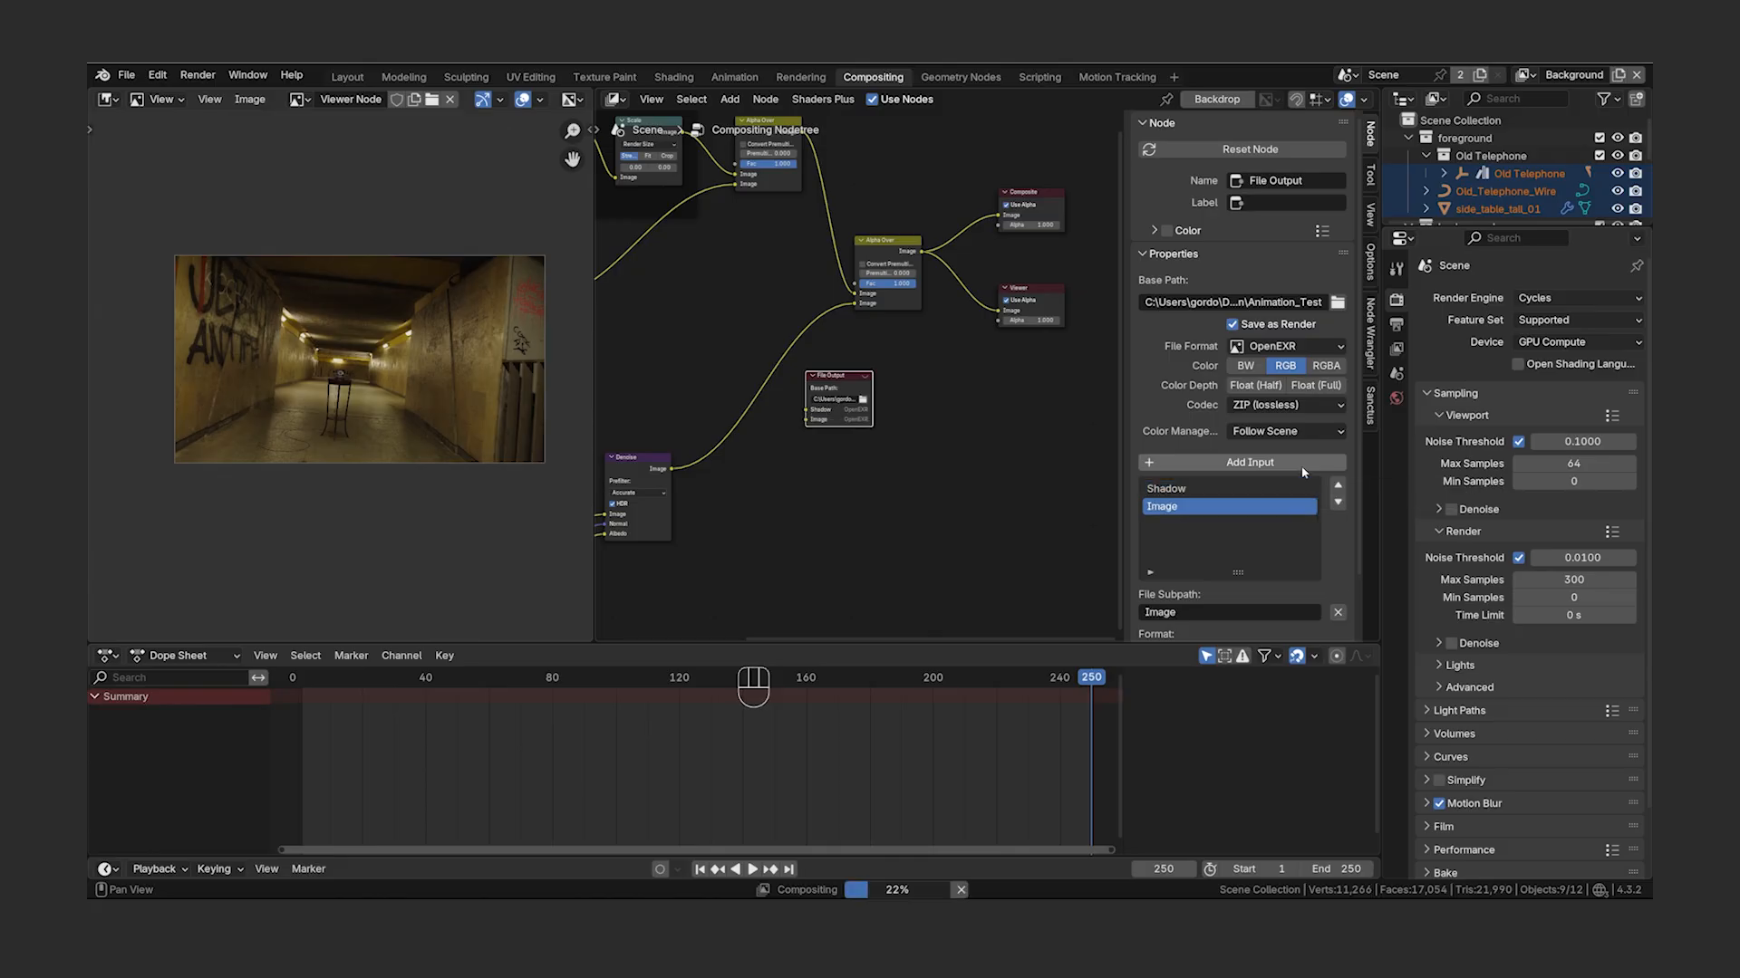
double_click(1187, 507)
type("Objects")
key("Return")
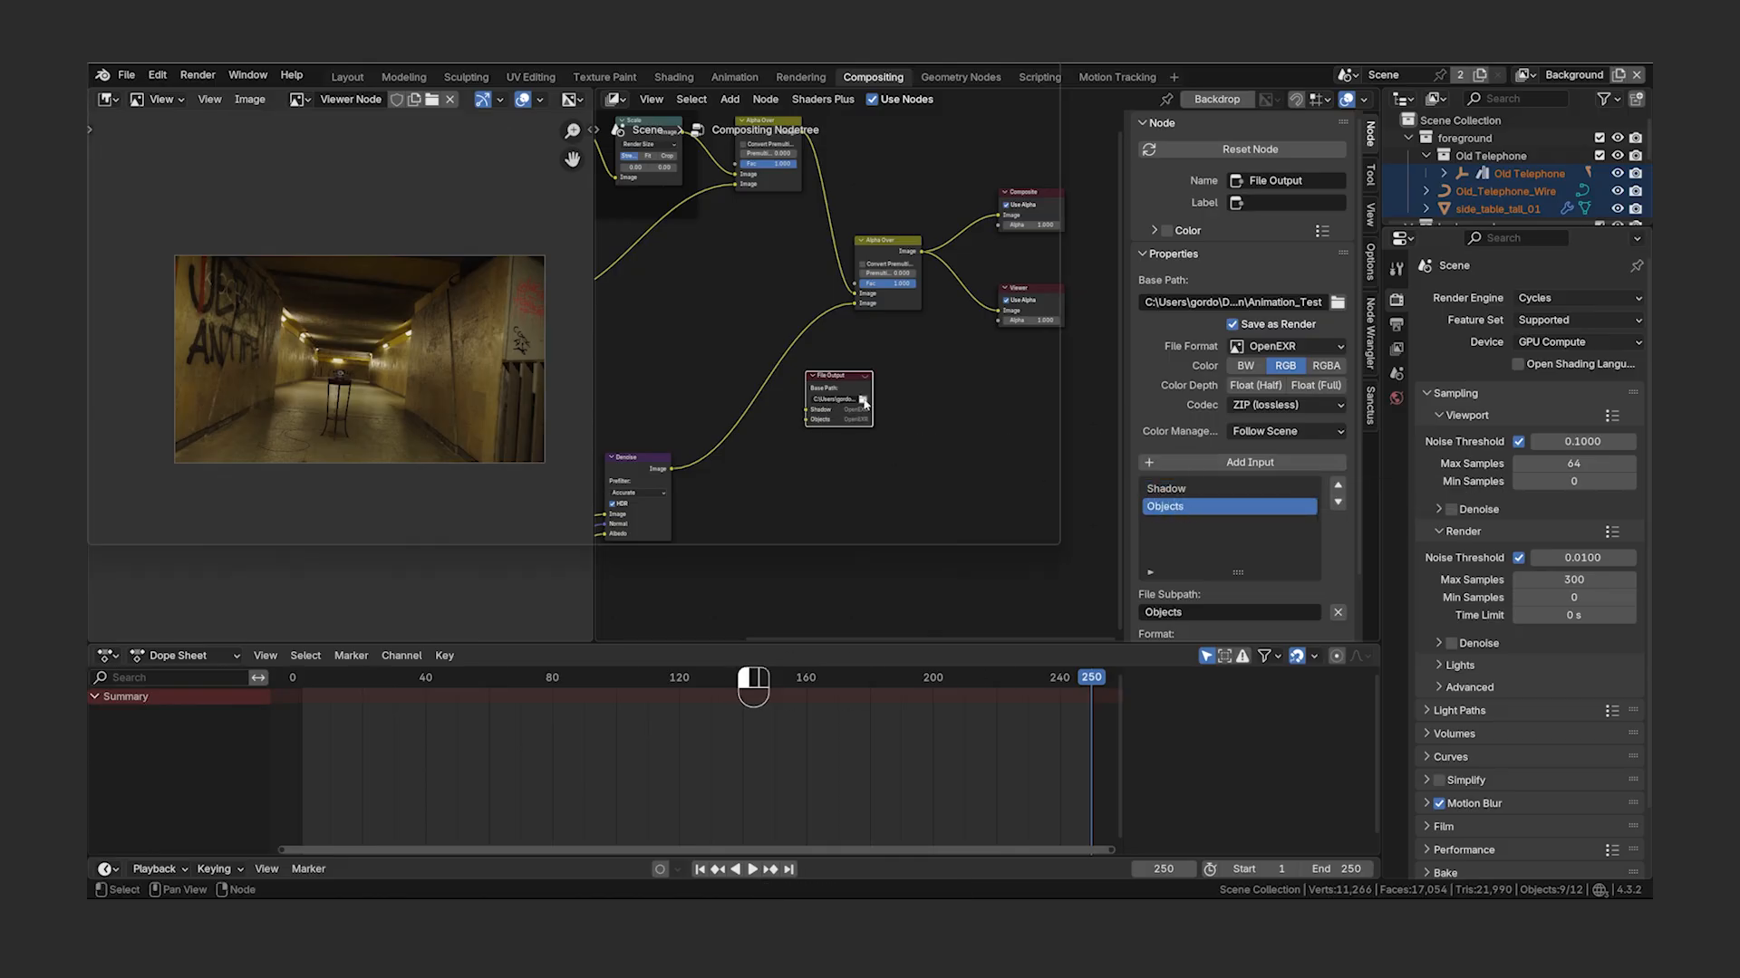
- Set the File Output base path to a new Layers folder inside the Motion Tracking Part 3 Tutorial folder, with no file name
left_click(863, 400)
left_click(480, 305)
right_click(743, 405)
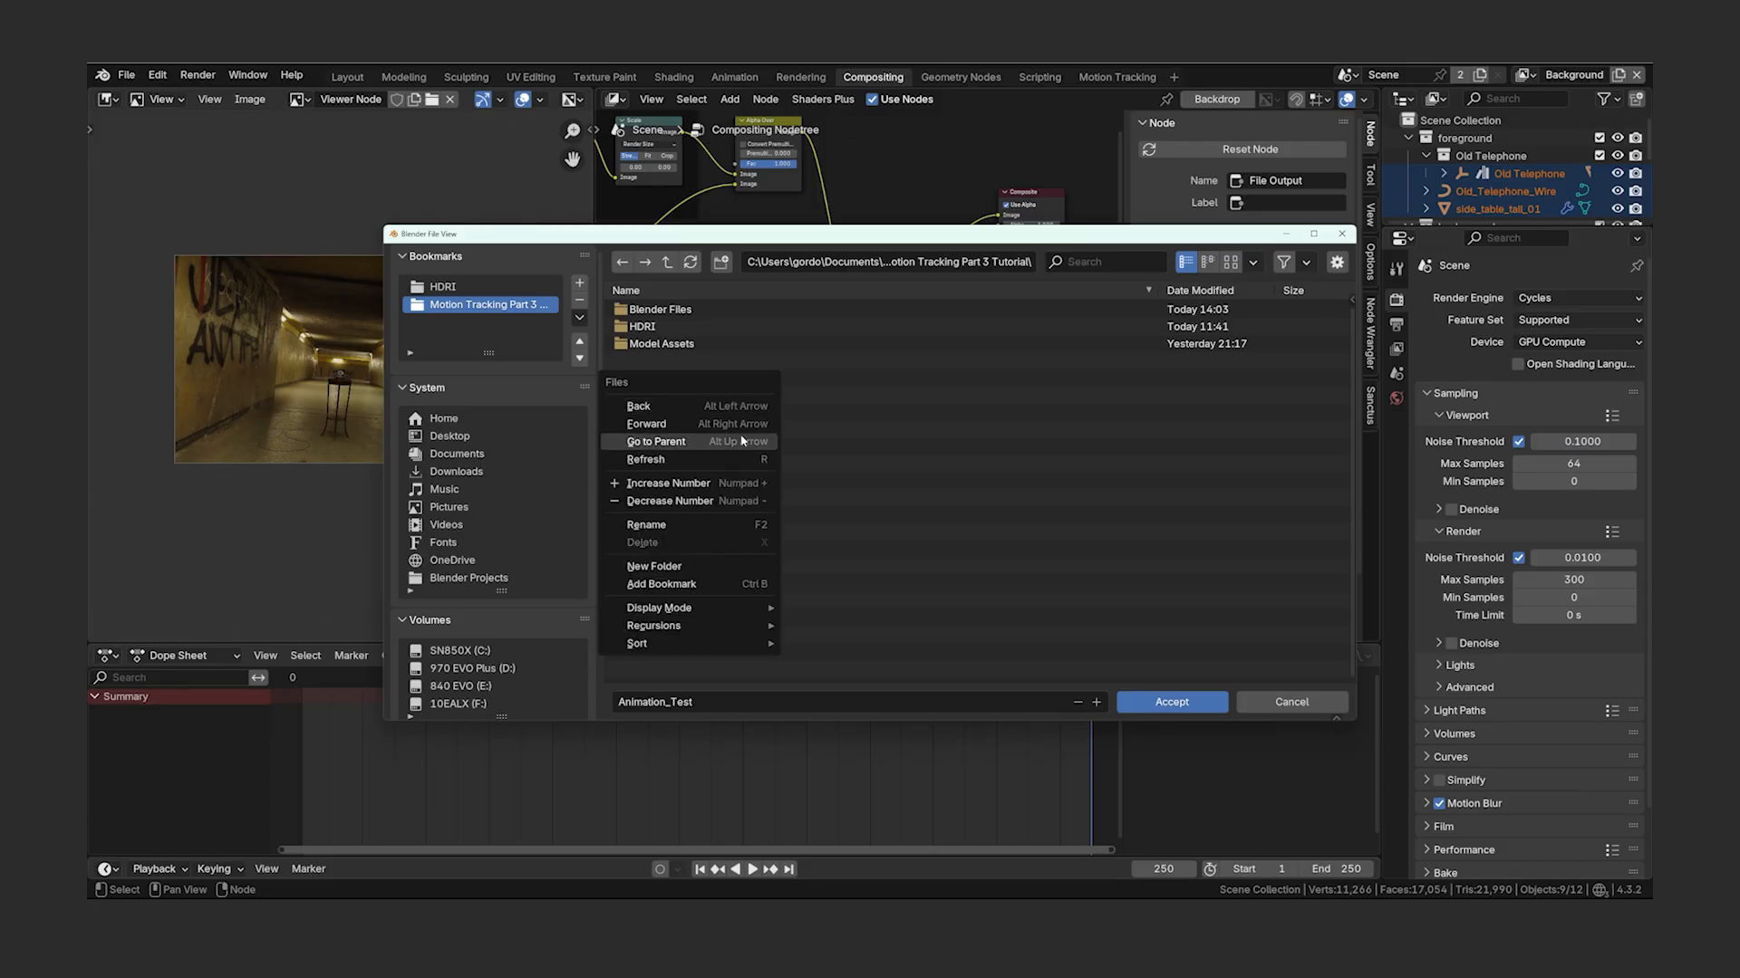
left_click(721, 562)
type("Layers")
key("Return")
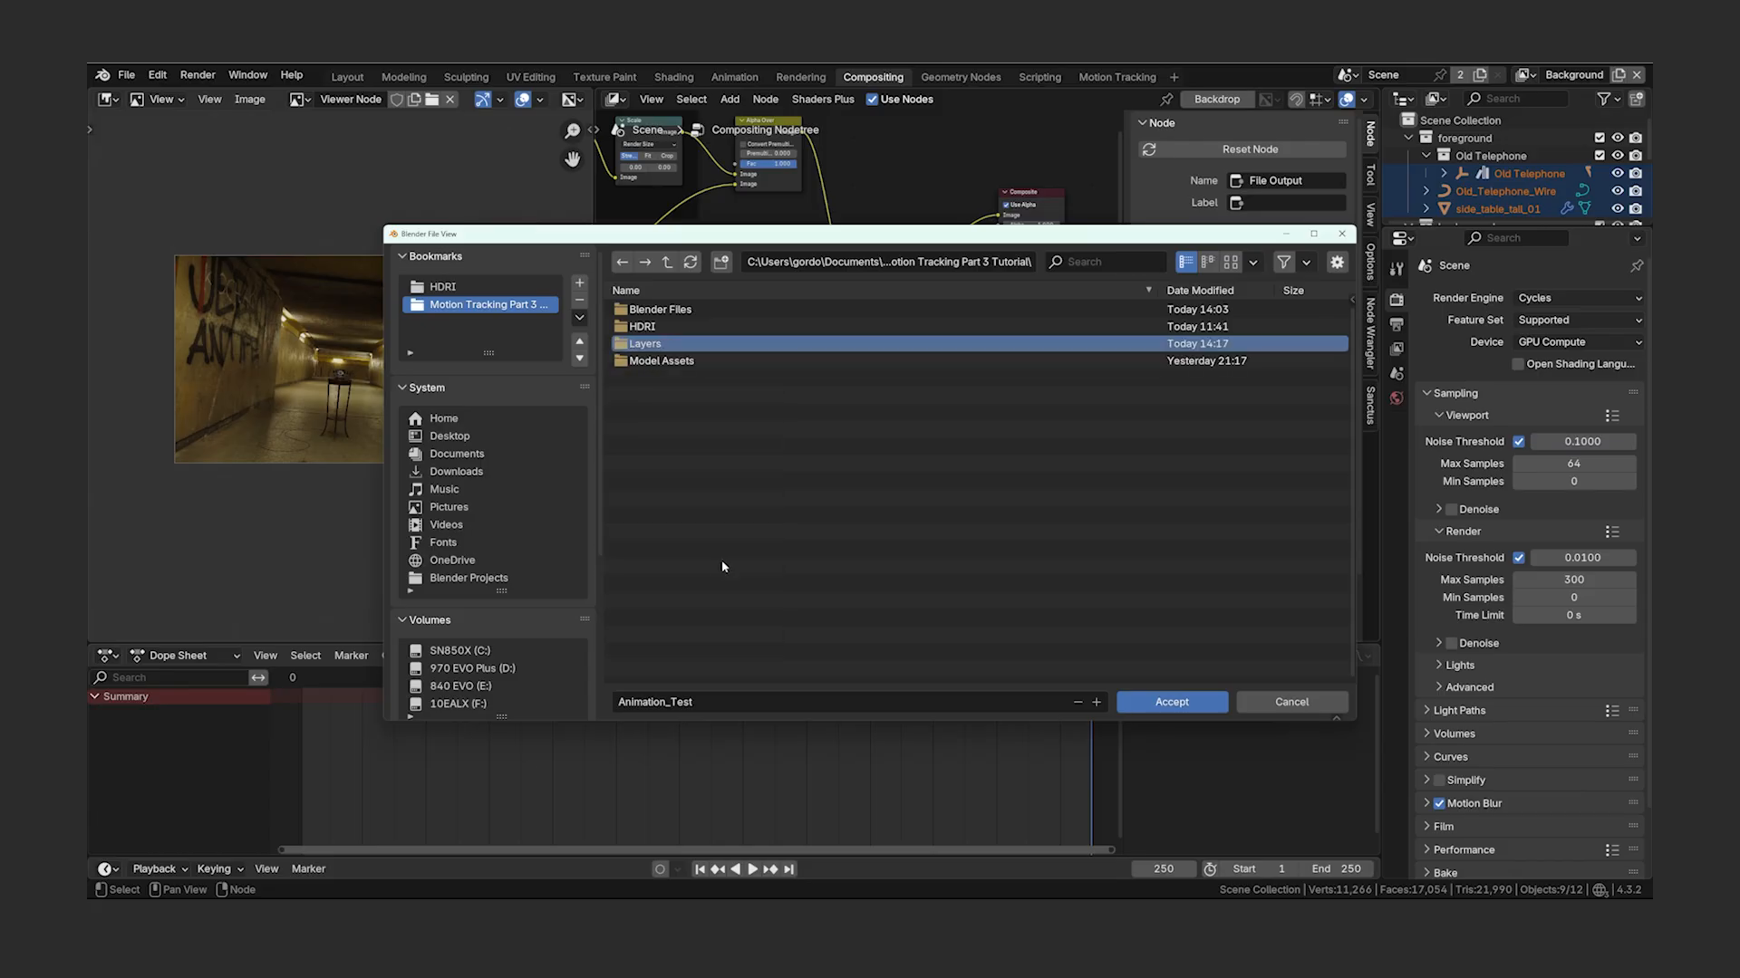
left_click(690, 345)
left_click(711, 703)
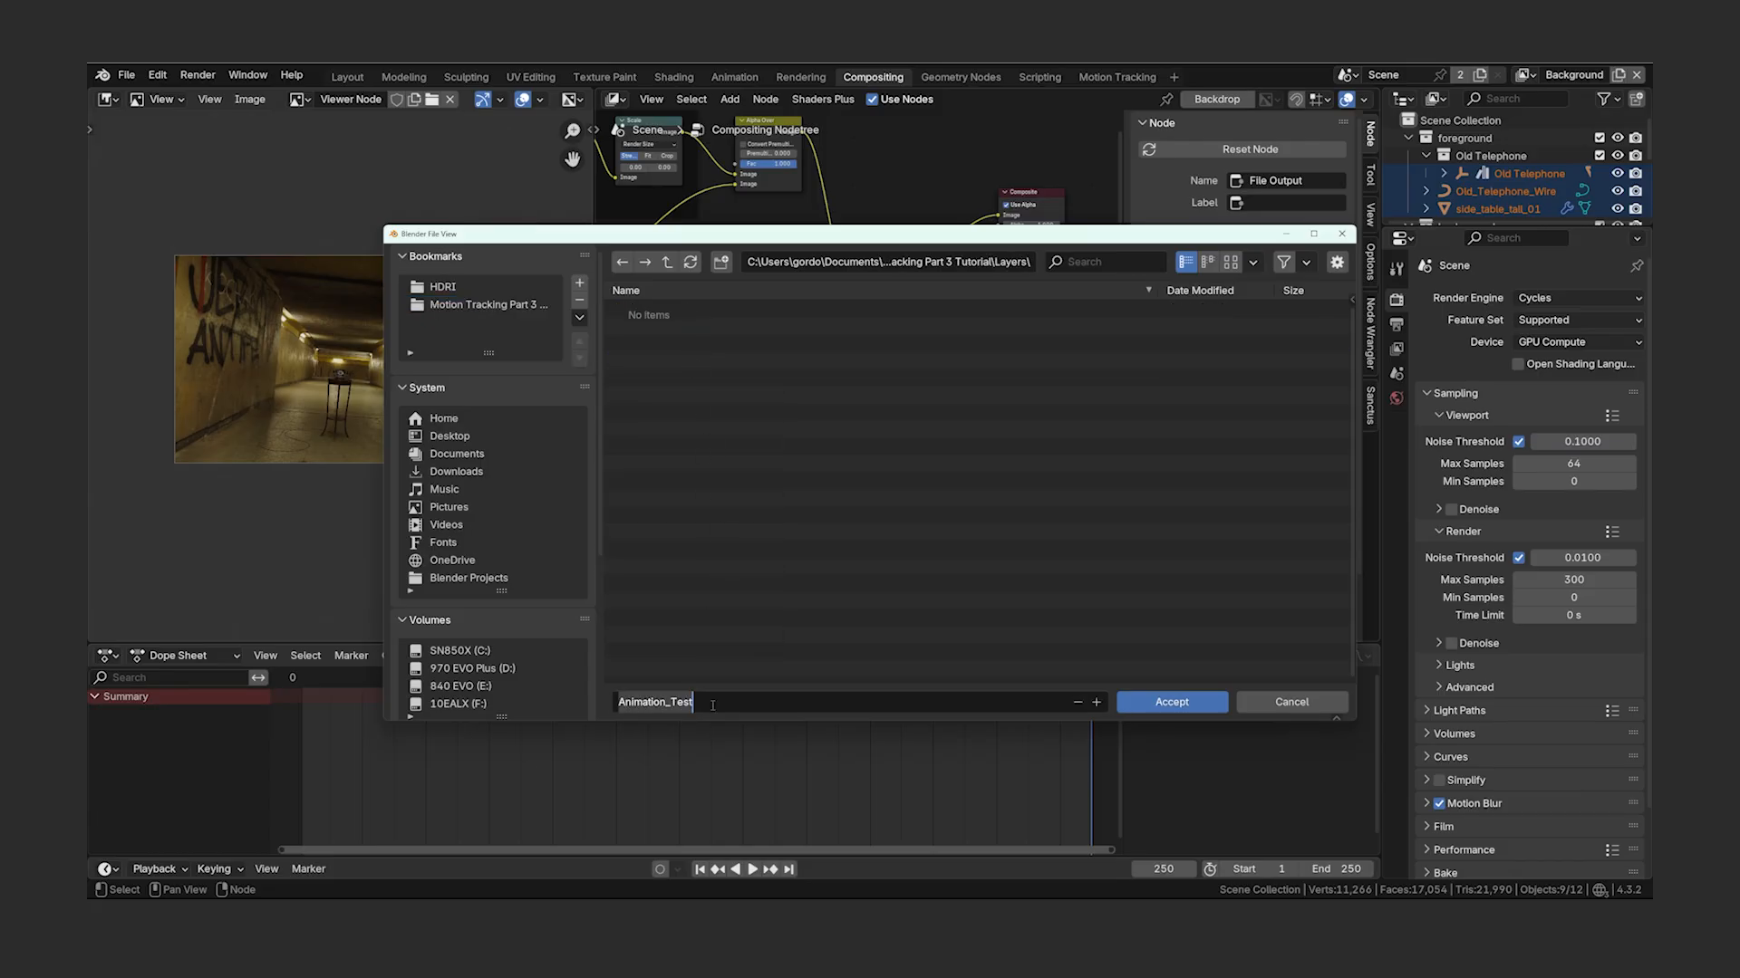
key("BackSpace")
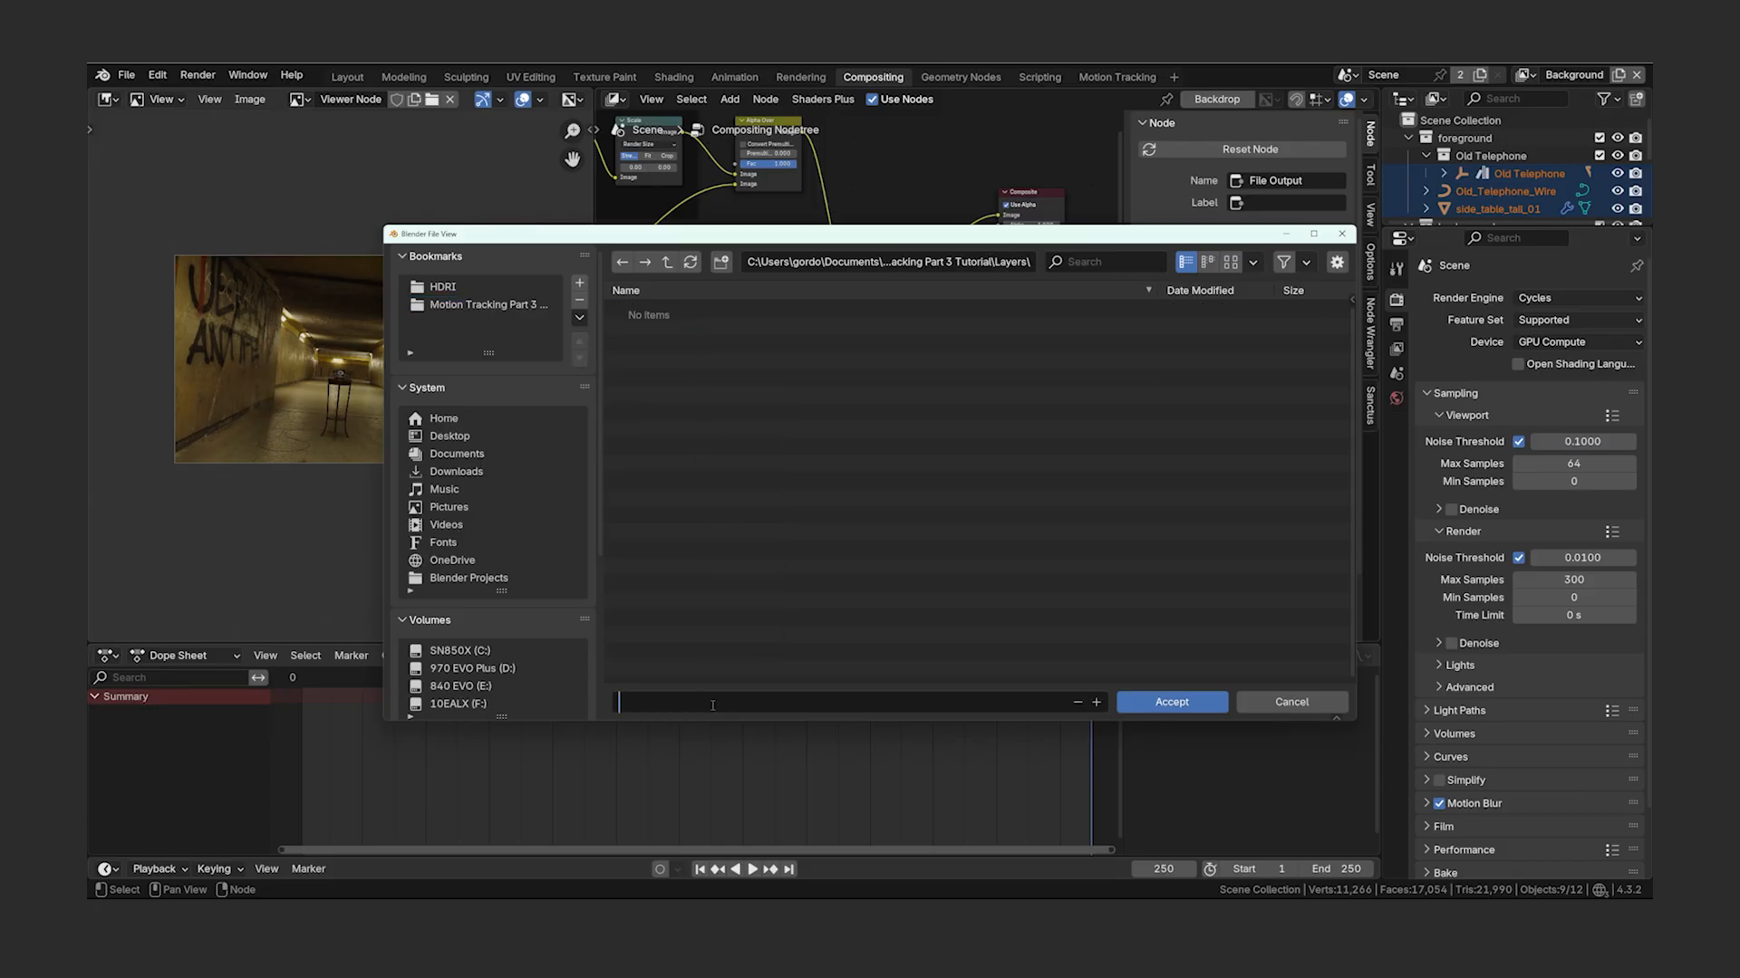
left_click(1176, 703)
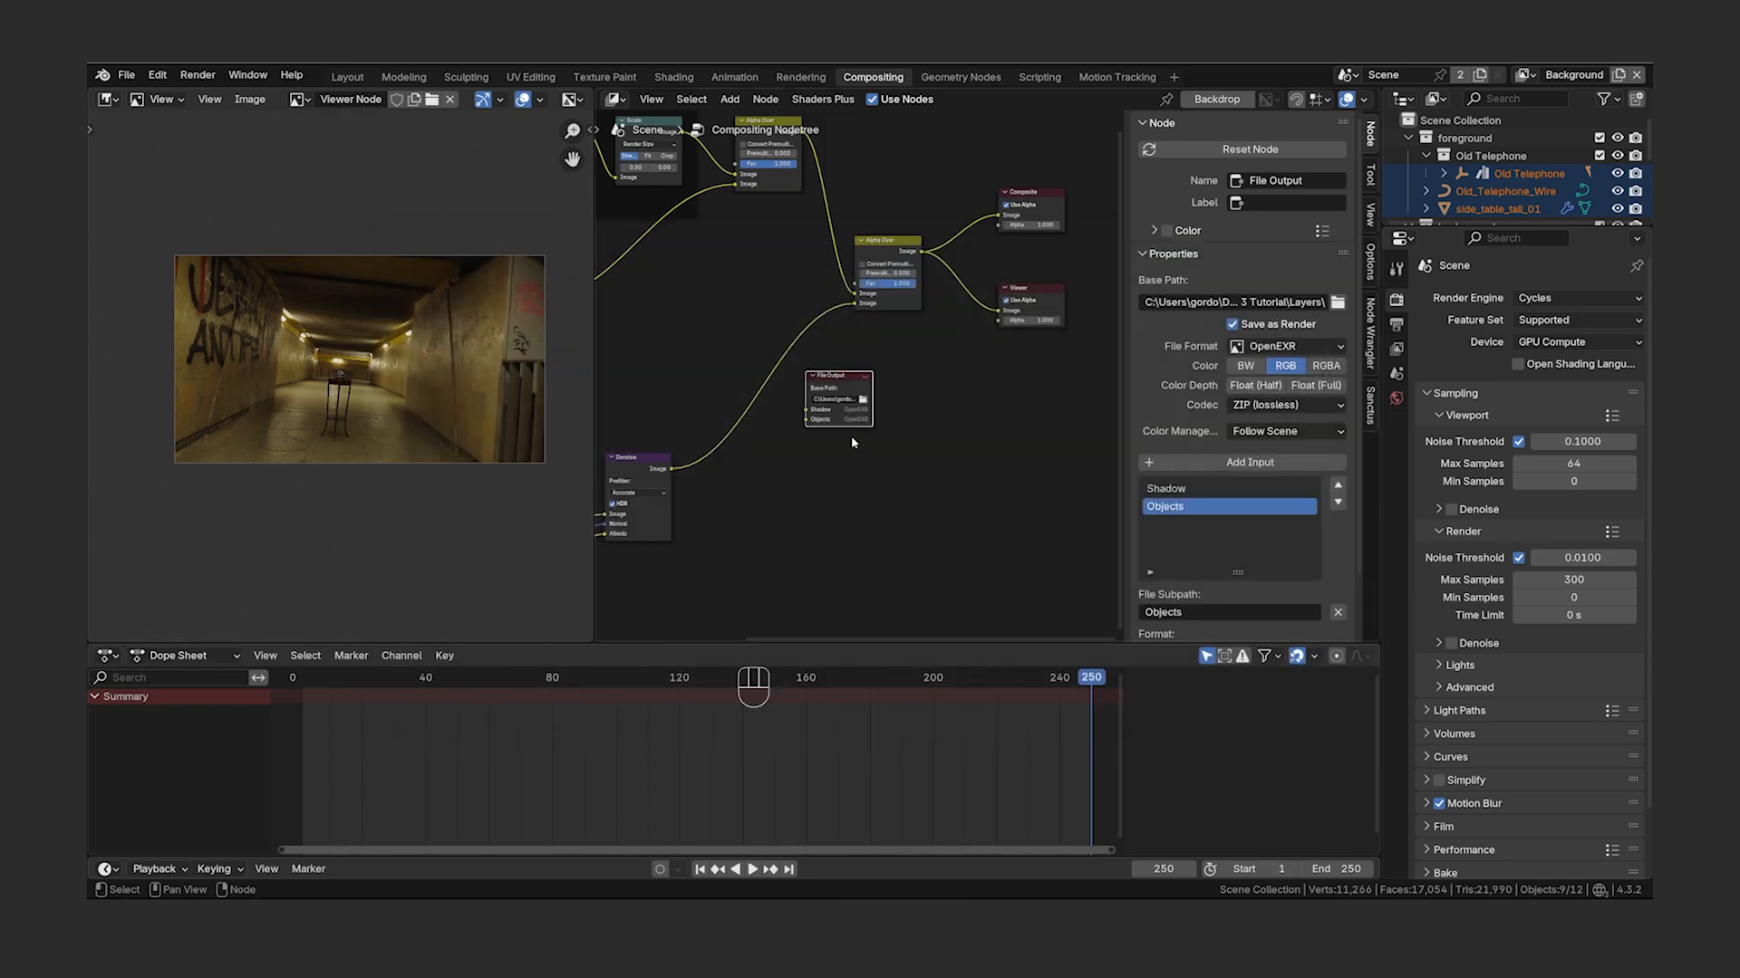
- Connect the Background layer's Image to the Shadow input and the Denoise output to the Objects input of the File Output node
key("Home")
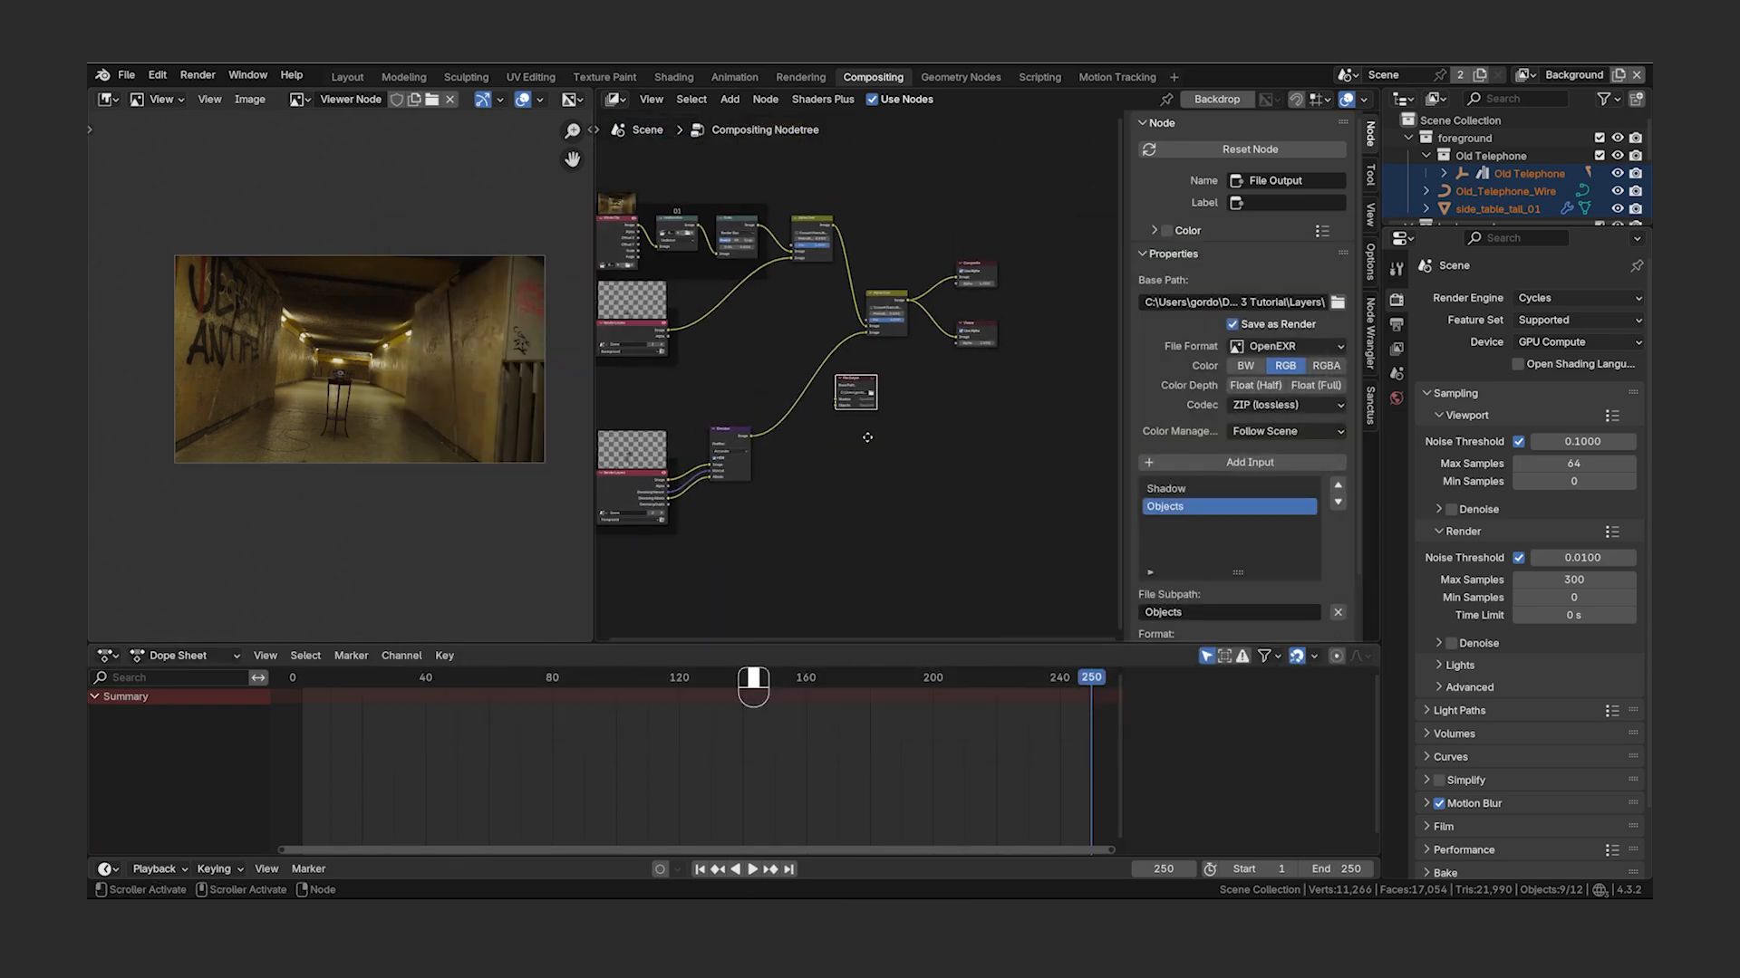
left_click_drag(721, 340, 891, 408)
left_click_drag(807, 447, 891, 412)
left_click(920, 393)
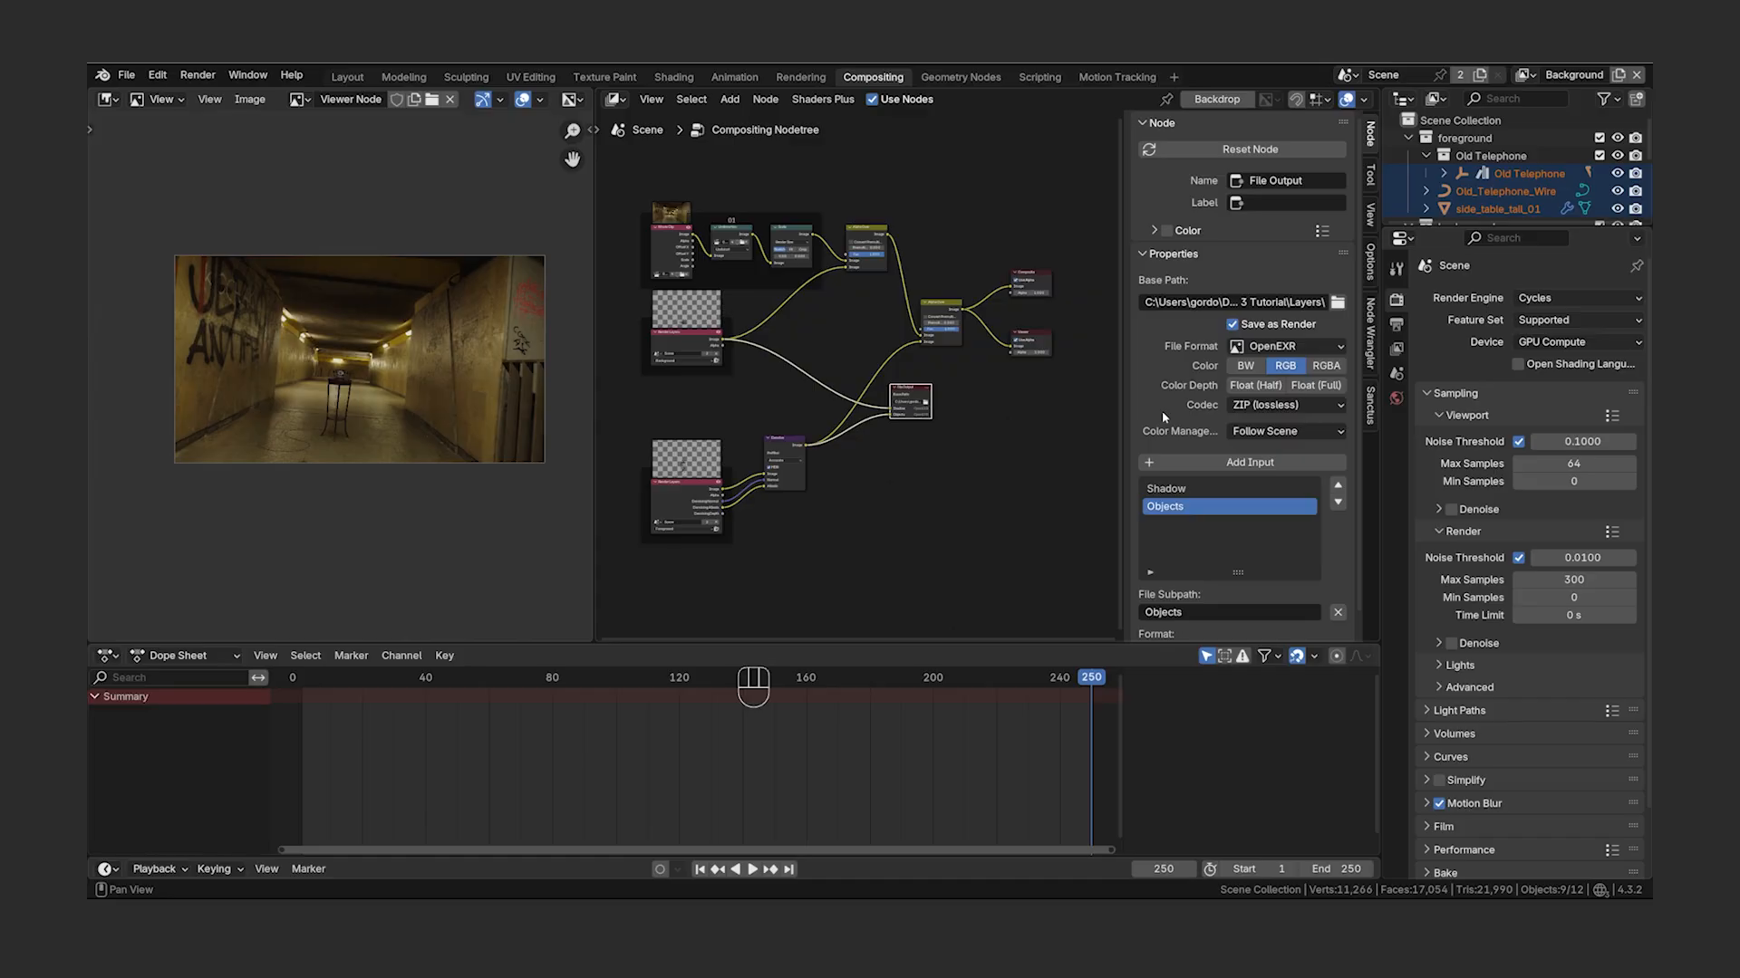
- Cut the final Alpha Over node's links to Composite and Viewer, and disable Sequencer in the scene's post-processing pipeline
left_click(1396, 324)
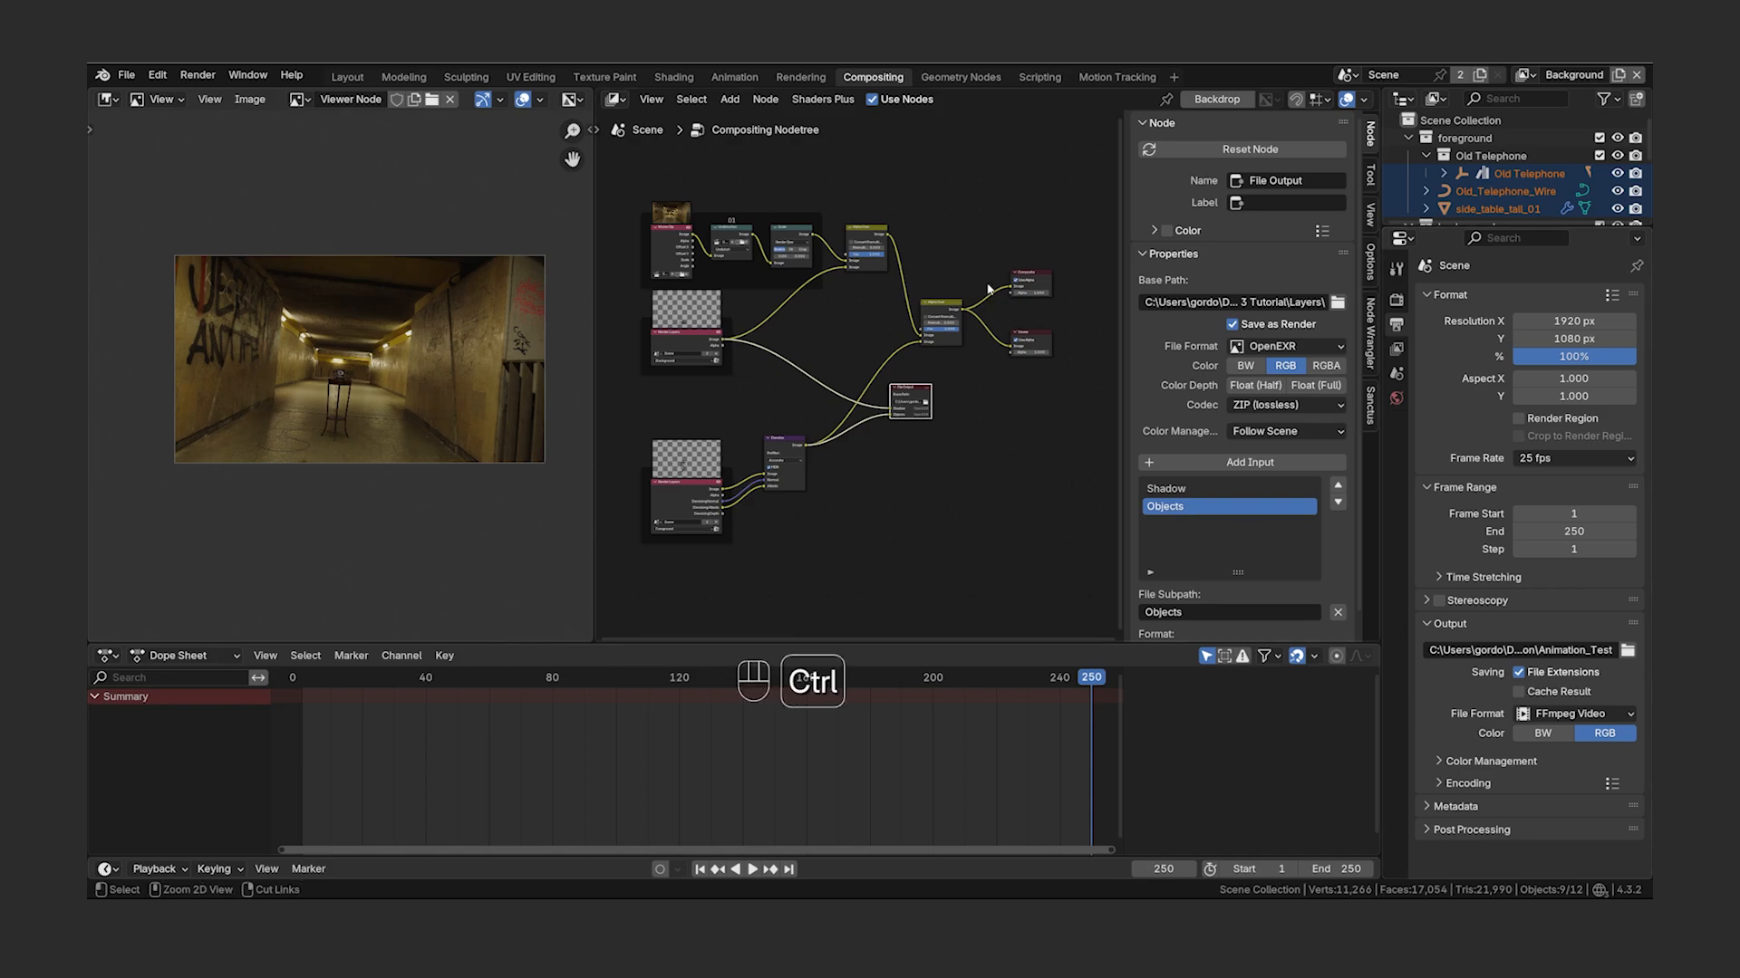
right_click_drag(988, 285, 984, 362, "ctrl")
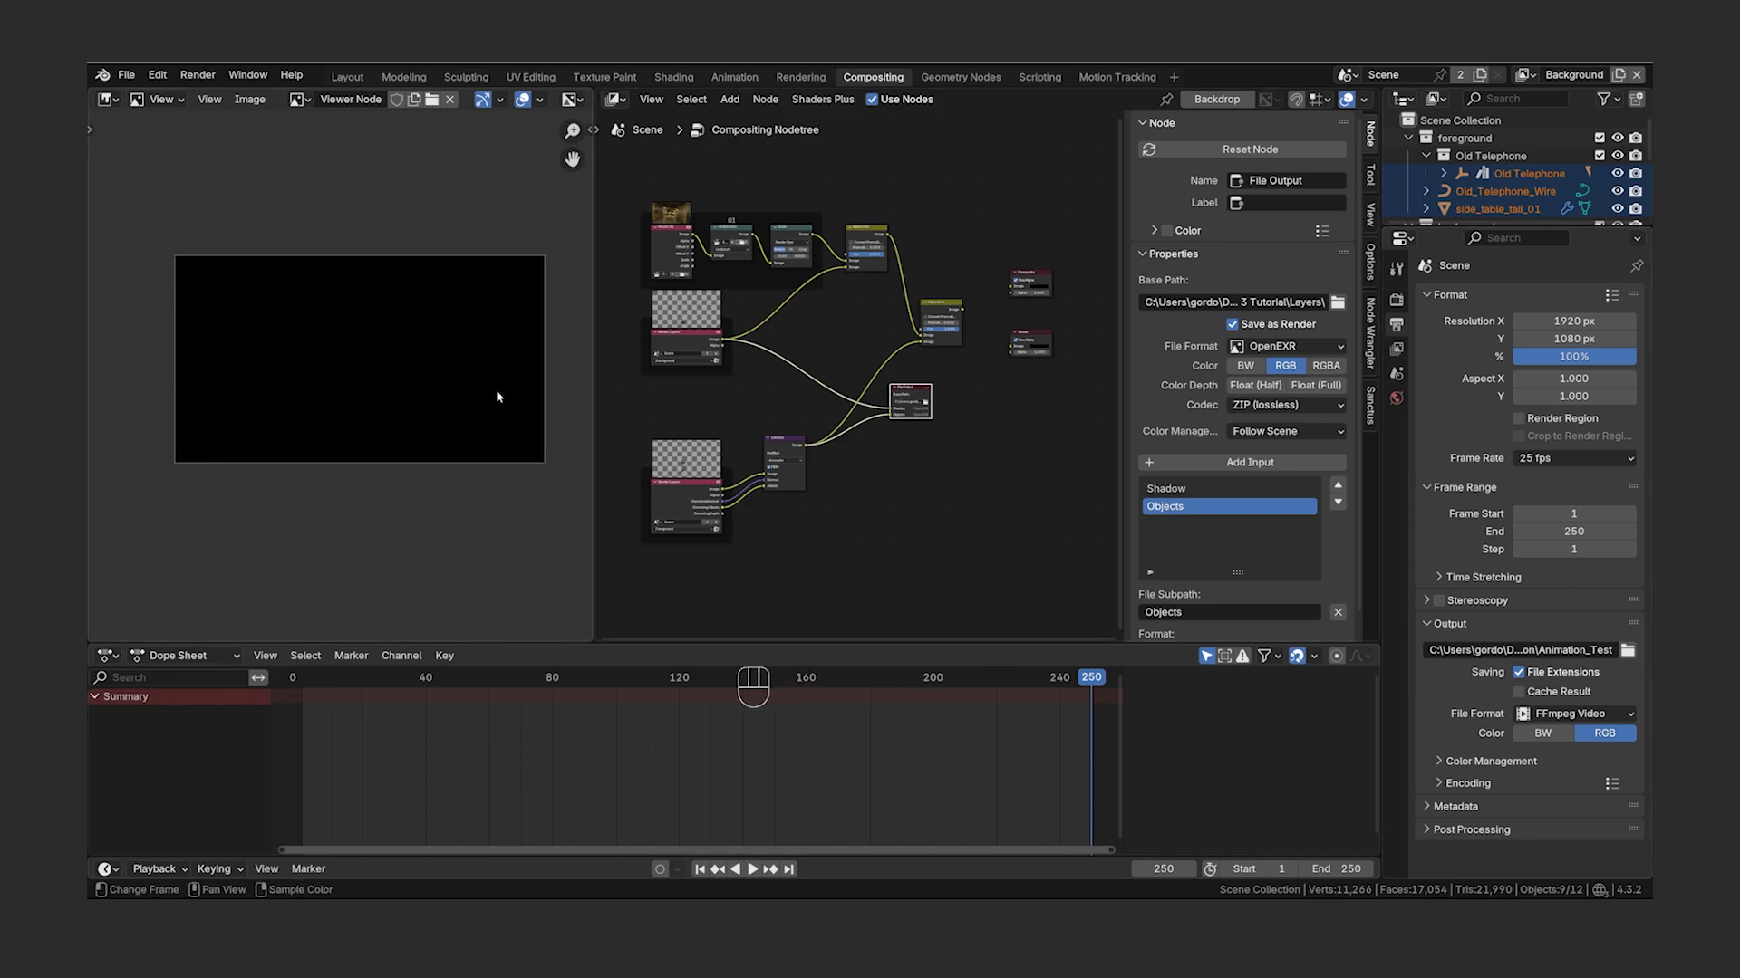
left_click(1445, 829)
scroll(1443, 840, "down", 1)
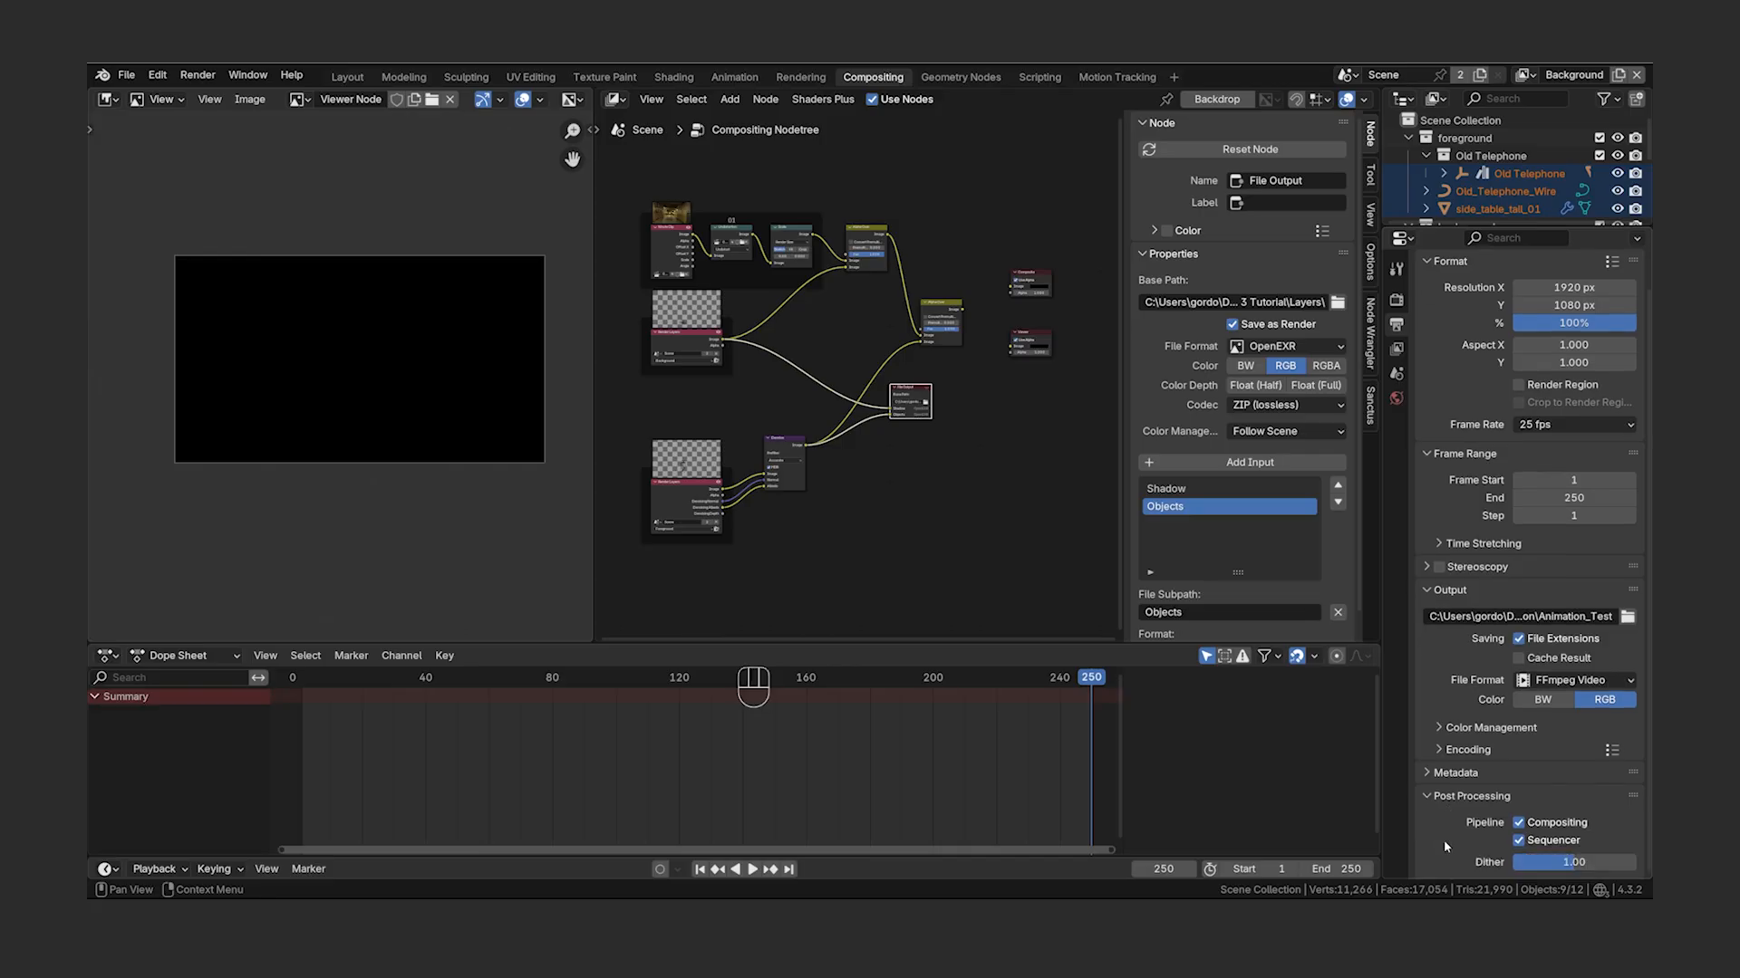
left_click(1519, 841)
- Set the scene's output path to a new temp folder inside the Layers folder, with no file name
left_click(1627, 616)
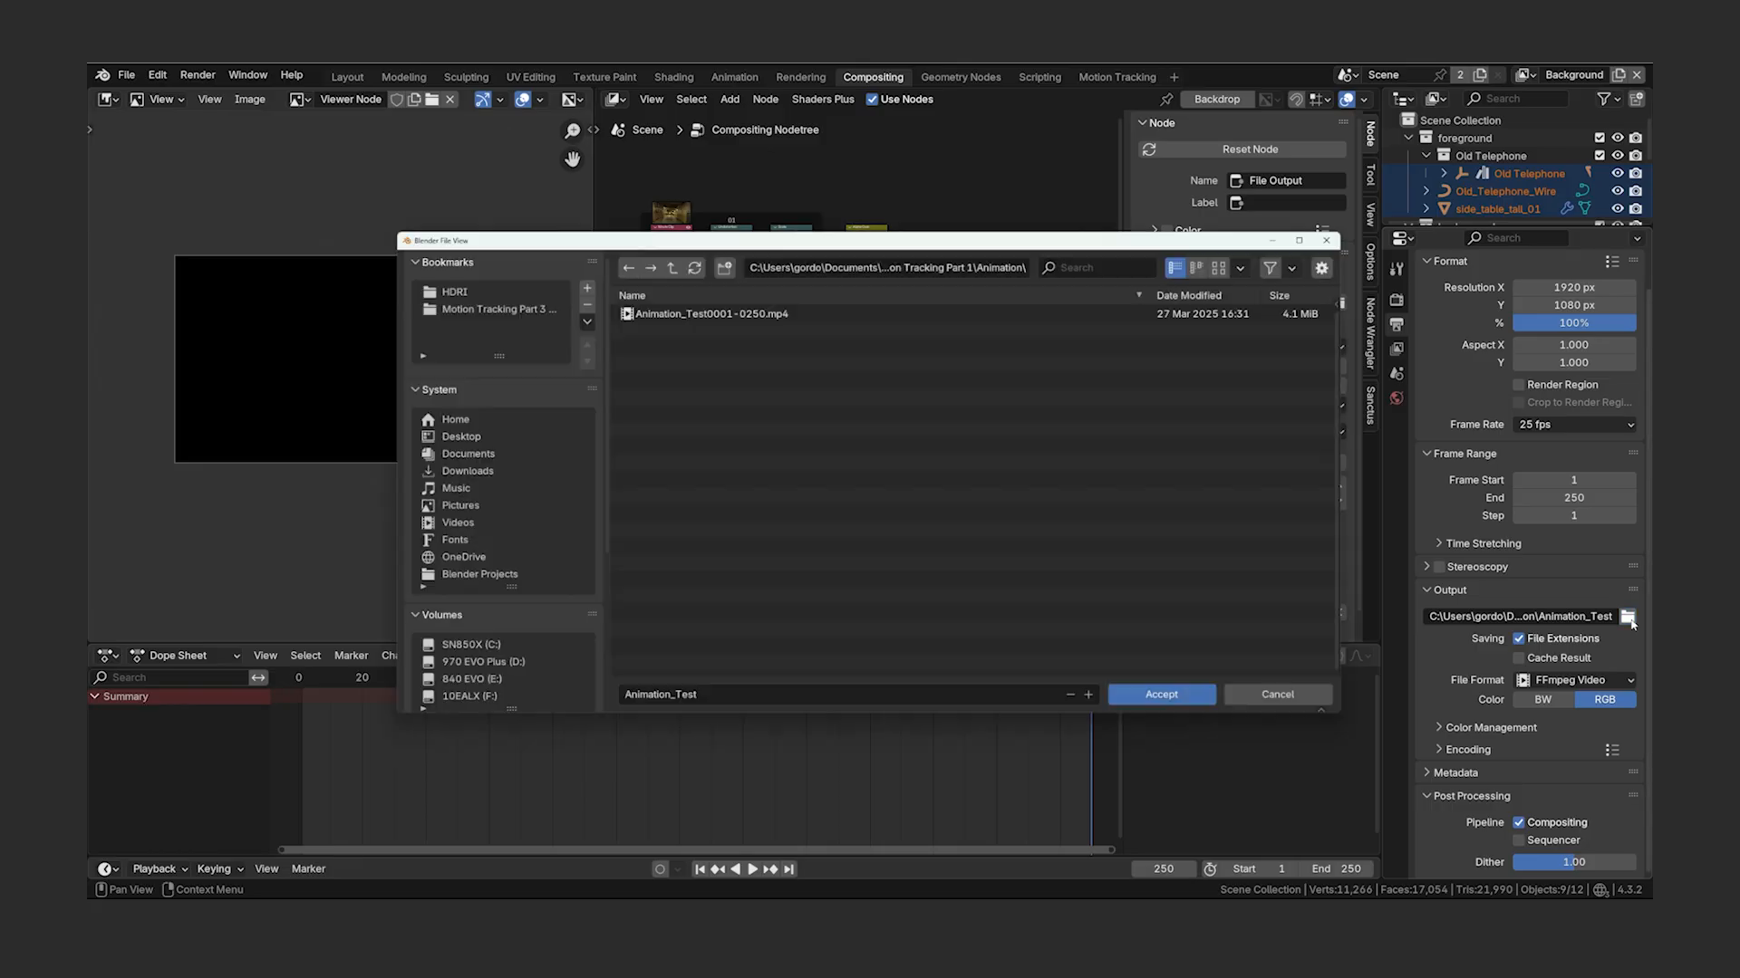
left_click(490, 305)
left_click(659, 340)
right_click(659, 347)
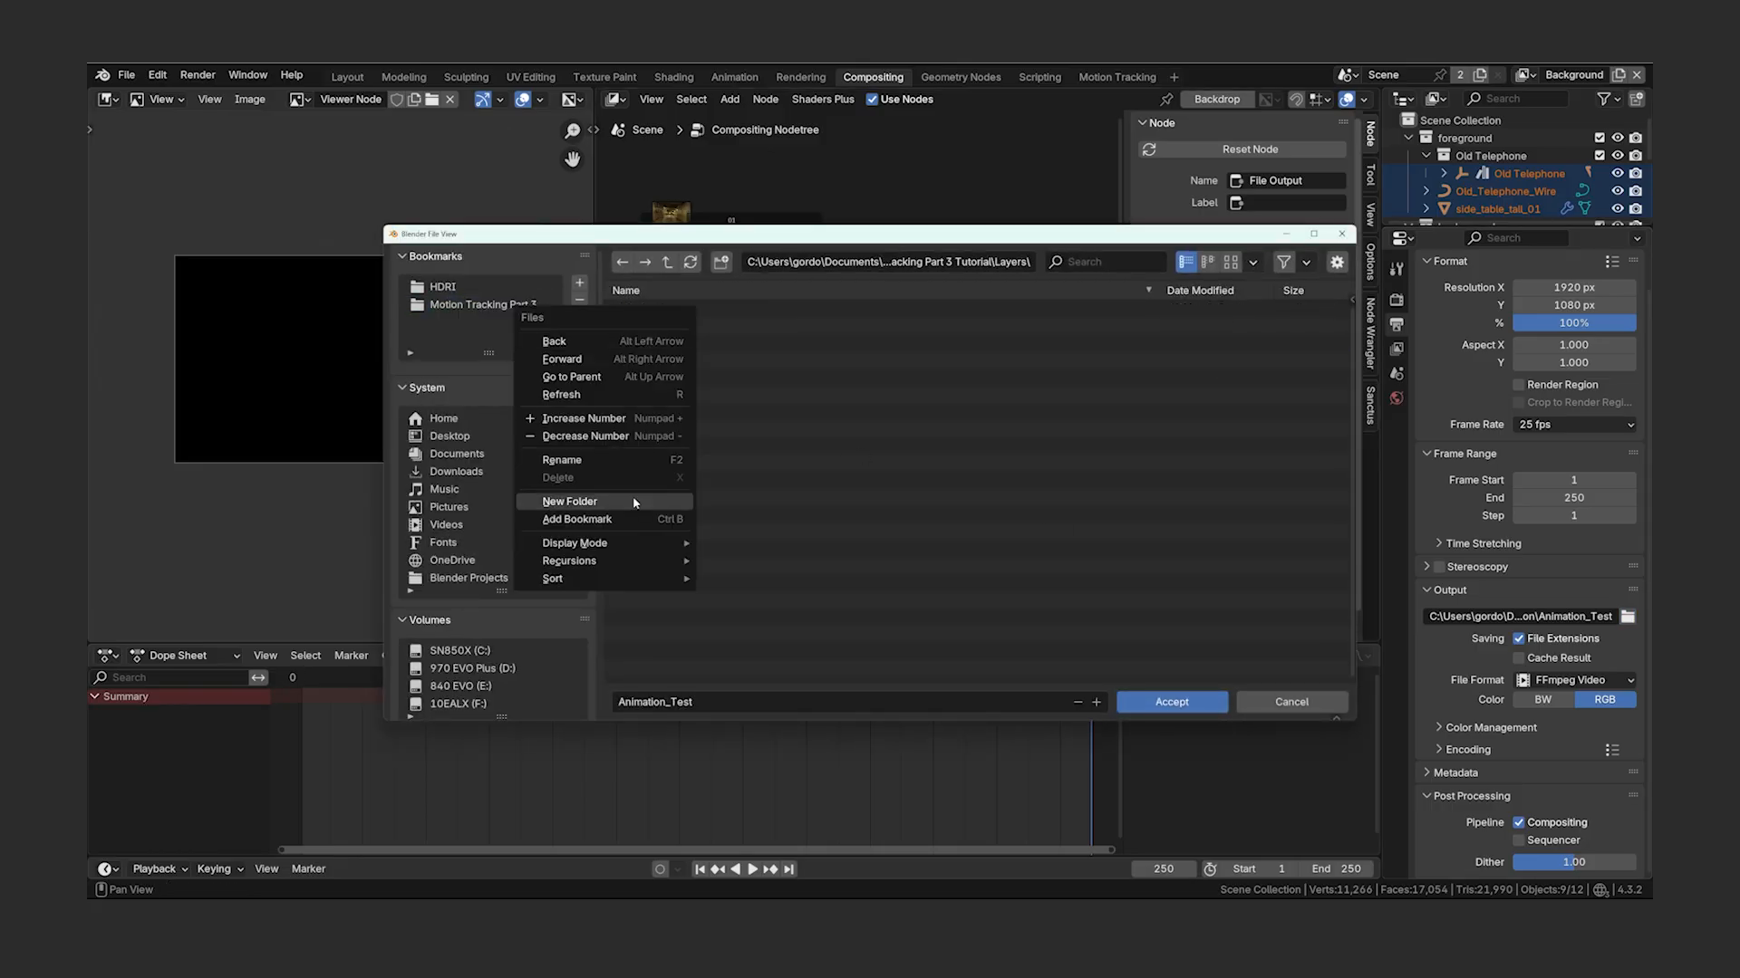
left_click(632, 501)
type("temp")
key("Return")
double_click(720, 316)
left_click(688, 702)
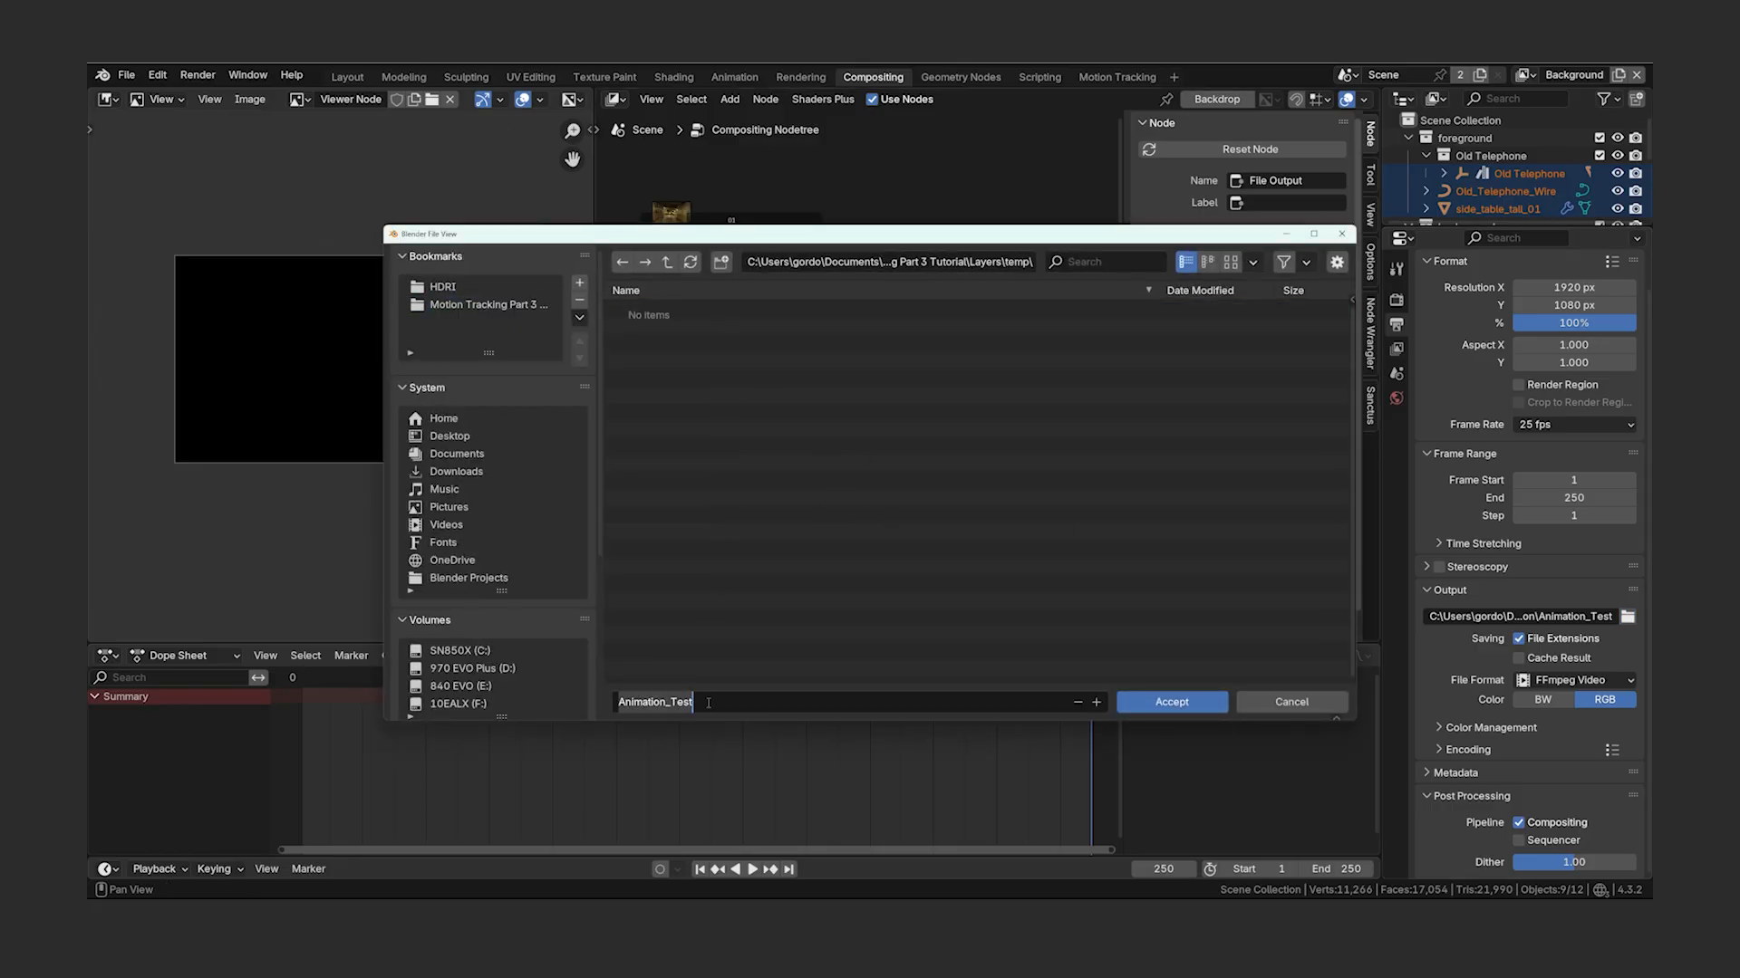
key("BackSpace")
left_click(1187, 703)
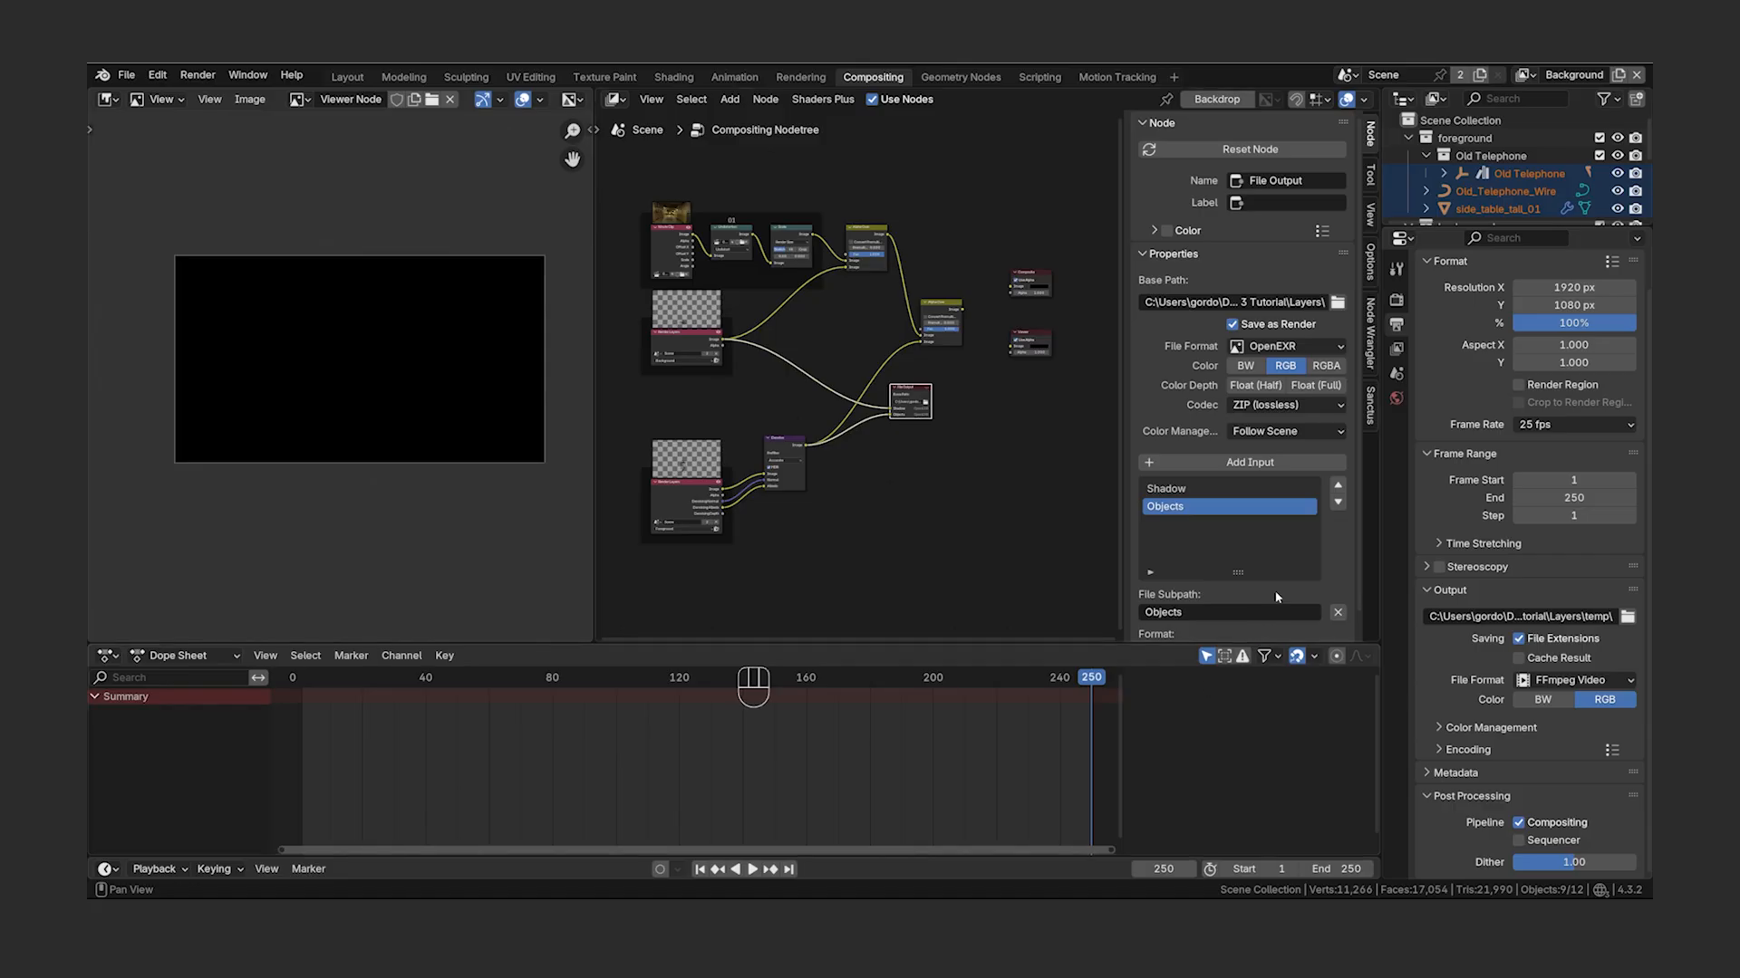
- Set the File Output node's file format to PNG with RGBA color
left_click(1342, 349)
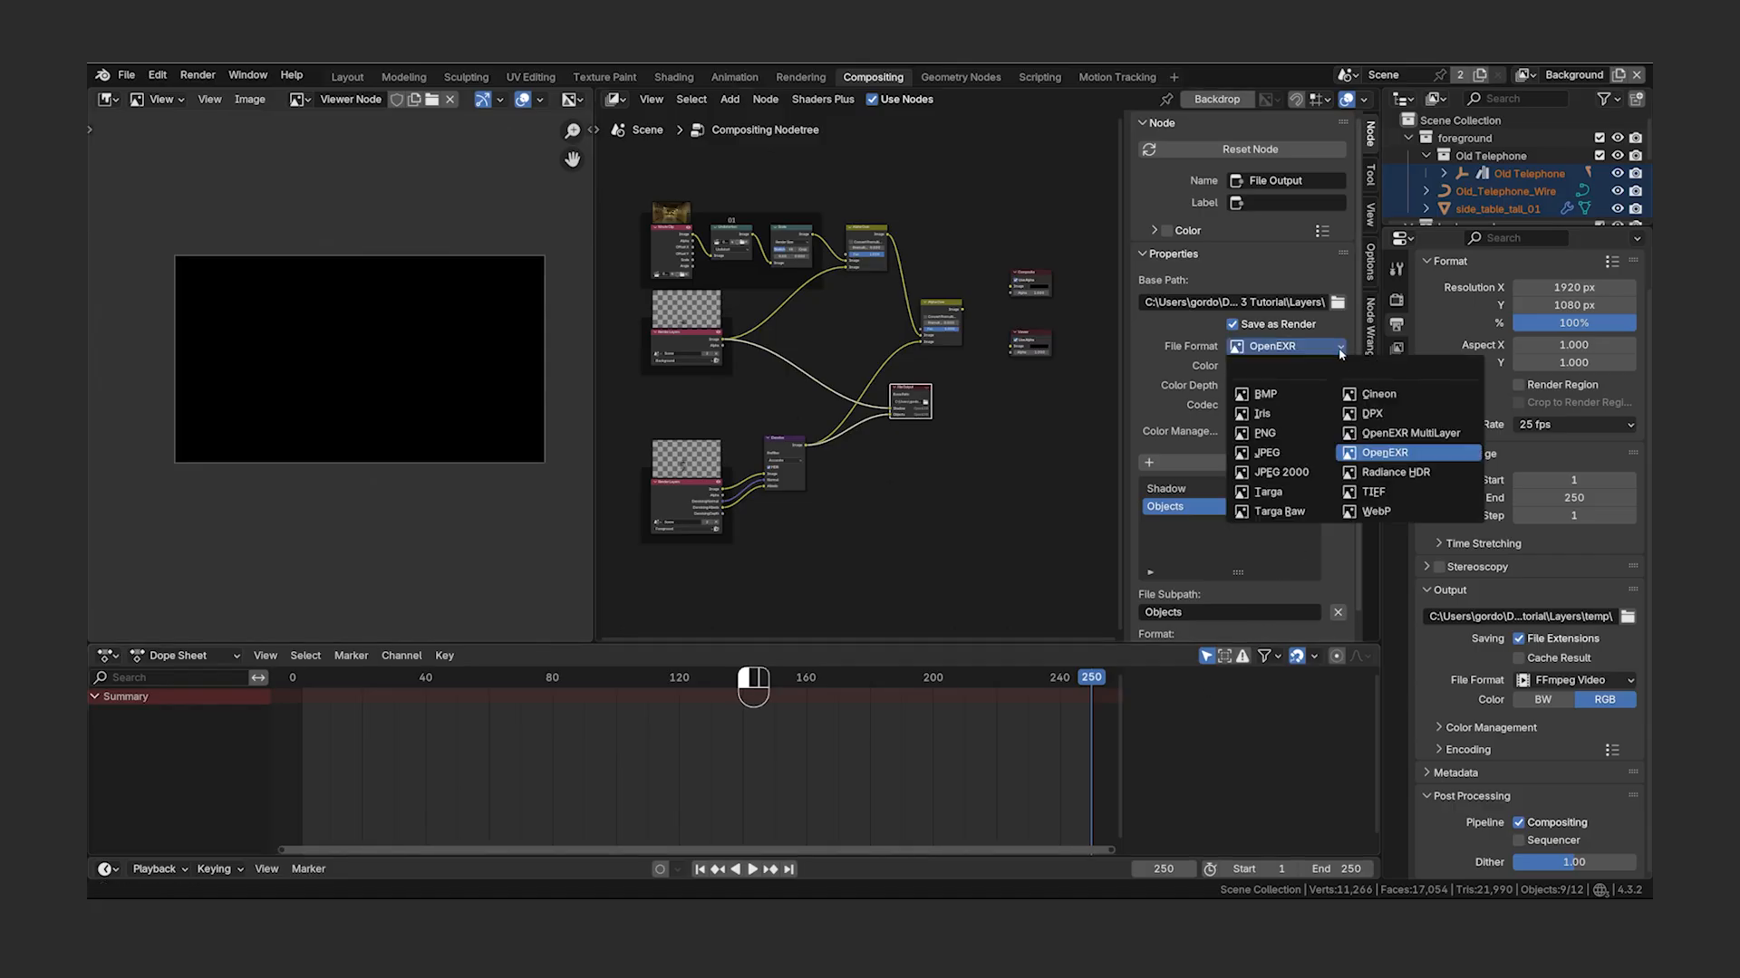
left_click(1307, 437)
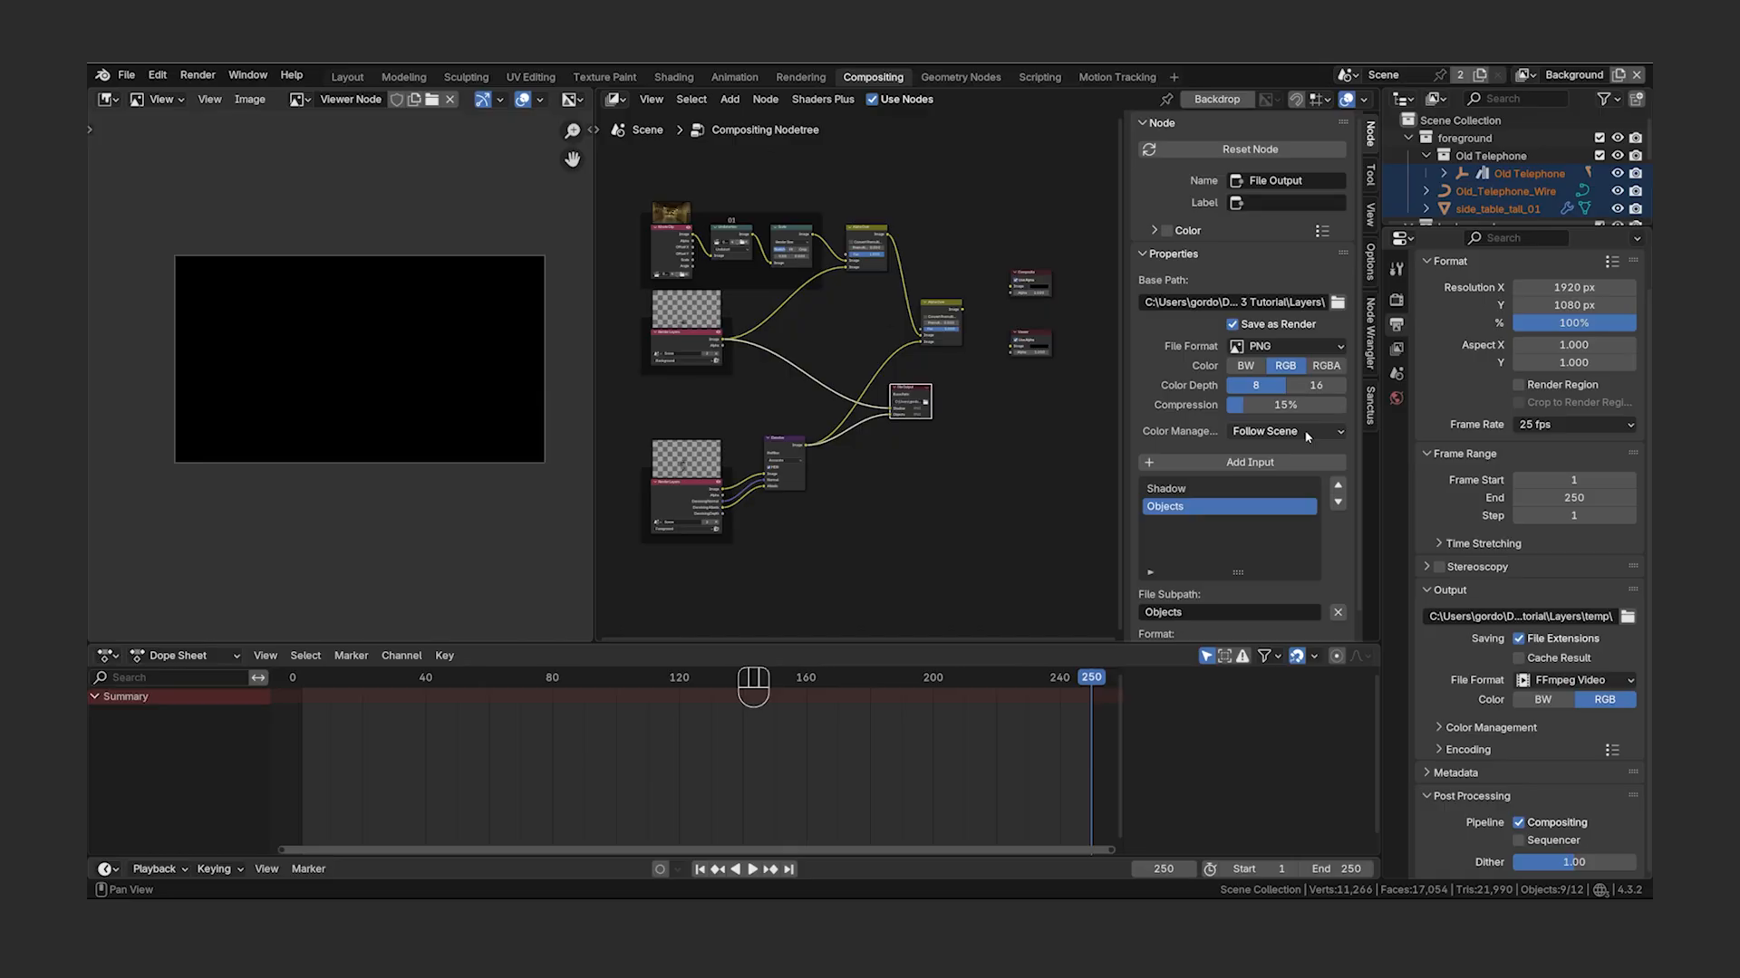
left_click(1335, 369)
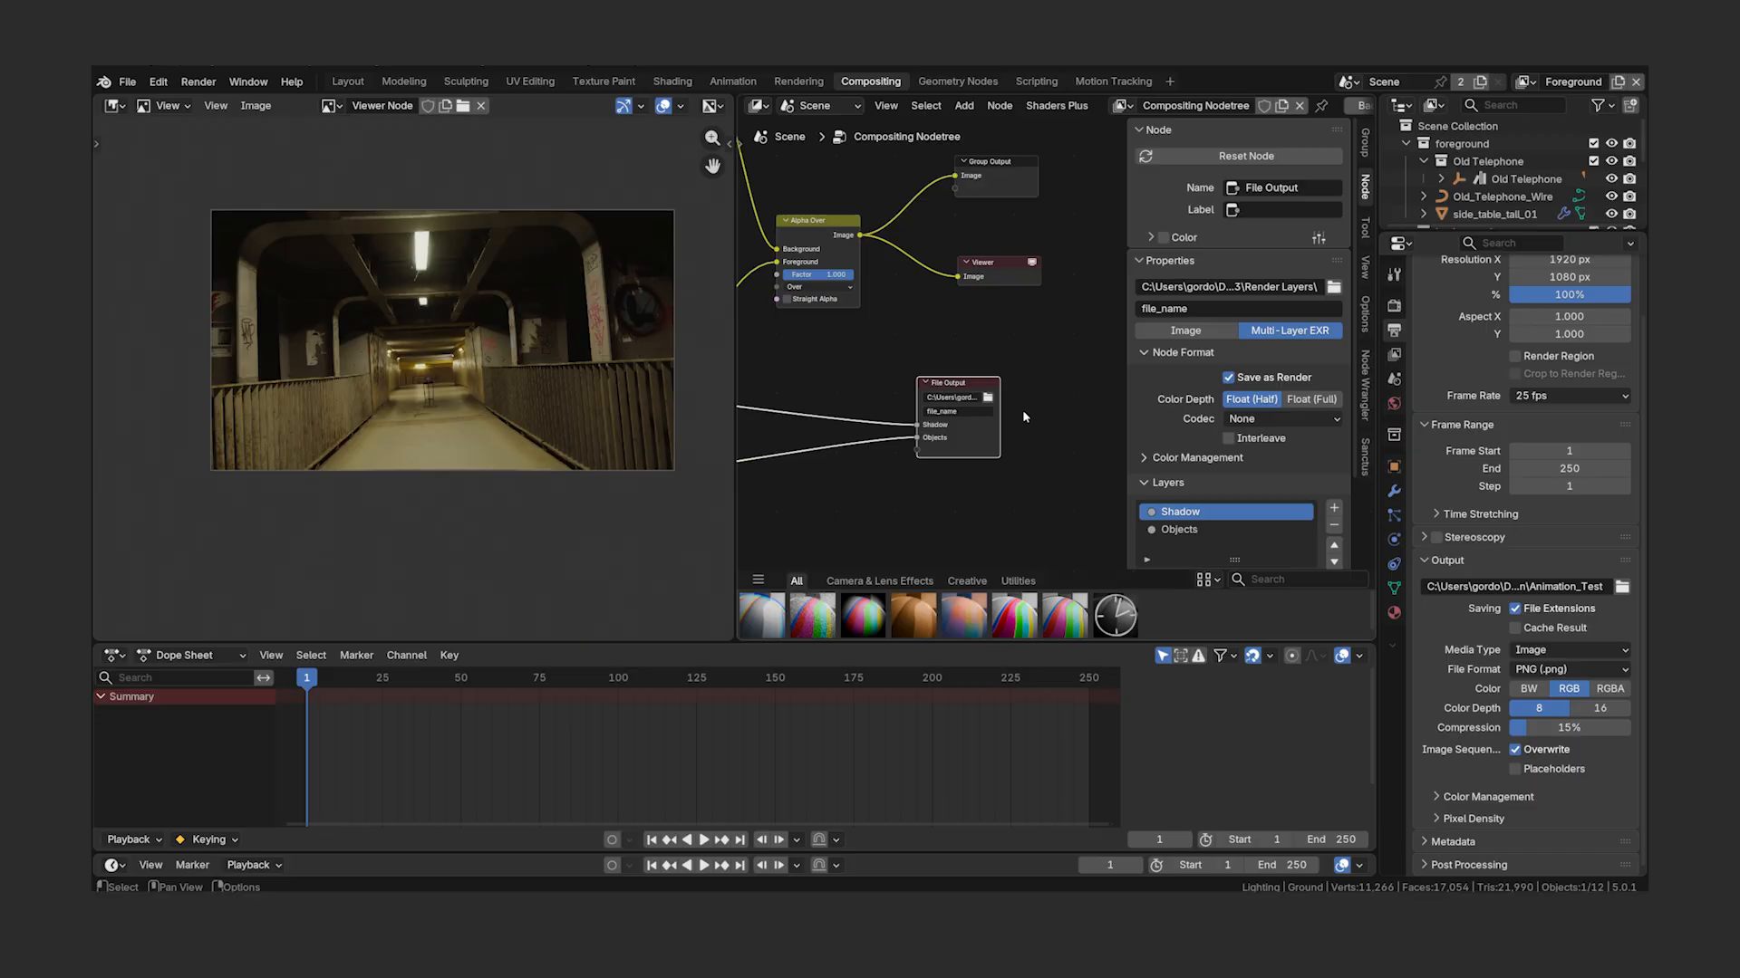
- Clear the File Output node's file name and switch its output type from Multi-Layer EXR to Image
left_click(981, 412)
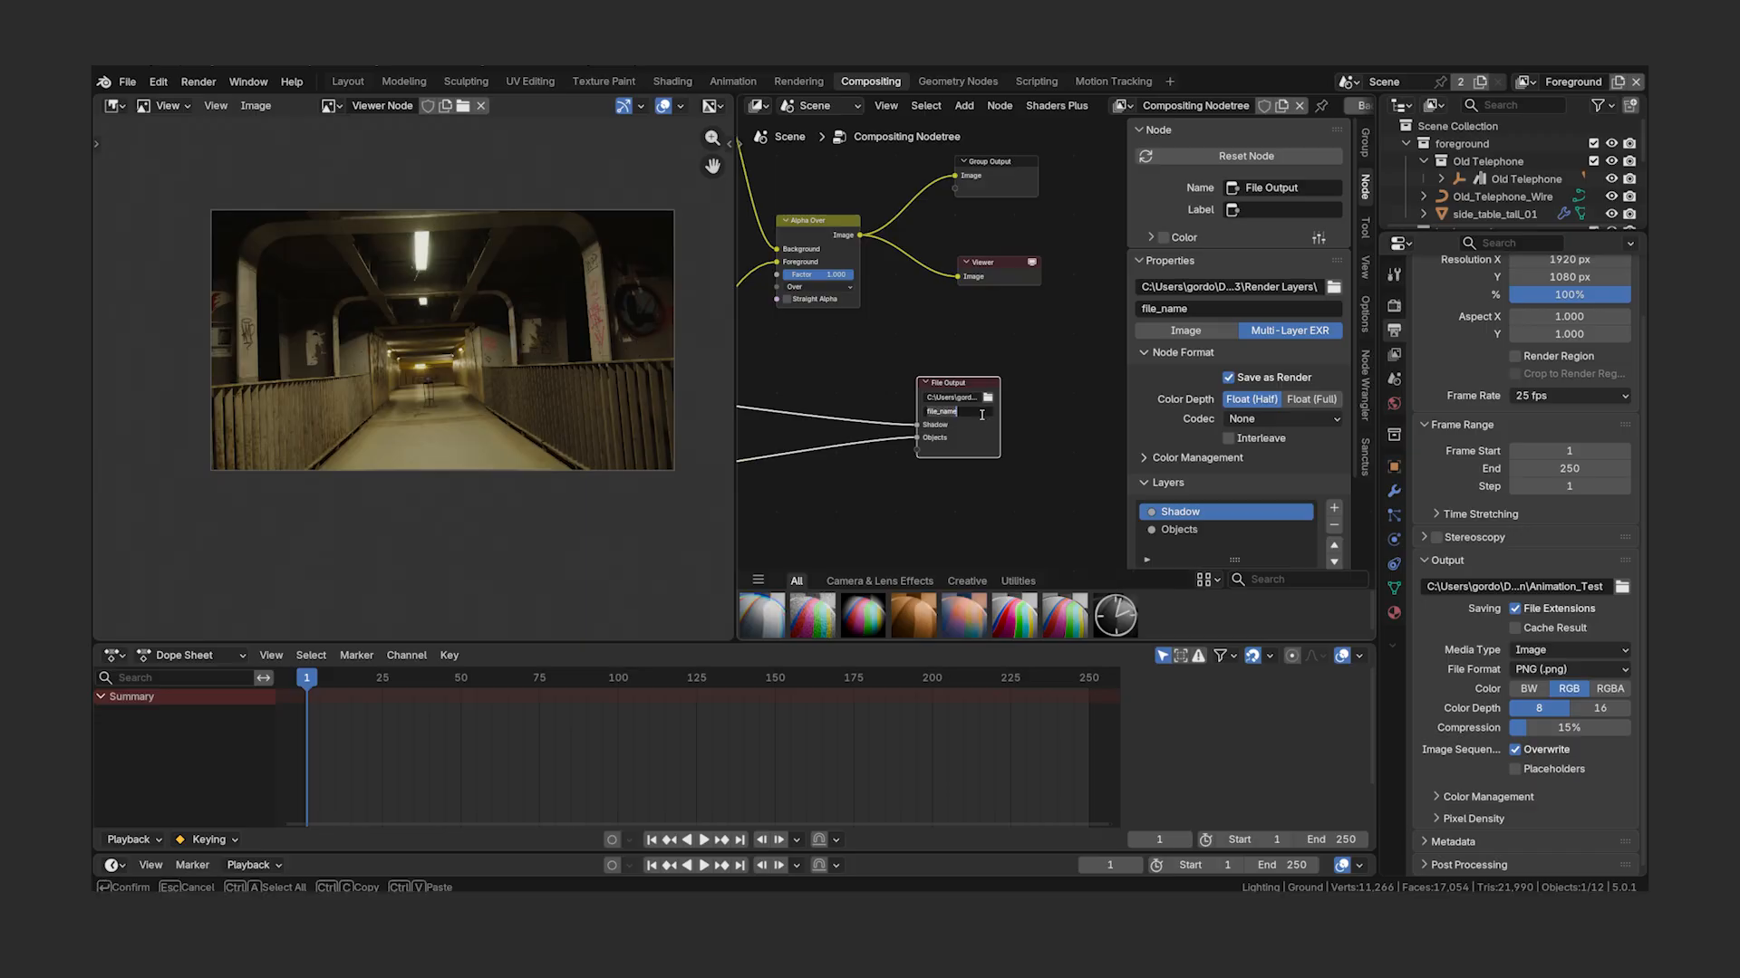
key("Return")
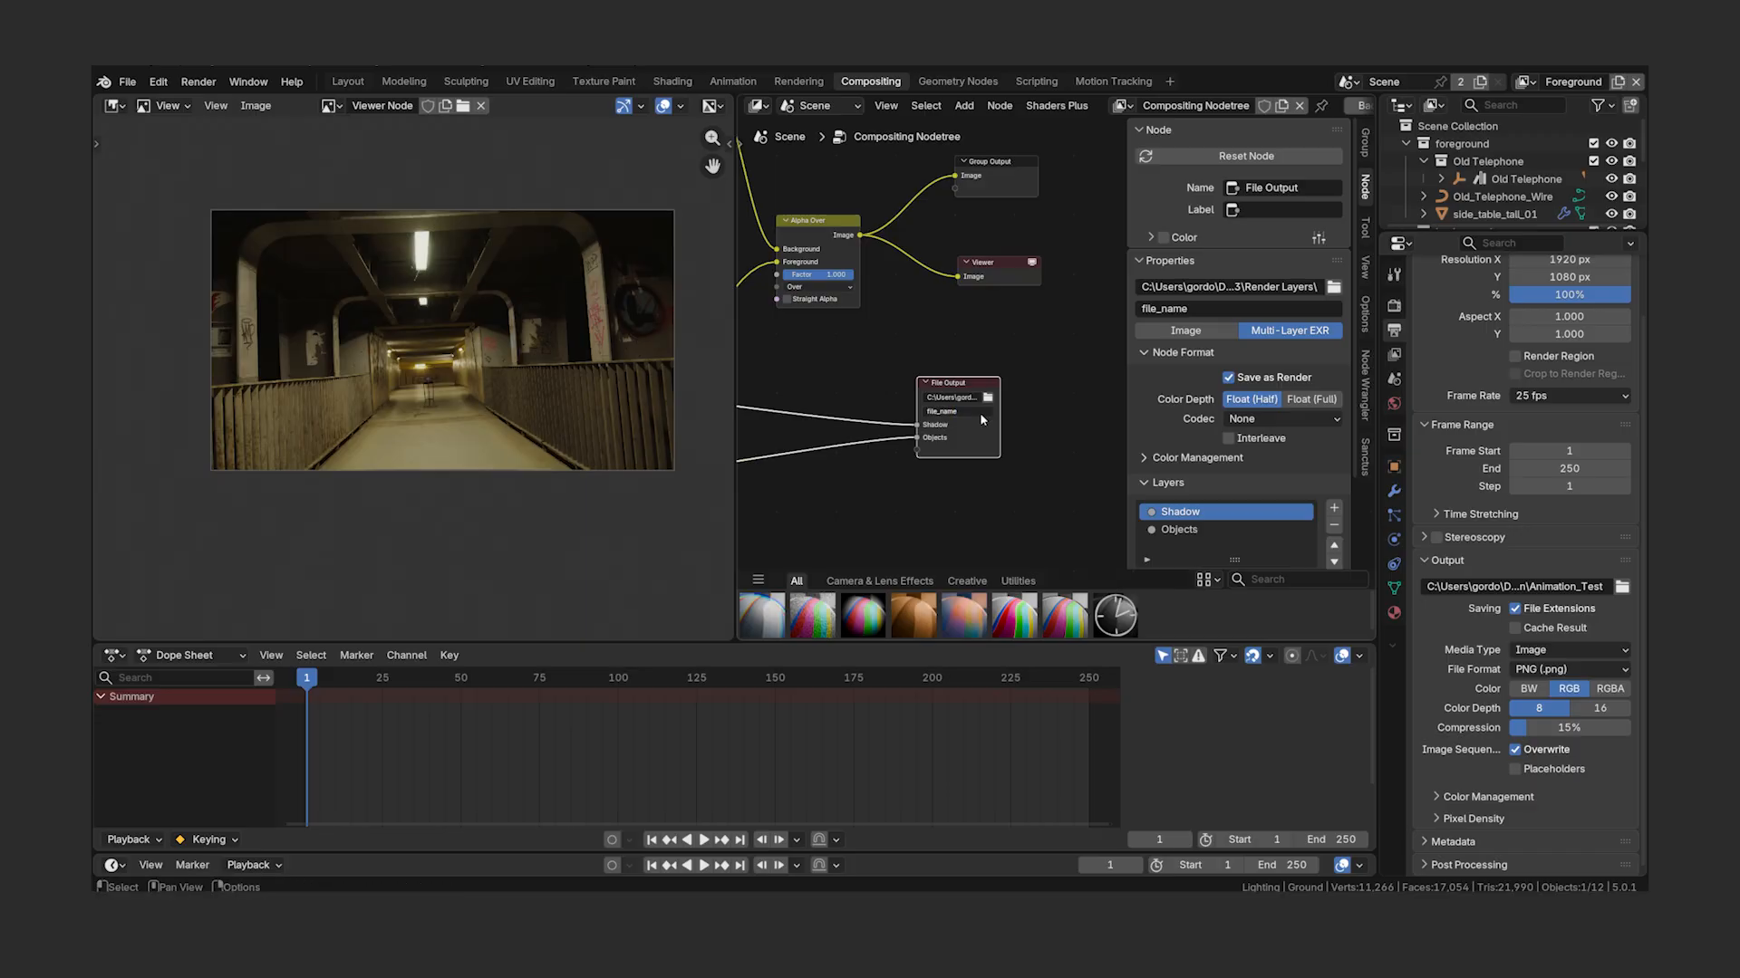
left_click(1185, 309)
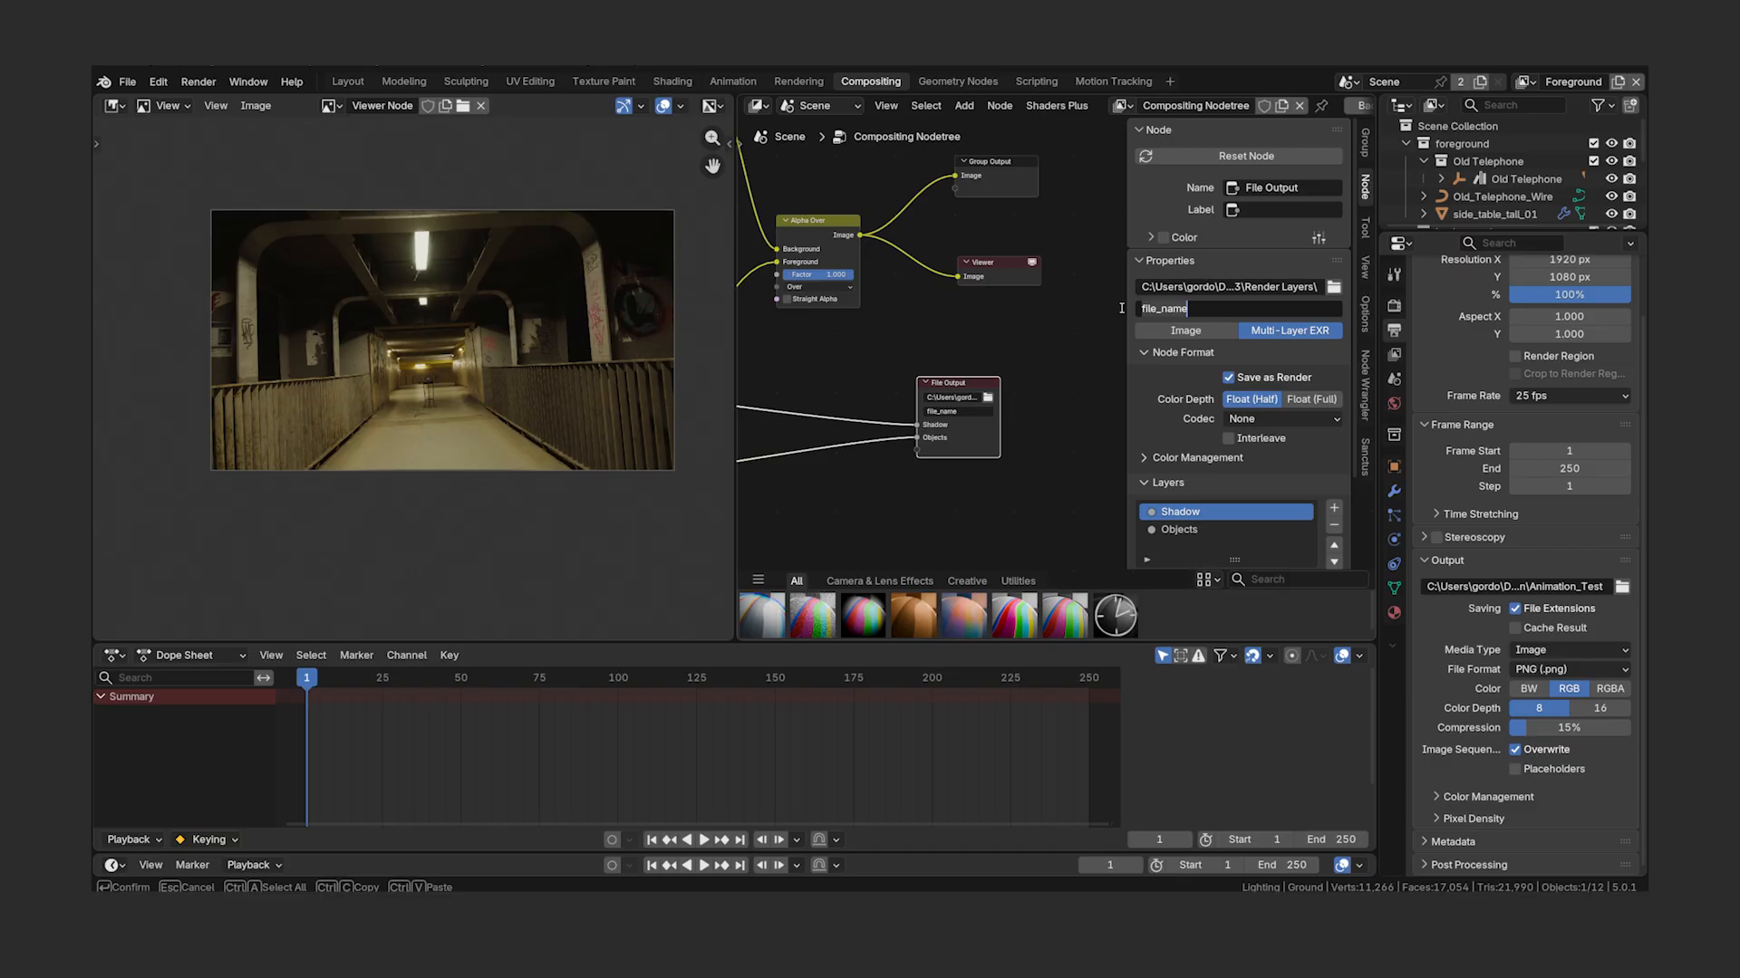
key("Return")
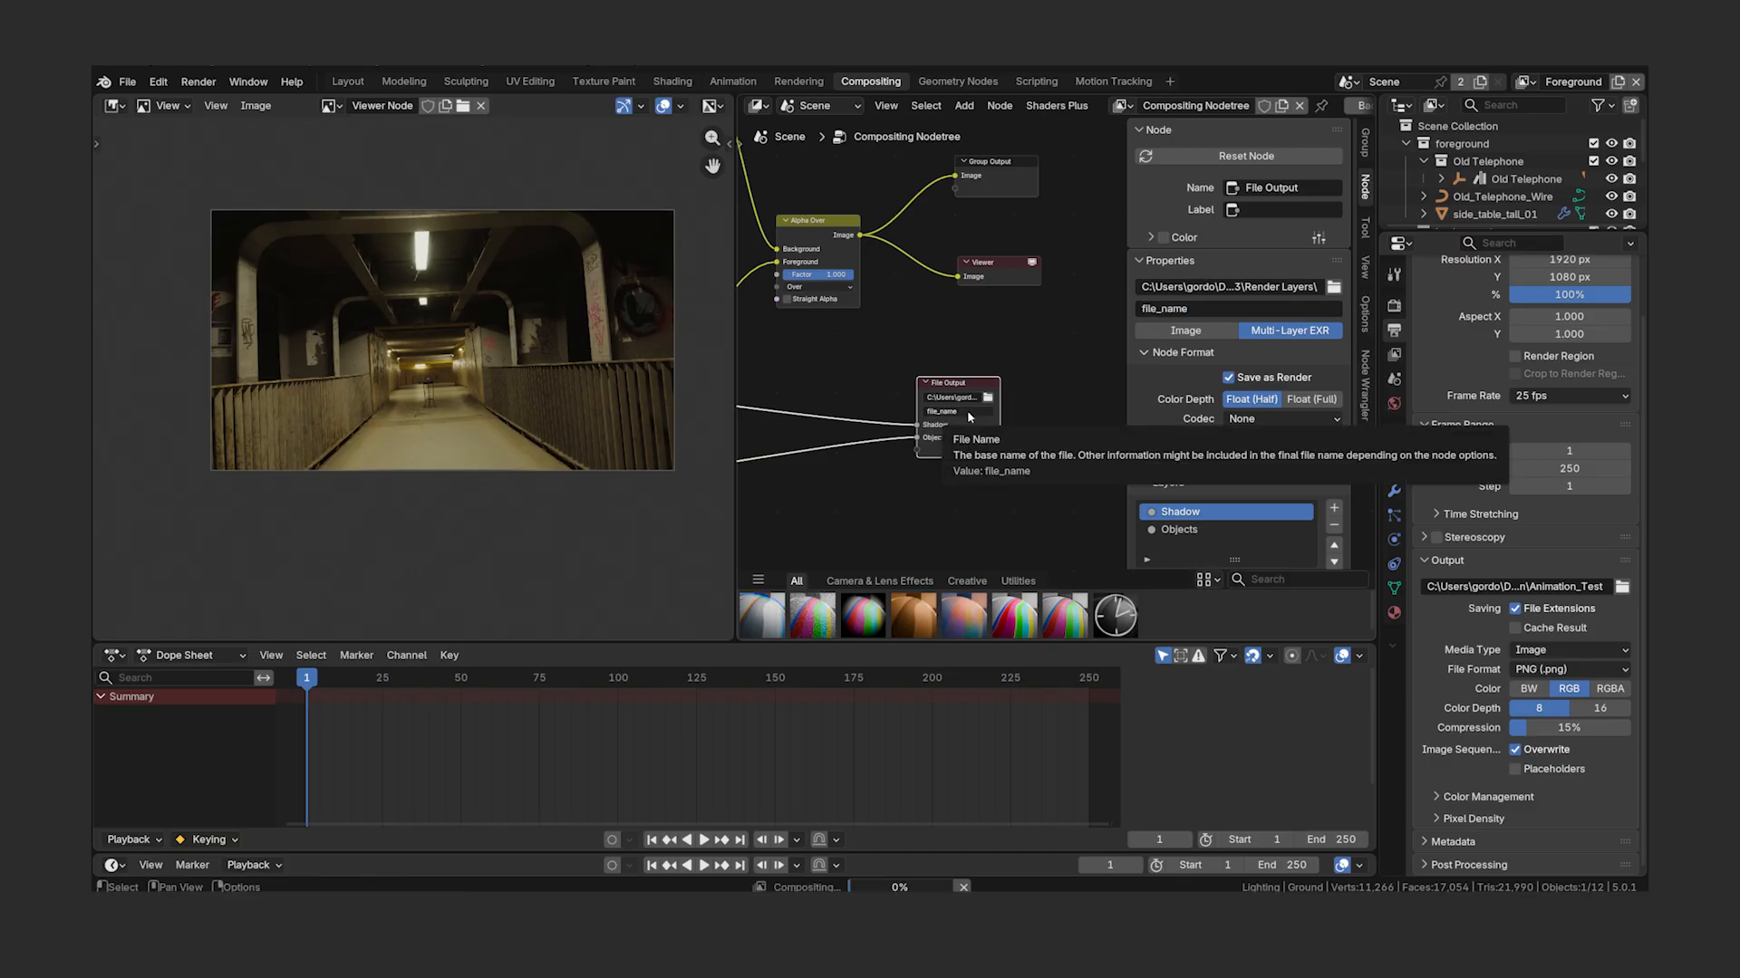
key("BackSpace")
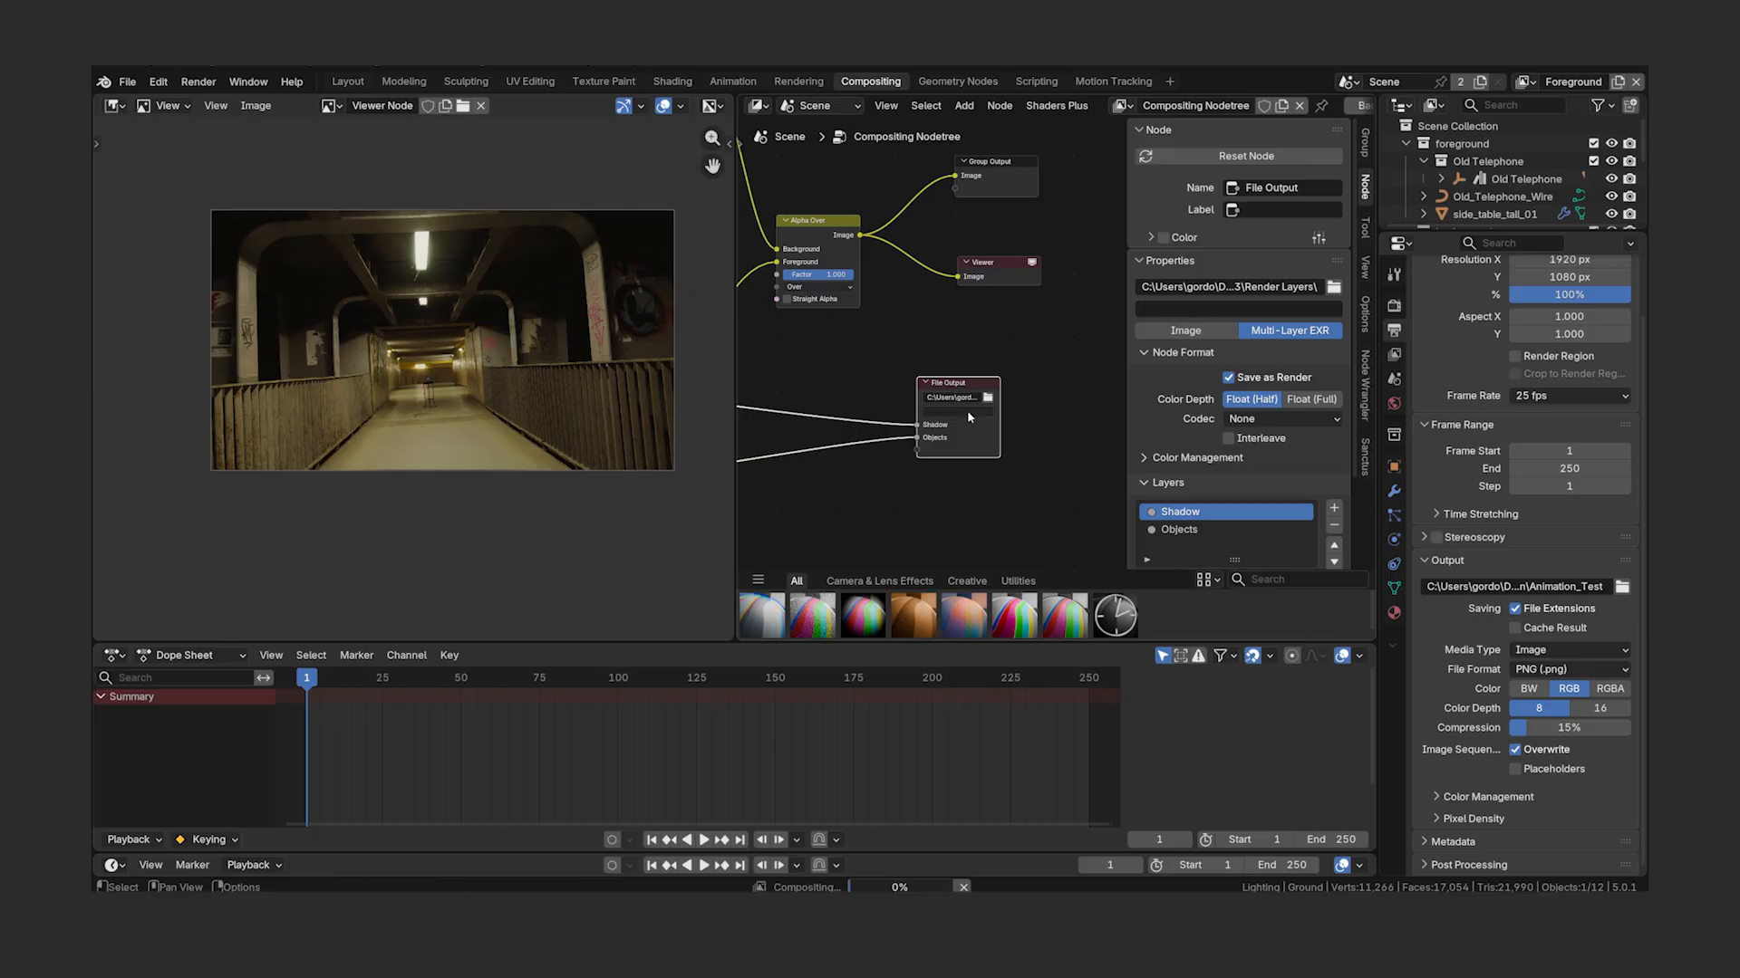
left_click(1183, 332)
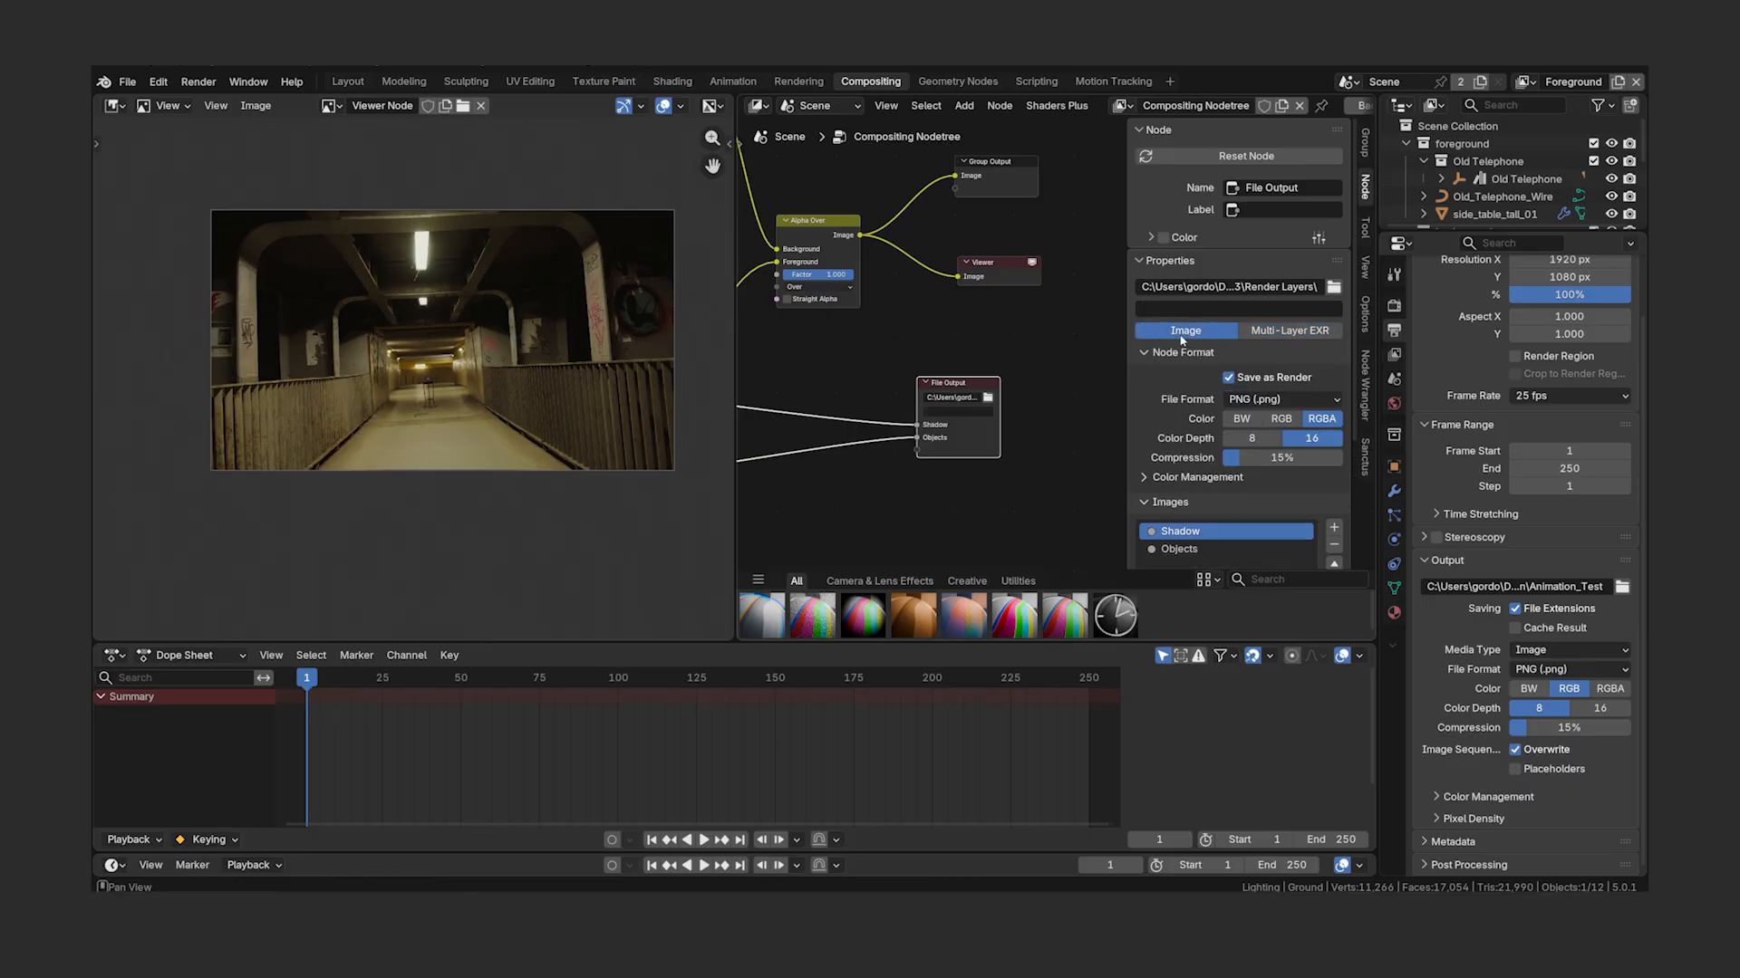
left_click(1291, 399)
- Set the socket type of both the Shadow and Objects images to Color in the File Output node
scroll(1178, 428, "down", 4)
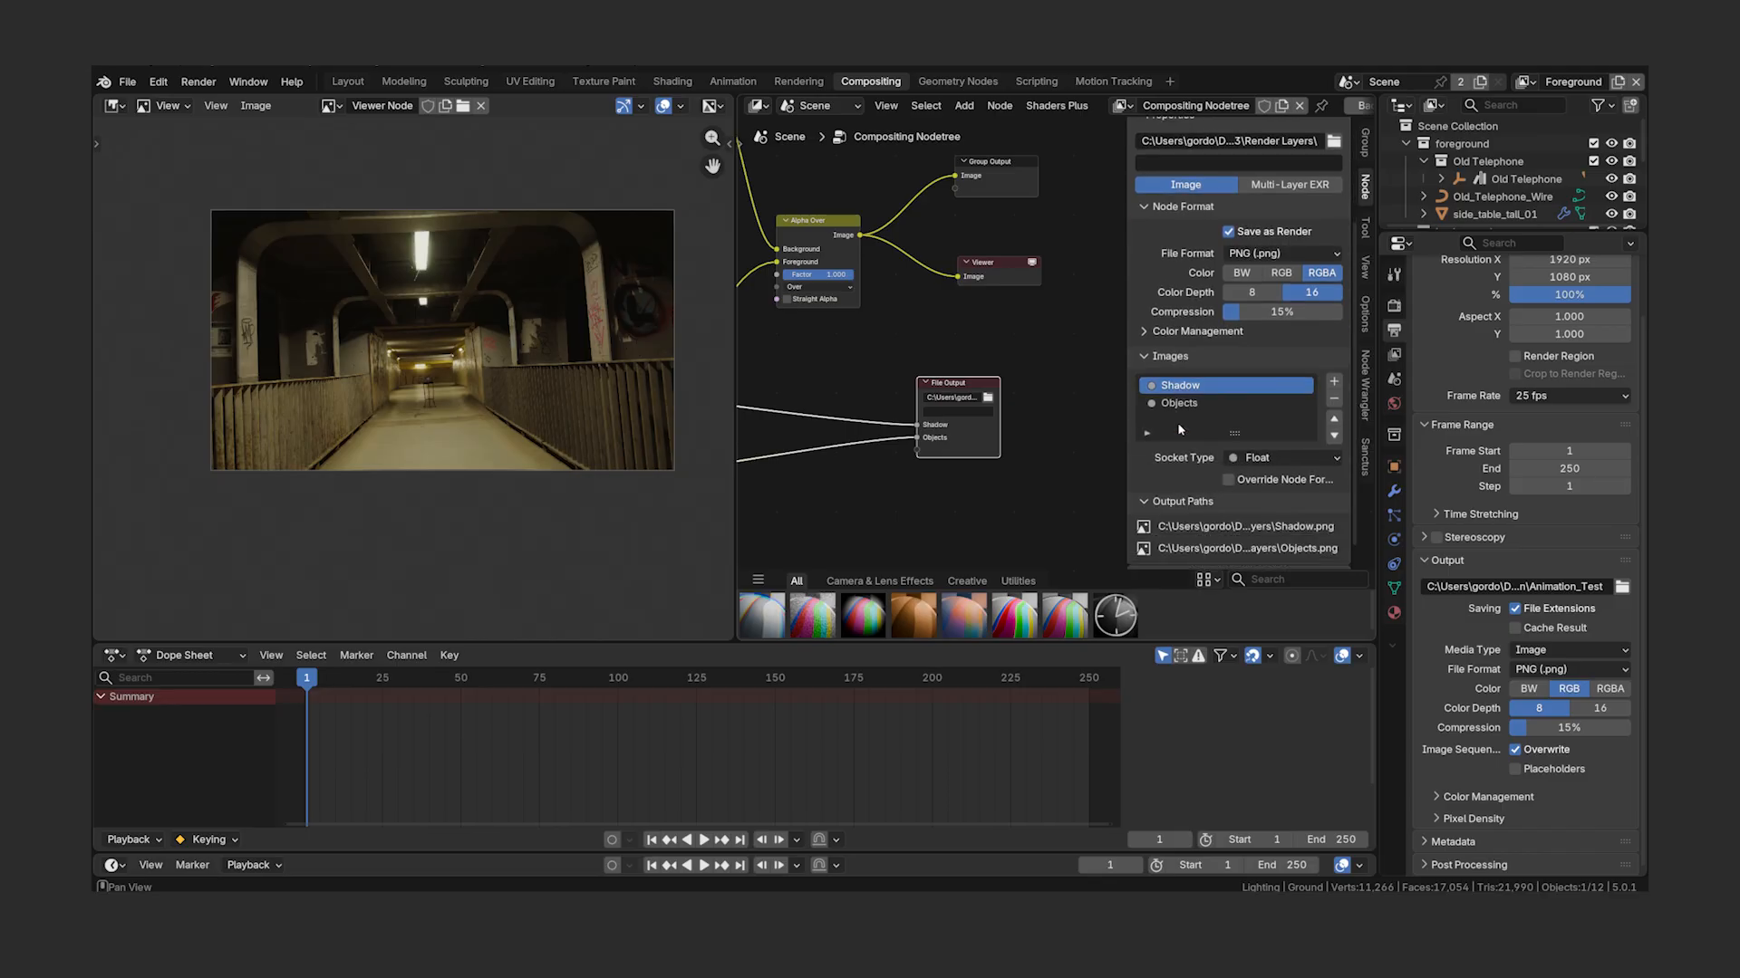
left_click(1263, 459)
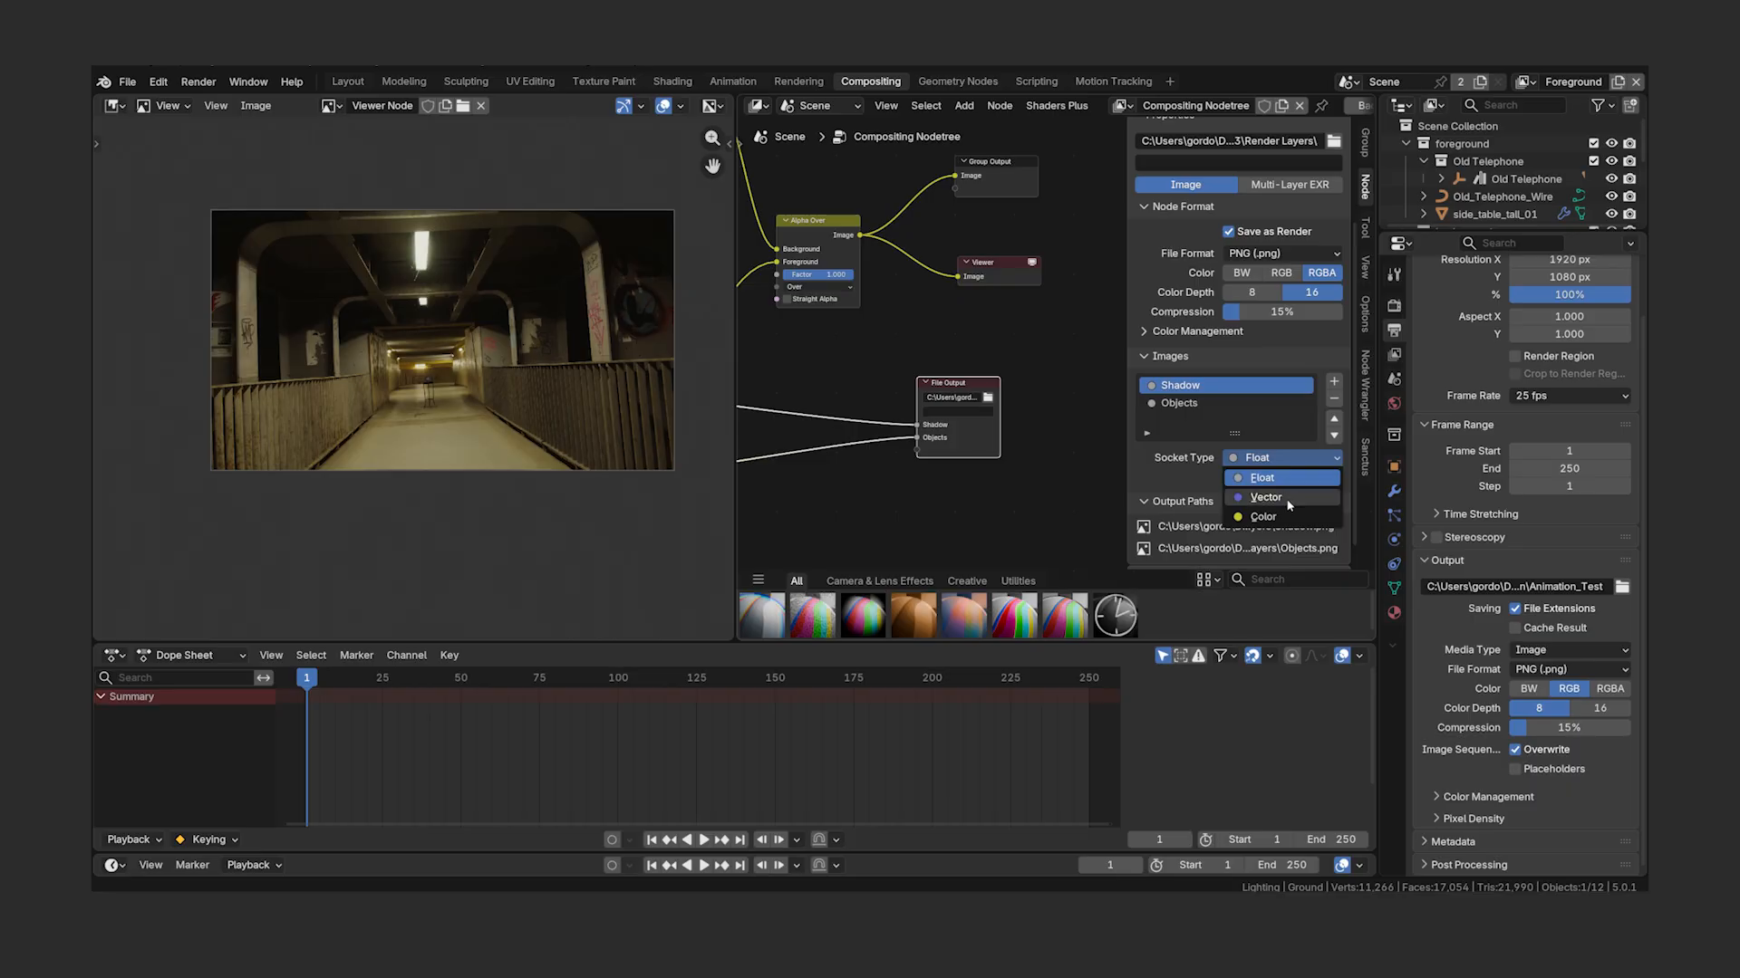
left_click(1227, 403)
left_click(1279, 458)
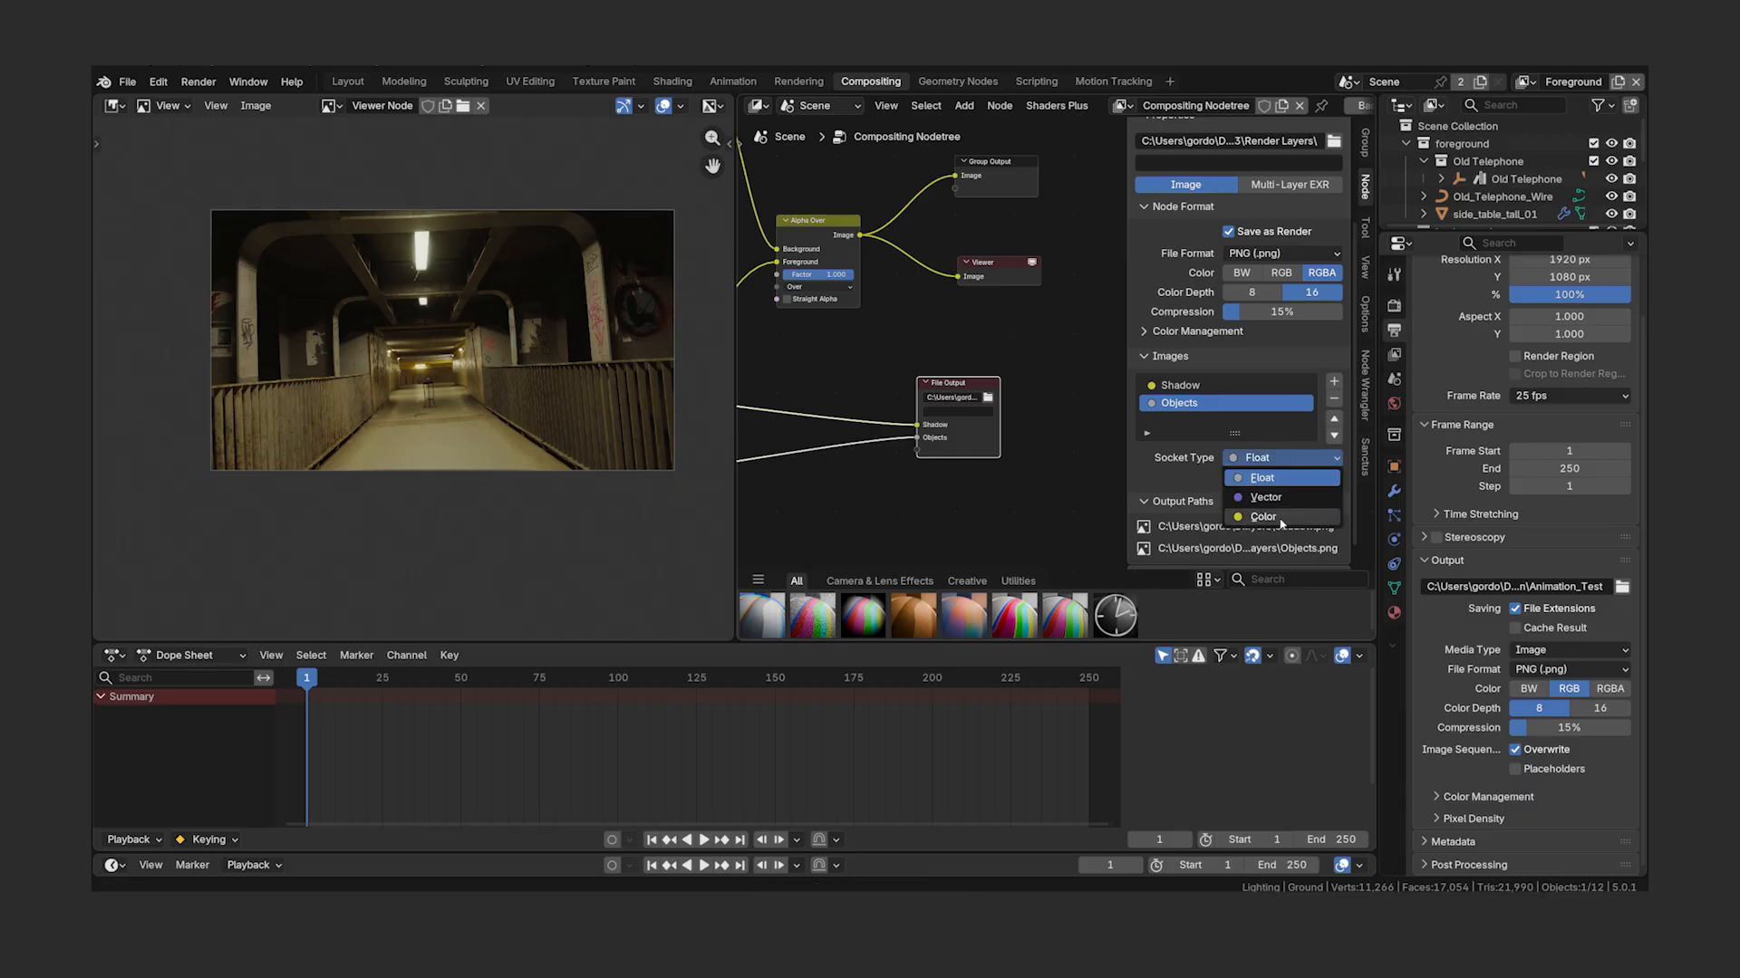
left_click(1281, 518)
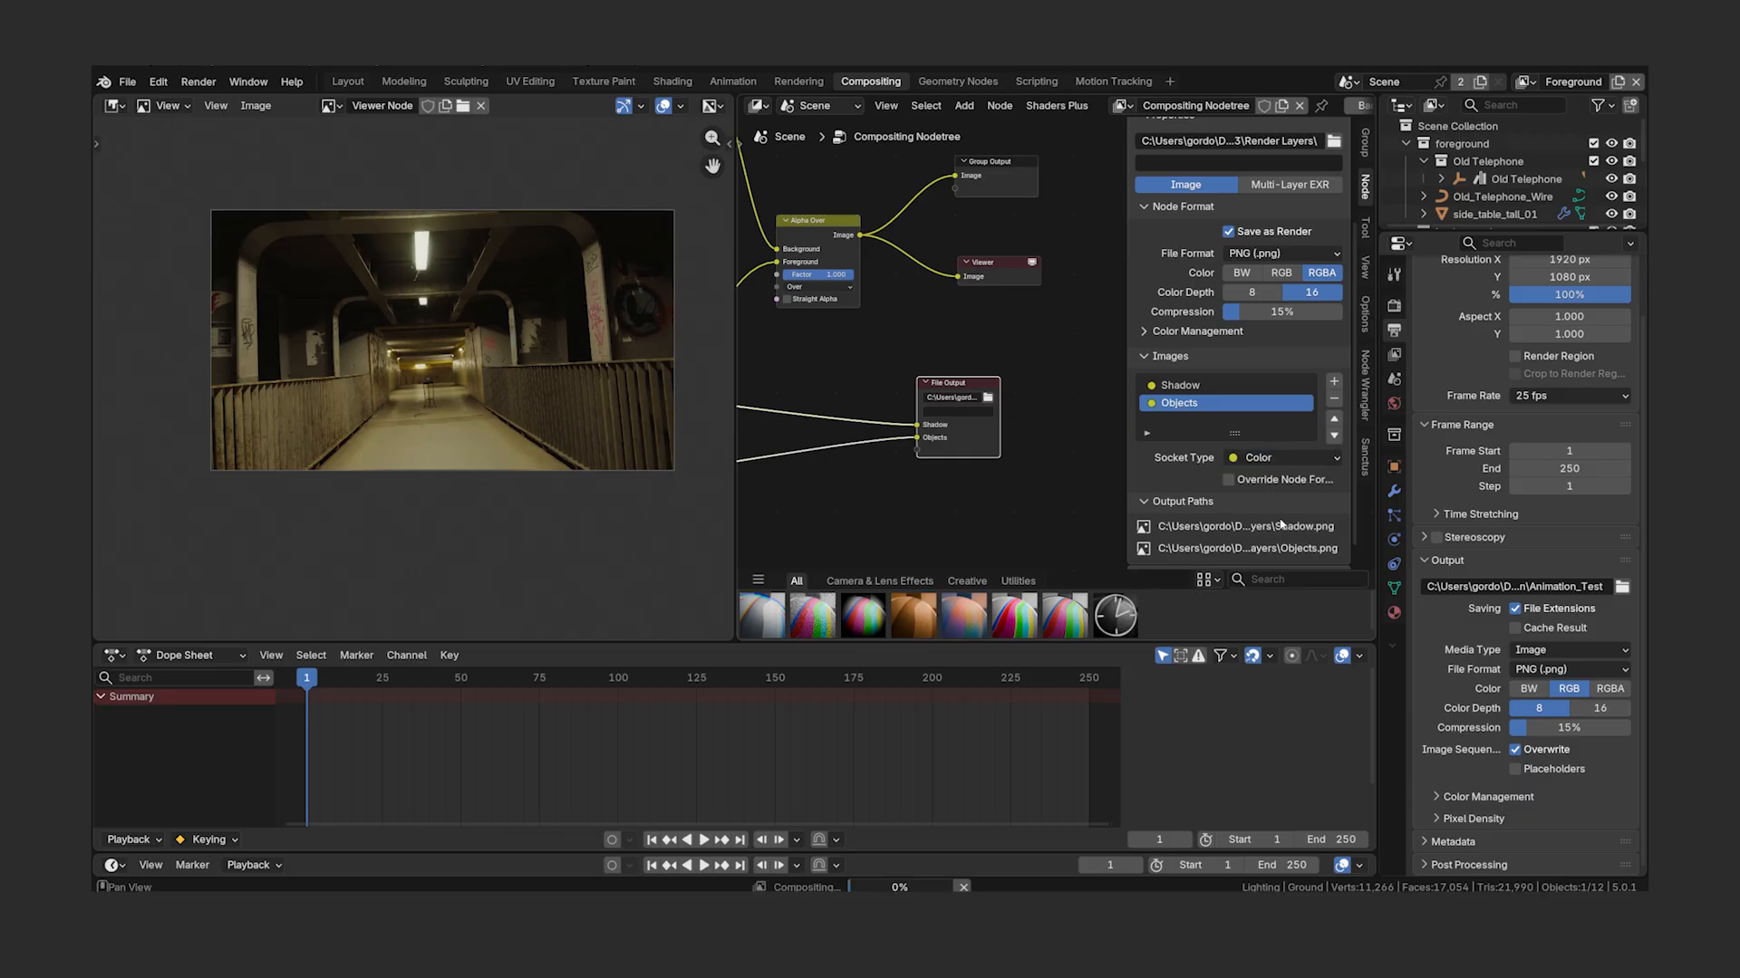
- Try the Override Node Format option on the Objects image, and turn it off again
left_click(1229, 481)
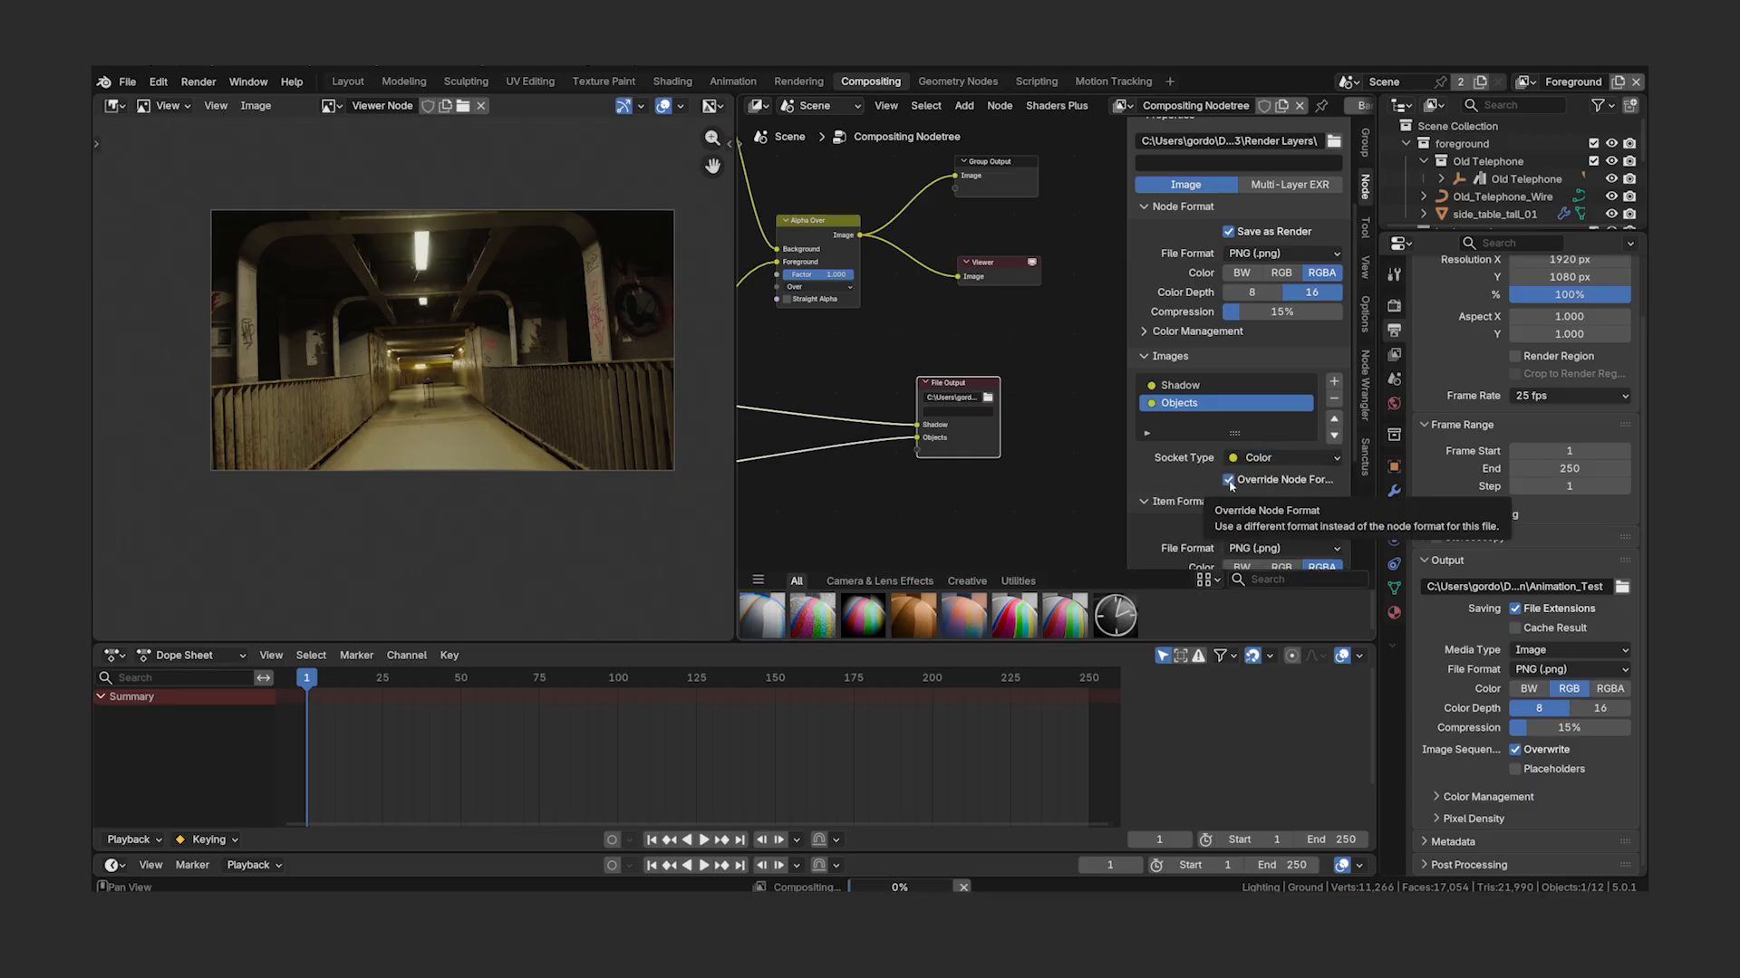
scroll(1231, 487, "down", 1)
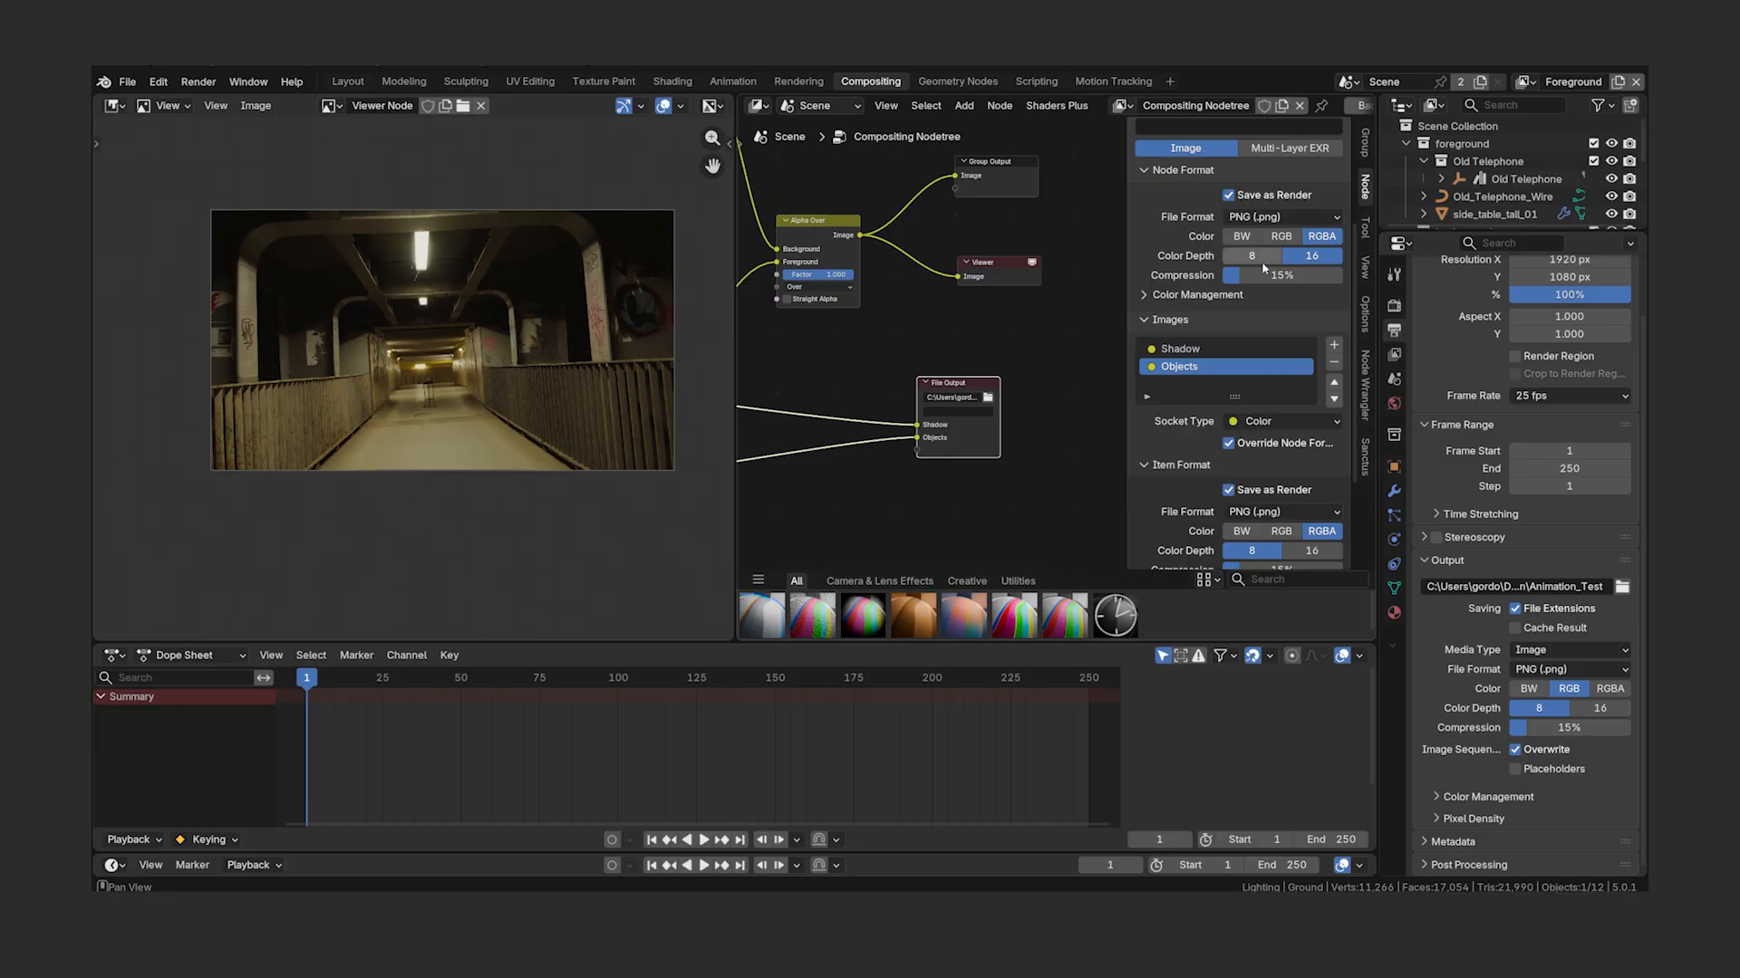
left_click(1228, 444)
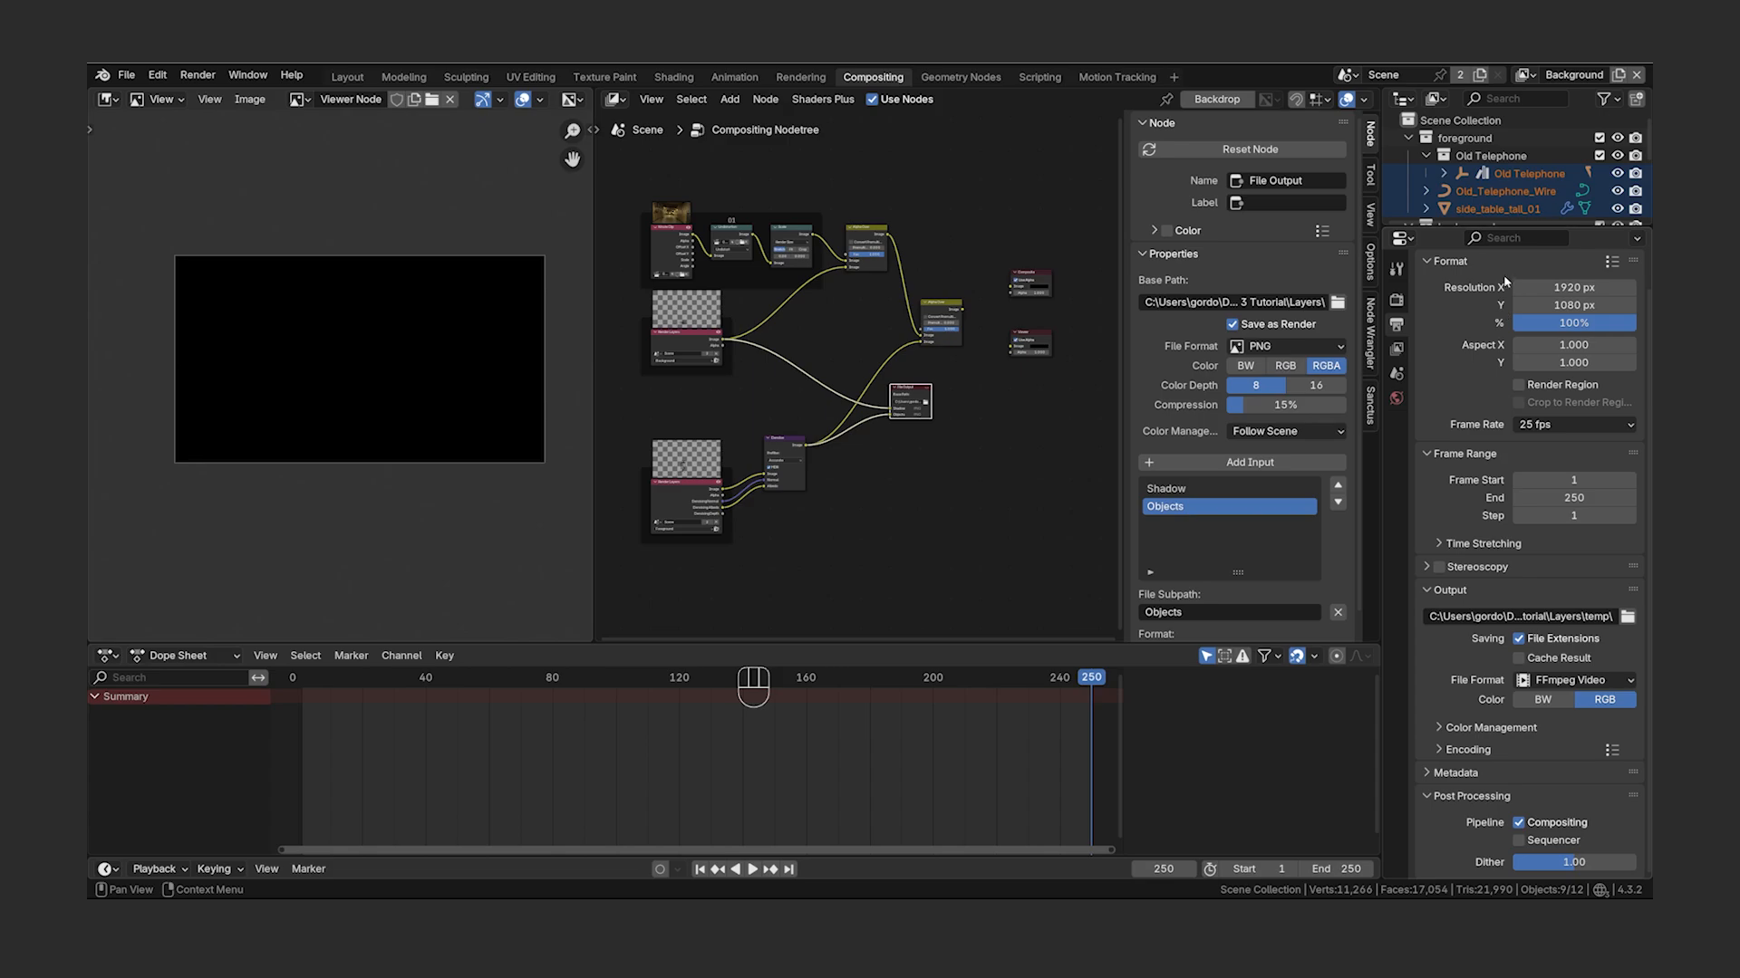
- Set the render resolution percentage to 200%
left_click(1574, 323)
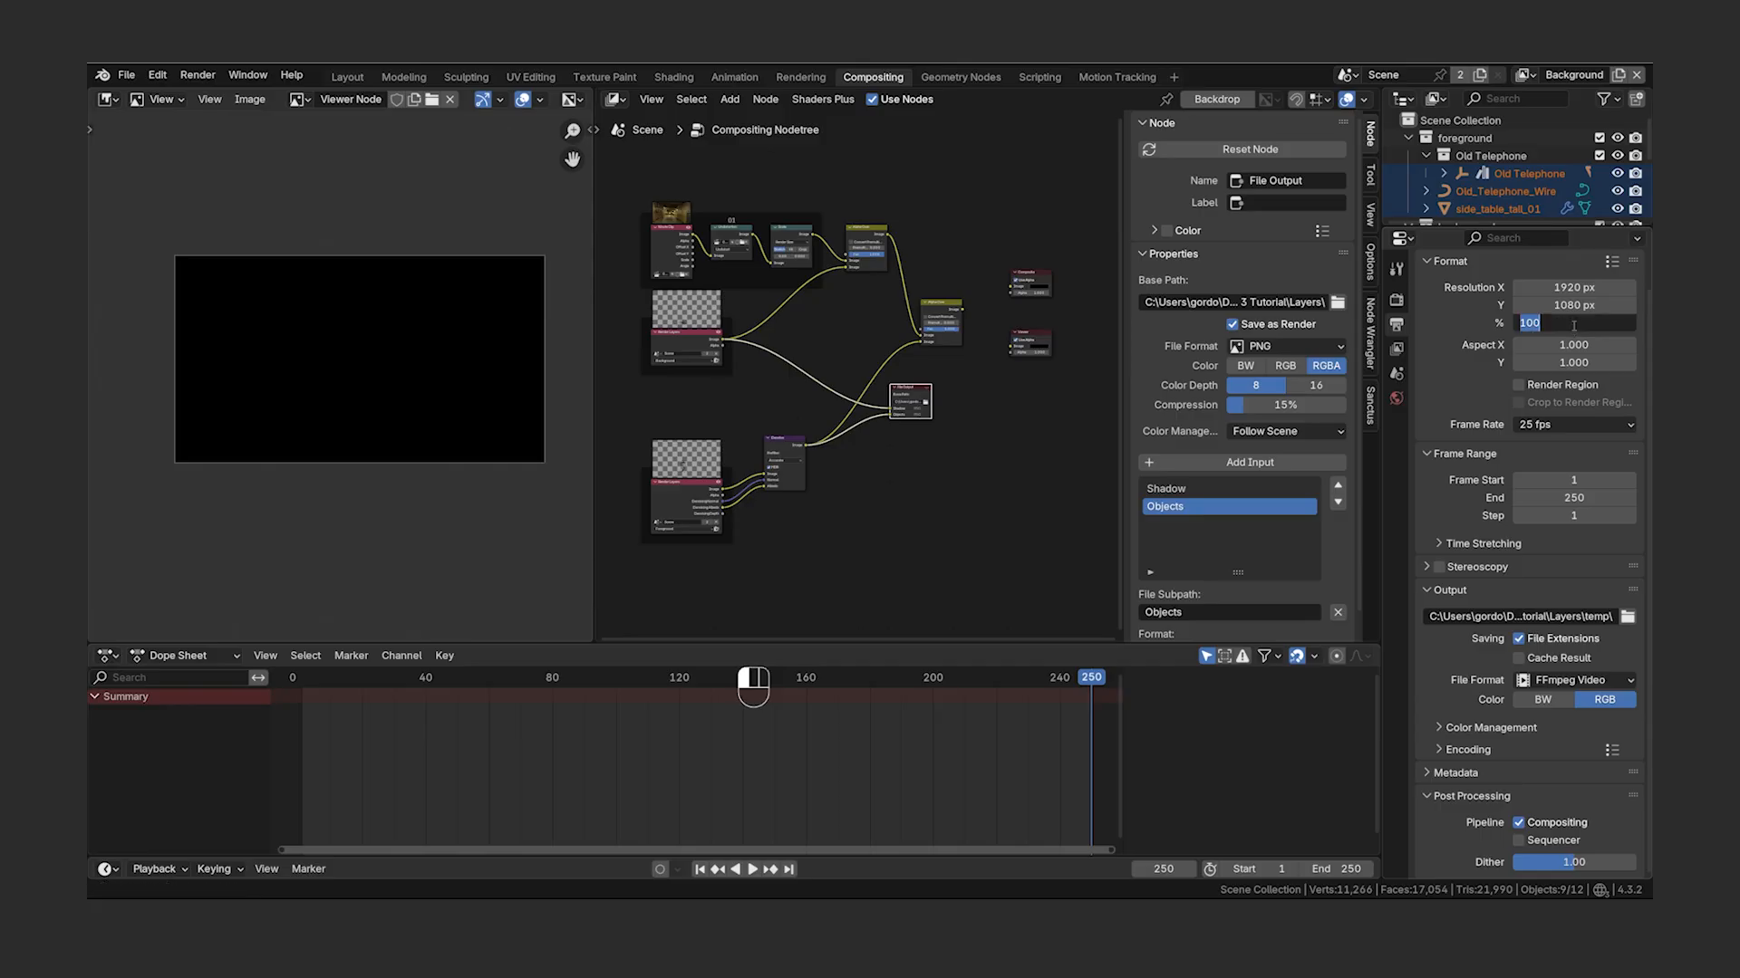
type("200")
key("Return")
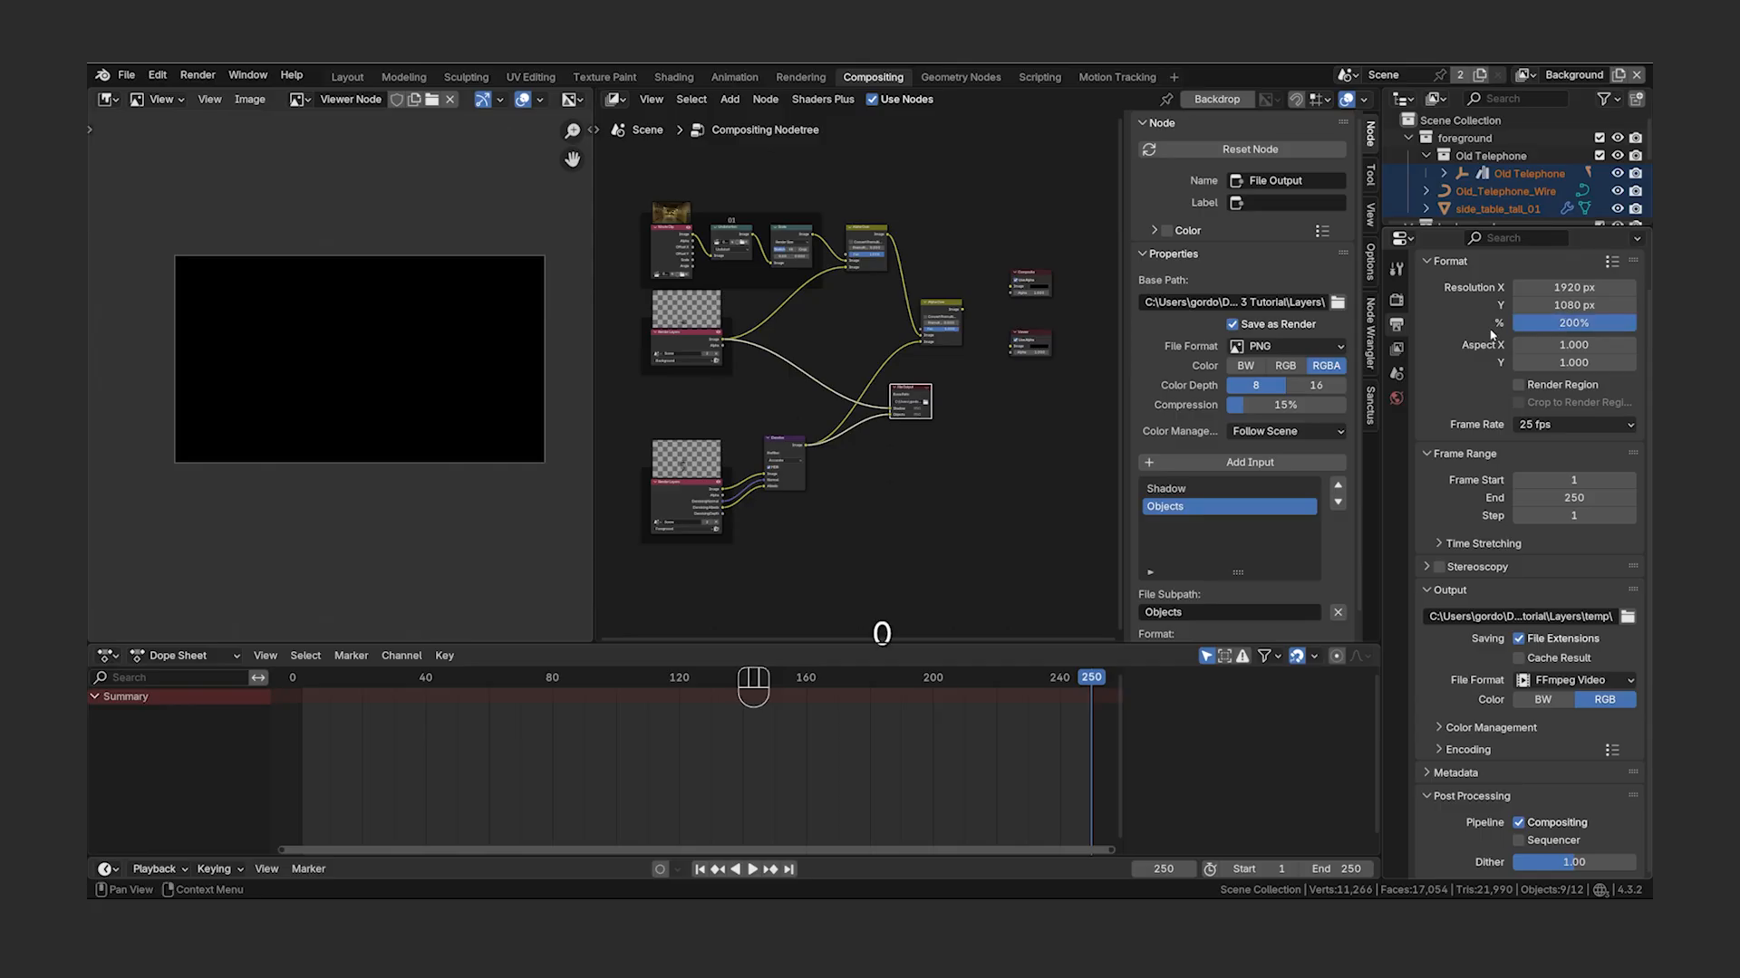
- Try the ACES 1.3 and ACES 2.0 view transforms in the render color management
left_click(1396, 300)
scroll(1428, 868, "down", 6)
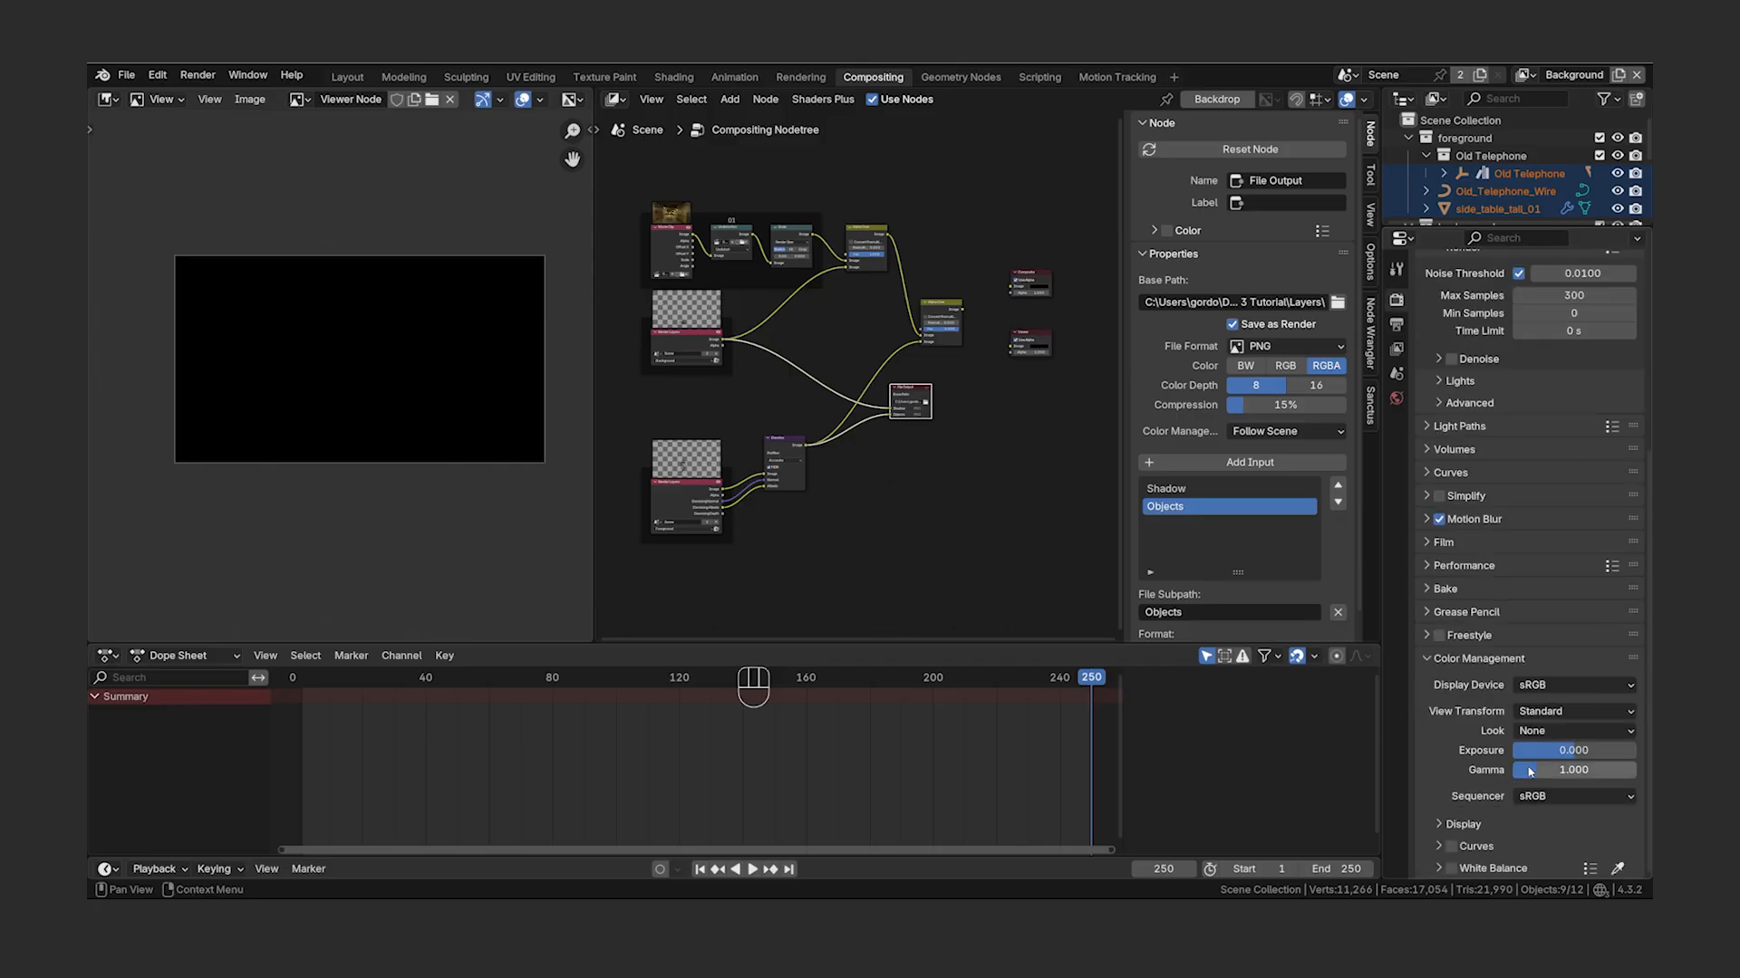
left_click(1594, 711)
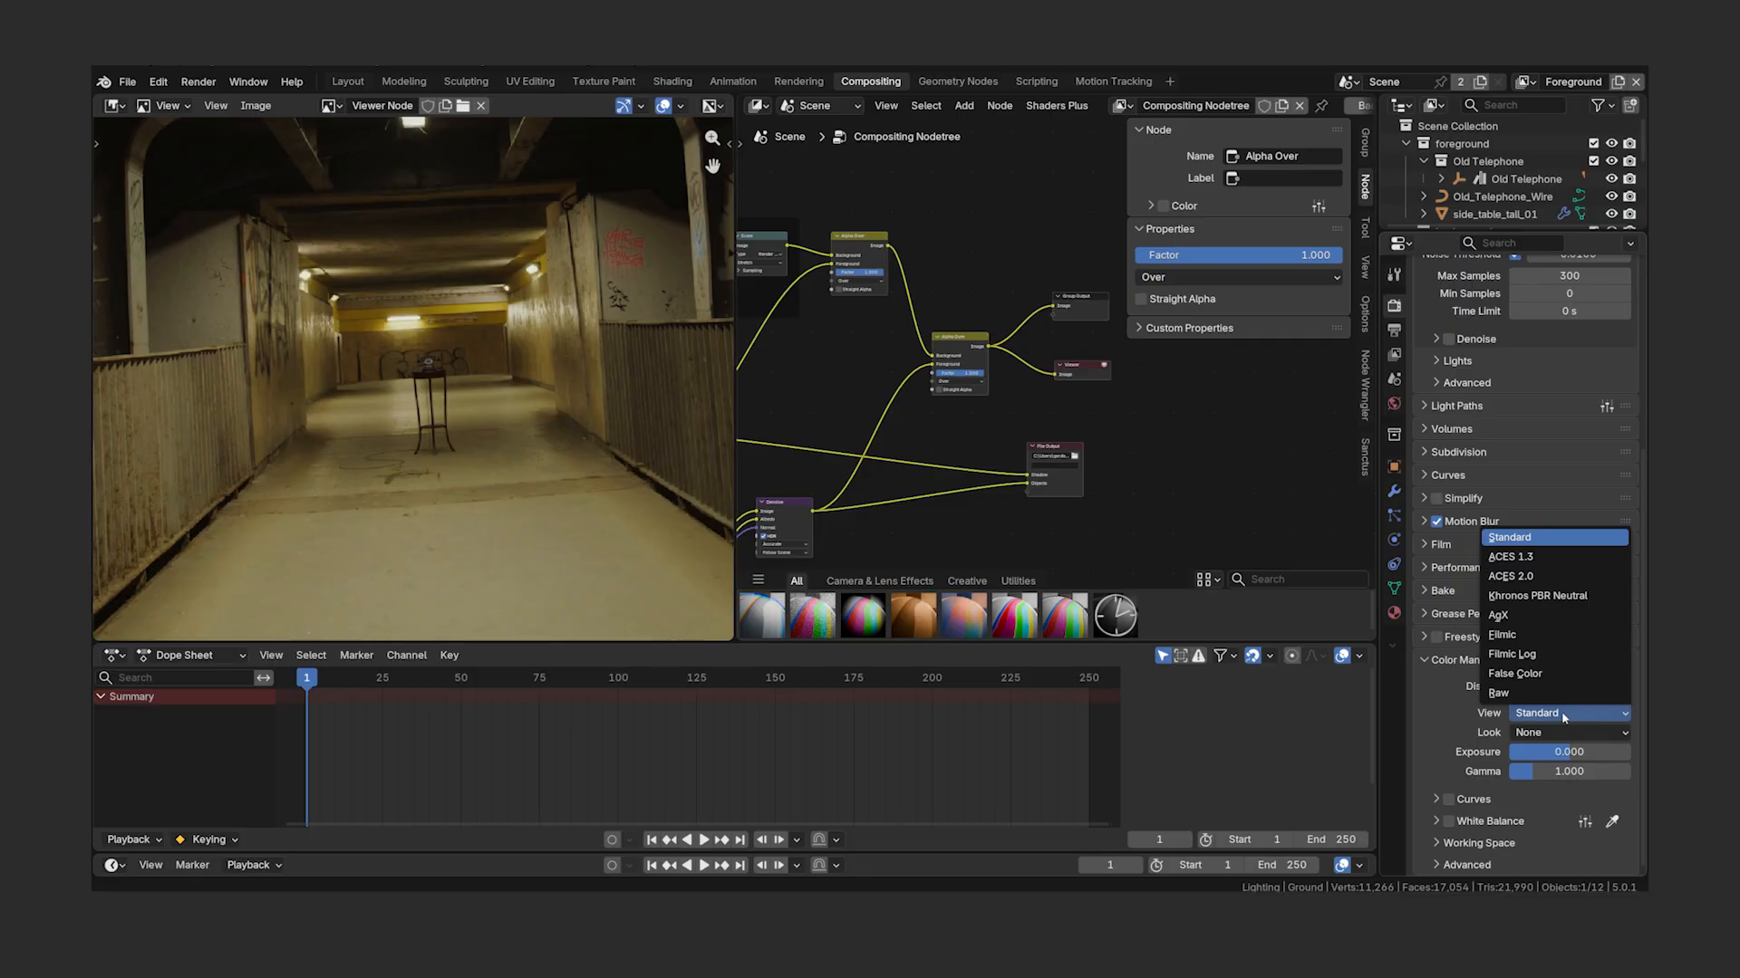
left_click(1559, 556)
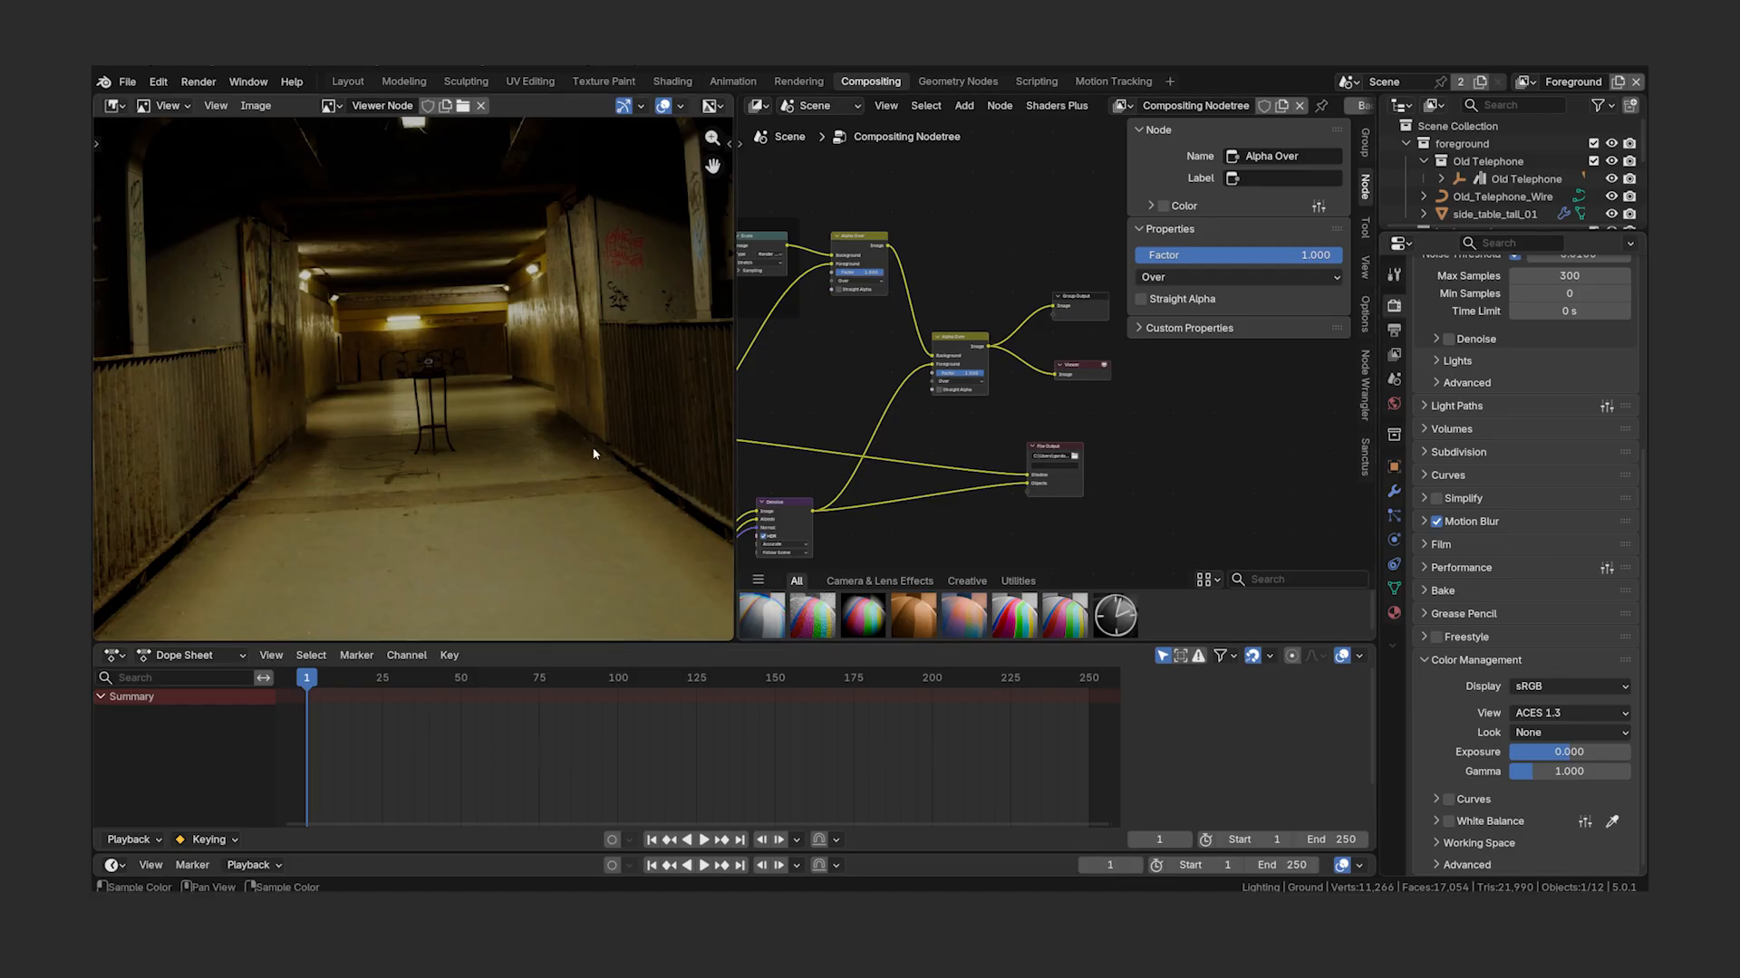
left_click(1593, 714)
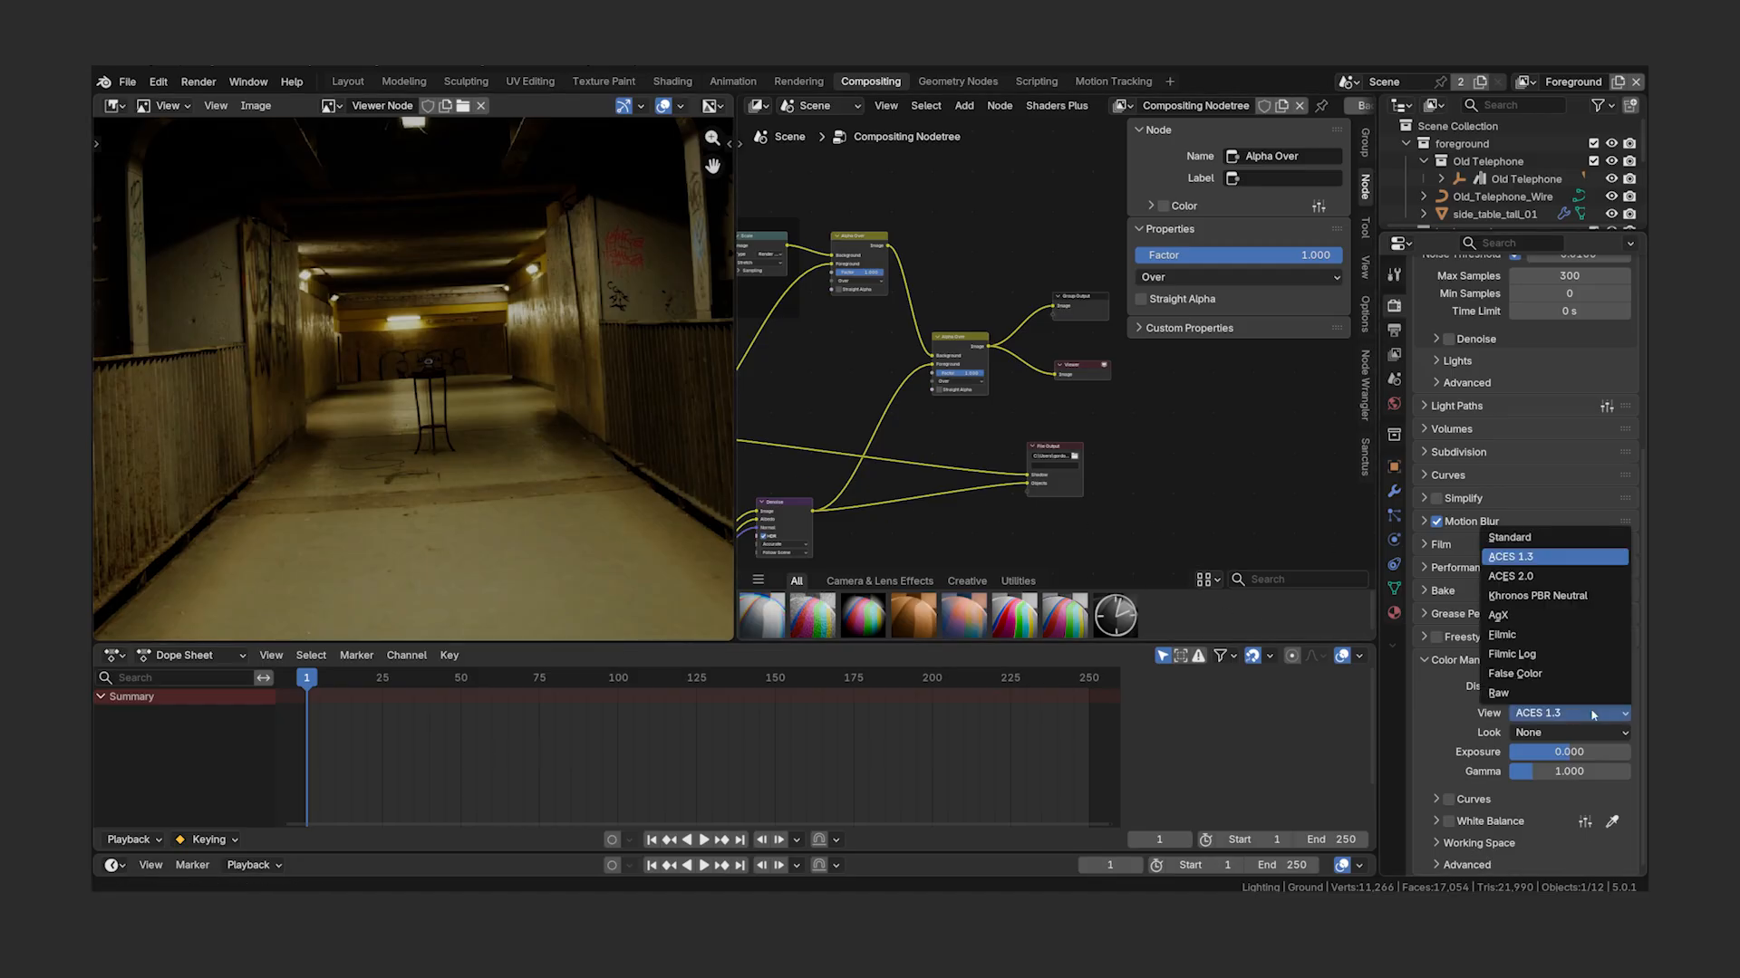
left_click(1535, 581)
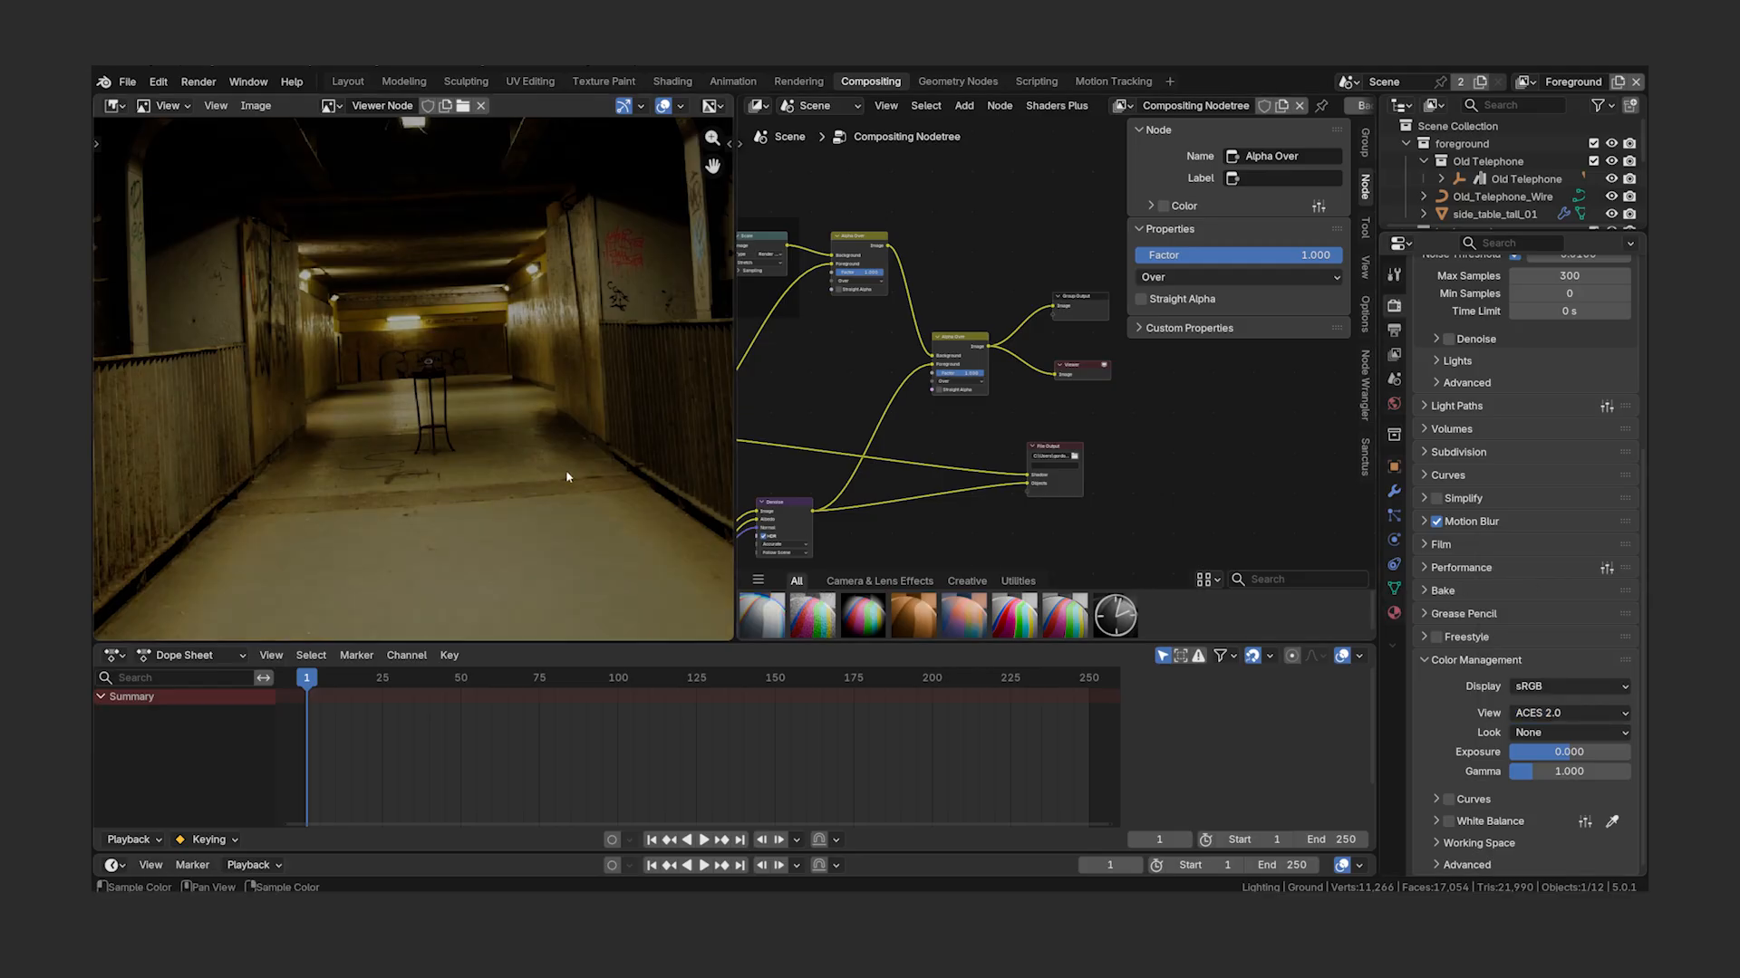
- Set the view transform to Standard and render the current frame as a still image
left_click(1563, 714)
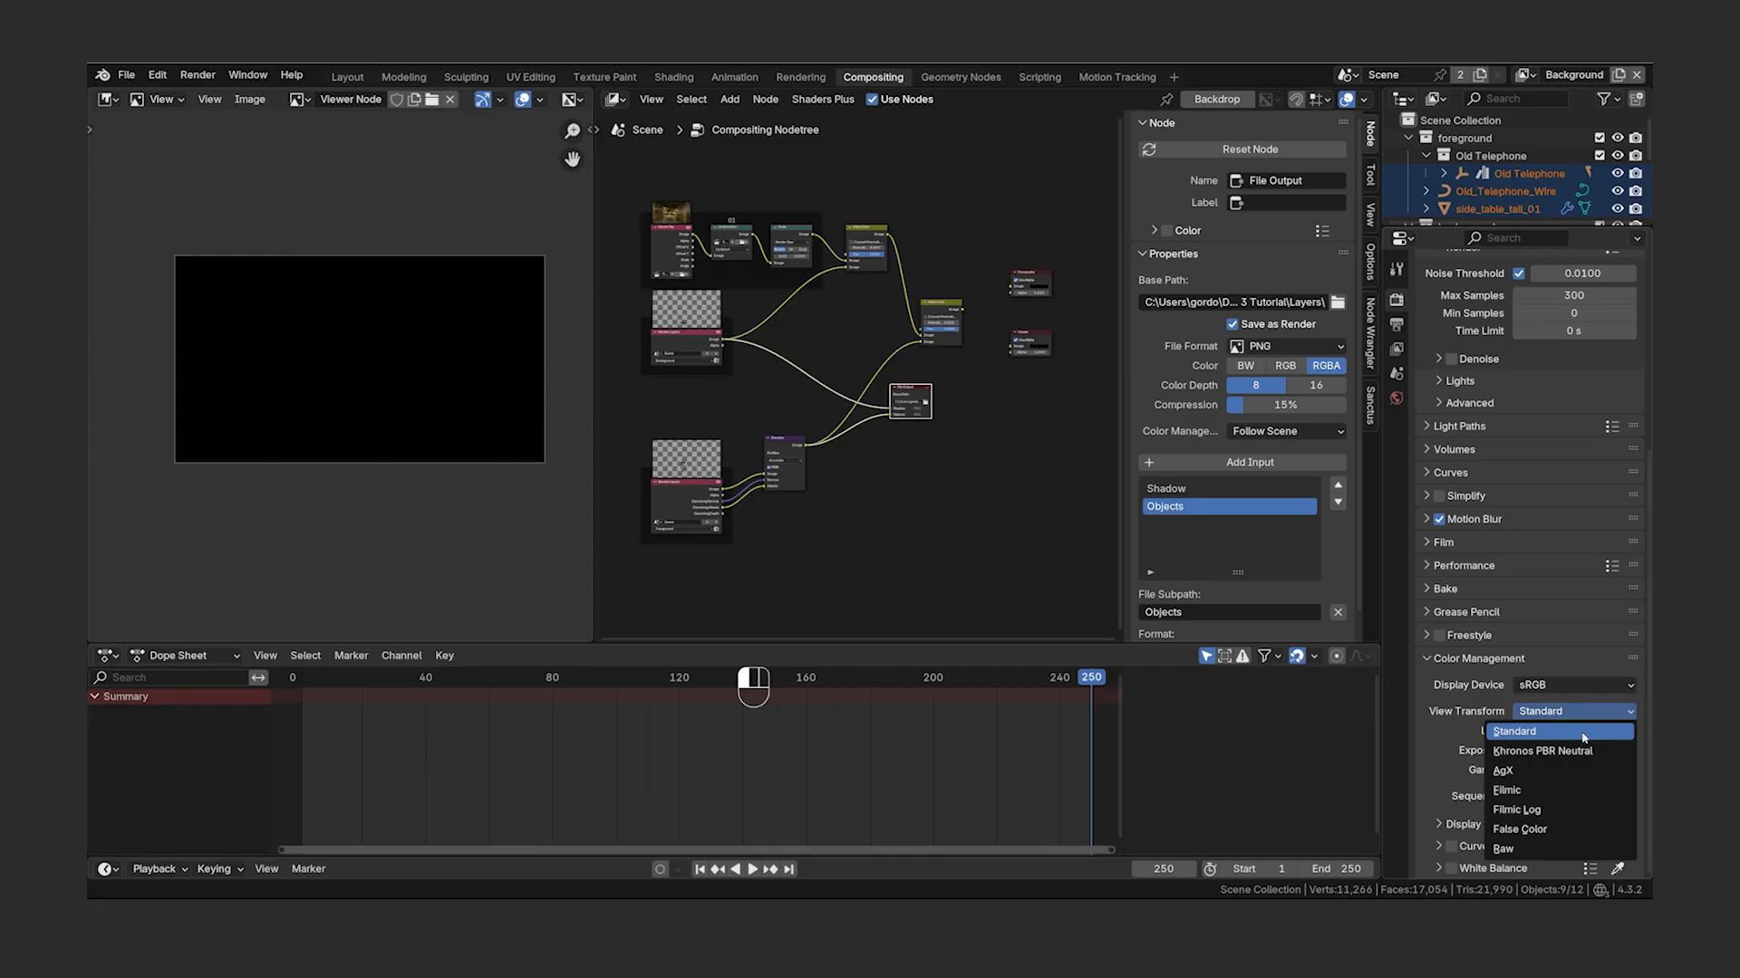
left_click(1540, 718)
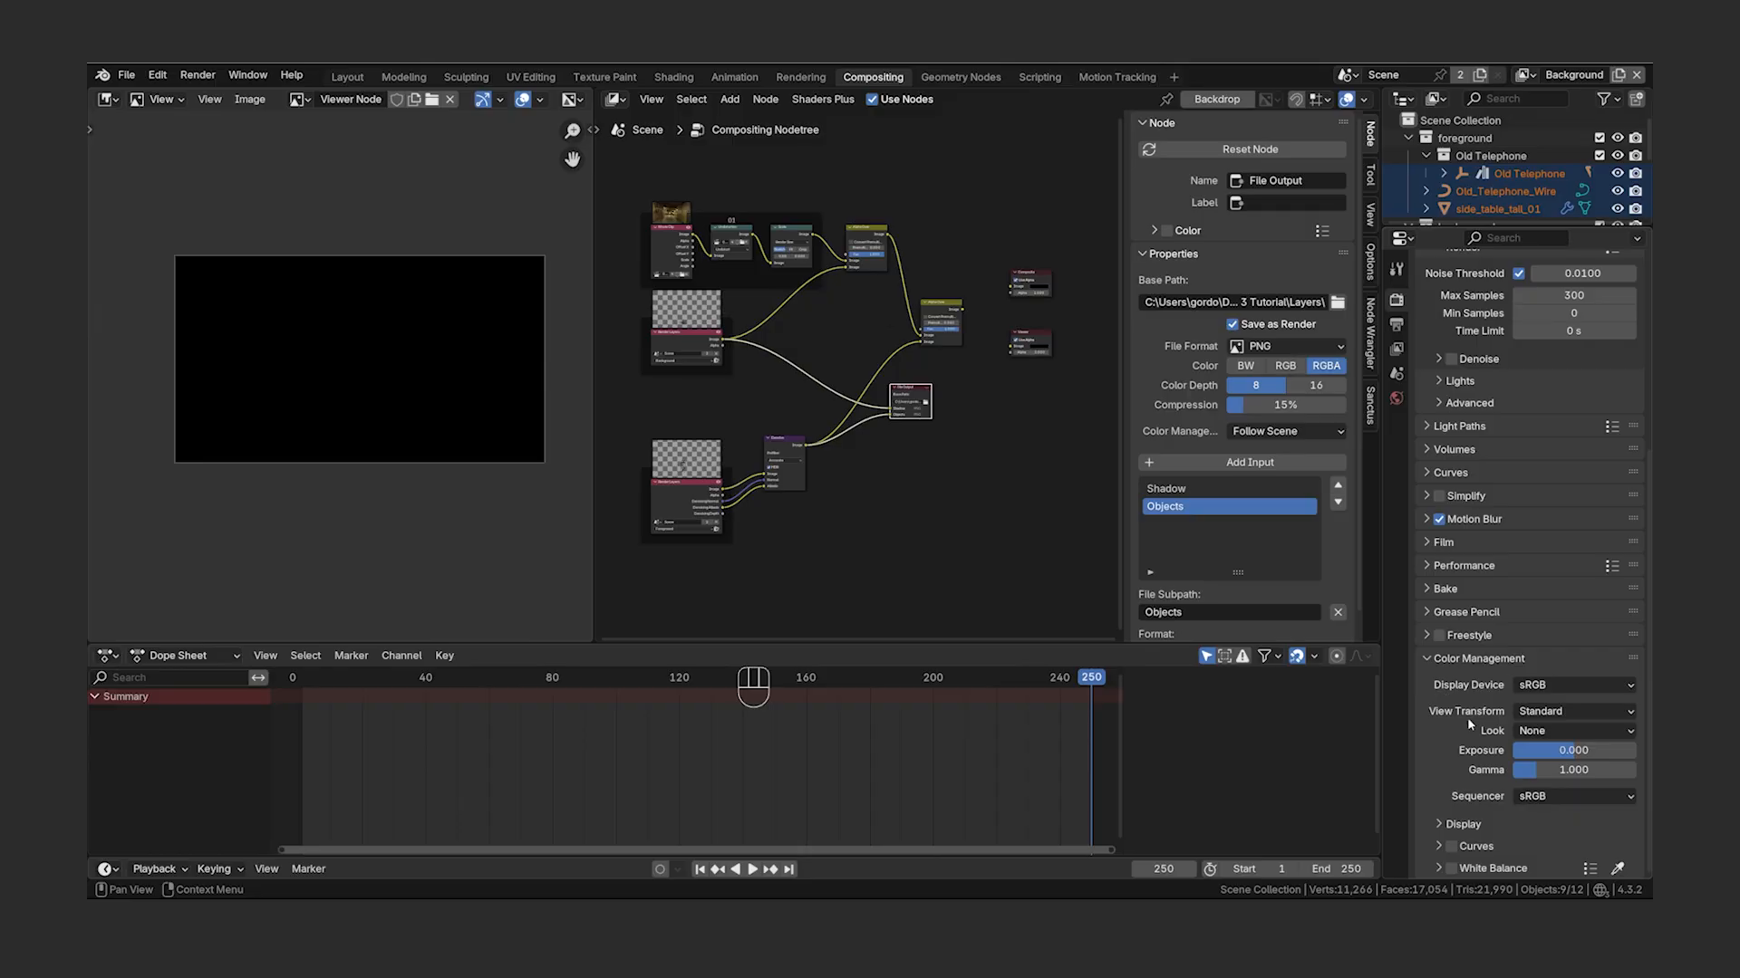
key("F12")
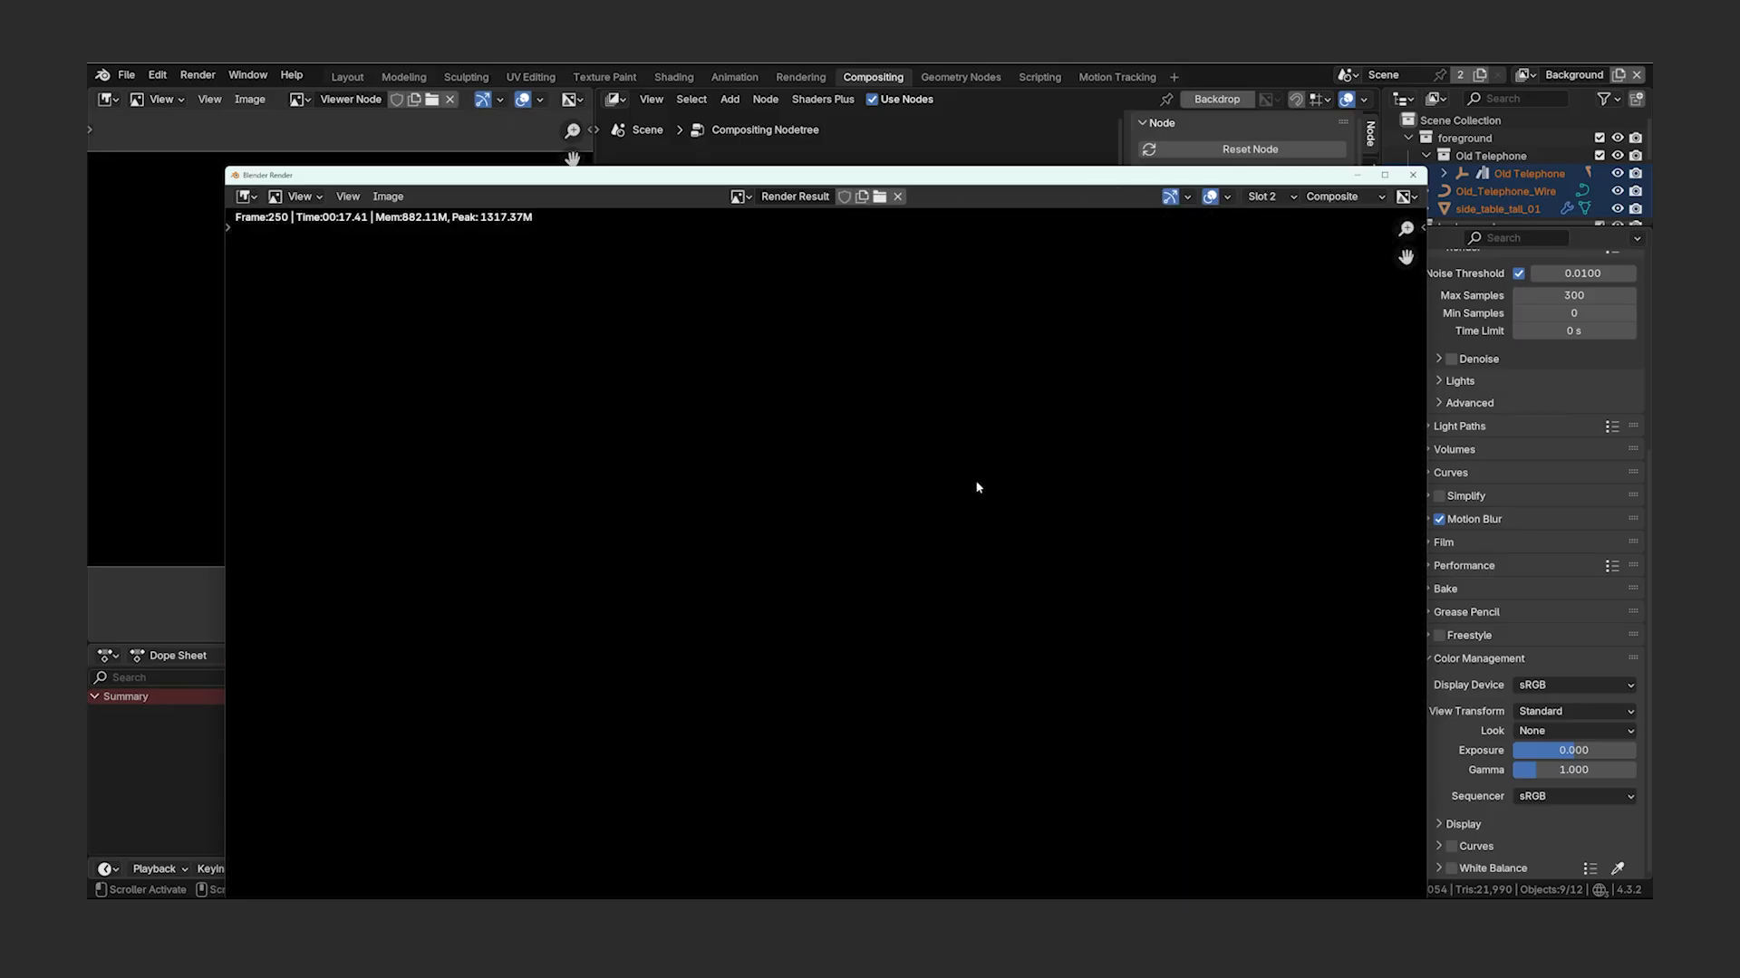
- Switch to File Explorer and check the rendered Shadow and Objects images in the Layers folder, plus its temp subfolder
left_click(870, 917)
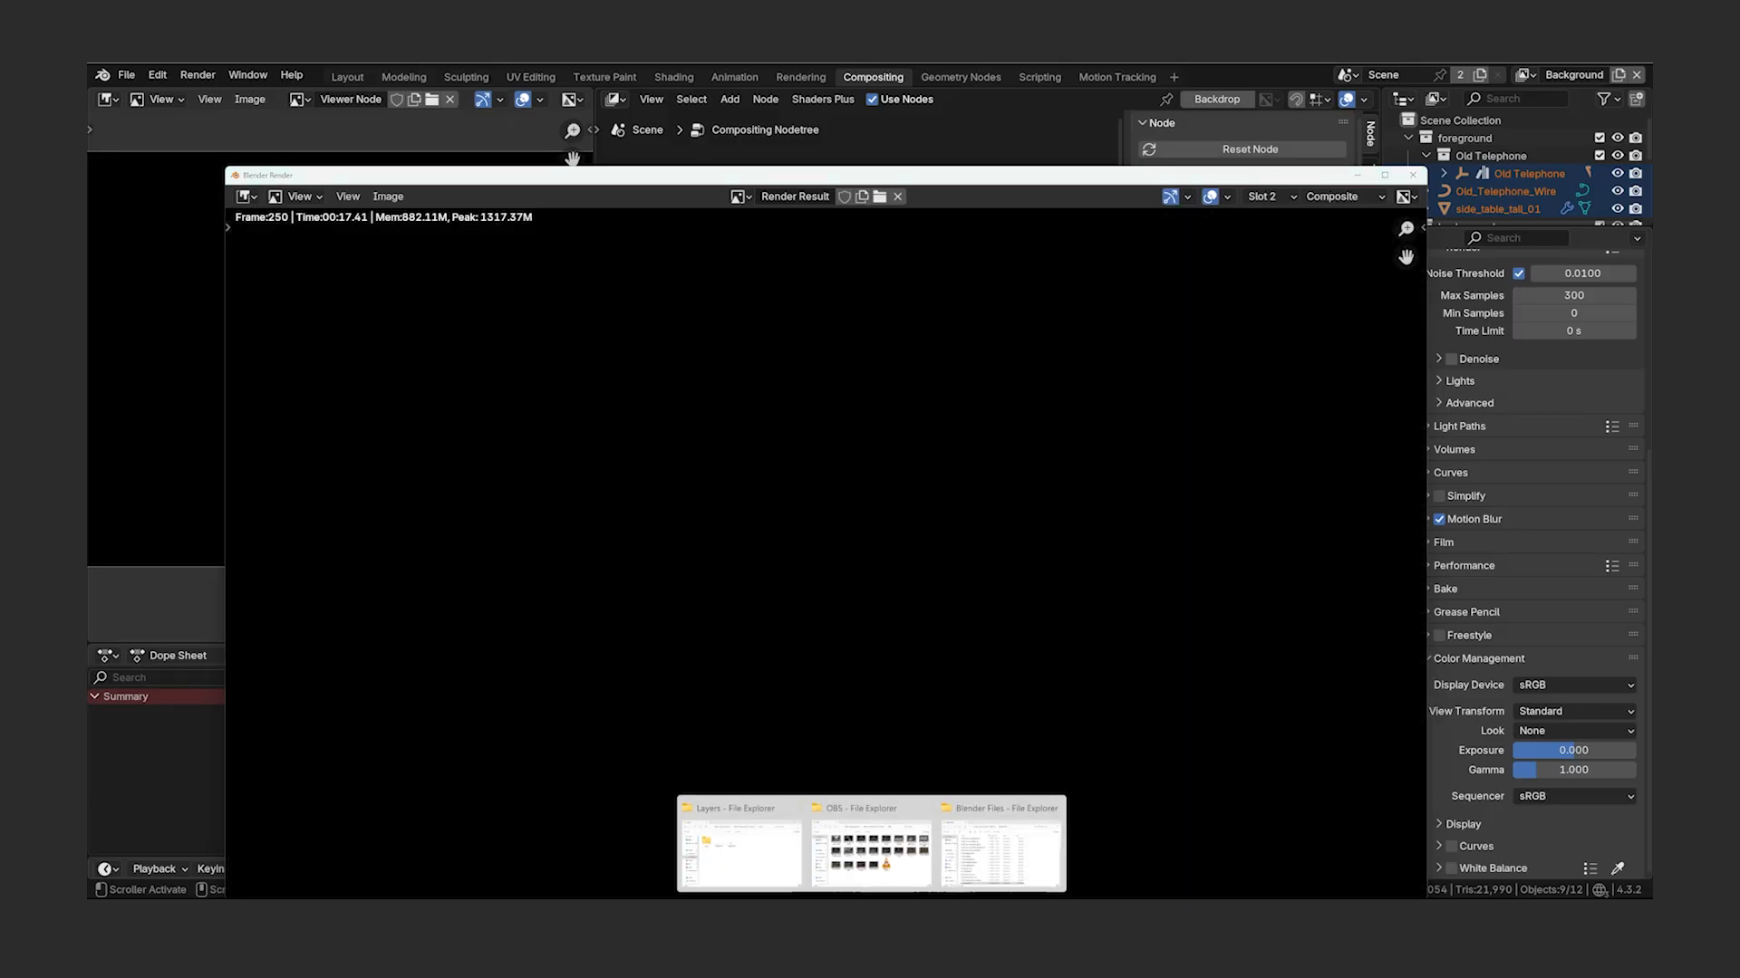
left_click(759, 859)
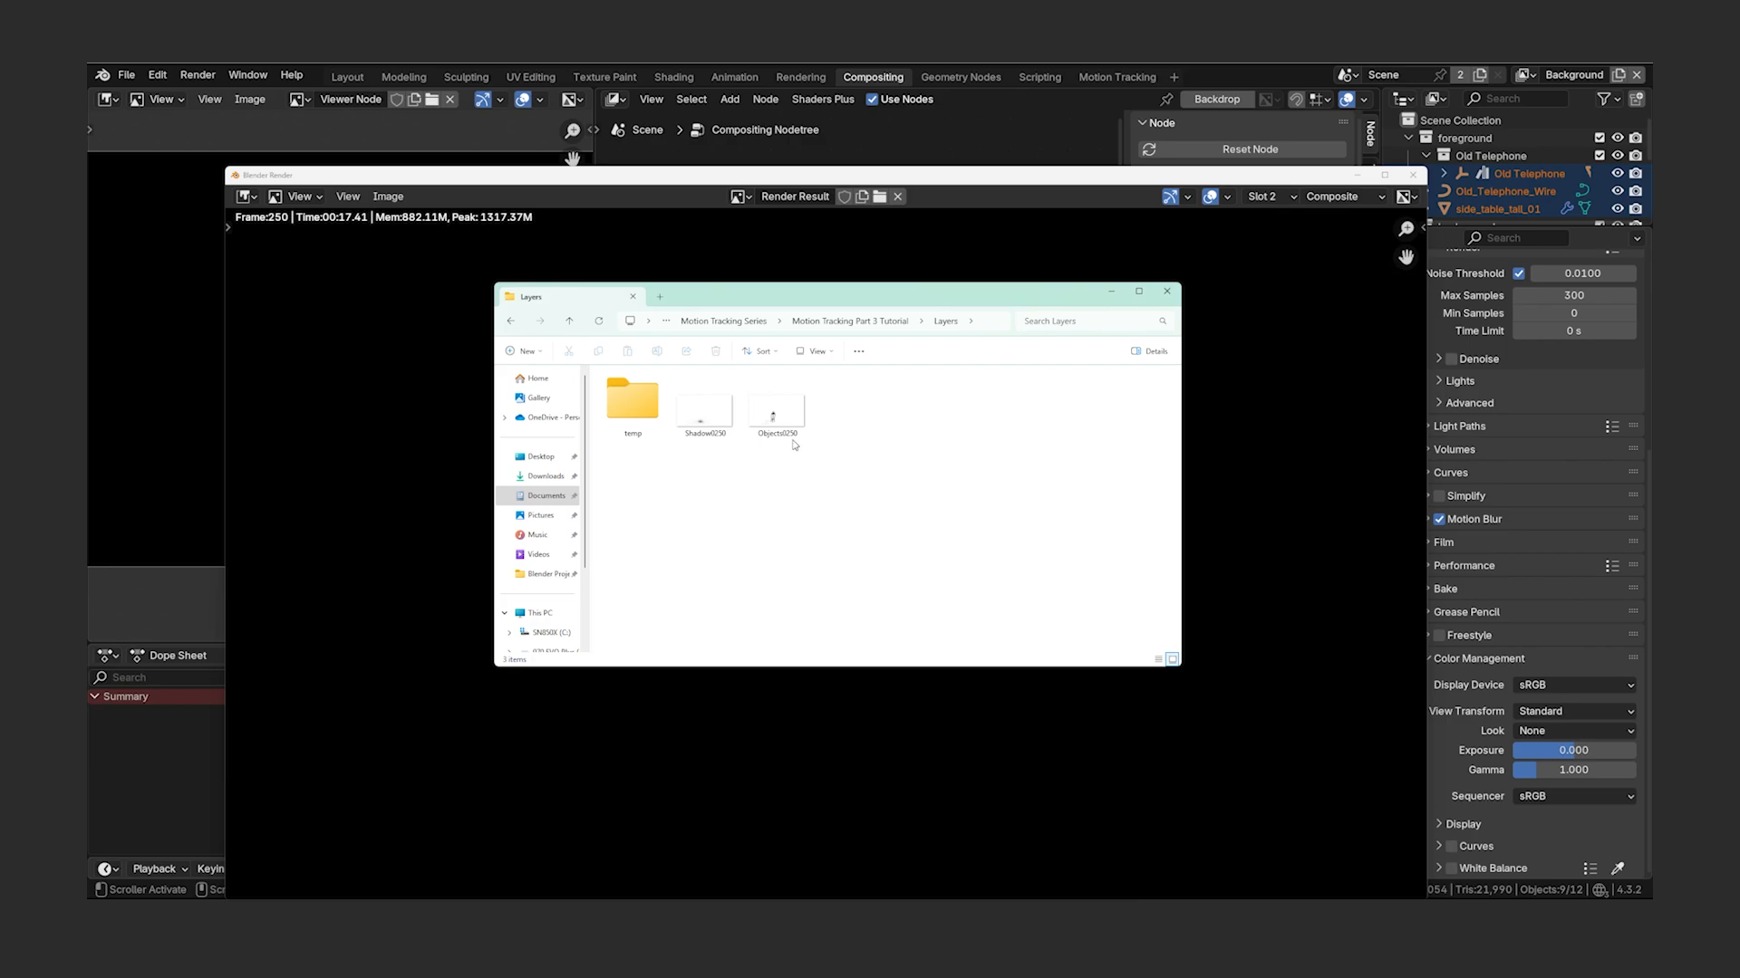
double_click(705, 415)
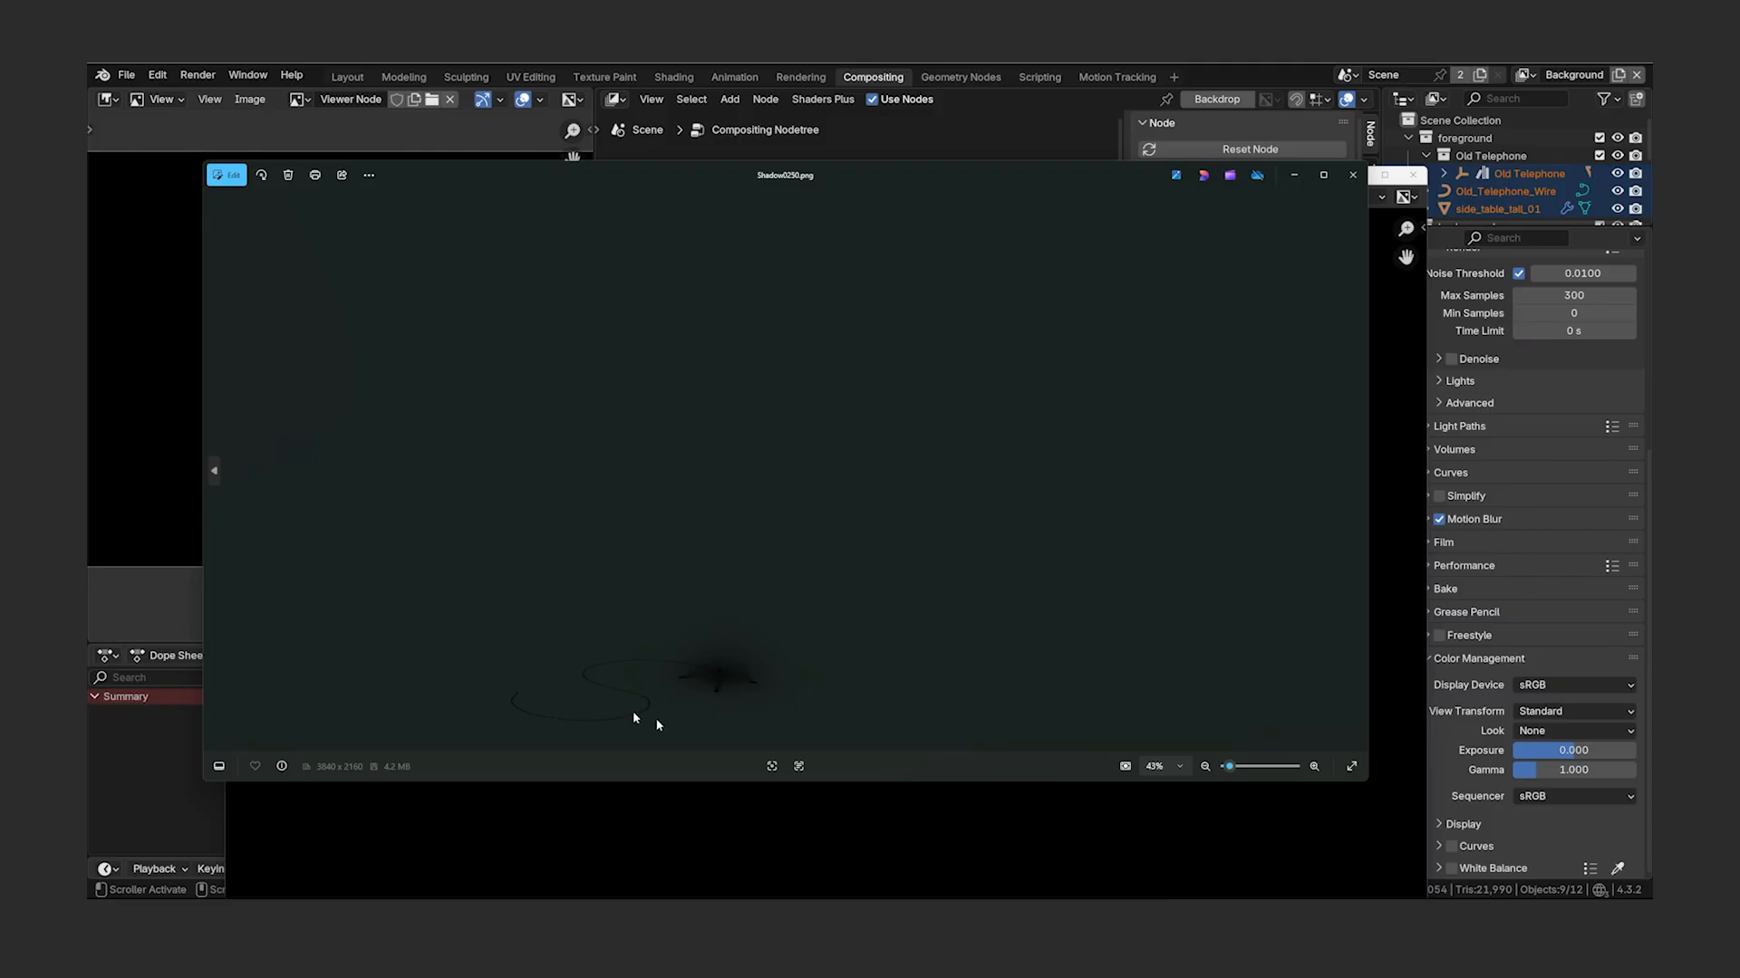
left_click(1353, 174)
double_click(786, 414)
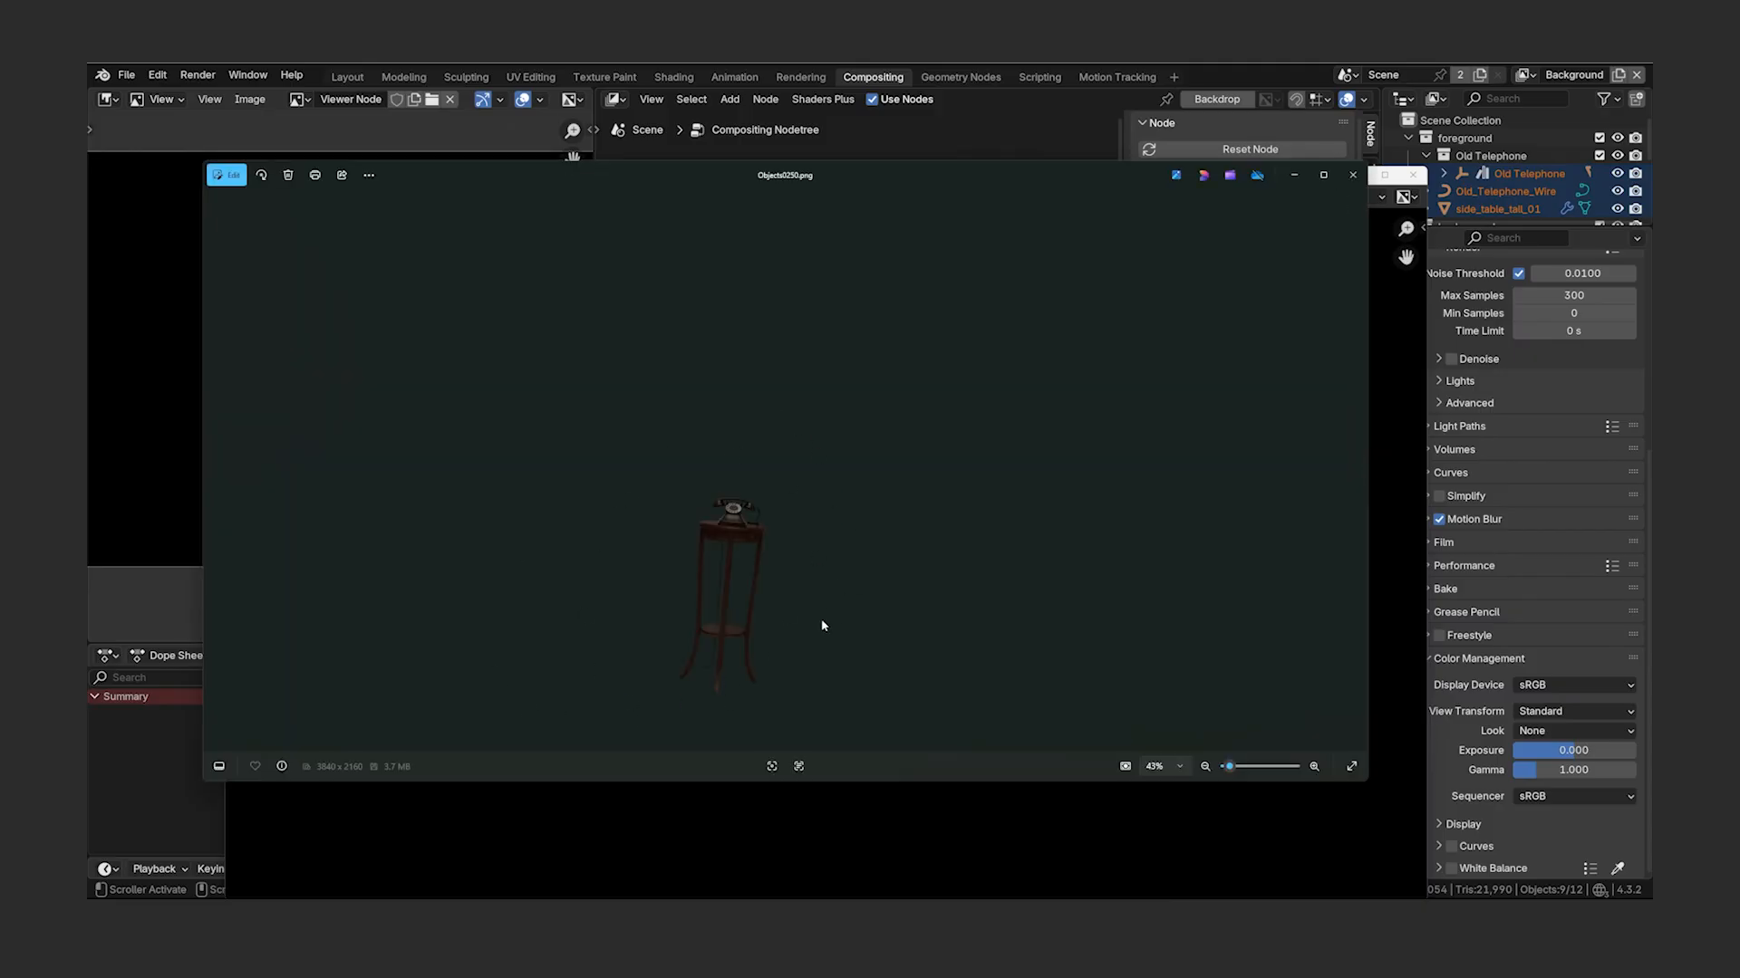
left_click(1353, 174)
double_click(632, 426)
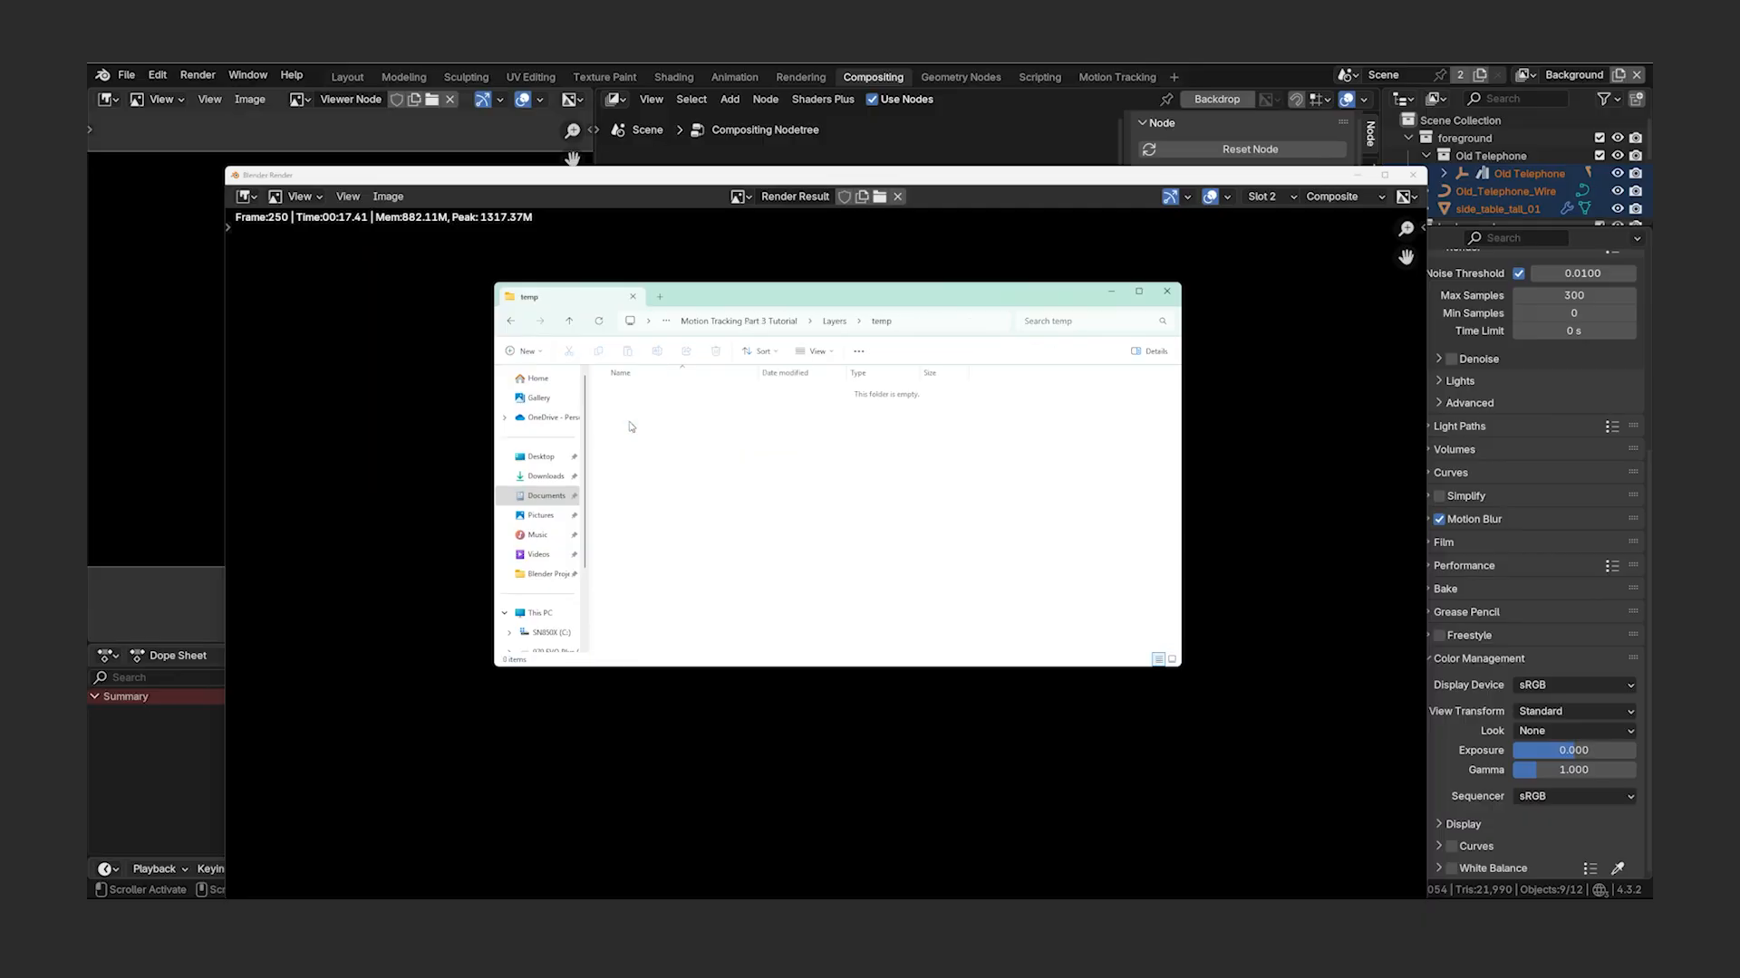
left_click(511, 320)
left_click(751, 489)
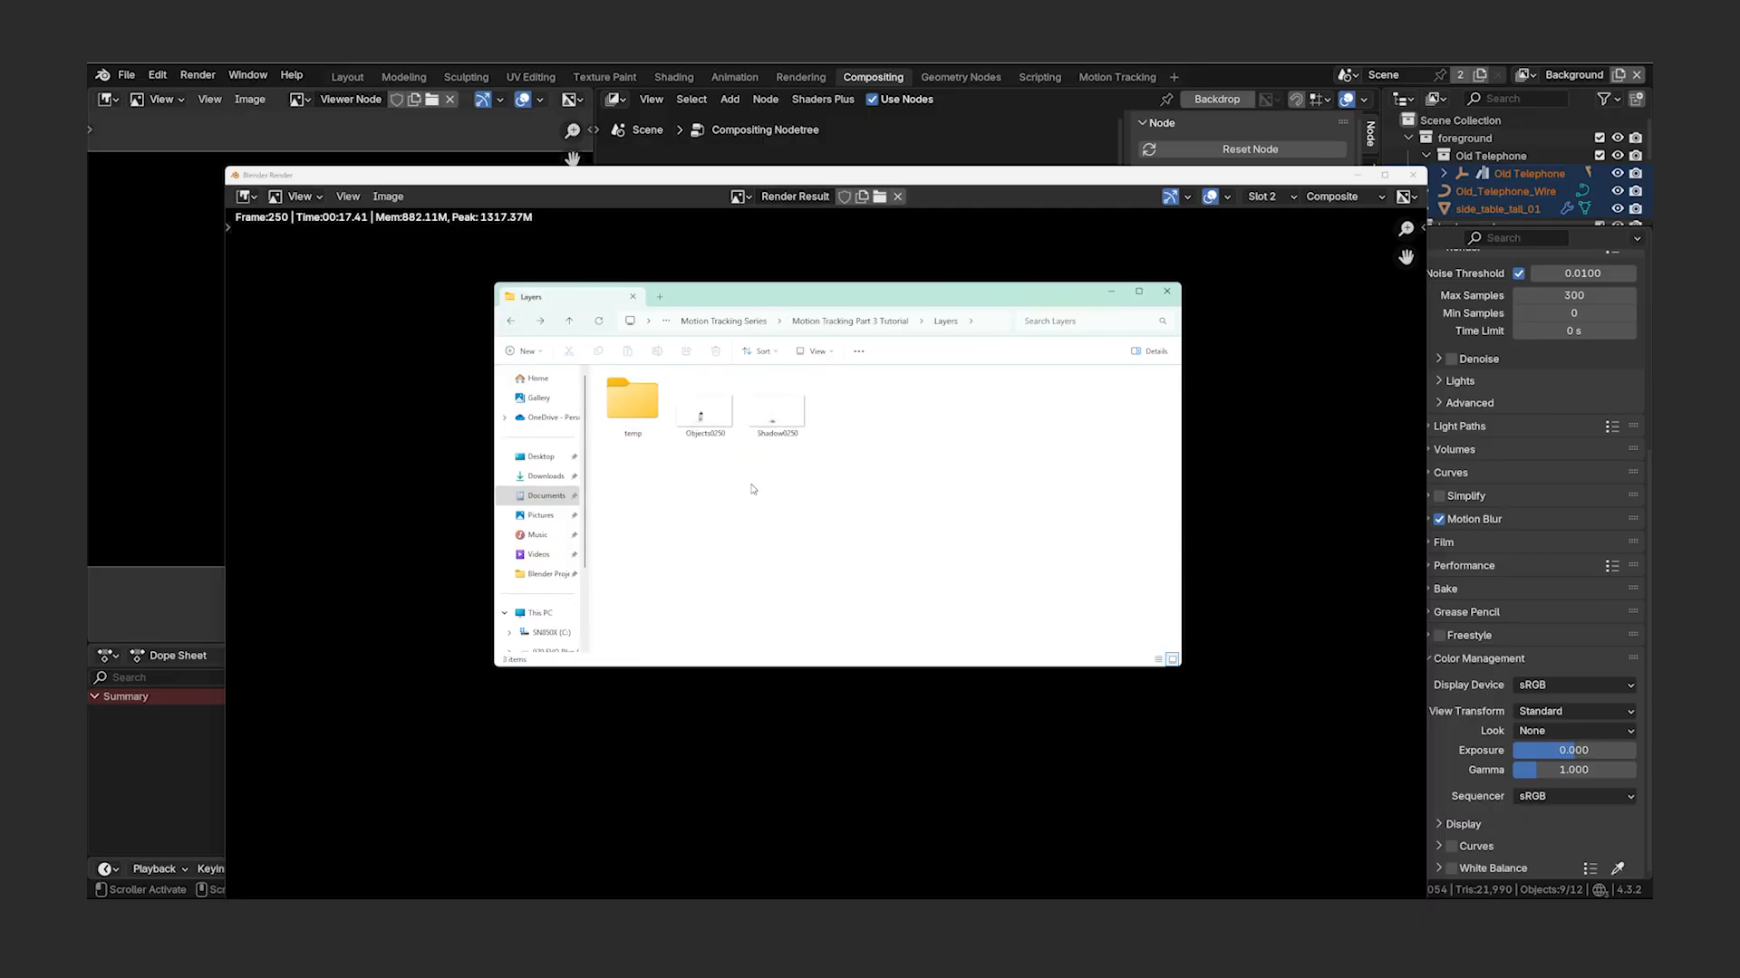
- Return to Blender, render the full animation, and open the Layers folder with the rendered frames in File Explorer
left_click(1029, 65)
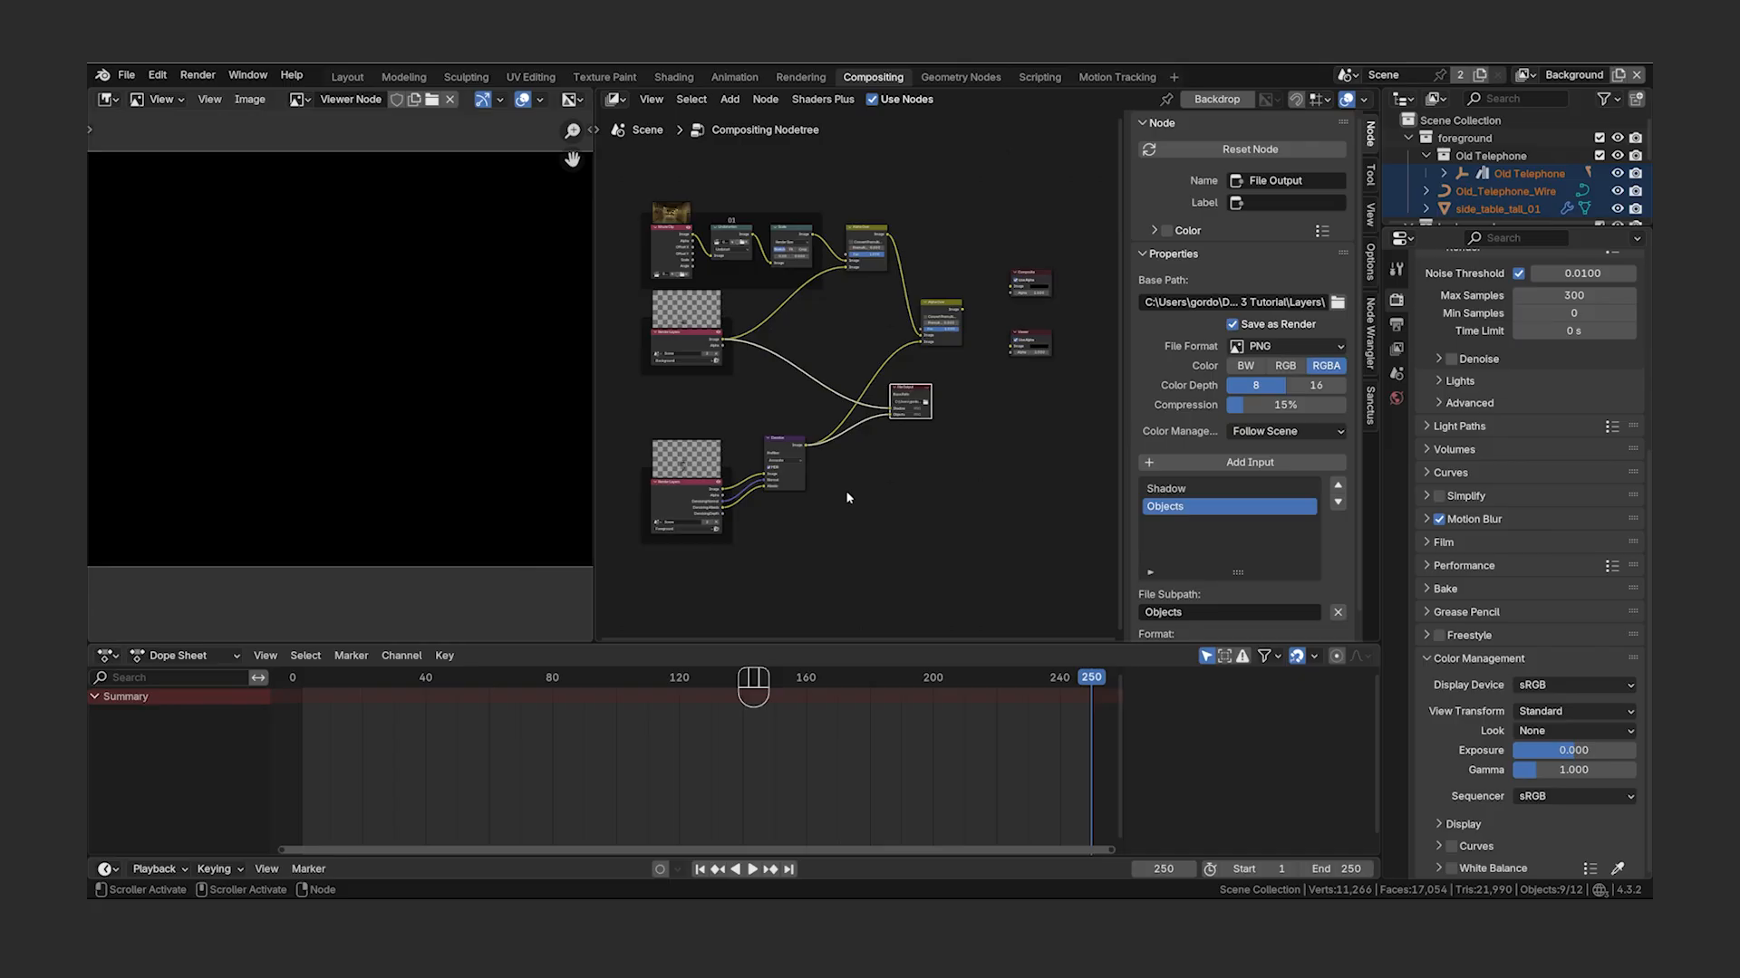
key("ctrl+F12")
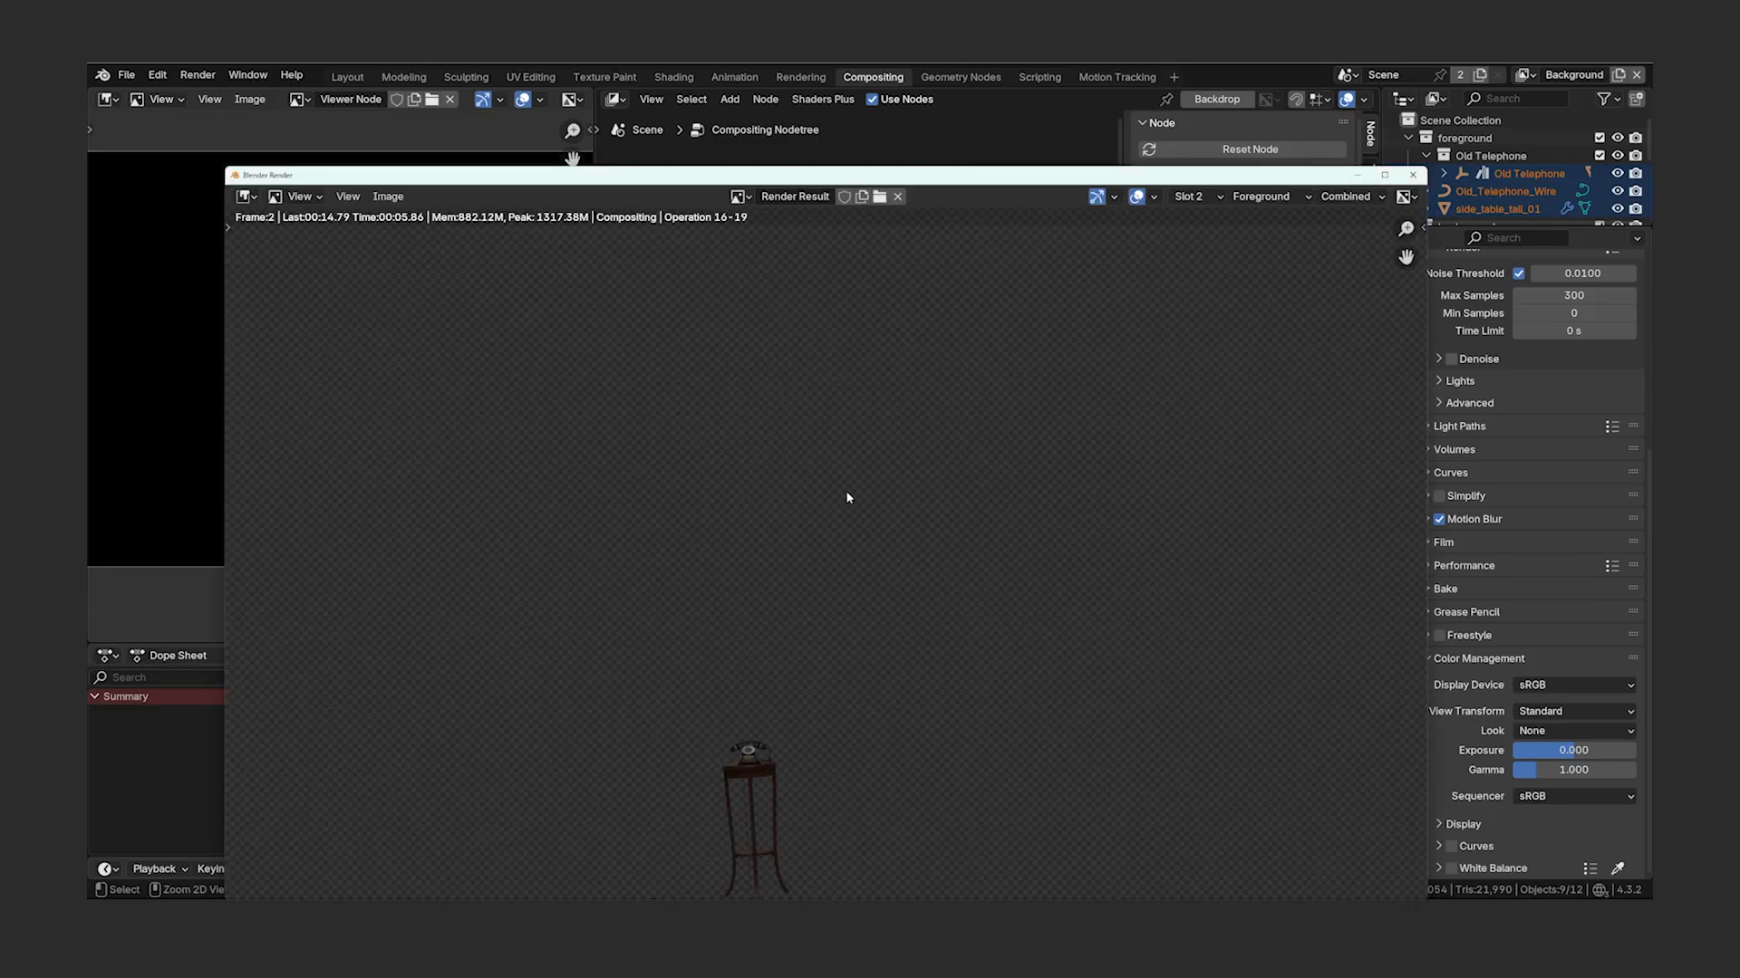
left_click(781, 856)
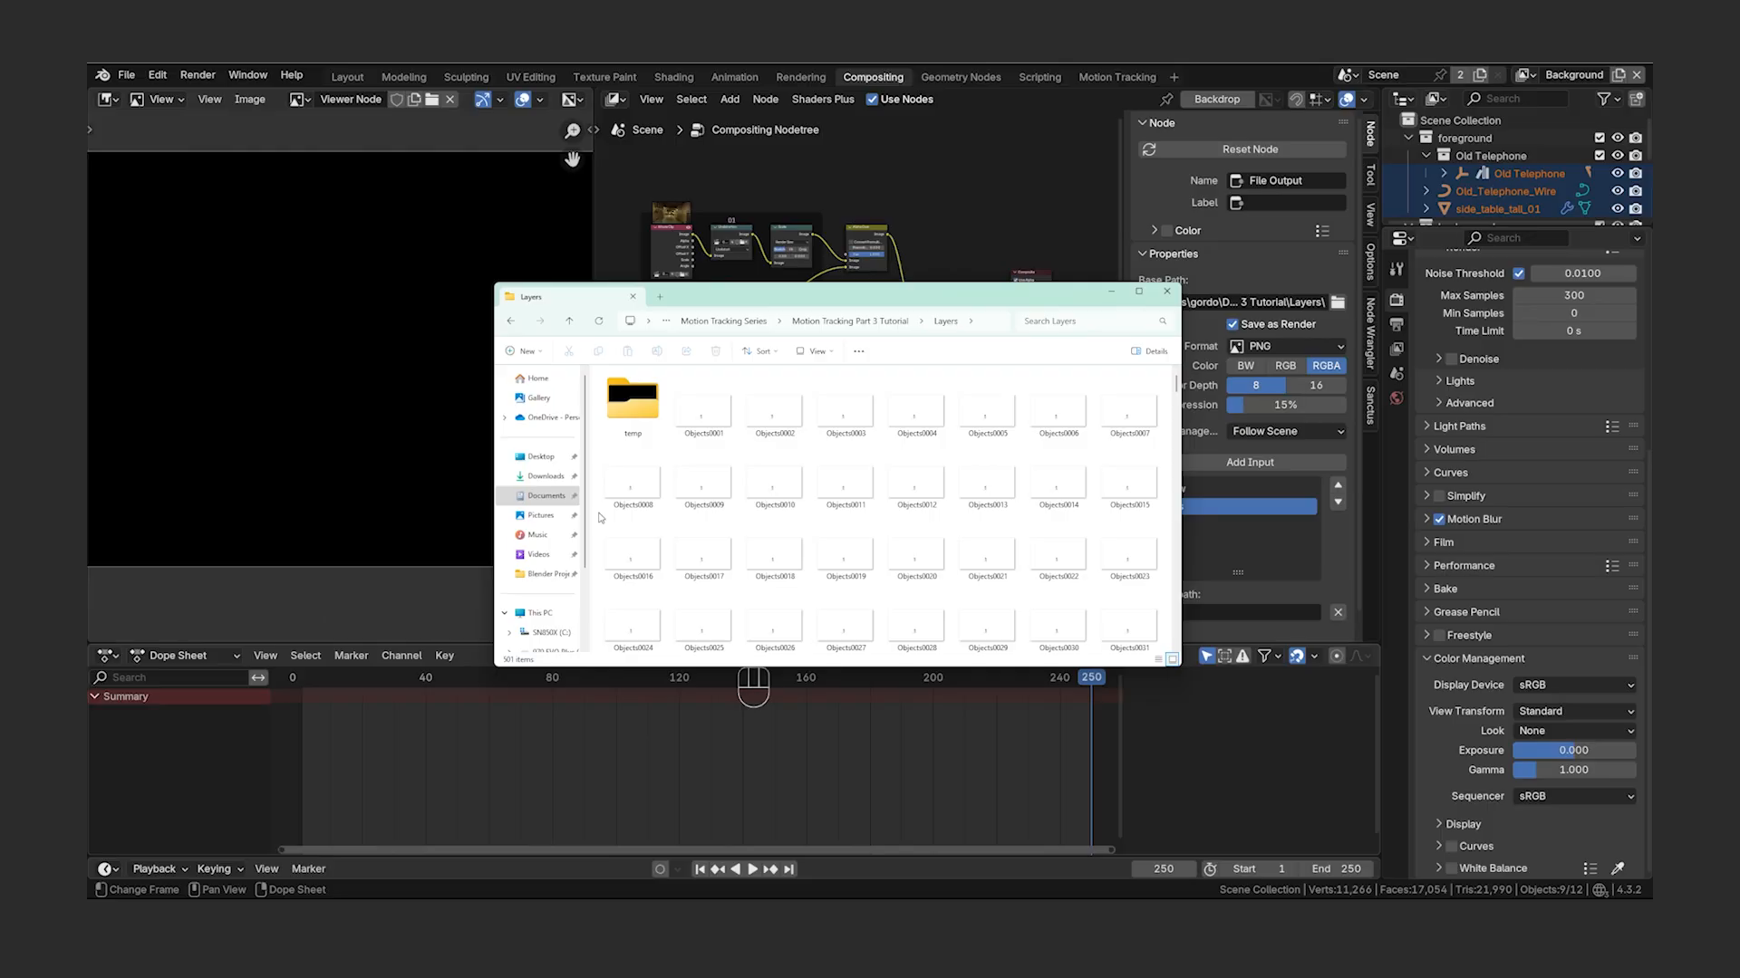
- Create a new folder named Shadow inside the Layers folder
right_click(599, 517)
mouse_move(671, 615)
left_click(827, 613)
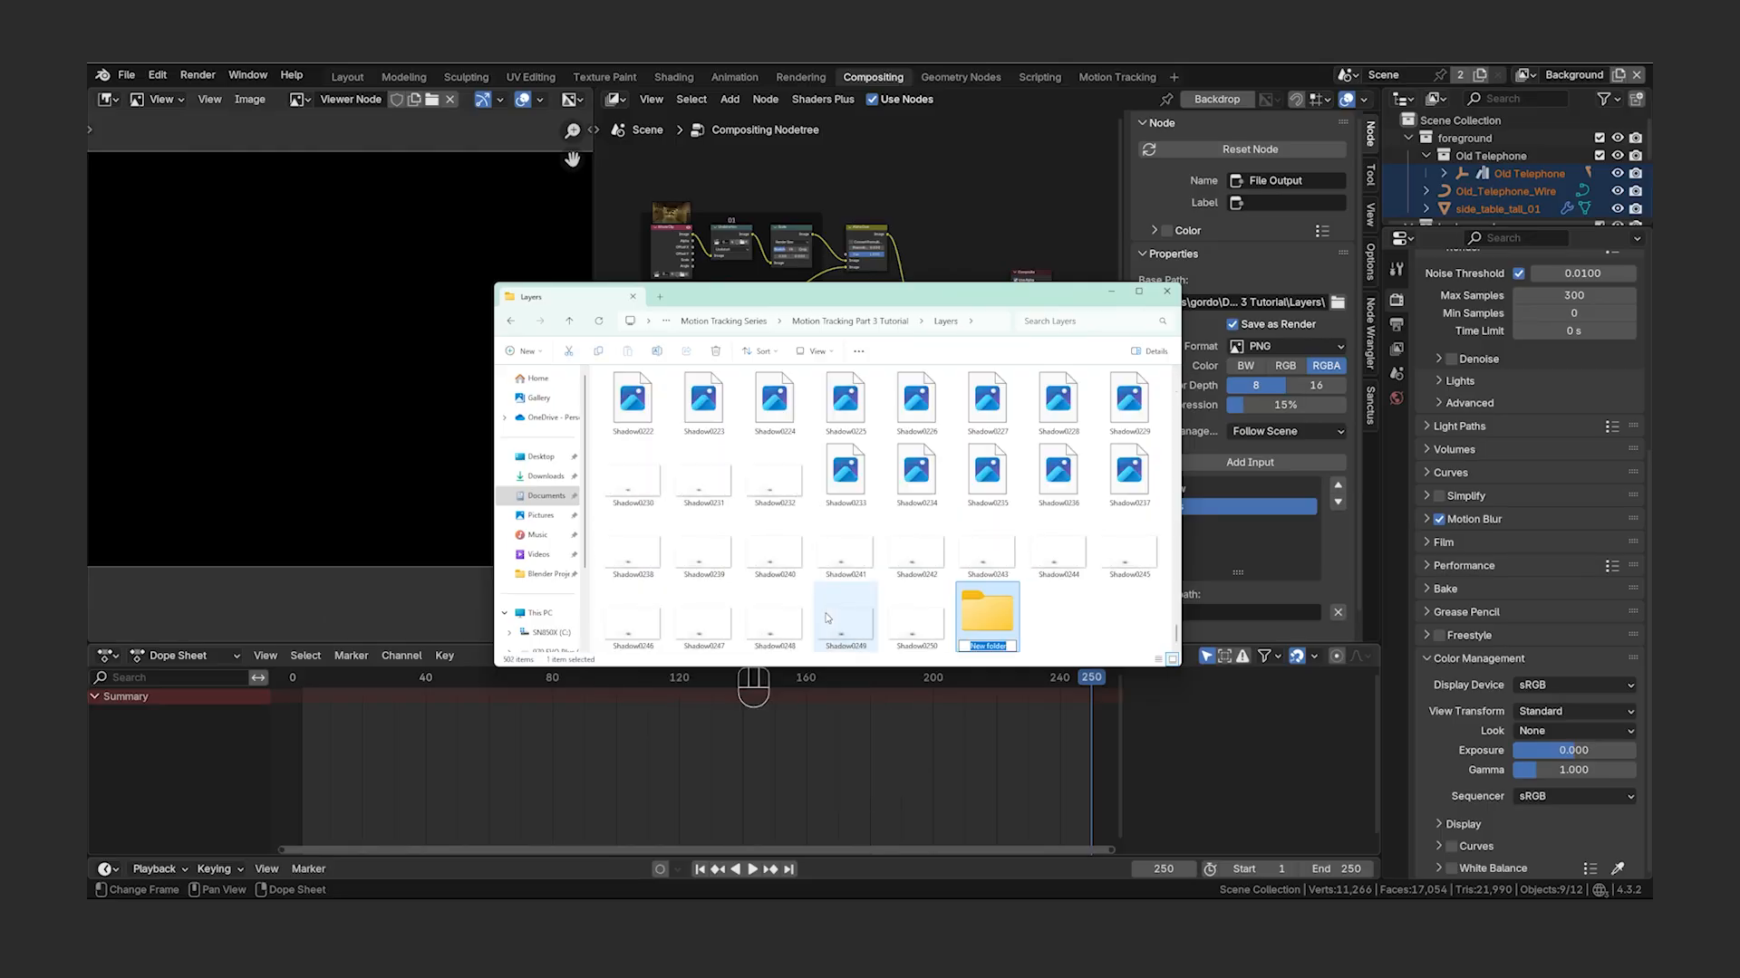
type("Shadow")
key("Return")
- Move all the shadow frames, Shadow0001 to Shadow0250, into the Shadow folder
scroll(992, 583, "up", 10)
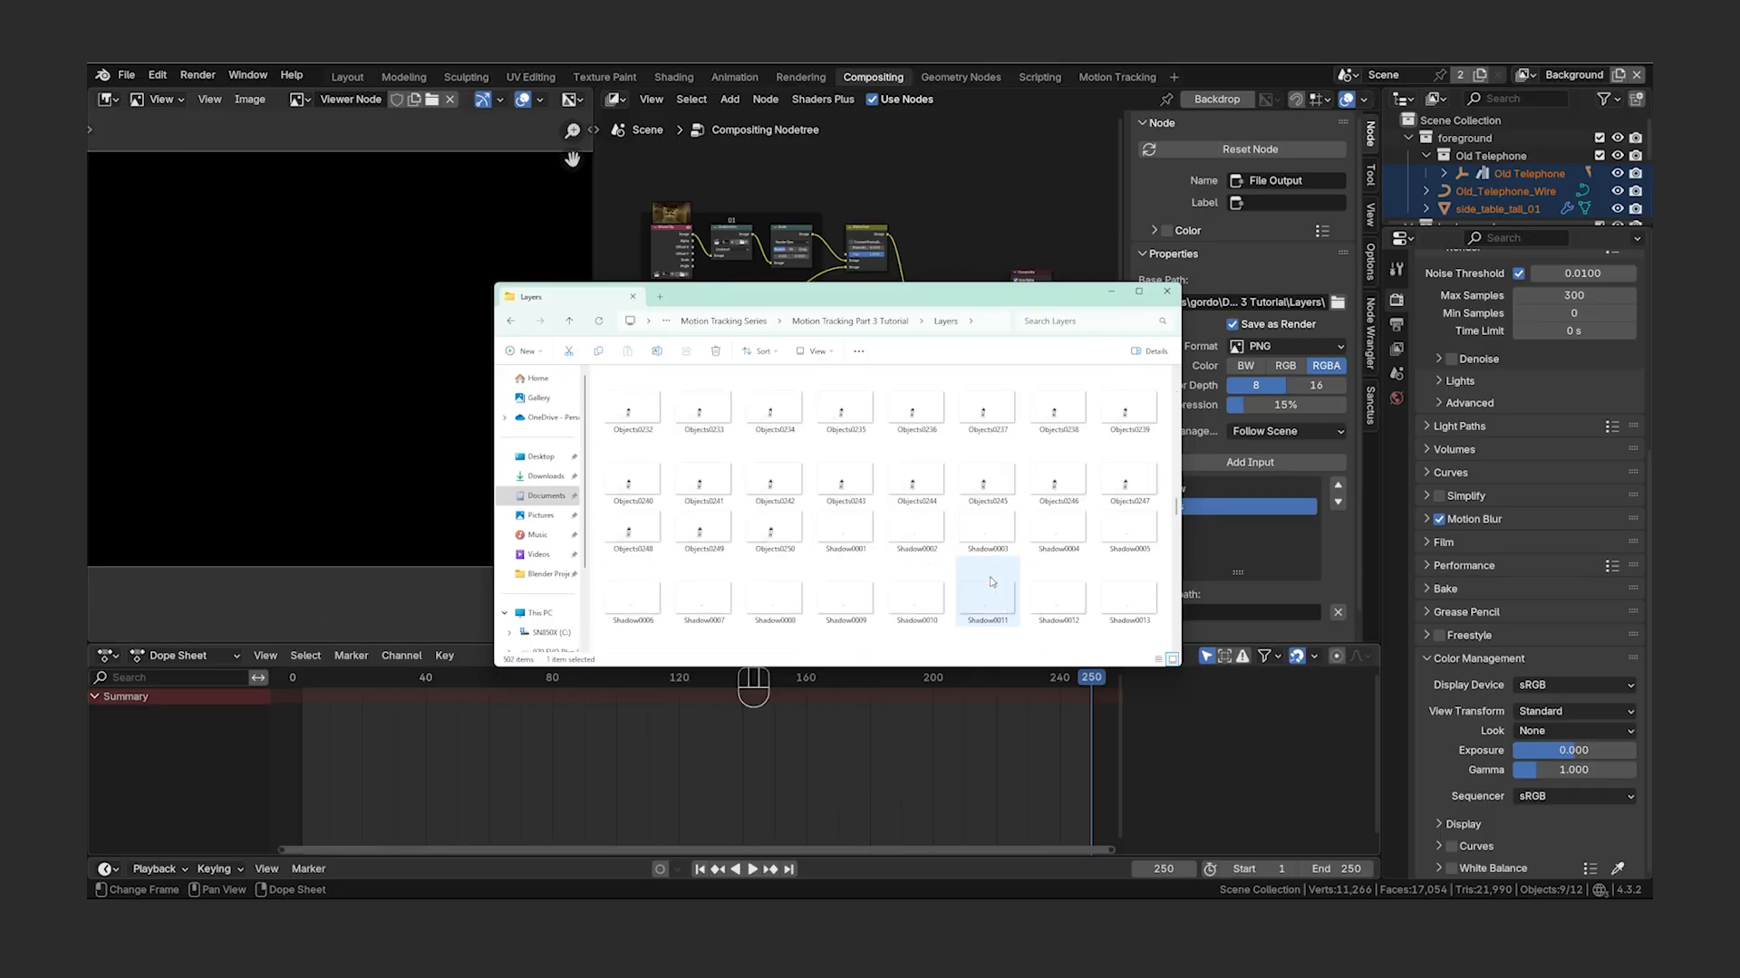
left_click(859, 533)
scroll(859, 533, "down", 15)
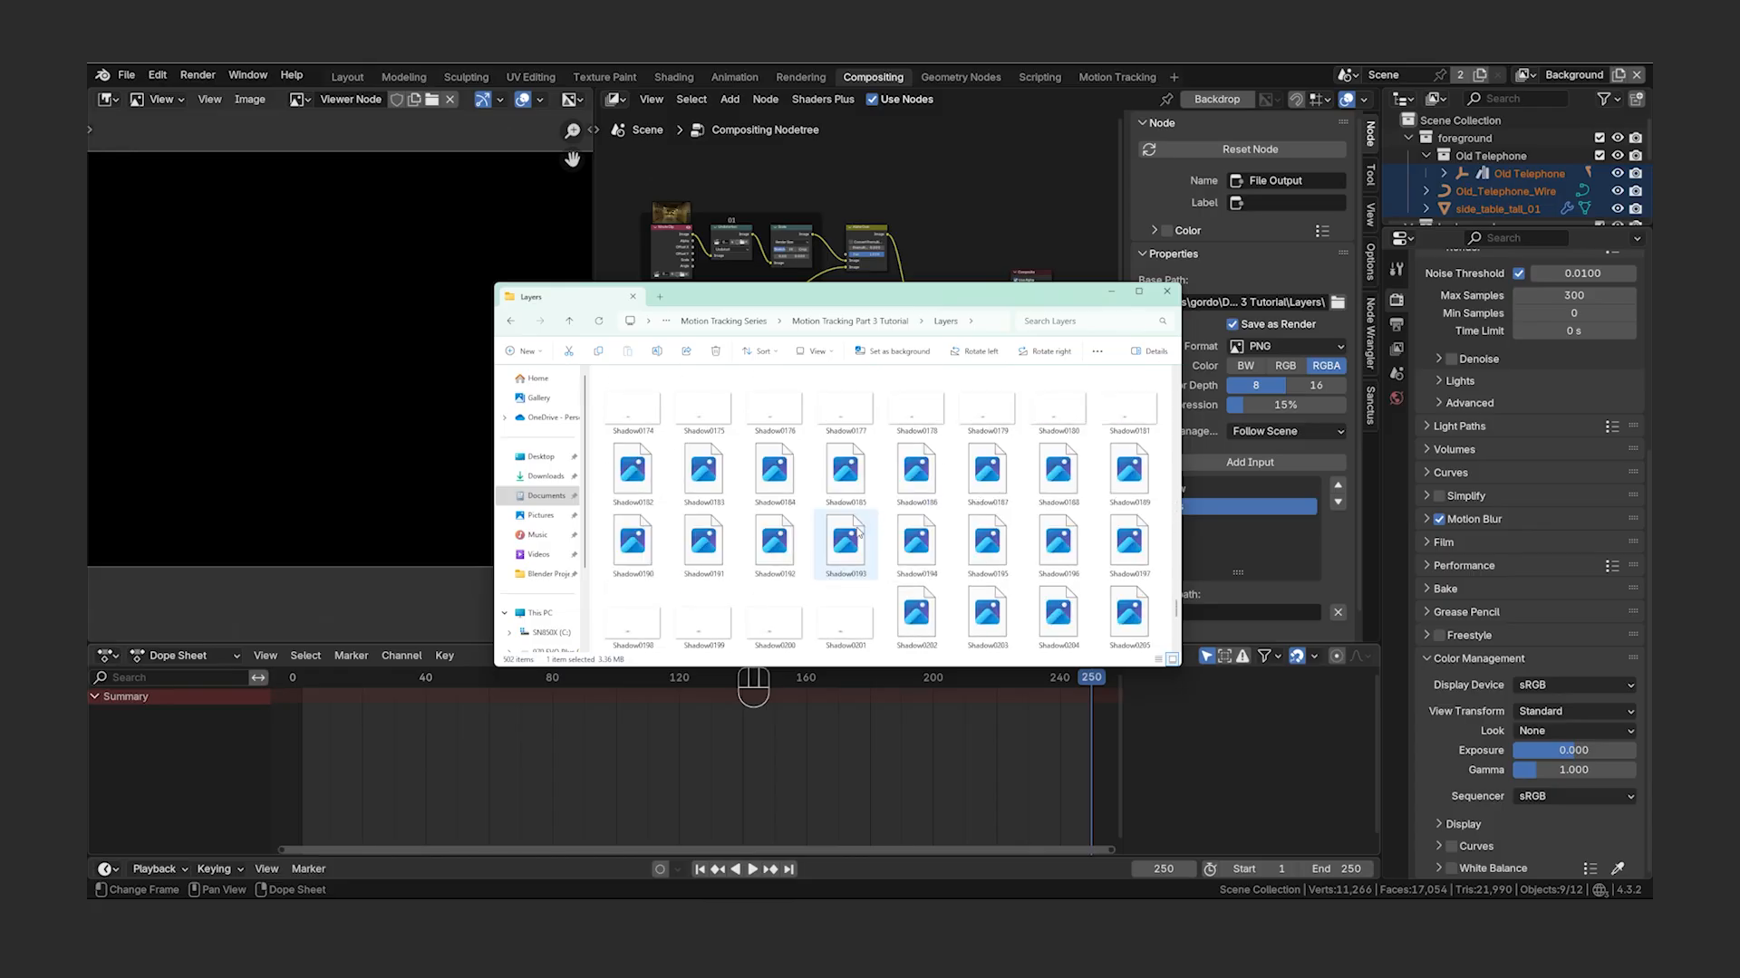
left_click(910, 622, "shift")
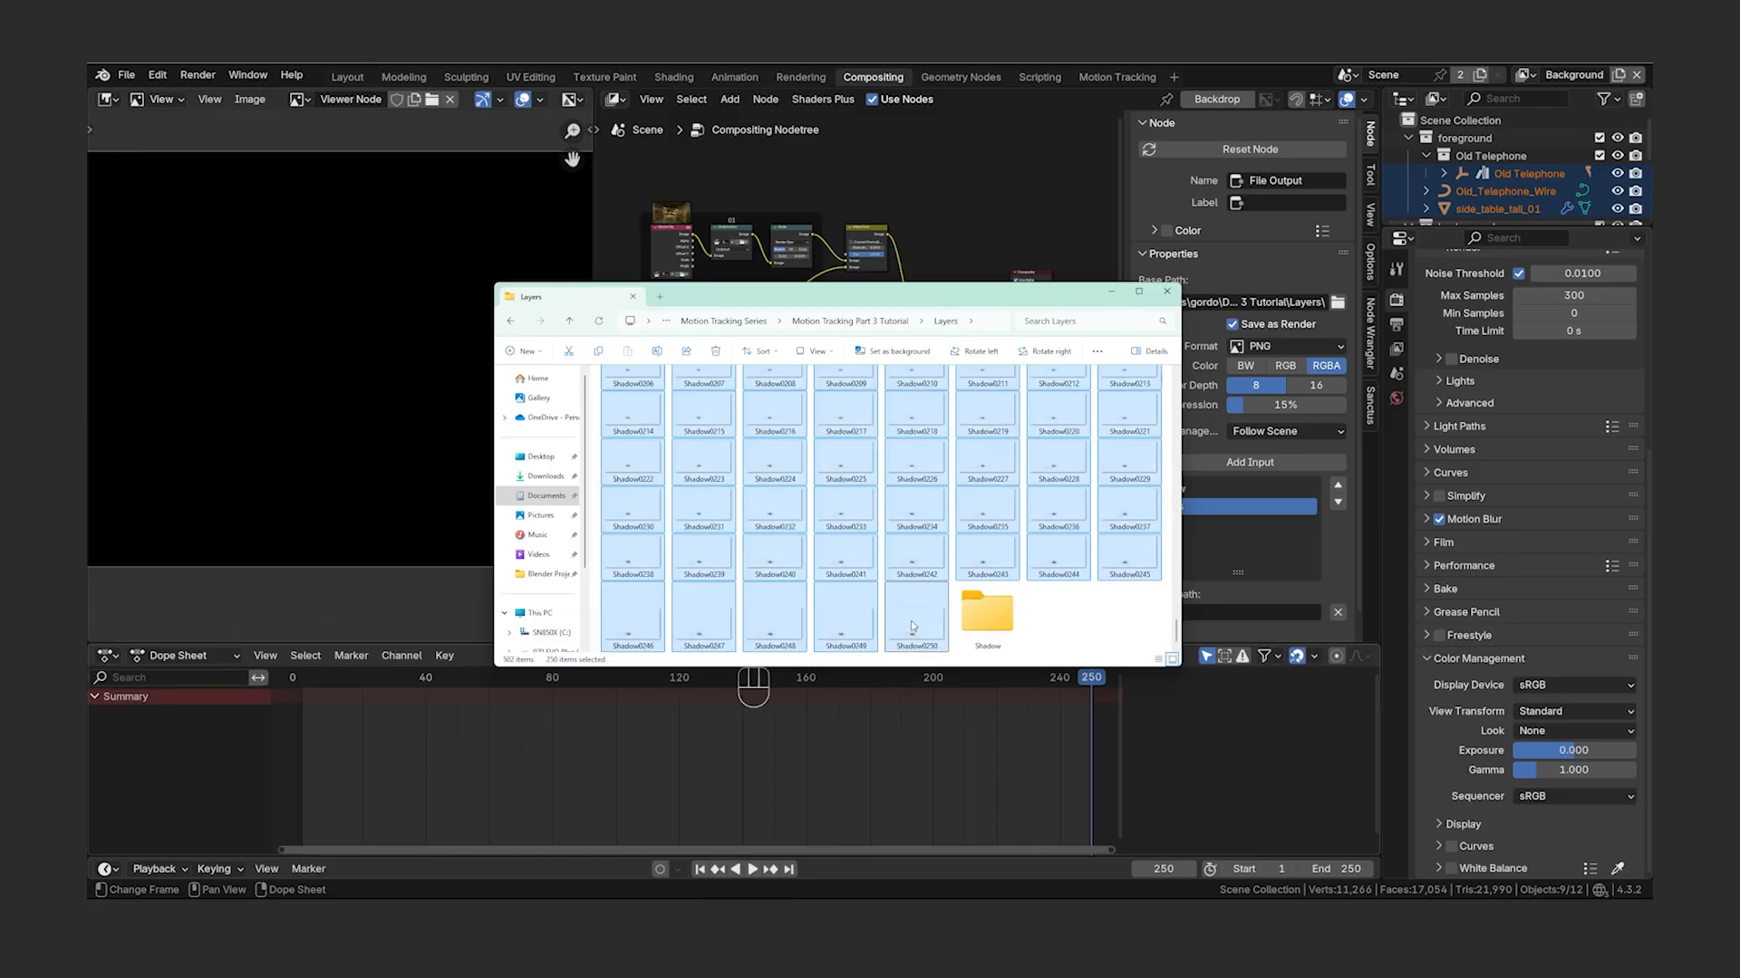
left_click_drag(911, 622, 987, 620)
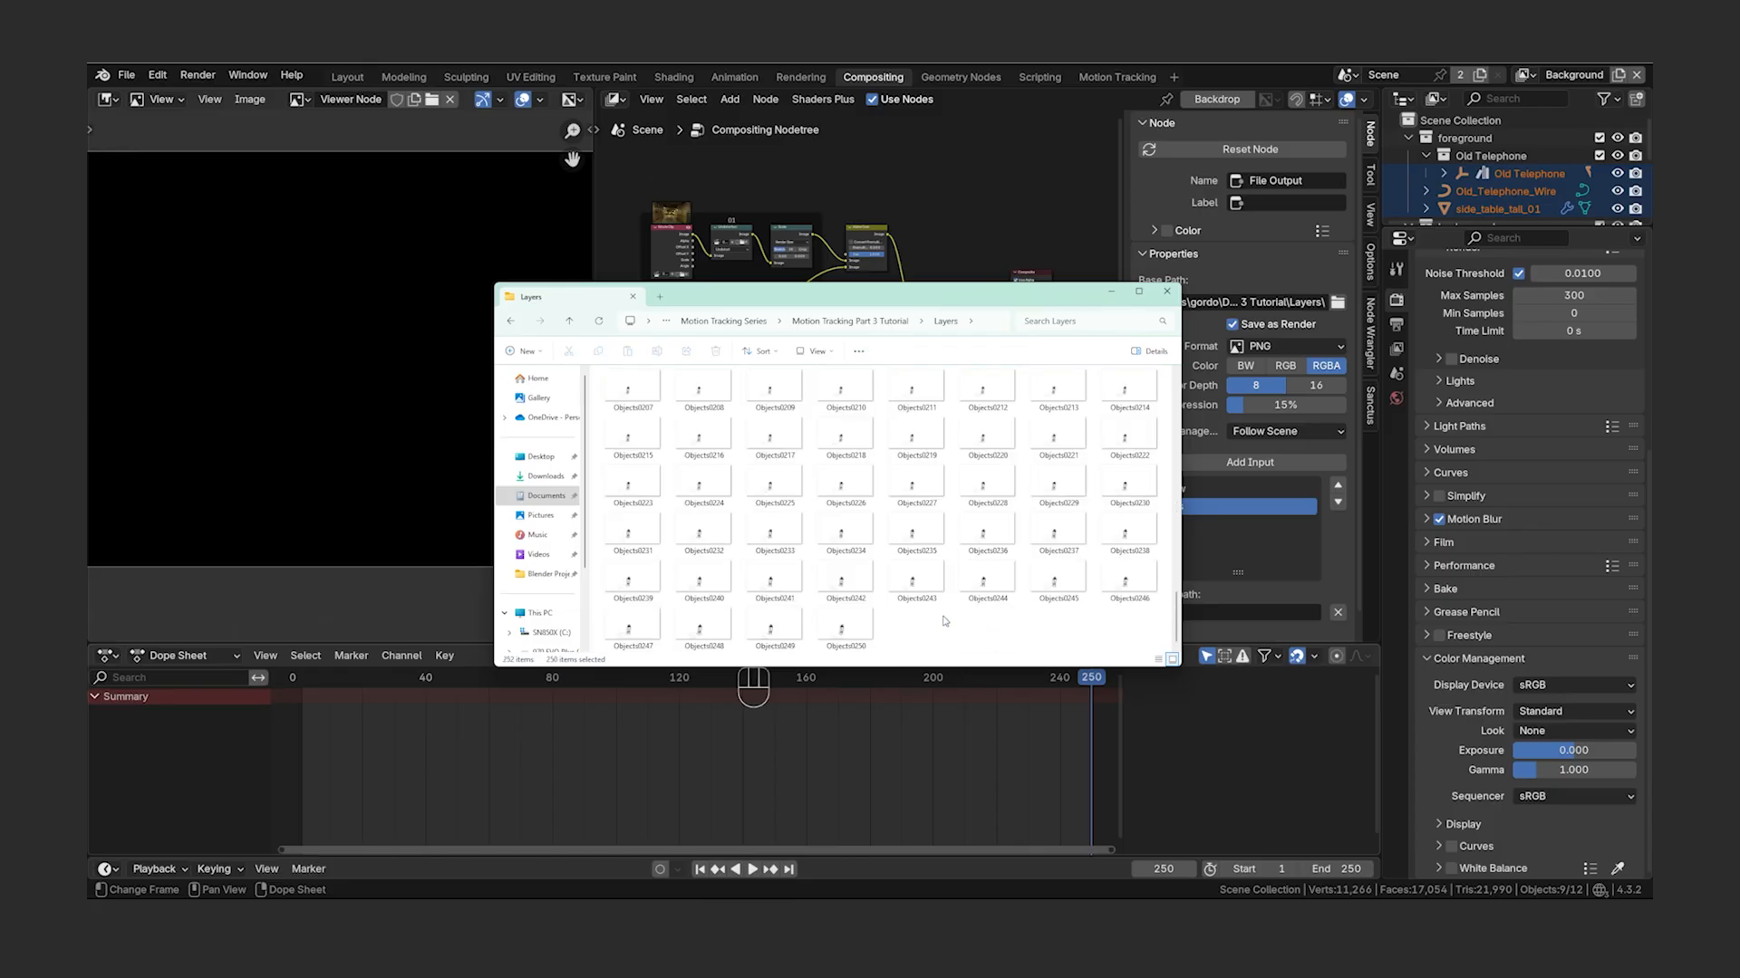
- Create another new folder named Objects inside the Layers folder
right_click(946, 619)
mouse_move(1008, 713)
left_click(1149, 514)
type("Objects")
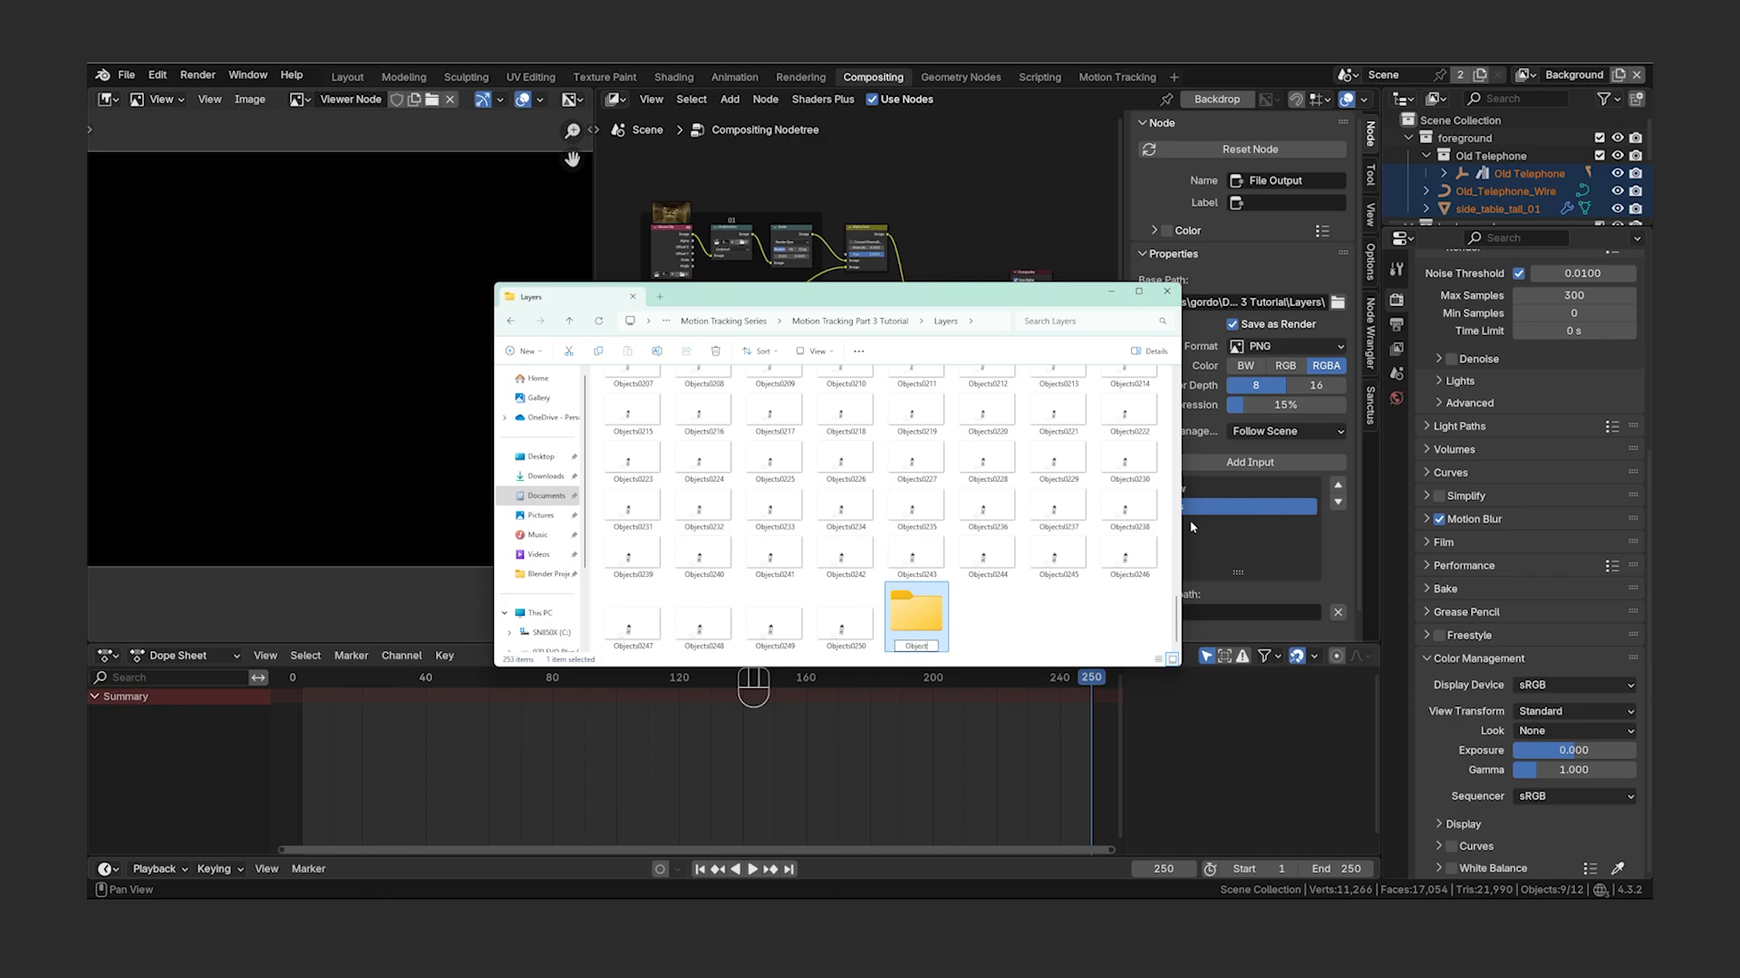
key("Return")
- Move all the object frames up to Objects0250 into the Objects folder
left_click(845, 625)
scroll(843, 543, "up", 15)
left_click(773, 403, "shift")
scroll(773, 453, "down", 15)
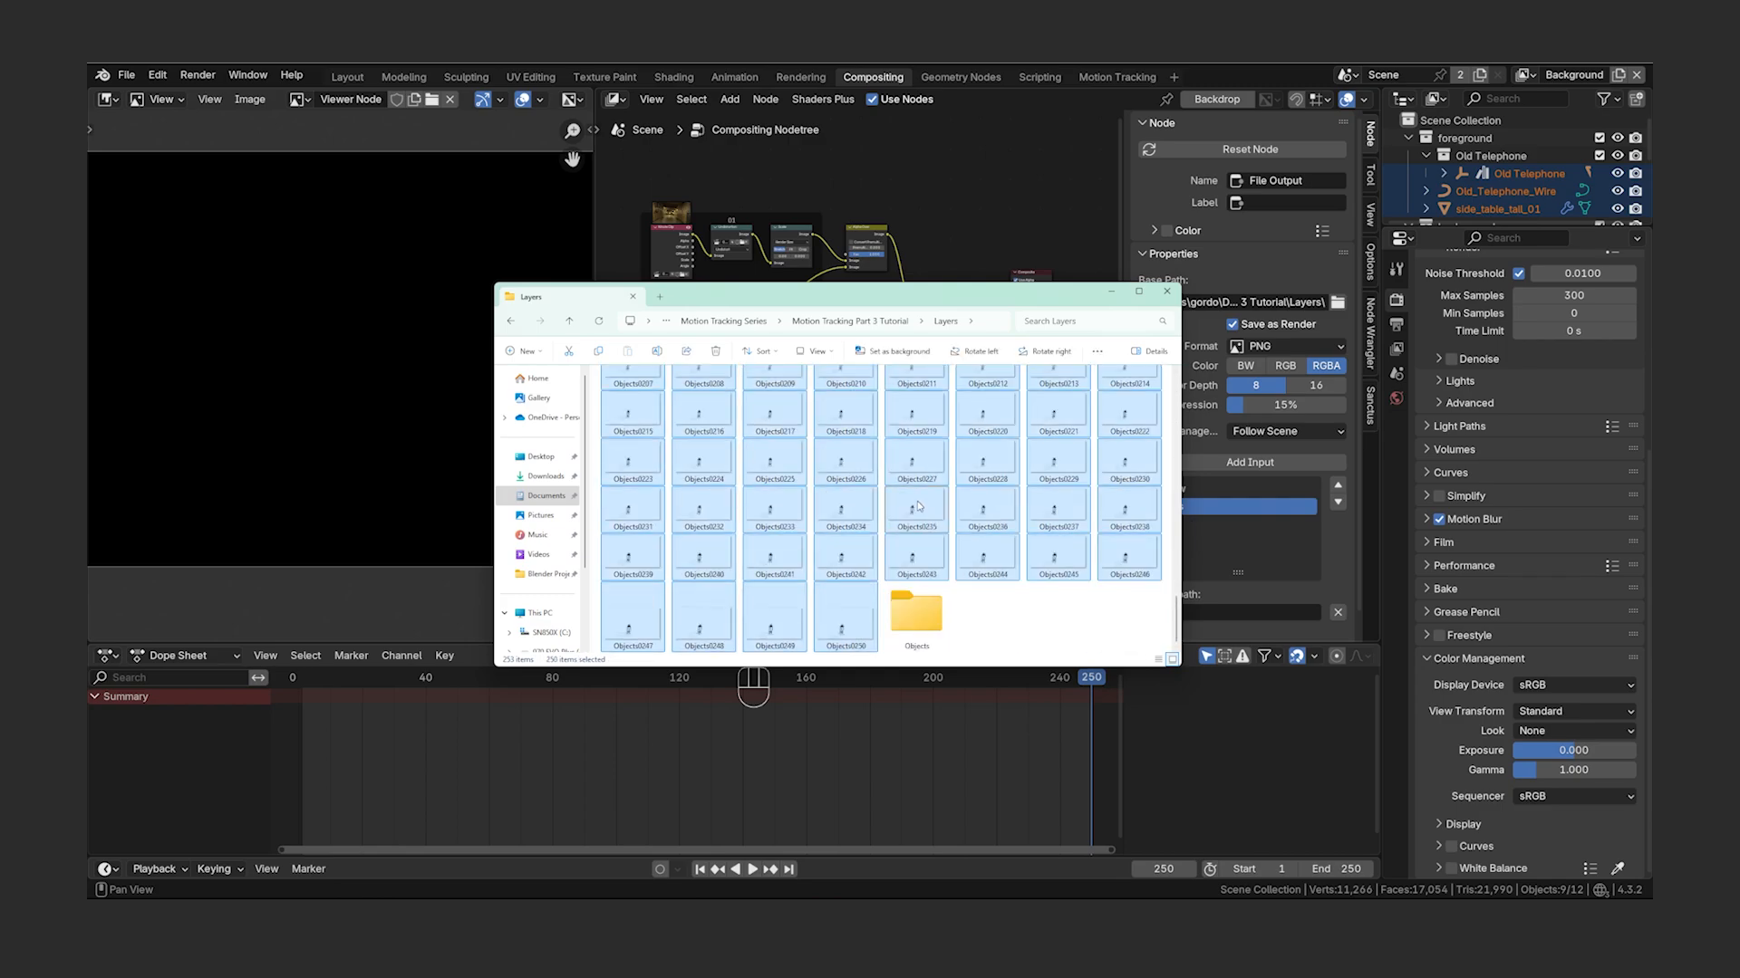
left_click_drag(846, 626, 916, 611)
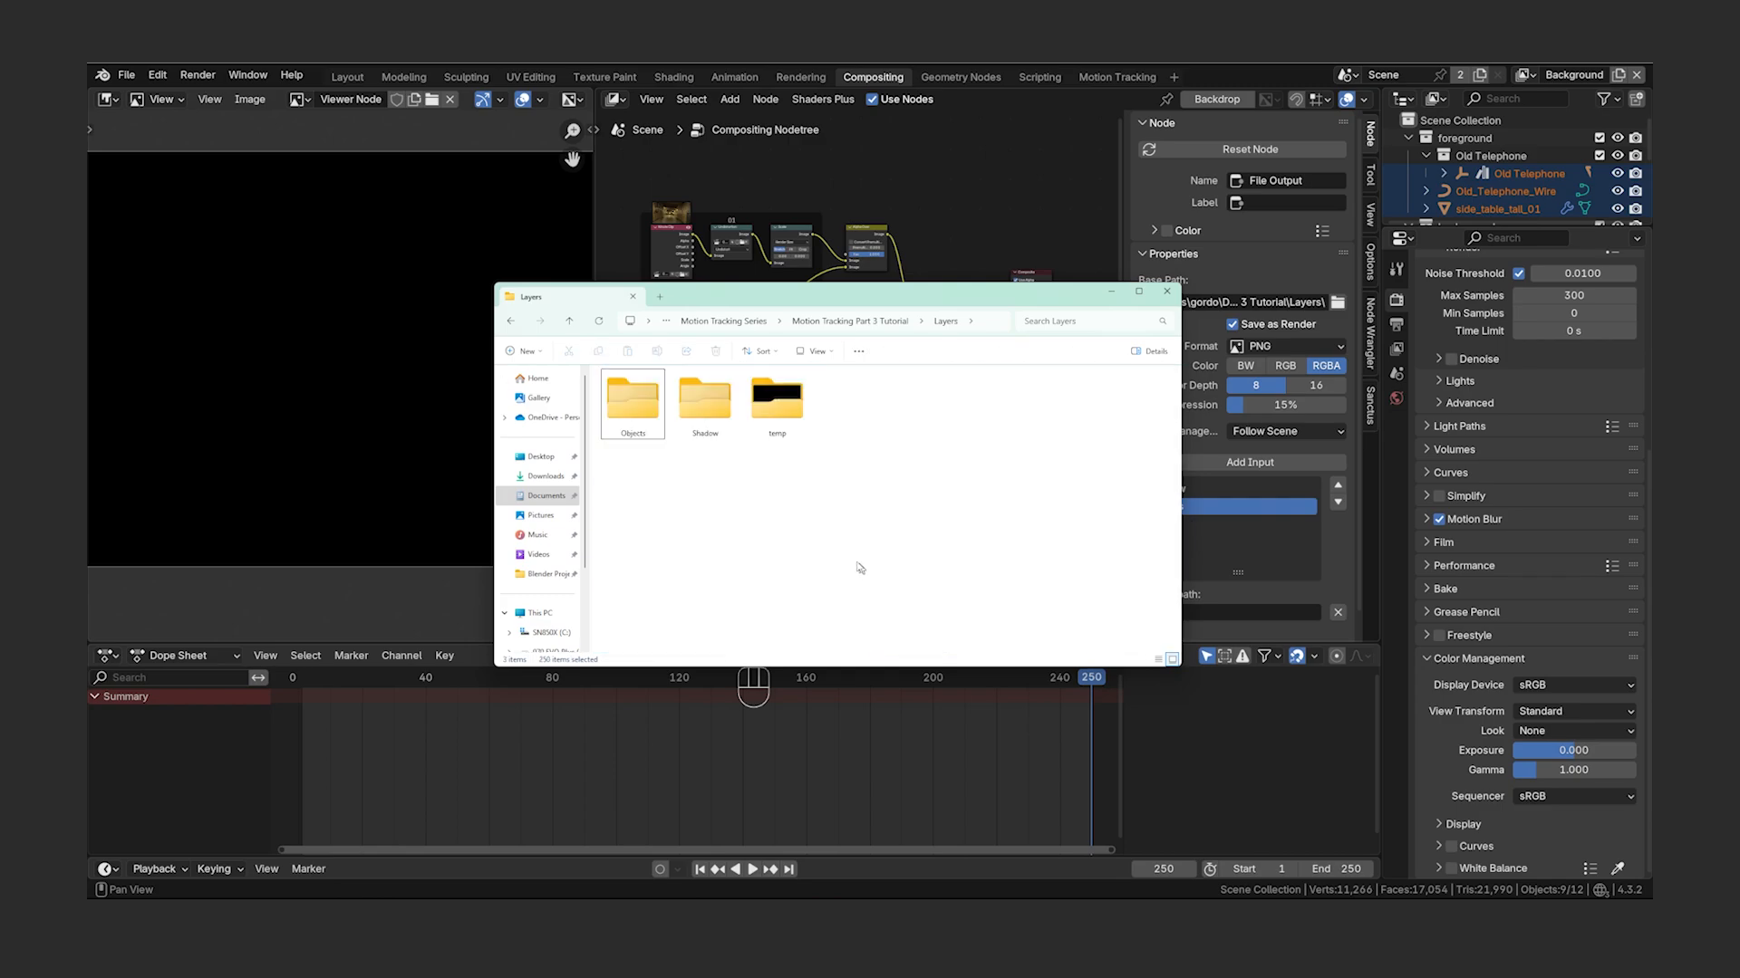
- Delete the black video file in the temp folder and go back to the Layers folder
double_click(776, 401)
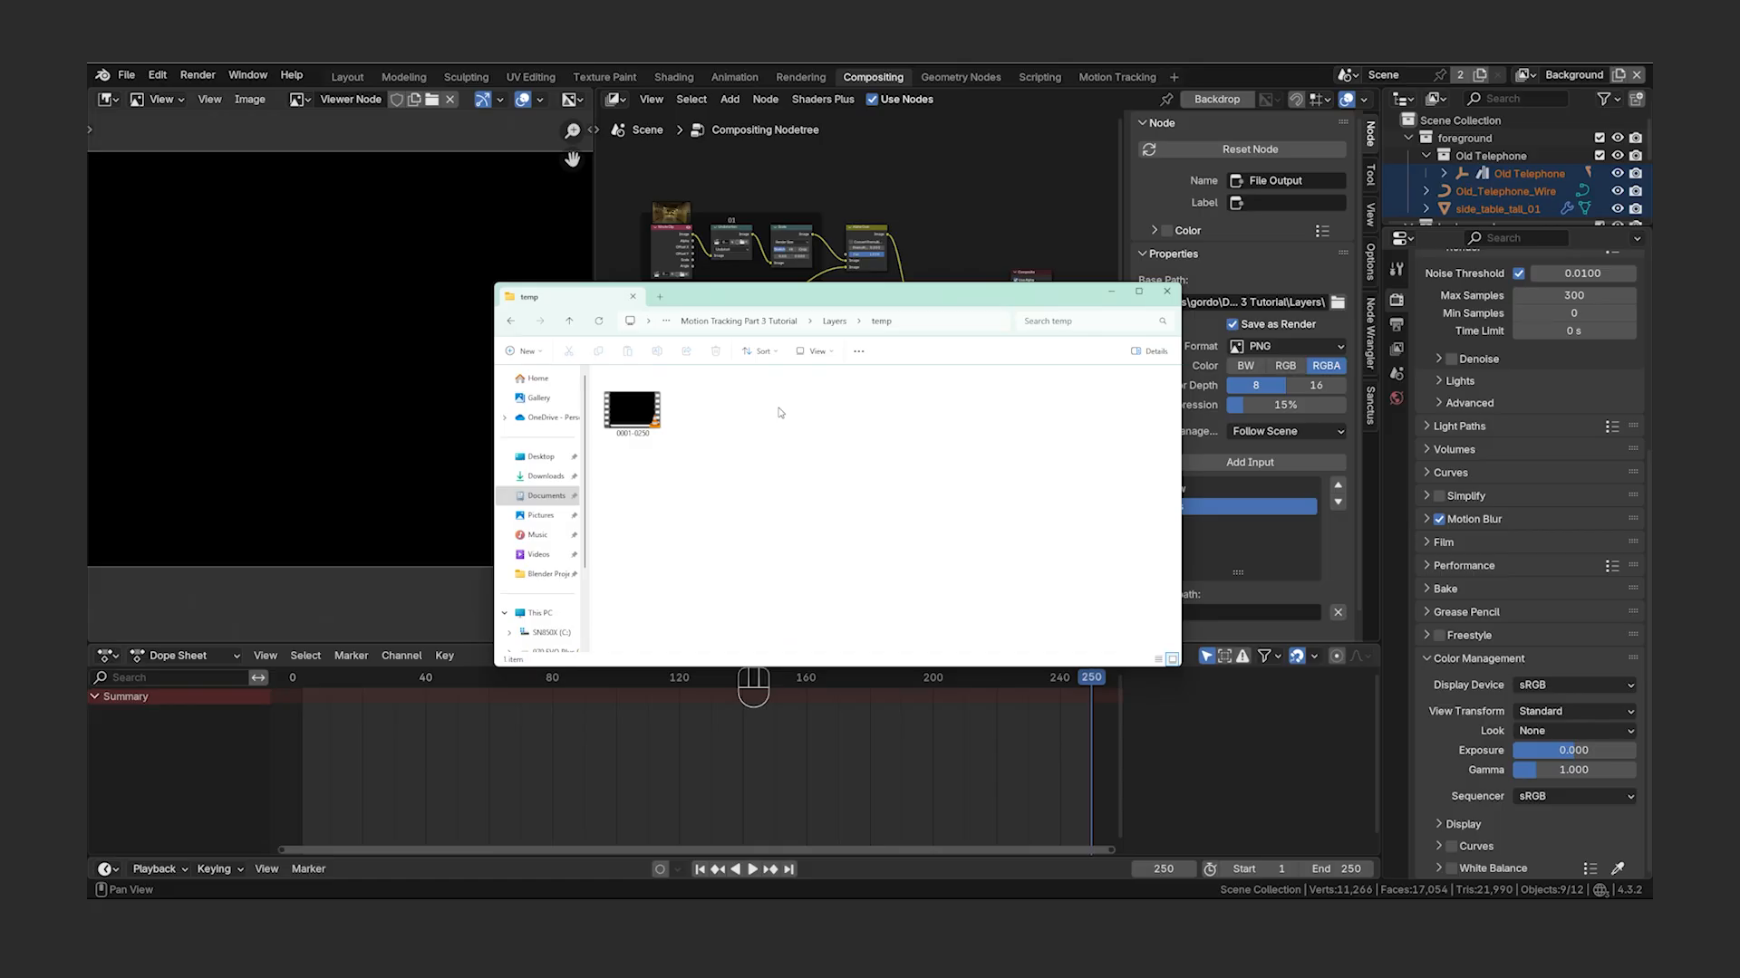
left_click(610, 434)
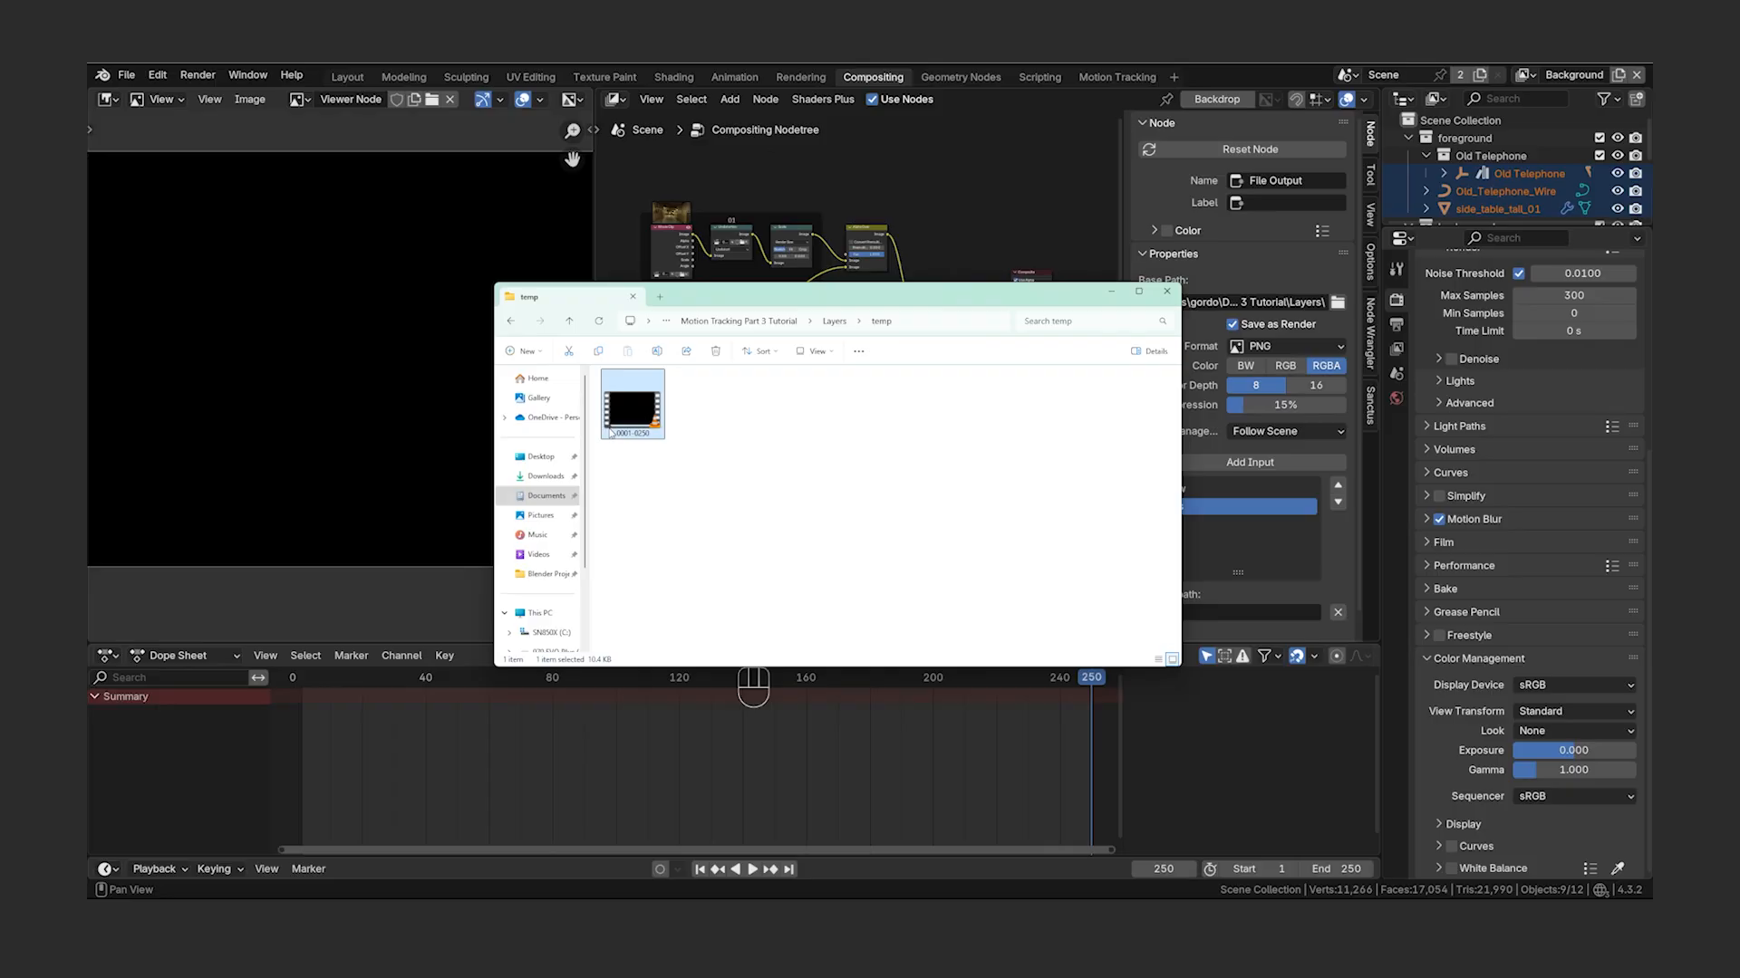
key("Delete")
left_click(830, 322)
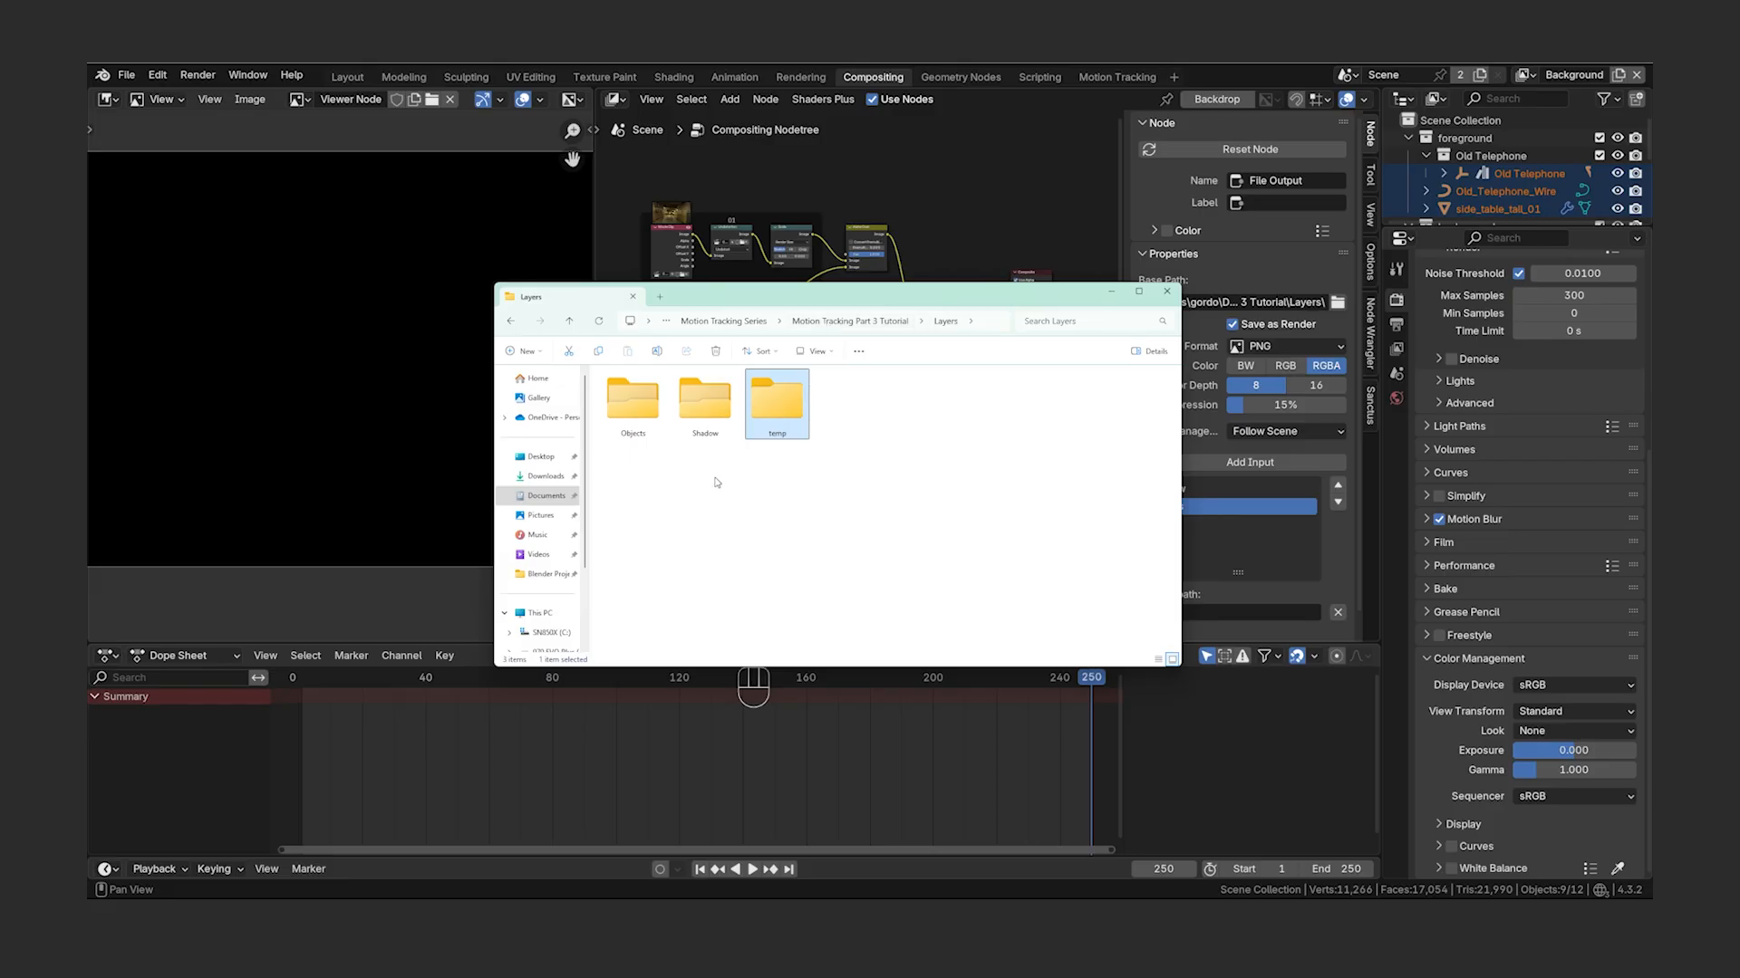
- Return to Blender and add an Image Sequence node with all frames from Layers\Shadow, placing it beside the Background render layer node
left_click(831, 202)
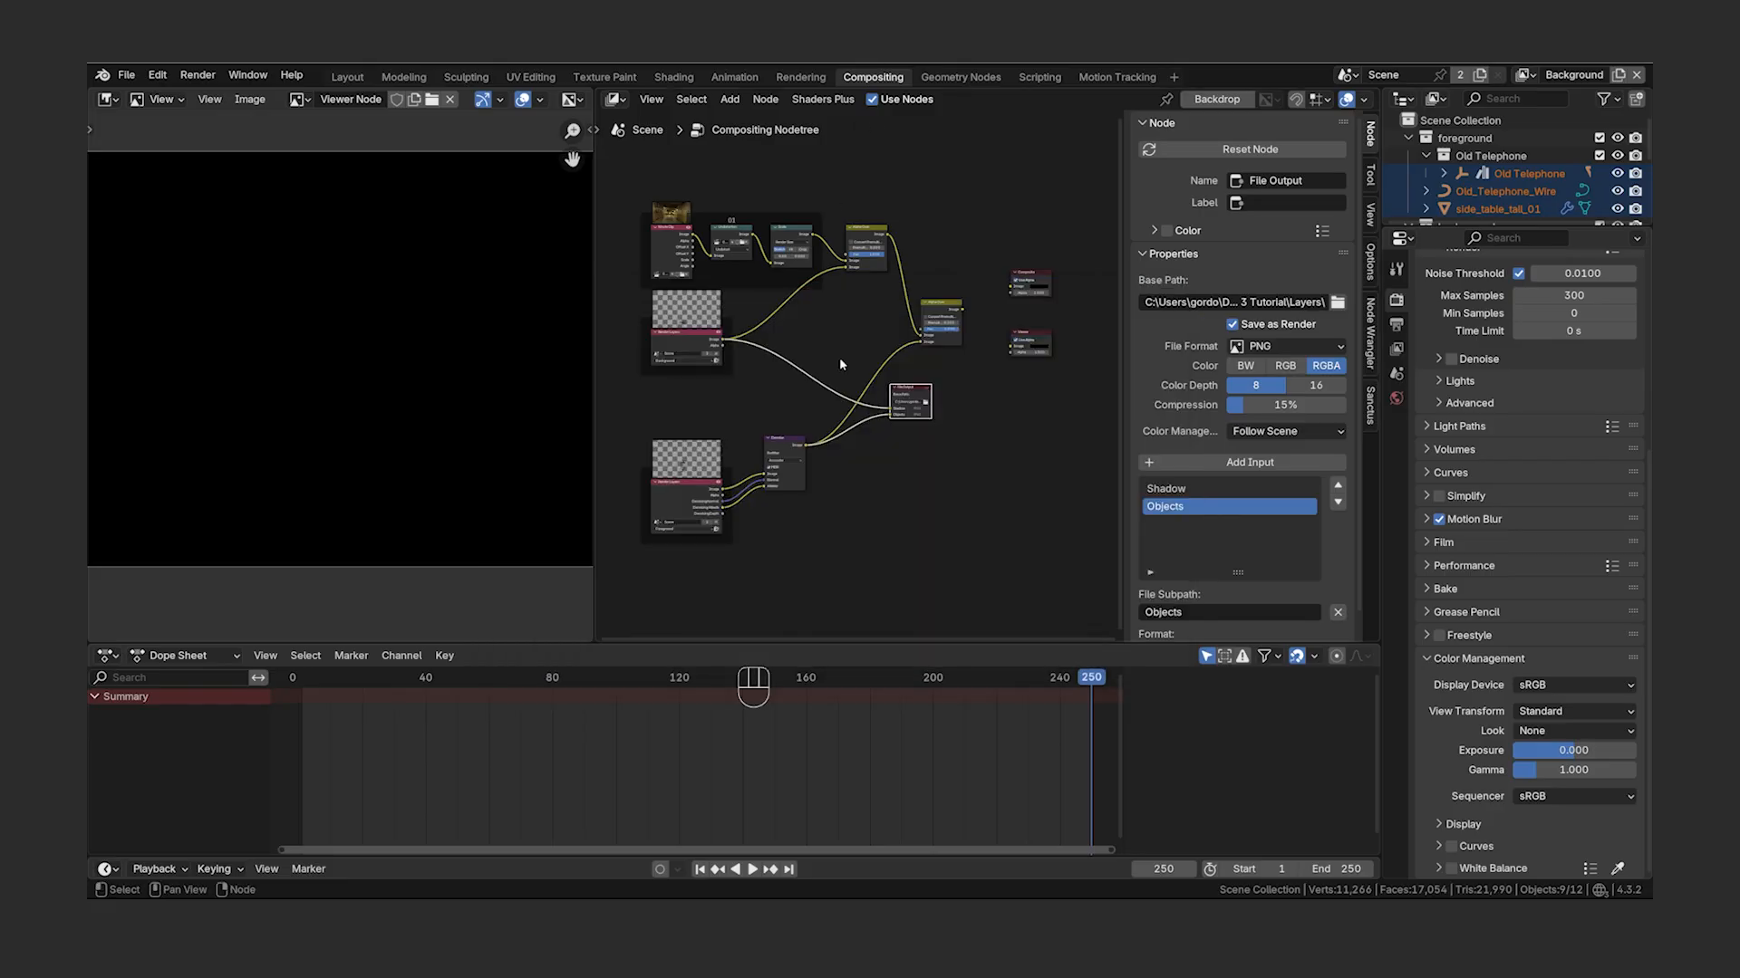
middle_click_drag(843, 365, 999, 368)
key("shift+a")
left_click(668, 361)
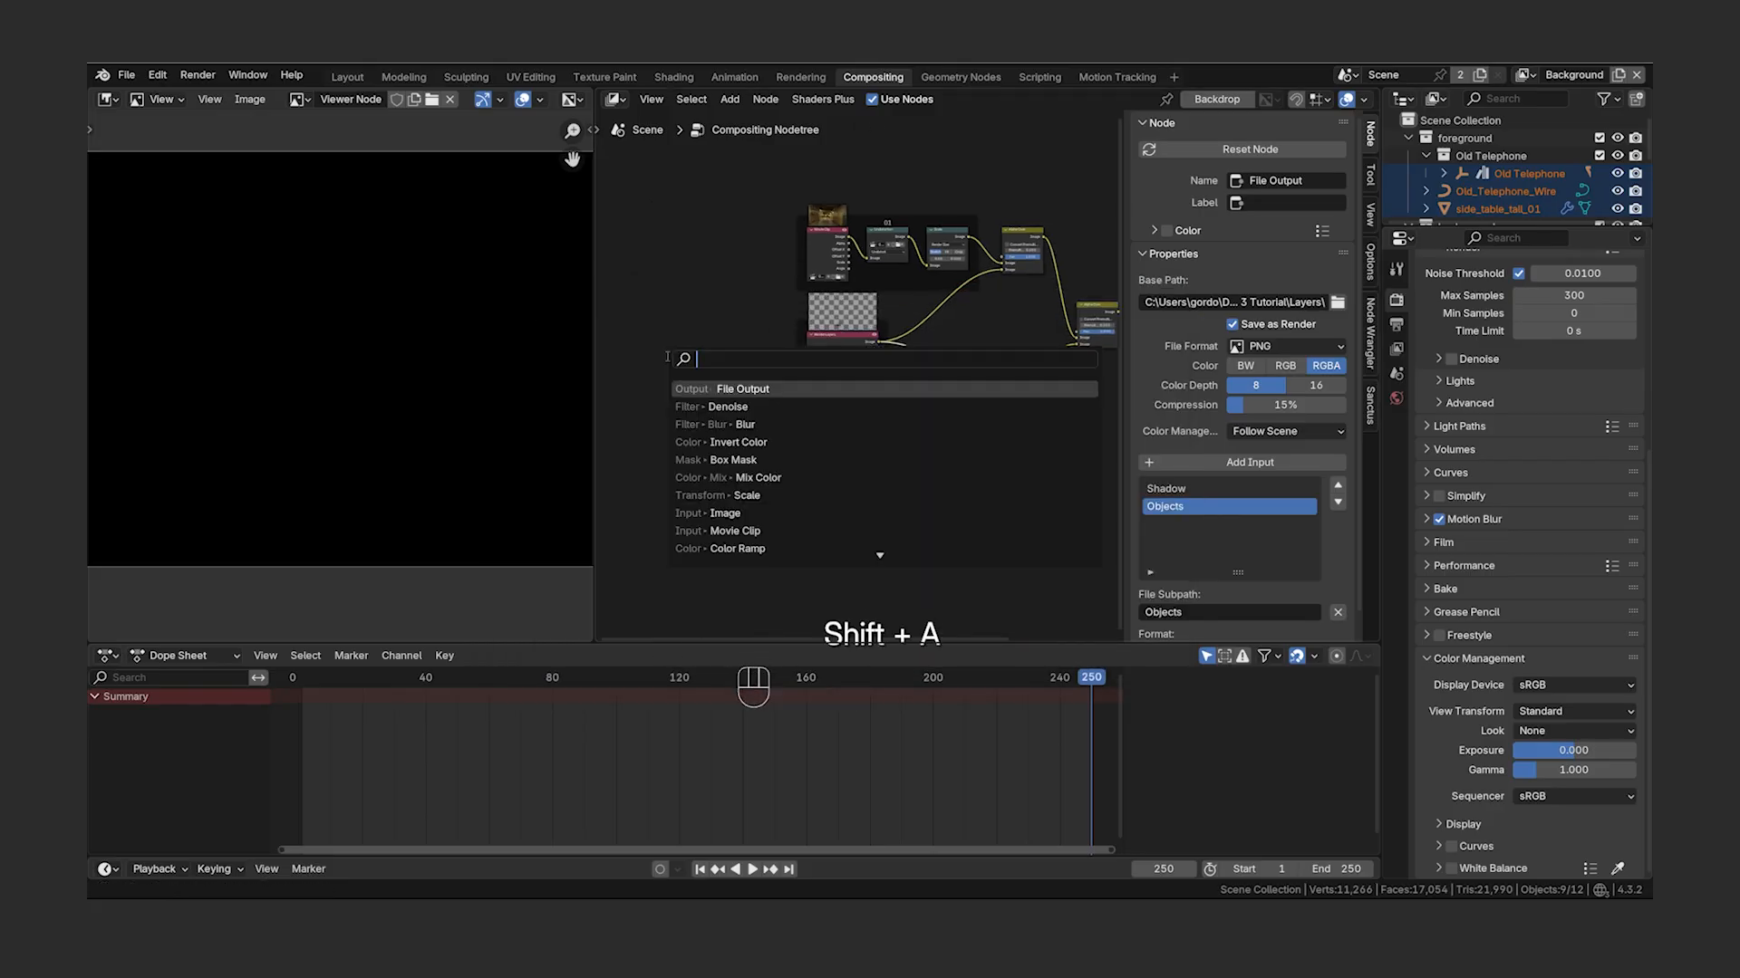
type("Image")
left_click(820, 425)
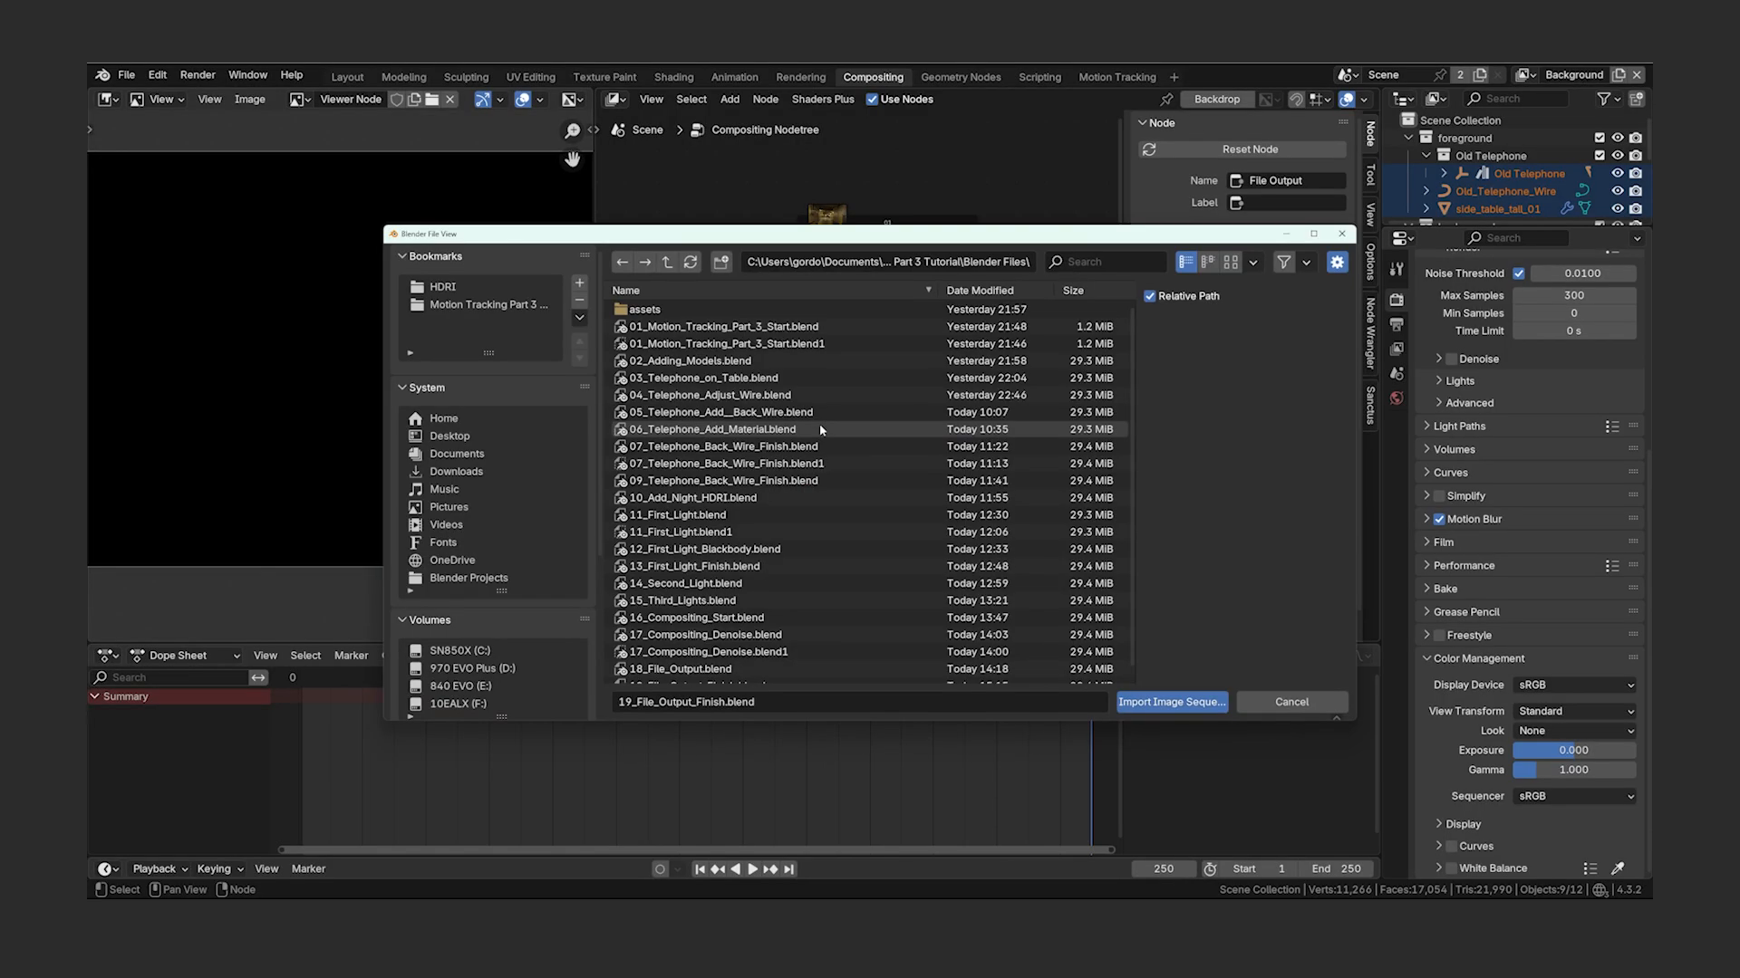
key("BackSpace")
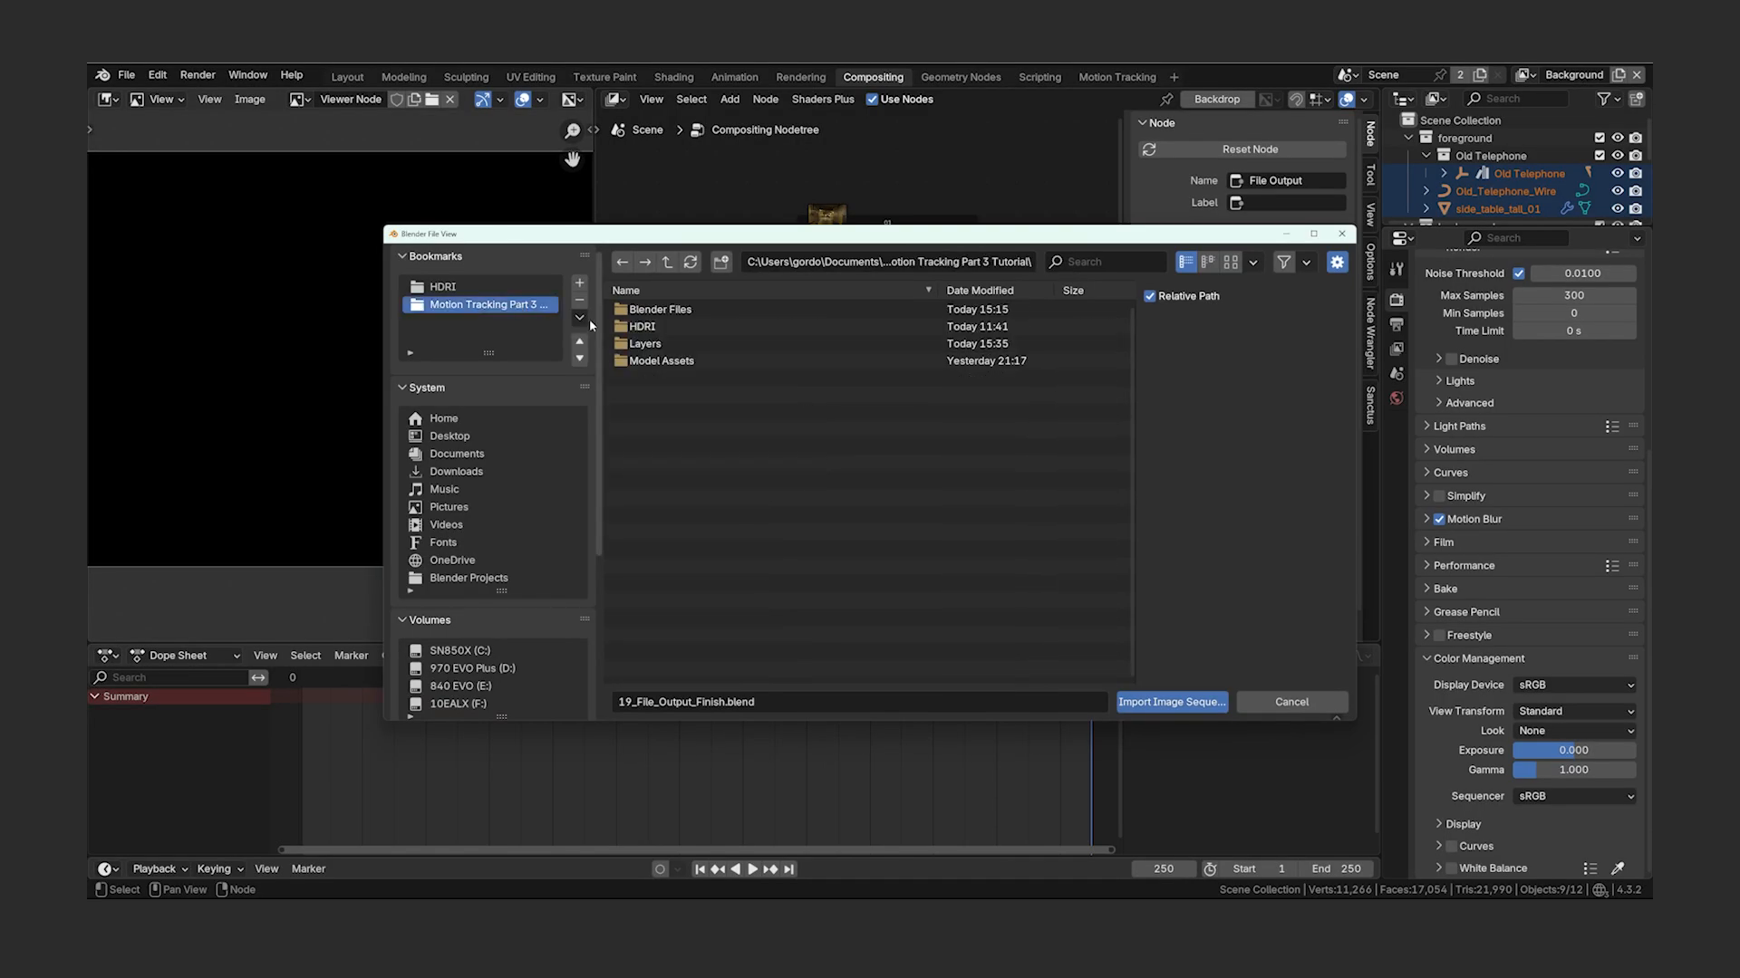
double_click(682, 344)
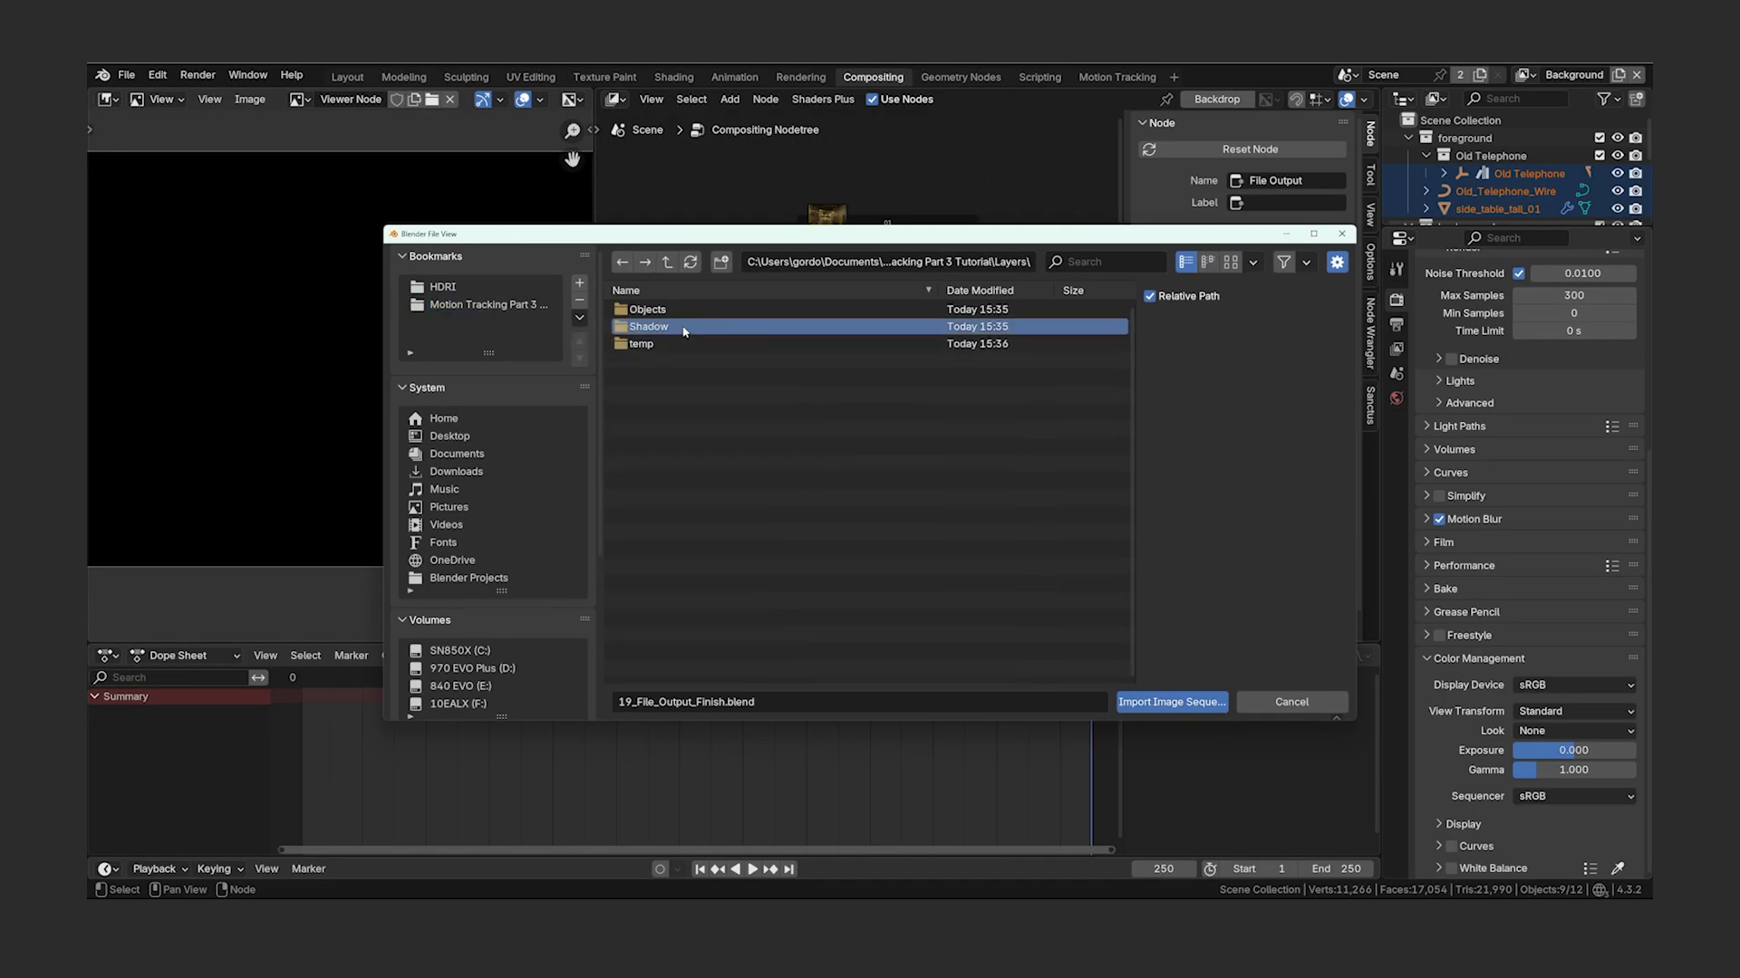
double_click(684, 328)
key("a")
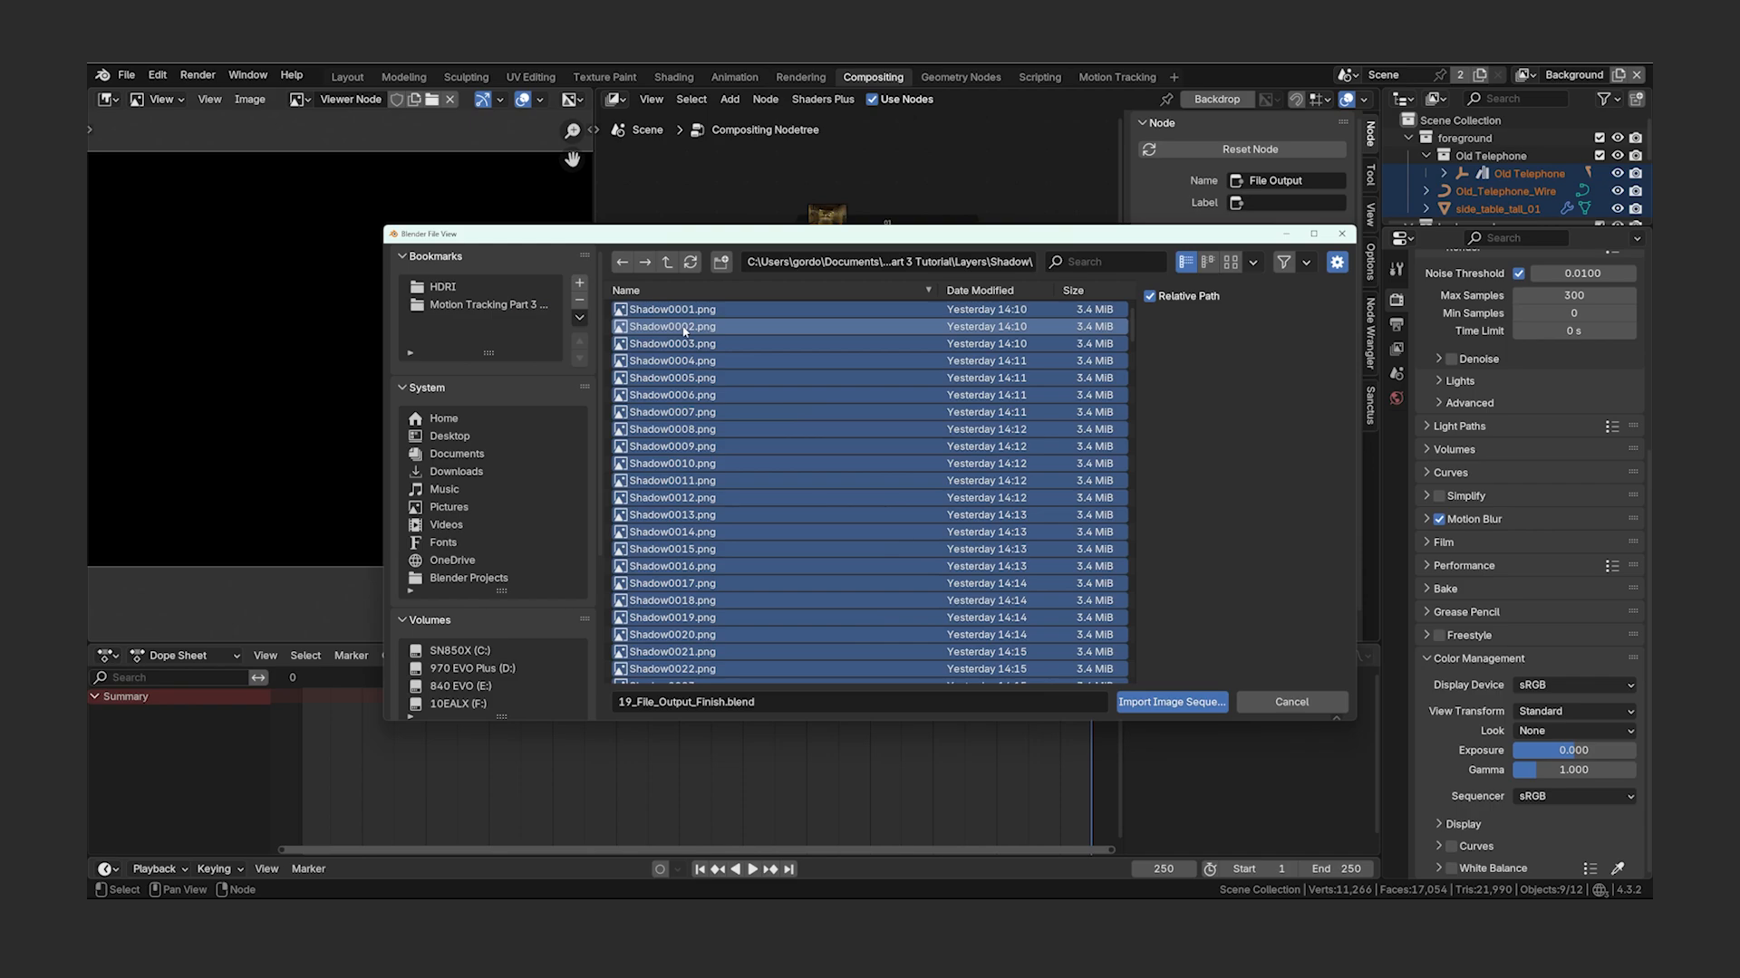
left_click(1171, 702)
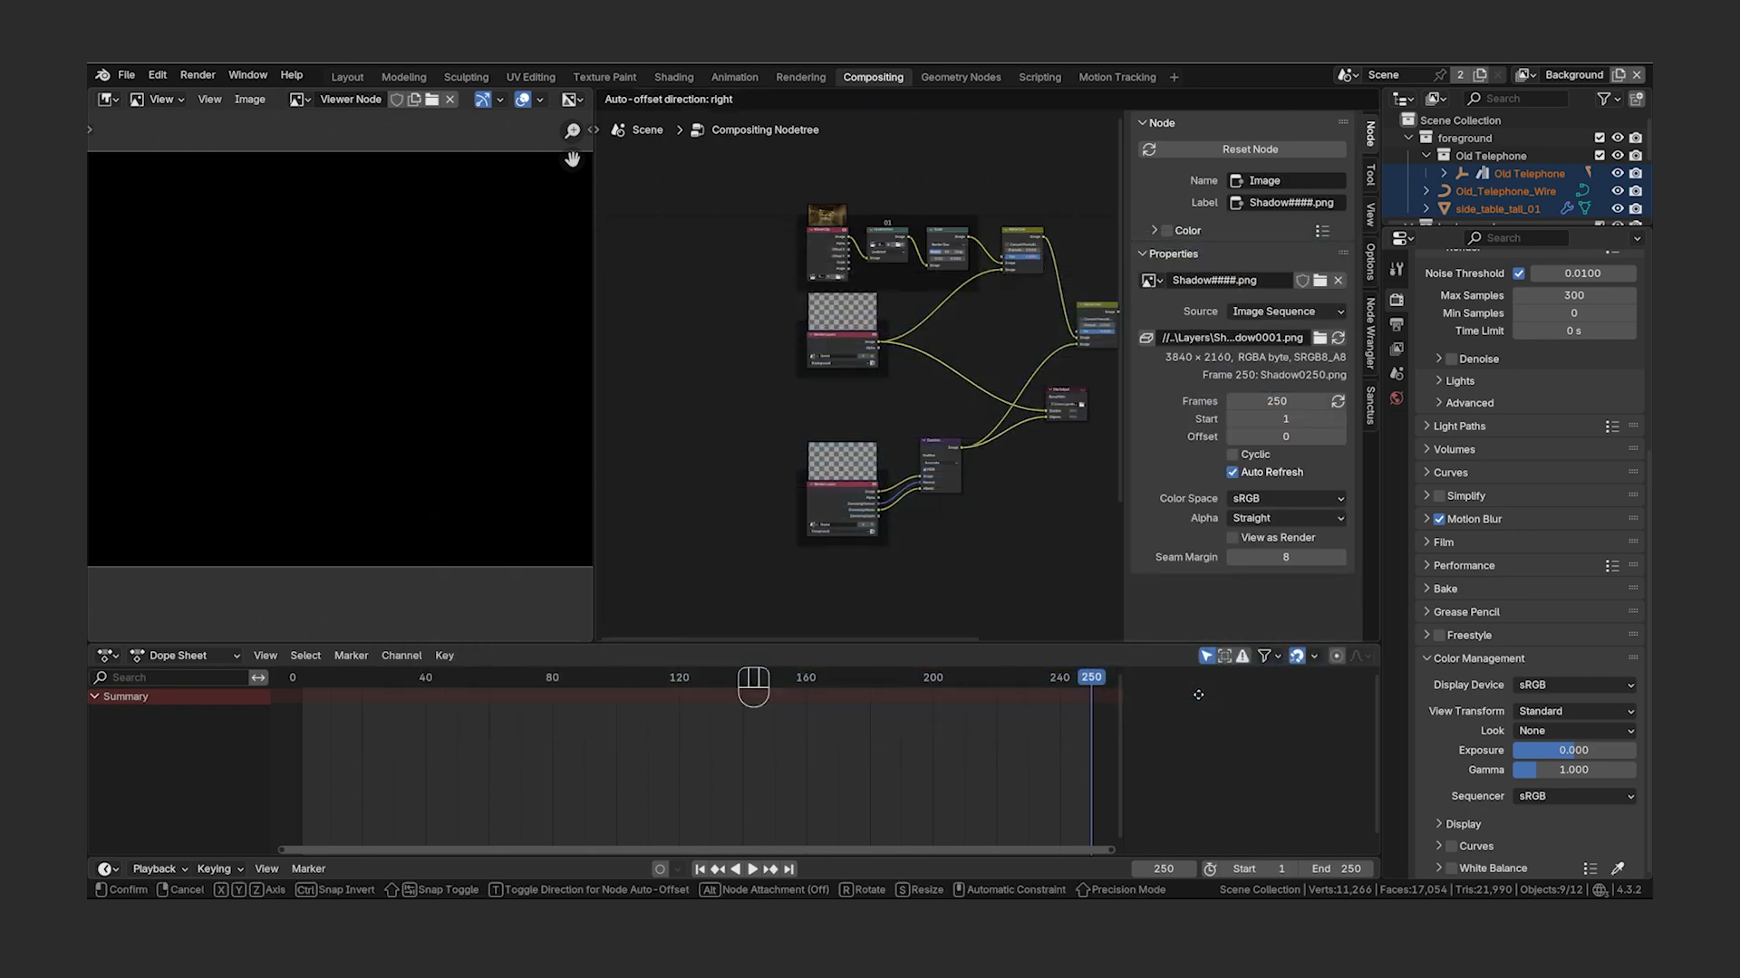
left_click(706, 331)
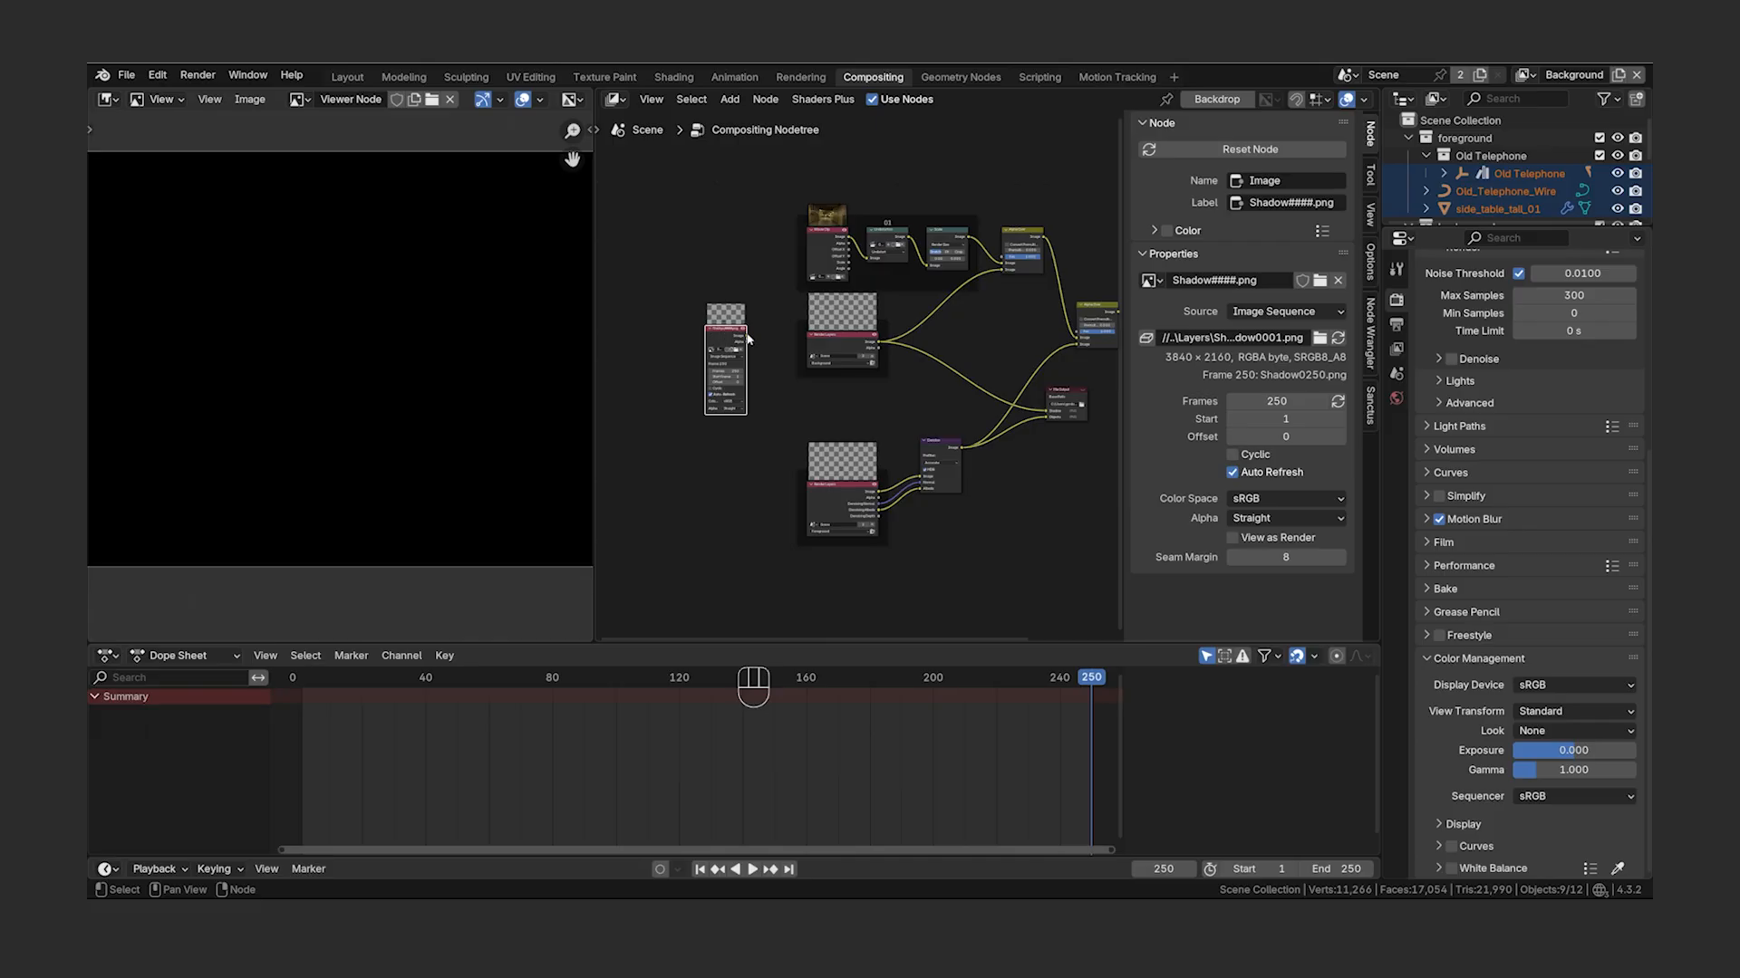
- Connect the Shadow sequence to the first Alpha Over's foreground input and move the Background render layer node down out of the way
left_click_drag(745, 335, 1001, 269)
left_click(861, 337)
key("g")
left_click(856, 388)
- Add an Image Sequence node with all frames from Layers\Objects and connect it to the second Alpha Over's foreground input
left_click(737, 455)
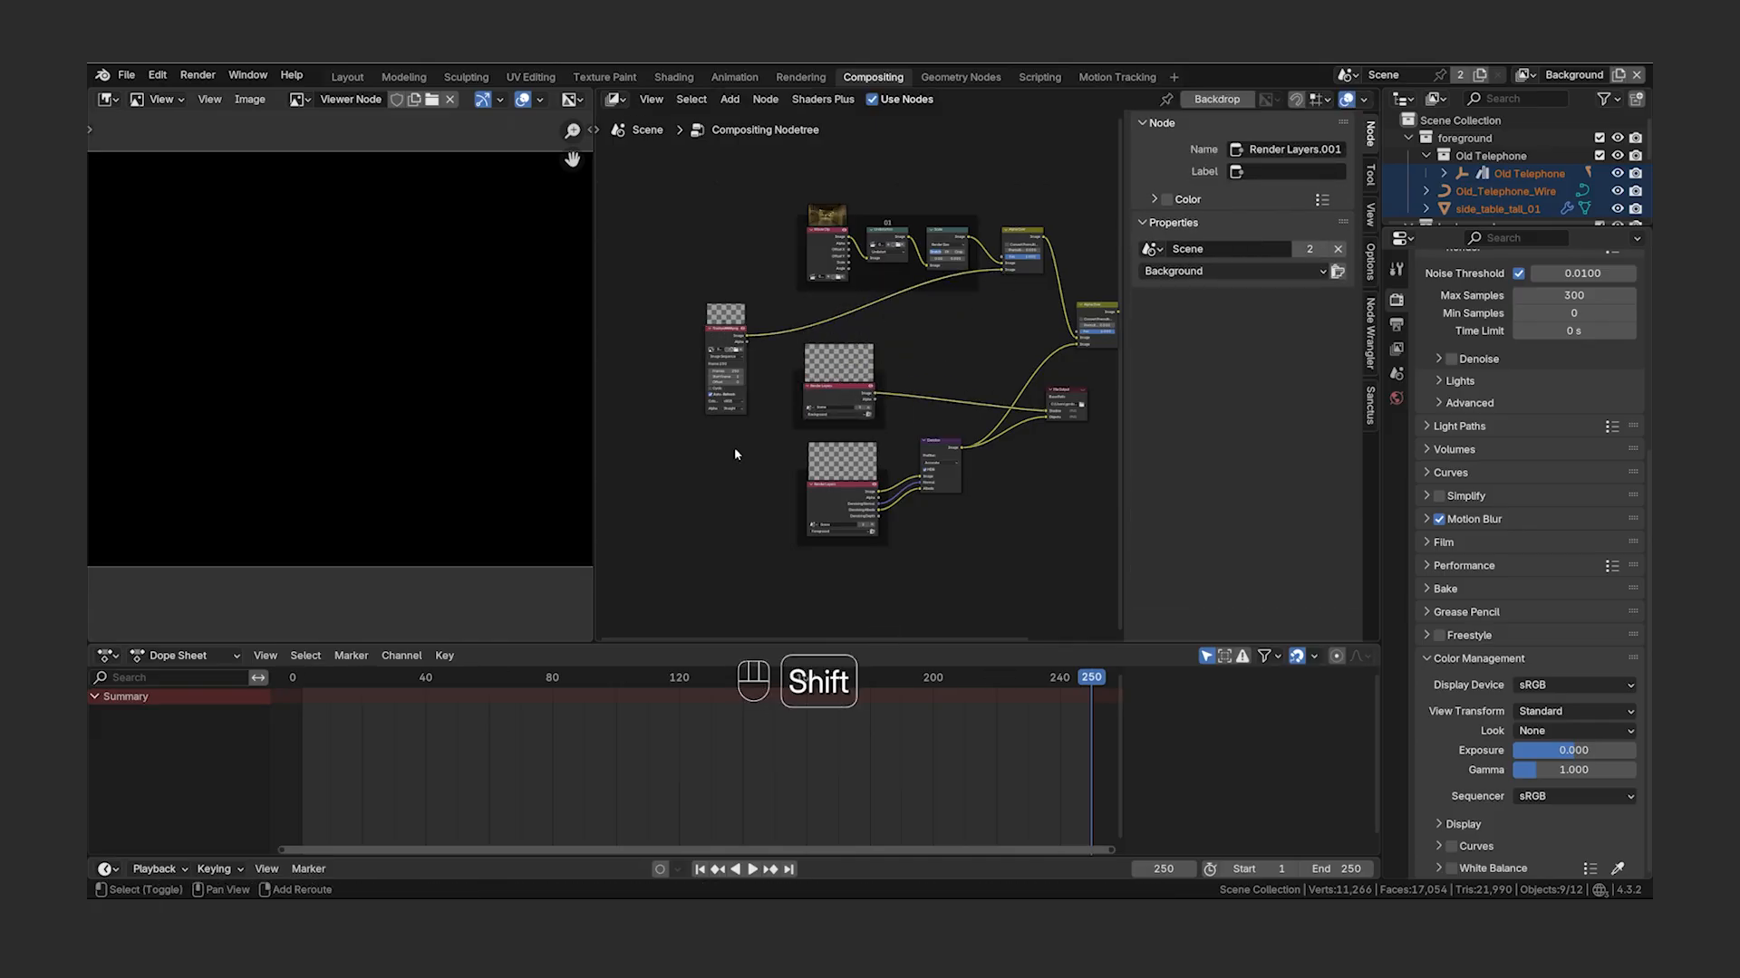
key("shift+a")
type("image")
key("Return")
double_click(647, 309)
key("a")
key("Return")
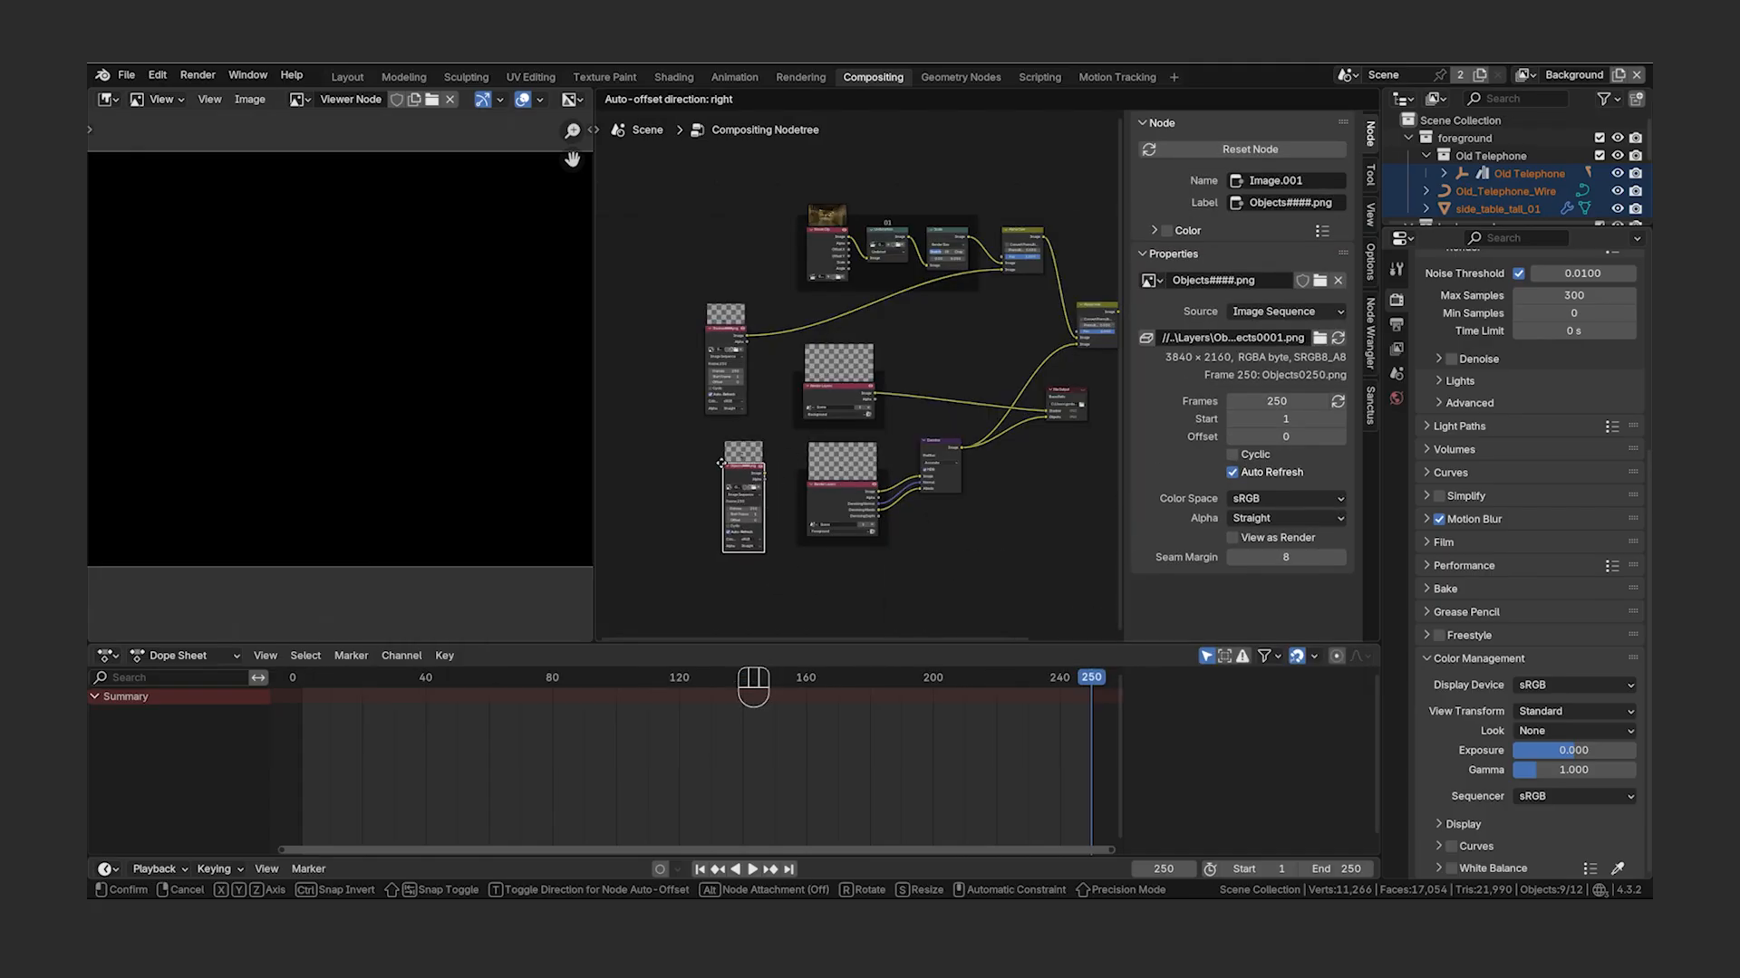
left_click_drag(871, 394, 1079, 356)
middle_click_drag(1045, 413, 966, 416, "shift")
- Delete both Render Layers nodes, the Denoise node, the File Output node and their empty frames
left_click(791, 396)
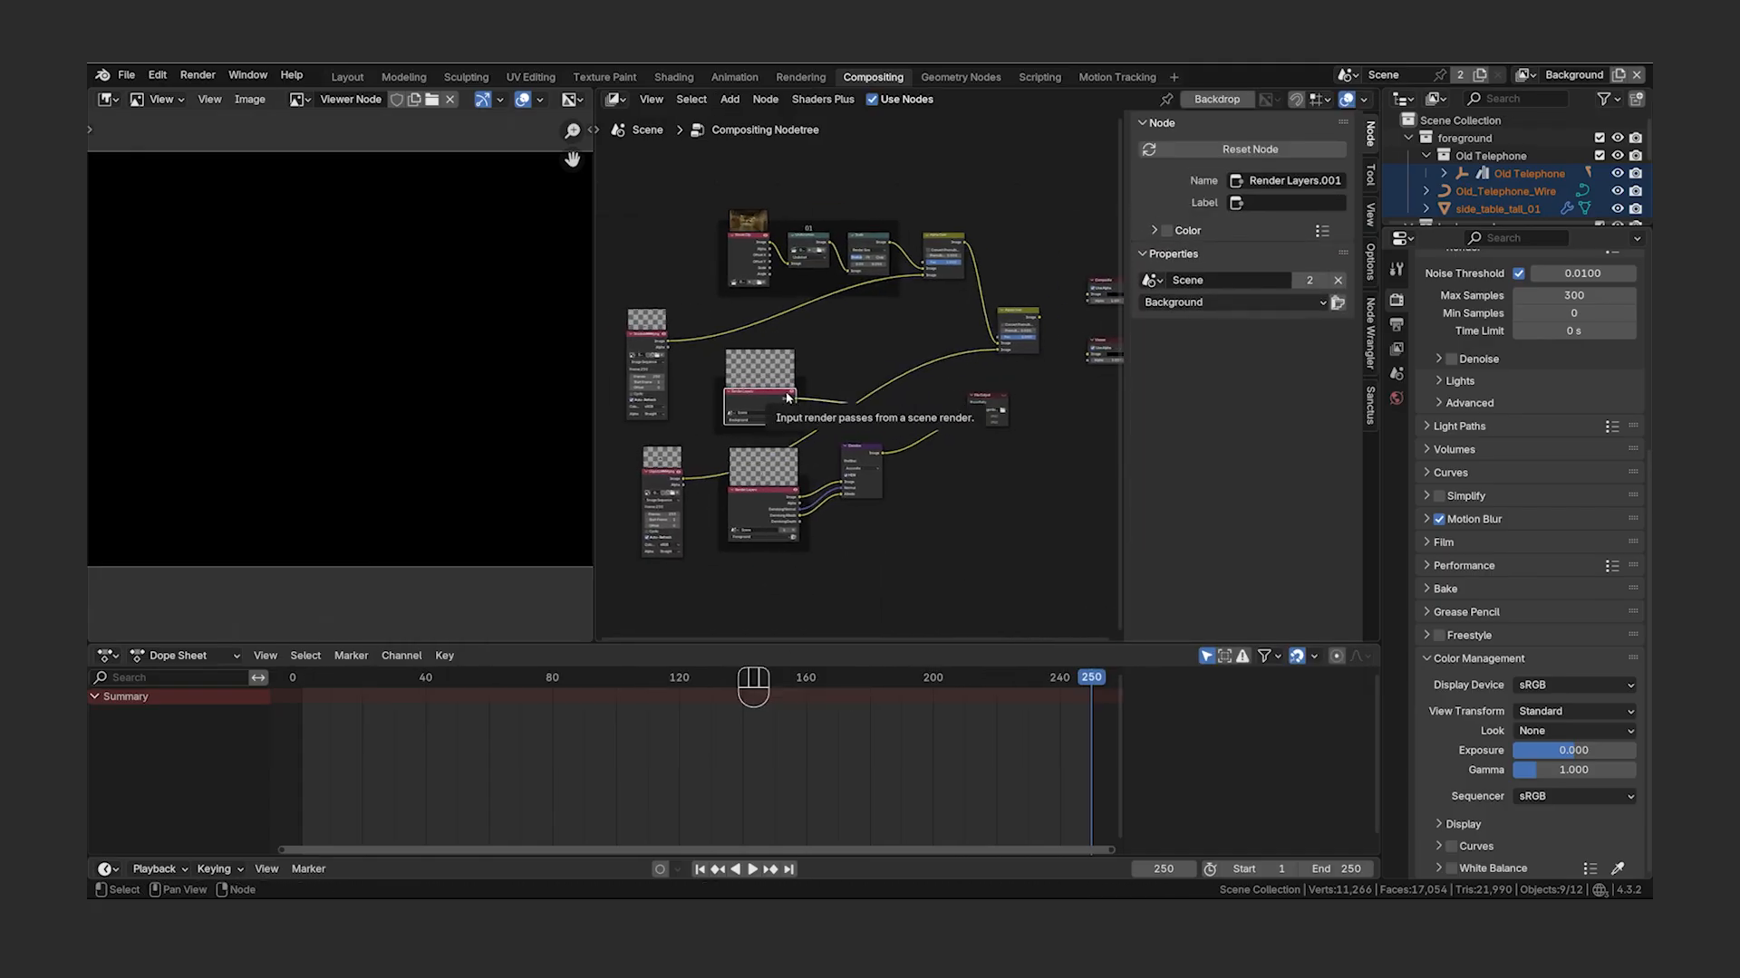
left_click(839, 479, "shift")
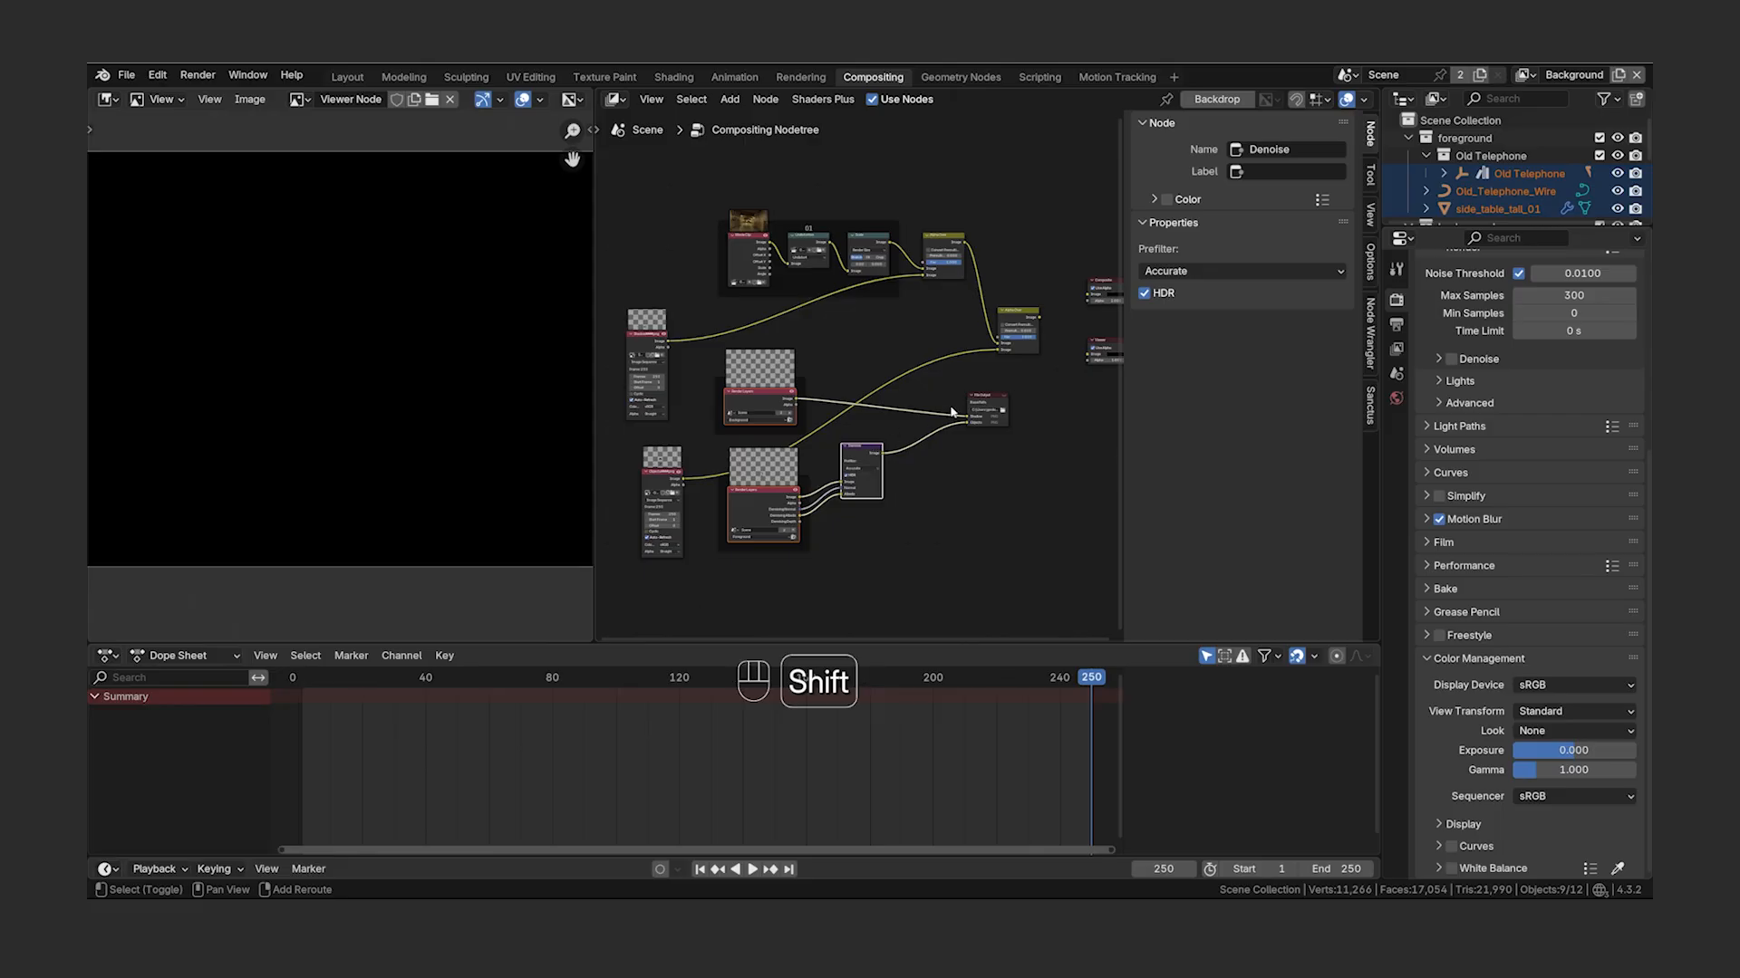
left_click(990, 403, "shift")
key("x")
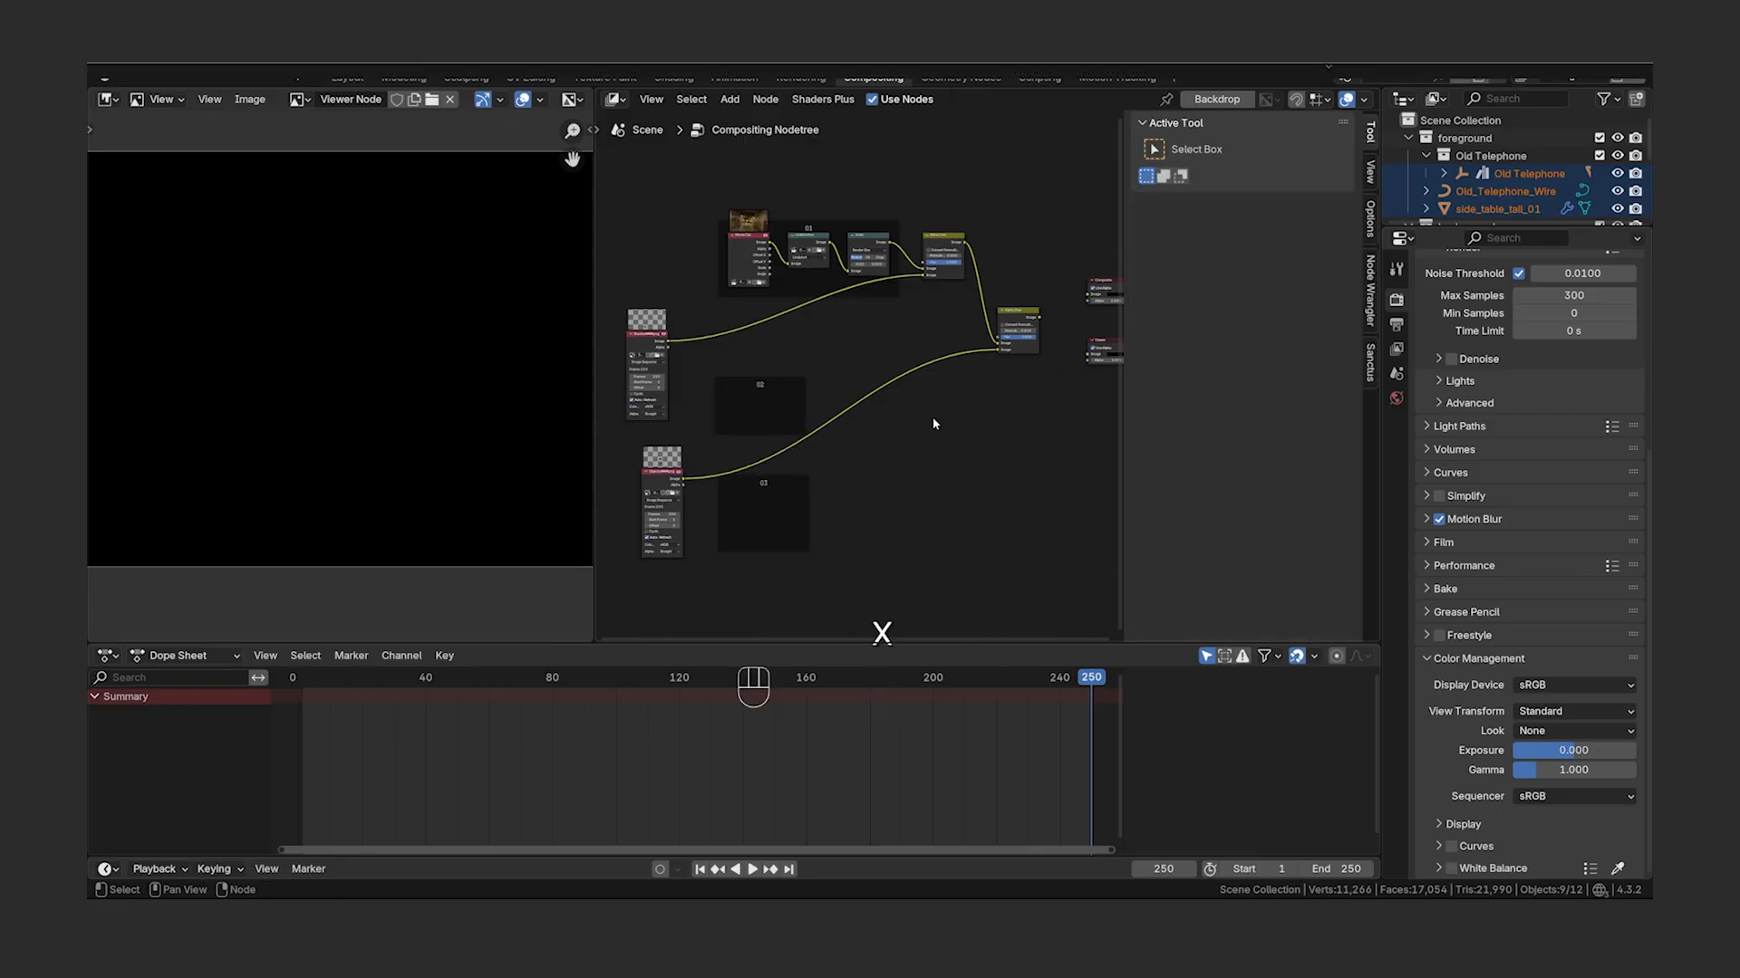
key("Delete")
key("Delete")
- Reposition the two image sequence nodes and connect the final Alpha Over to the Composite and Viewer nodes
key("g")
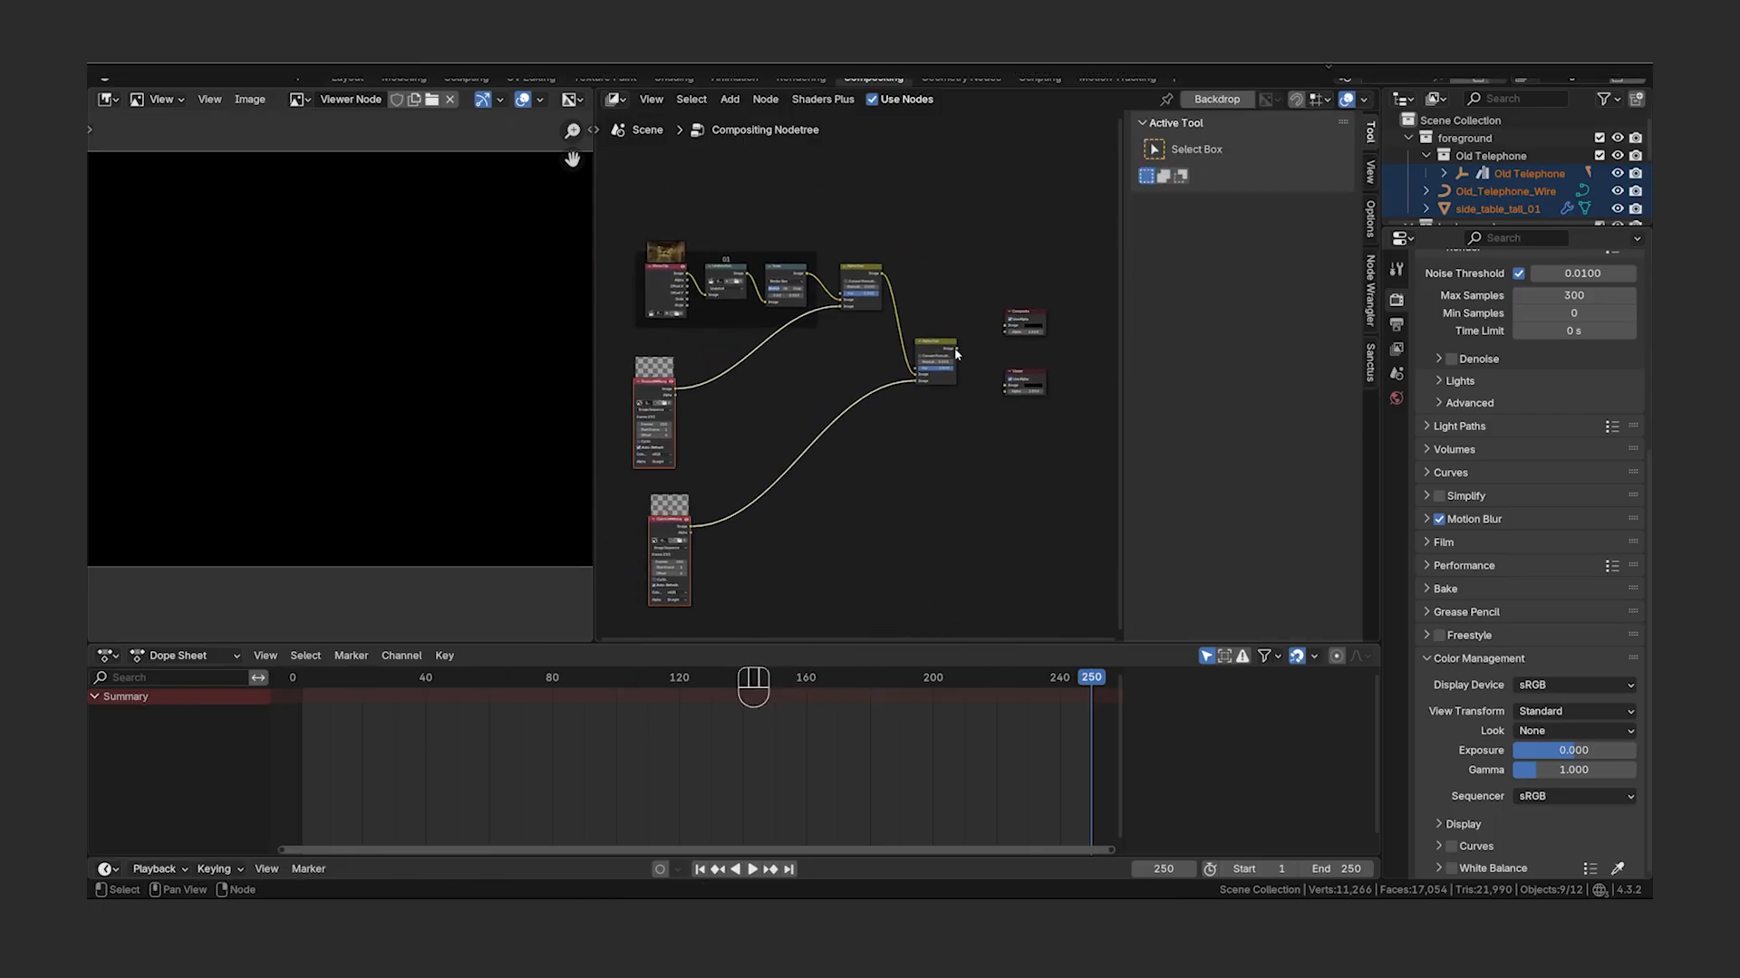
left_click_drag(957, 346, 1007, 389)
scroll(774, 415, "down", 1)
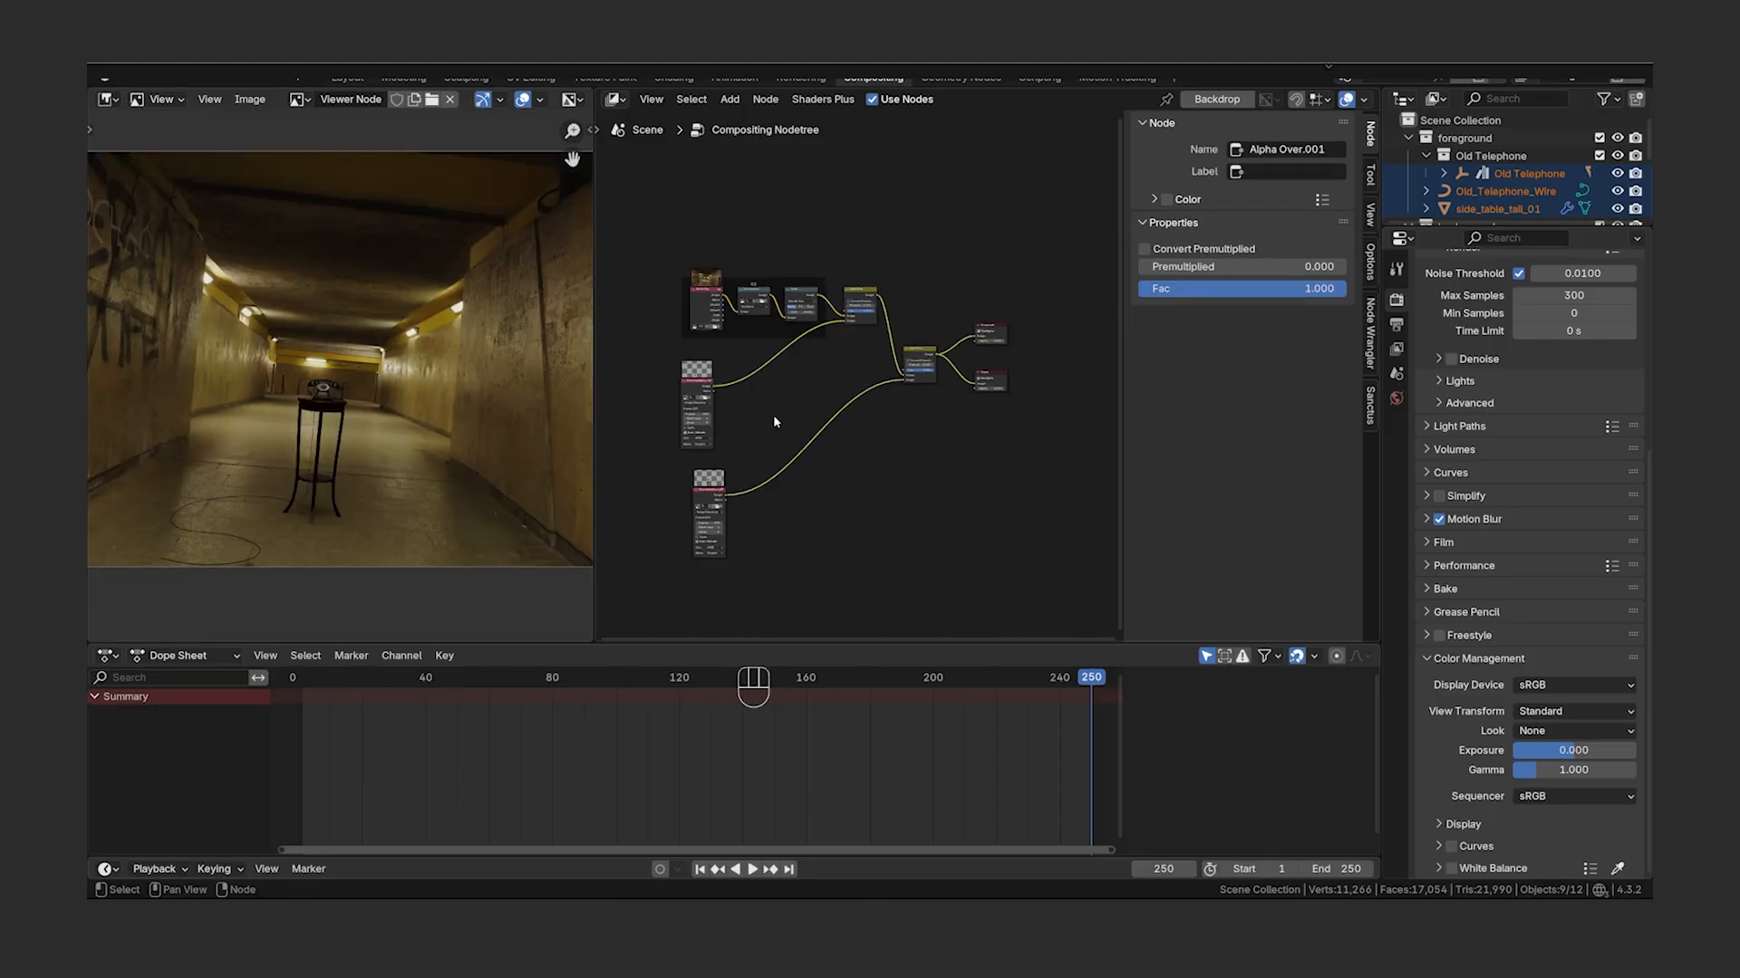
- Show the whole composited image and enlarge the compositing area by shrinking the Dope Sheet
scroll(413, 451, "down", 3)
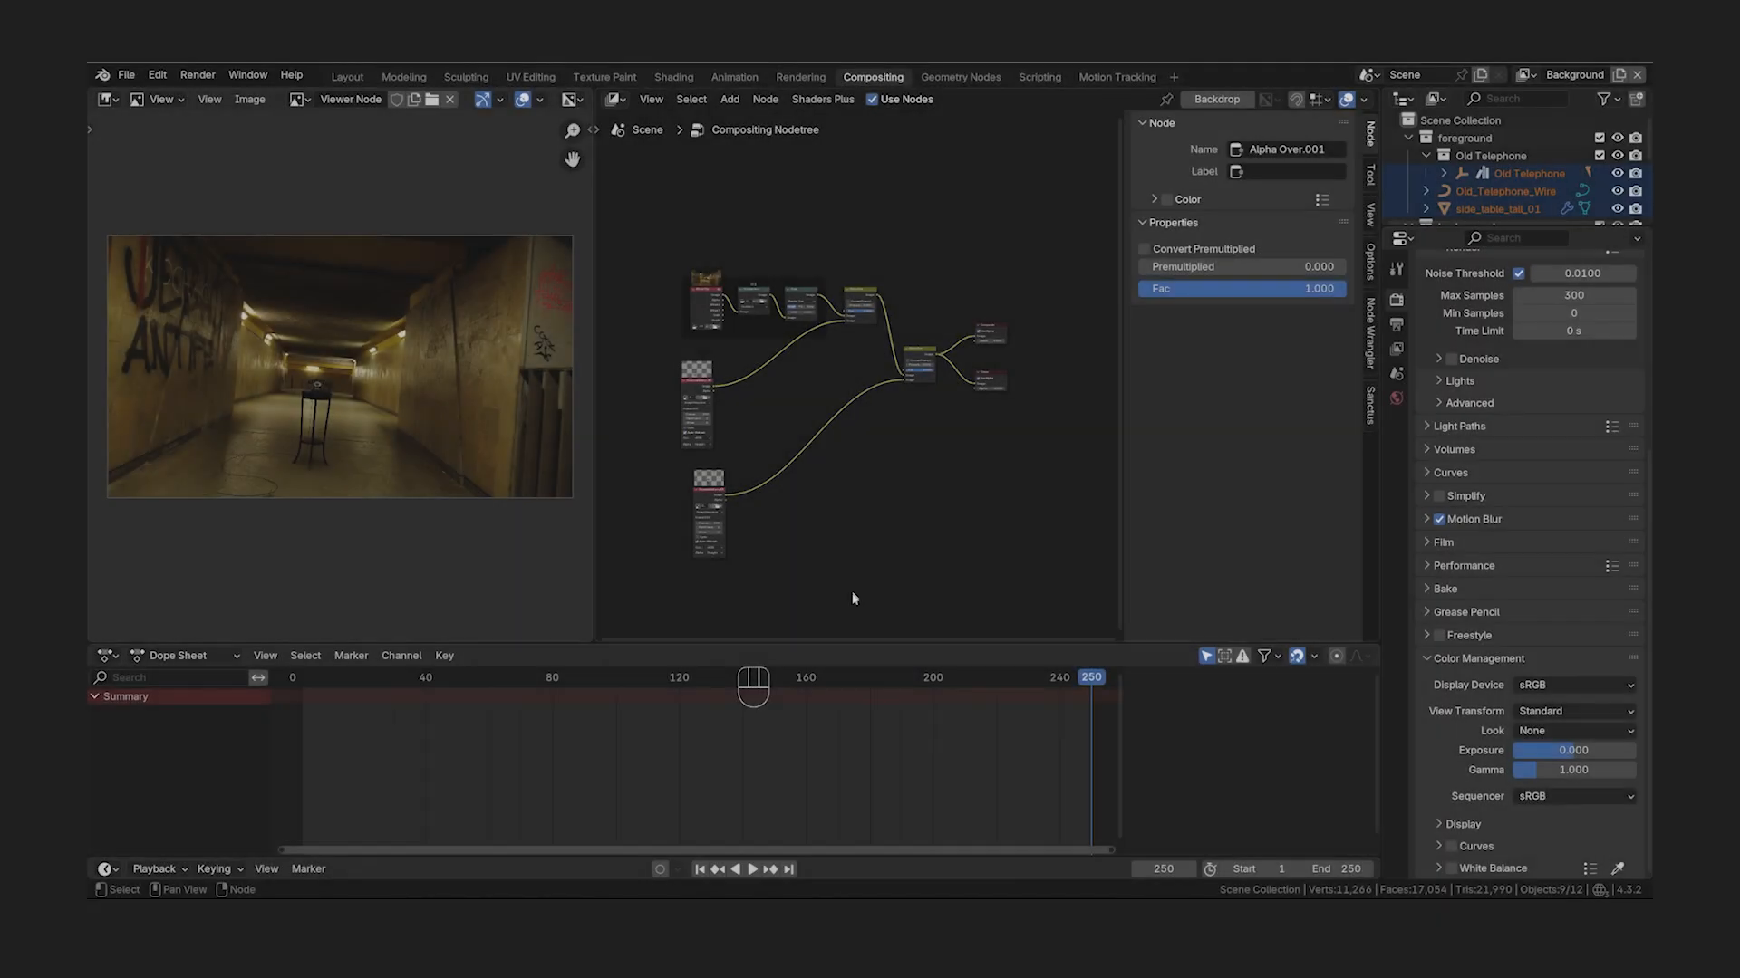
left_click_drag(851, 644, 852, 832)
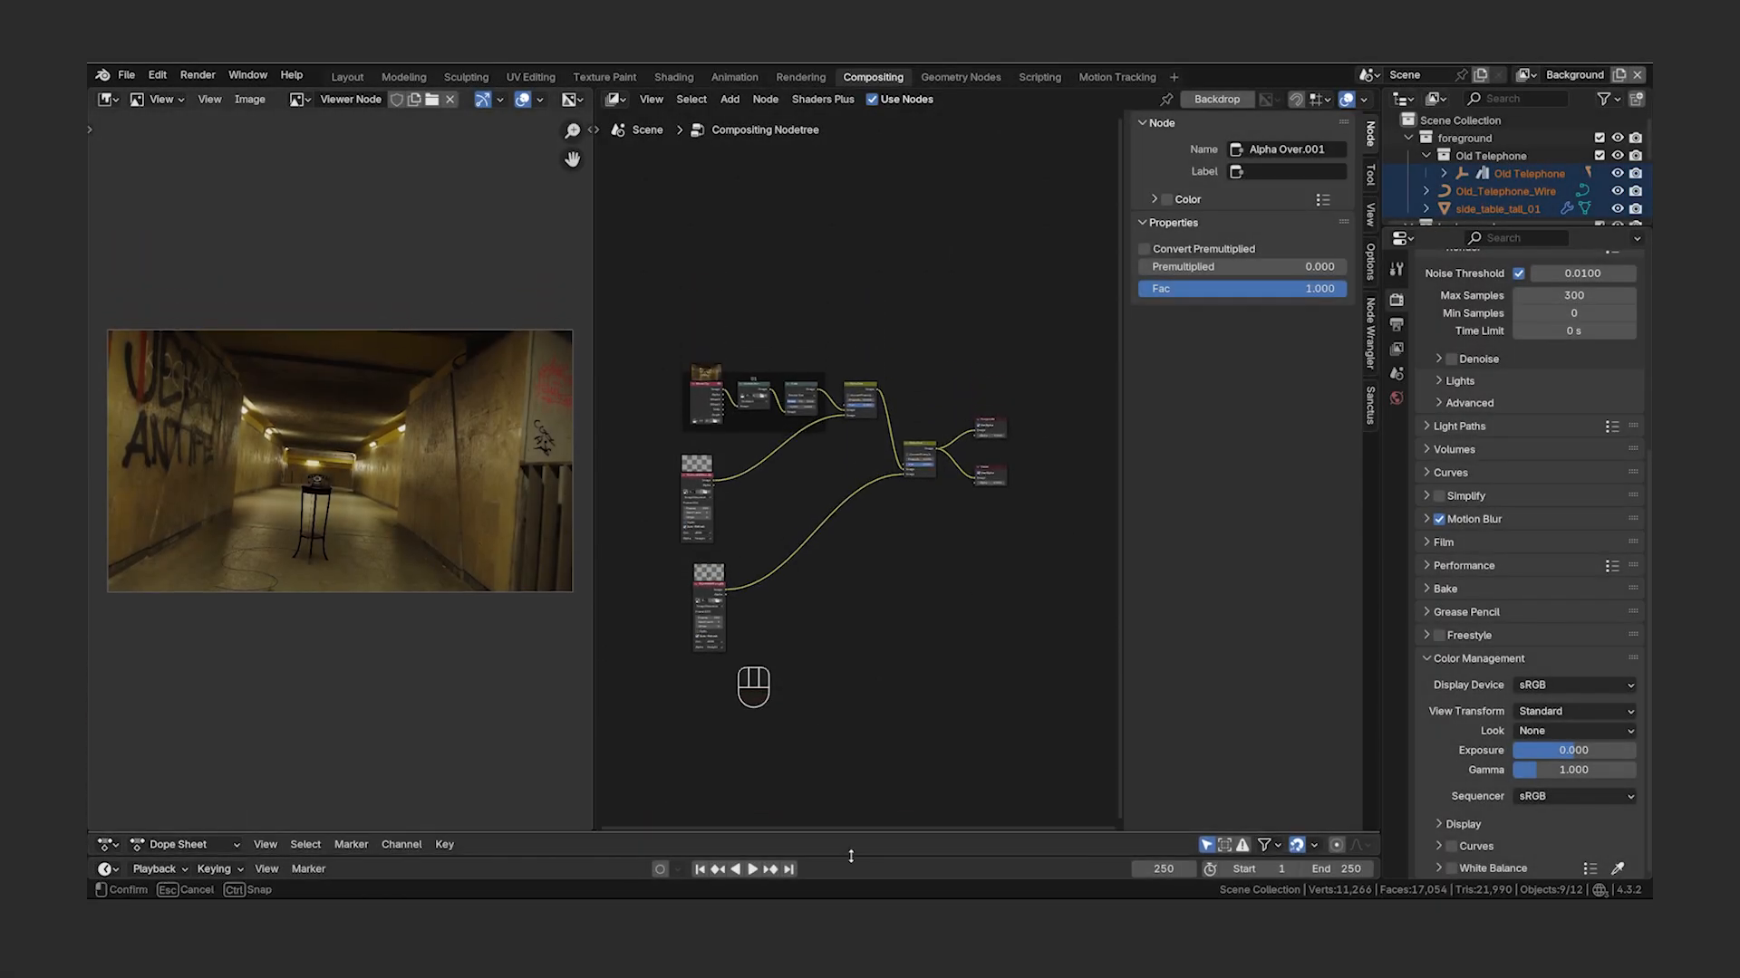
scroll(936, 566, "up", 2)
- Compare the composite with the Movie Distortion node muted and unmuted
left_click(725, 363)
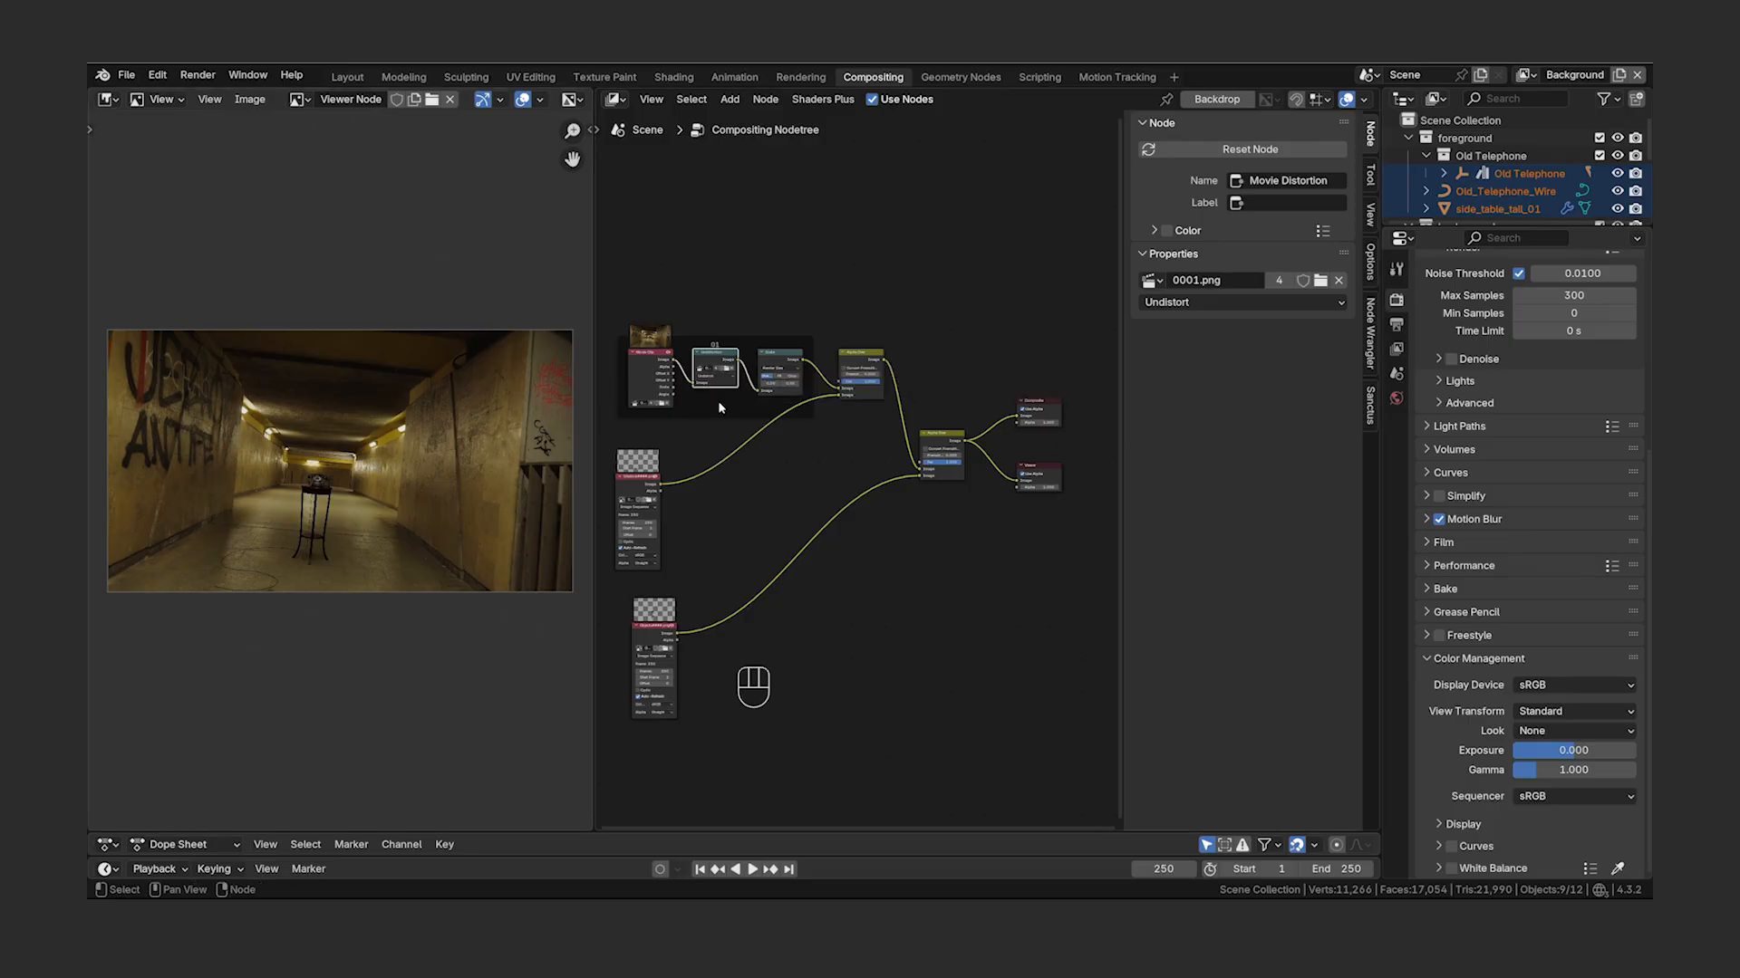
key("m")
key("m")
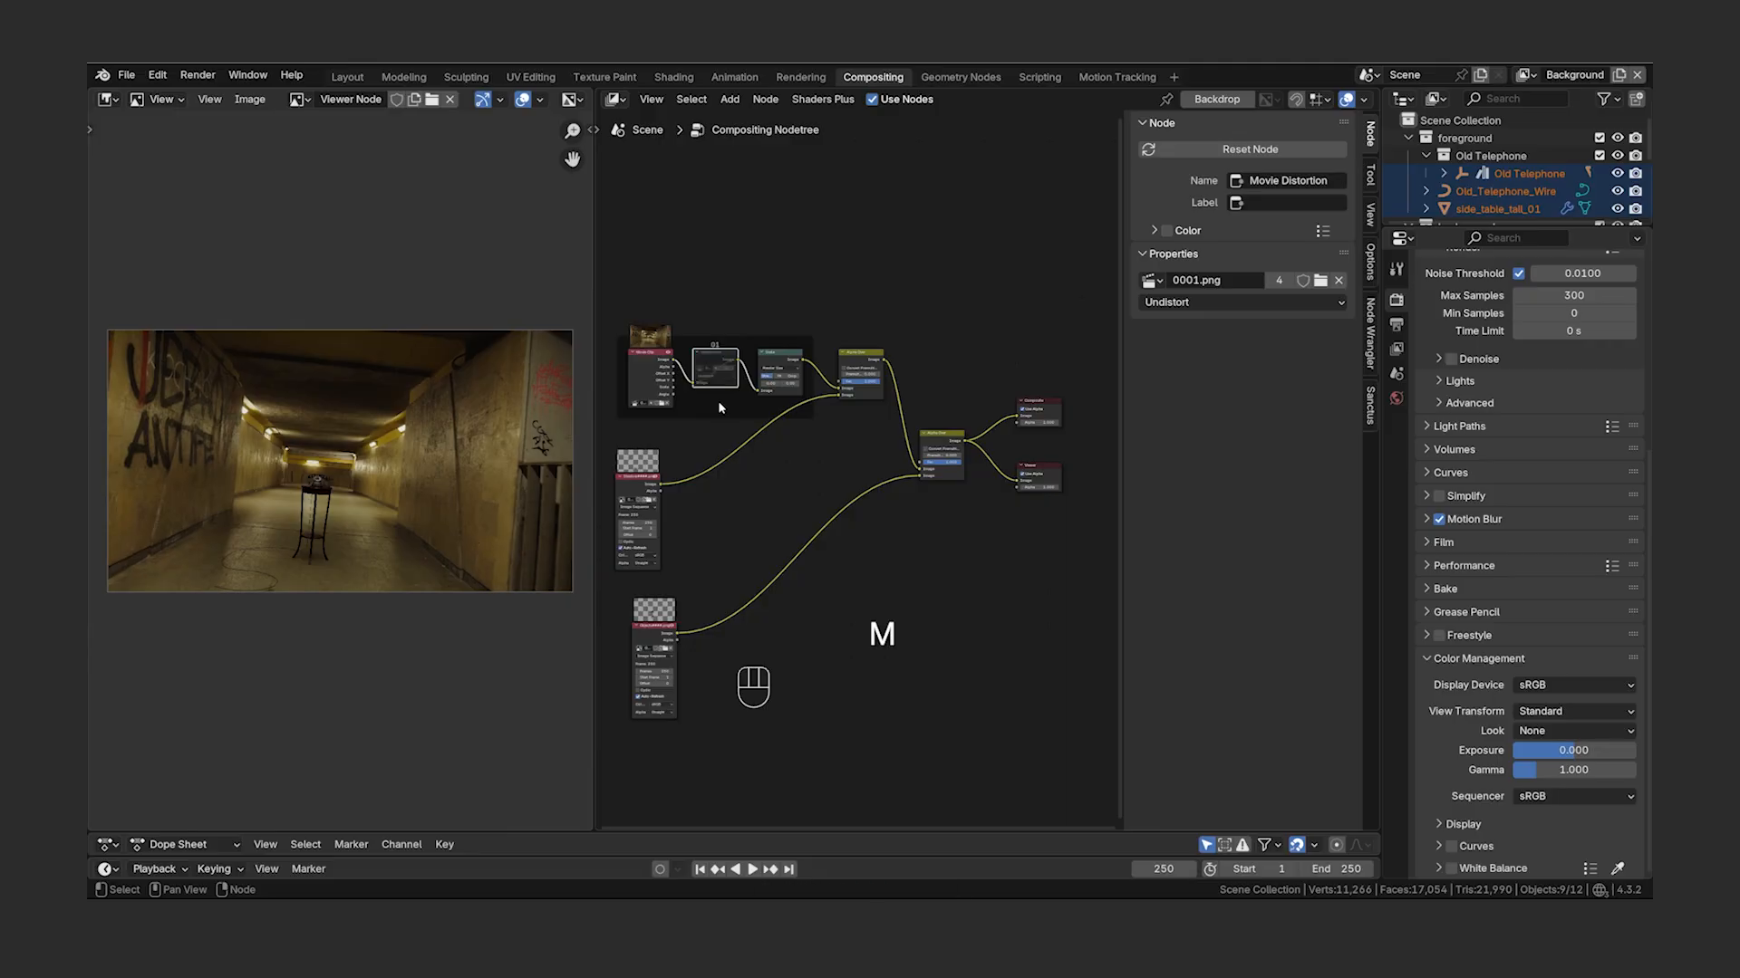
key("m")
key("m")
key("m")
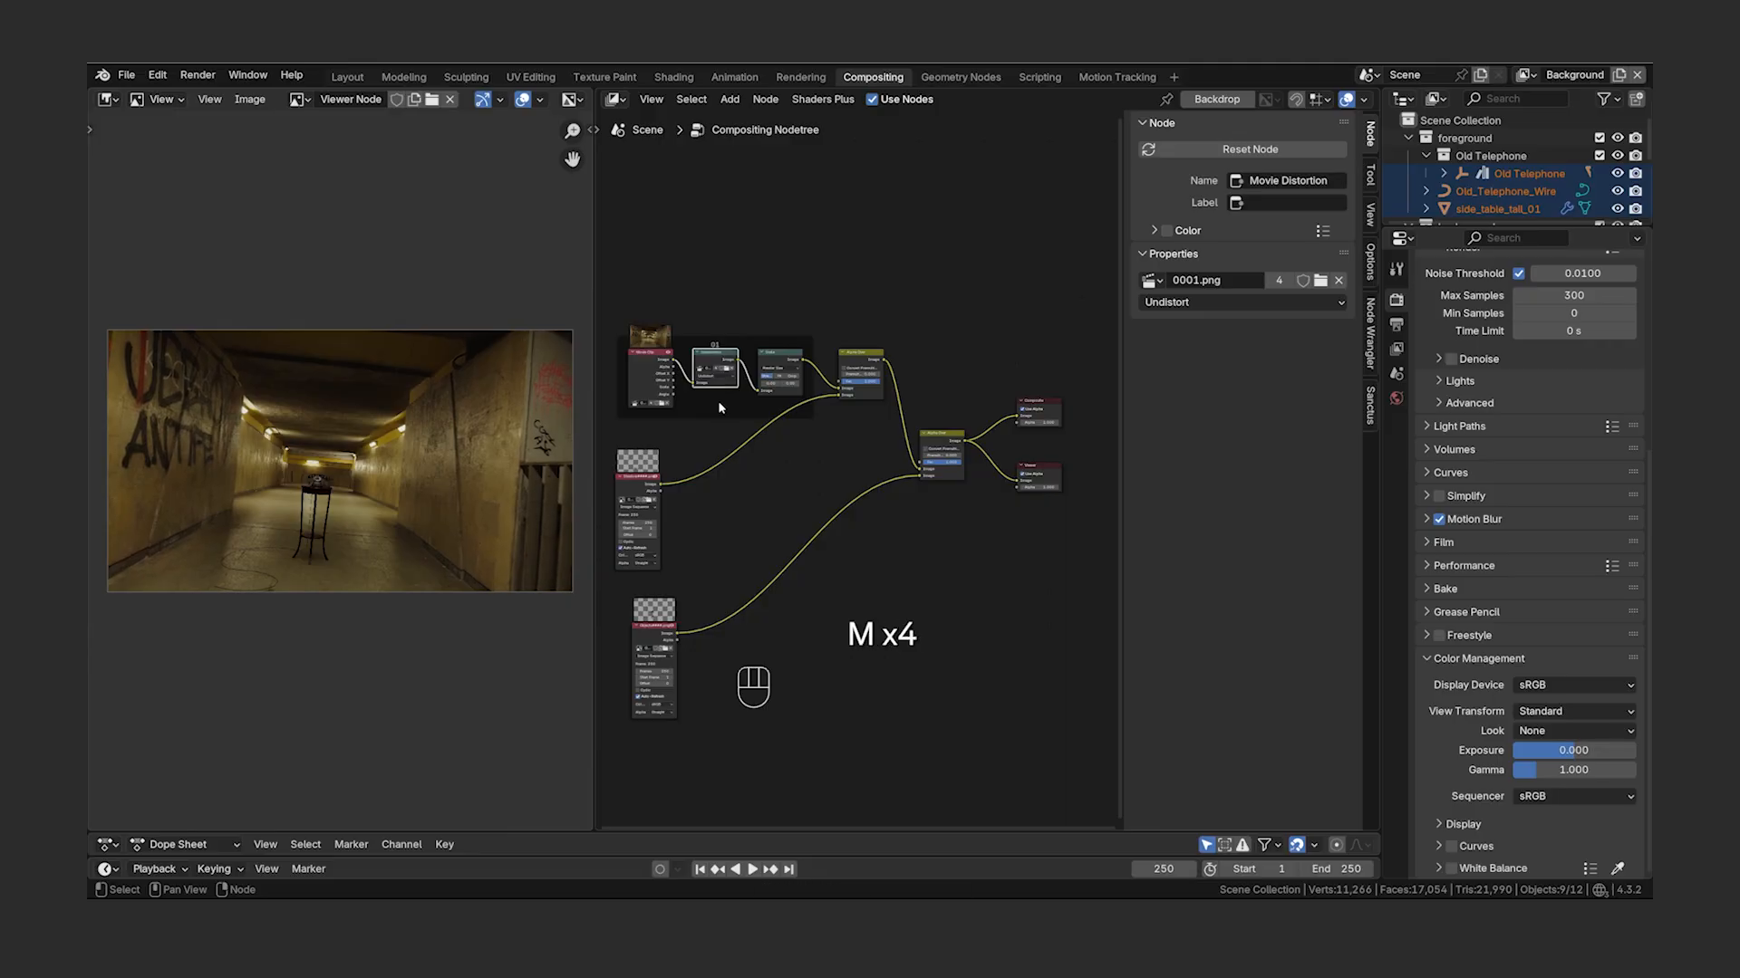
key("m")
- Check the camera's lens distortion coefficients in the Motion Tracking workspace
left_click(1098, 79)
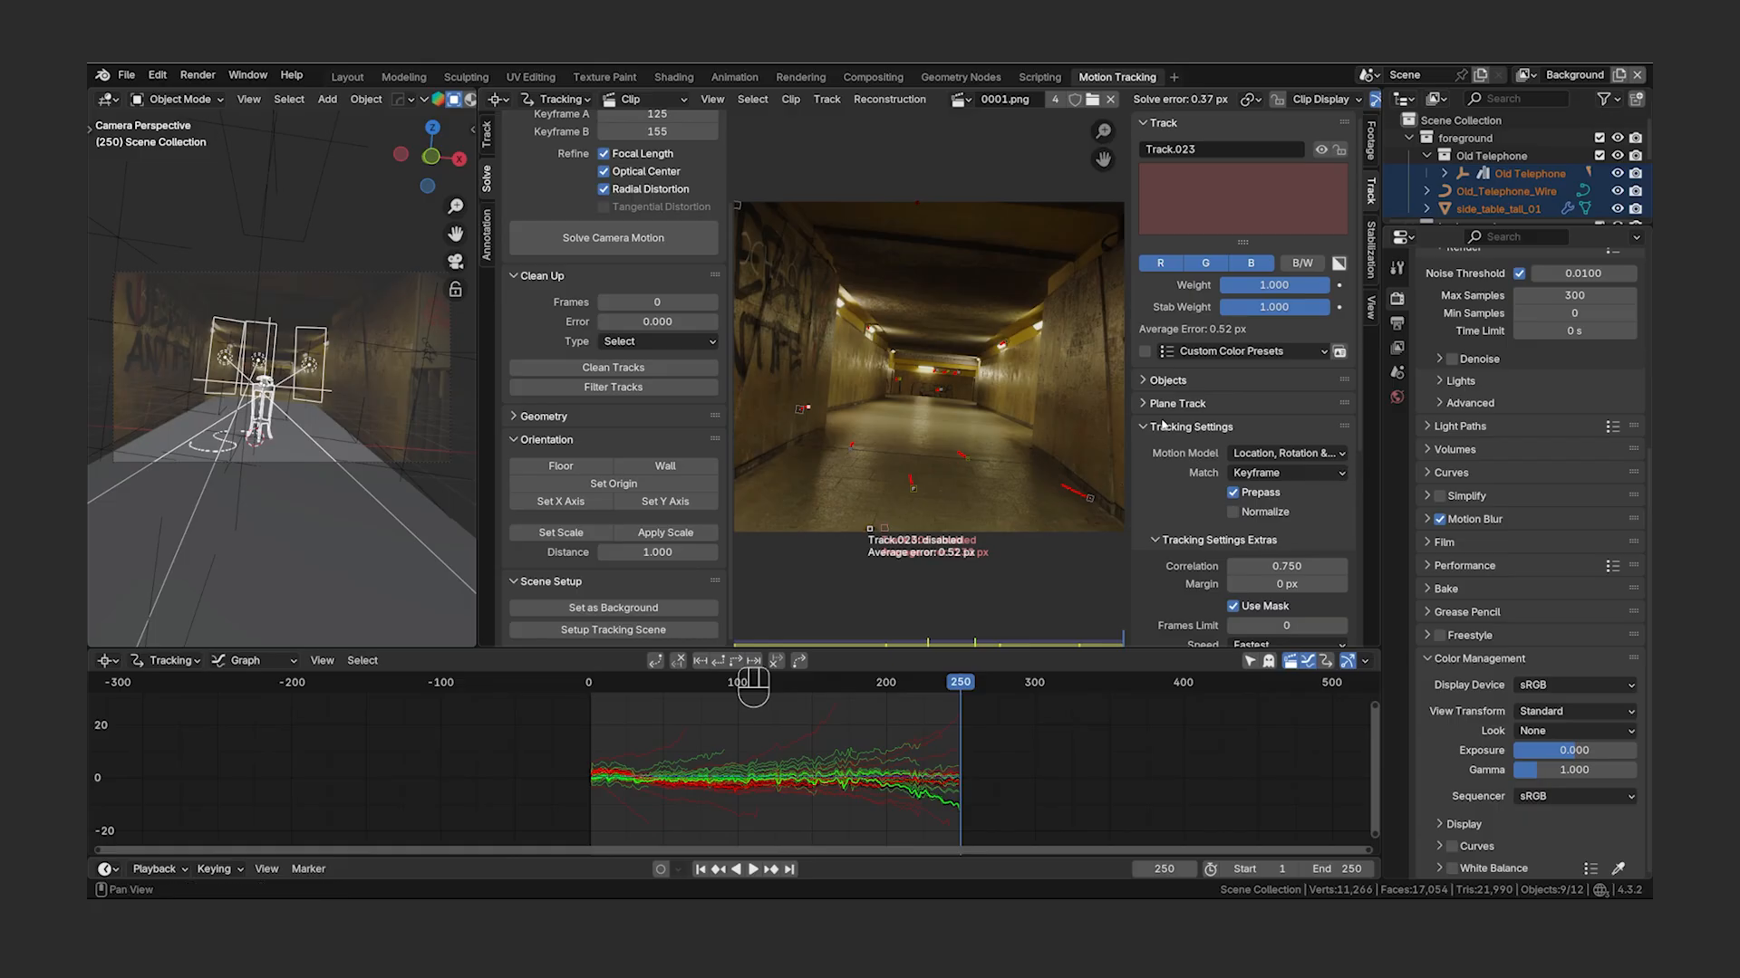
scroll(1175, 431, "down", 4)
scroll(1174, 432, "down", 4)
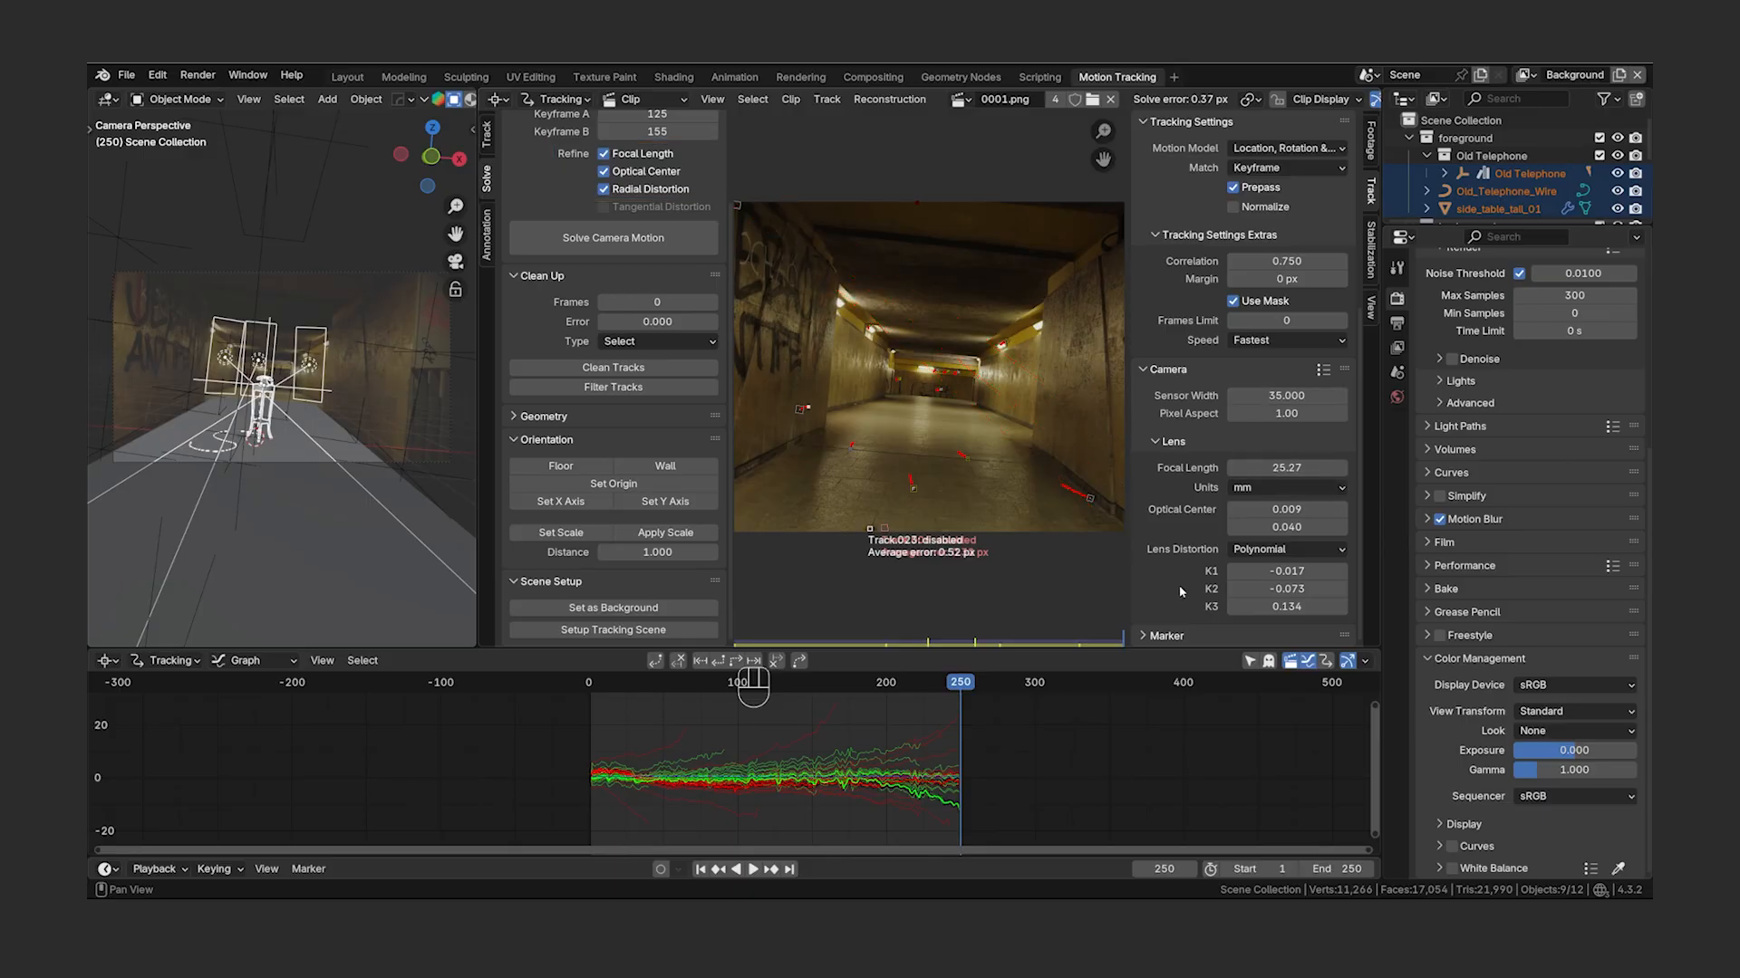
- Return to the Compositing workspace and mute the Movie Distortion node
left_click(872, 78)
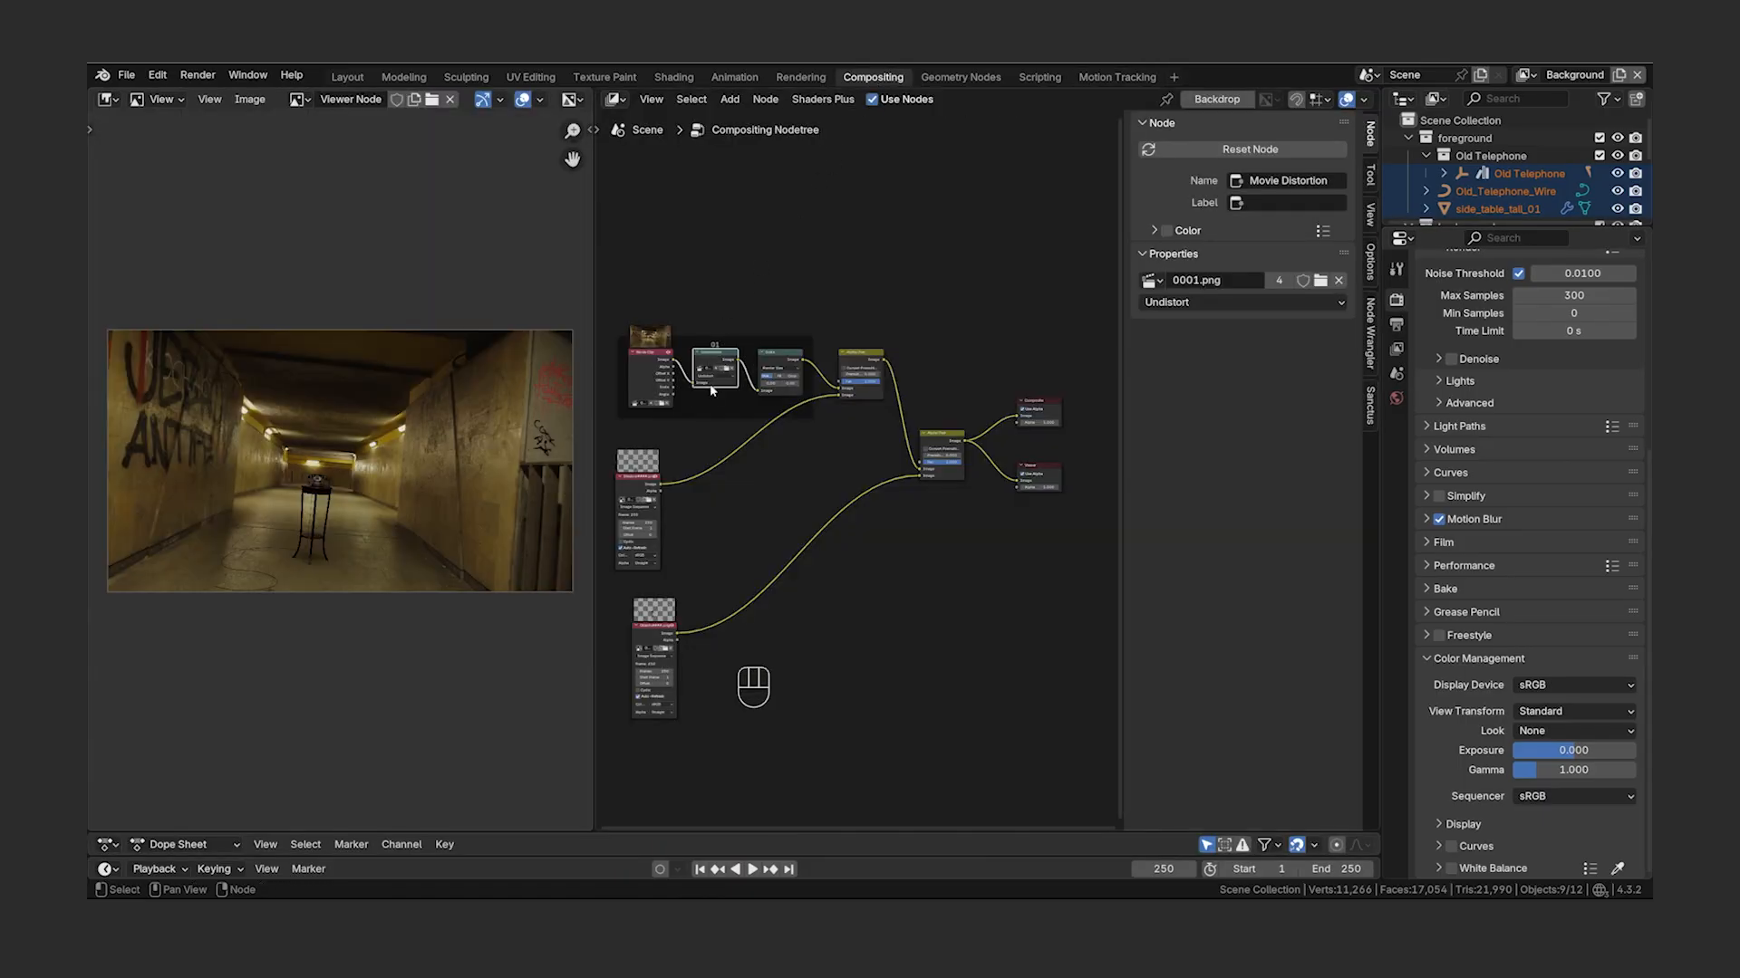
key("m")
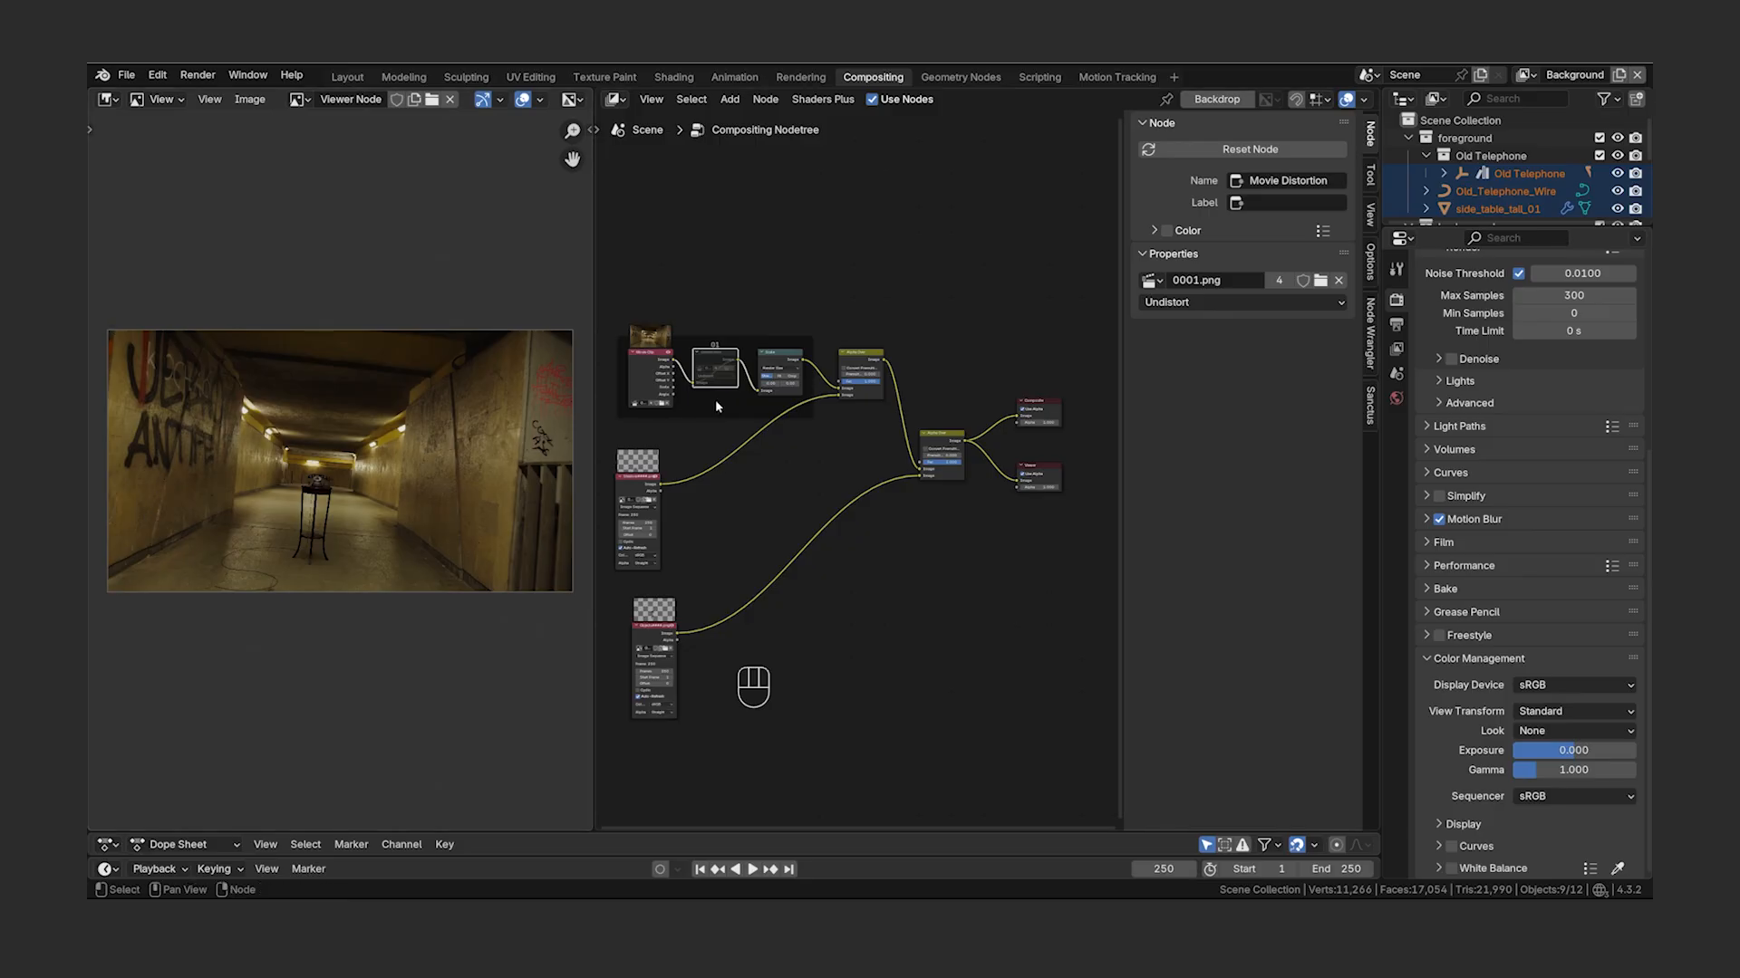
- Unmute the footage's Movie Distortion node and set its mode to Distort
key("m")
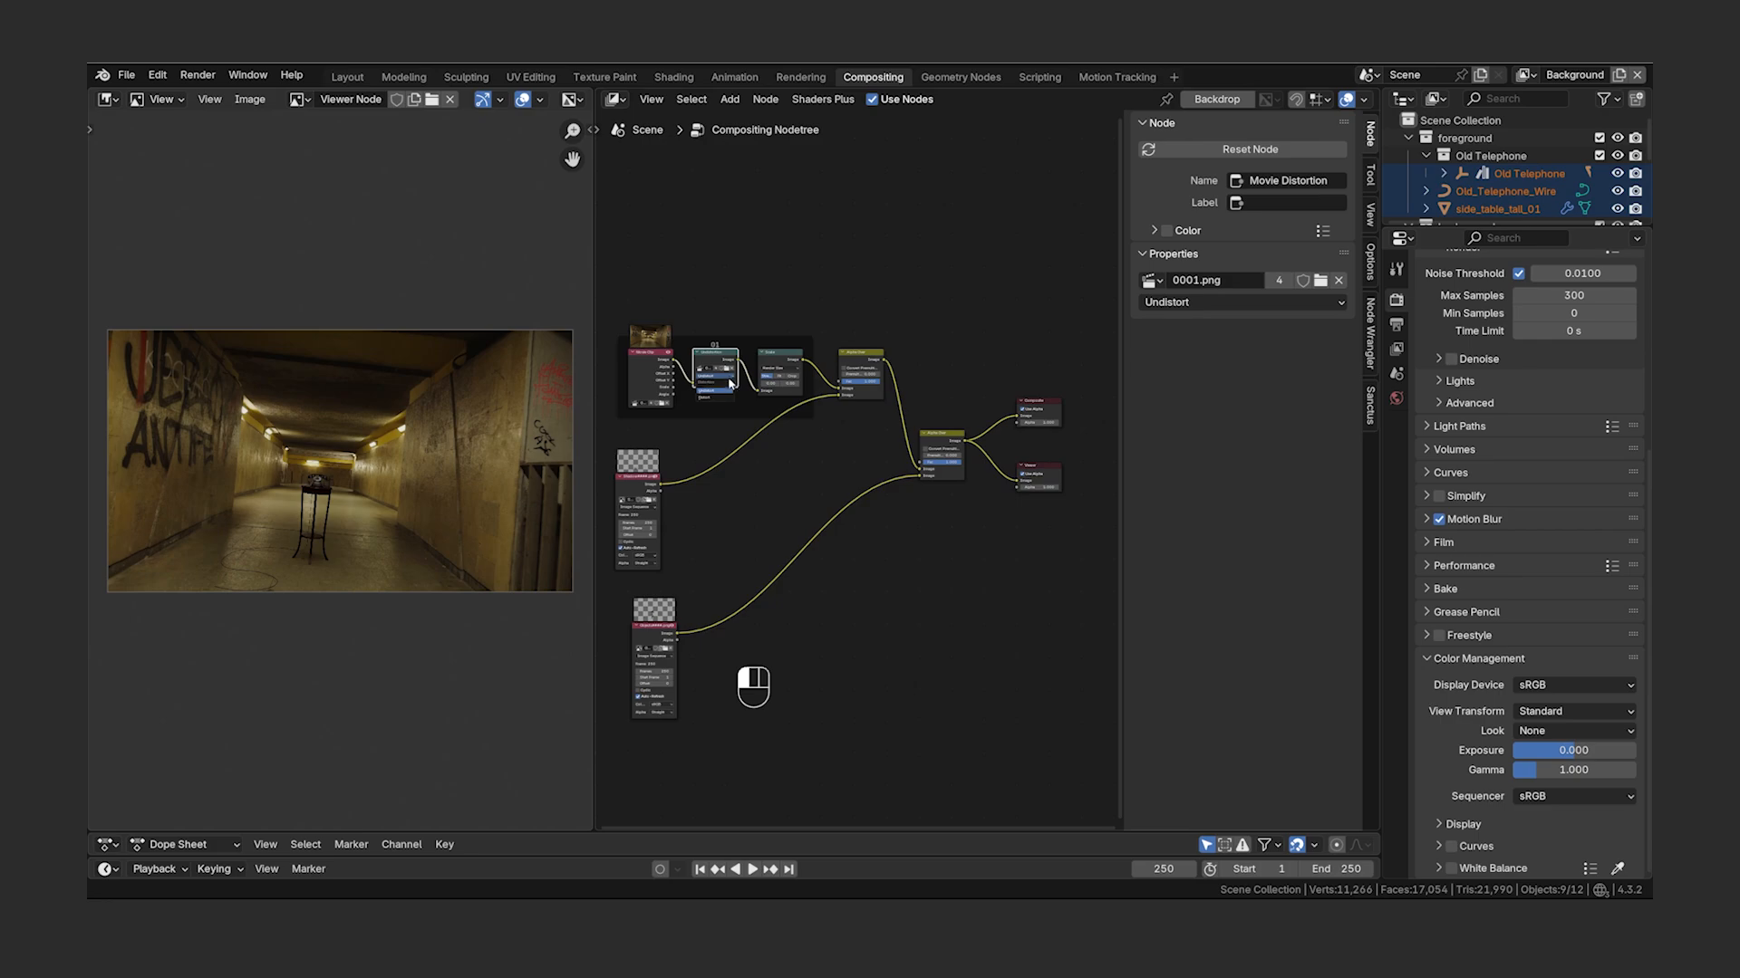
left_click(726, 384)
left_click(721, 398)
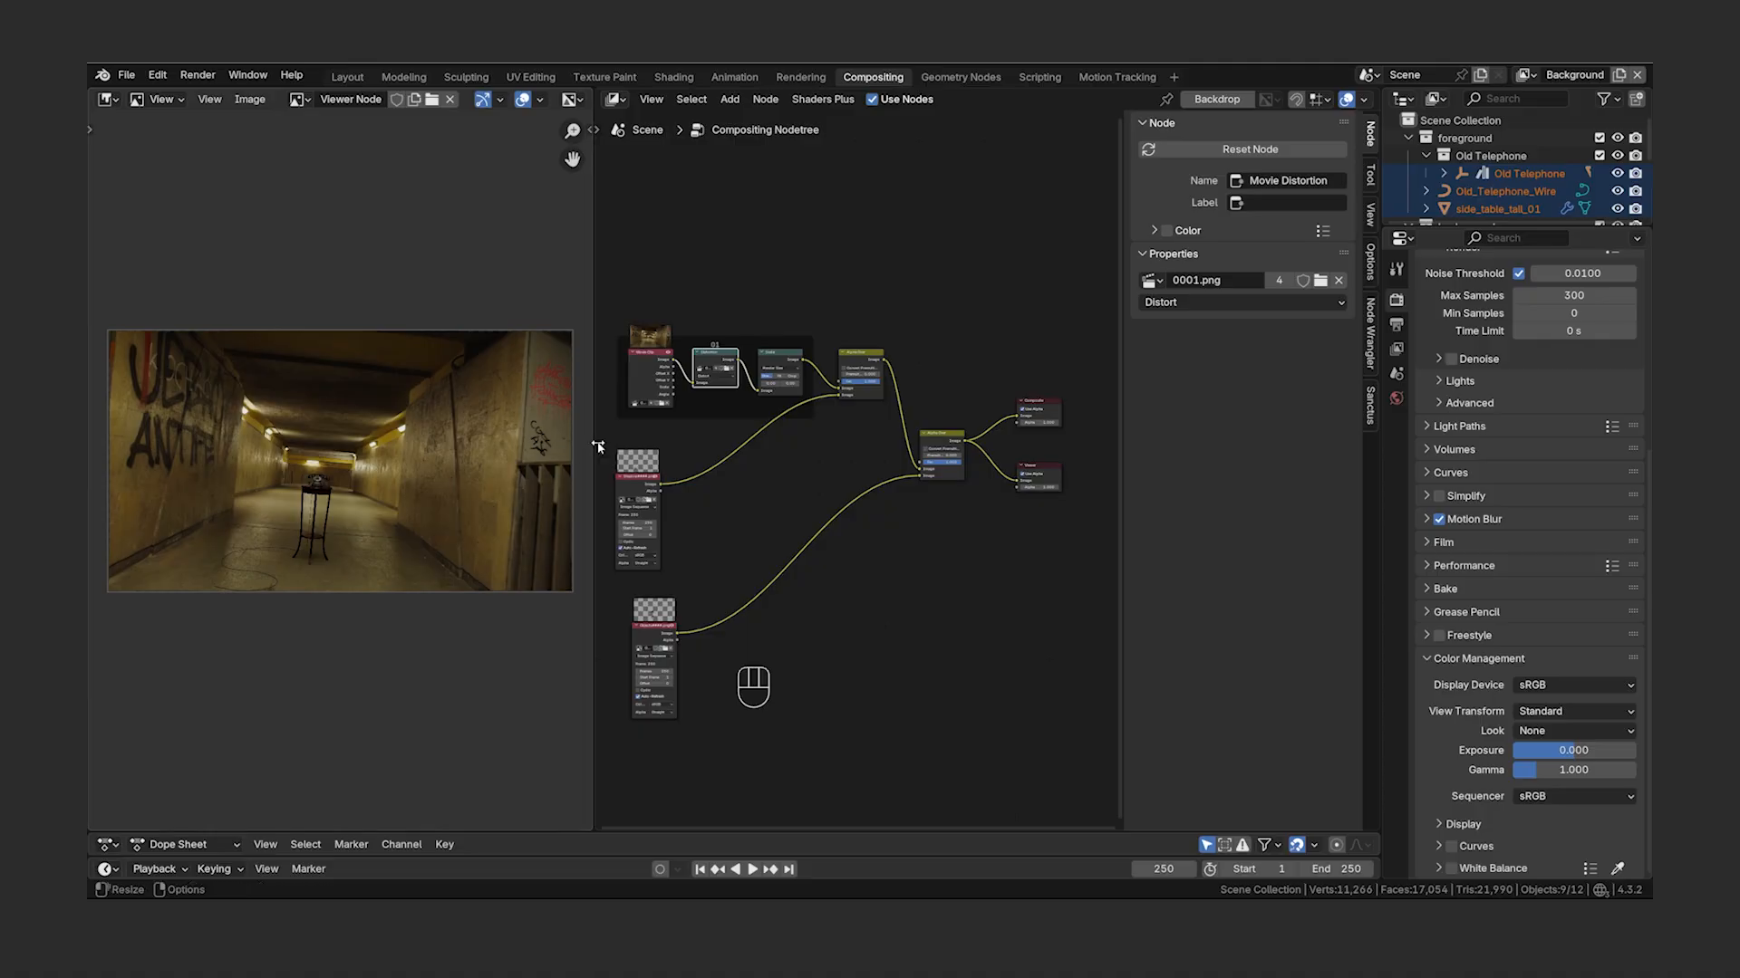
- Compare the composite, including the image's outer edge, with the Movie Distortion node muted and unmuted
key("m")
key("m")
key("m")
key("m")
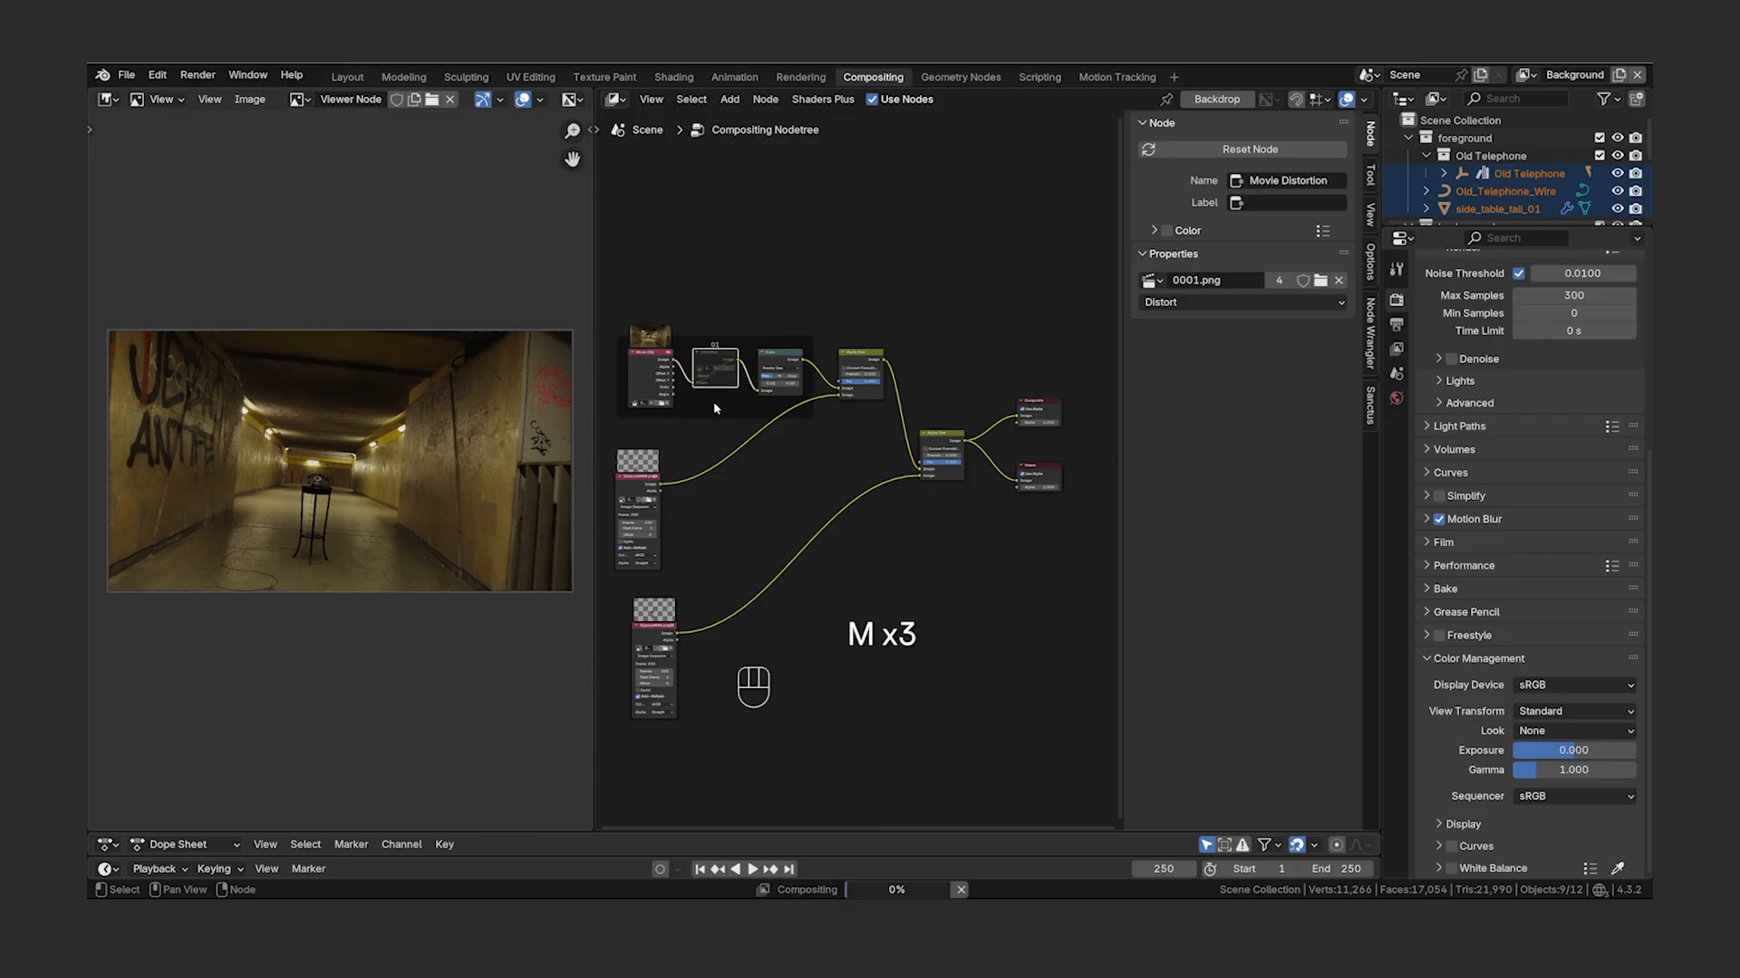
scroll(536, 451, "up", 7)
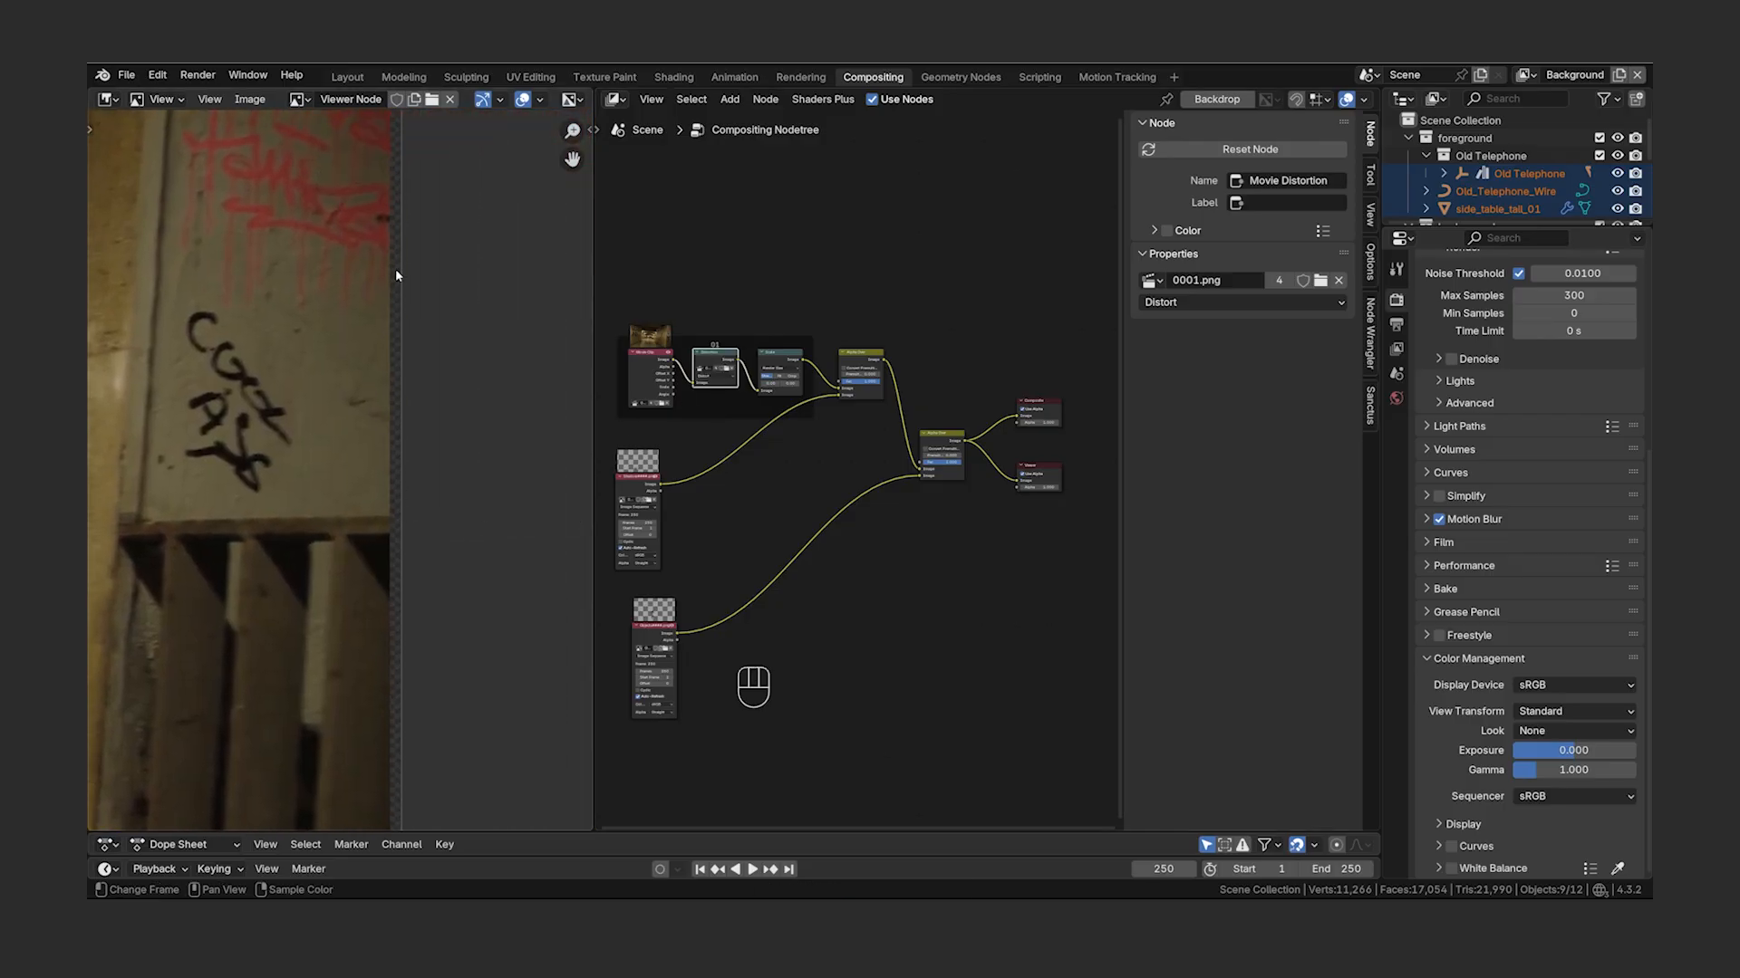
key("m")
key("m")
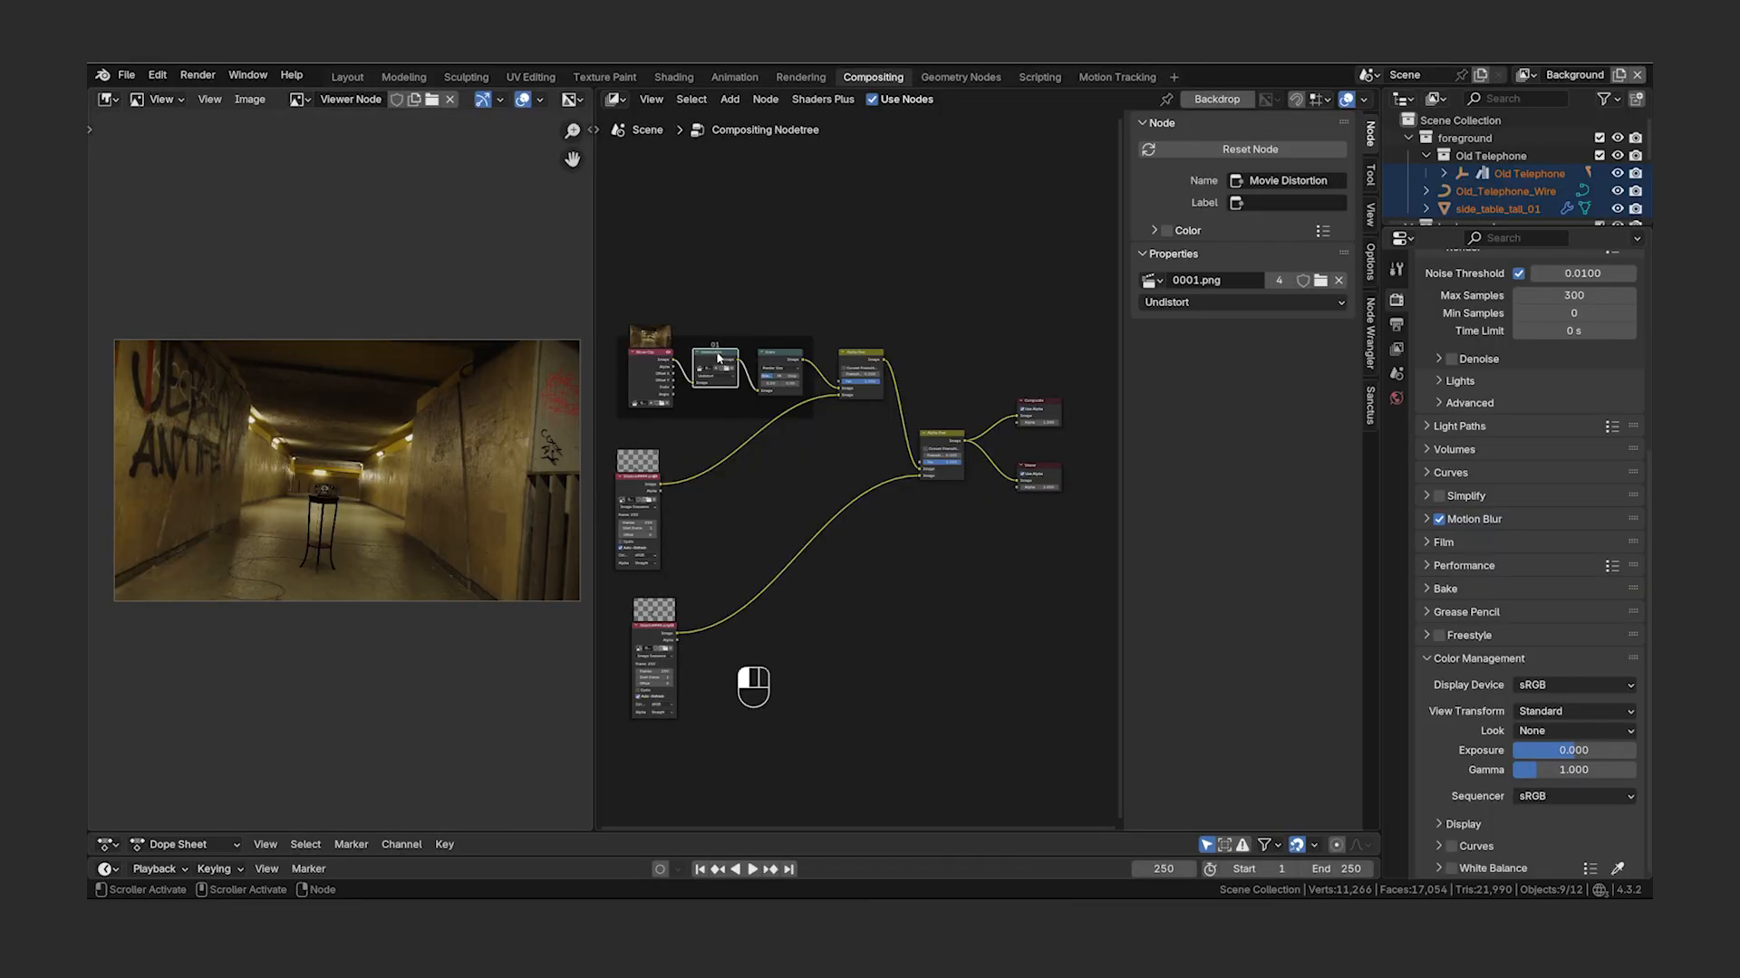
- Try deleting the footage's Movie Distortion node while keeping its link, and undo the deletion
key("ctrl+x")
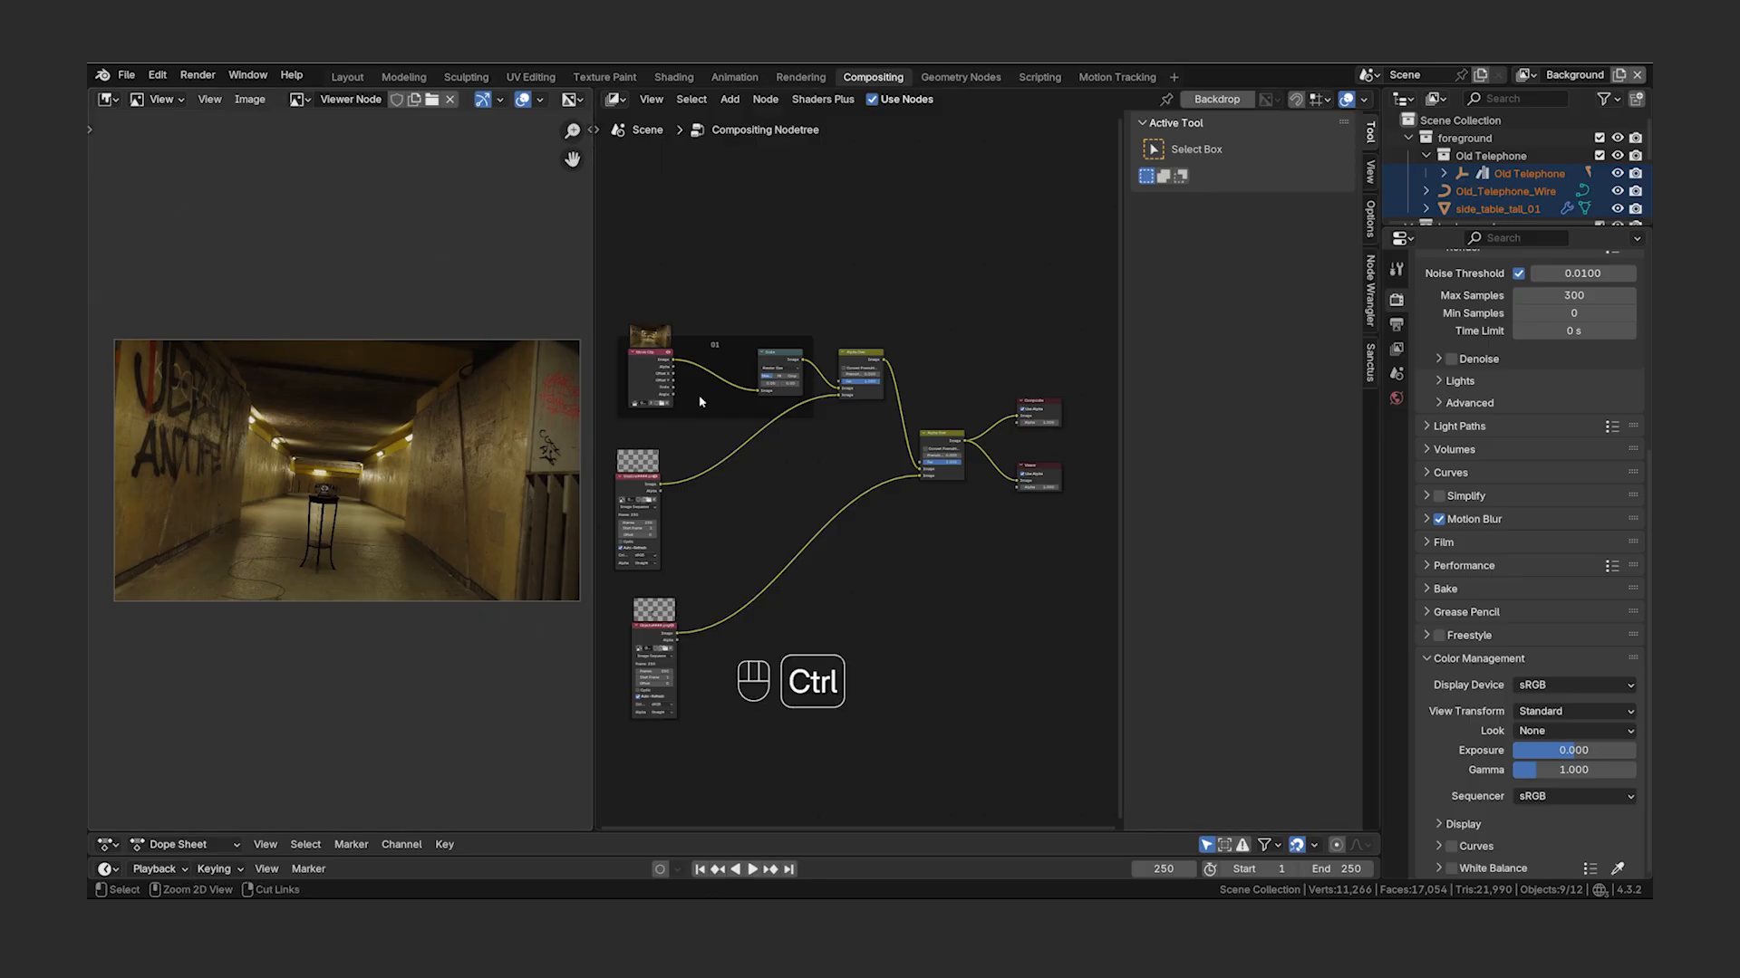
key("ctrl+z")
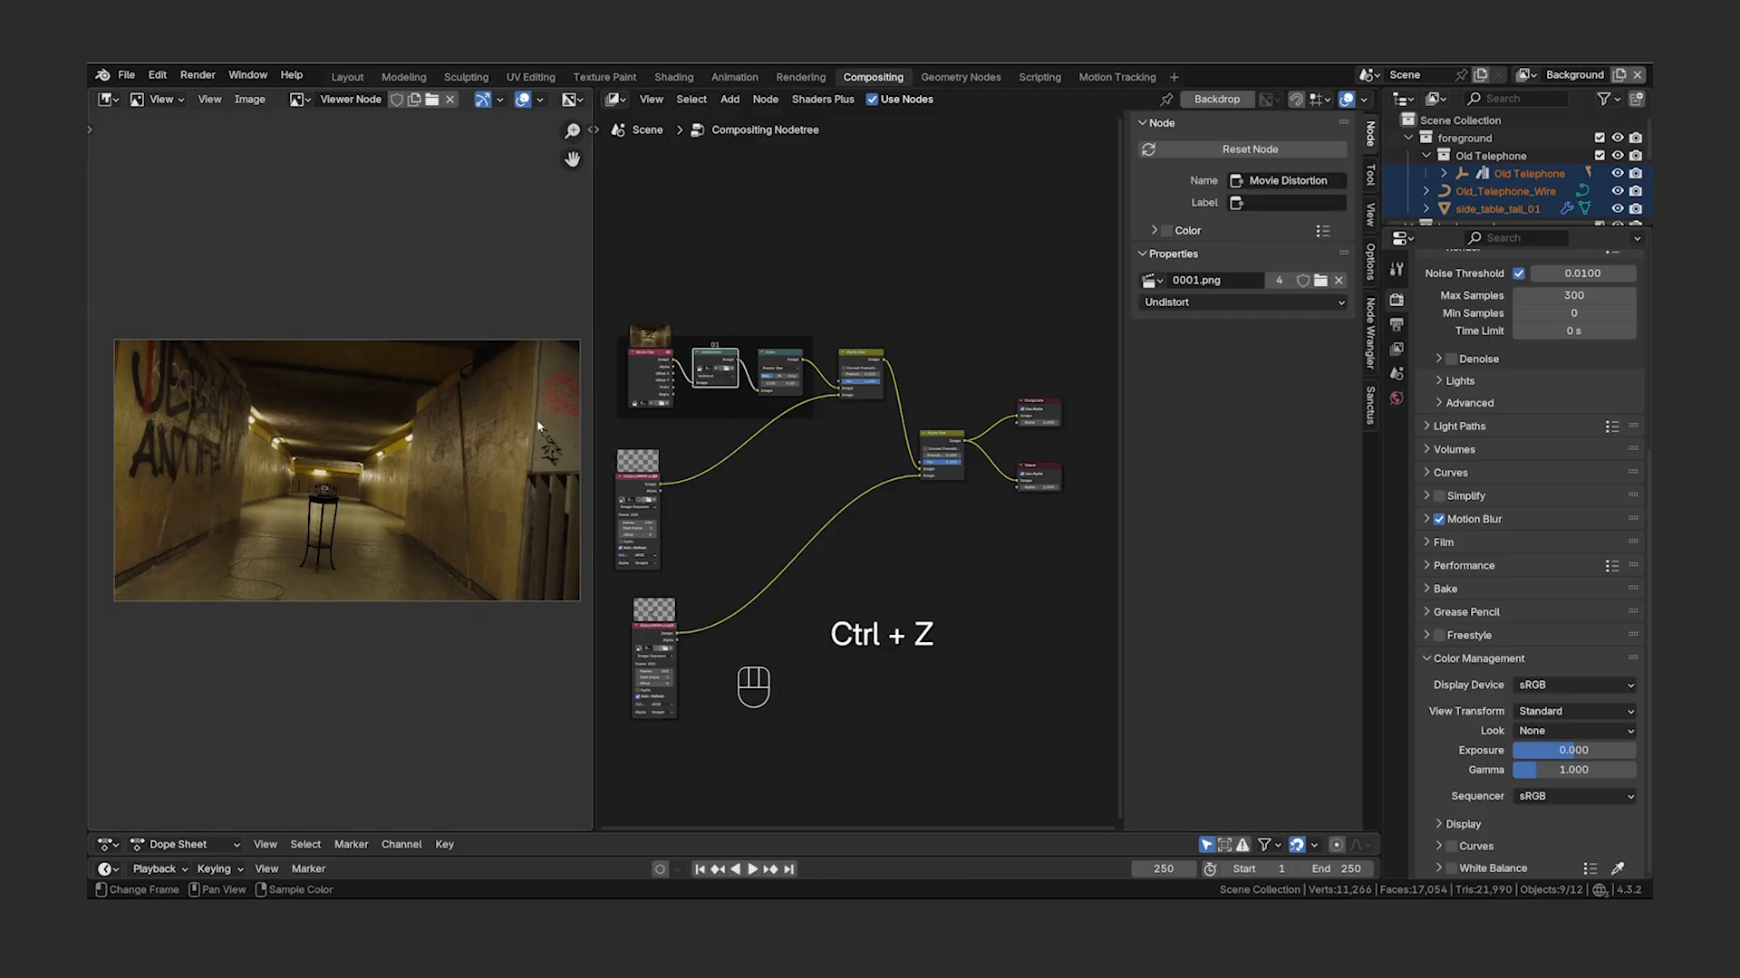
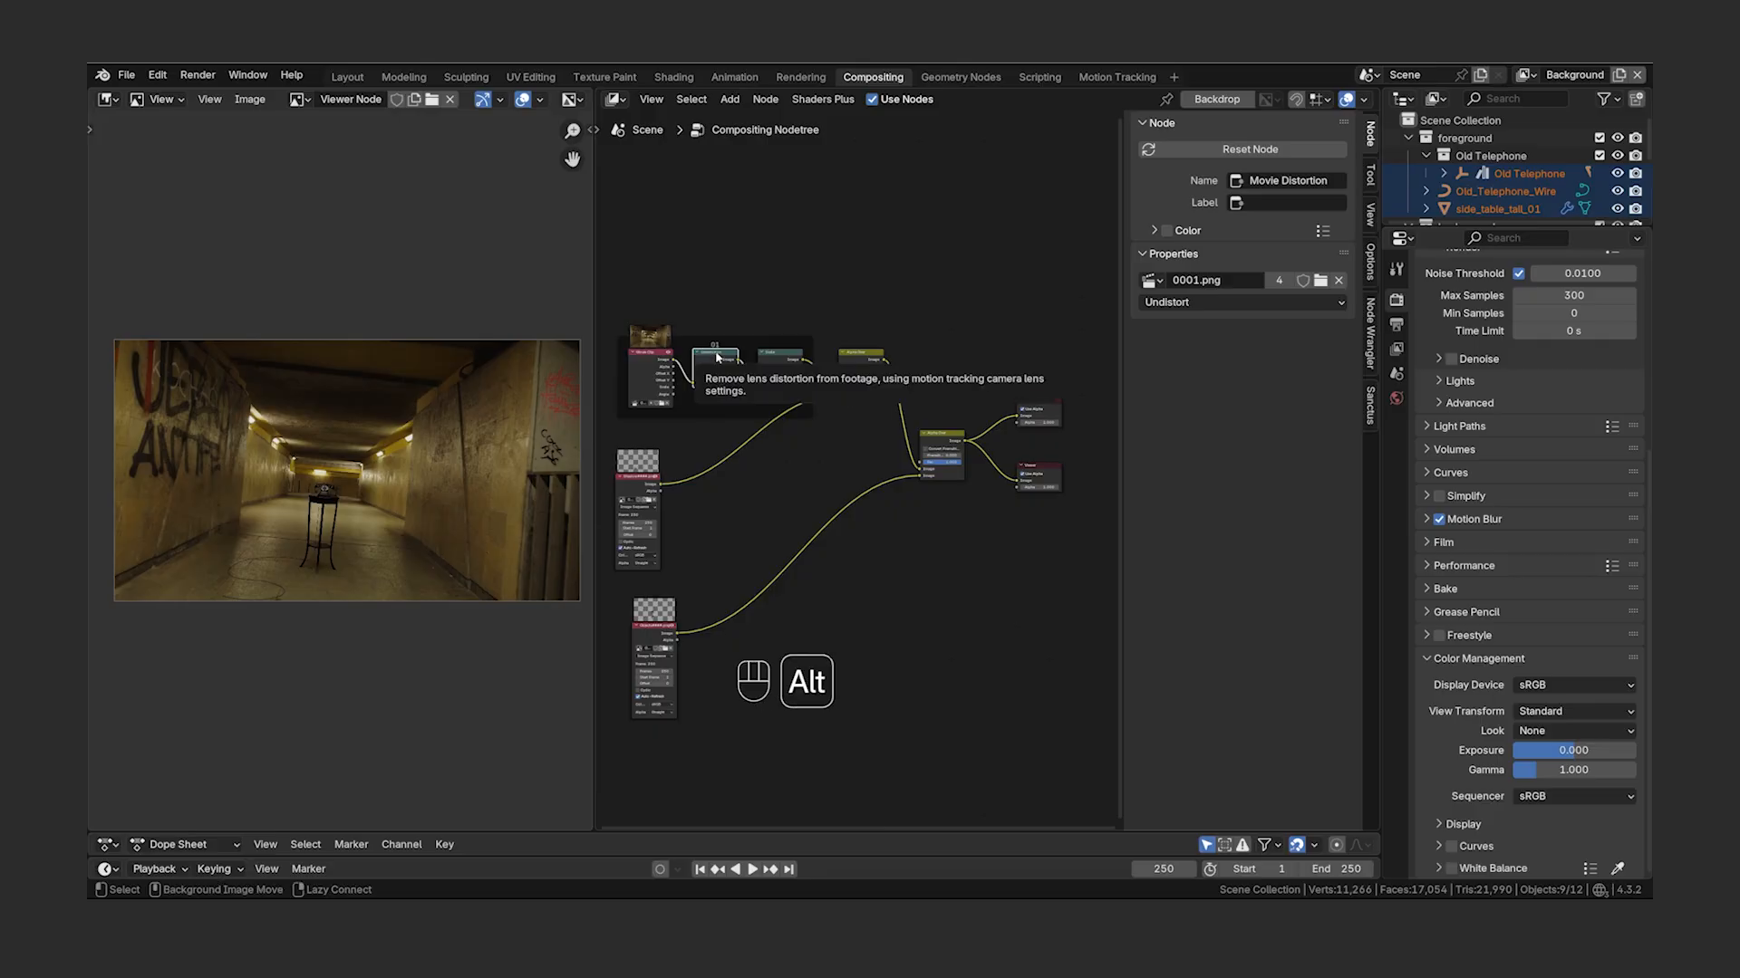
- Detach the Movie Distortion node from the footage, insert it between the lower image sequence and the last Alpha Over, and set it to Distort
left_click_drag(716, 358, 746, 604, "alt")
key("alt+p")
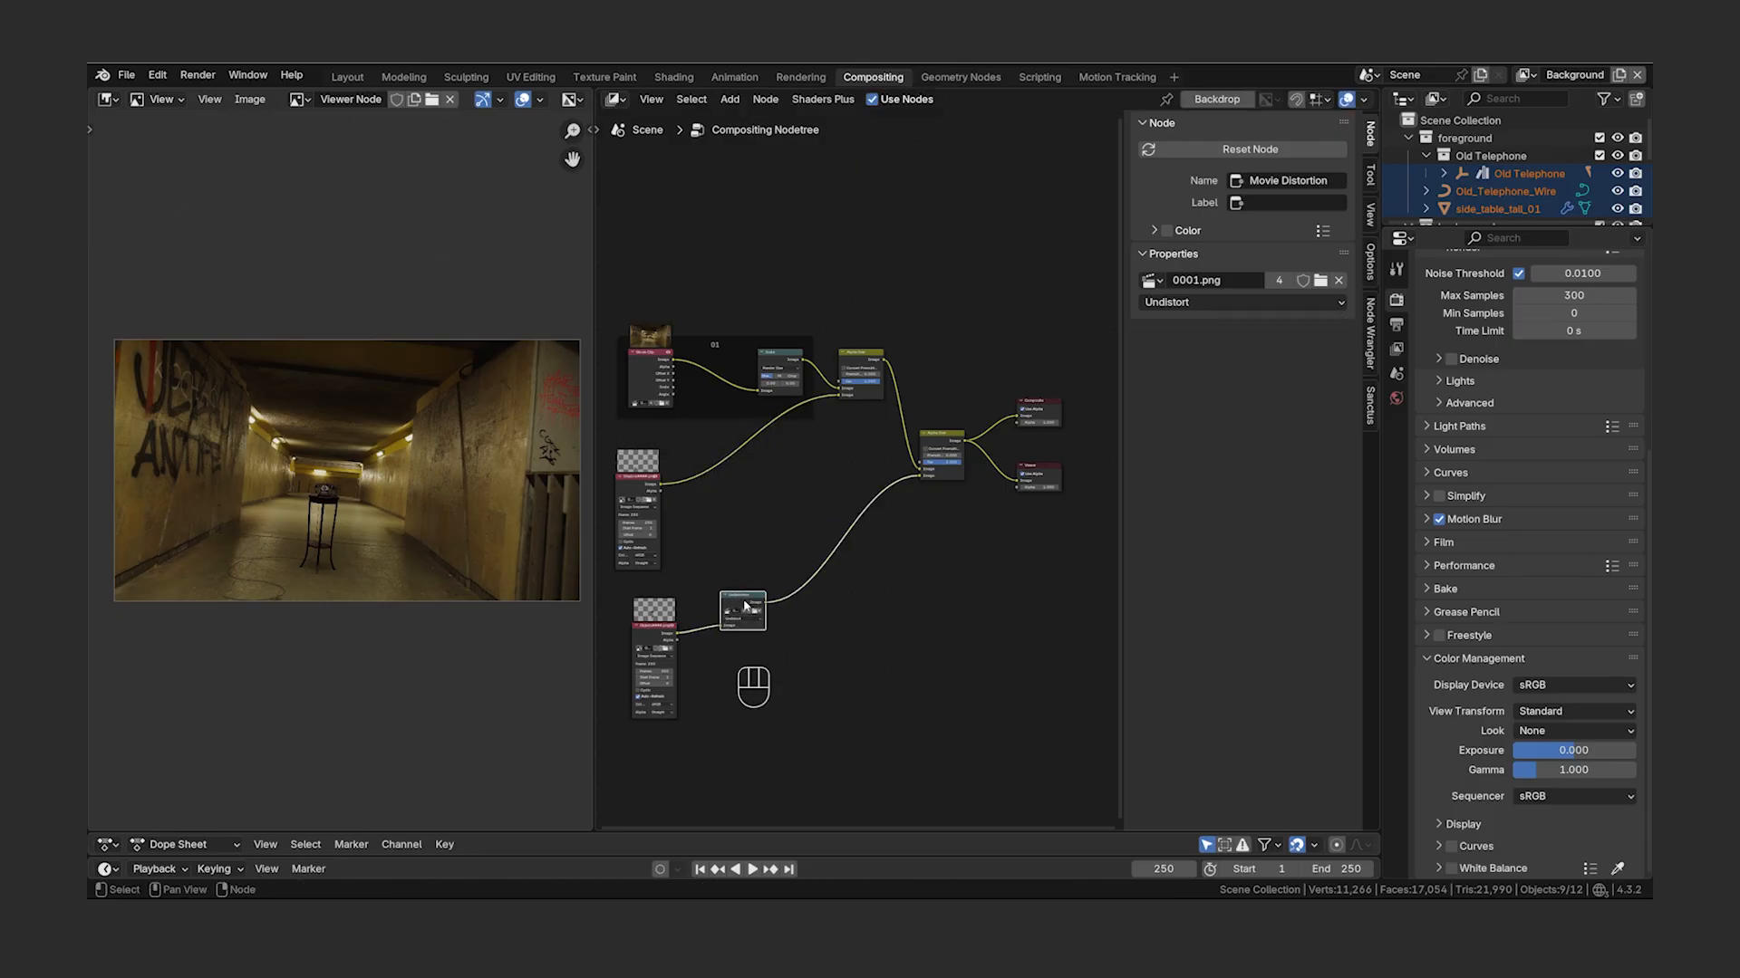
left_click(743, 619)
left_click(743, 638)
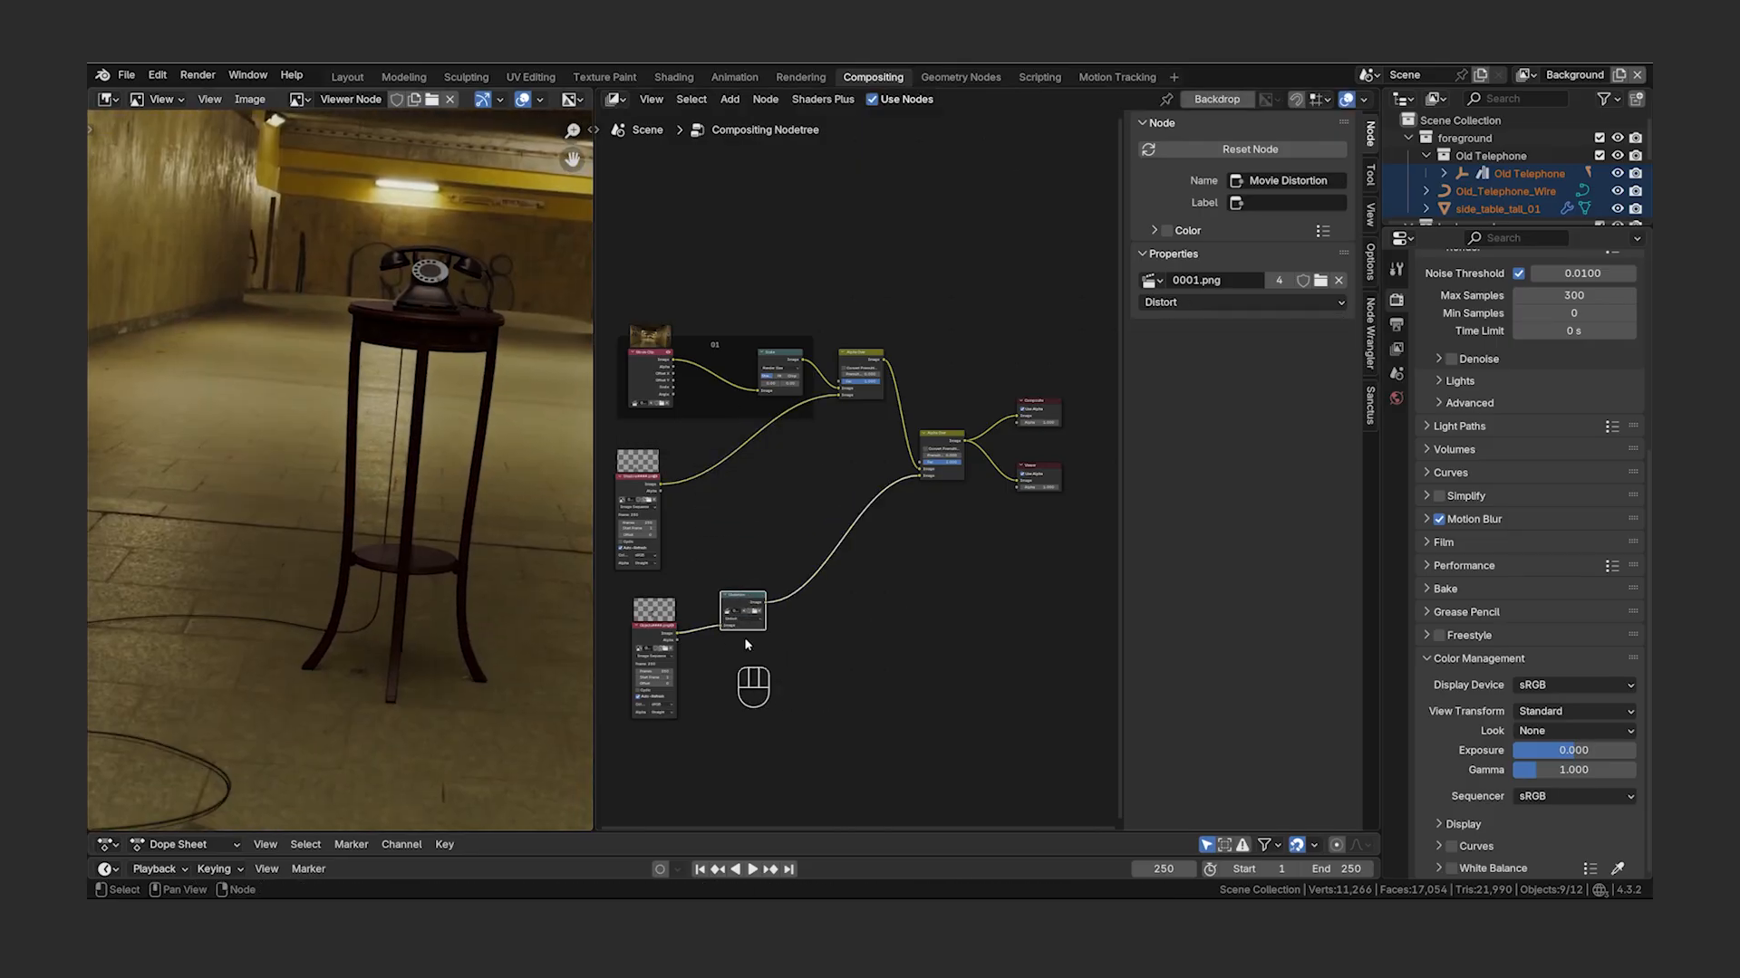
- Compare the telephone and table with the relocated Movie Distortion node muted and unmuted
key("m")
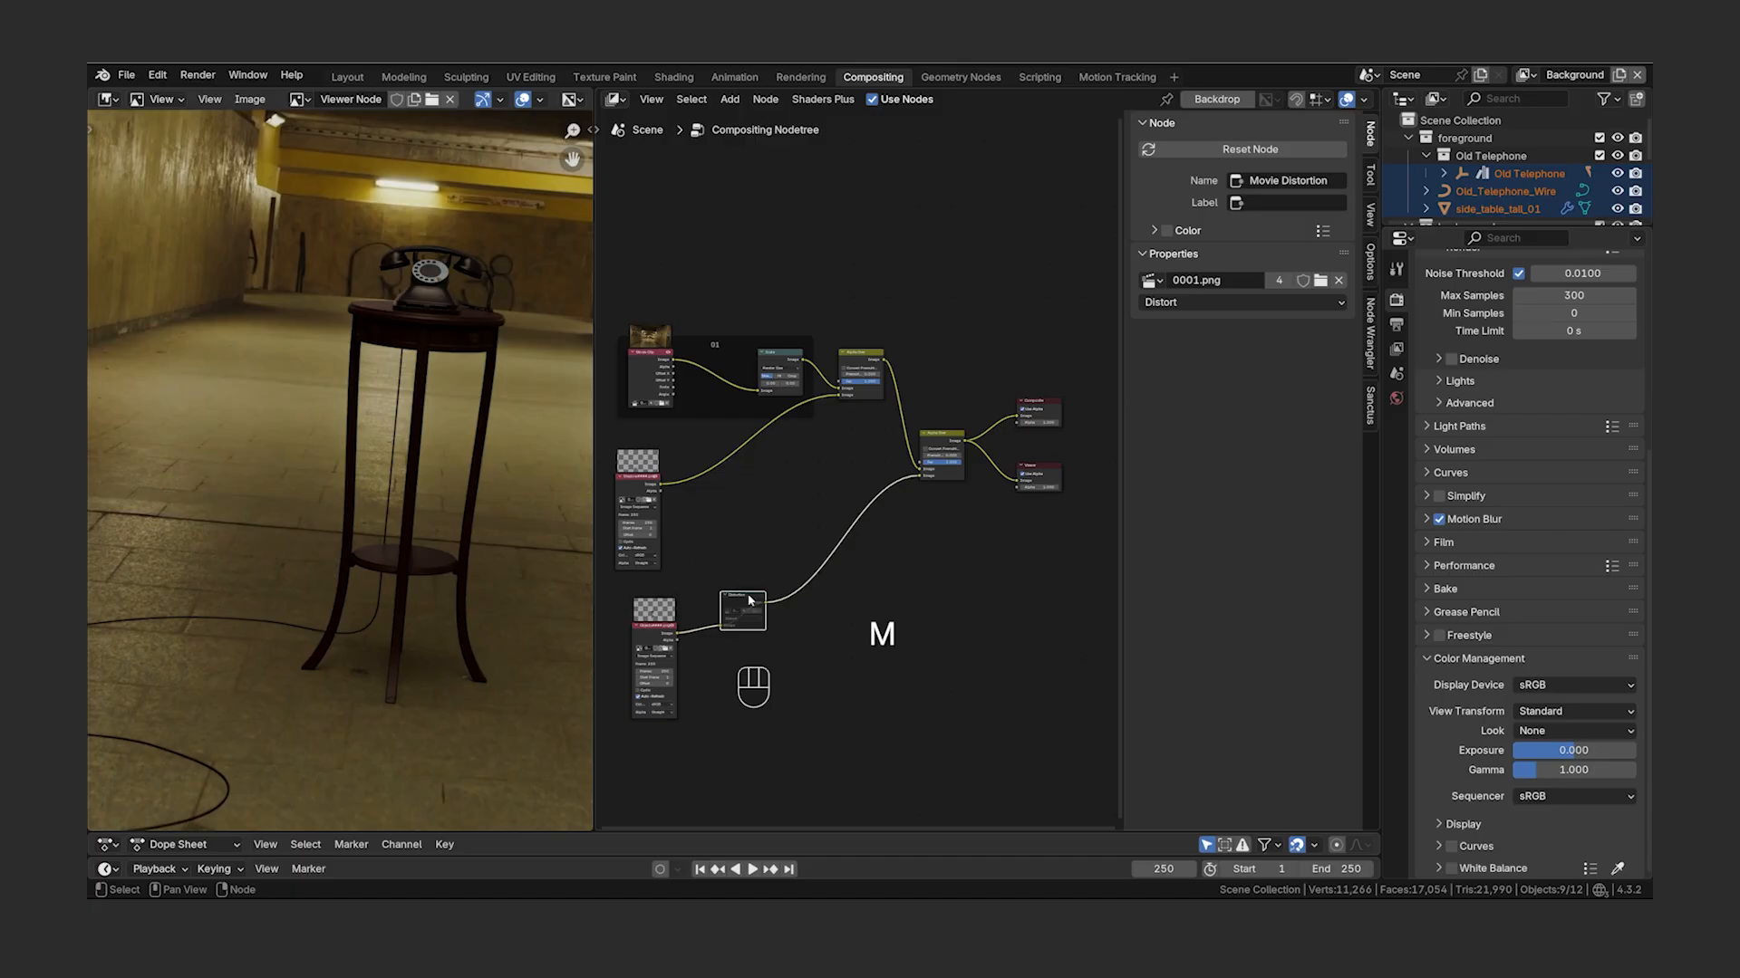
key("m")
key("m")
key("m")
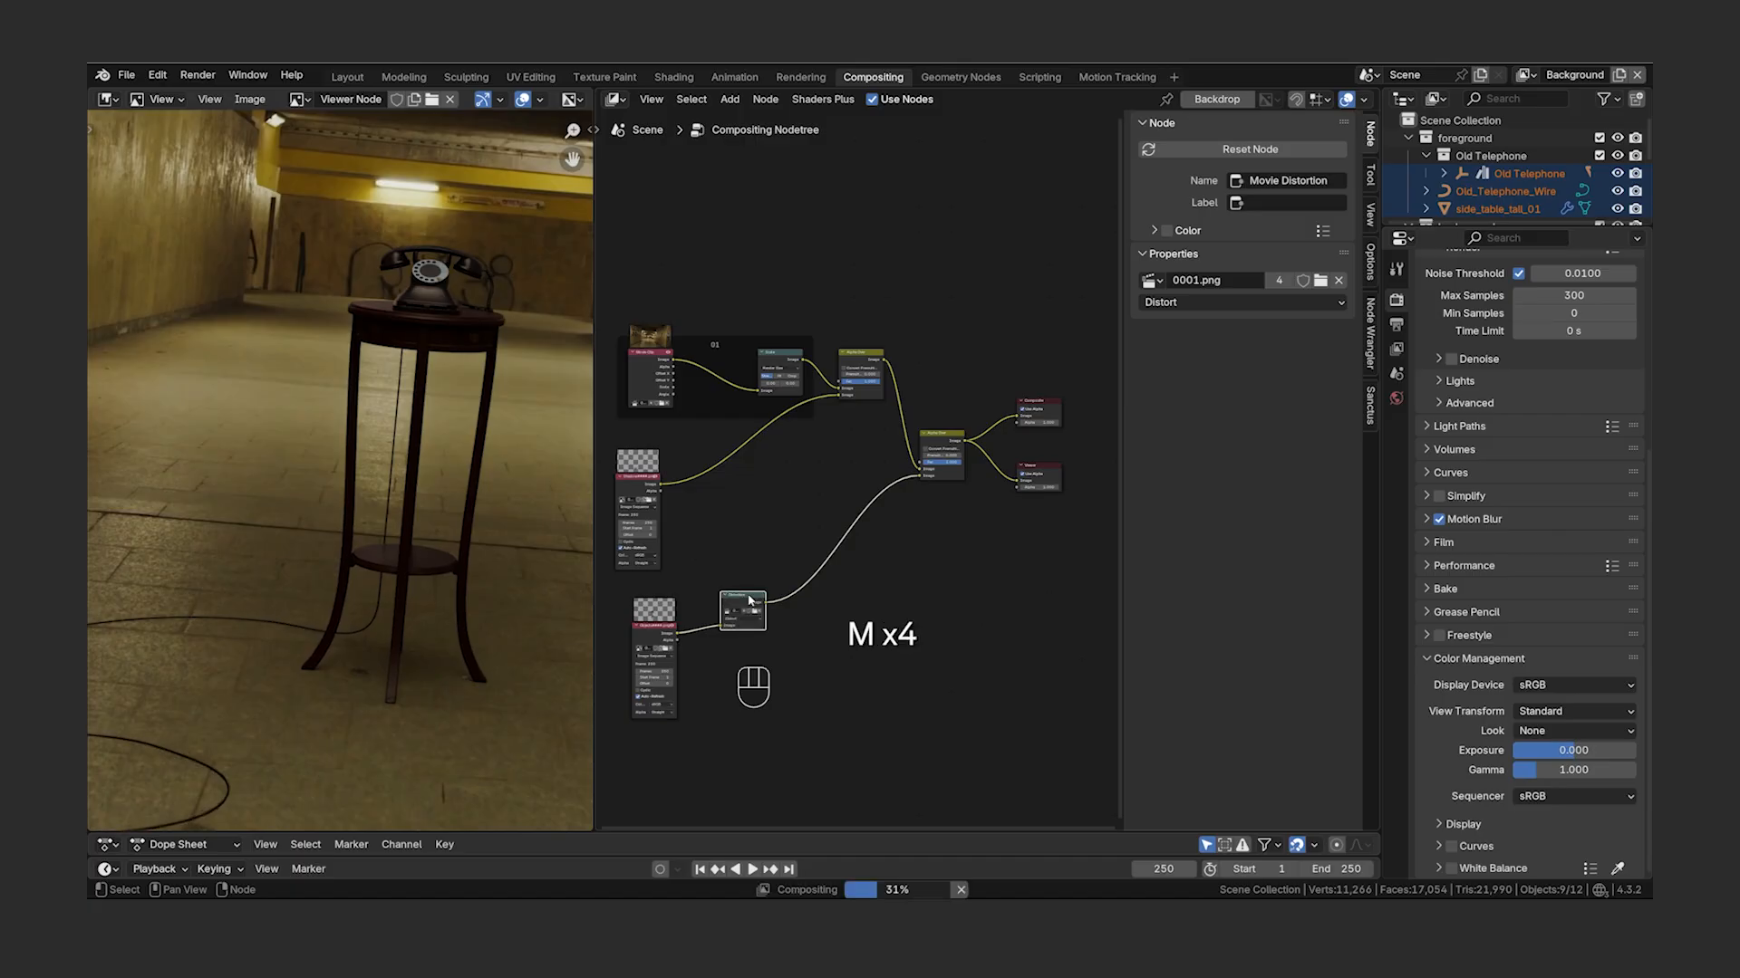
scroll(491, 545, "down", 2)
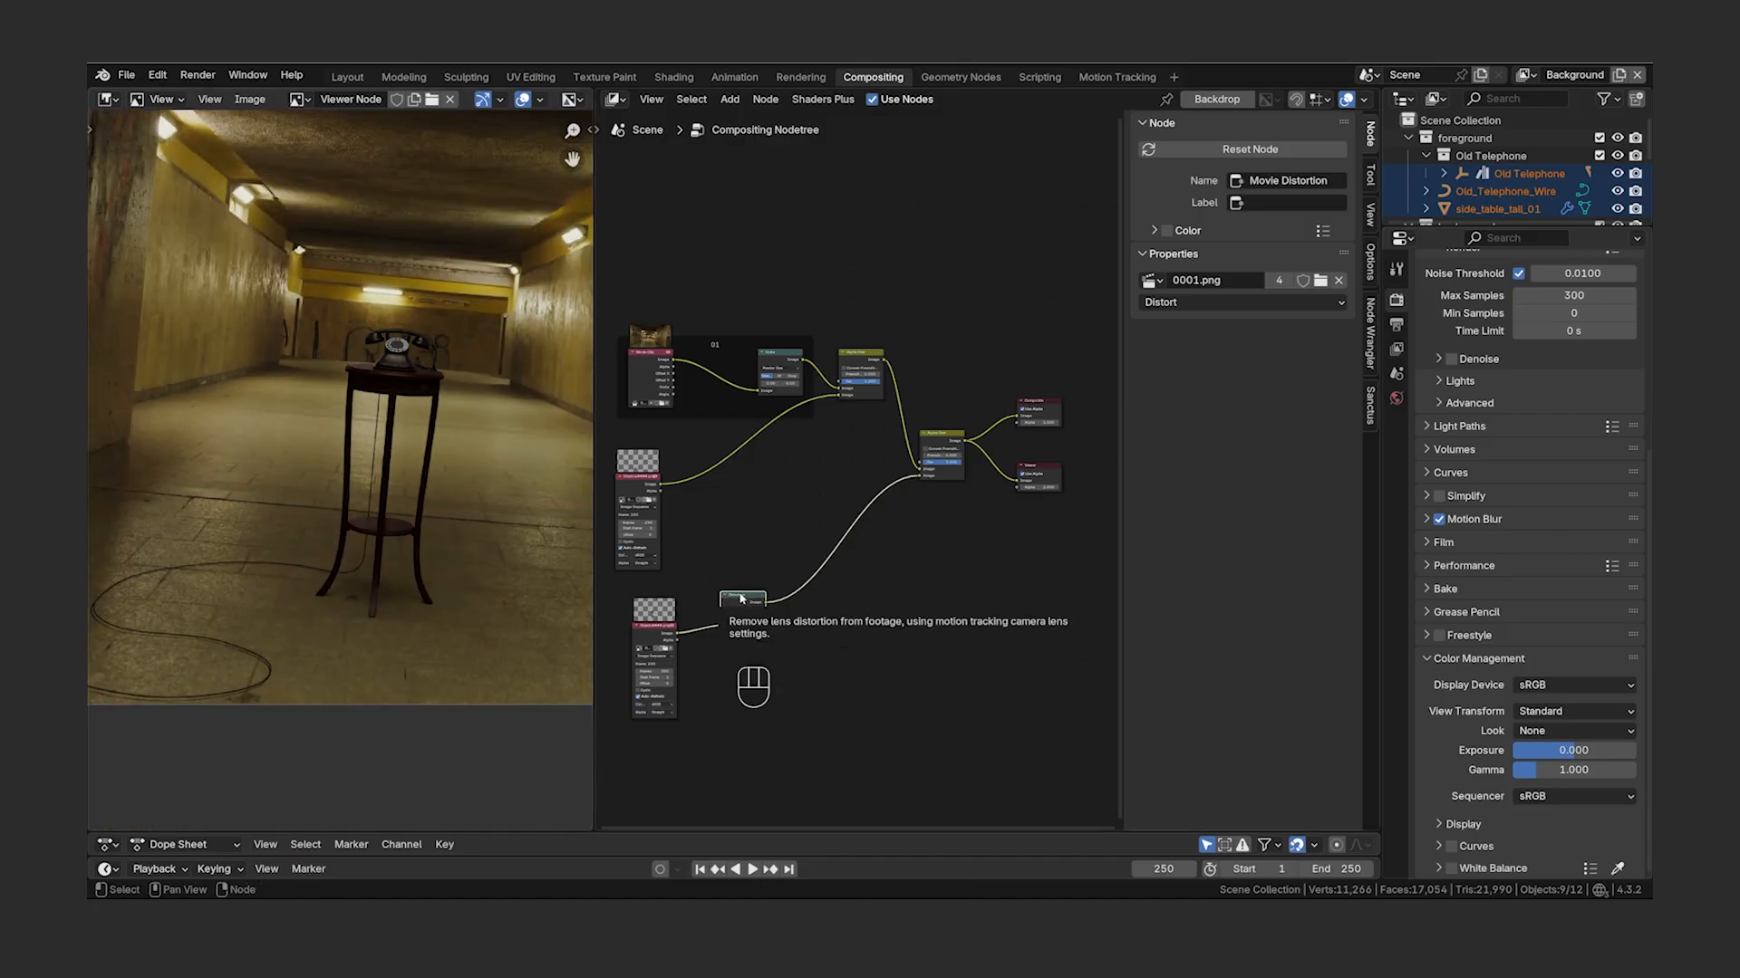
- Duplicate the Movie Distortion node onto the upper image sequence's link to the first Alpha Over, and check its effect by toggling mute
key("shift+d")
left_click(714, 458)
key("m")
key("m")
key("m")
key("m")
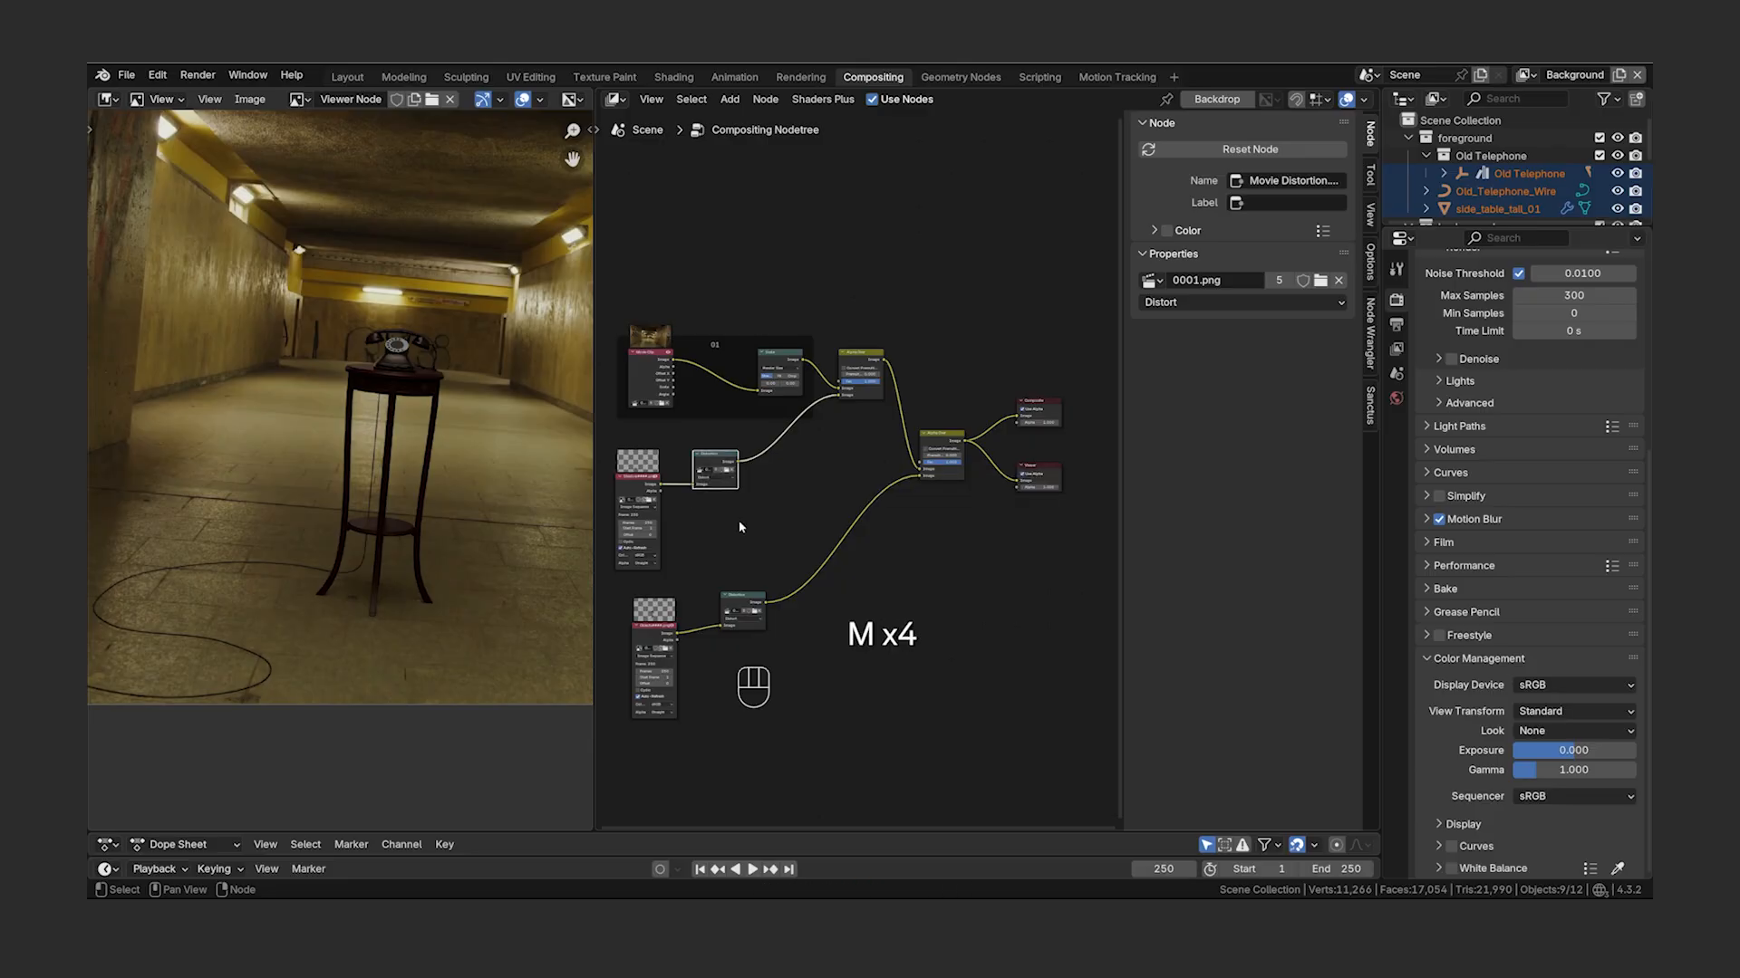
- Compare the composite with both Movie Distortion nodes muted and unmuted, leaving them active and deselected
left_click(742, 609, "shift")
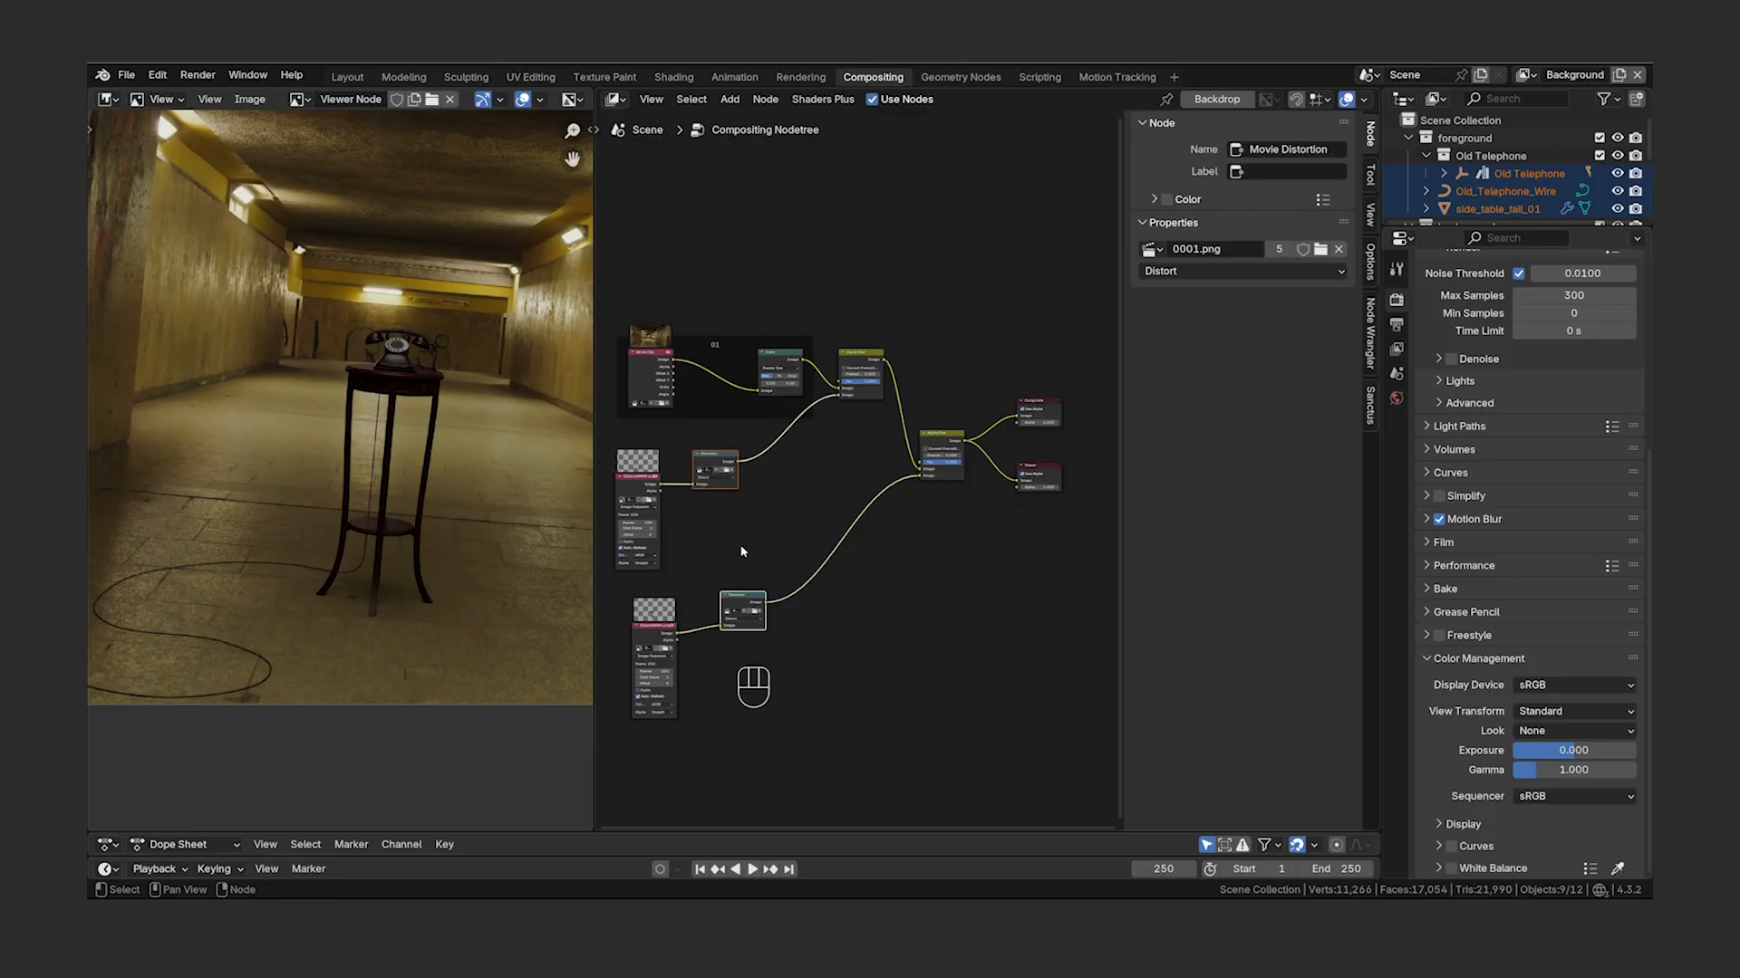
key("m")
key("m")
key("m")
key("m")
left_click(741, 550)
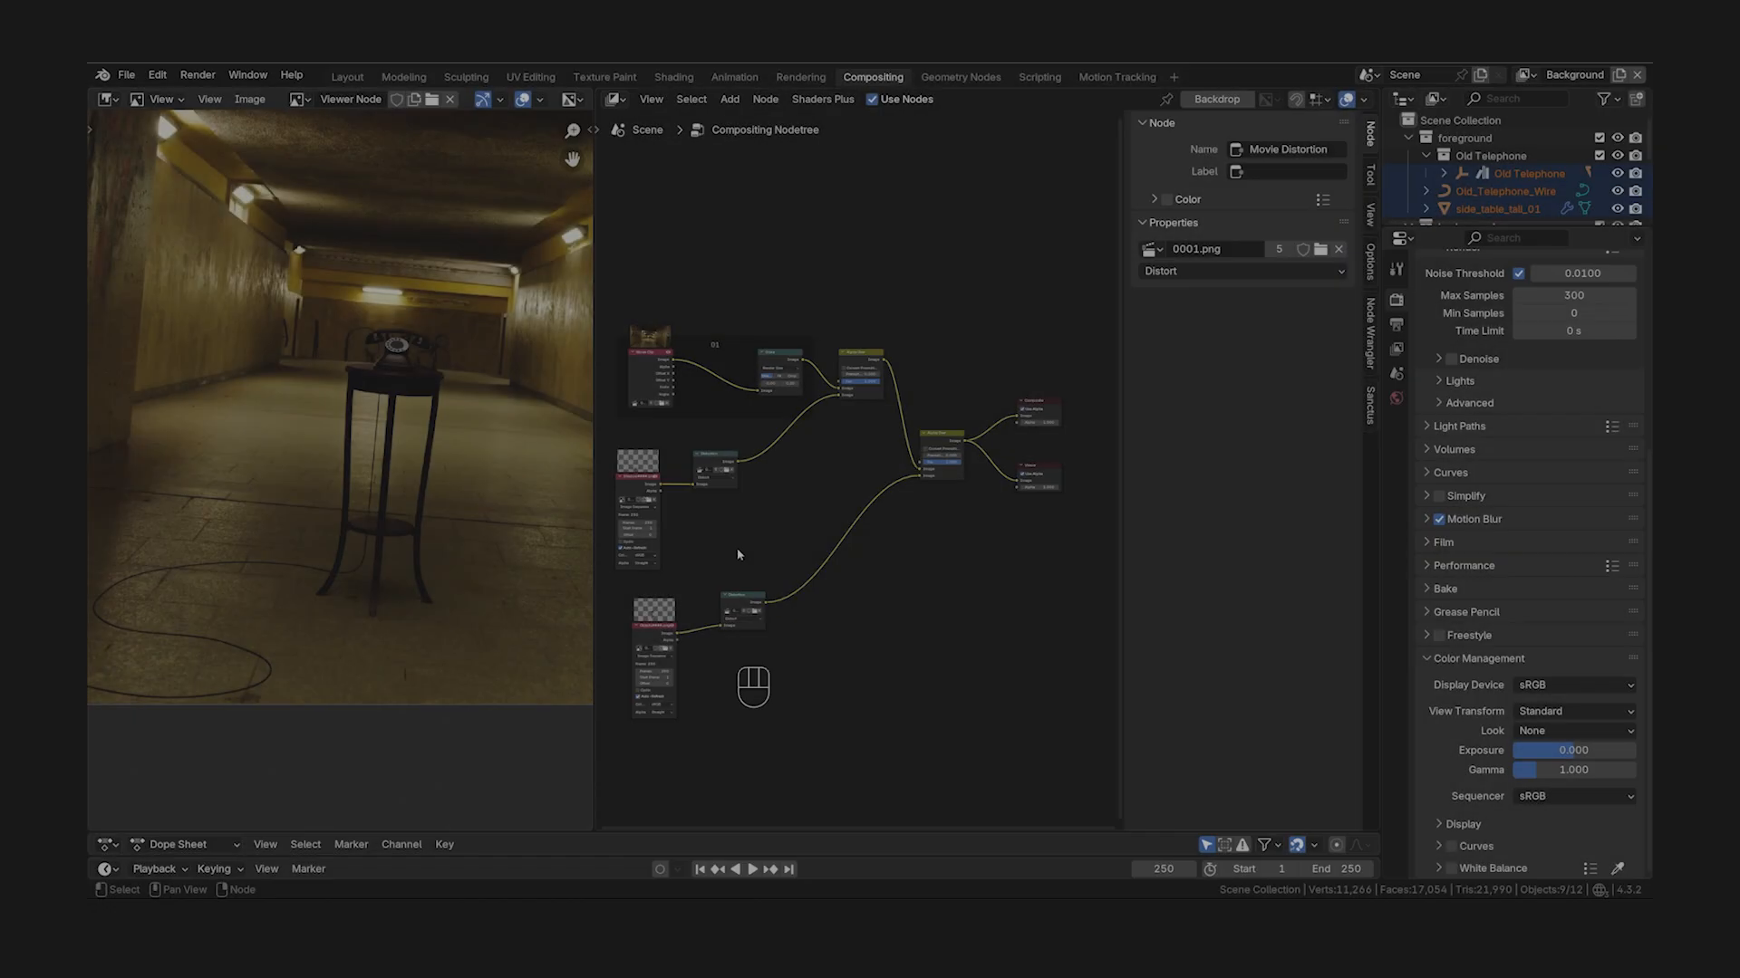
- Hide the node editor's sidebar and add a Color Balance node in the empty space below the final Alpha Over
key("n")
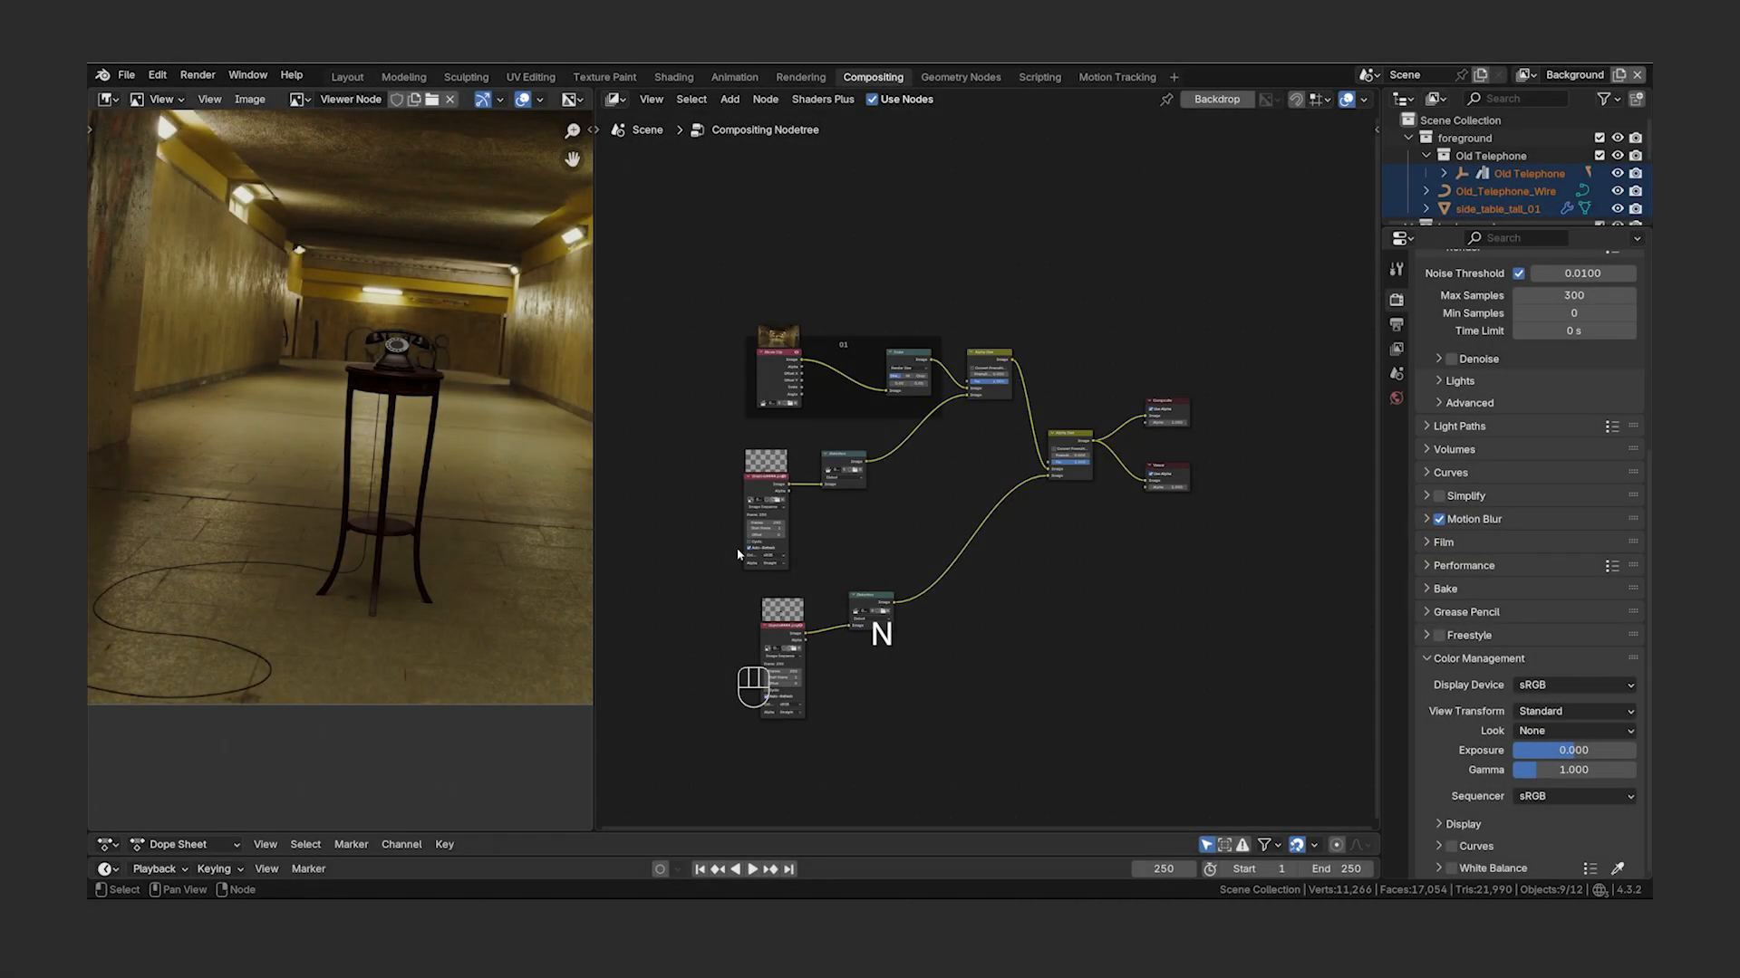
middle_click_drag(1065, 555, 971, 446)
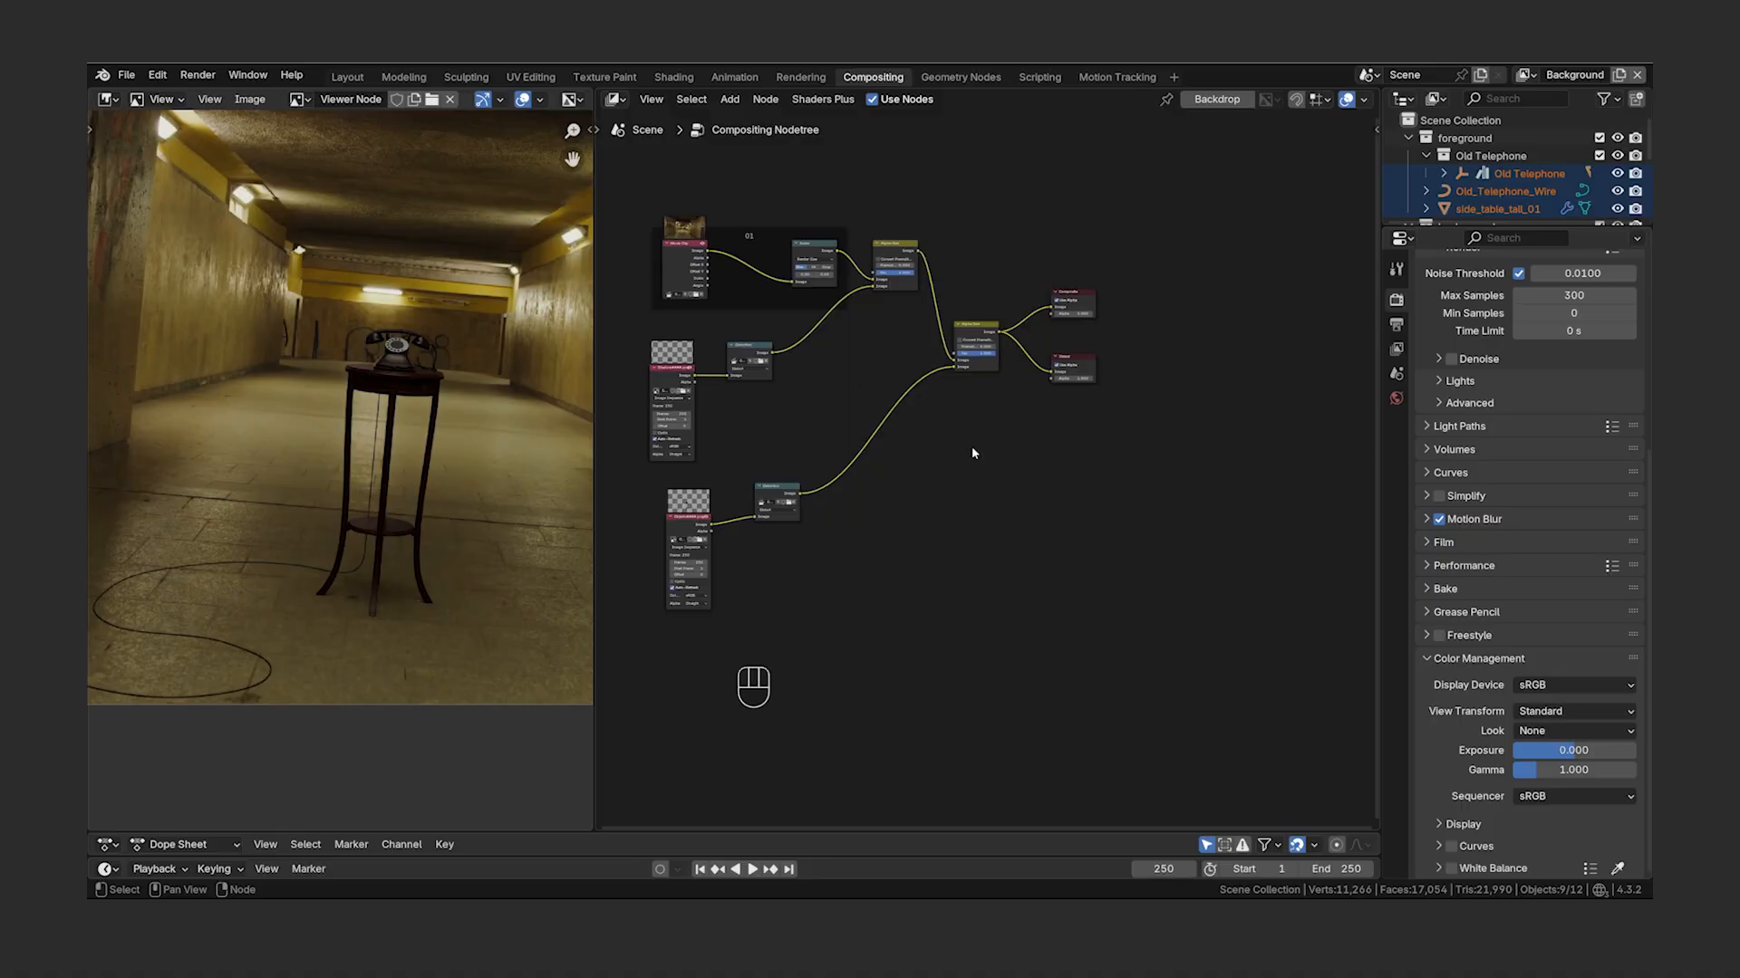
key("shift+a")
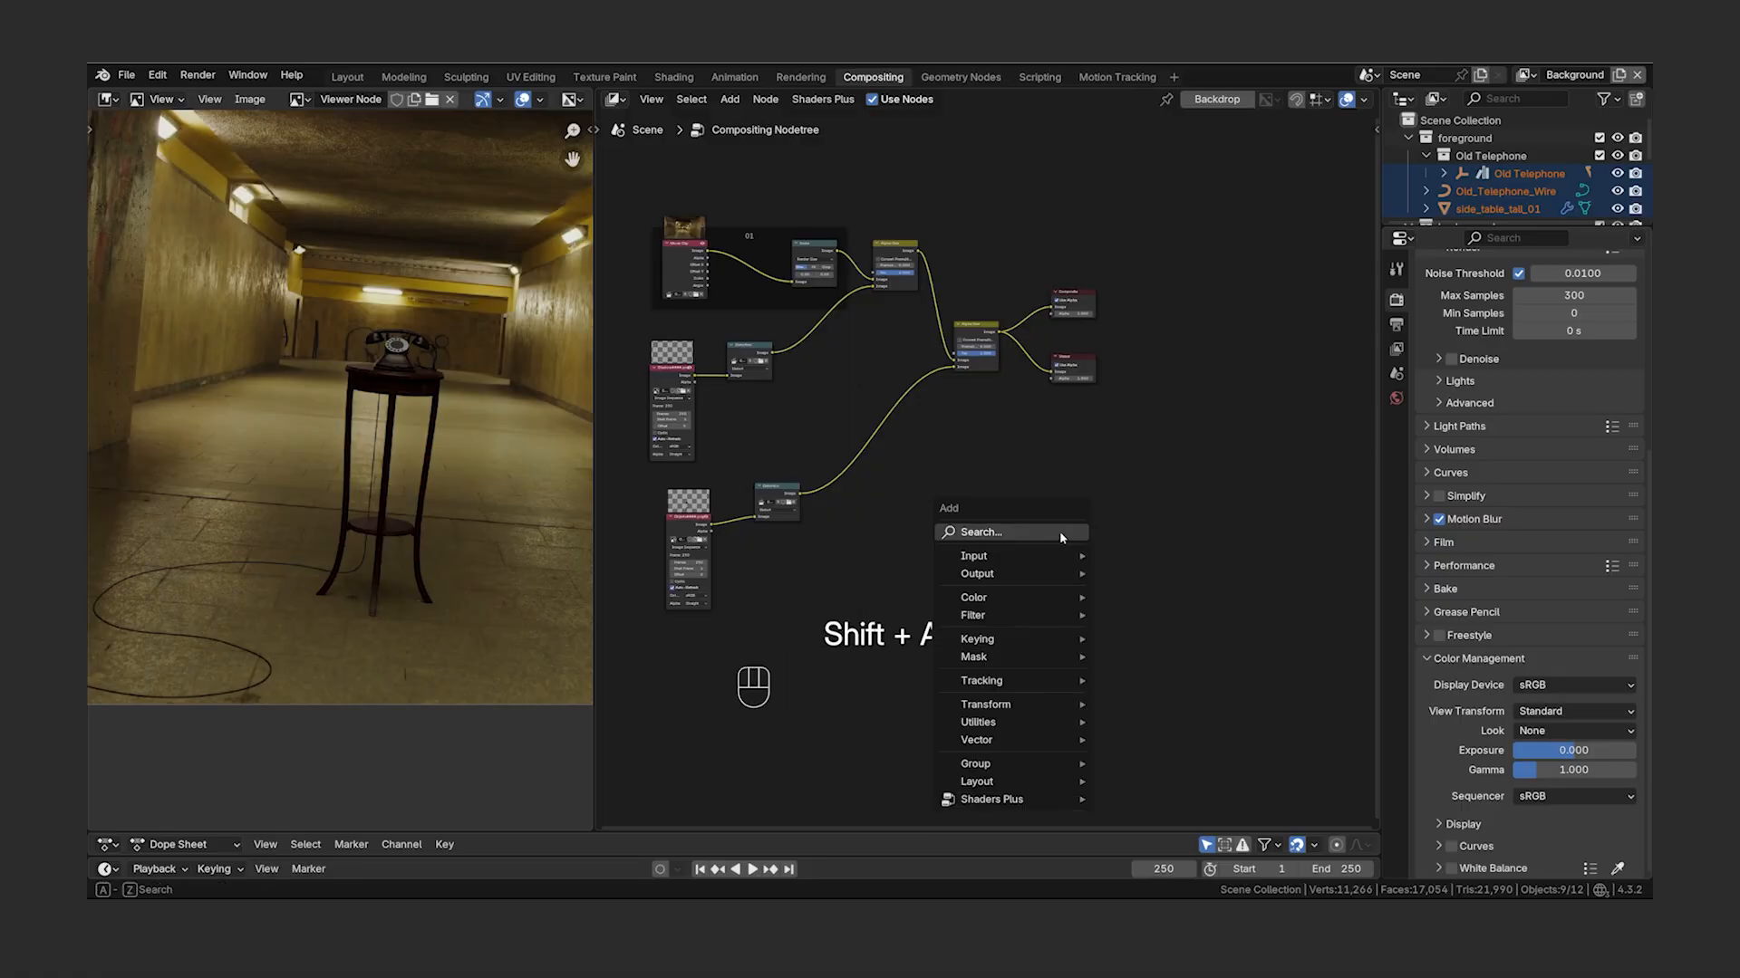
mouse_move(1055, 594)
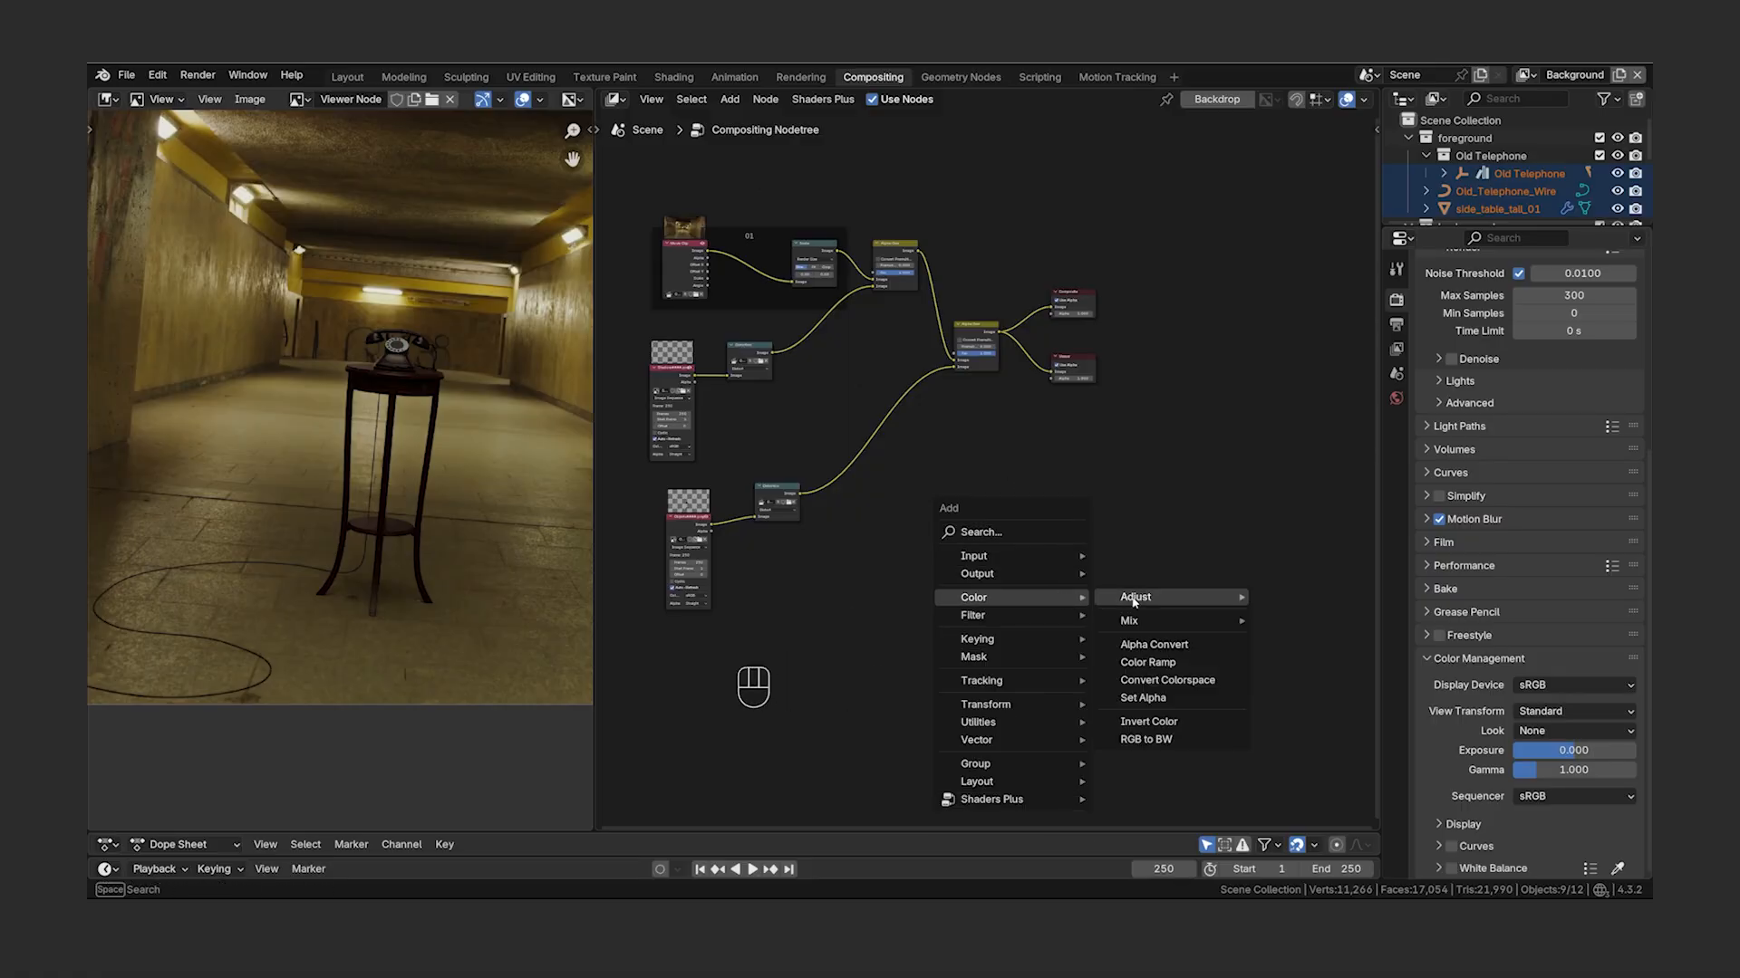
mouse_move(1167, 603)
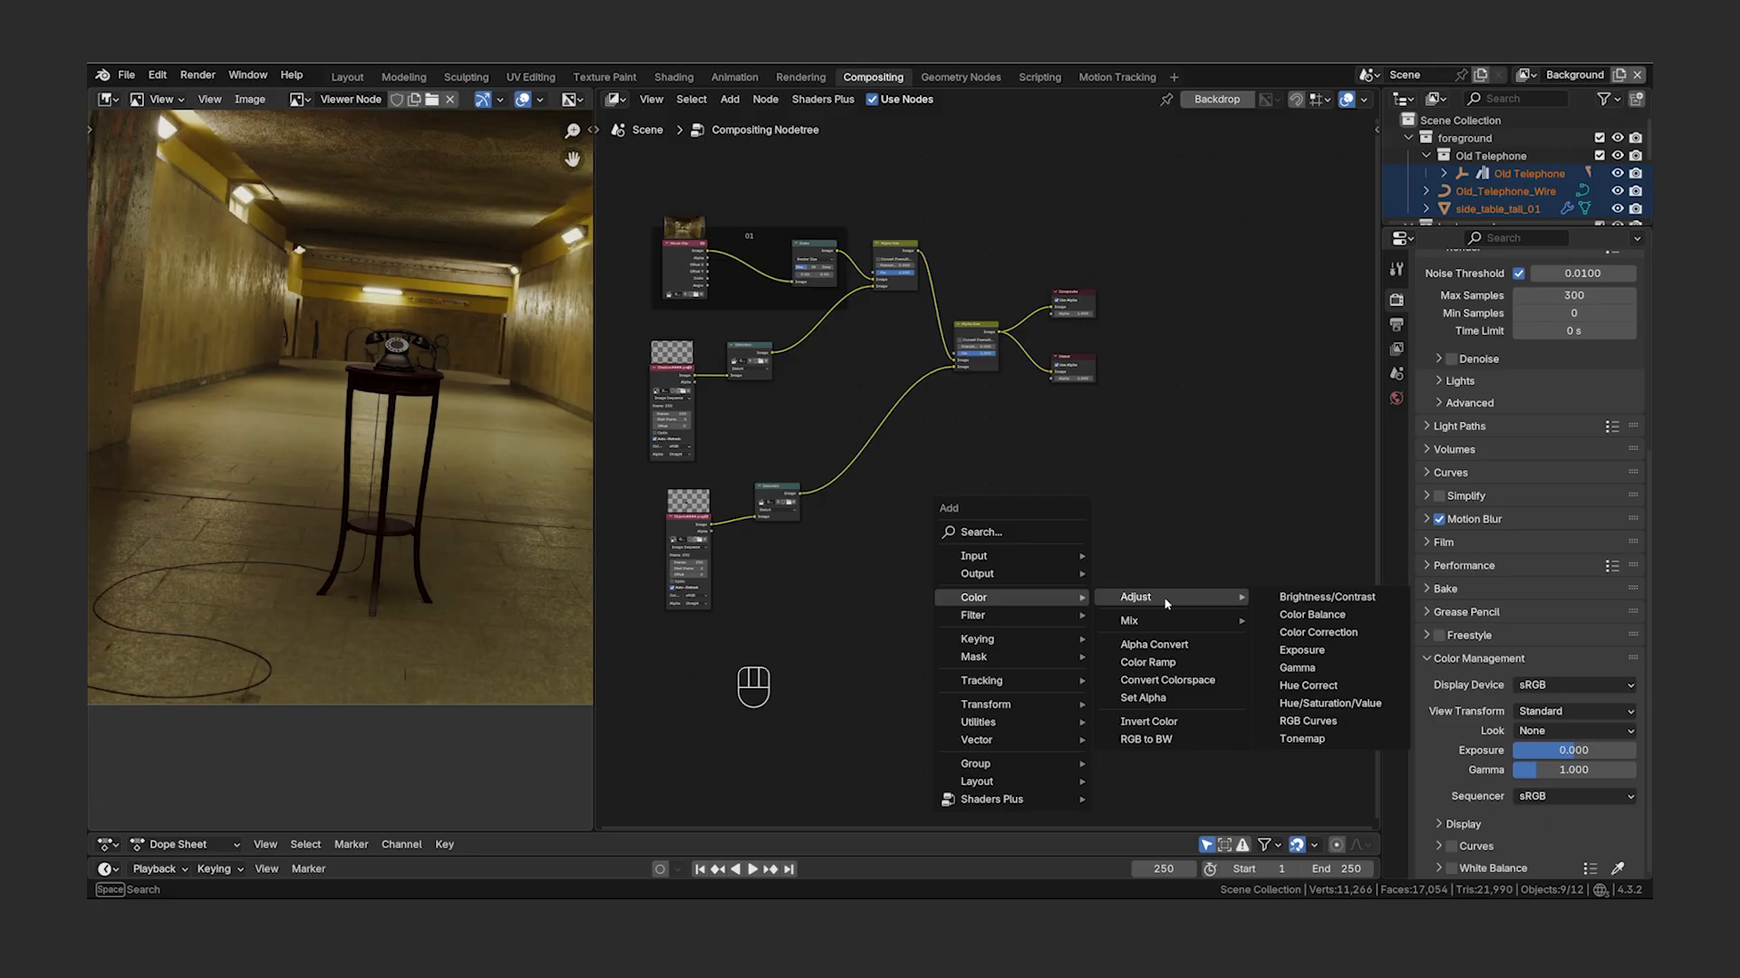
left_click(1351, 621)
left_click(933, 512)
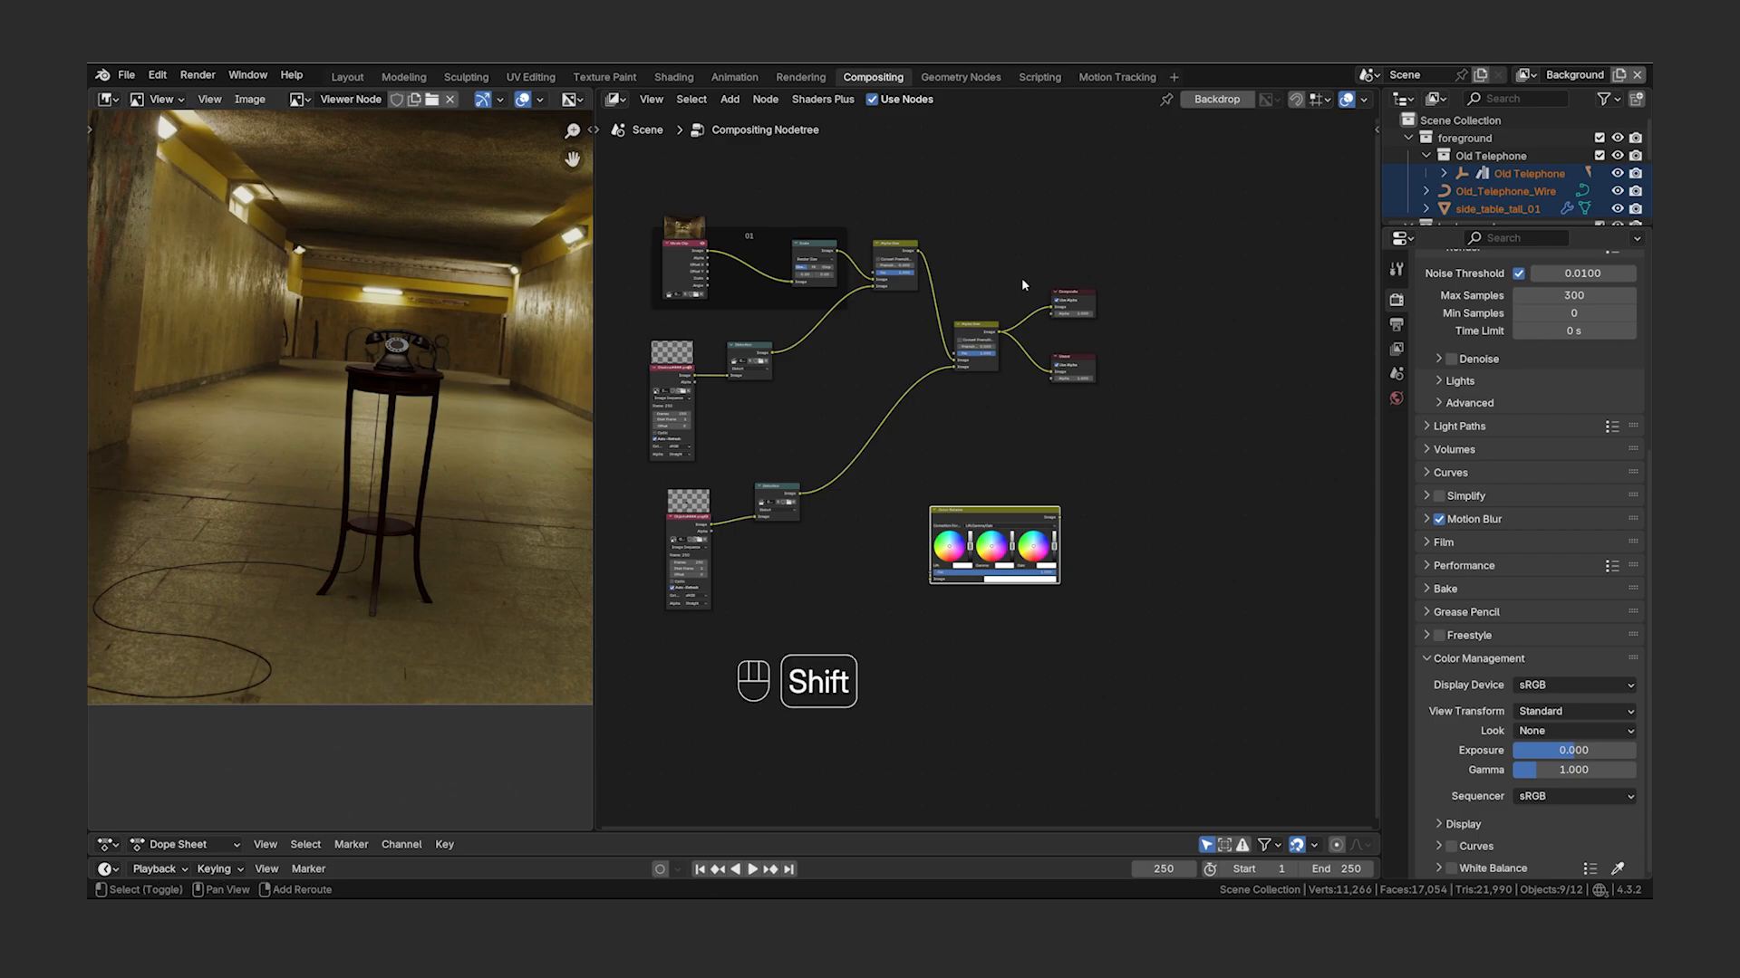
- Join the output links with a reroute, move it aside with the Composite and Viewer nodes, and insert Color Balance after the final Alpha Over
right_click_drag(1022, 287, 1018, 381, "shift")
left_click_drag(1158, 261, 1035, 366)
key("g")
left_click(1168, 397)
left_click_drag(991, 509, 1091, 299)
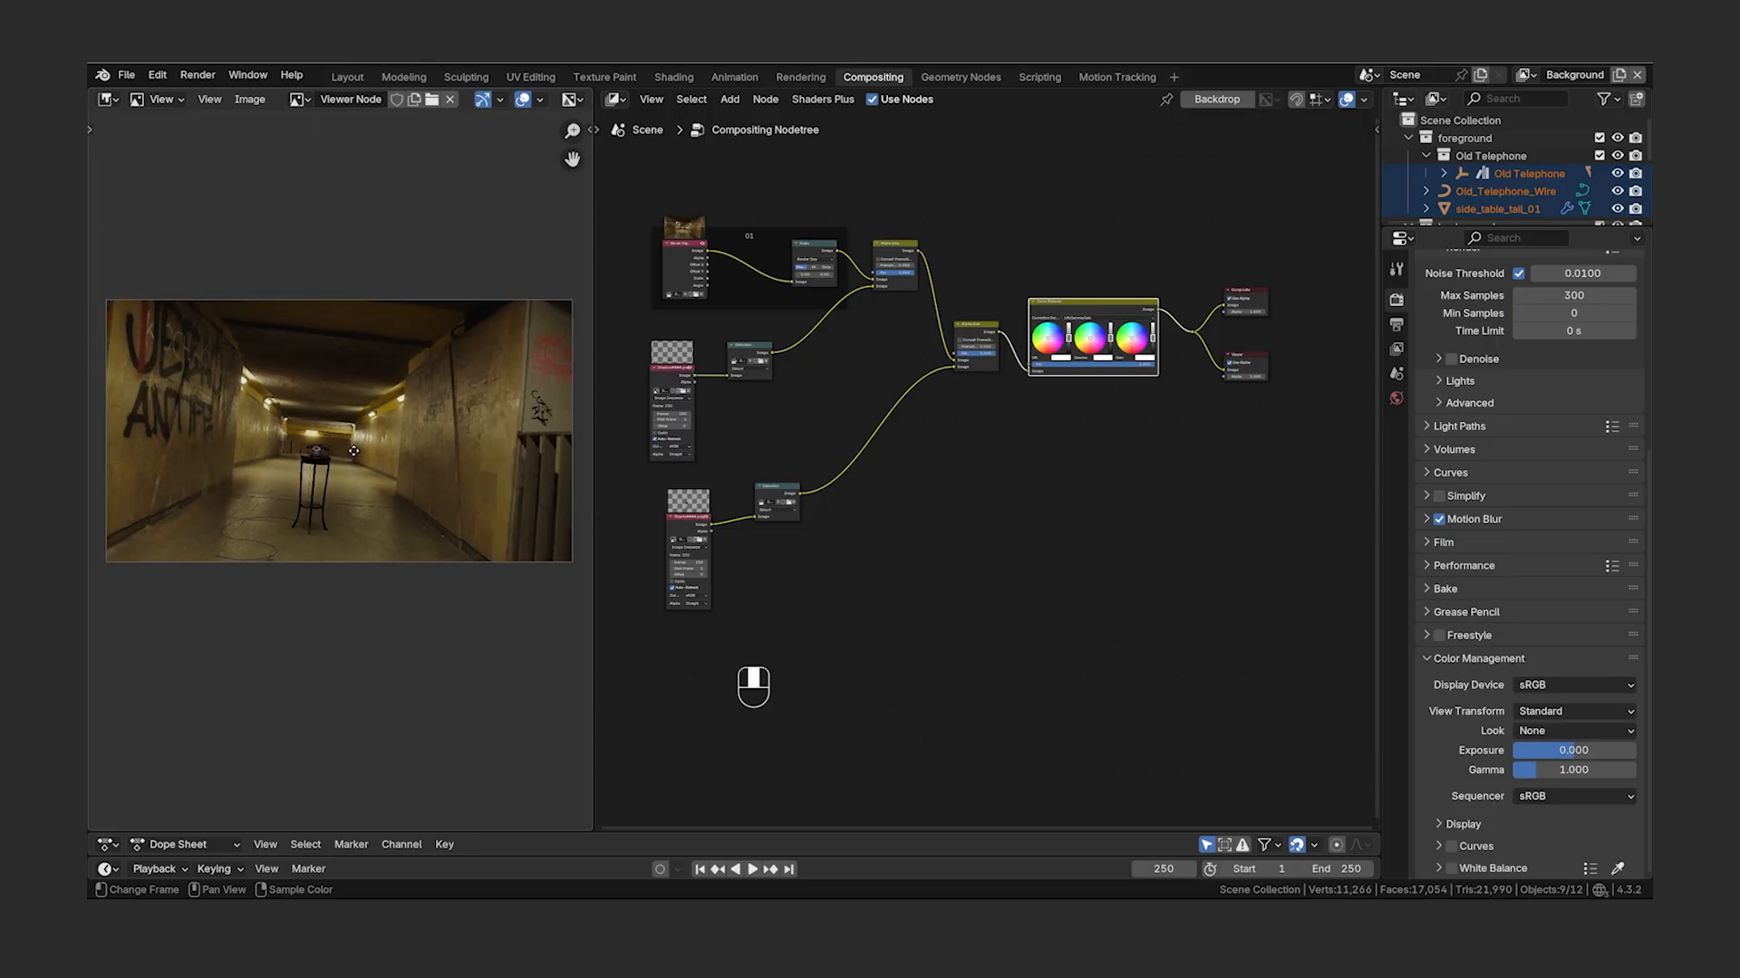
- Try the brightness sliders of Lift, Gamma and Gain on the Color Balance node, and reset them
key("KP_Decimal")
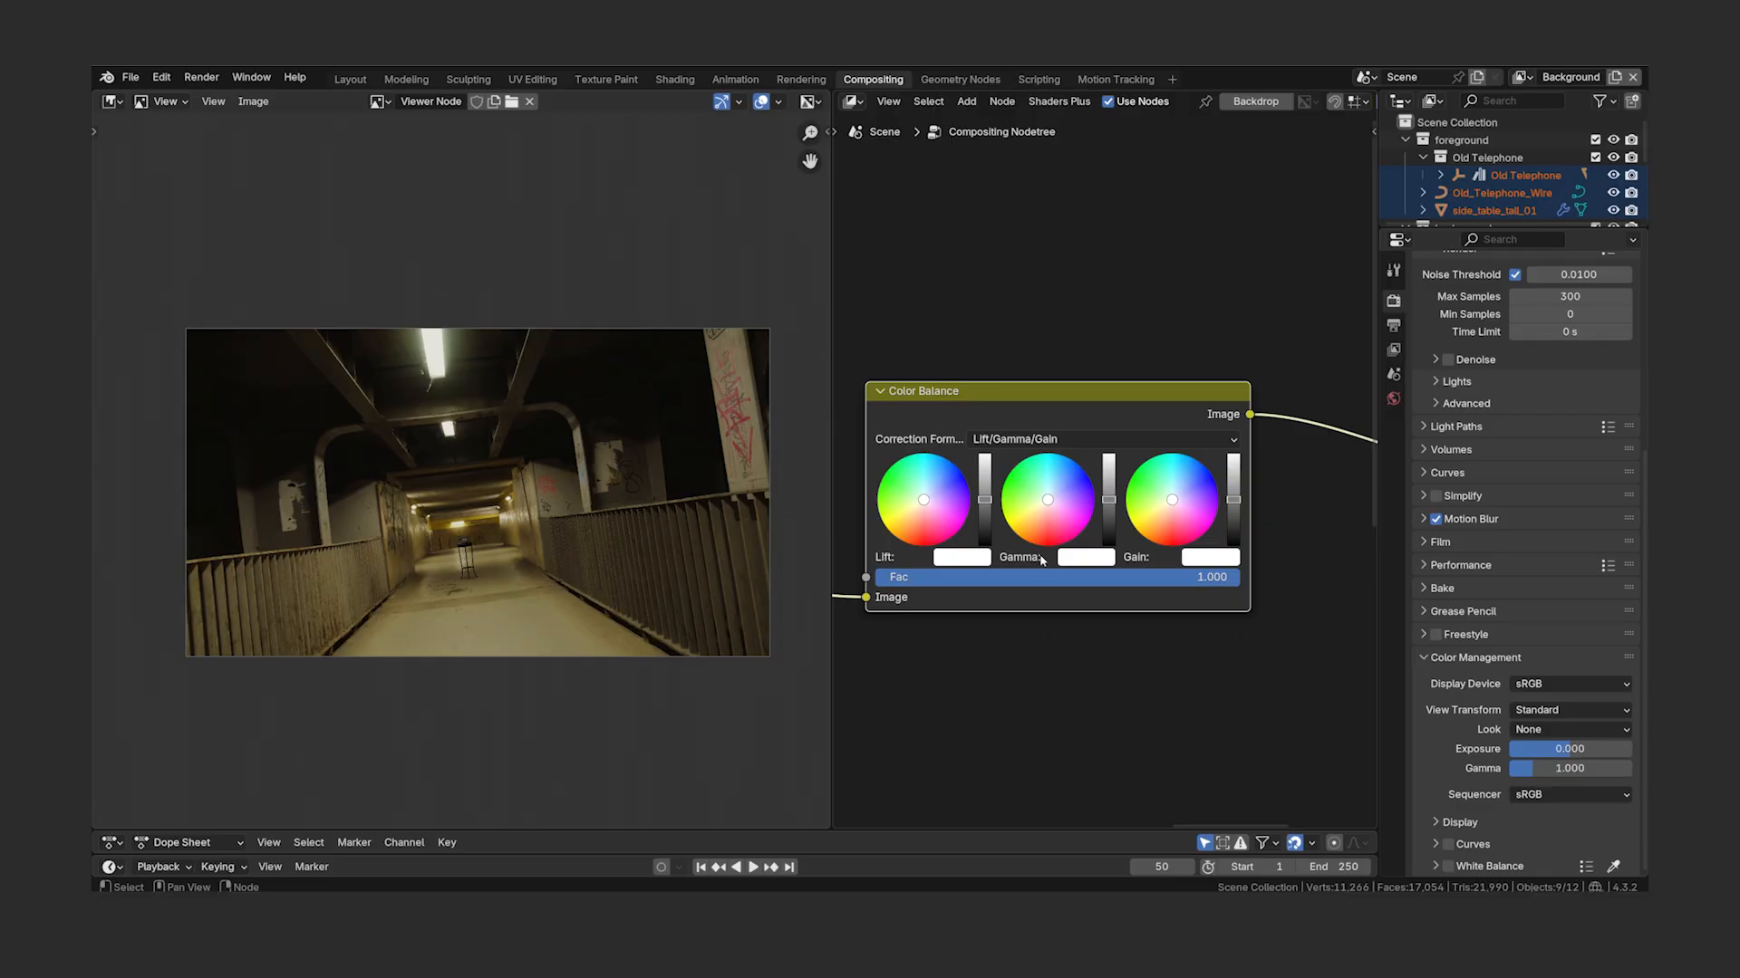
left_click_drag(984, 499, 984, 499)
left_click_drag(1108, 500, 1108, 508)
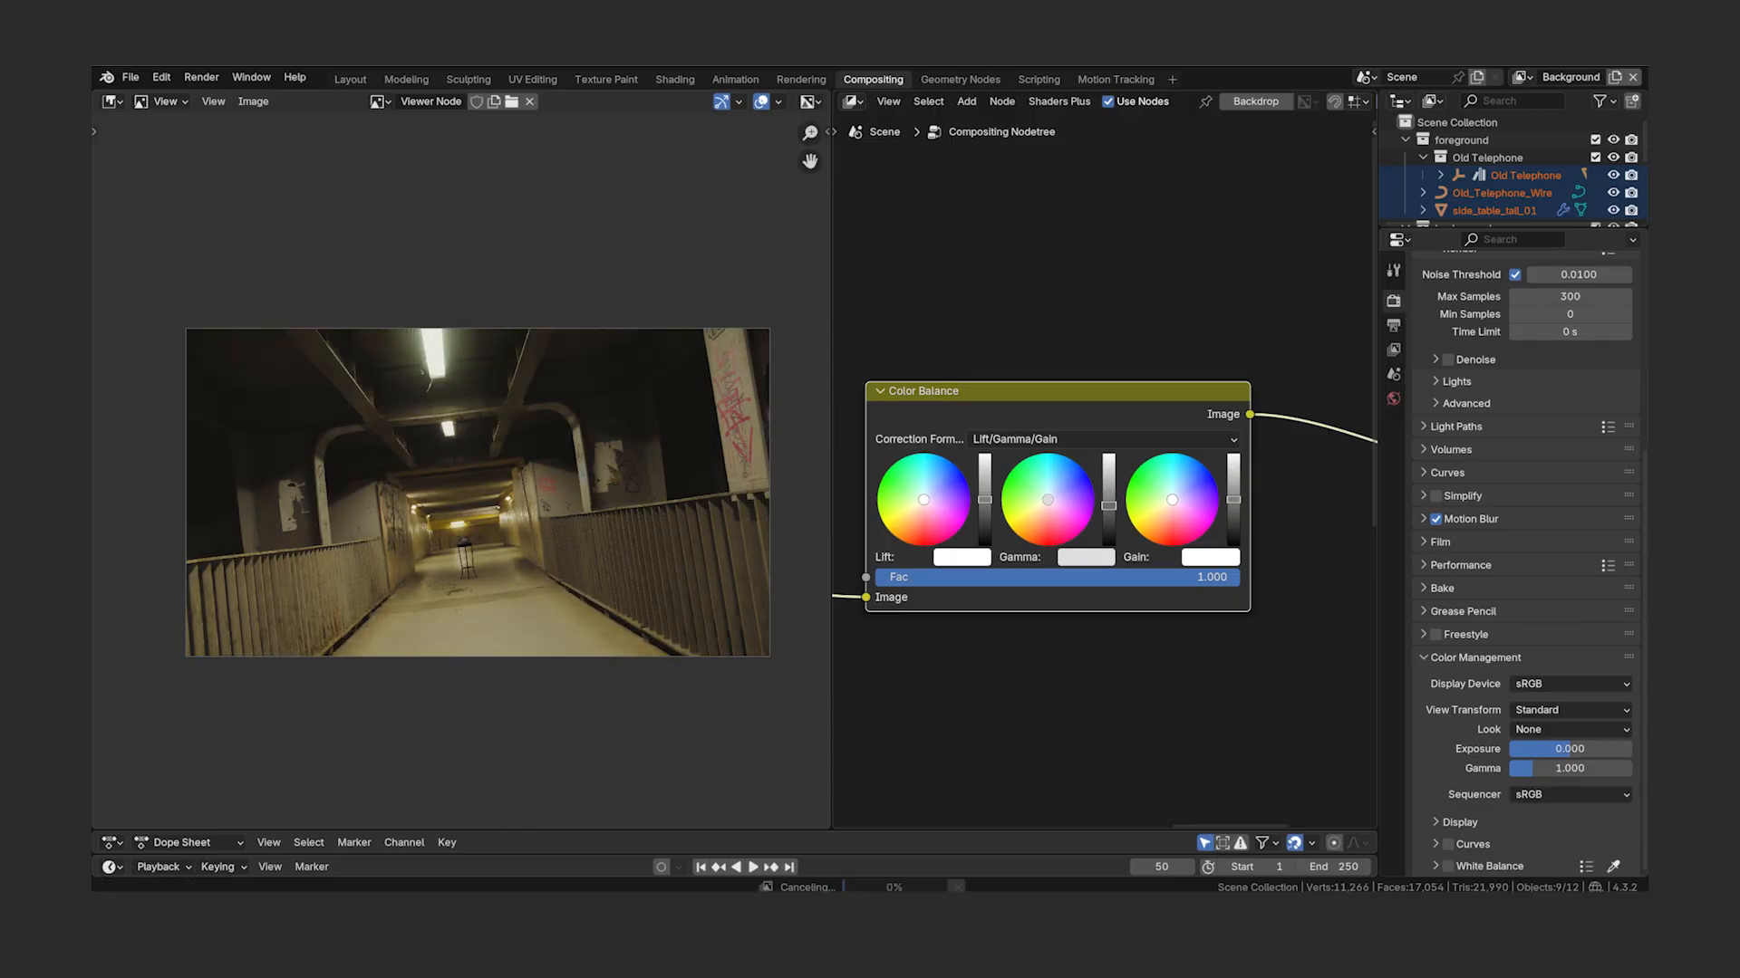
key("BackSpace")
left_click_drag(1234, 499, 1233, 509)
key("BackSpace")
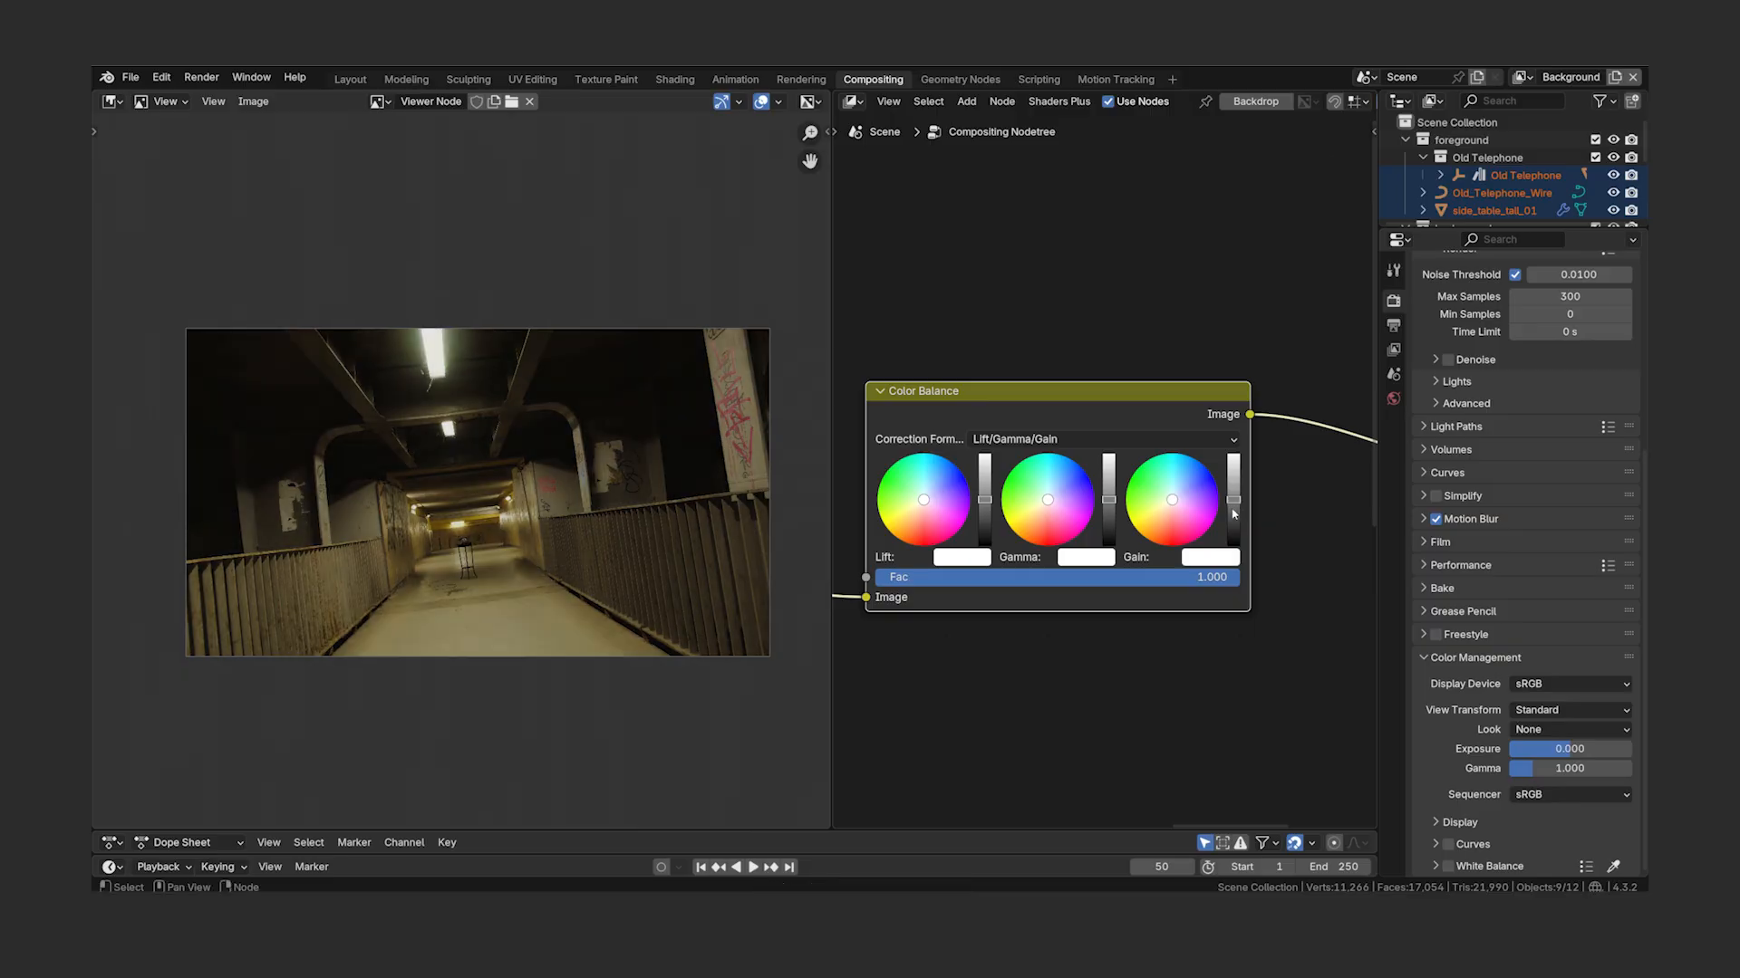
- Try tinting the Color Balance node's Lift light green, Gamma light blue and Gain light pink
left_click_drag(923, 501, 901, 490)
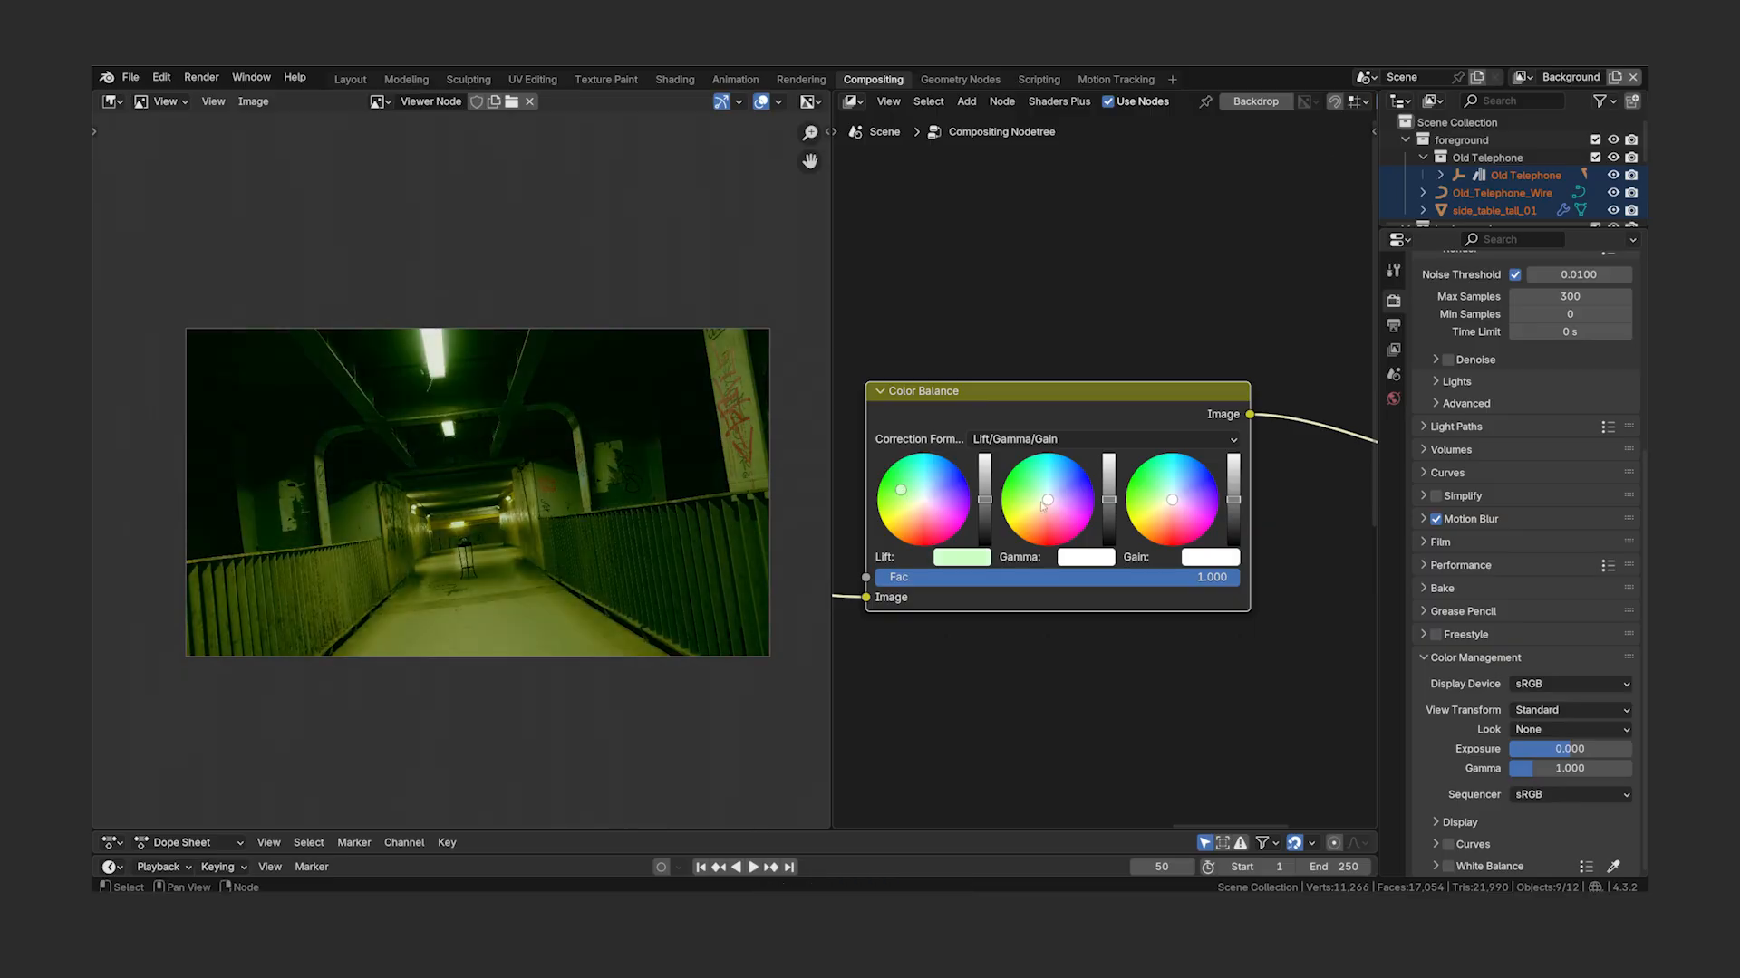
left_click_drag(1048, 499, 1064, 485)
left_click_drag(1172, 499, 1173, 527)
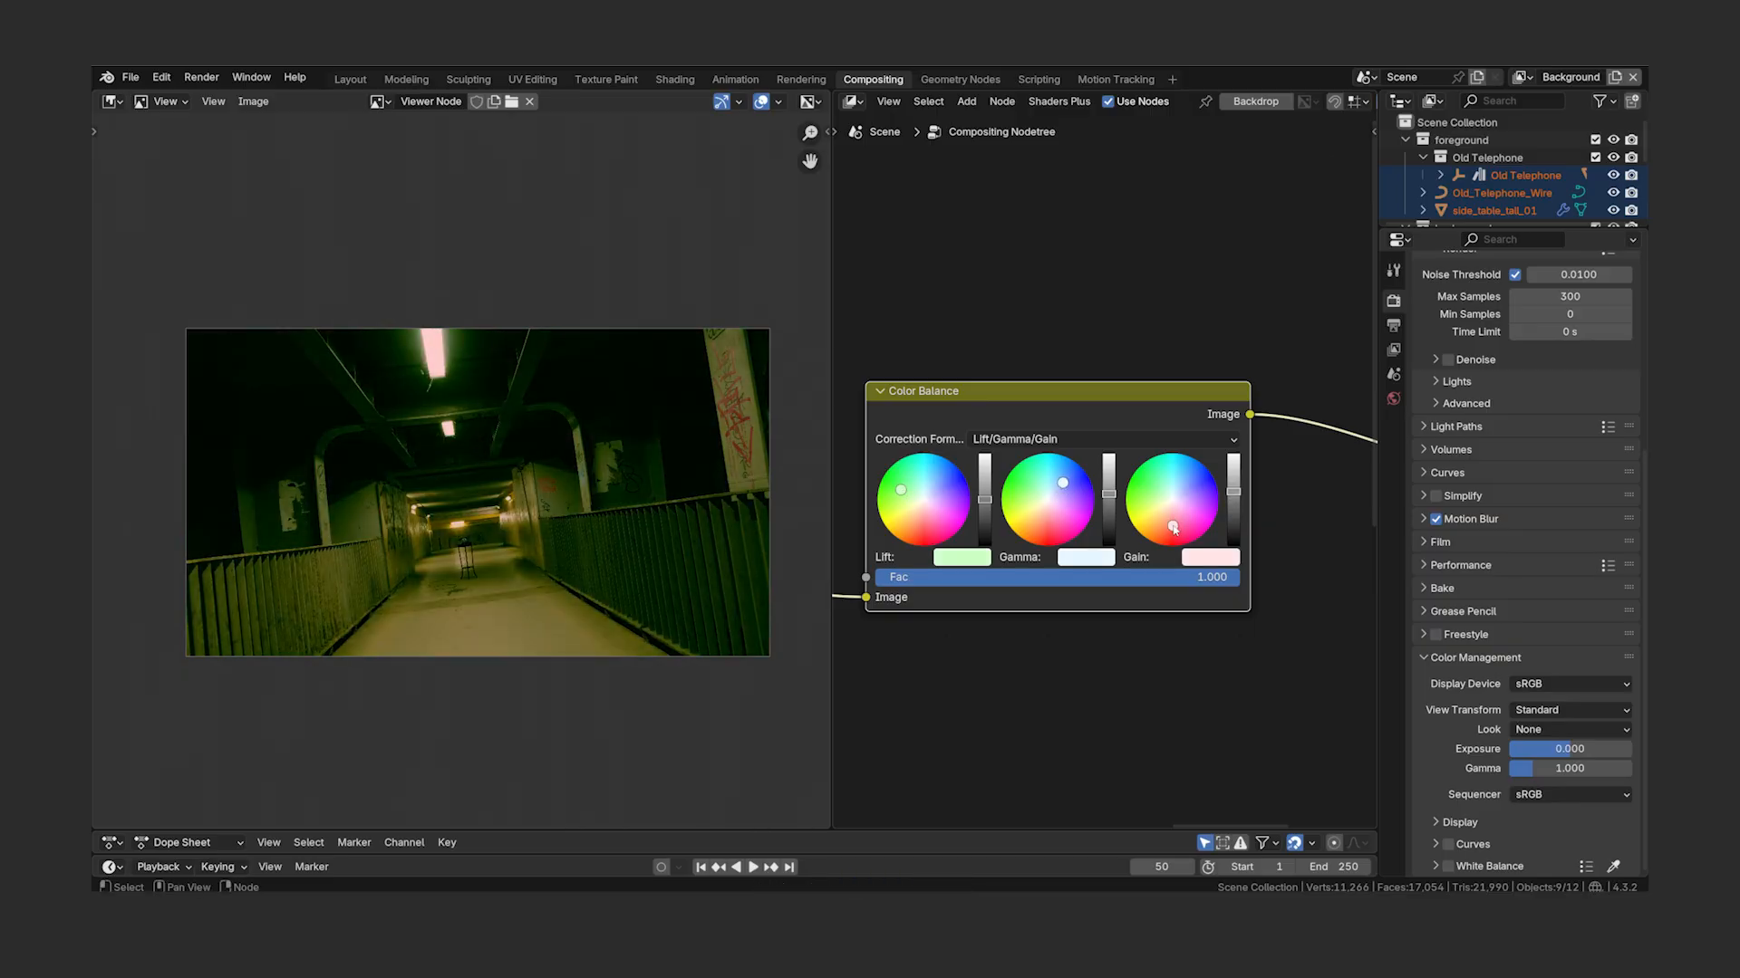
- Reset the Color Balance node's Gain color, try its brightness slider, and undo the last change
left_click(966, 560)
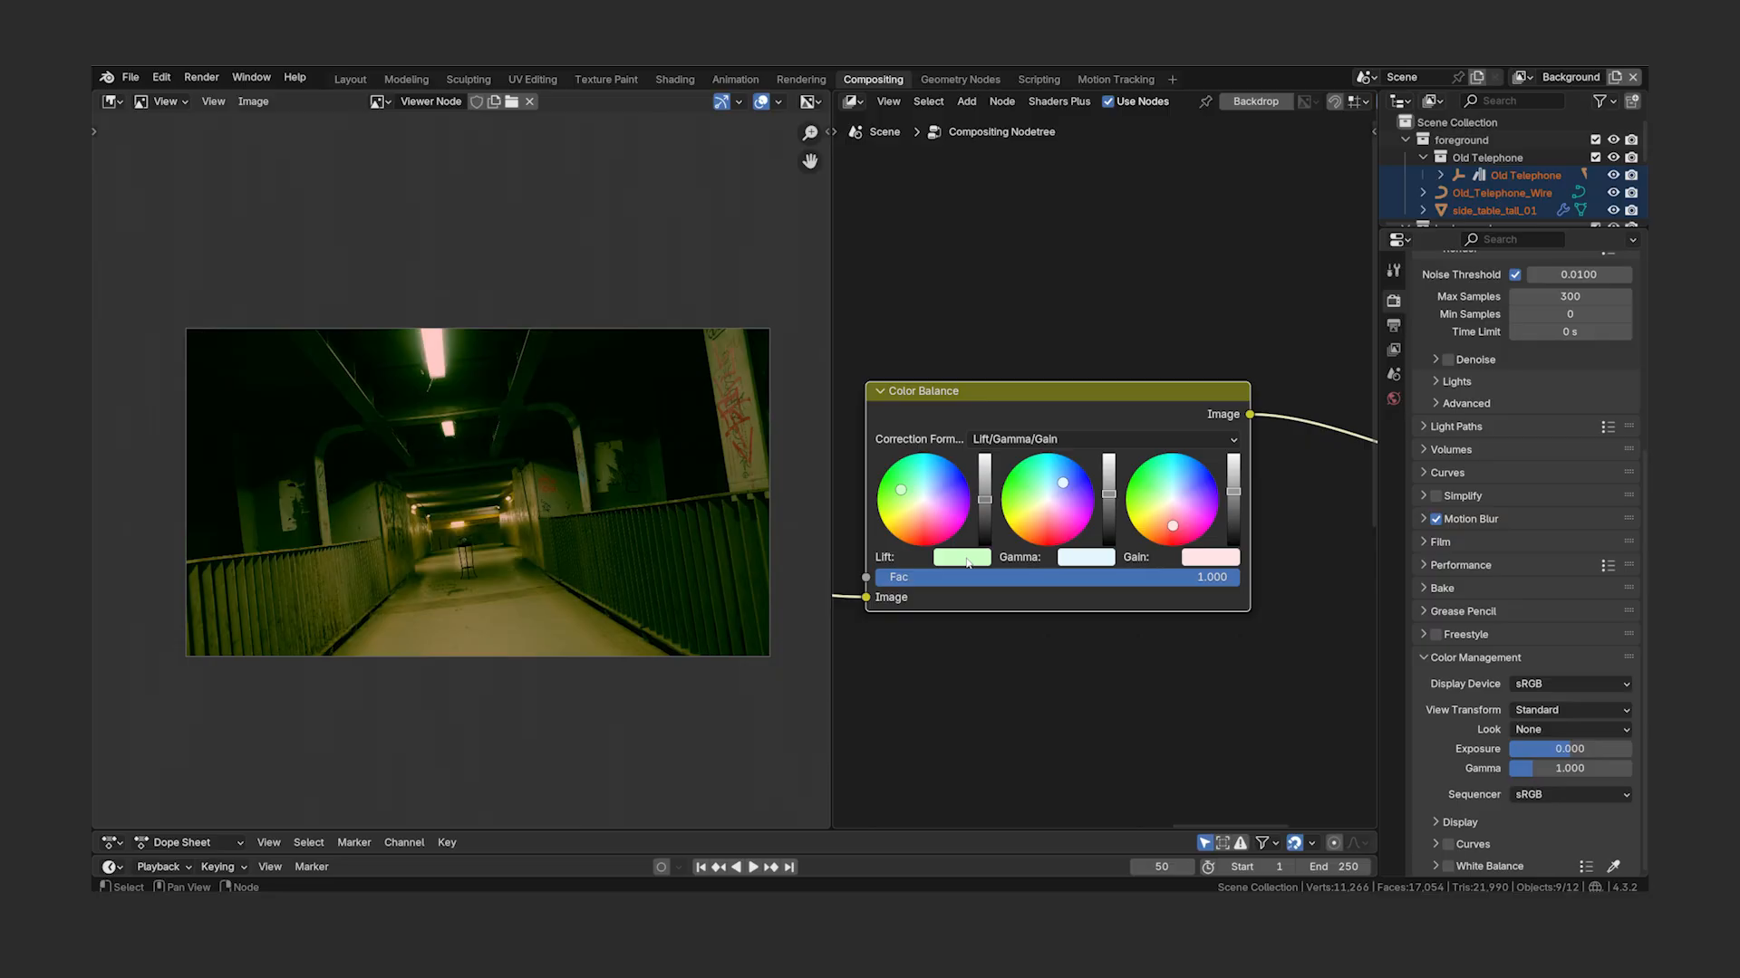
left_click(1087, 558)
left_click(1212, 560)
left_click(1213, 562)
key("BackSpace")
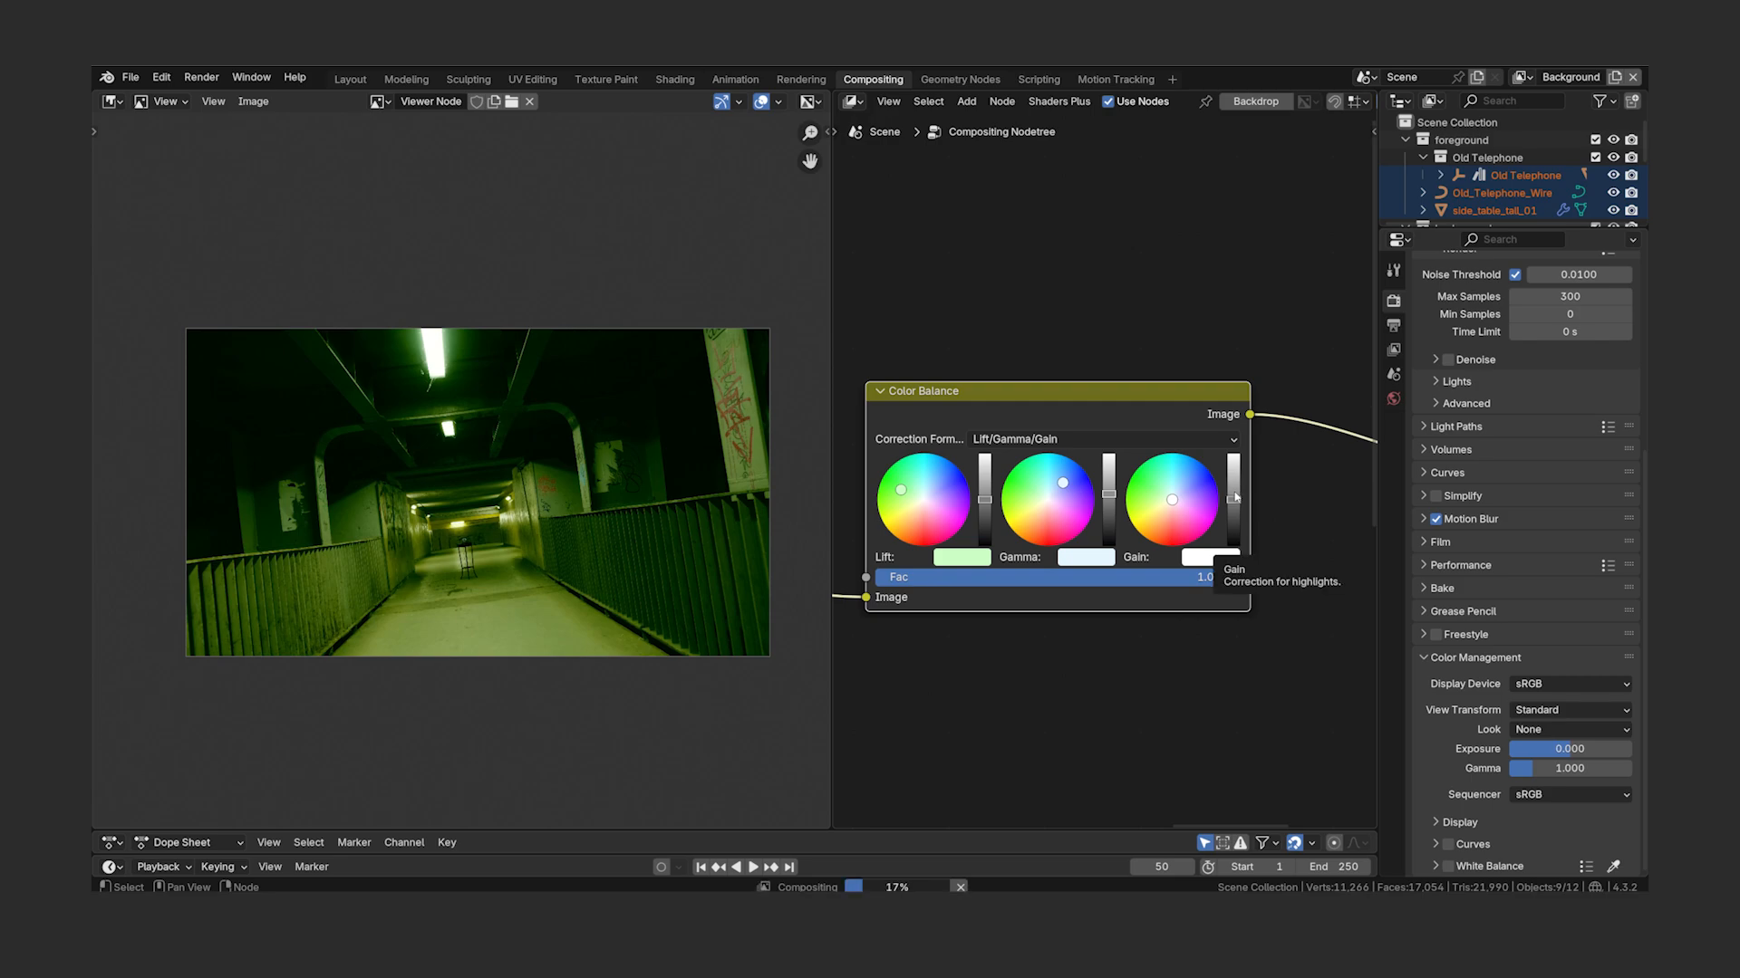
left_click_drag(1234, 493, 1235, 497)
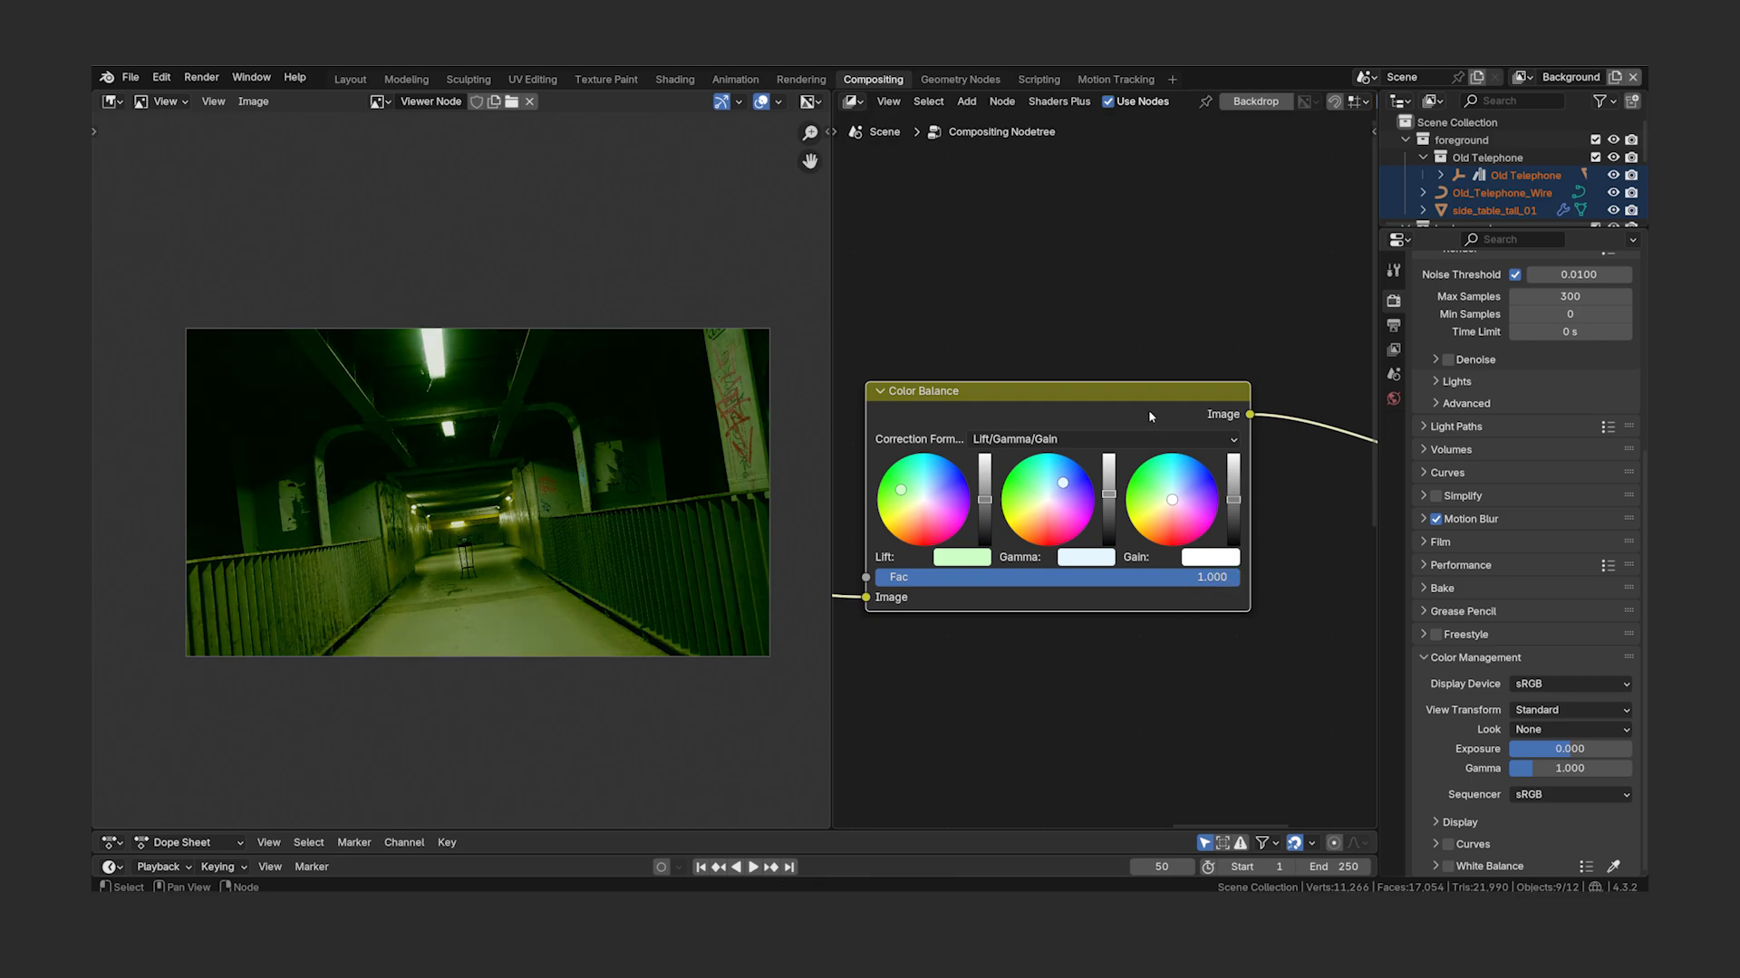
key("ctrl+z")
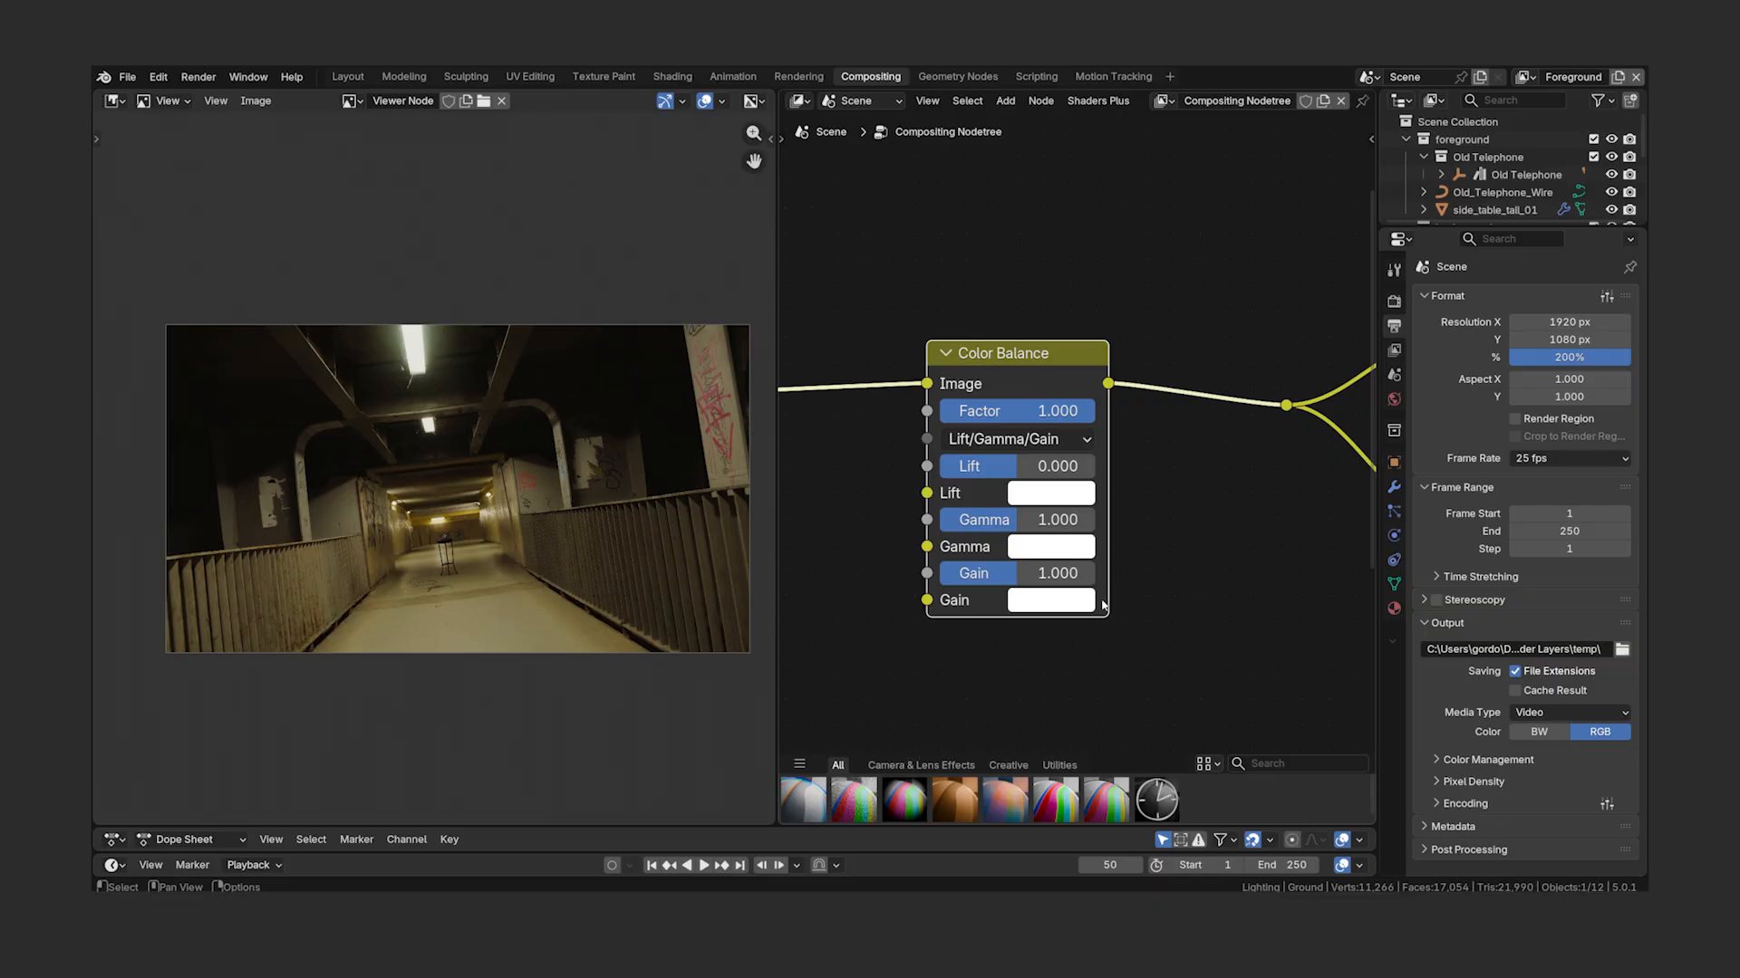
- In the Blender 5.0.1 window, try changing the Color Balance node's Lift, Gamma and Gain amounts, and reset them to their defaults
left_click_drag(1018, 471, 996, 578)
key("BackSpace")
key("BackSpace")
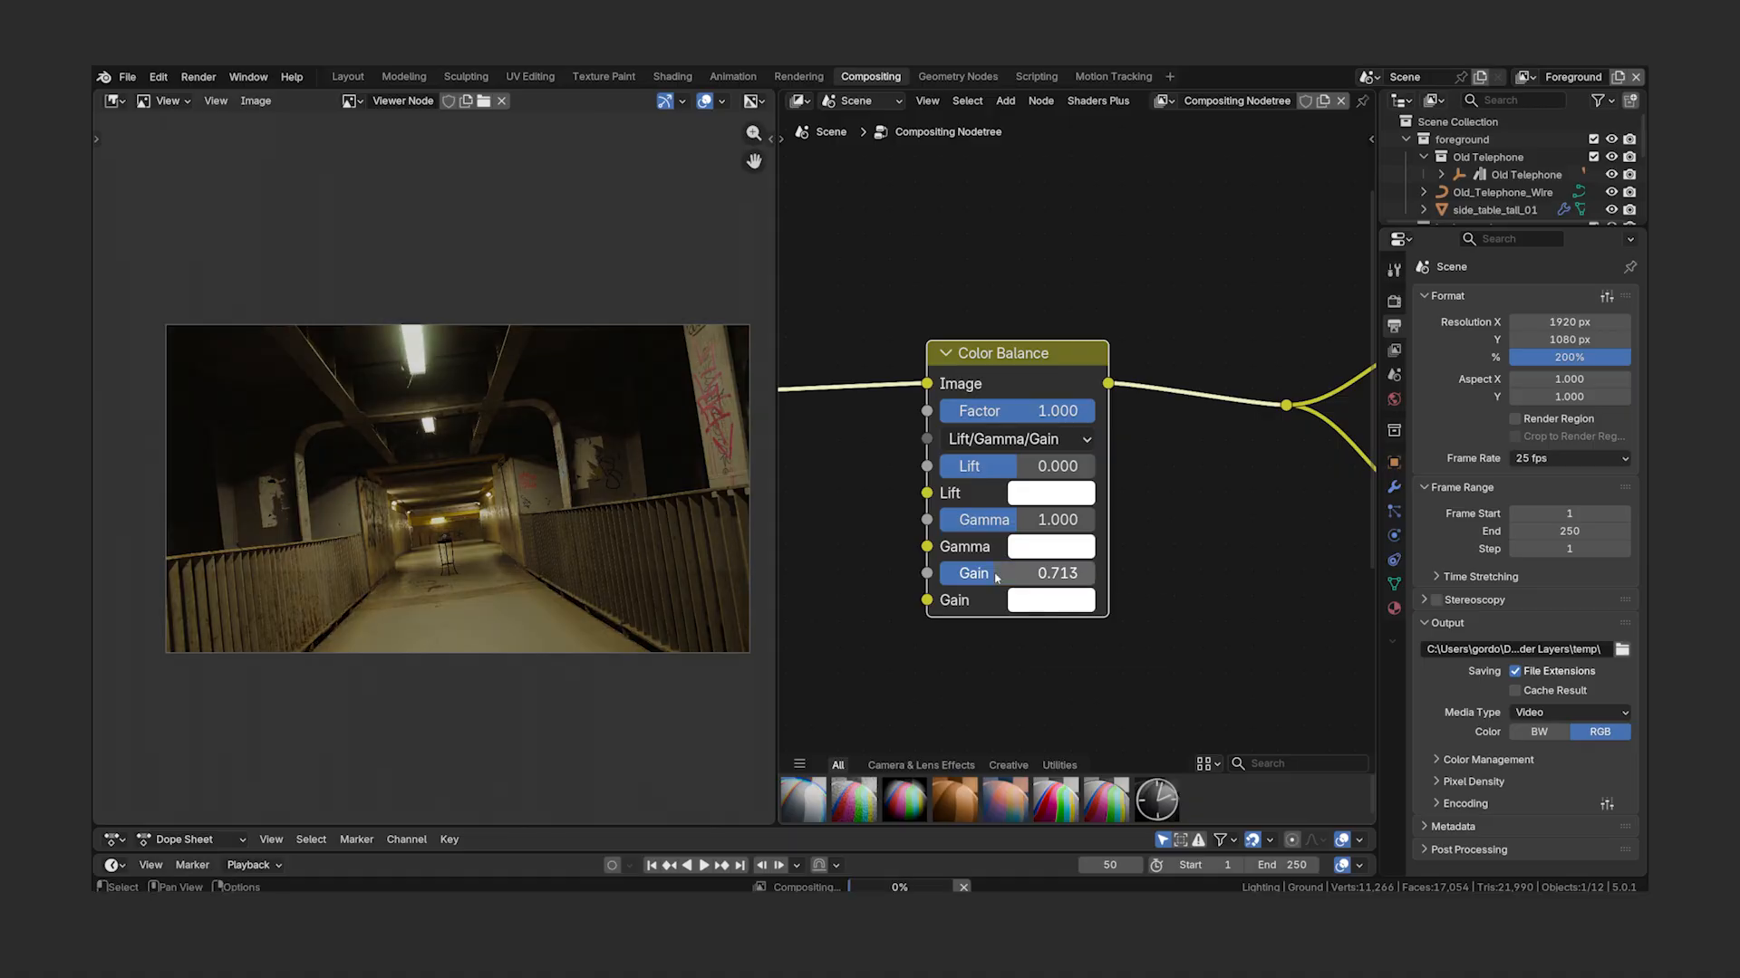
key("BackSpace")
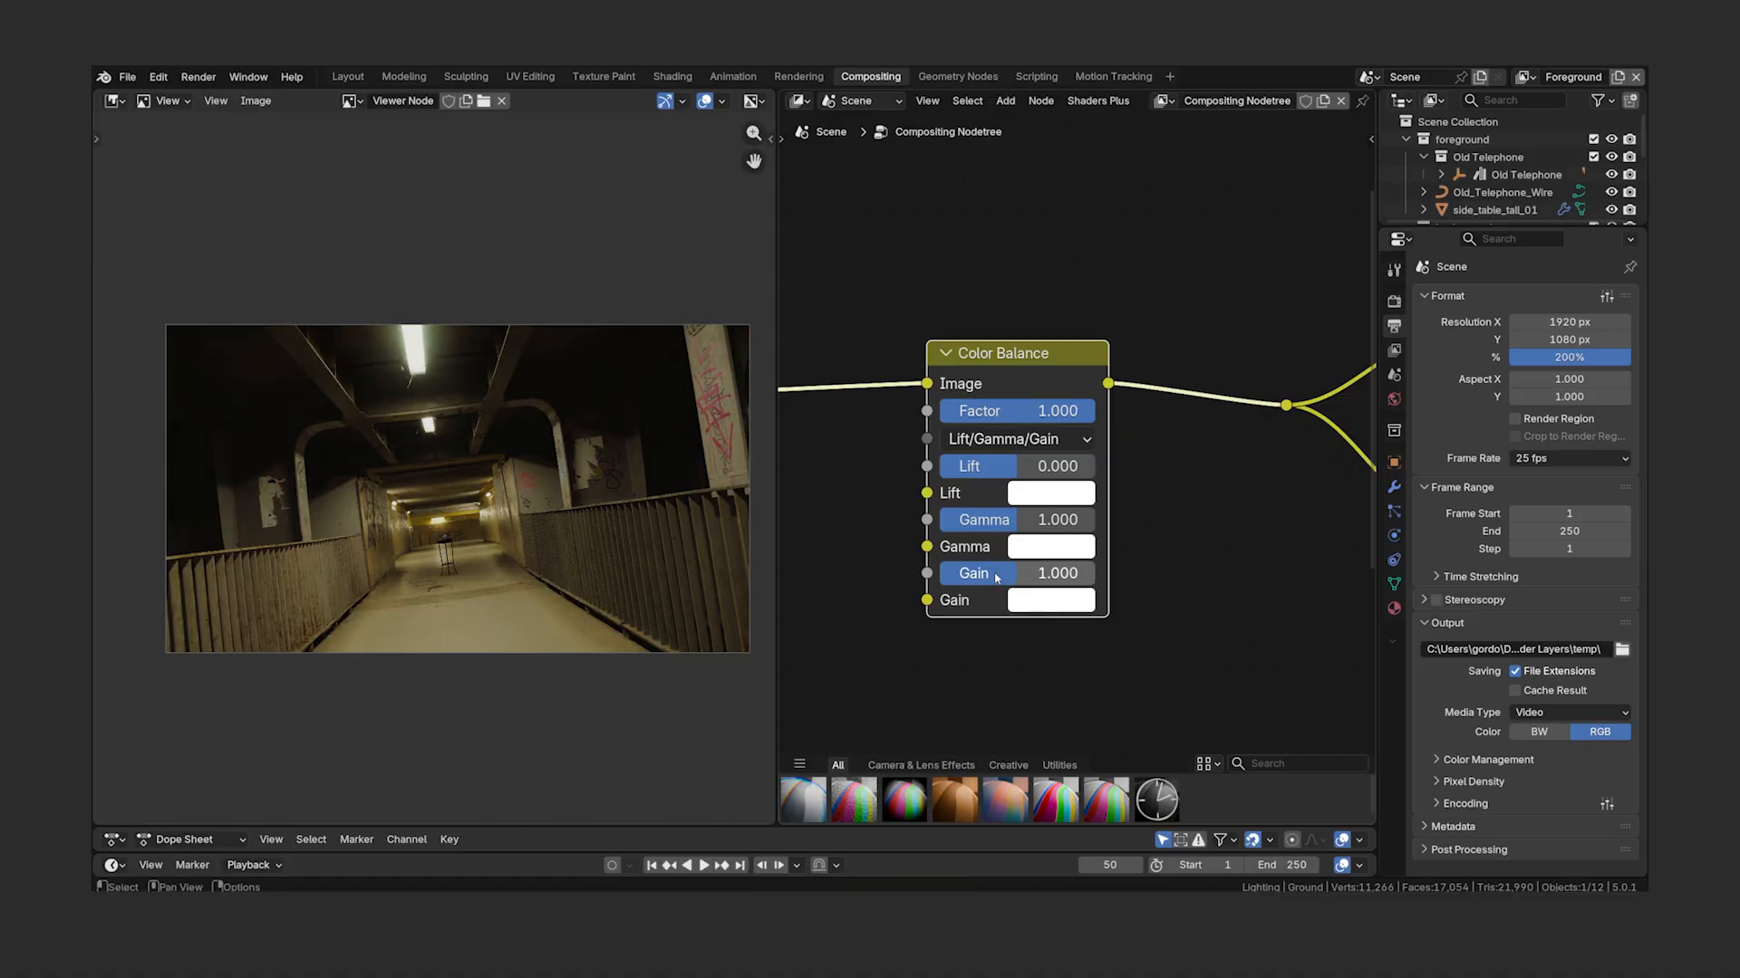
- Tint the Color Balance node's Gain color green at hue 0.319 and saturation 0.584, and try lowering its brightness
left_click(1046, 606)
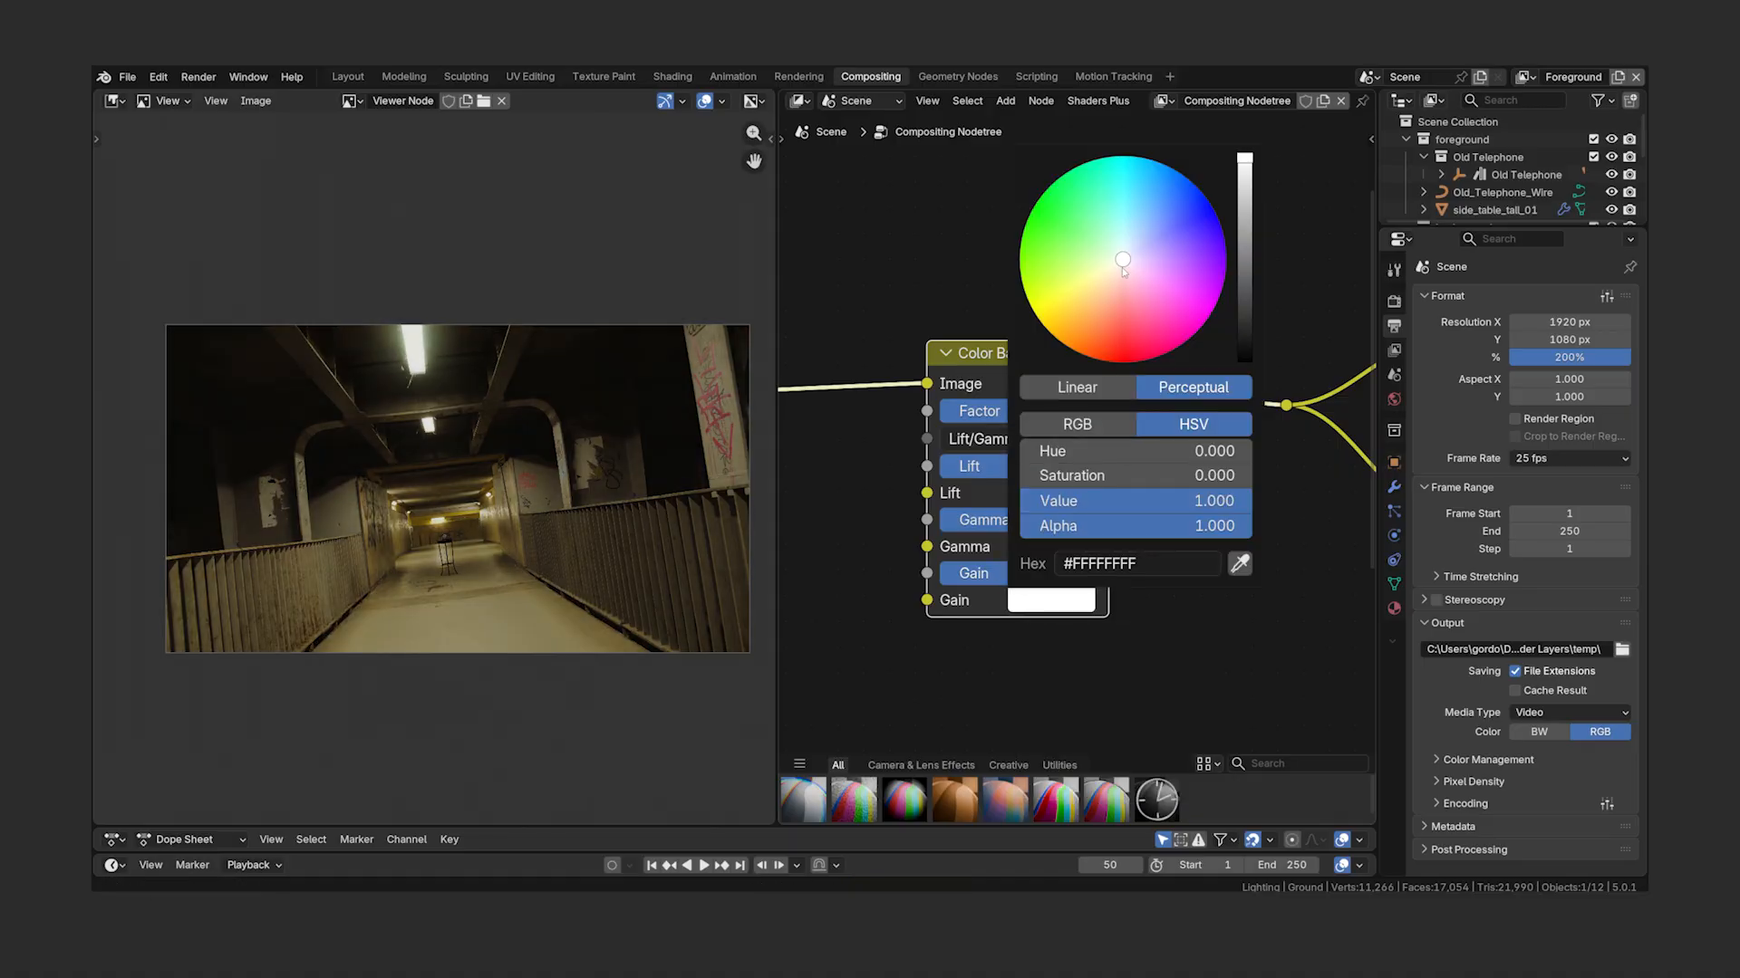
left_click_drag(1122, 260, 1070, 238)
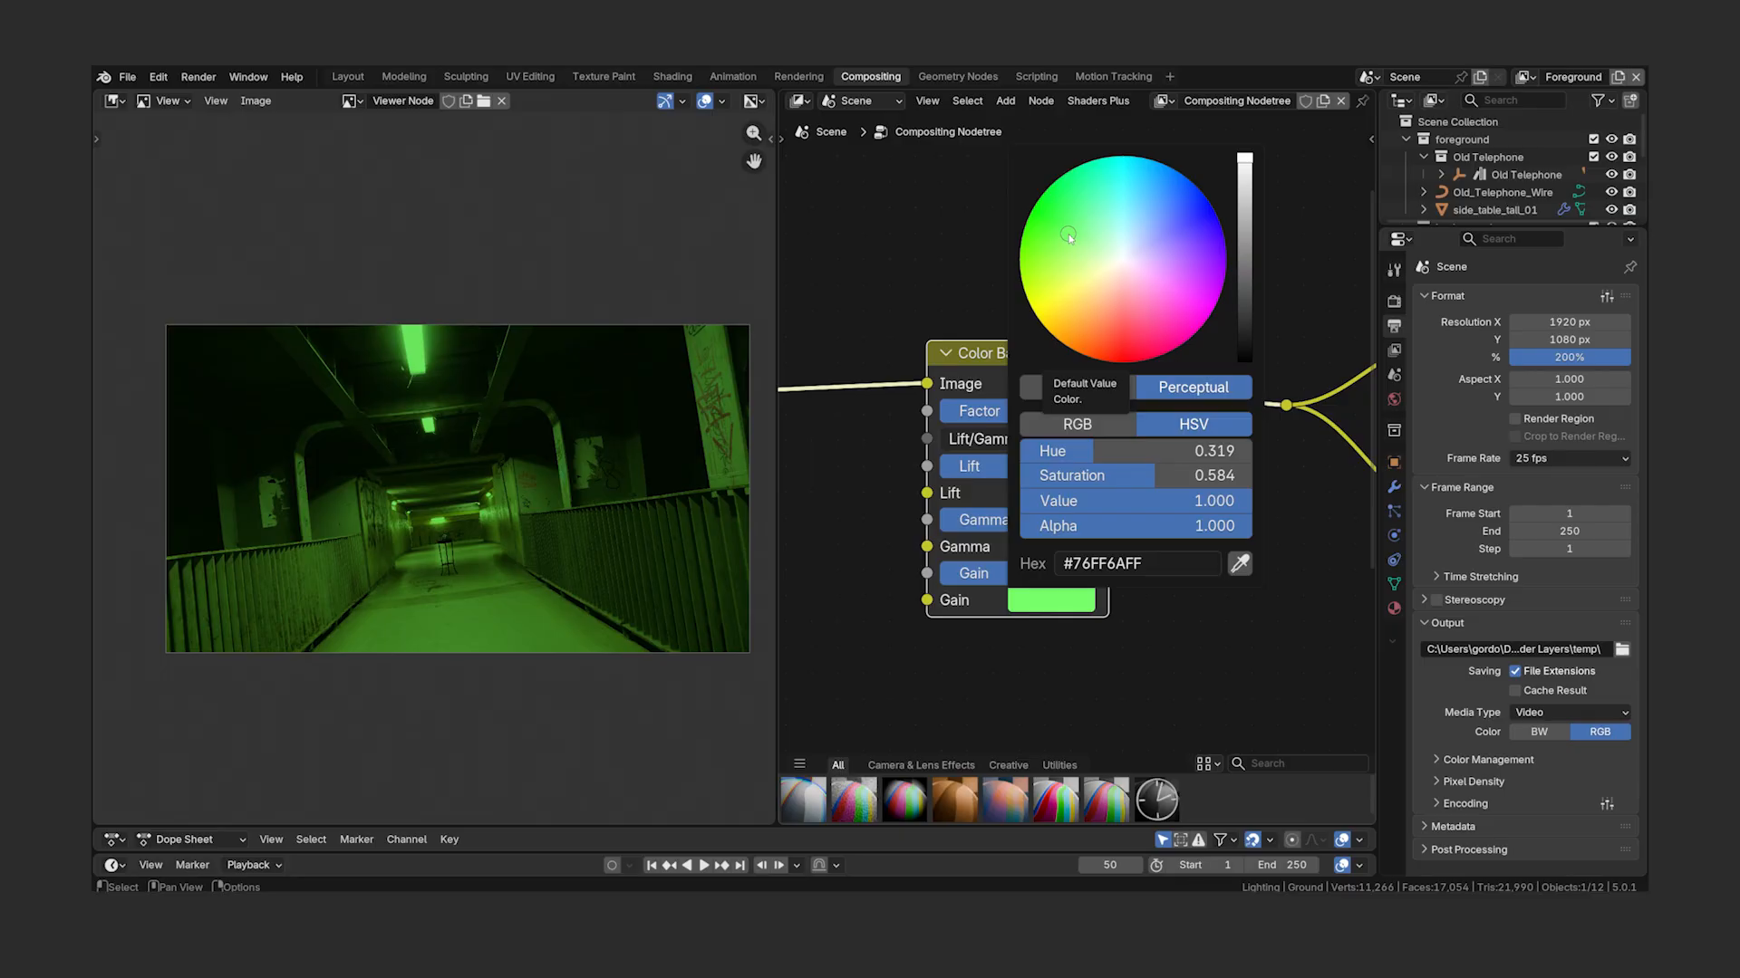
left_click_drag(1245, 163, 1245, 227)
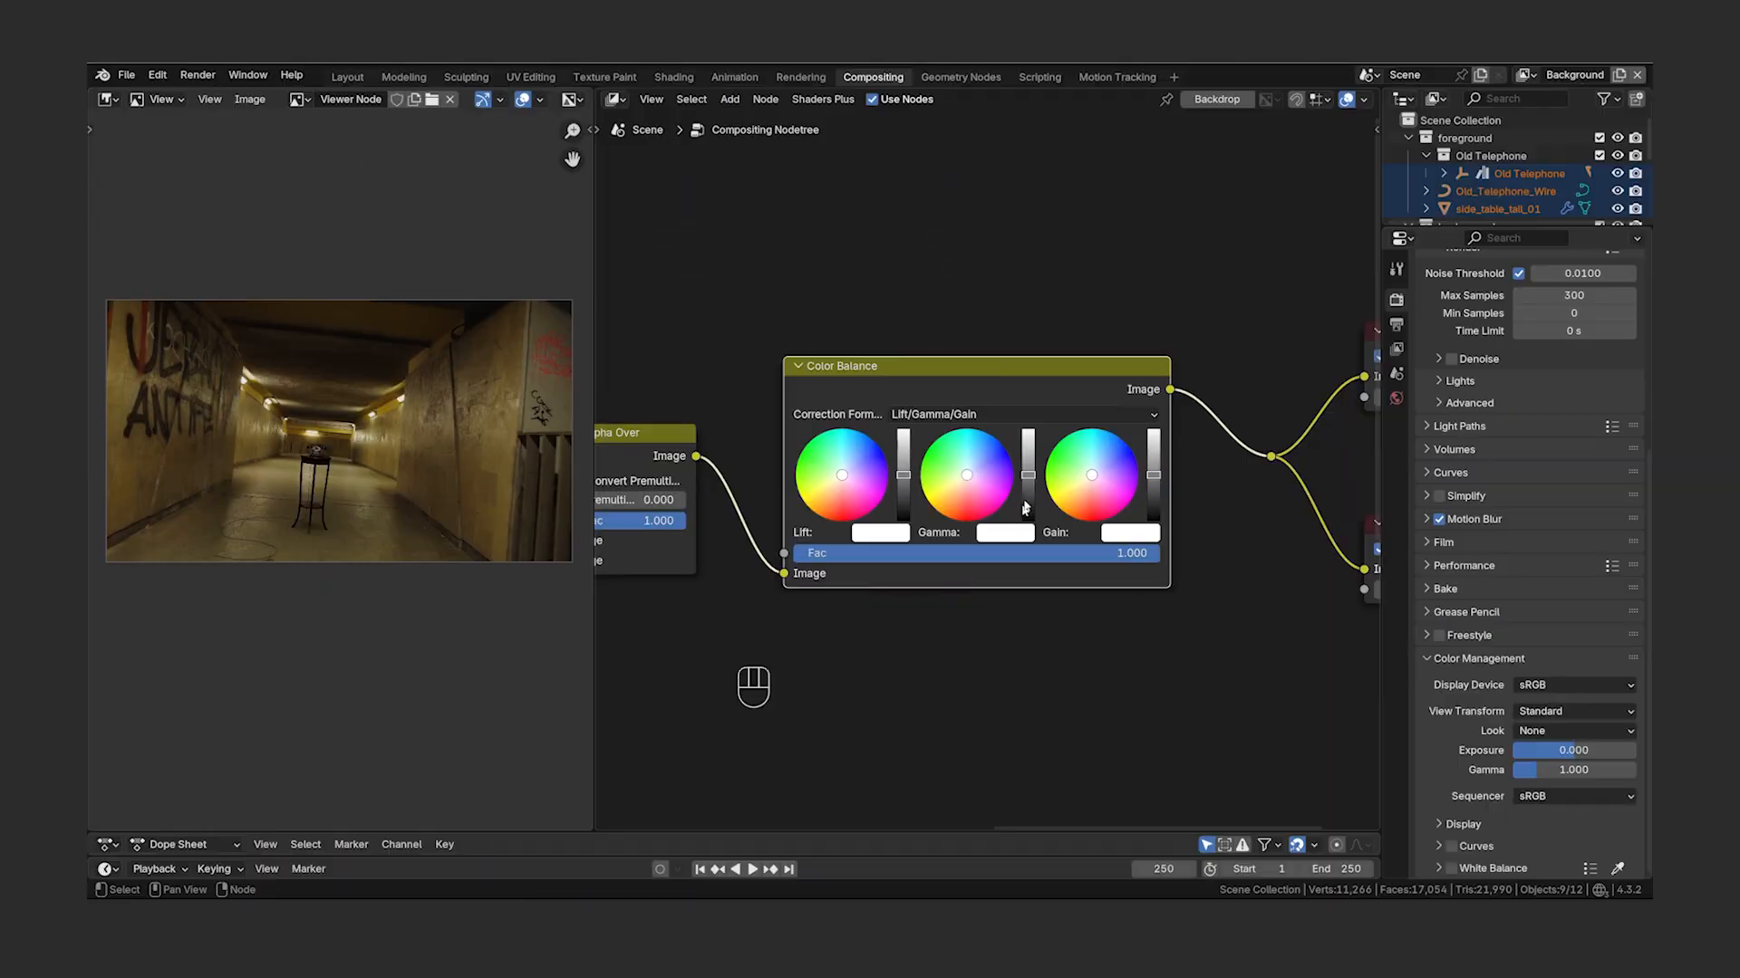
- In the Blender 4.3.2 window, switch Color Balance to Offset/Power/Slope (ASC-CDL) and try its Basis, Power and Slope adjustments
left_click(1070, 415)
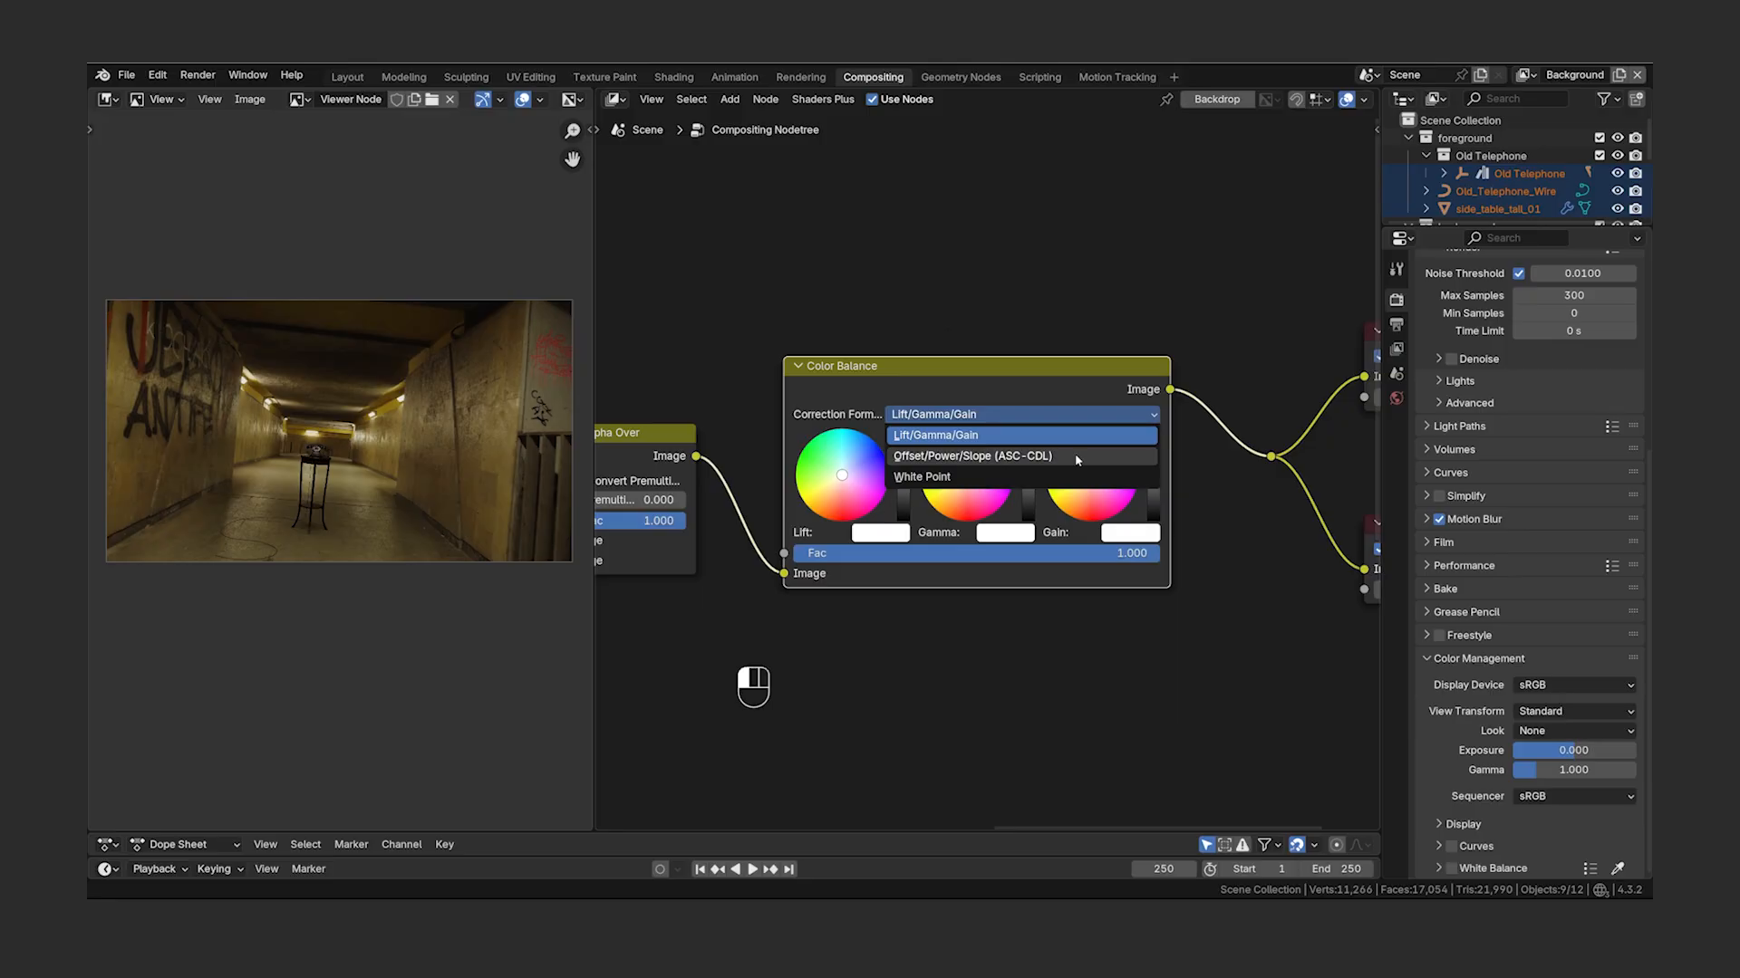
left_click(1077, 458)
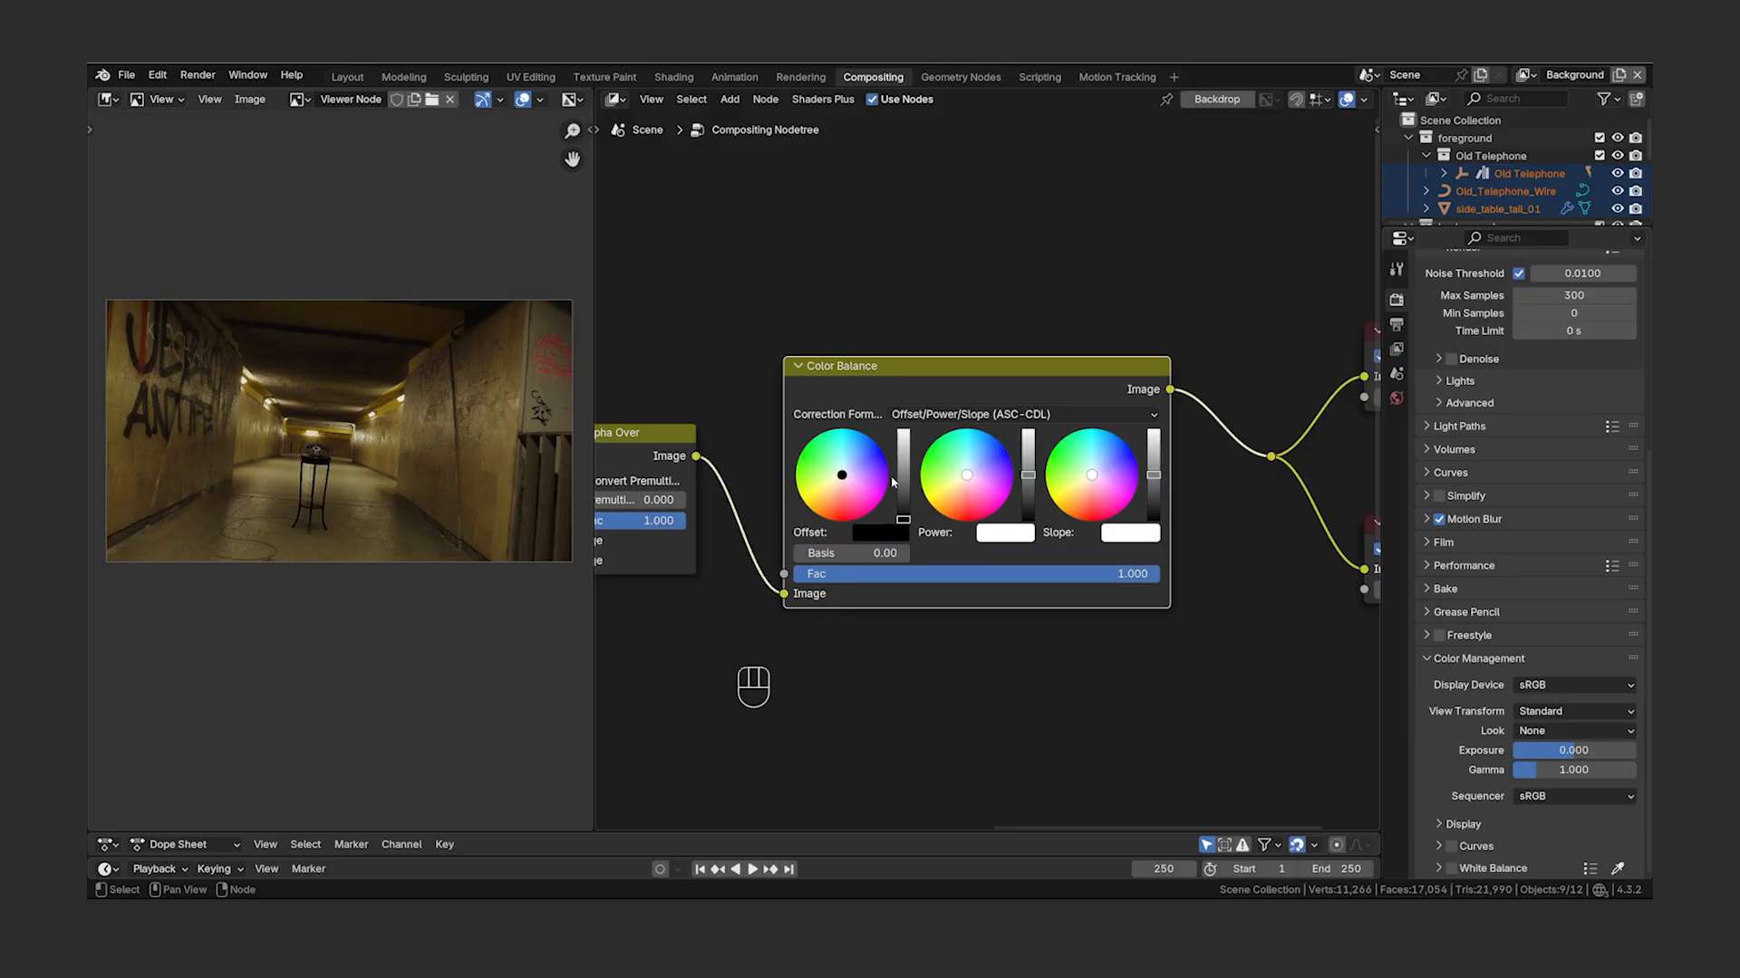
left_click_drag(894, 482, 880, 552)
mouse_move(1027, 474)
left_mouse_down()
mouse_move(1028, 451)
mouse_move(1027, 498)
mouse_move(1028, 458)
mouse_move(1028, 474)
left_mouse_up()
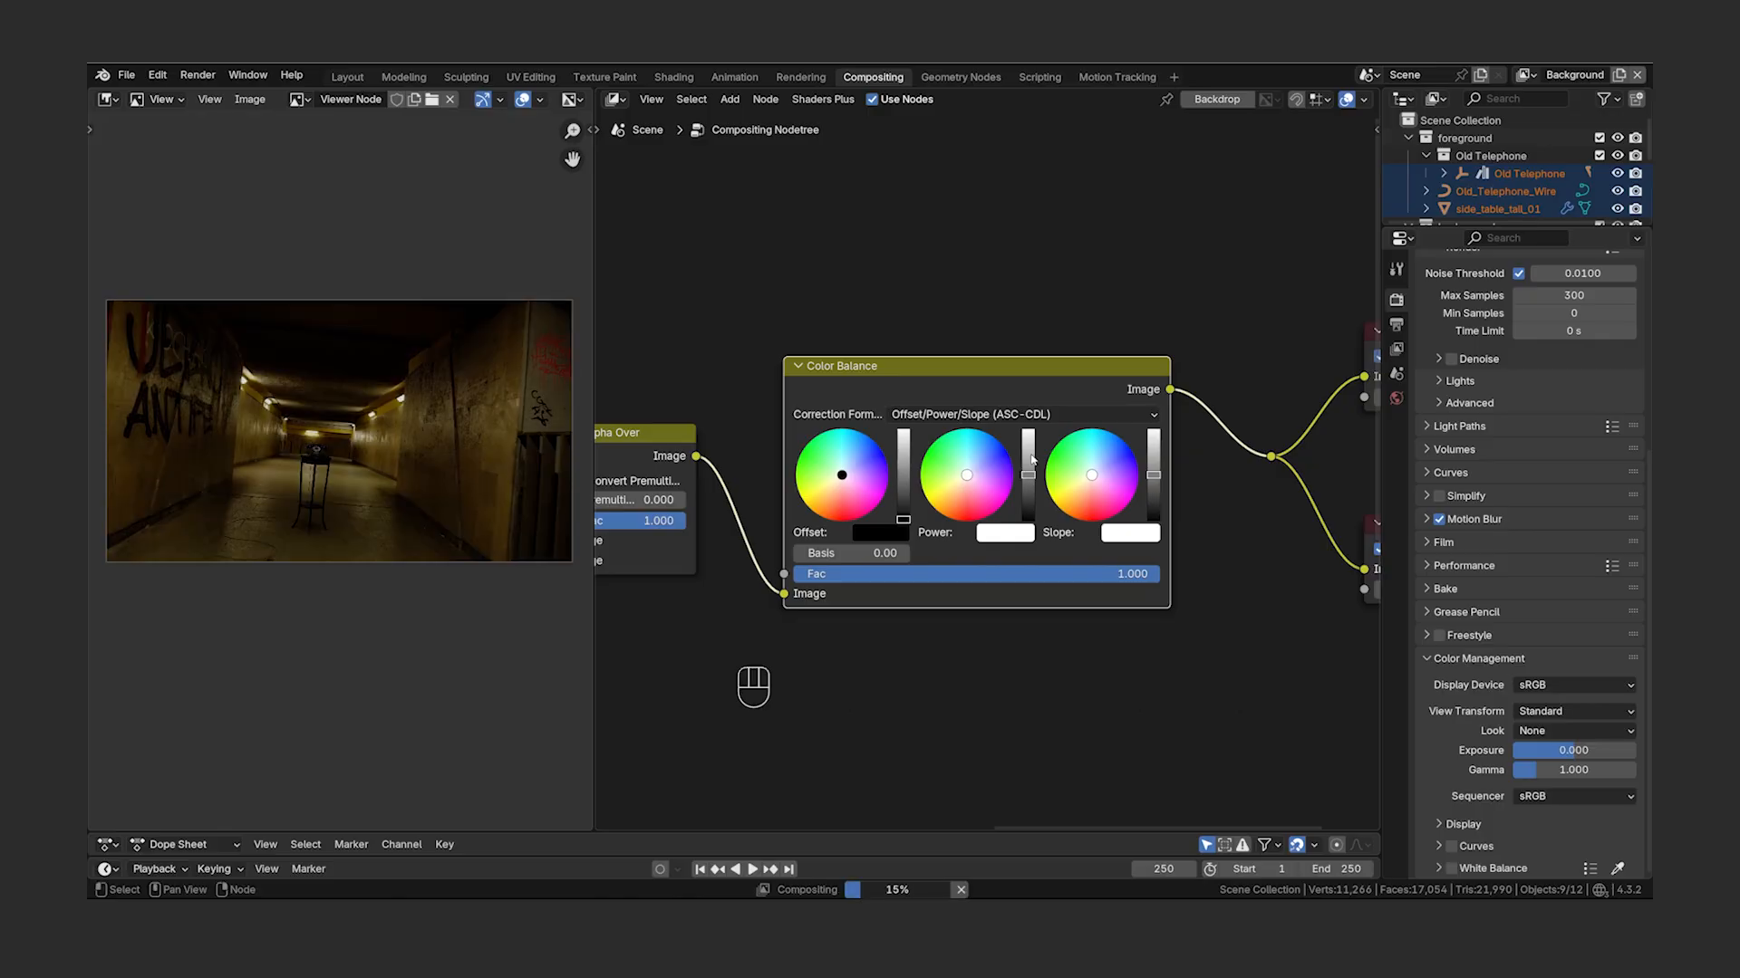
mouse_move(1152, 475)
left_mouse_down()
mouse_move(1153, 494)
mouse_move(1153, 474)
left_mouse_up()
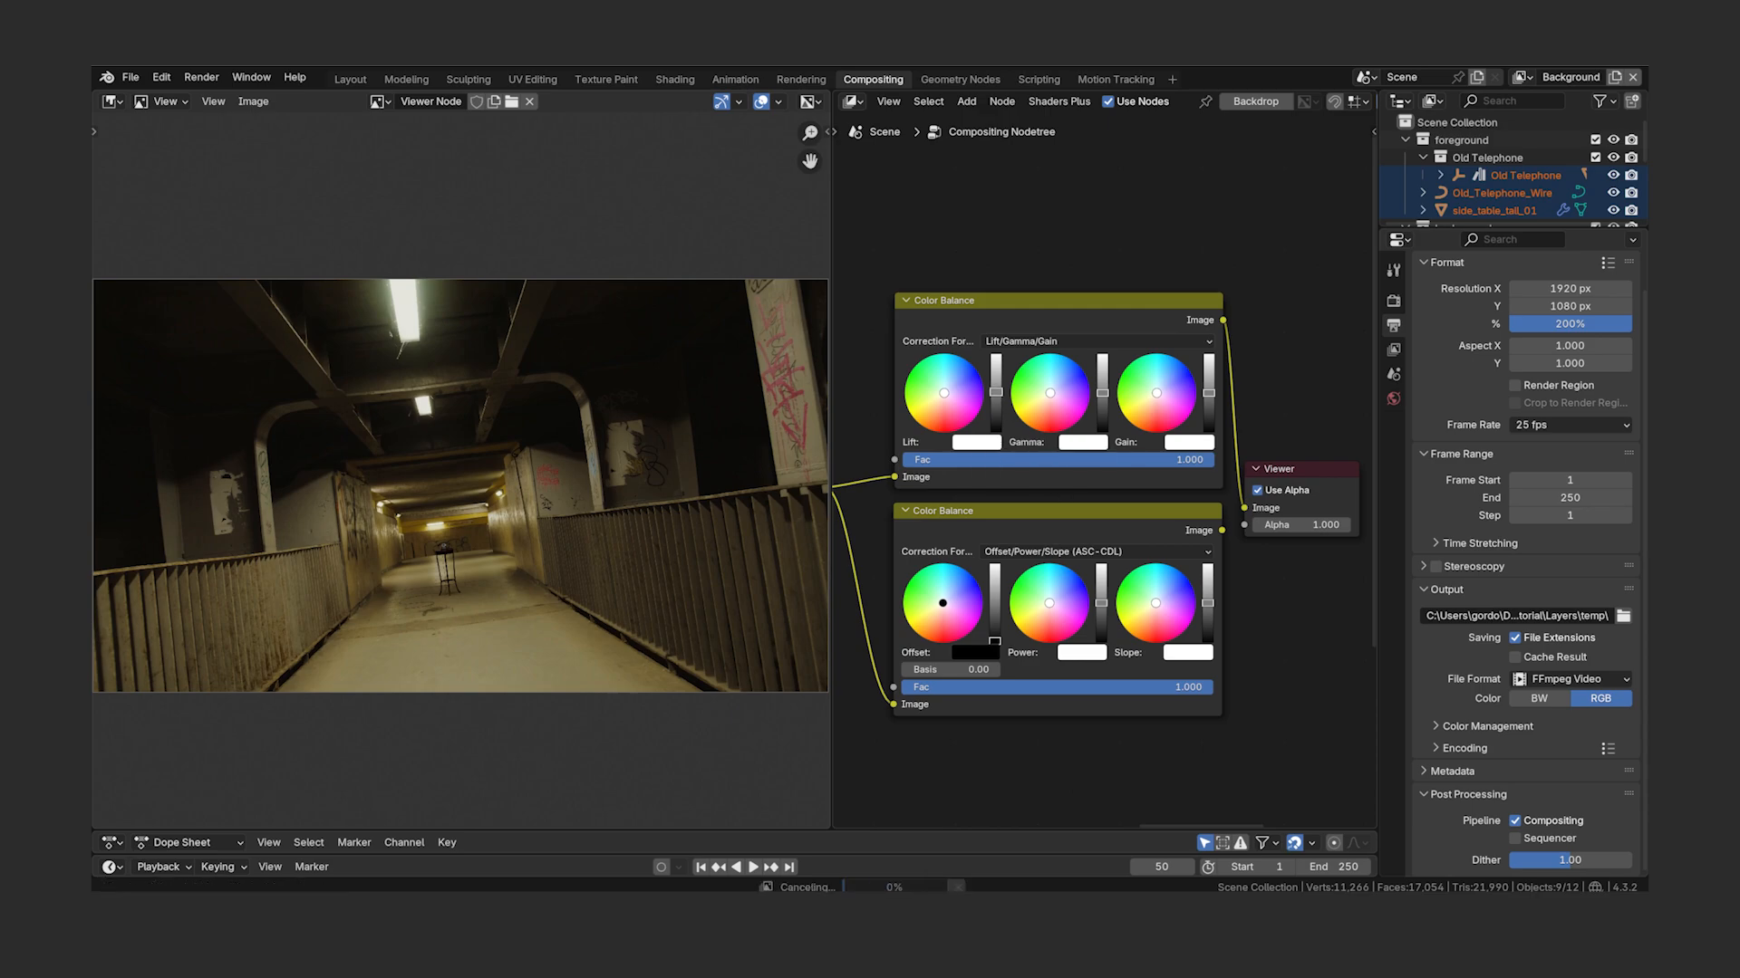
- Try raising Lift slightly on the Lift/Gamma/Gain node and Offset on the ASC-CDL node, comparing both outputs in the viewer
left_click_drag(996, 393, 995, 389)
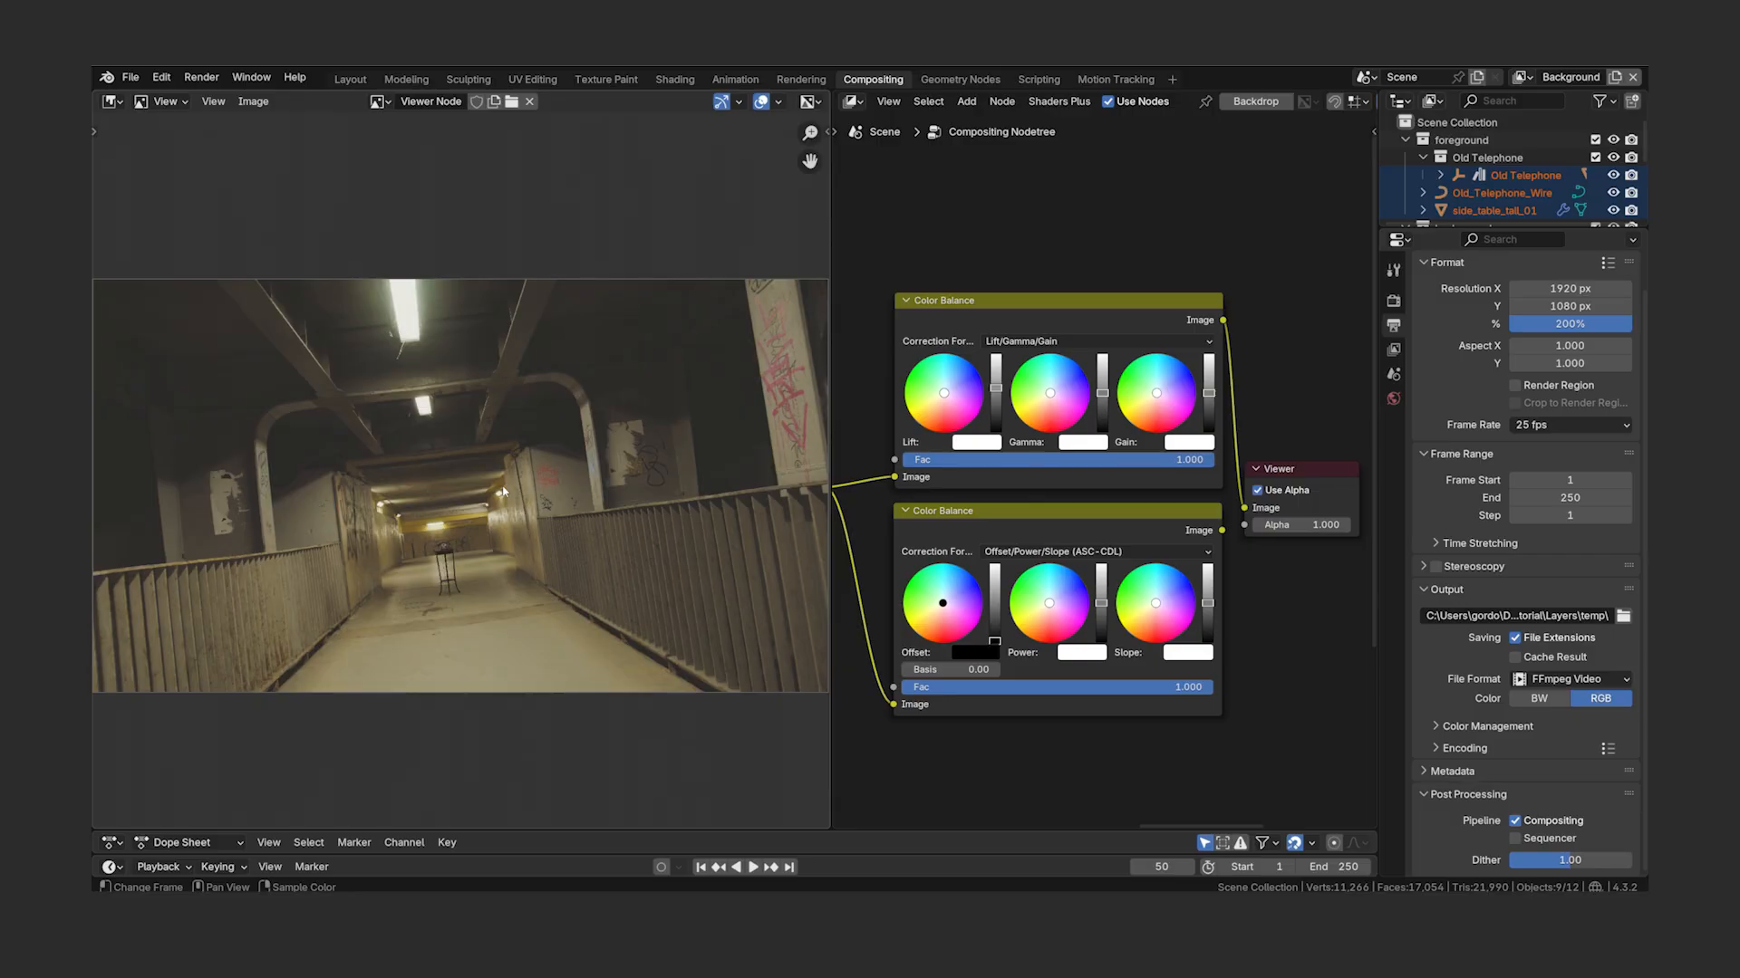
left_click(1202, 537, "ctrl+shift")
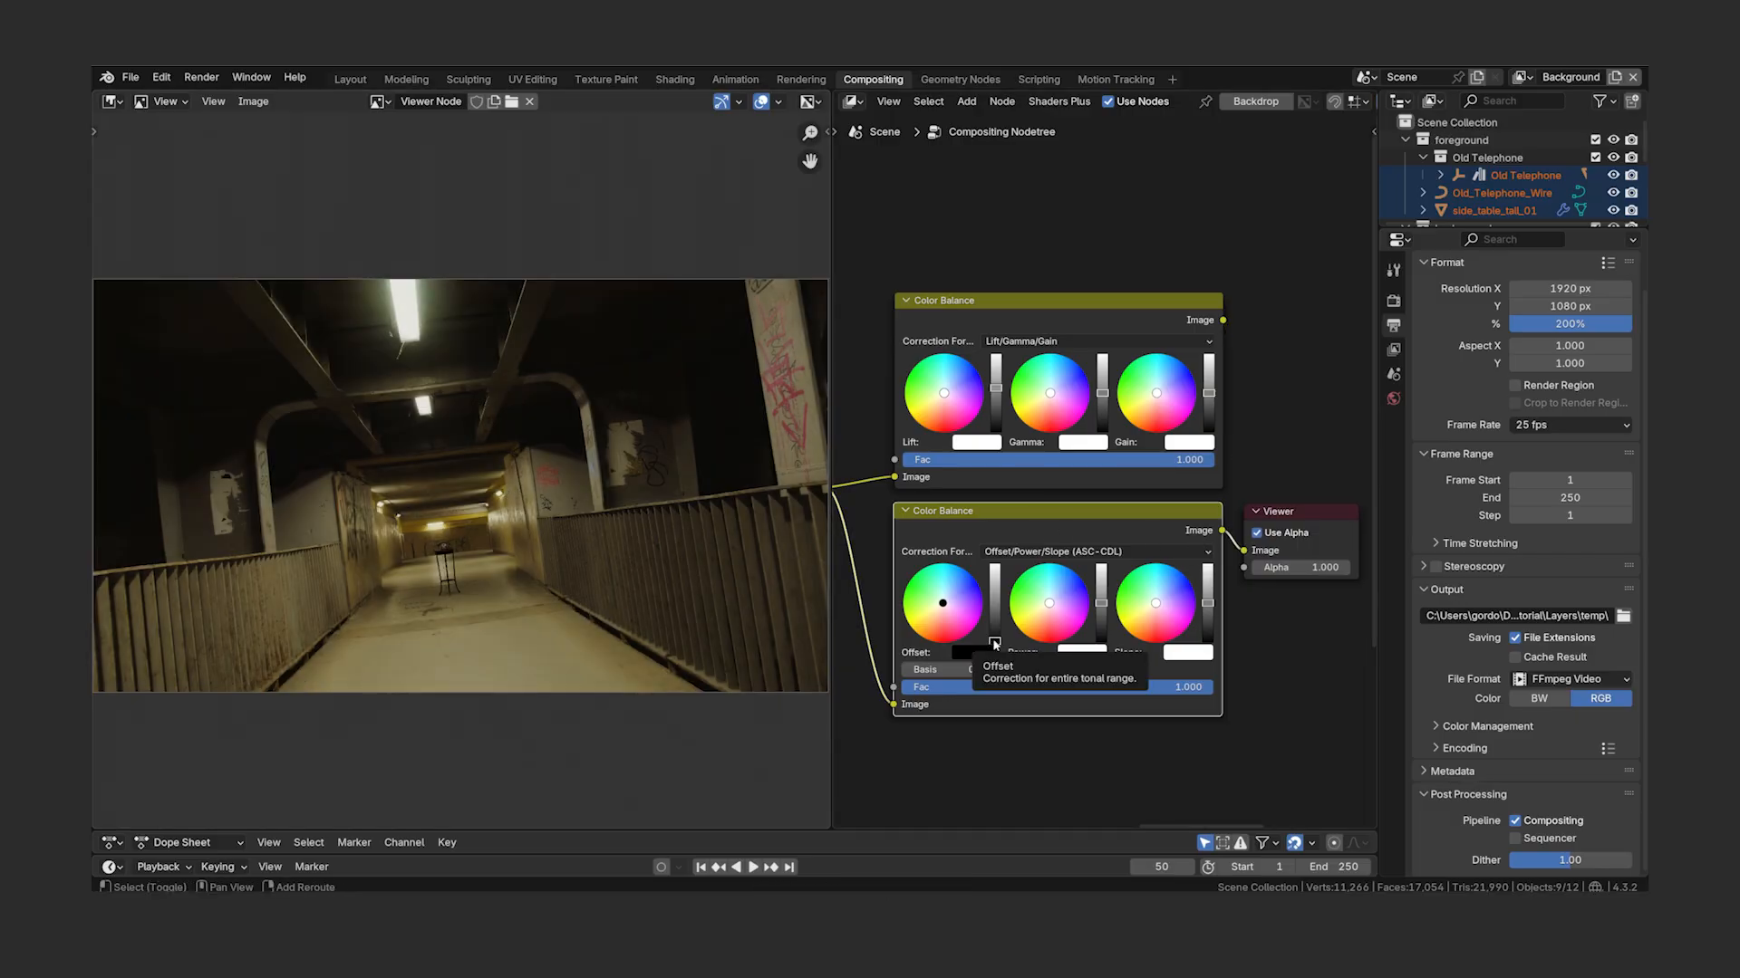
left_click_drag(995, 643, 995, 639)
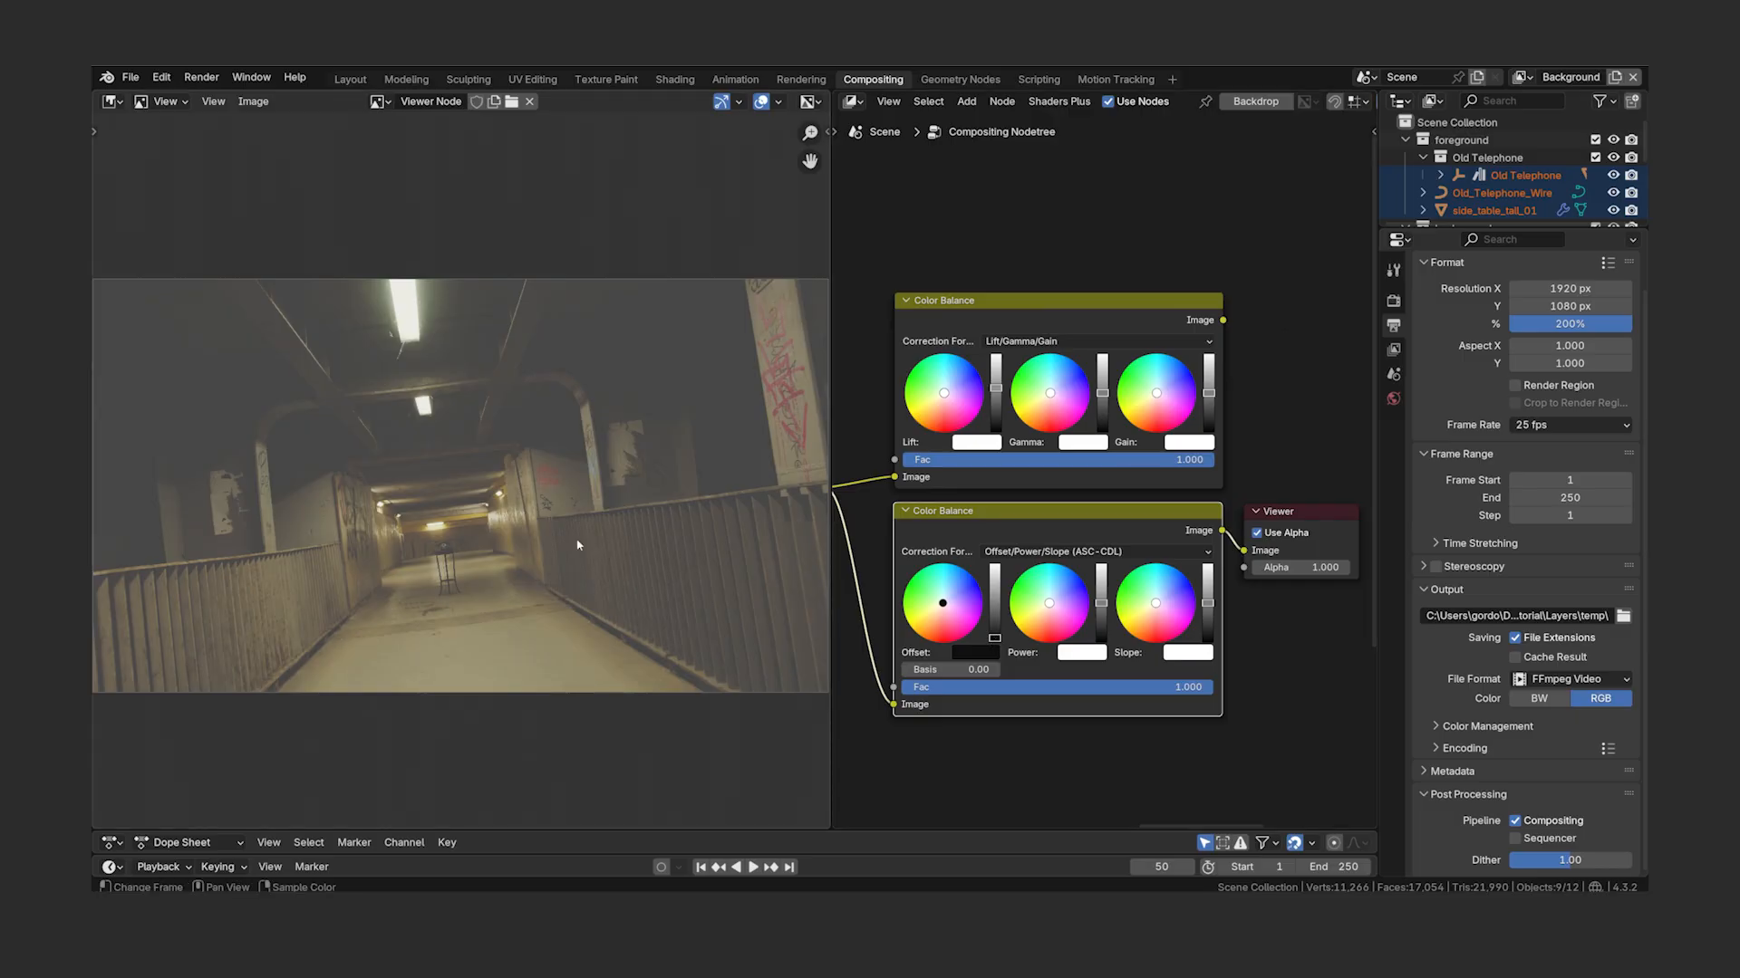
left_click(1200, 323, "ctrl+shift")
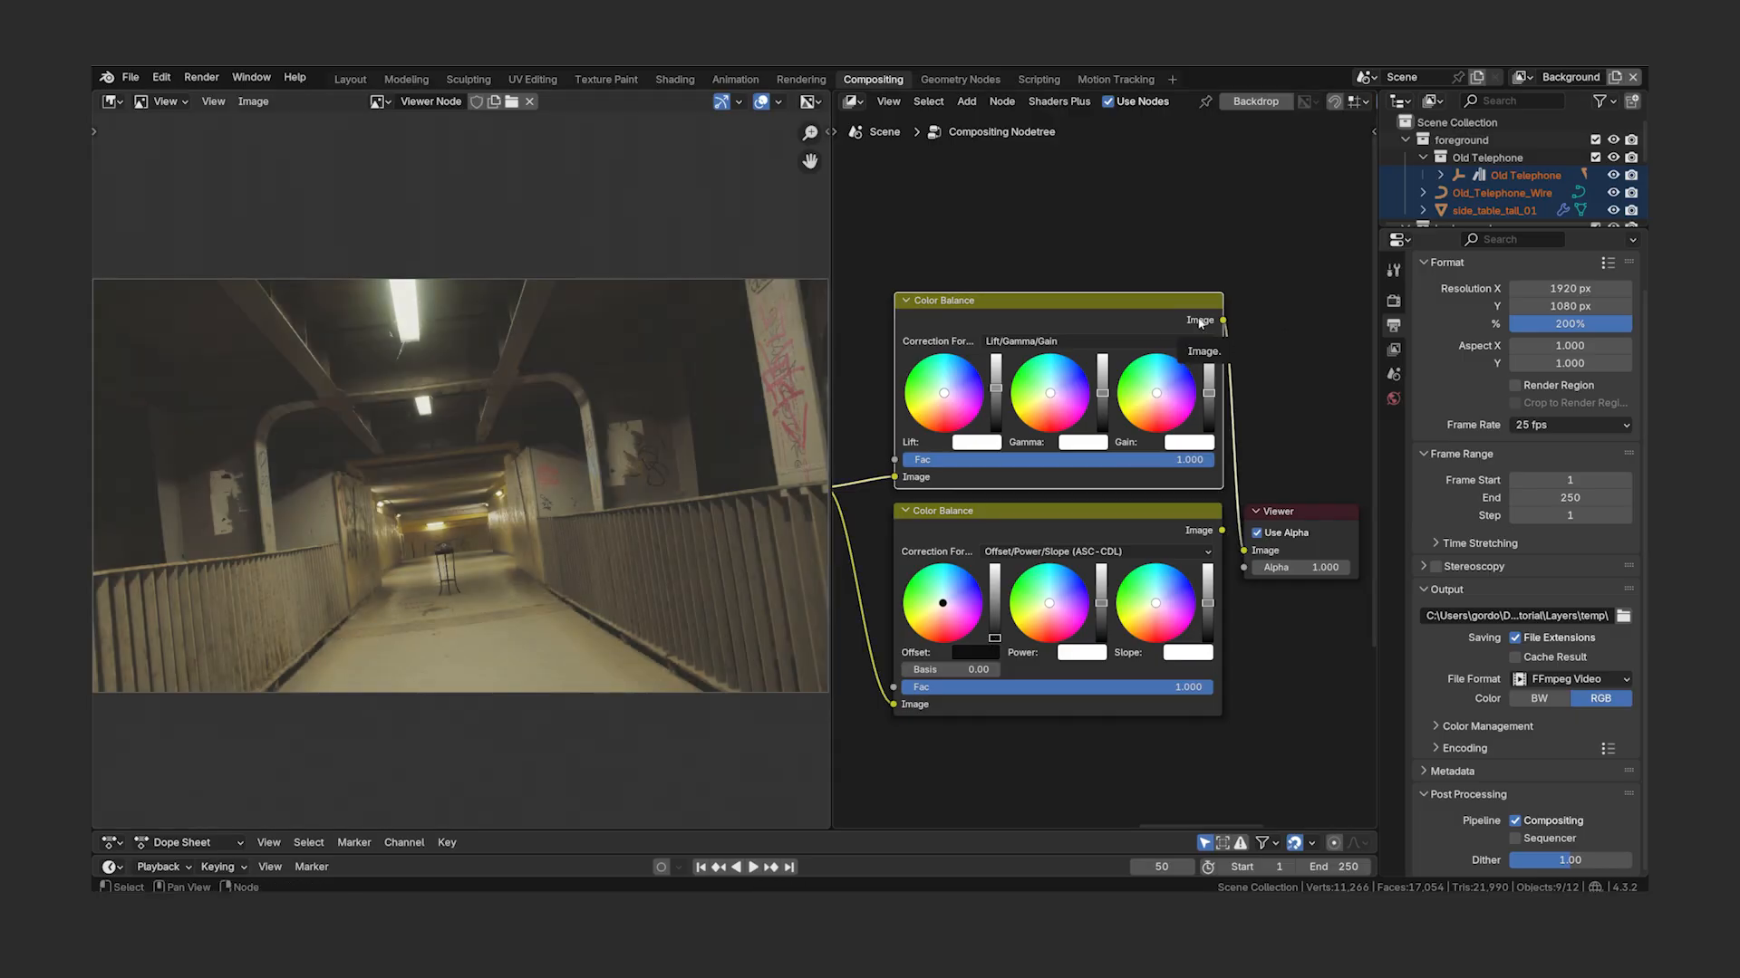
left_click(1202, 534, "ctrl+shift")
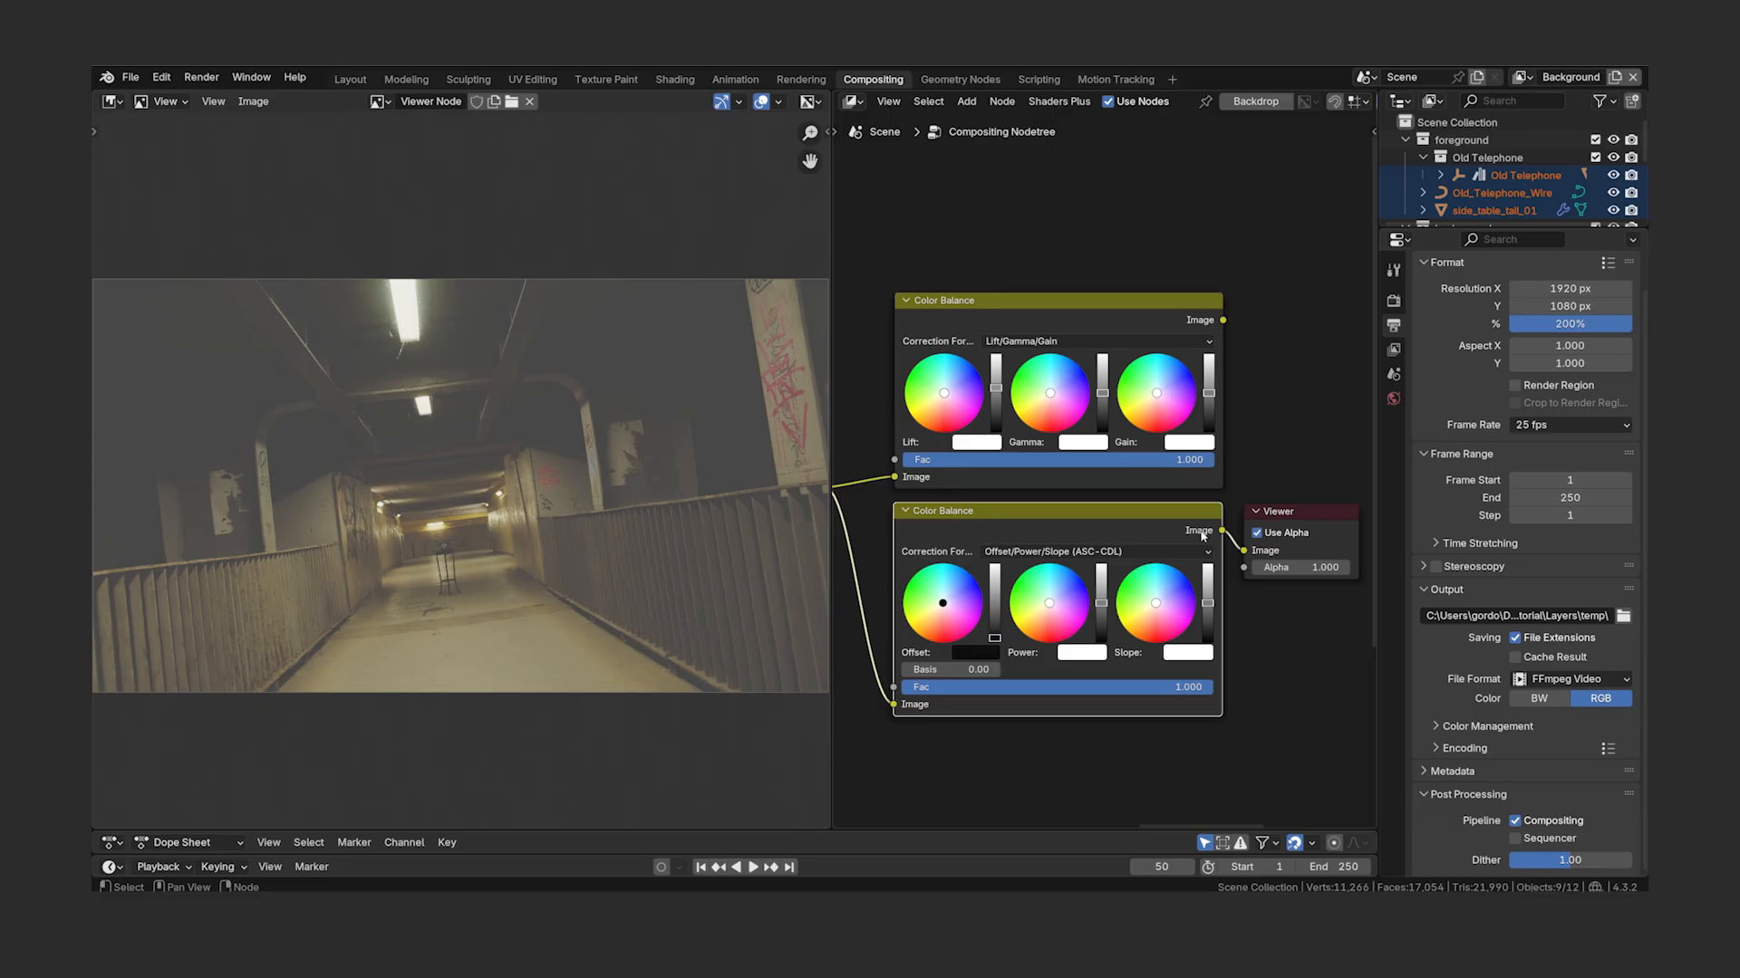
left_click(1206, 323, "ctrl+shift")
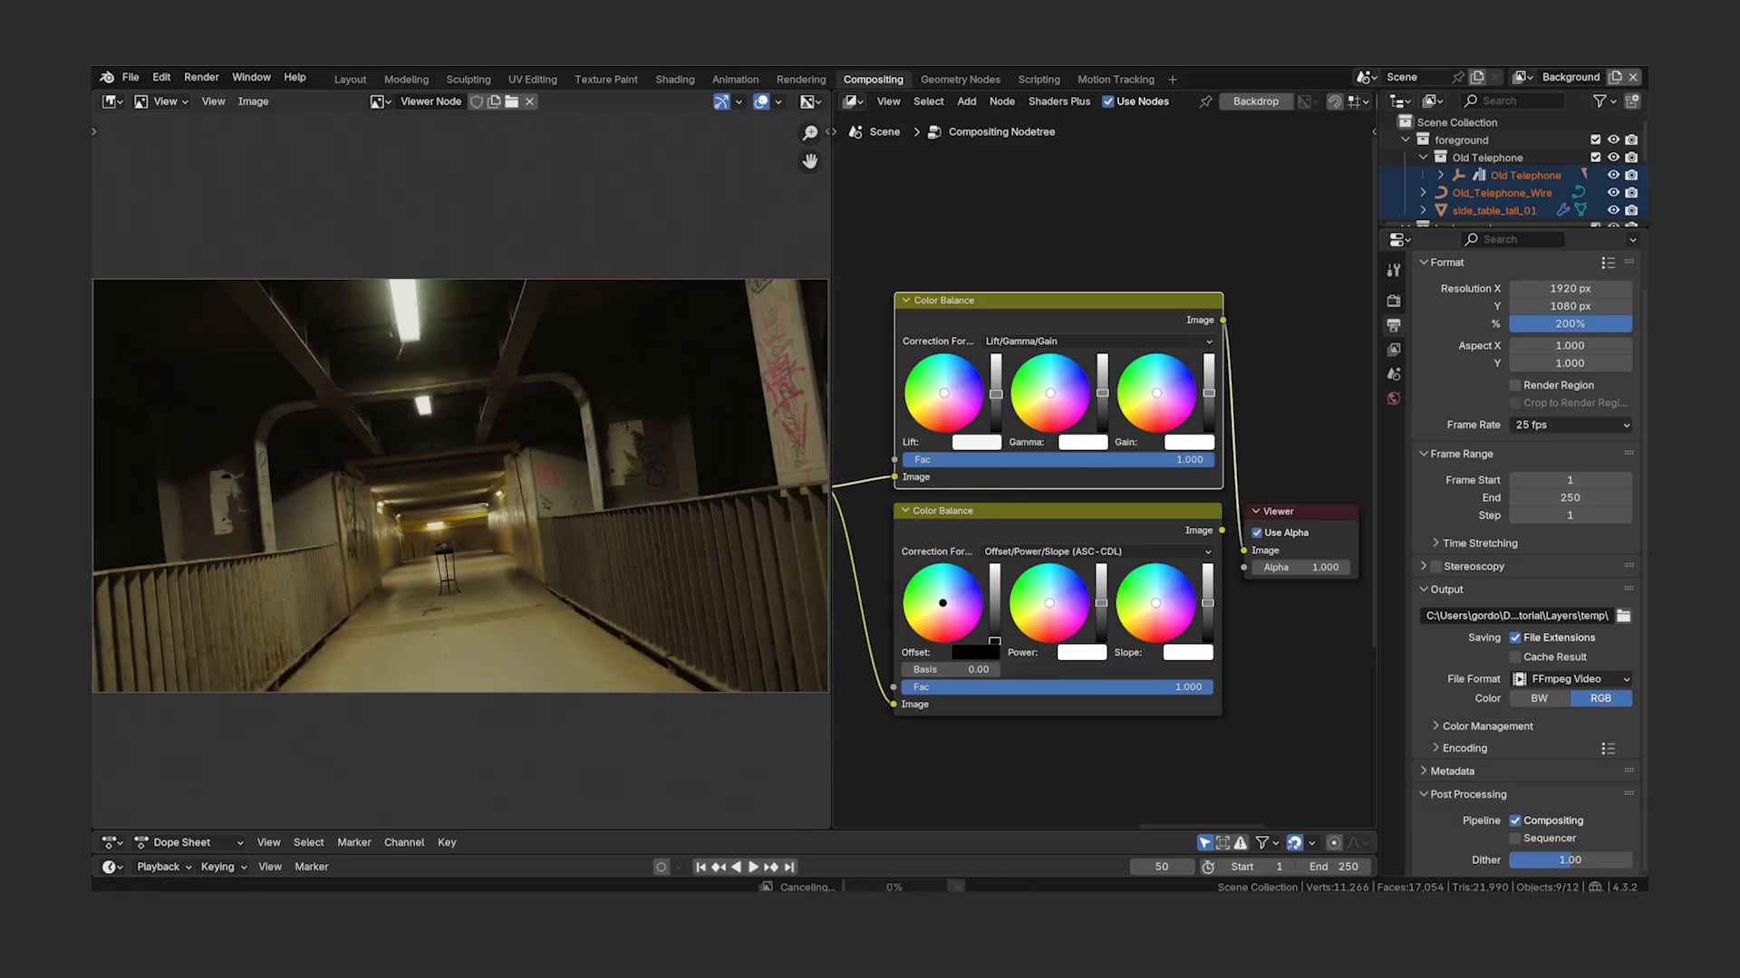
- Try a Basis of -0.02 on the ASC-CDL node, compare it with the darkened Lift, and reset both adjustments
left_click(1200, 557, "ctrl+shift")
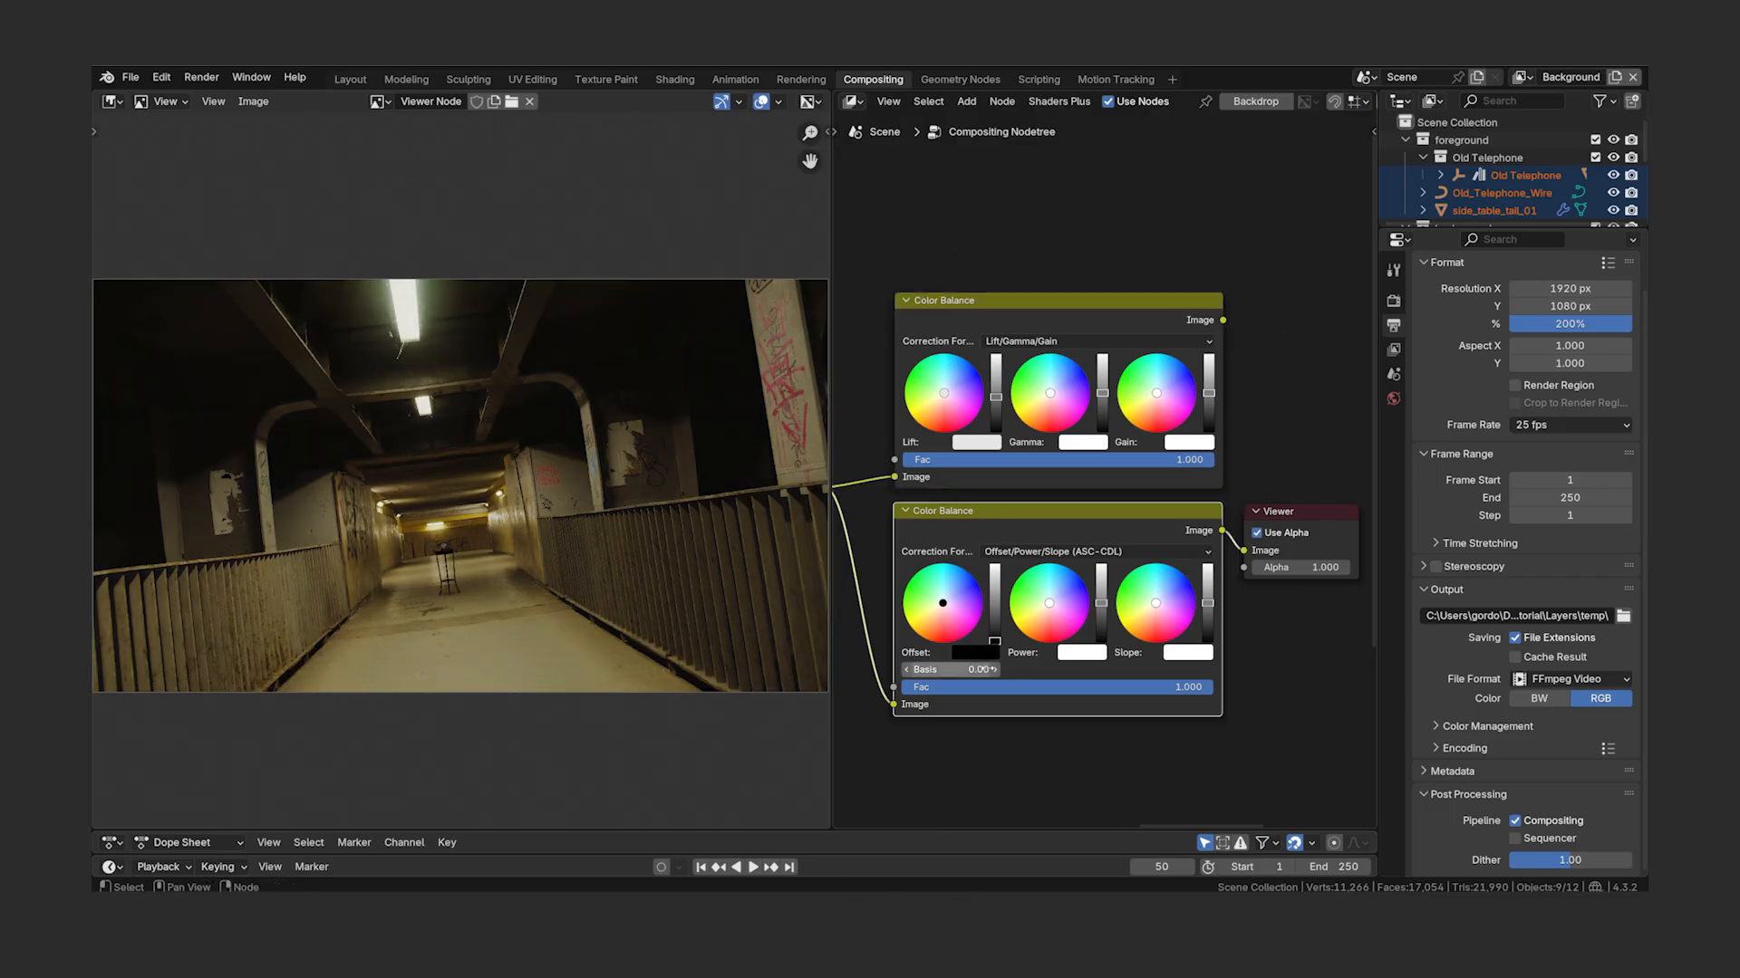
left_click_drag(990, 669, 976, 669)
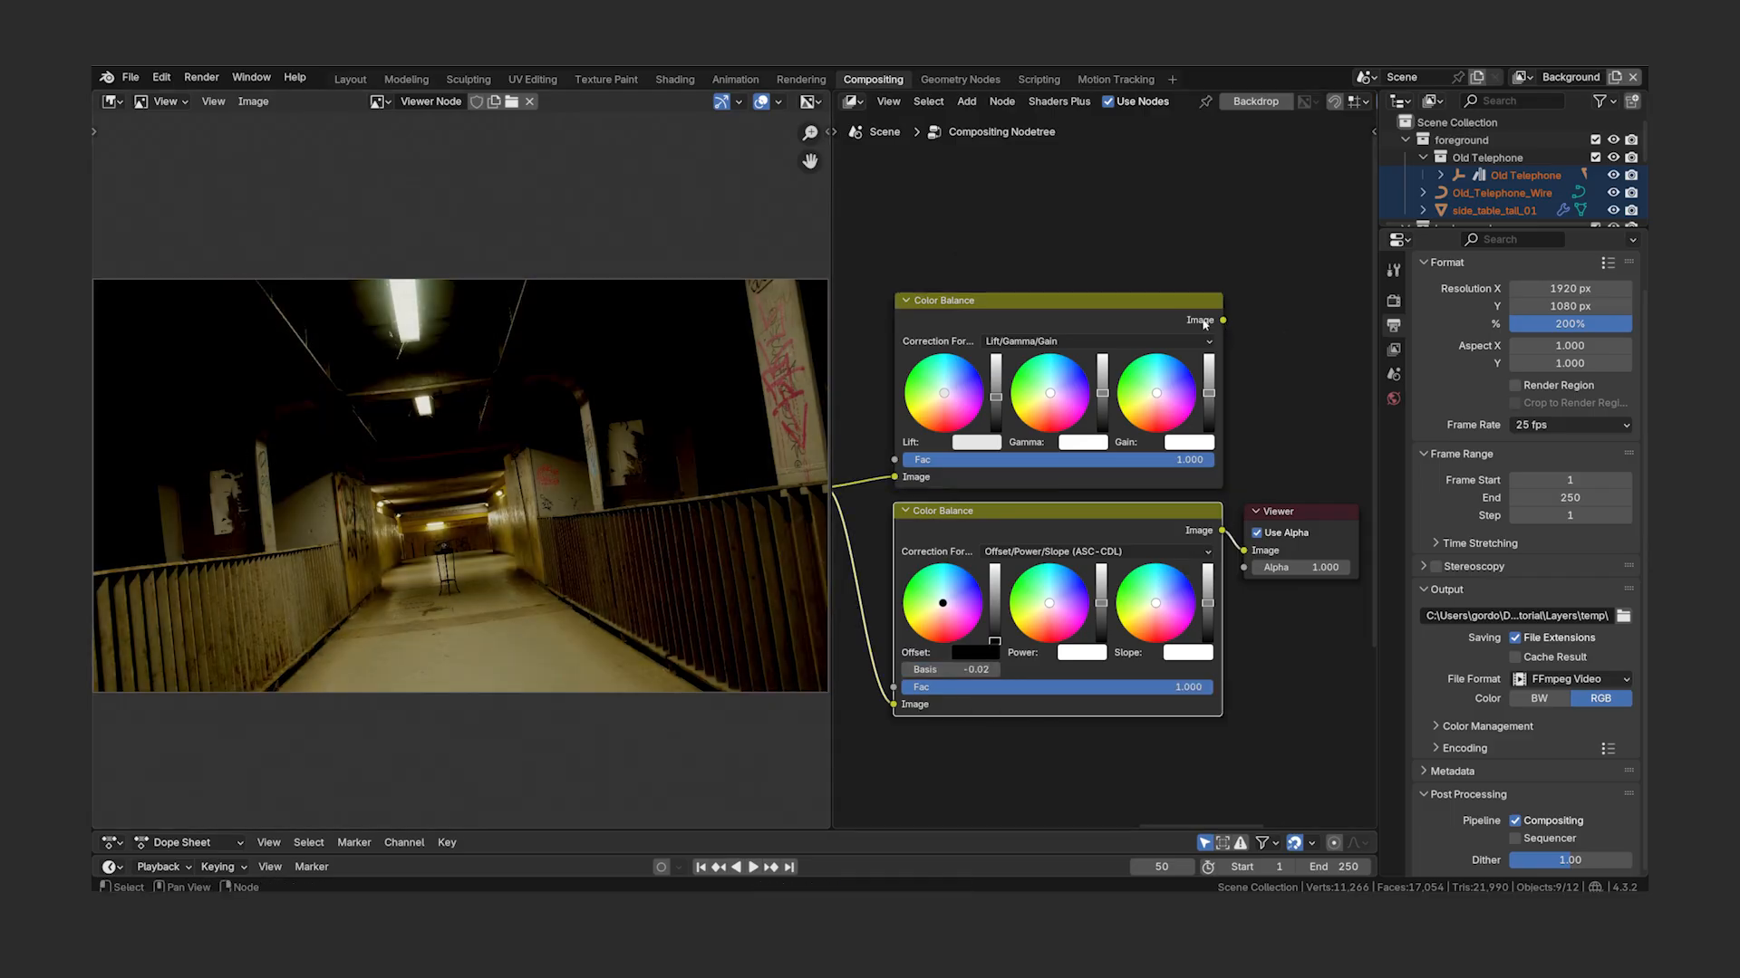
left_click(1204, 324, "ctrl+shift")
left_click(1209, 535, "ctrl+shift")
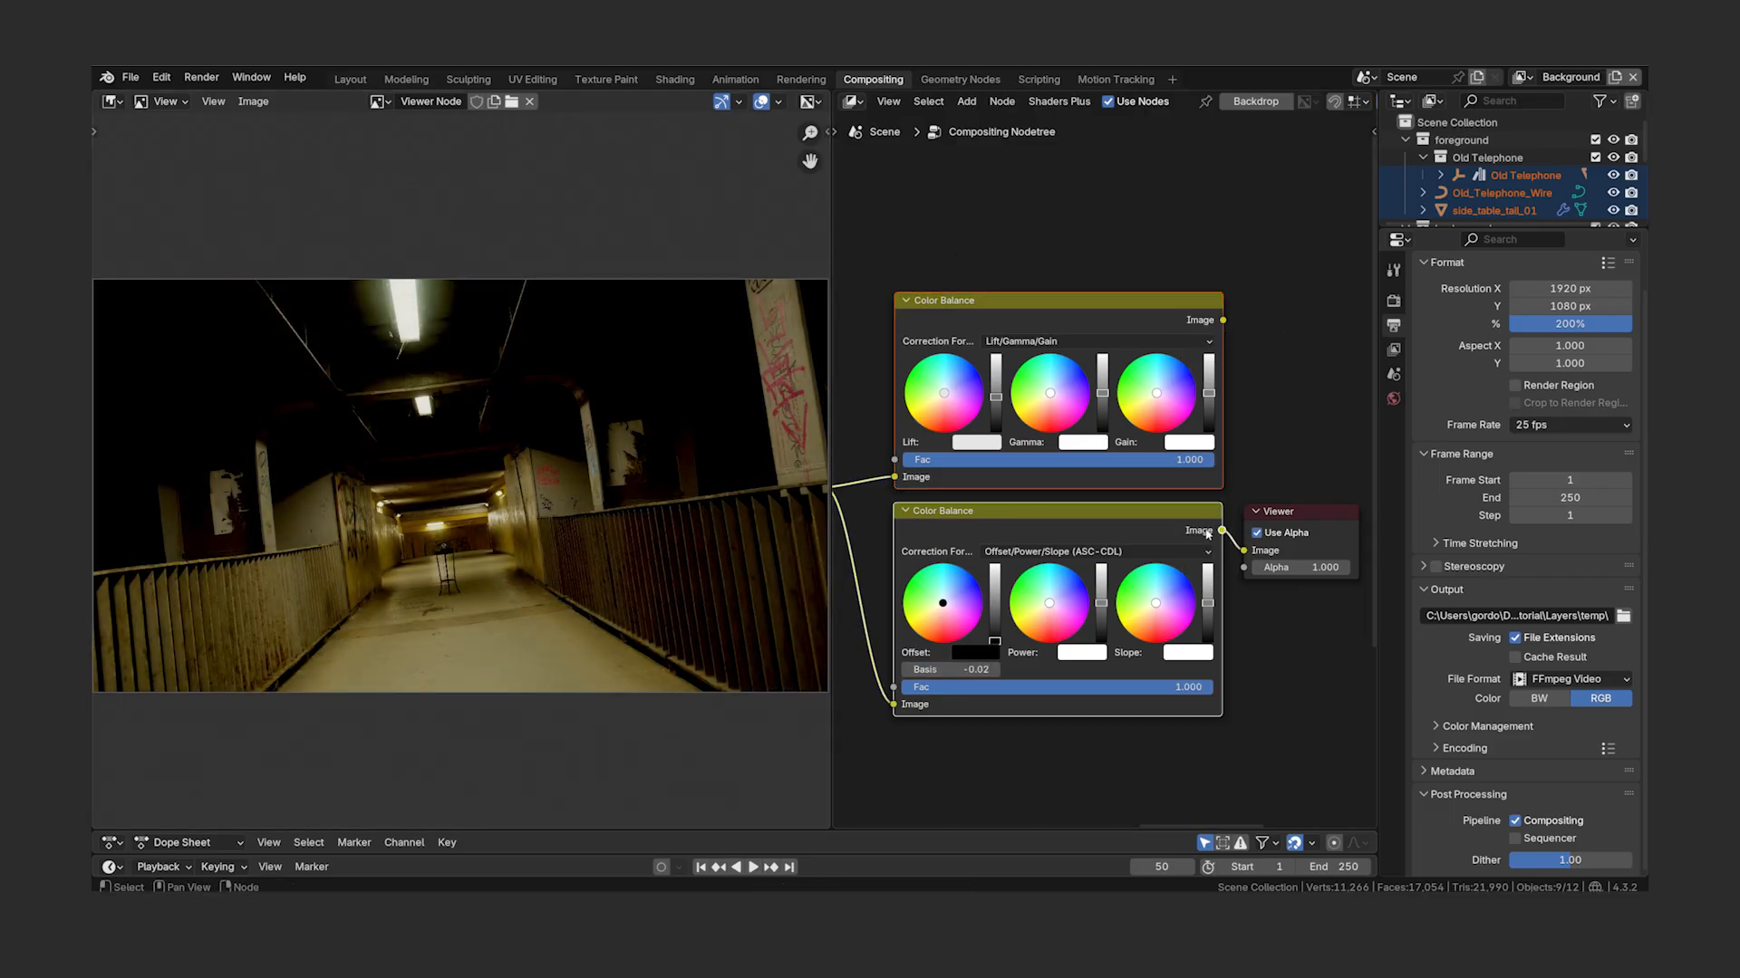
left_click(1210, 323, "ctrl+shift")
key("BackSpace")
key("BackSpace")
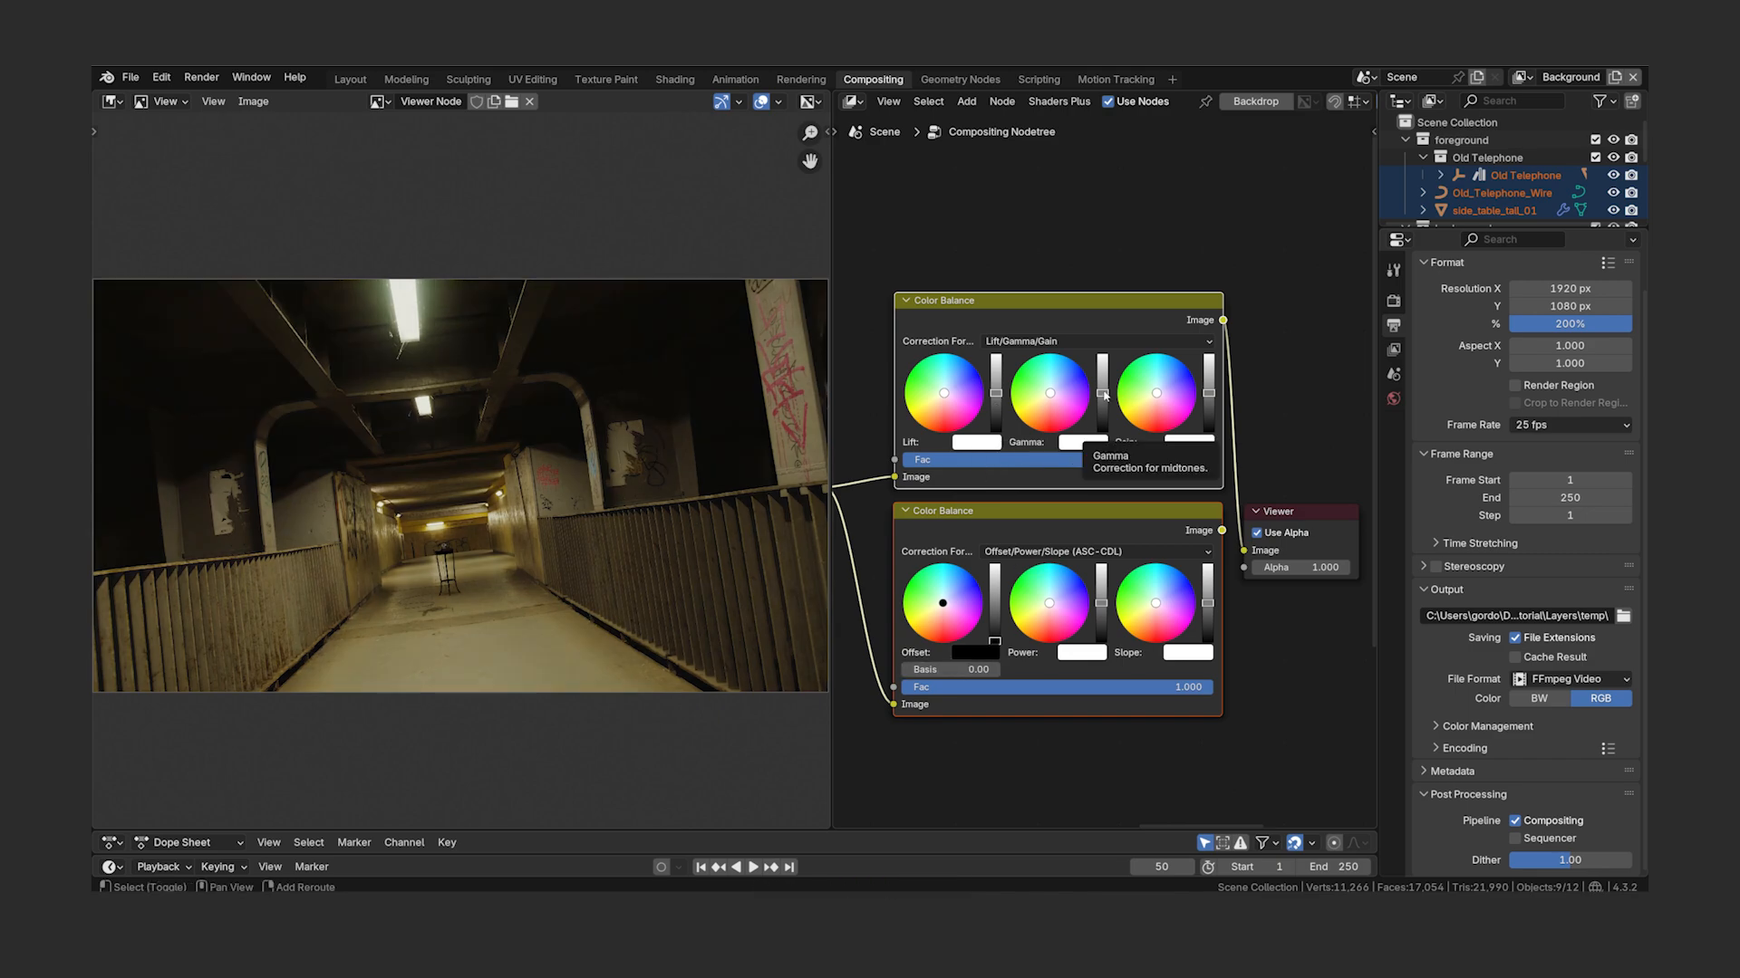
- Try raising Gamma on the Lift/Gamma/Gain node and Power on the ASC-CDL node, switching the viewer between the two nodes
left_click_drag(1106, 396, 1105, 389)
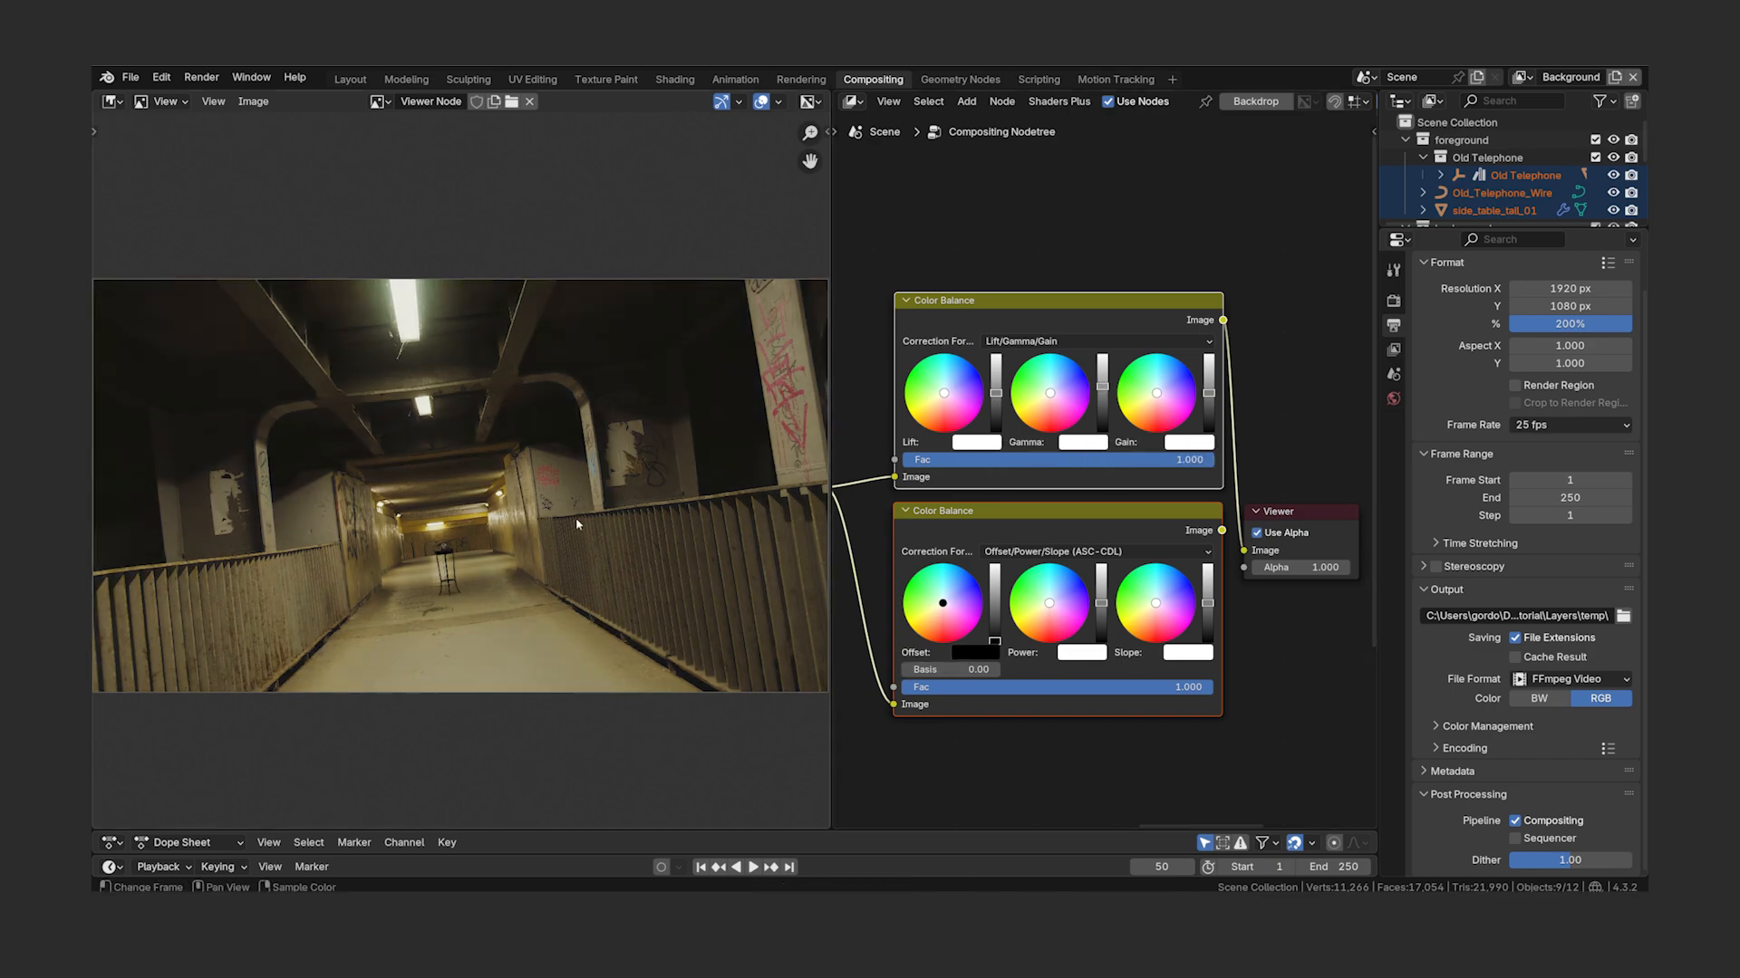
left_click(1176, 536, "ctrl+shift")
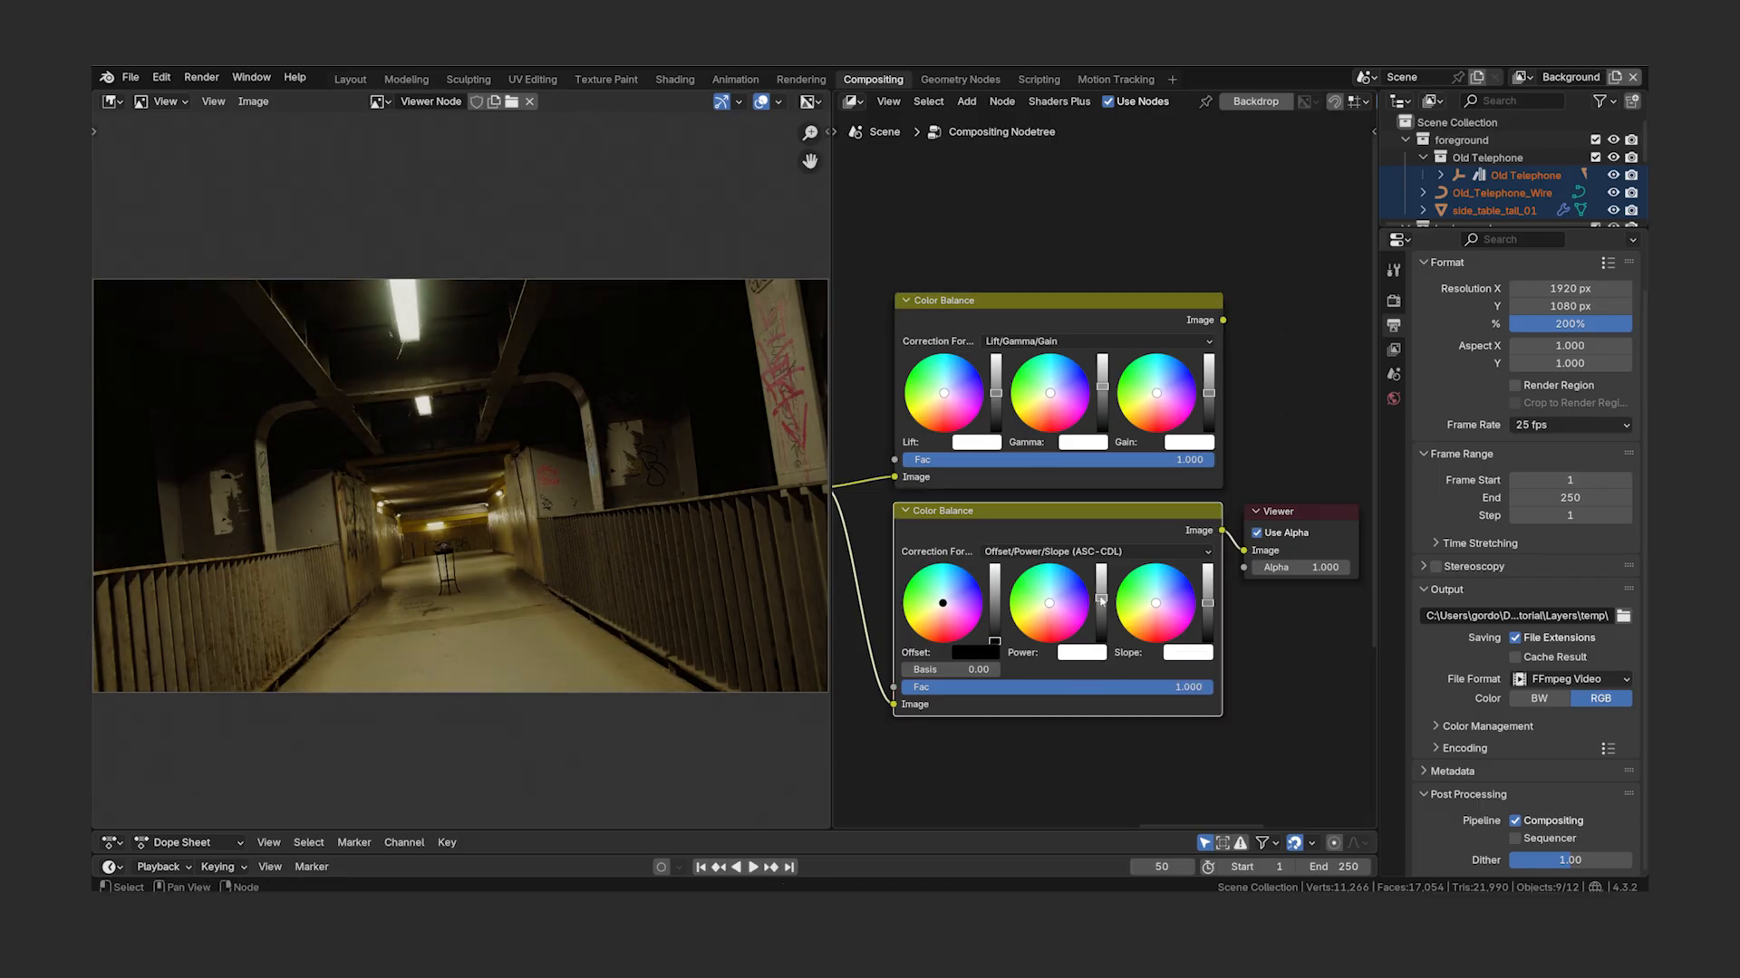
left_click(1192, 323, "ctrl+shift")
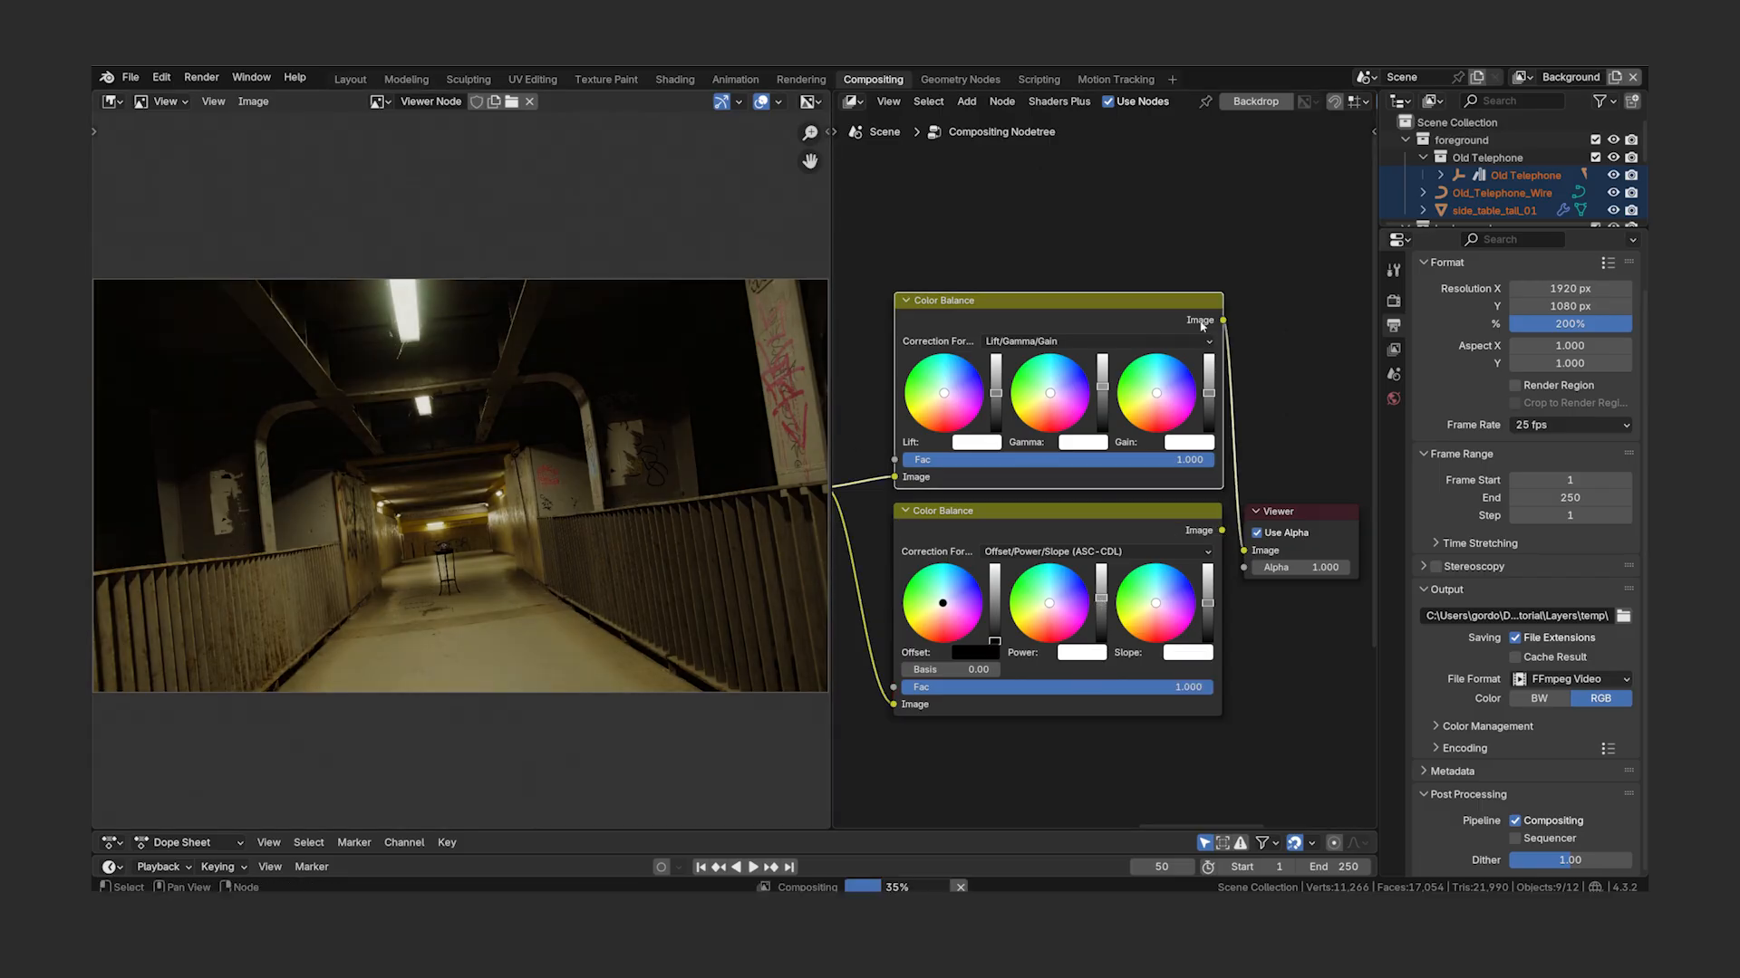
left_click(1203, 535, "ctrl+shift")
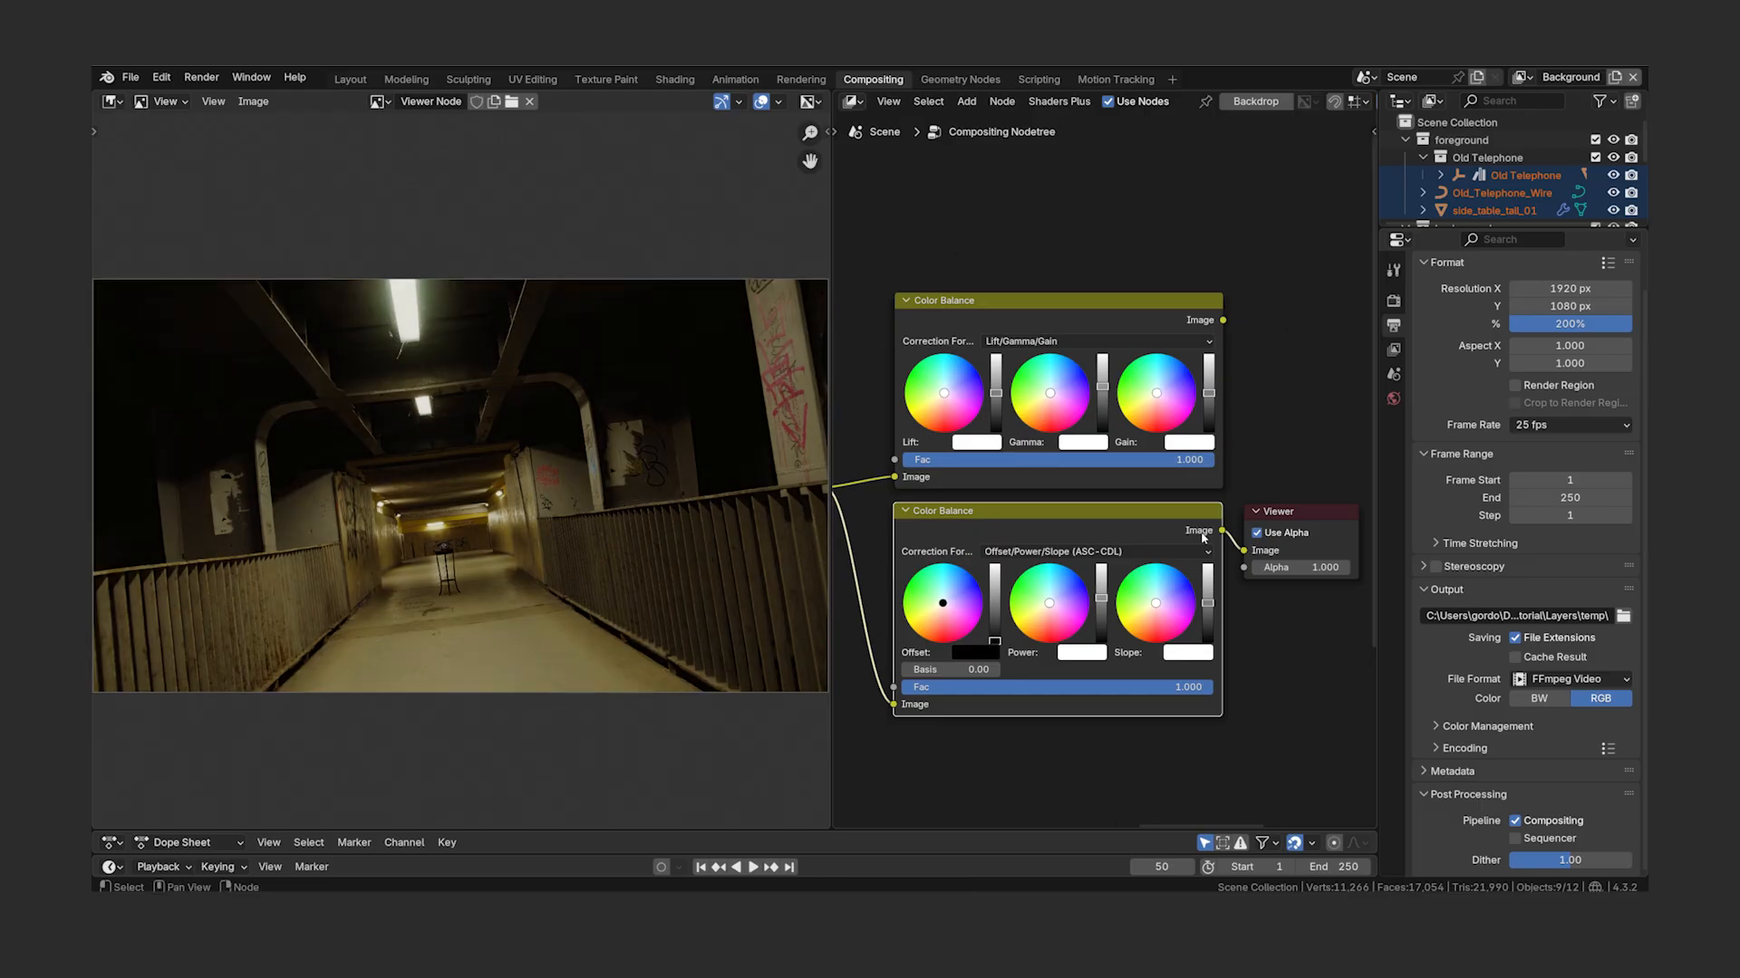
left_click(1203, 324, "ctrl+shift")
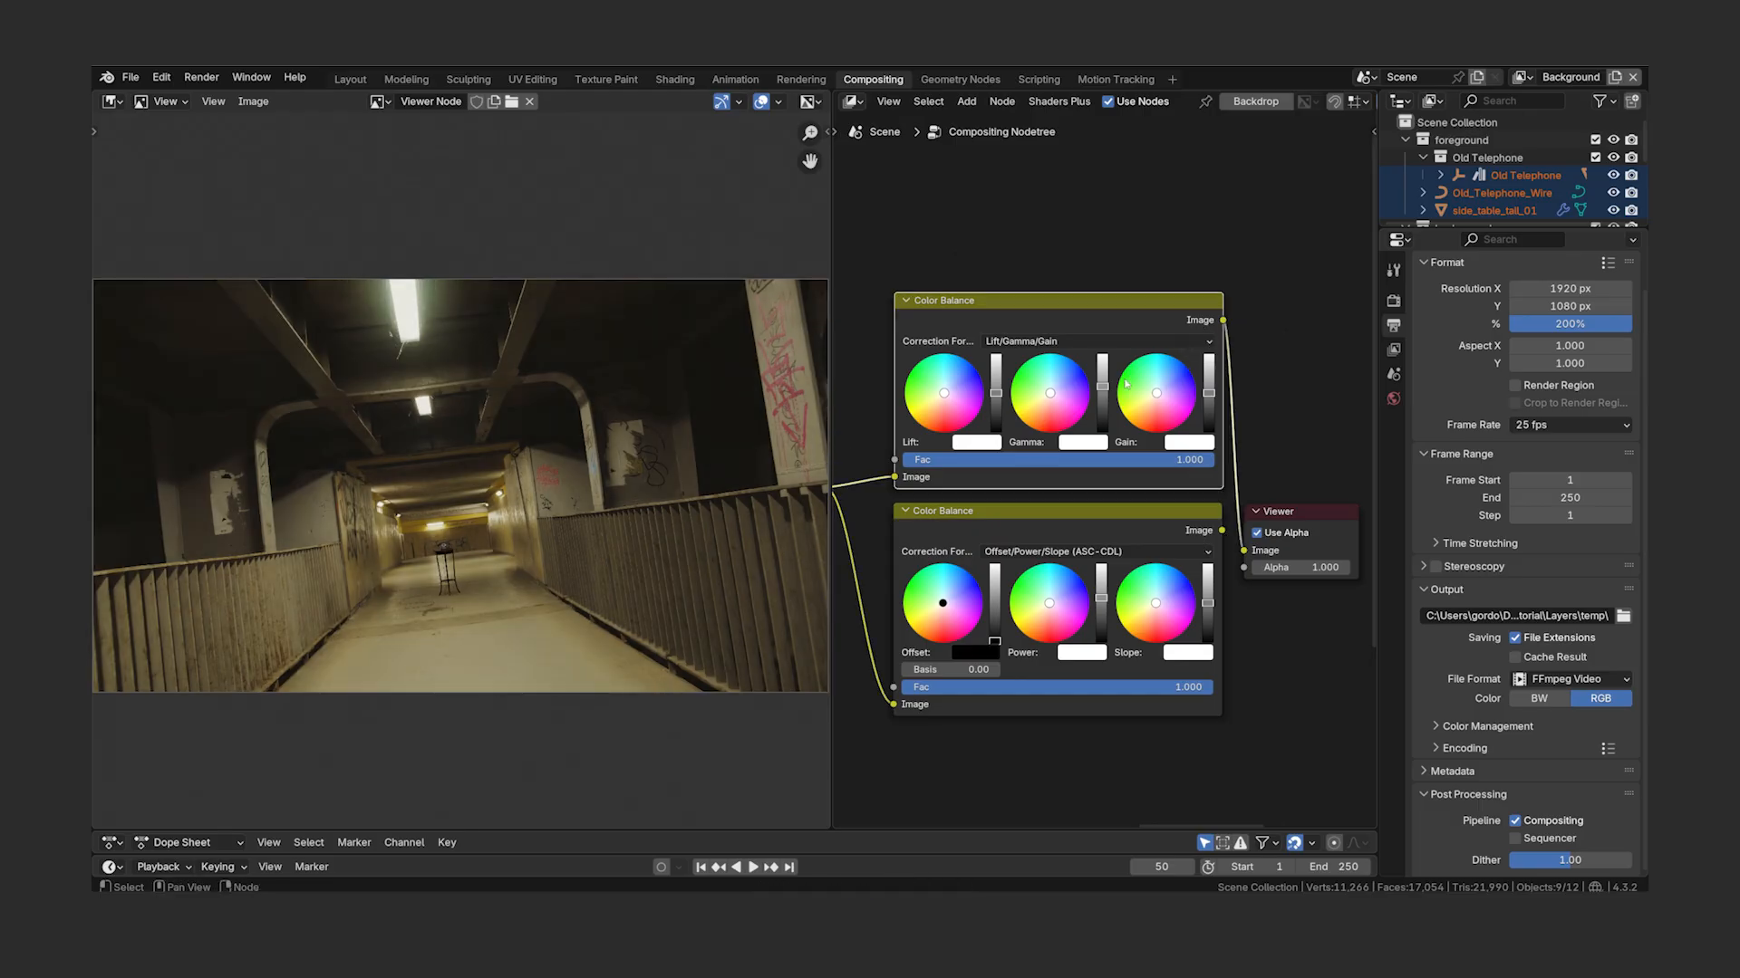
- Try lowering Gamma on the Lift/Gamma/Gain node and Power on the ASC-CDL node, comparing the two outputs
left_click_drag(1101, 386, 1101, 398)
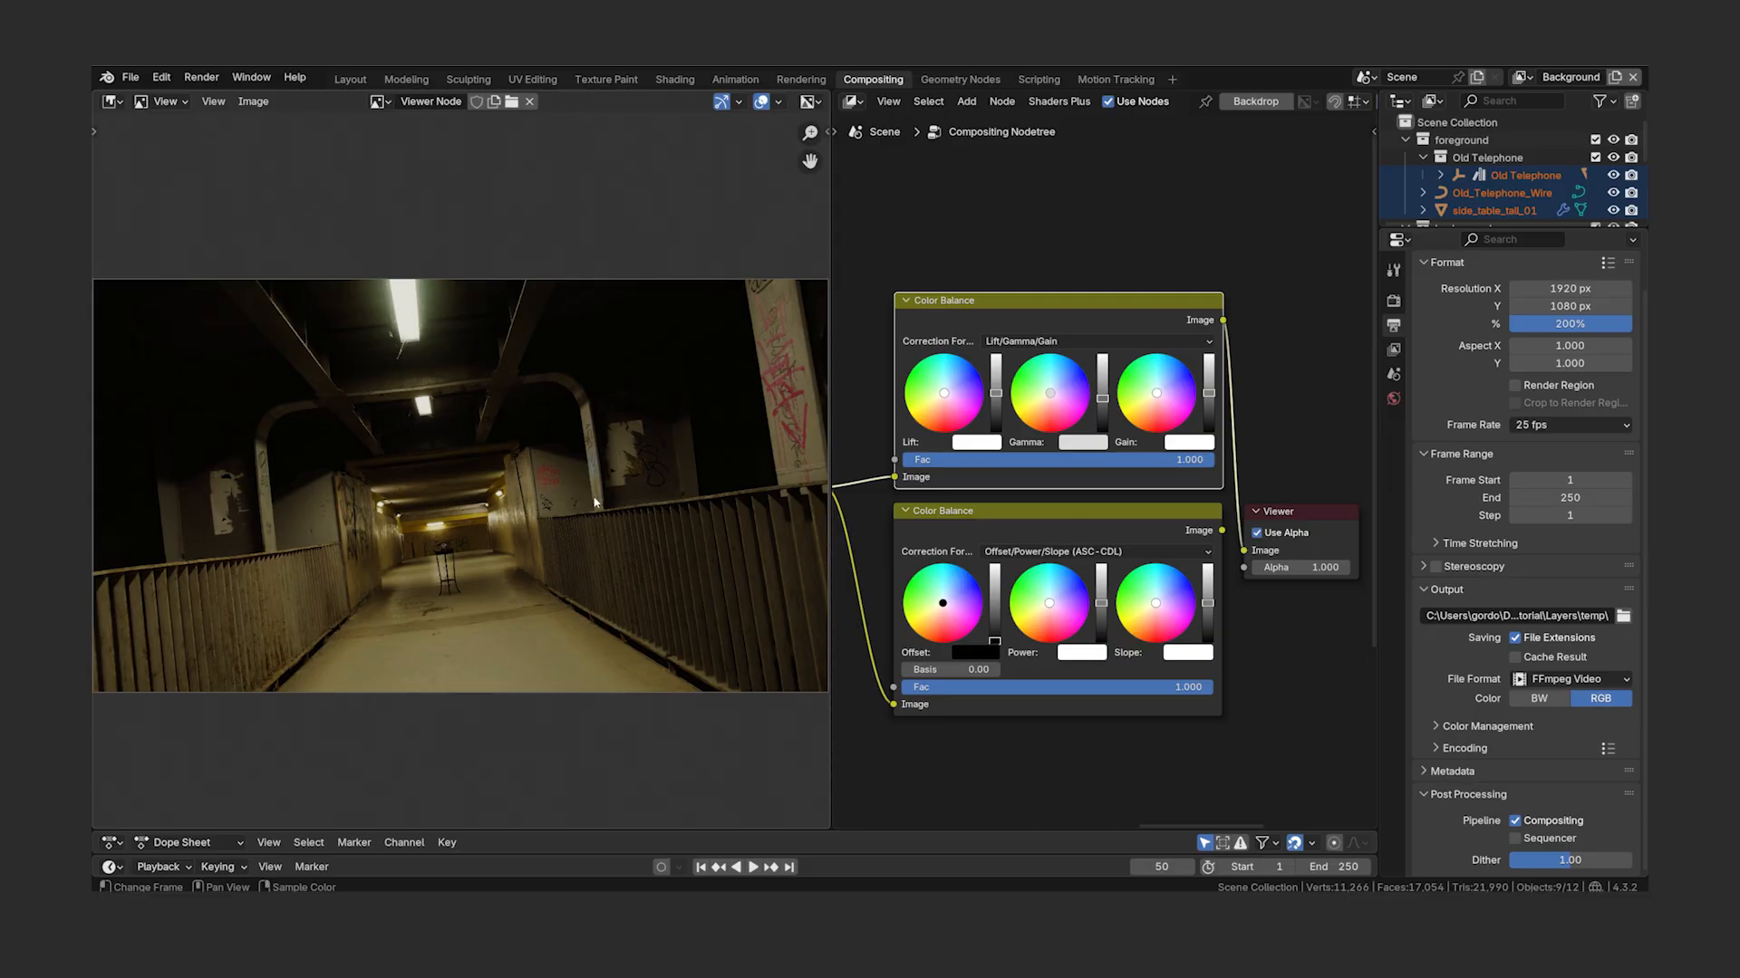
left_click(1207, 538, "ctrl+shift")
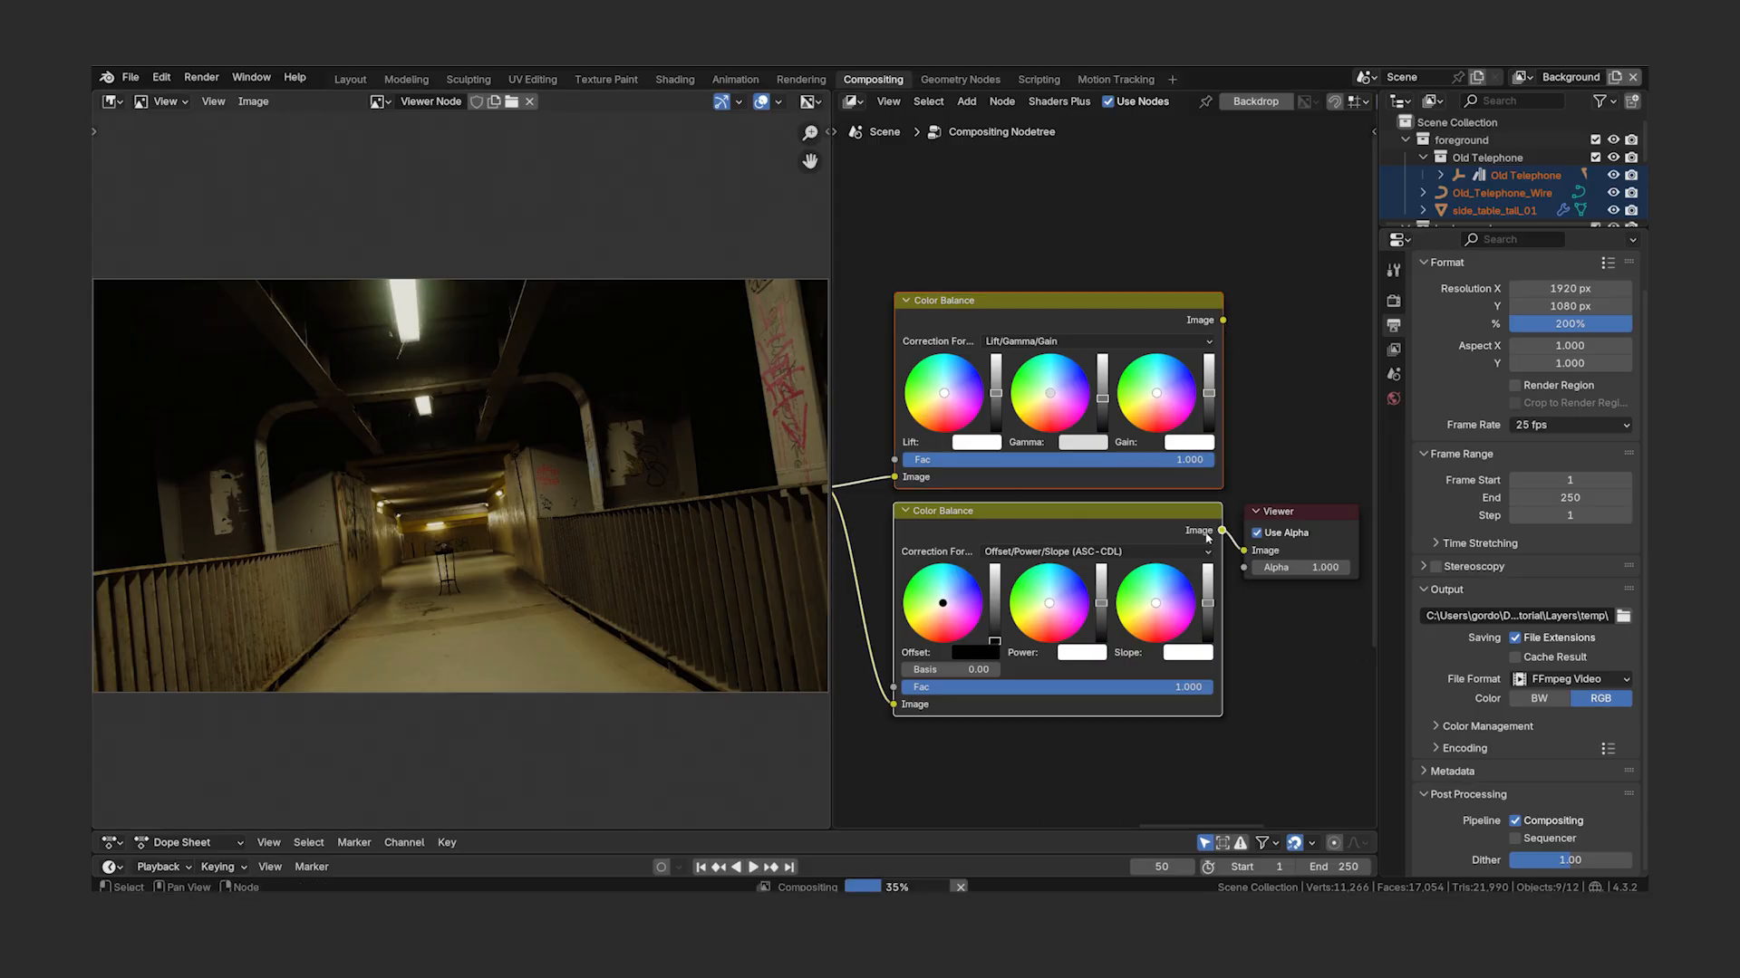
left_click_drag(1101, 602, 1101, 608)
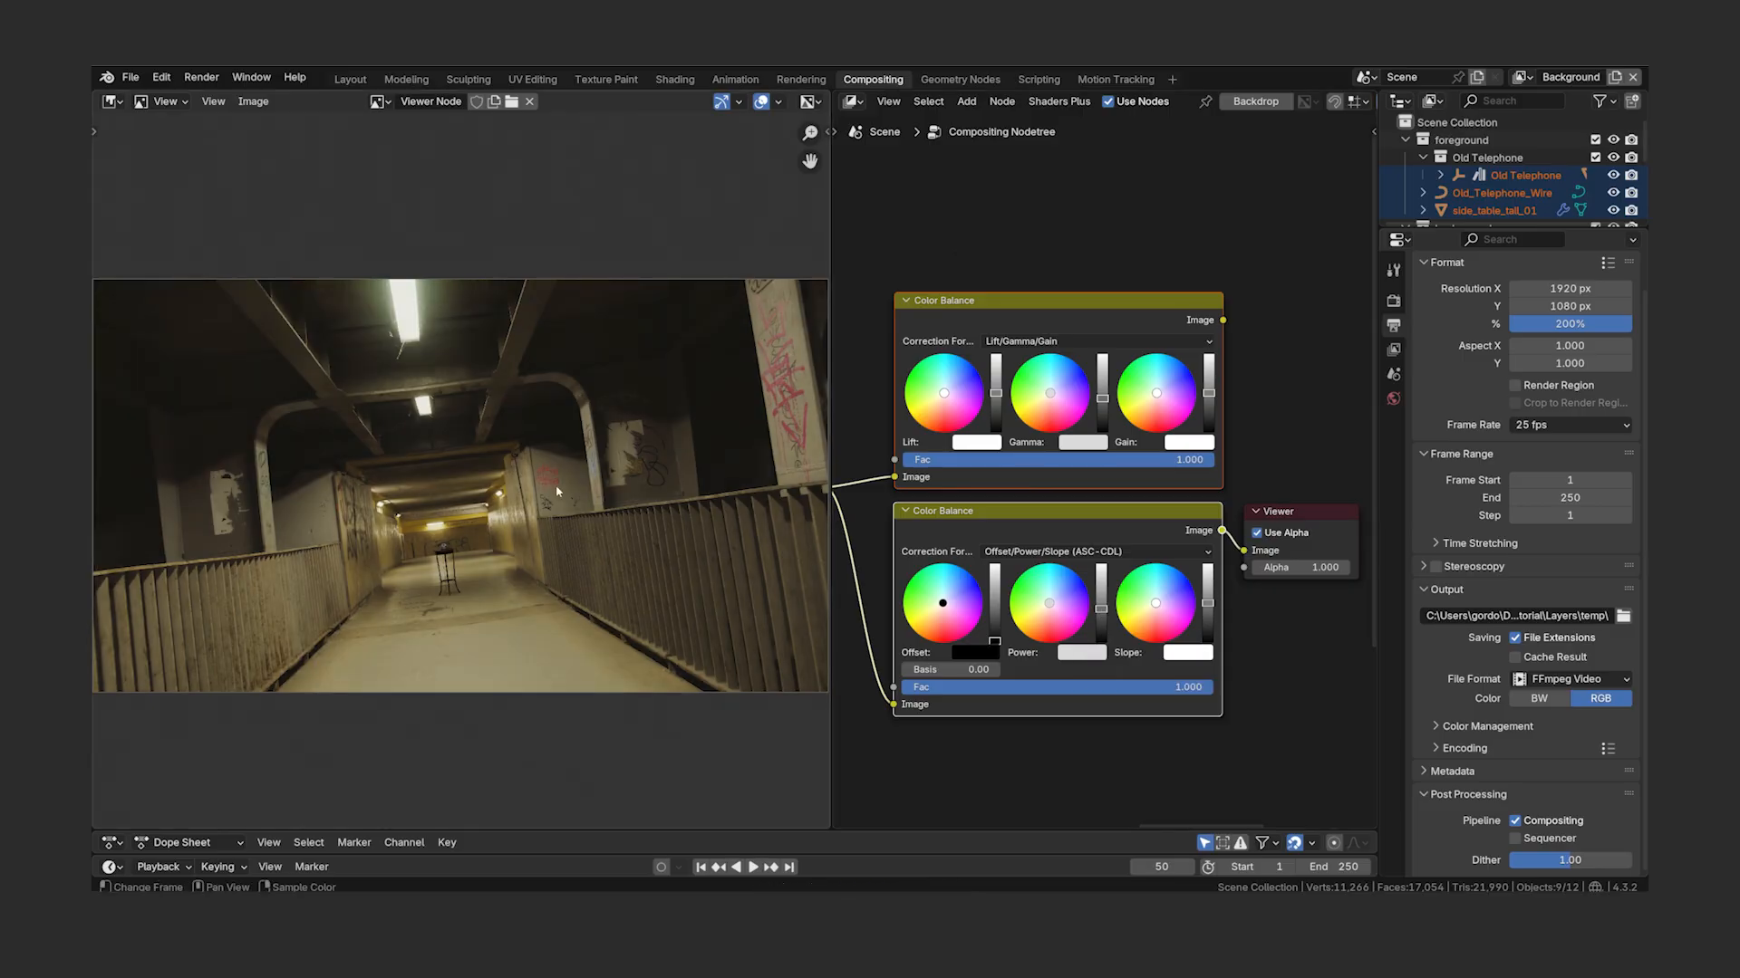
left_click(1206, 327, "ctrl+shift")
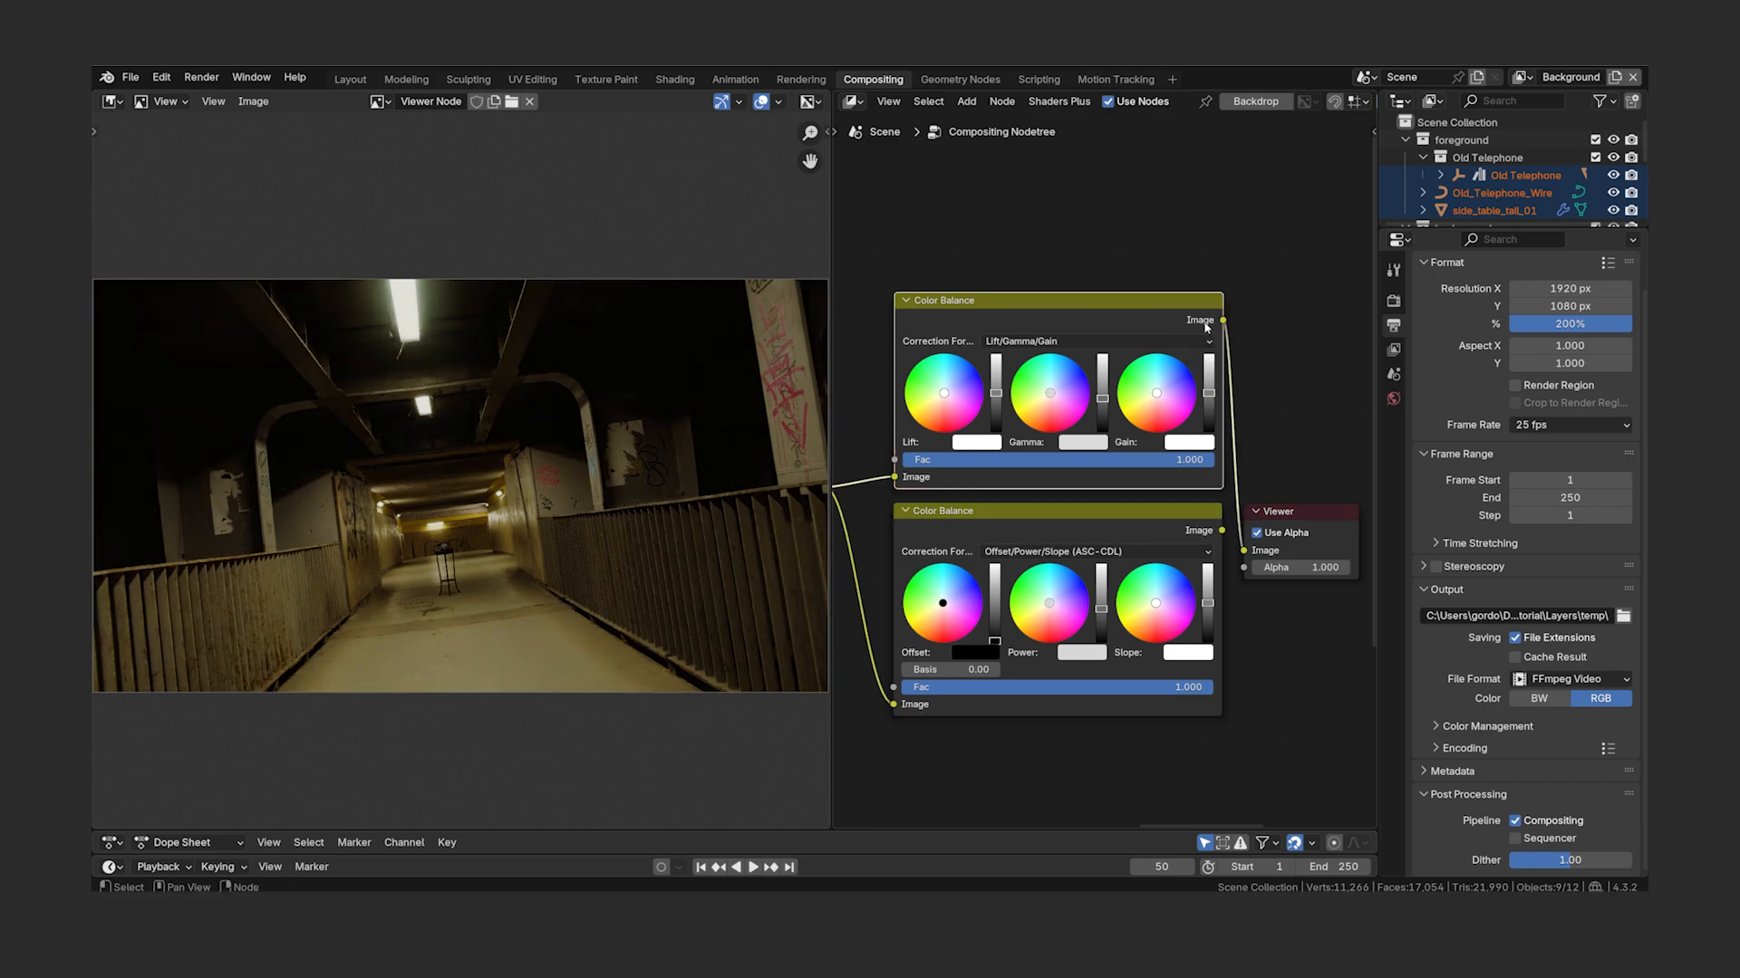
left_click(1200, 536, "ctrl+shift")
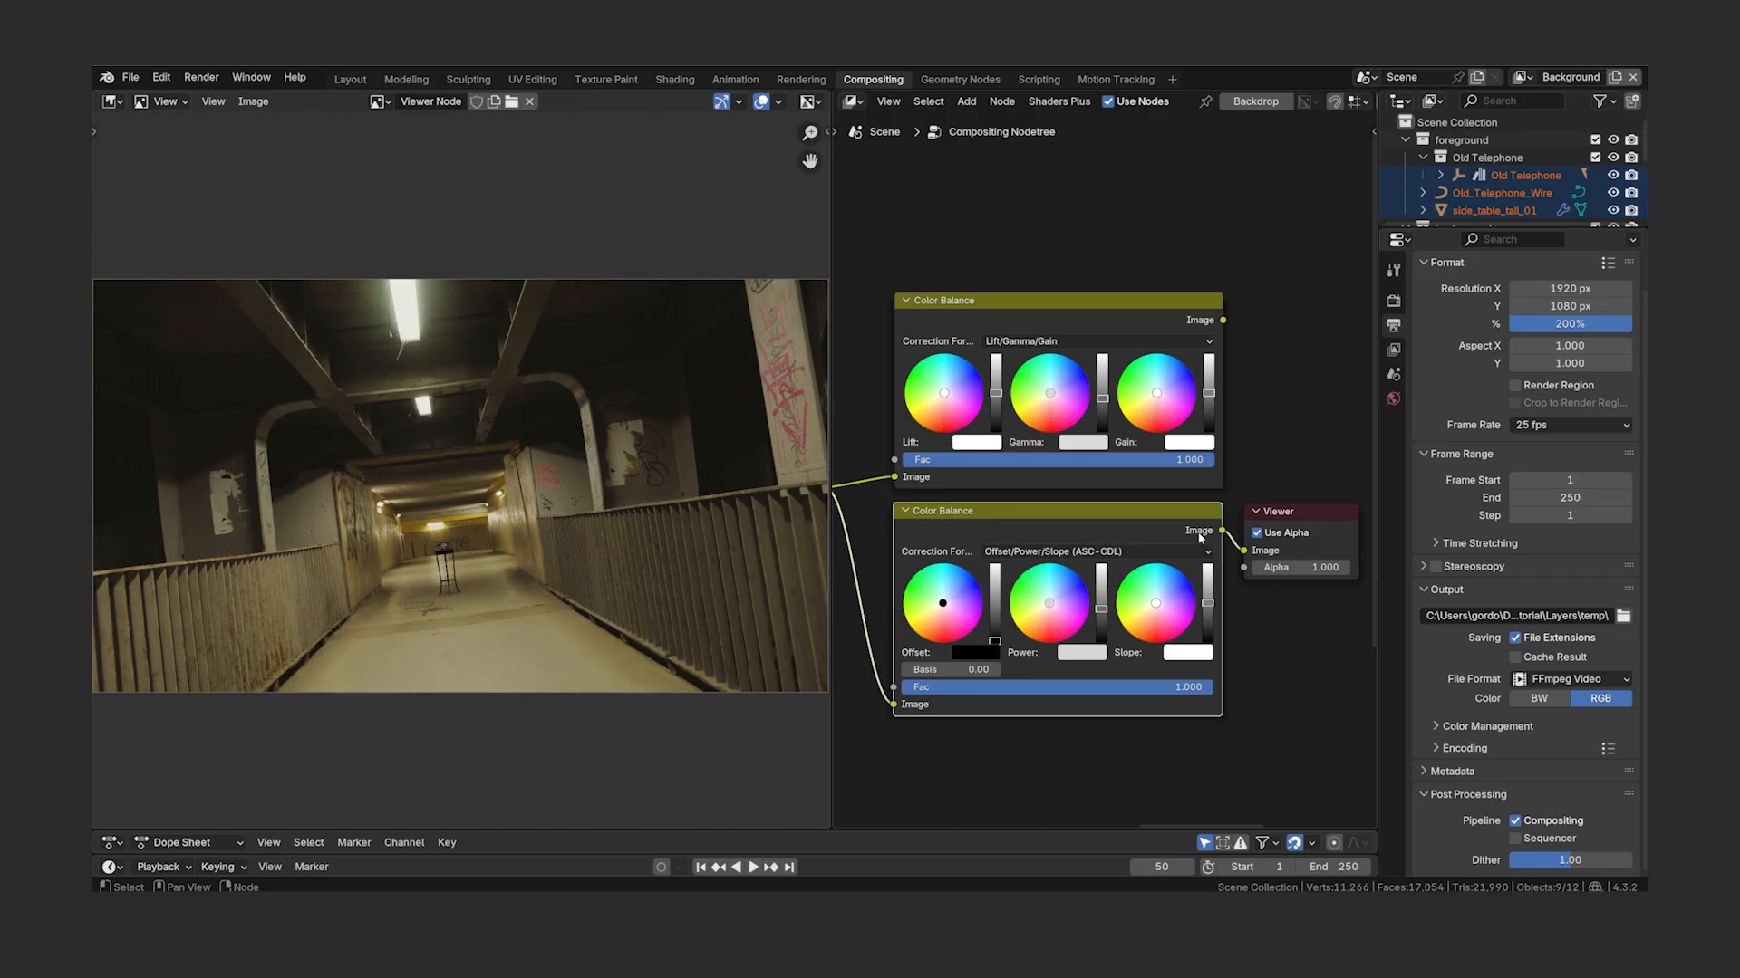
left_click(1207, 325, "ctrl+shift")
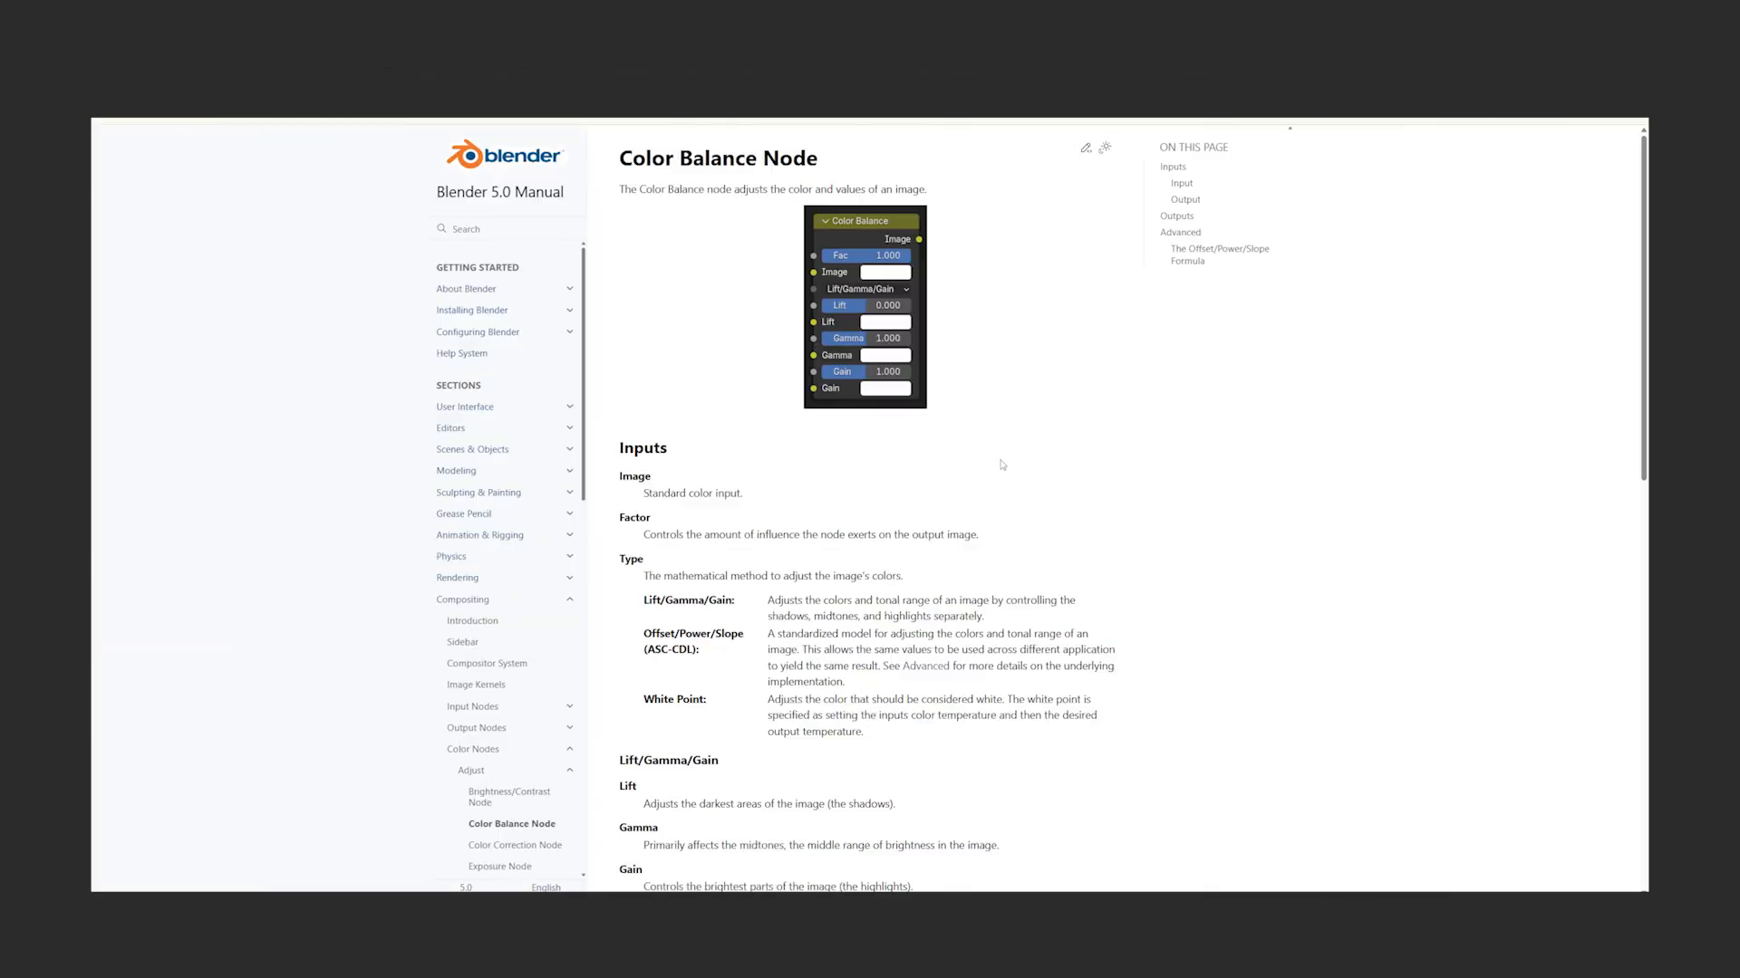
- Look through the manual's Color Balance Node page, and reset both nodes' Gamma and Power to their defaults
scroll(1002, 465, "down", 10)
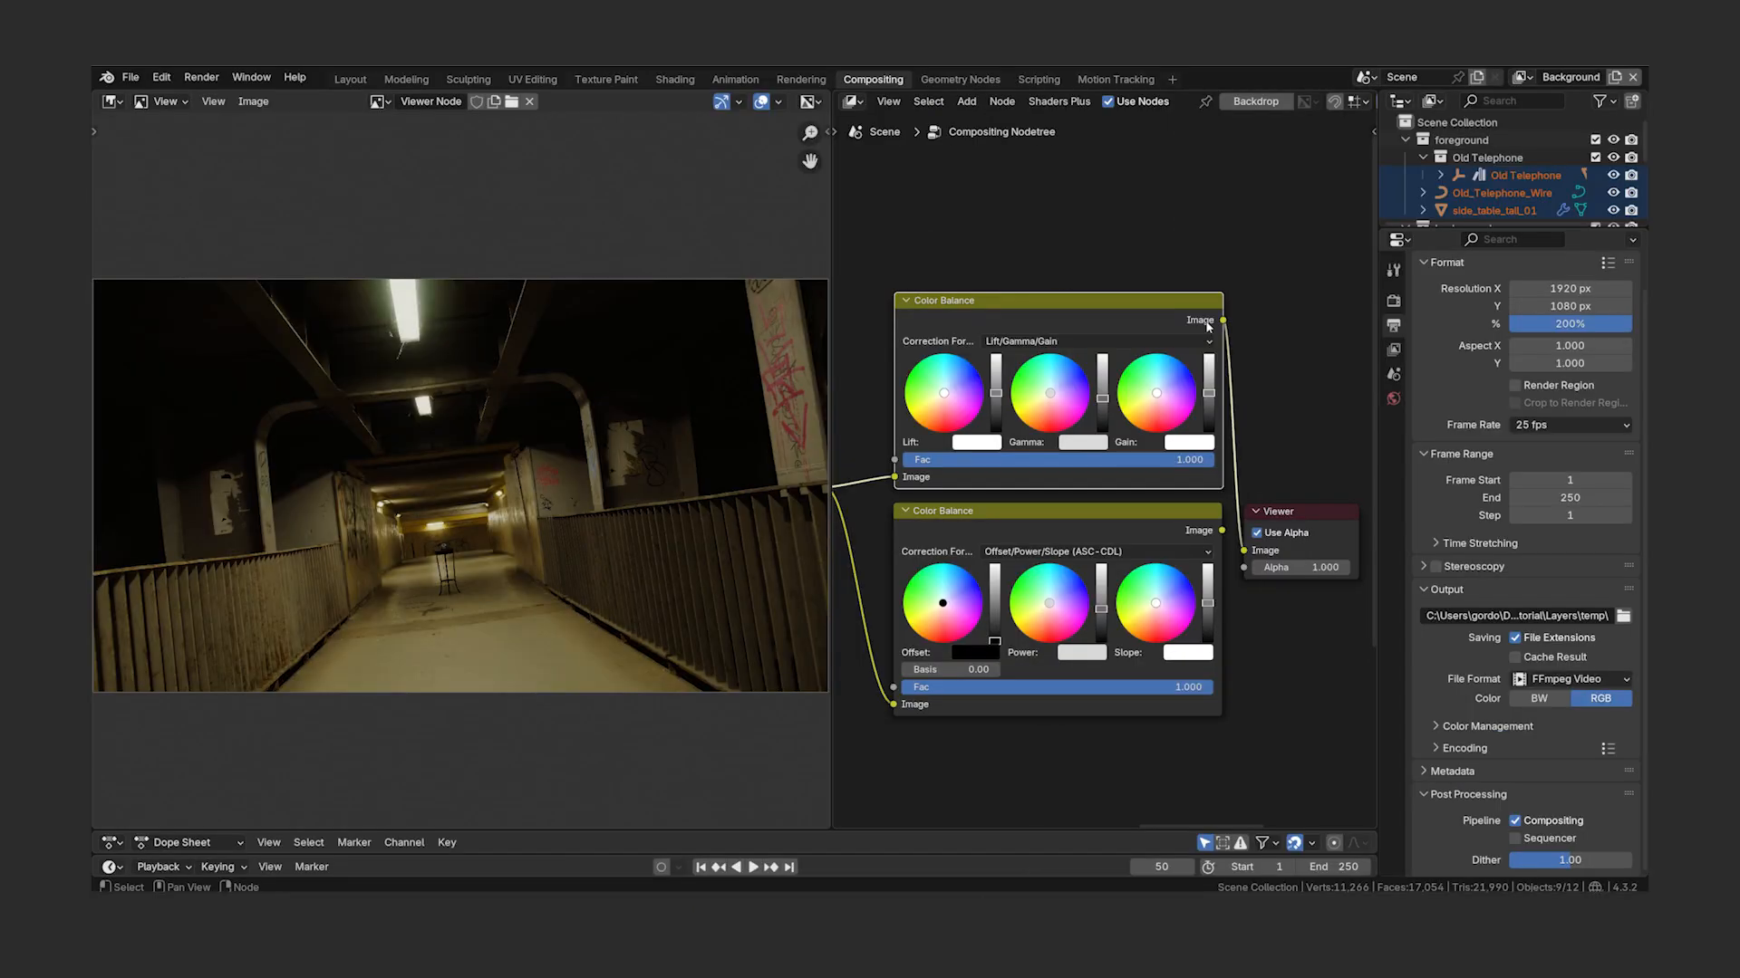
key("BackSpace")
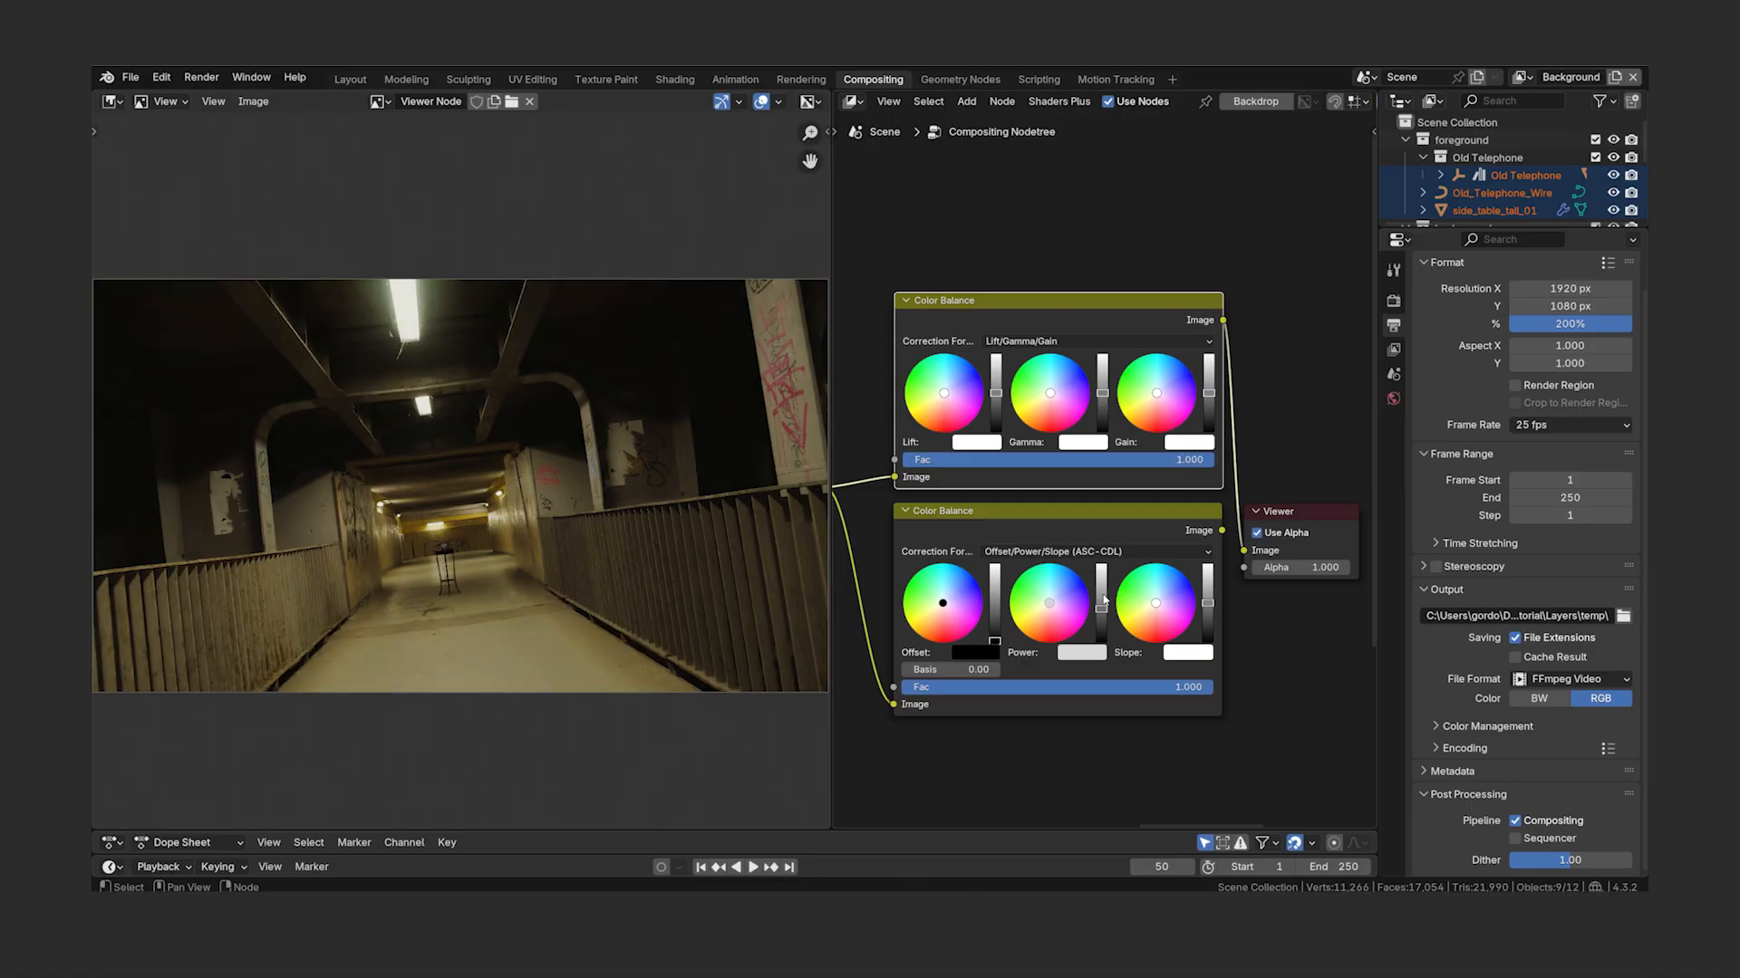
key("BackSpace")
key("BackSpace")
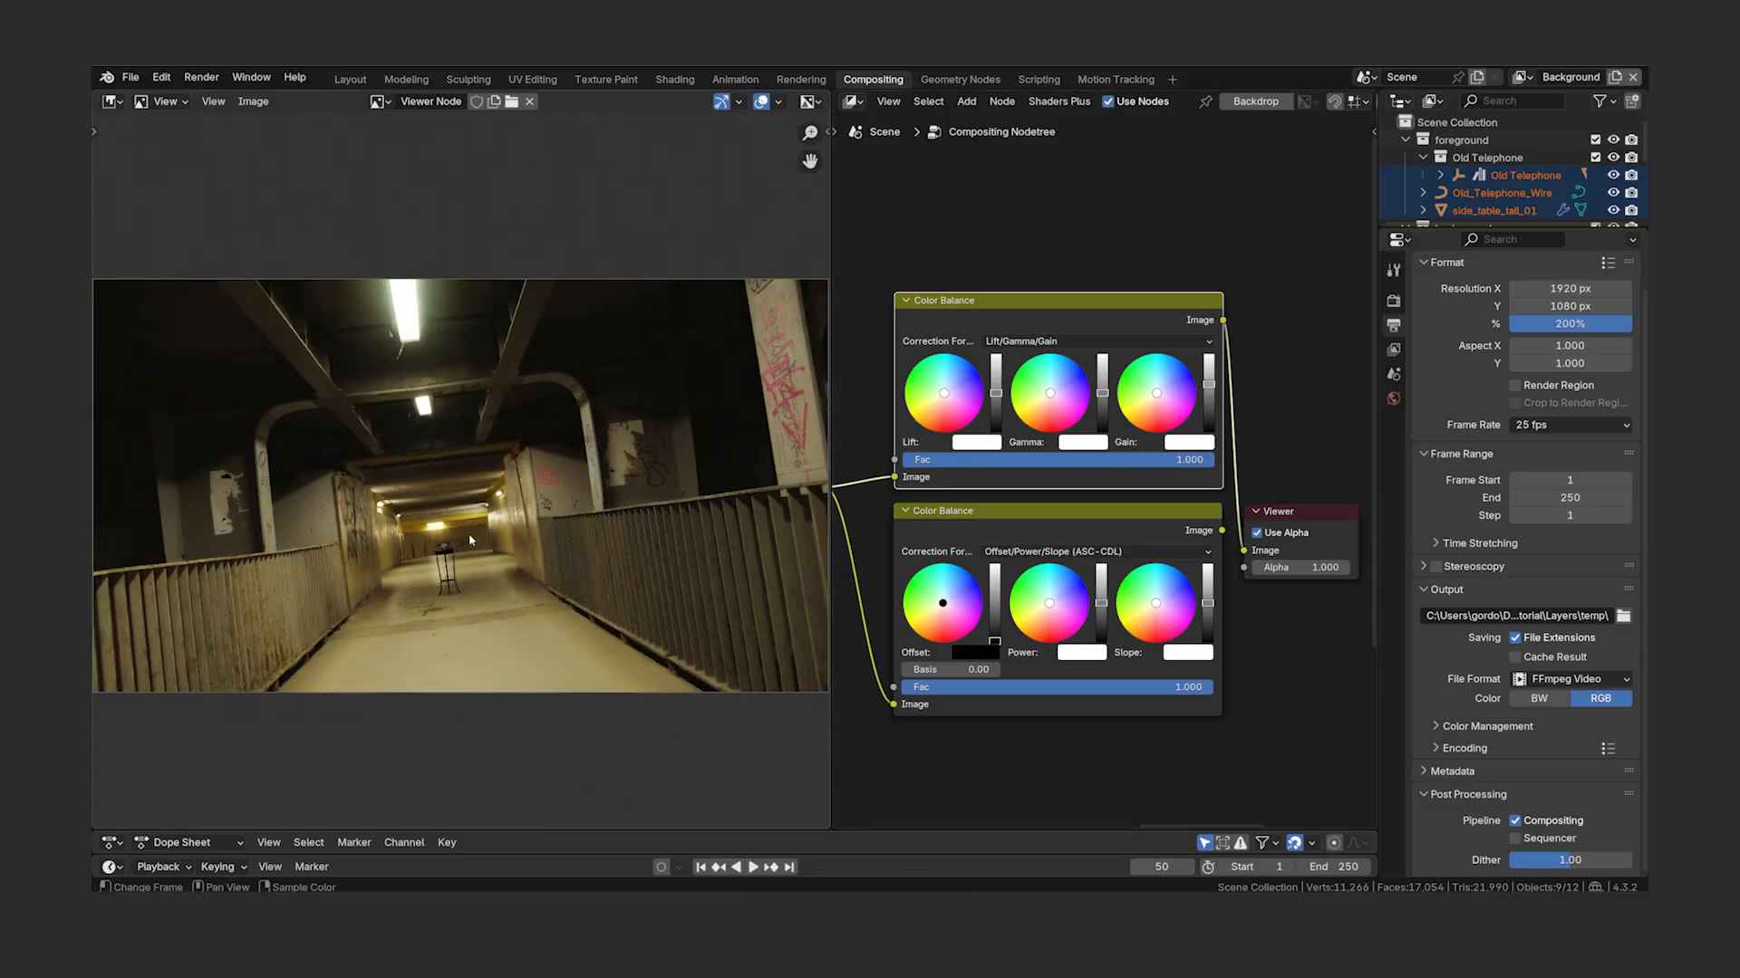
- Raise Slope slightly on the ASC-CDL node and compare its output with the raised Gain of the Lift/Gamma/Gain node
left_click(1207, 555)
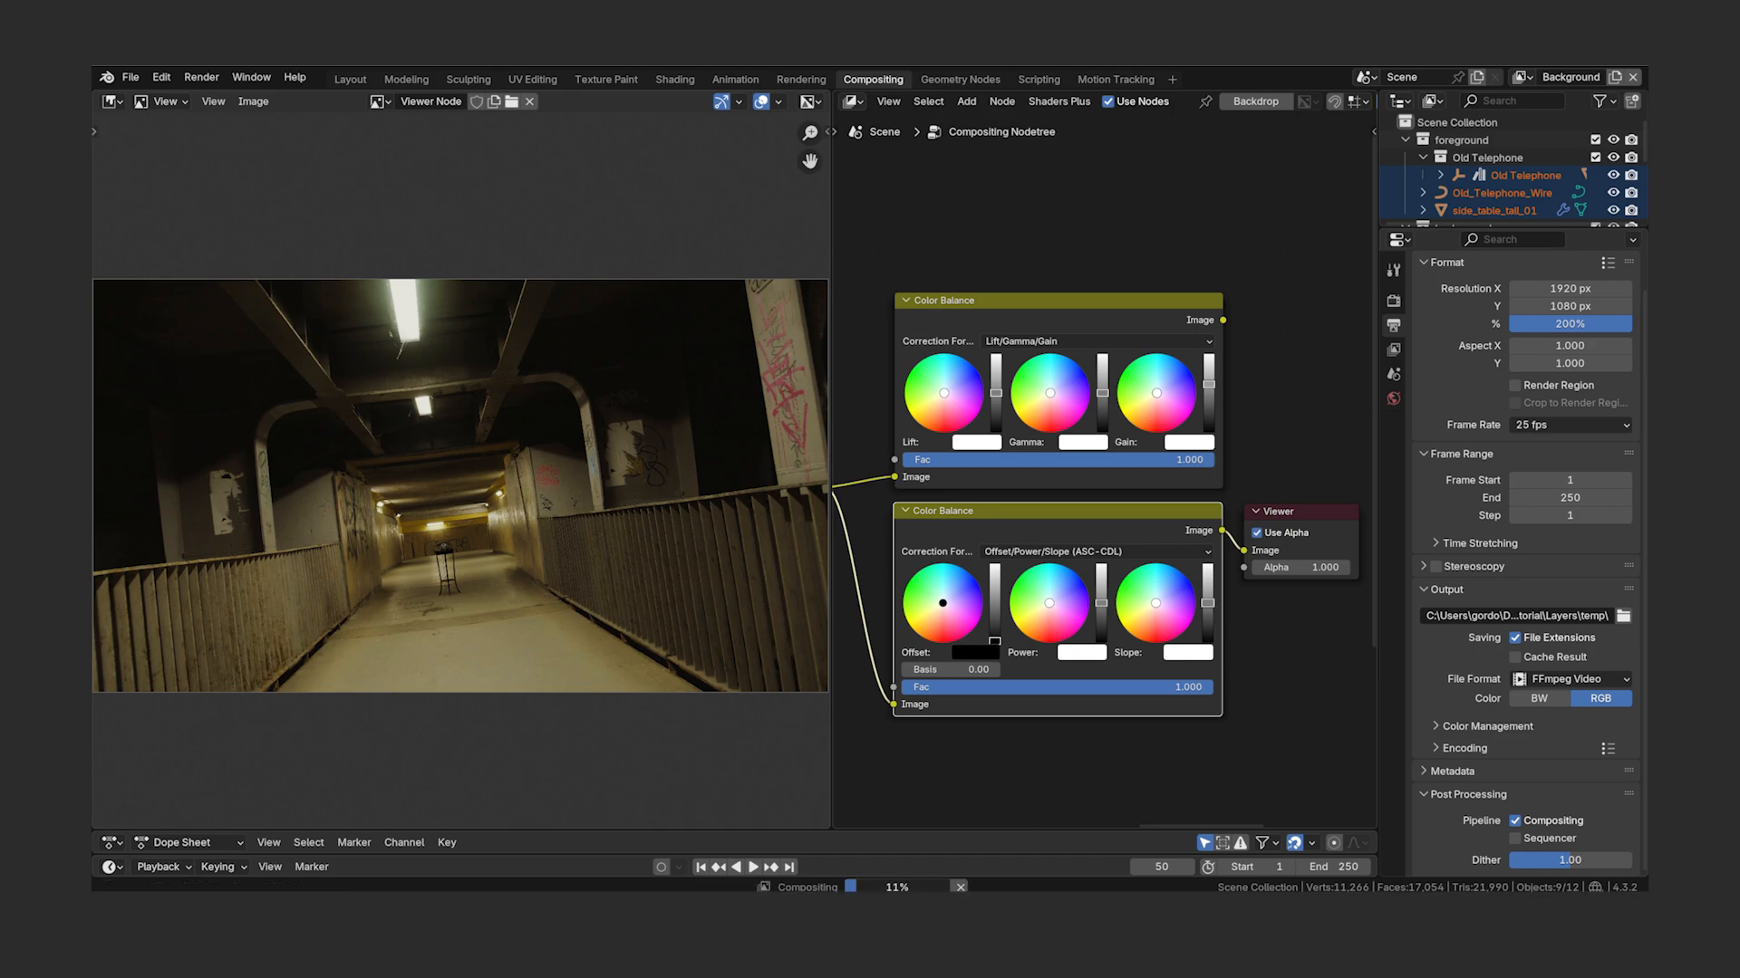
left_click_drag(1207, 602, 1208, 592)
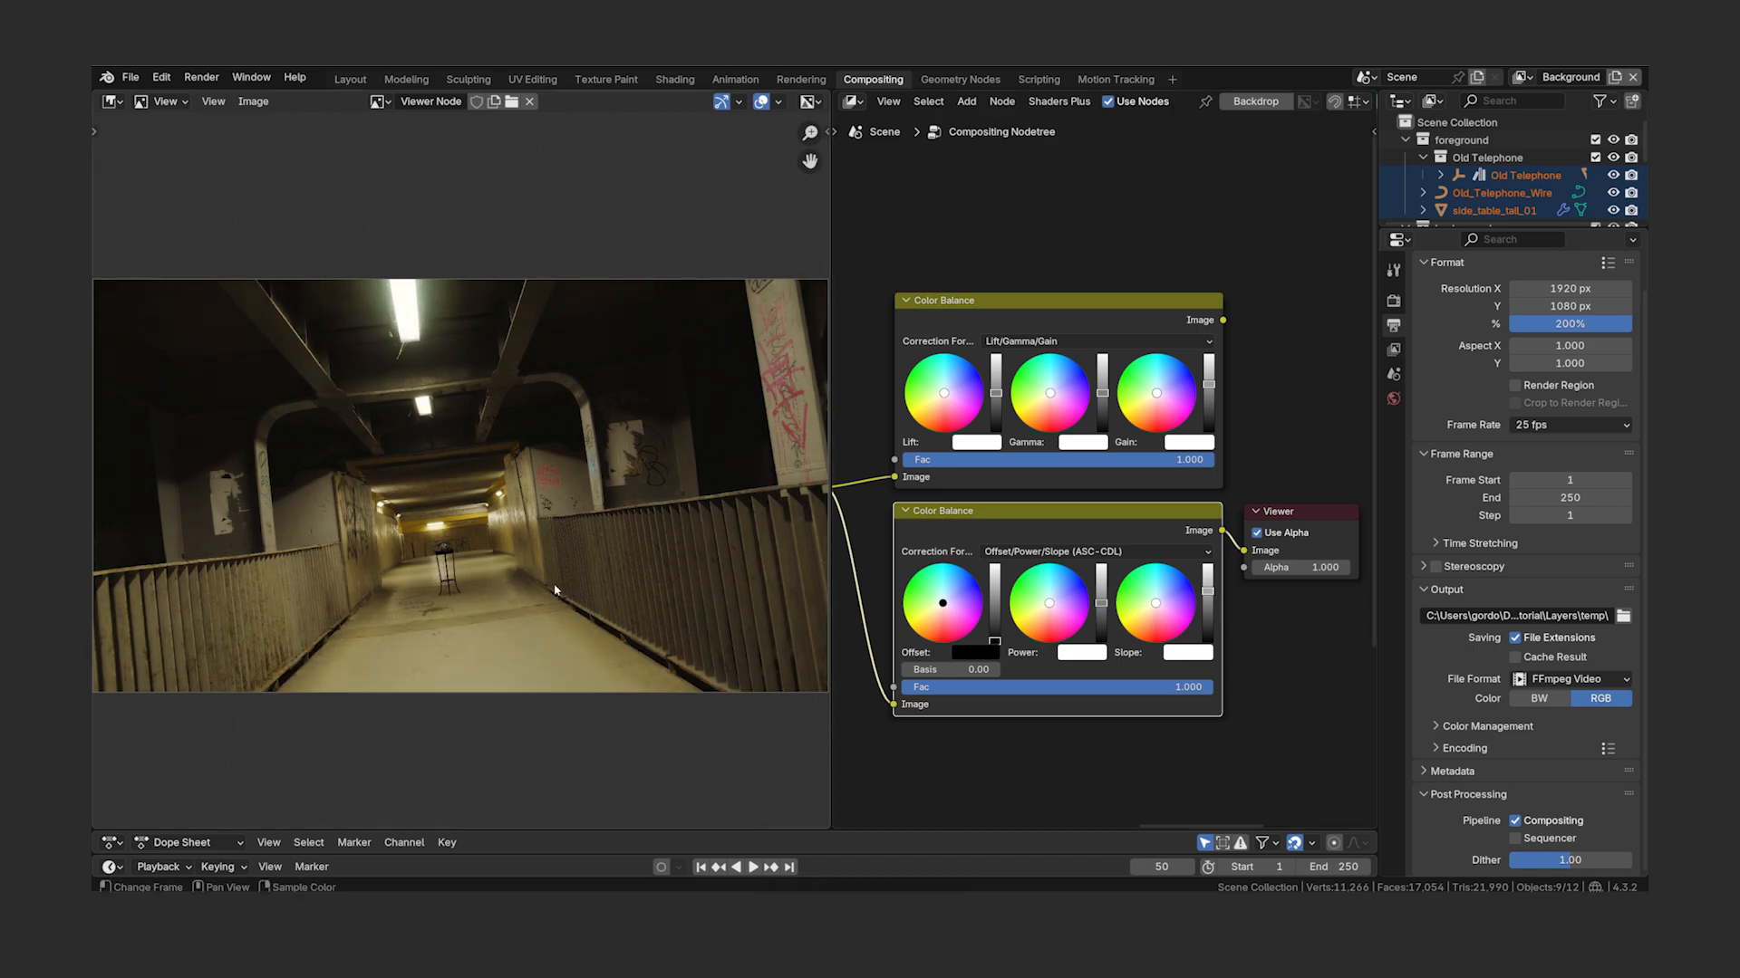
left_click(1212, 326, "ctrl+shift")
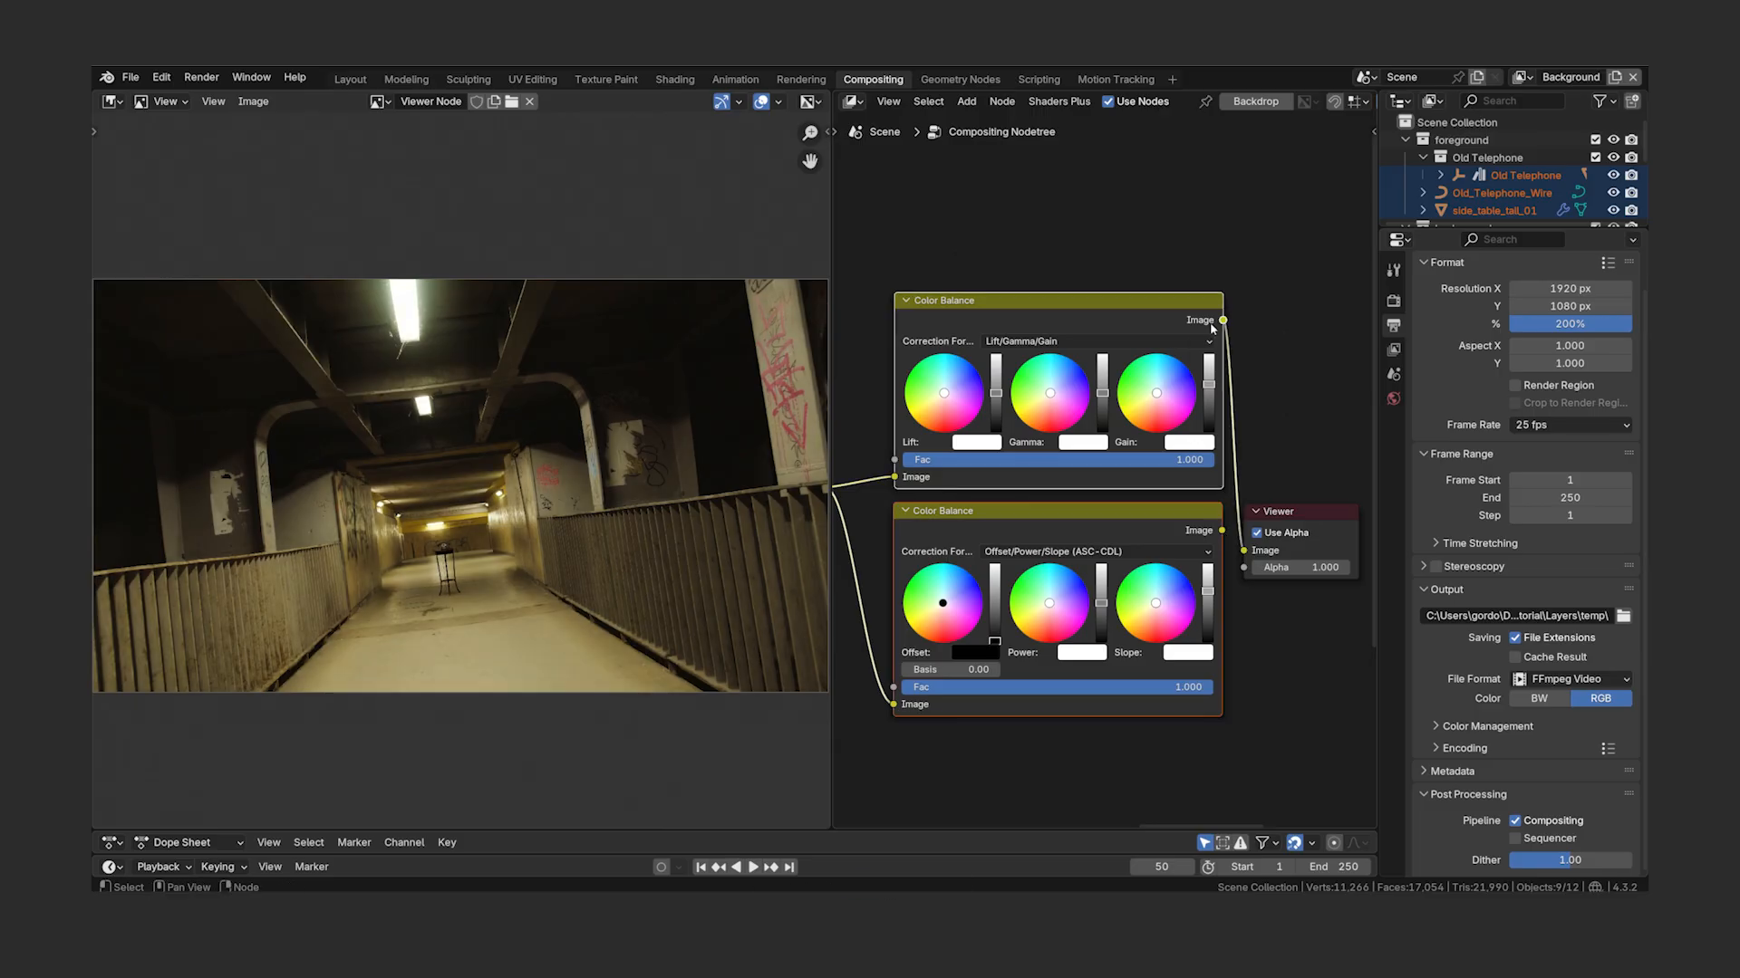
left_click(1205, 533, "ctrl+shift")
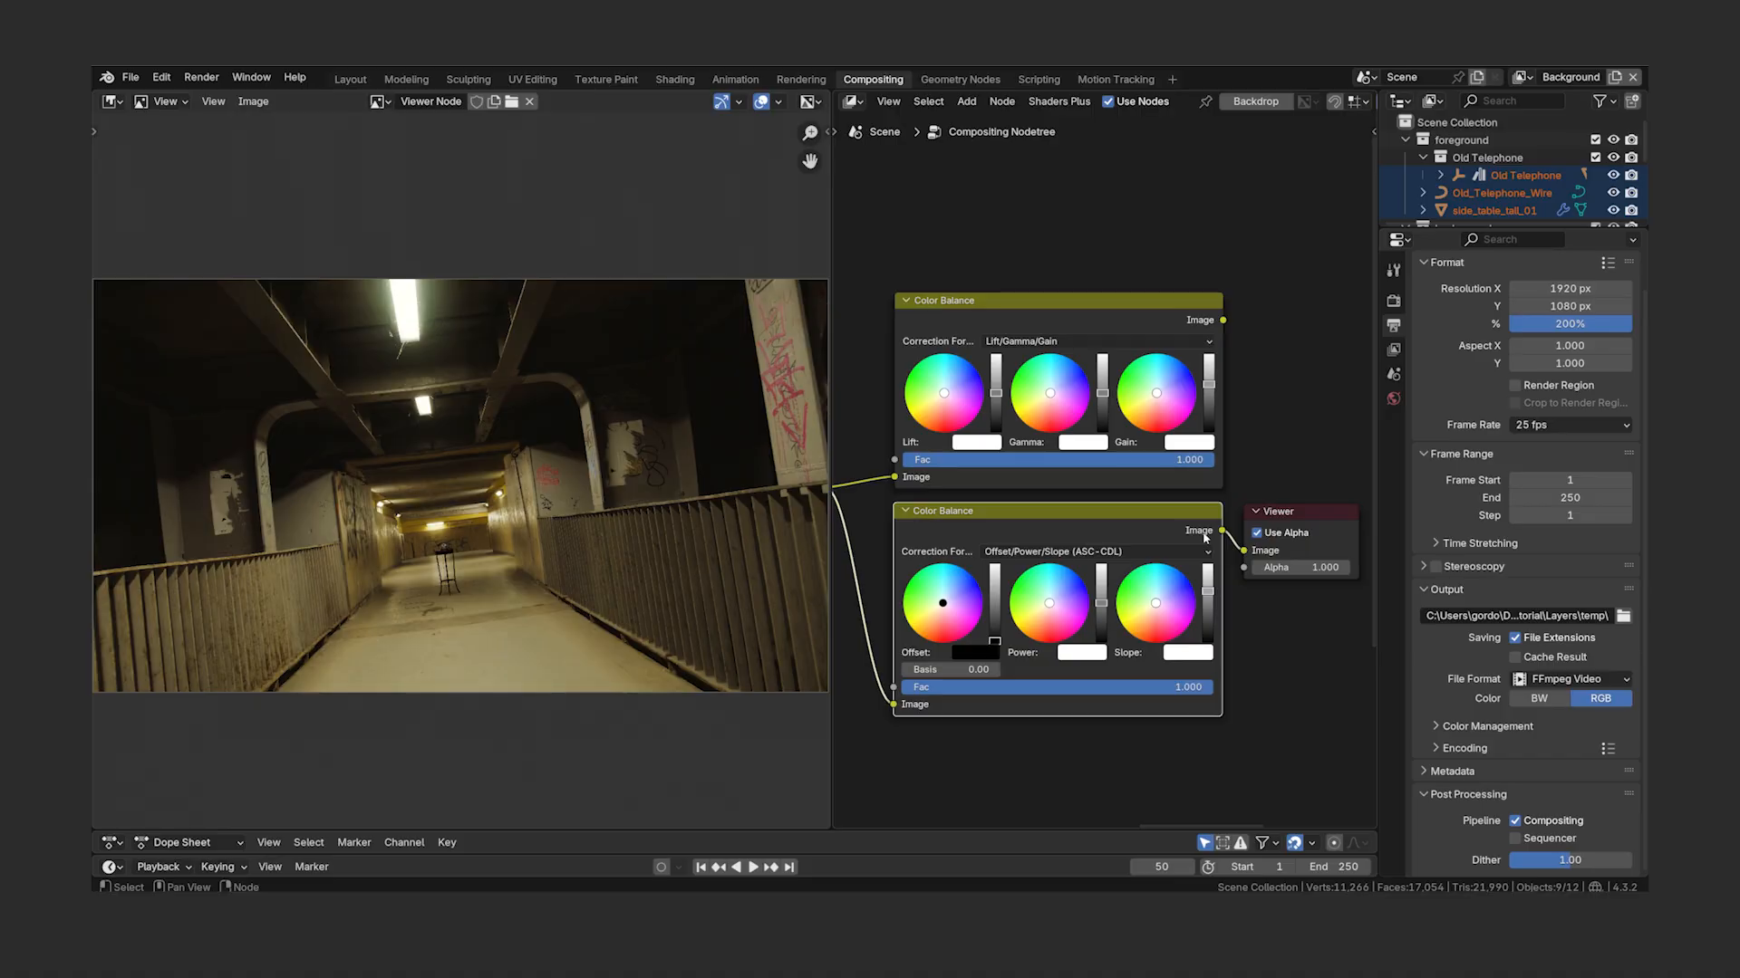
- Try lowering Gain on the Lift/Gamma/Gain node and Slope on the ASC-CDL node, viewing each node's output
left_click(1205, 324, "ctrl+shift")
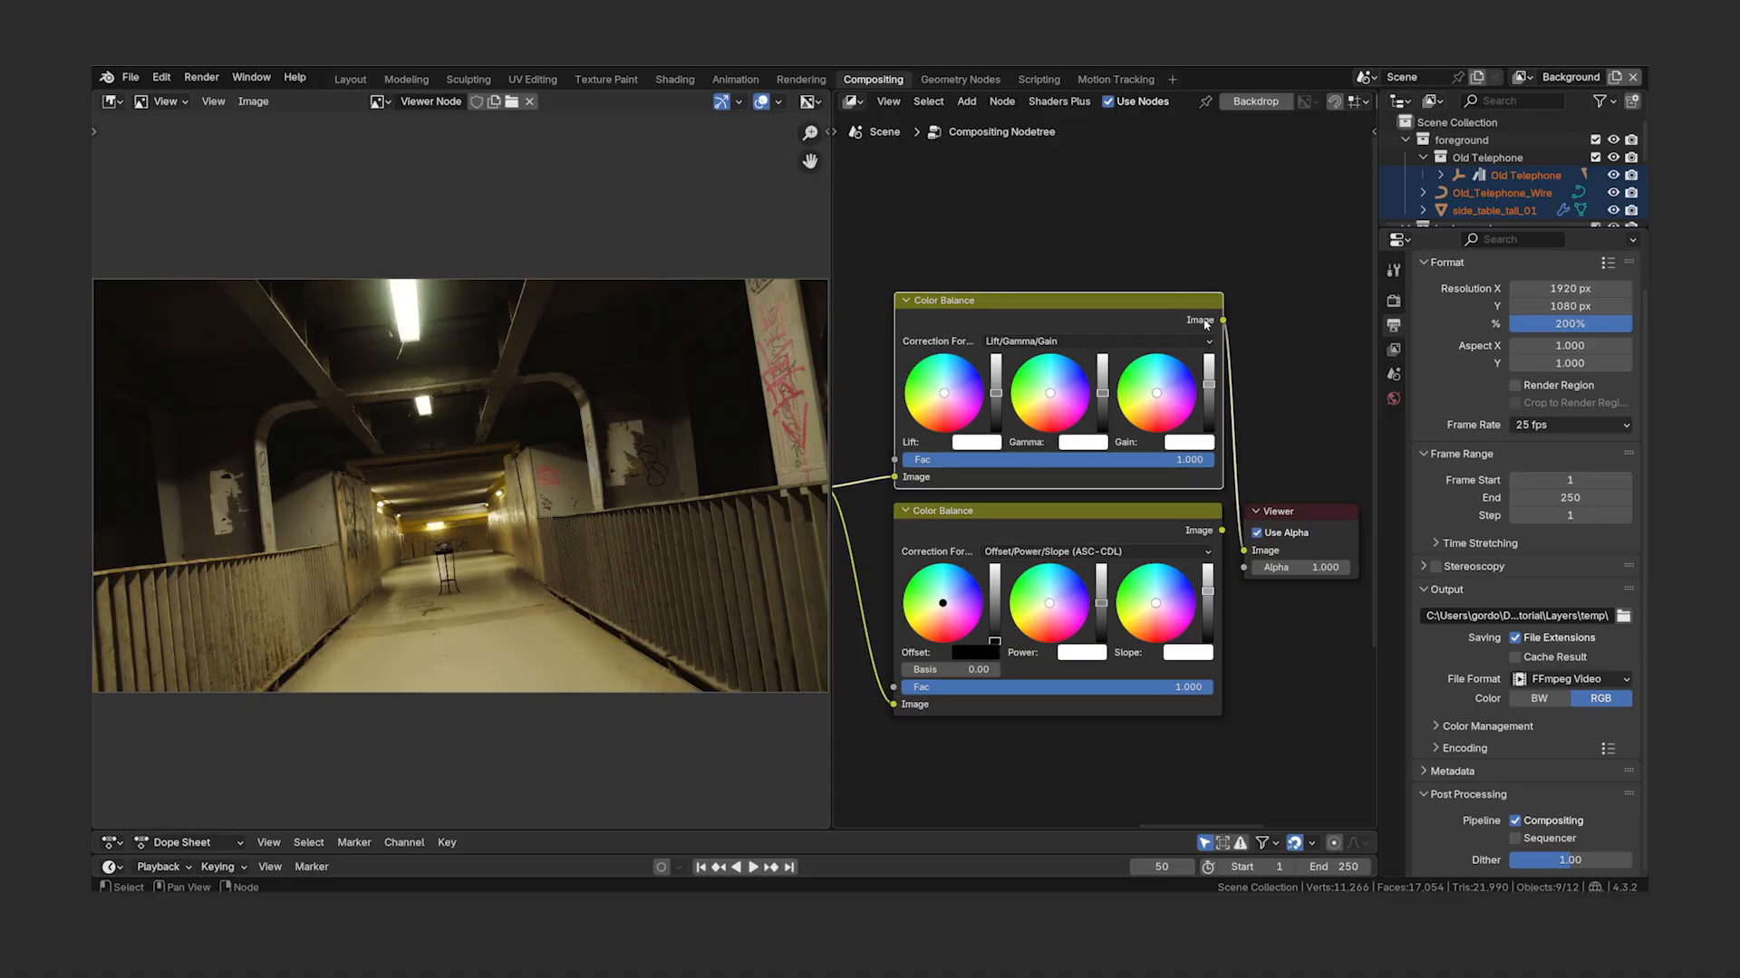
left_click_drag(1211, 384, 1208, 402)
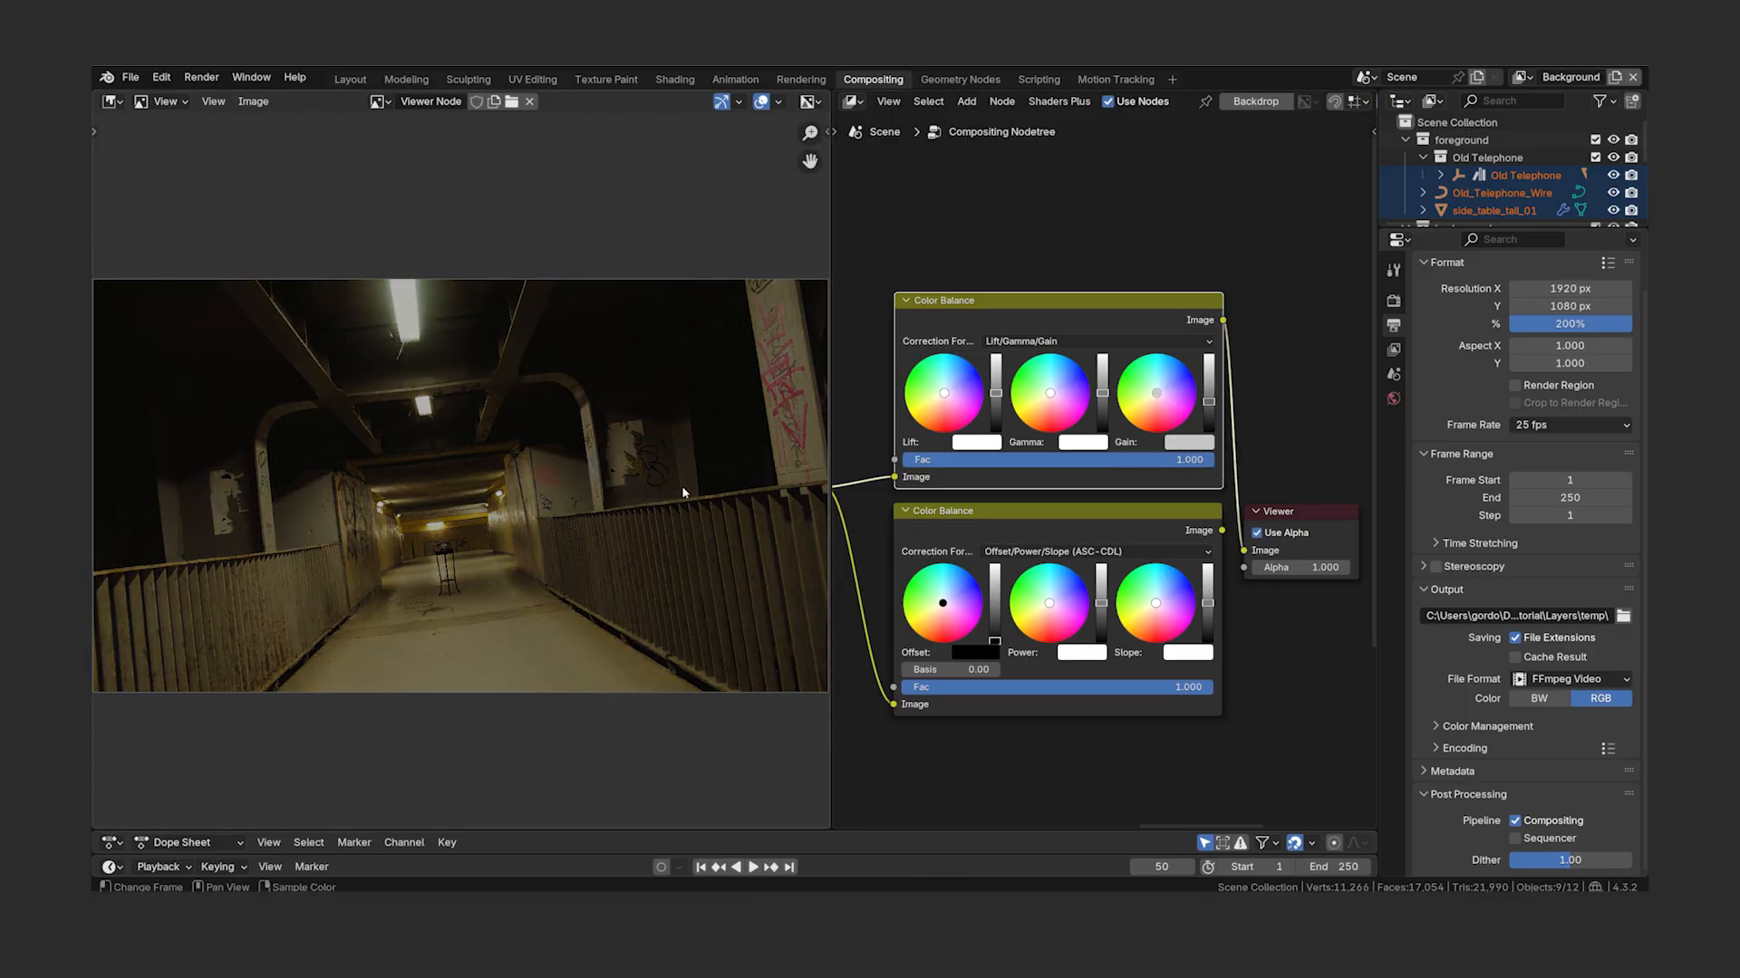
left_click(1205, 534, "ctrl+shift")
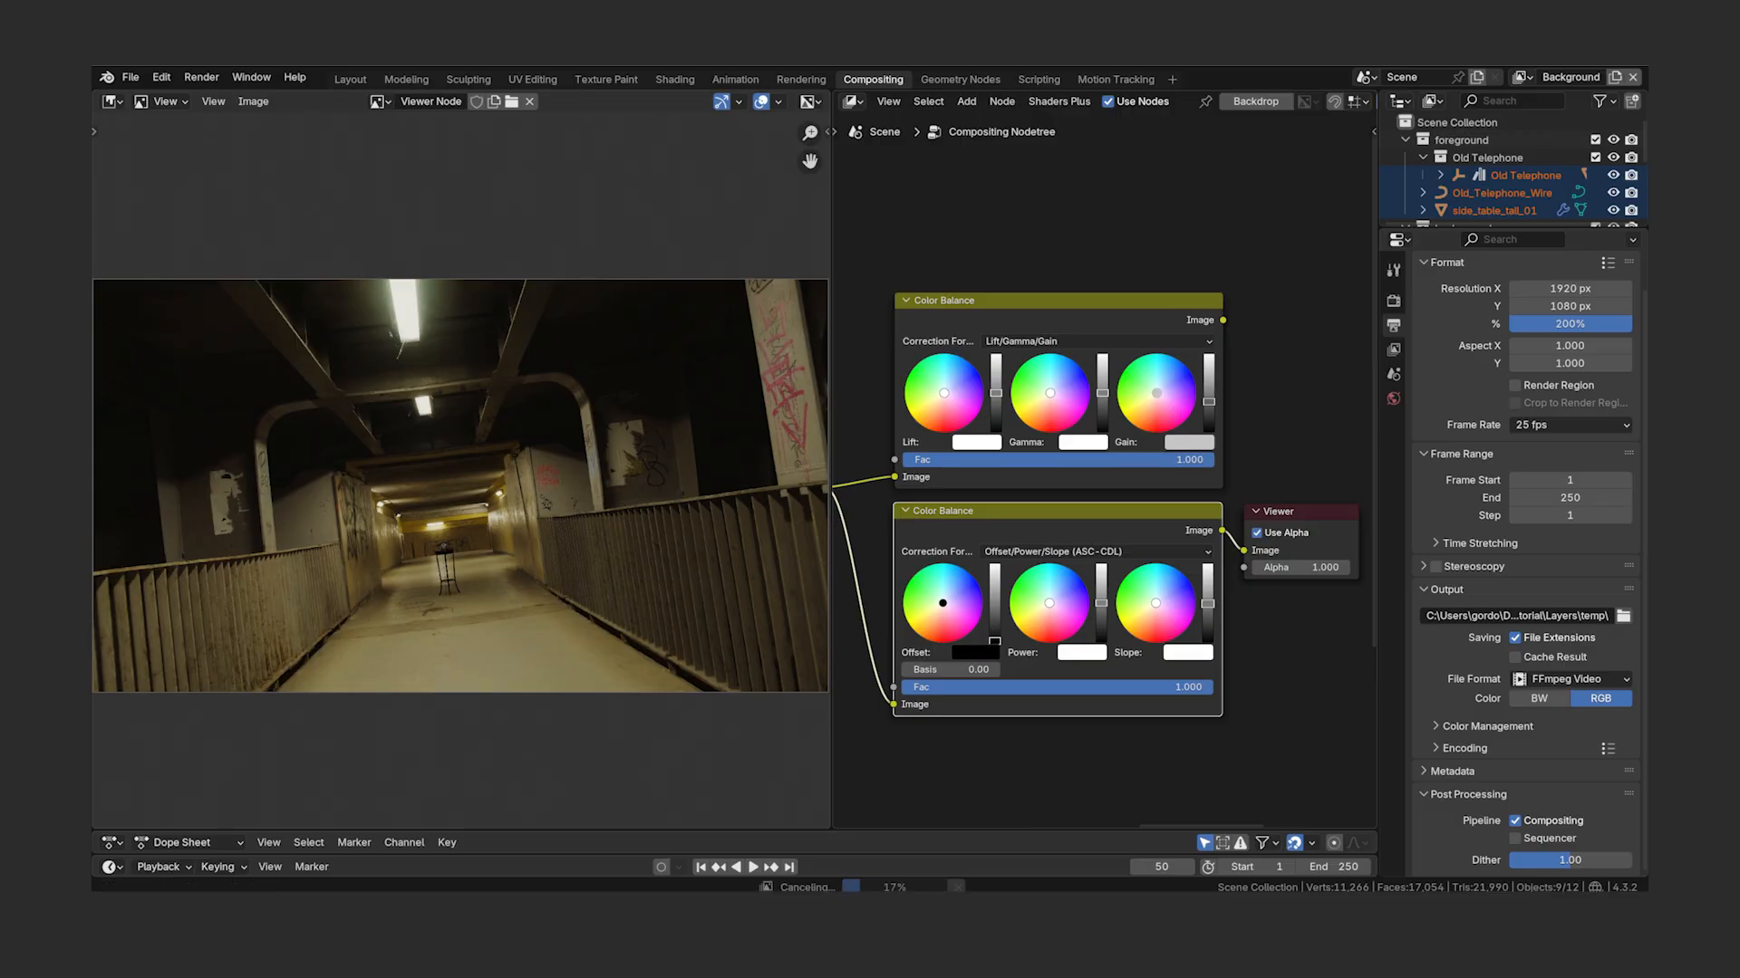
left_click_drag(1207, 604, 1208, 612)
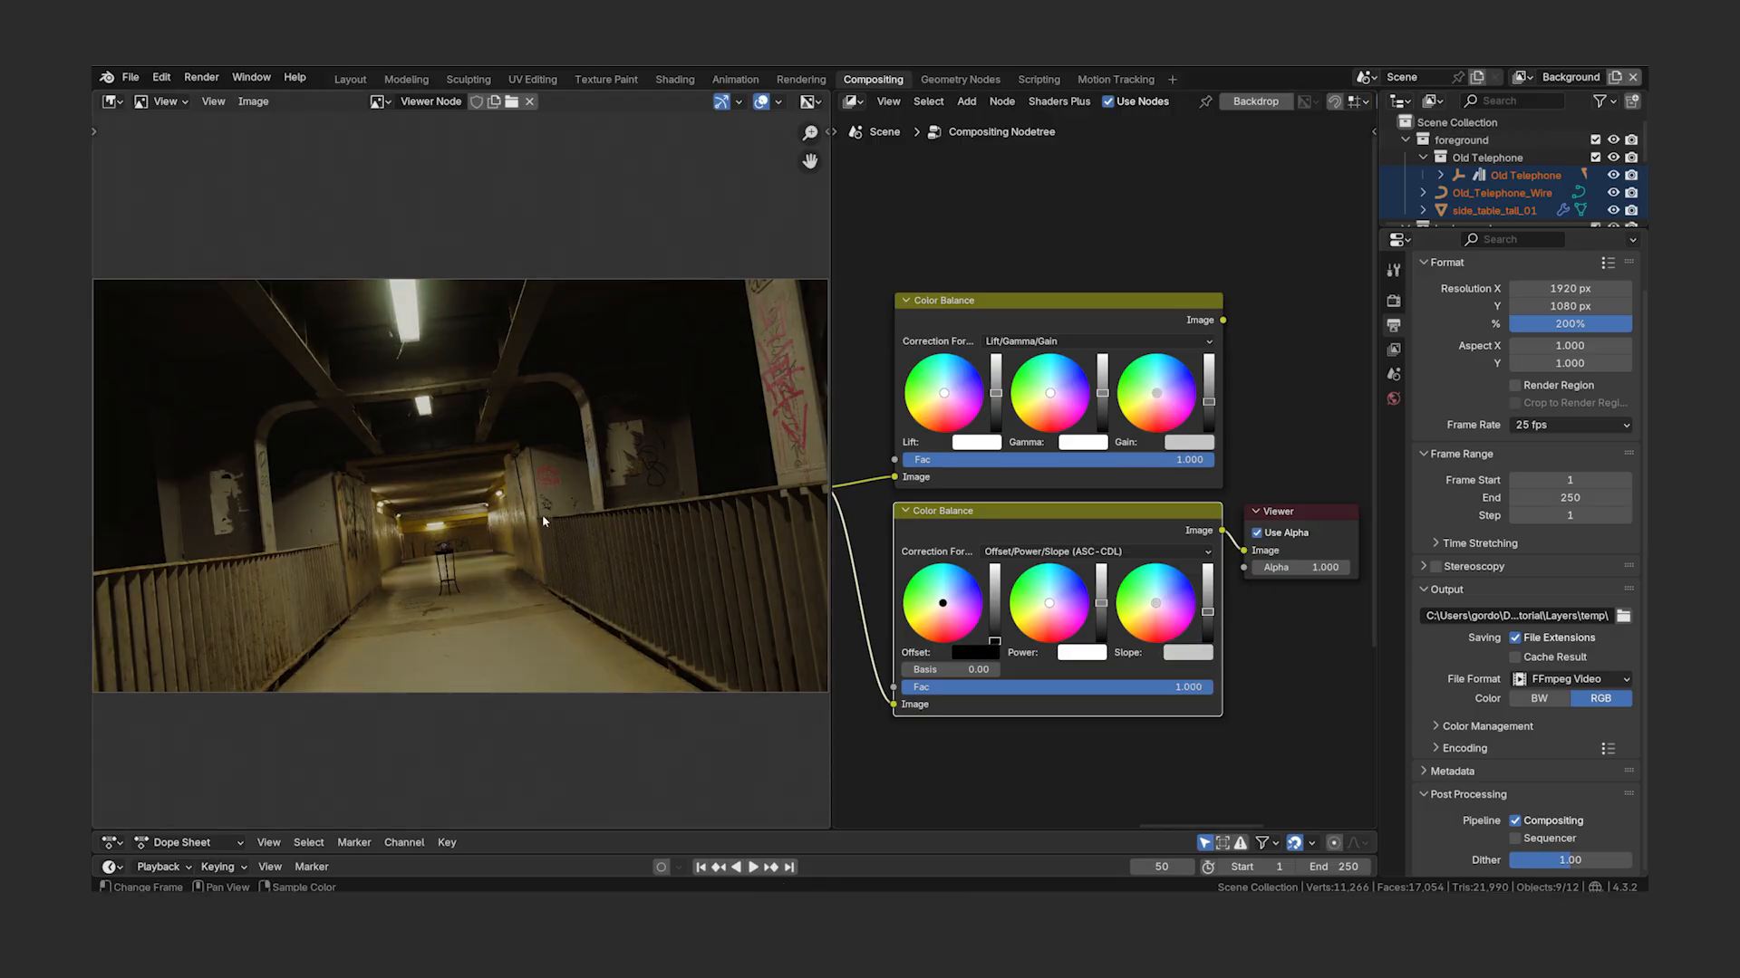
- Compare the two Color Balance outputs in the viewer, and reset Gain and Slope to their defaults
left_click(1202, 323, "ctrl+shift")
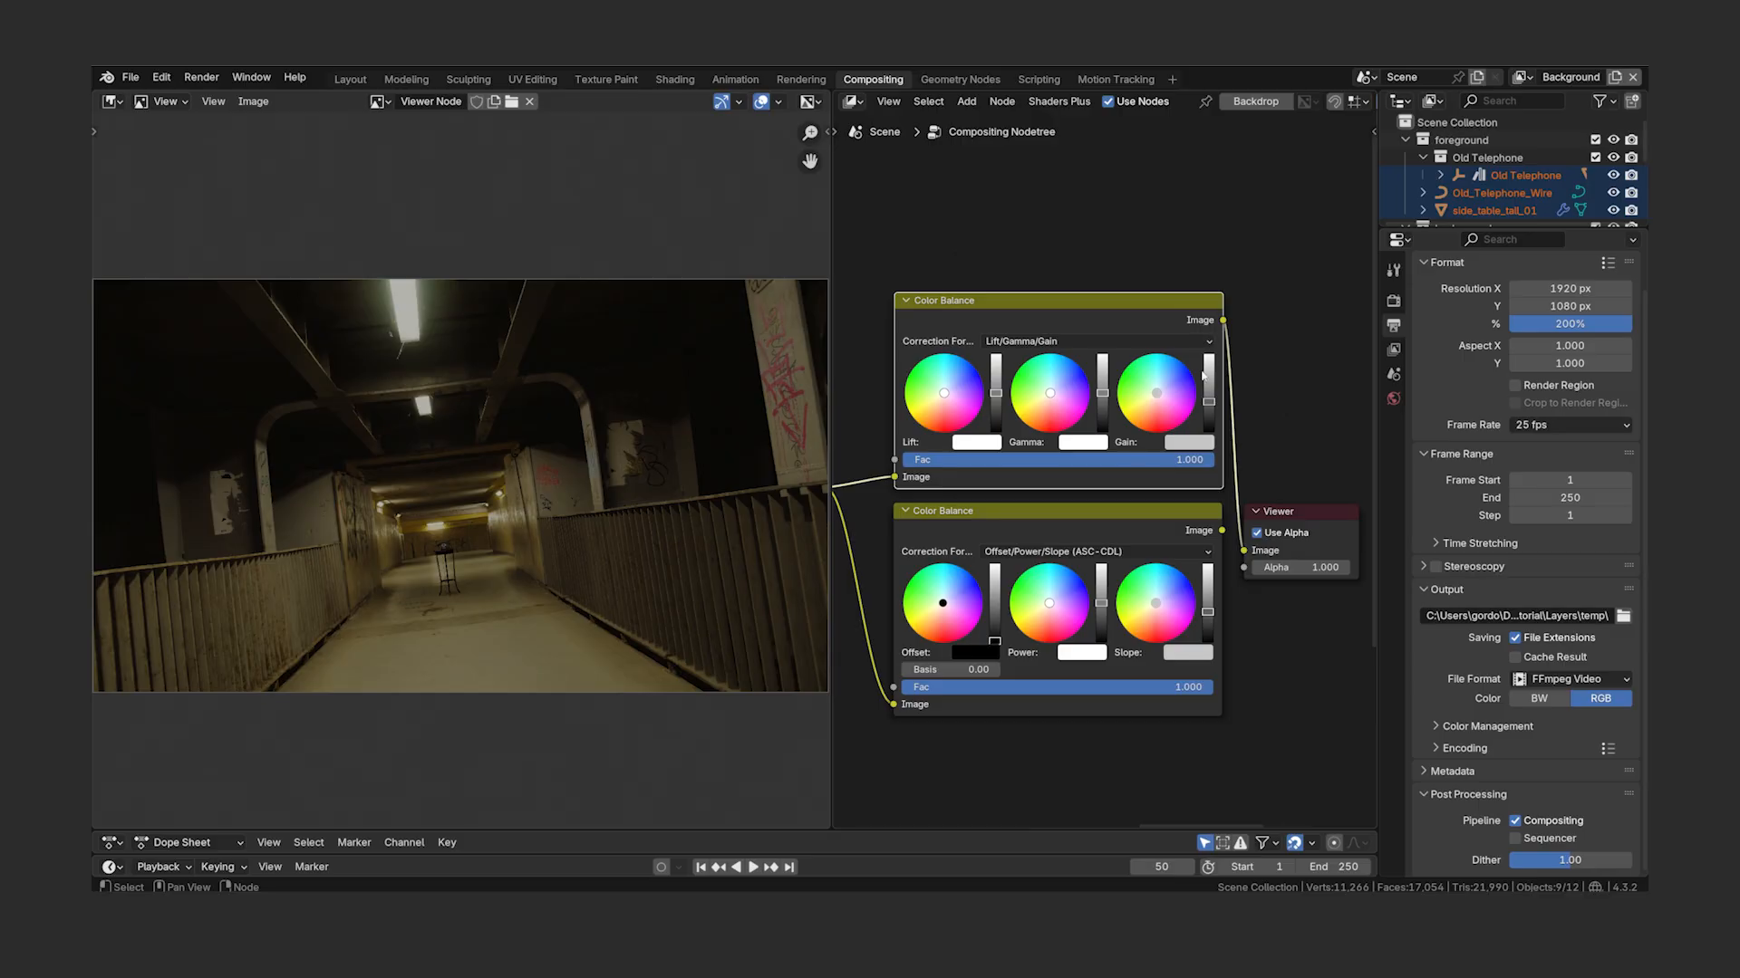
left_click(1196, 529, "ctrl+shift")
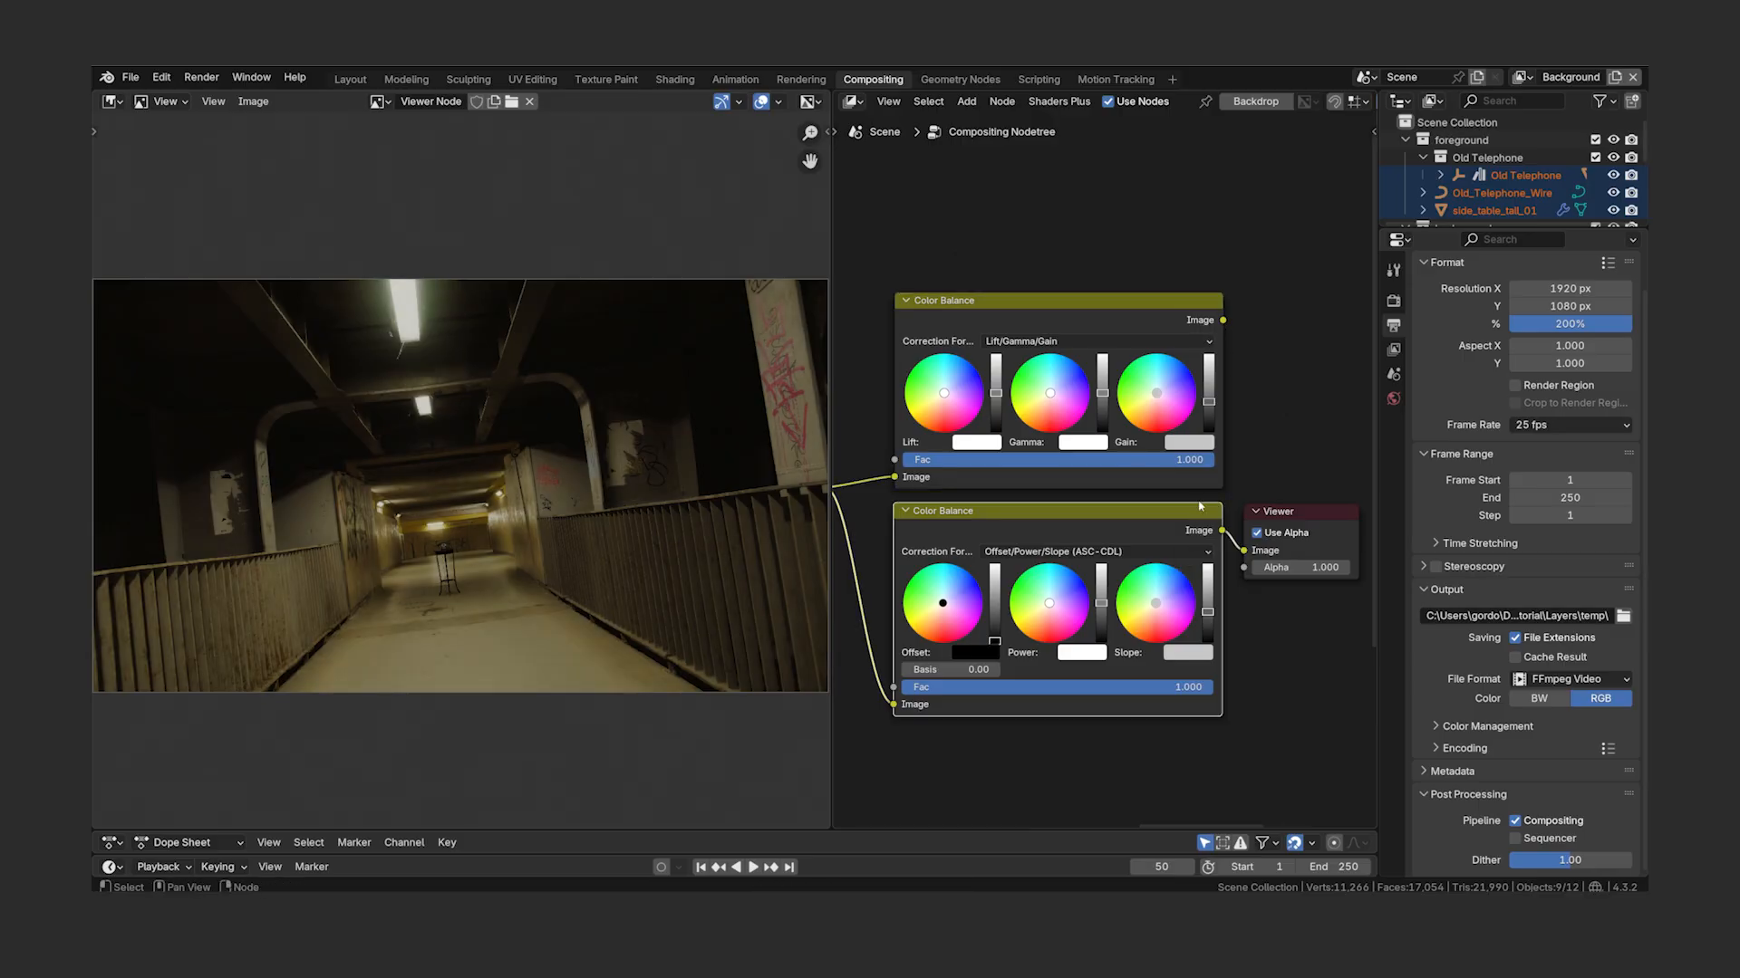
left_click(1206, 323, "ctrl+shift")
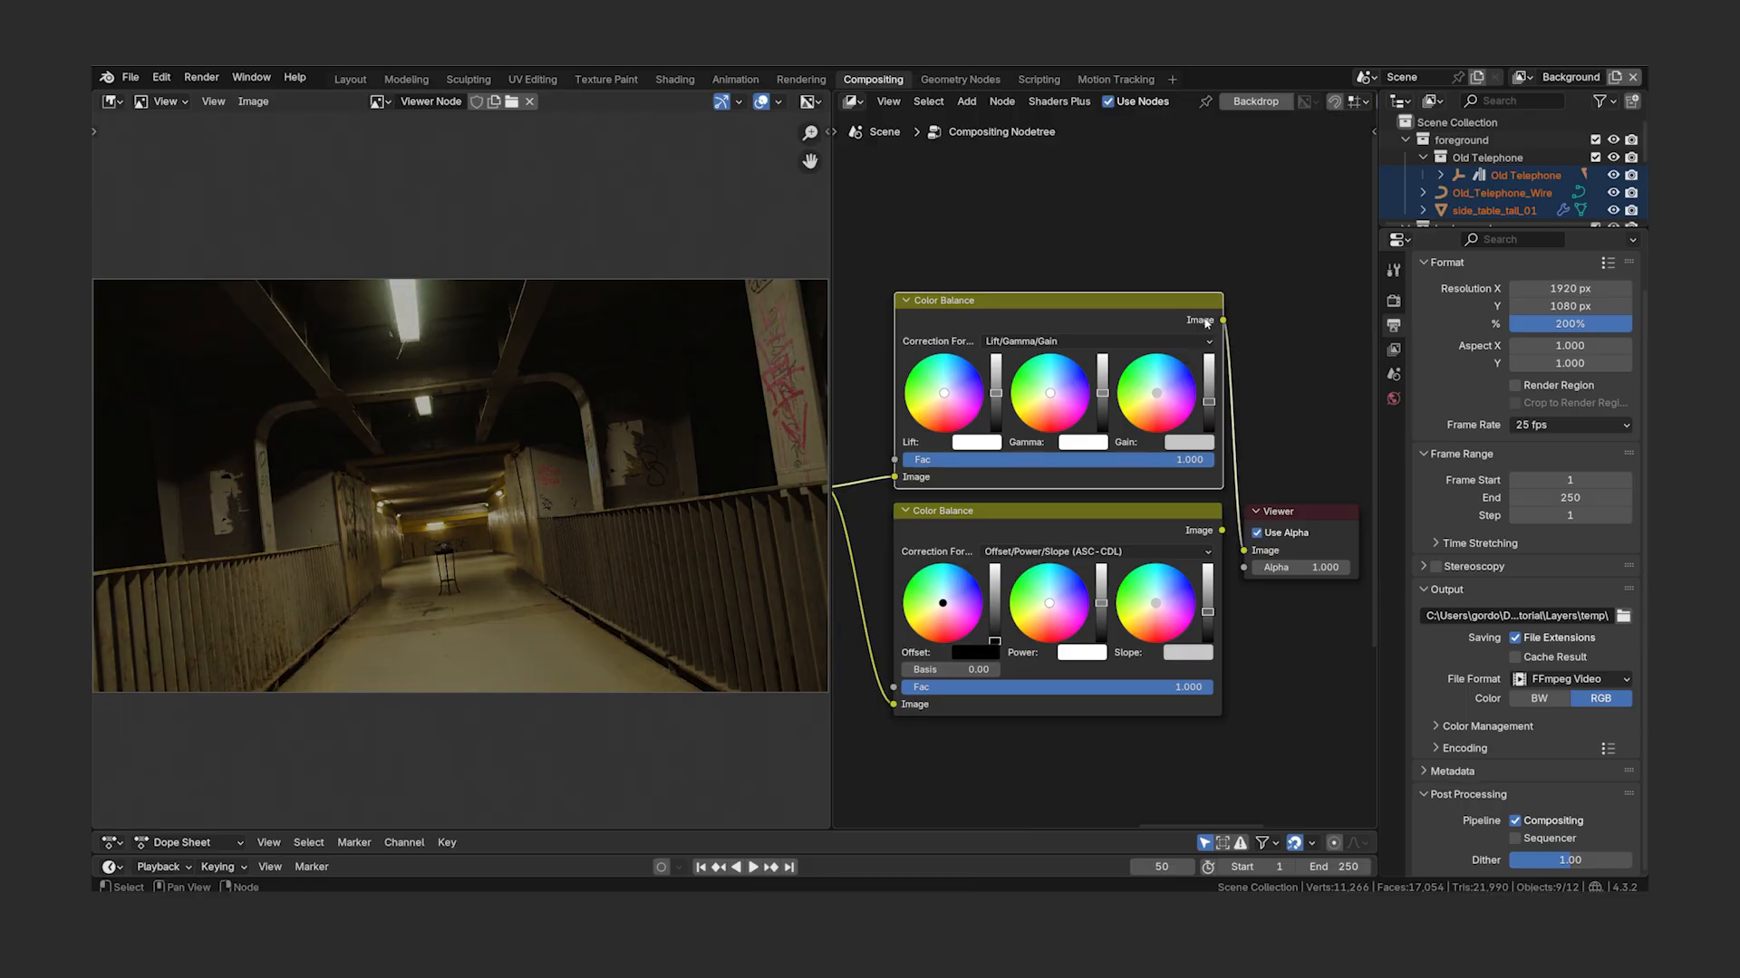
key("BackSpace")
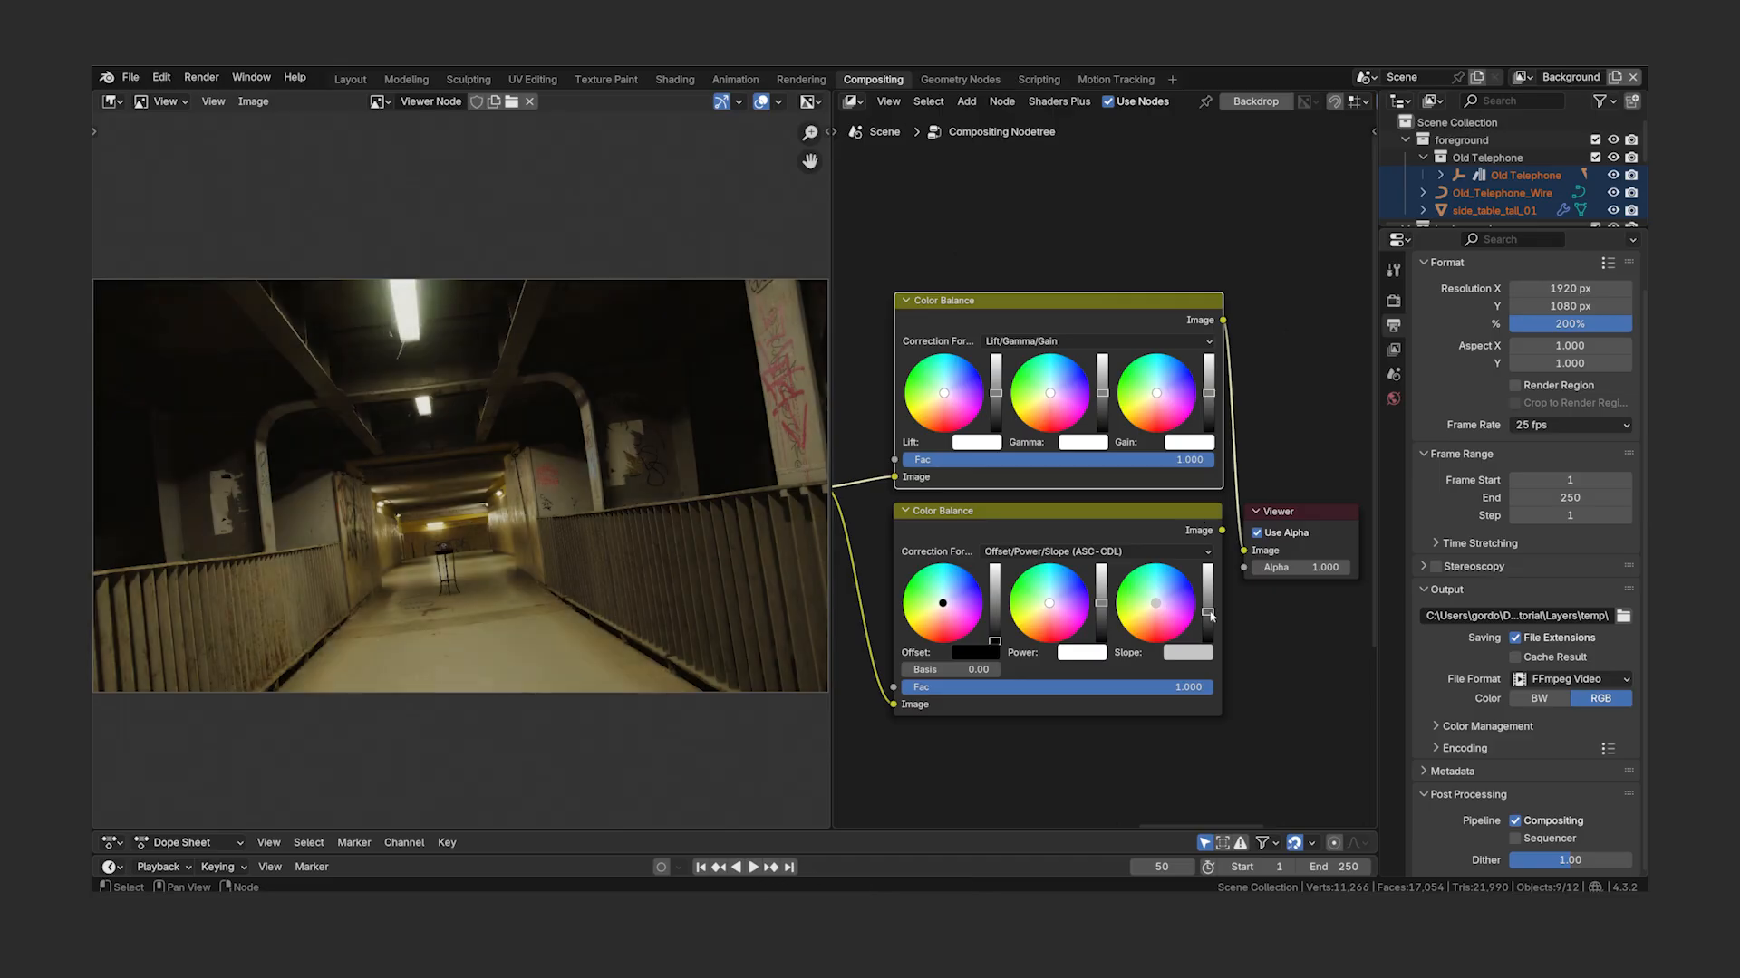
key("BackSpace")
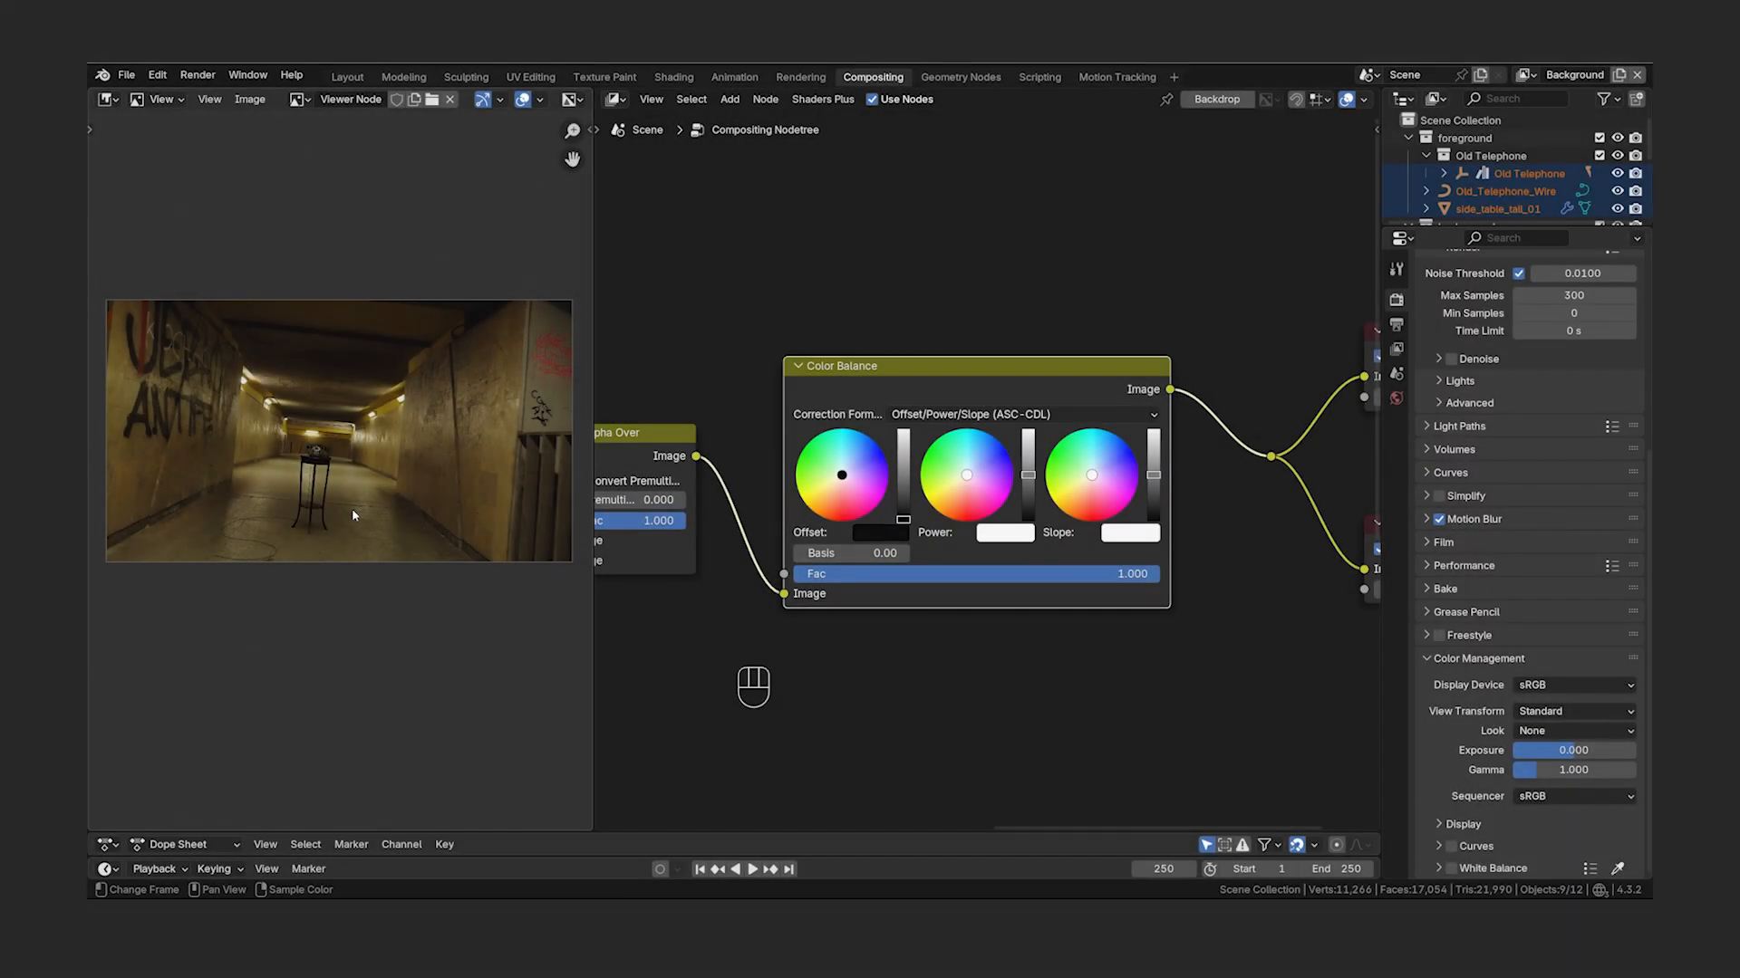
- Show the image viewer's Scopes, and enlarge them so the Waveform and Vectorscope are readable beside the image
key("n")
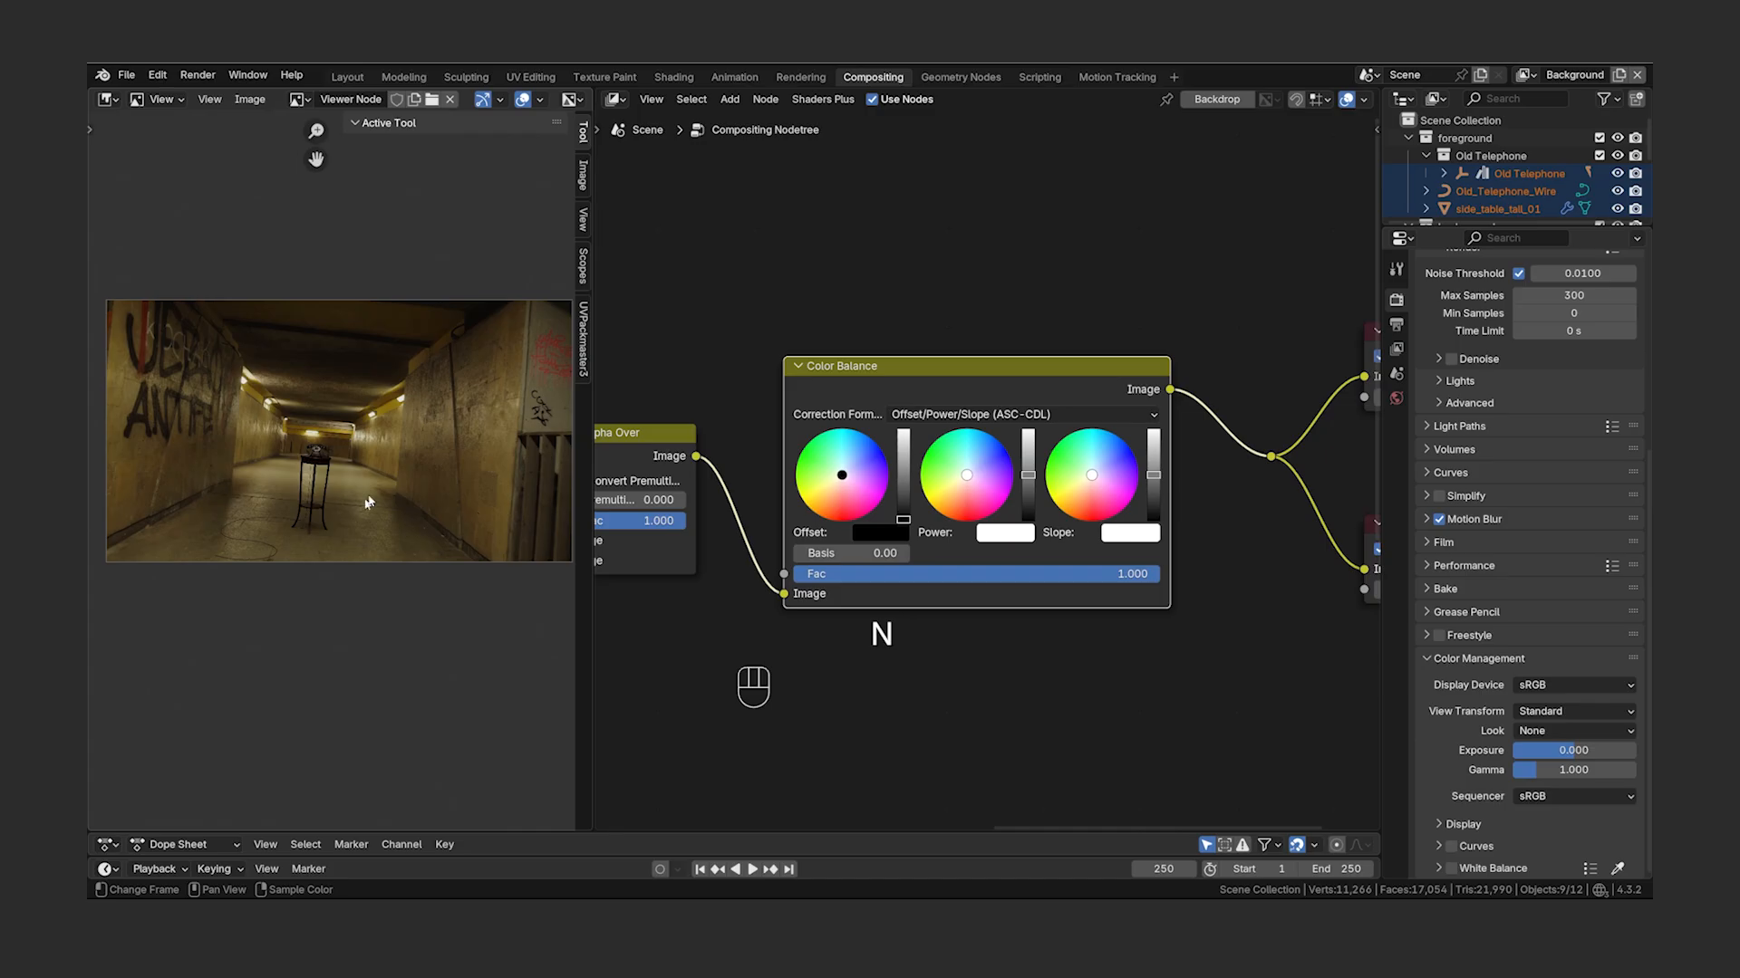
left_click(585, 283)
left_click_drag(587, 288, 866, 376)
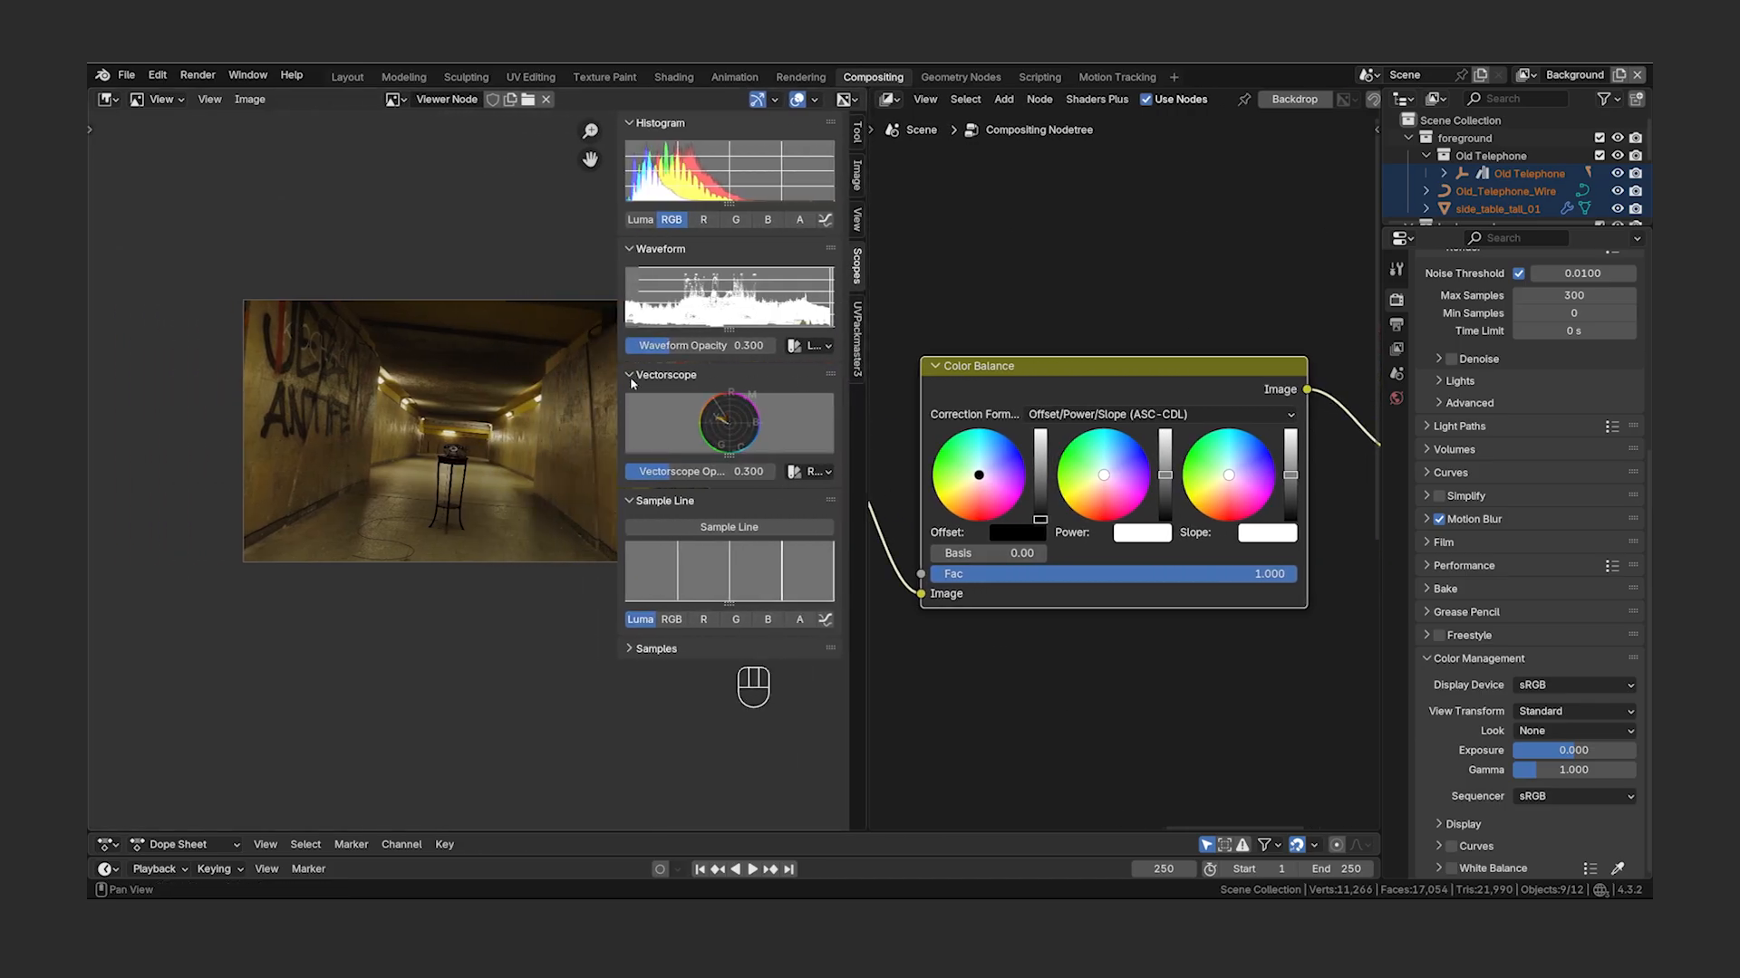
left_click_drag(634, 384, 545, 388)
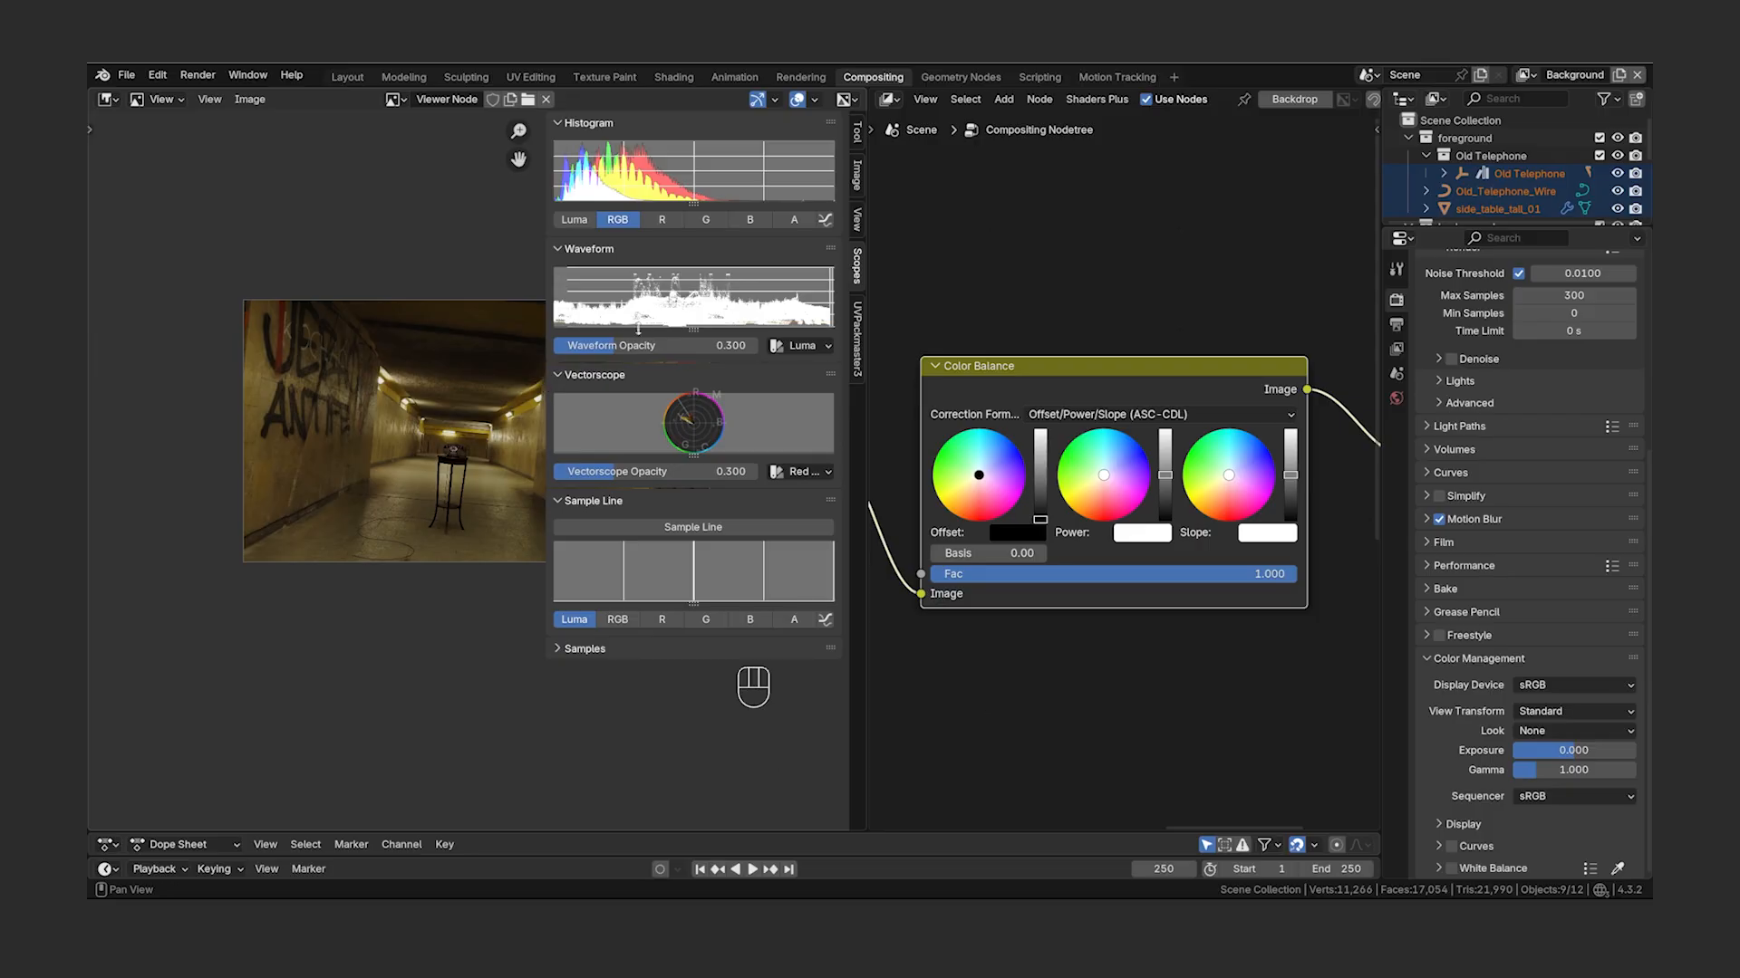
key("ctrl")
middle_click_drag(692, 309, 803, 131, "ctrl")
left_click_drag(550, 387, 484, 388)
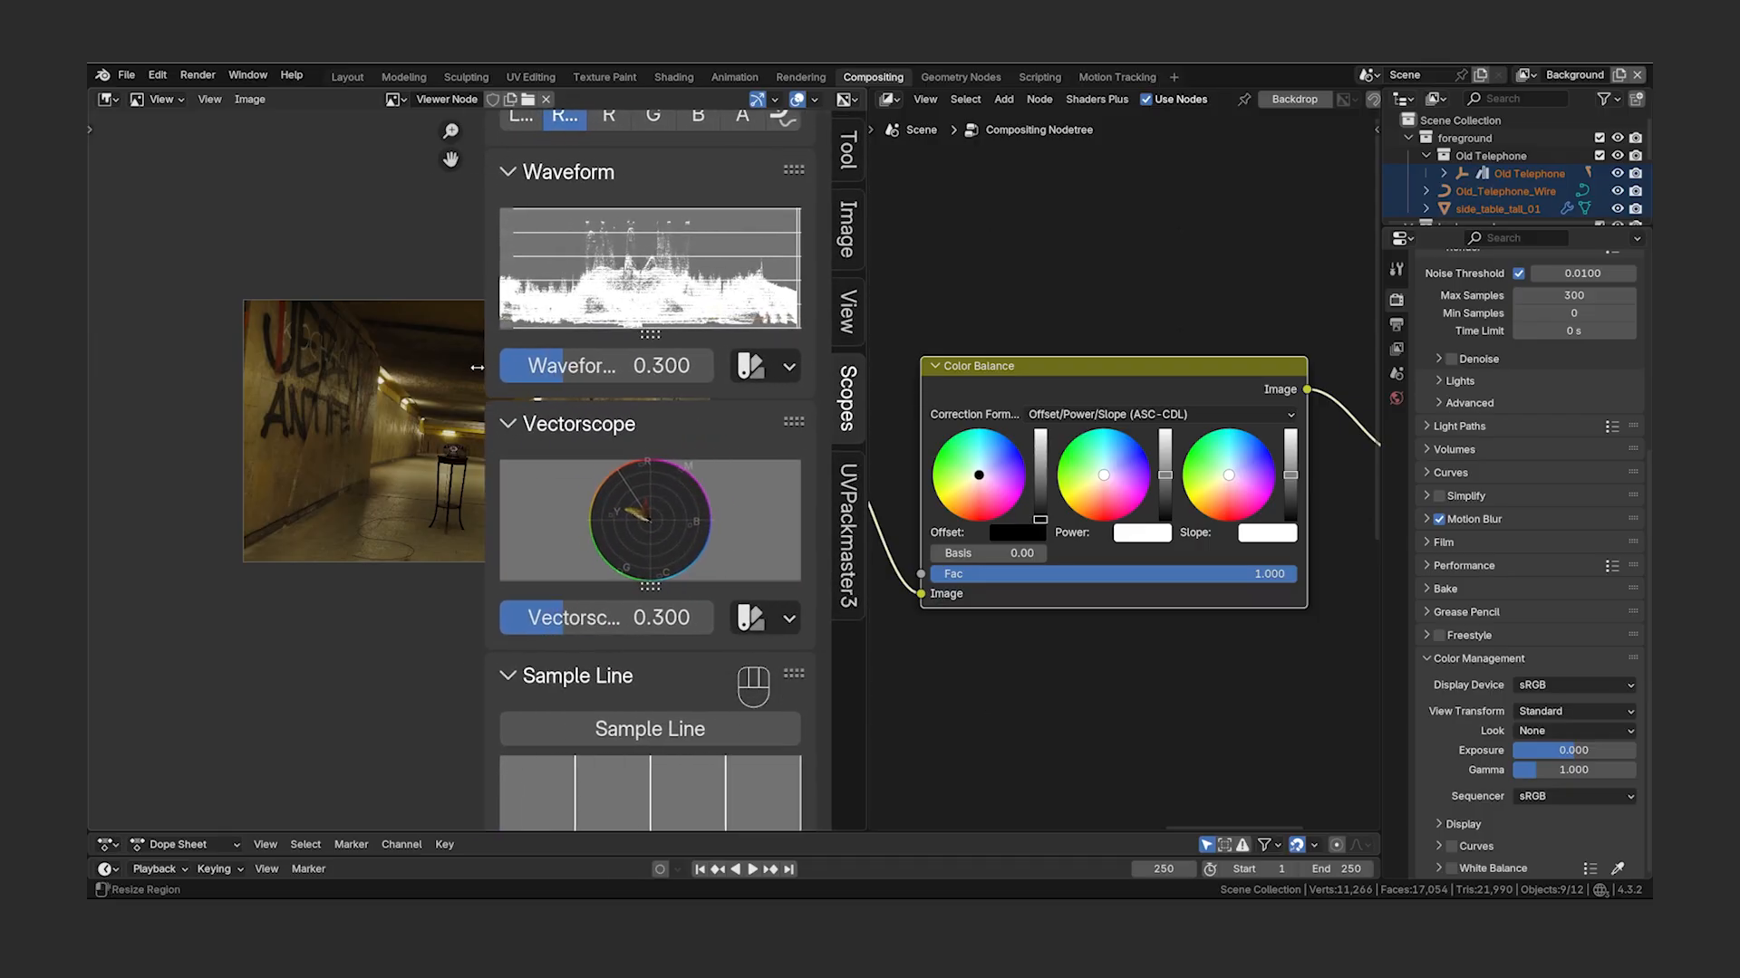
middle_click_drag(444, 389, 255, 433)
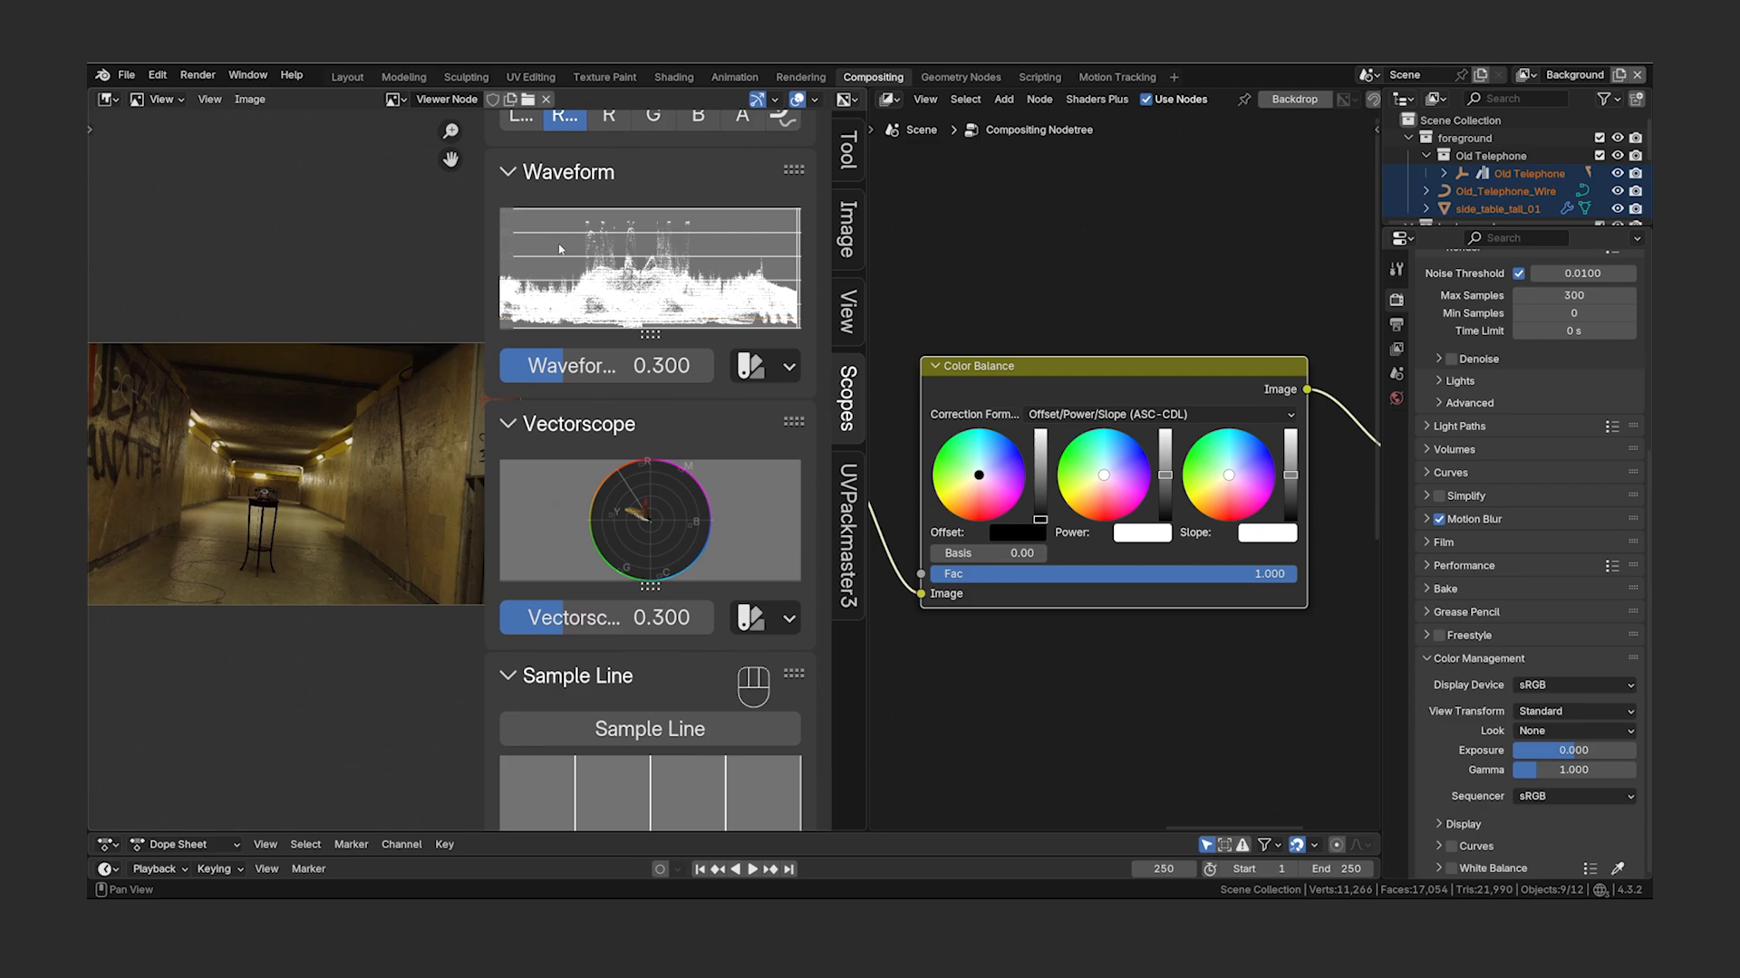
- Try the Waveform Opacity at 0.000, cancel it, and go to frame 1 with the histogram in view
left_click_drag(625, 365, 557, 365)
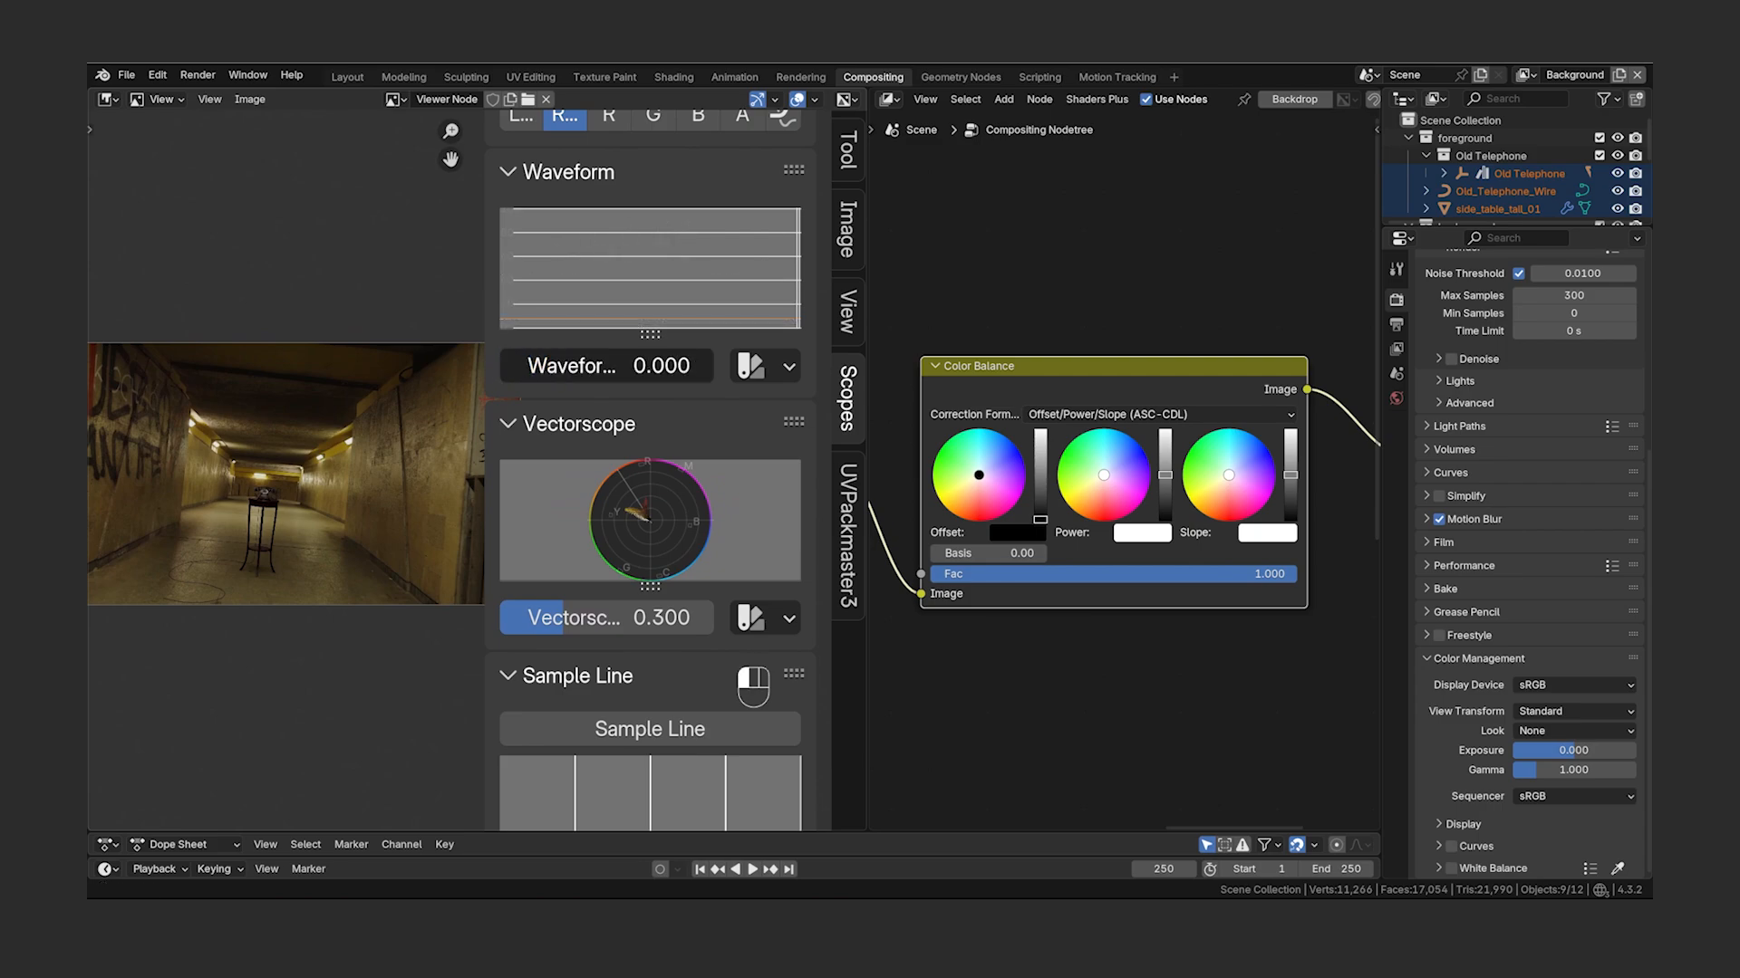
right_click(503, 366)
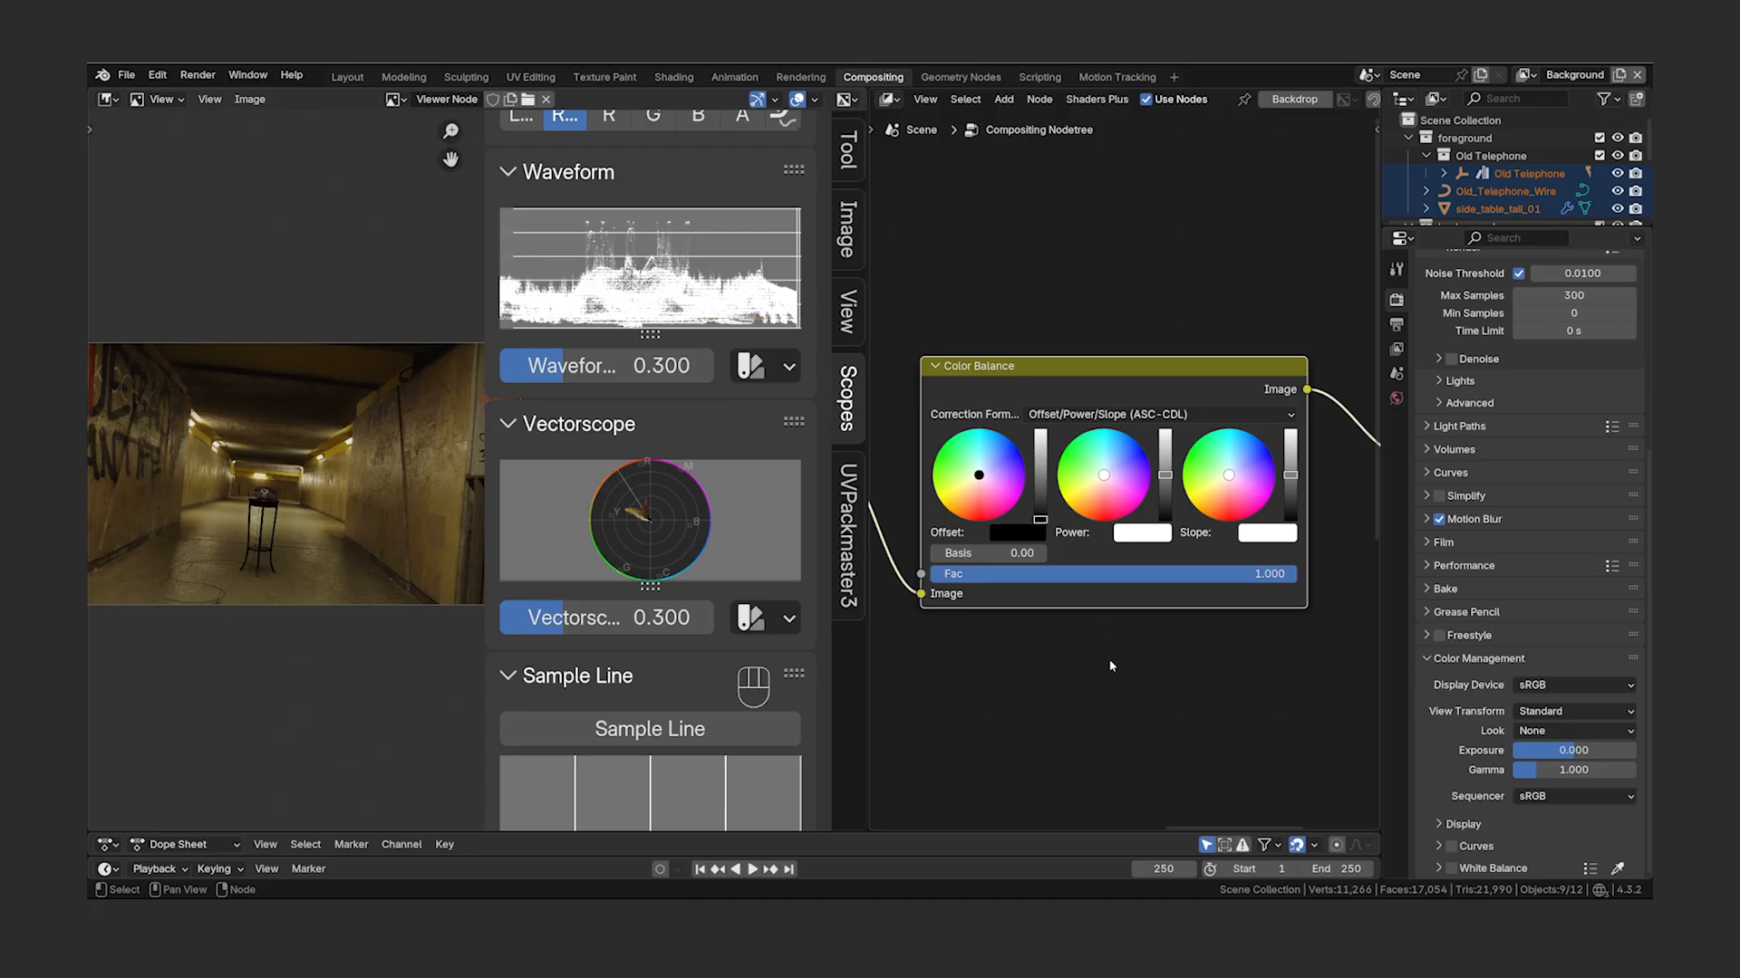
left_click(699, 869)
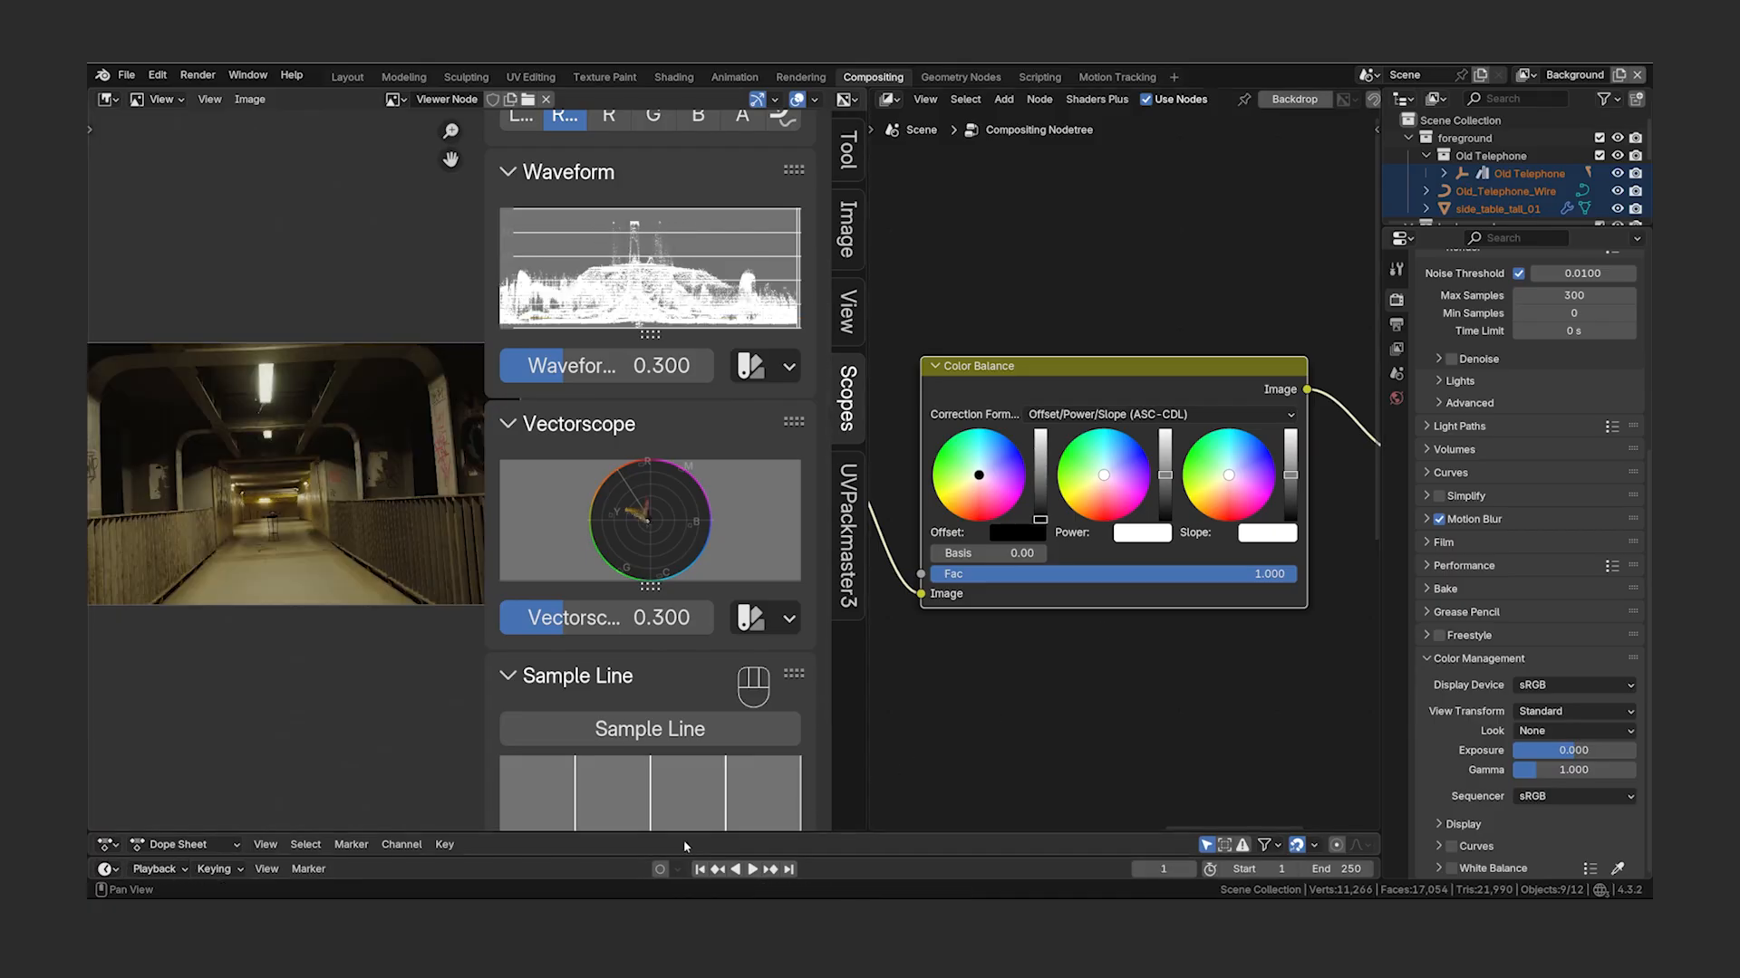
scroll(634, 521, "up", 5)
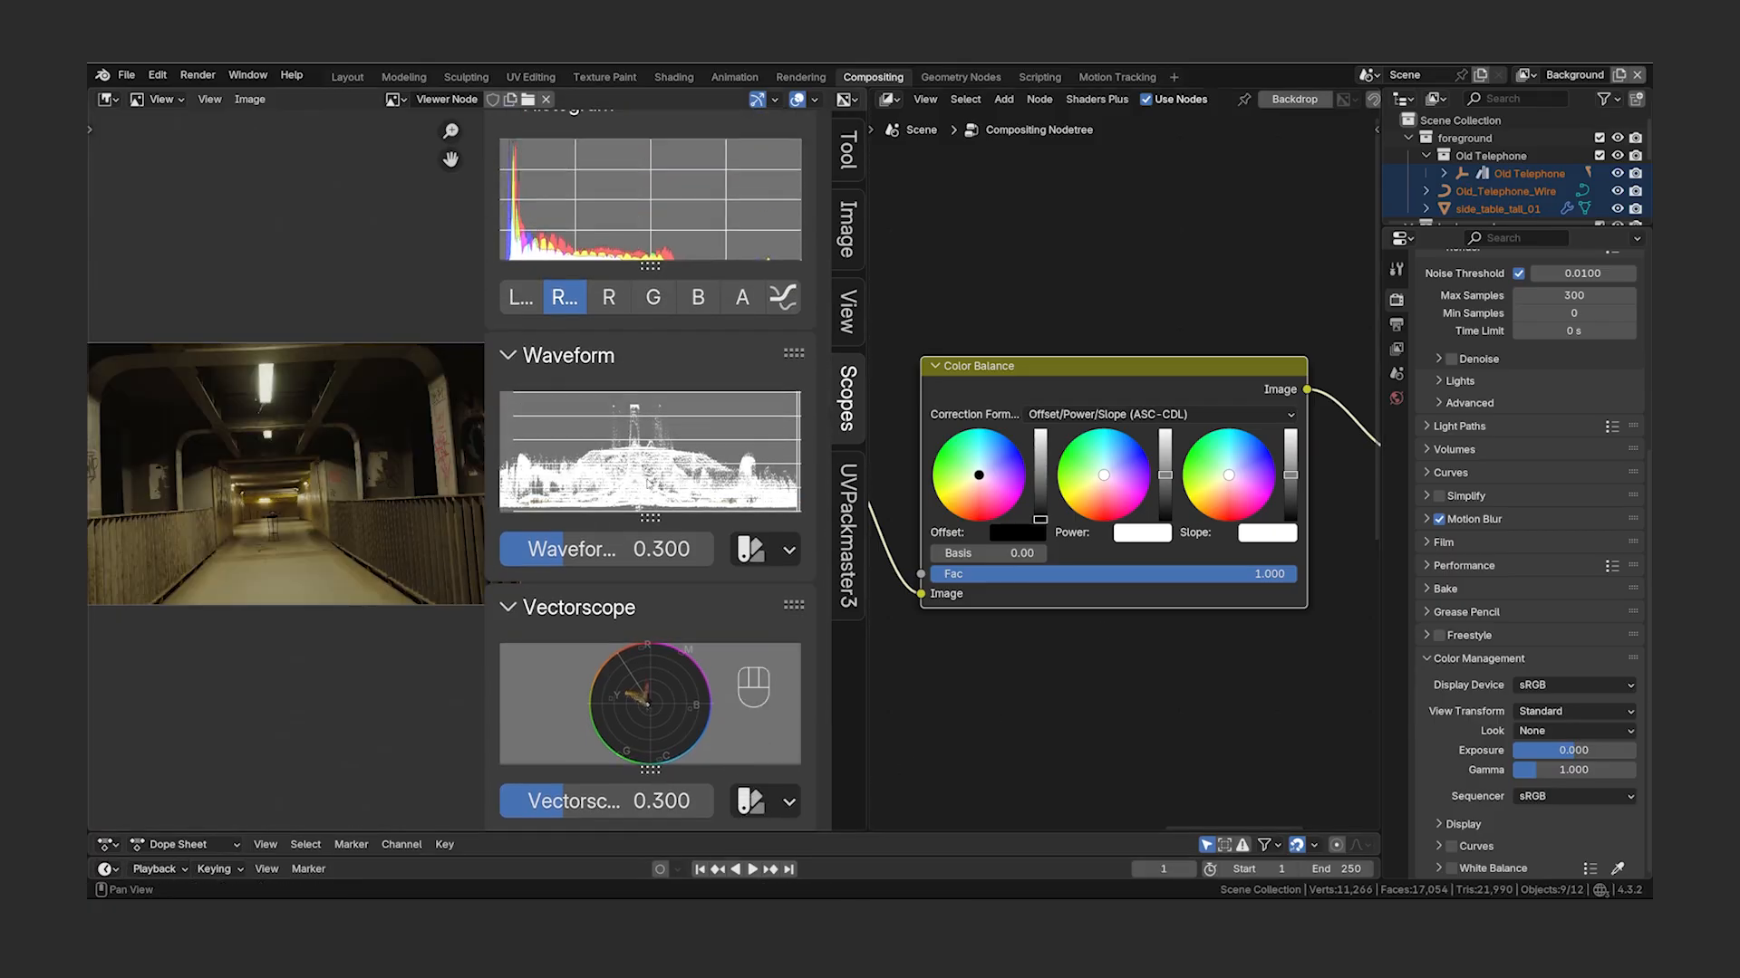
- Try raising Offset on the ASC-CDL node, undo it, and try a slightly negative Basis while inspecting the dark areas
left_click_drag(1040, 522, 1040, 508)
key("ctrl+z")
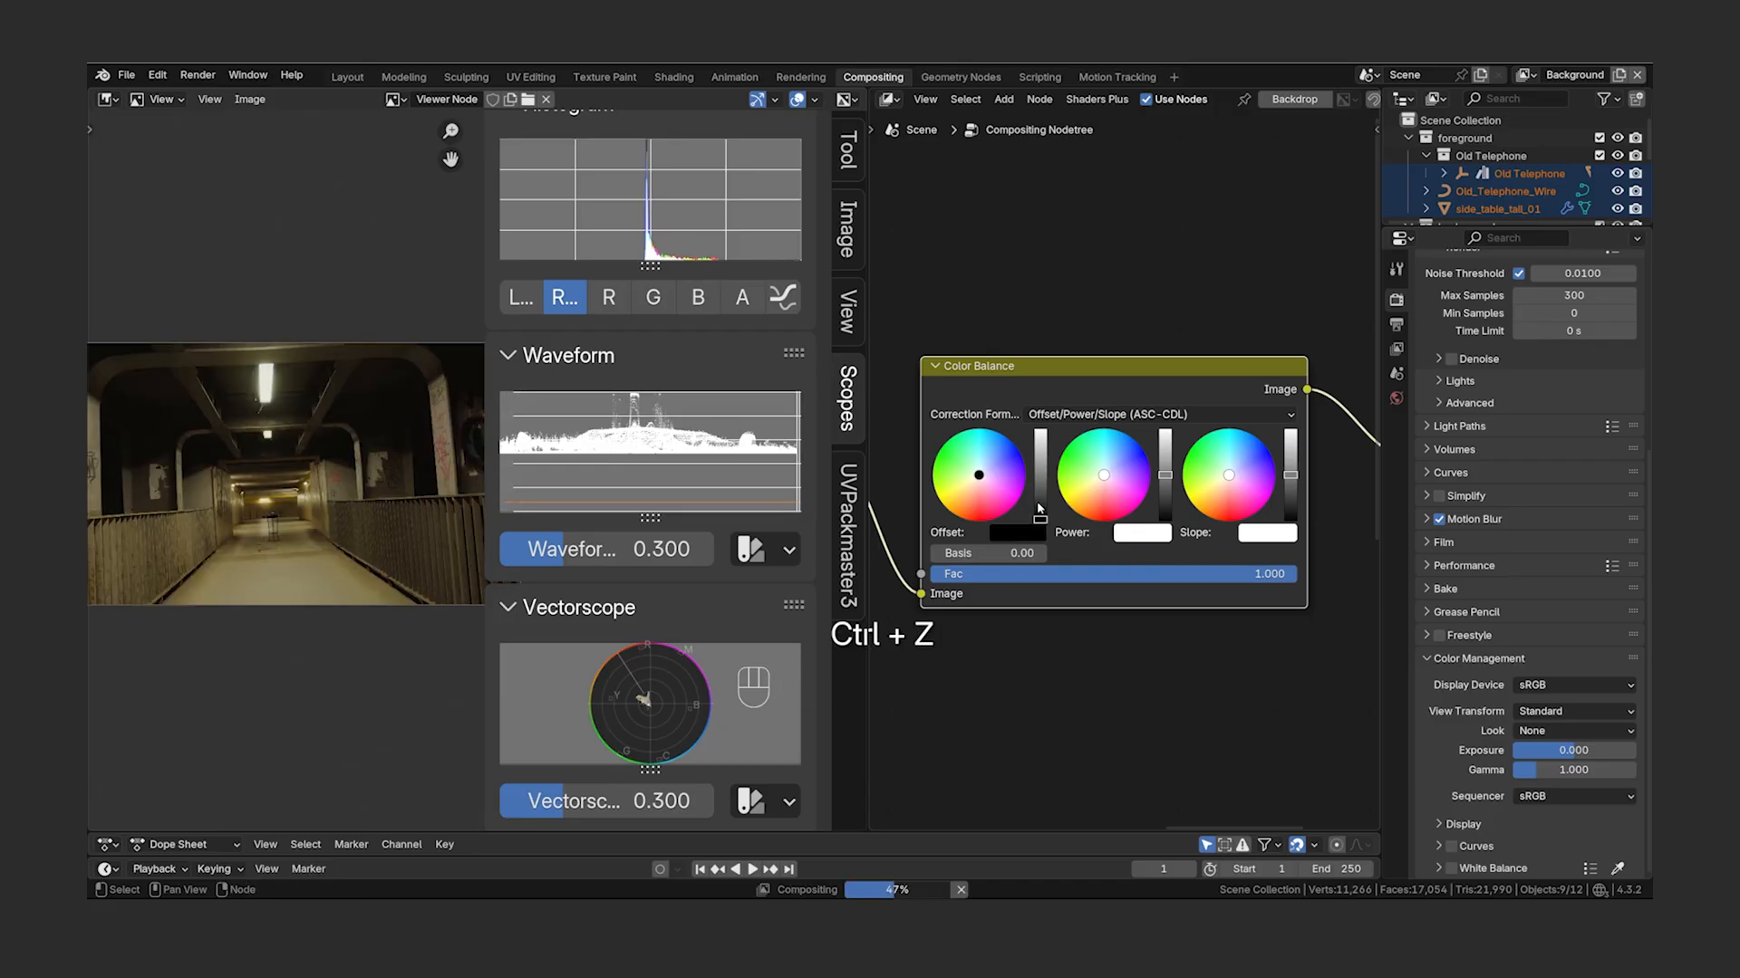
left_click(1022, 551)
type("-0.00")
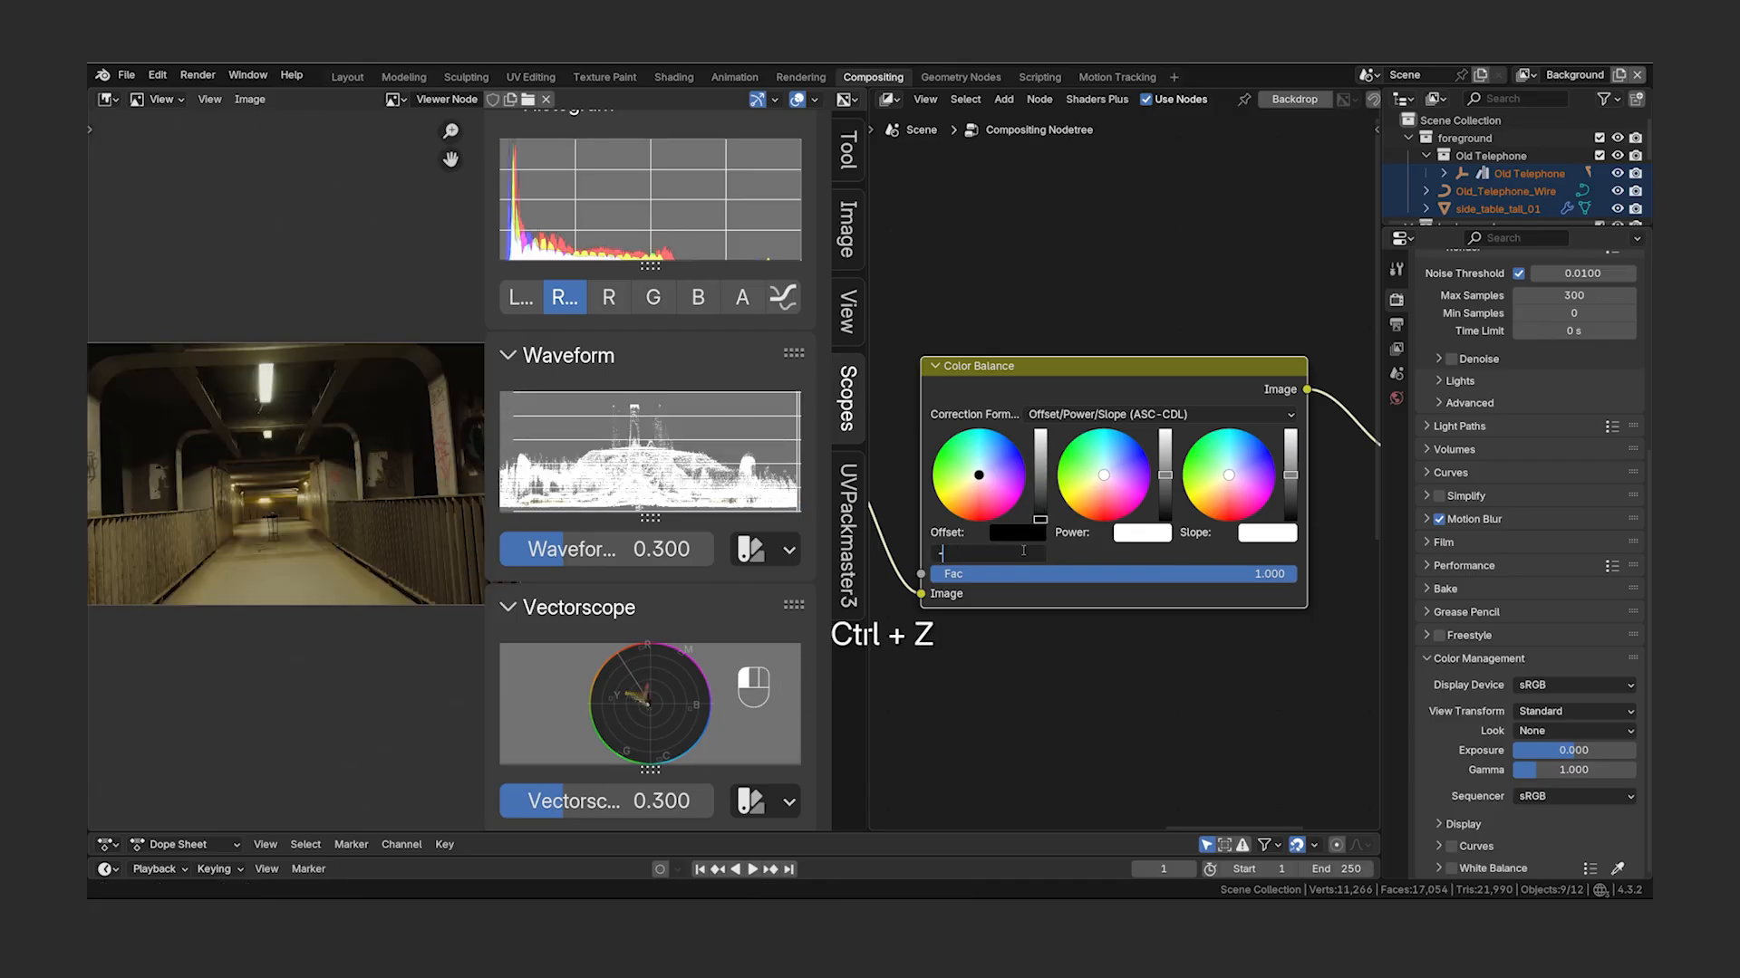
key("Return")
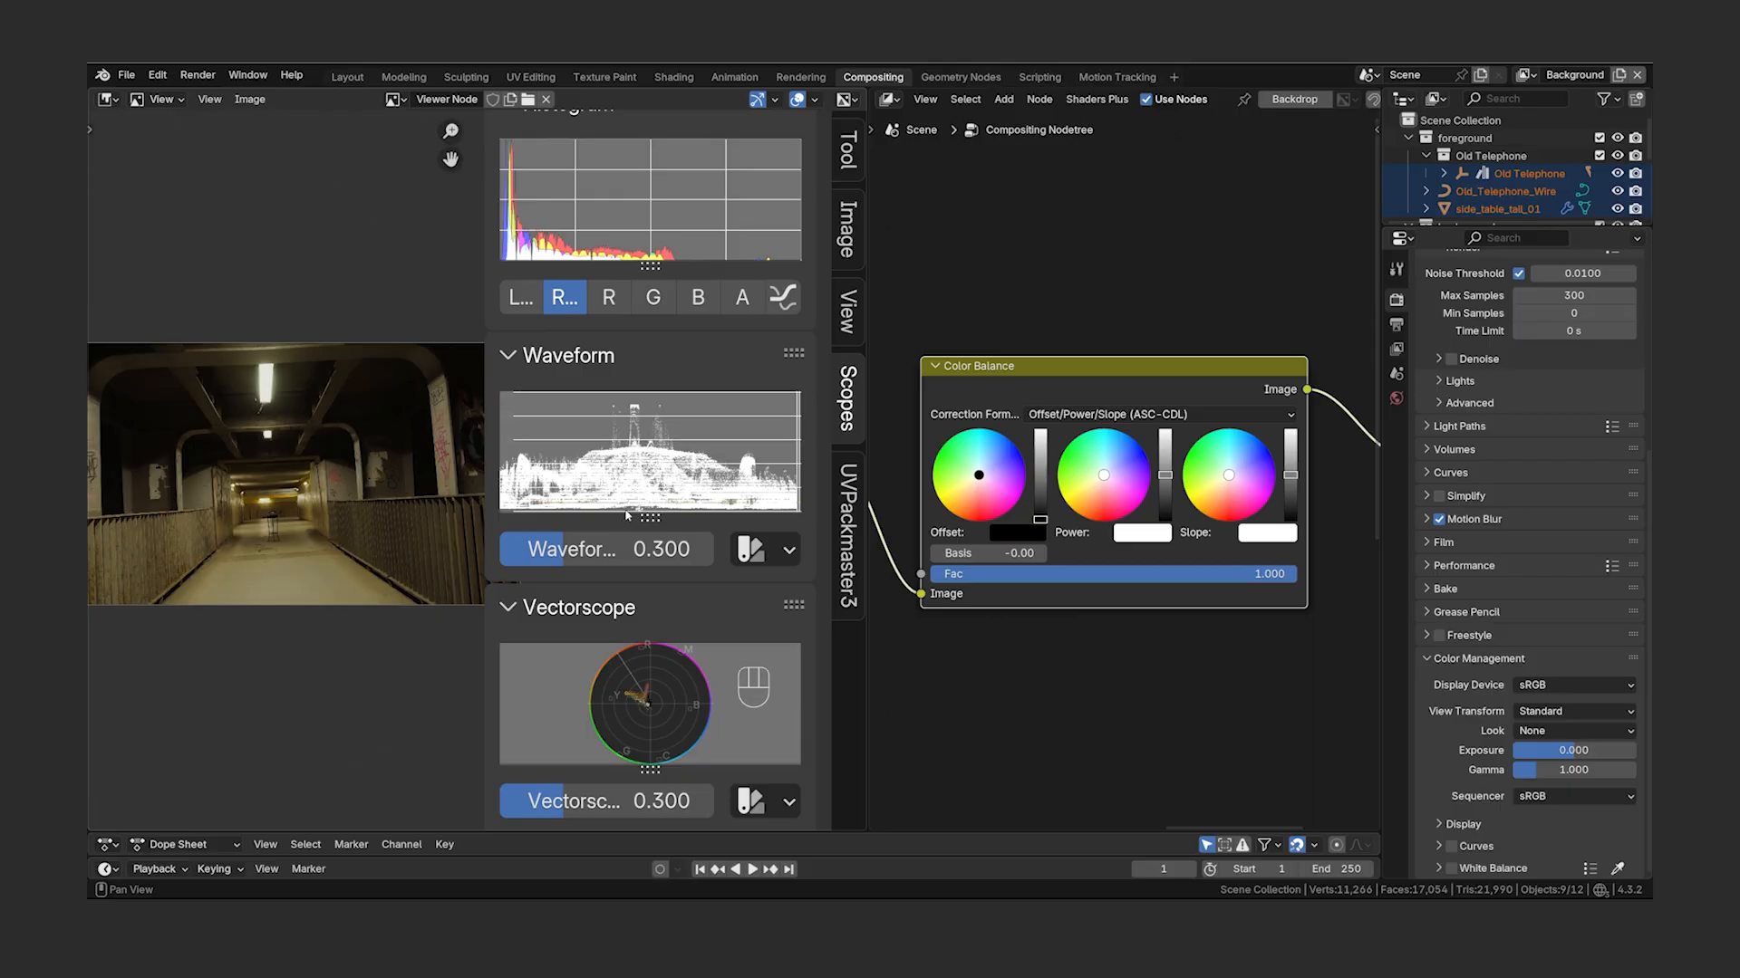
scroll(299, 471, "up", 5)
middle_click_drag(299, 471, 808, 565)
scroll(404, 493, "up", 3)
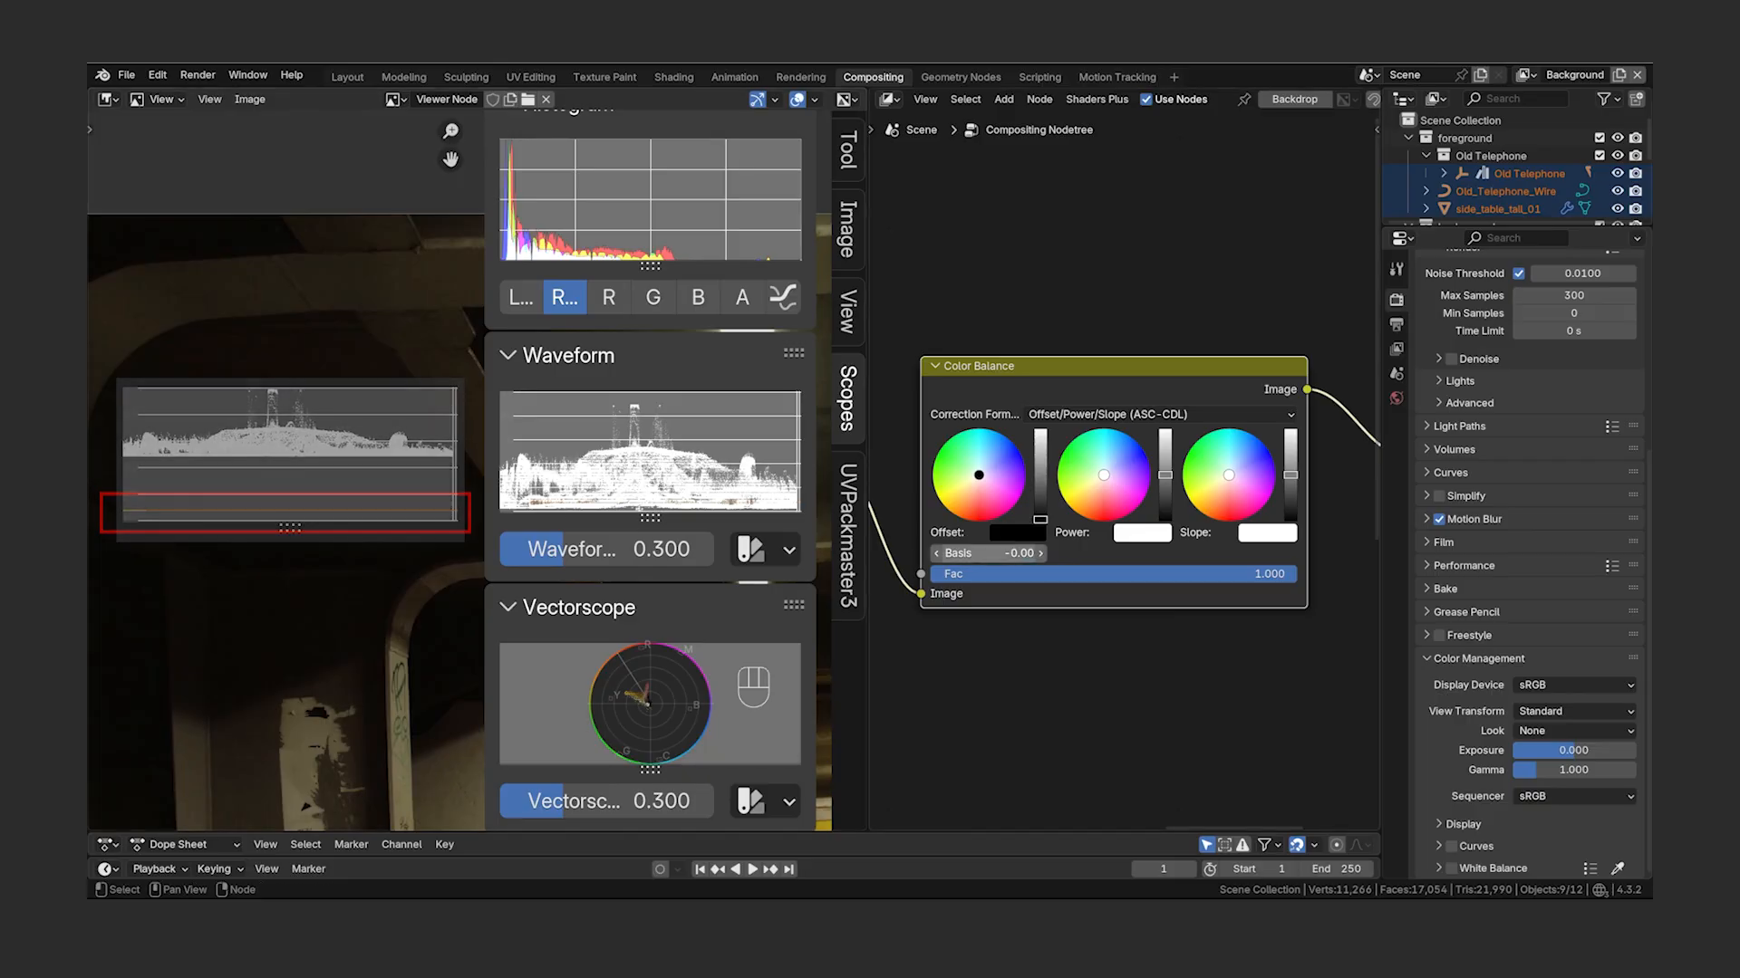
- Try a Basis of -0.002 on the Color Balance node's Offset
double_click(1022, 559)
key("Return")
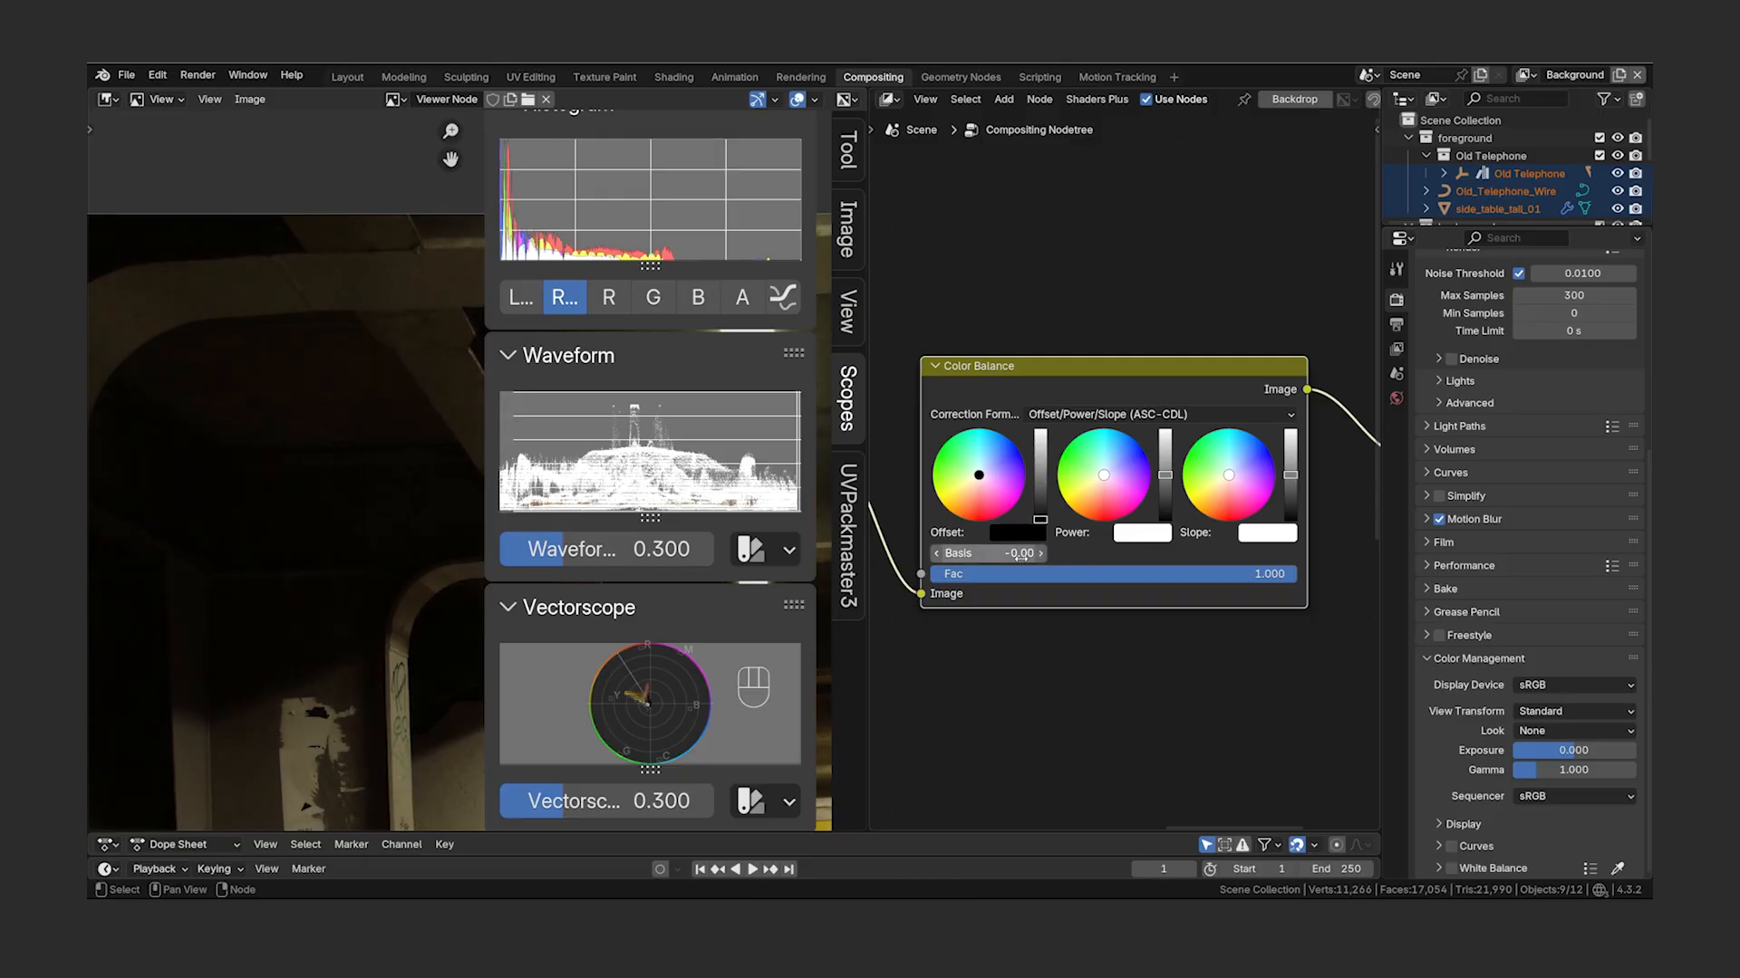
double_click(1020, 554)
type("-0.002")
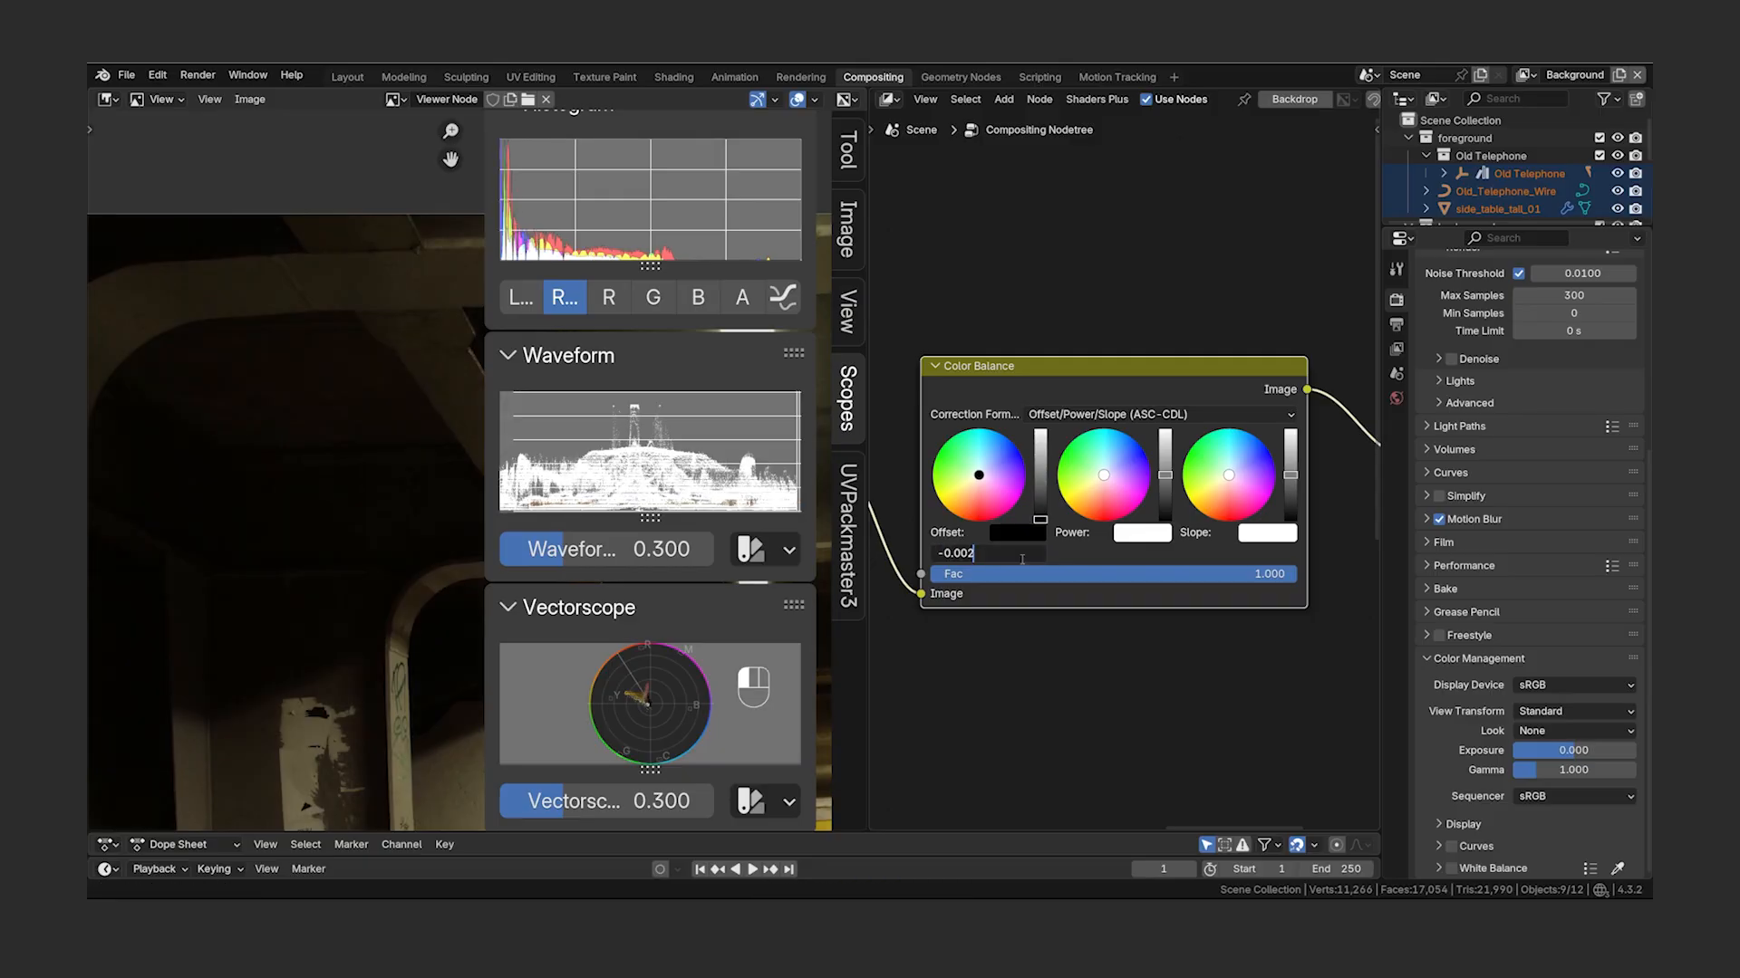
key("Return")
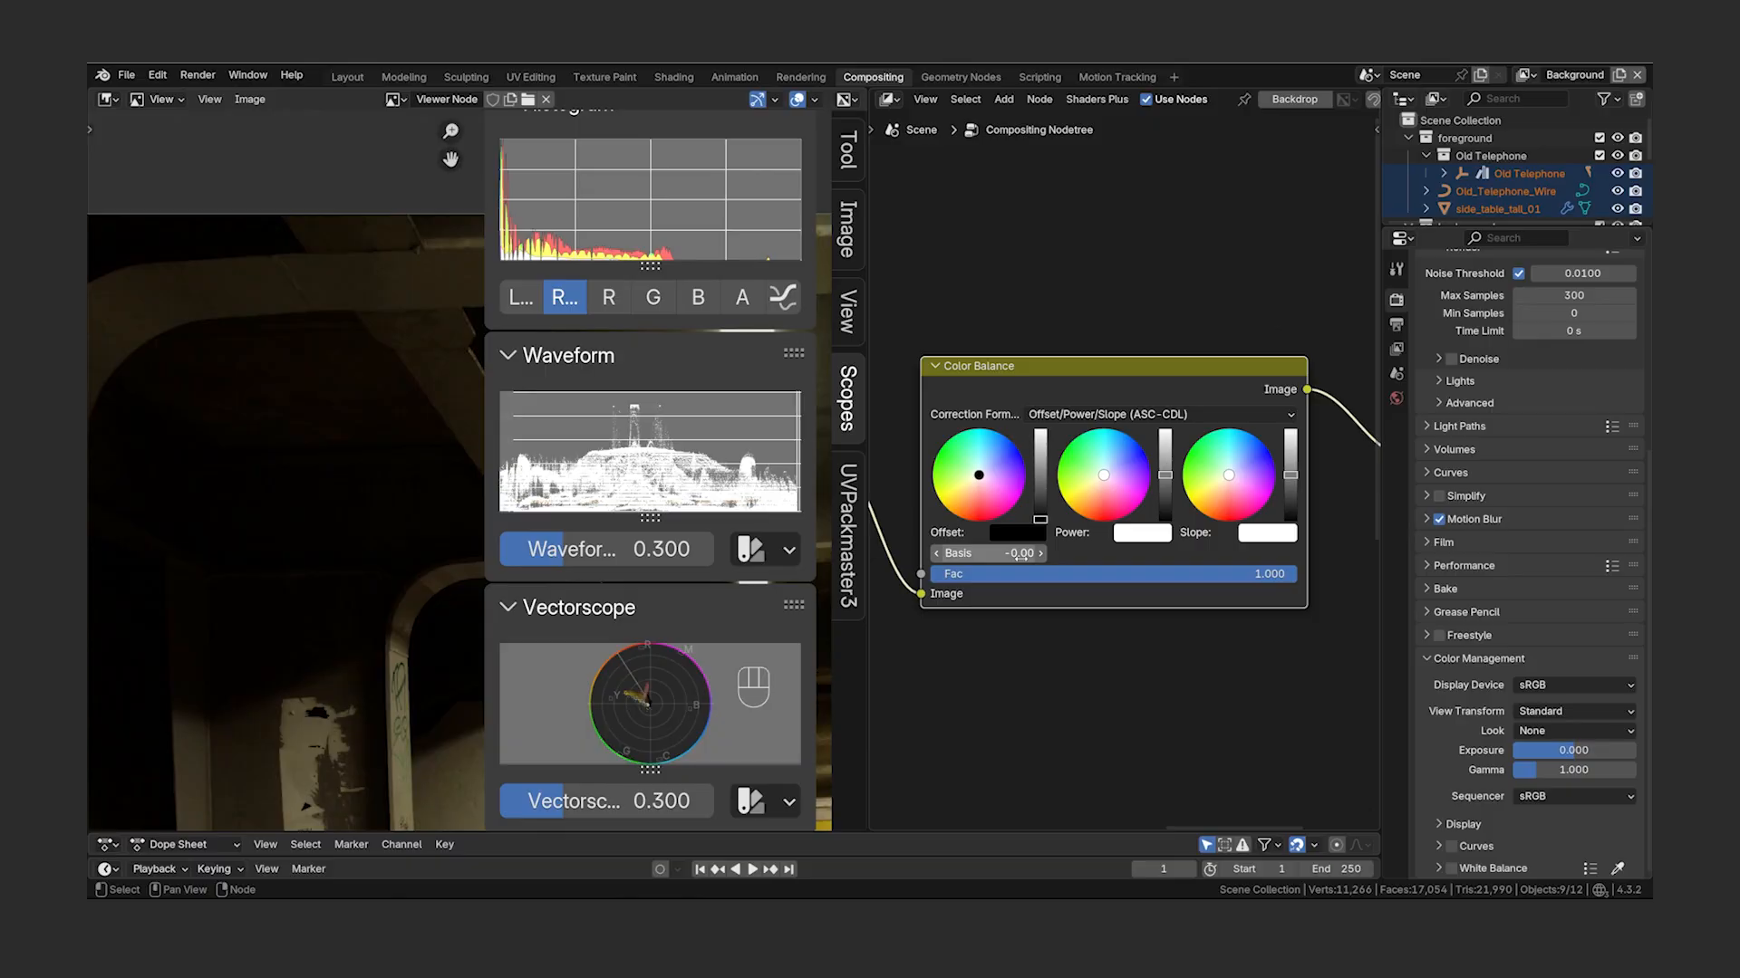
- Set the Offset's Basis to -0.003 and check the whole frame
double_click(1021, 554)
key("End")
key("BackSpace")
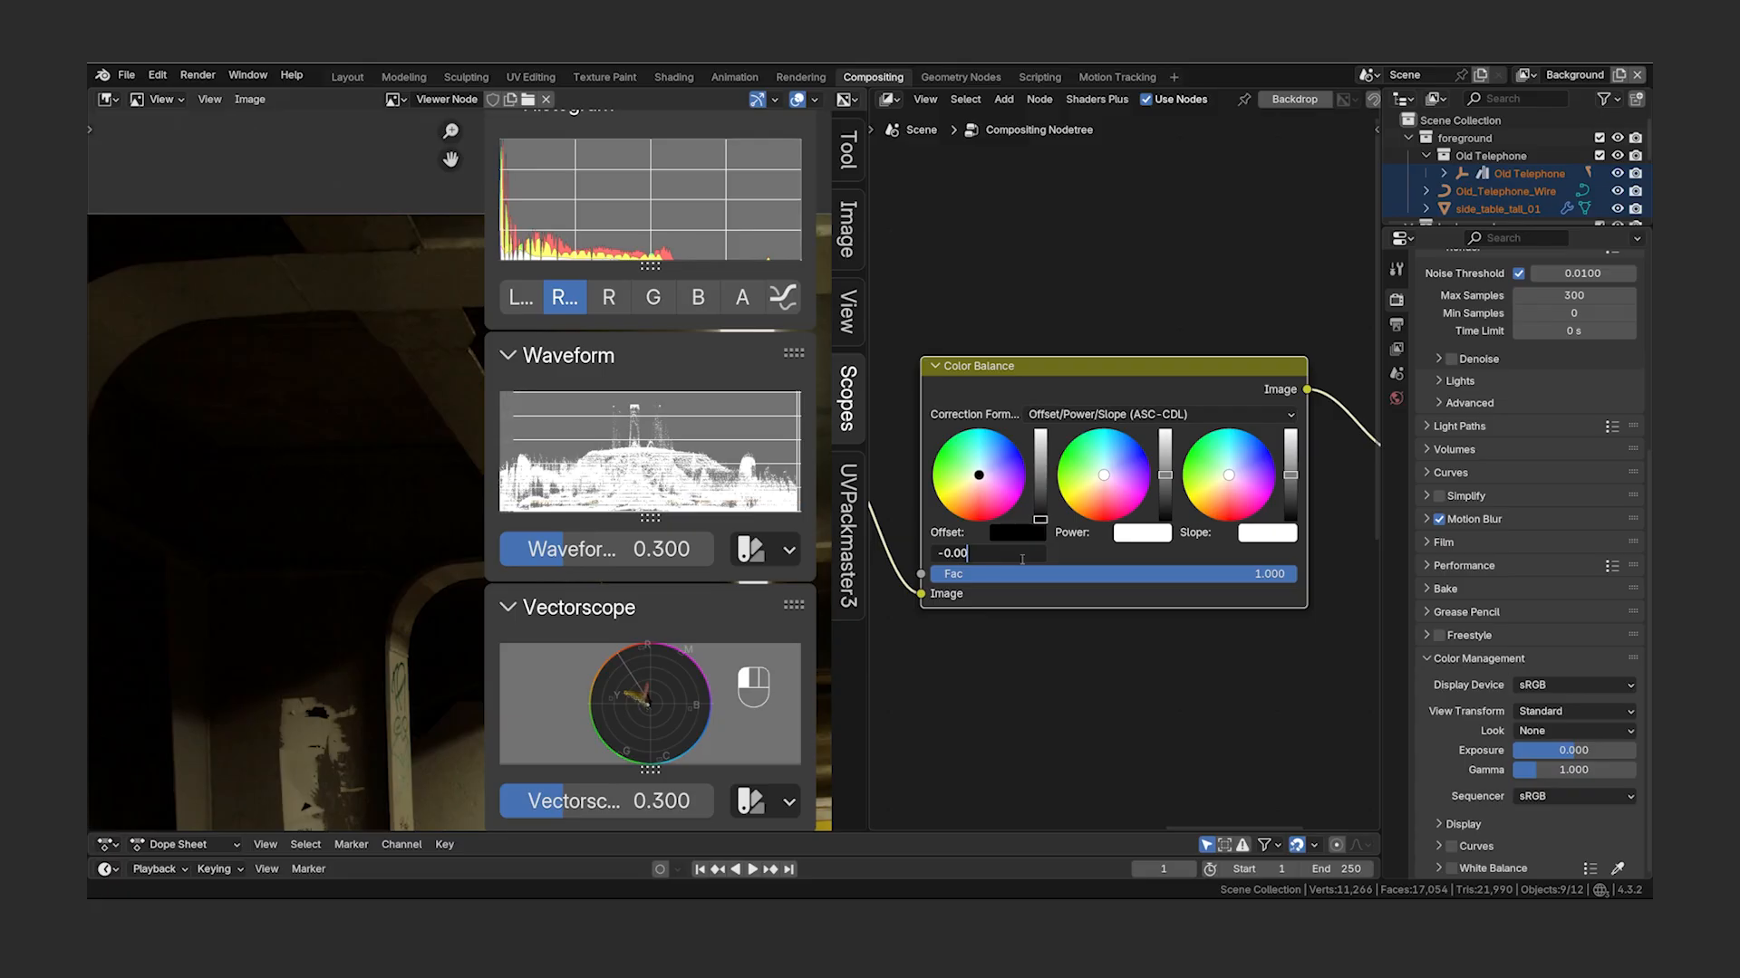
type("3")
key("Return")
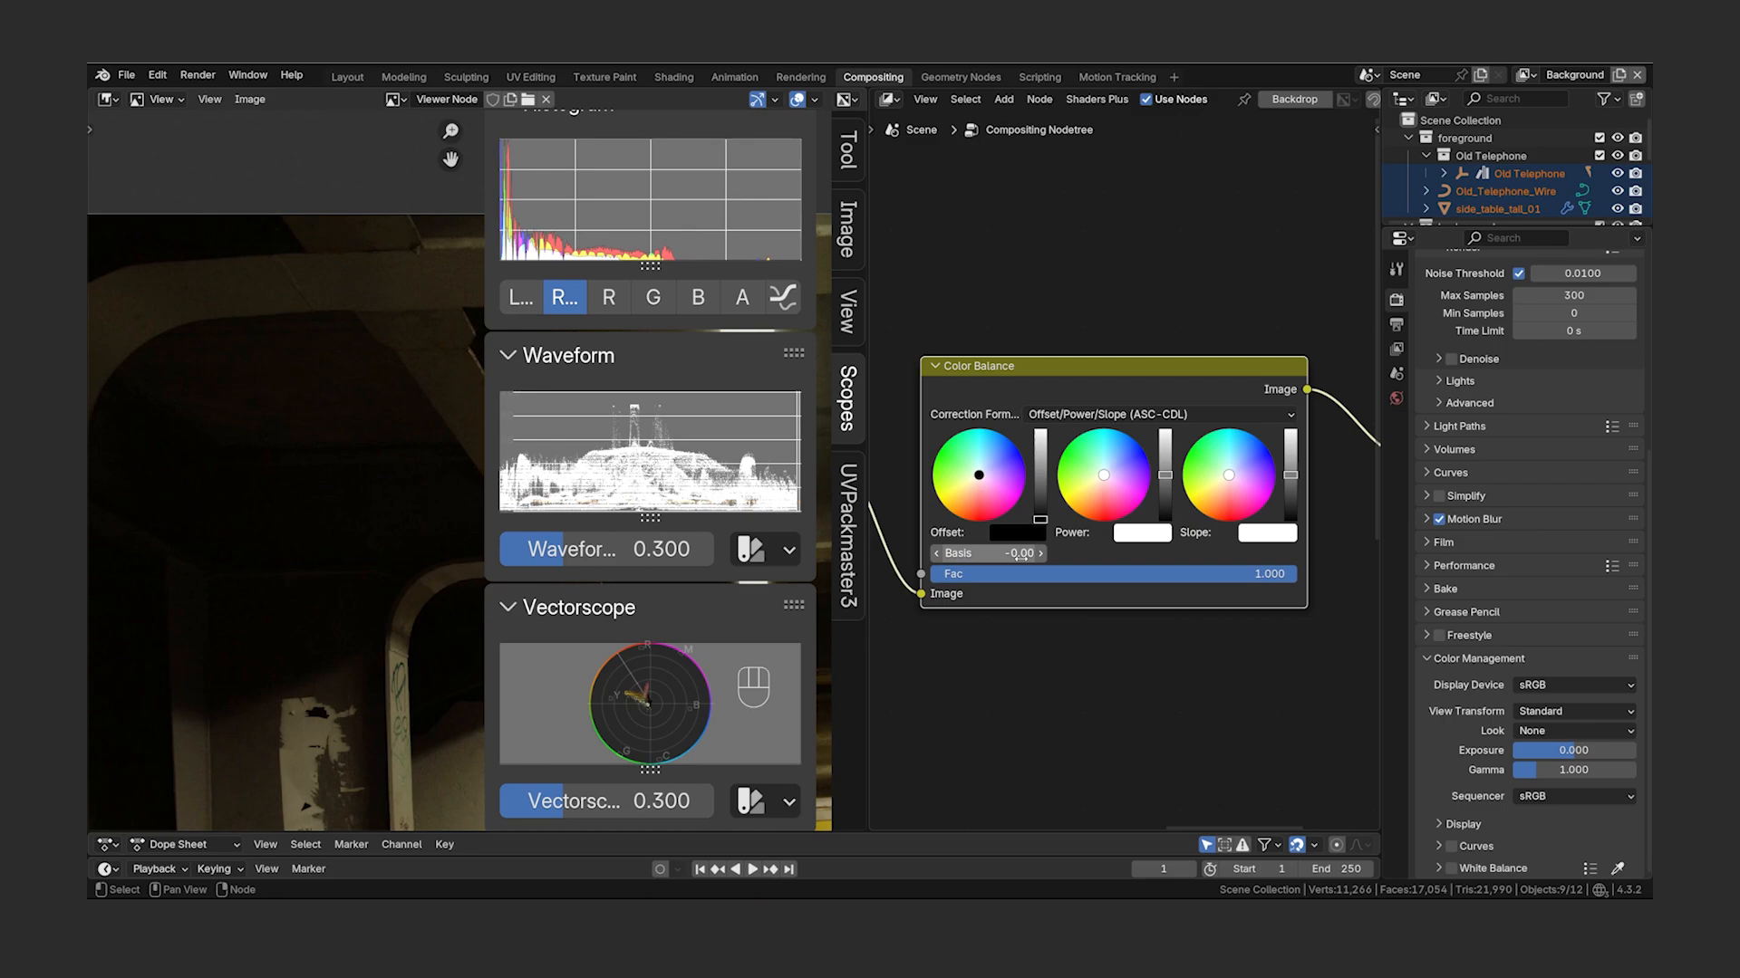
scroll(392, 549, "down", 5)
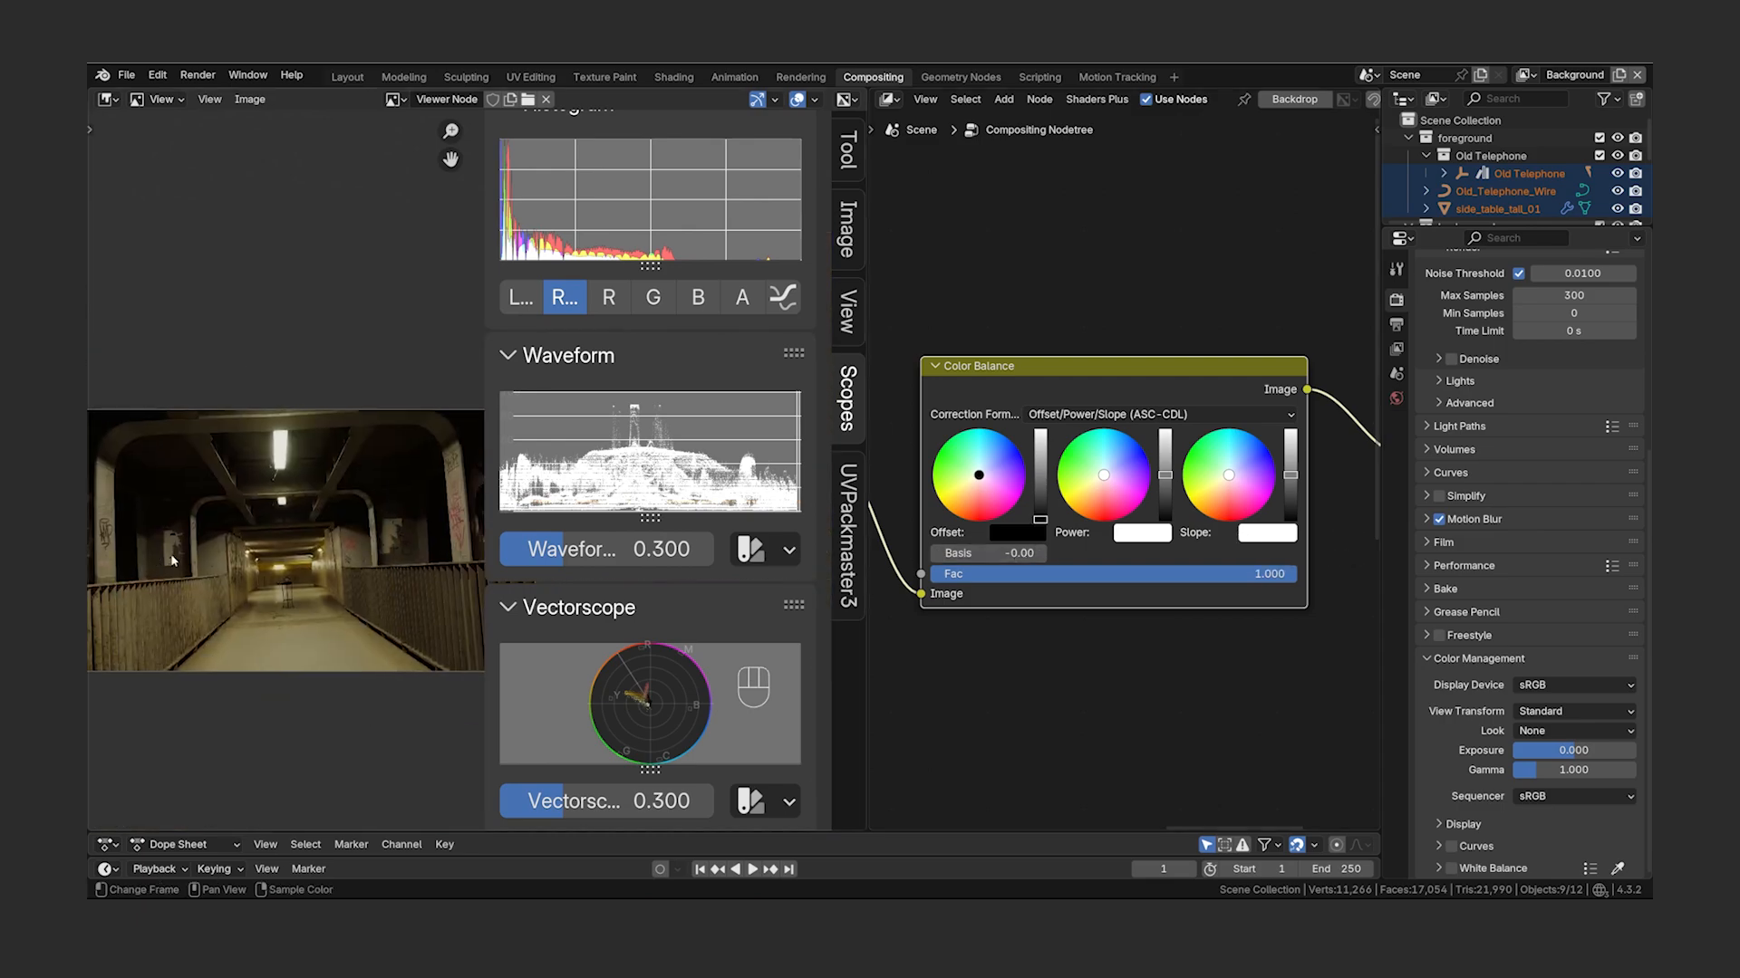
- Try raising Slope on the Color Balance node to about 1.476, and to a value of 4
mouse_move(1288, 475)
left_mouse_down()
mouse_move(1292, 460)
mouse_move(1298, 490)
mouse_move(1293, 454)
left_mouse_up()
left_click(1277, 534)
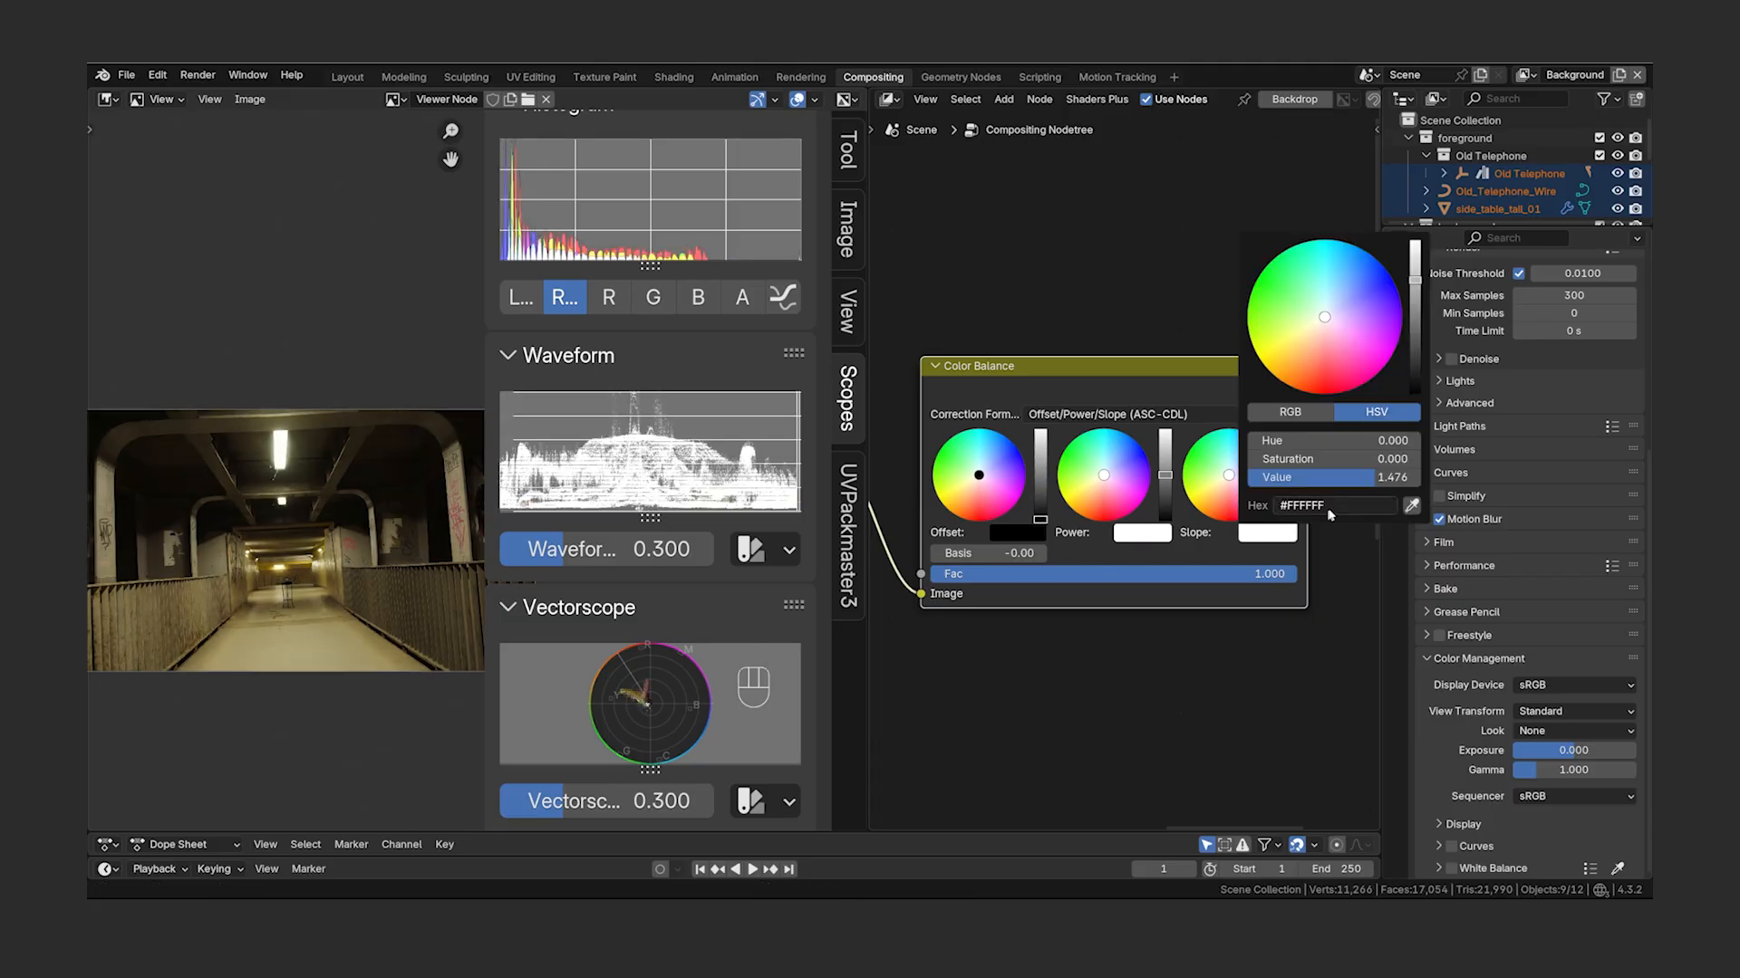
left_click(1375, 477)
type("4")
key("Return")
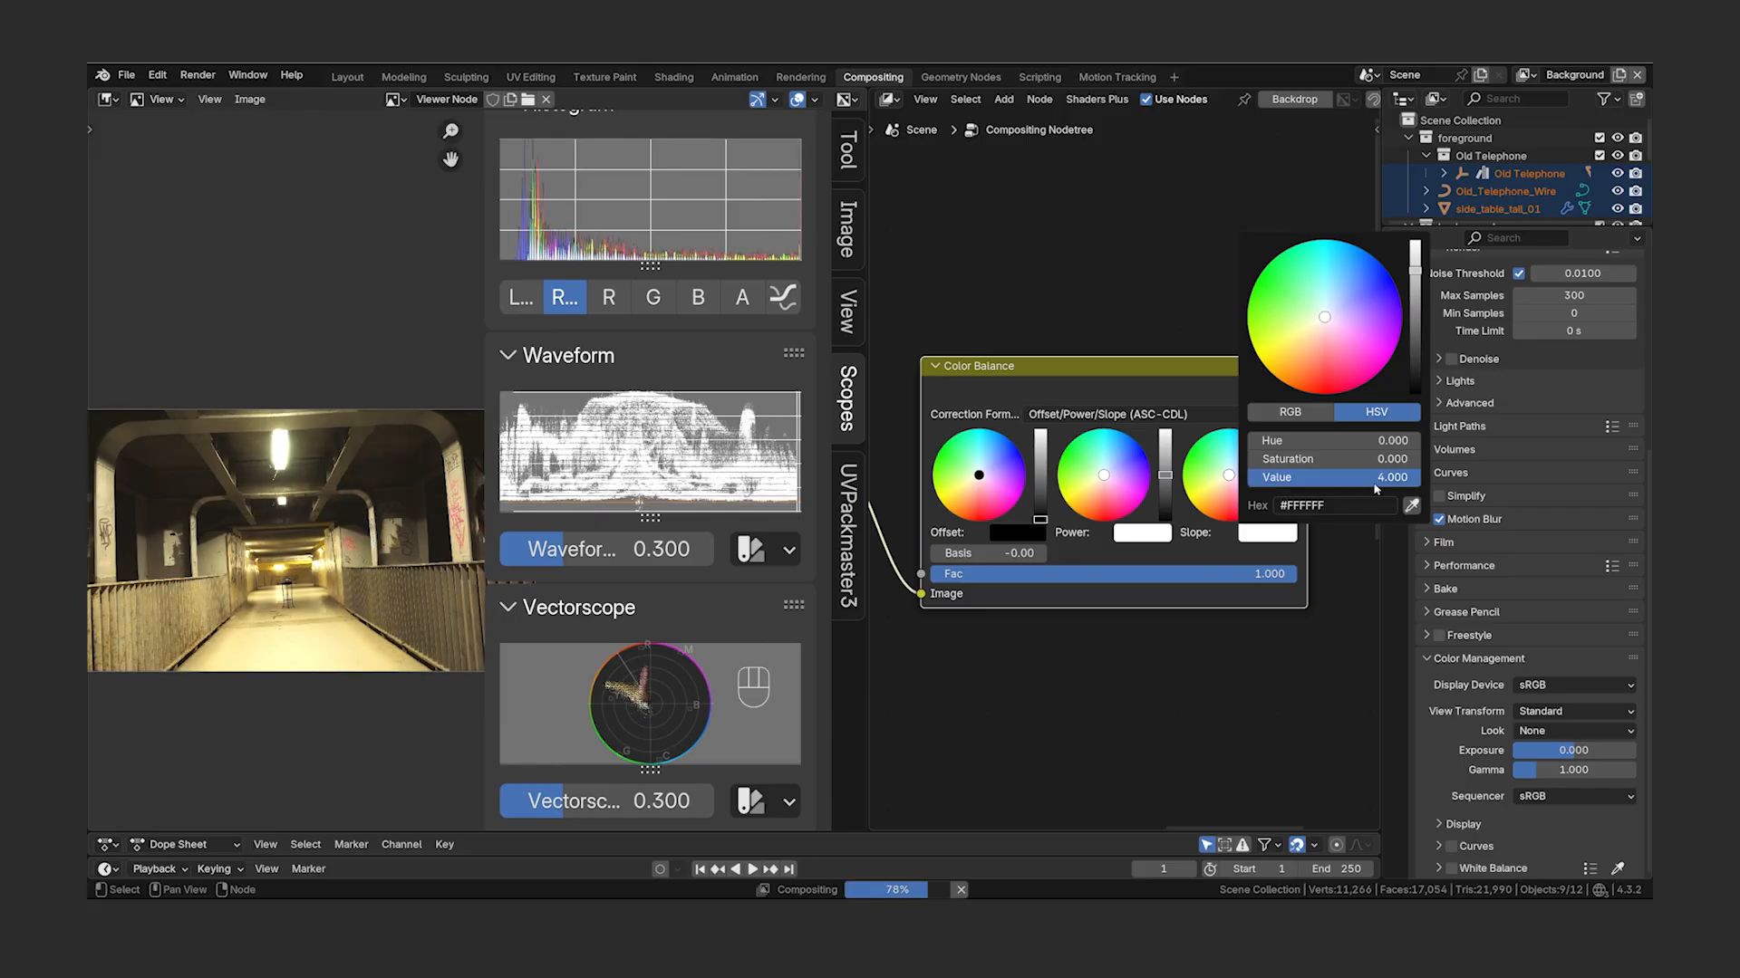
- Set the Slope value back to 1, and raise Slope slightly to brighten the image
left_click(1374, 480)
type("1")
key("Return")
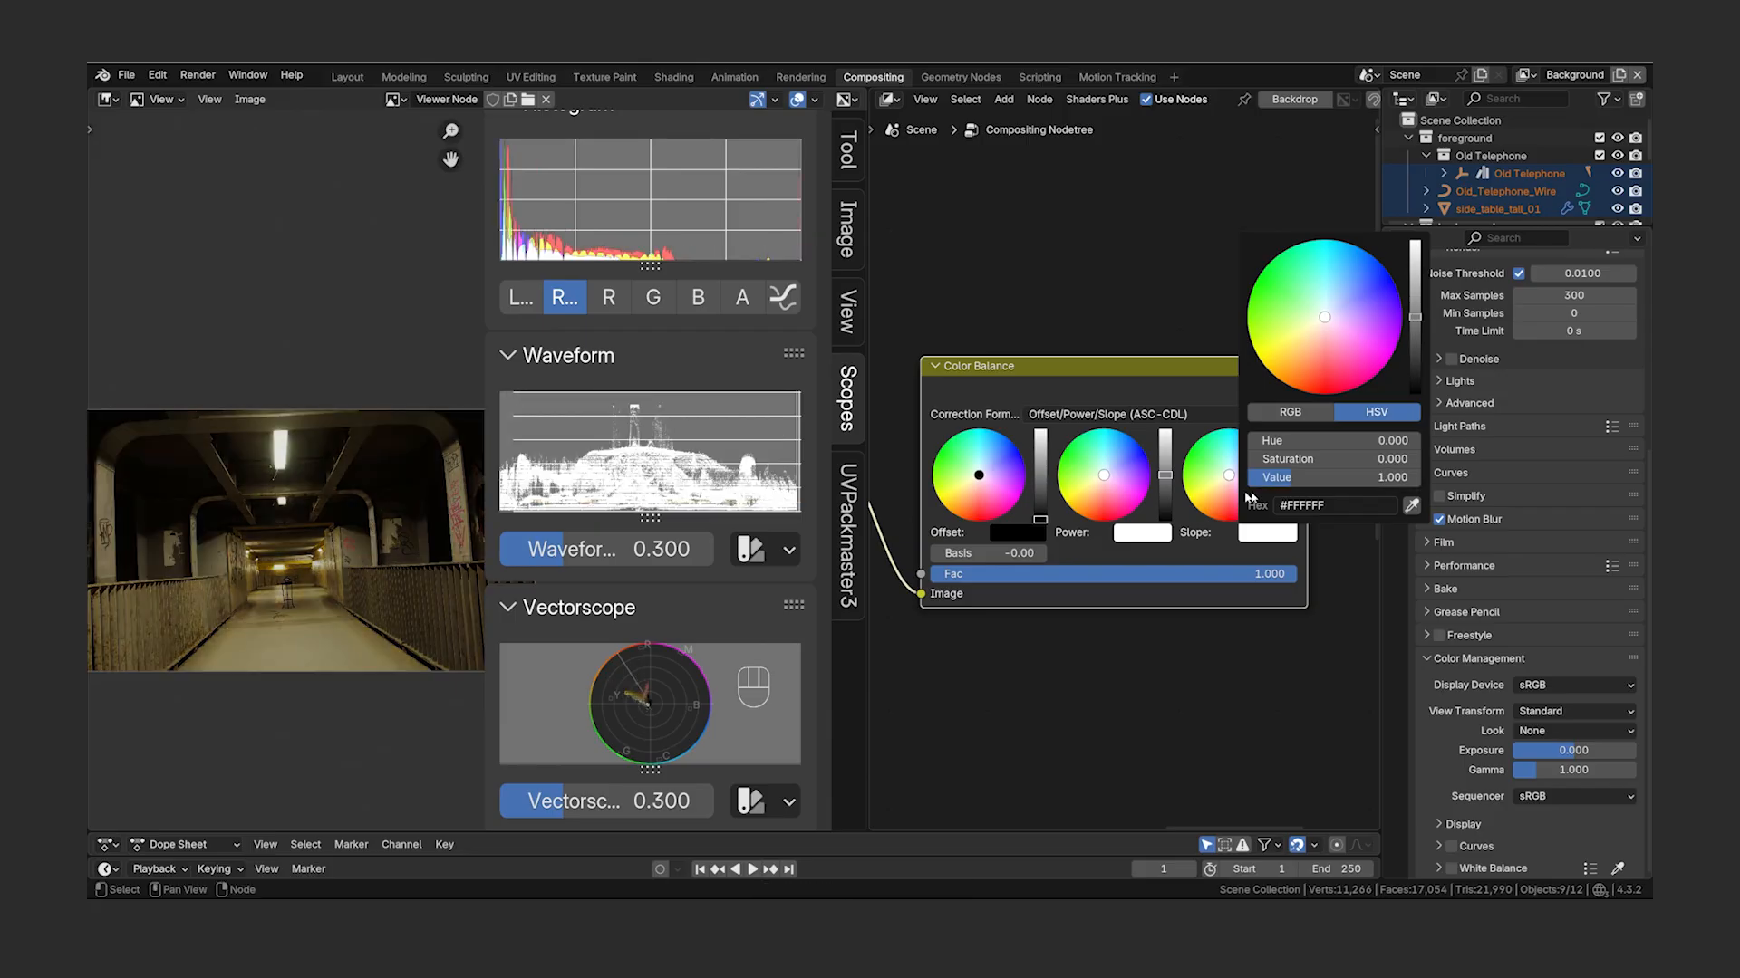
left_click_drag(1290, 474, 1291, 464)
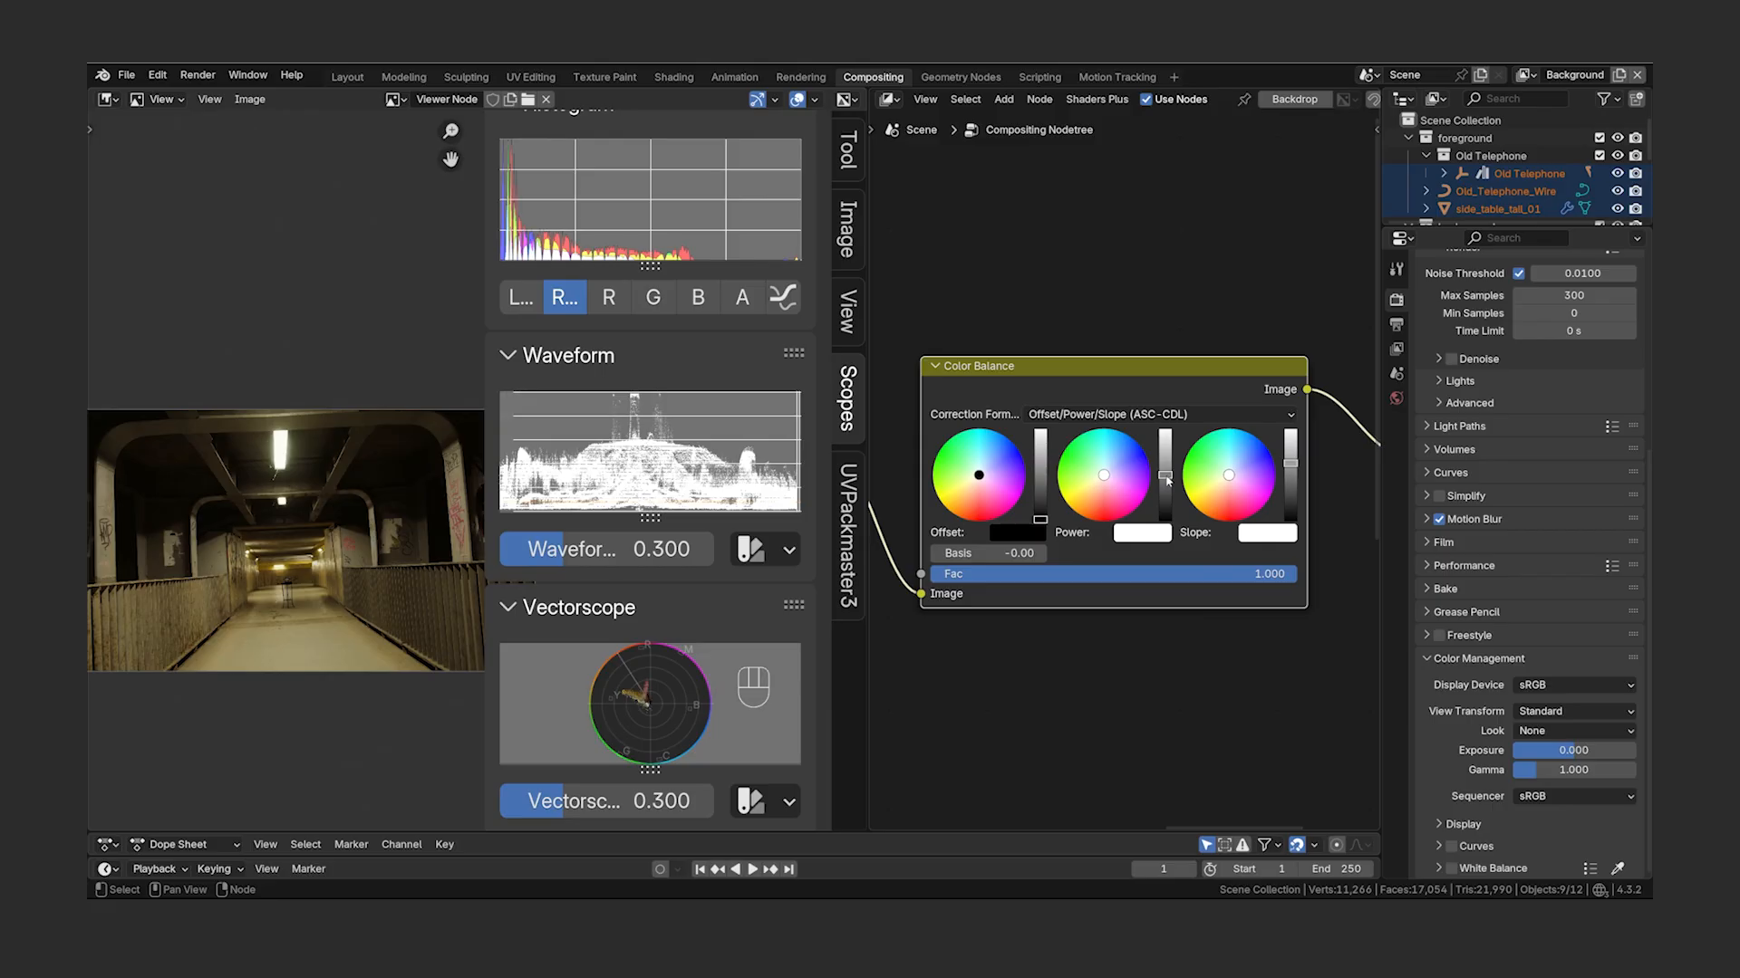
- Try raising and lowering Power on the Color Balance node to compare darker and brighter midtones
left_click_drag(1167, 480, 1168, 467)
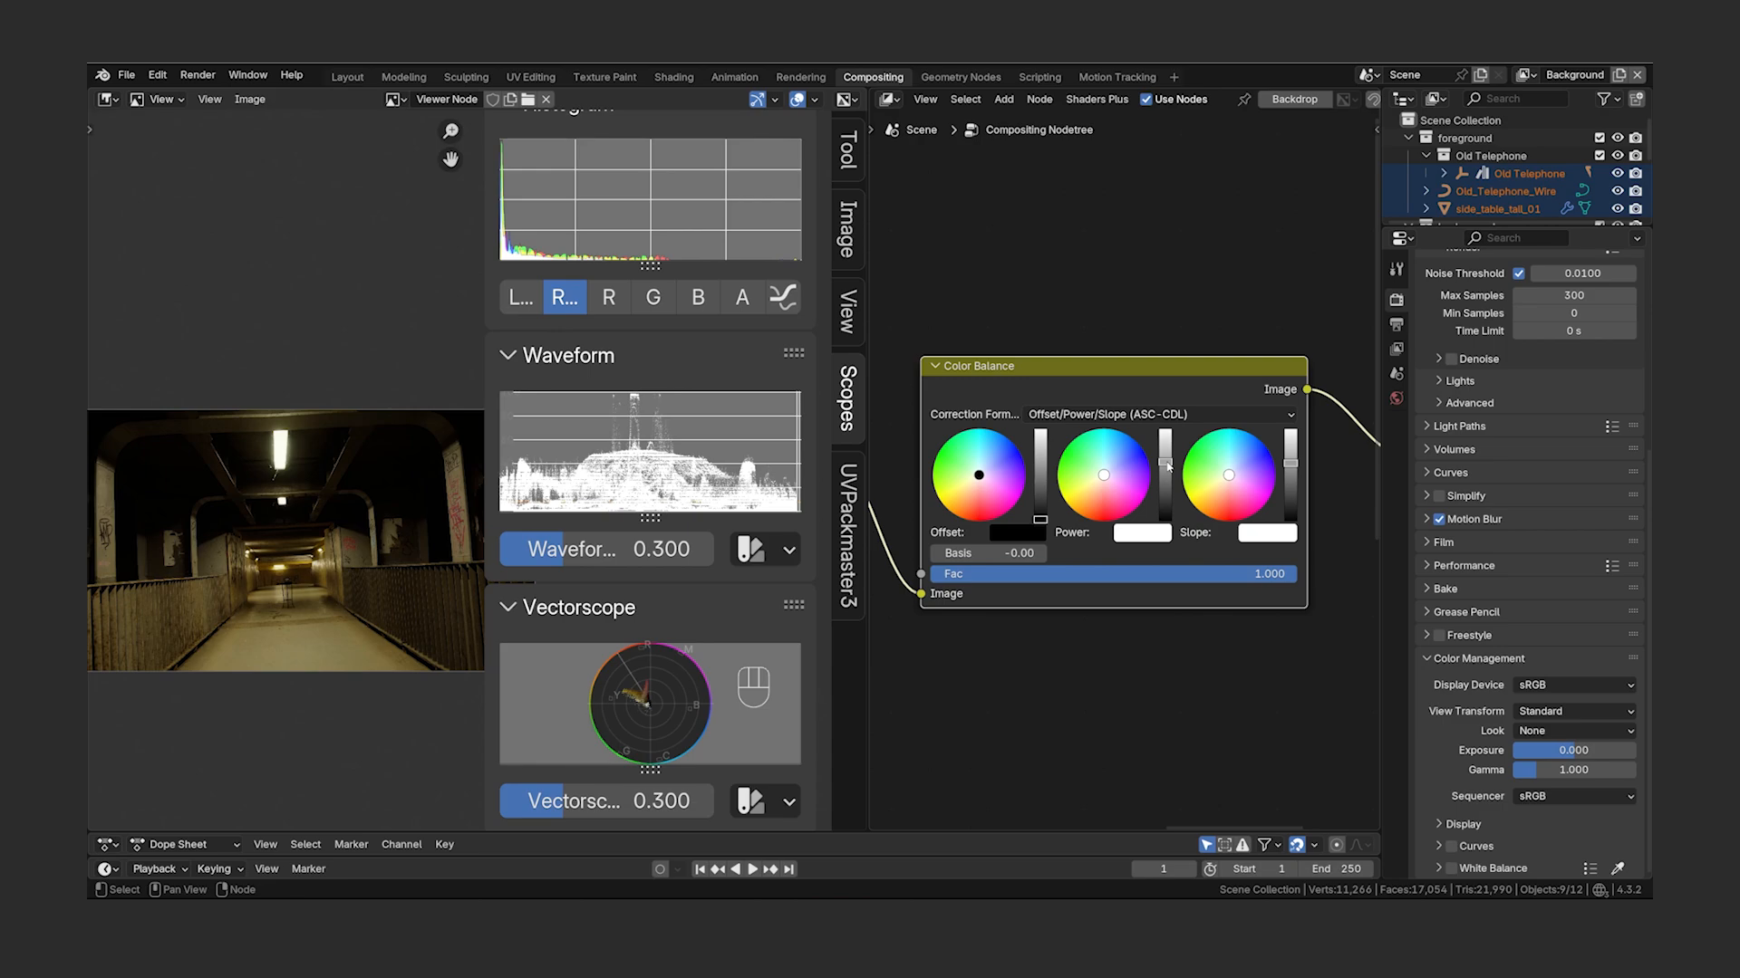
left_click_drag(1169, 467, 1166, 482)
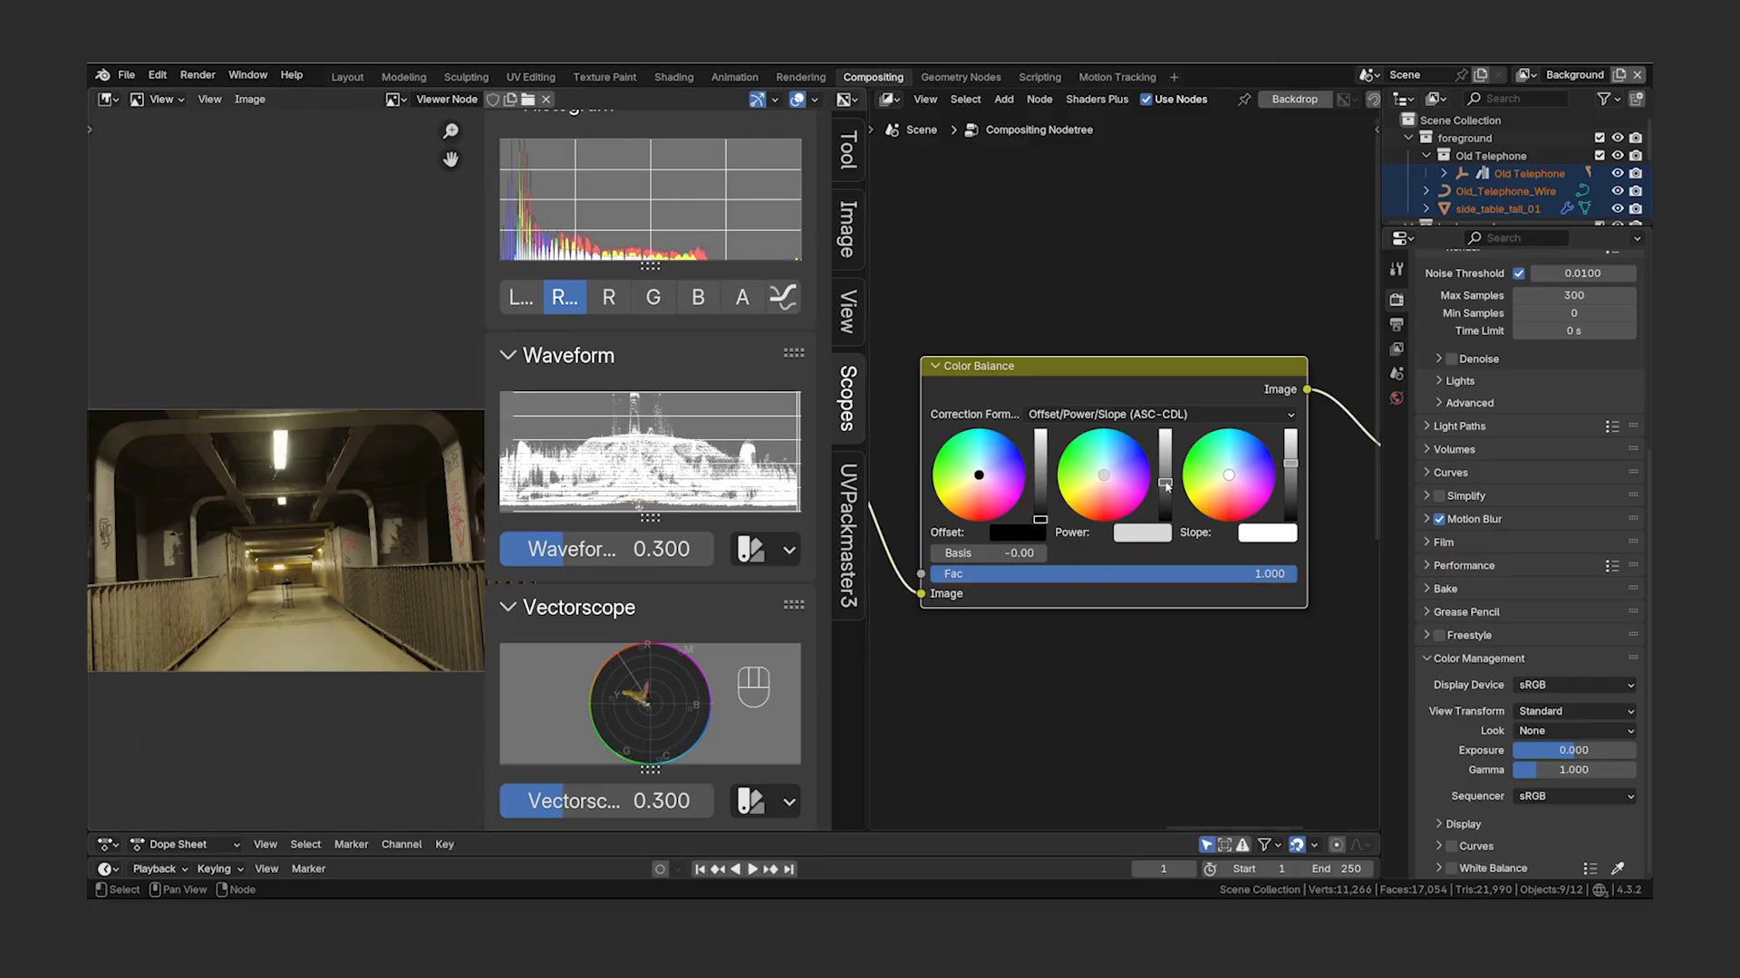
left_click_drag(1165, 482, 1165, 474)
- Set the Power color's value to 1.1 on the Color Balance node
left_click(1156, 532)
left_click(1210, 479)
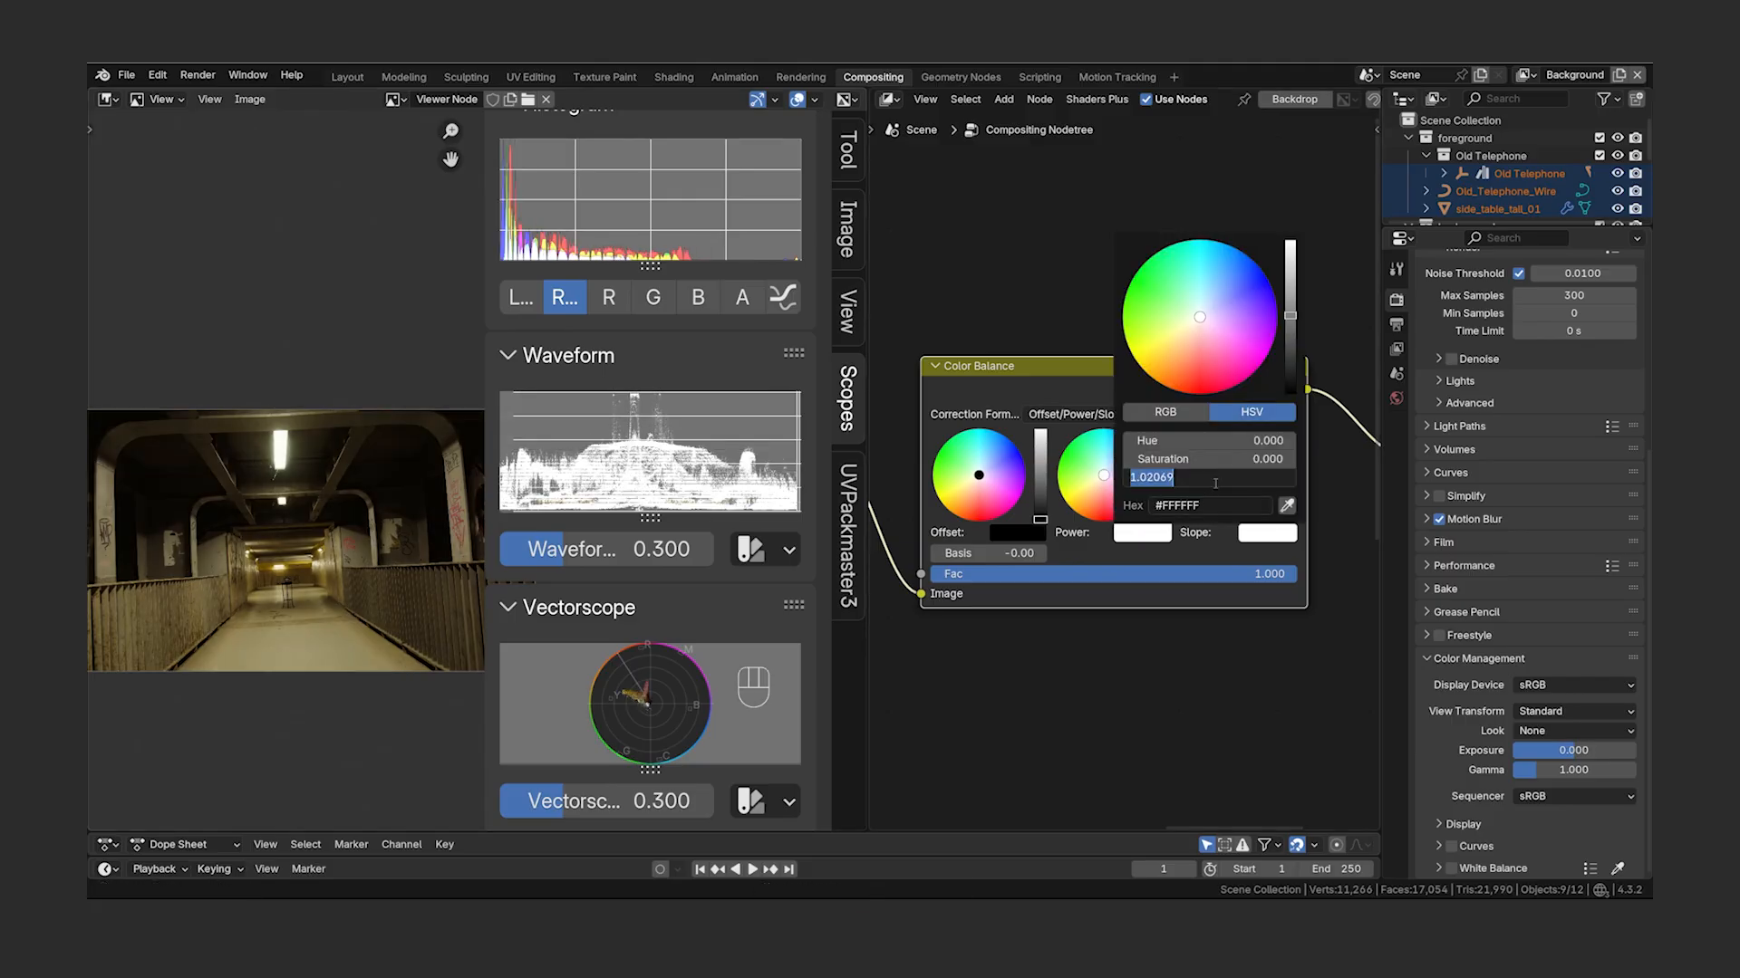
type("1.1")
key("Return")
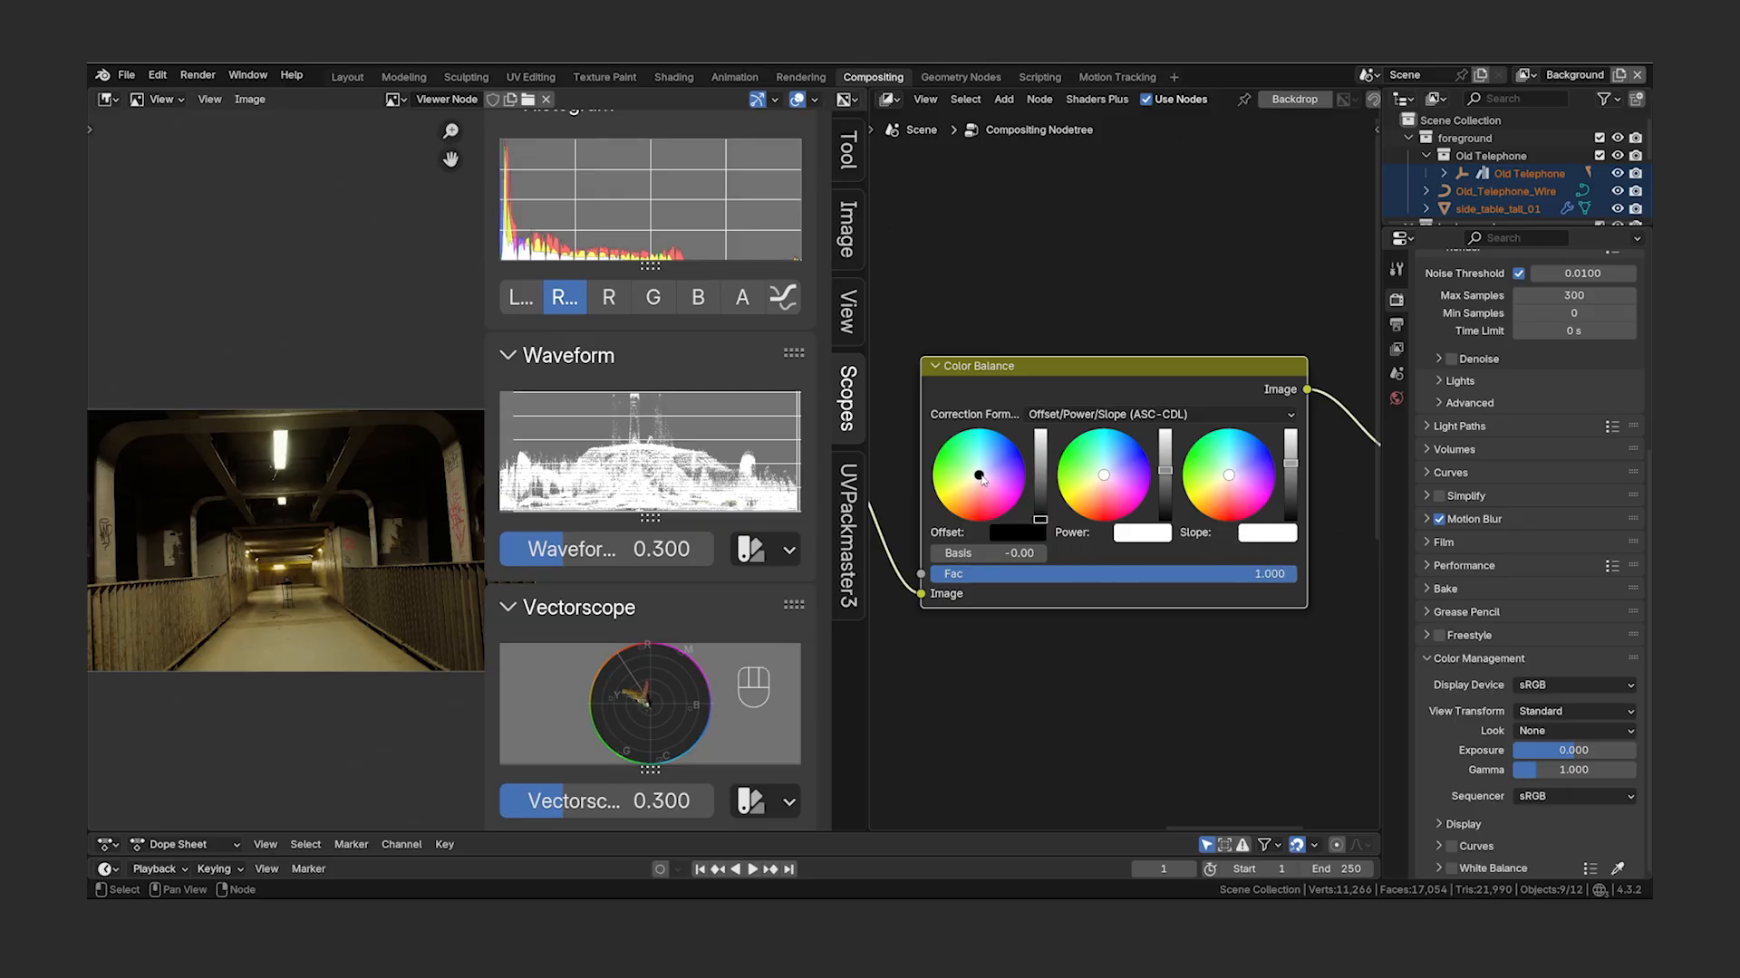
- Try tinting Offset and Slope toward blue and Power toward orange, comparing the image with the Color Balance node muted
left_click_drag(979, 477, 988, 468)
left_click_drag(1104, 476, 1094, 482)
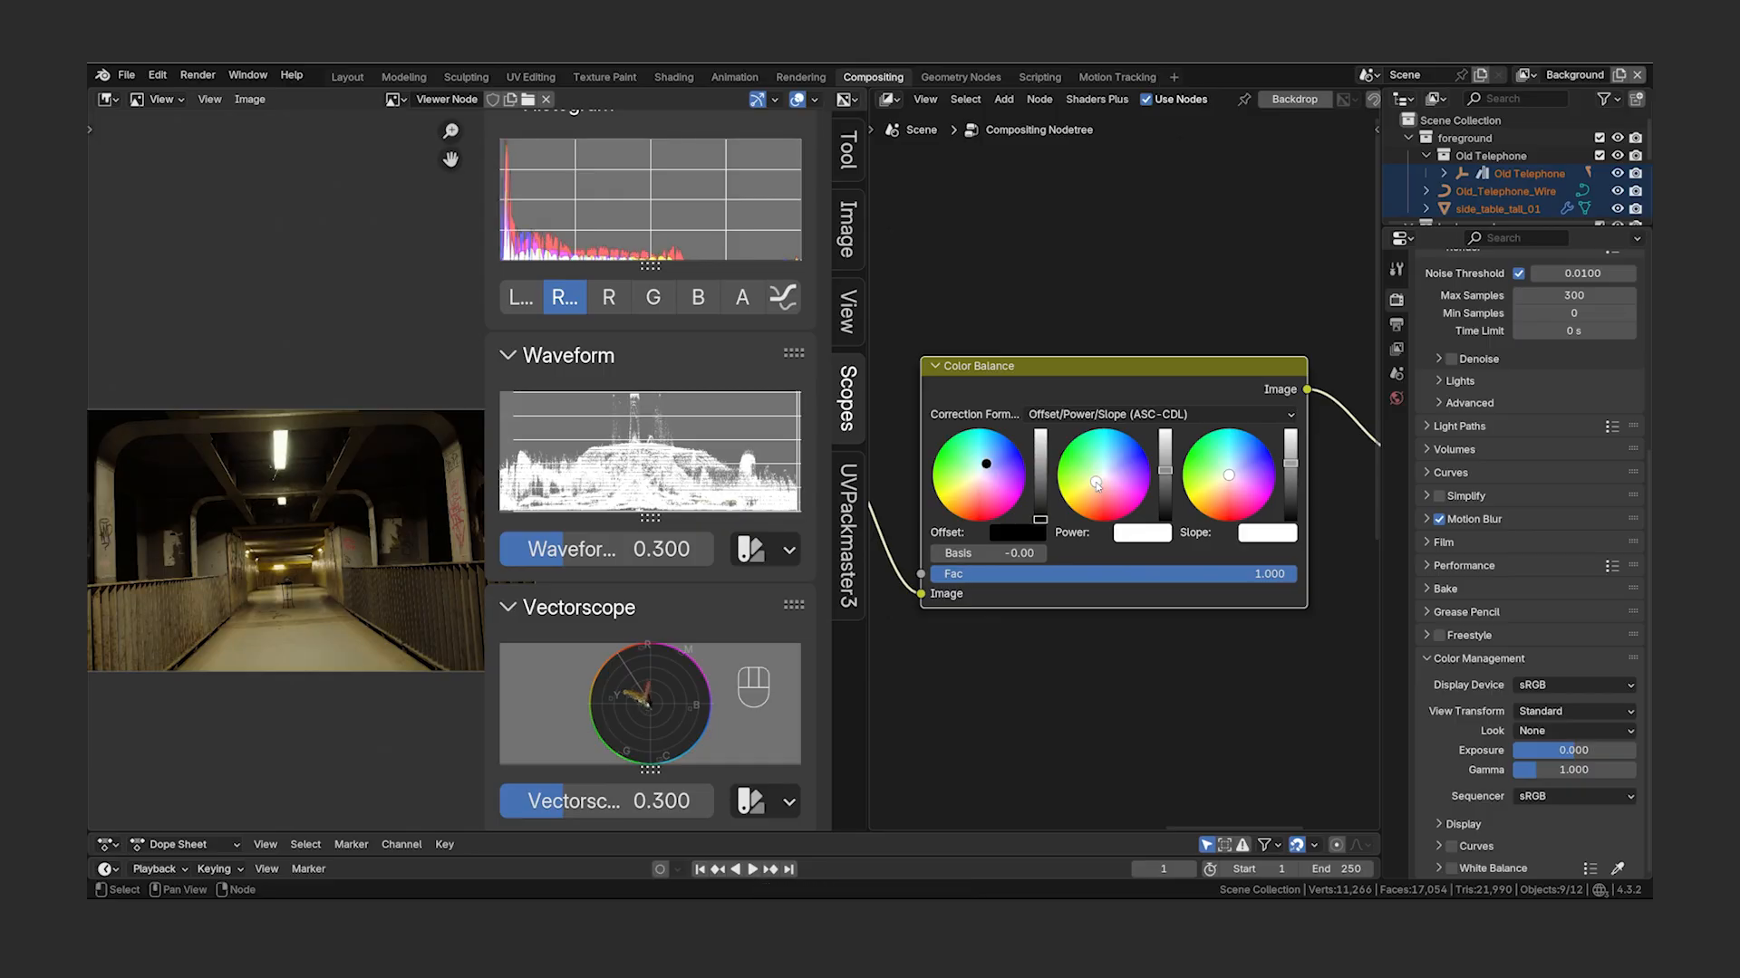
left_click_drag(1229, 476, 1237, 464)
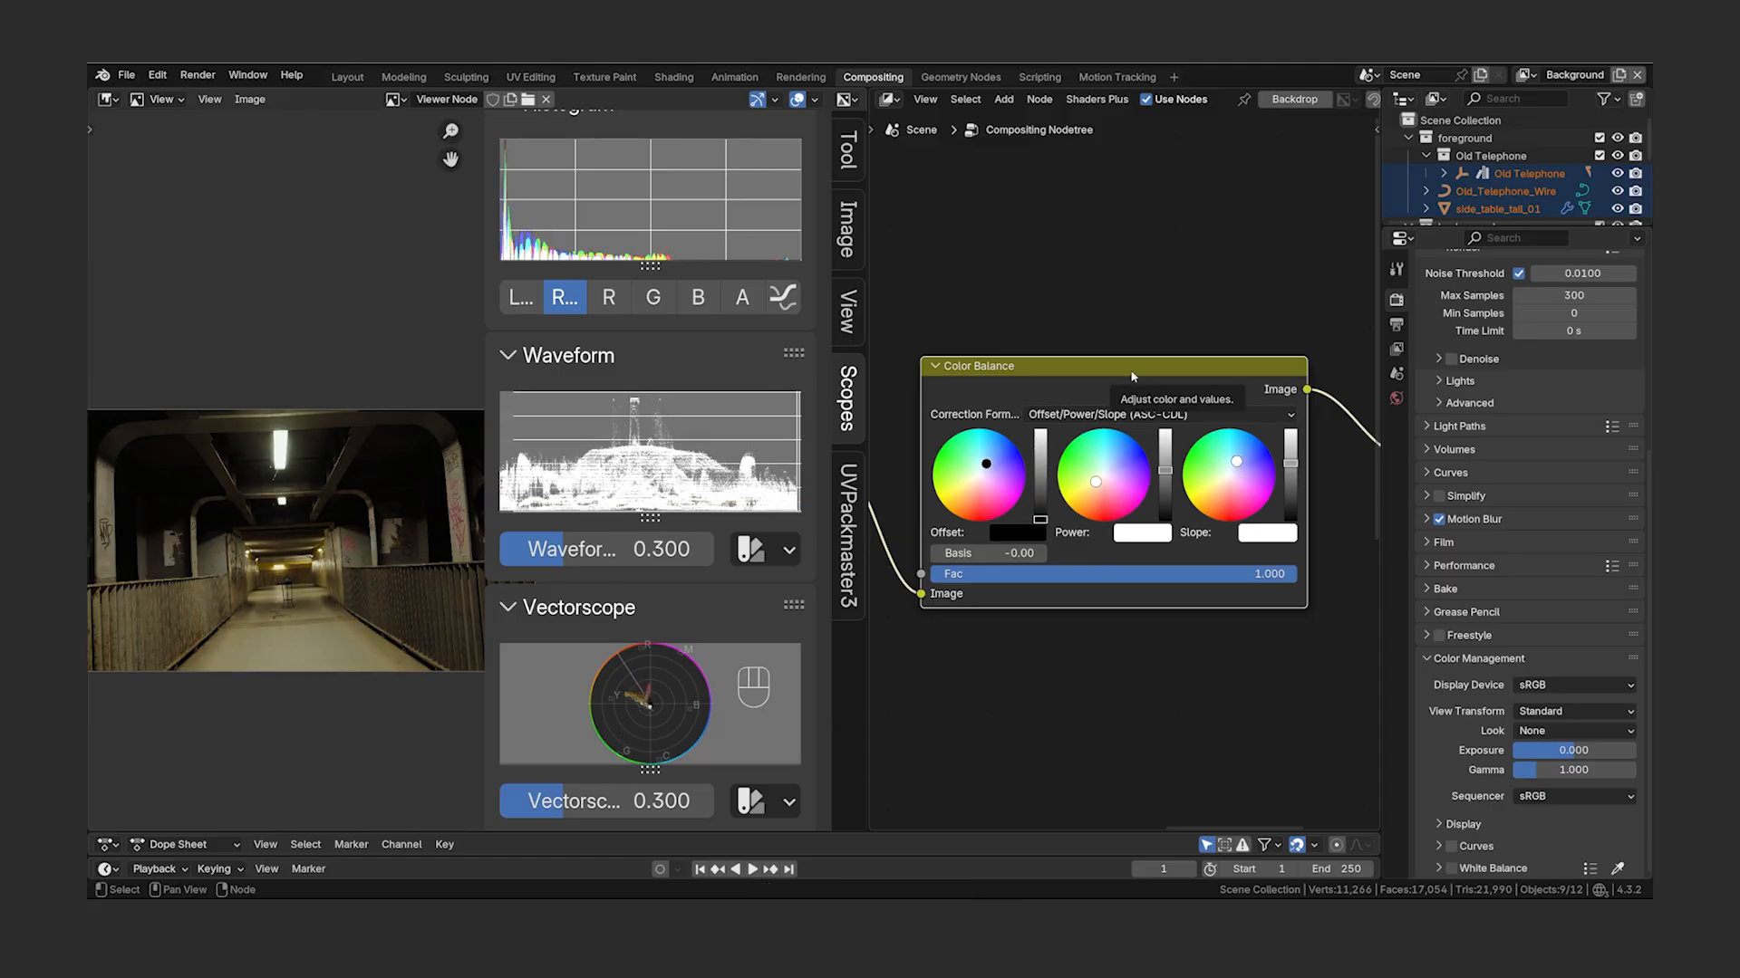
key("m")
key("m")
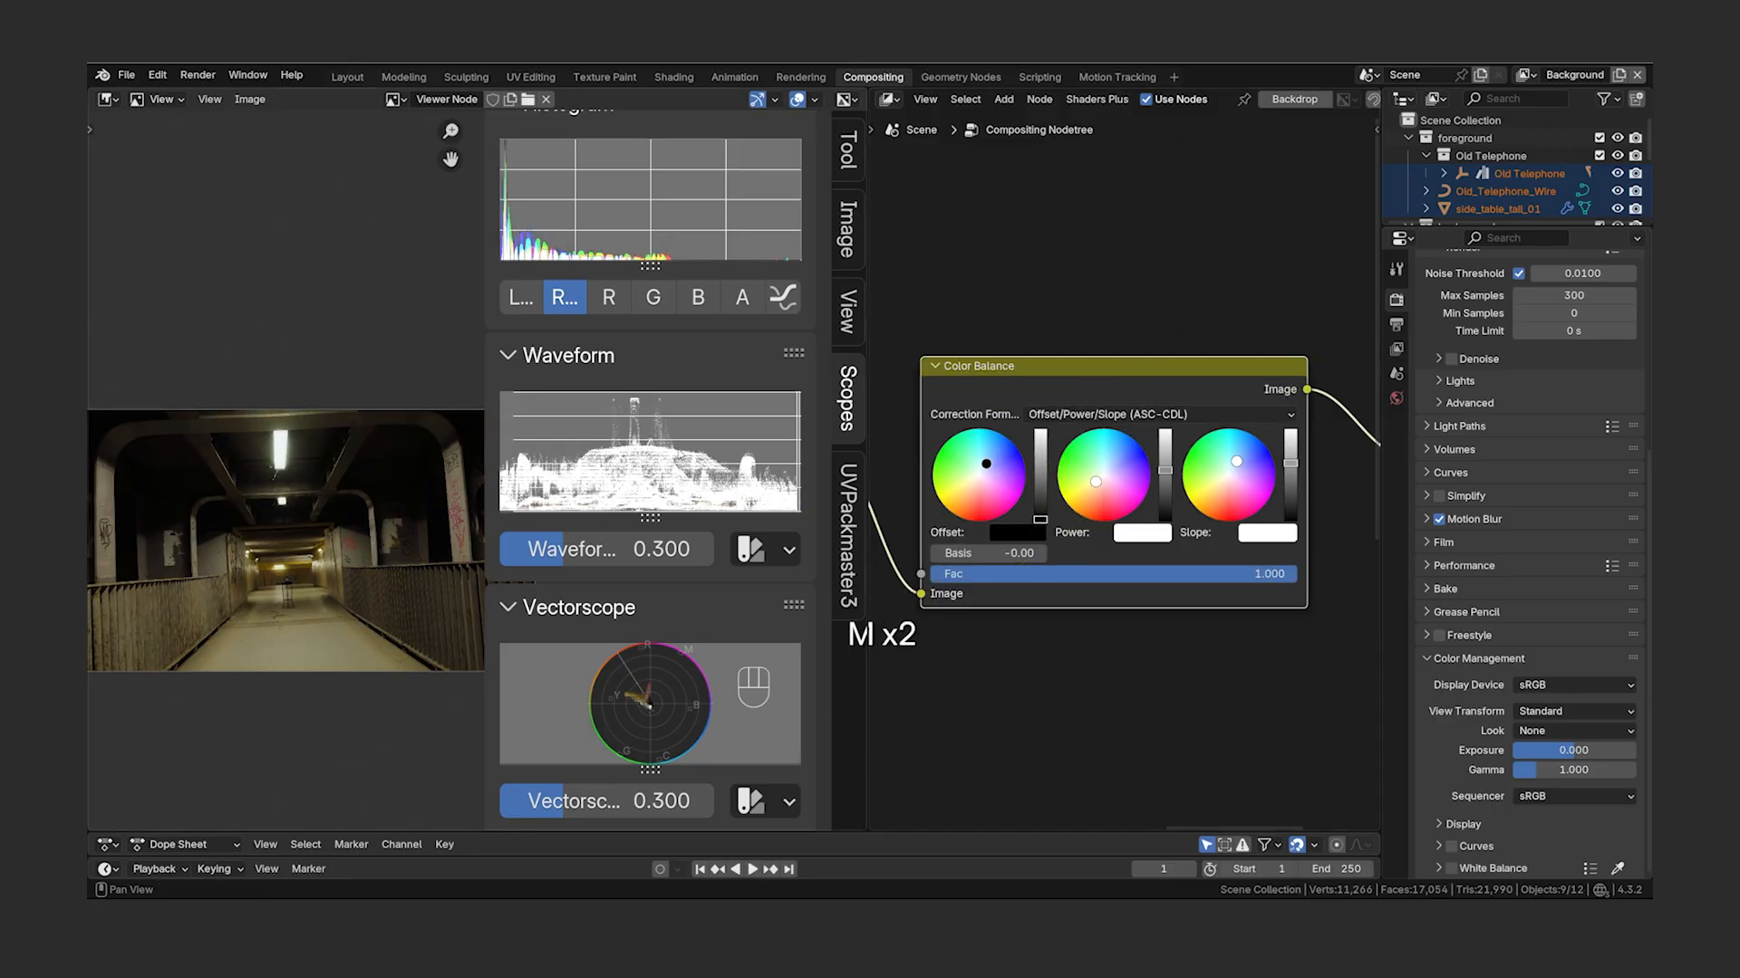
key("m")
key("m")
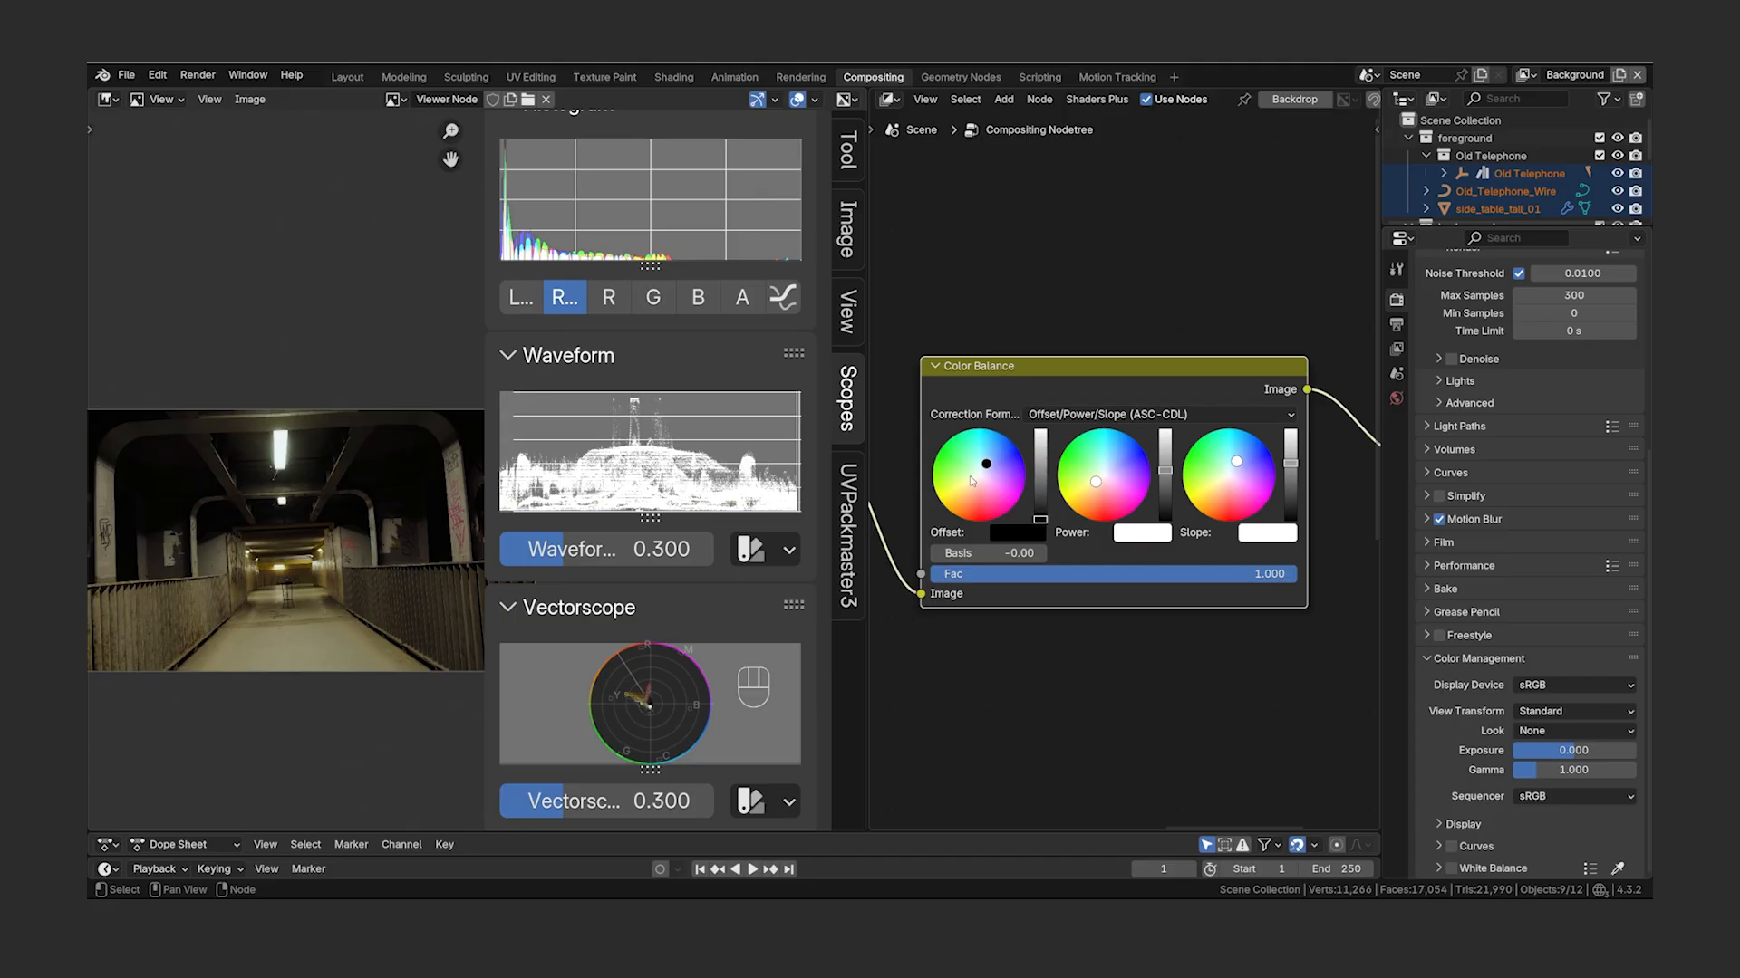
- Reset the Offset, Power and Slope color wheels of the first Color Balance node to neutral
key("BackSpace")
key("BackSpace")
key("BackSpace")
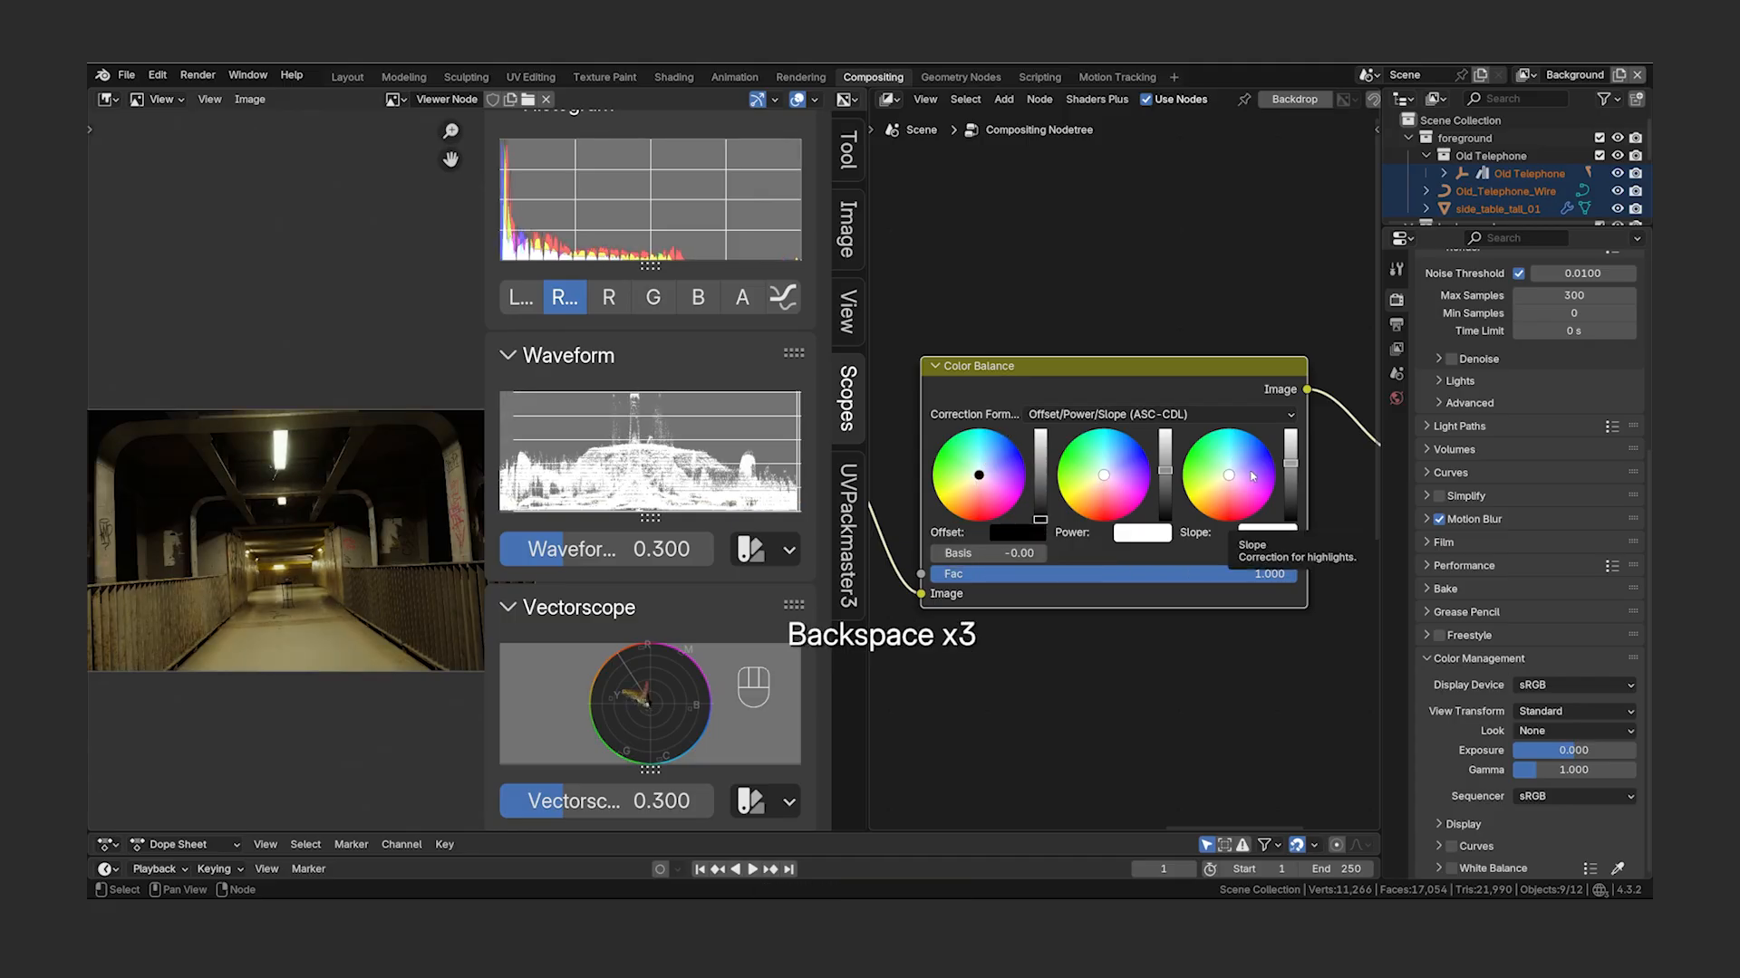
- Make room before the output nodes and insert a second Color Balance node with the Offset/Power/Slope (ASC-CDL) formula
scroll(1249, 469, "down", 5)
key("g")
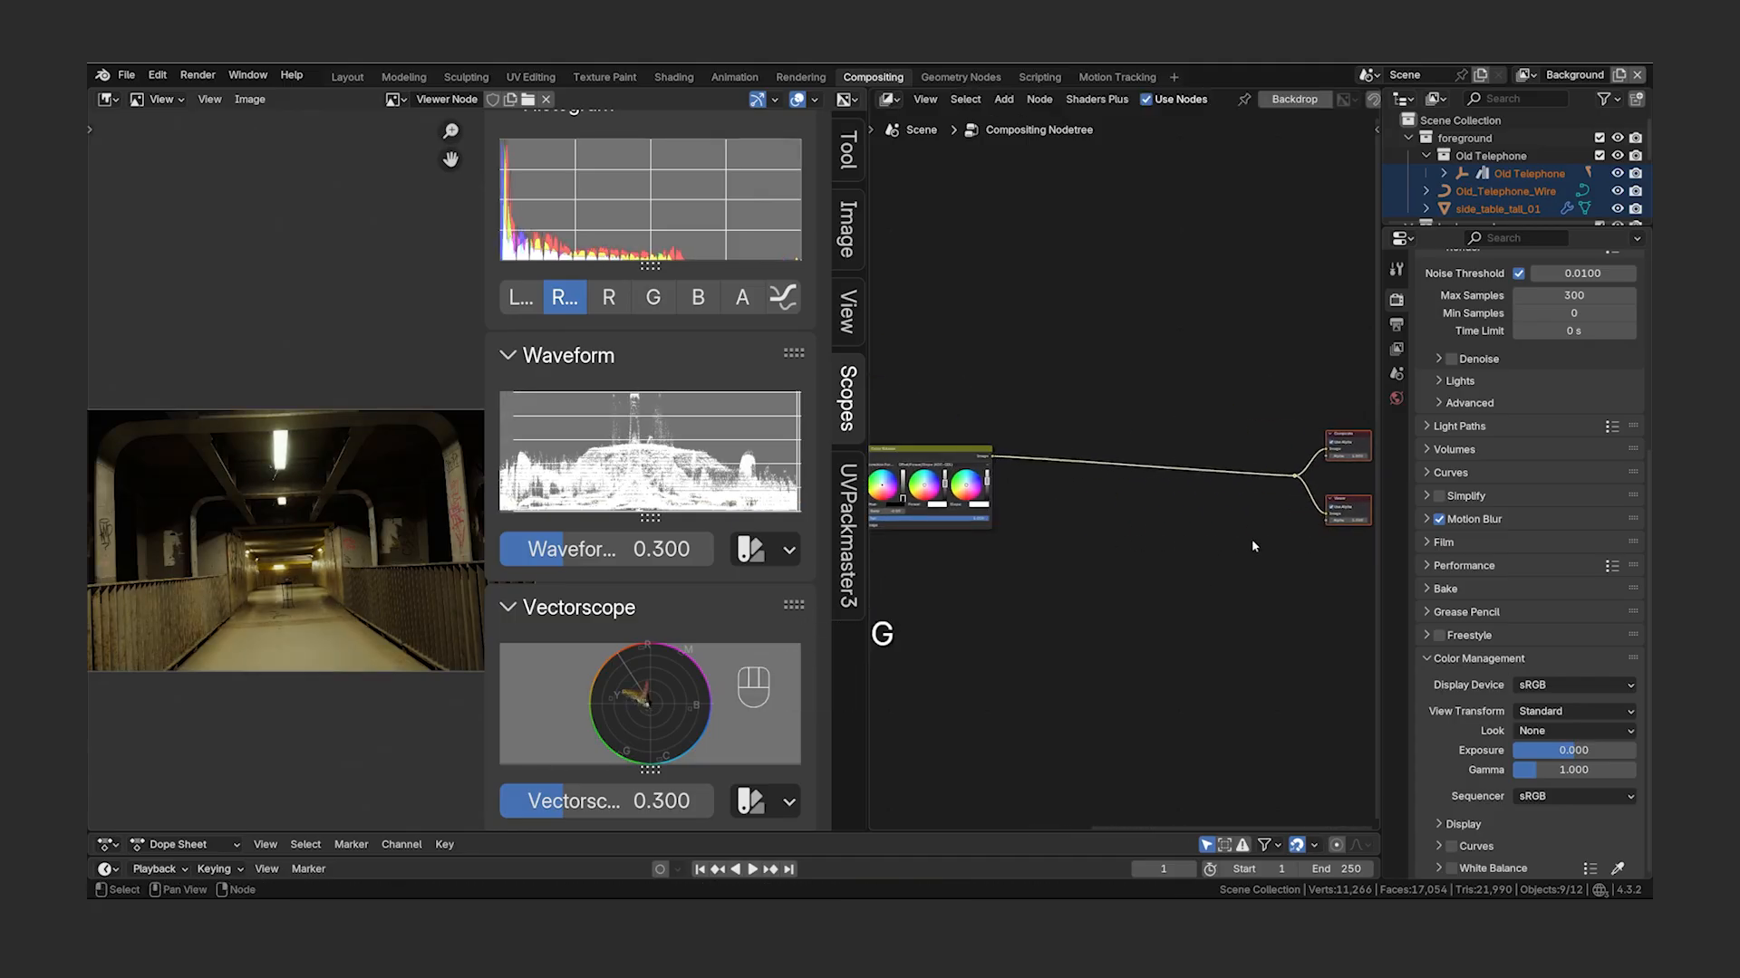
left_click(1252, 540)
key("shift+a")
type("color ba")
key("Return")
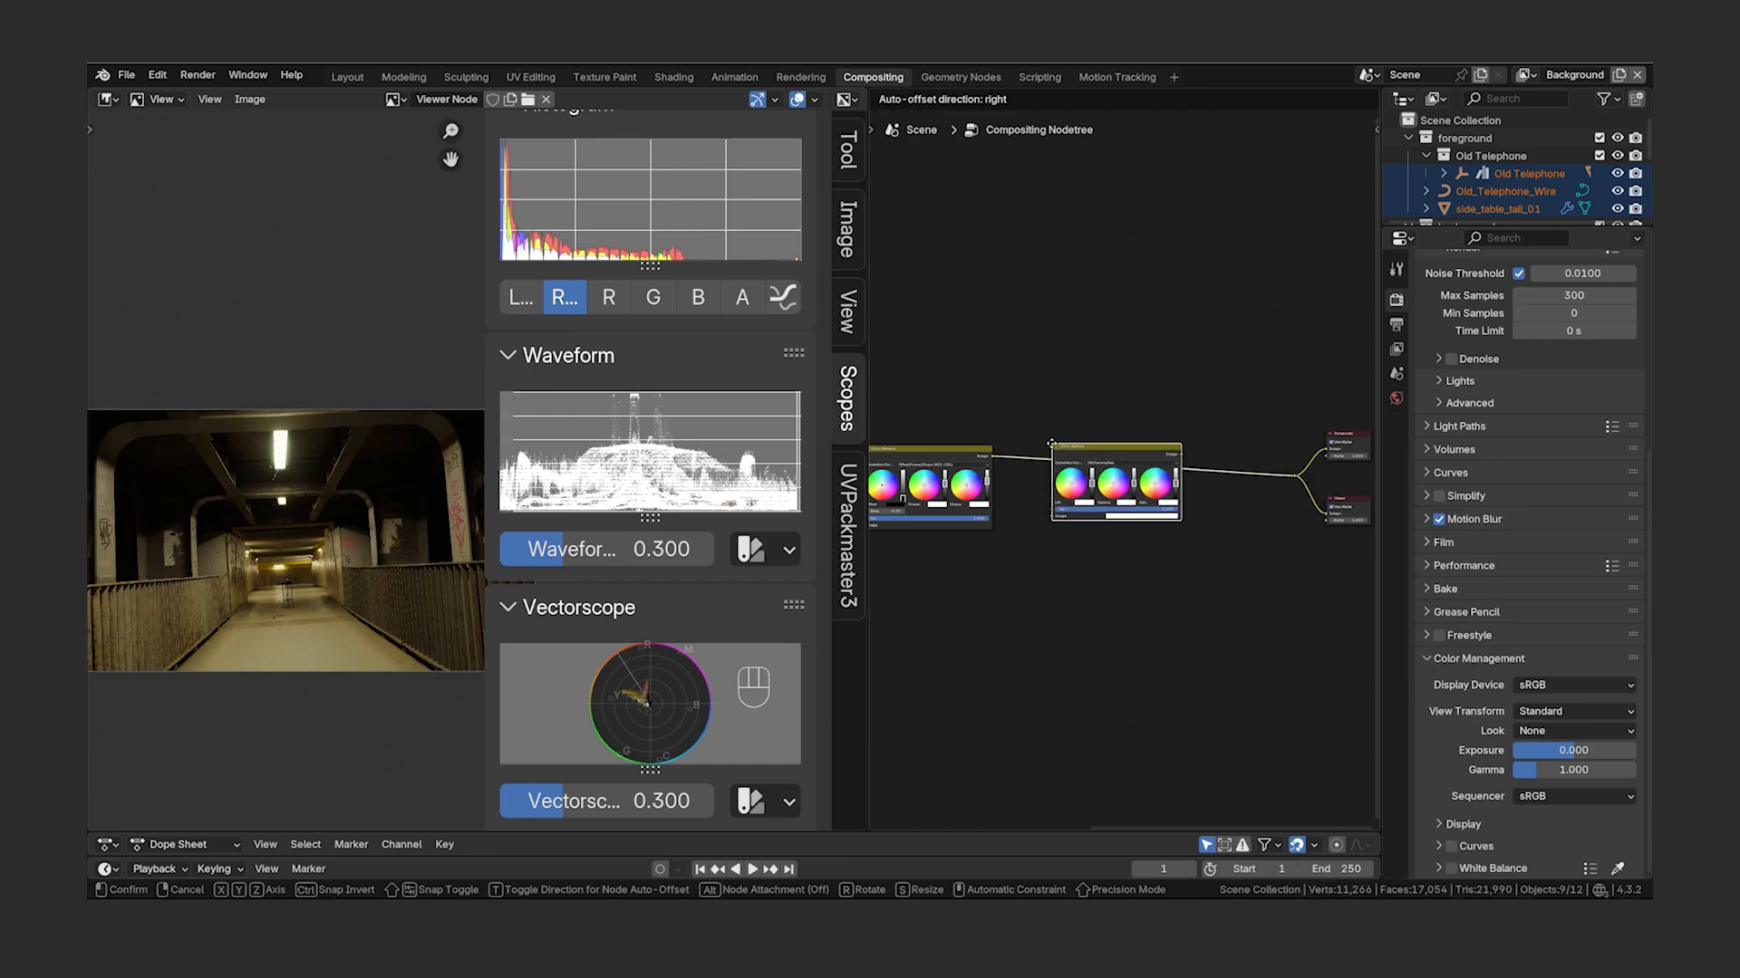
left_click(1051, 456)
scroll(1052, 453, "up", 4)
scroll(1082, 508, "up", 5)
- On the second Color Balance node, try Offset and Slope toward blue and Power toward orange, muting the node to compare
left_click_drag(985, 493, 989, 477)
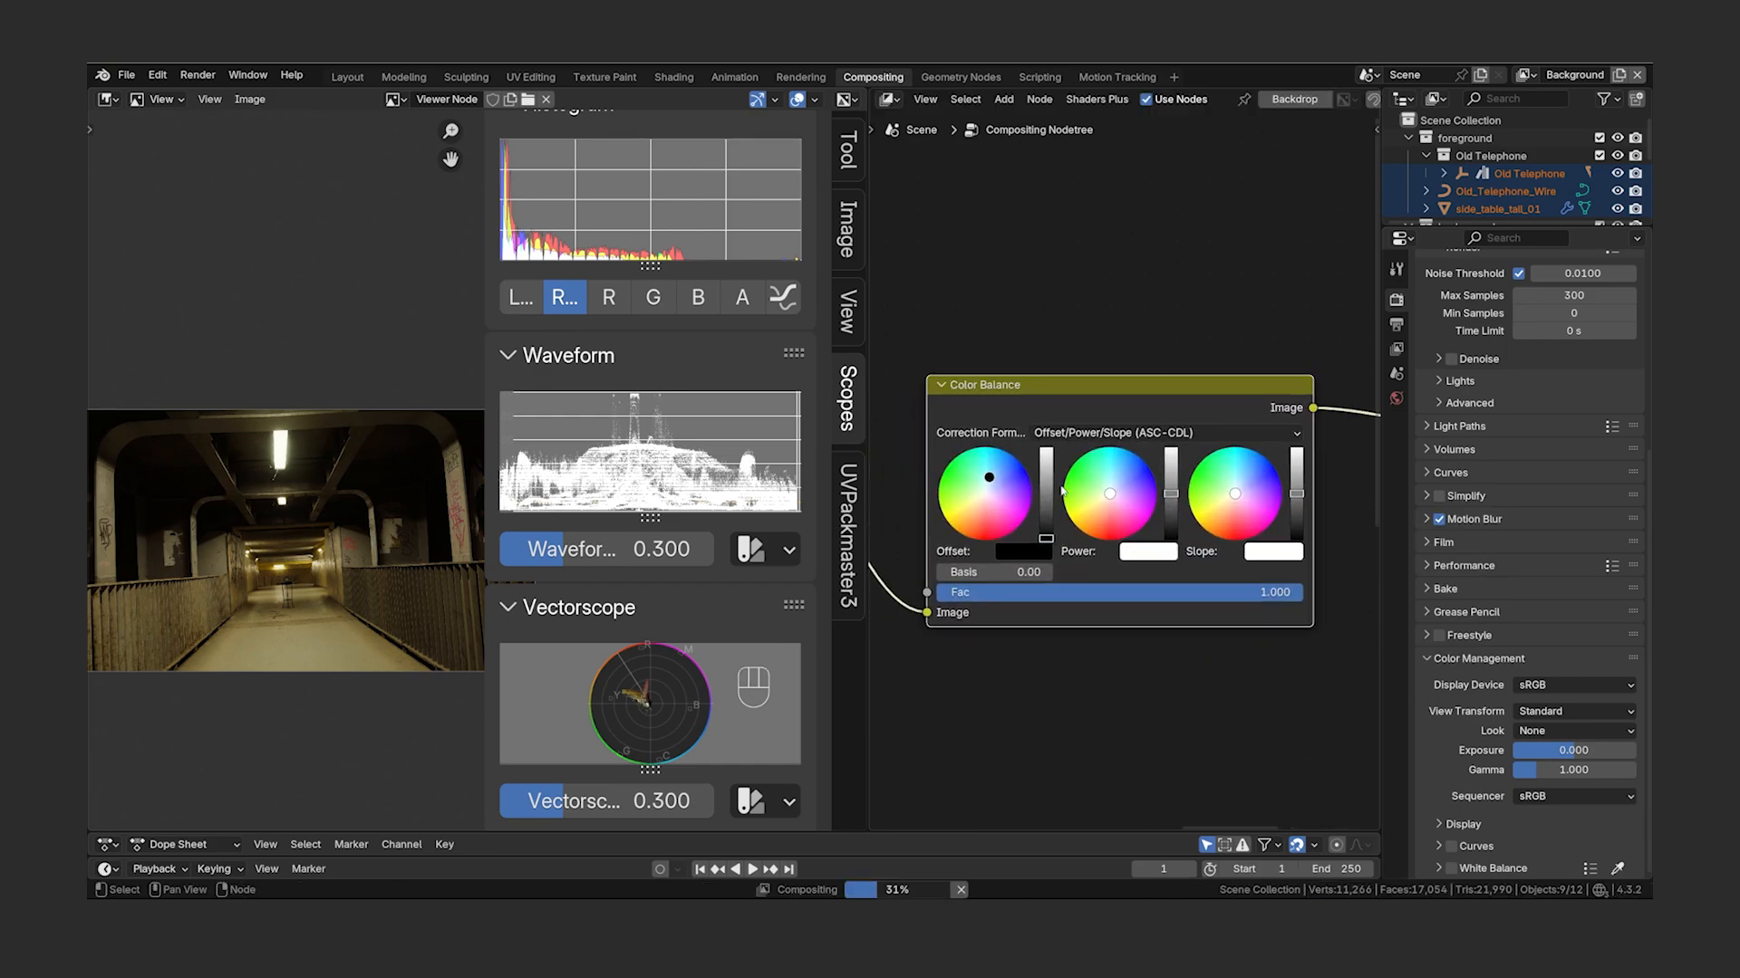
left_click_drag(1109, 494, 1096, 507)
left_click_drag(1233, 494, 1241, 481)
key("m")
key("m")
key("m")
key("m")
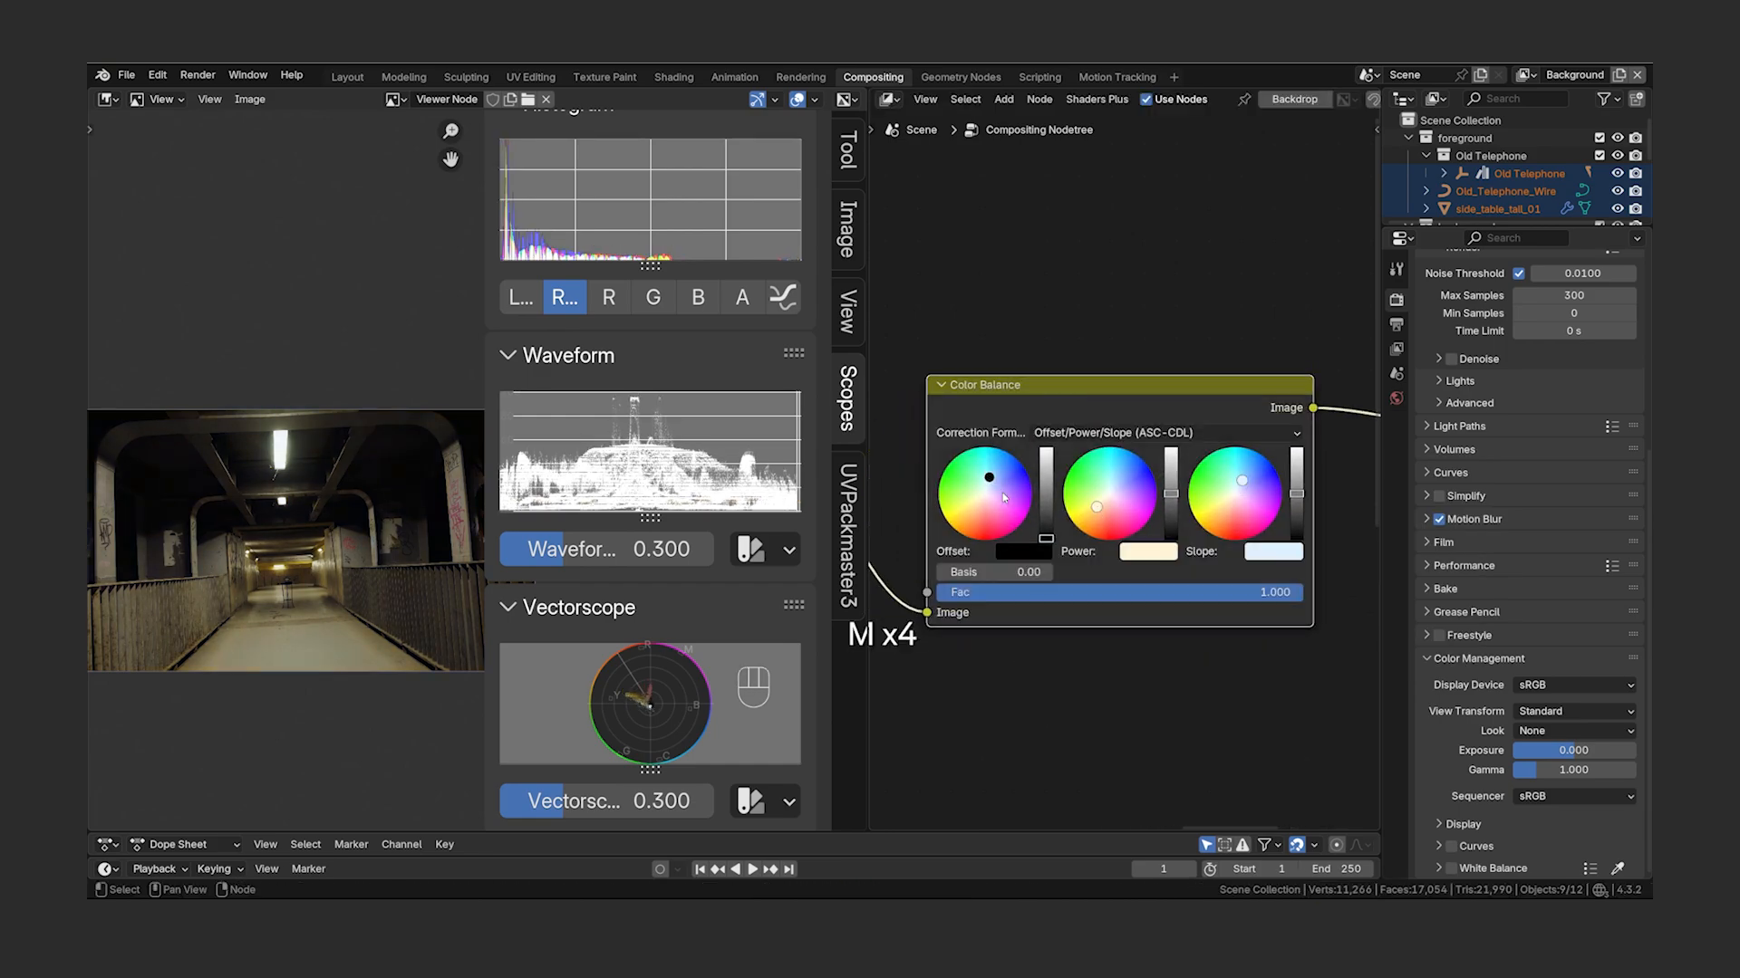
- Reset the second Color Balance node's Offset, Power and Slope color wheels to neutral
key("BackSpace")
key("BackSpace")
key("BackSpace")
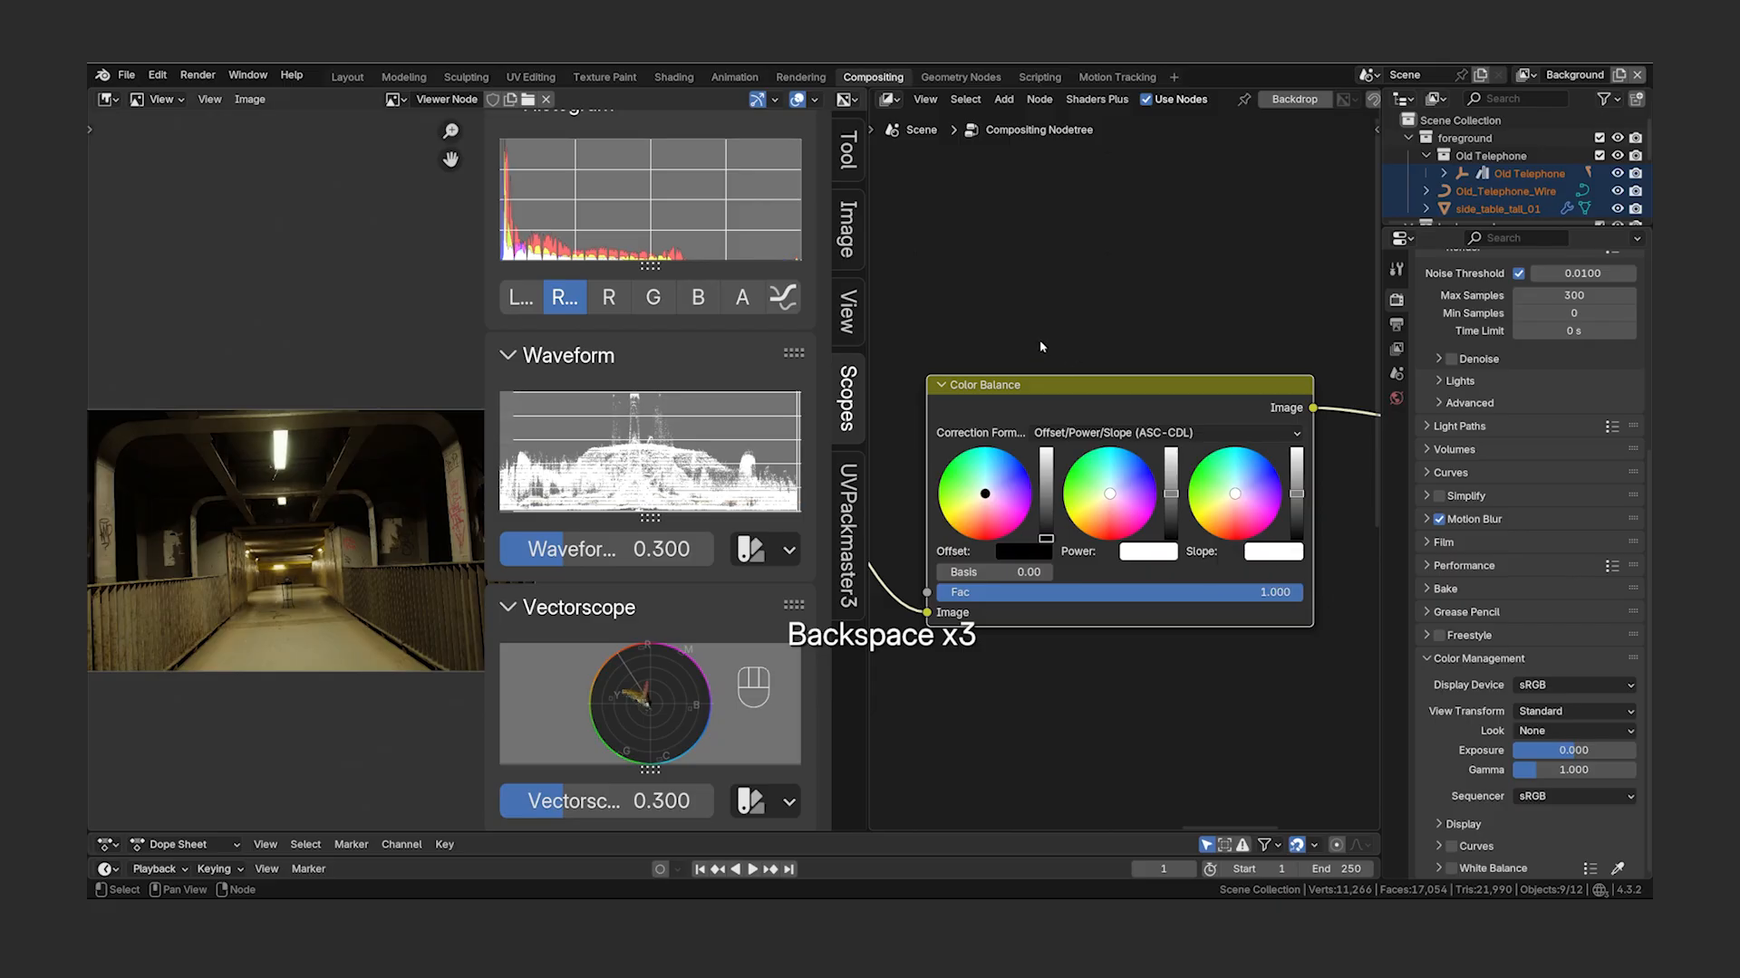
- Label the first Color Balance node "Luma"
scroll(1032, 351, "down", 2)
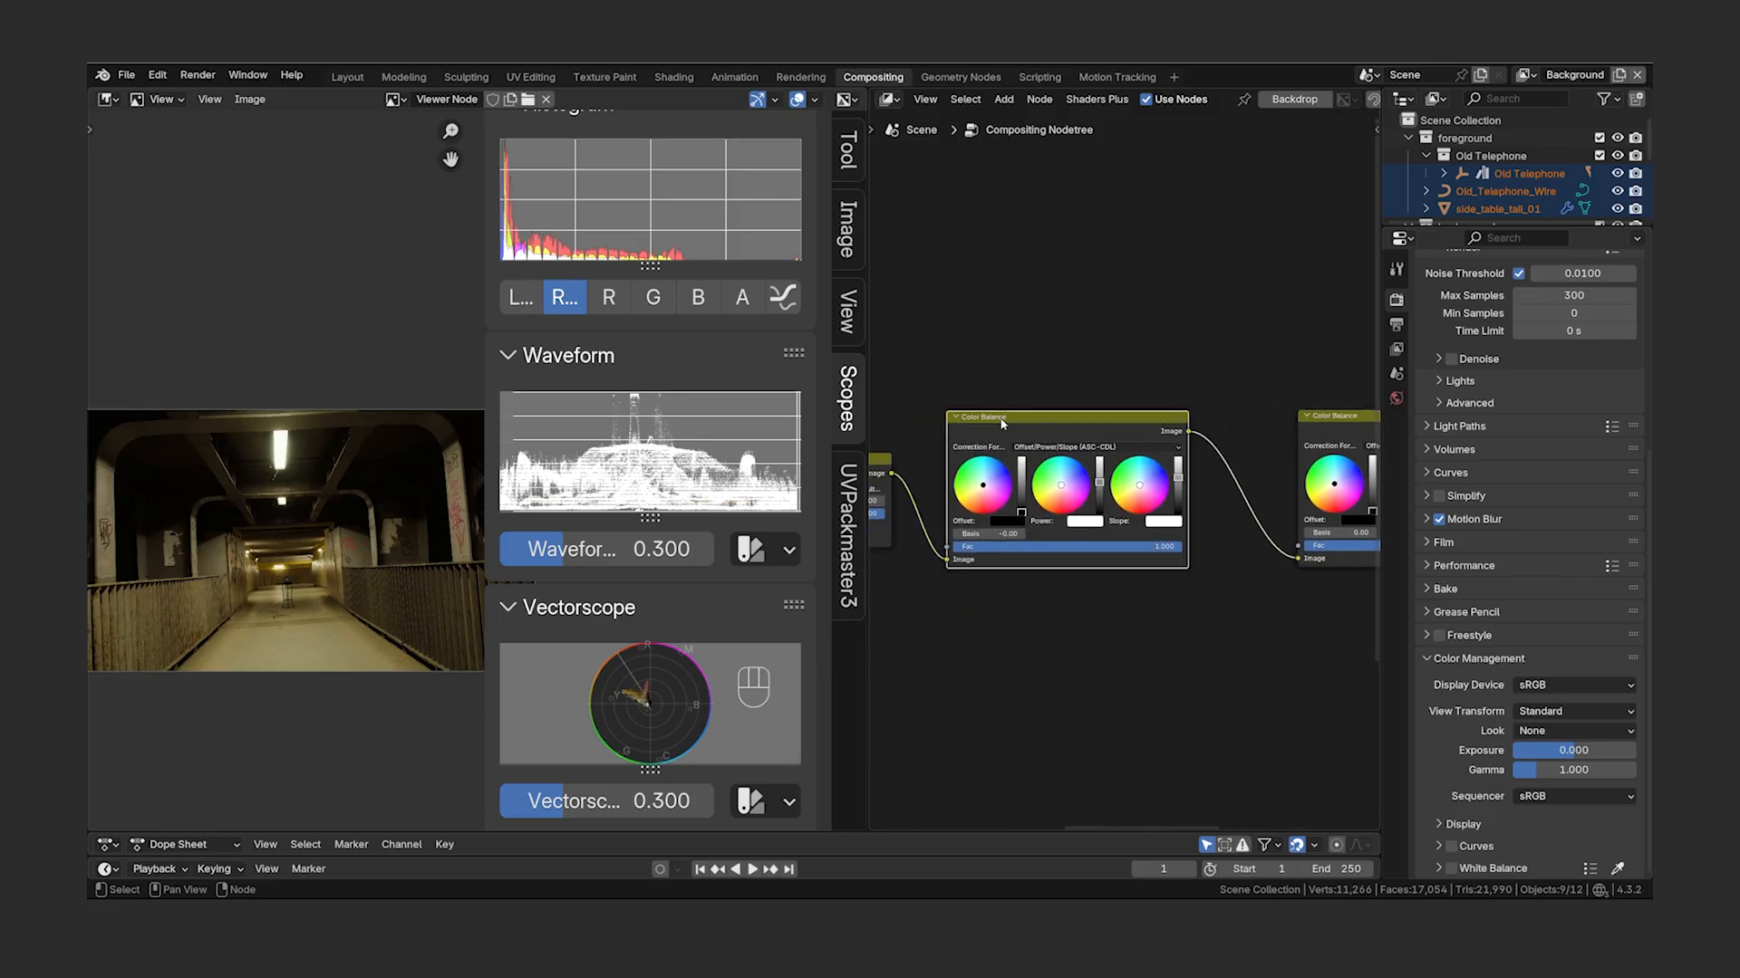
key("n")
scroll(1005, 429, "down", 2)
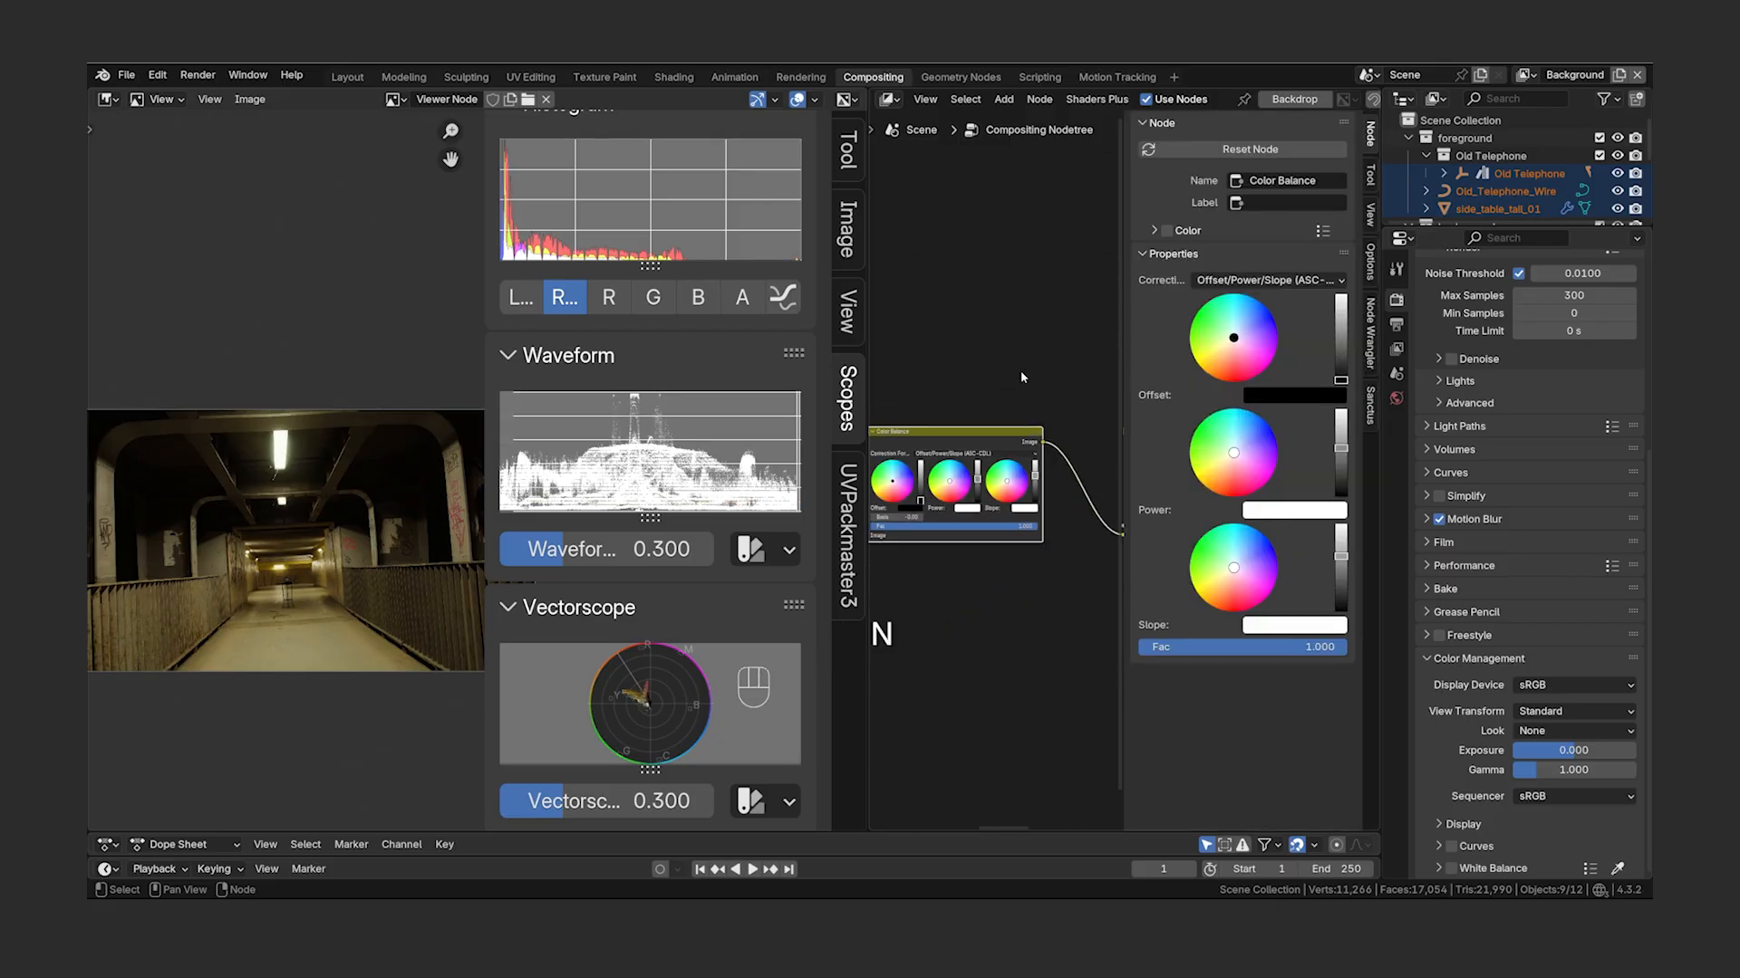
left_click(1297, 203)
type("Luma")
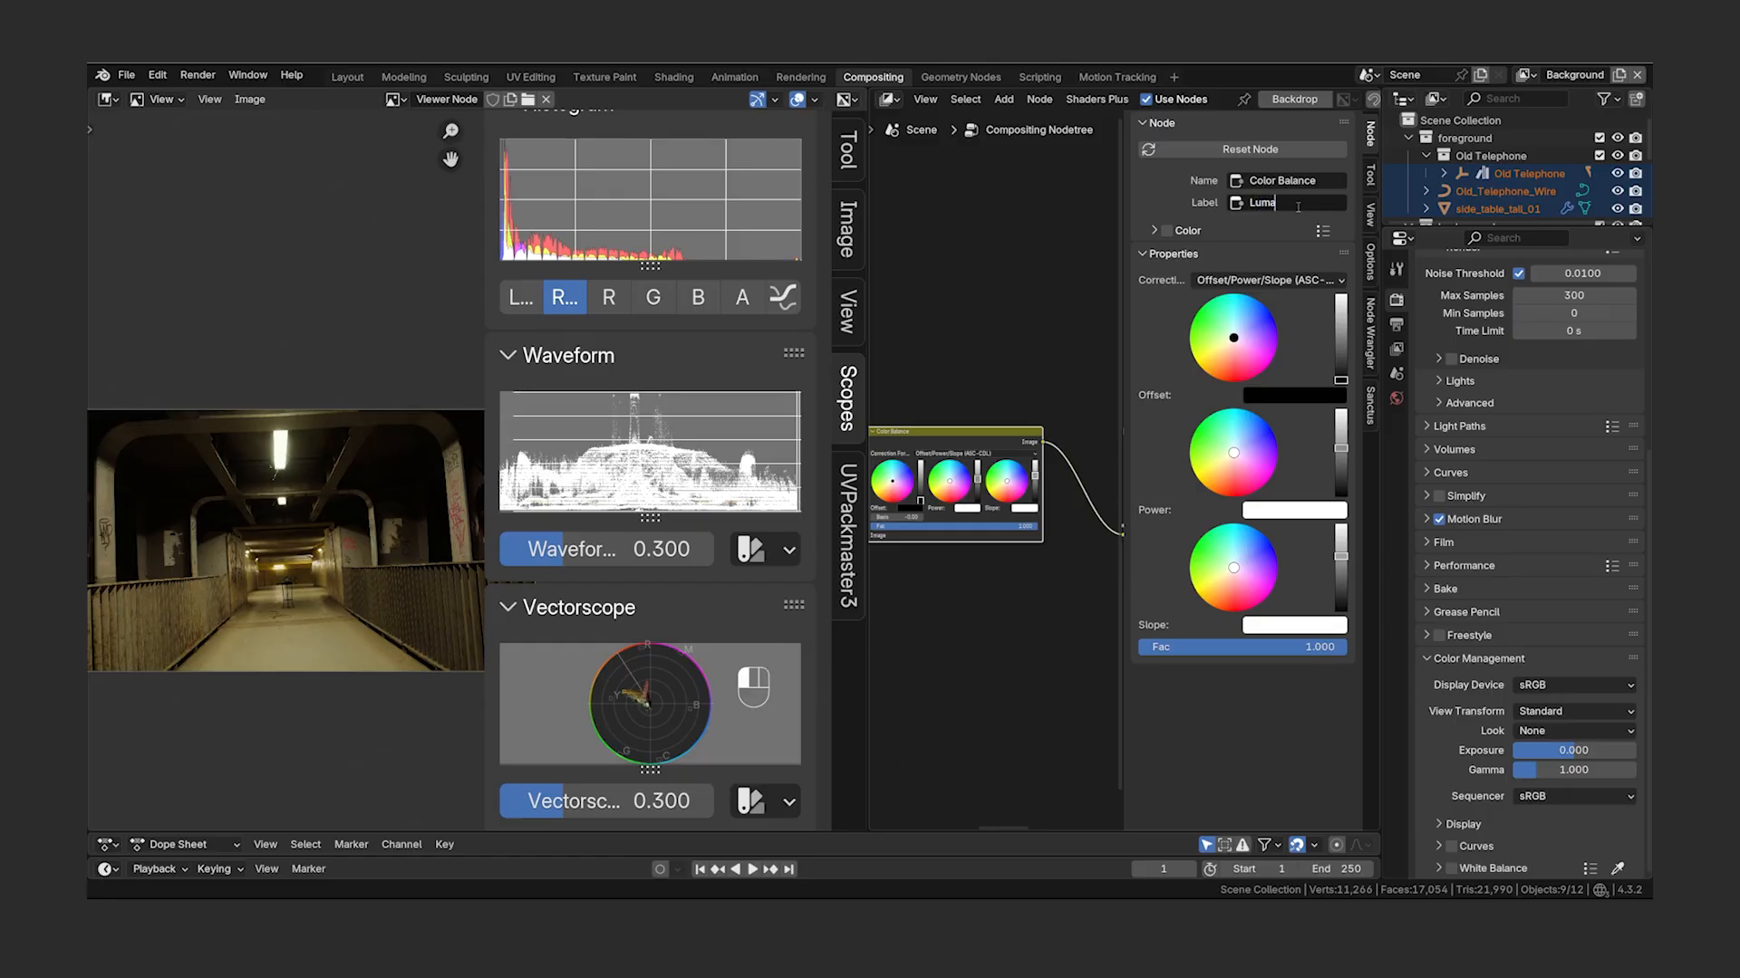
key("Return")
- Label the second Color Balance node "Tint" and hide the node properties sidebar
scroll(904, 384, "up", 1)
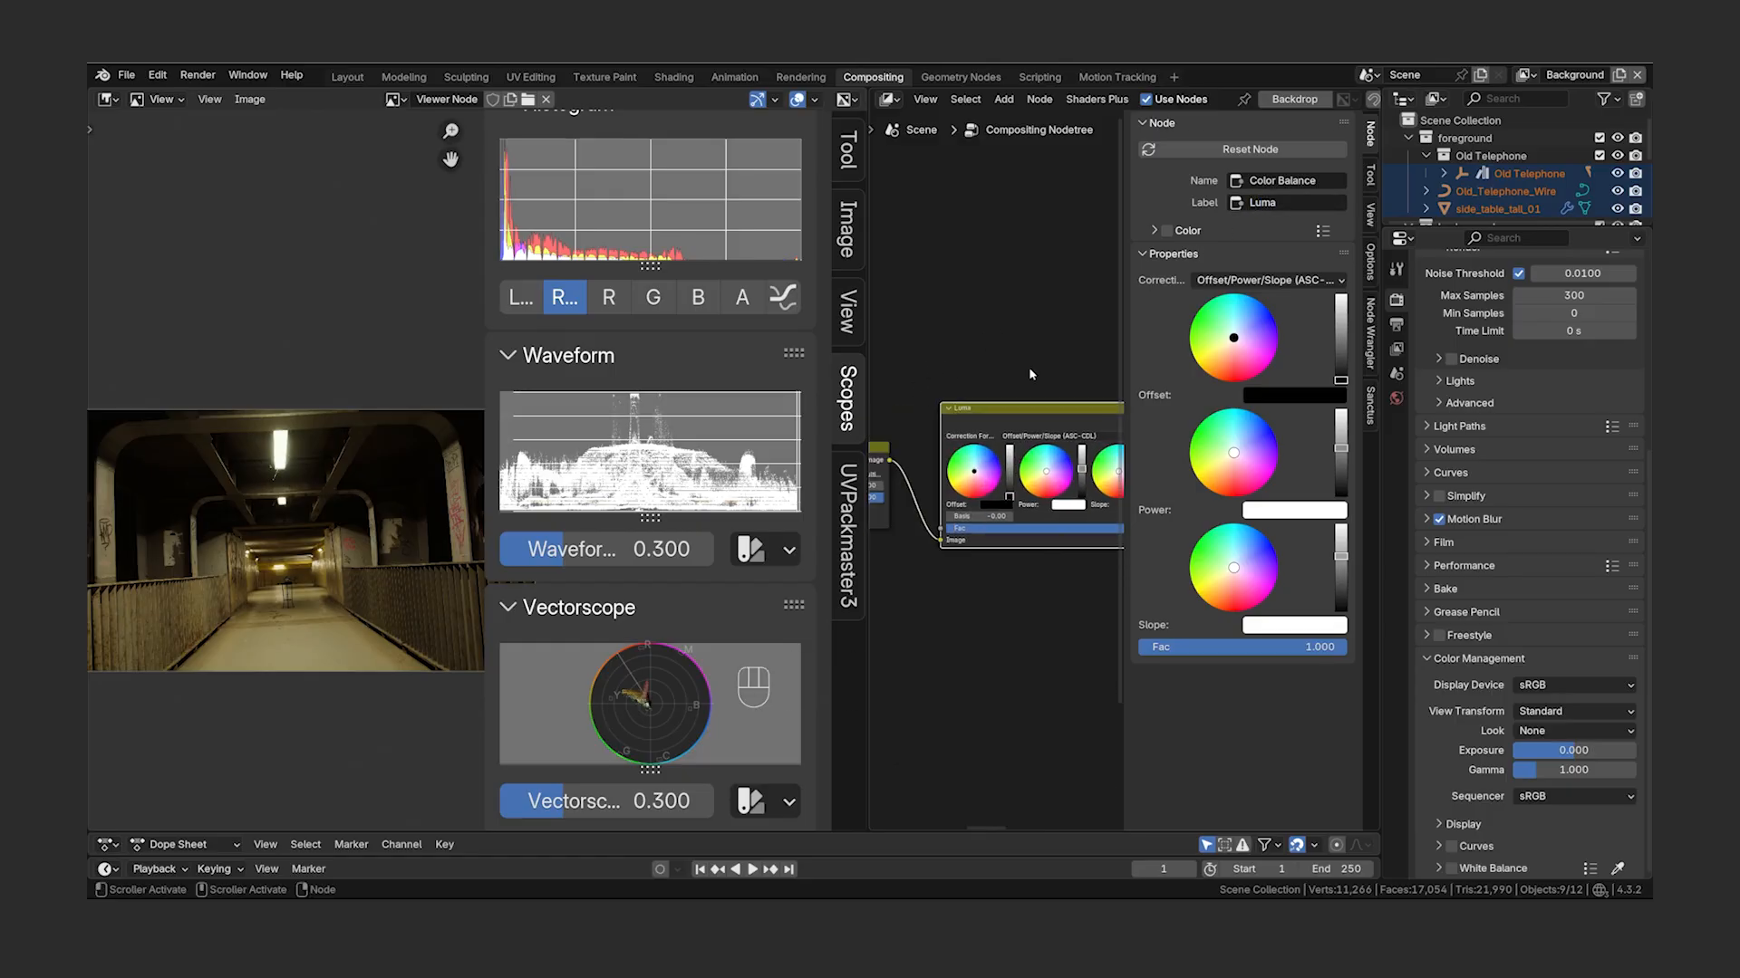
middle_click_drag(1085, 357, 1009, 358)
left_click(1001, 413)
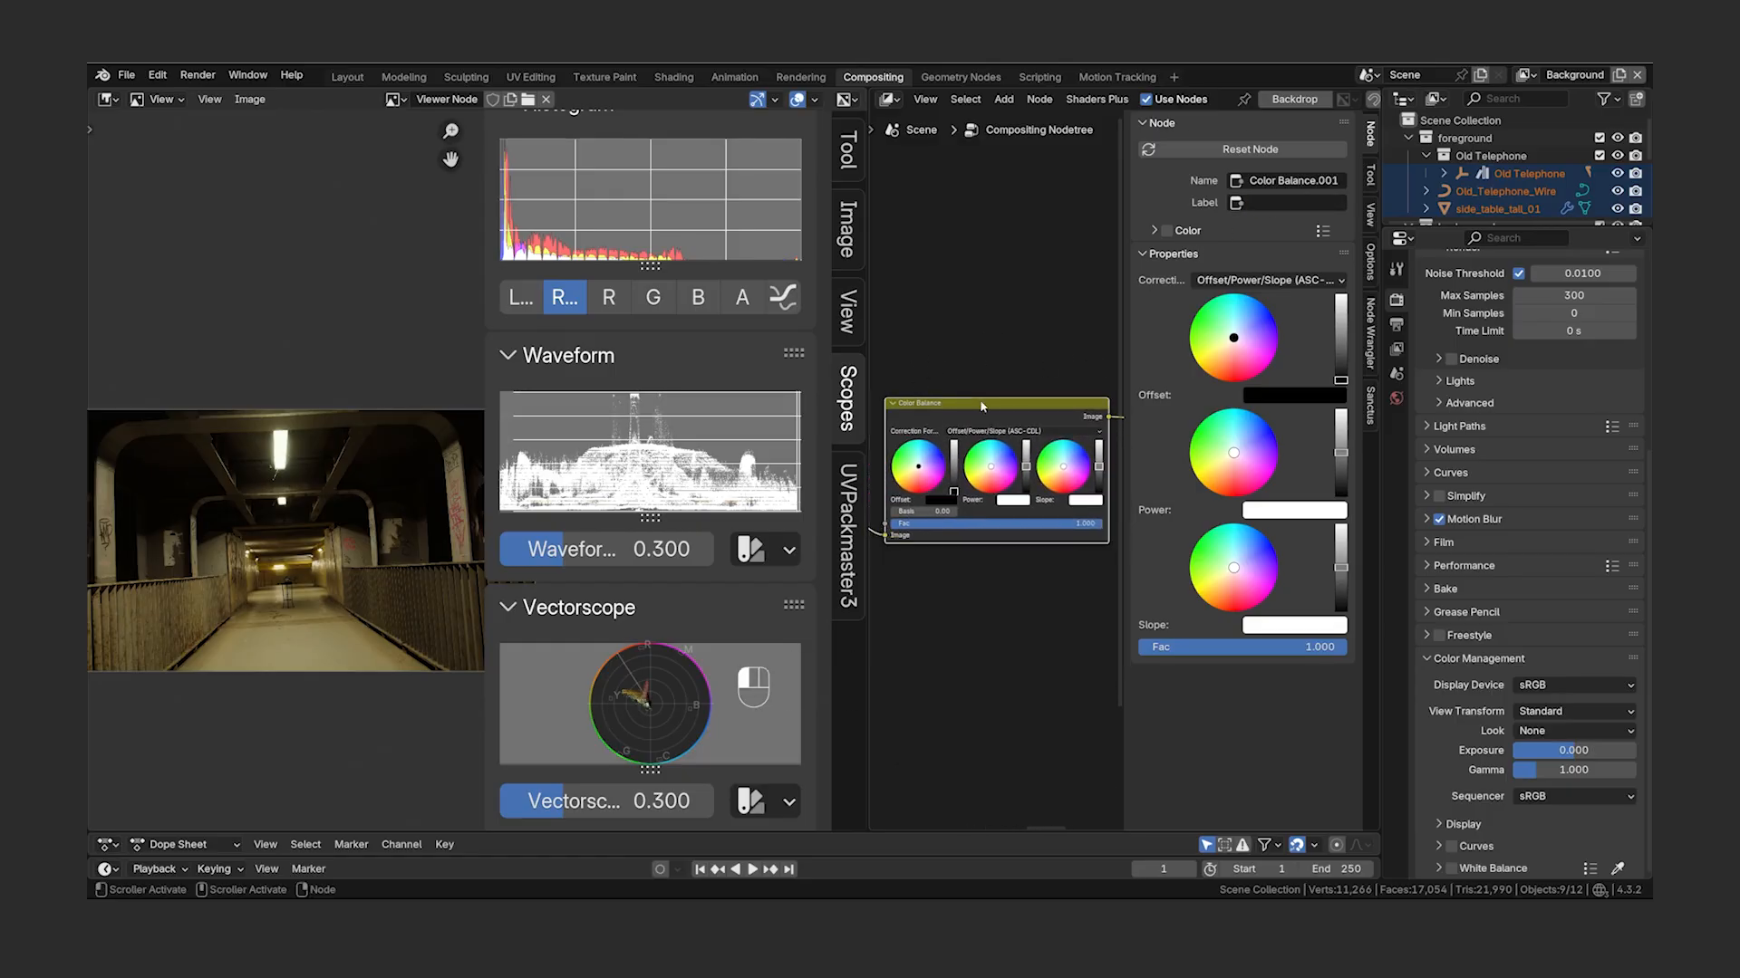
left_click(1265, 201)
type("Tint")
key("Return")
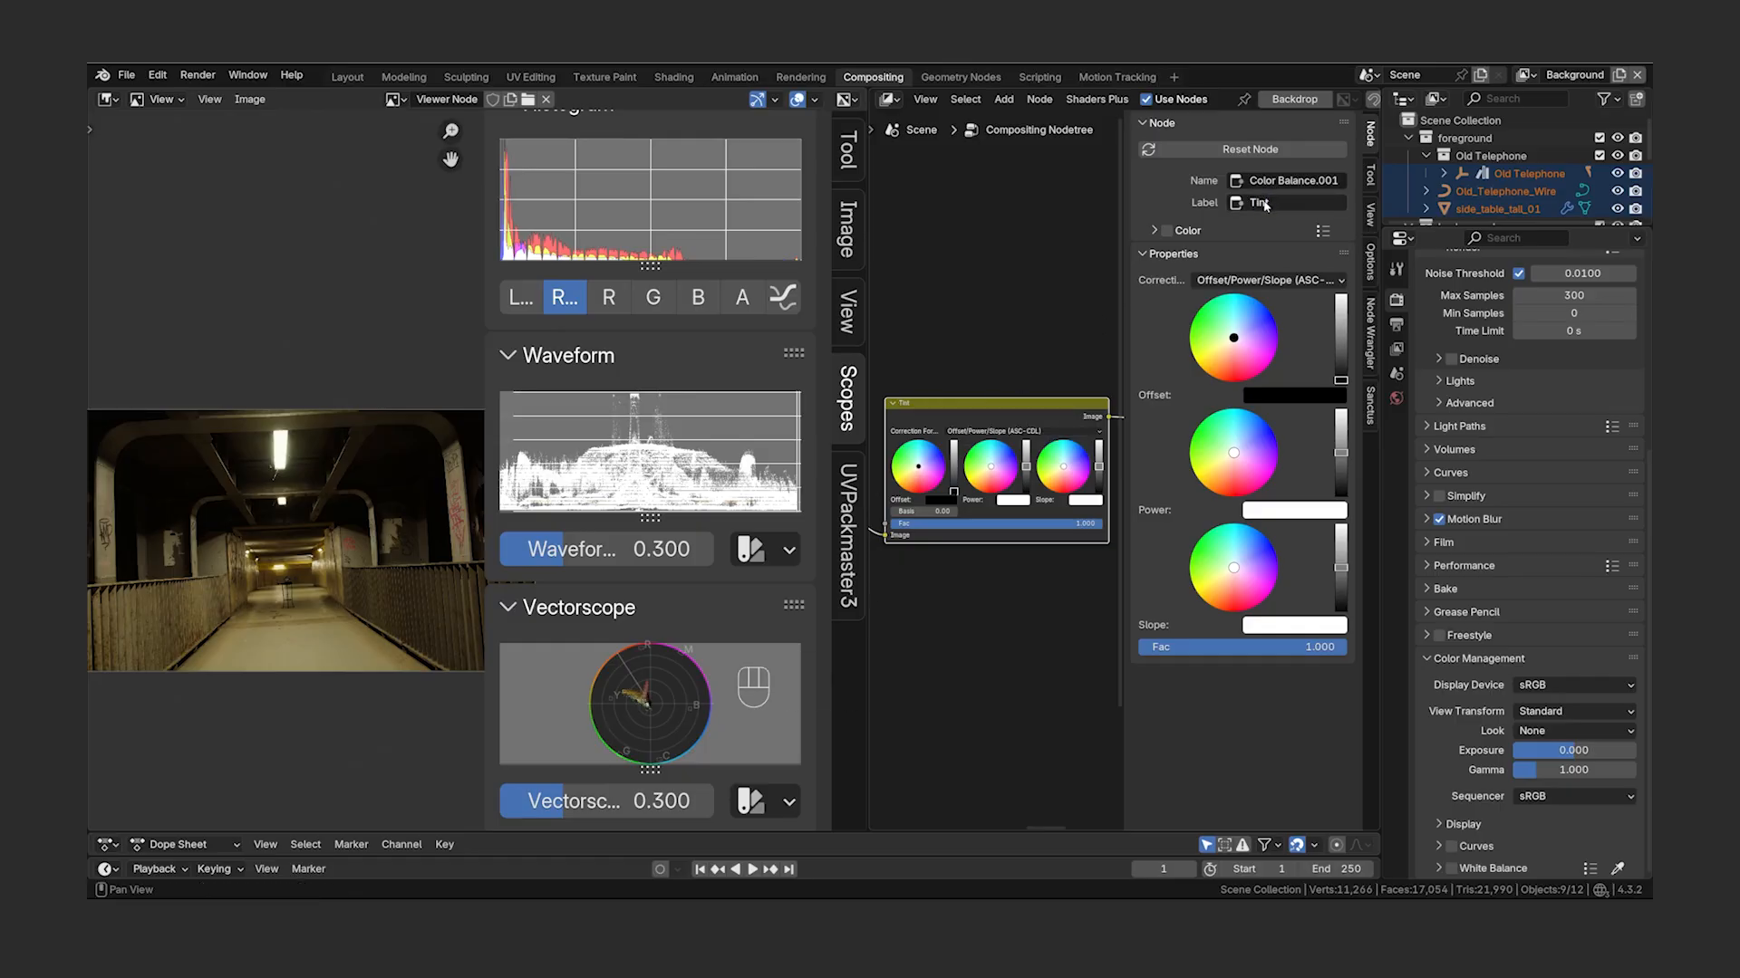
key("n")
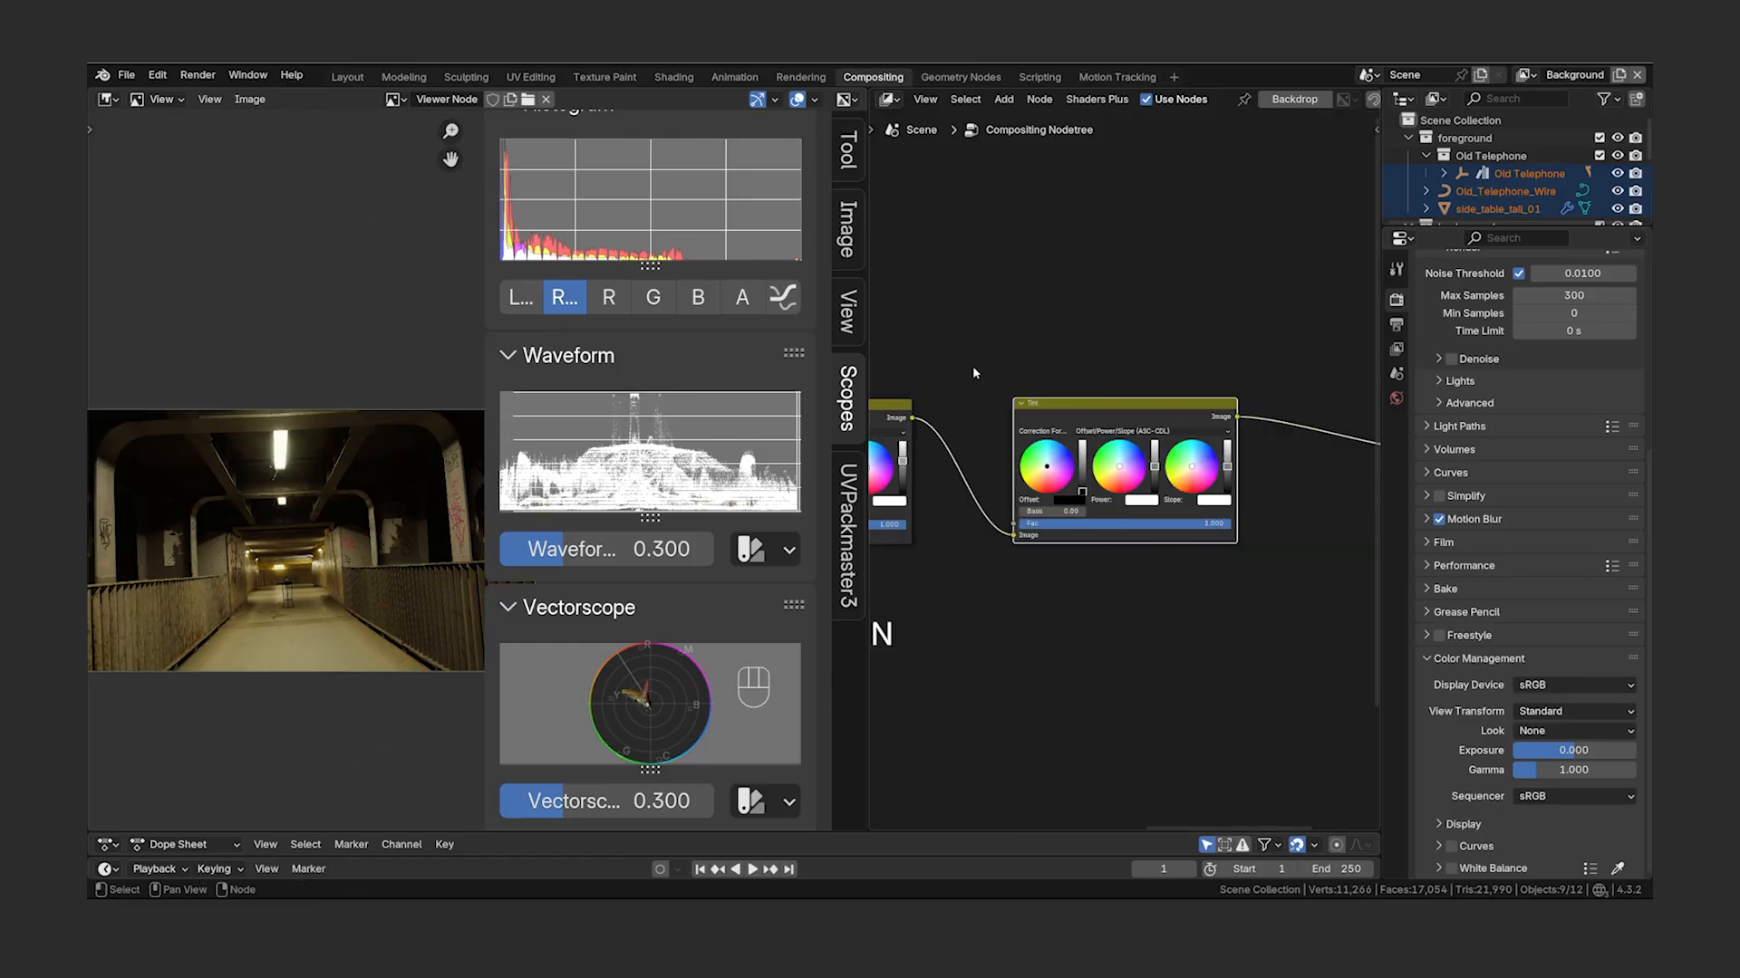
- Frame the Tint node and switch the waveform scope to Parade mode
mouse_move(989, 380)
middle_mouse_down()
mouse_move(1099, 384)
mouse_move(962, 383)
middle_mouse_up()
scroll(1002, 407, "up", 7)
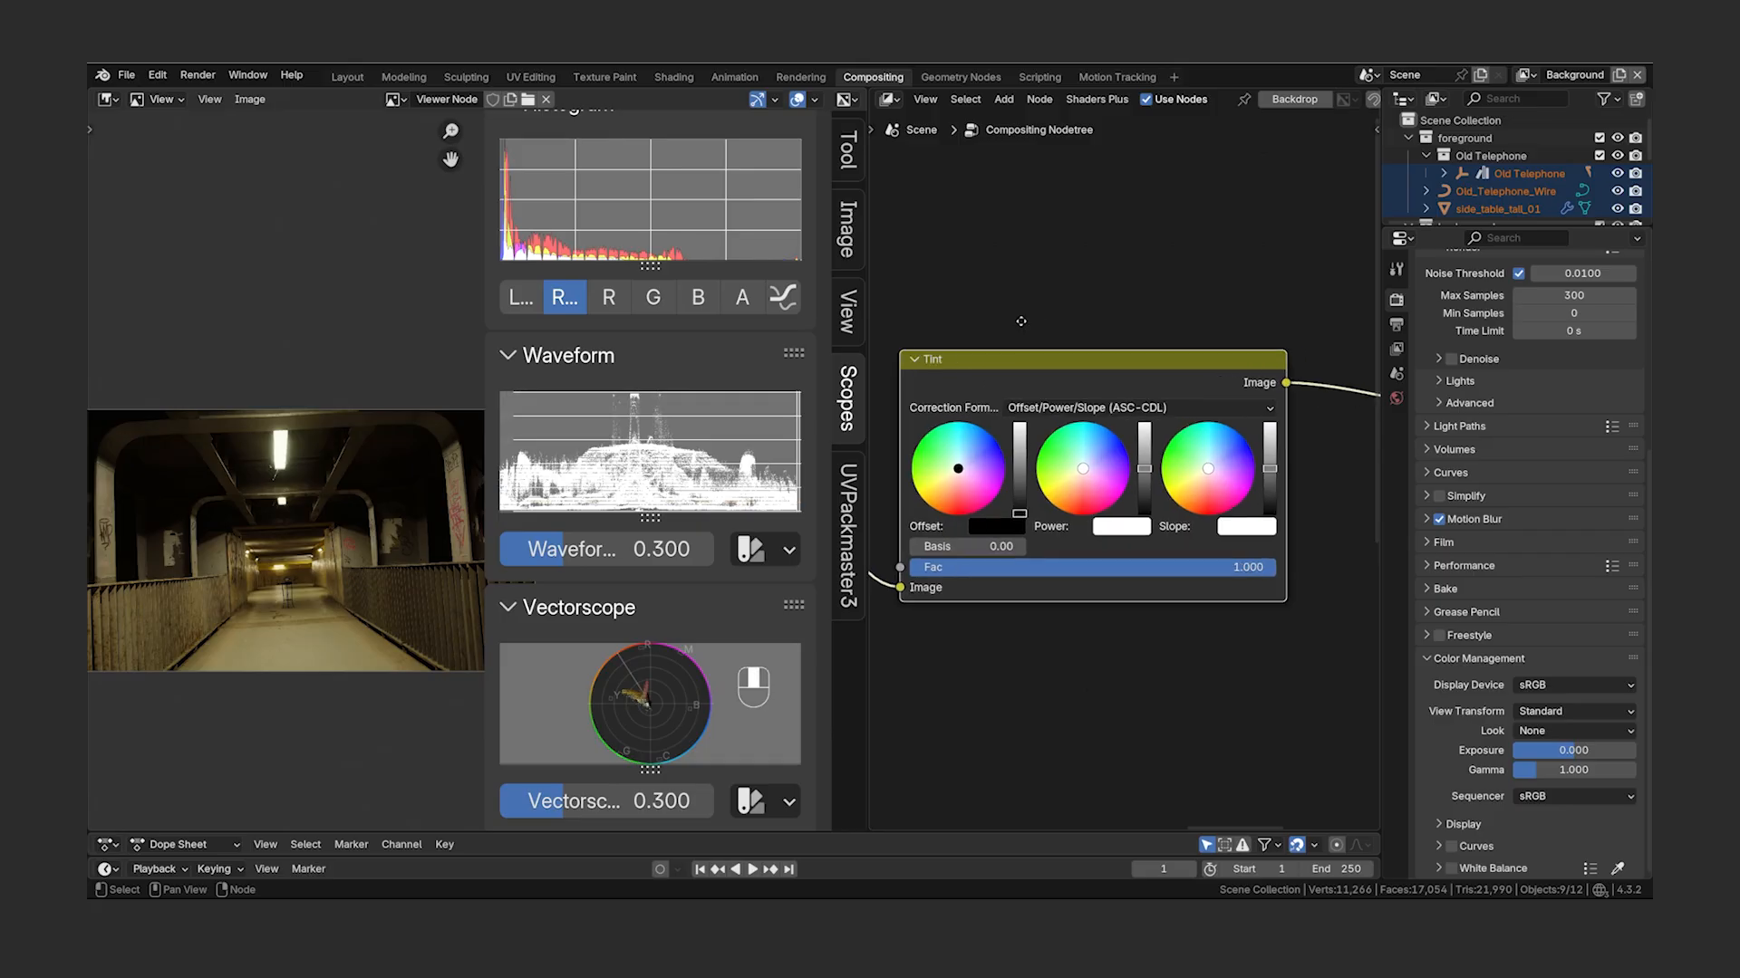
middle_click_drag(1021, 321, 1040, 326)
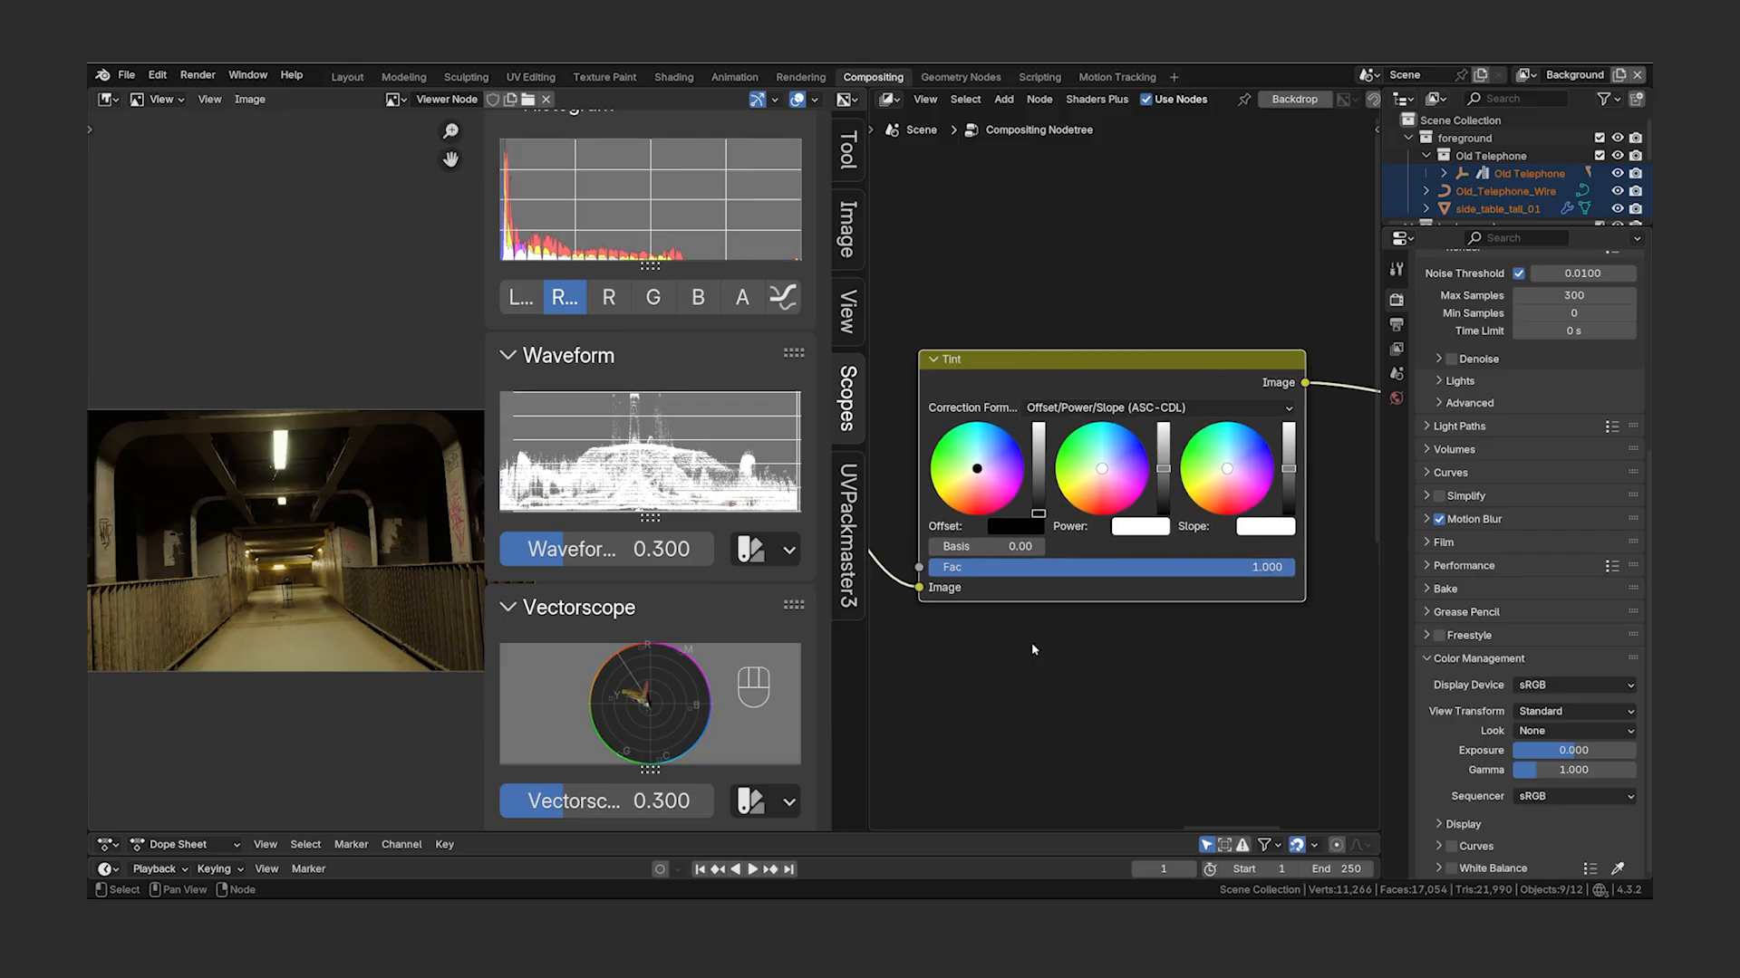
left_click(761, 549)
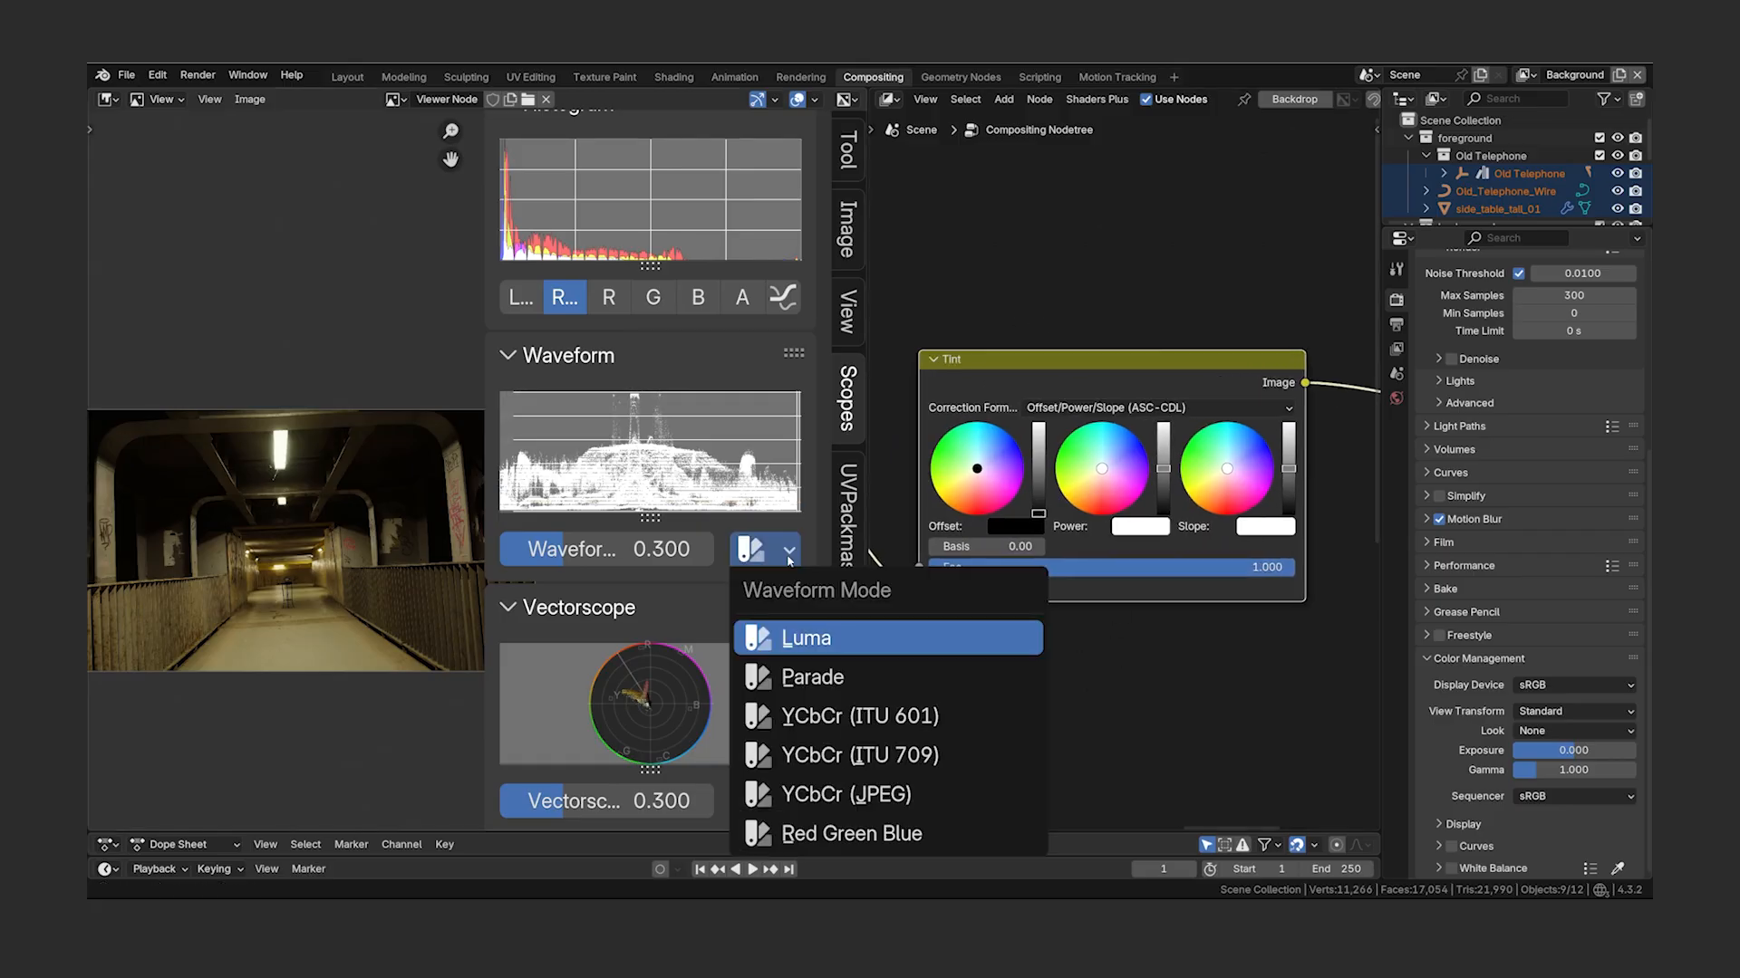
left_click(866, 679)
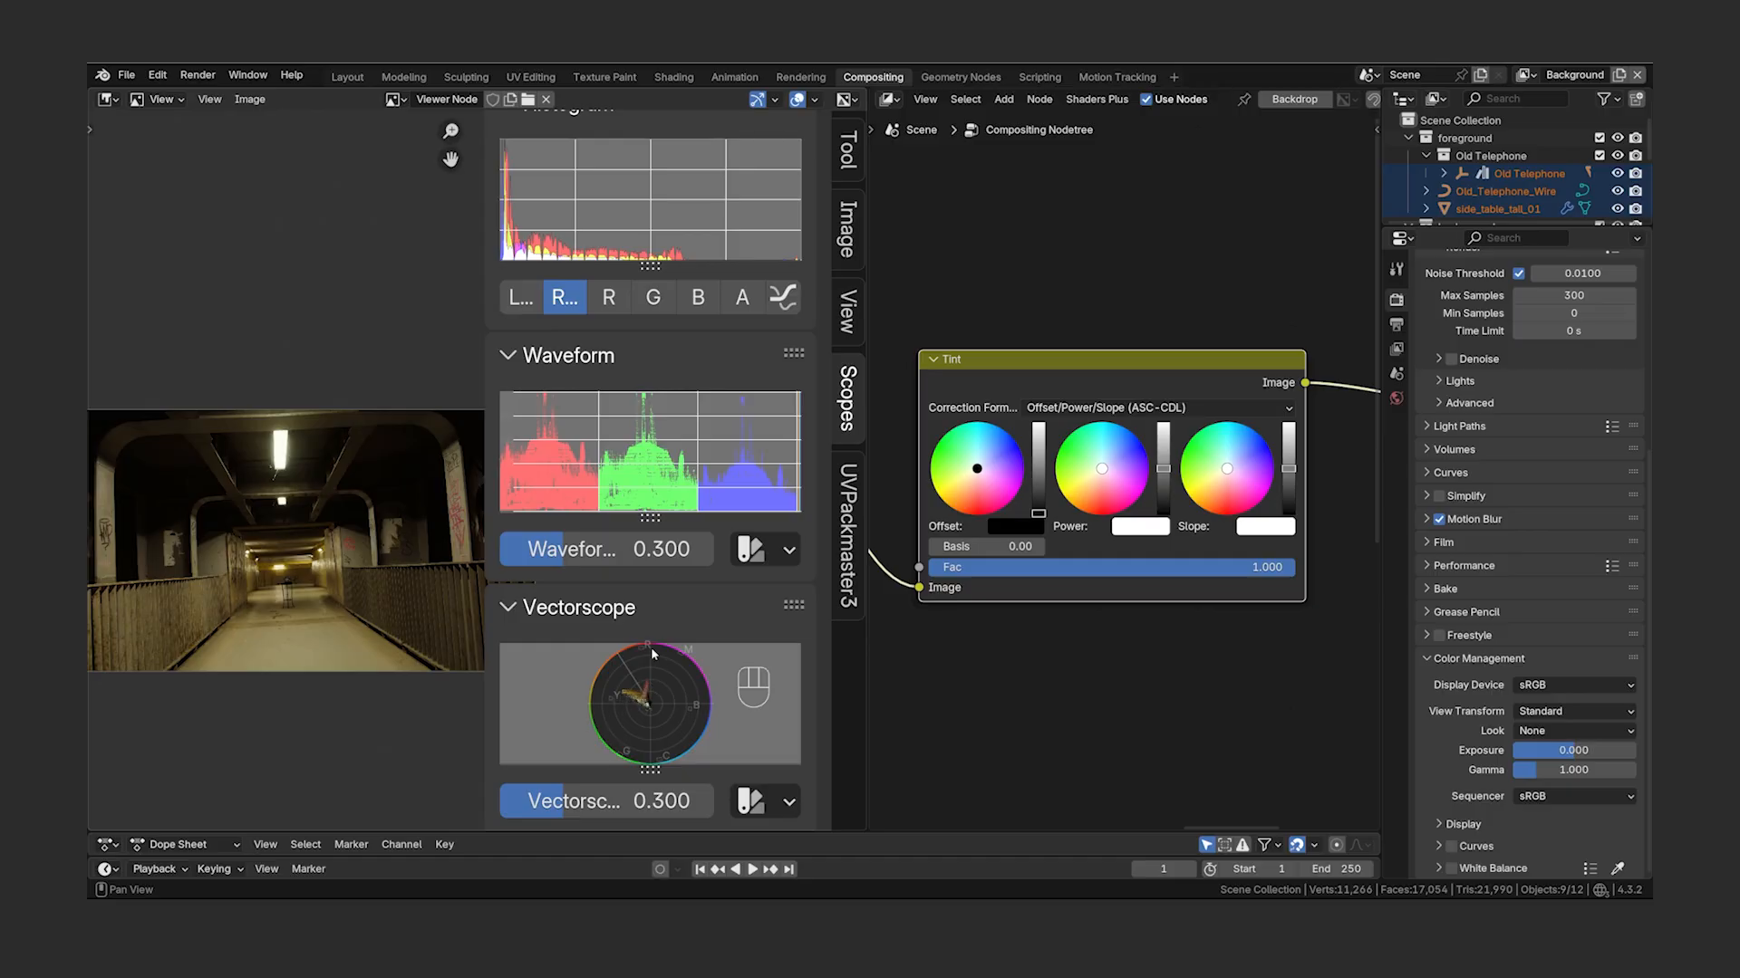
- Try shifting the Tint node's Offset color toward blue, and reset it to neutral
left_click(996, 479)
left_click_drag(951, 471, 991, 449)
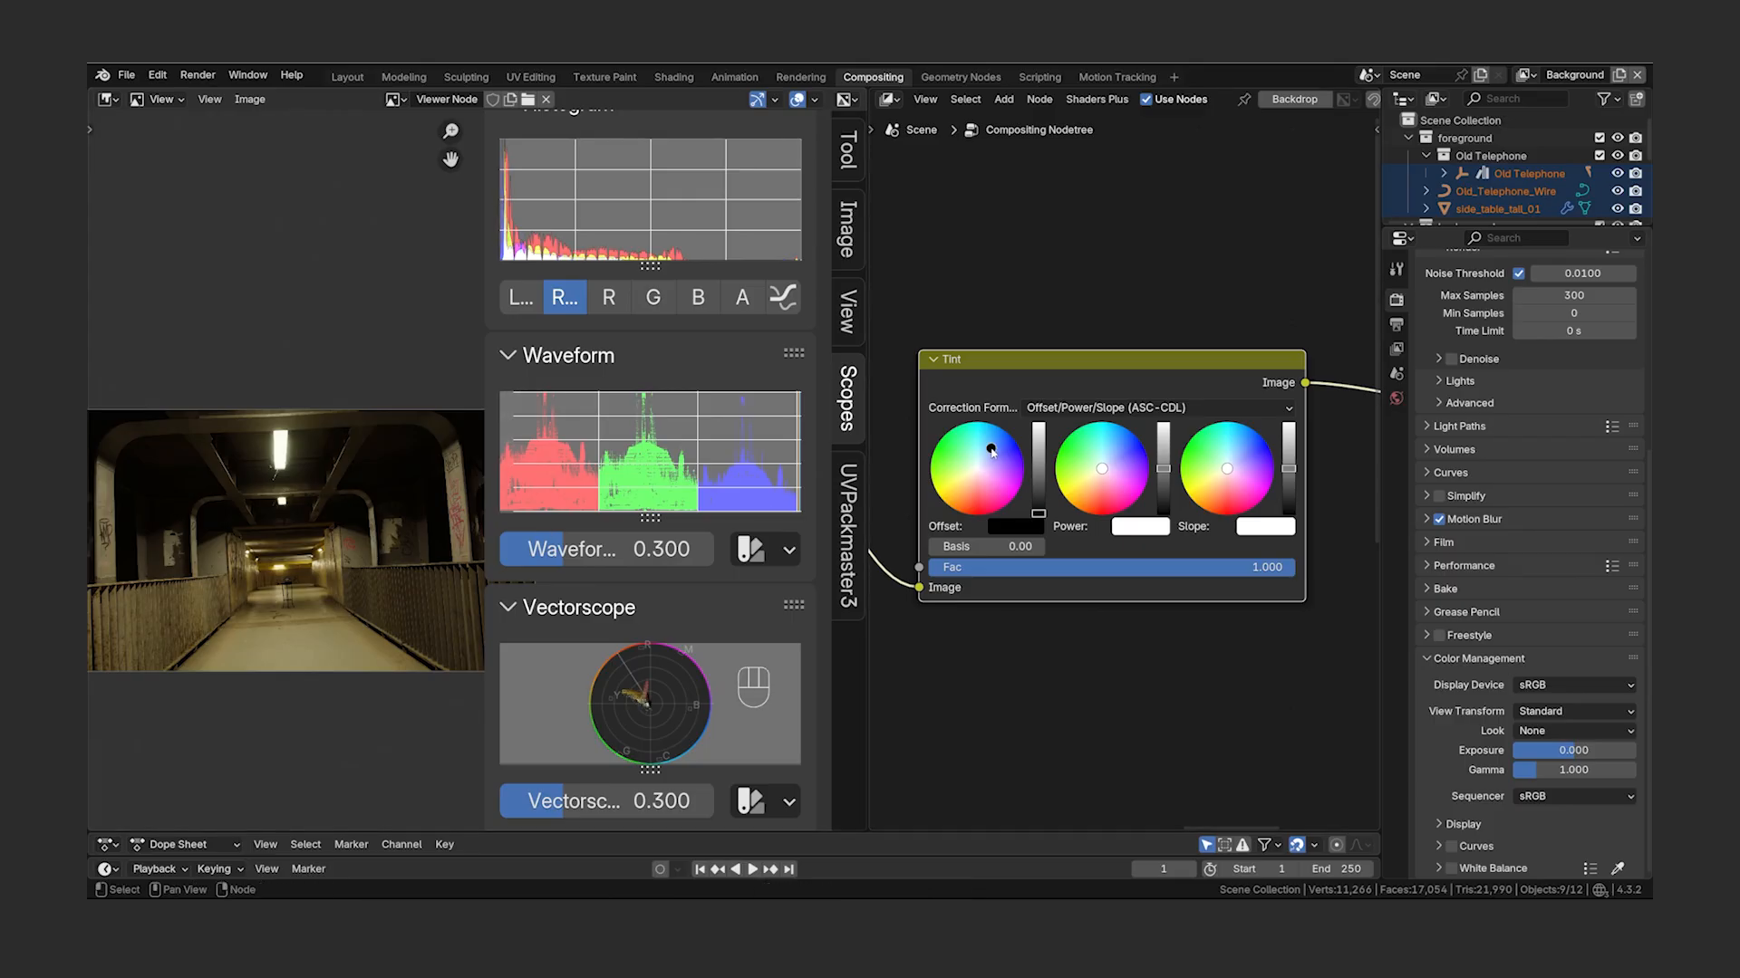
key("BackSpace")
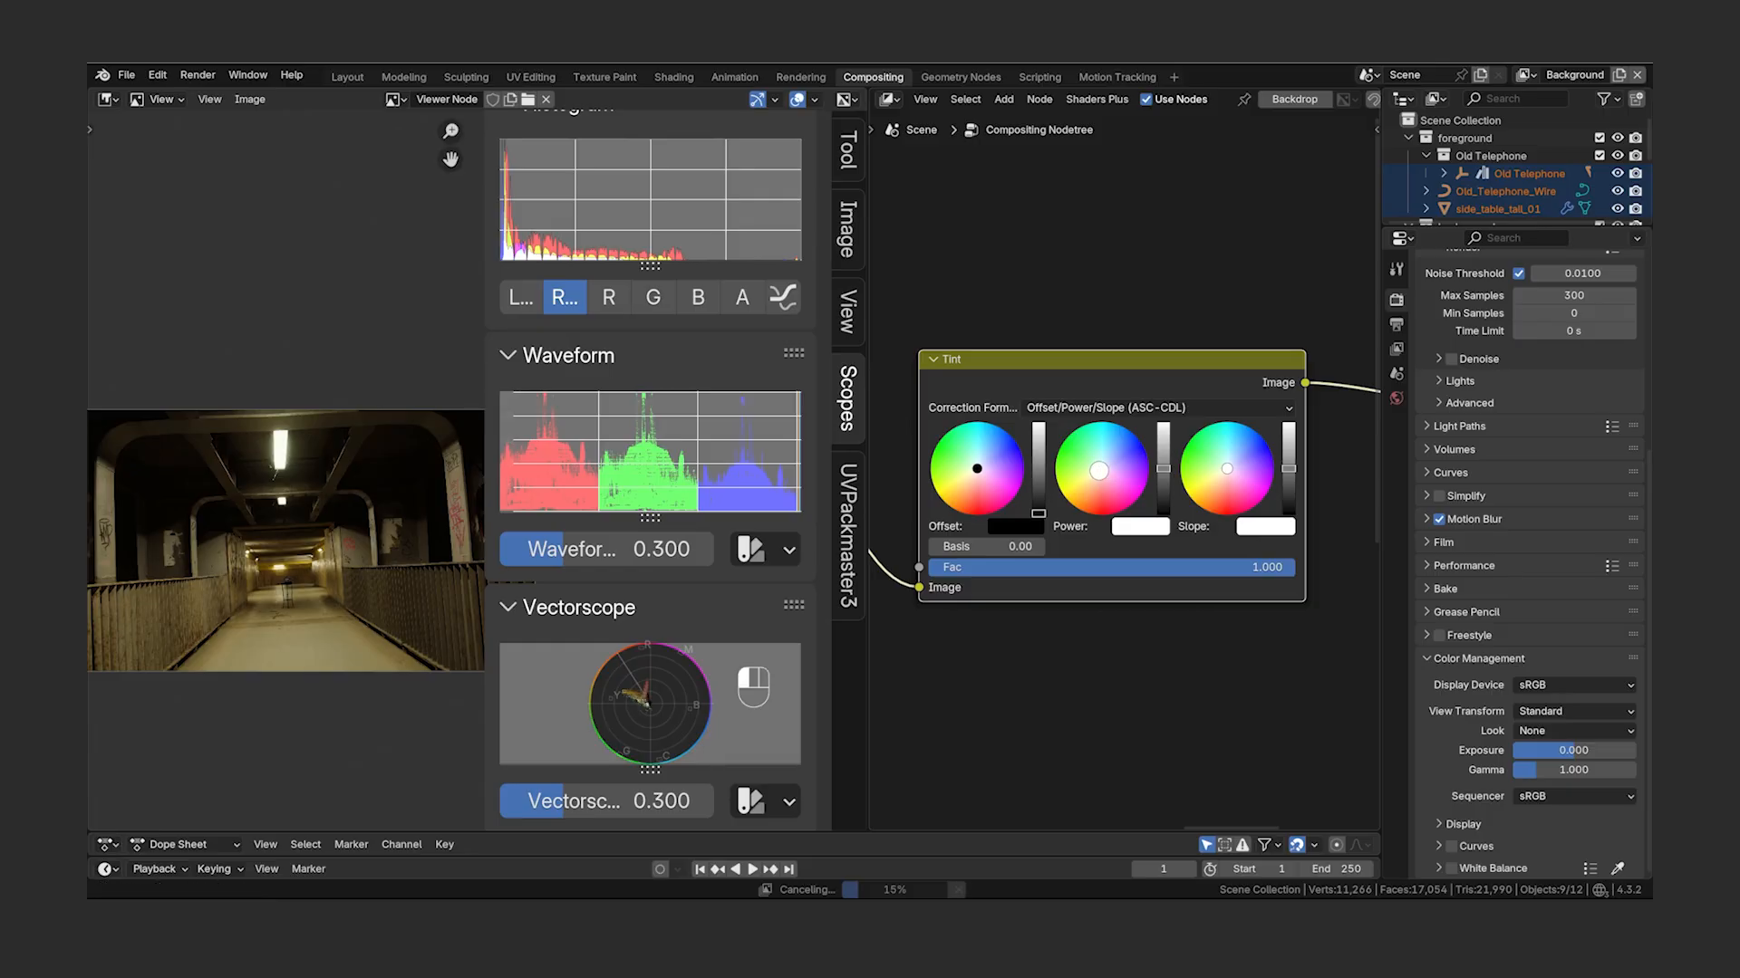
- Try tinting the Tint node's Power toward yellow-orange, and toward pale red
left_click_drag(1102, 470, 1092, 484)
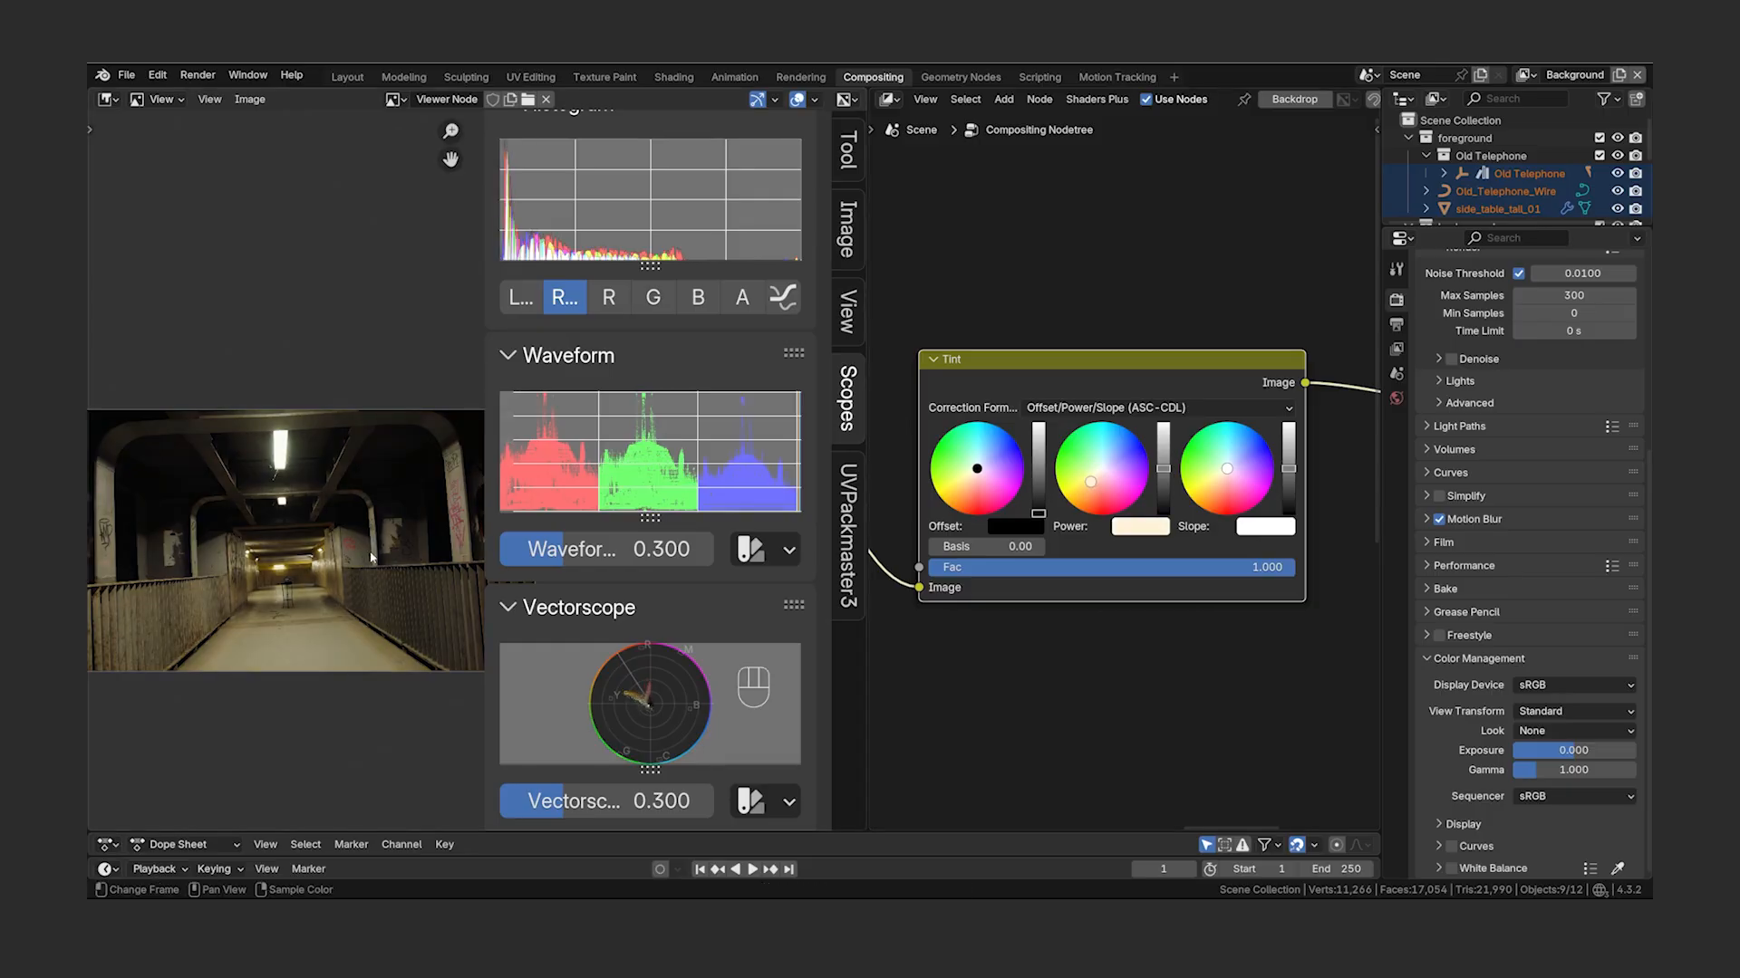
left_click_drag(1096, 486, 1084, 497)
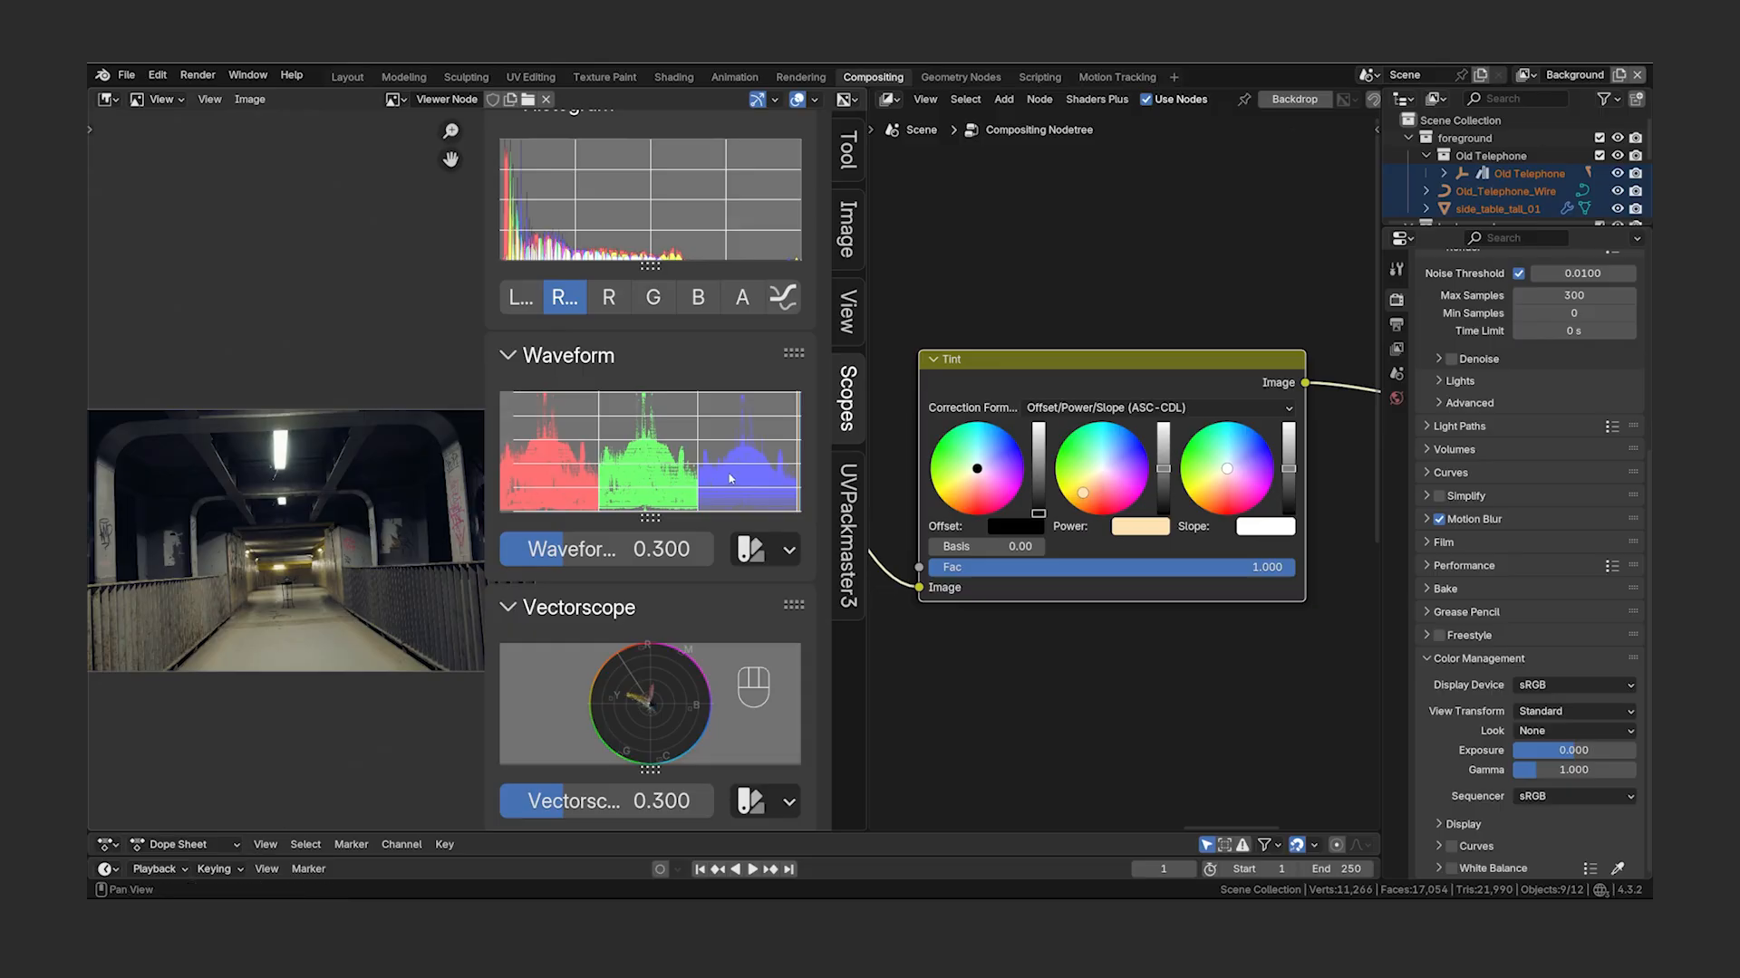
left_click(1104, 486)
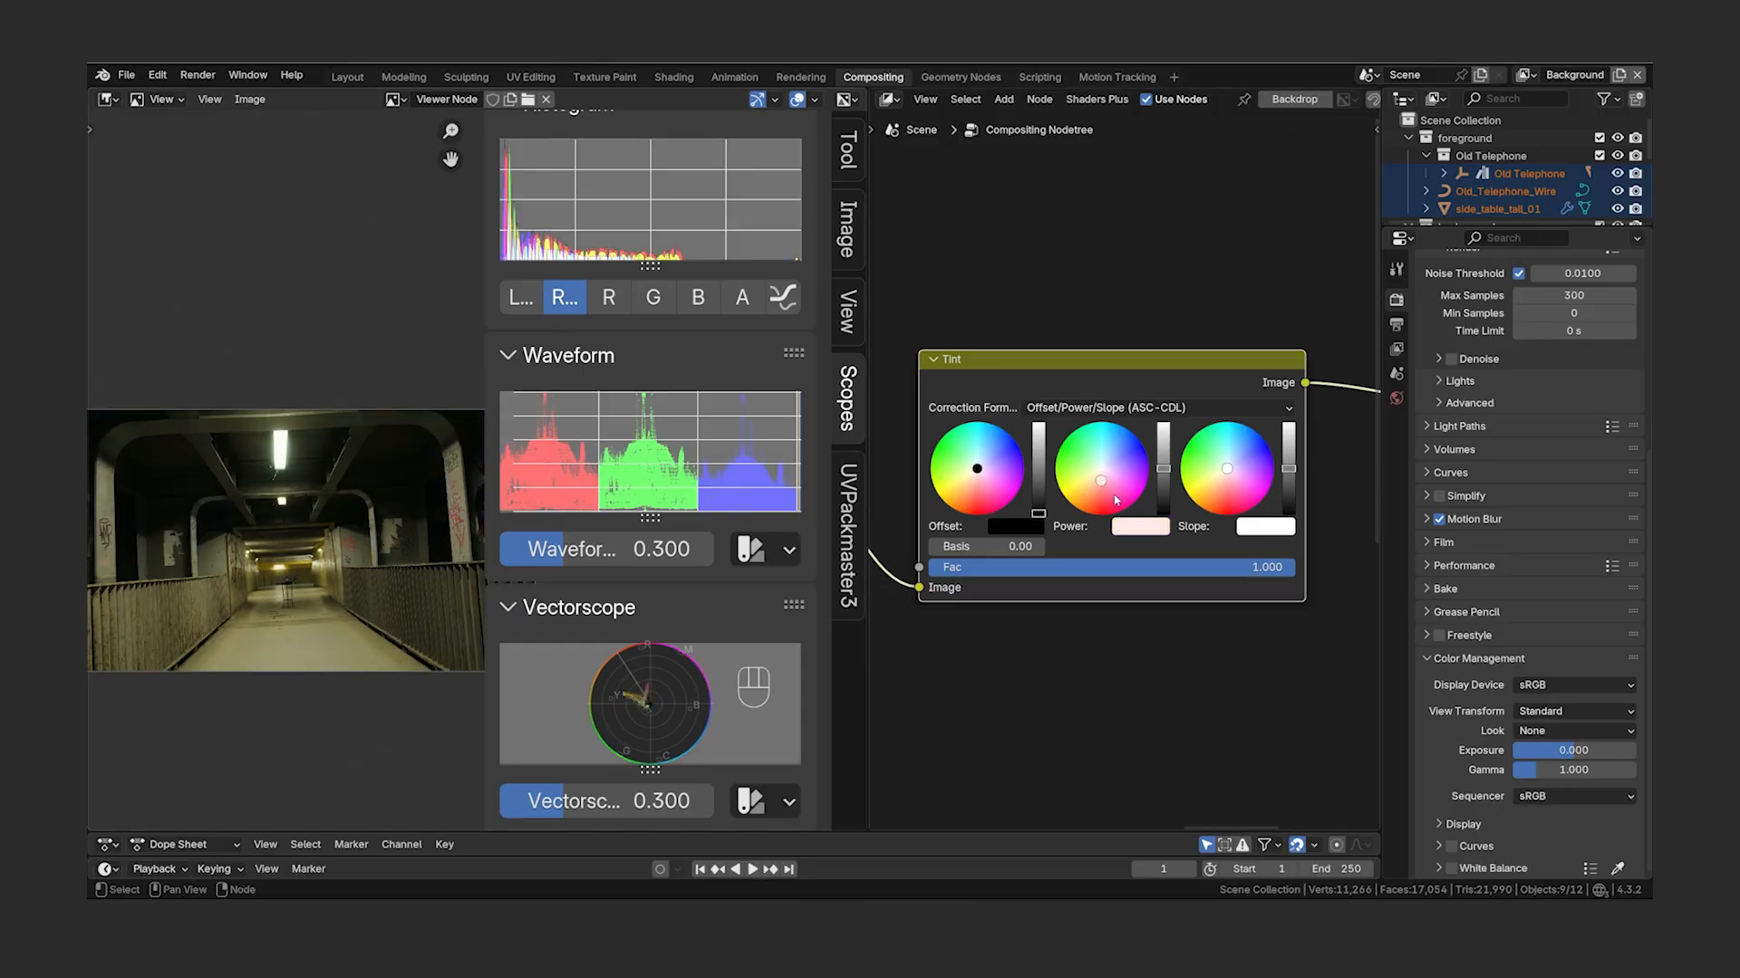
- Inspect the RGB values of the Tint node's Power color, and try a pale orange for it
left_click(1137, 526)
left_click(1167, 412)
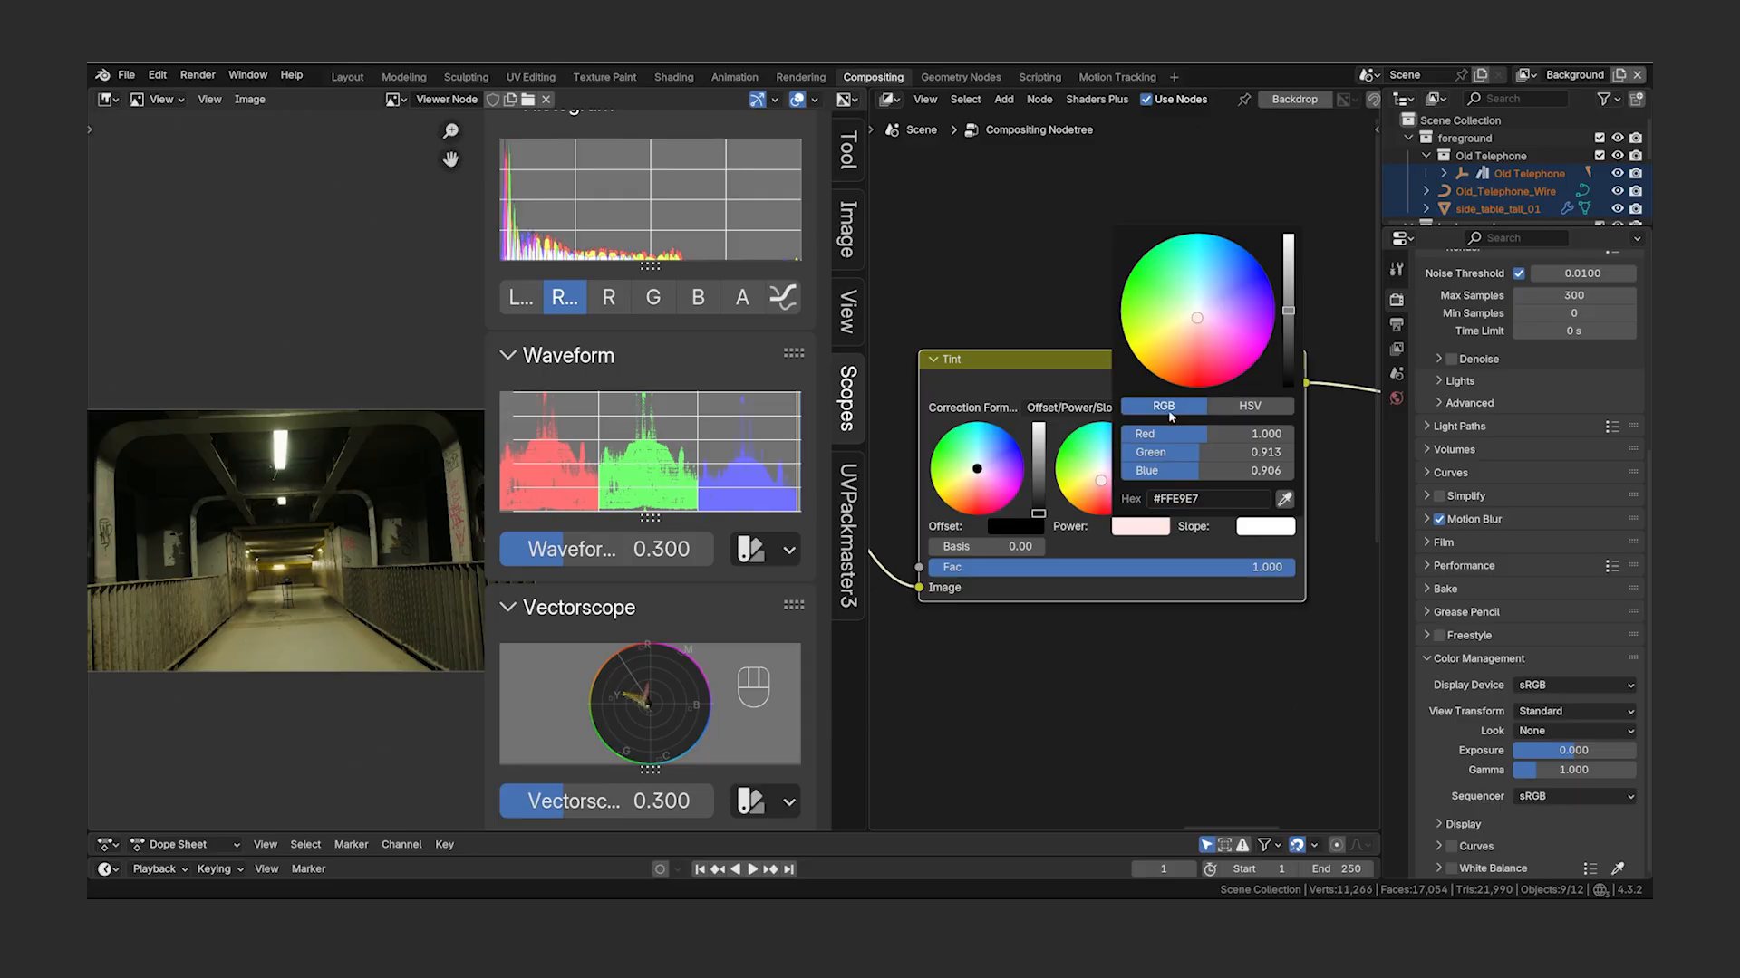
left_click(1093, 490)
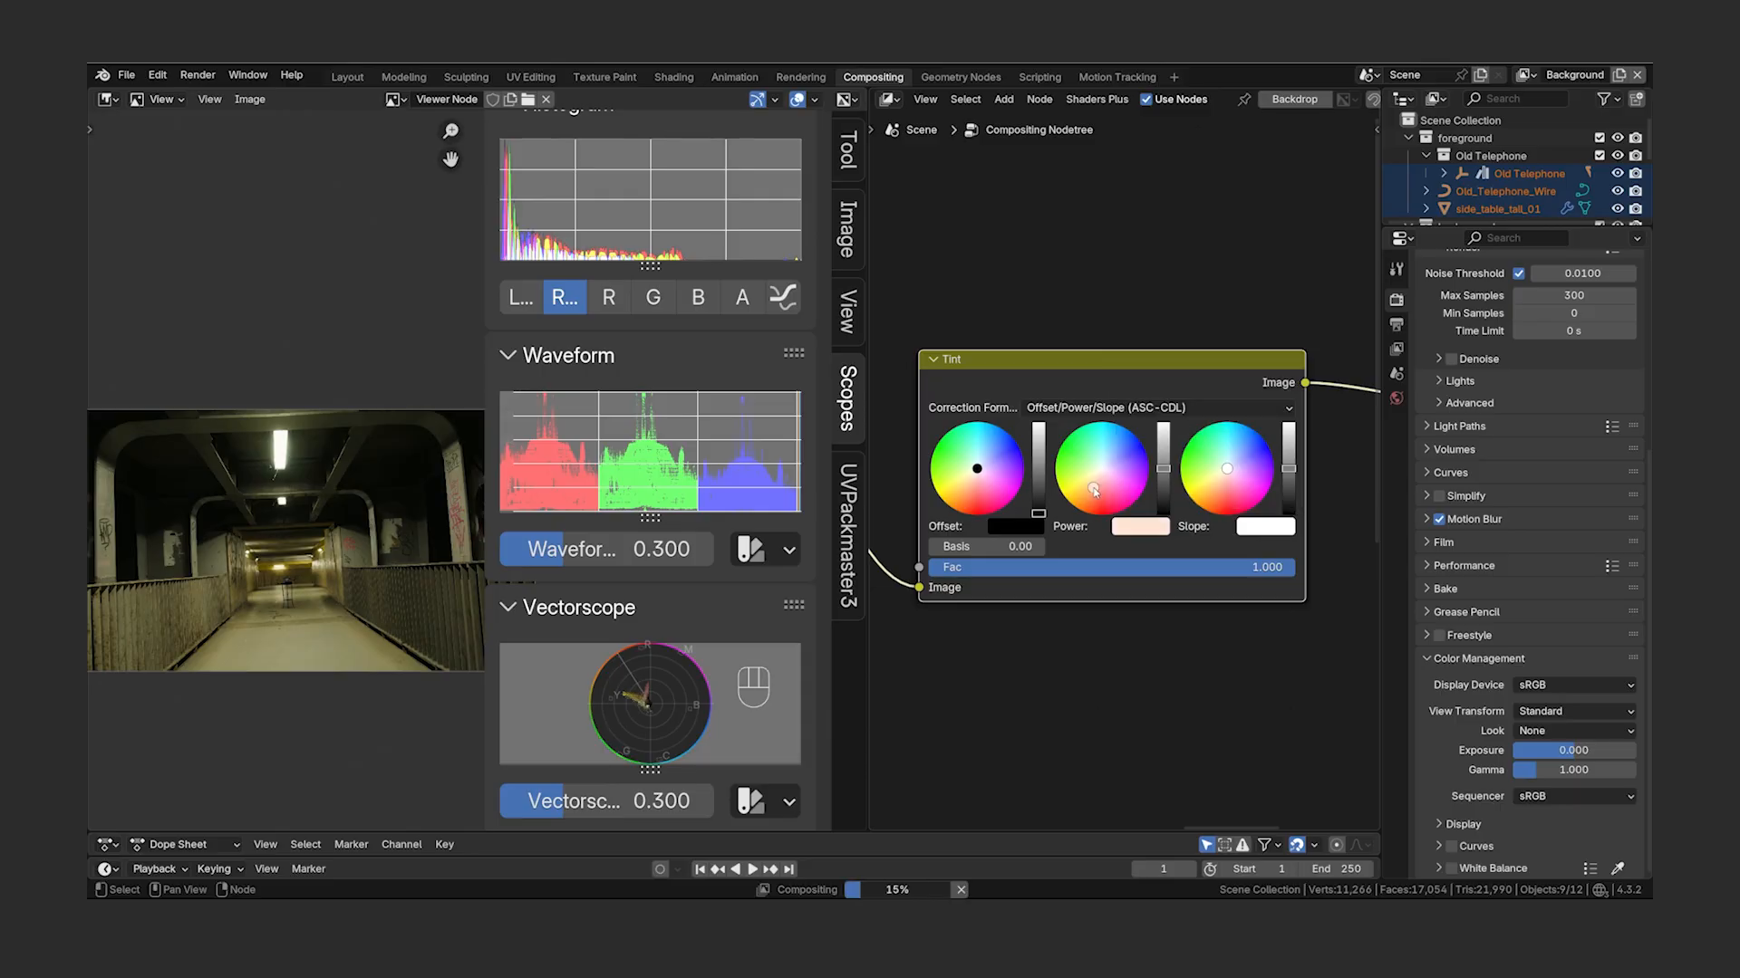
left_click(1140, 526)
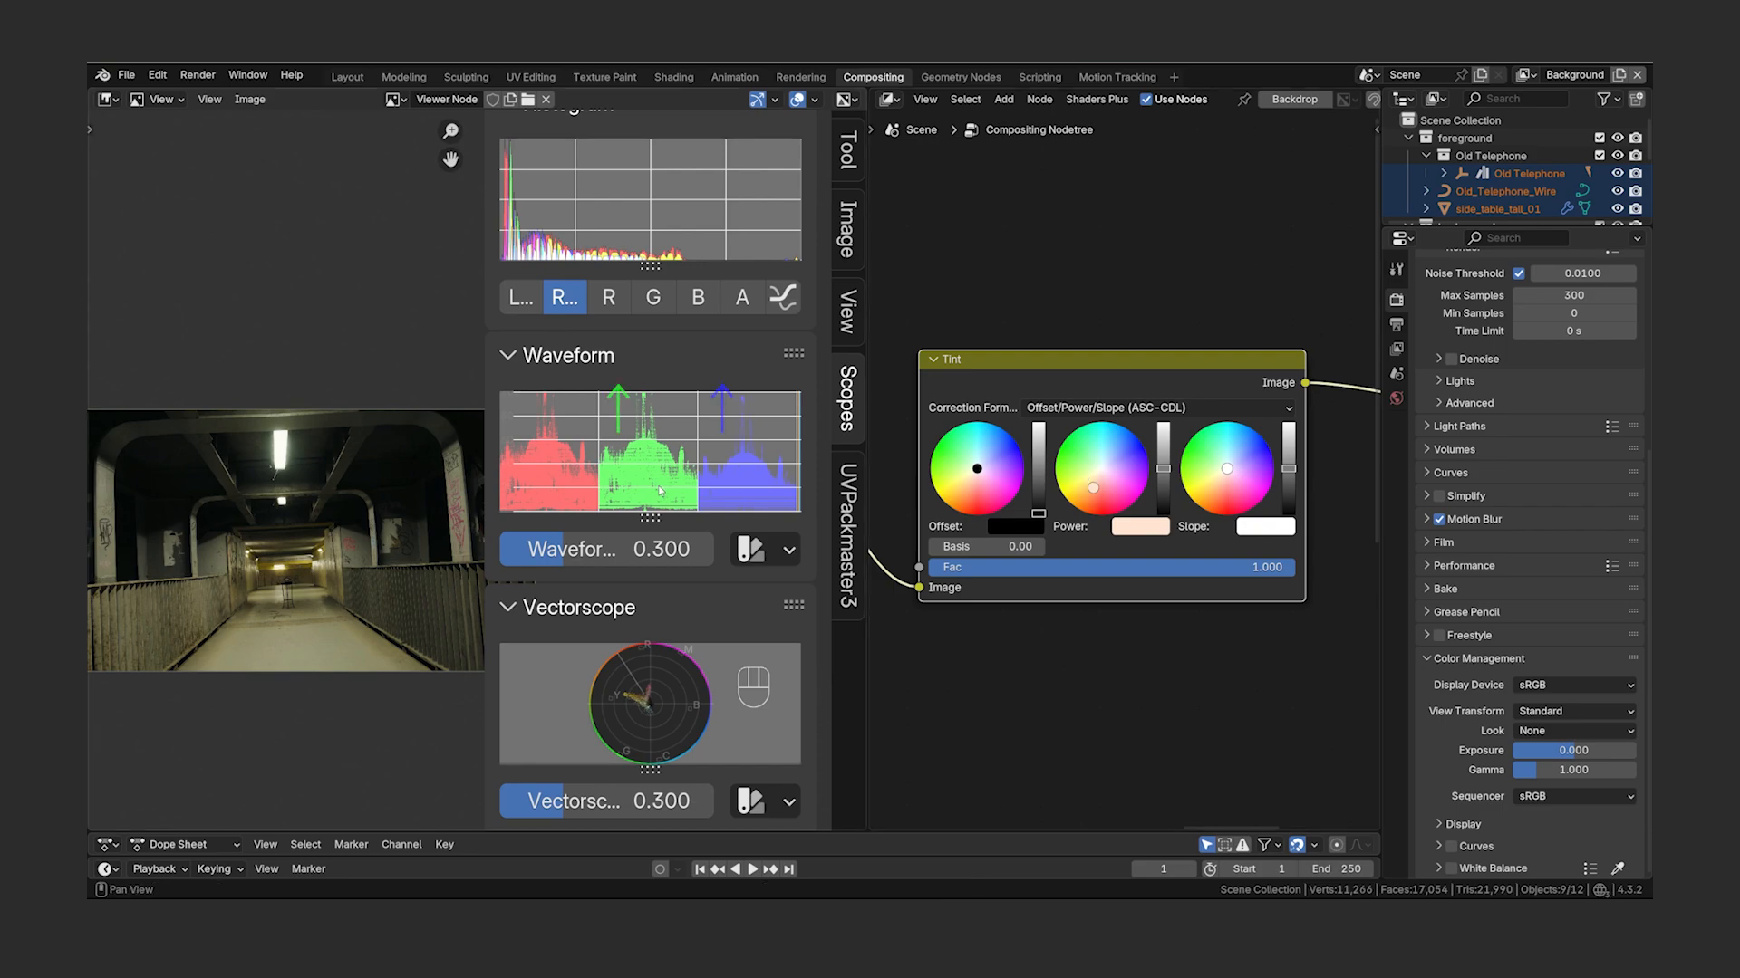
- Push the Tint node's Power color to a stronger red, and over to blue, to compare the parade channels
left_click(1101, 504)
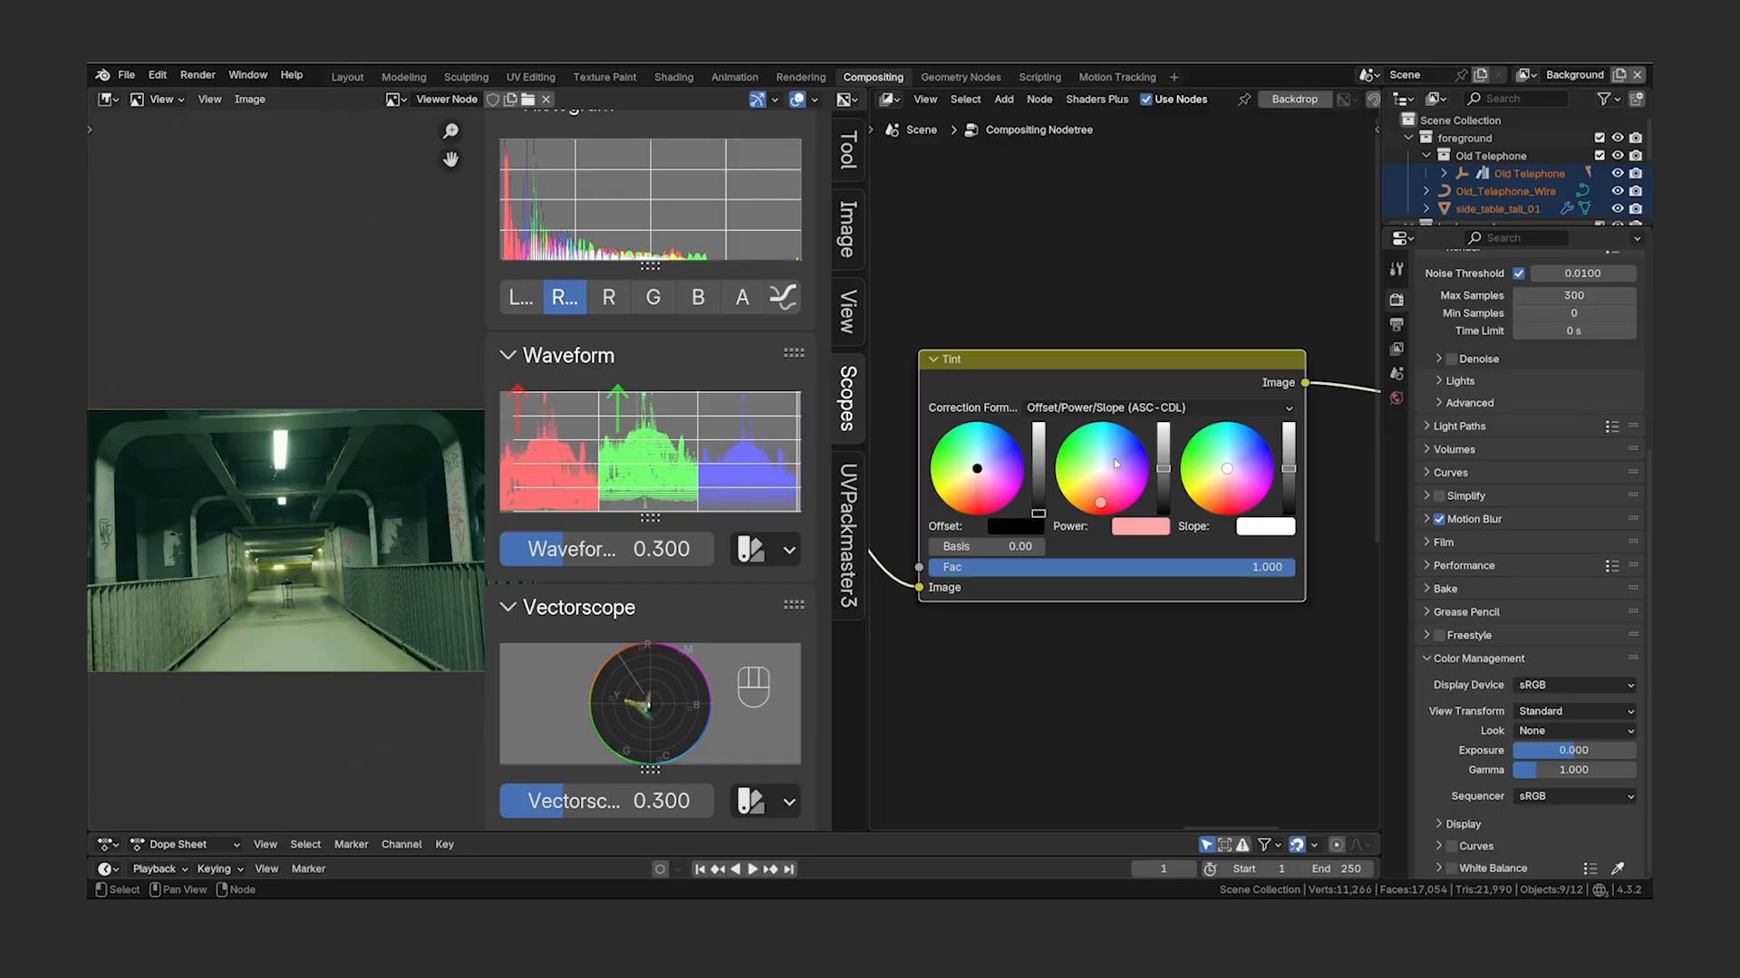
left_click(1114, 462)
left_click(1132, 451)
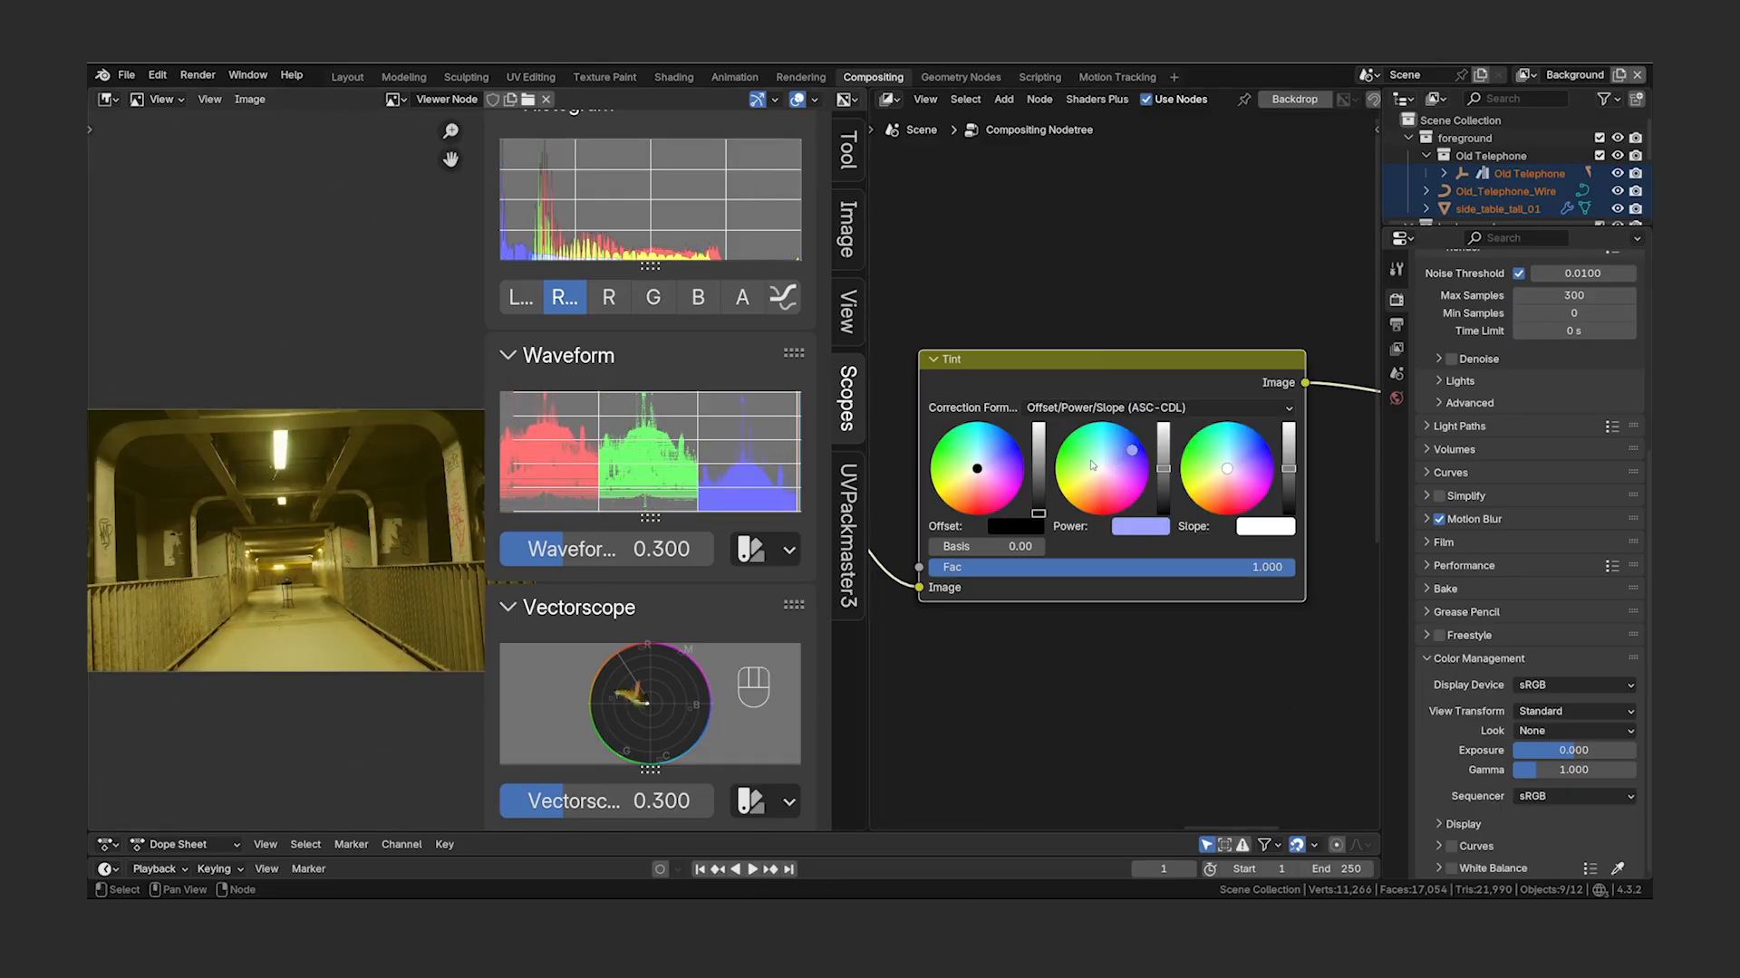
- Try progressively stronger pale greens for the Tint node's Power color, including #E1FFDE and #C6FFDB
left_click(1093, 466)
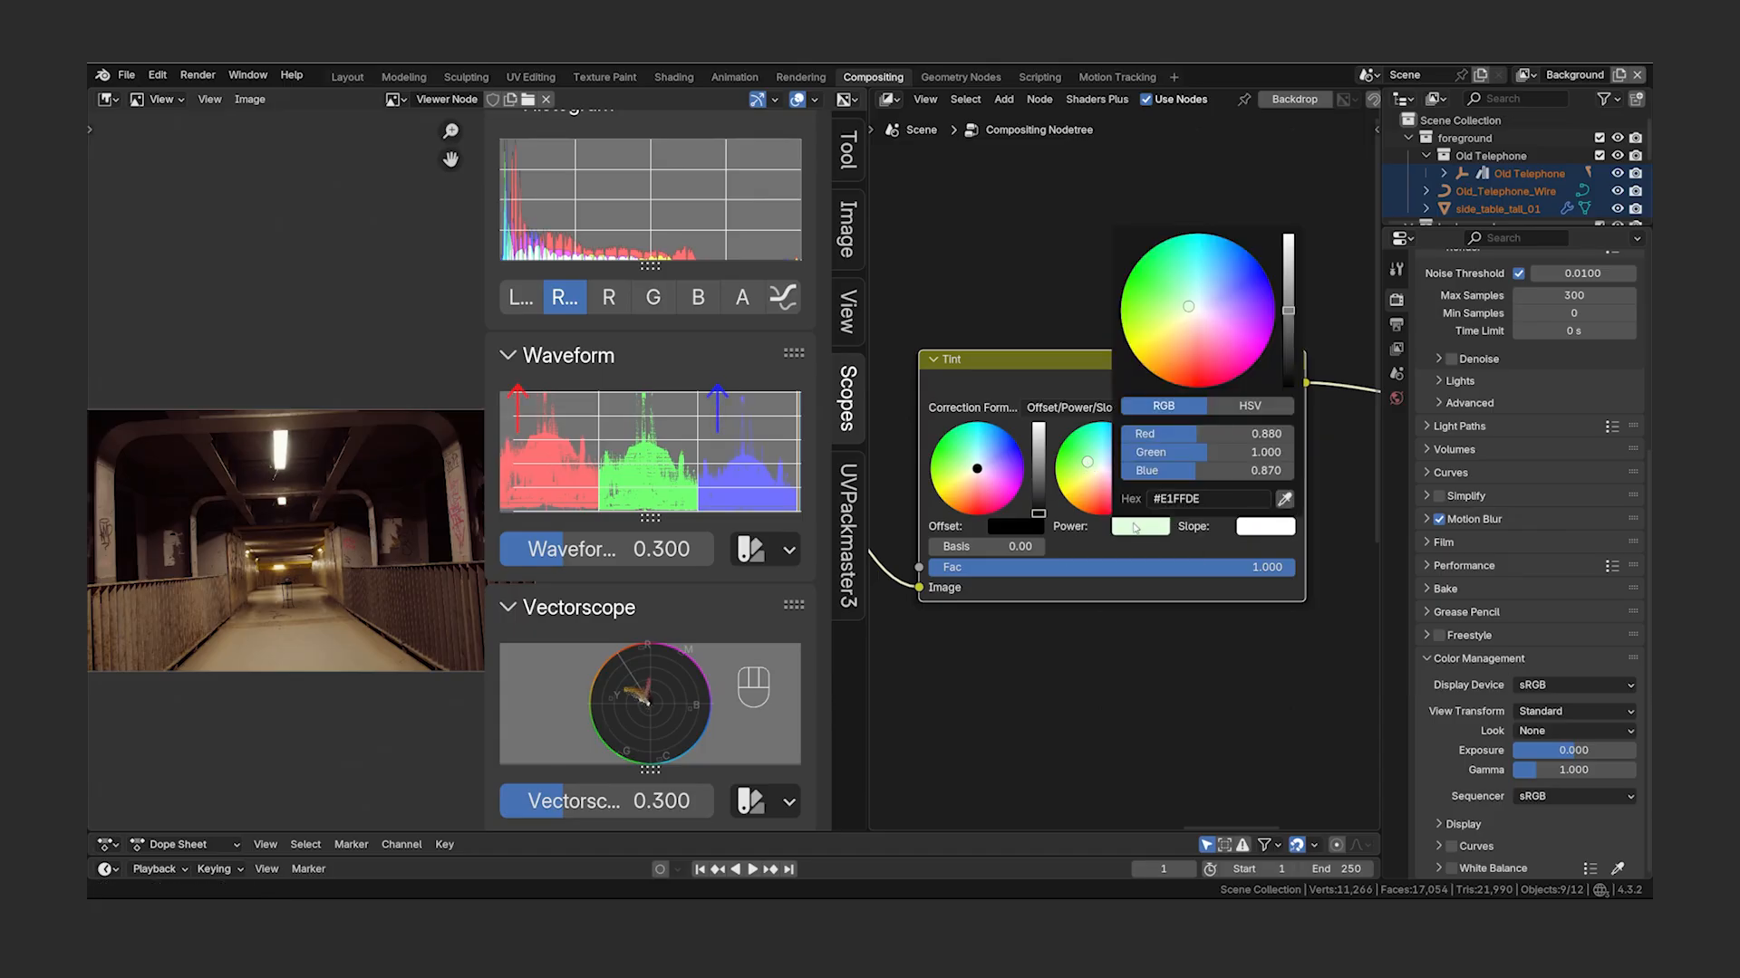
left_click(1086, 450)
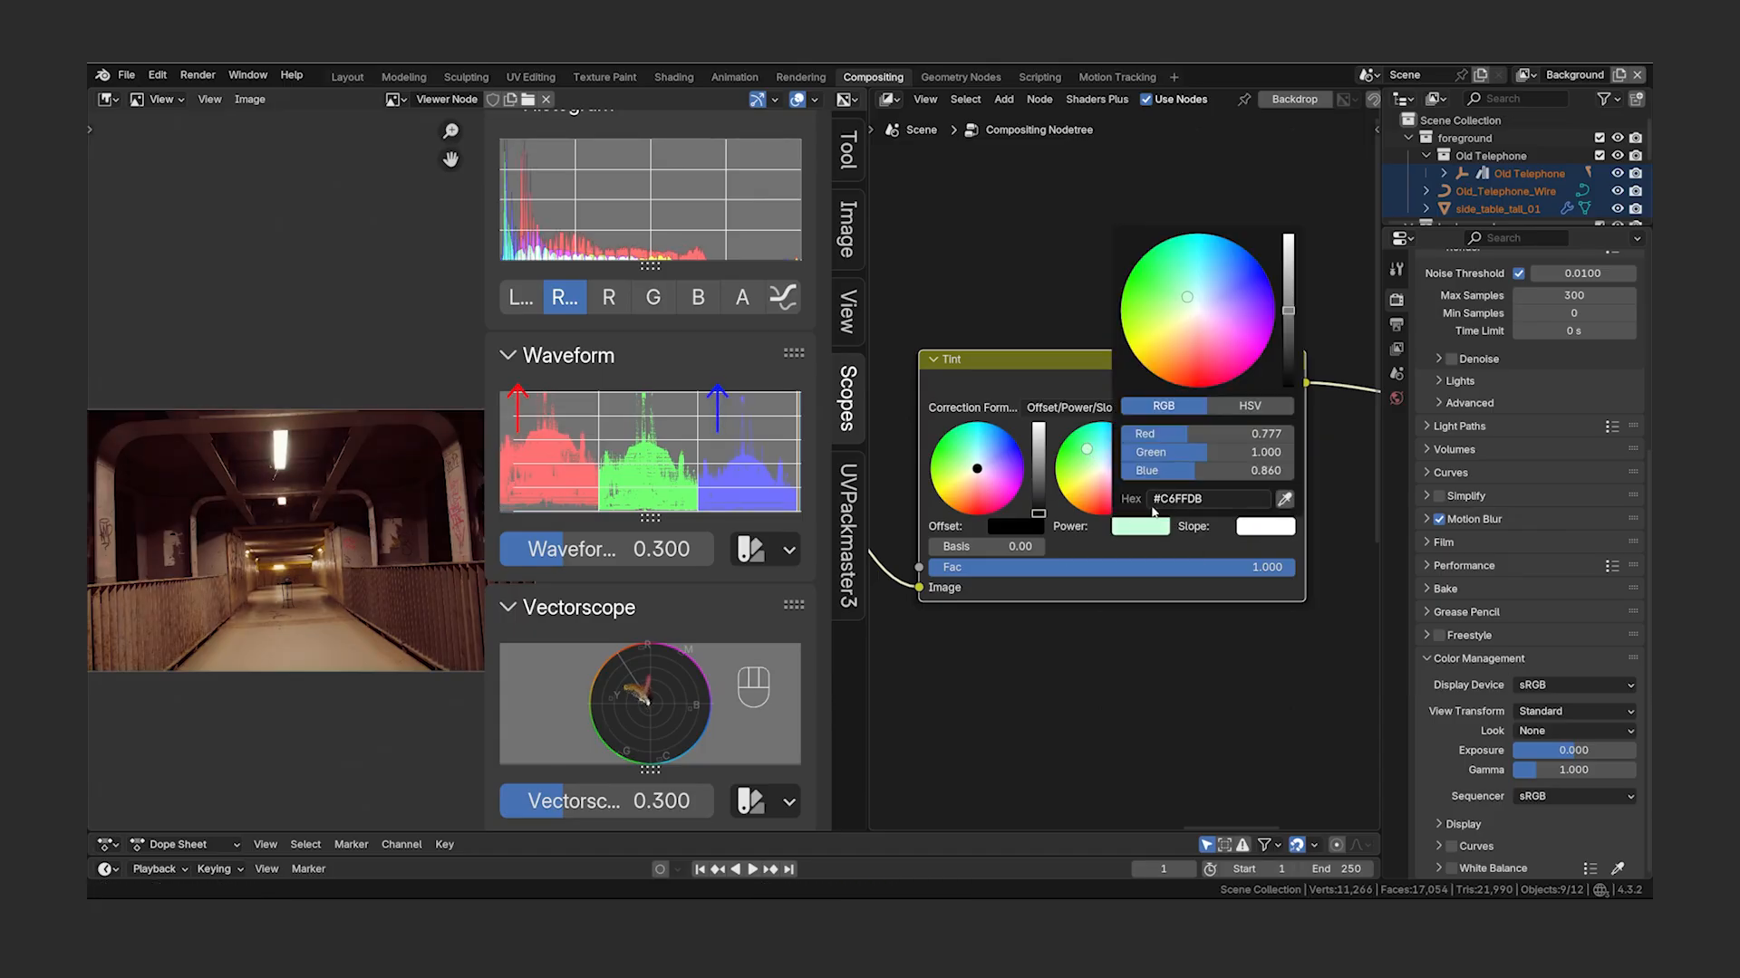
left_click(1077, 461)
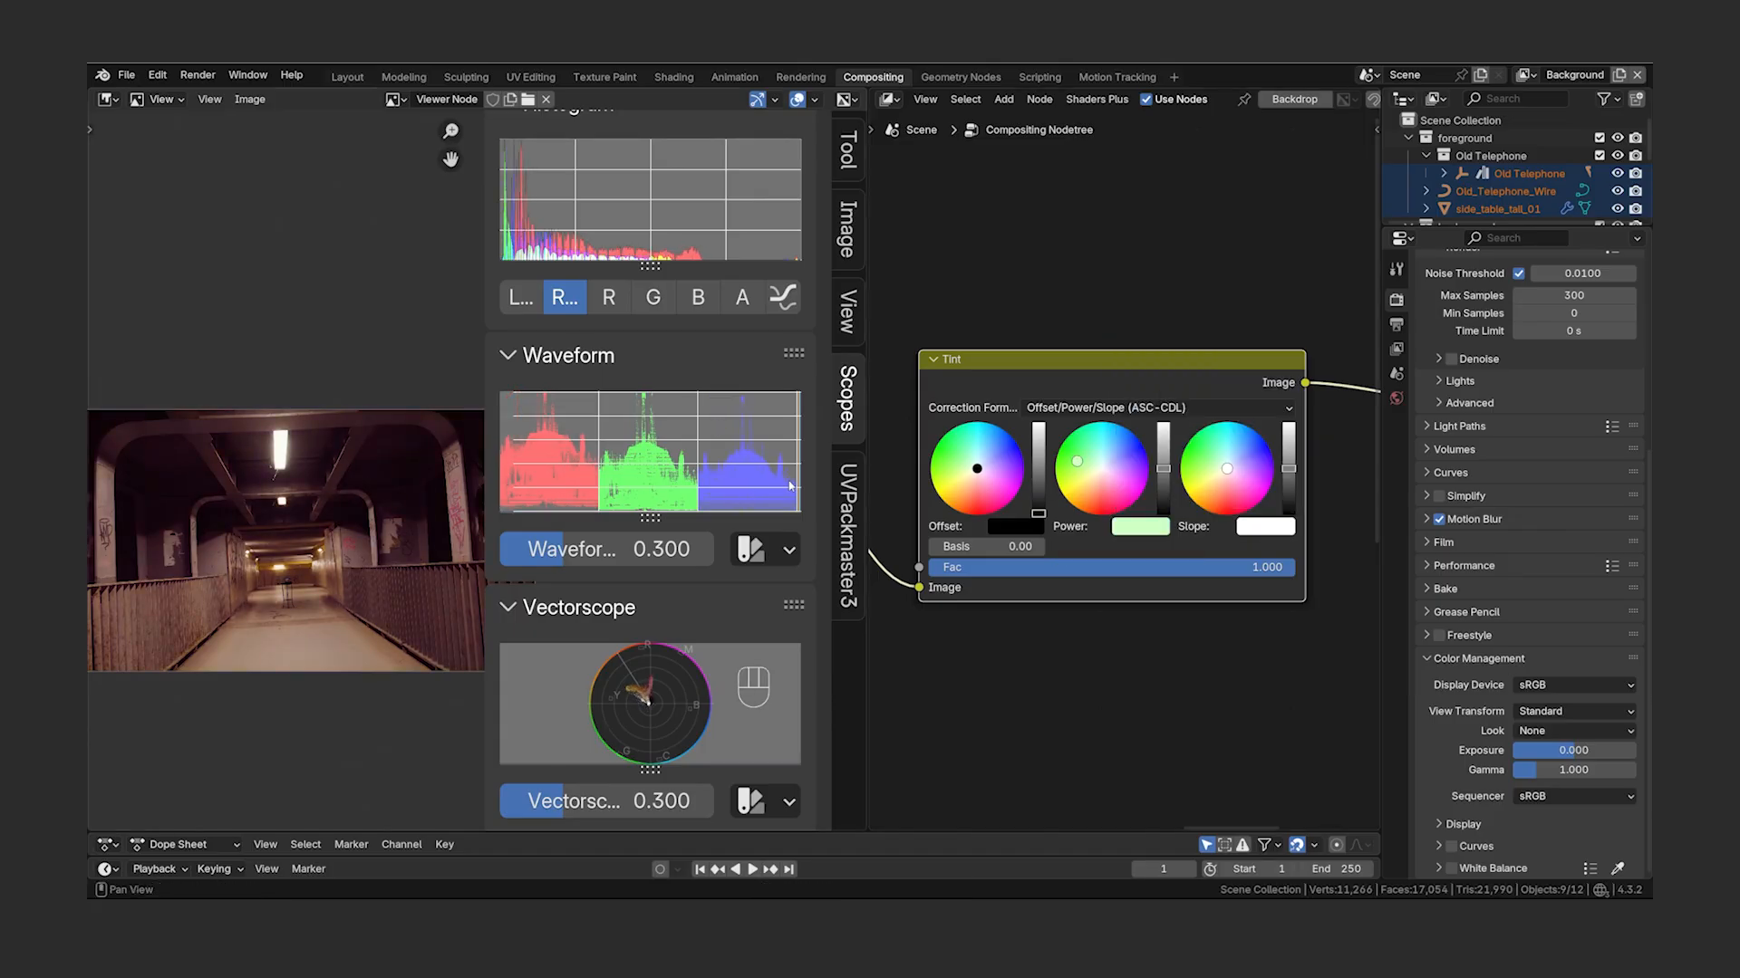
left_click(1069, 460)
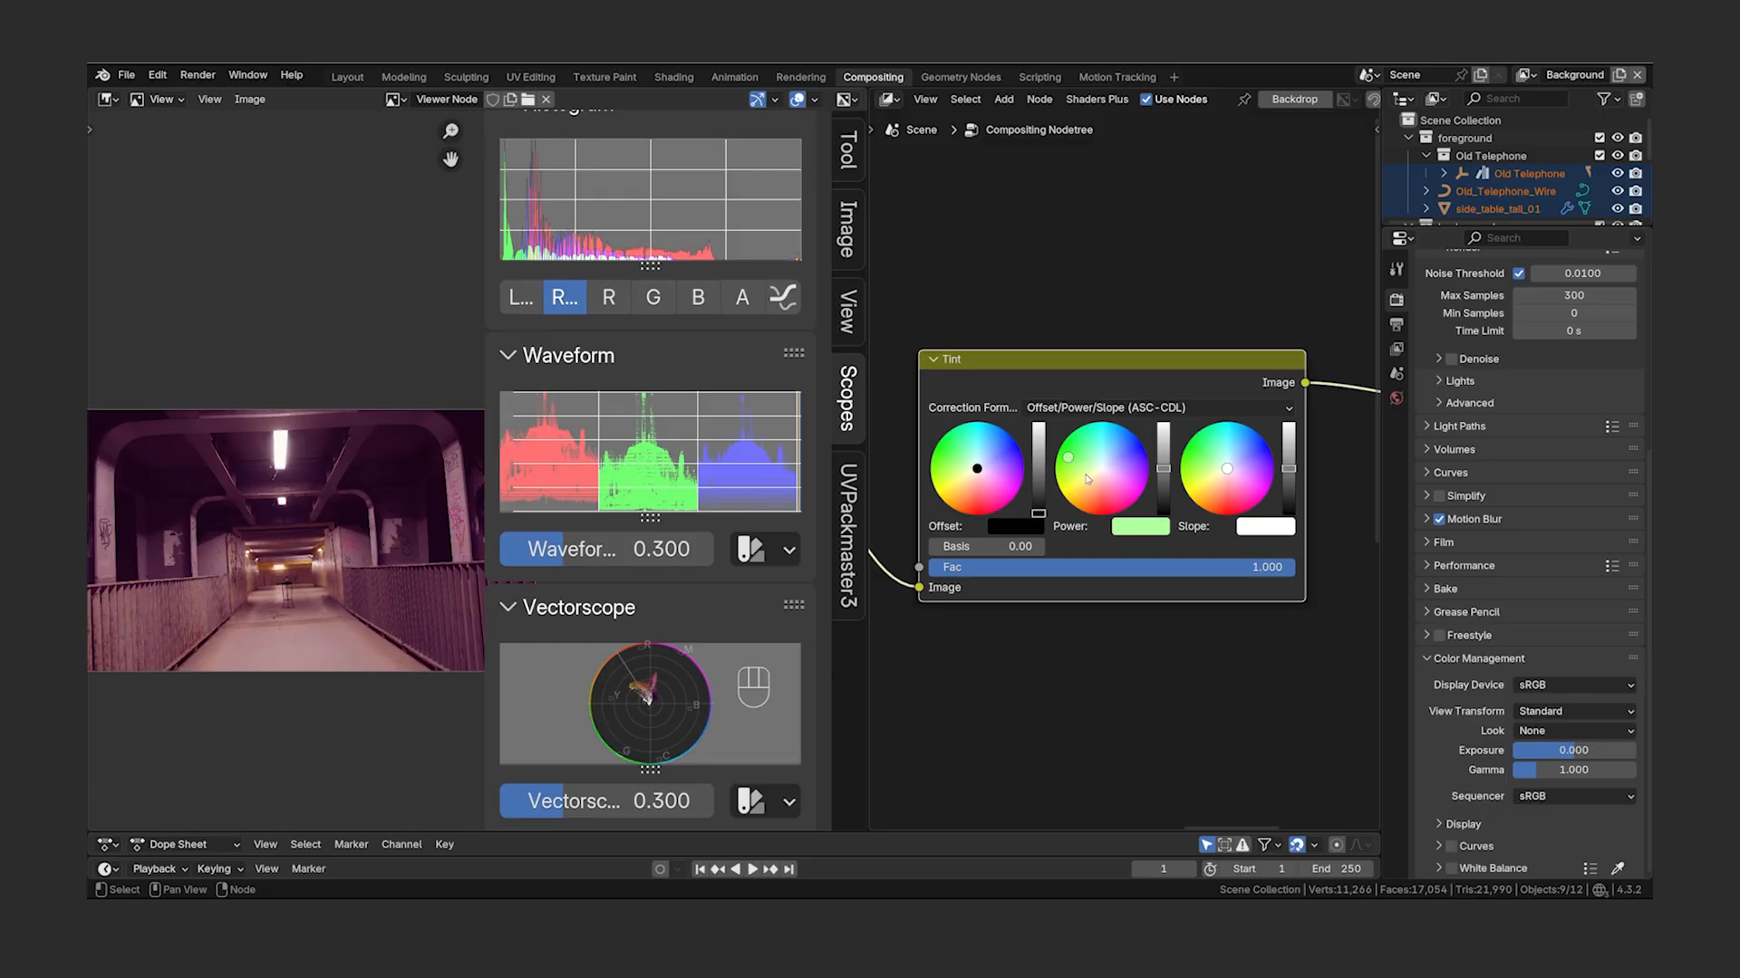
- Compare warm, blue and green tints on the Tint node's Power color, and reset it to neutral
left_click(1088, 482)
left_click(1100, 499)
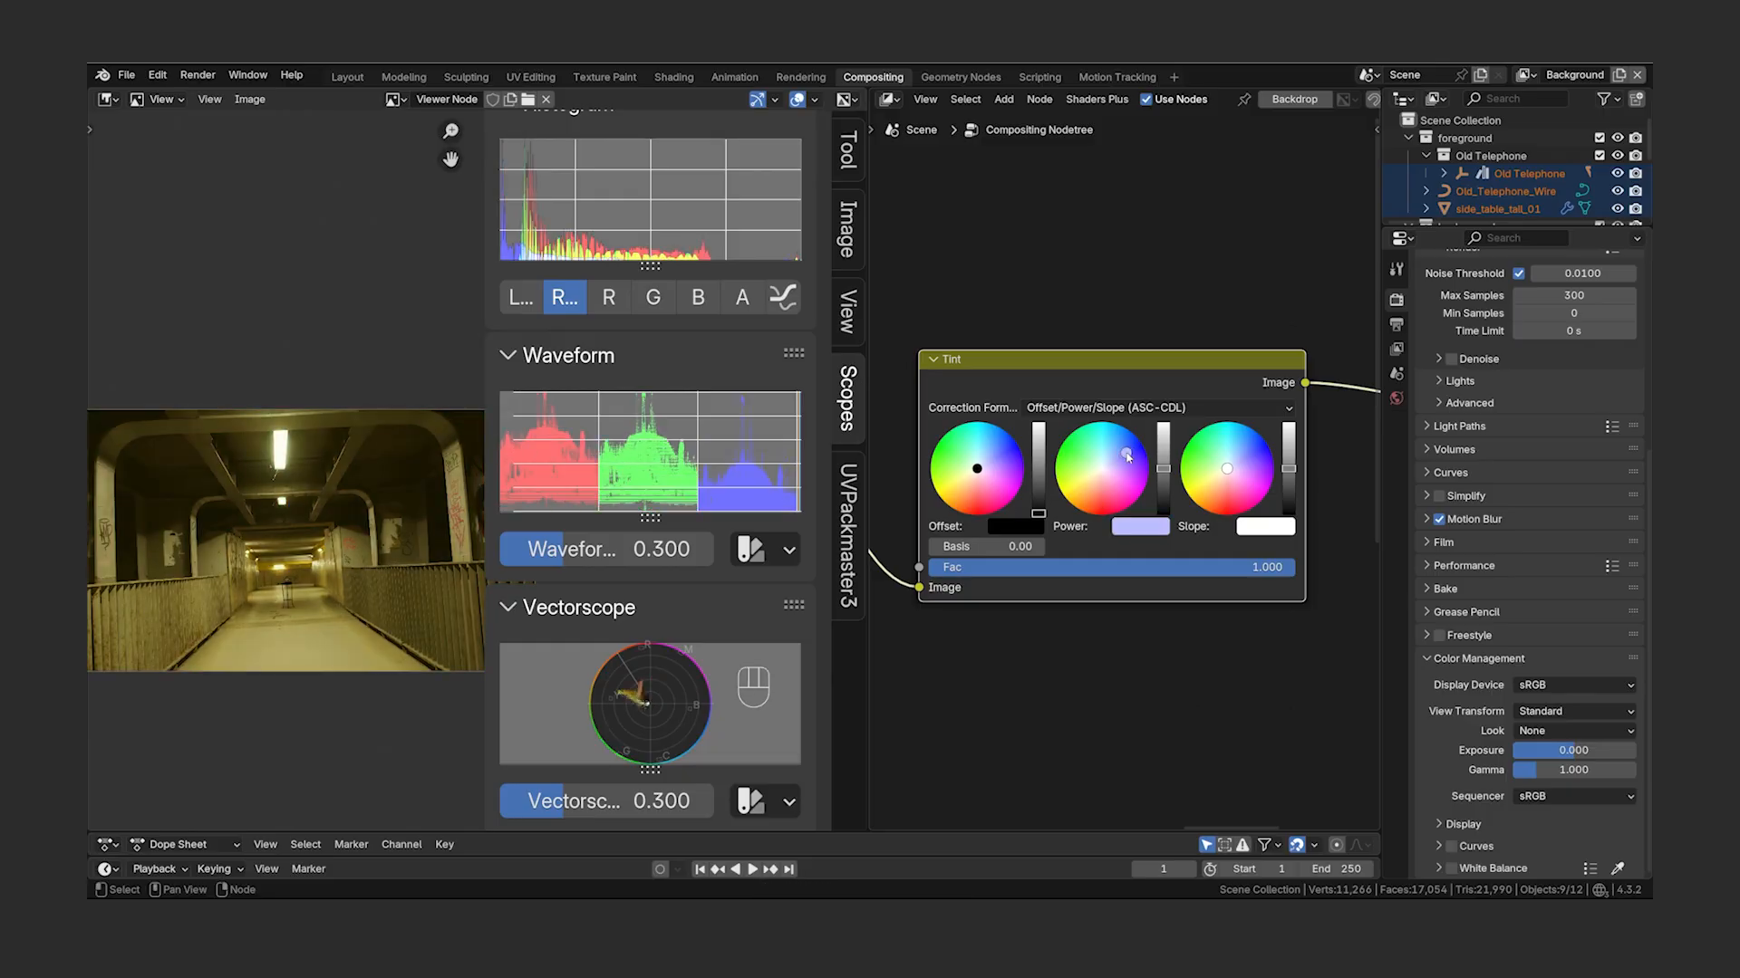
left_click_drag(1096, 458, 1078, 455)
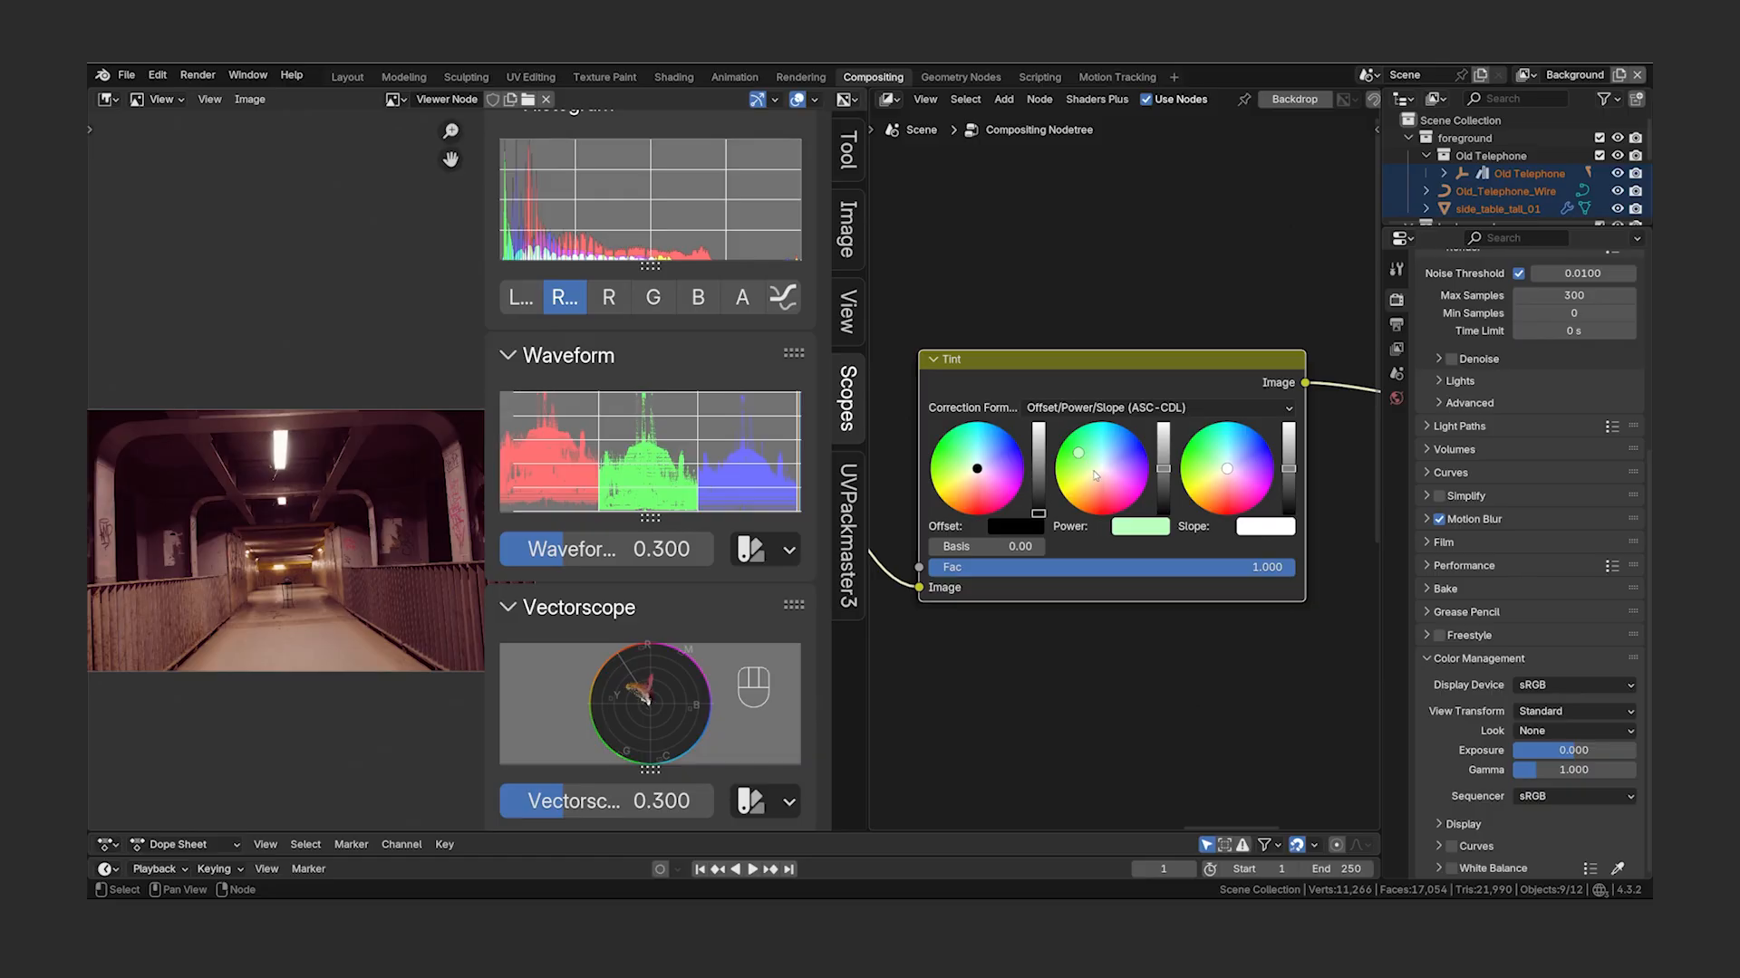
key("BackSpace")
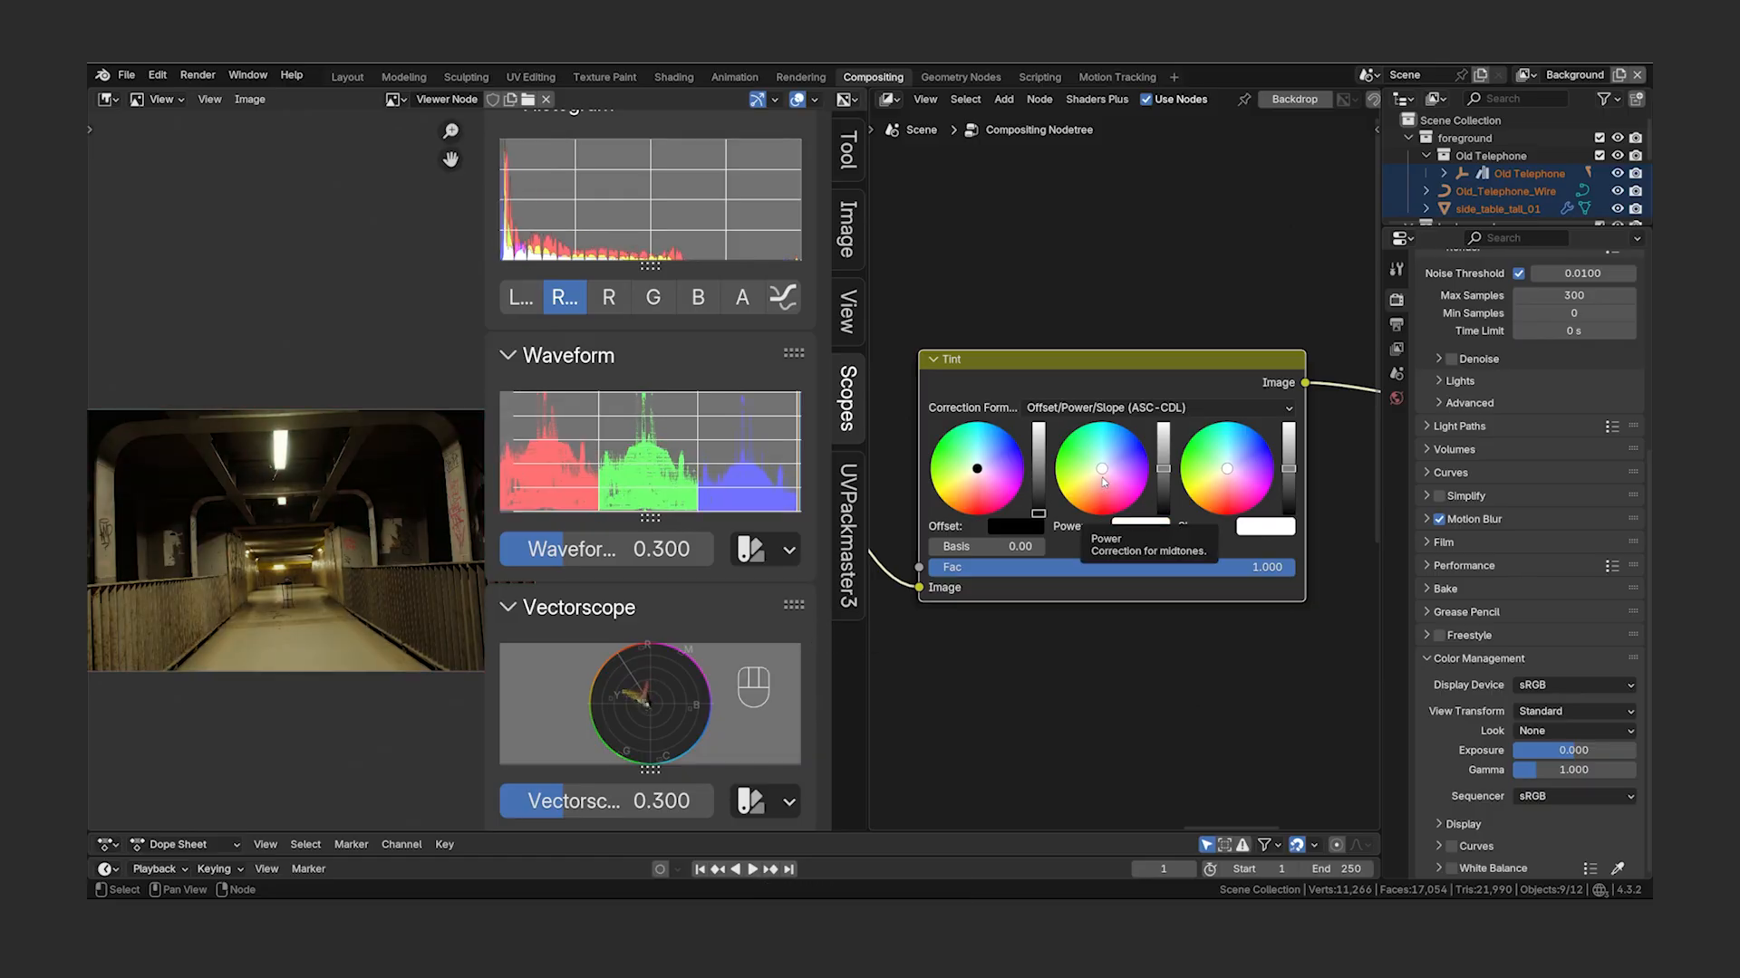
- Try pale red, blue and green for the Tint node's Slope color, and reset it to neutral
left_click(1227, 497)
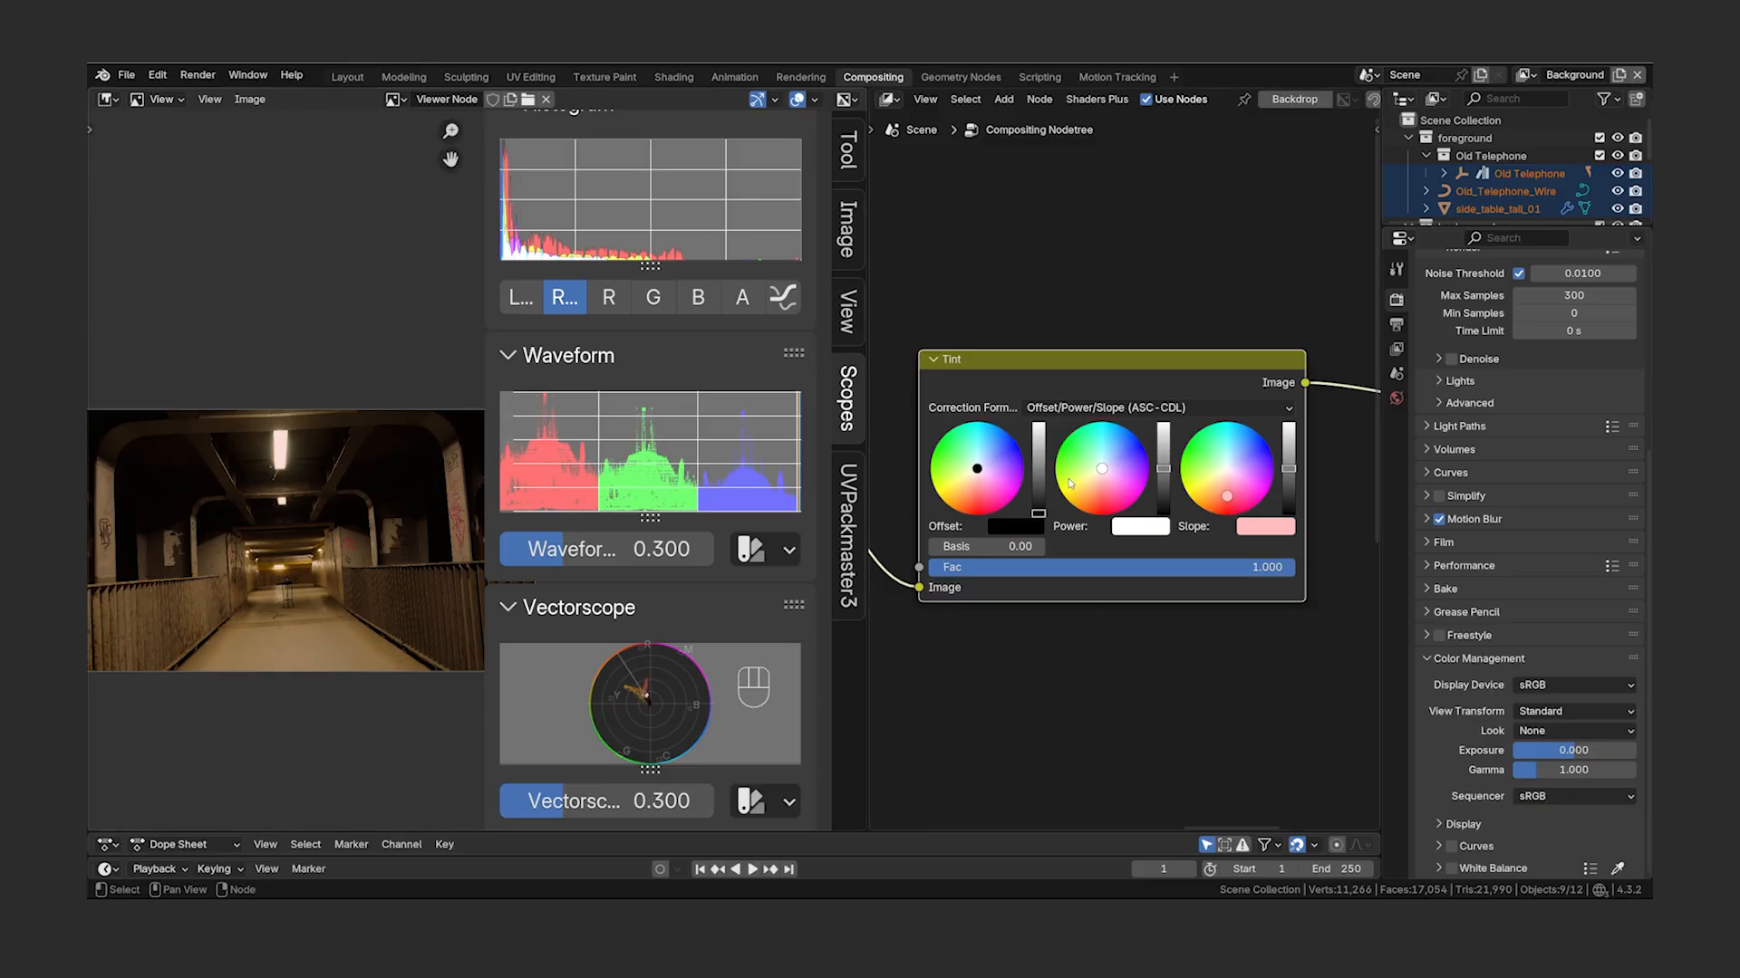
left_click(1255, 447)
left_click(1202, 452)
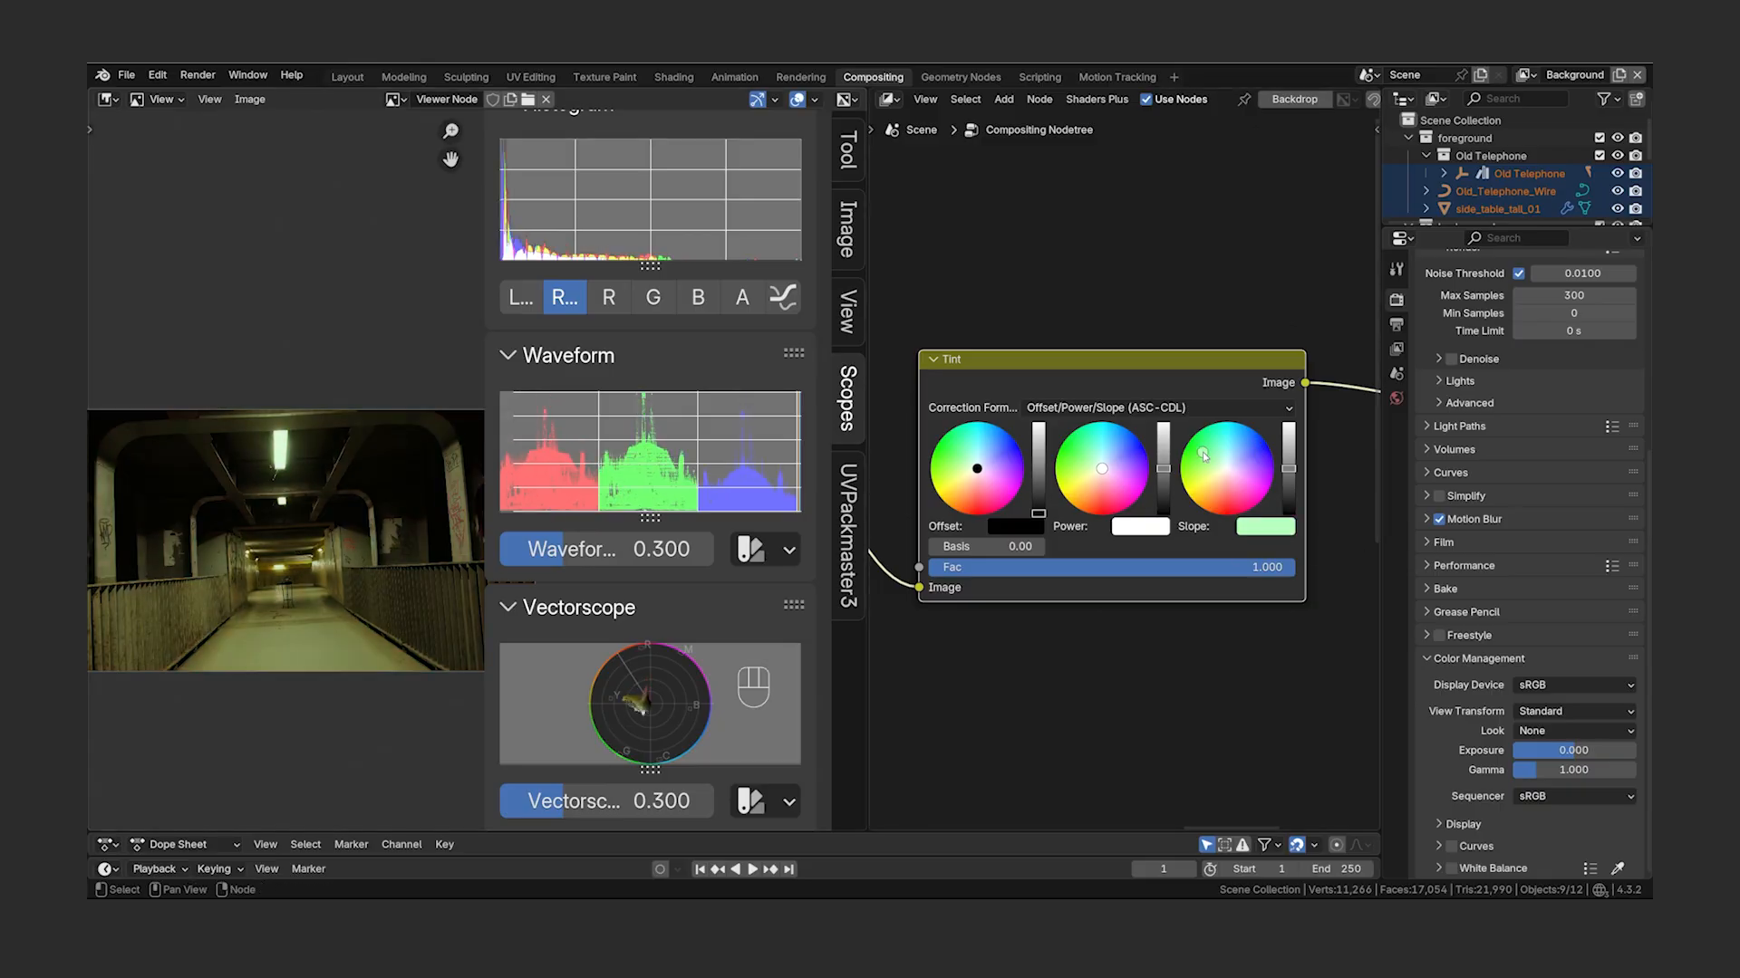
left_click(1228, 501)
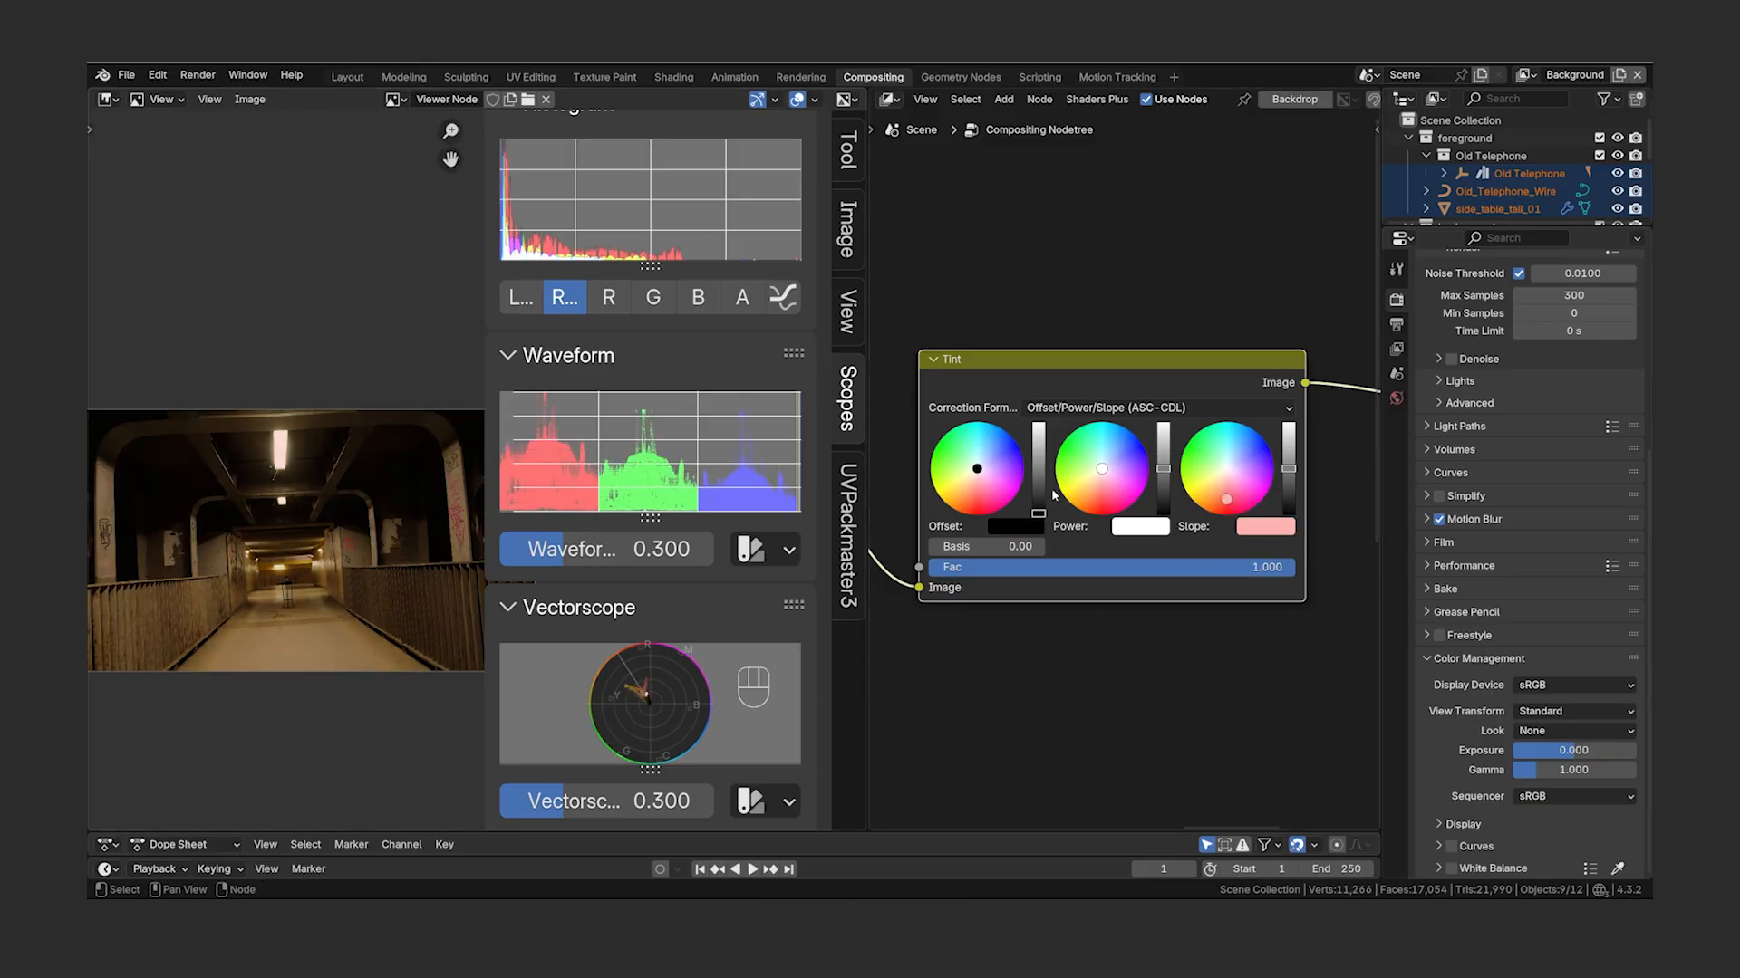
left_click(1253, 448)
left_click(1201, 450)
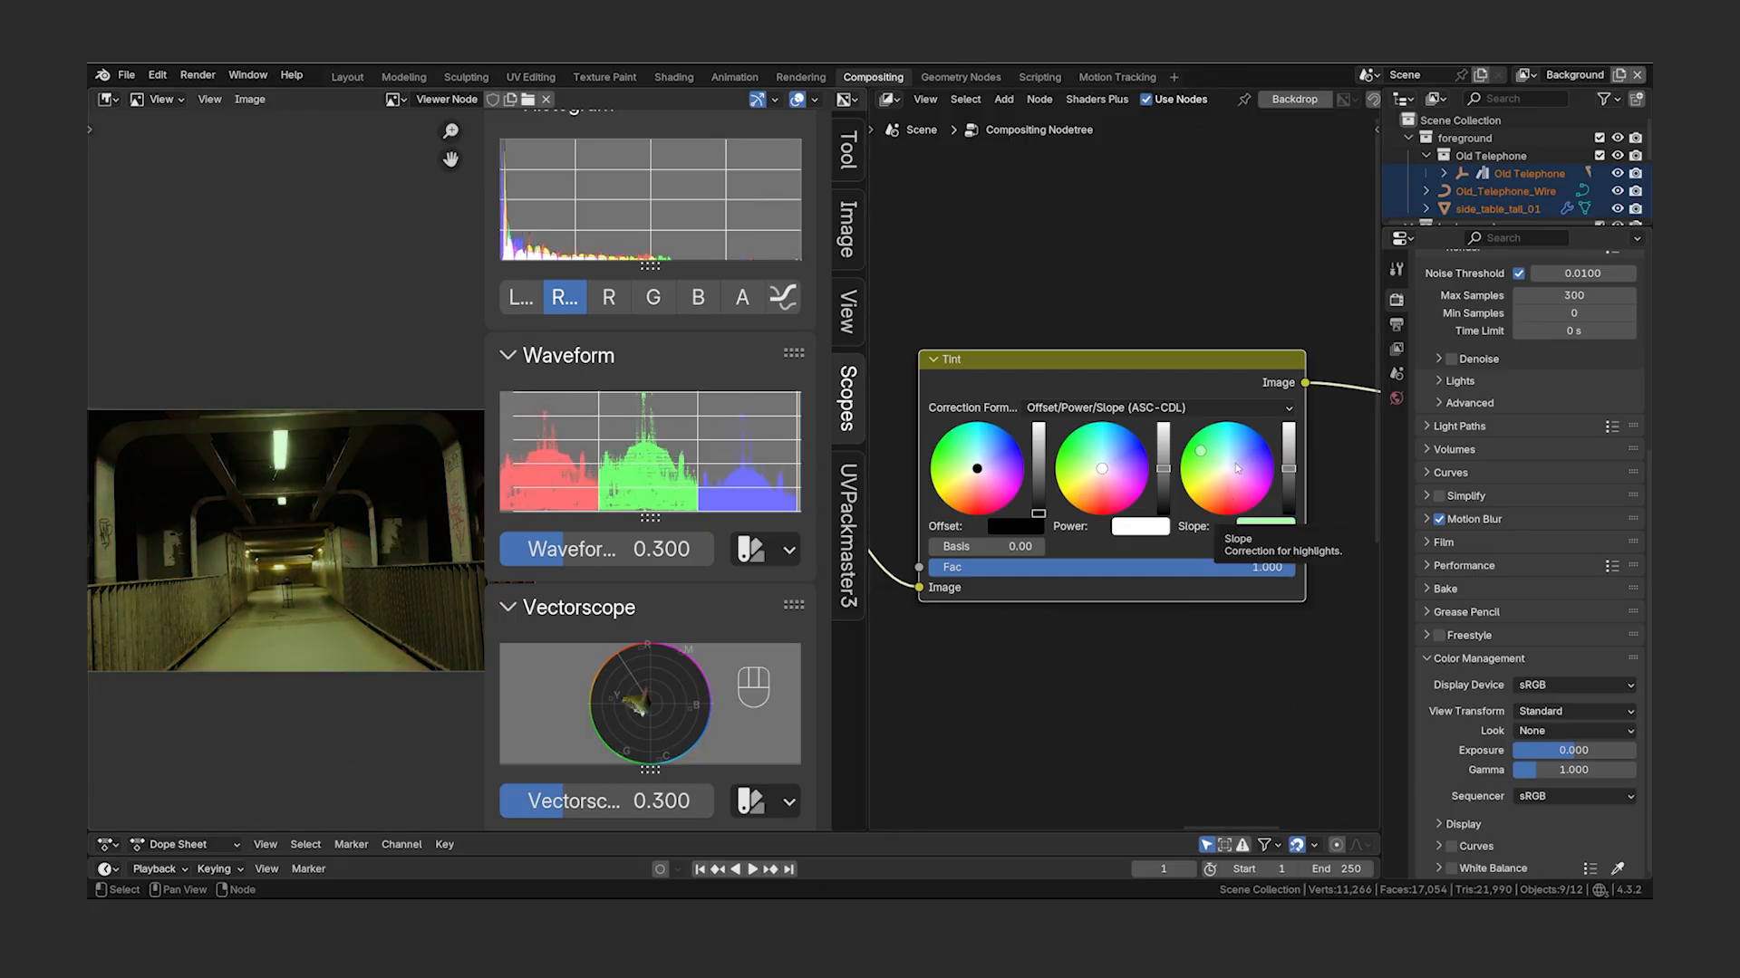
key("BackSpace")
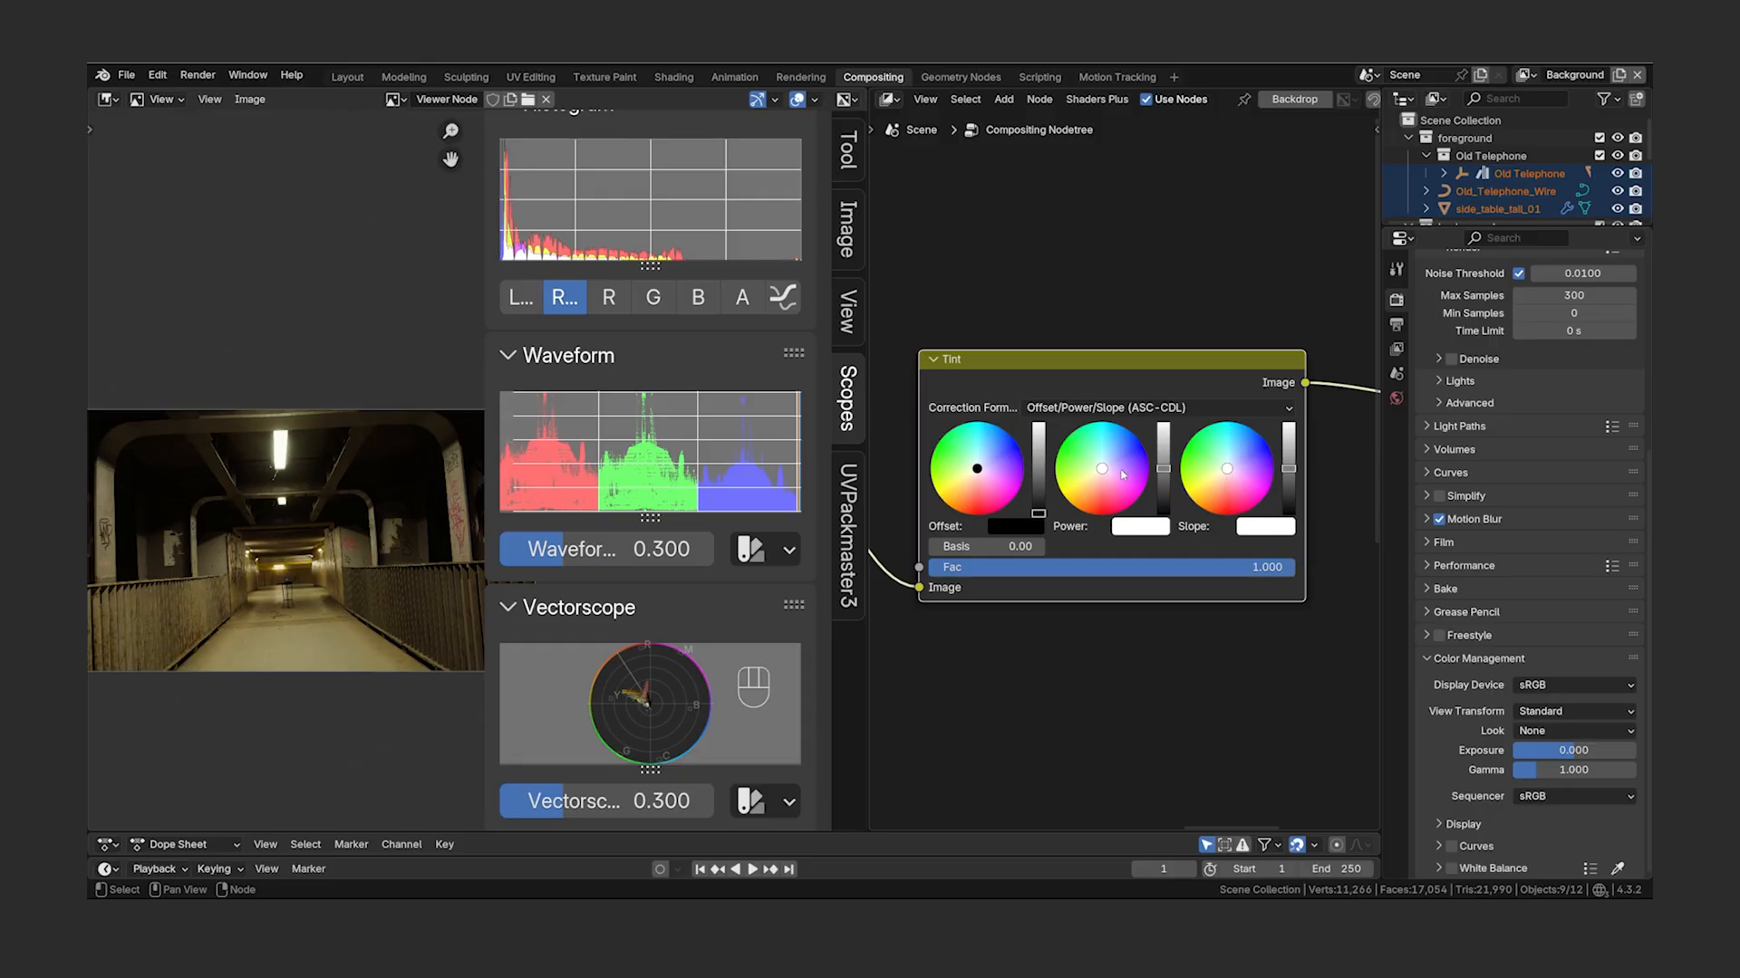
- Try pale blue and pale orange Power colors with a pale blue Slope in the Tint node, and reset both to neutral
left_click_drag(1107, 472, 1116, 458)
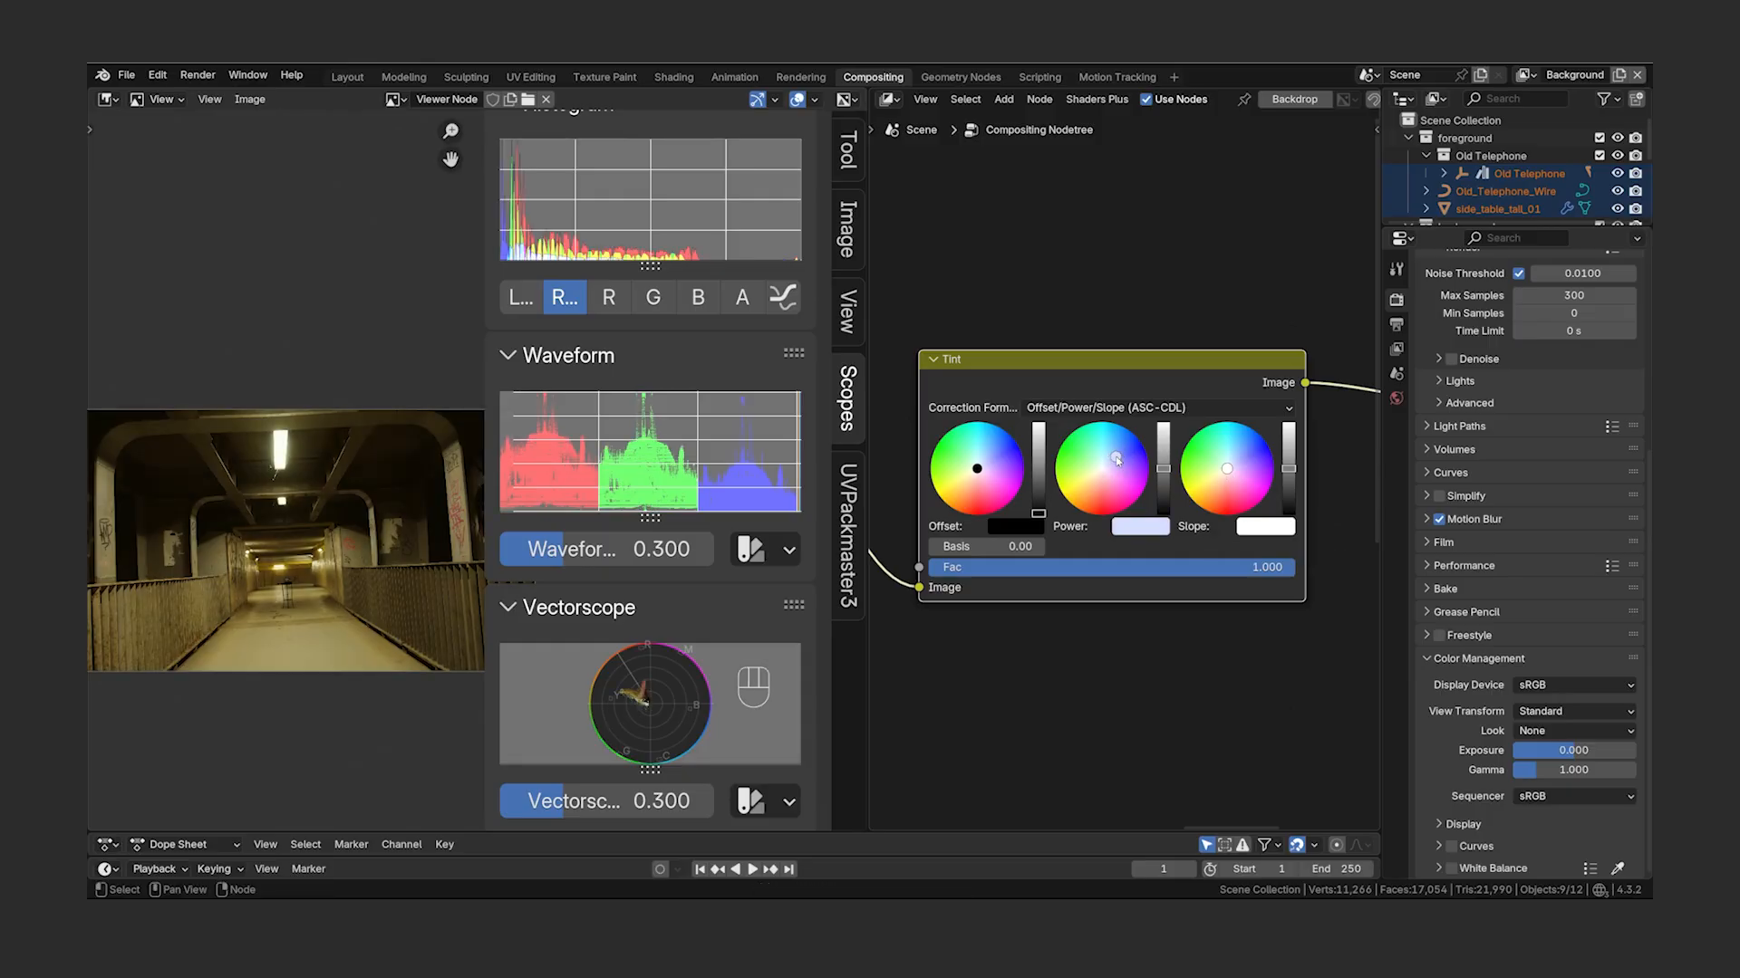
mouse_move(1117, 460)
left_mouse_down()
mouse_move(1092, 486)
mouse_move(1218, 476)
mouse_move(1206, 491)
mouse_move(1249, 450)
left_mouse_up()
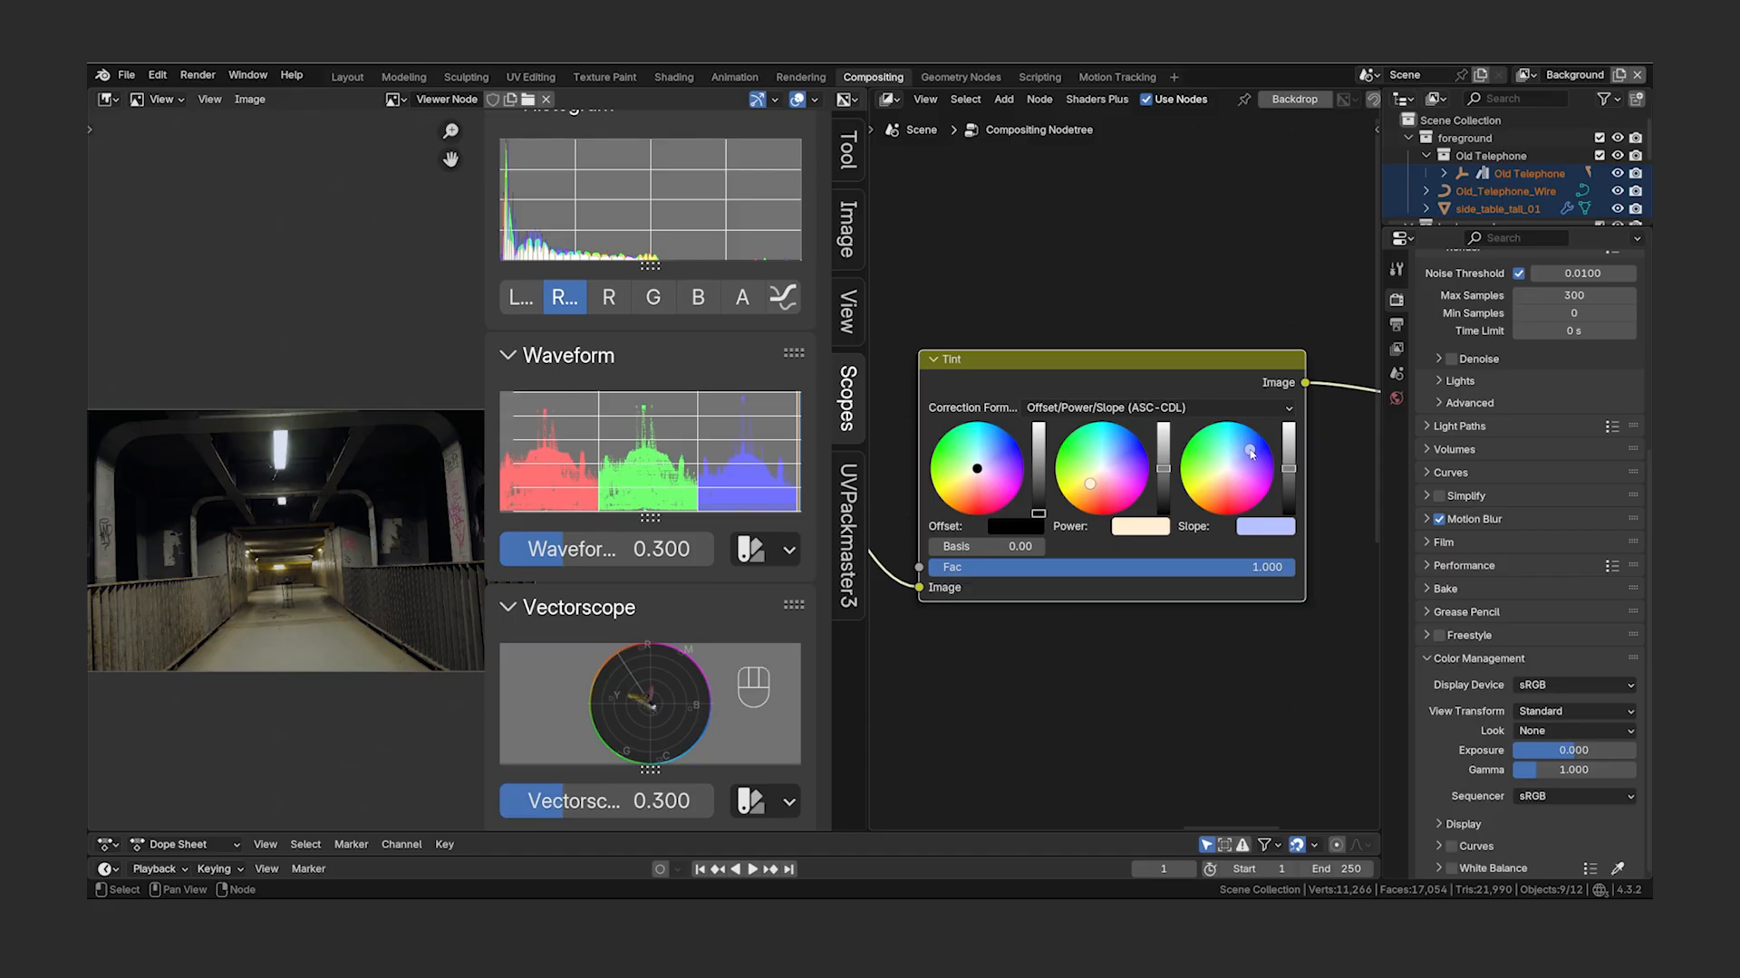
mouse_move(1249, 451)
left_mouse_down()
mouse_move(1219, 436)
mouse_move(1256, 491)
left_mouse_up()
key("BackSpace")
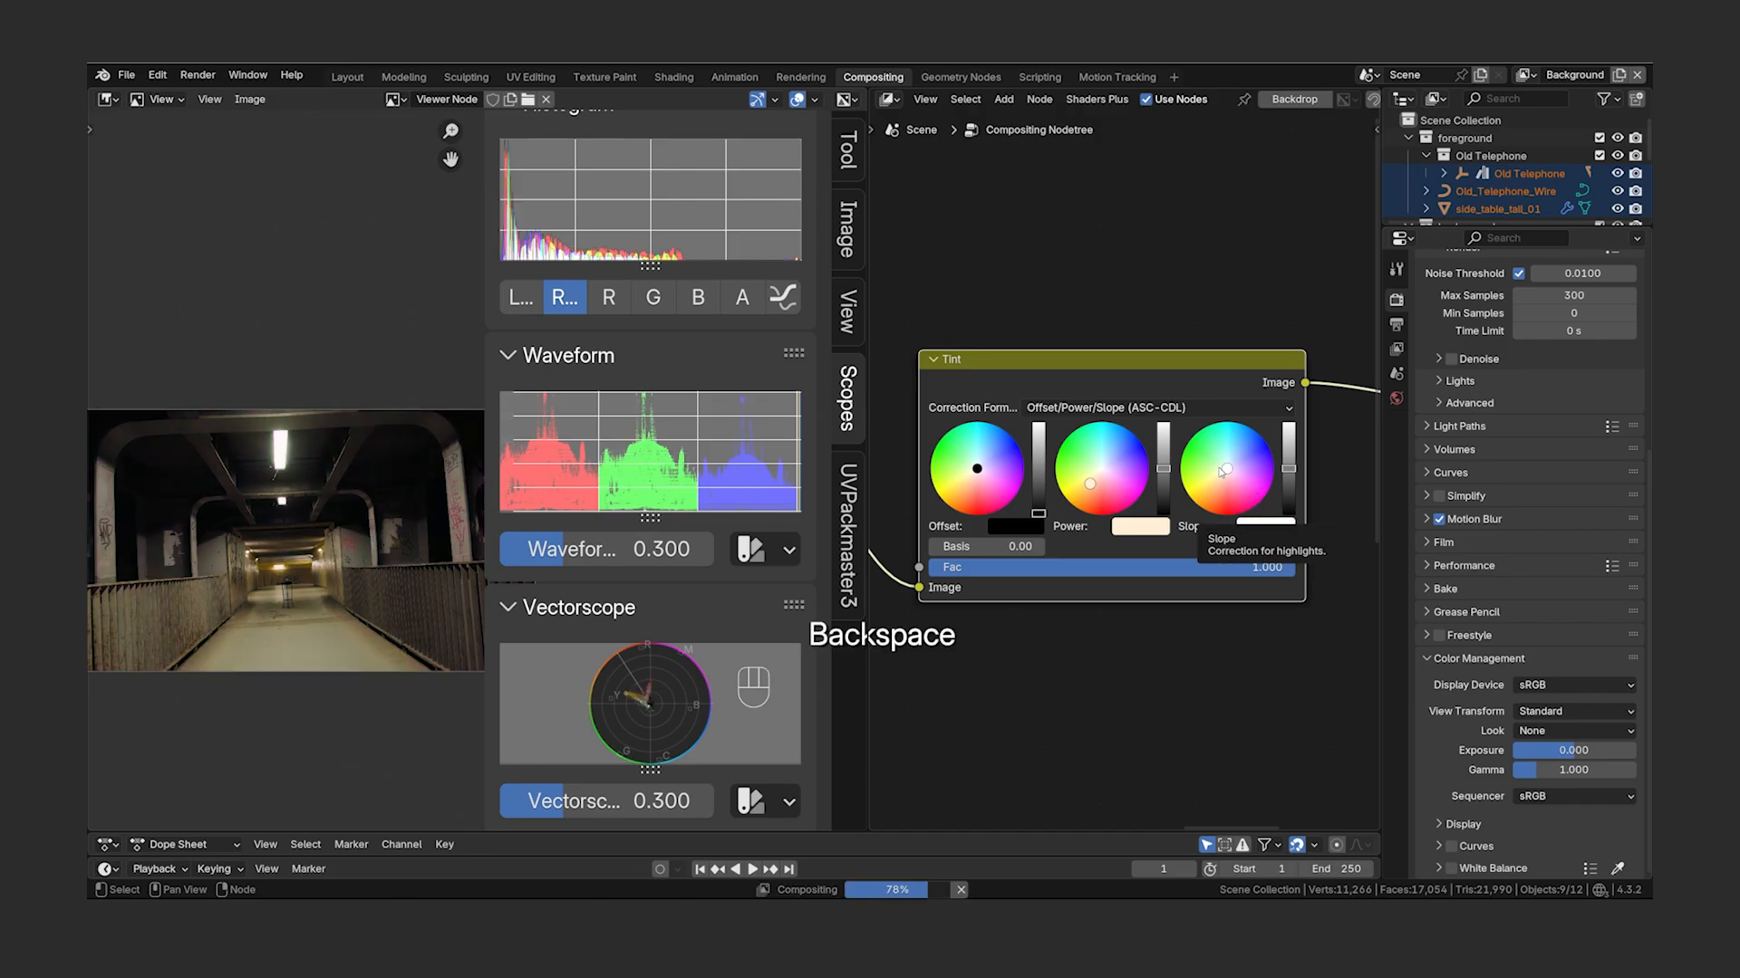
key("BackSpace")
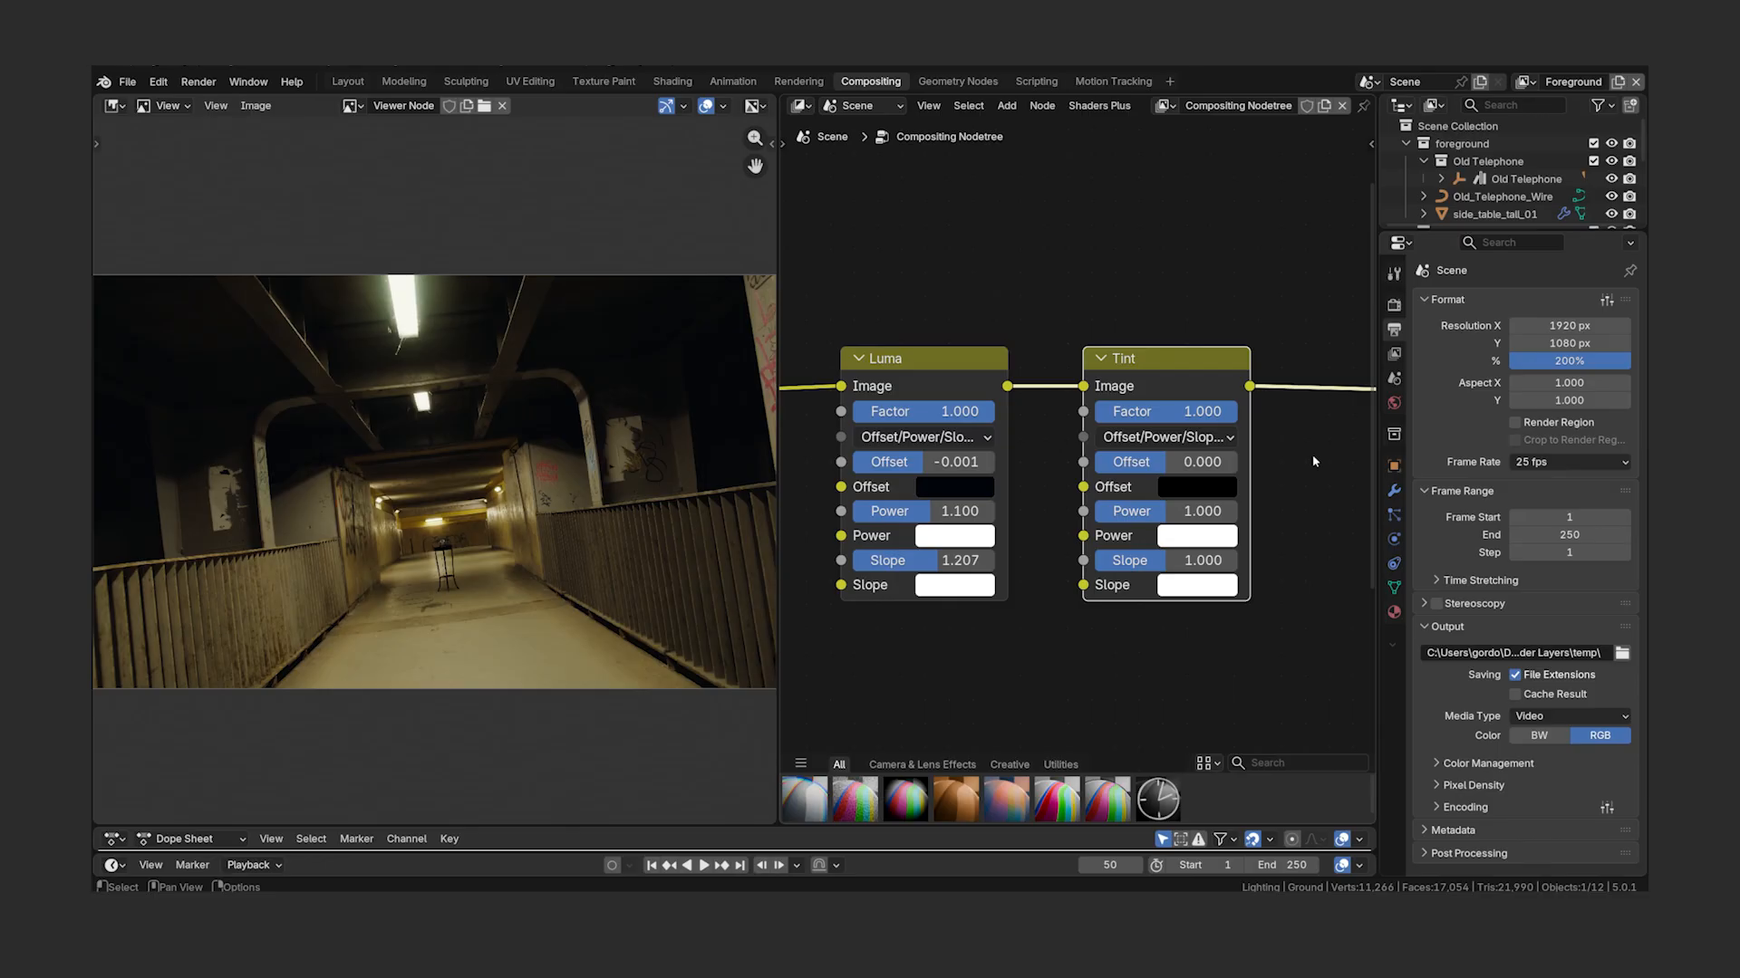
- Set the Tint node's Power to pale orange #FFFCF1FF and its Slope to very pale blue, and compare with the node muted
left_click(1209, 537)
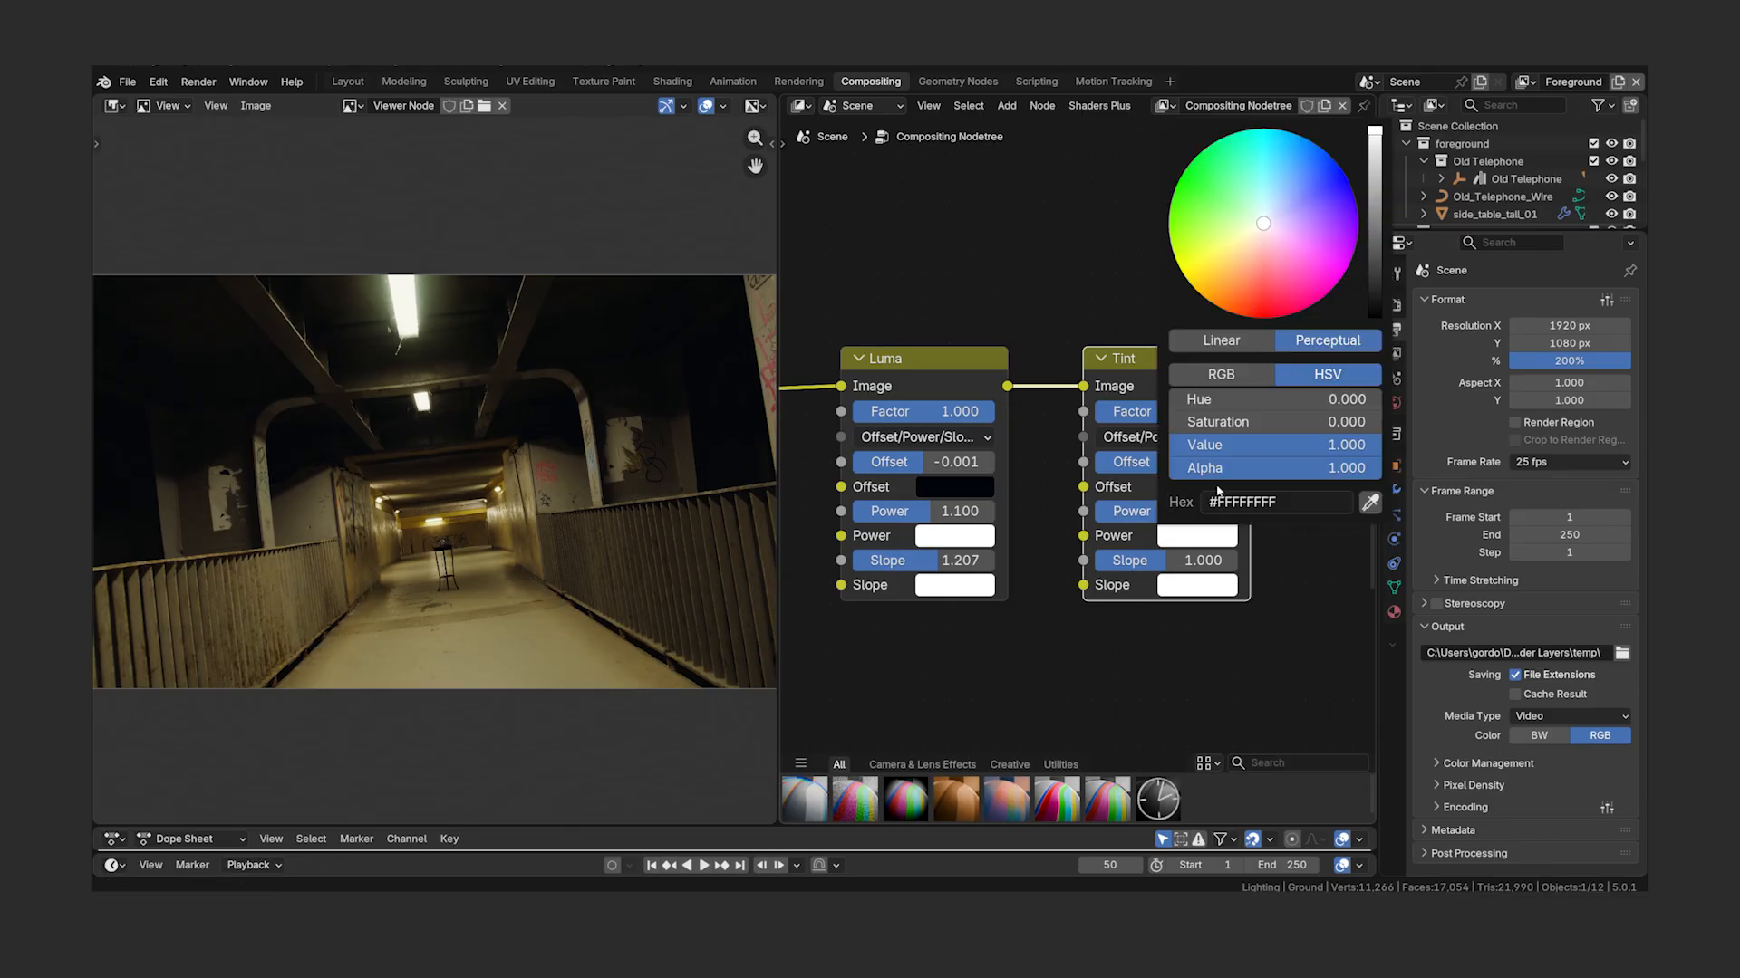
left_click(1233, 248)
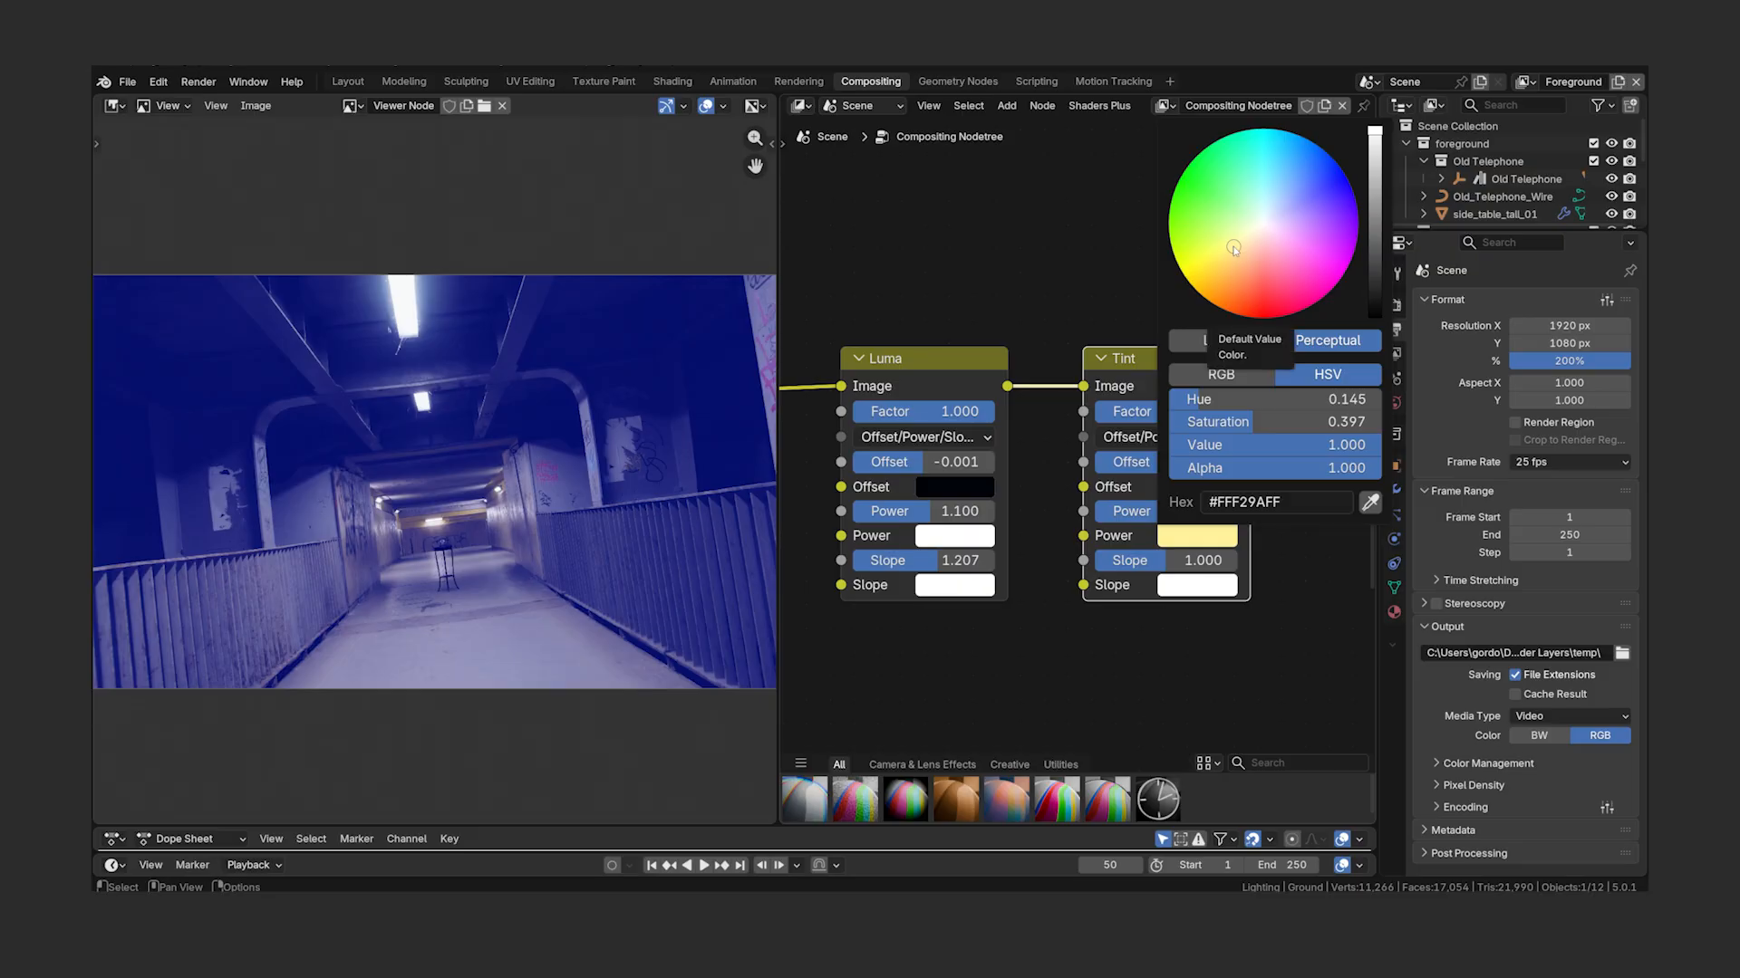
left_click(1259, 228)
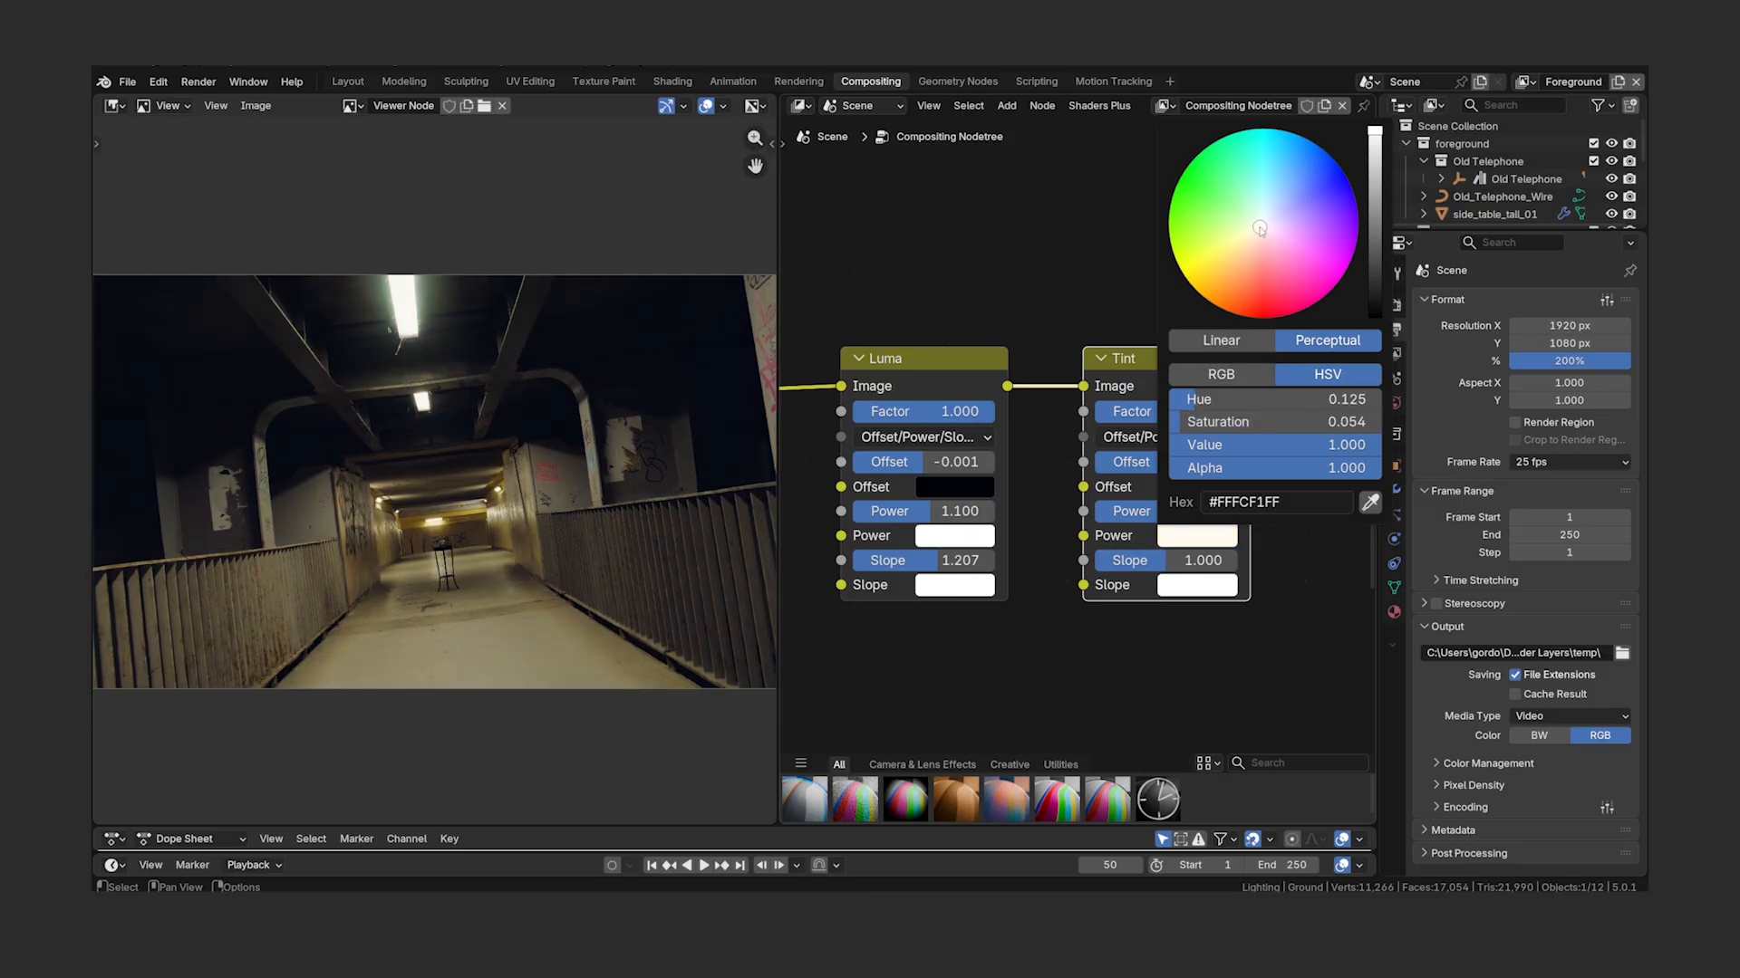
left_click(1198, 584)
left_click(1298, 239)
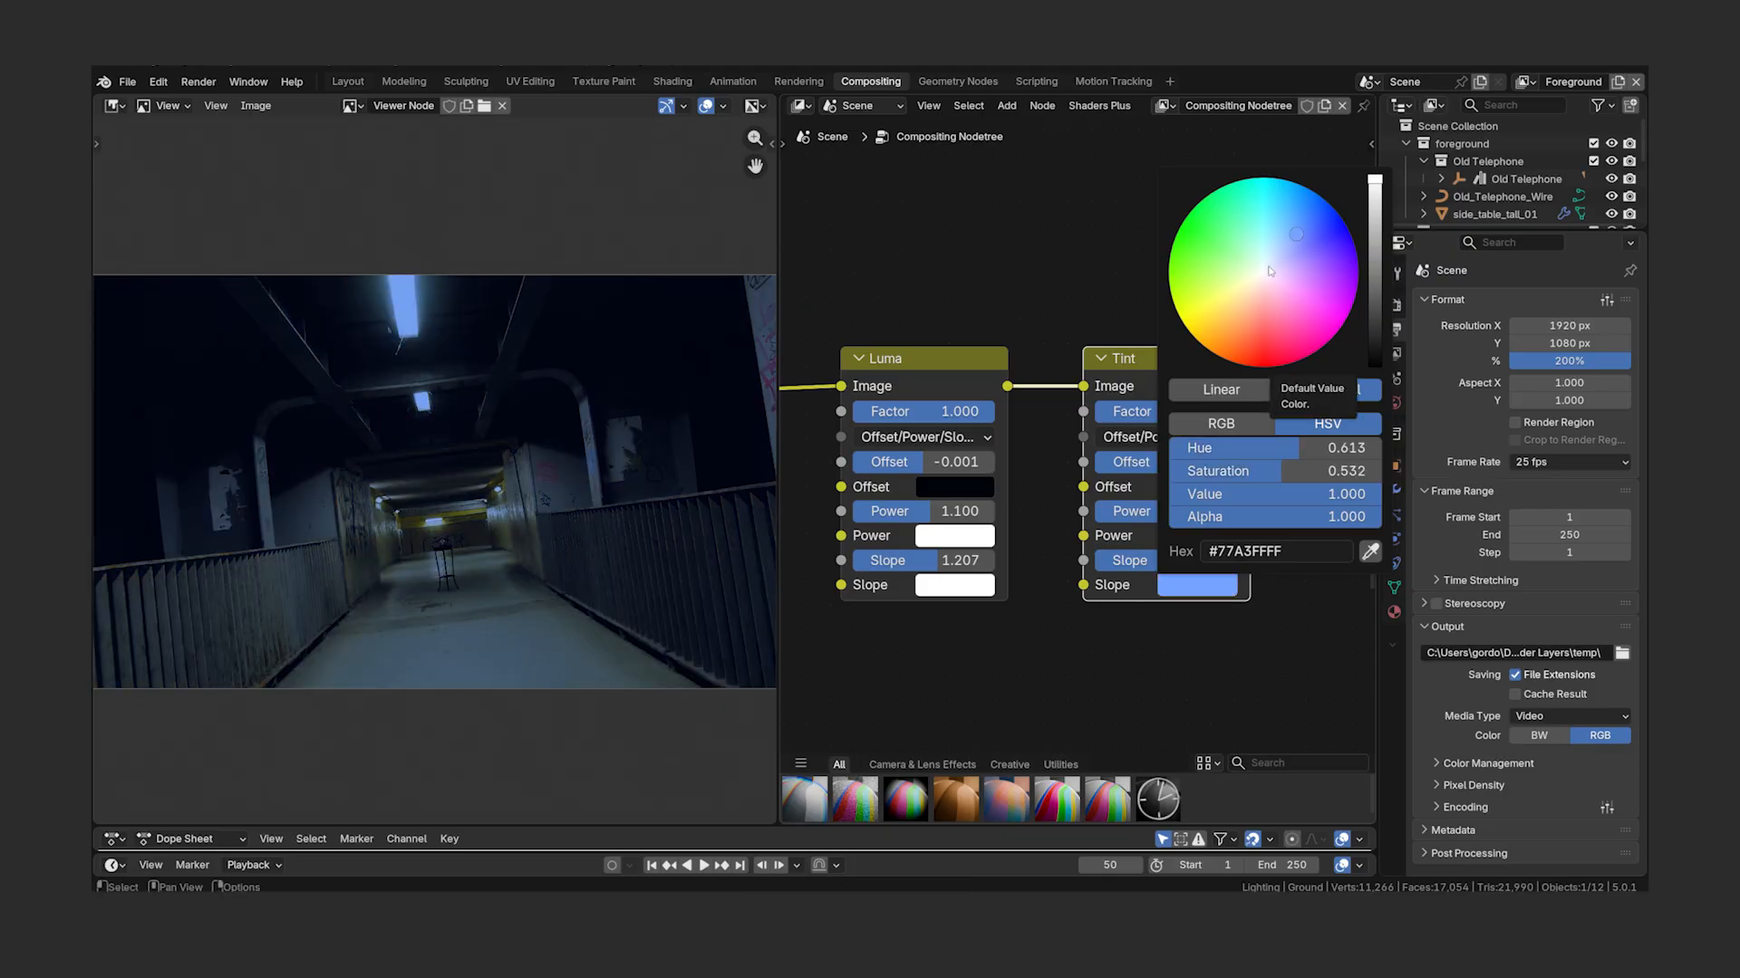
left_click(1268, 269)
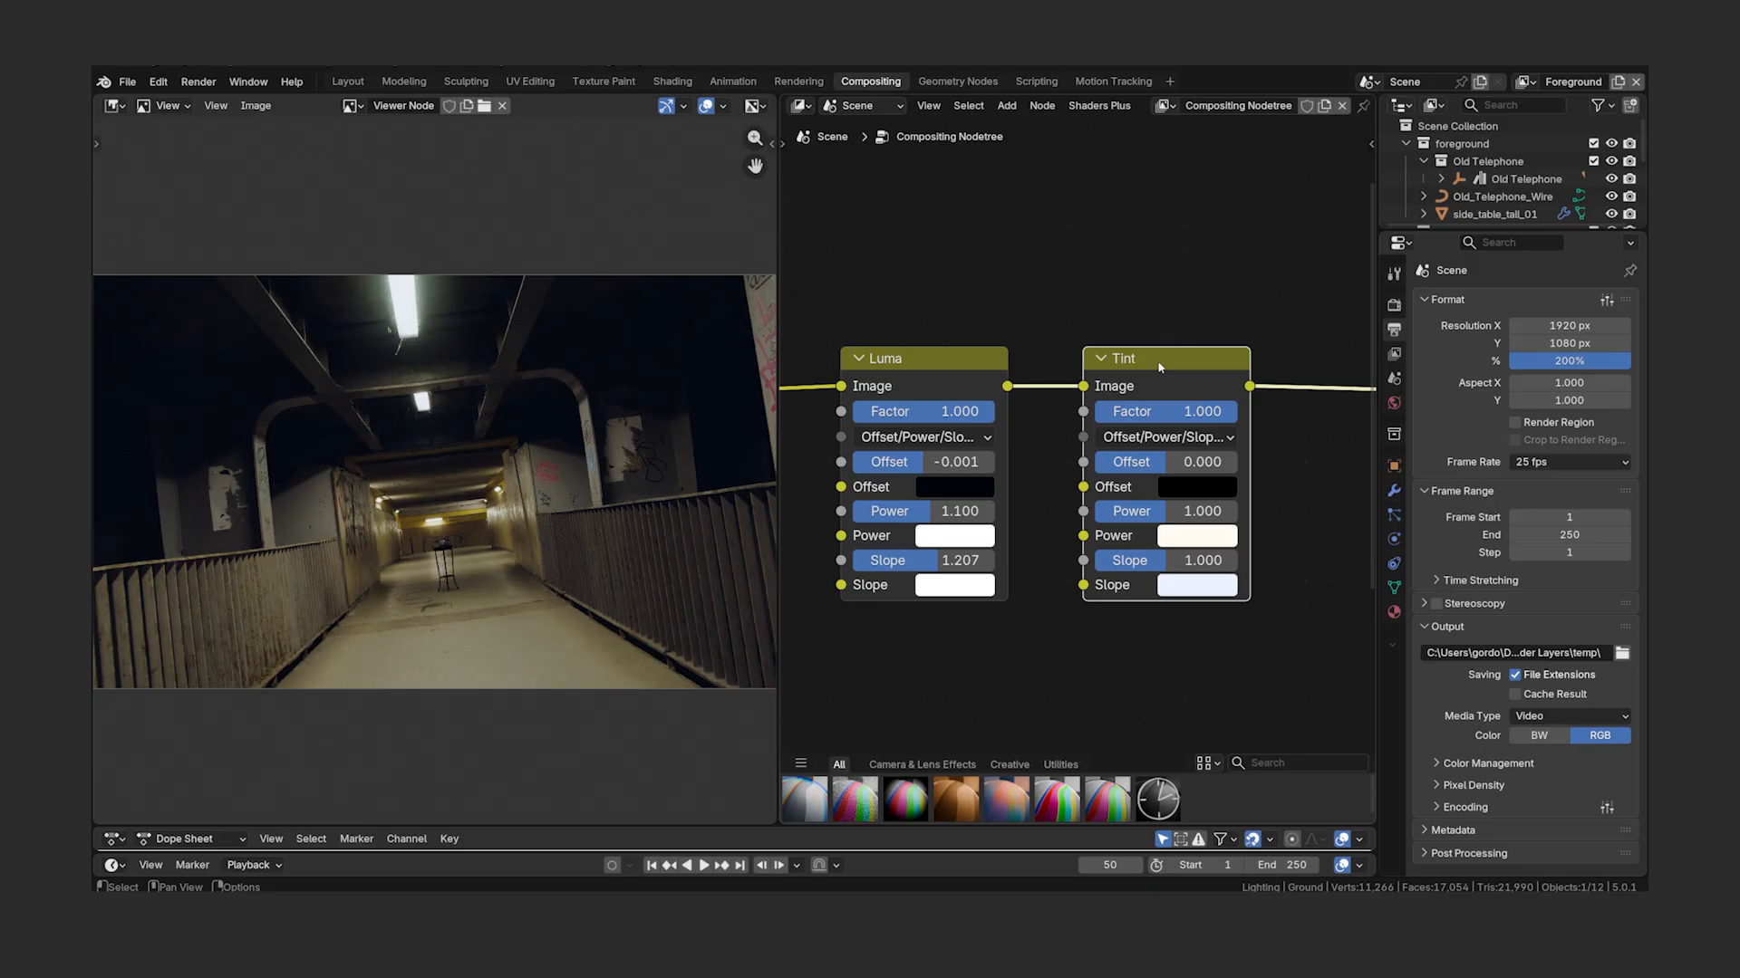
key("m")
key("m")
- Compare the Linear and Perceptual color modes using a saturated yellow for the Tint node's Power, and undo the change
left_click(1198, 535)
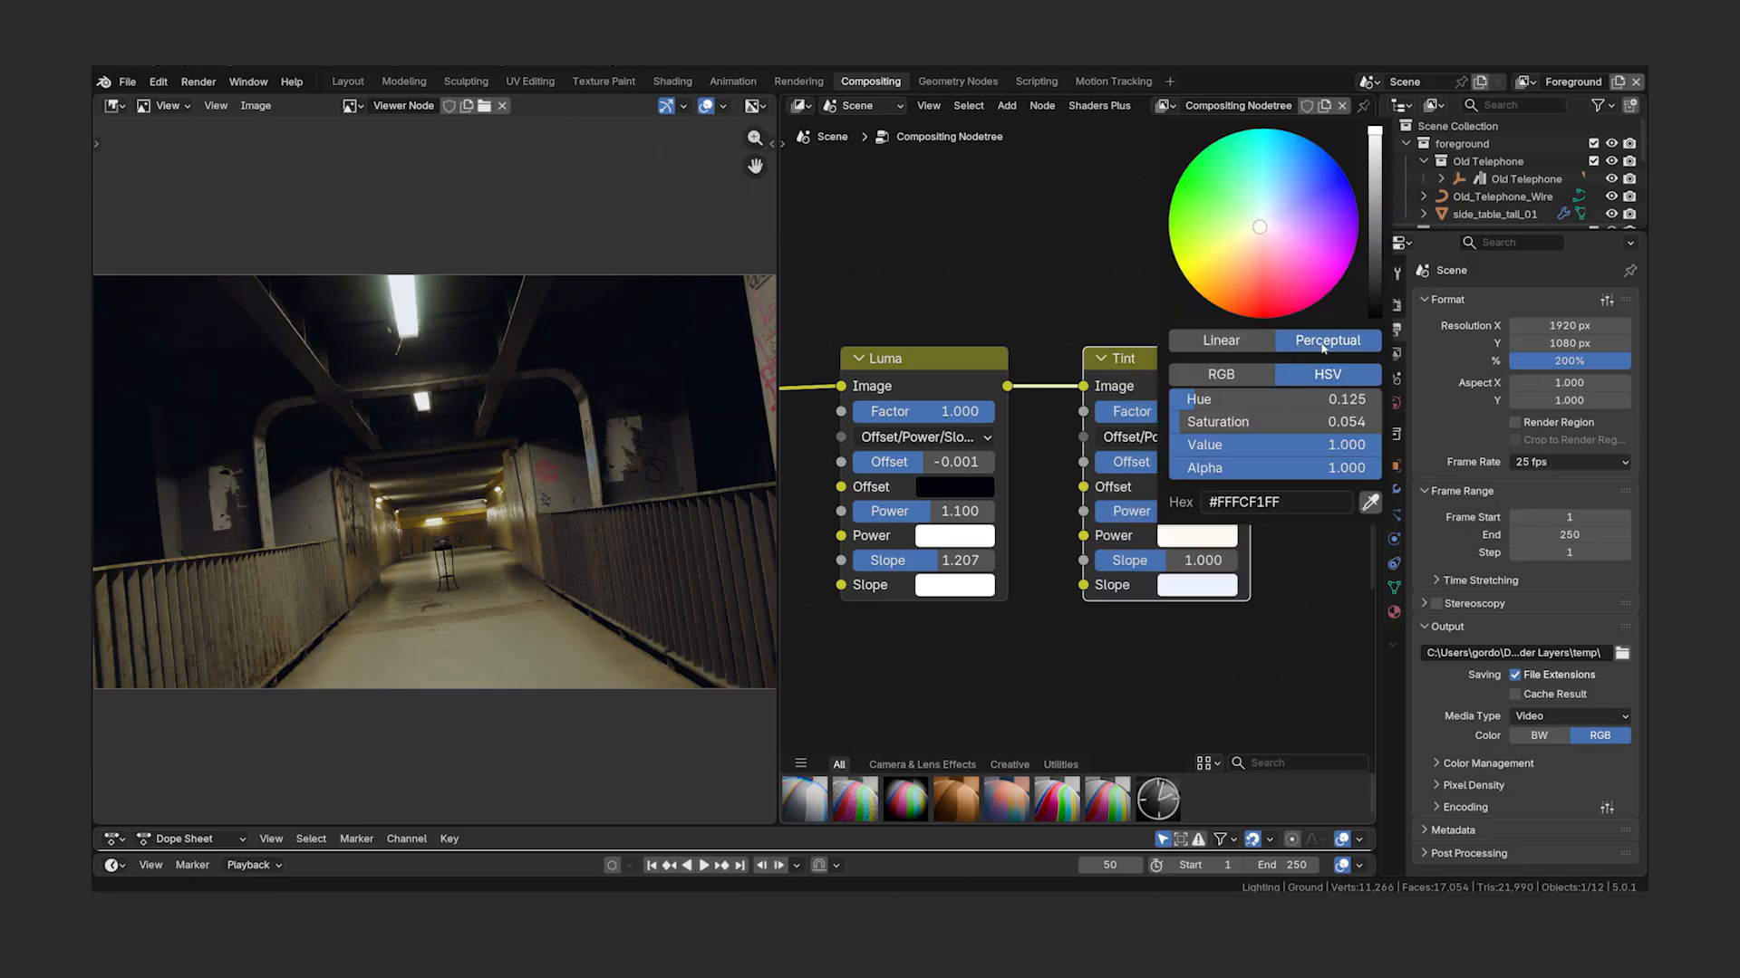
left_click_drag(1265, 231, 1185, 278)
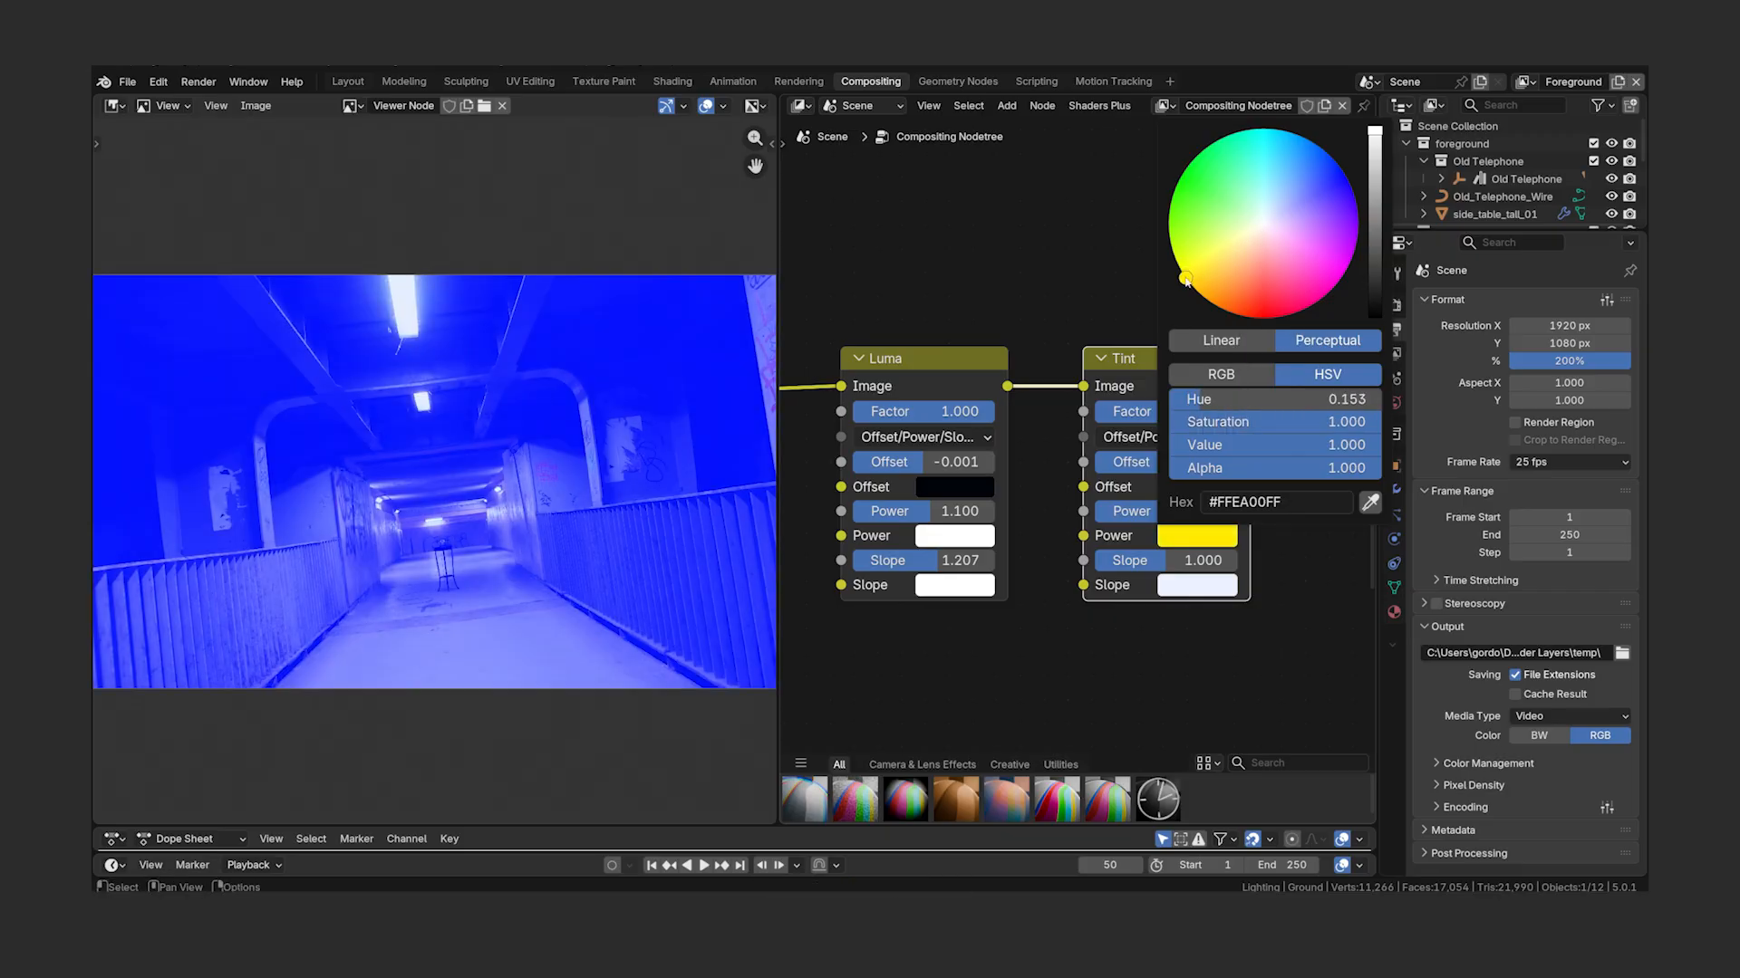
left_click(1237, 341)
left_click_drag(1263, 223, 1187, 277)
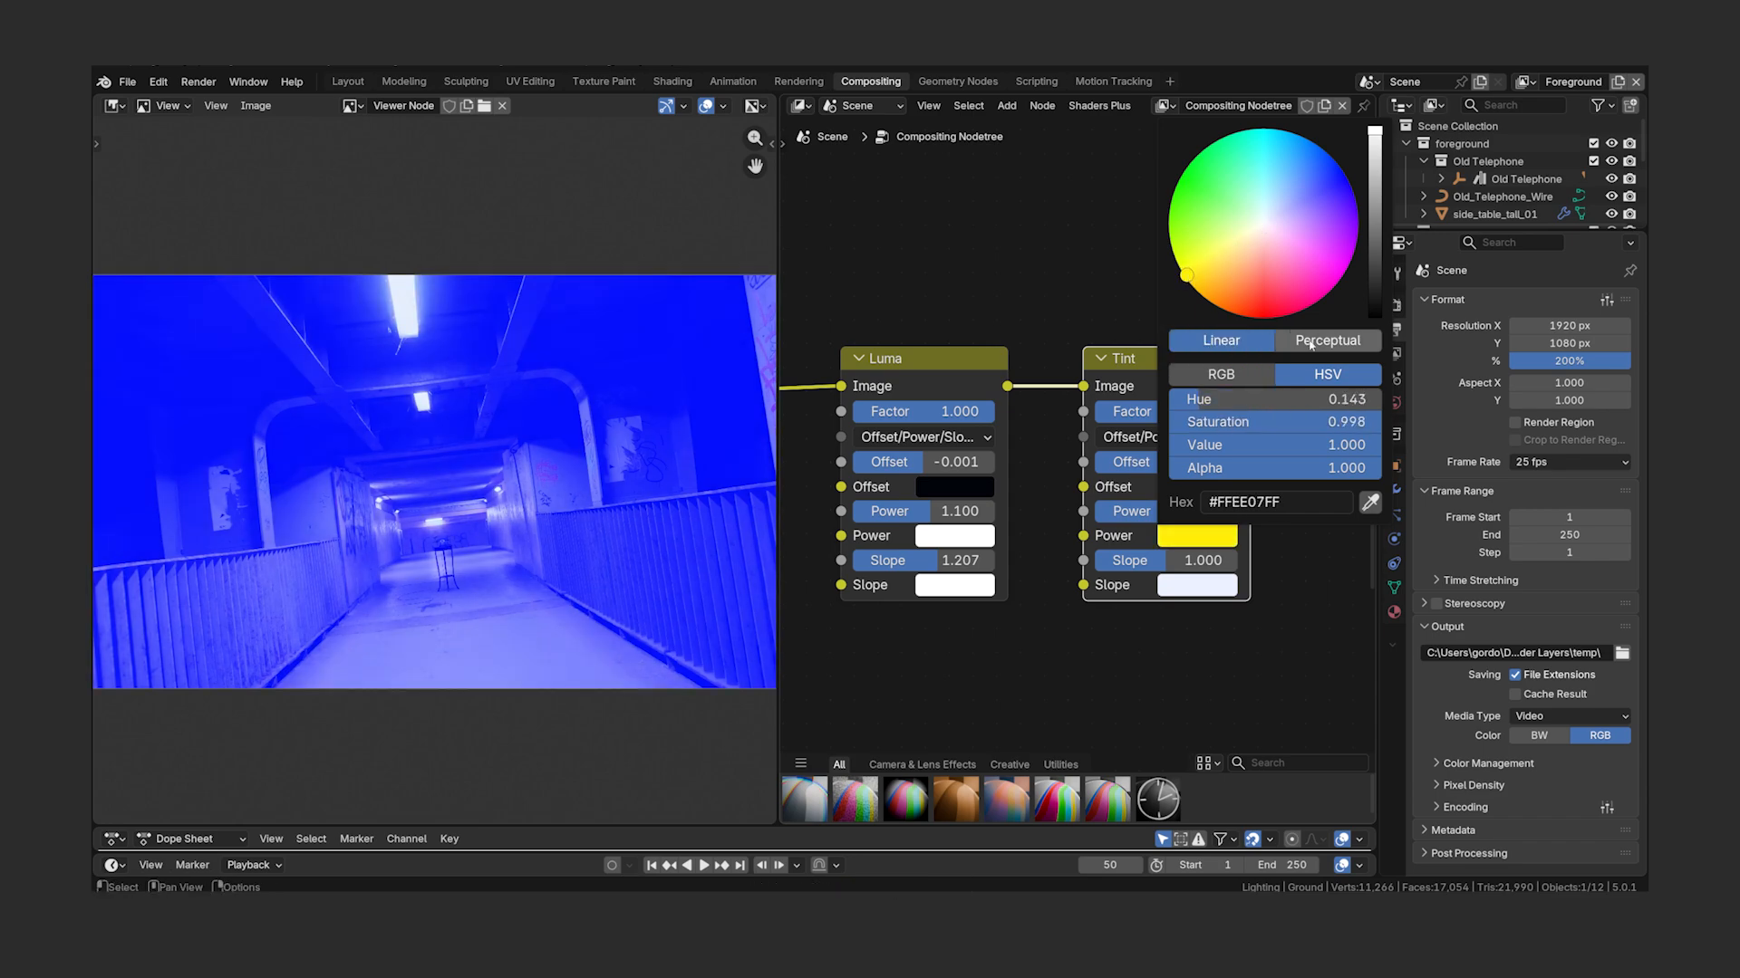
left_click(1277, 343)
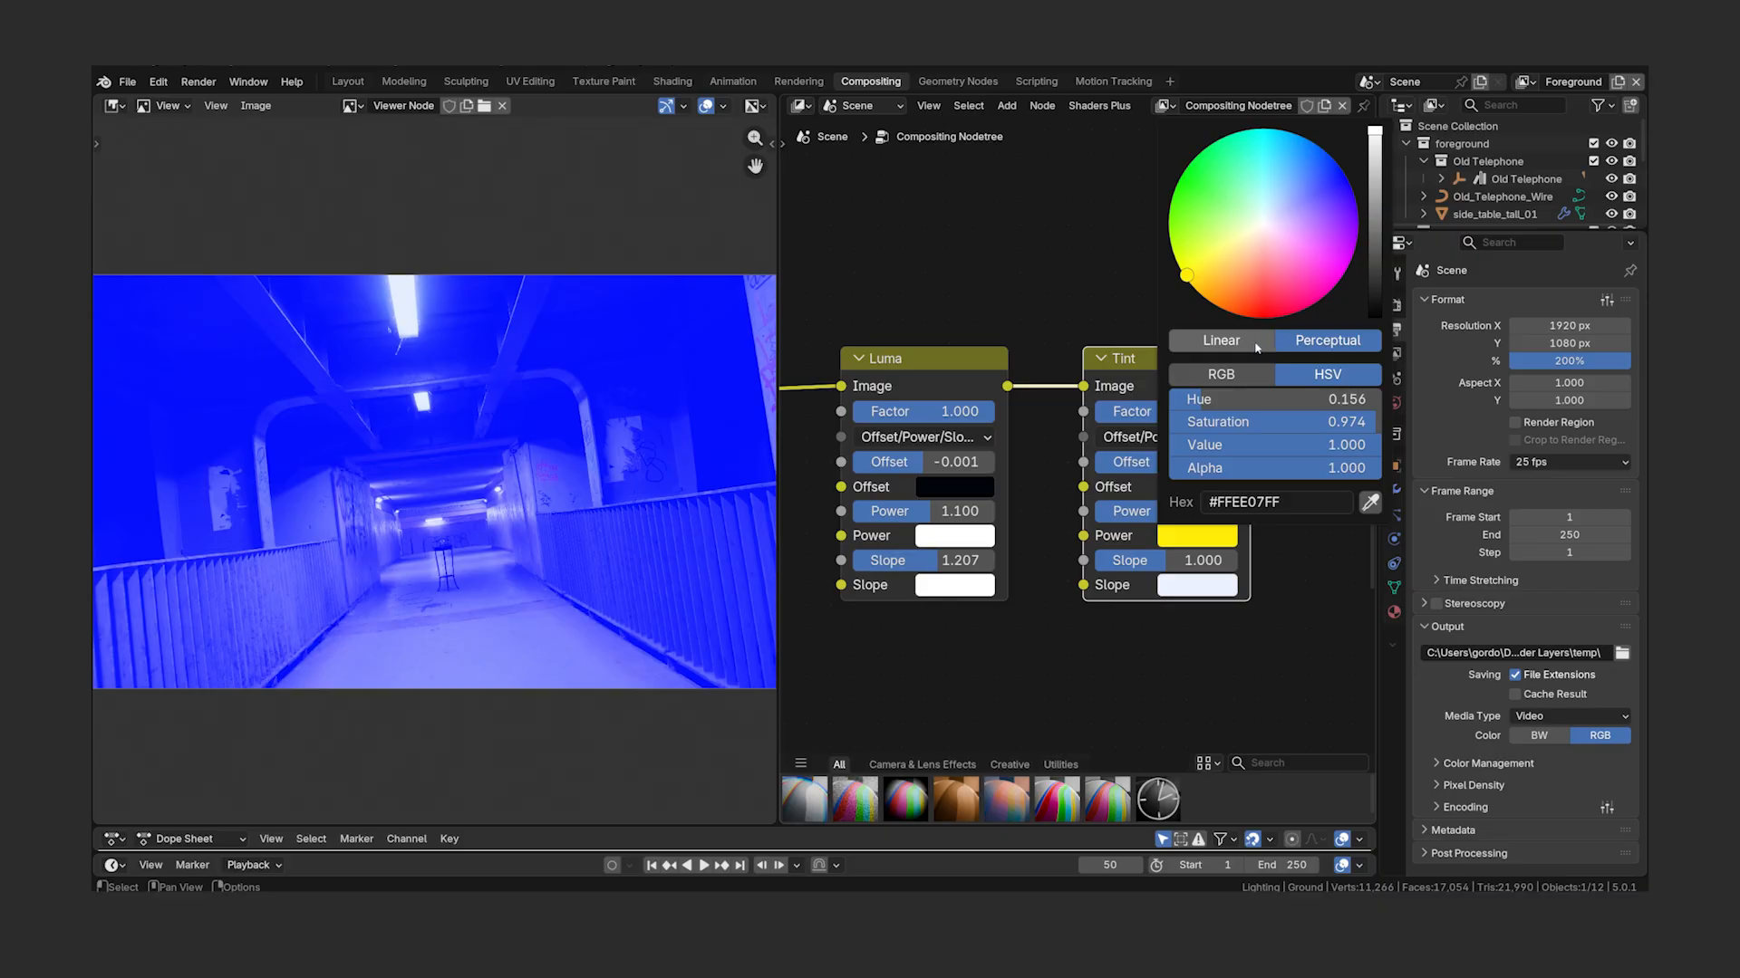
left_click(1256, 343)
left_click(1322, 344)
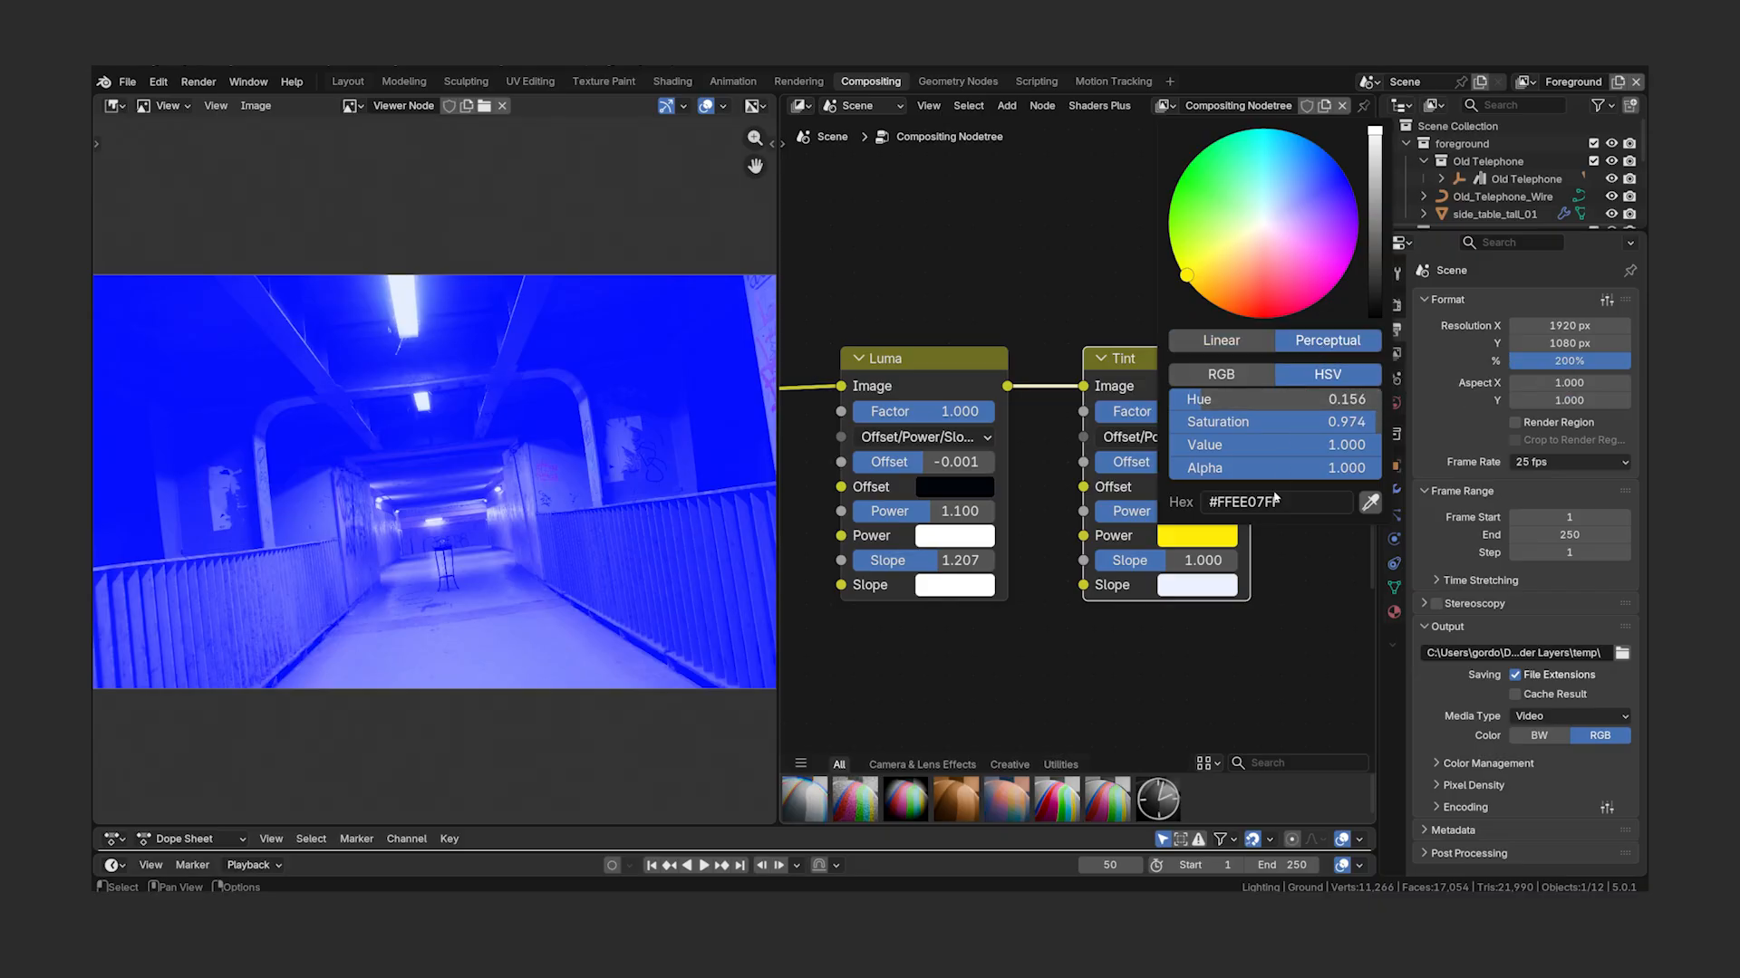
key("ctrl+z")
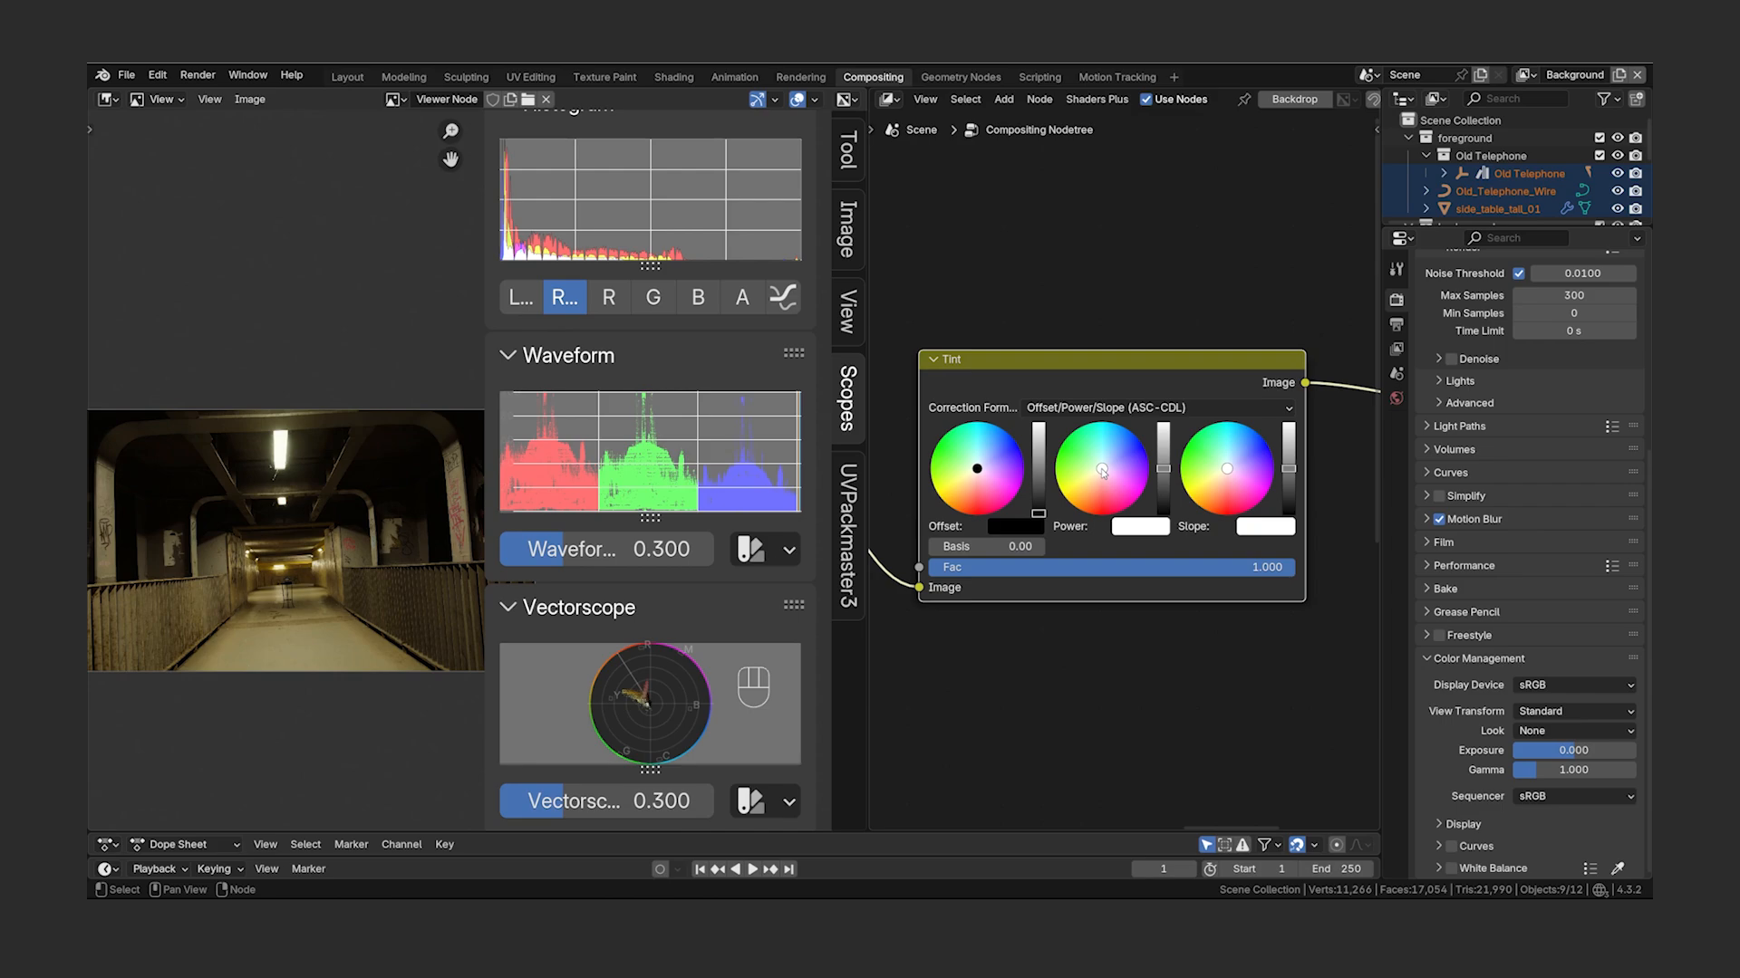
- Tint the Power color of the large-wheel Tint node pale yellow and its Slope color light blue
left_click_drag(1103, 473, 1082, 479)
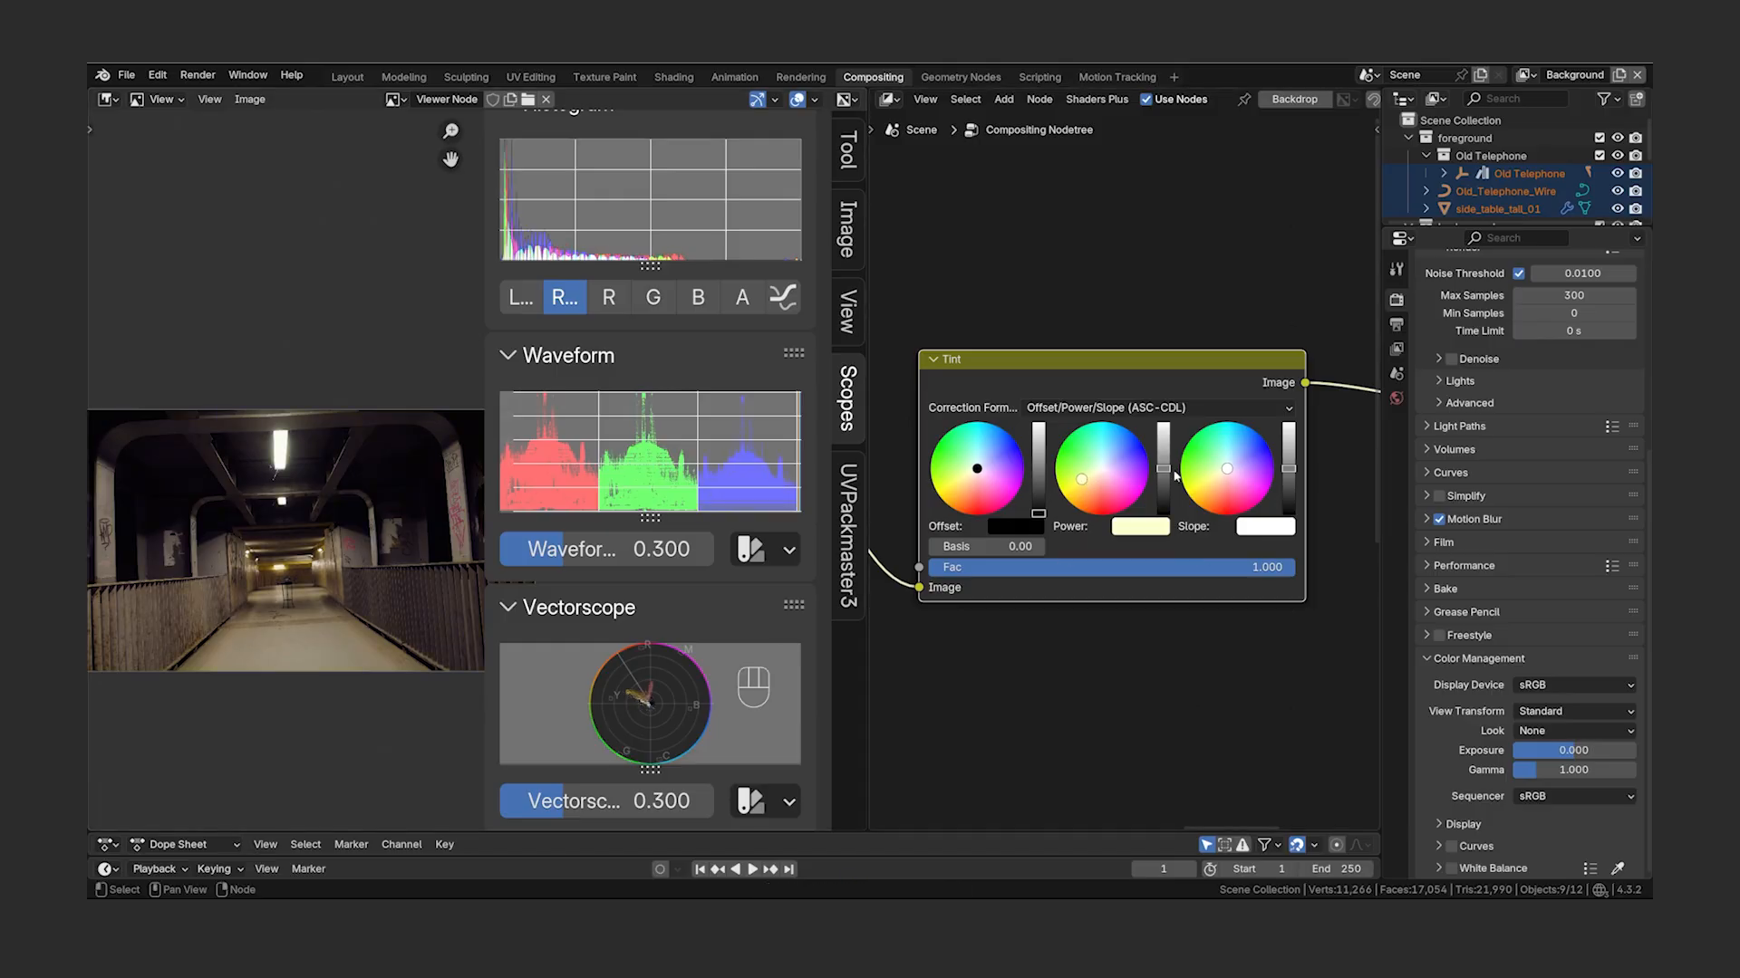
left_click_drag(1229, 472, 1242, 455)
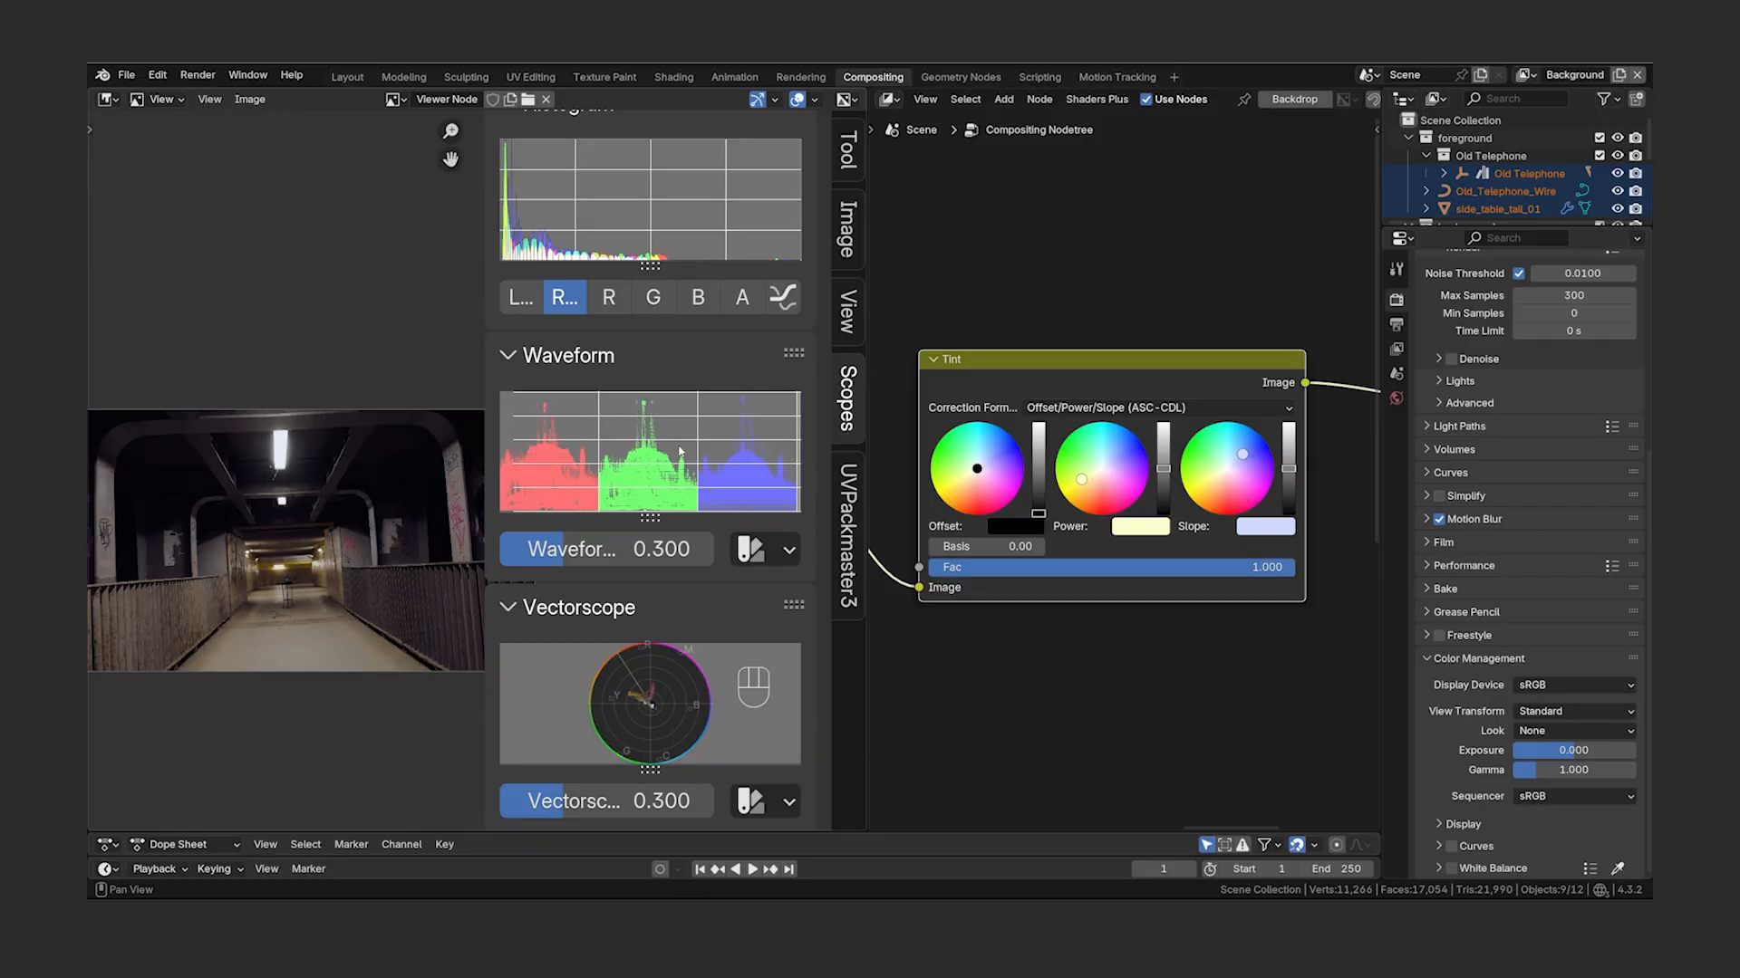
left_click_drag(1239, 455, 1255, 450)
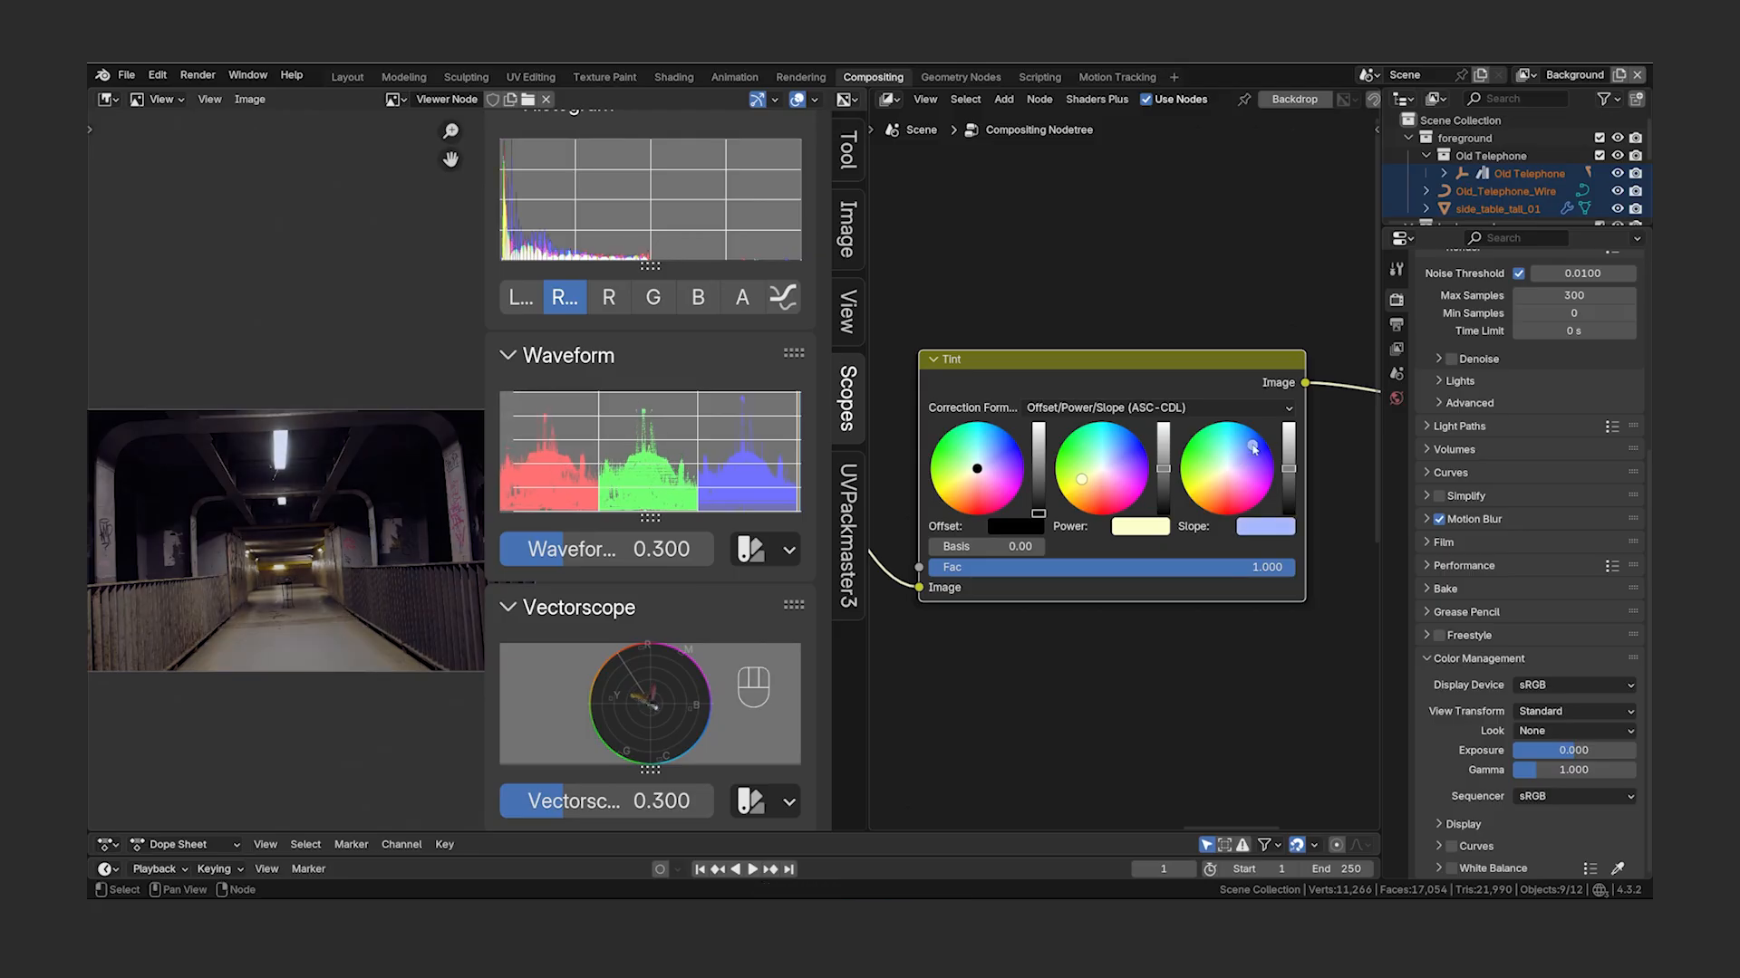
- Insert an RGB Curves node on the link after the Tint node and frame it in the node editor
scroll(1319, 442, "down", 8)
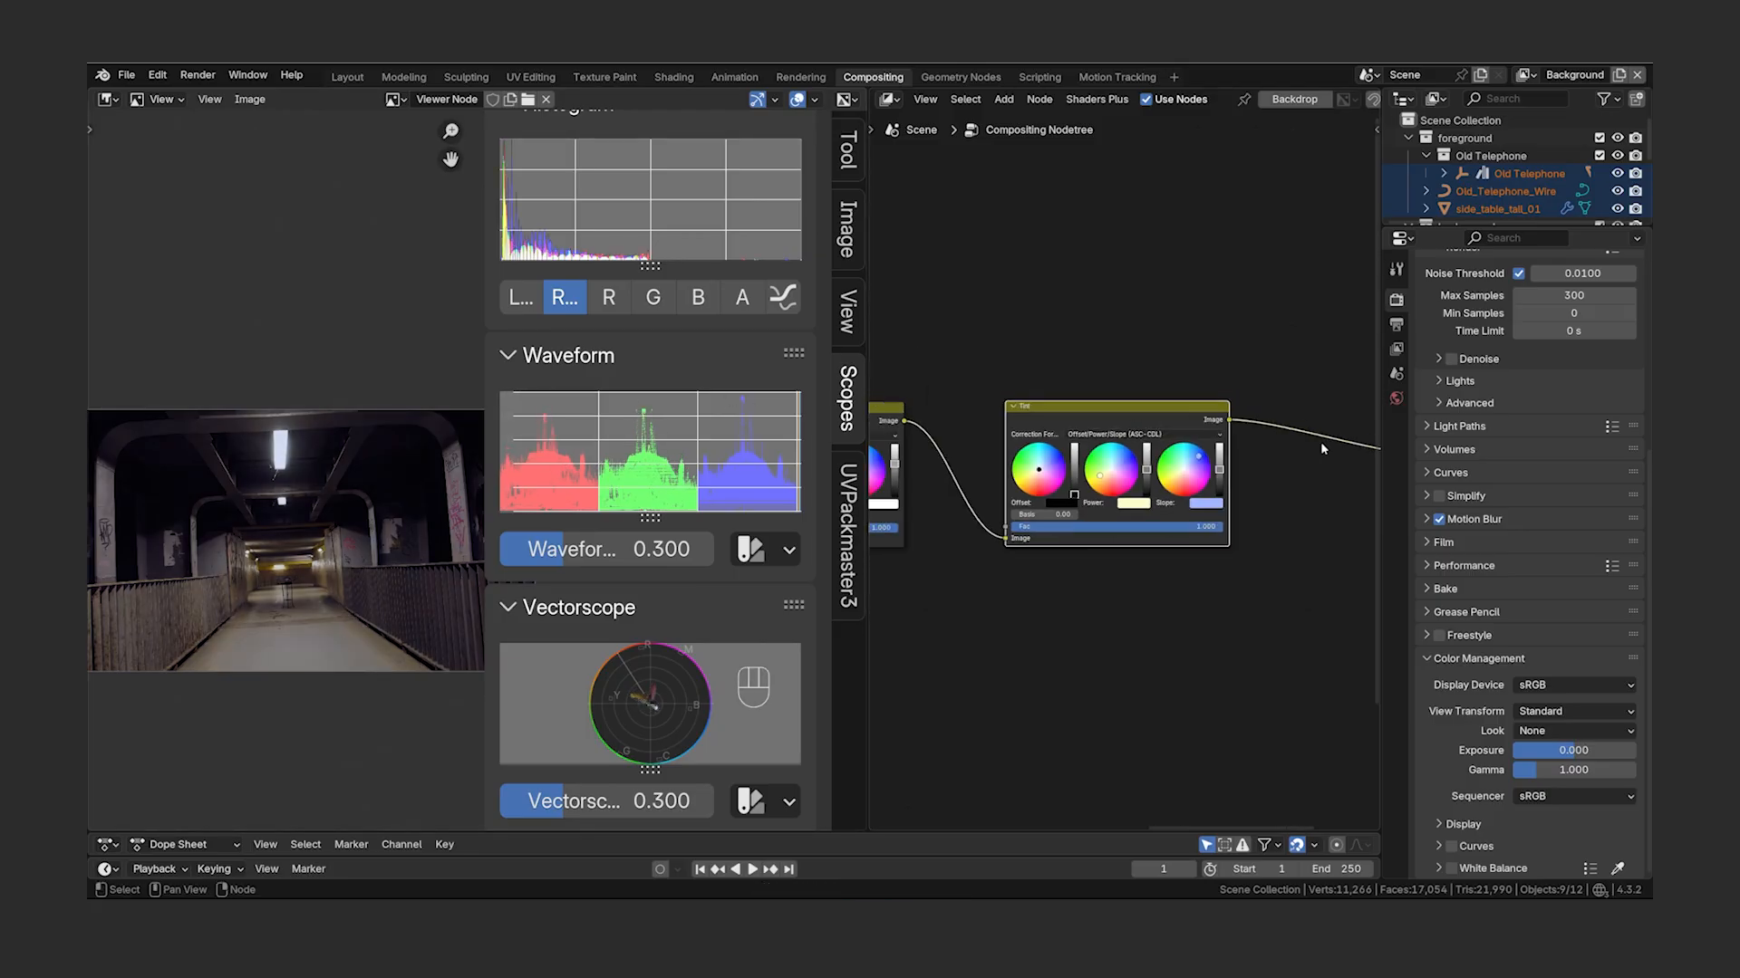
middle_click_drag(1319, 443, 1123, 426)
key("shift+a")
type("rgb curves")
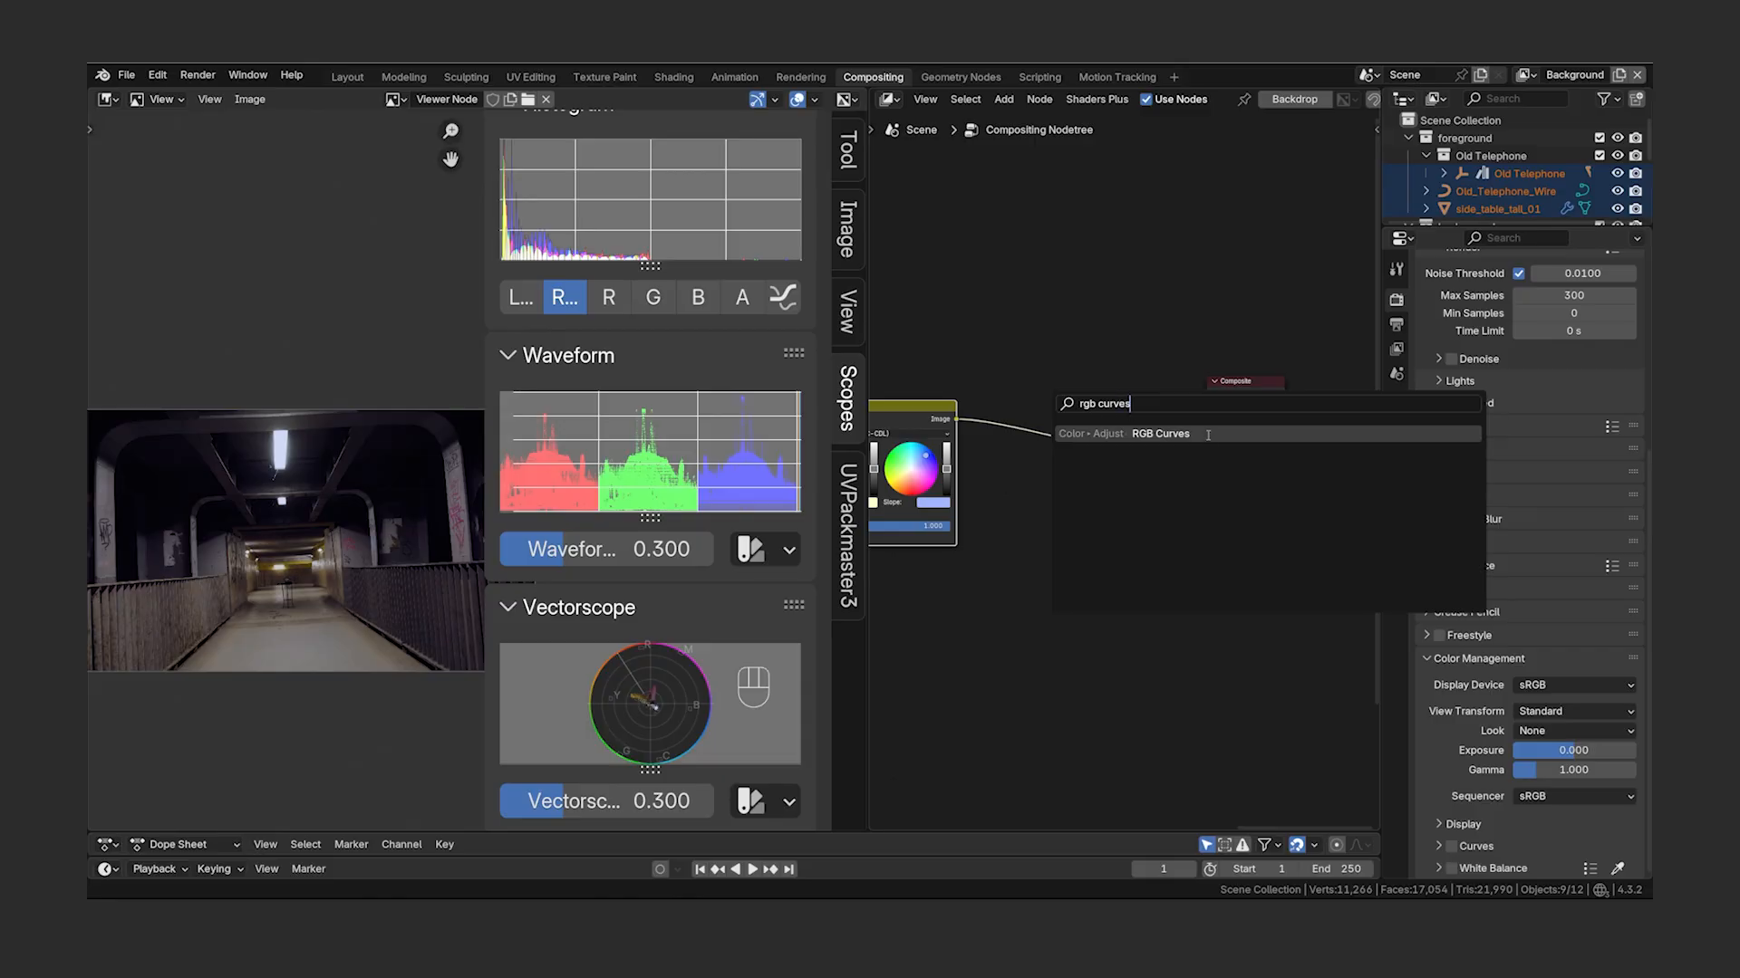
key("Return")
left_click(1014, 377)
key("KP_Decimal")
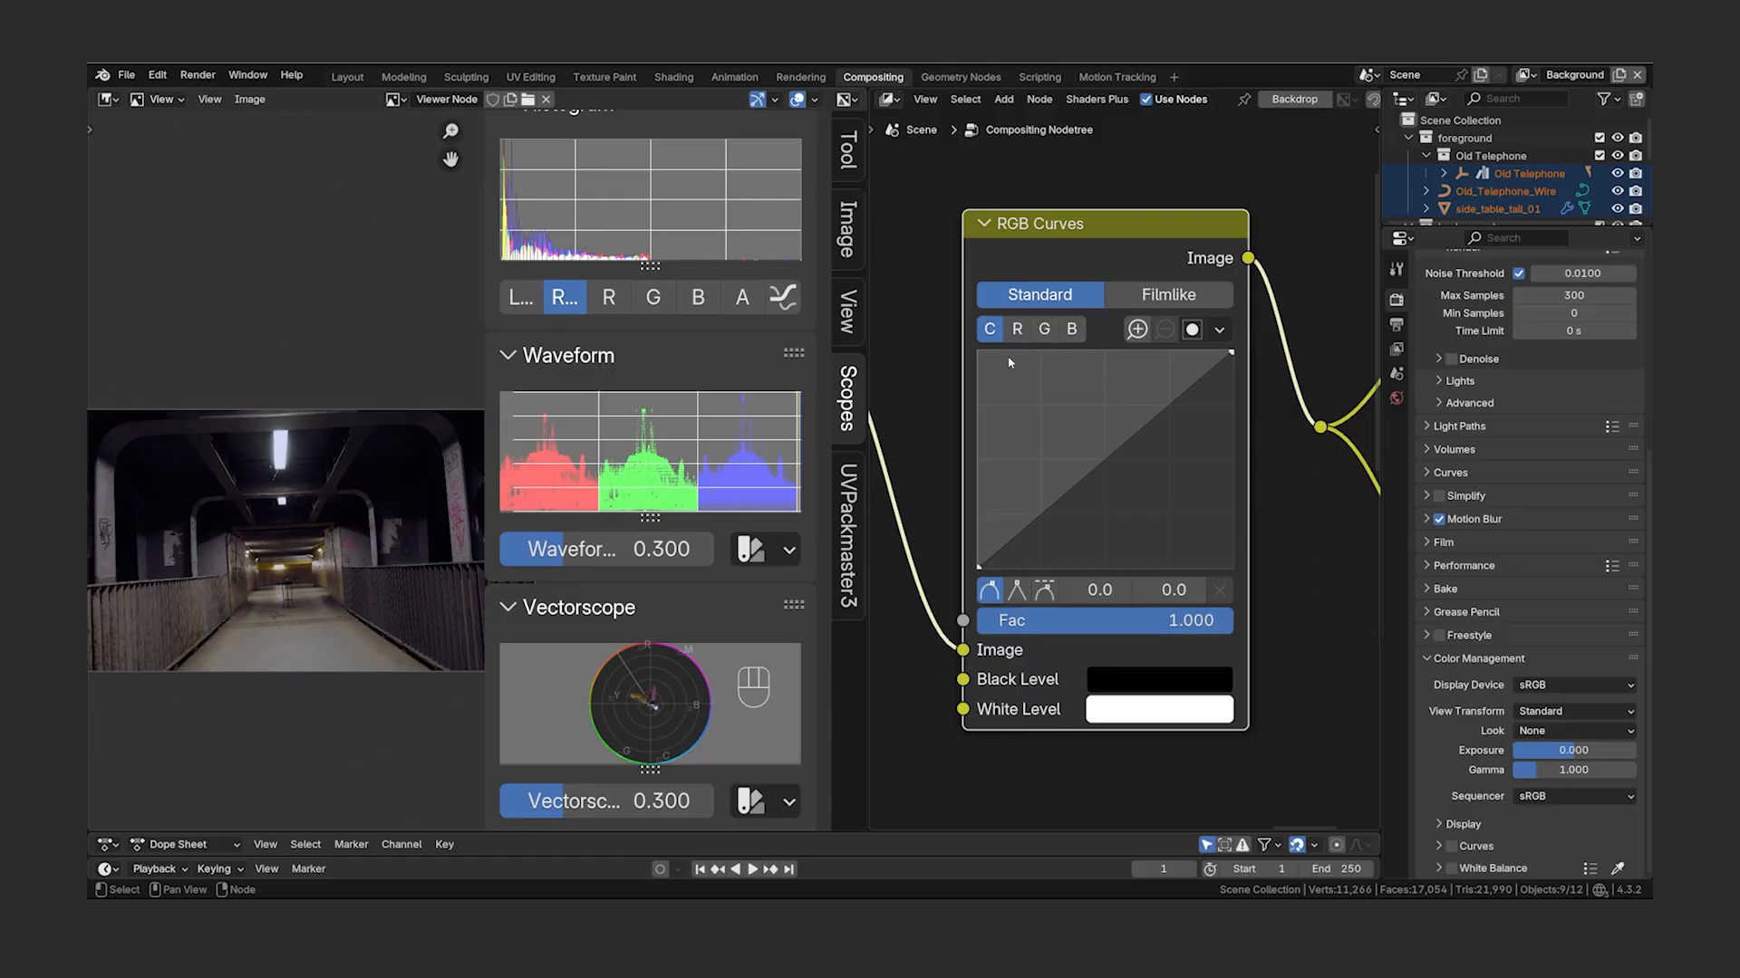
- Add a midpoint to the combined RGB curve, try bending its highlights and shadows, and undo those bends
left_click_drag(1102, 458, 1081, 438)
key("ctrl+z")
key("ctrl+z")
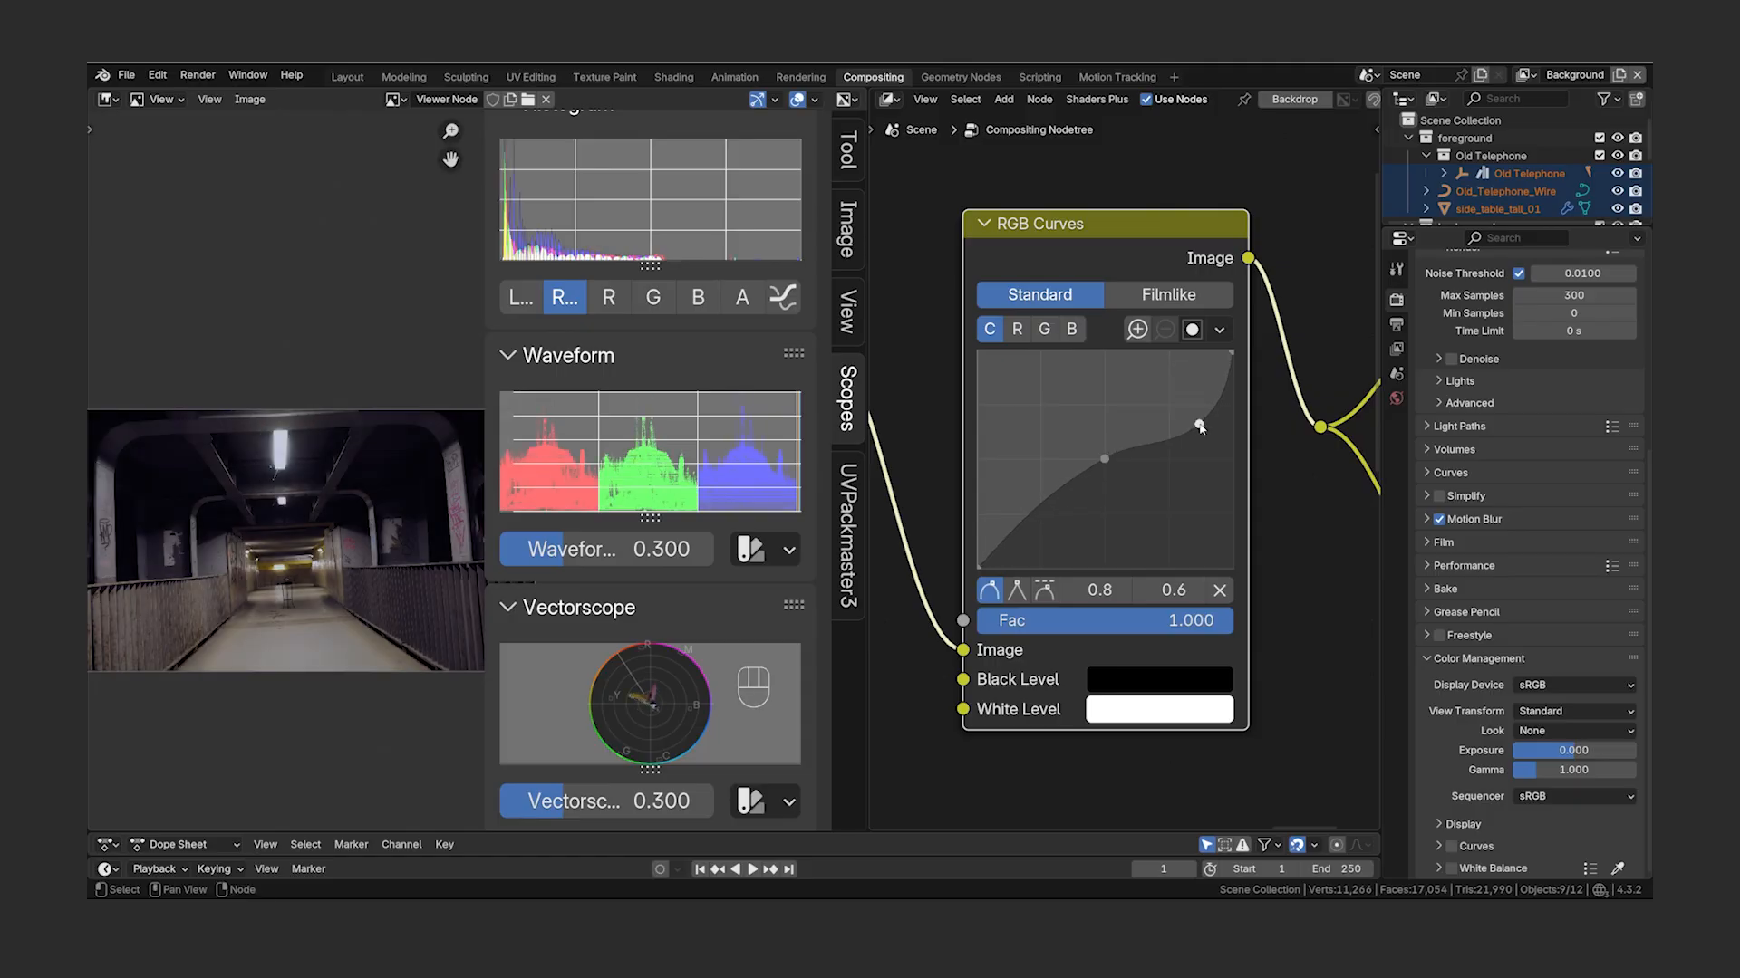
key("ctrl+z")
key("ctrl+z")
key("ctrl+shift+z")
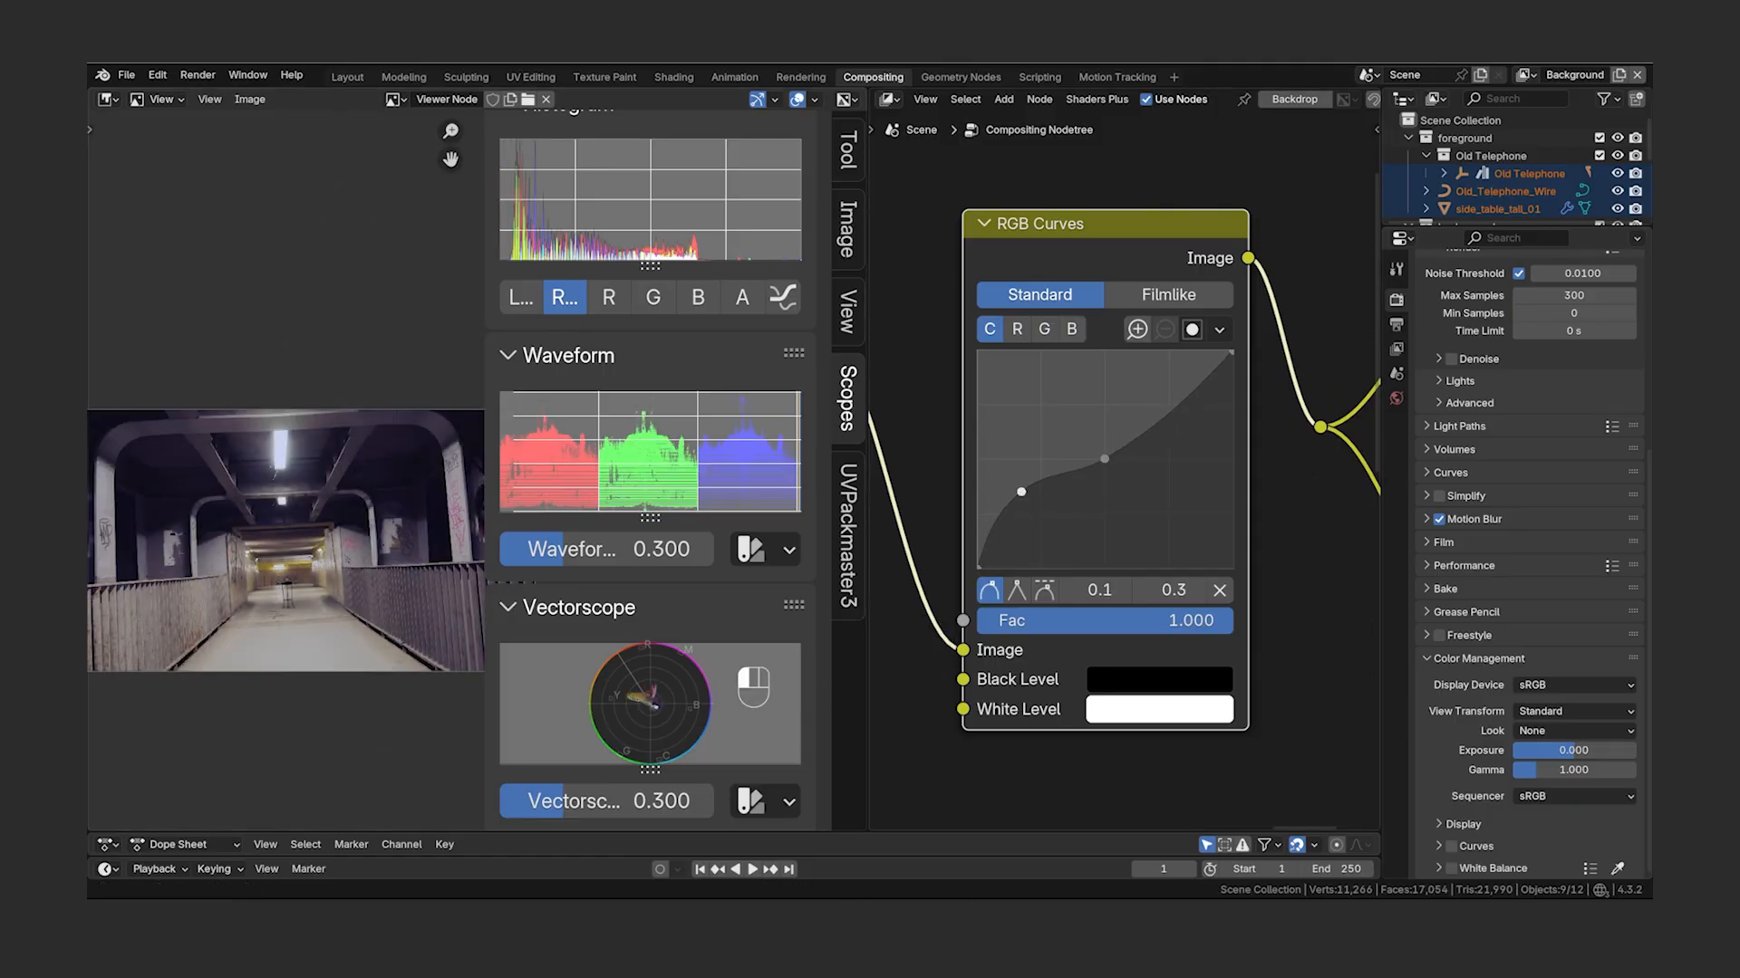
key("ctrl+shift+z")
key("ctrl+z")
key("ctrl+z")
key("ctrl+z")
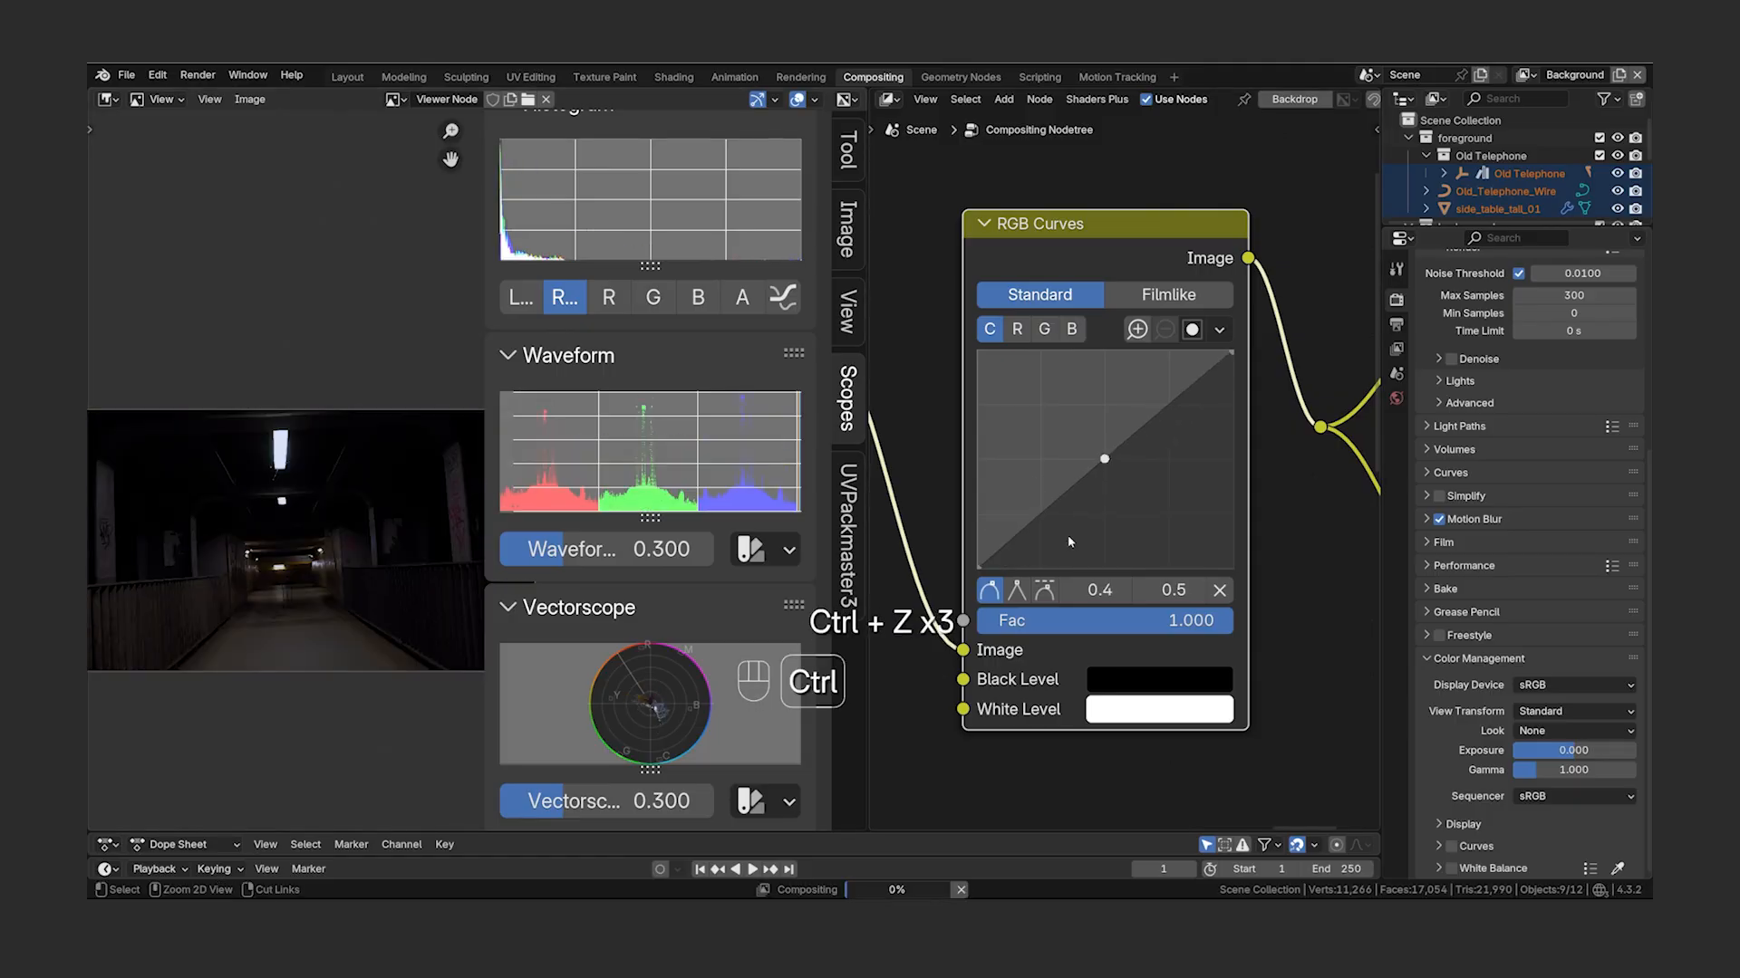
- Undo the last combined curve edit, then add a midpoint and an upper control point to the green curve
key("ctrl+z")
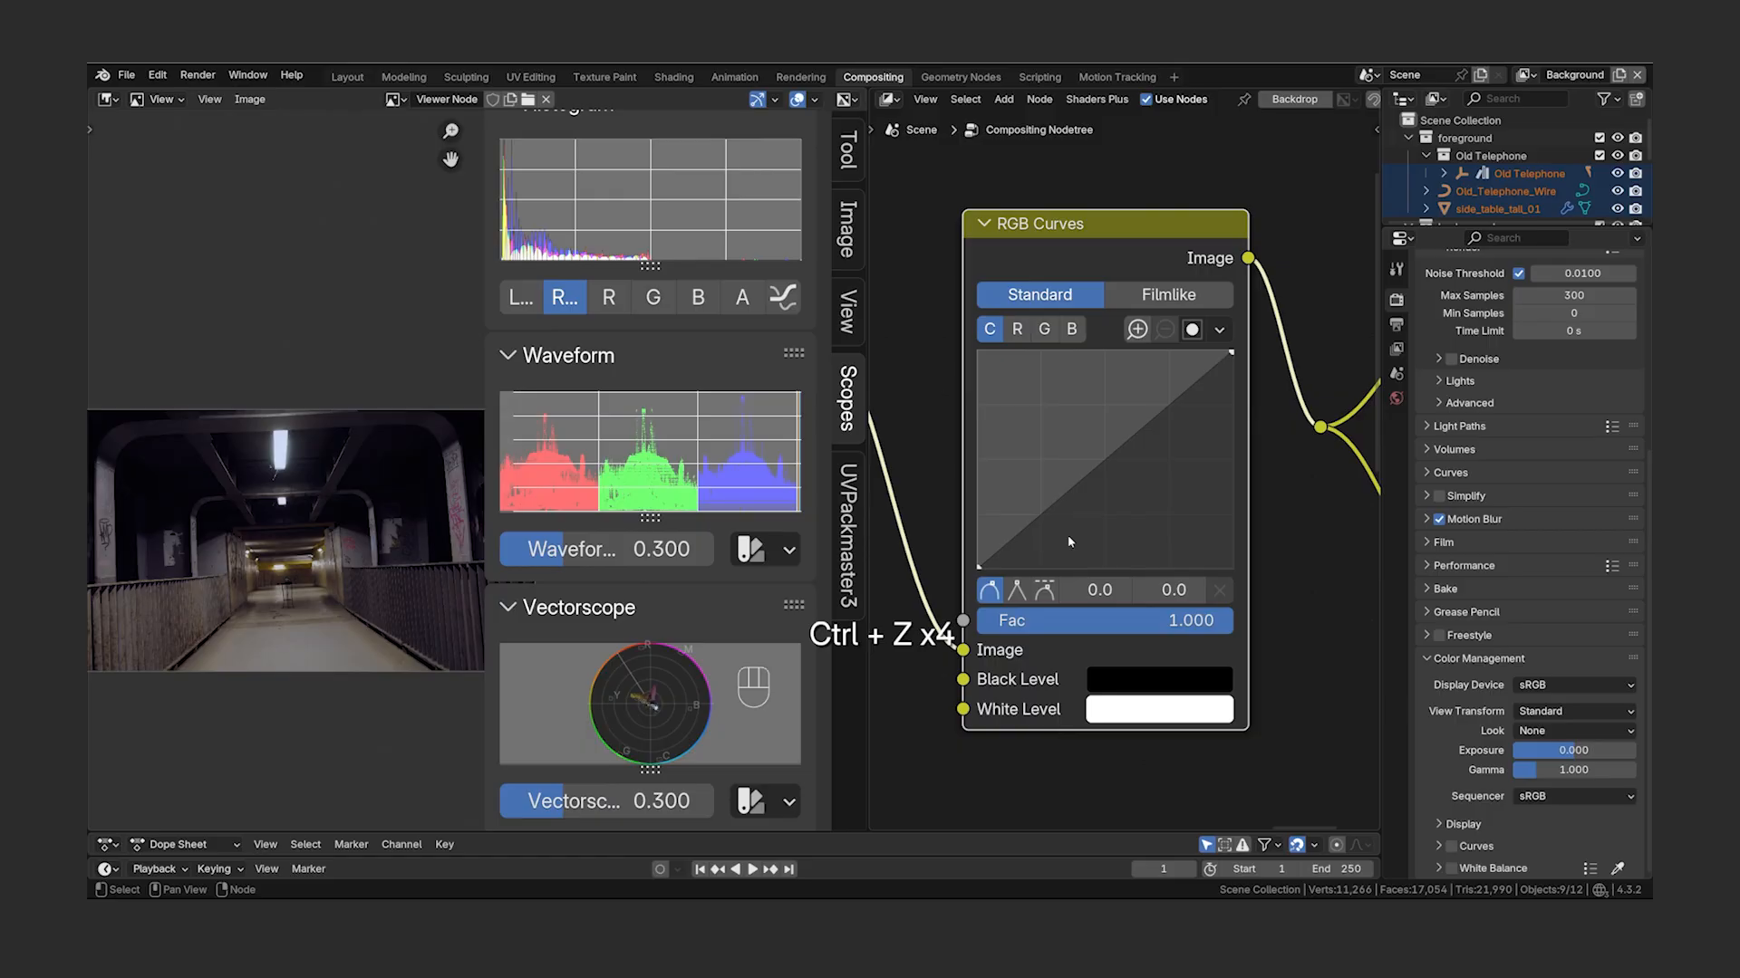
left_click(1046, 330)
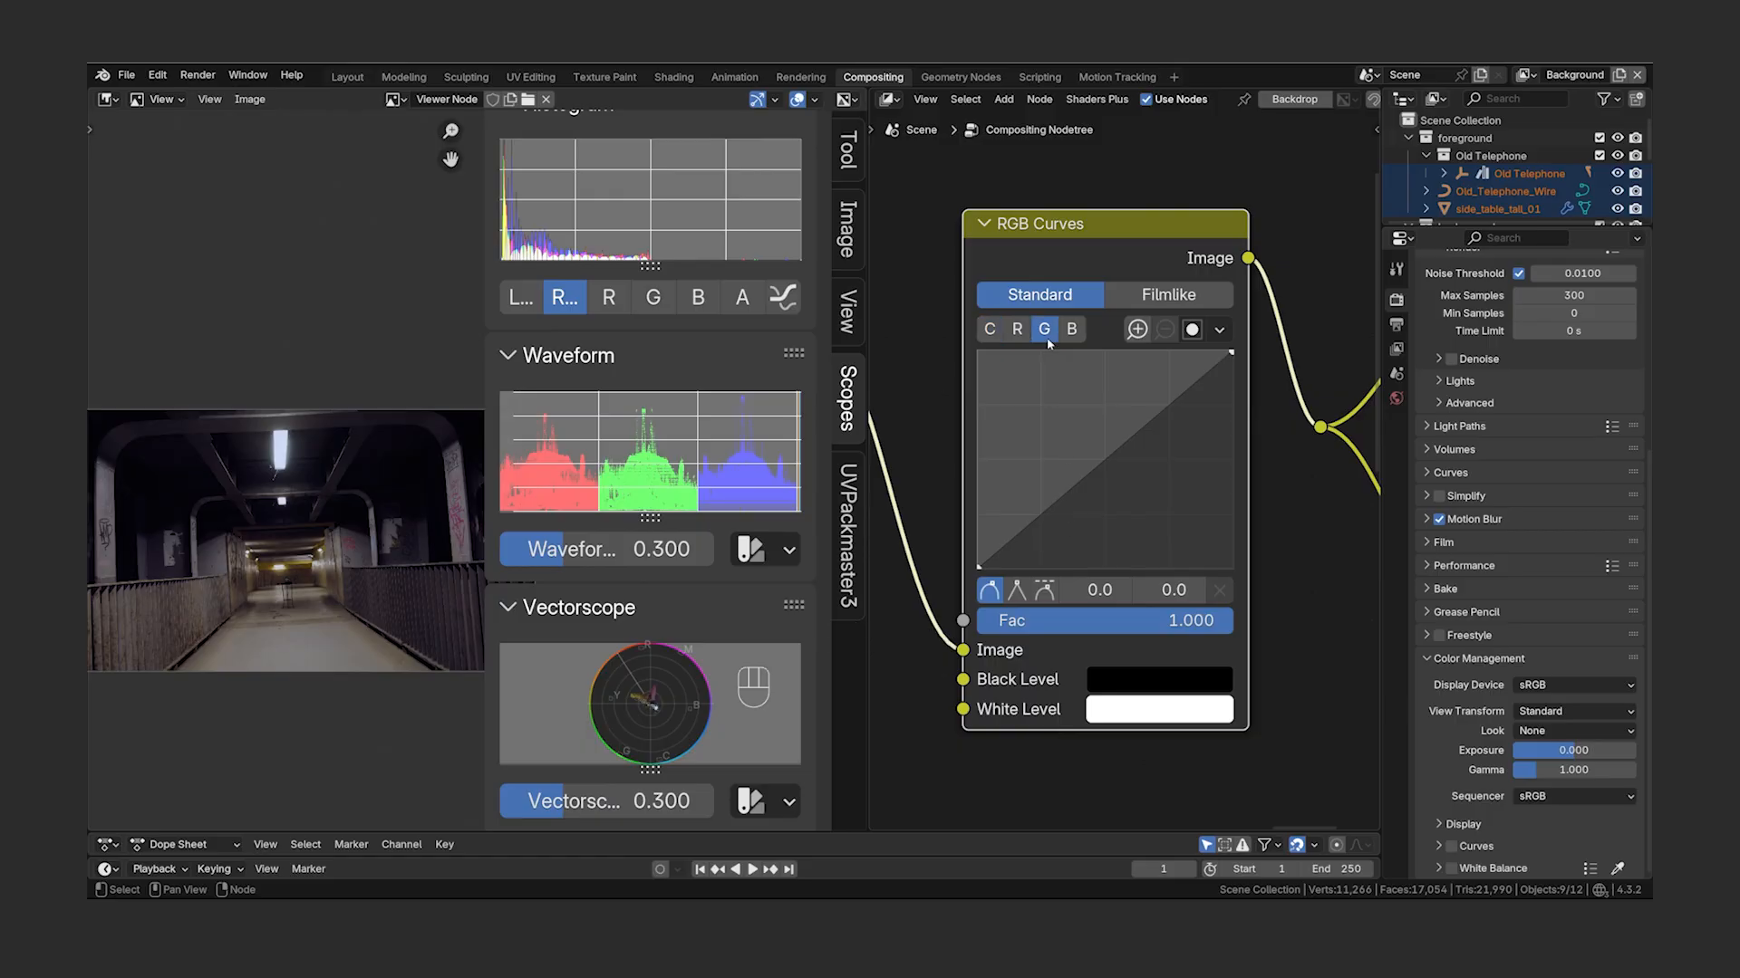
left_click(1105, 460)
left_click(1169, 404)
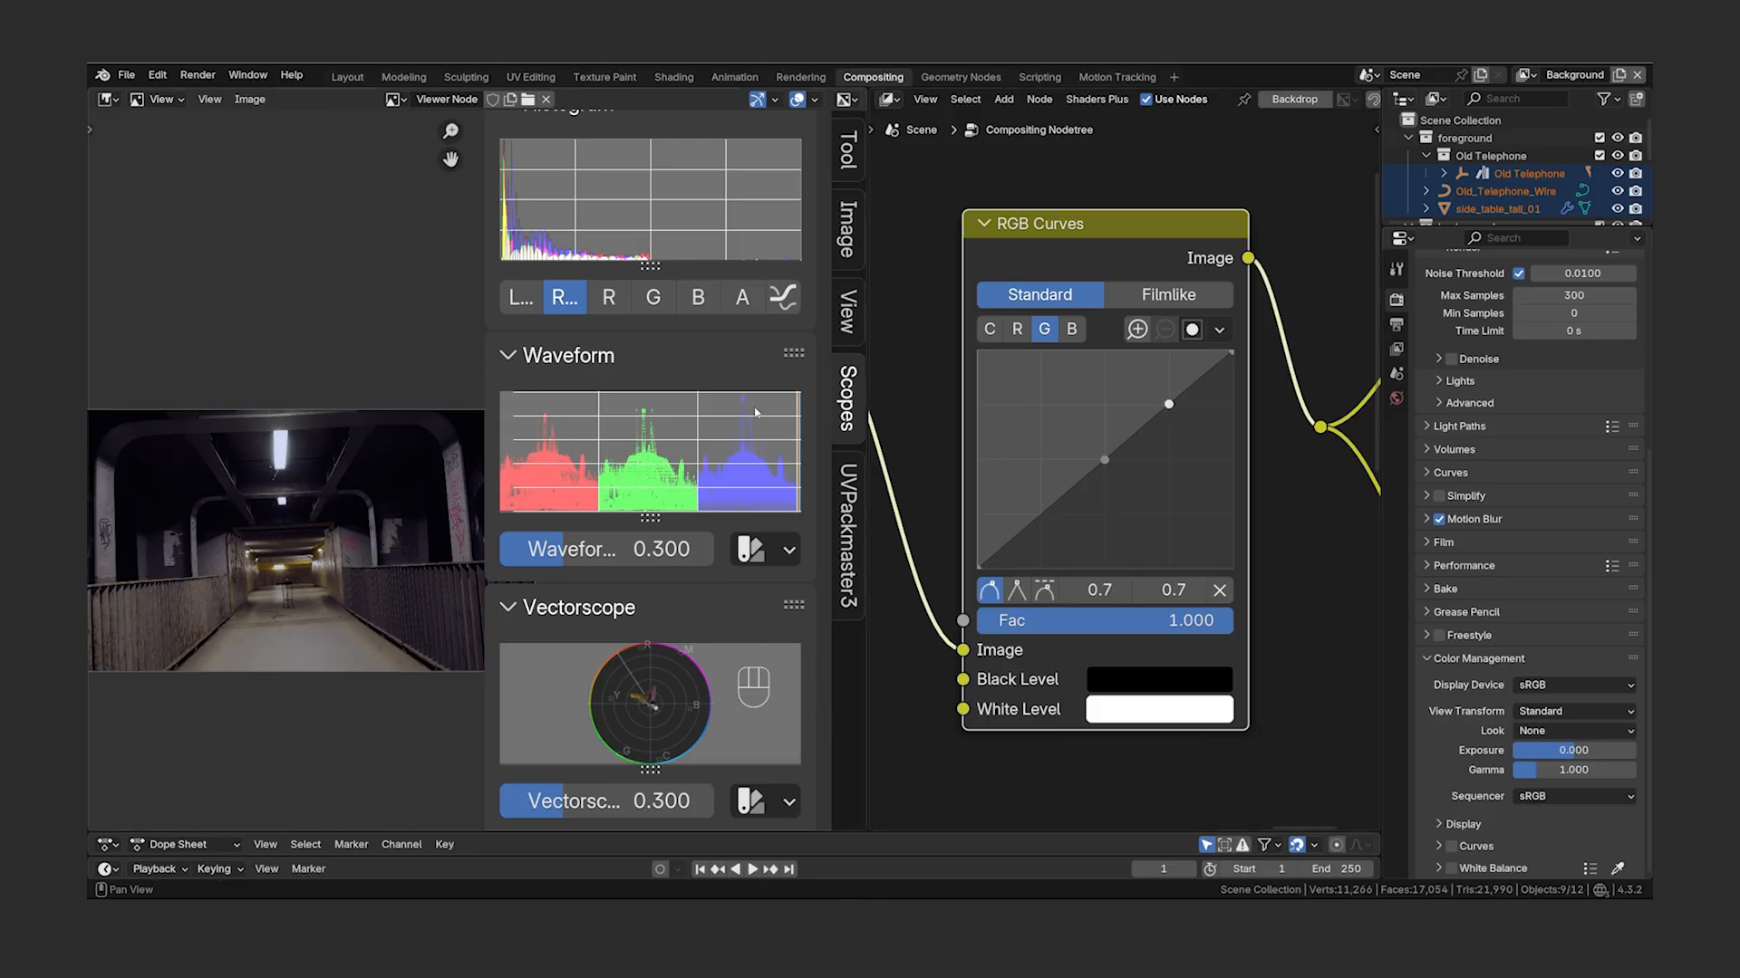
- Add a midpoint to the red curve and raise its upper control point to about 0.6, 0.8
left_click_drag(1168, 404, 1136, 374)
left_click(1017, 329)
left_click(1106, 460)
left_click(1169, 404)
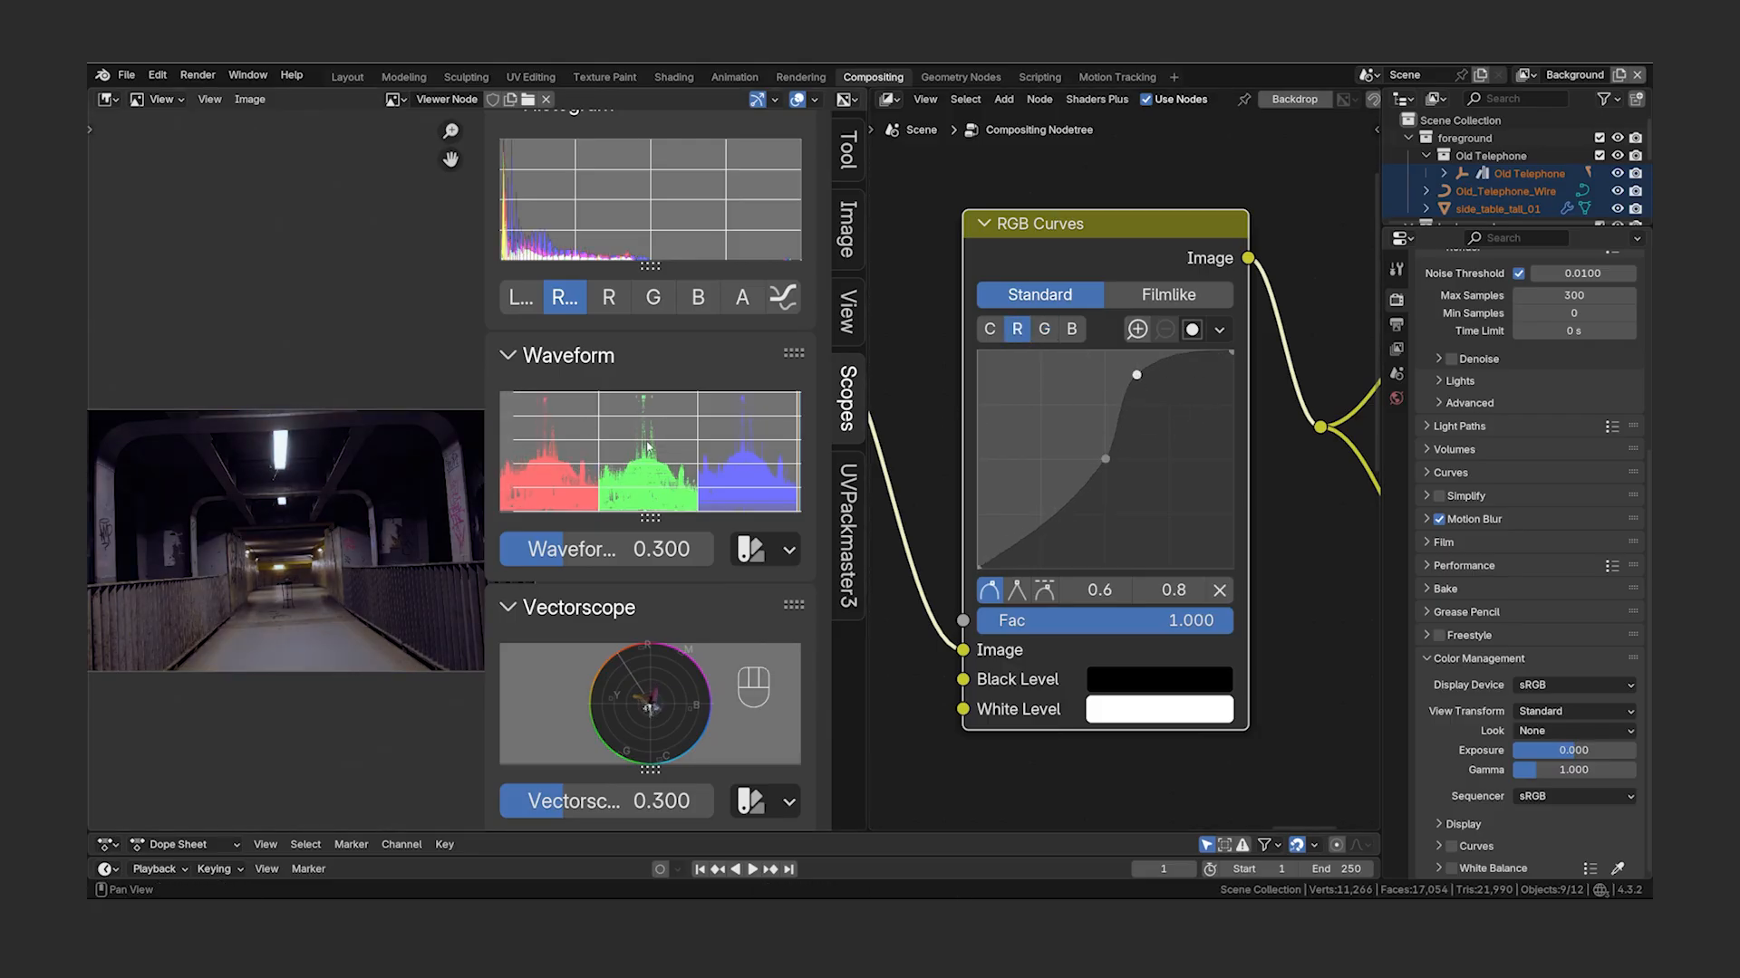
- Shift the Slope color of the Color Balance node feeding the RGB Curves slightly on its color wheel
scroll(908, 420, "down", 5)
middle_click_drag(897, 430, 1157, 446)
scroll(1120, 468, "up", 6)
left_click_drag(1048, 421, 1037, 429)
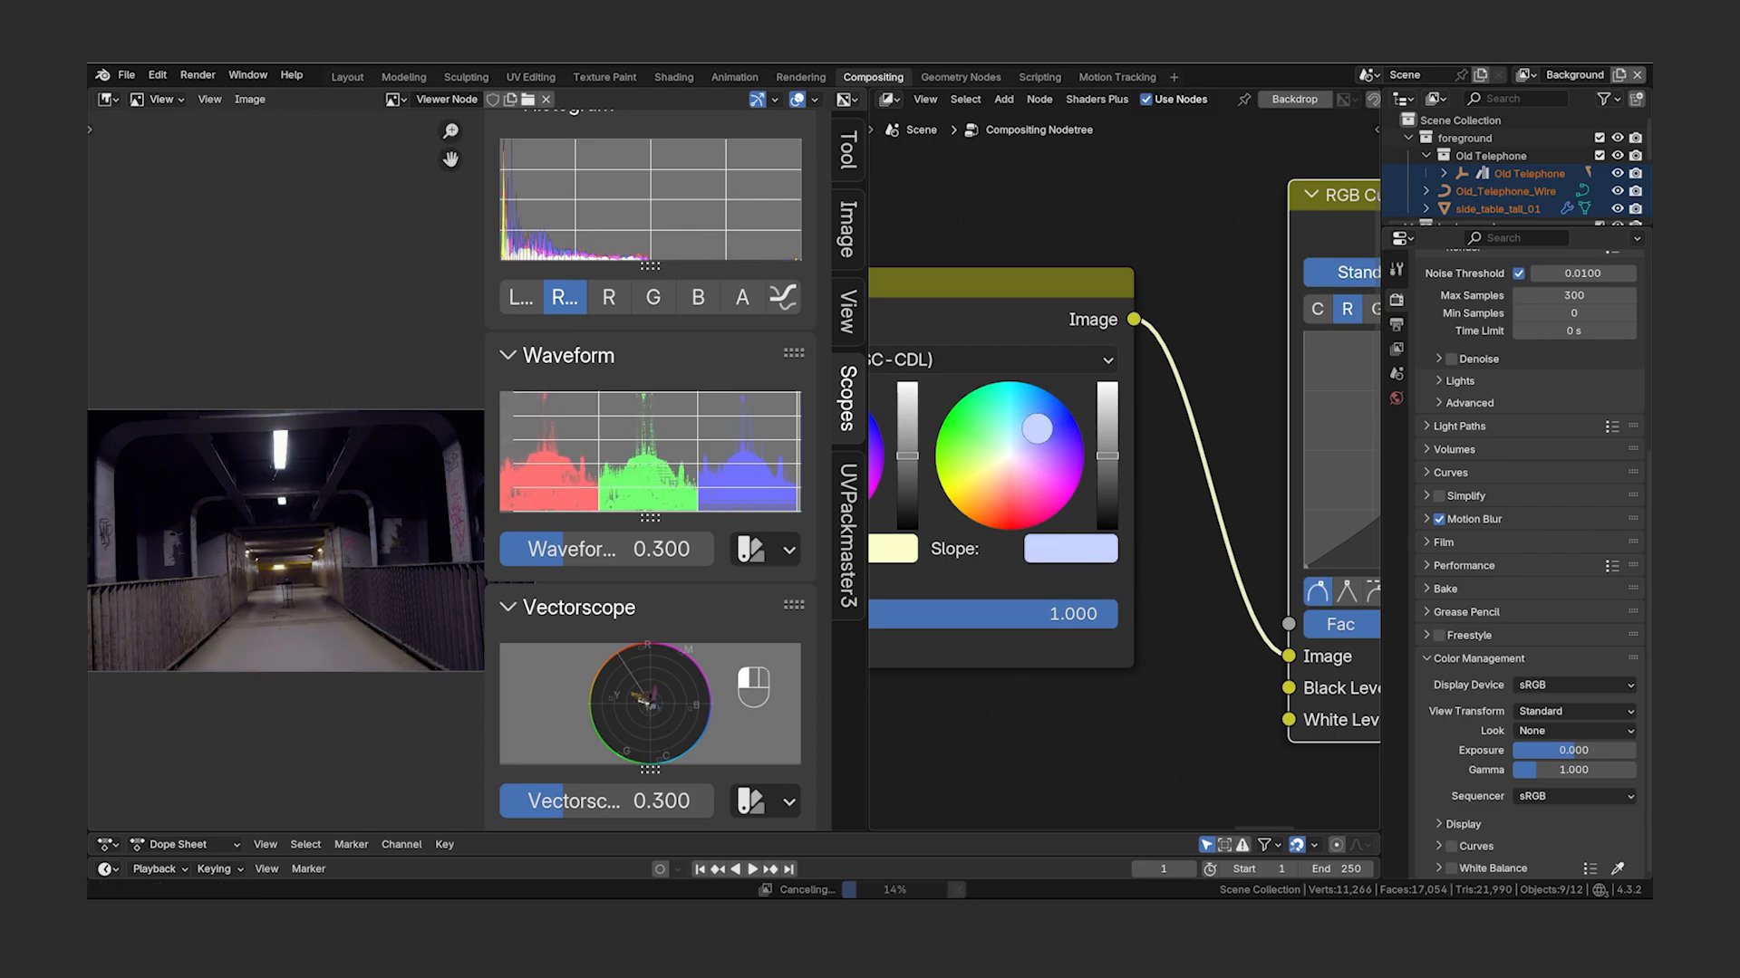
- Lower the upper control point of the red curve slightly and check it against the green curve
middle_click_drag(1233, 397, 935, 406)
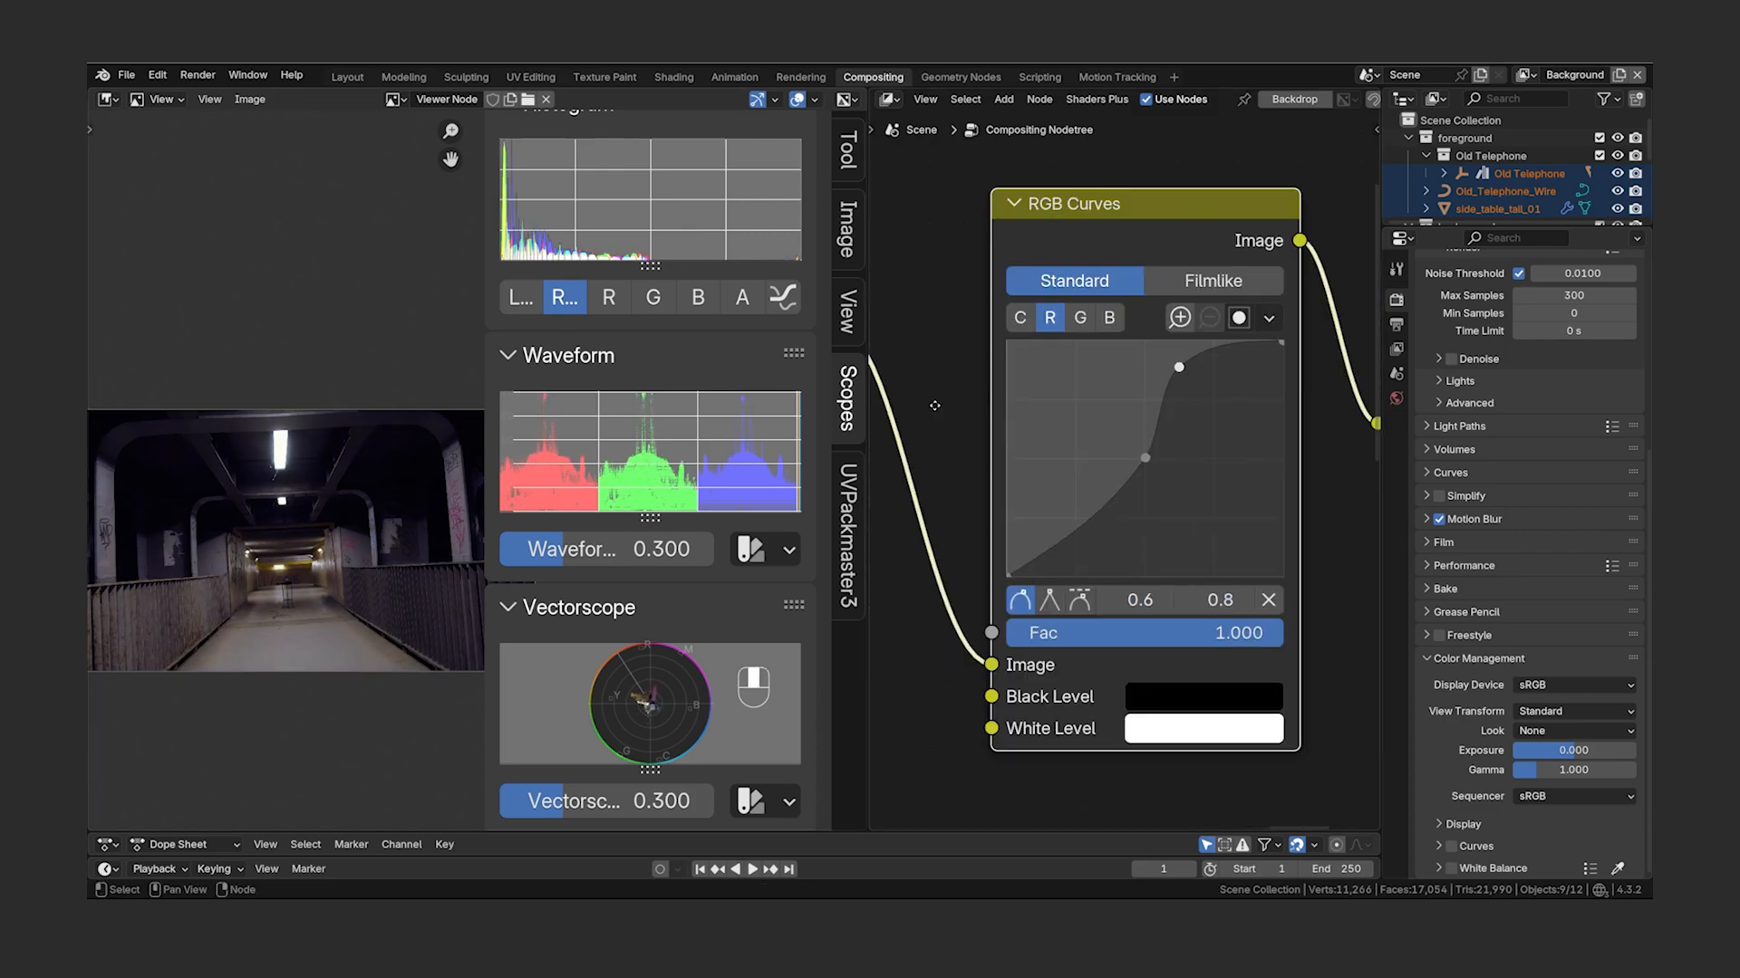
left_click_drag(1179, 367, 1192, 380)
left_click(1079, 317)
left_click(1050, 318)
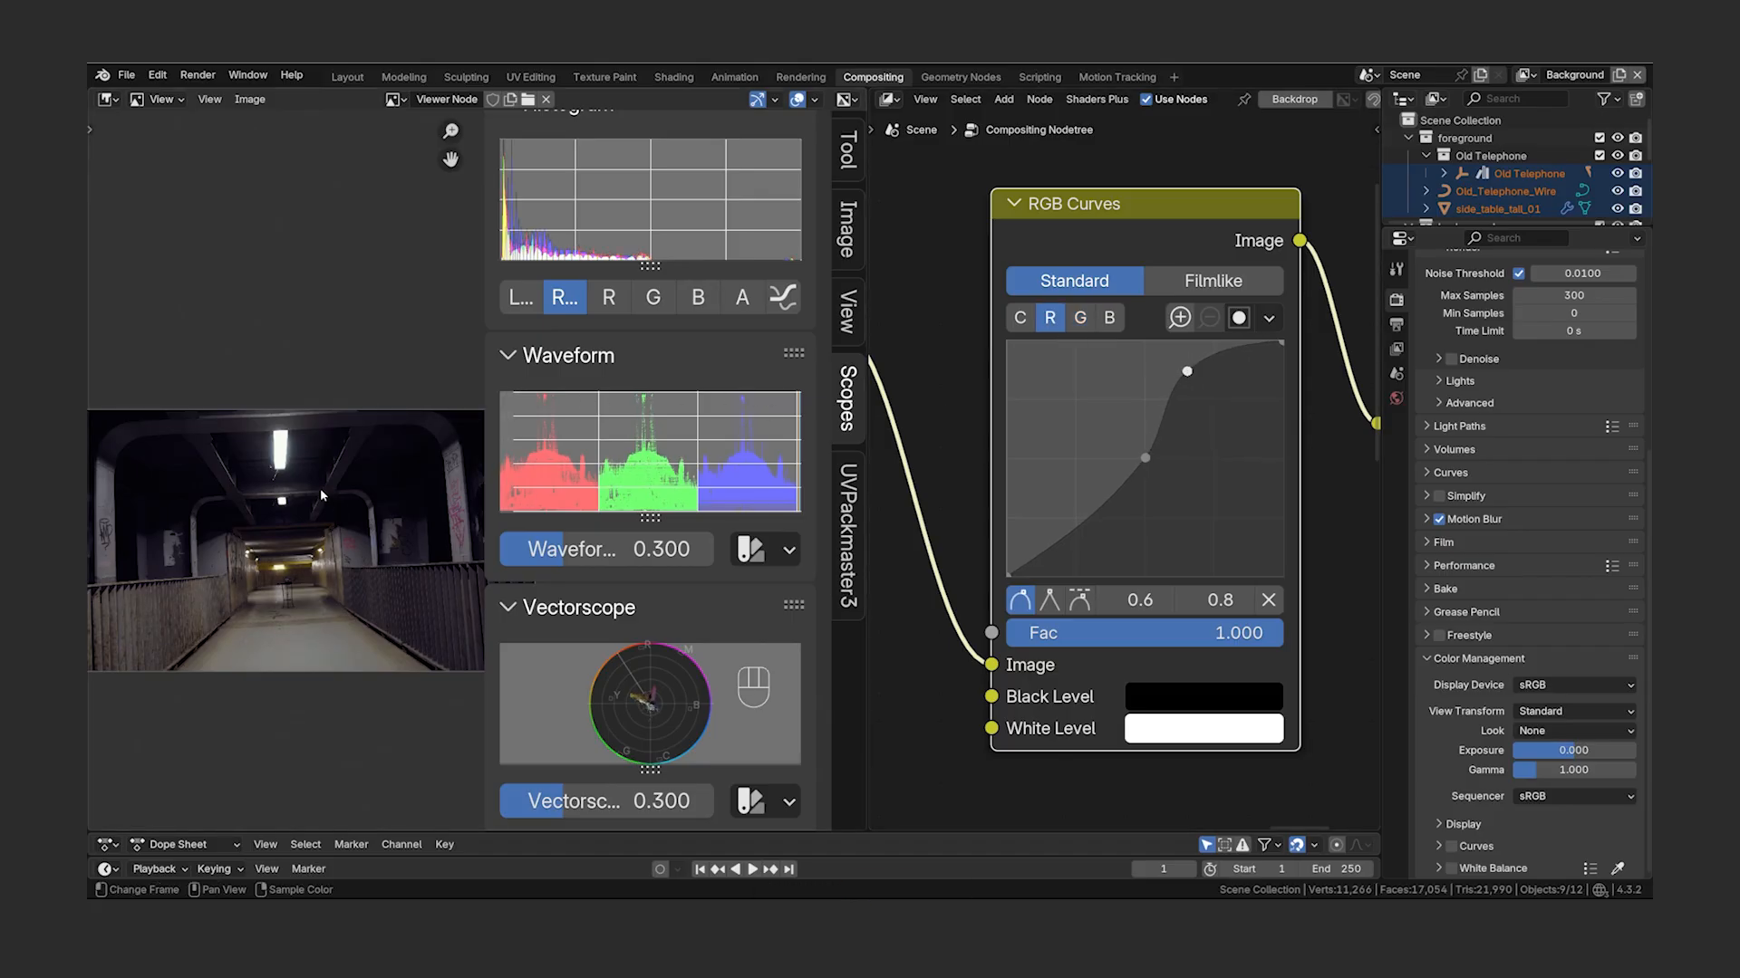
- Switch the waveform scope to luma and raise a midpoint on the combined curve to brighten the midtones
left_click(1025, 327)
left_click(1143, 458)
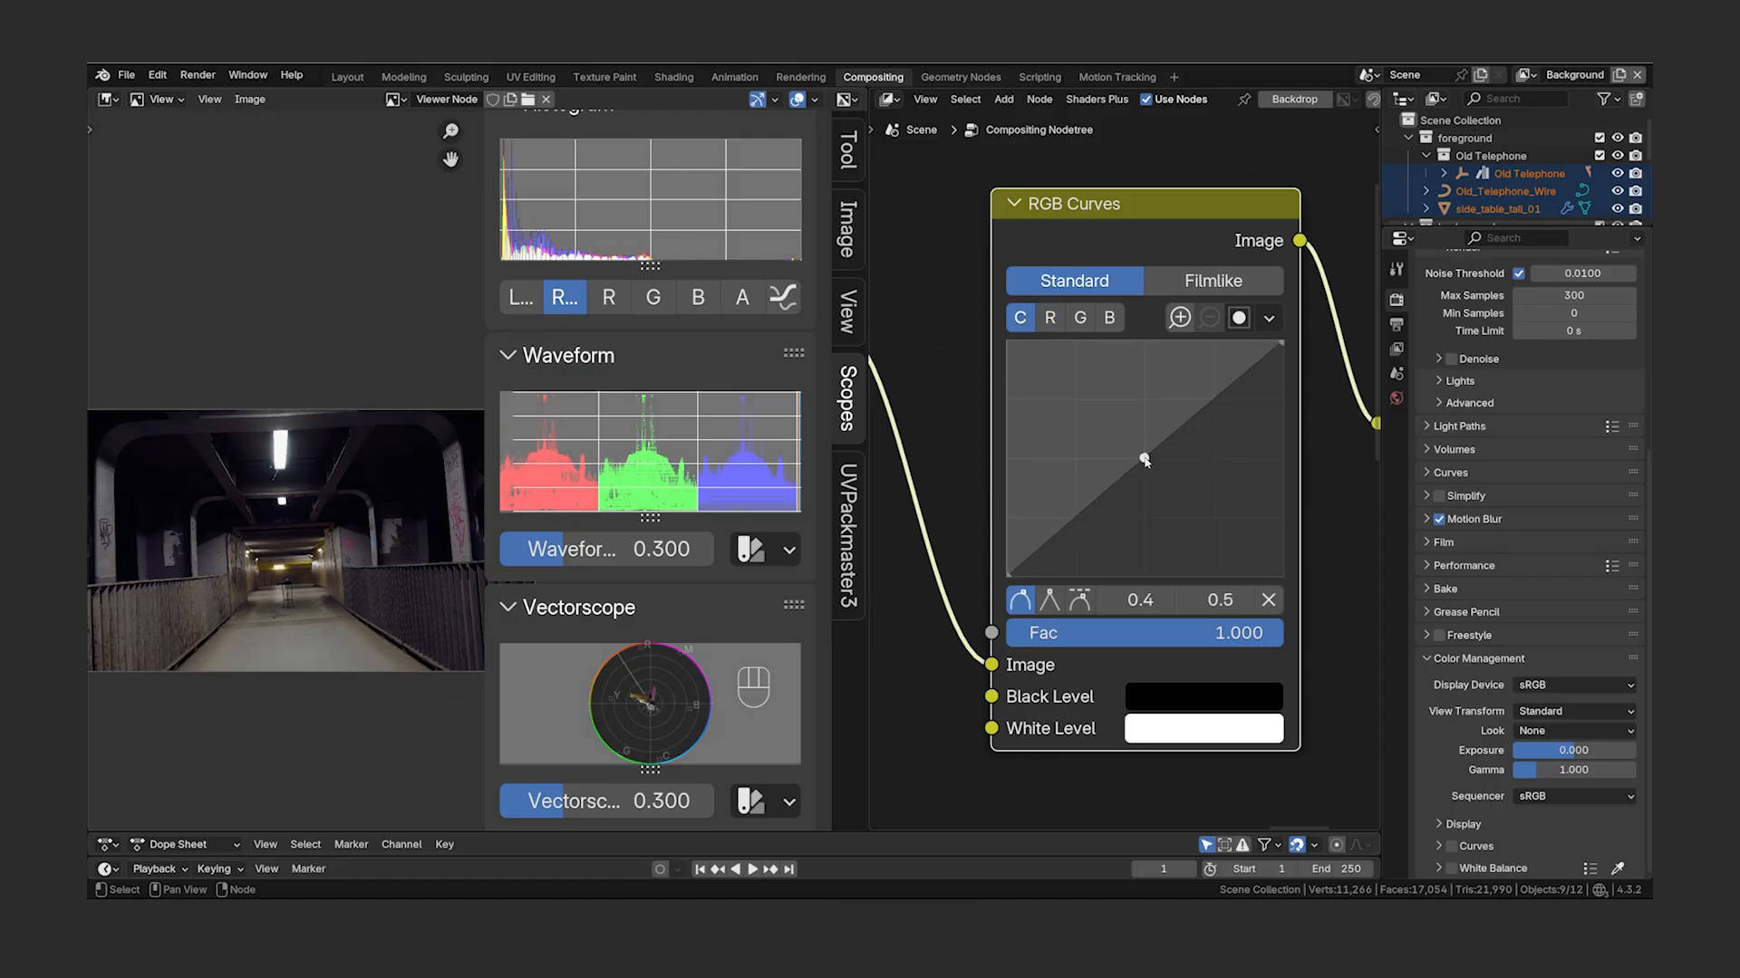
left_click(781, 556)
left_click(834, 639)
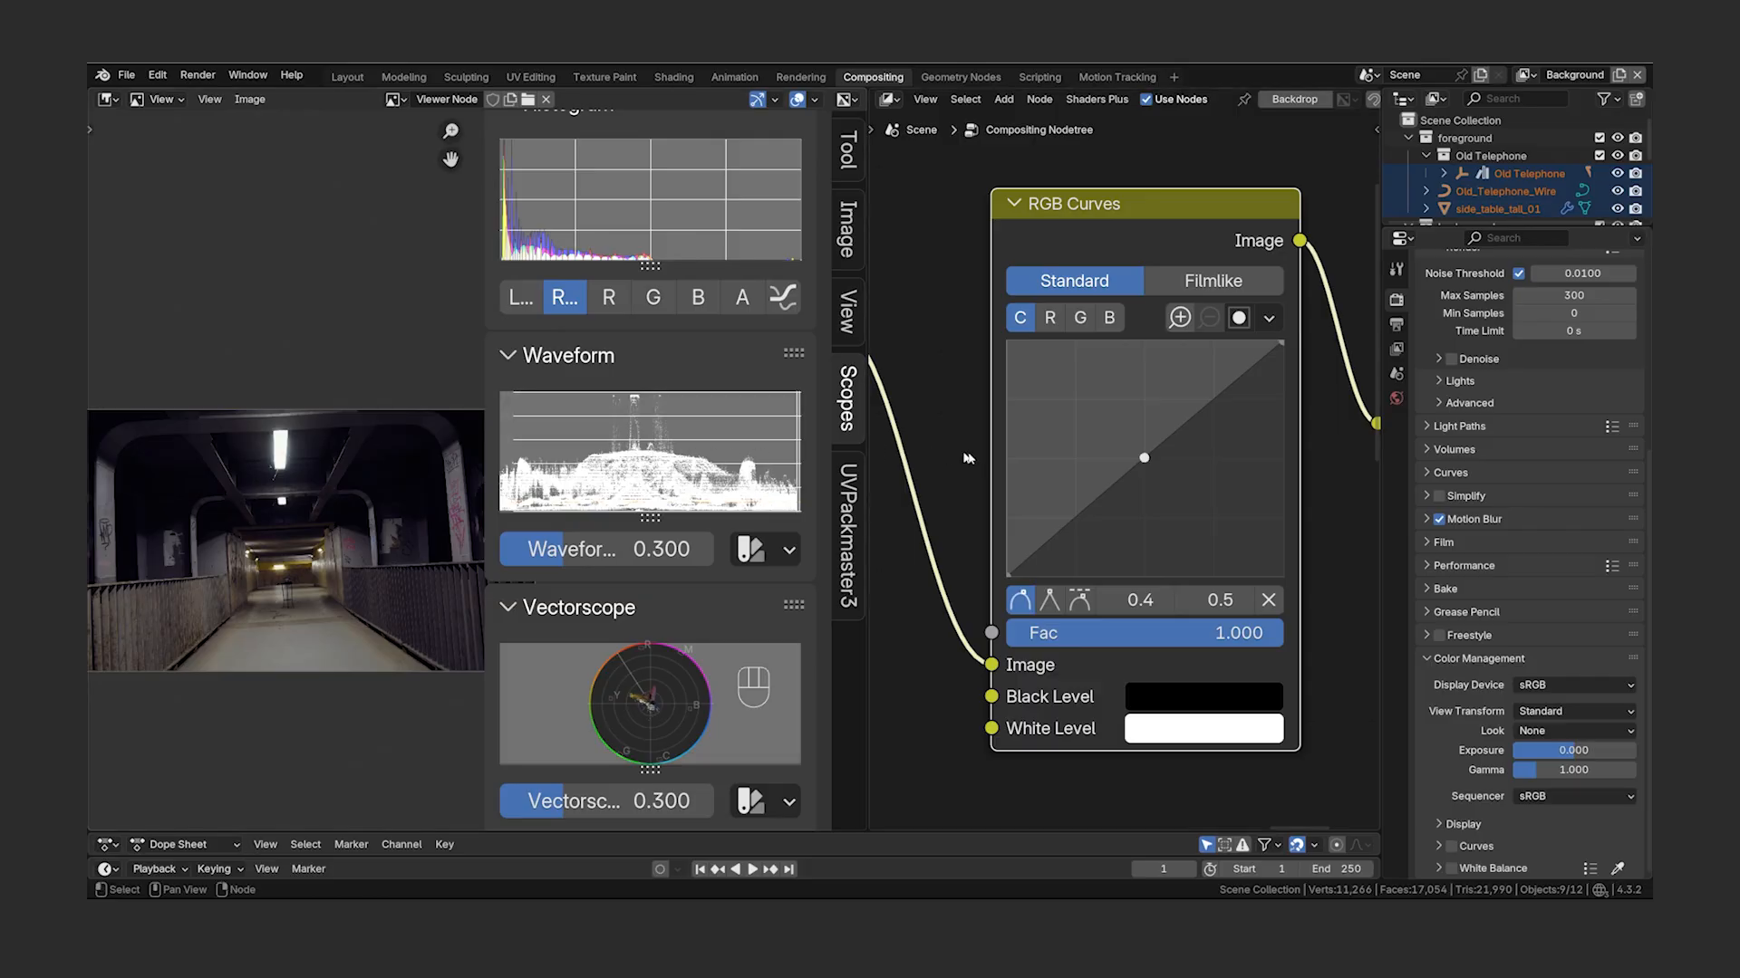
left_click_drag(1143, 460, 1130, 445)
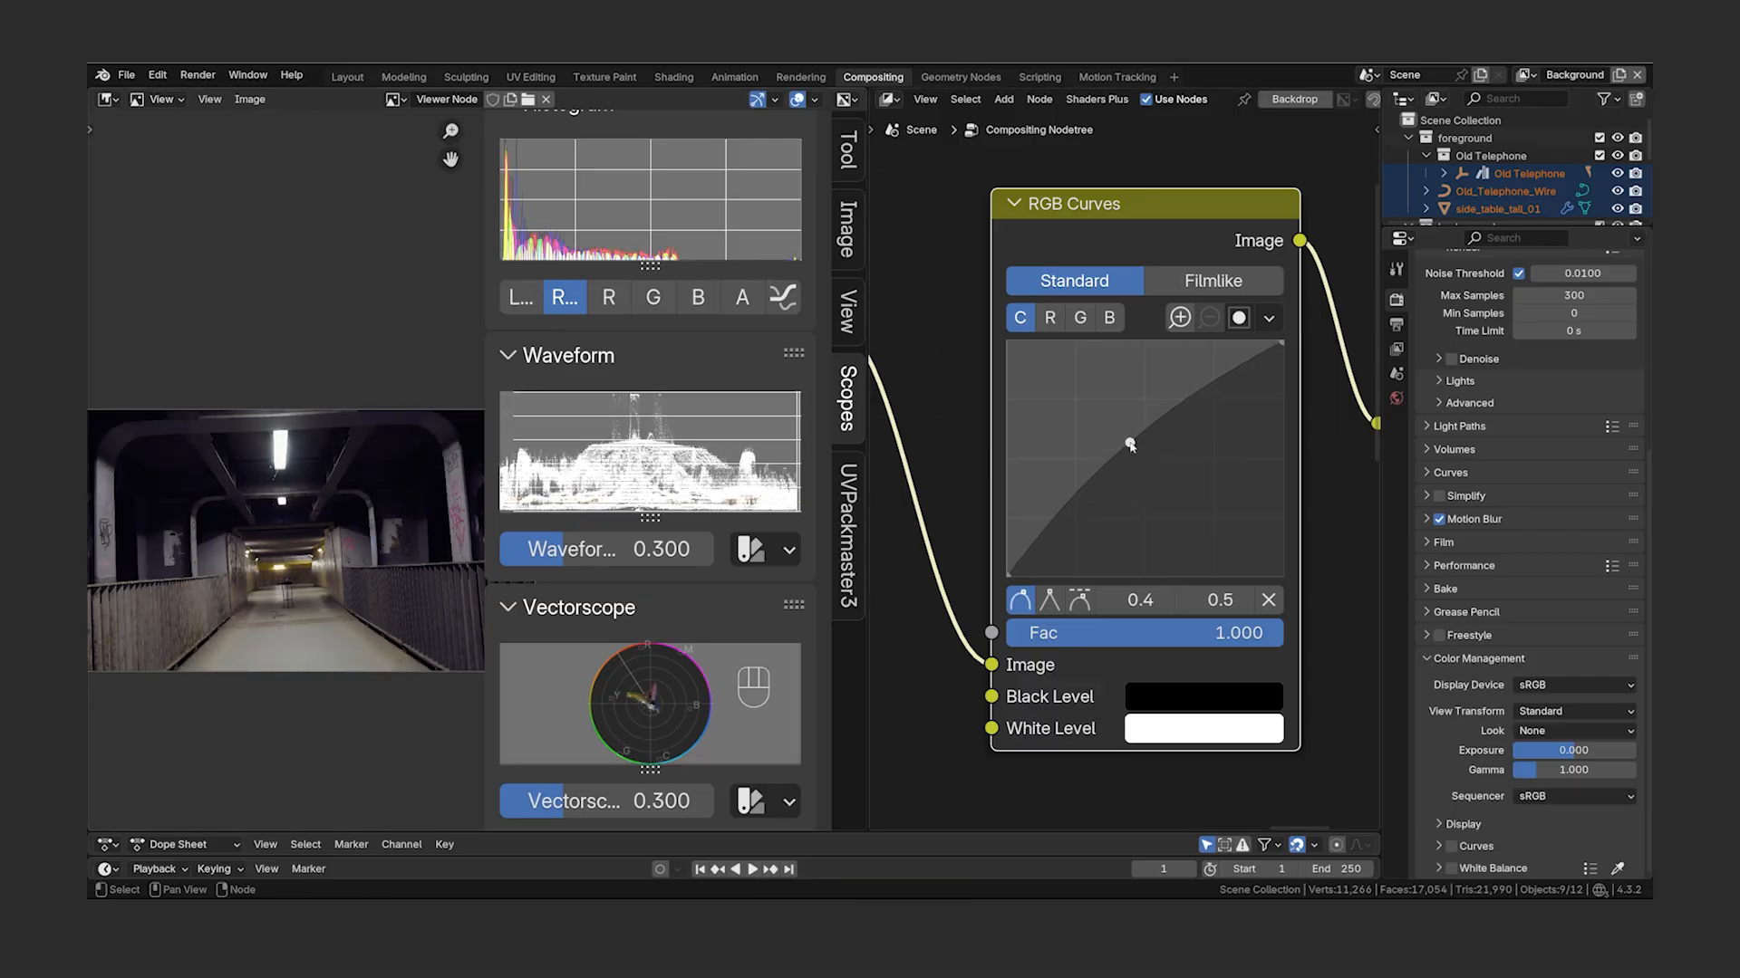
- Compare the footage with and without the selected Color Balance and RGB Curves nodes, with the scopes hidden
scroll(1045, 451, "down", 6)
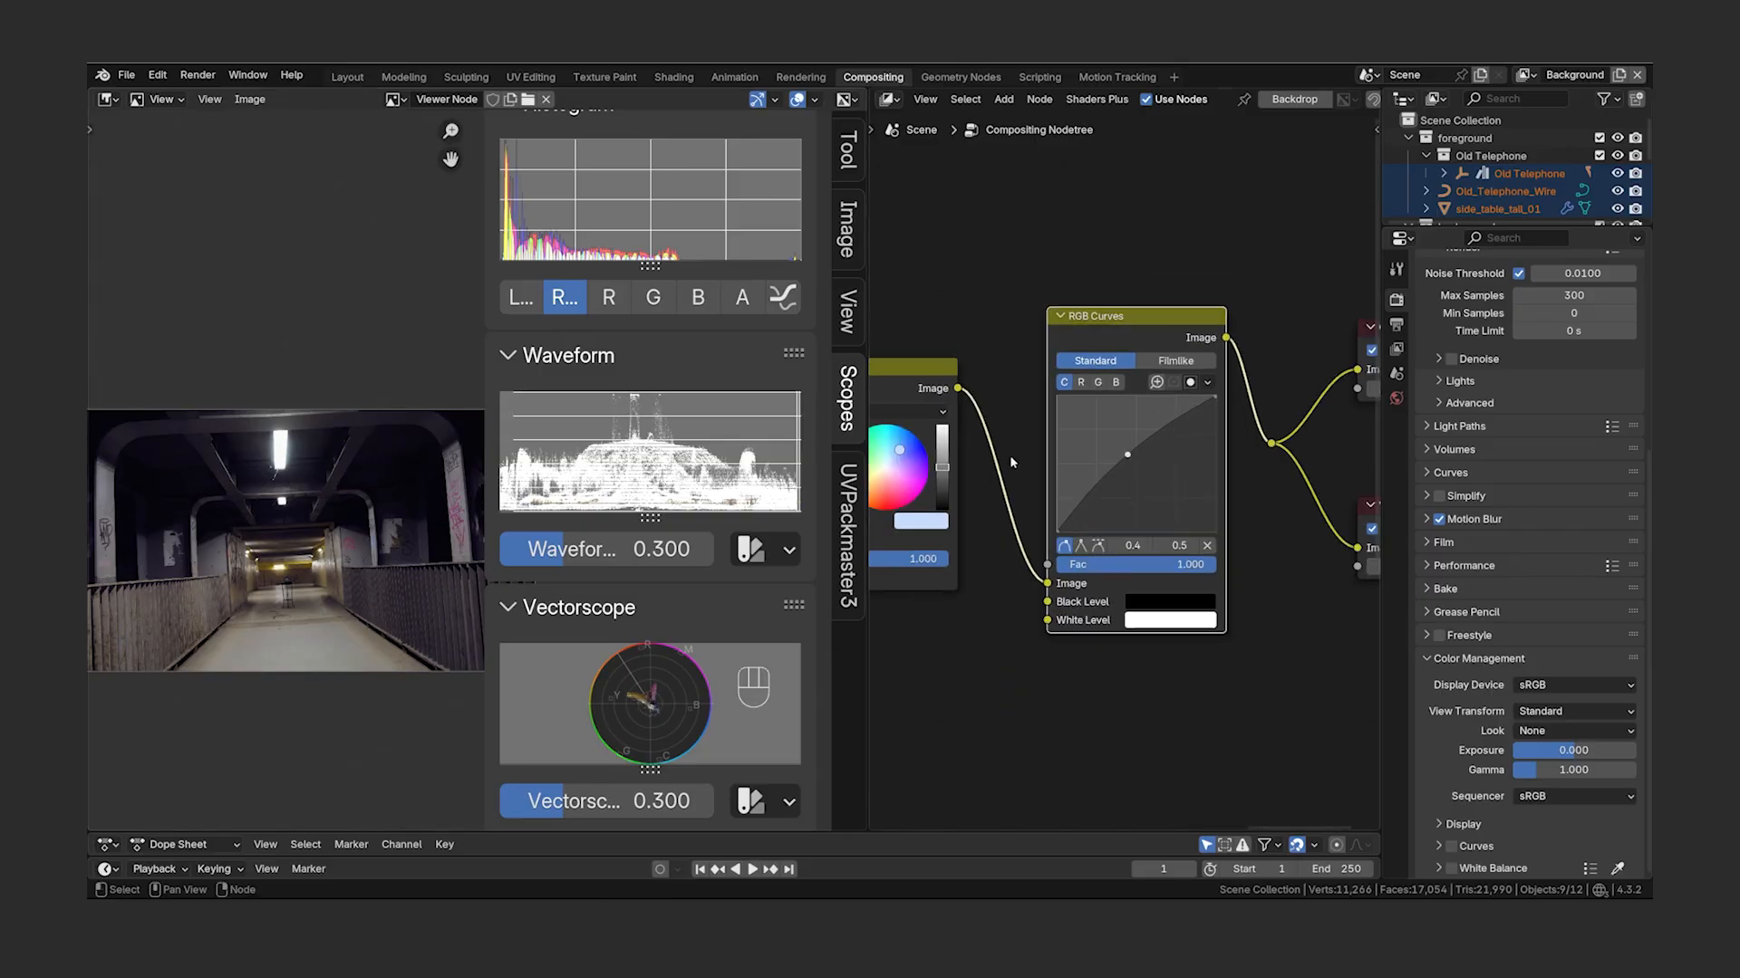
left_click_drag(1137, 386, 1051, 508)
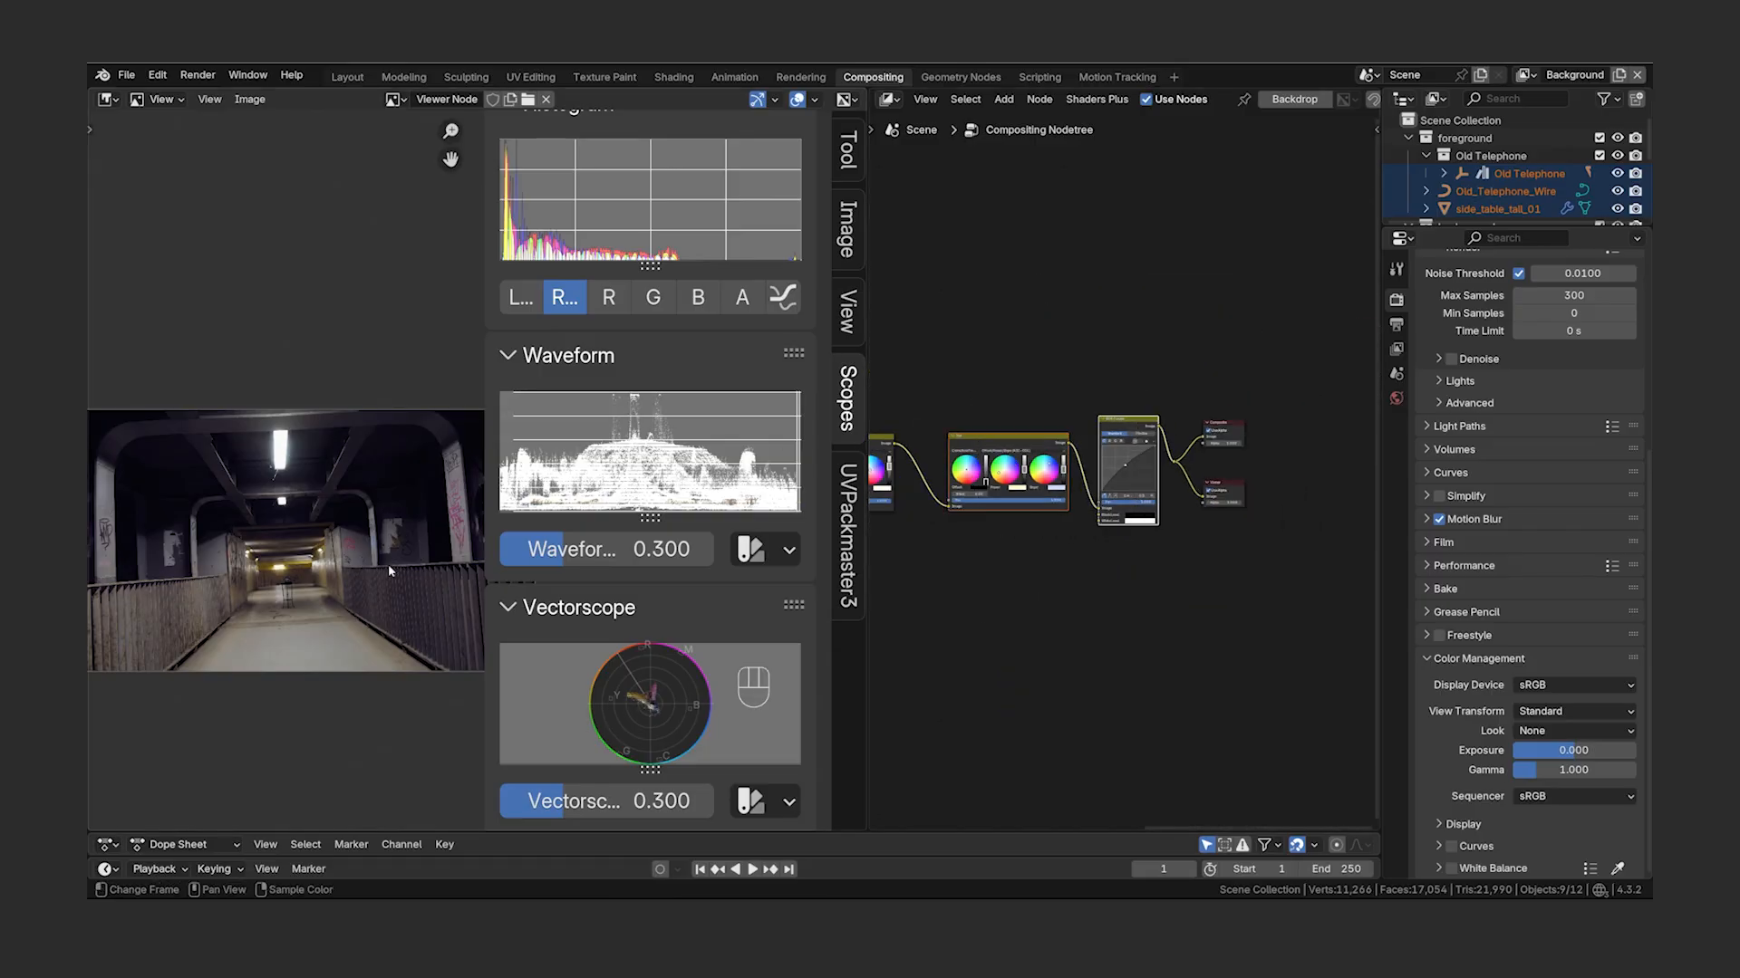
key("n")
key("m")
key("m")
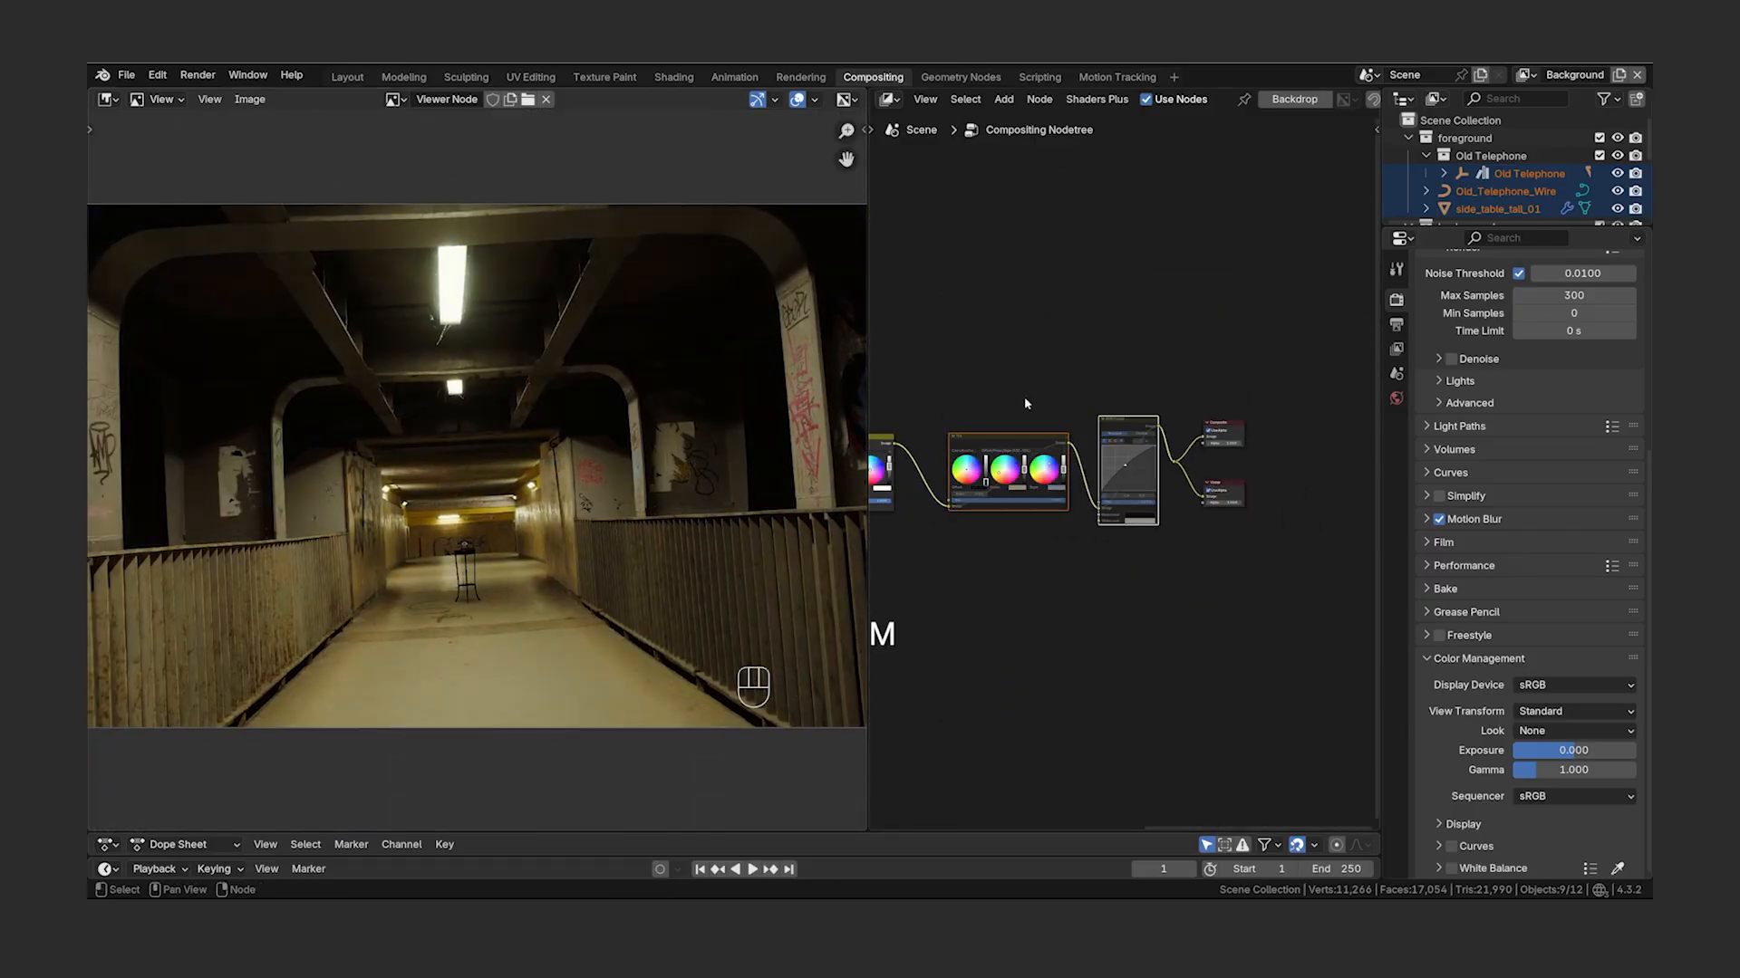
key("m")
key("m")
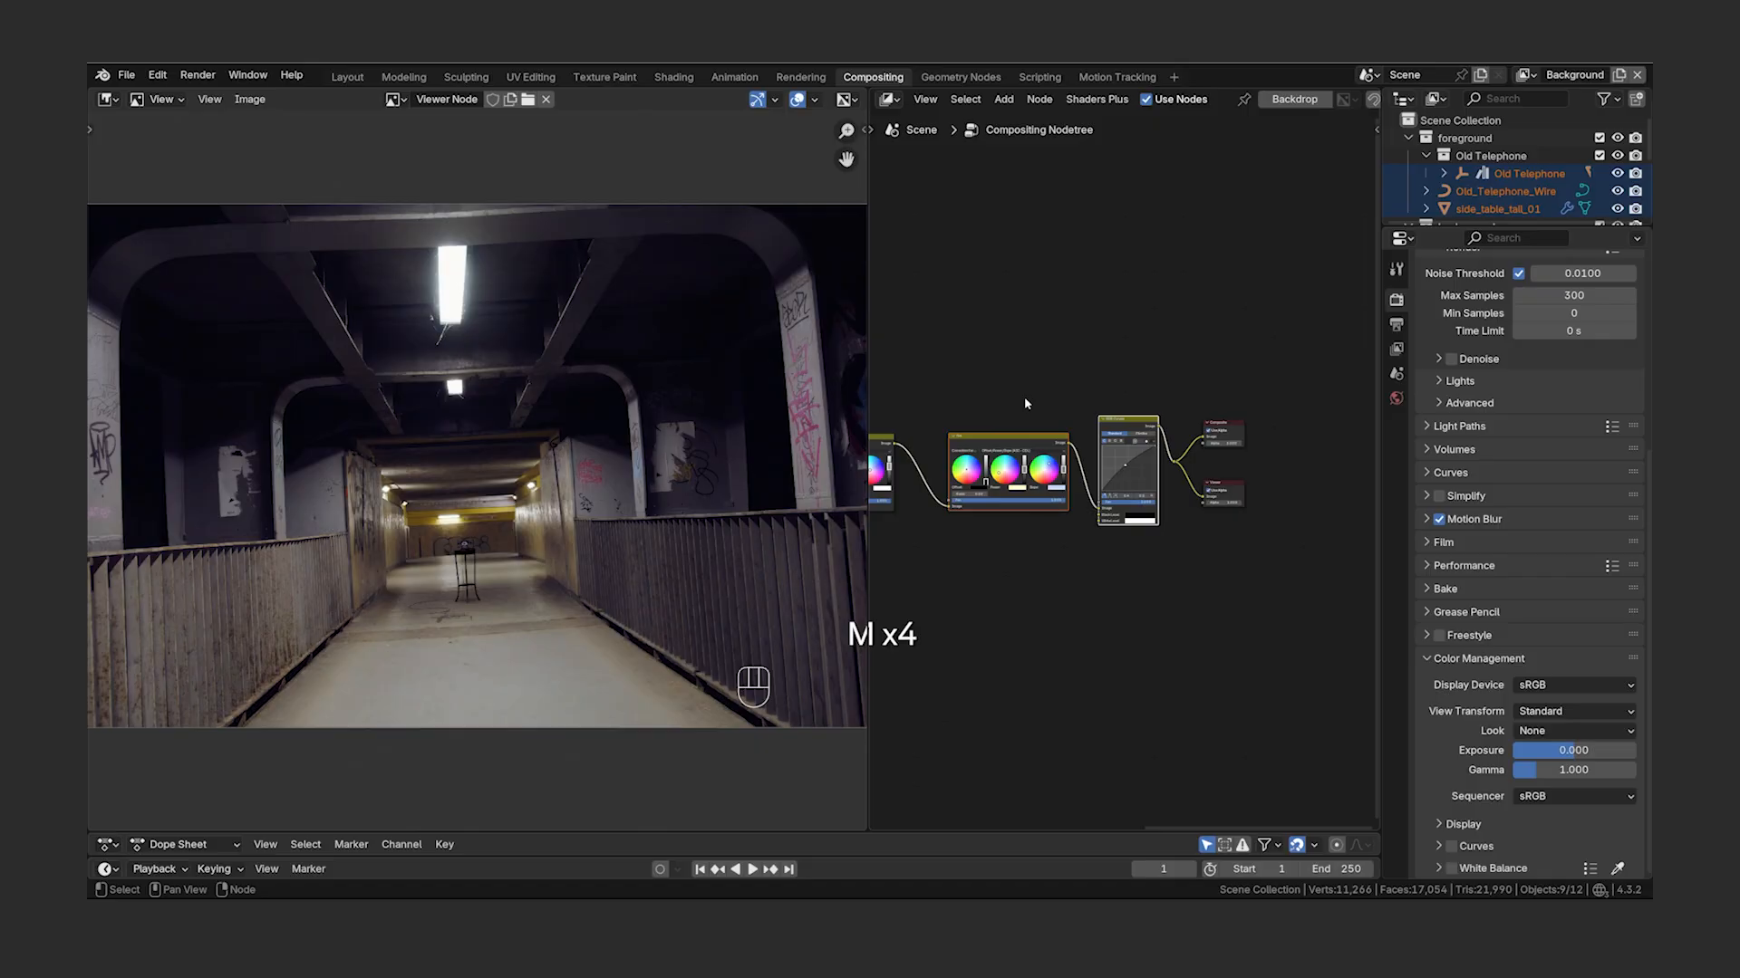
- Even out the spacing of the second Color Balance node and enclose both Color Balance nodes and the RGB Curves node in a frame
key("n")
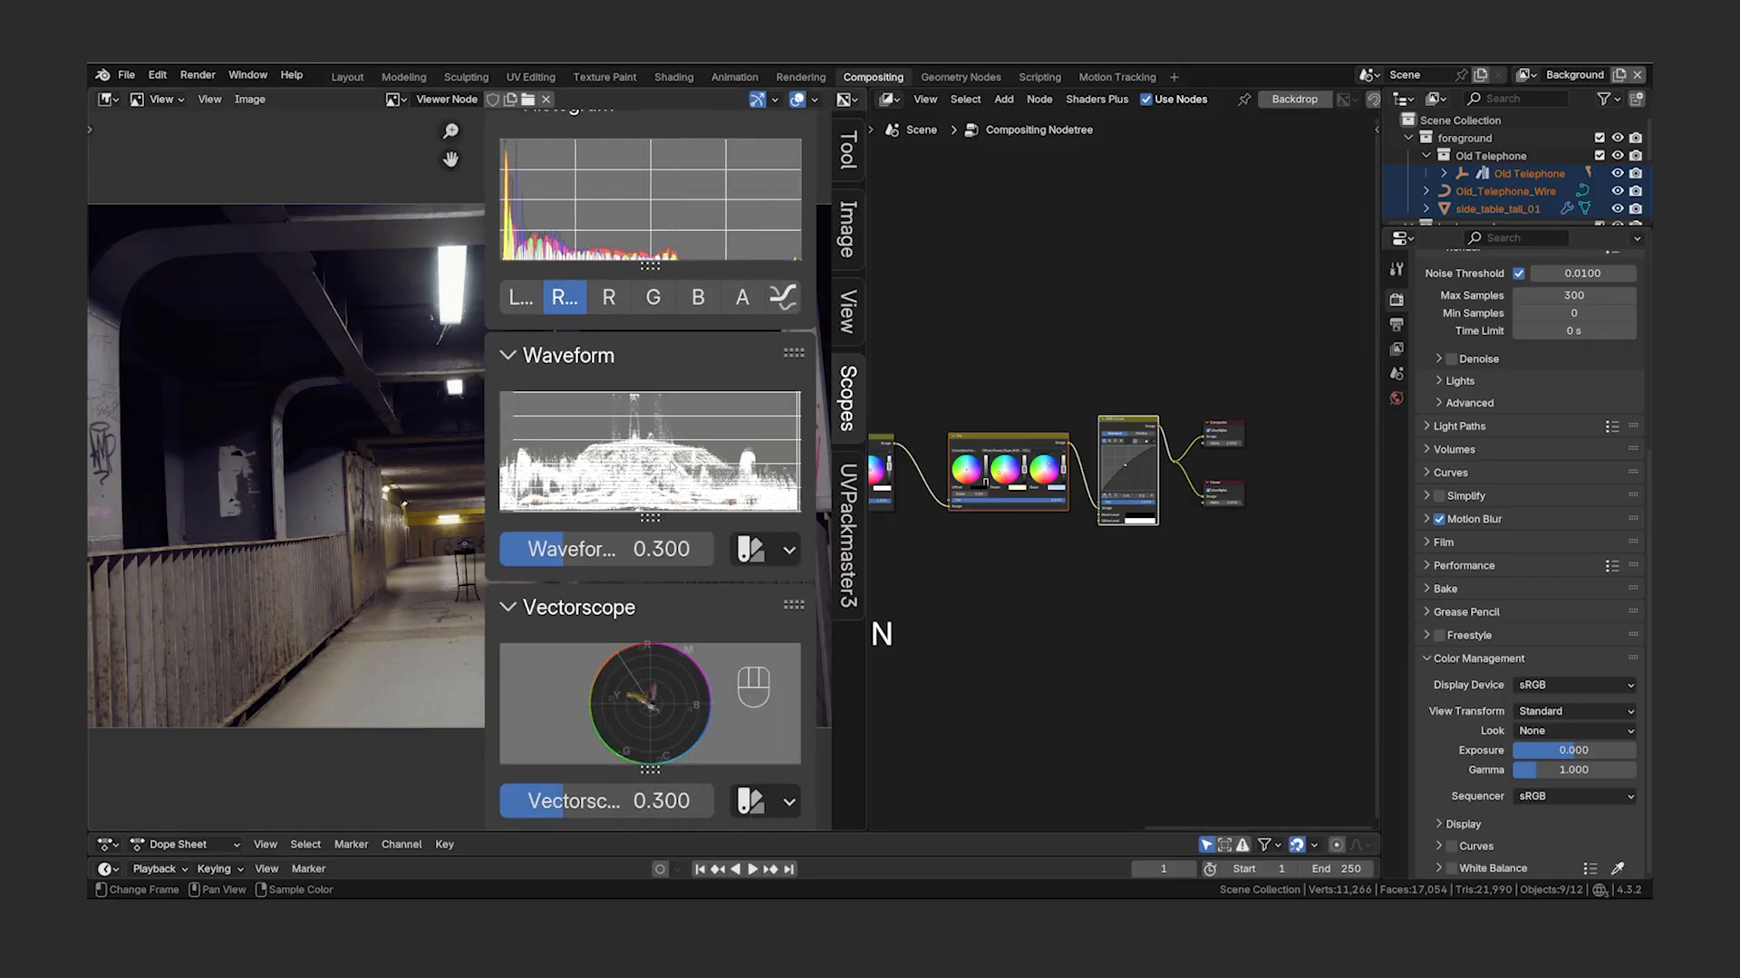
scroll(1029, 540, "down", 2)
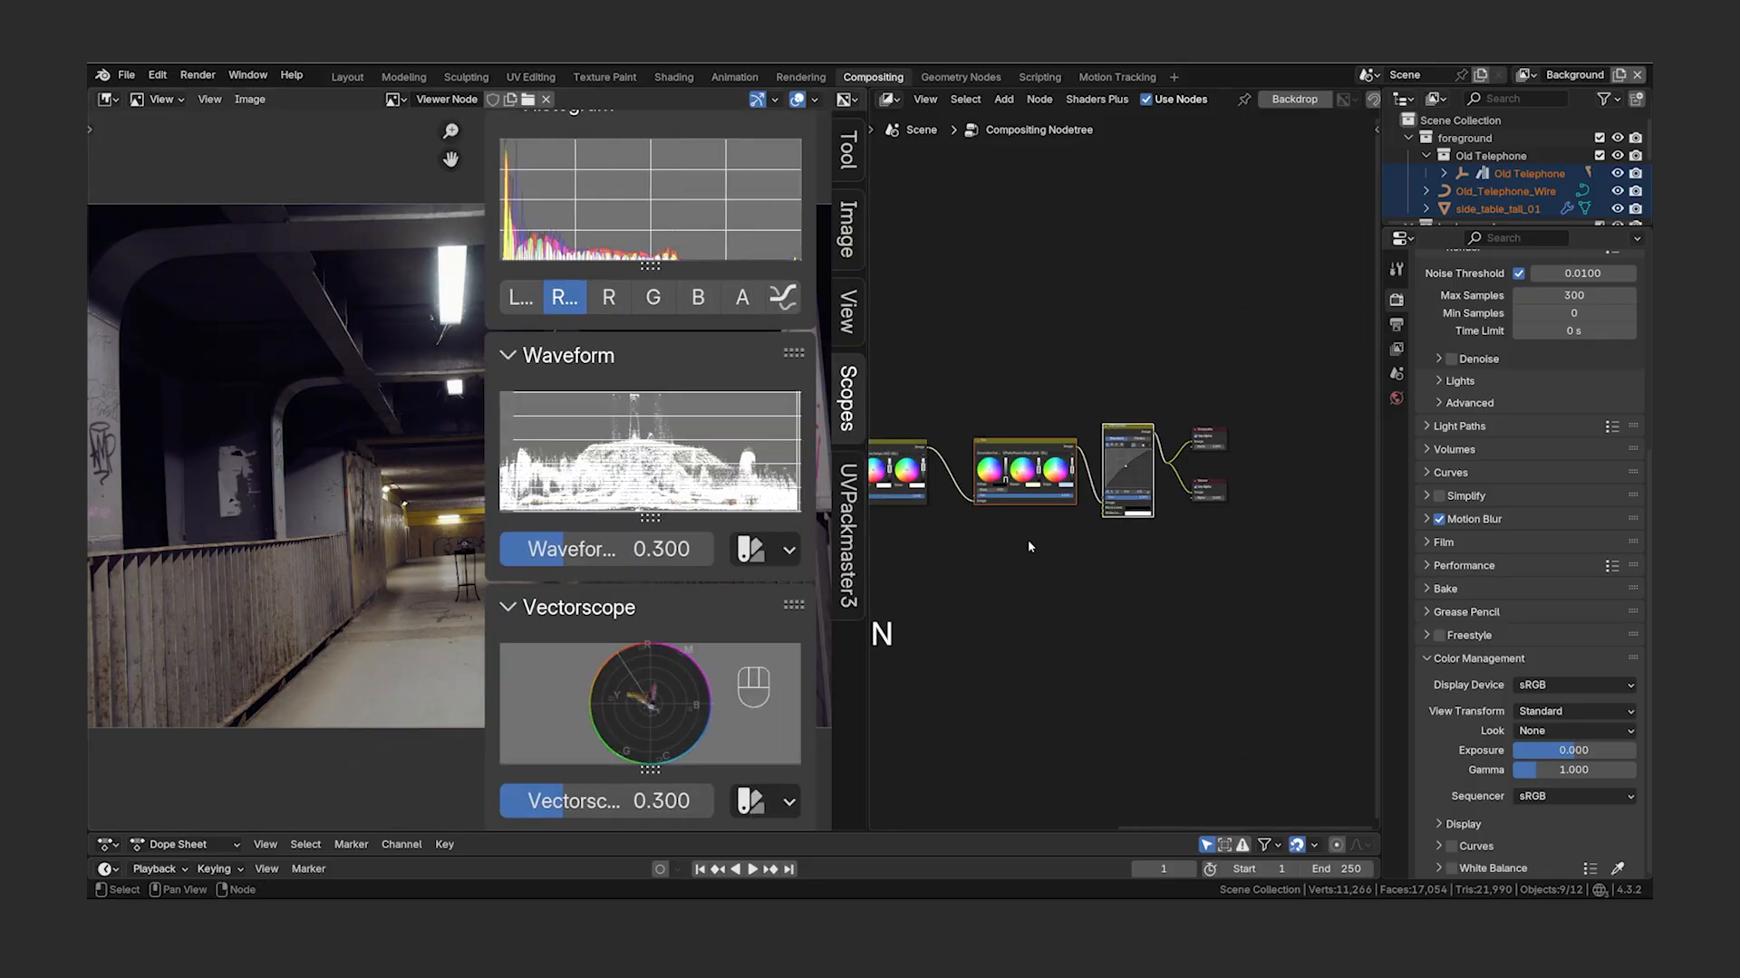
middle_click_drag(1029, 540, 1130, 547)
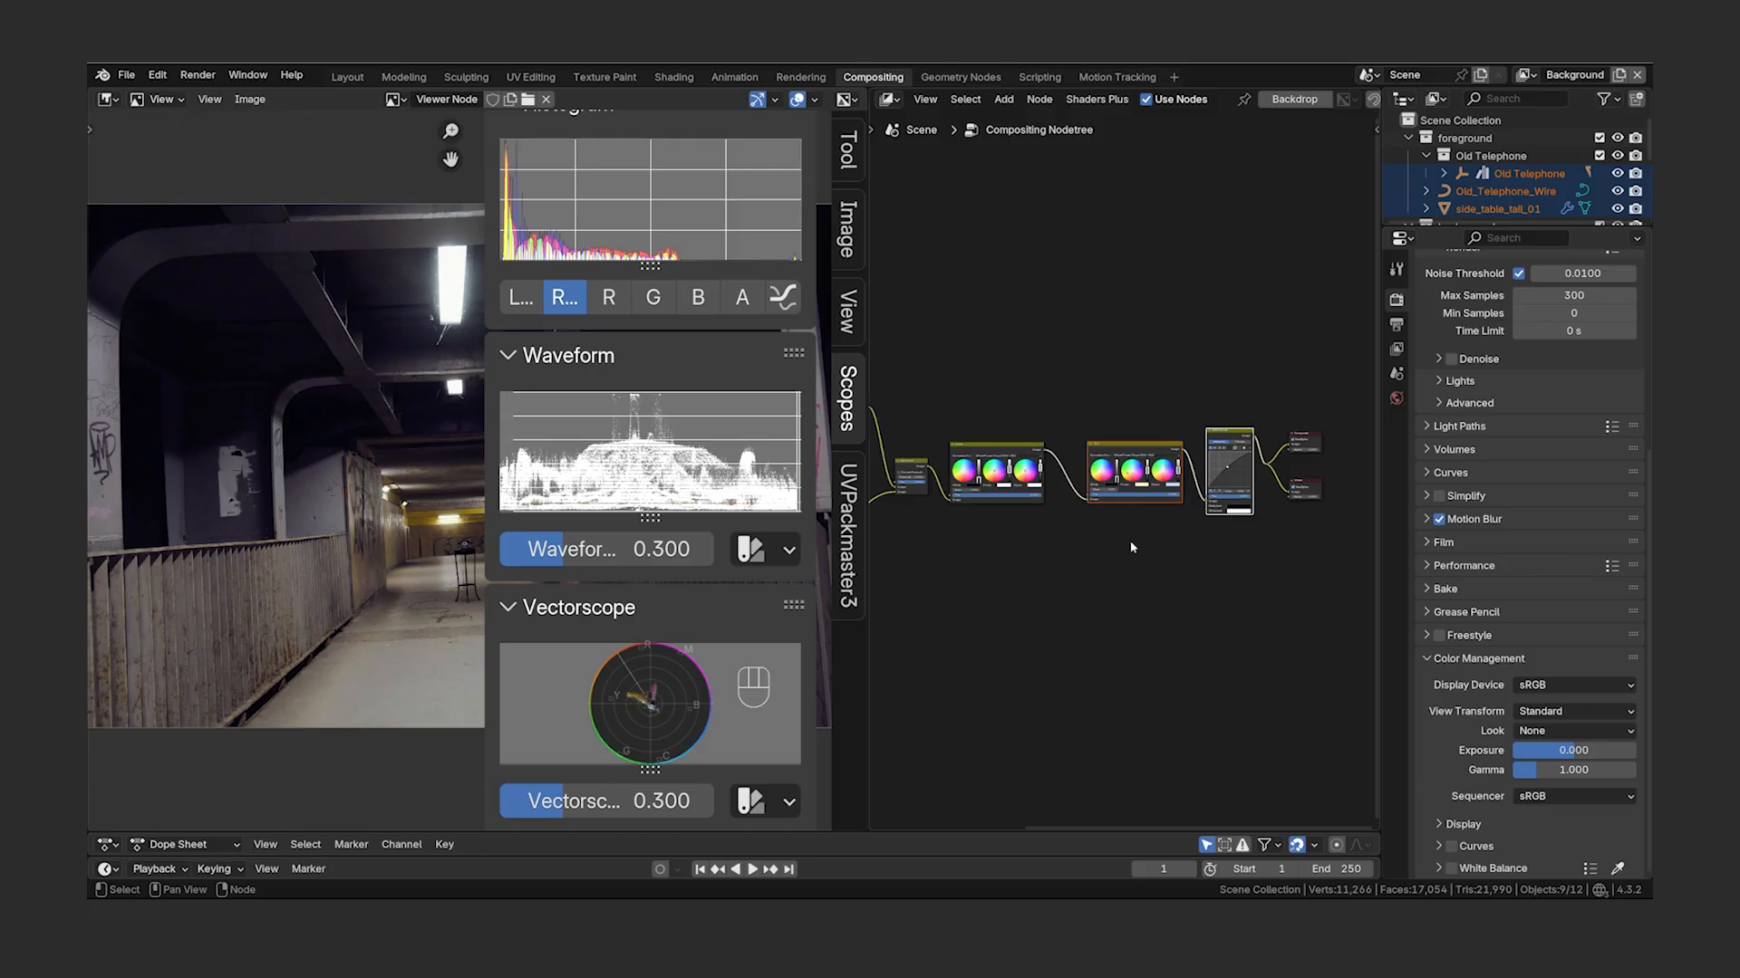
left_click(1122, 451)
left_click_drag(1125, 451, 1112, 450)
left_click_drag(1236, 411, 1017, 546)
key("shift+p")
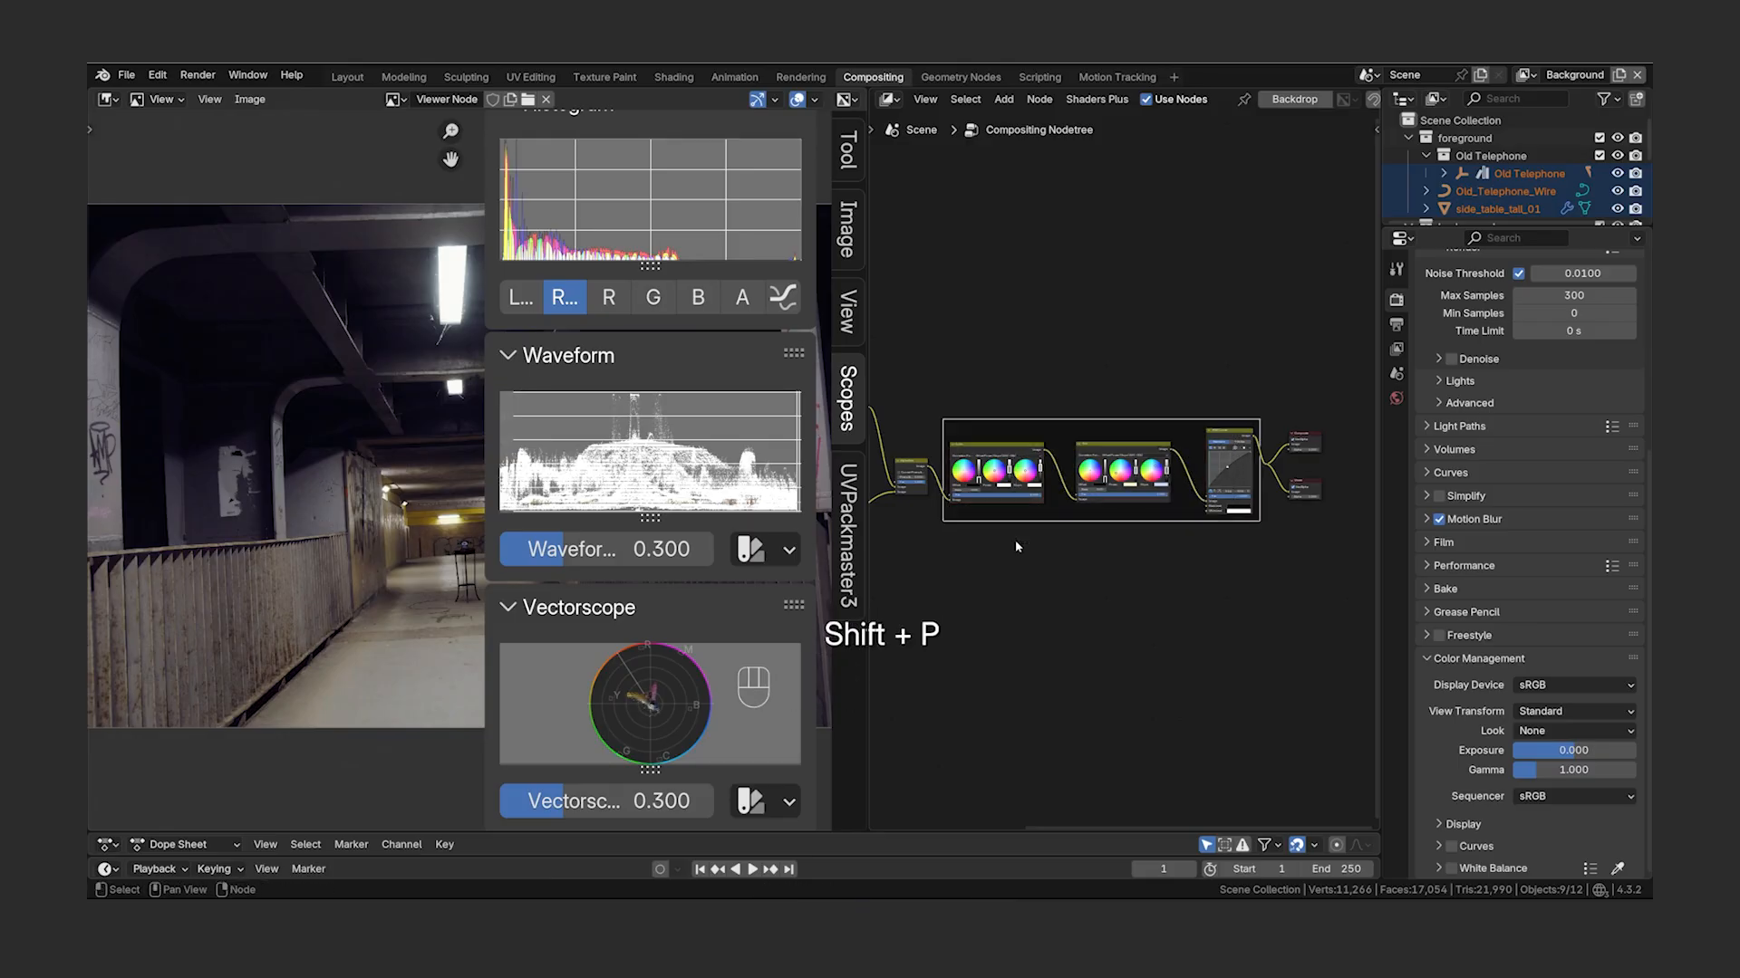
- Label the frame around the grading nodes "Combined Color"
key("n")
left_click(1290, 204)
type("Combined Color")
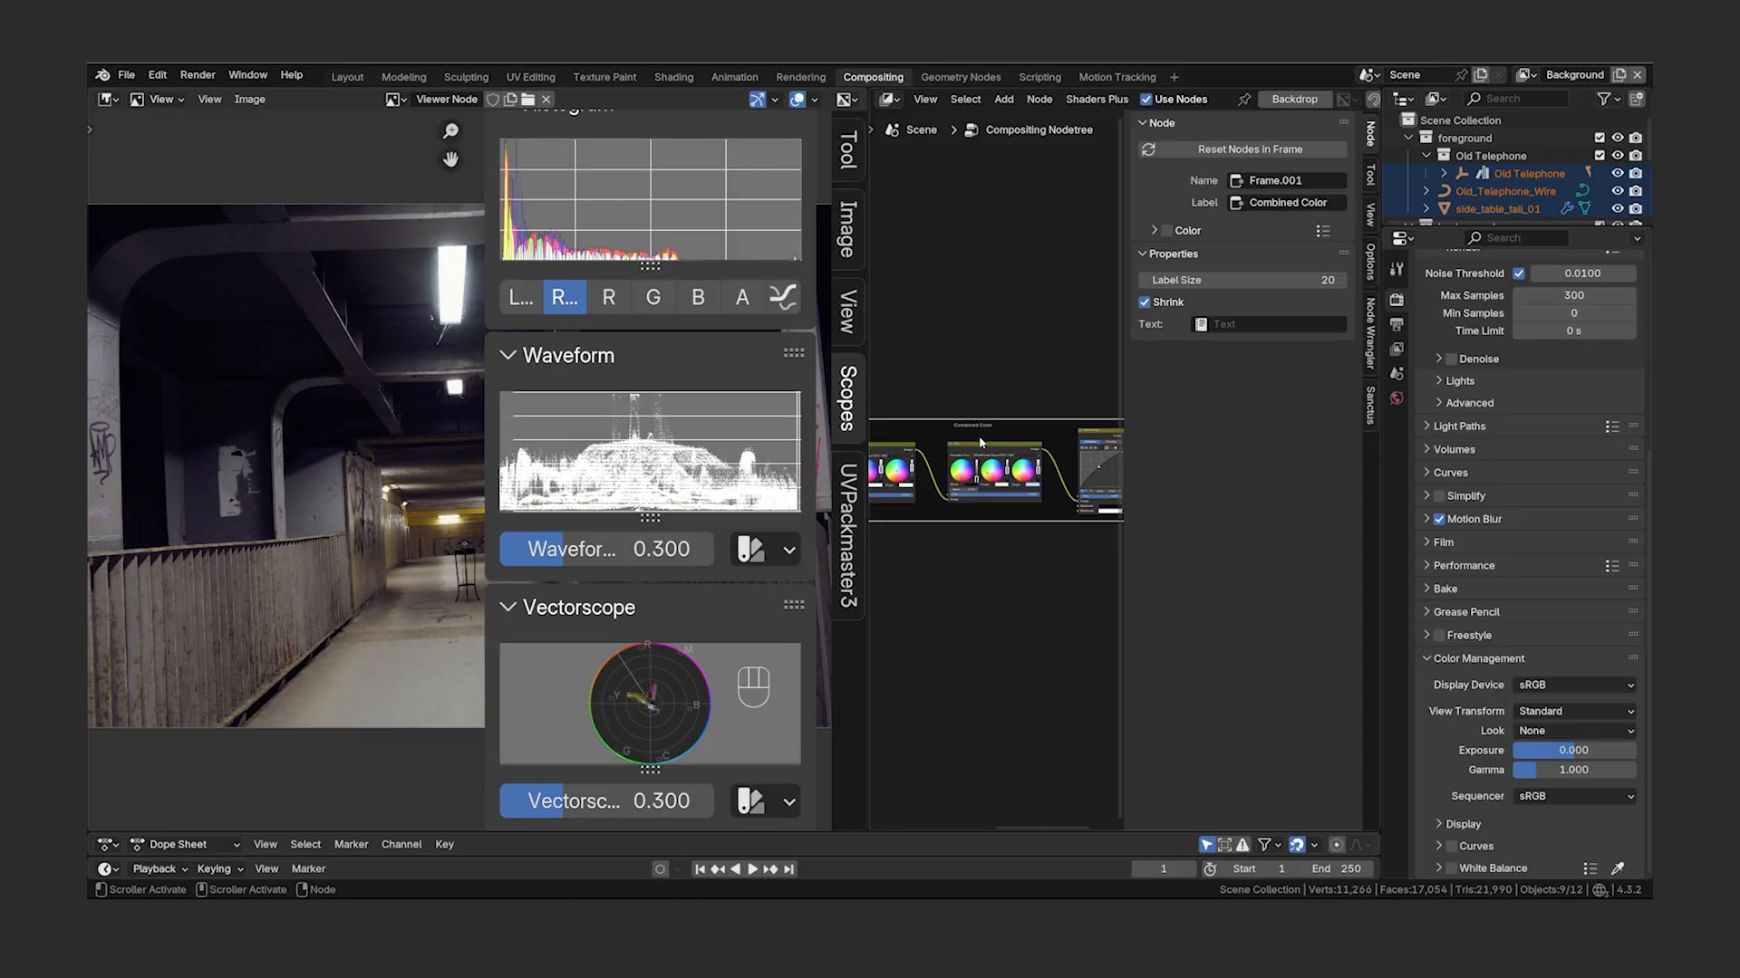
key("n")
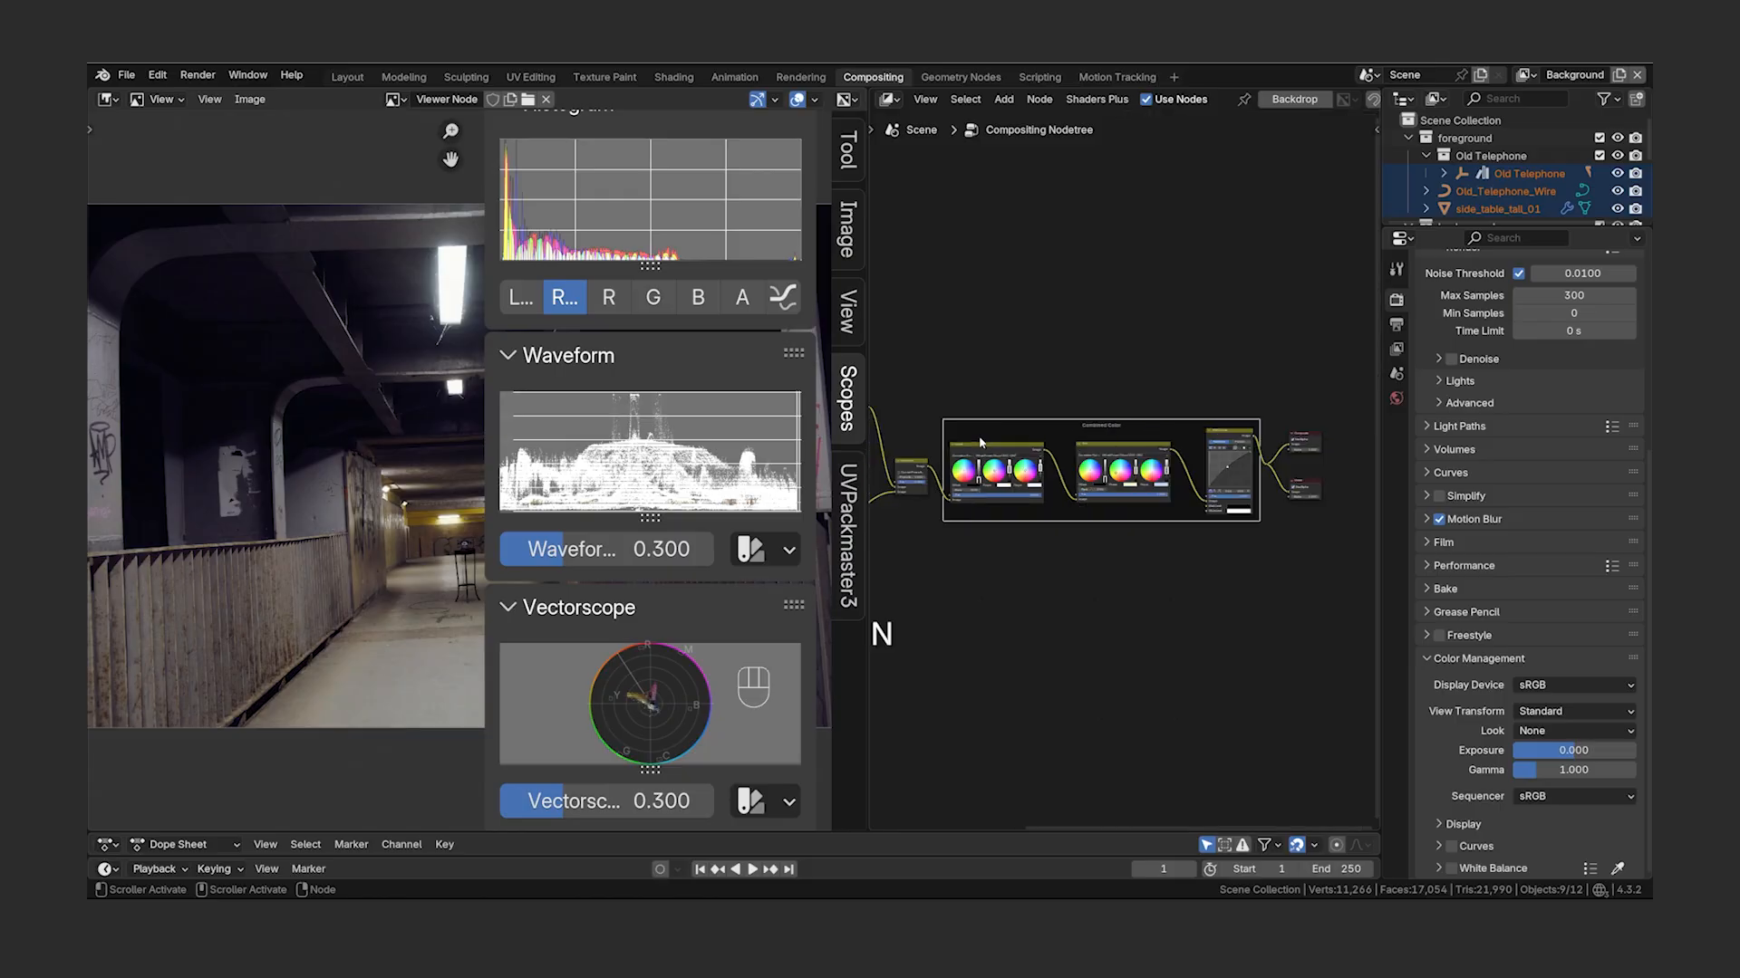
- Mute the three framed grading nodes and insert a Color Balance node between the lowest distortion node and the Alpha Over
left_click_drag(1247, 367, 990, 559)
key("m")
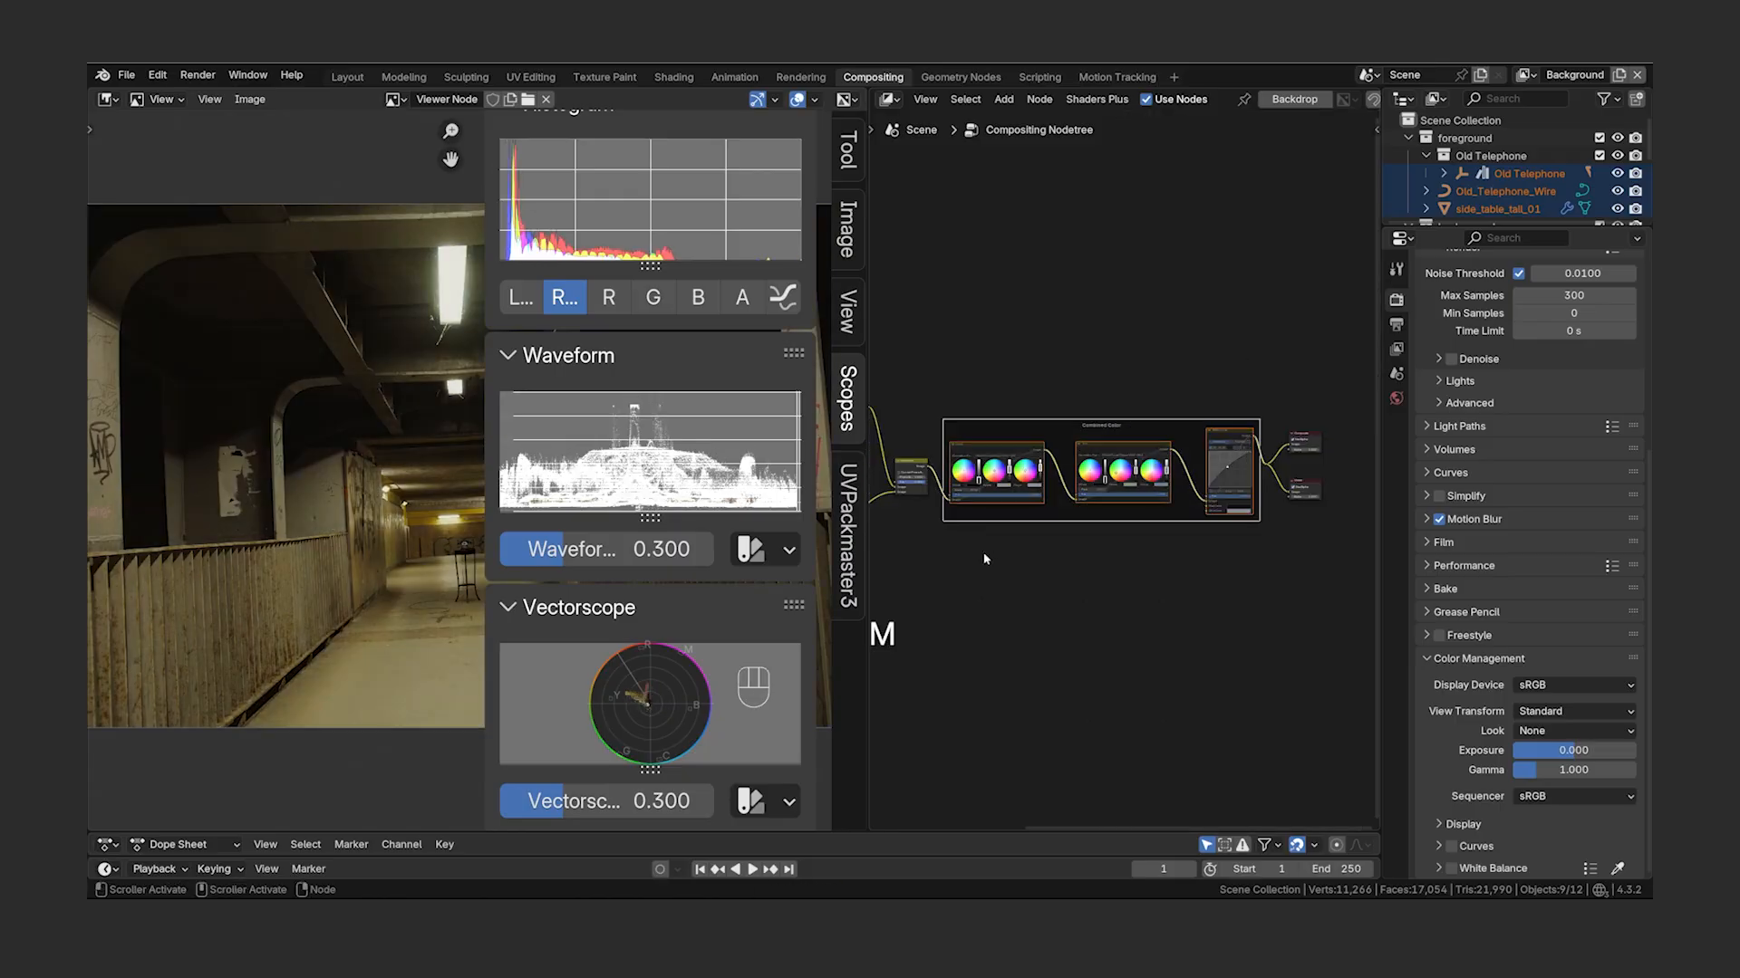
middle_click_drag(909, 557, 1219, 492)
scroll(1152, 471, "up", 6)
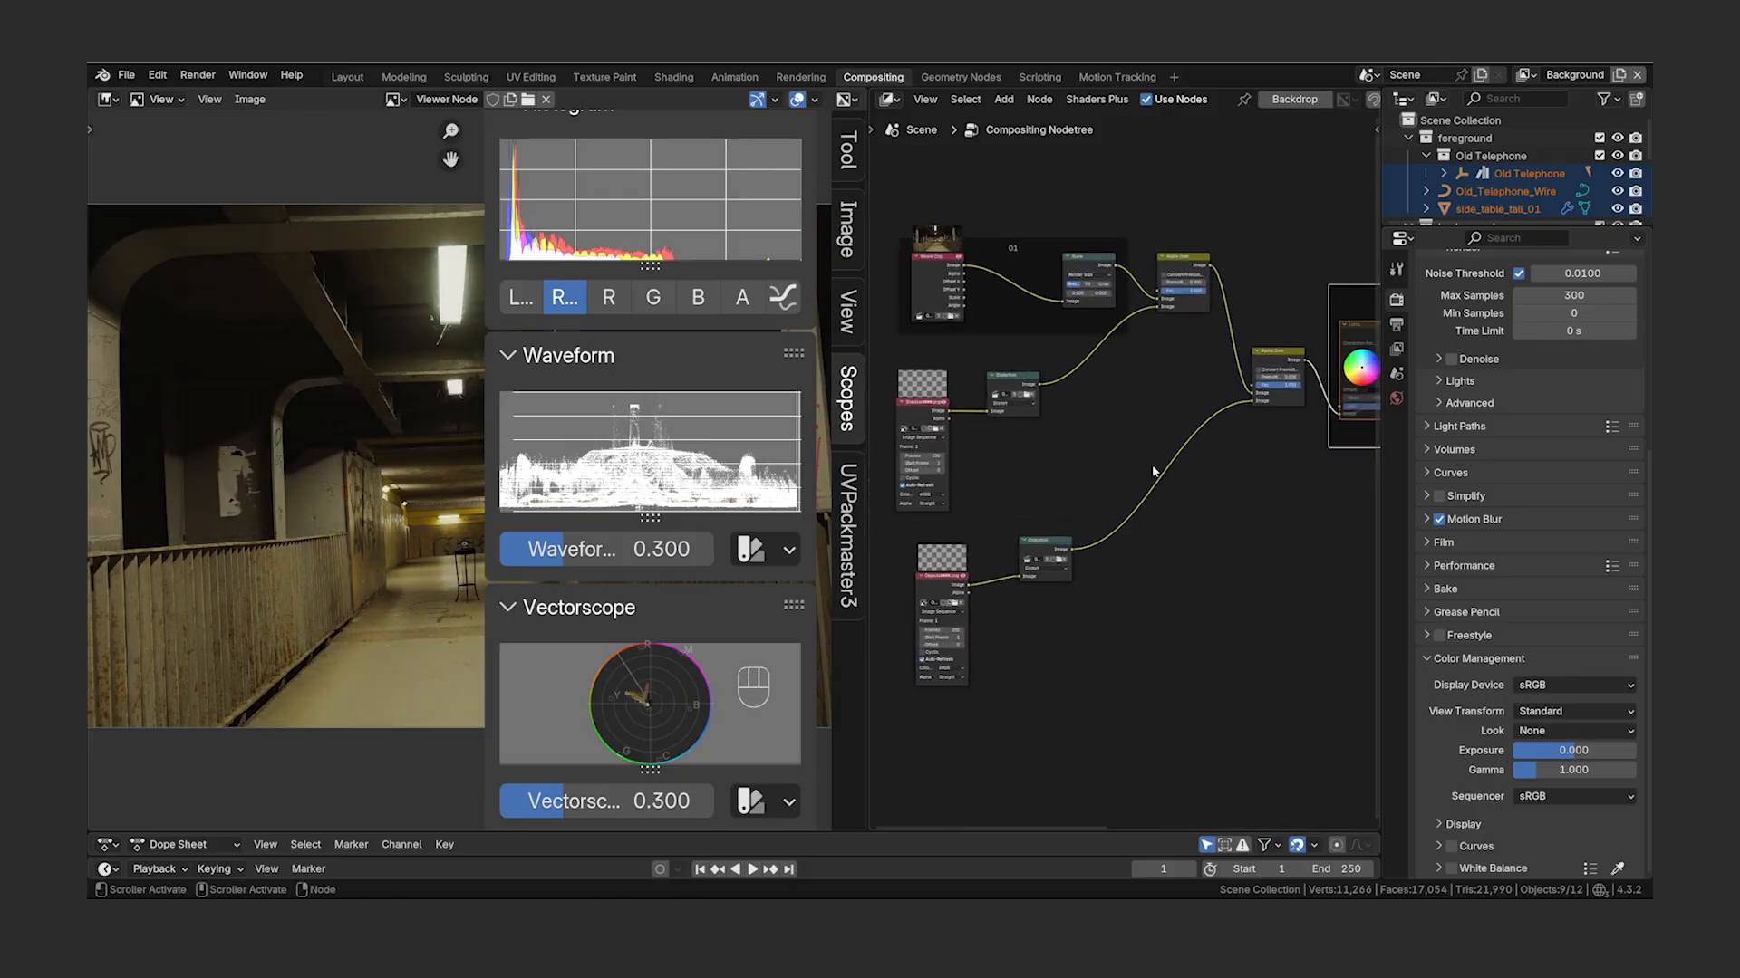
key("shift+a")
type("color balan")
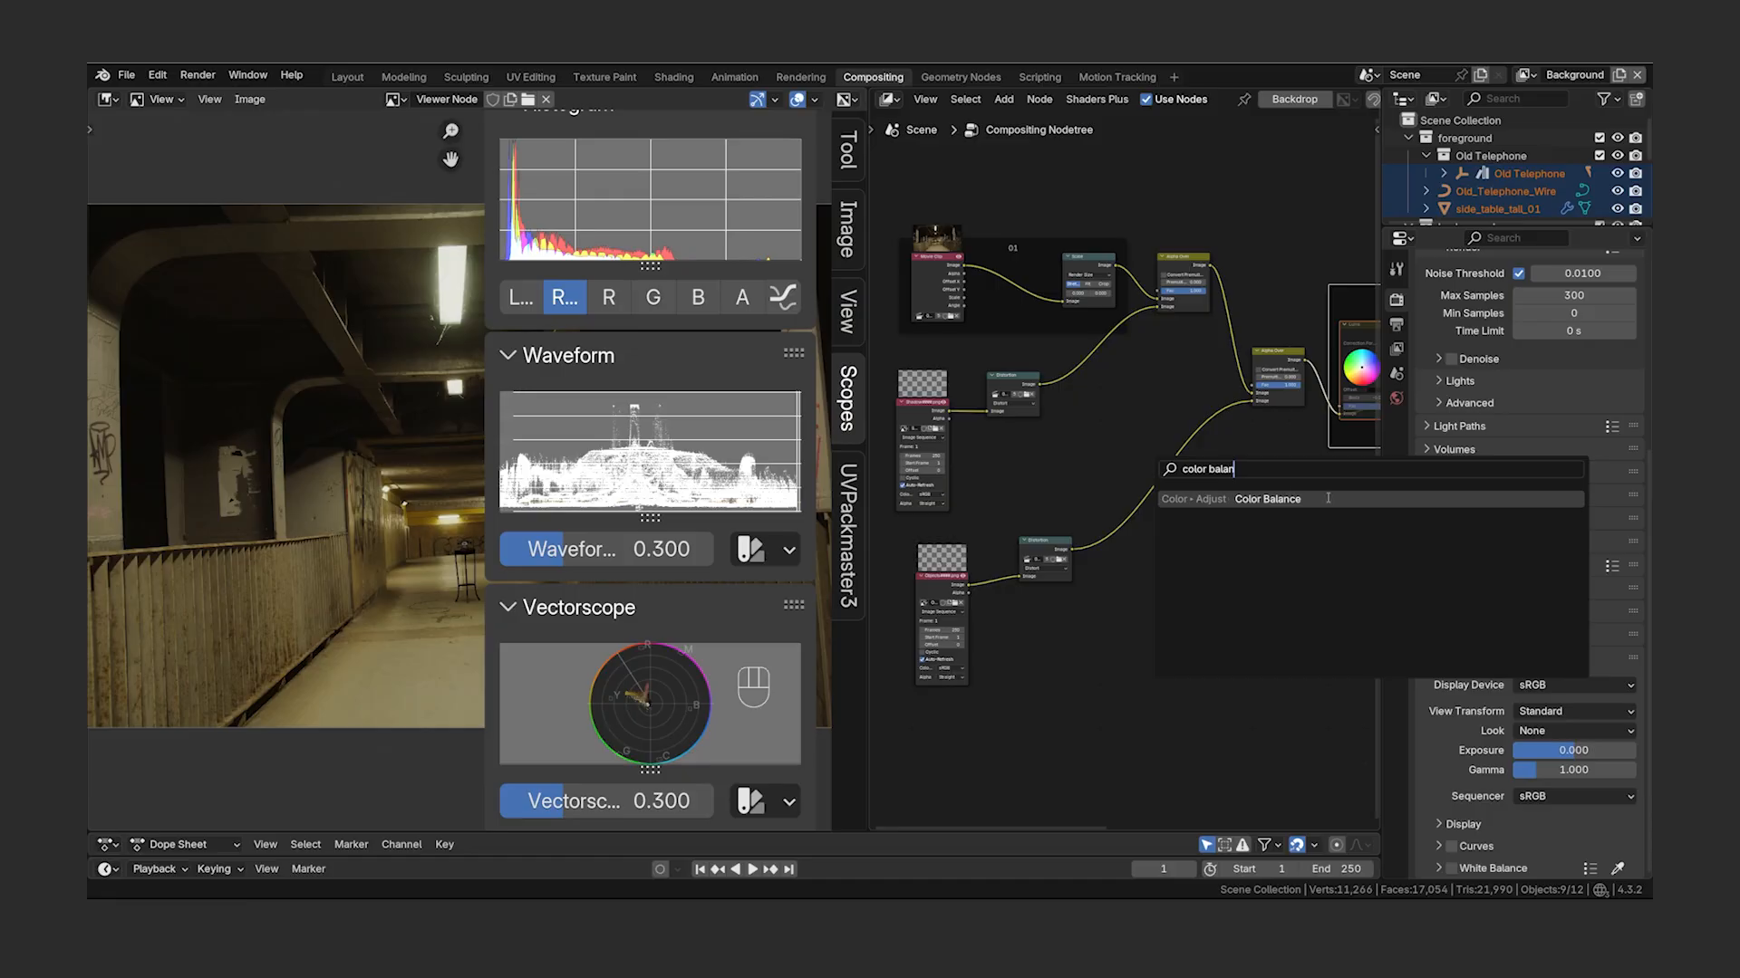
key("Return")
left_click(1183, 478)
- Set the new Color Balance node's correction formula to Offset/Power/Slope (ASC-CDL)
scroll(1182, 477, "up", 4)
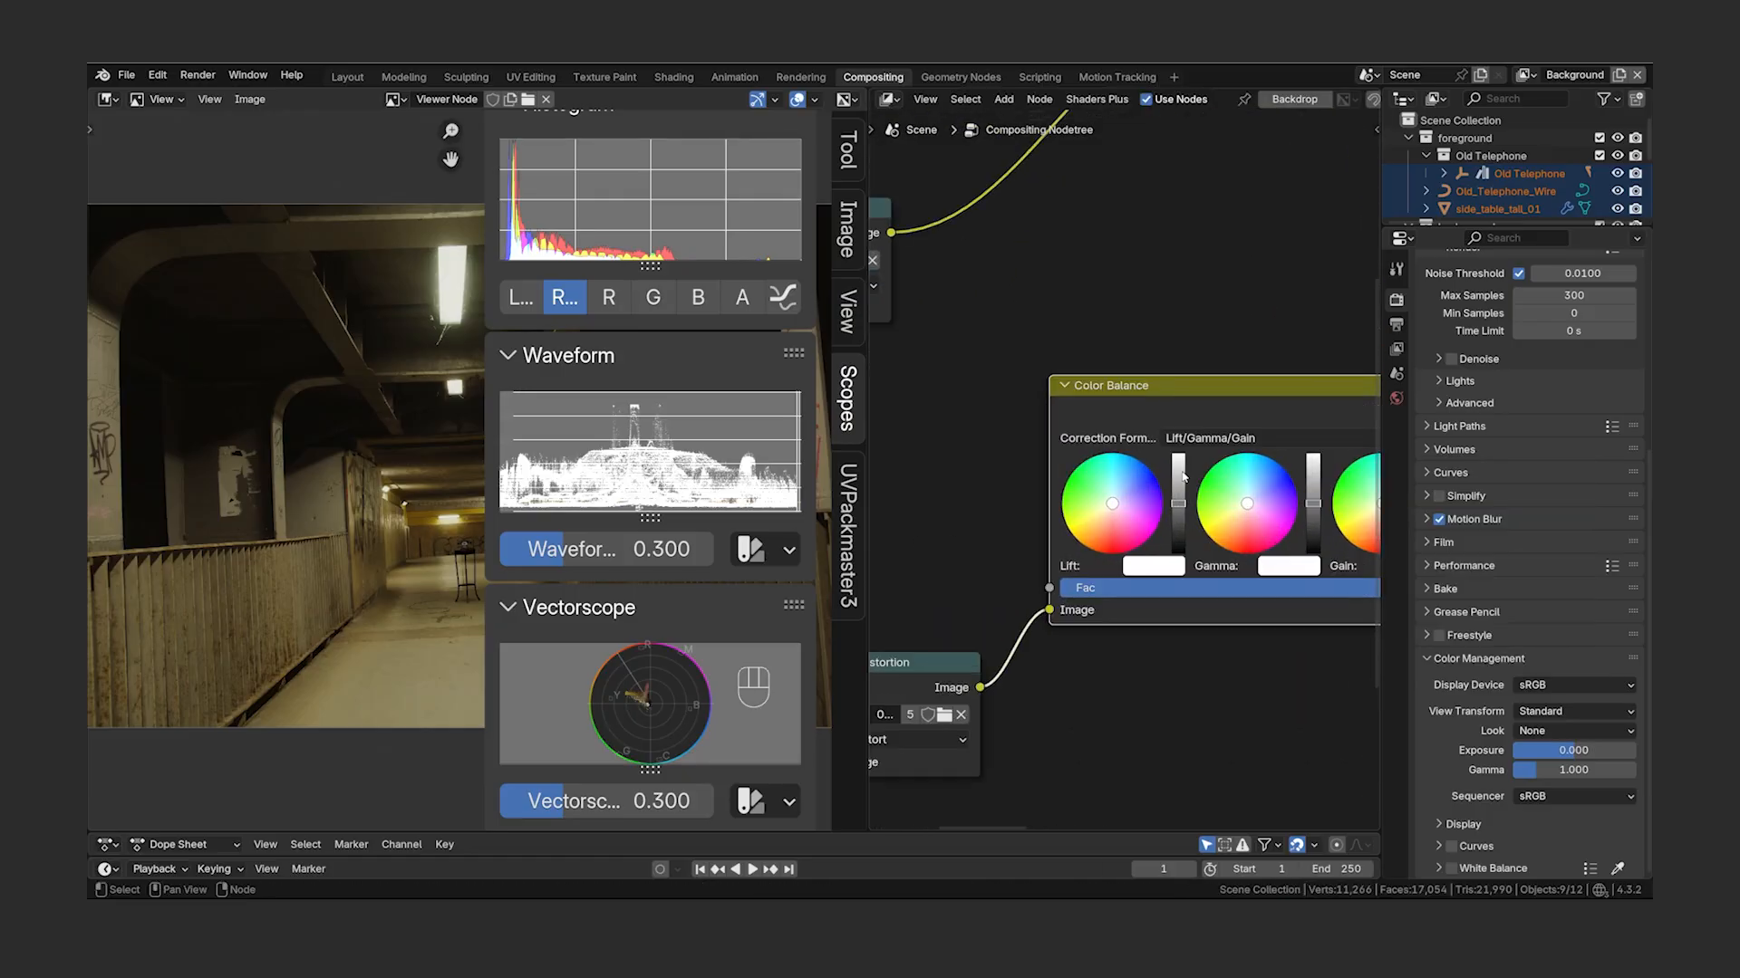
middle_click_drag(1243, 474, 1109, 454)
scroll(1105, 465, "up", 2)
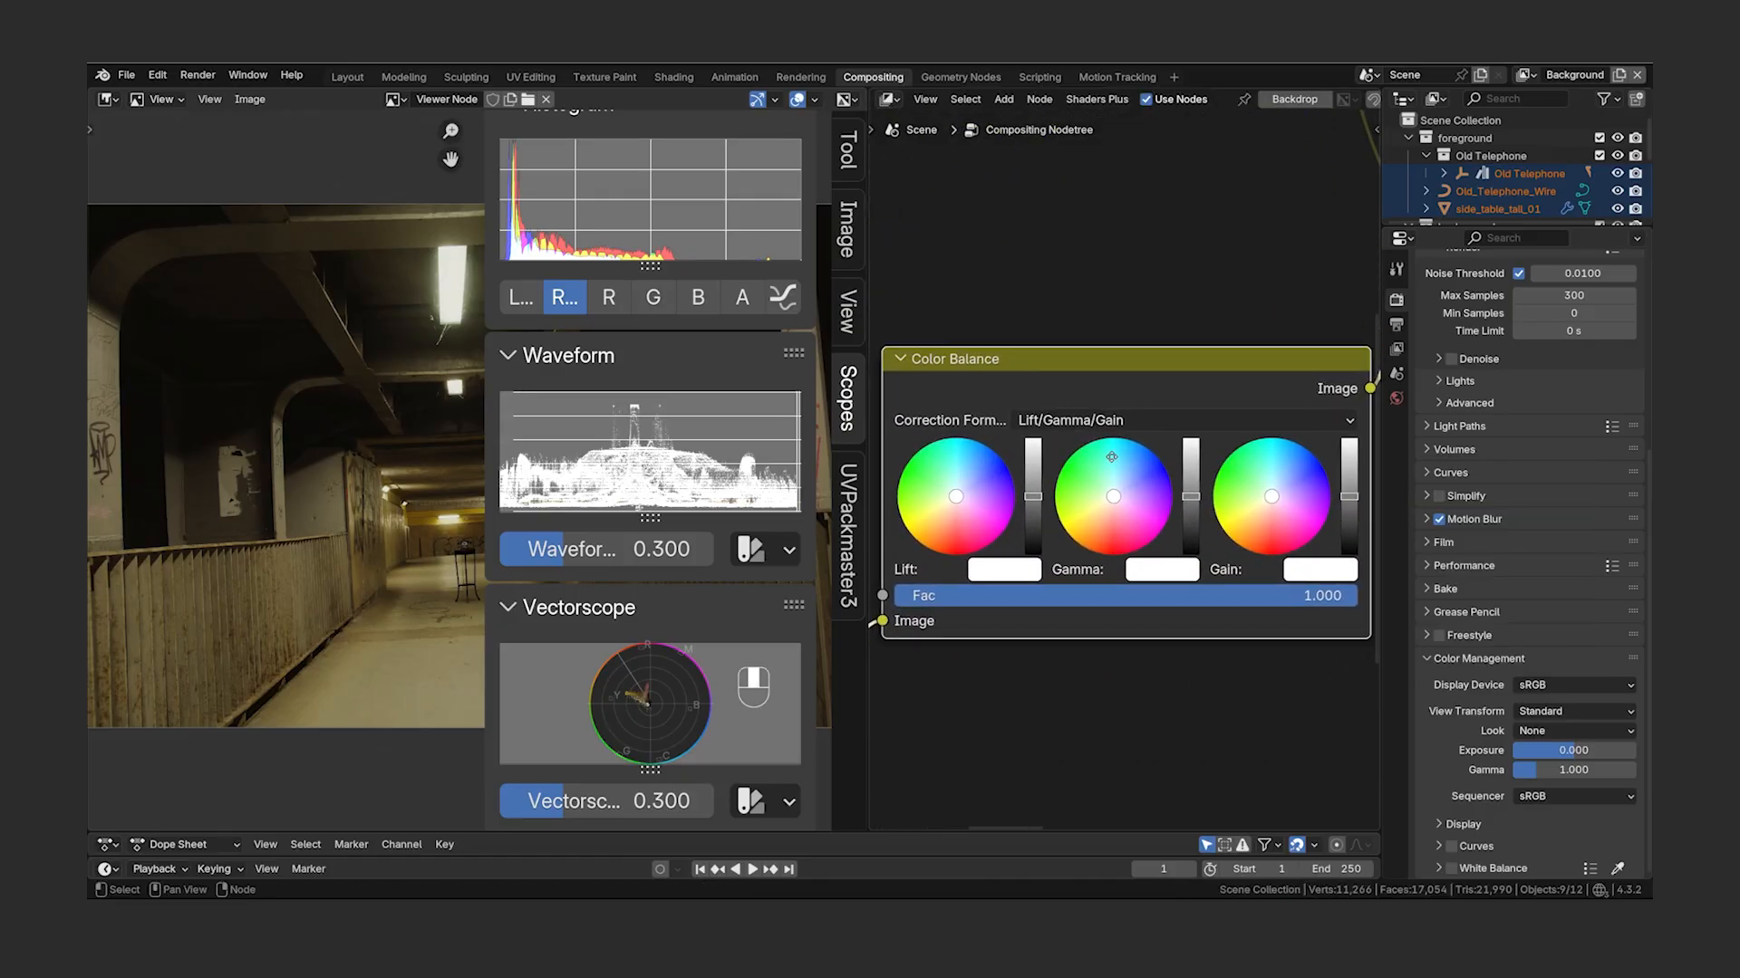
left_click(1147, 421)
left_click(1150, 471)
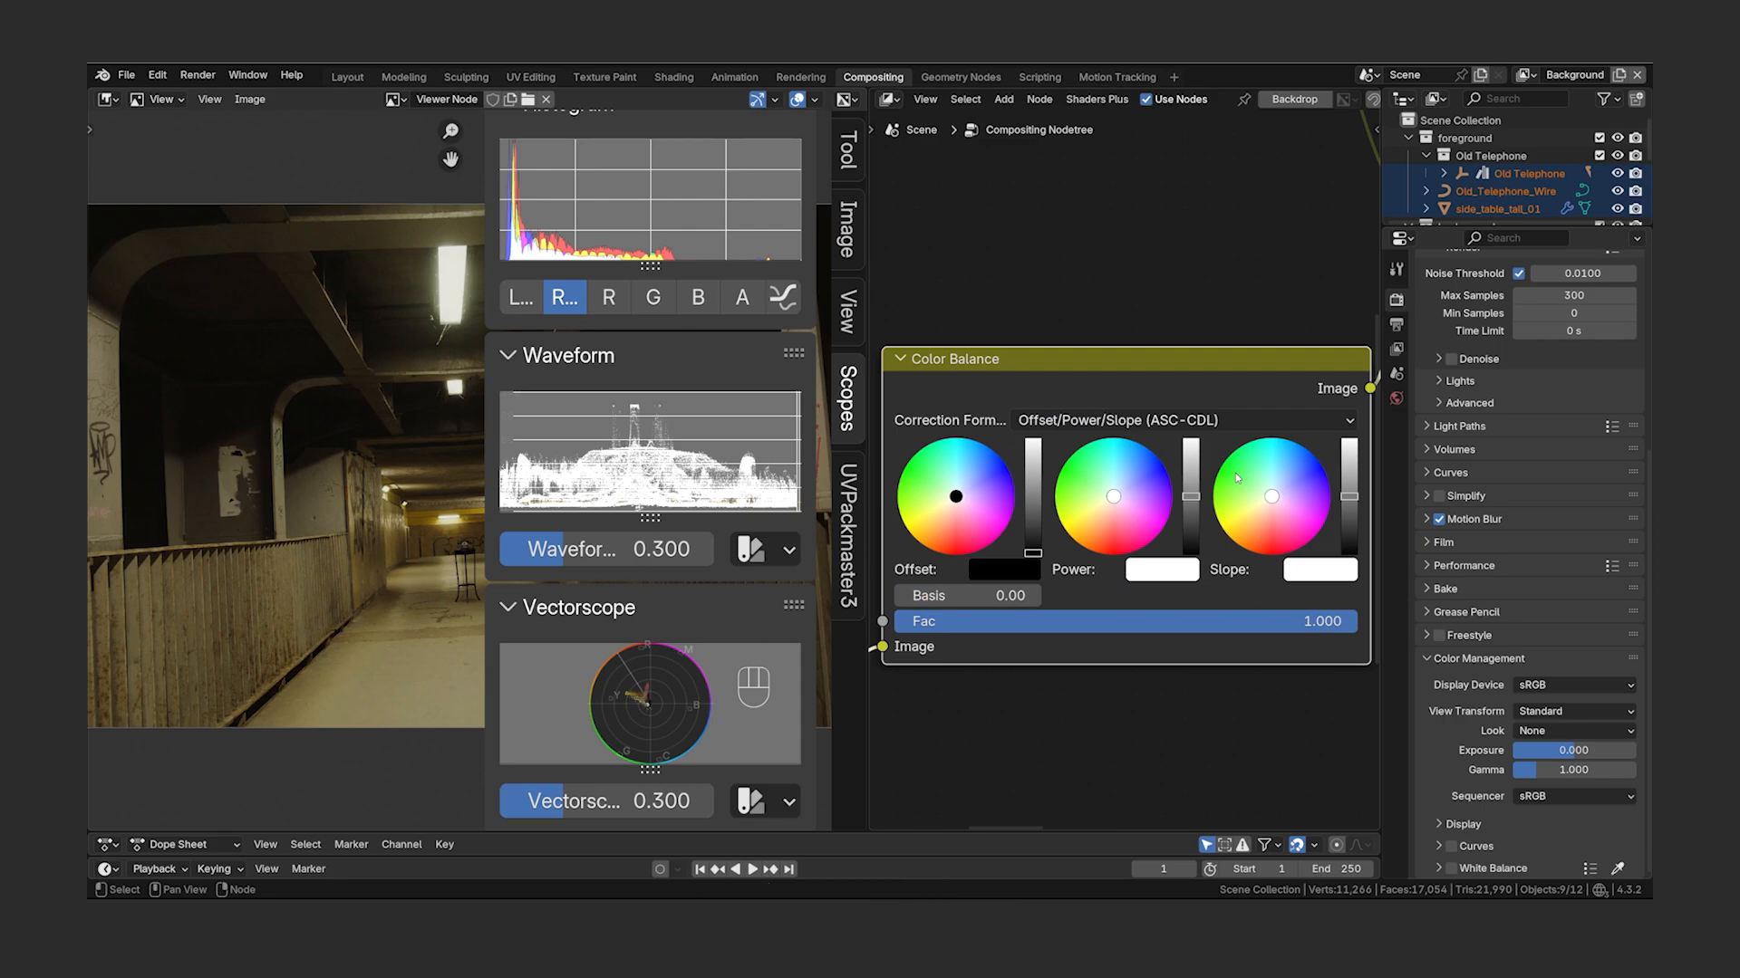
- Go to frame 250 with the scopes hidden, tint the new node's Power color slightly blue, and compare the result
key("n")
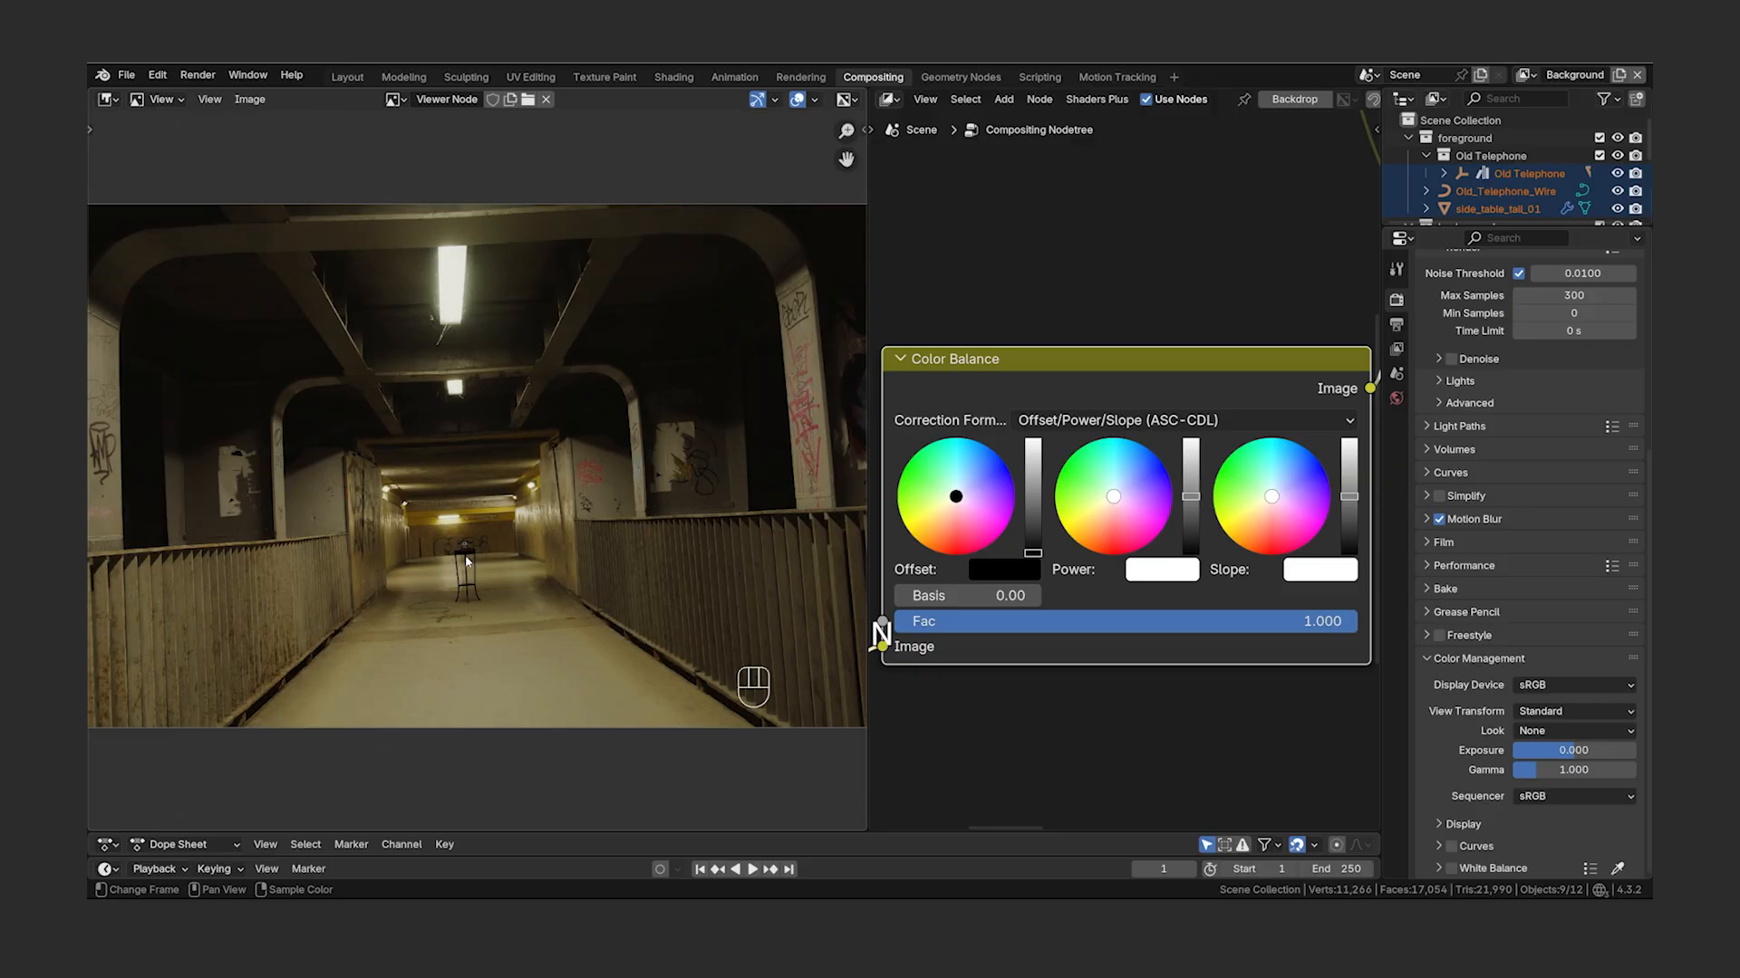
left_click(788, 869)
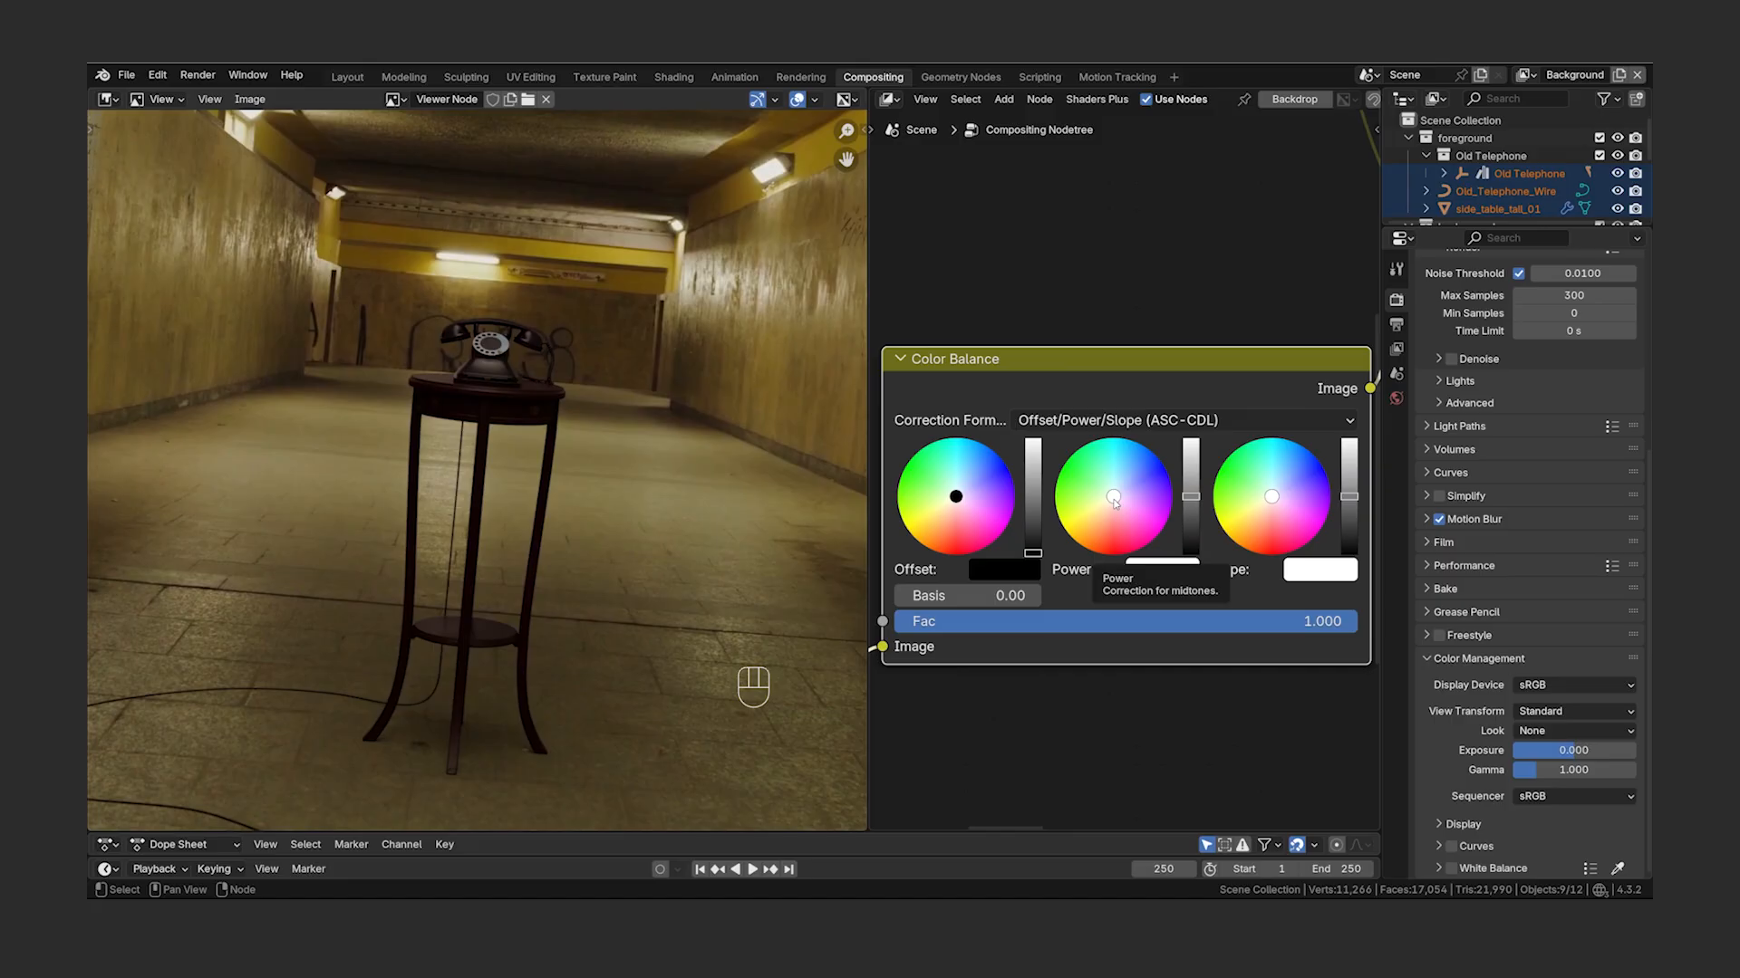
left_click_drag(1114, 503, 1123, 493)
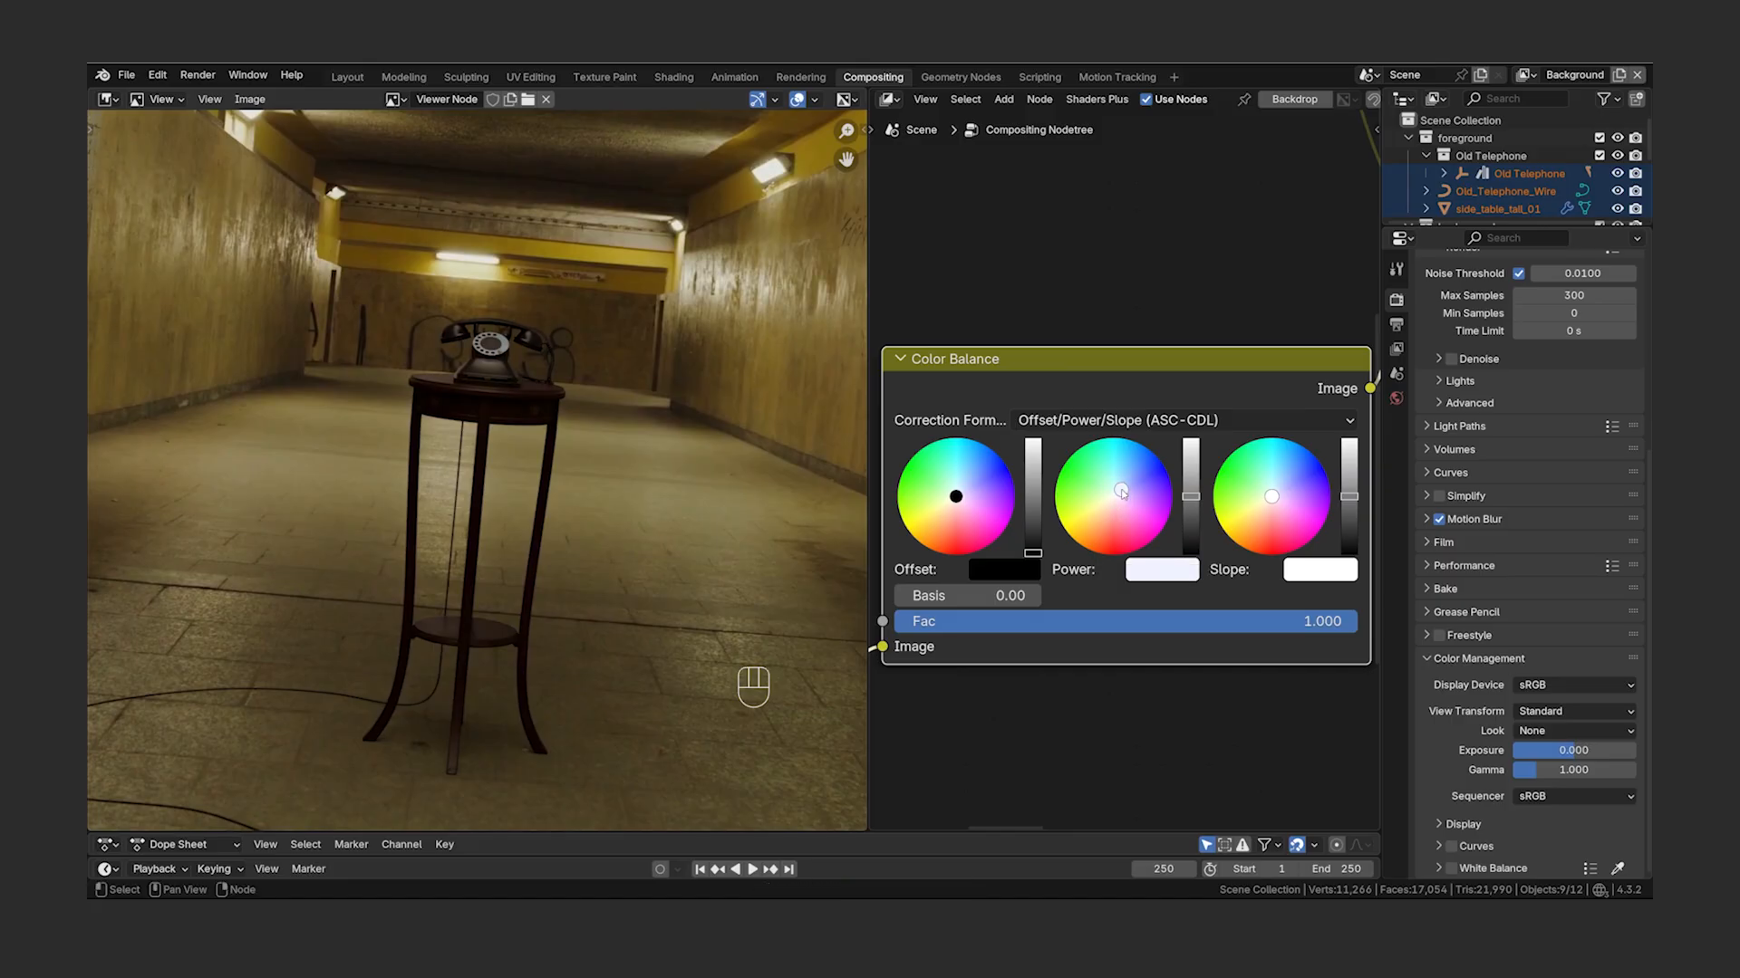
key("m")
key("m")
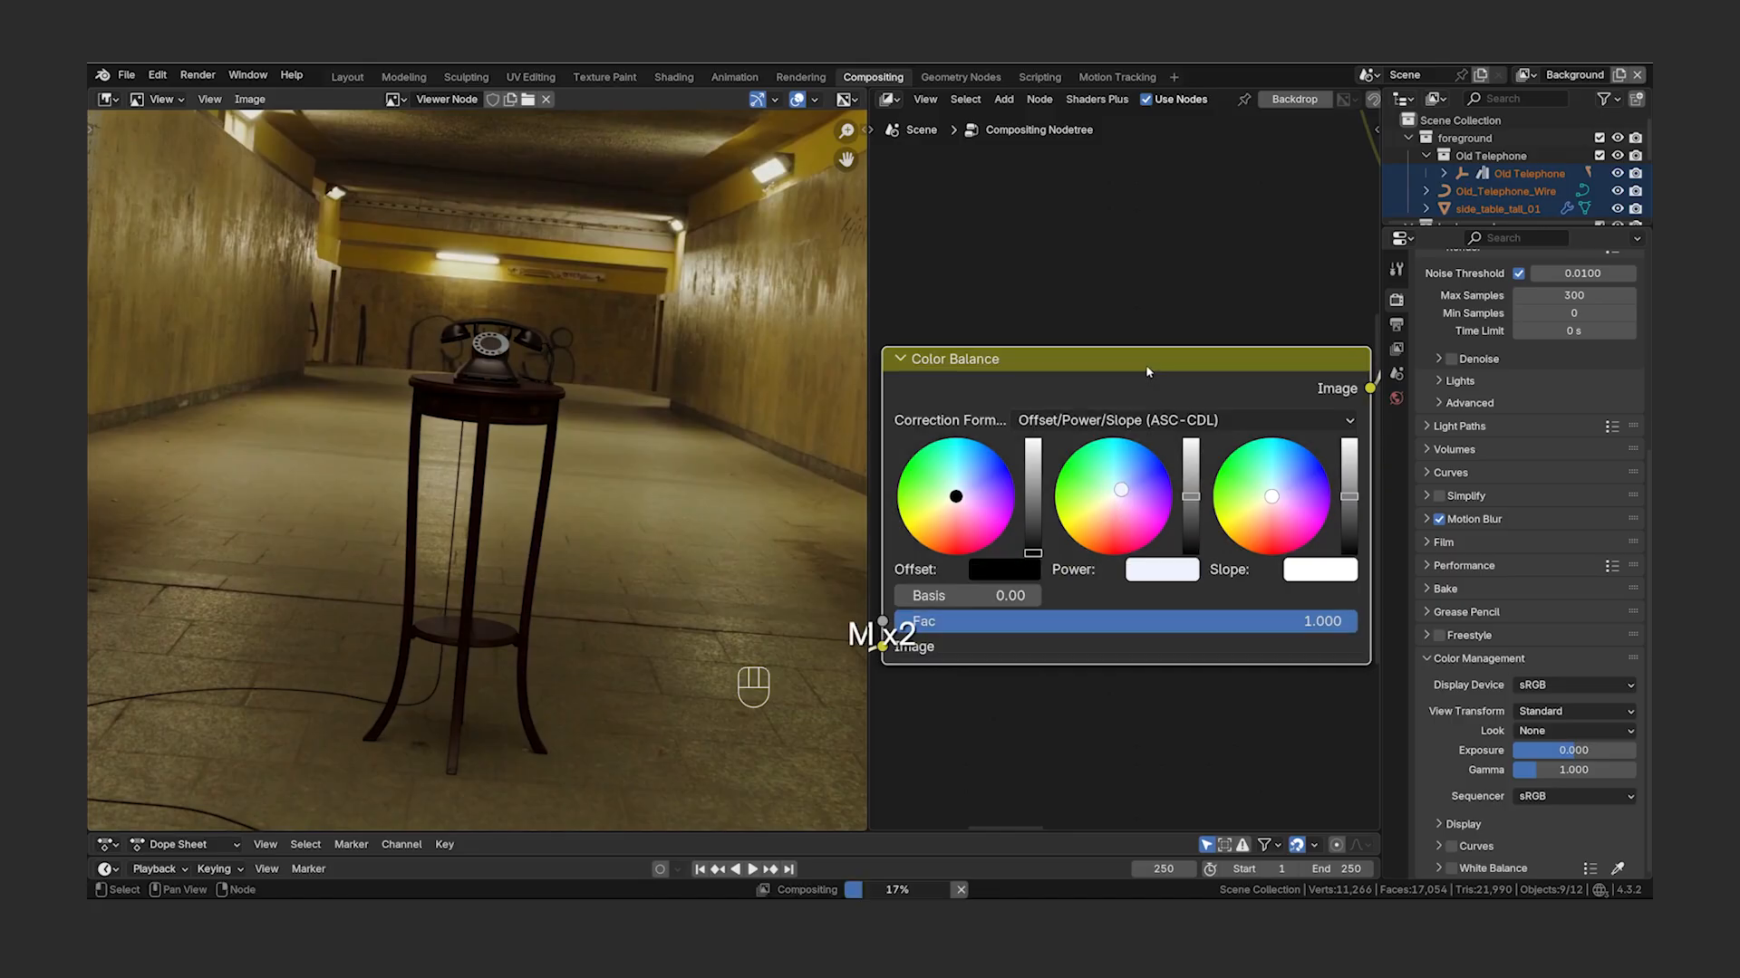
- Tint the Slope color of the new Color Balance node a warm yellow and compare the result
left_click_drag(1271, 496, 1246, 514)
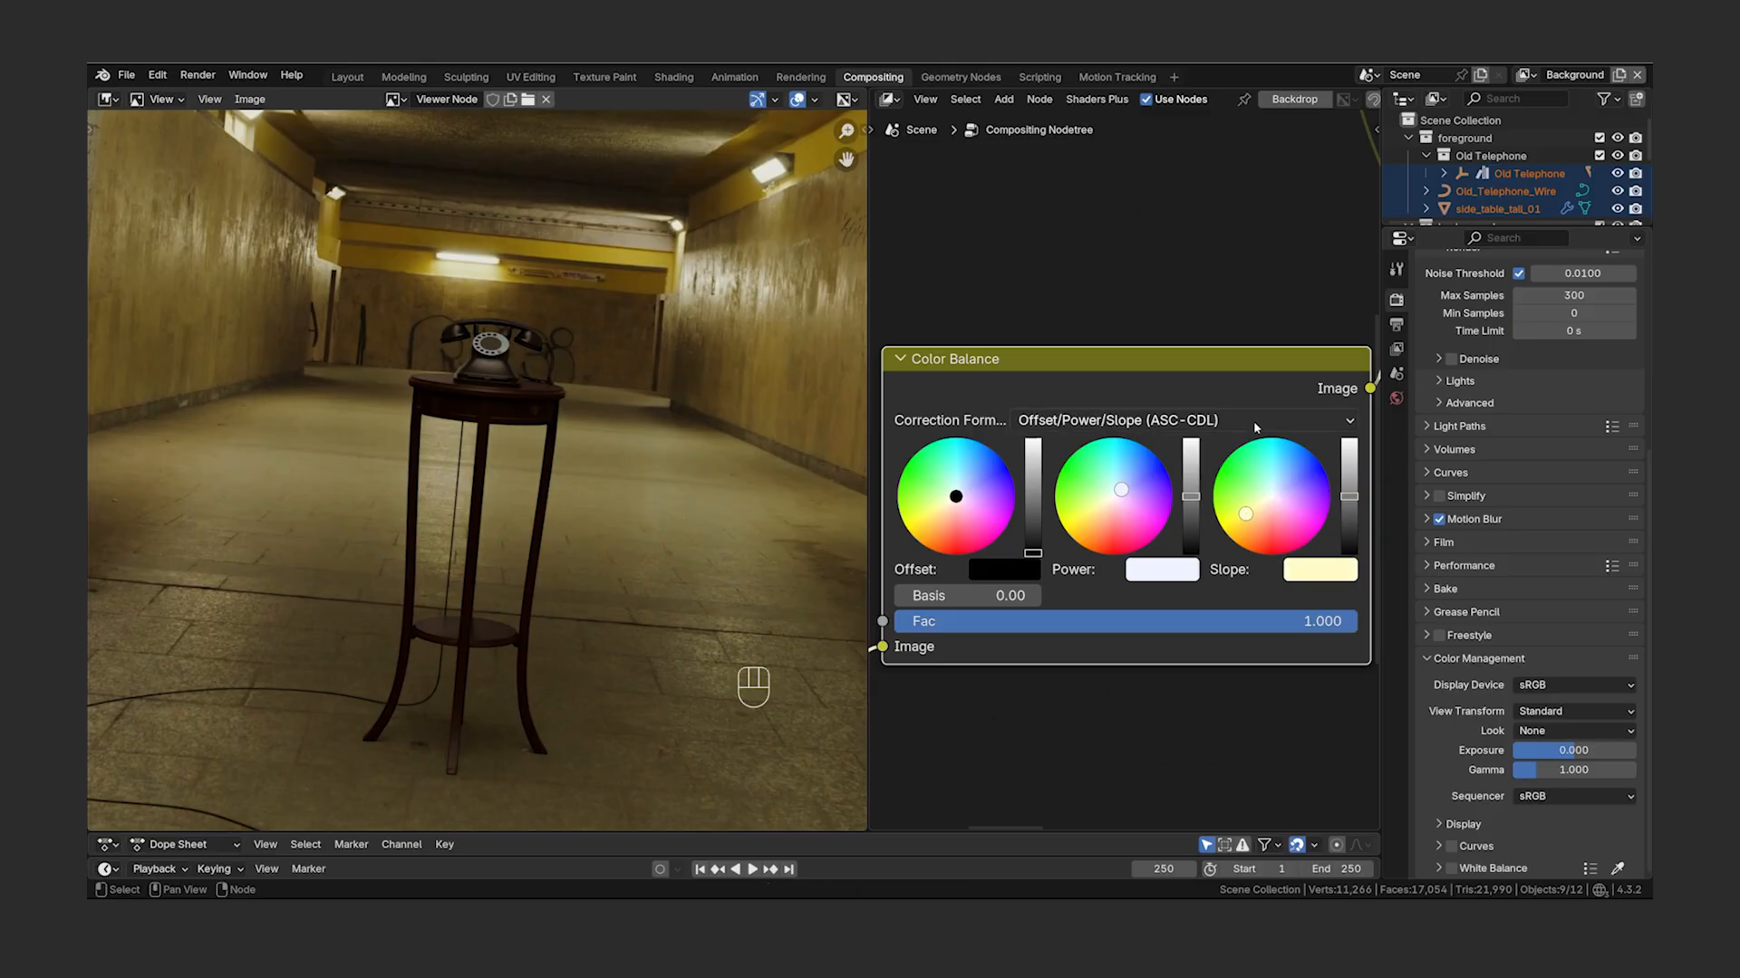
key("m")
key("m")
- Unmute the Combined Color nodes and compare the image with the new Color Balance node off and on
scroll(1248, 366, "down", 8)
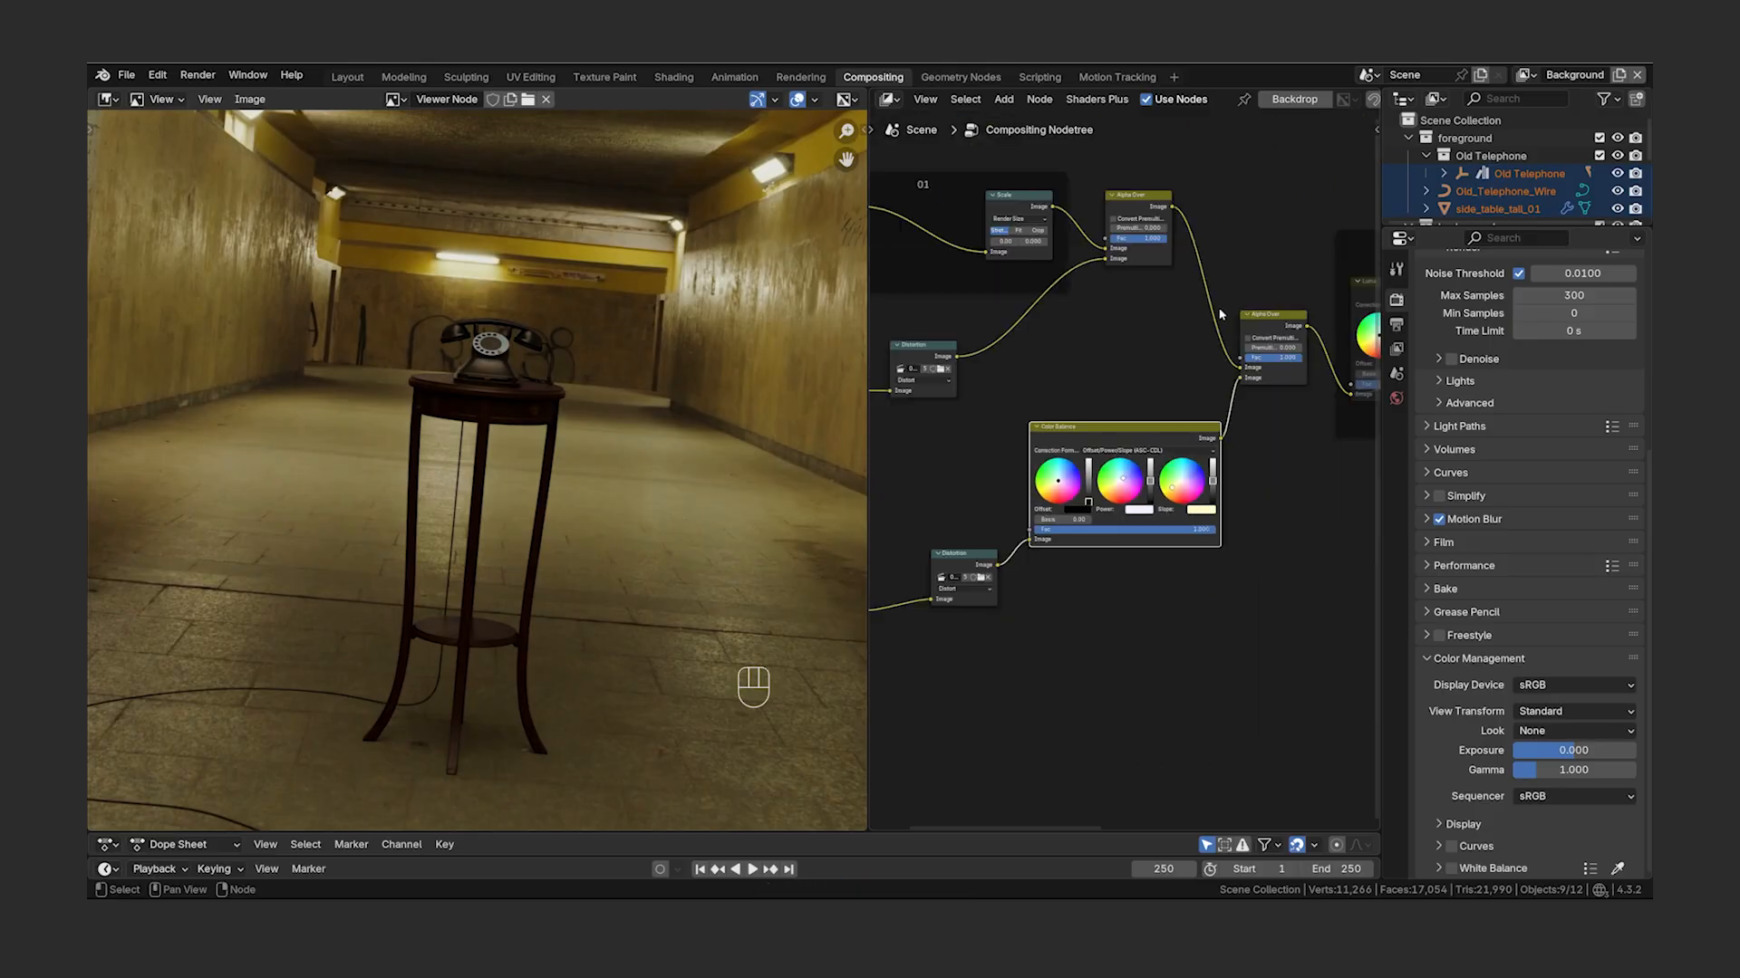
middle_click_drag(1286, 313, 920, 326)
left_click_drag(1277, 295, 929, 498)
key("m")
middle_click_drag(921, 501, 1226, 465)
left_click(1087, 429)
key("m")
key("m")
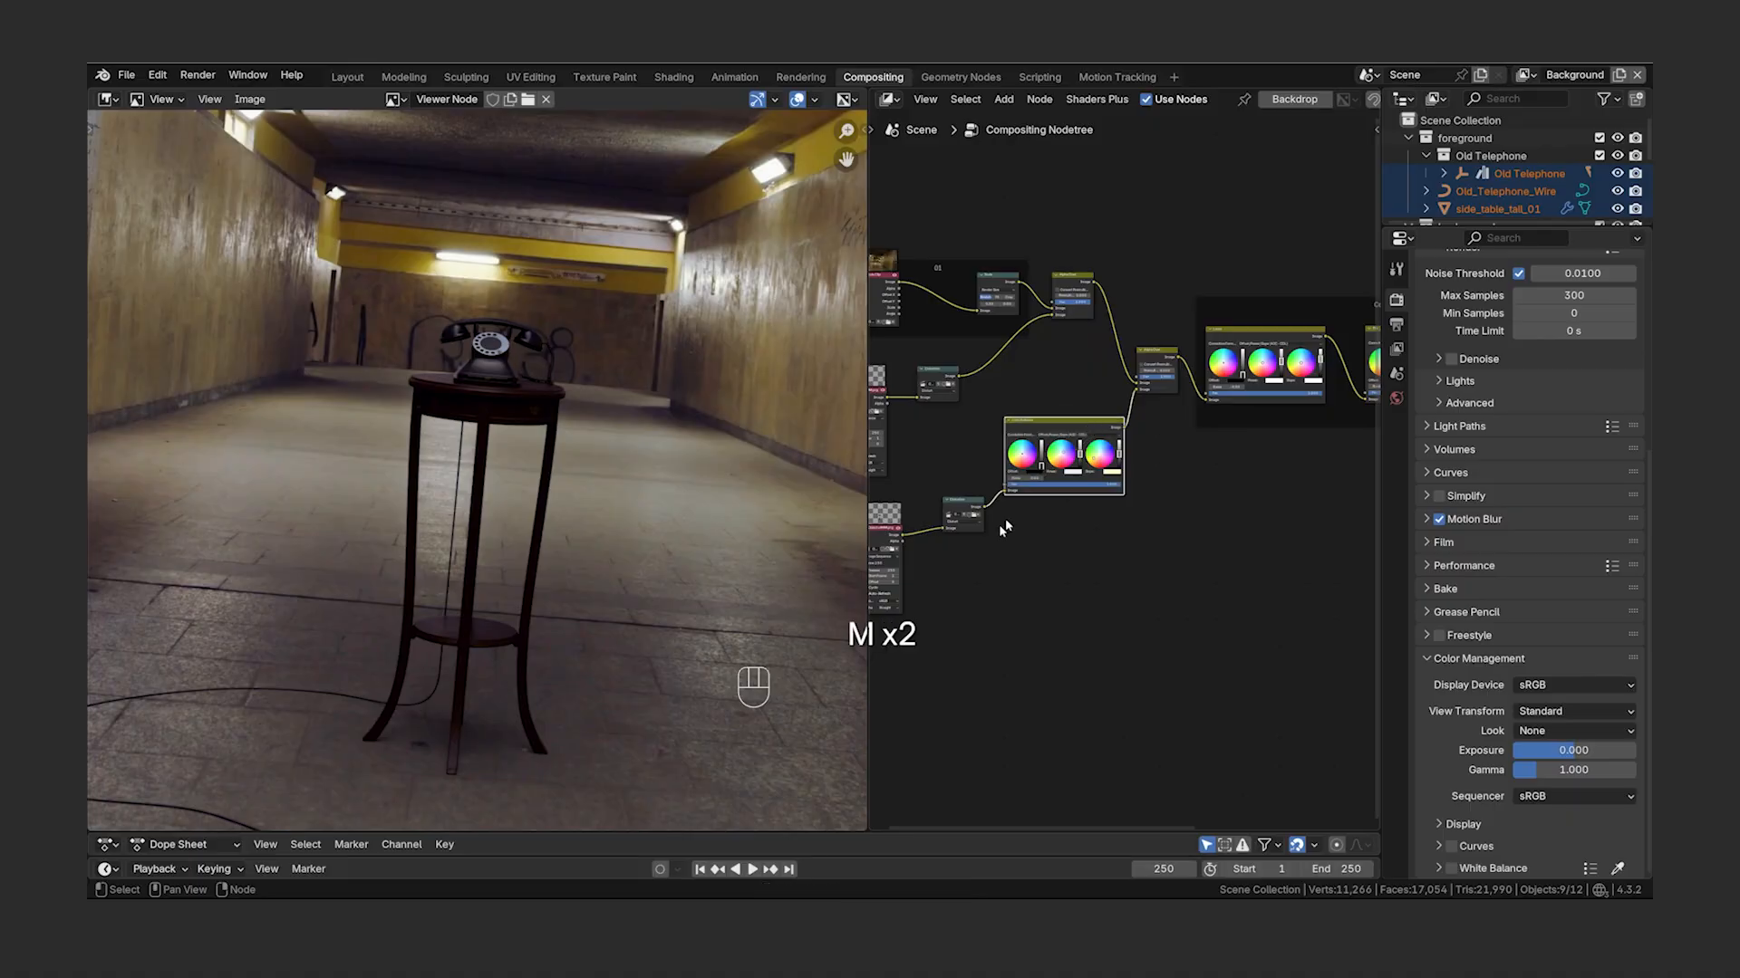
- Go to frame 1 and set the Power color's value to 0.9 on the telephone branch's Color Balance node
key("shift+Left")
scroll(1072, 475, "up", 5)
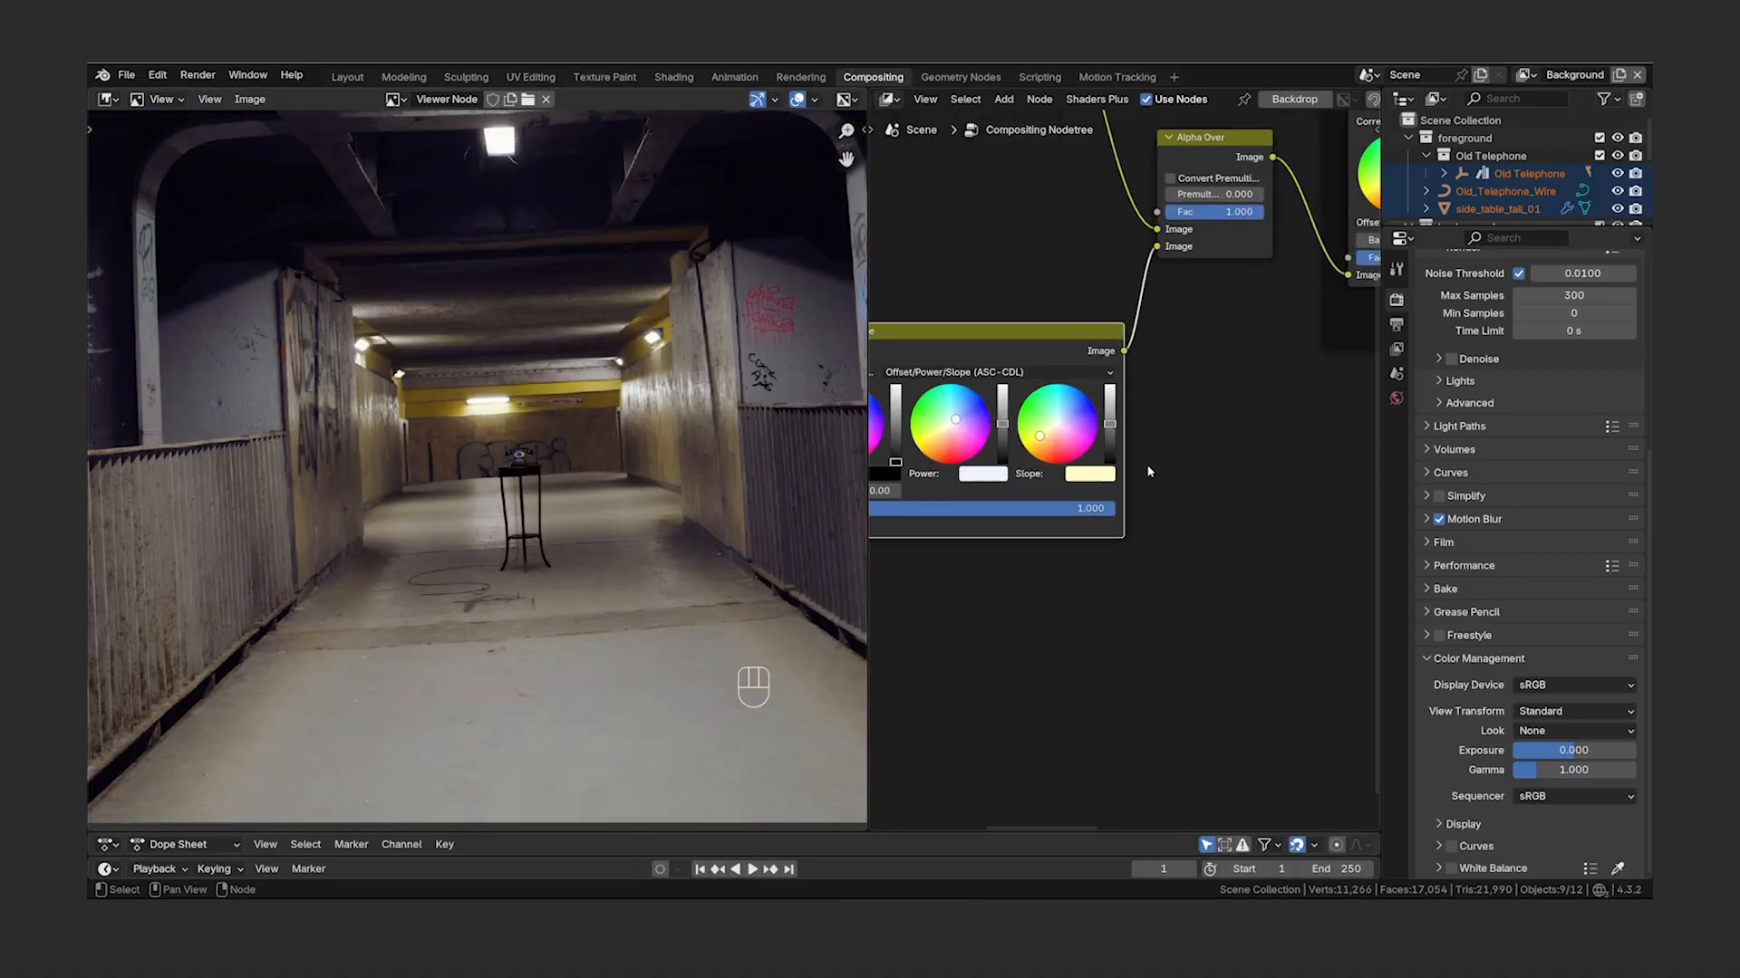
left_click(1078, 463)
left_click(1146, 412)
type("0.9")
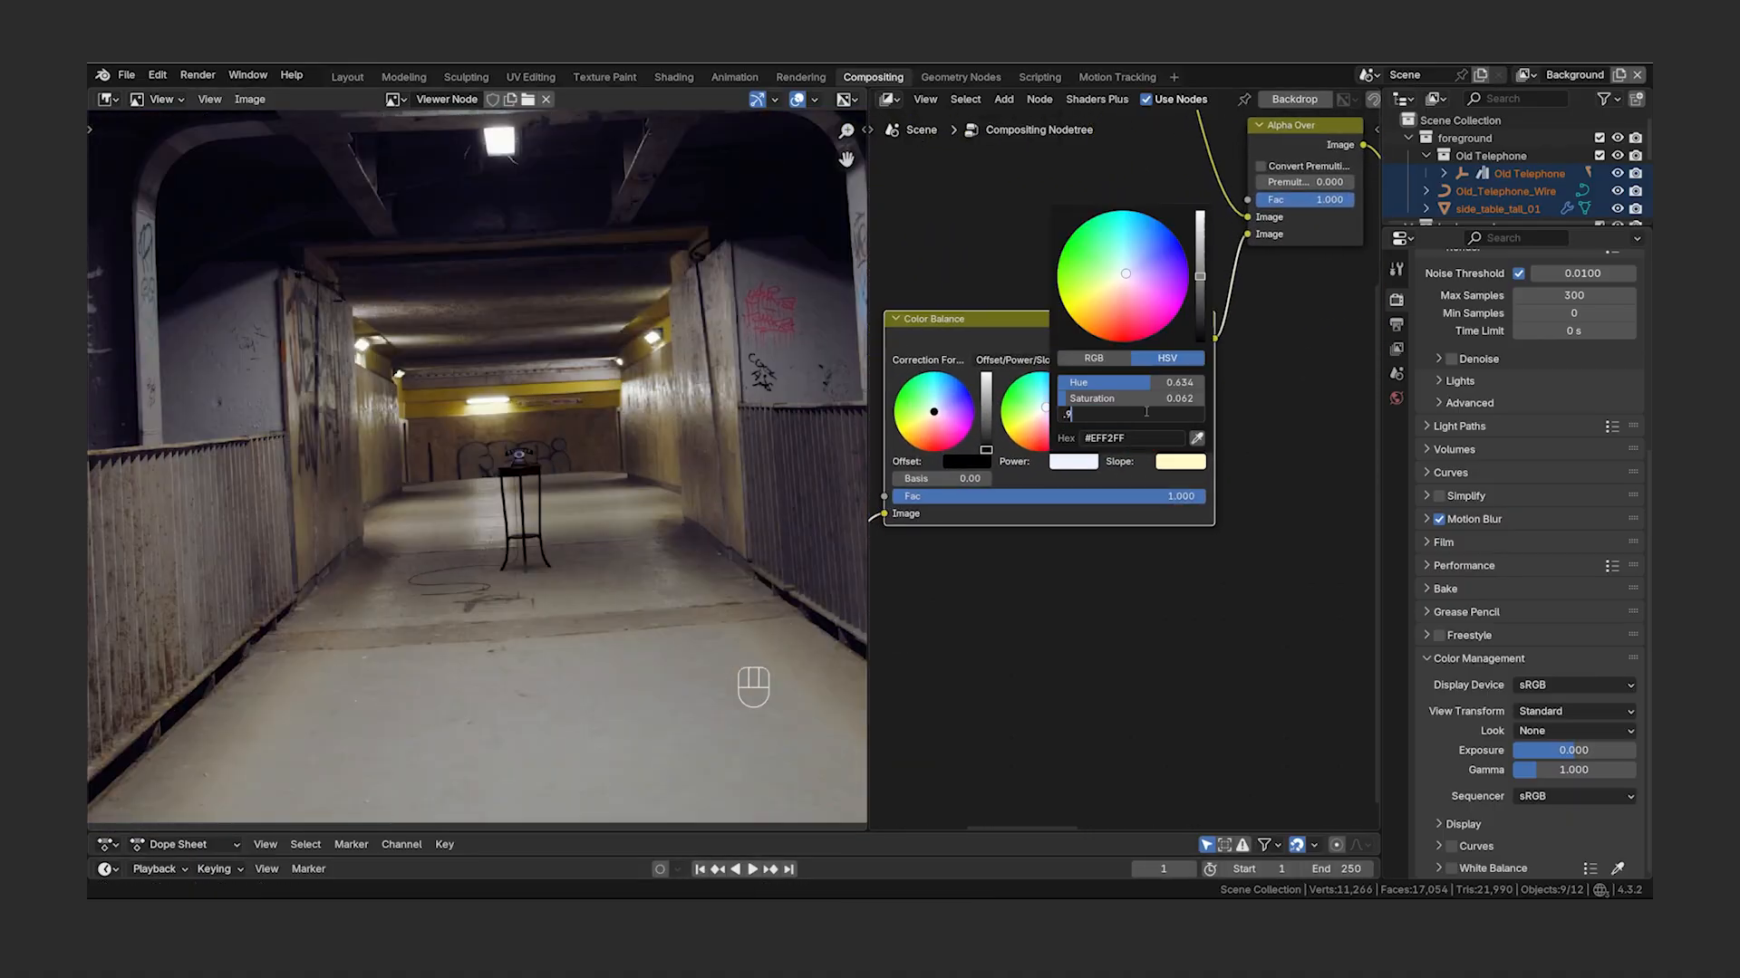
key("Return")
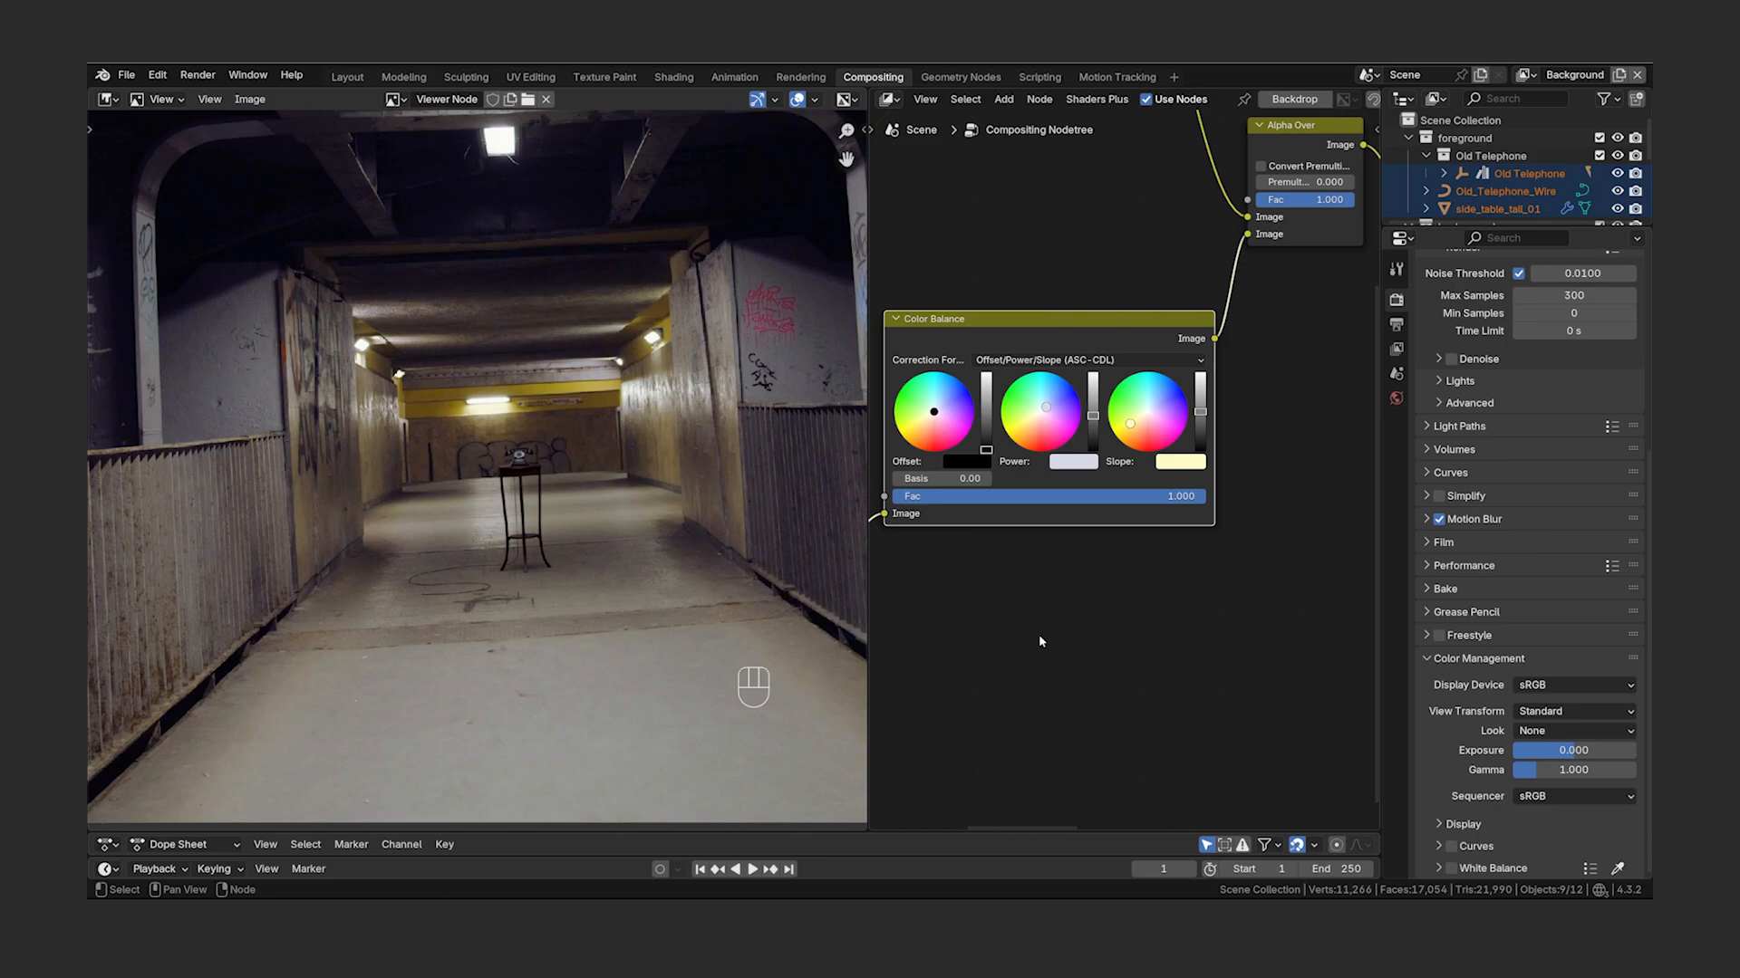
- Insert a copy of the telephone's Color Balance node into the shadow branch, between its Distortion and Alpha Over nodes
scroll(1040, 641, "down", 5)
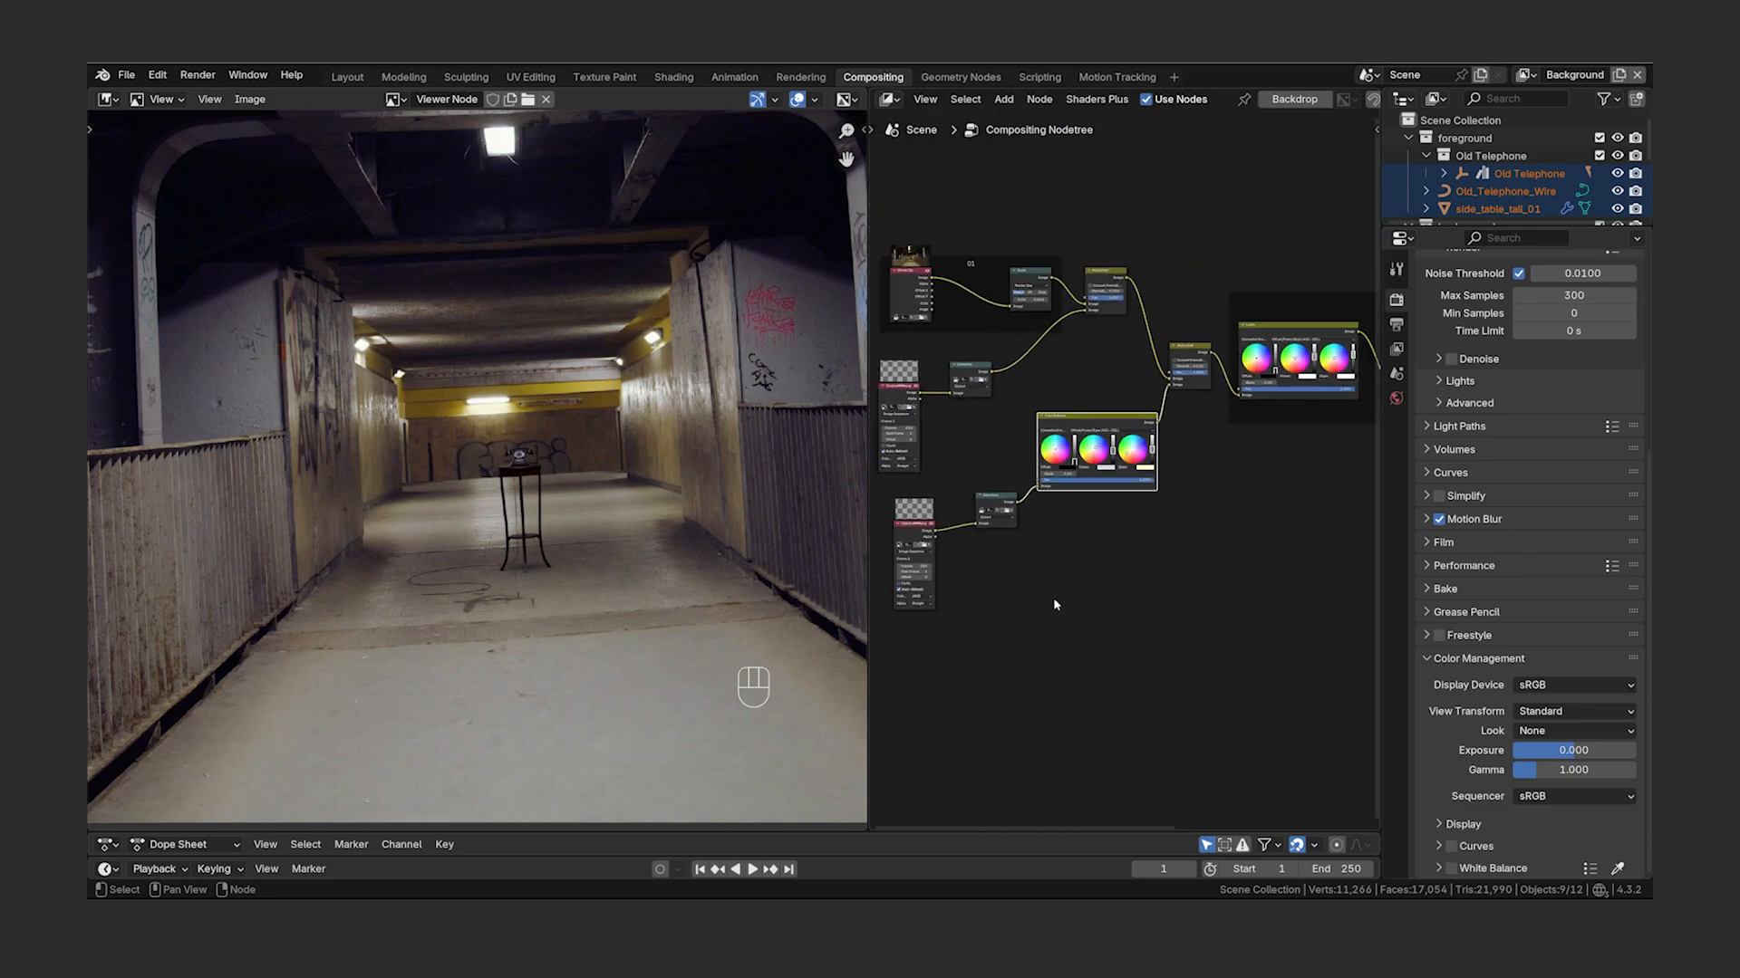
middle_click_drag(1055, 604, 1079, 617)
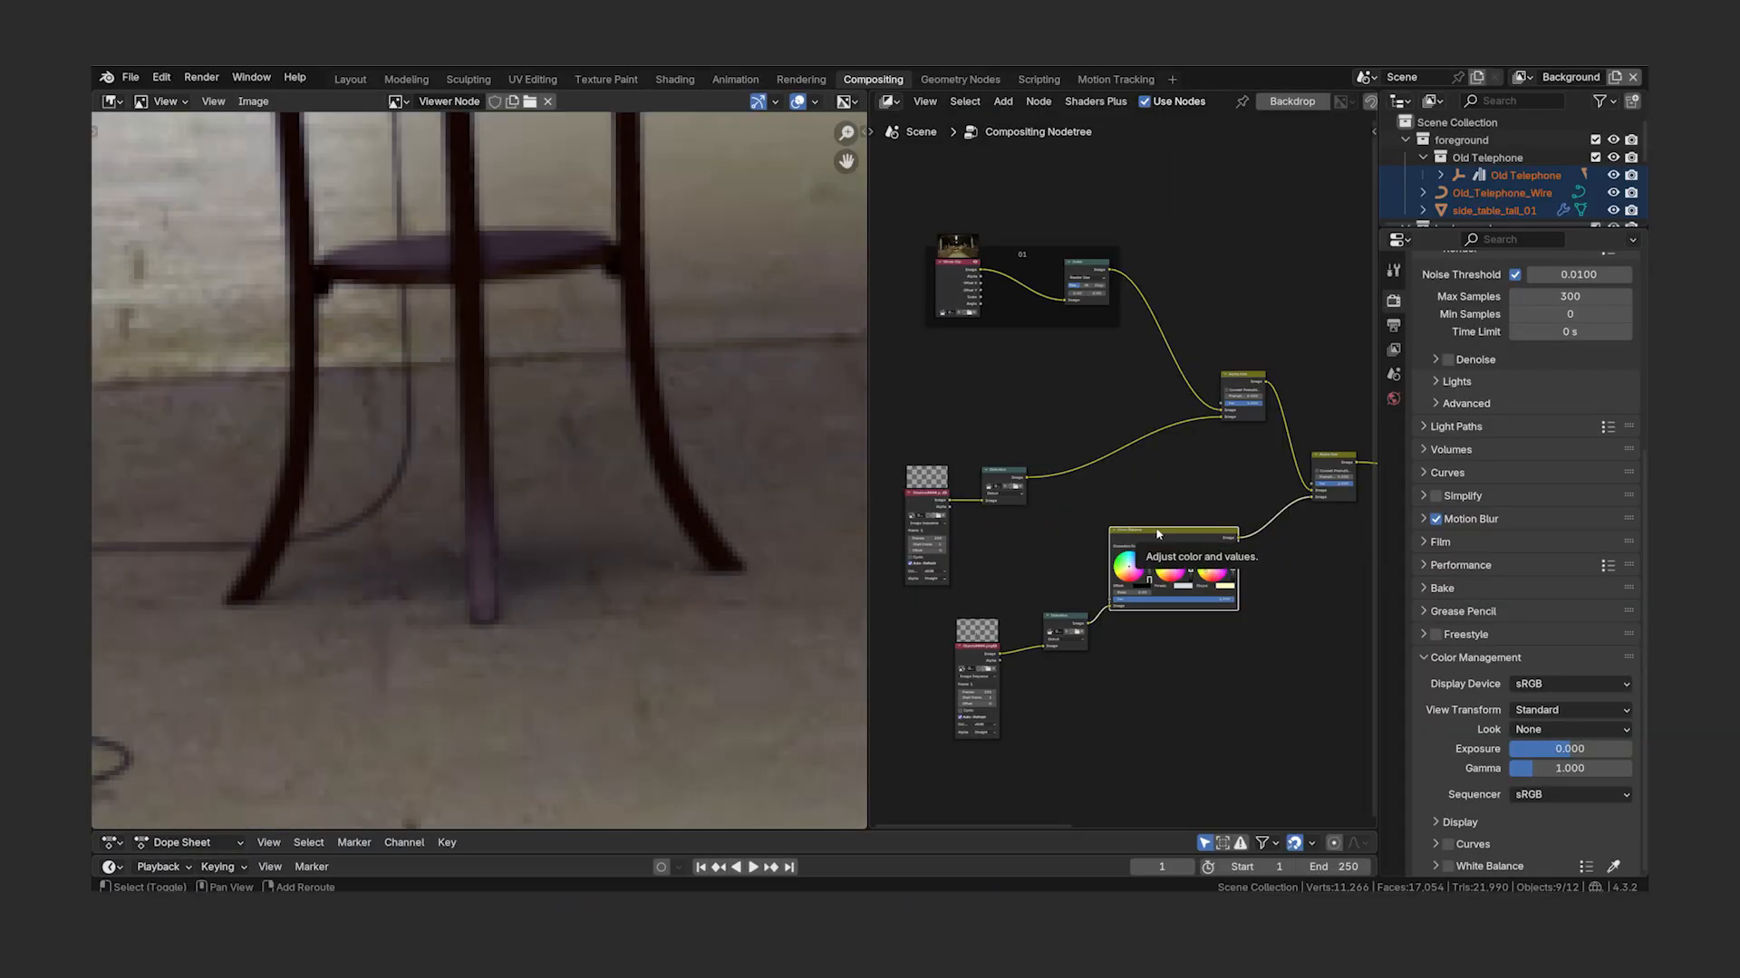
key("shift+d")
left_click(1106, 420)
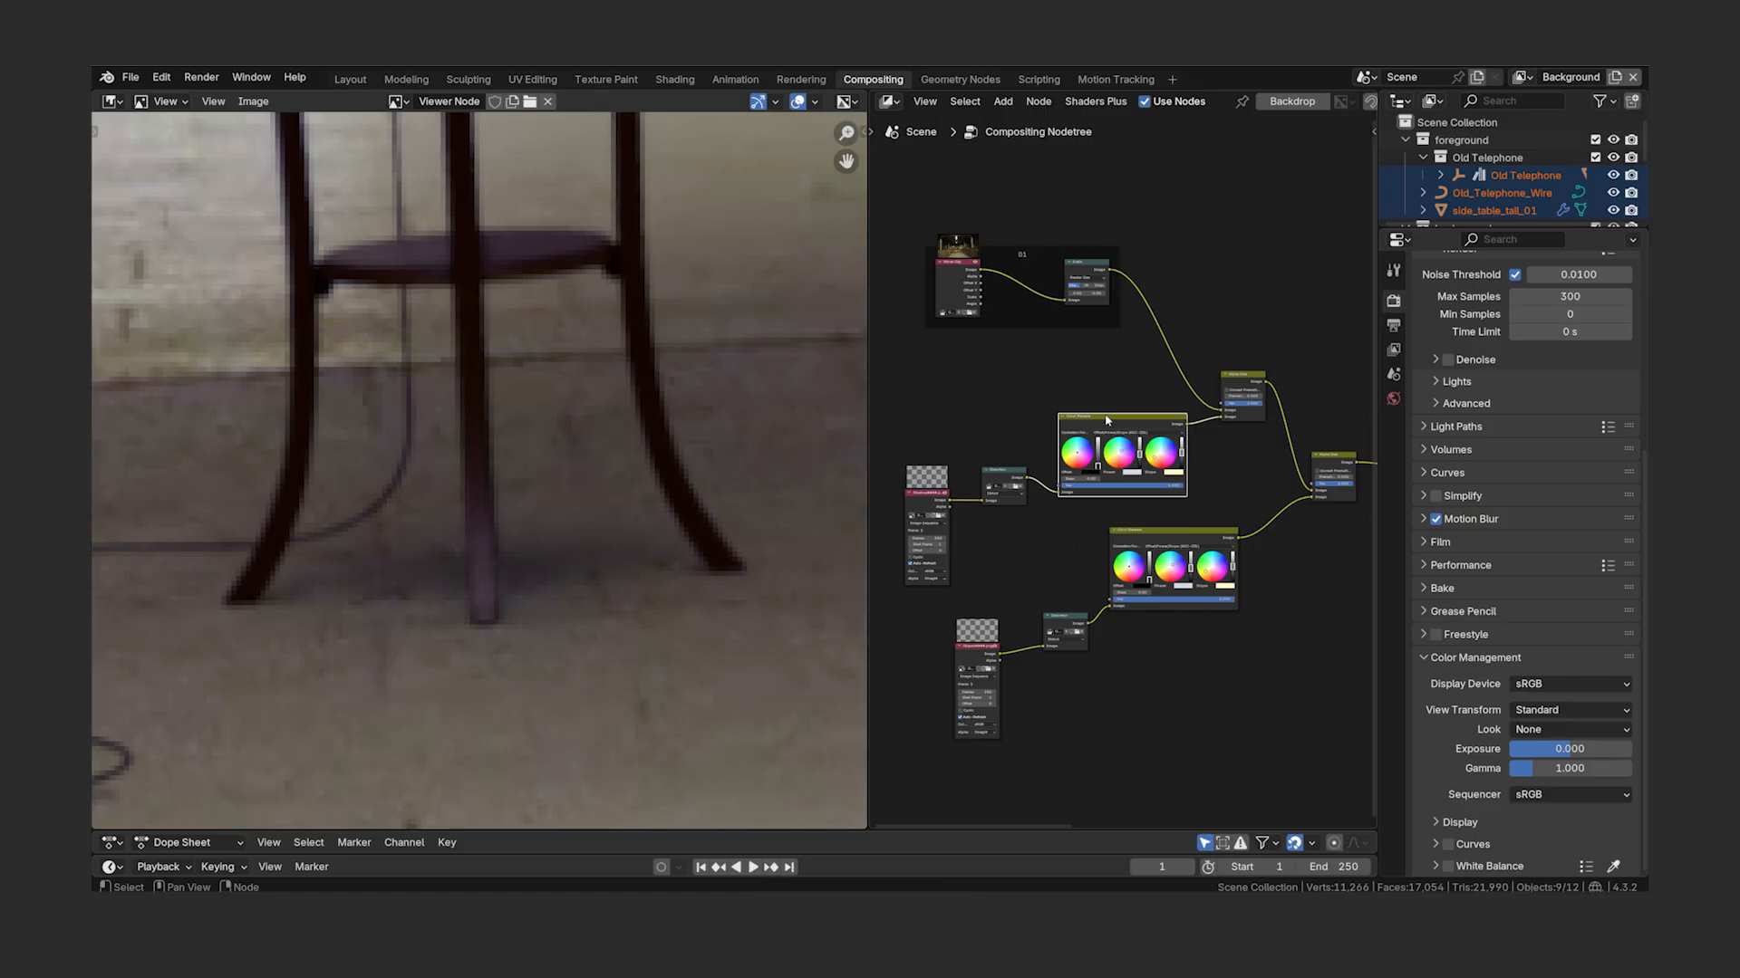
- Try a brighter Power color and a light blue Slope tint on the copied Color Balance node
scroll(1106, 420, "up", 6)
left_click(1095, 397)
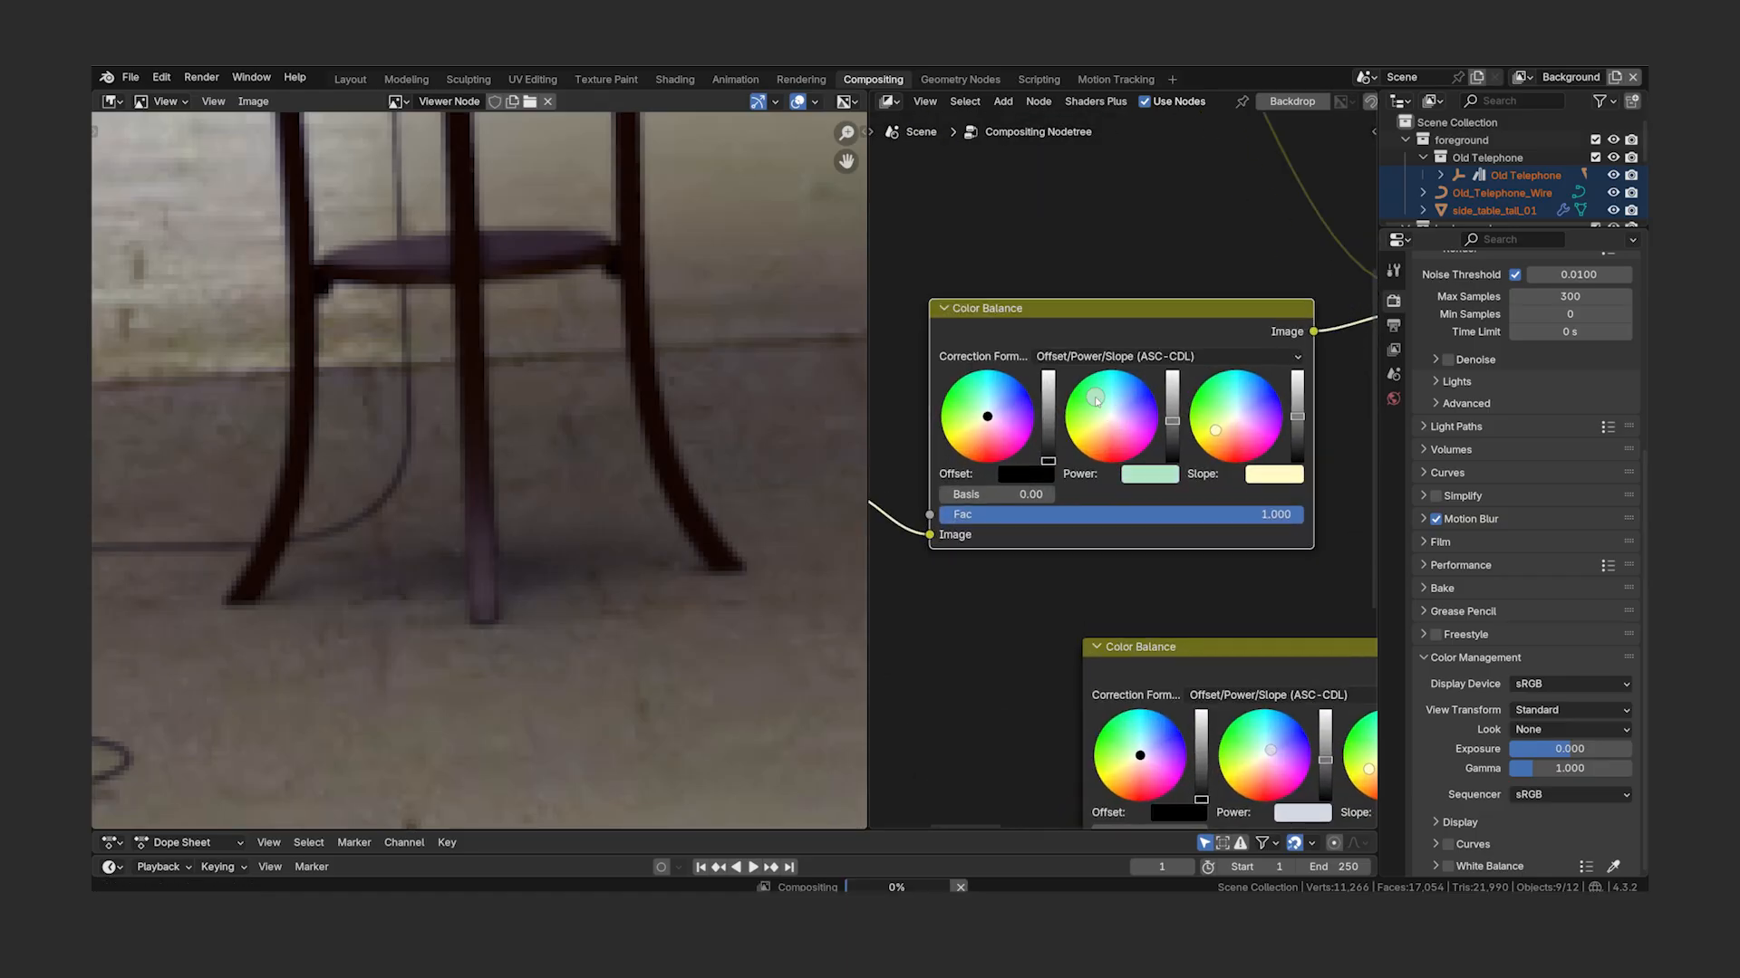
left_click(1252, 389)
left_click(1171, 385)
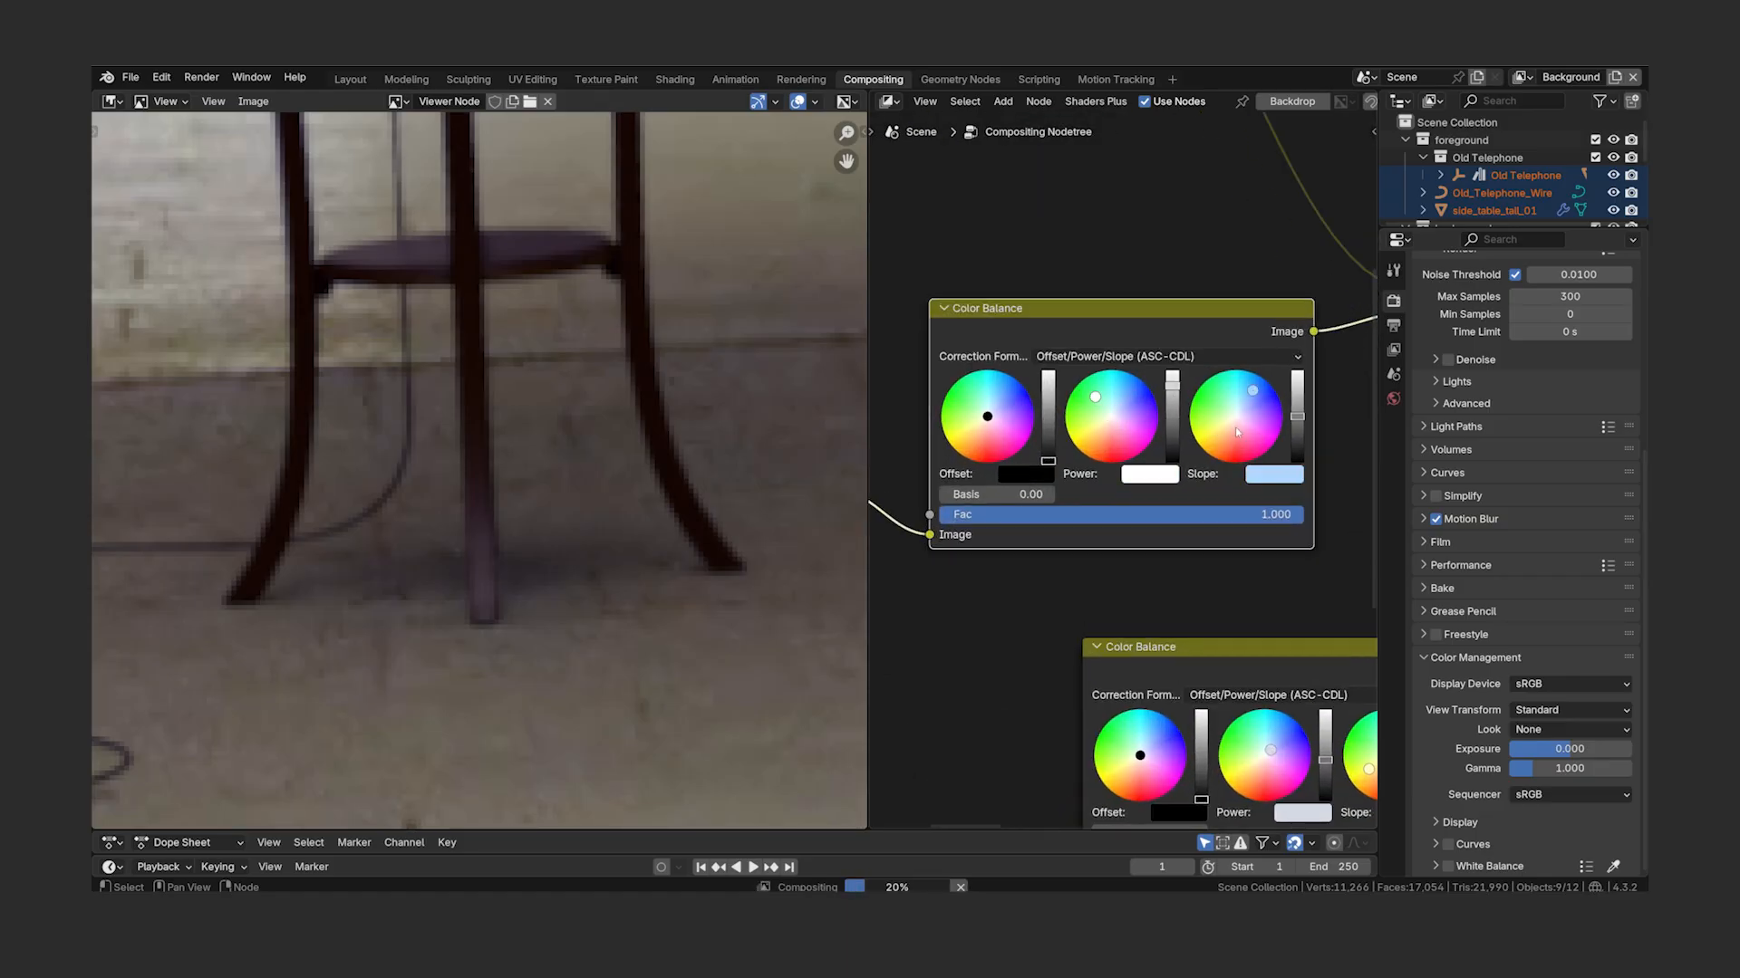
left_click(1260, 423)
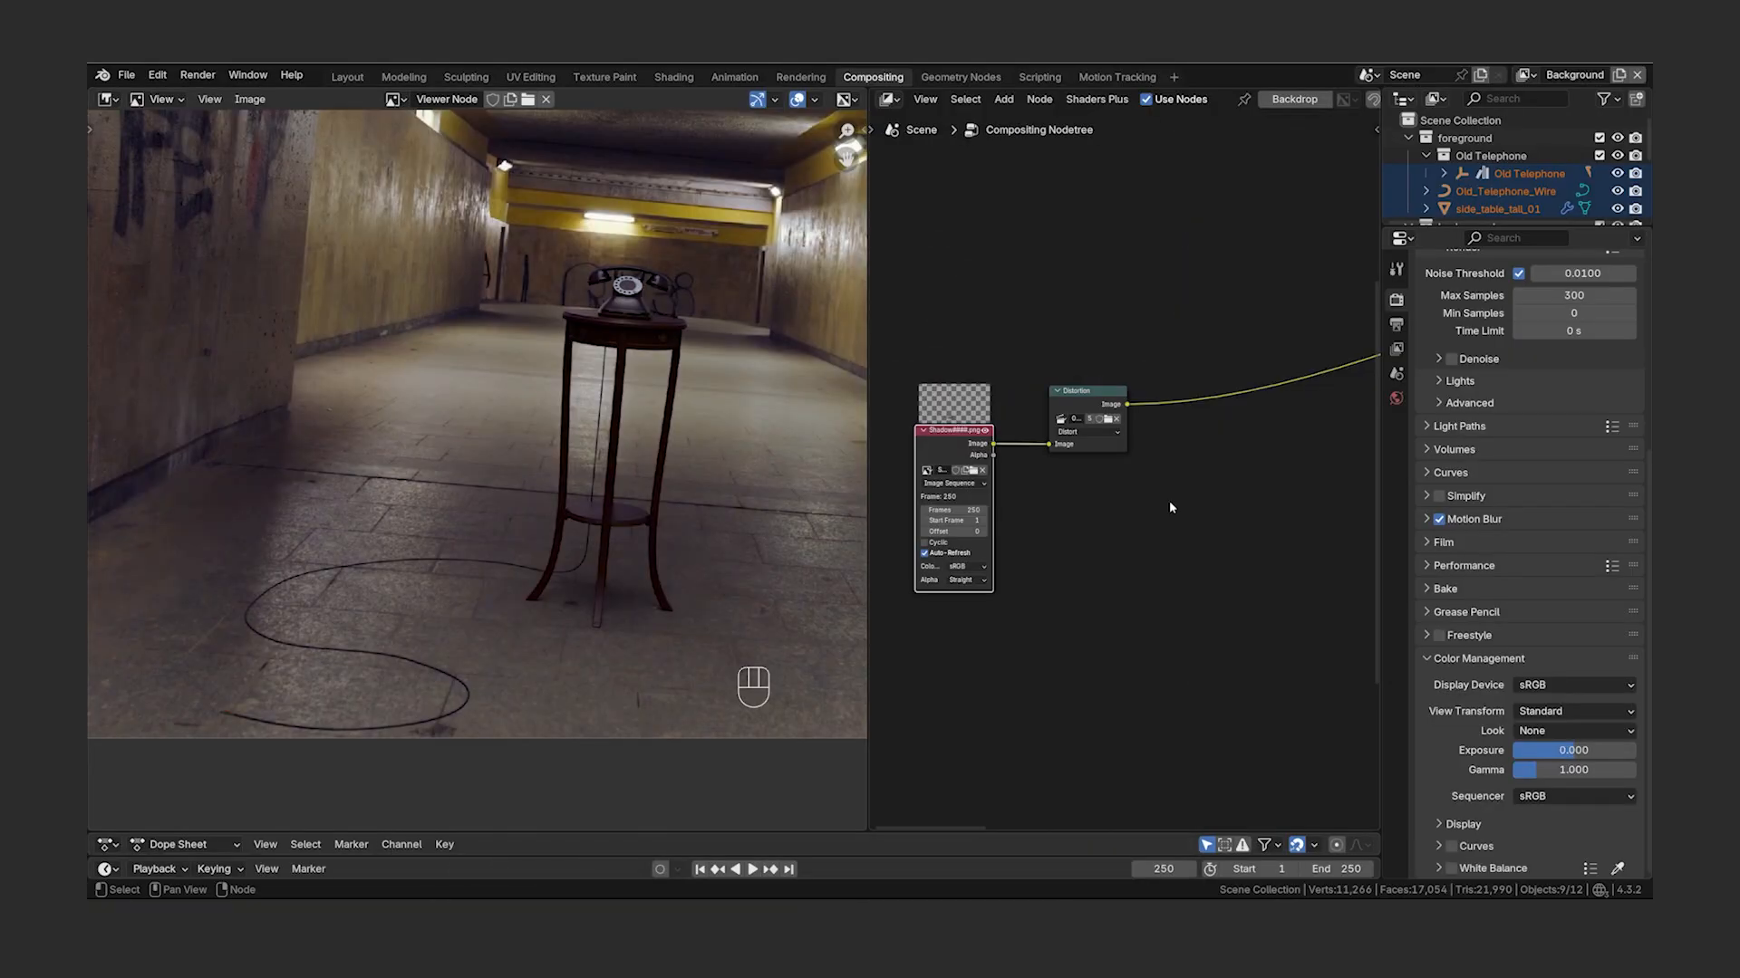
- Add a Set Alpha node after the shadow sequence's Distortion node and set its alpha to 1.4
key("shift+a")
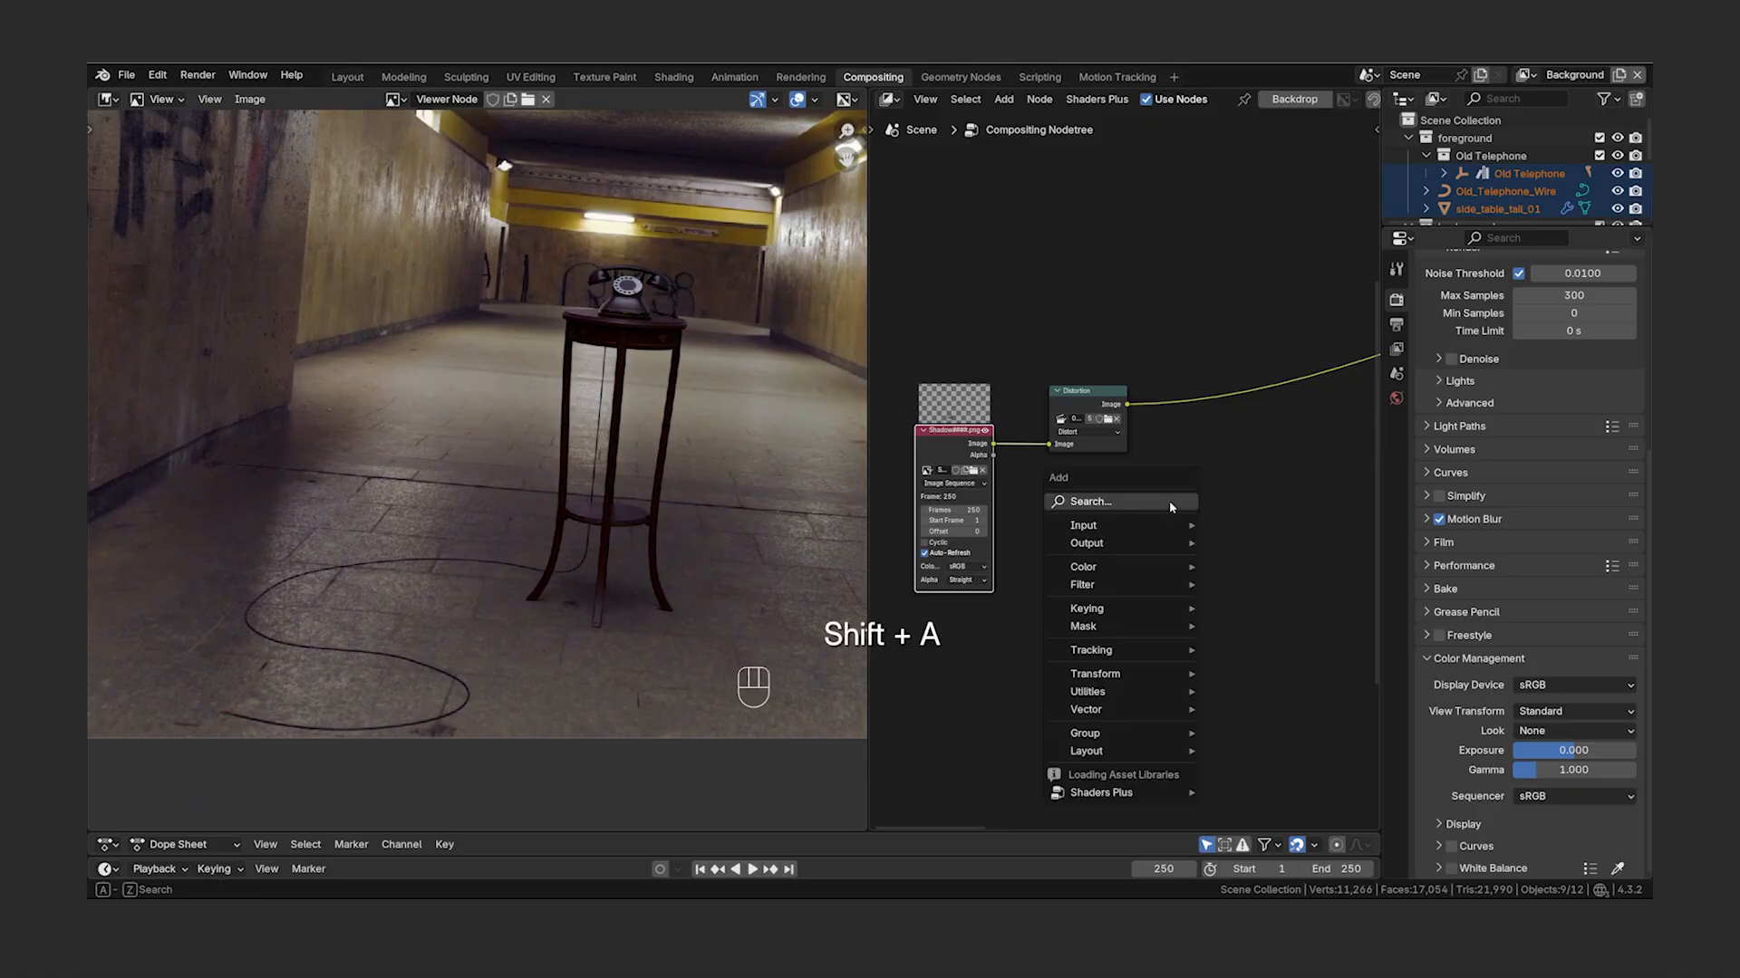
type("set")
left_click(1276, 534)
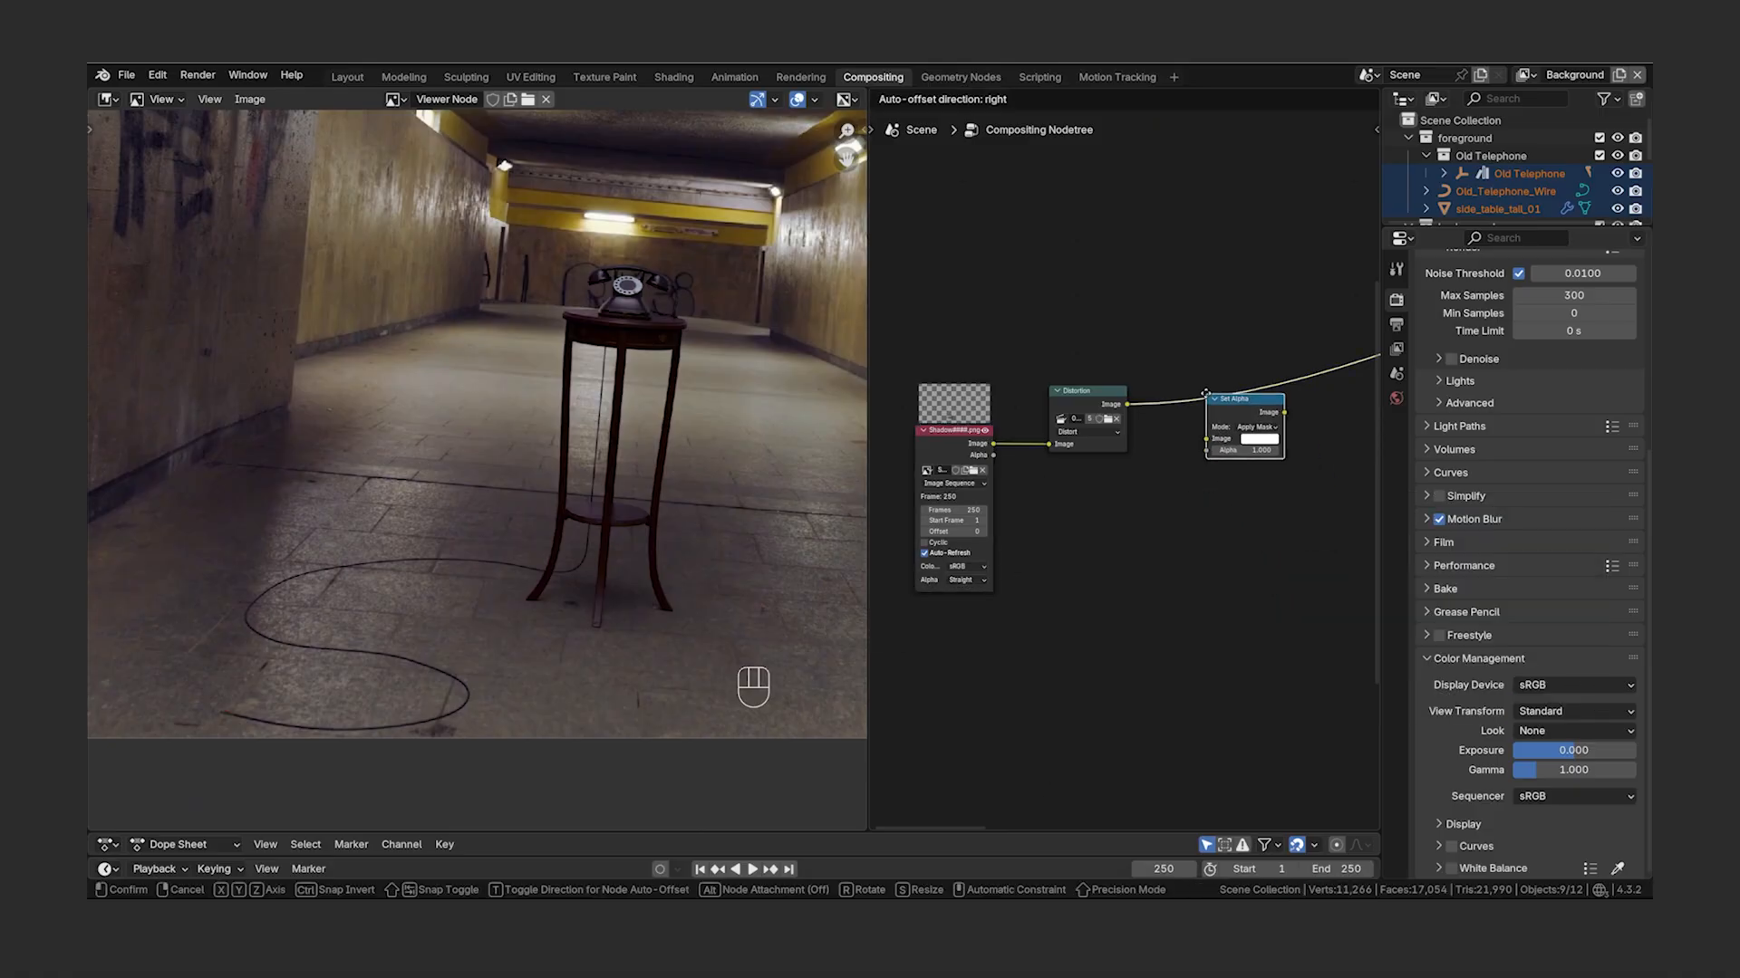
left_click(1187, 371)
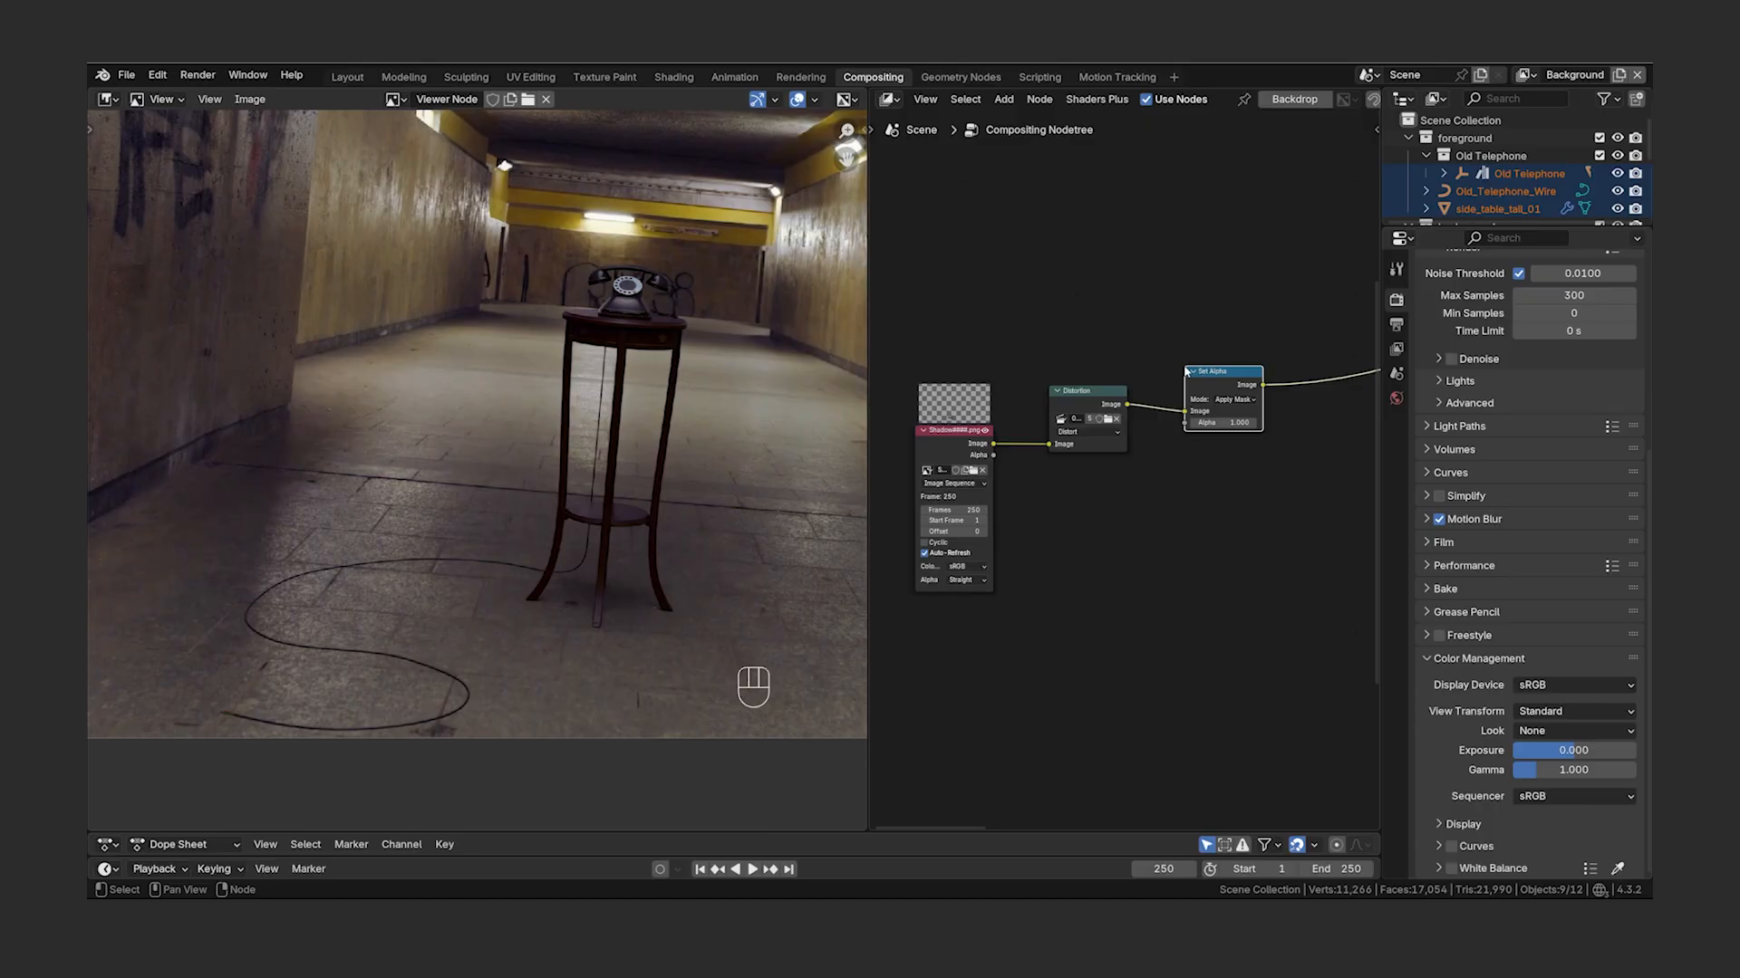
left_click(1222, 422)
type("1.2")
key("Return")
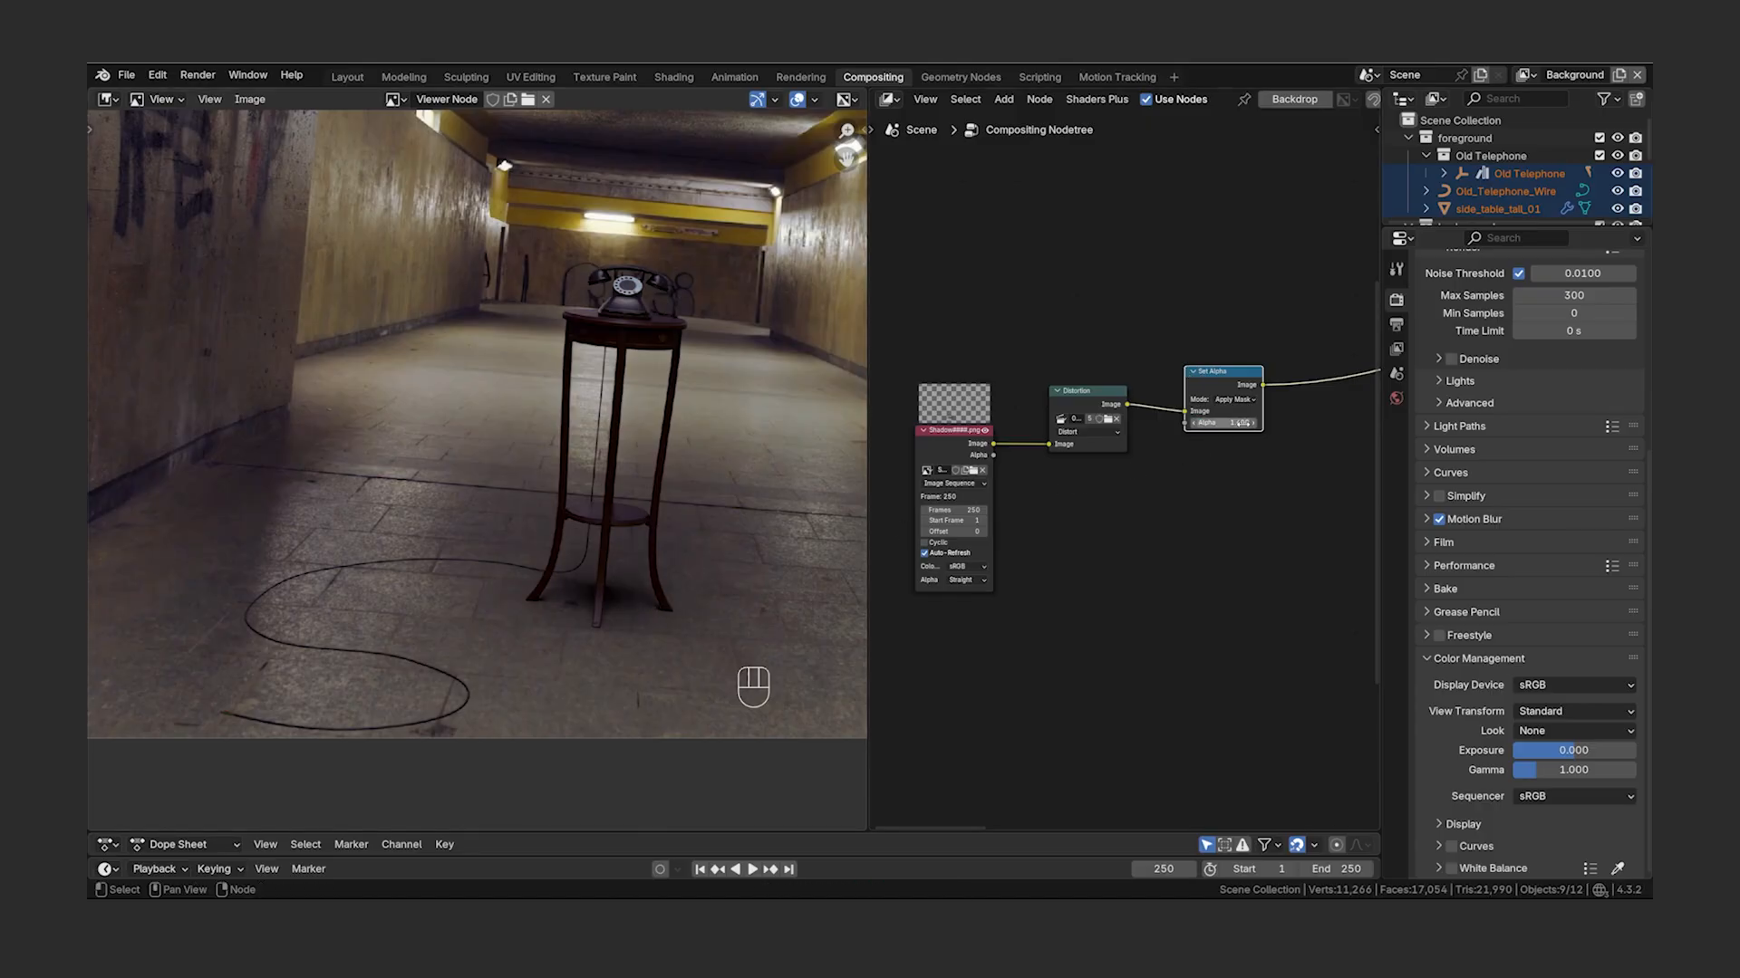
- Add a Color Balance node after the shadow's Set Alpha node and set its correction formula to Offset/Power/Slope (ASC-CDL)
scroll(1246, 435, "down", 3)
middle_click_drag(1269, 456, 1160, 507)
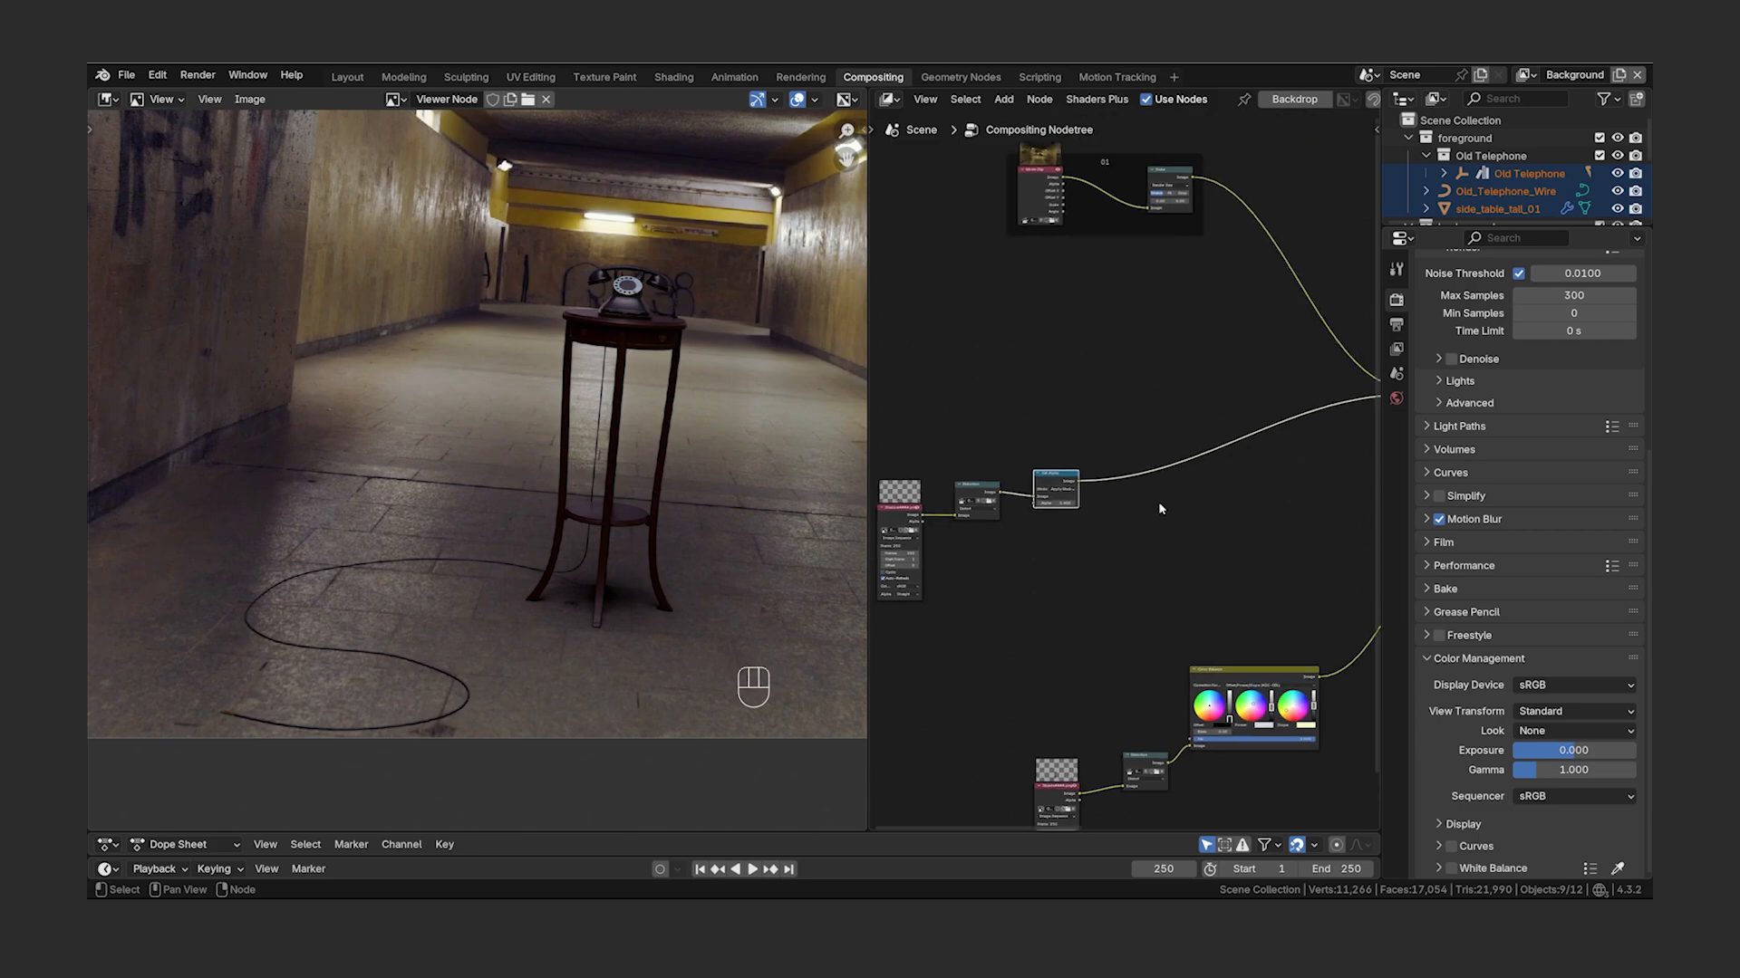
key("shift+a")
type("color bal")
key("Return")
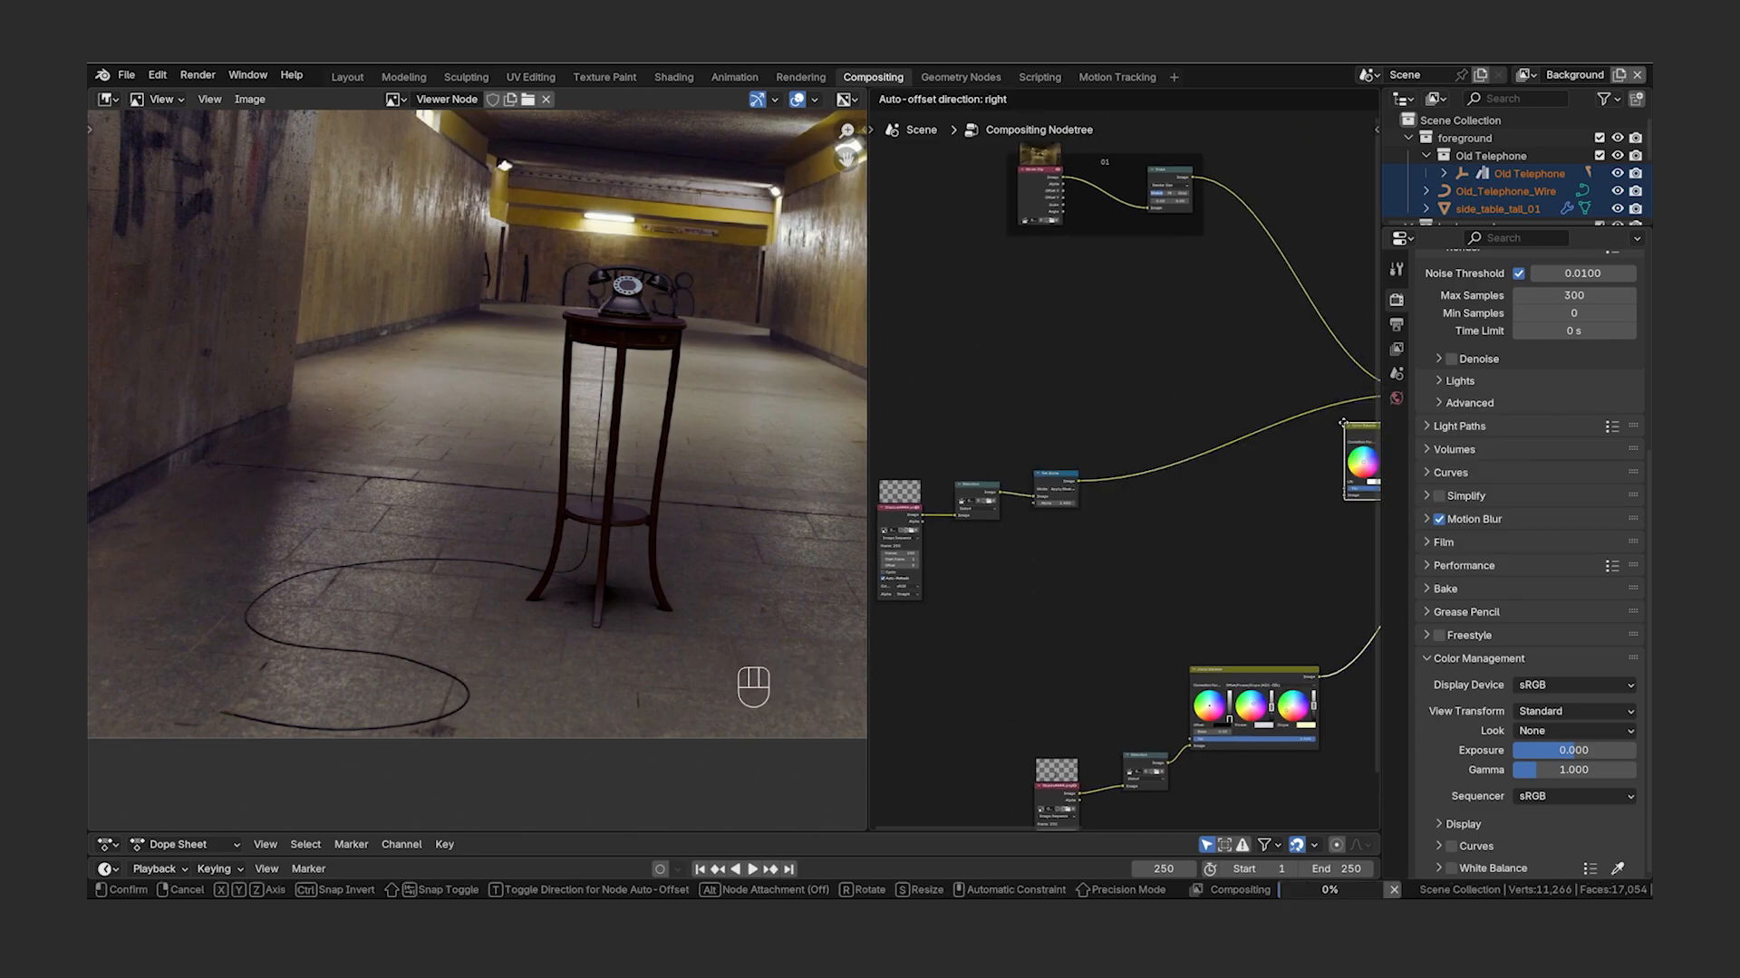
left_click(1147, 409)
scroll(1095, 404, "up", 4)
middle_click_drag(1097, 404, 921, 435)
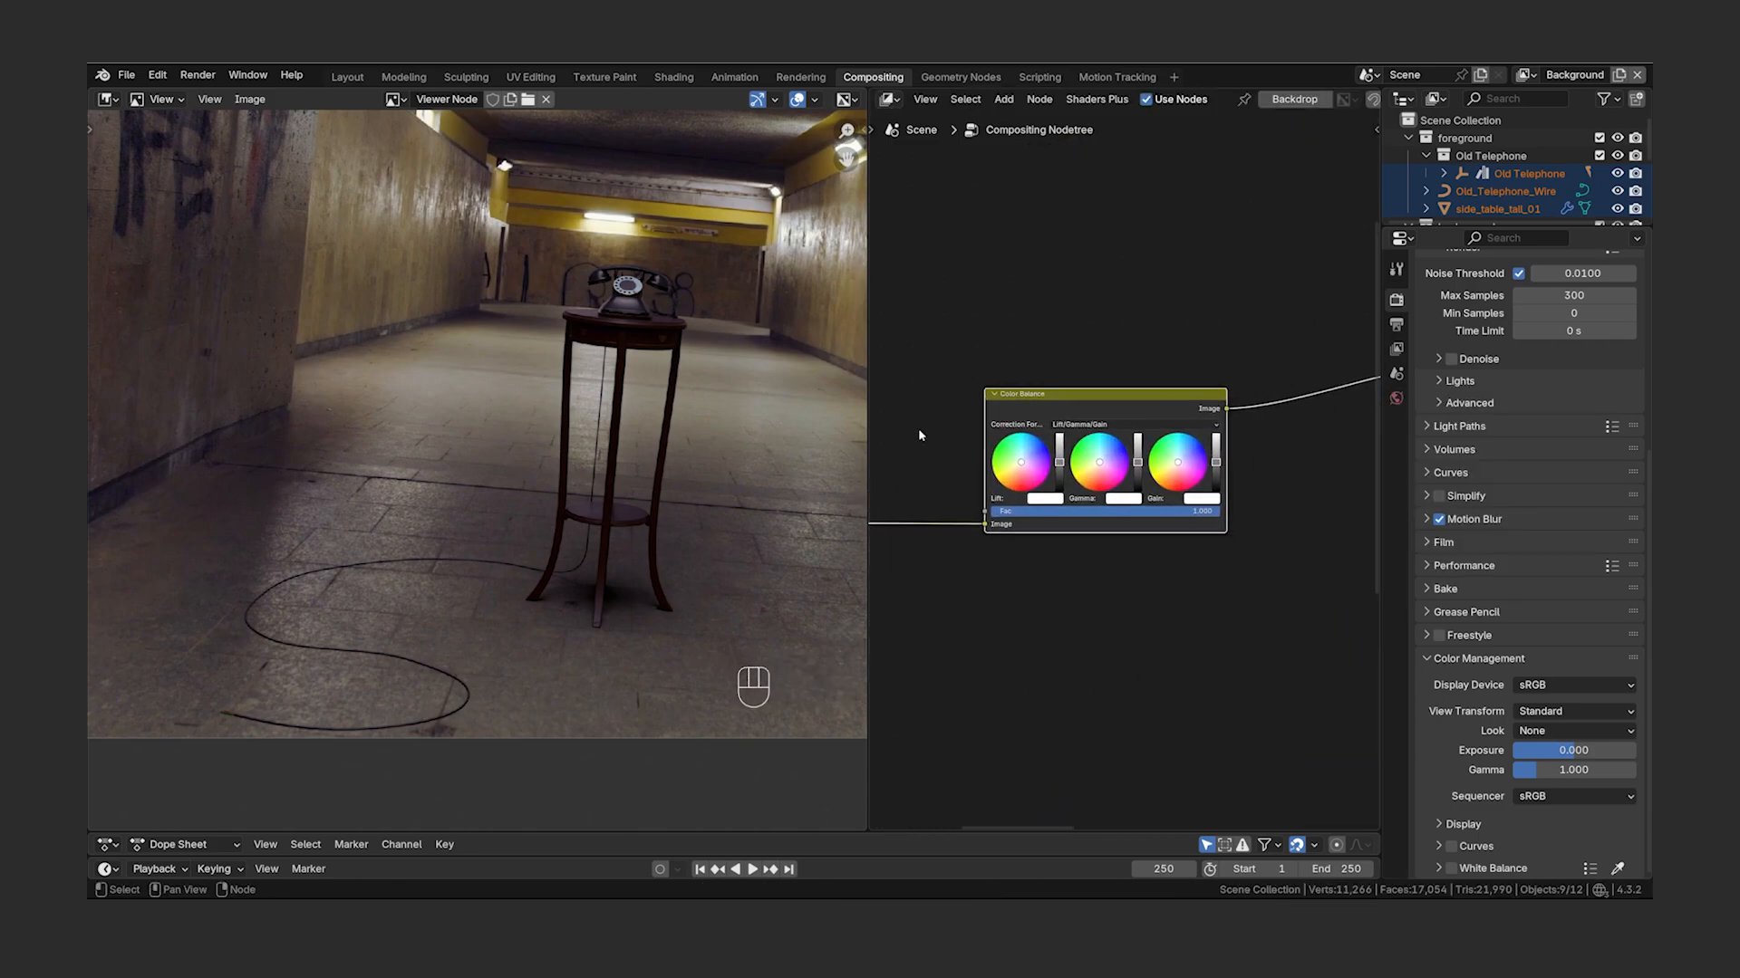
left_click(1132, 425)
left_click(1132, 450)
- Try a cyan-green tint and brighter Power and Slope colors on the shadow's Color Balance node, and reset them to default
left_click_drag(1099, 463, 1092, 448)
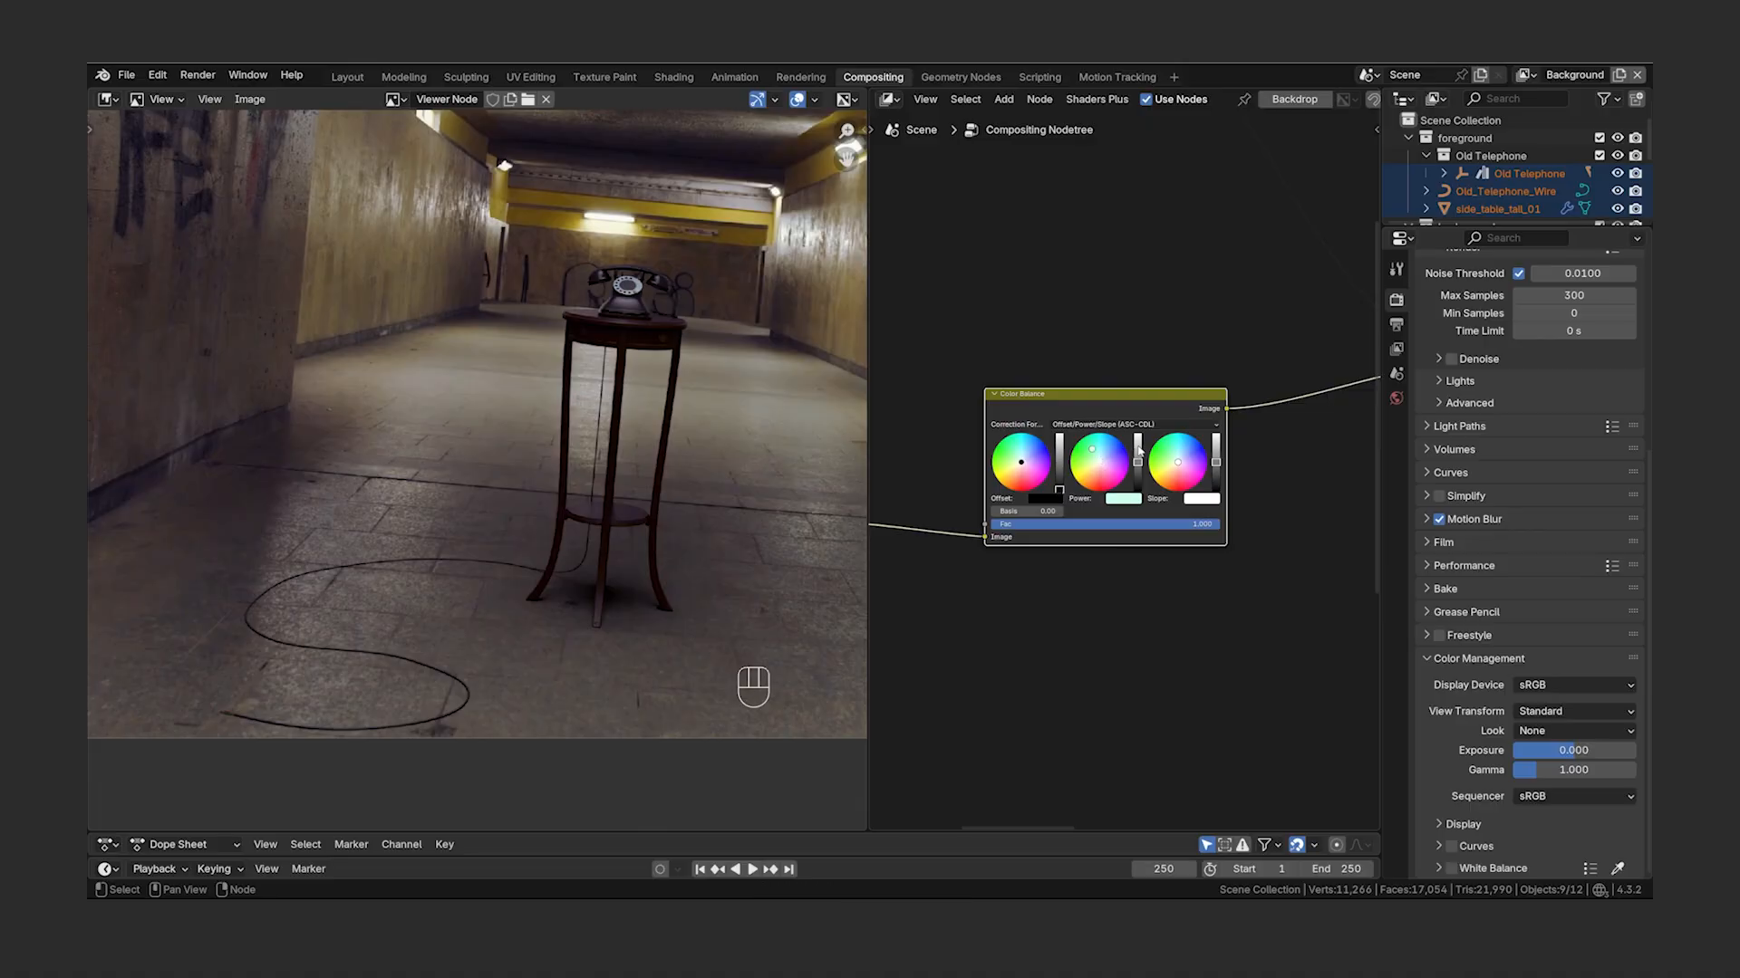
left_click(1215, 444)
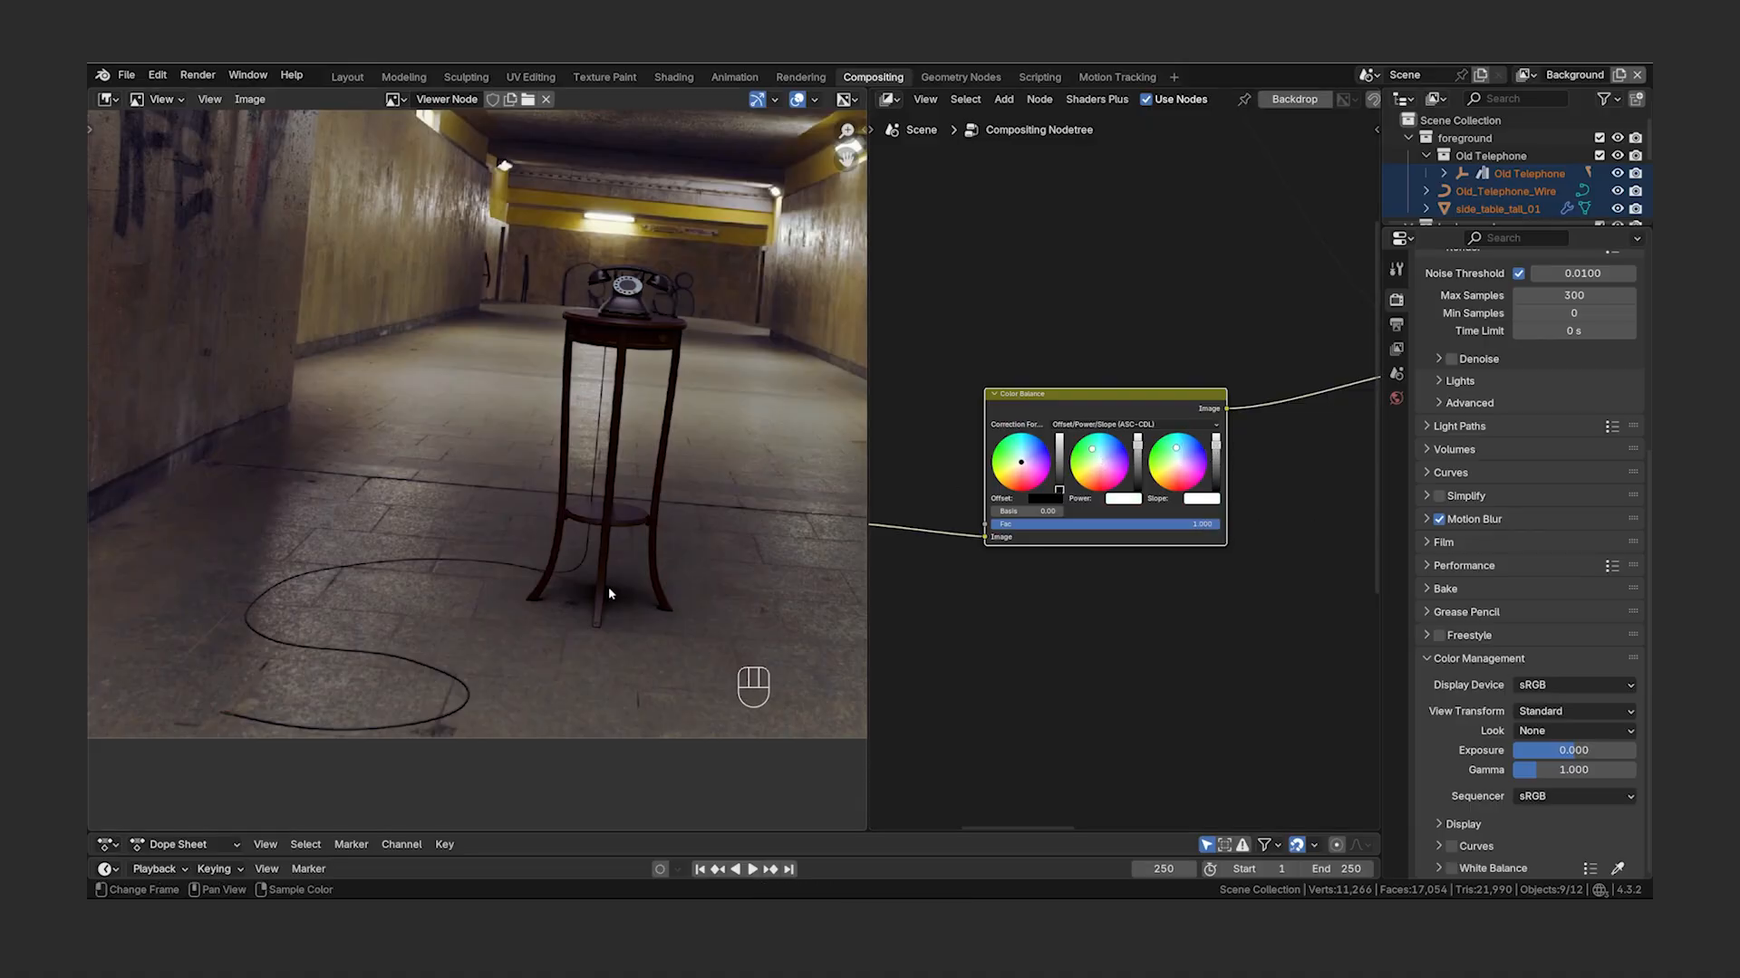
key("BackSpace")
key("BackSpace")
key("BackSpace")
key("BackSpace")
- Detach the Color Balance node from the shadow branch and connect the footage's Scale output to its Image input
scroll(947, 465, "down", 7)
middle_click_drag(933, 451, 1042, 446)
left_click_drag(1227, 441, 1219, 336, "alt")
left_click(1225, 258)
key("g")
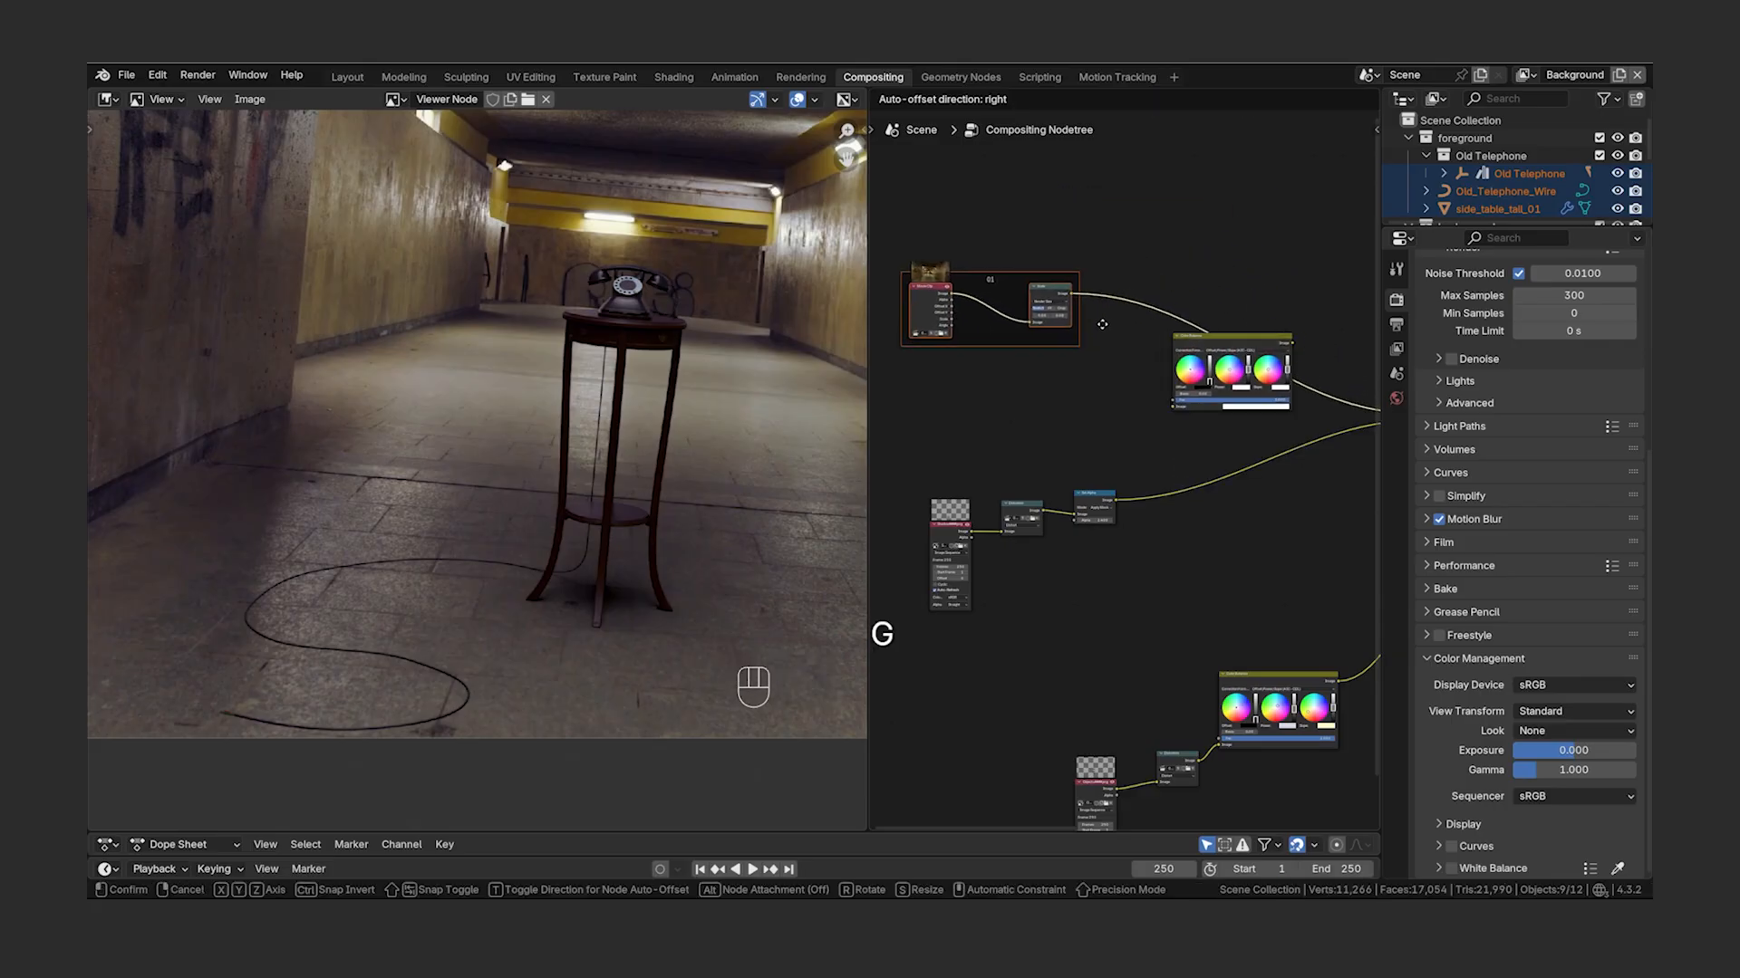
left_click(1102, 324)
left_click_drag(1072, 294, 1174, 410)
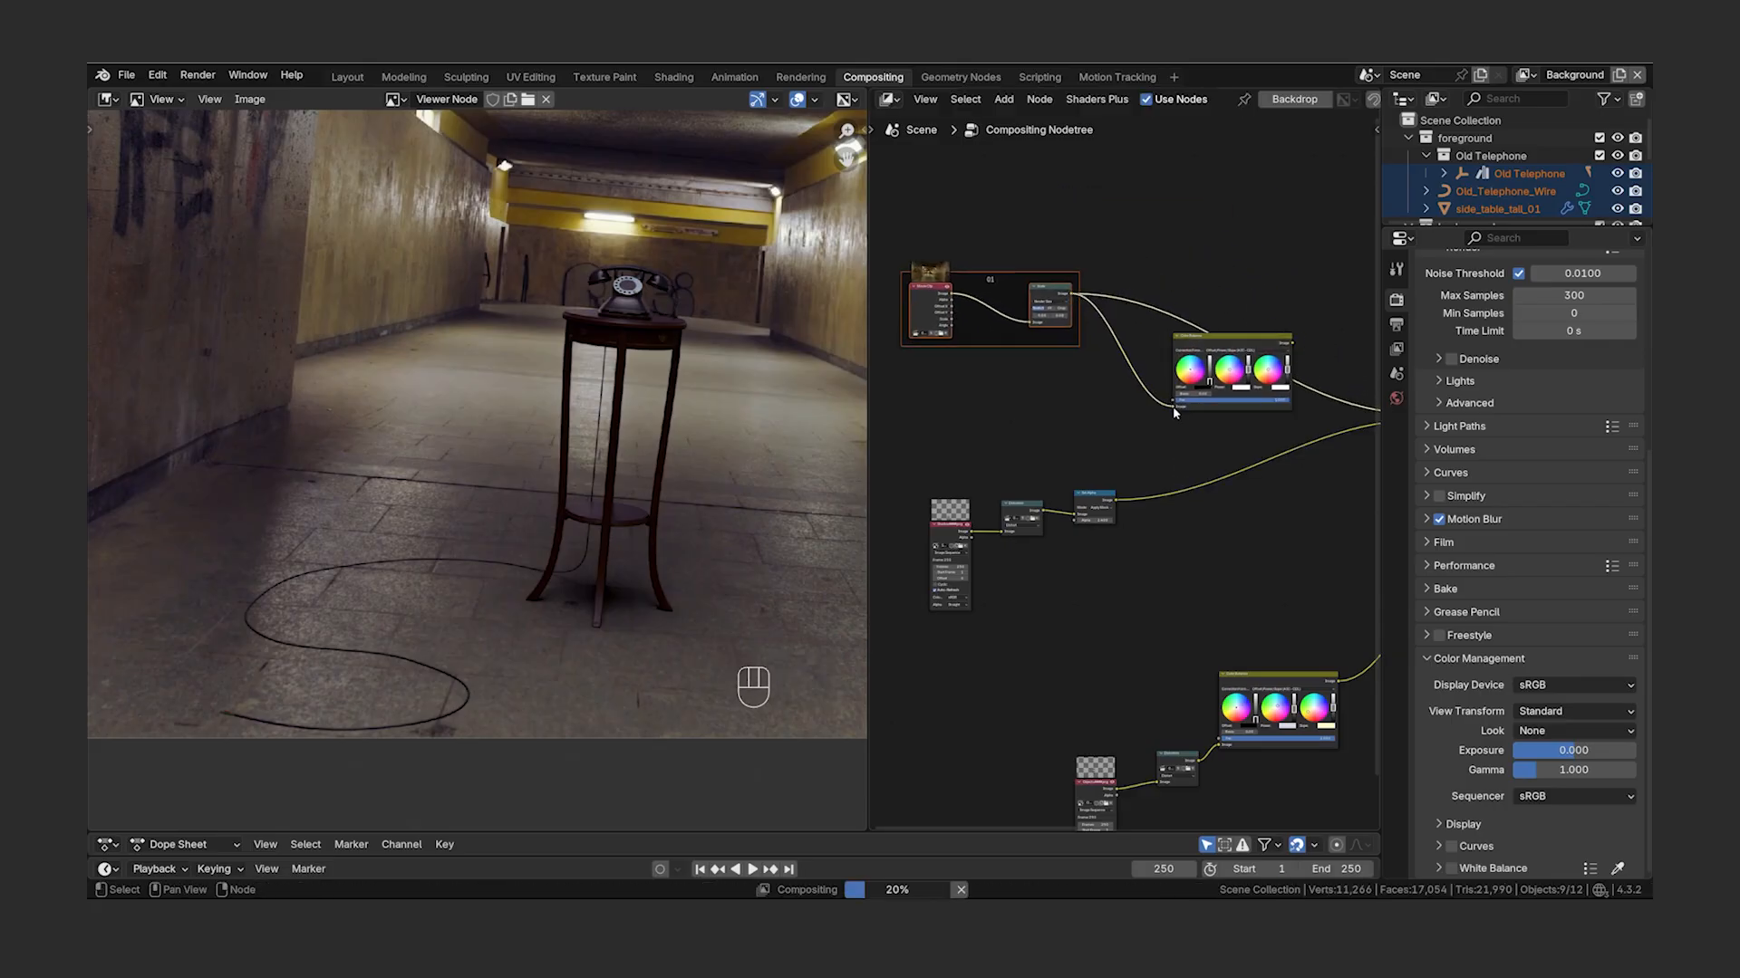
- Preview the footage's Color Balance node in the viewer and tint its Power color strongly green
left_click(1249, 341, "ctrl+shift")
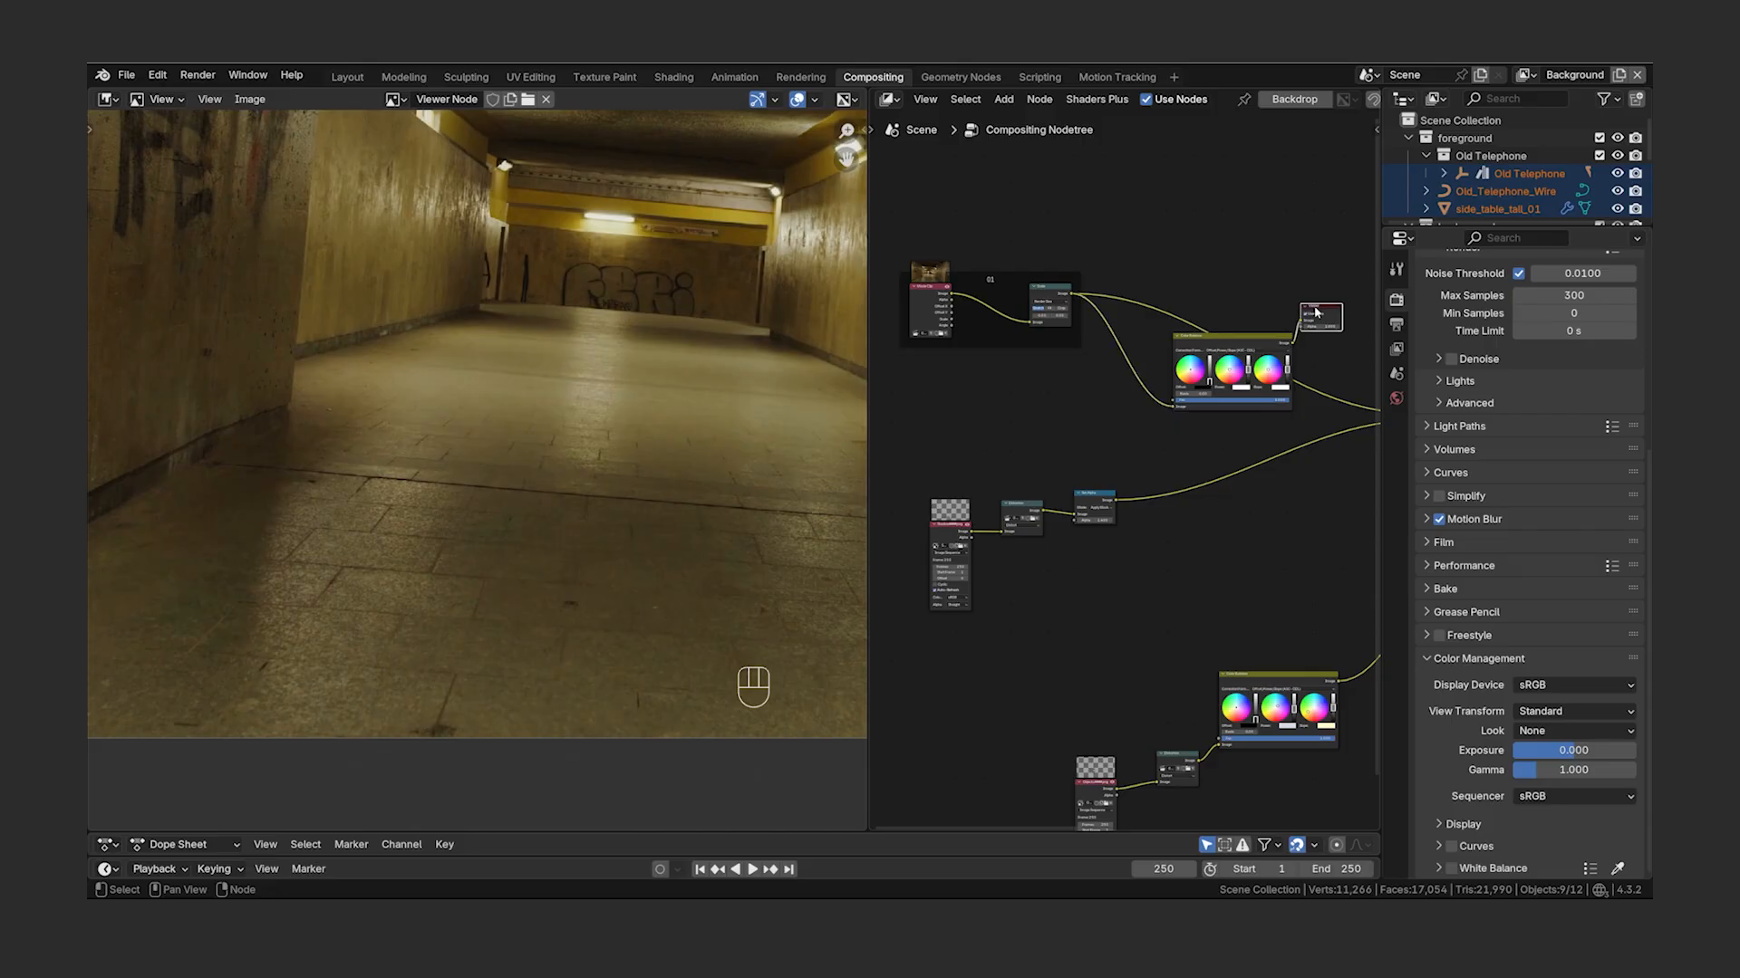
key("g")
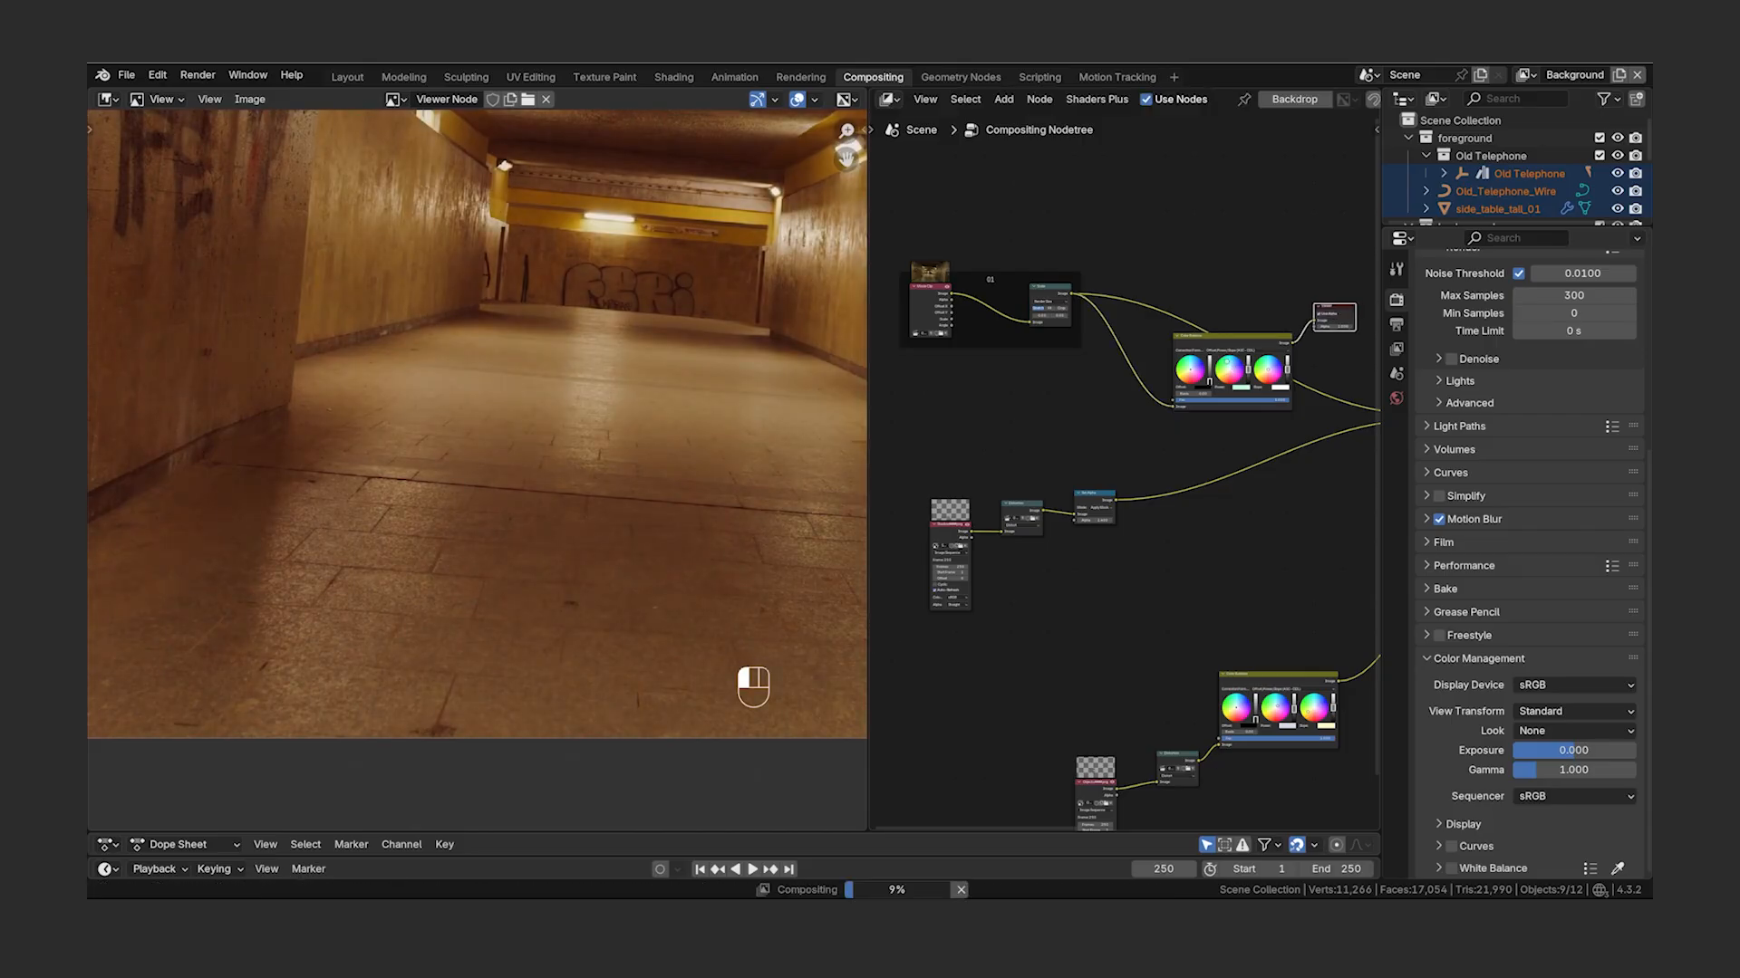
left_click_drag(1235, 367, 1222, 367)
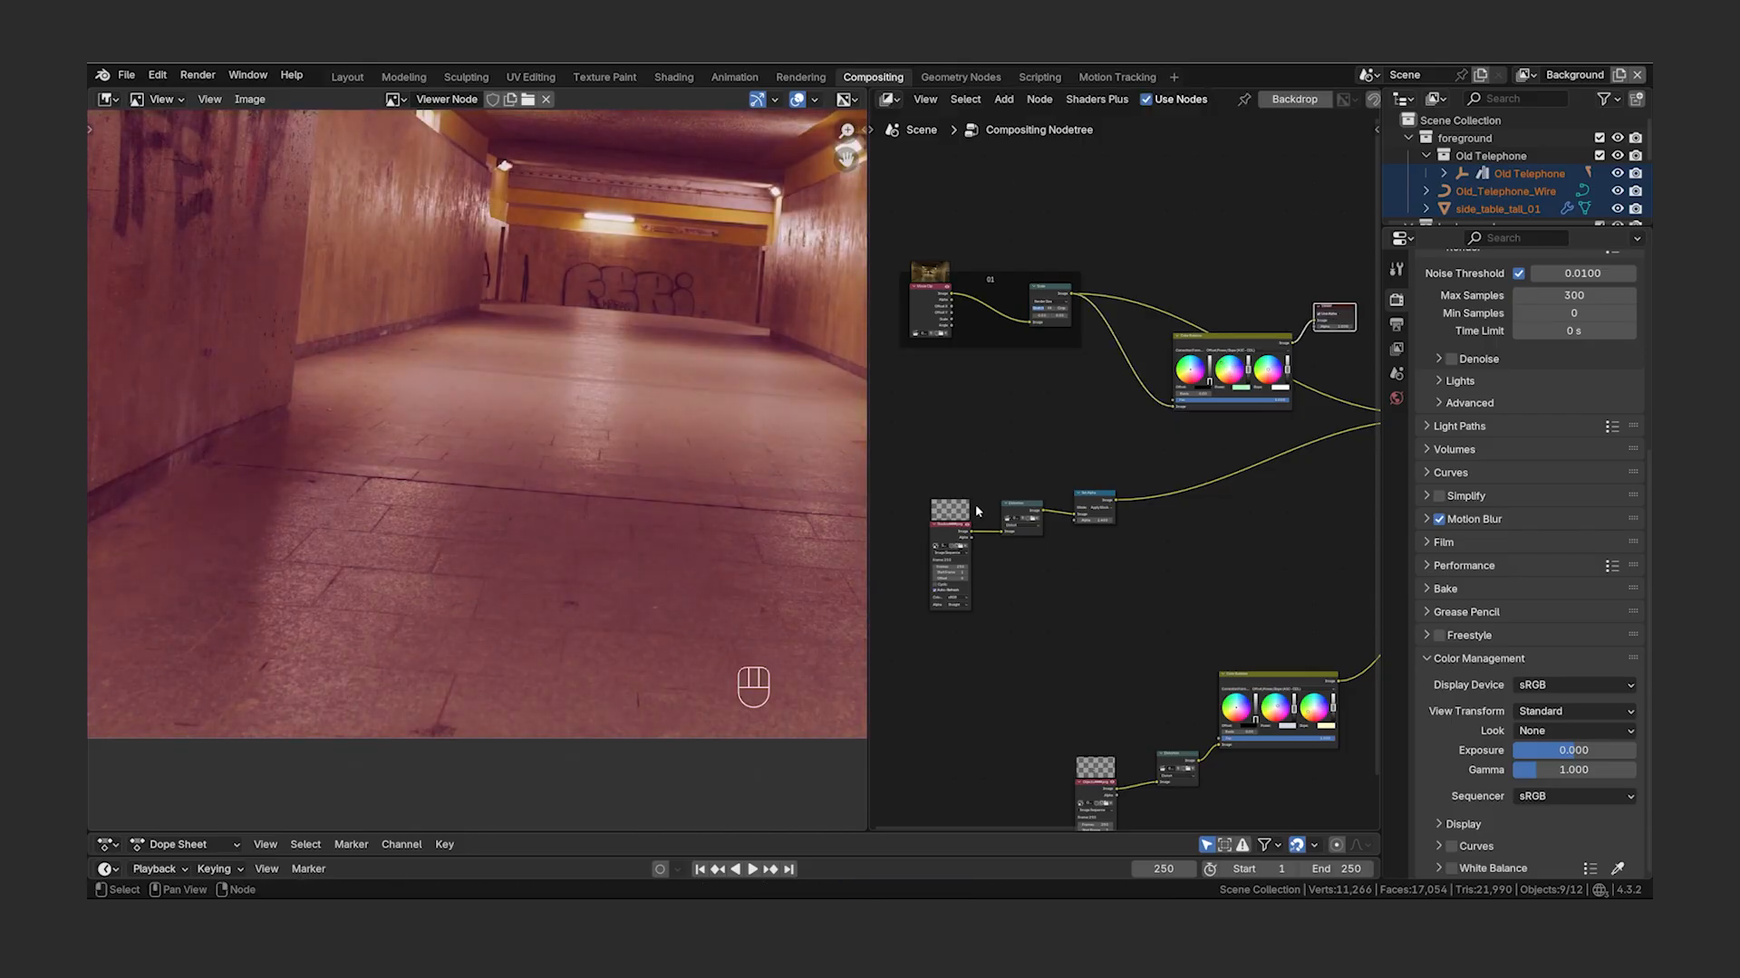
- Preview the shadow sequence's Alpha output in the viewer and undo the preview
scroll(977, 511, "up", 4)
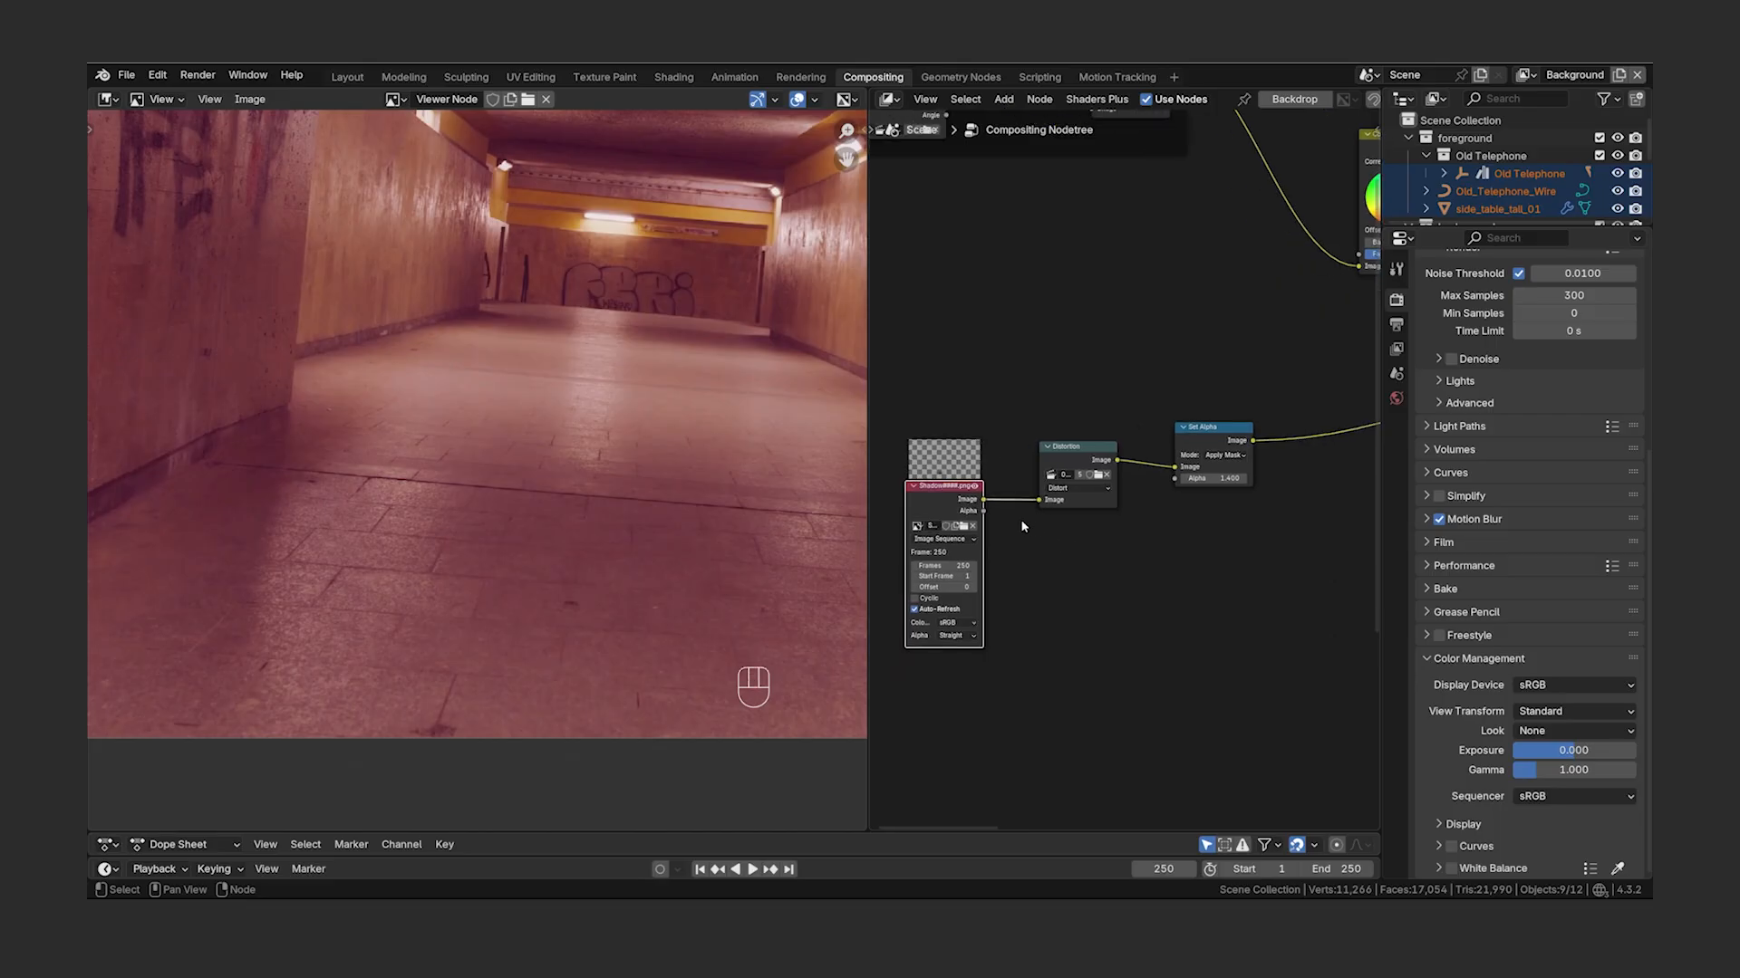
left_click(983, 513, "ctrl+shift")
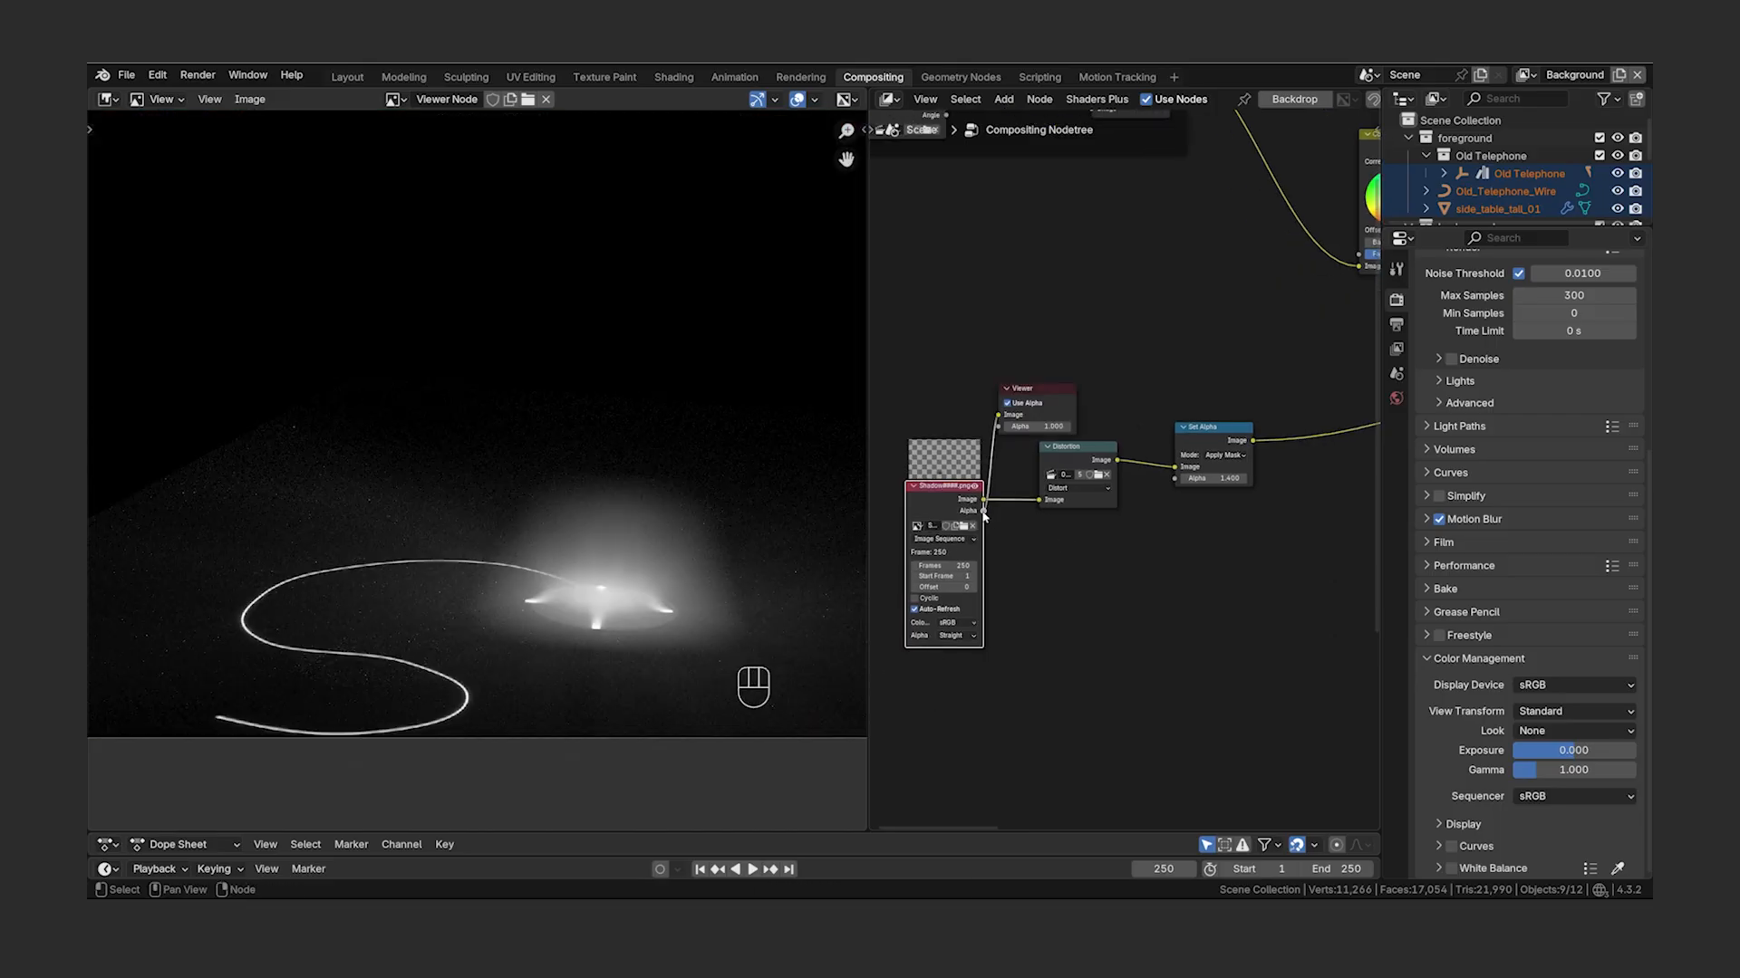
scroll(566, 612, "down", 2)
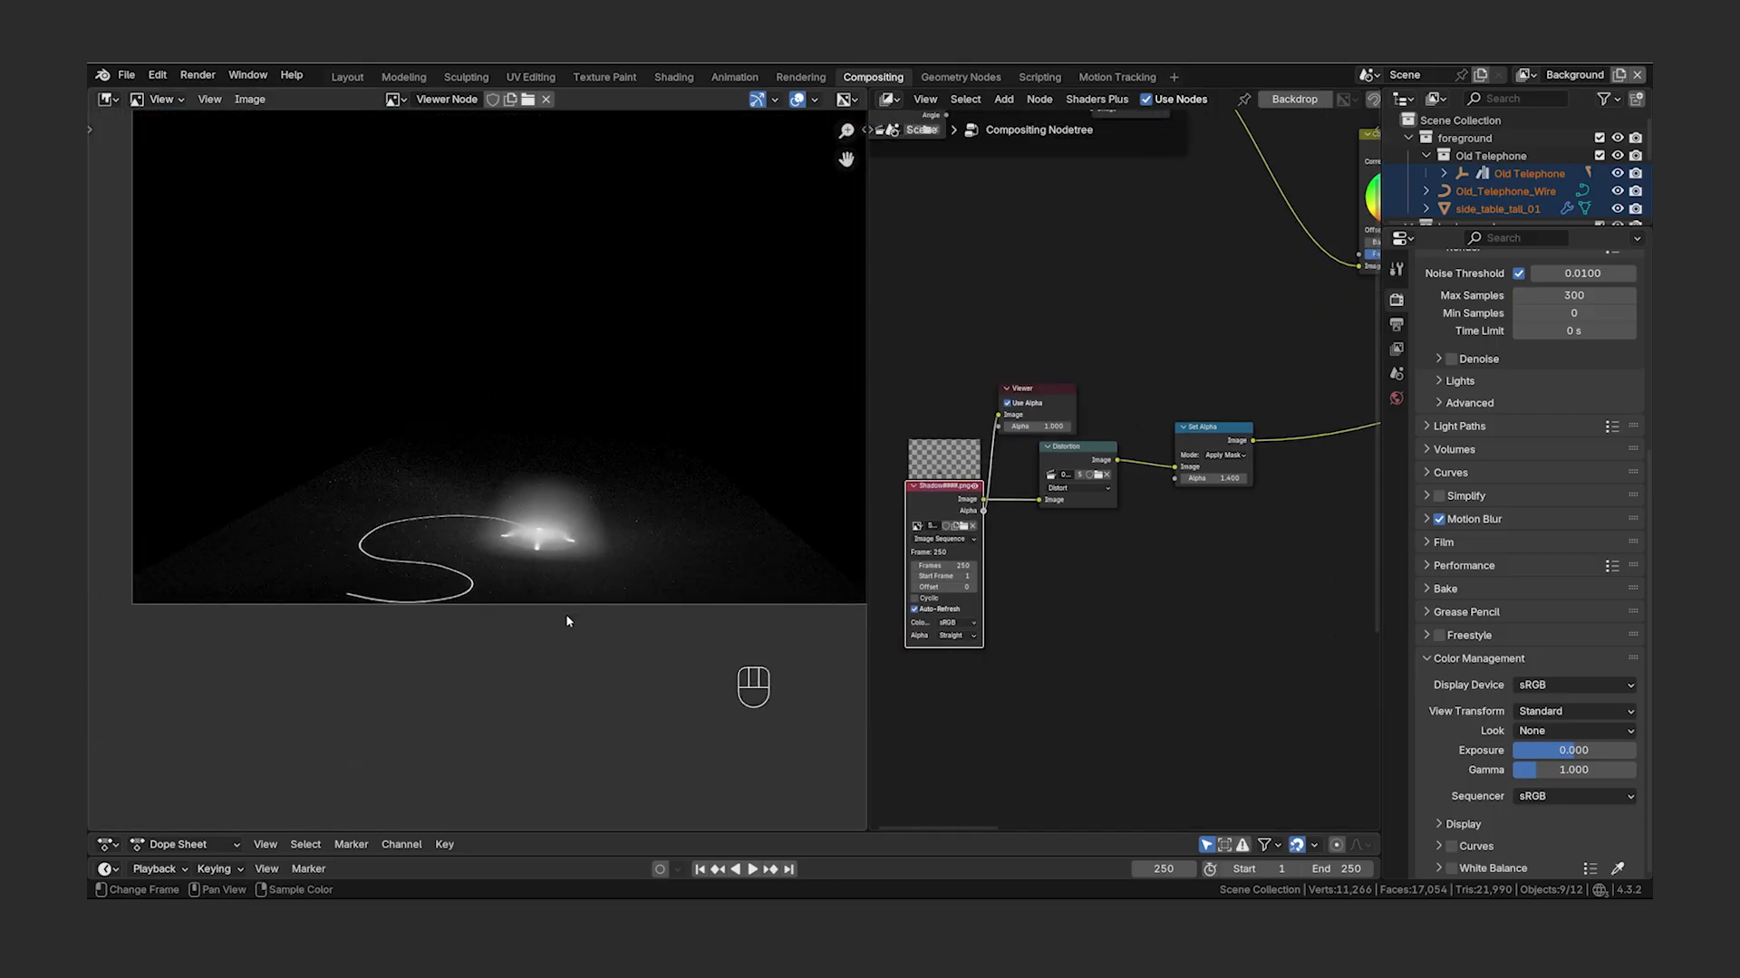
scroll(568, 621, "up", 2)
key("ctrl+z")
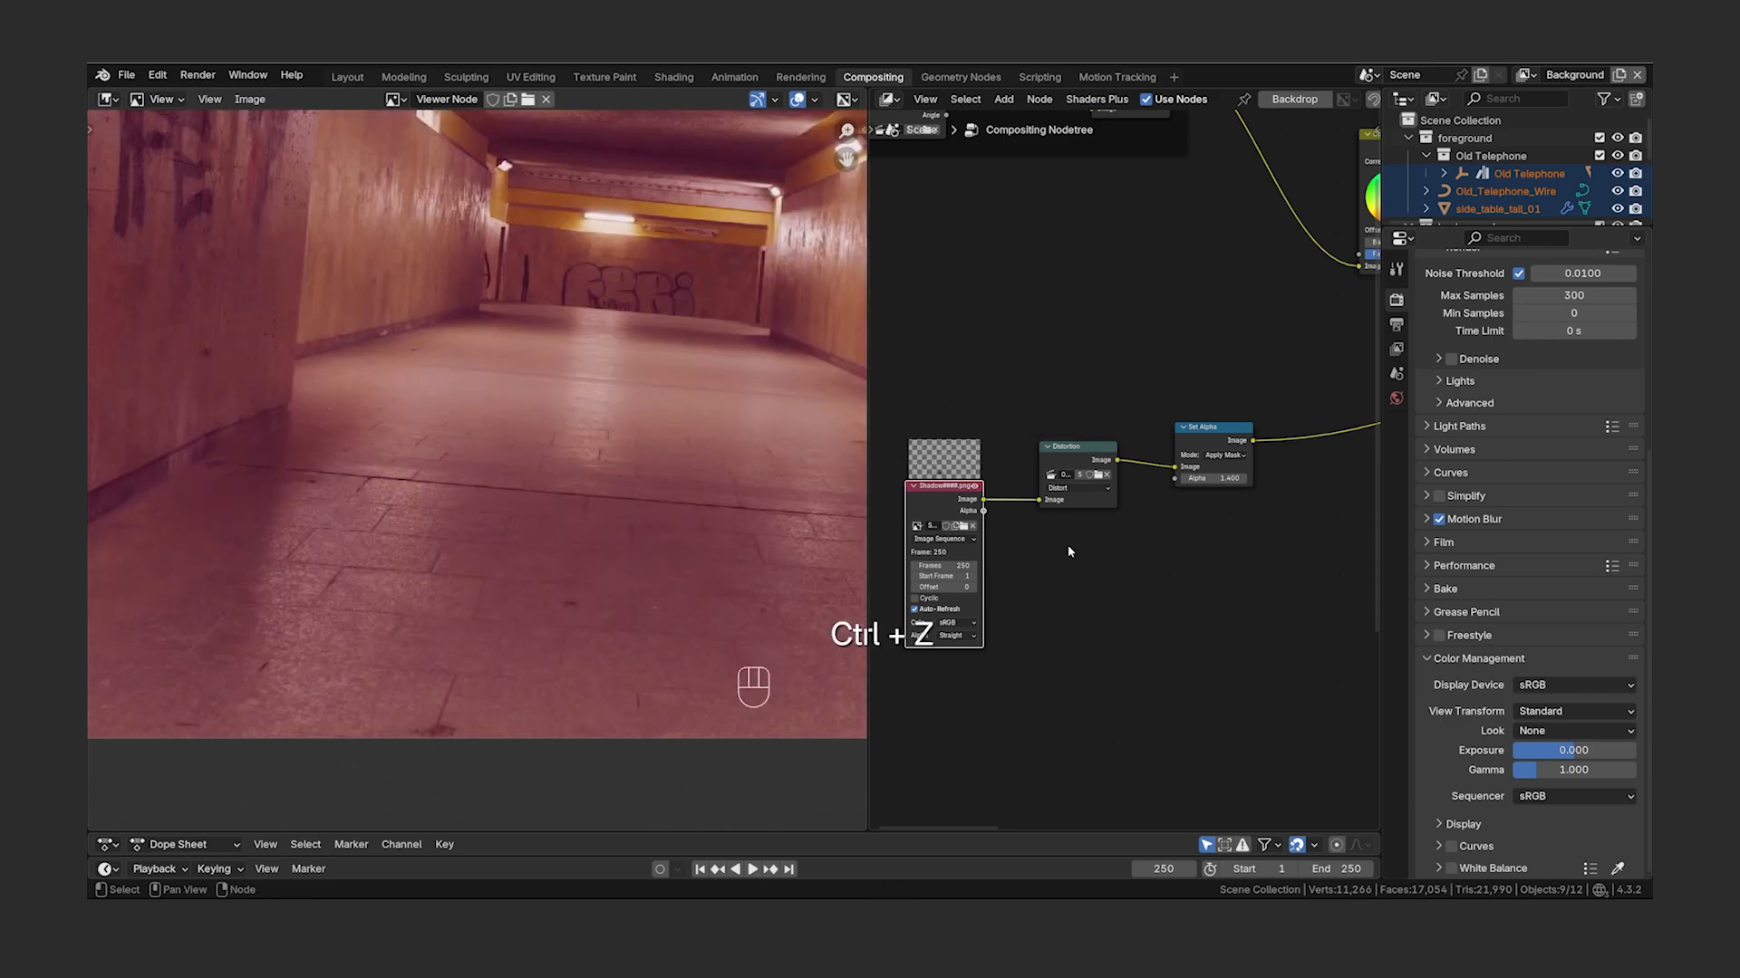
- Connect the shadow sequence's Alpha output to the Fac input of the footage's Color Balance node
scroll(1092, 419, "down", 3)
middle_click_drag(1082, 523, 1037, 557)
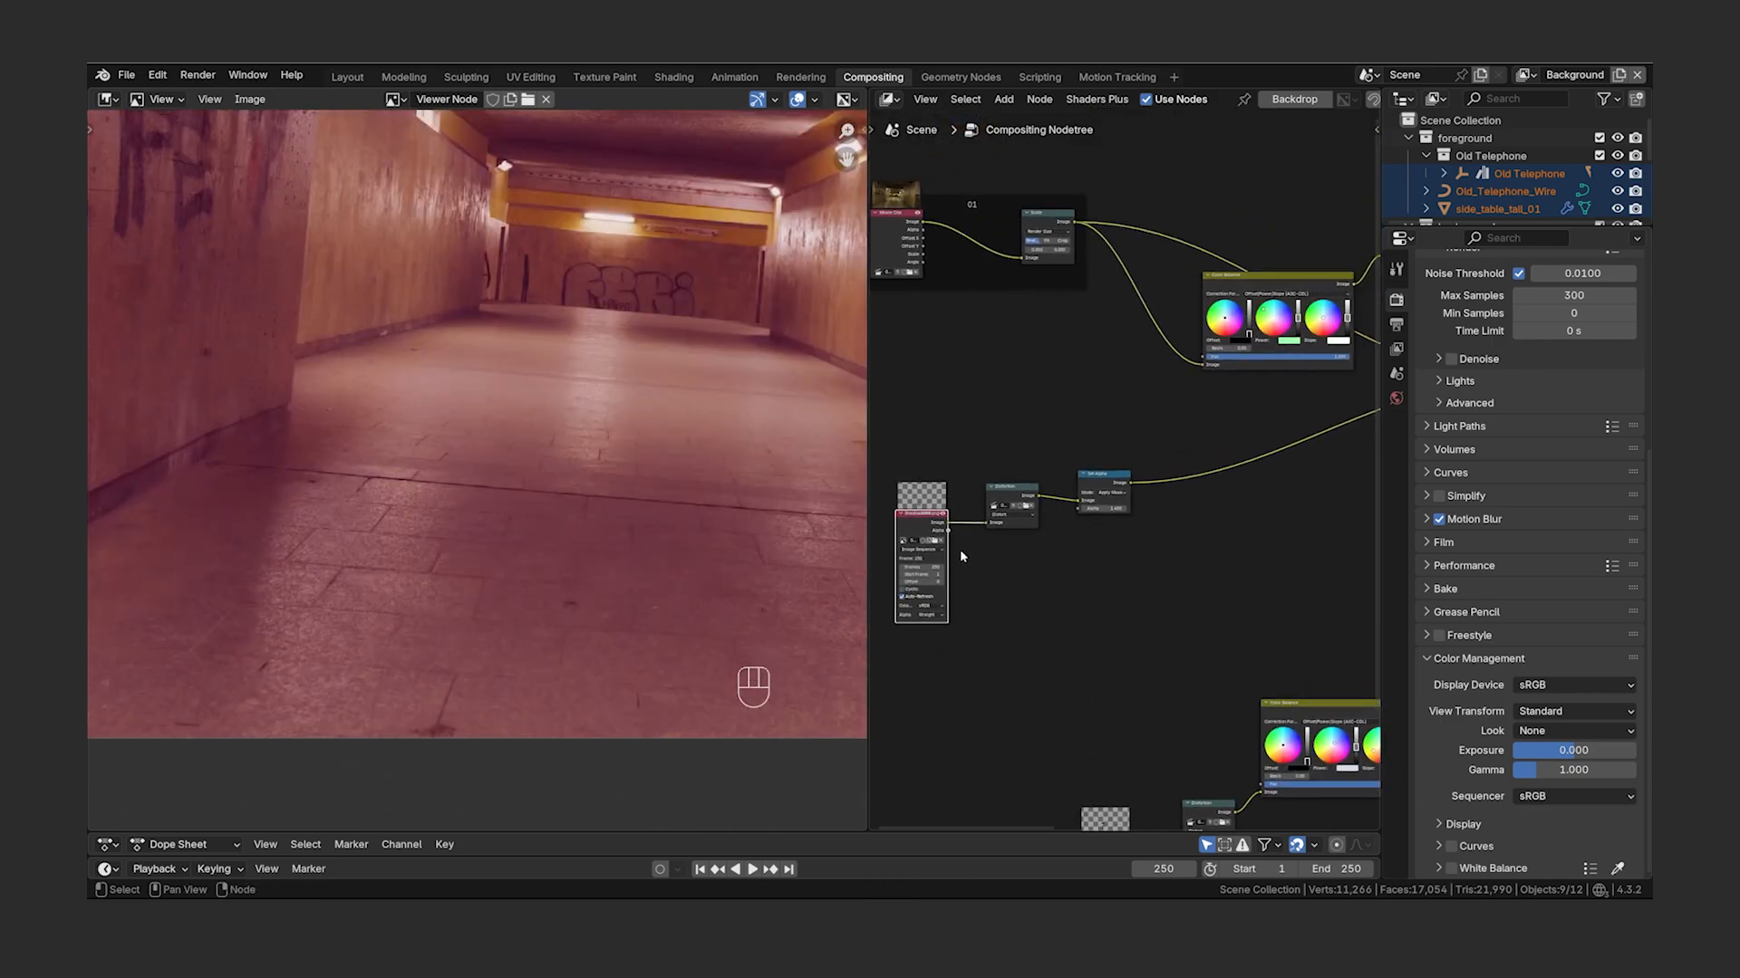
left_click_drag(948, 526, 1201, 361)
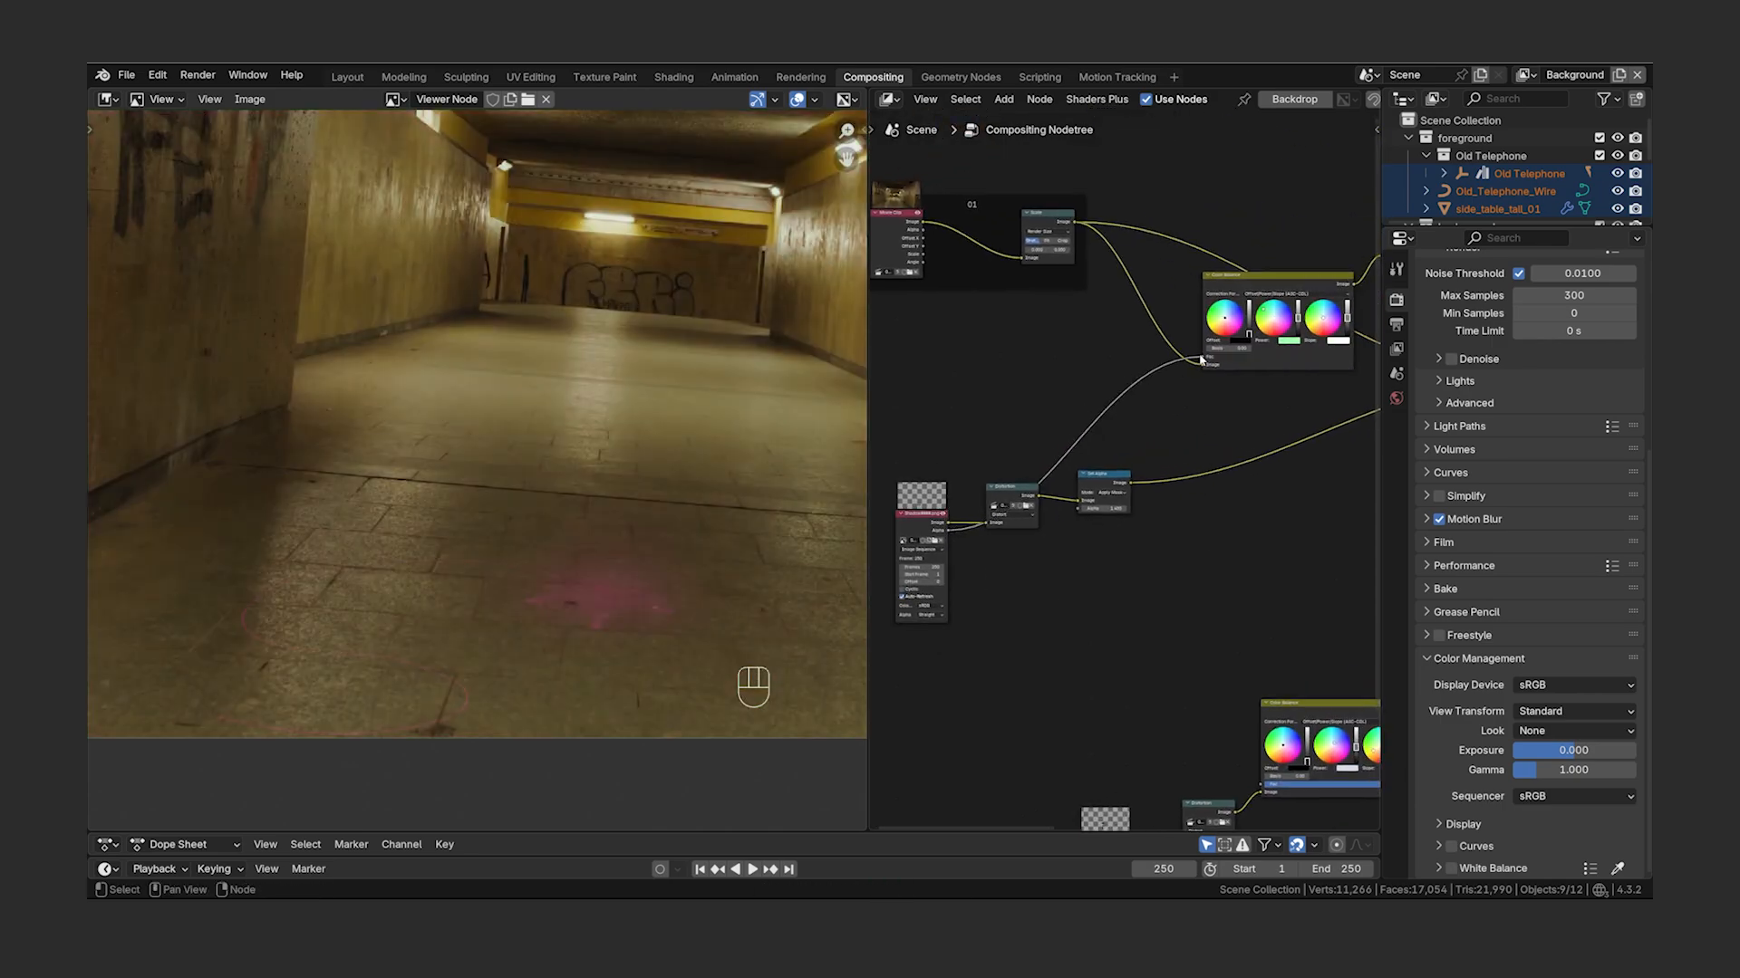
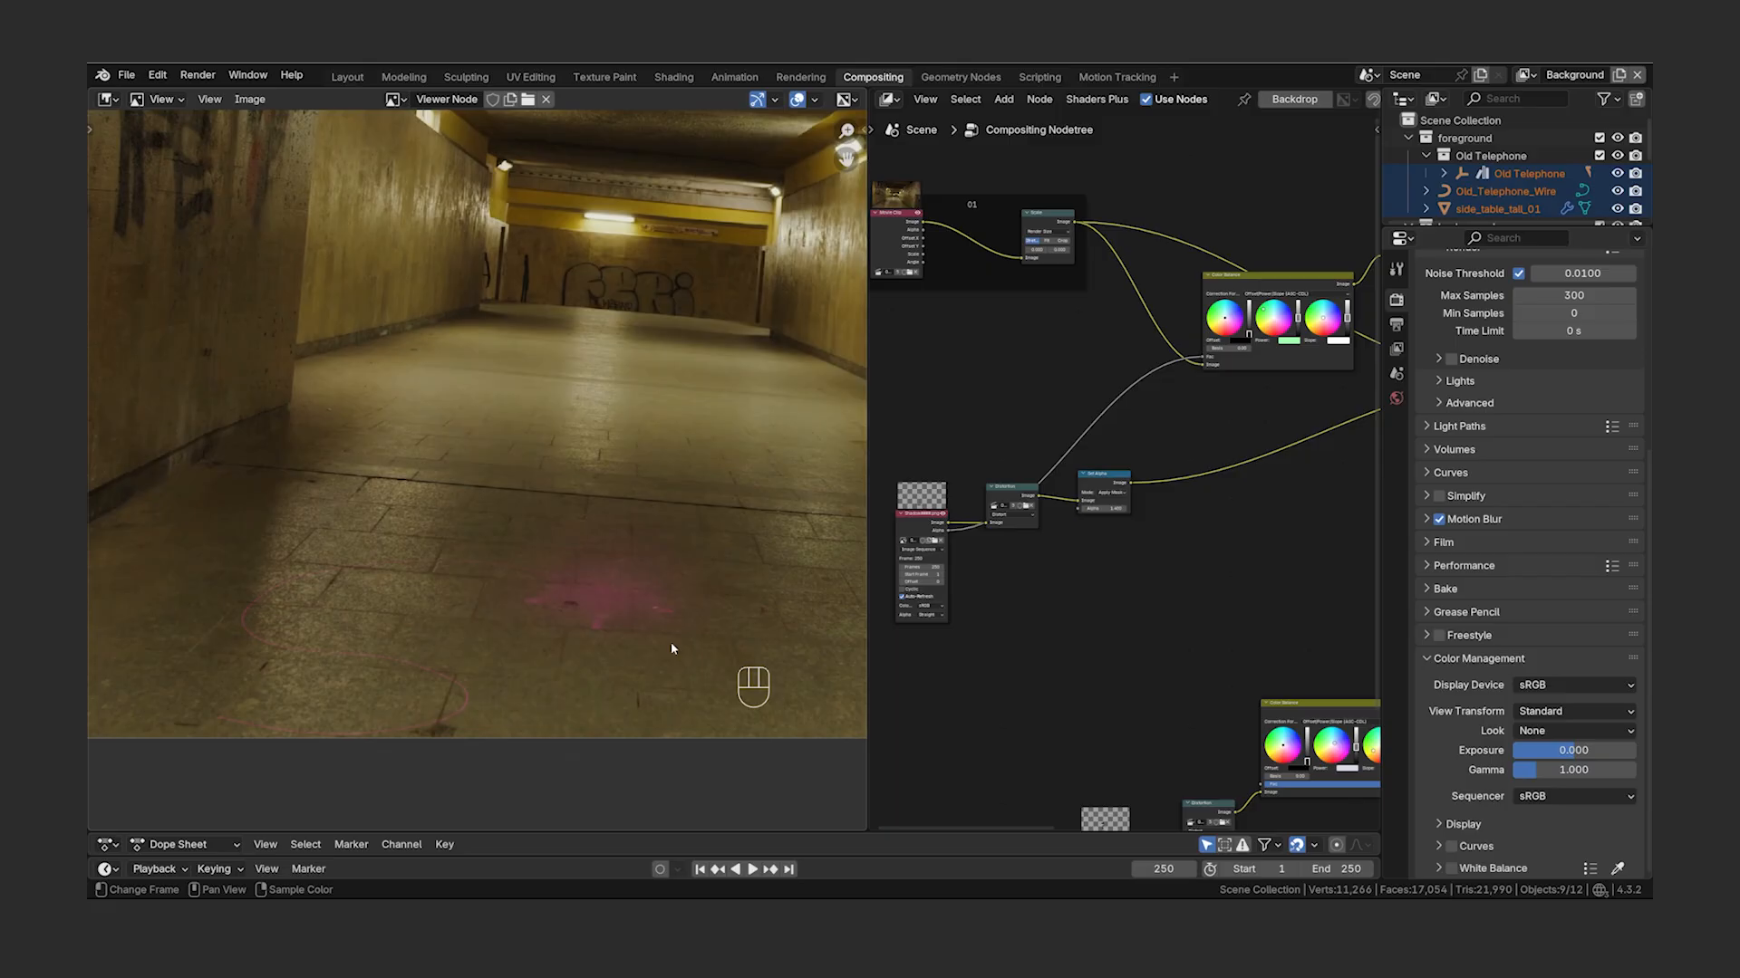
- Delete the shadow's Alpha Over node and connect the footage's Color Balance output to the telephone's Alpha Over node
scroll(1234, 514, "down", 5)
middle_click_drag(1234, 513, 1145, 518)
left_click(1295, 395)
key("g")
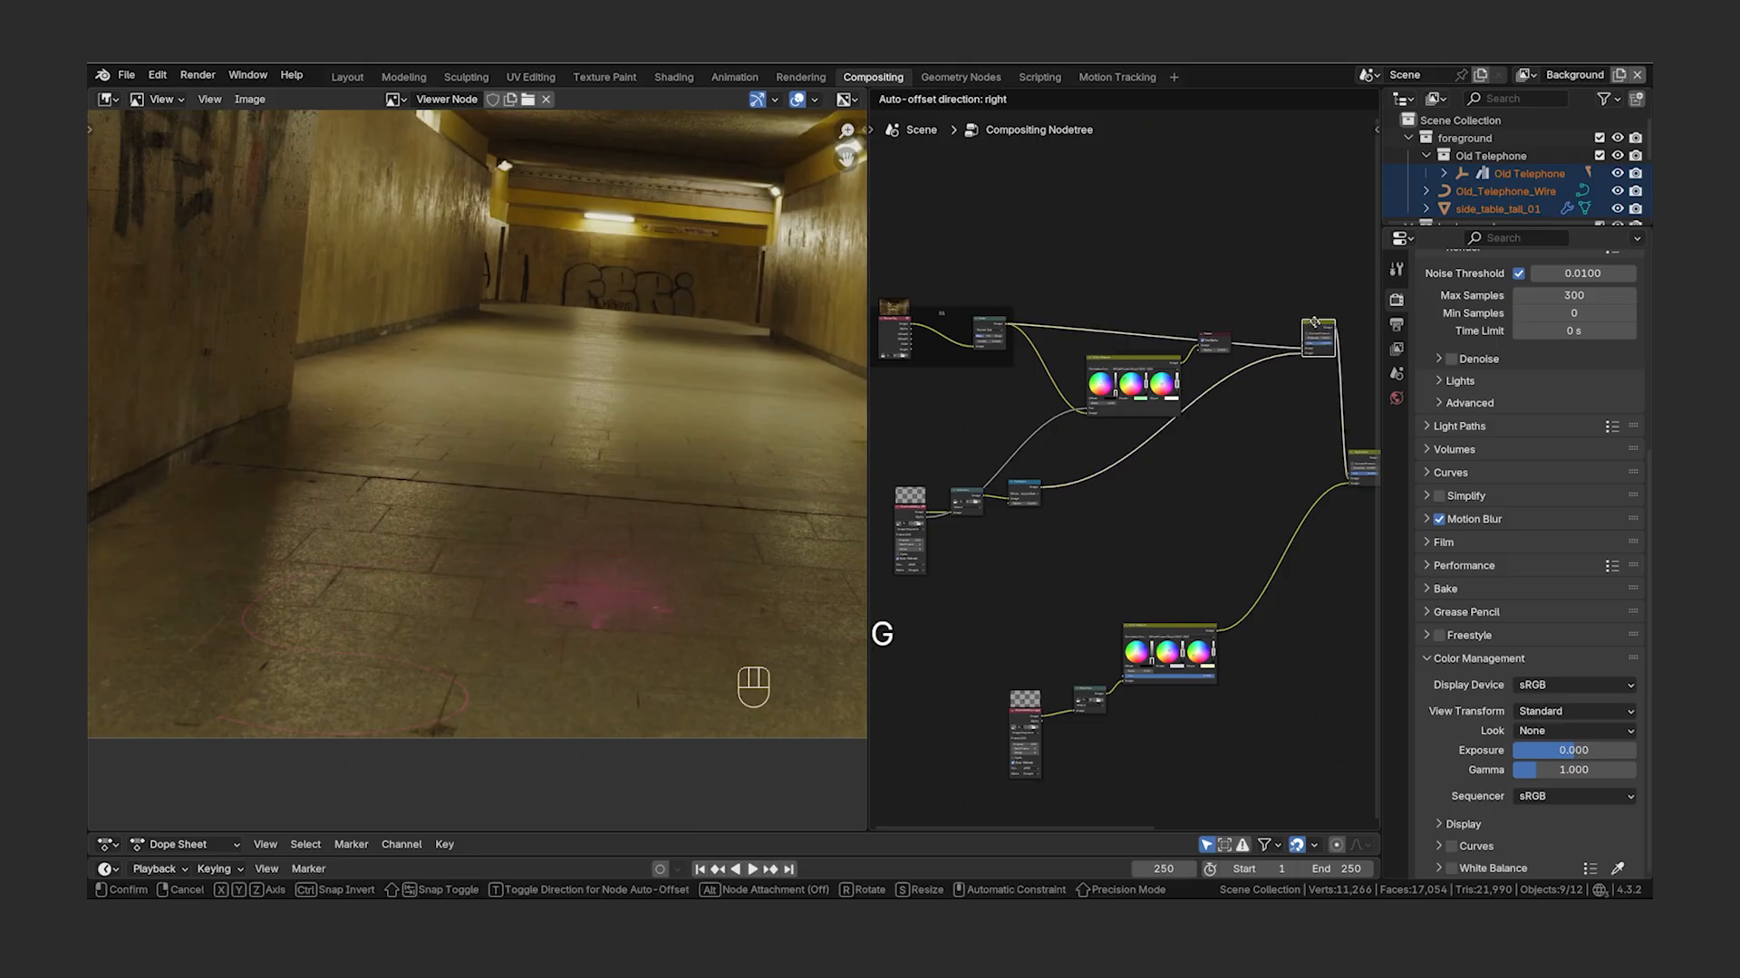
right_click(1281, 369)
key("x")
left_click_drag(1180, 363, 1318, 478)
- Route the viewer to the final graded output after the RGB Curves node
middle_click_drag(1335, 396, 893, 395)
scroll(1134, 481, "up", 3)
left_click(1082, 426, "ctrl+shift")
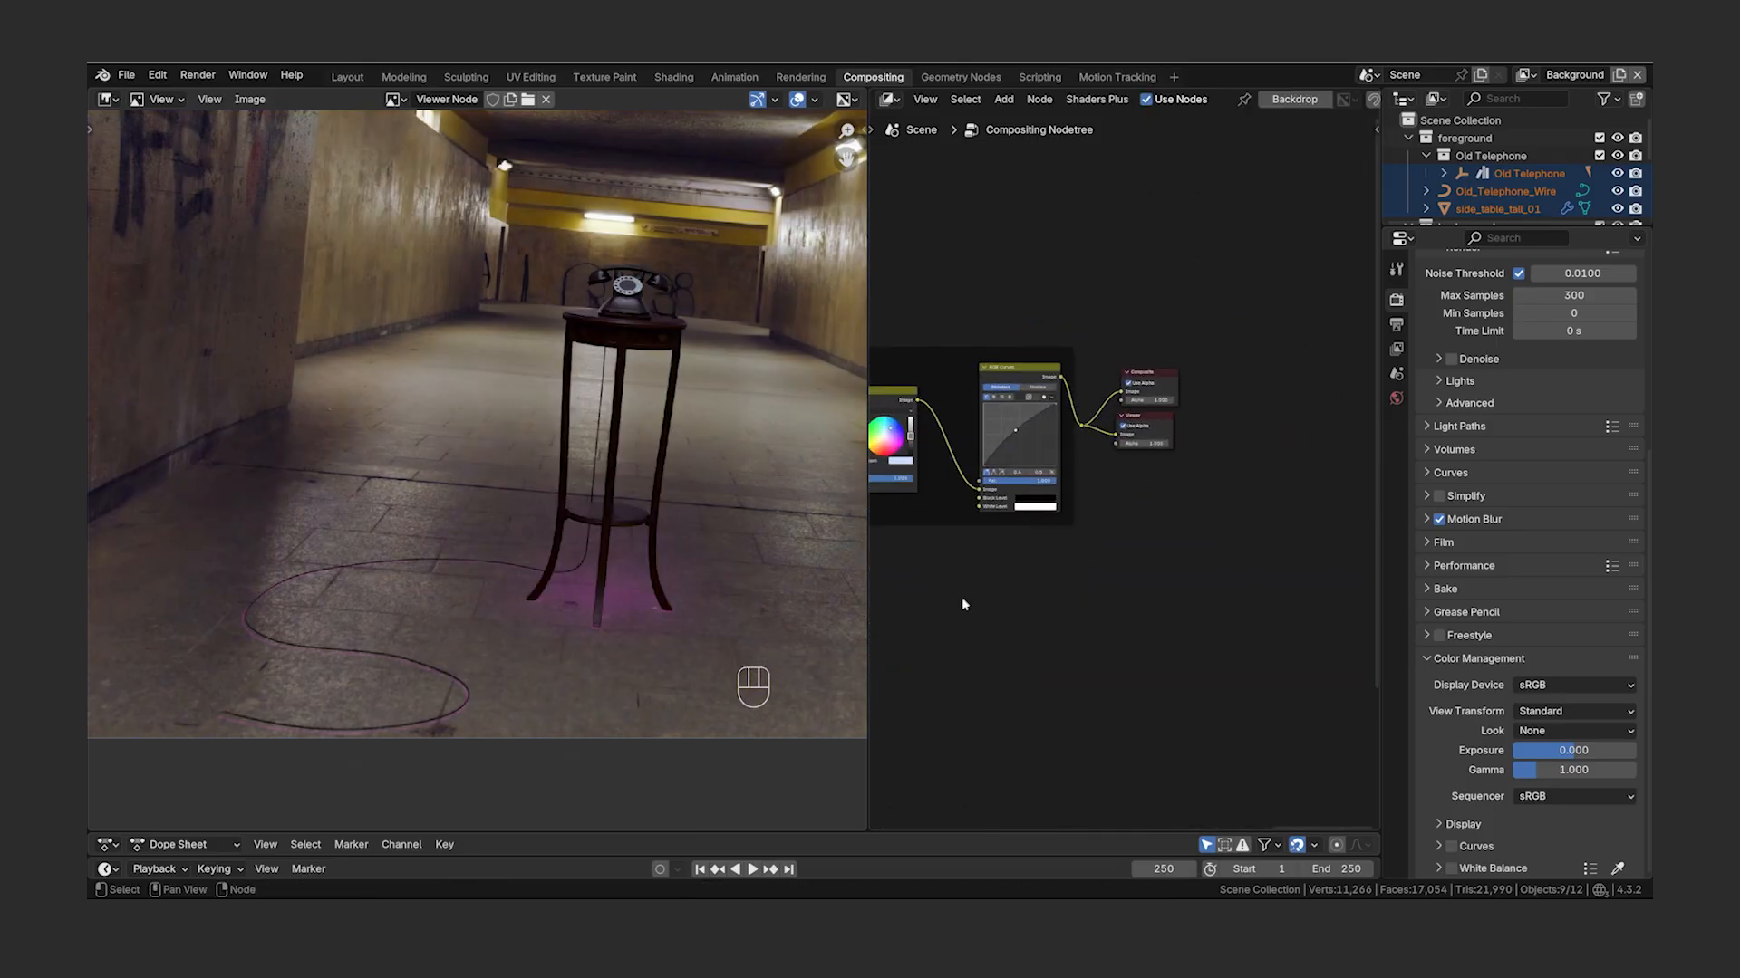
- Reset the Power color of the shadow-masked Color Balance node to its default
scroll(963, 605, "down", 3)
middle_click_drag(963, 604, 1329, 544)
middle_click_drag(877, 498, 1157, 501)
scroll(1159, 501, "up", 2)
middle_click_drag(1246, 470, 1223, 517)
key("BackSpace")
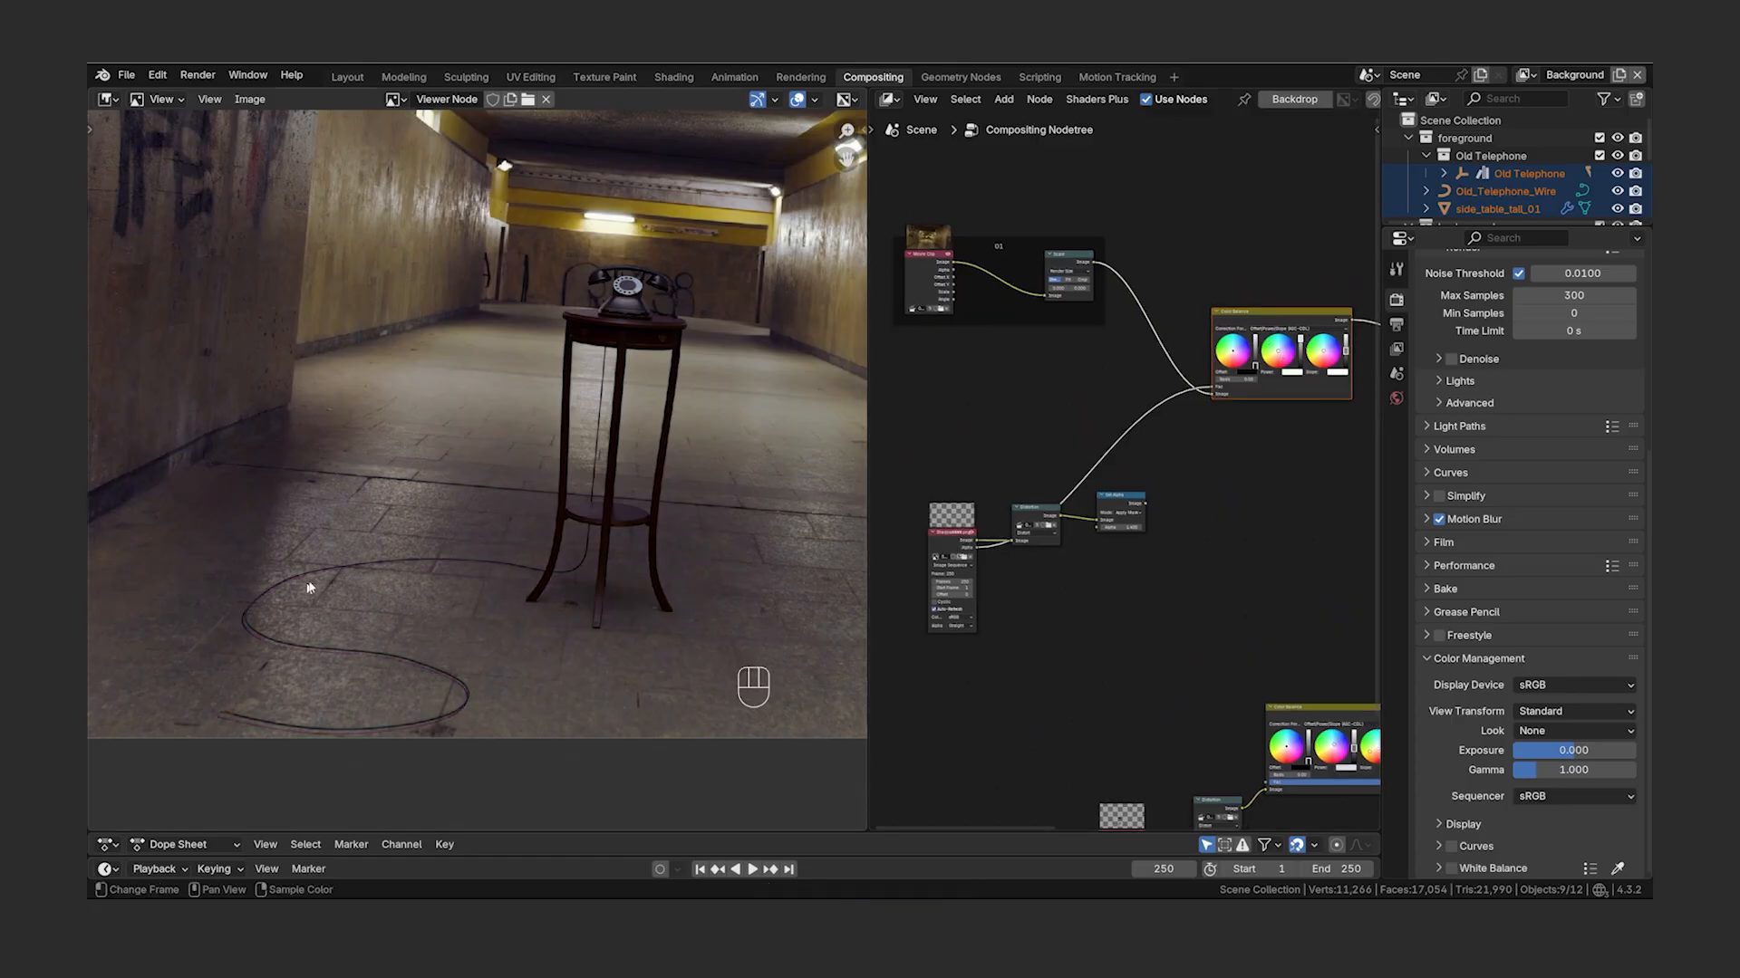
- Route the shadow sequence's Alpha output through the Distortion node into the Fac input of the footage's Color Balance node
scroll(1005, 558, "up", 2)
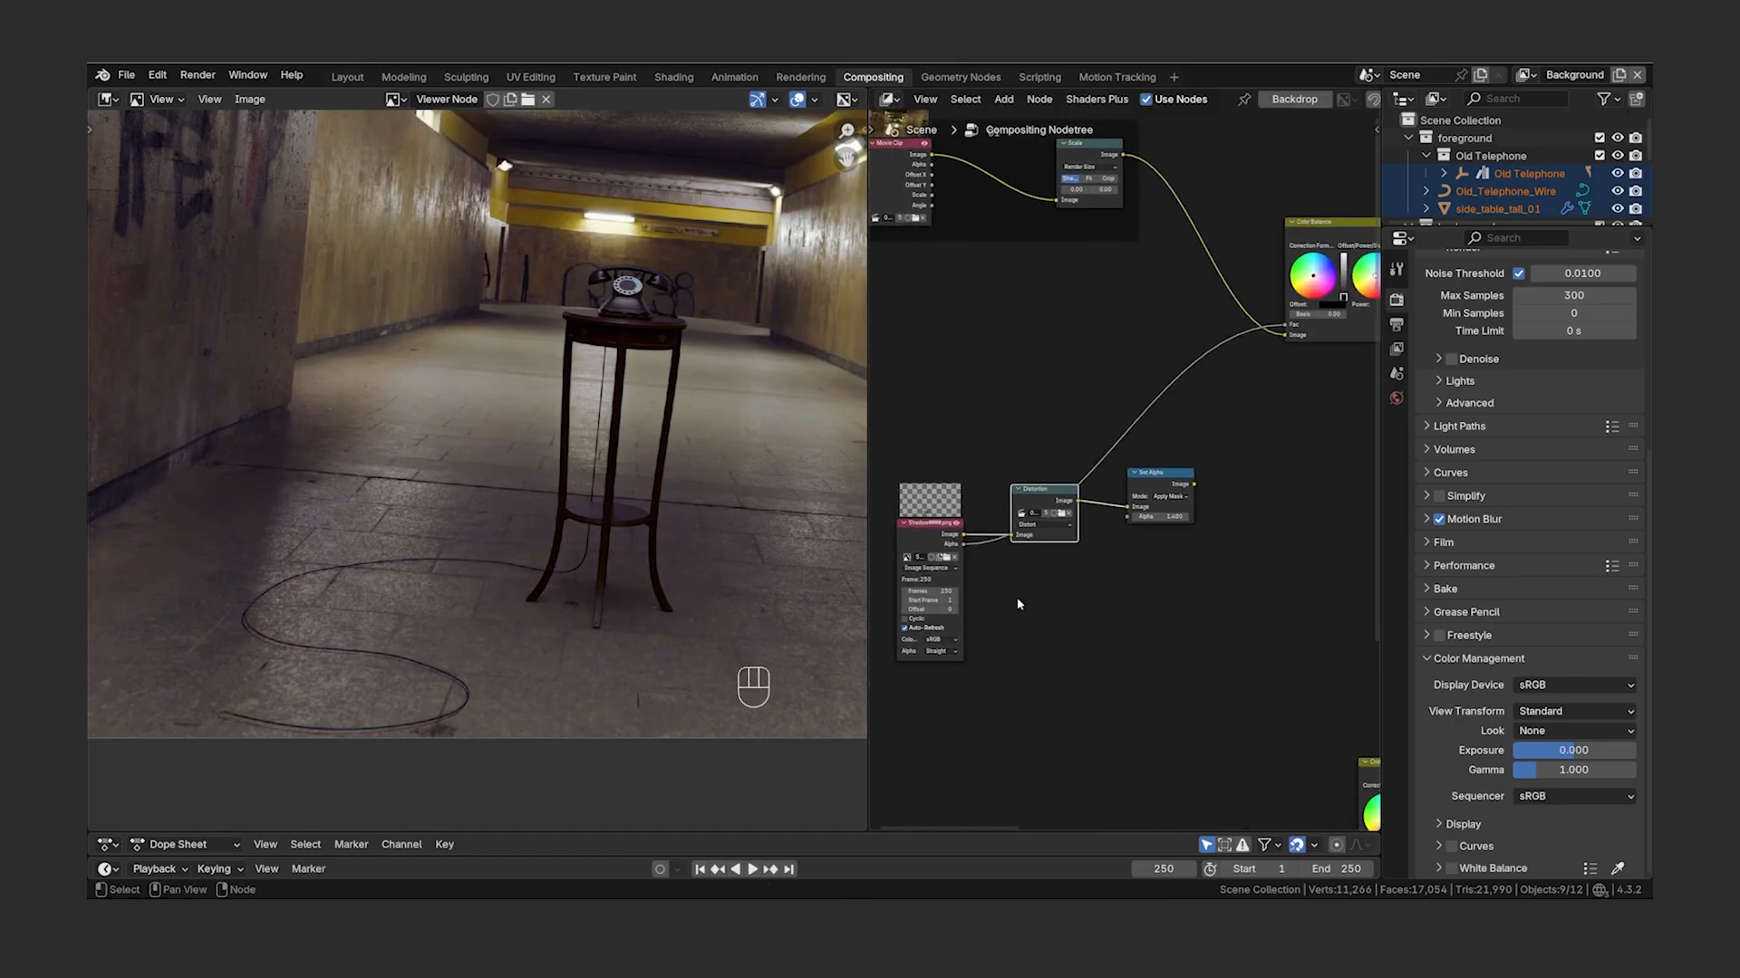
left_click_drag(966, 547, 1138, 457)
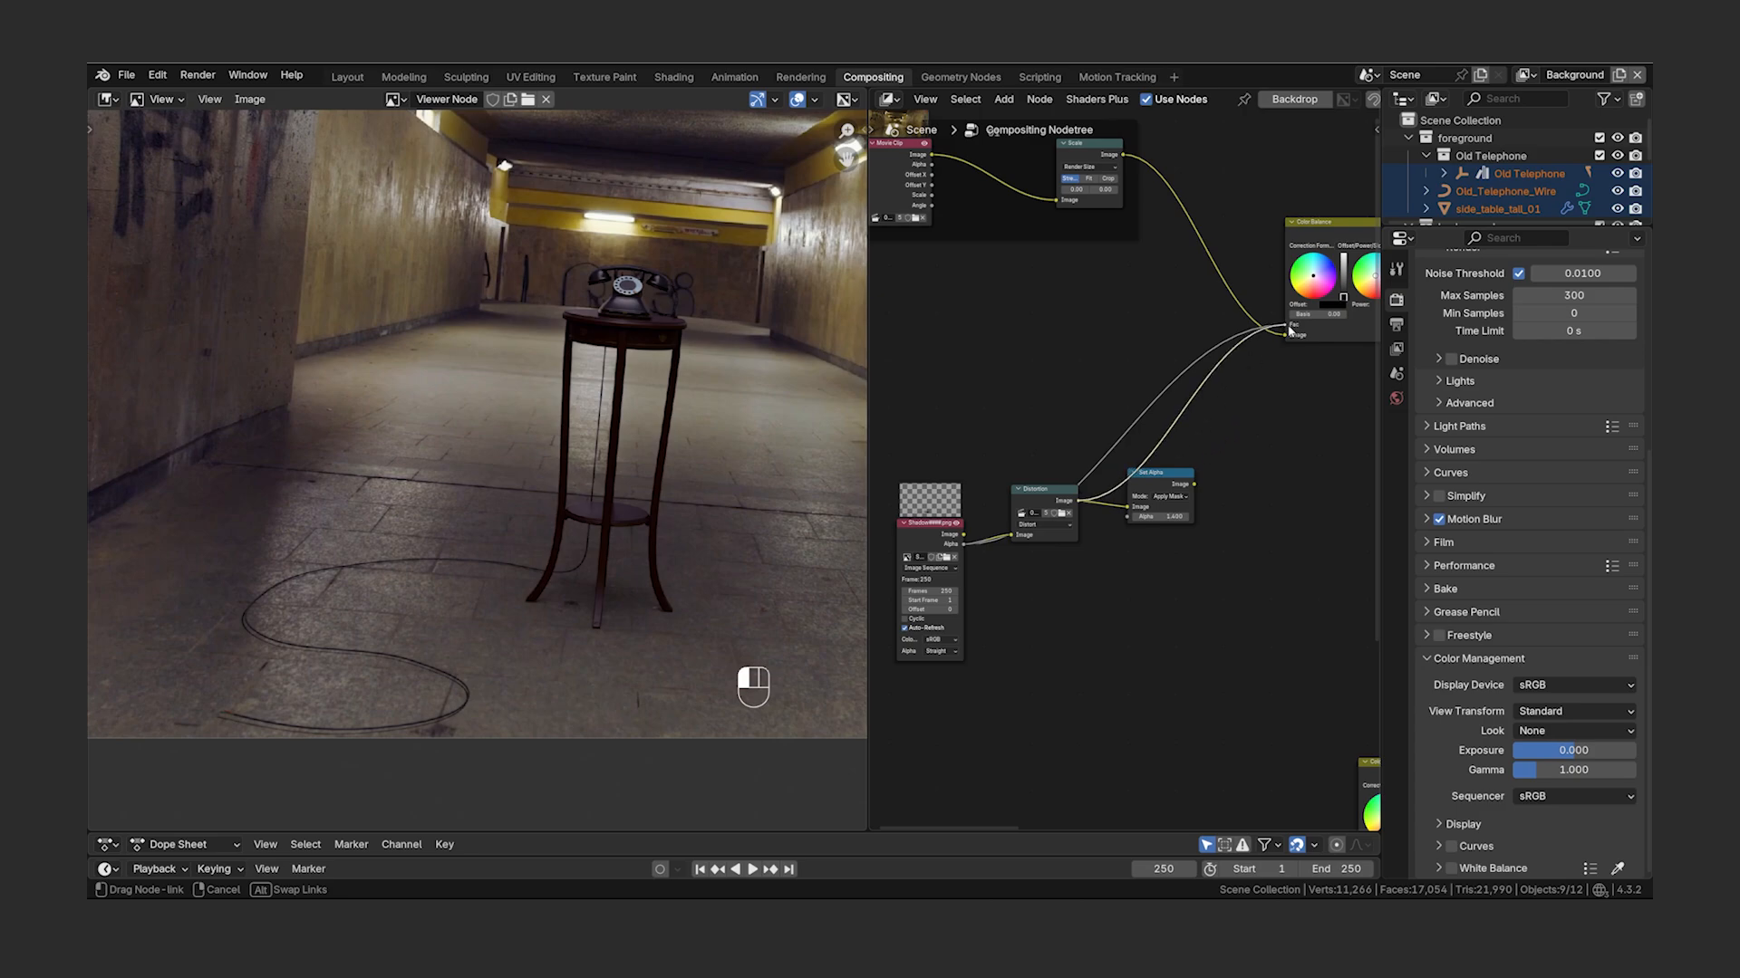
left_click_drag(1291, 331, 1291, 330)
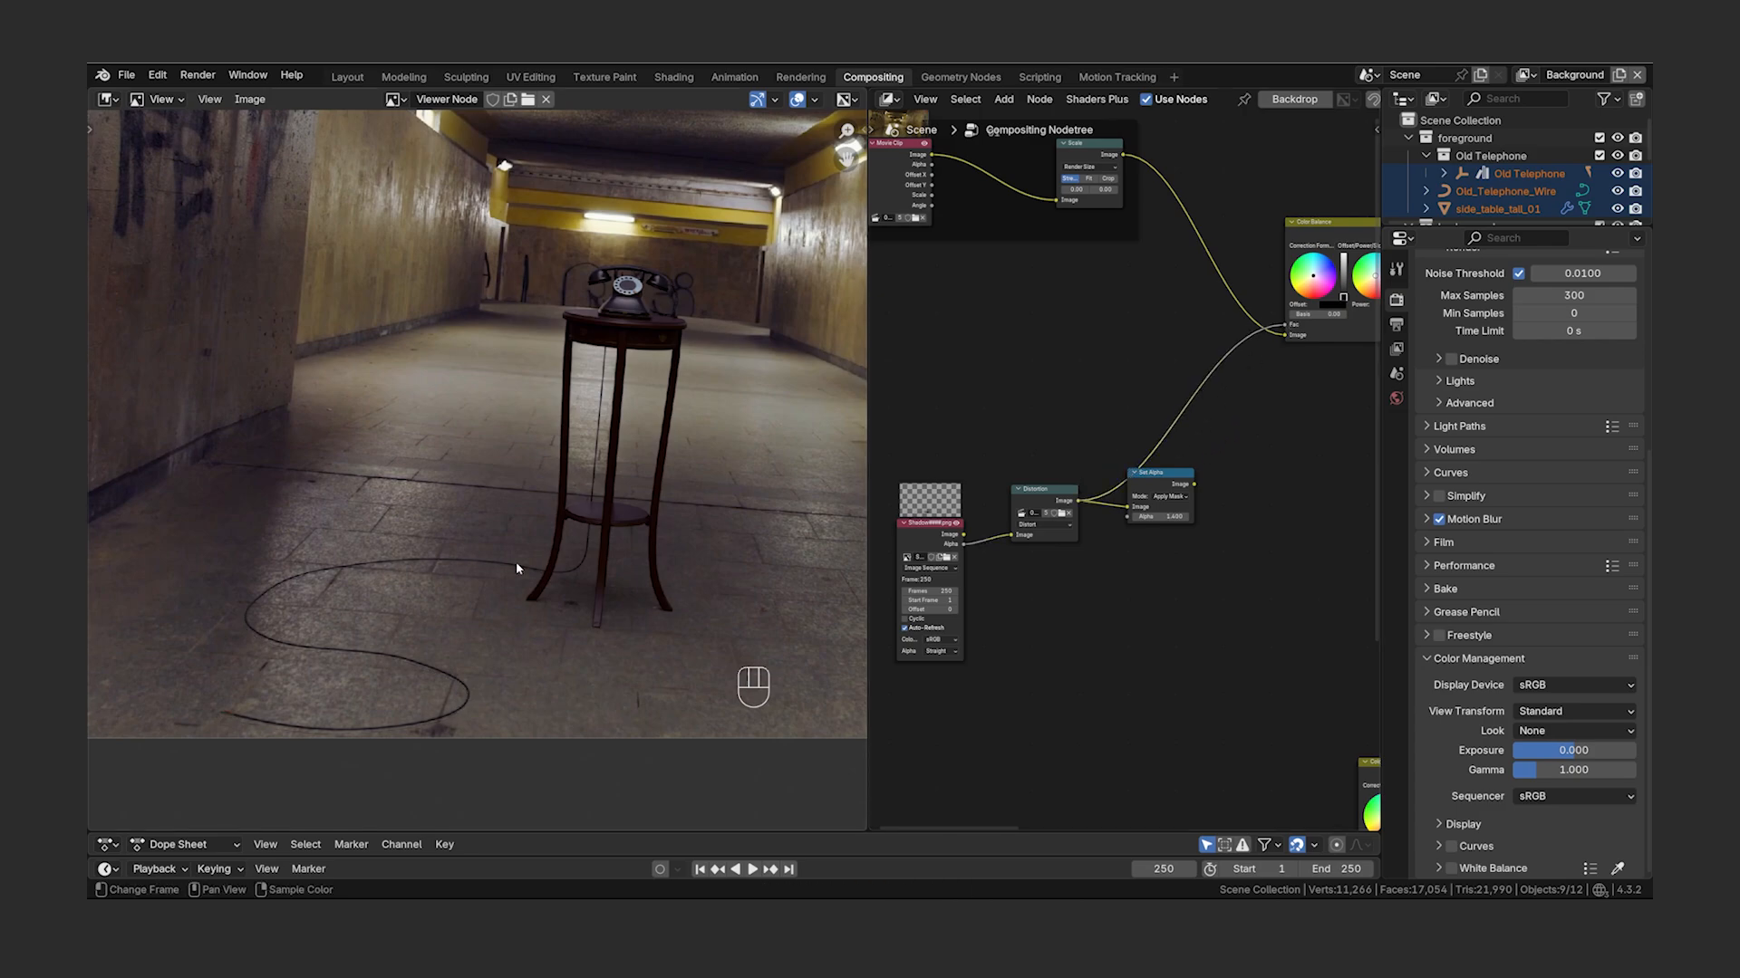
- Delete the unused Set Alpha node beside the shadow's Distortion node
left_click(1185, 478)
key("x")
scroll(1187, 476, "down", 3)
middle_click_drag(1187, 477, 1111, 512)
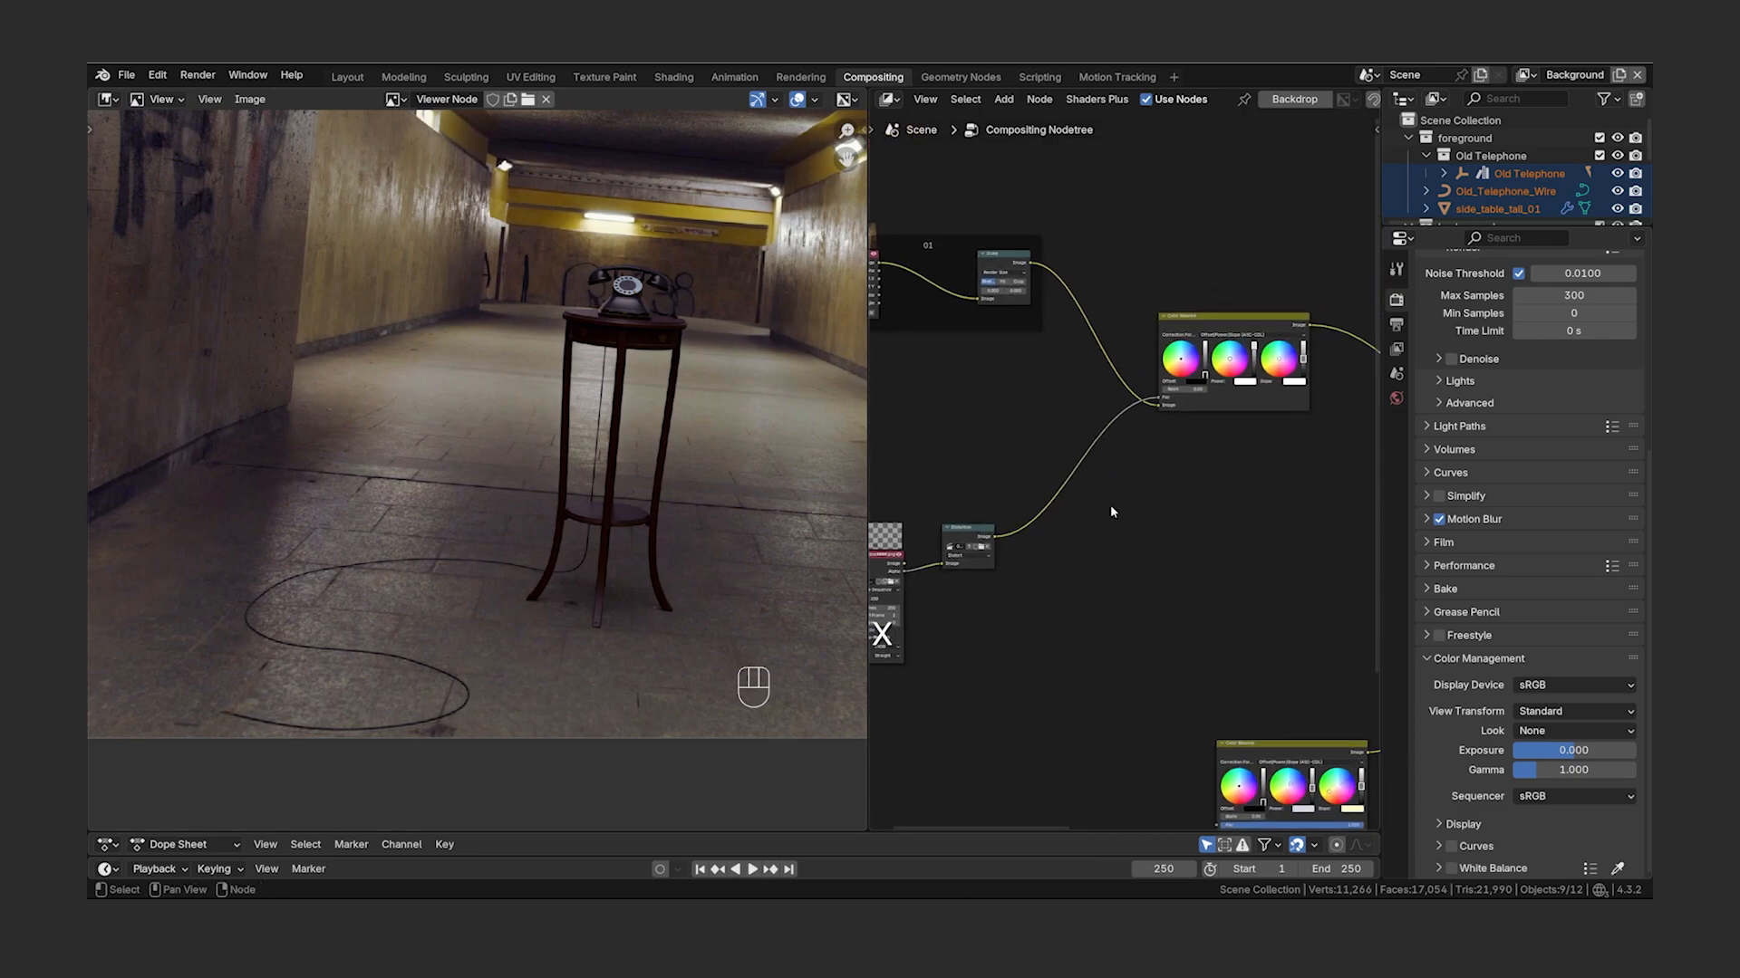
- Insert a Color Ramp between the shadow's Distortion node and the Color Balance Fac input, with its white stop at position 0.767
left_click_drag(1230, 359, 1230, 359)
scroll(1124, 470, "up", 2)
scroll(974, 453, "up", 4)
key("shift+a")
type("color")
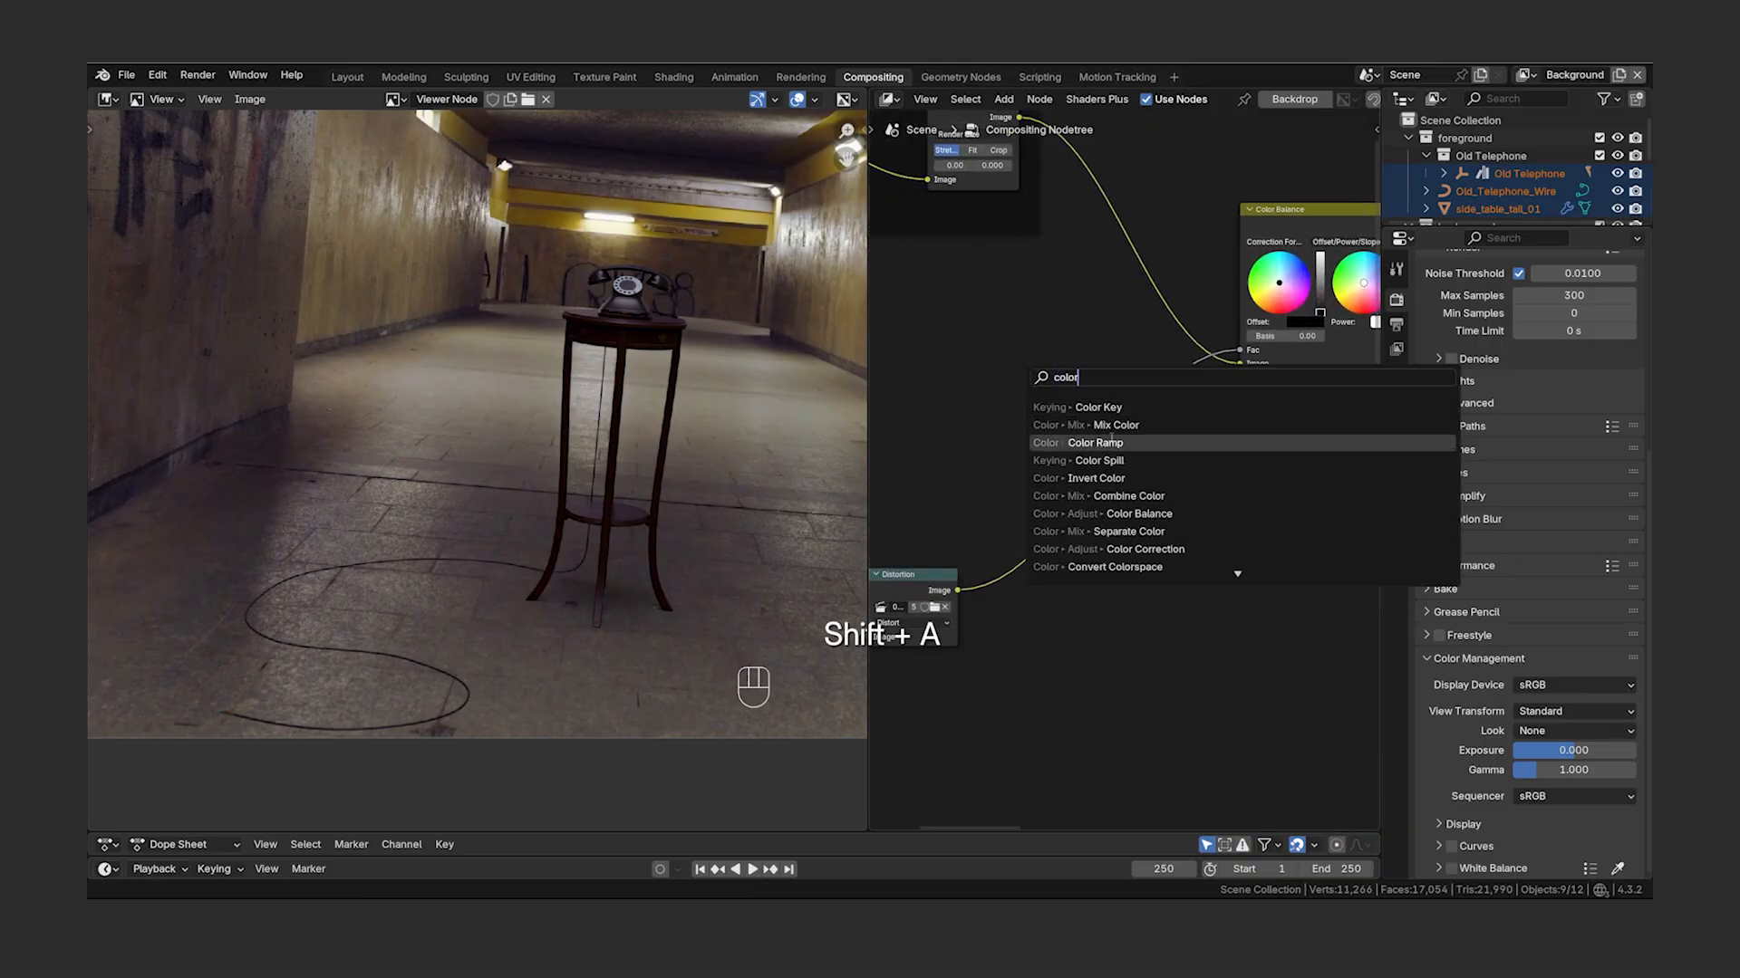
left_click(1062, 443)
left_click(1029, 414)
left_click(1174, 488)
left_click_drag(1174, 490, 1144, 492)
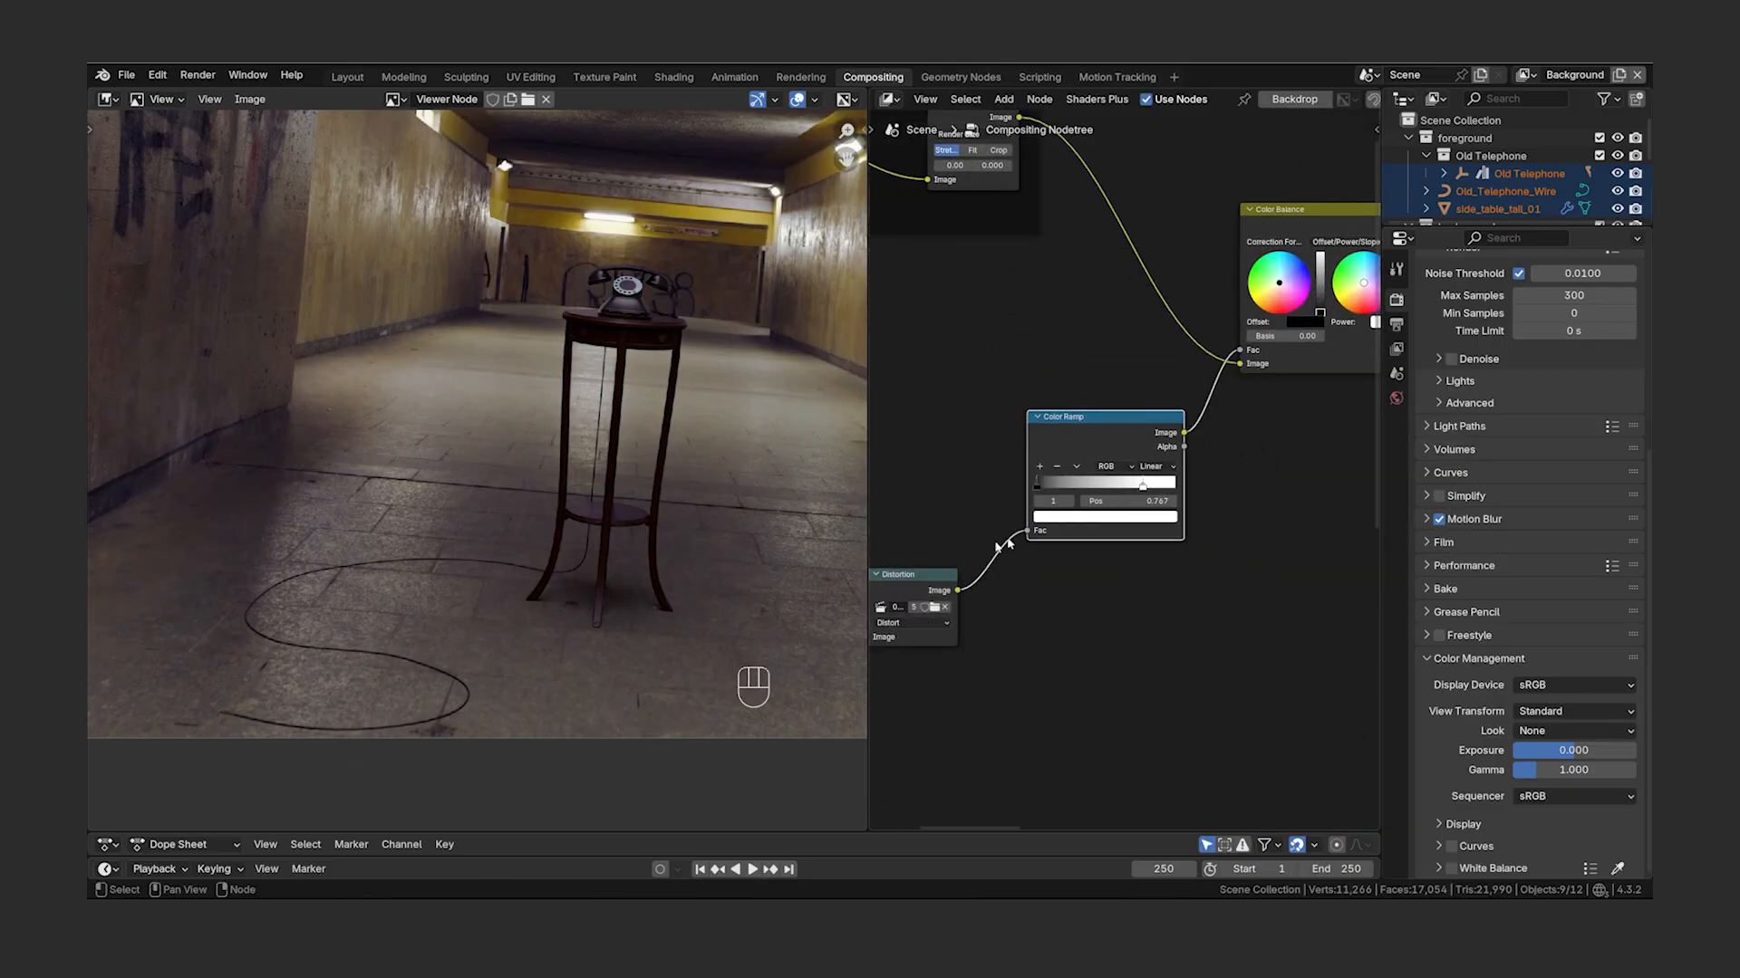
- Move the output nodes farther away from the RGB Curves node to make room for extra effects
middle_click_drag(1333, 432, 1210, 454)
scroll(1194, 520, "down", 6)
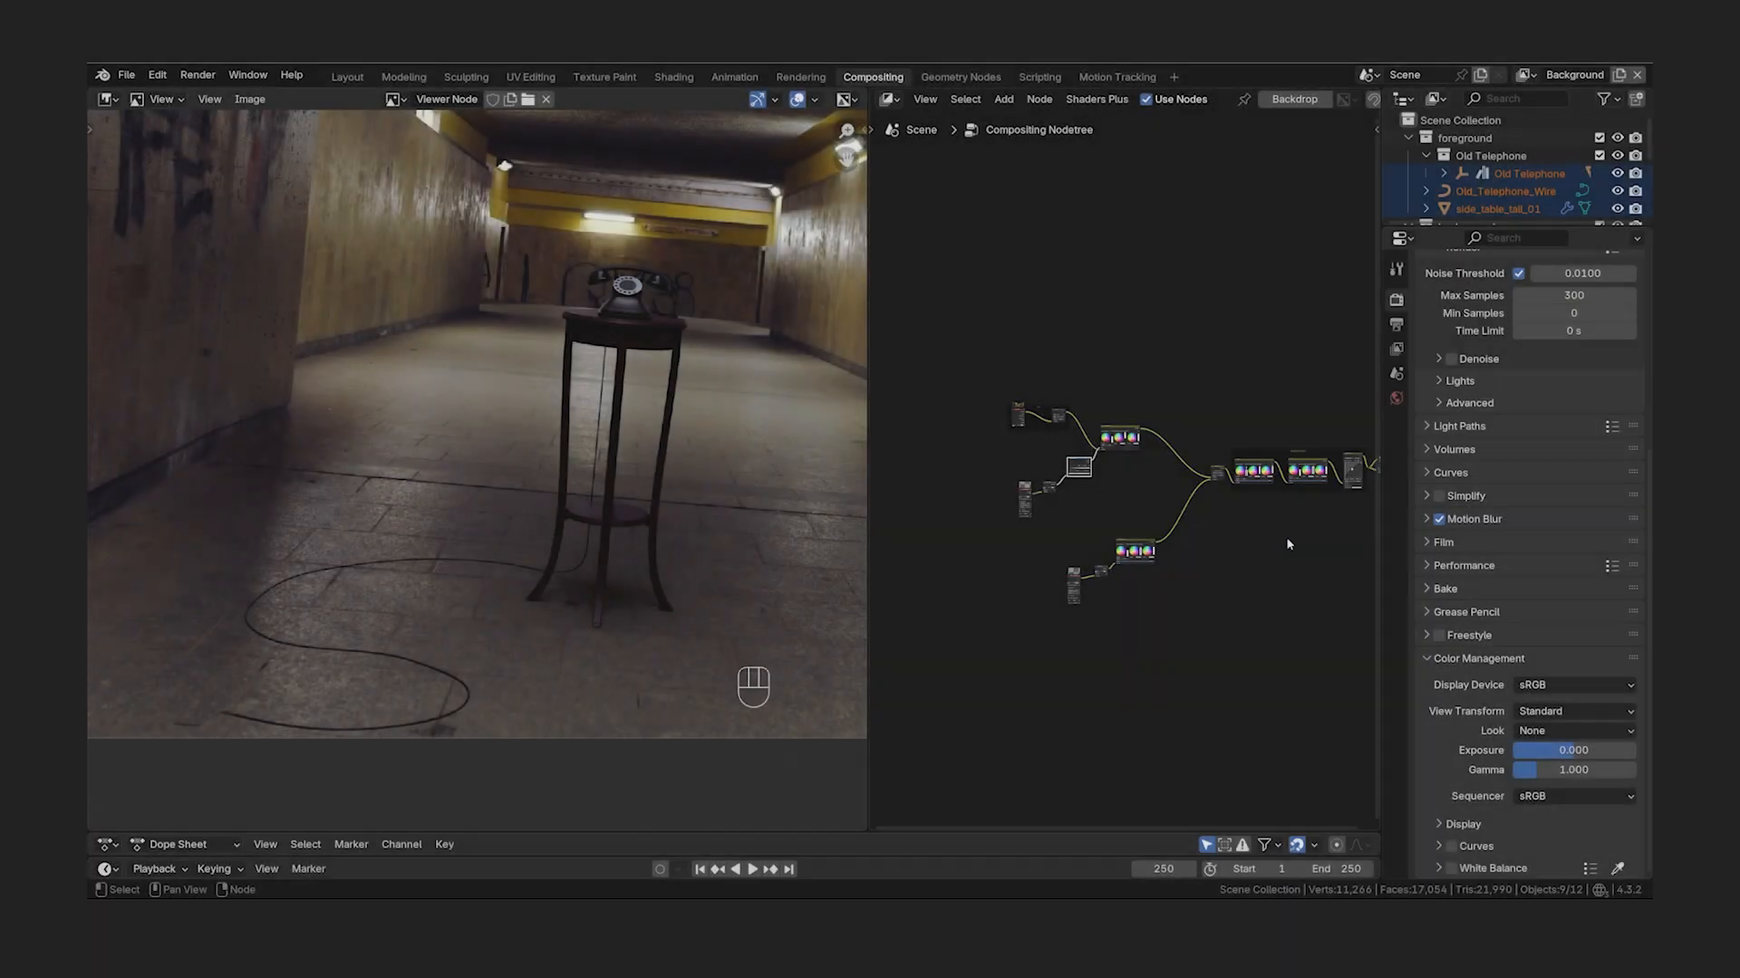
middle_click_drag(1286, 543, 928, 557)
left_click_drag(1051, 454, 1009, 497)
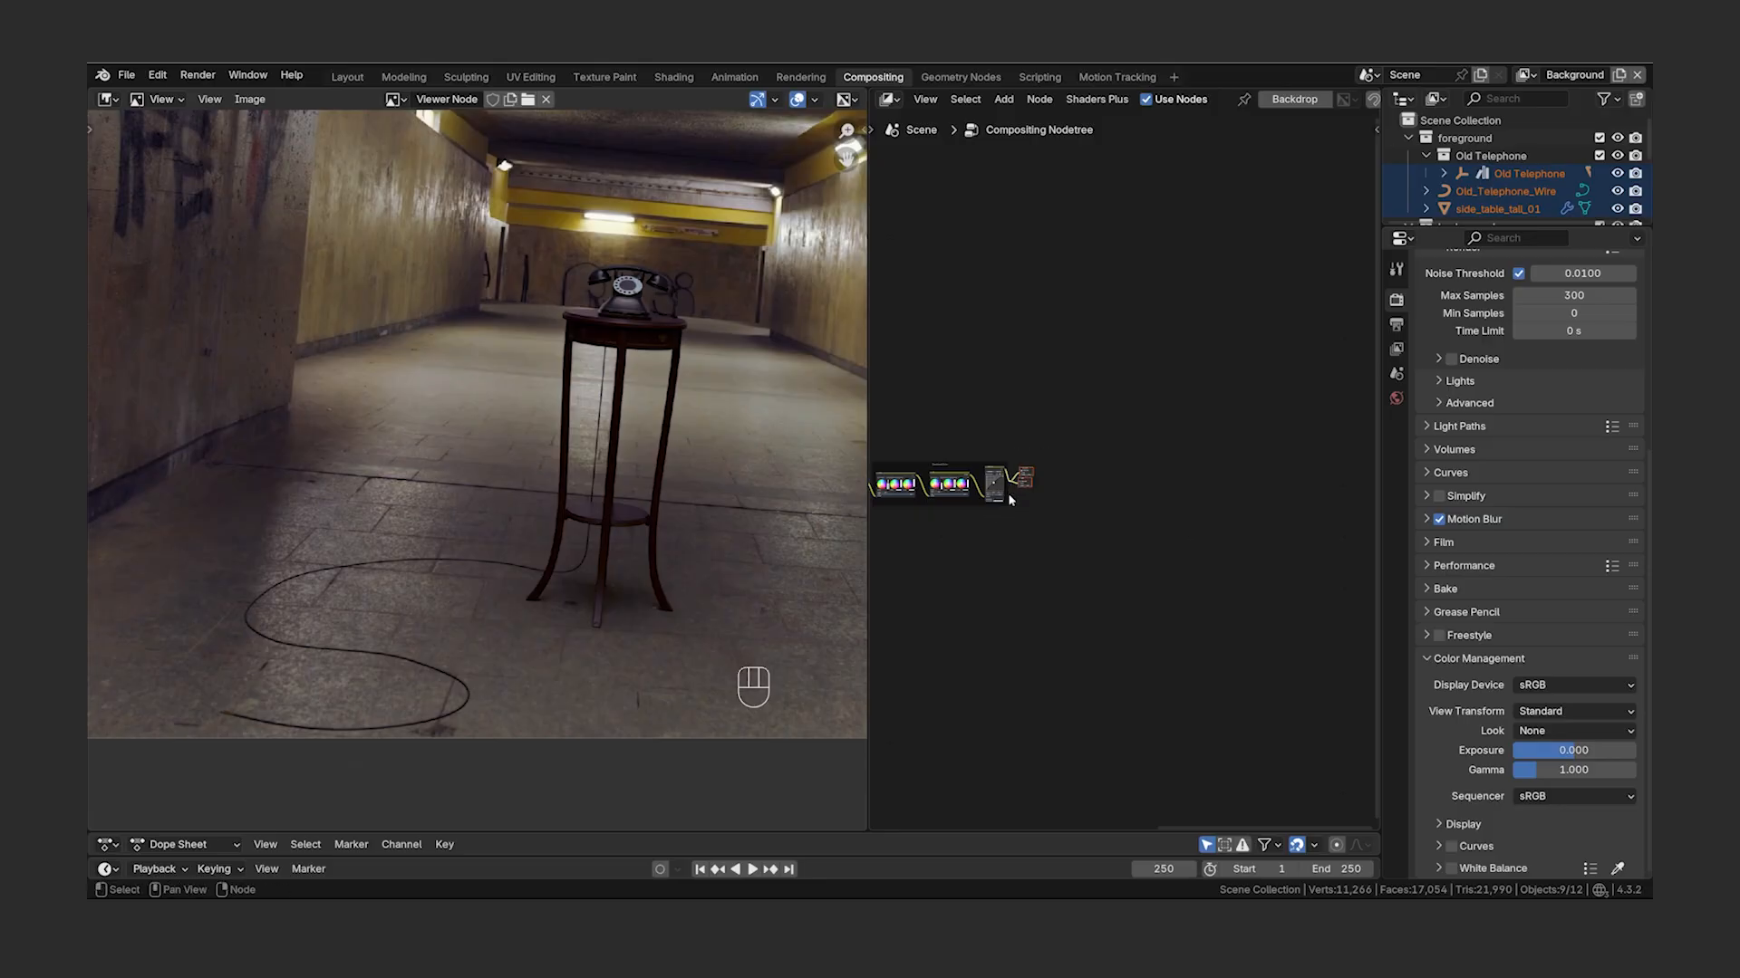
key("g")
left_click(1280, 496)
- Insert a Glare node on the link between the RGB Curves node and the output nodes
key("shift+a")
type("glare")
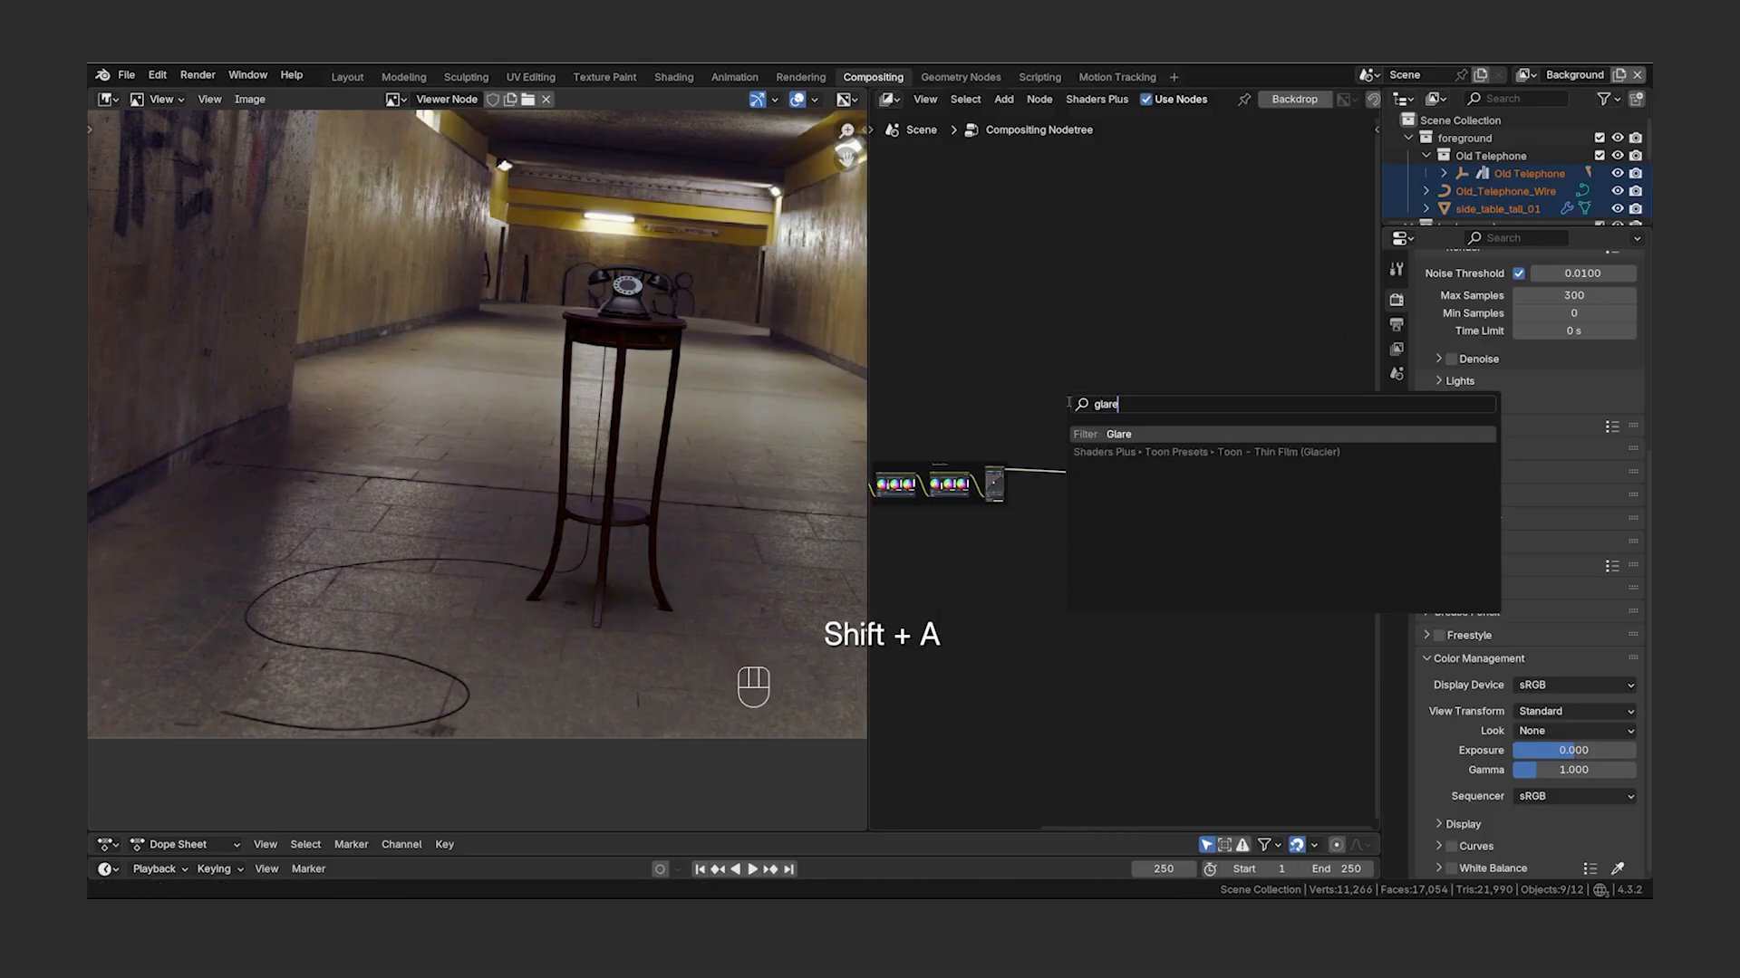
left_click(1140, 434)
left_click(1064, 469)
scroll(1042, 516, "up", 6)
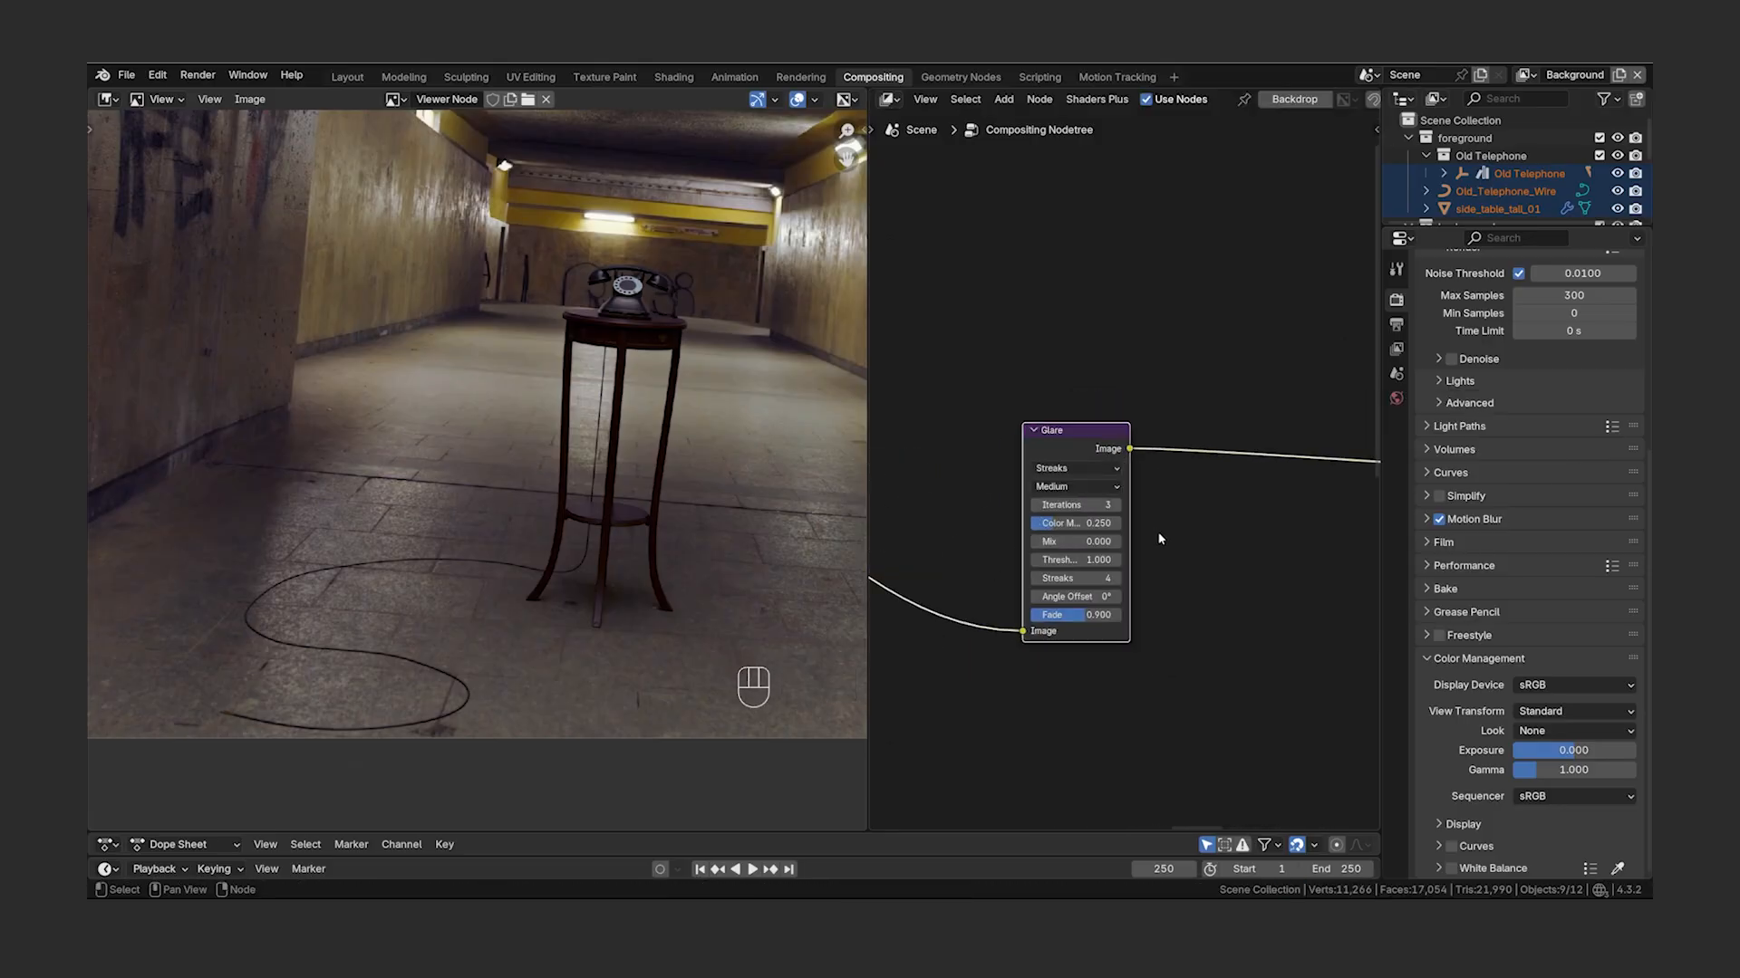
- Set the Glare node to Fog Glow with High quality and a Threshold of 0.5
left_click(1140, 434)
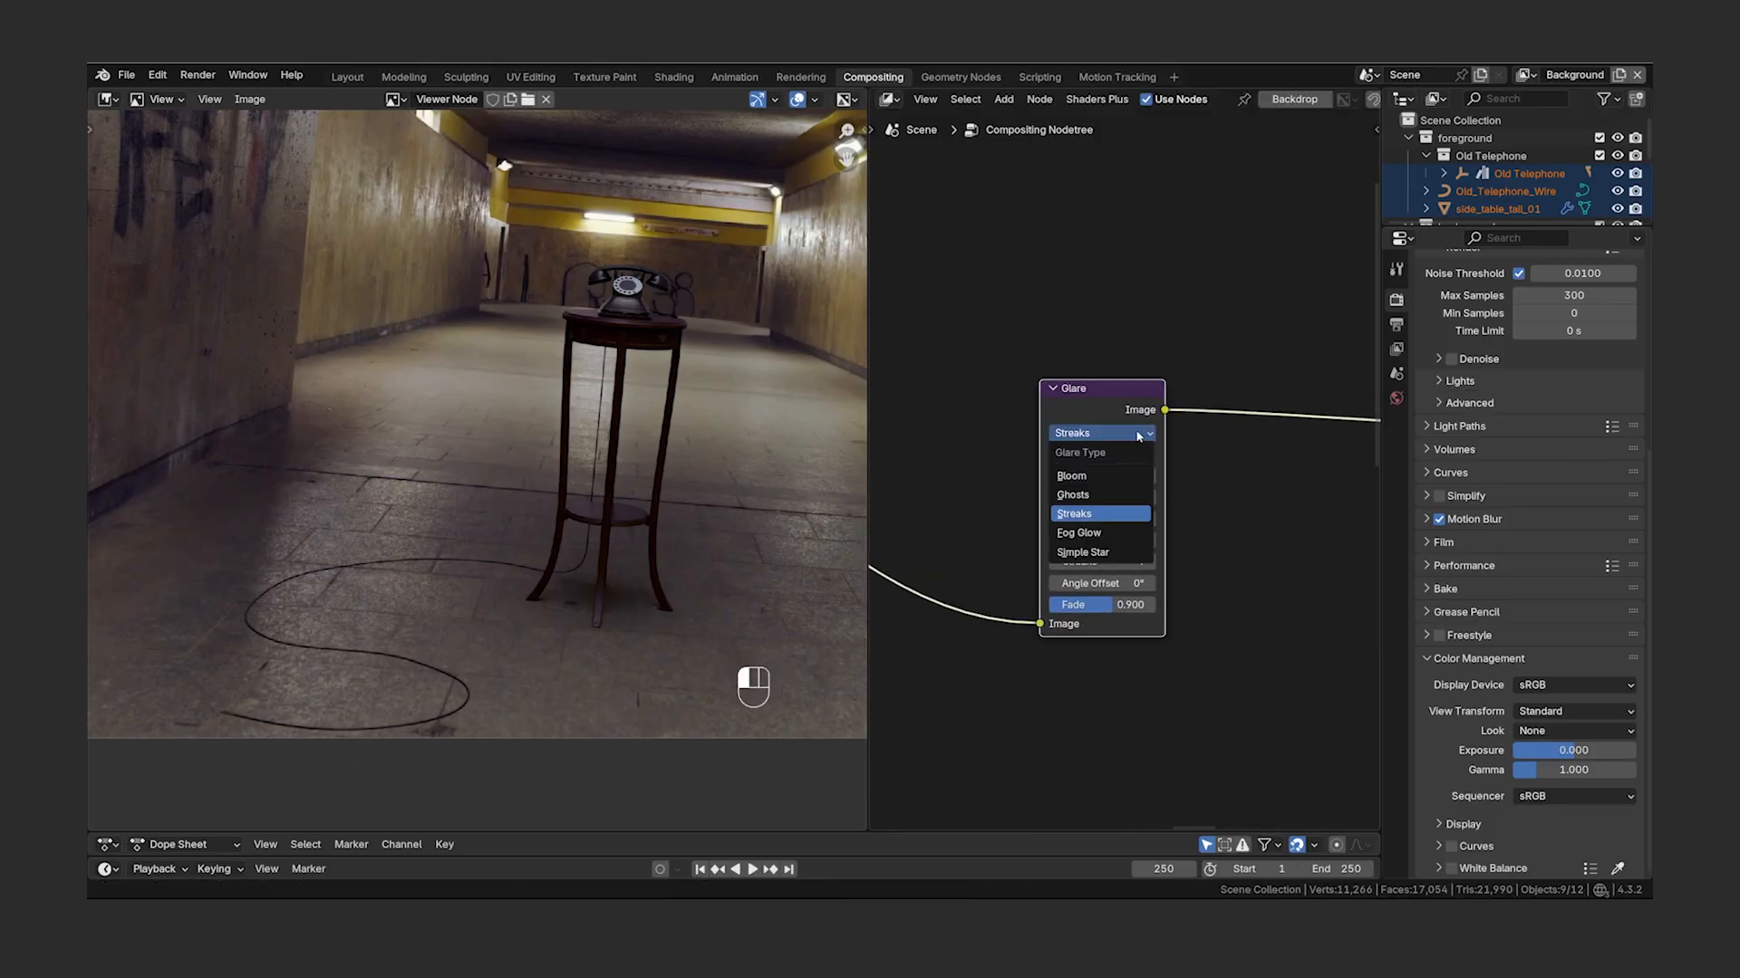
left_click(1123, 532)
left_click(1138, 454)
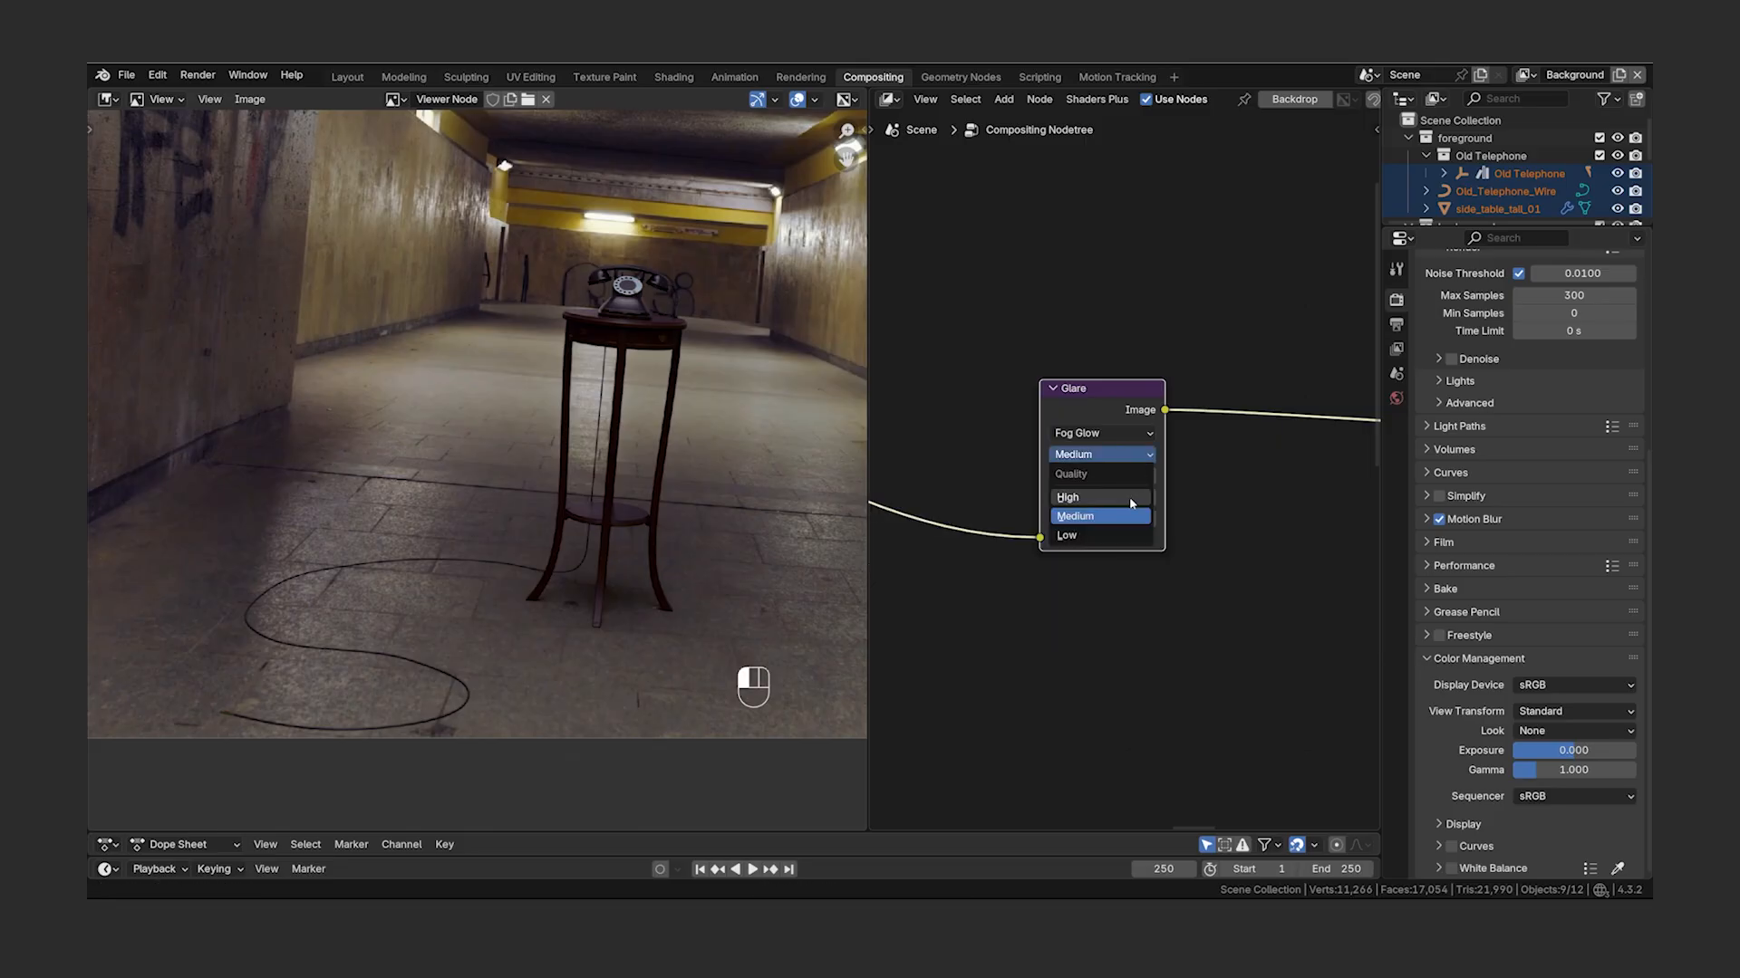
left_click(1129, 498)
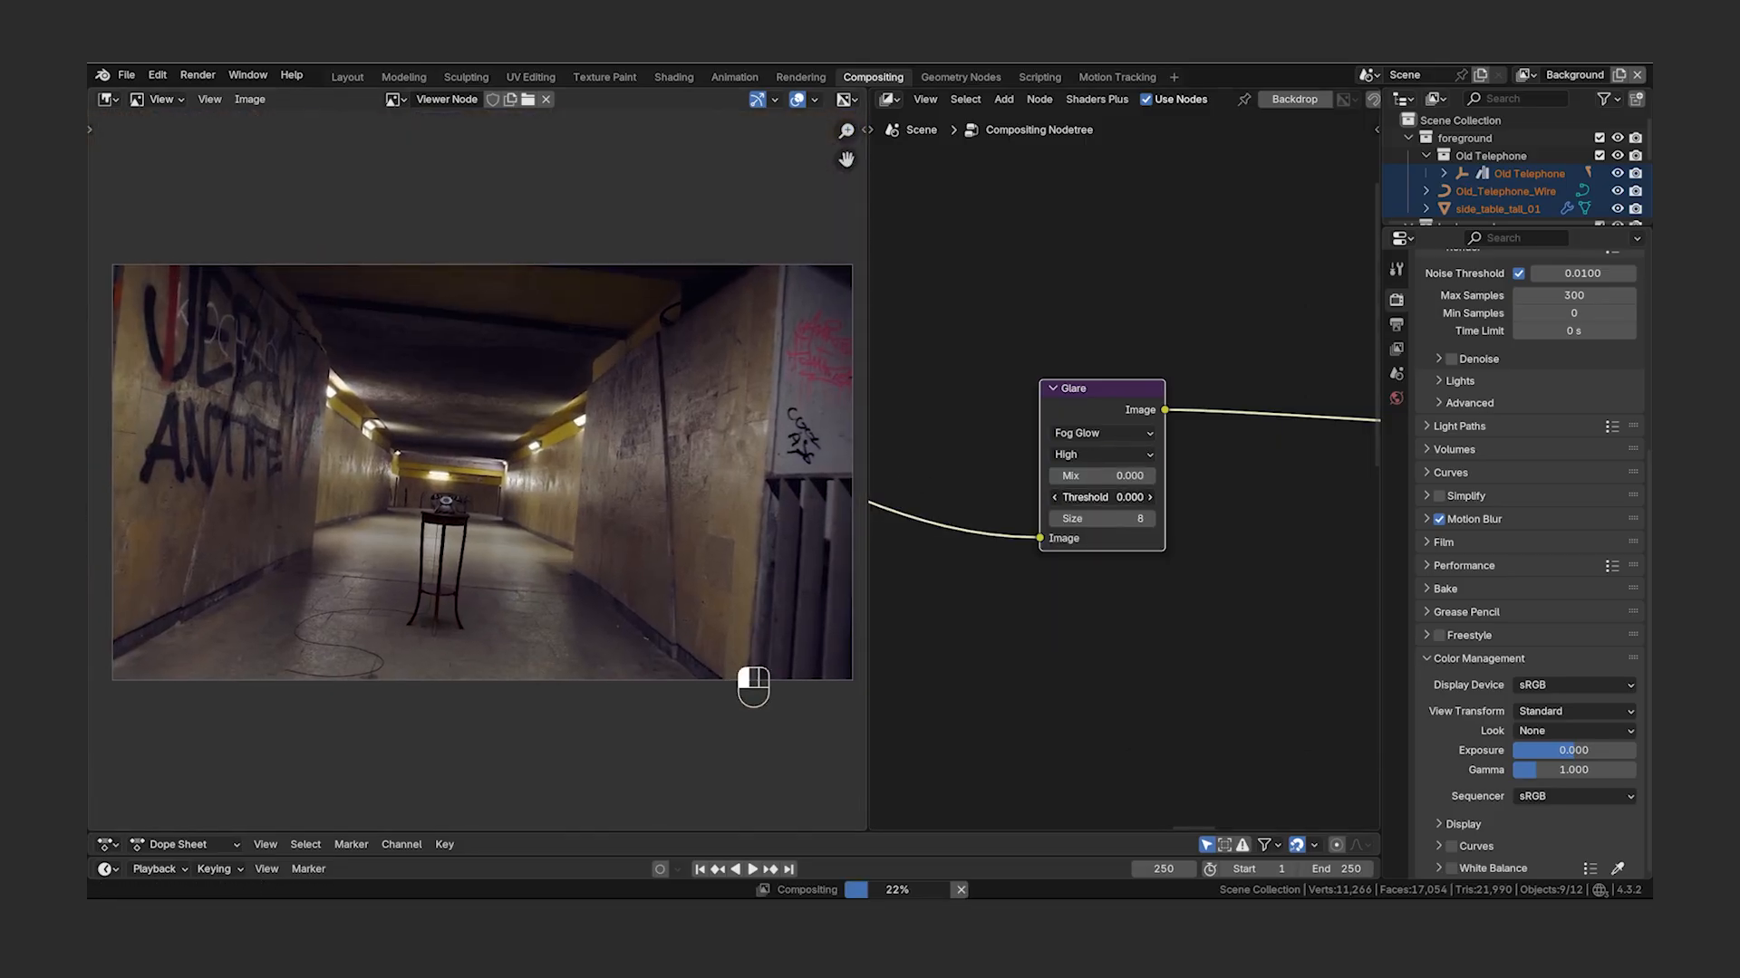
left_click(1101, 497)
type("0.5")
key("Return")
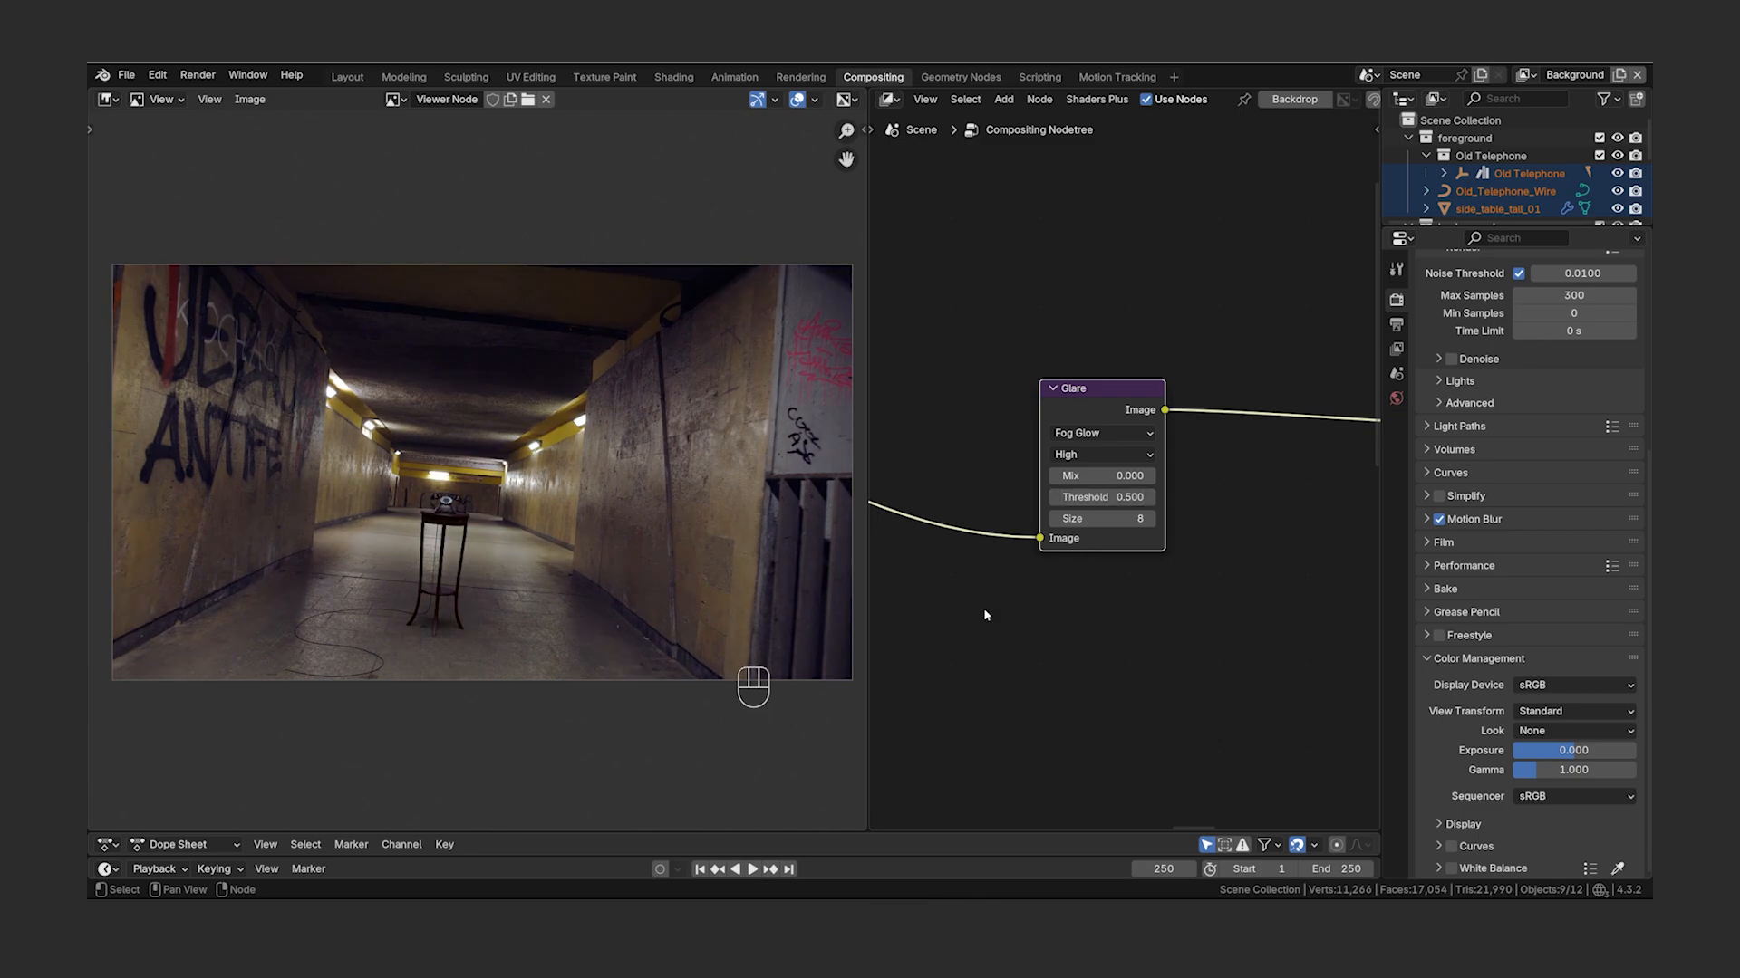
- Go to the first frame and compare the ceiling light with the Glare node muted and unmuted
key("shift+Left")
key("m")
key("m")
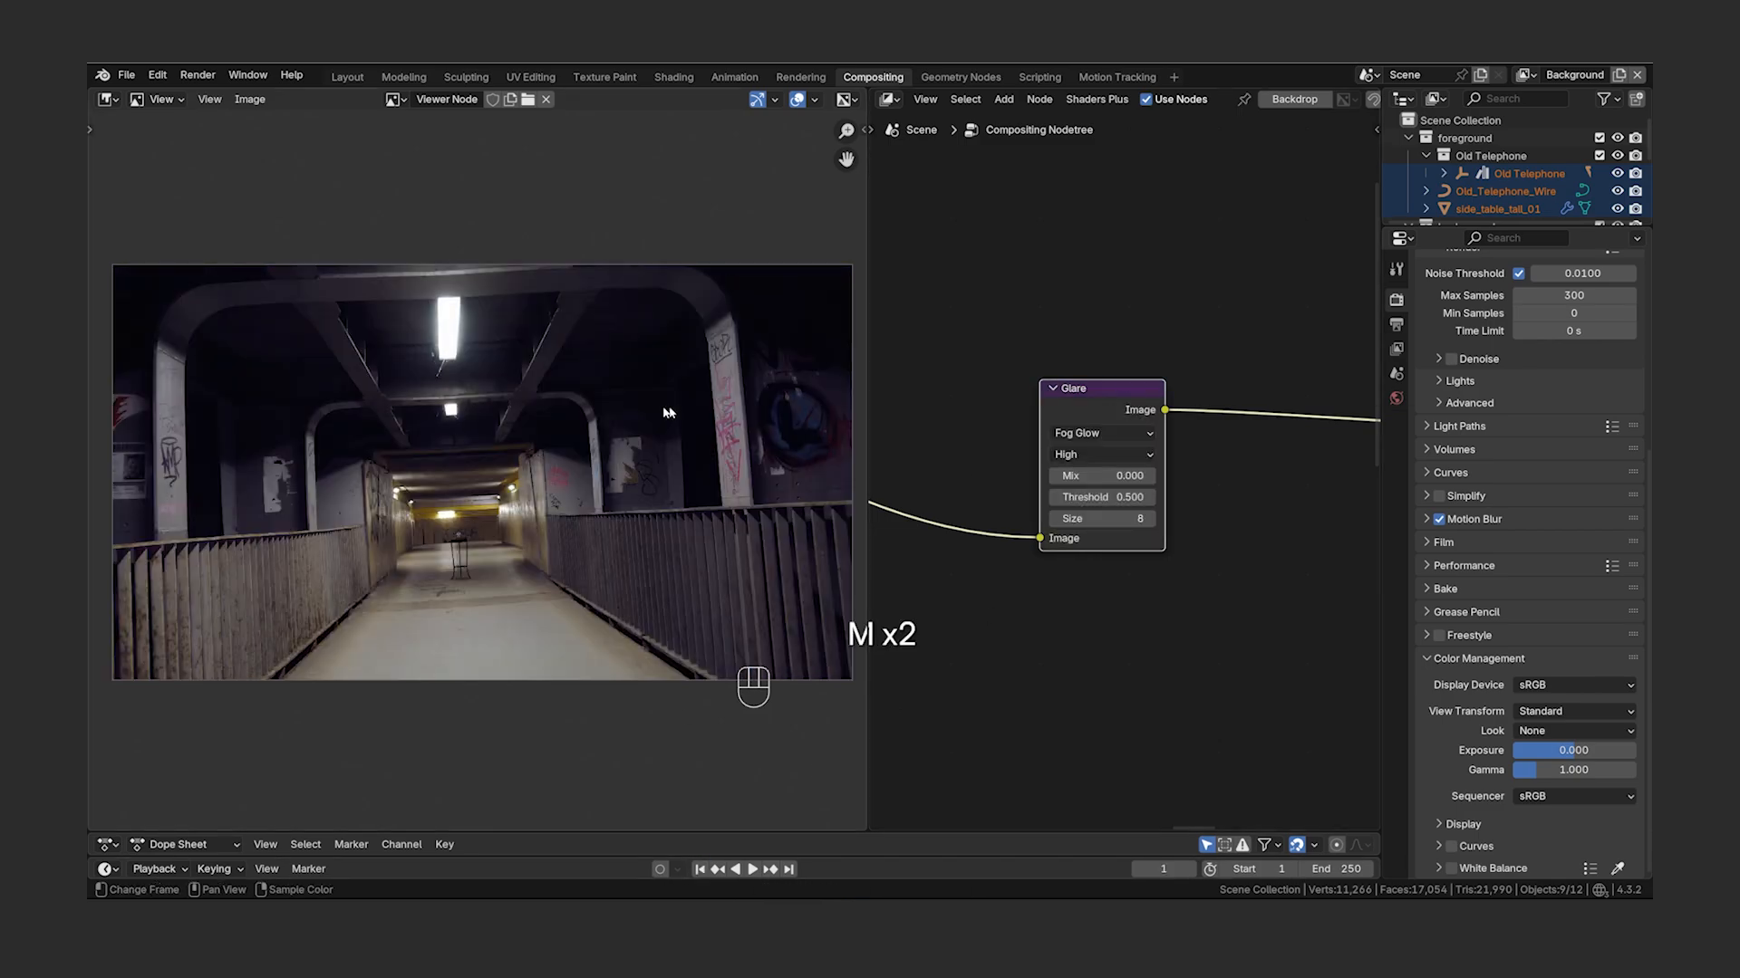
scroll(452, 299, "up", 7)
key("m")
key("m")
- Set the Glare node's Threshold to 0.75 and compare the glow by muting and unmuting the node
left_click(1132, 498)
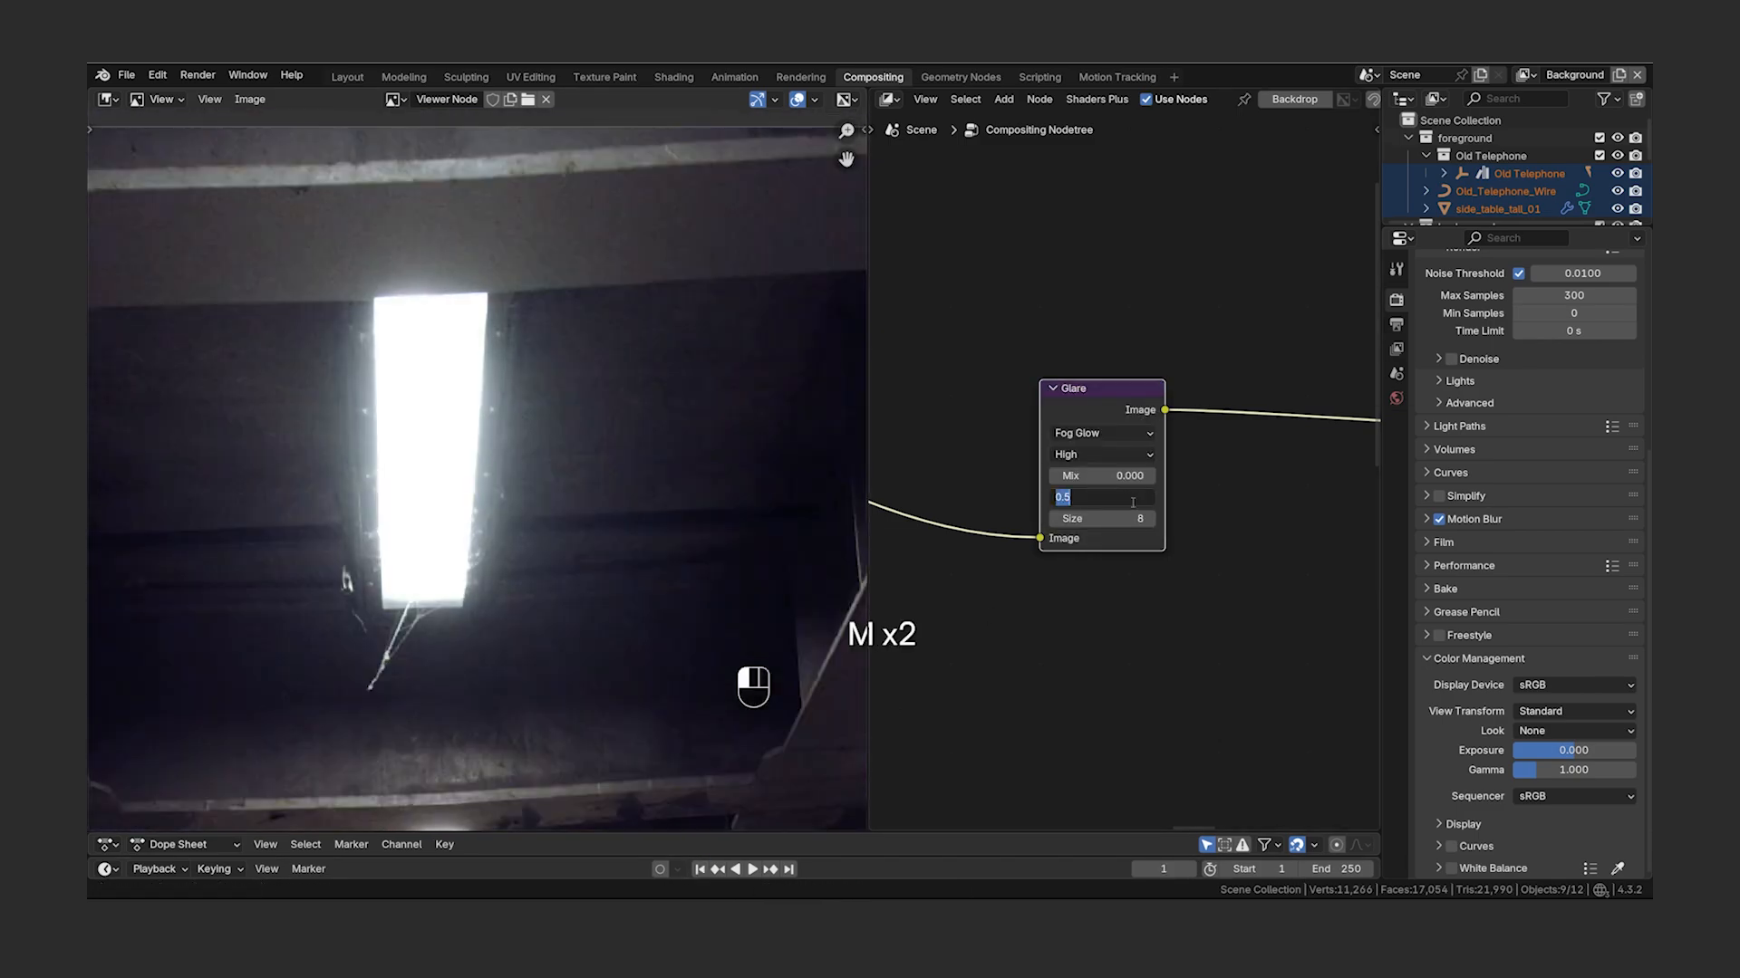
type("0.75")
key("Return")
key("m")
key("m")
key("m")
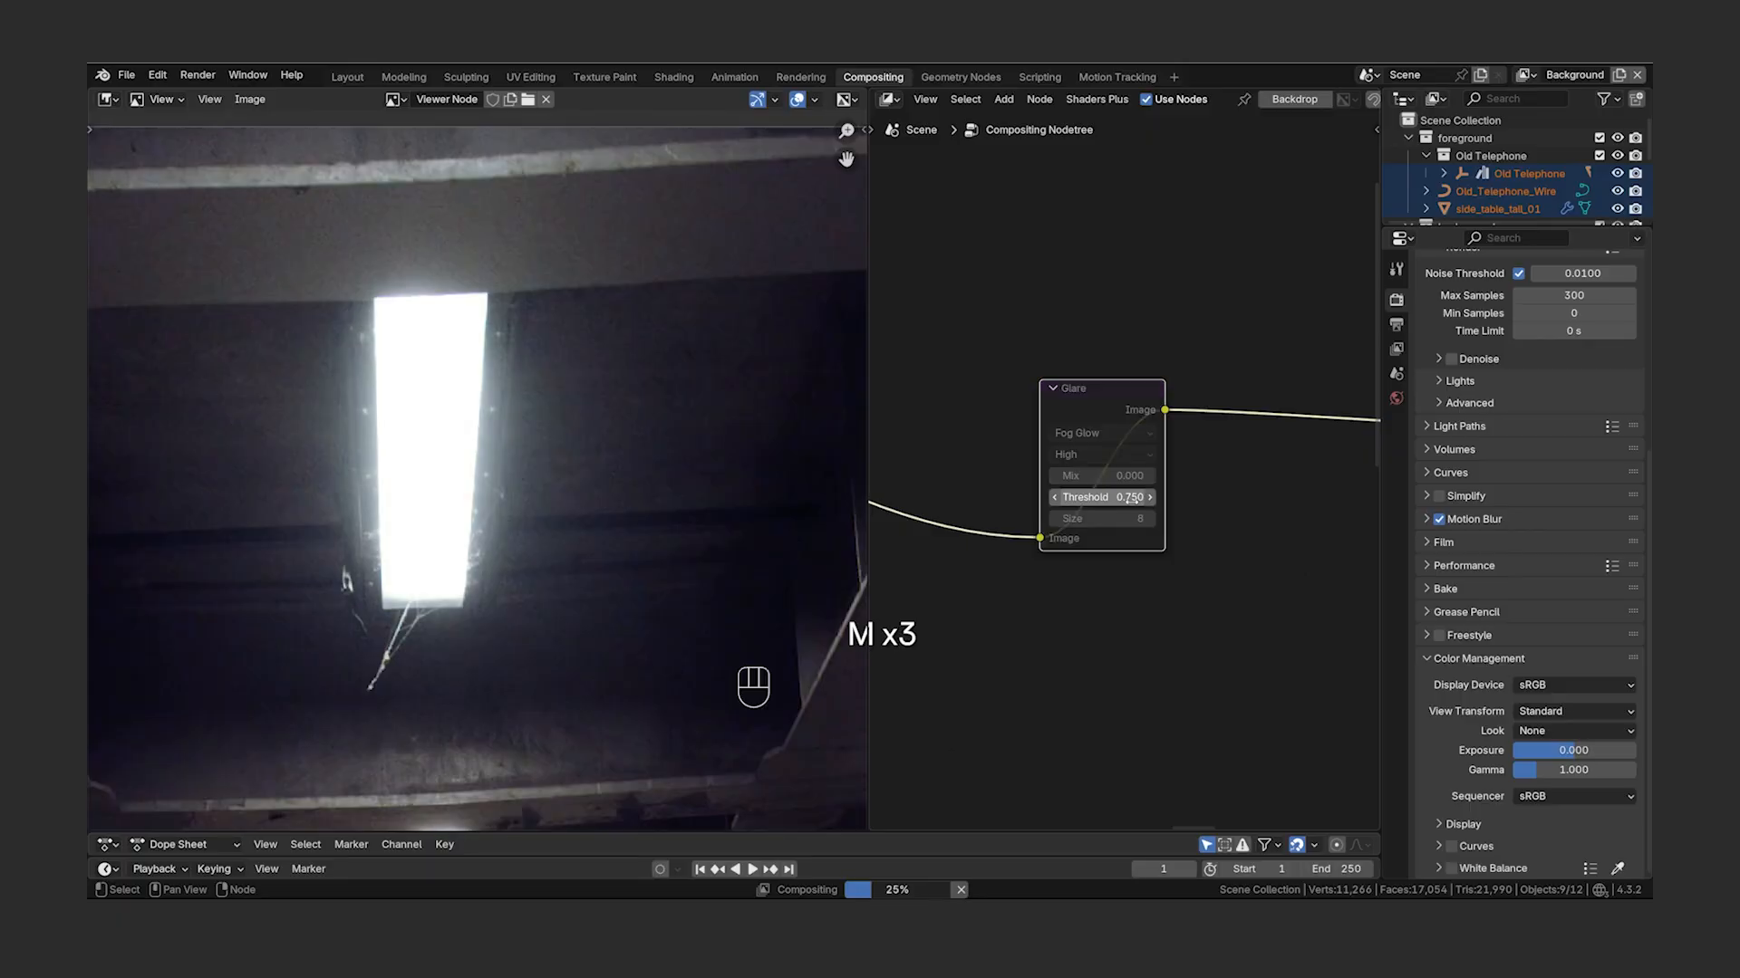
key("m")
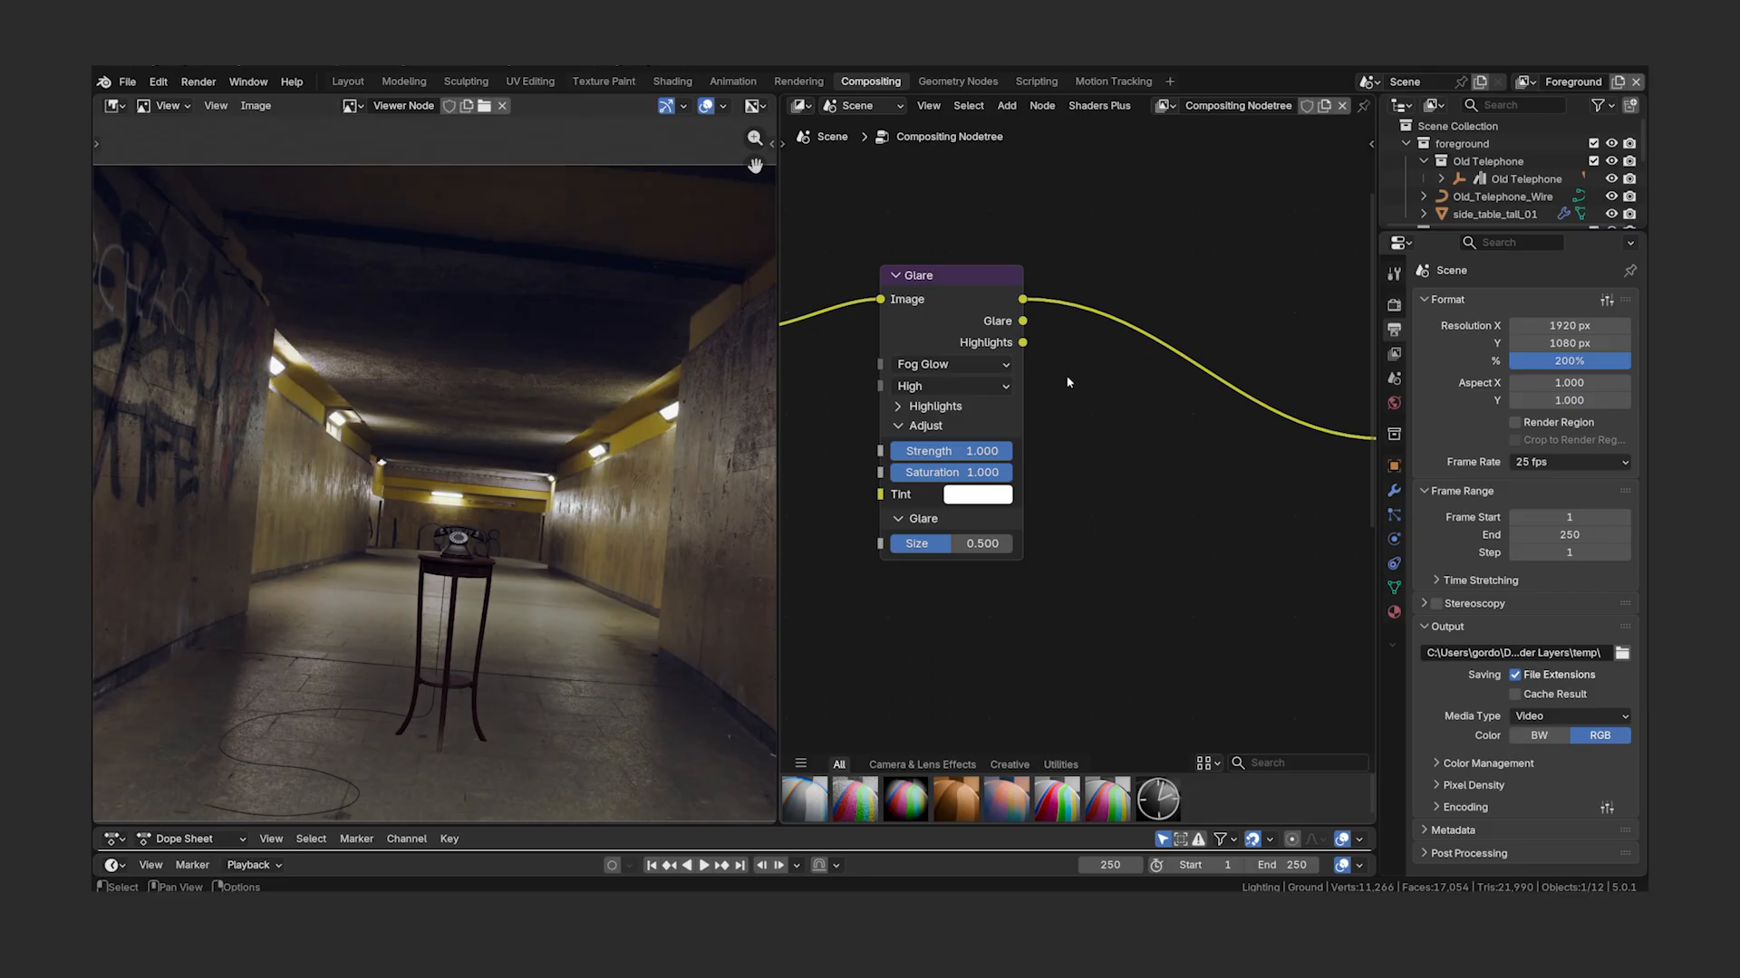
- In the Blender 5.0 project, expand the Glare node's Highlights settings, set the Tint to red and adjust the Smoothness
left_click(924, 406)
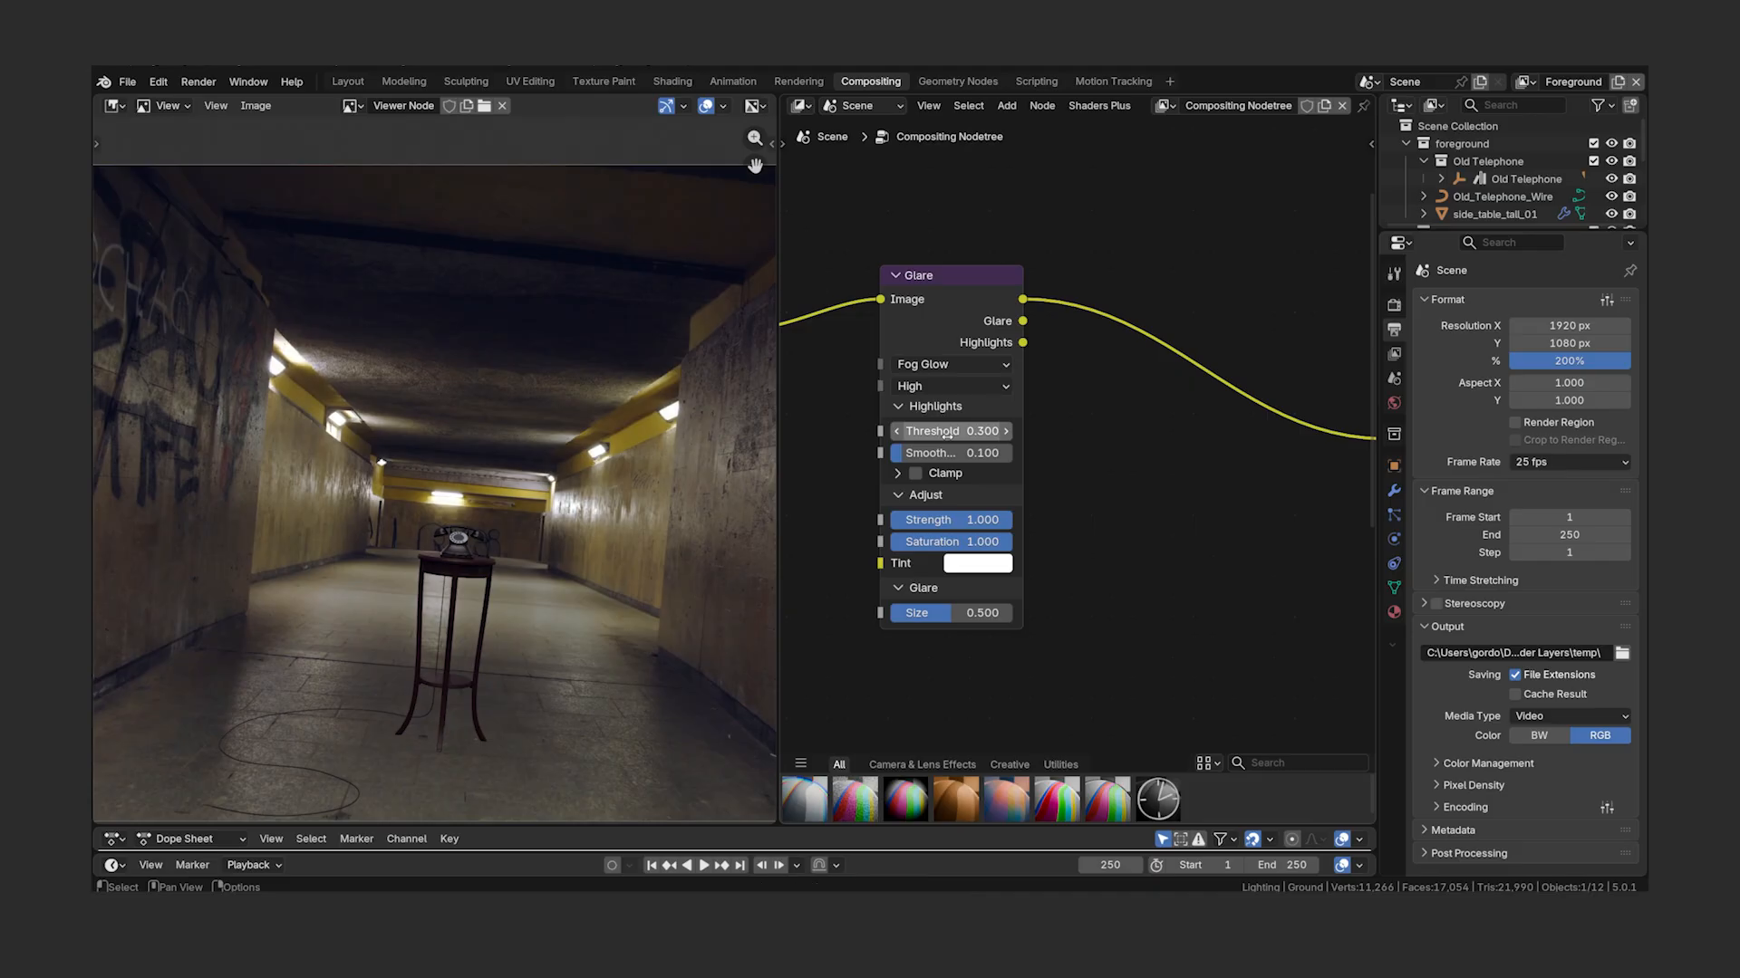
left_click(969, 561)
left_click_drag(974, 465, 1136, 466)
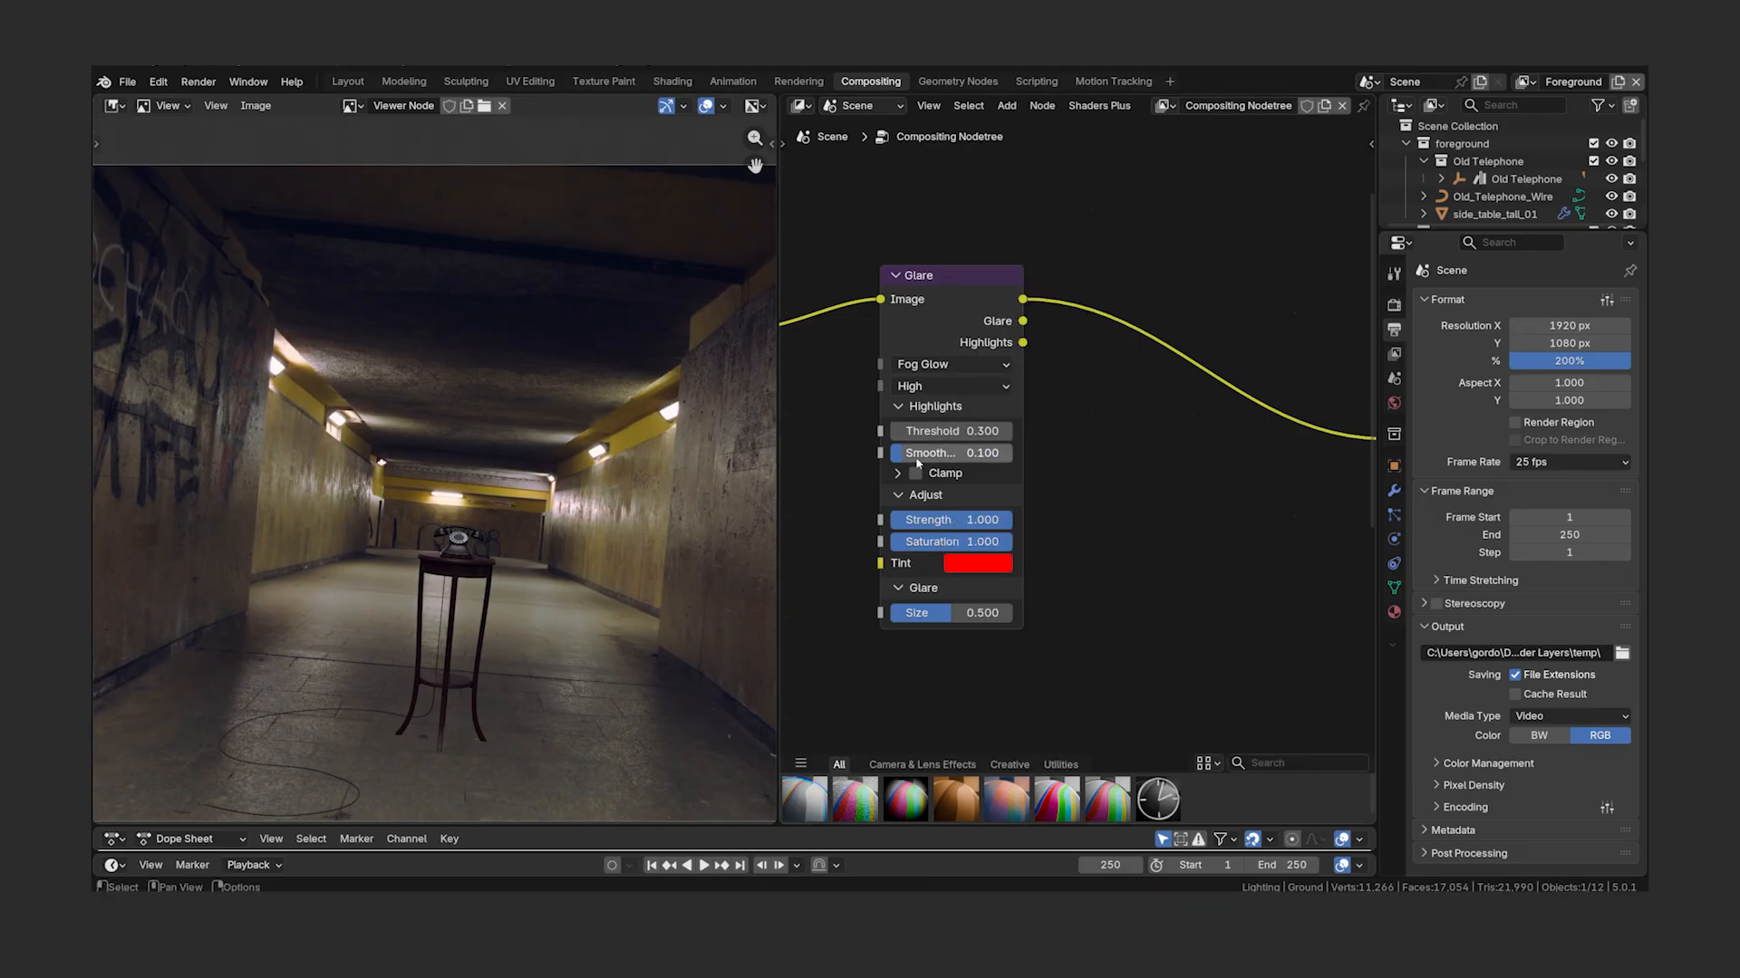
left_click_drag(898, 457, 901, 458)
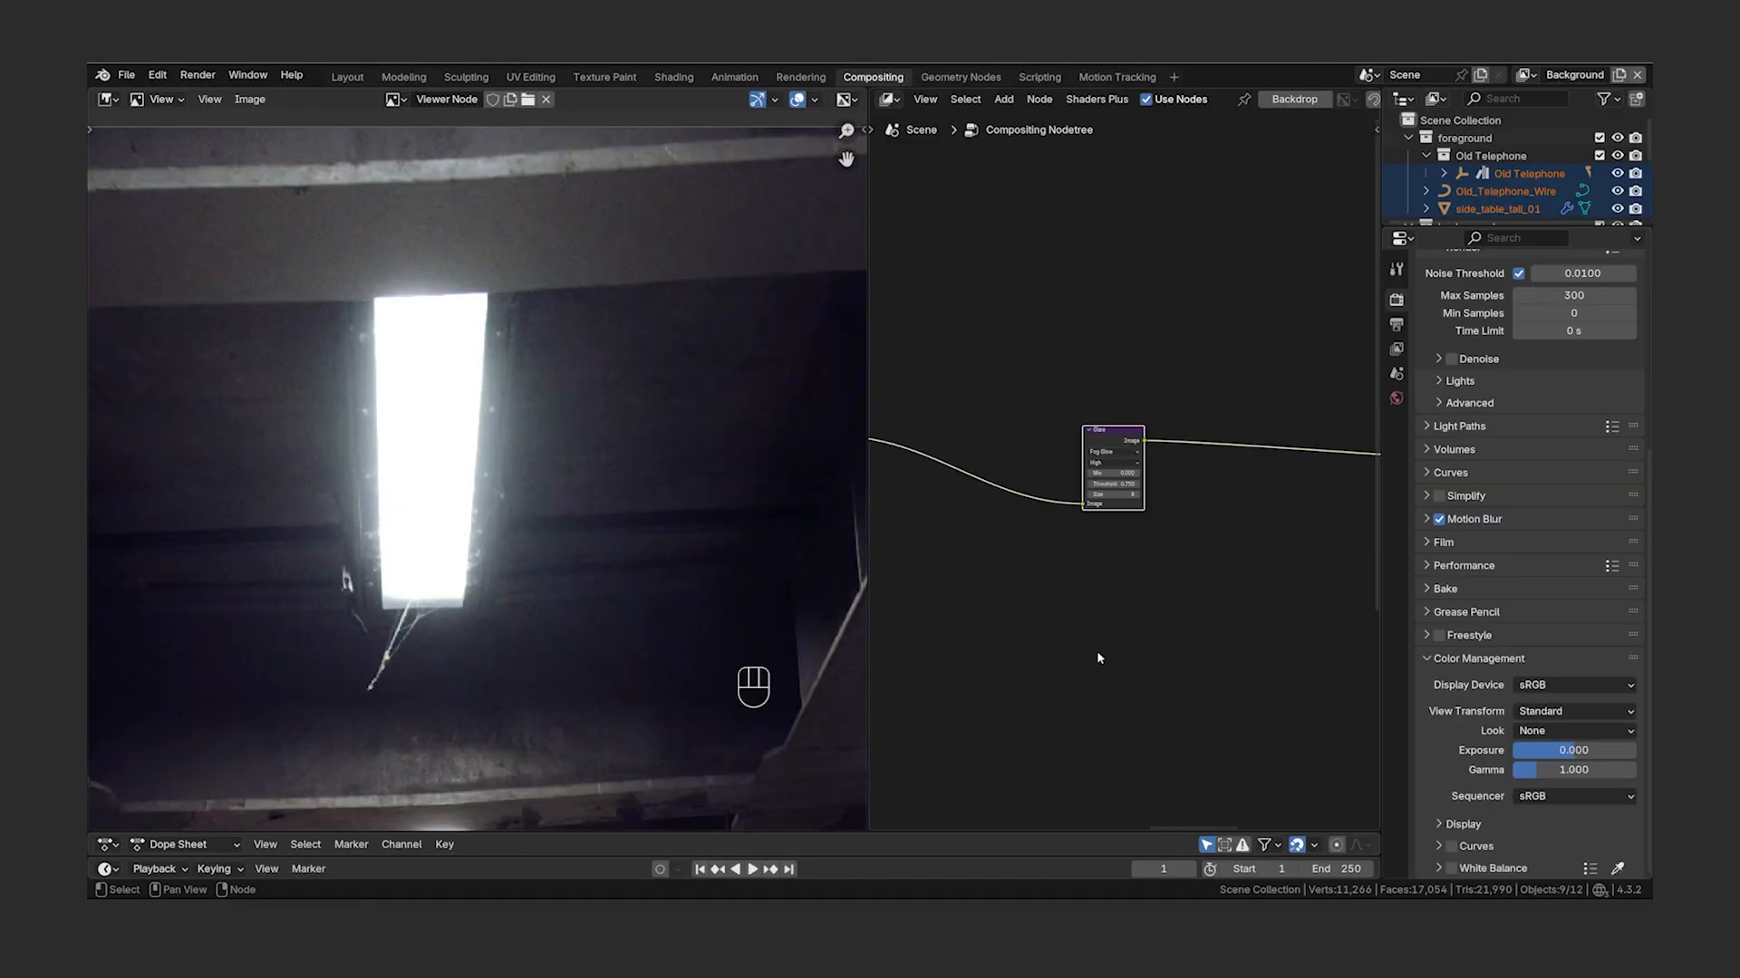
- Insert a Lens Distortion node on the link after the Glare node in the original project
middle_click_drag(1099, 660, 1032, 595)
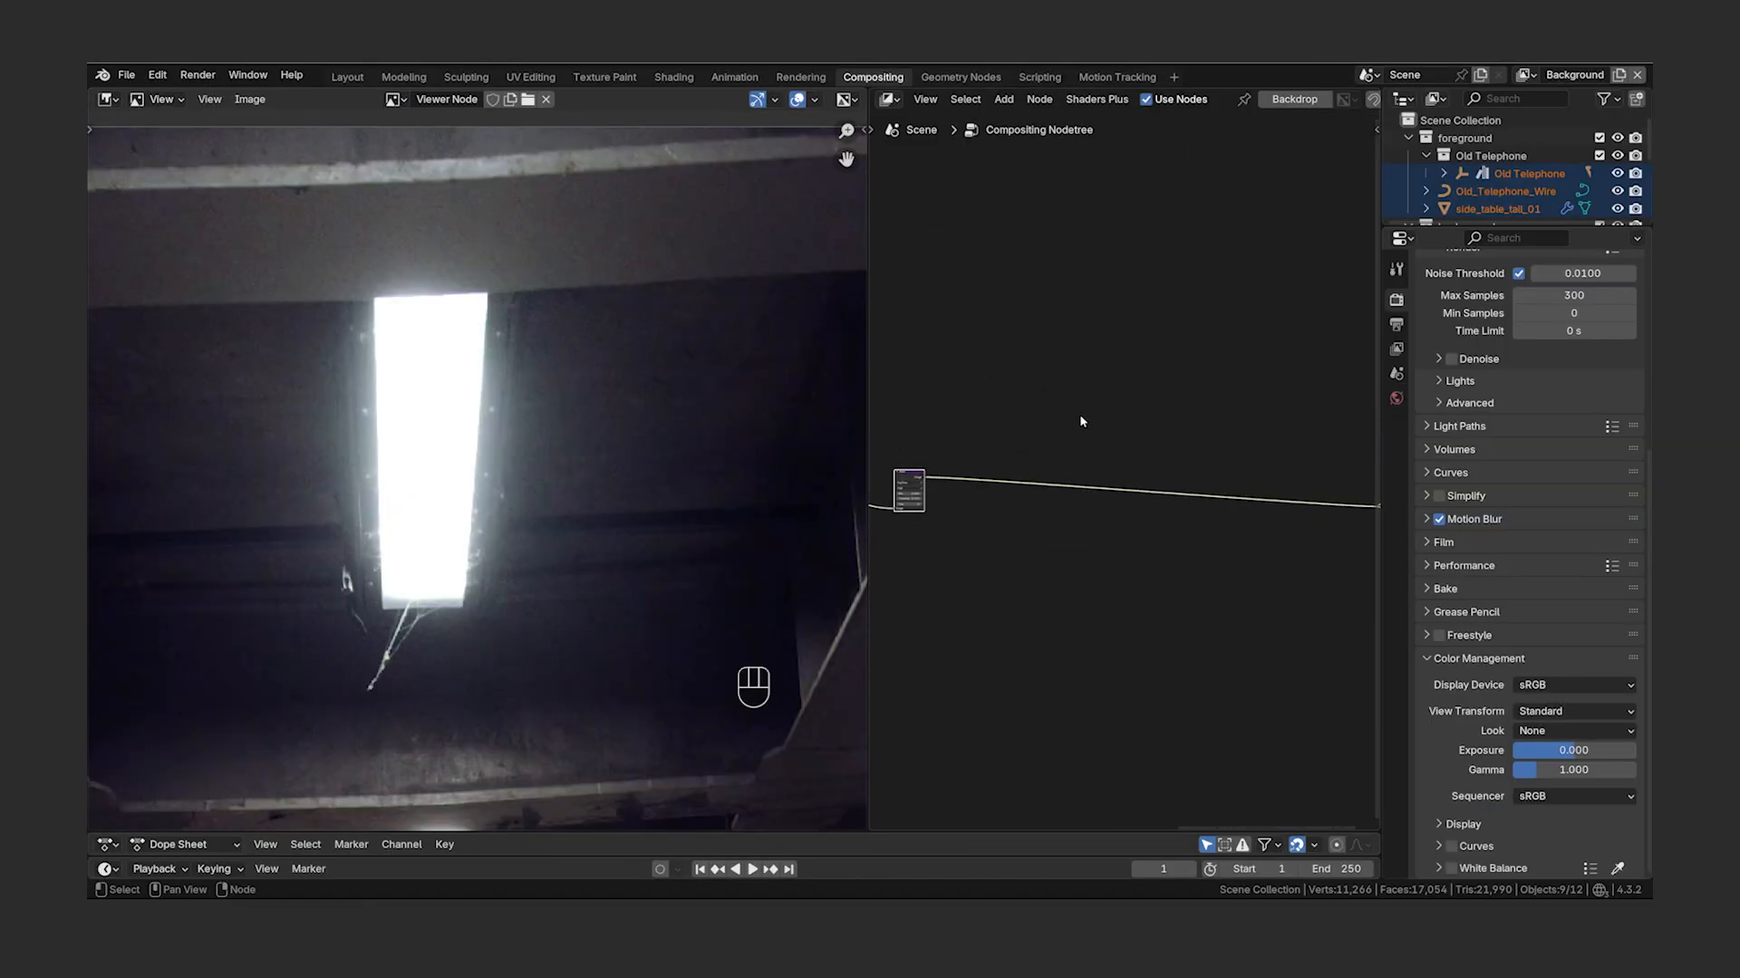
key("shift+a")
type("lens")
left_click(1237, 450)
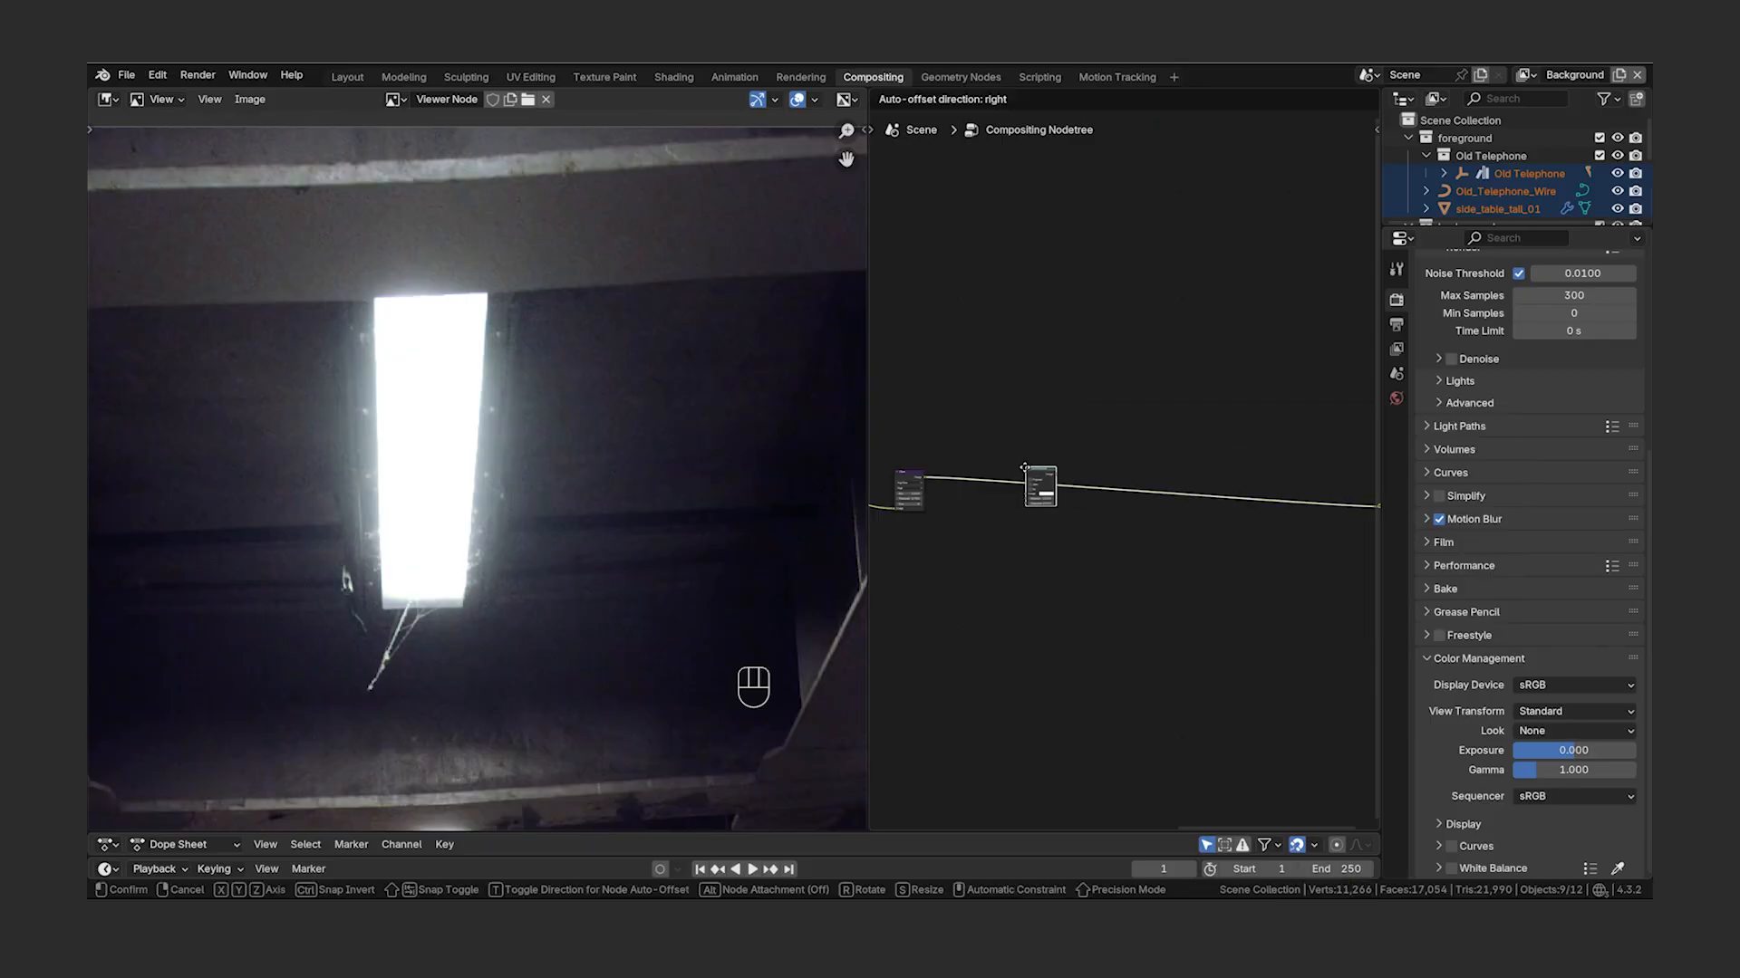
left_click(1029, 476)
scroll(1040, 567, "up", 10)
middle_click_drag(1035, 580, 1219, 501)
scroll(1149, 576, "up", 7)
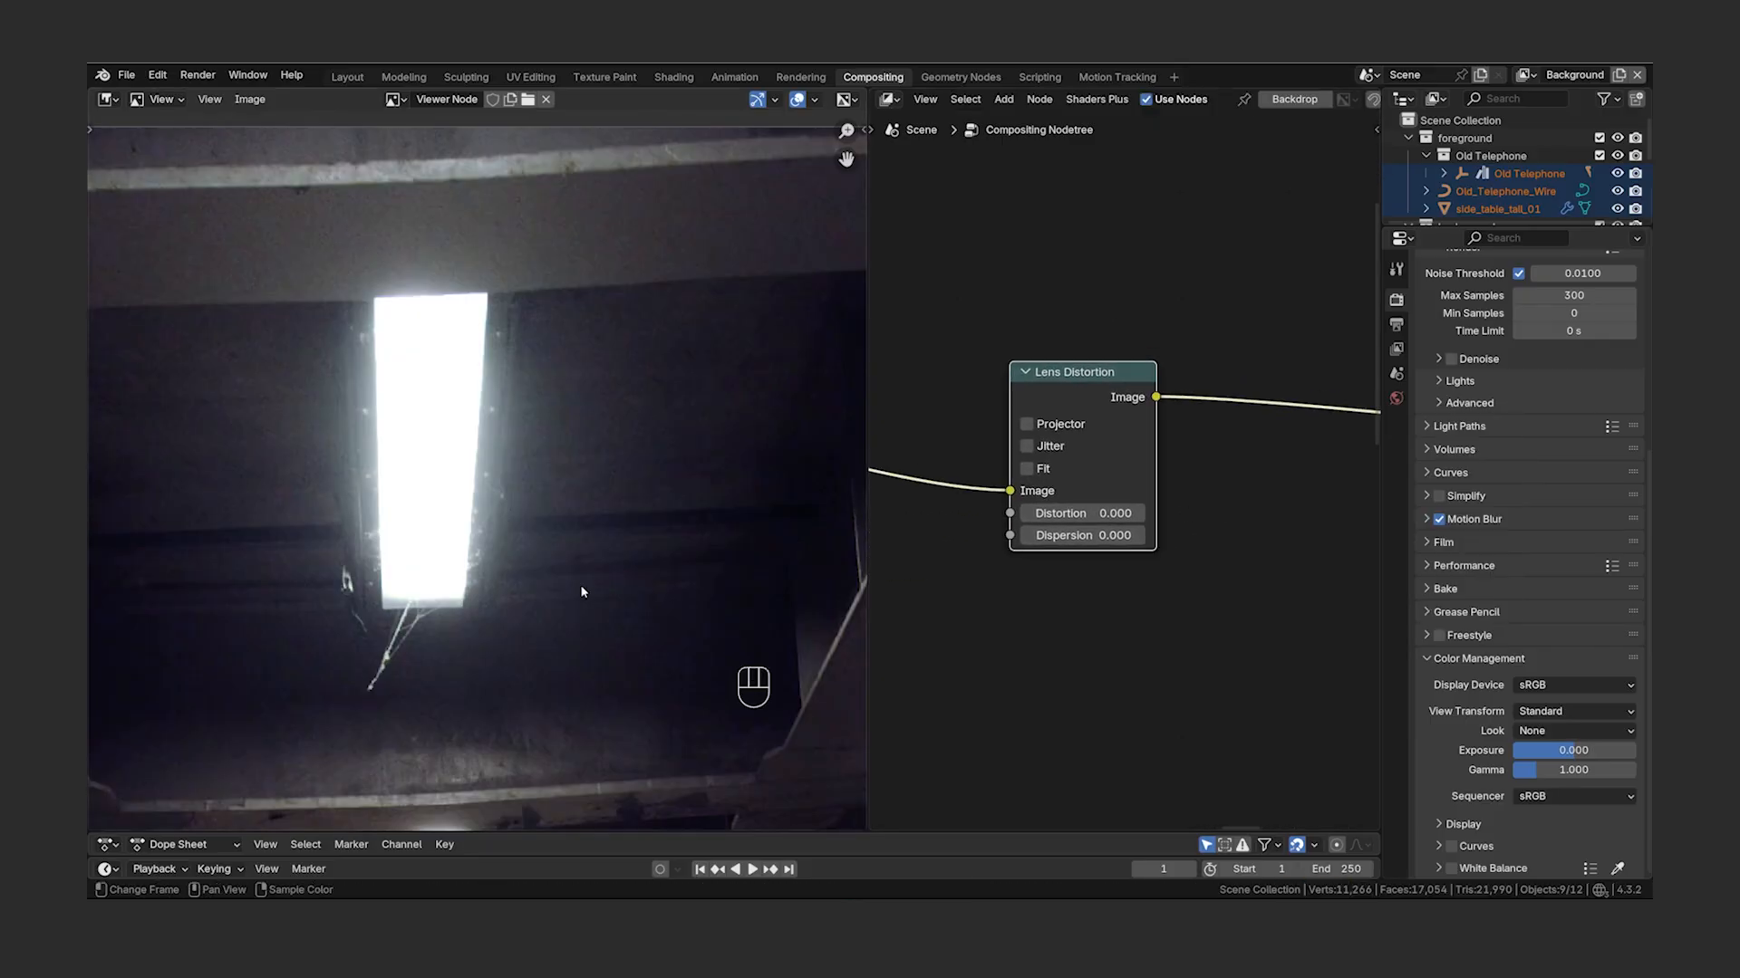
- Try a Distortion of 0.300 on the Lens Distortion node with Fit on and off, and reset the value
left_click_drag(1107, 515, 1140, 521)
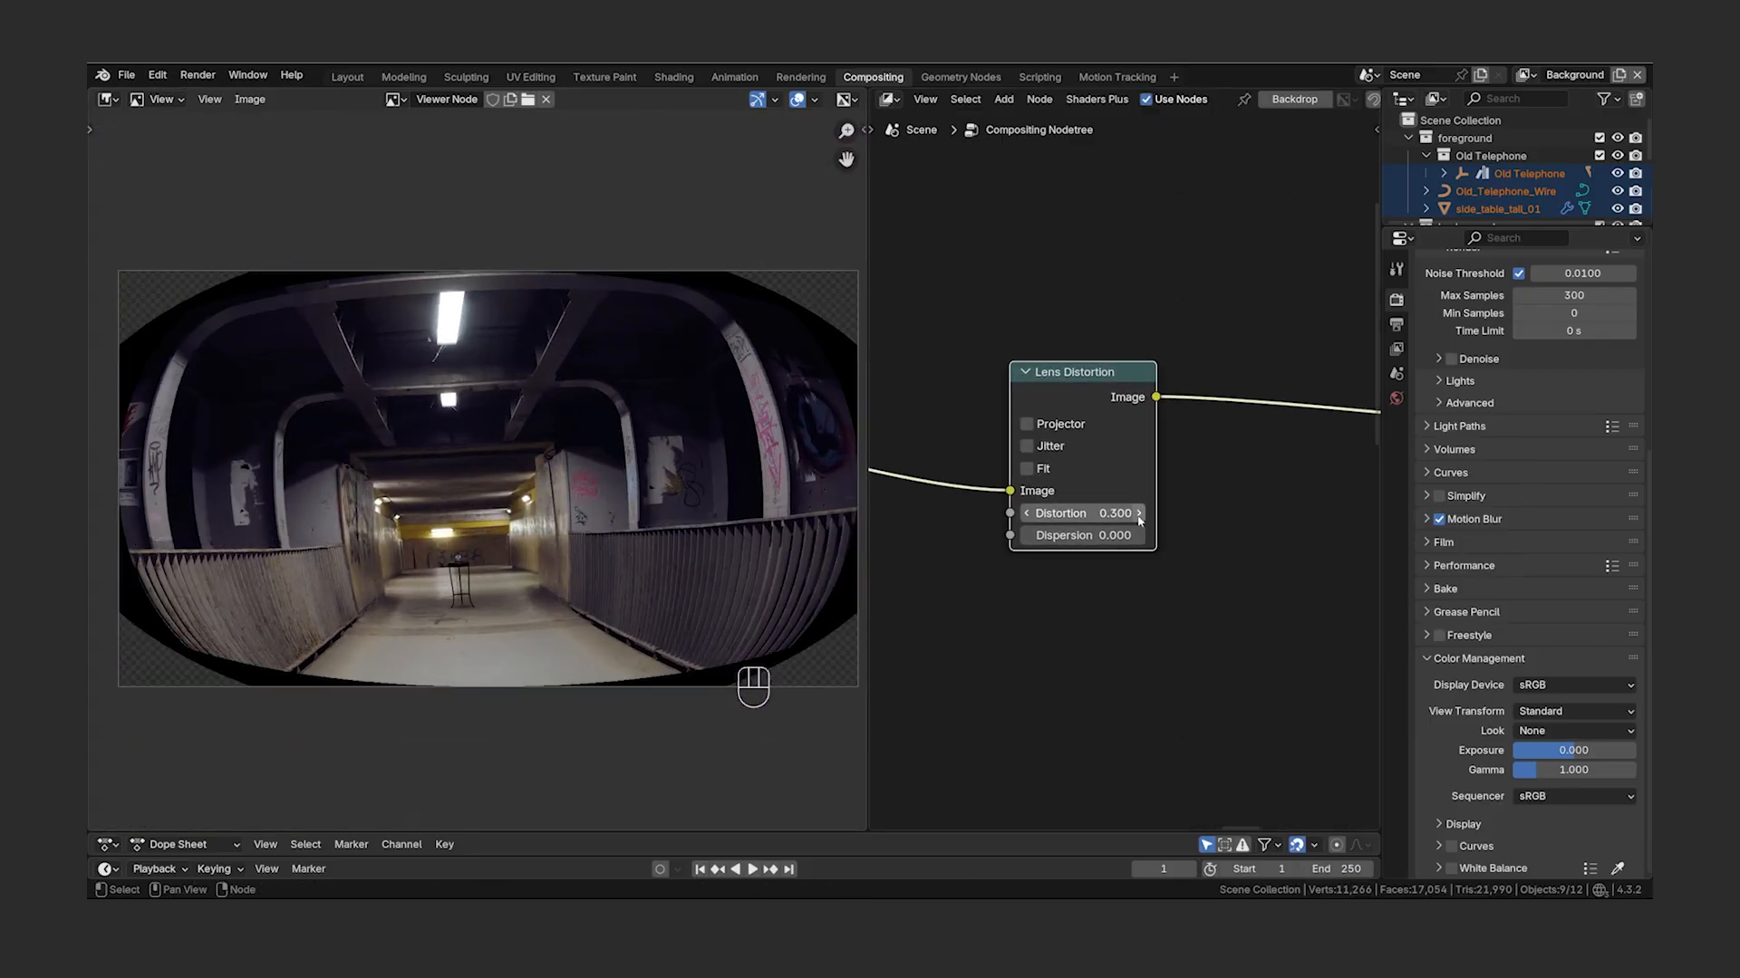
left_click(1028, 469)
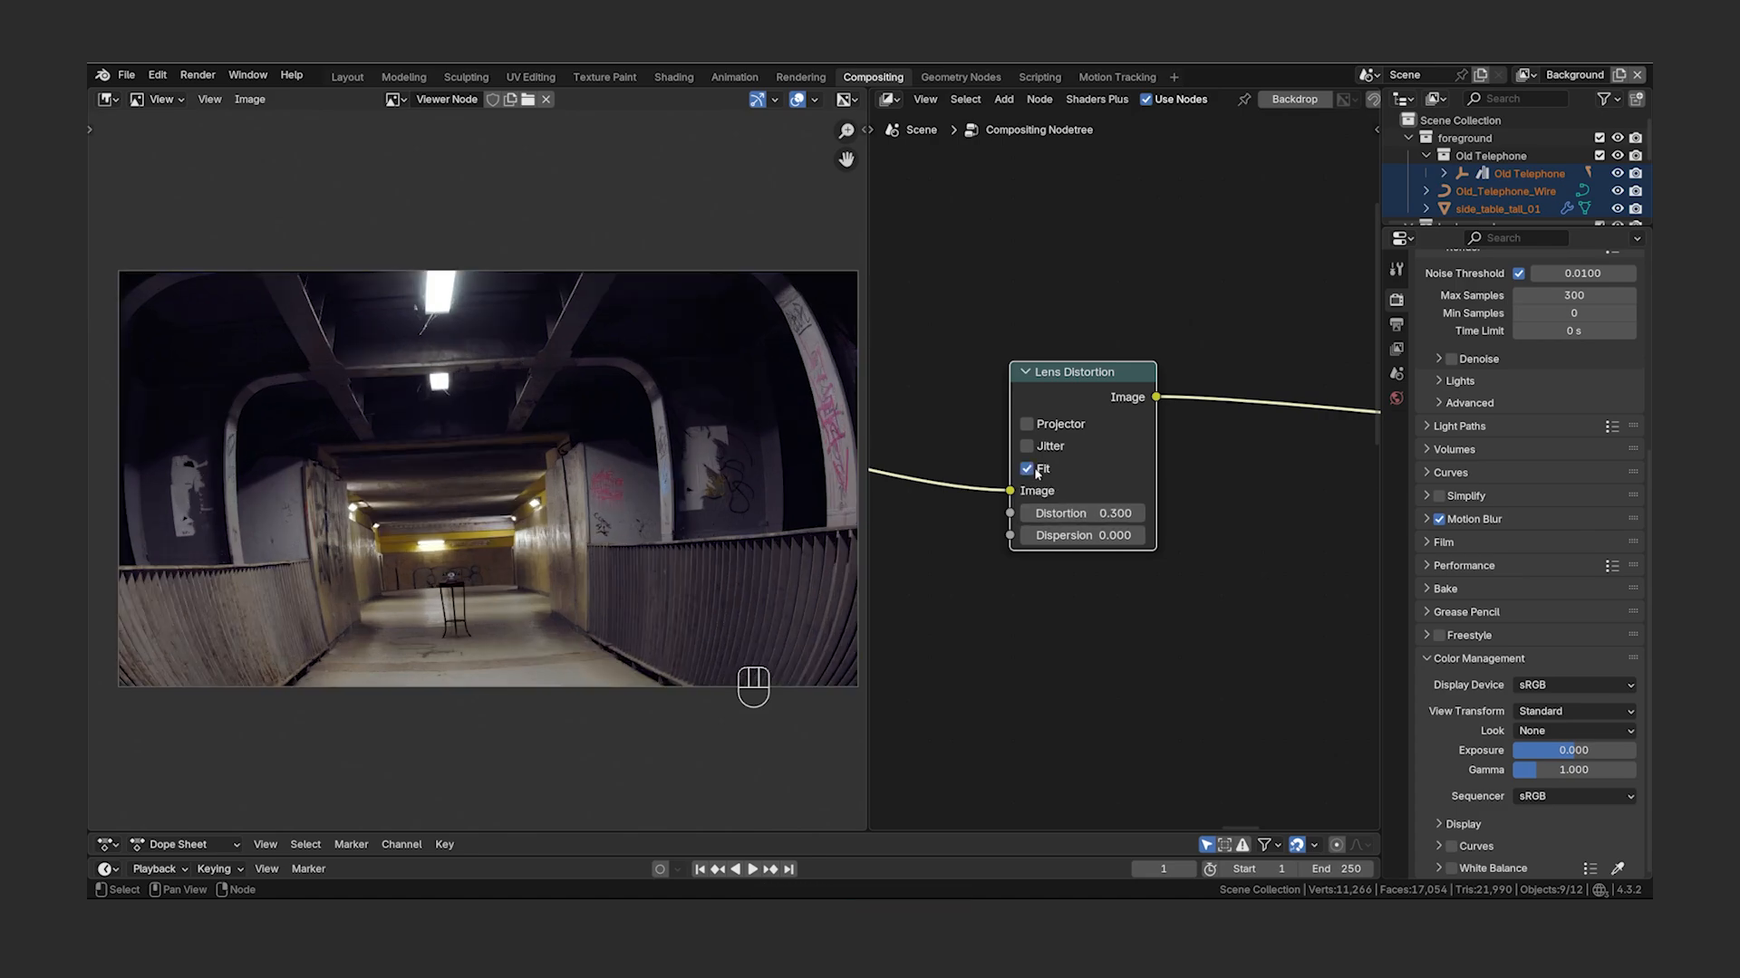
left_click(1036, 472)
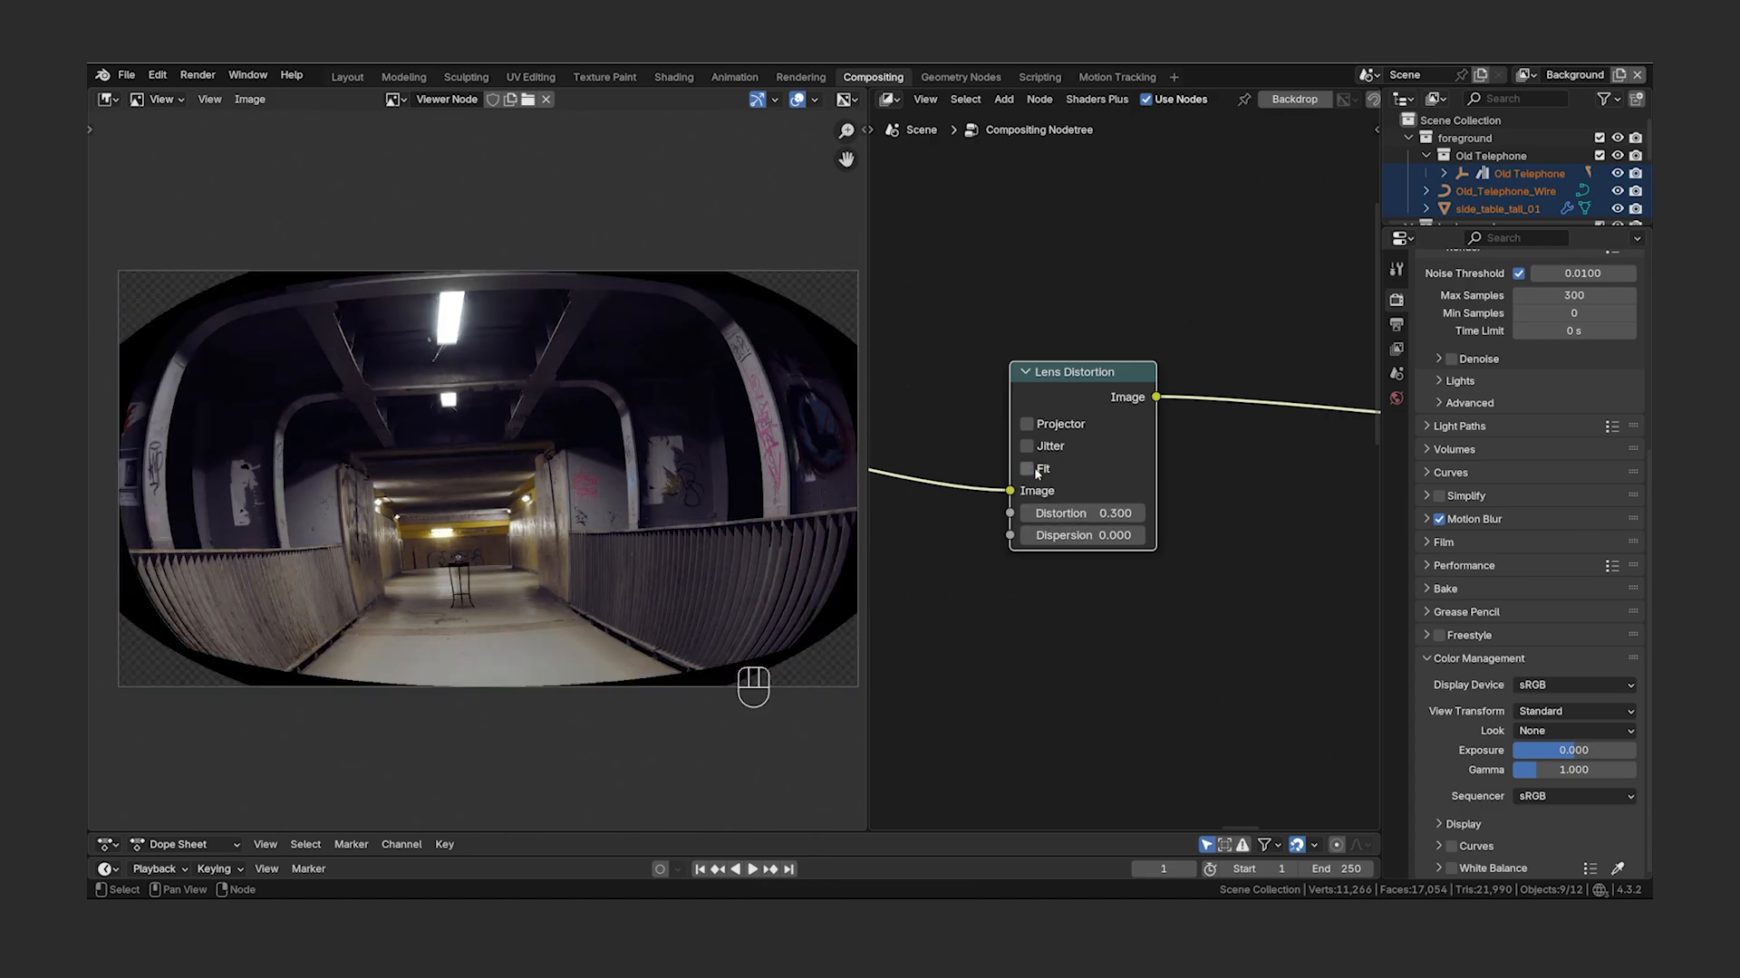
key("BackSpace")
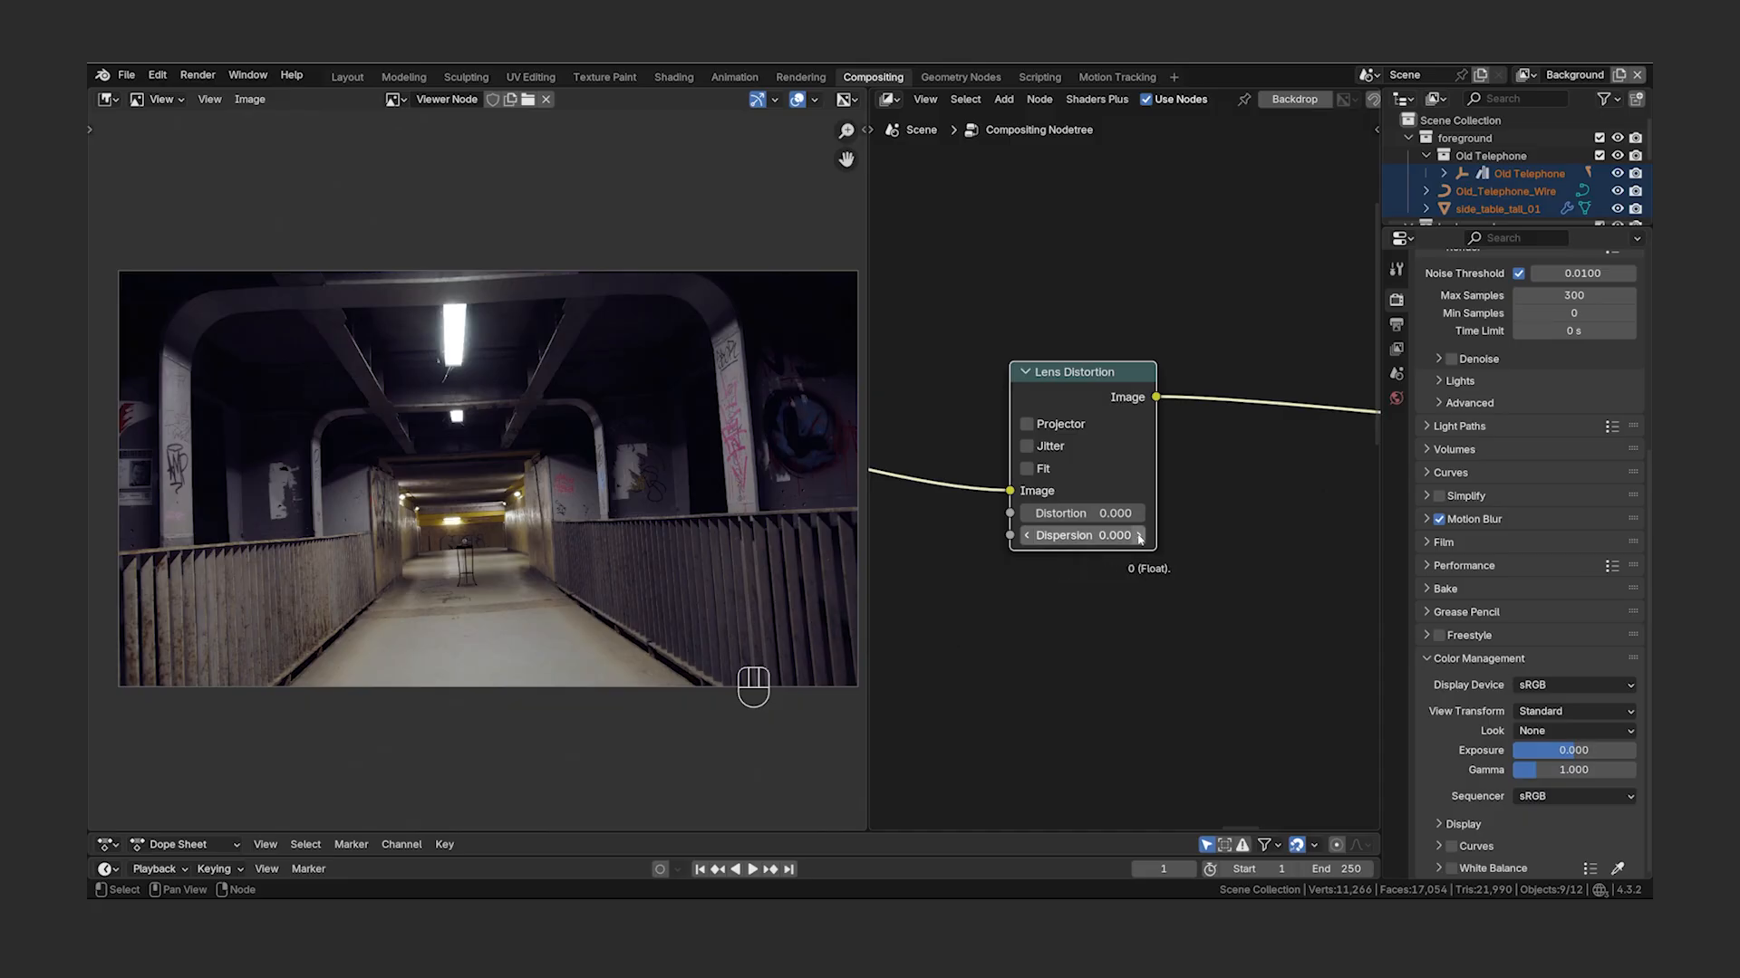
- Test the Lens Distortion node's Dispersion at 0.300 while toggling Jitter, and reduce the Dispersion to 0.100
left_click(1138, 534)
left_click(1138, 534)
left_click(1139, 535)
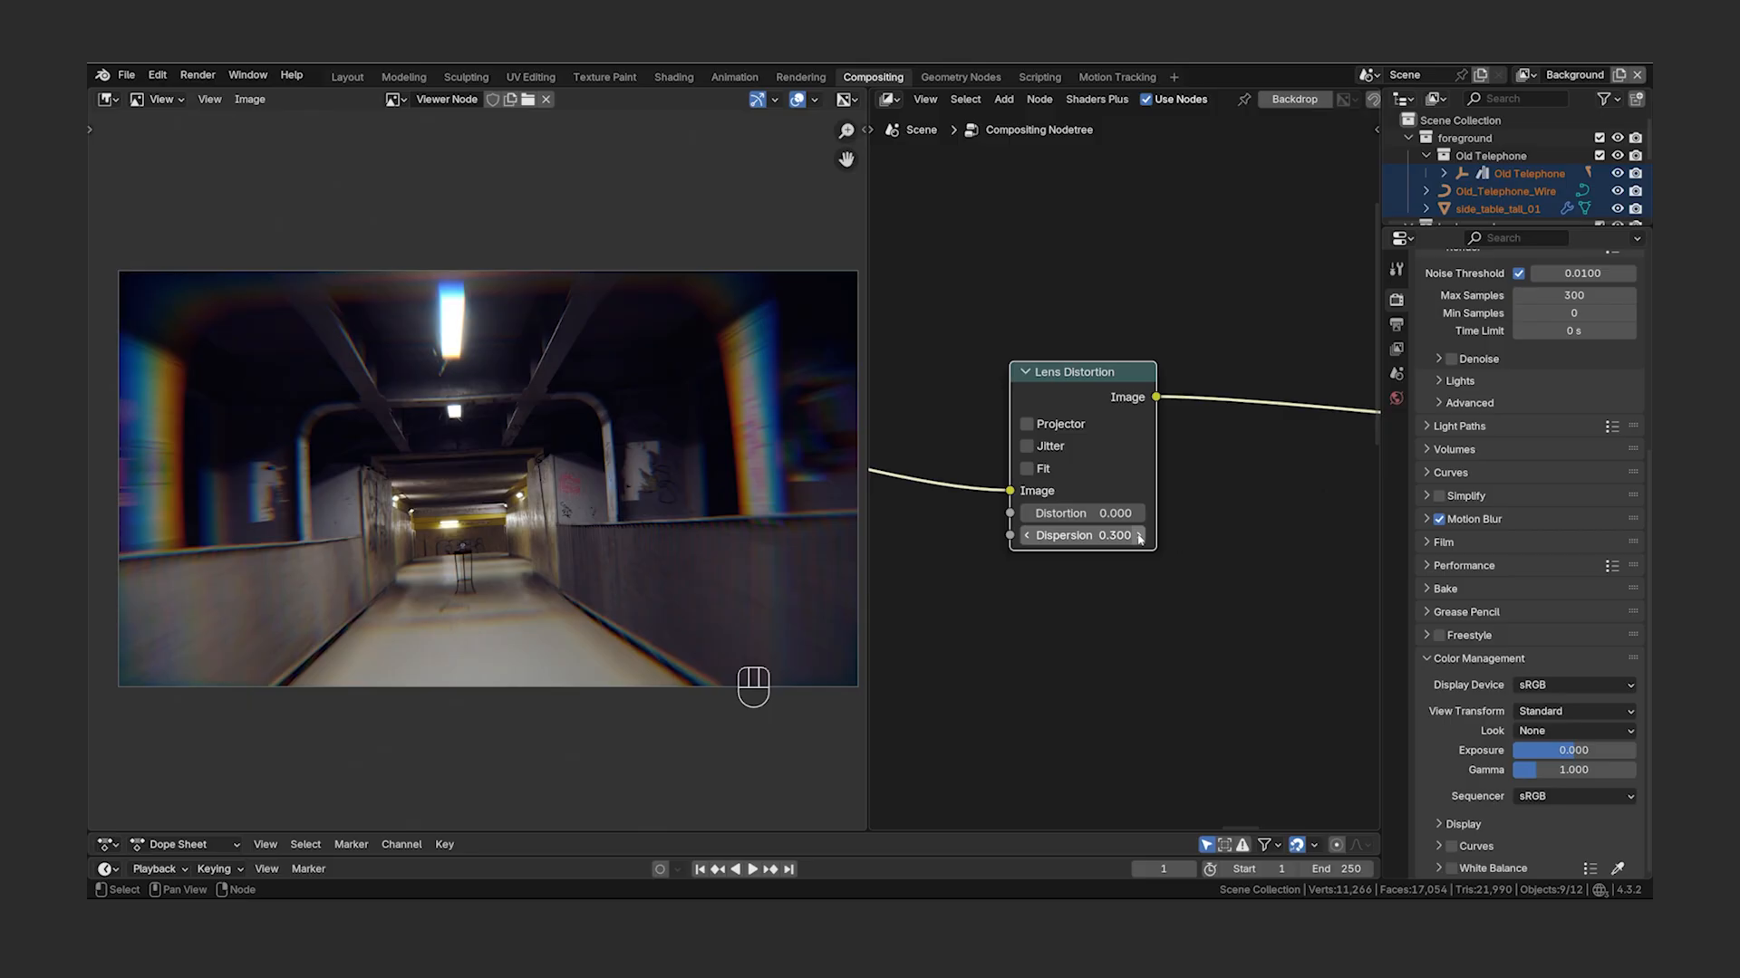
left_click(1027, 446)
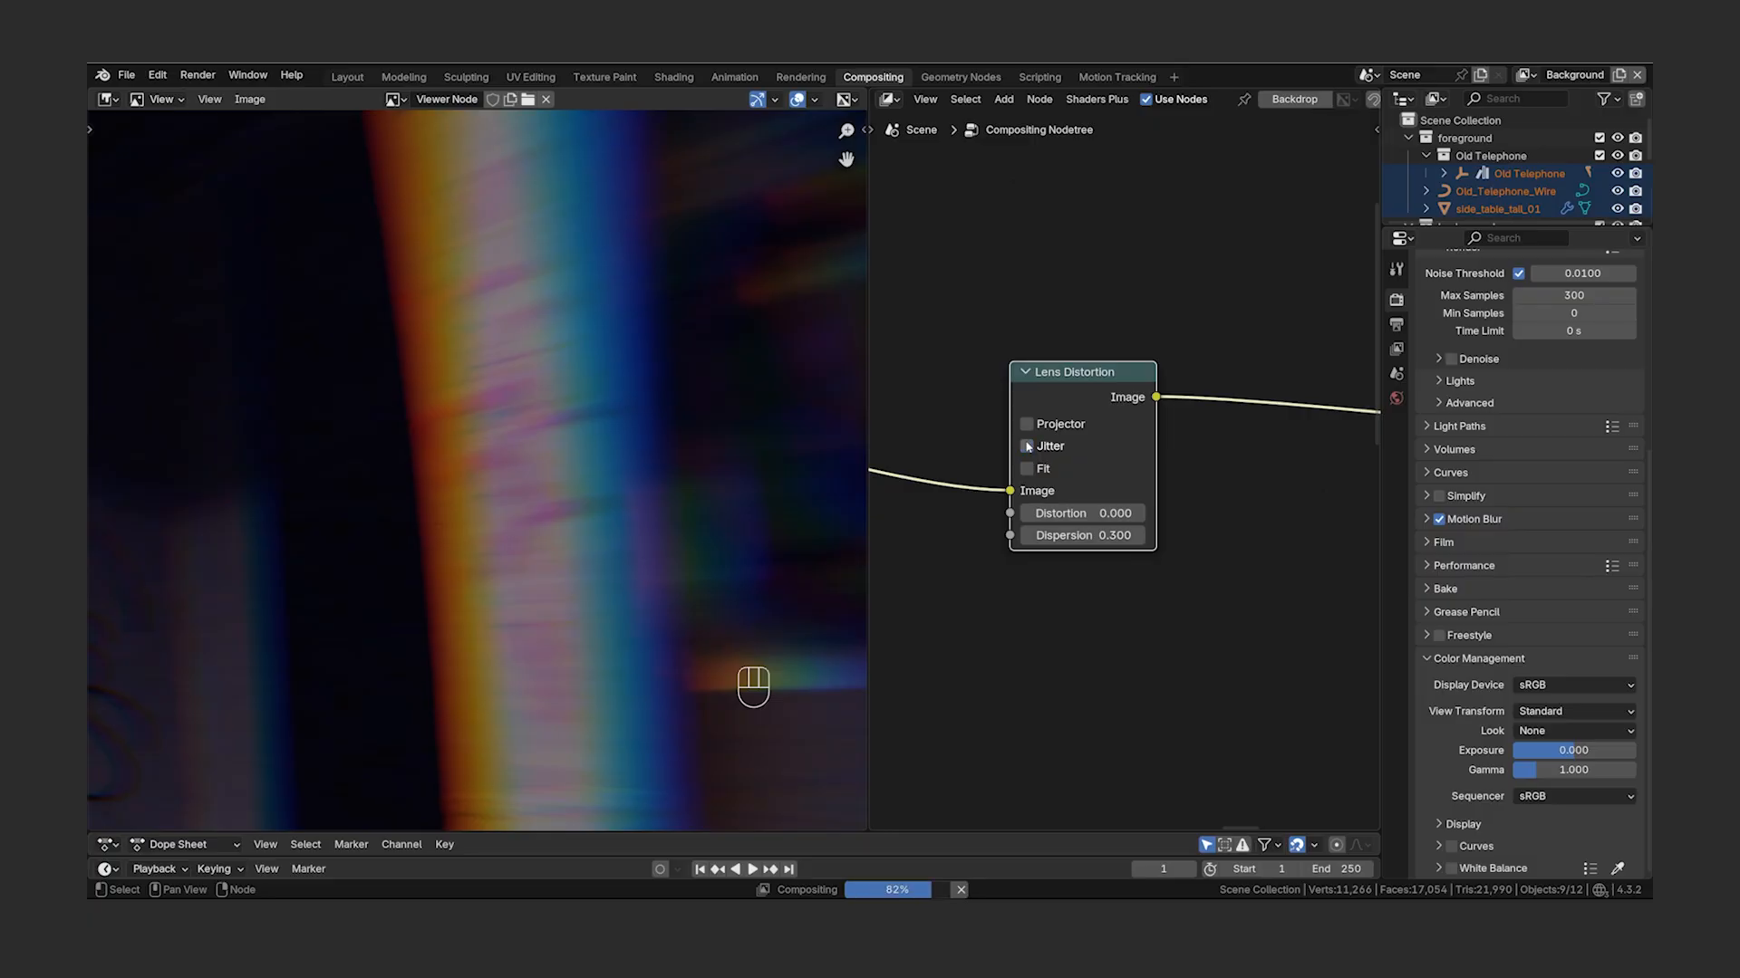
left_click(1026, 446)
key("BackSpace")
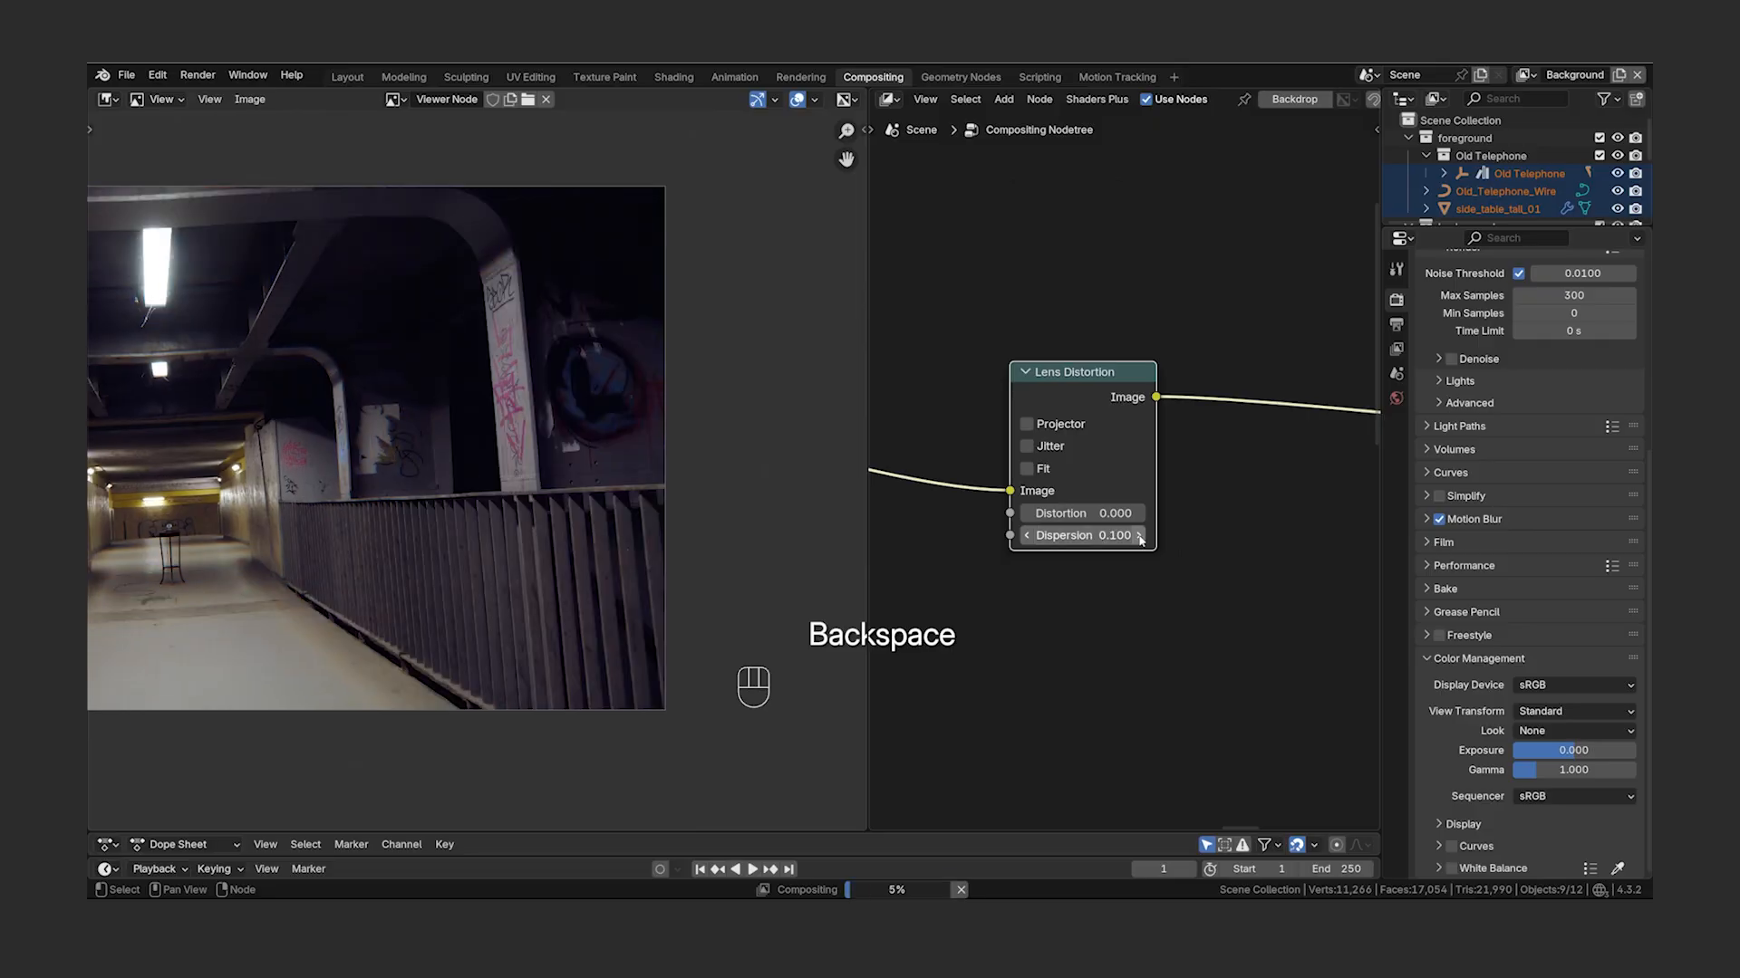
left_click(1140, 539)
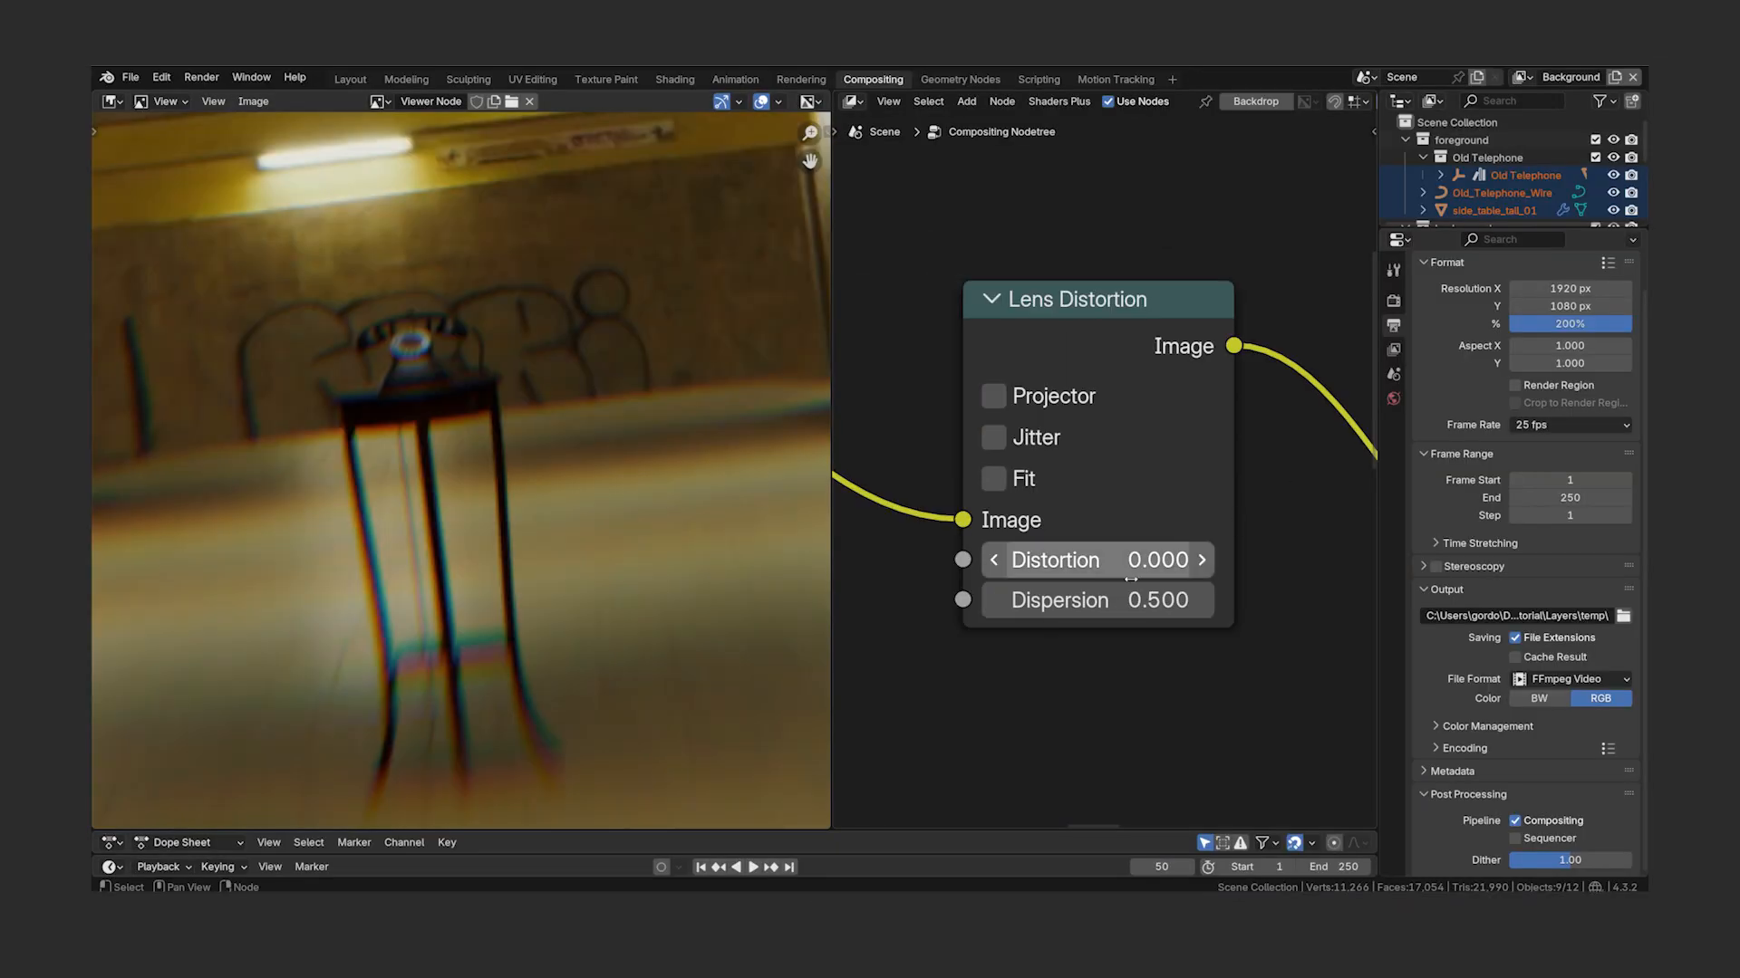
- Enable Projector on the Lens Distortion node with a Dispersion of 0.500 and try changing its Distortion
left_click(1099, 602)
key("Return")
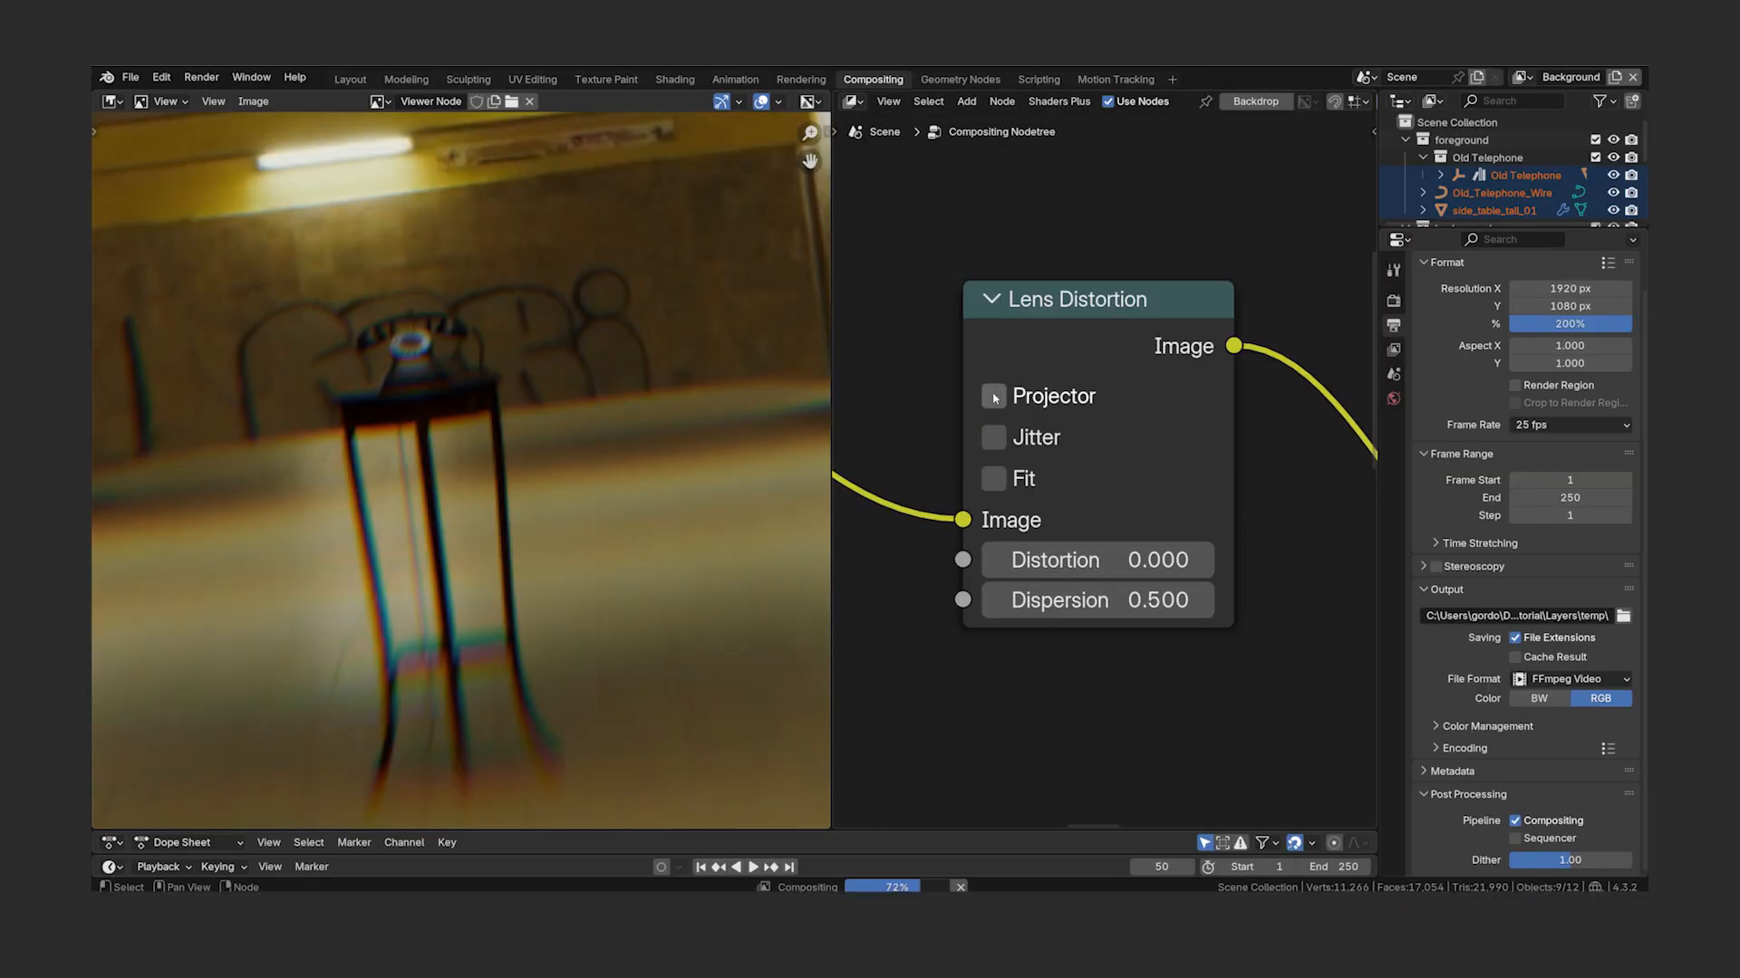
left_click(994, 396)
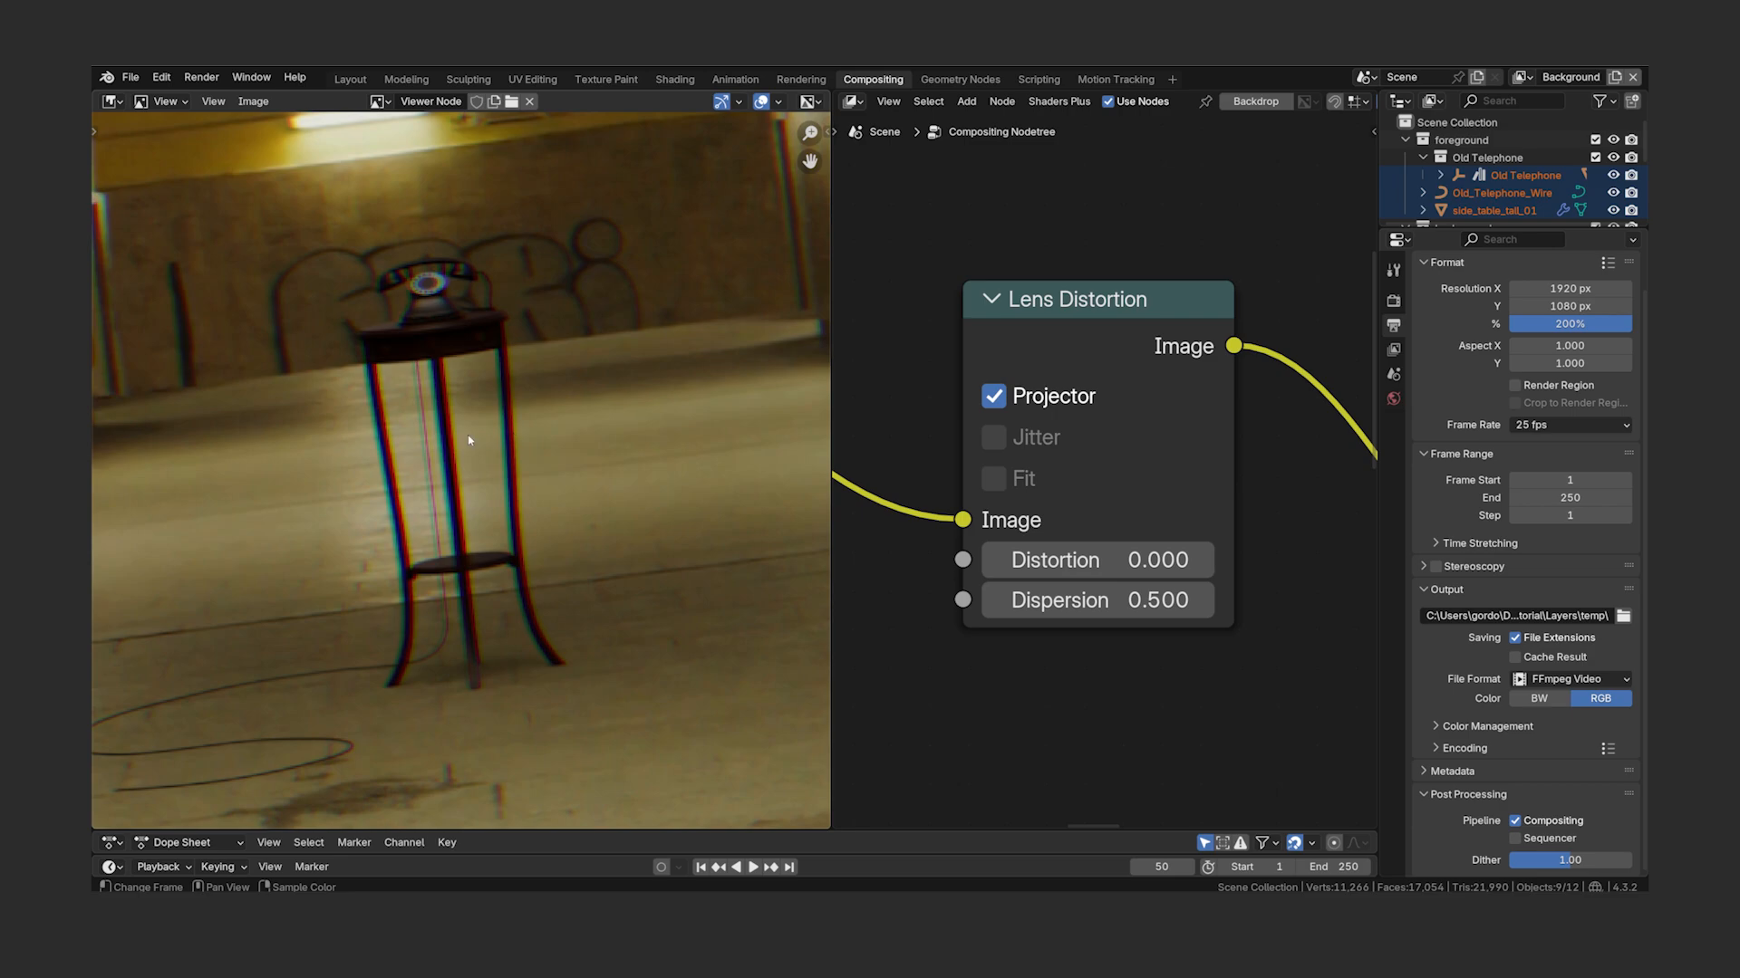
left_click_drag(1099, 559, 1212, 559)
scroll(590, 525, "down", 12)
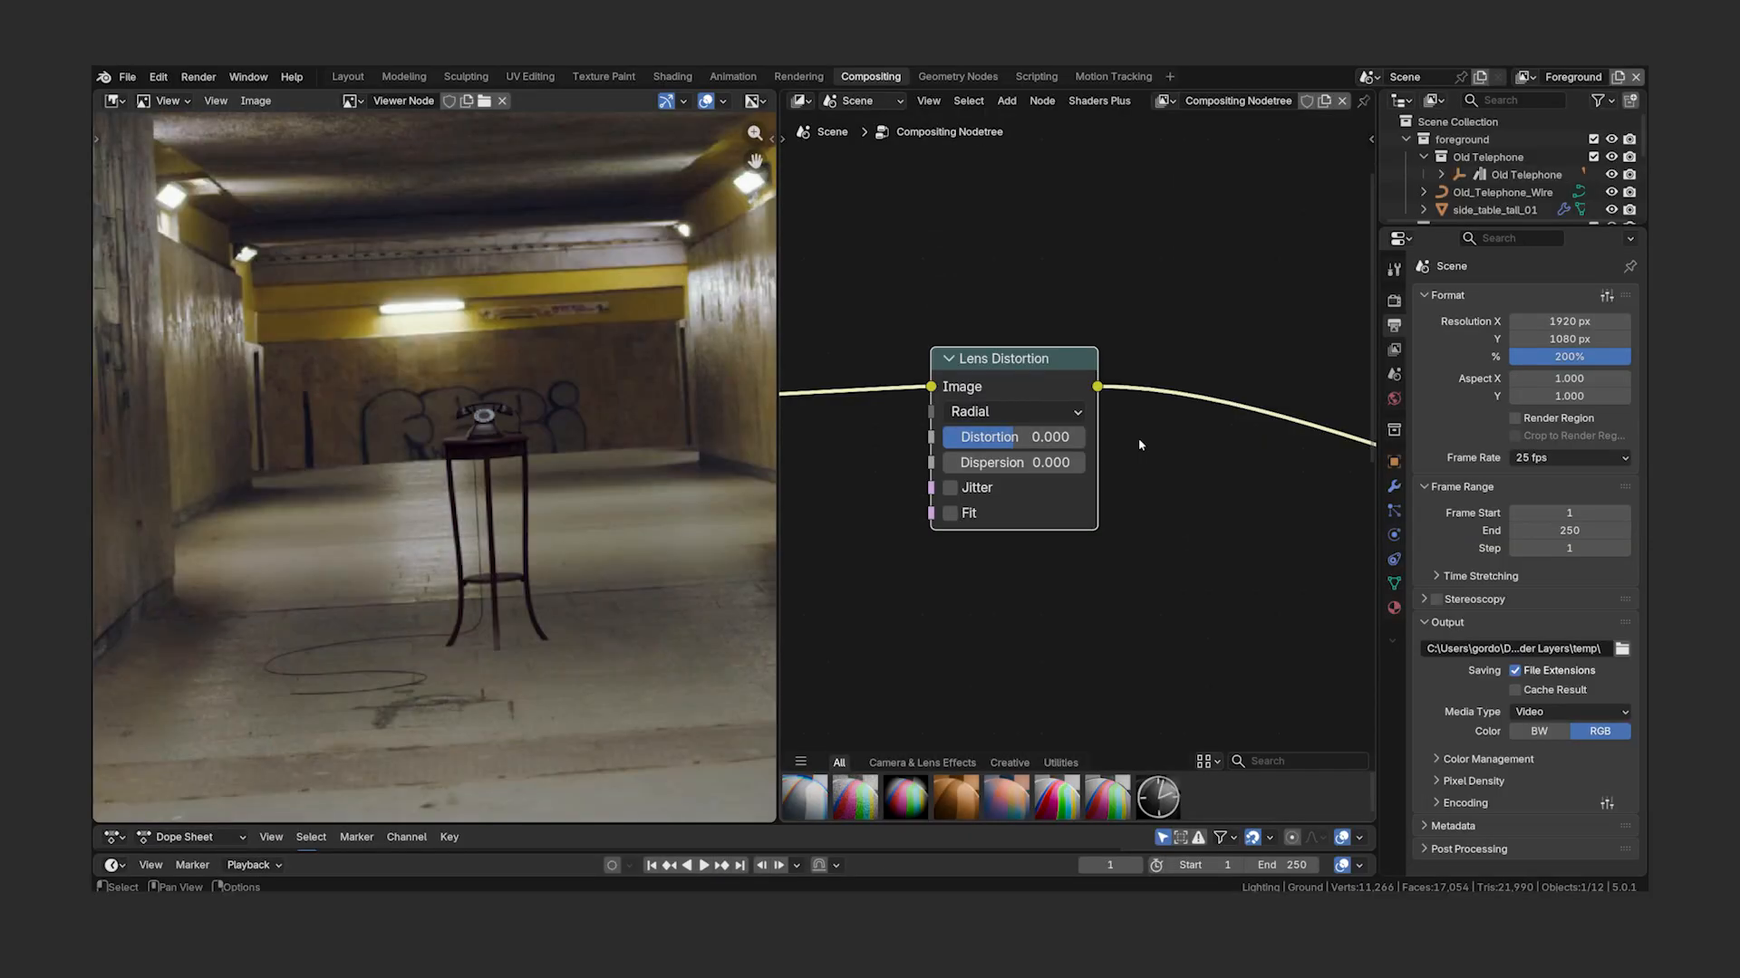
- Try the Horizontal type on the Lens Distortion node, return it to Radial and adjust its Dispersion
left_click(1041, 413)
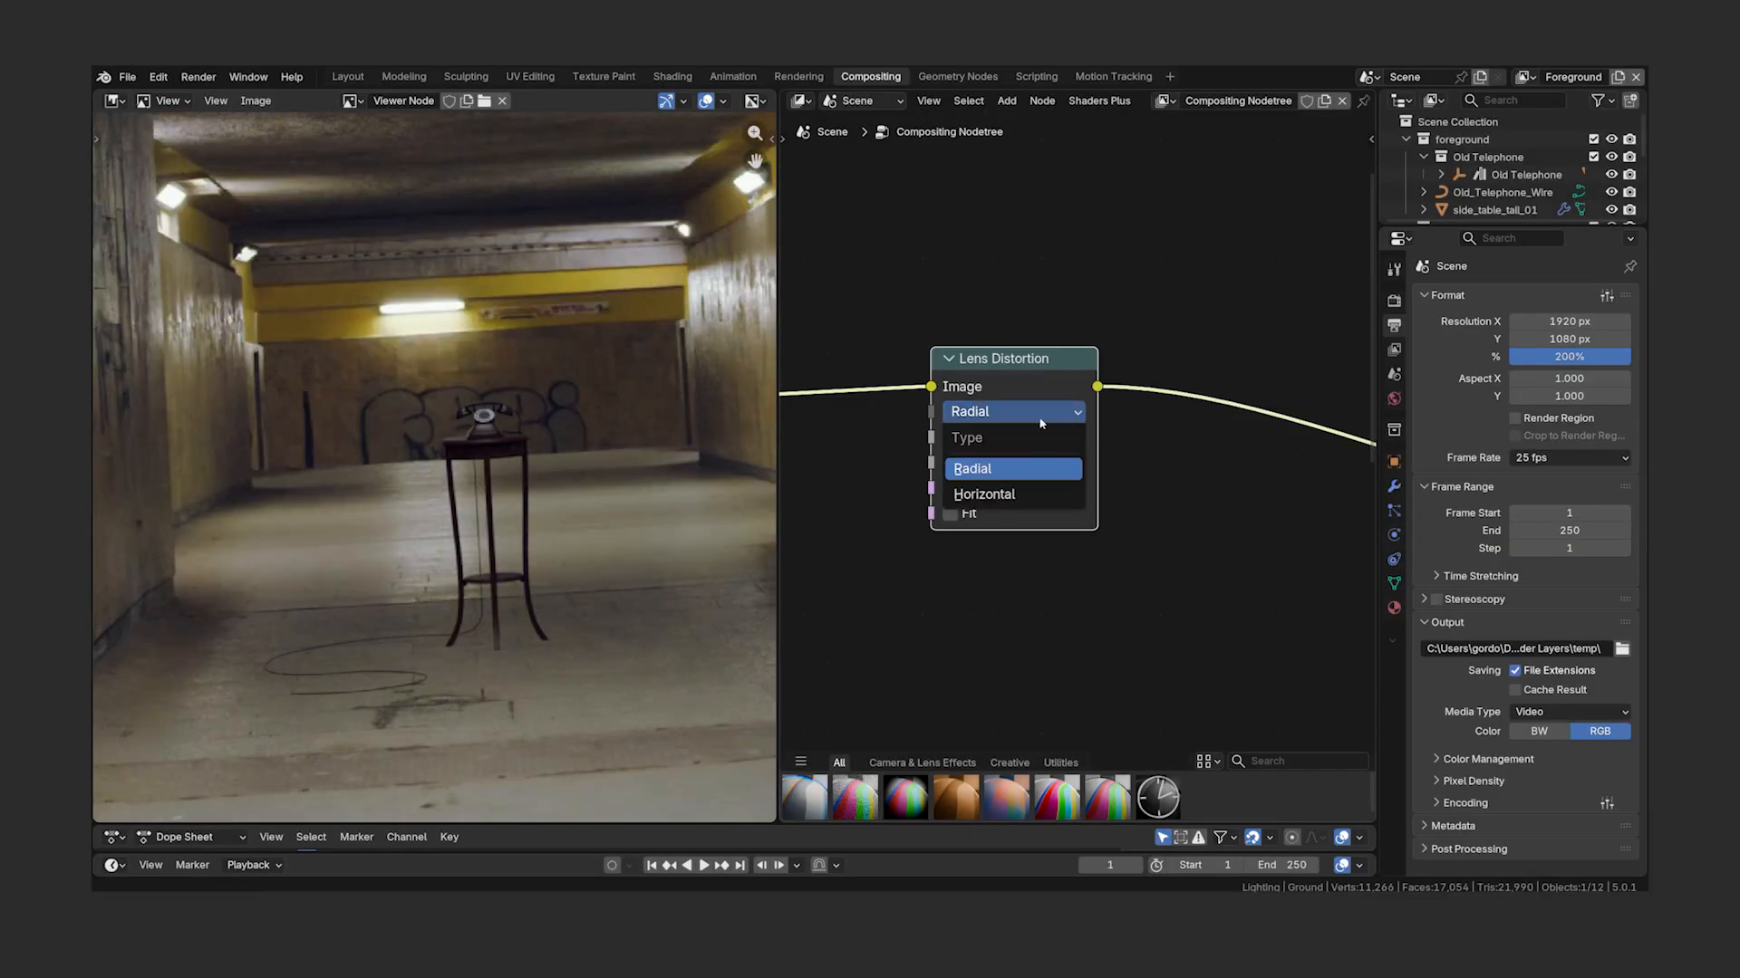
left_click(1040, 492)
scroll(615, 494, "up", 3)
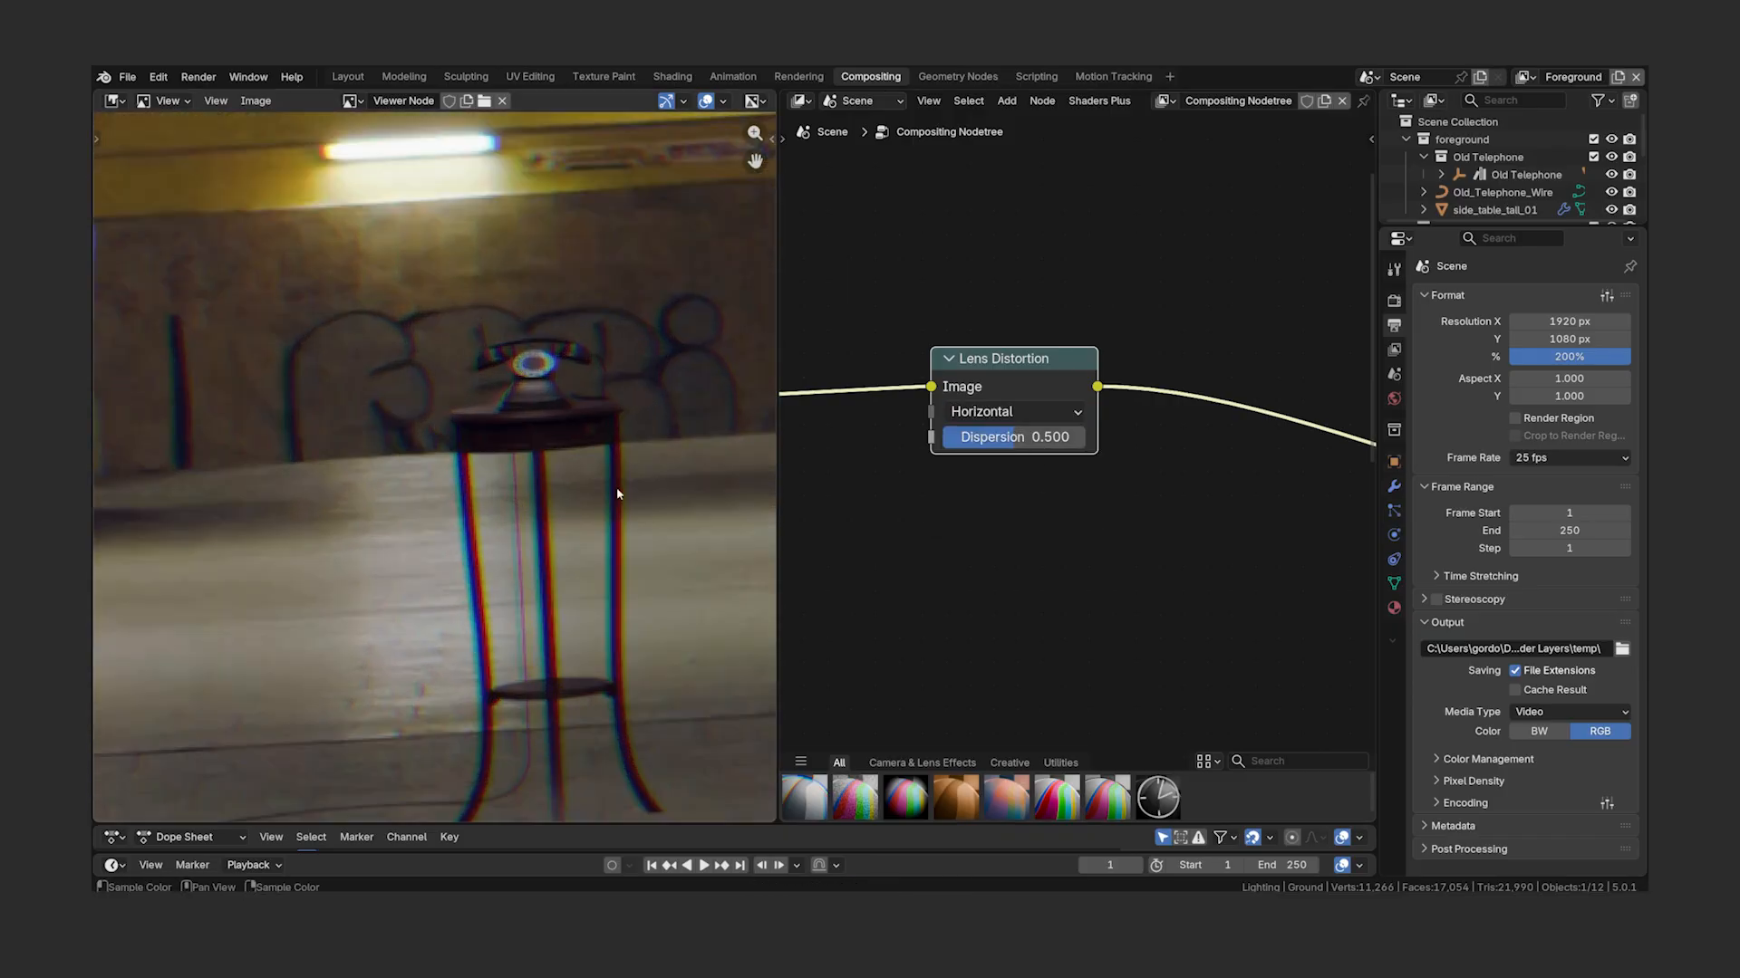
left_click(1033, 412)
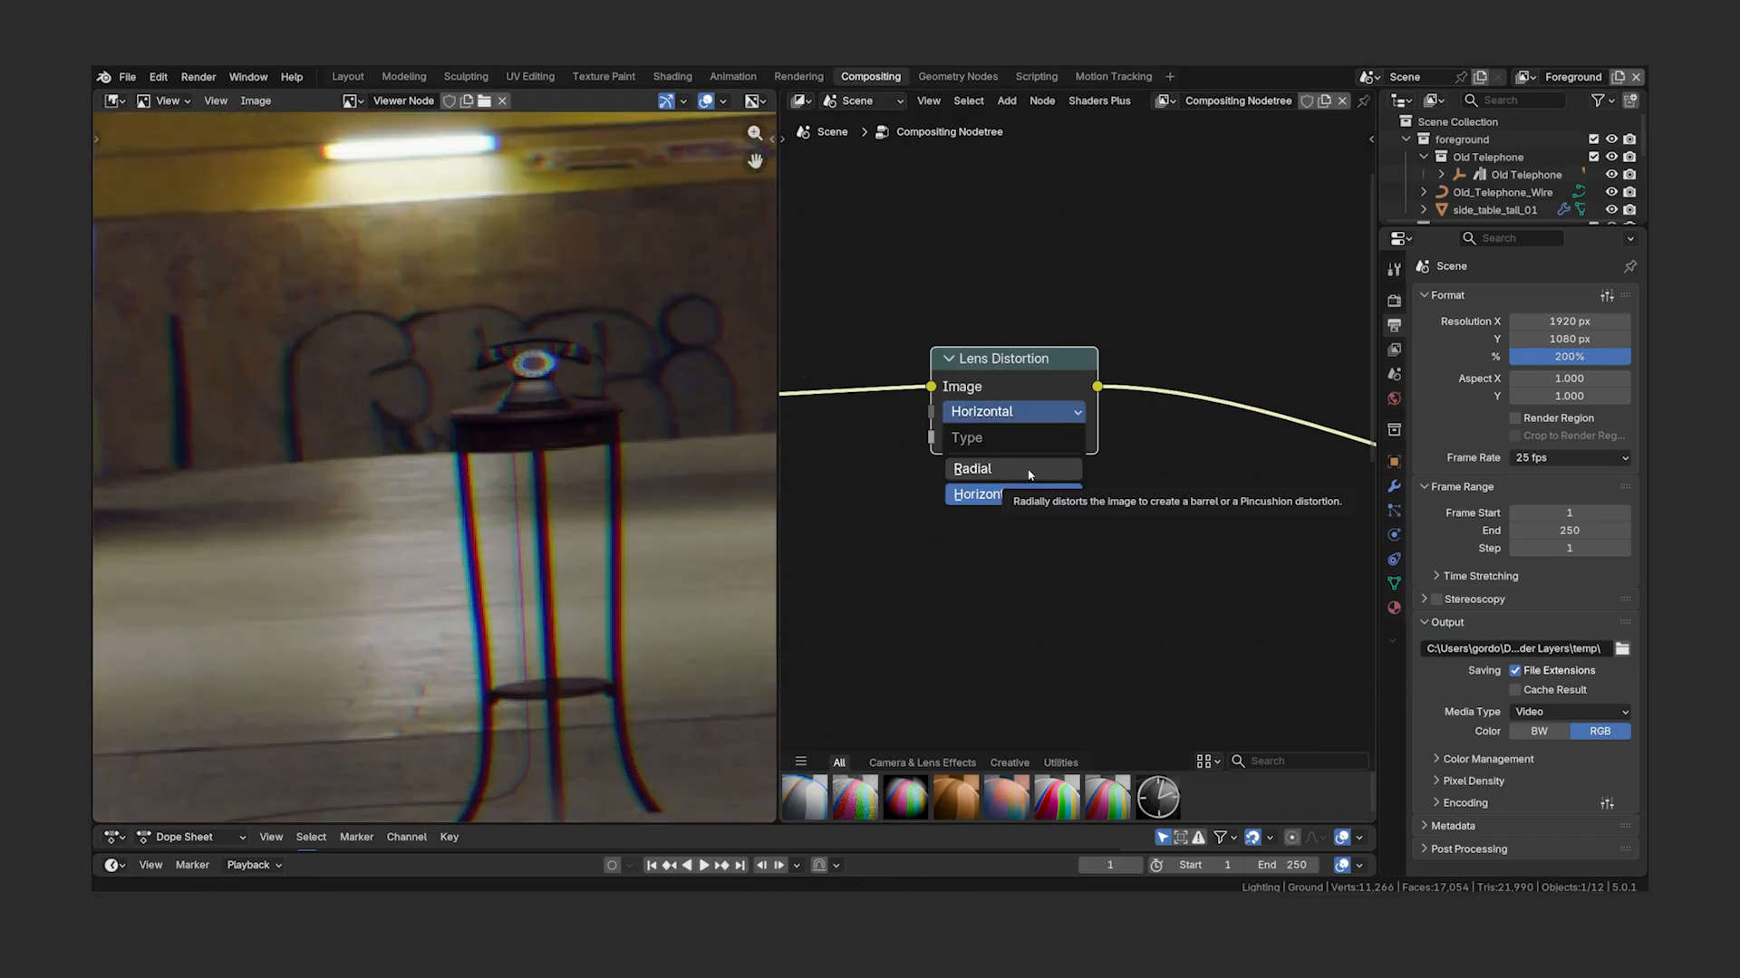
left_click(1030, 470)
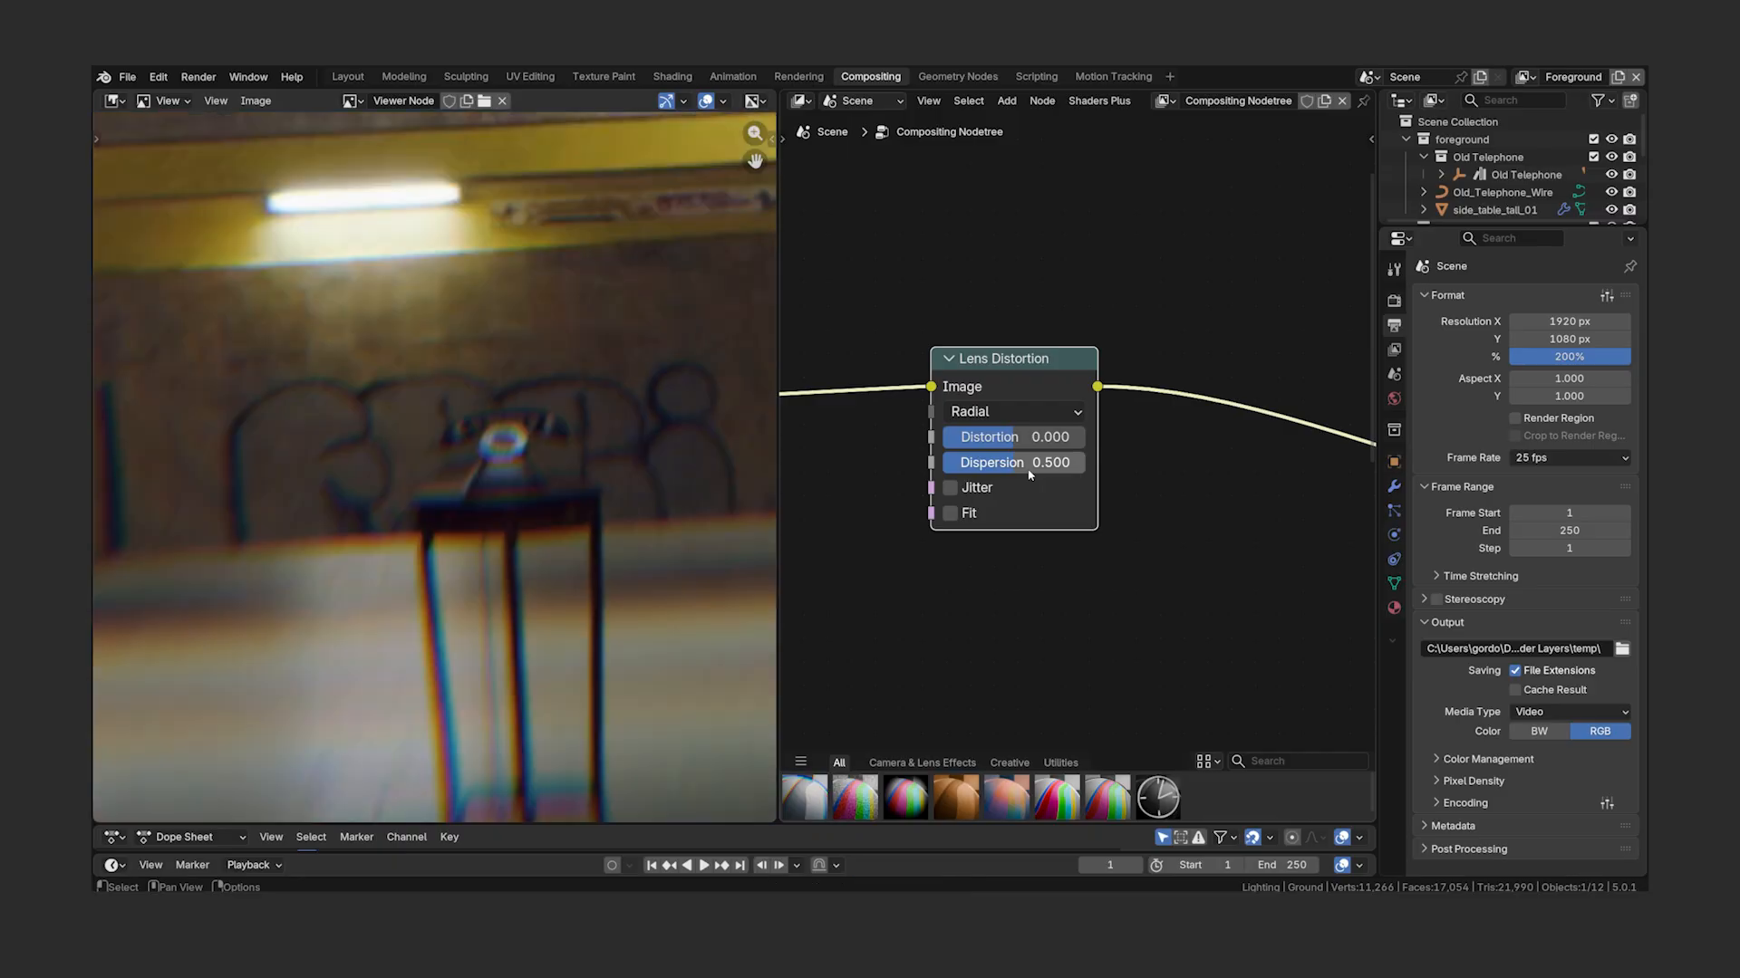
left_click_drag(1031, 473, 961, 473)
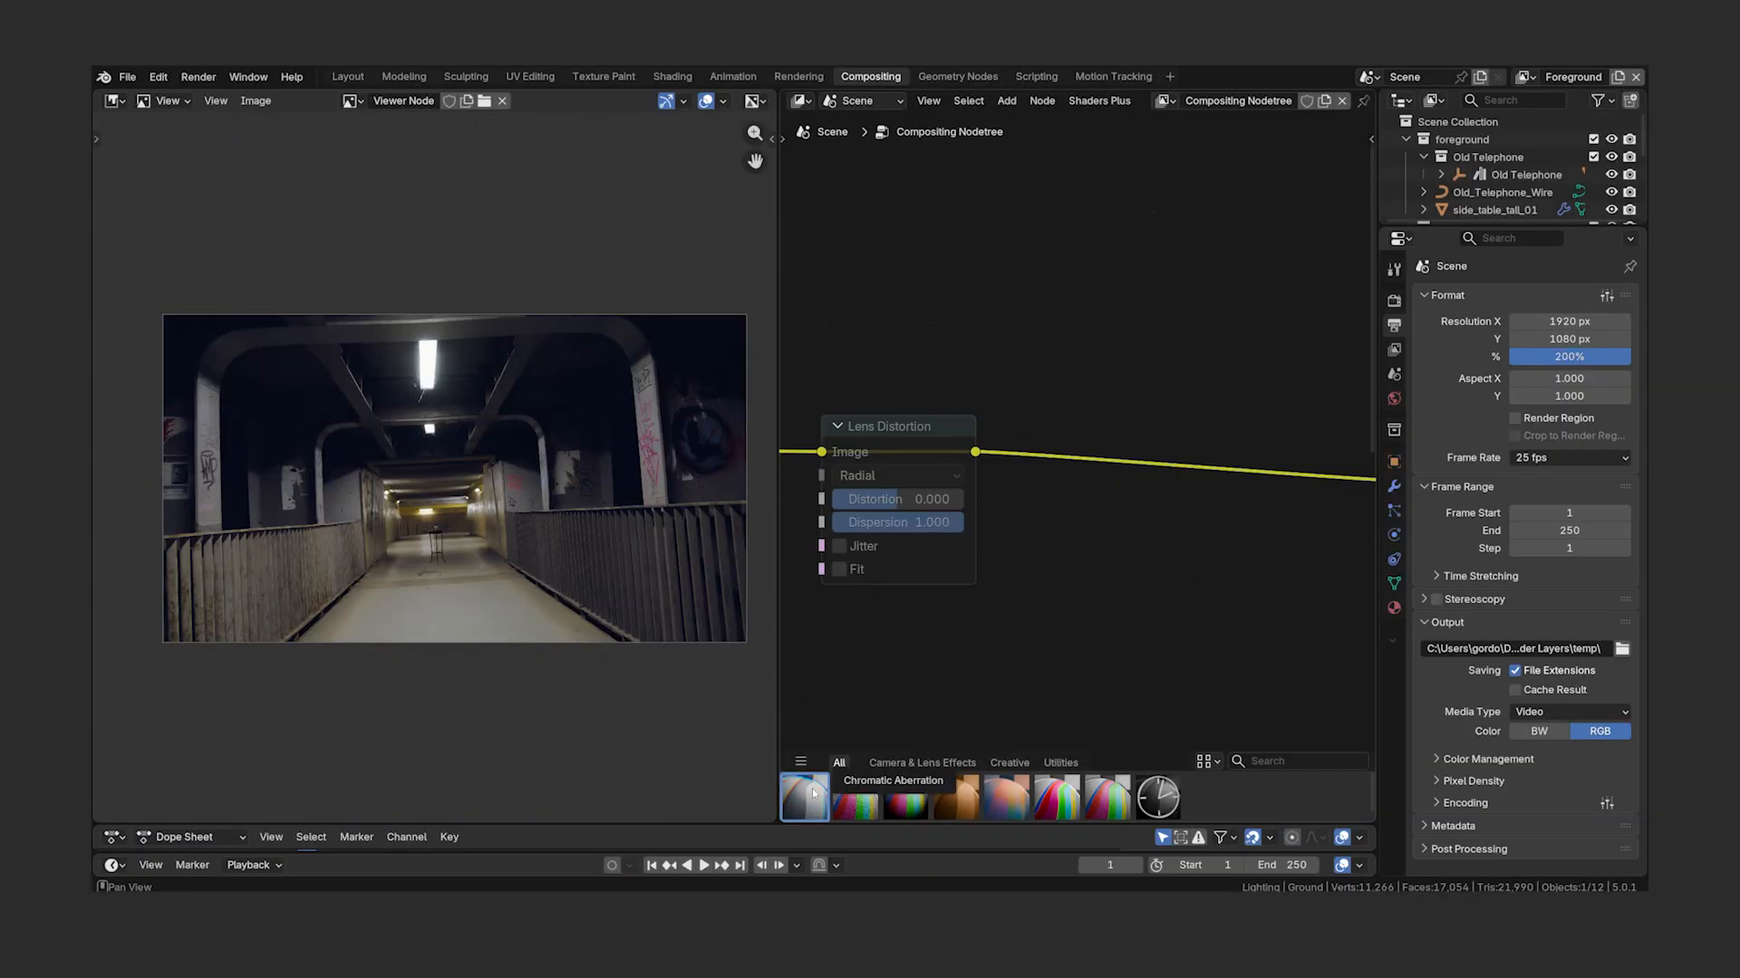
- Insert the Chromatic Aberration asset after the Lens Distortion node and compare its Offset type in both directions with Scale
left_click_drag(812, 792, 1103, 435)
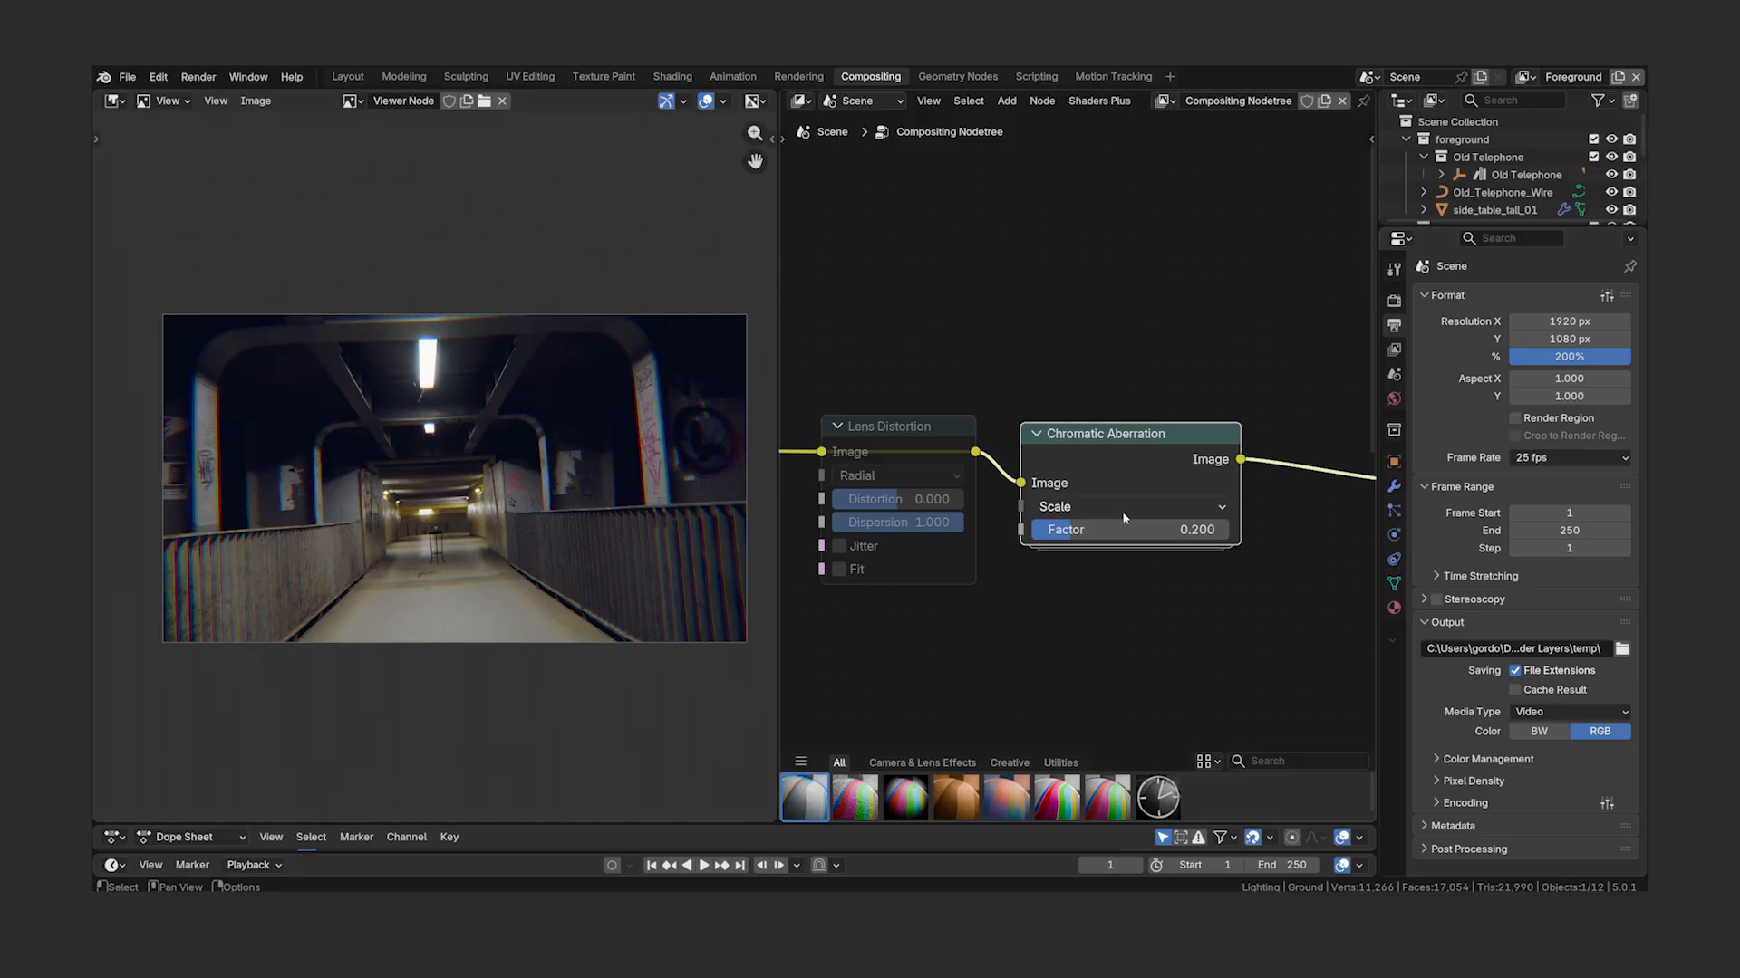
left_click(1123, 515)
left_click(1074, 559)
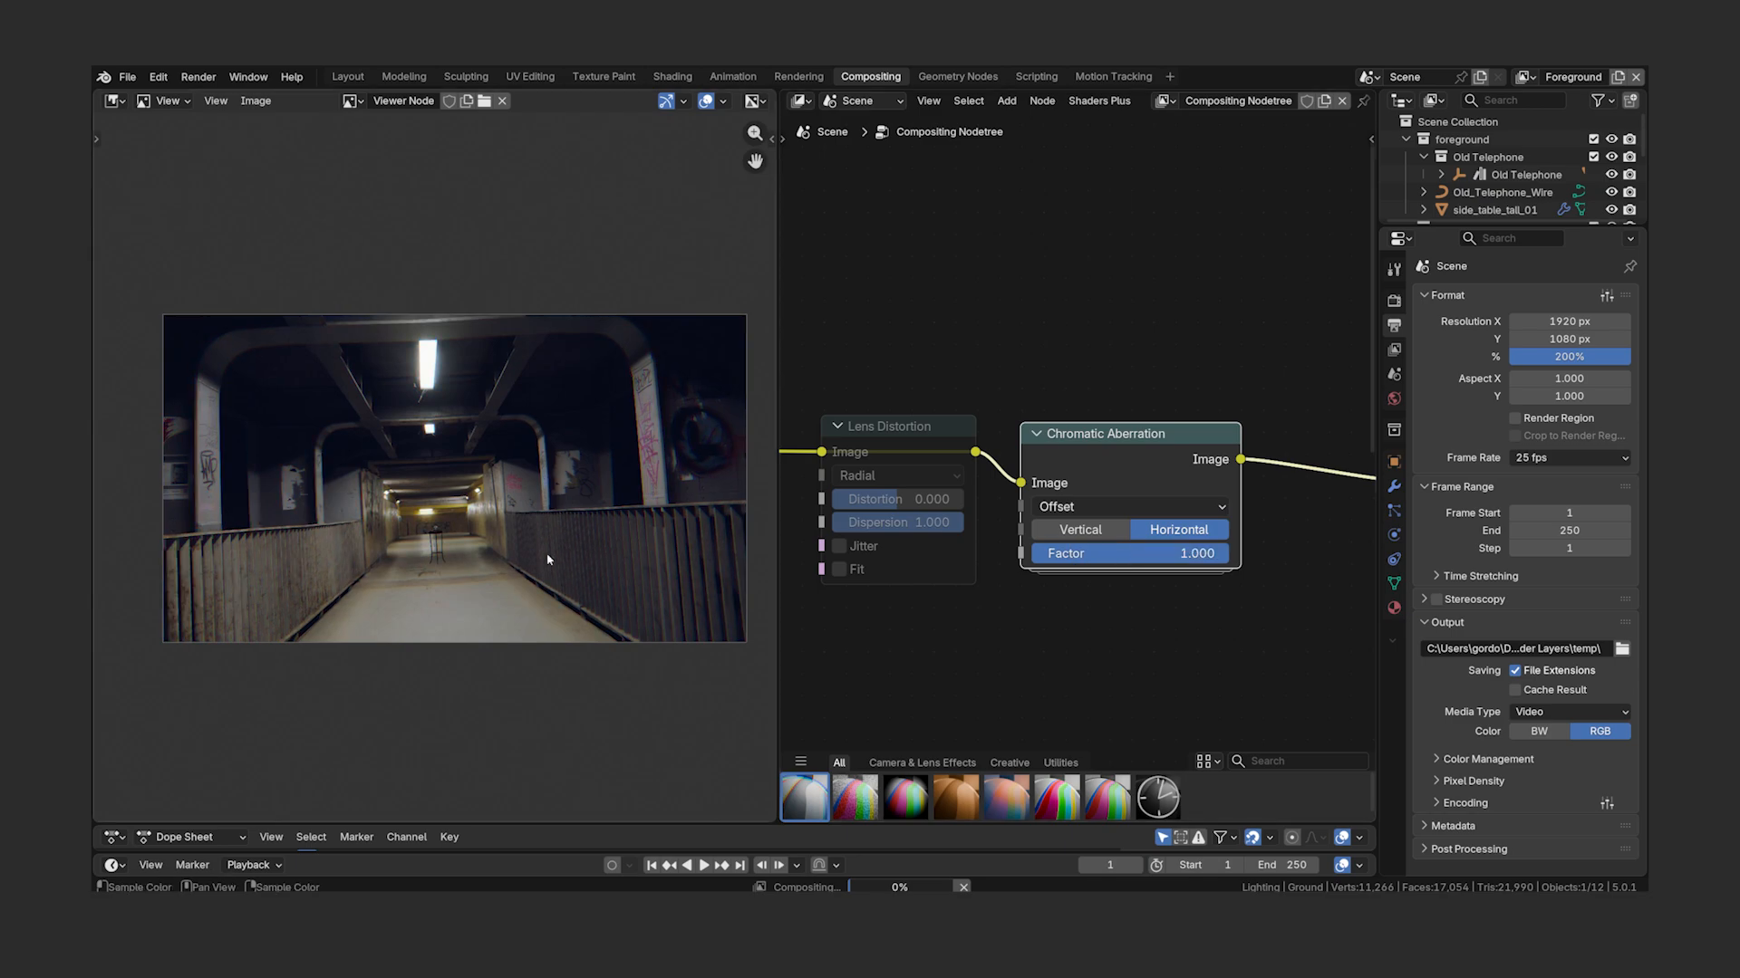
scroll(438, 559, "up", 3)
left_click(1080, 529)
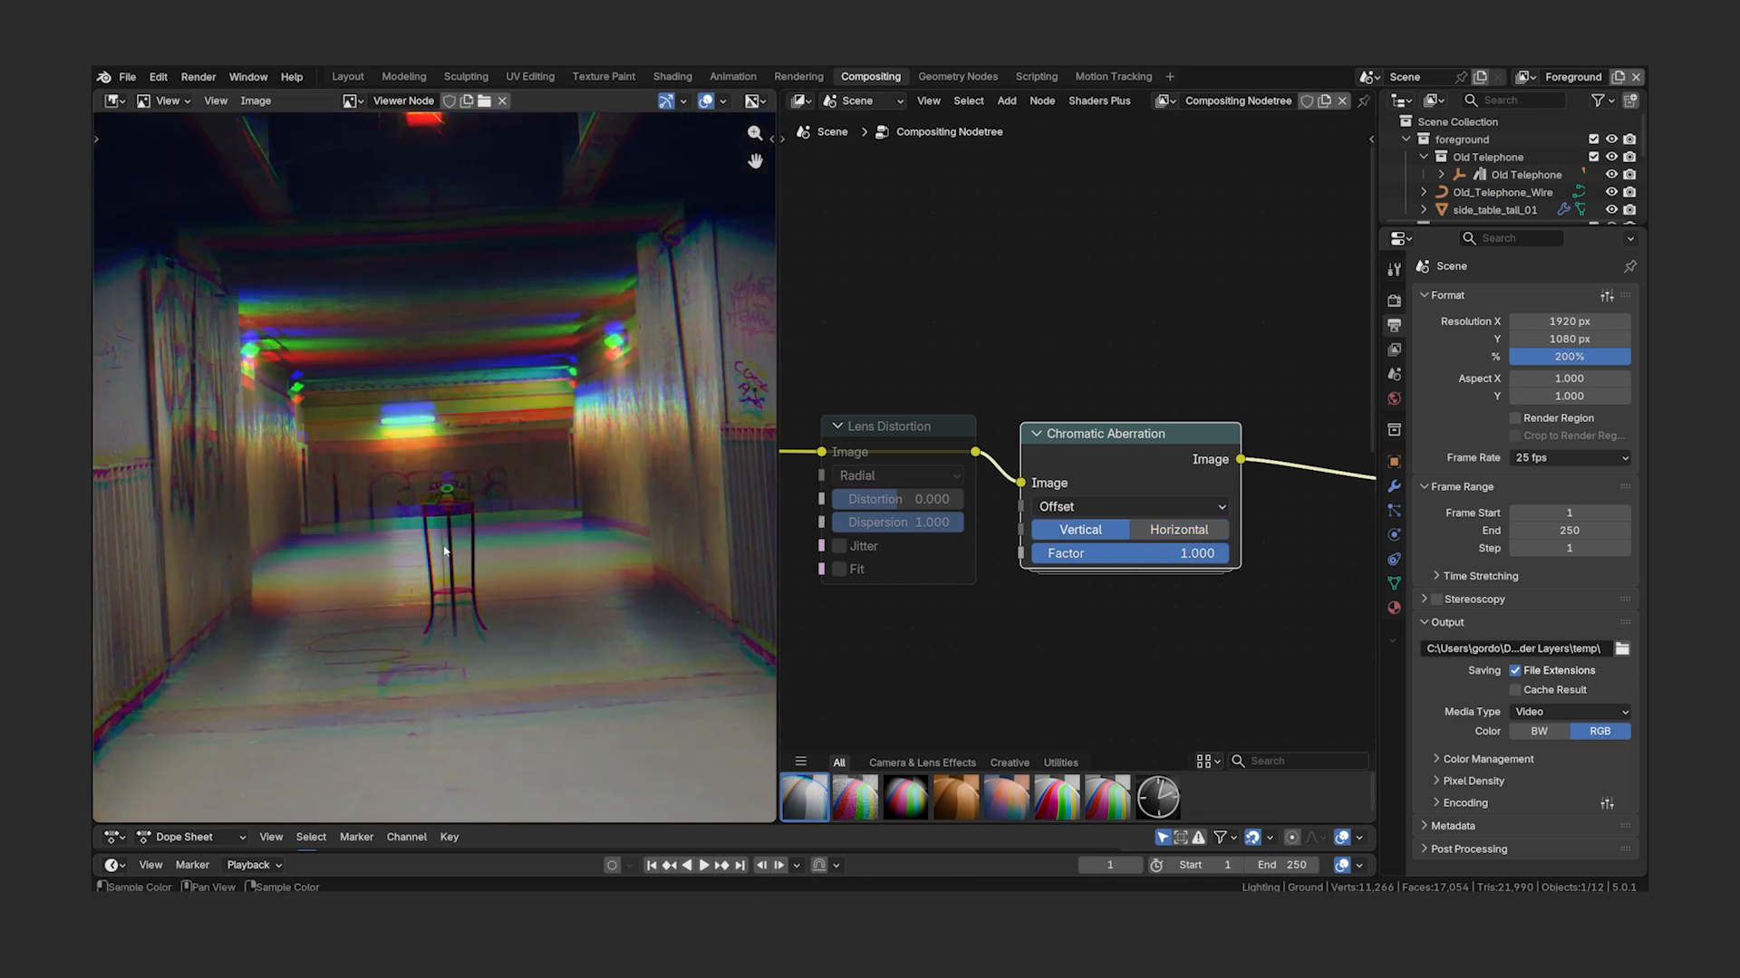
left_click(1123, 507)
left_click(1096, 589)
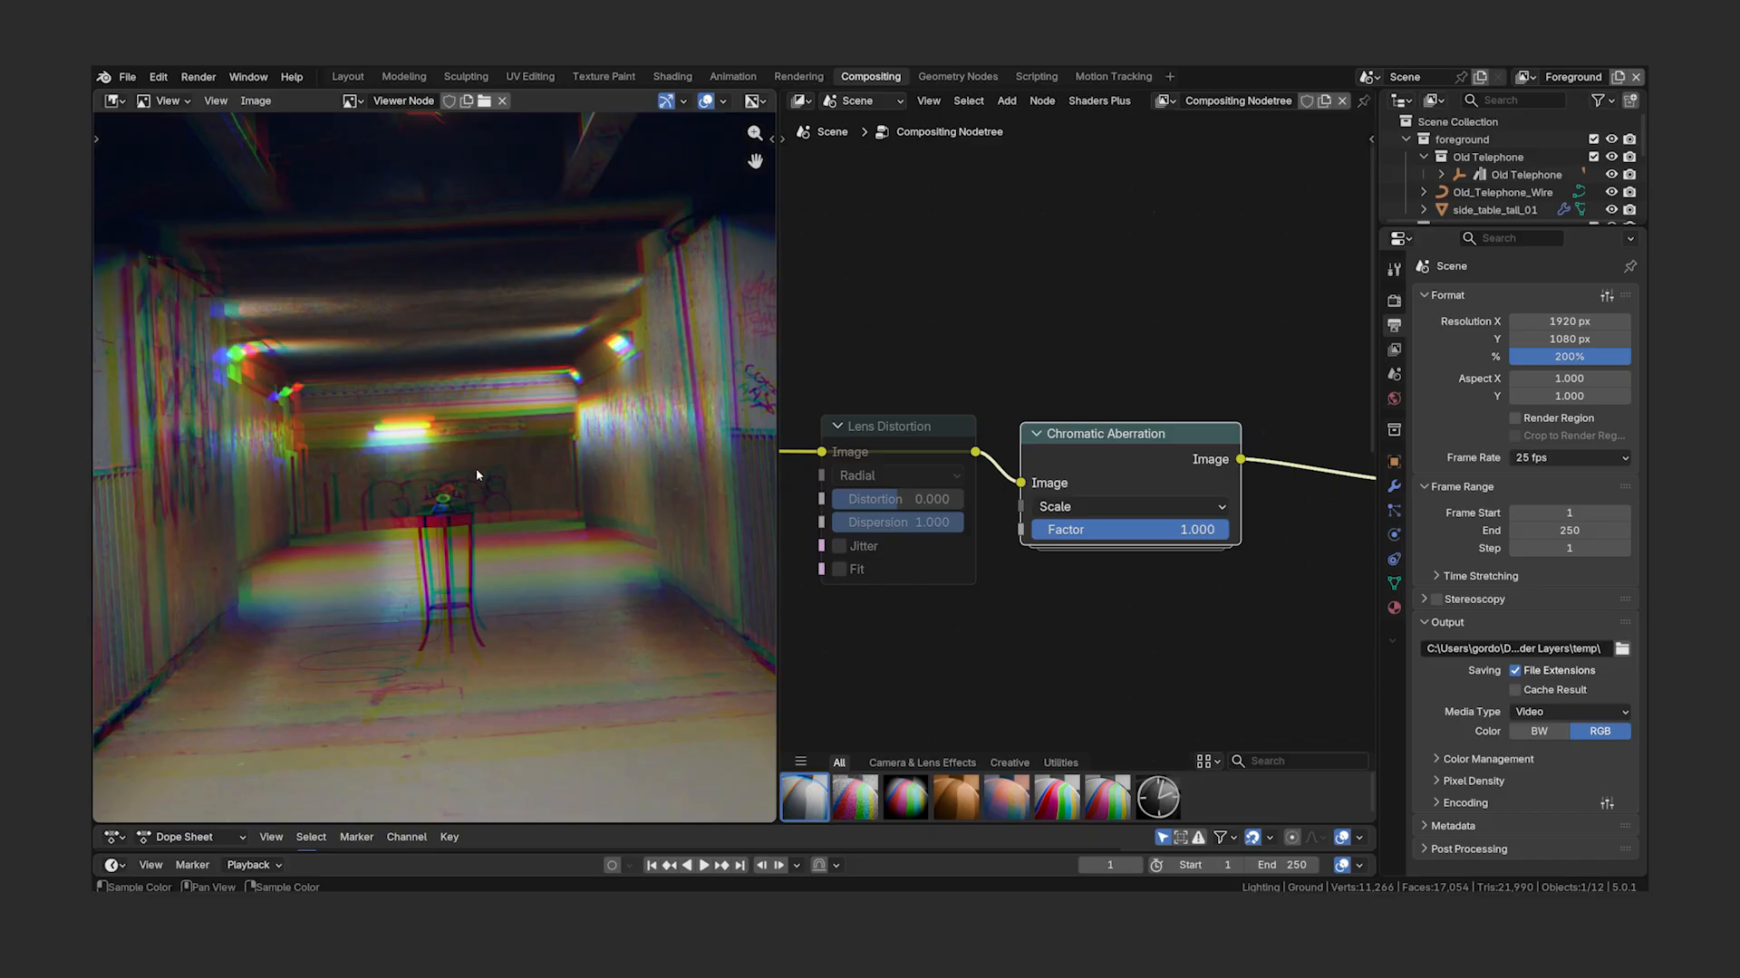
- Set the Chromatic Aberration node to Directional Blur and try Center values of 0.25 and 0.75 on both axes
left_click(1124, 506)
left_click(1108, 609)
type(".25")
left_click_drag(1165, 576, 1160, 597)
key("Return")
type(".75")
key("Return")
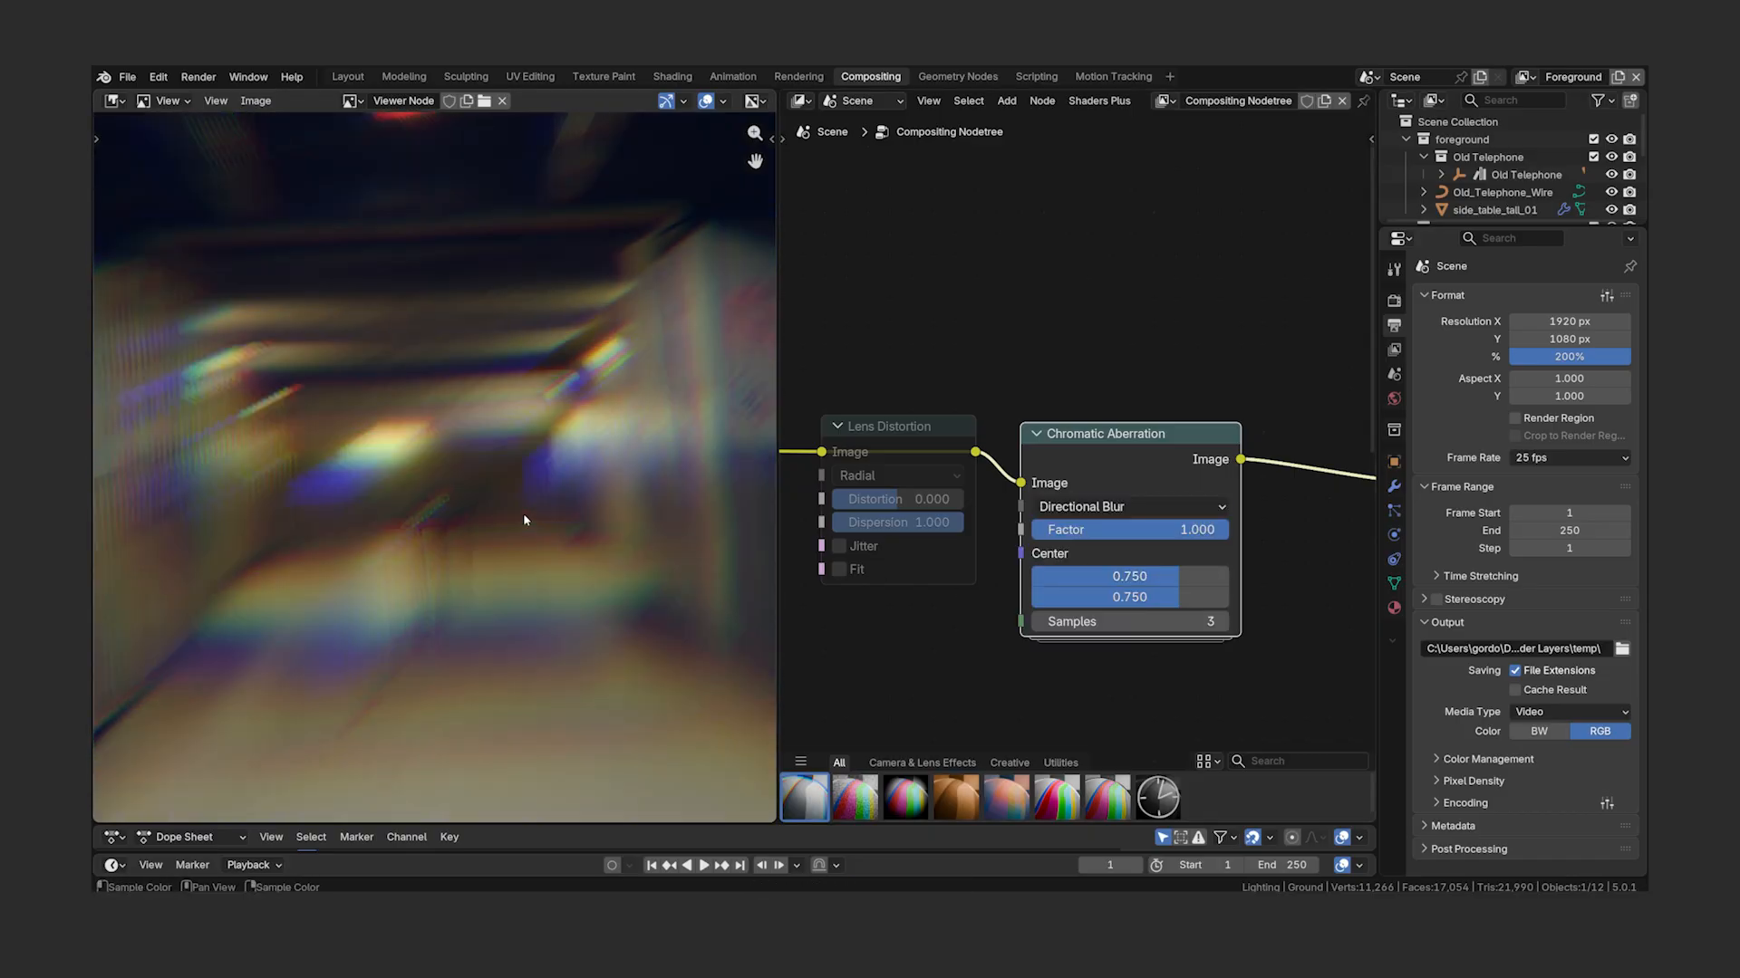
- Set the Chromatic Aberration node's type to Lens Dispersion and examine the whole image
left_click(1128, 509)
left_click(1139, 631)
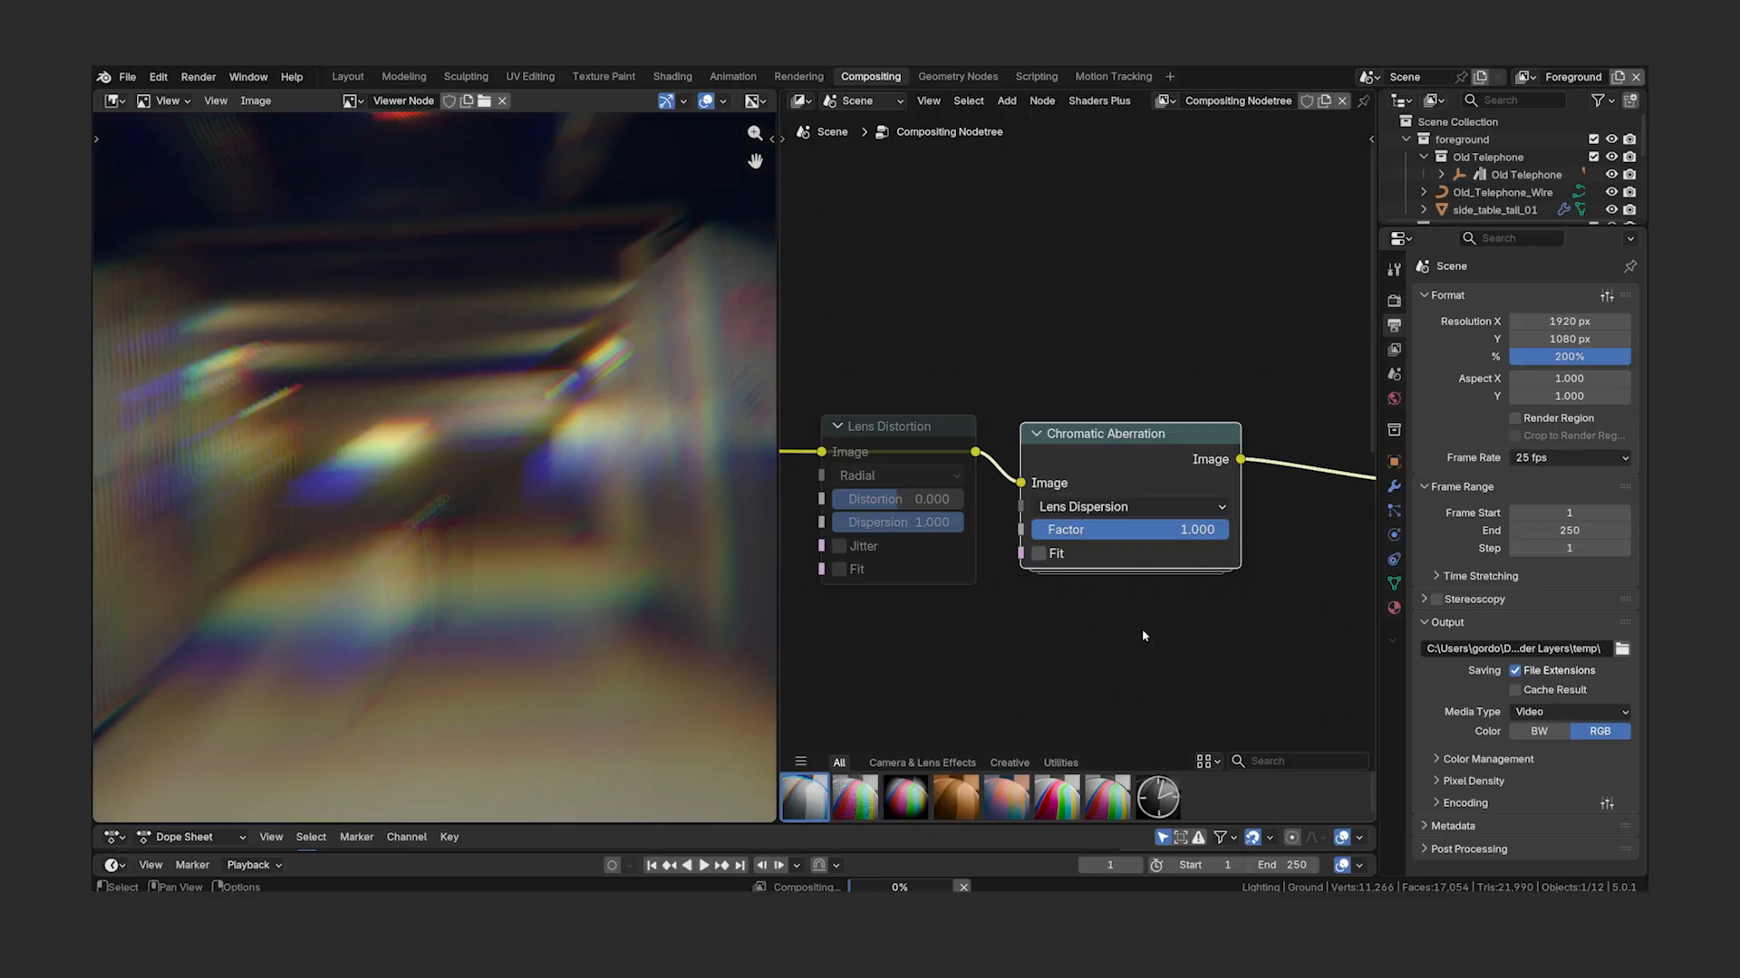
scroll(490, 599, "down", 6)
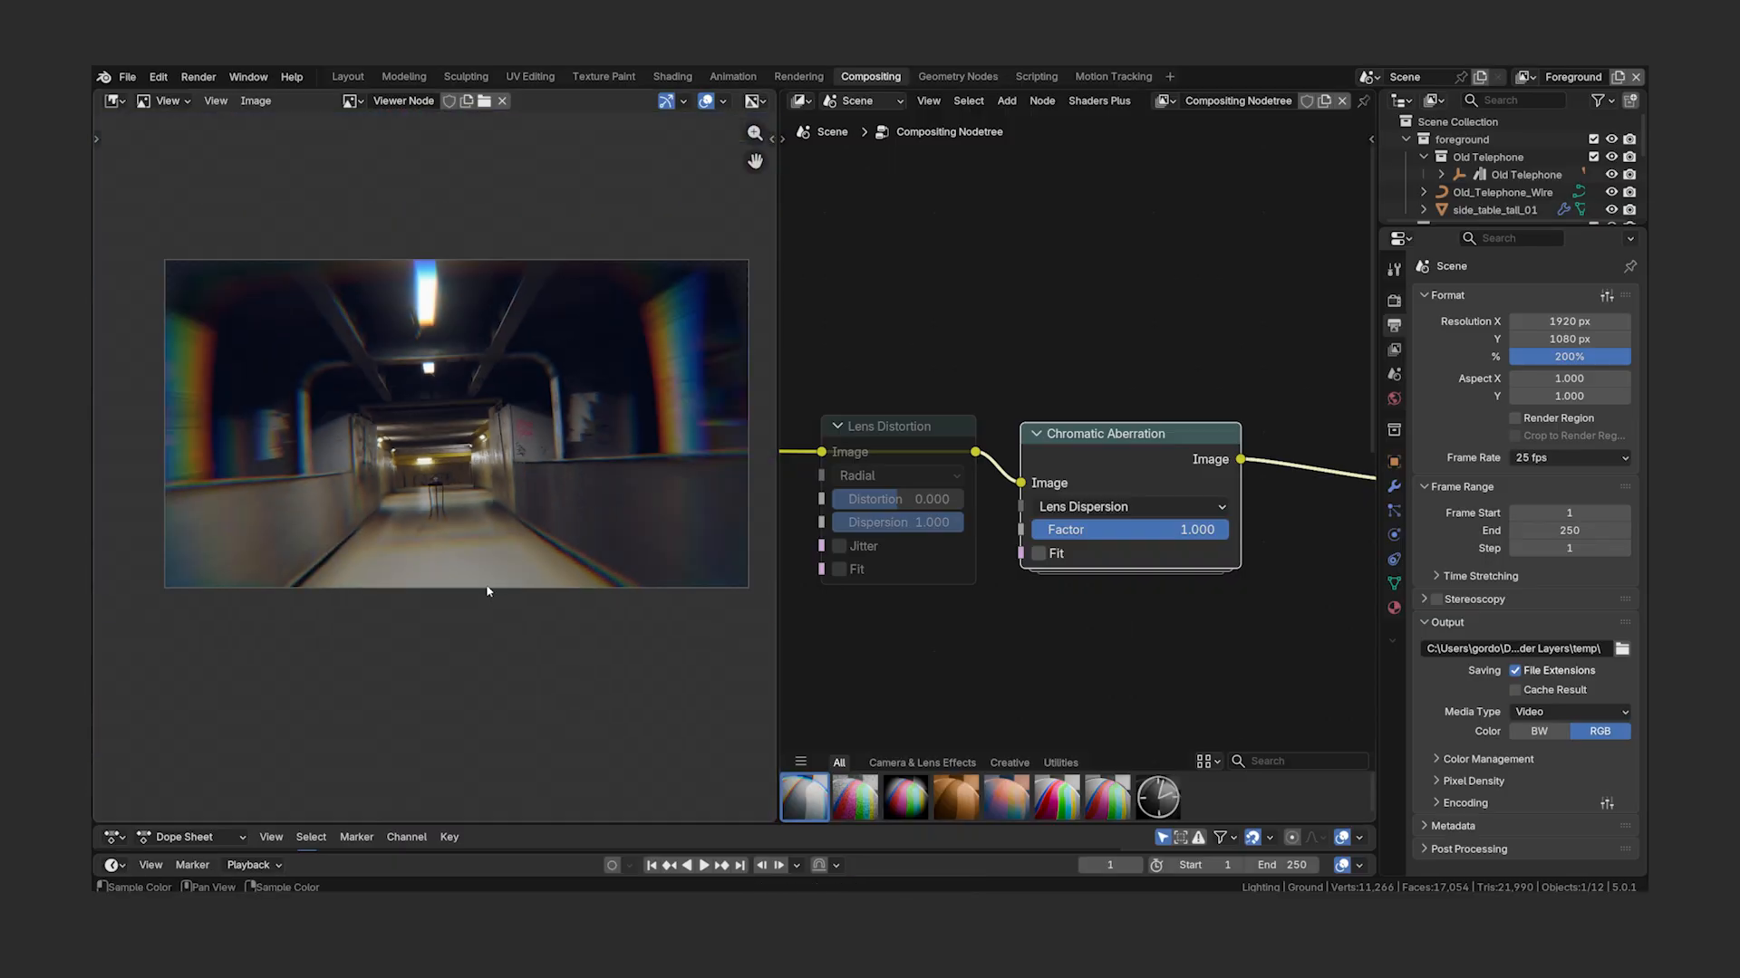
middle_click_drag(489, 587, 490, 640)
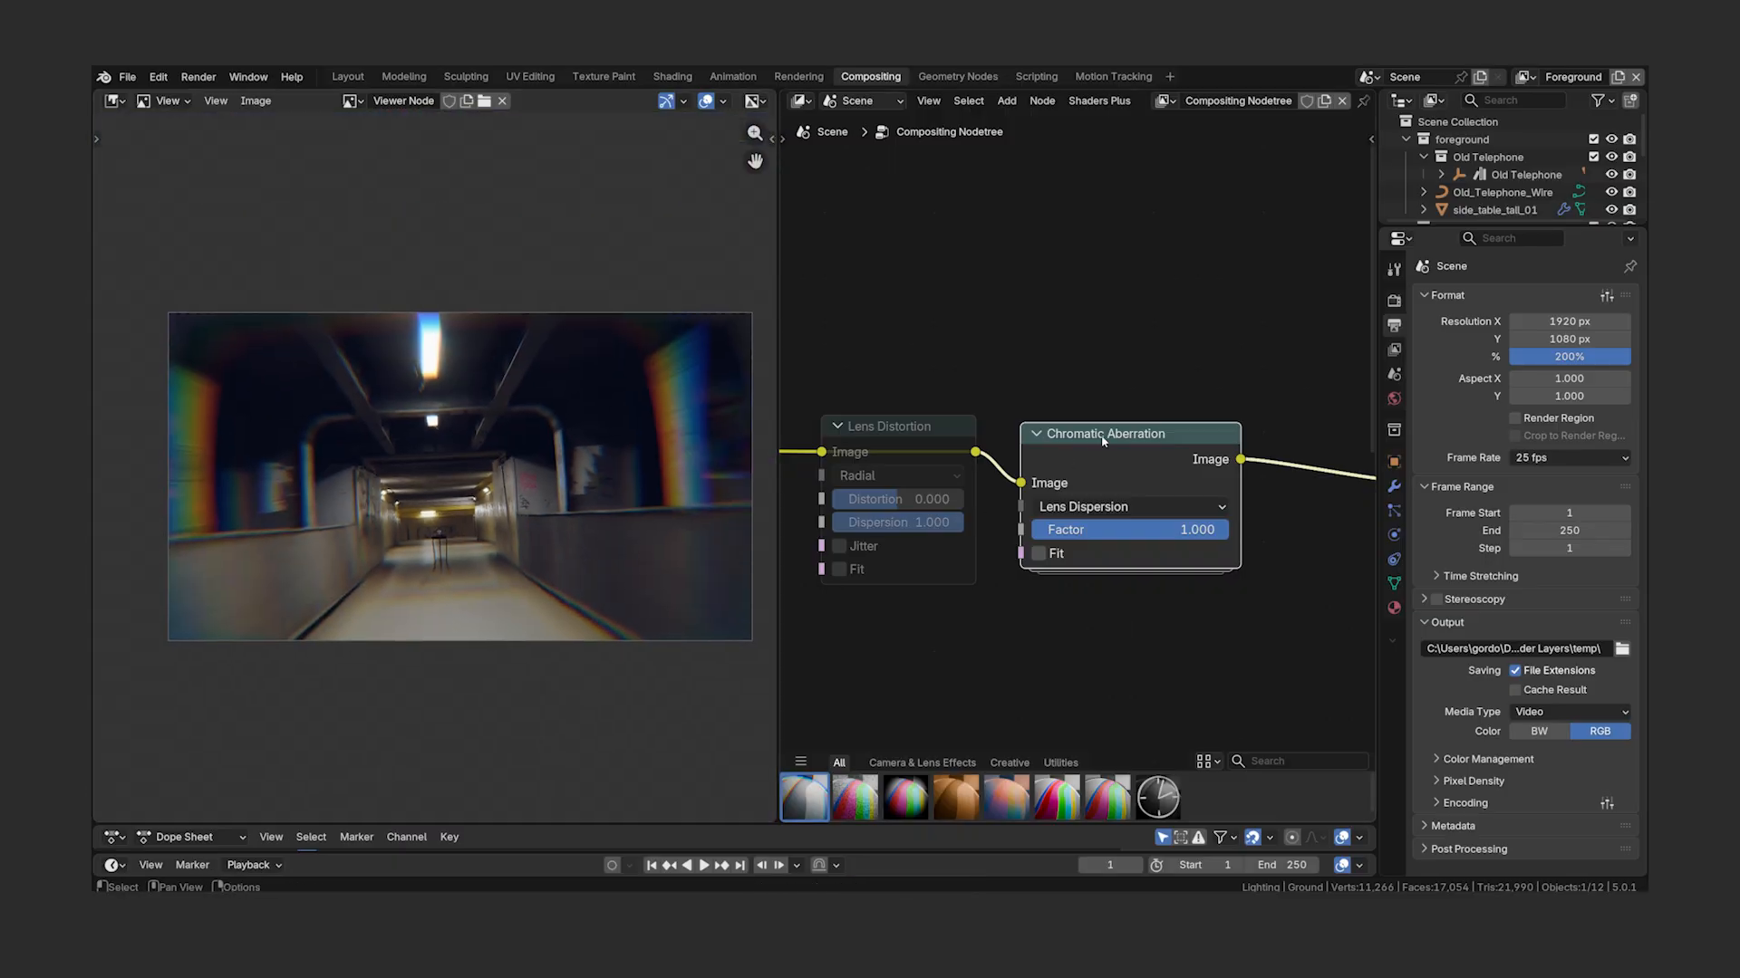
- Compare the Lens Distortion and Chromatic Aberration effects by muting one node at a time
key("m")
left_click(888, 427)
key("m")
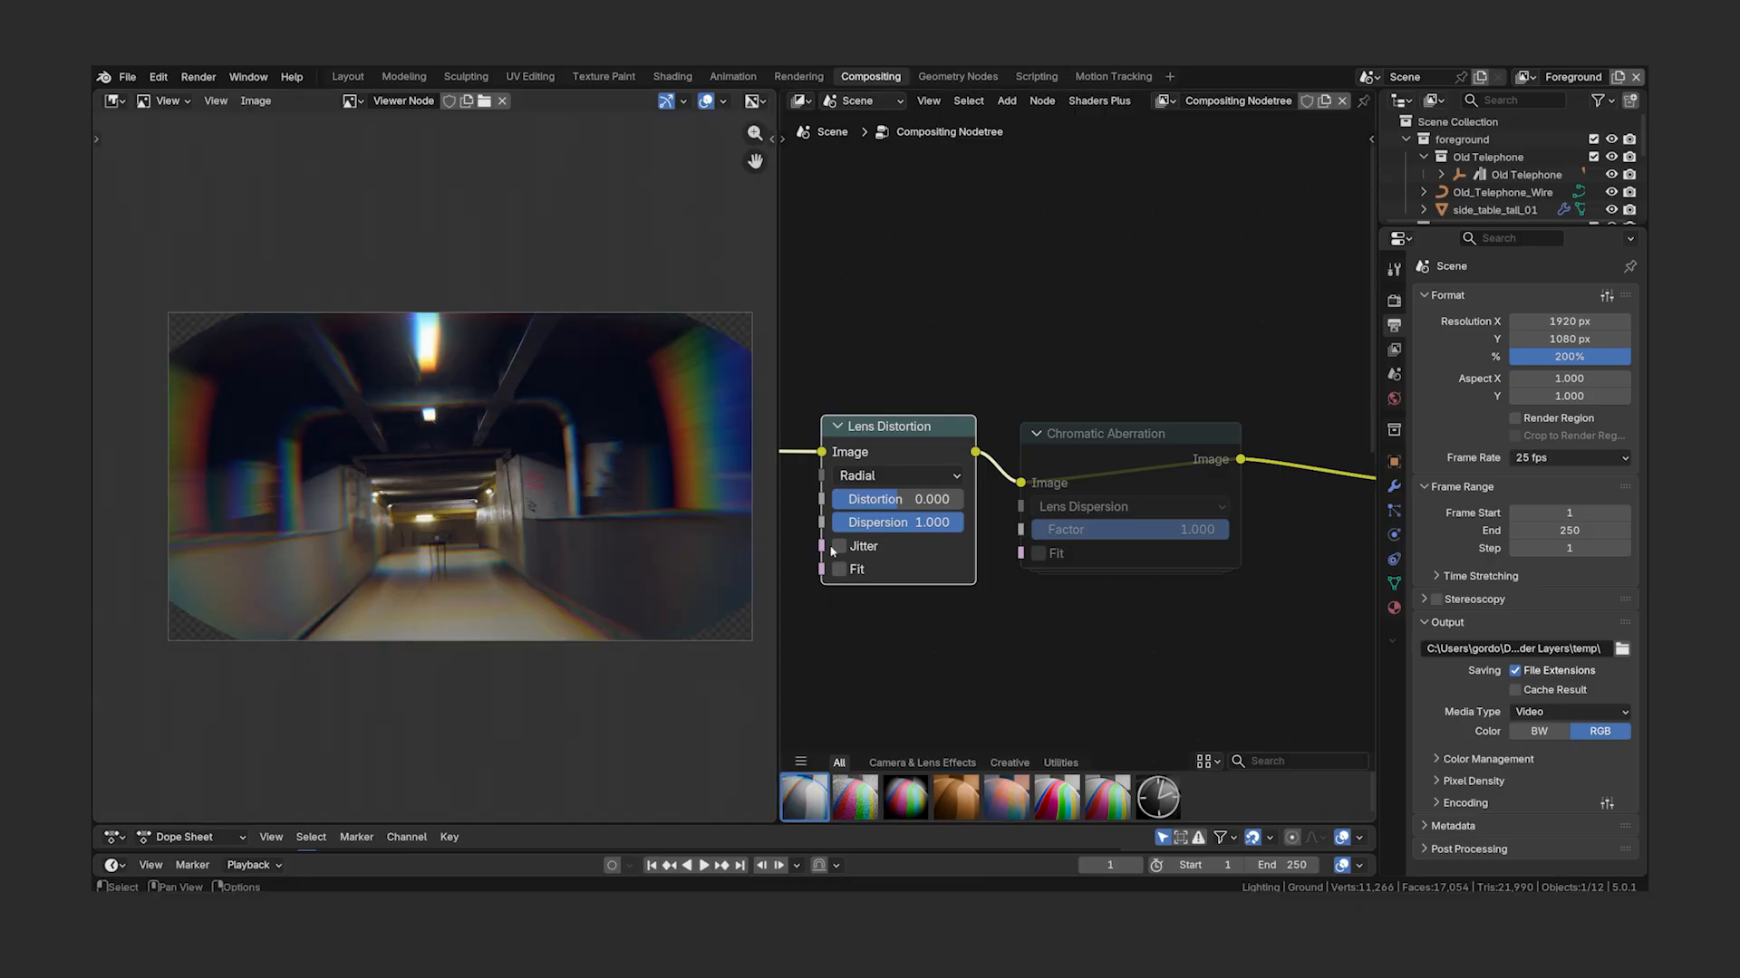
key("m")
left_click(1105, 434)
key("m")
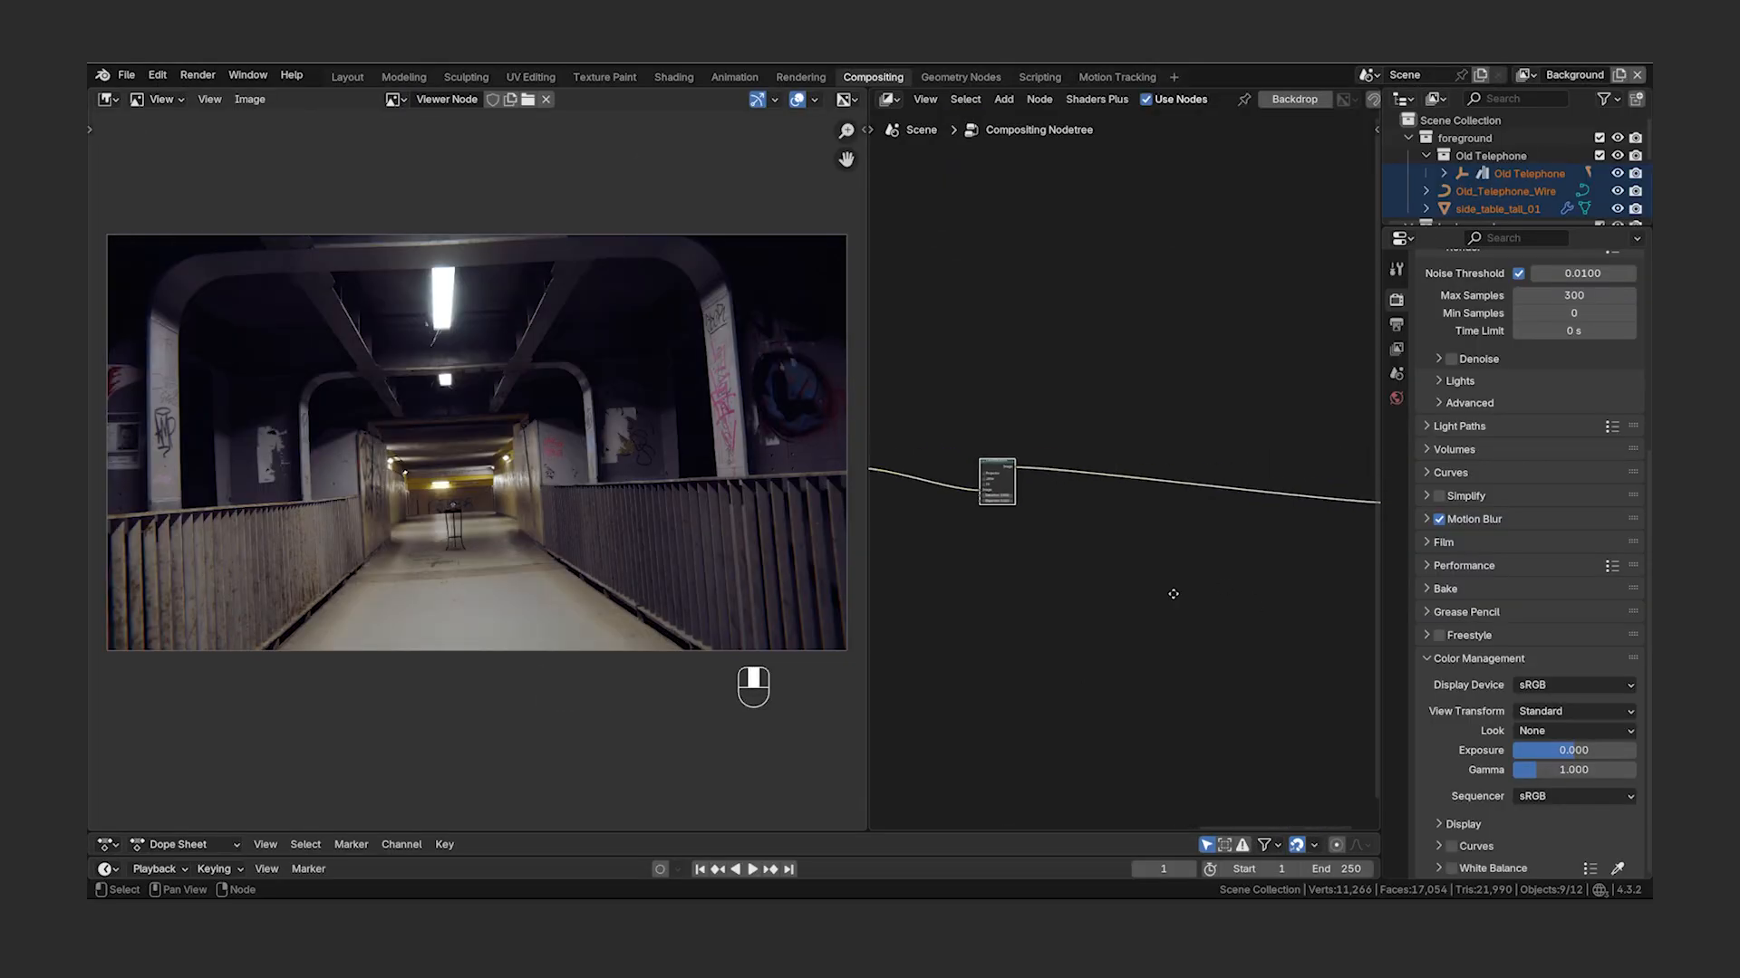
- Insert a Mix Color node on the main image link in the Blender 4.3 project and set its blend mode to Multiply
middle_click_drag(1174, 593, 1105, 602)
key("shift+a")
type("mix color")
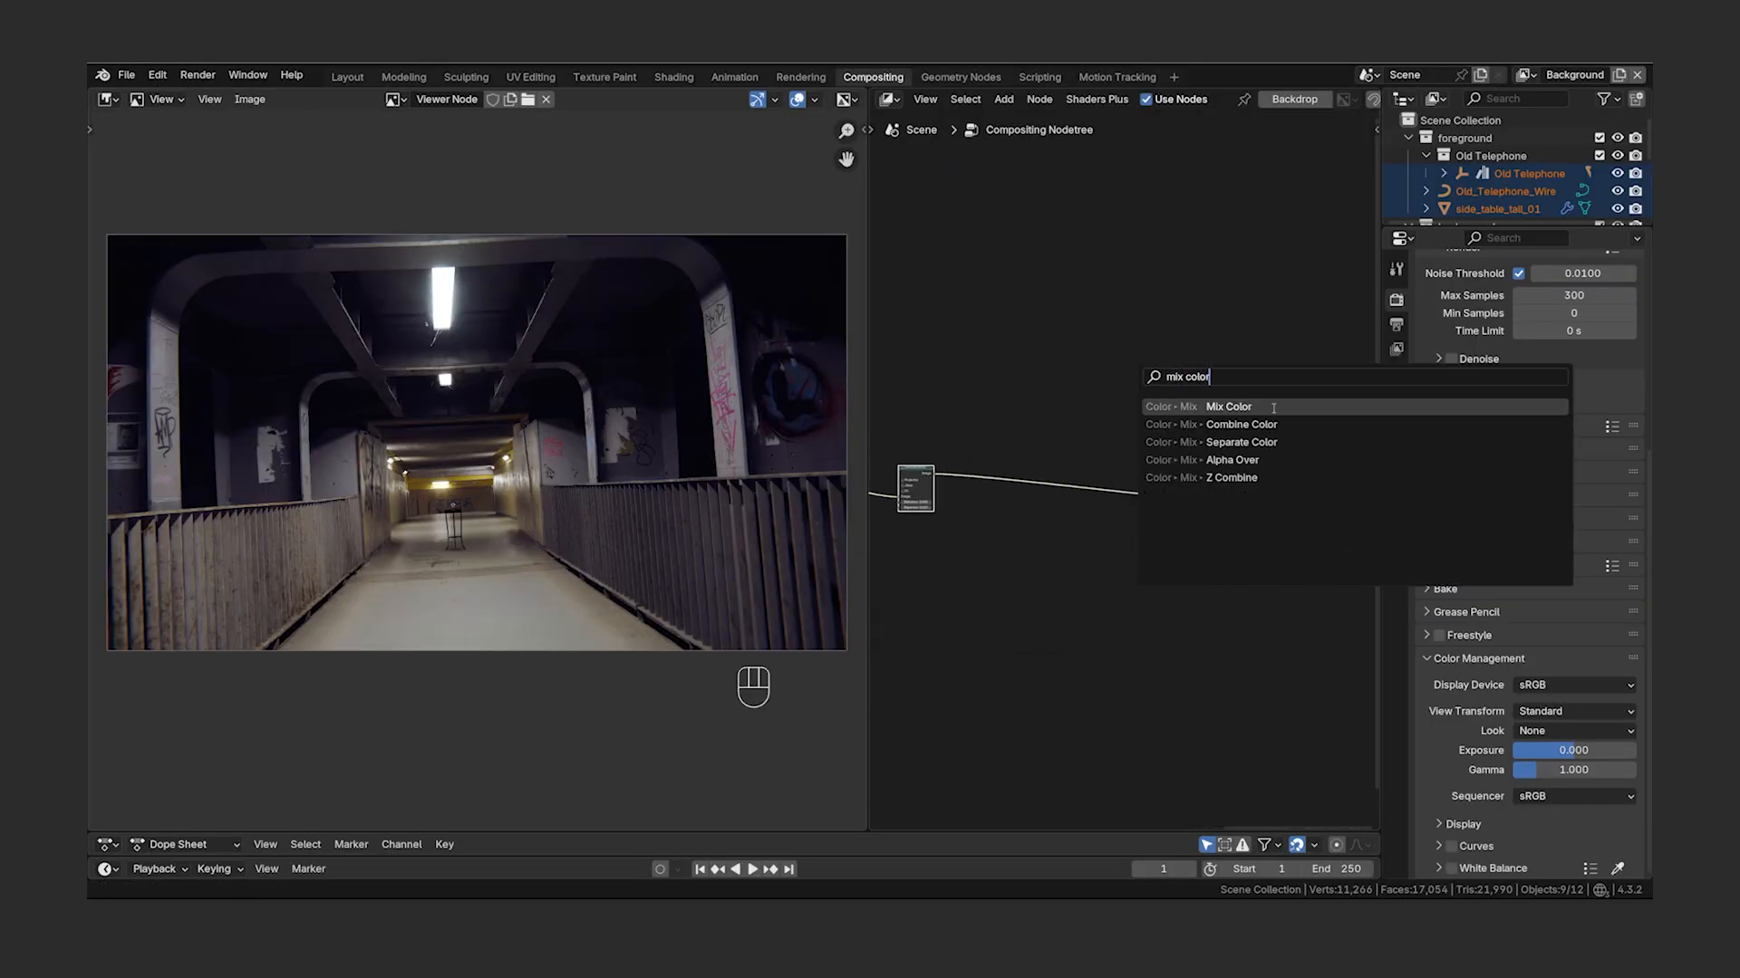
left_click(1272, 408)
left_click(1155, 471)
scroll(1183, 625, "up", 13)
middle_click_drag(1246, 550, 1111, 507)
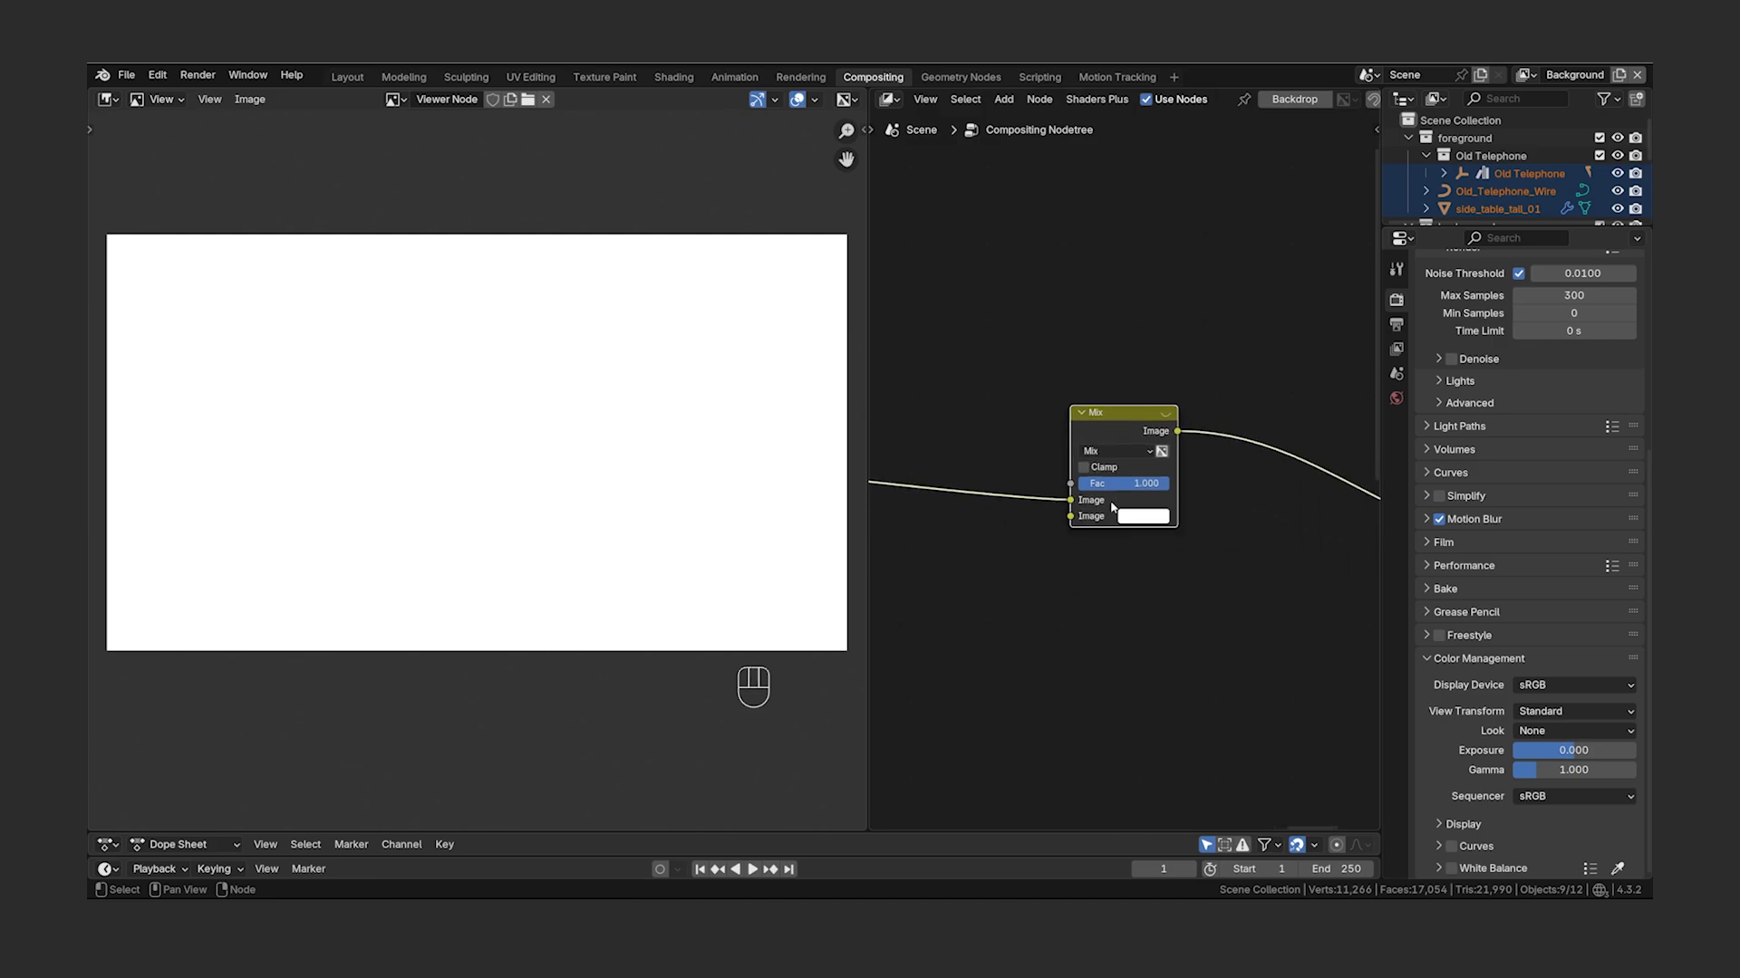
left_click(1116, 450)
left_click(1134, 534)
- Connect a new Ellipse Mask to the Multiply node's second Image input, with Width 0.900 and Height 0.500
middle_click_drag(981, 628, 1163, 544)
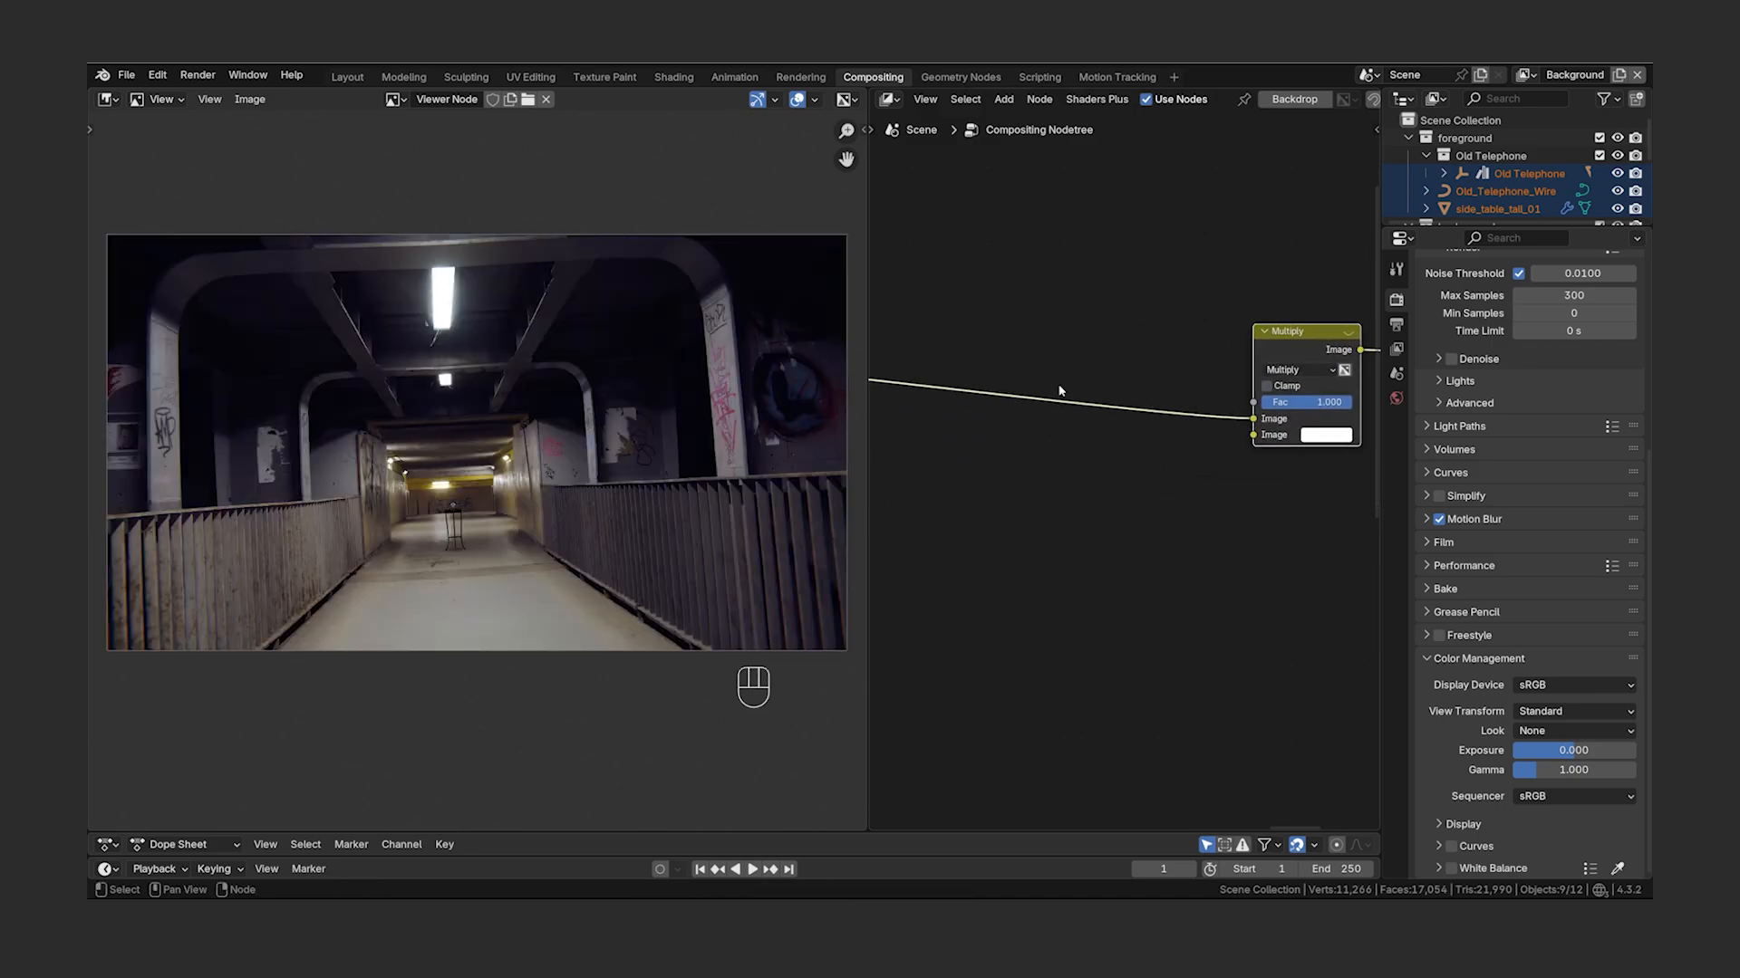
key("shift+a")
type("ellip")
key("Return")
left_click(931, 516)
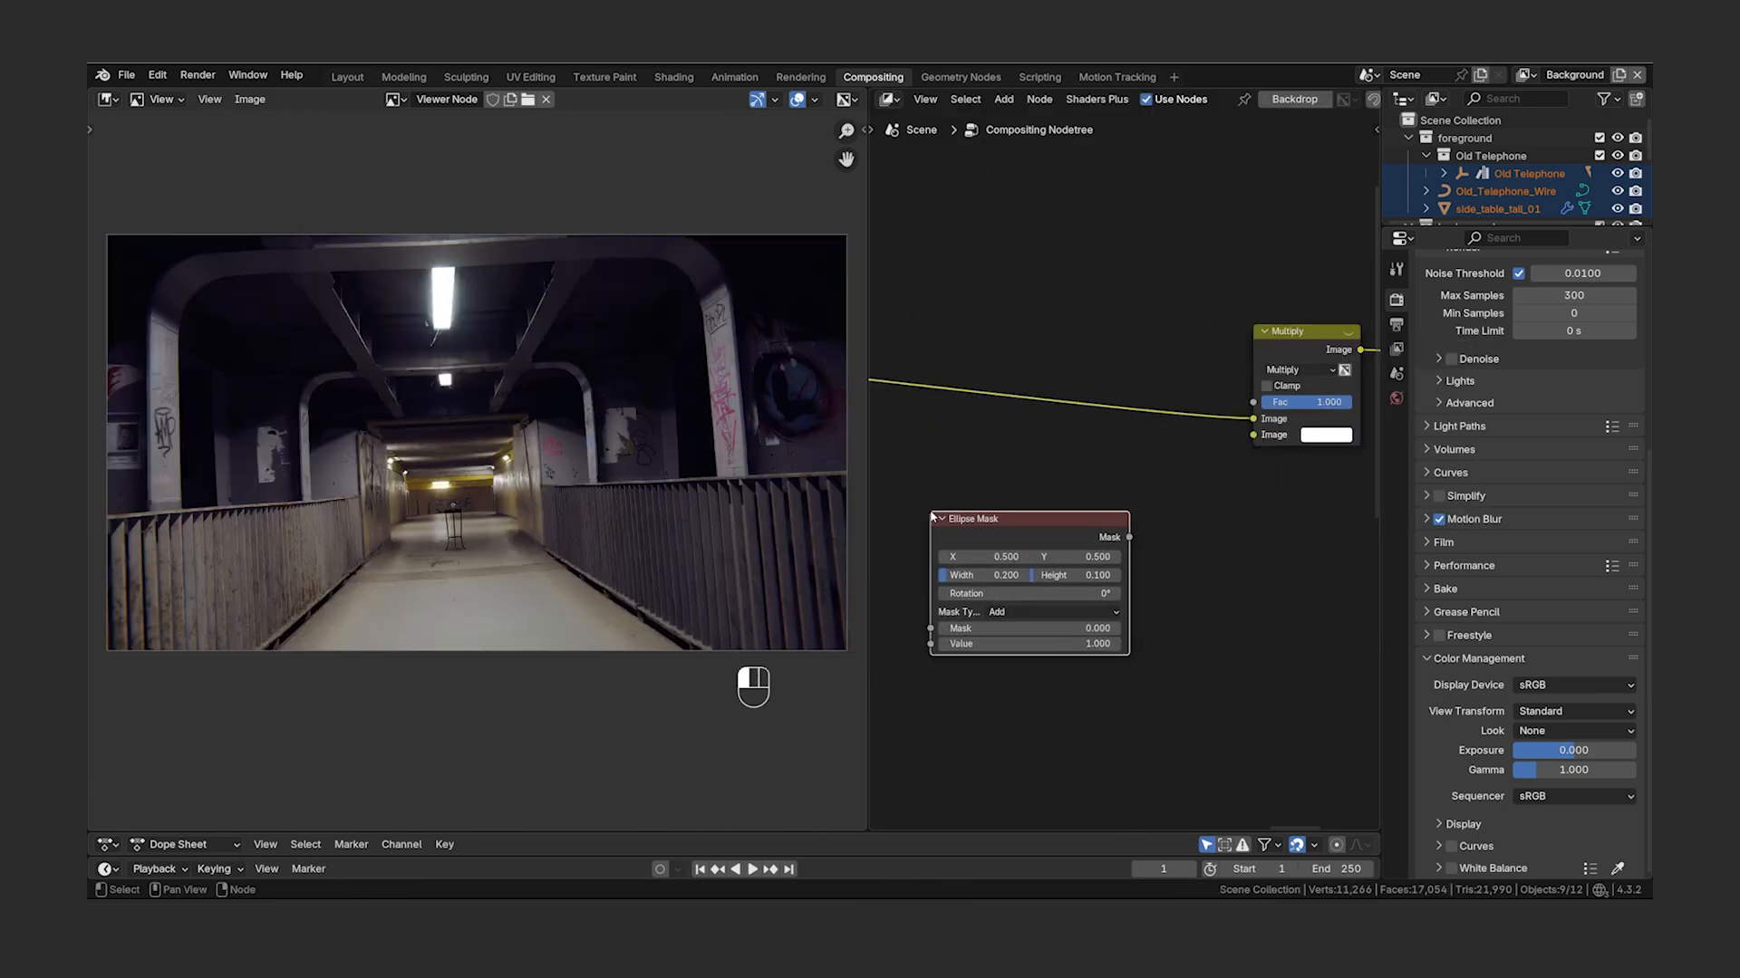
left_click_drag(1128, 537, 1253, 435)
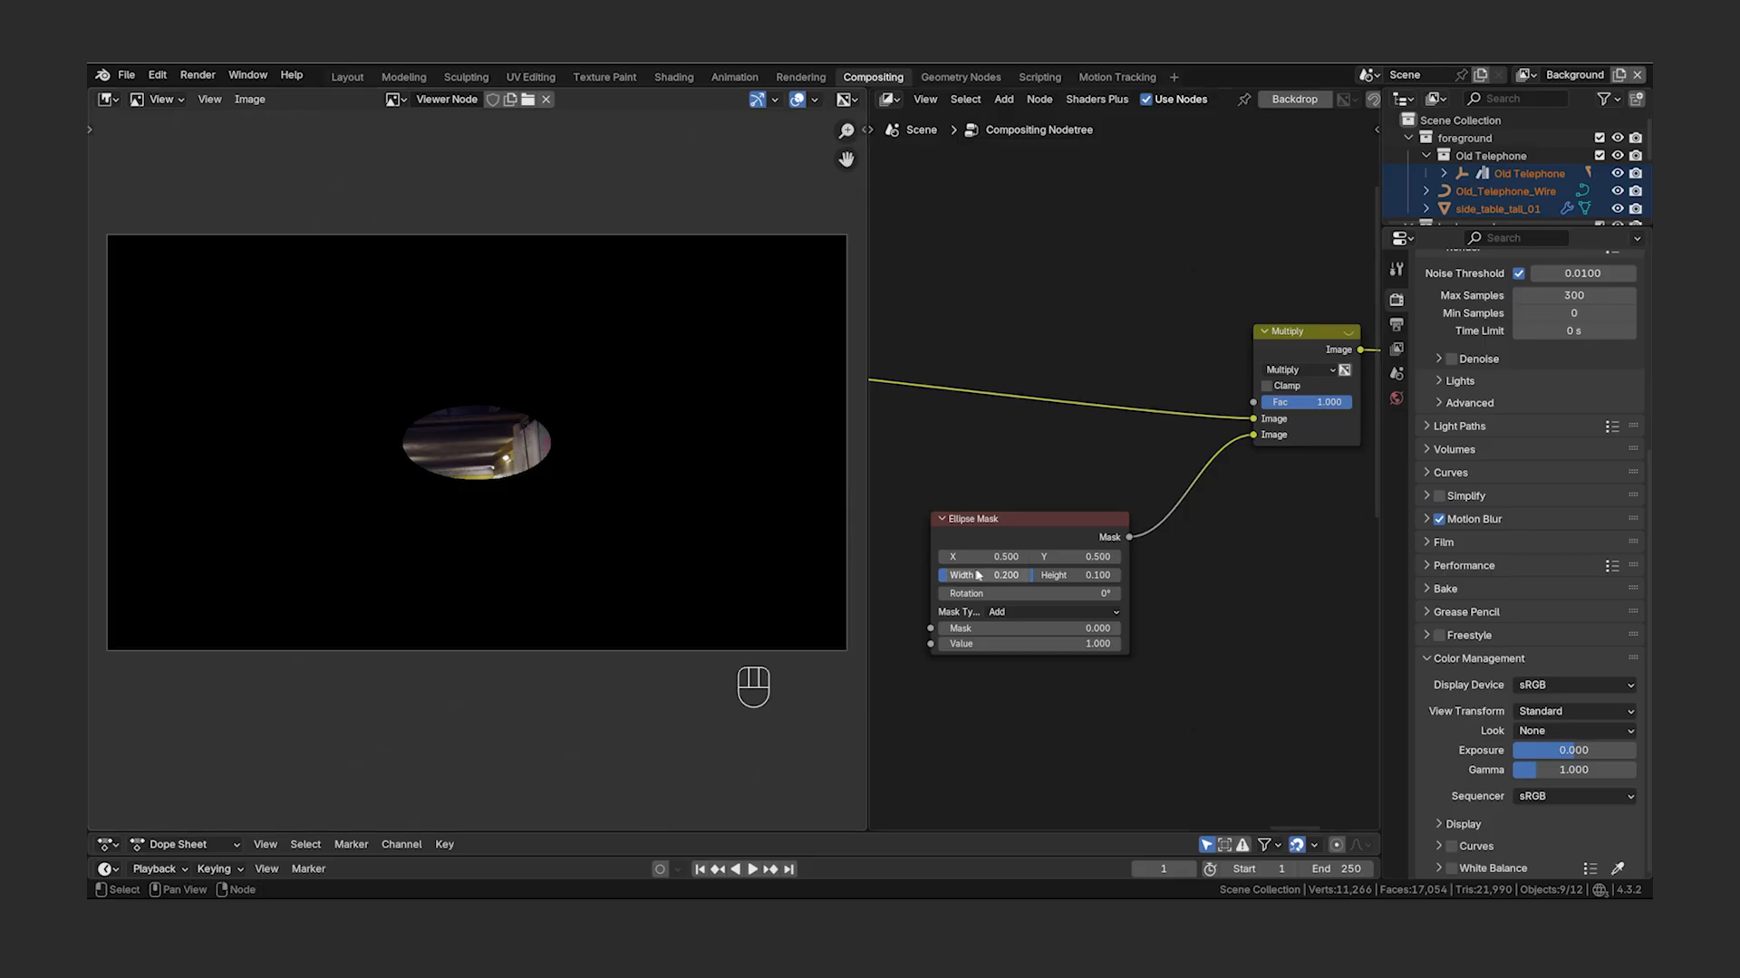
left_click_drag(978, 574, 1075, 582)
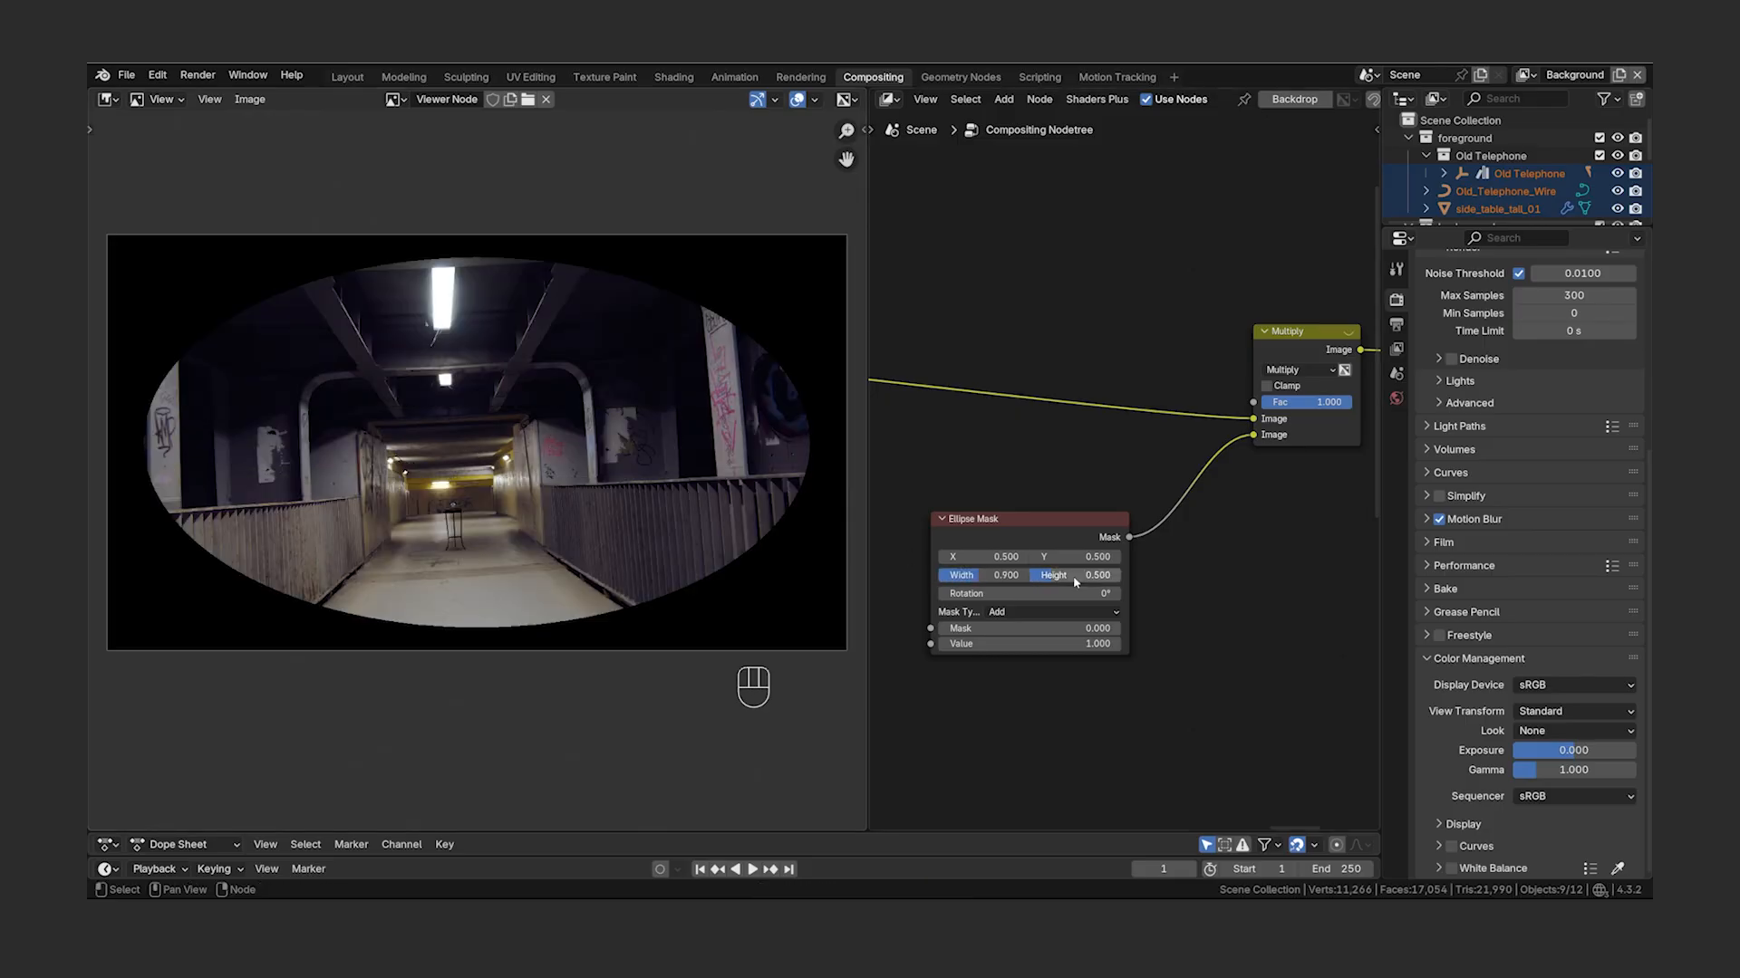
- Insert a Blur node between the Ellipse Mask and Multiply nodes
scroll(1075, 582, "down", 3)
left_click_drag(1069, 501, 997, 537)
key("shift+a")
type("blur")
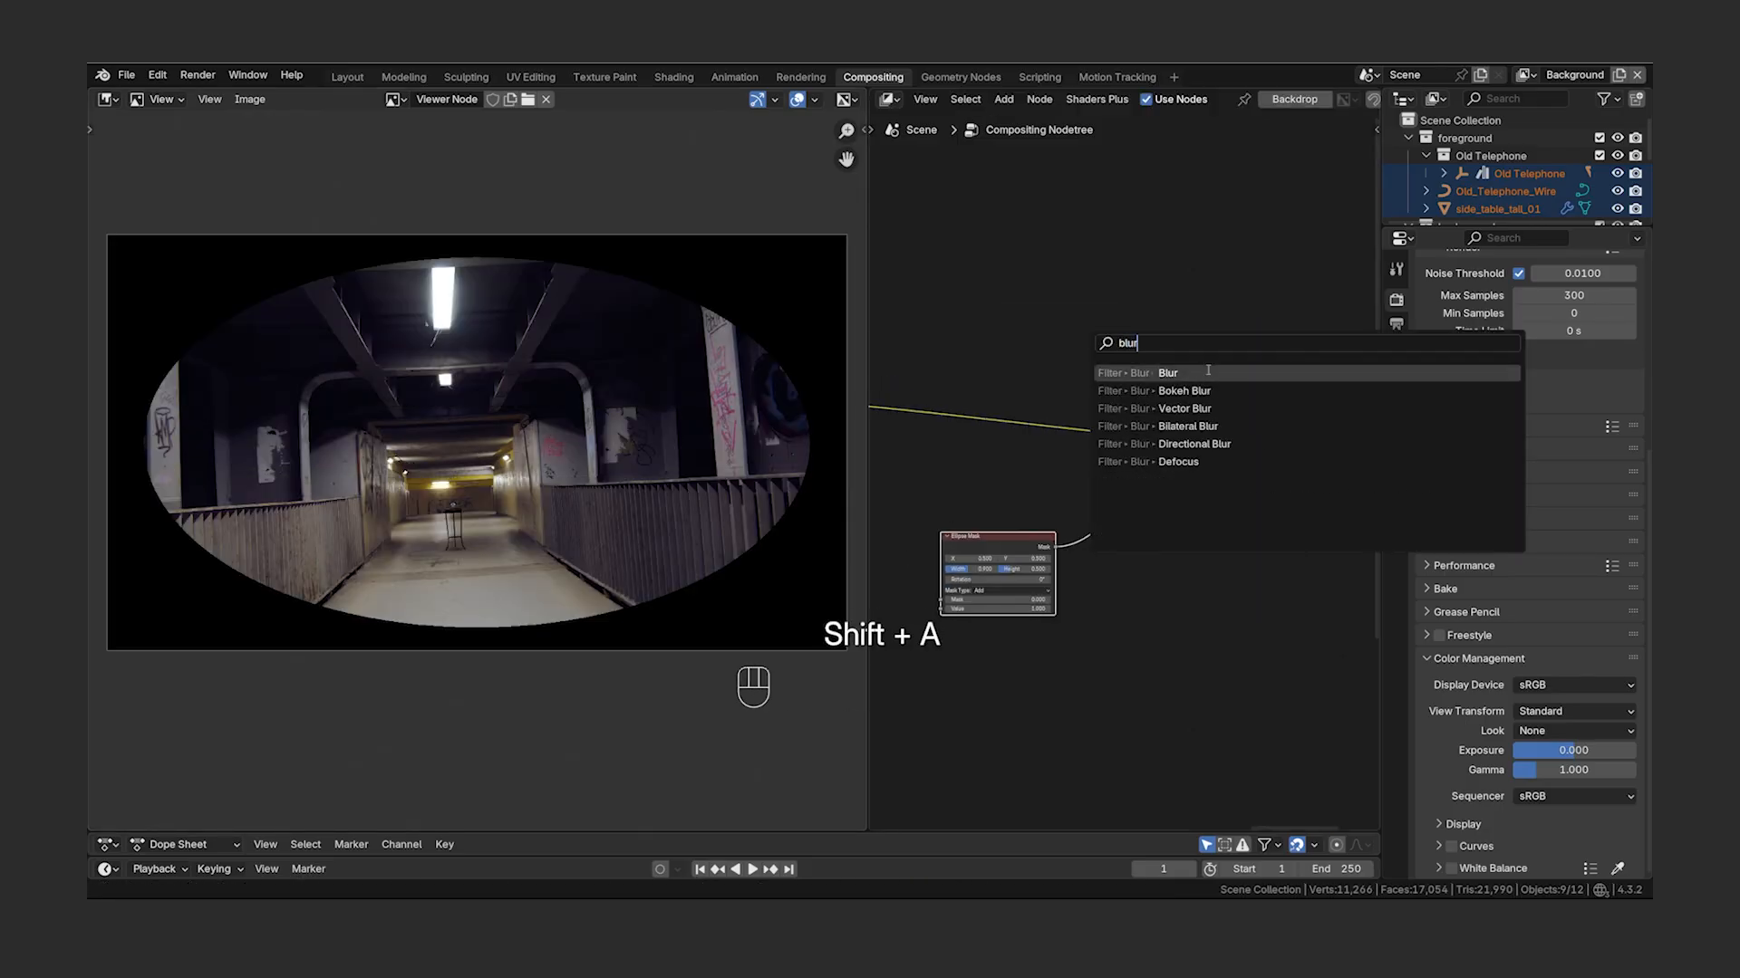
left_click(1208, 372)
left_click(1127, 500)
scroll(1246, 568, "up", 3)
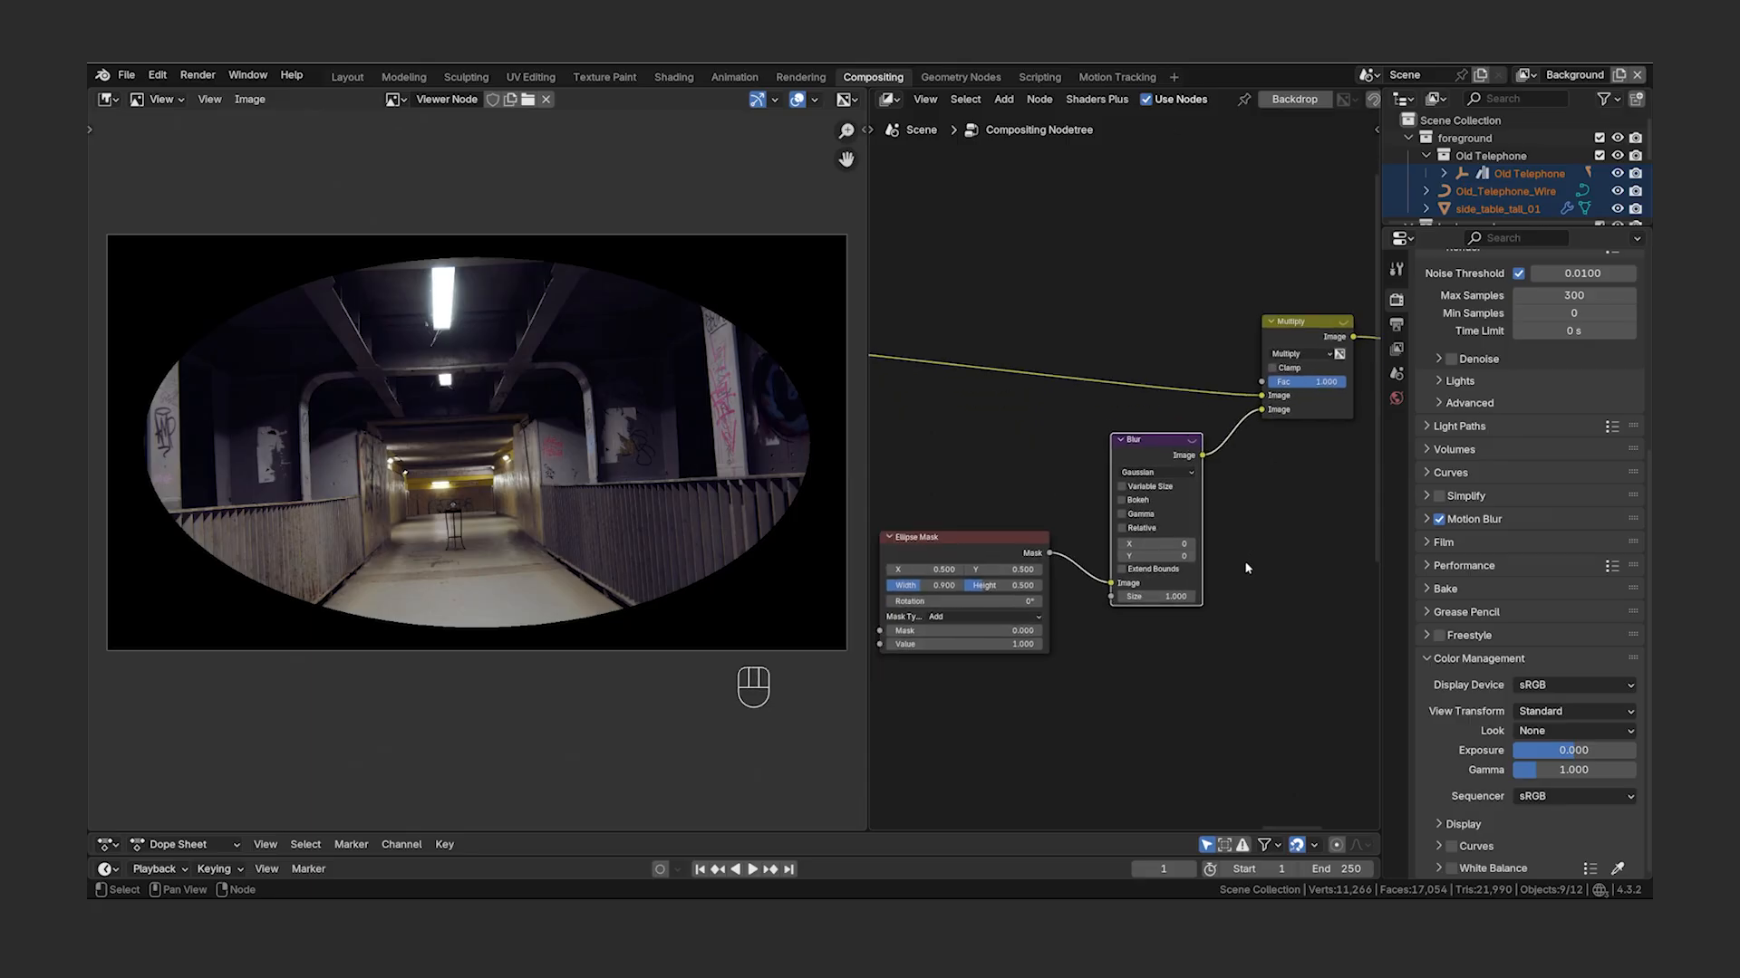
- Enable Relative on the Blur node and set its X and Y to 15%
left_click(1124, 527)
left_click(1155, 572)
type("15")
key("Return")
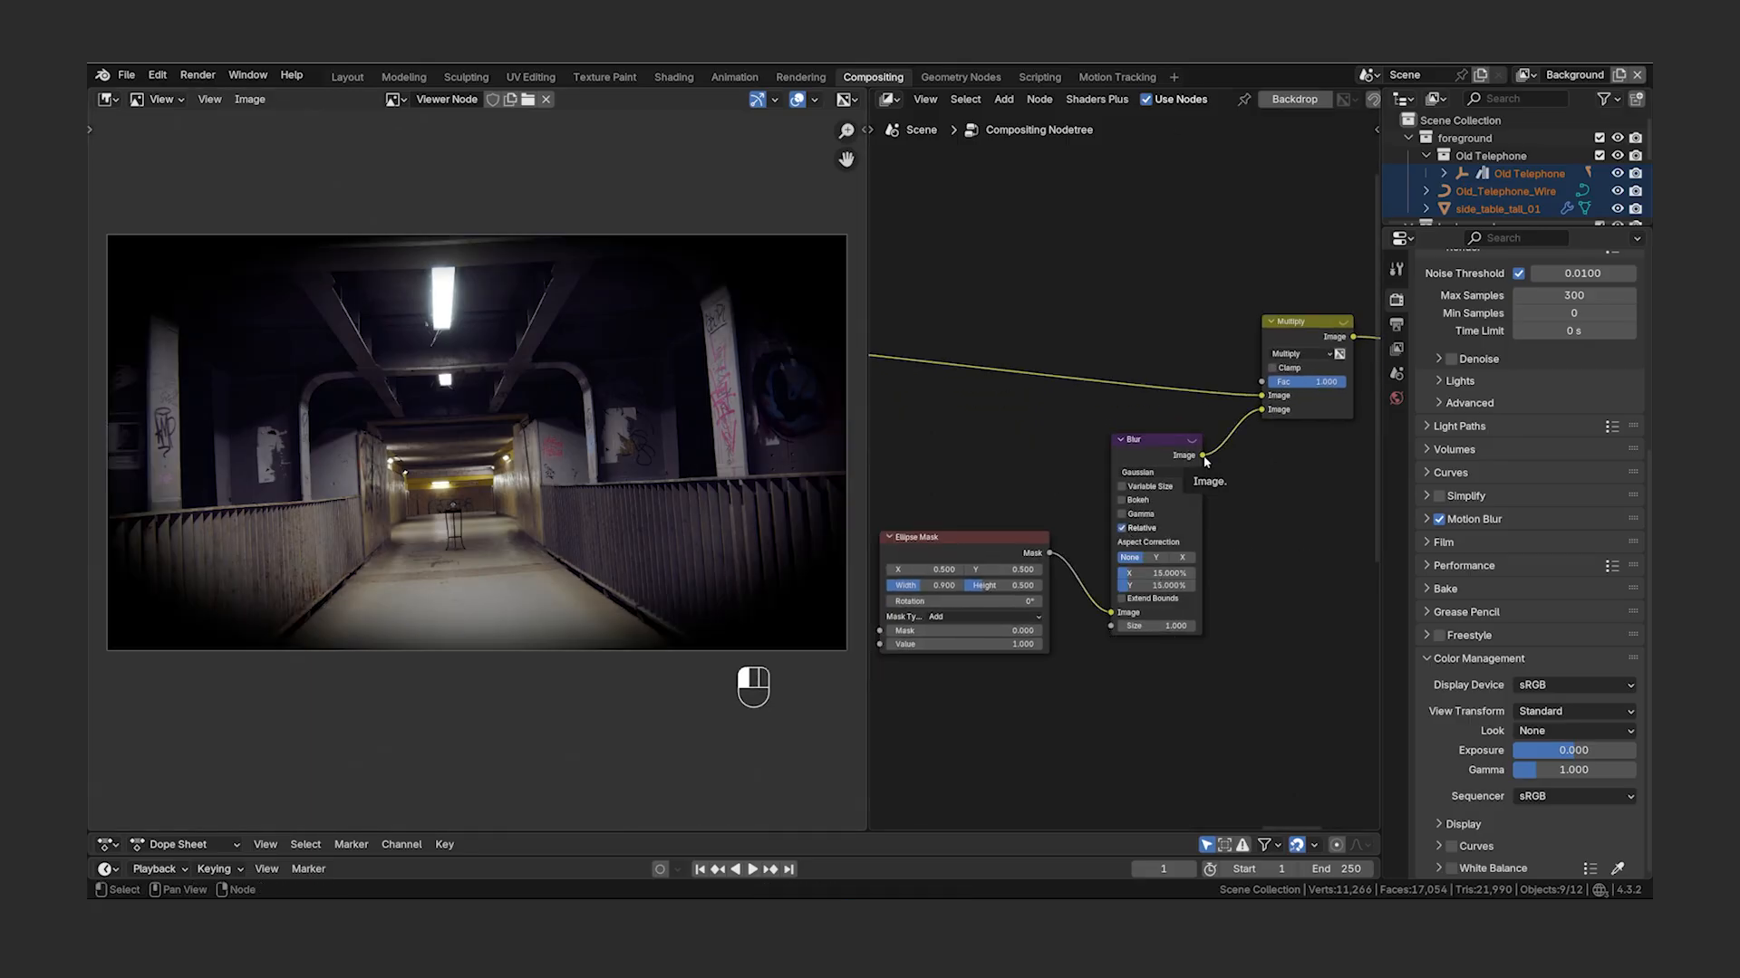
- Route the blurred mask into the Multiply node's Fac instead of its second Image input, and make that input's color blue
left_click_drag(1201, 455, 1261, 381)
right_click_drag(1253, 409, 1251, 453, "ctrl")
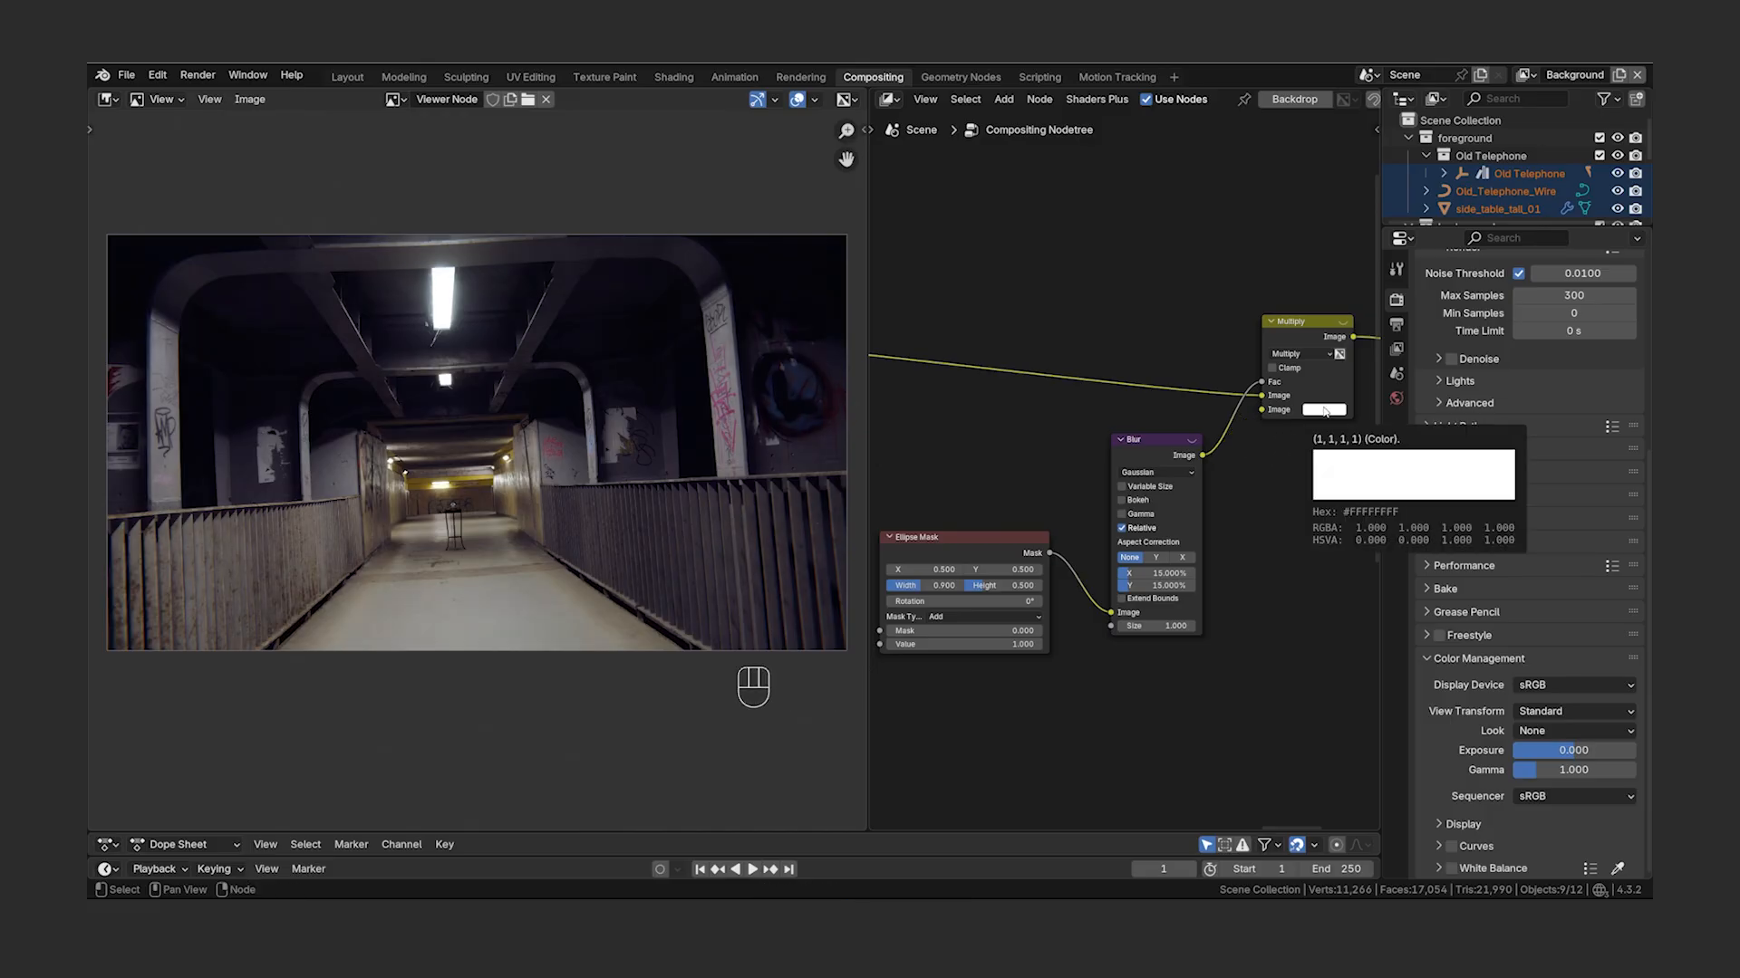
left_click(1324, 410)
left_click(1362, 253)
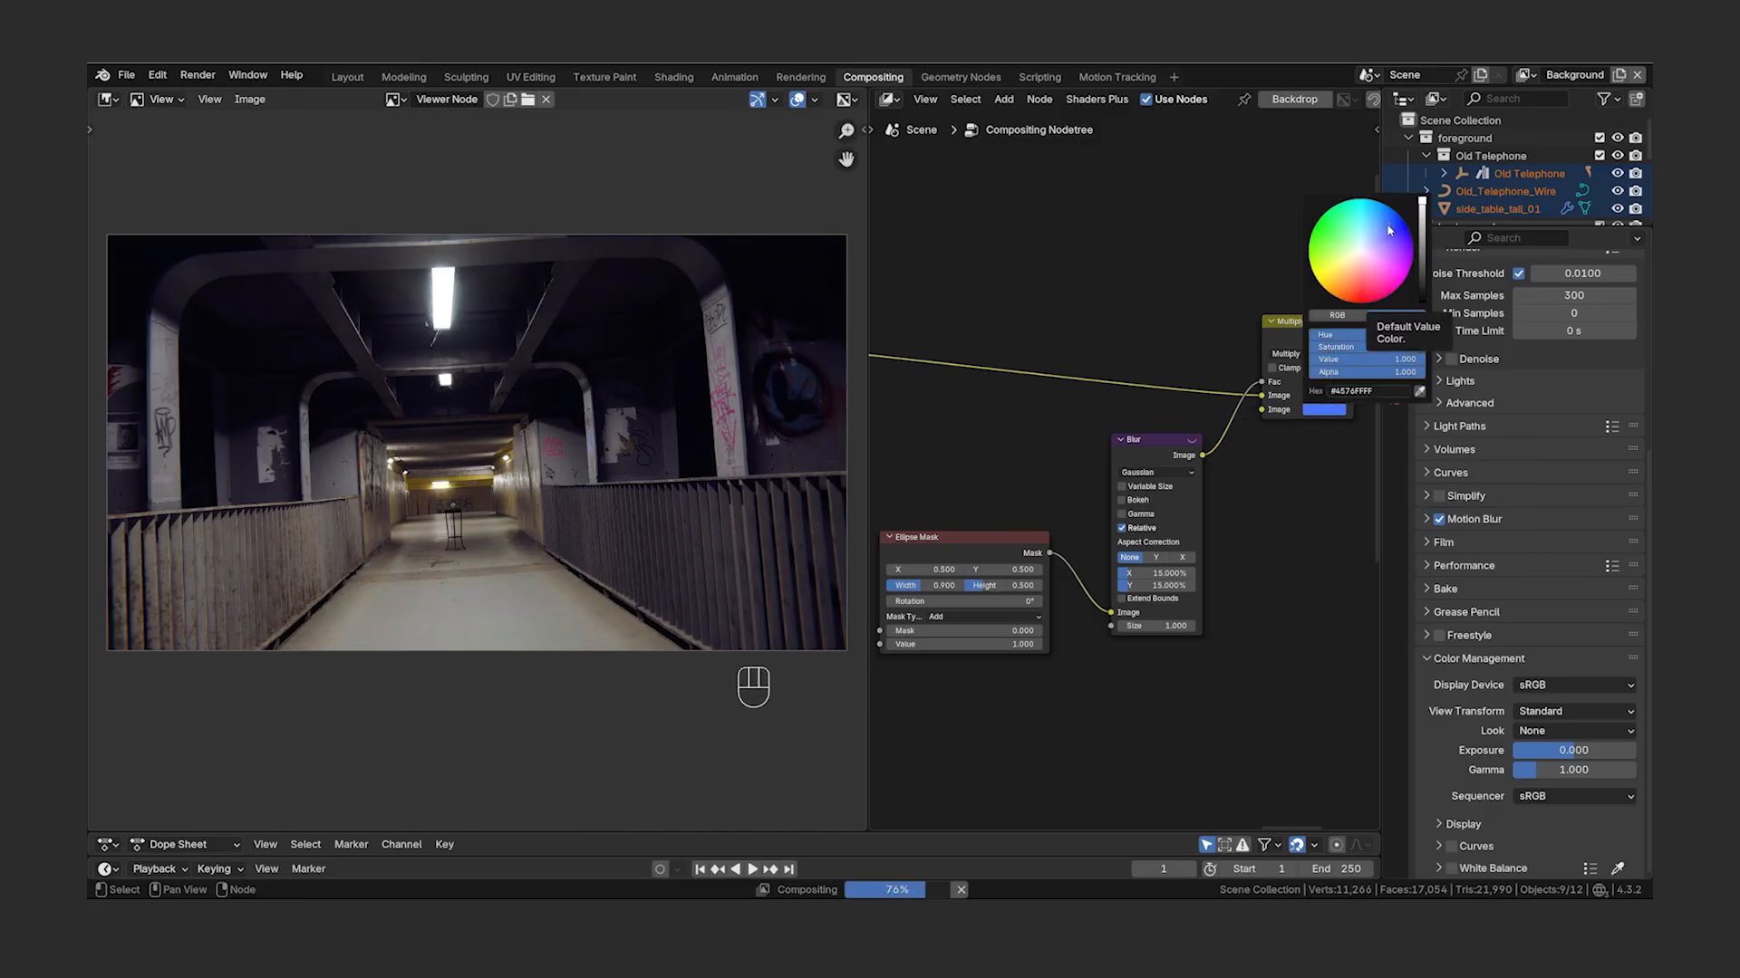
- Preview the blurred mask briefly and insert an Invert Color node between the Ellipse Mask and Blur nodes
left_click(1202, 458, "ctrl+shift")
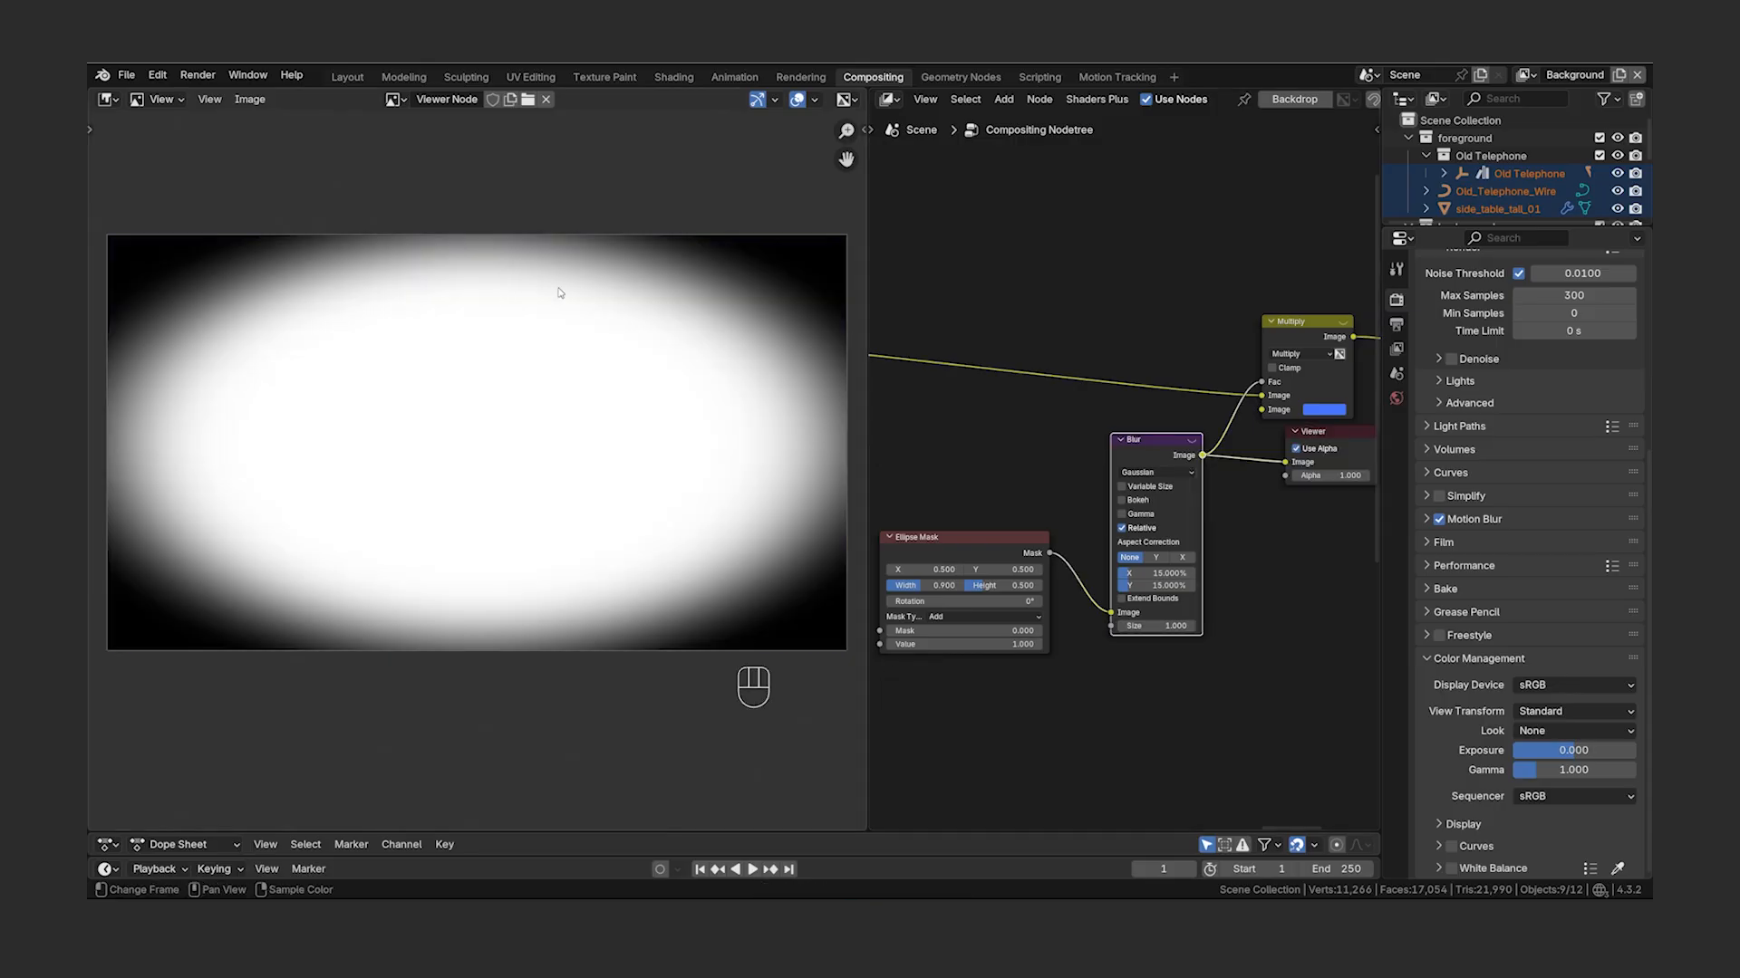
key("ctrl+z")
scroll(1261, 540, "down", 6)
left_click_drag(1151, 458, 1160, 451)
left_click_drag(1061, 509, 971, 568)
key("shift+a")
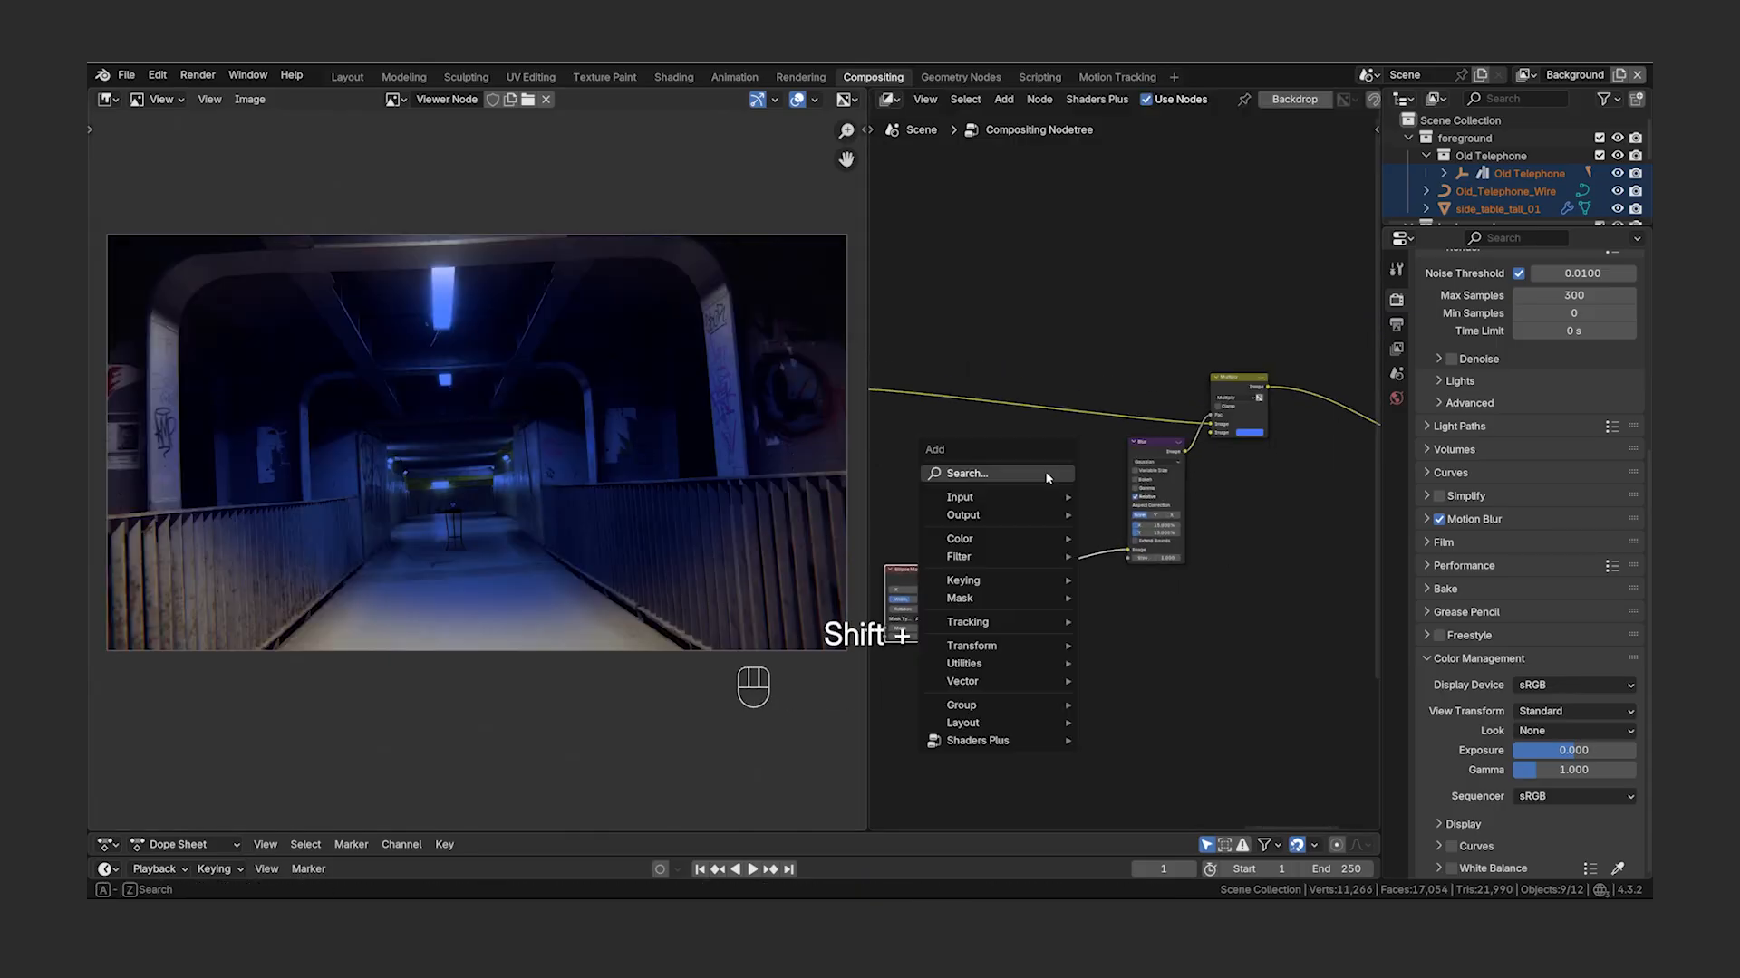
type("invert")
key("Return")
left_click(1034, 541)
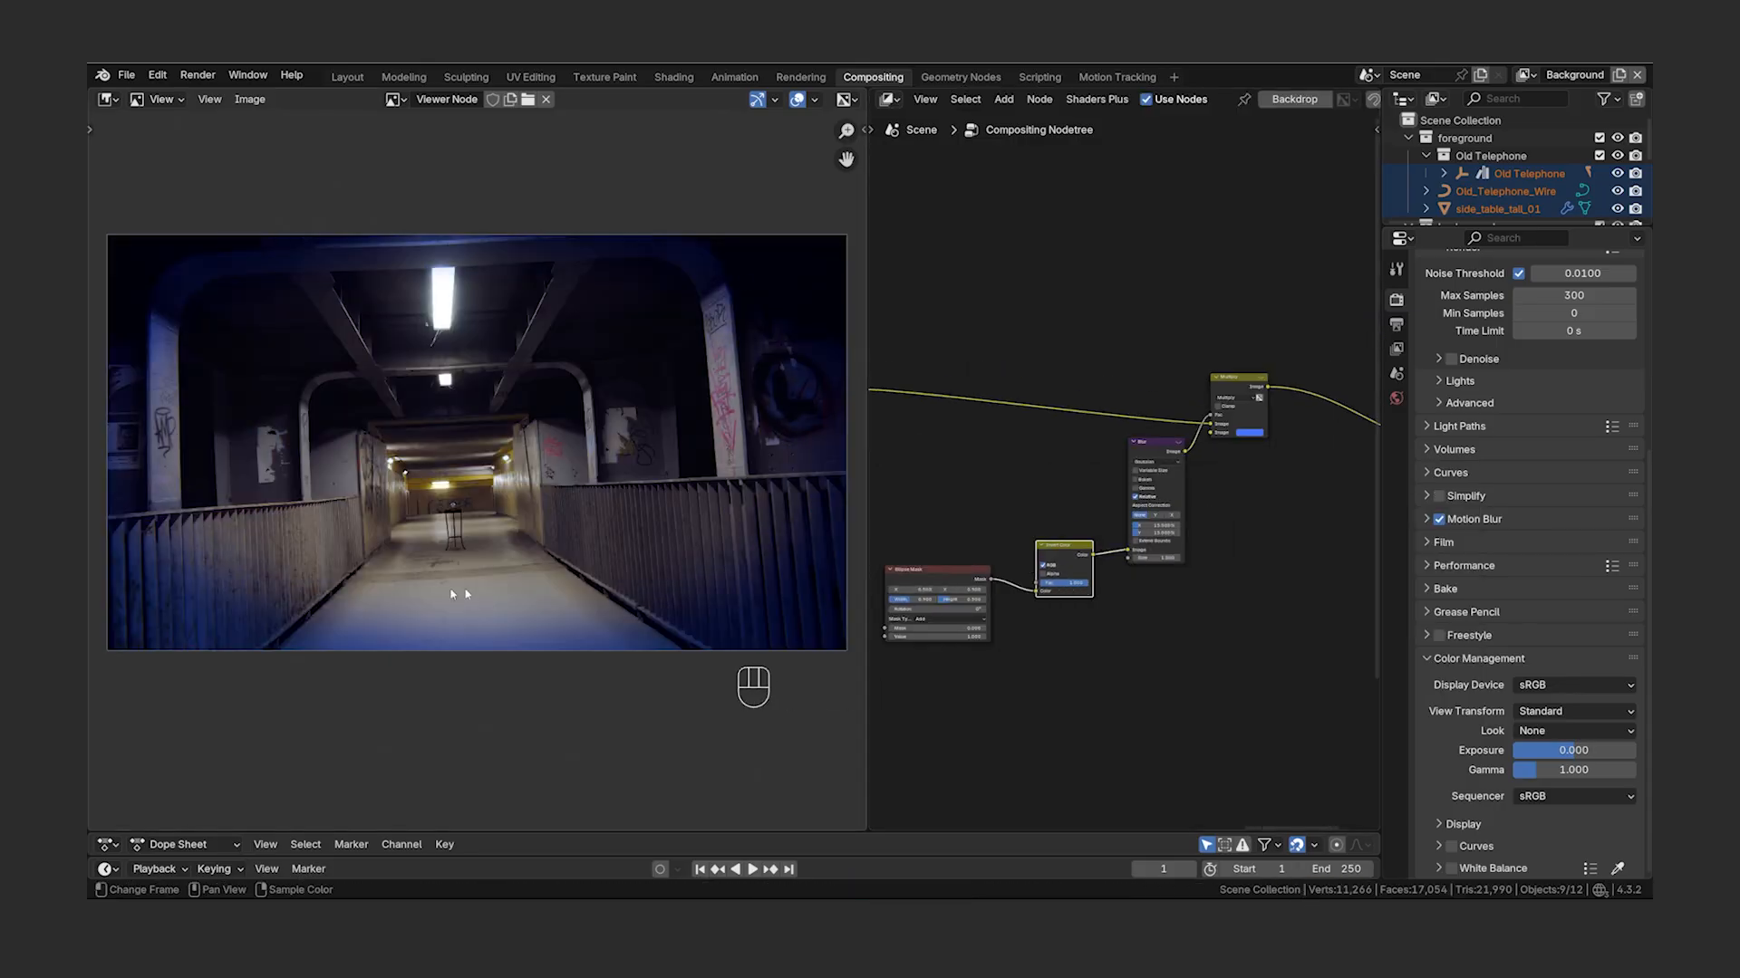
- Reset the Multiply node's blue color and darken it to grey for a softer vignette
key("BackSpace")
left_click(1250, 434)
left_click_drag(1310, 305, 1312, 326)
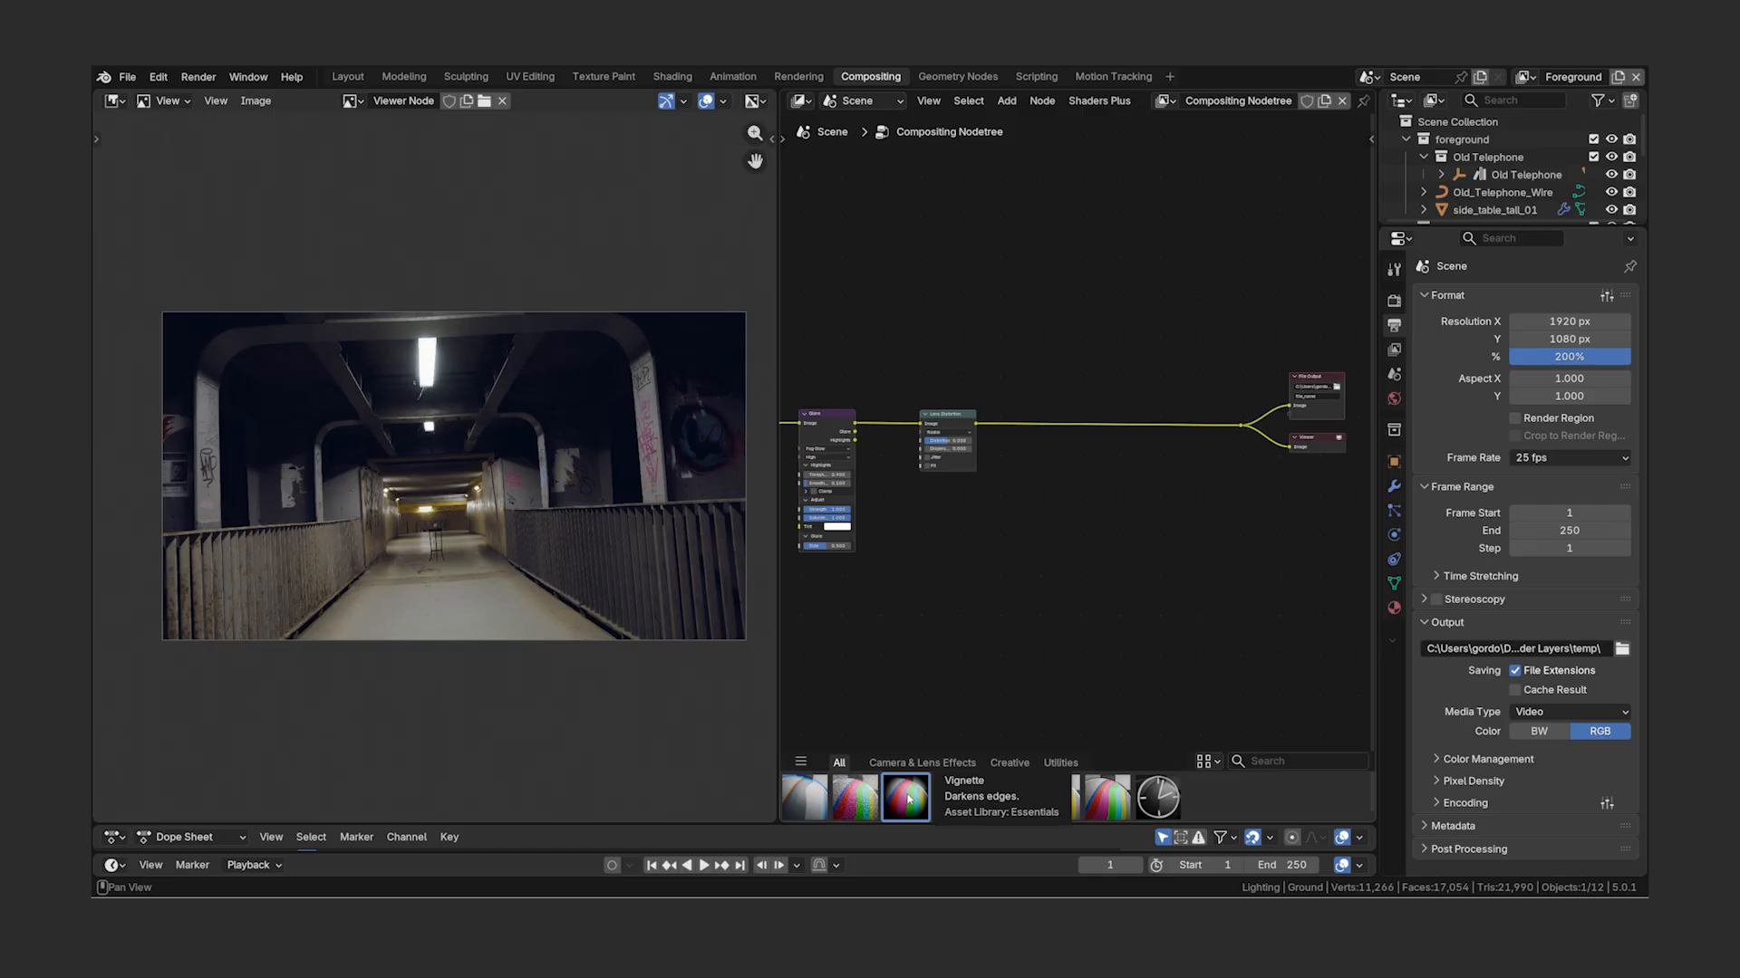
- Insert the Vignette asset after the Lens Distortion node in the Blender 5.0 project and try its Factor and Feather
left_click_drag(907, 799, 1047, 371)
scroll(1028, 503, "up", 6)
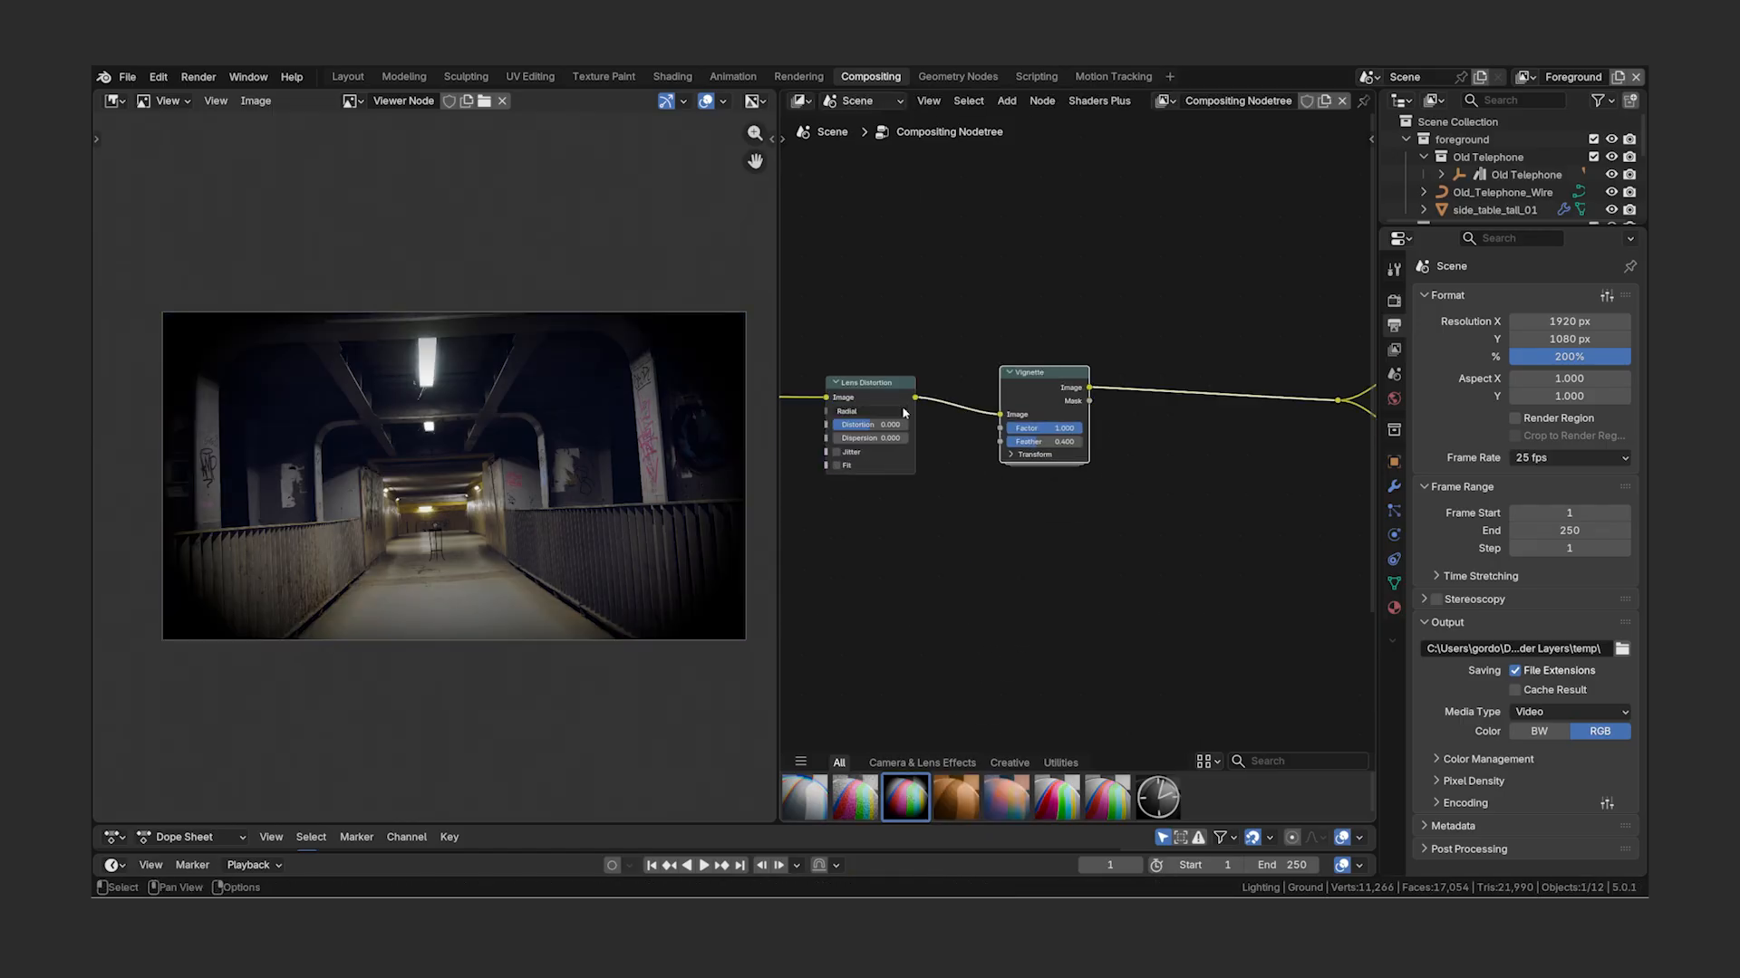
middle_click_drag(902, 412, 1151, 592, "ctrl")
mouse_move(1111, 494)
left_mouse_down()
mouse_move(1002, 498)
mouse_move(1116, 492)
left_mouse_up()
mouse_move(998, 527)
left_mouse_down()
mouse_move(943, 531)
mouse_move(997, 531)
left_mouse_up()
- Expand the Vignette node's Transform settings and try changing its corner roundness and Scale
middle_click_drag(998, 531, 981, 396)
left_click(973, 422)
mouse_move(1078, 462)
left_mouse_down()
mouse_move(929, 462)
mouse_move(1091, 462)
left_mouse_up()
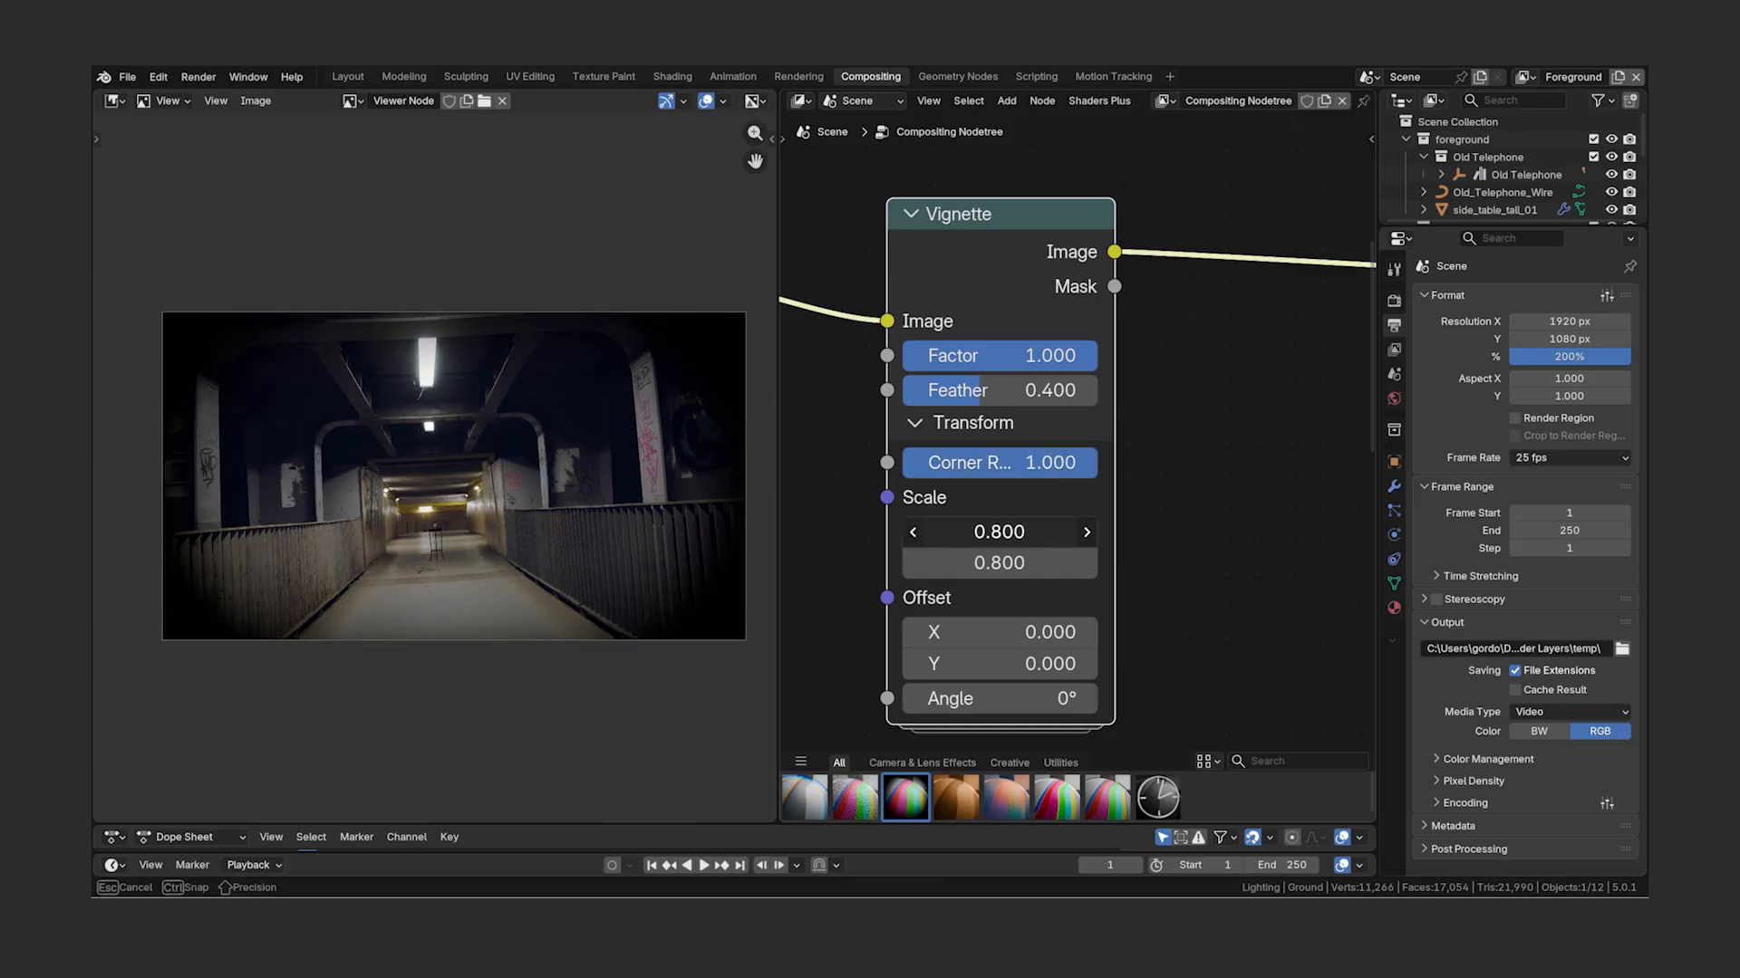
mouse_move(1000, 532)
left_mouse_down("ctrl")
mouse_move(942, 563)
mouse_move(1015, 562)
mouse_move(999, 563)
left_mouse_up("ctrl")
- Try an X Offset of 0.5 on the Vignette node and reset it
left_click(1029, 631)
type("0.5")
key("Return")
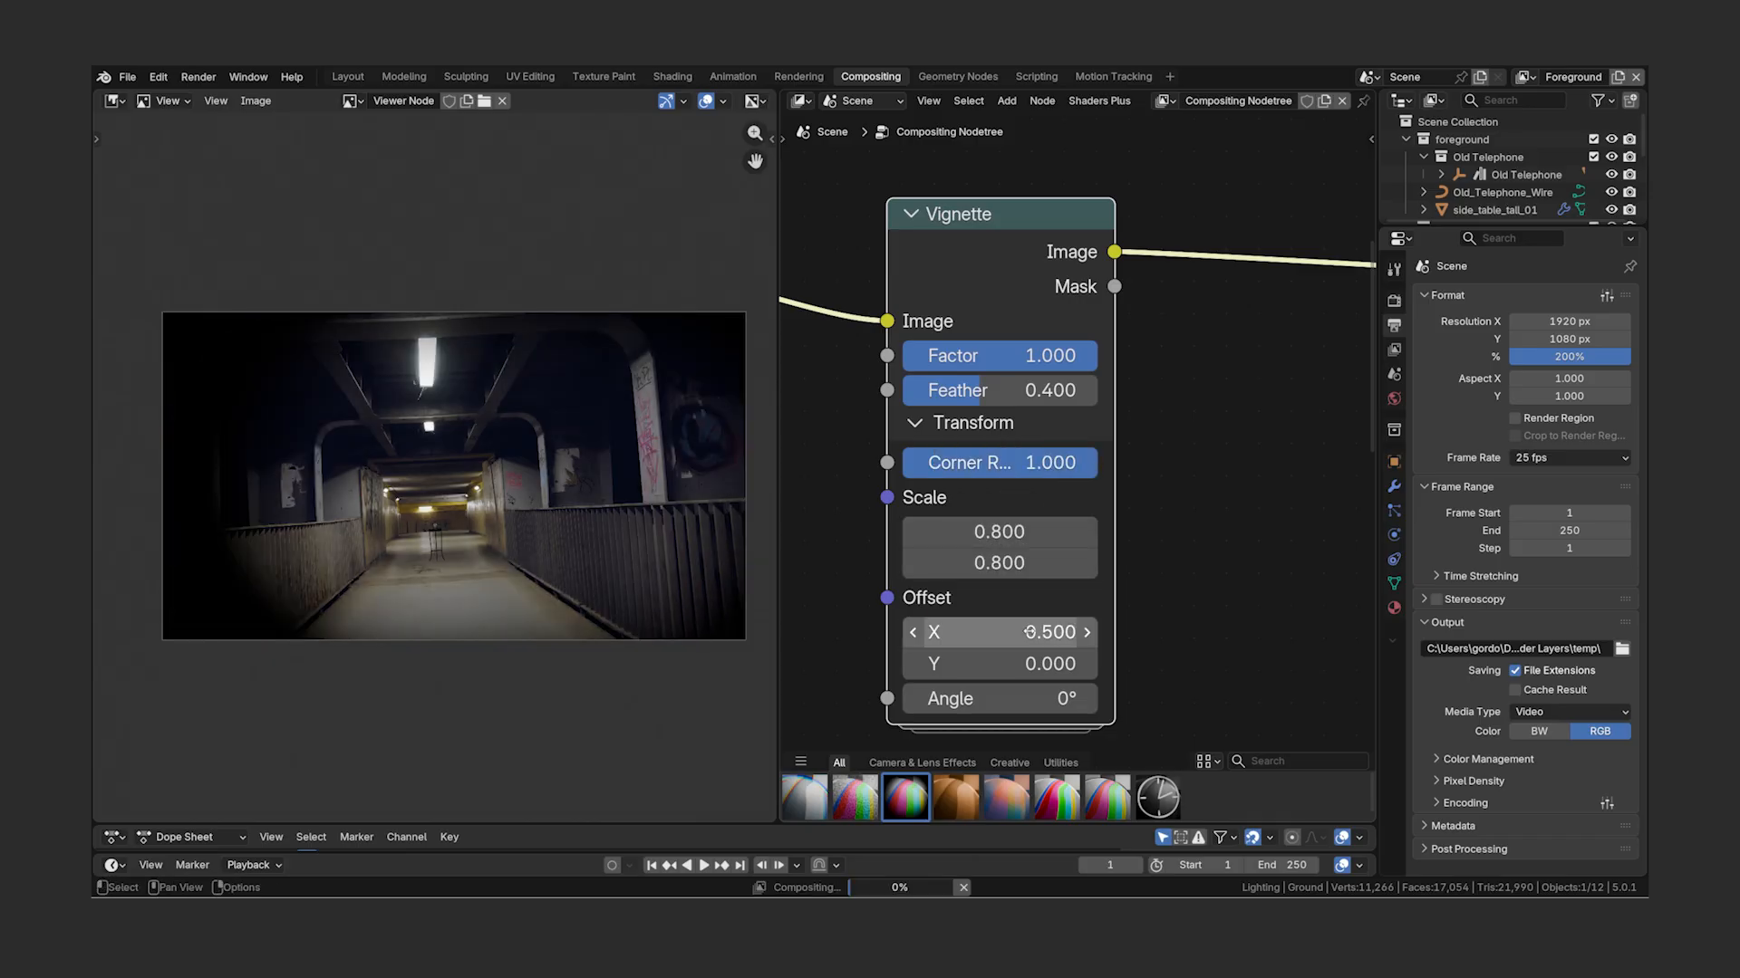
key("BackSpace")
- Try Angles of 45° and 90° on the Vignette node, reset the angle and preview the node's Mask output
left_click(1033, 698)
type("45")
key("Return")
left_click(1033, 699)
type("90")
key("Return")
key("BackSpace")
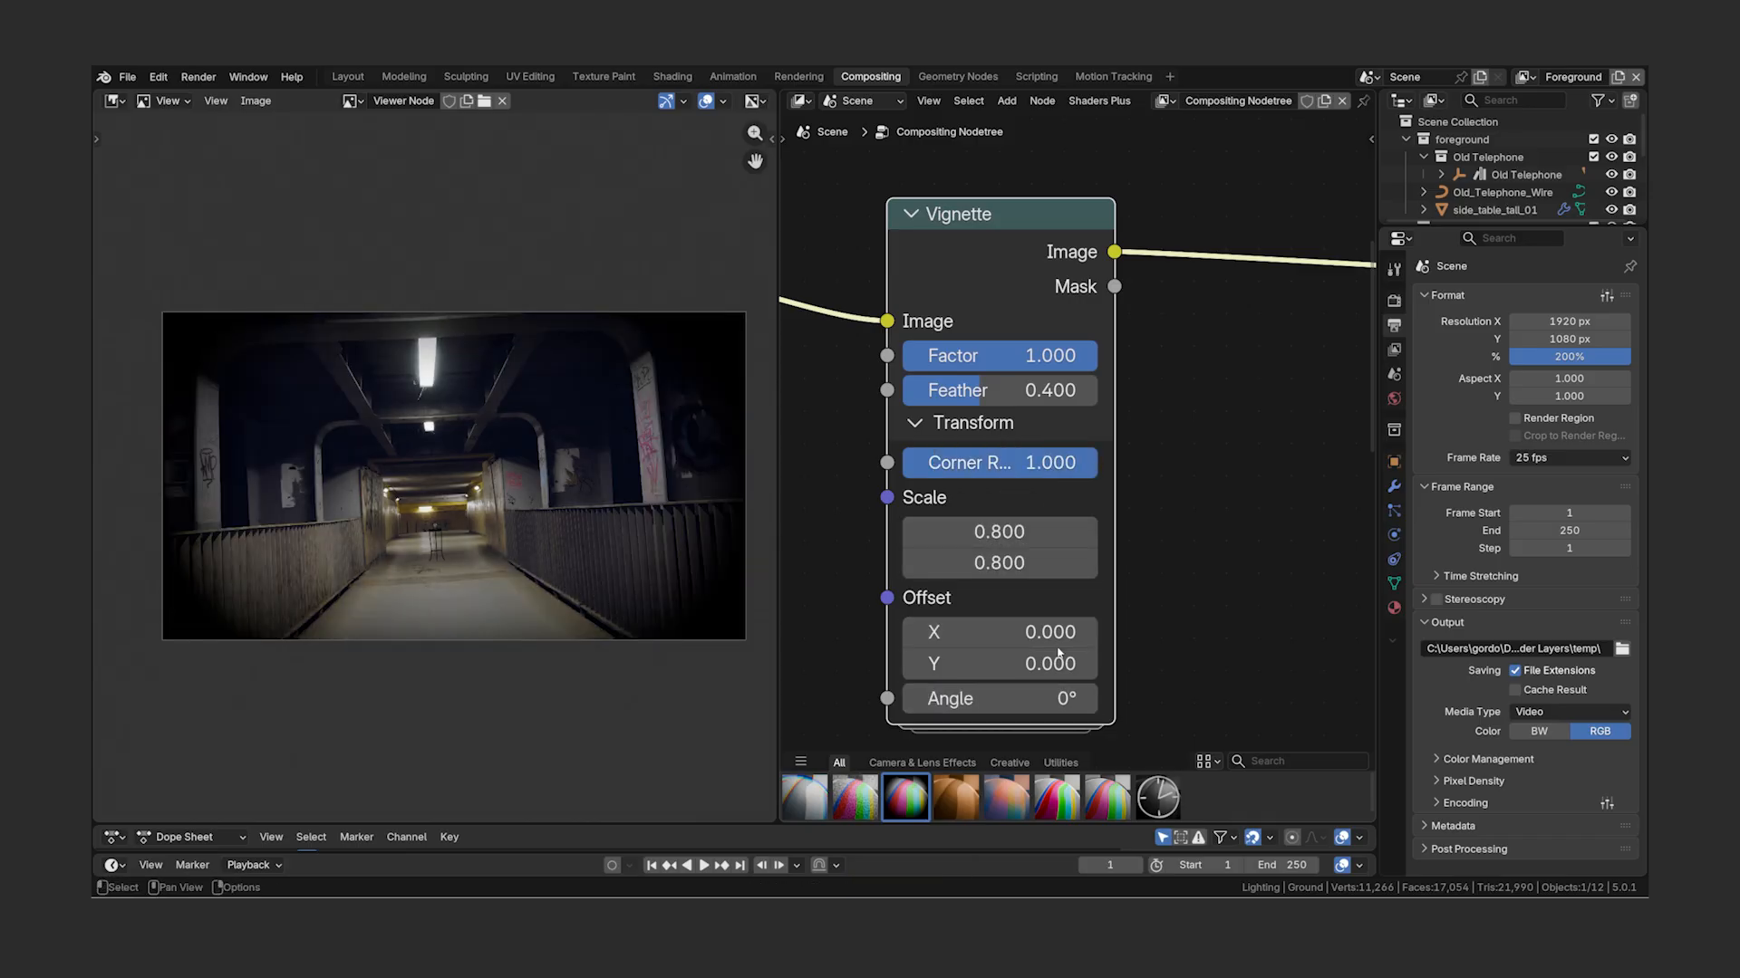
left_click(1121, 290, "ctrl+shift")
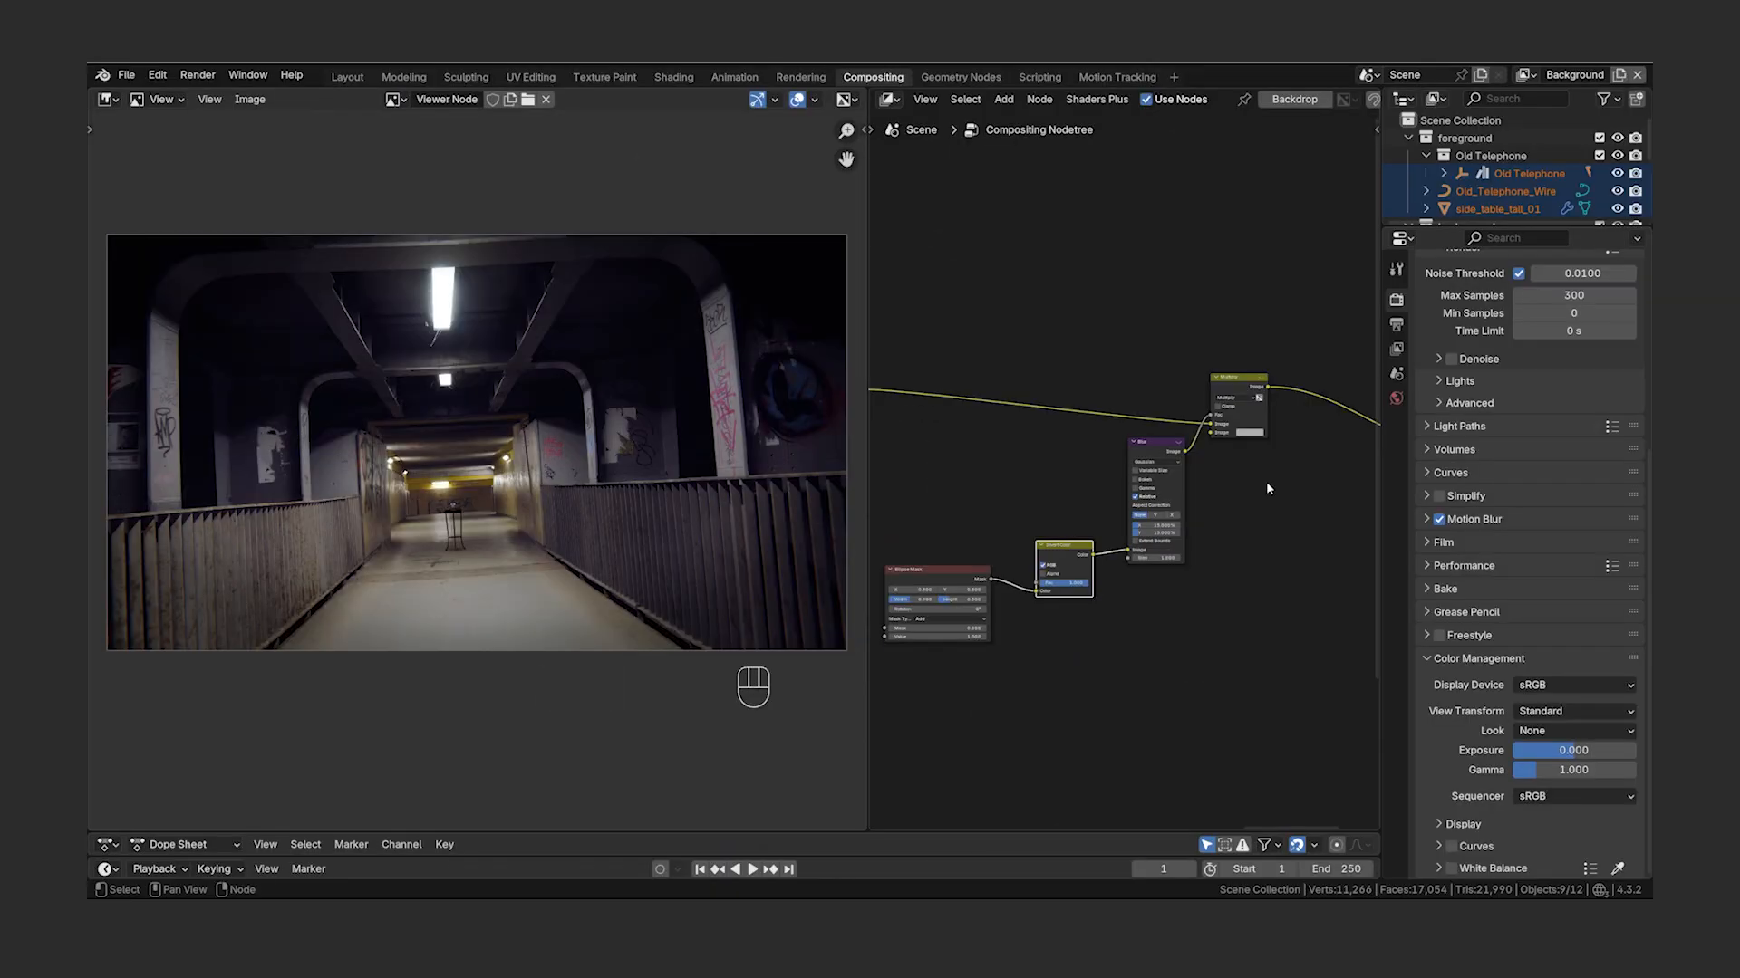
- Insert a Mix Color node between the foreground's Color Balance and the Alpha Over node, and set its blending mode to Overlay
scroll(516, 503, "up", 8)
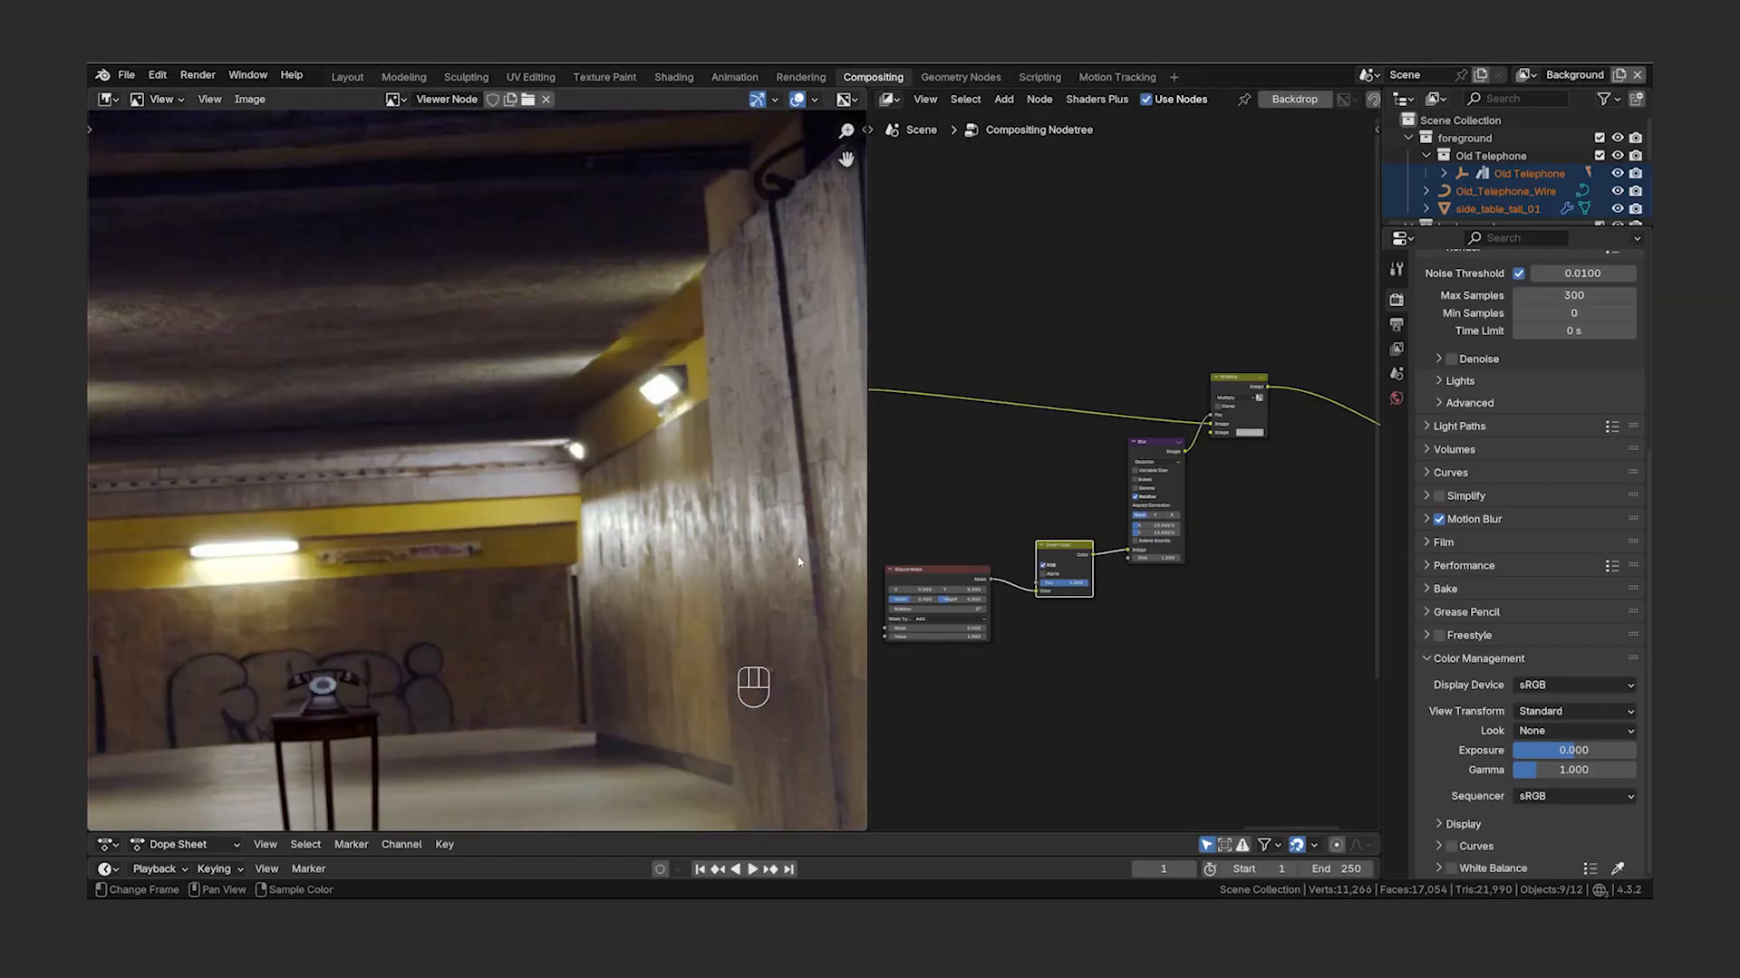
scroll(555, 596, "up", 5)
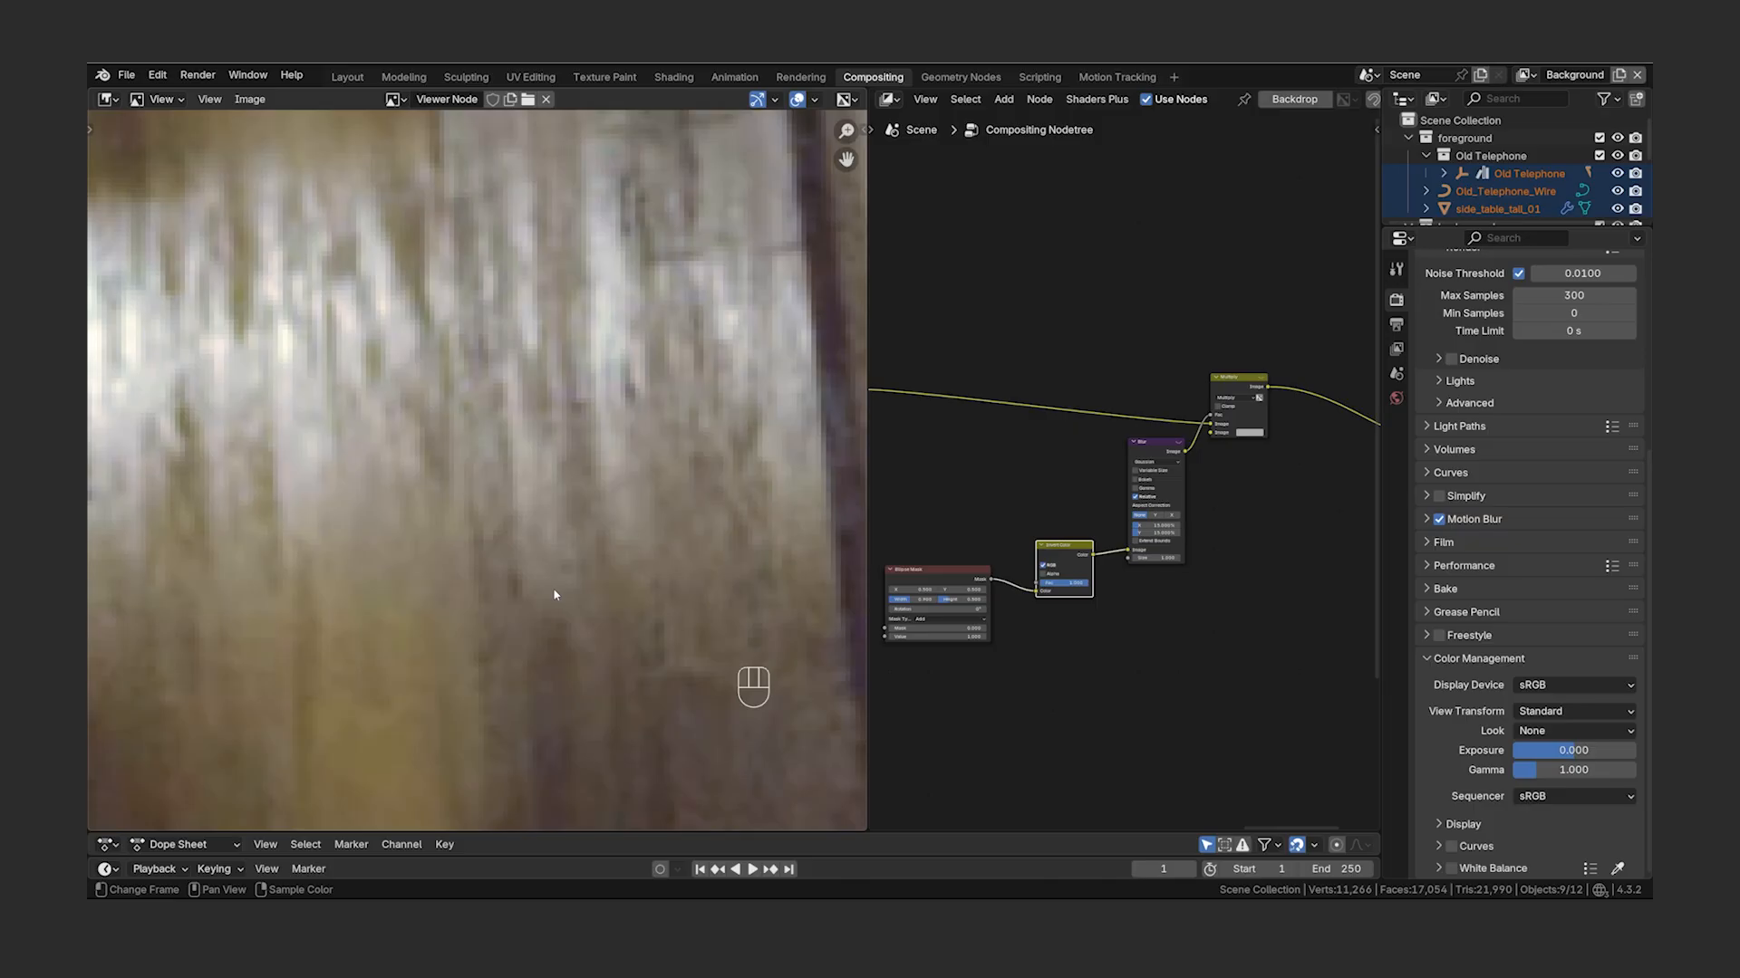
scroll(555, 595, "down", 12)
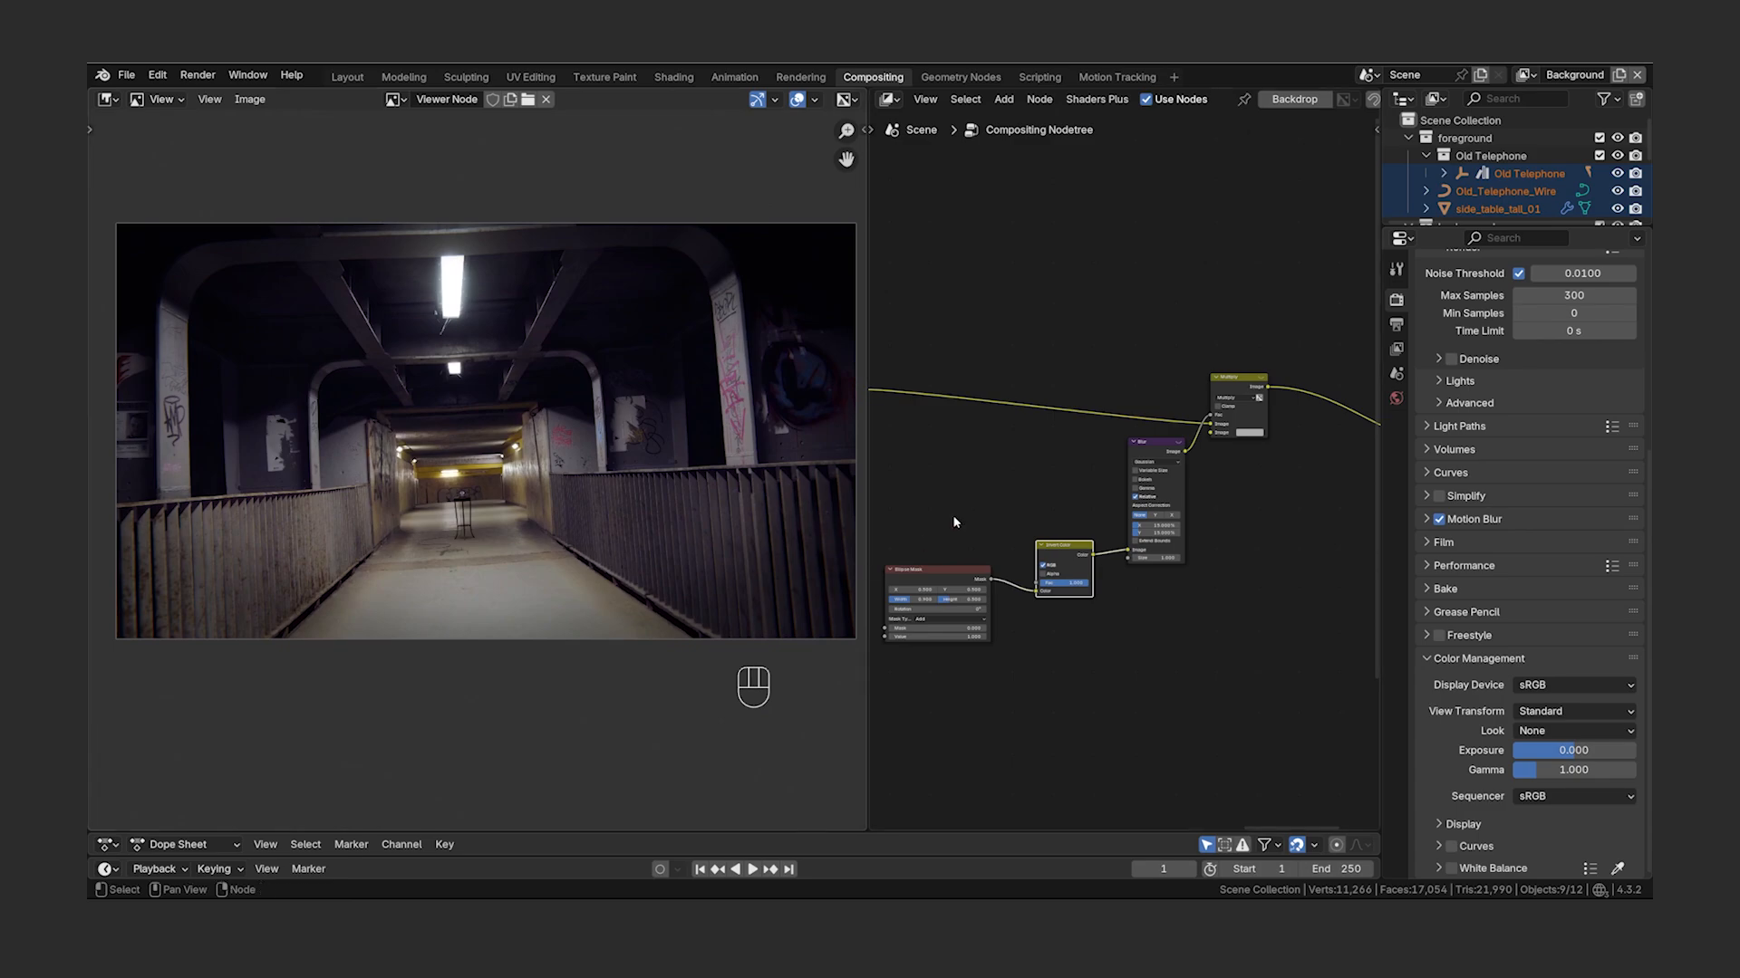
scroll(951, 522, "down", 8)
middle_click_drag(943, 525, 1339, 535)
middle_click_drag(906, 580, 1299, 566)
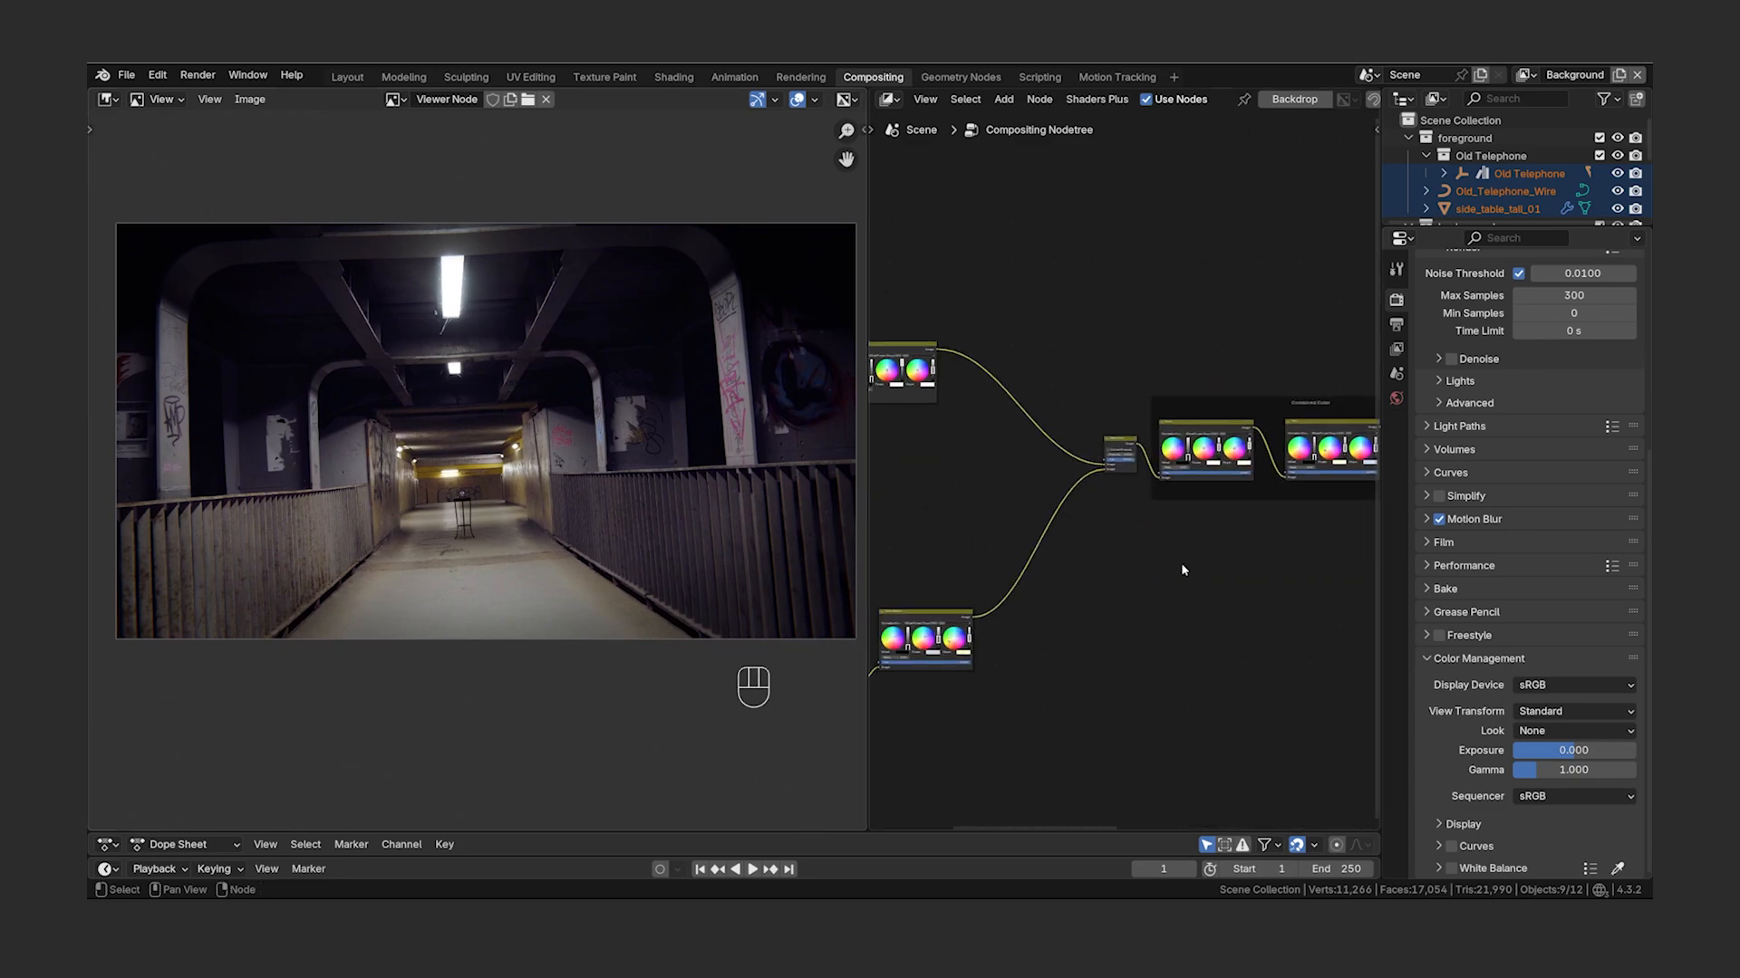
middle_click_drag(947, 560, 1123, 461)
scroll(1267, 515, "up", 8)
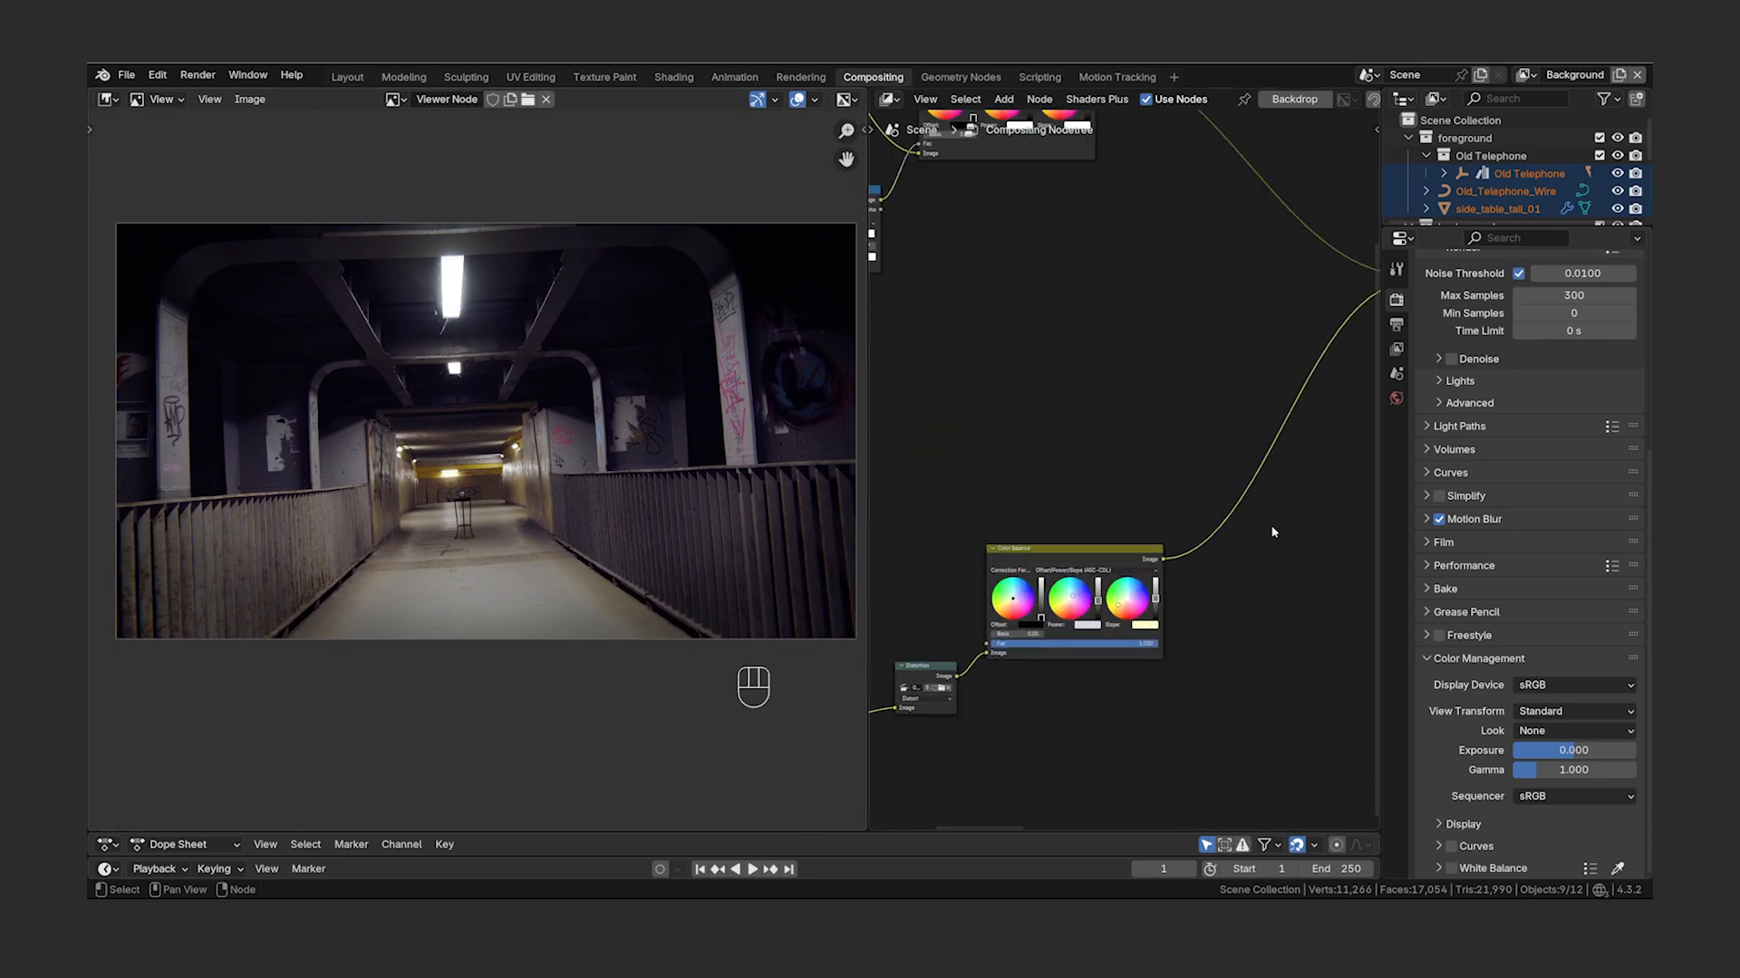
middle_click_drag(1273, 531, 1110, 544)
key("shift+a")
type("mix color")
key("Return")
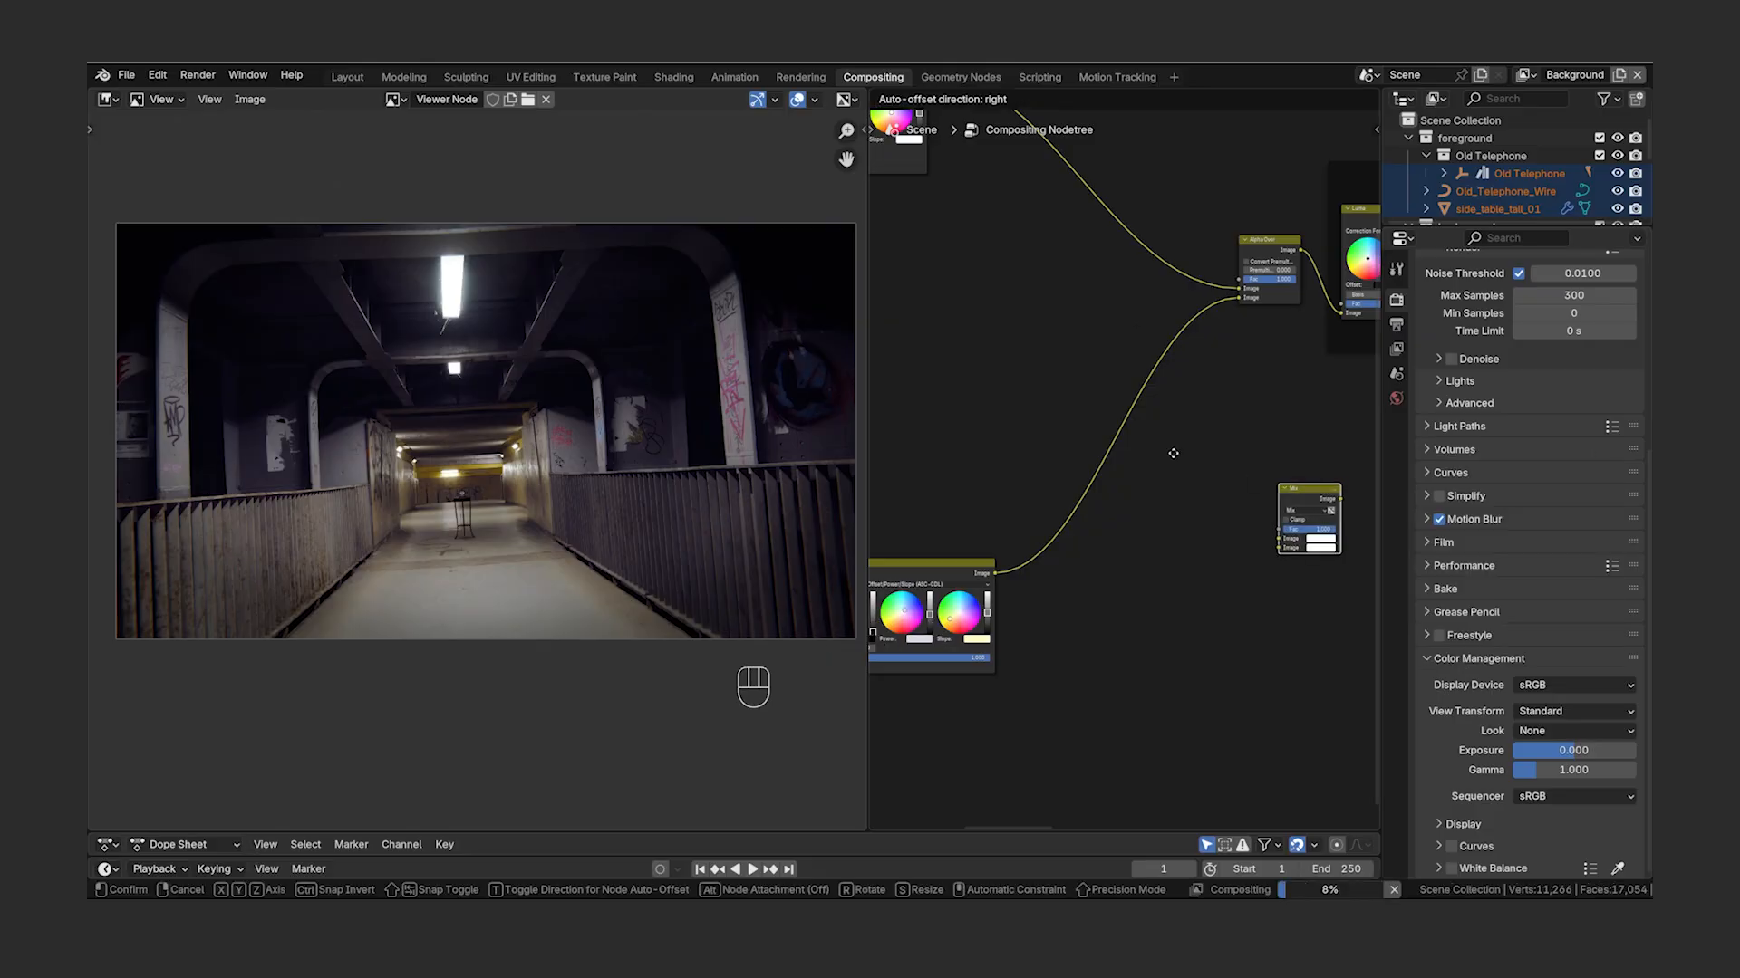
left_click(1126, 530)
left_click(1114, 407)
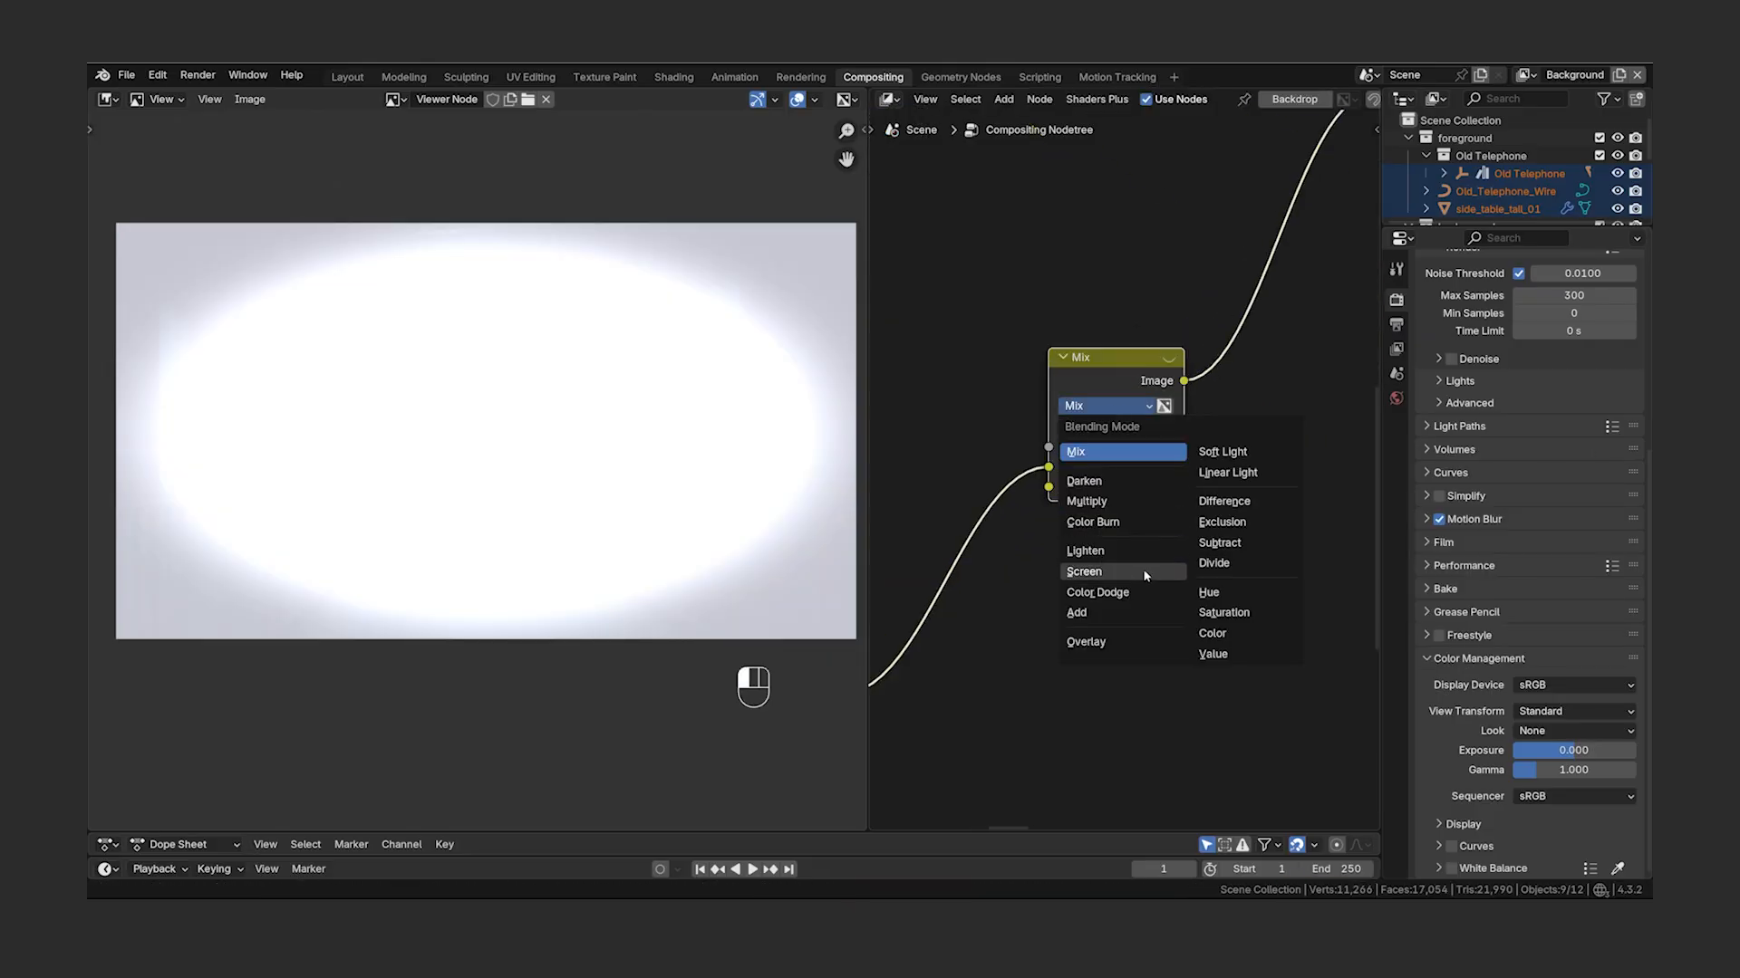
left_click(1082, 643)
- Add a Texture node with a new Noise texture and connect its Value output to the Overlay node's second Image input
scroll(1272, 445, "down", 12)
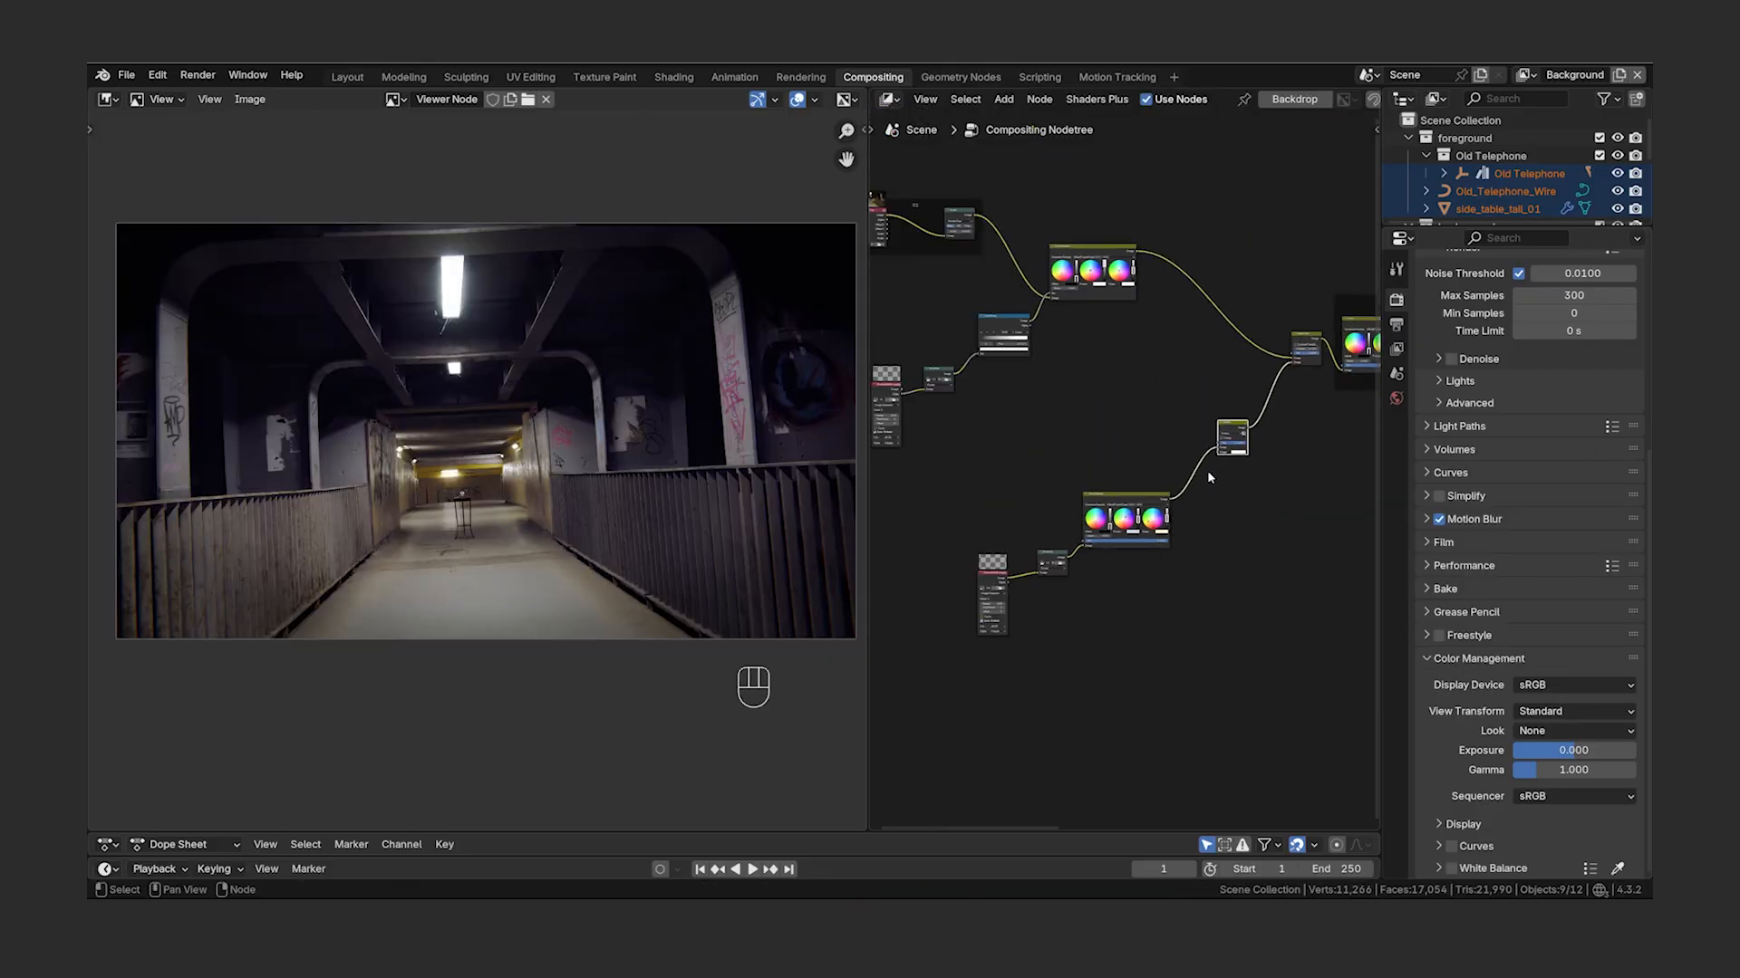
scroll(1268, 464, "up", 7)
key("shift+a")
left_click(1205, 509)
left_click(1011, 509)
left_click(1042, 545)
left_click(1067, 545)
left_click(1532, 350)
left_click(1533, 529)
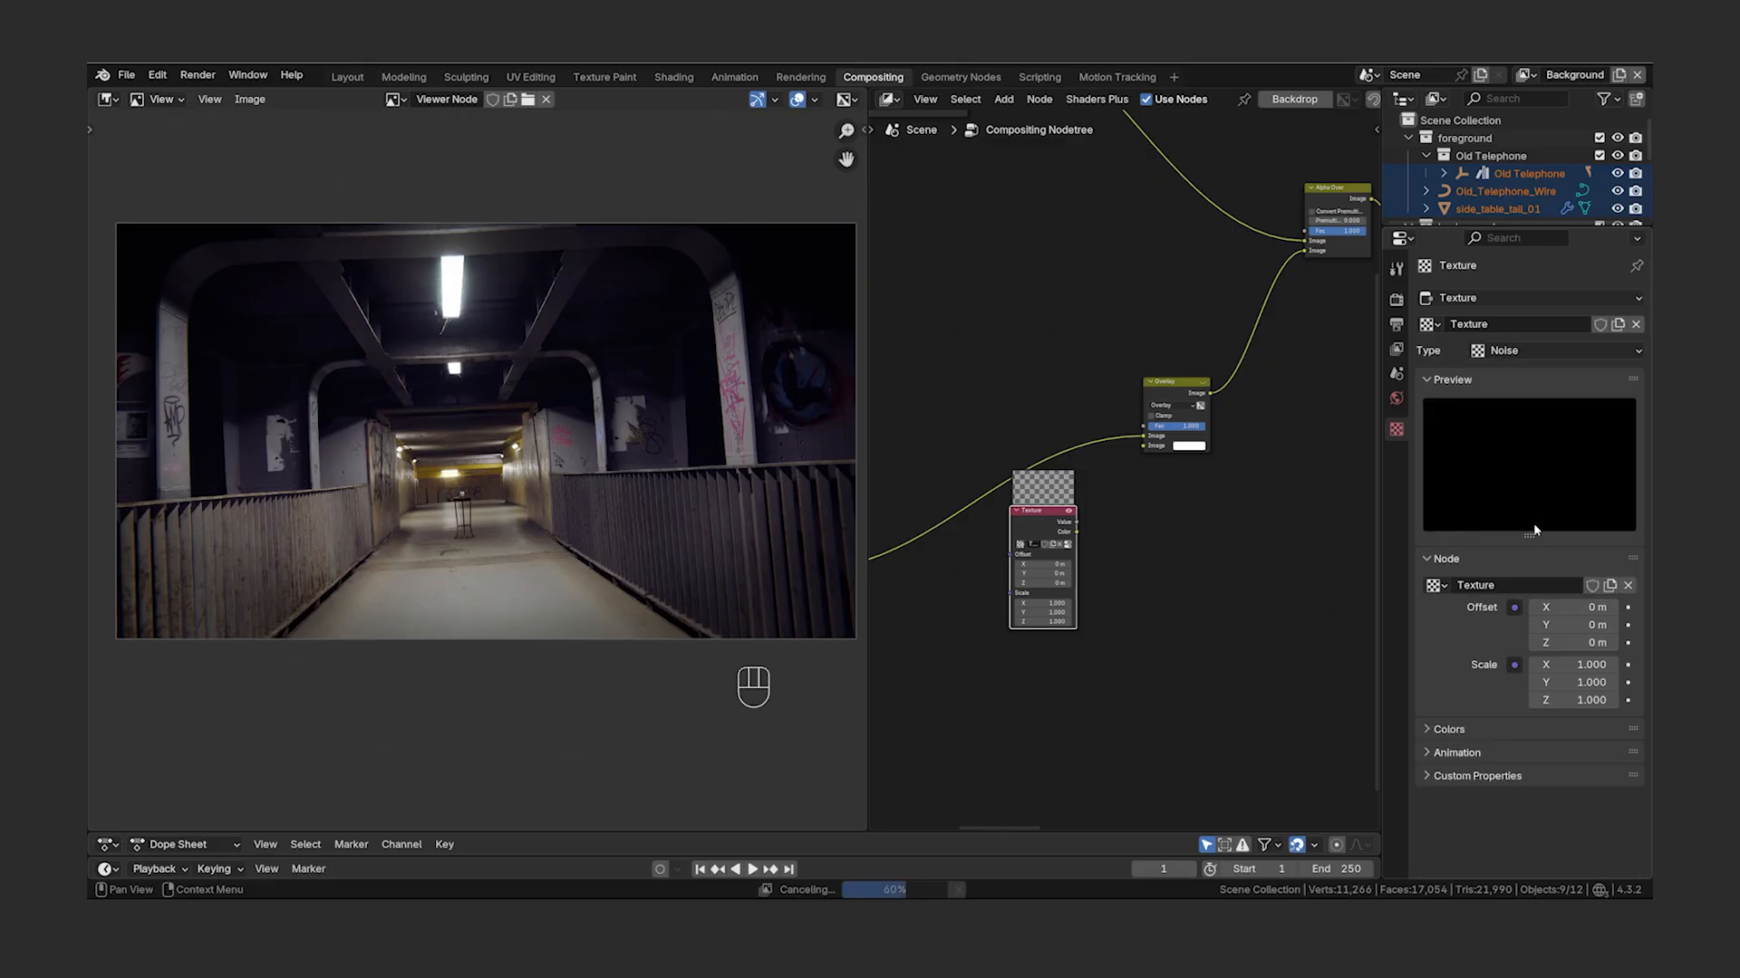
left_click_drag(1076, 521, 1144, 446)
- Set the Overlay node's factor to 0.2 after trying 0.5 and 0.1, judging the noise on the telephone close up
scroll(473, 491, "up", 8)
middle_click_drag(473, 491, 580, 456)
scroll(528, 587, "up", 4)
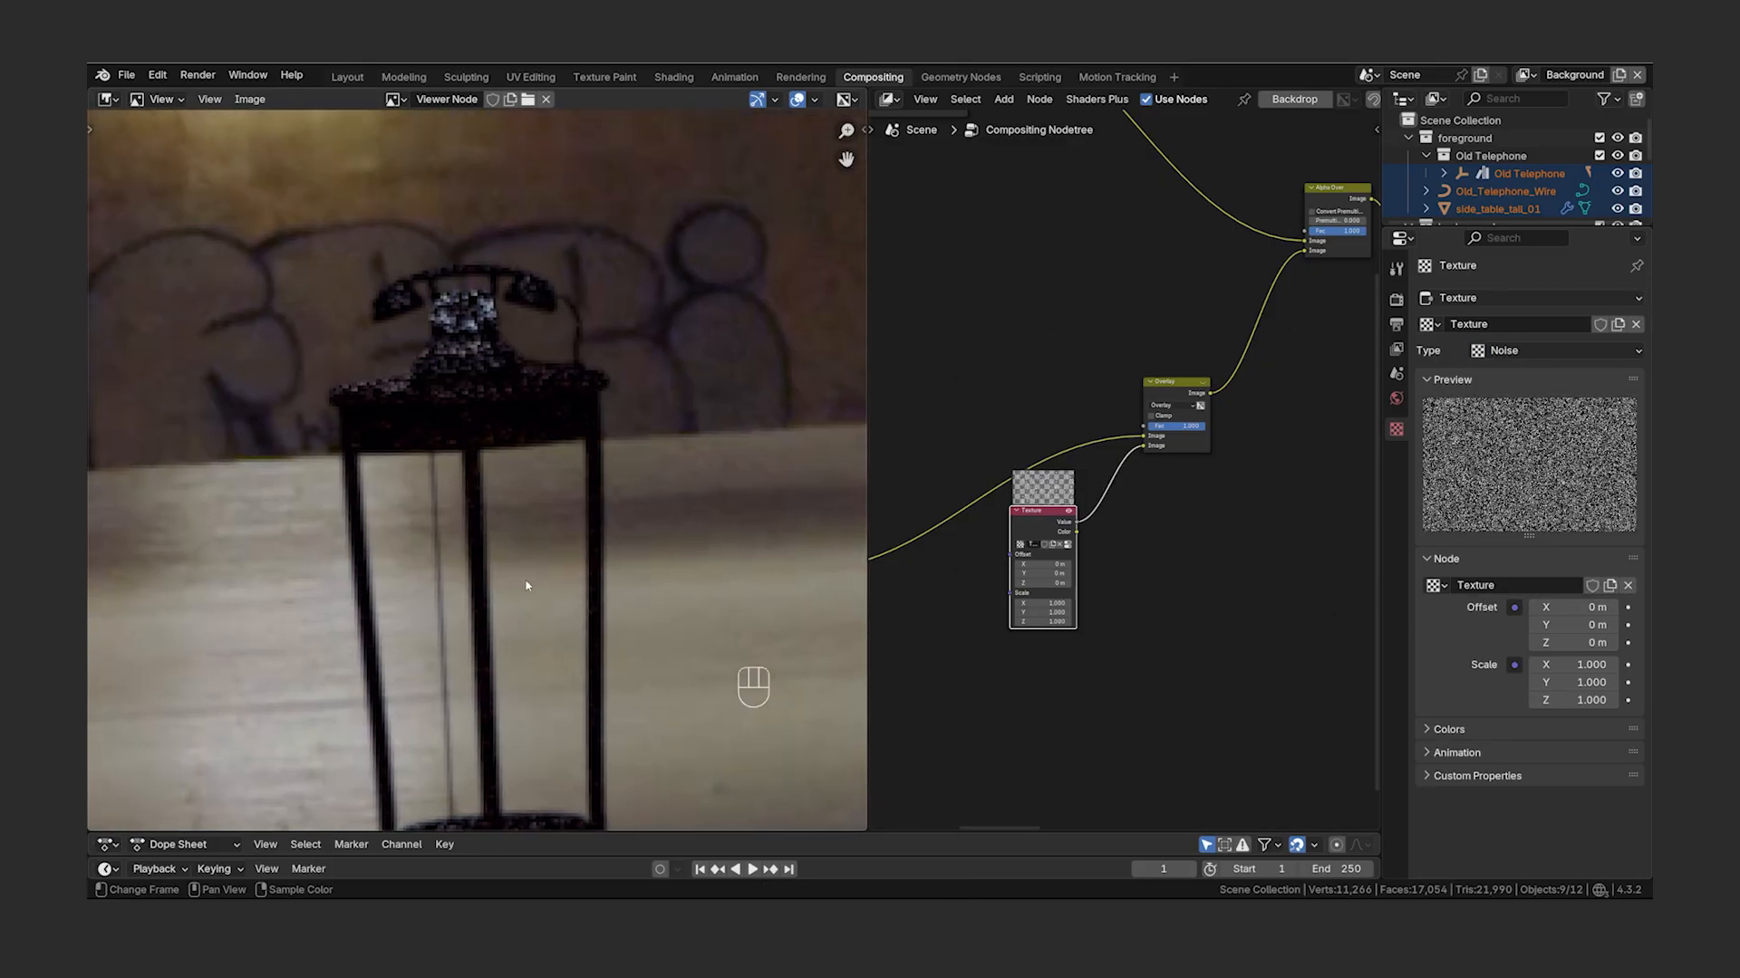
left_click(1180, 427)
type(".5")
key("Return")
left_click(1179, 427)
type(".1")
key("Return")
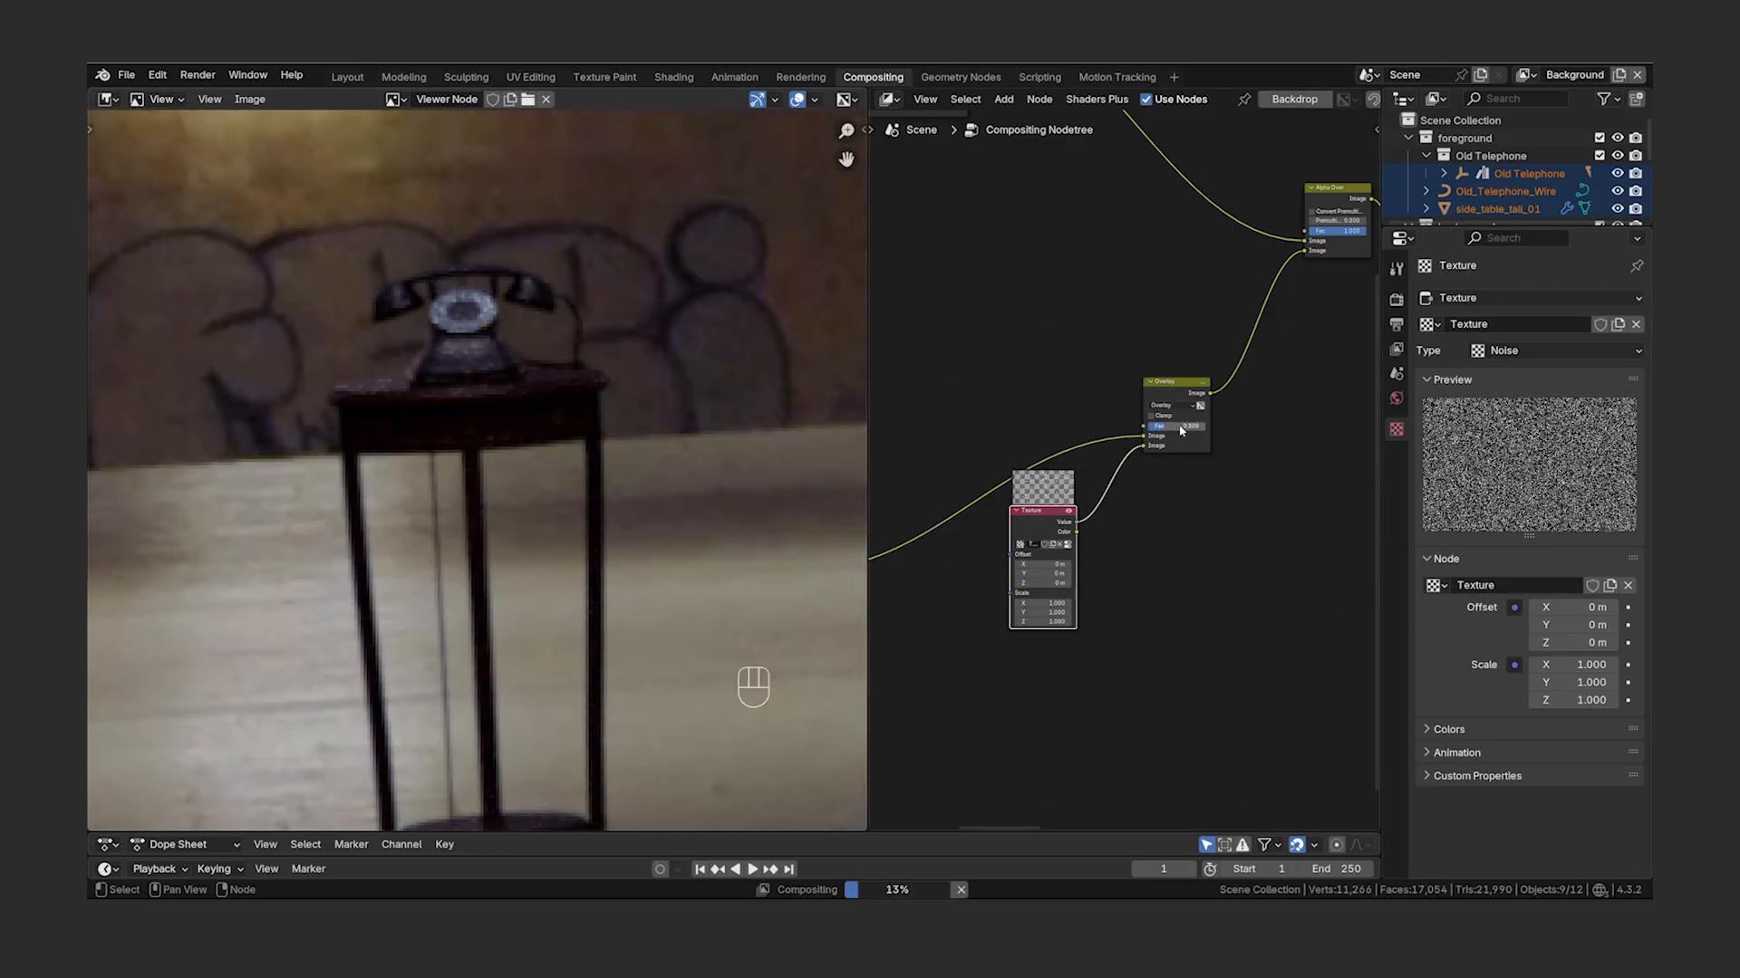
left_click(1179, 427)
type(".2")
key("Return")
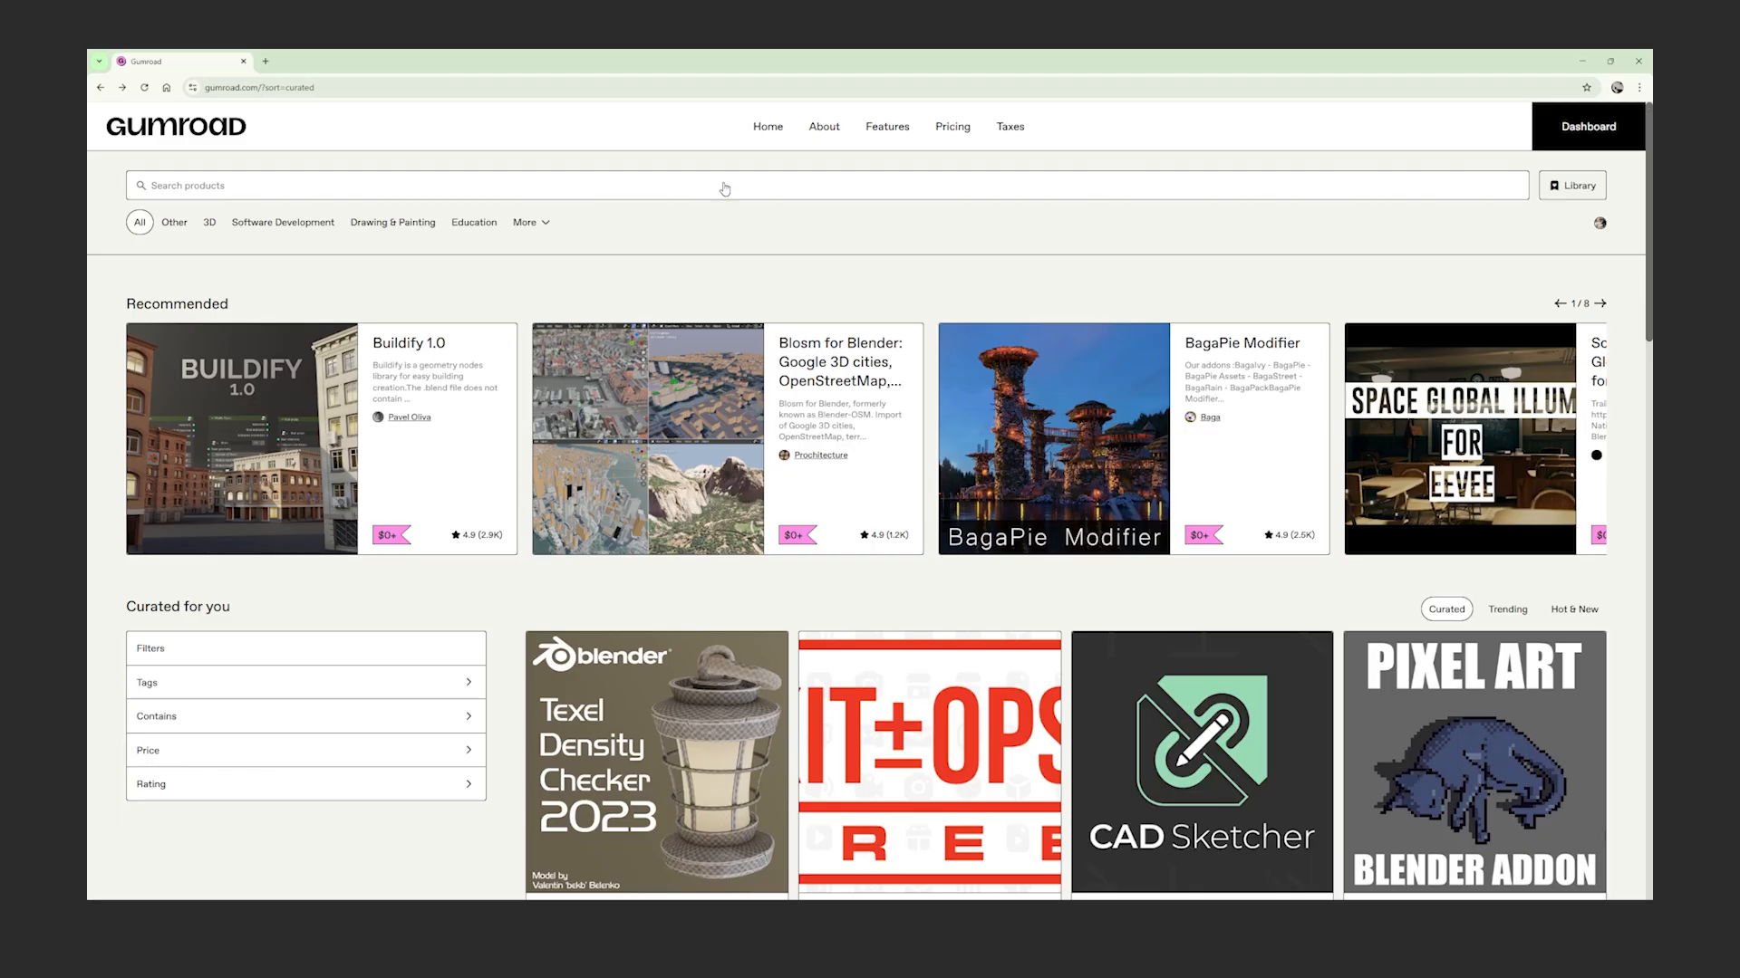
- Search Gumroad for the free Grain Haven 4K Film Grain Overlay Pack and extract its downloaded zip archive
left_click(725, 186)
type("Grain Haven")
key("Return")
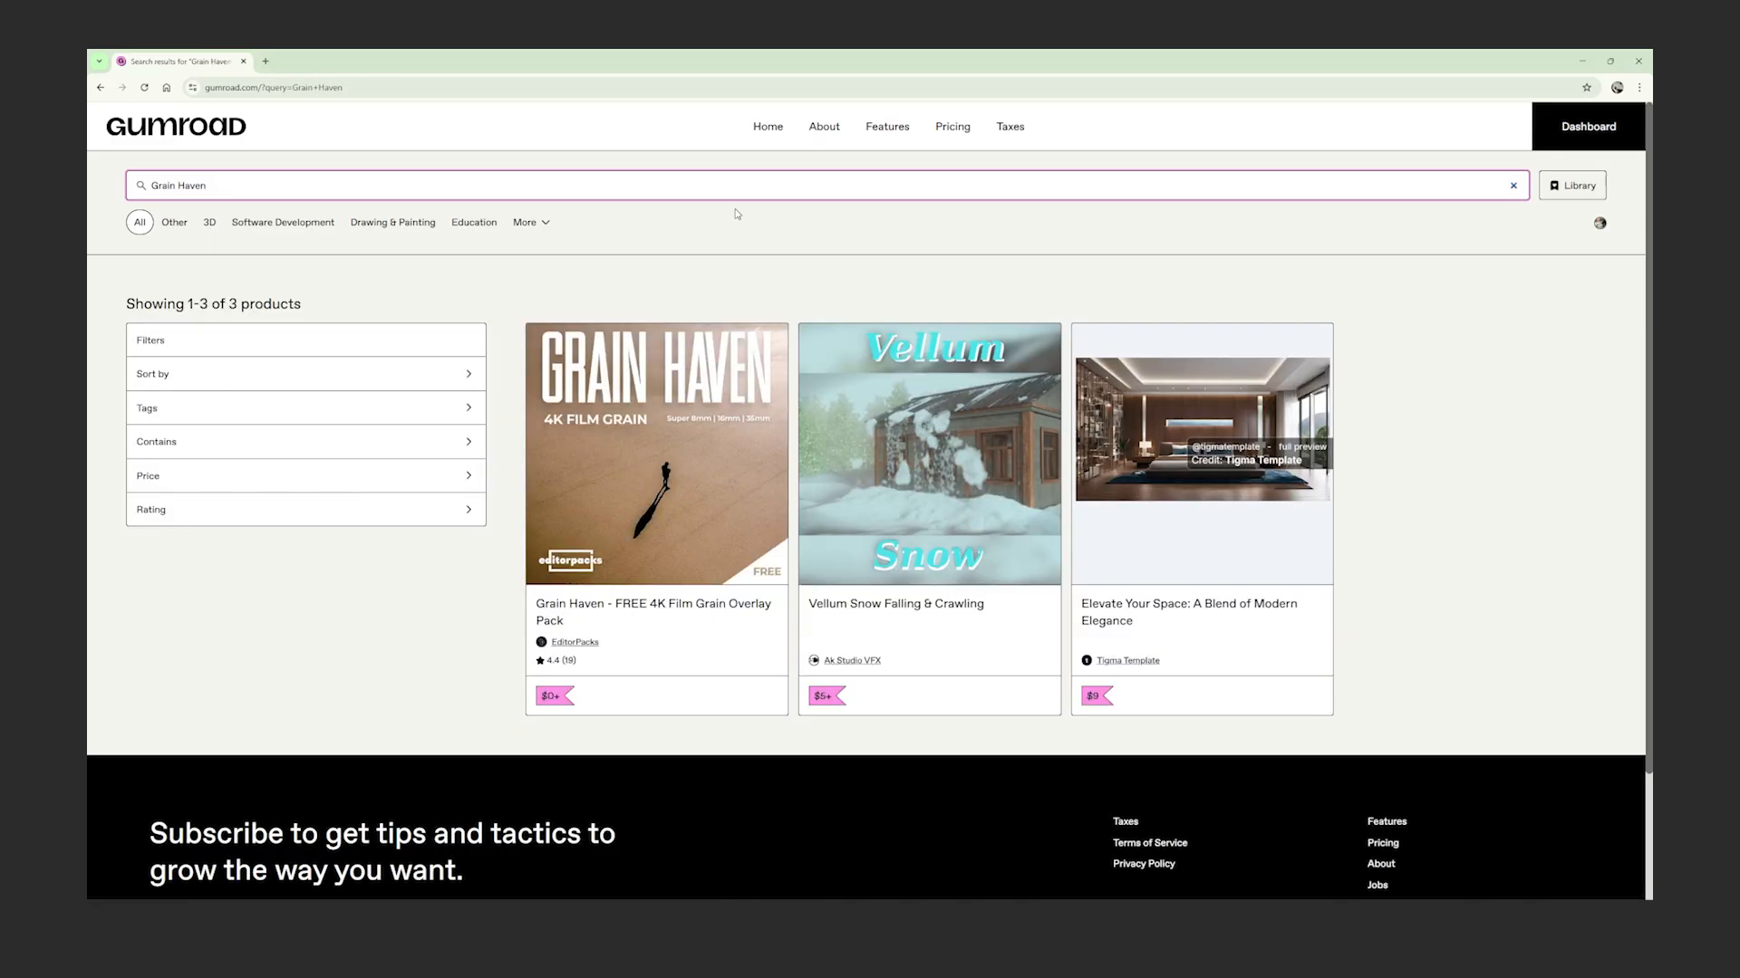
left_click(681, 426)
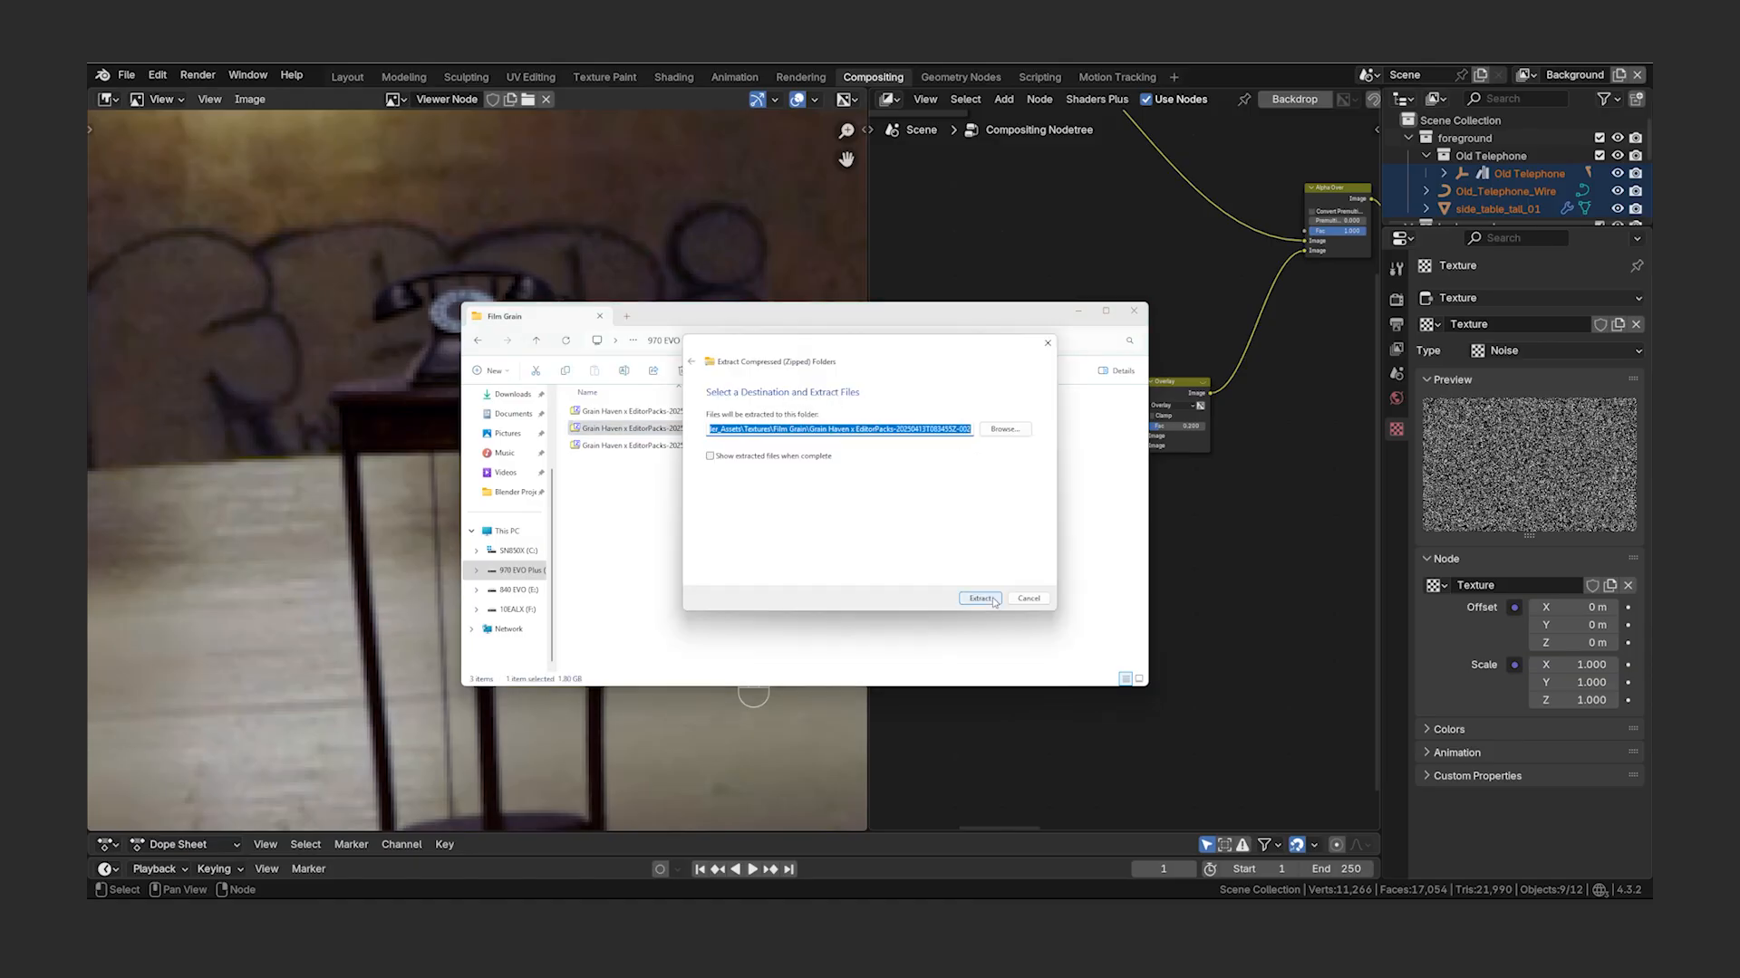
left_click(996, 600)
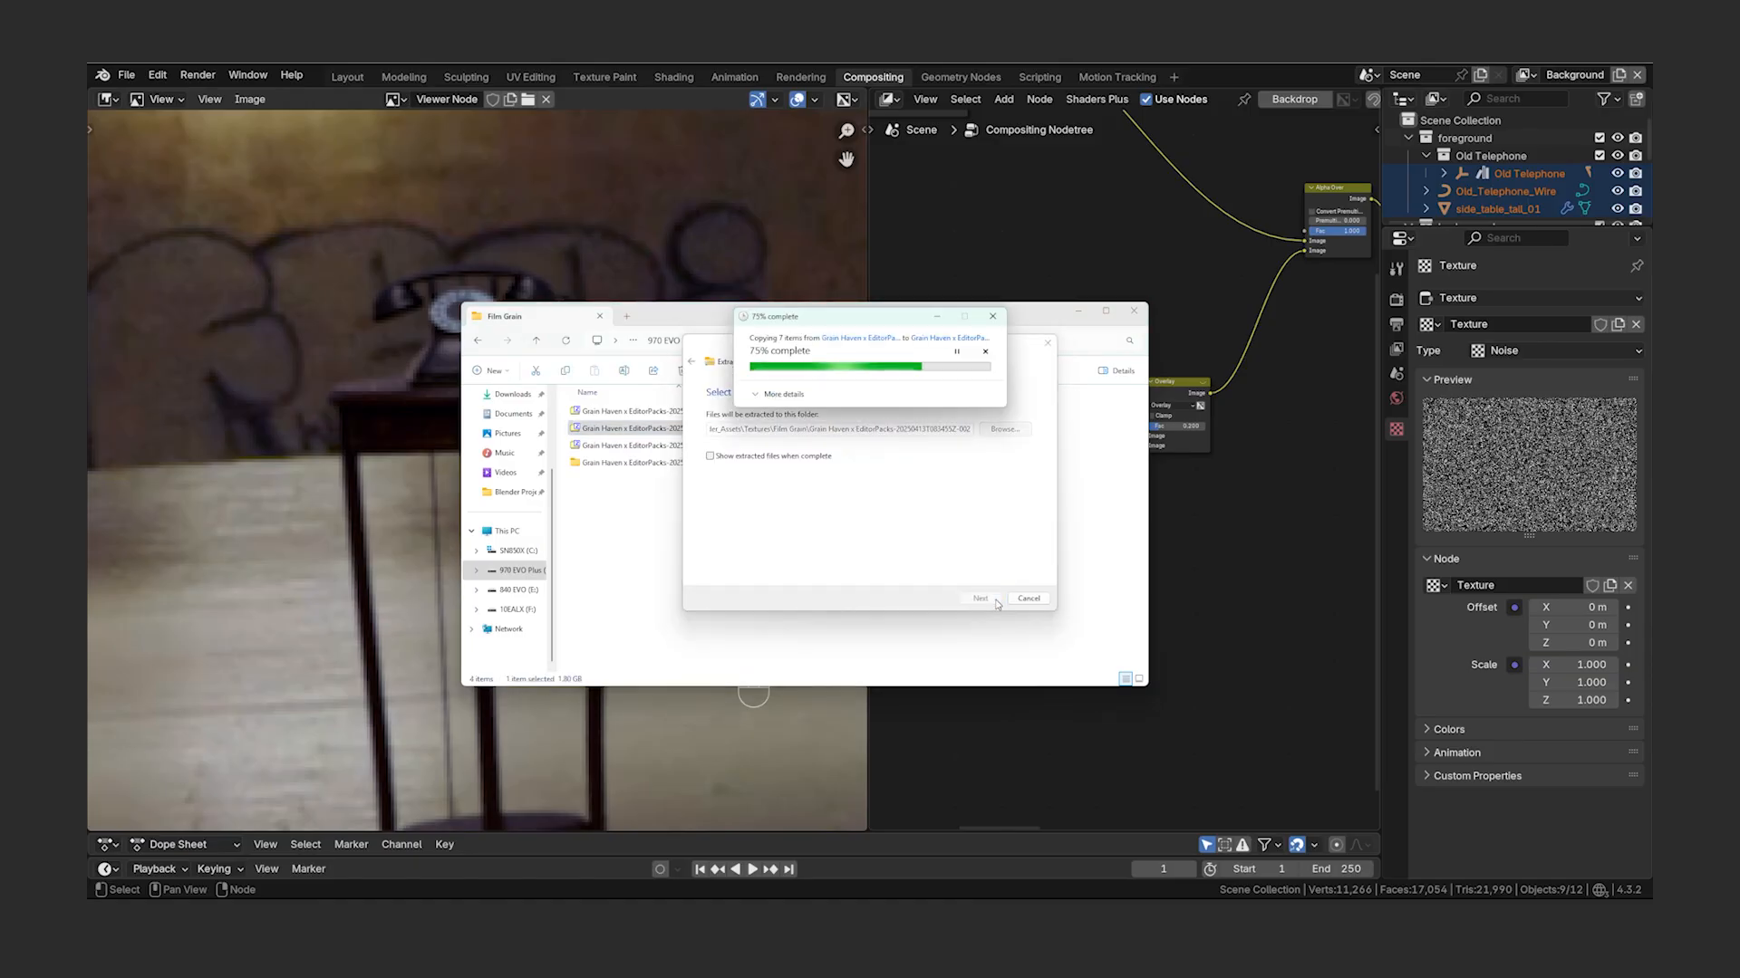
- Add an Image node to the compositor and load GrainHaven_Super 16mm_H.mov from the 1_Horizontal_16x9_4K folder into it
key("shift+a")
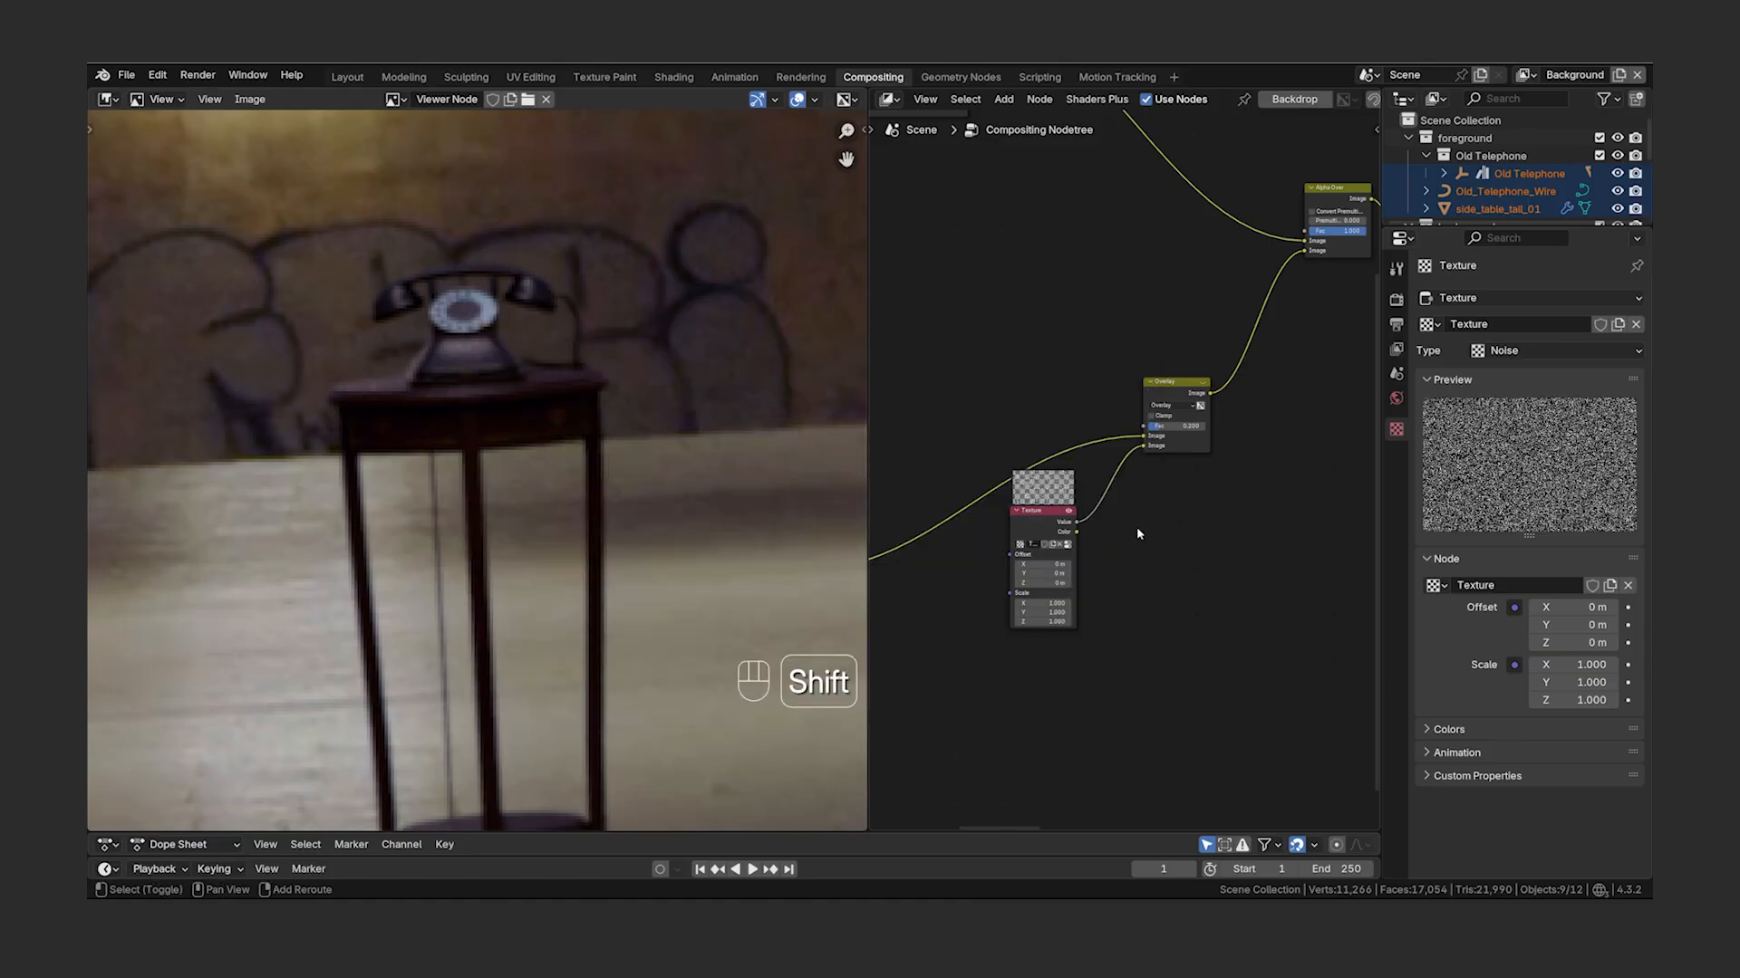
left_click(1178, 555)
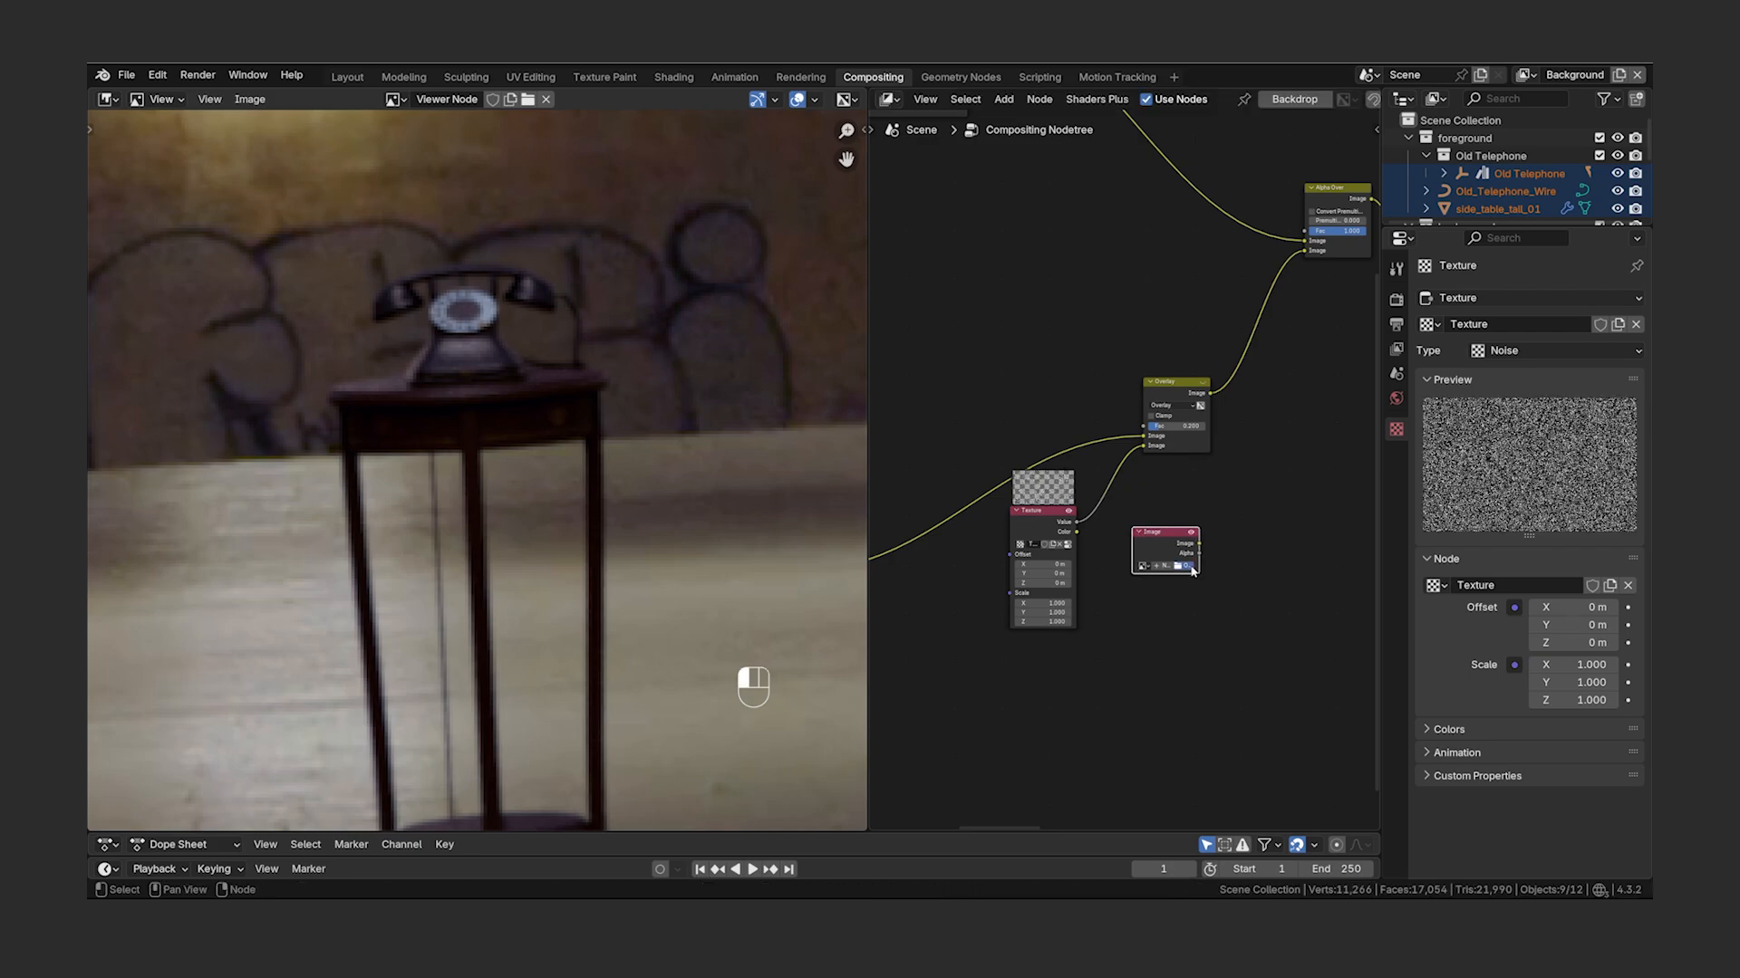
left_click(1191, 568)
double_click(719, 311)
double_click(713, 311)
left_click(795, 309)
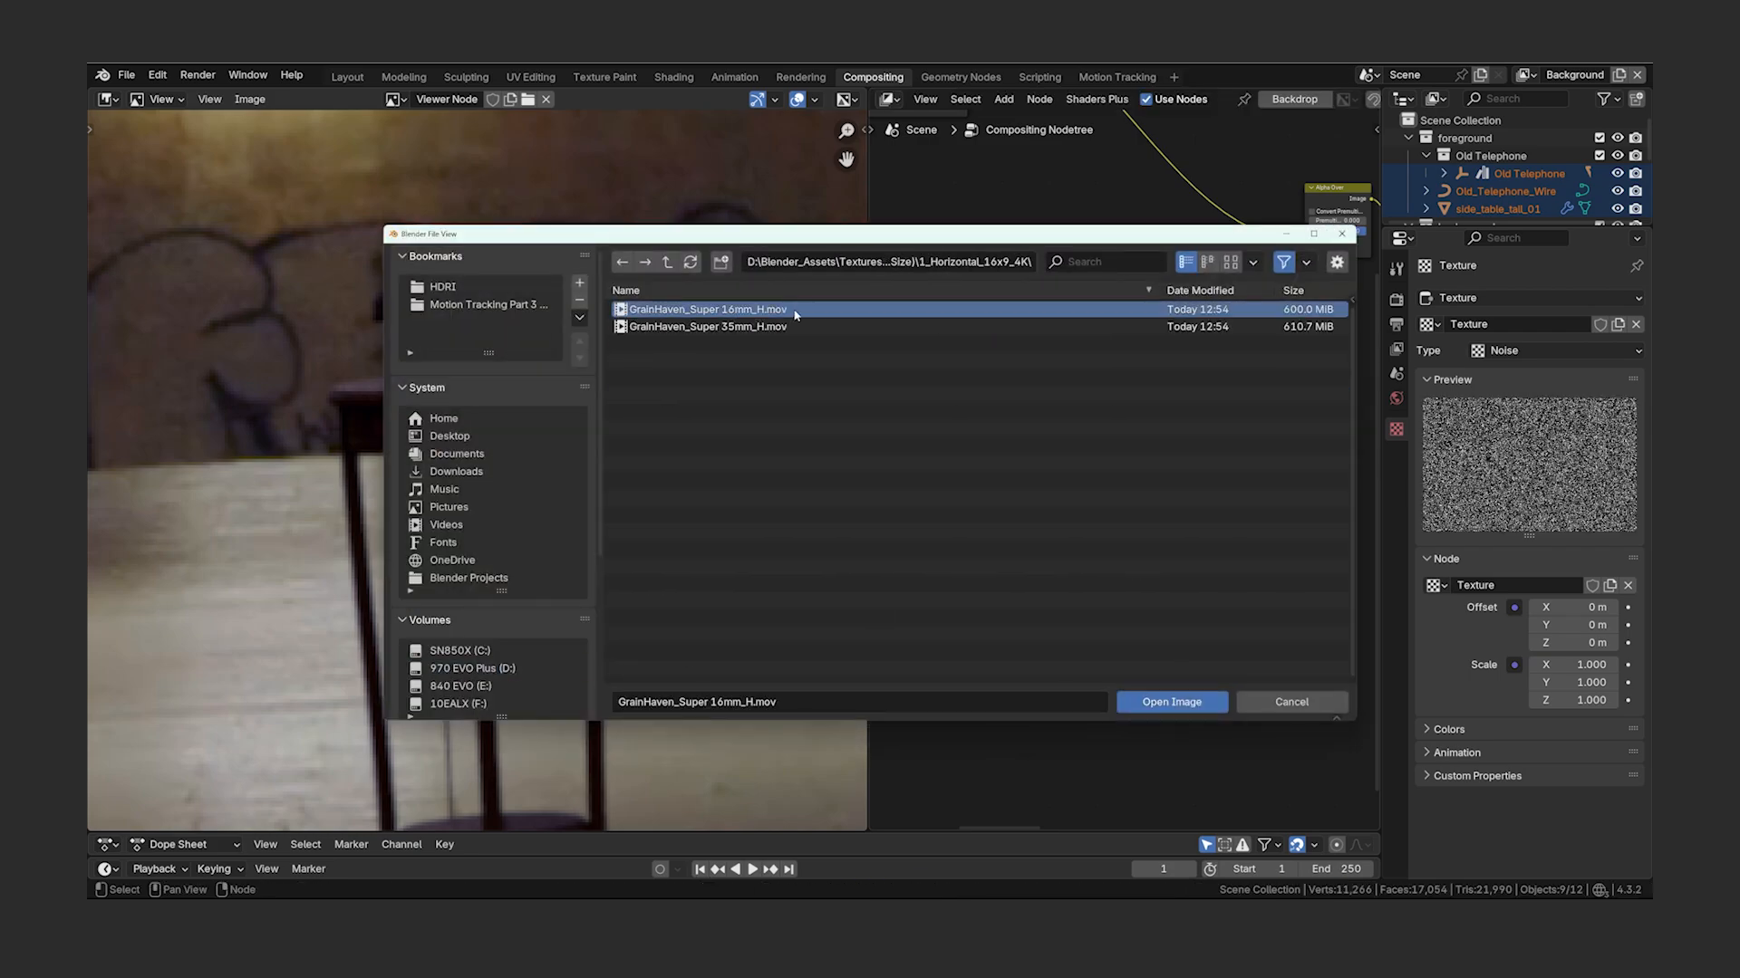
left_click(1199, 704)
- Move the noise Texture node aside and connect the Grain Haven Image node to the Overlay's second Image input in its place
left_click_drag(1042, 510, 919, 607)
left_click_drag(1142, 445, 1133, 448)
left_click_drag(1167, 536, 1013, 551)
left_click_drag(1047, 558, 1143, 446)
- Insert a Scale node between the Grain Haven Image node and the Overlay node
key("shift+a")
type("scale")
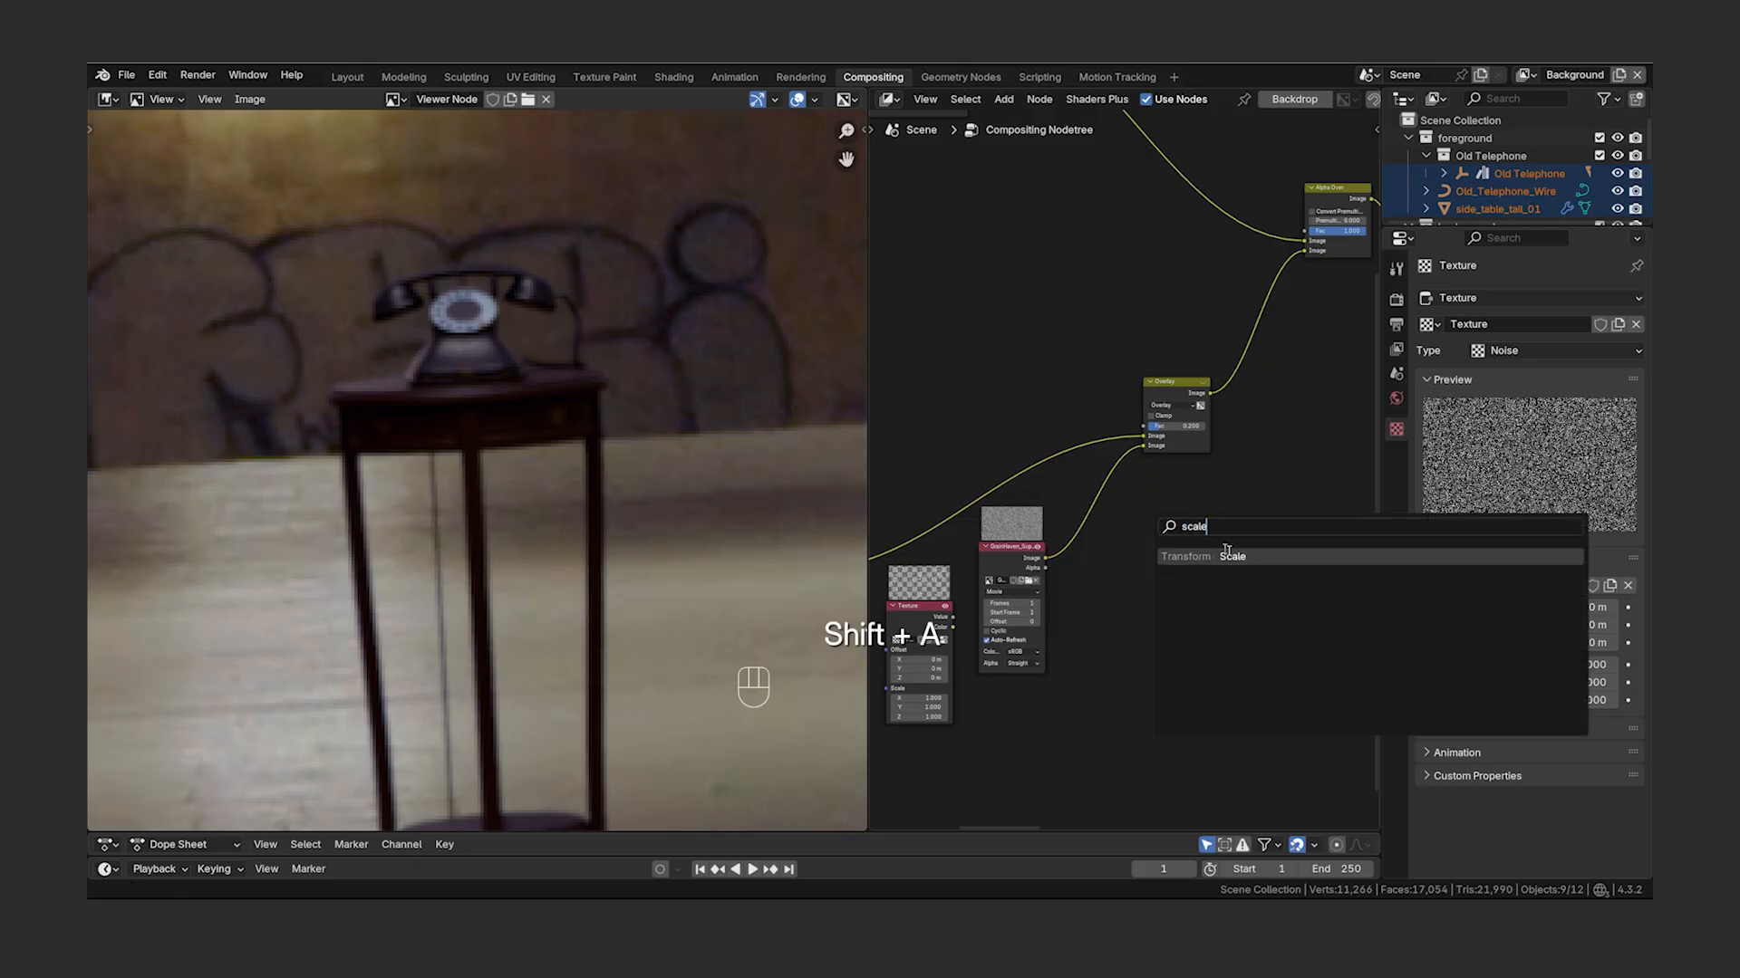
left_click(1226, 554)
left_click(1070, 477)
left_click_drag(1129, 478, 1130, 551)
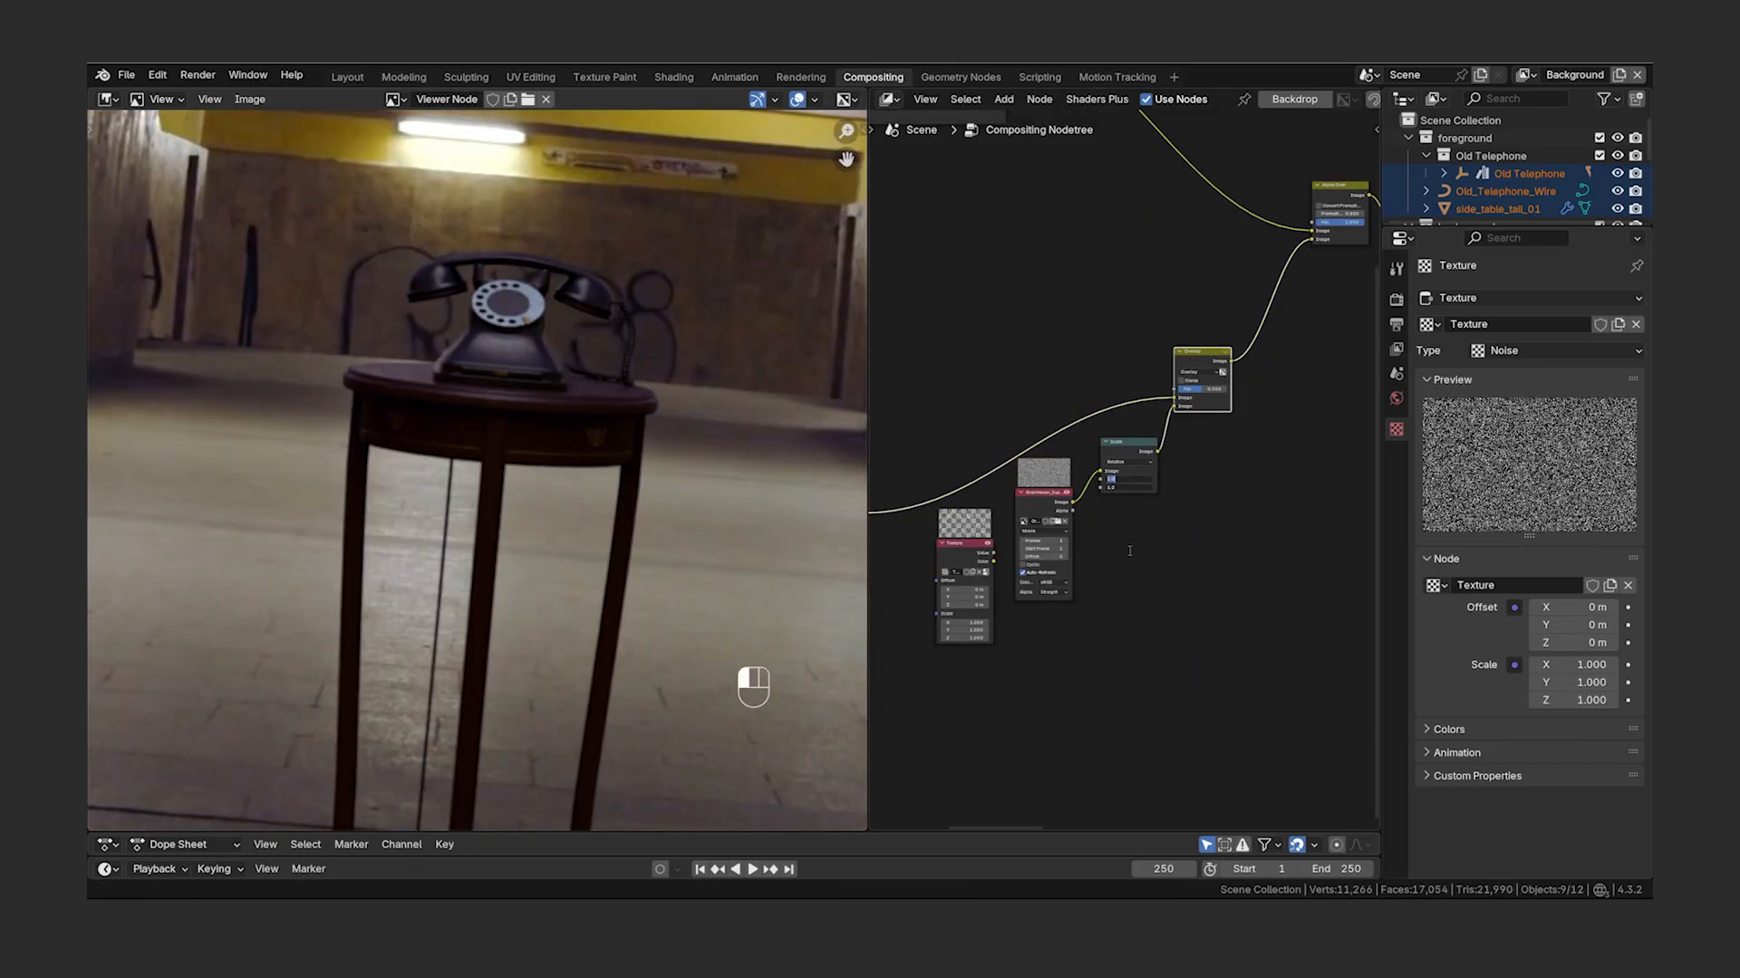
key("Return")
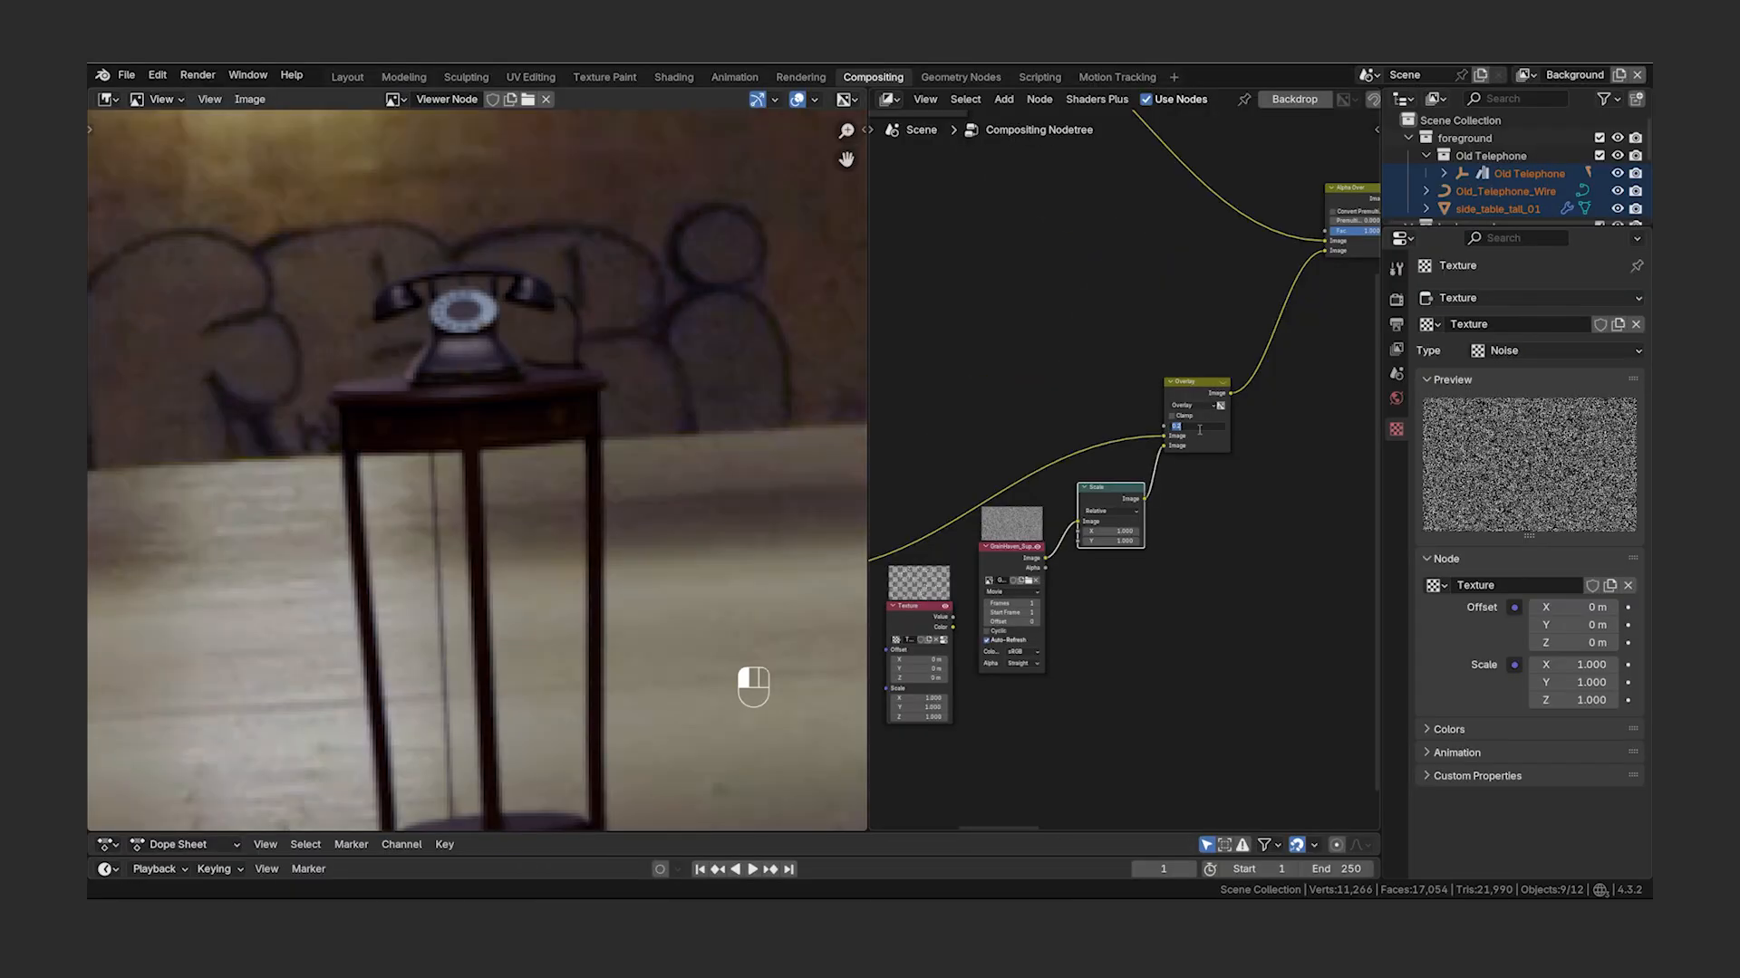
- Mute and unmute the Overlay node to compare the telephone with and without film grain
left_click(1186, 384)
key("m")
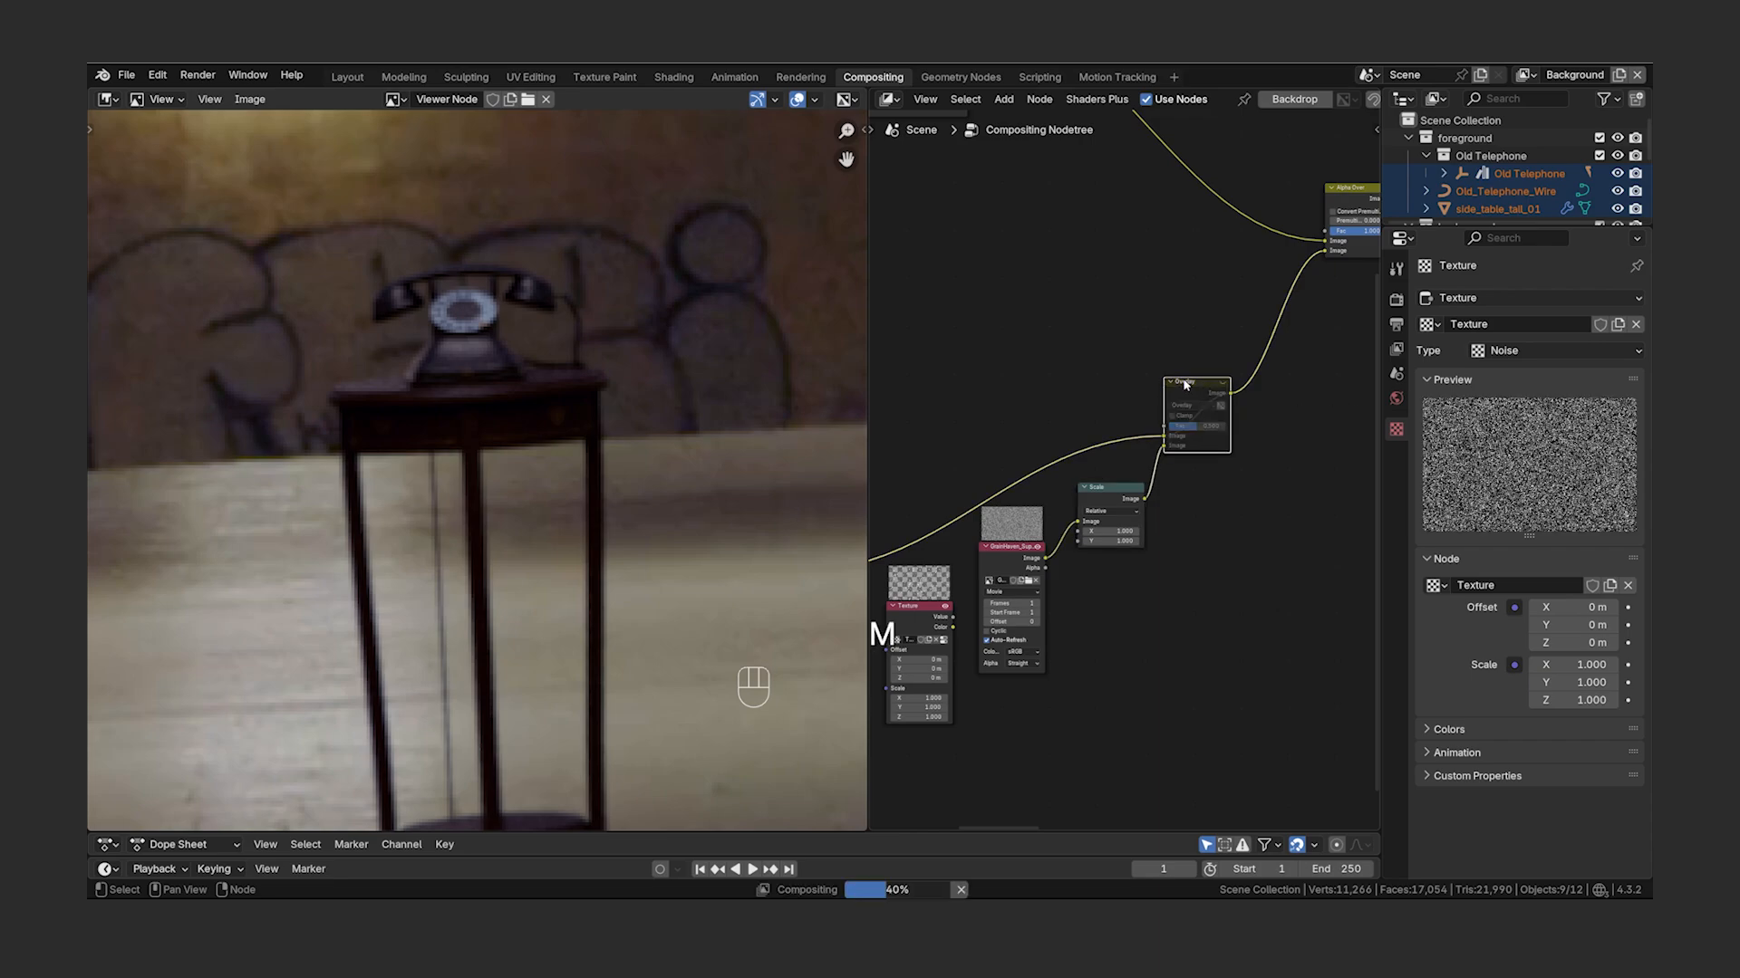
key("m")
- Open the Power and Slope color pickers of the foreground's Color Balance node
scroll(947, 498, "down", 2)
middle_click_drag(947, 498, 1138, 373)
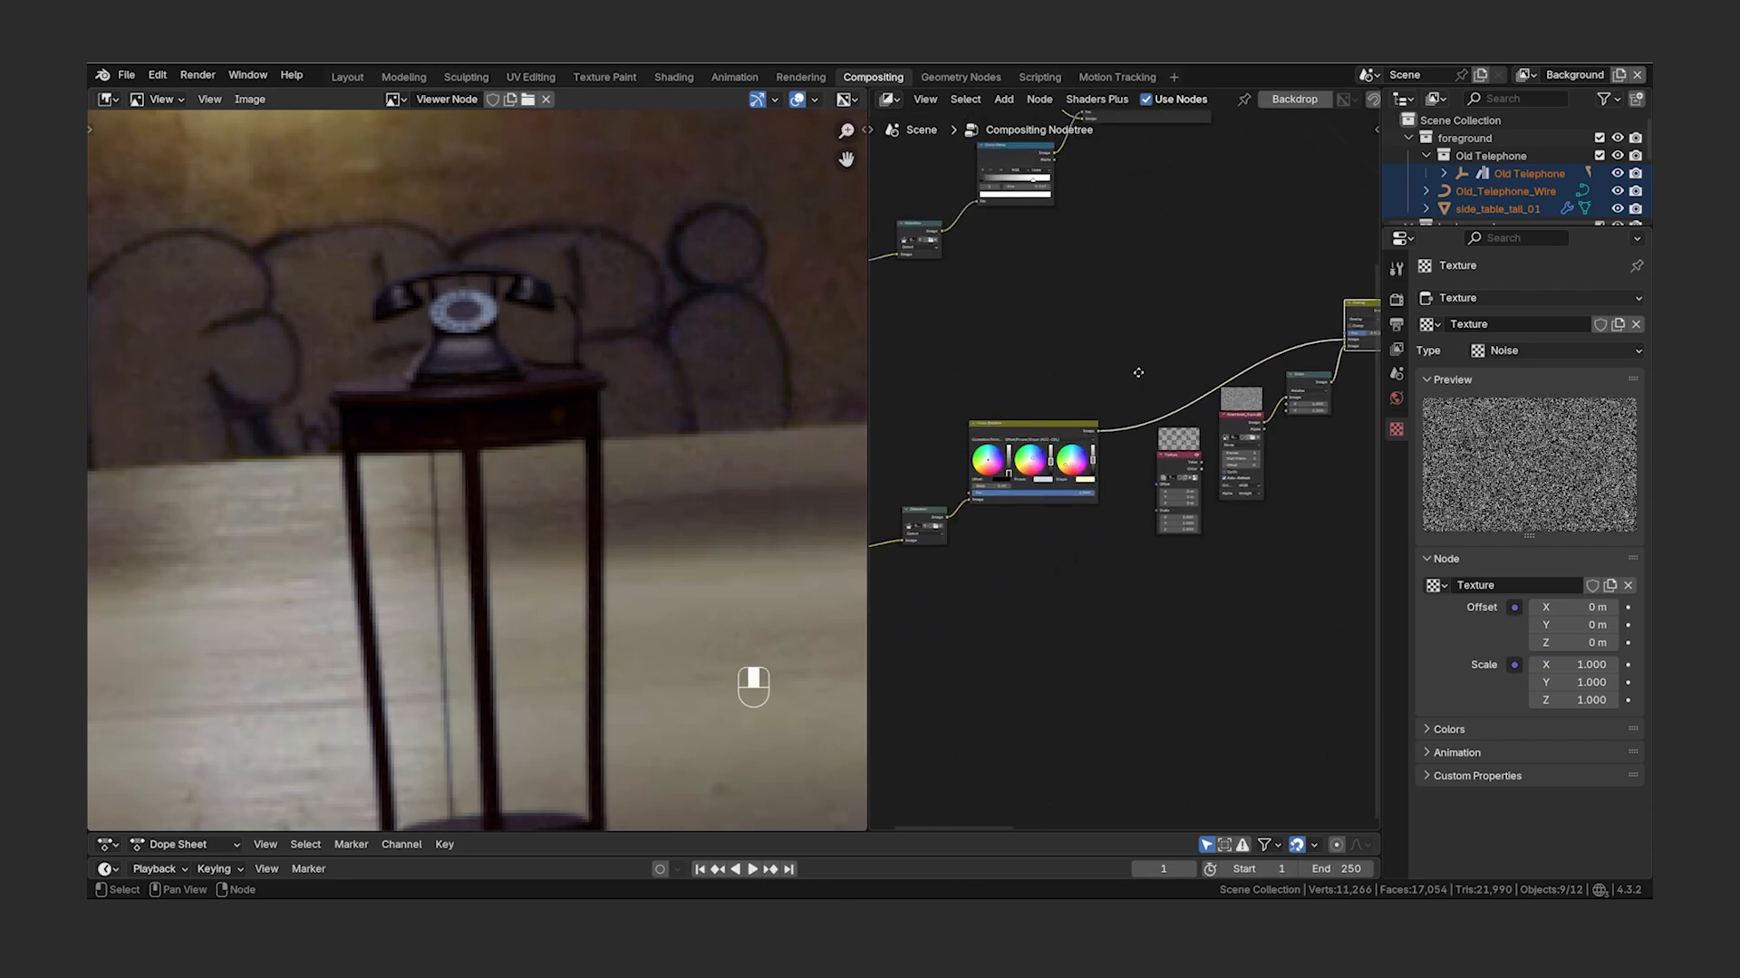
scroll(954, 549, "up", 4)
middle_click_drag(954, 549, 1059, 549)
left_click(1155, 472)
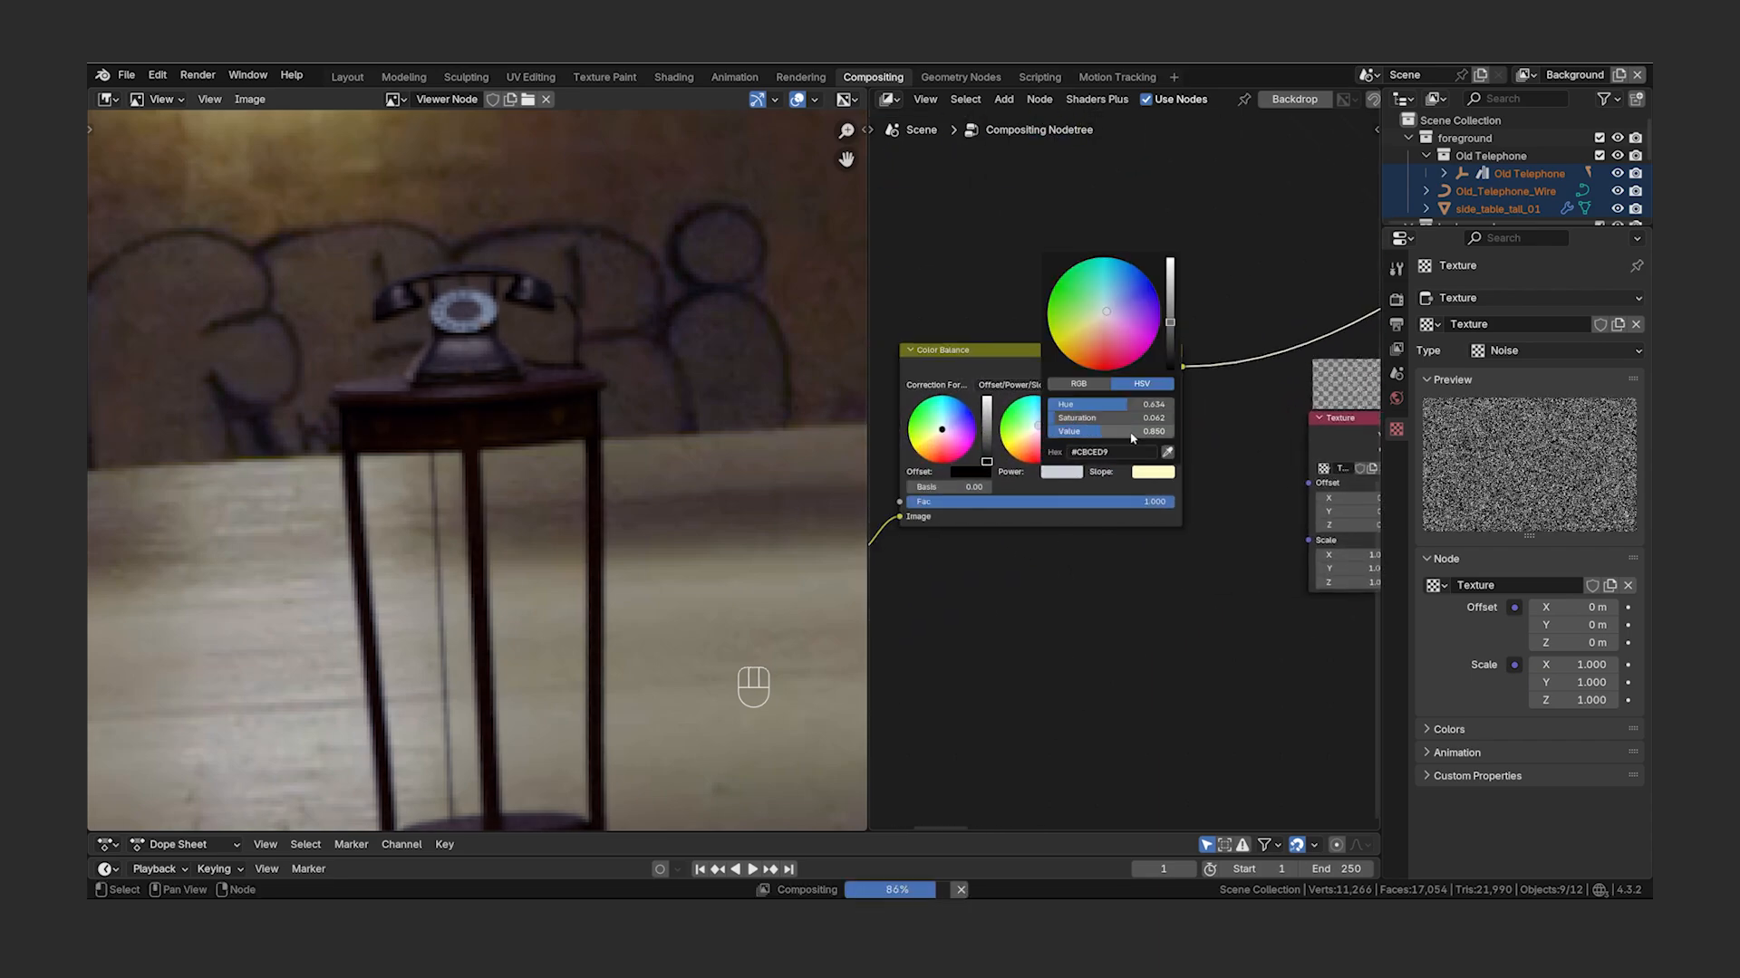
left_click(1164, 474)
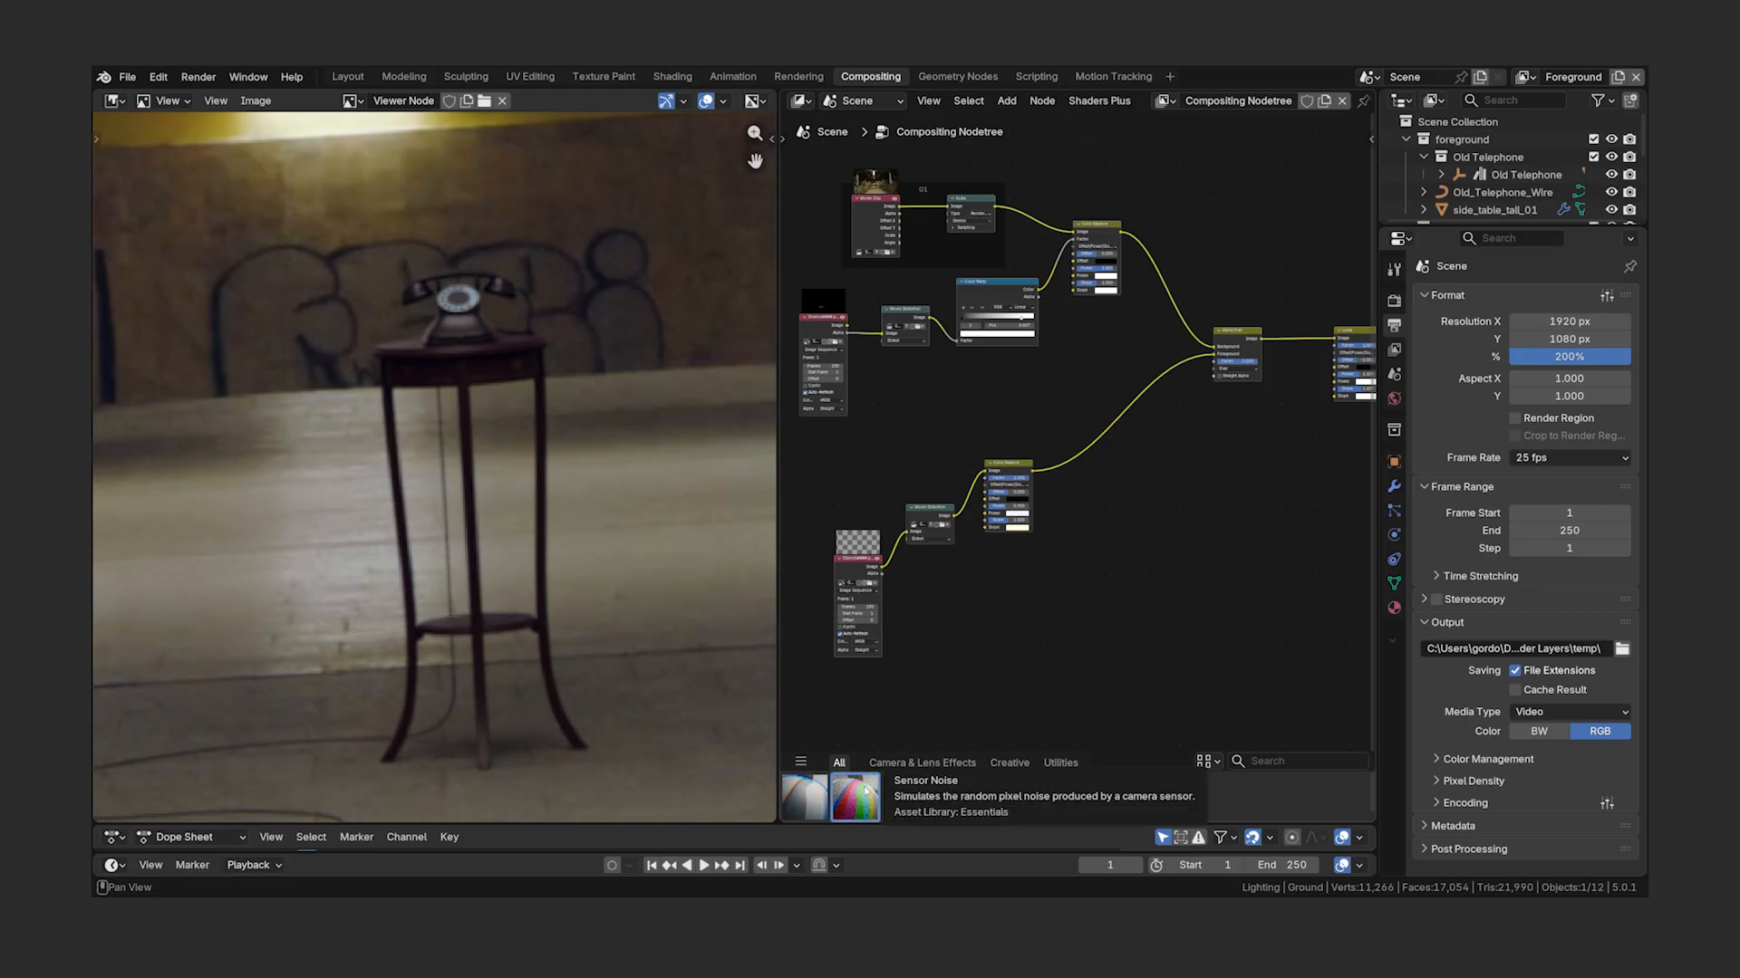
- In the Blender 5.0 project, insert the Sensor Noise asset after the foreground's Color Balance and enable Animated
left_click_drag(866, 790, 998, 632)
left_click_drag(1087, 505, 1088, 505)
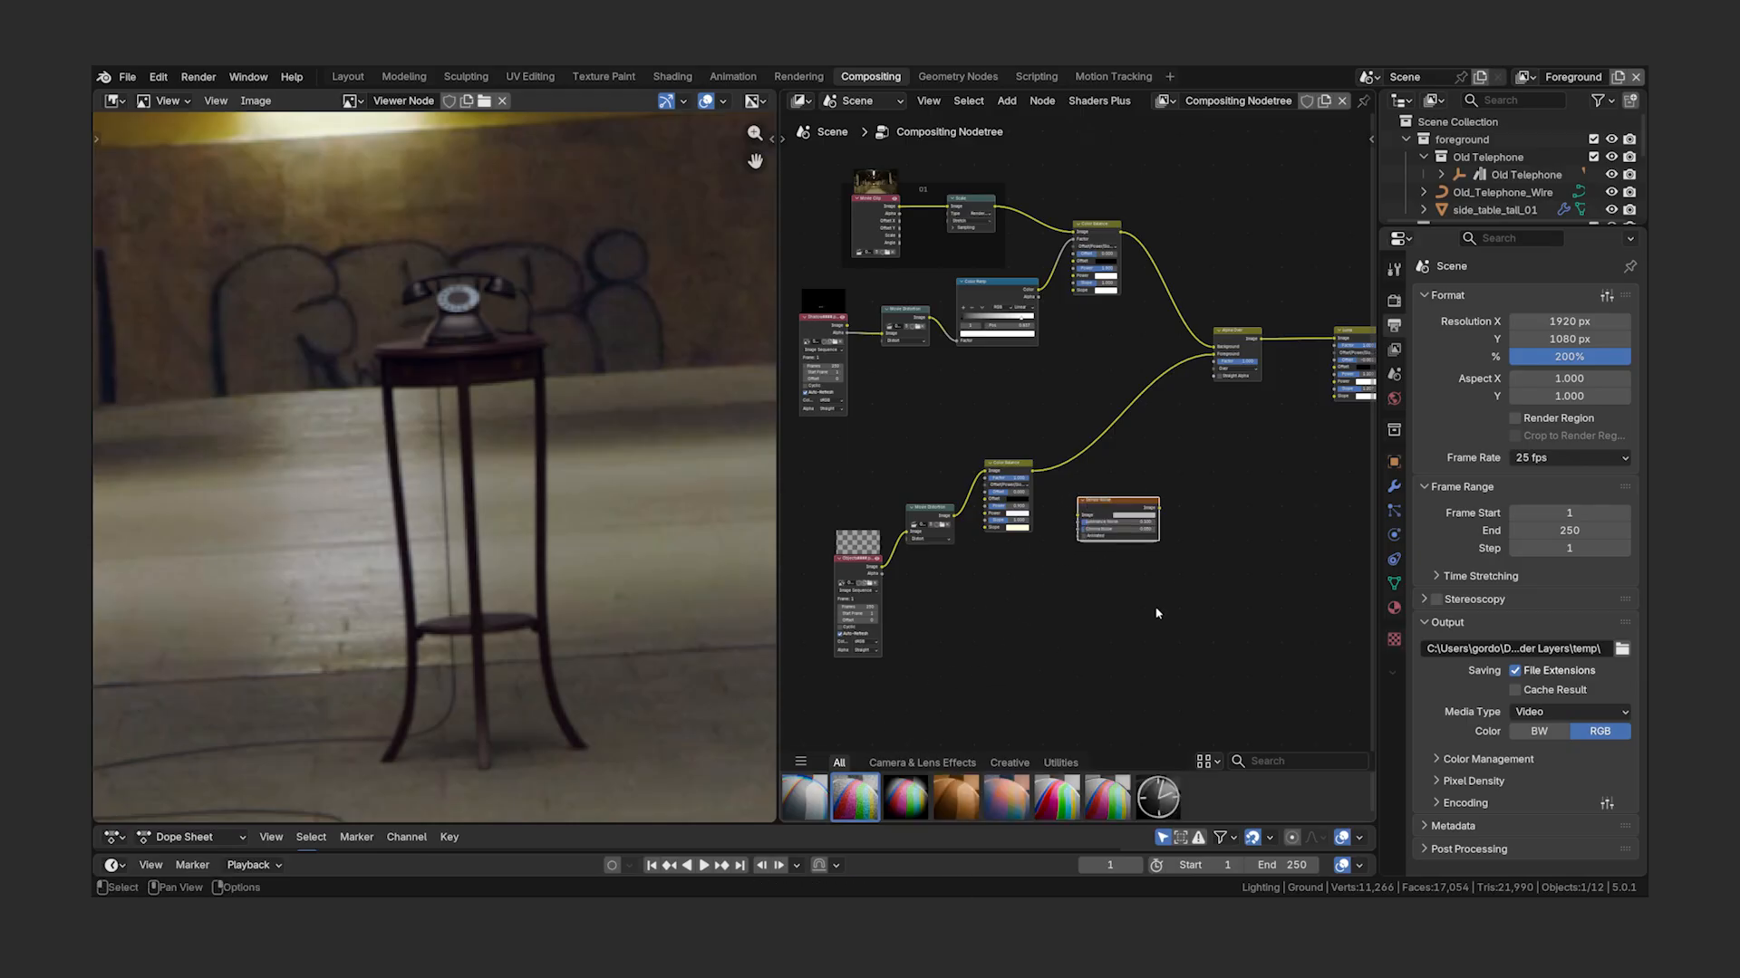
scroll(1160, 630, "up", 5)
left_click_drag(1183, 562, 1156, 404)
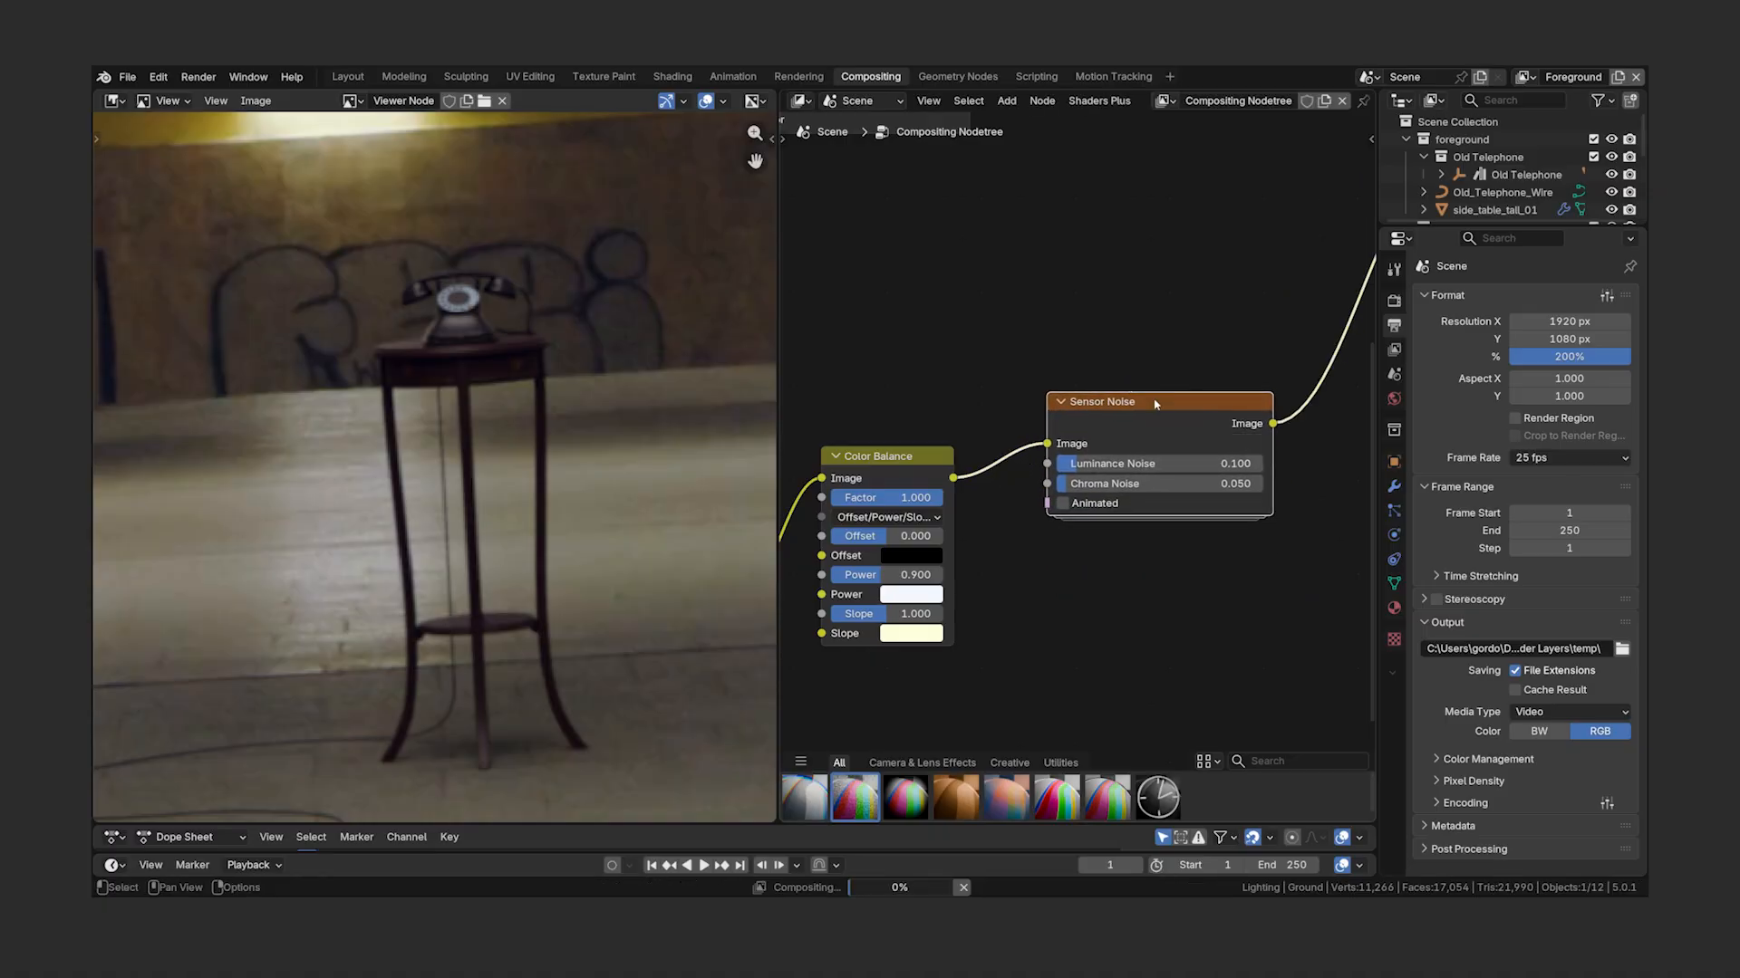
scroll(1285, 619, "up", 2)
middle_click_drag(1284, 619, 1139, 641)
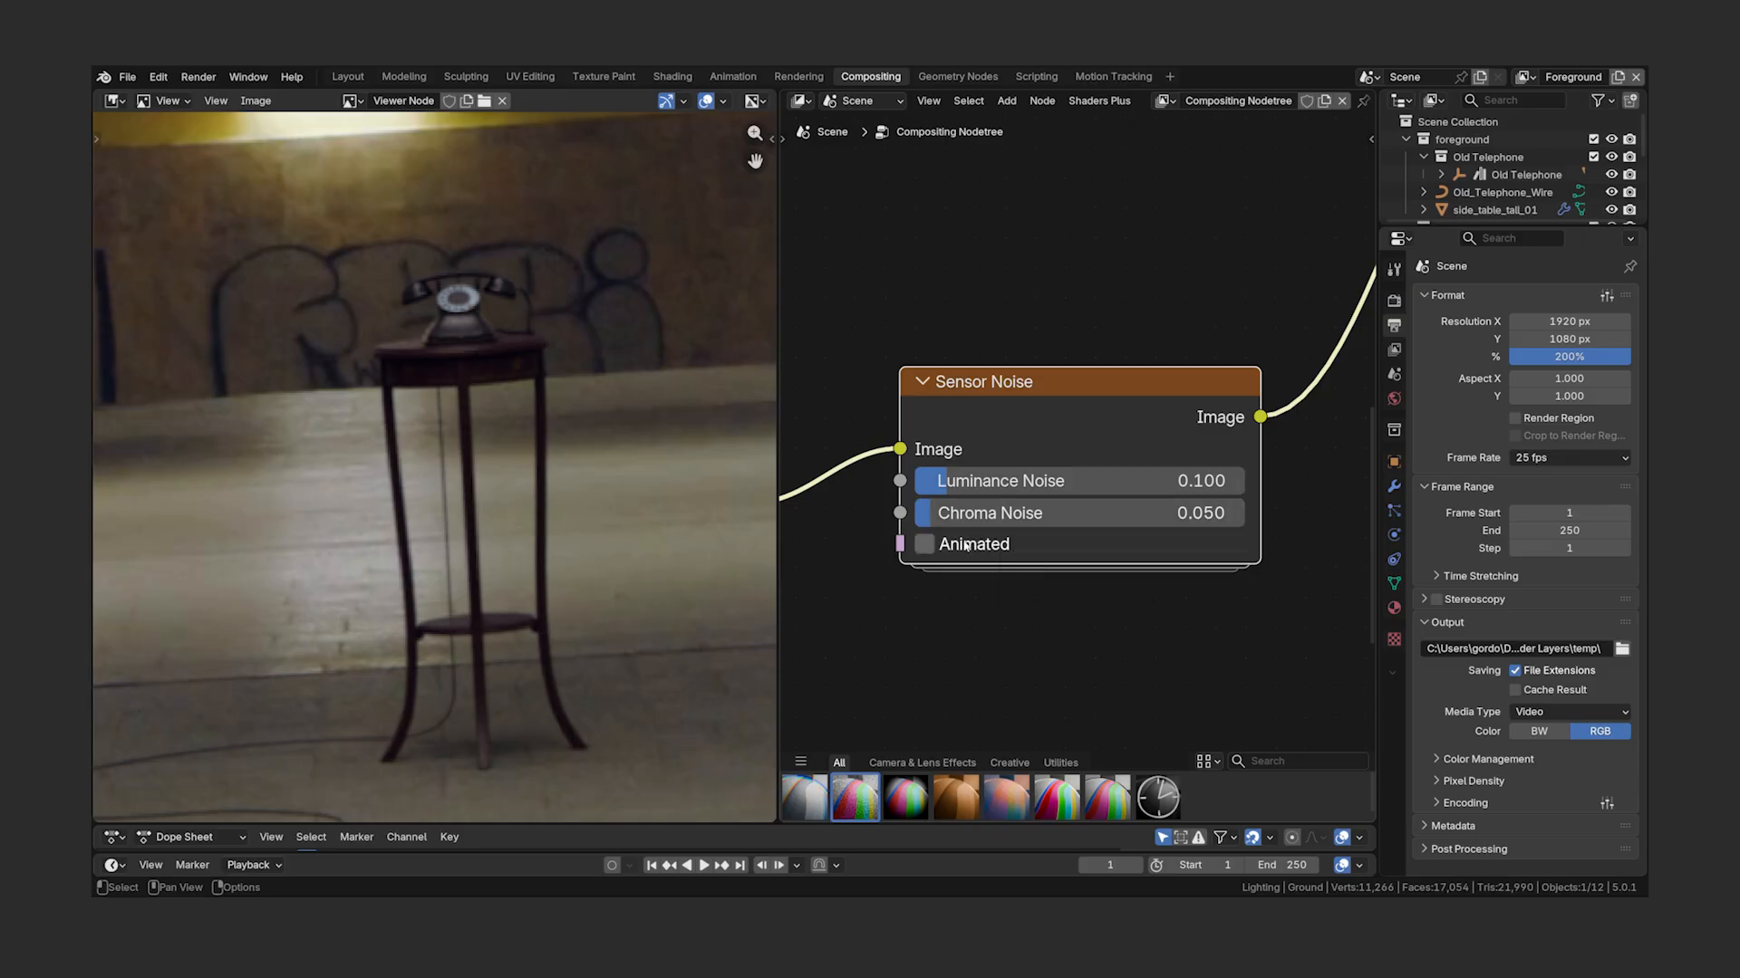
left_click(922, 549)
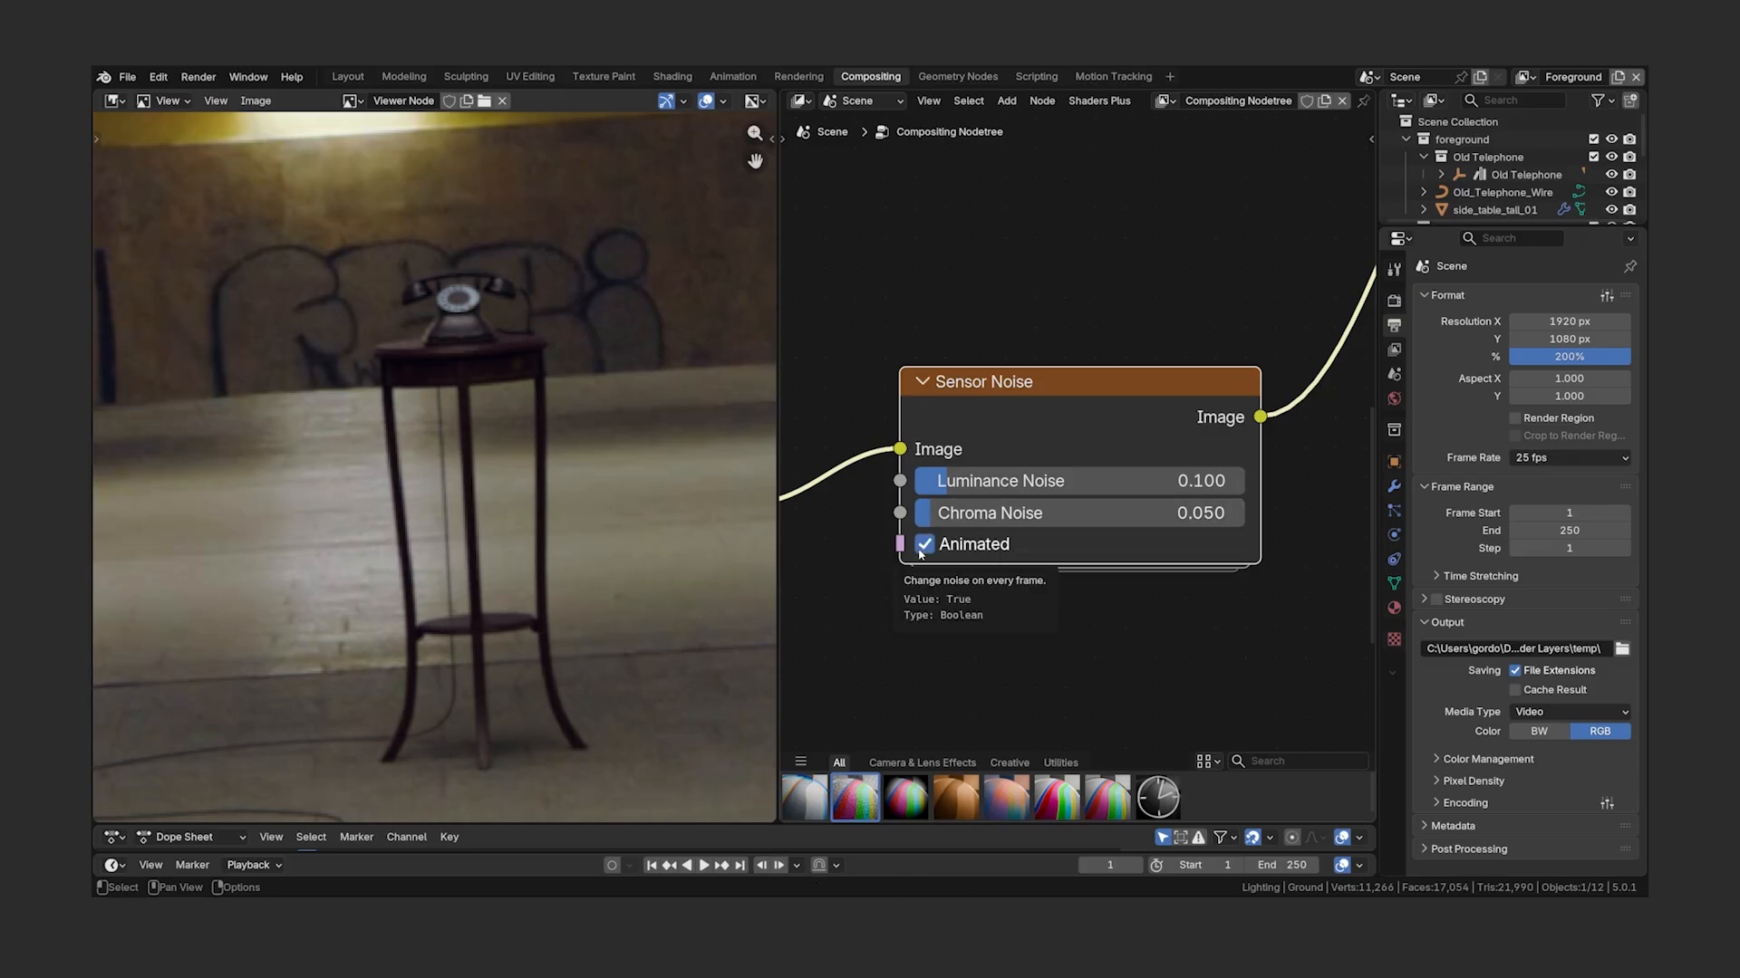
- Try a Luminance Noise of about 0.89 and a Chroma Noise of 1.0 on the Sensor Noise node, undoing each change
scroll(580, 489, "up", 5)
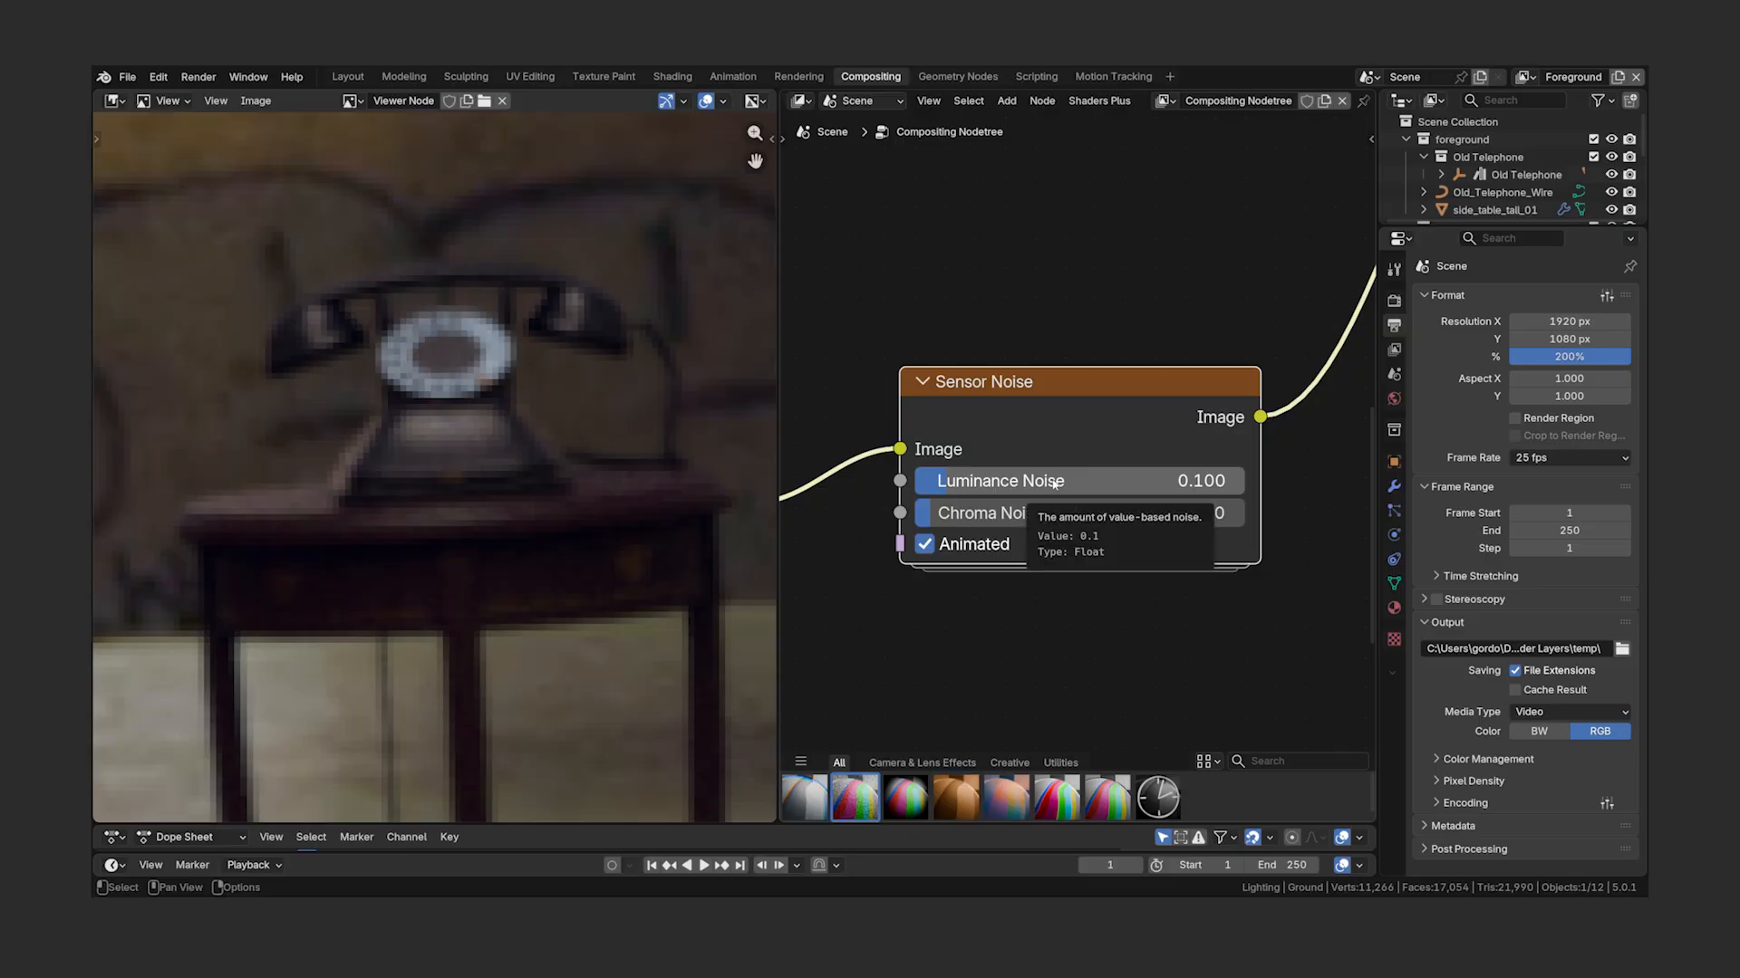
left_click_drag(1028, 481, 1151, 488)
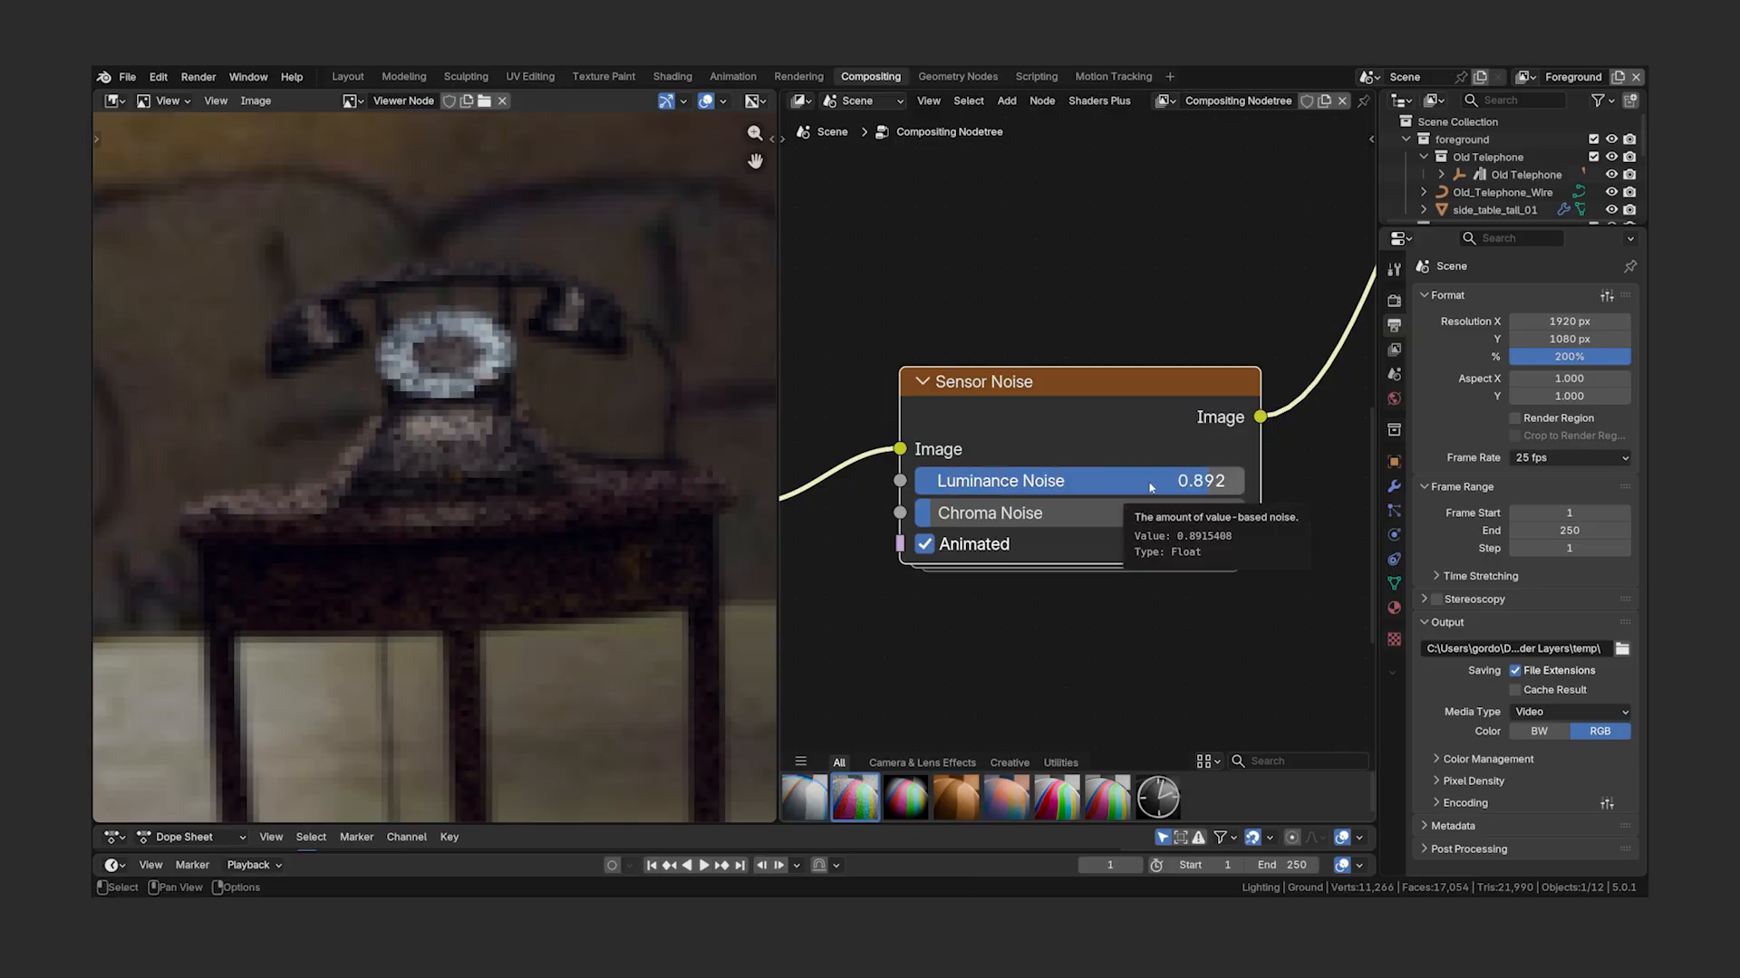
key("ctrl+z")
left_click_drag(1034, 515, 1246, 515)
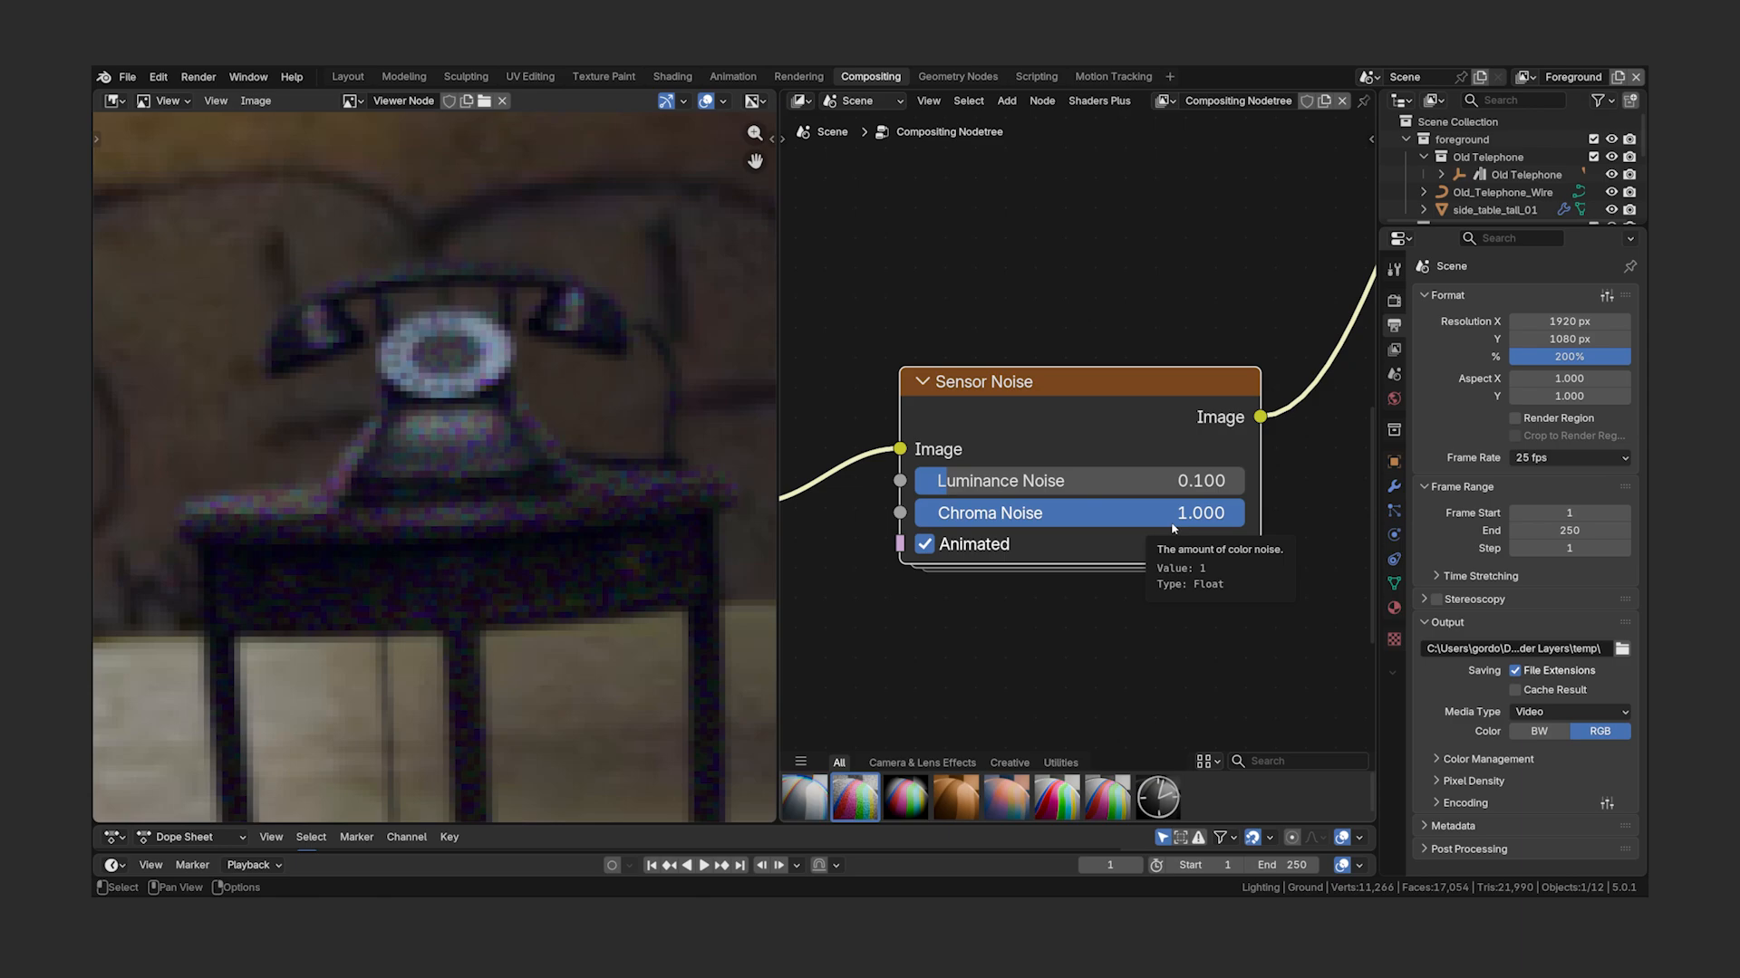
key("ctrl+z")
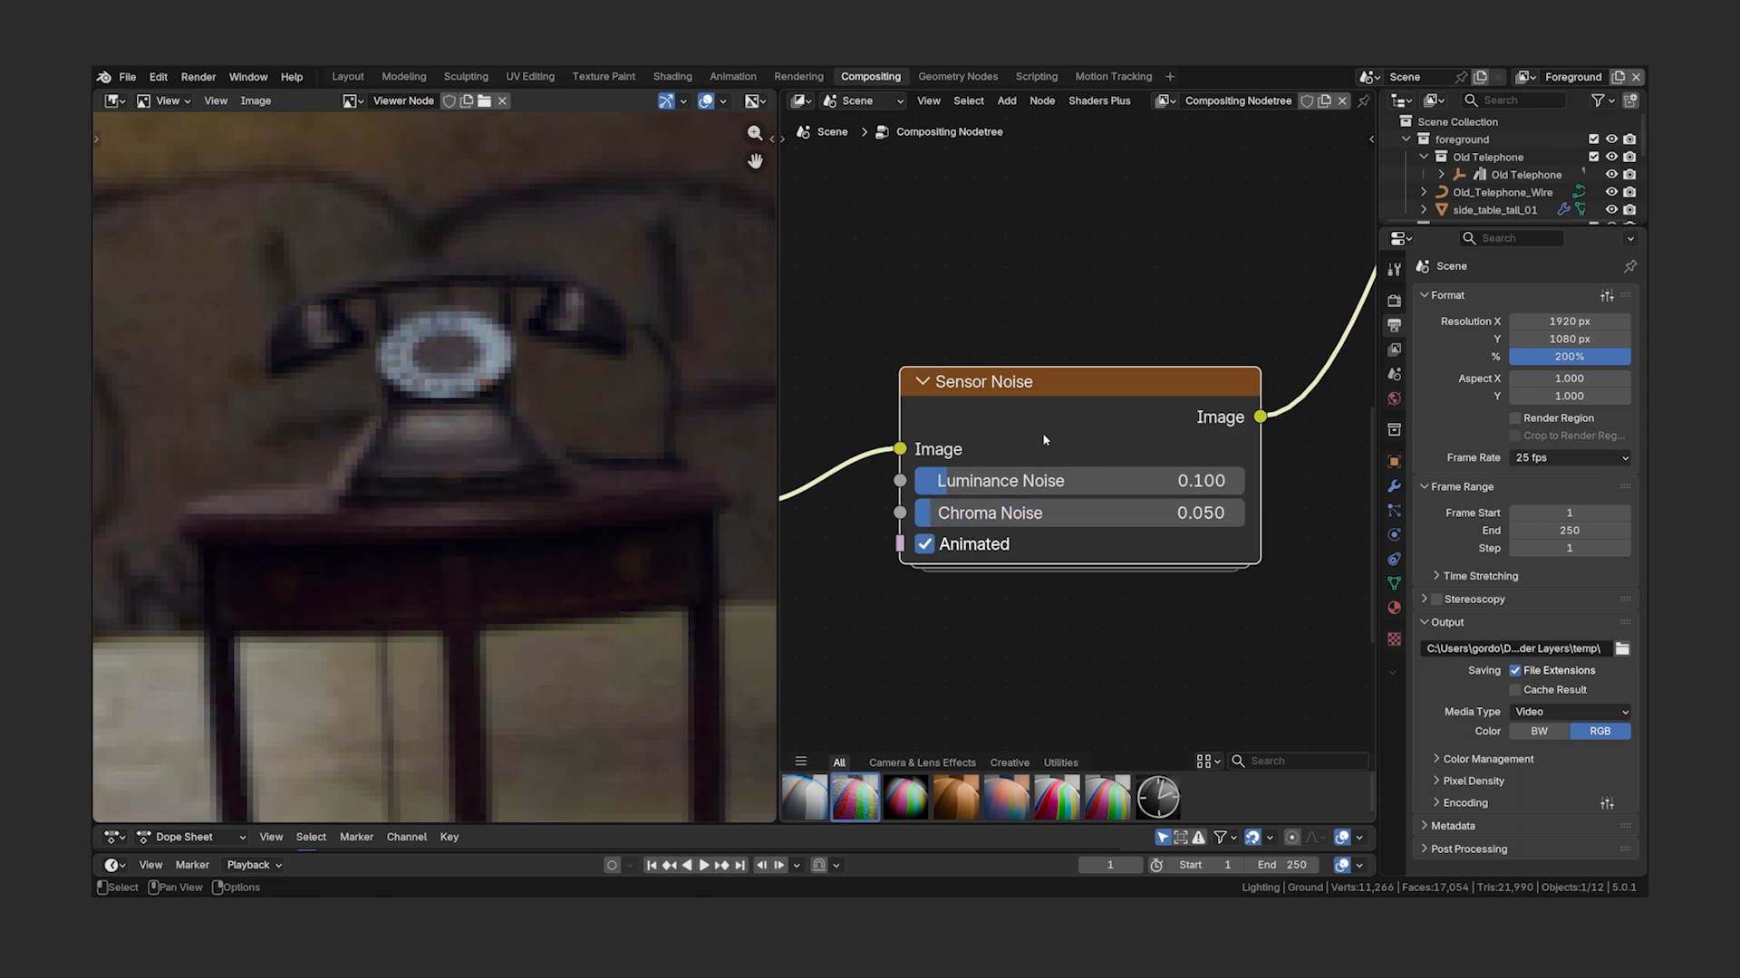
- Try a Luminance Noise of 0.123 with a Chroma Noise of 0.064 and reset both to their defaults
left_click_drag(950, 481, 937, 515)
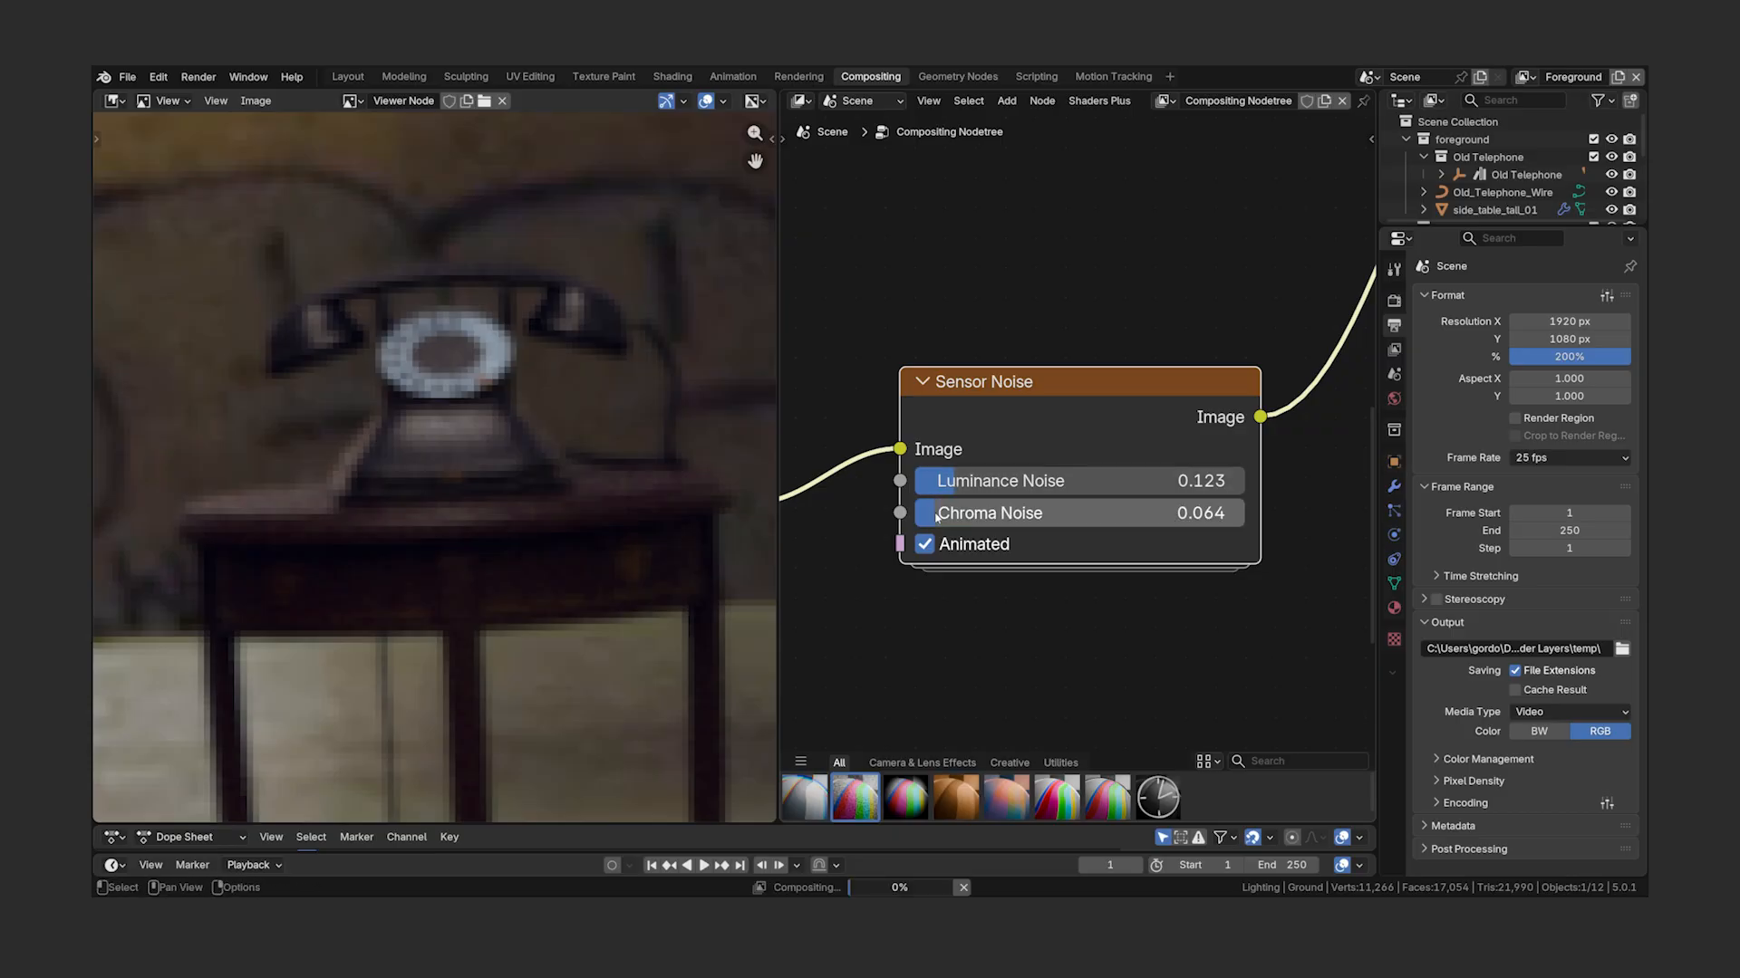
key("BackSpace")
key("BackSpace")
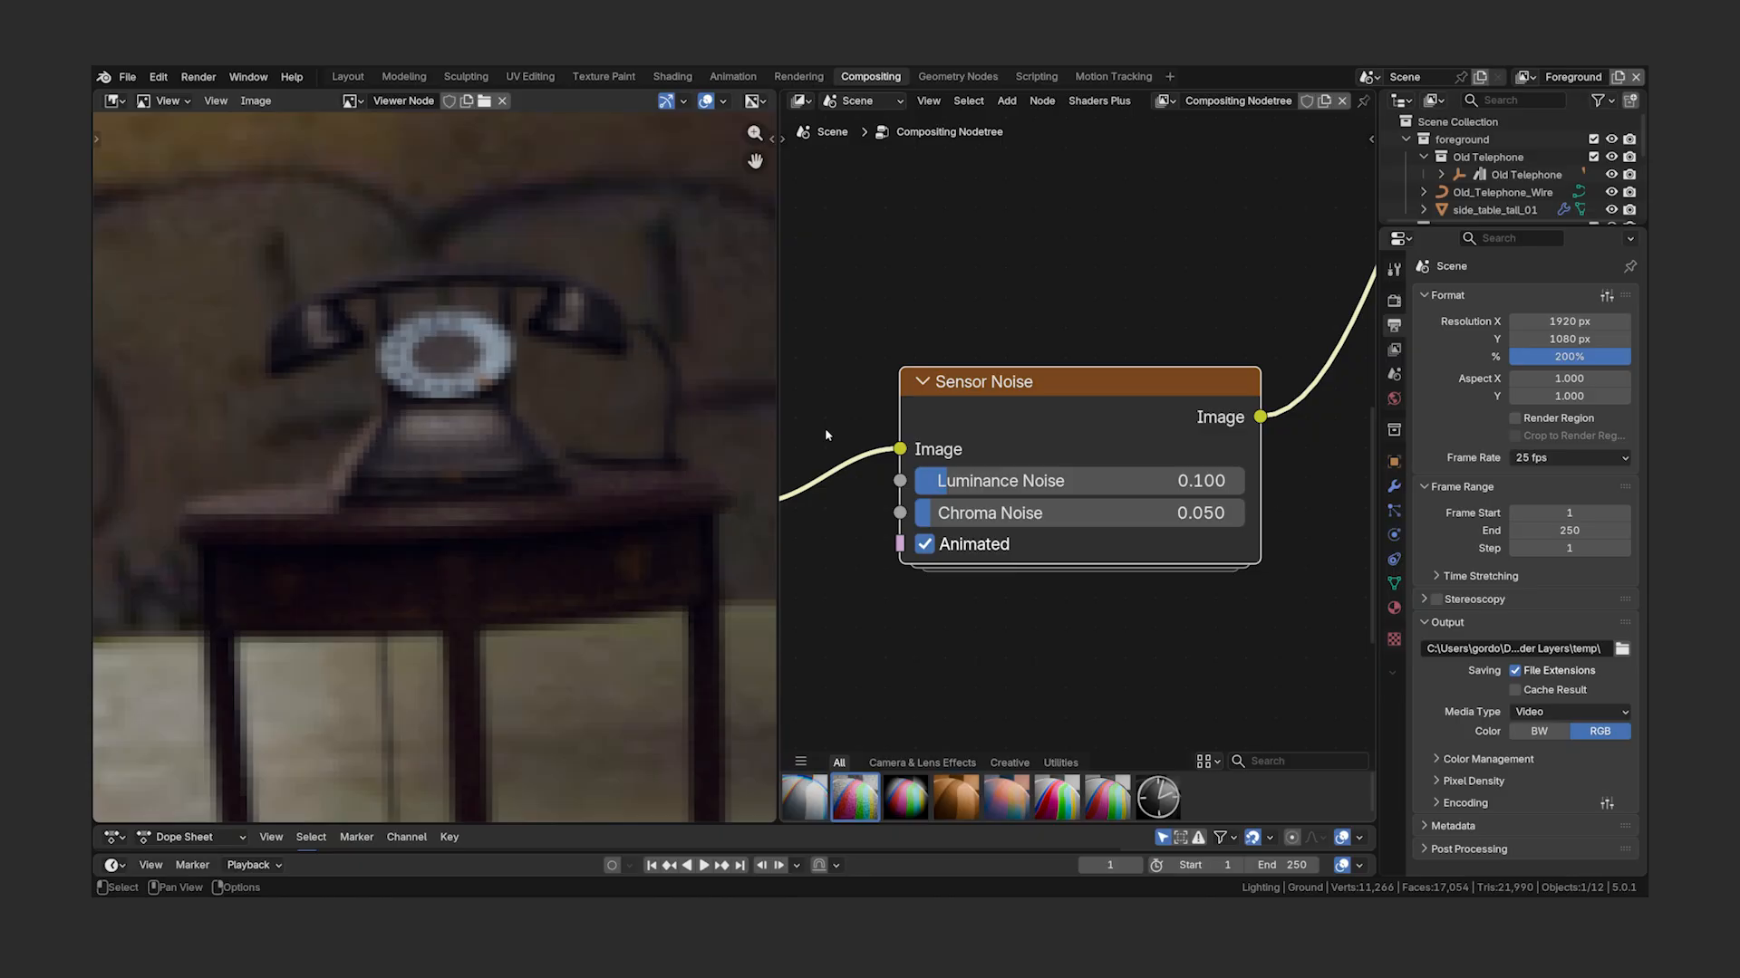
- Mute and unmute the Sensor Noise node to compare the telephone with and without the noise
key("m")
key("m")
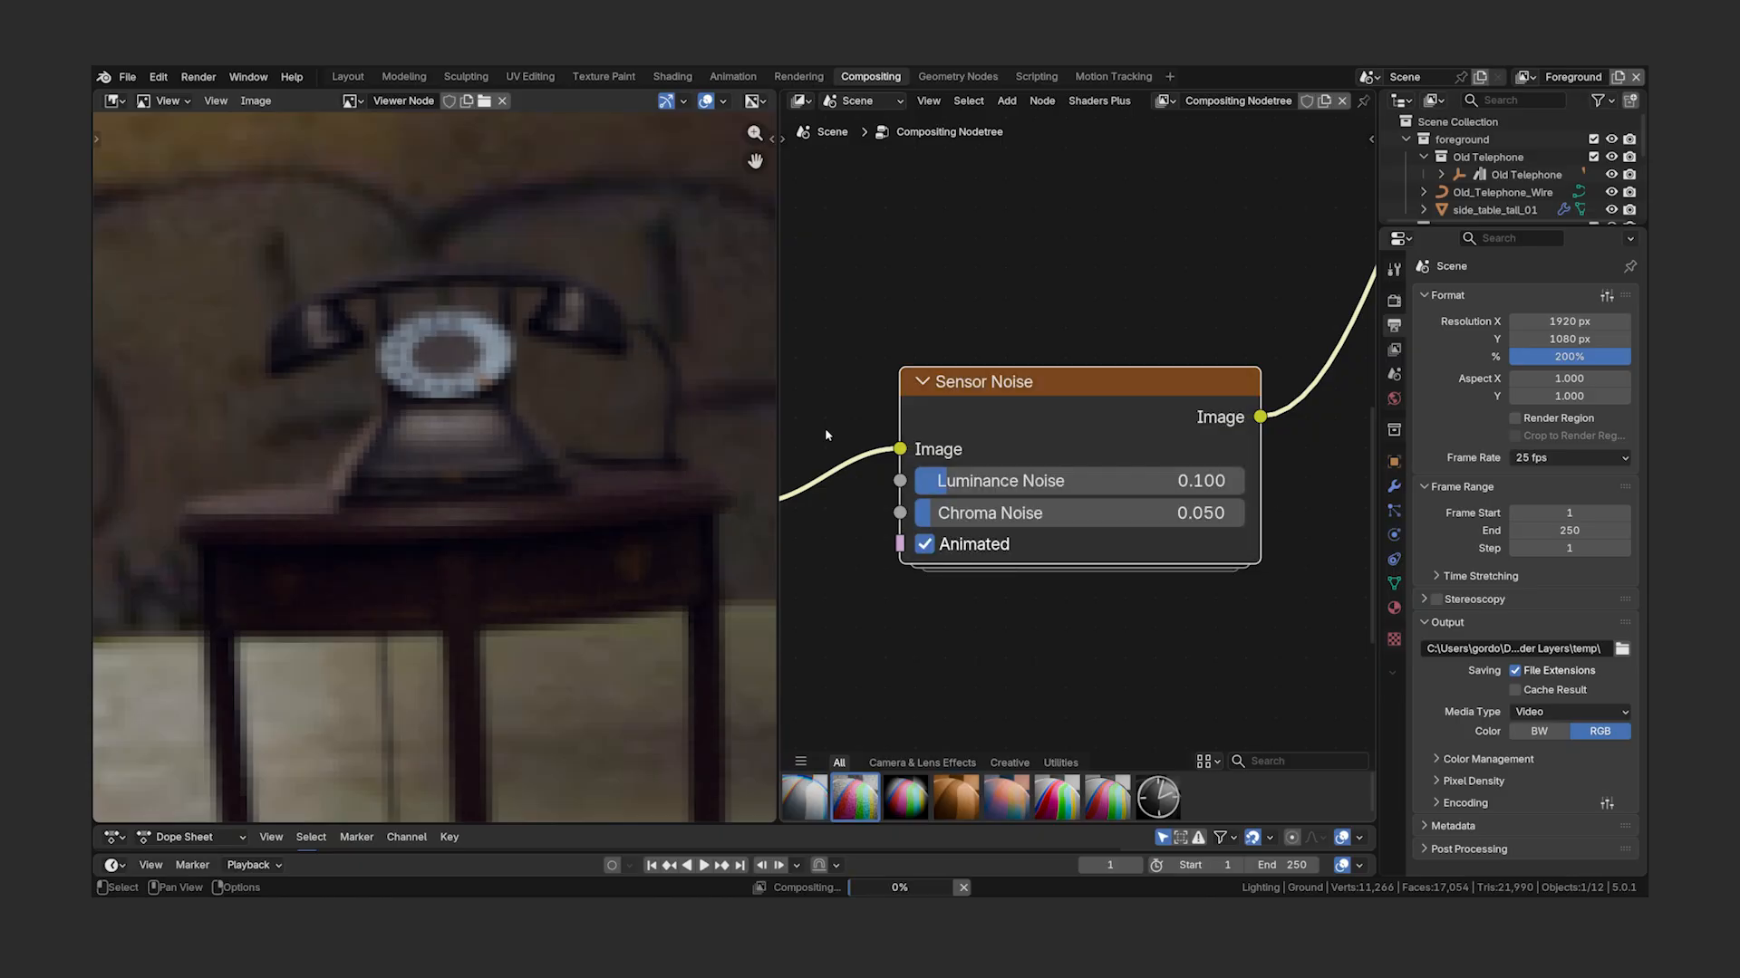
key("m")
key("m")
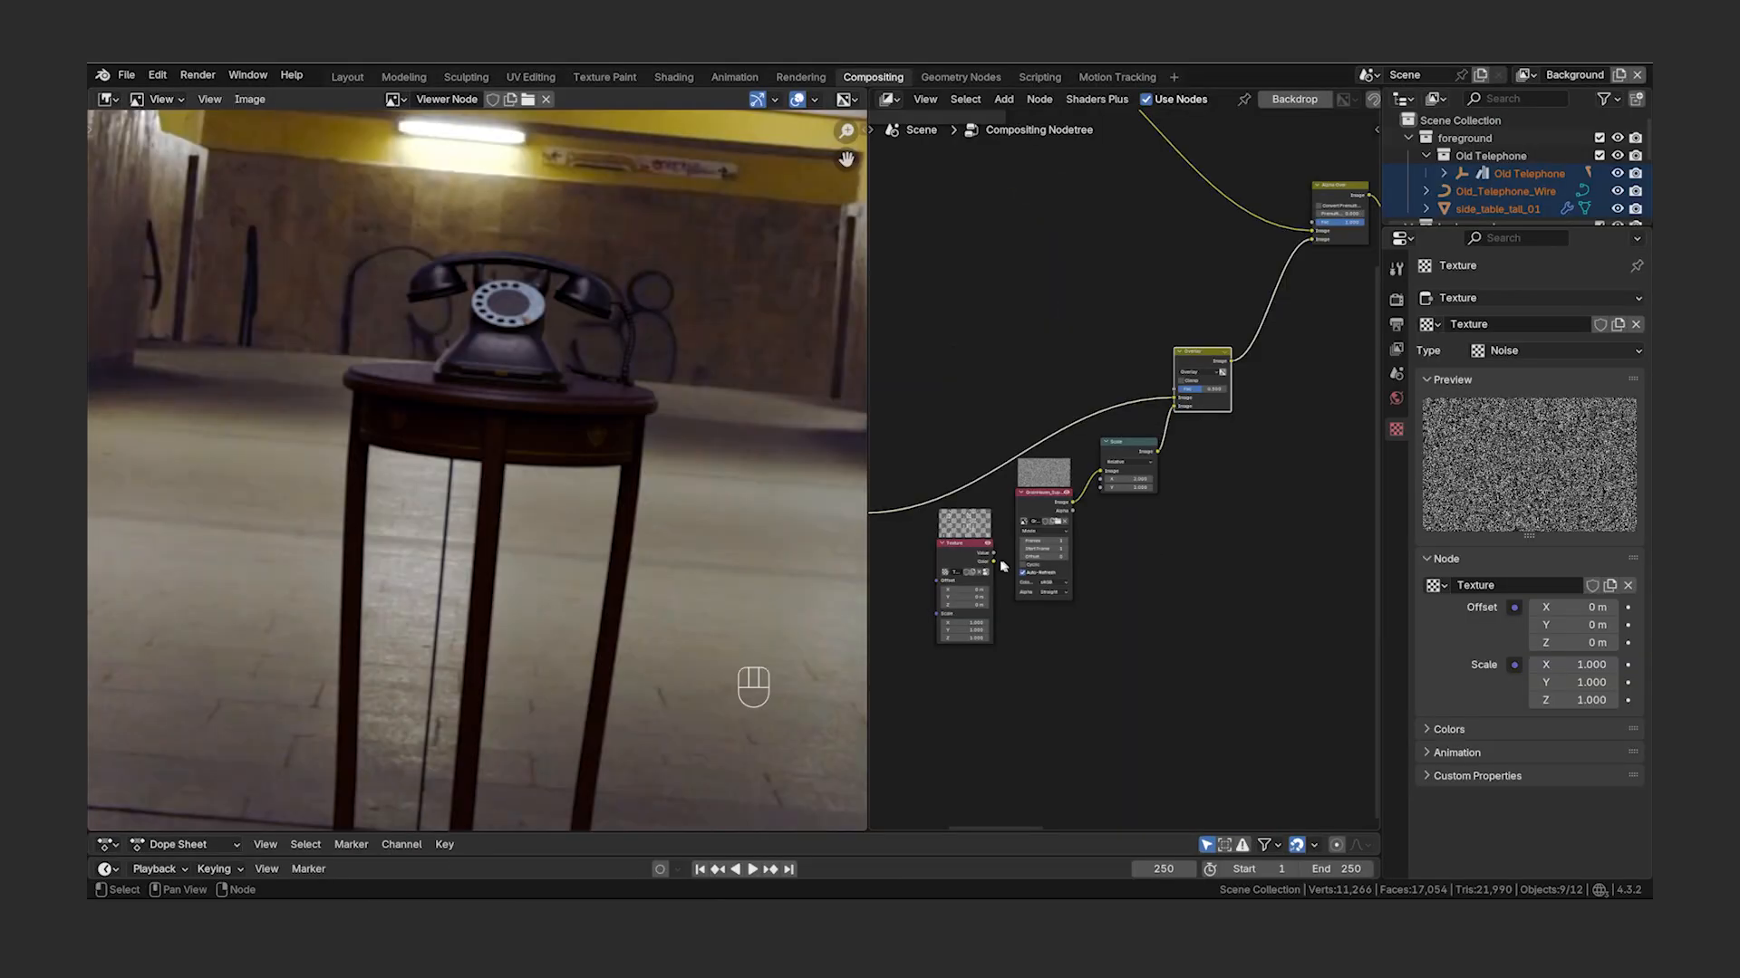
- In the Blender 4.3 project, delete the noise Texture node and insert a Blur node after the foreground's Color Balance
middle_click_drag(1003, 567, 1101, 537)
key("x")
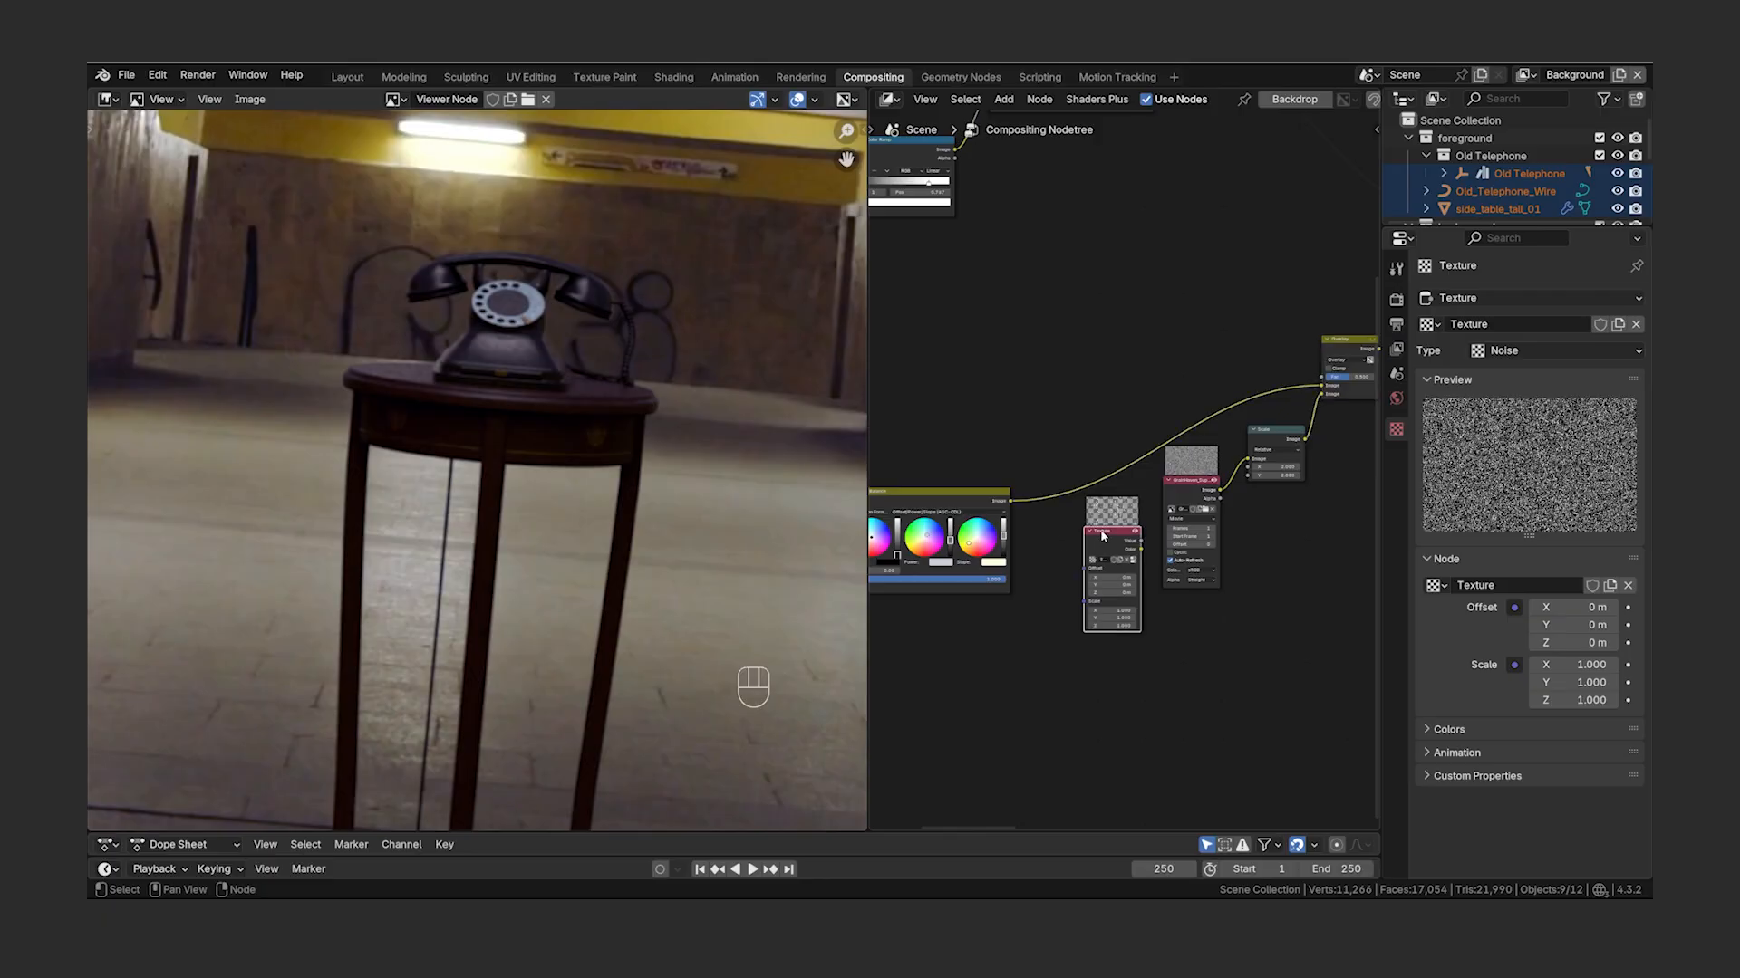
key("shift+a")
type("blur")
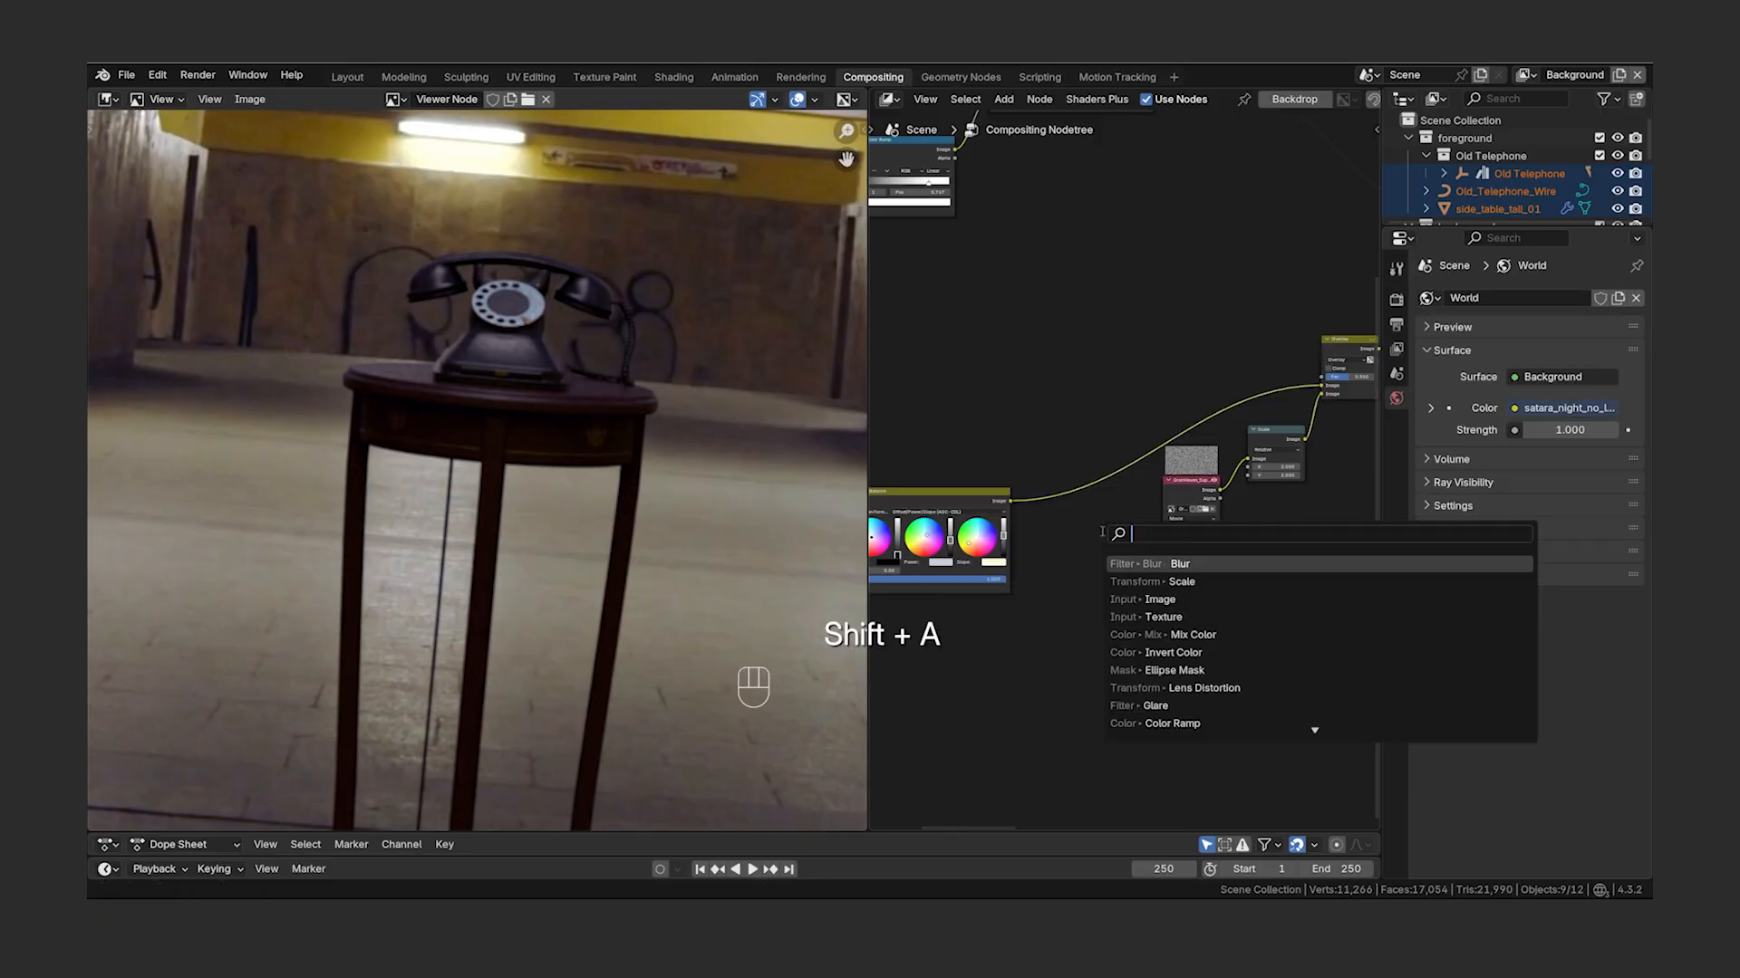
key("Return")
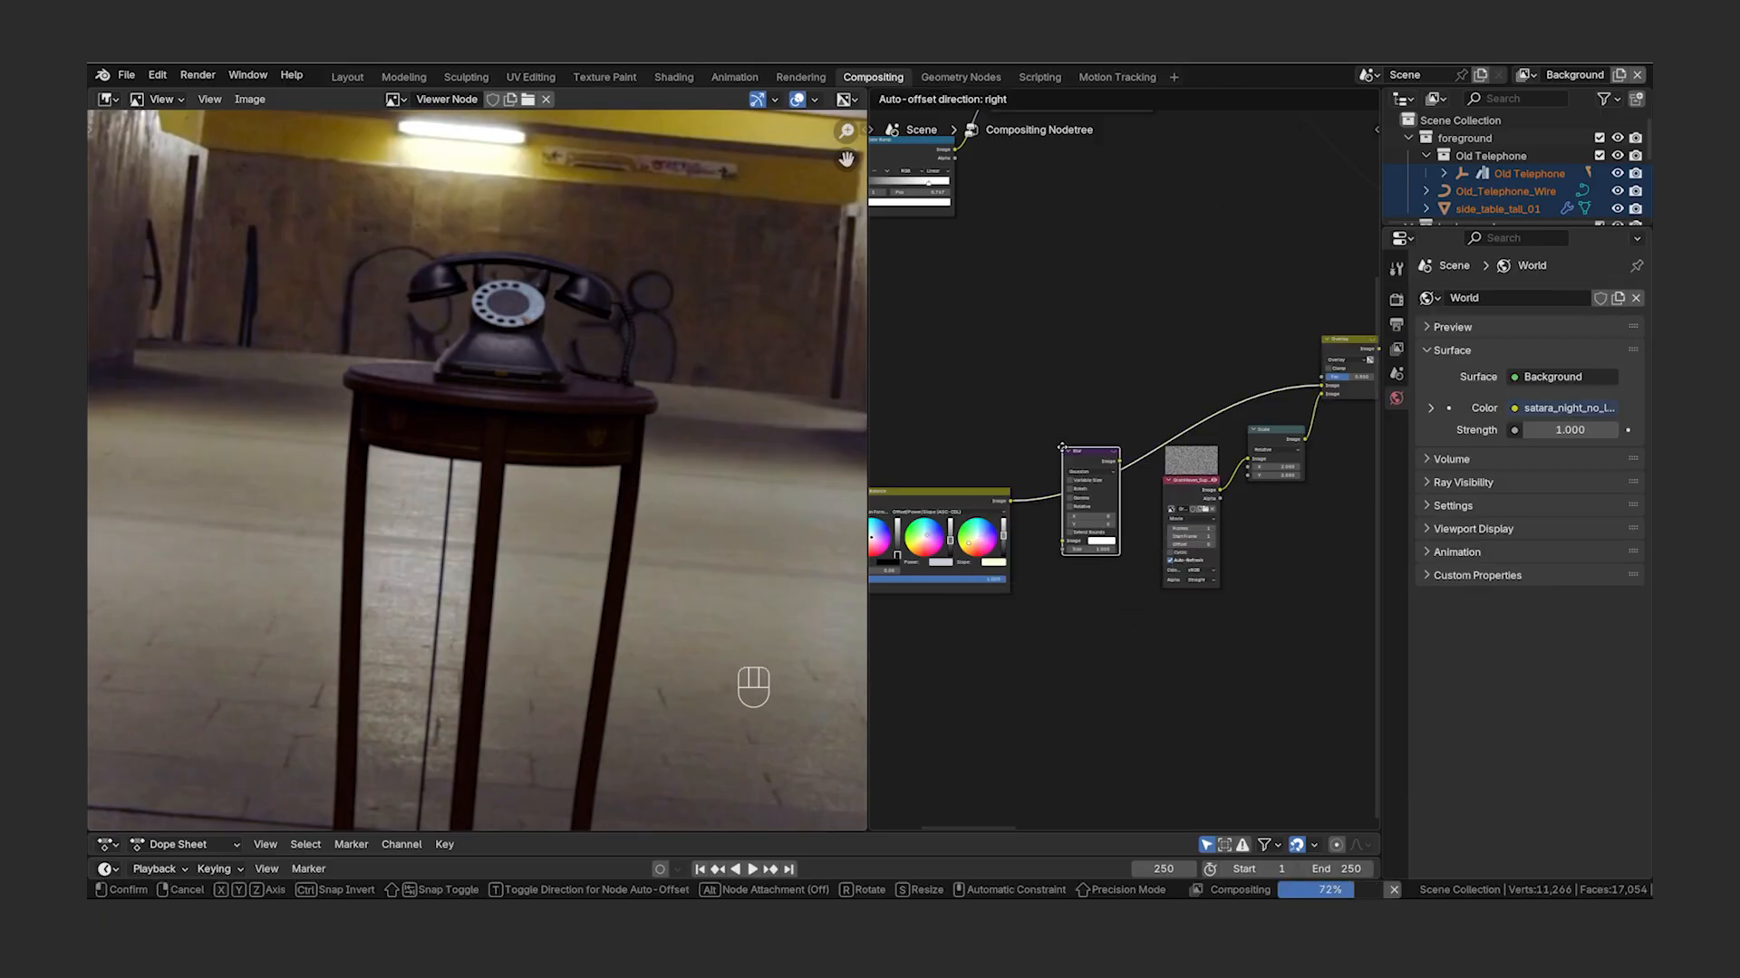
left_click(1065, 451)
- Set the foreground's Blur node to Fast Gaussian and enable Relative
scroll(1135, 534, "up", 5)
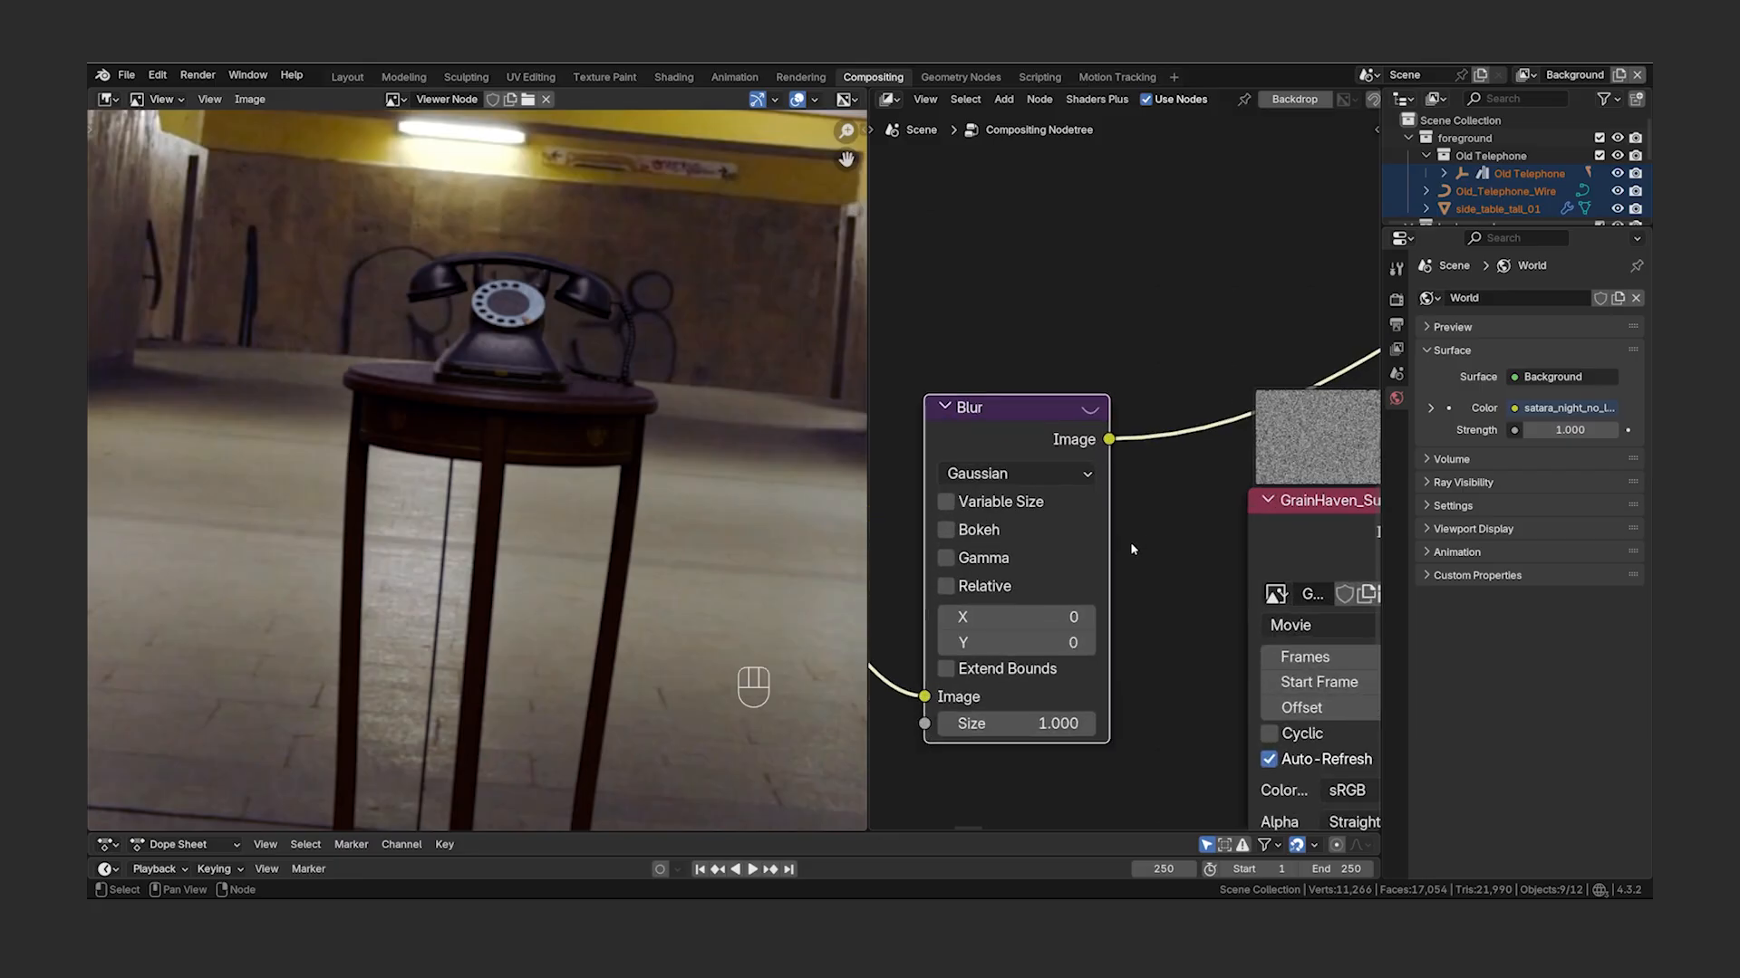
left_click(1120, 453)
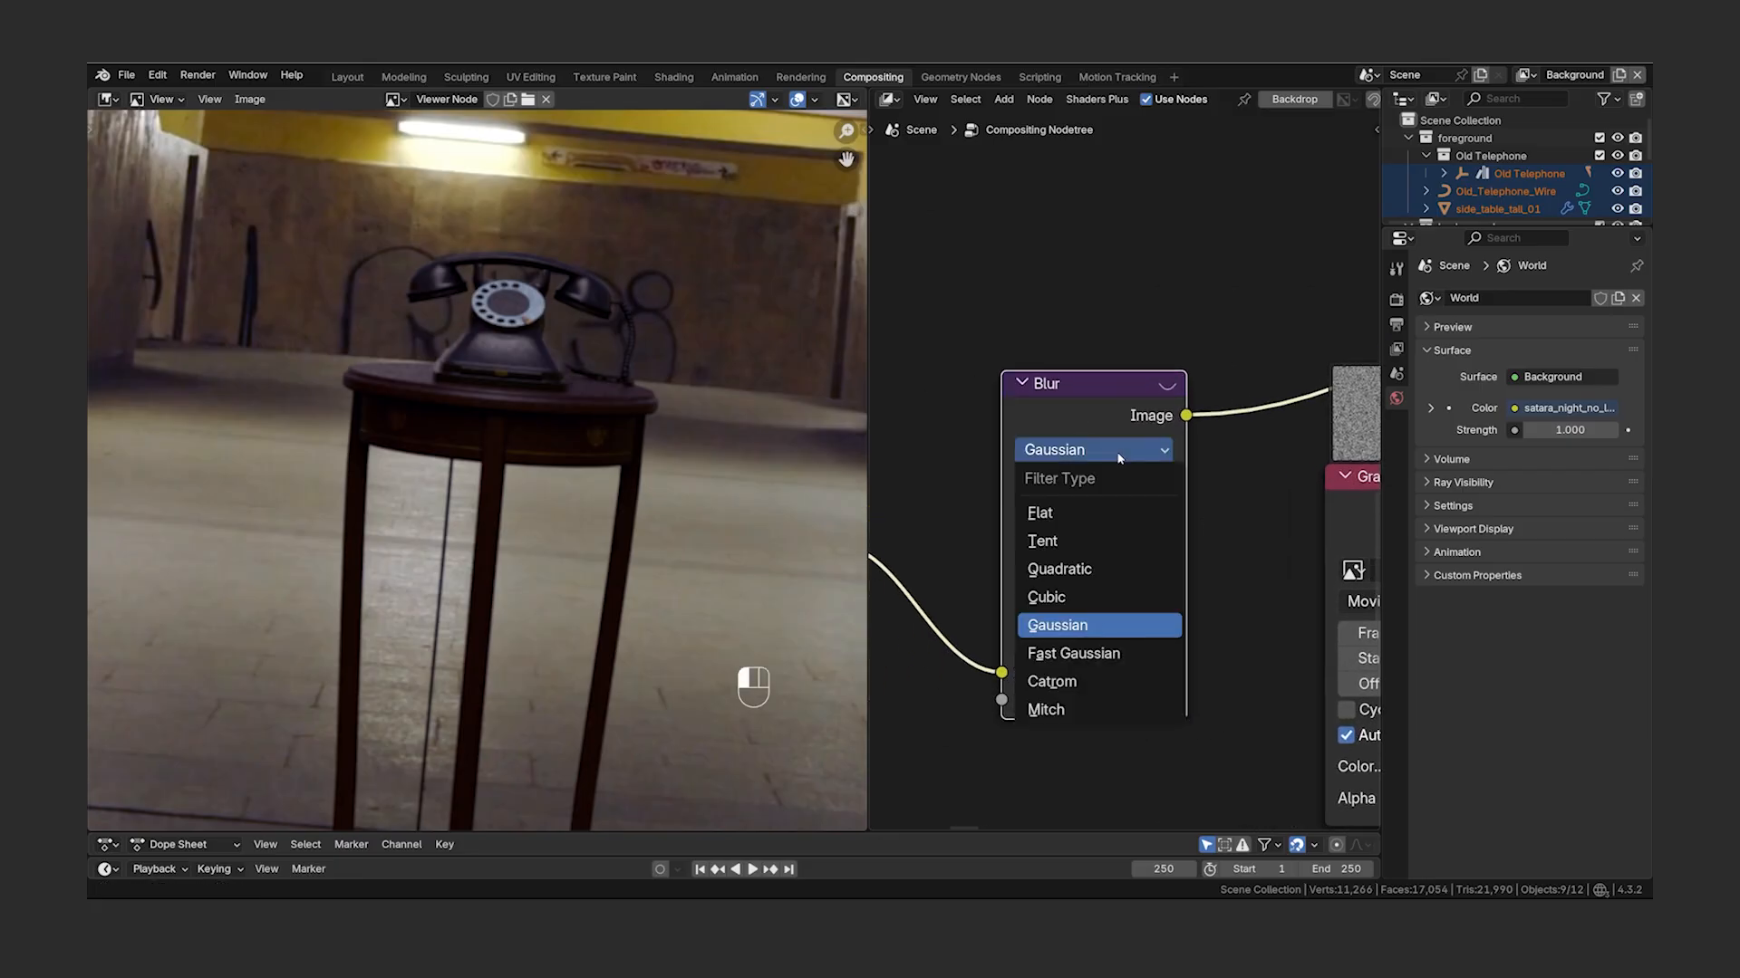
left_click(1138, 652)
left_click(1024, 478)
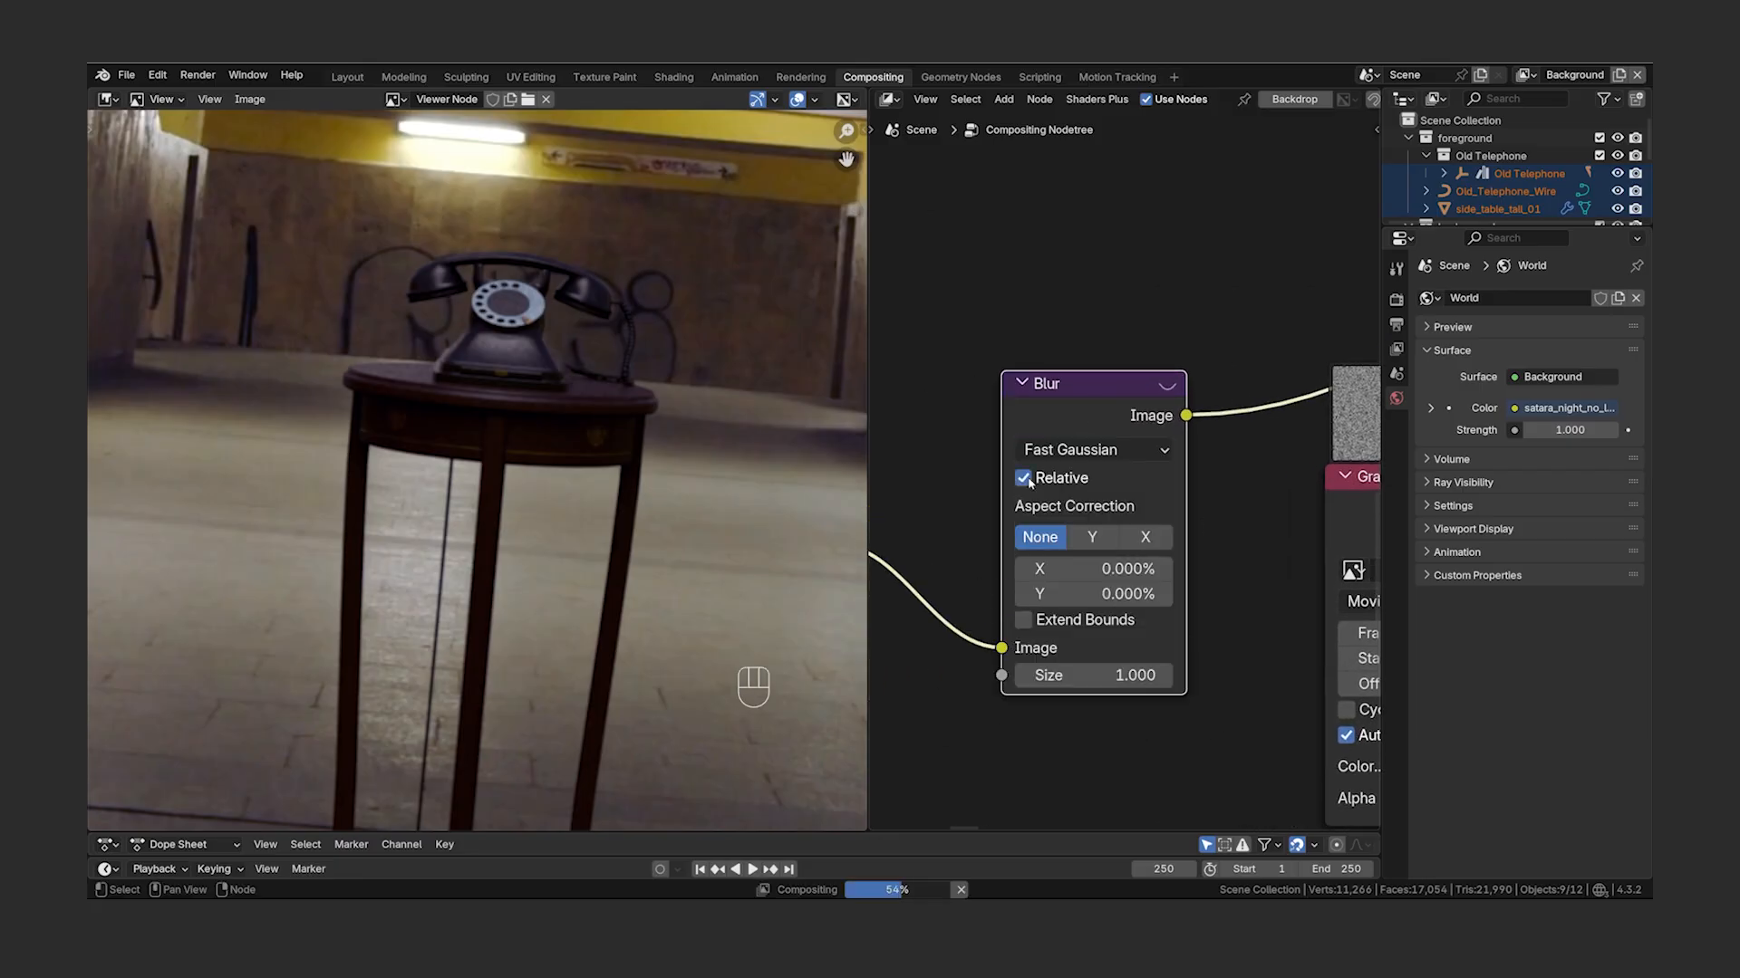
- Try relative X and Y blur amounts of 0.1% and 0.07% on the Blur node
type("0.1")
left_click_drag(1088, 568, 1126, 593)
key("Return")
type("0.07")
key("Return")
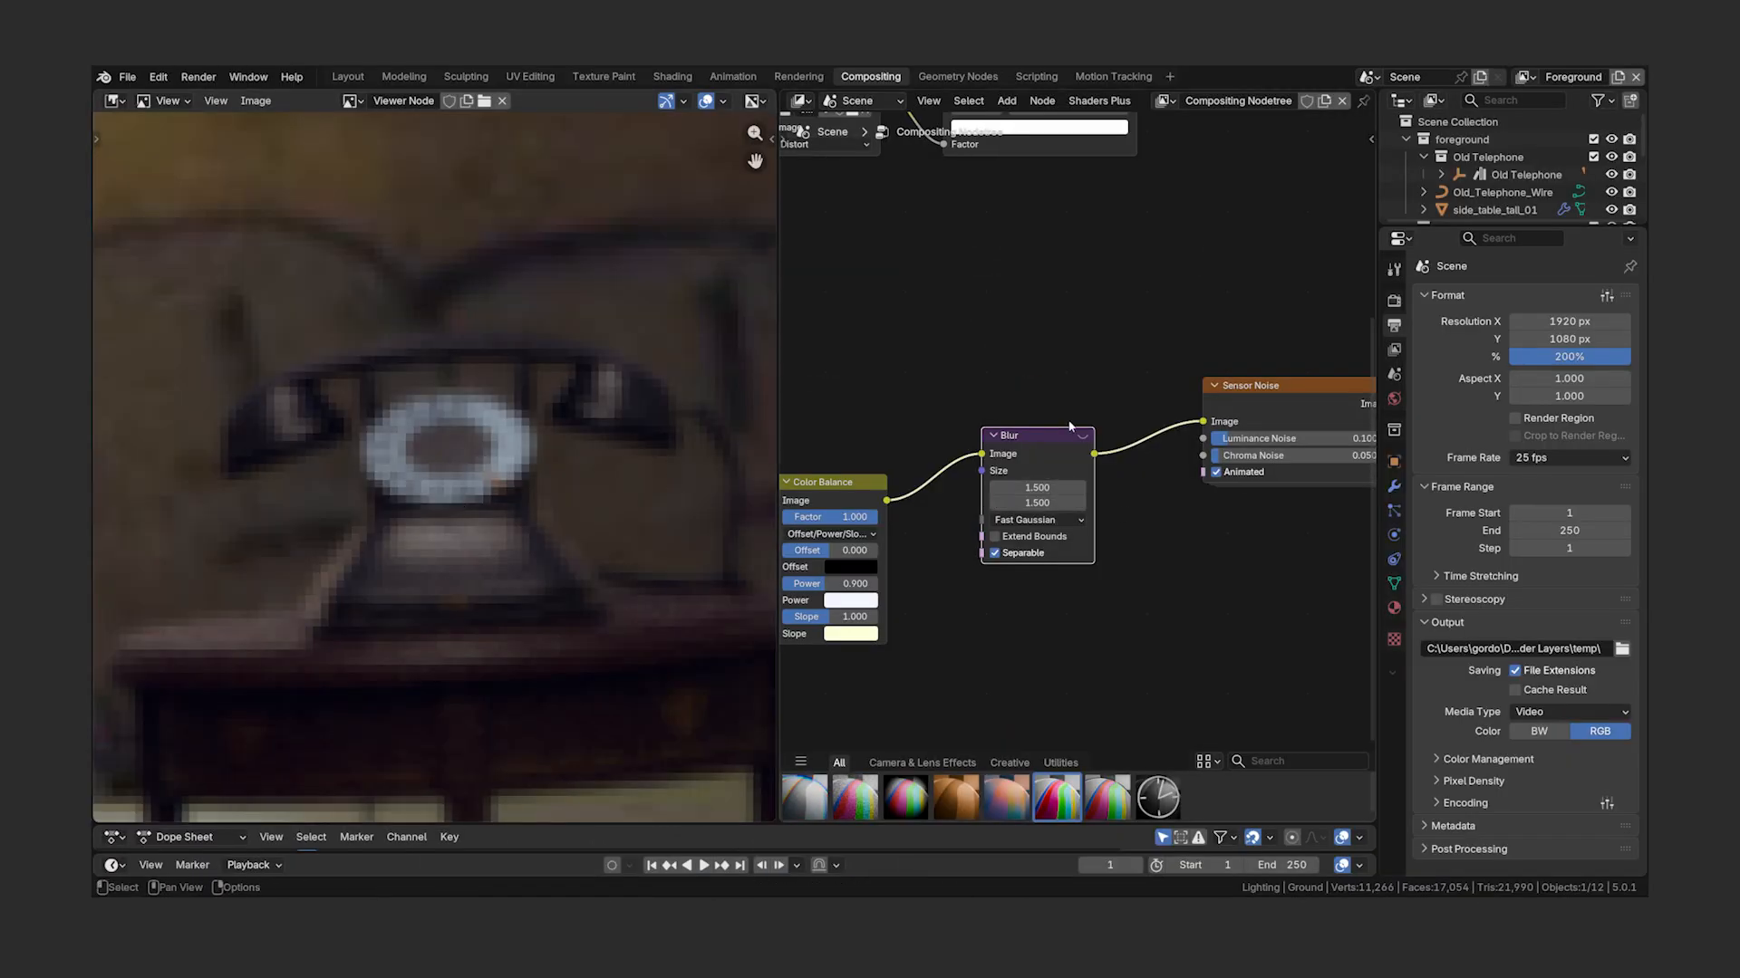
- In the Blender 5.0 project, try a Blur size of 1.1 on both axes and compare it with the node muted
left_click_drag(1051, 486, 1051, 503)
type("1.1")
key("Return")
key("m")
key("m")
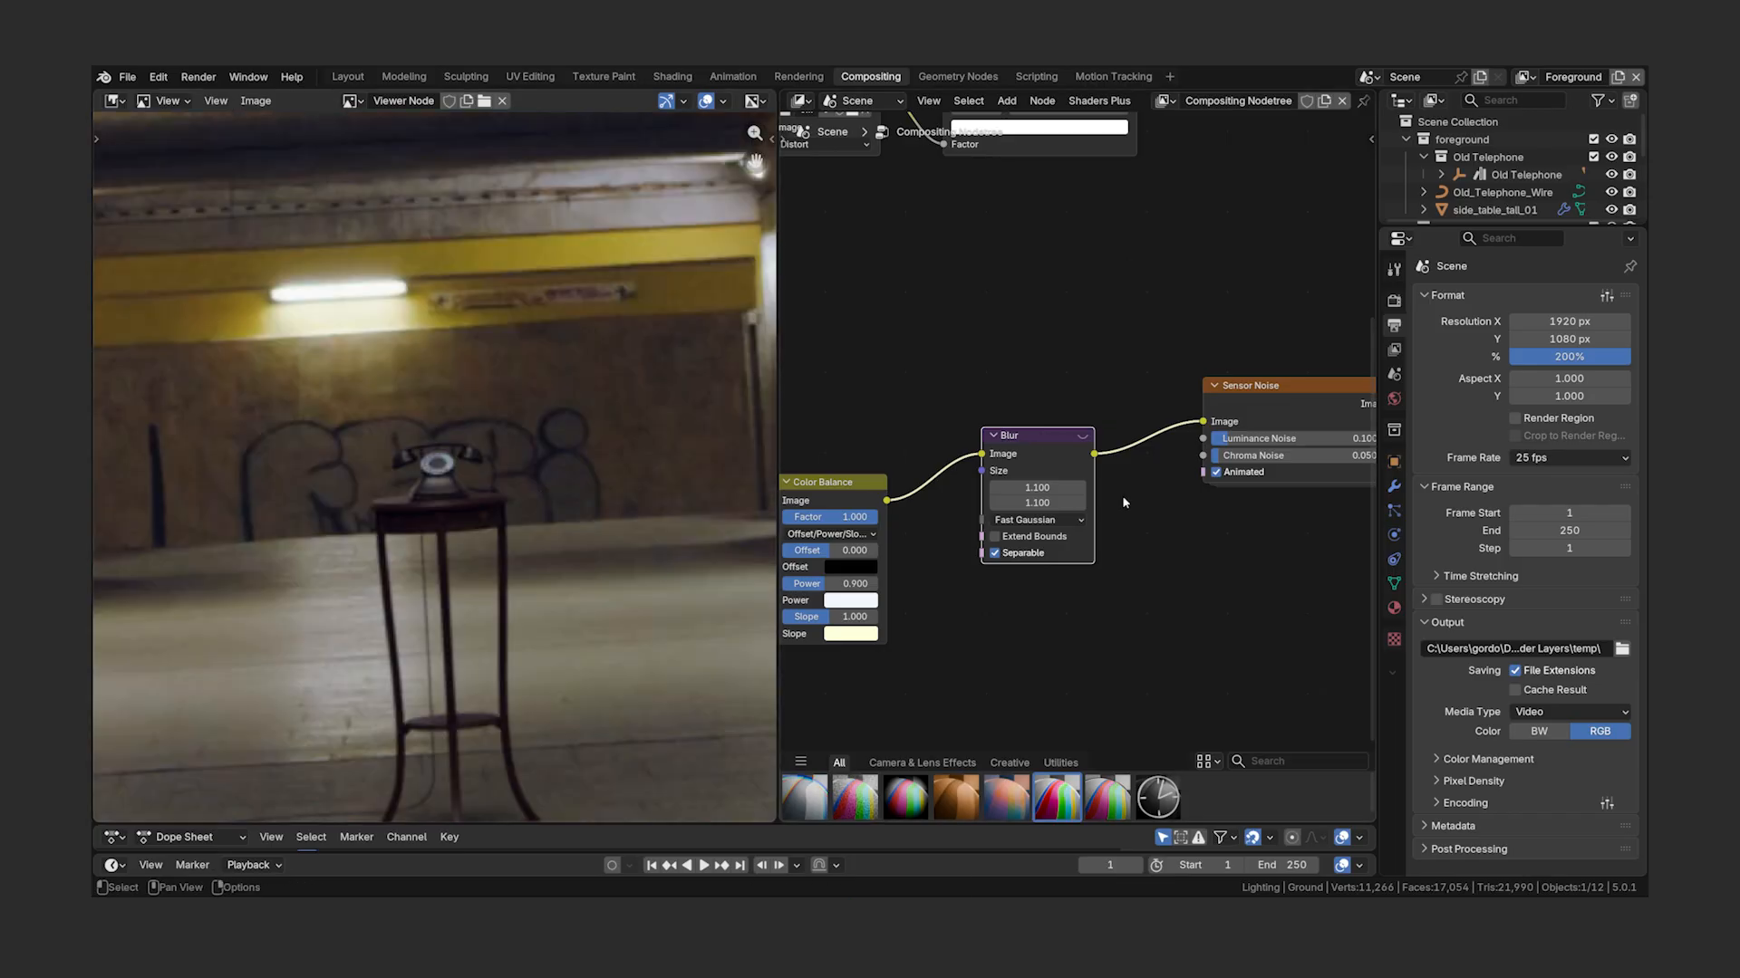
key("m")
key("m")
- Set both Blur size values to 1.2 and toggle the node's mute to compare the result
left_click_drag(1033, 487, 1032, 503)
type("1.2")
key("Return")
key("m")
key("m")
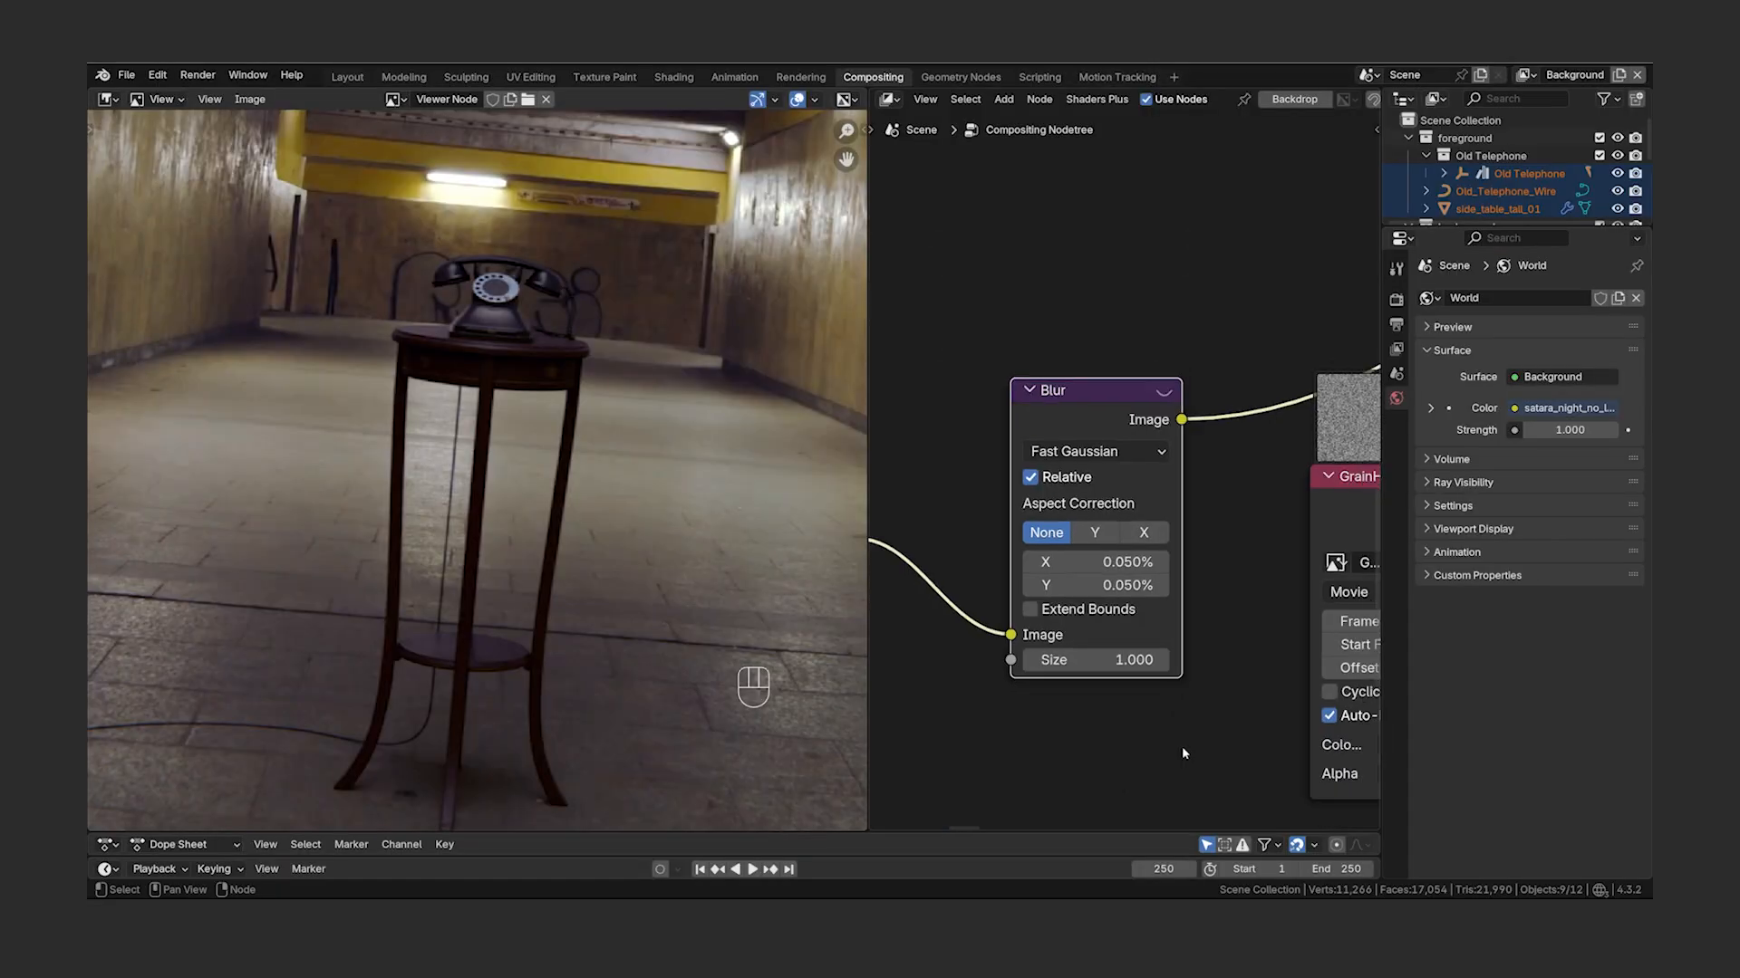
- In the Blender 4.3 project, move the Composite and Viewer output nodes farther from the final Multiply node to make room
scroll(1182, 752, "down", 5)
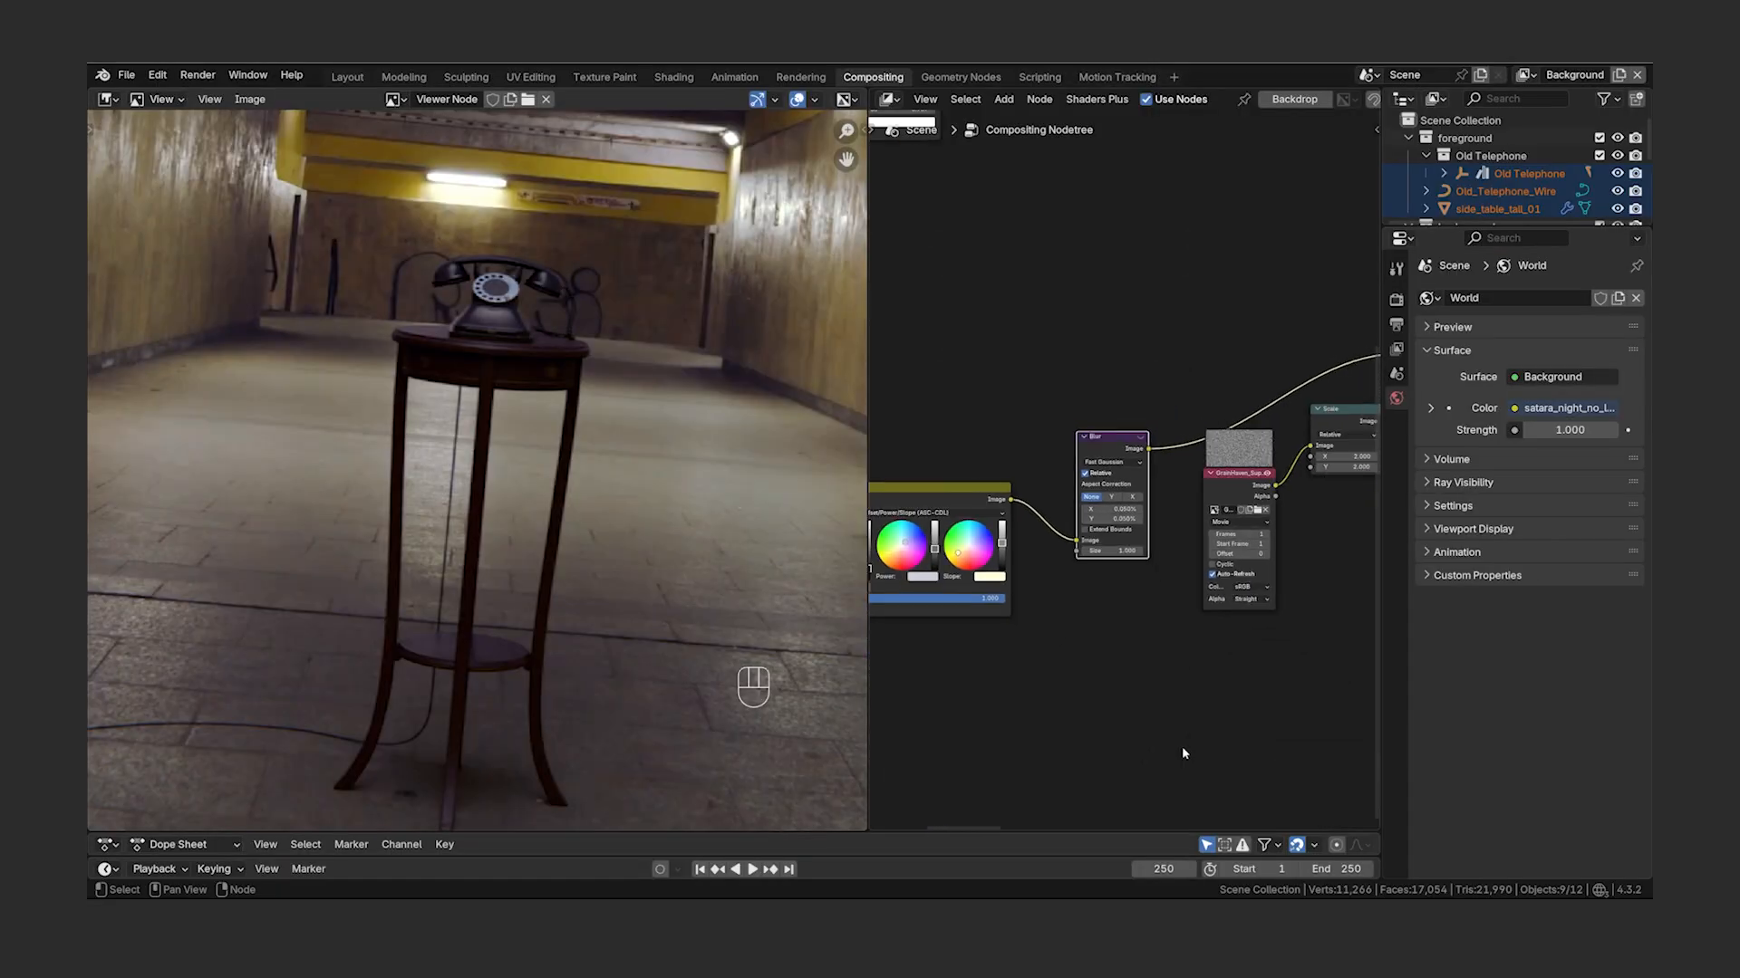
scroll(1182, 753, "down", 3)
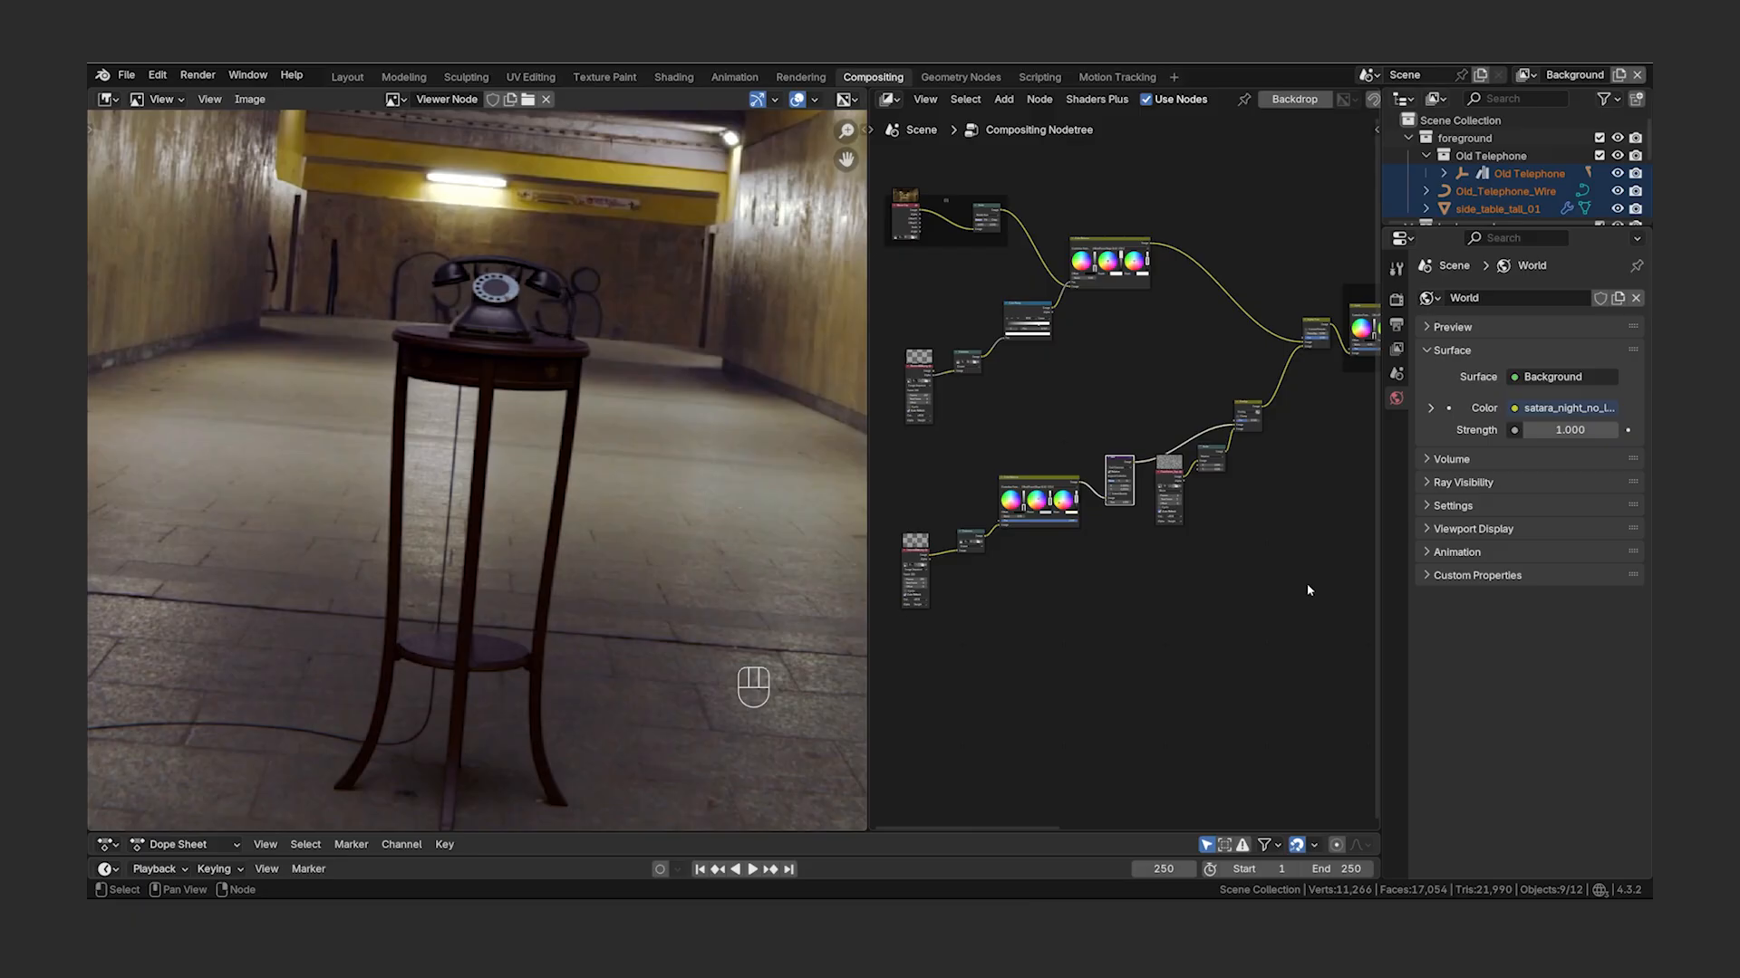
scroll(1308, 589, "down", 8)
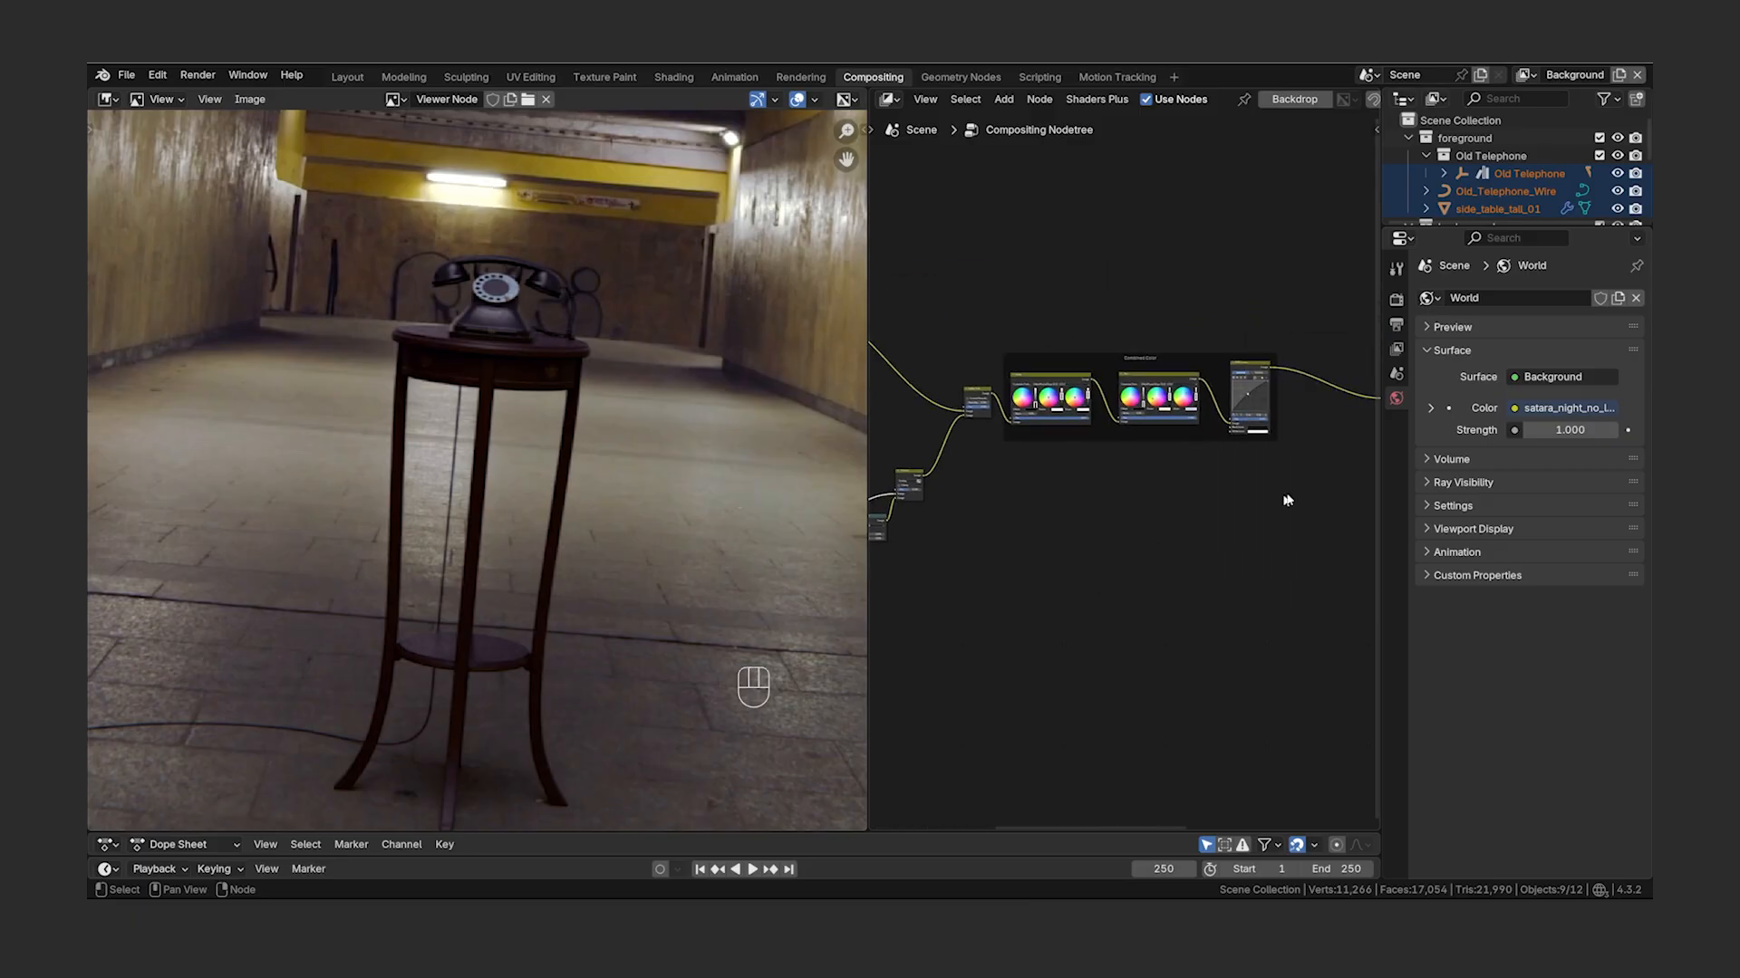
scroll(1050, 540, "up", 3)
key("g")
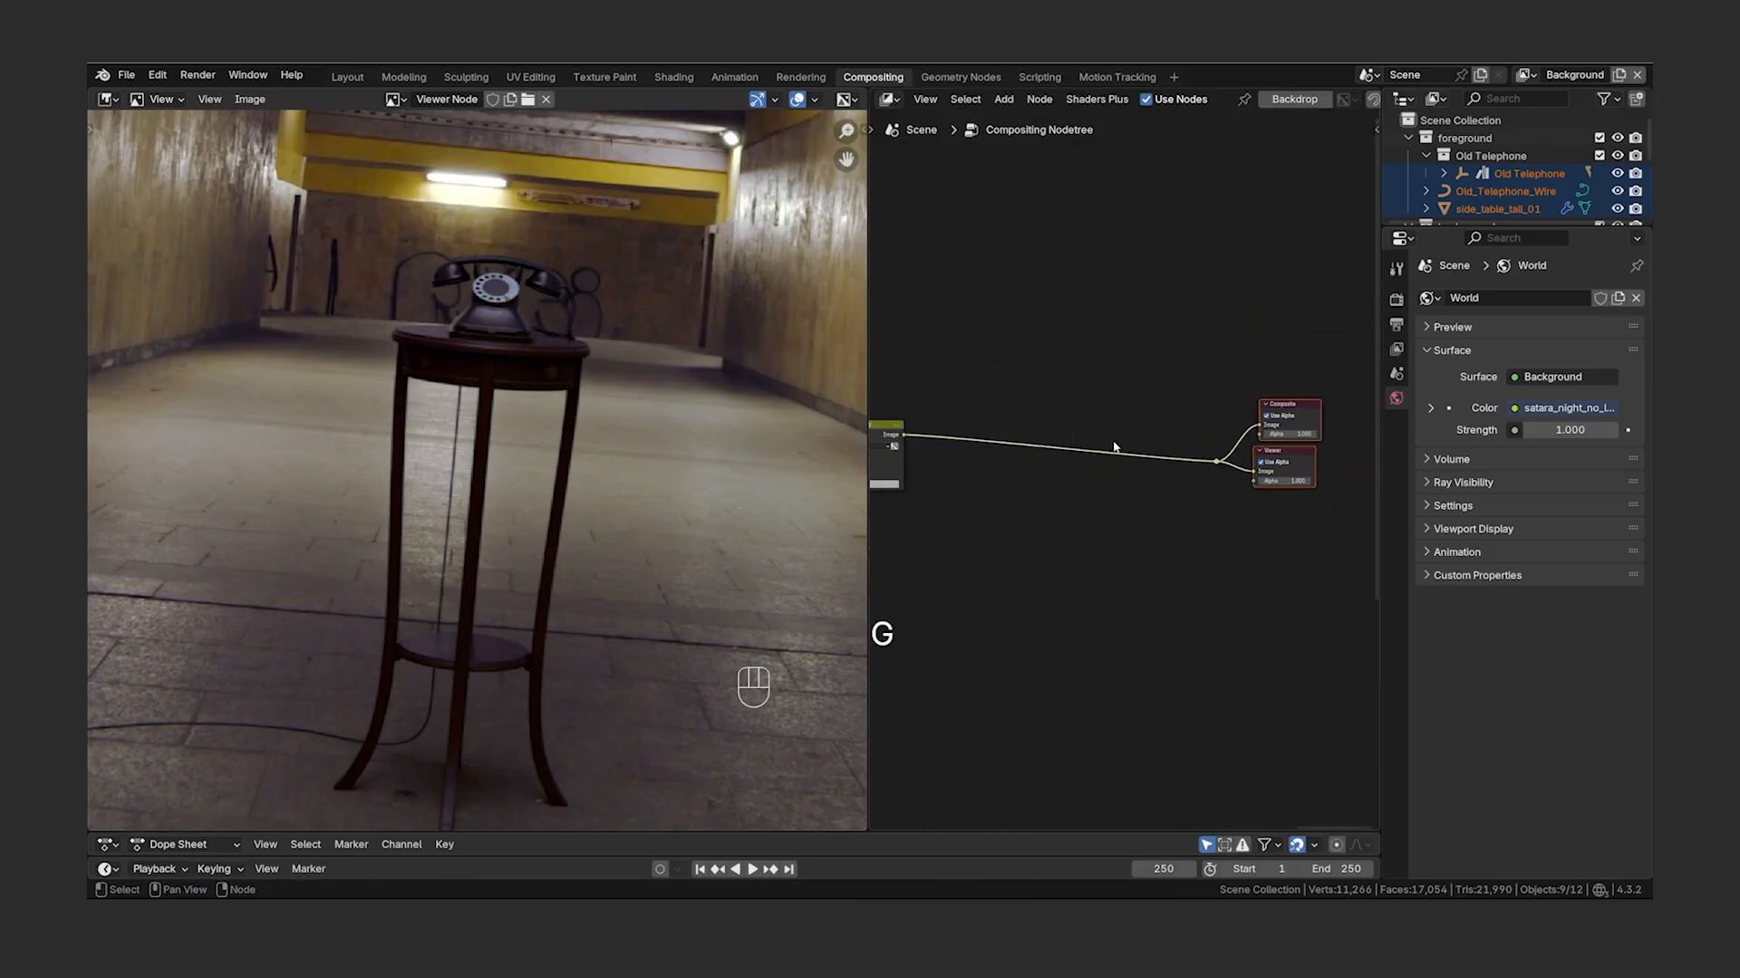
left_click(1118, 450)
- Insert a Mix node on the link before the output nodes and set its second image color to black
key("shift+a")
type("mix")
key("Return")
left_click(1086, 445)
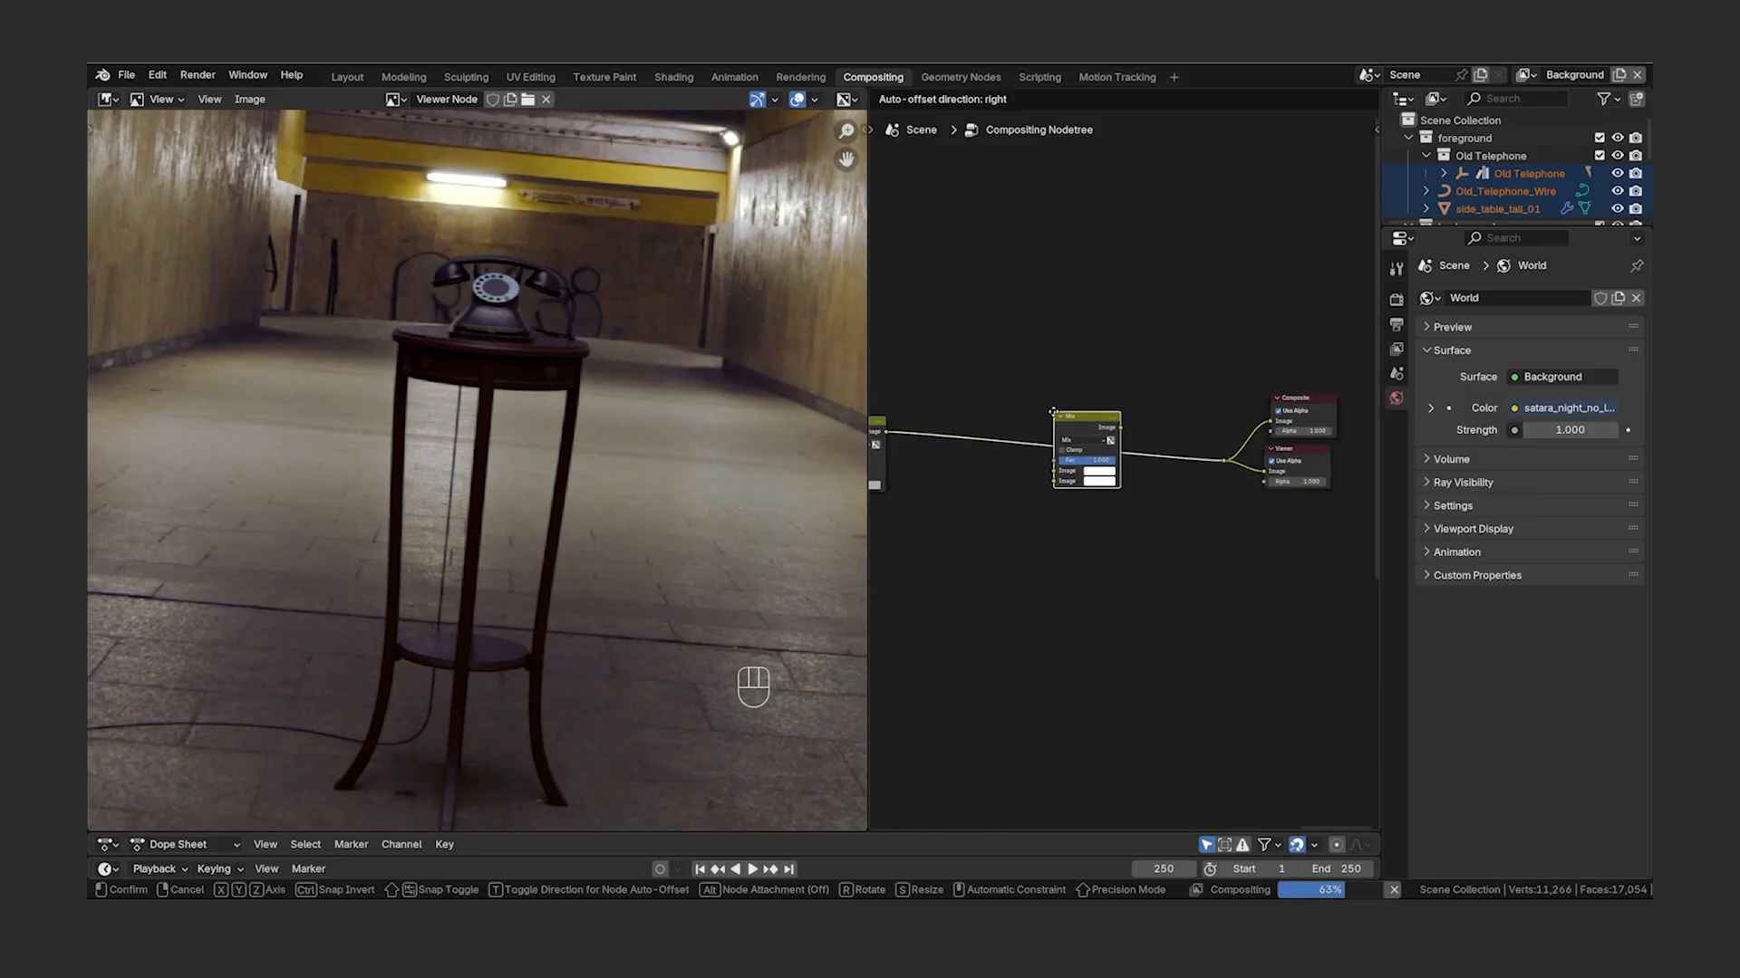
scroll(666, 490, "down", 3)
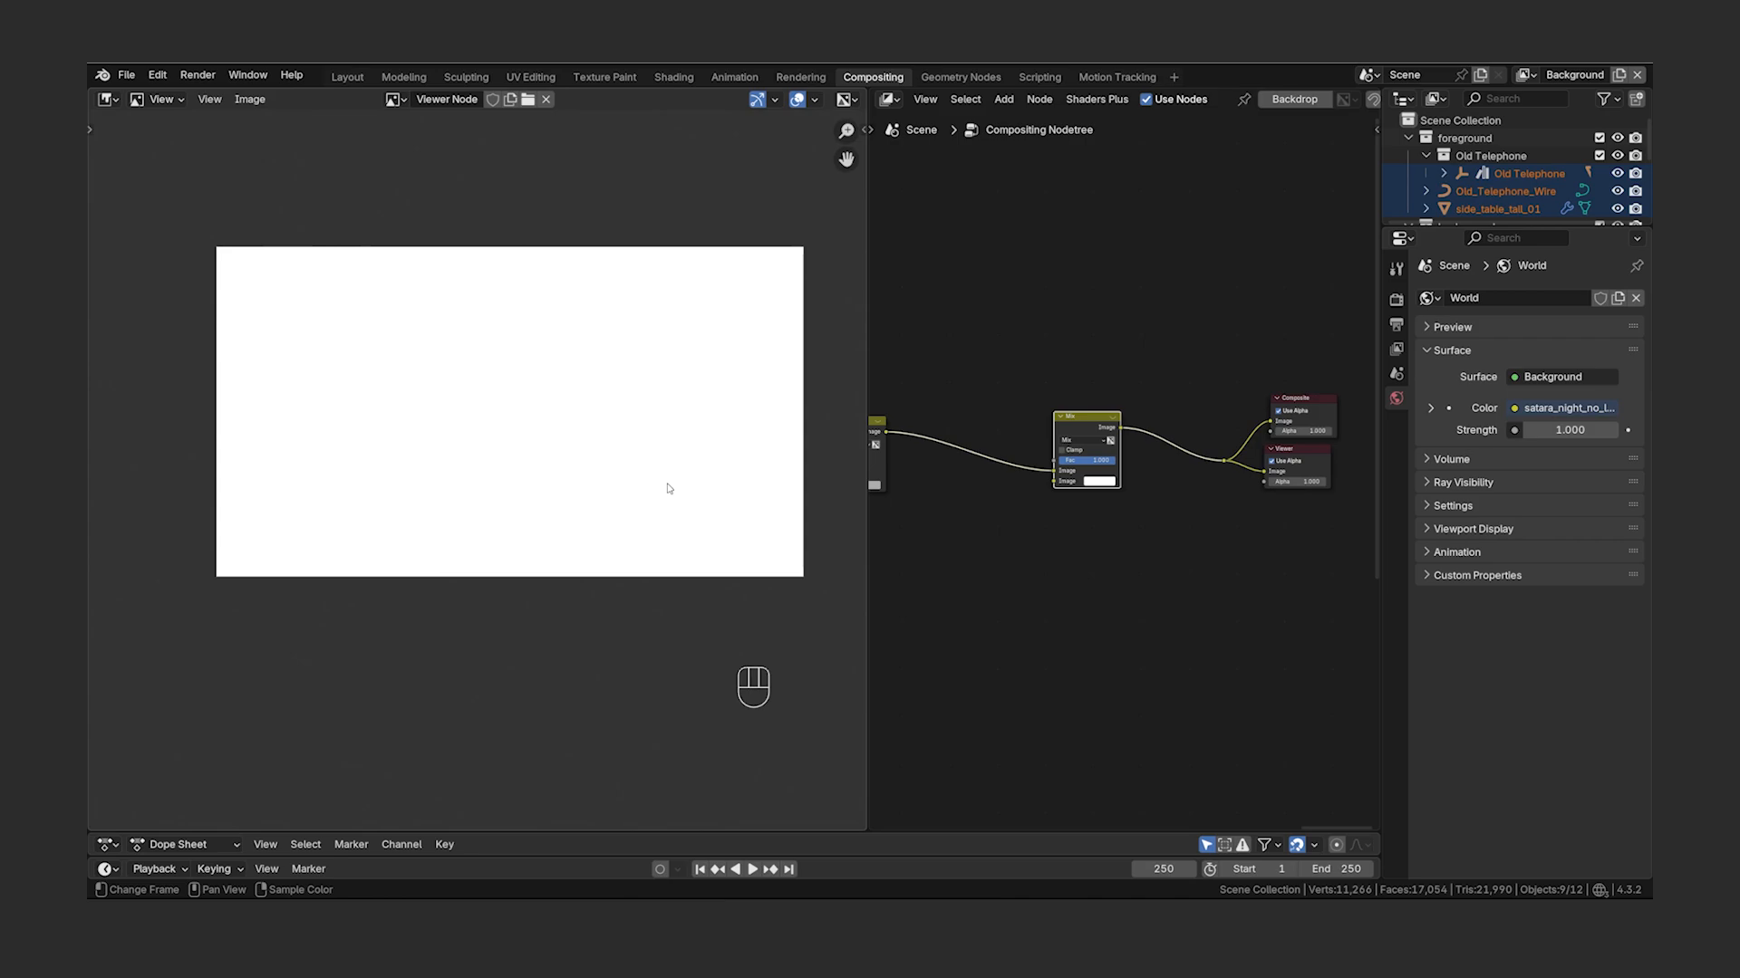
left_click(1099, 481)
left_click_drag(1170, 328, 1171, 401)
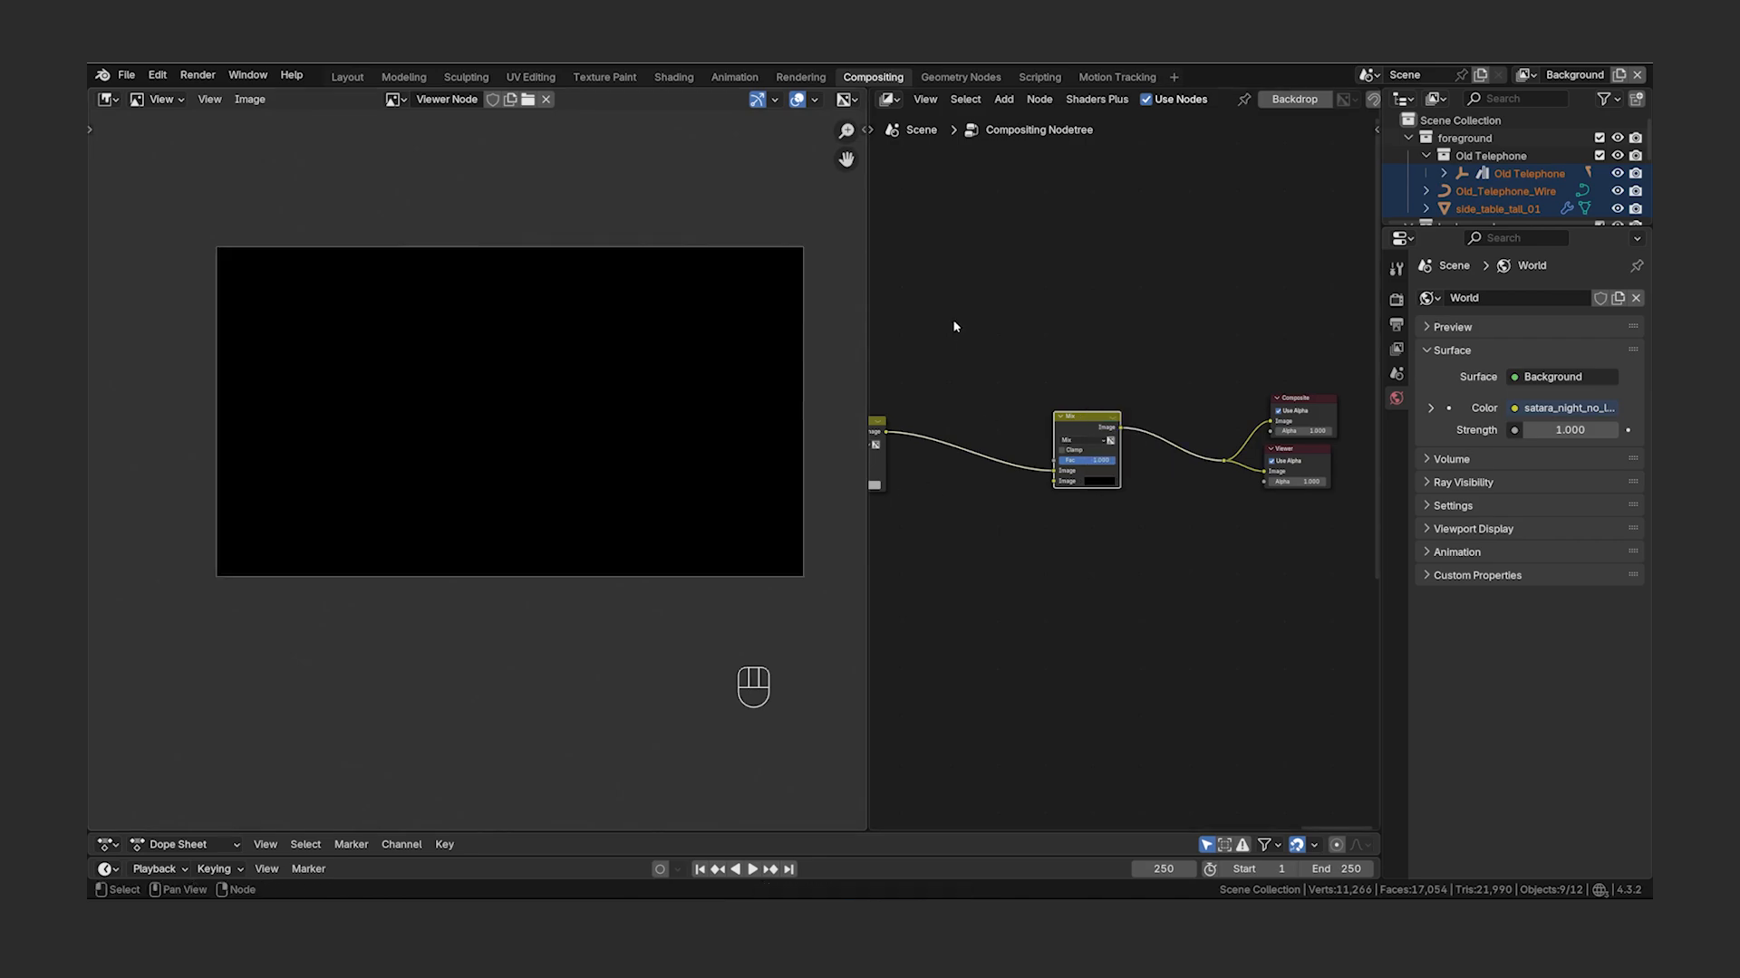
- Add a Box Mask node and connect its Mask output to the black Mix node's Fac input
key("shift+a")
type("box mask")
key("Return")
left_click(931, 467)
scroll(1085, 592, "up", 2)
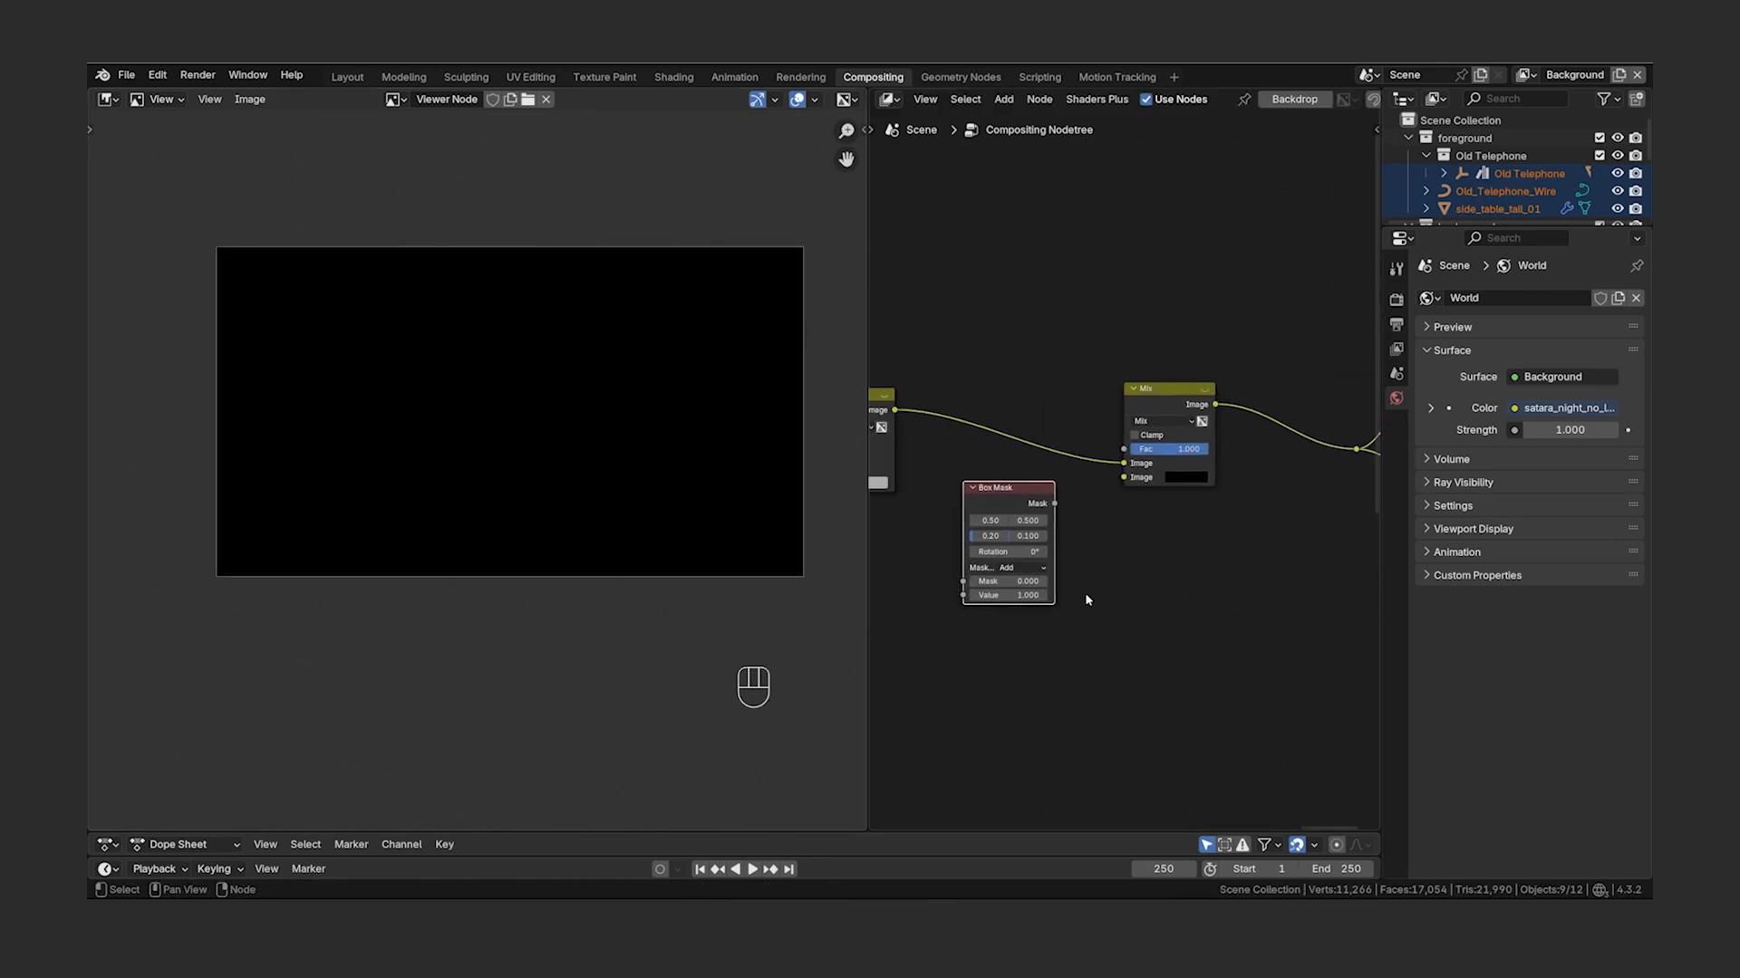
left_click_drag(1055, 503, 1124, 449)
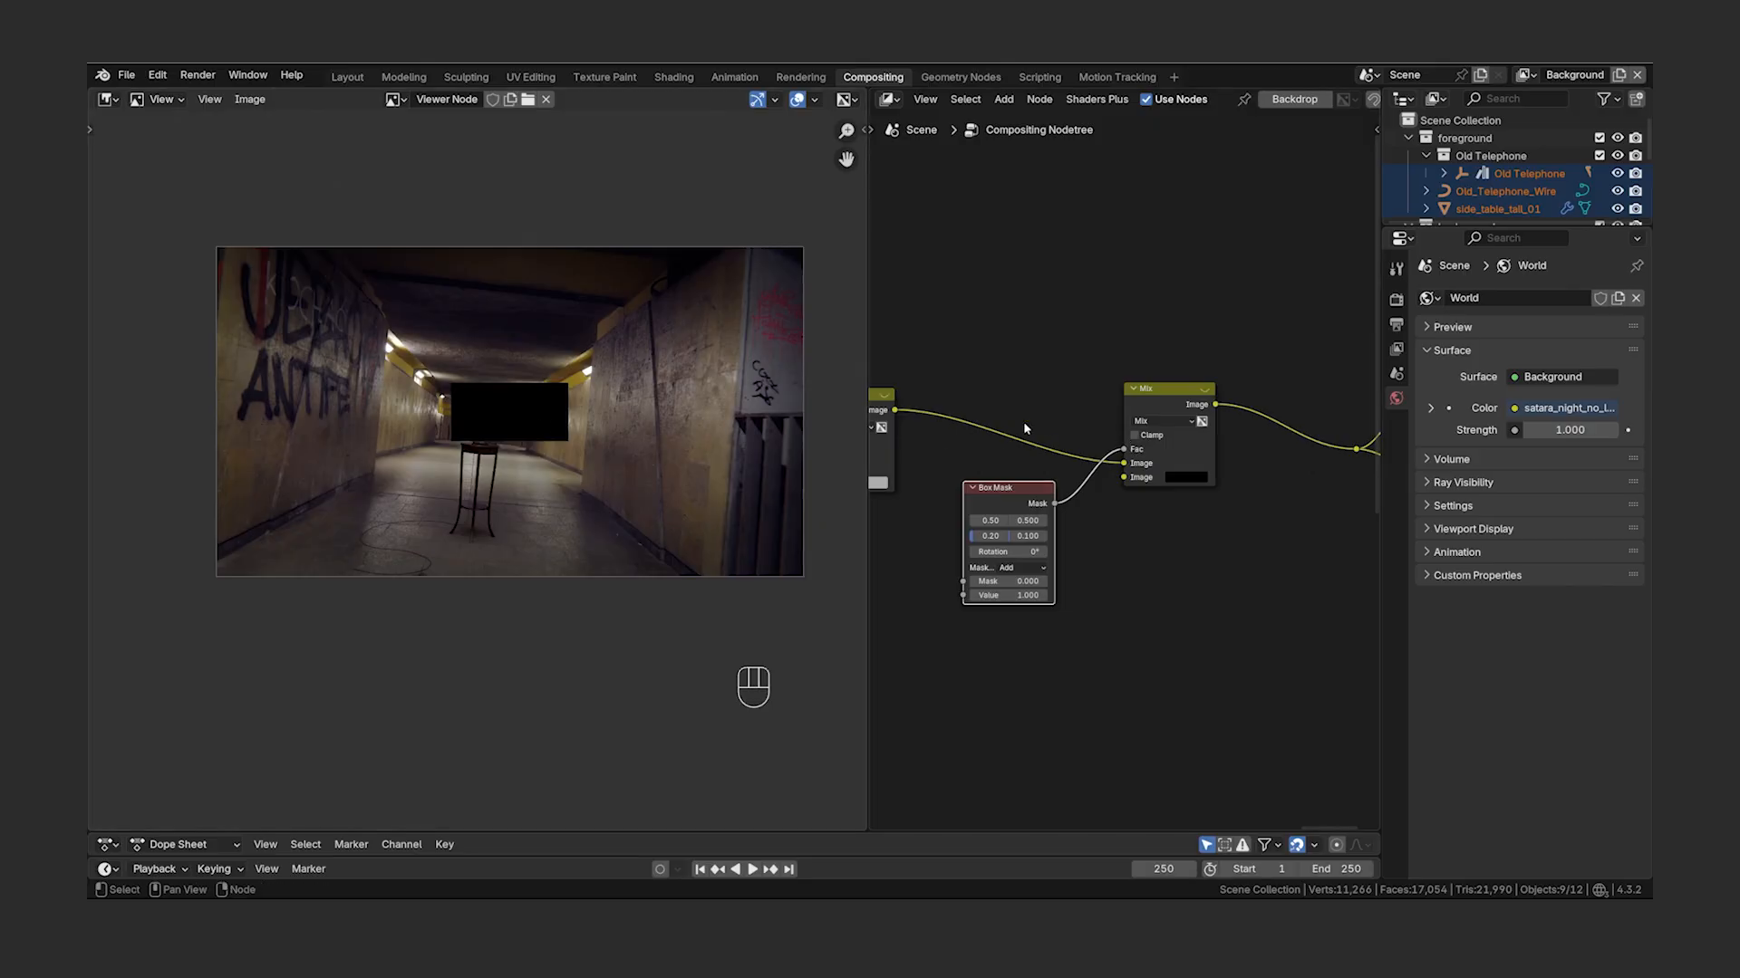
- Move the Box Mask node aside and insert an Invert Color node between it and the Mix node's Fac
key("g")
left_click(1006, 493)
key("shift+a")
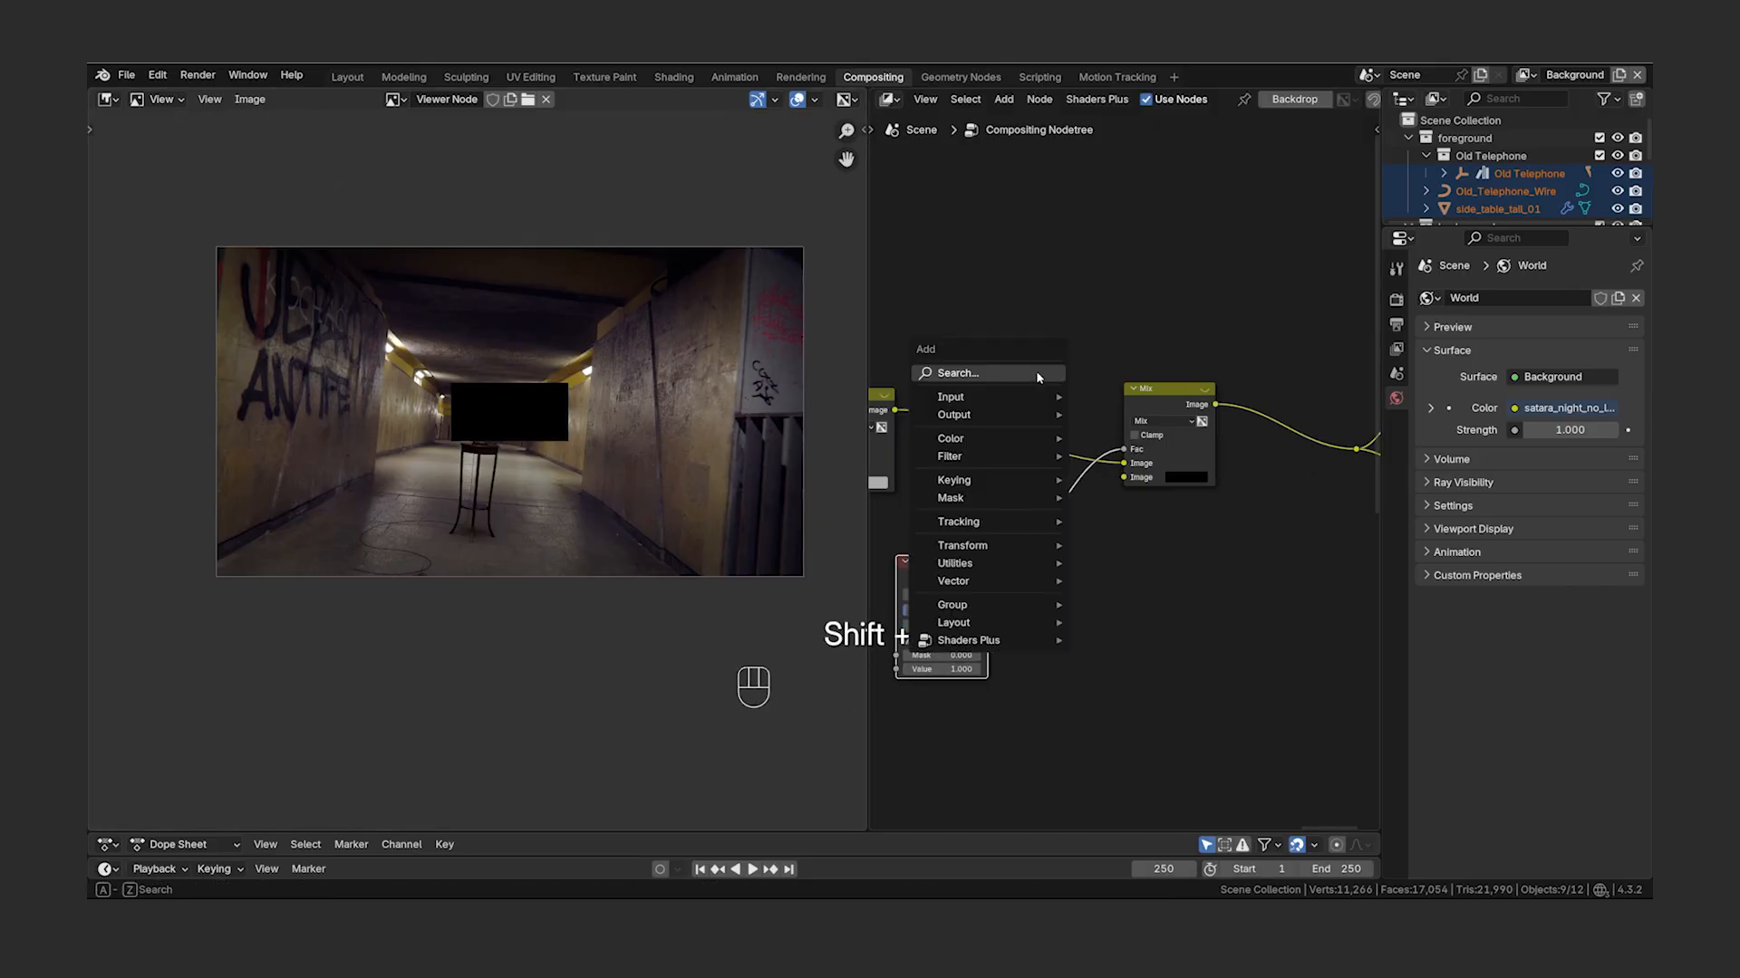
type("invert")
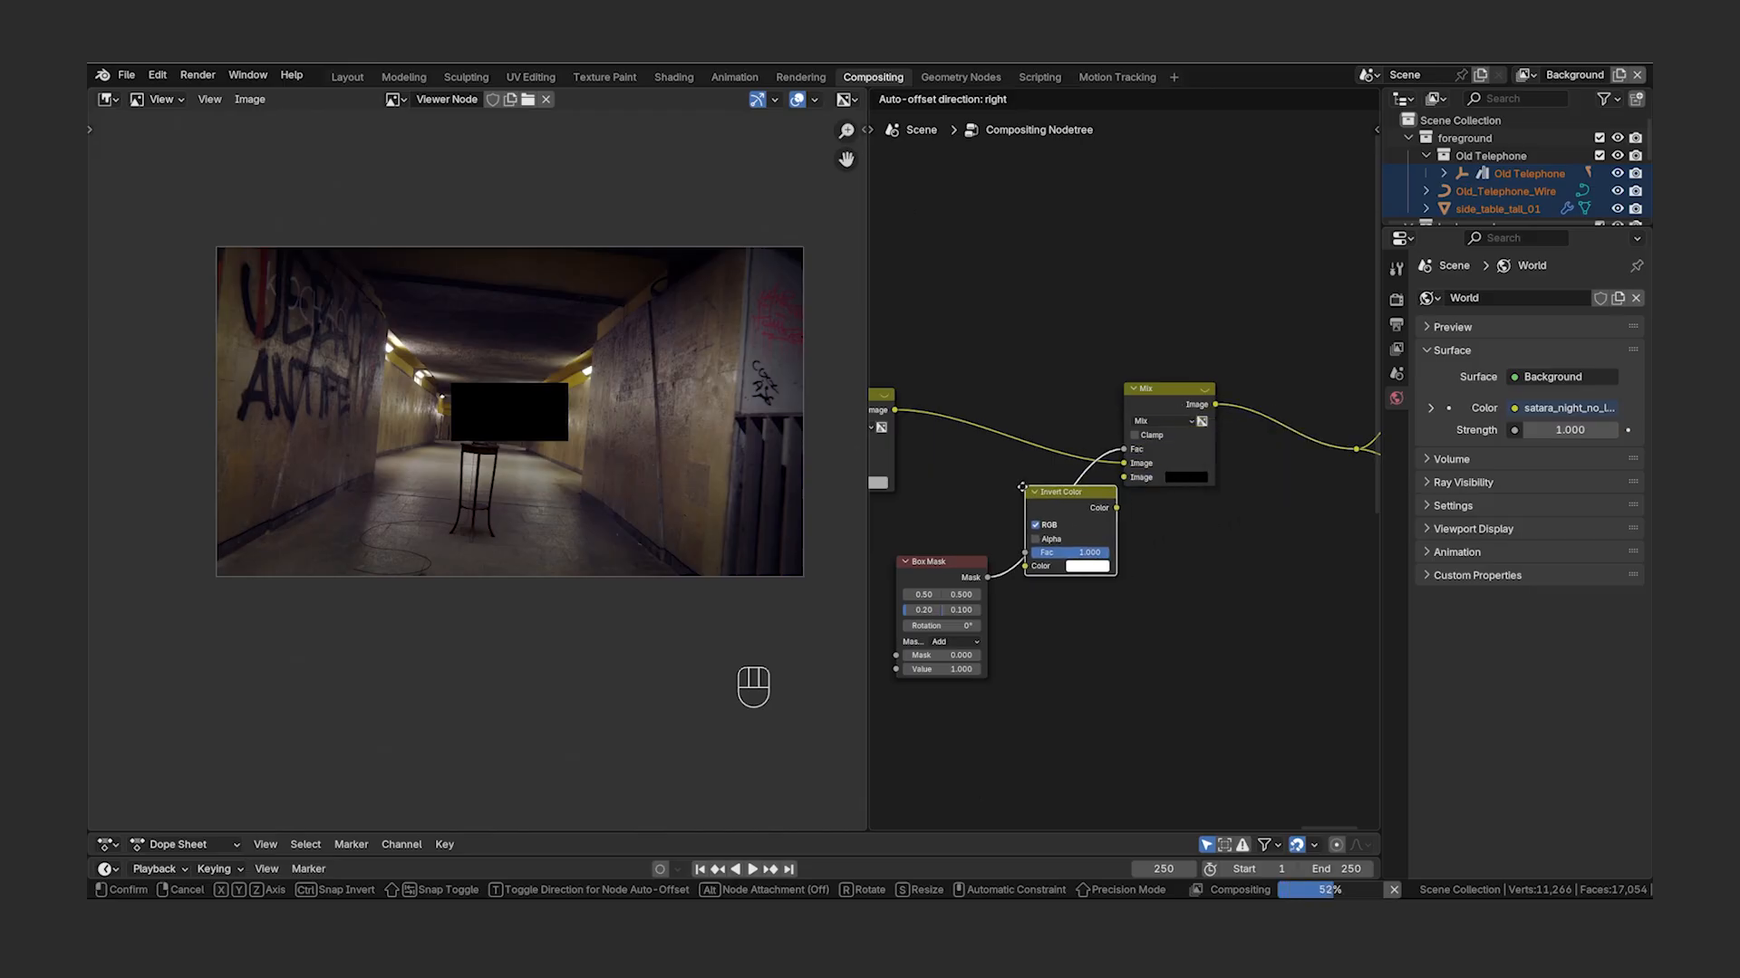
left_click(1013, 492)
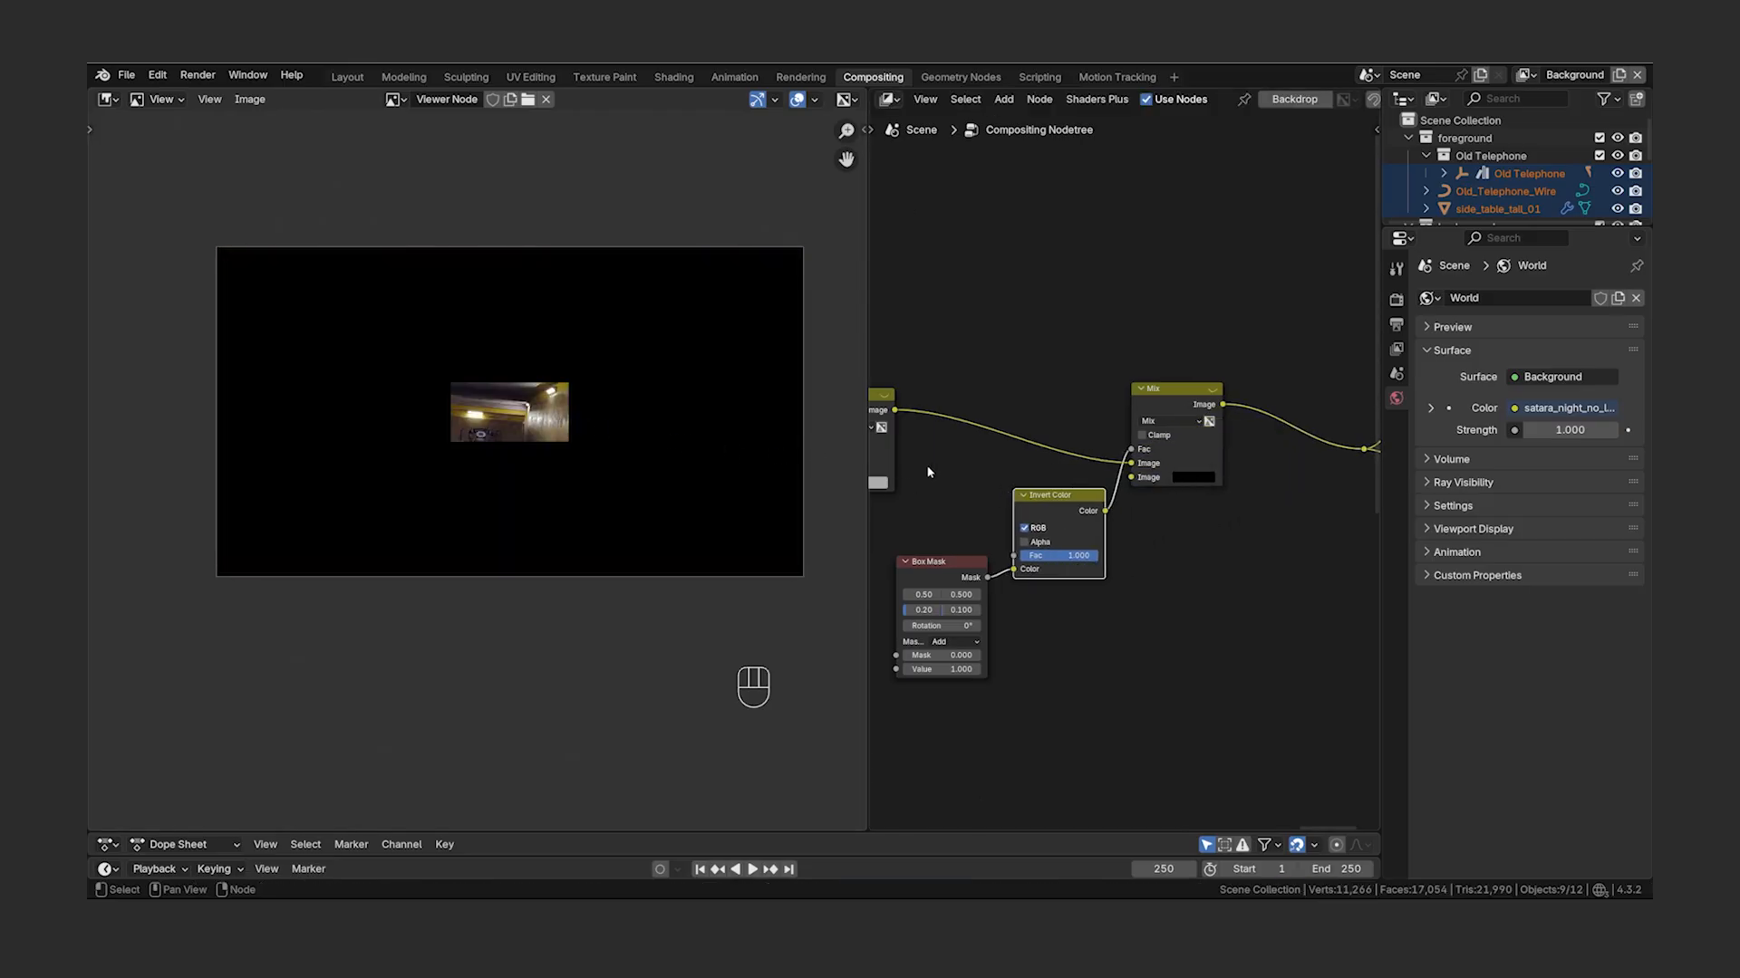
- Set the Box Mask's width to 1 and its height to 0.5625 to match the full 16:9 frame
left_click(923, 609)
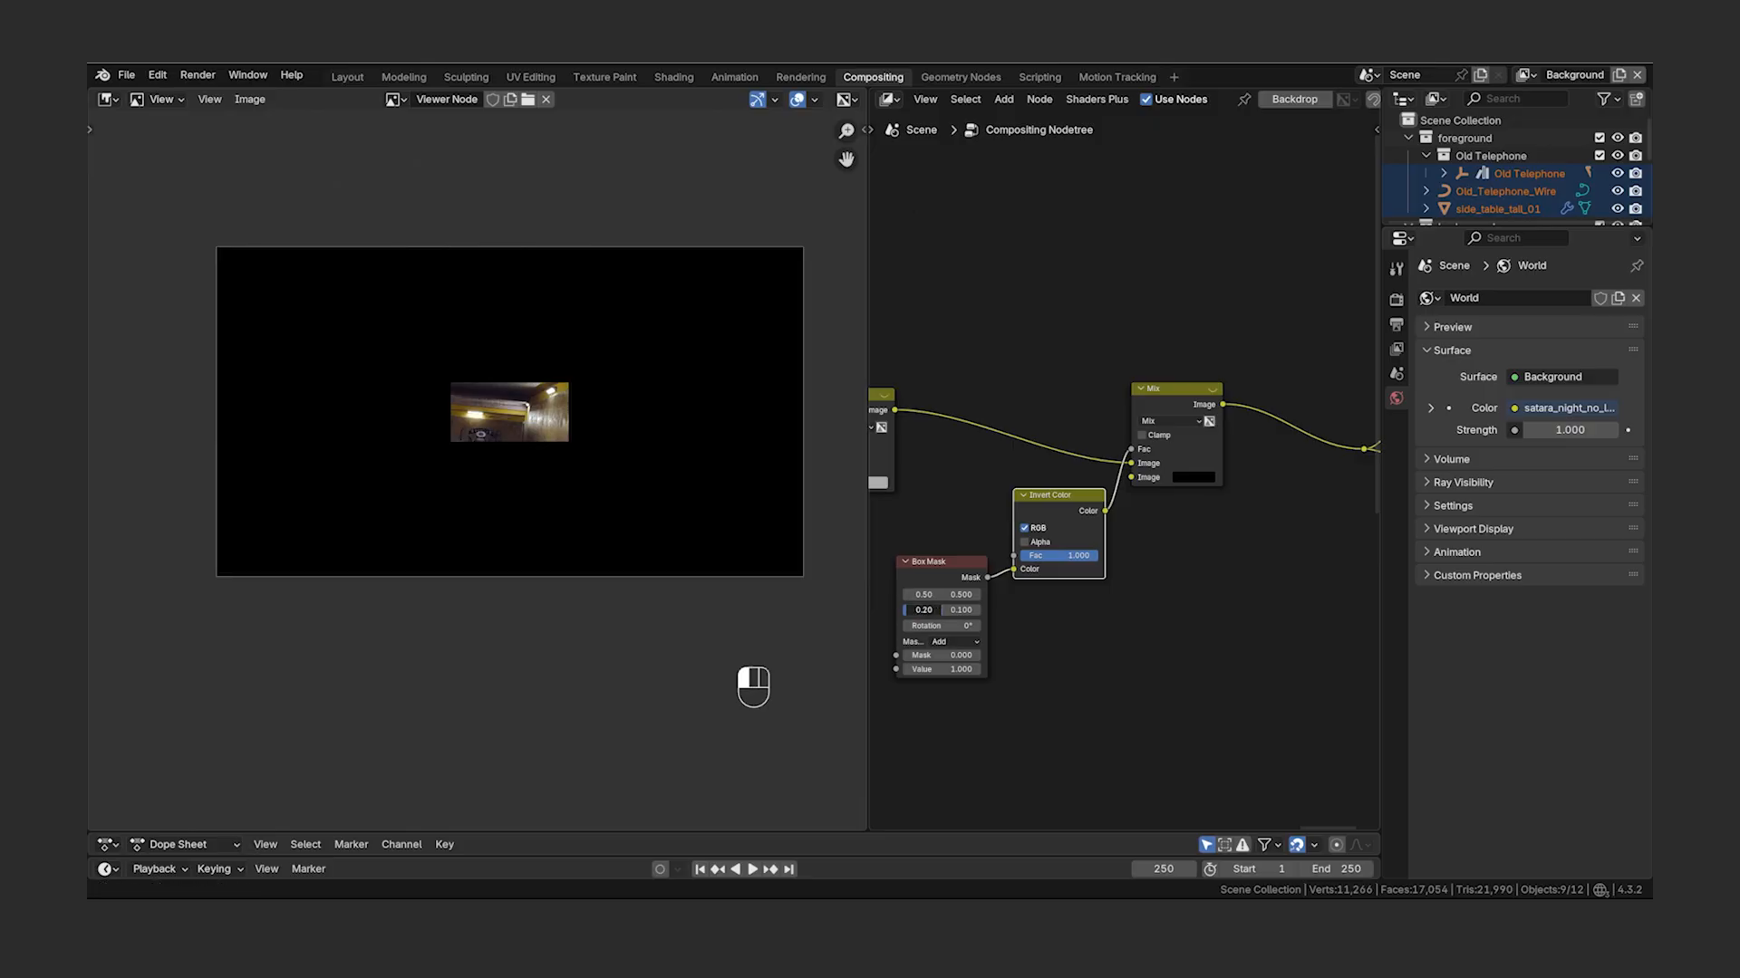
type("1")
key("Return")
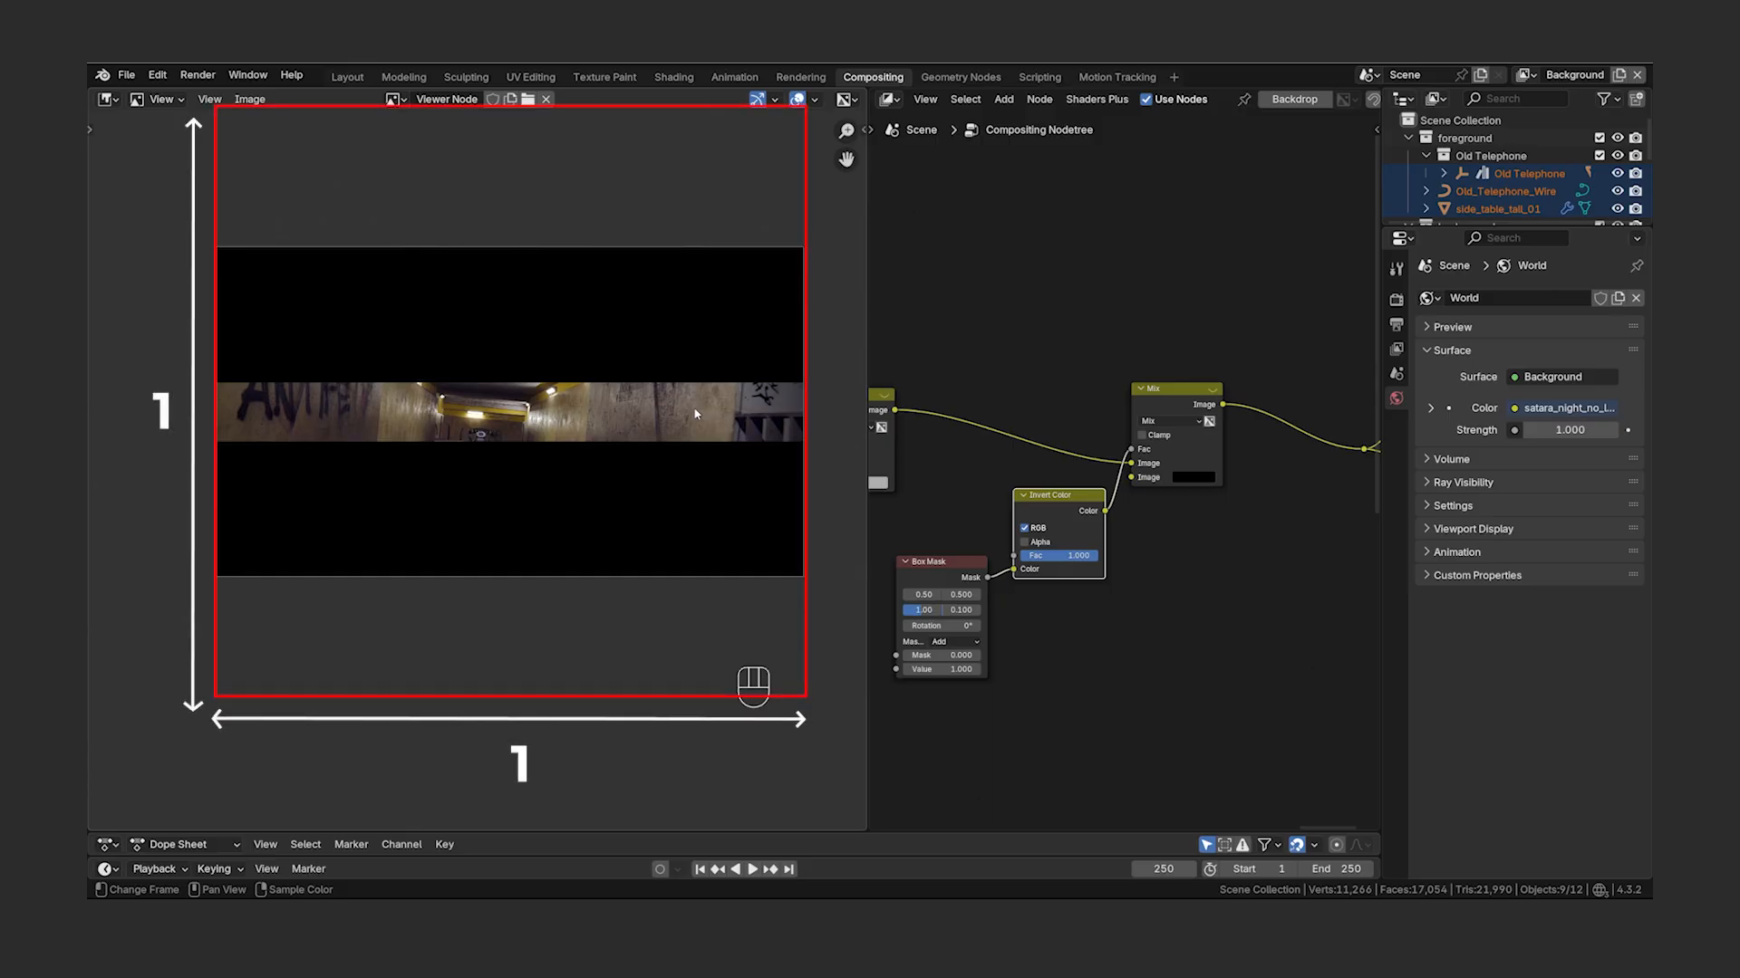
left_click(962, 611)
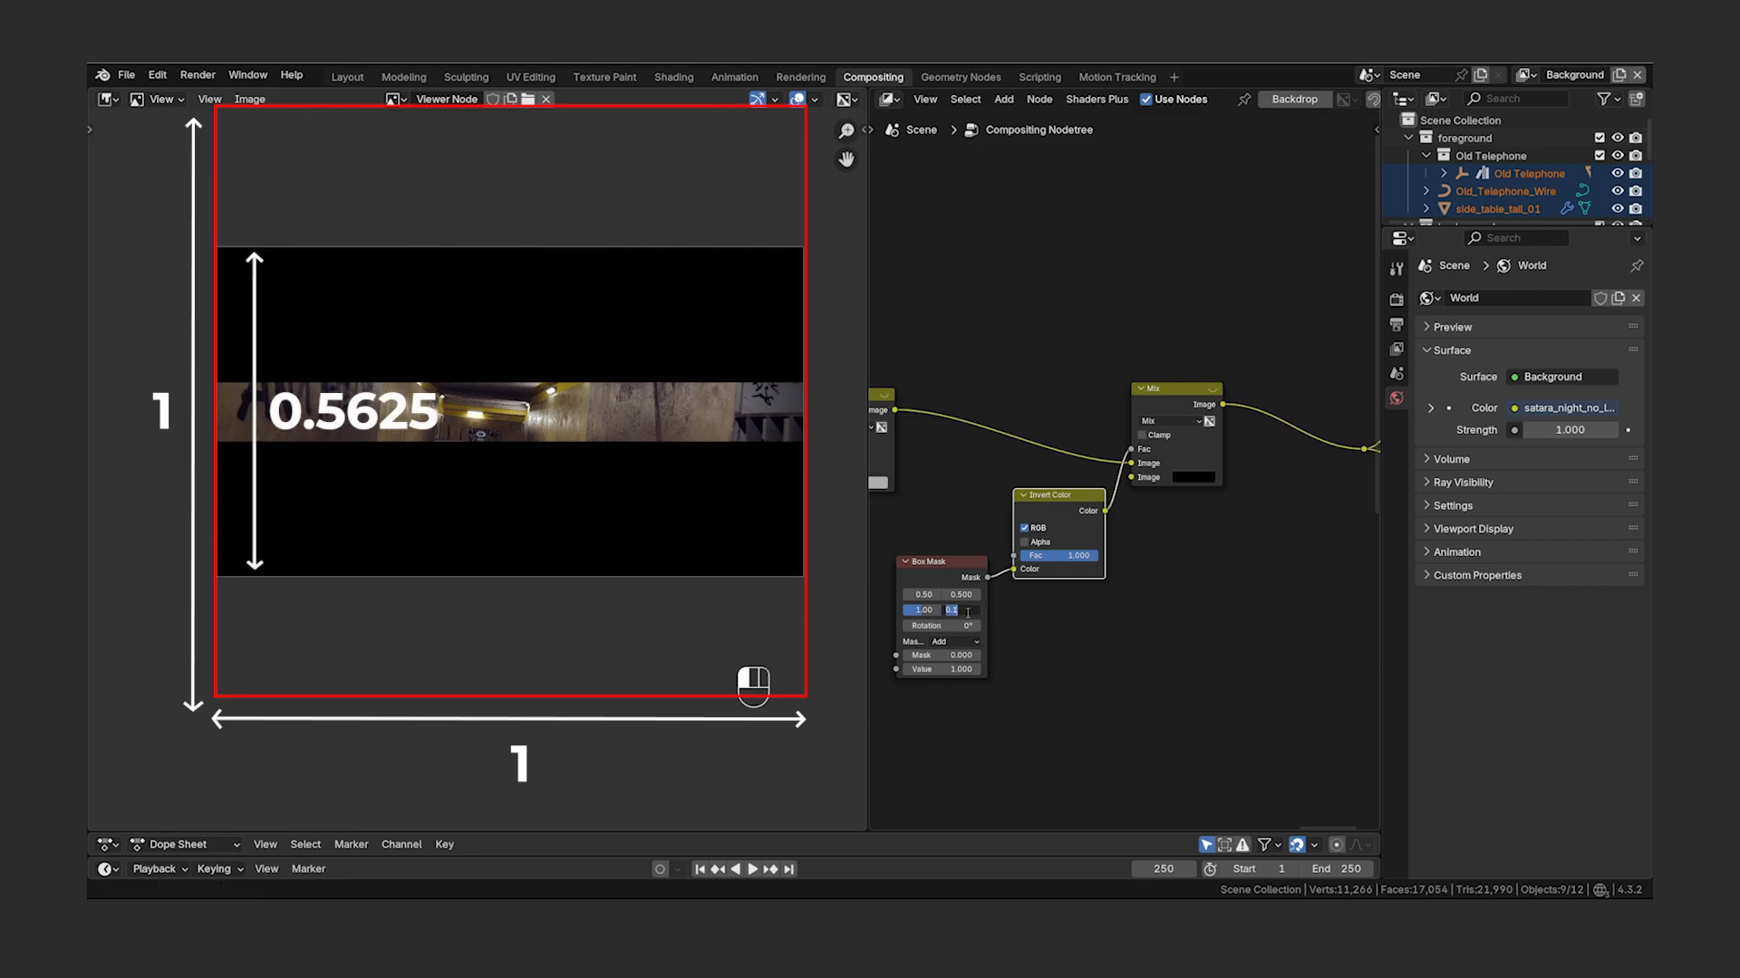
type(".5625")
key("Return")
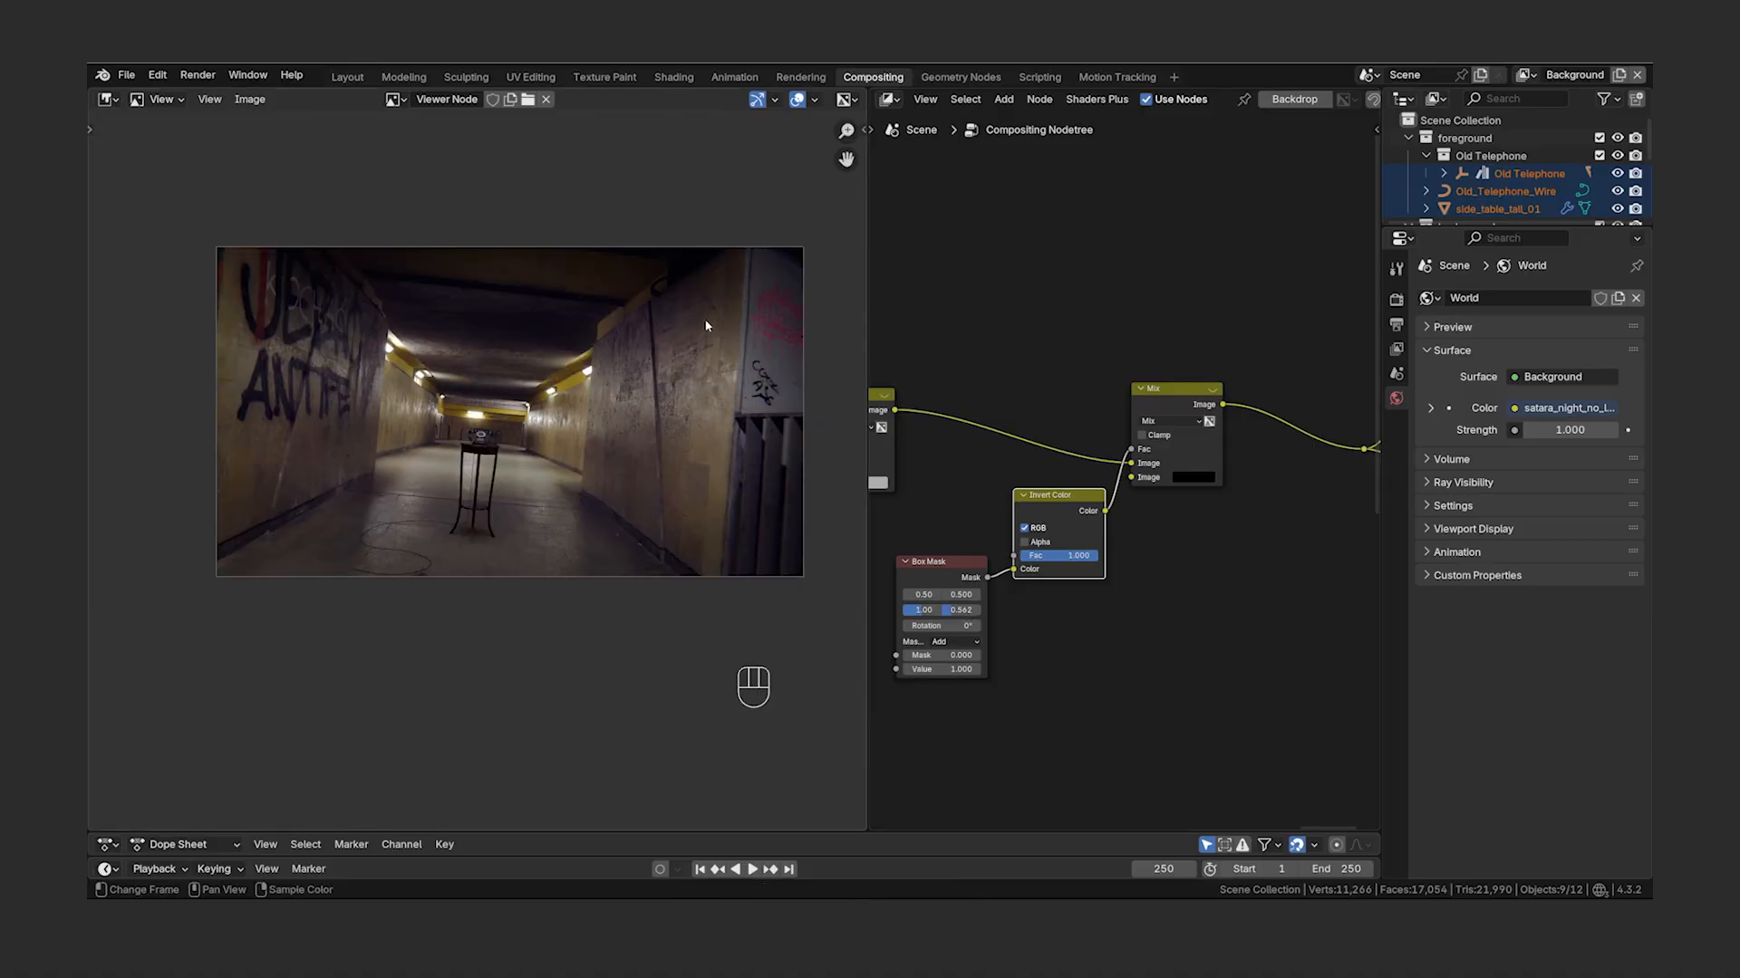
- Change the Box Mask's height to .5625*(2/3) to create the letterbox bars
scroll(1140, 593, "up", 3)
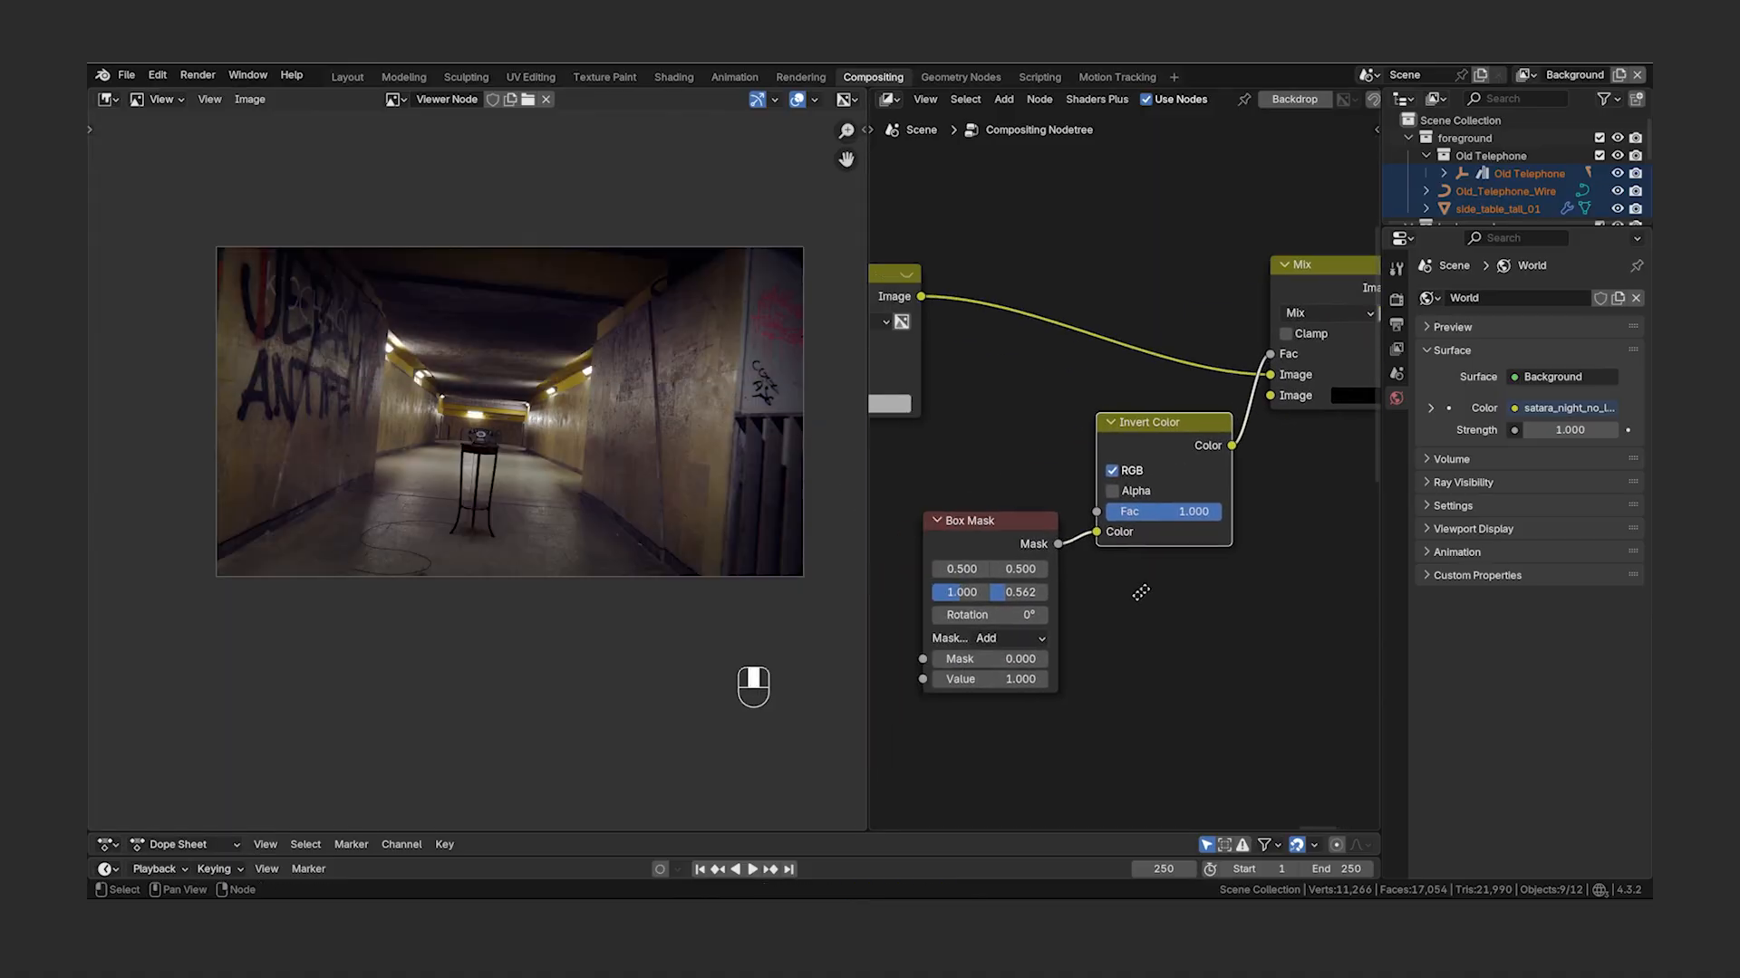
scroll(1141, 592, "up", 2)
left_click(1101, 522)
type("*(")
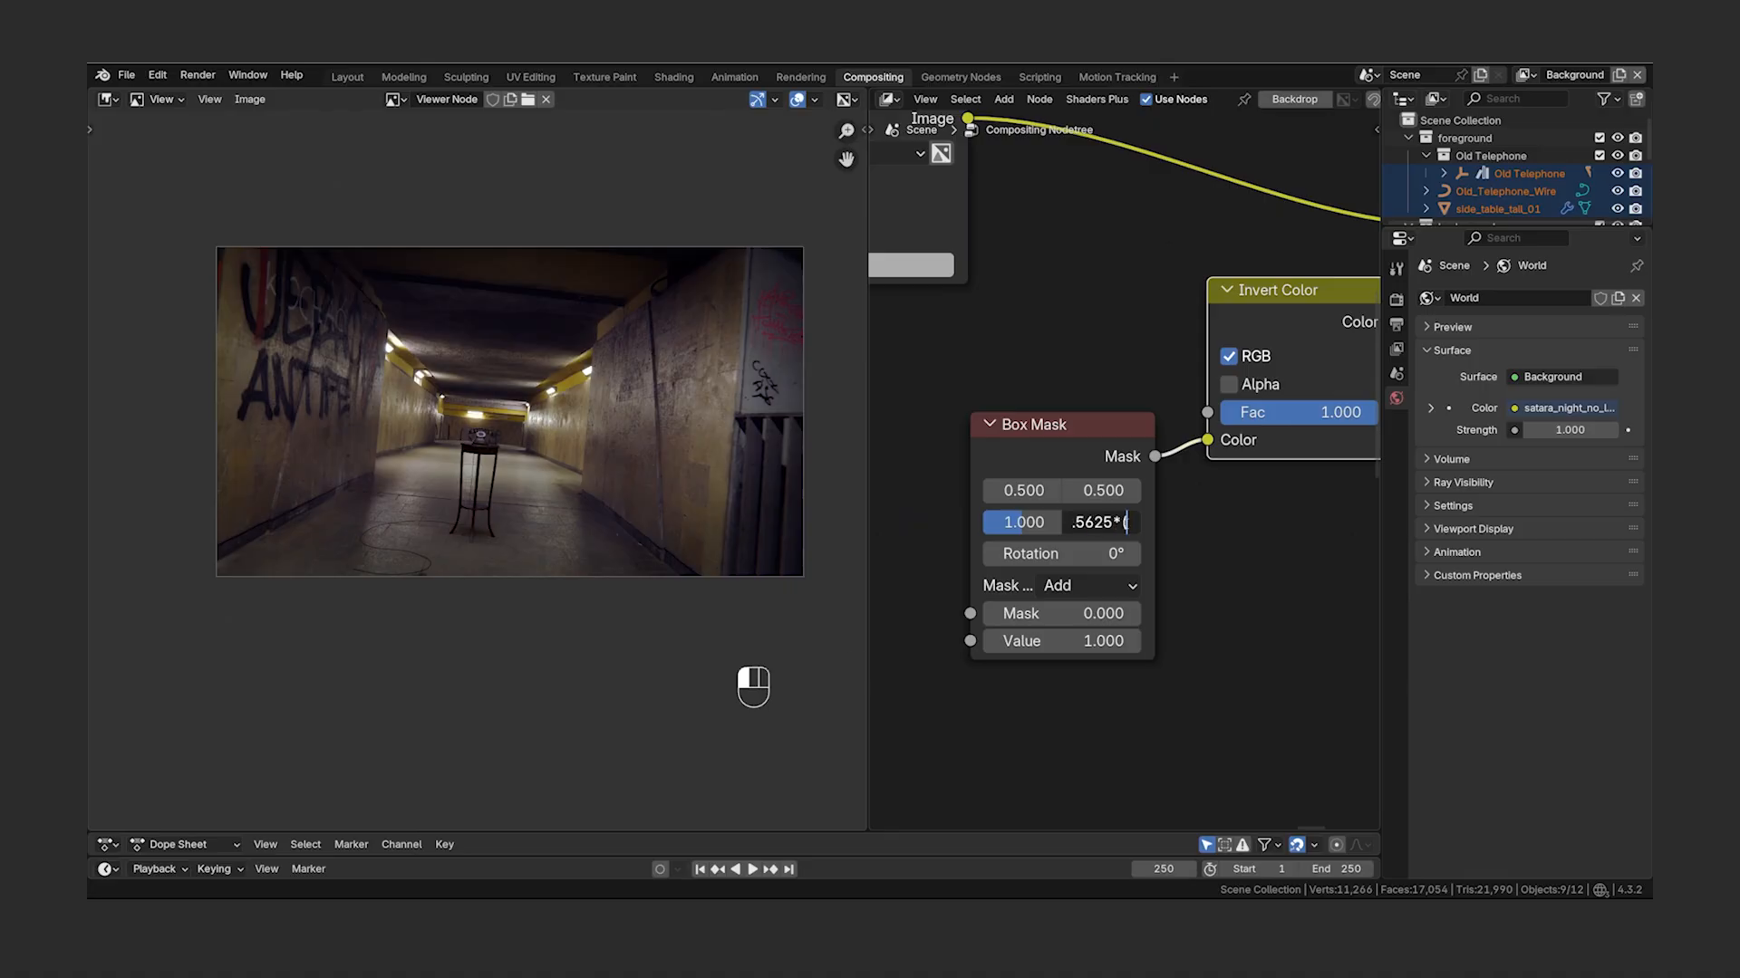
type("2/3)")
key("Return")
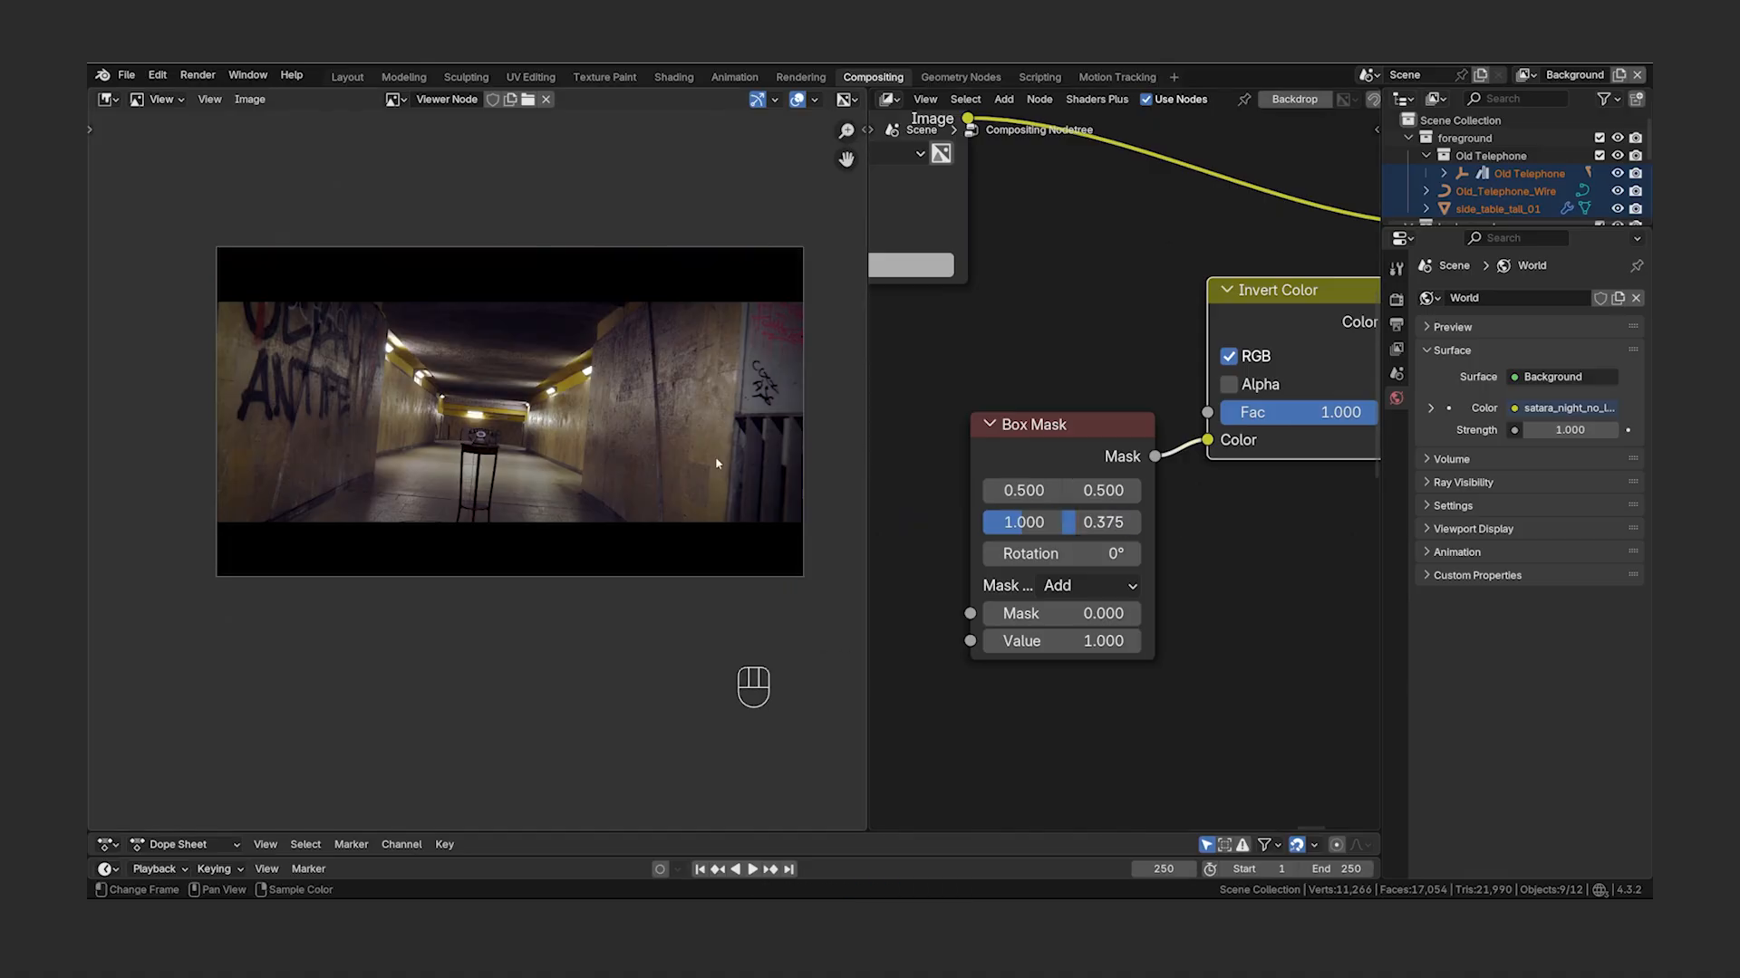
- In the scene's output settings, set the output path to Final_Comp inside the tutorial's Animation folder
scroll(1231, 481, "down", 4)
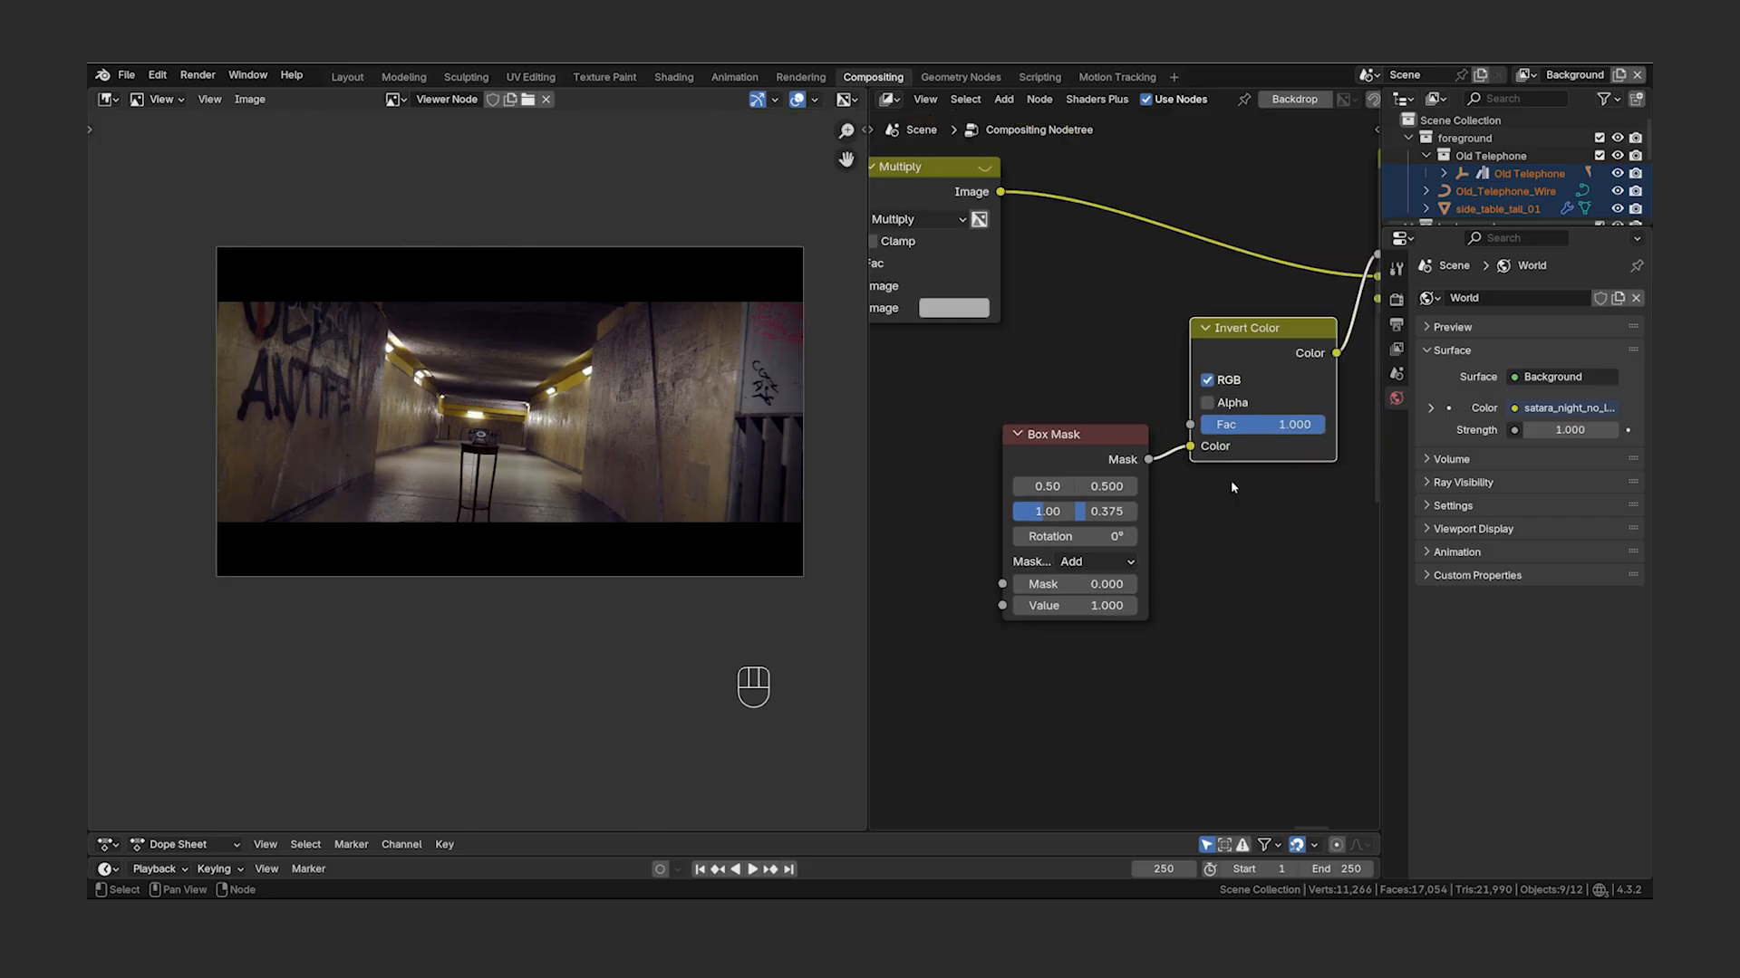
scroll(1232, 482, "down", 3)
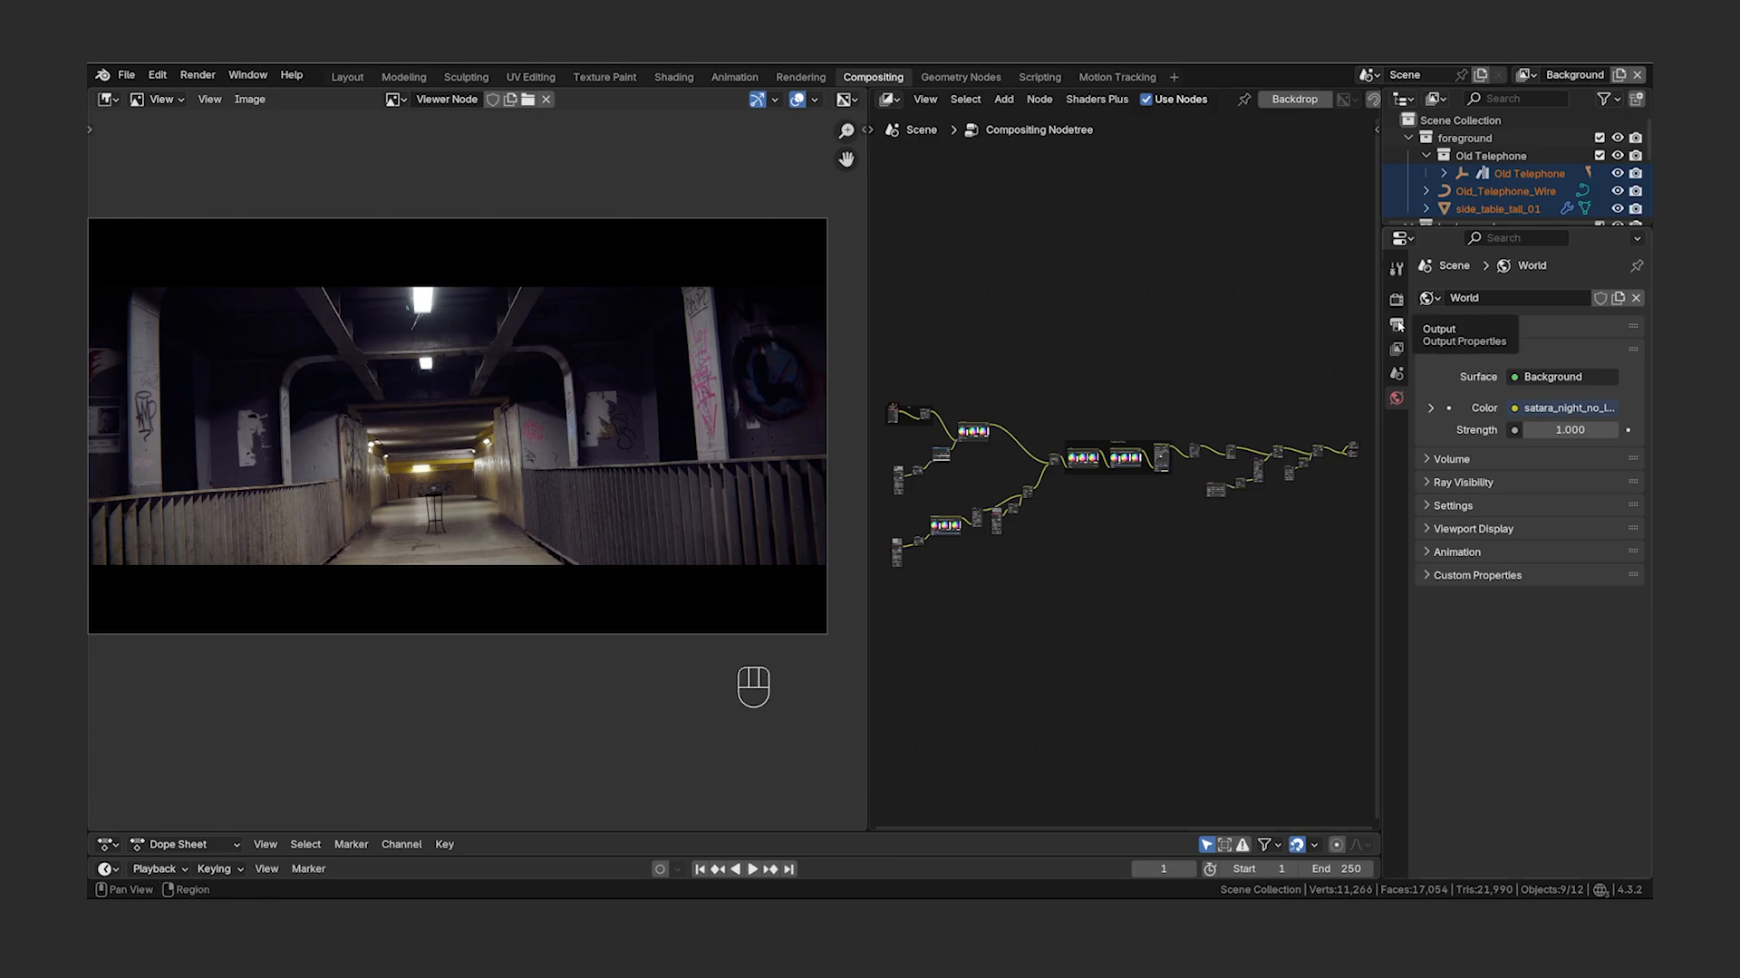
left_click(1396, 324)
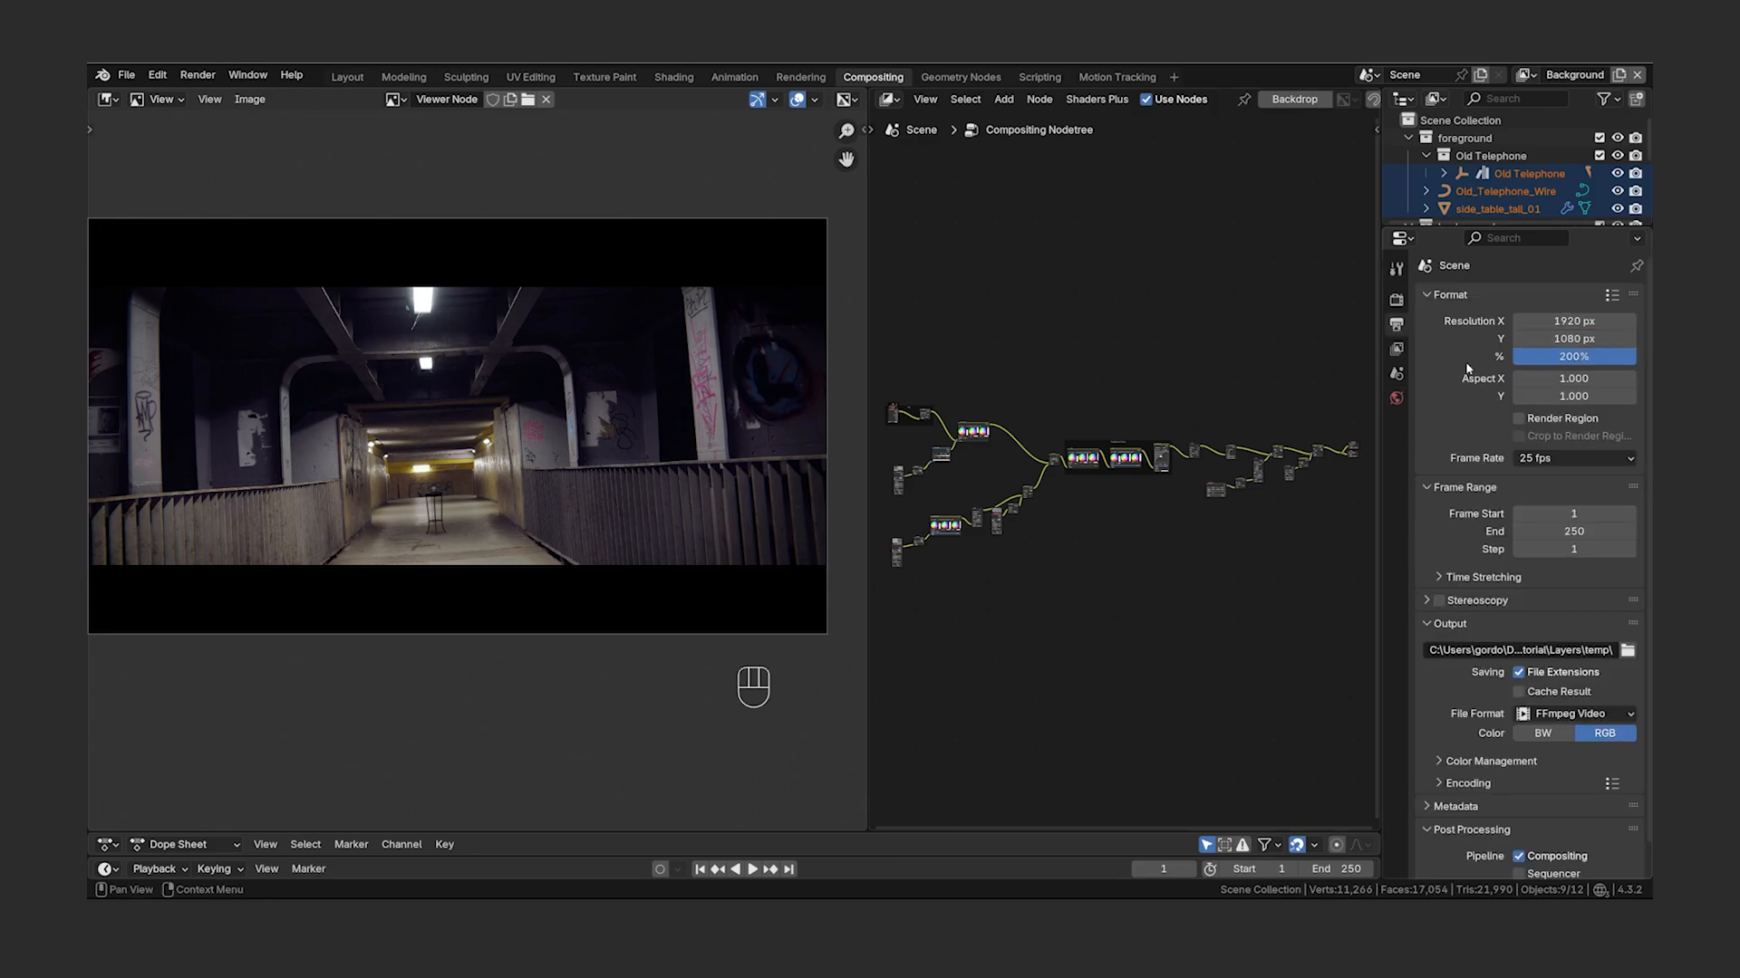
left_click(1575, 458)
left_click(1581, 514)
left_click(1627, 650)
double_click(671, 309)
type("Final_Comp")
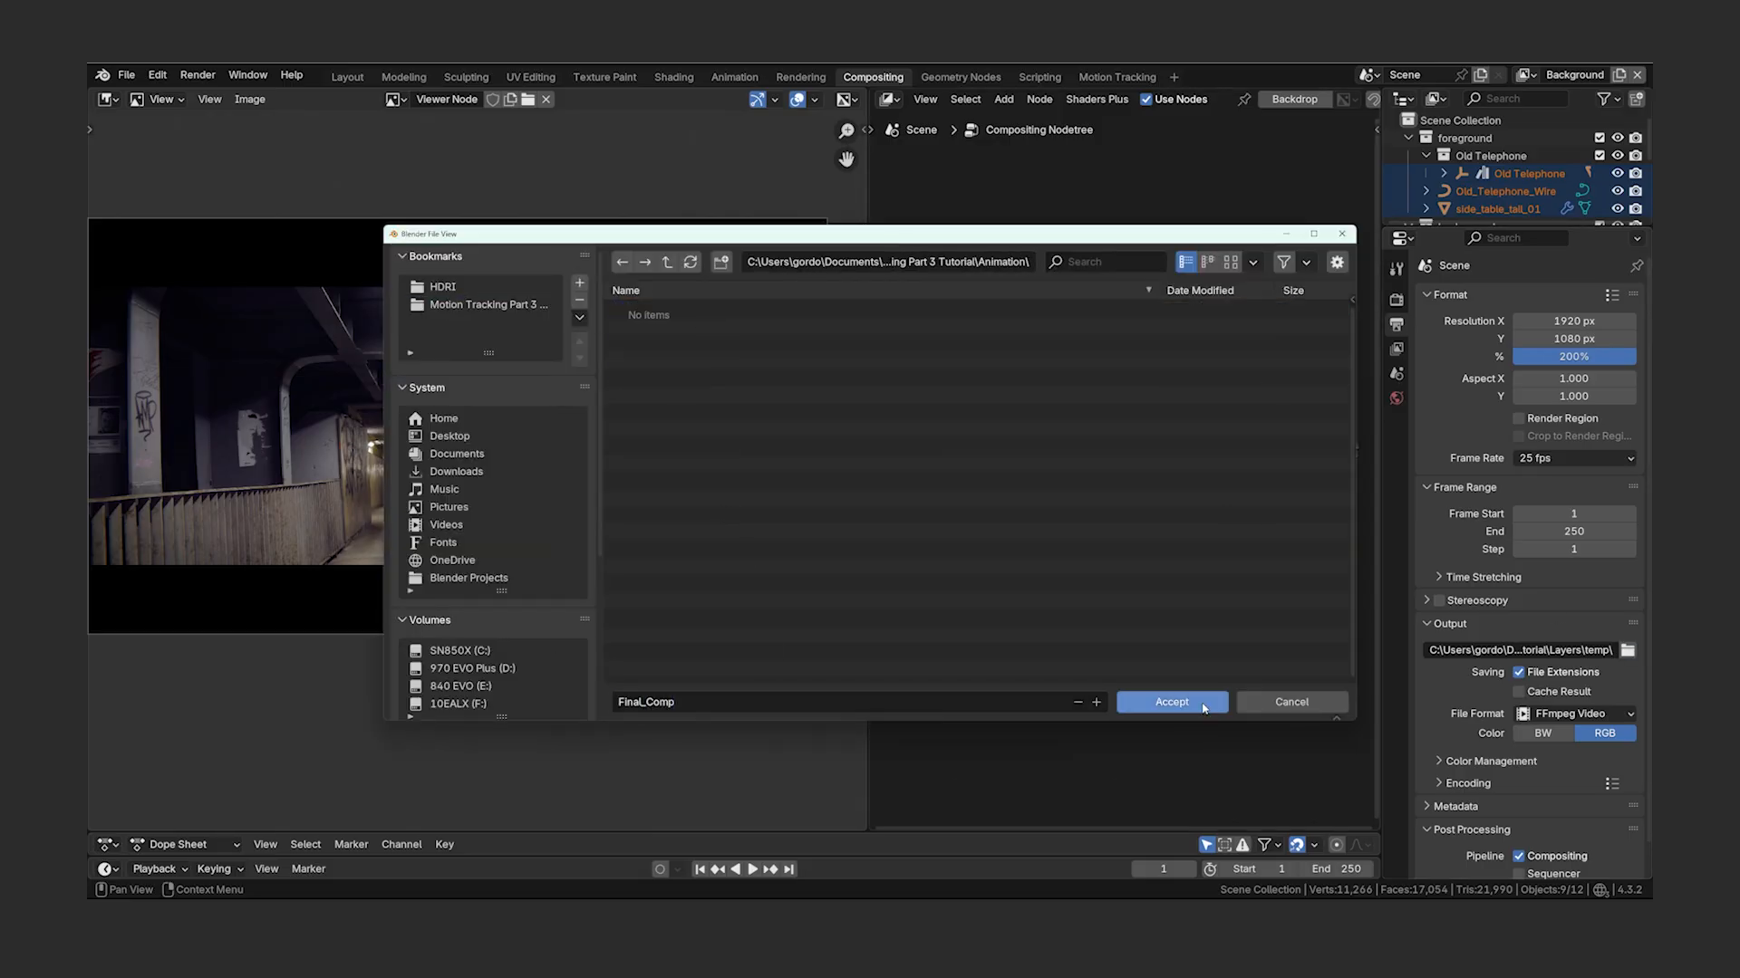
left_click(1171, 702)
- Set the render output to FFmpeg Video with a QuickTime container, and set the output quality to High Quality
left_click(1551, 715)
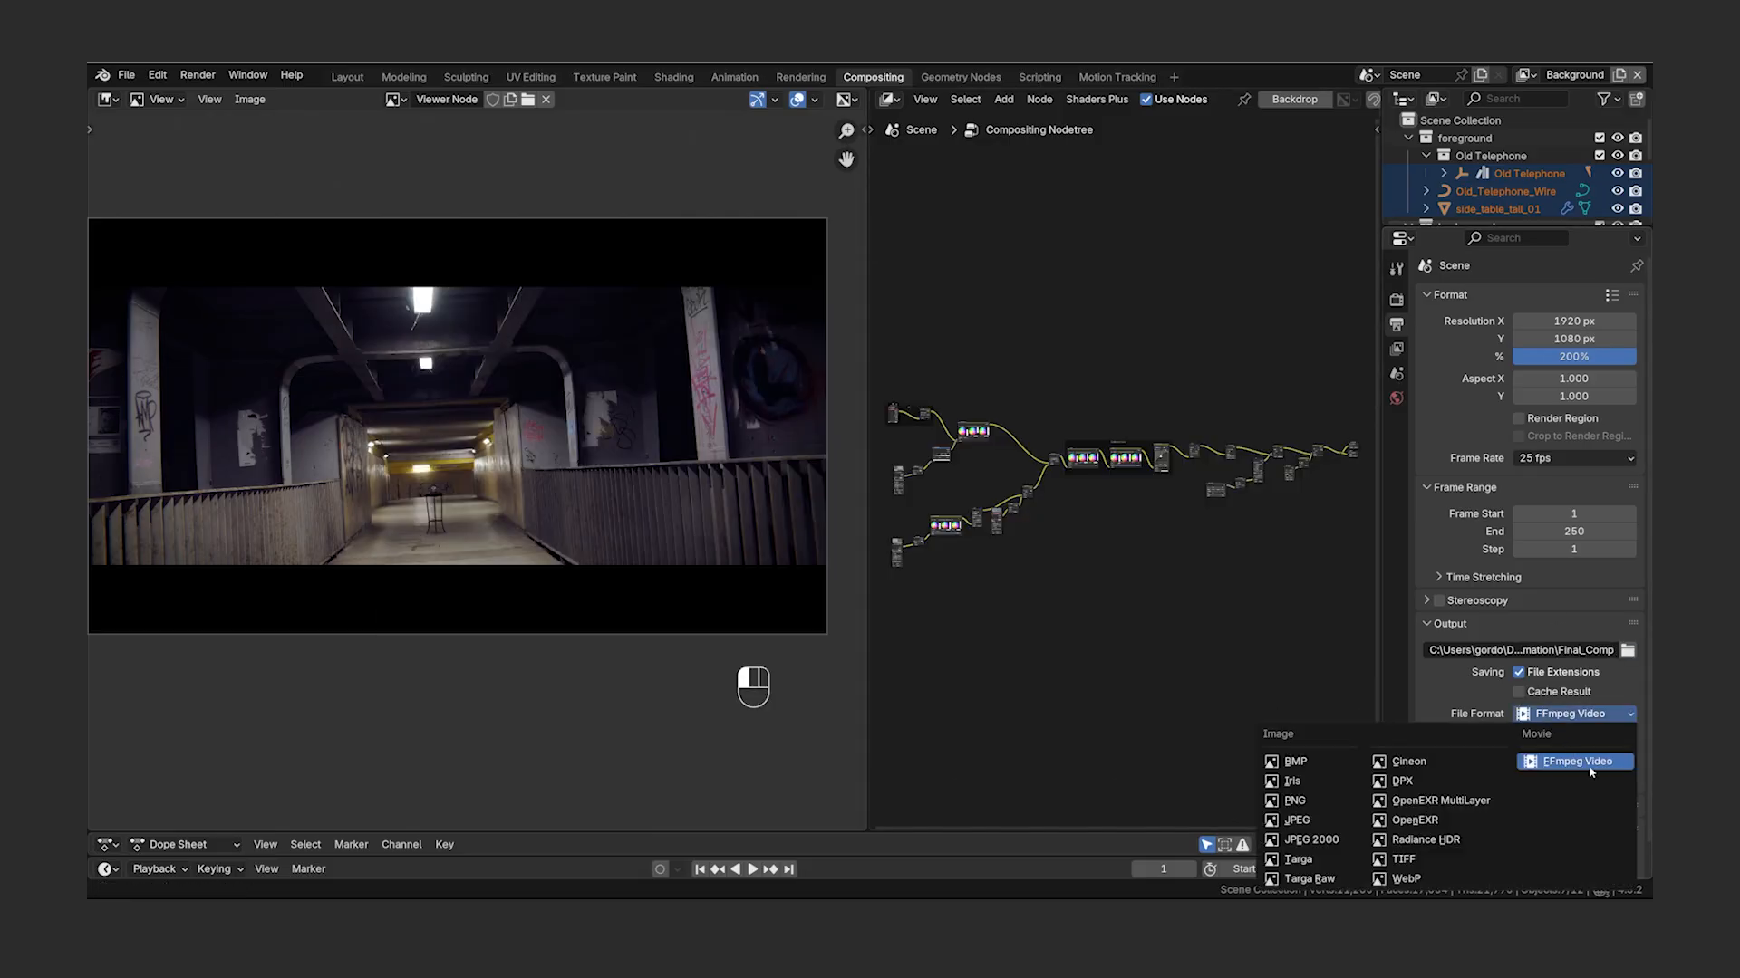
left_click(1590, 765)
scroll(1443, 725, "down", 1)
left_click(1442, 751)
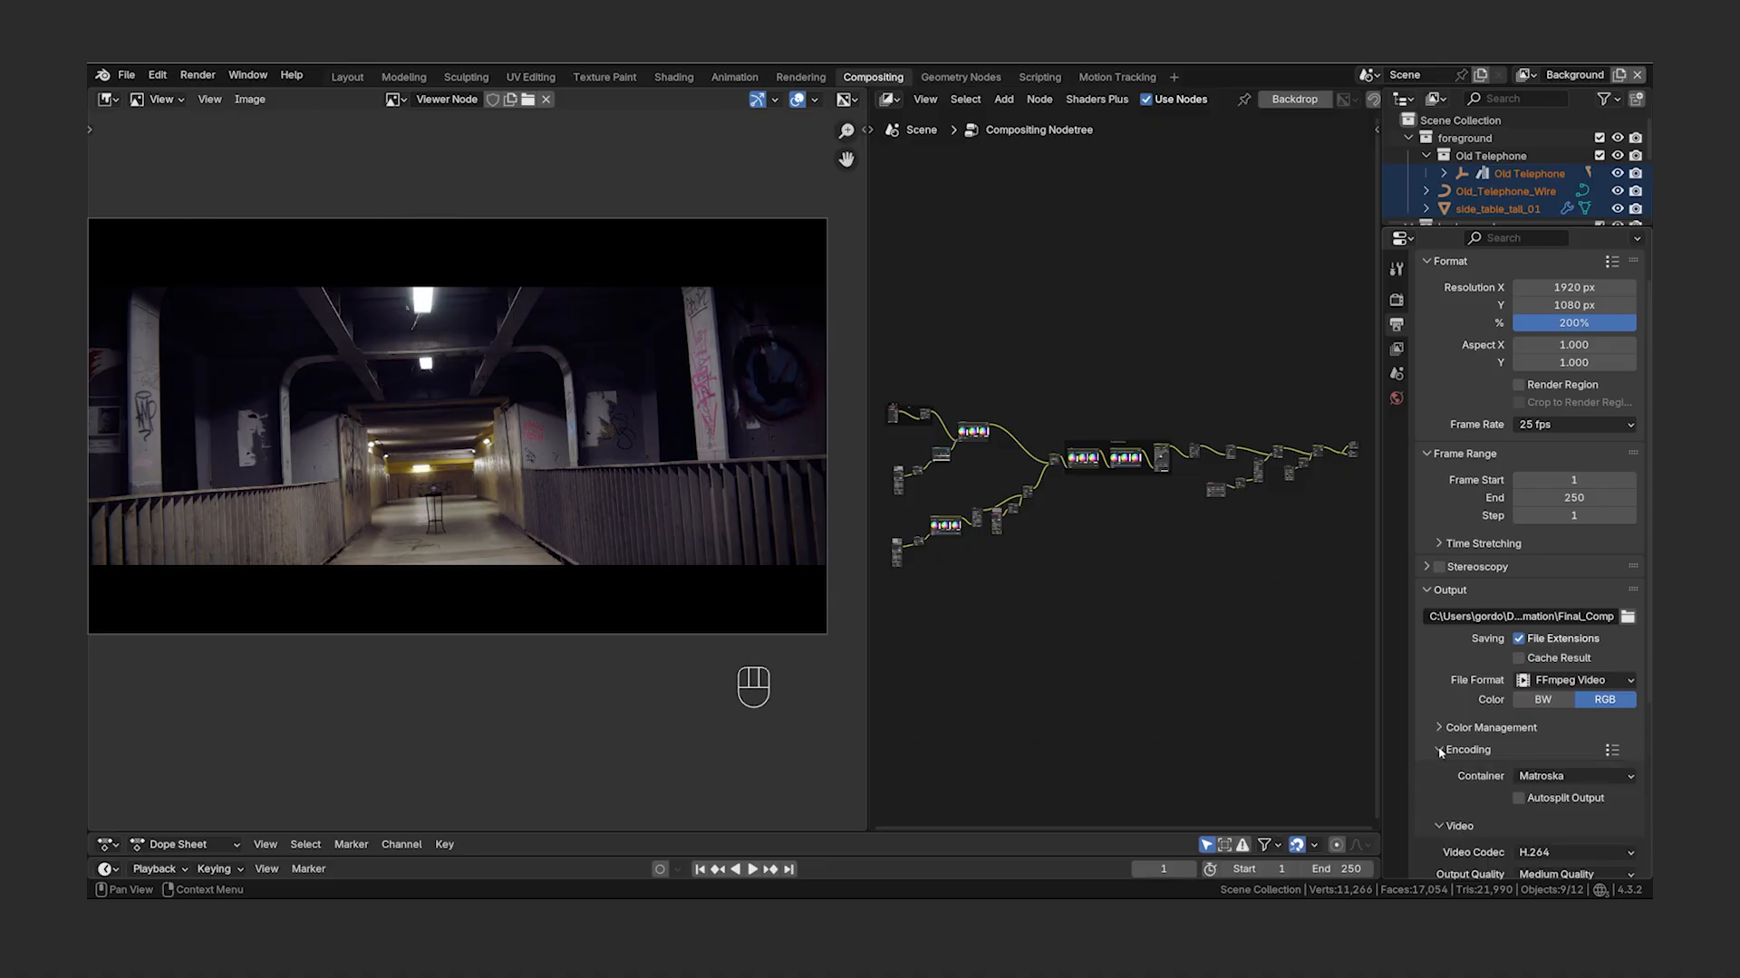
scroll(1440, 759, "down", 5)
left_click(1601, 593)
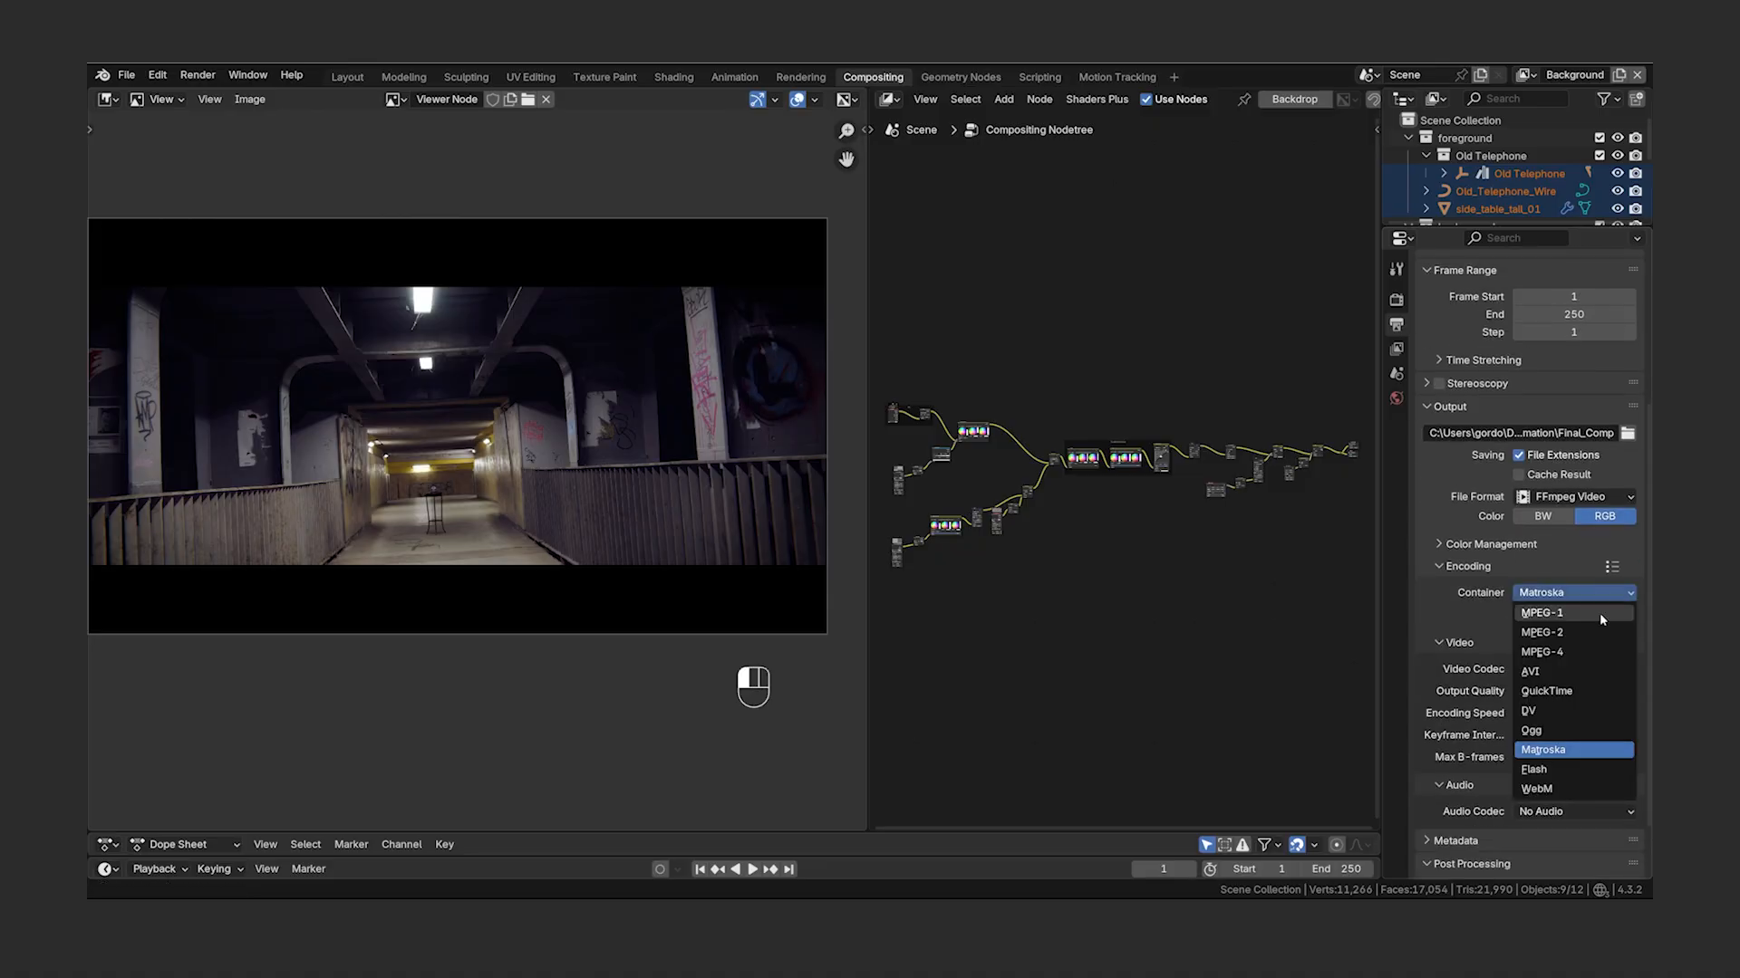
left_click(1595, 693)
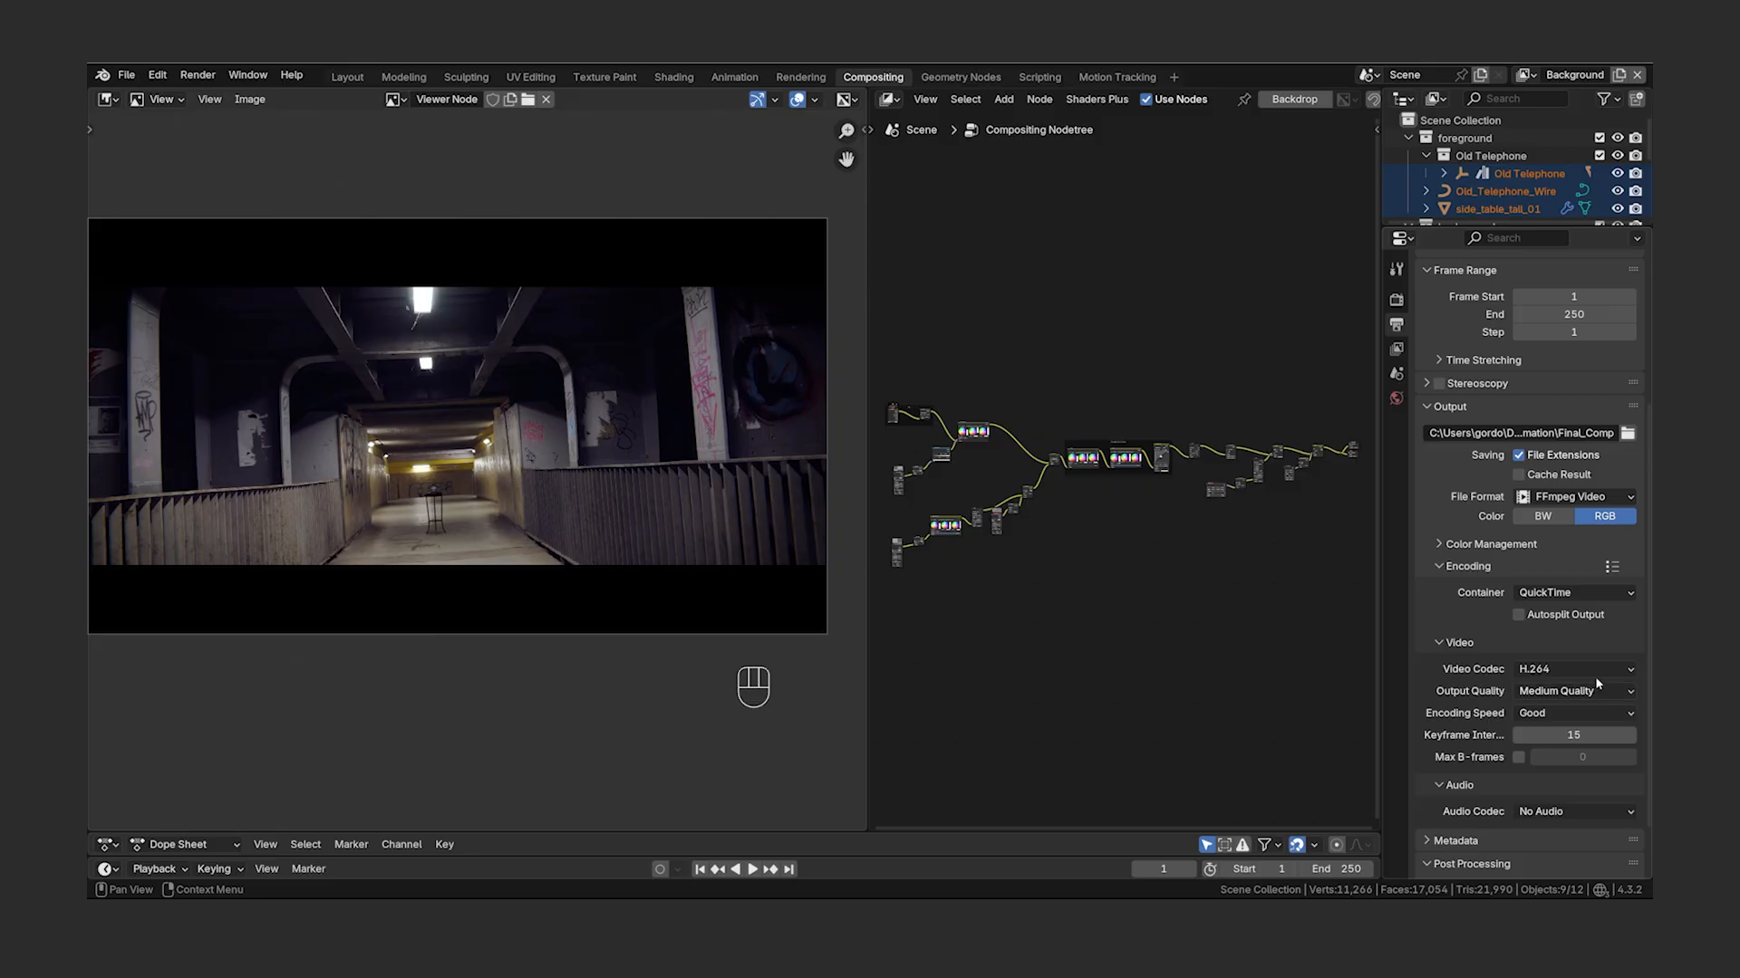
left_click(1602, 691)
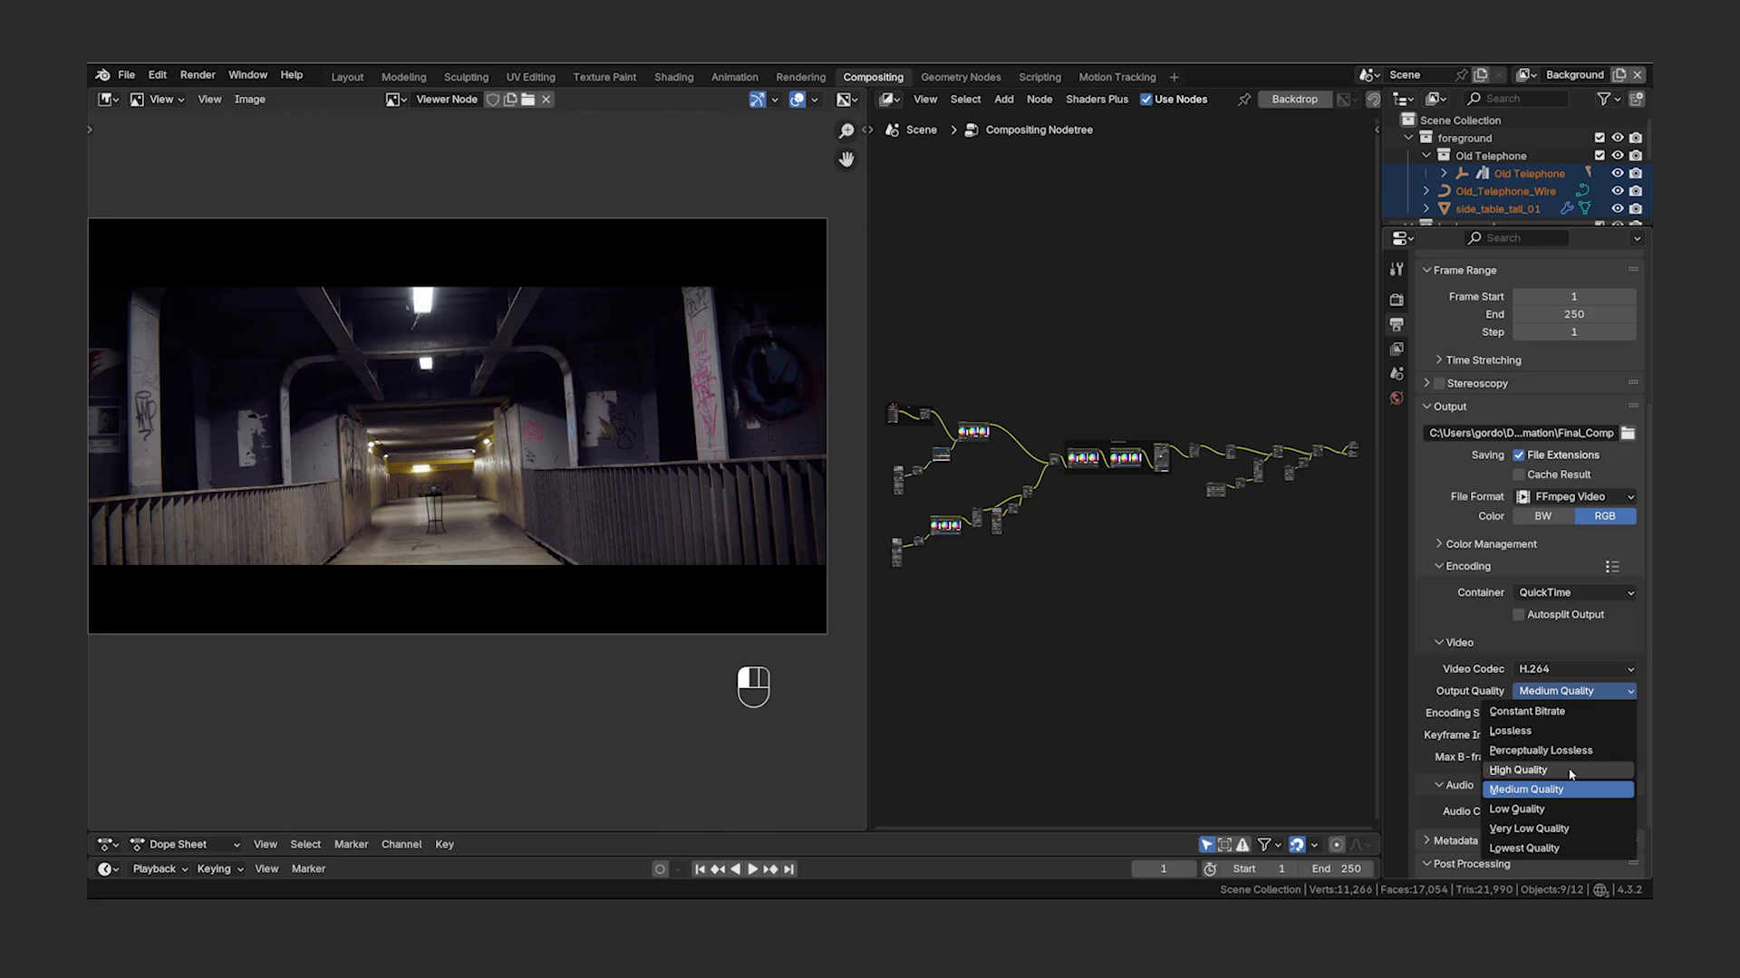
left_click(1571, 772)
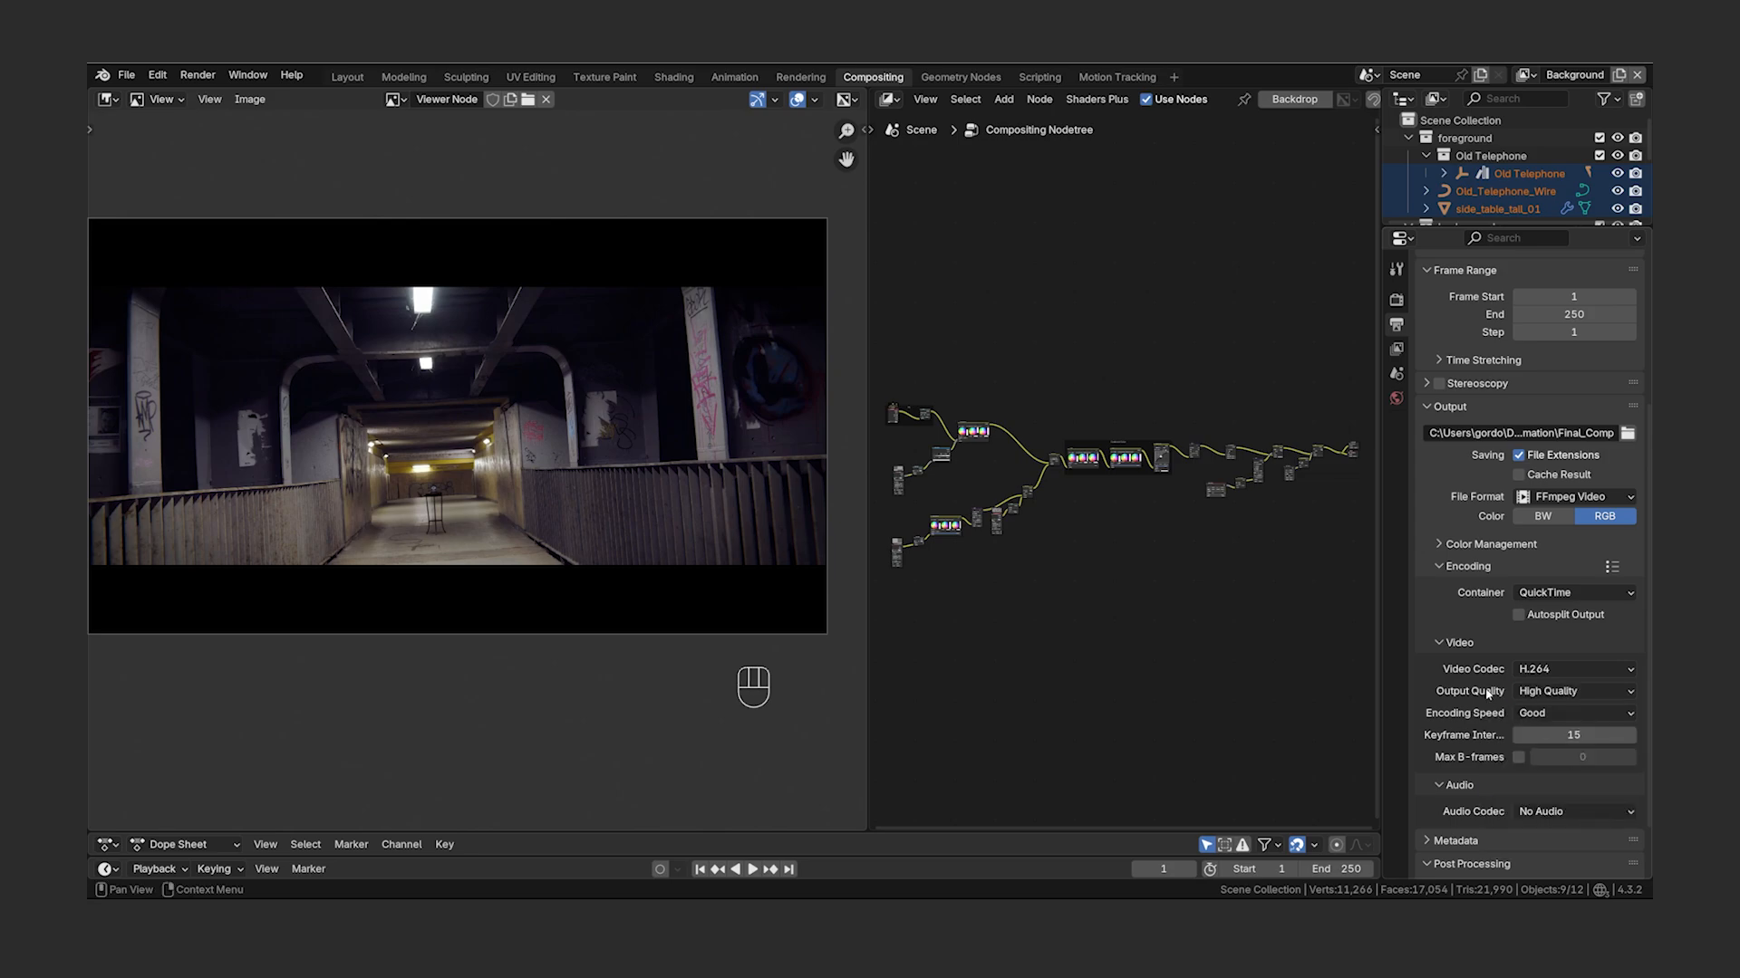
- Set the color management view transform to Standard and render the full animation to video
left_click(1396, 302)
scroll(1549, 543, "down", 3)
left_click(1587, 711)
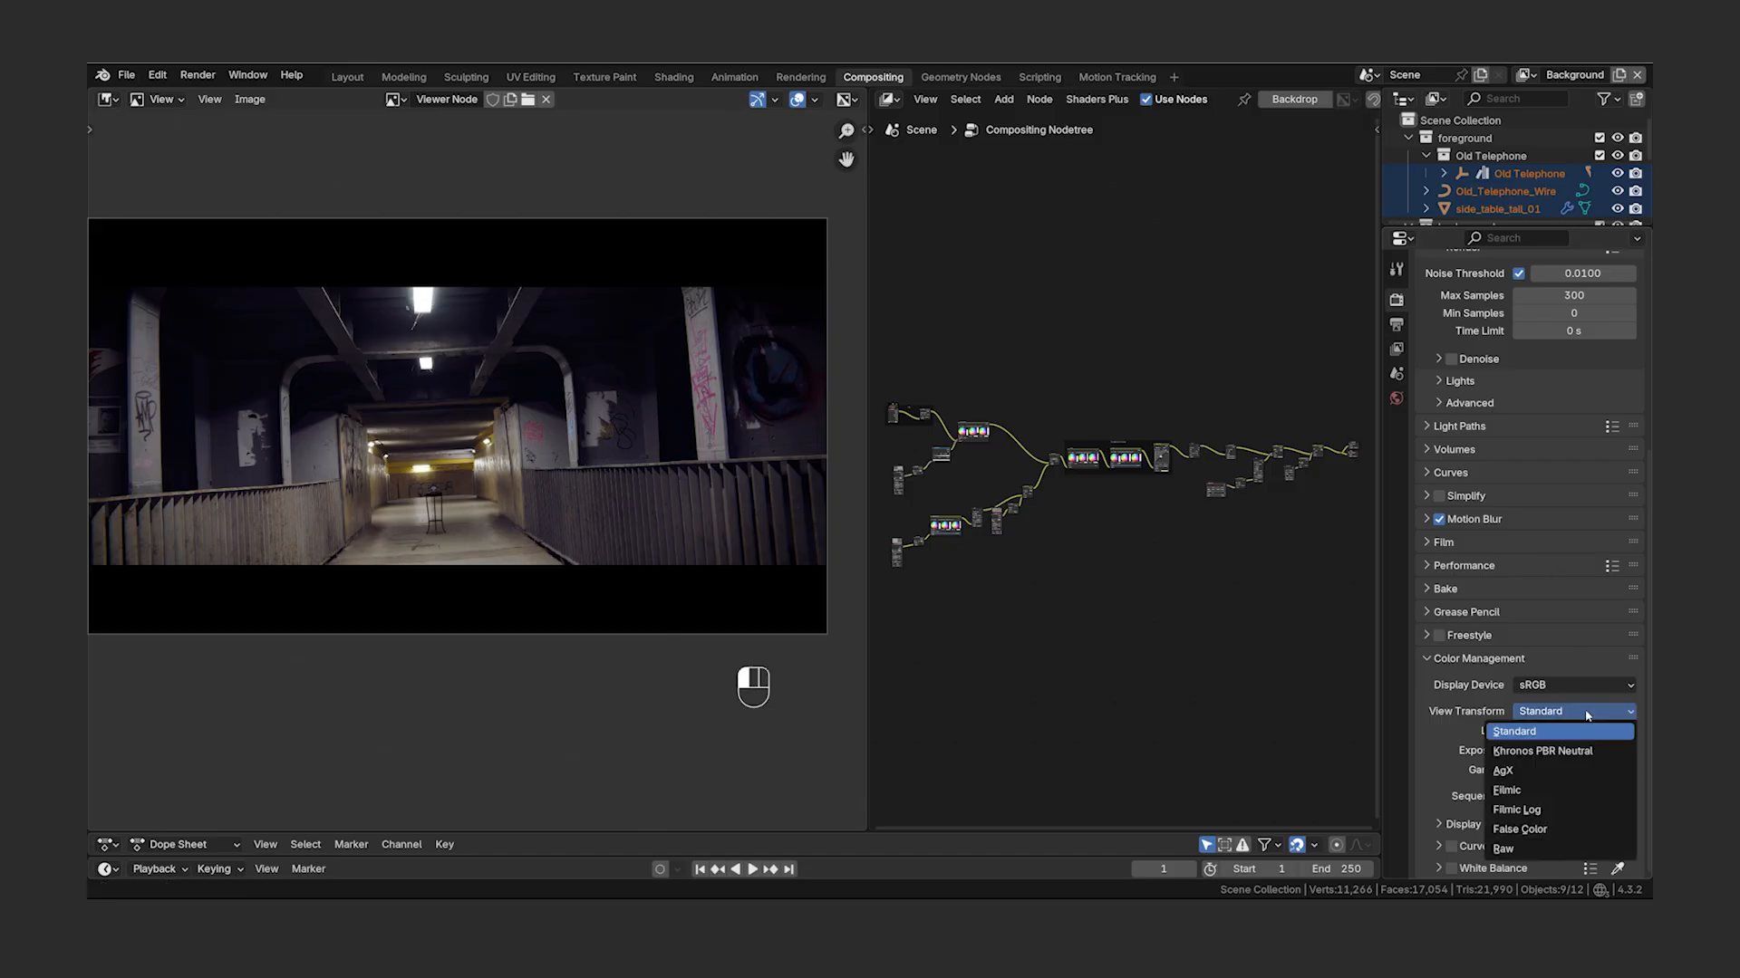
left_click(1572, 732)
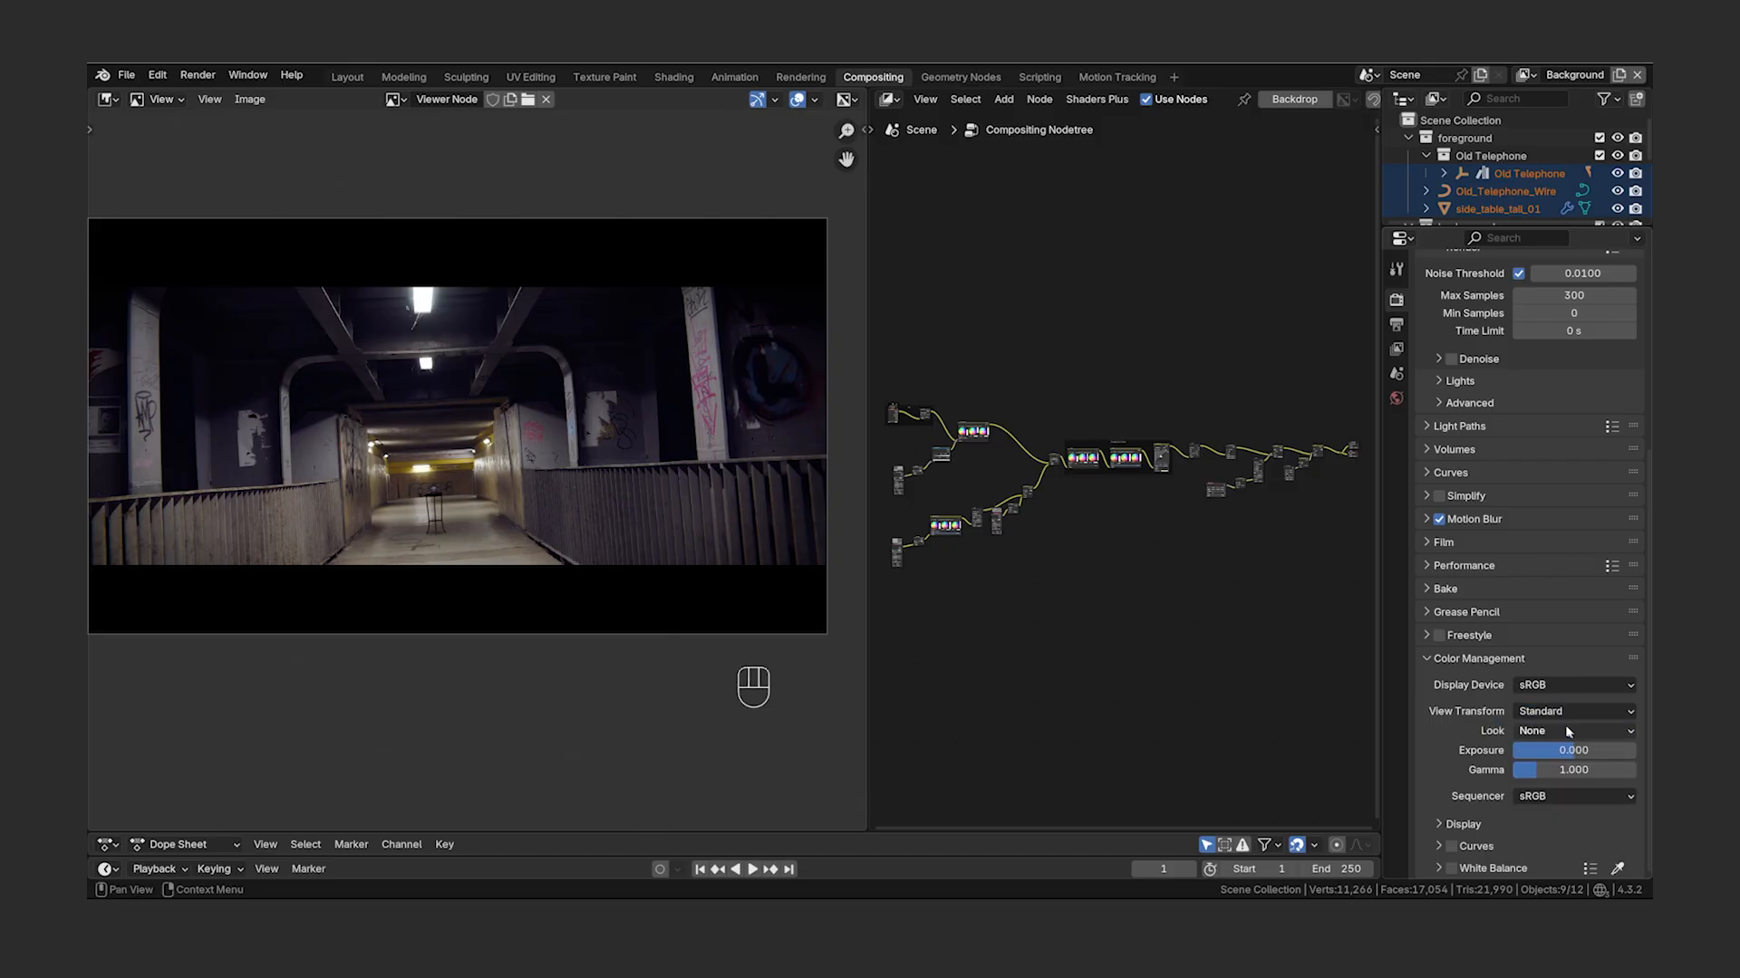
key("ctrl+F12")
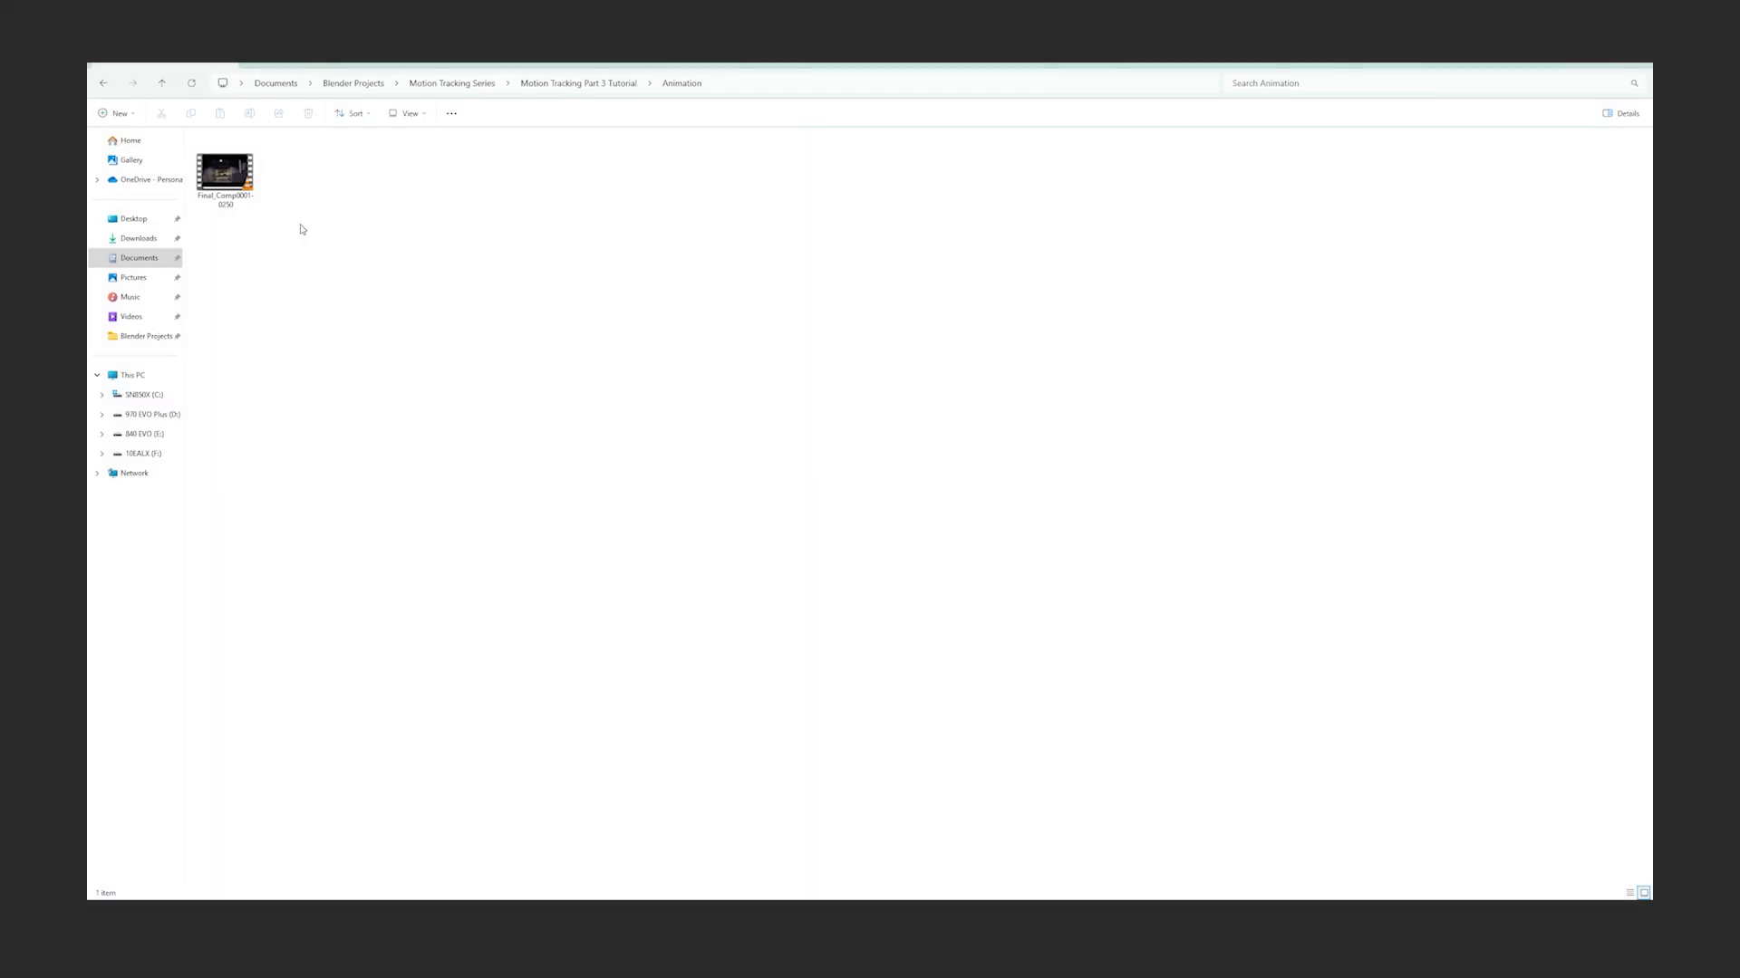
left_click(227, 180)
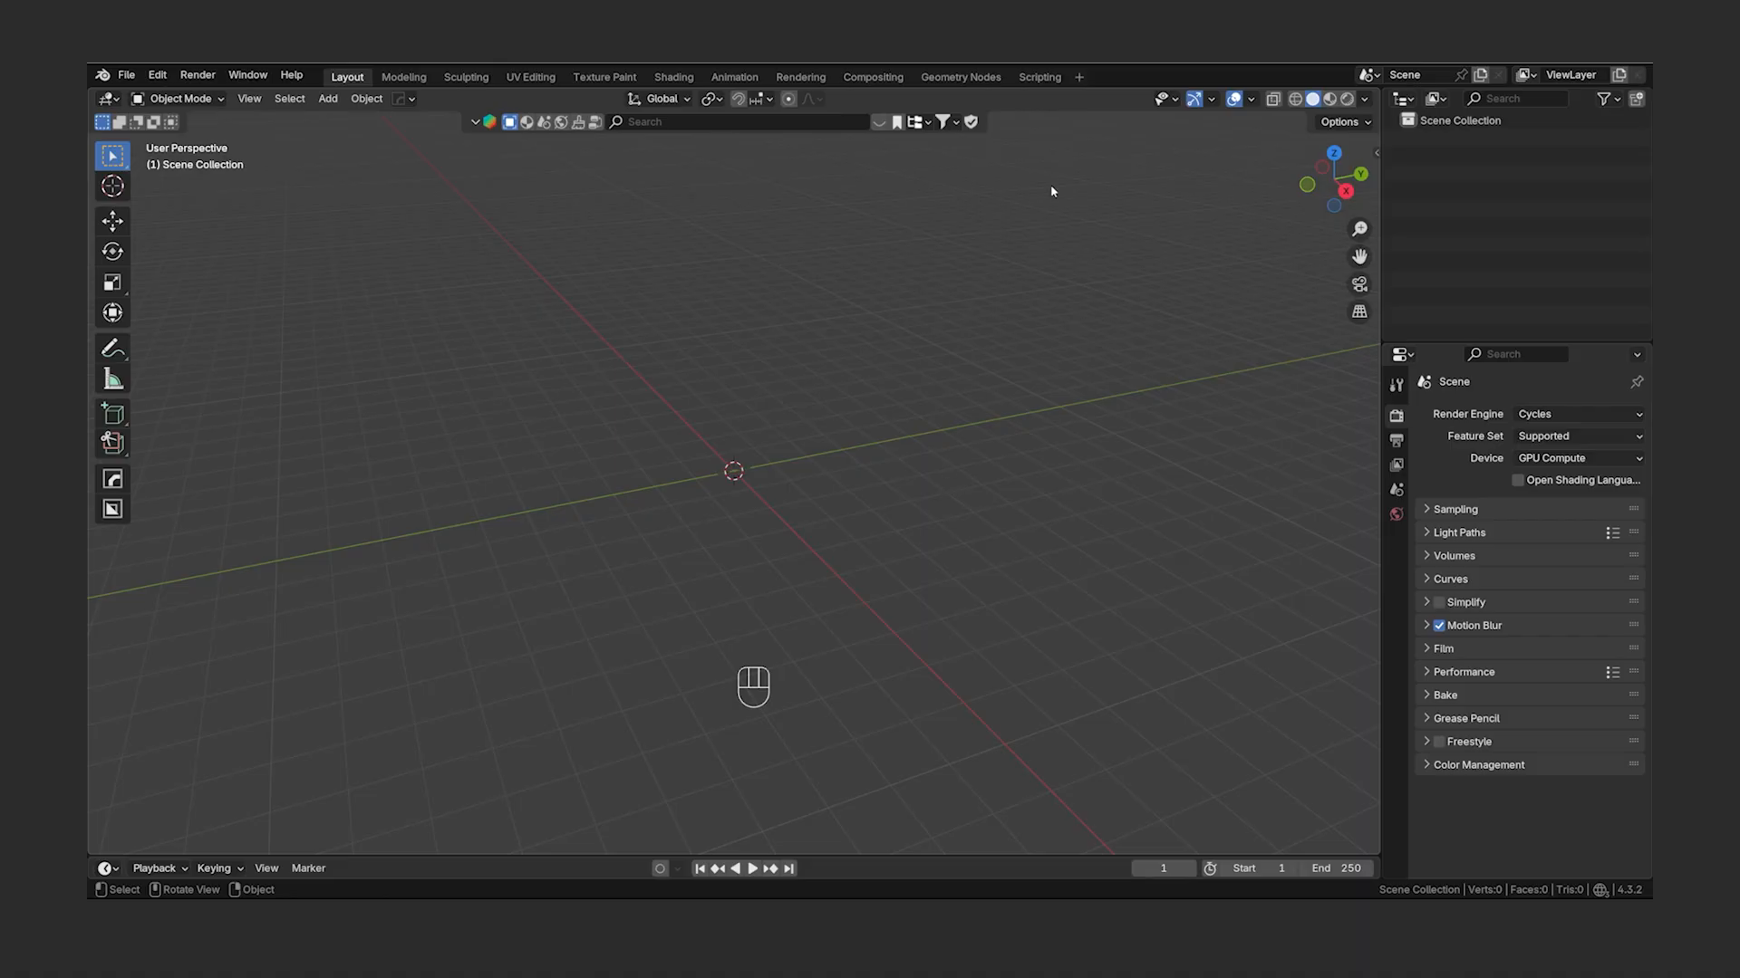
- In a new empty project, add the Video Editing workspace
left_click(1078, 77)
mouse_move(1067, 171)
left_click(1210, 196)
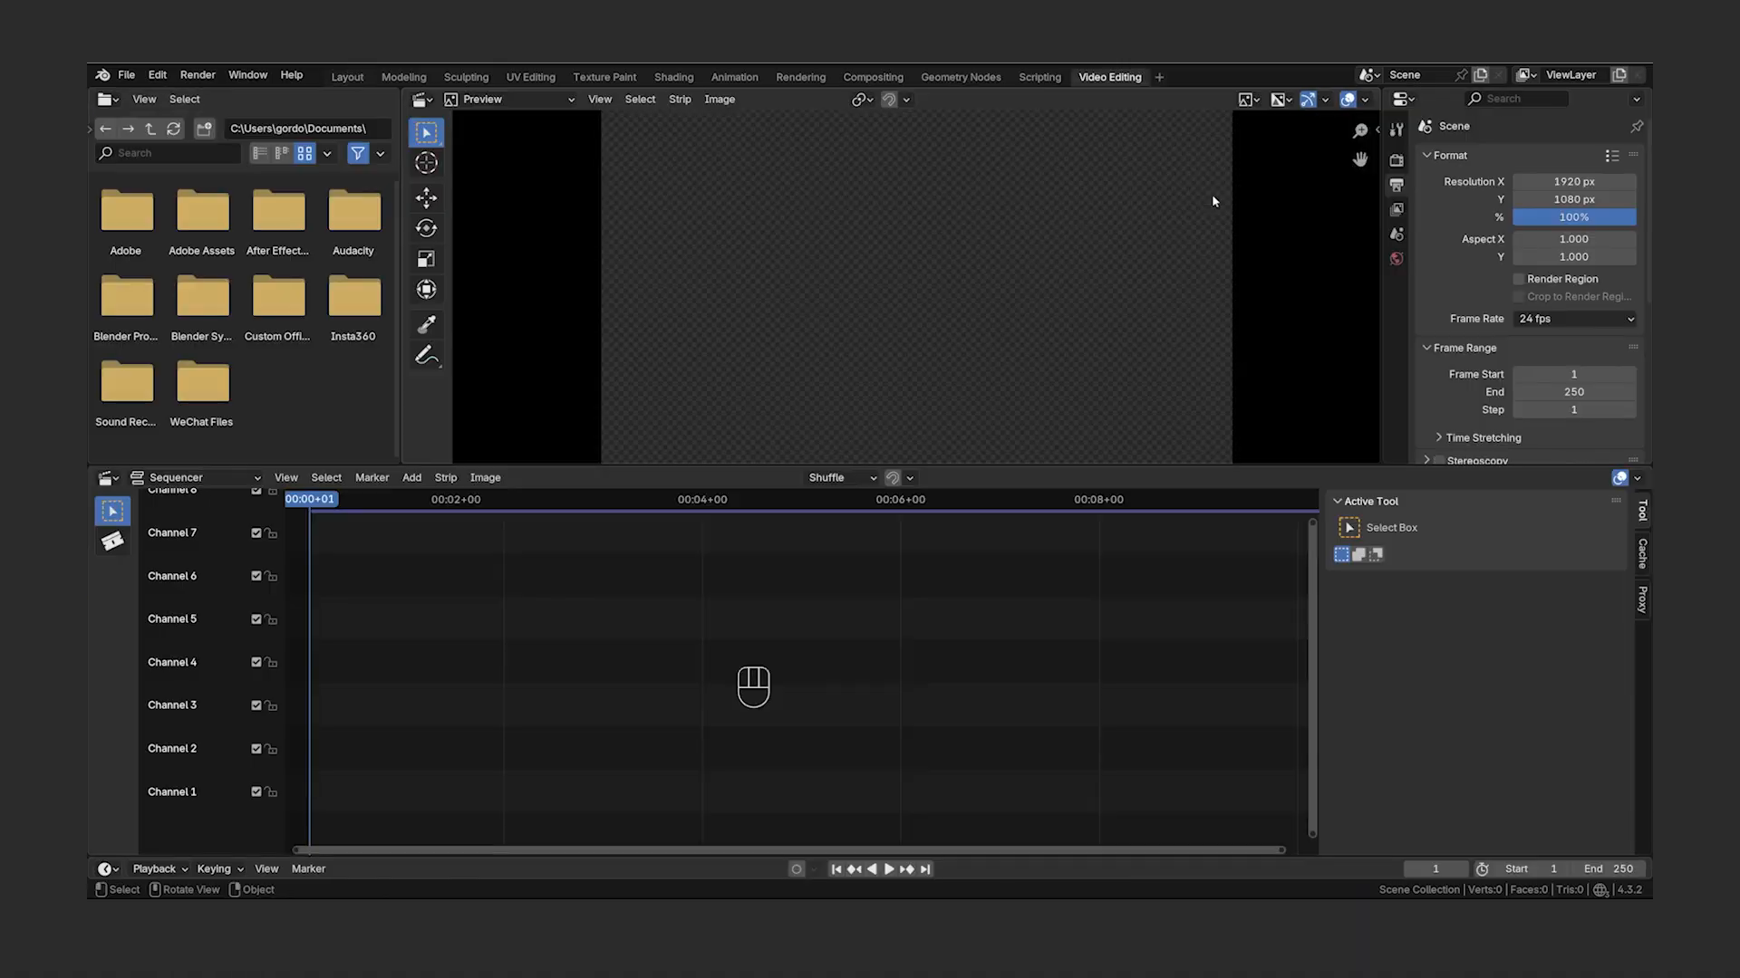
- Add Final_Comp0001-0250.mov from the tutorial's Animation folder as a movie strip in channel 1, starting at frame 1
left_click(412, 478)
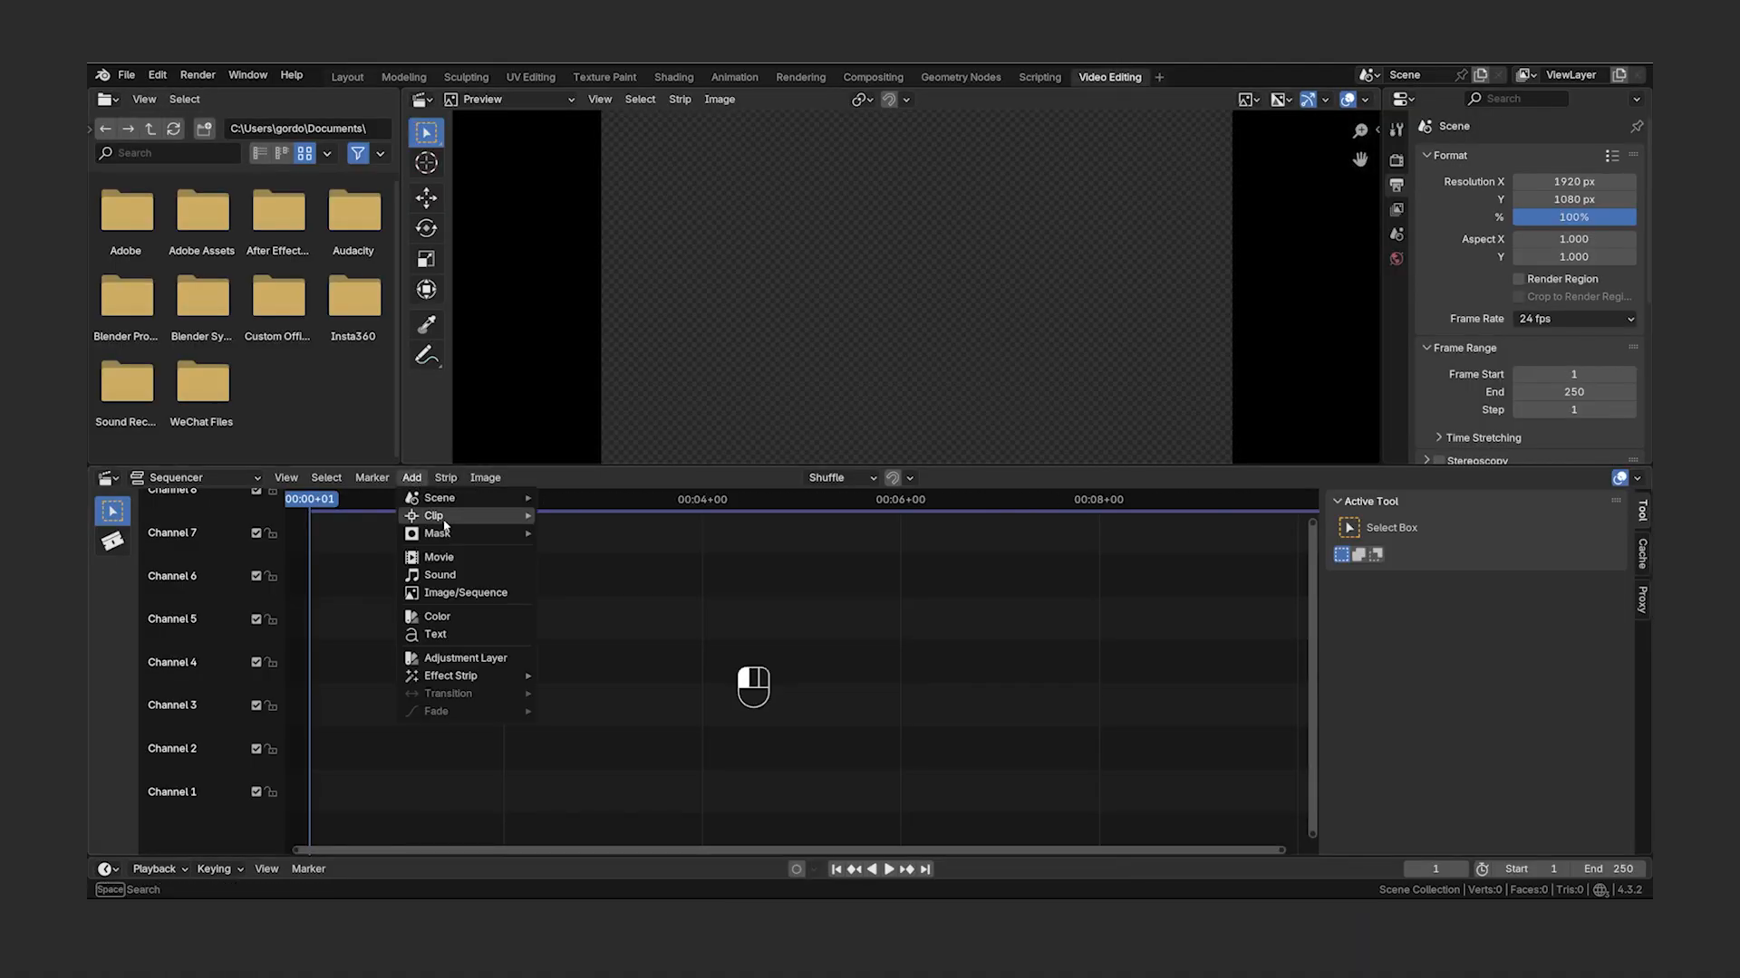
left_click(439, 557)
left_click(515, 306)
left_click(697, 309)
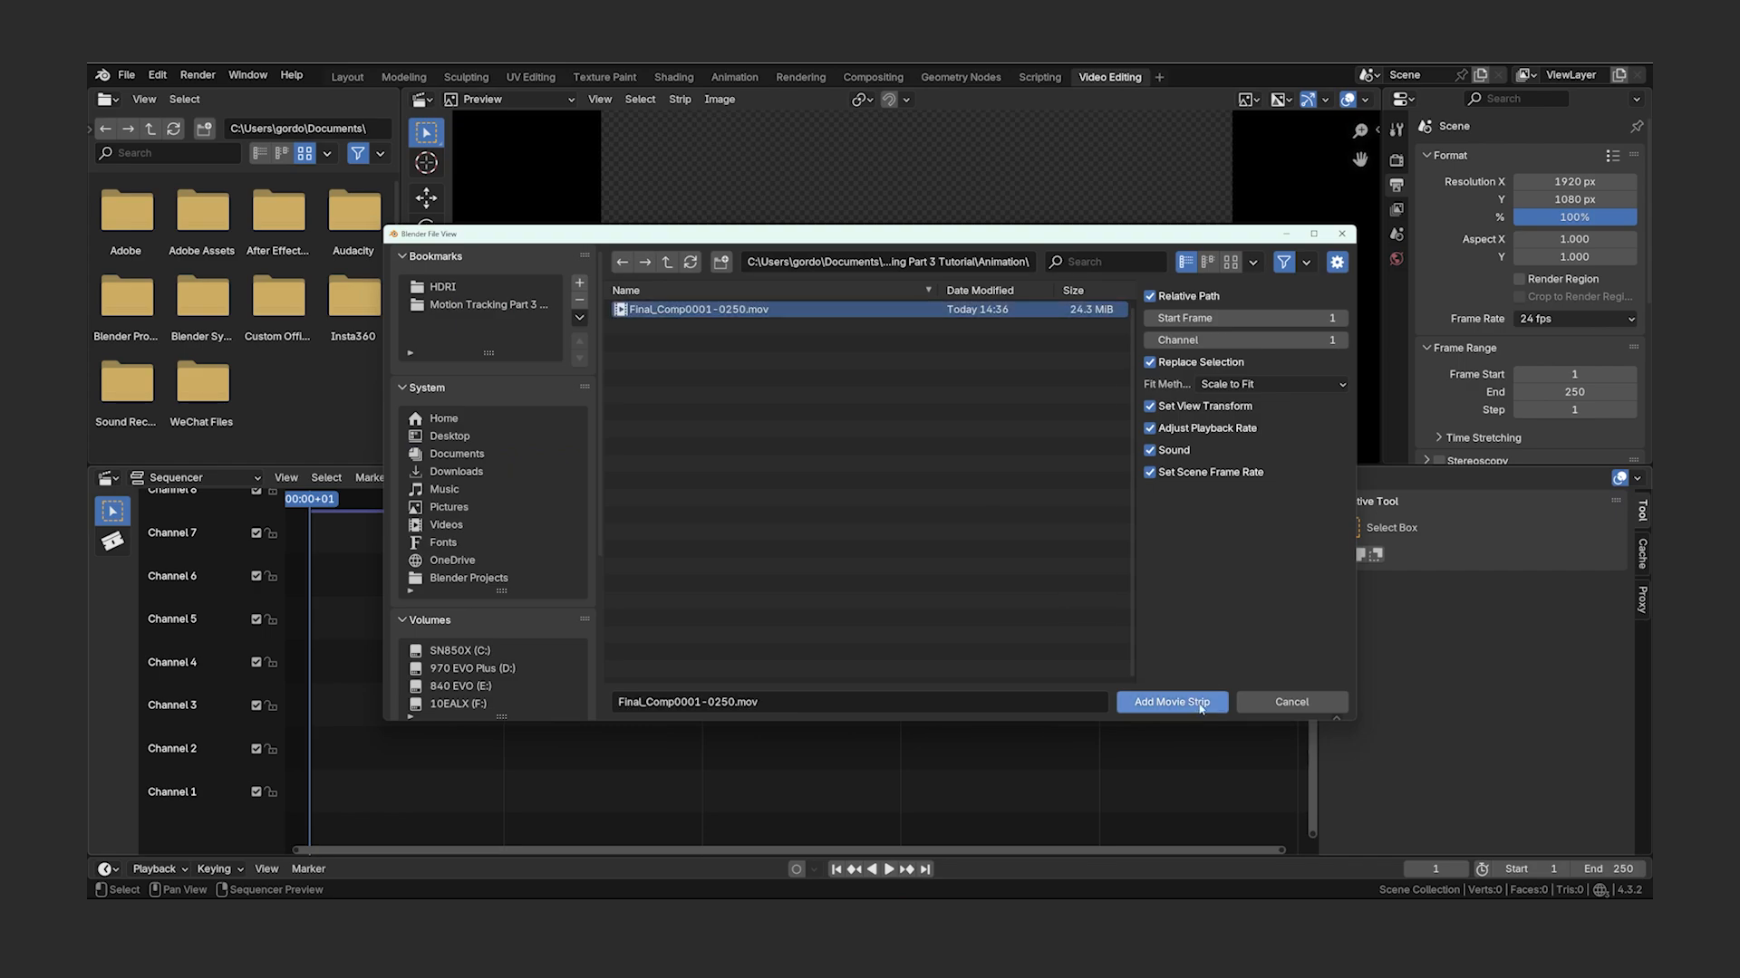
left_click(1200, 707)
- Review the preview's view settings, including the proxy and prefetch options
key("n")
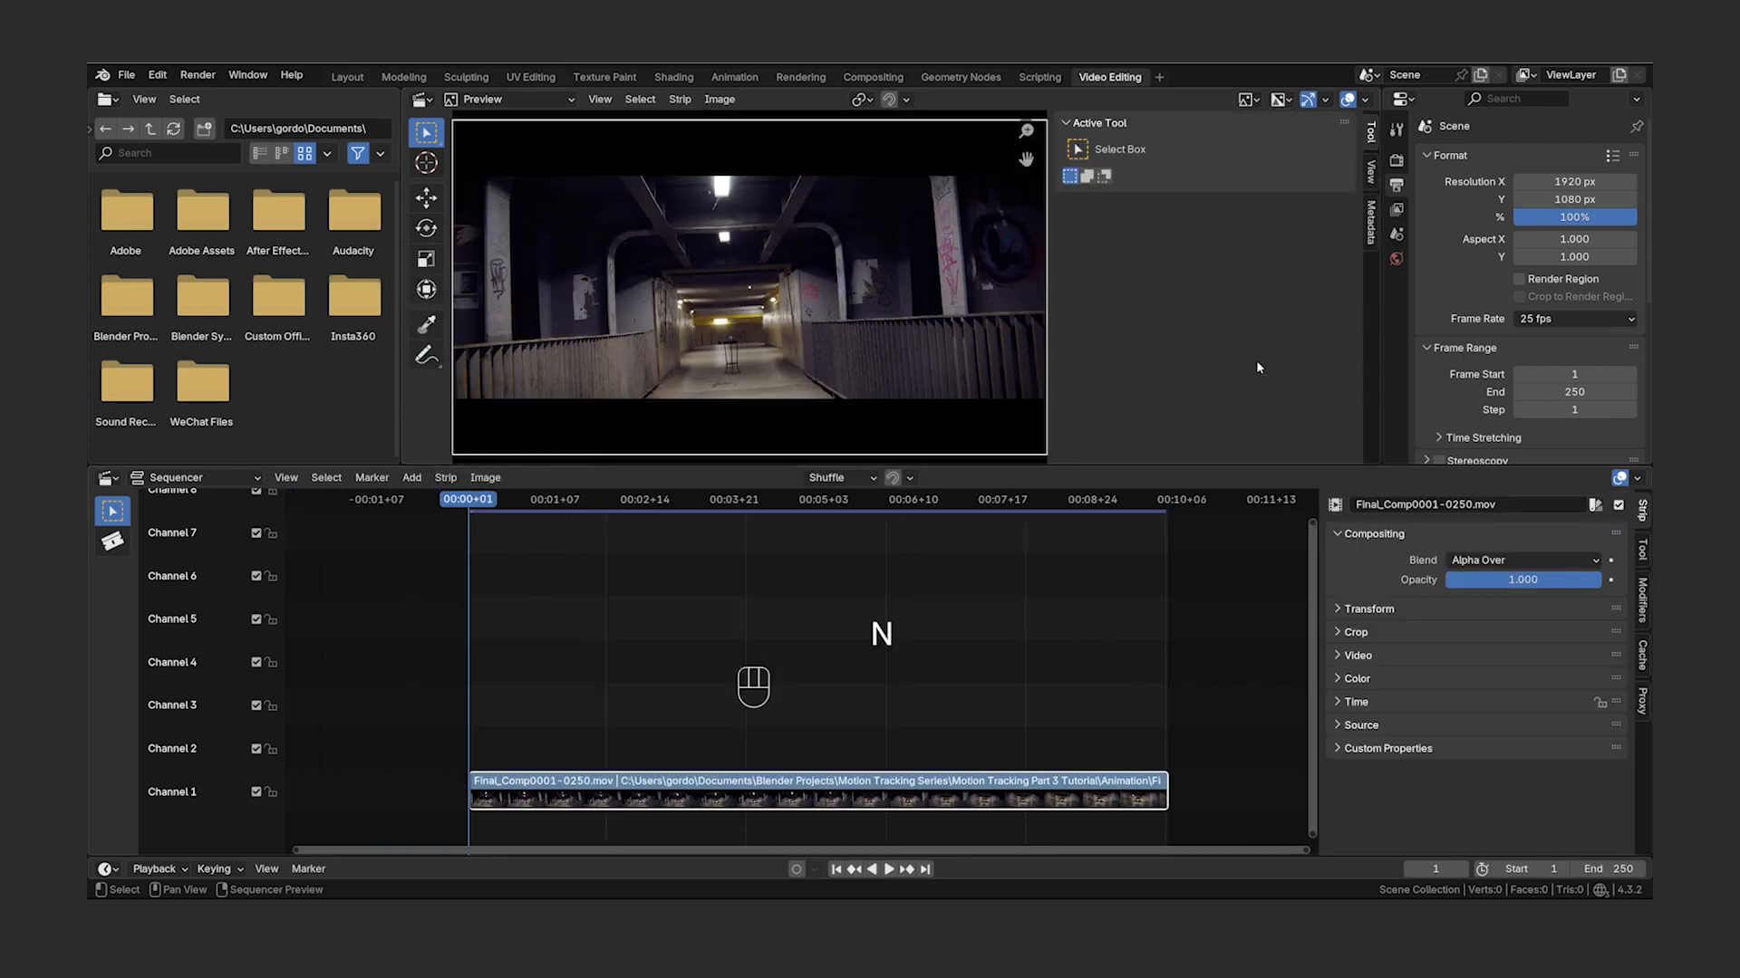
left_click(1370, 173)
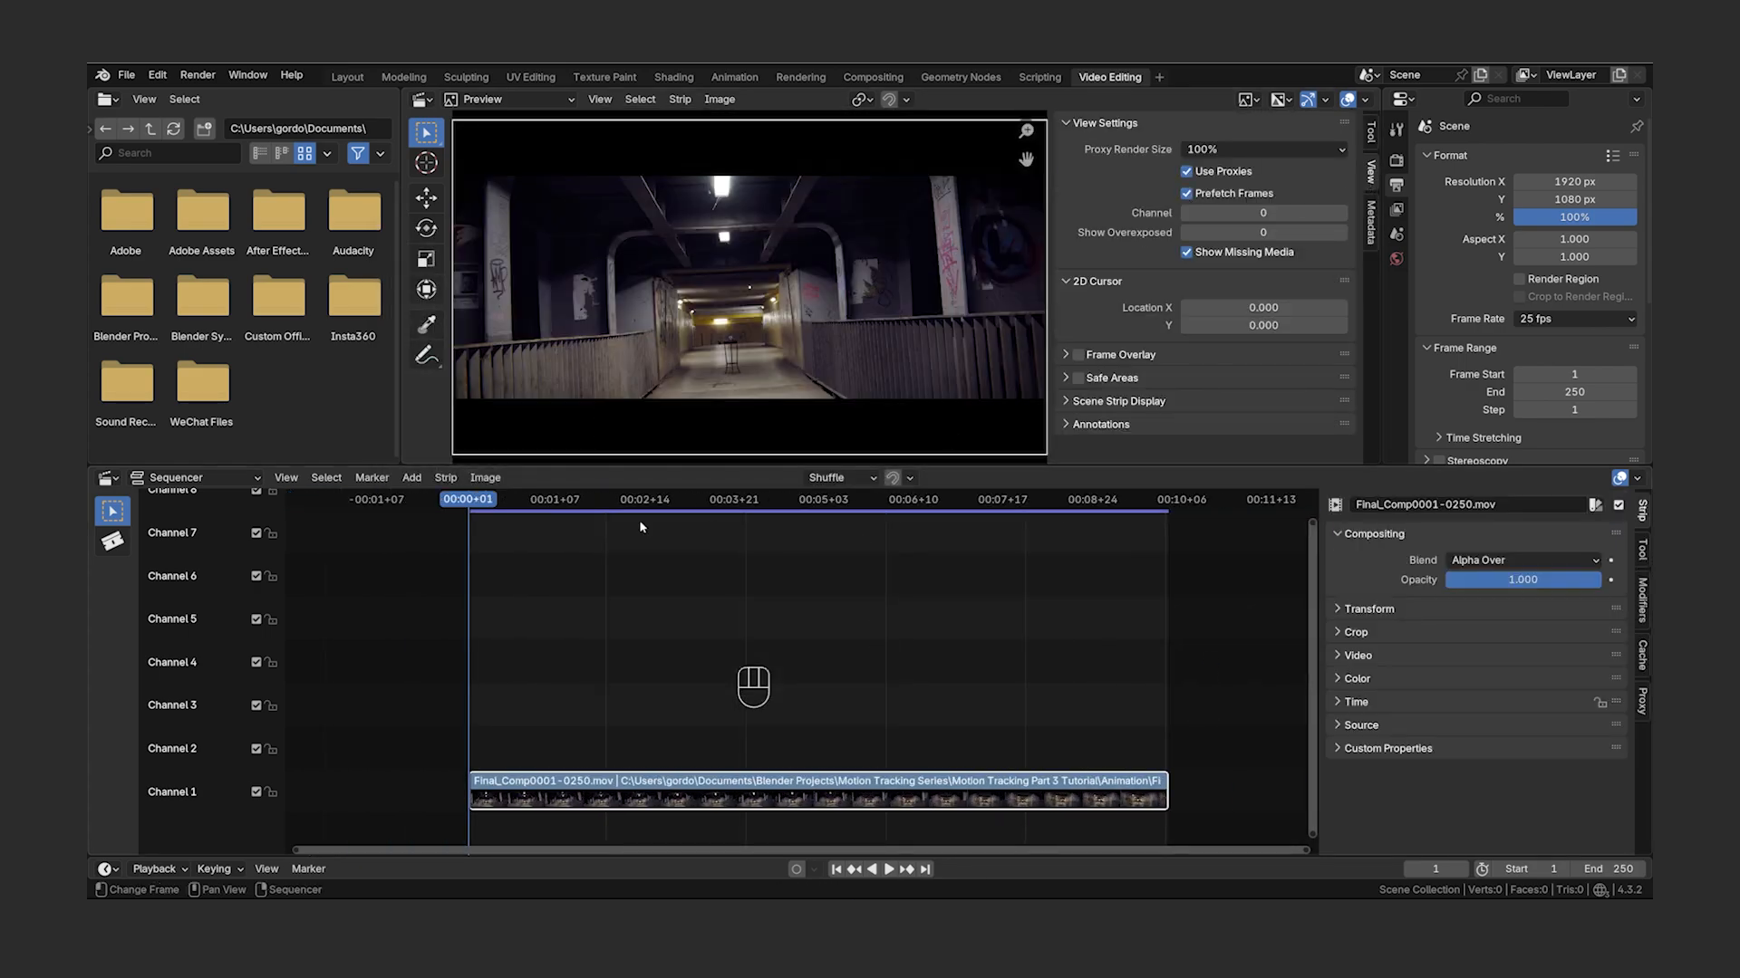
key("n")
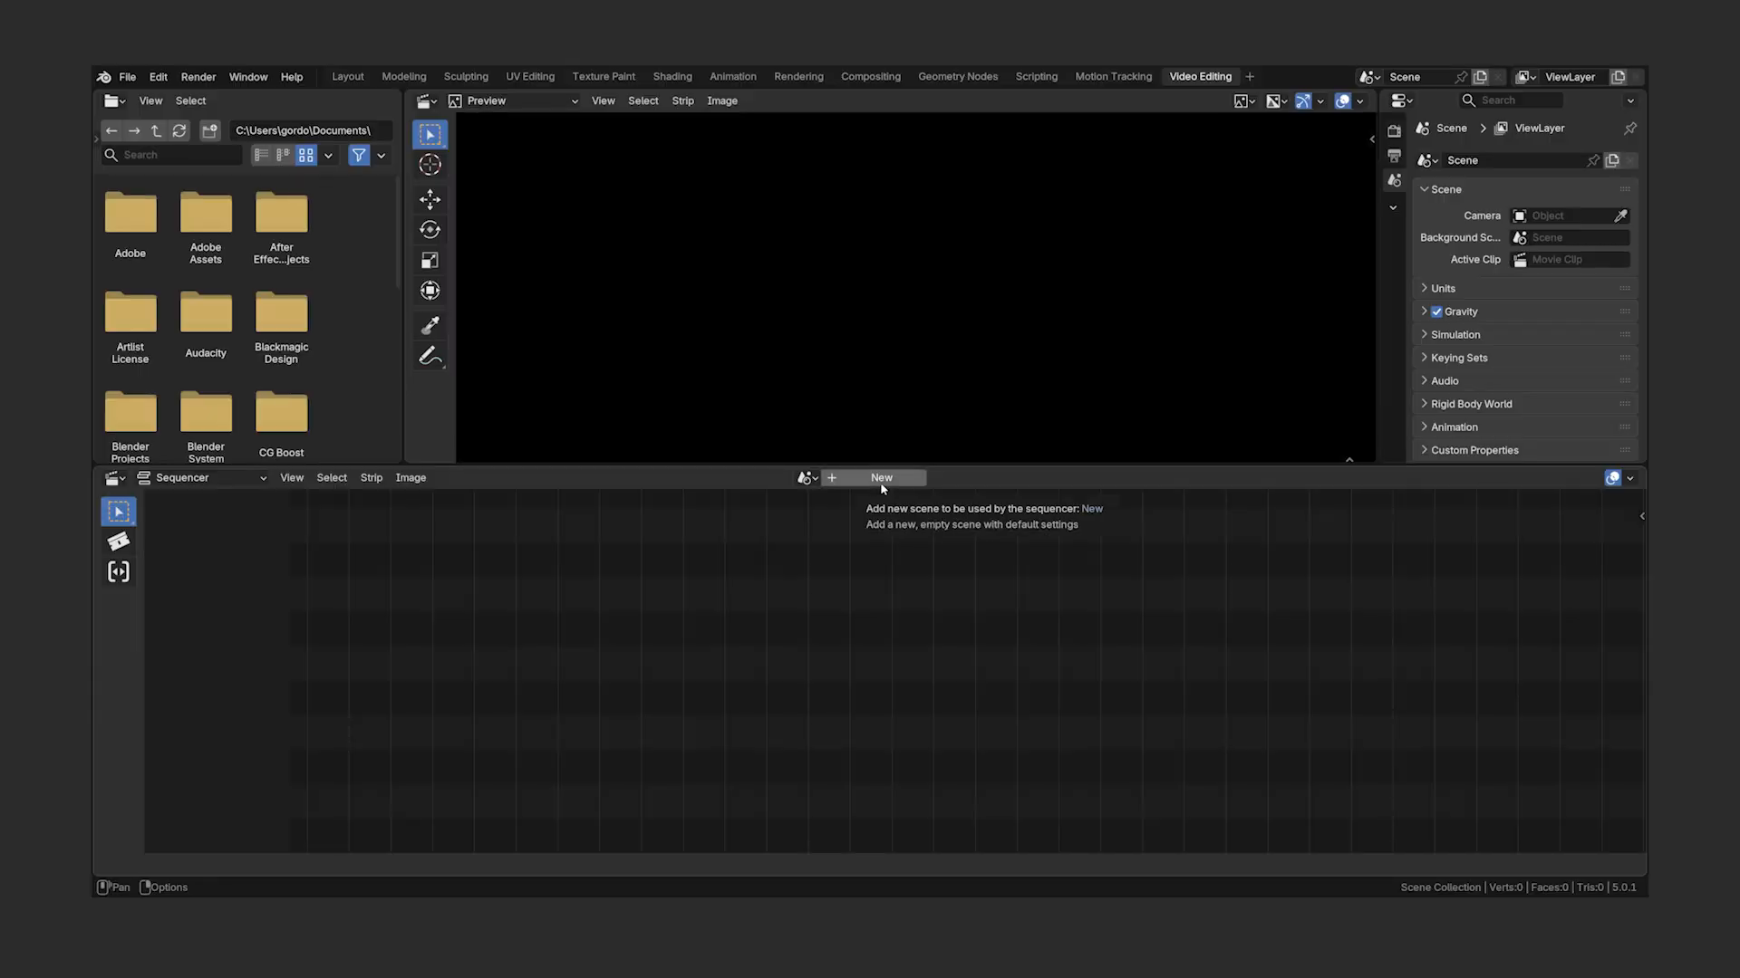
- In Blender 5.0, assign Scene to the sequencer and place Final_Comp_Film_Grain0001-0250.mov as a movie strip in channel 1 at frame 1
left_click(814, 482)
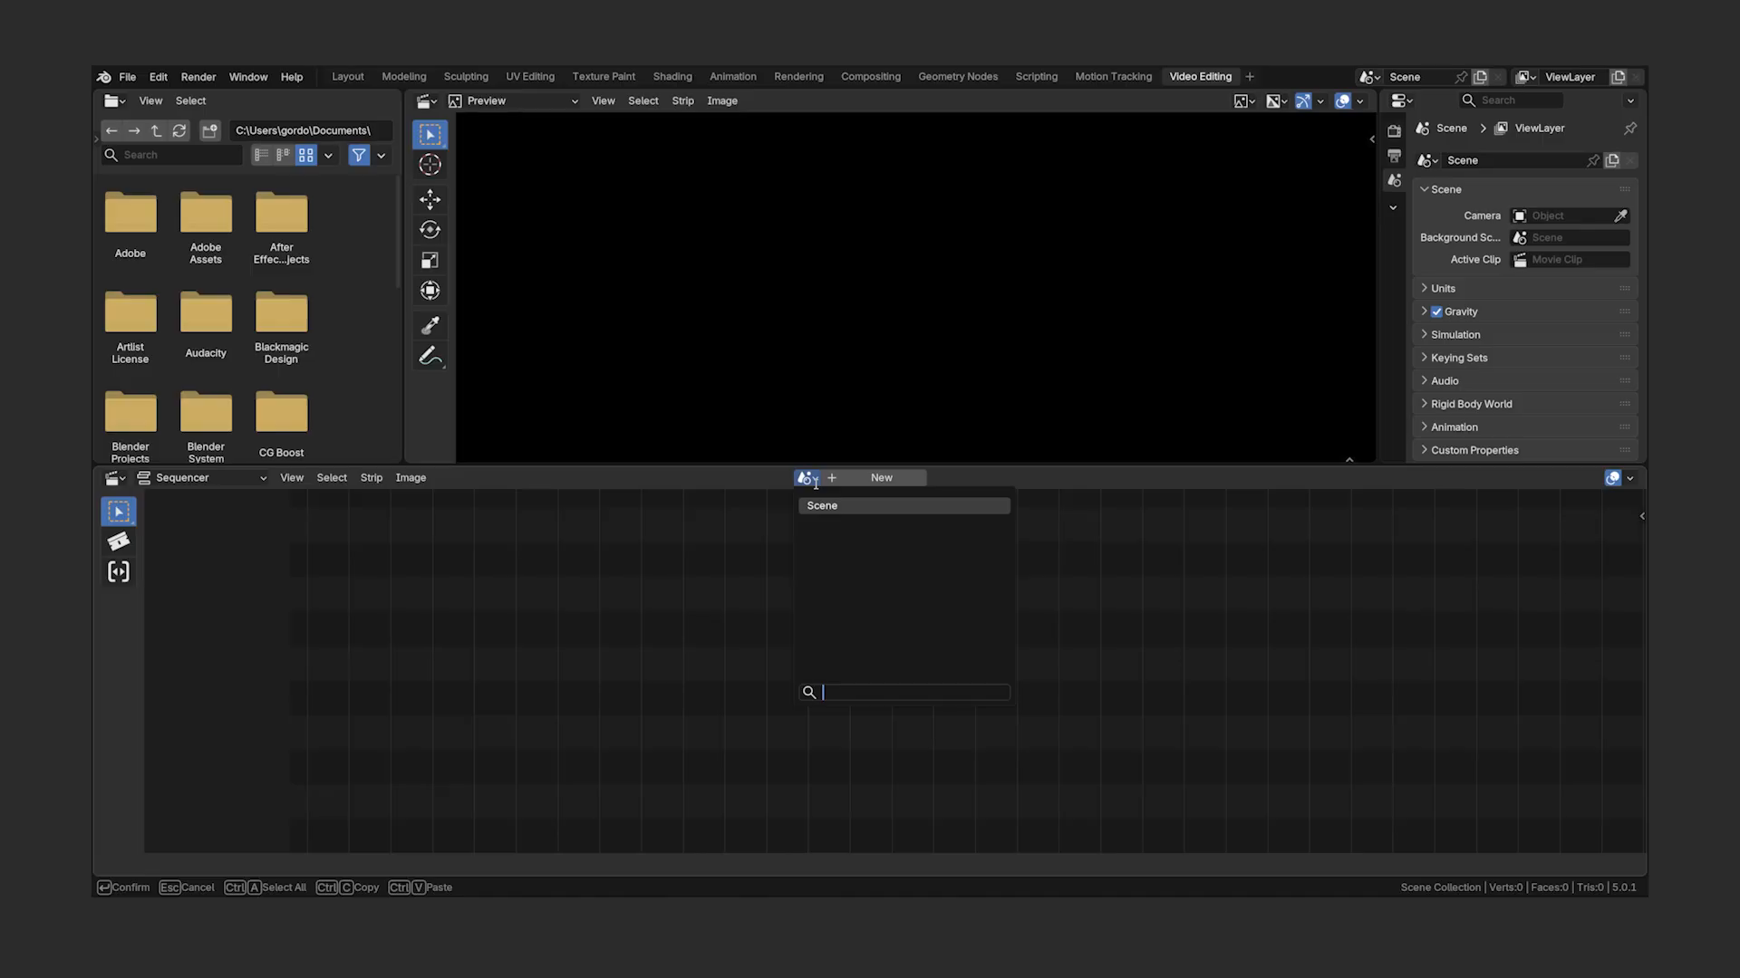
left_click(846, 506)
left_click(417, 477)
left_click(477, 550)
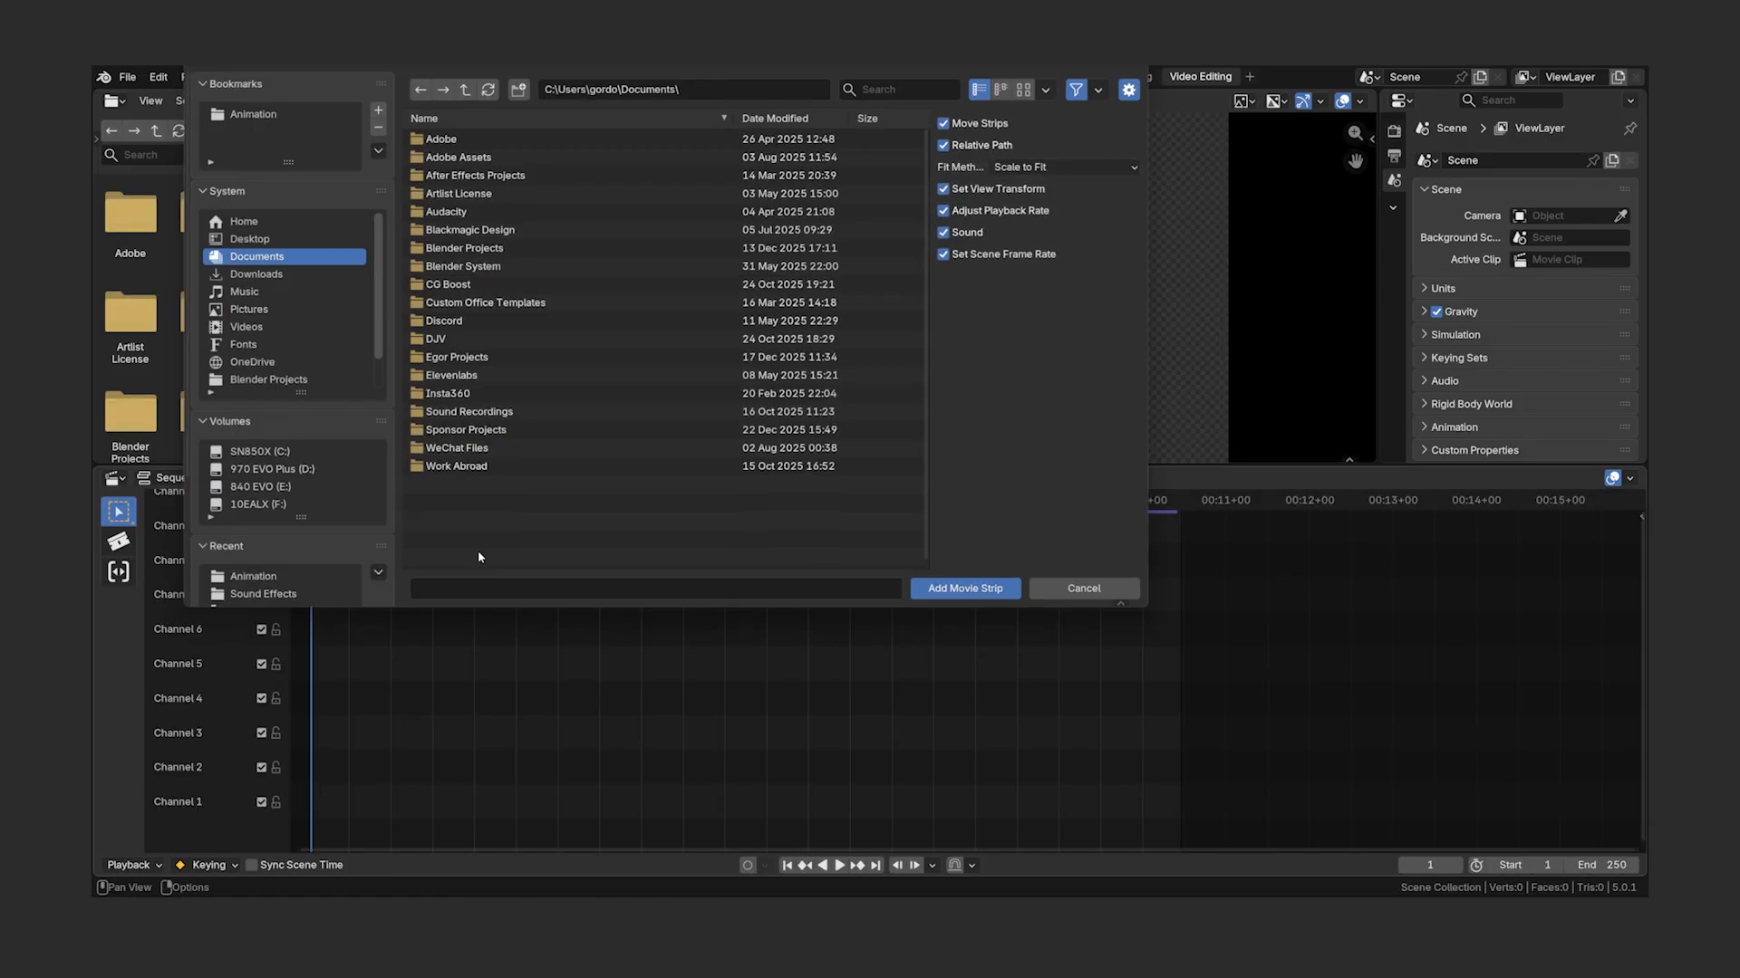
left_click(272, 114)
double_click(539, 160)
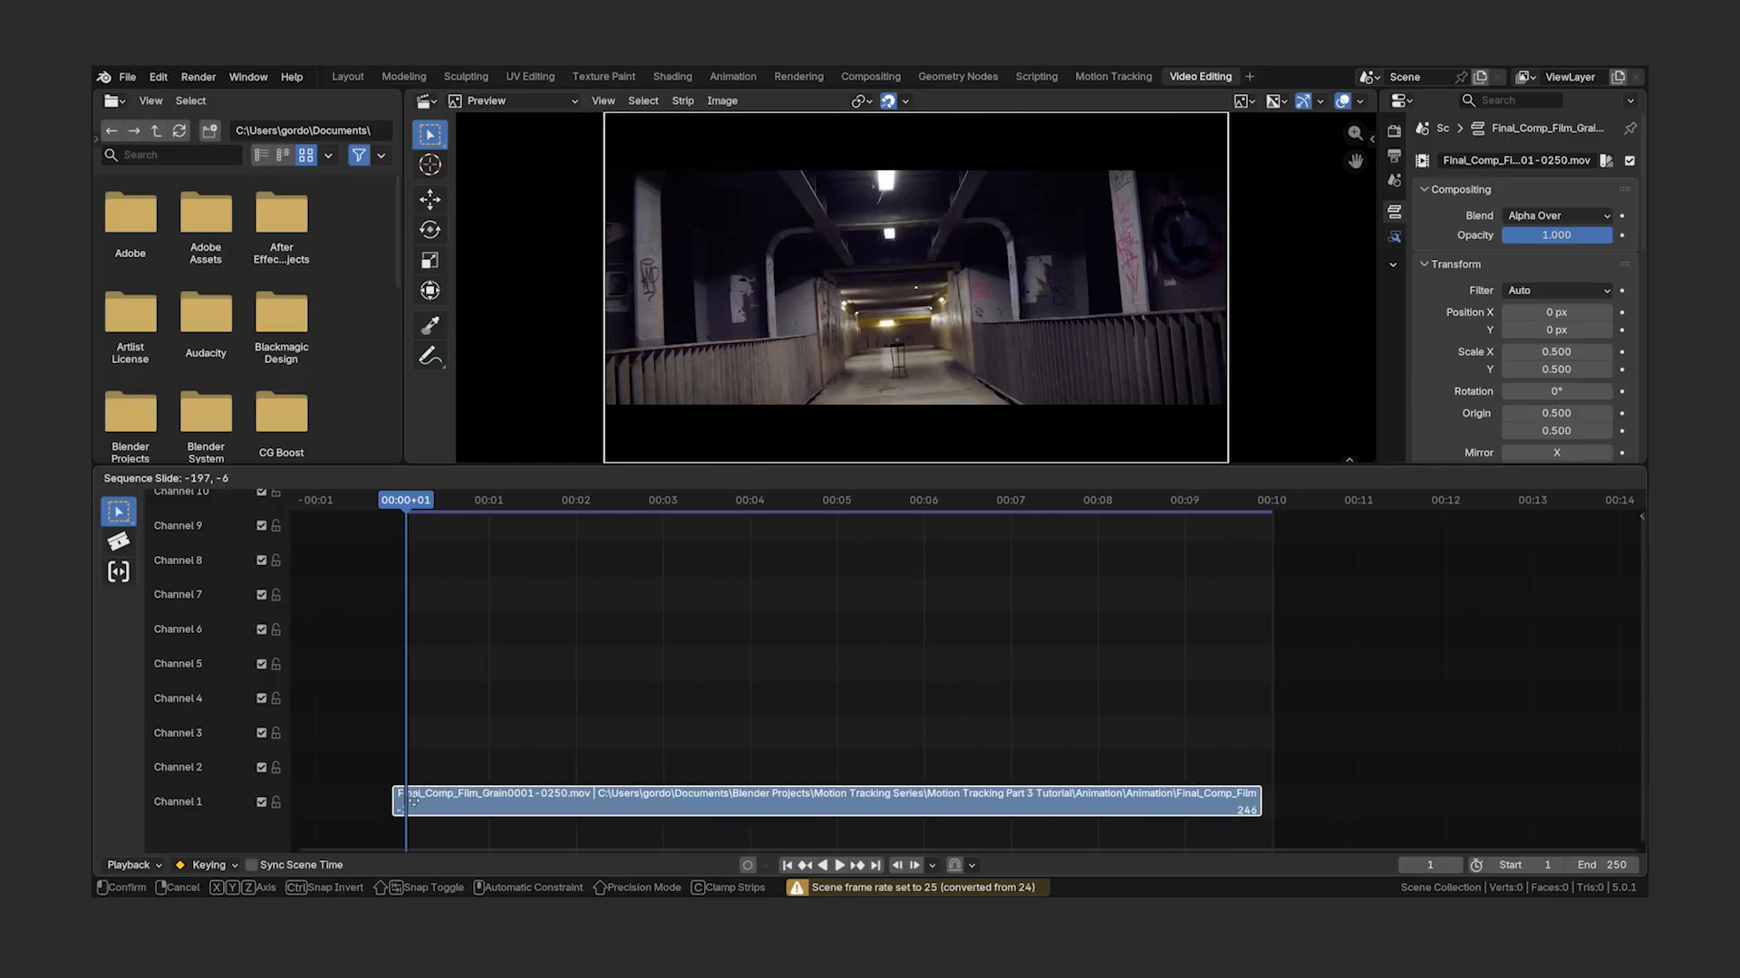
left_click(413, 802)
- Display the sequencer's Cache settings
key("n")
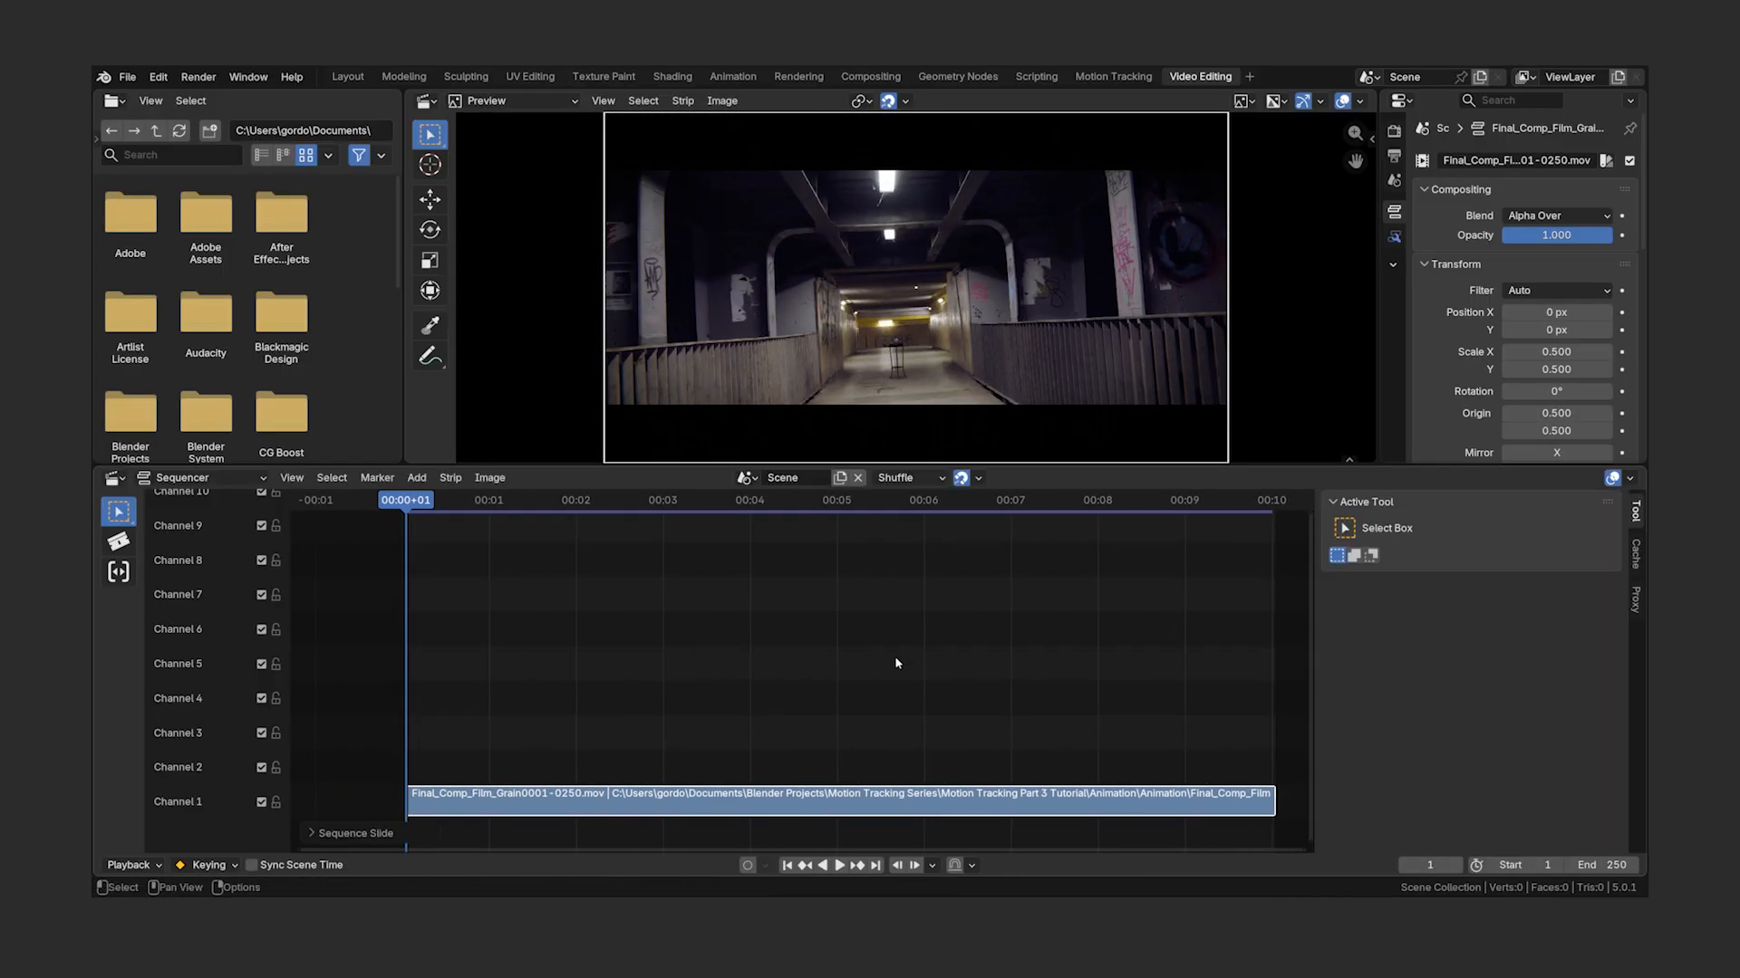
left_click(1635, 557)
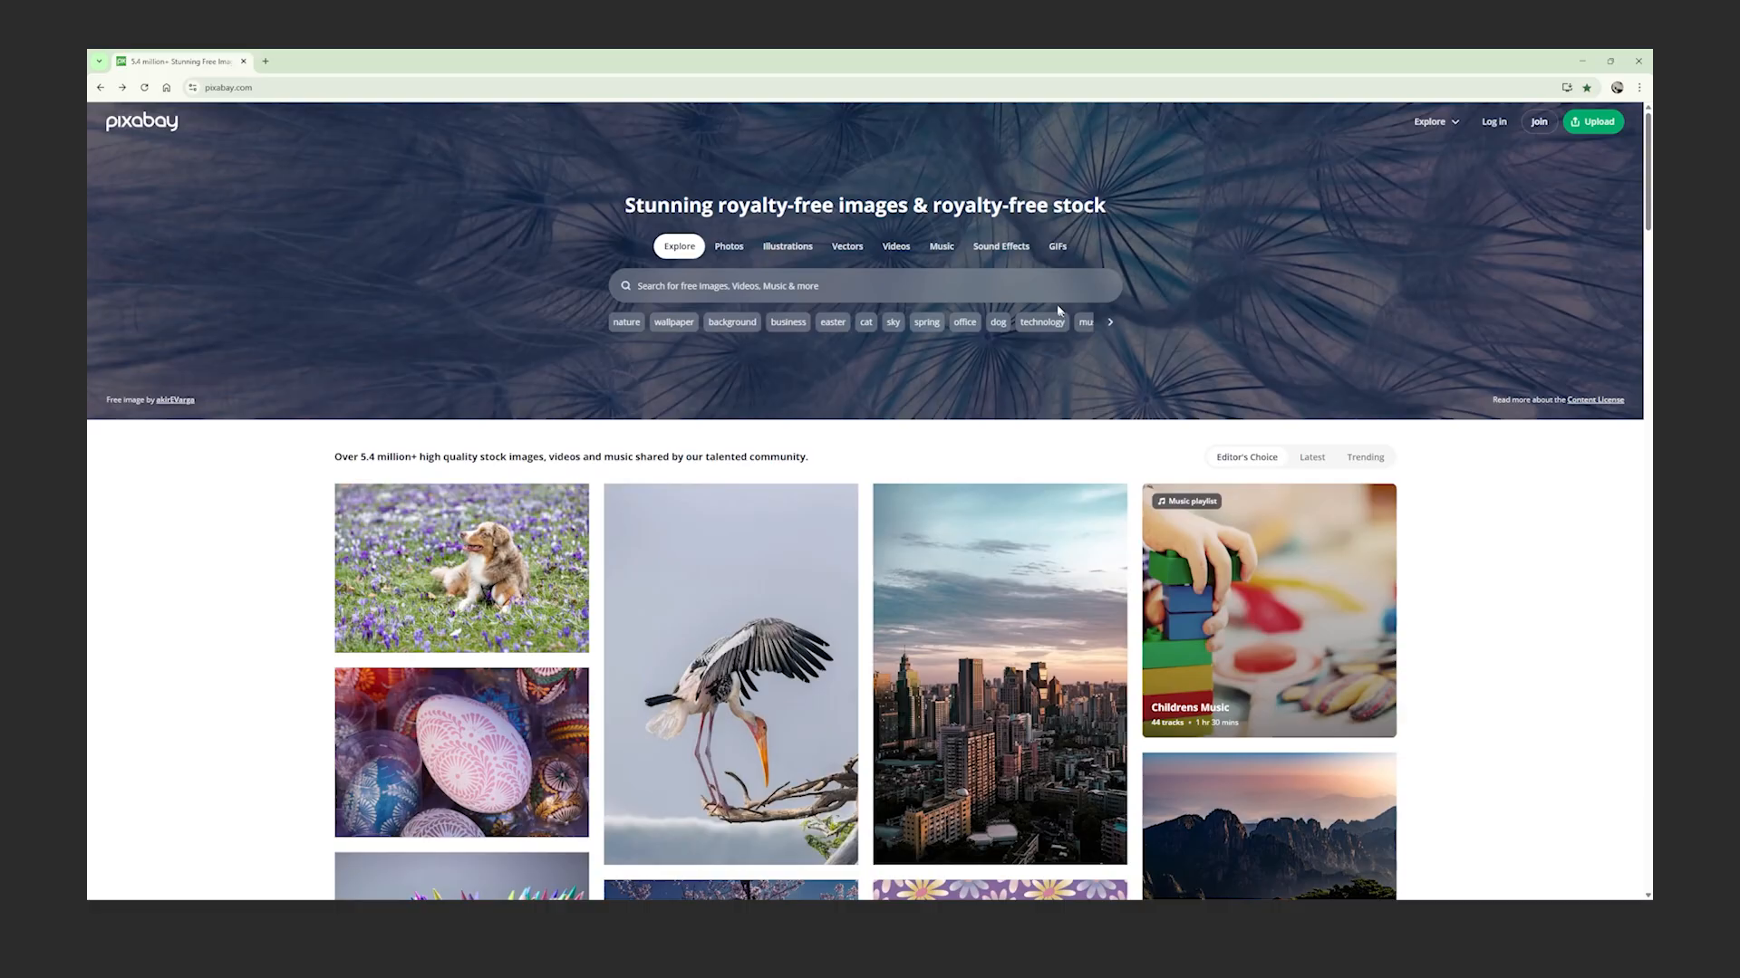
- Switch to Pixabay in the browser, search its sound effects for "old telephone" and download "Sound Effect - Old Phone"
left_click(1017, 256)
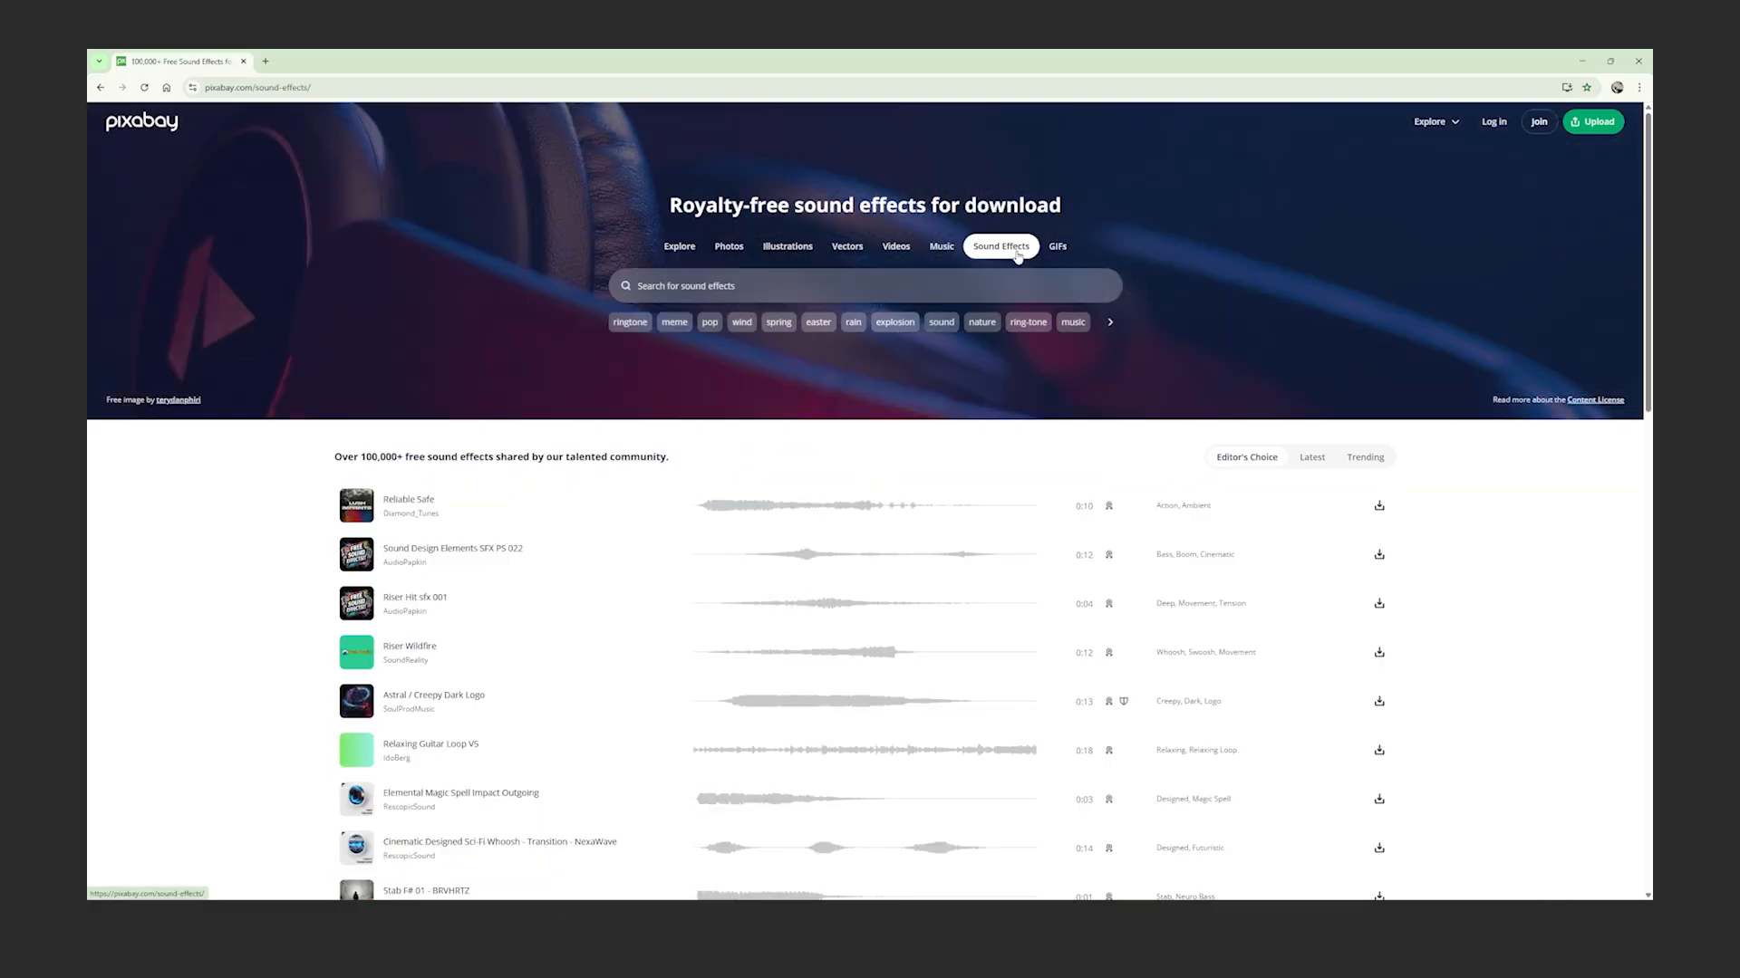
left_click(891, 281)
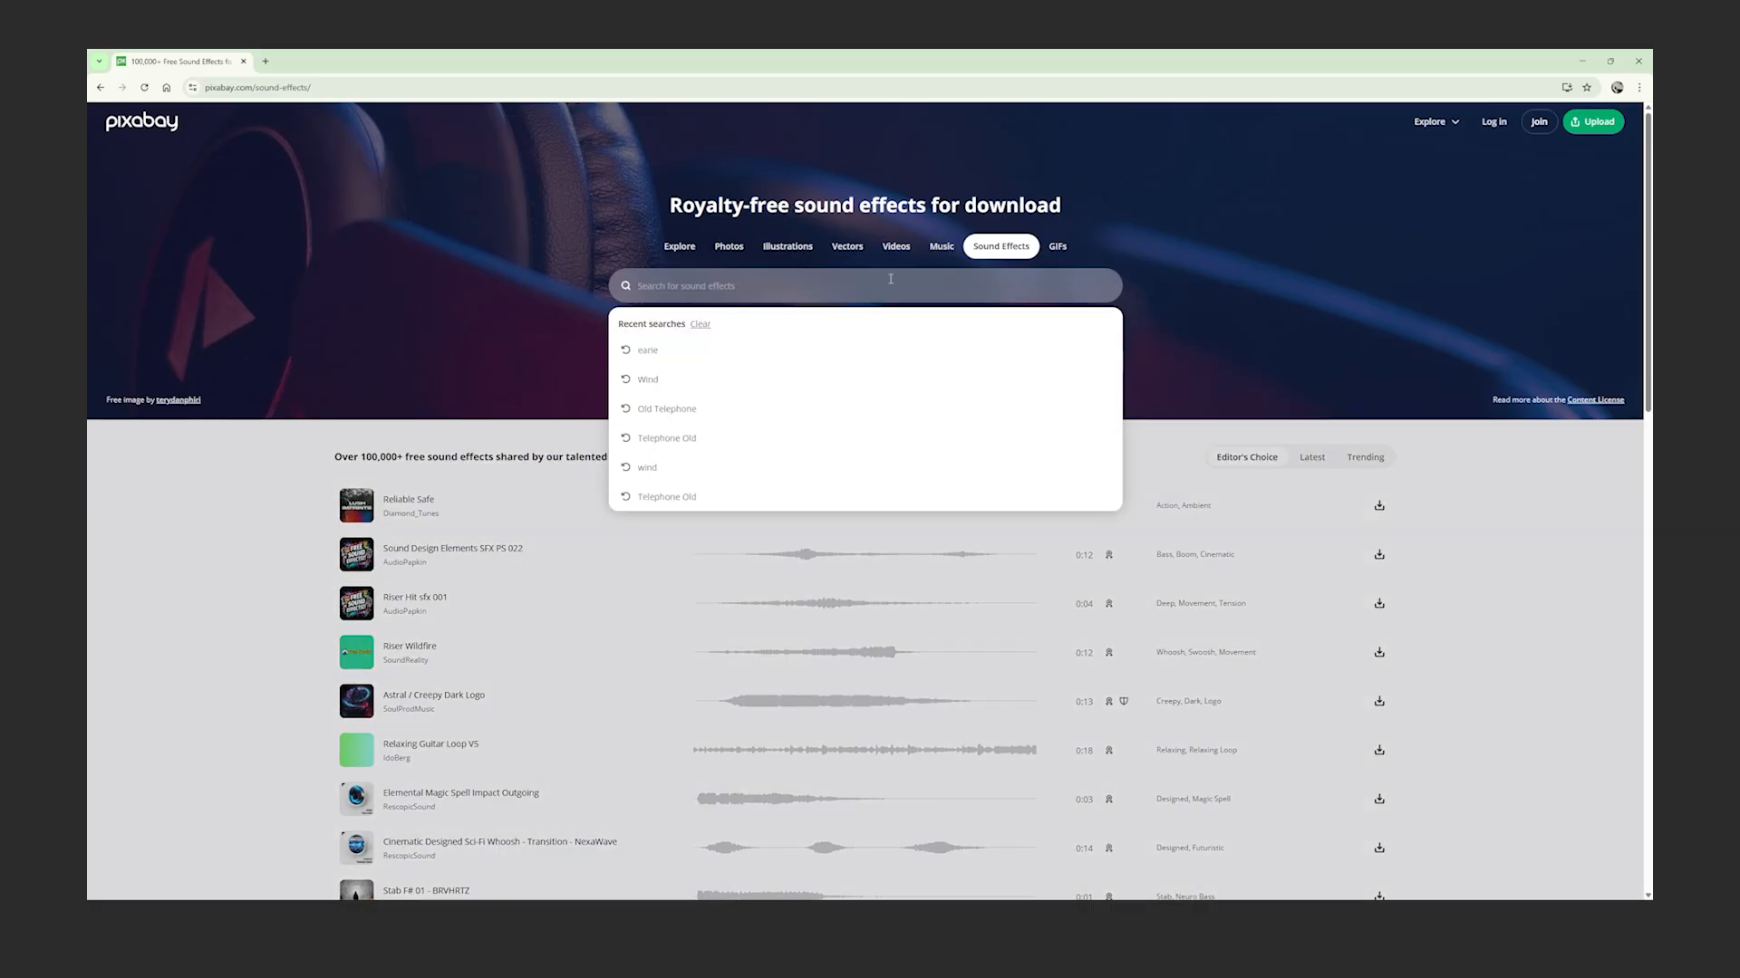
type("old telephone")
key("Return")
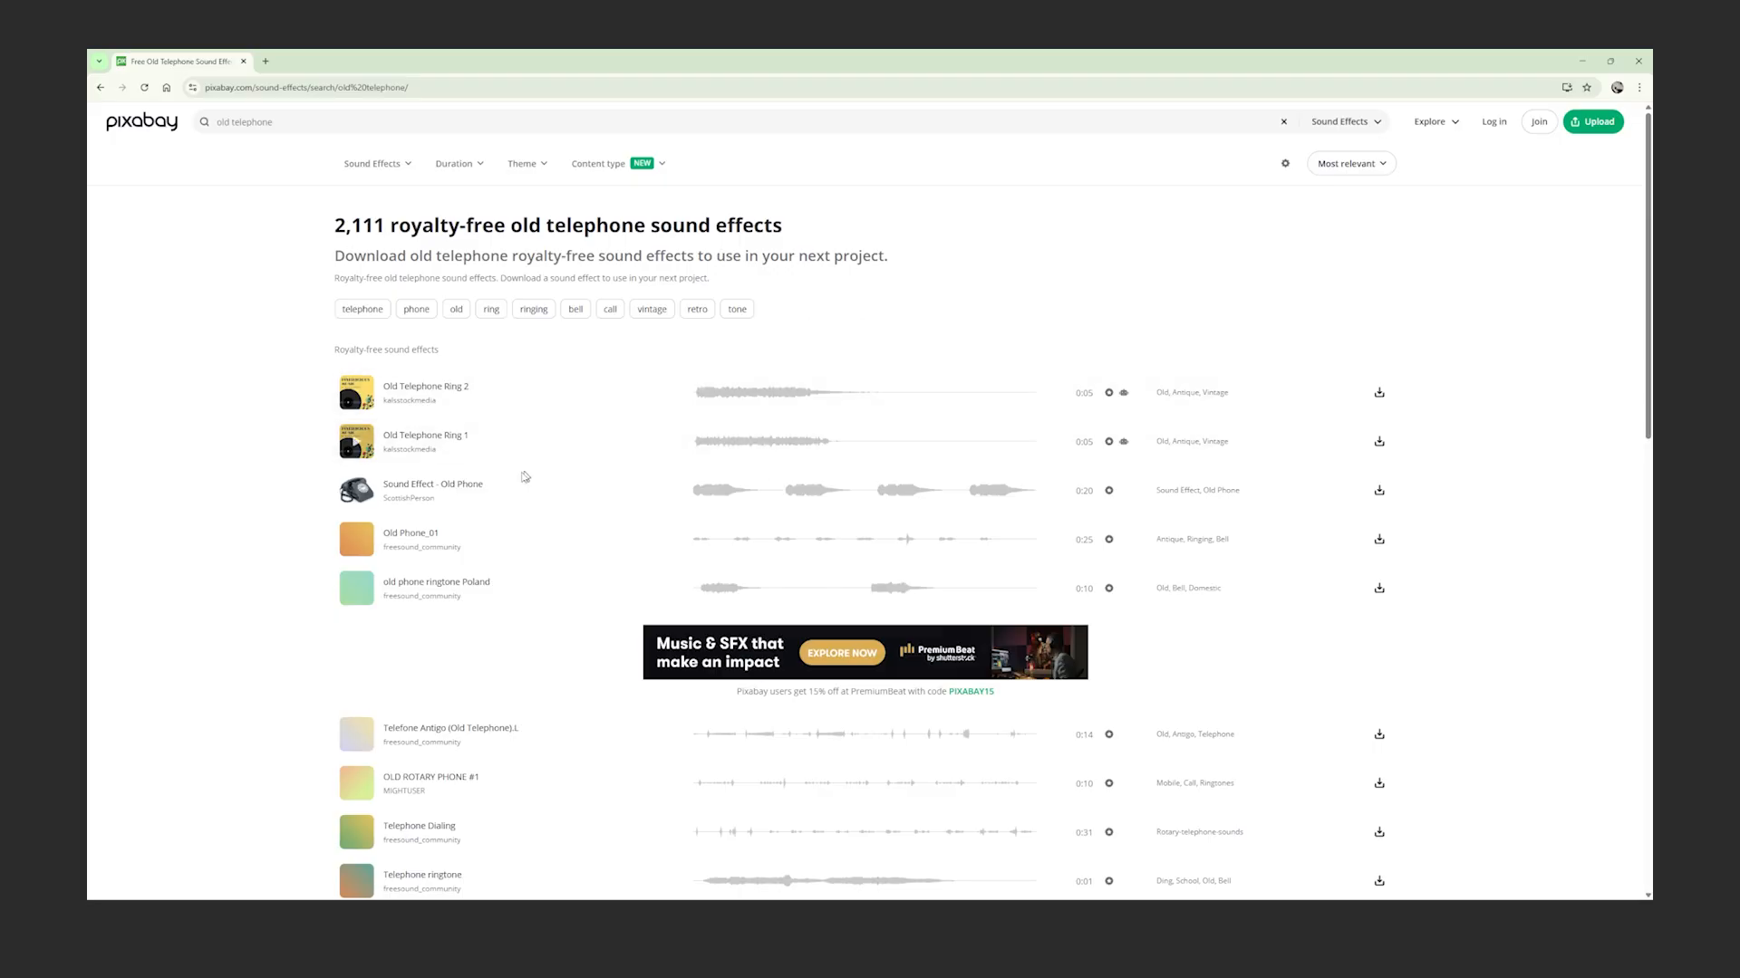
left_click(356, 491)
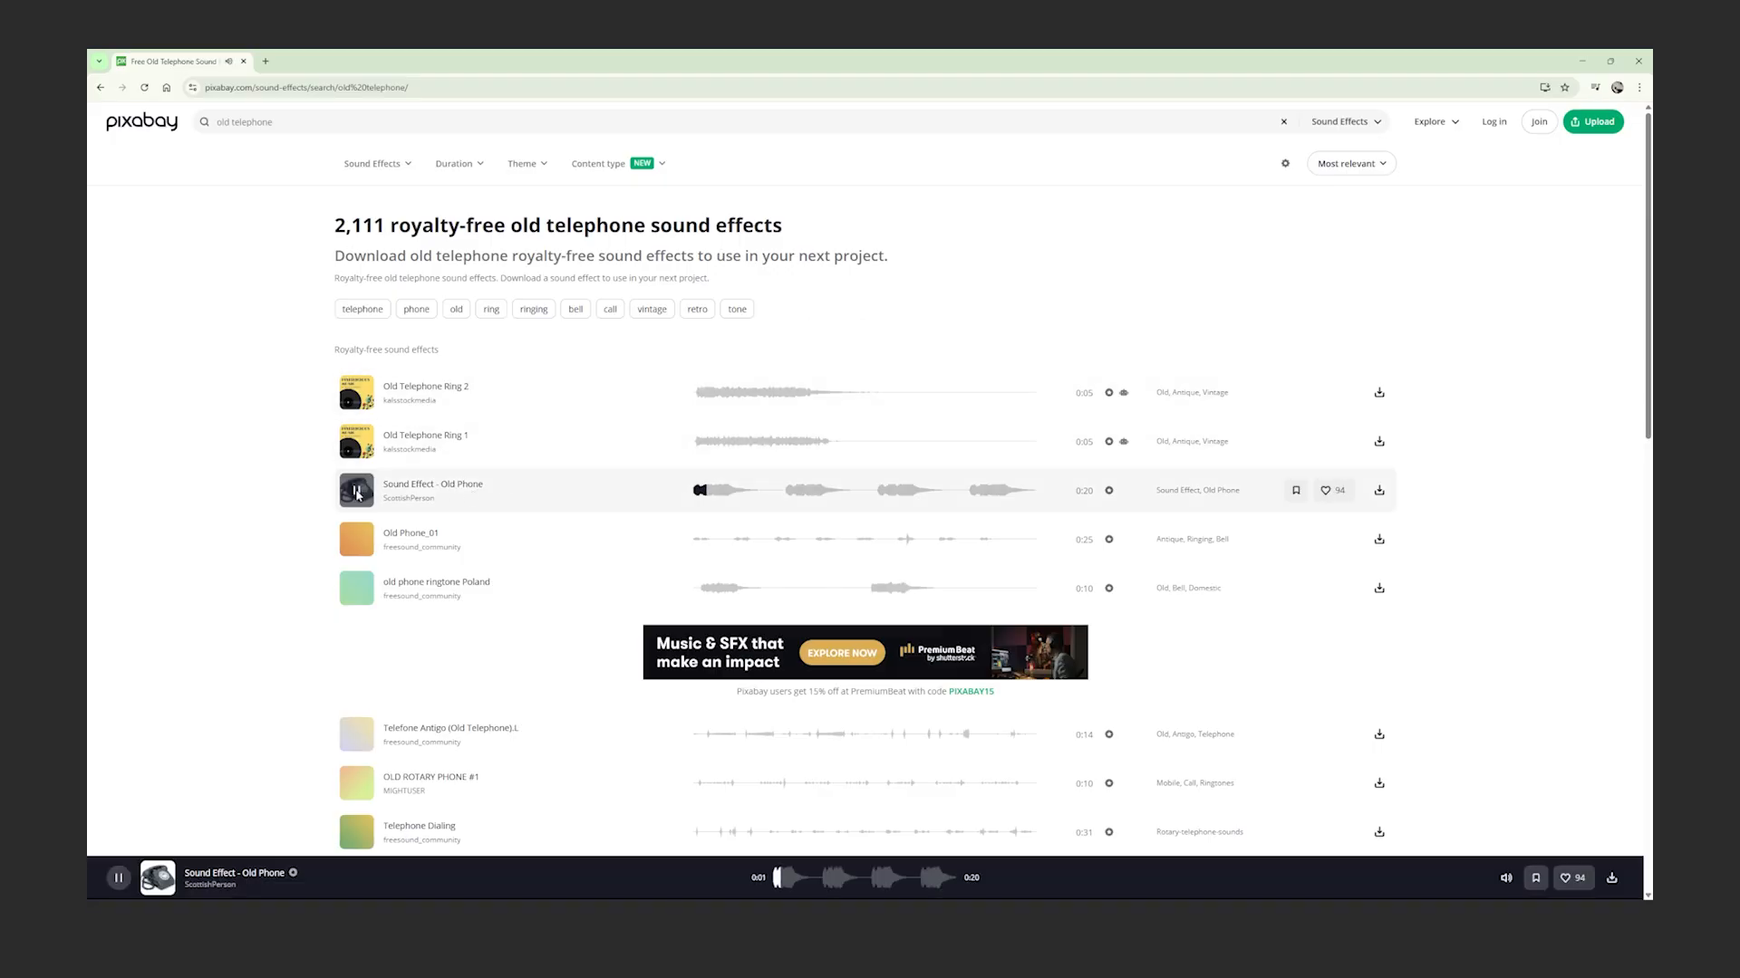
left_click(359, 494)
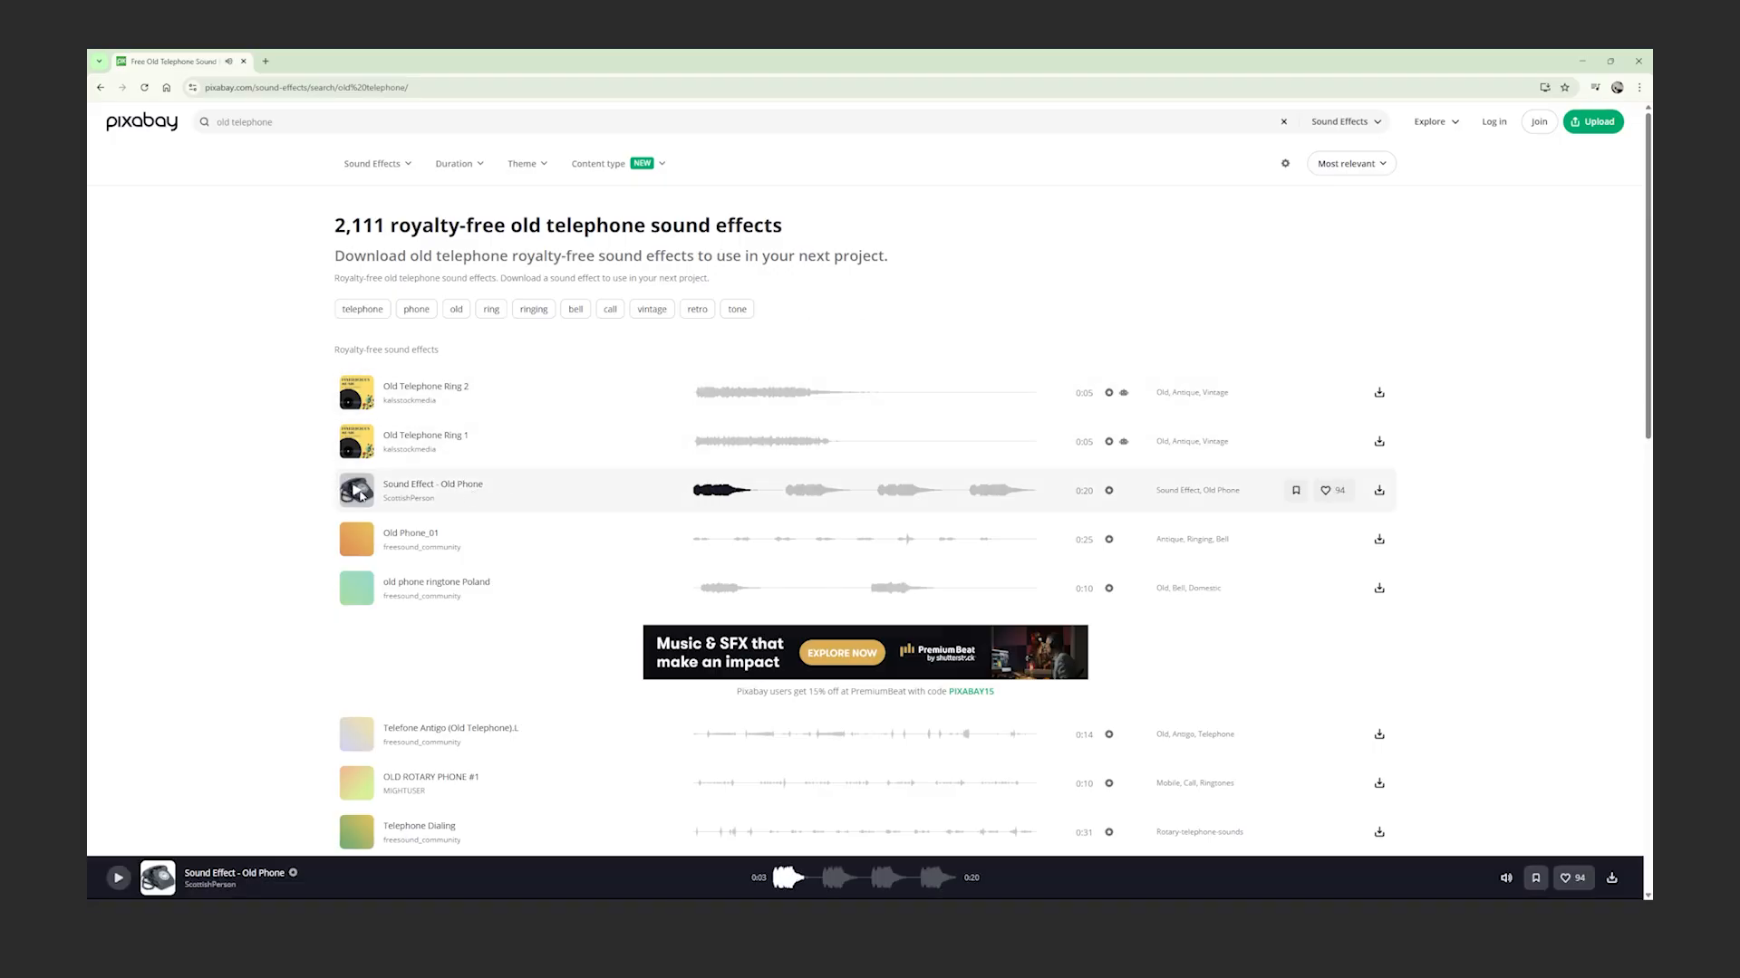
left_click(1378, 490)
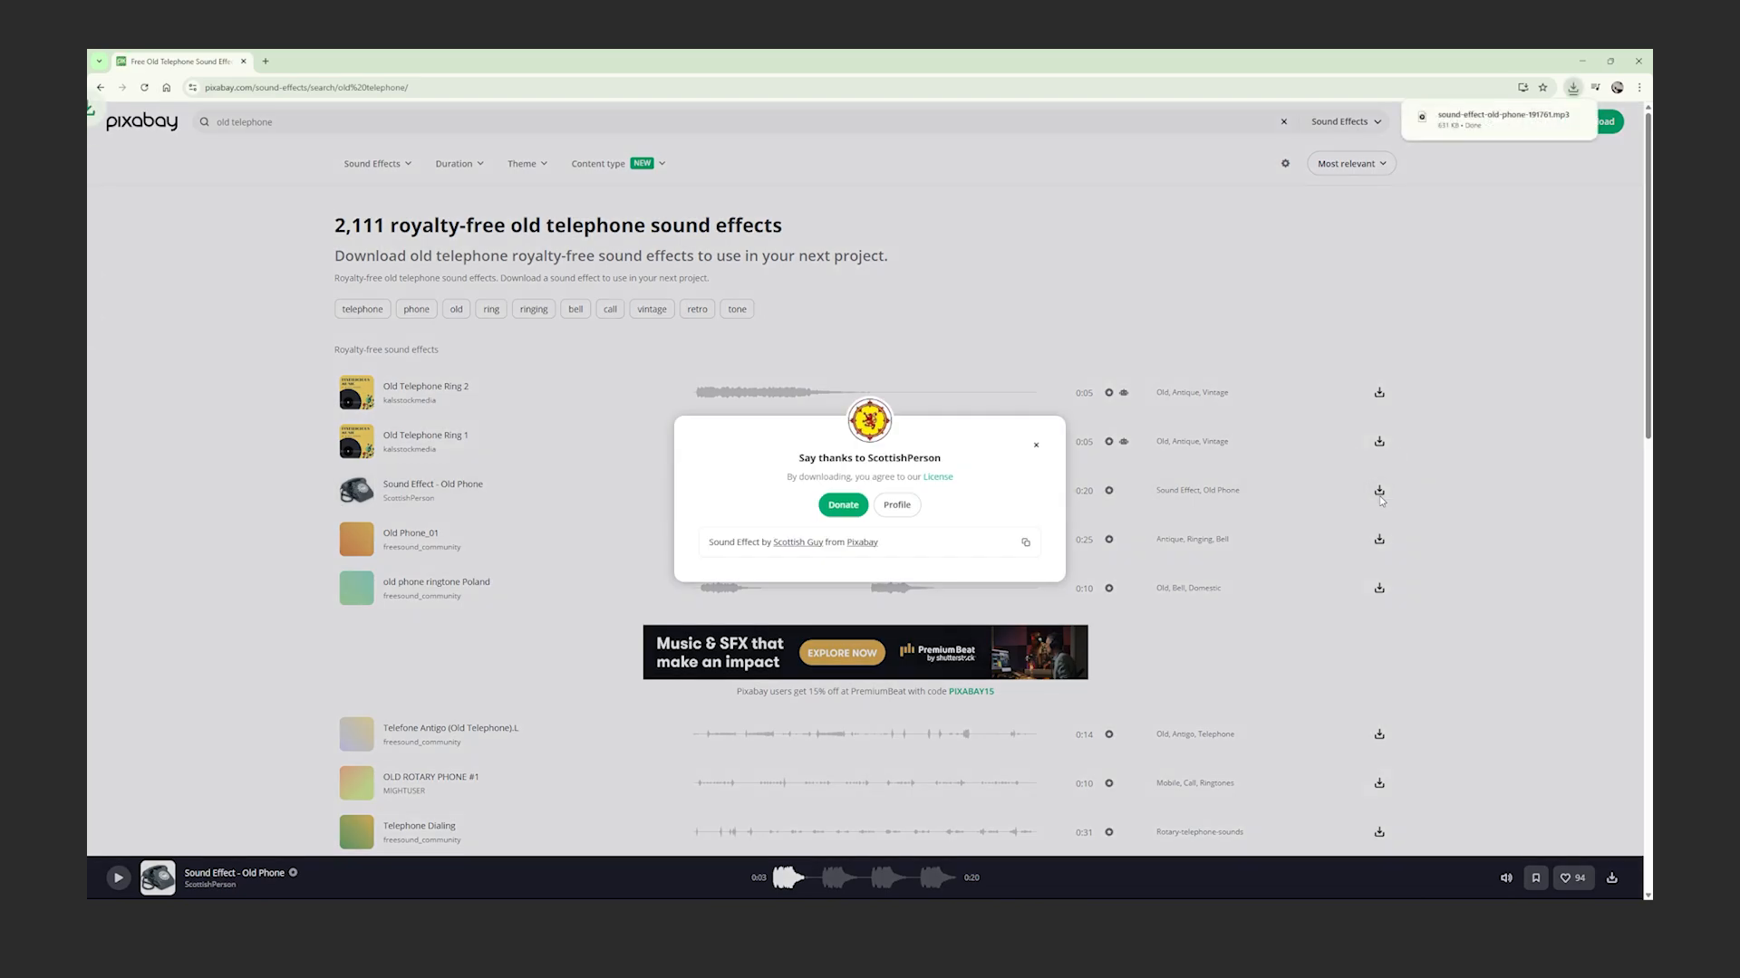
left_click(1058, 343)
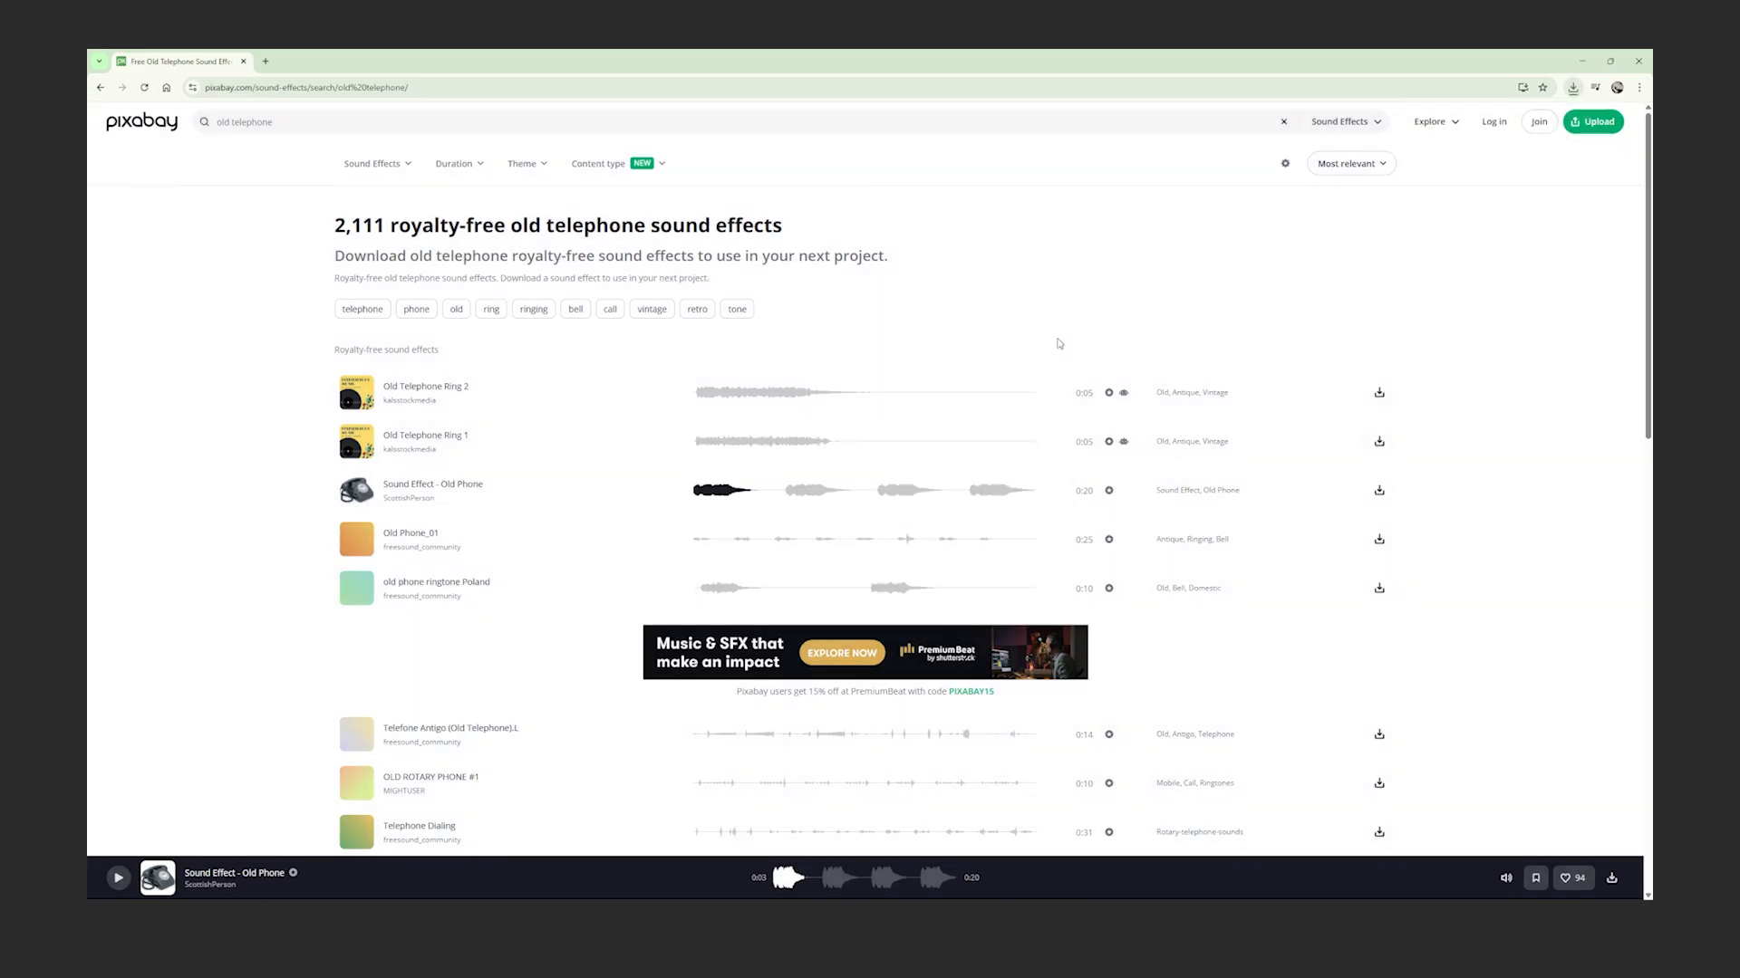
- Search the sound effects for "wind" and download "Wind blowing sfx" after previewing it
left_click(444, 122)
key("ctrl+a")
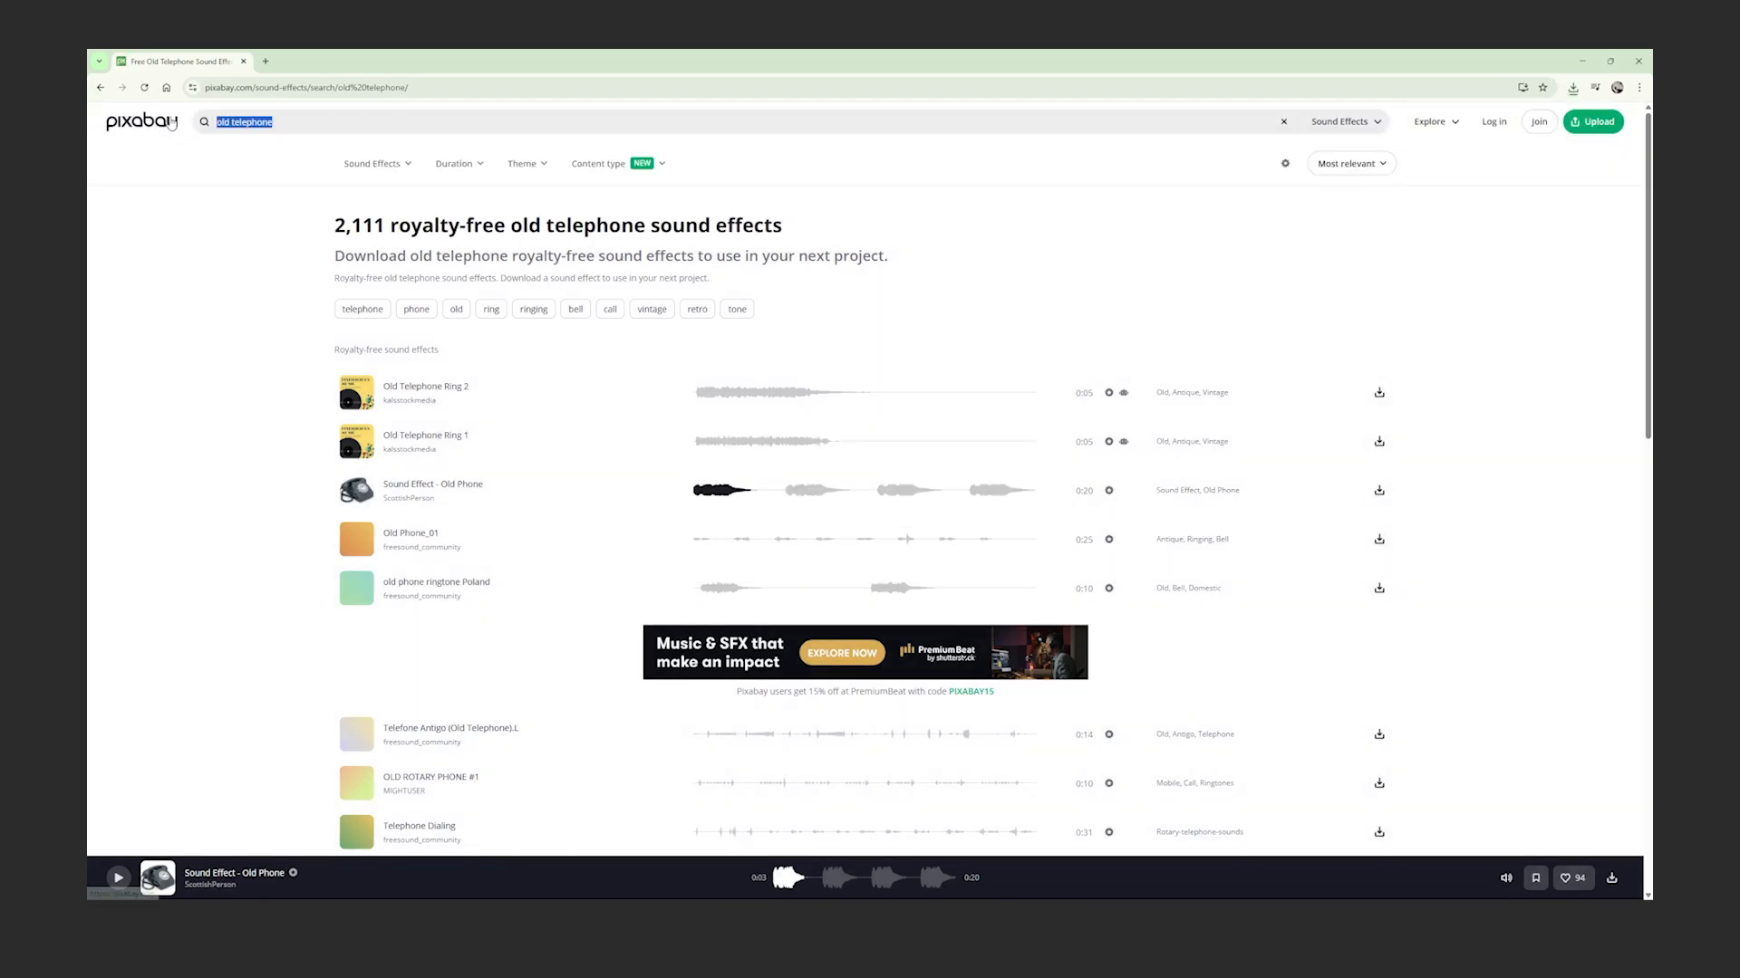
key("BackSpace")
type("wind")
key("Return")
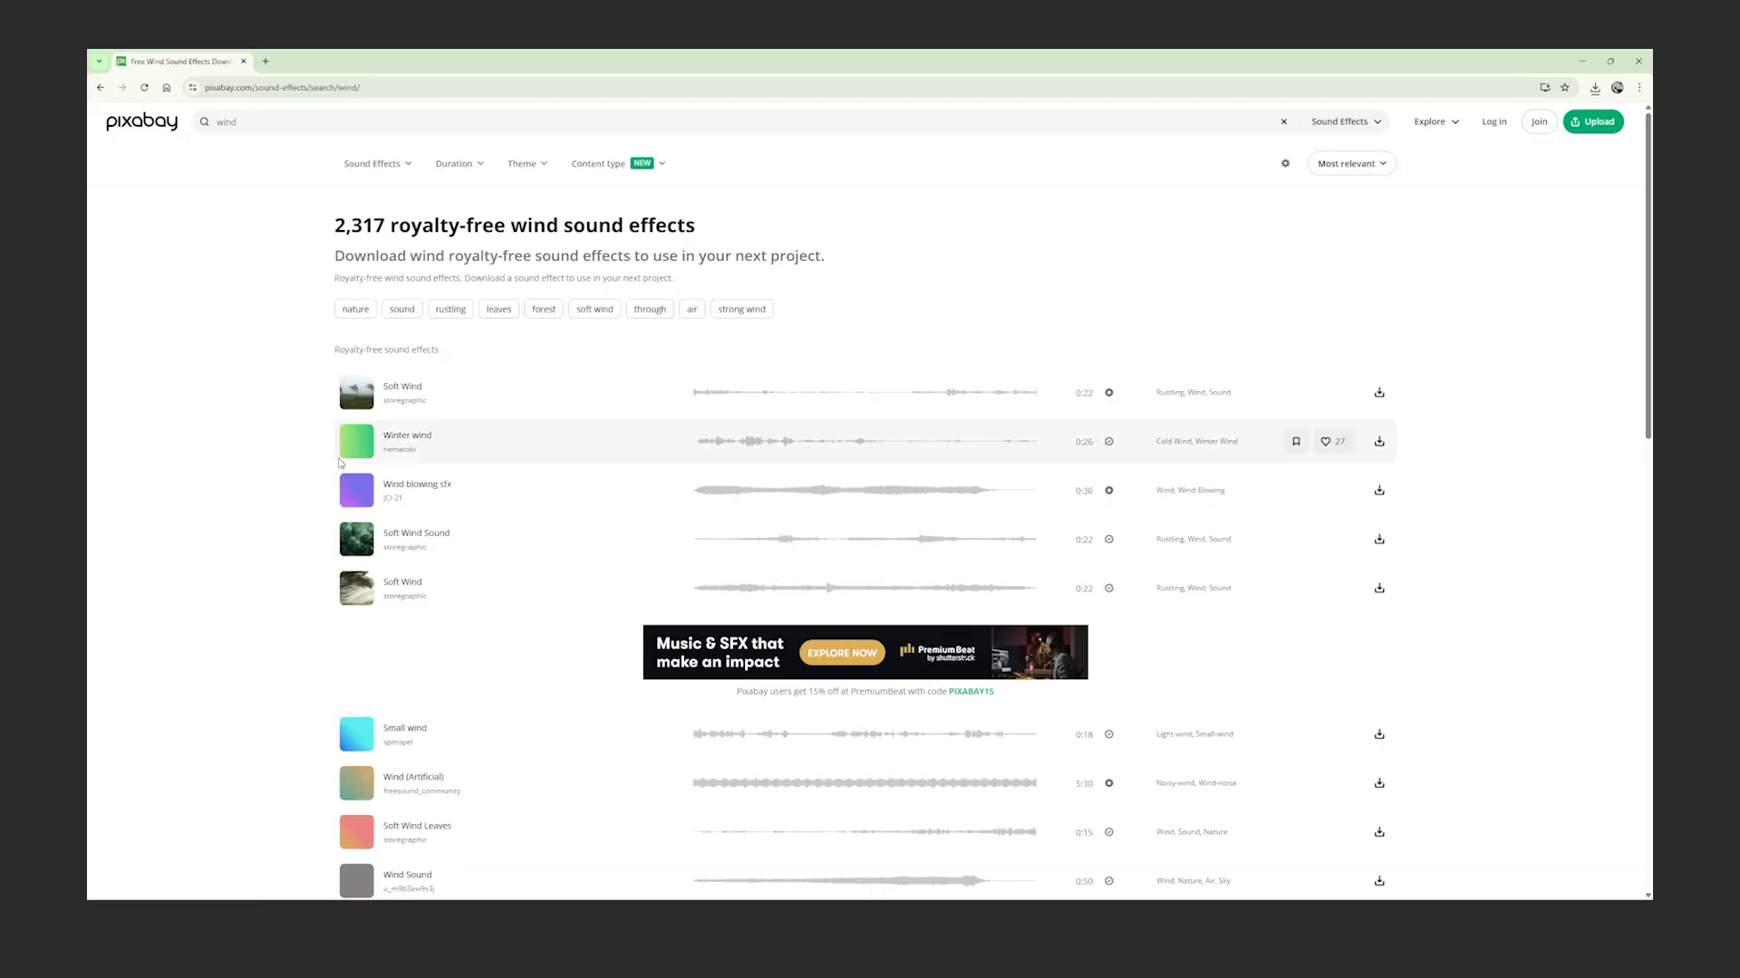
left_click(359, 495)
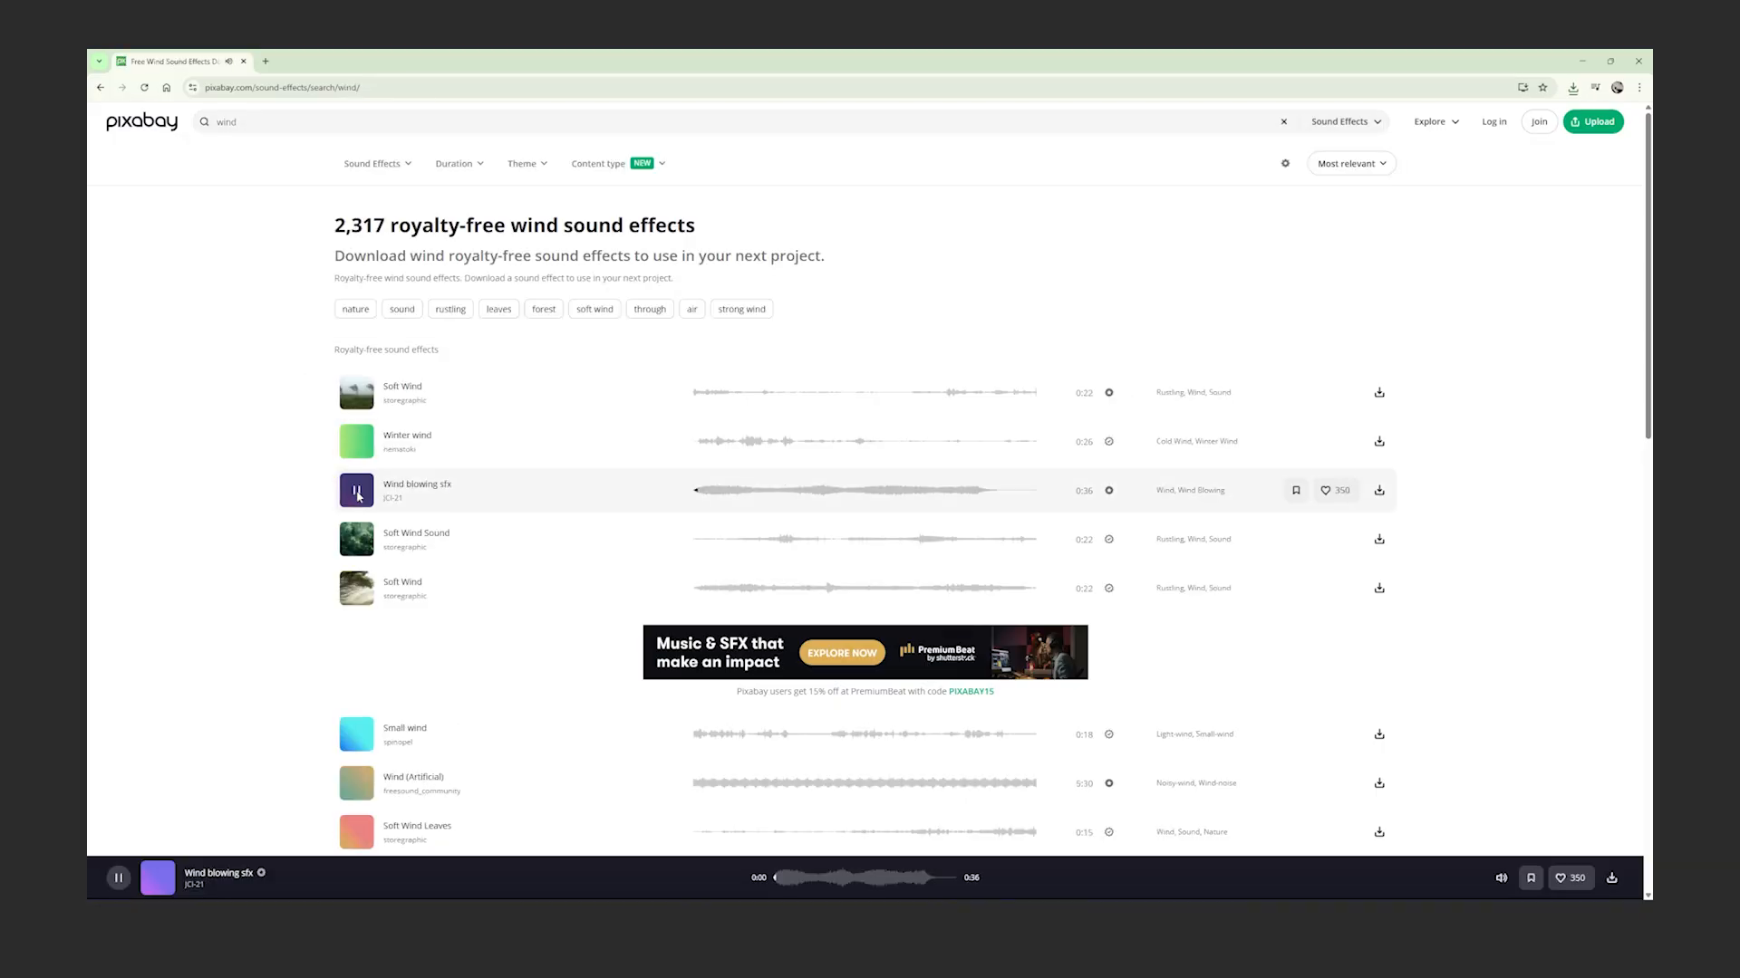
left_click(359, 495)
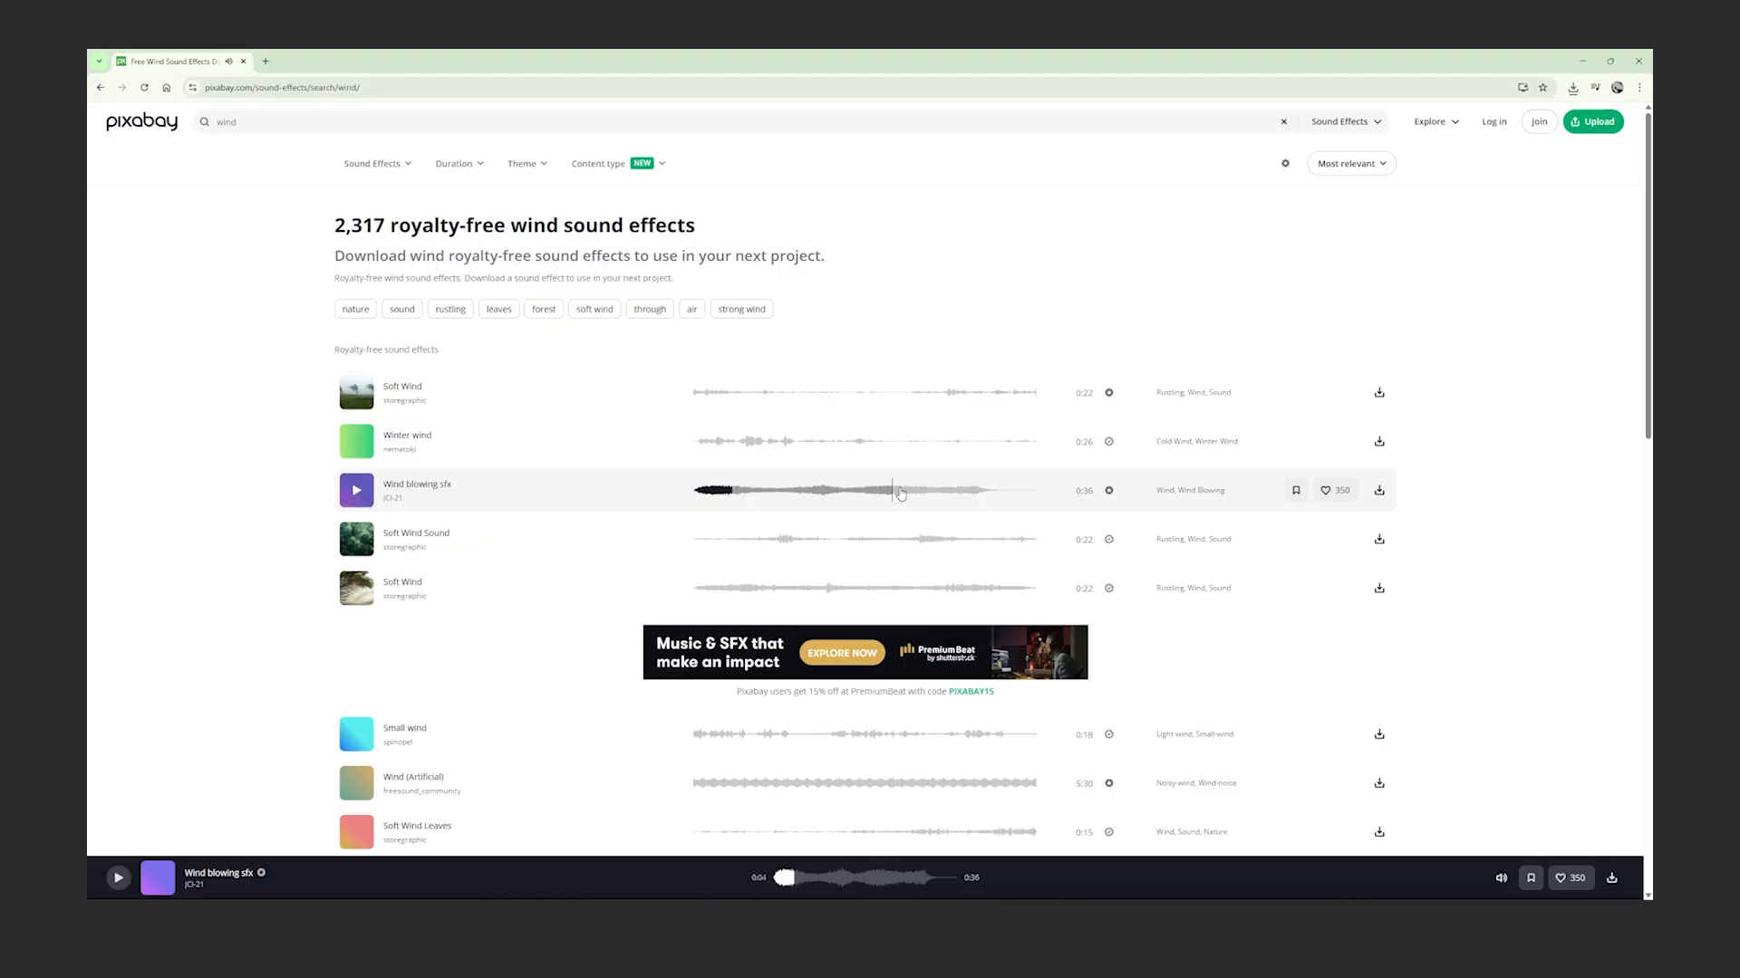
left_click(1378, 490)
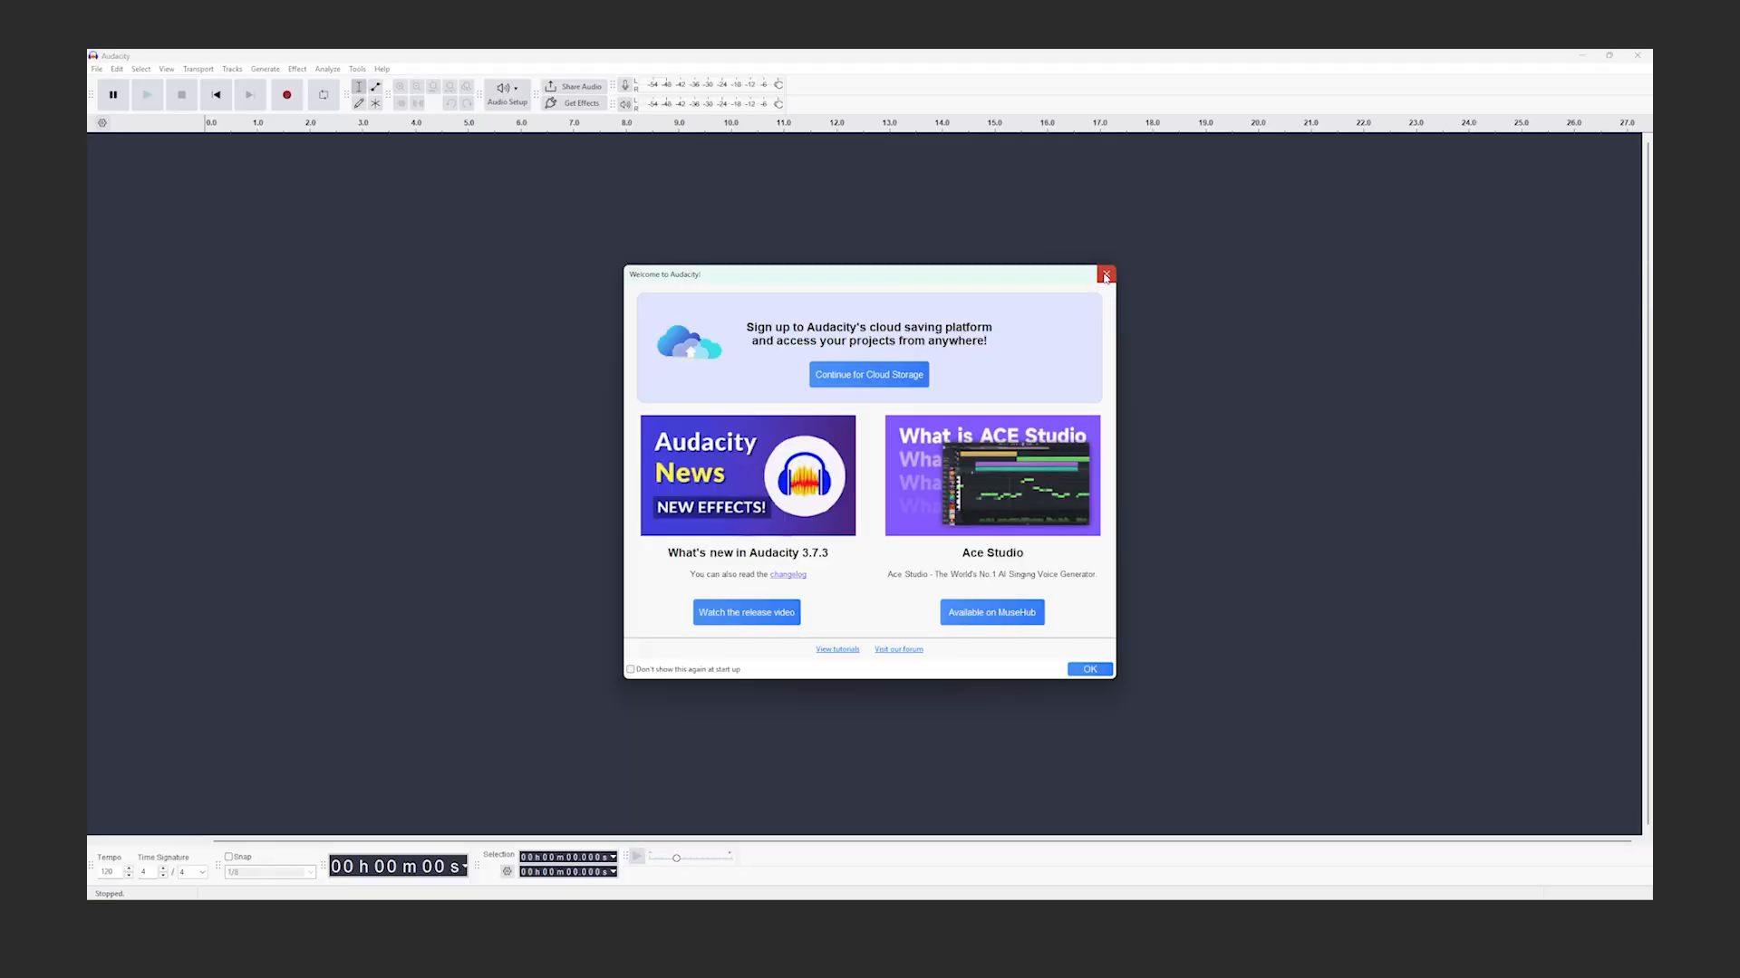
- Switch to Audacity, dismiss the welcome dialog and import the old phone sound from the Sound Effects folder
left_click(1105, 275)
left_click(989, 897)
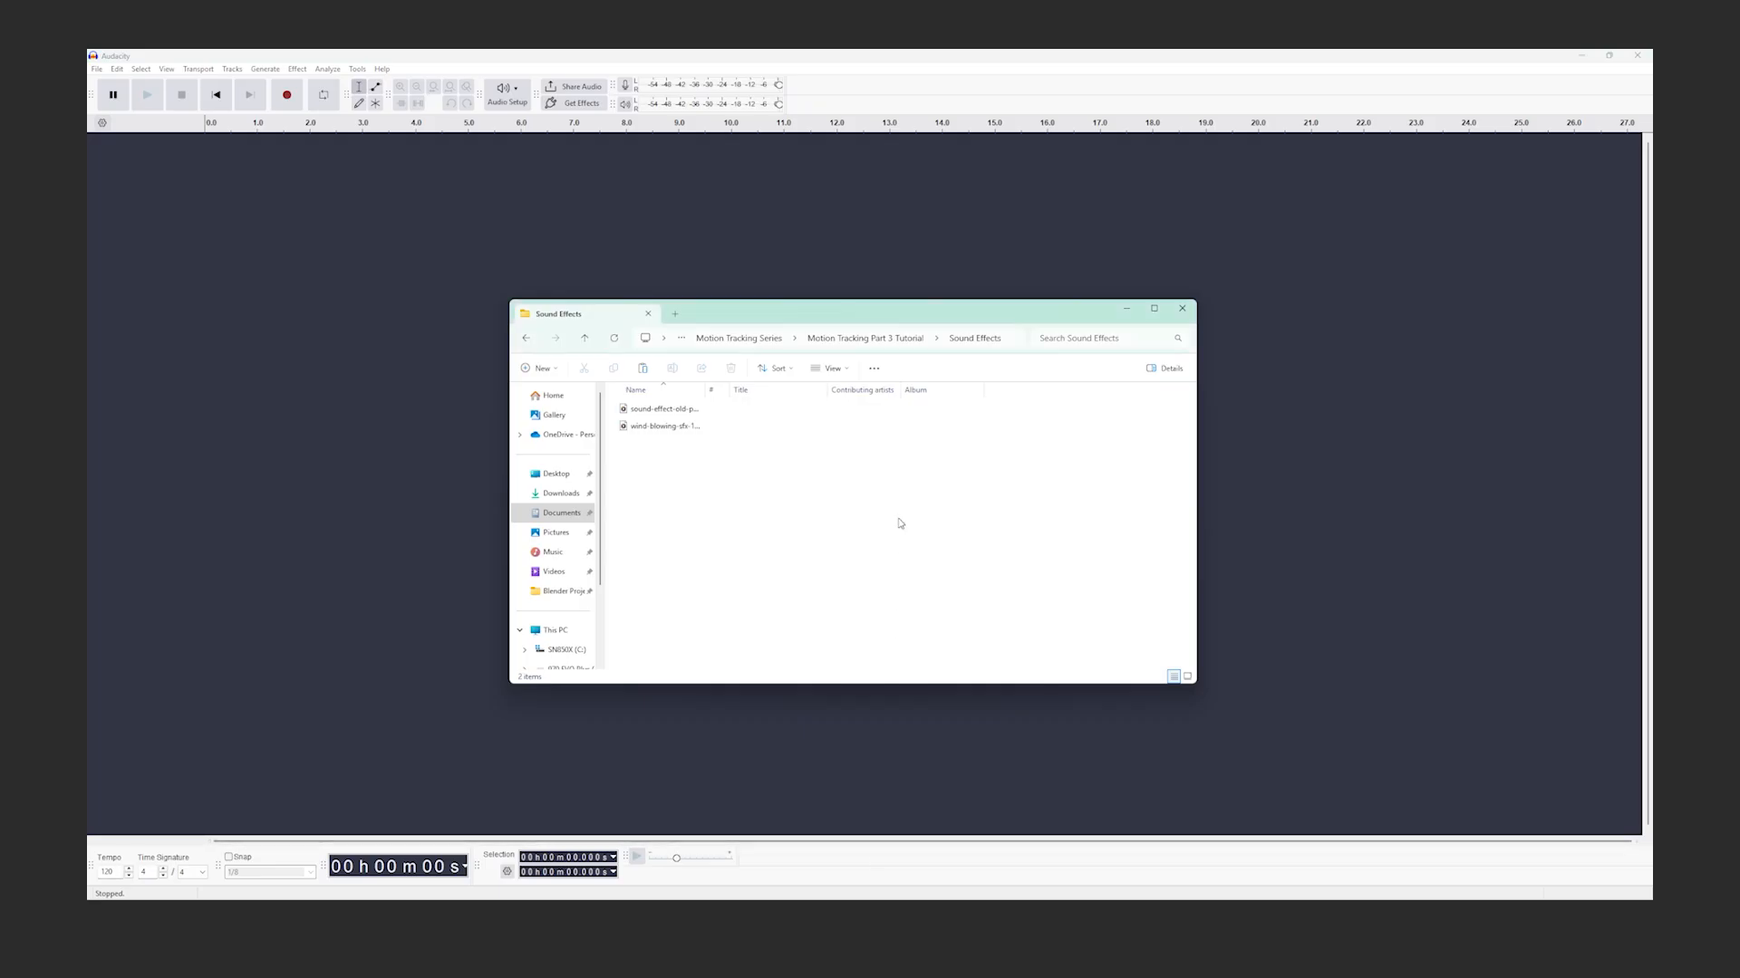
left_click_drag(662, 409, 358, 427)
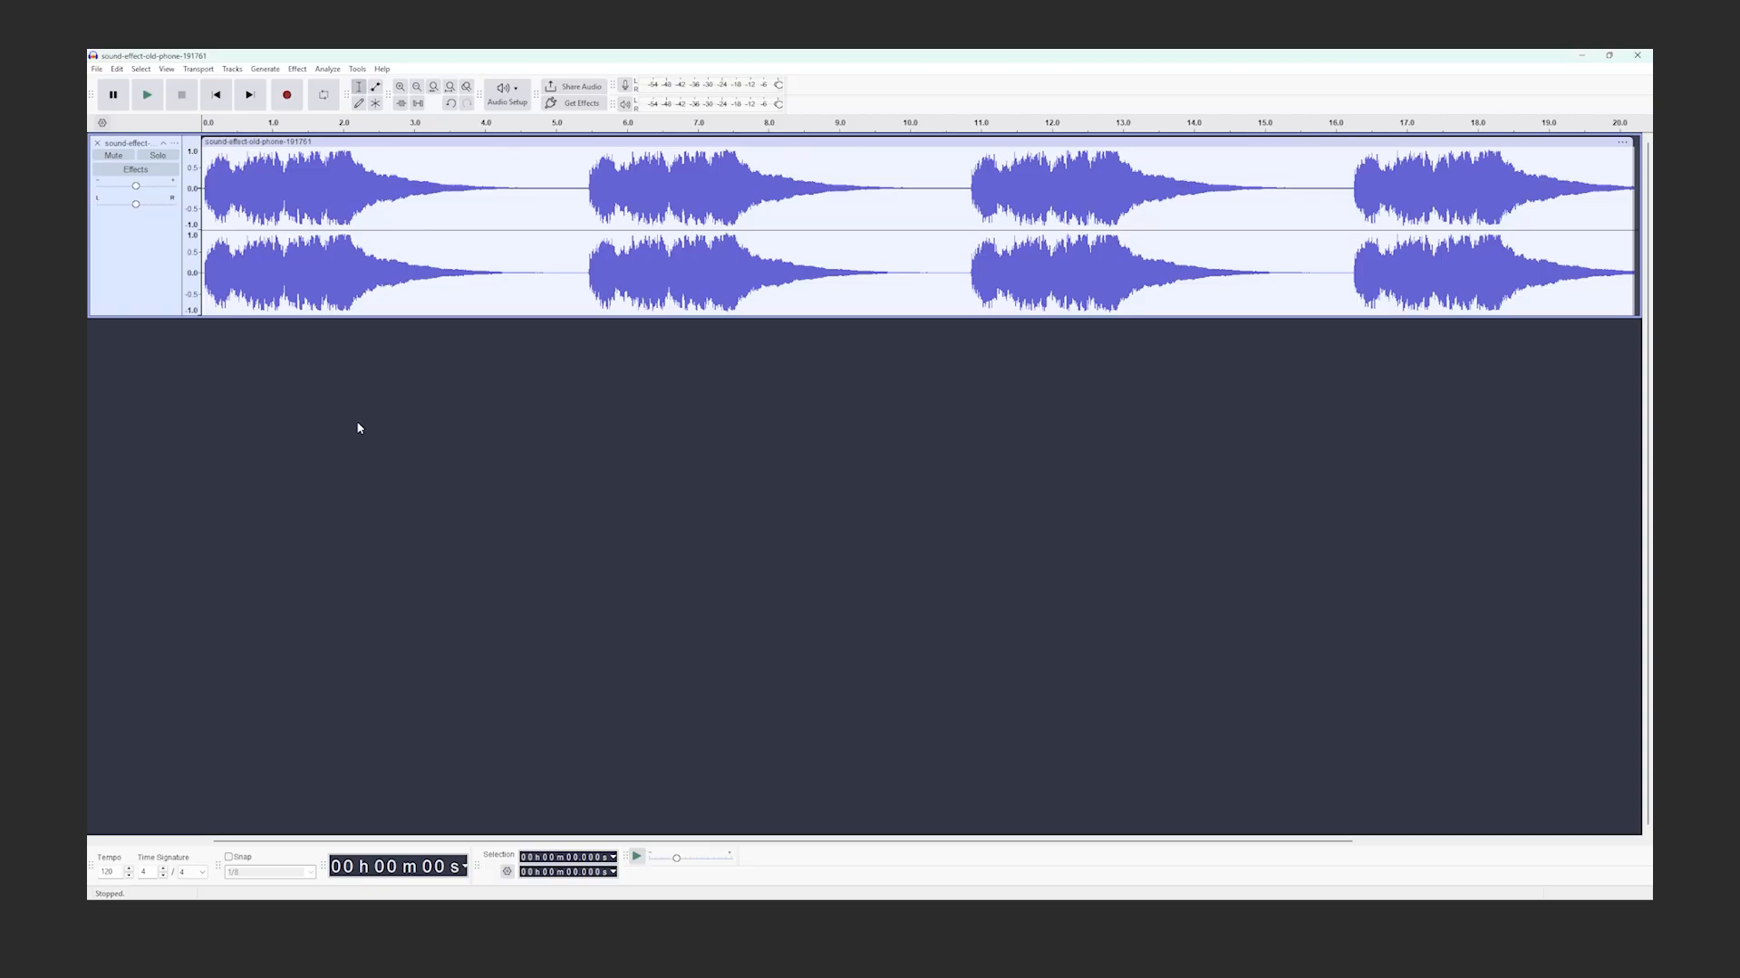
- Select the whole old phone track, open the Reverb effect, load the Church Hall factory preset and preview it
left_click(136, 266)
left_click(296, 70)
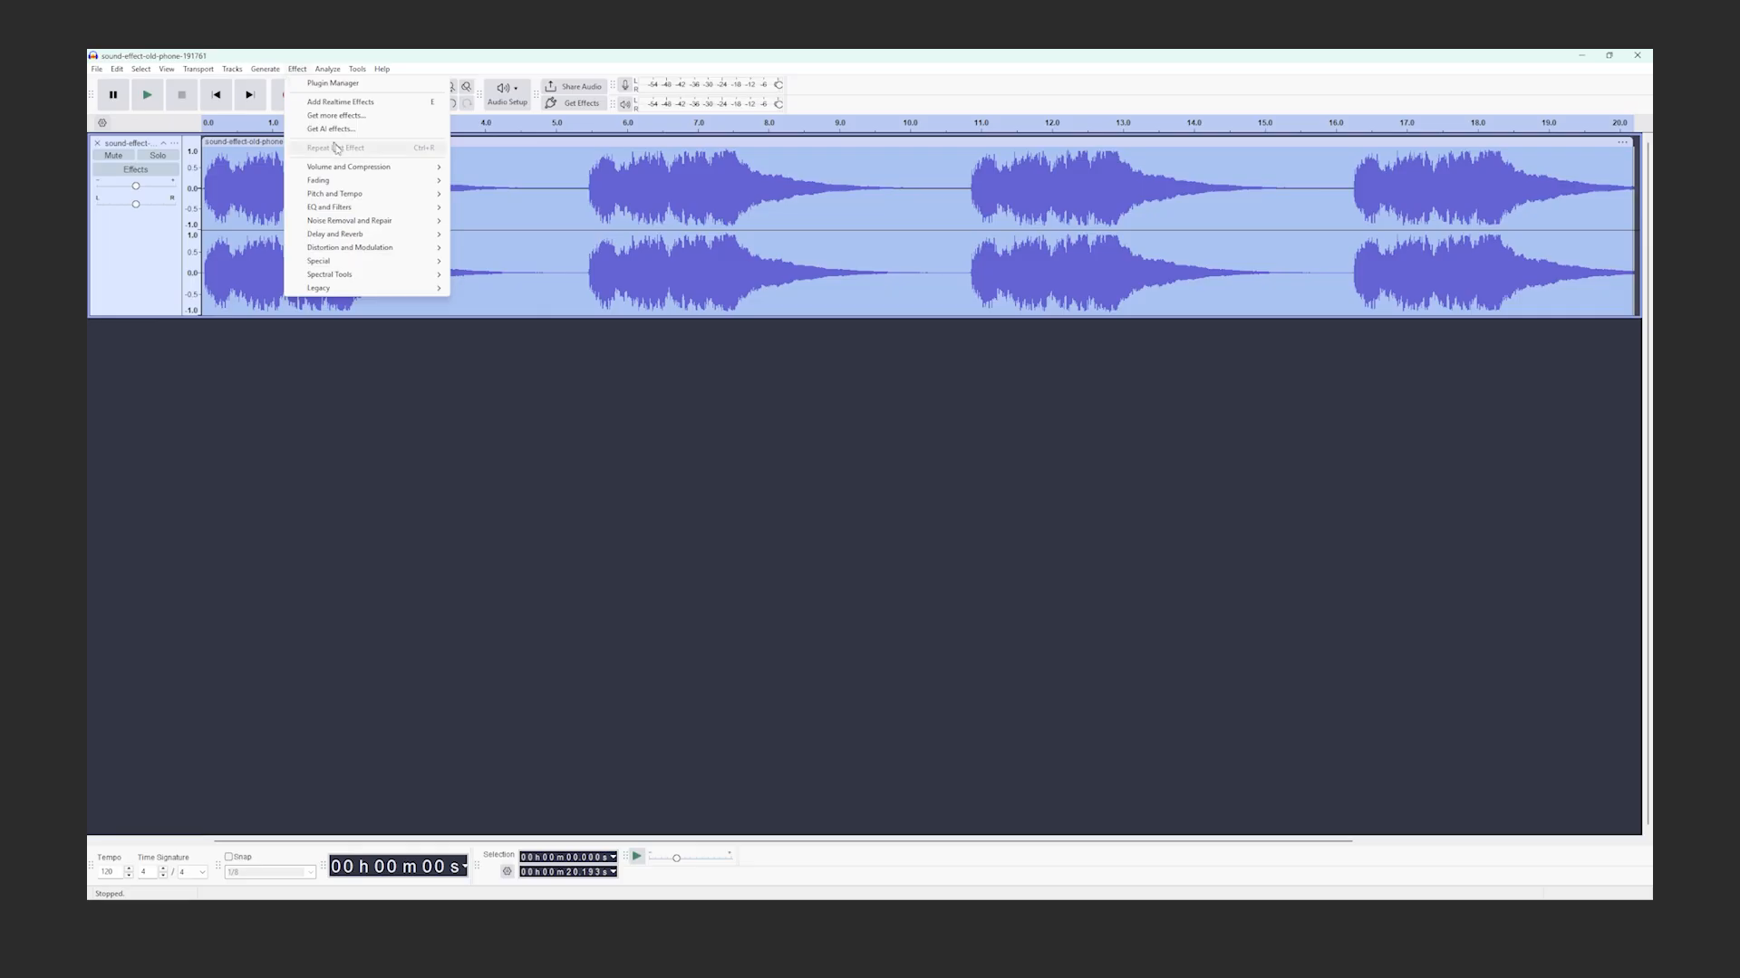
mouse_move(391, 238)
left_click(513, 262)
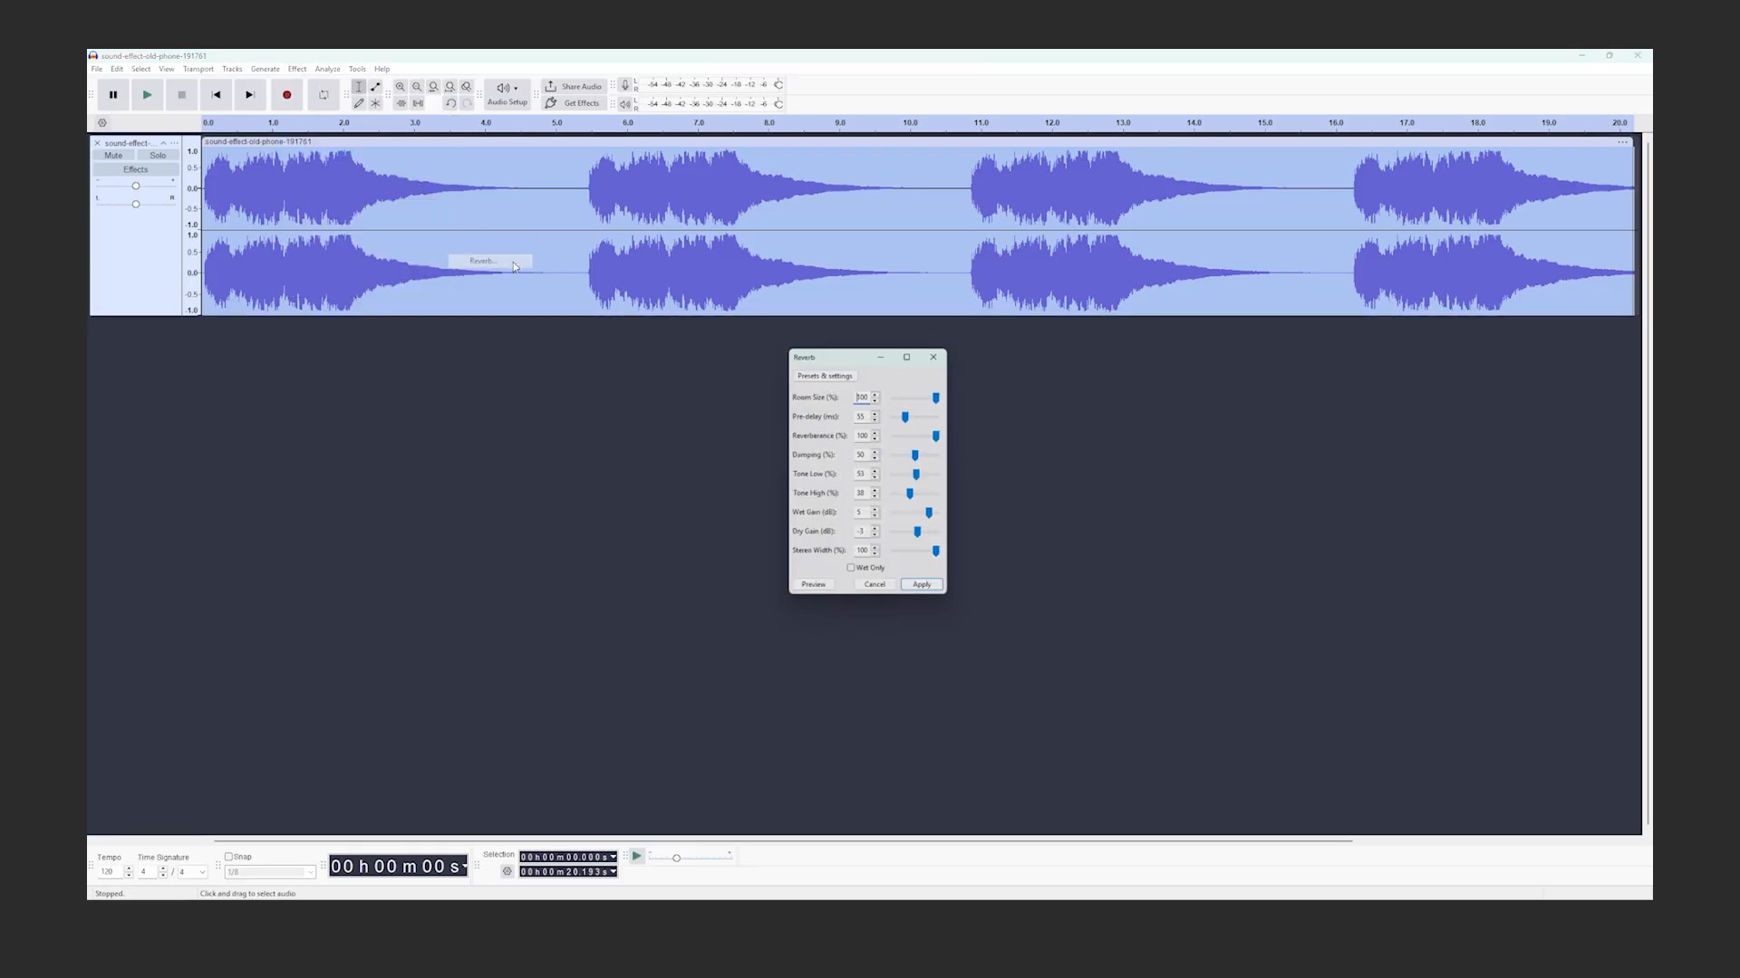
left_click(844, 372)
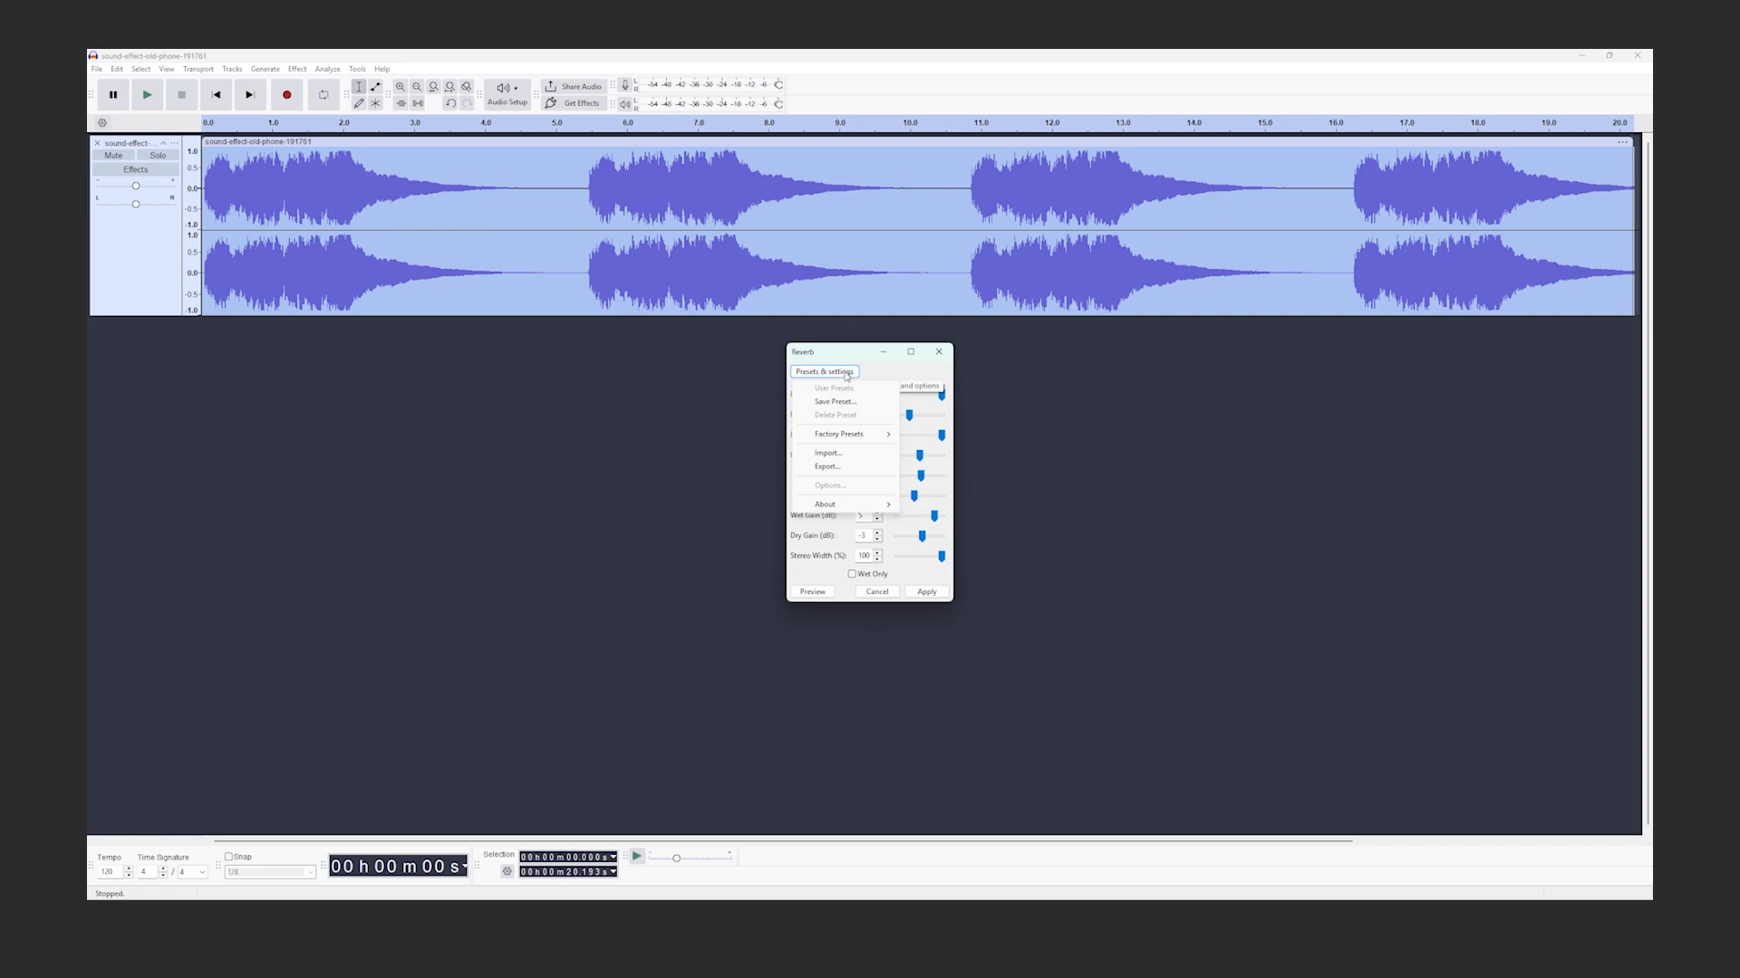
mouse_move(868, 438)
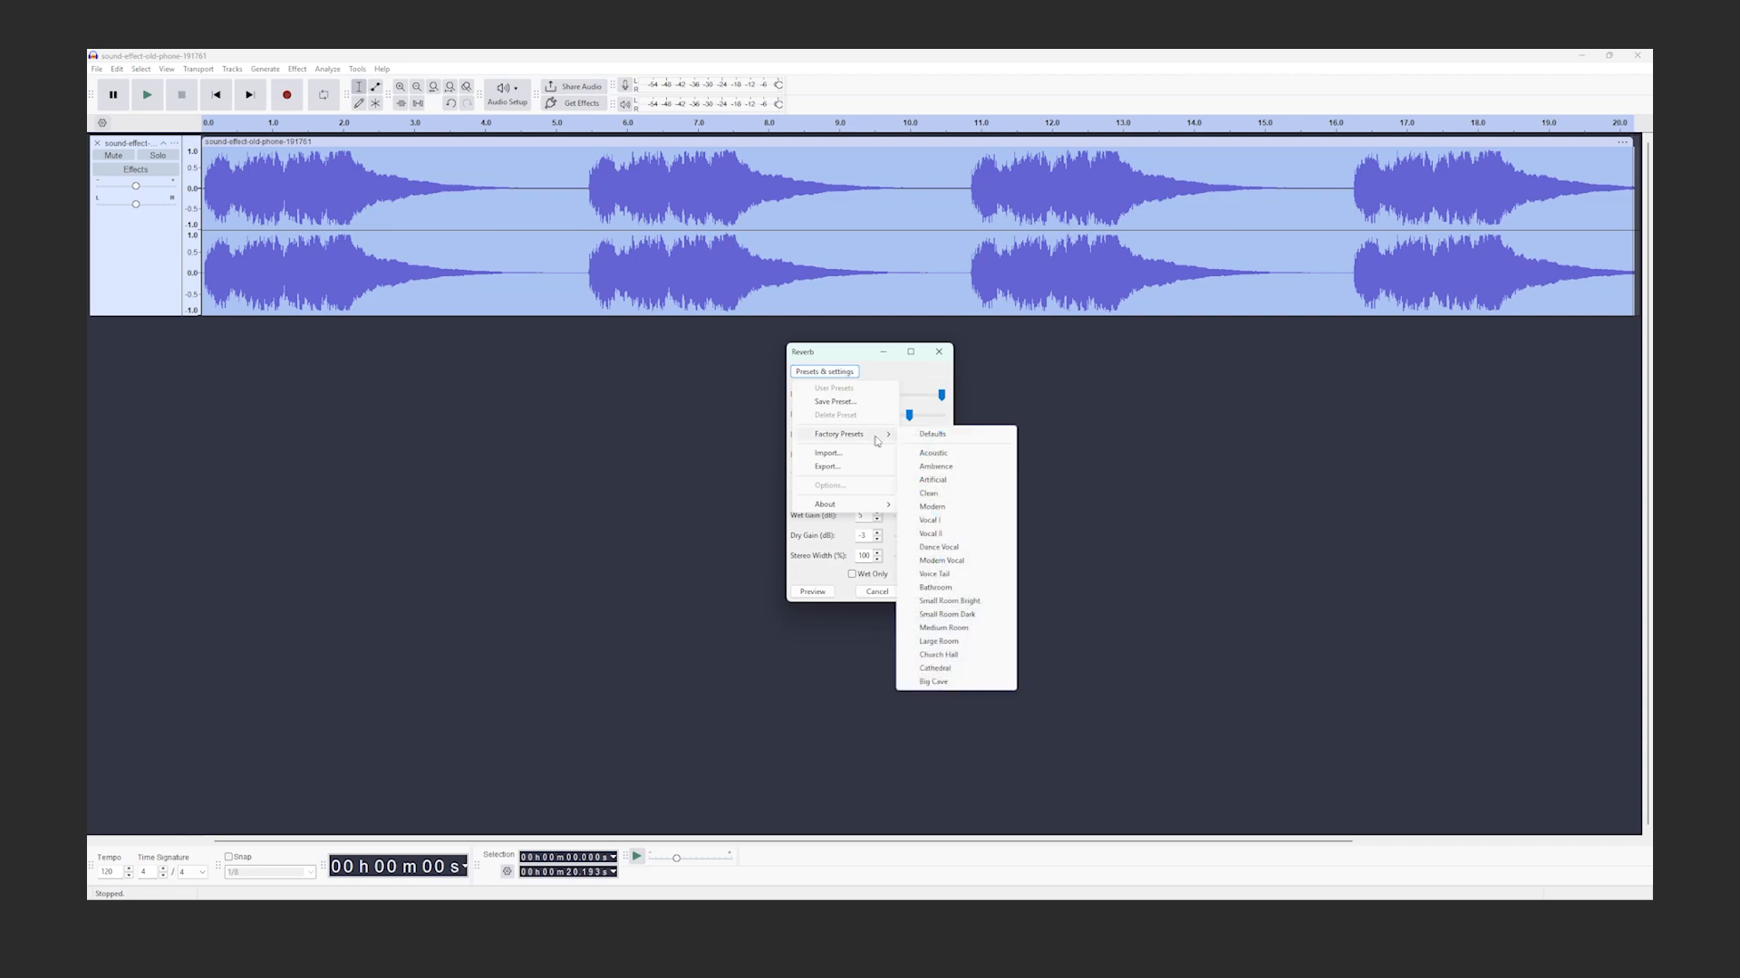
left_click(991, 656)
left_click(827, 594)
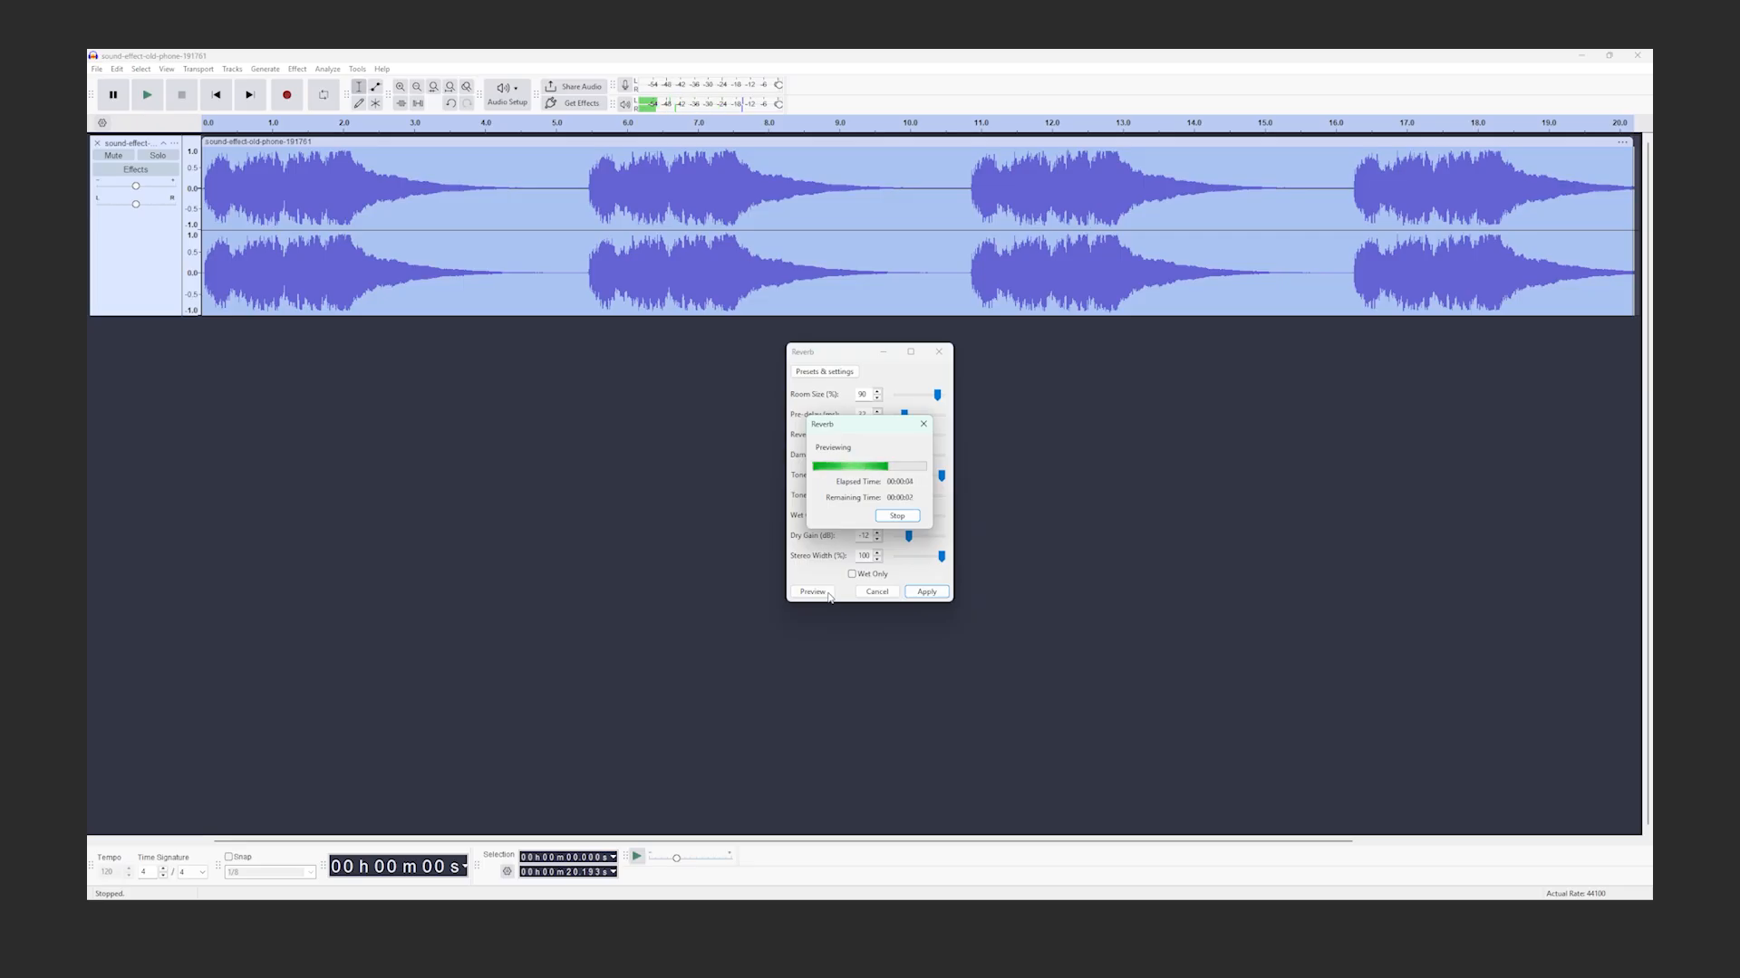
- Switch the reverb to the Big Cave factory preset, preview it and apply it to the phone track
left_click(824, 372)
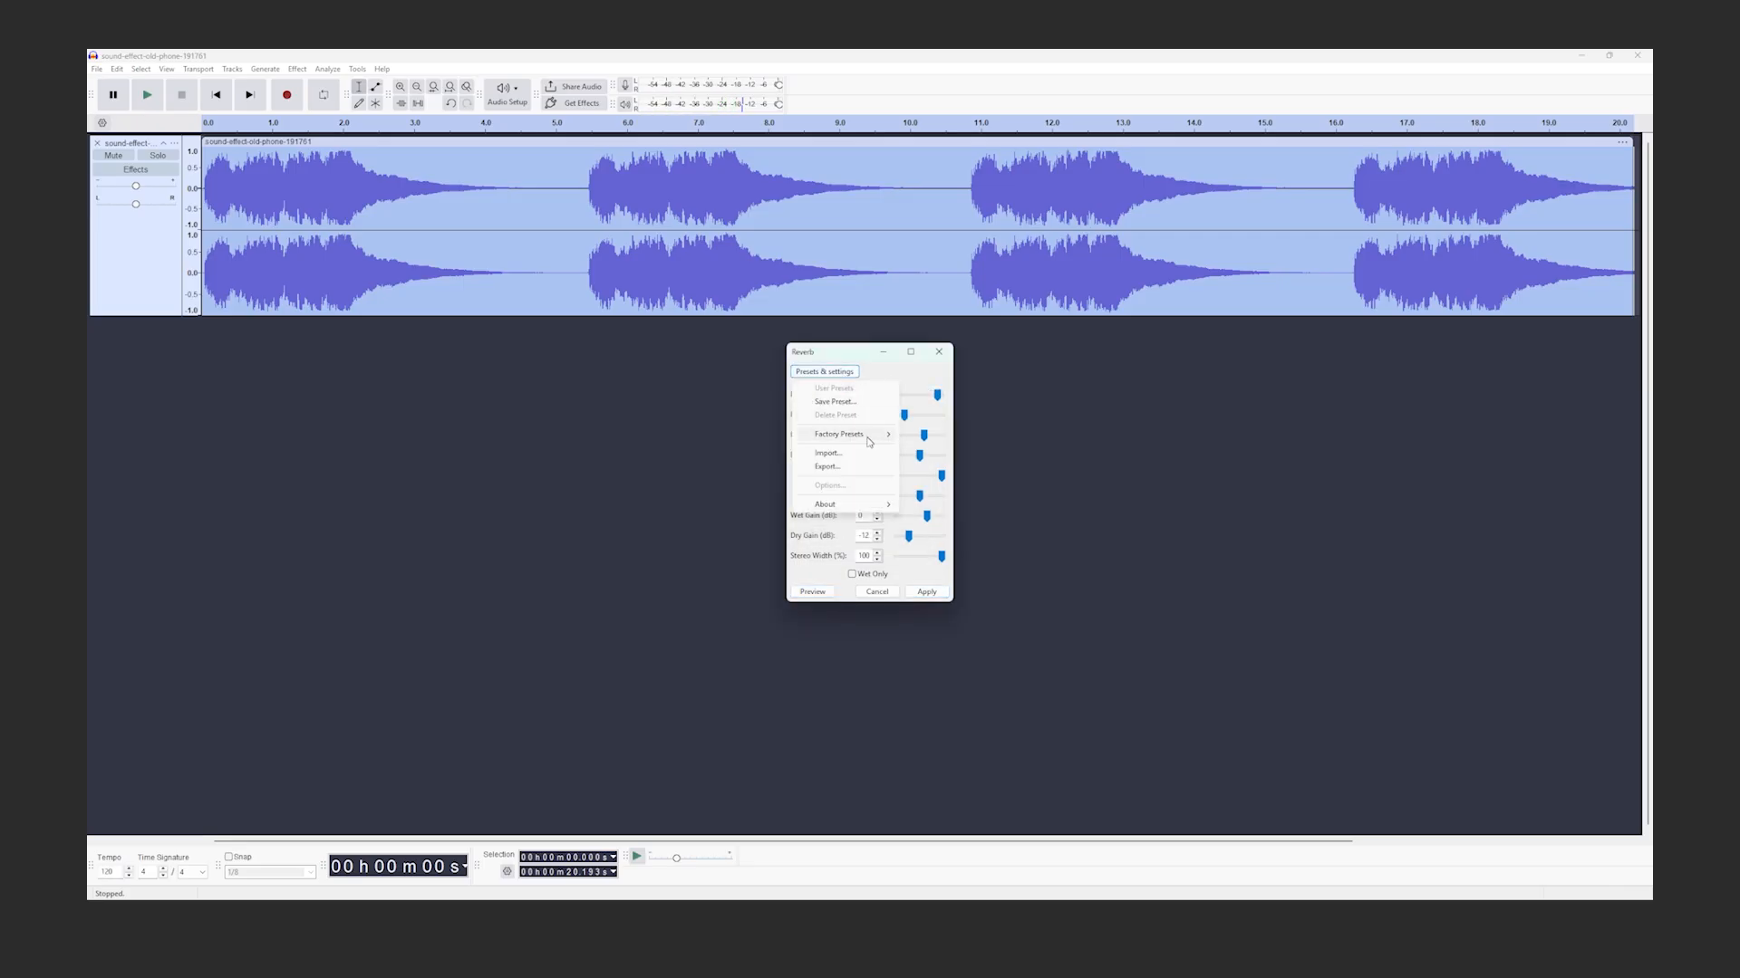
mouse_move(874, 435)
left_click(971, 682)
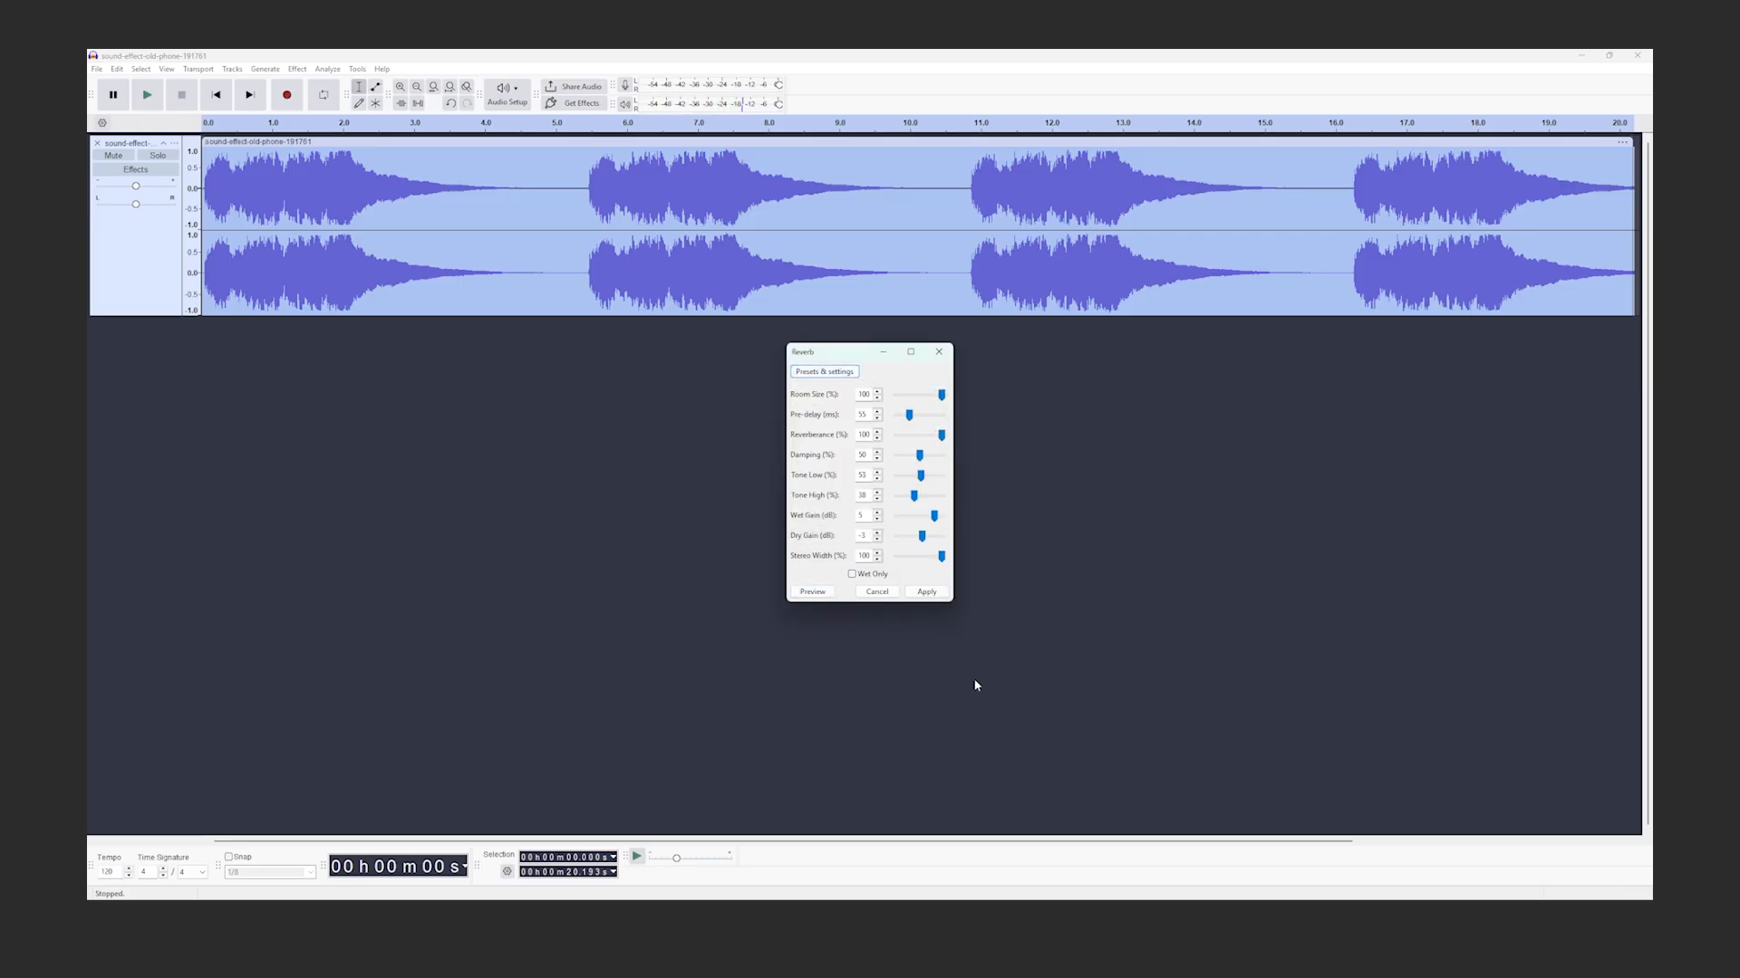
left_click(828, 593)
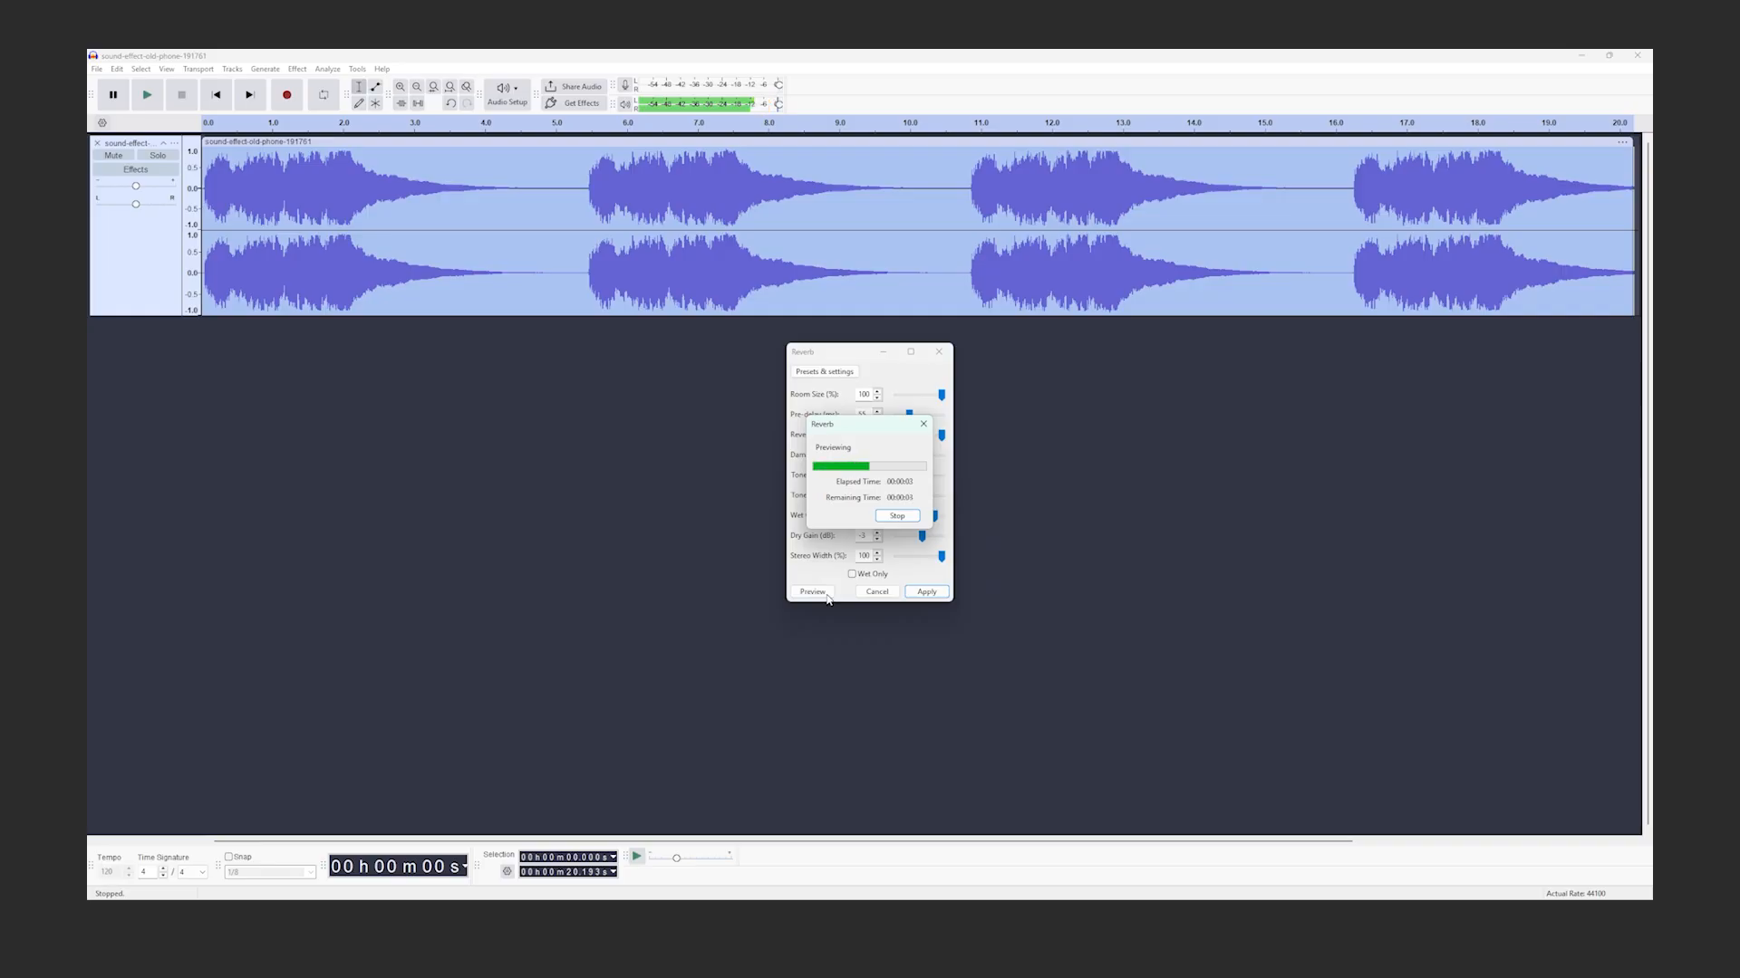
left_click(898, 517)
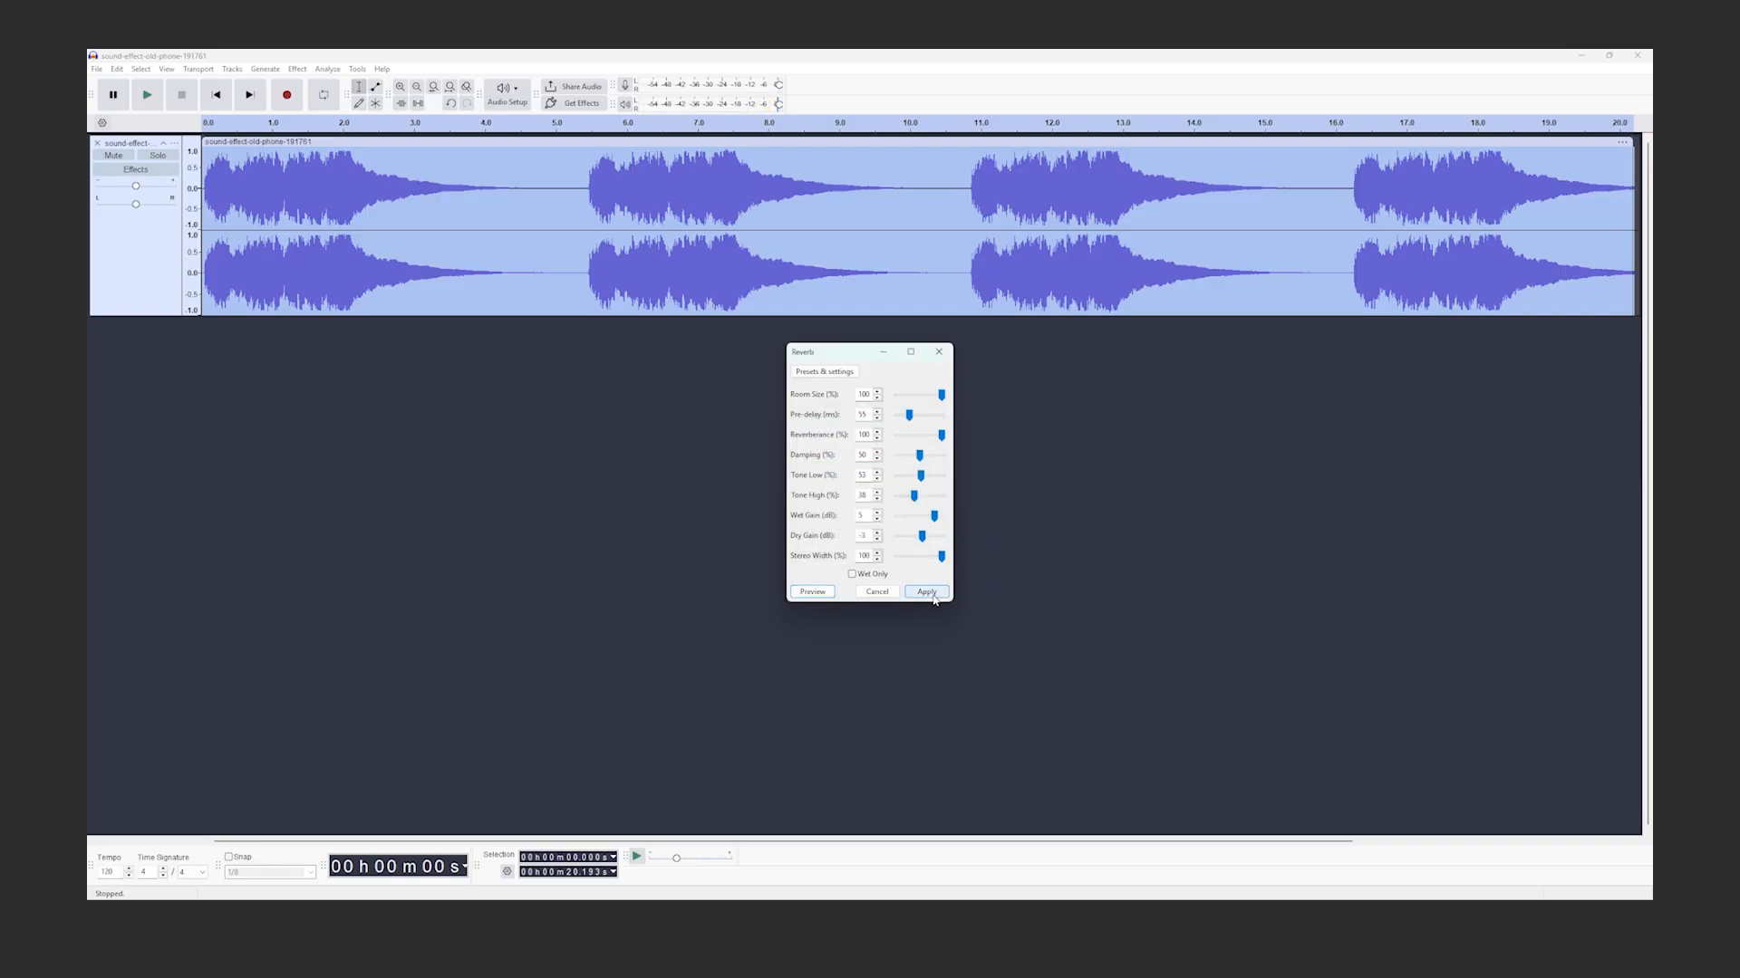
left_click(935, 600)
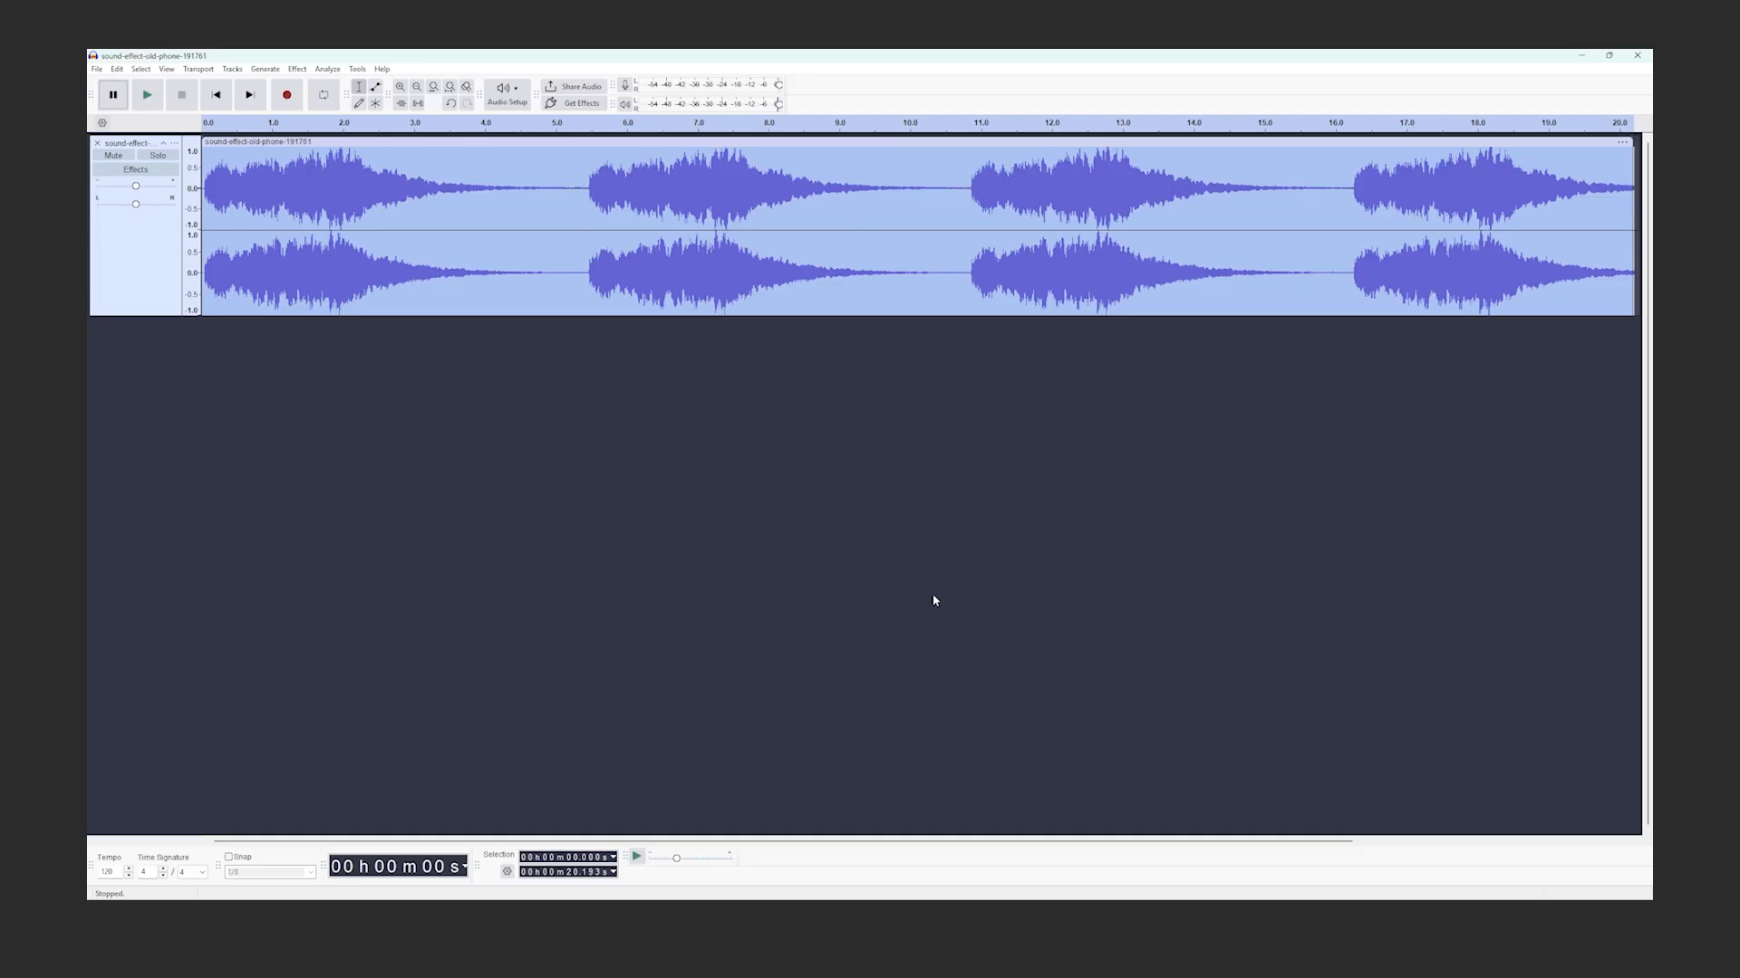
- Export the edited audio to the computer as the MP3 file Old_Phone_Edited in the Part 3 Tutorial's Sound Effects folder
left_click(97, 69)
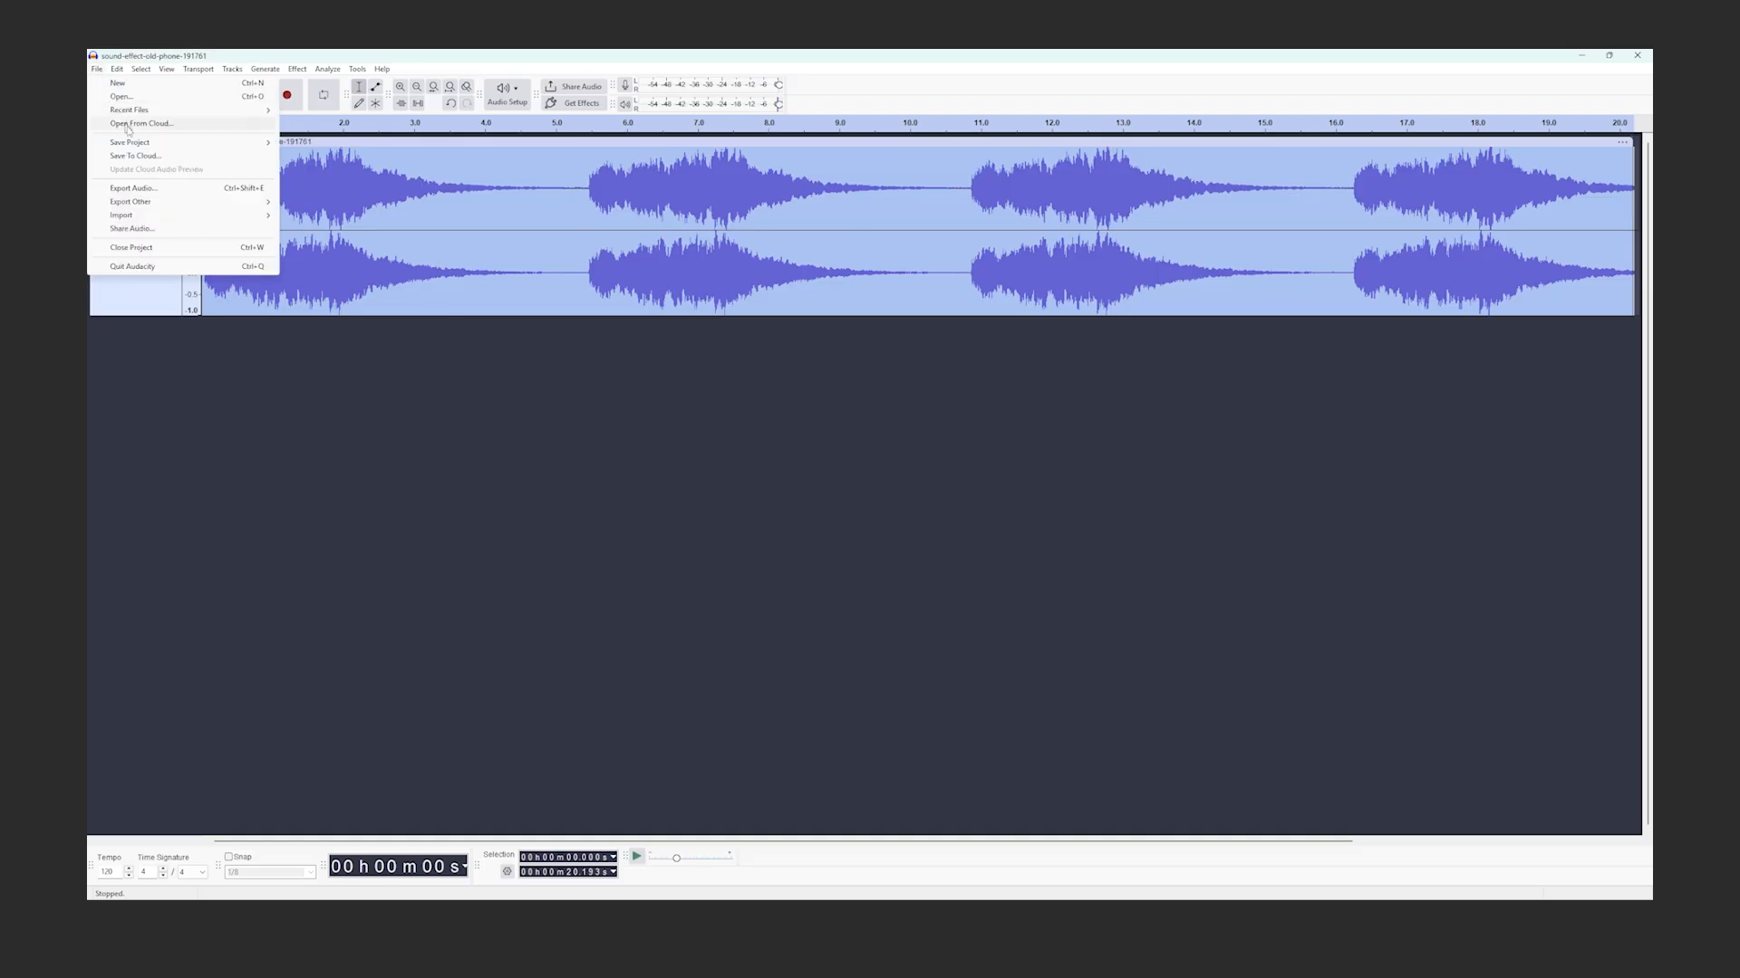
left_click(184, 196)
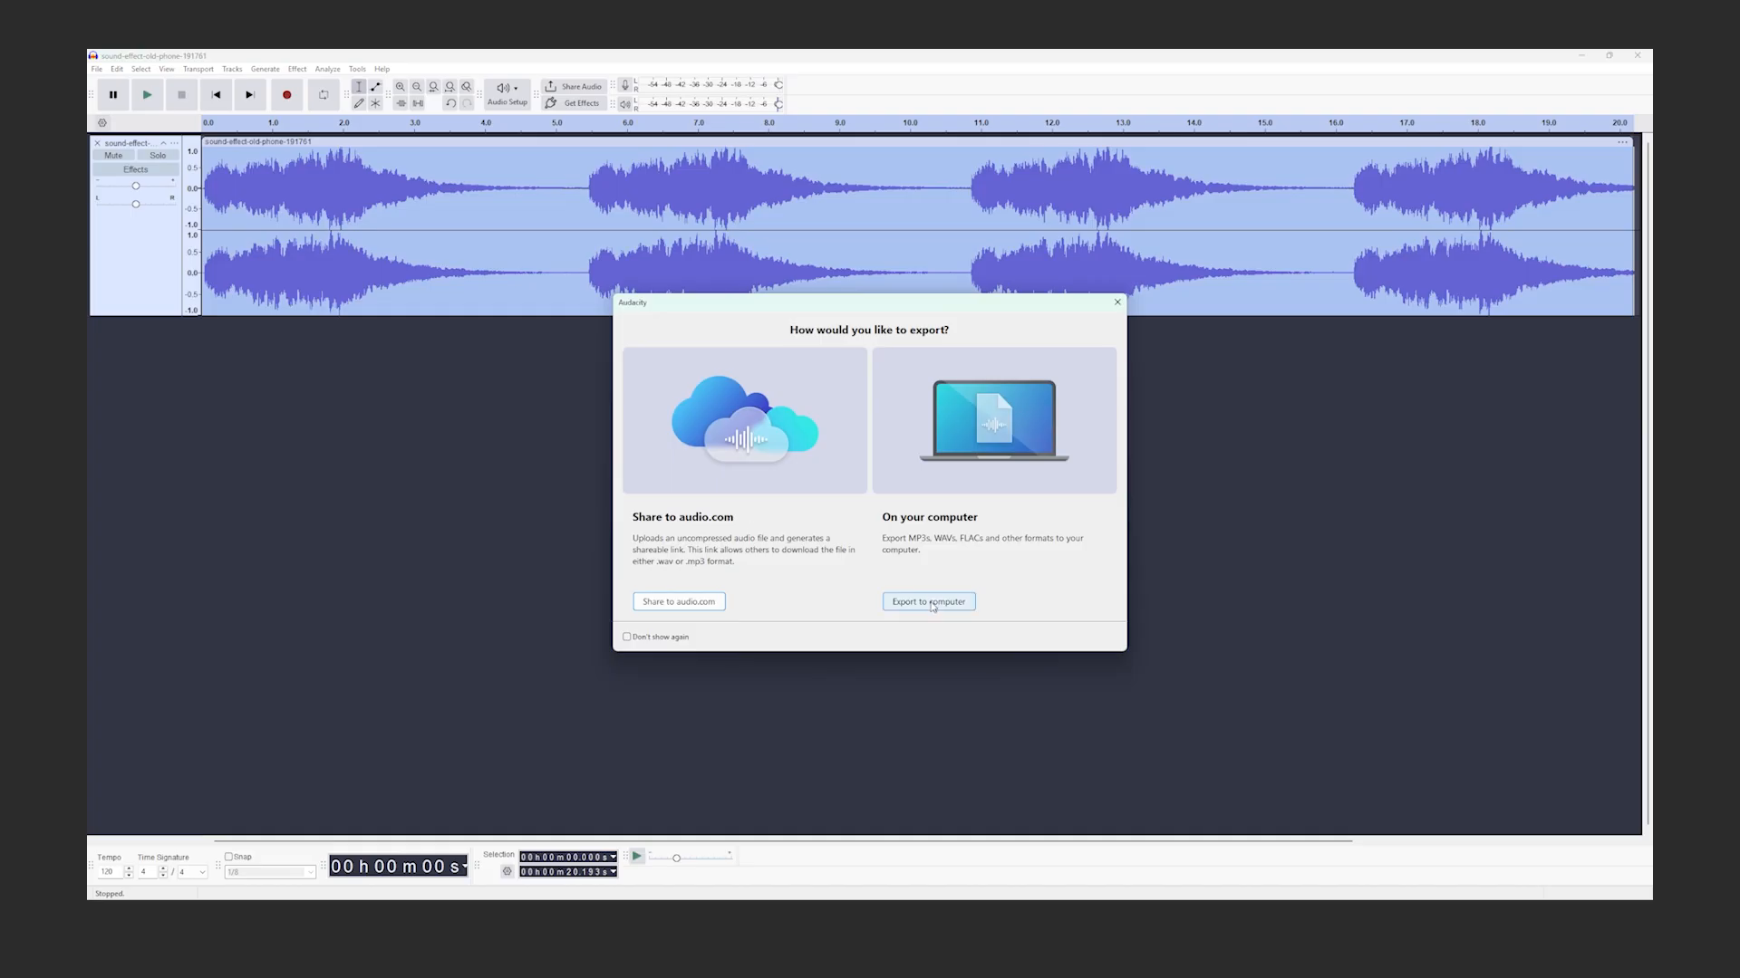
left_click(927, 601)
left_click(993, 388)
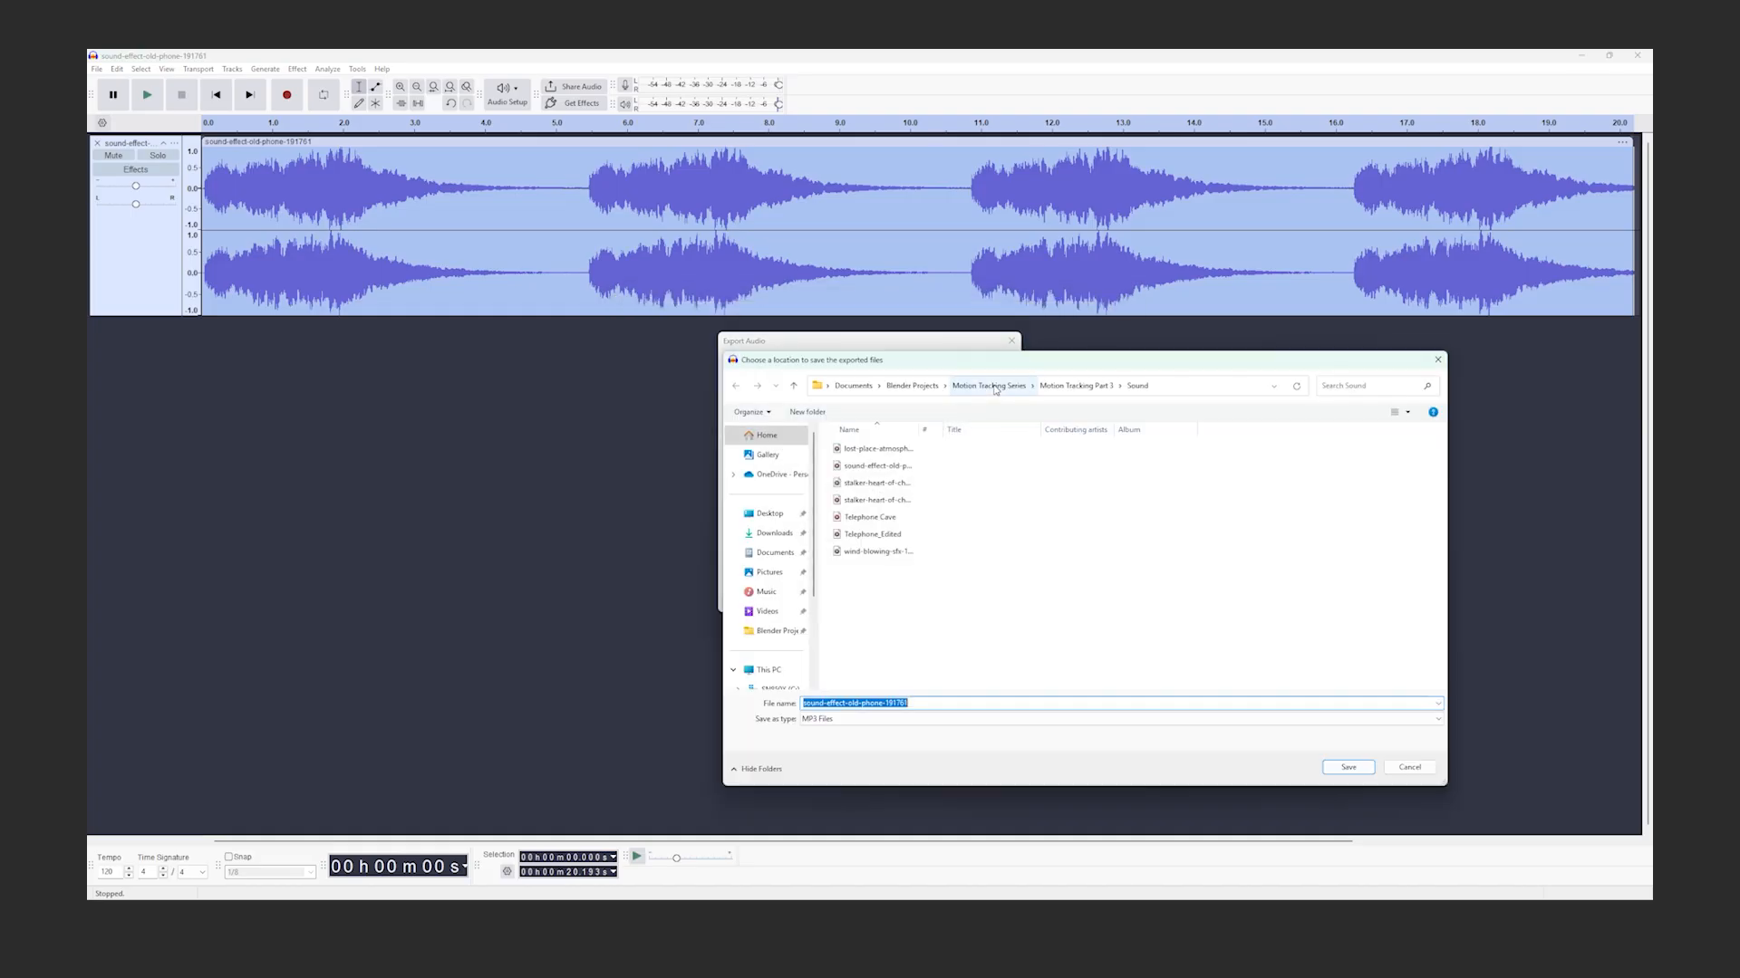
left_click(994, 387)
double_click(943, 570)
double_click(940, 534)
left_click(893, 703)
type("Old_Phone_Edited")
left_click(1351, 768)
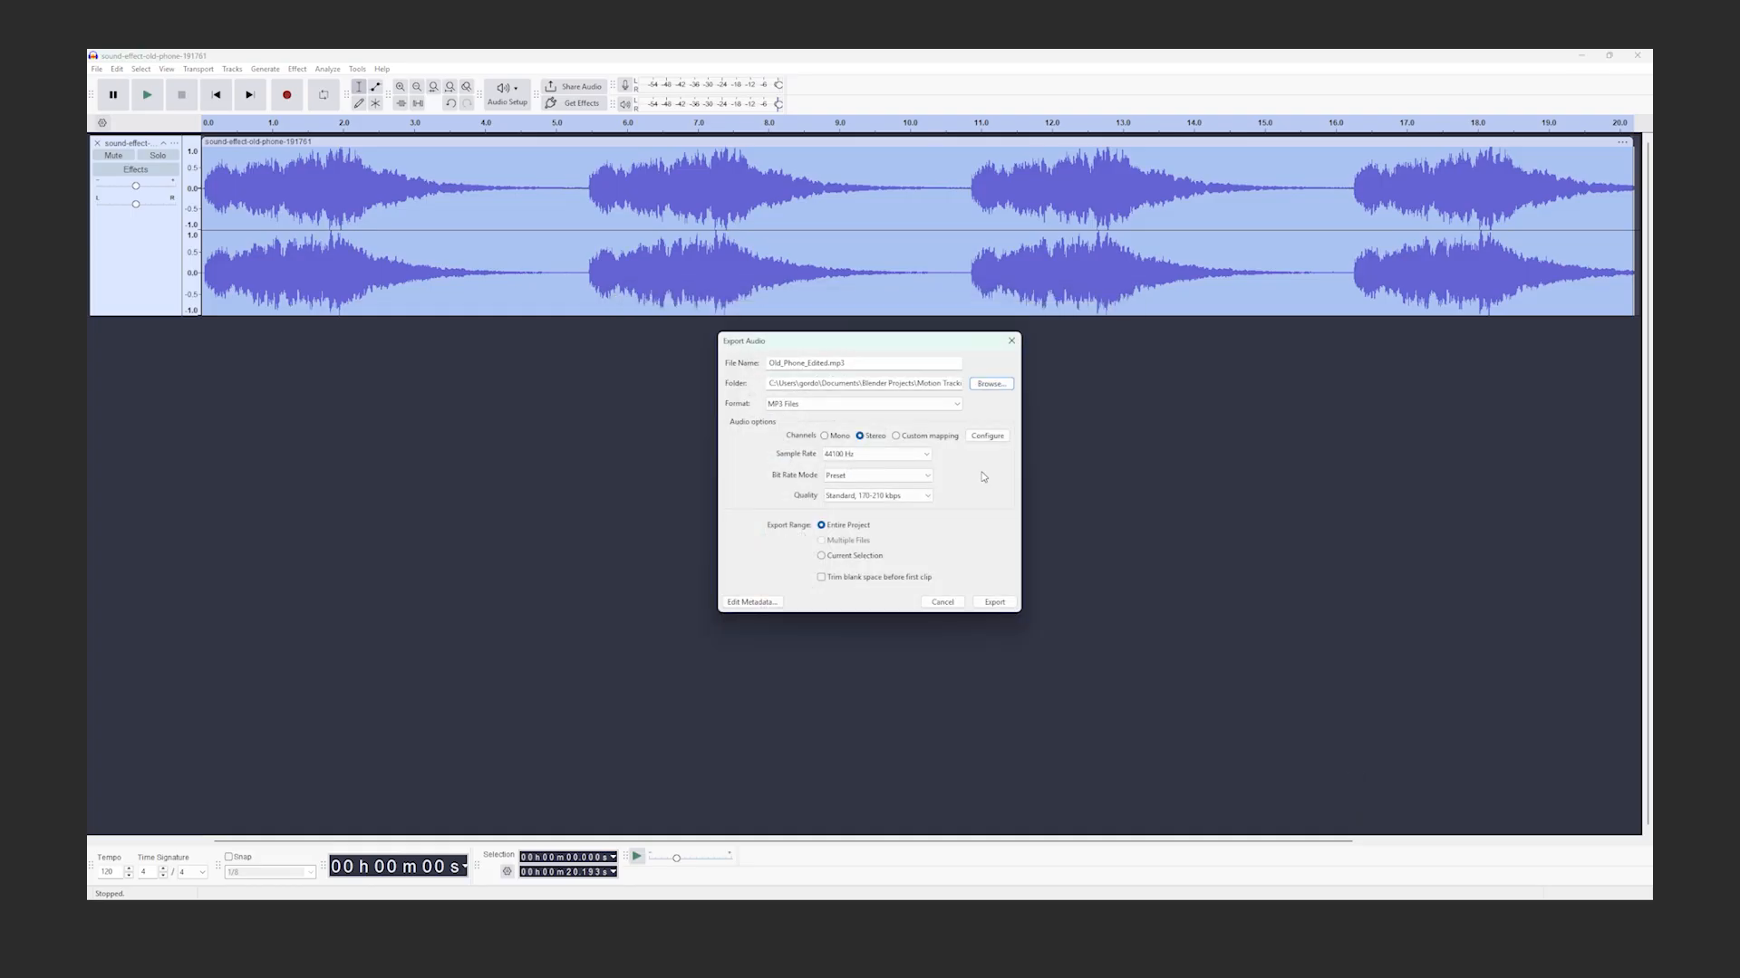
left_click(994, 602)
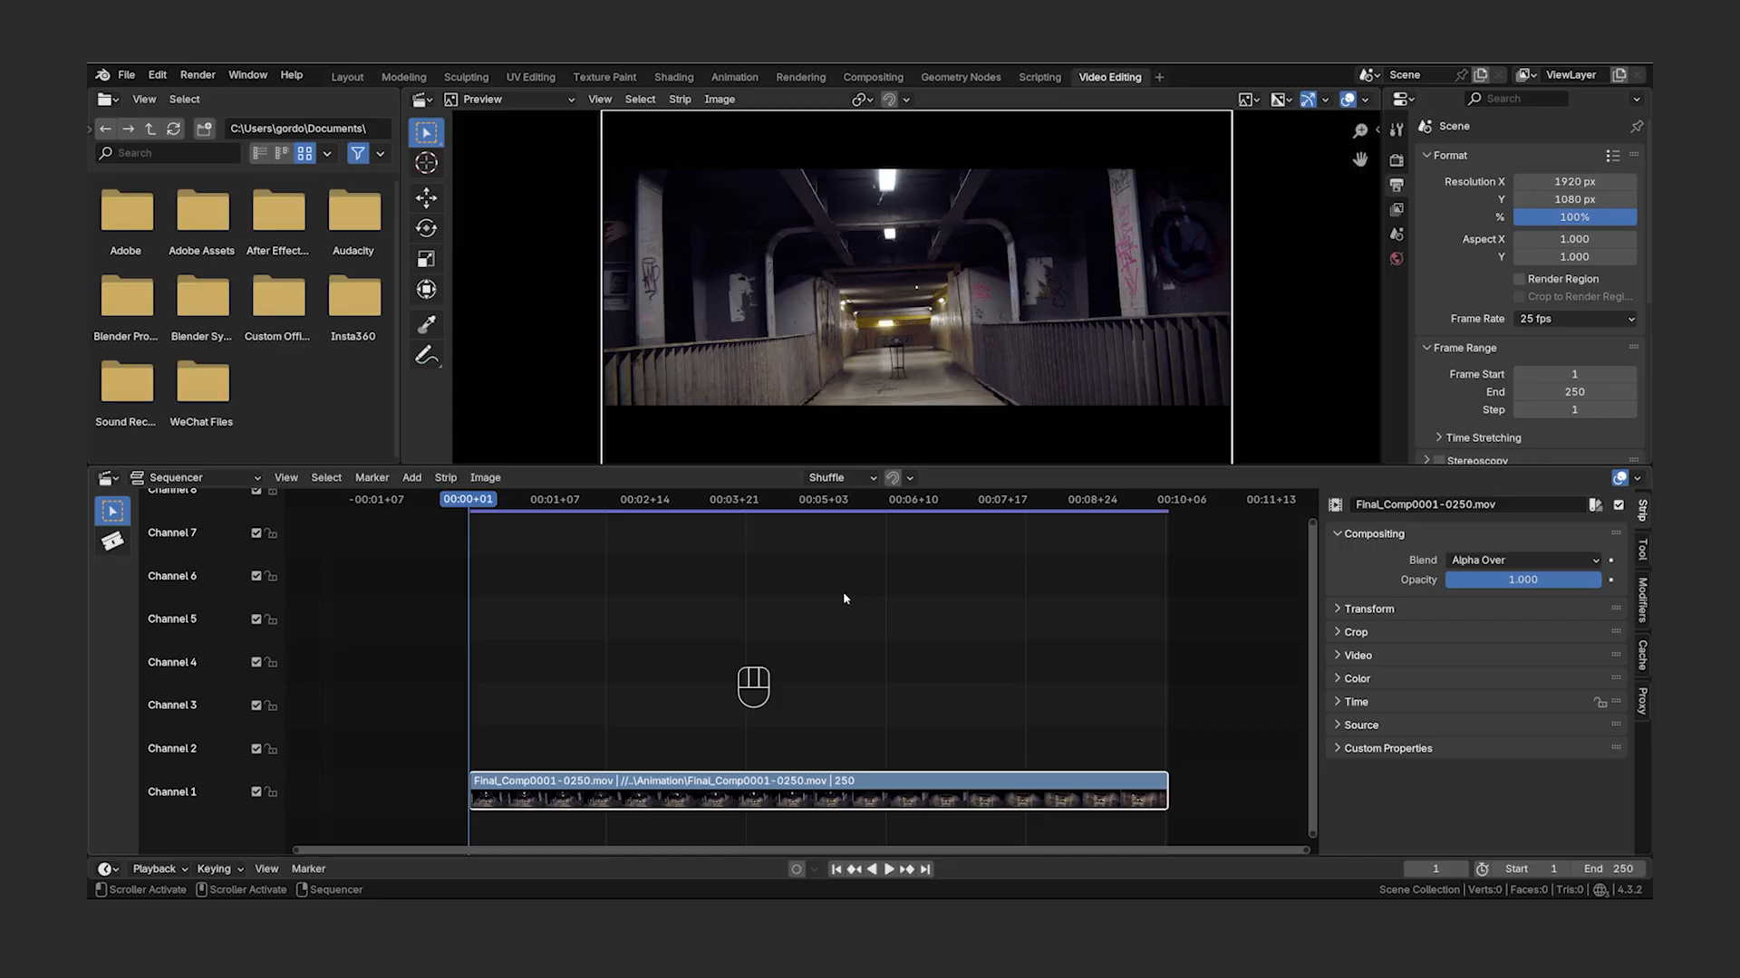
- Switch to Blender and add wind-blowing-sfx-12809.mp3 from the Sound Effects folder as a sound strip, playing it back
left_click(412, 477)
left_click(444, 577)
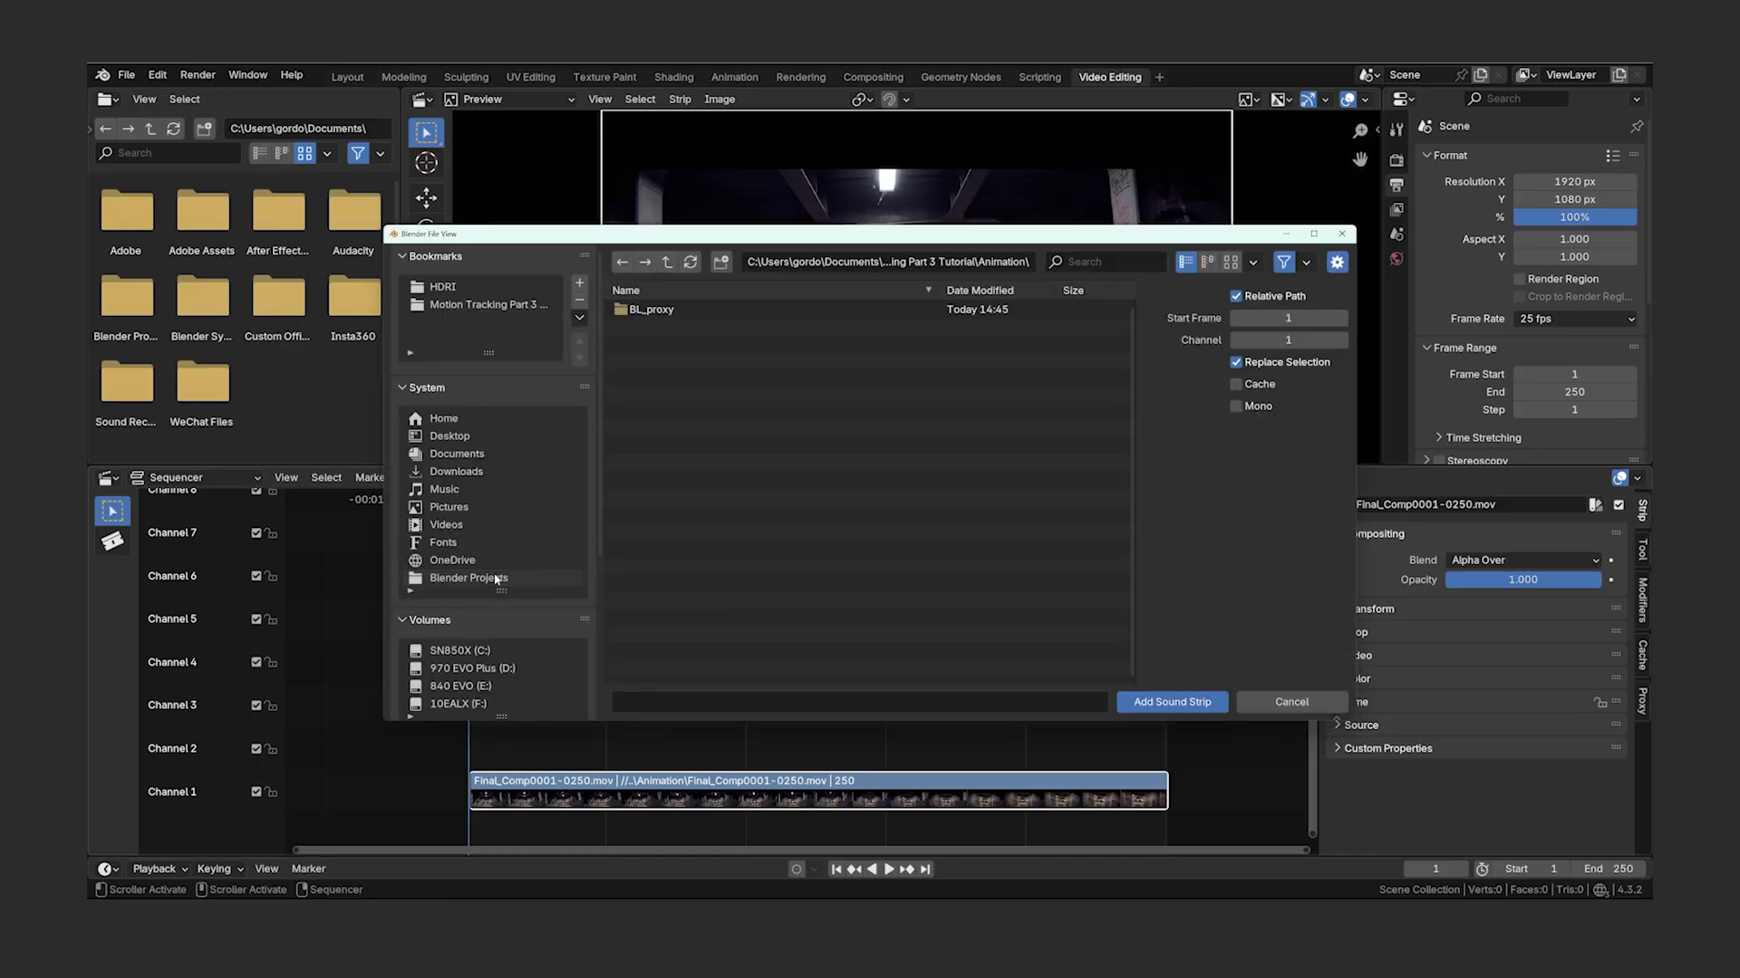
left_click(672, 263)
left_click(708, 395)
left_click(705, 345)
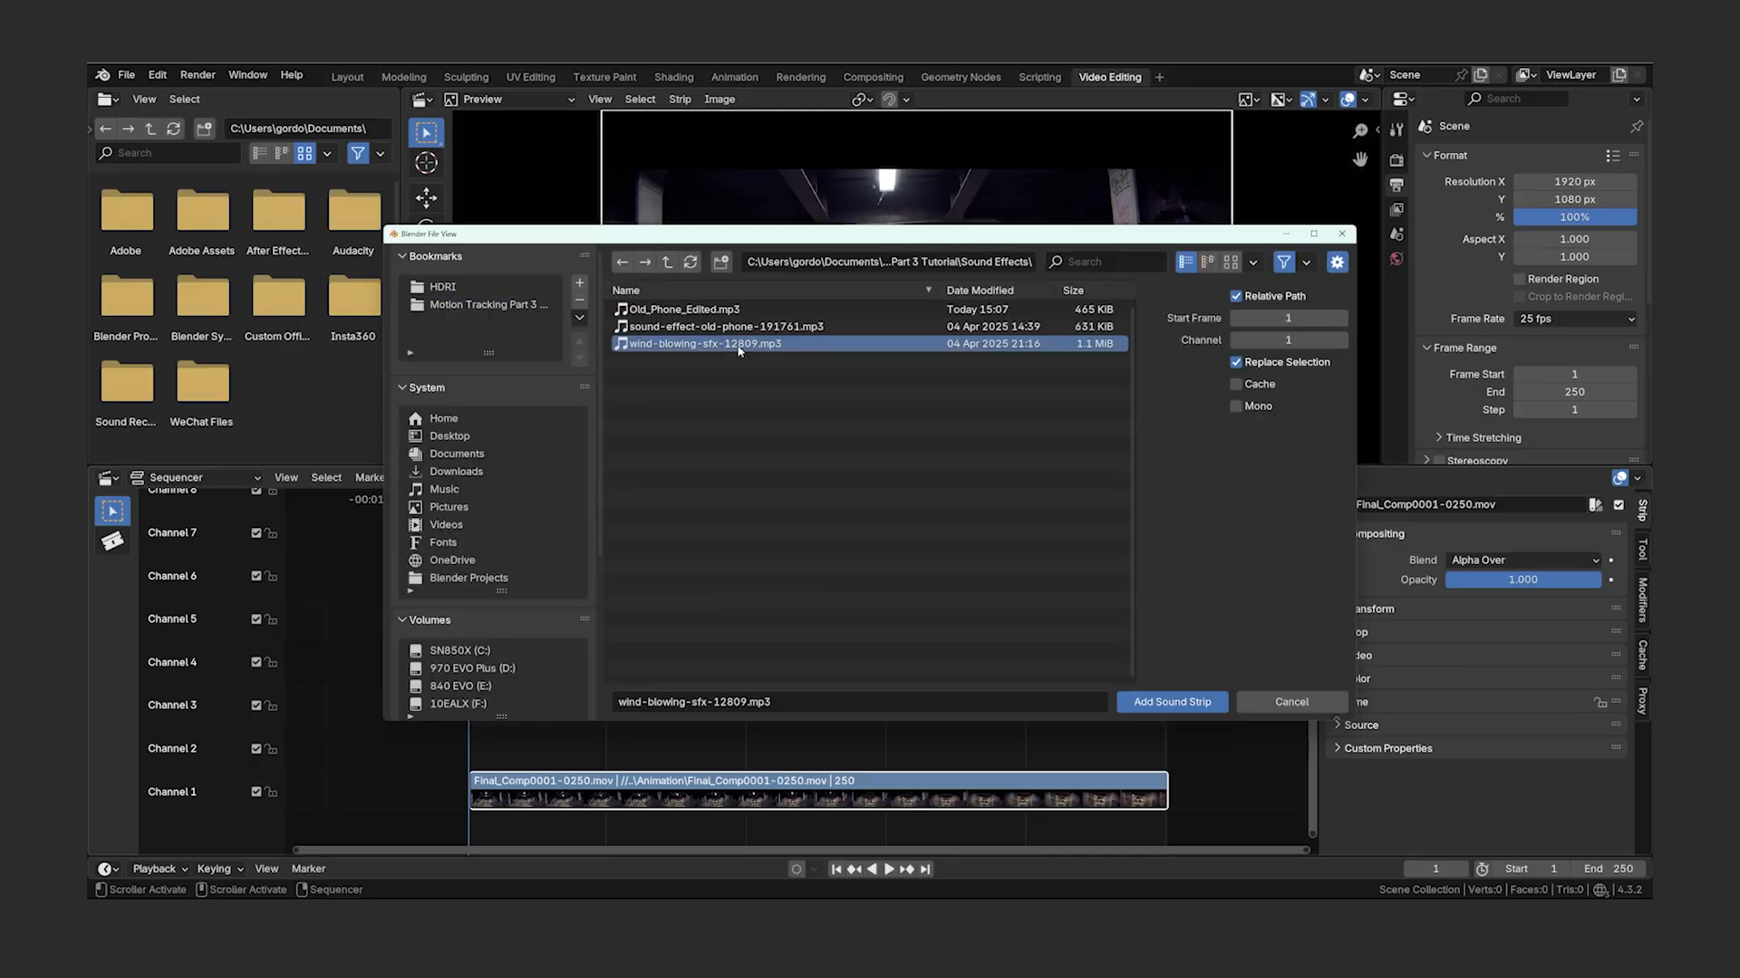
left_click(1172, 702)
key("space")
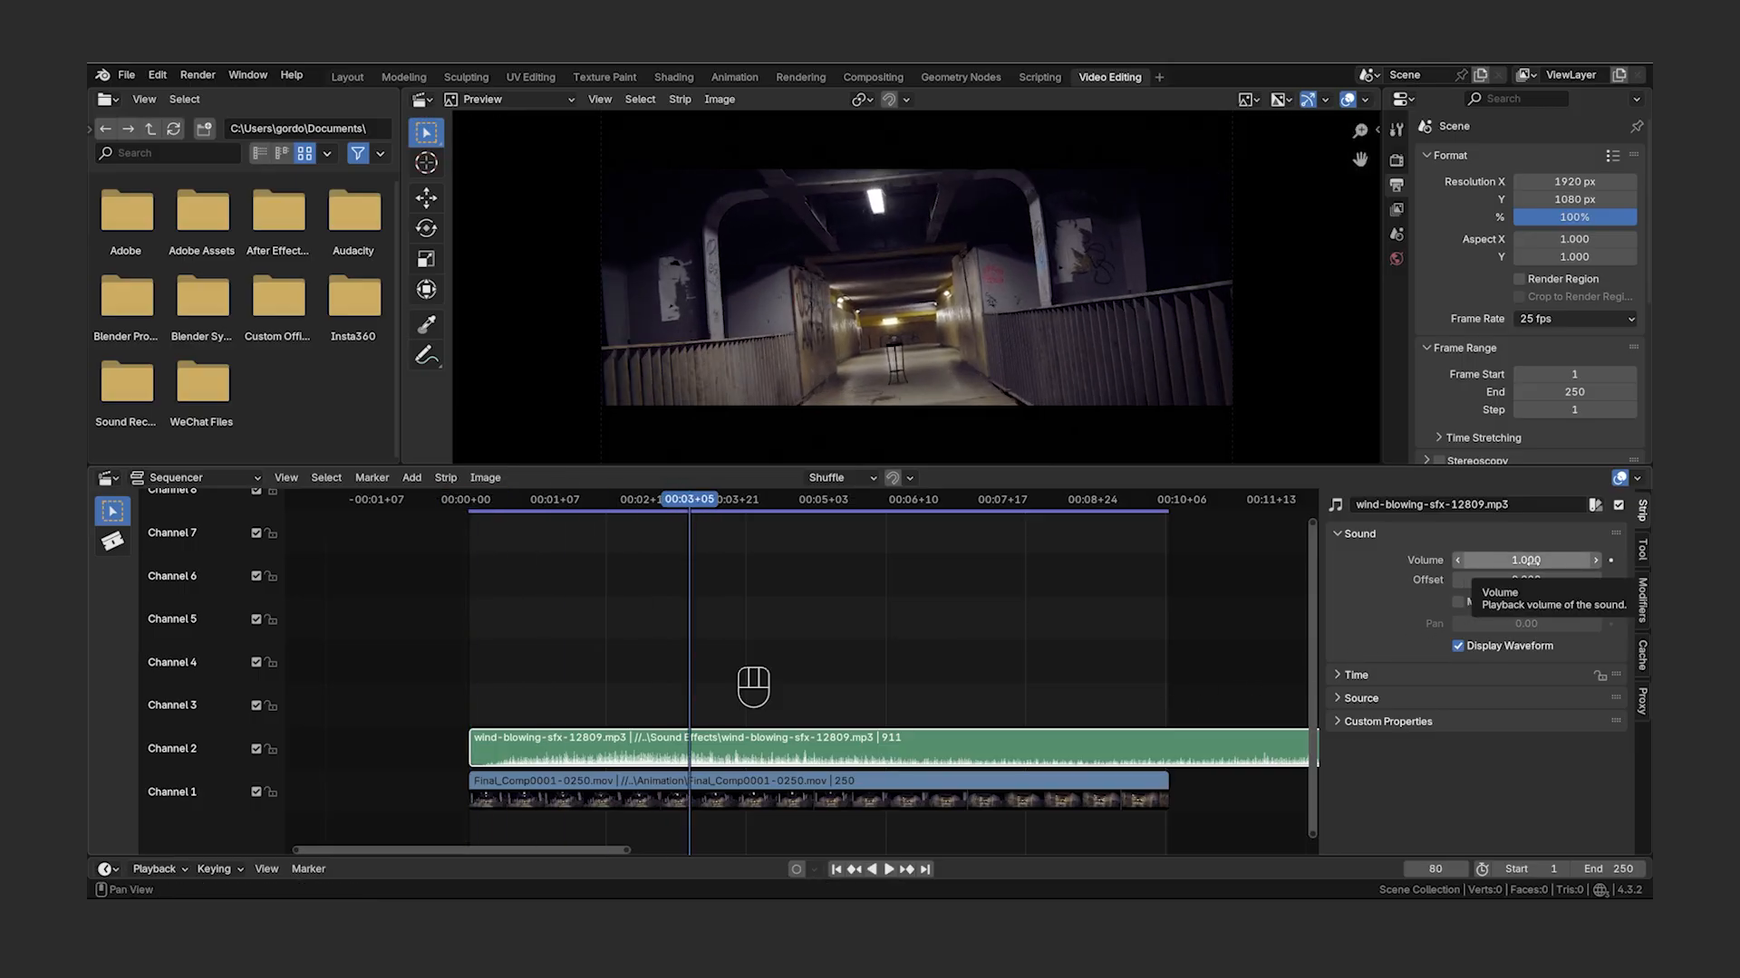
- Add a Sound Equalizer modifier to the wind strip and set its 30 Hz curve point to -15 dB
left_click(1642, 598)
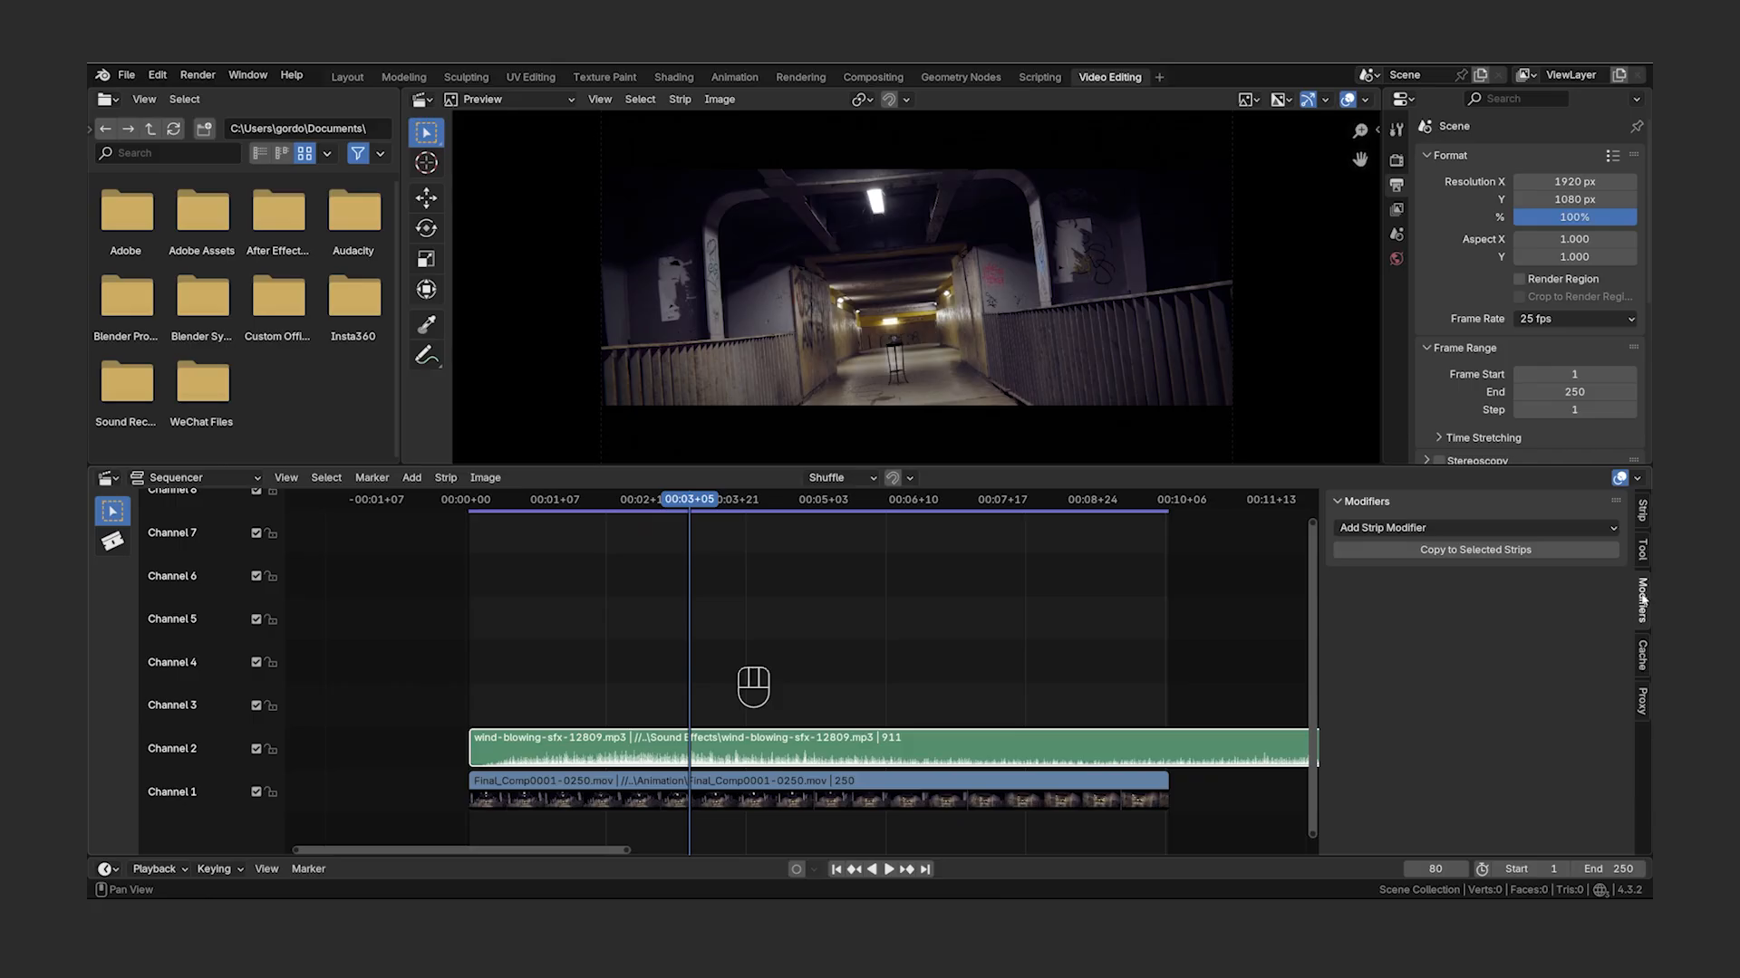
left_click(1466, 533)
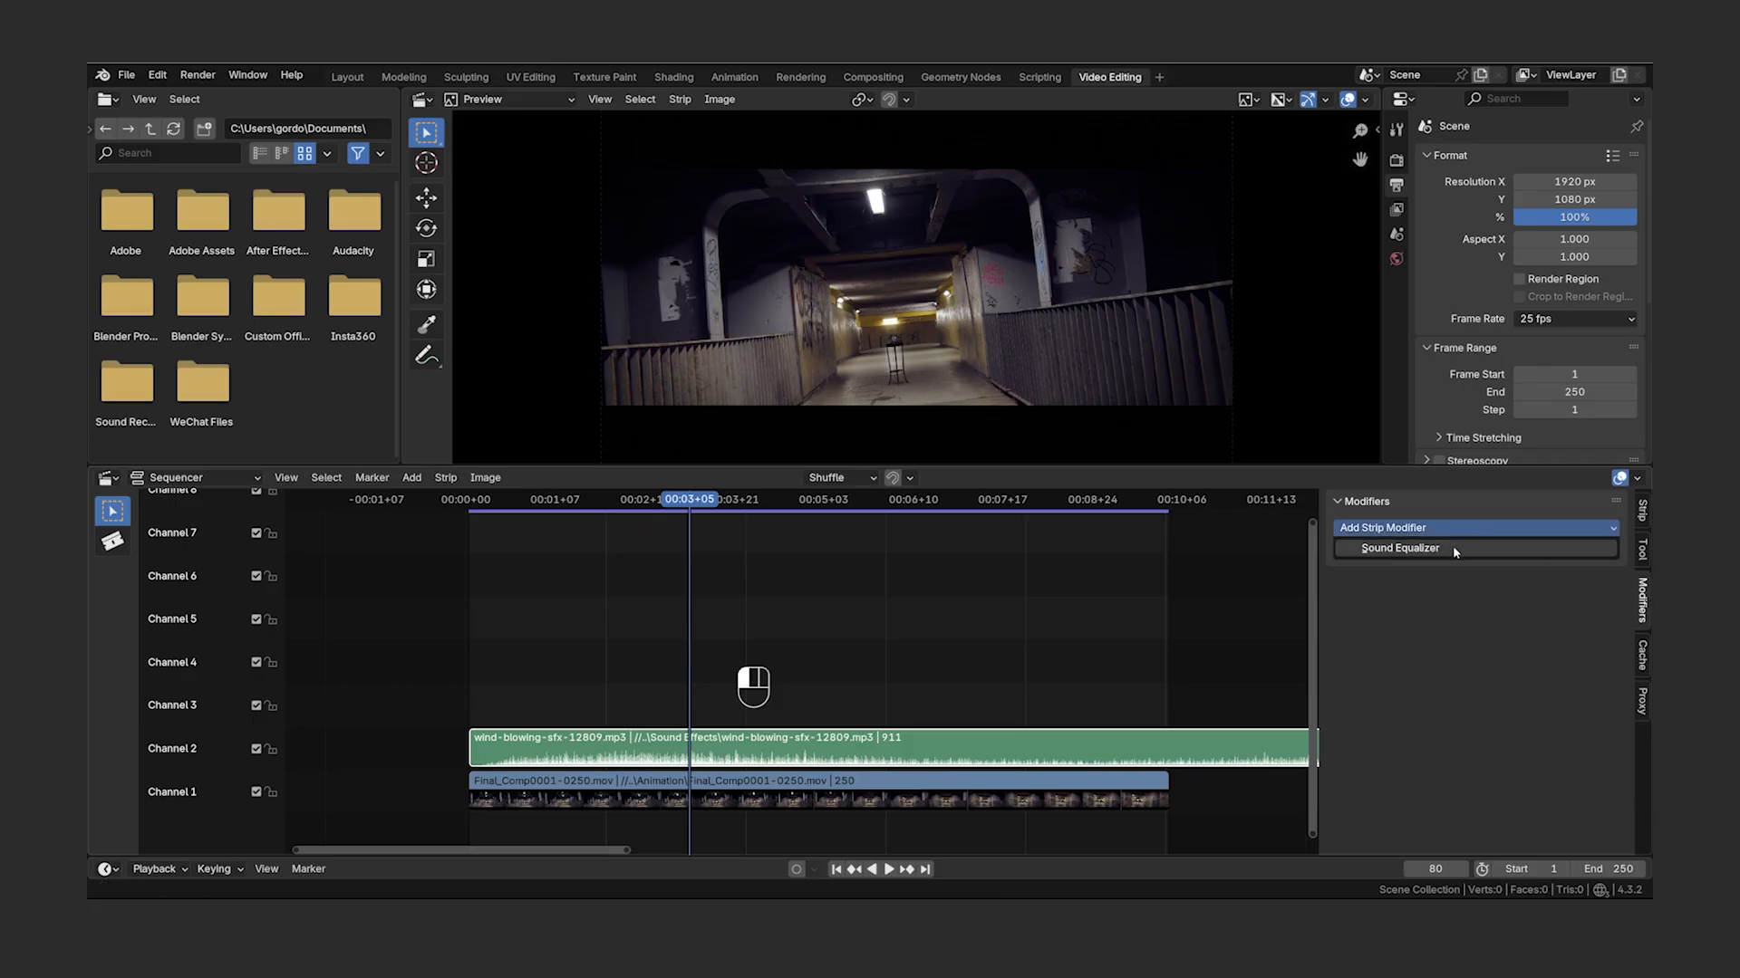
left_click(1453, 545)
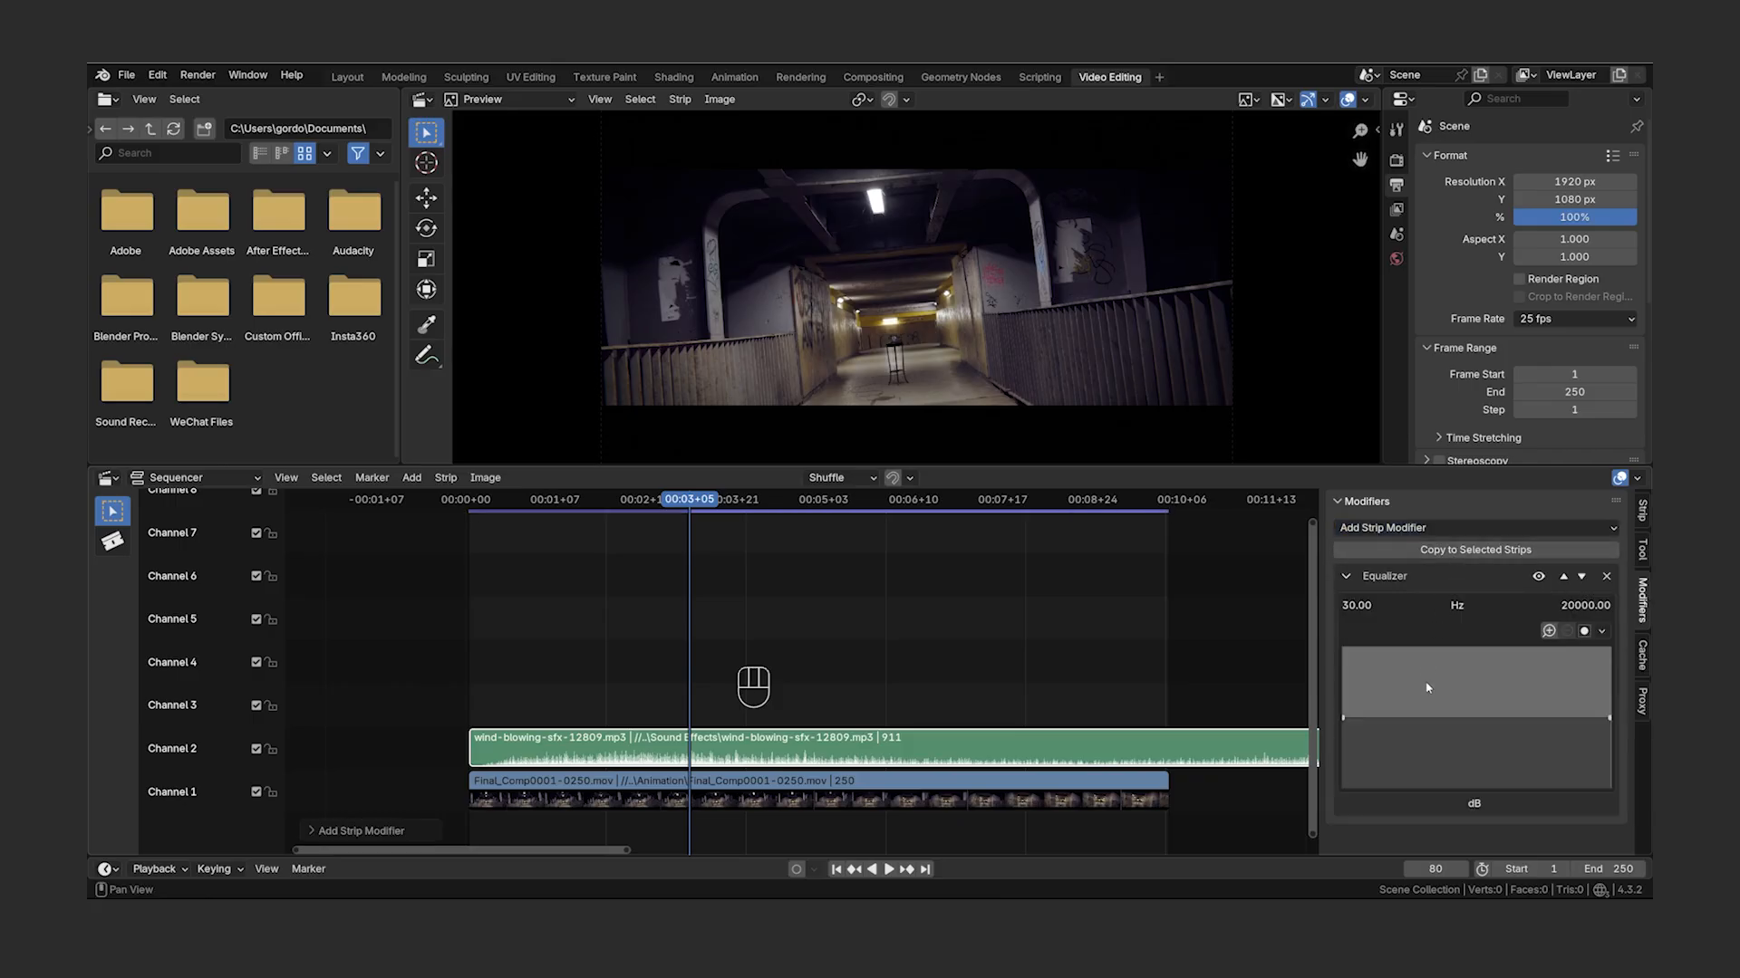
left_click_drag(1345, 722, 1343, 745)
left_click(1548, 805)
type("-15")
key("Return")
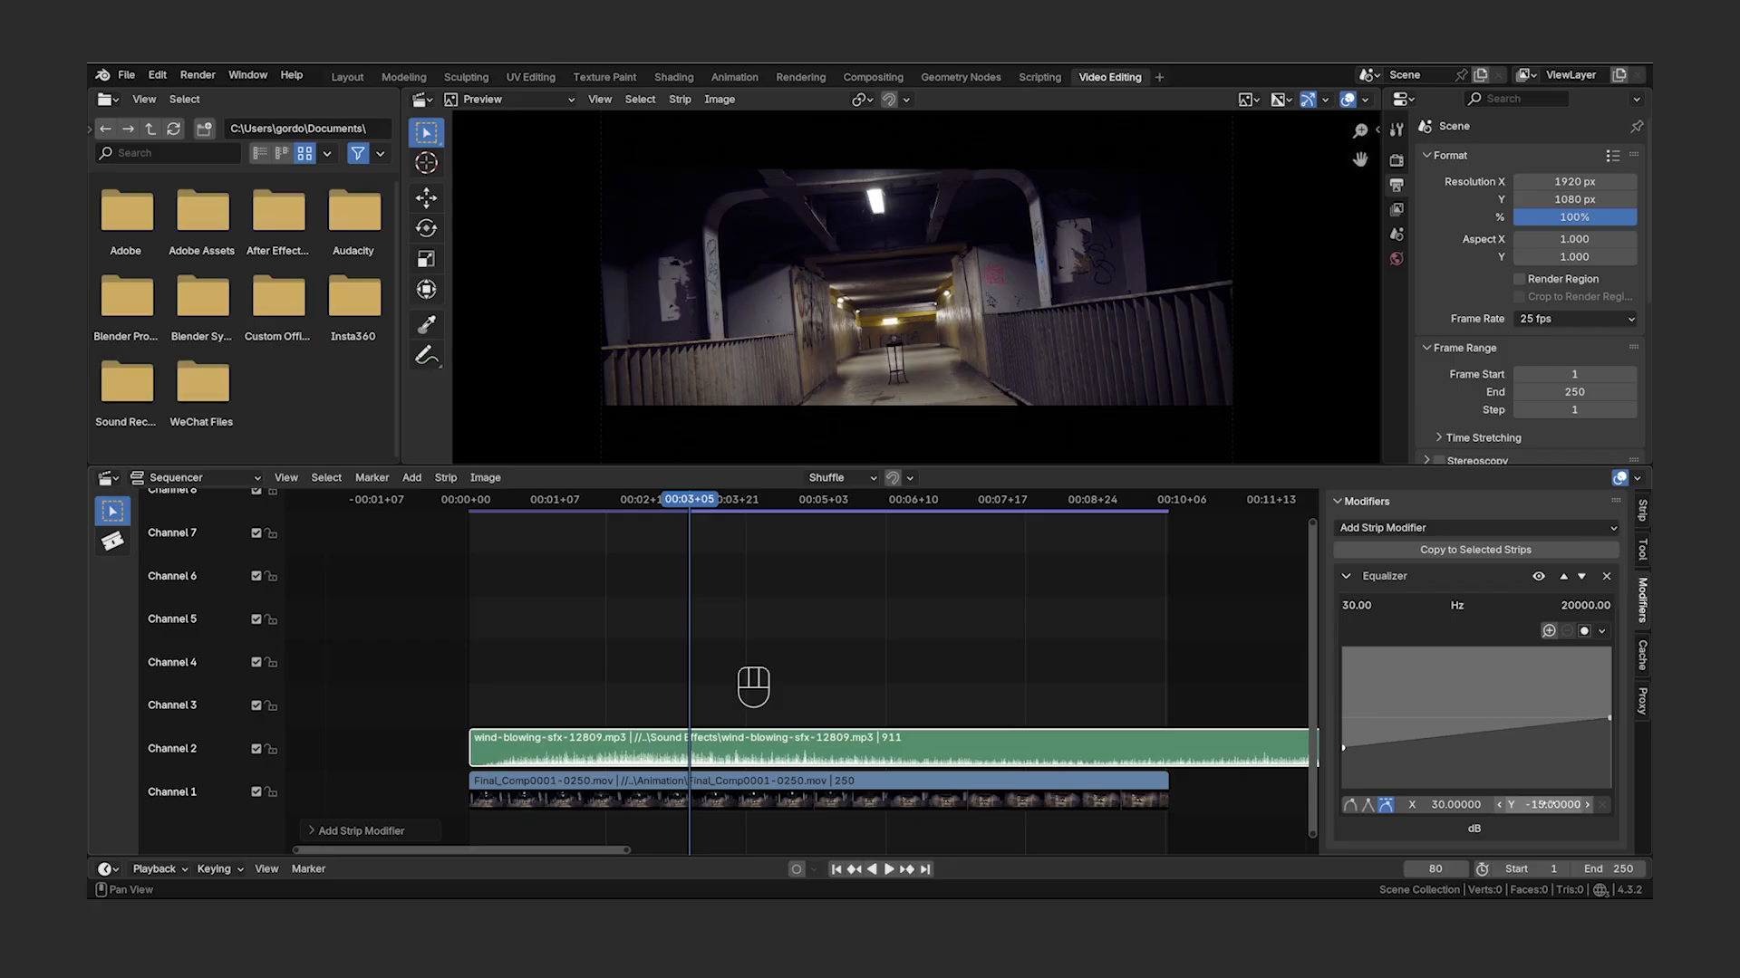
- Set the equalizer's 20000 Hz curve point to -15 dB and play the wind sound from the start
left_click_drag(1610, 722, 1609, 732)
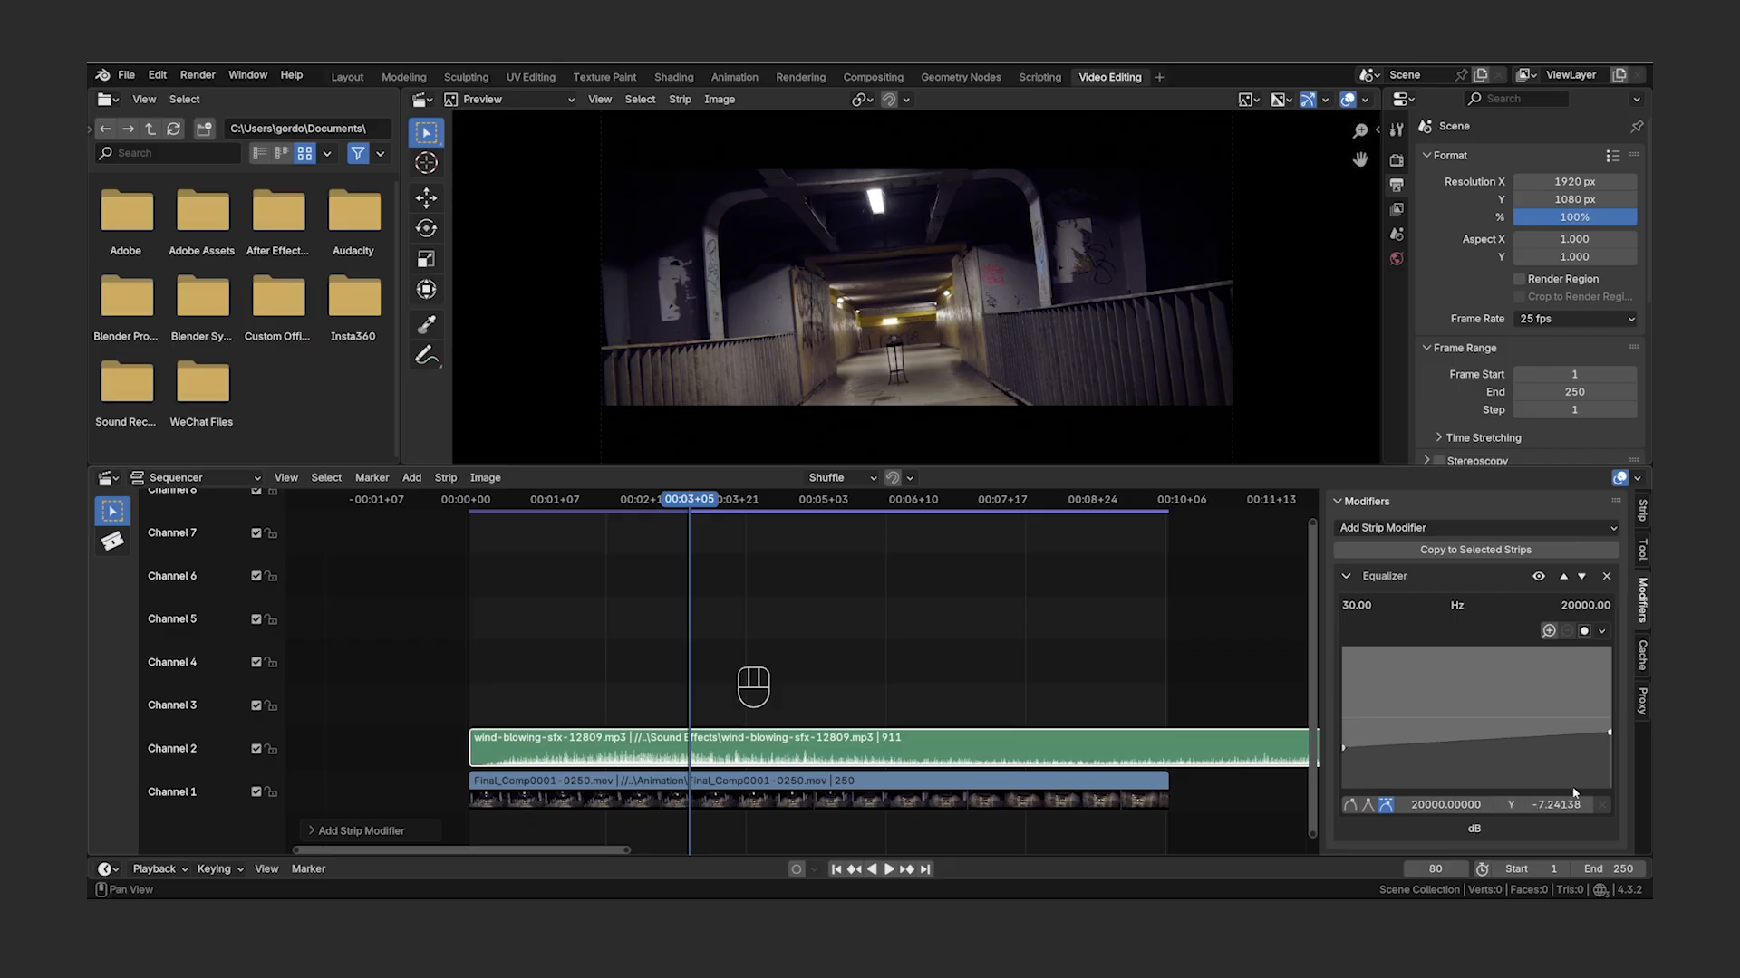
left_click(1567, 801)
type("-15")
key("Return")
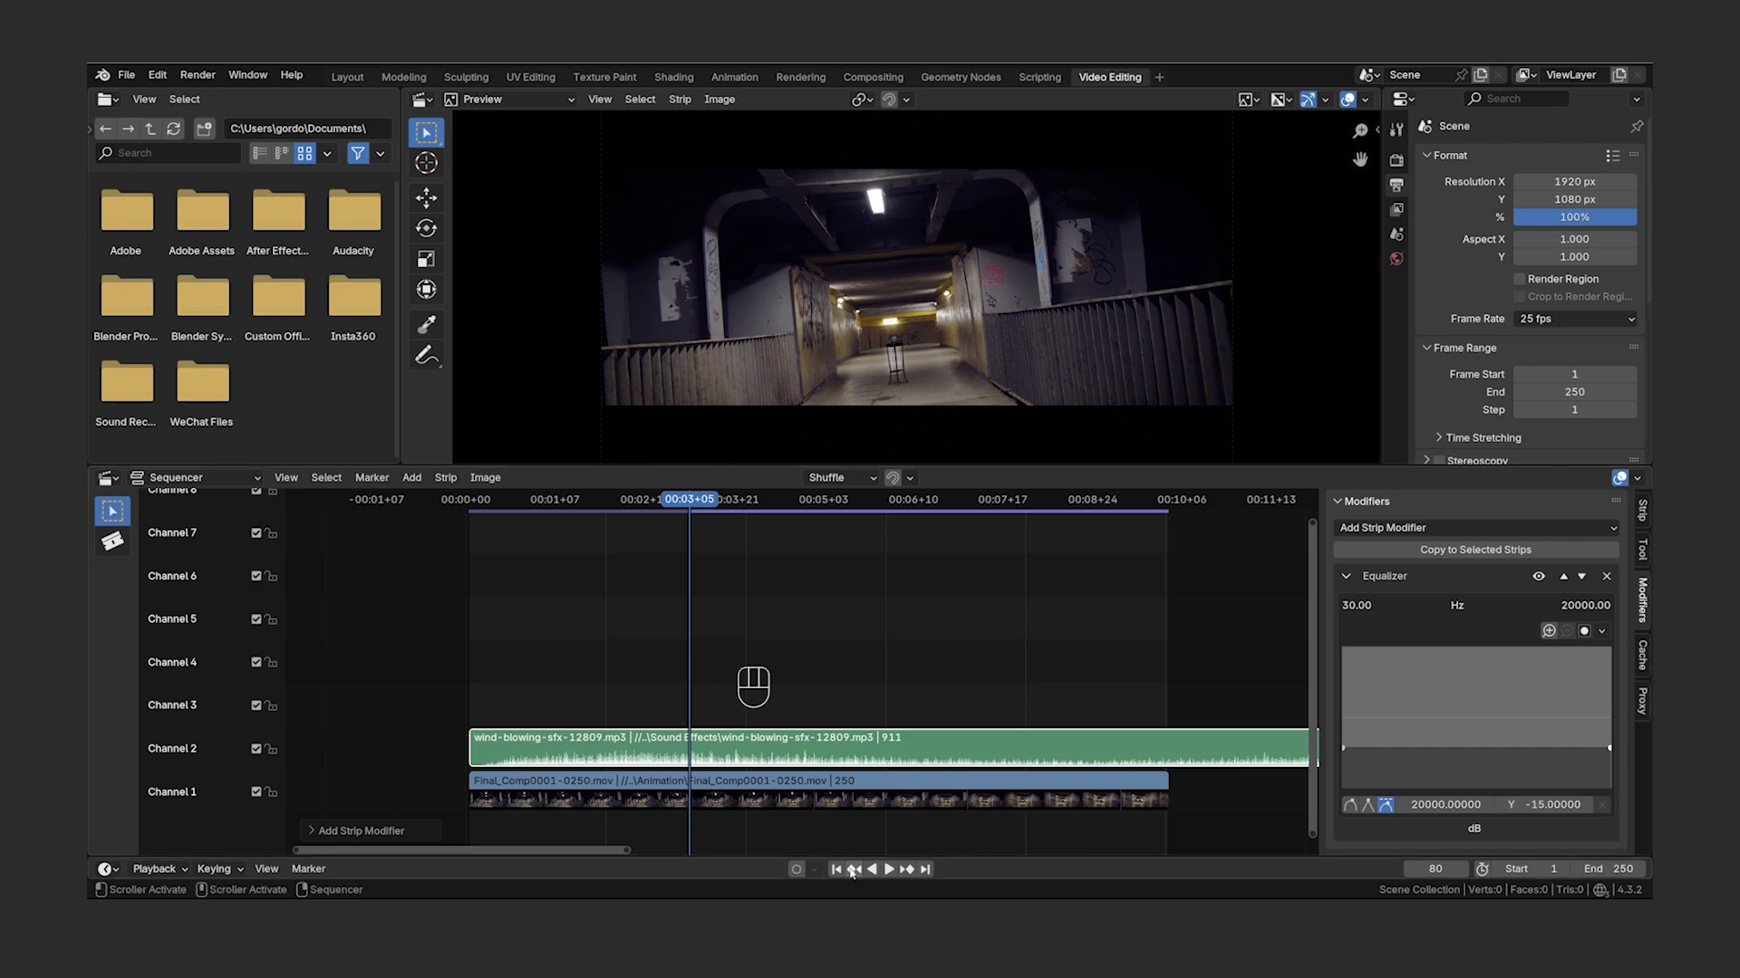
key("shift+Left")
key("space")
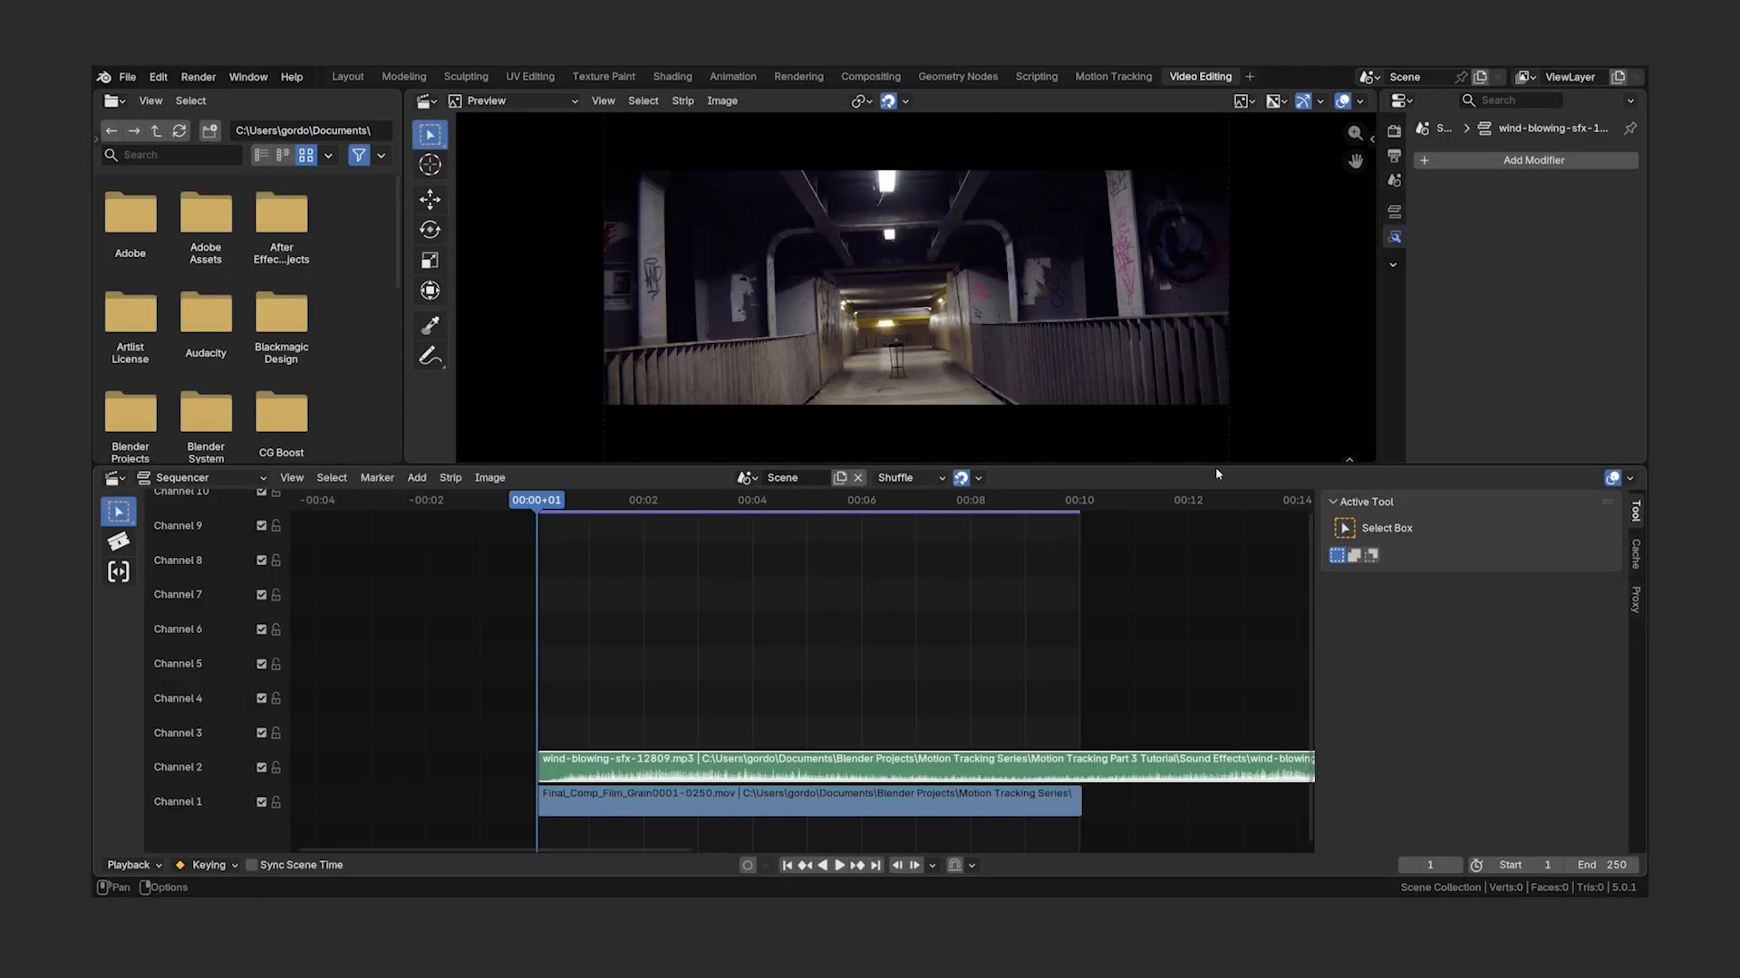
- In the Blender 5.0 project, add a Sound Equalizer modifier to the wind strip
left_click(1492, 160)
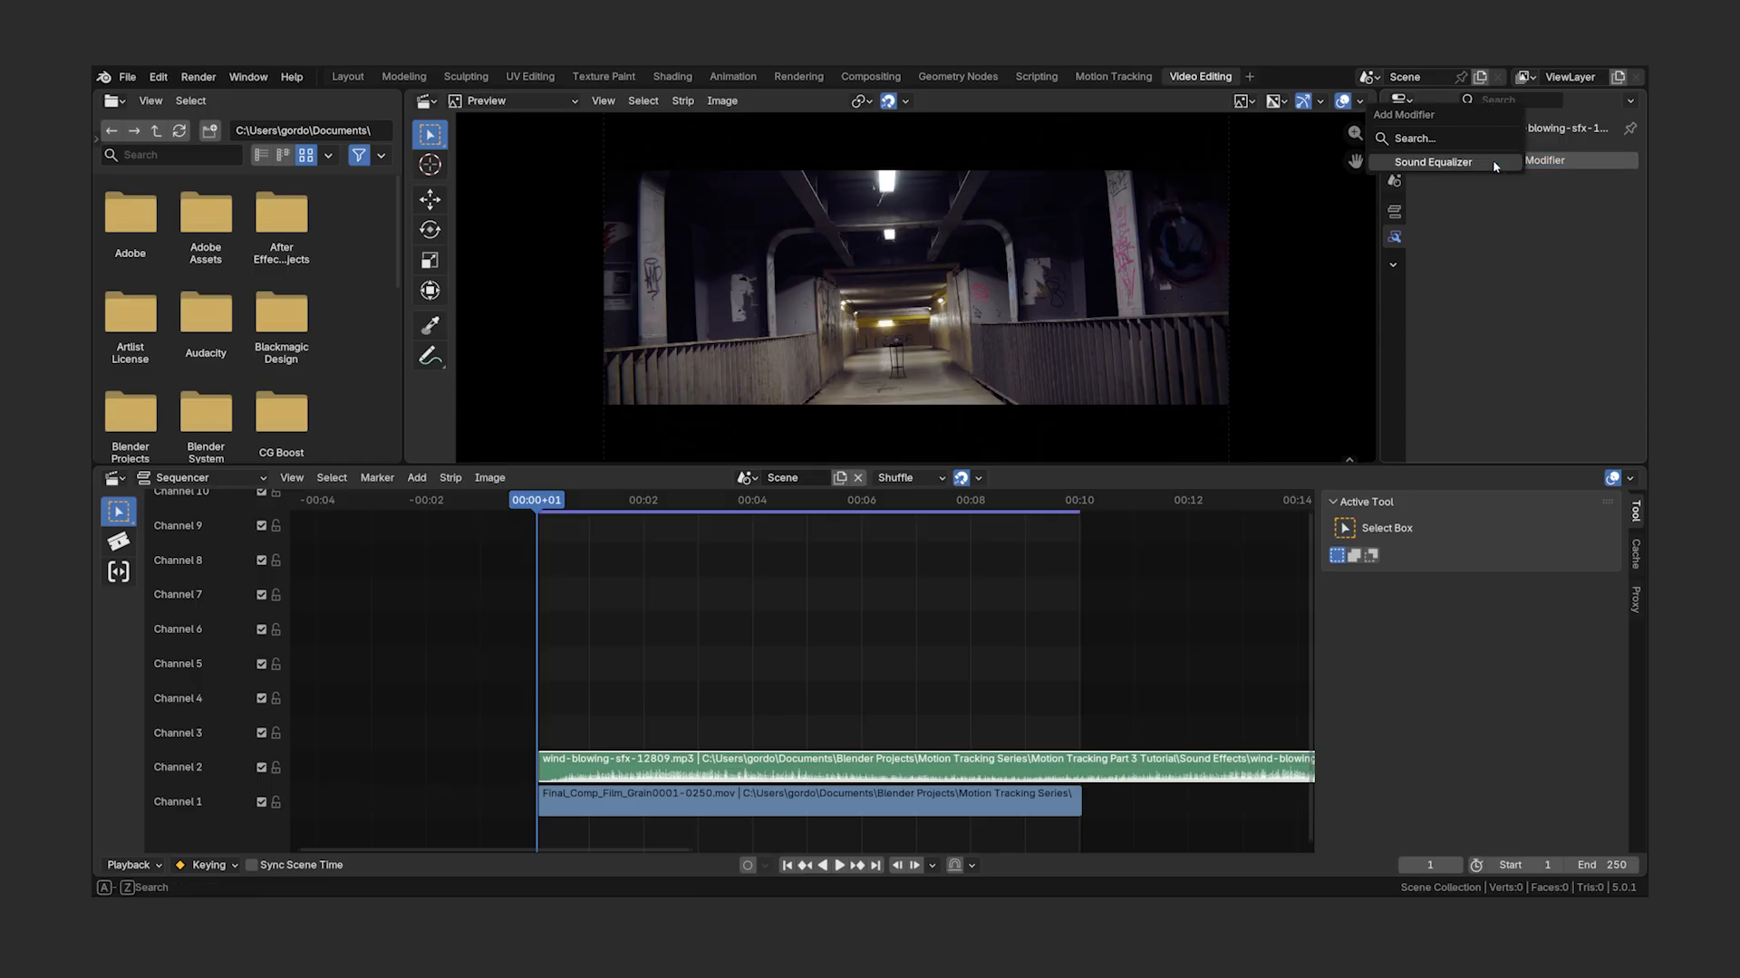
left_click(1493, 161)
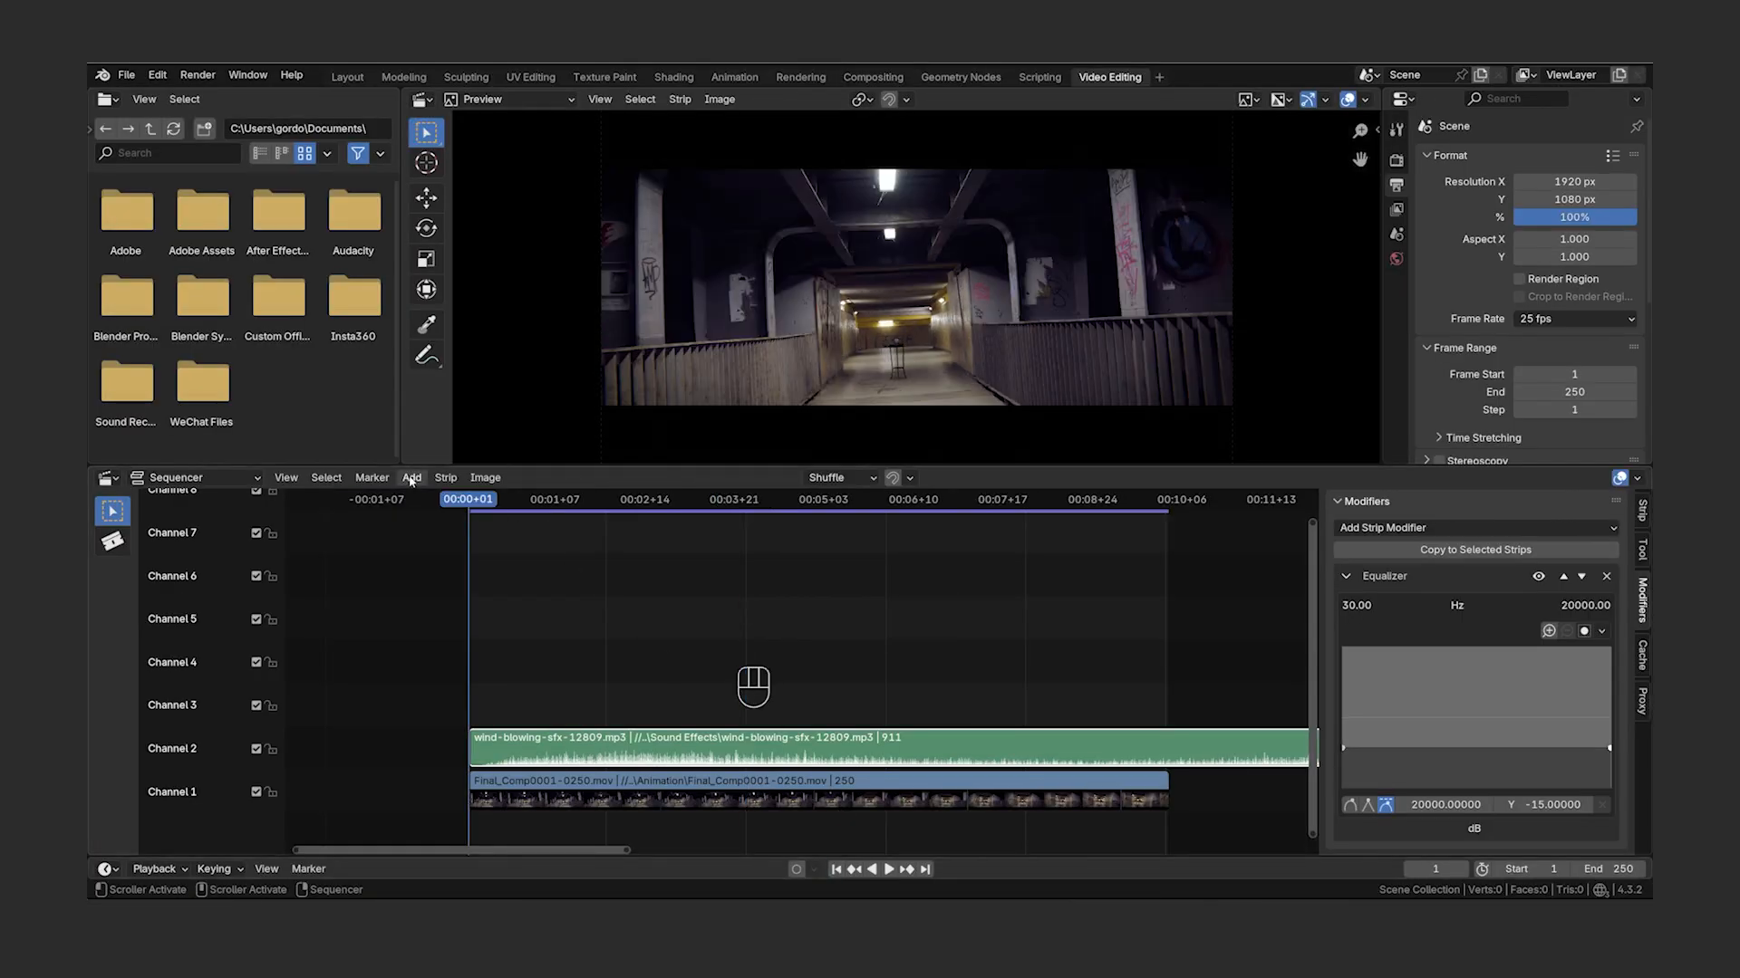
- Add Old_Phone_Edited.mp3 as a sound strip in the original project, play the mix and return to the first frame
left_click(411, 477)
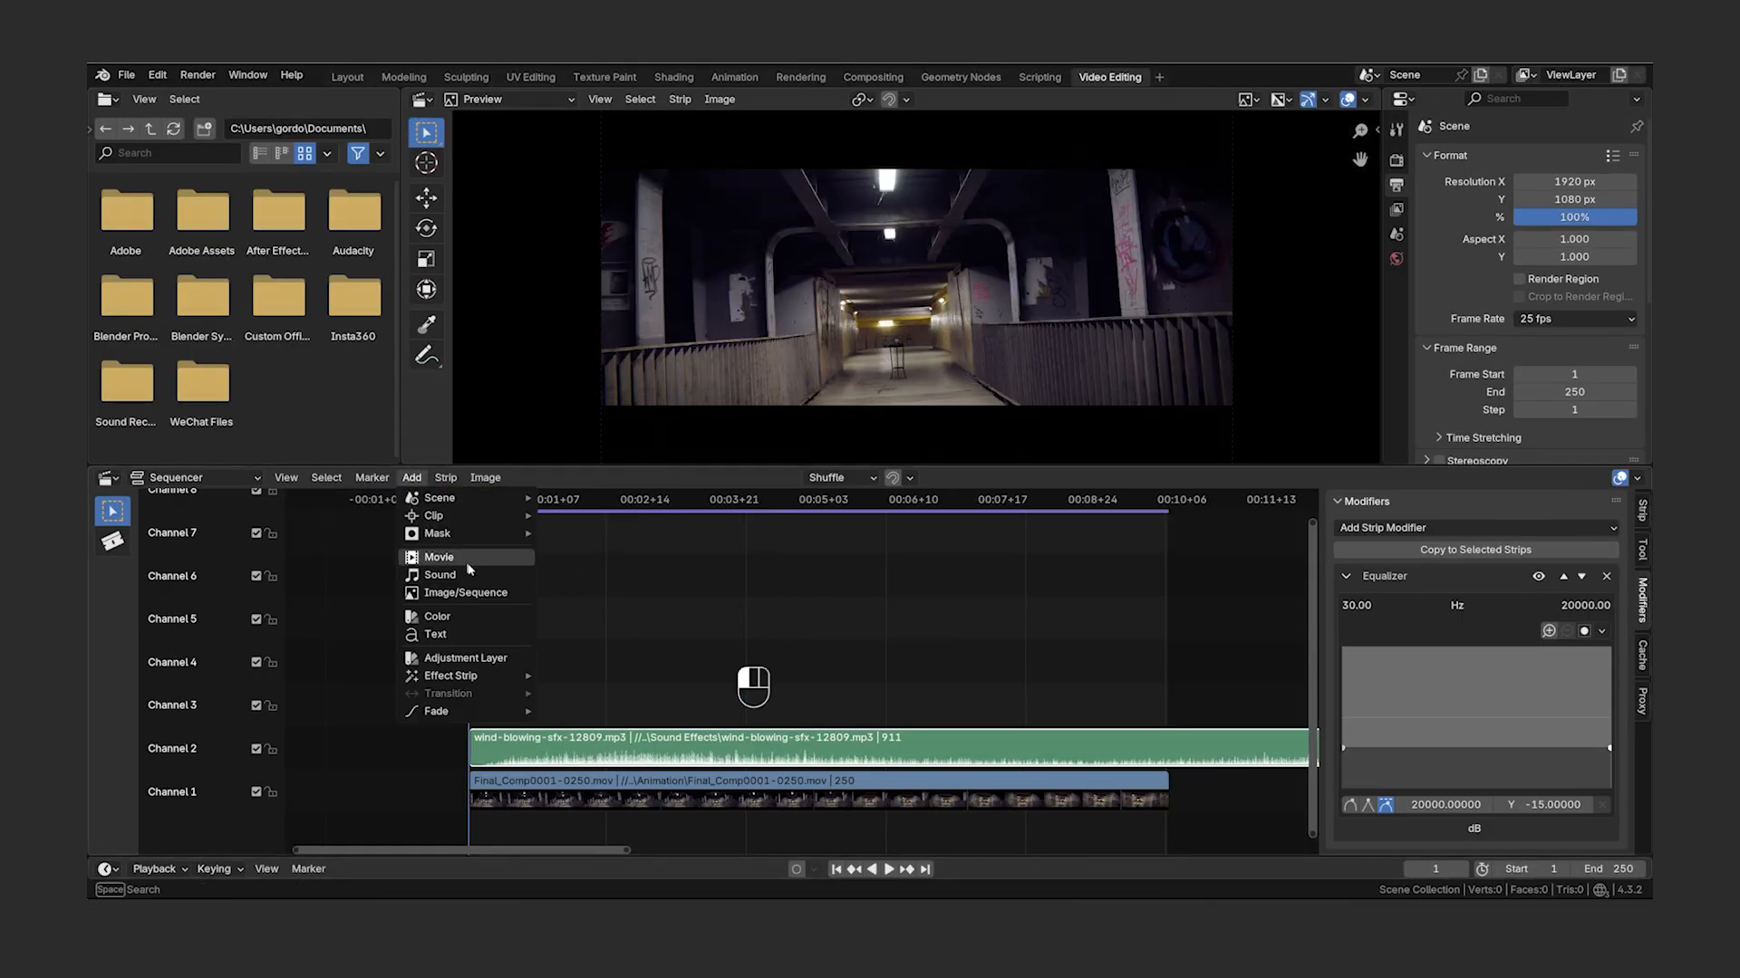
left_click(437, 572)
left_click(762, 313)
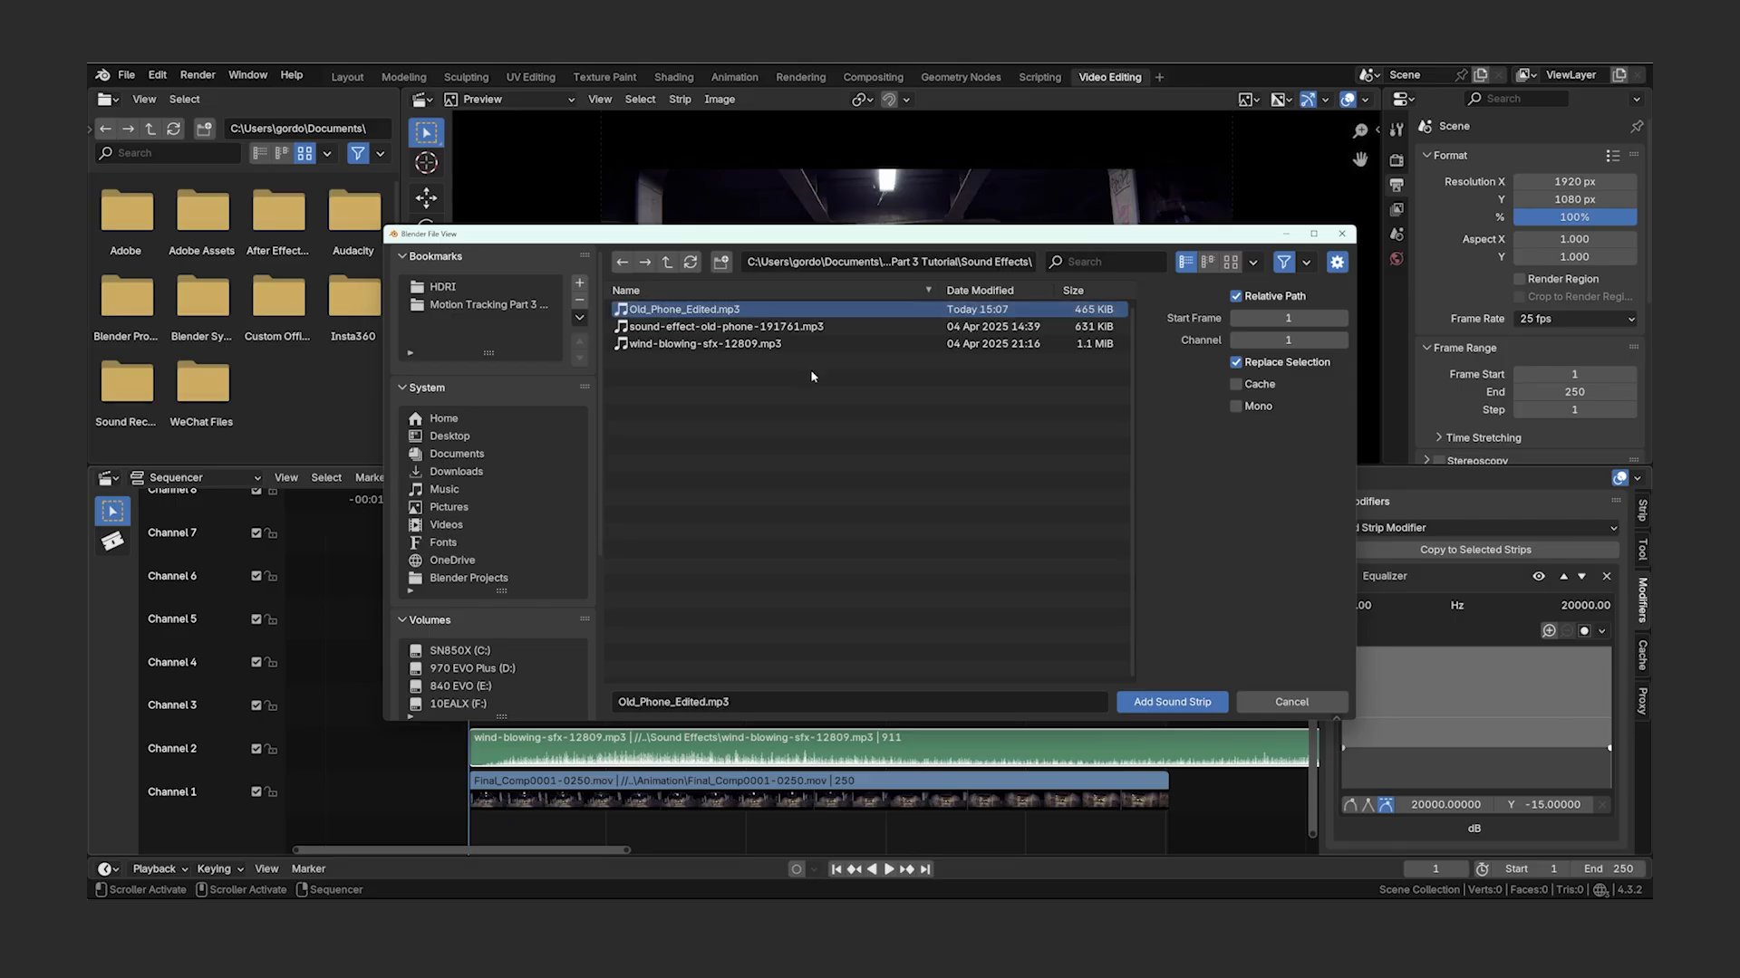
left_click(1172, 702)
key("space")
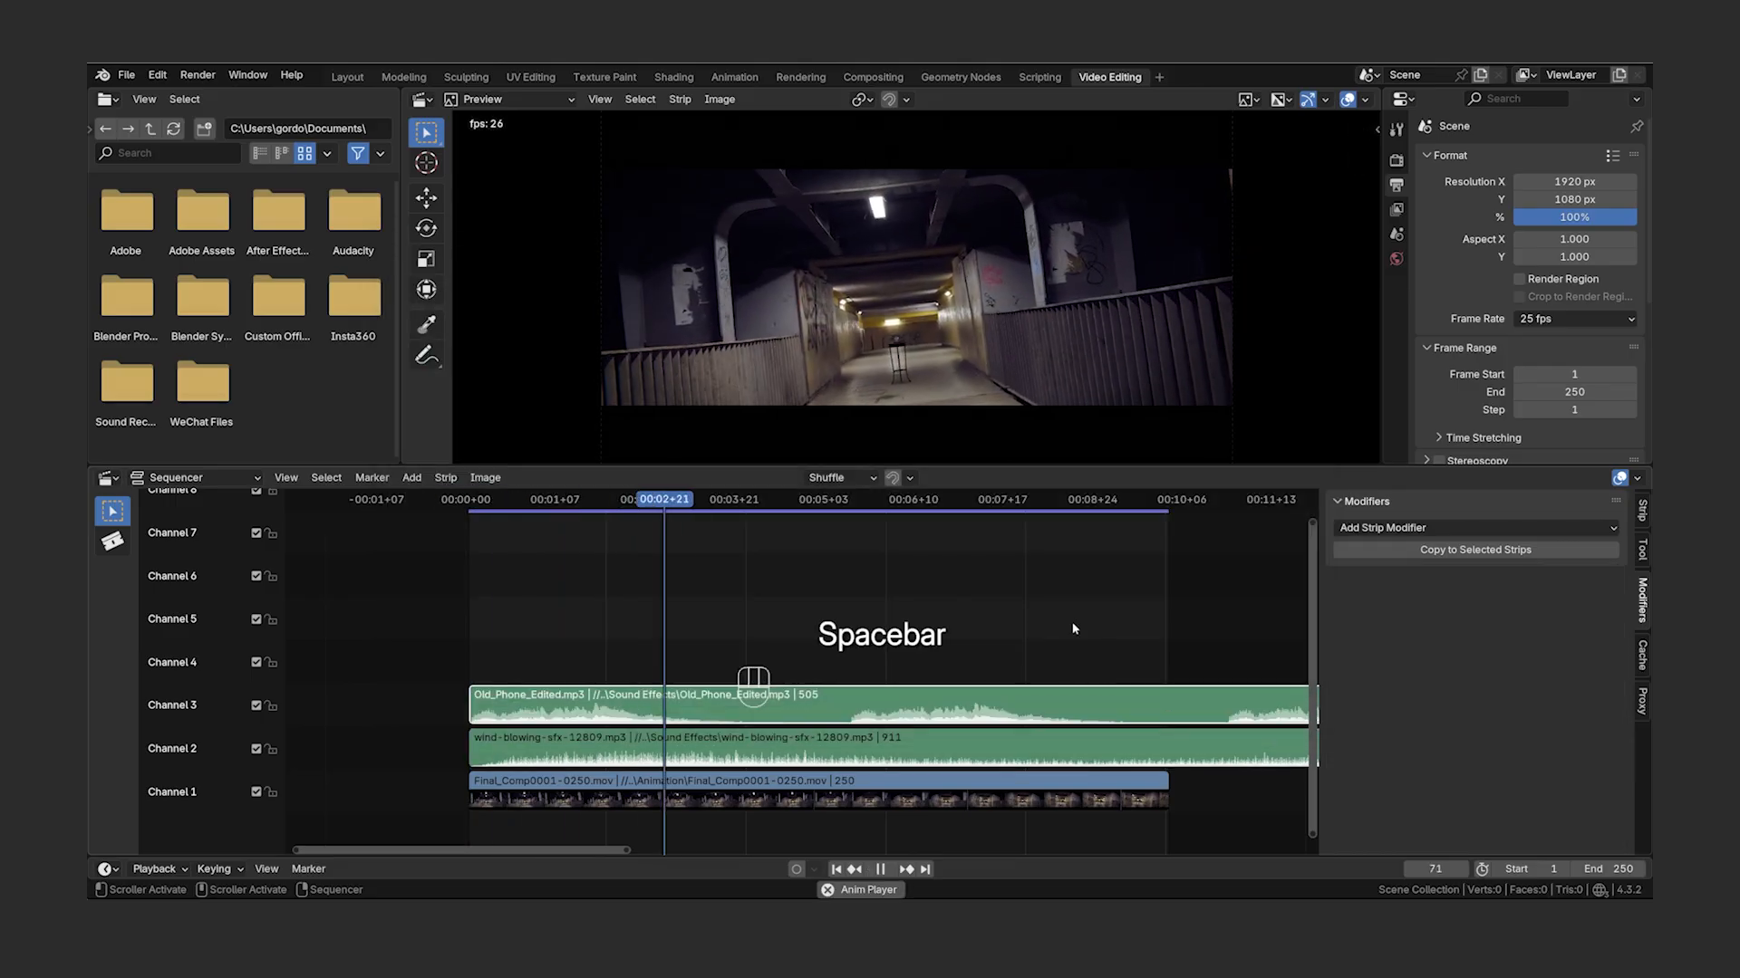
key("space")
left_click(837, 870)
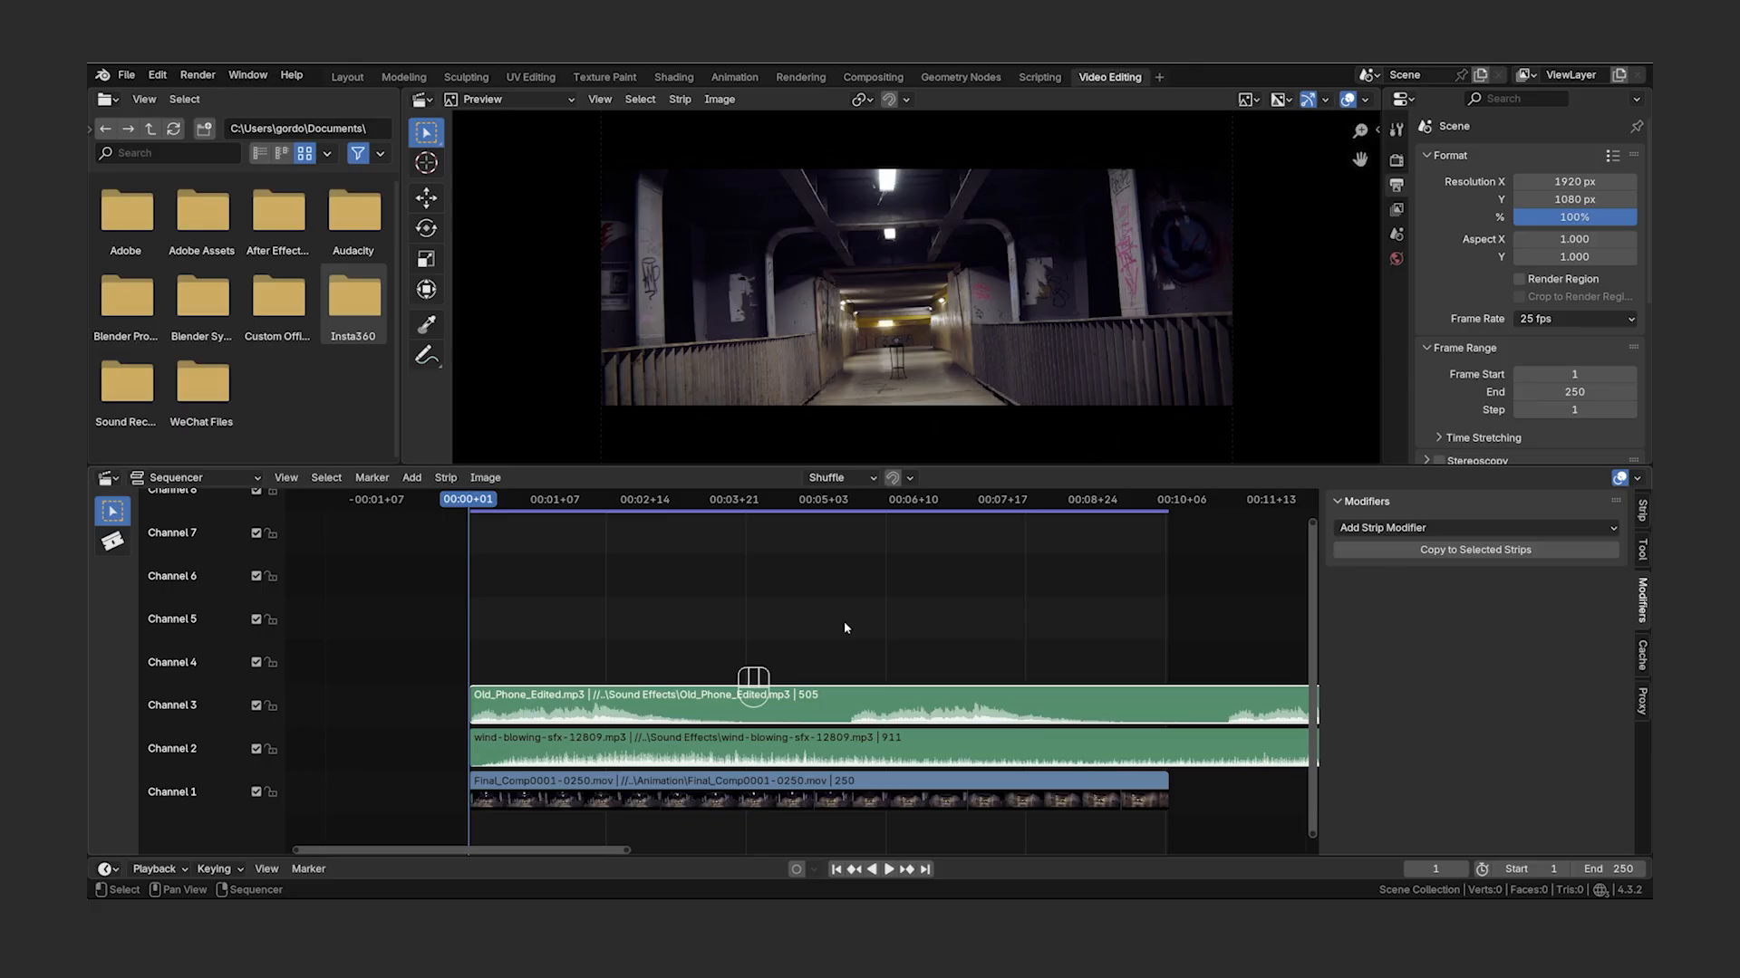
- Split the old phone strip at frame 137, just before the second ring, and again with the Blade tool at about 00:04+10
left_click_drag(476, 501, 802, 561)
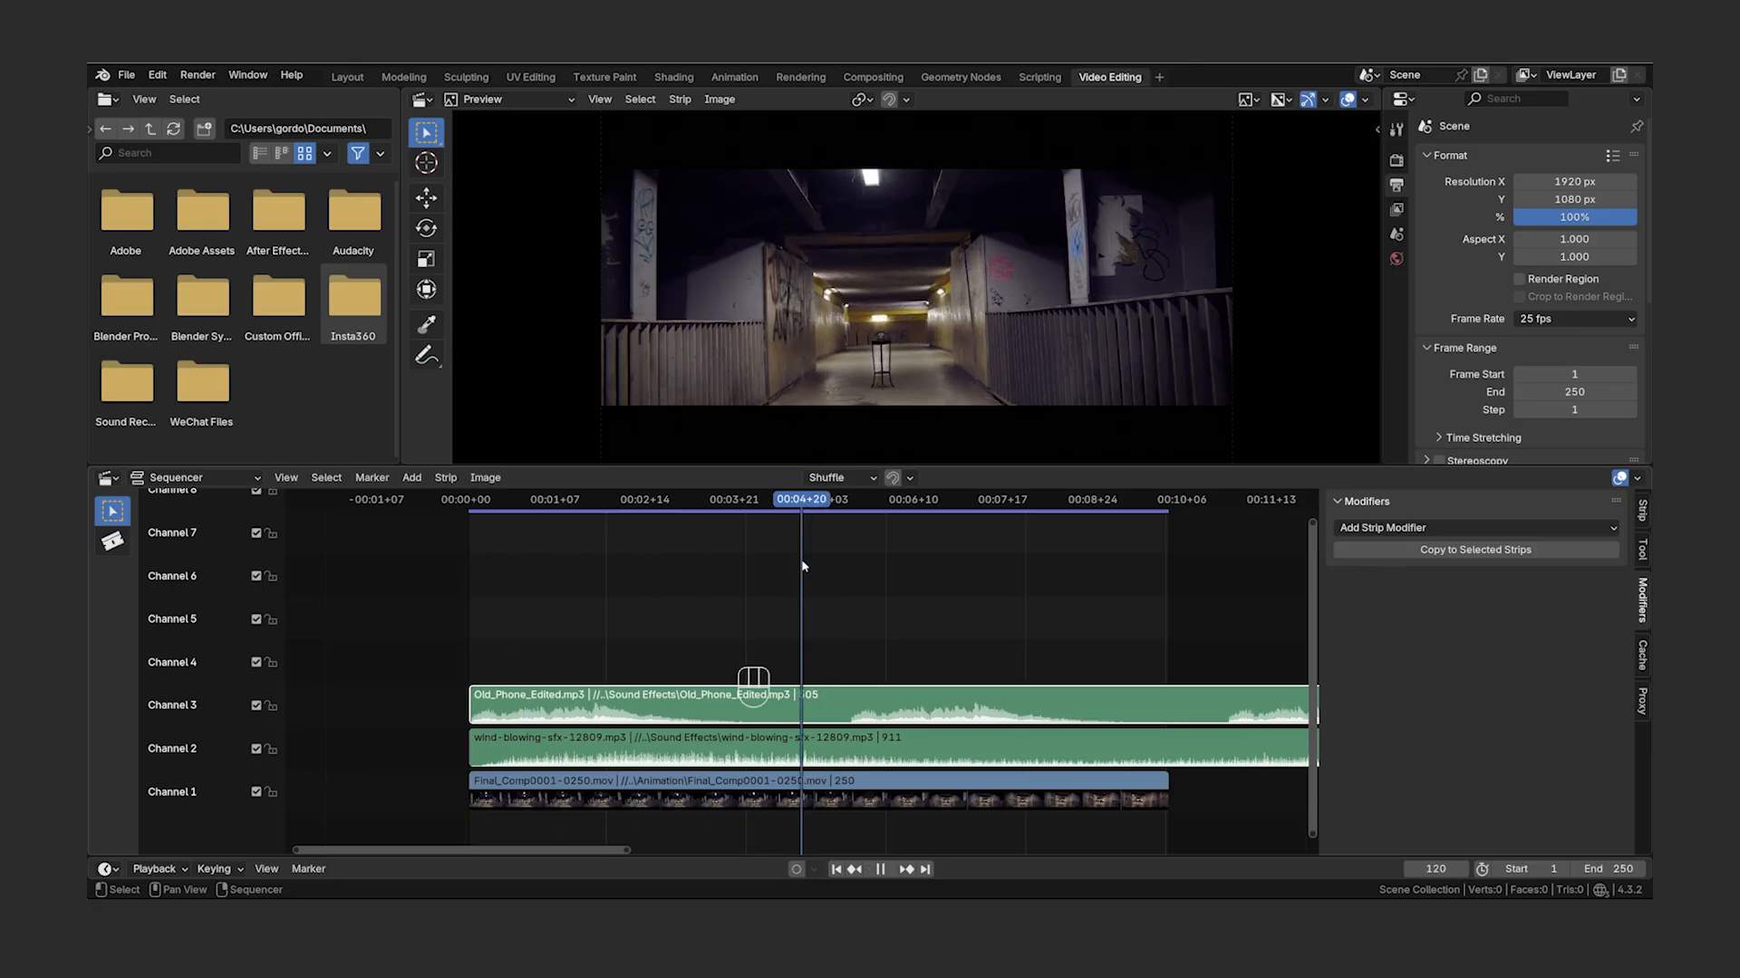
key("space")
scroll(940, 749, "up", 5)
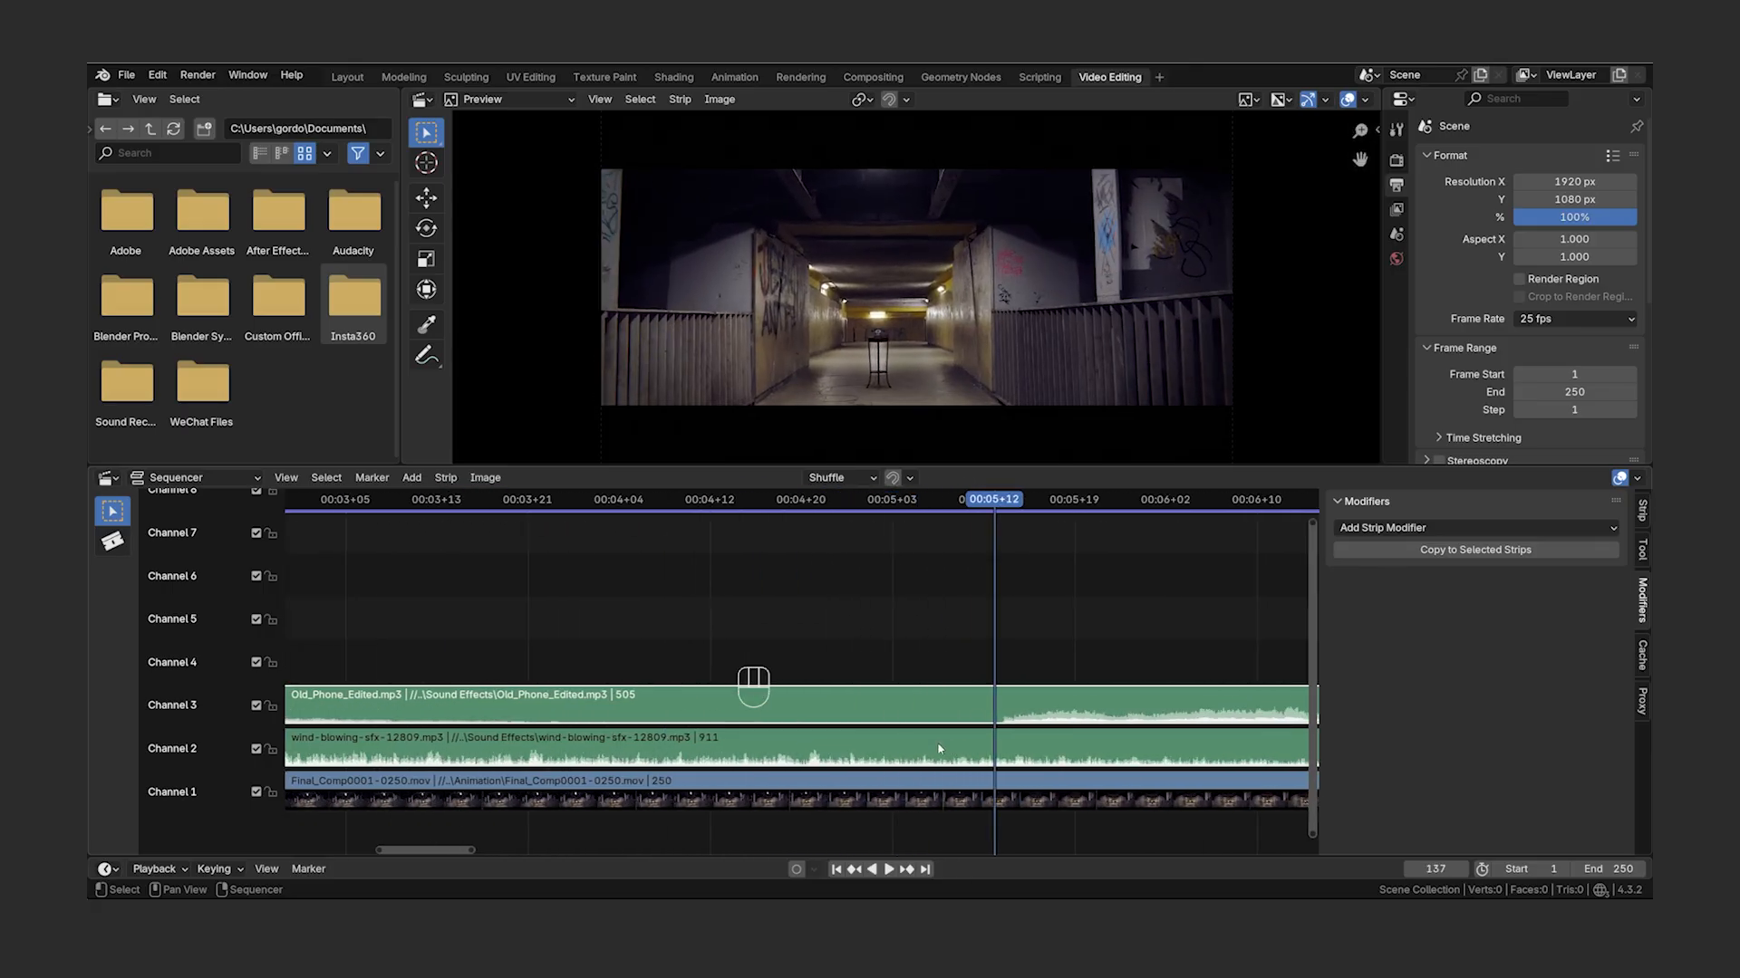
key("space")
key("k")
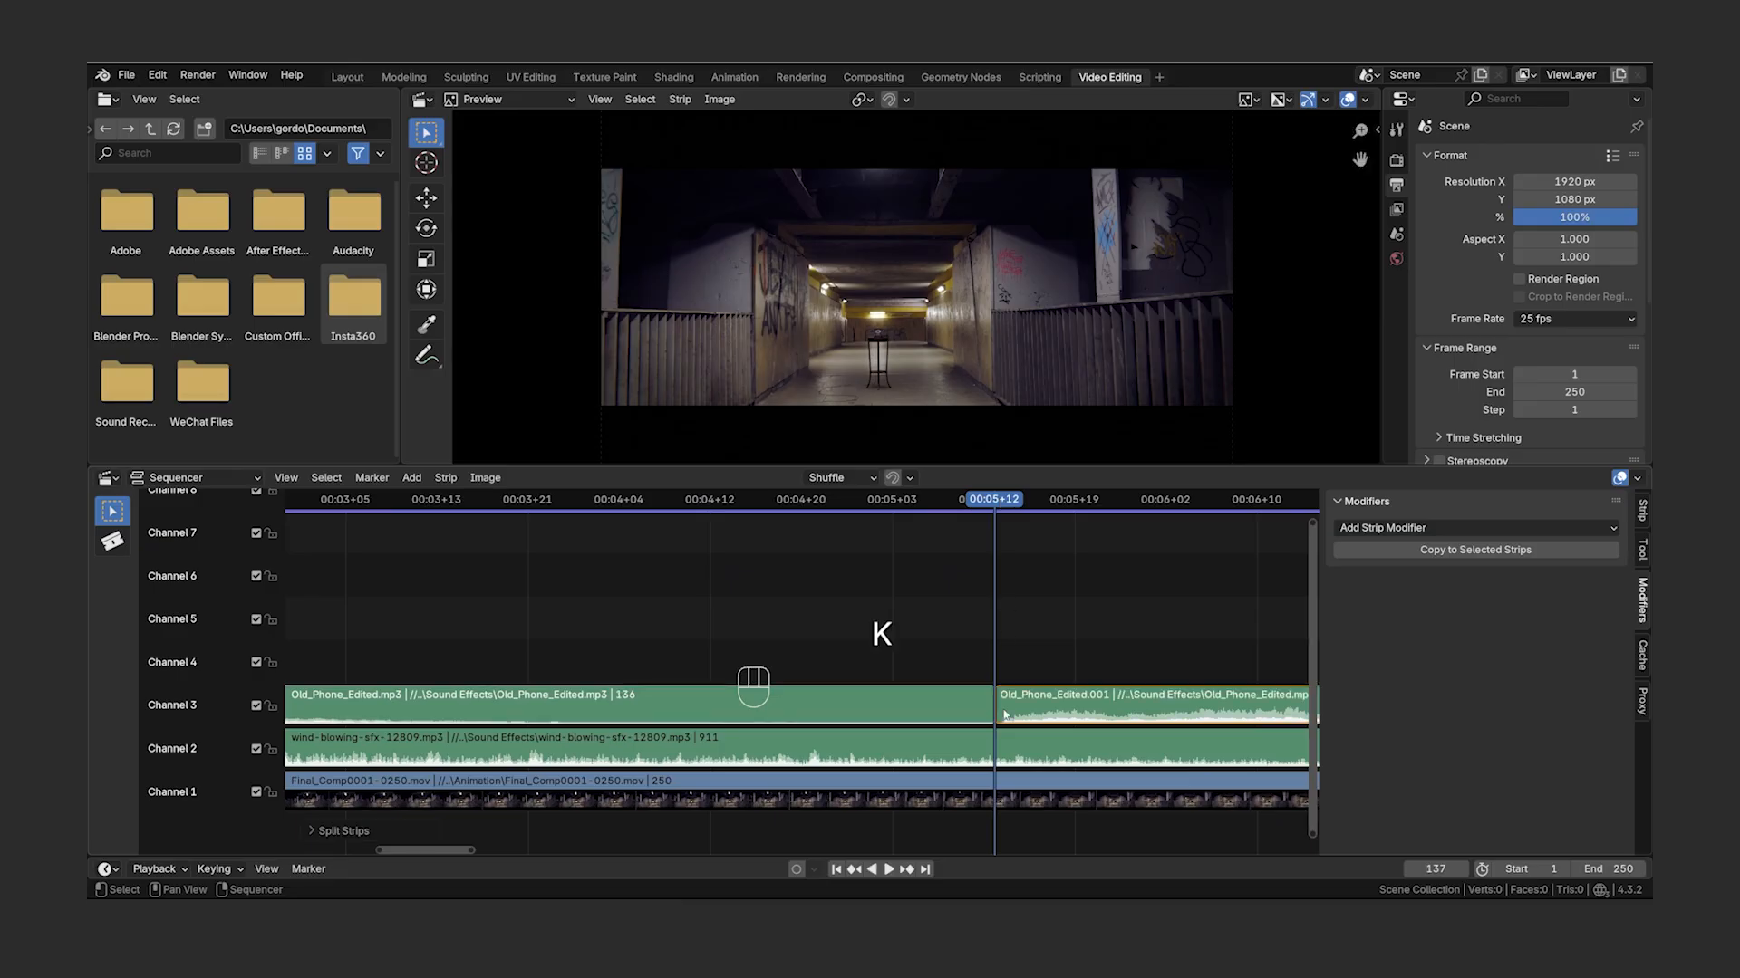
left_click(113, 544)
left_click(686, 707)
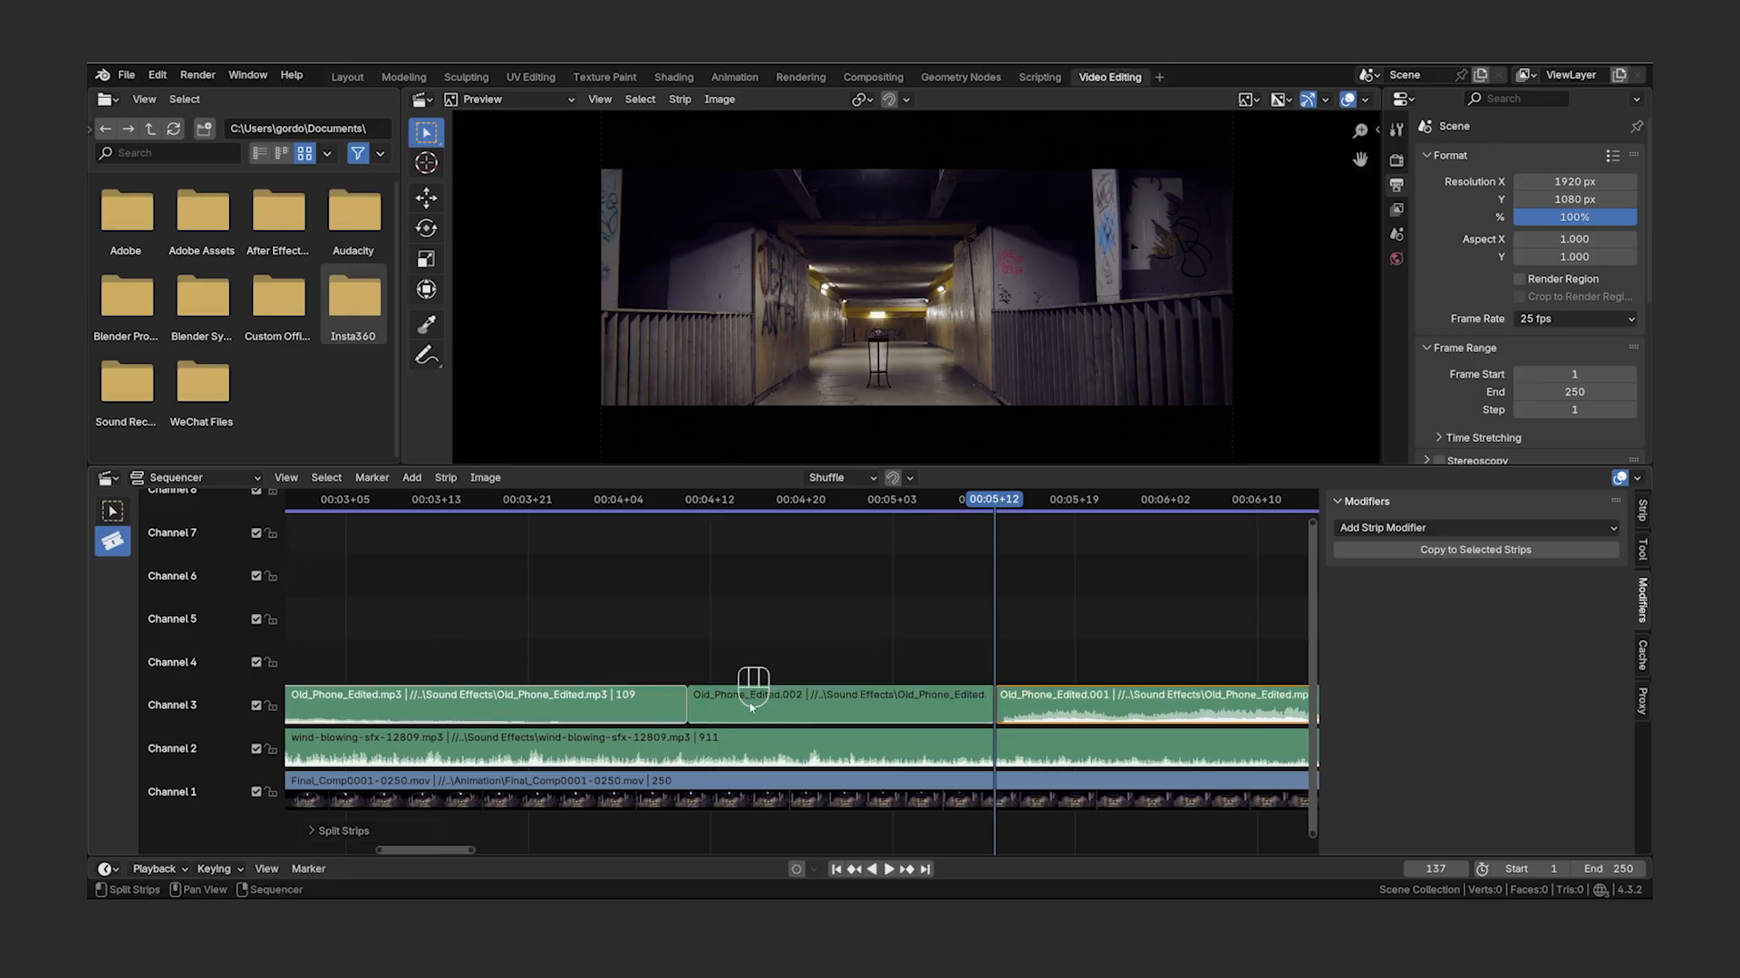
- Undo the extra Blade cuts in the first part of the old phone strip, ahead of frame 137
left_click(835, 706)
key("ctrl+z")
key("ctrl+z")
key("ctrl+z")
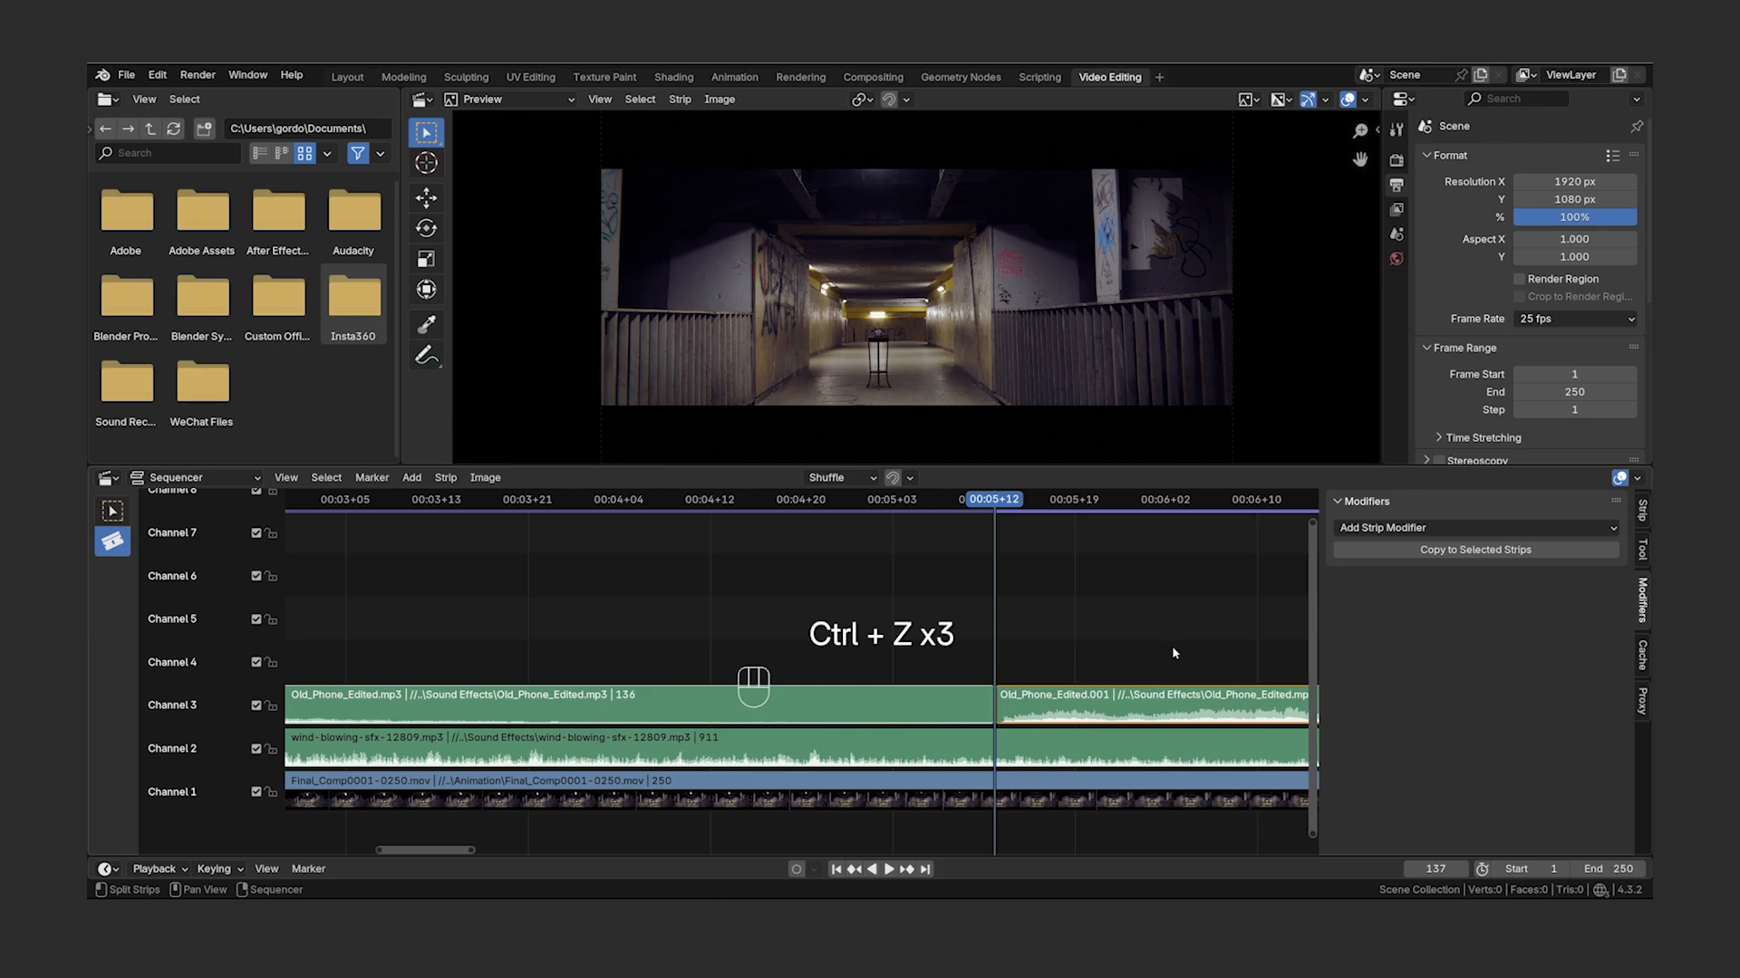
- Split the remaining old phone strip at frame 272, just before the third ring
scroll(1170, 649, "down", 17)
middle_click_drag(1215, 636, 853, 645)
scroll(853, 645, "up", 13)
middle_click_drag(1165, 651, 887, 652)
left_click_drag(676, 502, 866, 589)
left_click(861, 708)
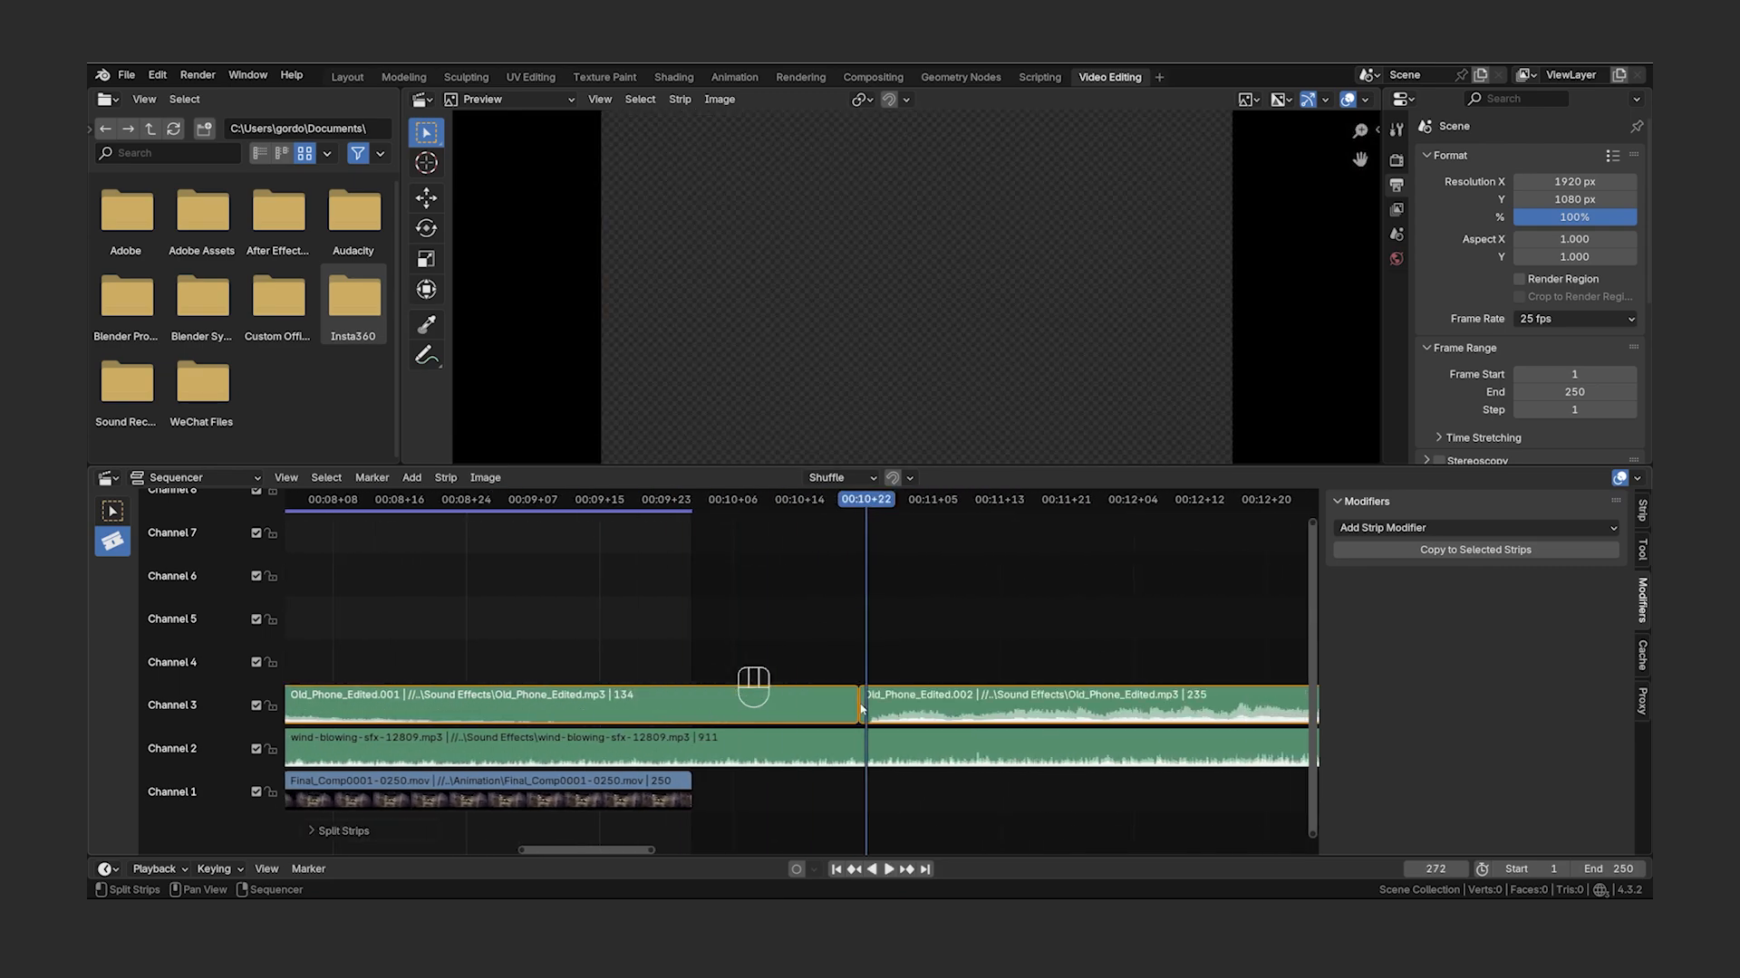
key("ctrl+z")
key("k")
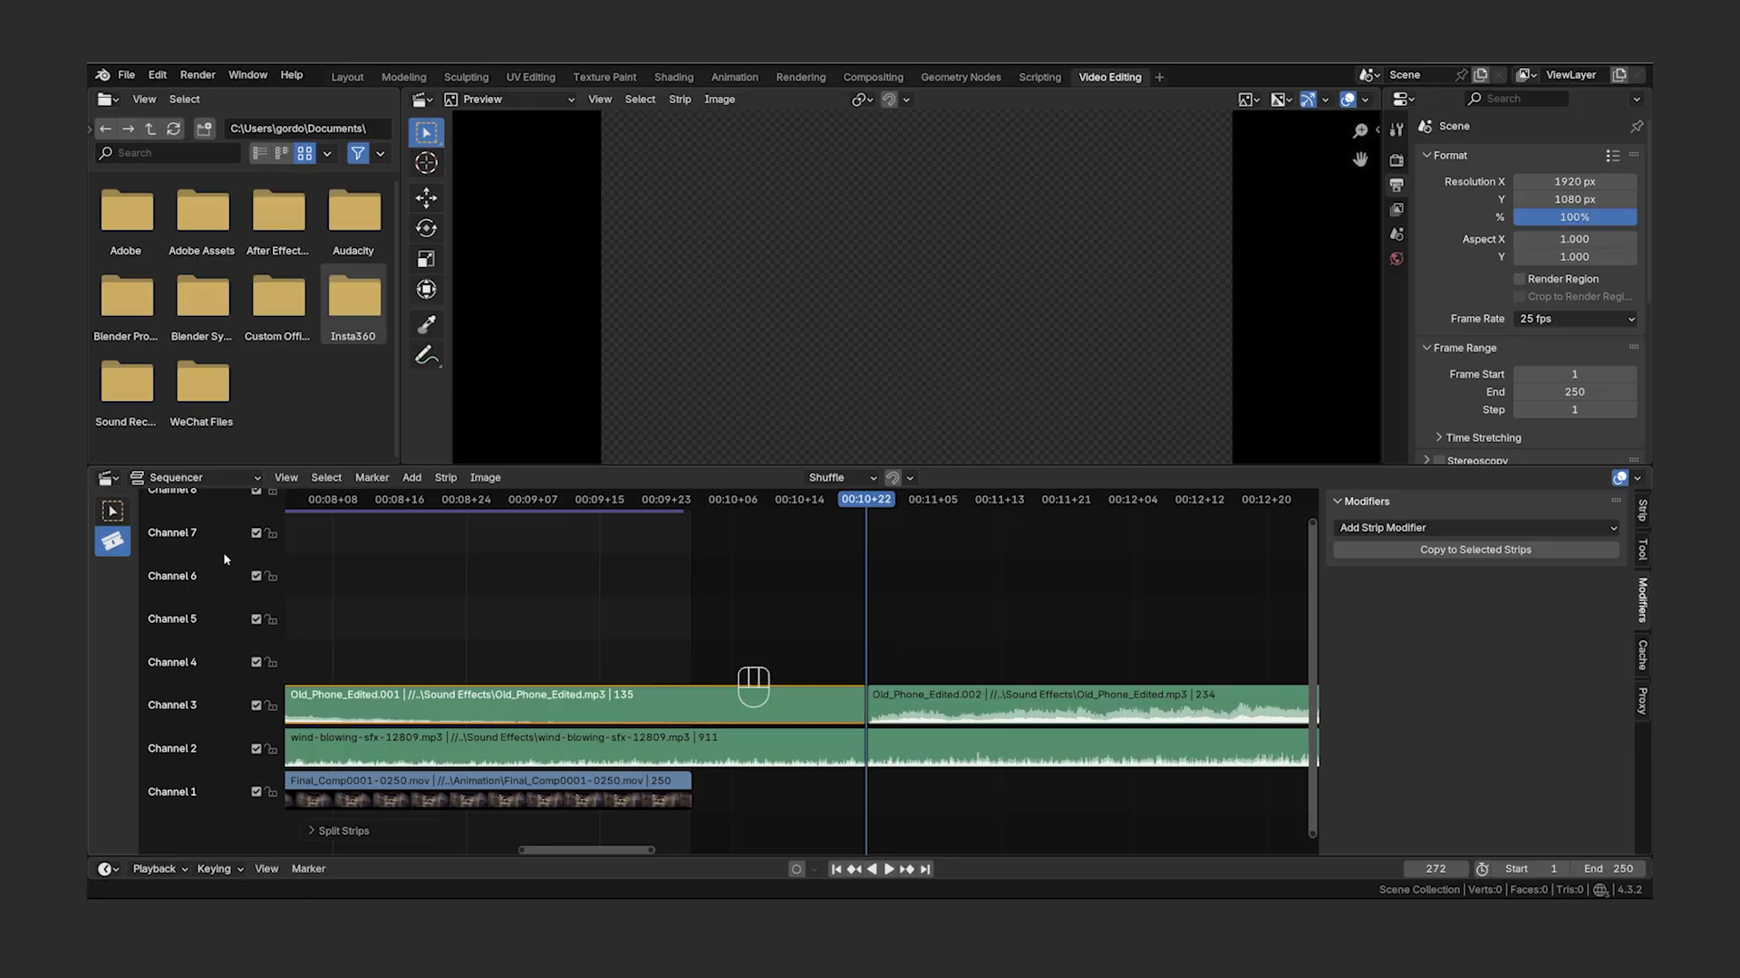
- Move the second phone strip to channel 4, starting at about 00:04 so it overlaps the first ring's tail, and play the mix
left_click(113, 513)
scroll(904, 668, "down", 15)
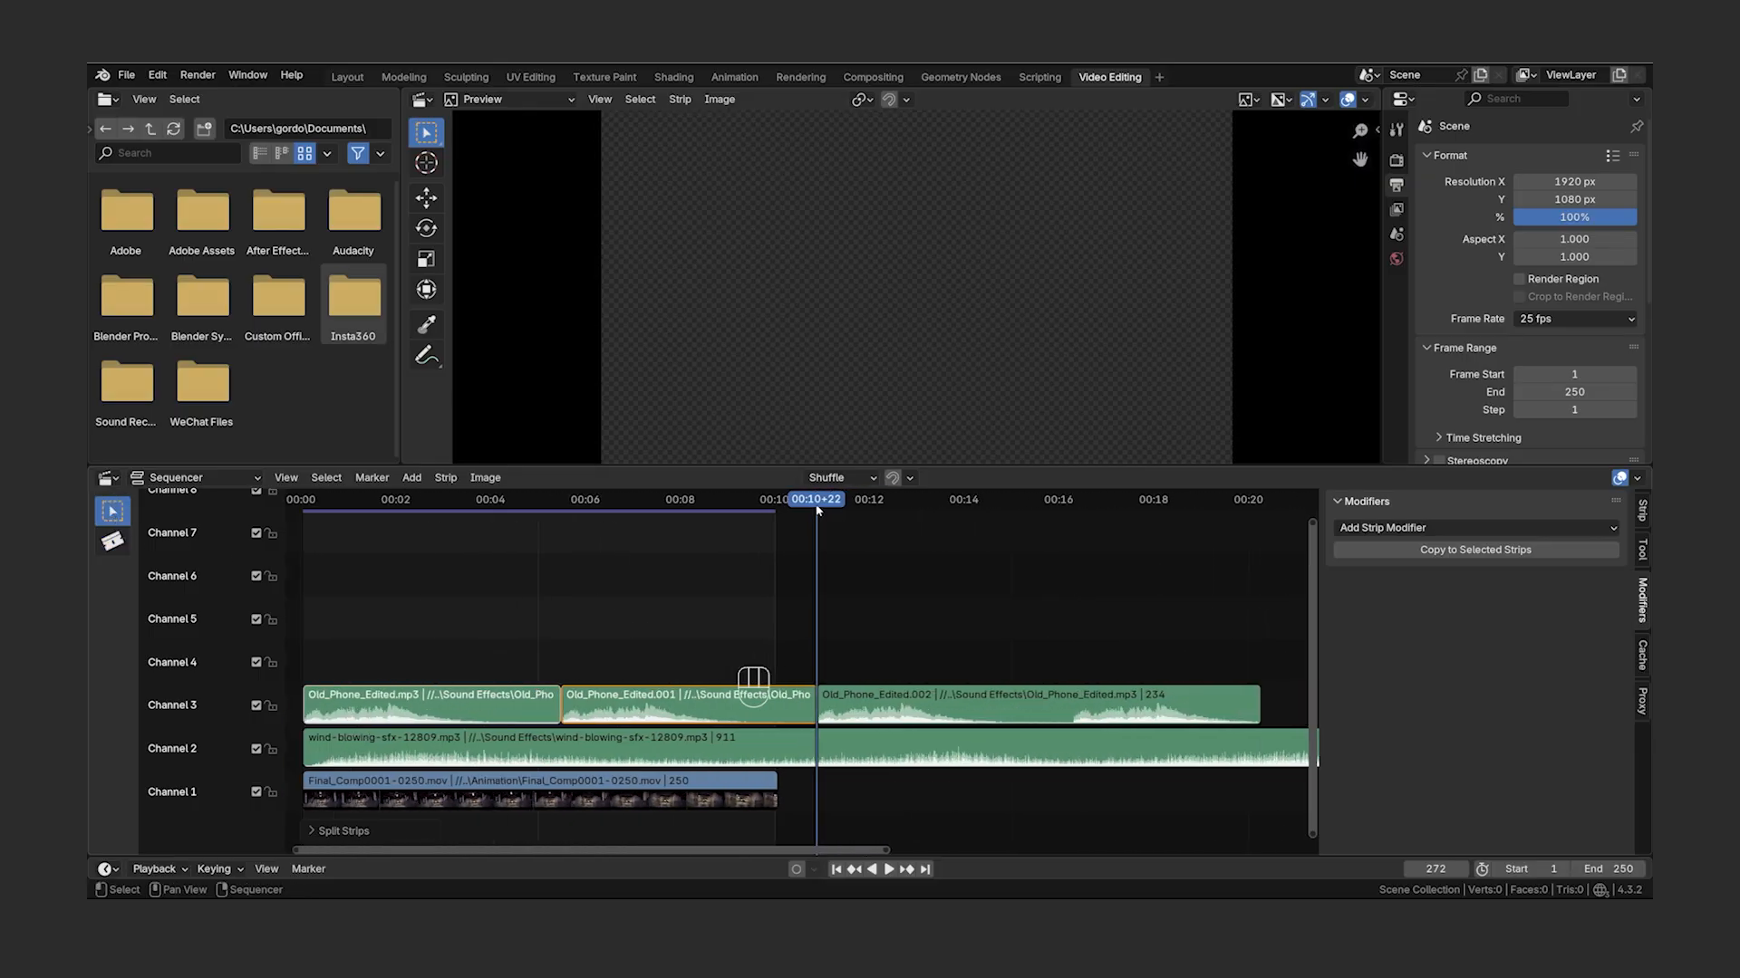
left_click_drag(817, 501, 445, 534)
scroll(552, 610, "up", 4)
middle_click_drag(552, 610, 878, 574)
key("space")
key("space")
left_click_drag(1033, 704, 941, 661)
left_click_drag(634, 501, 752, 578)
key("space")
key("space")
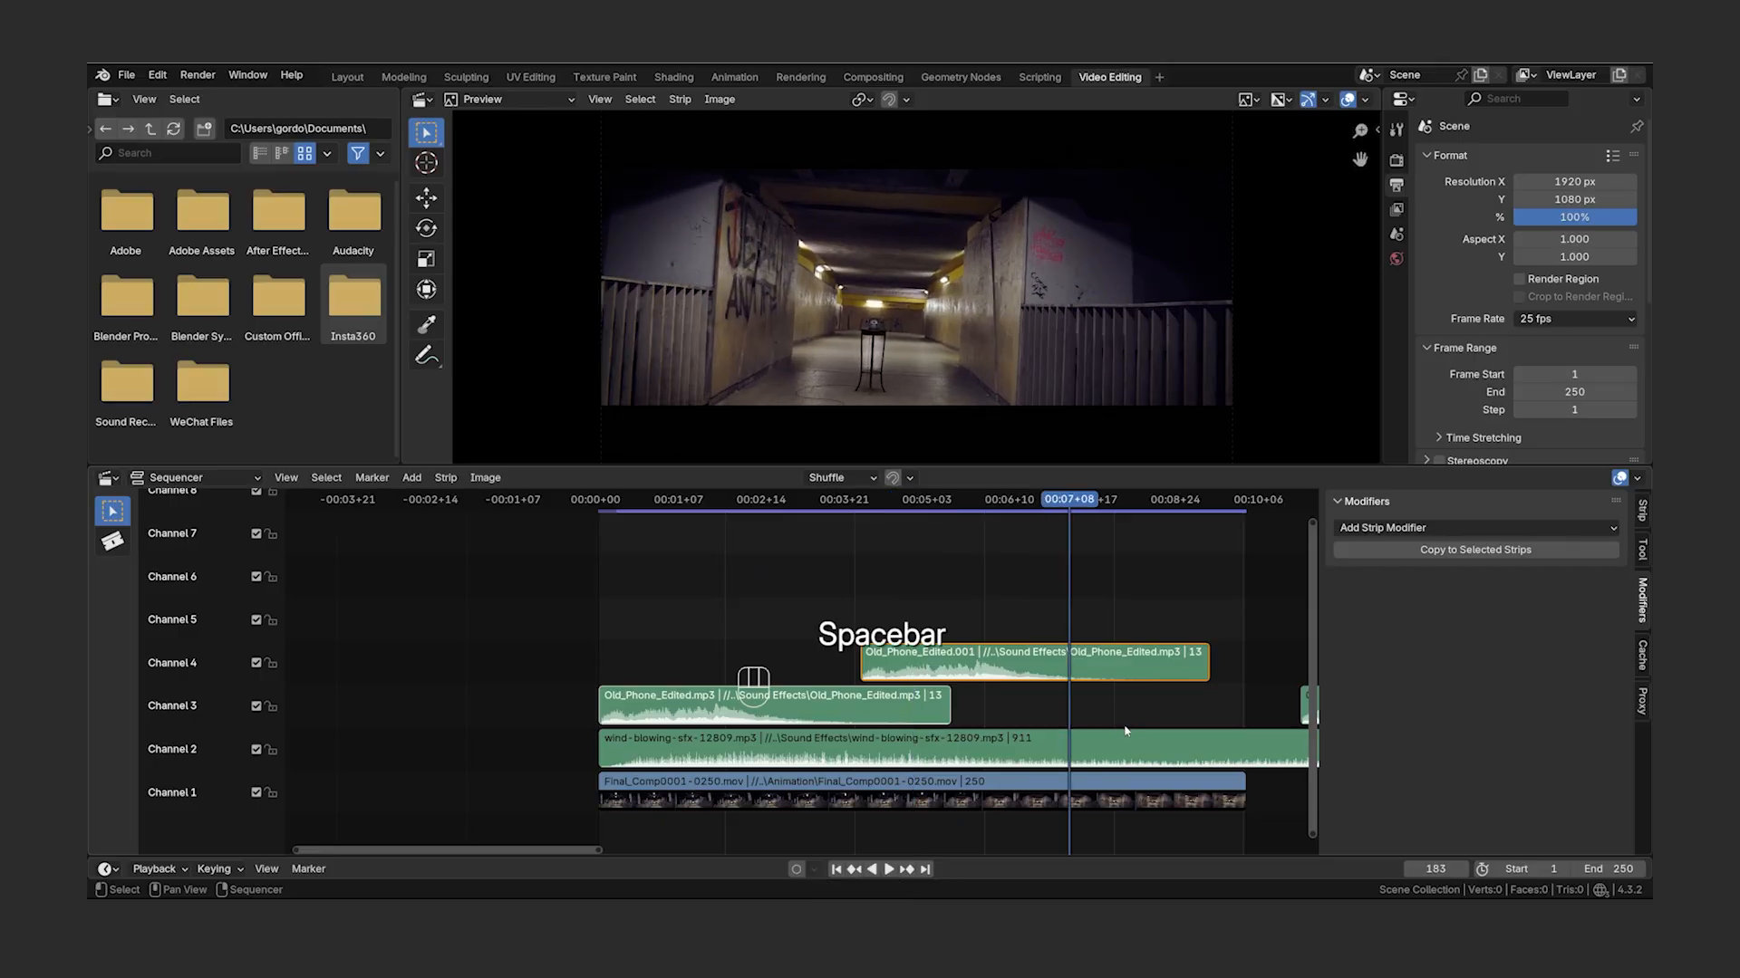
- Move the third phone strip to channel 5, starting at about 00:07+09, and play the mix
middle_click_drag(1126, 731, 845, 730)
left_click_drag(1181, 712, 951, 627)
key("space")
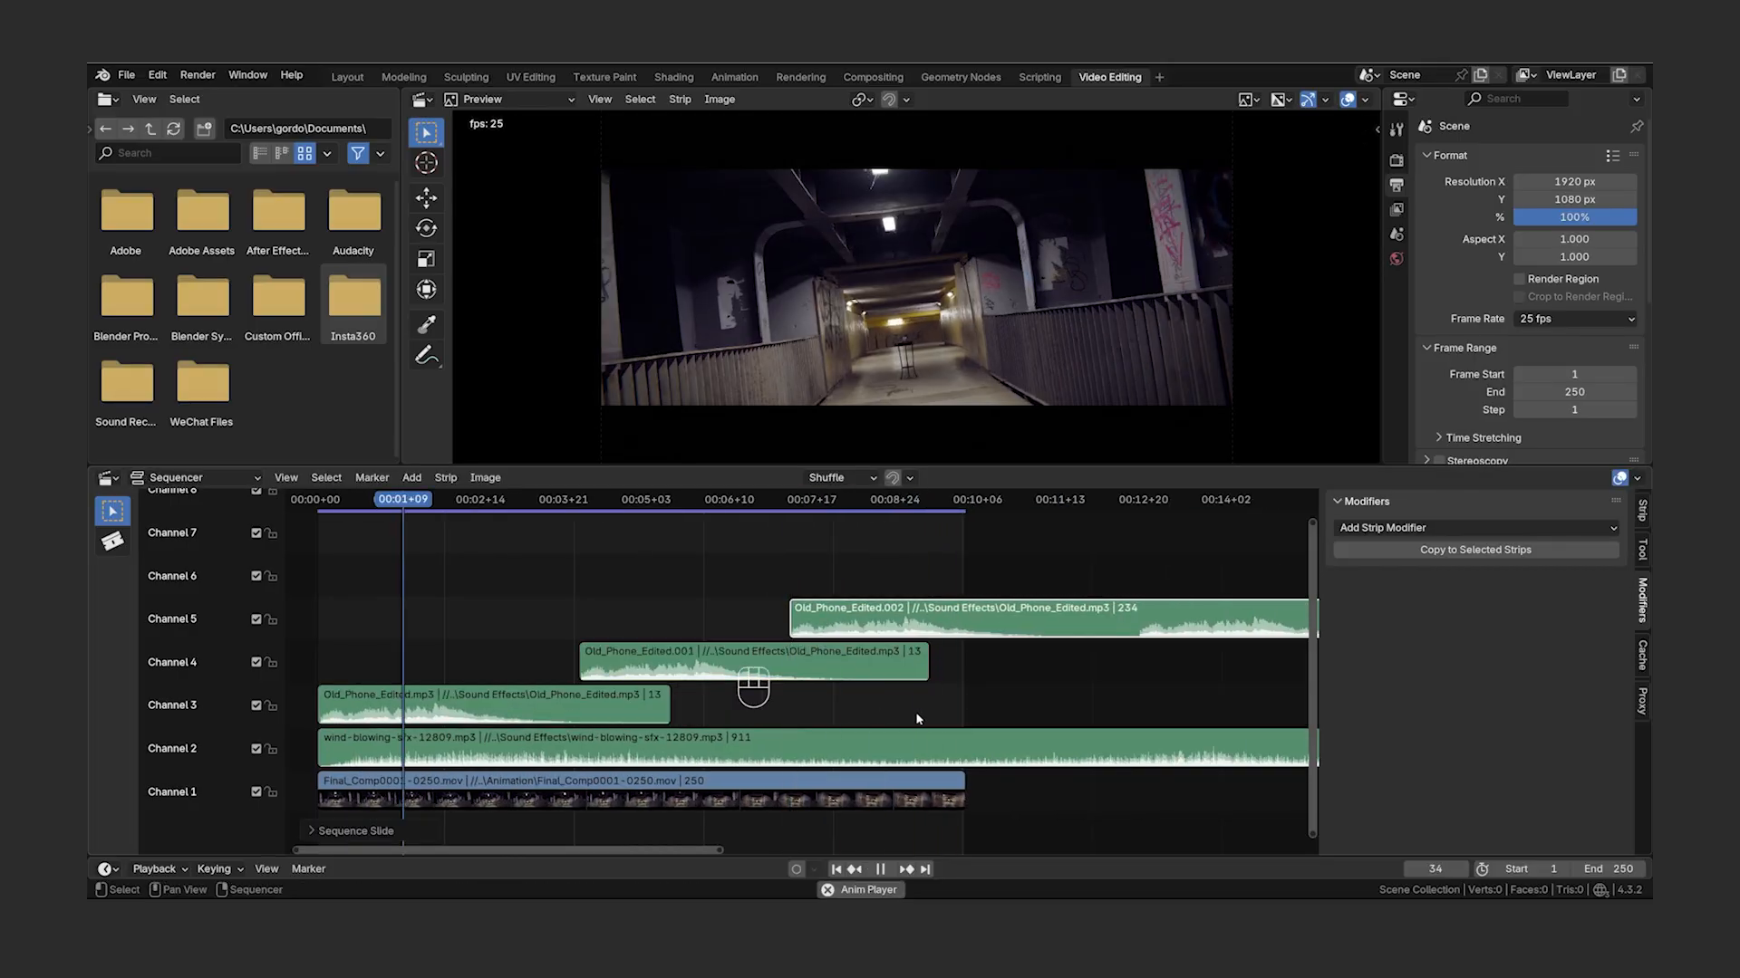
key("space")
- Shift the second phone strip in channel 4 slightly earlier, to about 00:03+20, and play the result
scroll(706, 629, "up", 2)
middle_click_drag(707, 629, 979, 633)
left_click_drag(978, 664, 958, 664)
key("space")
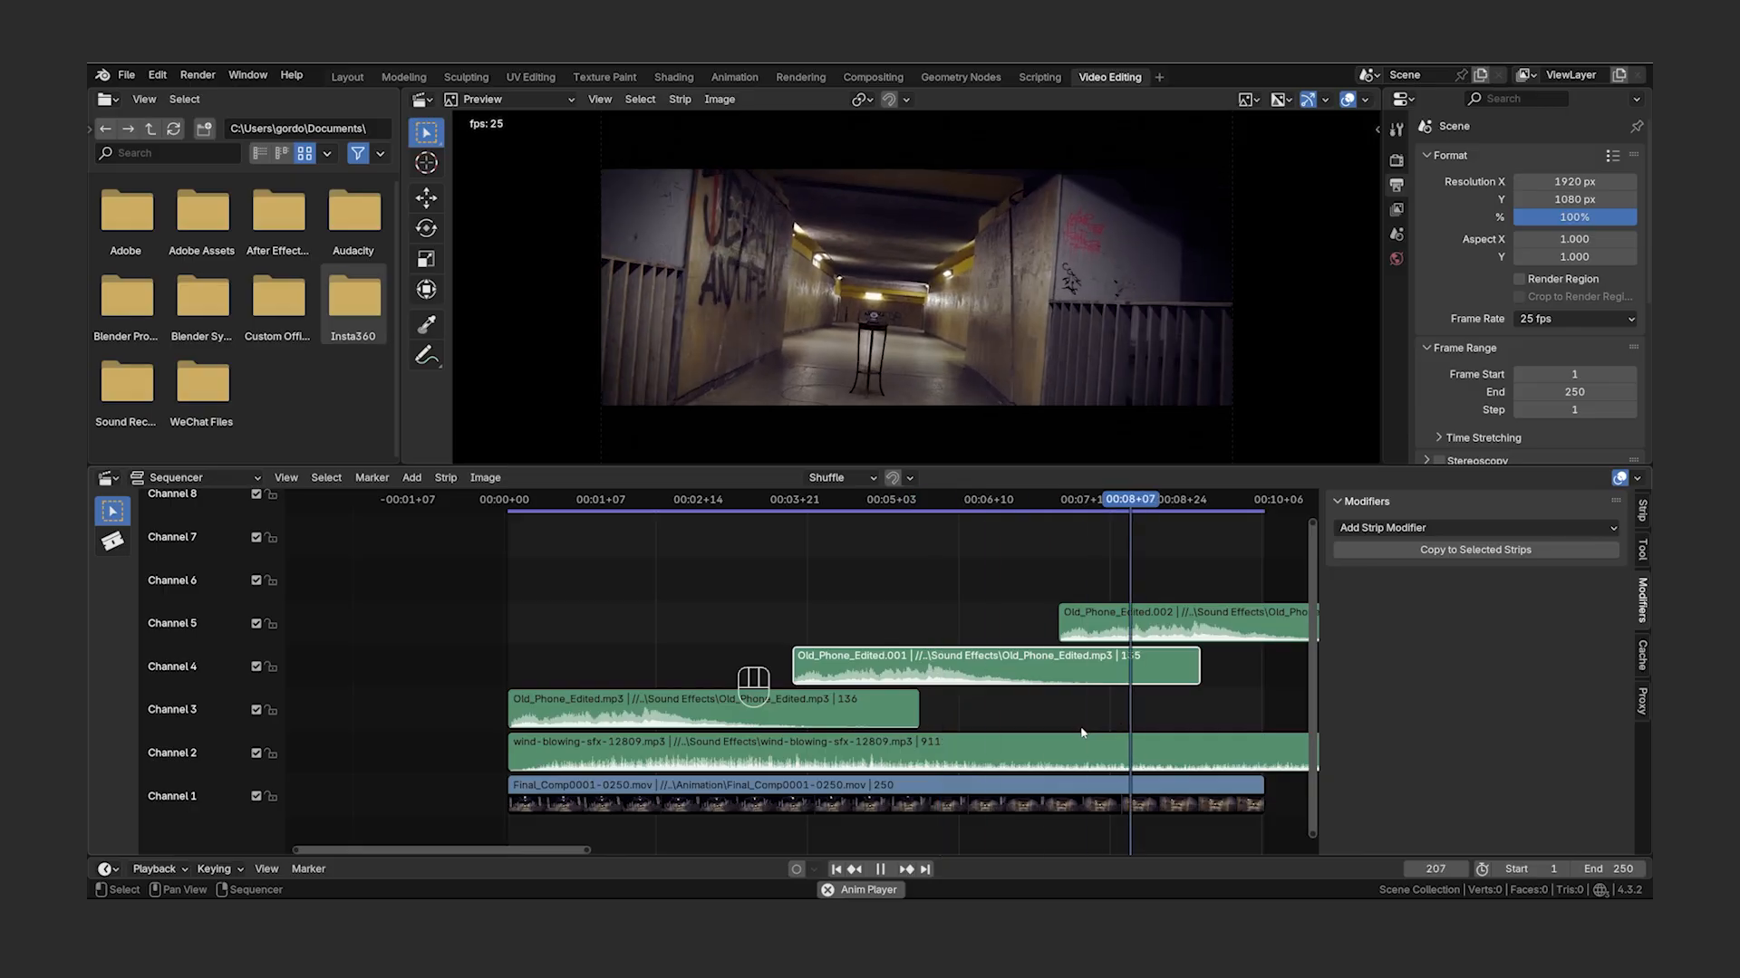
key("space")
- Return to the first frame and add a Sound Equalizer modifier to the first phone strip in channel 3
scroll(1024, 693, "down", 5)
left_click(816, 712)
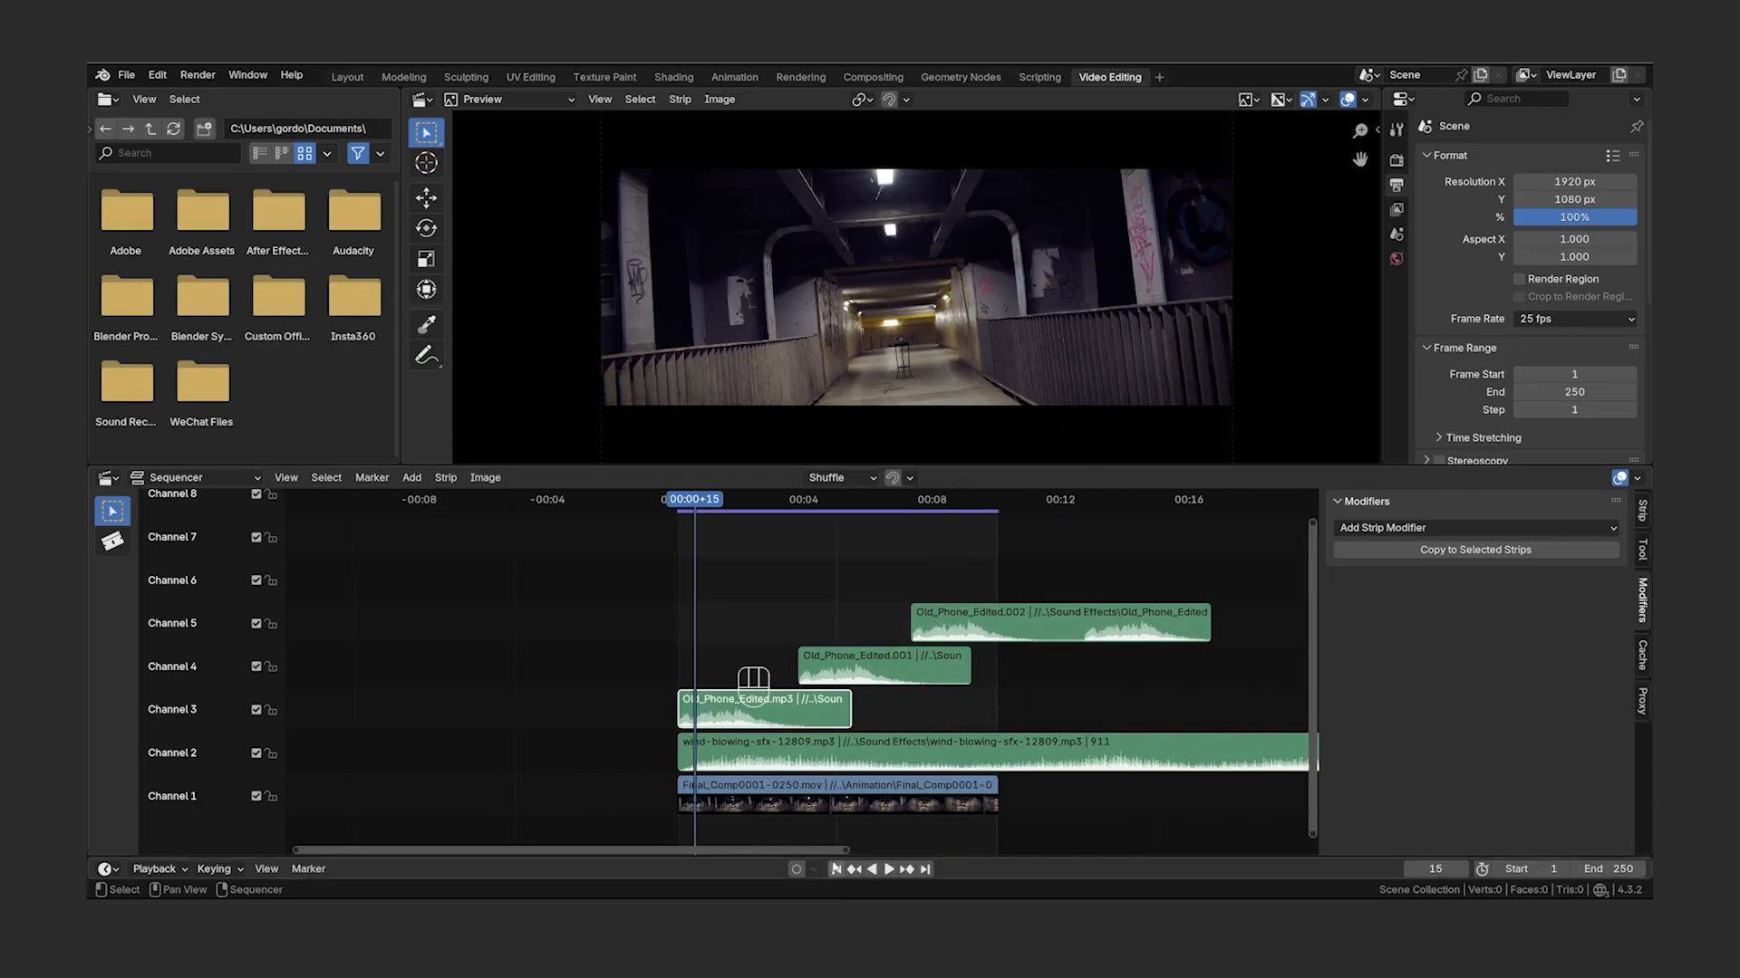
left_click(837, 869)
middle_click_drag(974, 667, 1080, 662)
left_click(1498, 528)
left_click(1491, 549)
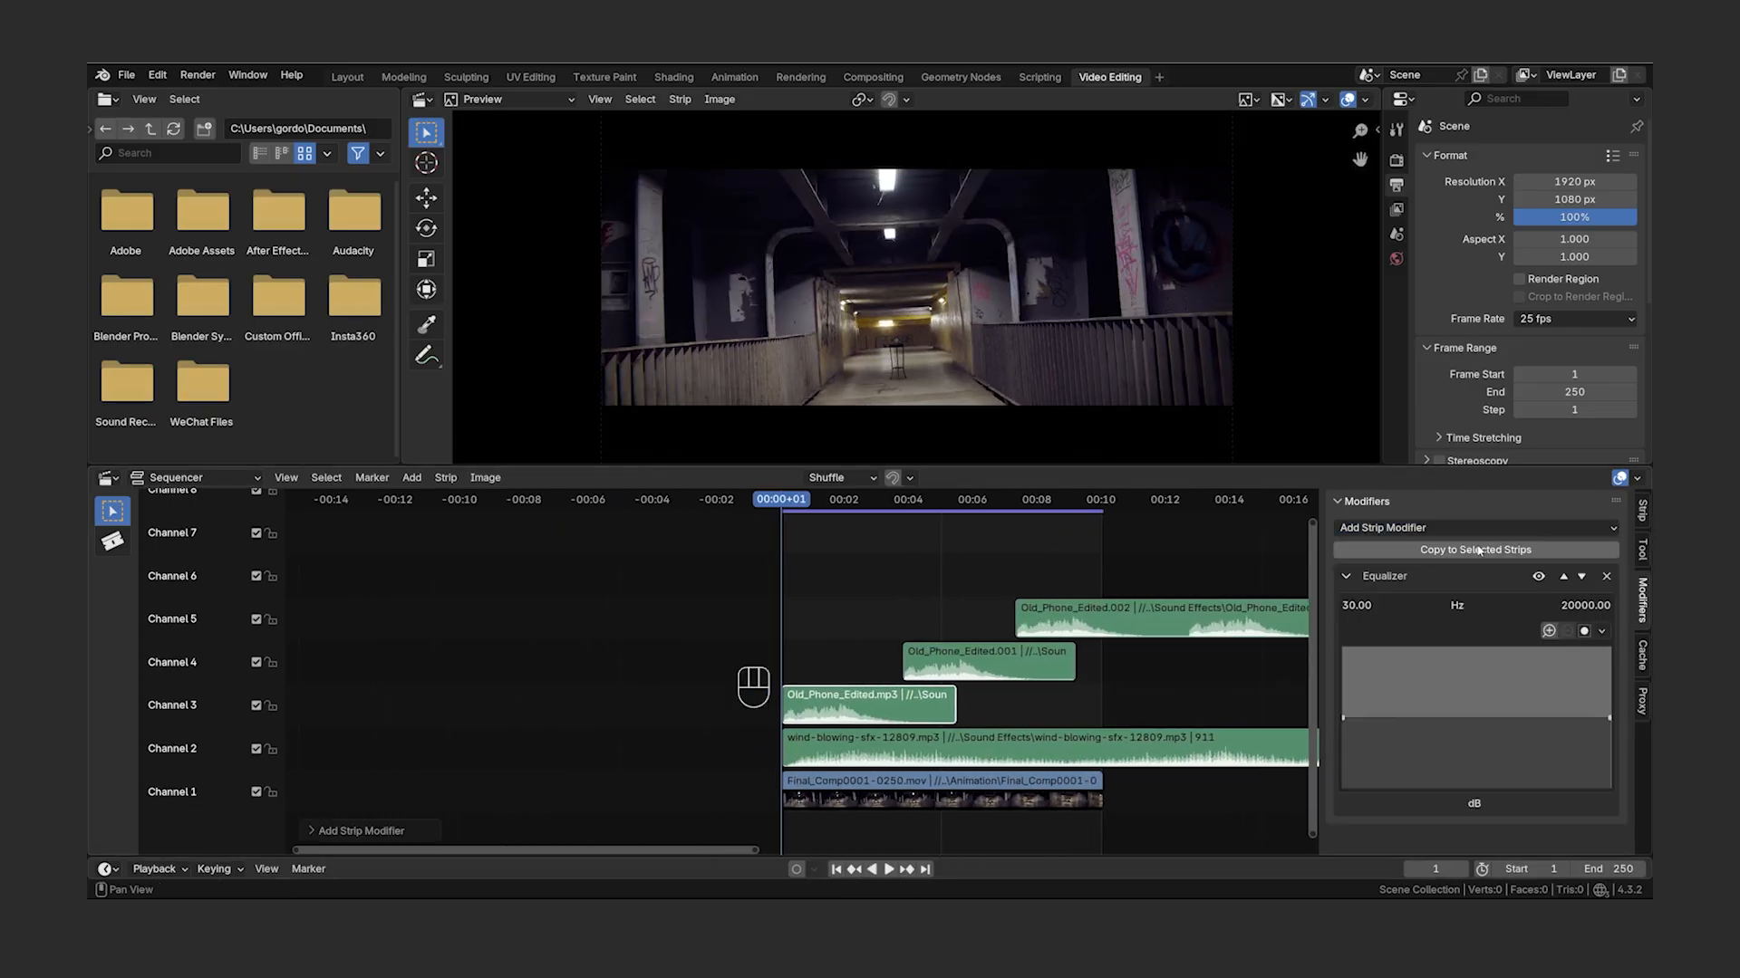
- Set the first phone strip's equalizer curve points at 30 Hz and 20000 Hz to -15 dB
left_click_drag(1342, 718, 1343, 733)
left_click(1548, 805)
type("-15")
key("Return")
left_click_drag(1609, 719, 1609, 734)
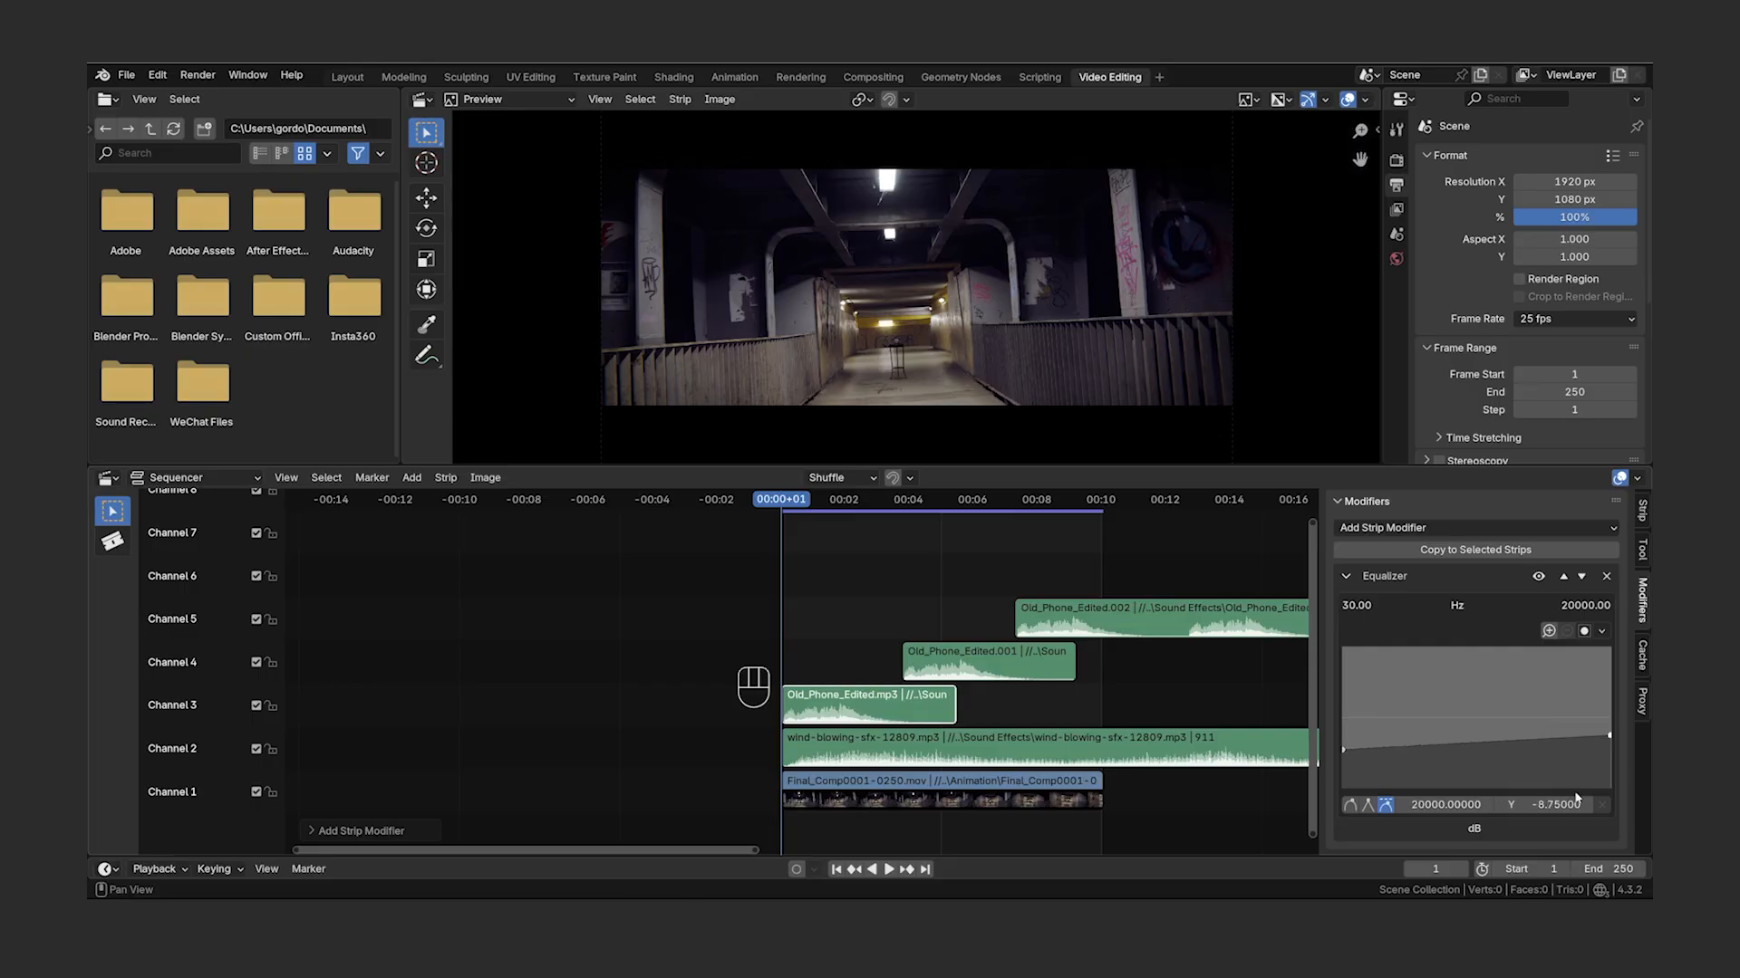
left_click(1576, 803)
type("-15")
key("Return")
- Add a Sound Equalizer to the second phone strip, set its 30 Hz point to -8 dB and lower its 20000 Hz point
left_click(1041, 672)
left_click(1475, 527)
left_click(1475, 549)
left_click_drag(1342, 718, 1343, 734)
left_click(1545, 804)
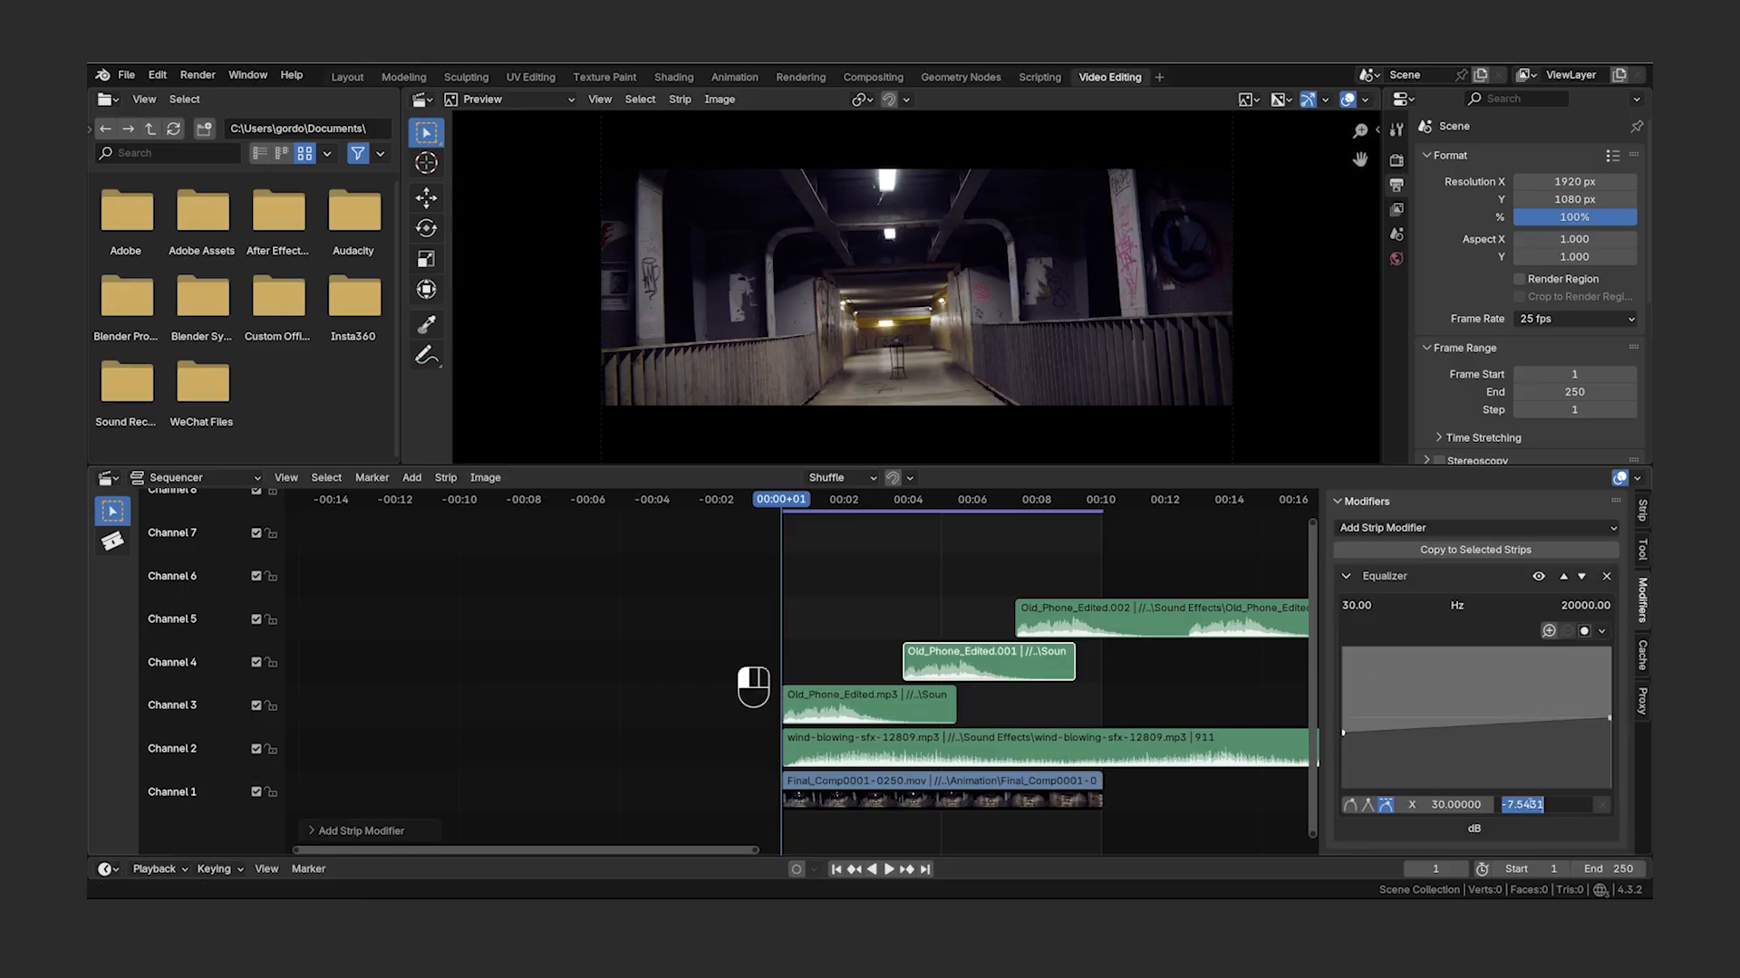
type("-8")
key("Return")
left_click_drag(1609, 719, 1609, 736)
left_click(1554, 805)
- Add a Sound Equalizer to the third phone strip with its 30 Hz and 20000 Hz points at -4 dB, and play the mix
left_click(1167, 626)
left_click(1475, 527)
left_click(1475, 549)
left_click_drag(1342, 717, 1343, 735)
left_click(1555, 804)
type("-4")
key("Return")
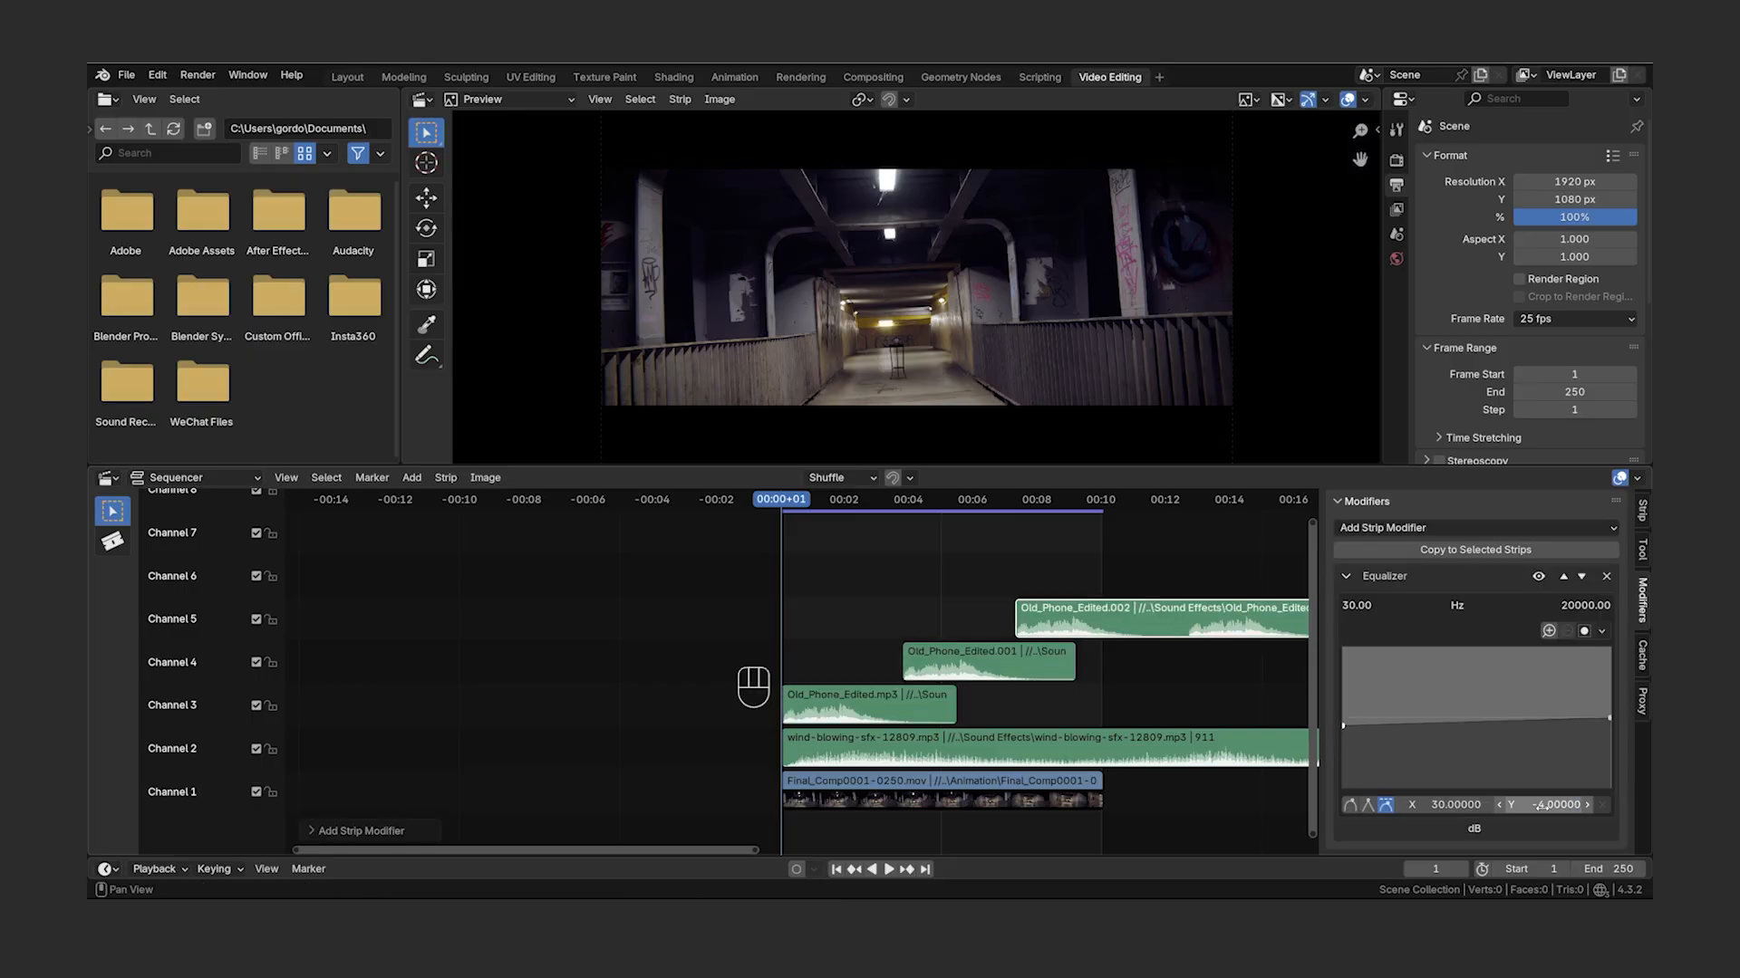
key("space")
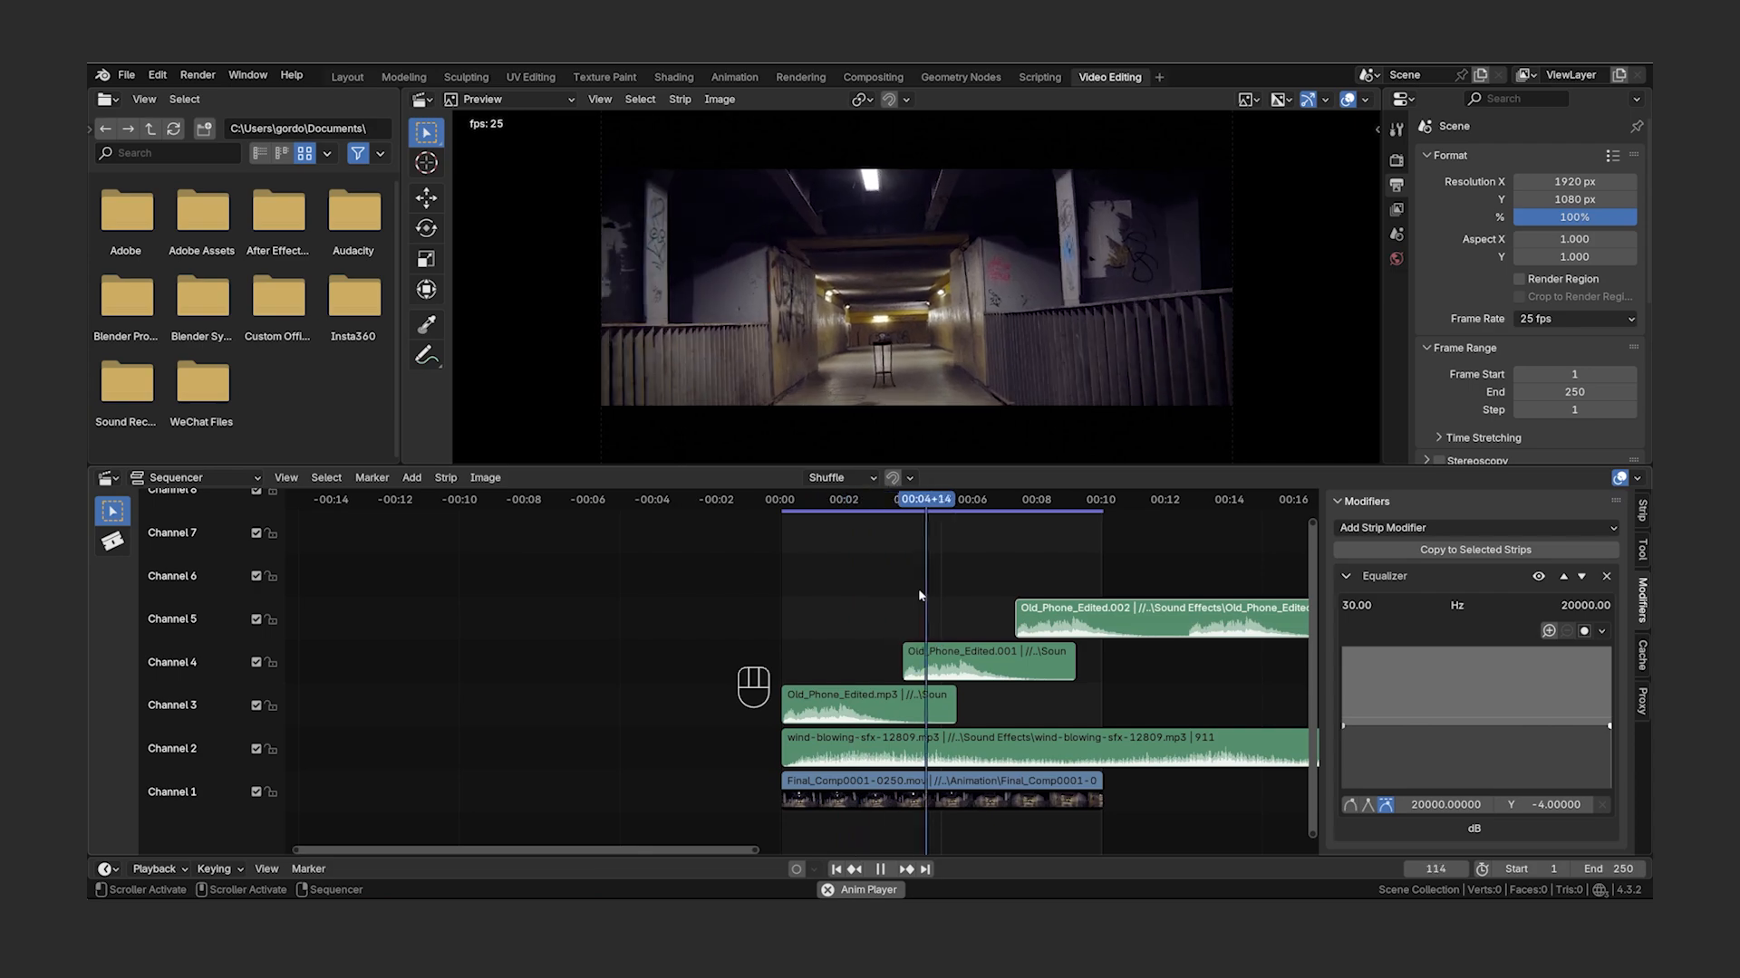
key("space")
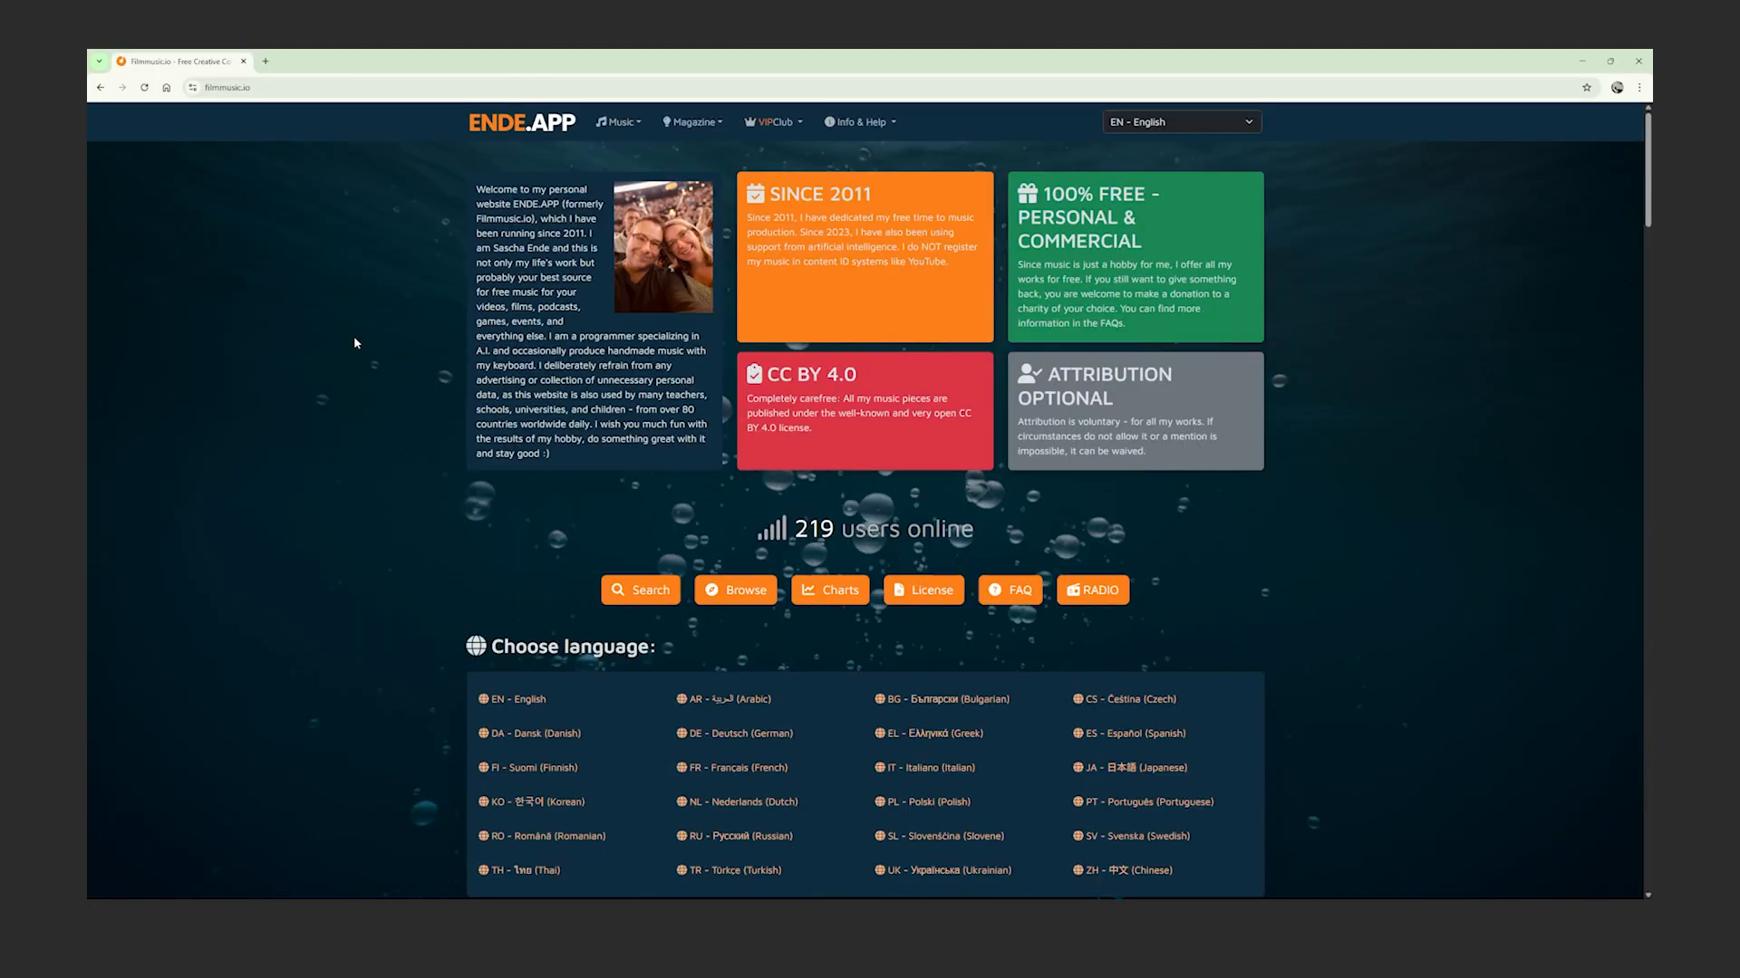
- In the browser, open the music search on filmmusic.io and expand the Moods filter
left_click(317, 87)
left_click(317, 167)
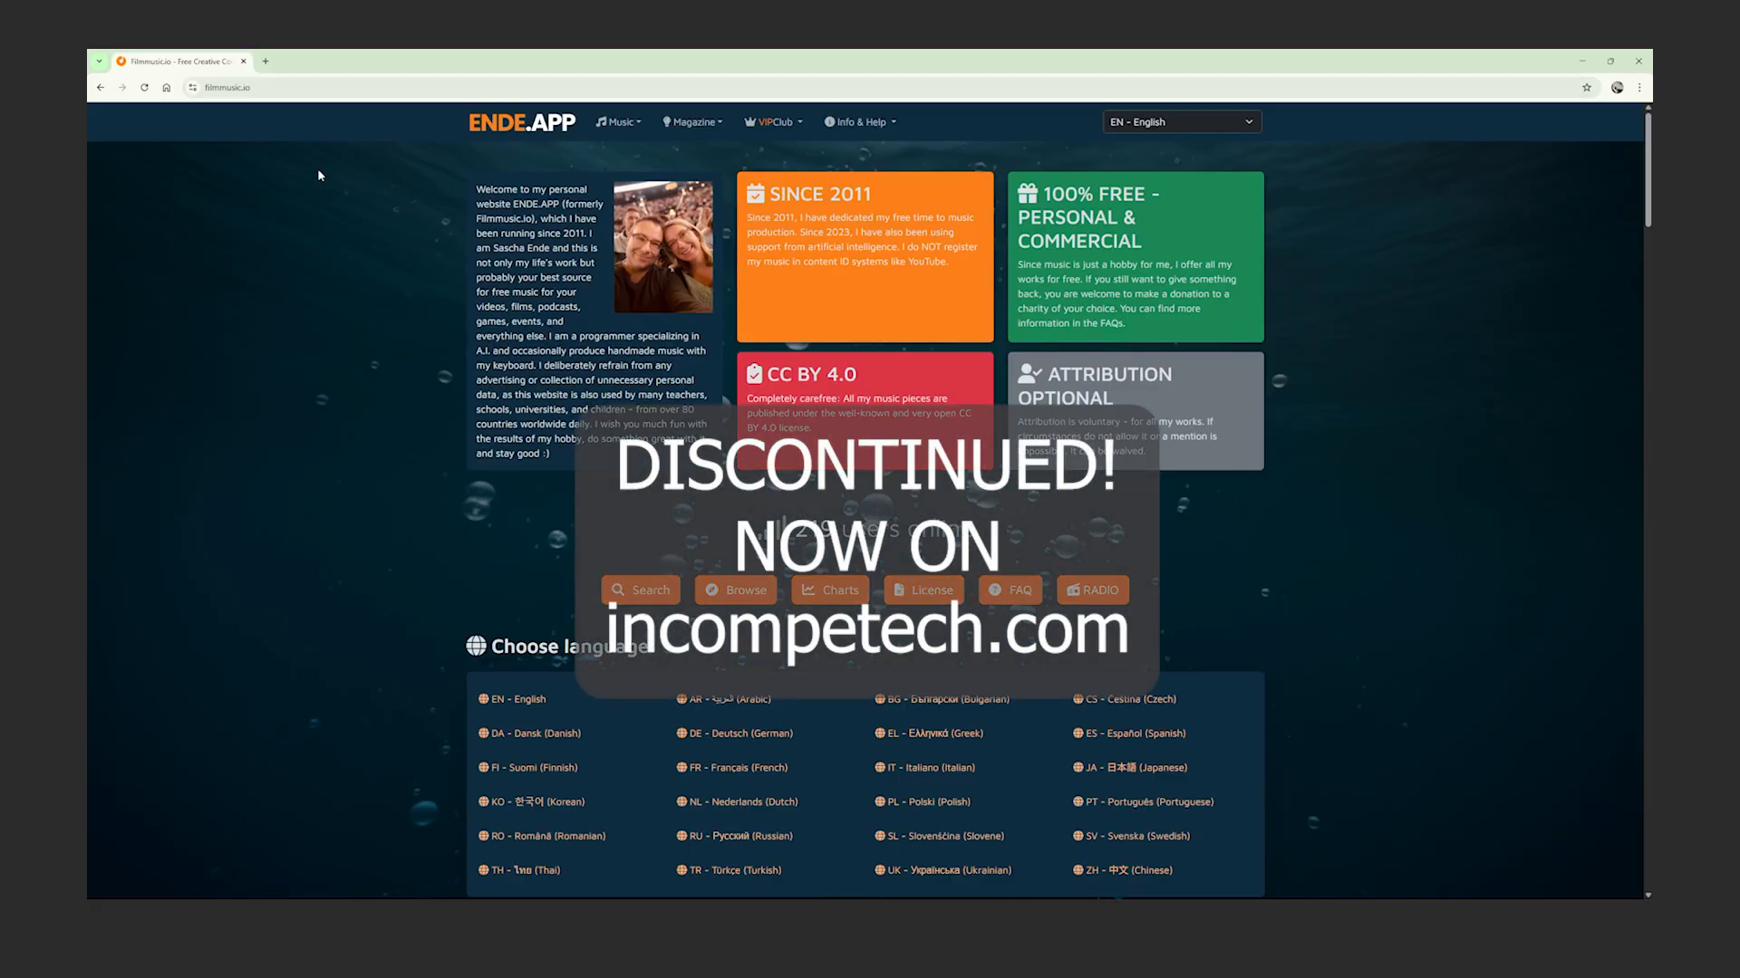
left_click(619, 121)
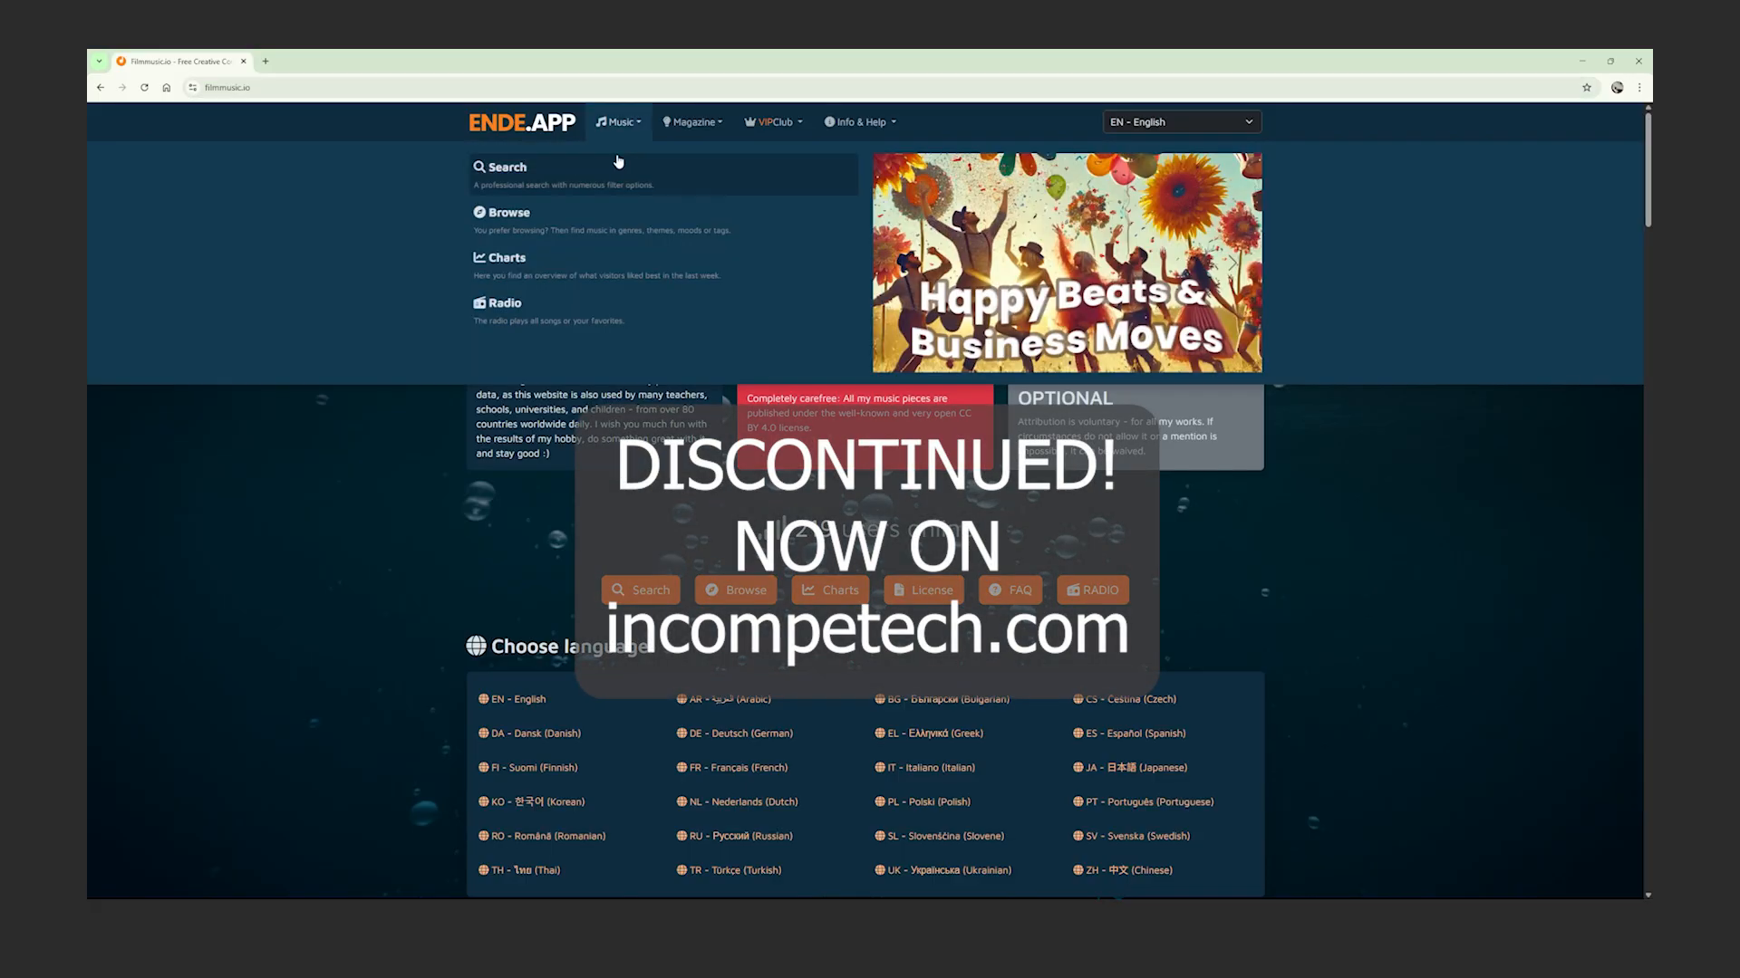
left_click(607, 174)
left_click(654, 412)
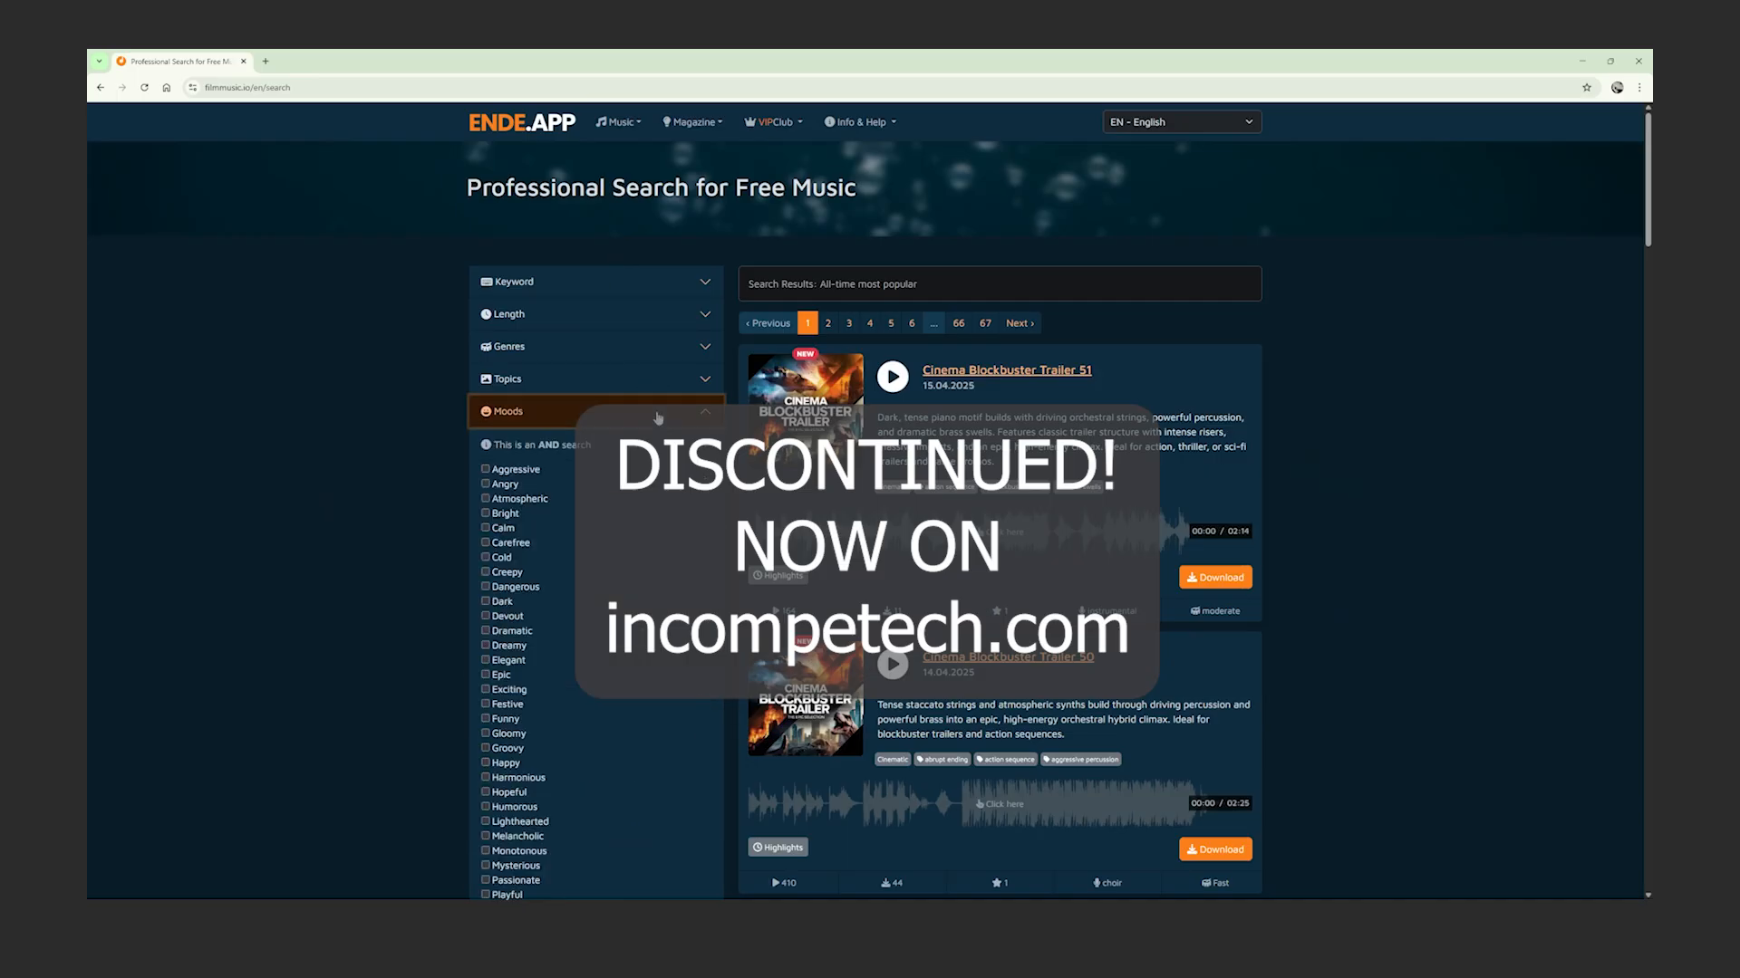
- Filter the tracks by mood and download "Stalker Heart of Chornobyl Atmosphere 2"
scroll(443, 569, "down", 5)
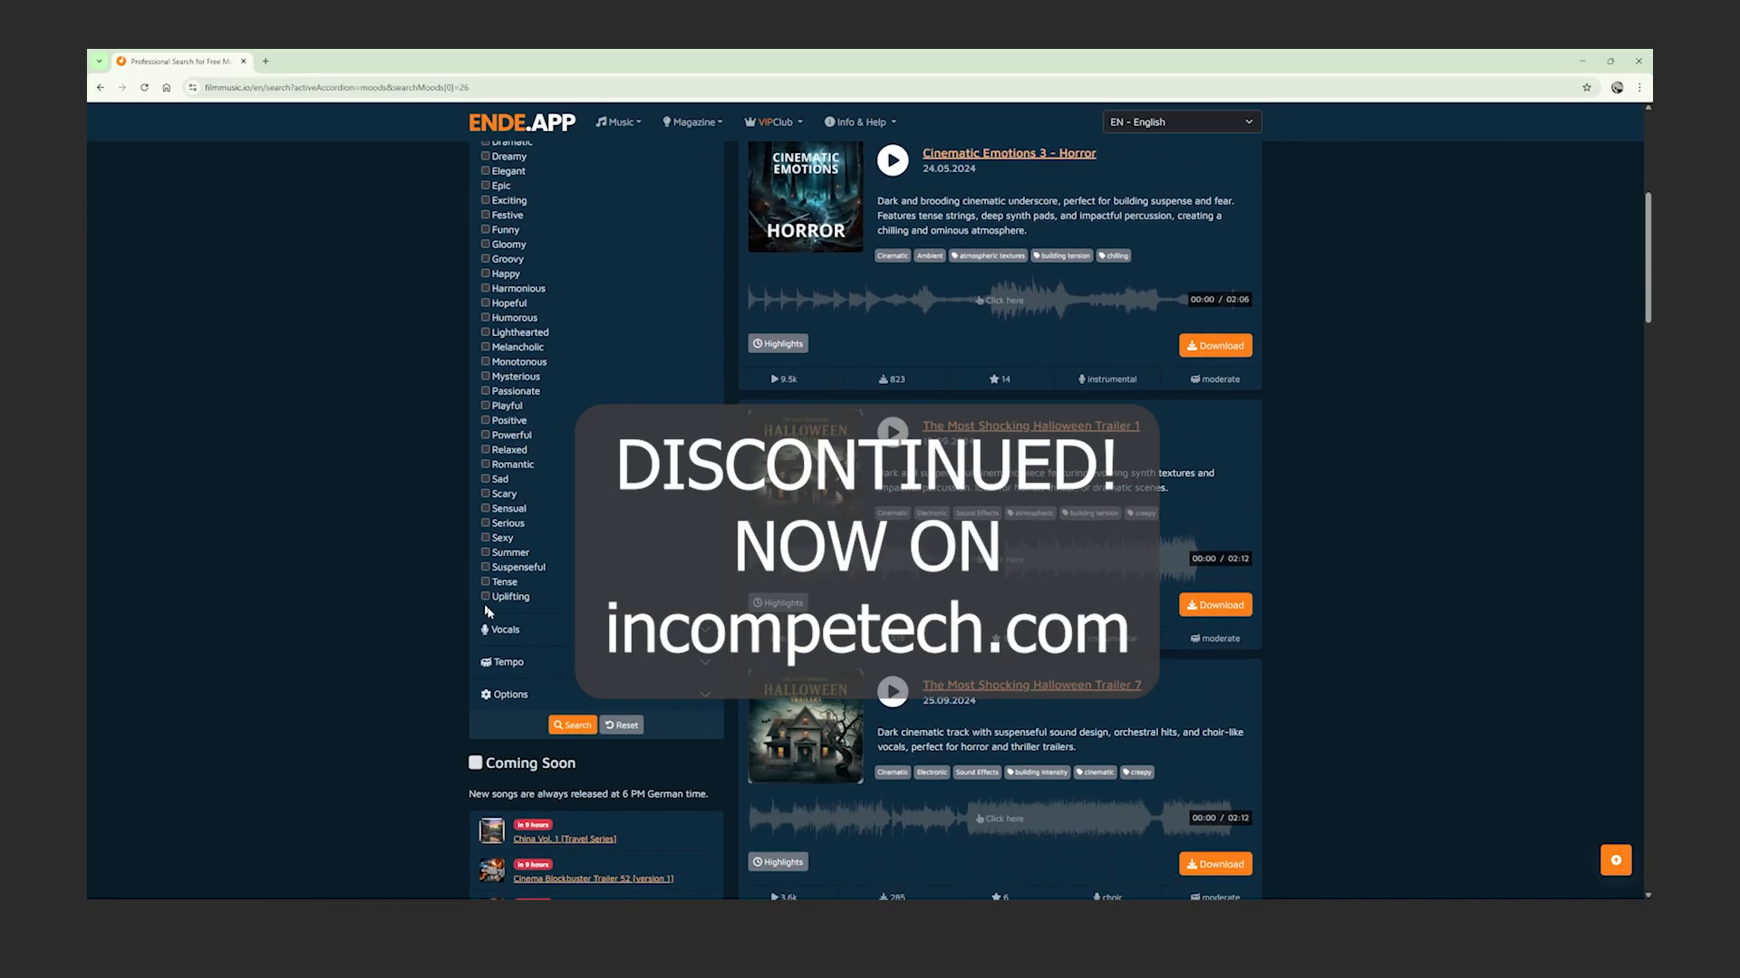
scroll(1388, 471, "down", 10)
scroll(1388, 471, "down", 1)
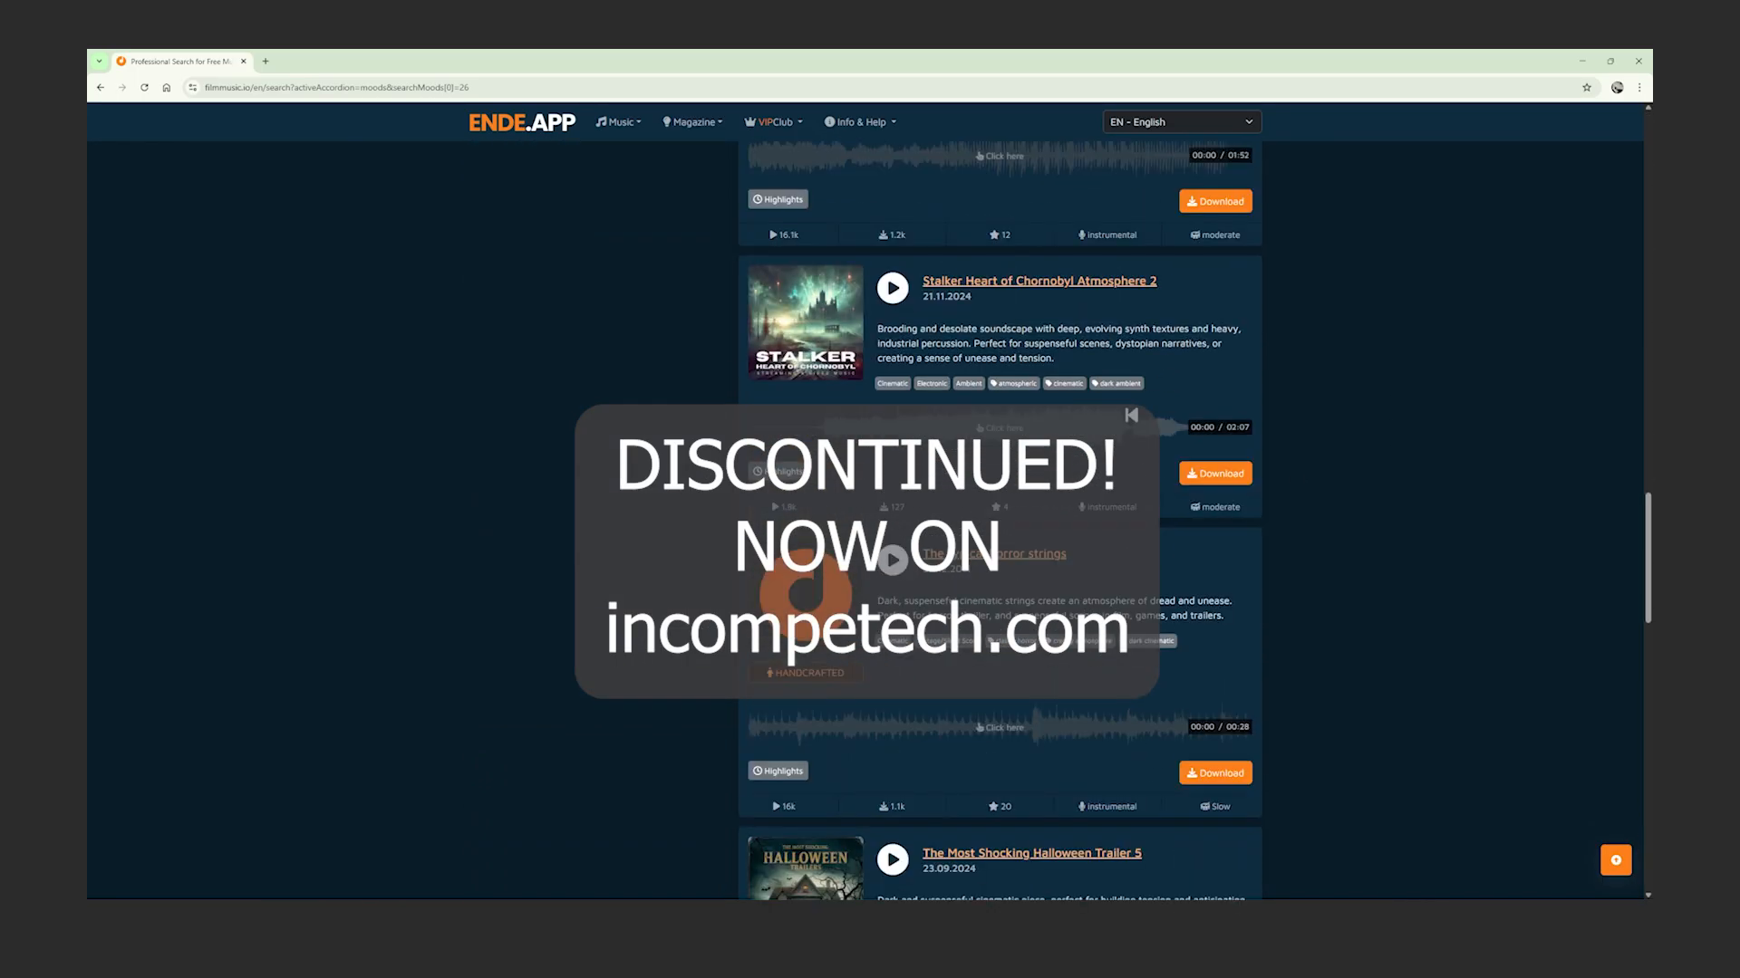
left_click(1215, 473)
left_click(882, 241)
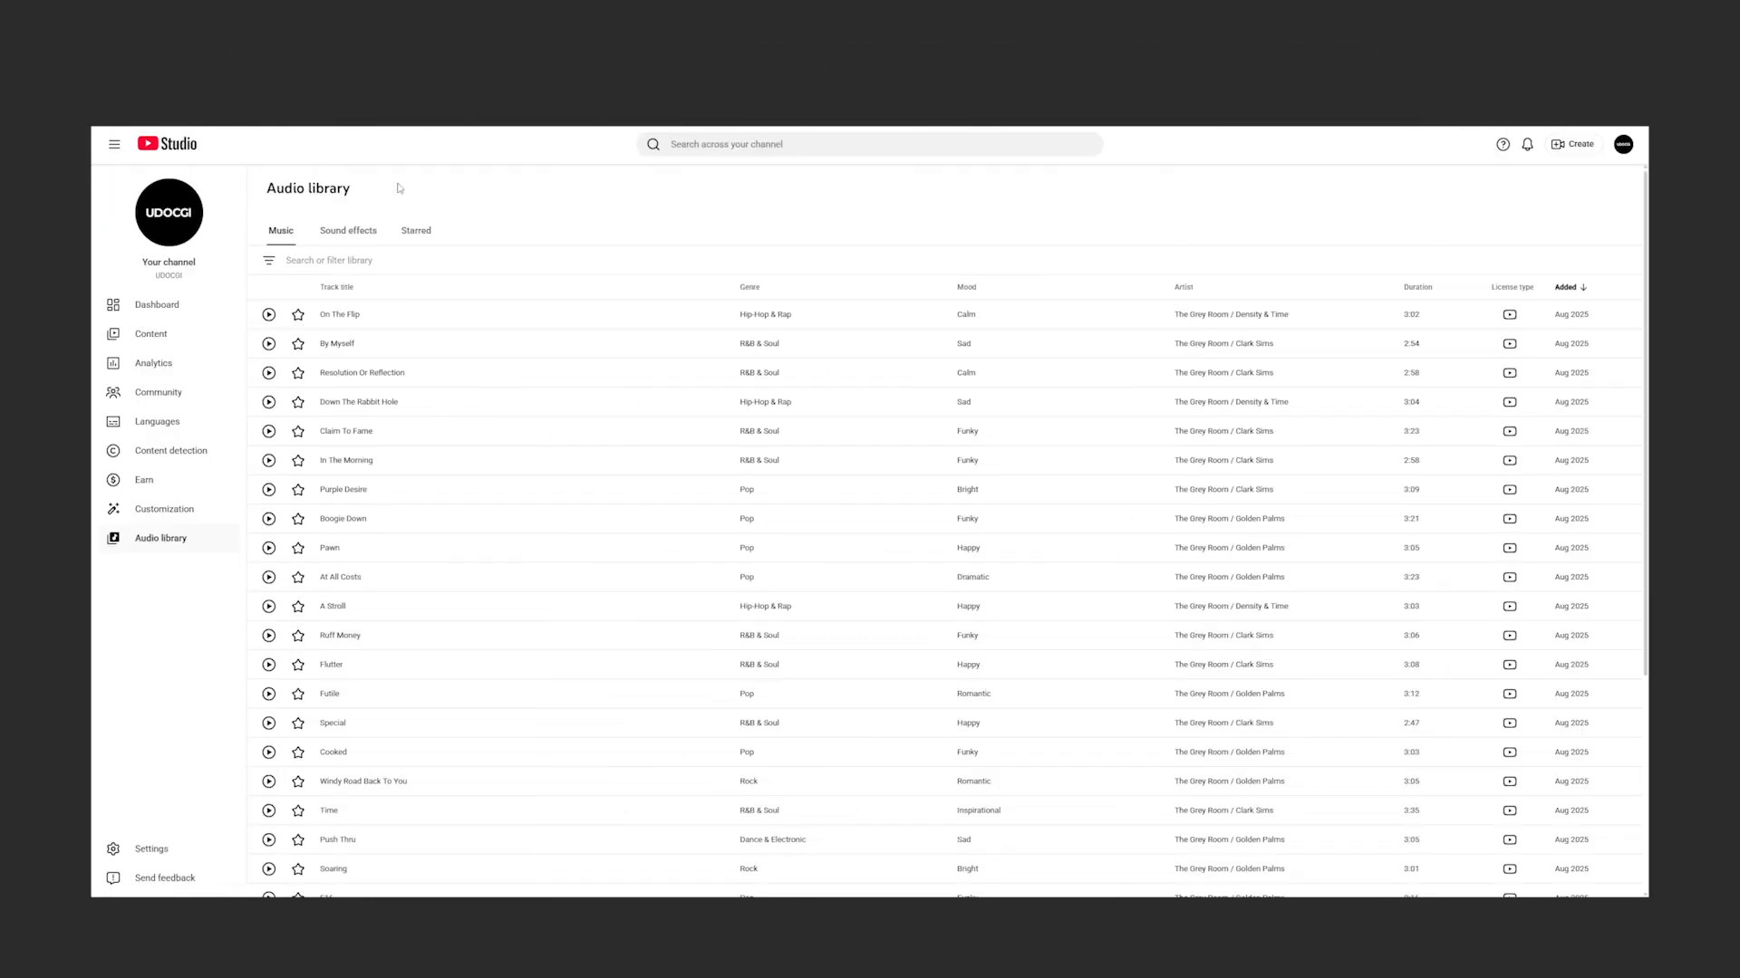
- In YouTube Studio's audio library, search the sound effects for "Telephone" and preview the Telephone Ring sound
left_click(349, 237)
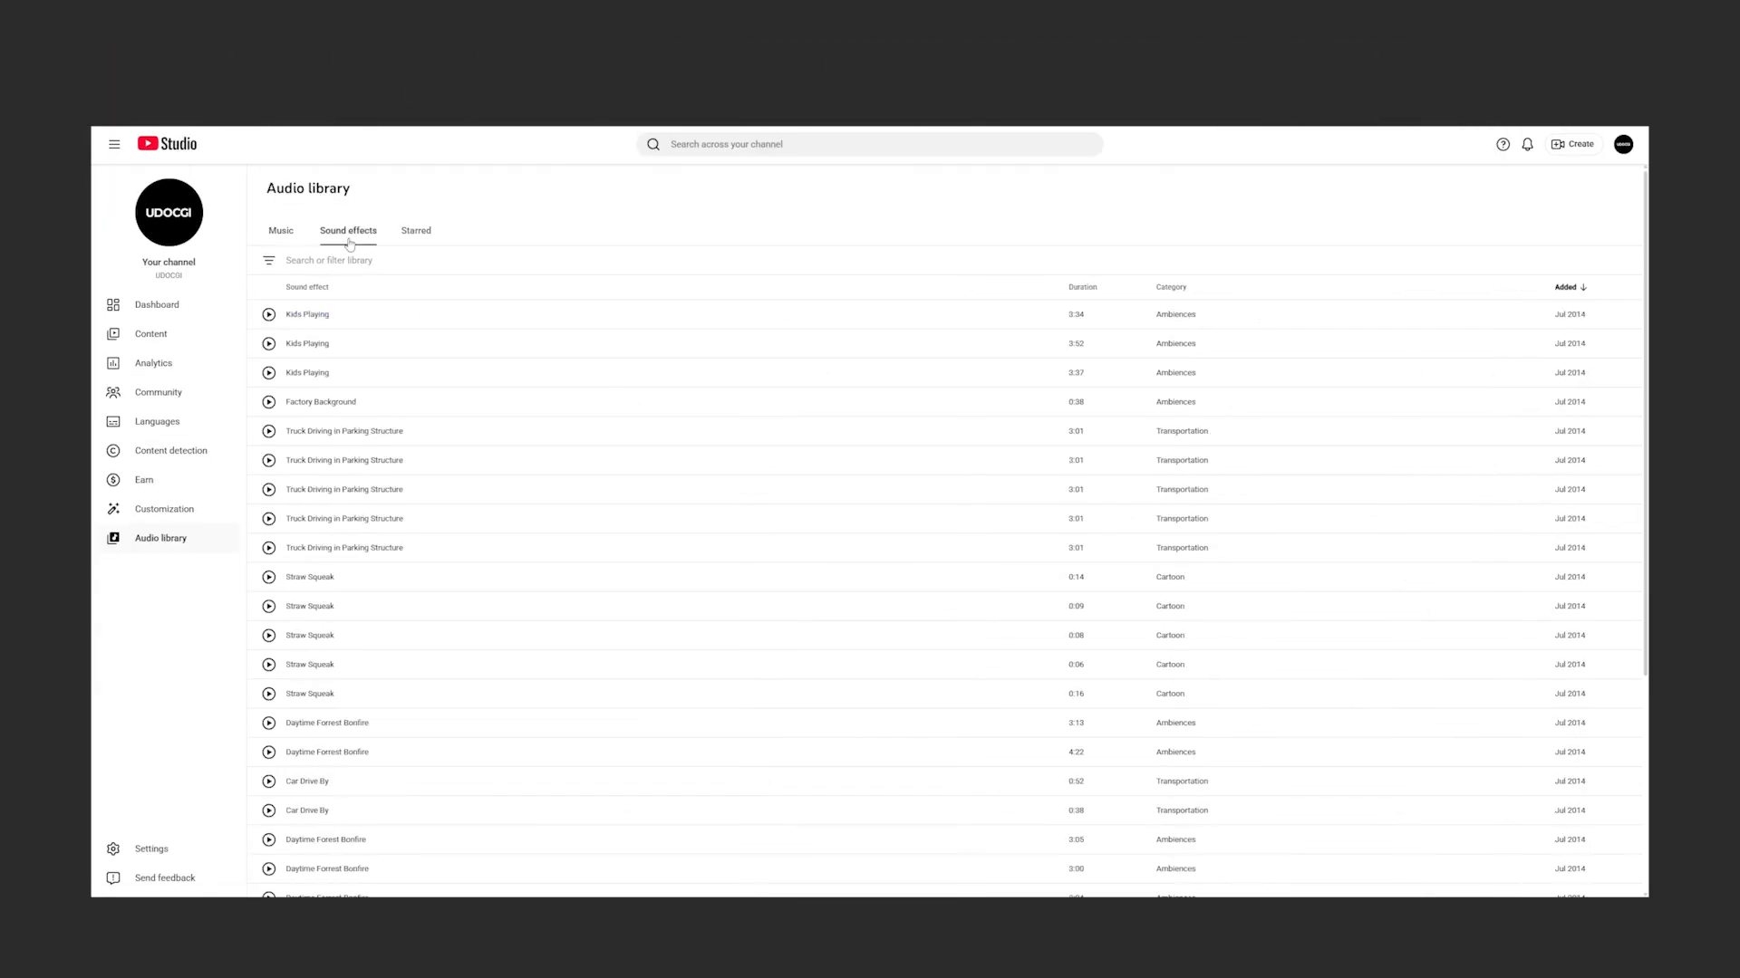
left_click(350, 261)
type("Telephone")
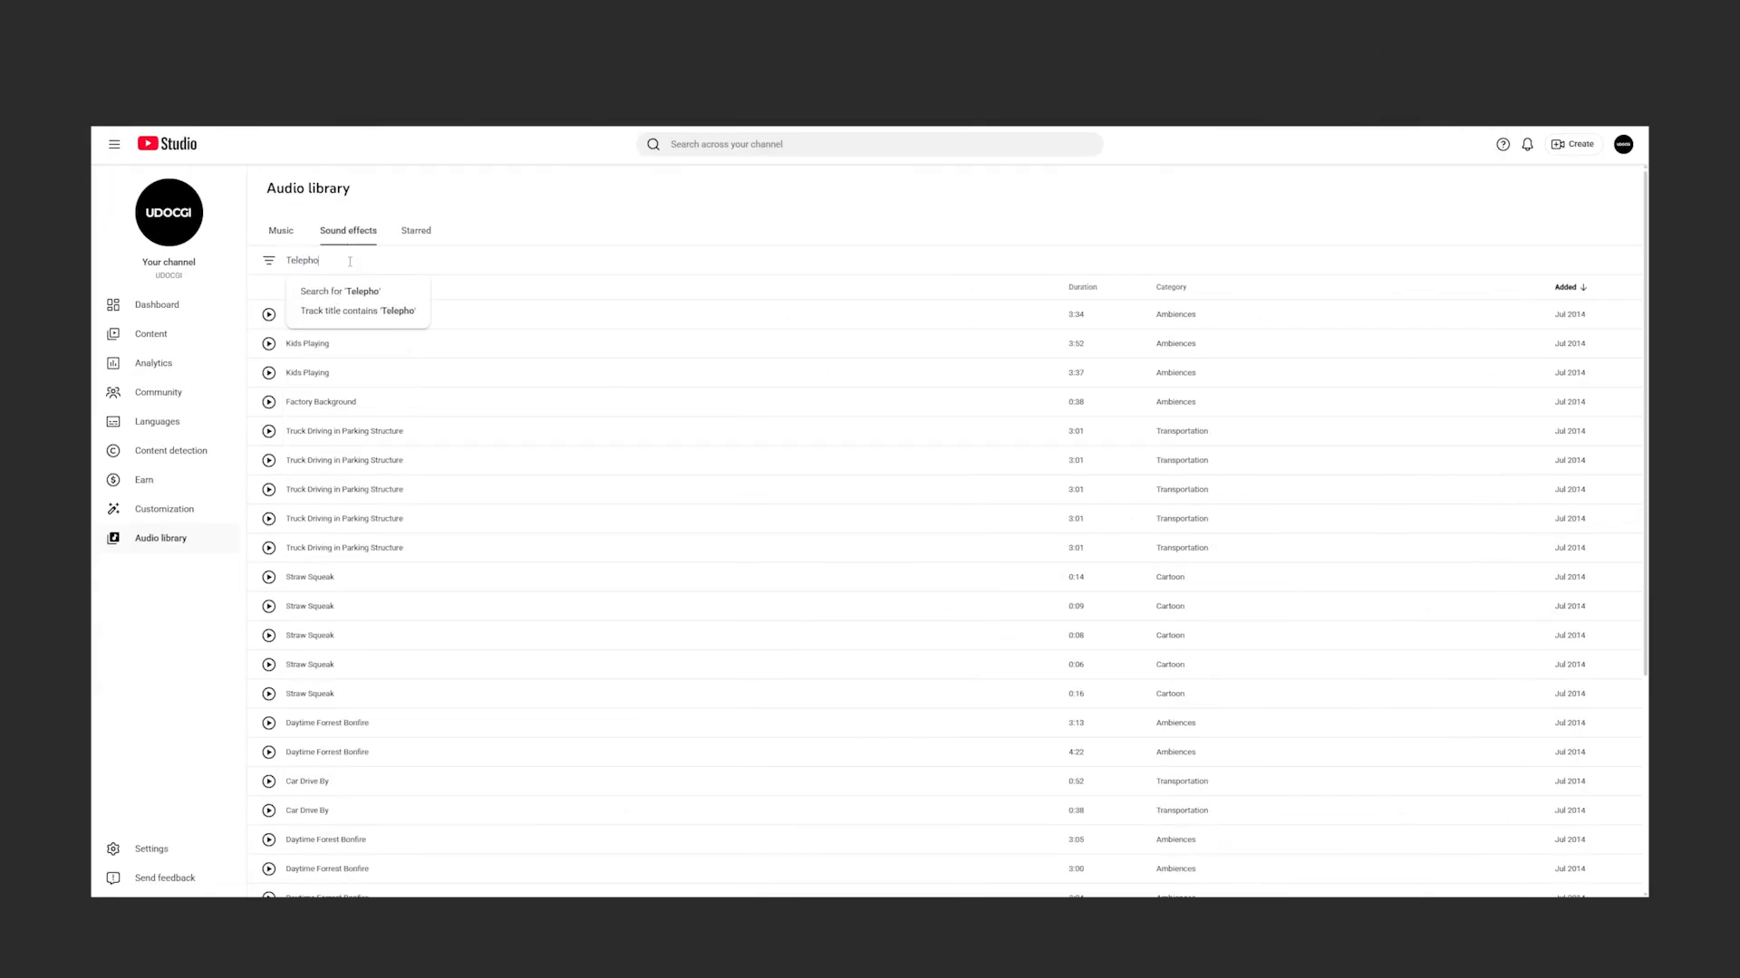
key("Return")
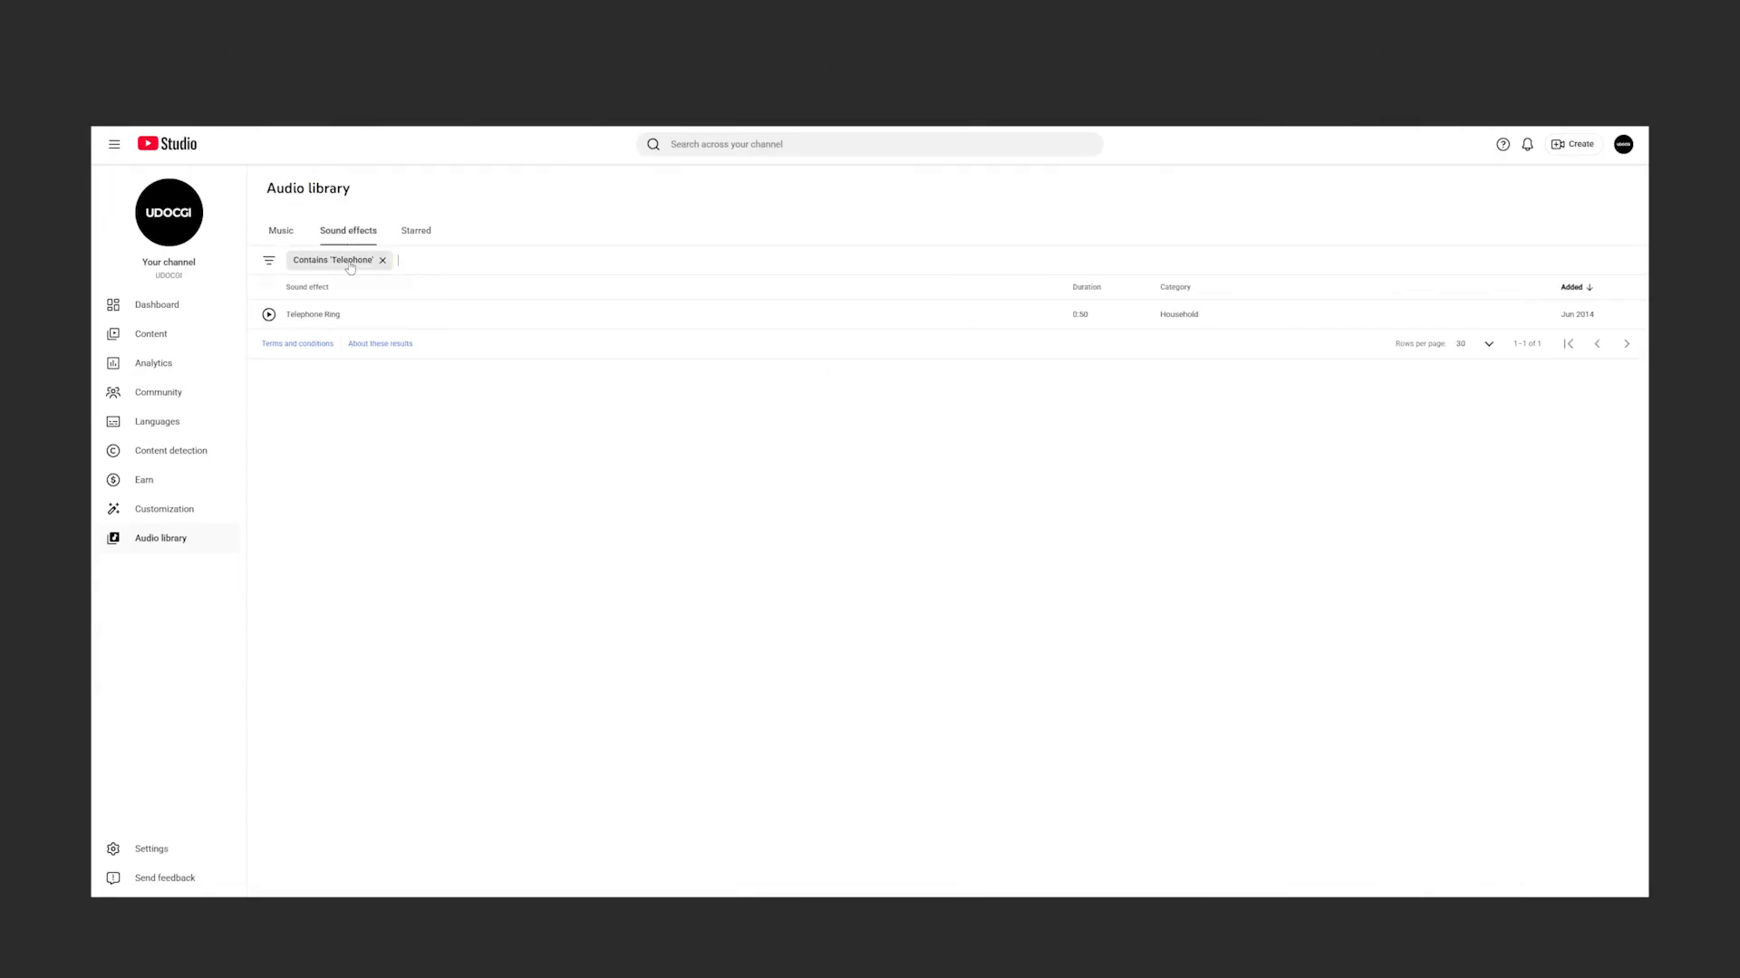
left_click(269, 315)
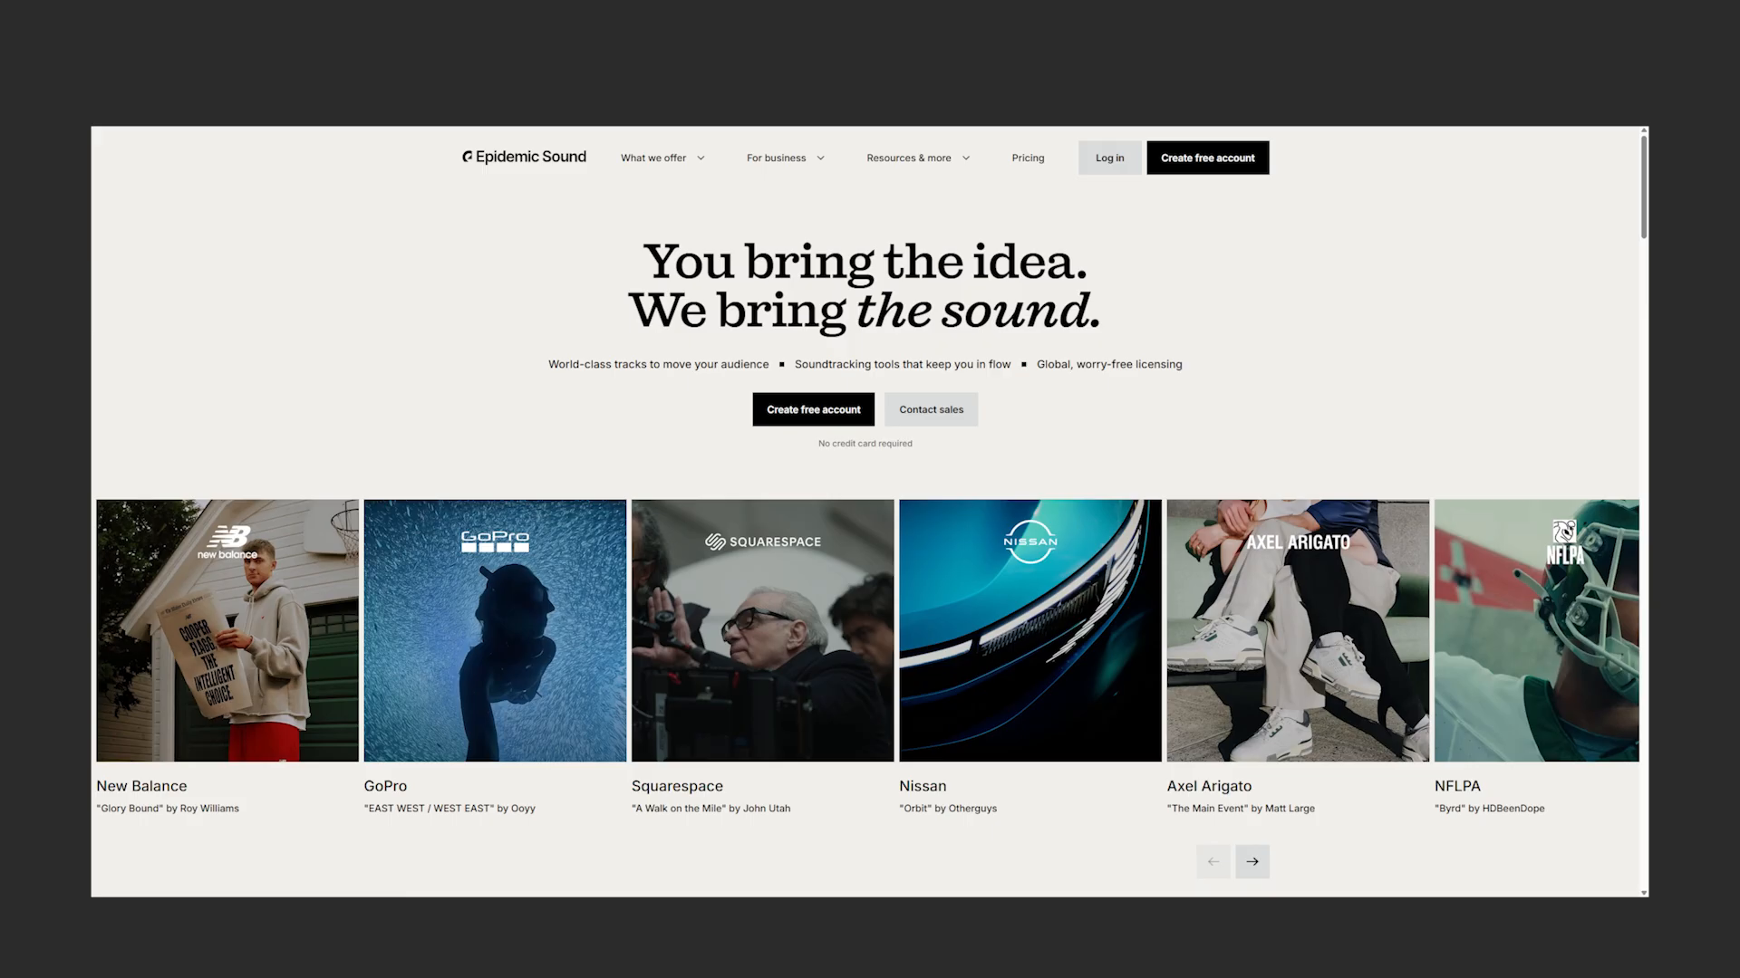
mouse_move(652, 158)
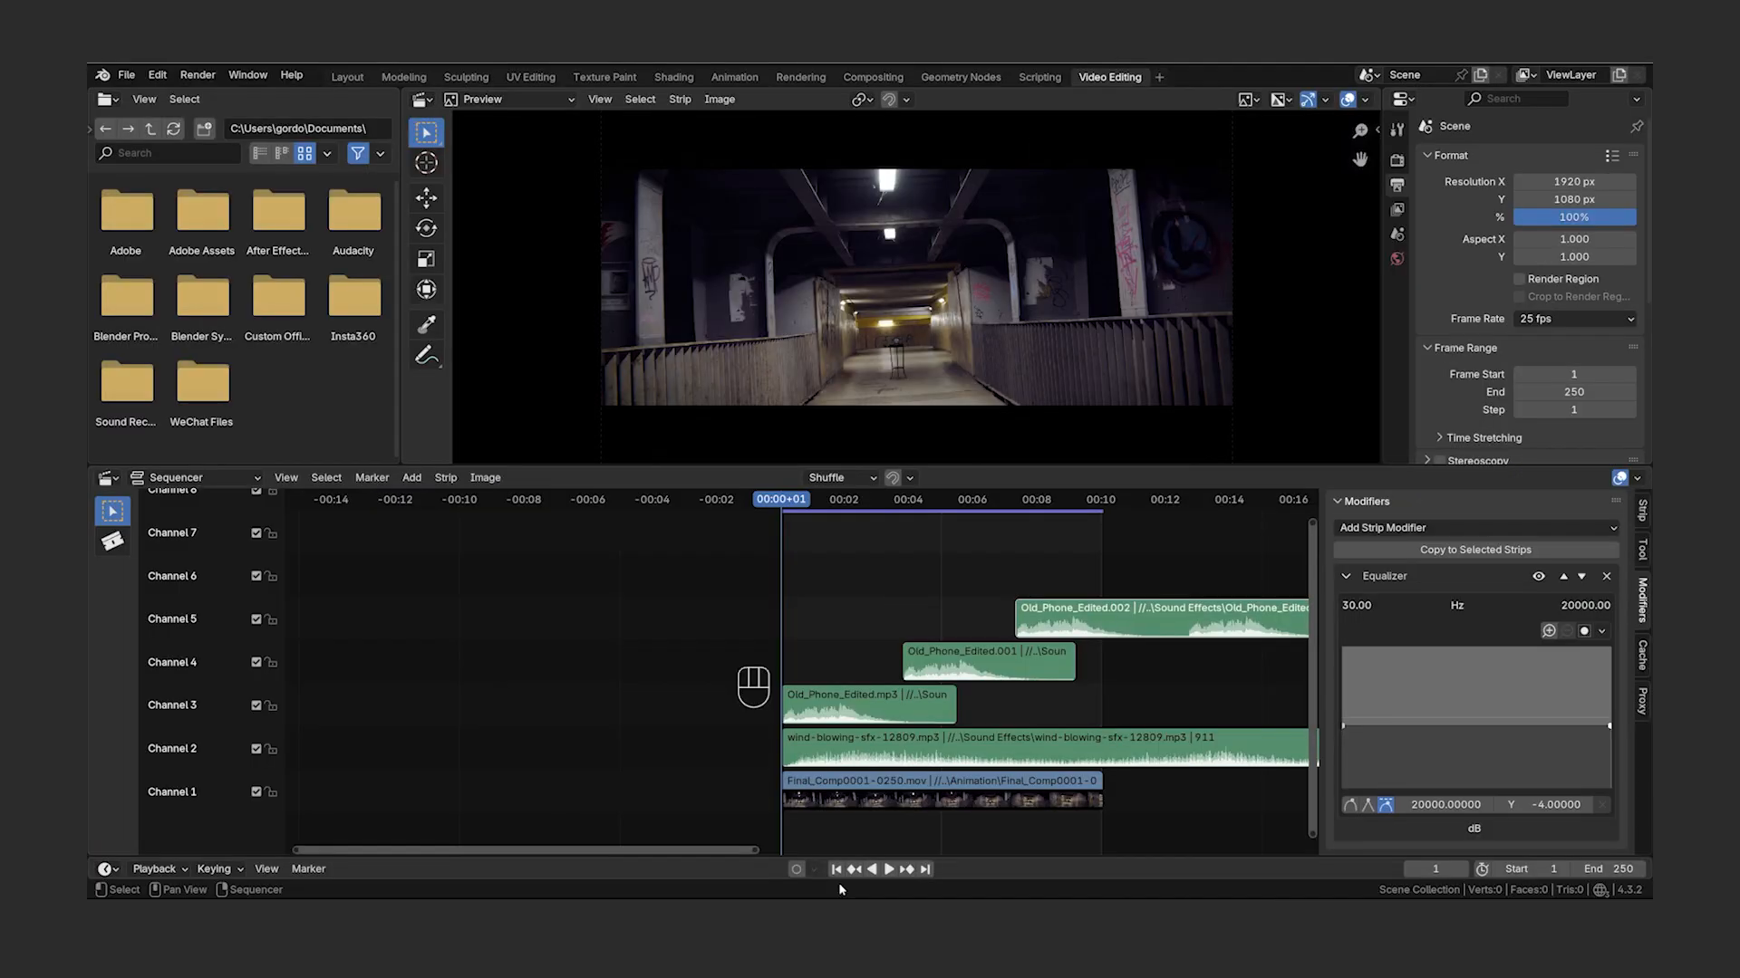
- Back in Blender, move the wind strip and the three phone strips up one channel to free channel 2
left_click(891, 724)
left_click(891, 717, "shift")
left_click(983, 663, "shift")
left_click(1117, 609, "shift")
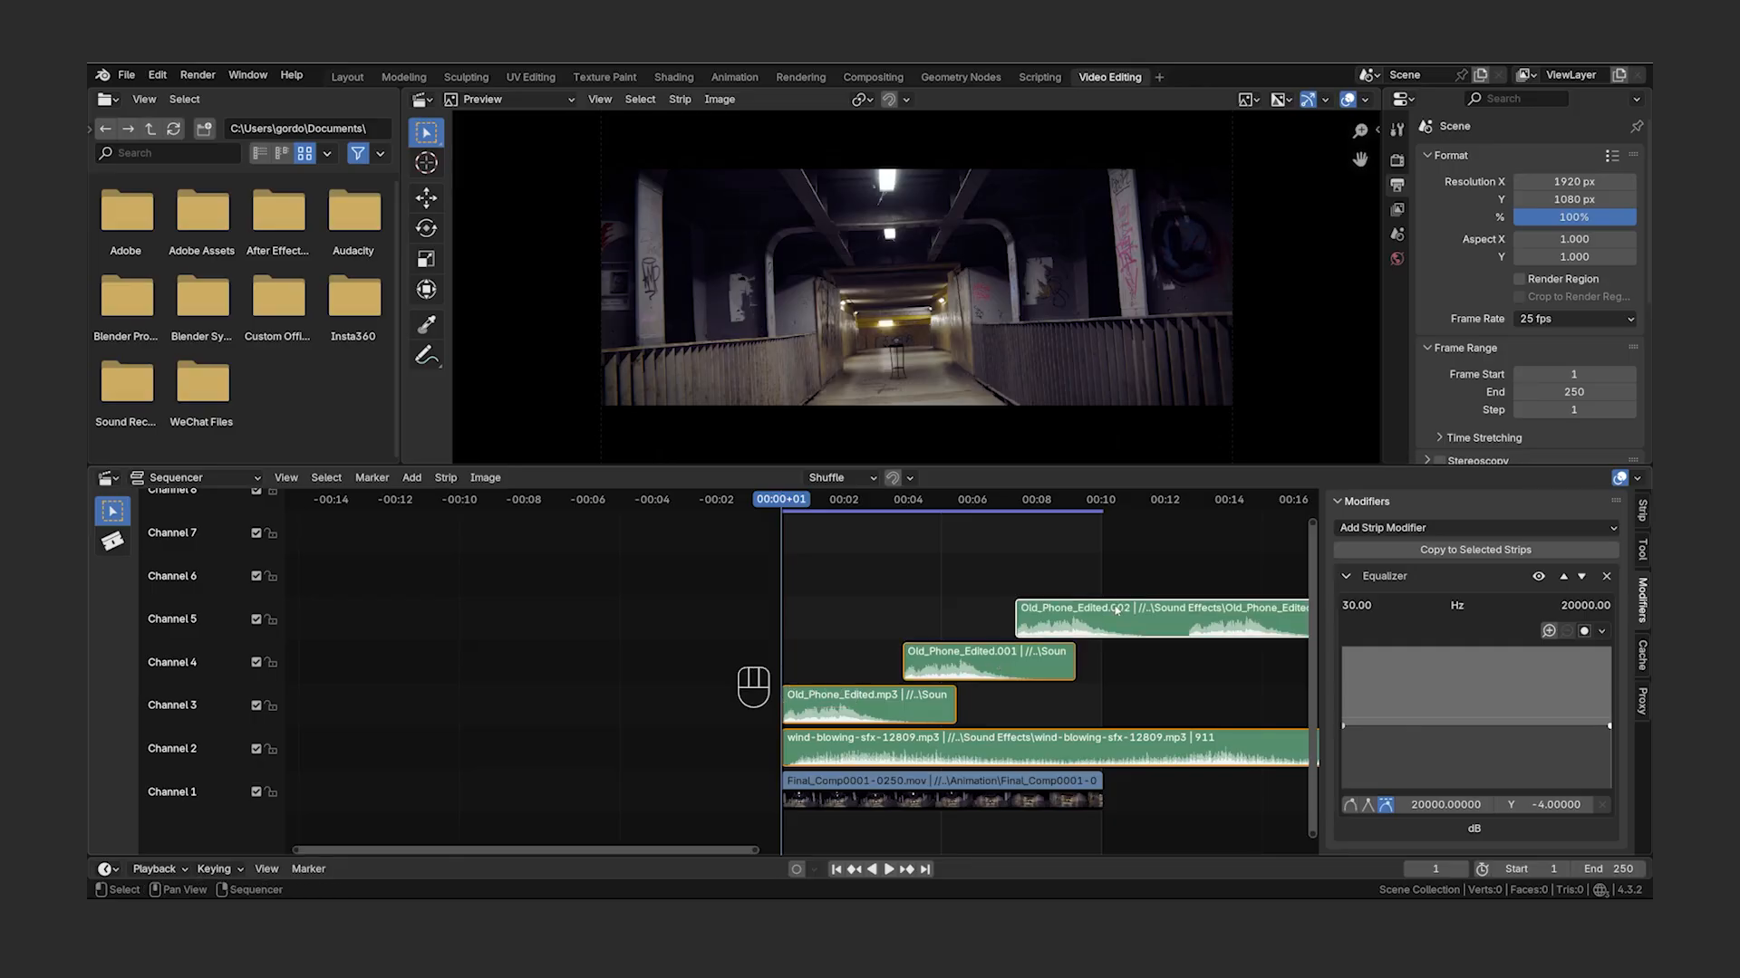
left_click_drag(815, 700, 815, 670)
- Add the stalker-heart-of-chornobyl-atmosphere-2 music from the Sound Effects folder to channel 2, extending before the shot, and split it at the first frame
left_click(959, 876)
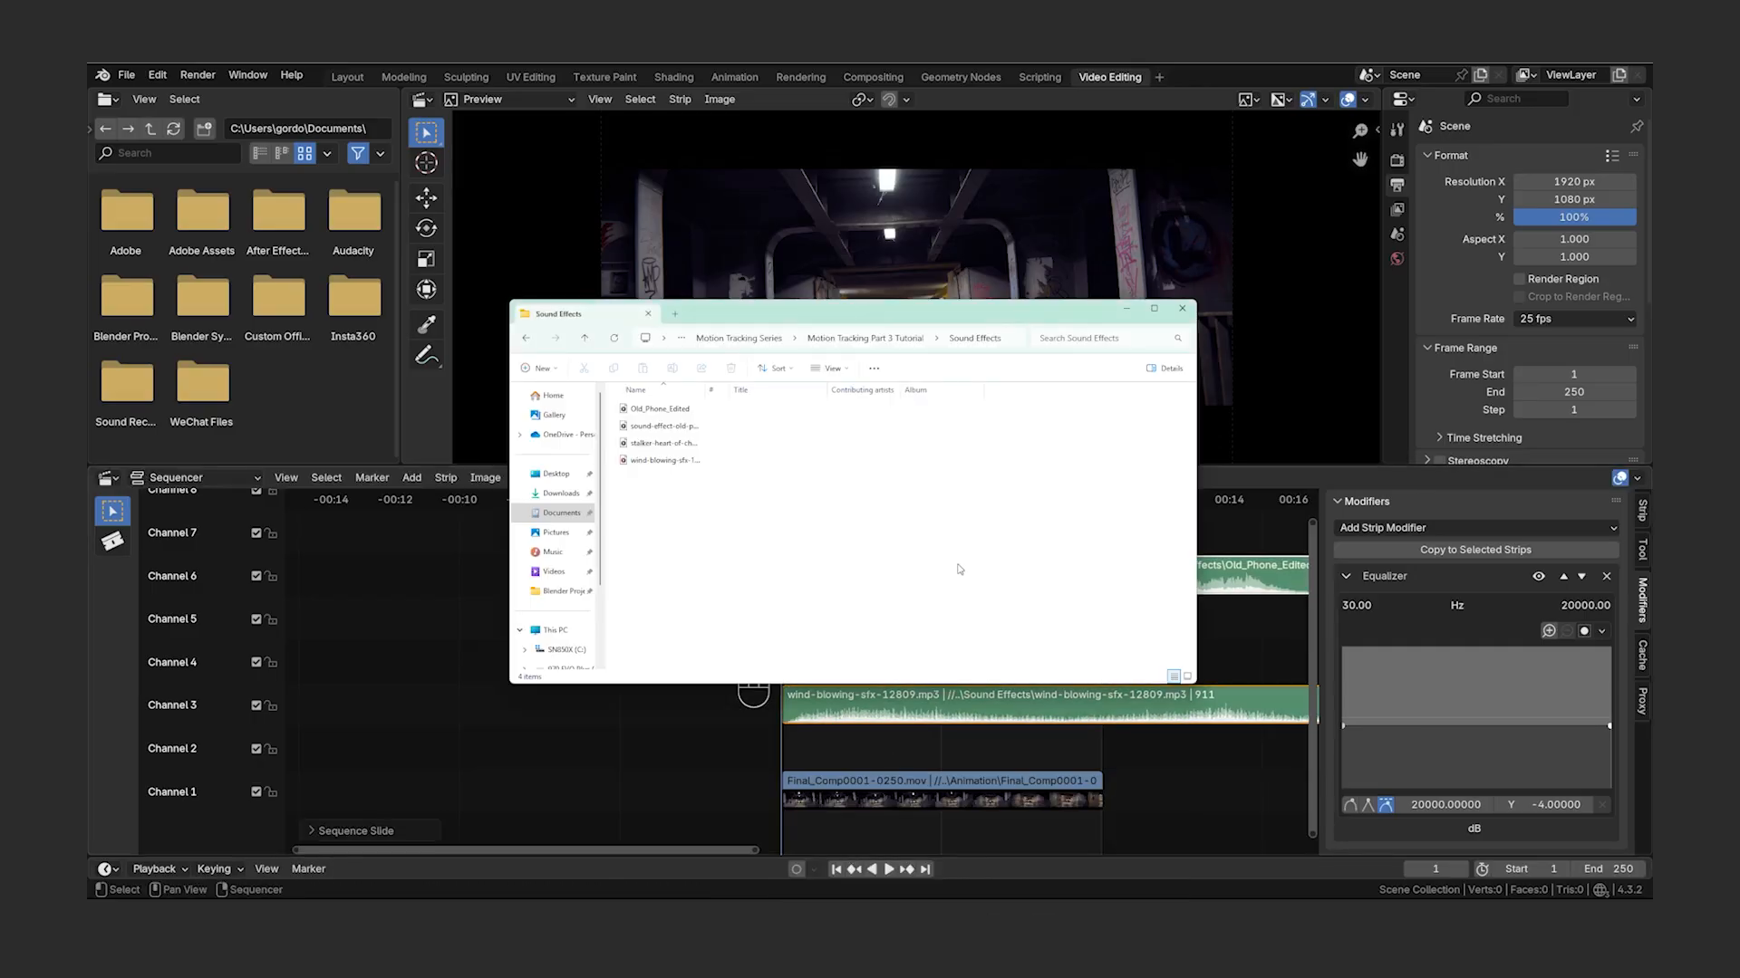
left_click_drag(722, 443, 838, 765)
scroll(838, 765, "up", 3)
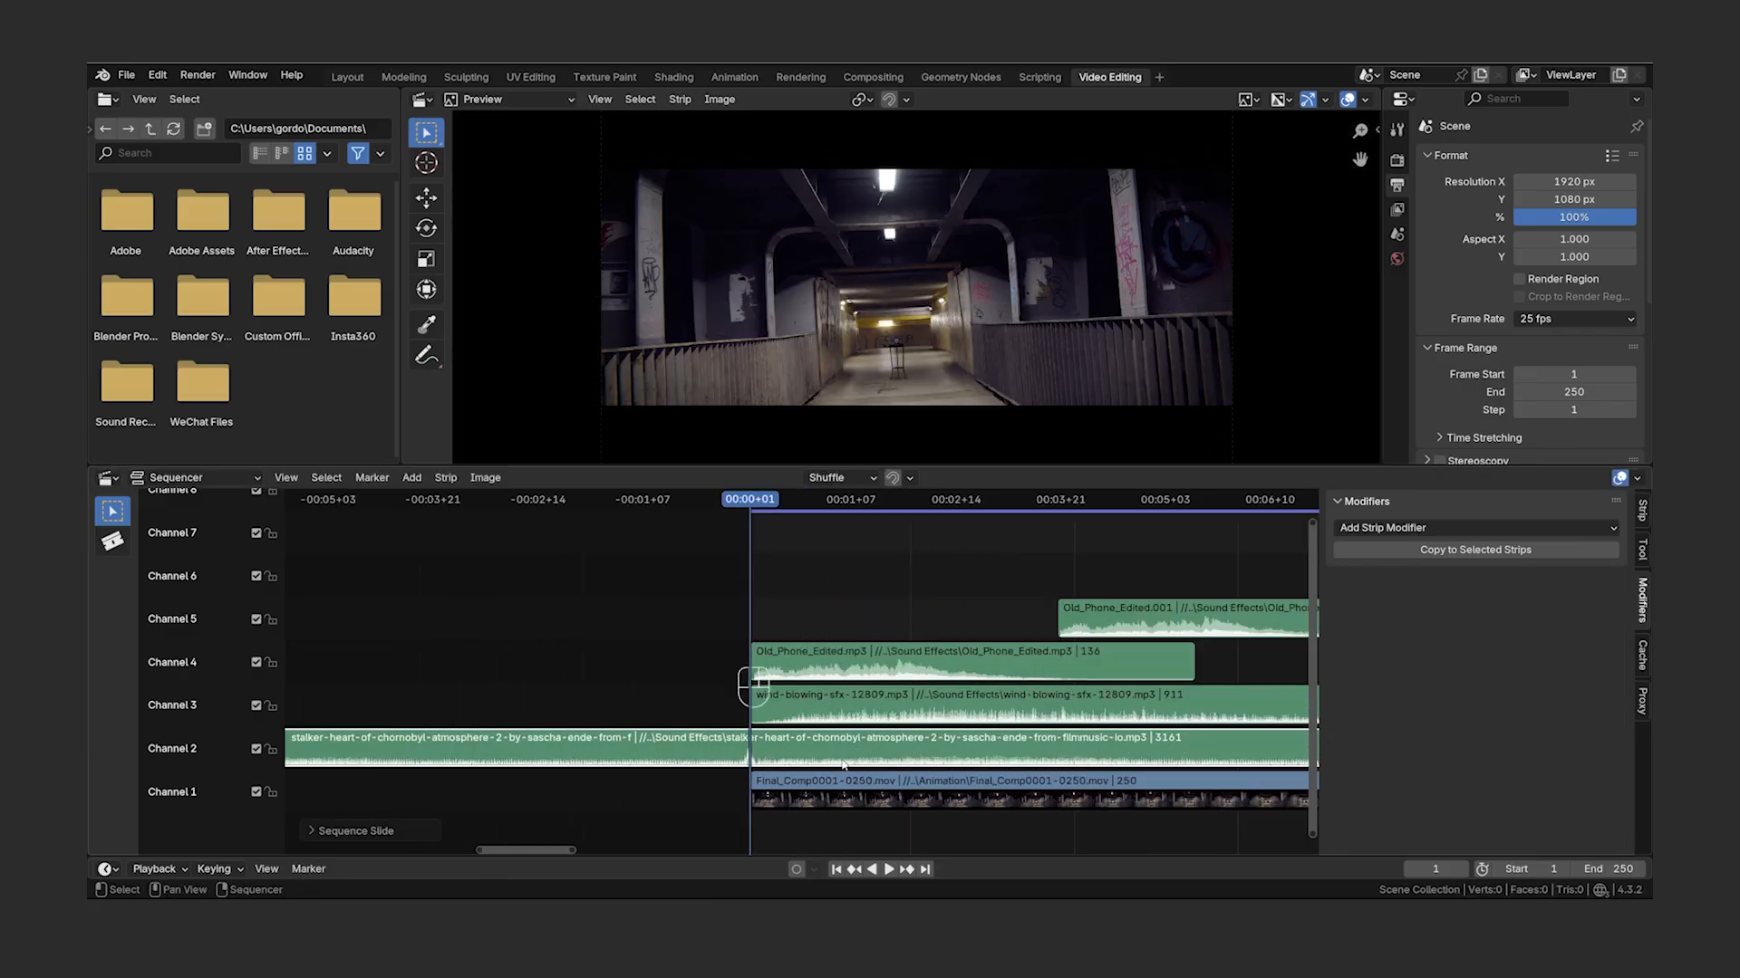
scroll(843, 766, "up", 3)
key("k")
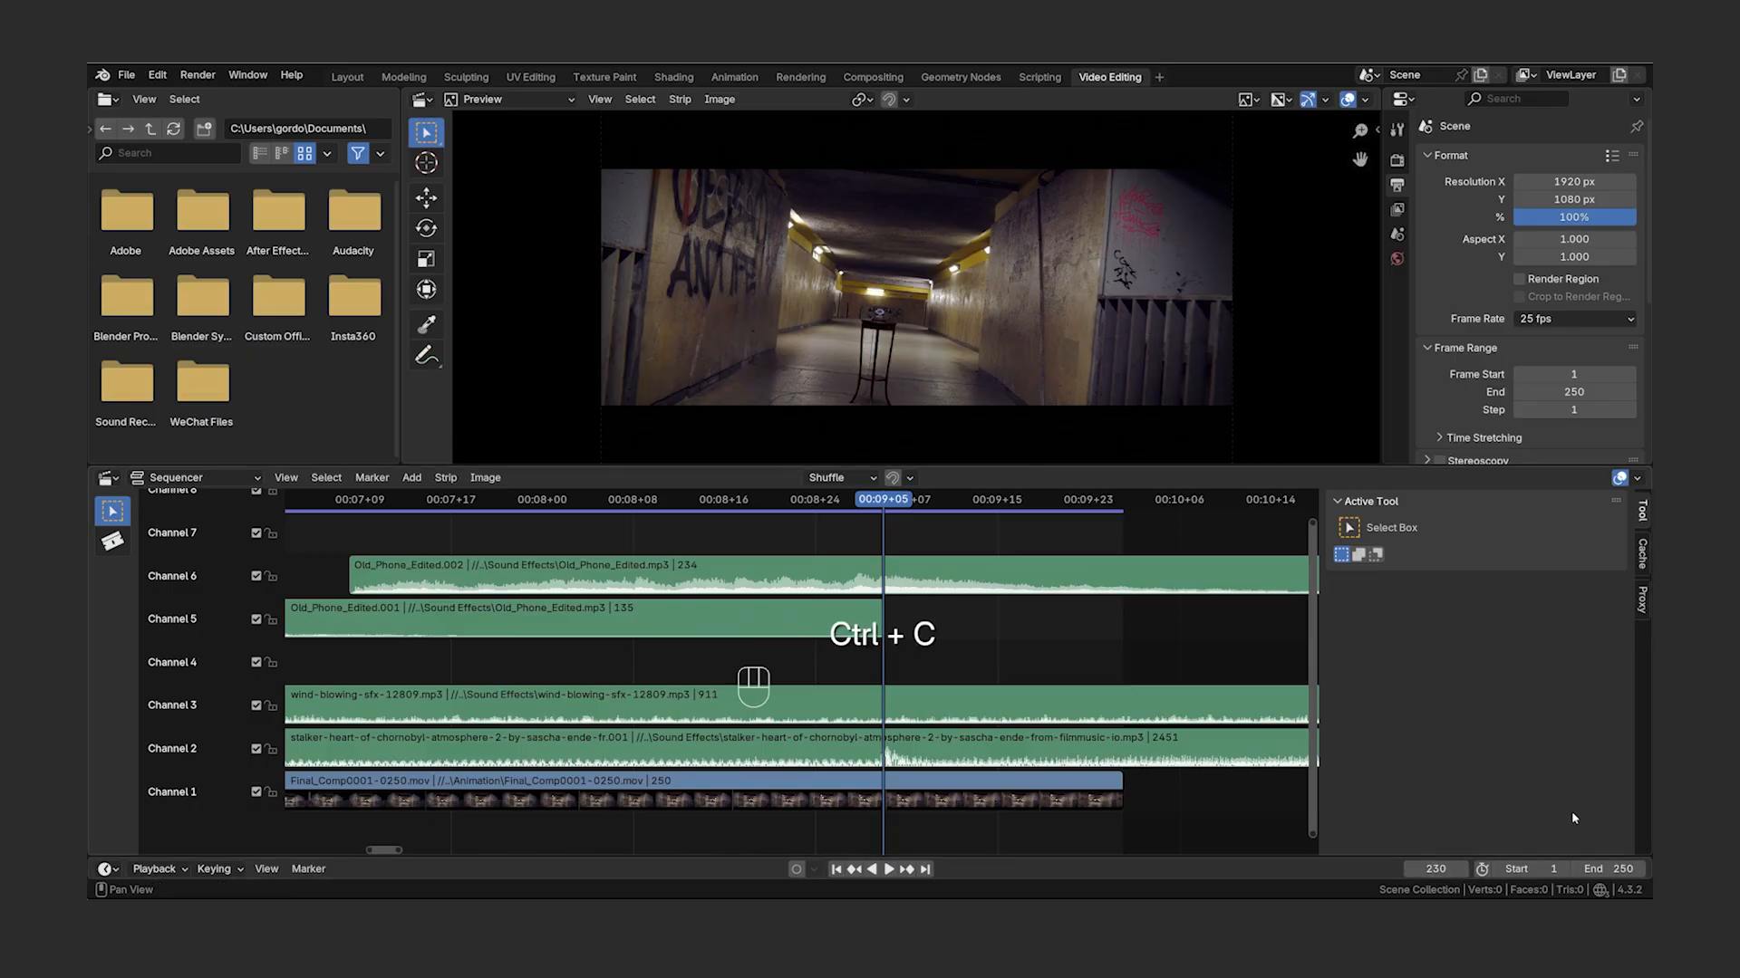
- Set the end frame to 230 and slide the video strip earlier so its end lines up with that frame
type("230")
left_click(1015, 789)
scroll(994, 731, "down", 15)
middle_click_drag(802, 730, 1118, 738)
left_click_drag(1117, 790, 1060, 796)
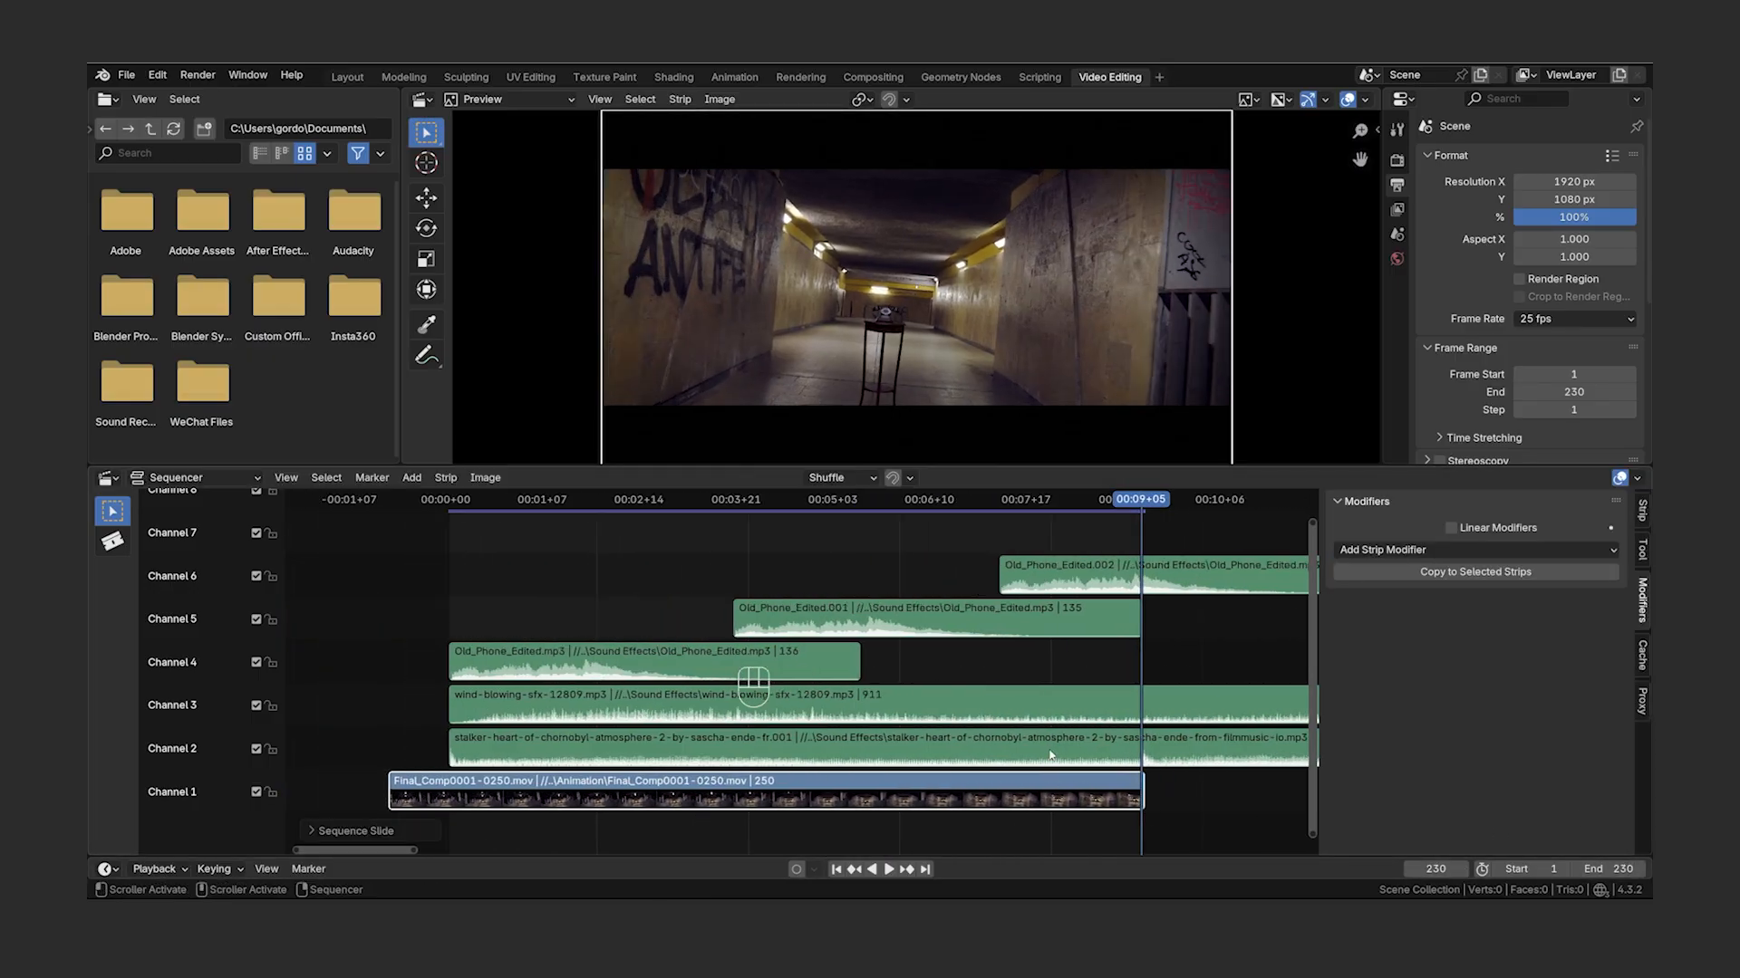
- Select the music strip in channel 2 and play the mix from the first frame and again from frame 214
left_click(1051, 755)
scroll(892, 748, "down", 3)
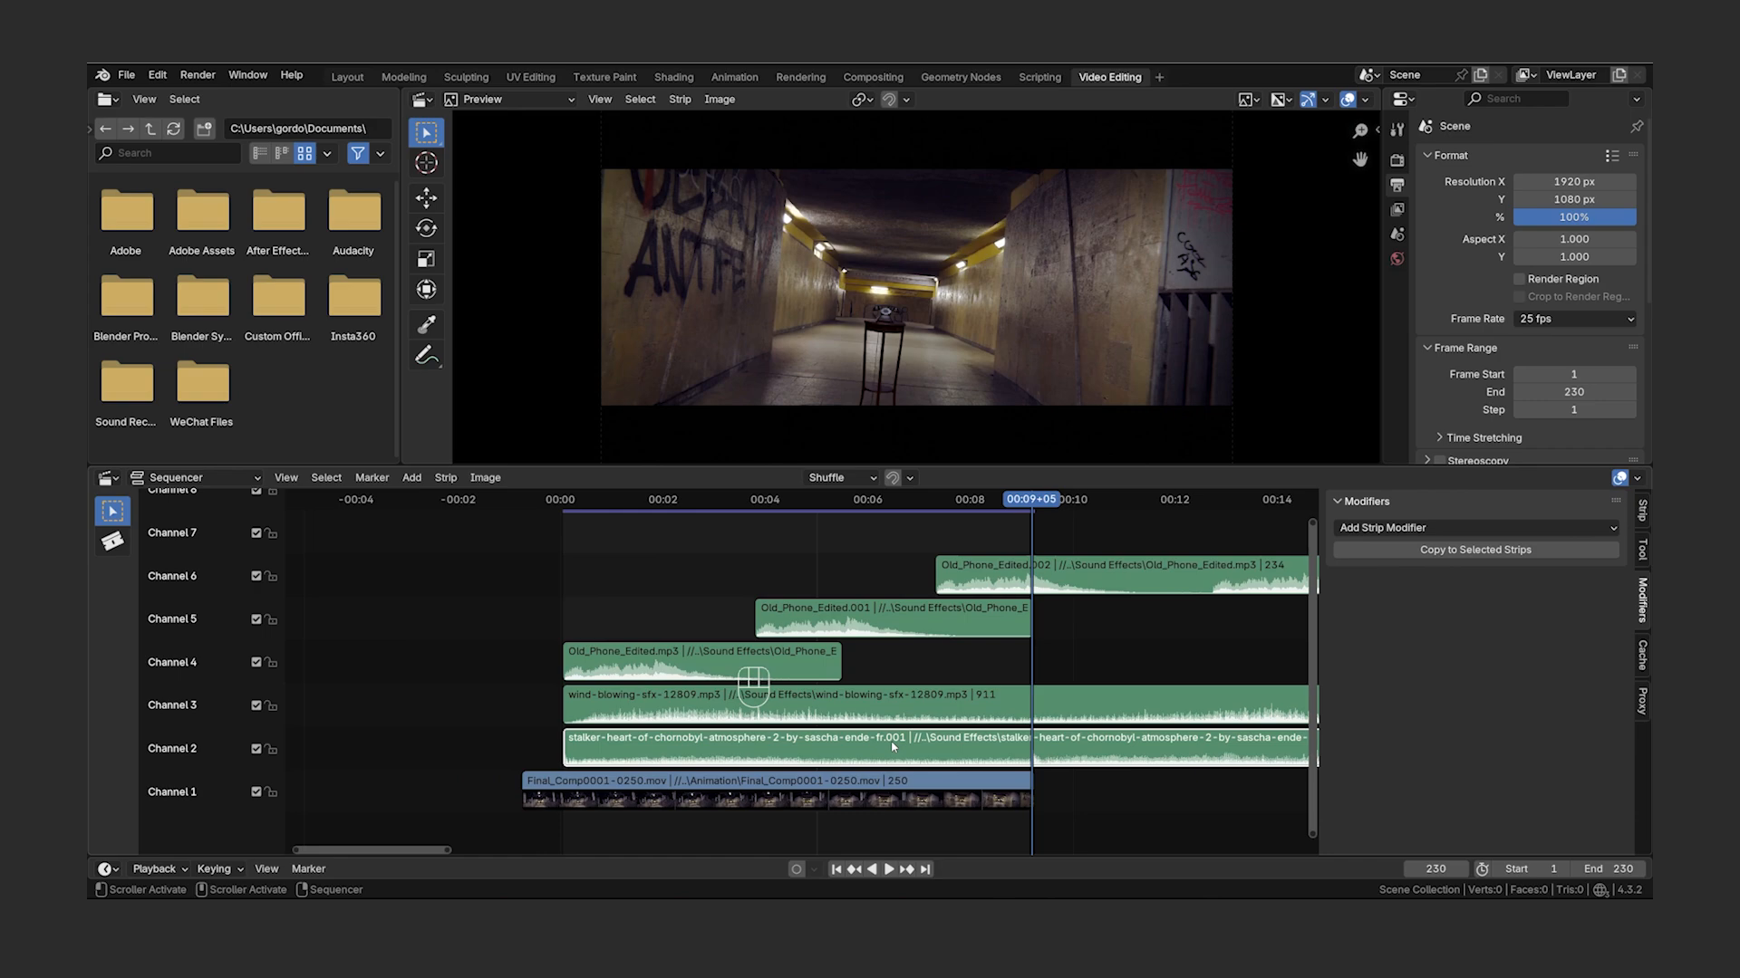
left_click(836, 869)
key("space")
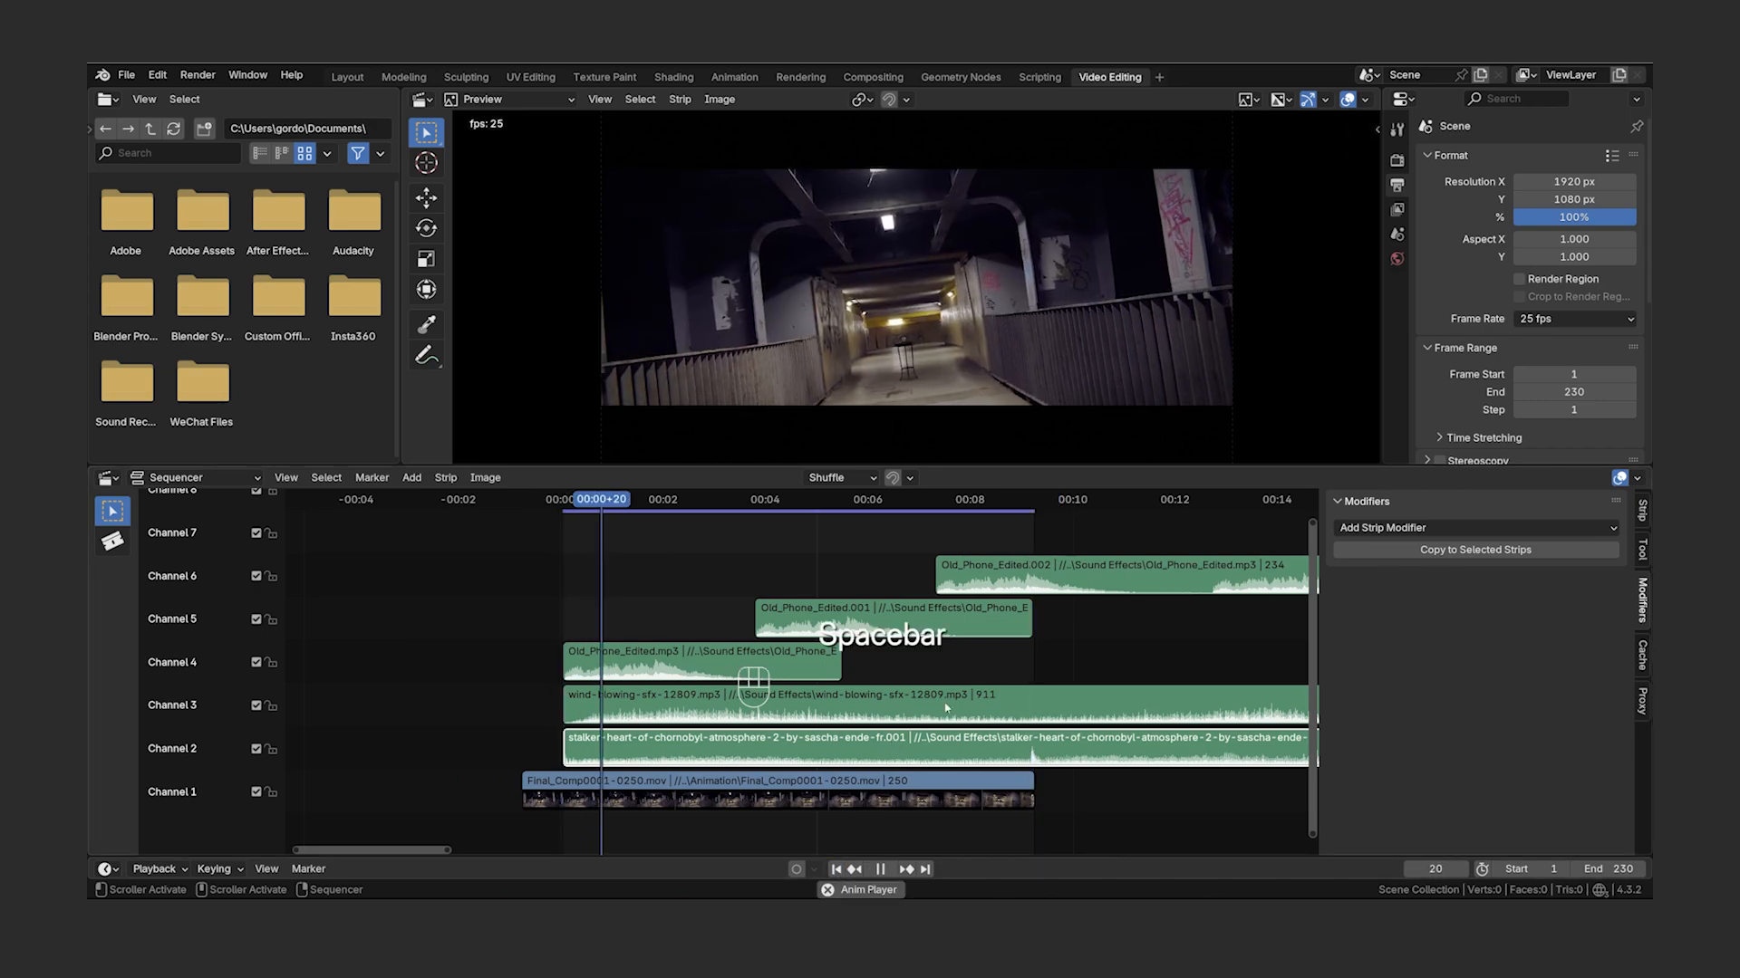
key("space")
left_click(1001, 501)
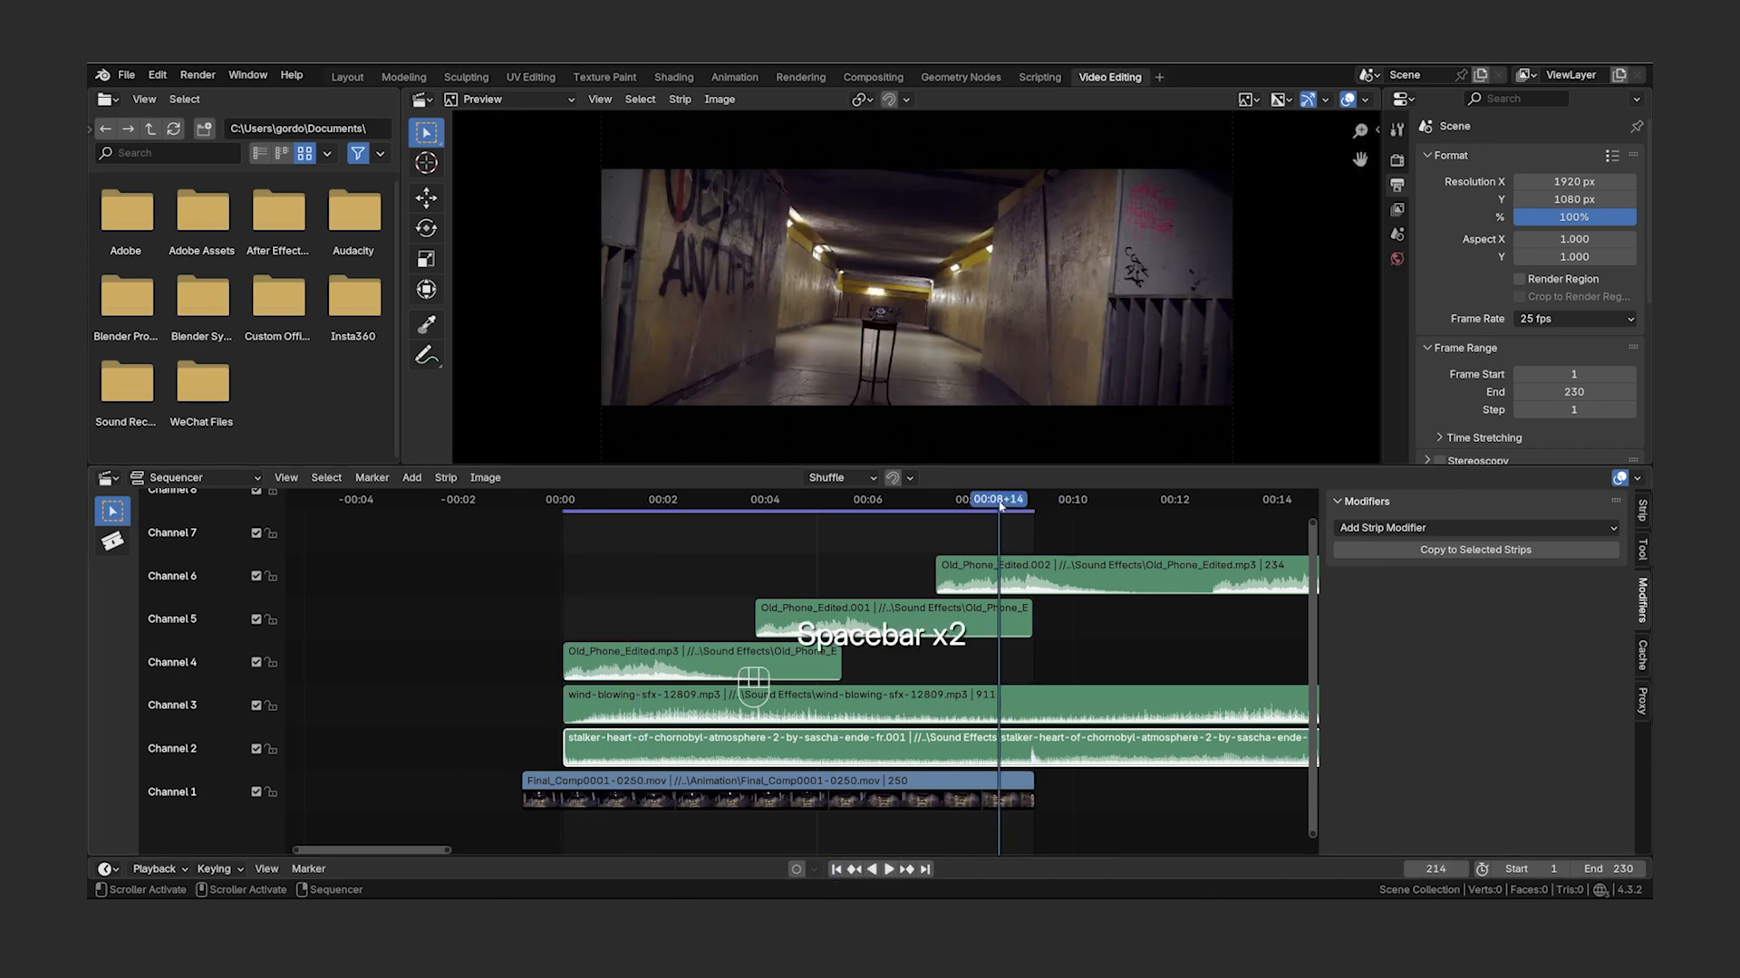
key("space")
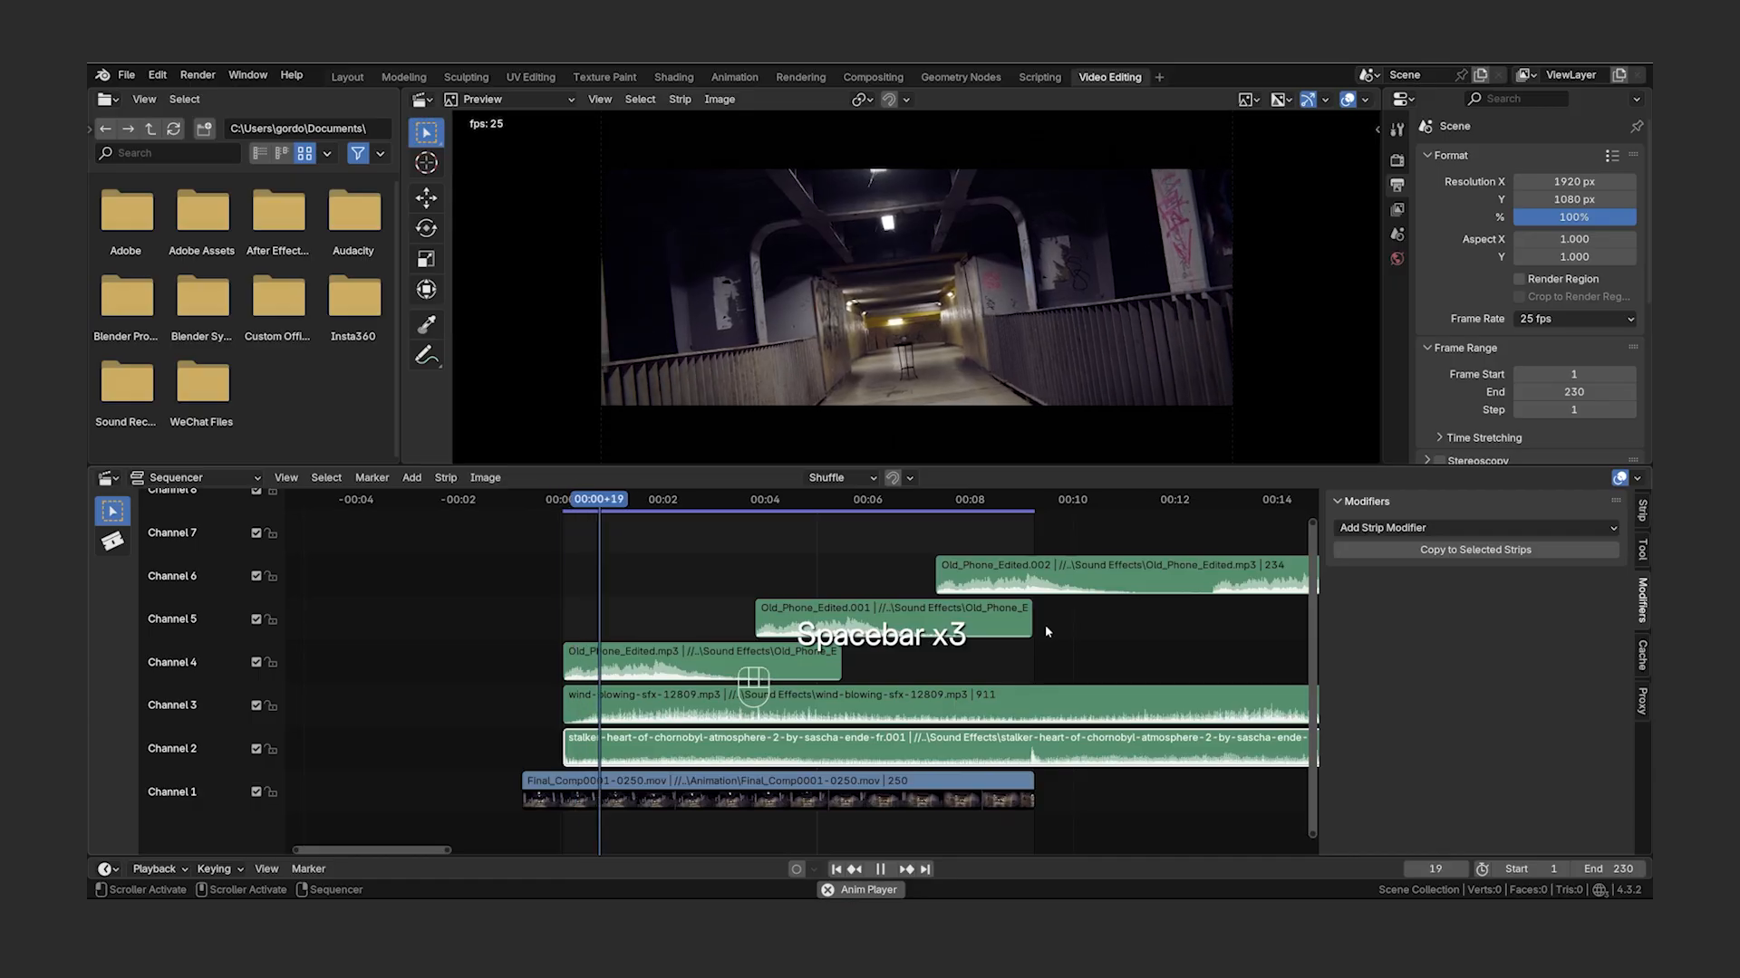
key("space")
- Add an Equalizer modifier to the music strip and set both ends of its curve to -6 dB
left_click(1462, 528)
left_click(1450, 549)
left_click_drag(1343, 718, 1343, 727)
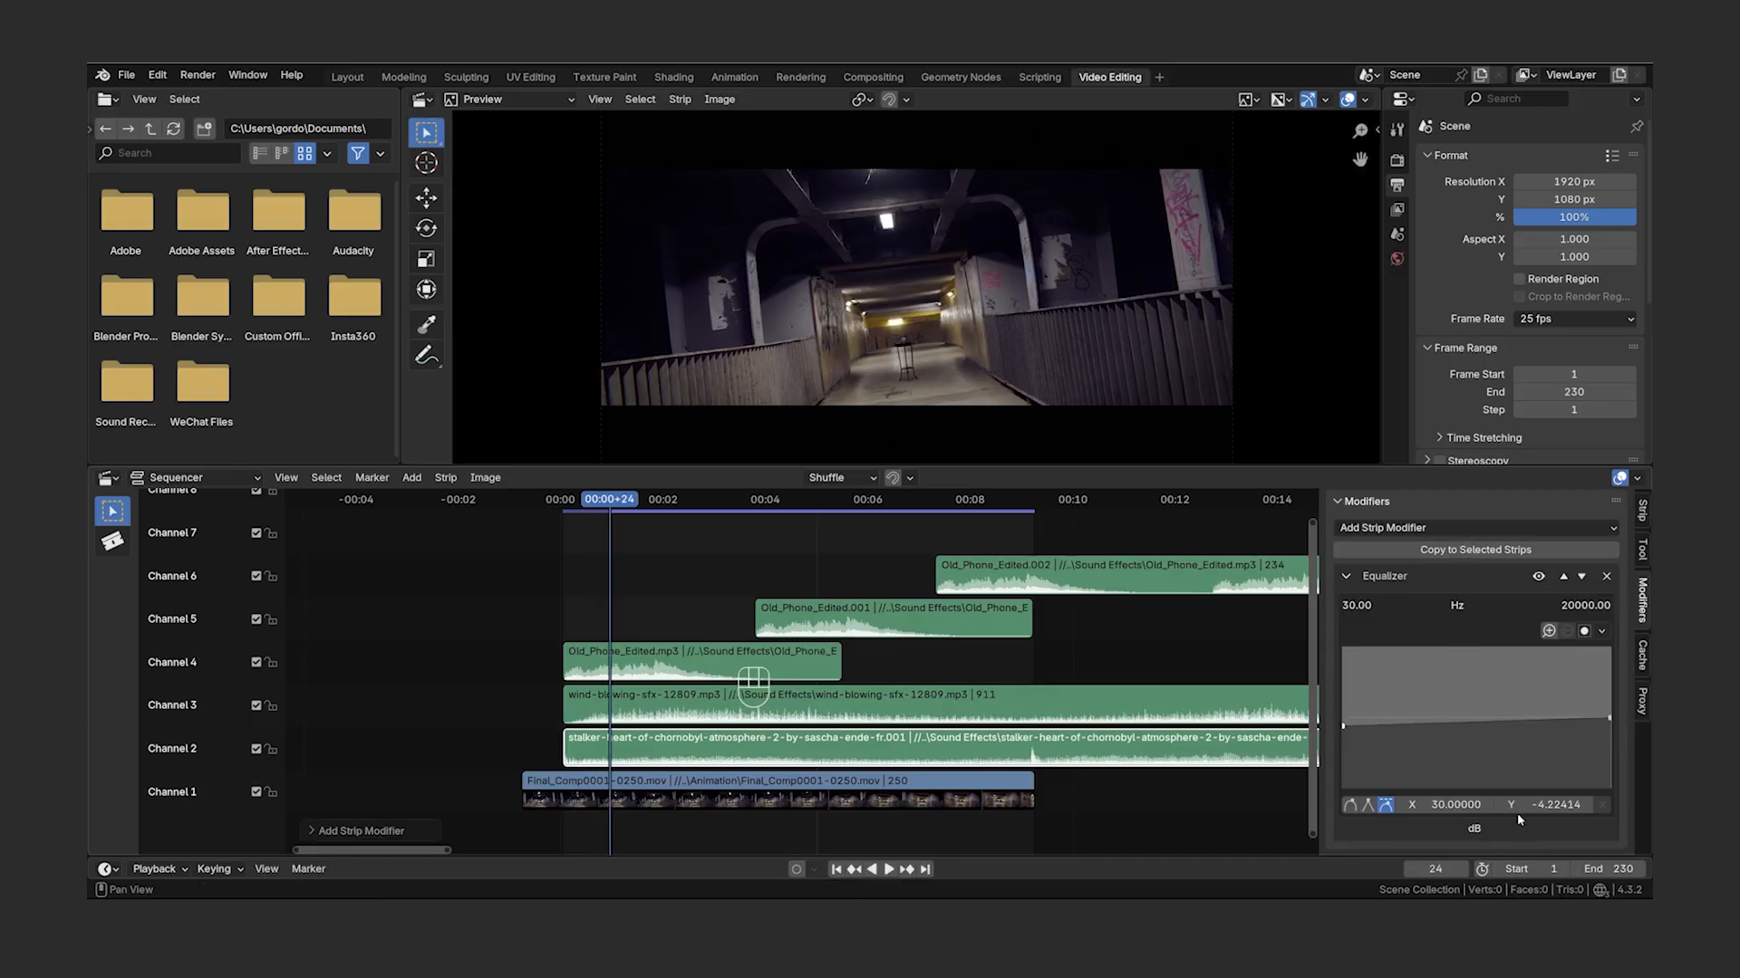
left_click(1553, 804)
type("-6")
key("Return")
left_click_drag(1609, 719, 1609, 726)
left_click(1560, 805)
type("-6")
key("Return")
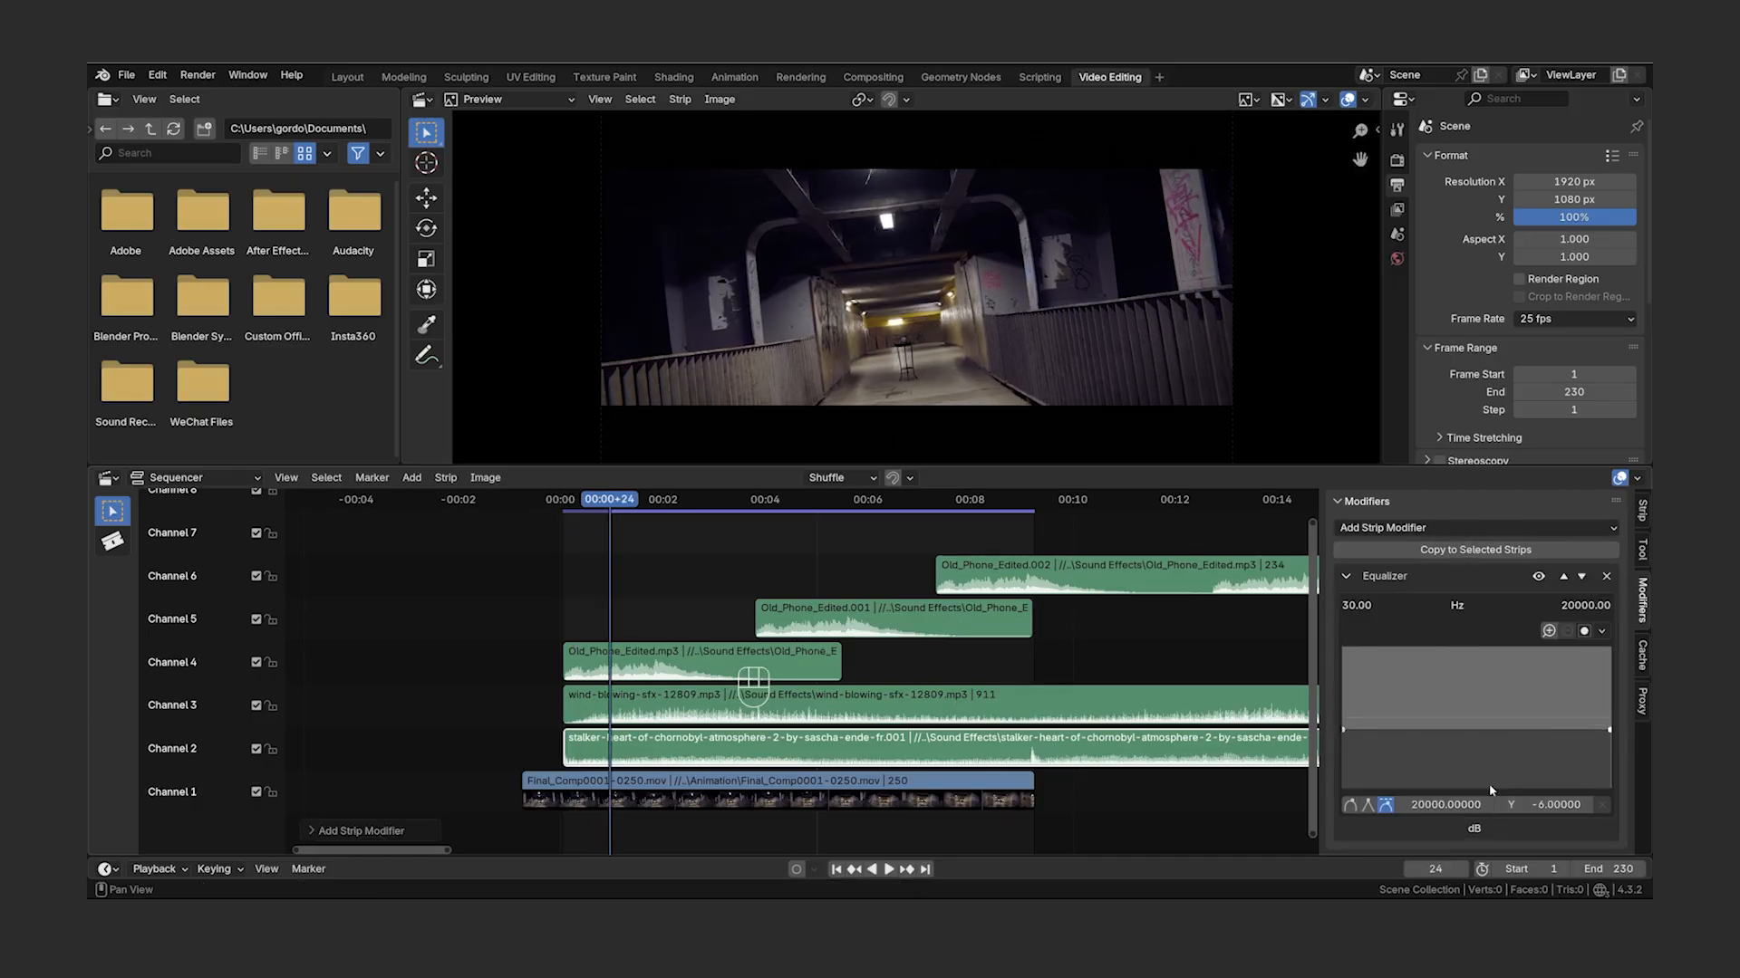
- Play the mix to check the softened music, stop it and return to the first frame
key("space")
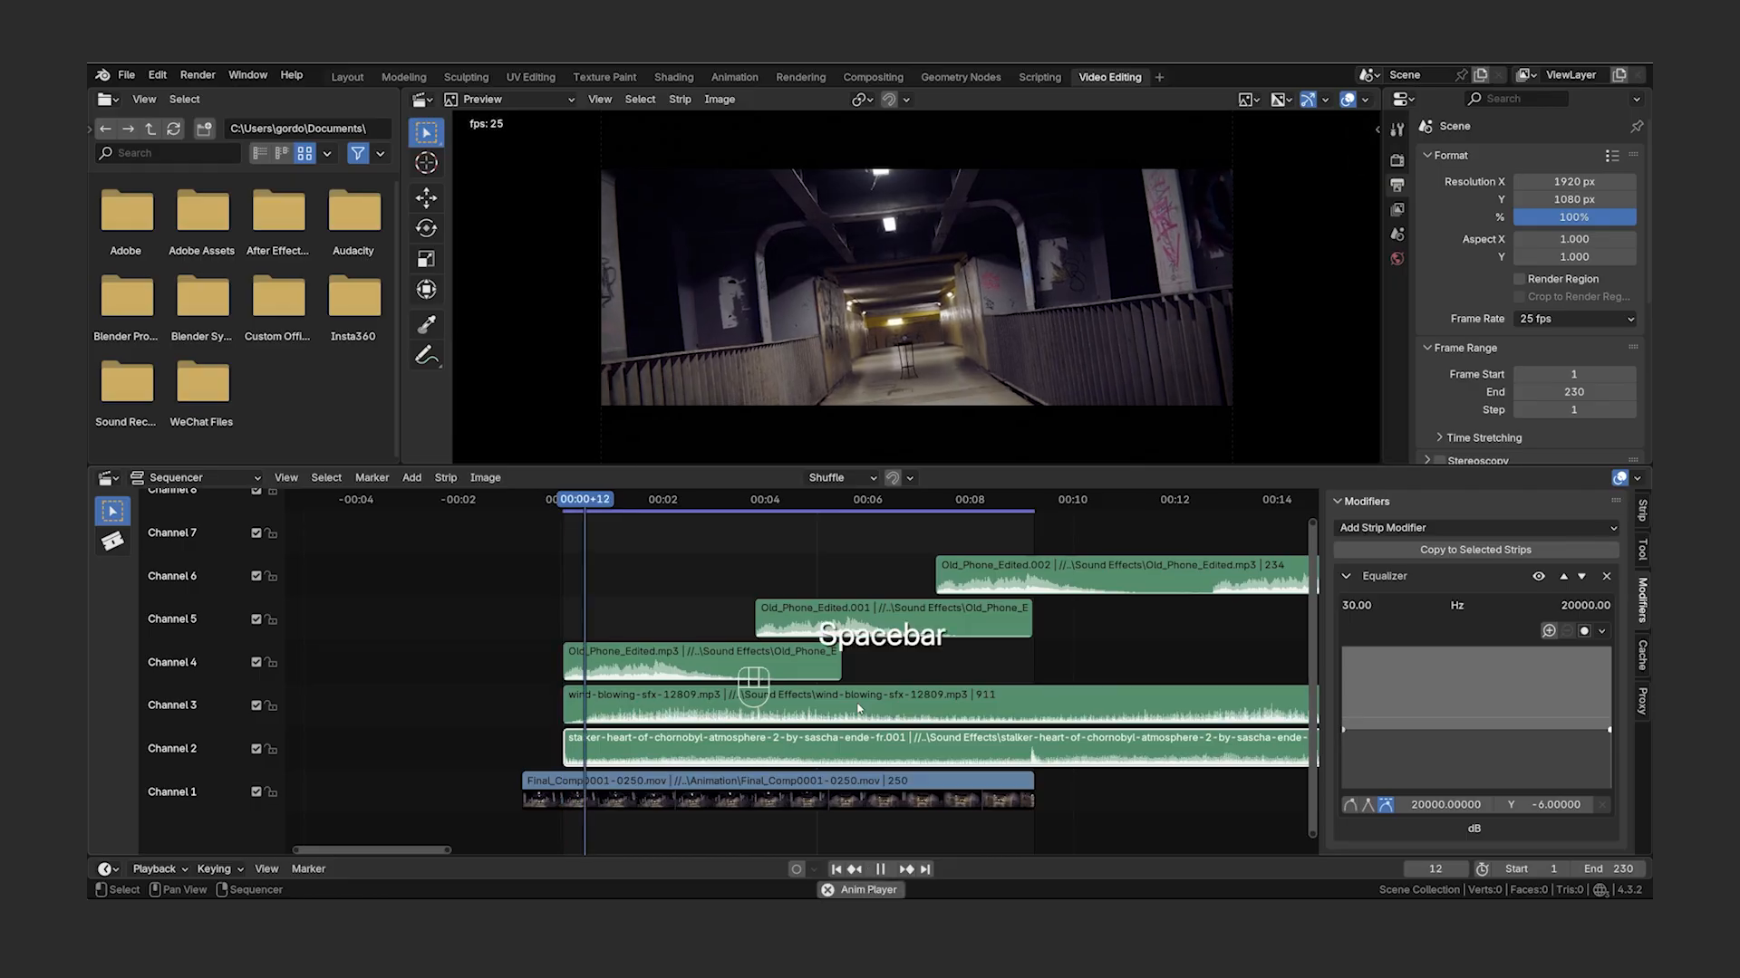
key("space")
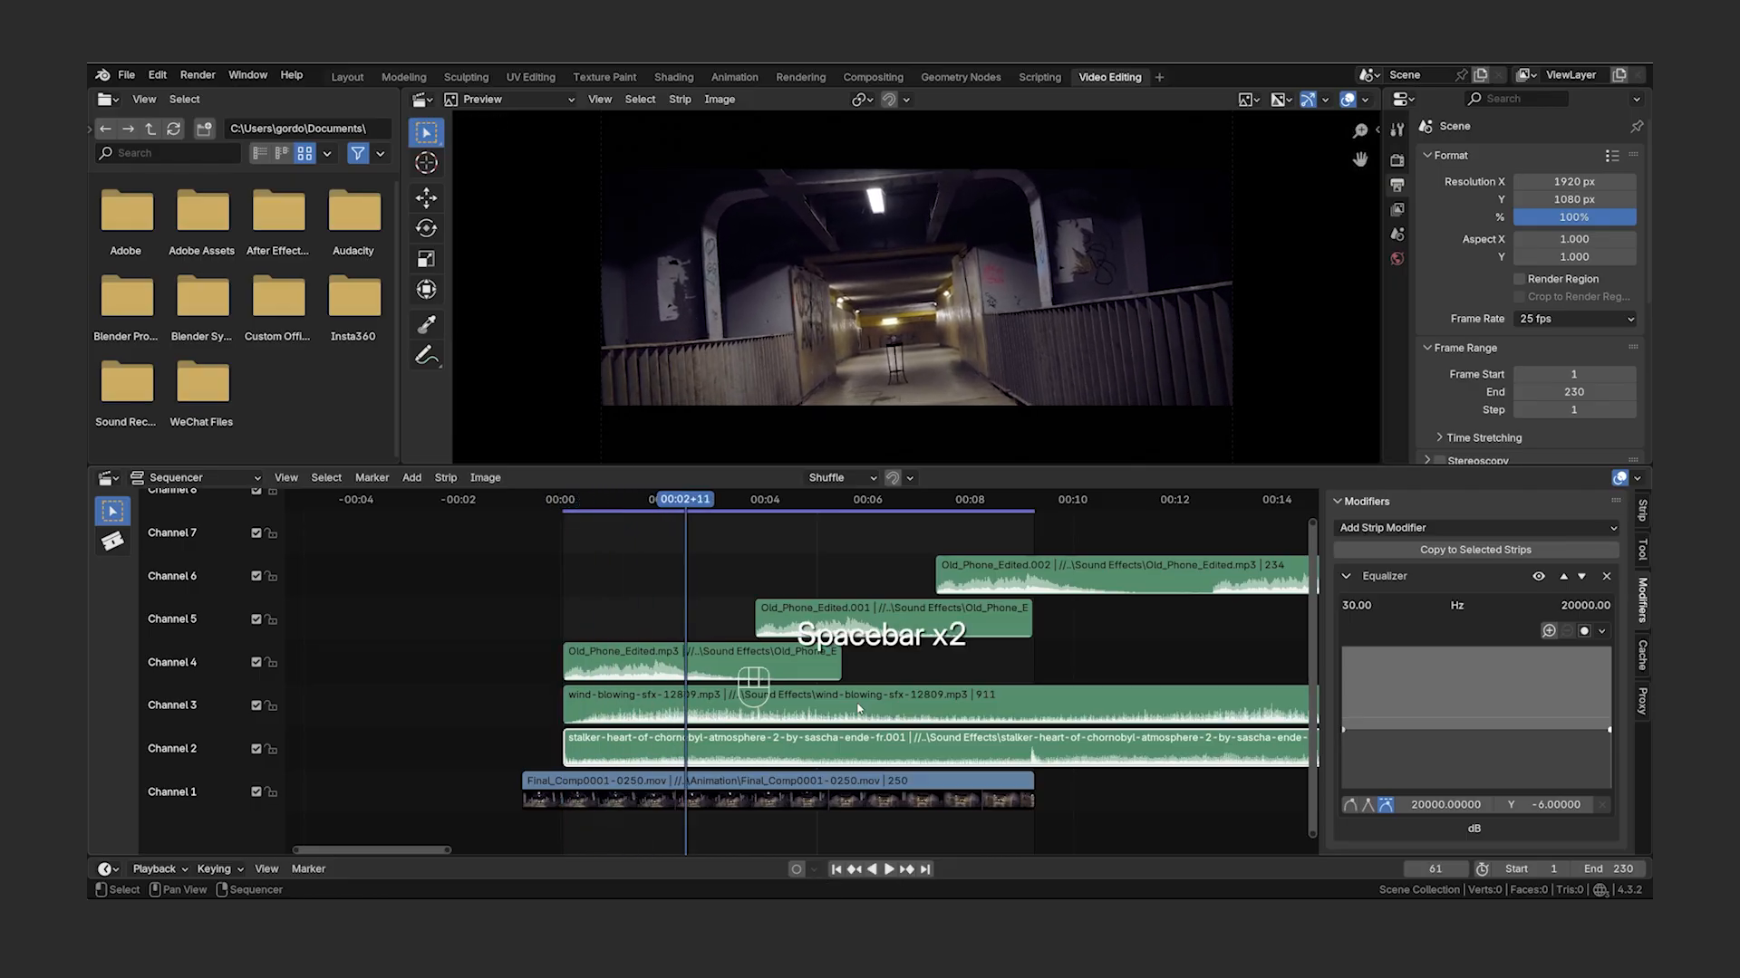
left_click(835, 870)
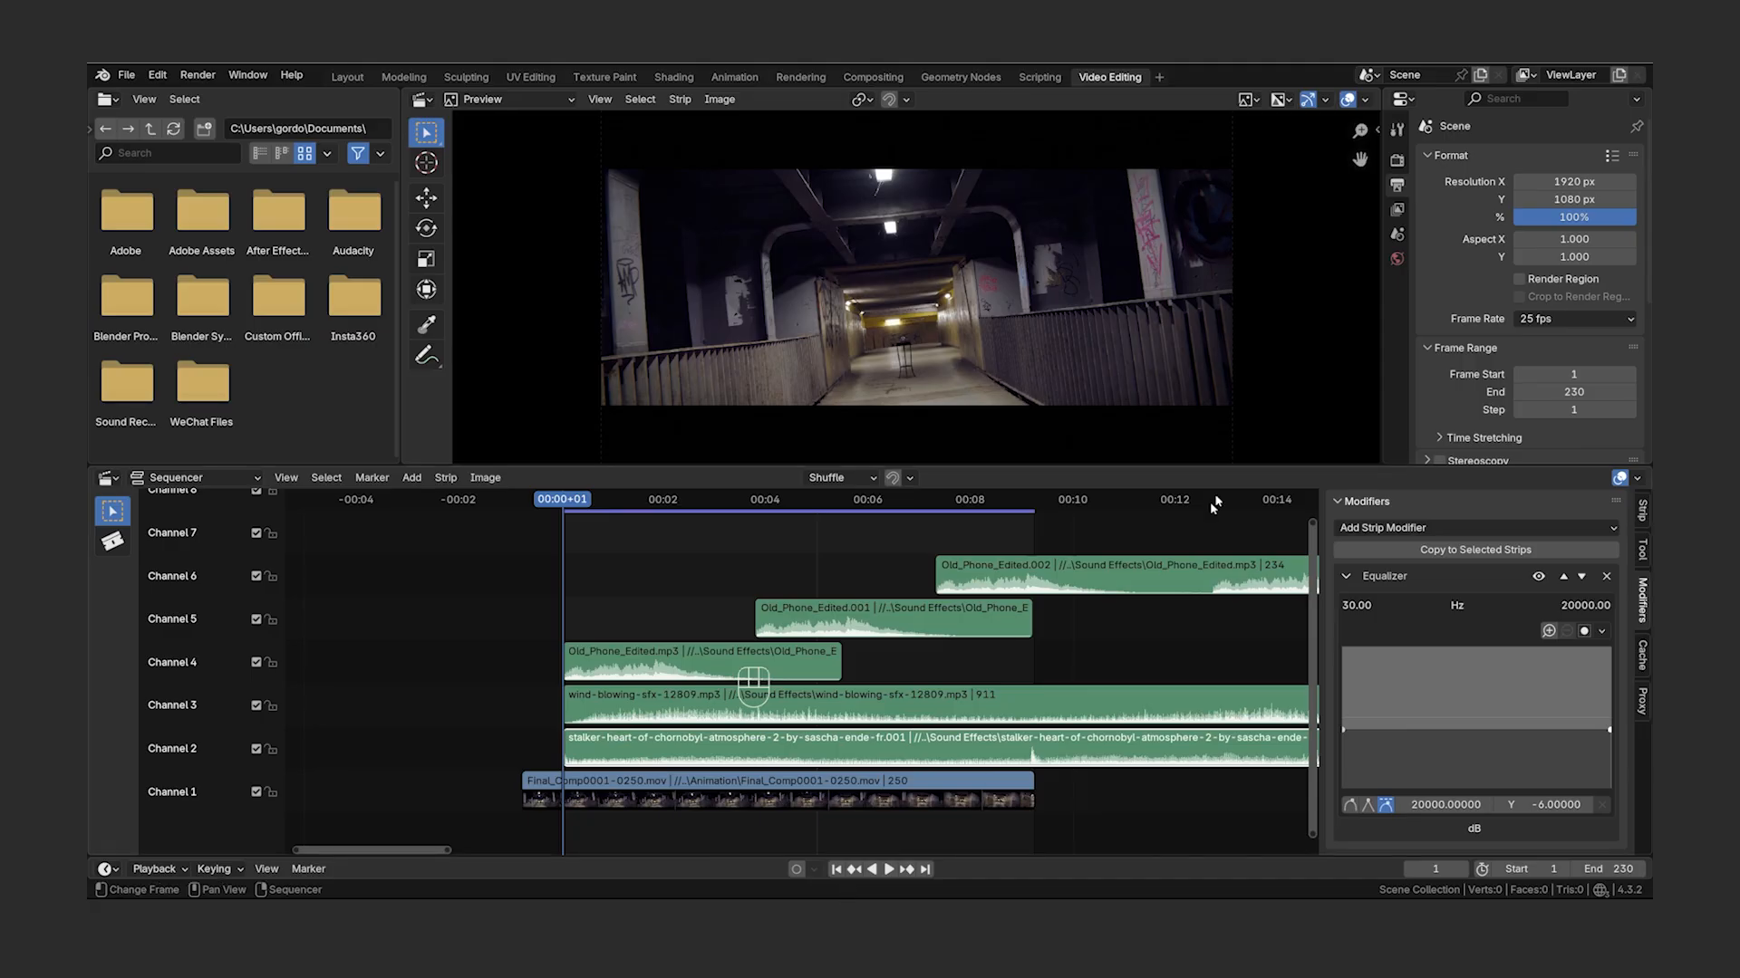
- Try the Filmic view transform with the exposure raised to about 1.084 in the scene's colour management
left_click(1396, 160)
scroll(1497, 357, "down", 5)
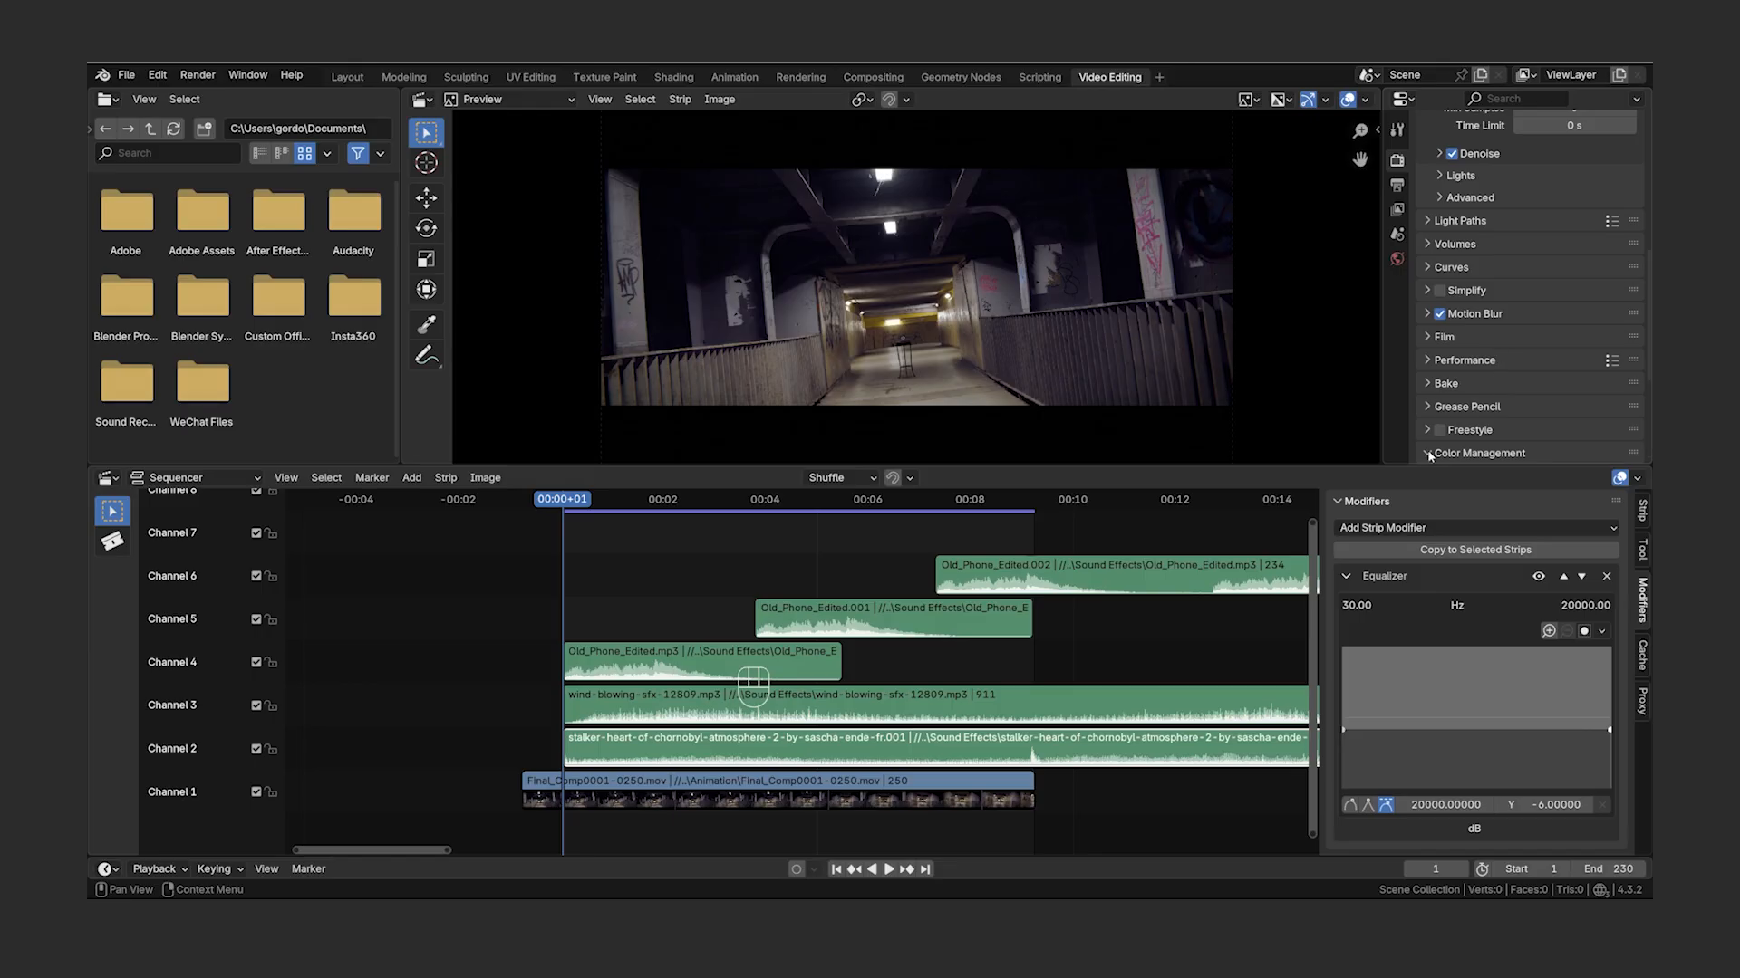
scroll(1429, 457, "down", 5)
left_click(1585, 296)
left_click(1568, 373)
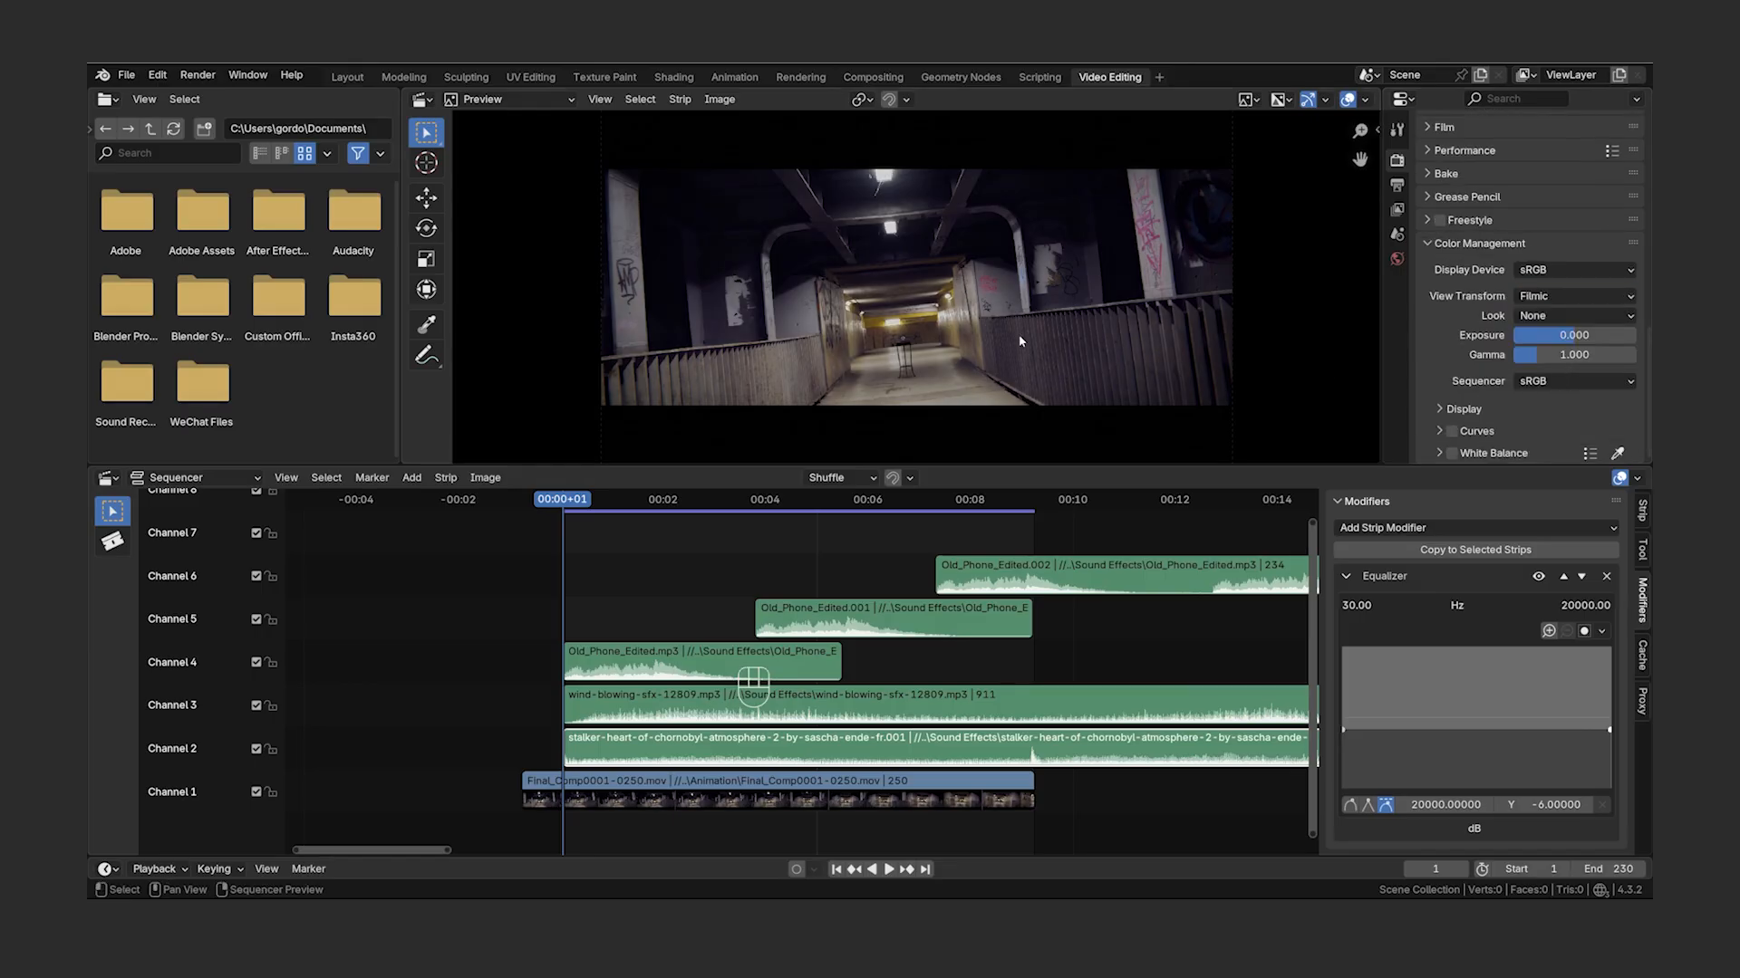
left_click_drag(1540, 335, 1594, 335)
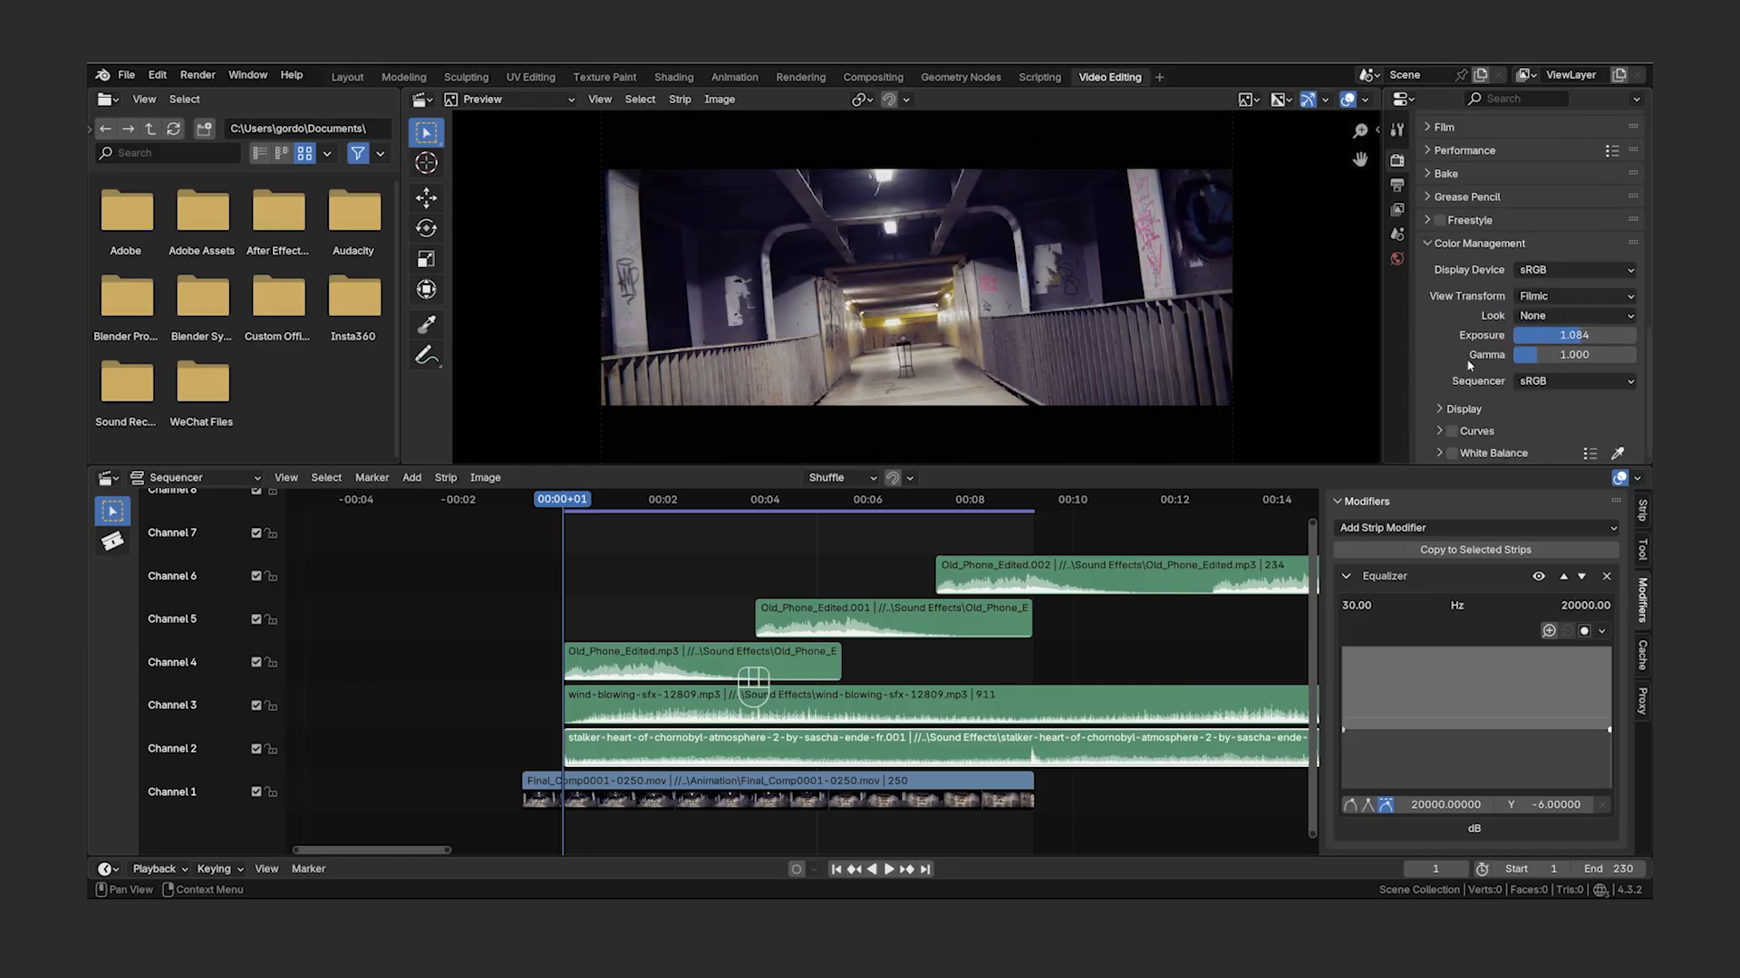
- Try colour management curves, shaping a gentle S-curve that lifts the highlights and darkens the shadows around a fixed midpoint
left_click(1438, 431)
scroll(1522, 408, "down", 4)
left_click(1530, 356)
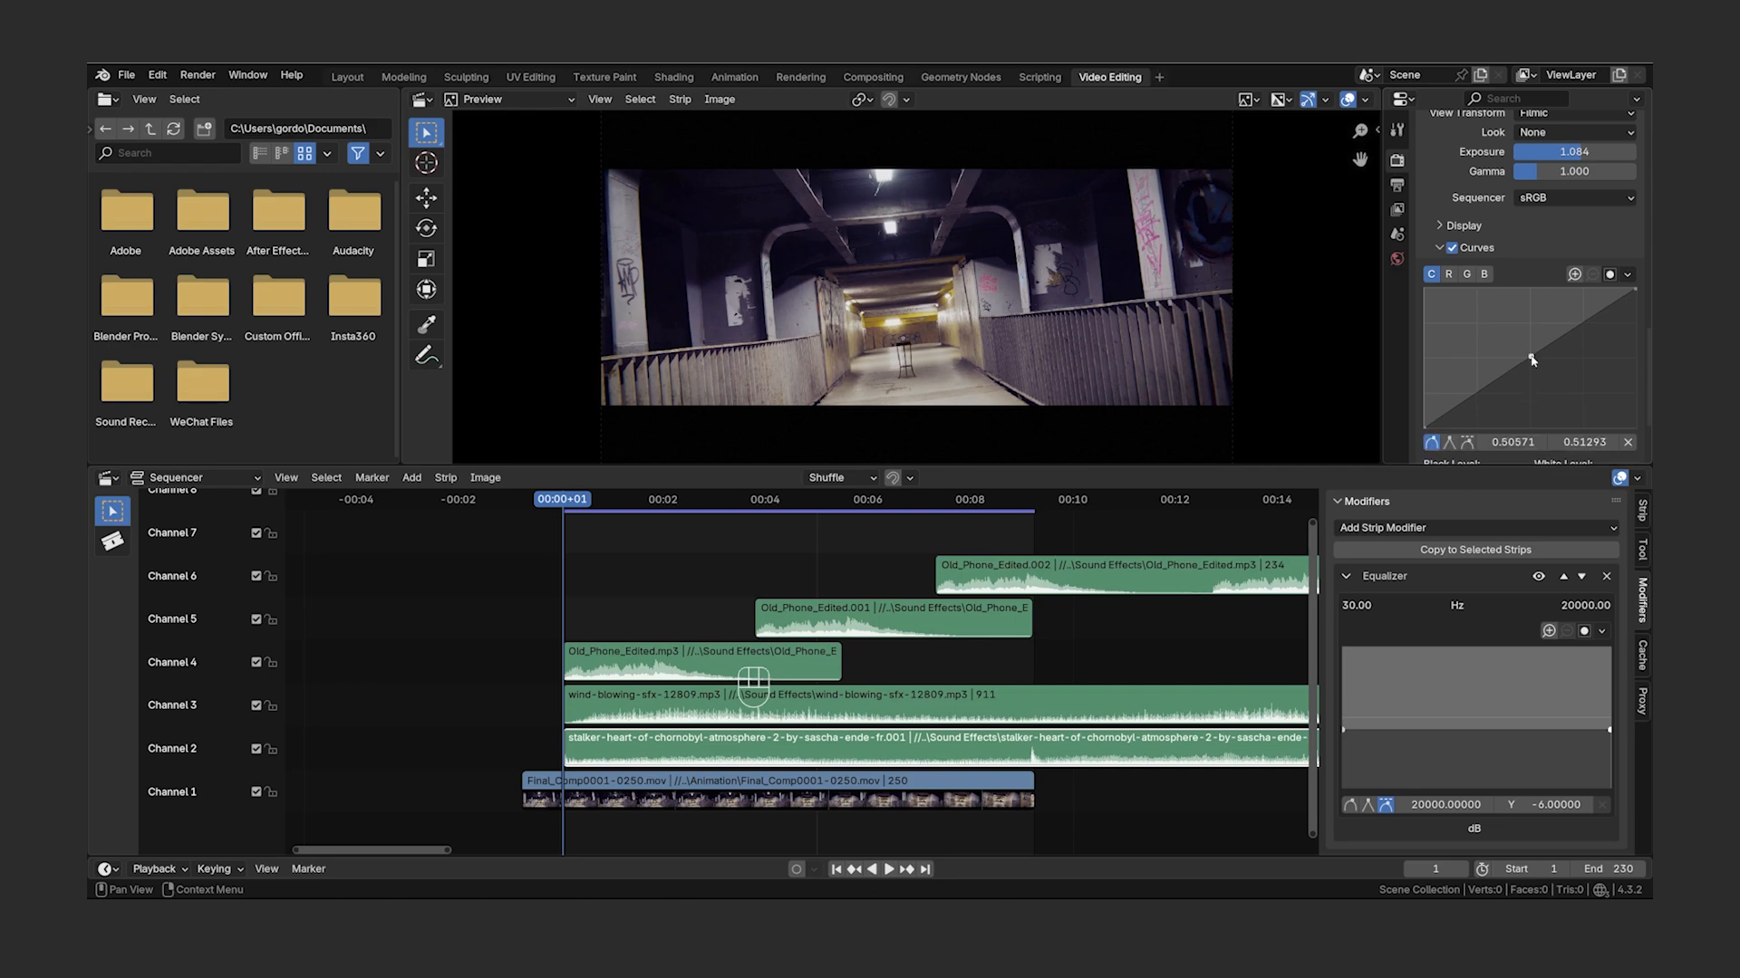
left_click(1582, 320)
left_click_drag(1582, 321, 1578, 312)
left_click_drag(1478, 395, 1483, 402)
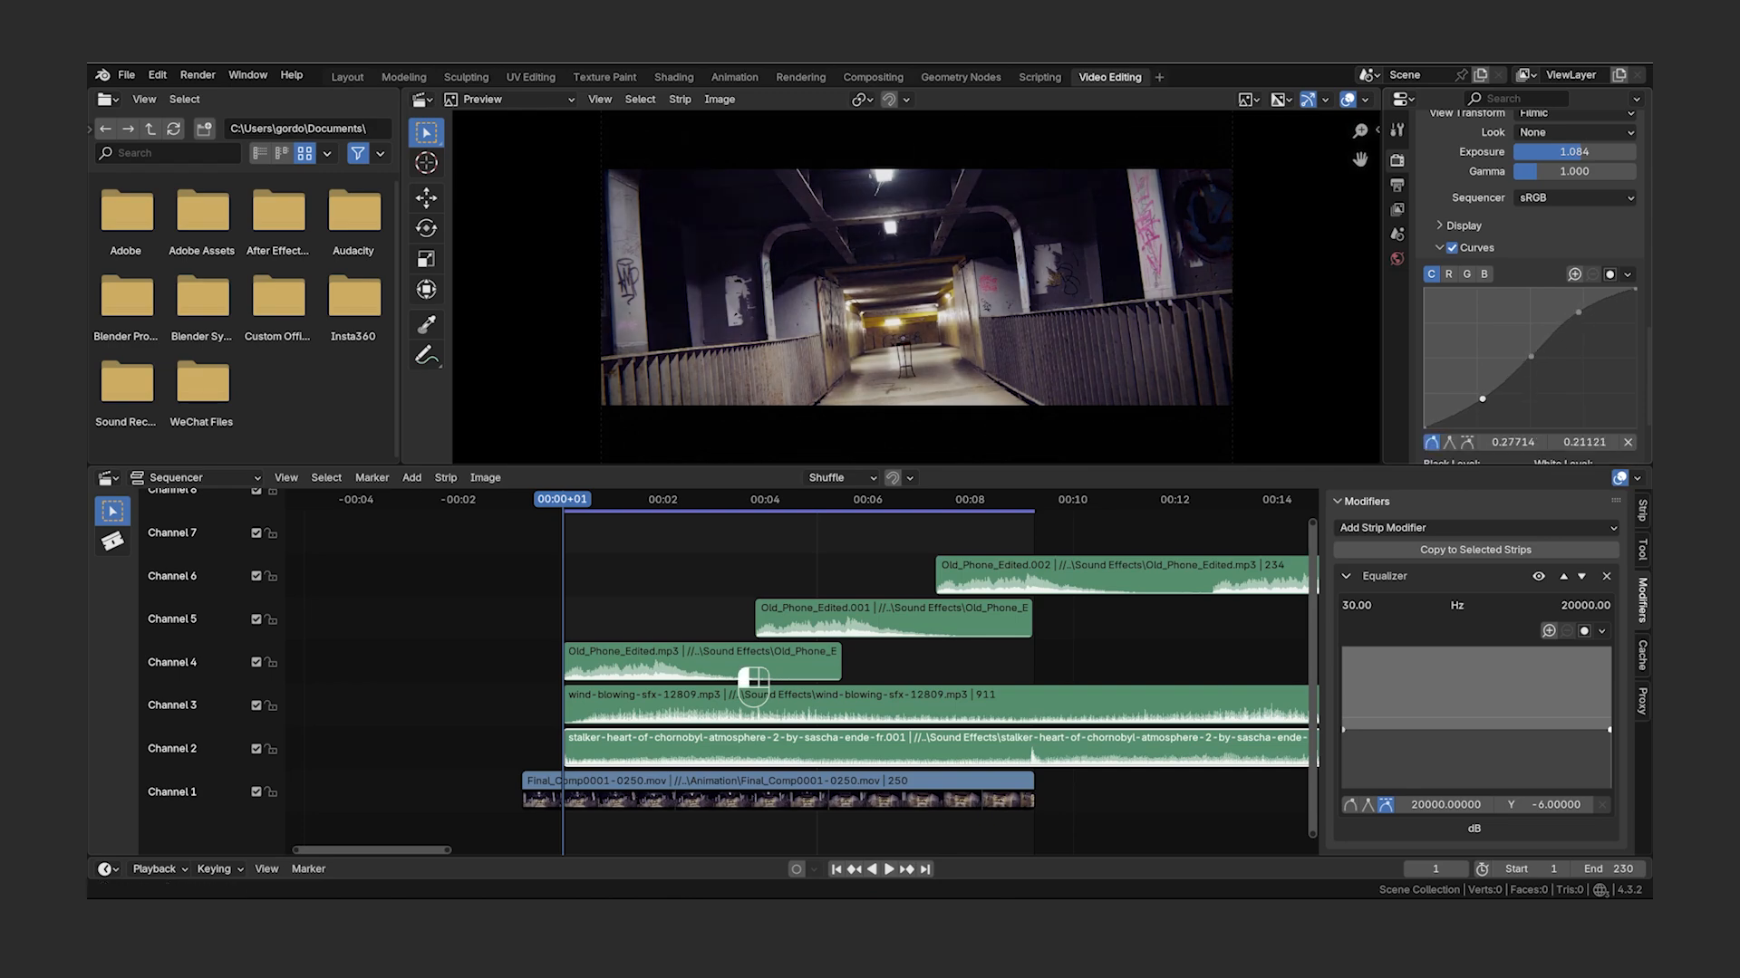
- Undo the contrast curve, exposure and view transform changes
key("ctrl+z")
key("ctrl+z")
key("ctrl+z")
key("ctrl+z")
key("ctrl+z")
key("ctrl+z")
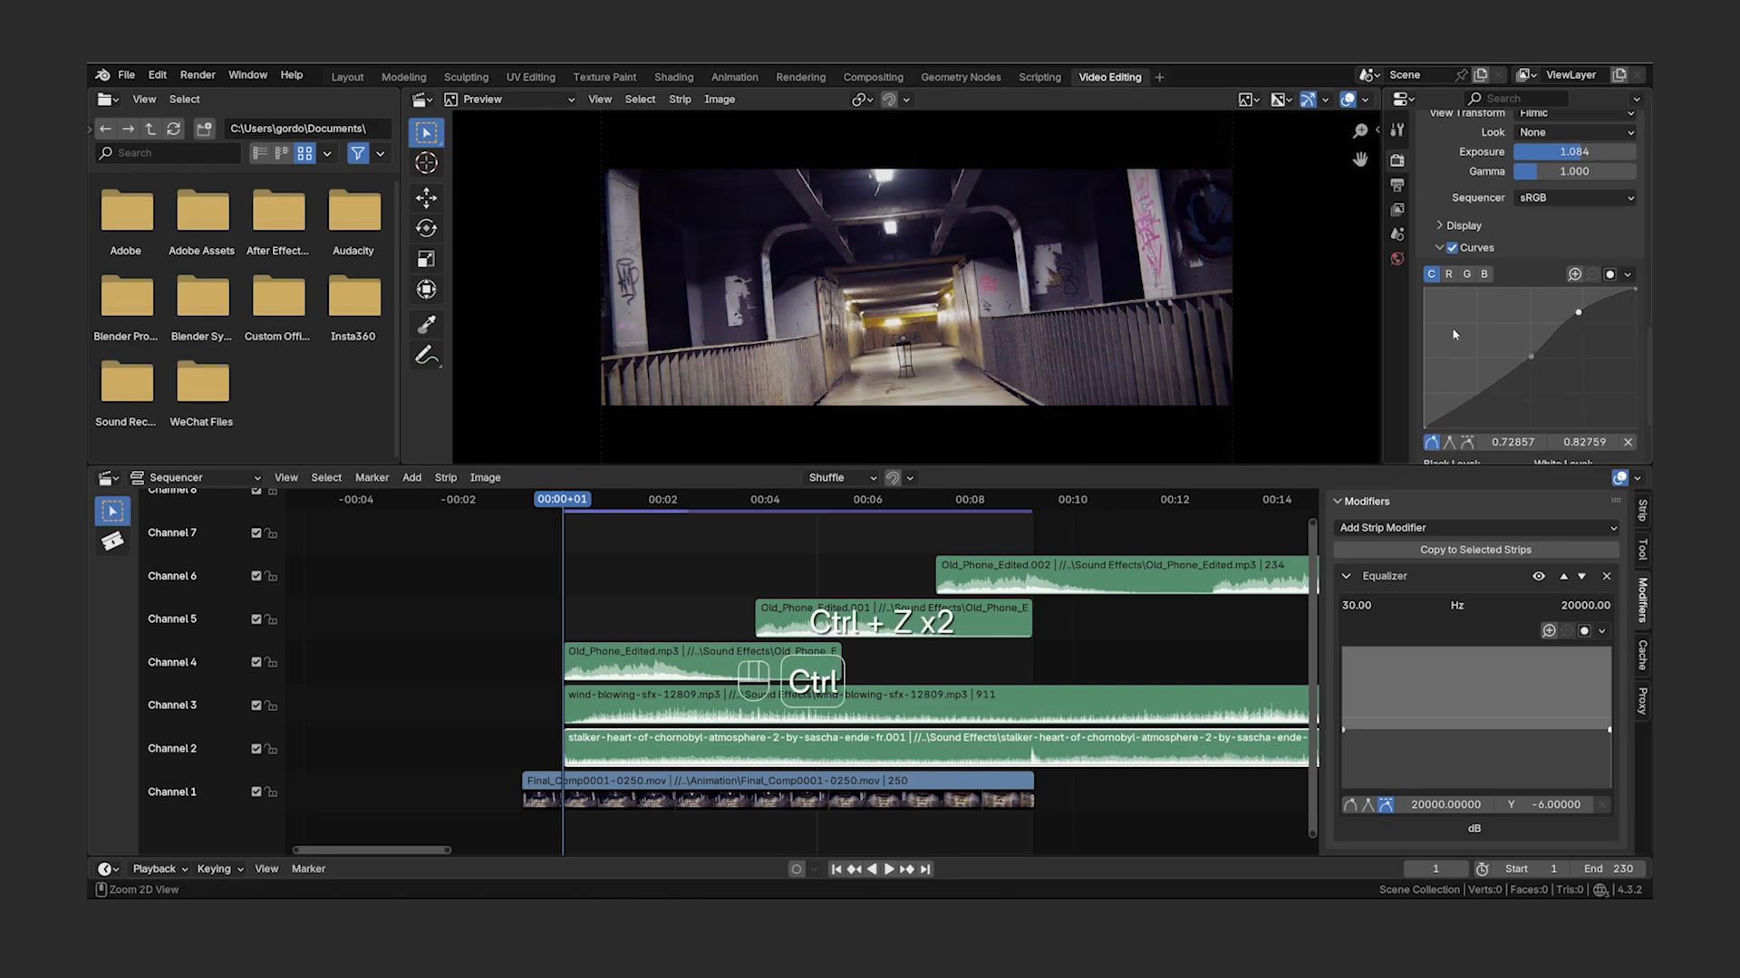
key("ctrl+z")
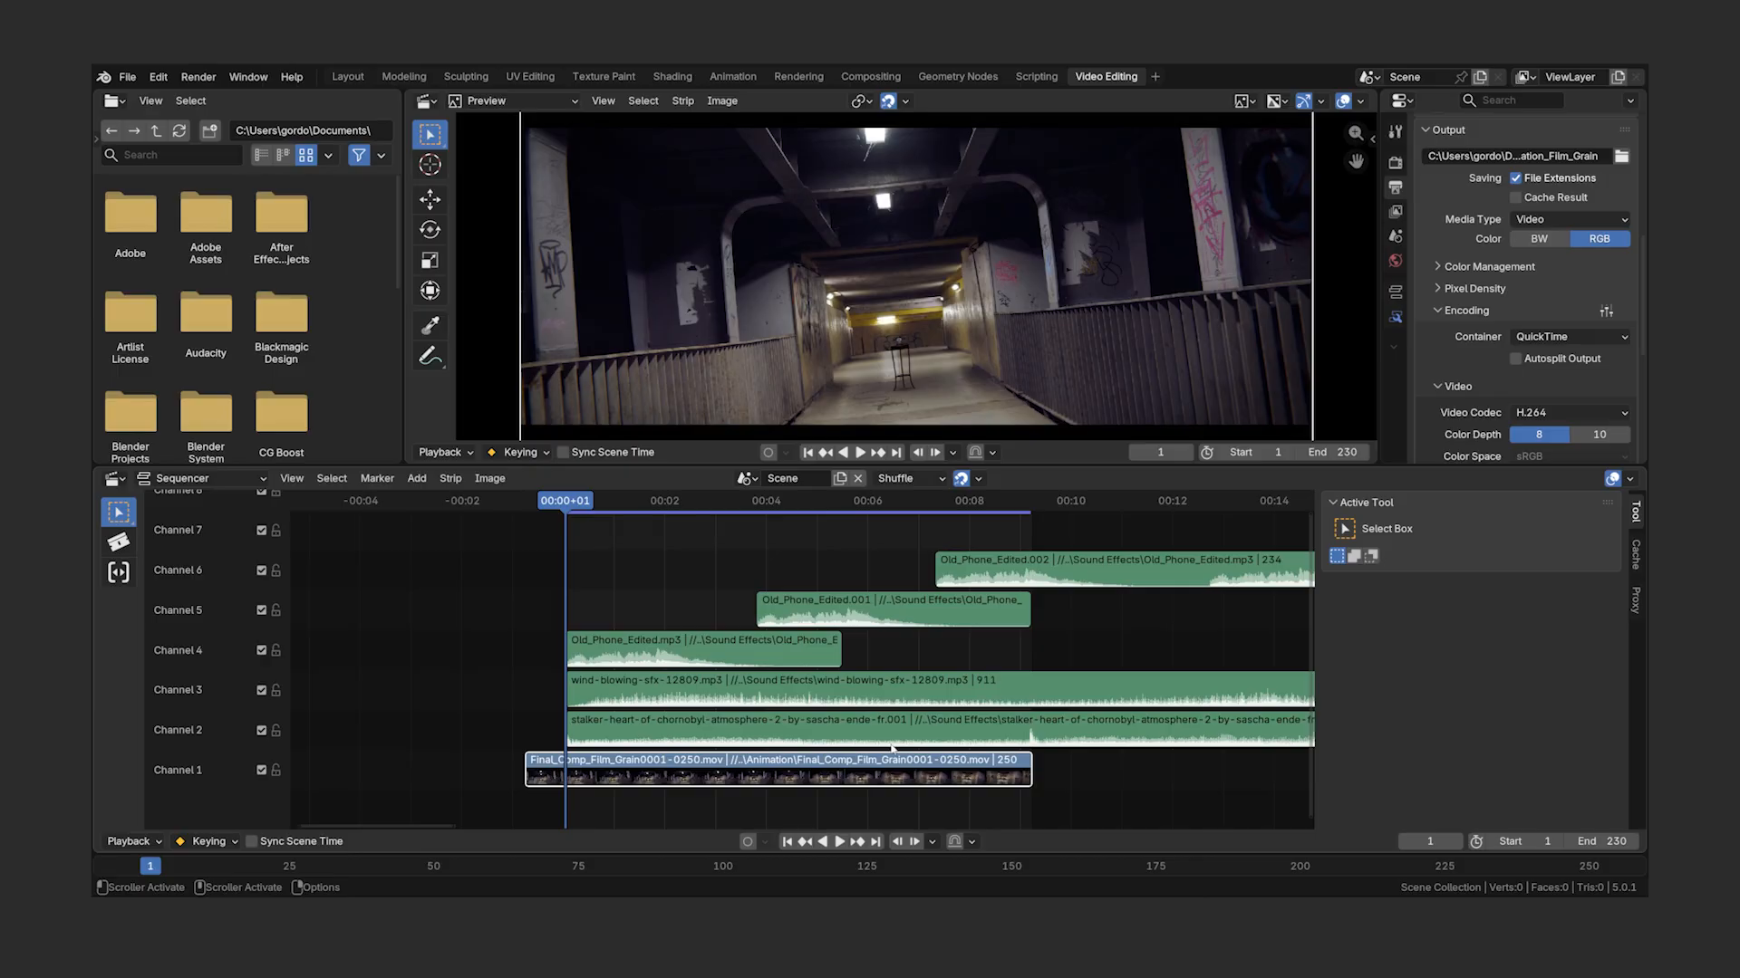
- Add a Compositor modifier with a new node tree to the Final_Comp_Film_Grain video strip, keeping the default node tree name
left_click(1393, 317)
left_click(1529, 184)
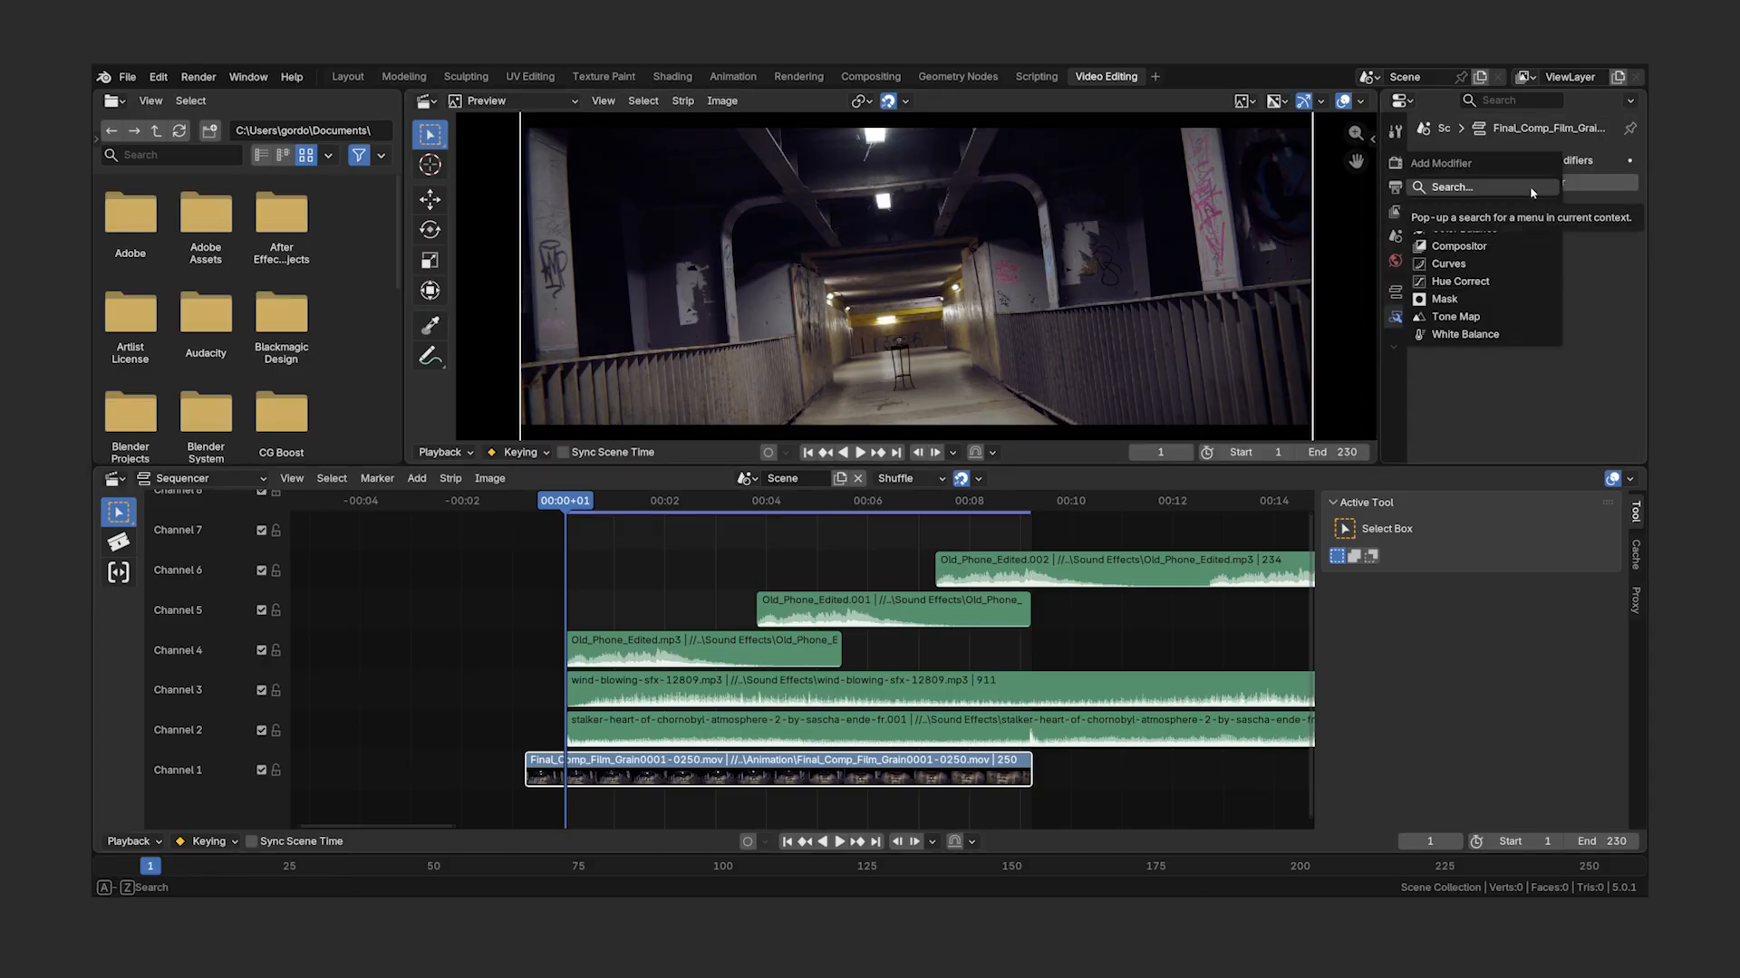
left_click(1528, 247)
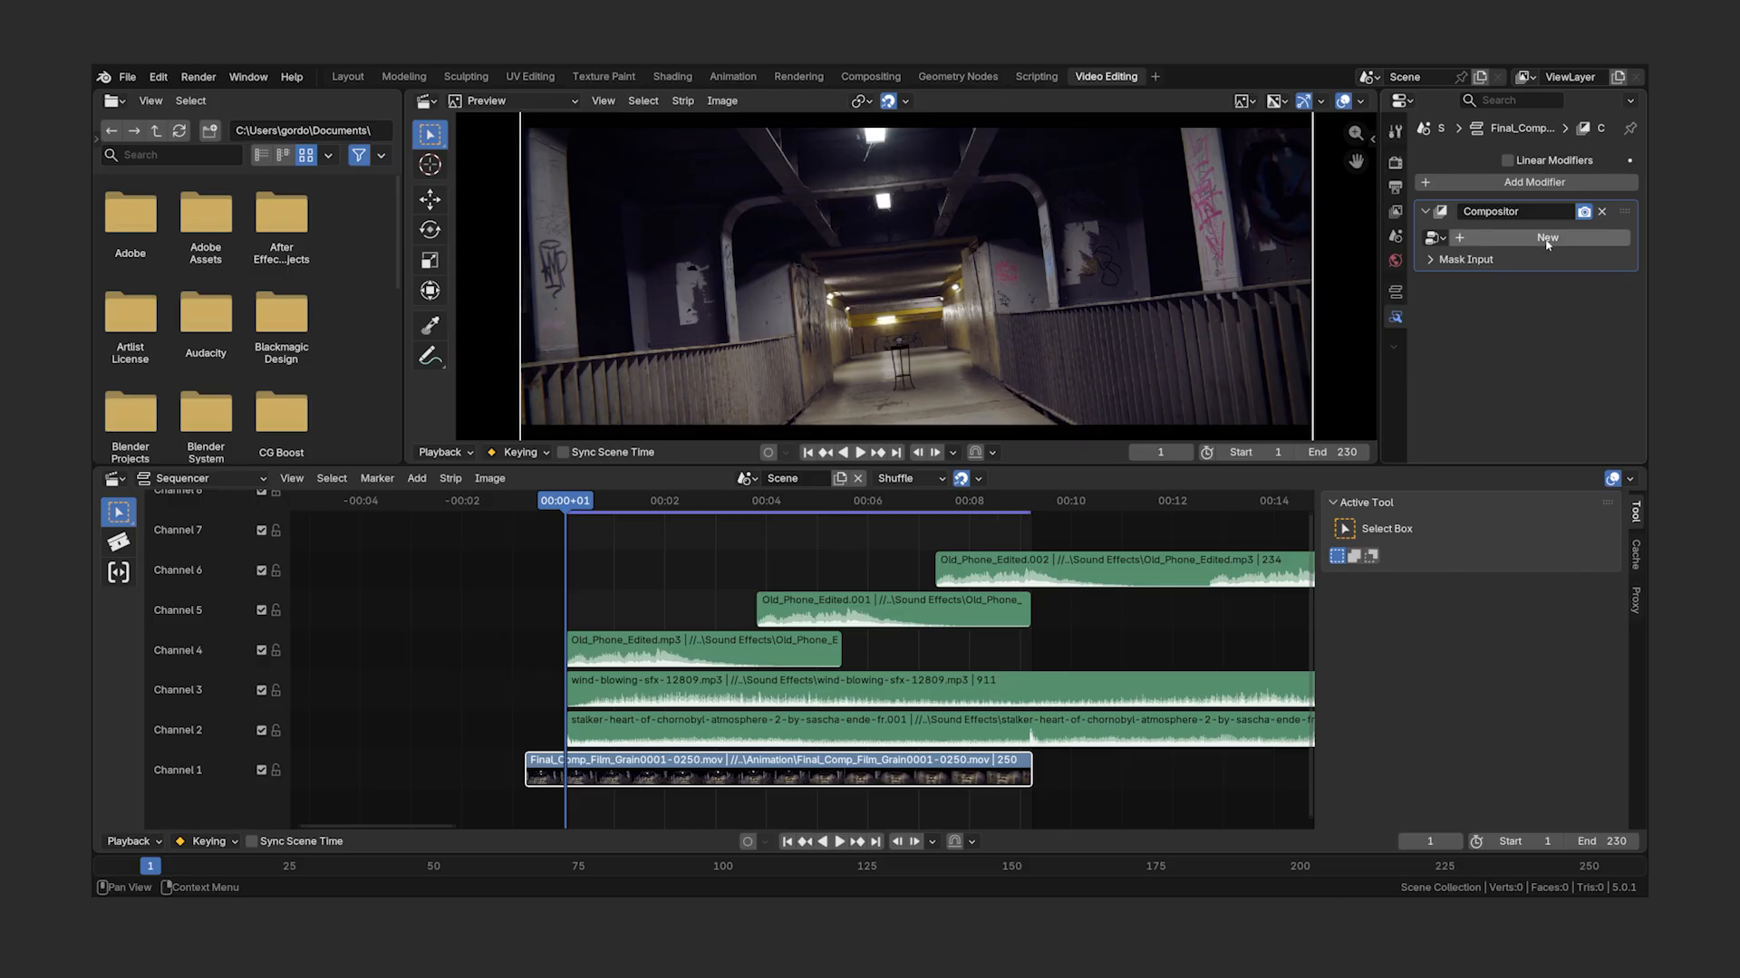
double_click(1547, 239)
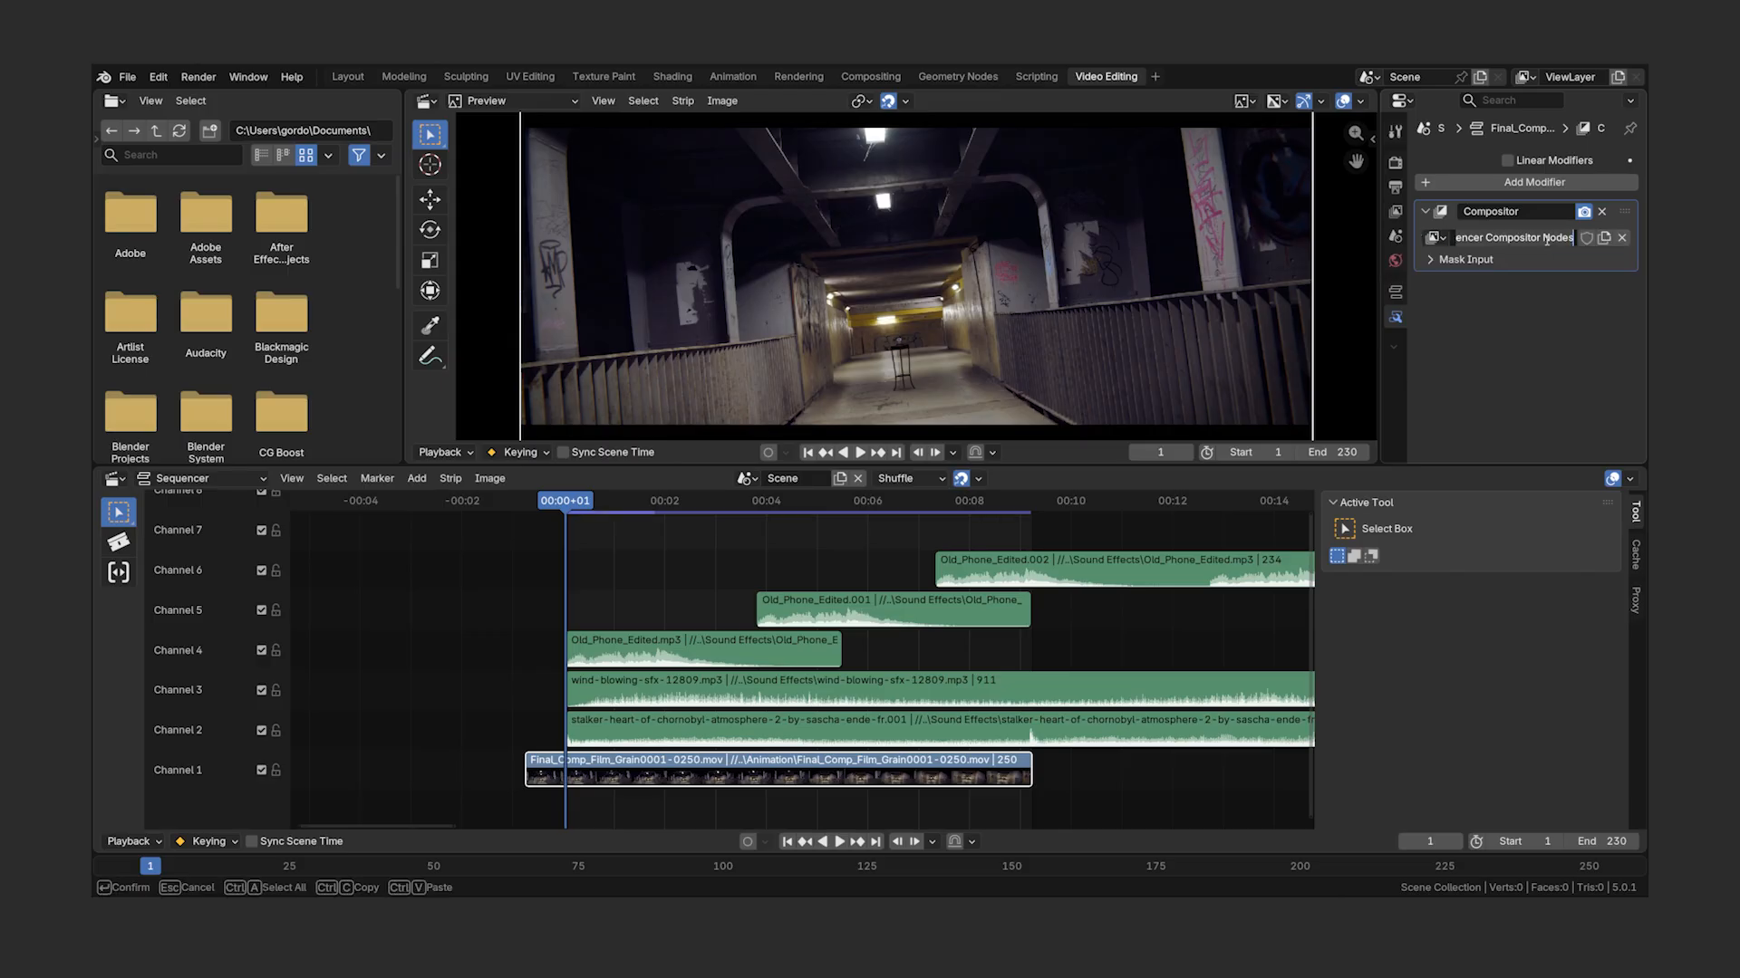
key("Return")
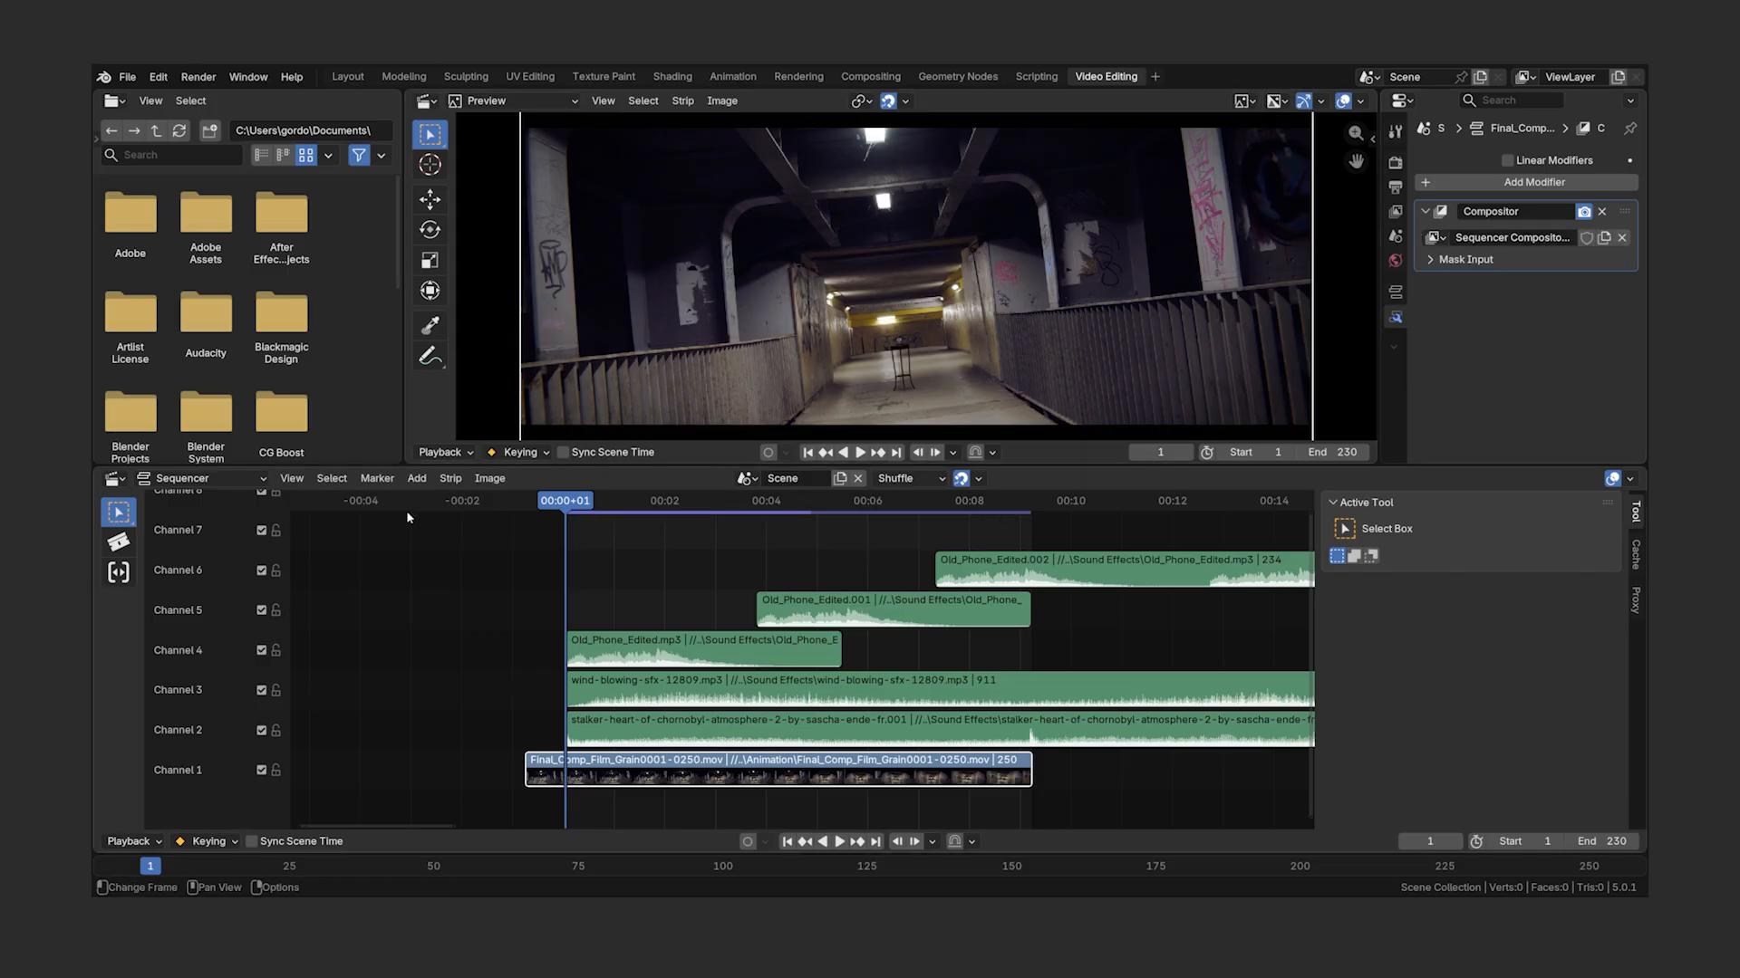
- Split the sequencer area in two and show the video strip's Sequencer compositor node tree in the new area
left_click_drag(95, 480, 884, 562)
left_click(892, 479)
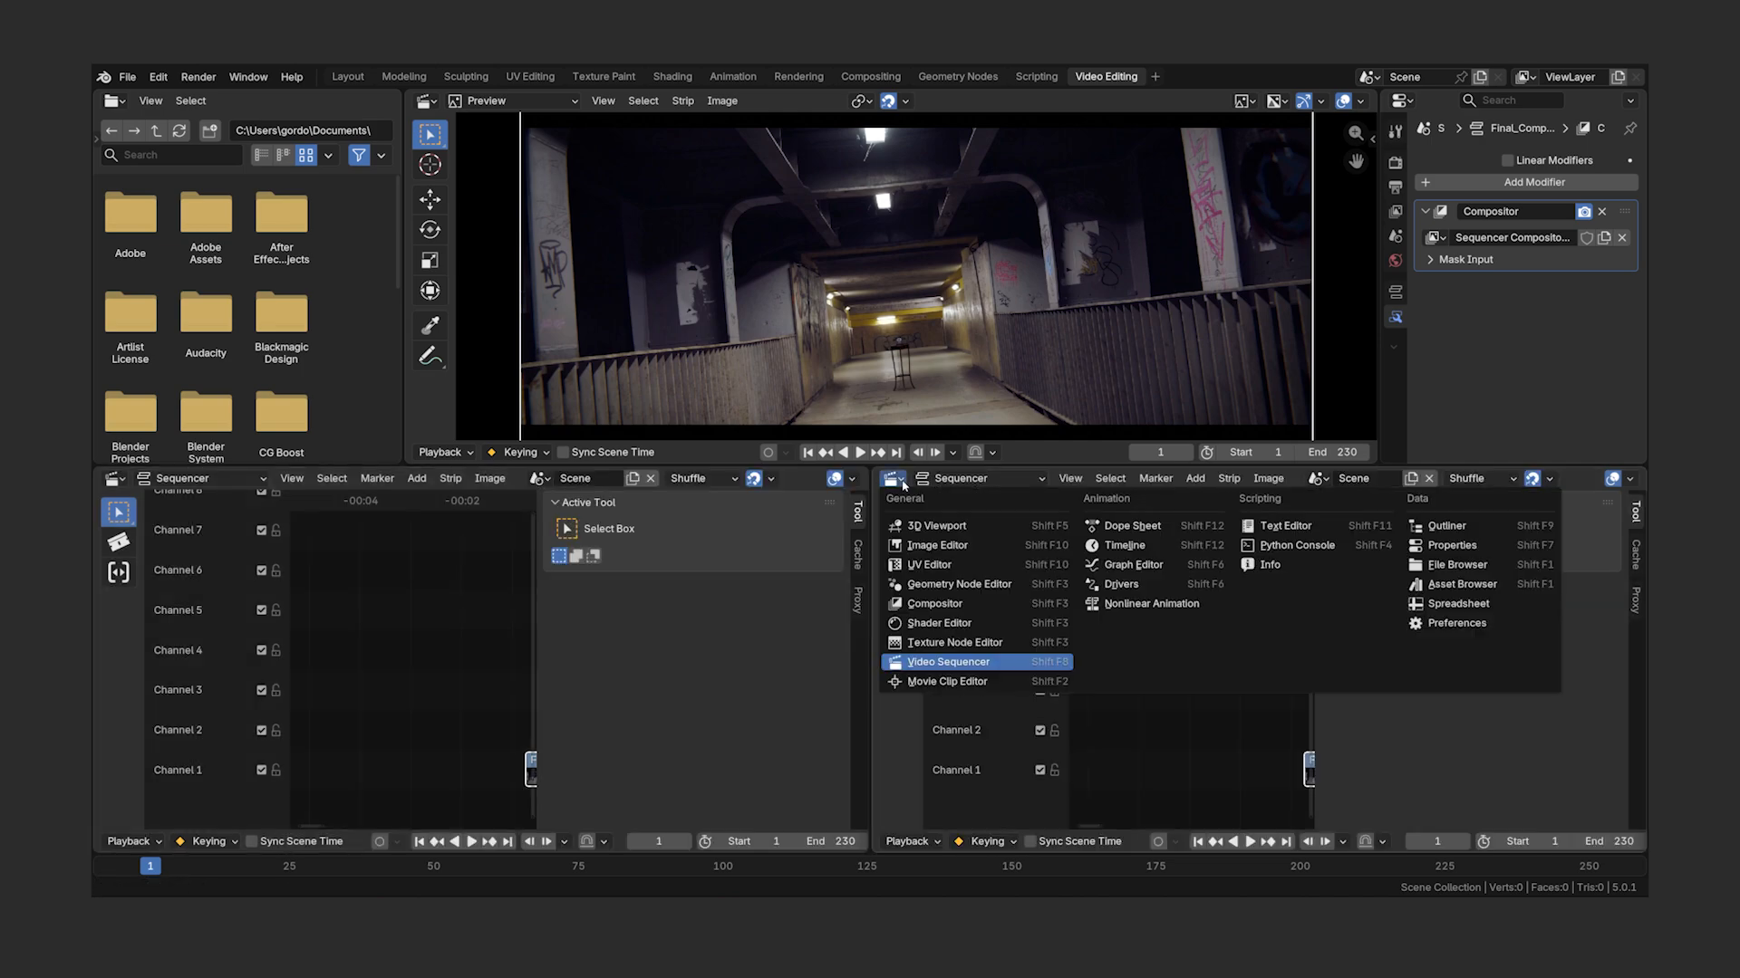
left_click(976, 607)
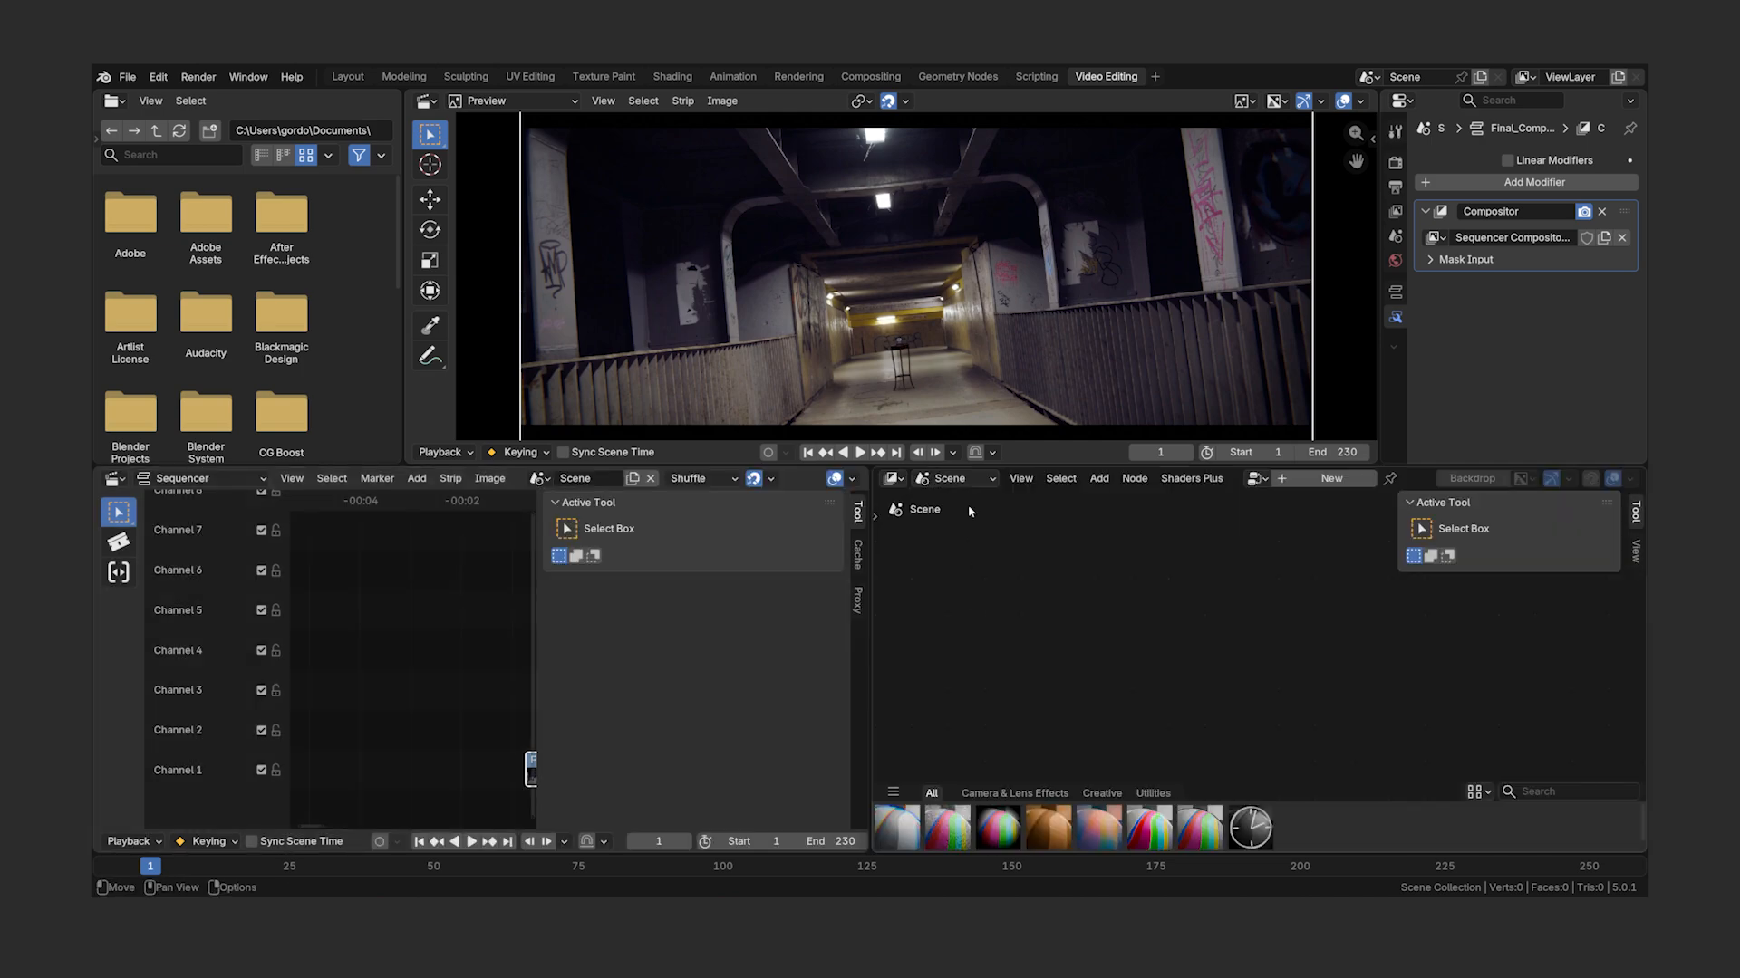
left_click(961, 478)
left_click(998, 542)
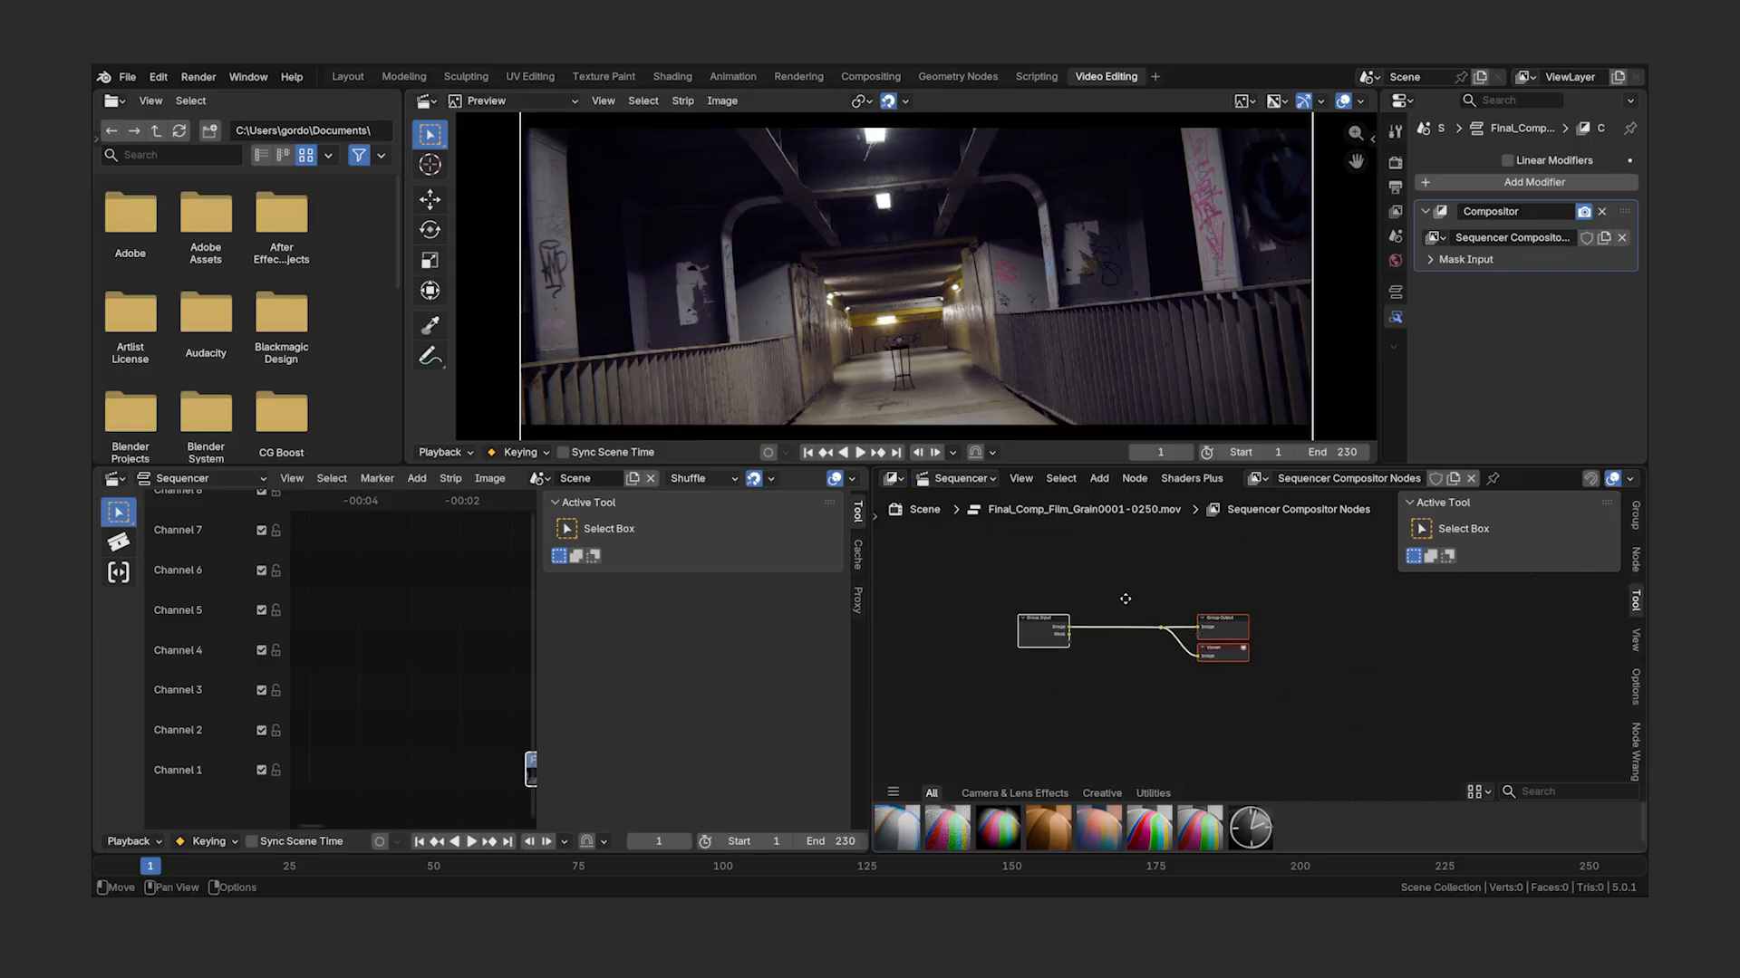
- Spread the group input and output nodes apart and place a Chromatic Aberration effect right after the Group Input
scroll(1153, 648, "up", 6)
left_click(978, 620, "shift")
key("g")
key("x")
left_click(1406, 695)
left_click_drag(897, 825, 1060, 621)
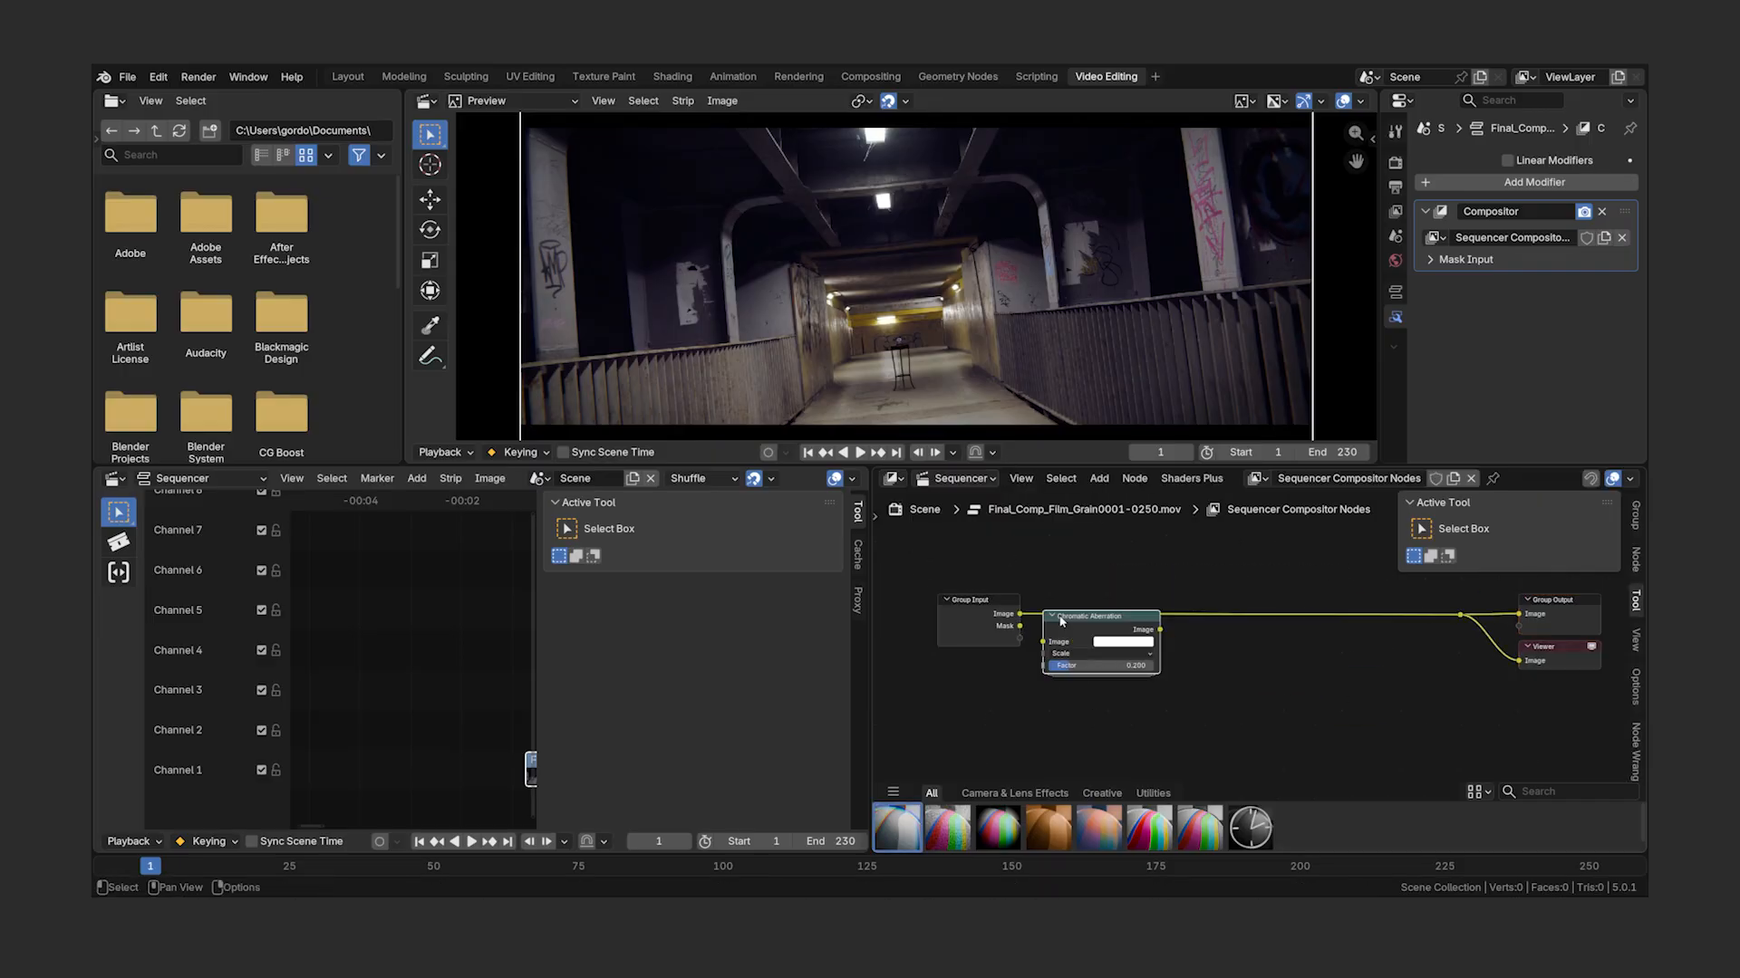
- Add two more ready-made compositing effects after Chromatic Aberration, moving the output nodes further along to make room
left_click_drag(947, 828, 1218, 591)
left_click_drag(1205, 624, 1270, 640)
middle_click_drag(1302, 679, 989, 692)
left_click_drag(1304, 574, 1140, 682)
key("g")
key("x")
left_click(1305, 681)
left_click_drag(1048, 827, 1116, 651)
left_click(1106, 603)
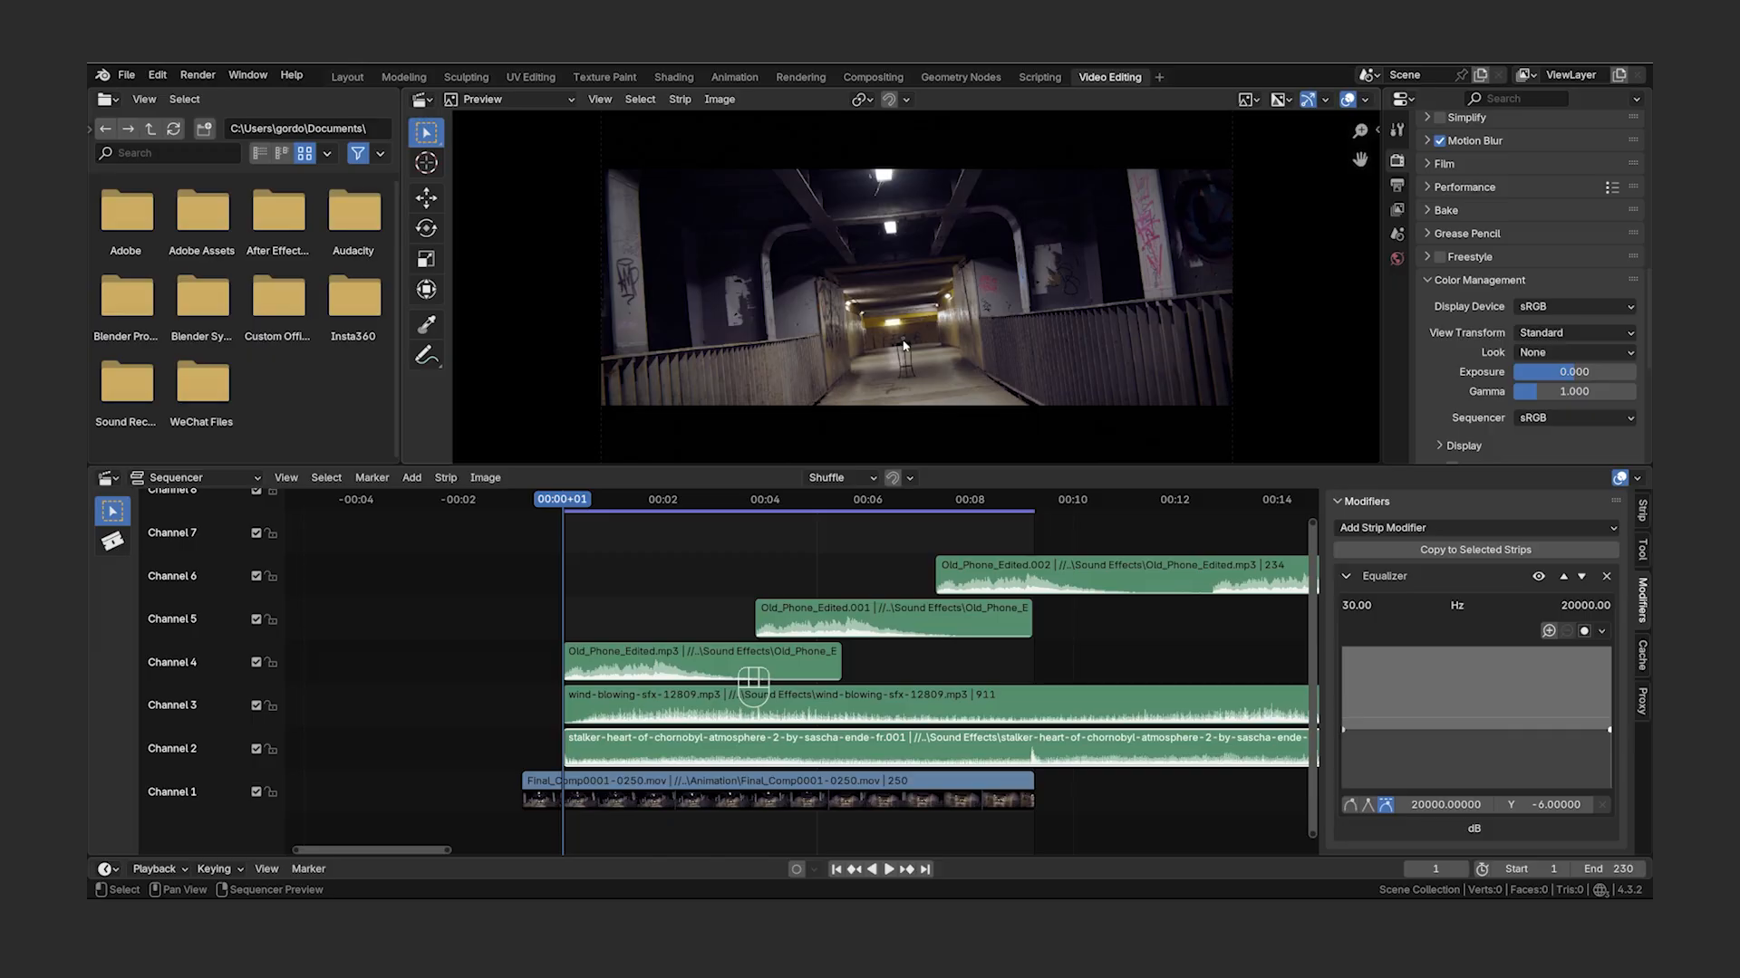
- Back in the project with the Final_Comp strip, set the output resolution scale to 200% and check the 25 fps frame rate
left_click(1396, 185)
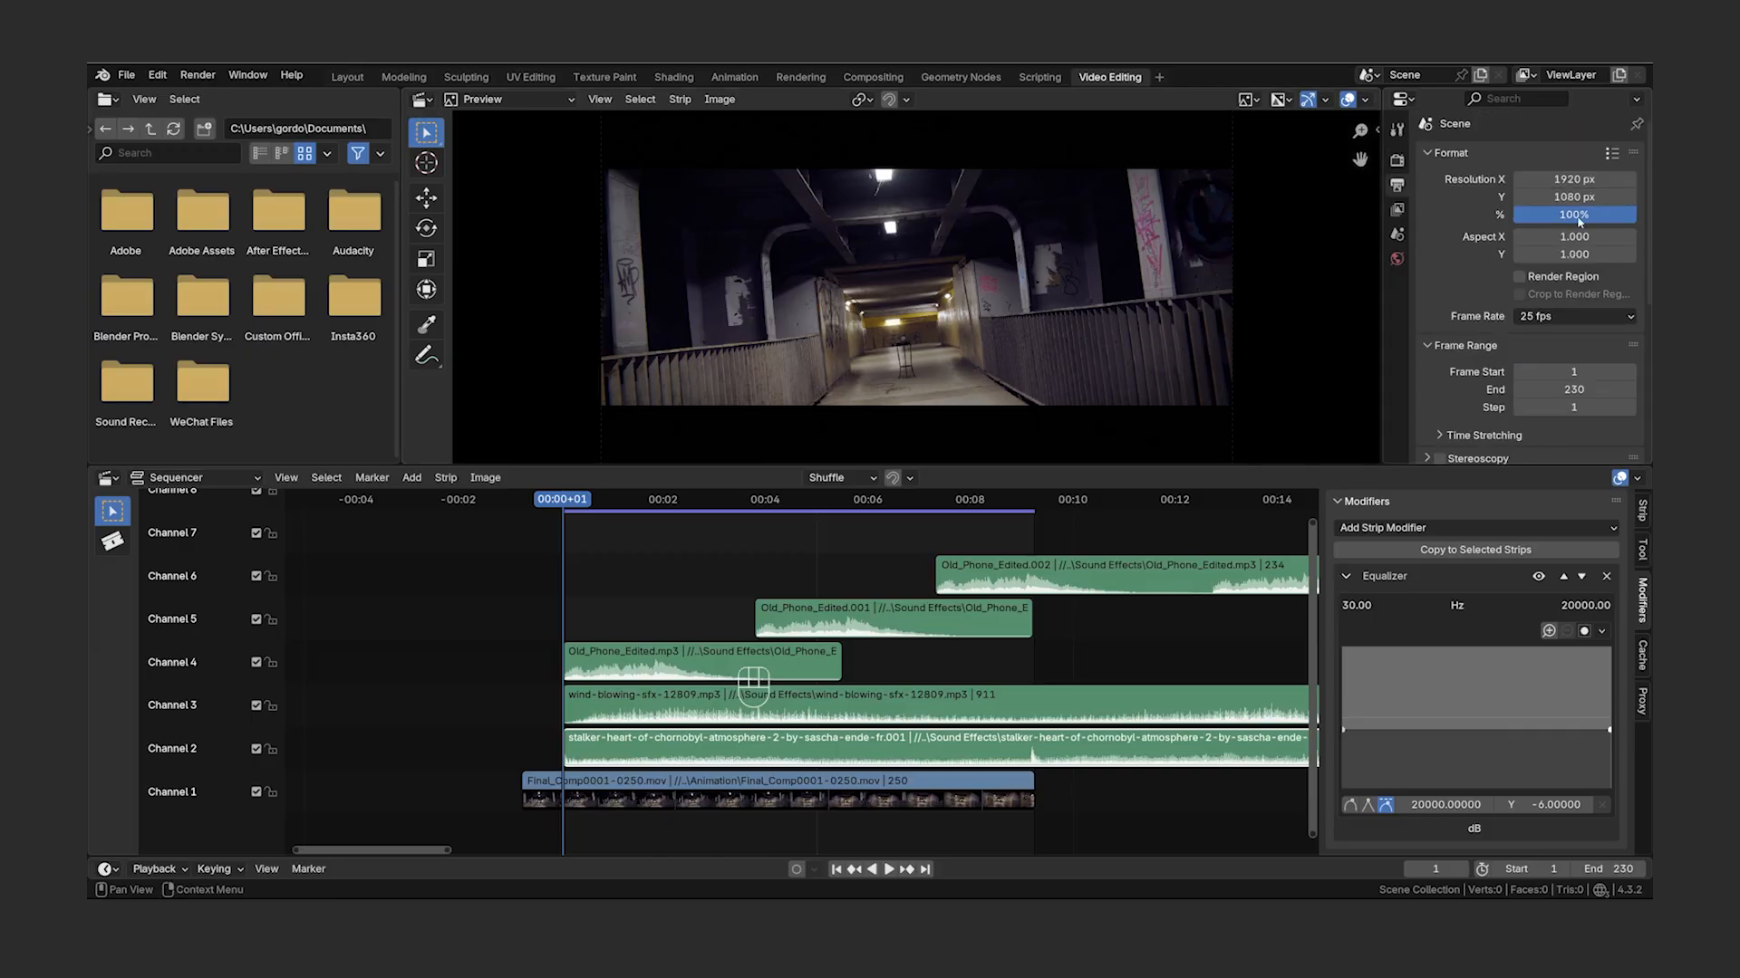
left_click(1578, 215)
type("200")
key("Return")
left_click(1540, 318)
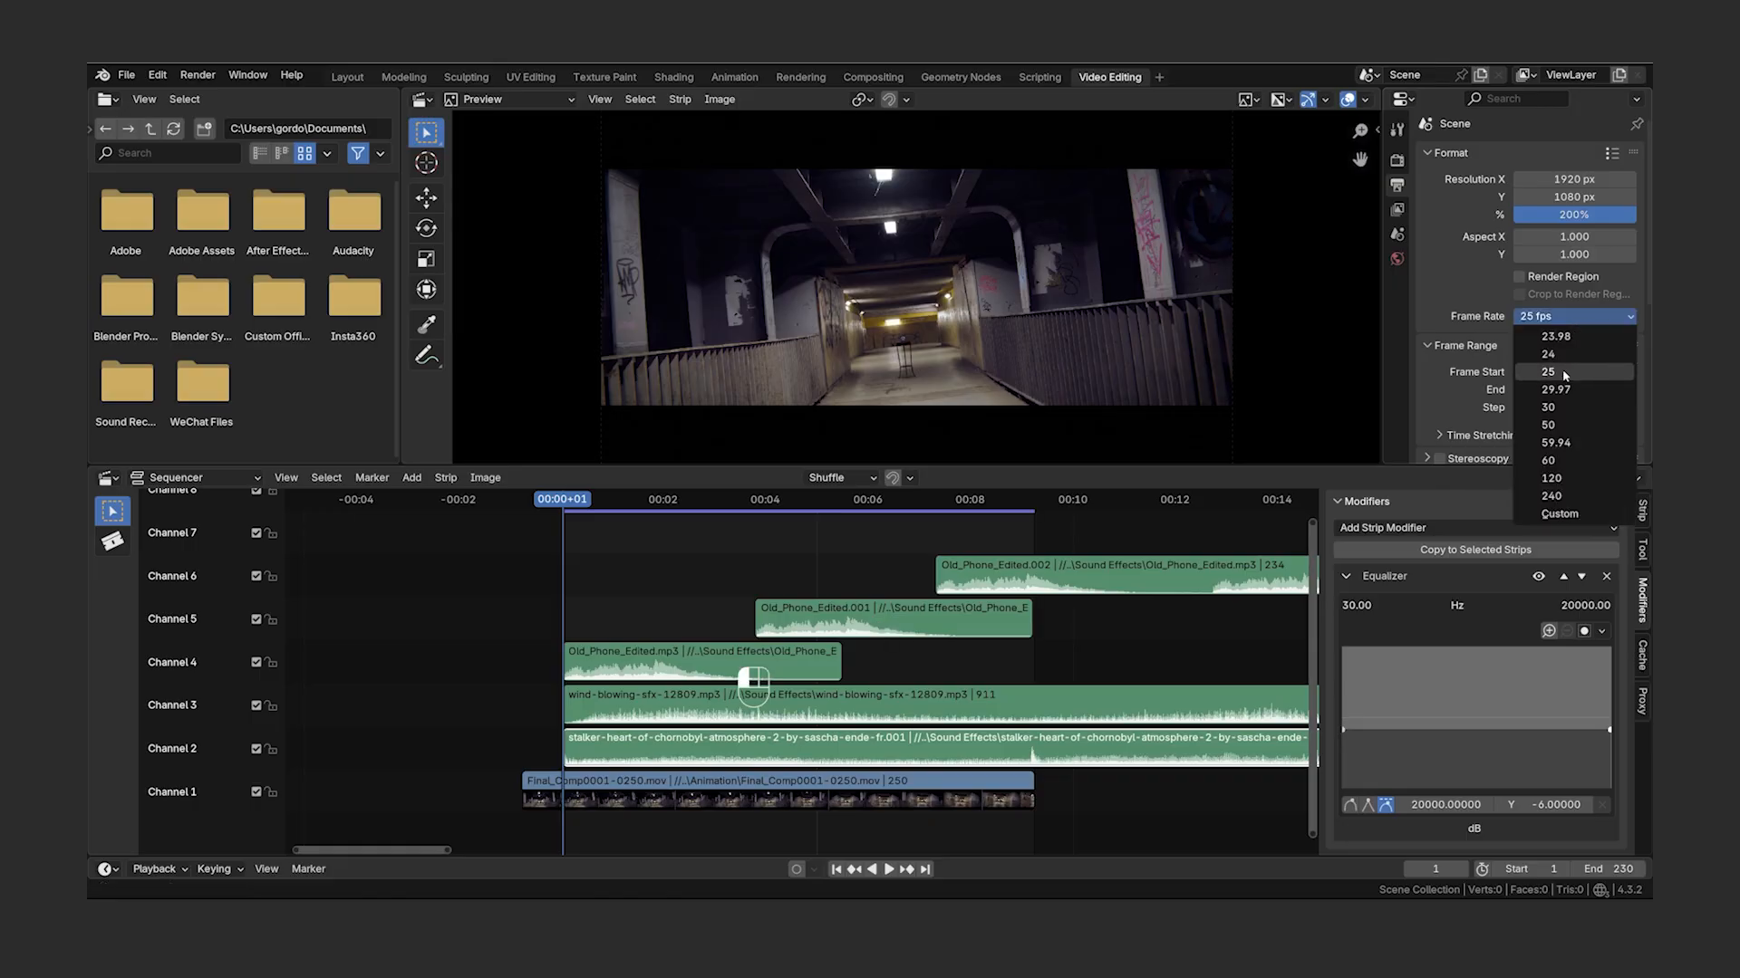
- Choose the render output folder and set the output file name to Final_Animation
scroll(1455, 391, "down", 4)
left_click(1628, 289)
left_click(481, 304)
double_click(692, 311)
left_click(820, 700)
type("Final_Animation")
left_click(1174, 707)
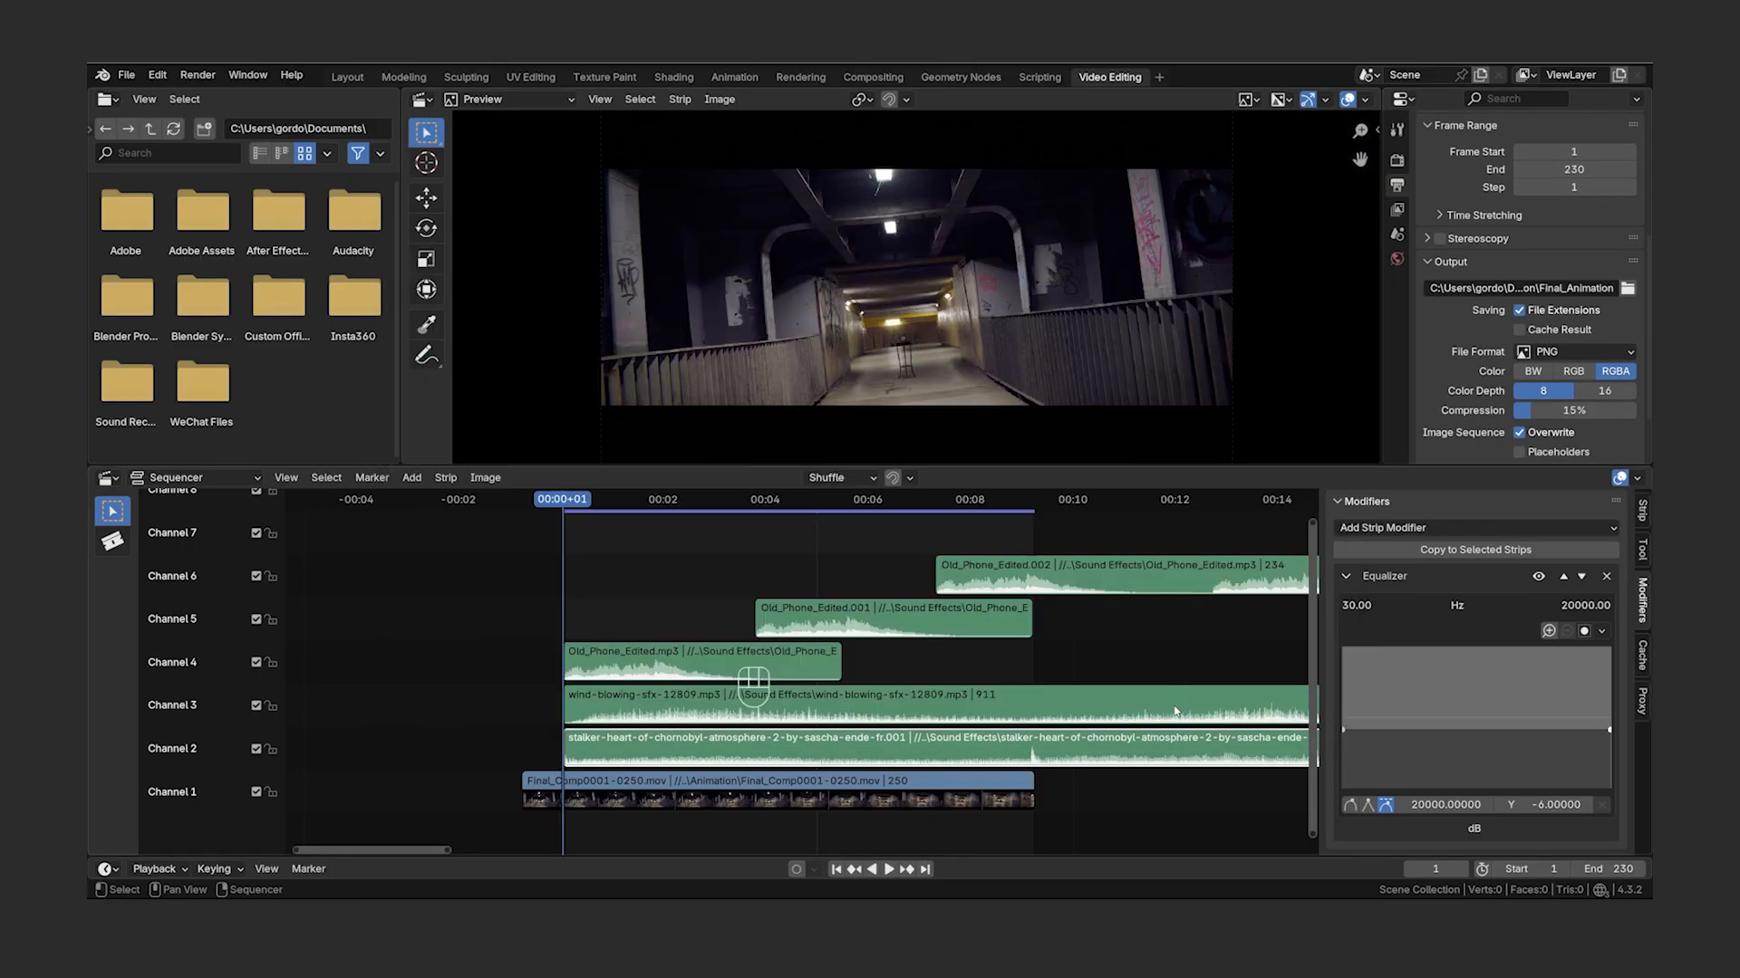
- Set the output format to FFmpeg Video with an MPEG-4 container and High Quality output
left_click(1603, 355)
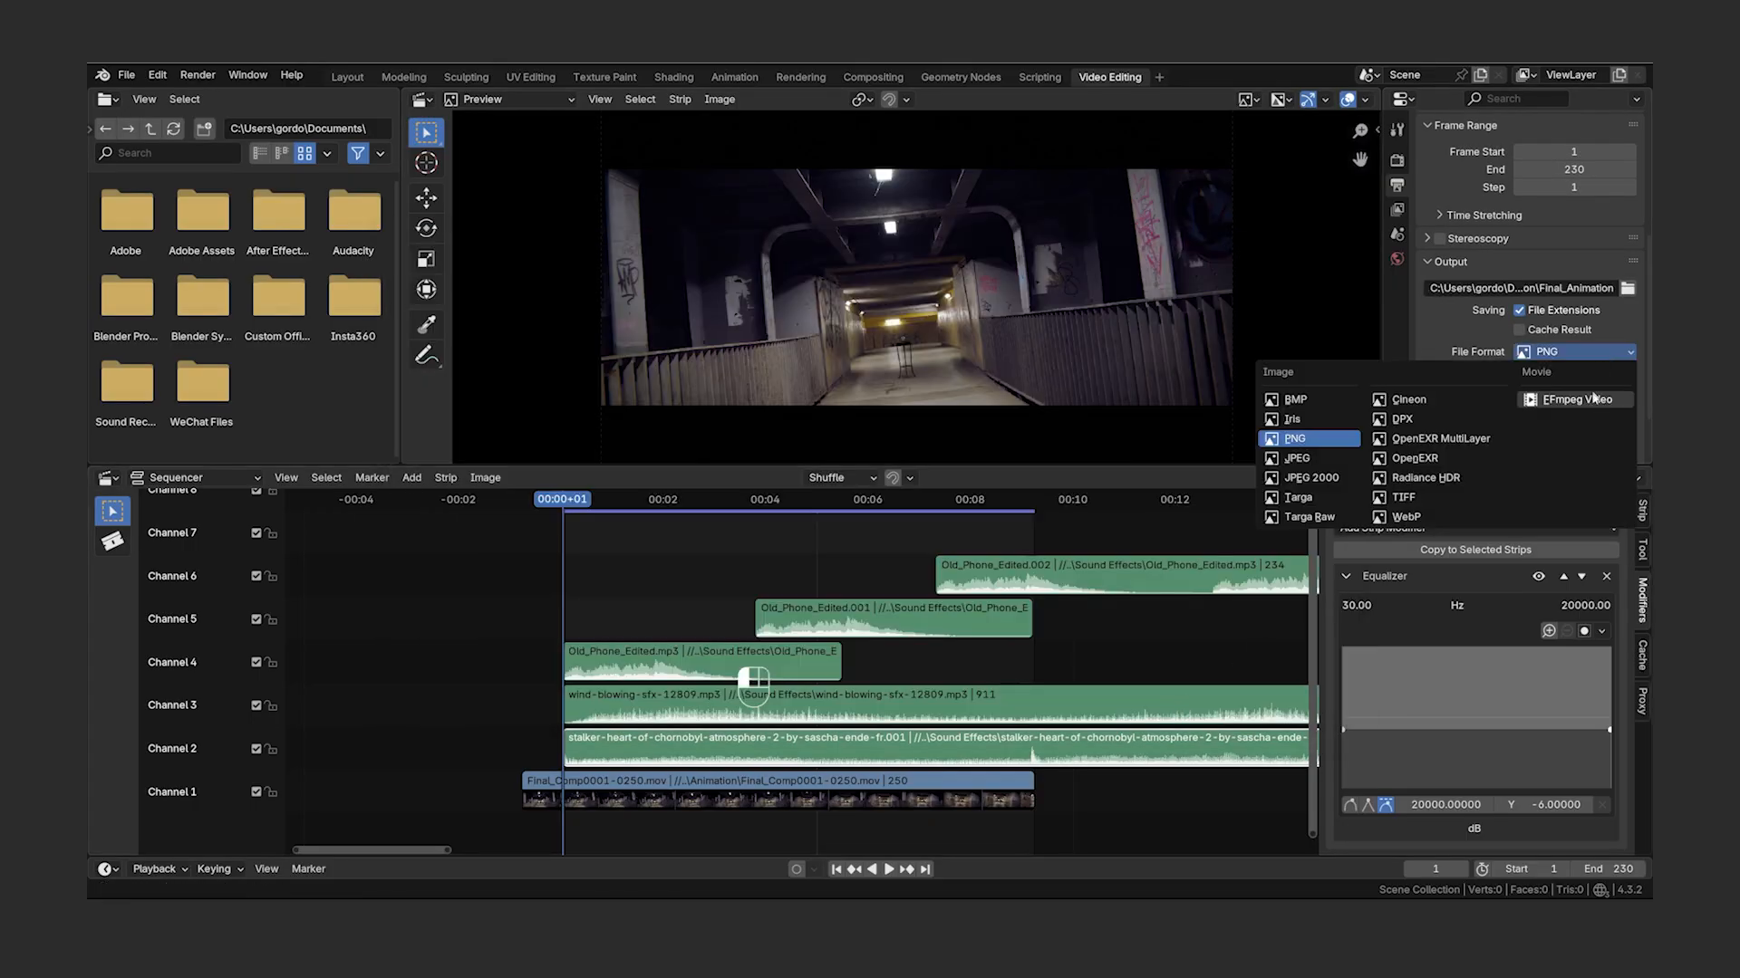
left_click(1578, 400)
scroll(1576, 380, "down", 3)
left_click(1574, 323)
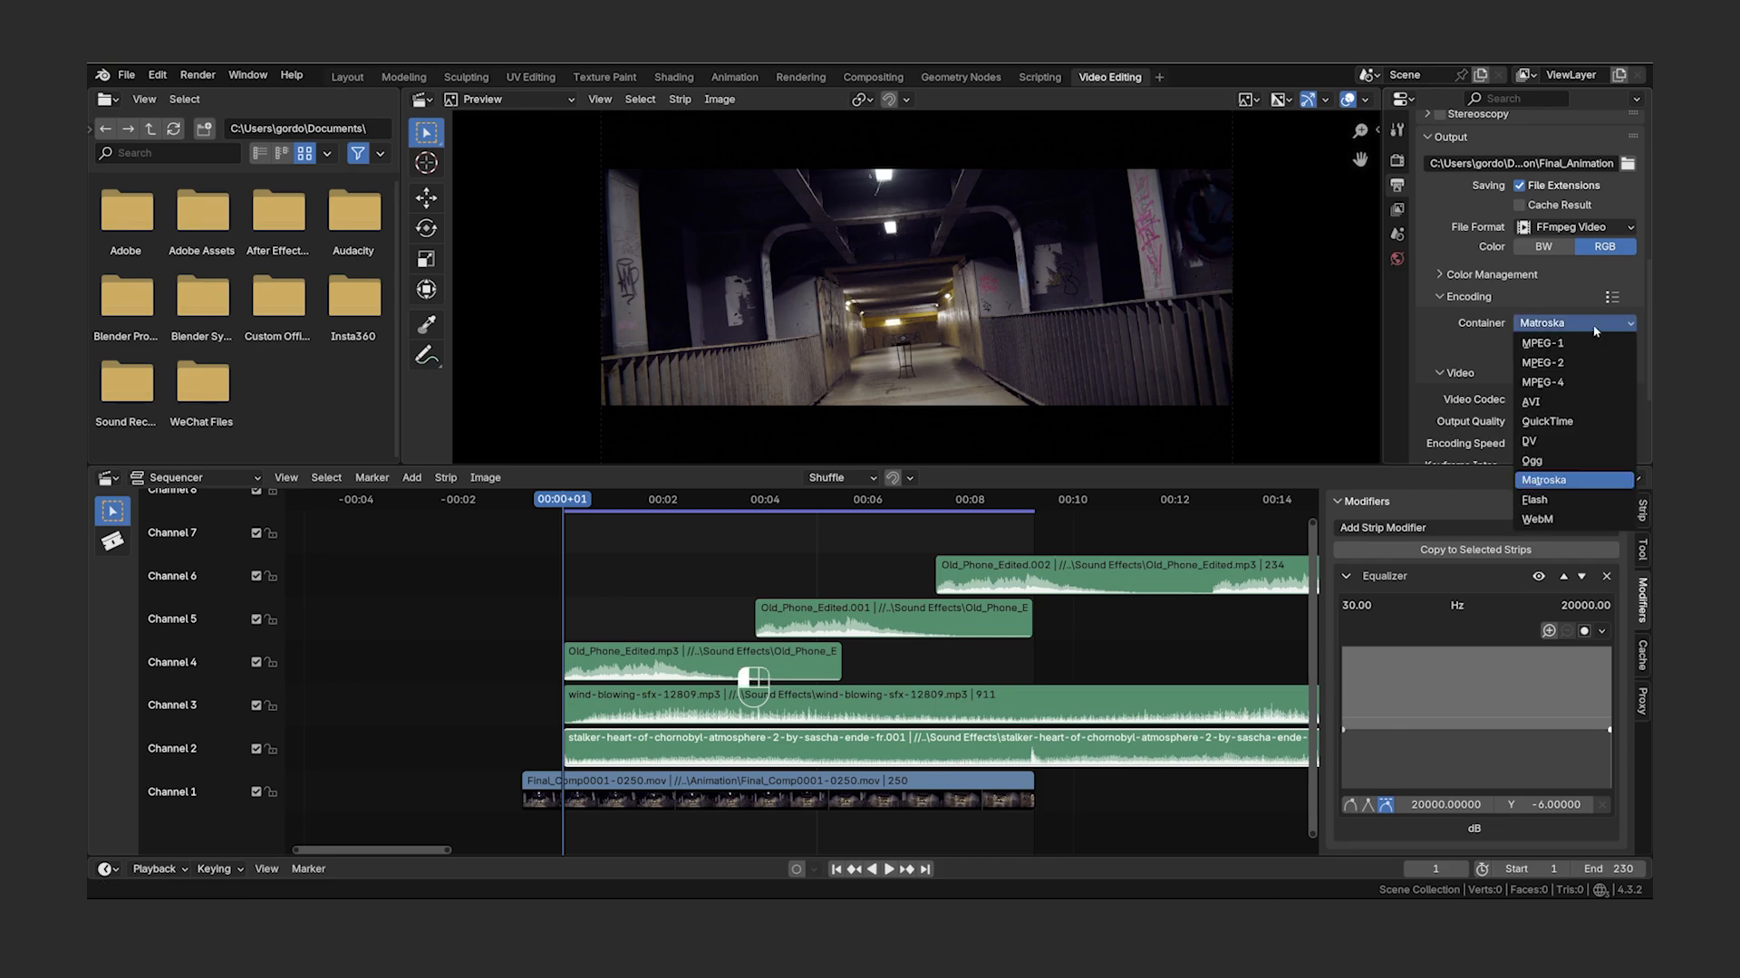
left_click(1584, 383)
scroll(1483, 394, "down", 2)
left_click(1600, 355)
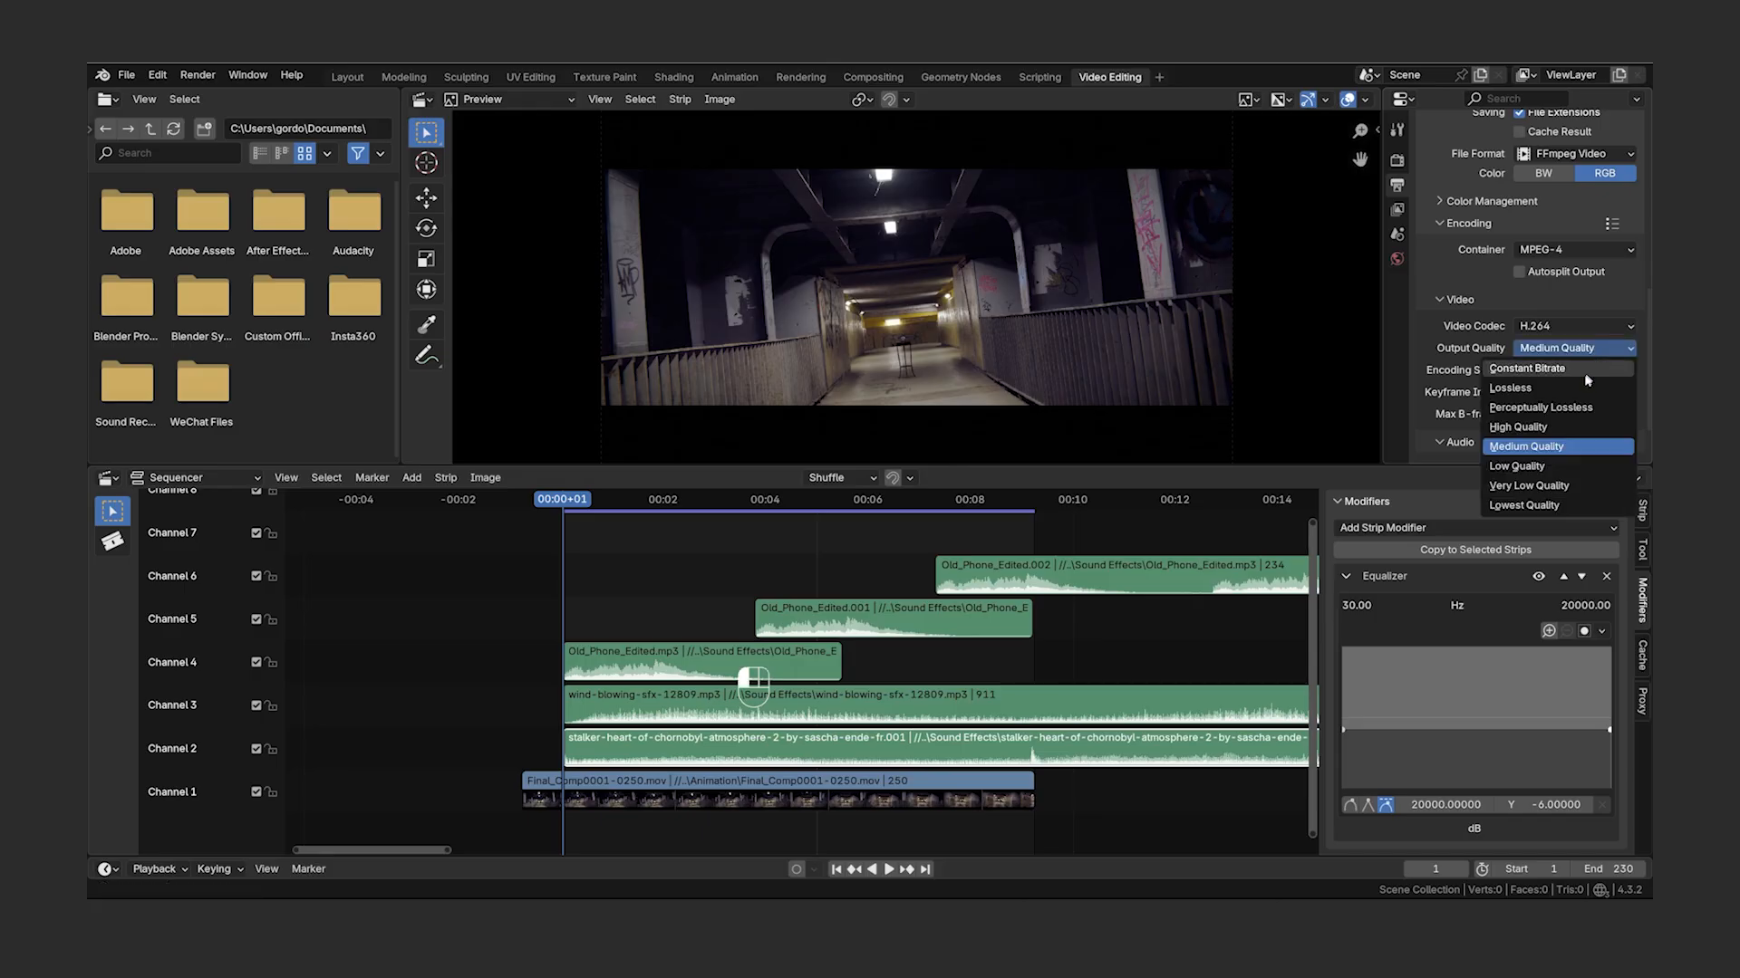
left_click(1562, 424)
scroll(1431, 374, "down", 2)
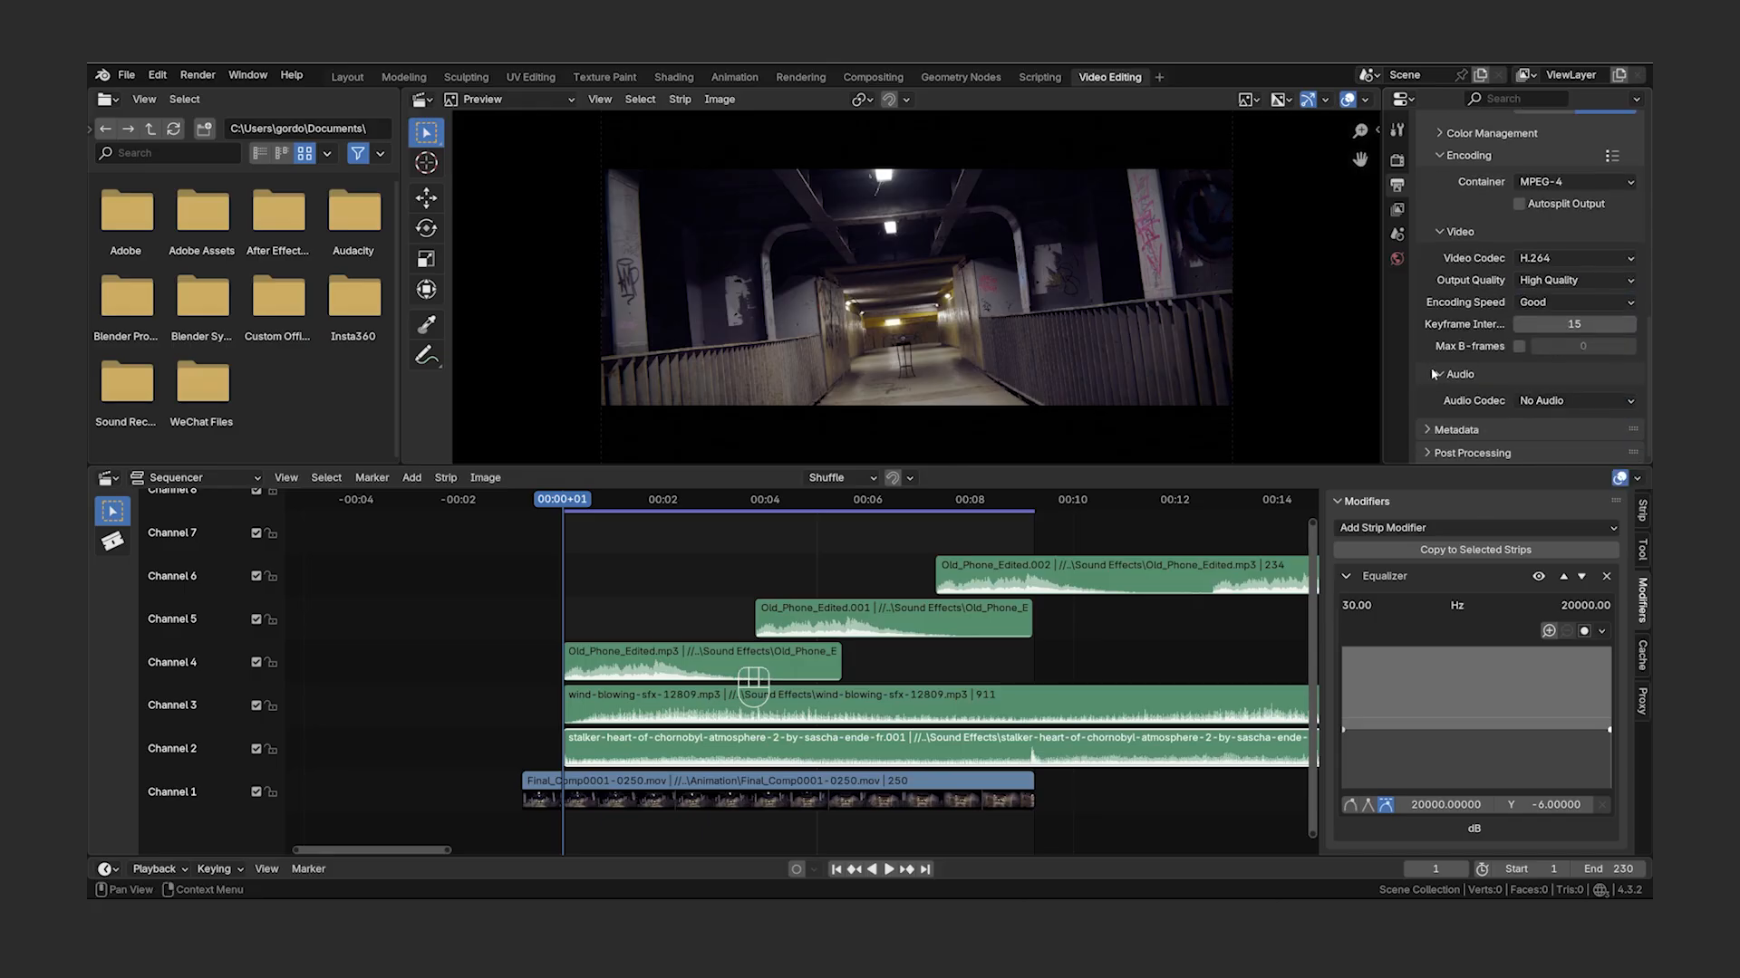
- Set the audio codec to MP3 and render the animation
left_click(1581, 401)
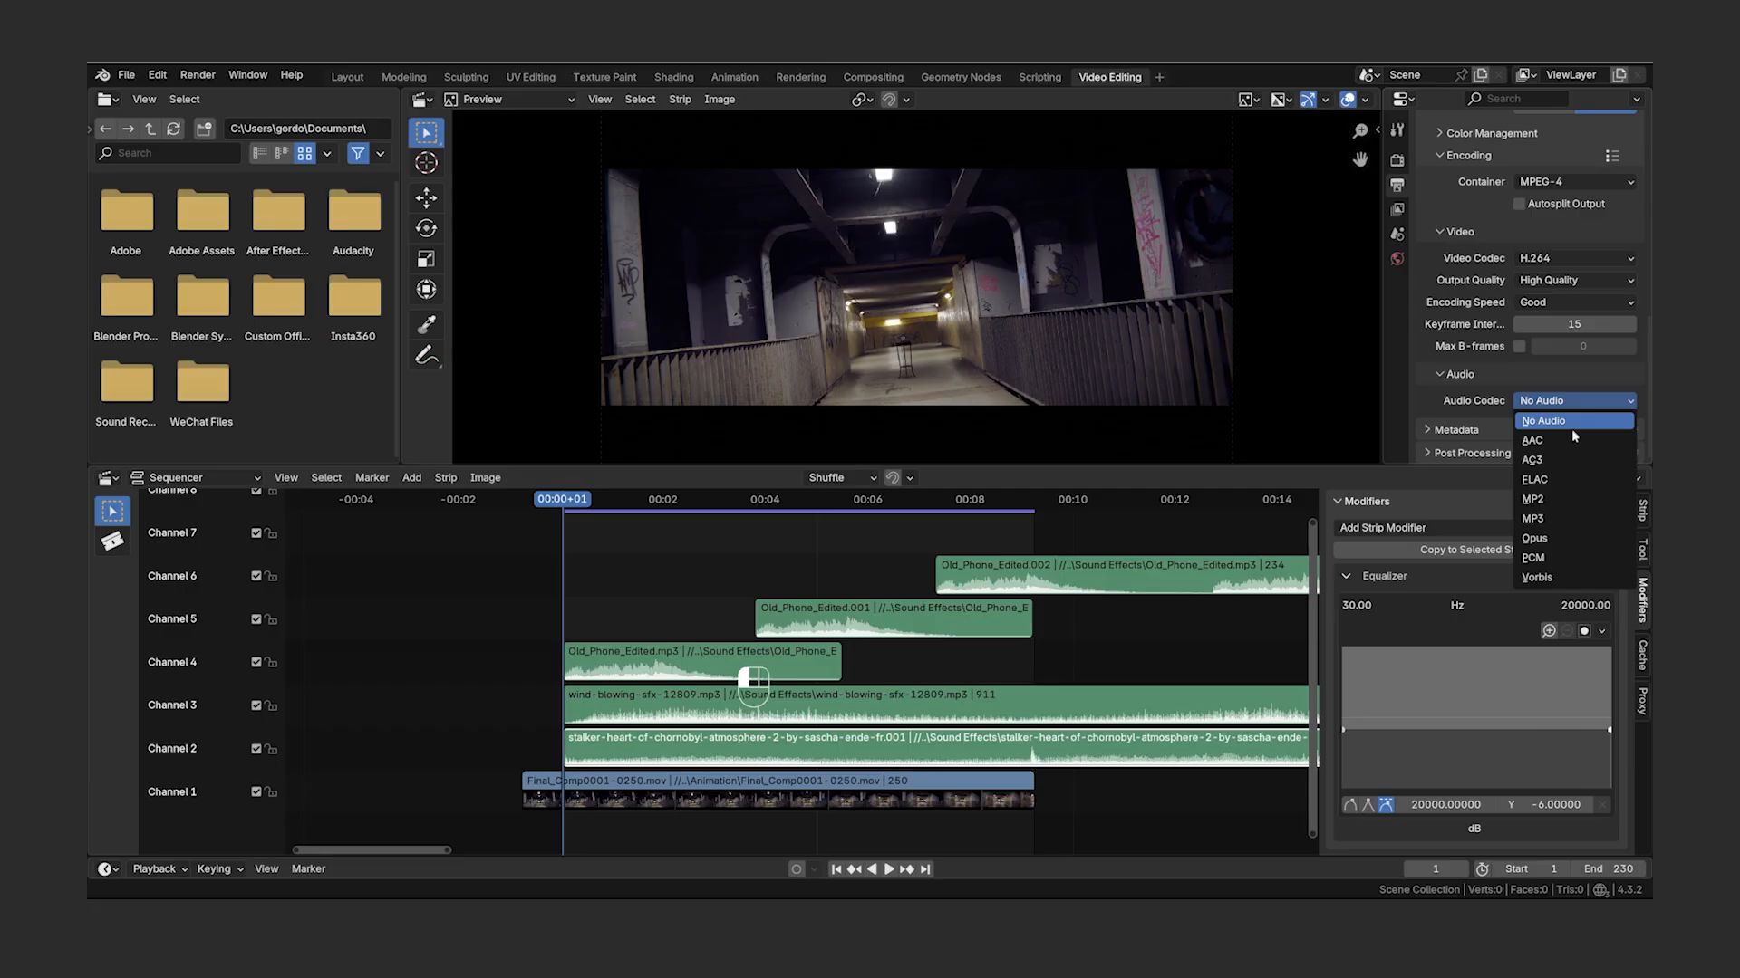
left_click(1563, 517)
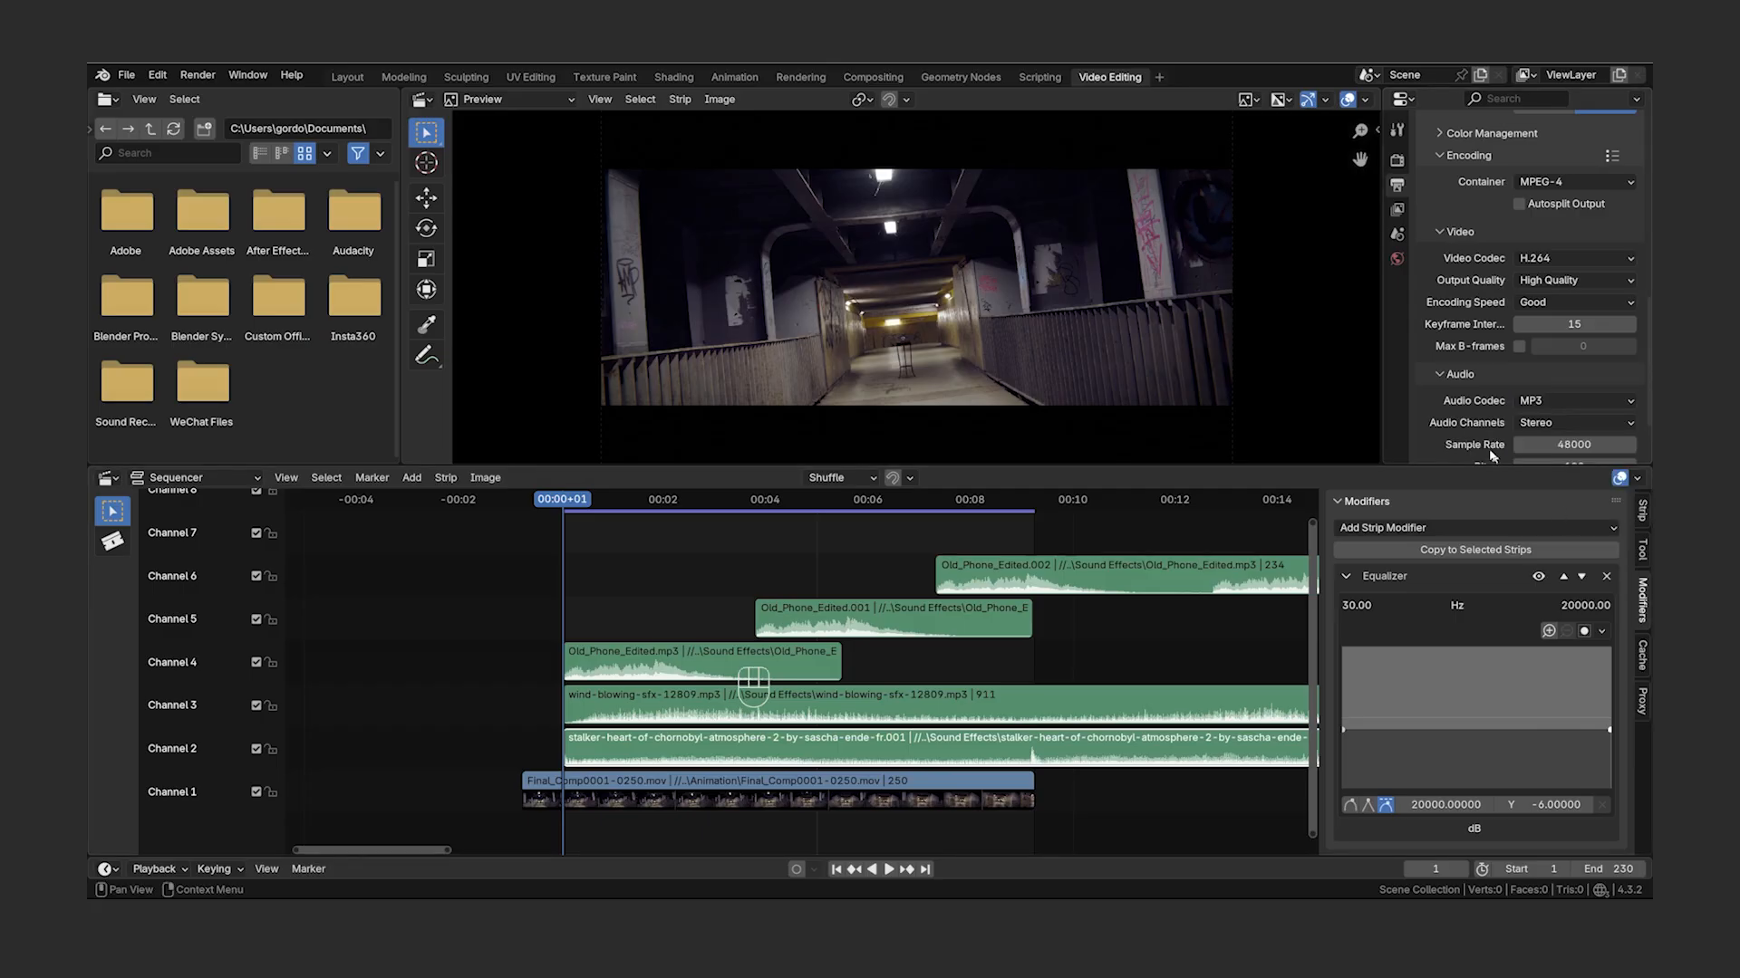
scroll(1454, 424, "down", 2)
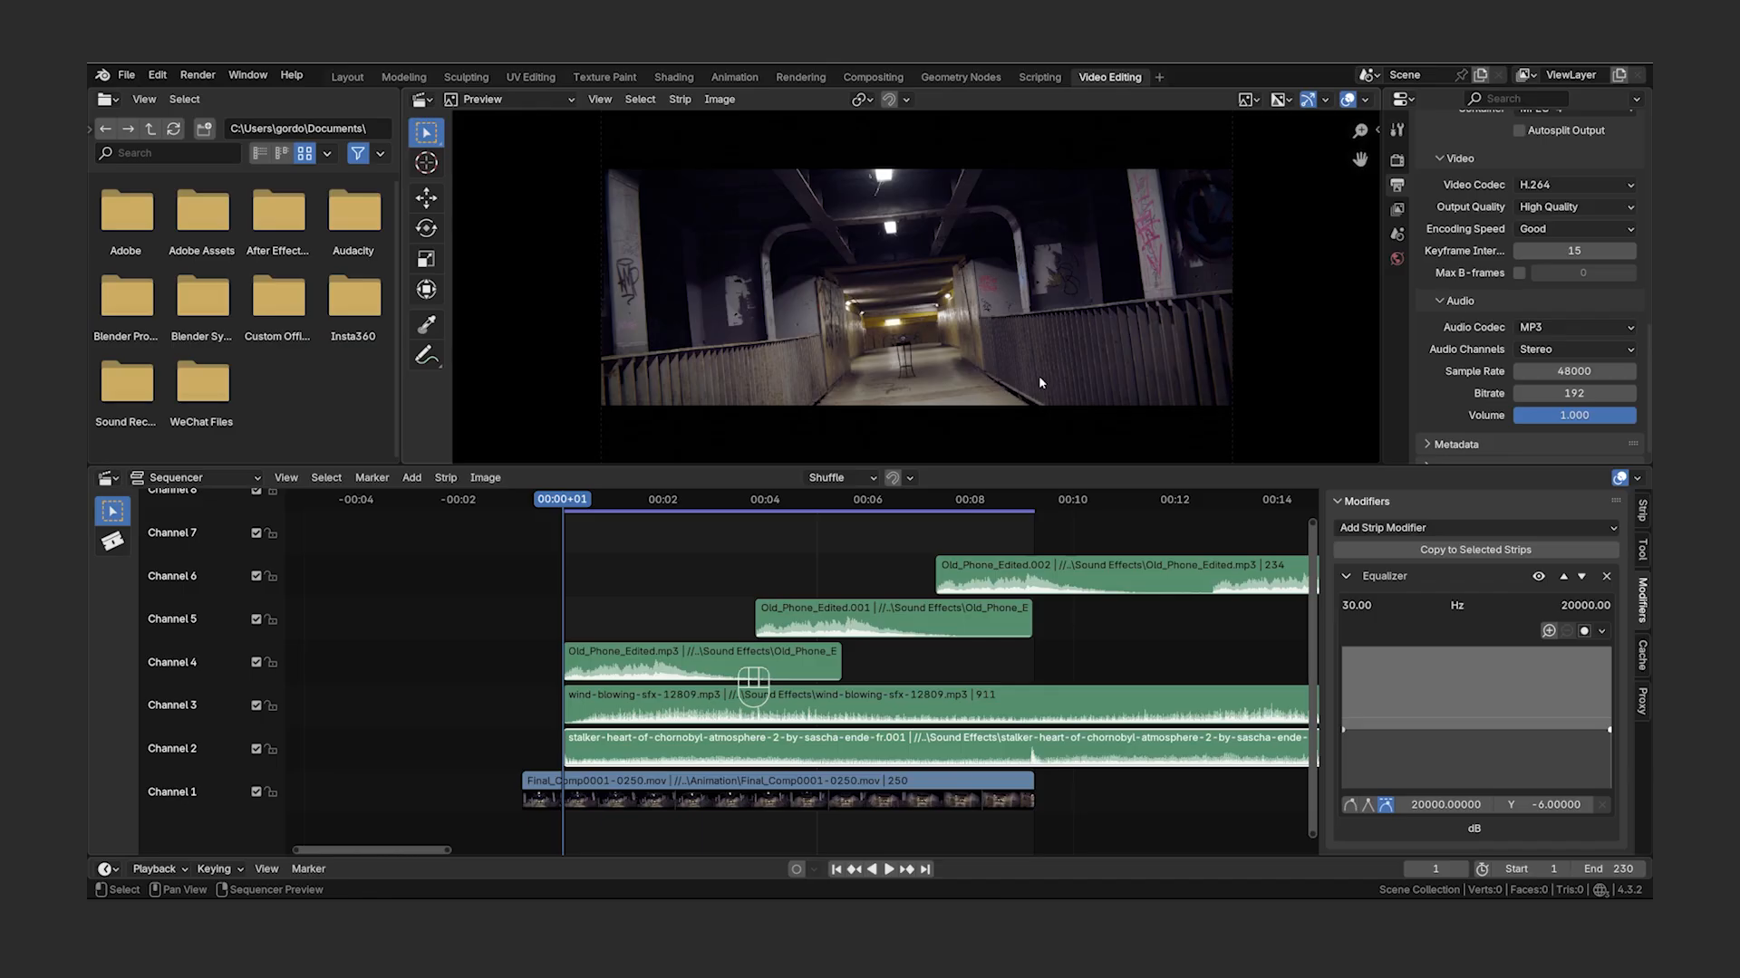
key("ctrl+F12")
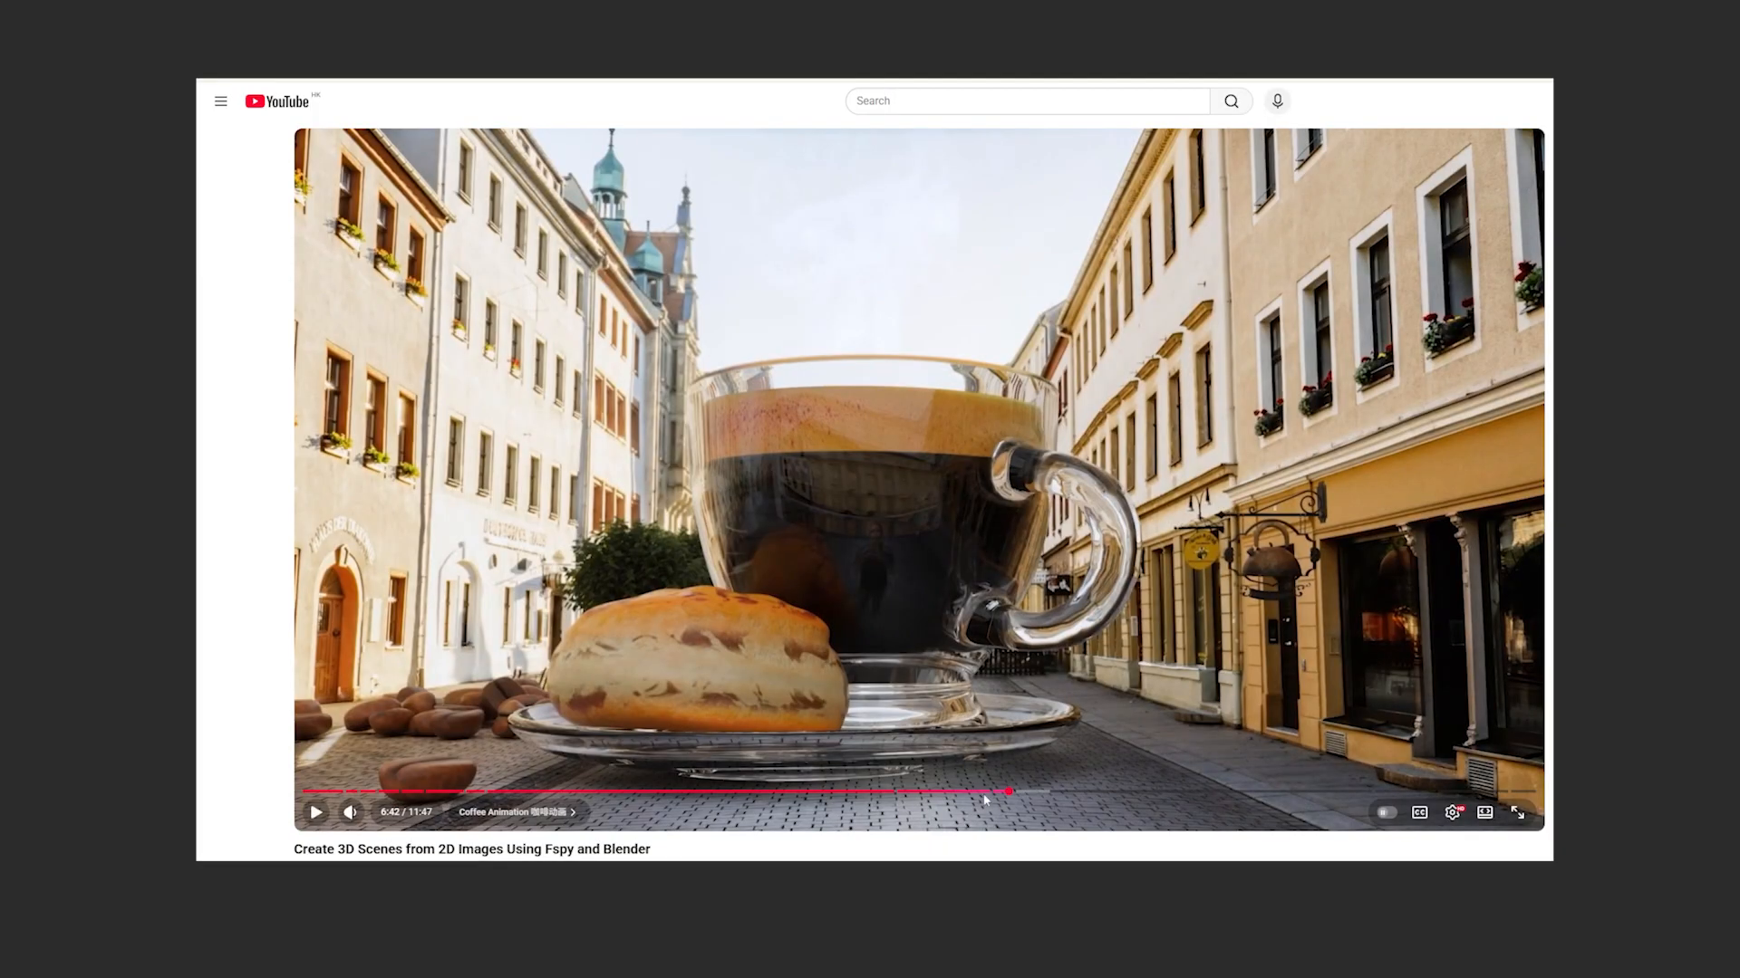
- Switch to the YouTube video "Create 3D Scenes from 2D Images Using Fspy and Blender" and play it from about 6:42
left_click_drag(1008, 793, 1013, 796)
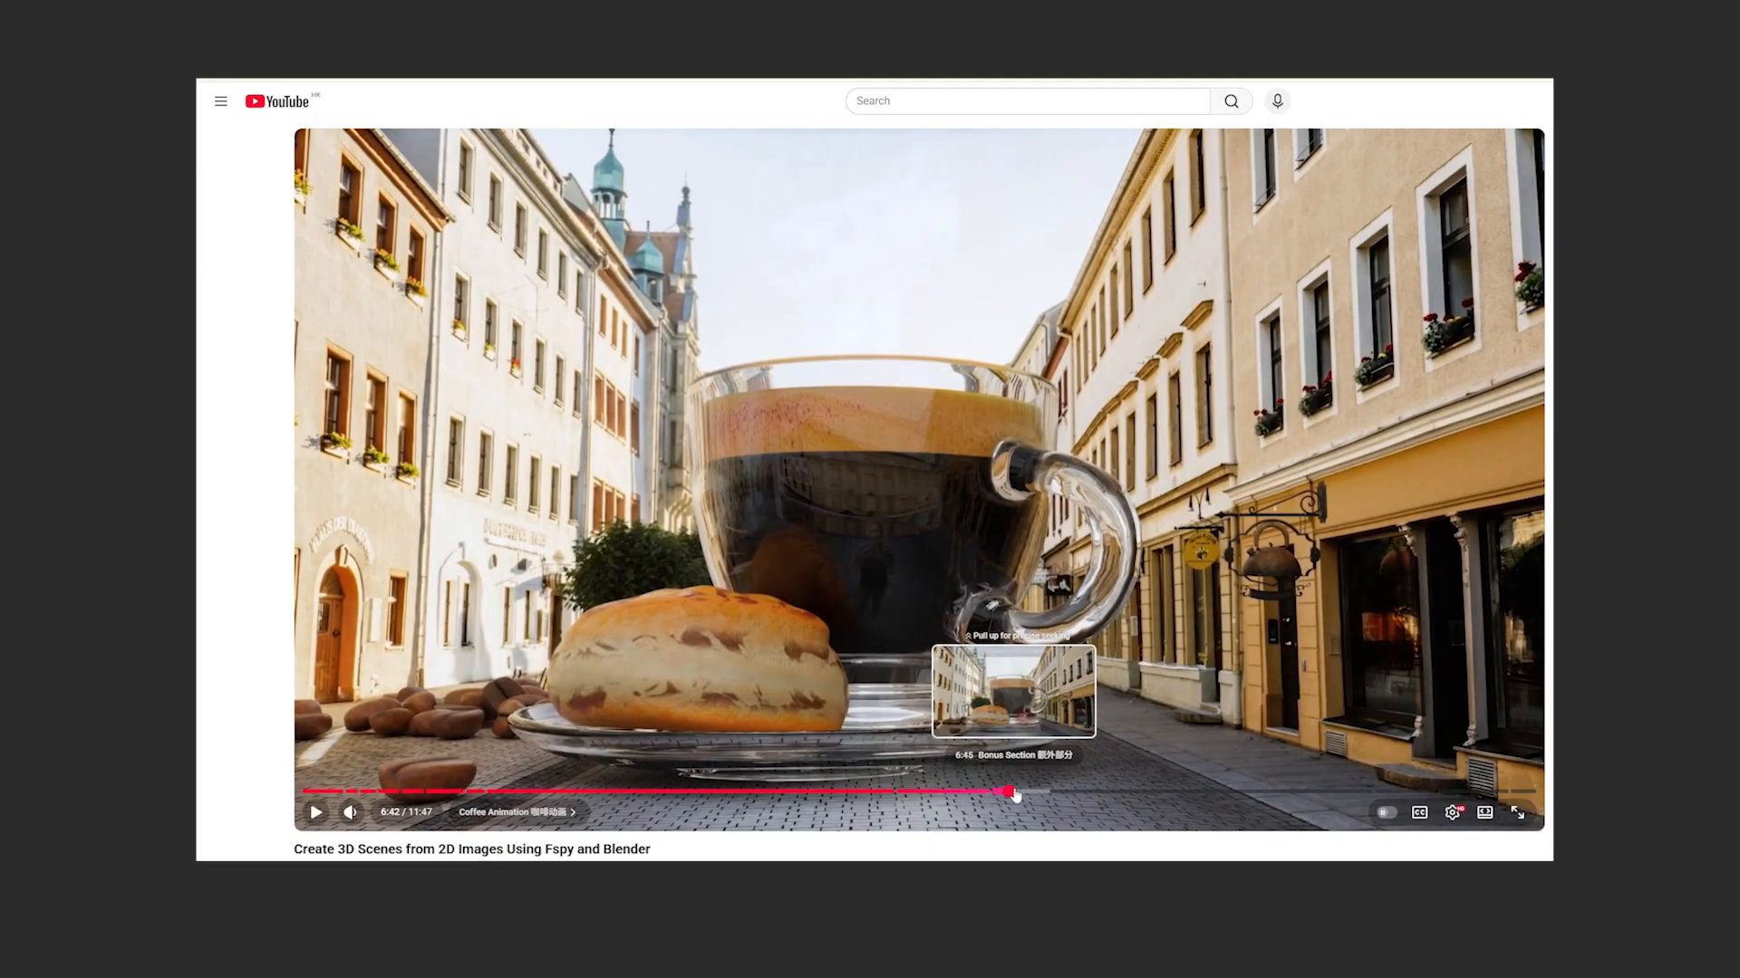
left_click_drag(1015, 795, 1015, 795)
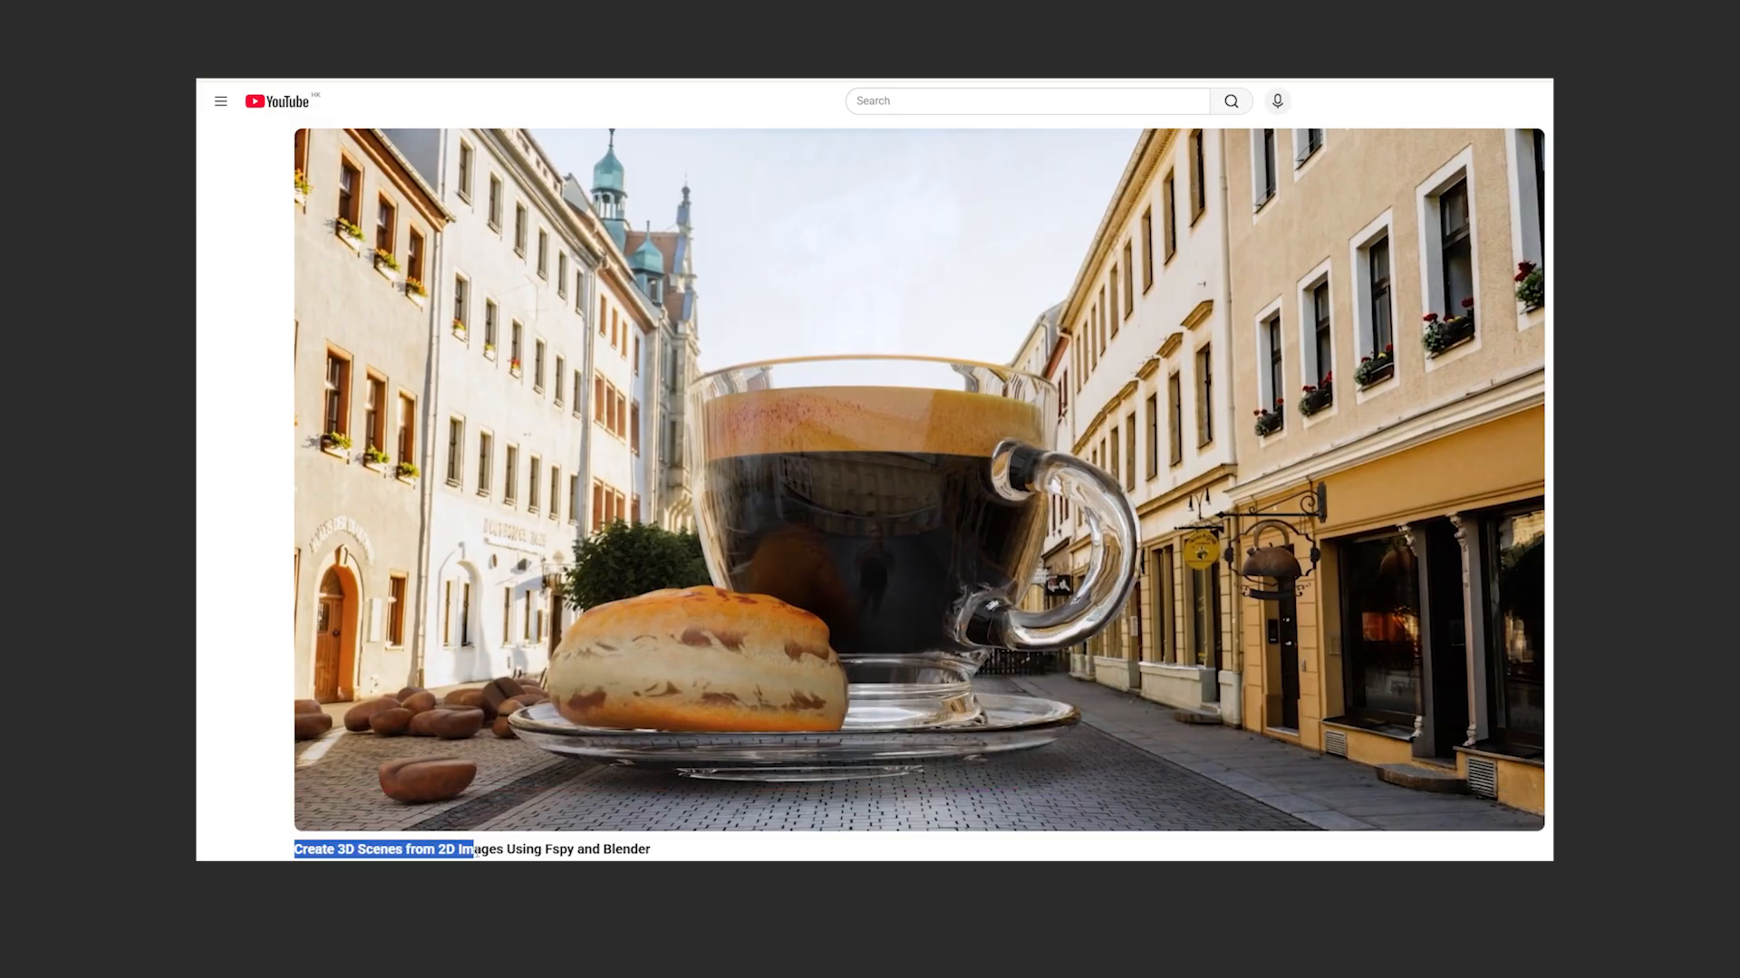
left_click(656, 848)
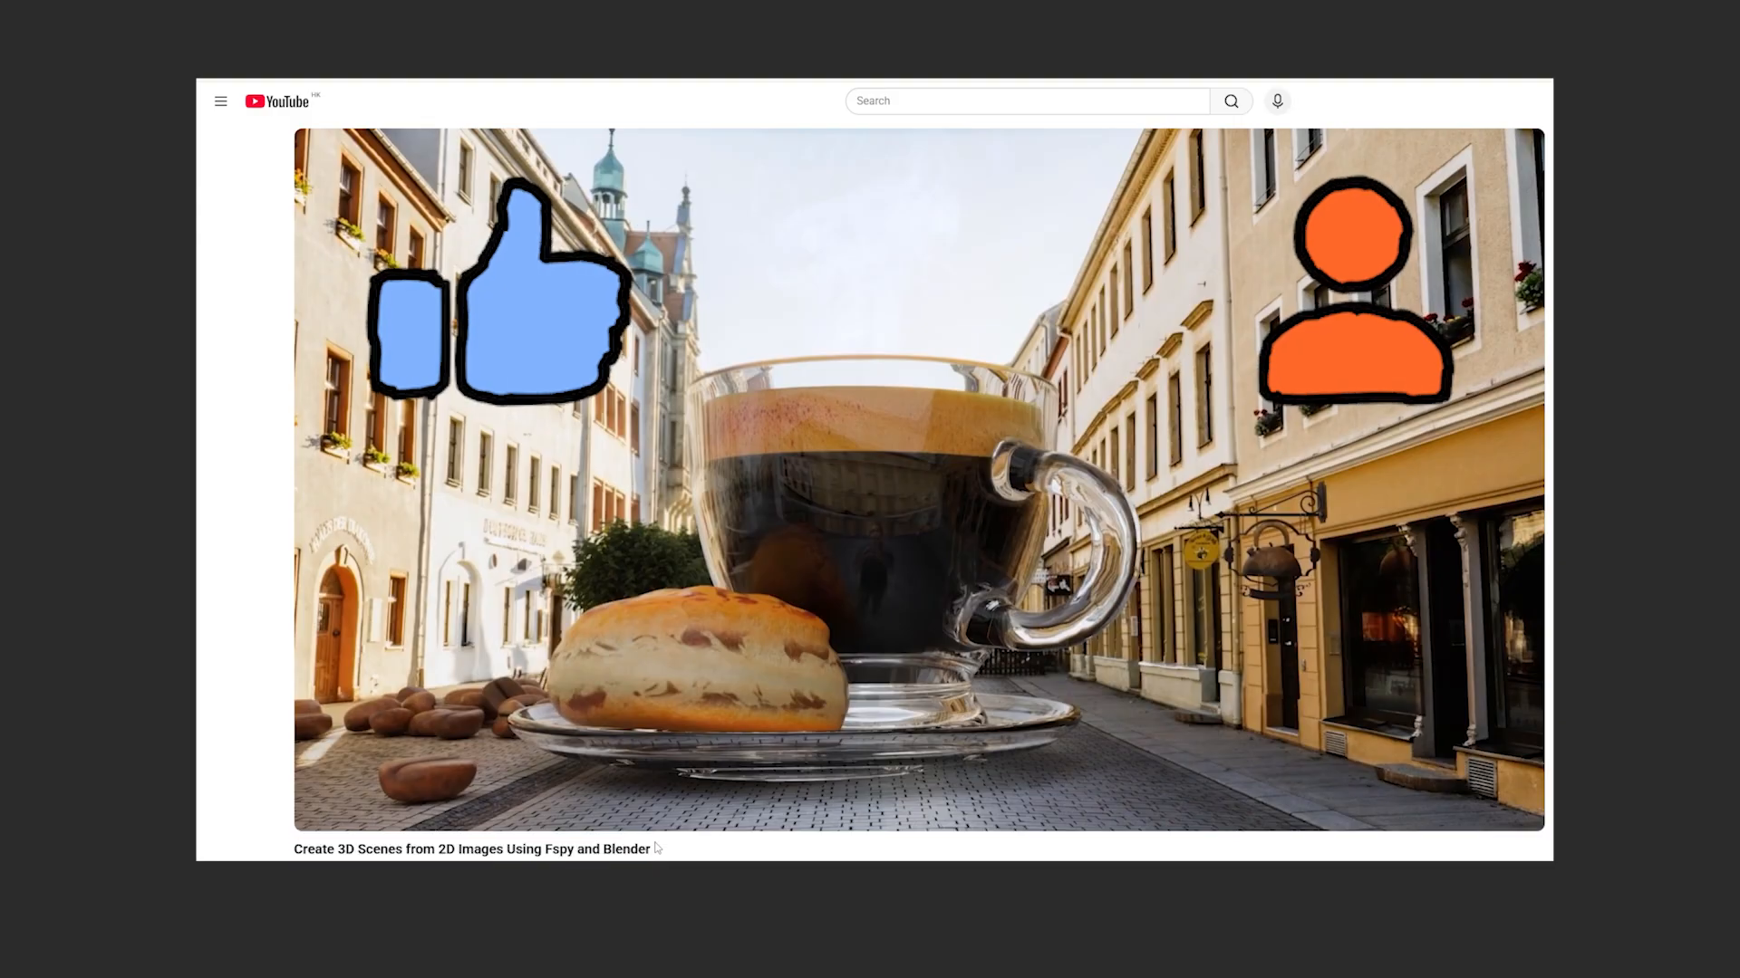
left_click(819, 703)
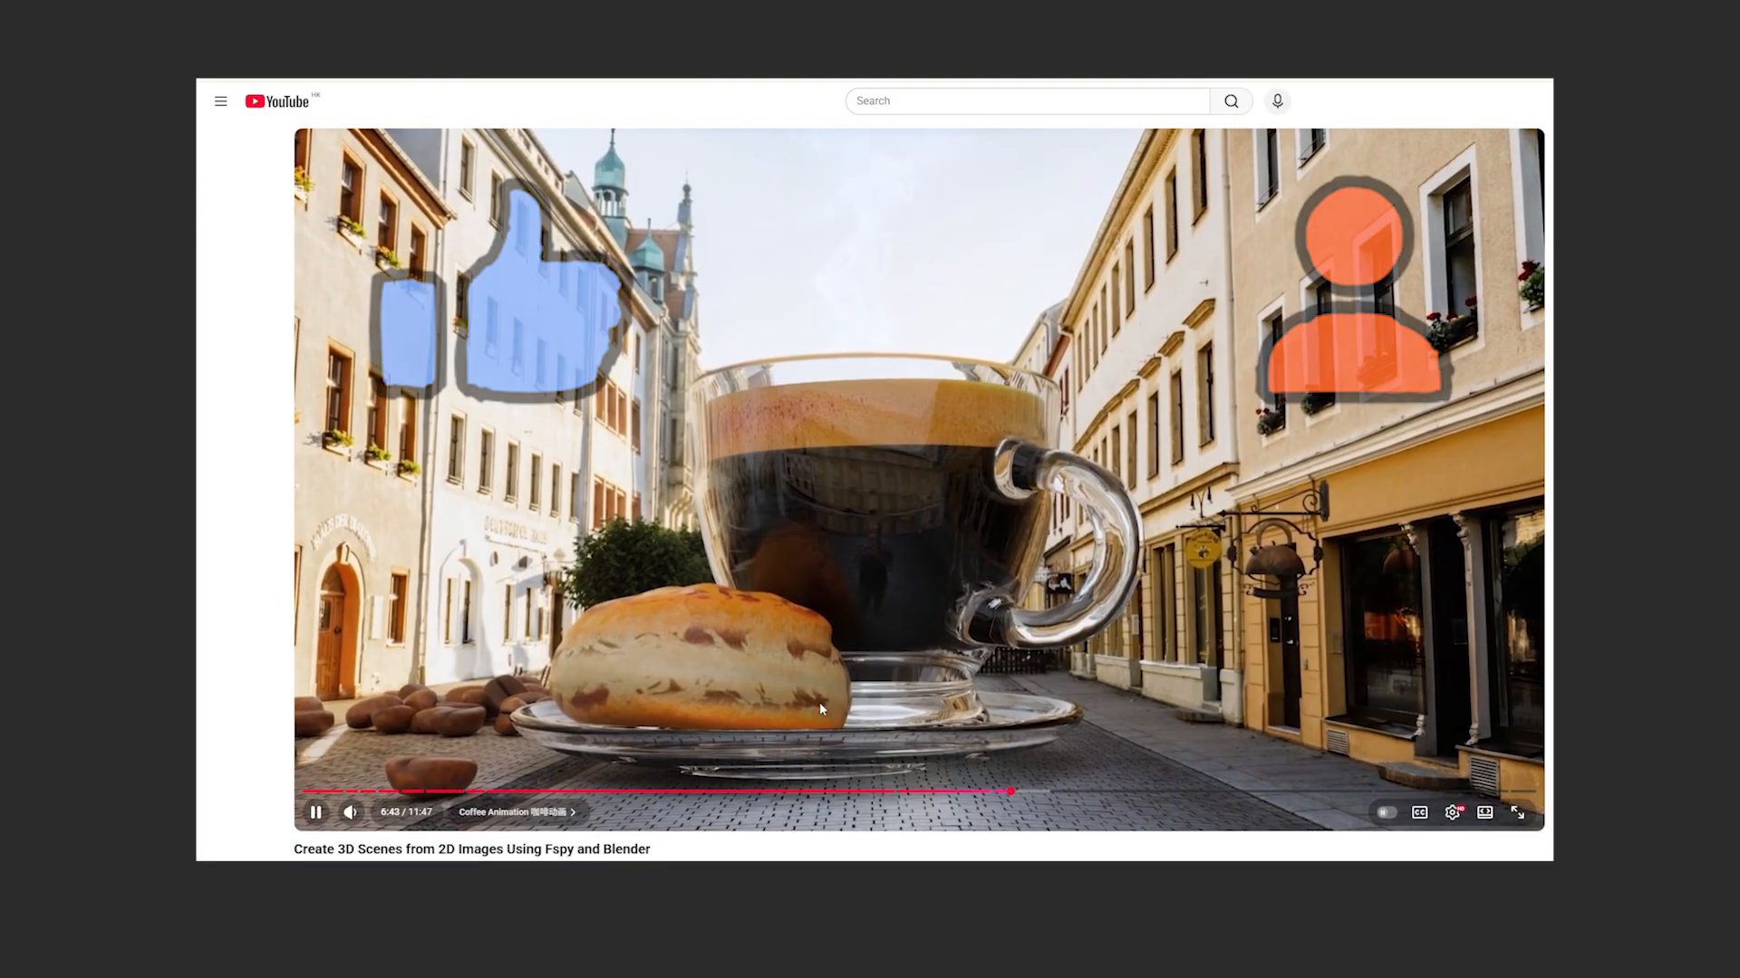